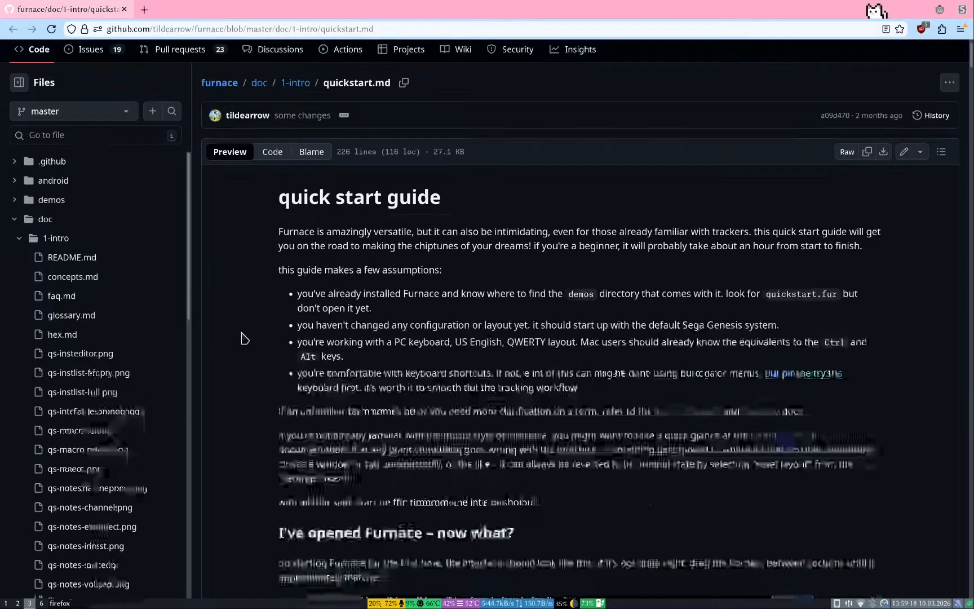
Step: Switch from the quick start guide to Furnace and place the cursor in the Pulse 1 note column at row 0
scroll(246, 344, "down", 4)
scroll(244, 338, "up", 2)
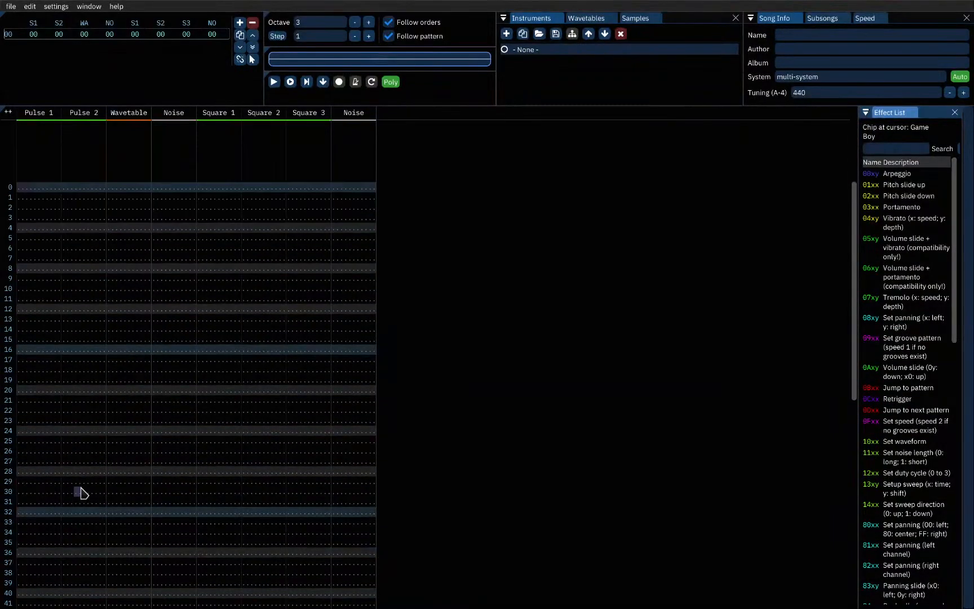
scroll(79, 492, "down", 1)
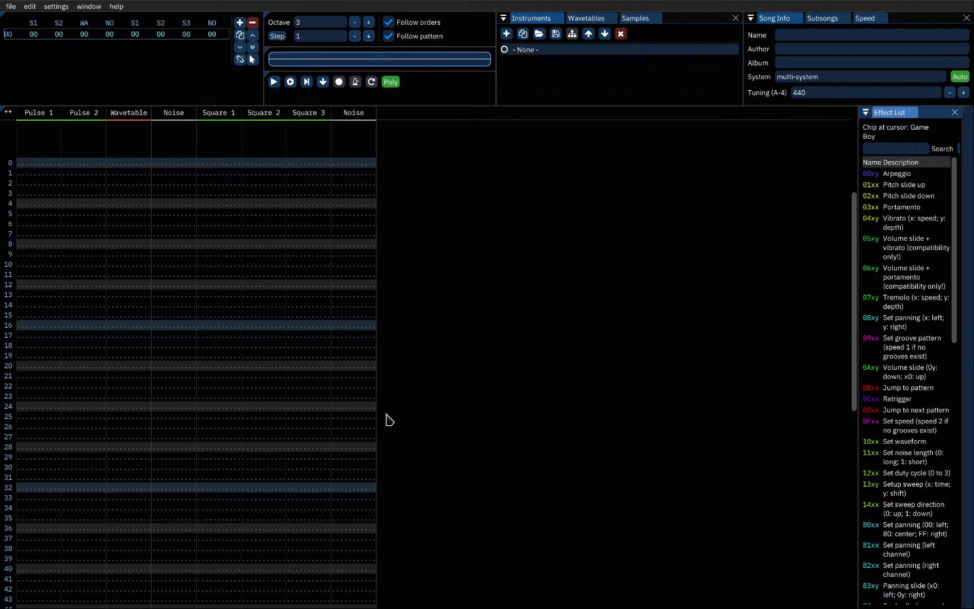
key("super+3")
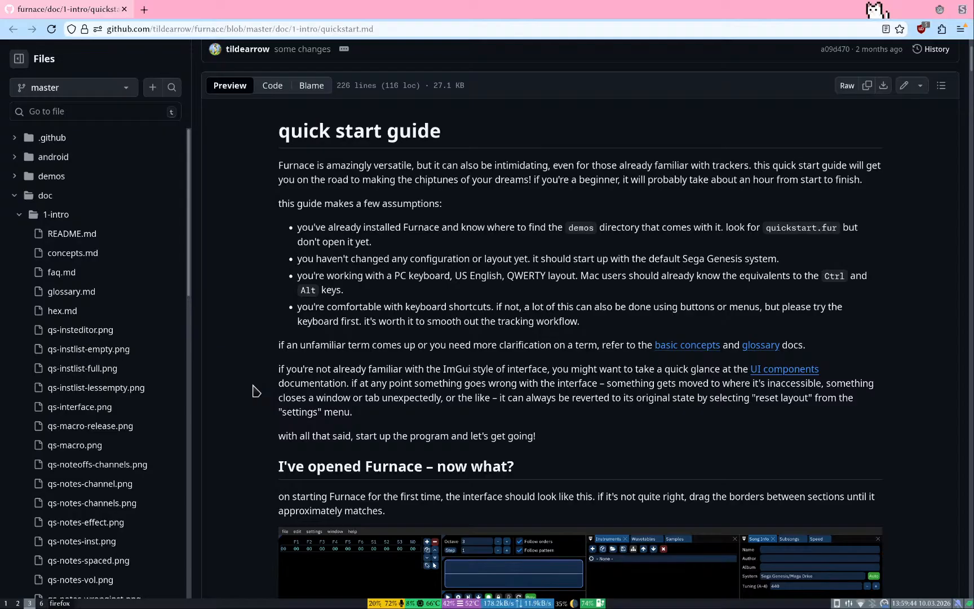
key("super+2")
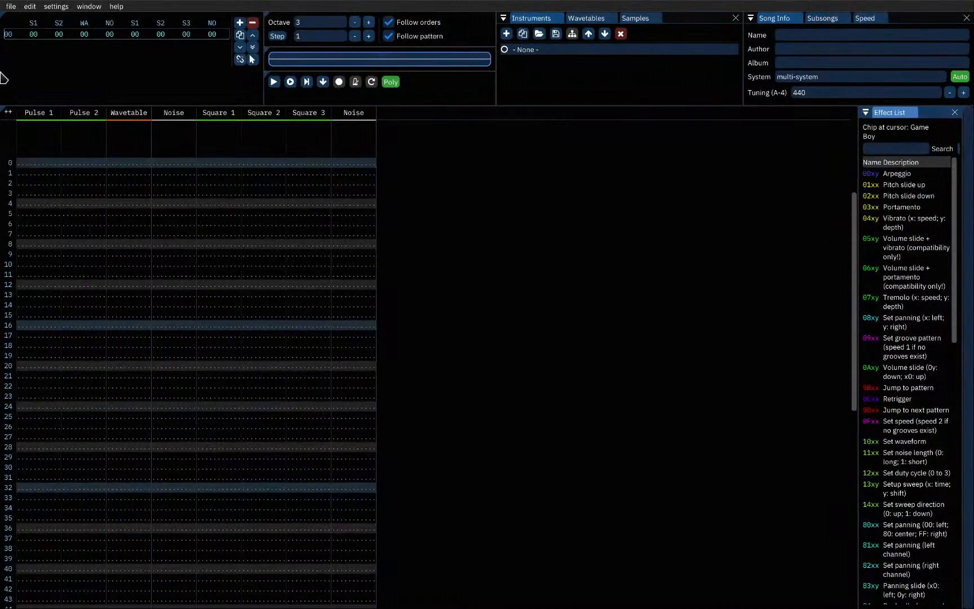
left_click(23, 164)
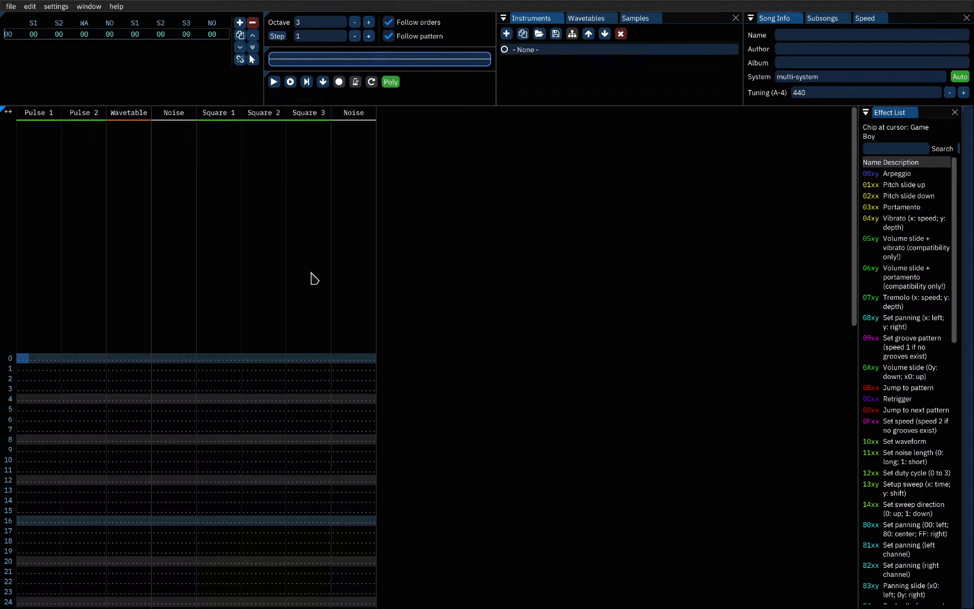
Step: Switch to the browser and read the quick start guide from its assumptions through the interface overview to the keyboard note layout
key("super+3")
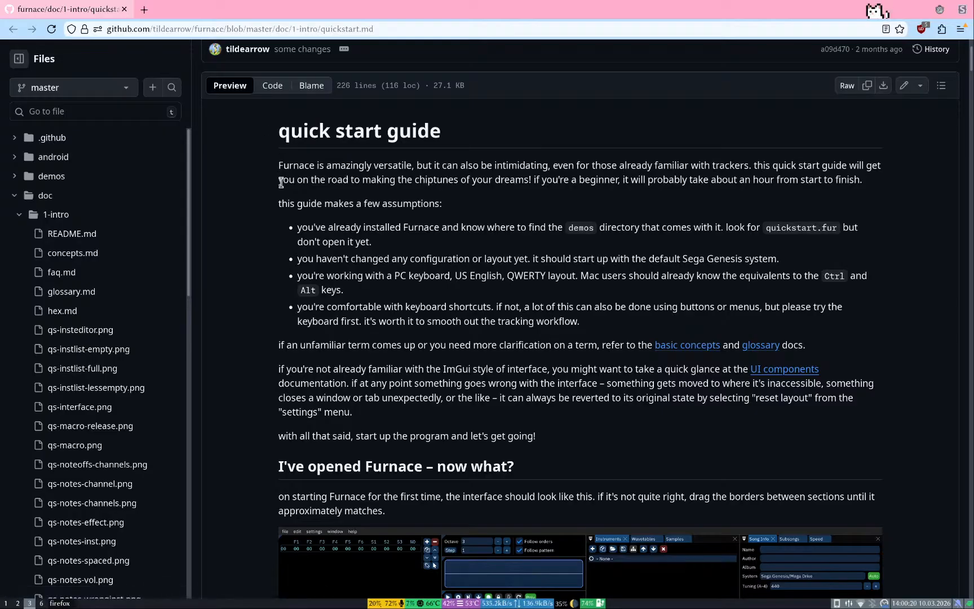
scroll(291, 280, "down", 1)
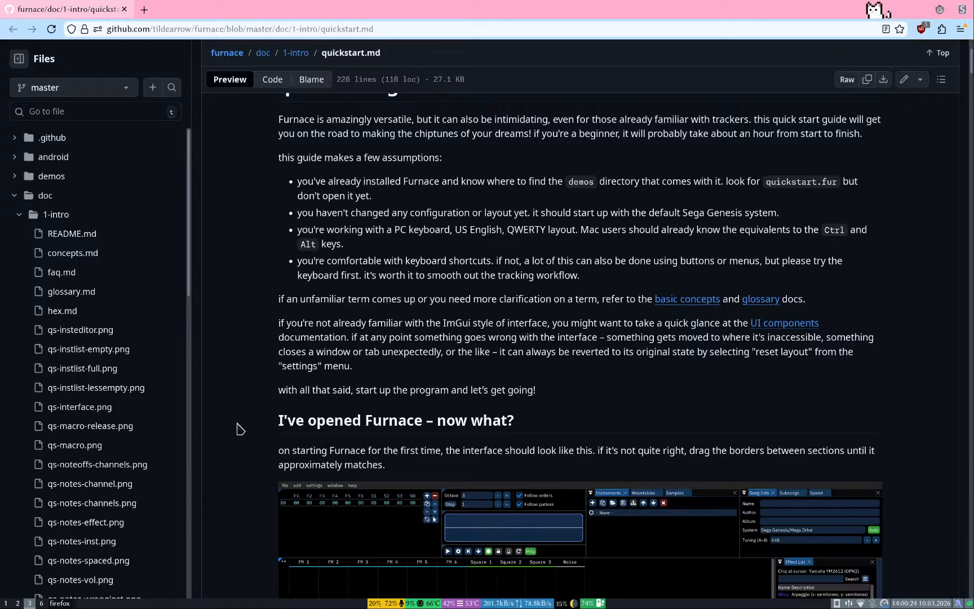
scroll(302, 417, "up", 1)
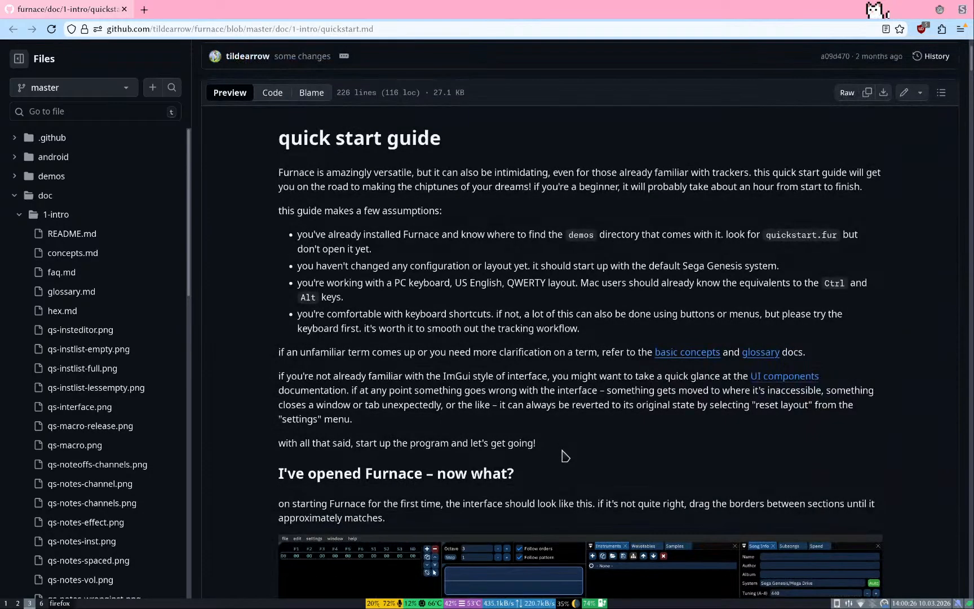
scroll(207, 499, "down", 1)
scroll(207, 498, "down", 4)
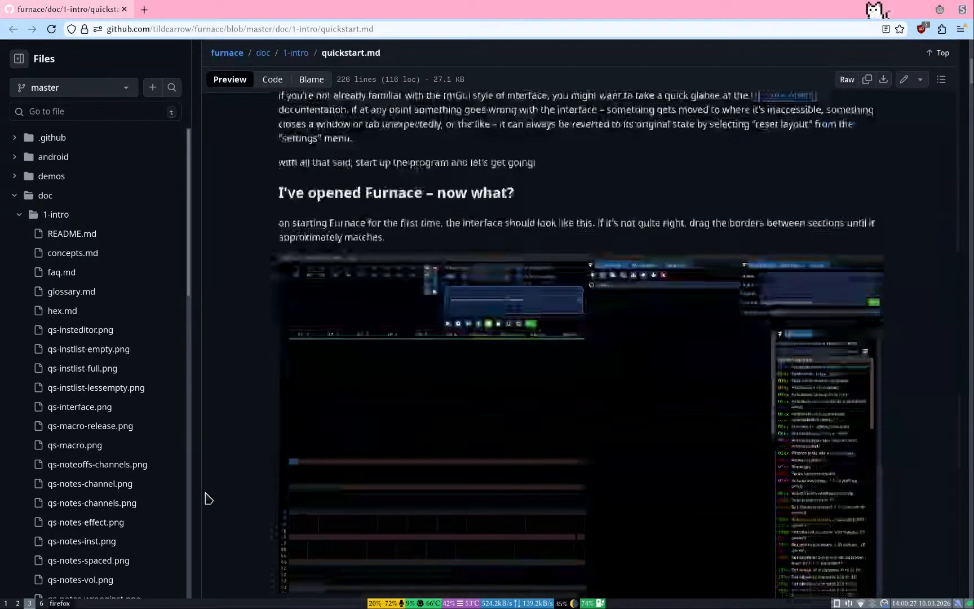
scroll(254, 483, "down", 2)
scroll(257, 485, "down", 1)
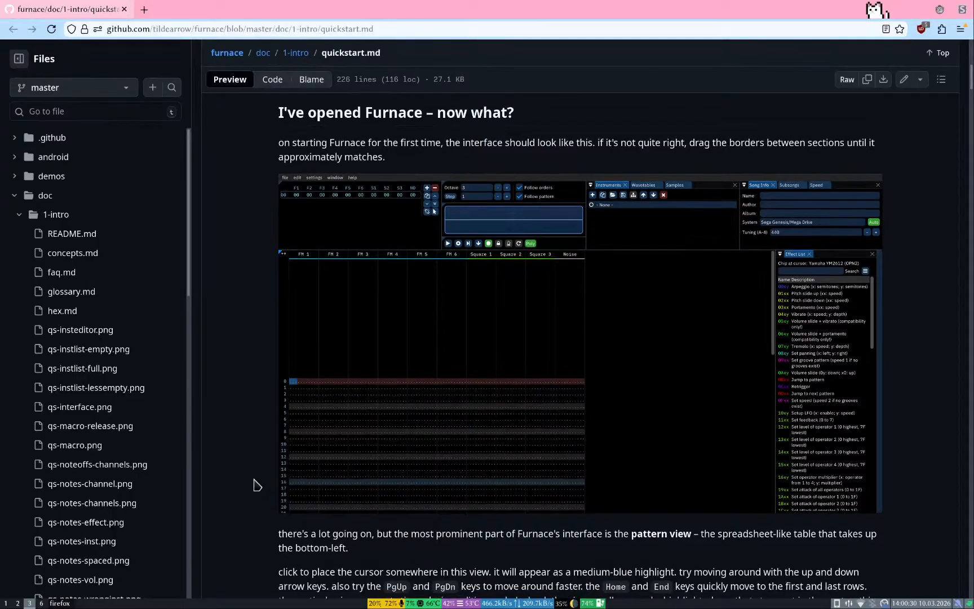
scroll(255, 485, "down", 8)
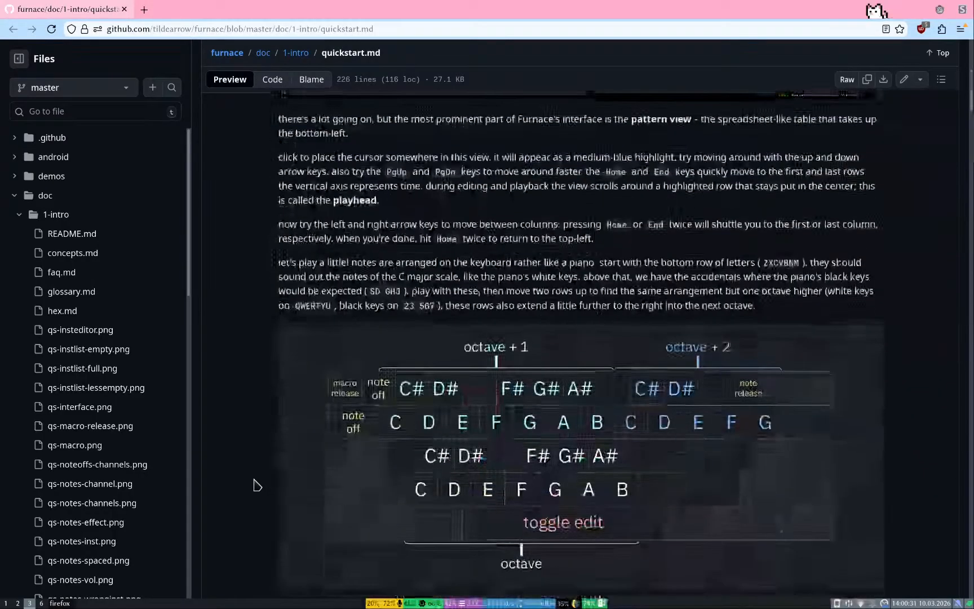
scroll(254, 483, "down", 3)
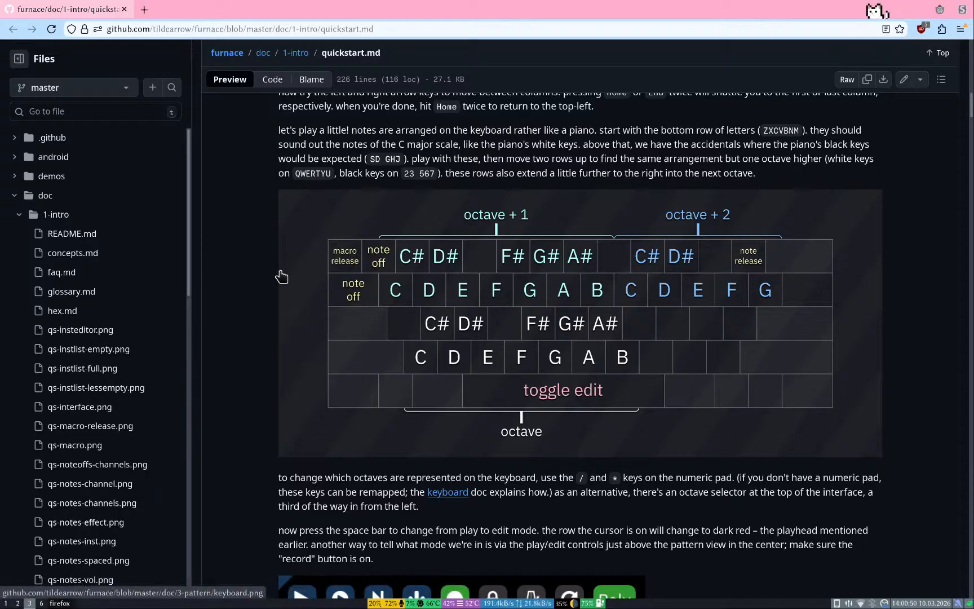
Step: Check the Furnace pattern view briefly, and read the browser guide's sections on edit mode, channels and clearing notes
key("super+2")
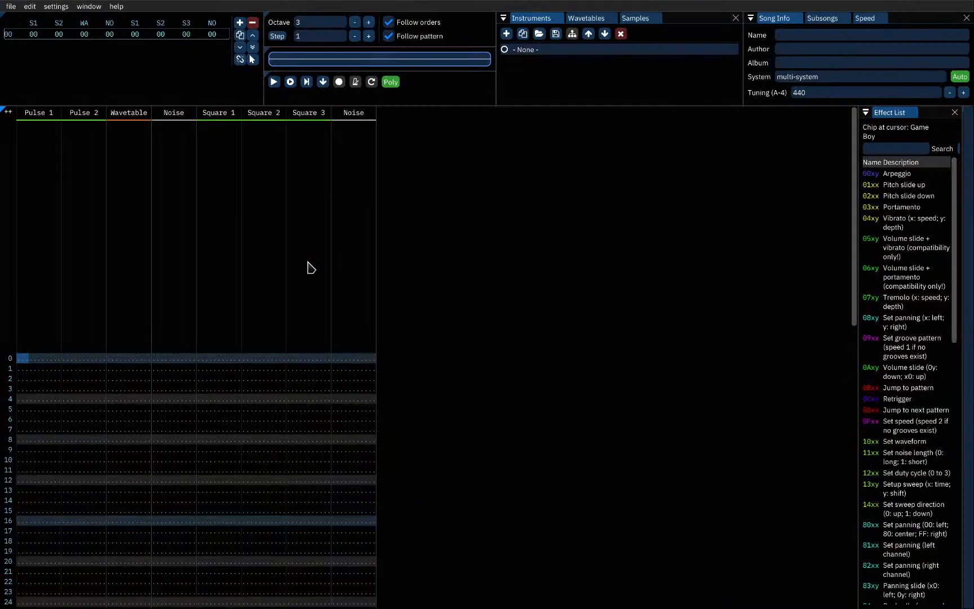
key("super+3")
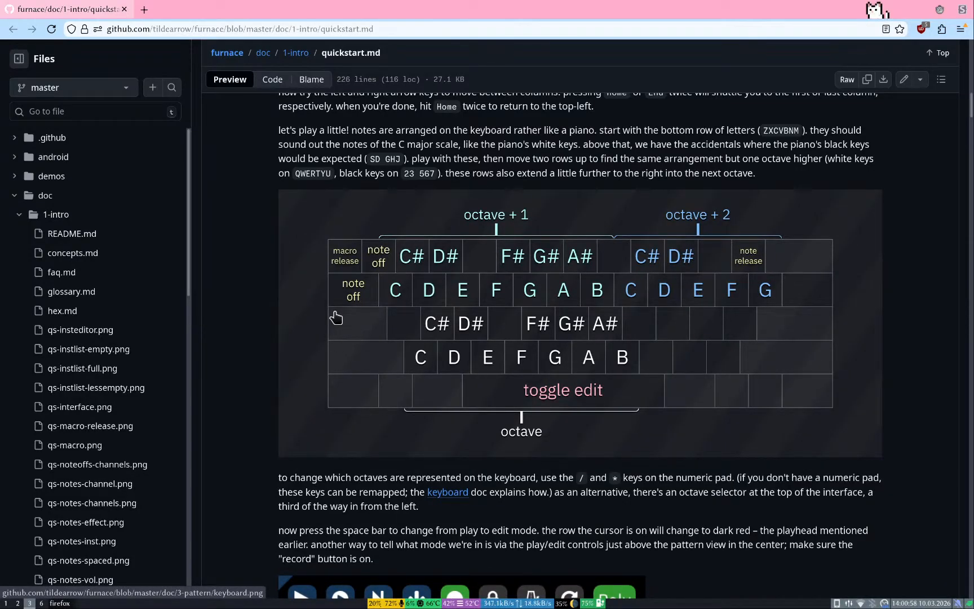
scroll(269, 401, "down", 1)
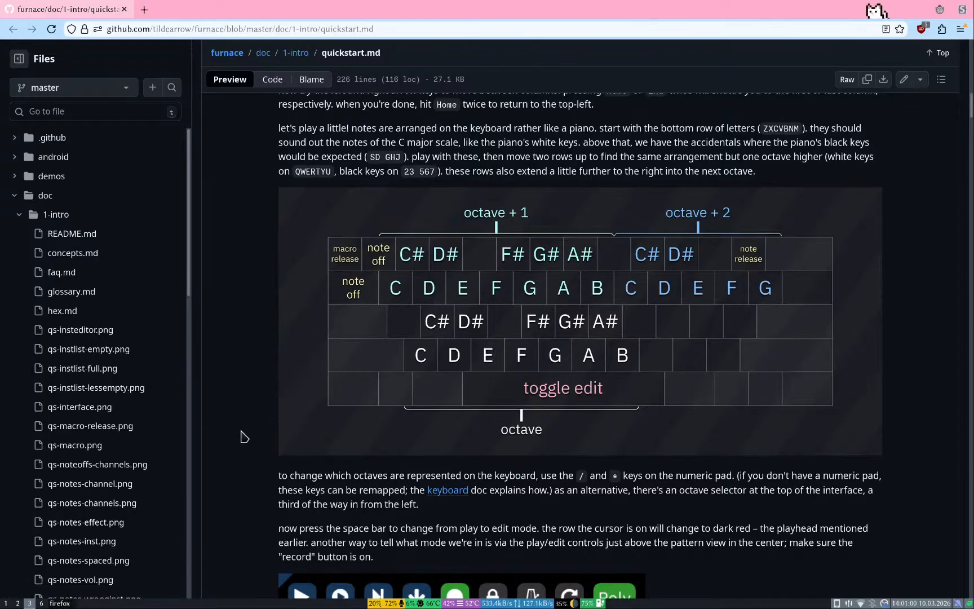
scroll(244, 437, "down", 6)
scroll(243, 437, "down", 6)
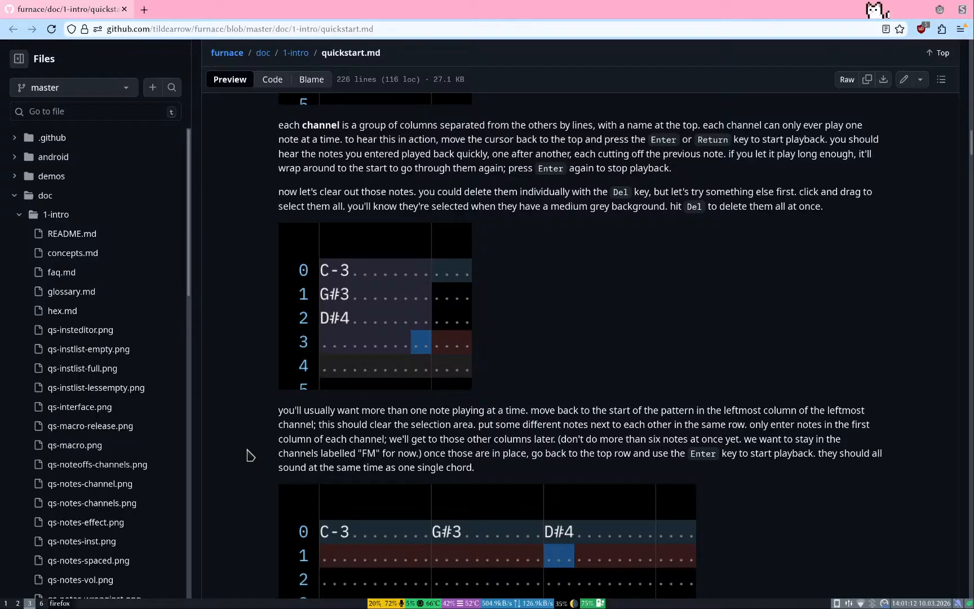
Step: Take Furnace out of fullscreen, switch to the file manager and launch Little Sound DJ from the music folder
key("super+2")
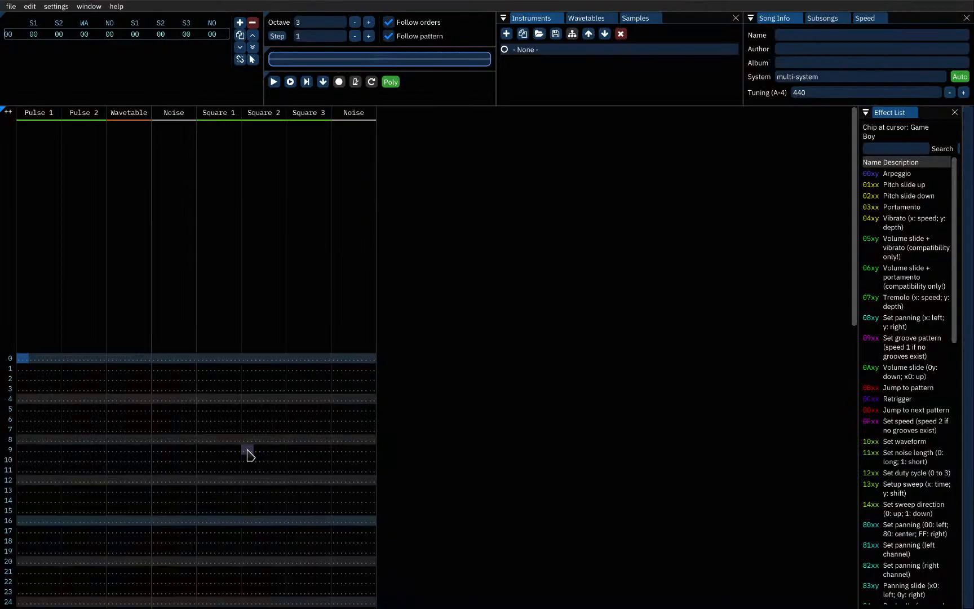
key("super+f")
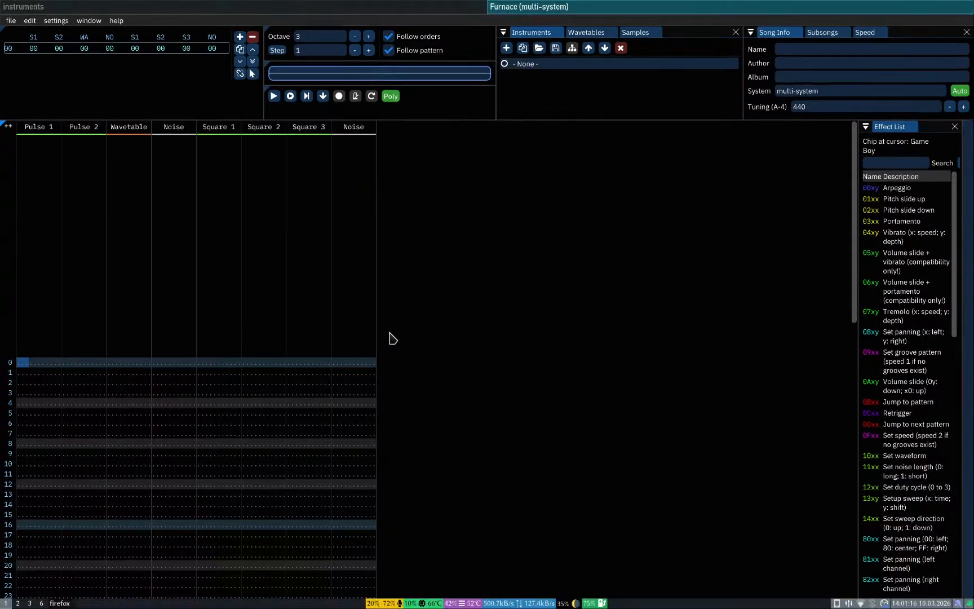
key("super+Left")
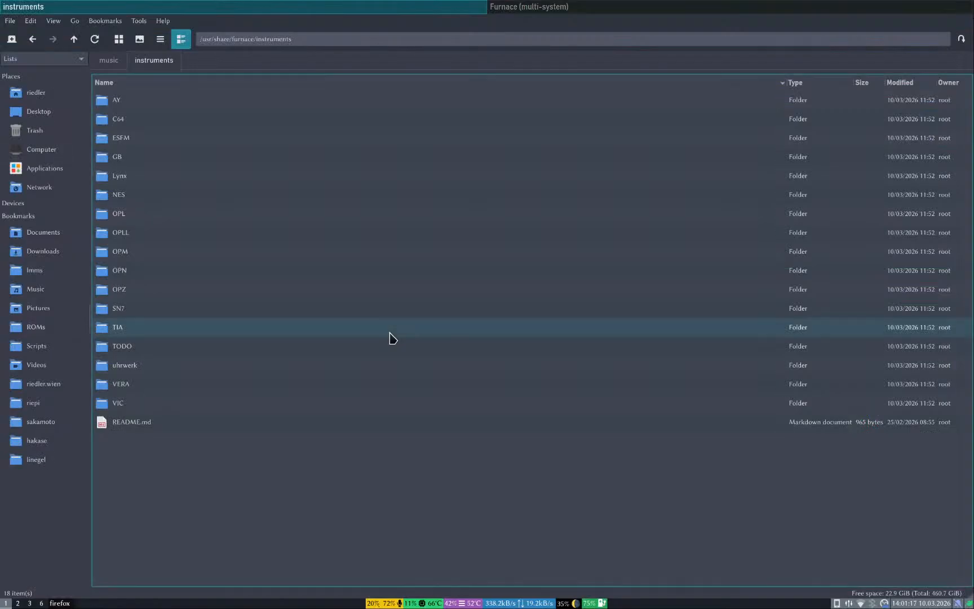
left_click(107, 61)
double_click(161, 289)
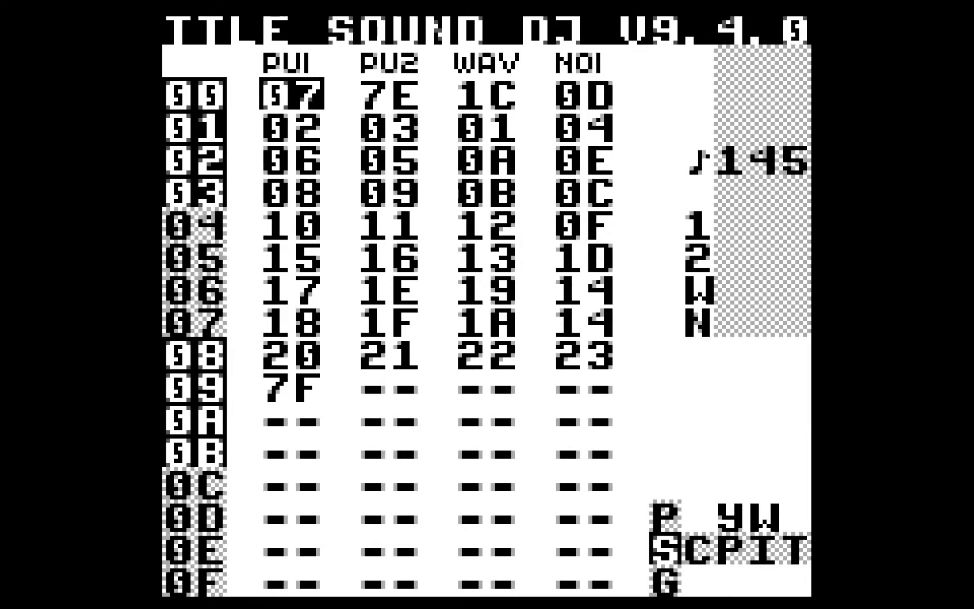
Step: Go from the song screen to the project screen in Little Sound DJ and open its load/save song screen
key("BackSpace+Up")
key("Down")
key("Down")
key("Down")
key("Down")
key("Down")
key("Down")
key("Down")
key("Down")
key("Down")
key("Down")
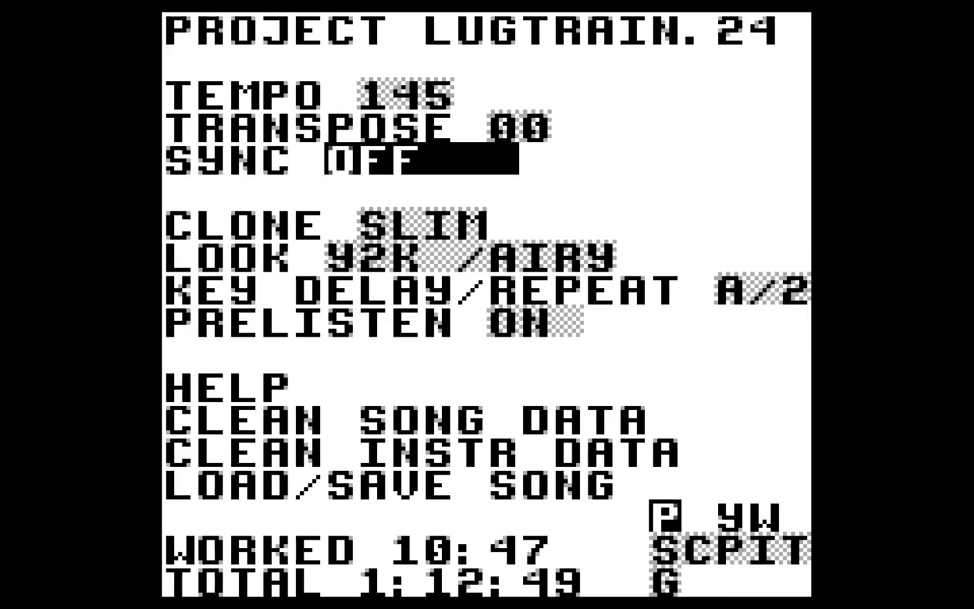
key("x")
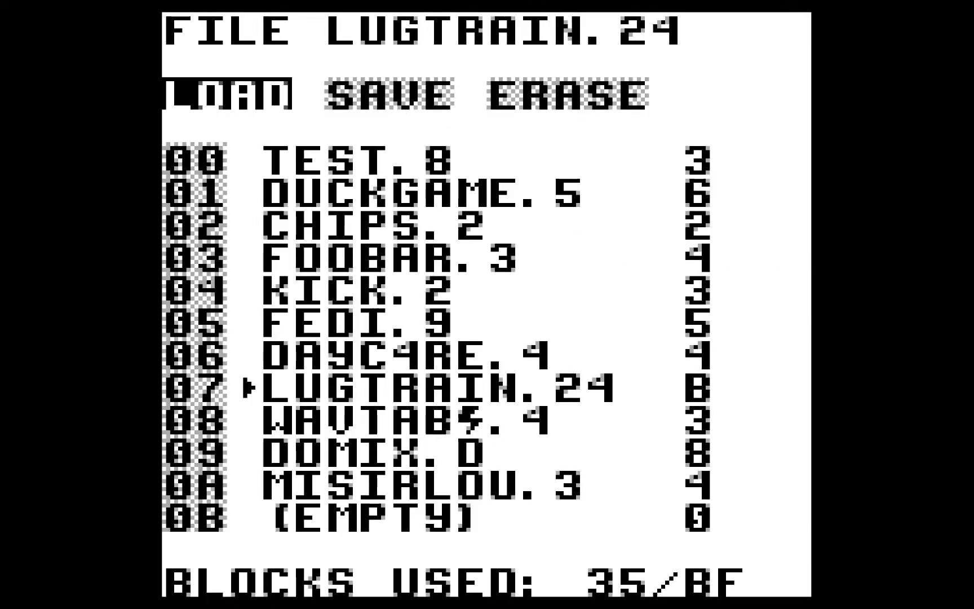
Step: Choose to load a song and browse the saved song slots down to the empty slot and back up
key("x")
key("Down")
key("Down")
key("Down")
key("Down")
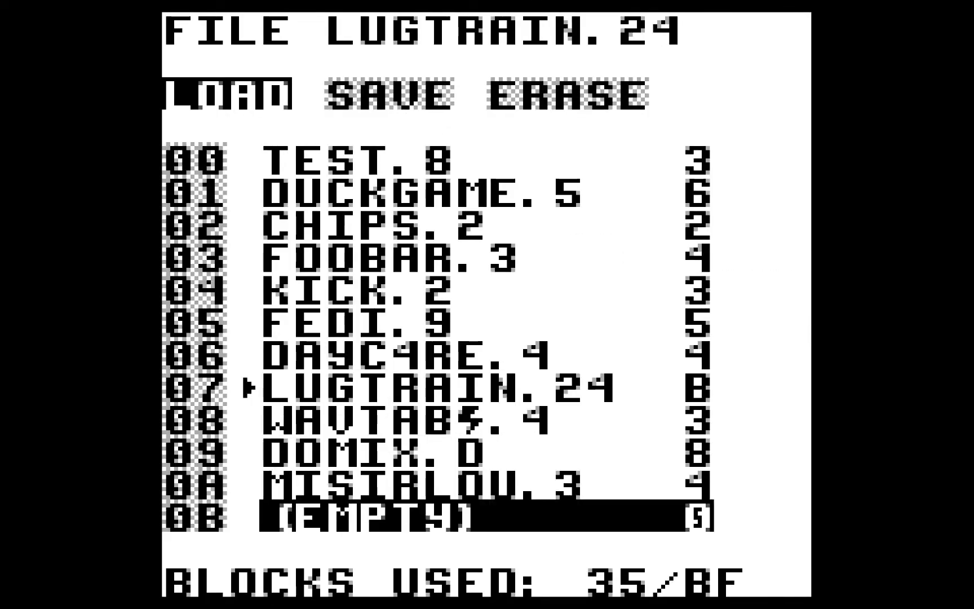
key("Up")
key("Up")
key("Up")
key("Up")
key("Up")
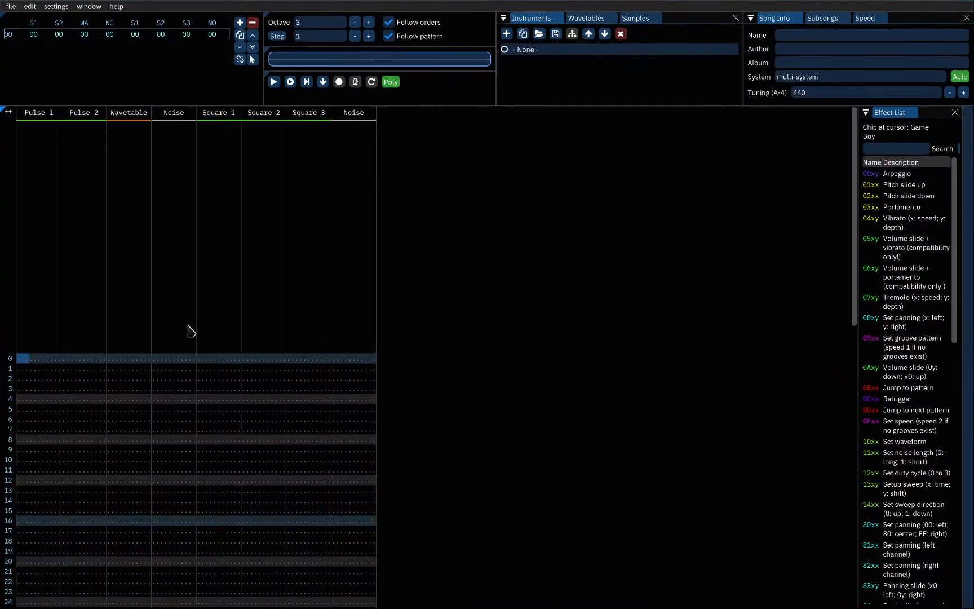
Step: Switch to the browser and skim the quick start guide's sections on chords, note offs, undo and saving the module
key("super+3")
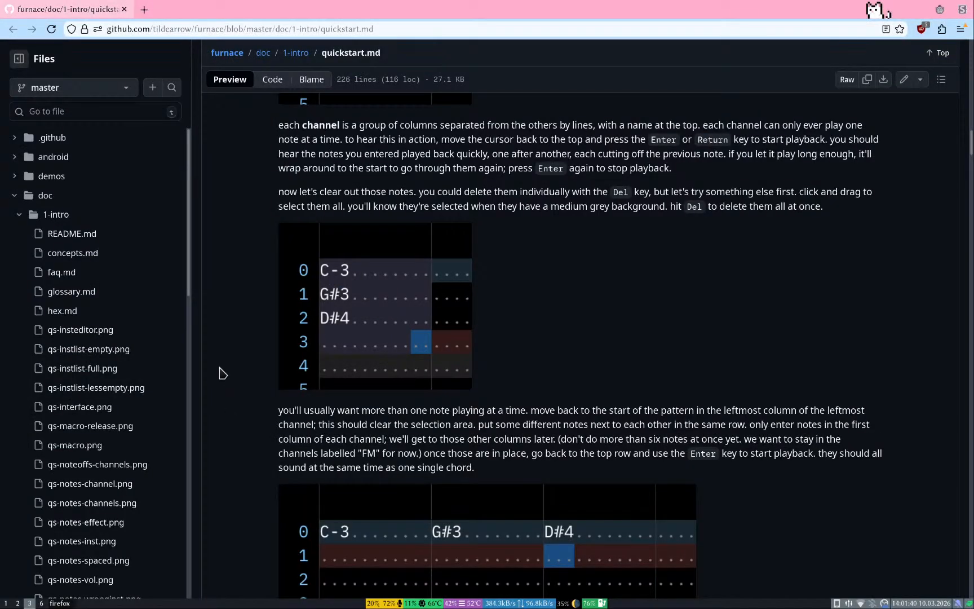
scroll(276, 392, "down", 1)
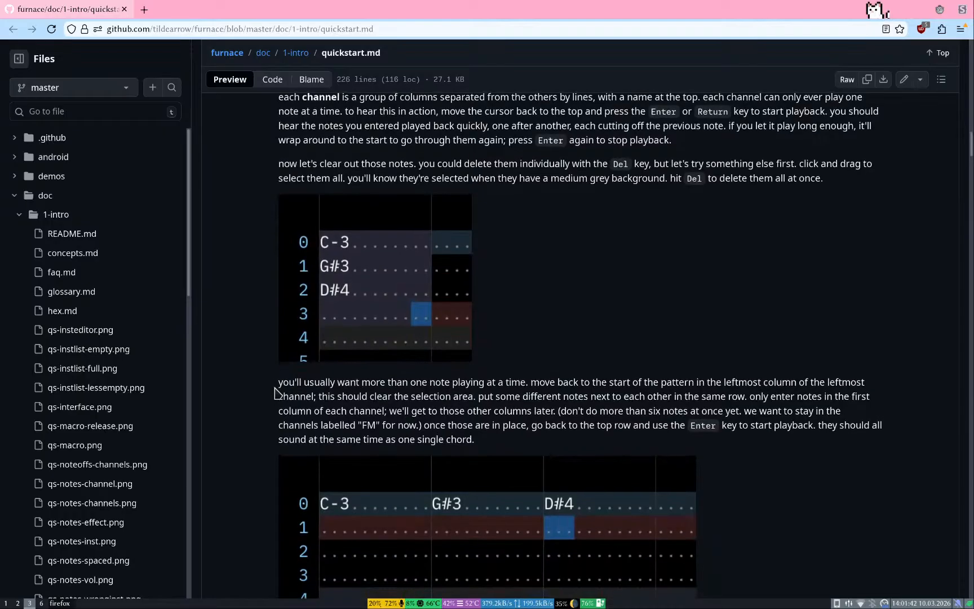
scroll(269, 507, "down", 5)
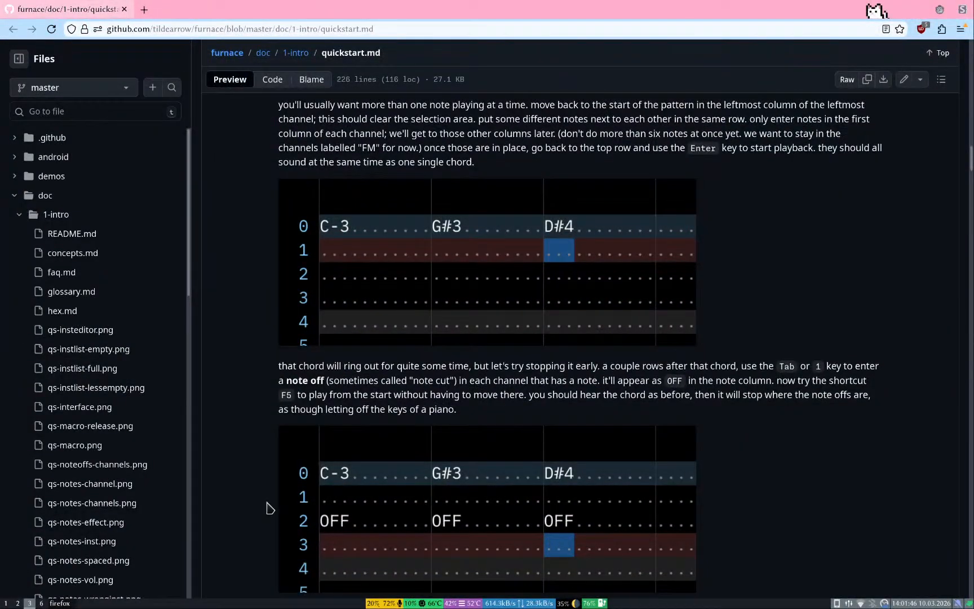
scroll(246, 473, "down", 2)
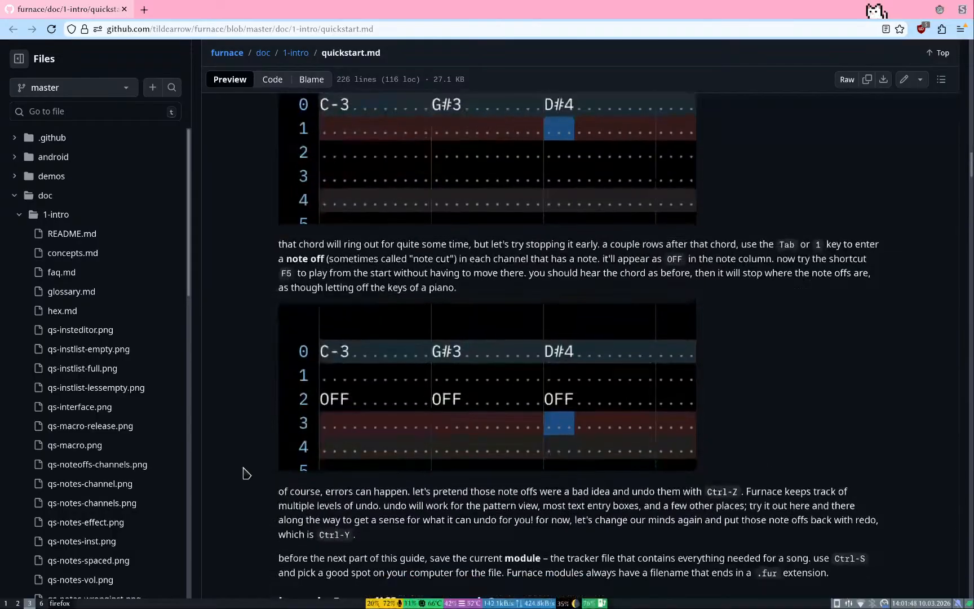
scroll(246, 473, "down", 2)
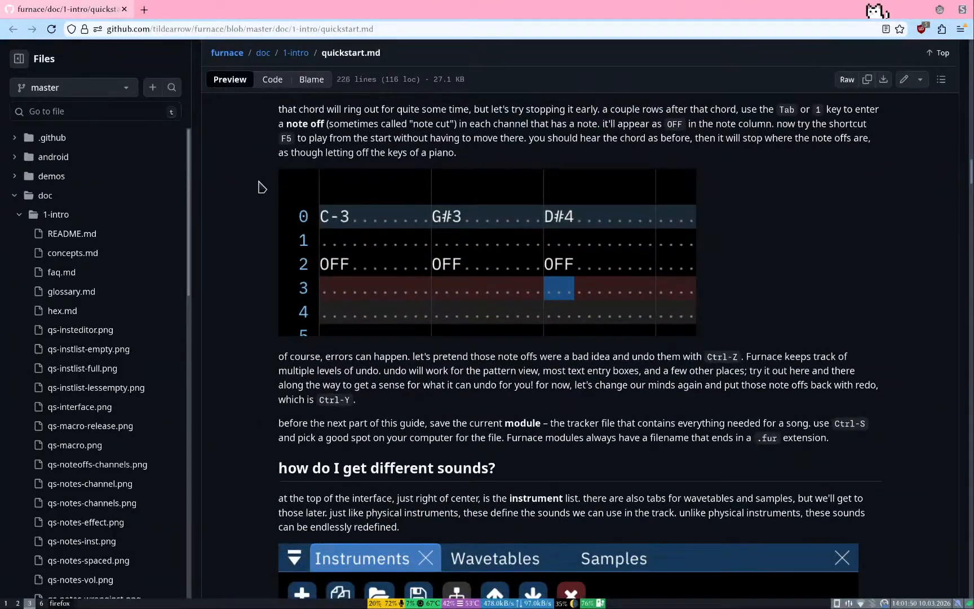
Step: Return to the guide's edit mode section and reread from entering notes through to the section on getting different sounds
scroll(240, 193, "up", 20)
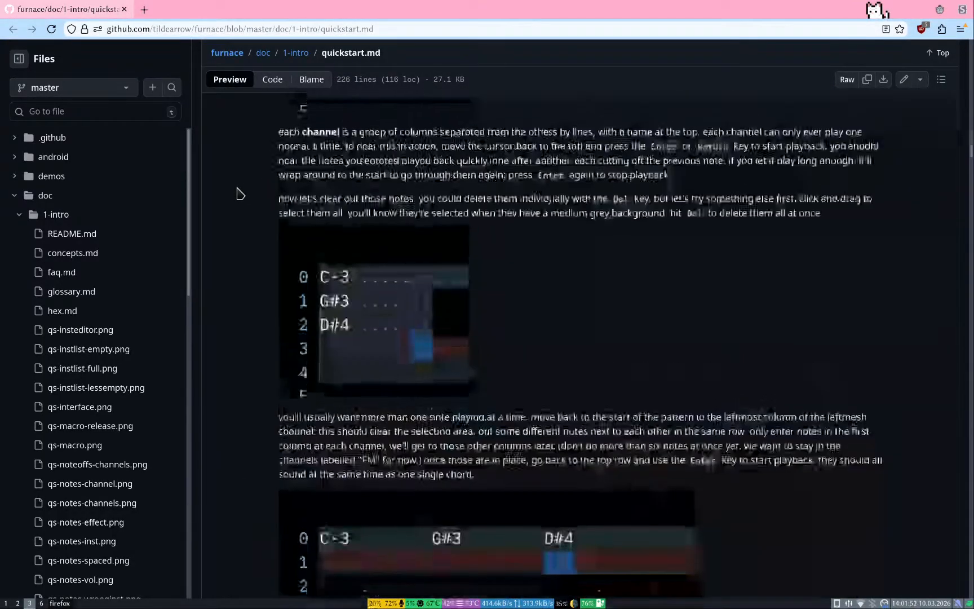
scroll(239, 193, "down", 6)
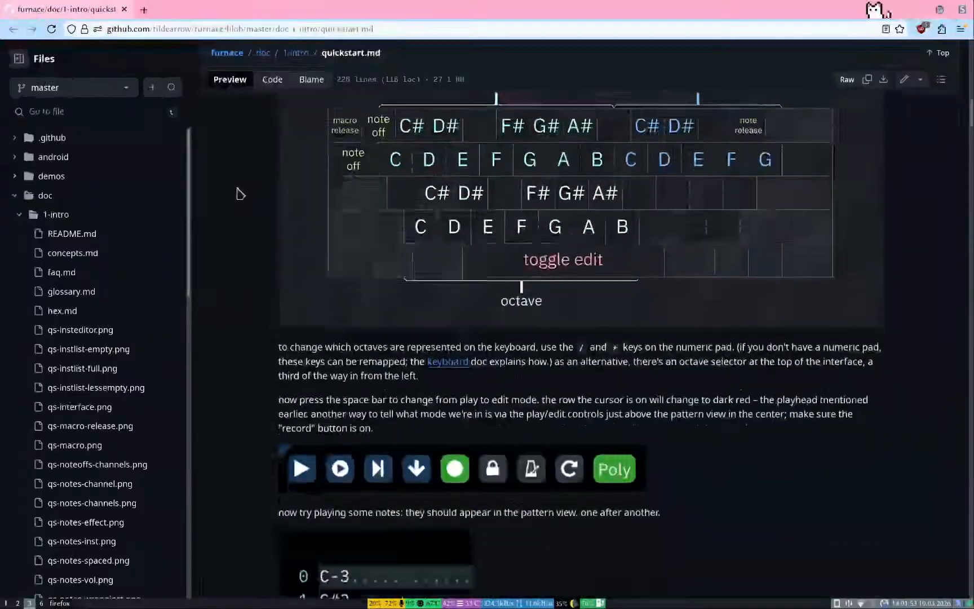
scroll(238, 312, "down", 3)
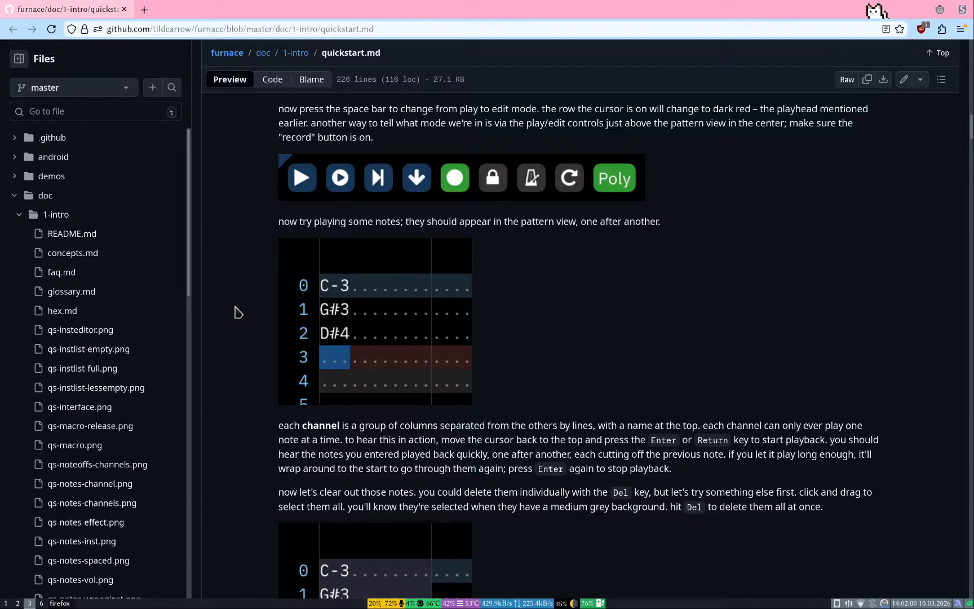
scroll(234, 457, "down", 6)
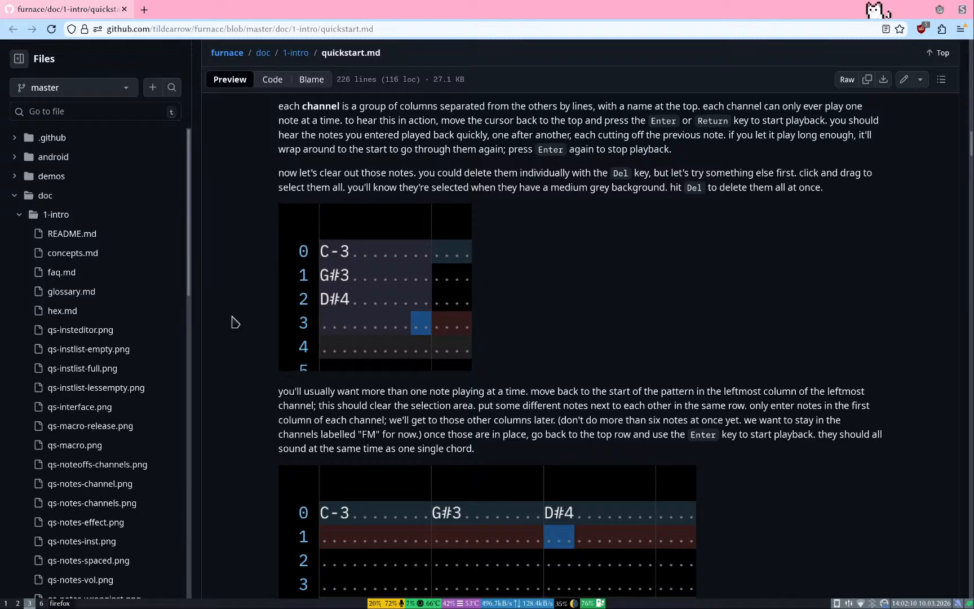
scroll(237, 406, "down", 5)
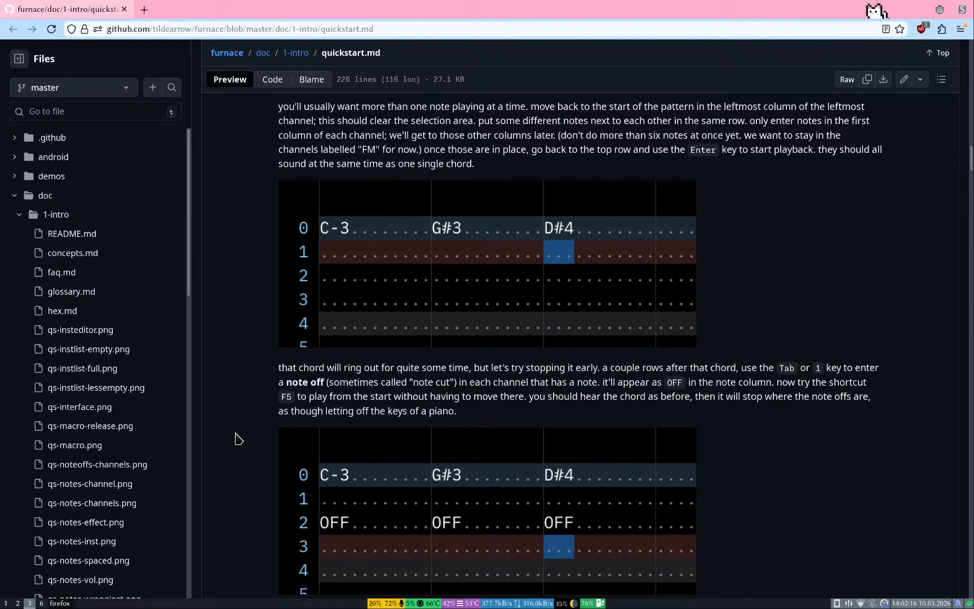
scroll(240, 534, "down", 5)
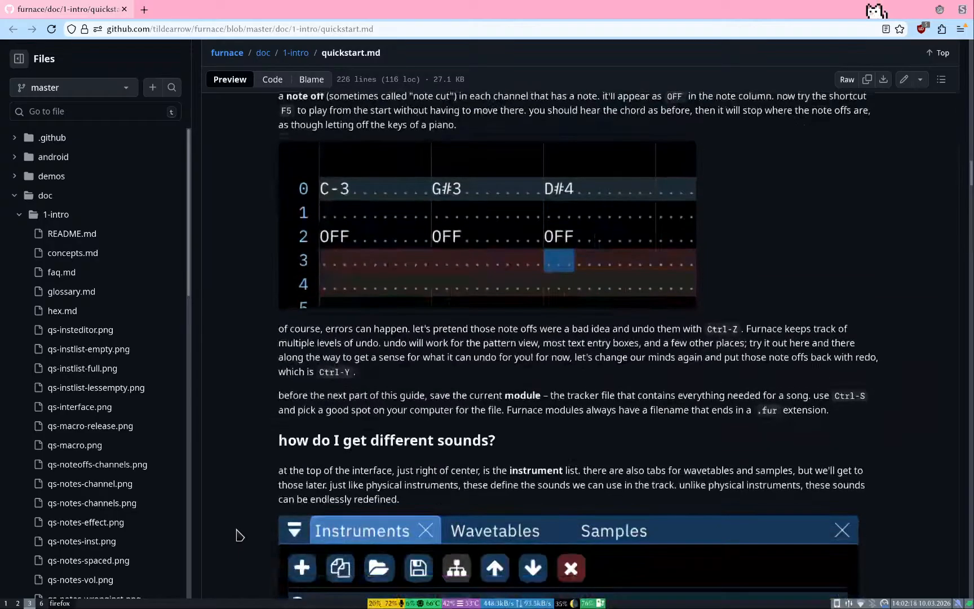
Step: Reread the quick start guide's part on undoing and redoing note offs, then its section on adding and loading instruments
scroll(239, 534, "up", 1)
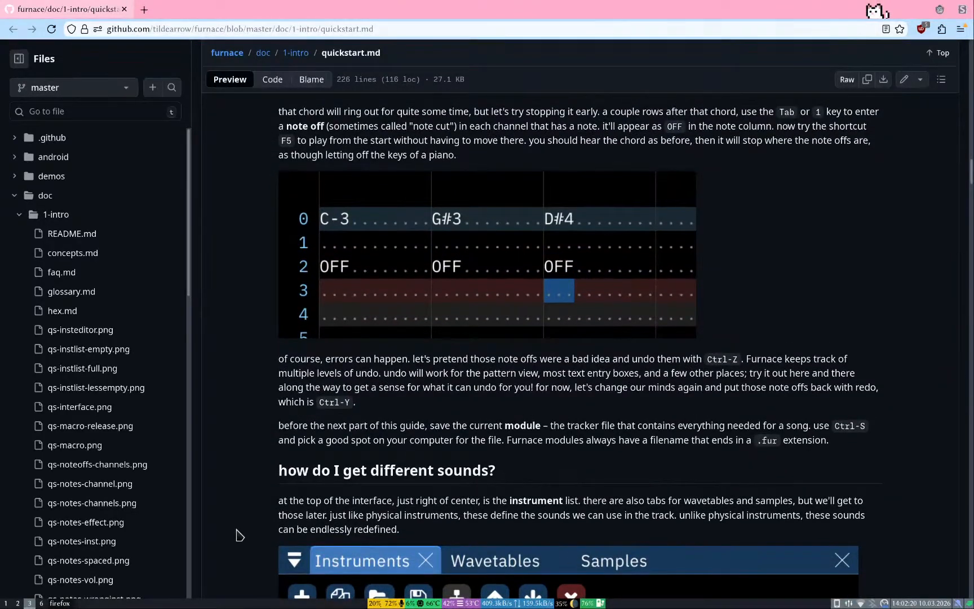
scroll(239, 534, "down", 4)
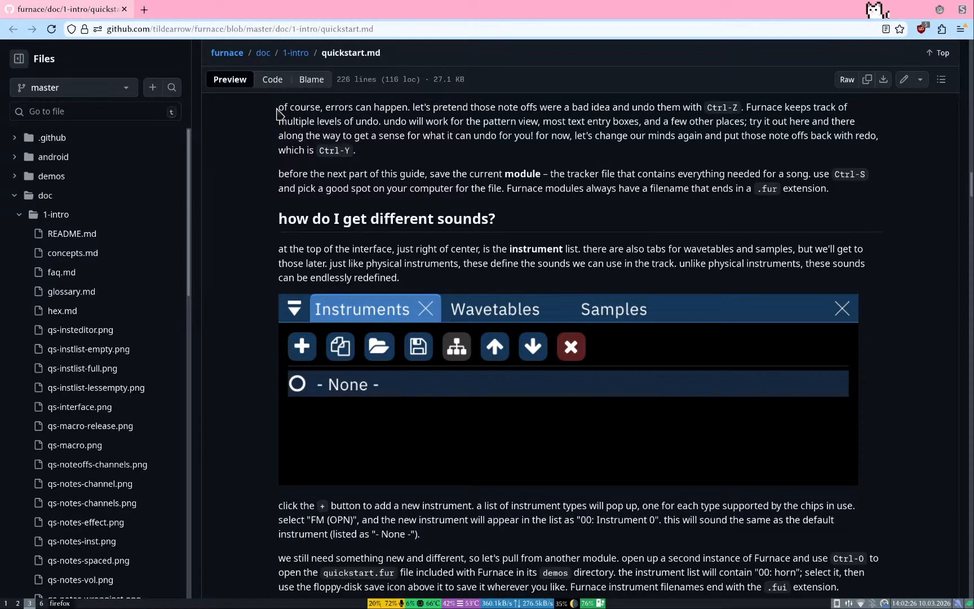
left_click_drag(284, 107, 351, 157)
left_click(236, 288)
scroll(402, 225, "down", 3)
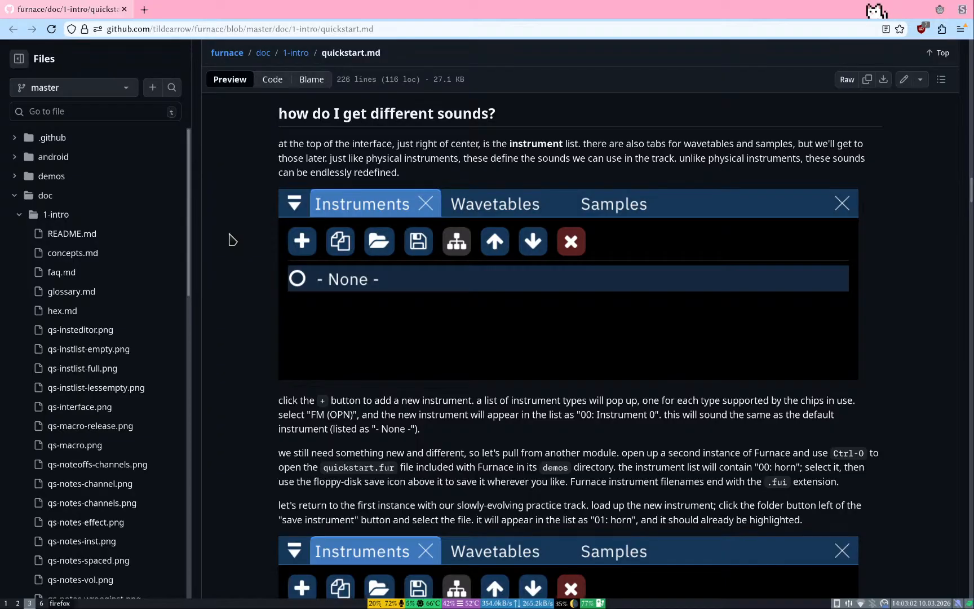
scroll(229, 240, "down", 1)
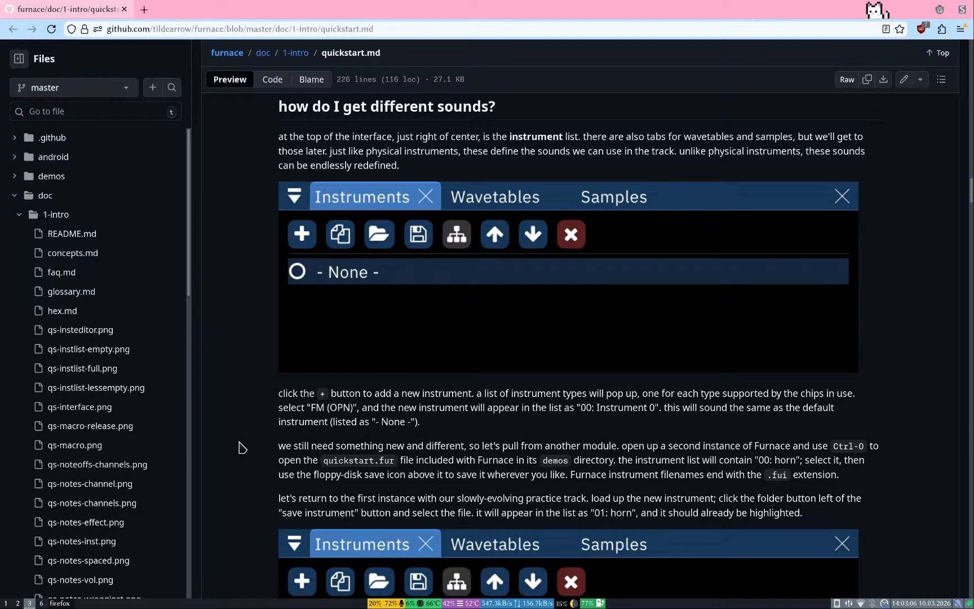
scroll(249, 496, "down", 5)
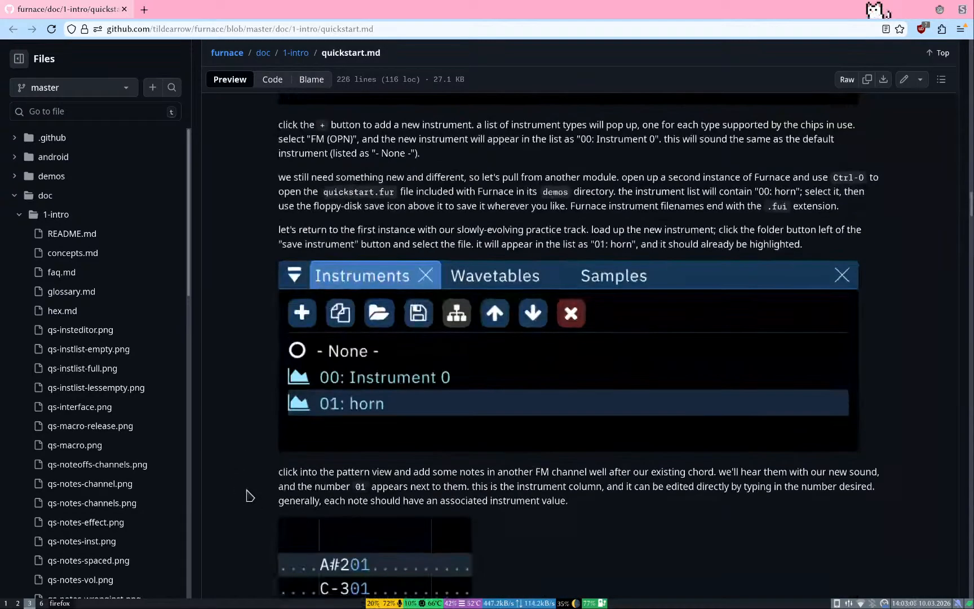
scroll(250, 495, "up", 6)
scroll(249, 495, "down", 1)
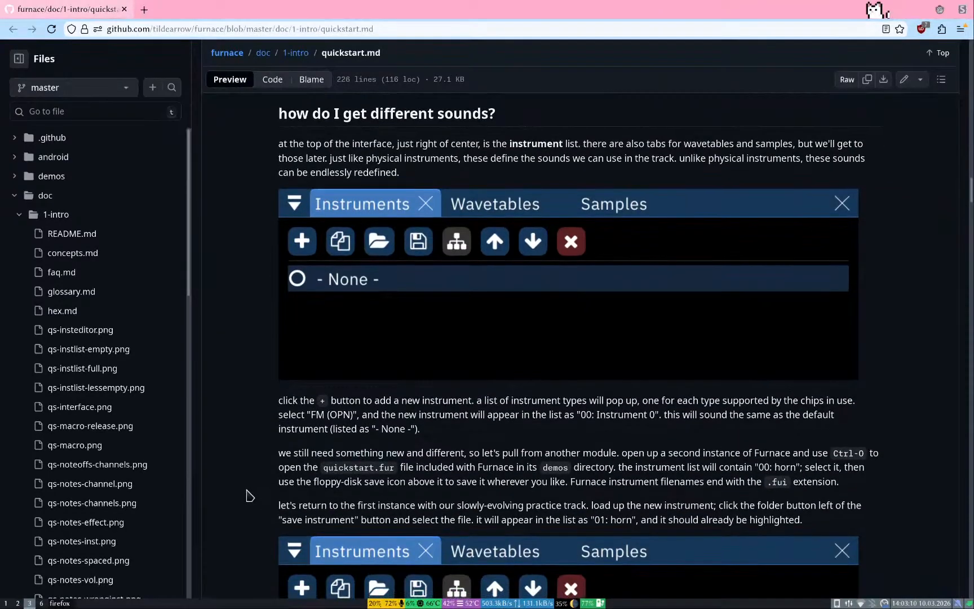
Step: Switch to Furnace and remove the TI SN76489 chip from the module, keeping only the Game Boy chip
key("super+2")
key("super+3")
key("super+2")
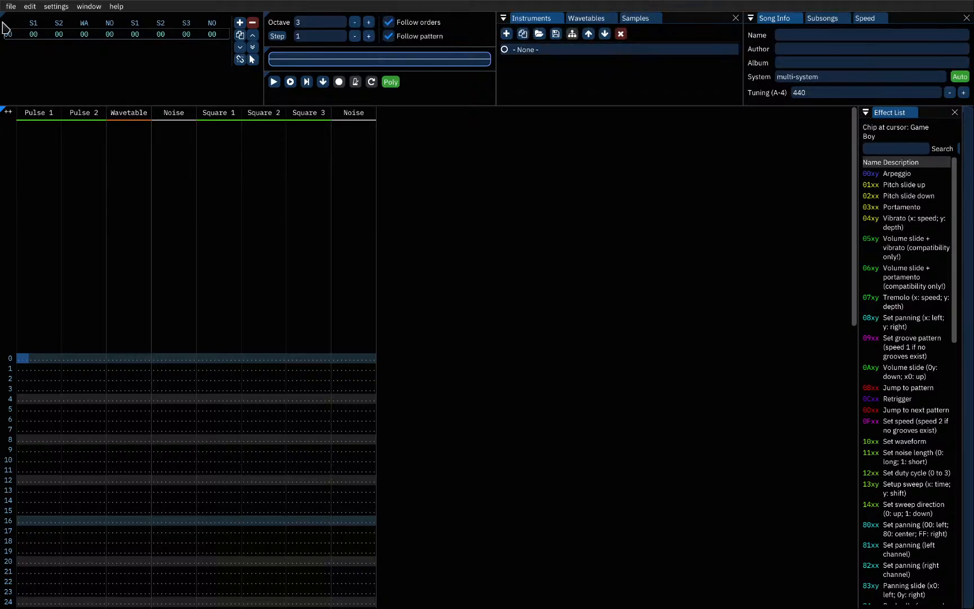
left_click(12, 6)
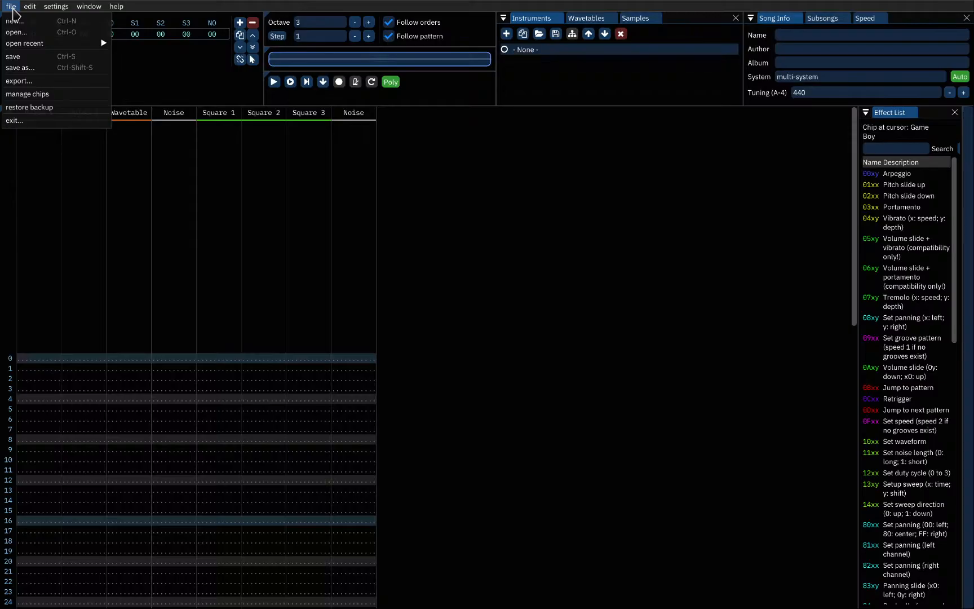
left_click(32, 95)
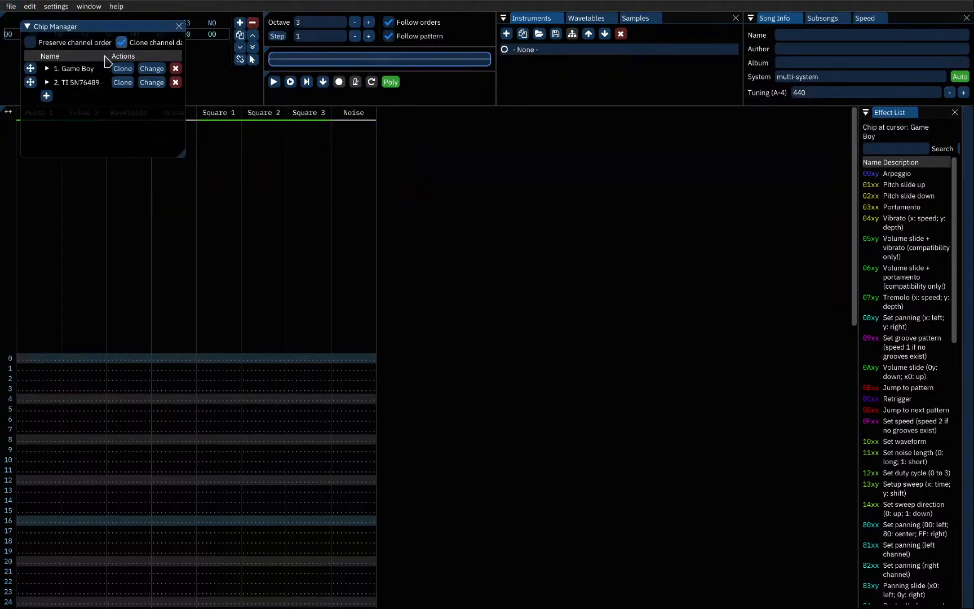
left_click(175, 82)
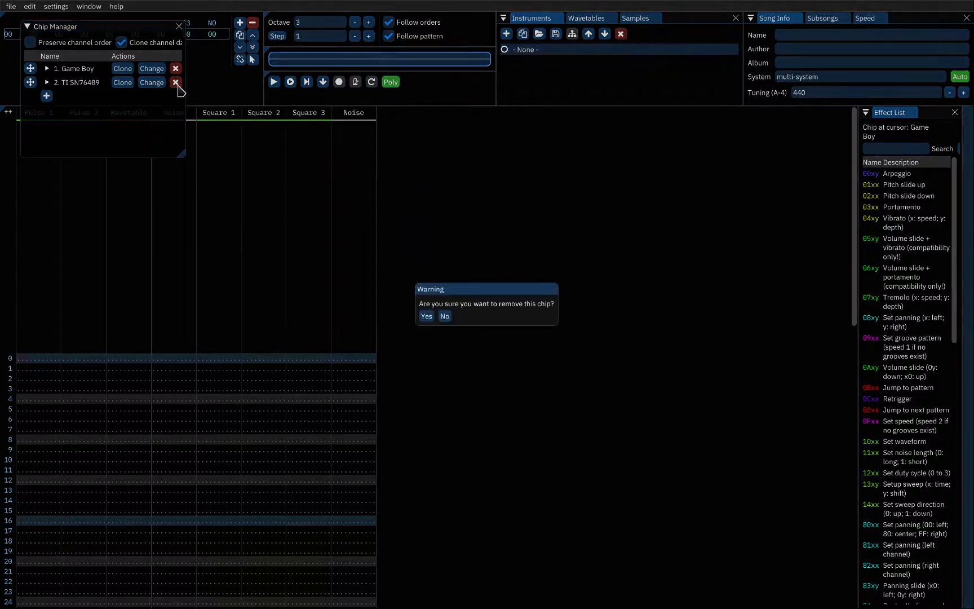
left_click(426, 316)
left_click(178, 27)
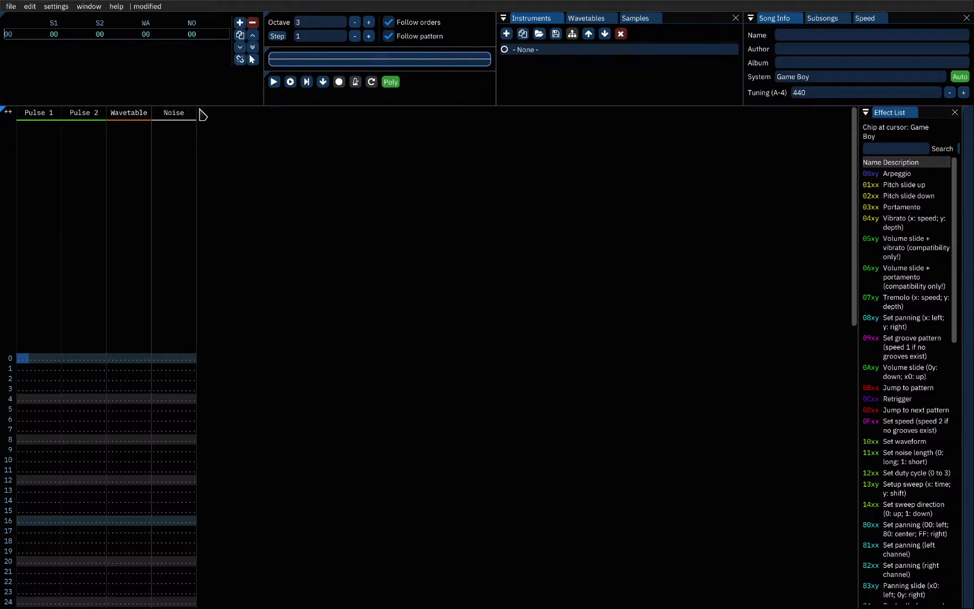
Step: Visit row 0 of the Pulse 2, Wavetable and Noise channels in turn, and return to row 0 of Pulse 1
scroll(144, 369, "down", 3)
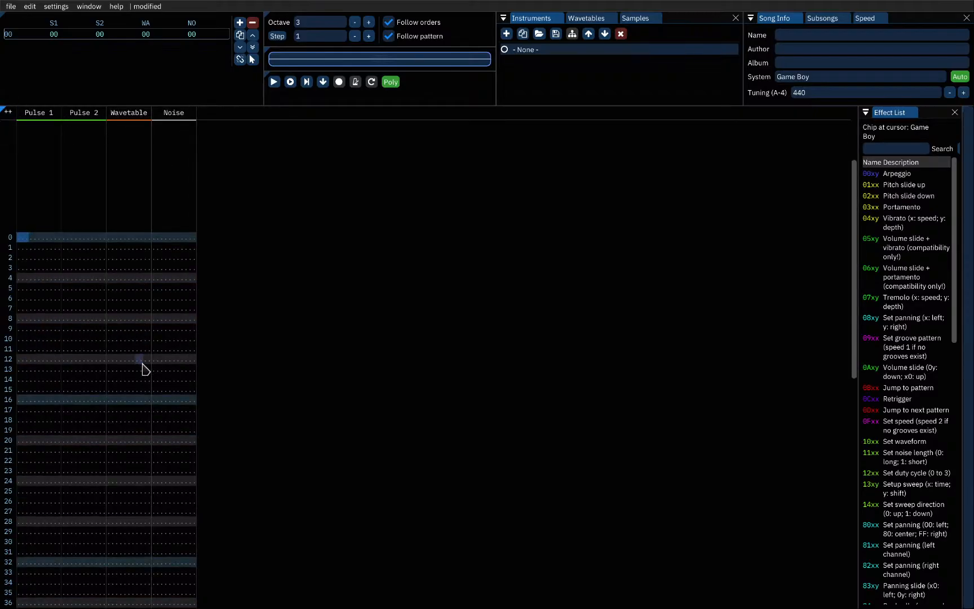
left_click(68, 237)
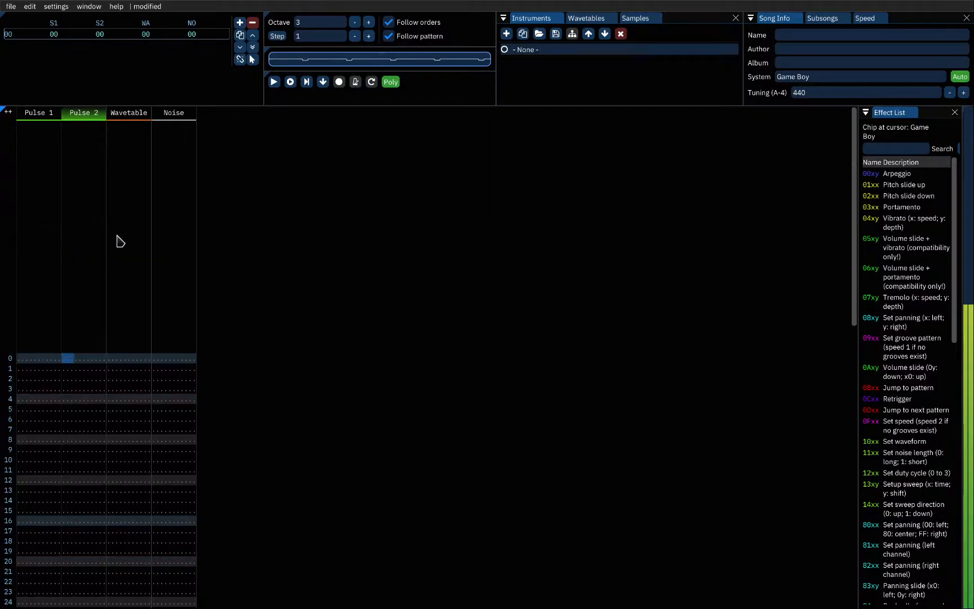
left_click(115, 360)
left_click(160, 361)
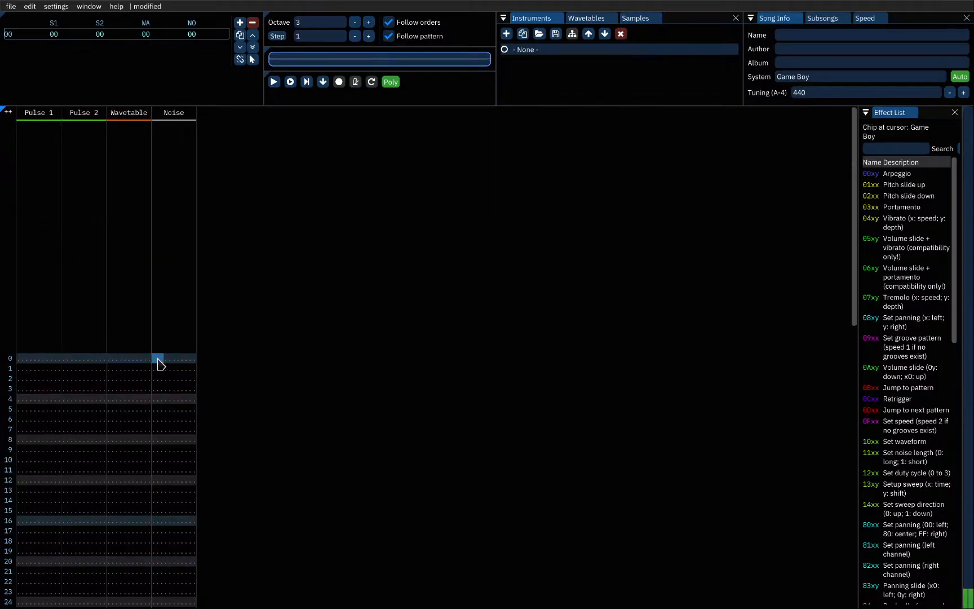
scroll(163, 446, "down", 4)
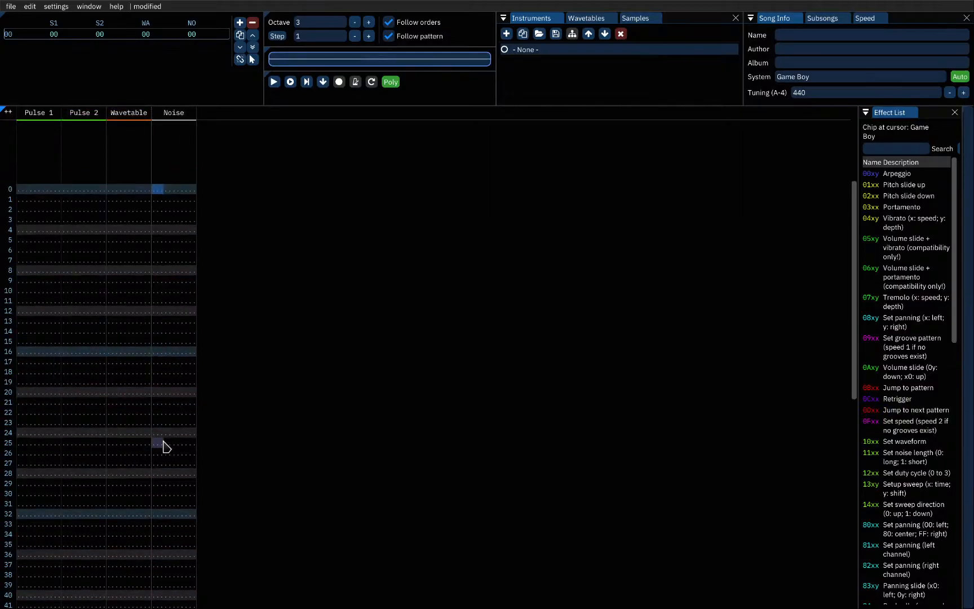
left_click(22, 190)
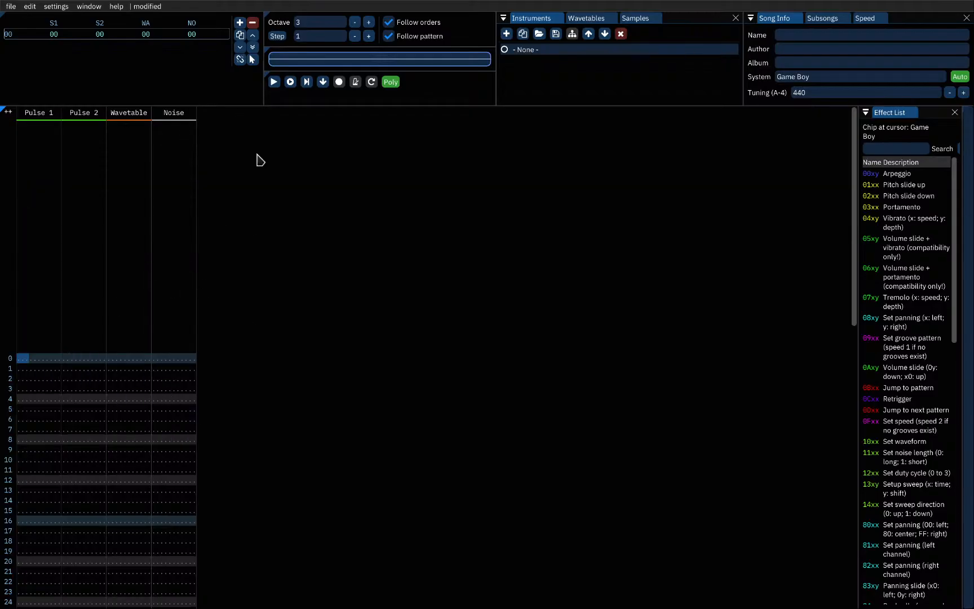
Step: Turn on edit mode, enter C-3 on row 0 of the Pulse 1 channel and move to row 2
key("space")
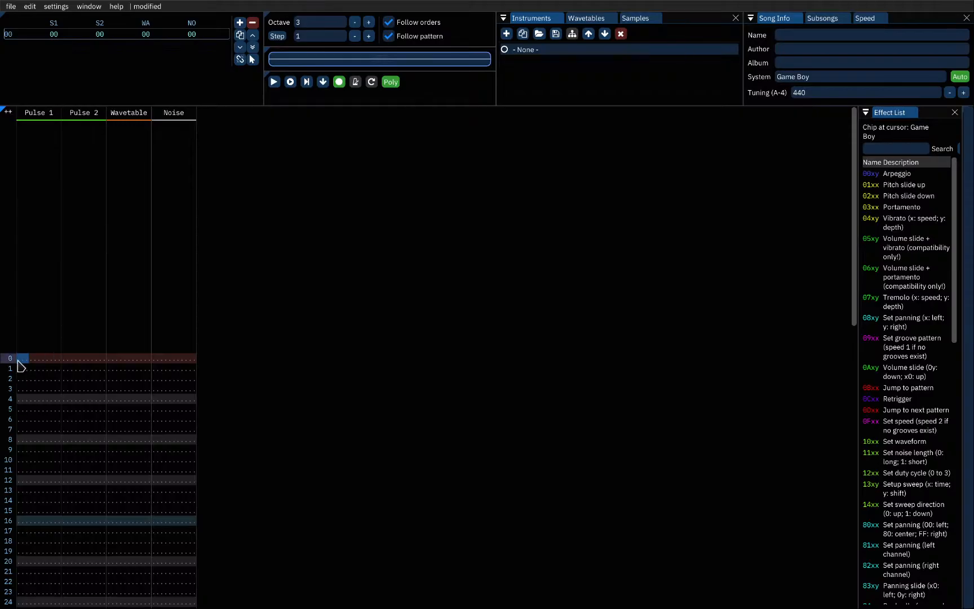
key("z")
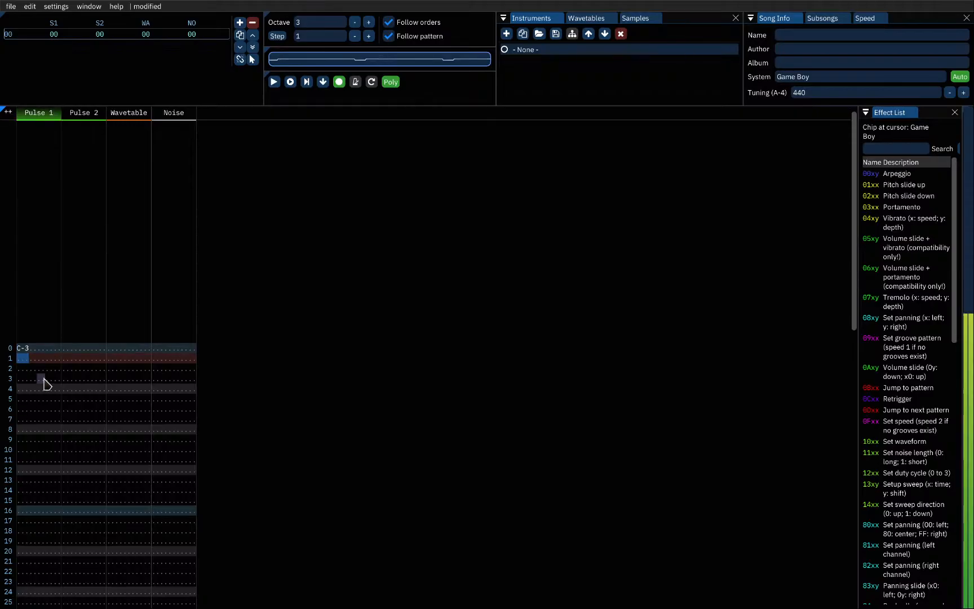
key("Down")
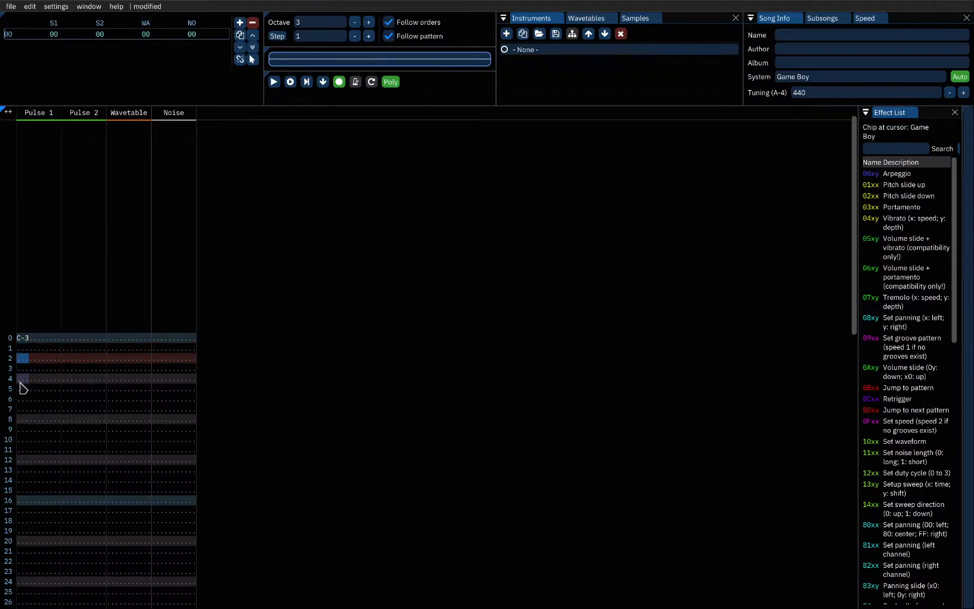
Step: Try D-4 on row 2 of Pulse 1 and audition it against the first note with edit mode off
key("w")
key("Up")
key("space")
key("Up")
key("Up")
key("z")
key("Down")
key("Down")
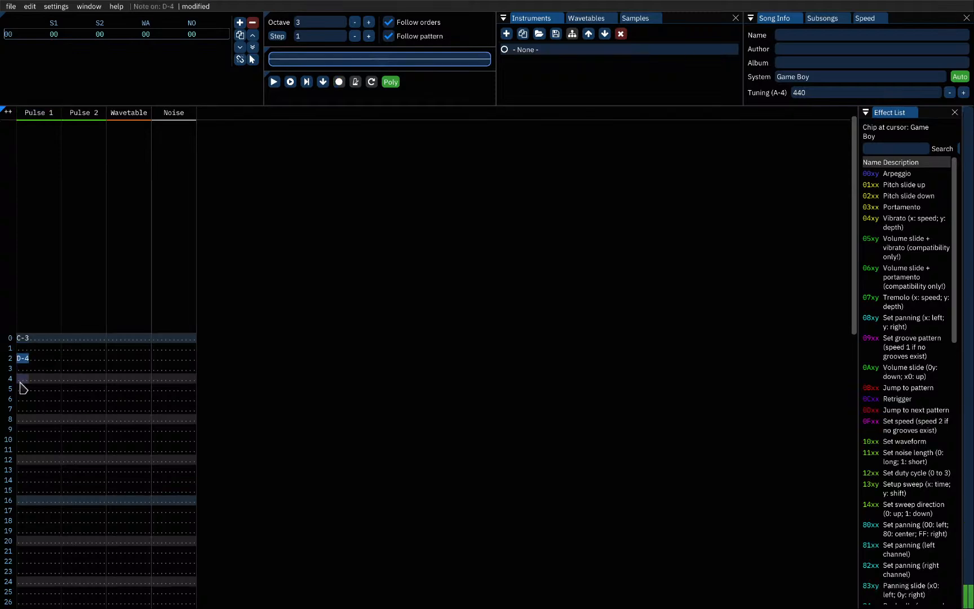
key("w")
key("w")
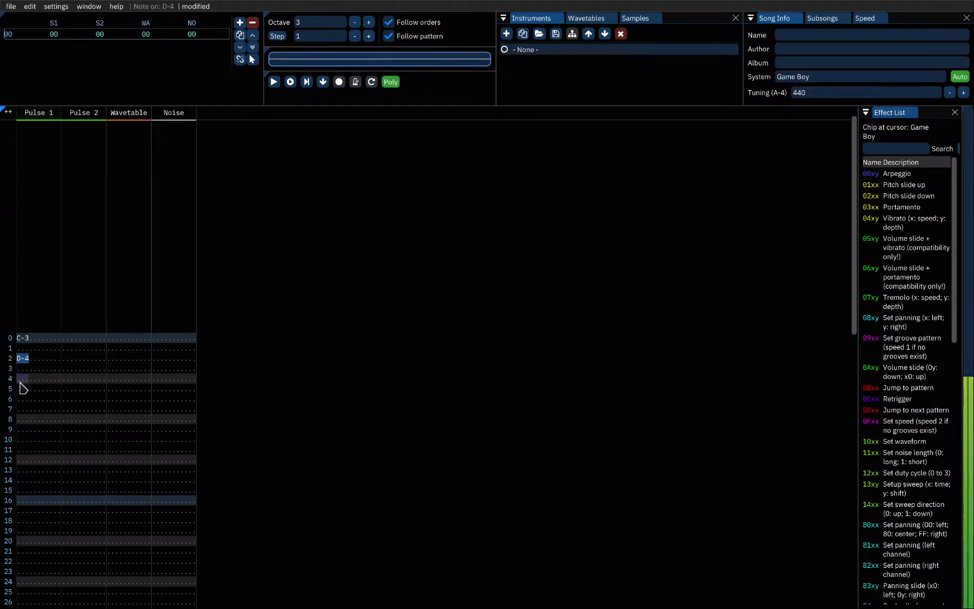
key("w")
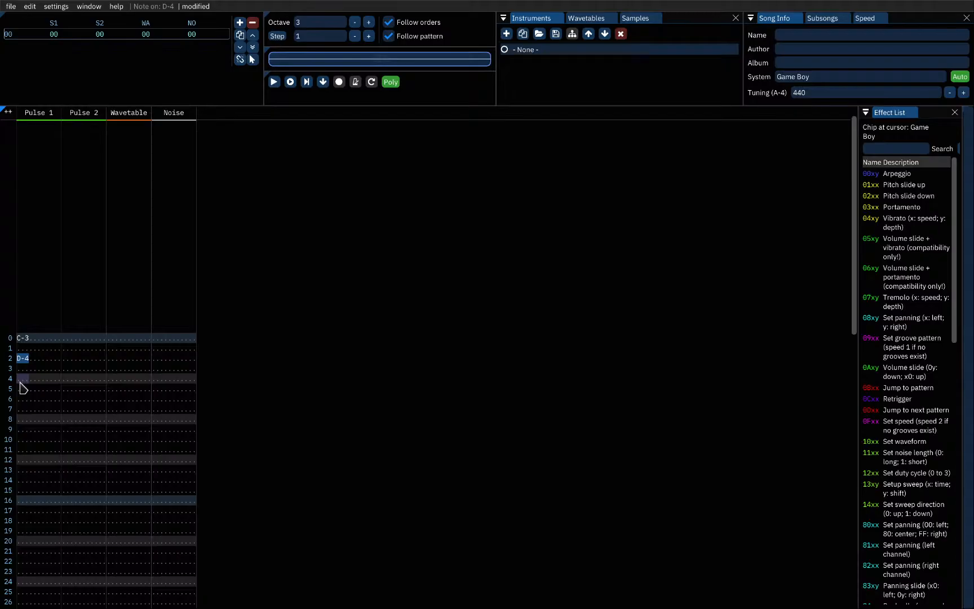
key("w")
key("w")
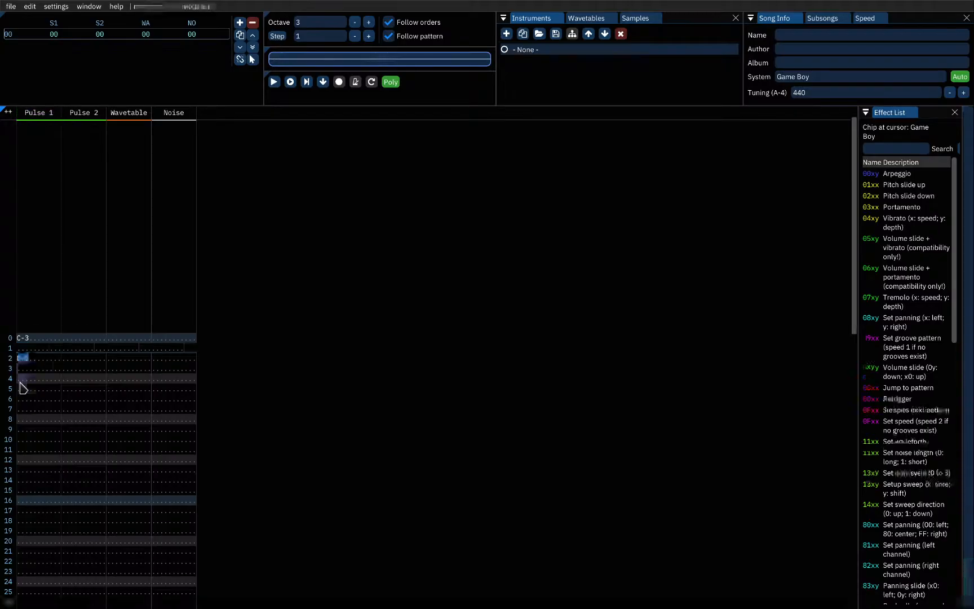
Step: Enter E-3, G-3, E-3 and C-3 on rows 2, 4, 6 and 8 of Pulse 1 and play the melody
key("c")
key("space")
key("c")
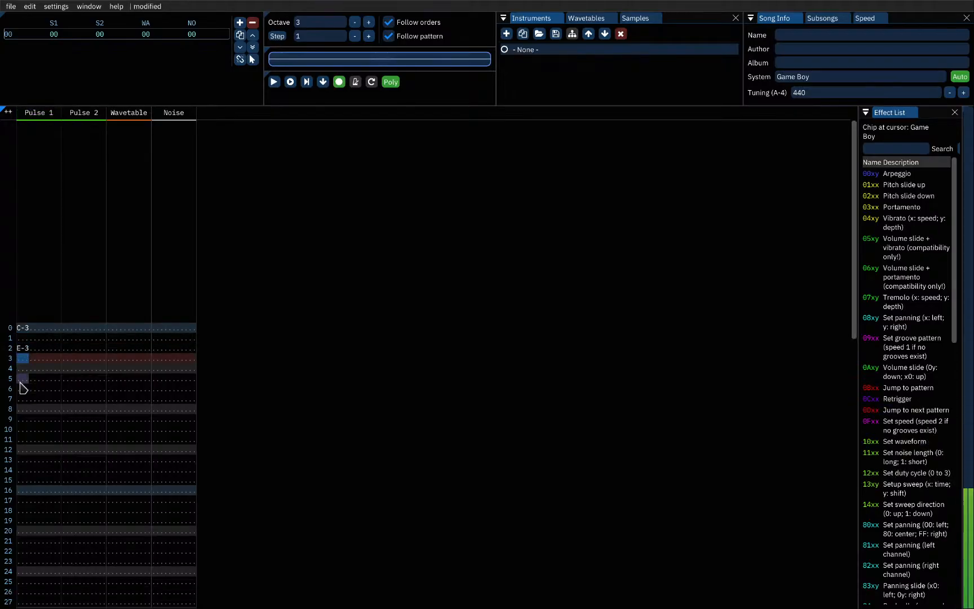
key("Down")
key("b")
key("Down")
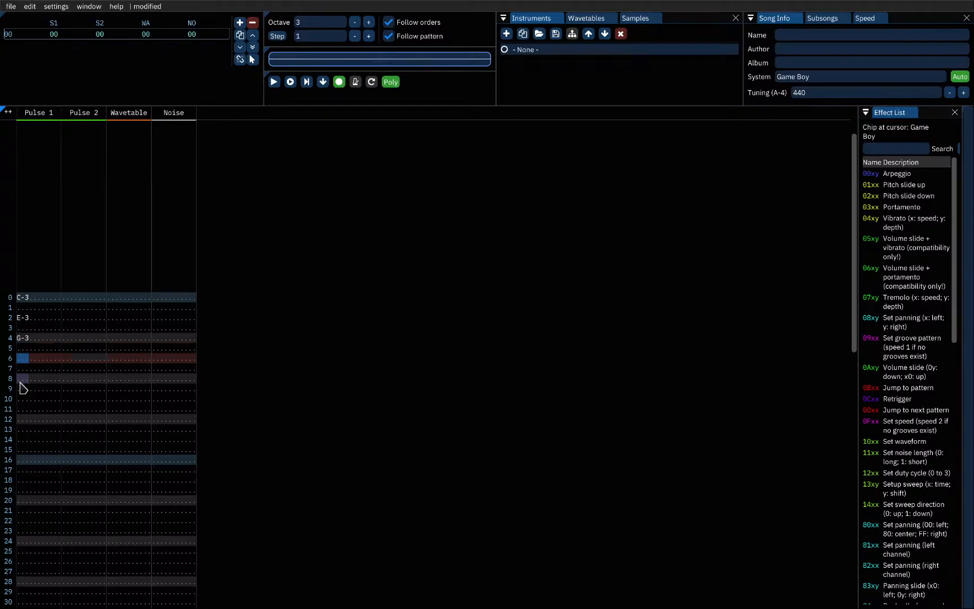
key("c")
key("Down")
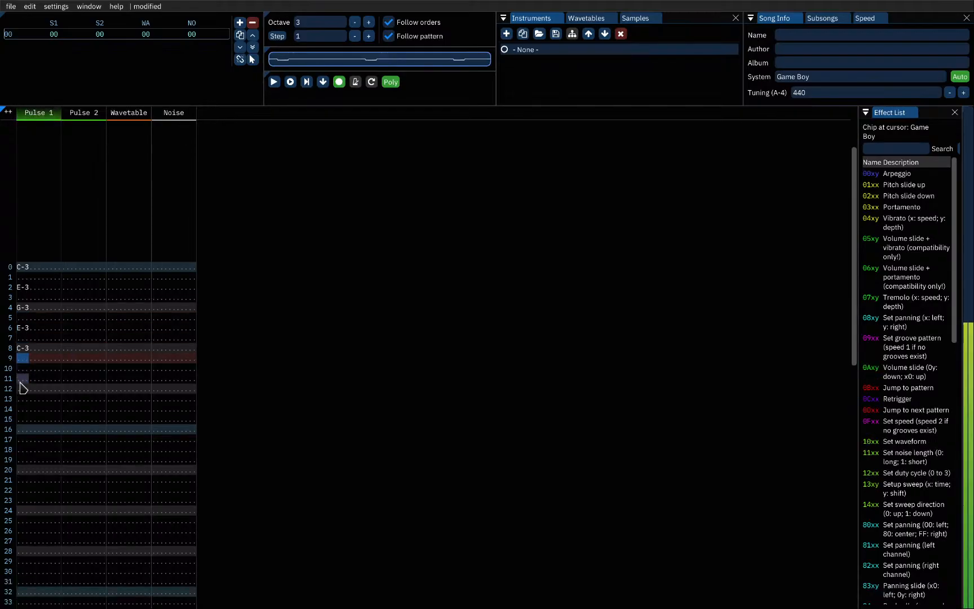
key("z")
key("Return")
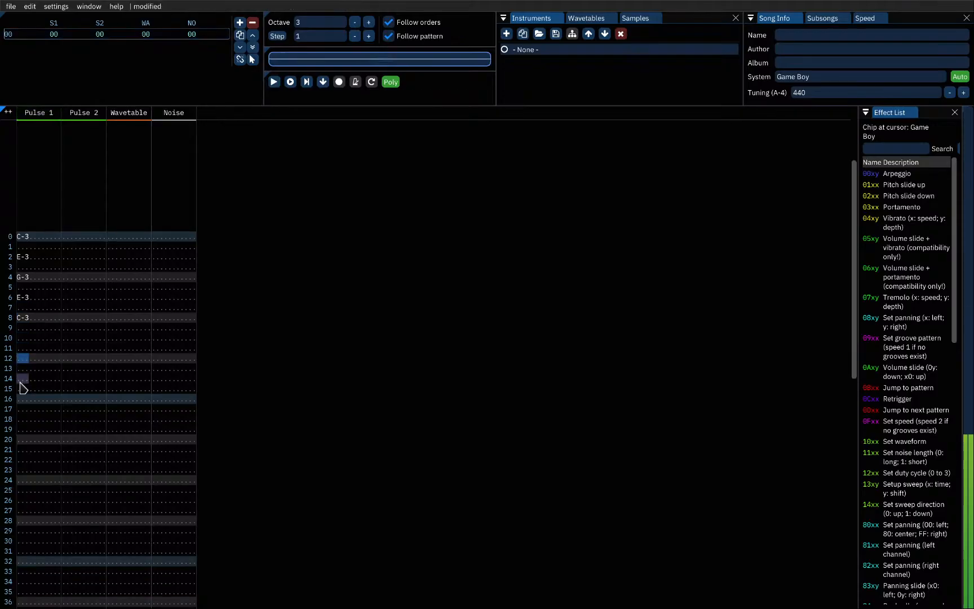
Step: Enter C-4 on rows 0, 4 and 8 of the Pulse 2 channel in edit mode
key("Right")
key("Right")
key("Right")
key("Right")
key("Right")
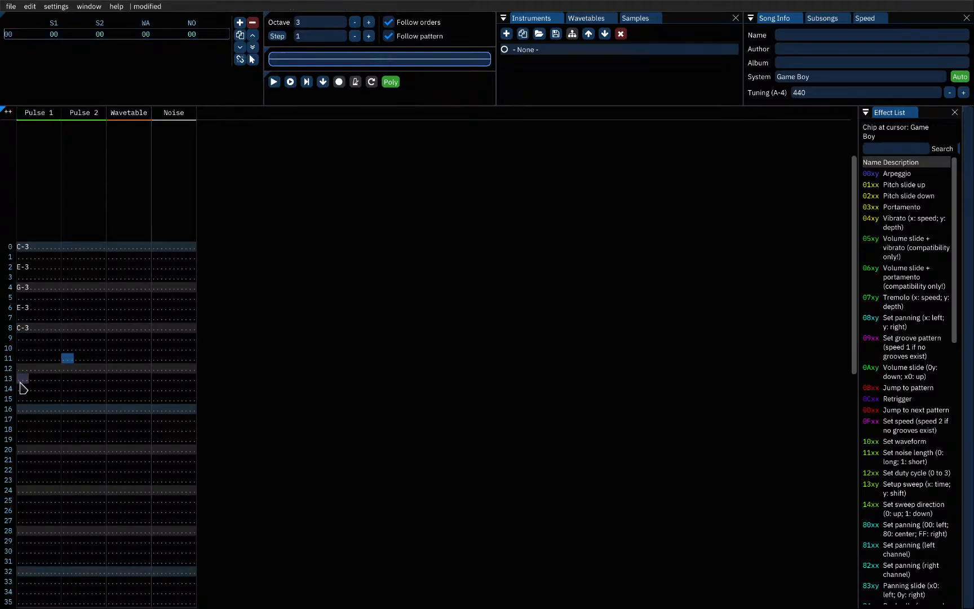
key("Up")
key("Up")
key("Up")
key("Up")
key("Up")
key("Up")
key("Up")
key("Up")
key("Up")
key("Up")
key("Up")
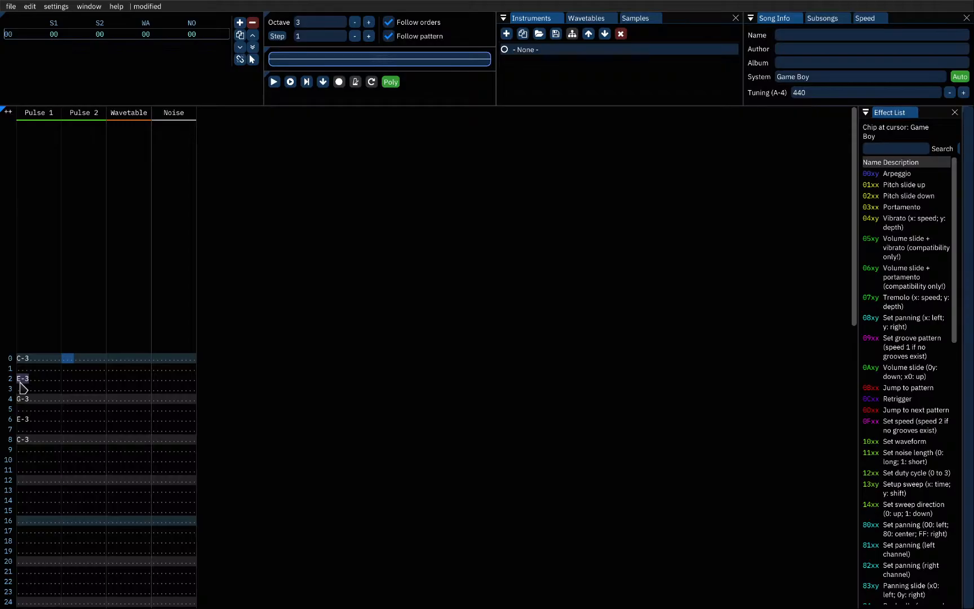
key("space")
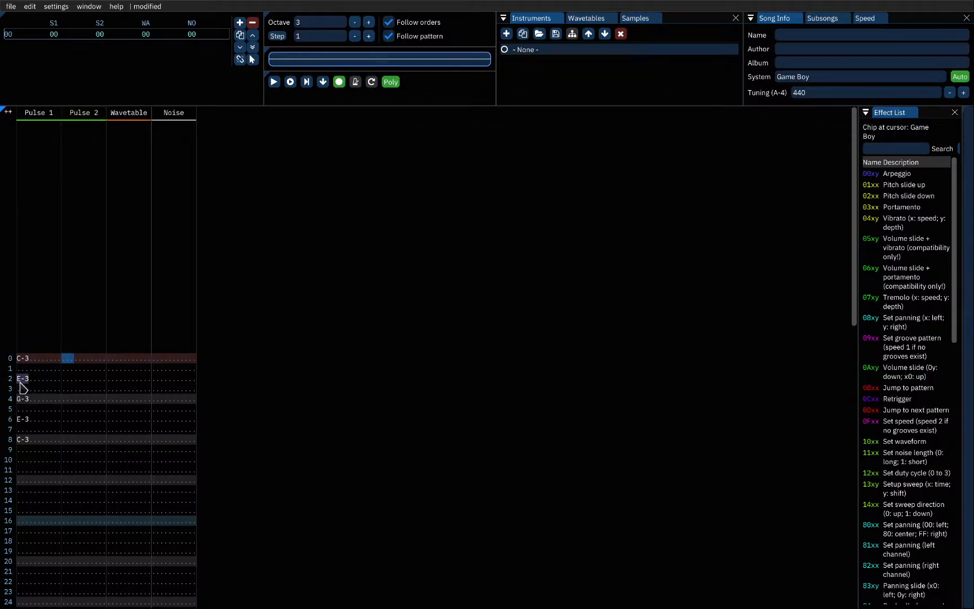
key("q")
key("Down")
key("Down")
key("Down")
key("q")
key("Down")
key("Down")
key("Down")
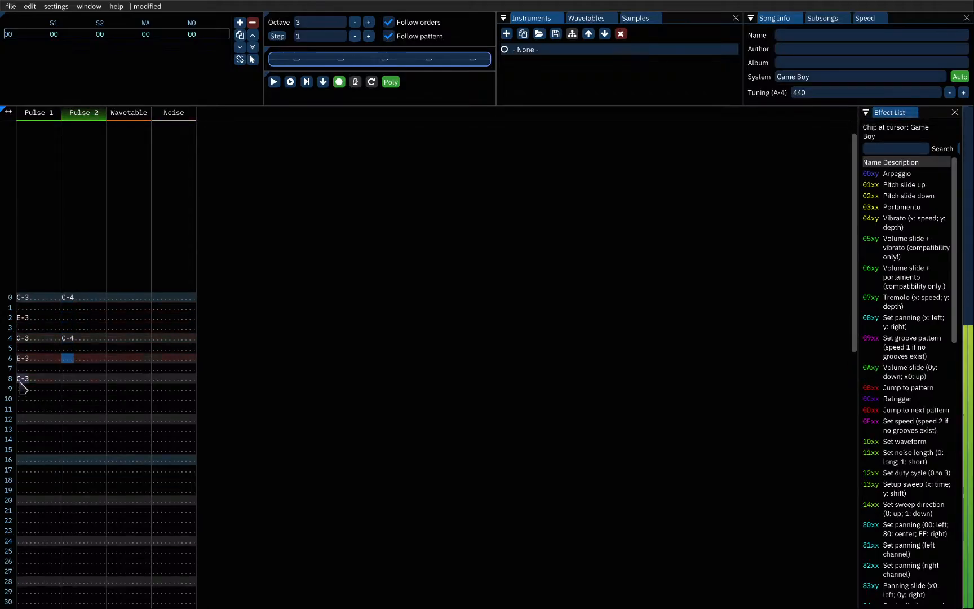
key("q")
Step: Return to row 0 and play the pattern to hear both pulse channels together, then stop playback
key("Up")
key("Up")
key("Up")
key("Up")
key("Up")
key("Up")
key("Up")
key("Up")
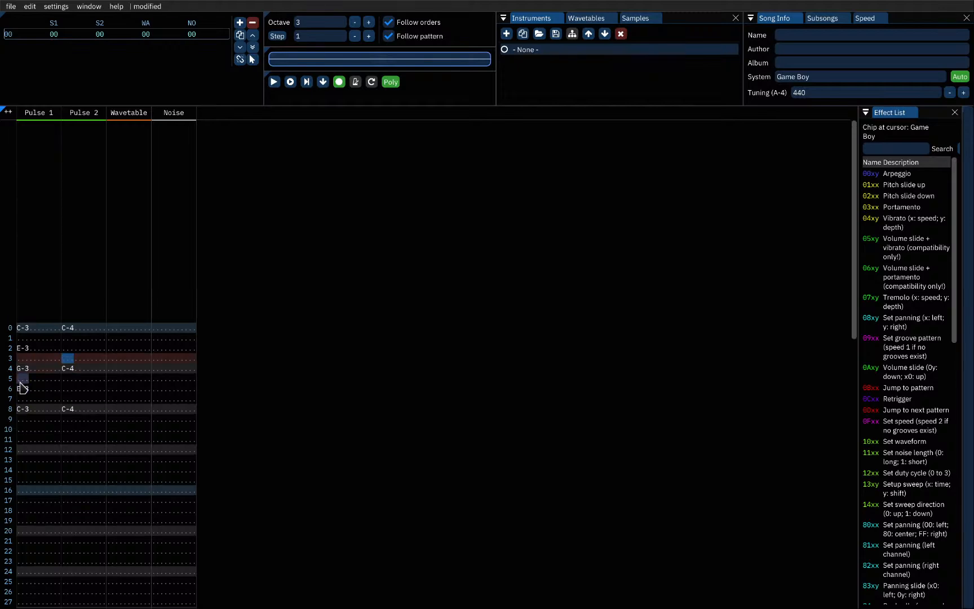
key("Up")
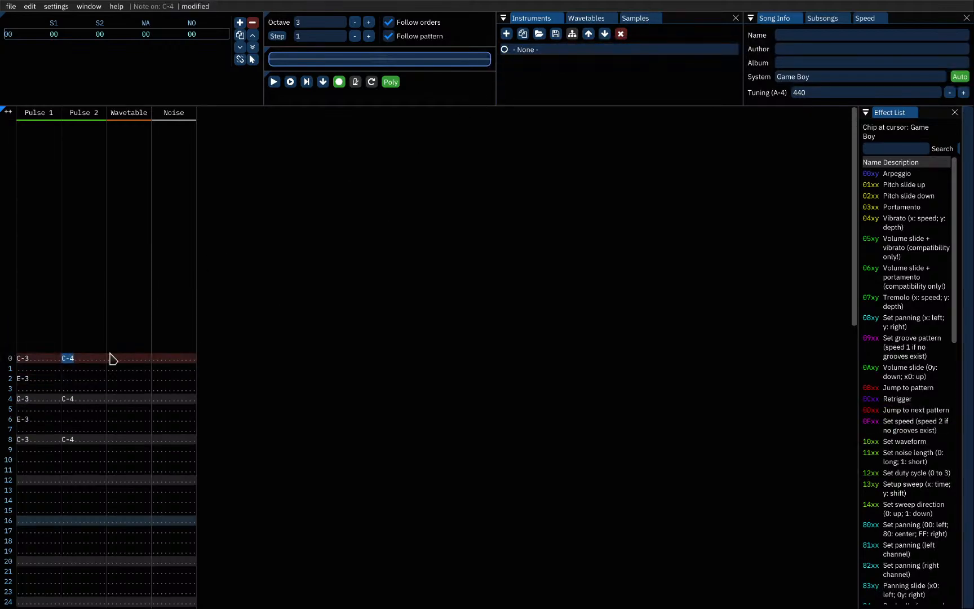
key("Return")
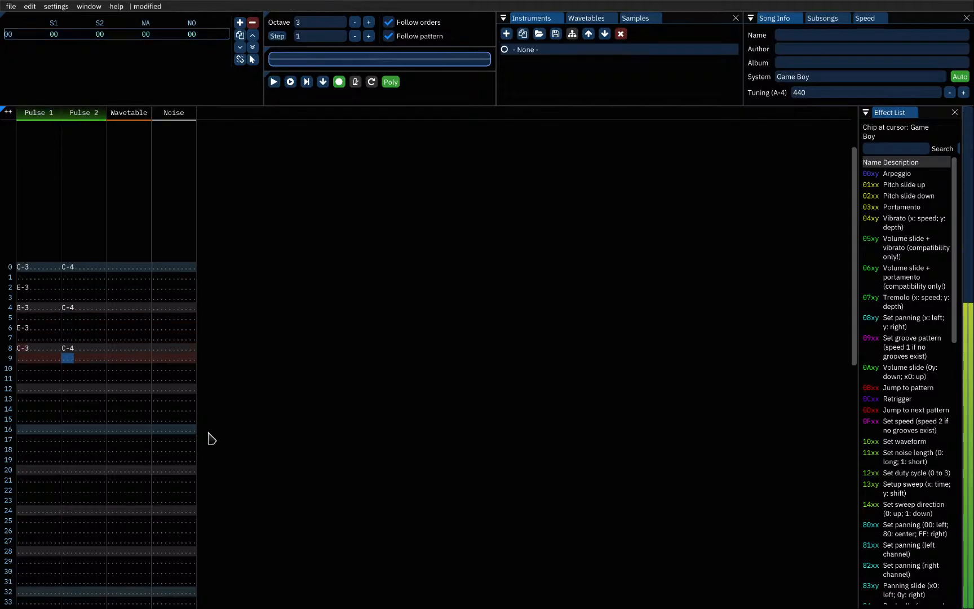
key("Return")
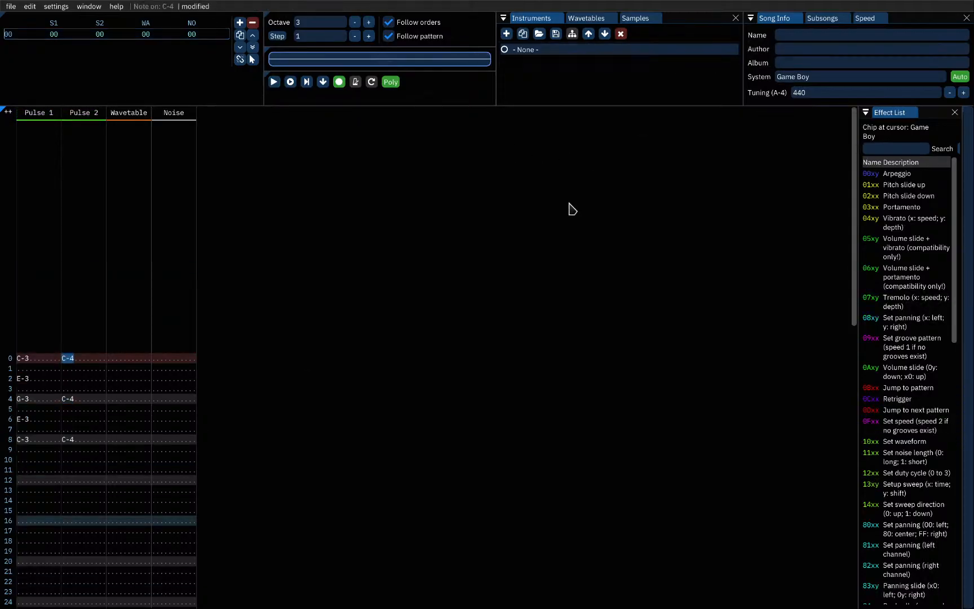
Step: Play the two-channel pattern once more, stop it and return to the first note of Pulse 1
key("Return")
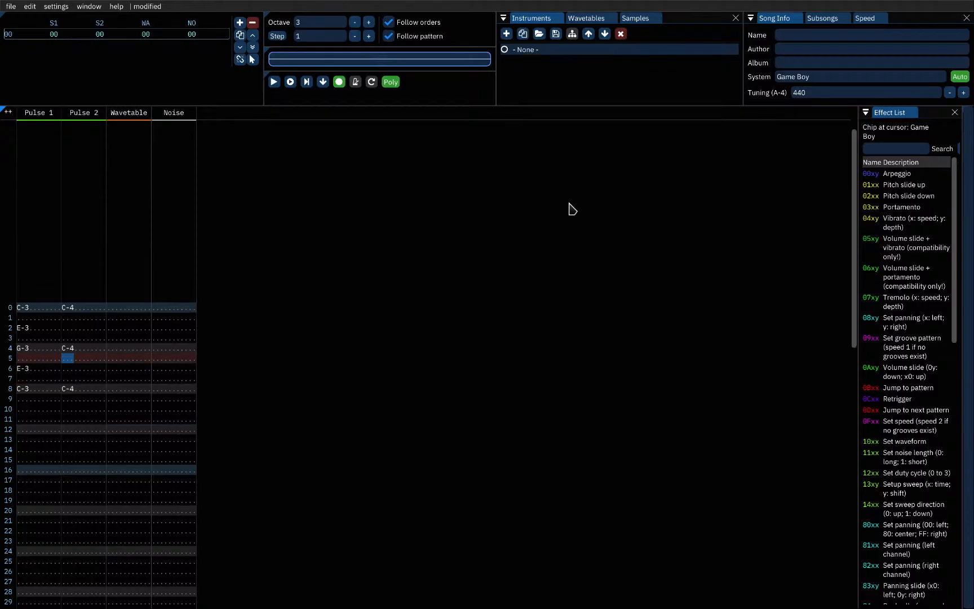
key("Return")
key("Left")
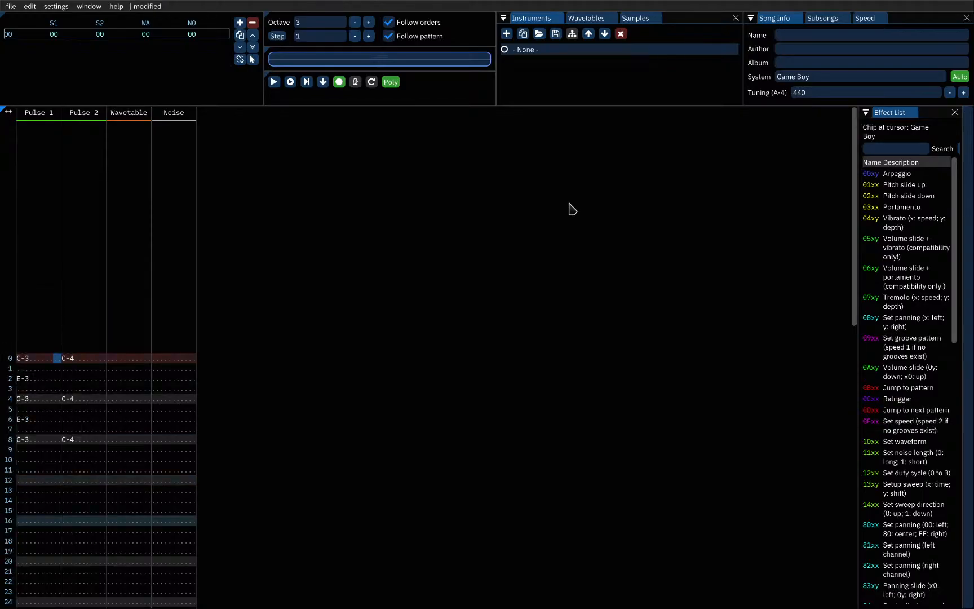
key("Left")
key("Left")
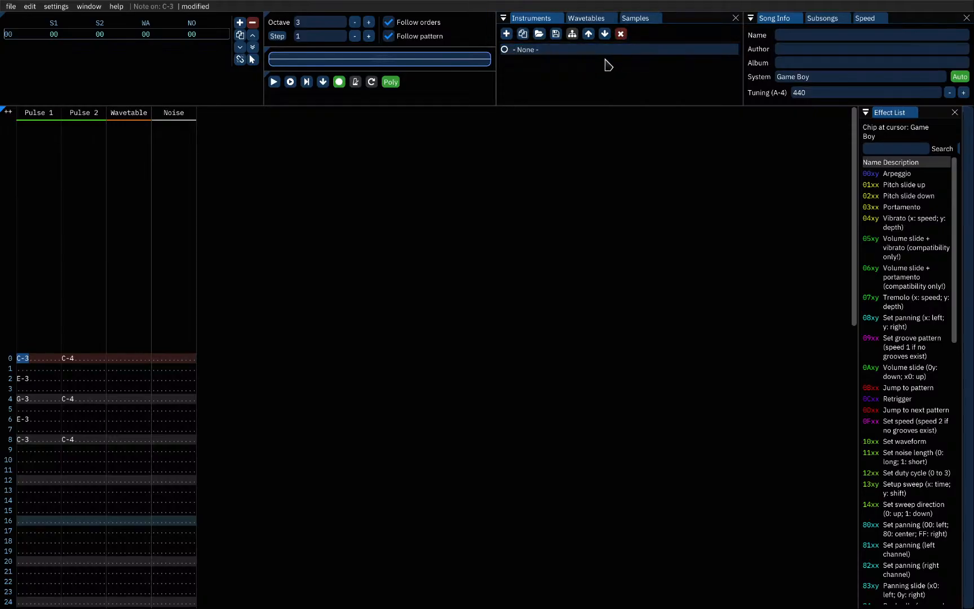
Step: Add a new instrument to the list and read the guide's section on getting different sounds in the browser
left_click(506, 34)
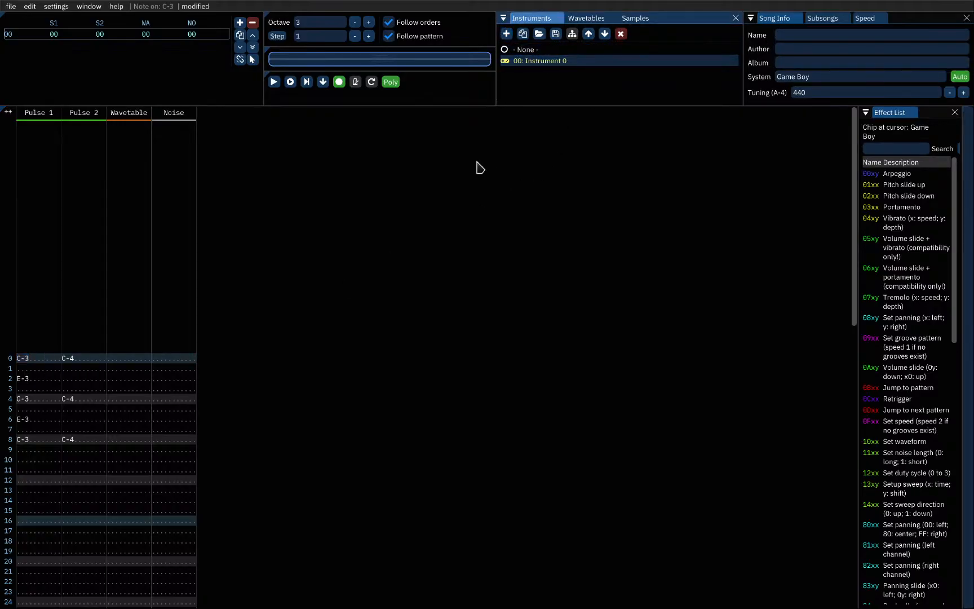
key("super+3")
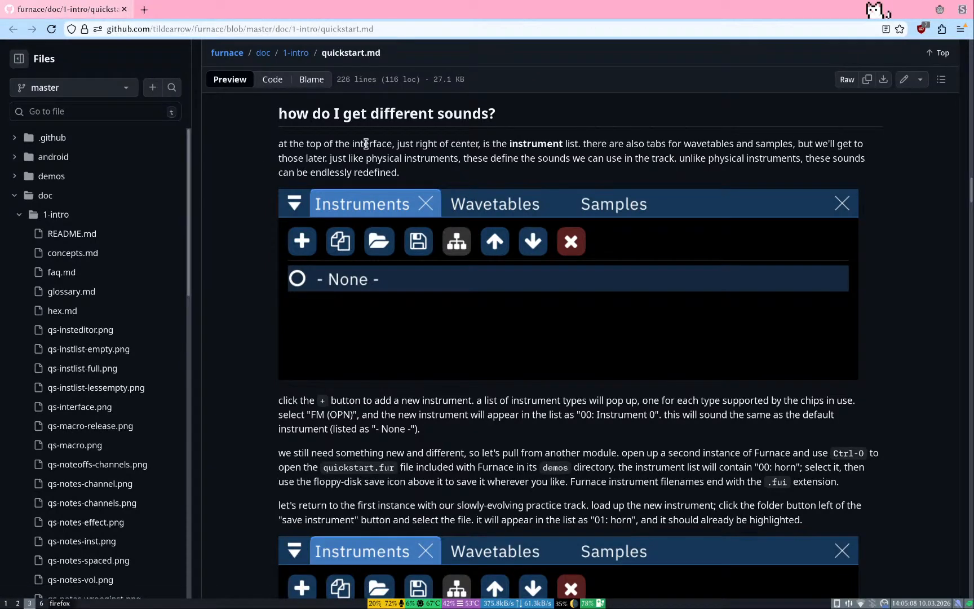
scroll(259, 320, "down", 3)
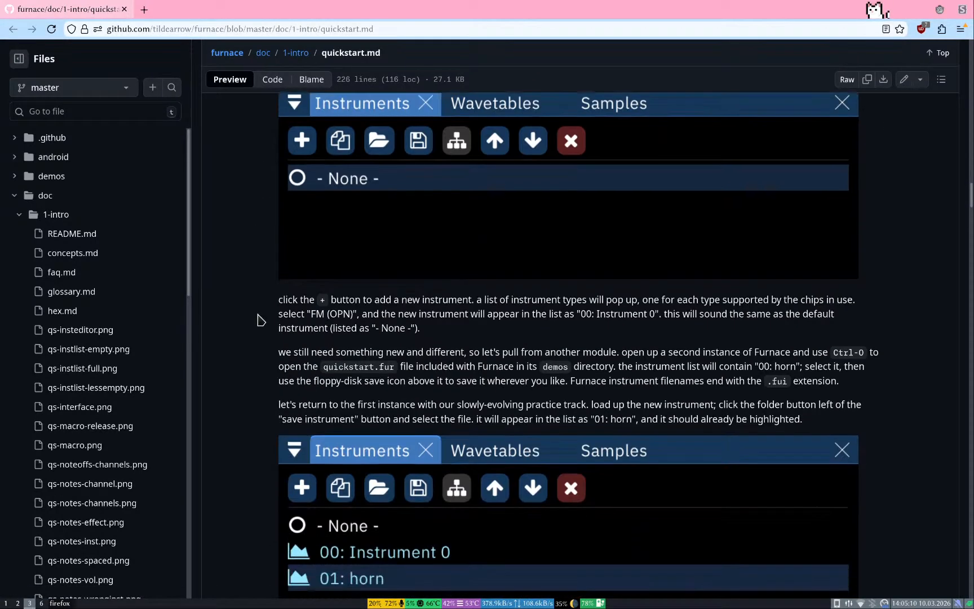
scroll(260, 320, "down", 4)
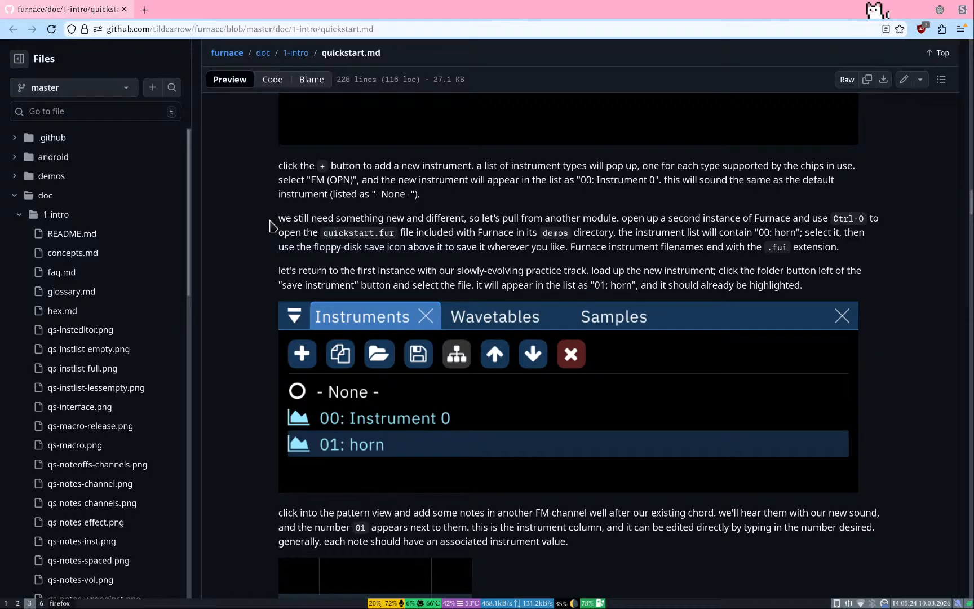
scroll(268, 471, "down", 4)
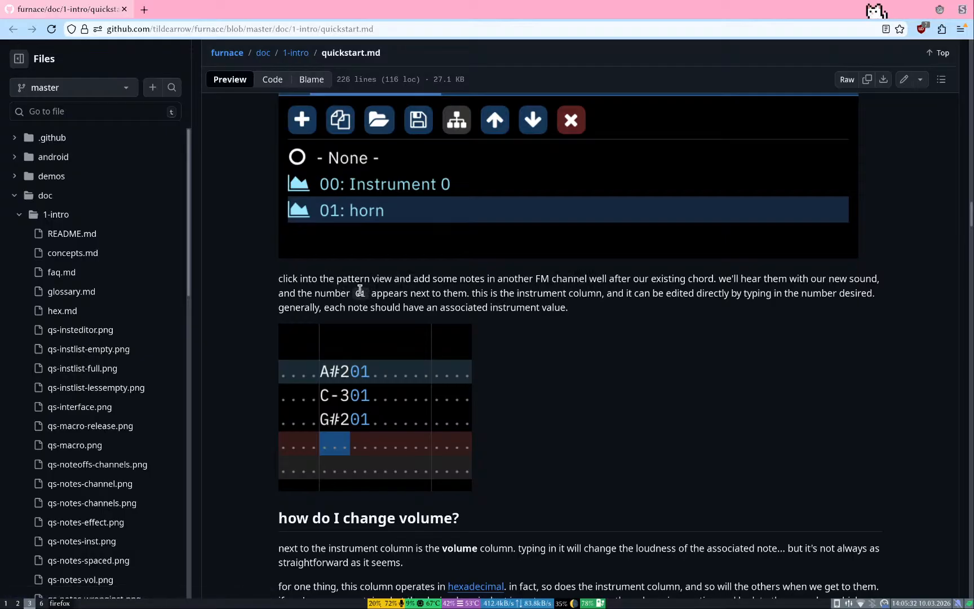
key("super+2")
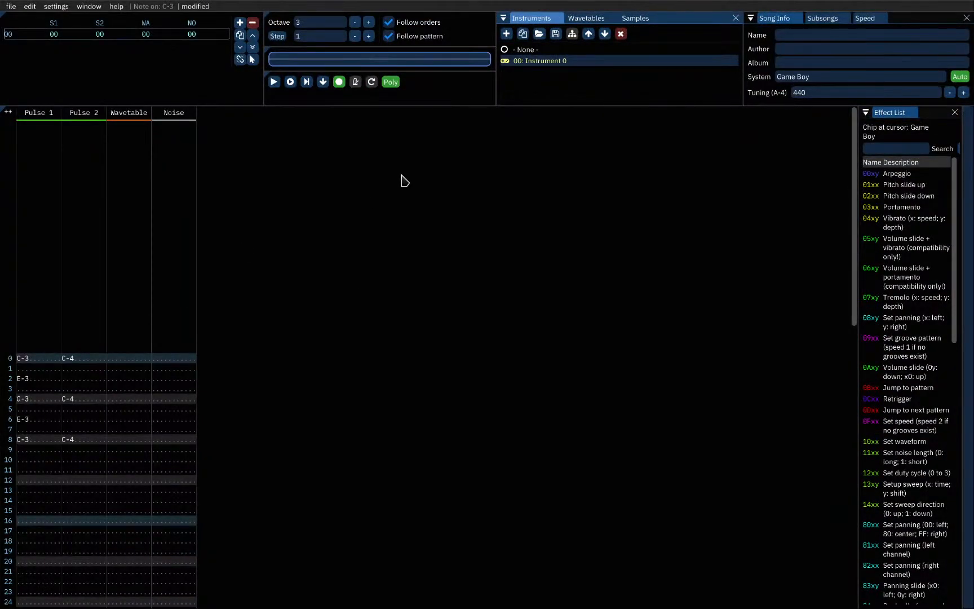
Step: Compare the instrument list and the instrument column of Pulse 1 row 0 with the guide's instrument instructions
left_click(25, 358)
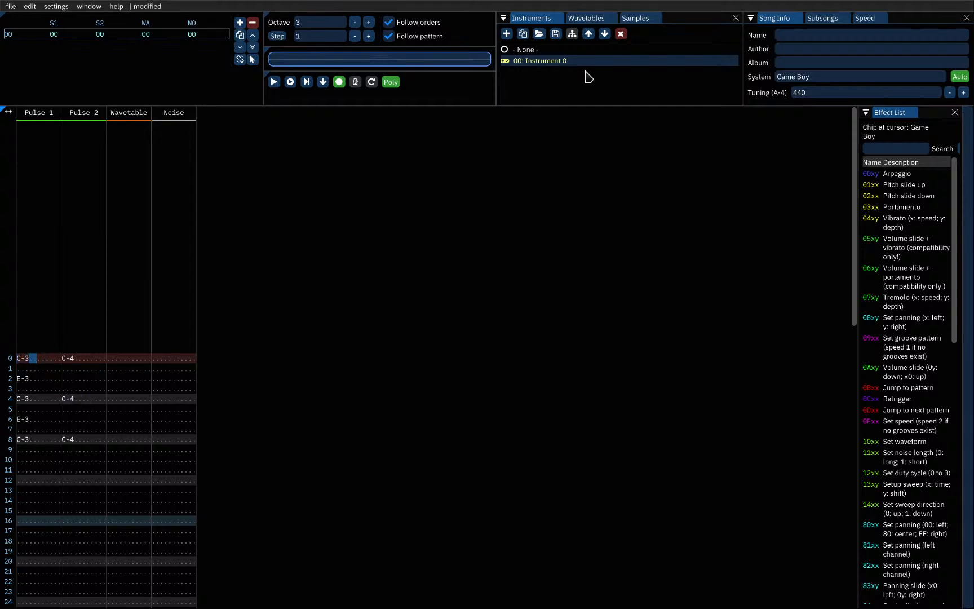
left_click(532, 51)
left_click(529, 61)
key("super+3")
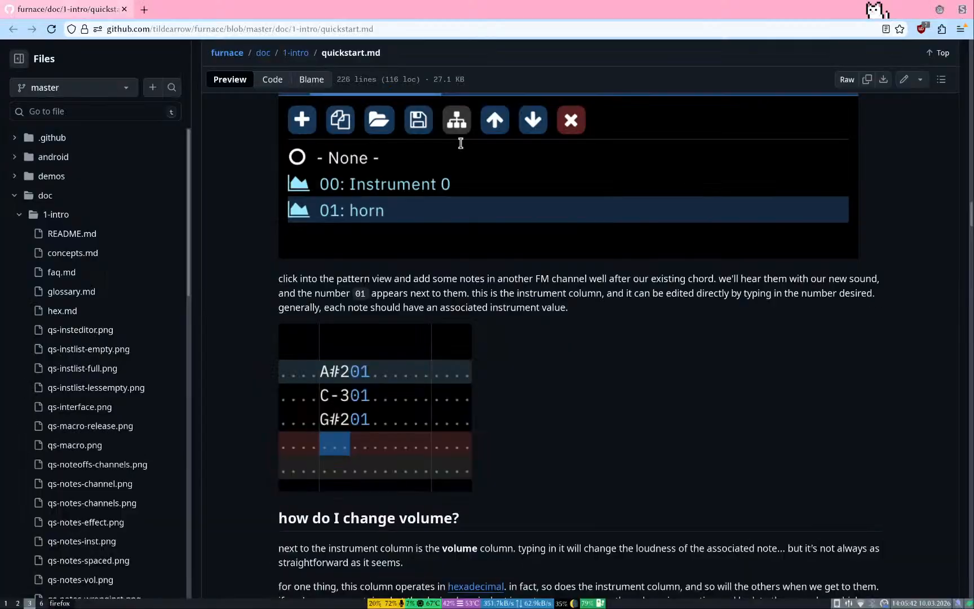
key("super+2")
key("super+3")
key("super+2")
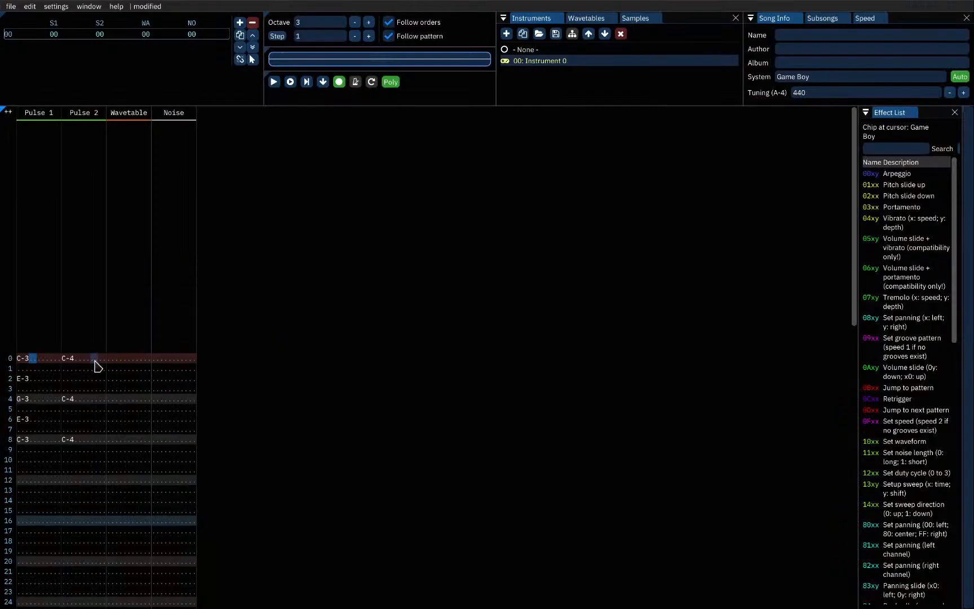
Step: Open Instrument 0 in the instrument editor, set its envelope length to 0 and audition a note
double_click(549, 60)
left_click_drag(666, 254, 561, 184)
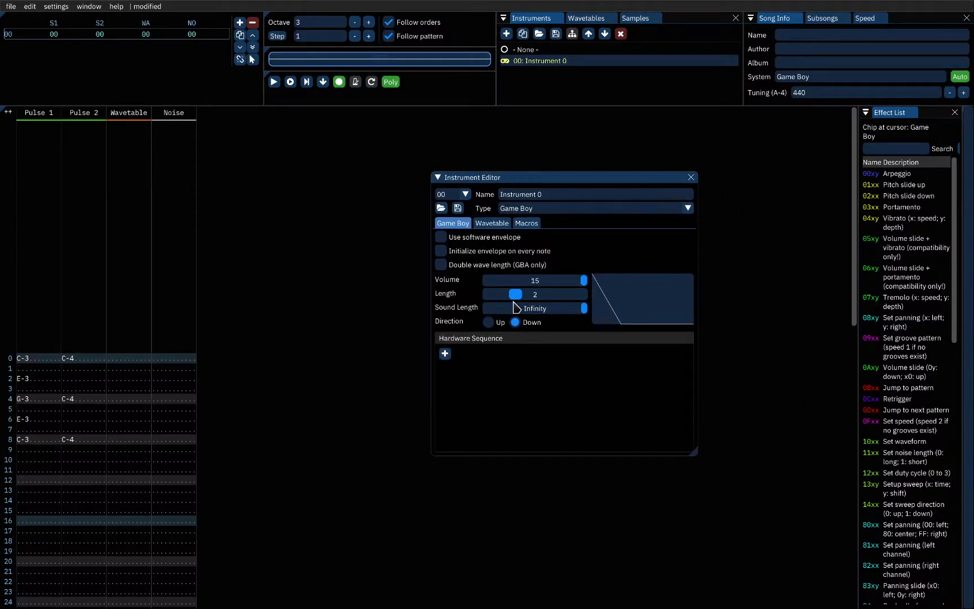
left_click_drag(514, 295, 446, 299)
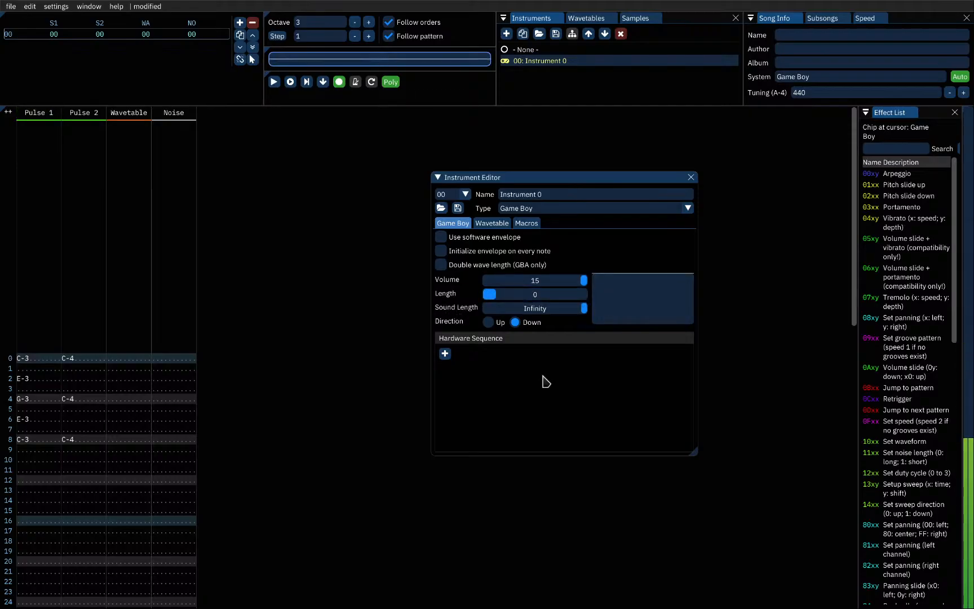
key("q")
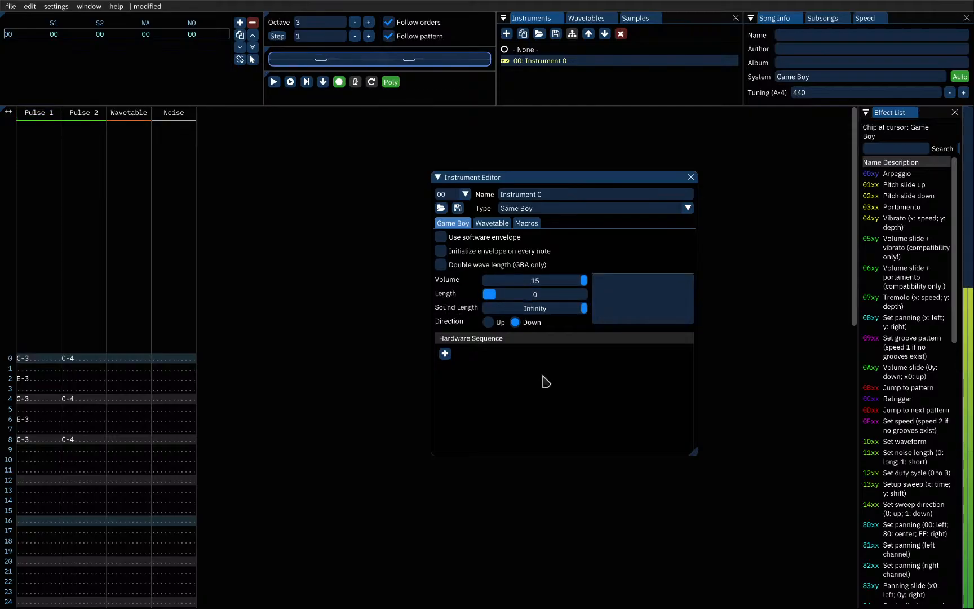
Step: Set Instrument 0's envelope direction to Up, volume to 12 and length to 3, and close the instrument editor
left_click(488, 323)
mouse_move(492, 294)
left_mouse_down()
mouse_move(564, 299)
mouse_move(493, 307)
left_mouse_up()
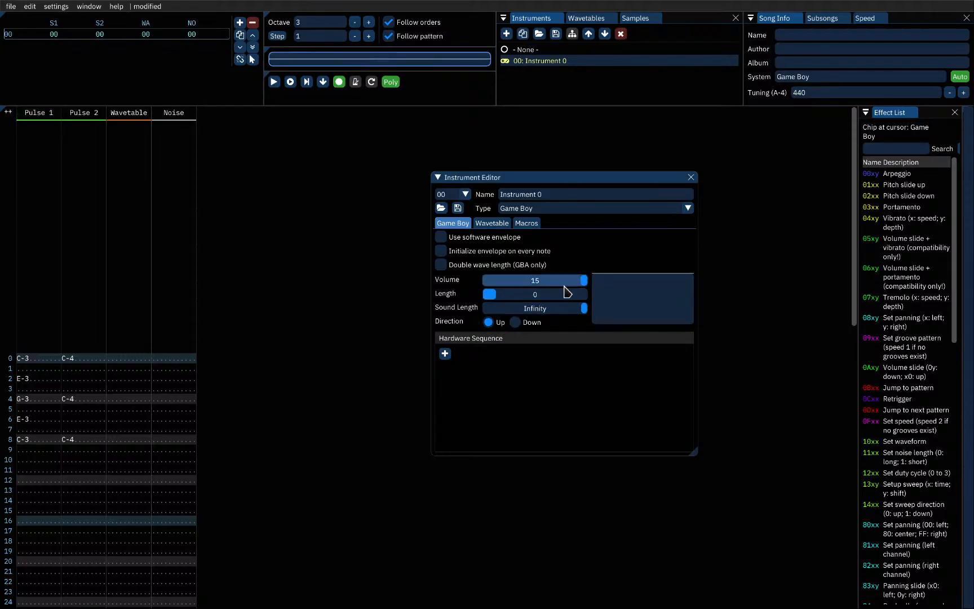
left_click_drag(583, 284, 564, 288)
left_click_drag(496, 294, 523, 307)
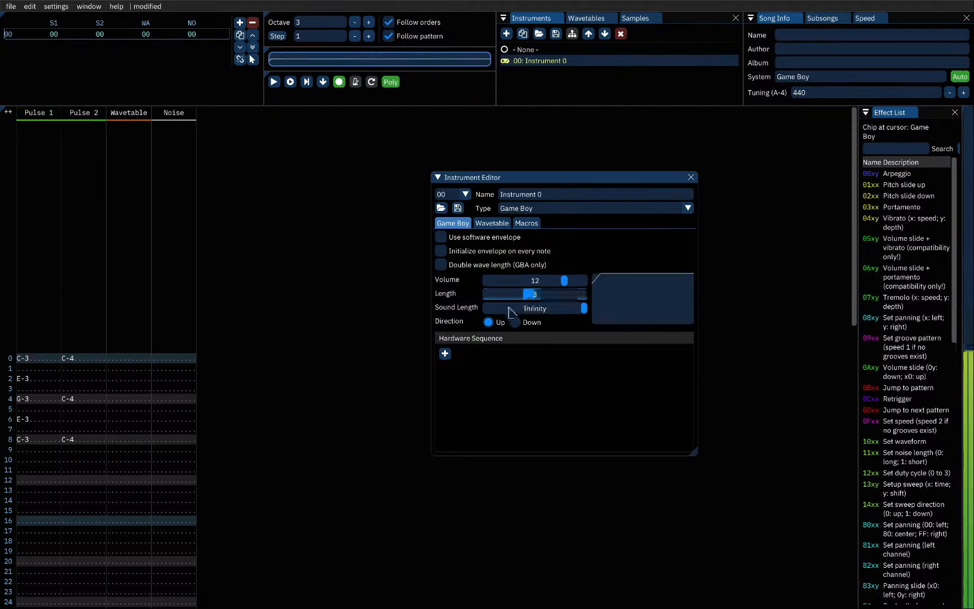
left_click(691, 178)
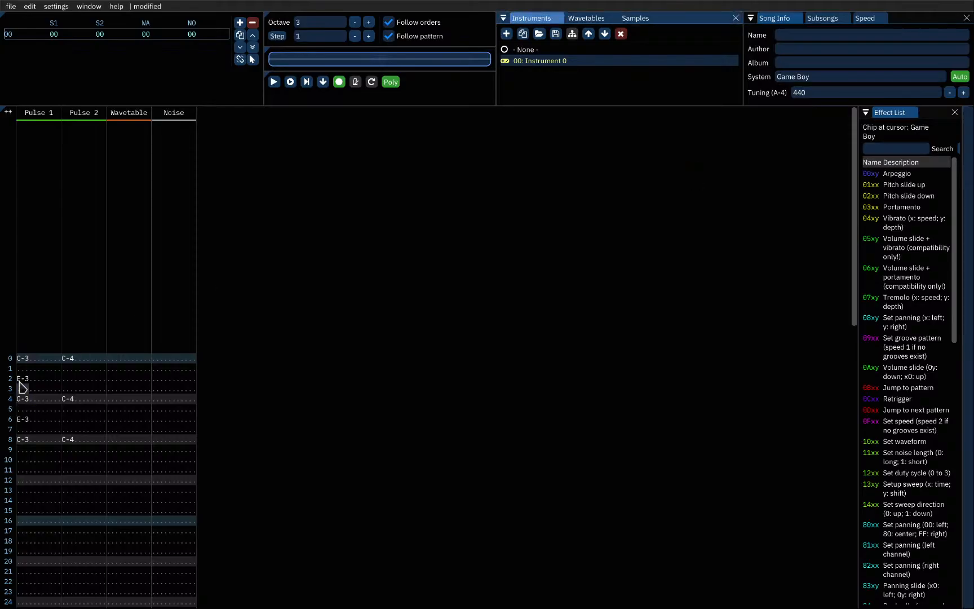
Step: Play the pattern from row 0 of Pulse 1 to hear the existing notes, and stop playback
left_click(70, 360)
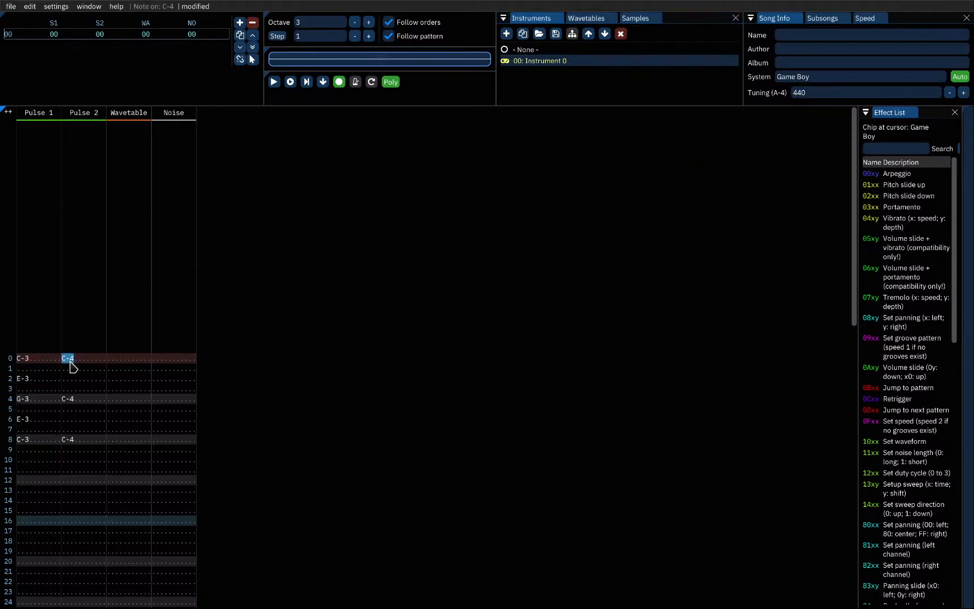
left_click(22, 361)
key("Return")
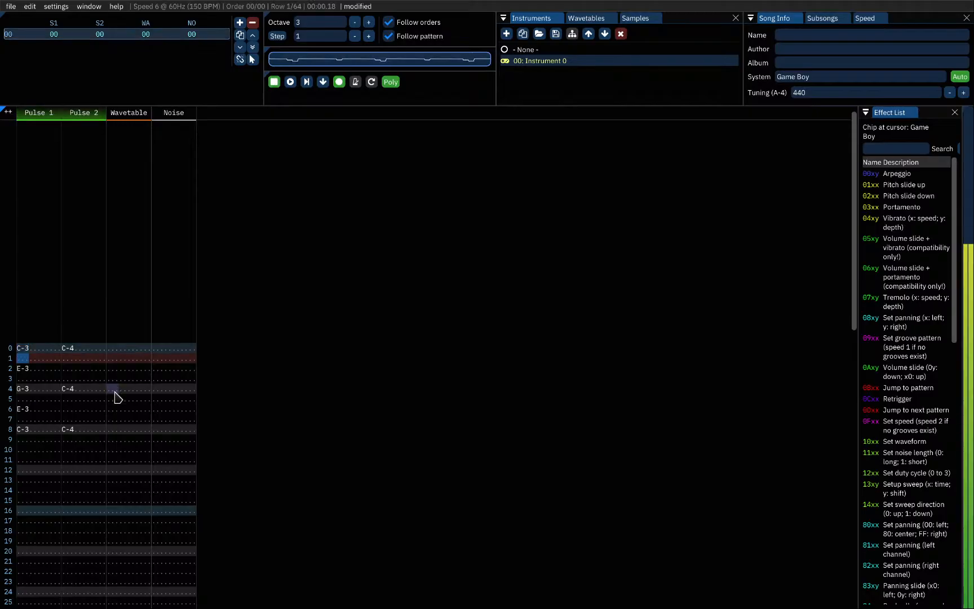
key("Return")
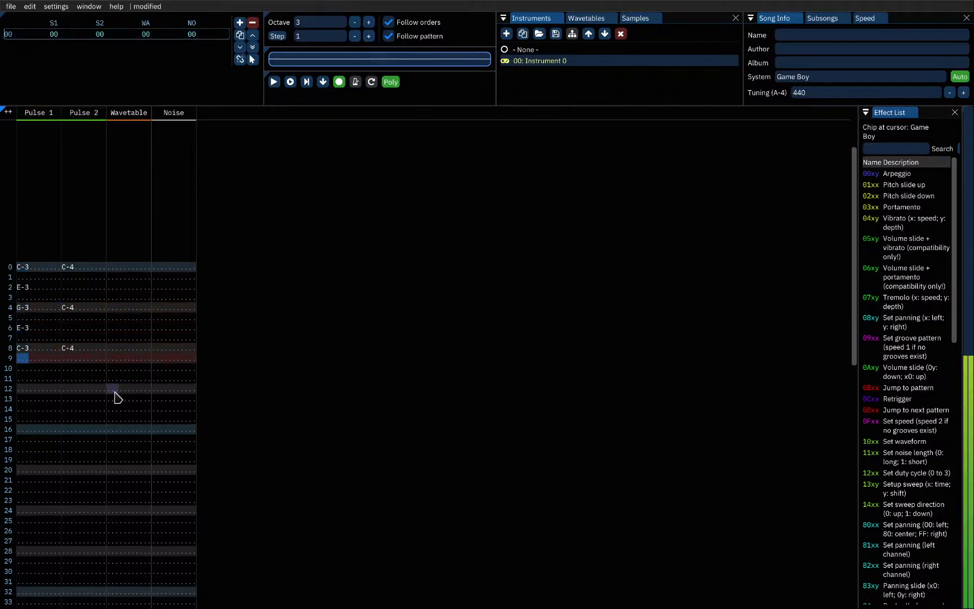
left_click(31, 268)
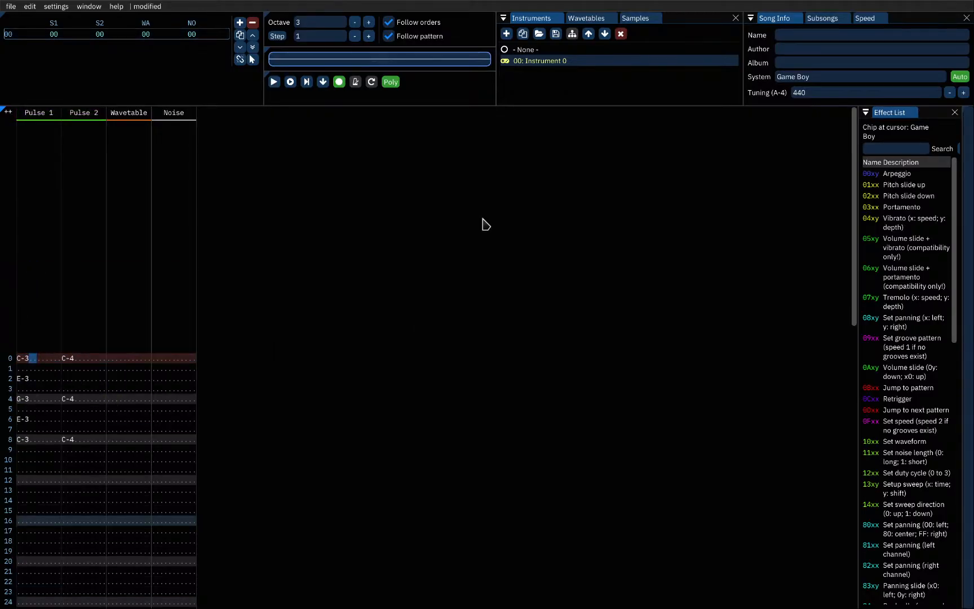
left_click(542, 61)
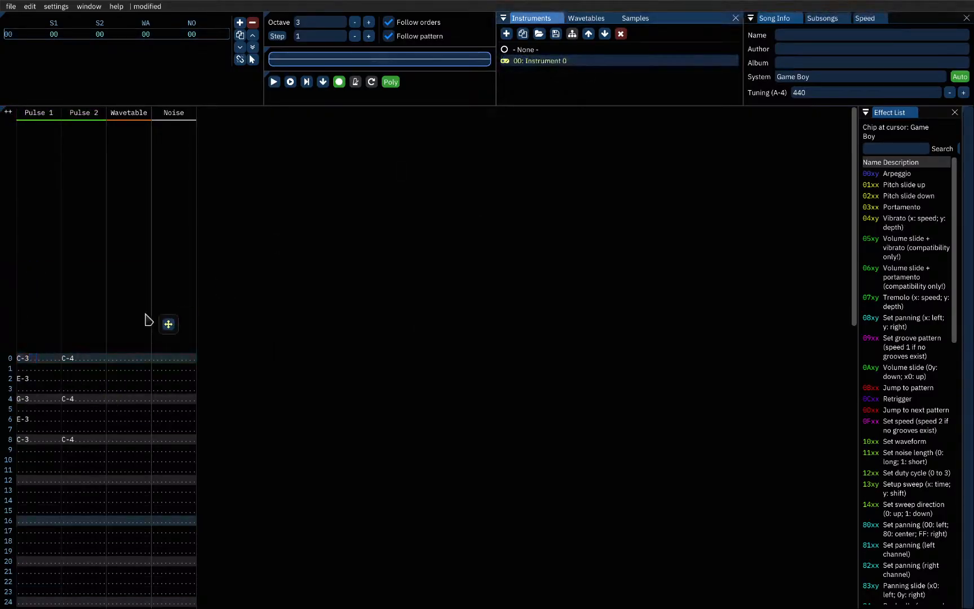
right_click(34, 362)
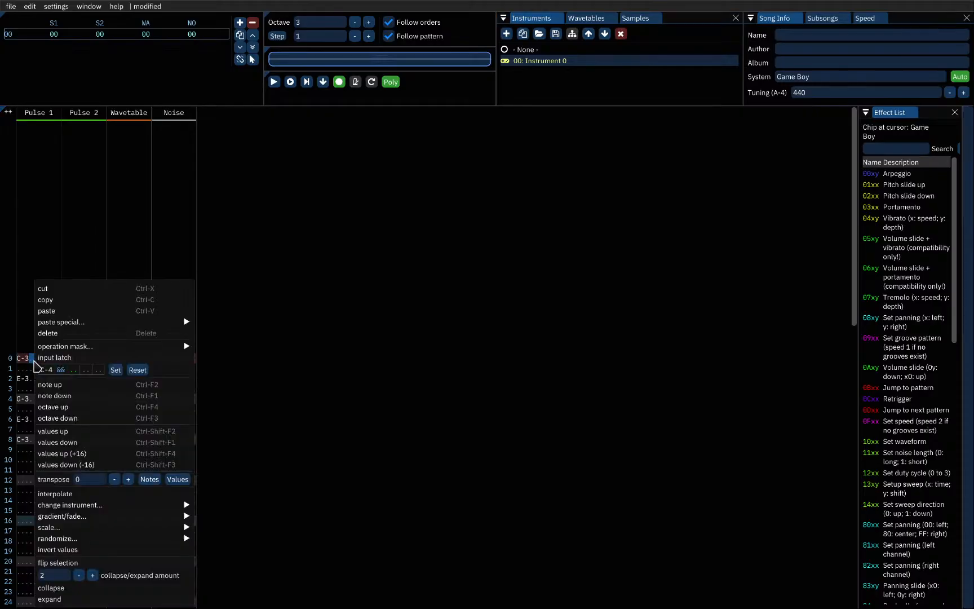
left_click(17, 361)
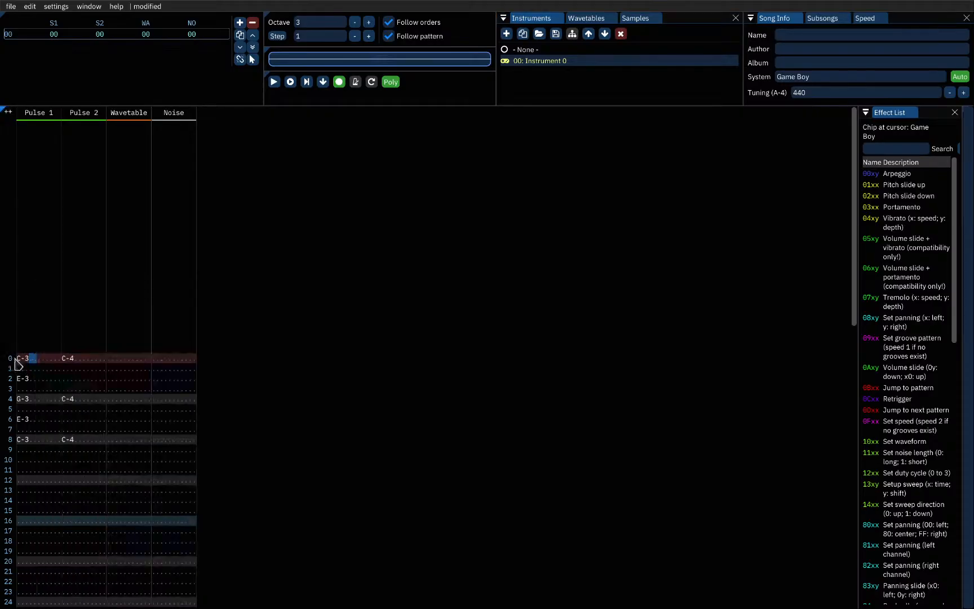
Step: Select rows 0 to 8 of the Pulse 1 note column and change their instrument to 00: Instrument 0
left_click(22, 443)
left_click(25, 279)
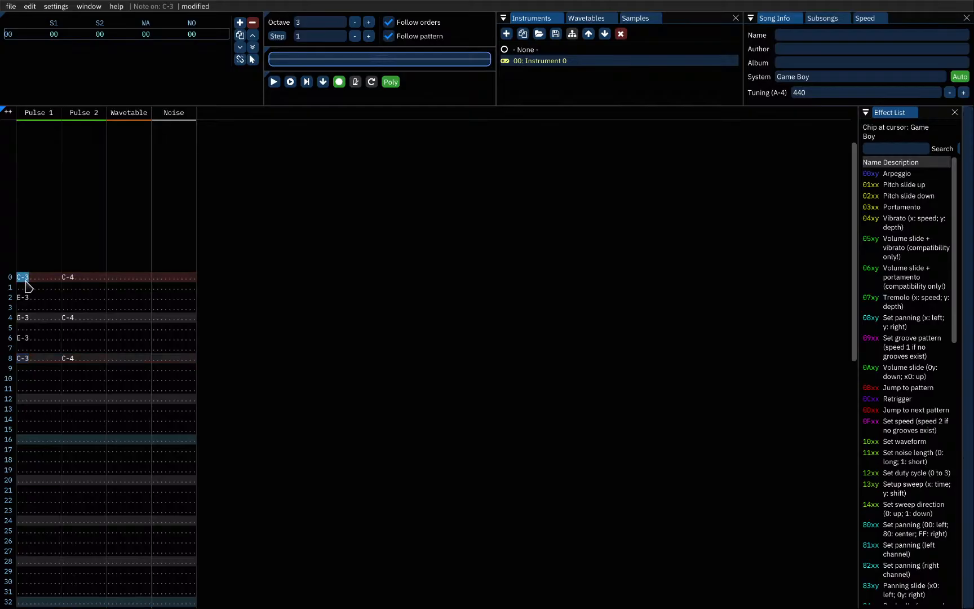
key("shift+Down")
key("shift+Down")
key("shift+Down")
key("shift+Down")
key("shift+Down")
key("shift+Down")
key("shift+Down")
key("shift+Down")
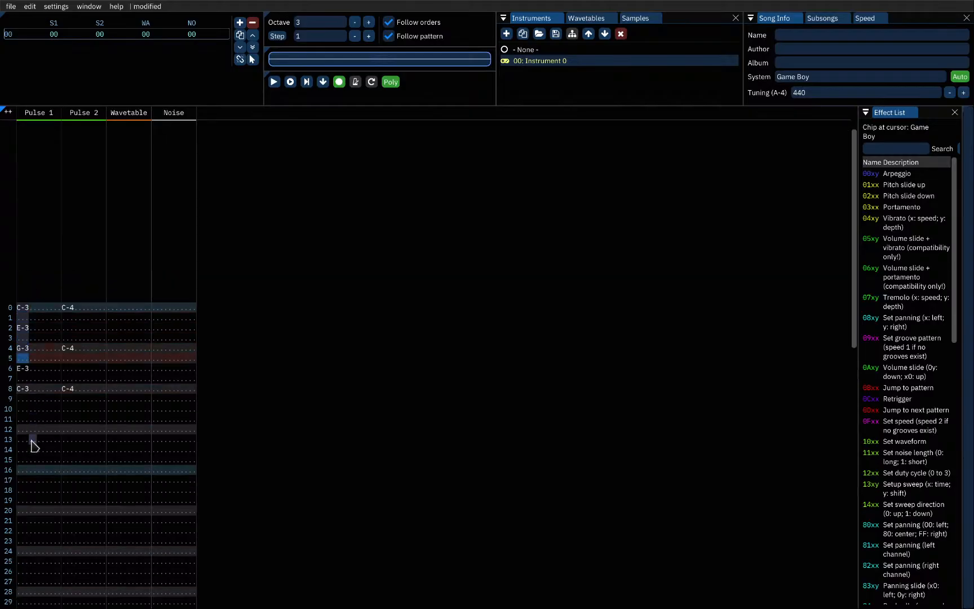
right_click(23, 355)
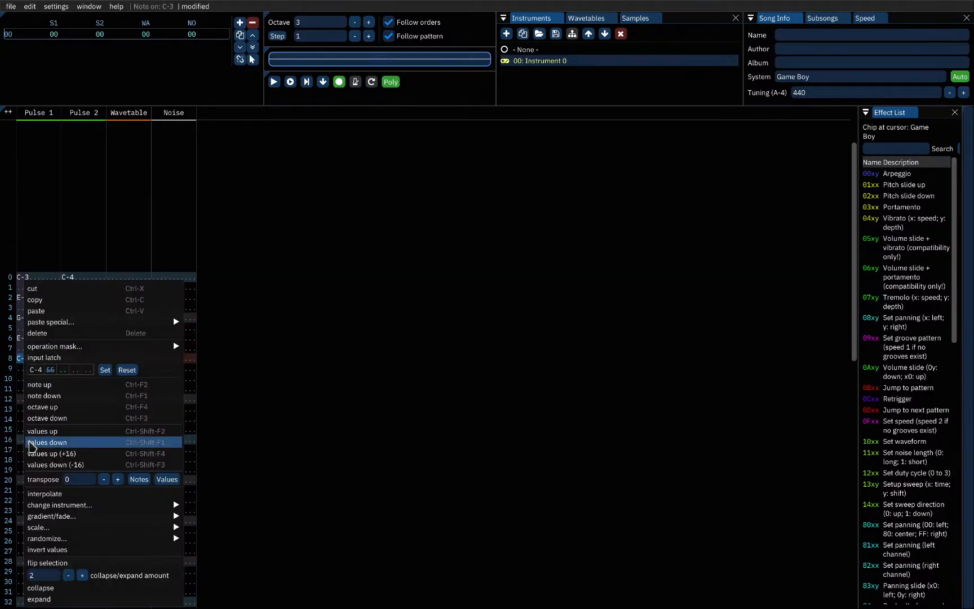
mouse_move(153, 509)
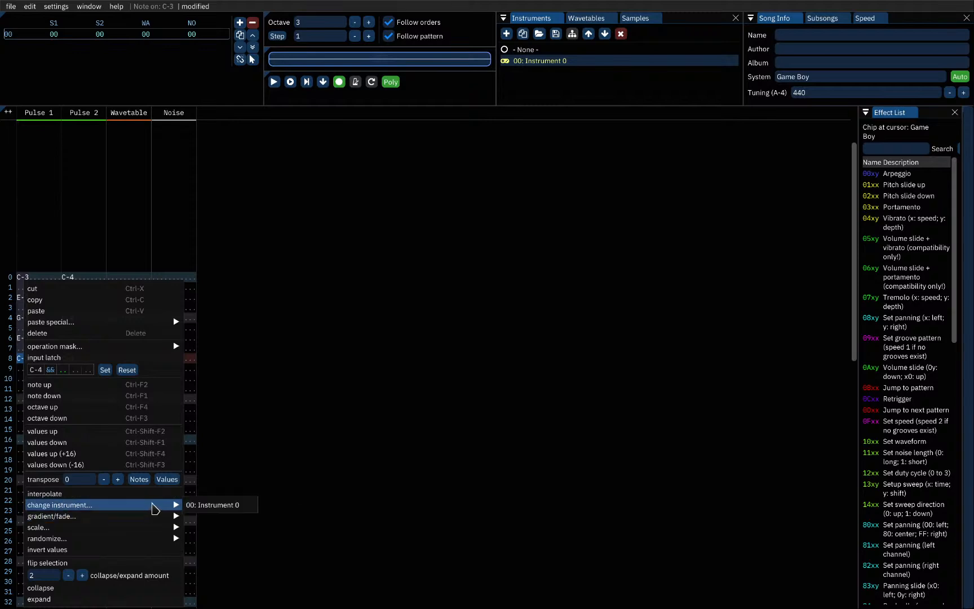
left_click(192, 504)
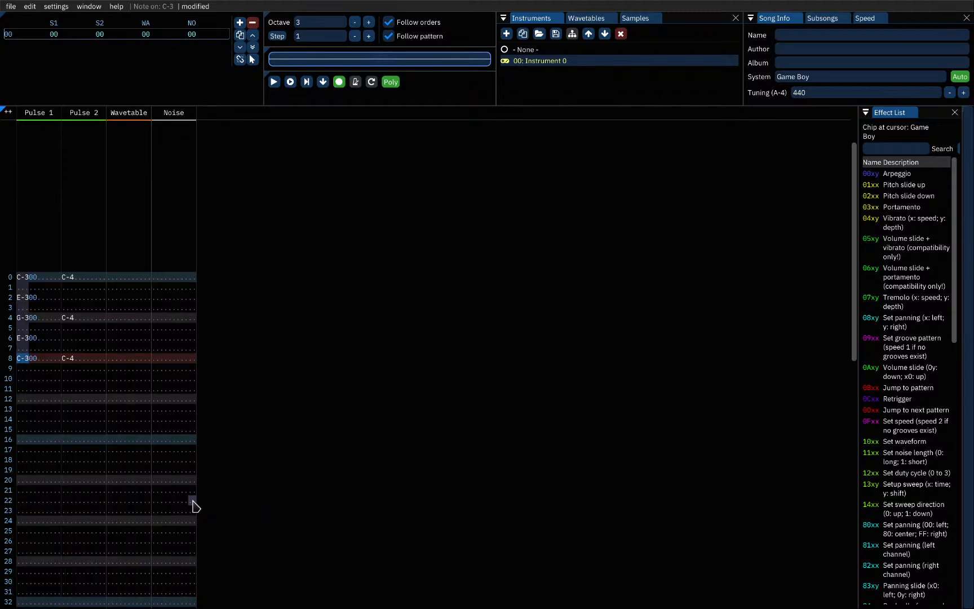
Step: Play the pattern twice from row 0 to hear Pulse 1 with Instrument 0, returning to row 0 after each playback
key("Up")
key("Up")
key("Up")
key("Up")
key("Up")
key("Up")
key("Up")
key("Up")
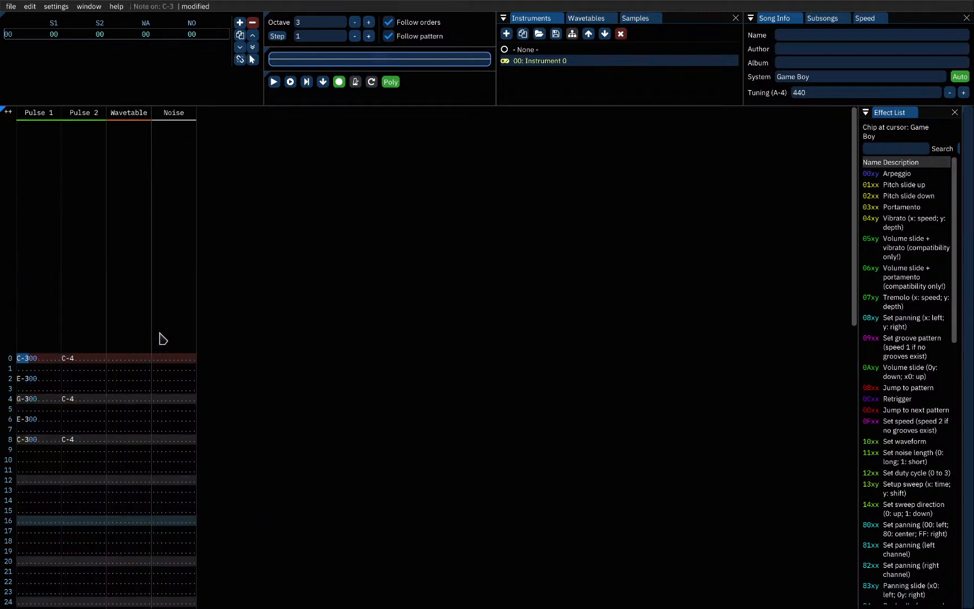
key("Return")
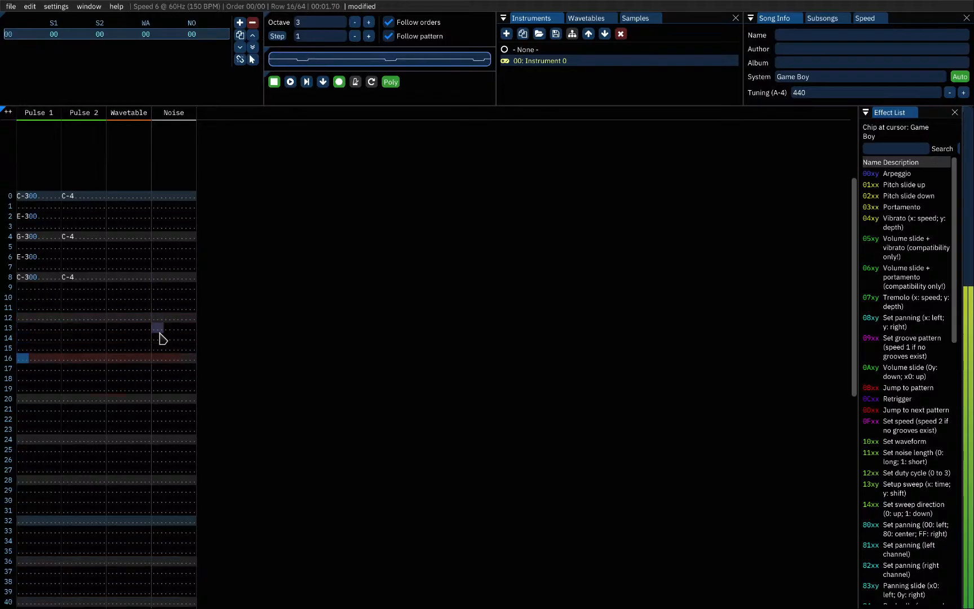
key("Return")
key("Page_Up")
key("Return")
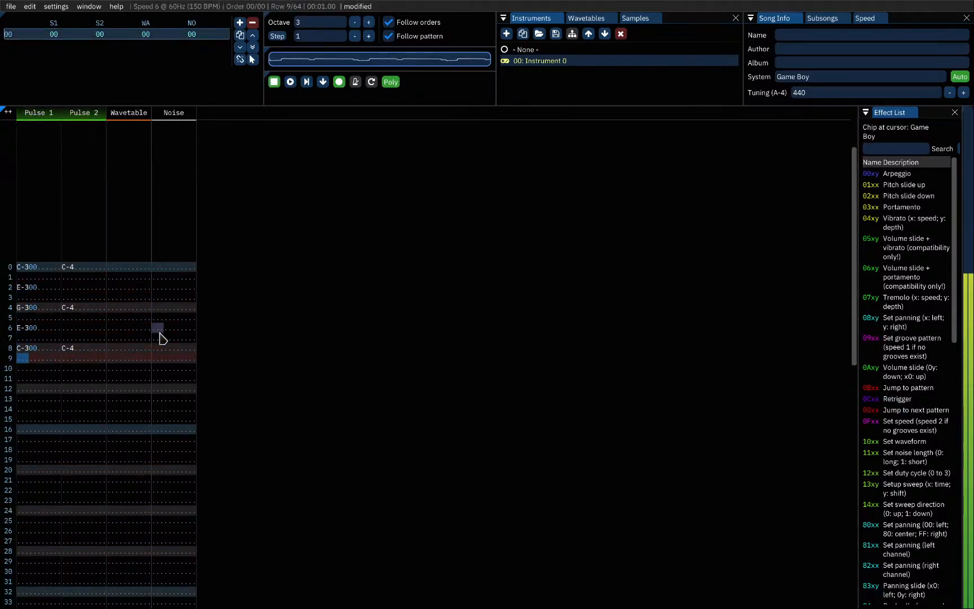
key("Return")
key("Home")
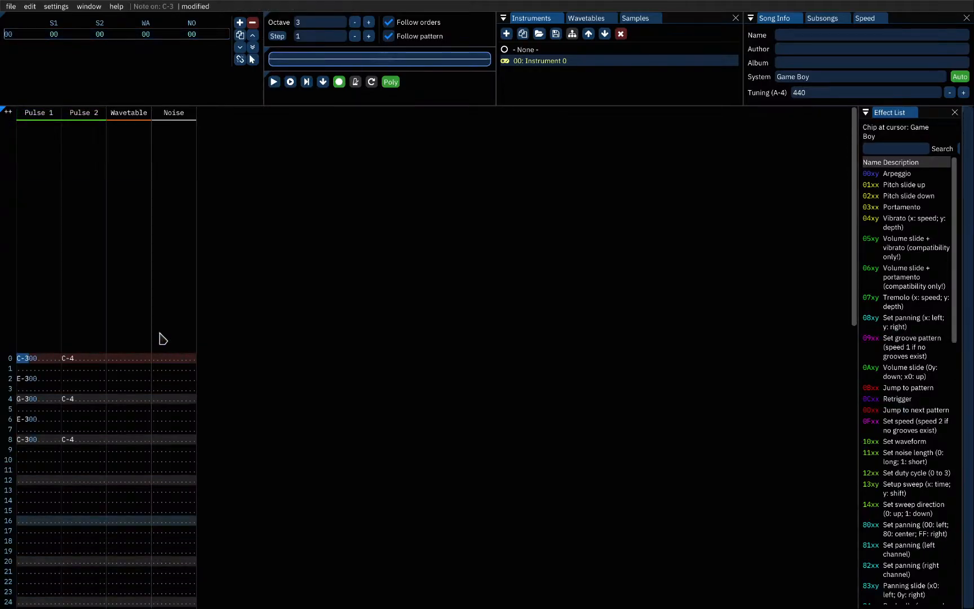
Step: Open Instrument 0's settings, preview its C-3 note twice, and close the instrument editor
left_click(560, 62)
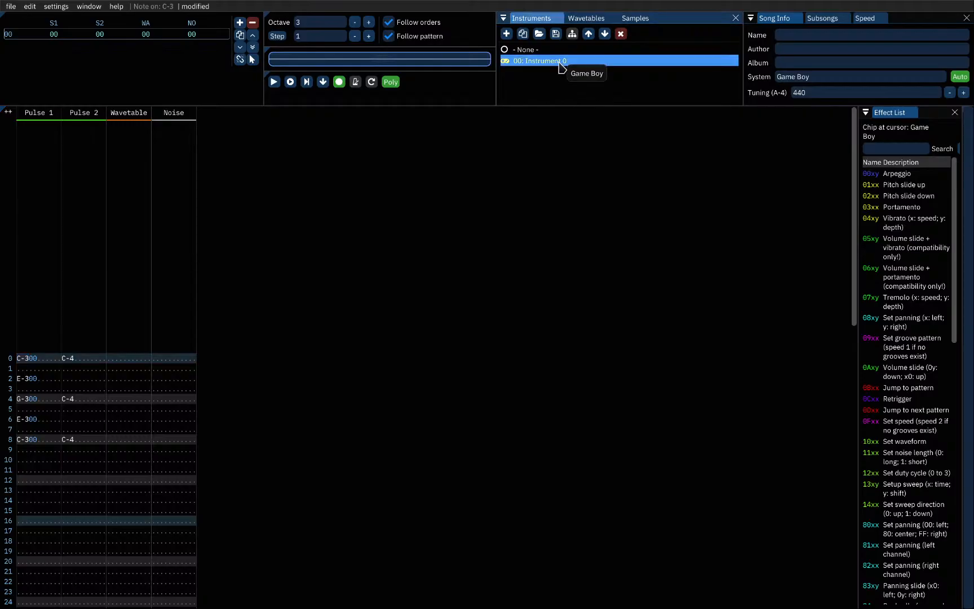
double_click(560, 62)
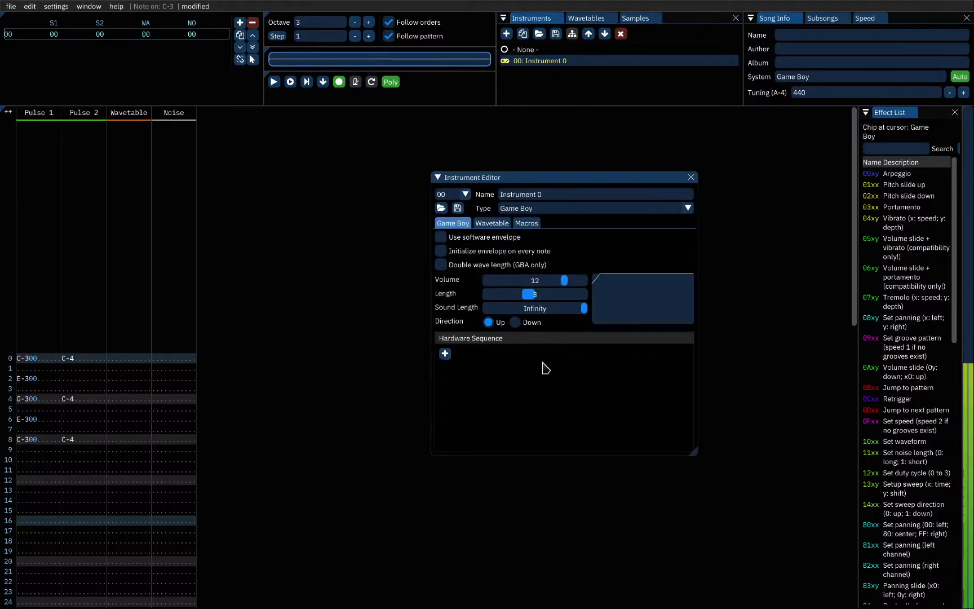
key("z")
key("z")
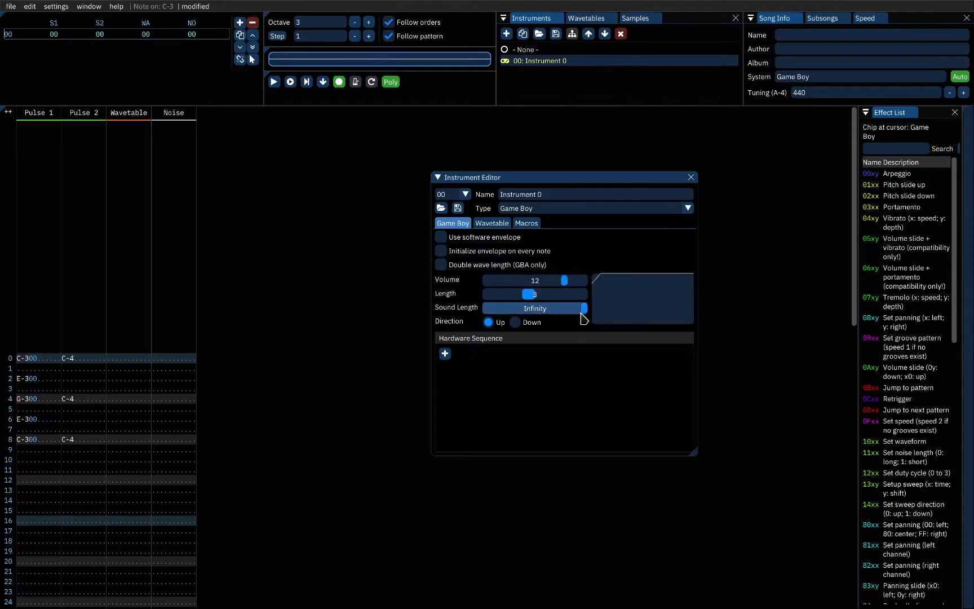
left_click_drag(582, 311, 602, 315)
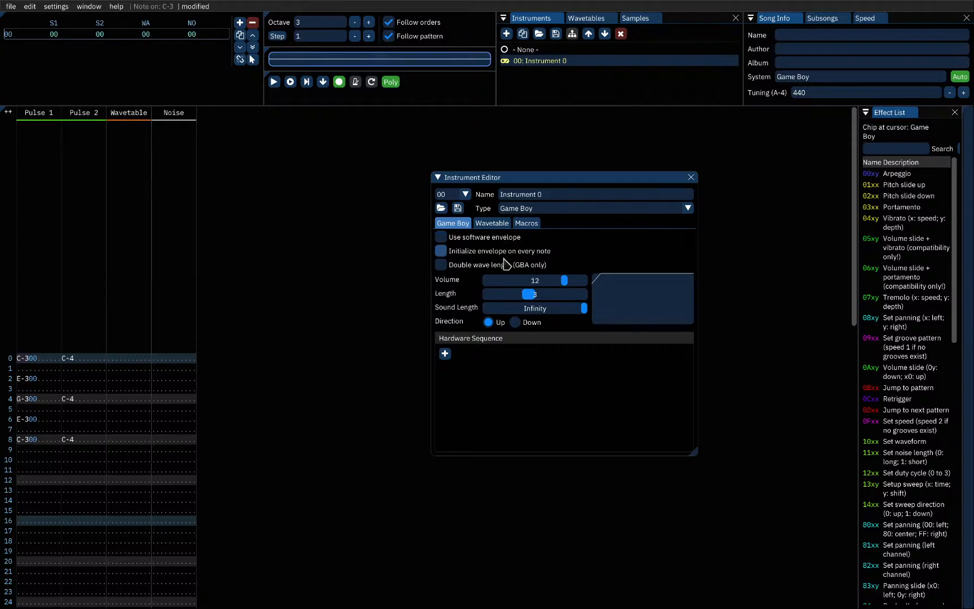
key("super+3")
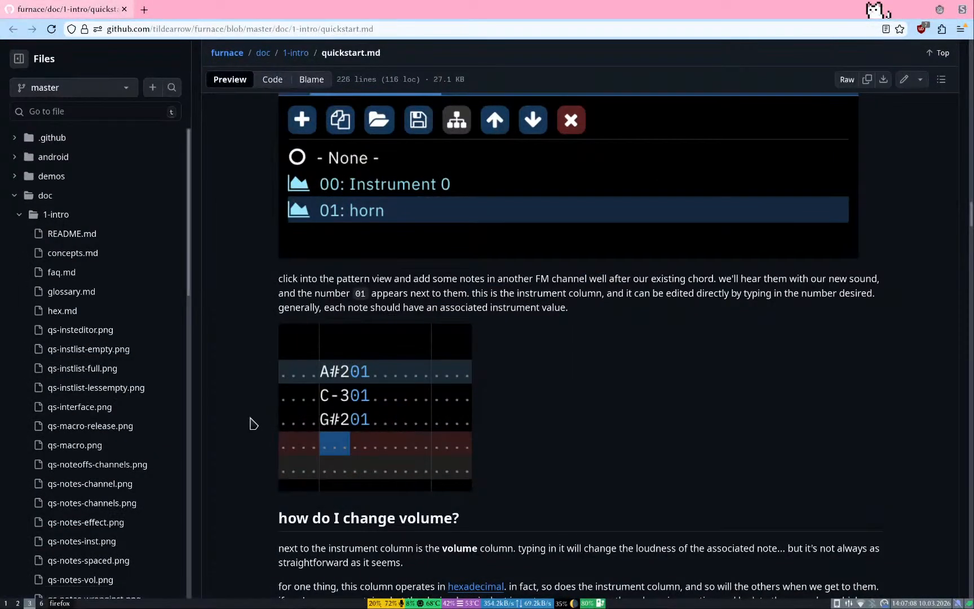
key("super+2")
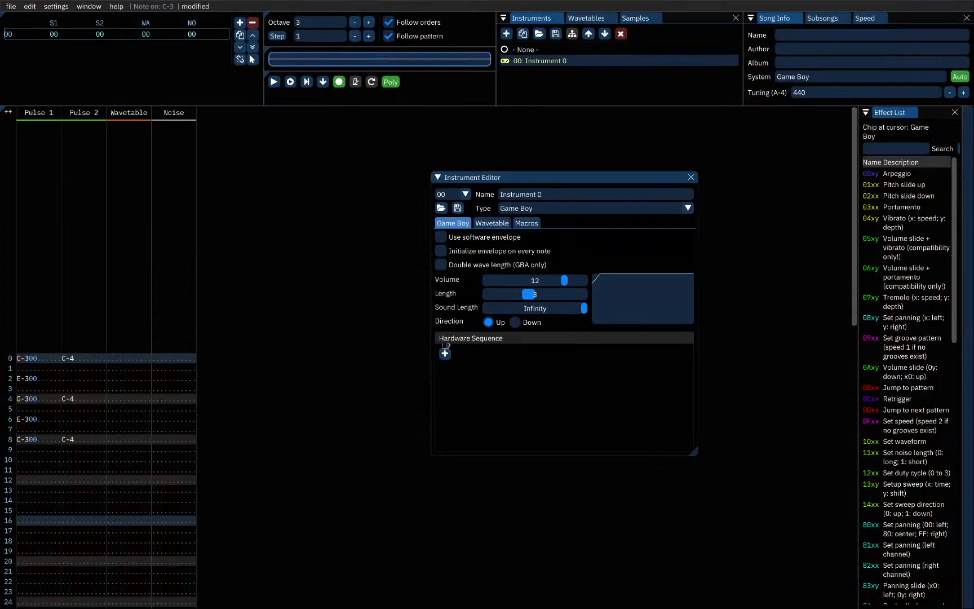
left_click(690, 178)
Step: Following the guide's section on the instrument column, try entering a D#4 note with instrument 00 at row 11 of Pulse 2 and play it
key("super+3")
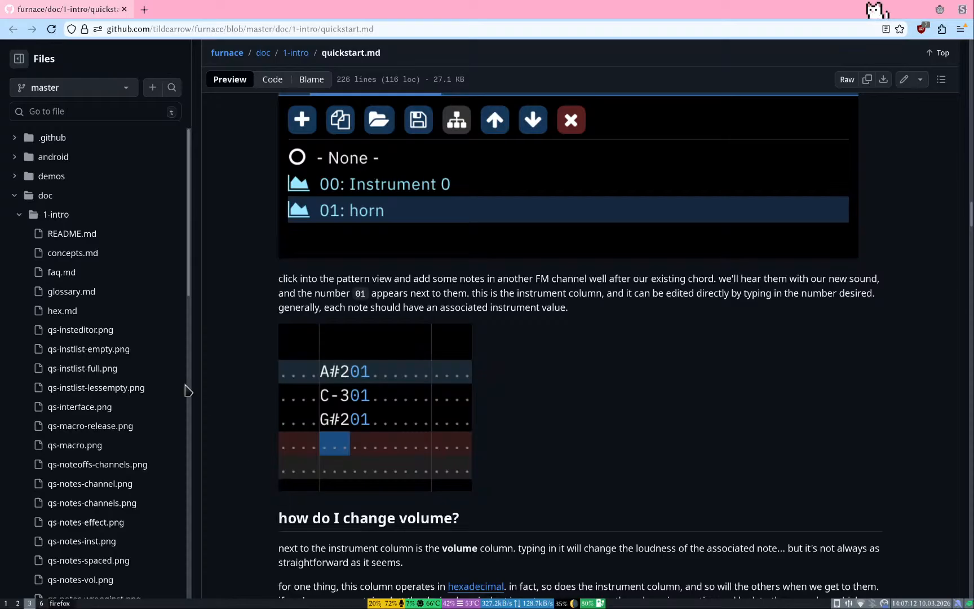
scroll(188, 390, "down", 1)
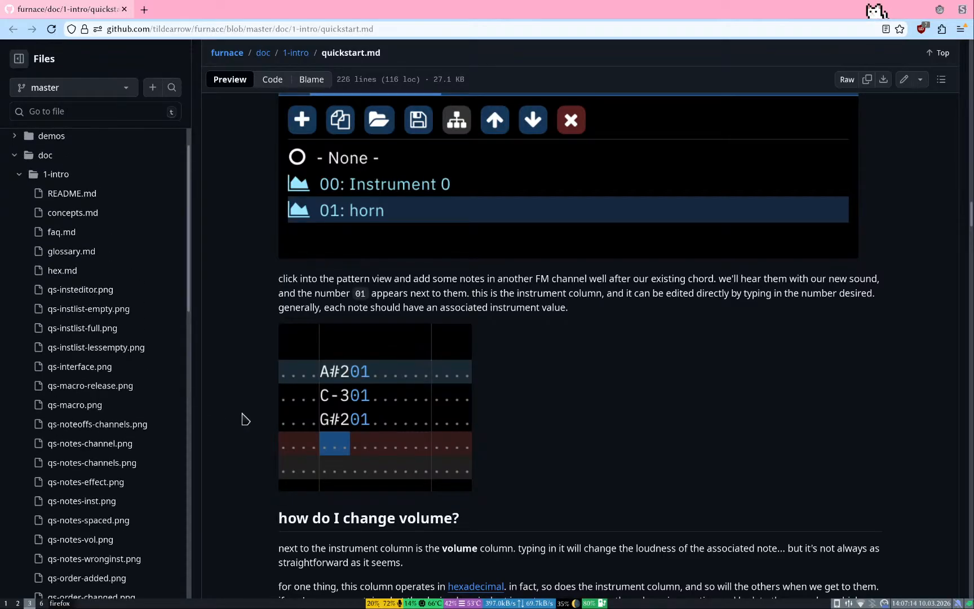
scroll(243, 418, "down", 2)
scroll(243, 419, "down", 1)
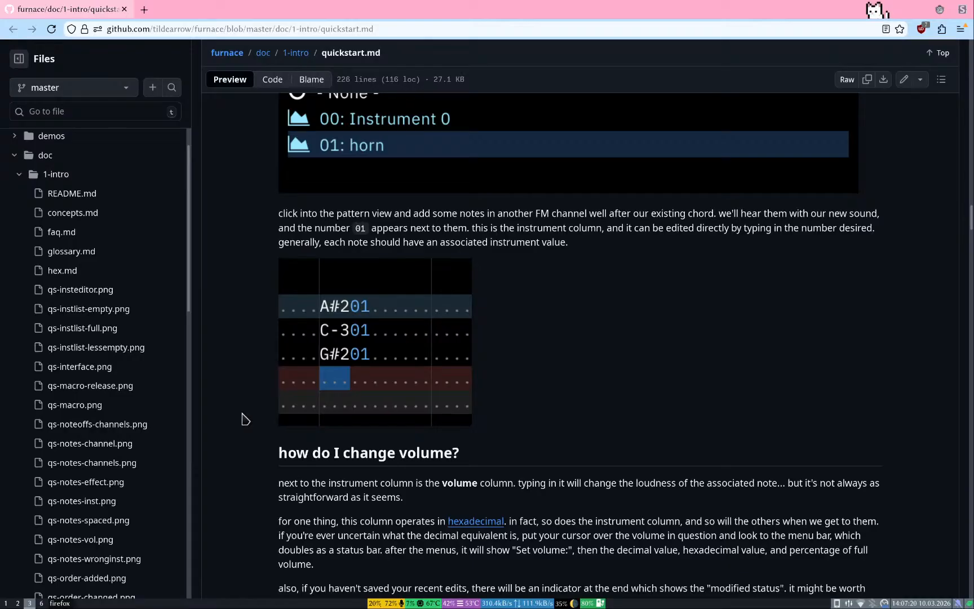
key("super+2")
left_click(68, 474)
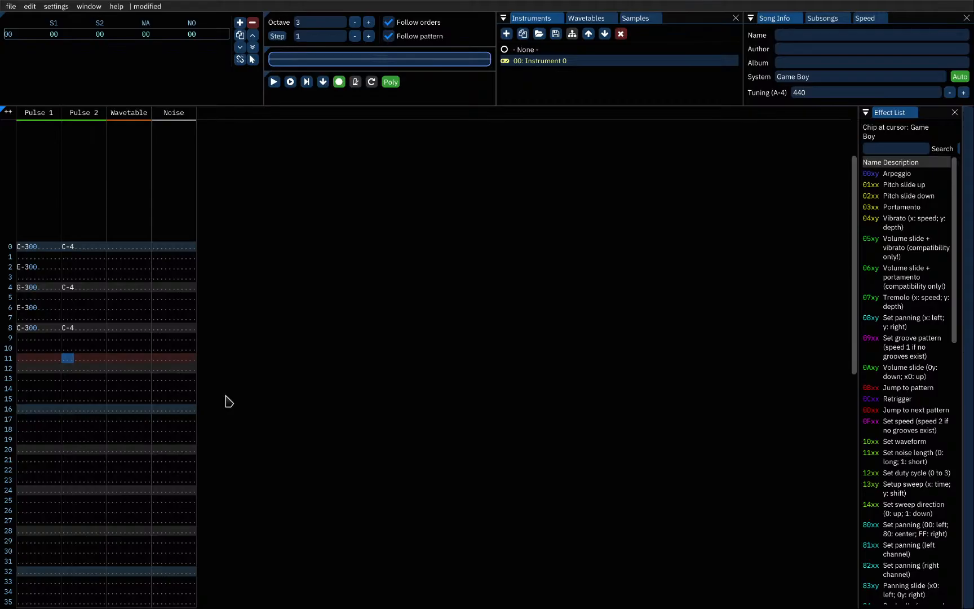
key("3")
key("Return")
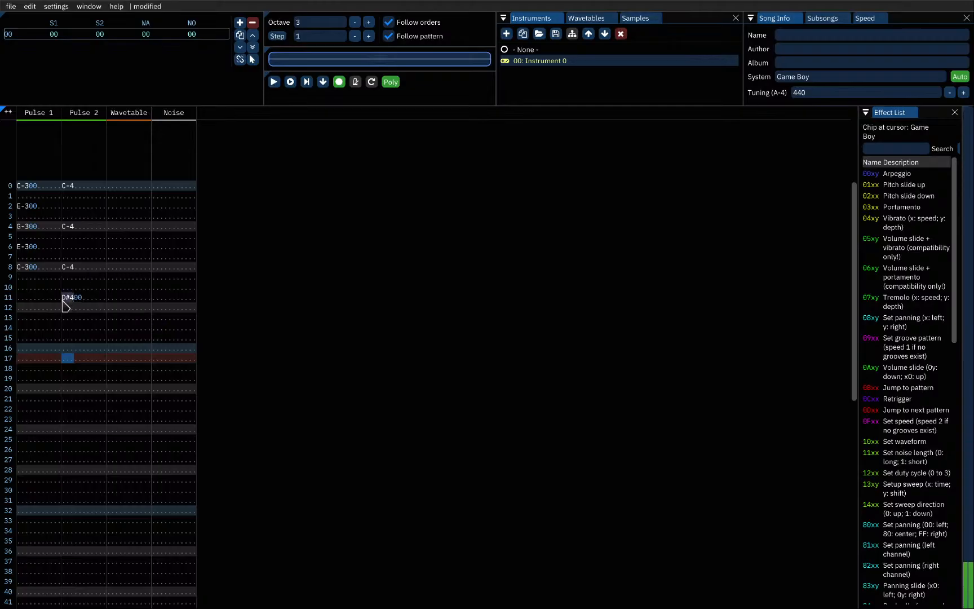
key("Return")
Step: Read the "how do I change volume?" section of the quick start guide in the browser
key("super+3")
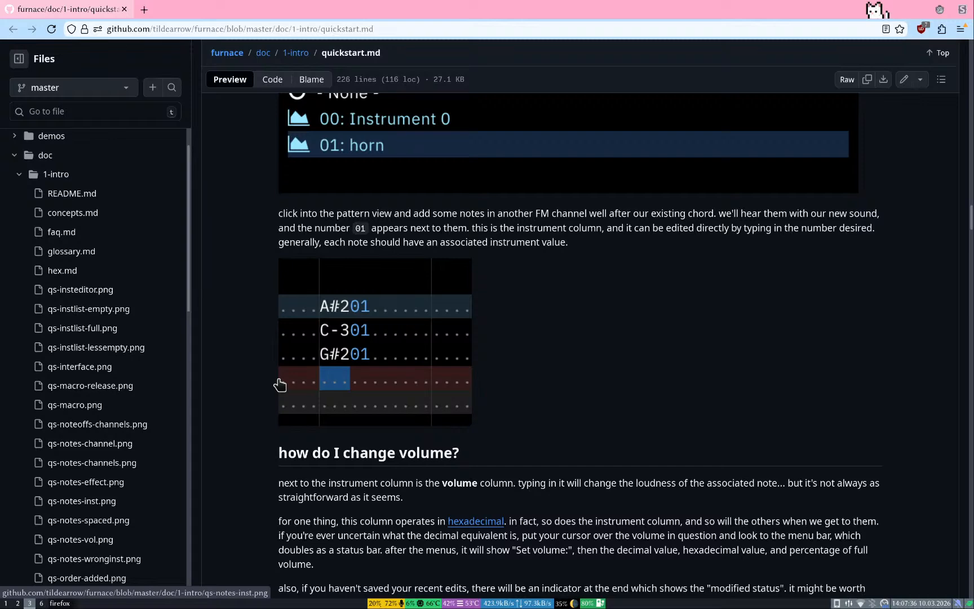
scroll(279, 385, "down", 5)
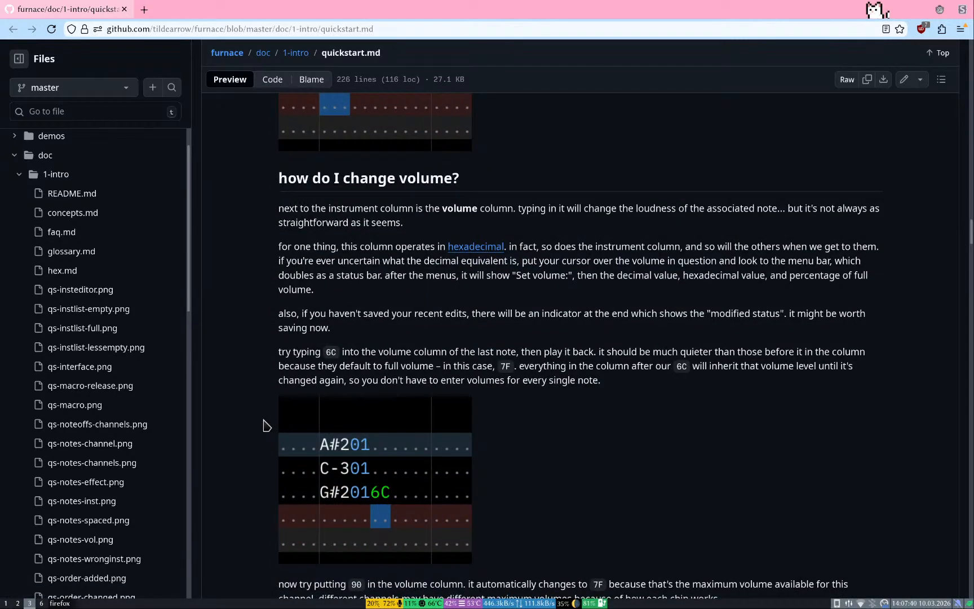
scroll(256, 403, "down", 1)
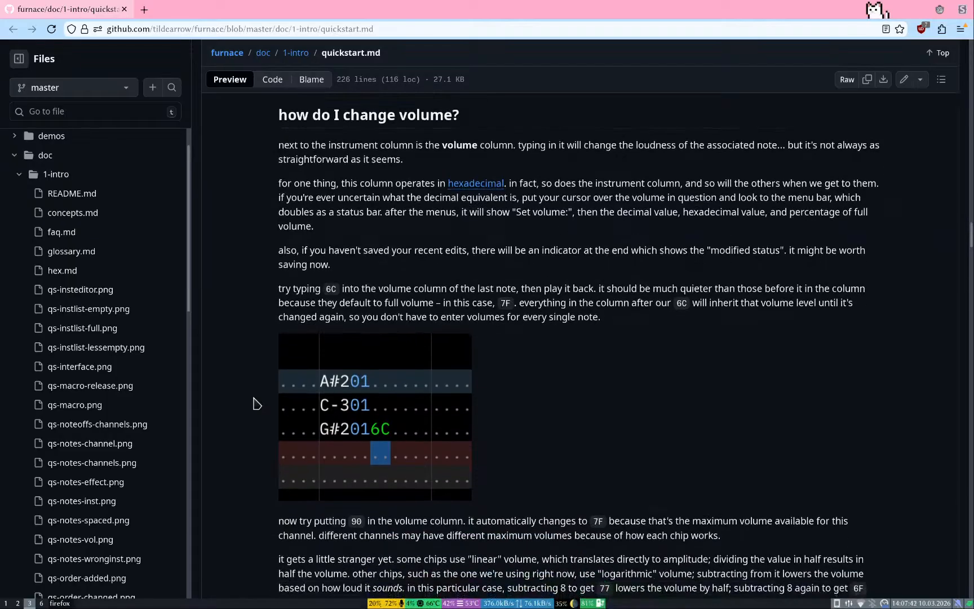
scroll(257, 403, "up", 10)
scroll(257, 404, "down", 5)
scroll(256, 404, "down", 5)
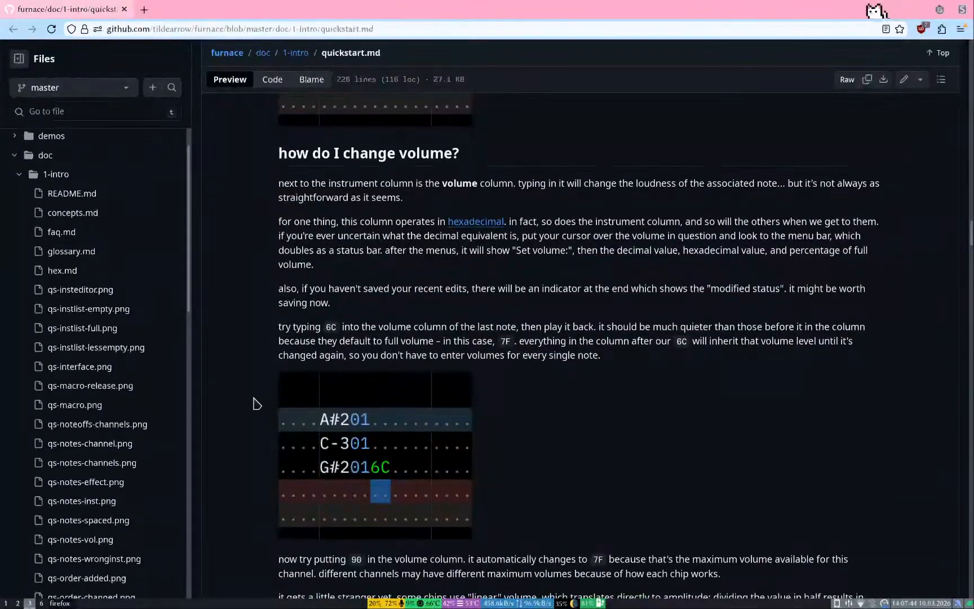
scroll(256, 404, "down", 1)
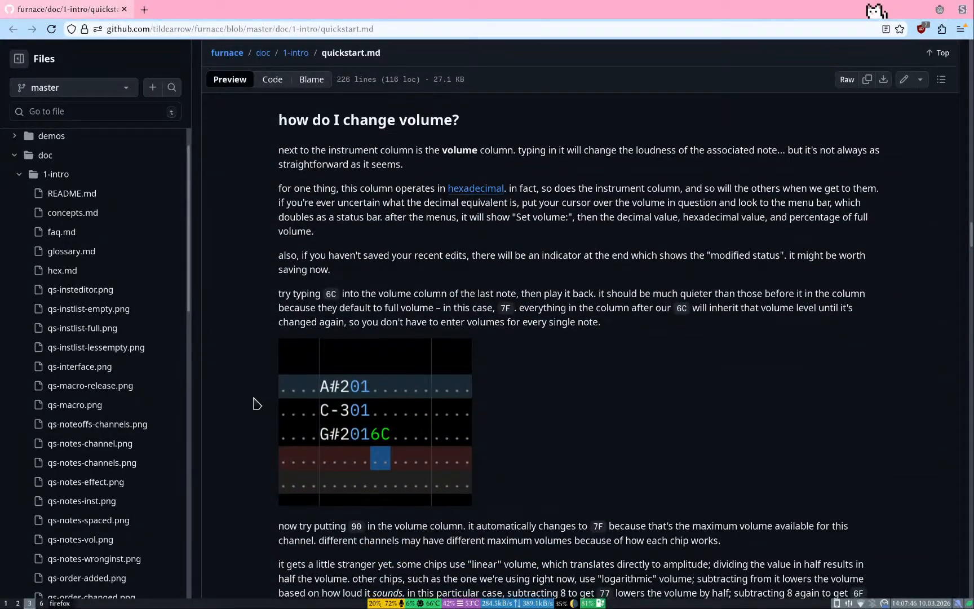
scroll(257, 403, "up", 1)
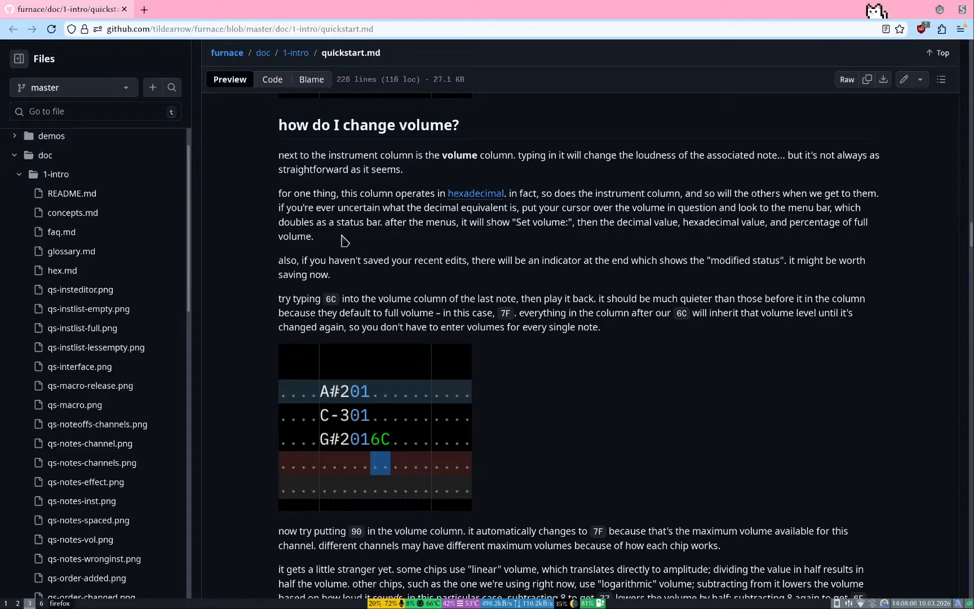
scroll(260, 319, "down", 1)
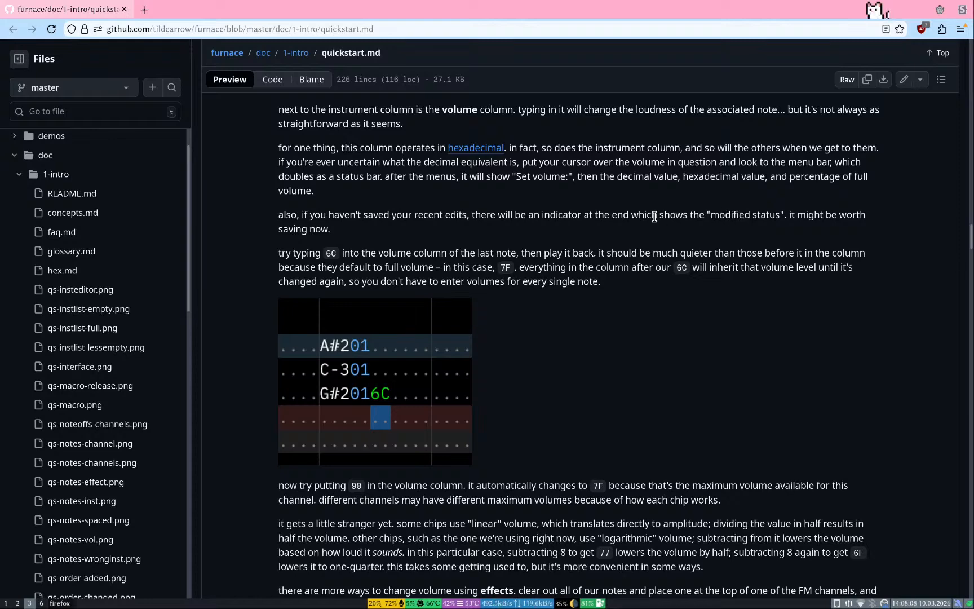
key("super+2")
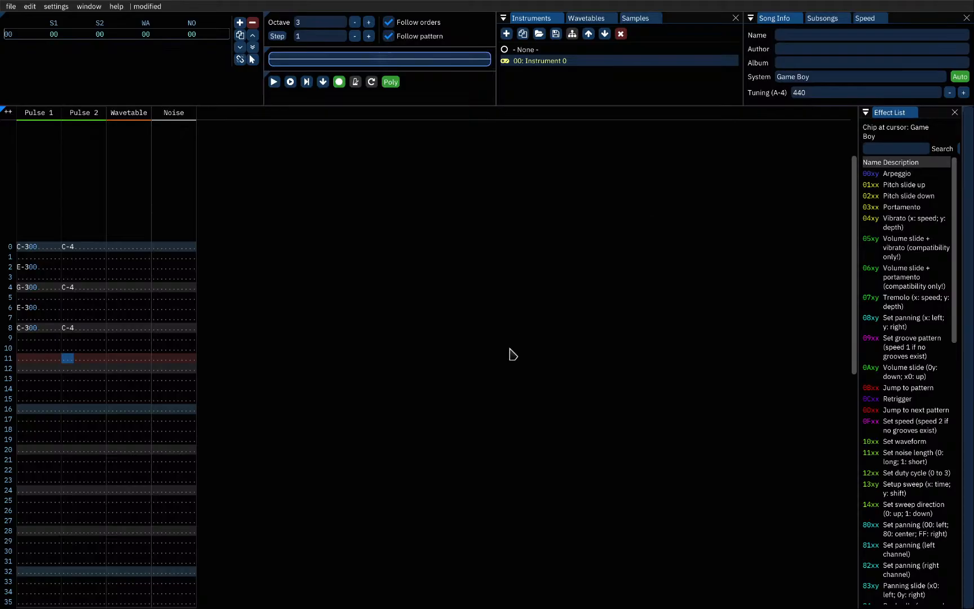
key("super+3")
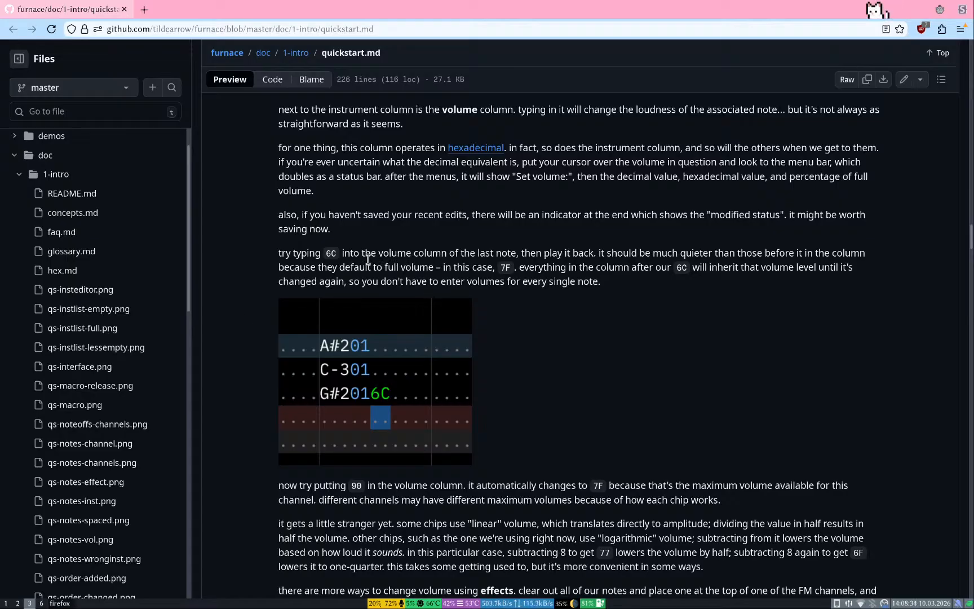
scroll(246, 391, "down", 3)
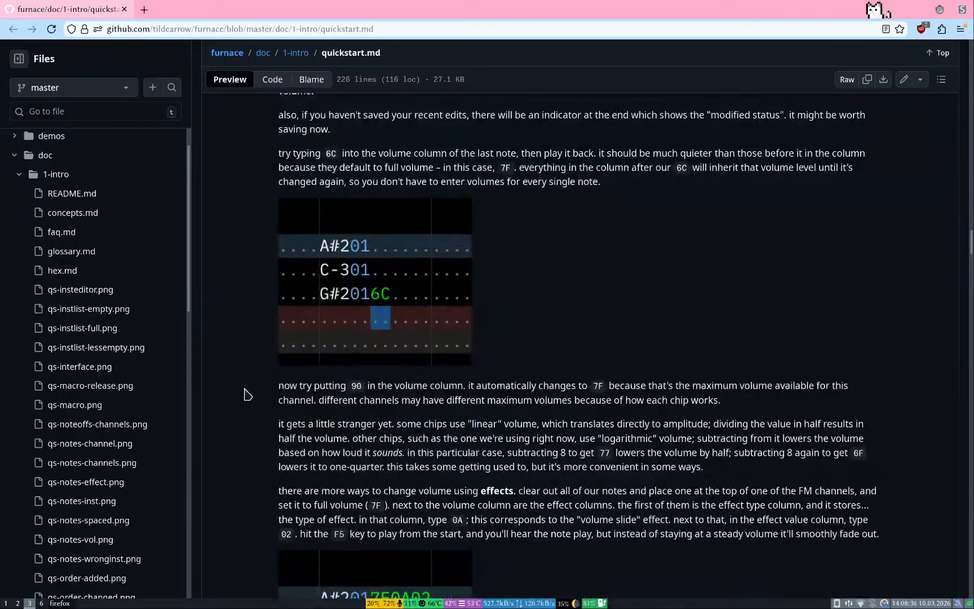
Step: Switch back to Furnace and enter a C-3 note with instrument 00 at row 10 of Pulse 1
key("super+2")
scroll(49, 336, "up", 1)
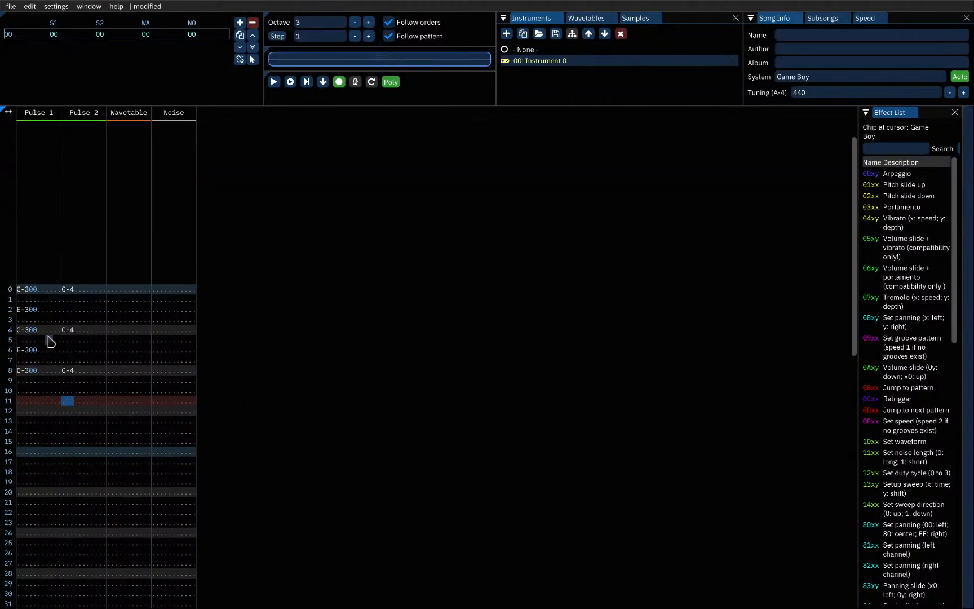
left_click(41, 371)
key("super+1")
key("super+2")
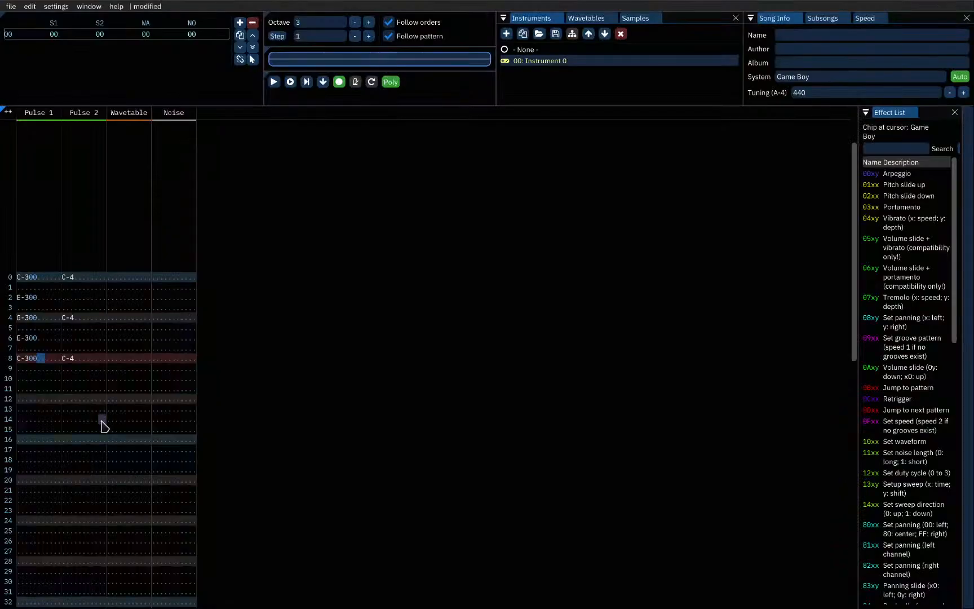
left_click(42, 318)
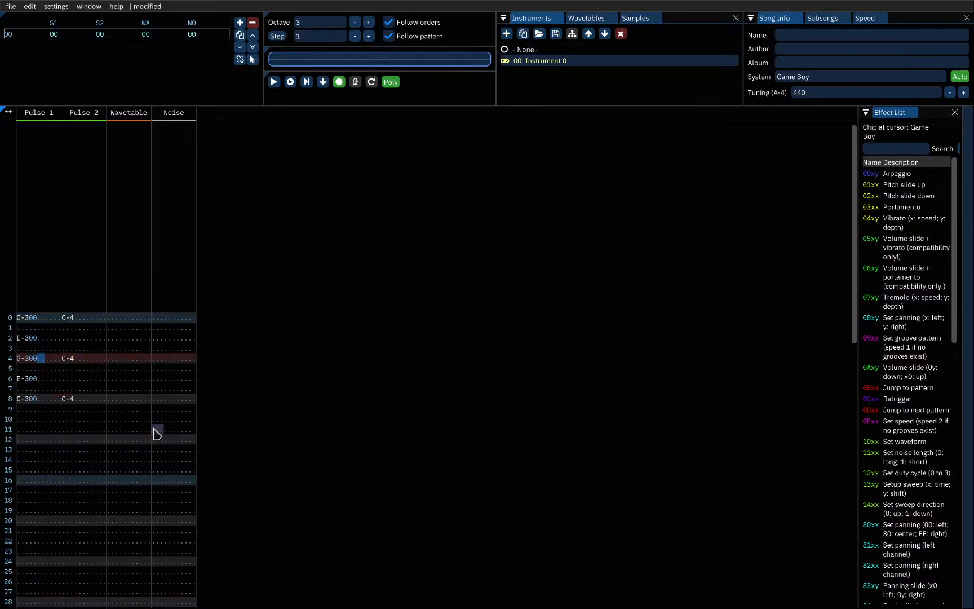
left_click(68, 432)
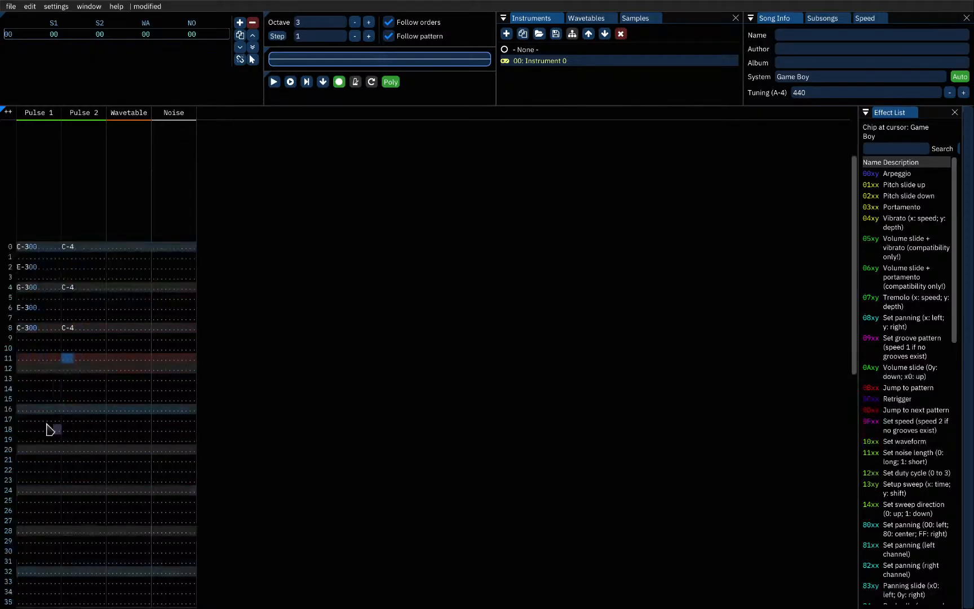
left_click(21, 348)
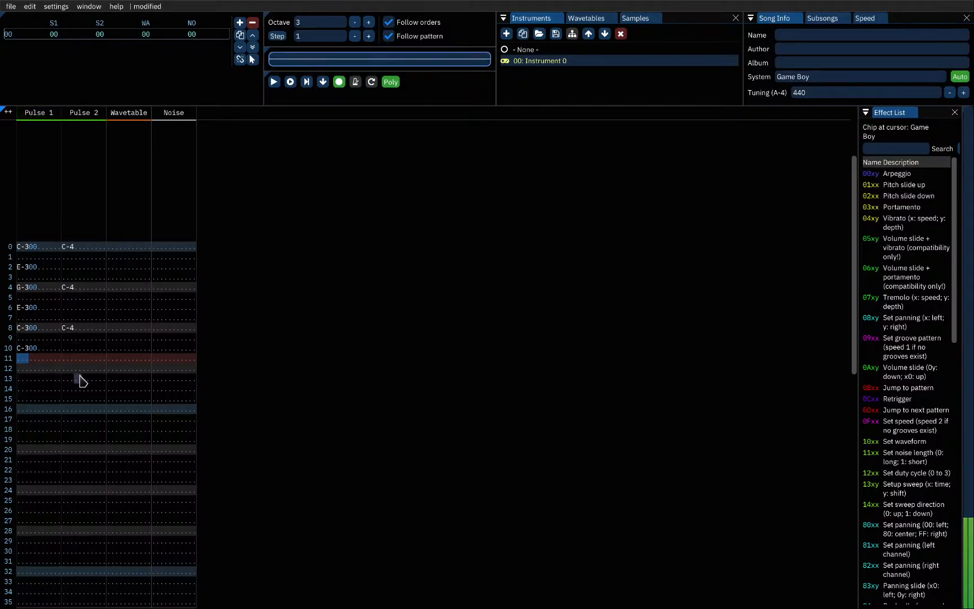
key("z")
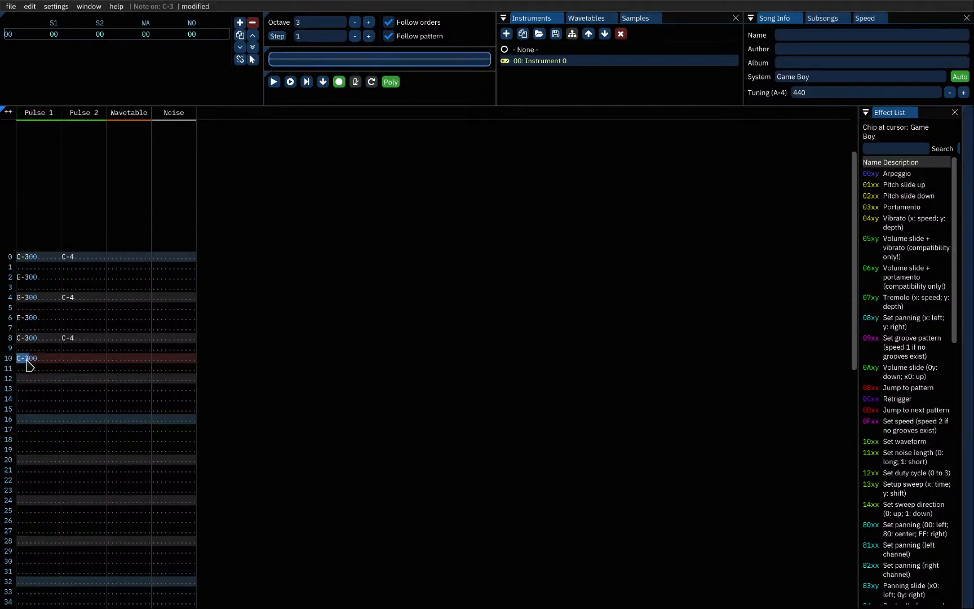
Step: Try volume 6C on the row 10 note of Pulse 1, and set its volume to 06
double_click(28, 364)
left_click(18, 361)
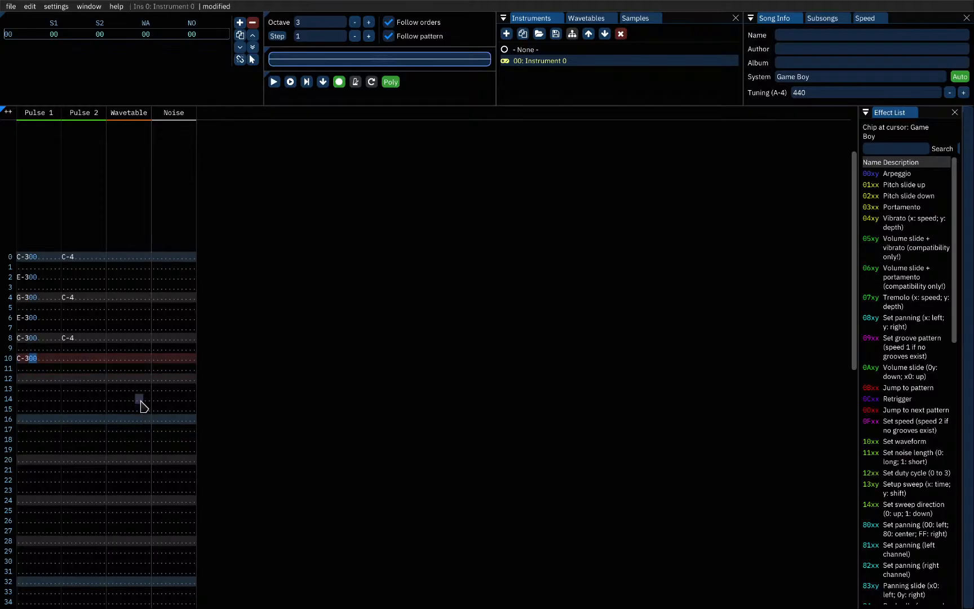
key("Right")
key("Right")
type("6")
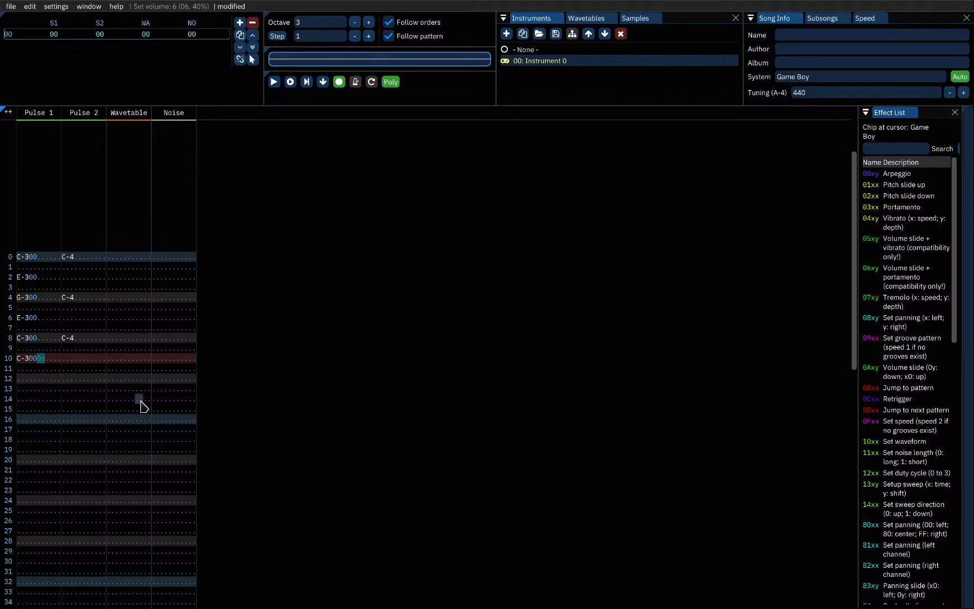
type("c")
type("6")
Step: Recheck the guide's volume instructions, and try setting the input latch volume to 6C for the row 10 note of Pulse 1
key("super+3")
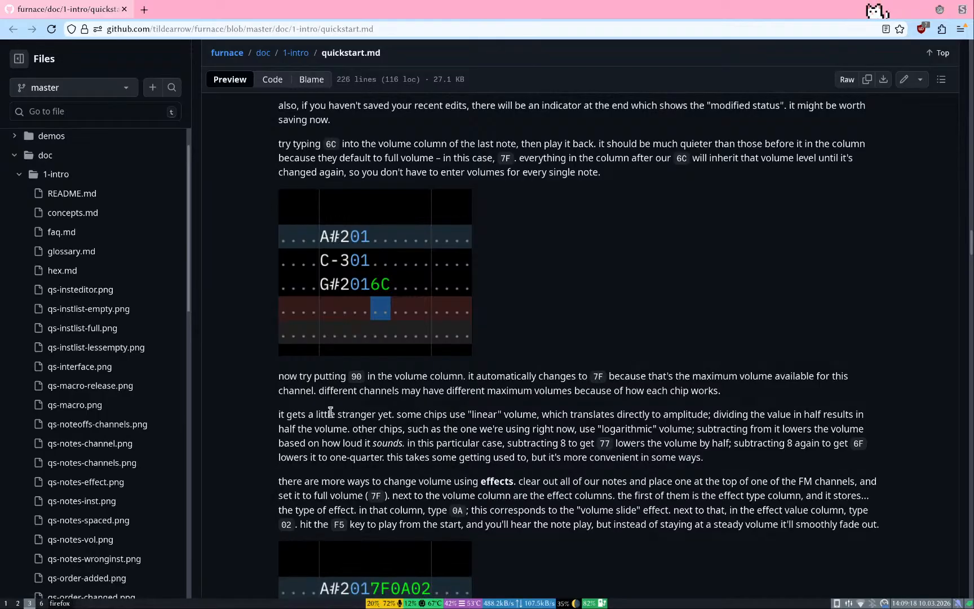
scroll(246, 394, "up", 4)
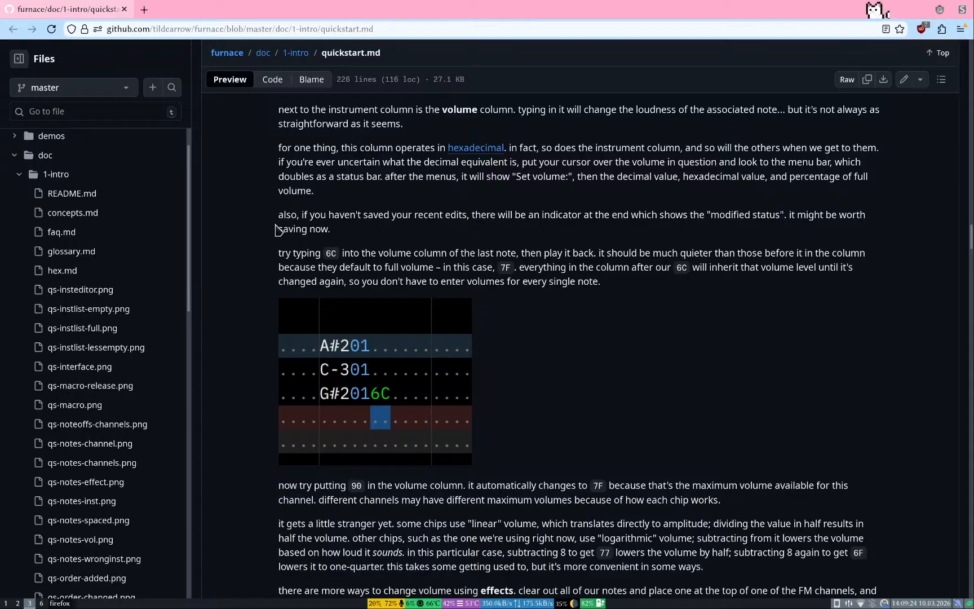
key("super+2")
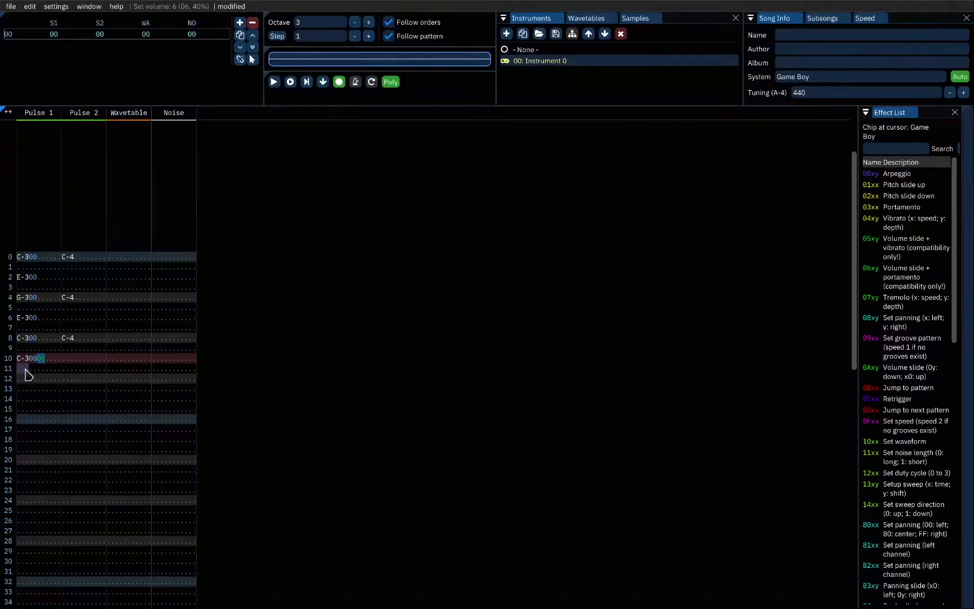
key("ctrl+a")
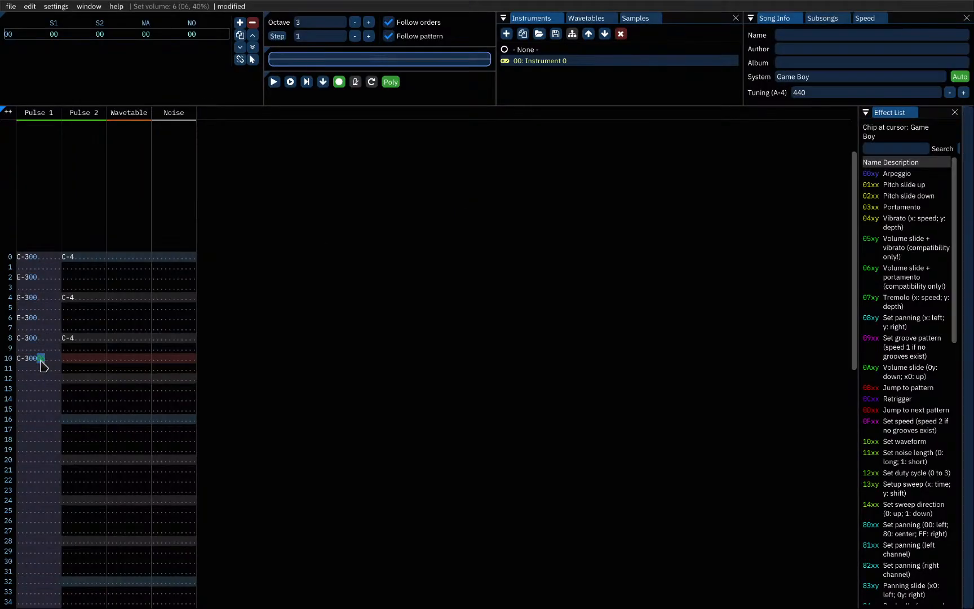
right_click(40, 361)
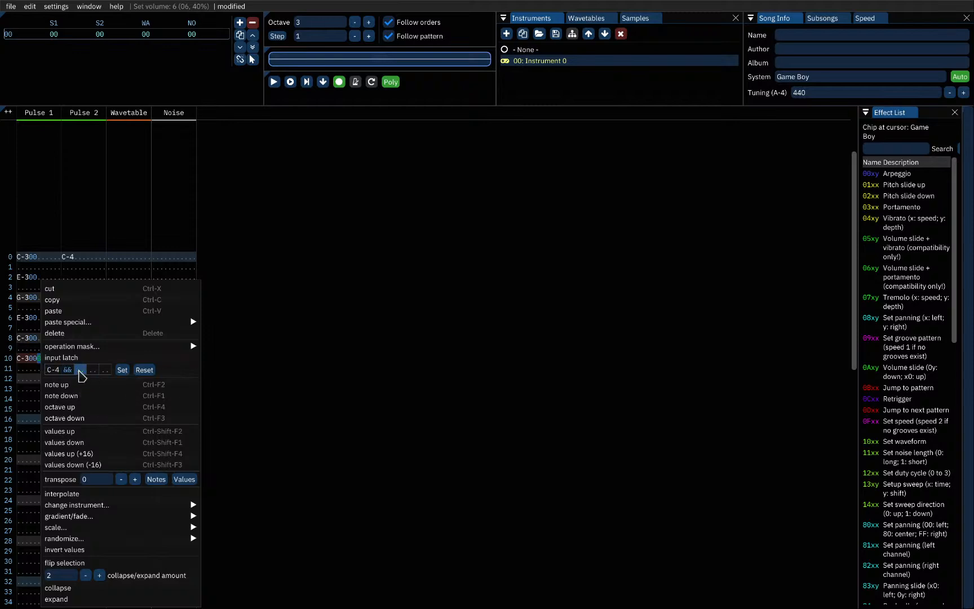
left_click(80, 369)
type("6c")
left_click(121, 371)
left_click(20, 378)
left_click(40, 361)
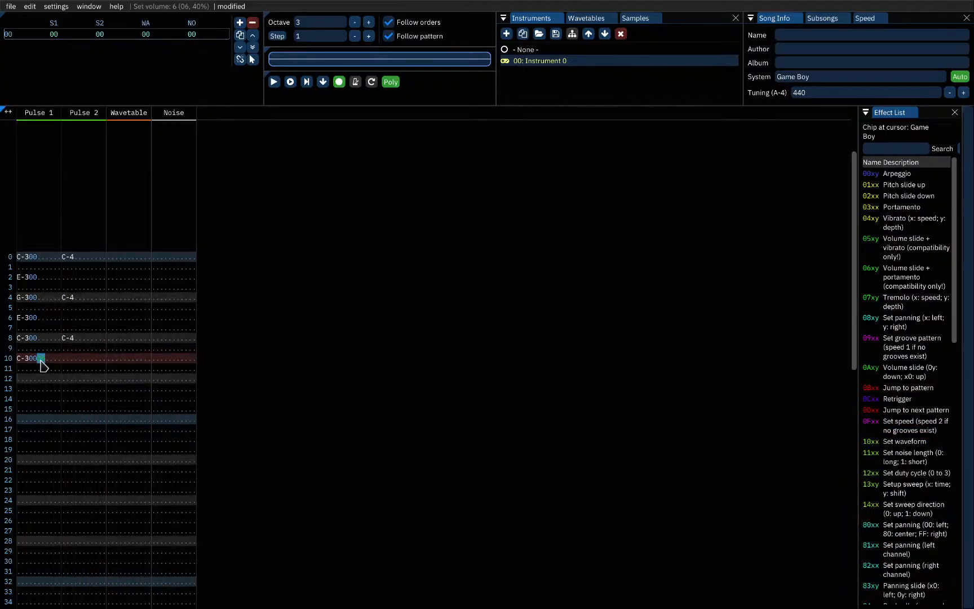
Step: Try volumes 09, 0F and 0A on the row 10 note of Pulse 1, and set it to 0F
type("09")
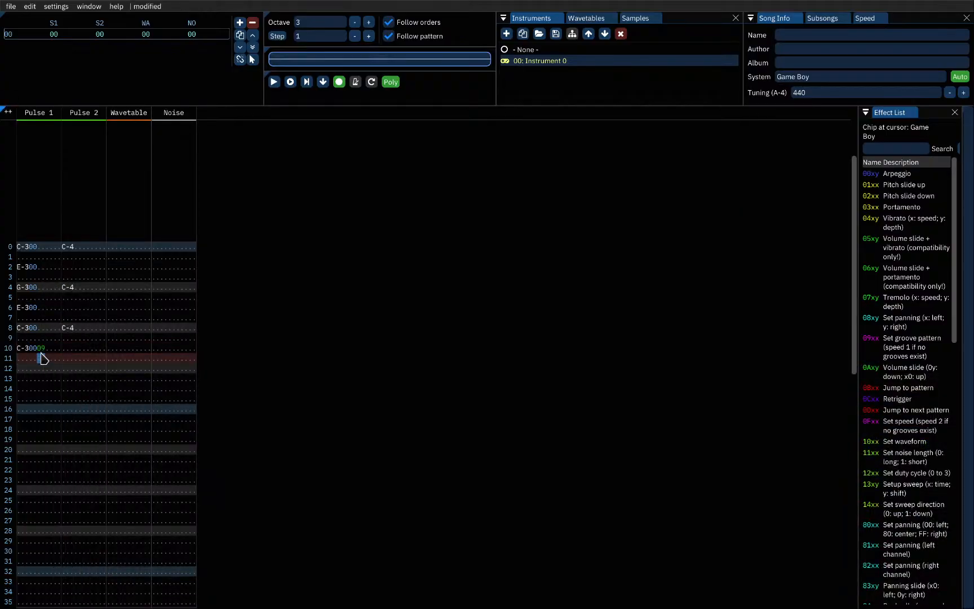
key("Up")
type("0F")
key("Up")
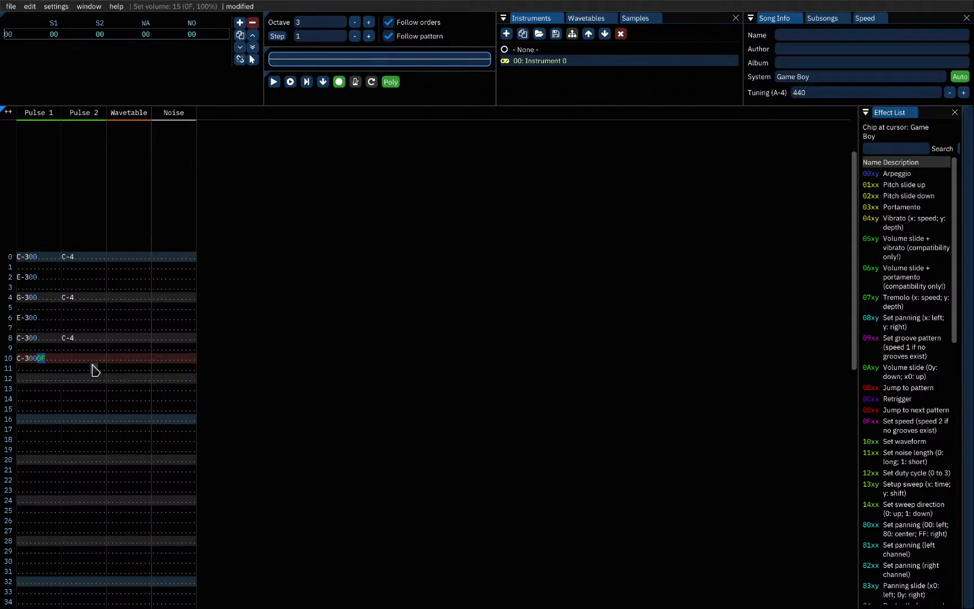
type("0A")
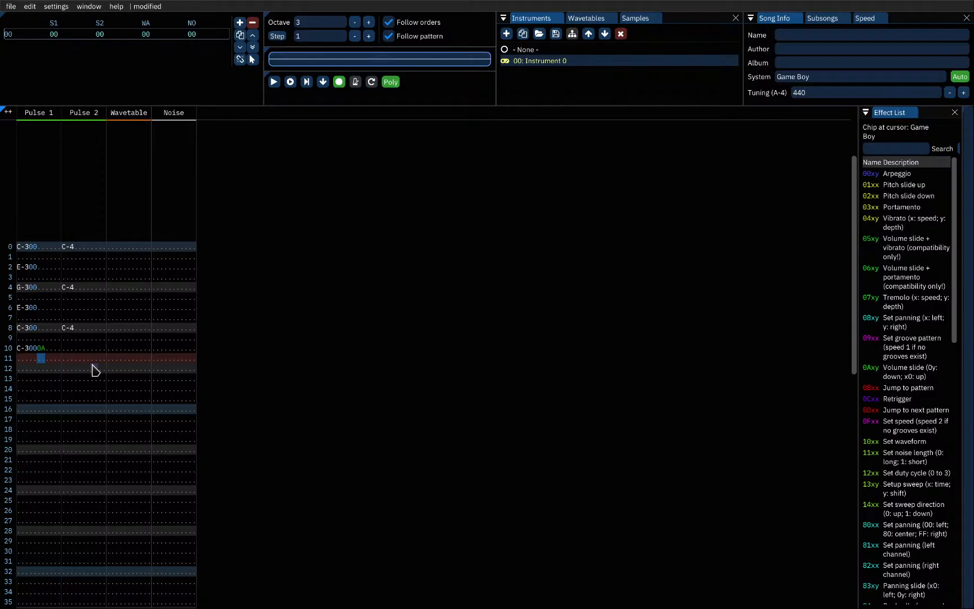
key("Up")
type("0E")
key("Up")
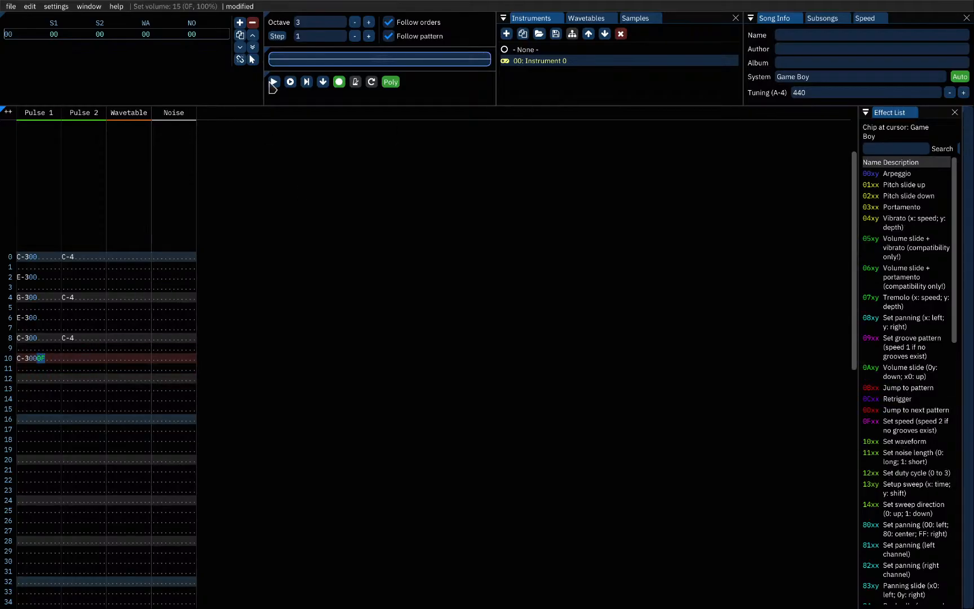
Step: Inspect Instrument 0's volume envelope in the Instrument Editor and close the editor
double_click(551, 59)
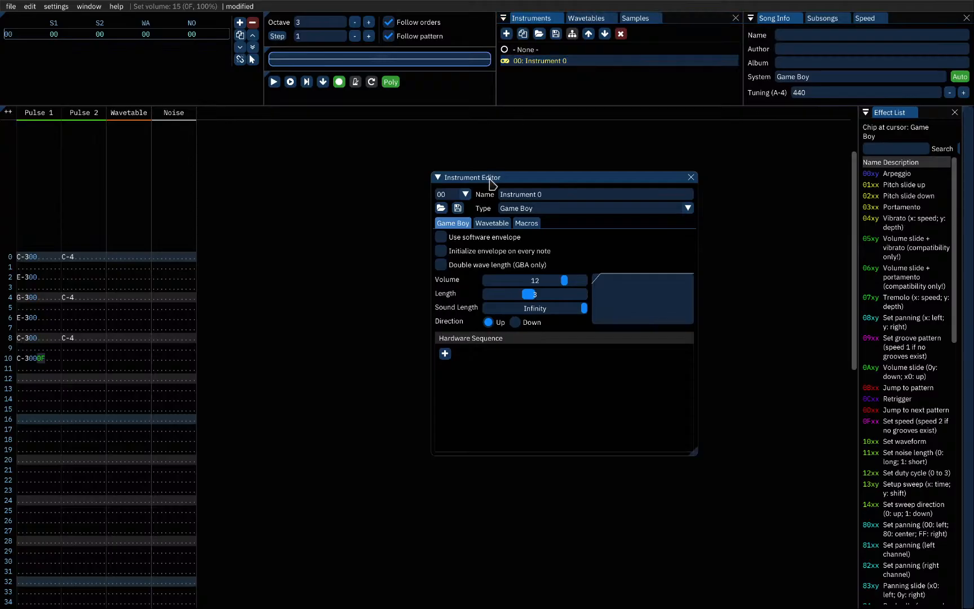
mouse_move(563, 280)
left_mouse_down()
mouse_move(627, 282)
mouse_move(565, 290)
left_mouse_up()
left_click(691, 177)
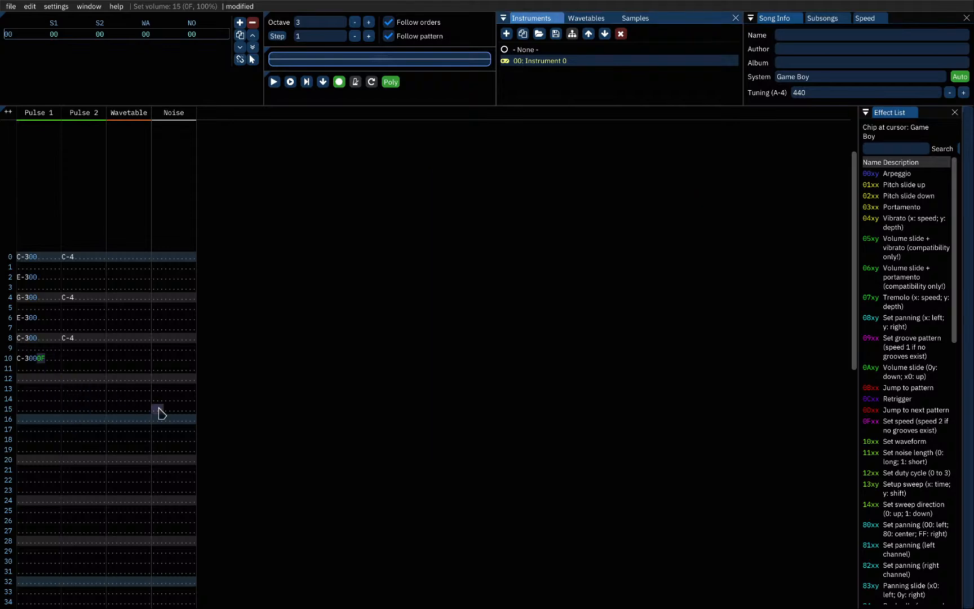
Step: Try volume 02 on the row 10 note of Pulse 1 with playback, and clear its volume
left_click(244, 198)
key("super+3")
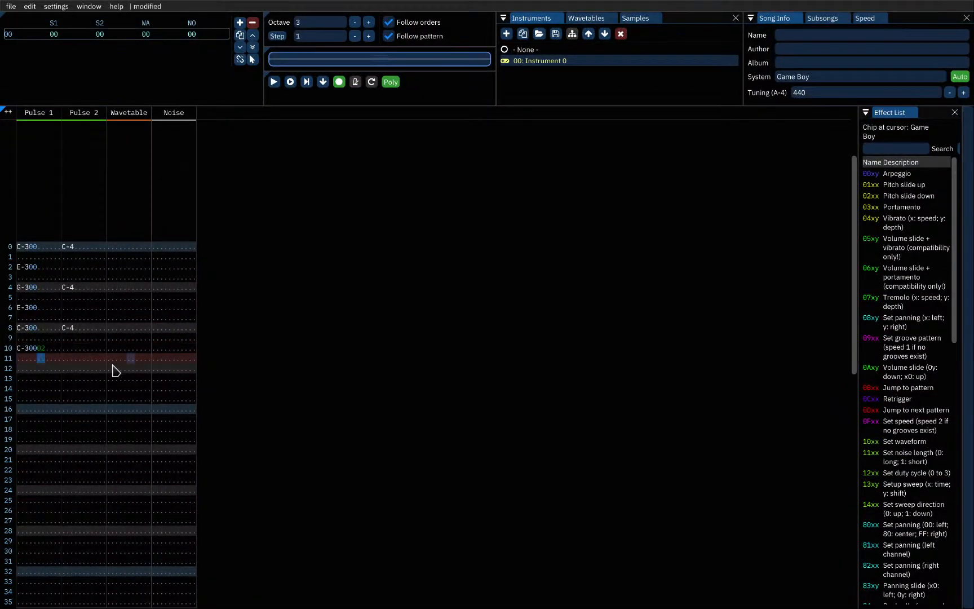
left_click(21, 356)
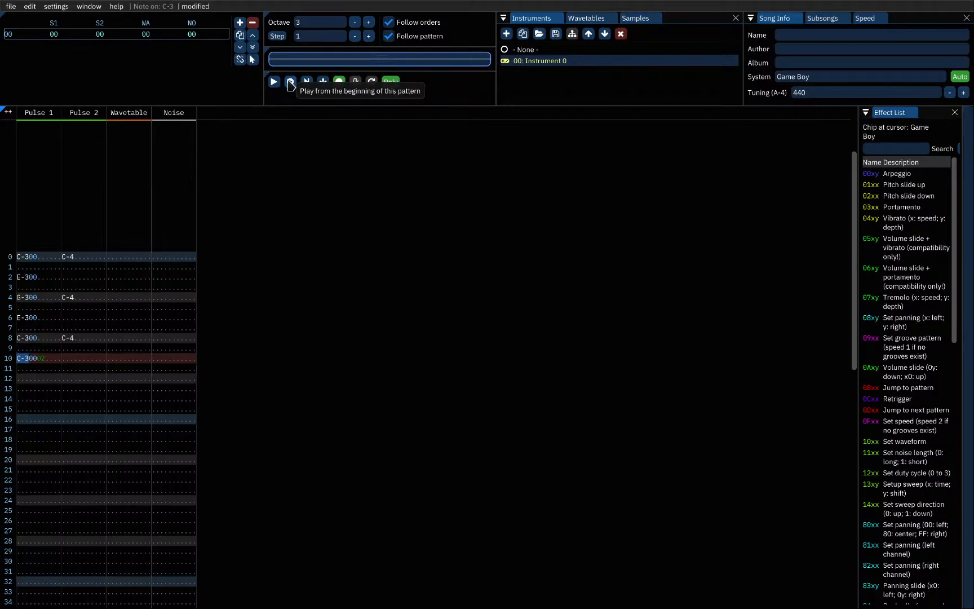
left_click(323, 82)
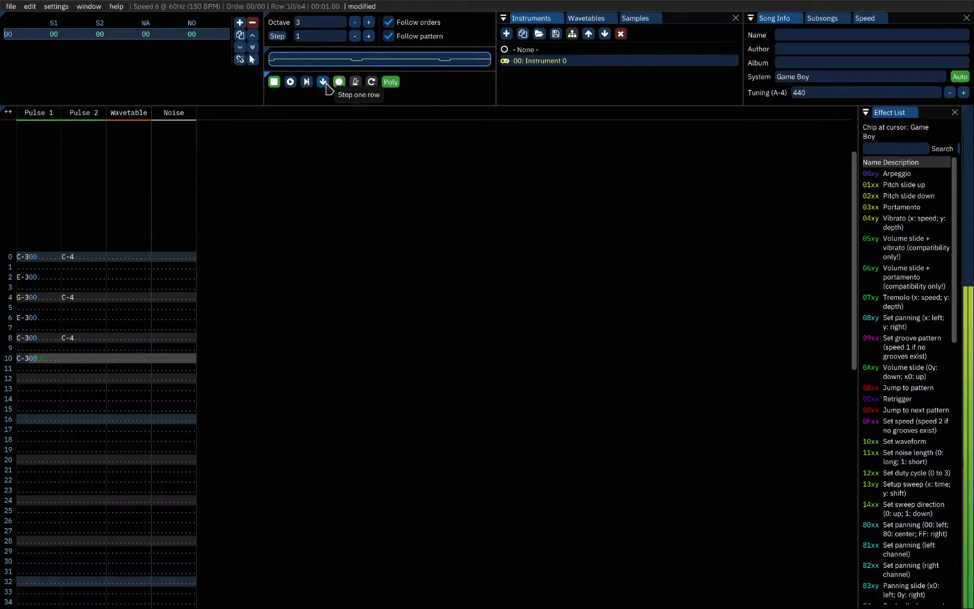
left_click(274, 82)
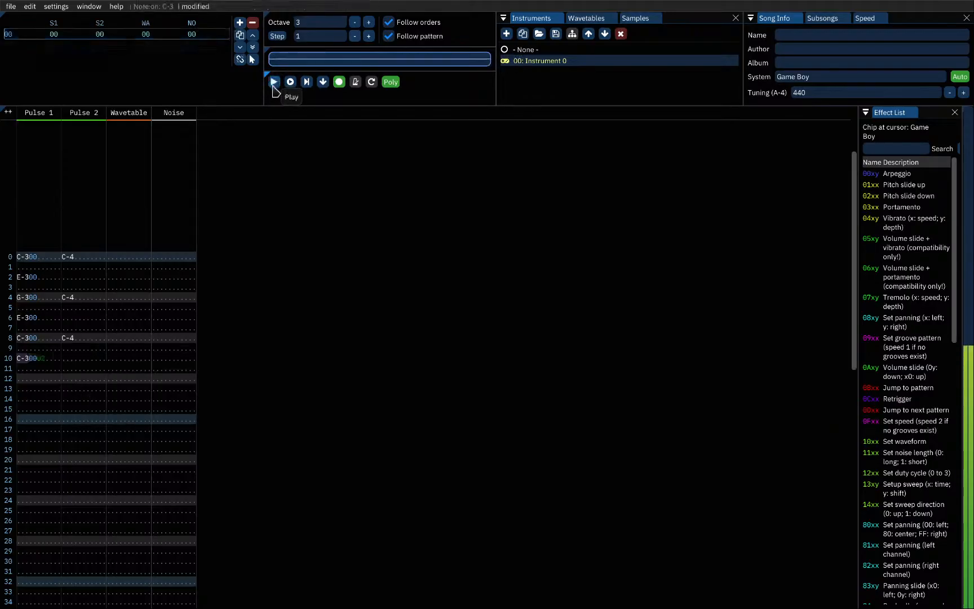
left_click(40, 365)
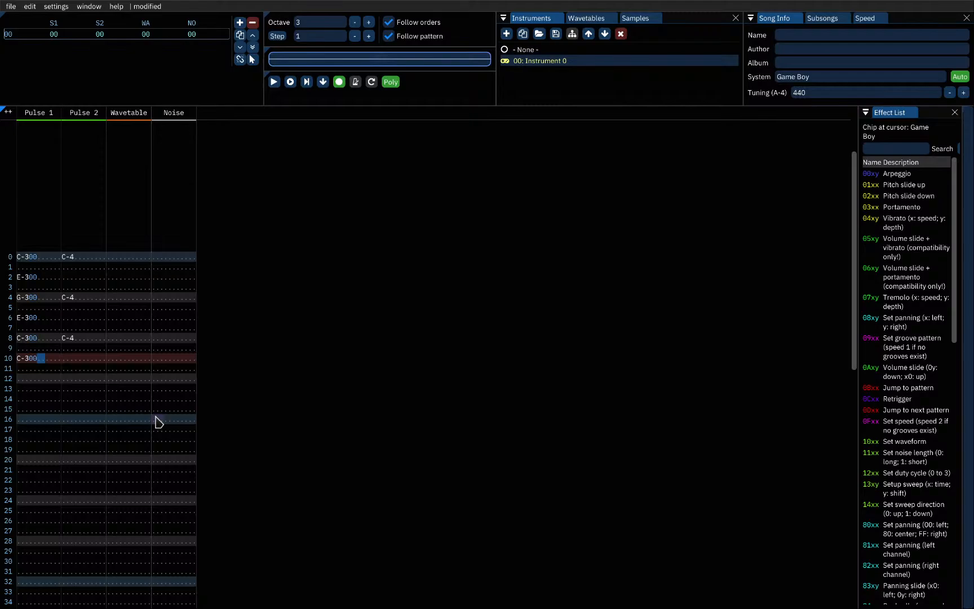
Step: Switch to the quick start guide in the browser and read its passages on maximum volume and linear versus logarithmic volume
key("super+3")
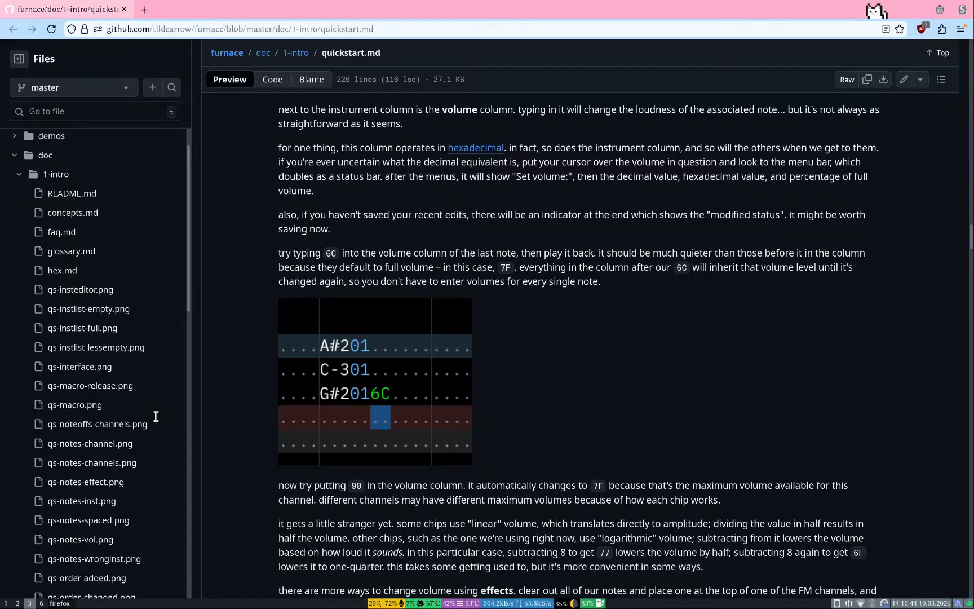
key("super+2")
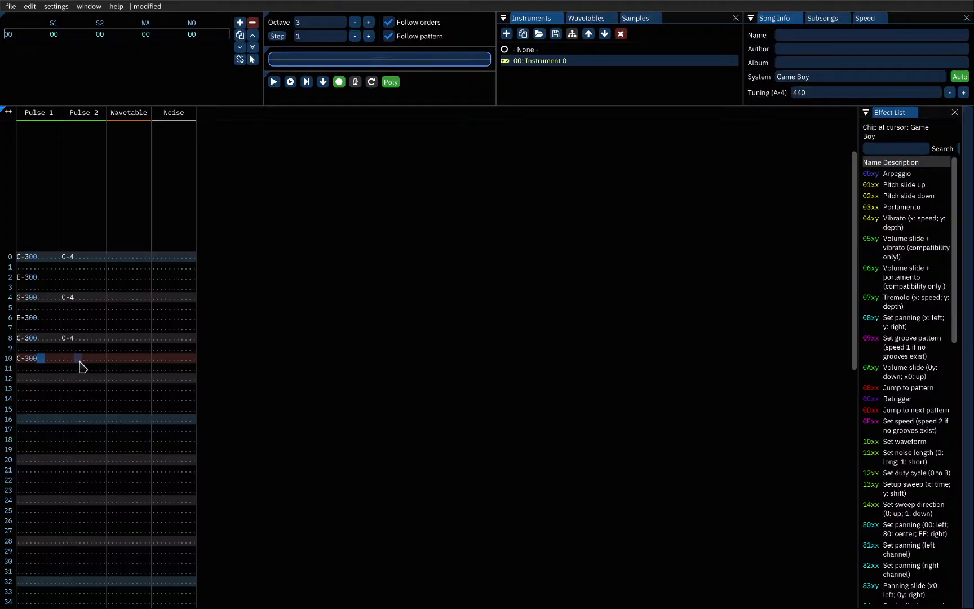
key("super+3")
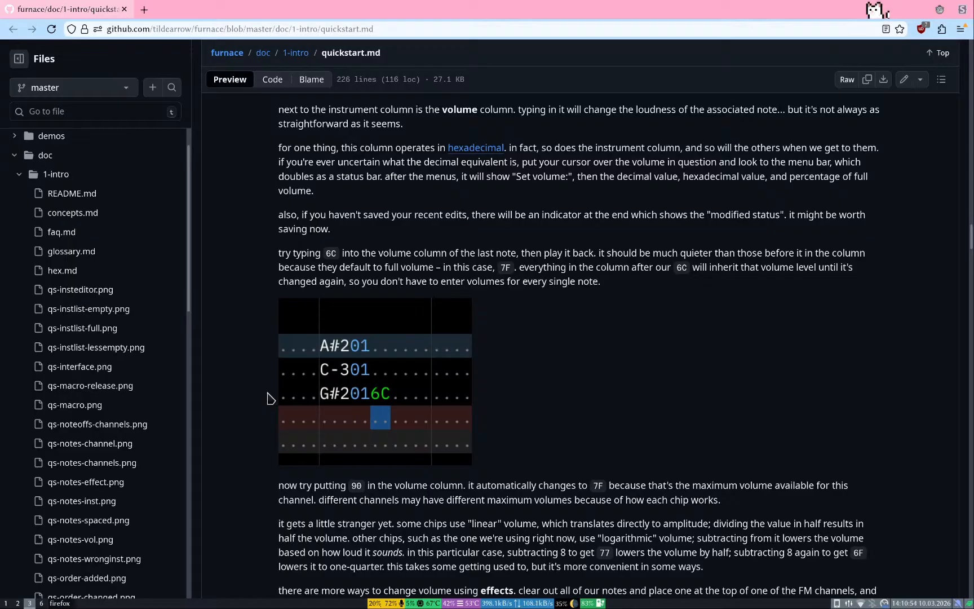
scroll(235, 489, "down", 4)
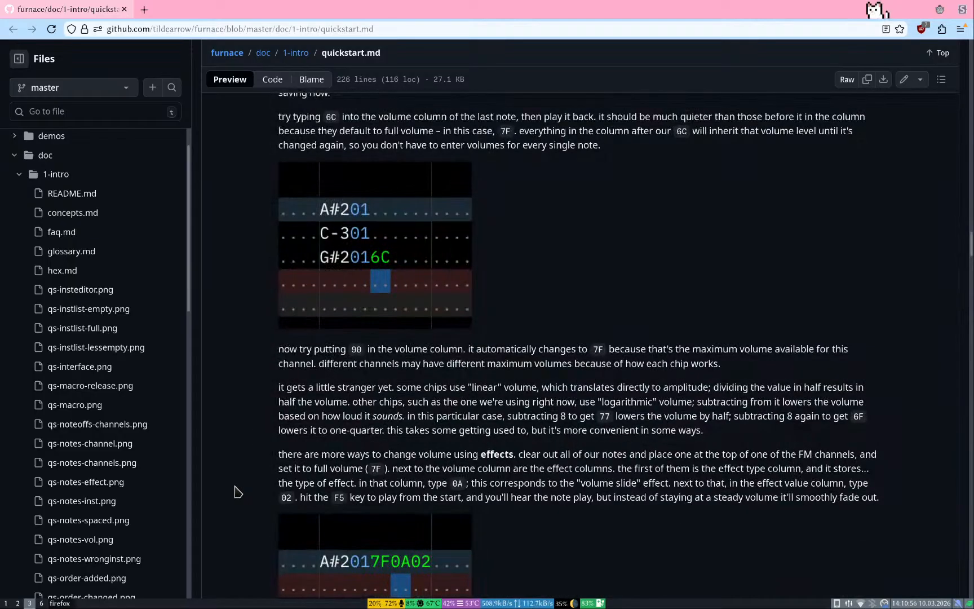
scroll(253, 445, "down", 2)
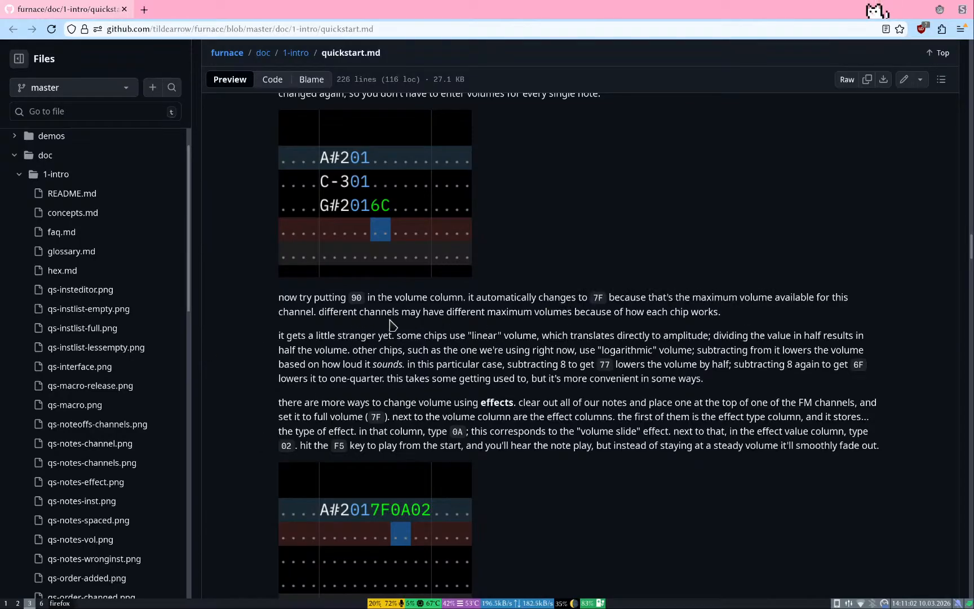
scroll(326, 353, "down", 3)
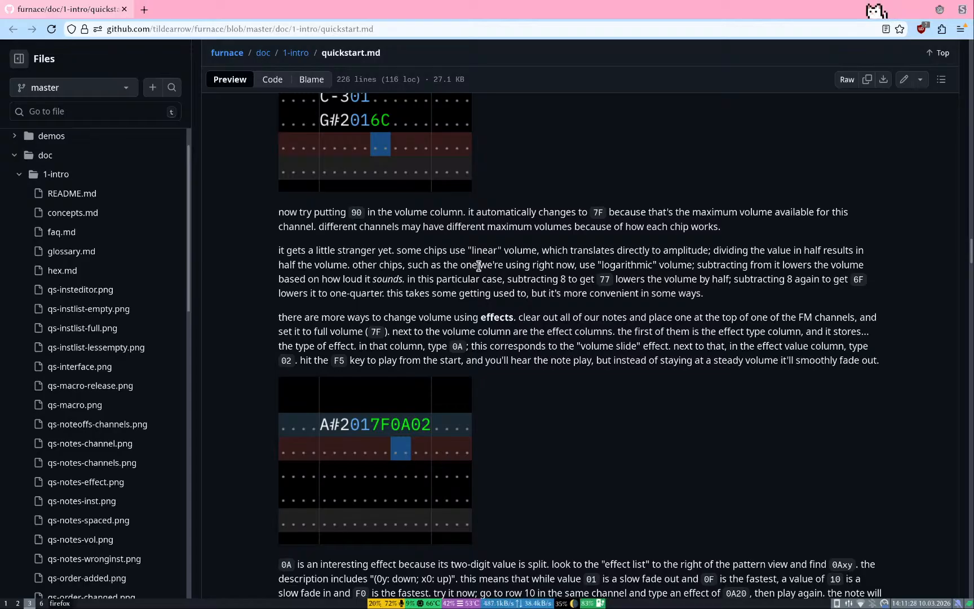
left_click_drag(445, 263, 575, 264)
left_click(587, 275)
key("super+6")
key("super+4")
key("super+3")
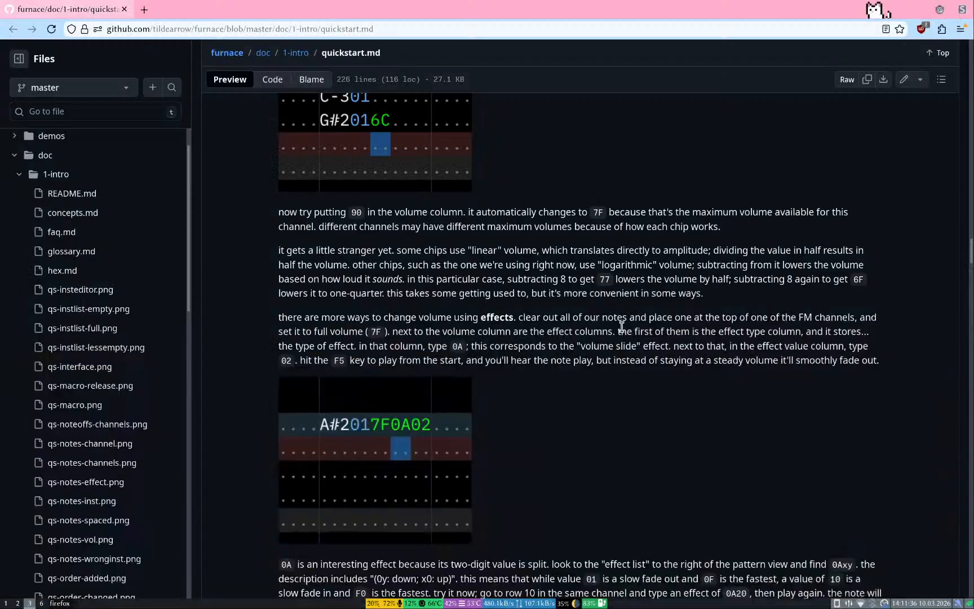
Step: Read the guide's passage on changing volume with the 0A volume slide effect
scroll(621, 325, "down", 3)
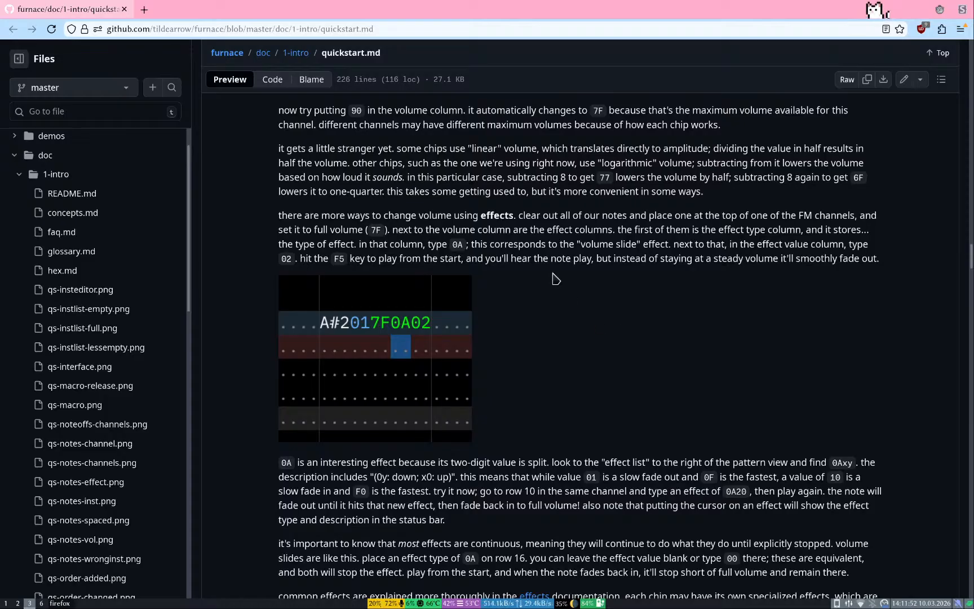
double_click(496, 215)
left_click(617, 292)
Step: Switch back to Furnace and delete all notes in Pulse 1 and Pulse 2 from row 0 to row 12
key("super+2")
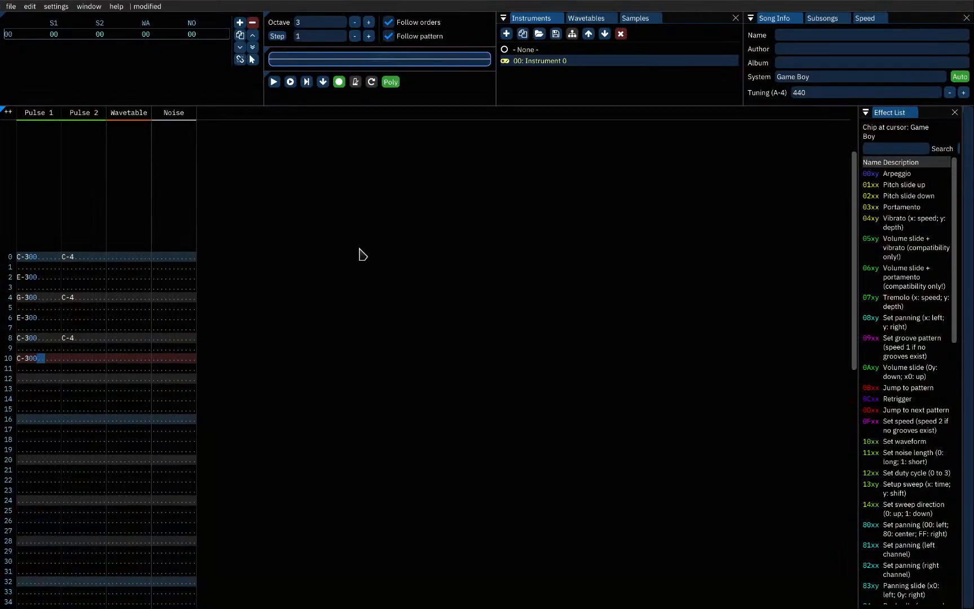
left_click(23, 380)
left_click_drag(23, 381, 96, 254)
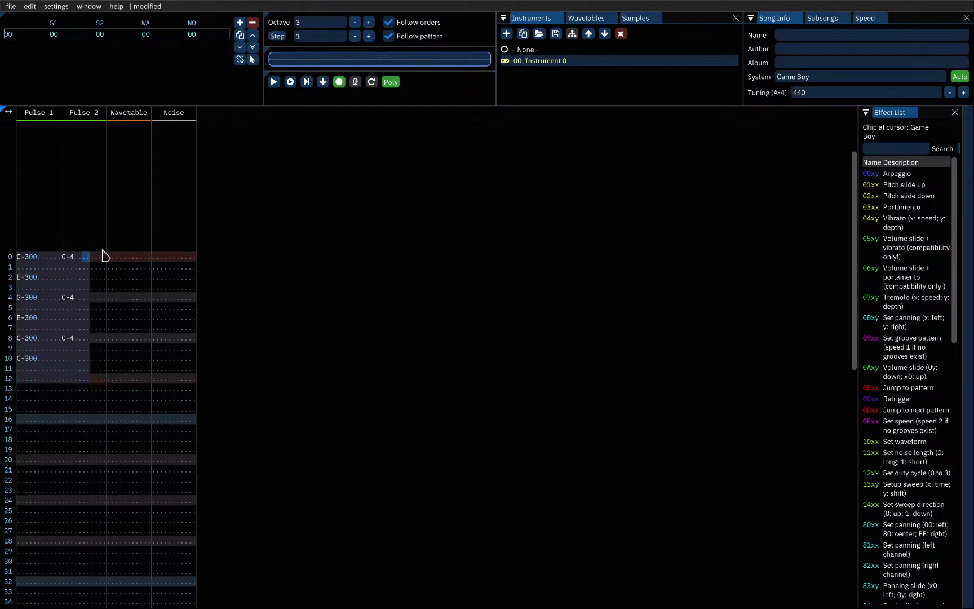
key("Delete")
Step: Enter a C-4 note with instrument 00 at row 0 of Pulse 1, leaving its volume blank
left_click(23, 262)
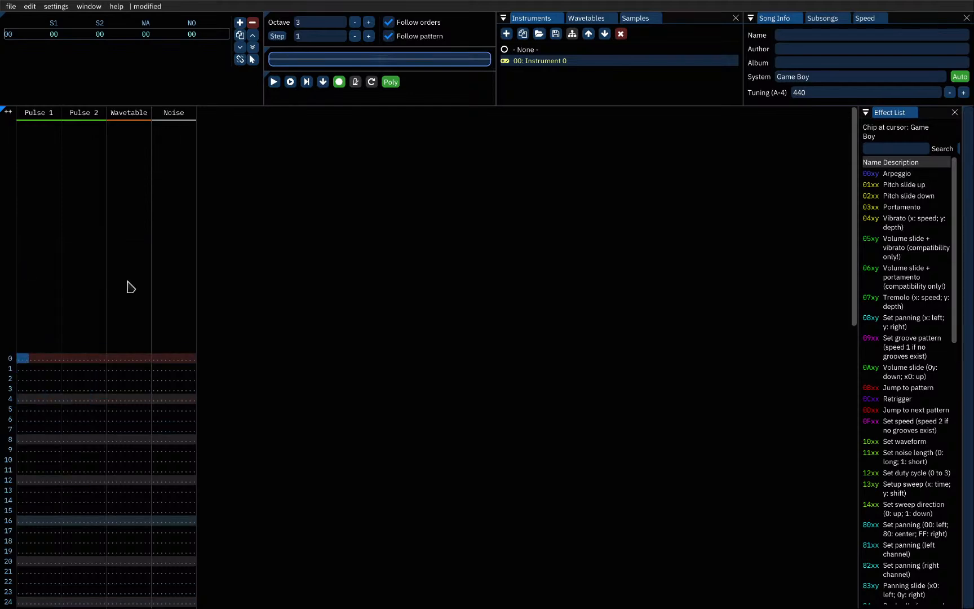
key("q")
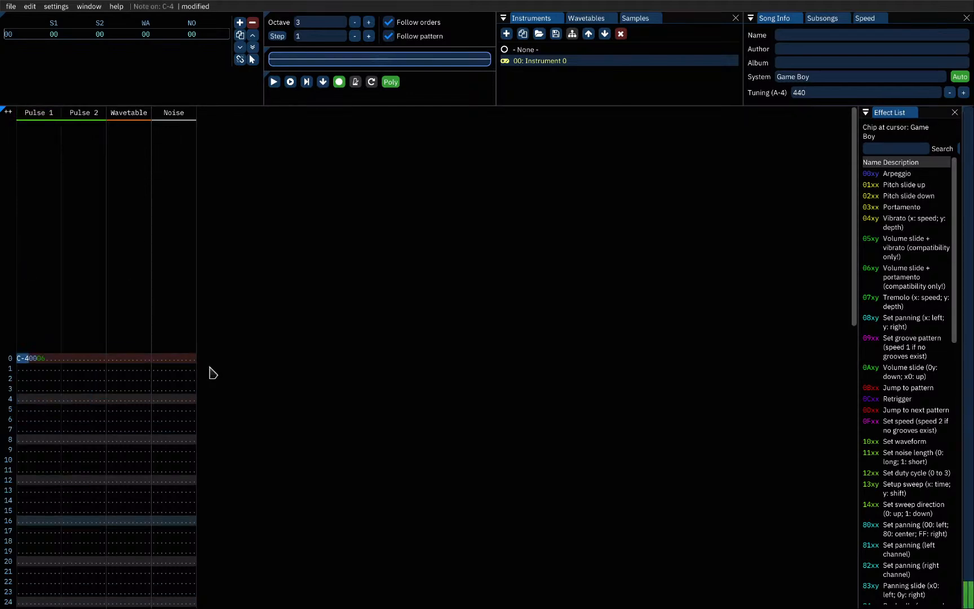
key("super+3")
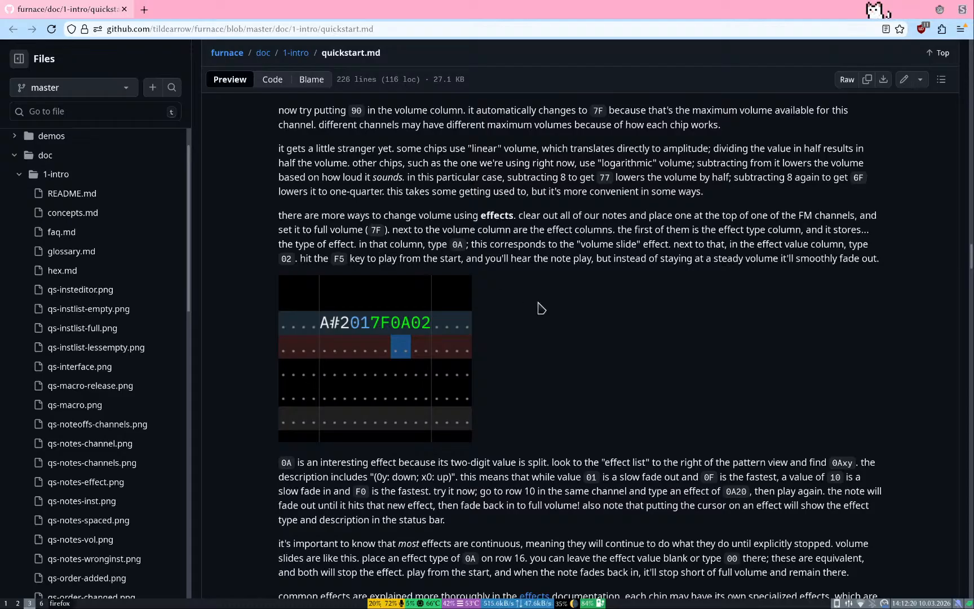
key("super+2")
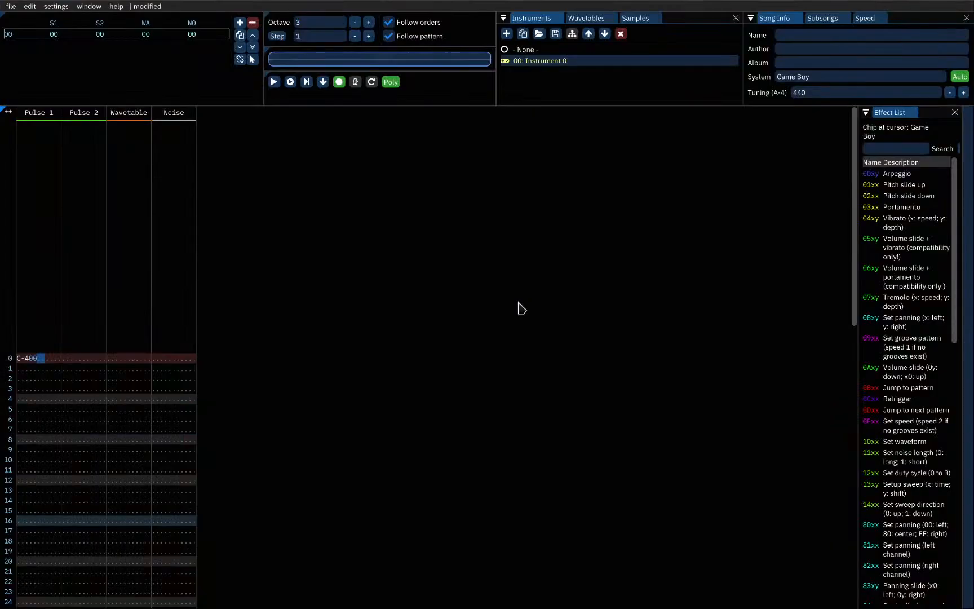
Step: Following the guide, add the volume slide effect 0A with value 02 to the row 0 note of Pulse 1
key("Right")
key("Right")
key("Left")
key("Right")
key("super+3")
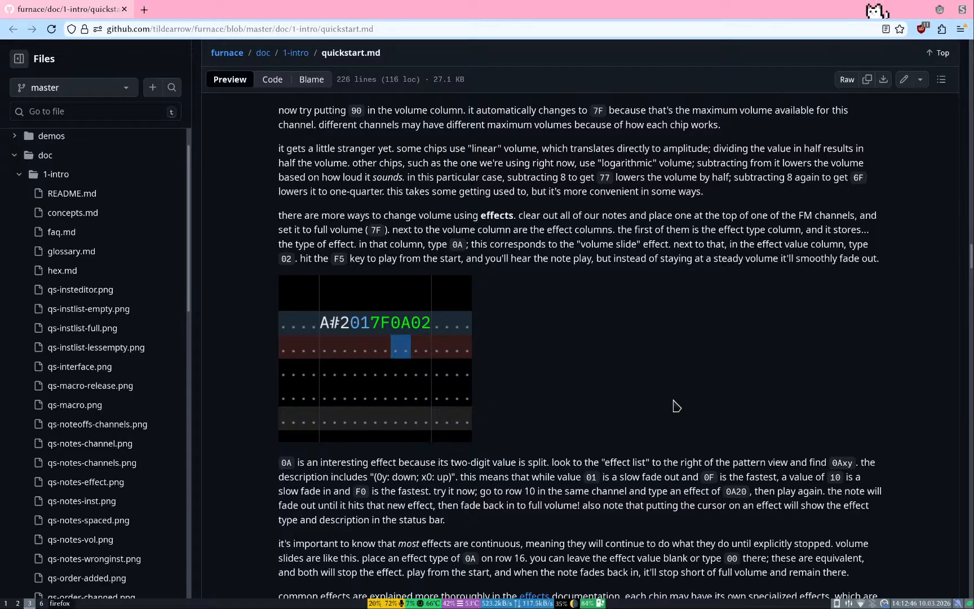
key("super+2")
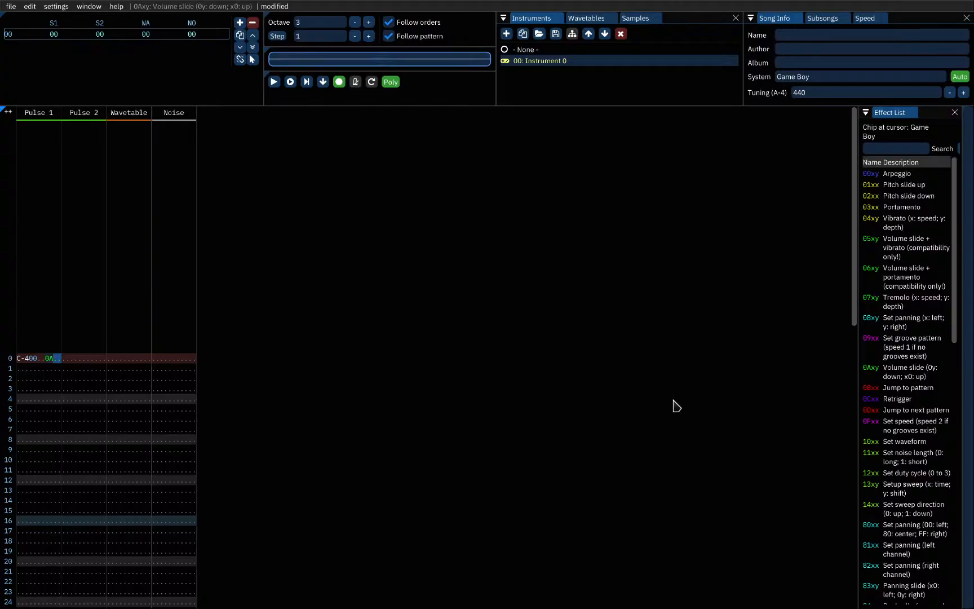
key("super+3")
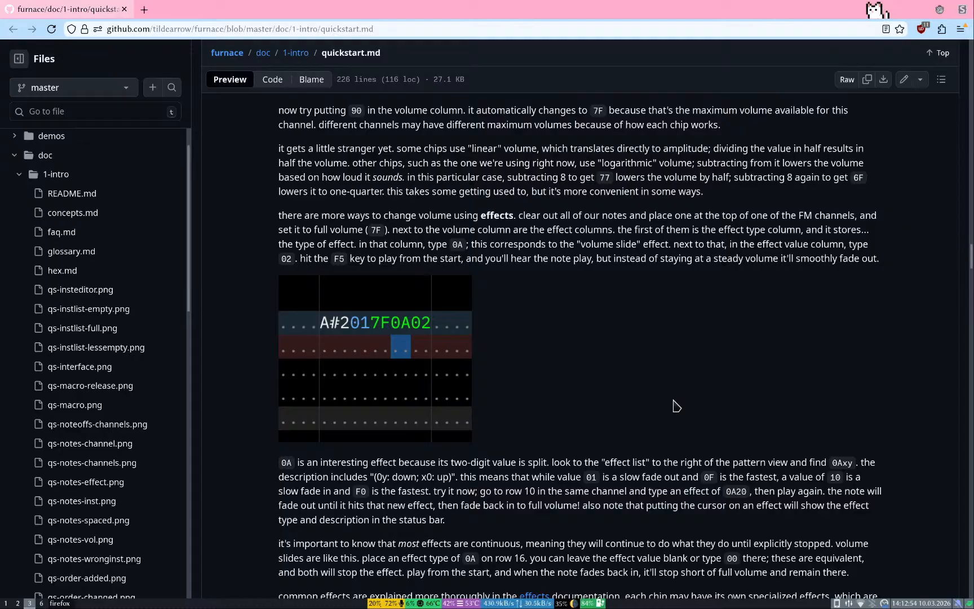
key("super+2")
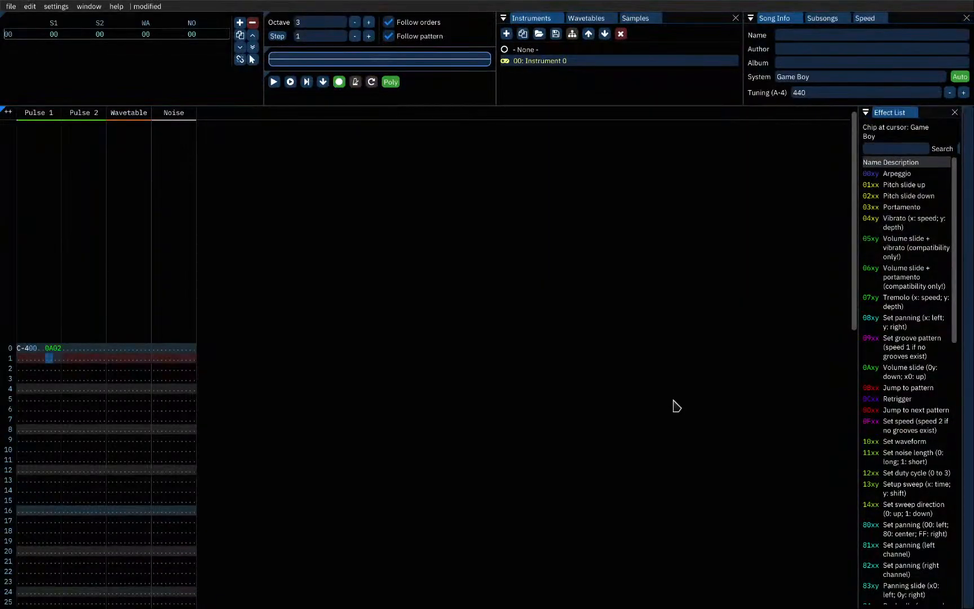
Step: Clear the instrument number of the row 0 note in Pulse 1, play the pattern, and return to the guide
key("super+3")
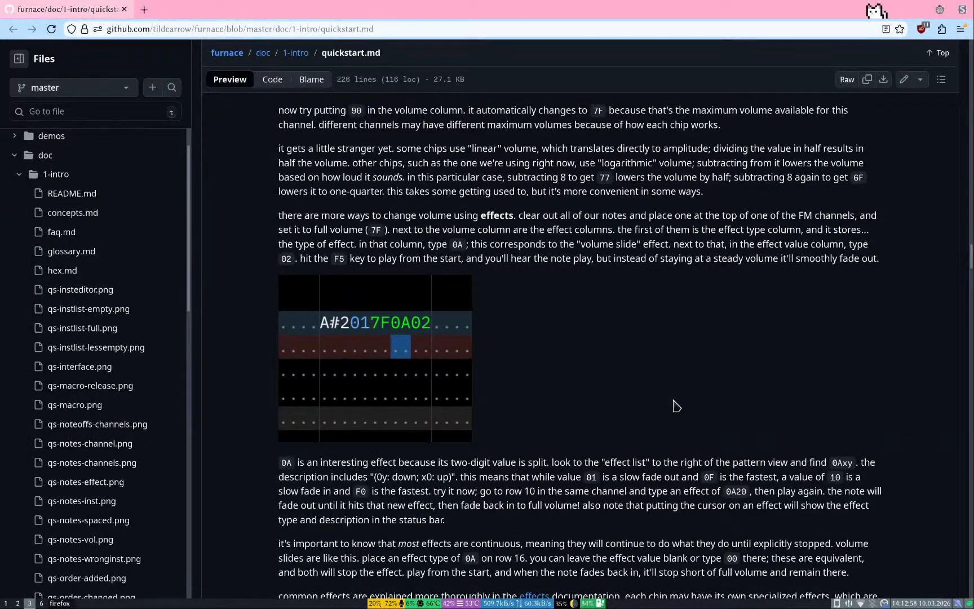
key("super+2")
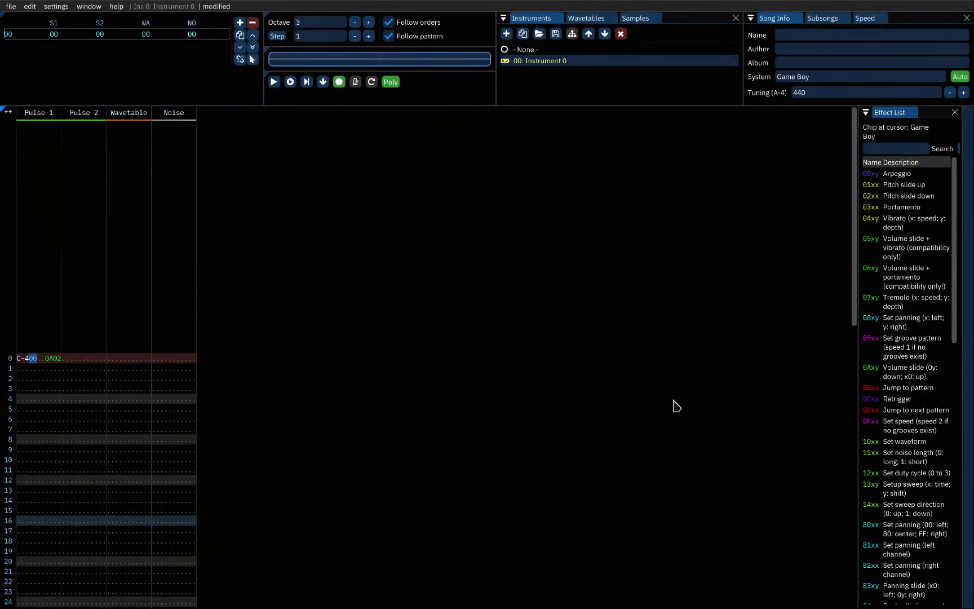
key("super+3")
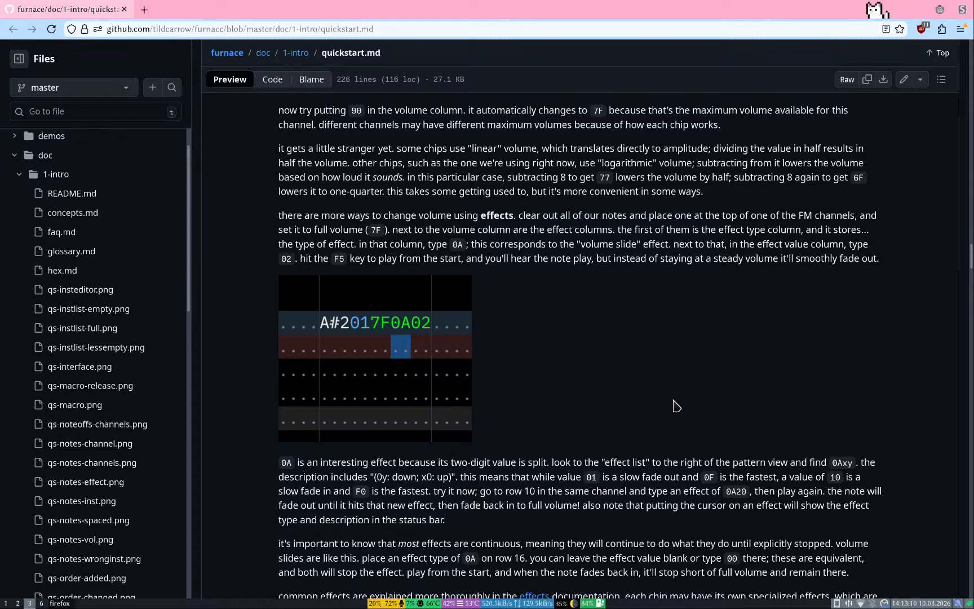
key("super+2")
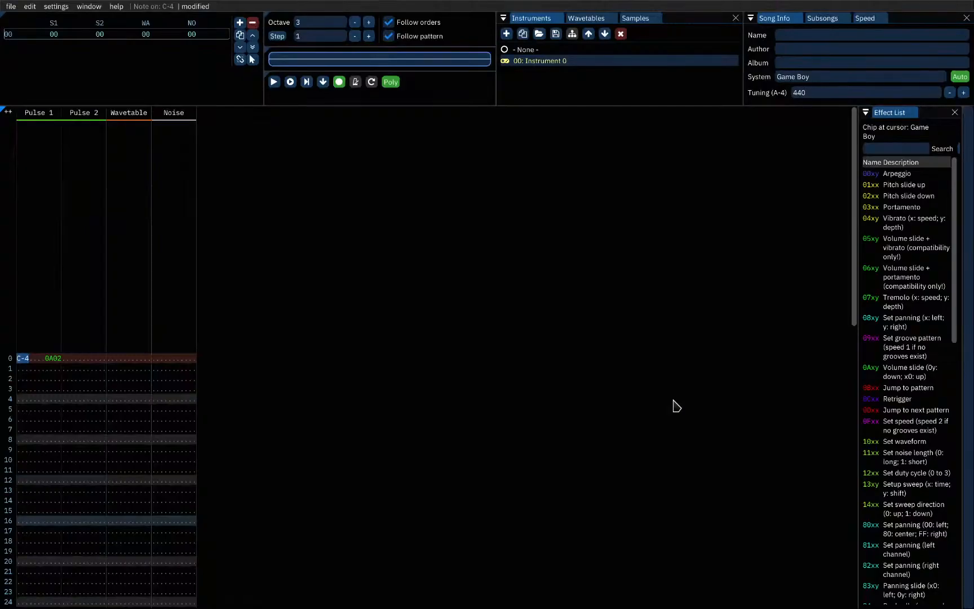
key("Return")
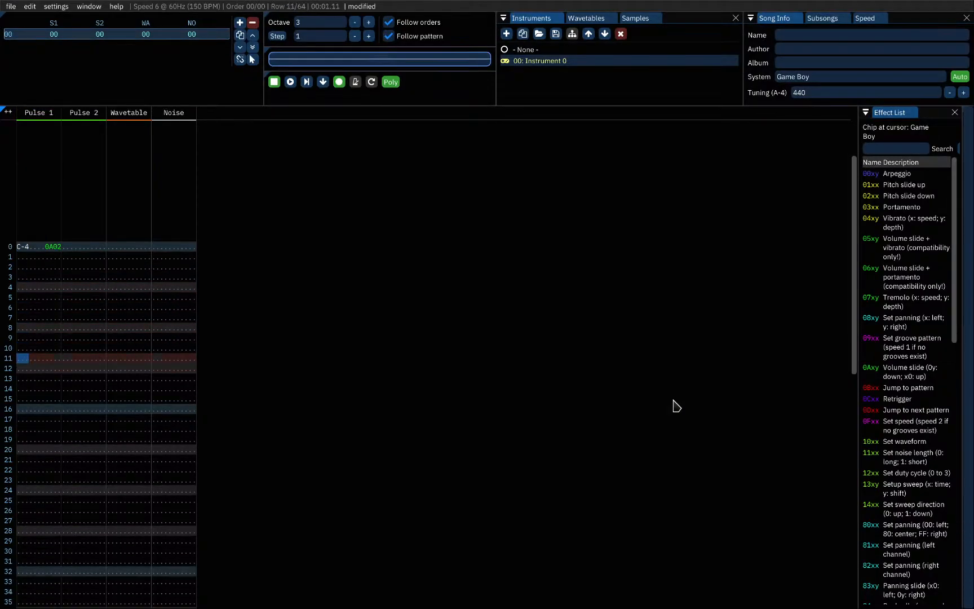
key("super+3")
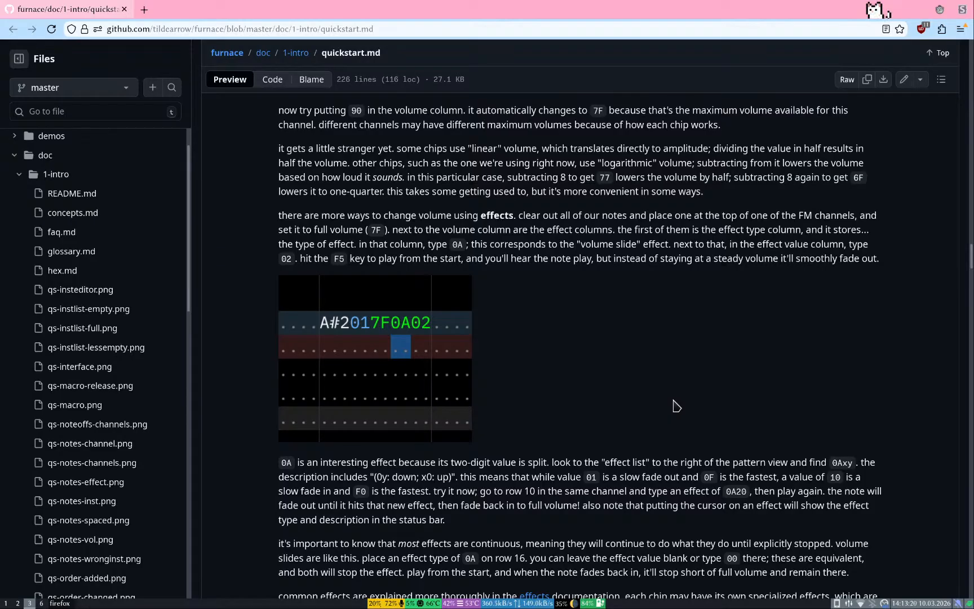
Step: Switch back to Furnace, remove the volume slide effect and its value from the row 0 note in Pulse 1, and play the pattern
key("super+2")
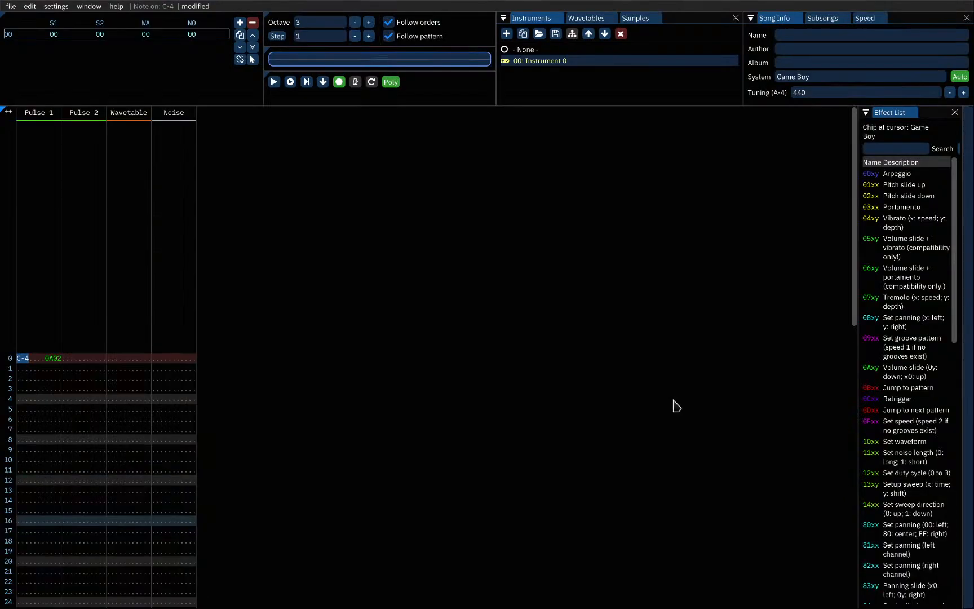
key("Right")
key("Right")
key("Right")
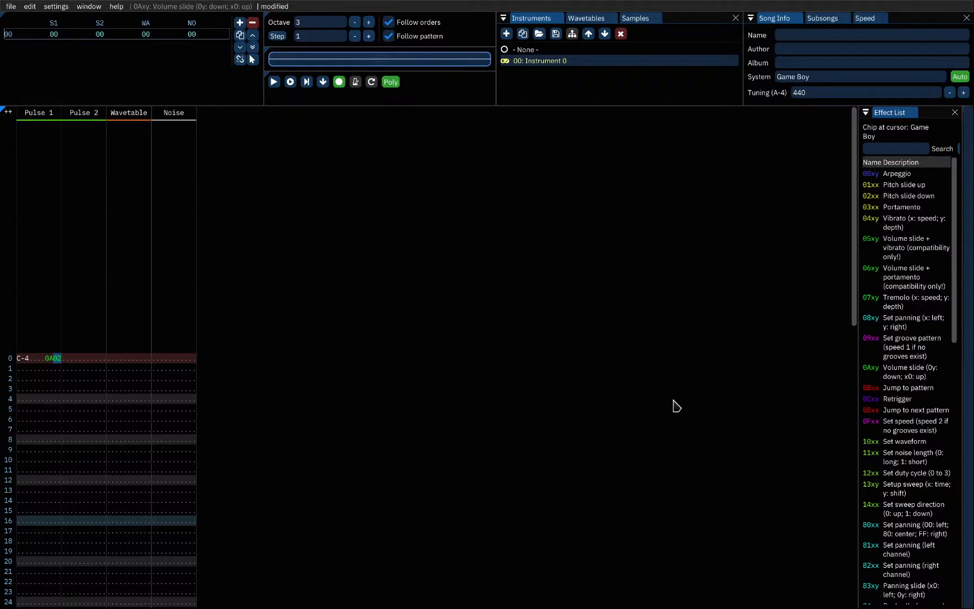
key("Delete")
key("Left")
key("Delete")
key("Return")
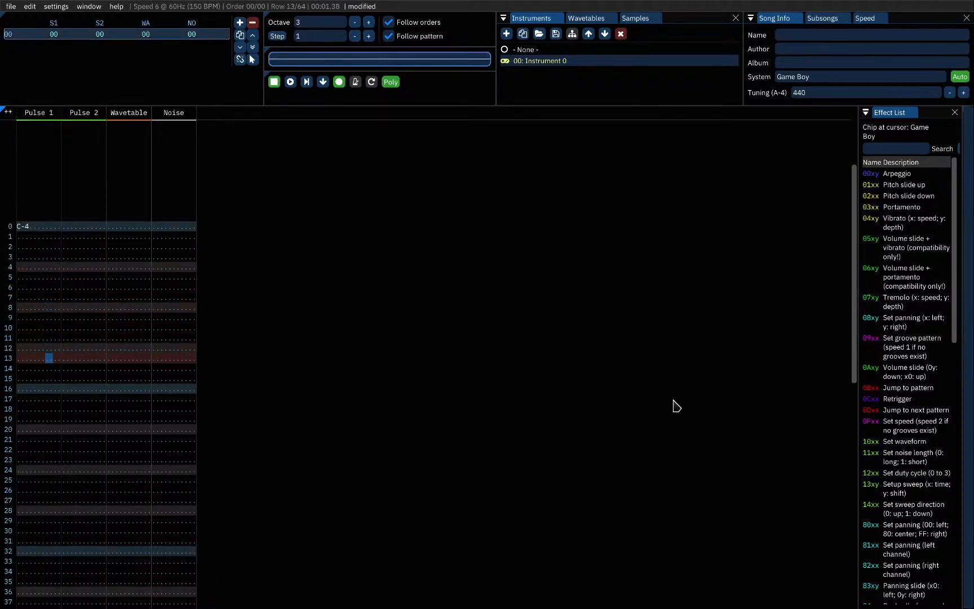
key("Return")
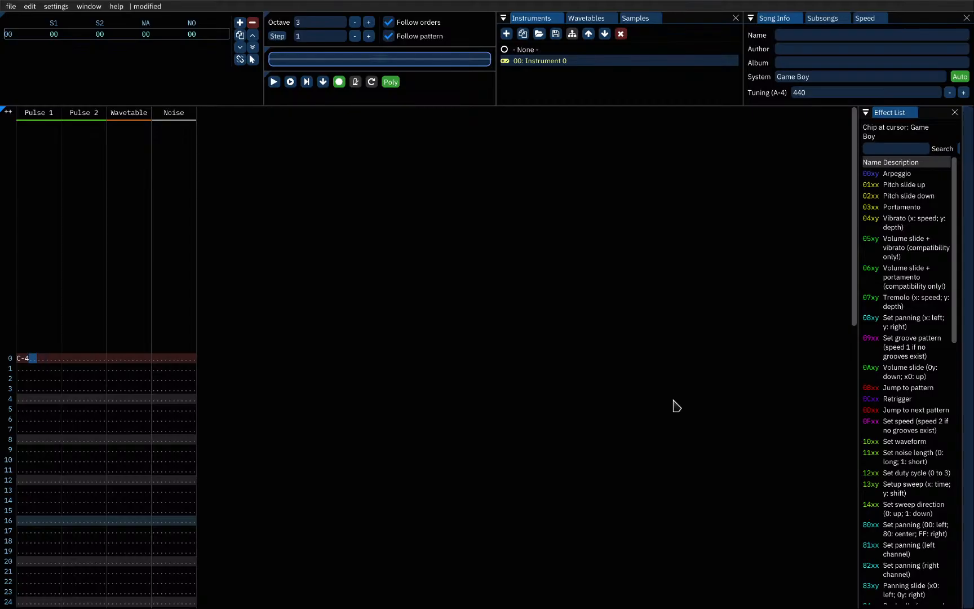
Step: Add a second Game Boy instrument and set its envelope length to 7
left_click(510, 32)
double_click(539, 72)
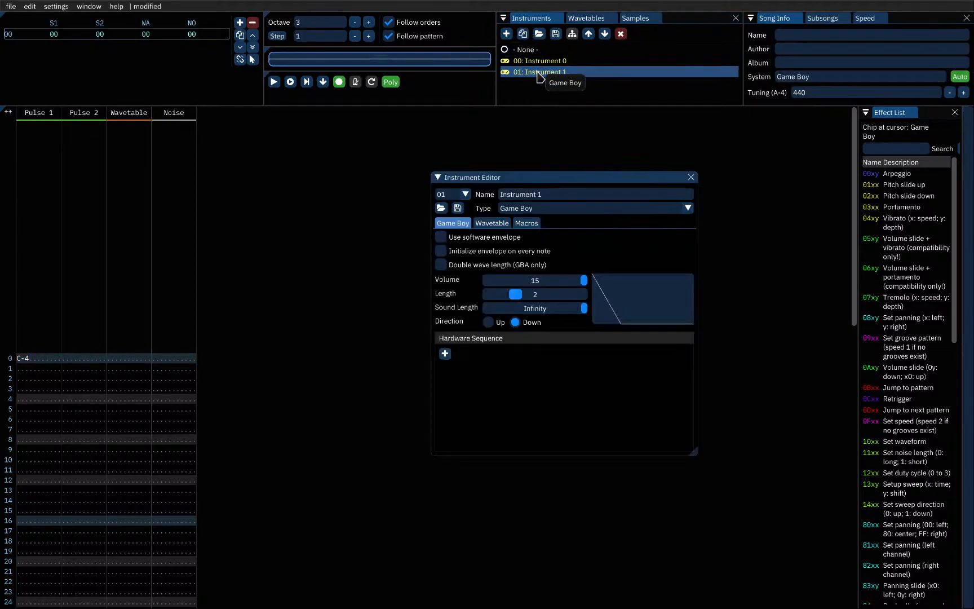
left_click_drag(515, 294, 626, 294)
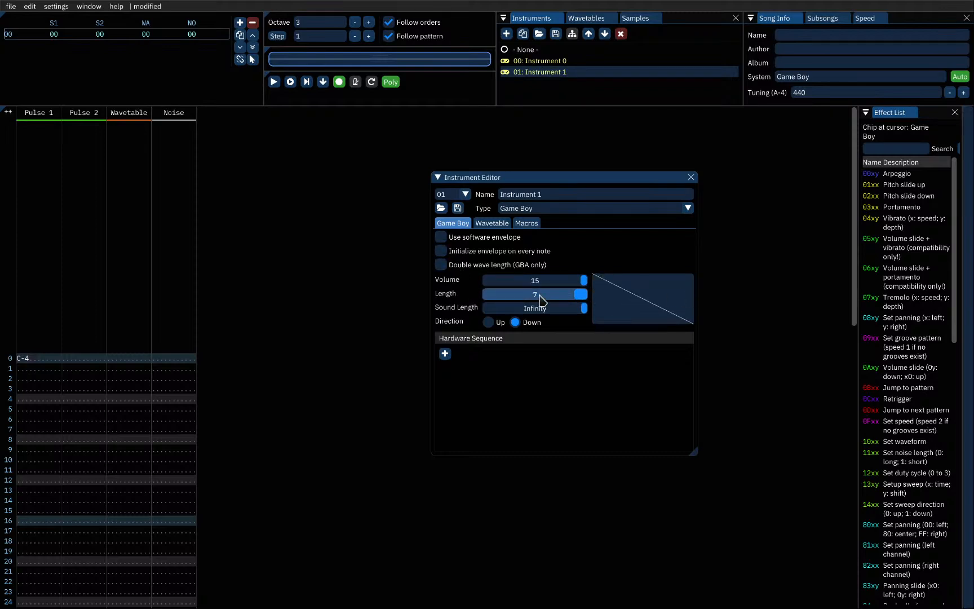
Step: Set the envelope direction of Instrument 1 to Up, leaving the software envelope off, and close the instrument editor
left_click(478, 238)
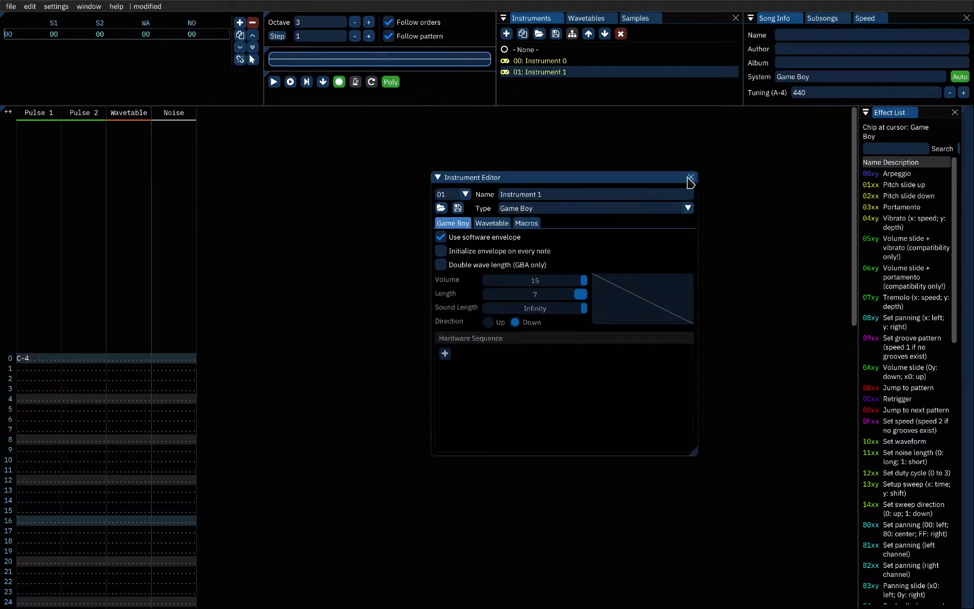
left_click(467, 240)
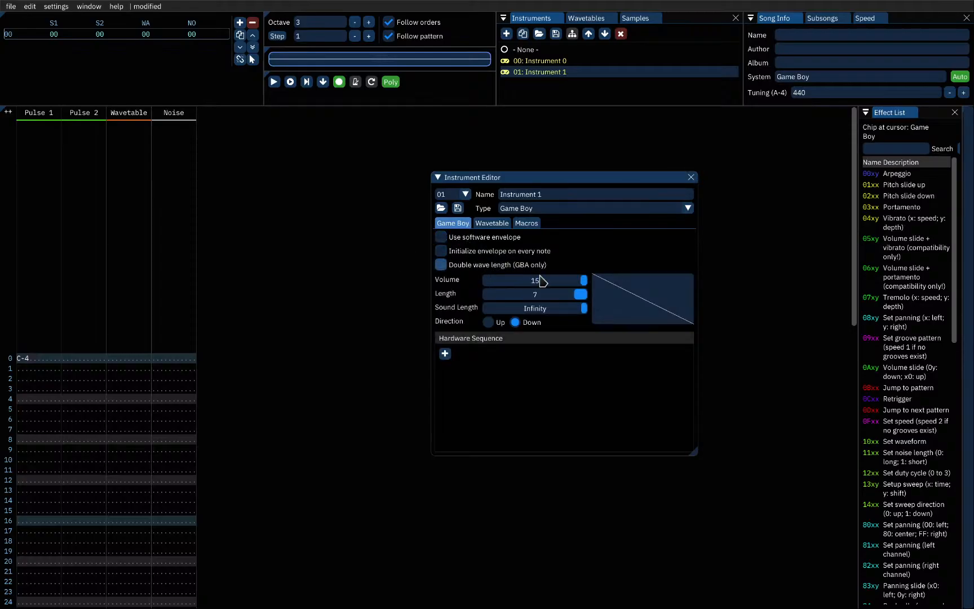
left_click(558, 280)
left_click_drag(561, 287, 611, 301)
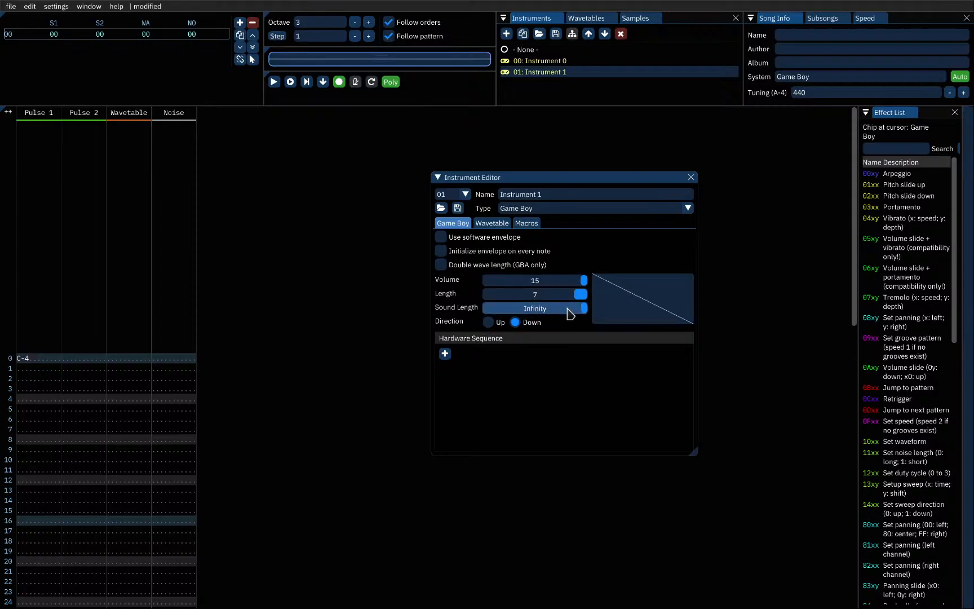
left_click(488, 322)
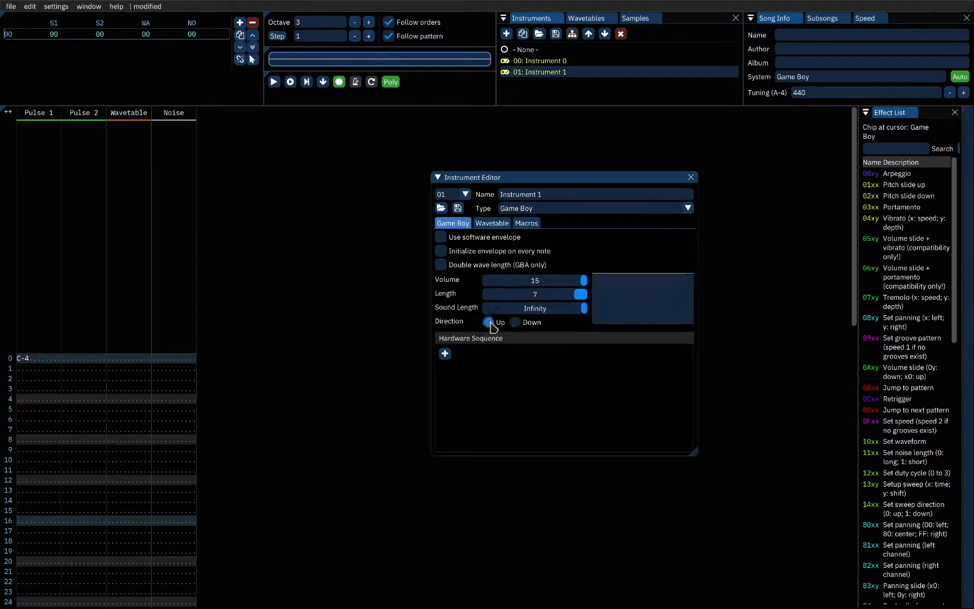
left_click(692, 177)
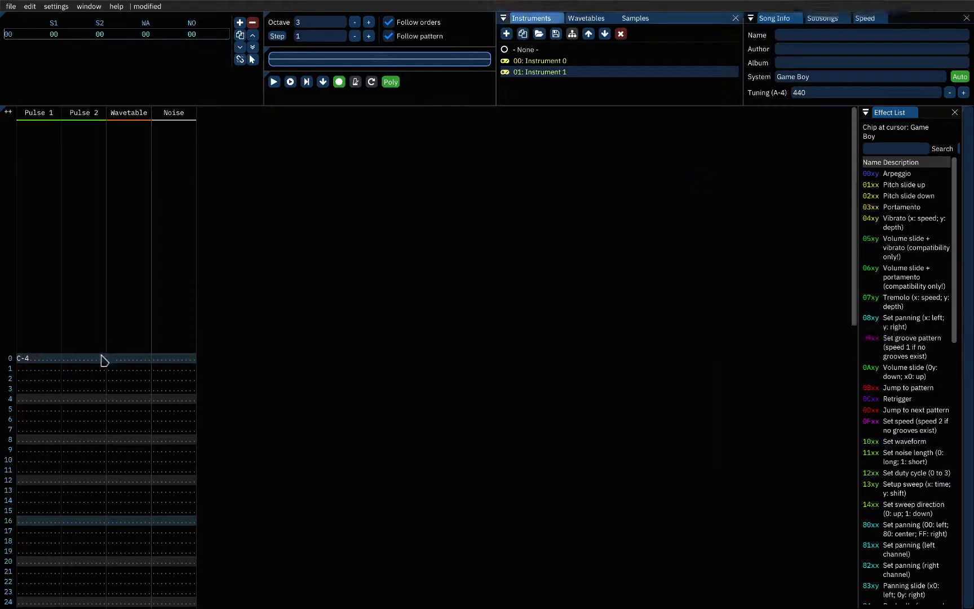
Step: Assign instrument 01 to the row 0 note in Pulse 1 and add the volume slide effect 0A with value 02
left_click(29, 361)
type("1")
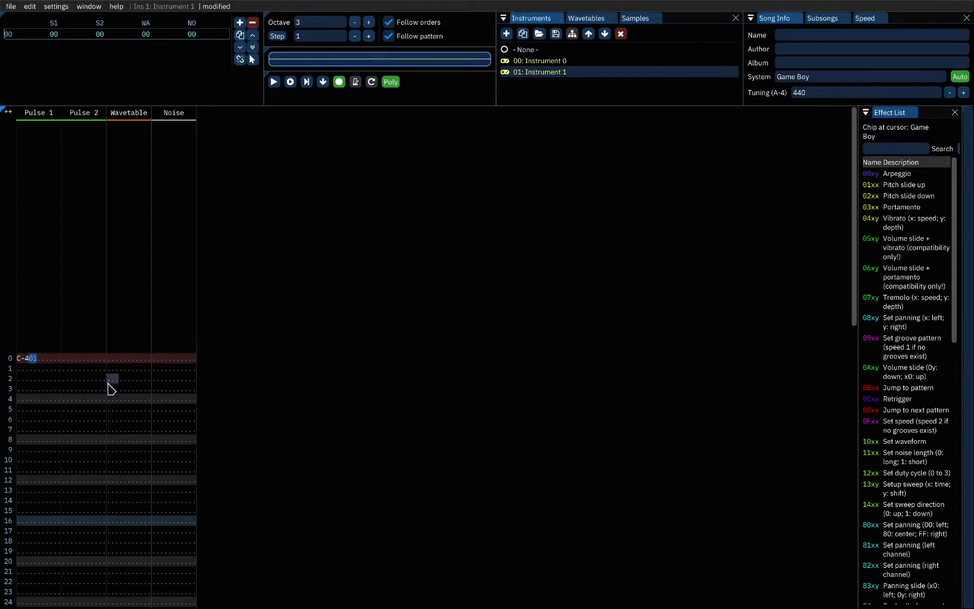
key("Right")
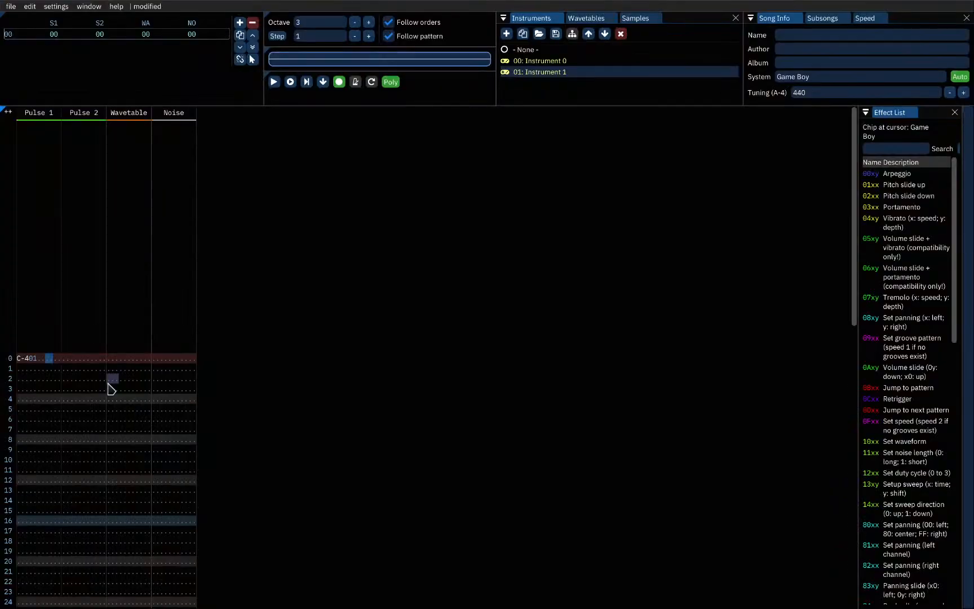
type("02")
key("BackSpace")
key("ctrl+z")
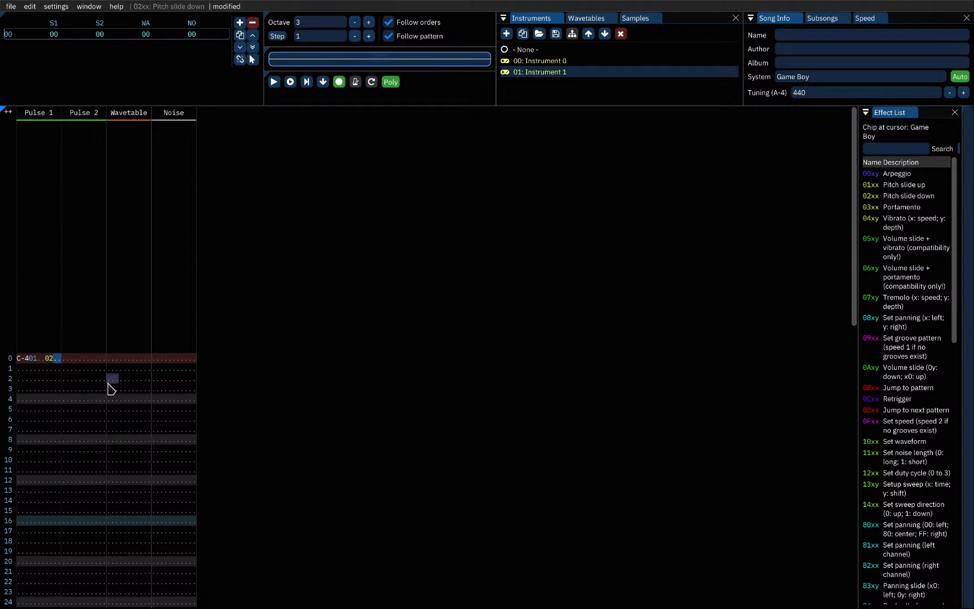
type("0a")
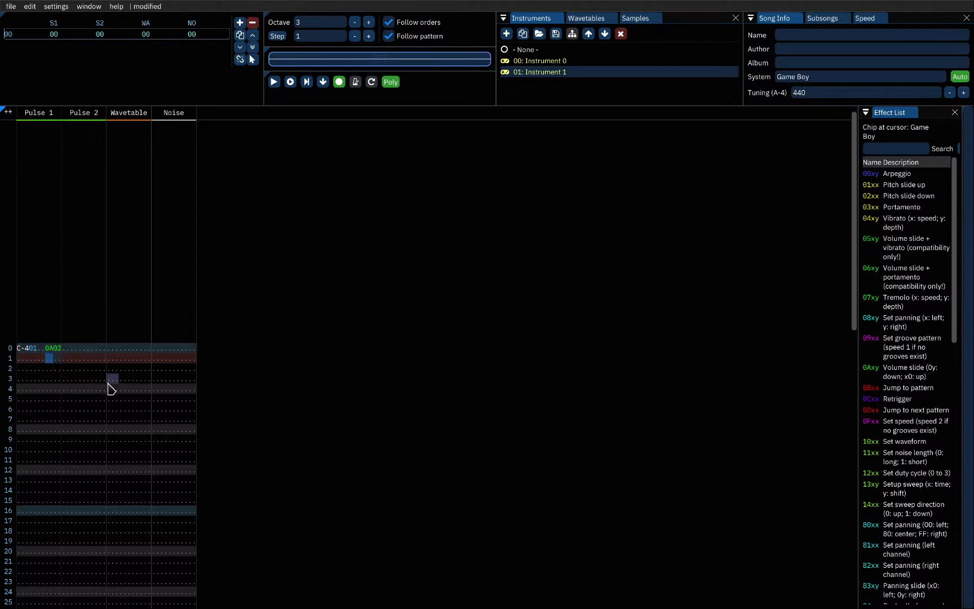
Step: Play the pattern to hear the volume slide with instrument 01, stop it, and return the cursor to row 0
key("Return")
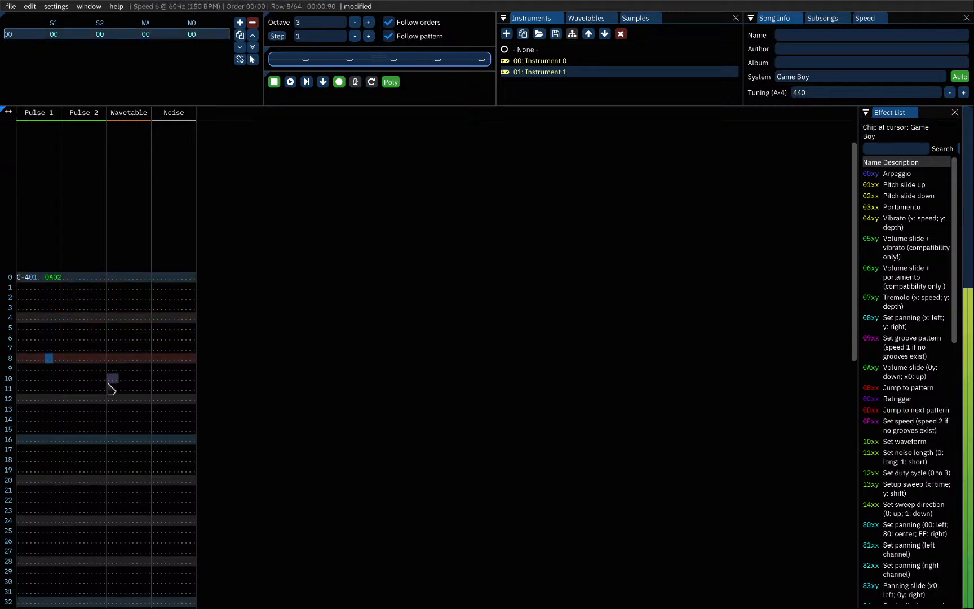
key("Return")
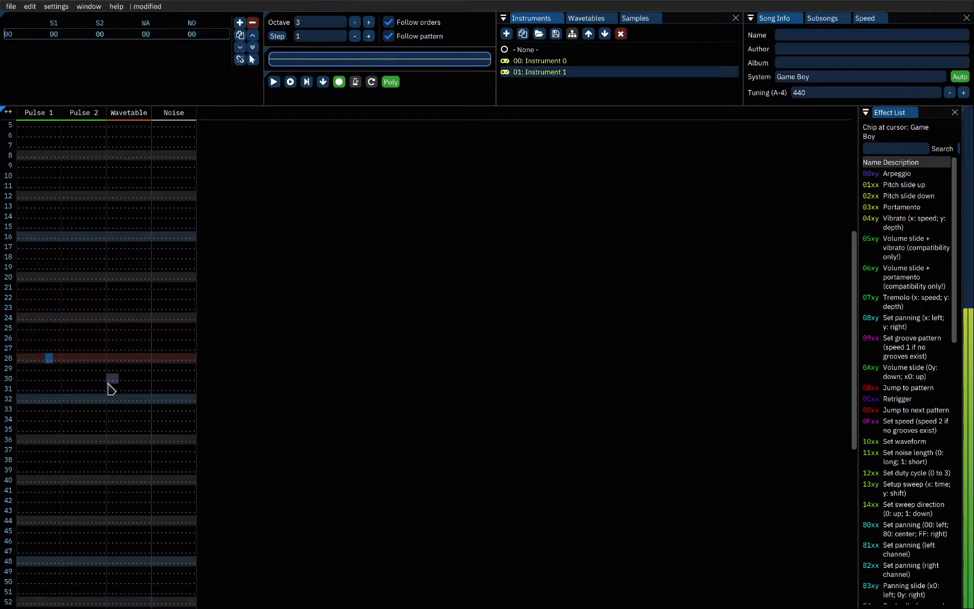
key("Page_Up")
key("Up")
key("Up")
key("Page_Up")
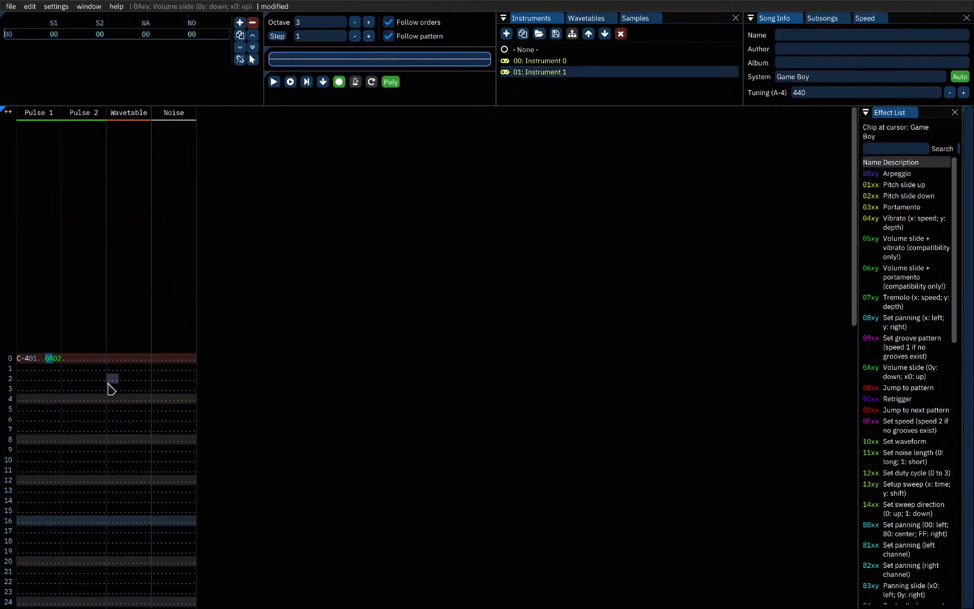
Step: Switch to the quick start guide in Firefox and duplicate its tab
key("super+3")
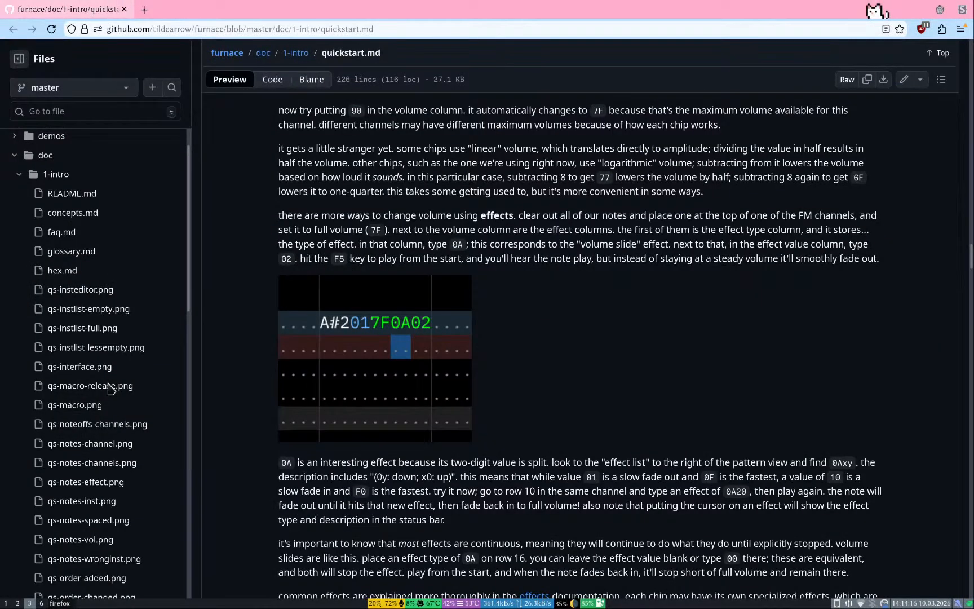
key("super+2")
key("super+3")
right_click(59, 9)
left_click(103, 112)
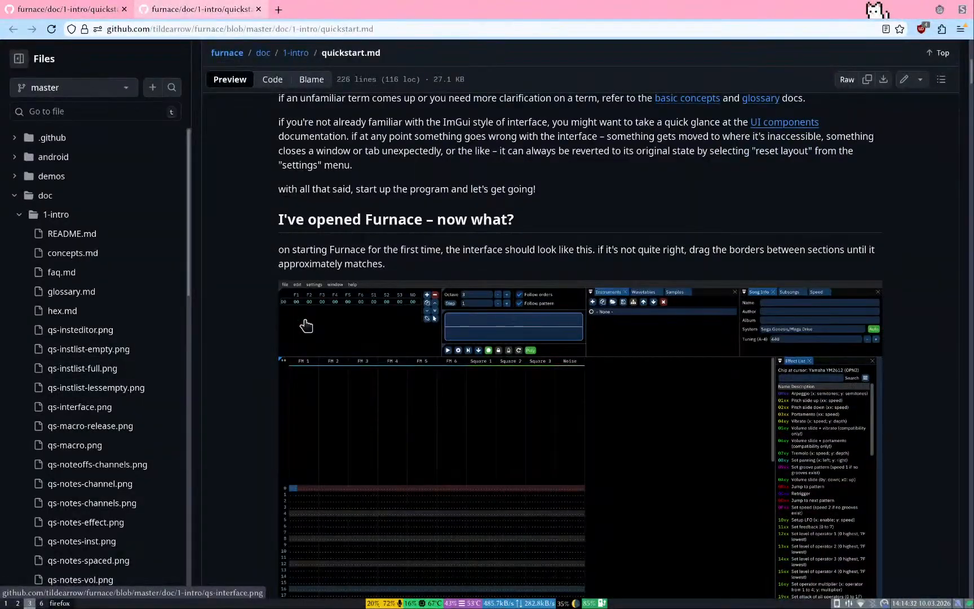
Step: Skim the early sections of the quick start guide, from its starting assumptions through the note off instructions
scroll(251, 329, "up", 3)
scroll(253, 330, "down", 5)
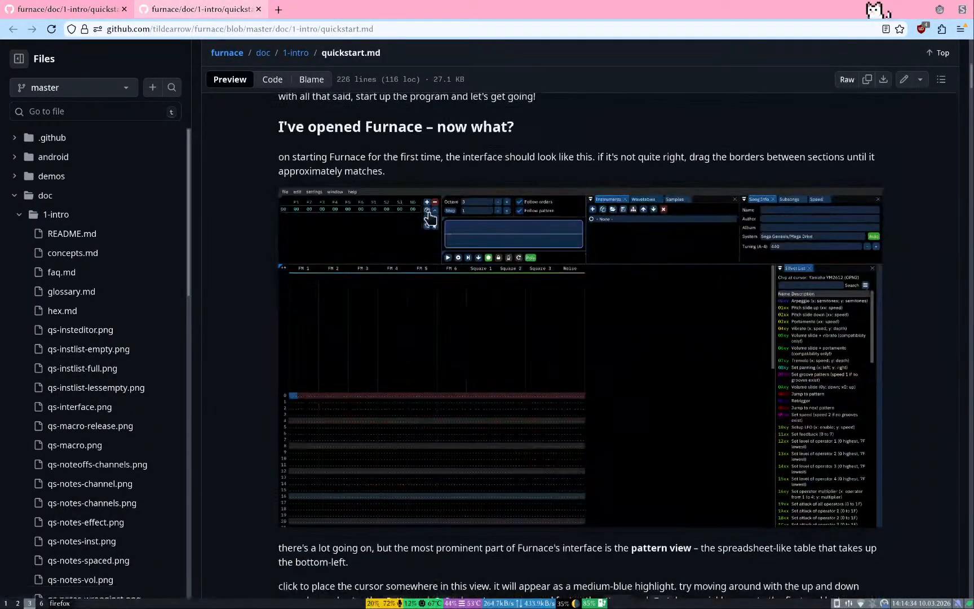
scroll(237, 393, "down", 6)
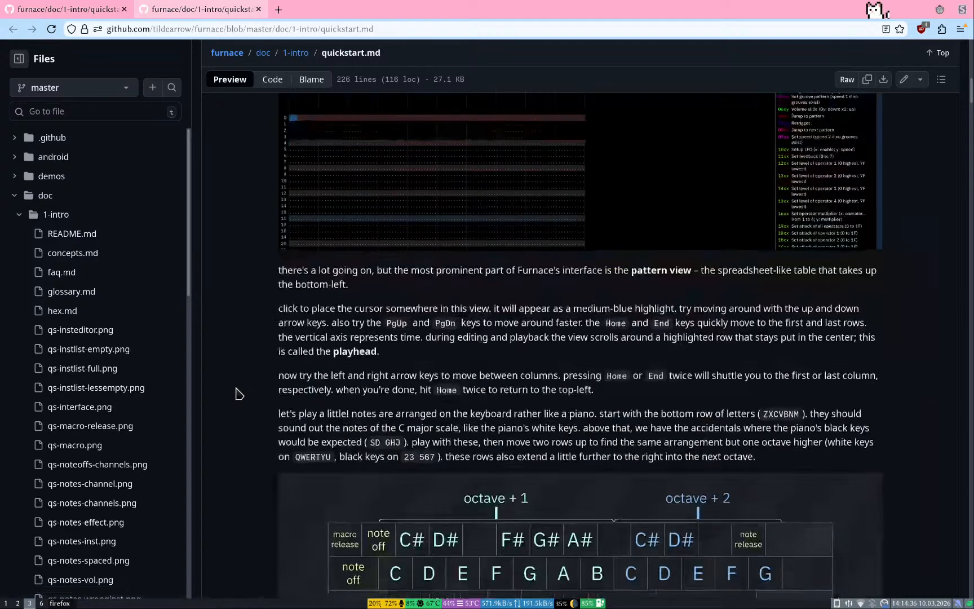
scroll(237, 393, "down", 20)
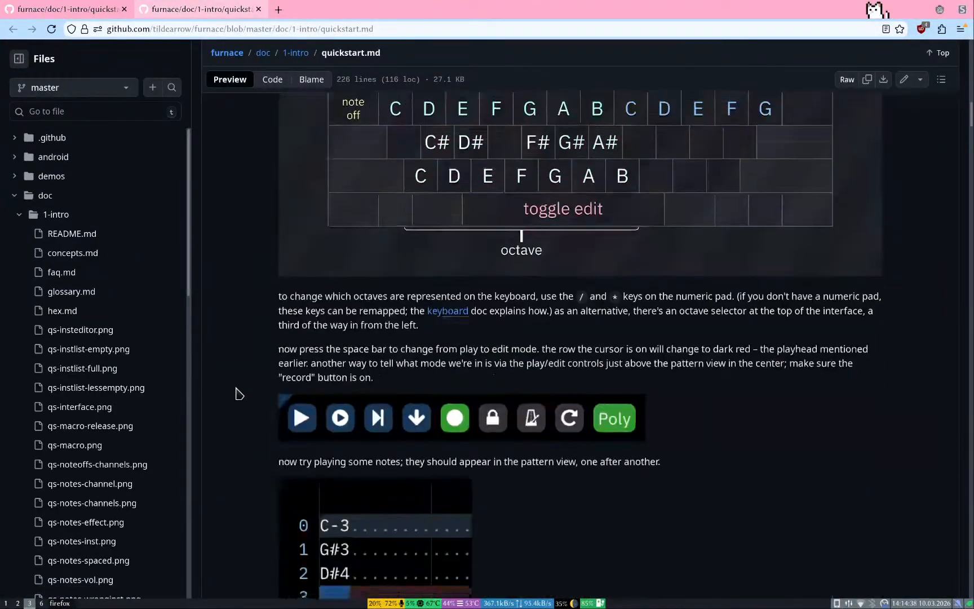
scroll(237, 393, "down", 15)
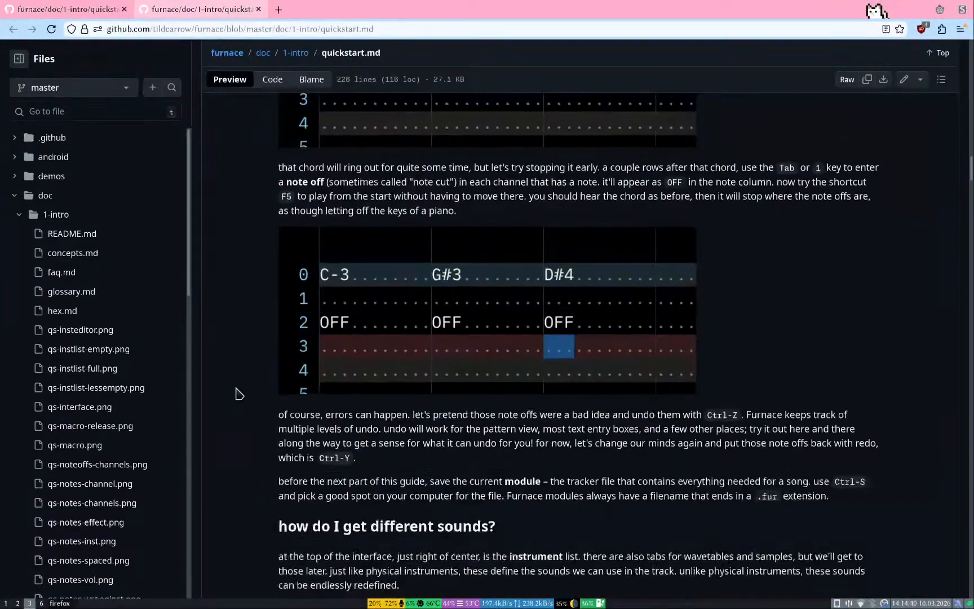
scroll(237, 394, "up", 20)
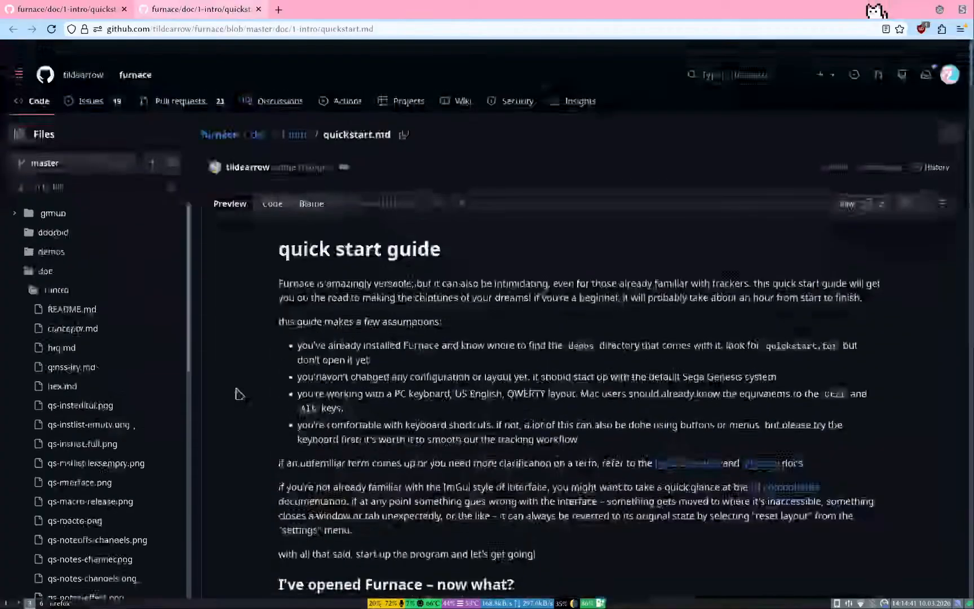
scroll(237, 394, "down", 6)
scroll(236, 393, "up", 4)
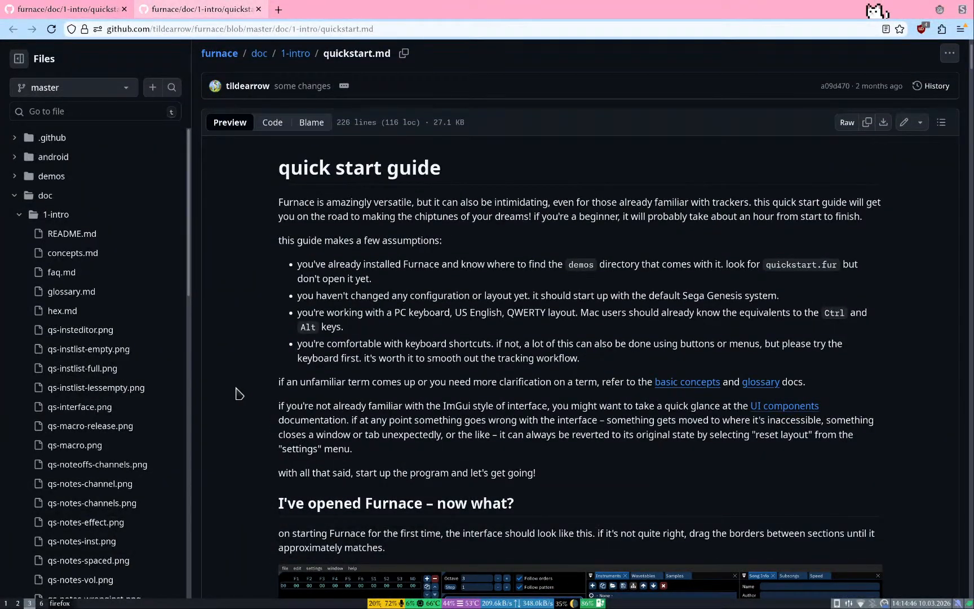
scroll(239, 394, "down", 2)
Step: Switch back to Furnace, open the program settings, and look through the General options for files, new songs and start-up
key("super+2")
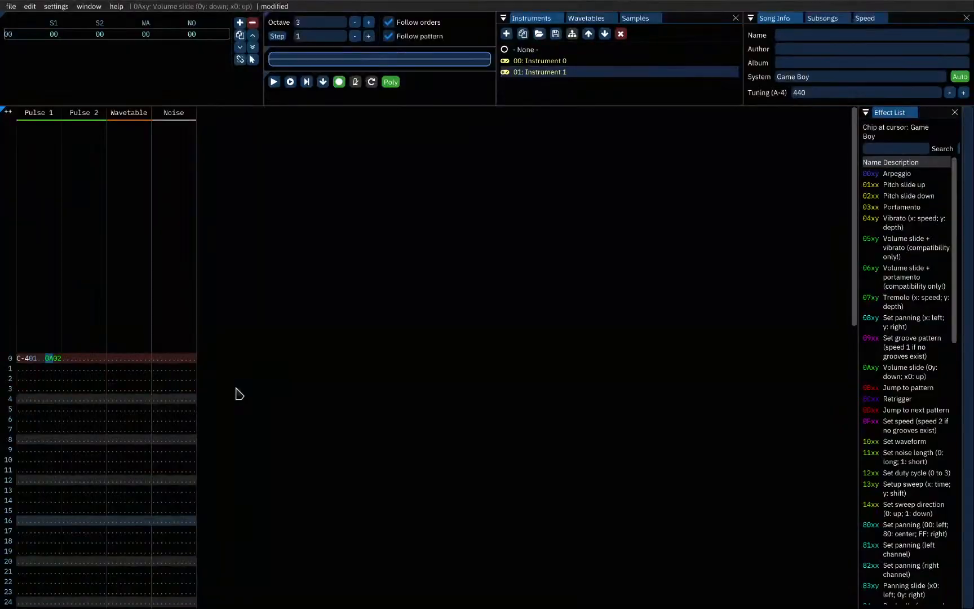
left_click(103, 7)
mouse_move(57, 6)
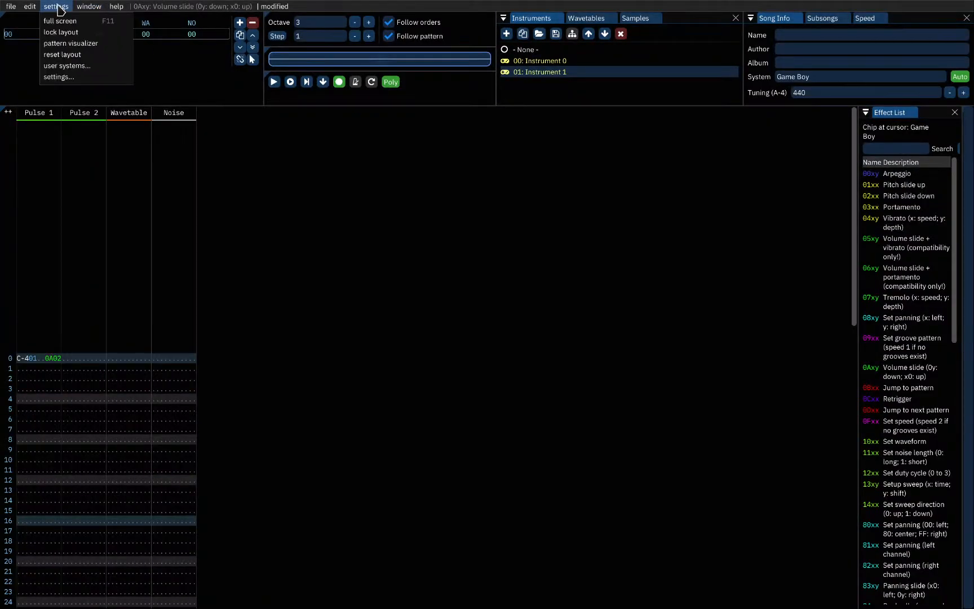
left_click(58, 77)
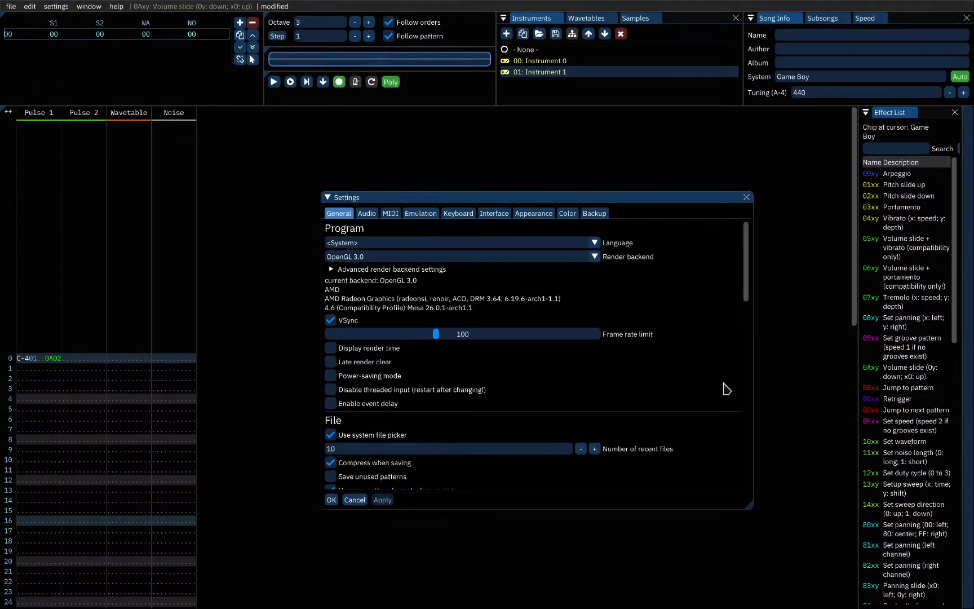
scroll(720, 393, "down", 15)
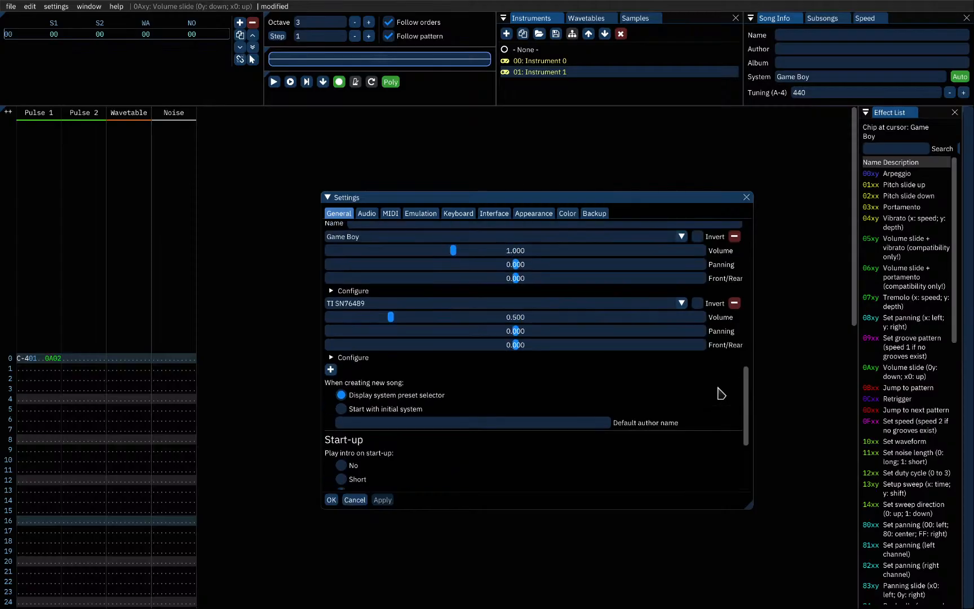
scroll(717, 395, "up", 5)
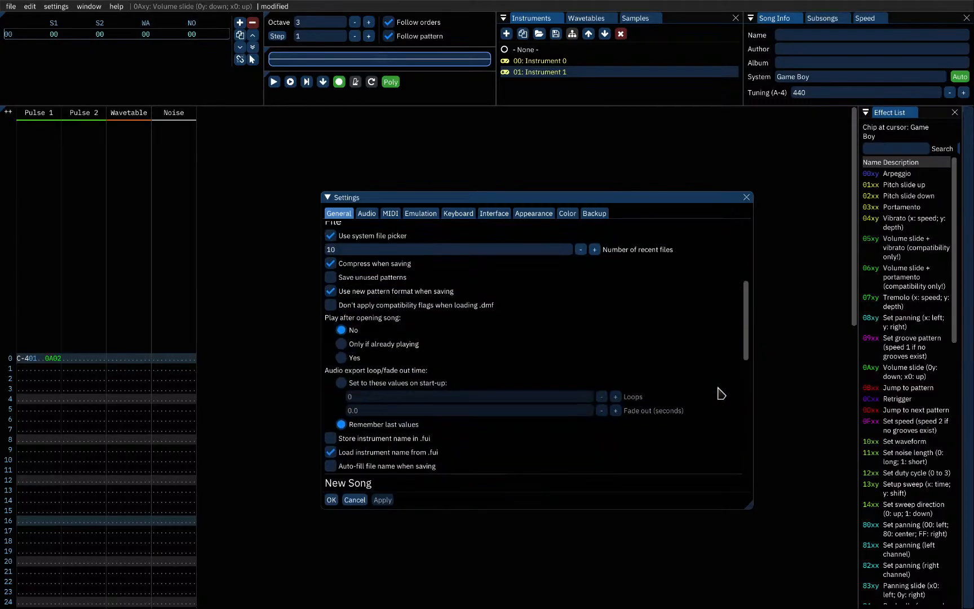
scroll(720, 393, "down", 14)
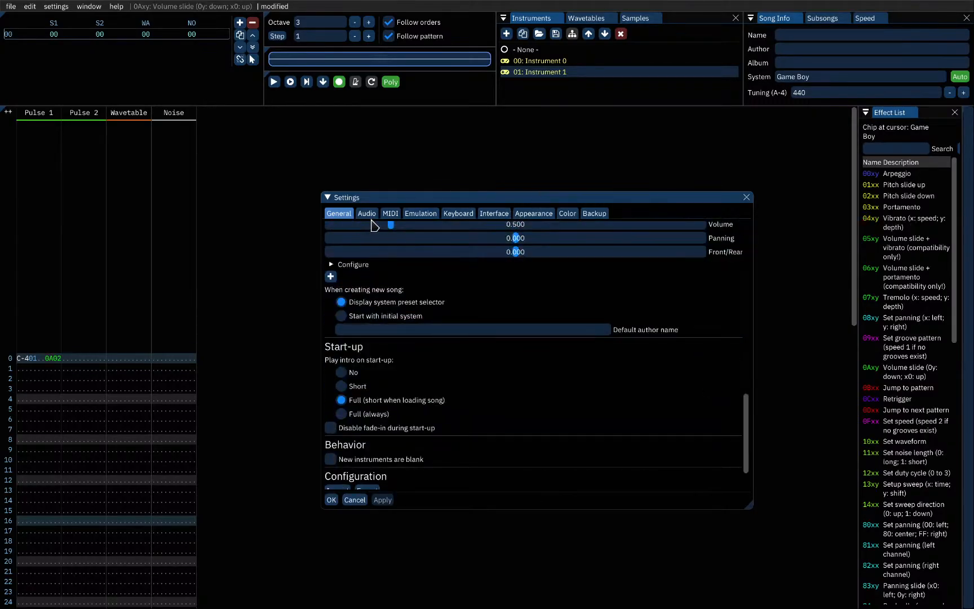
scroll(575, 474, "down", 3)
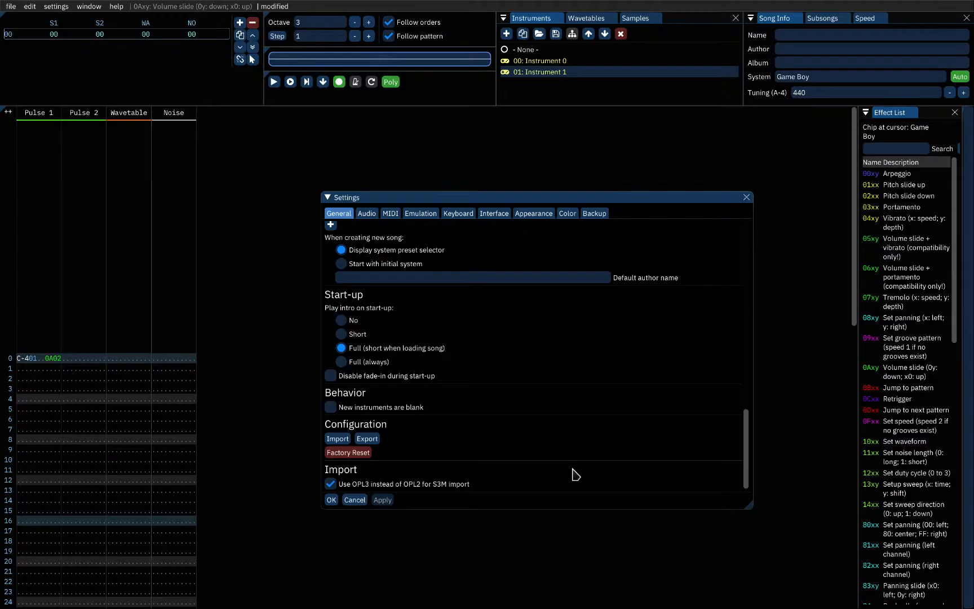
Step: Examine the Emulation settings, including the Game Boy quality options, and open the Audio settings
left_click(420, 213)
scroll(369, 366, "down", 5)
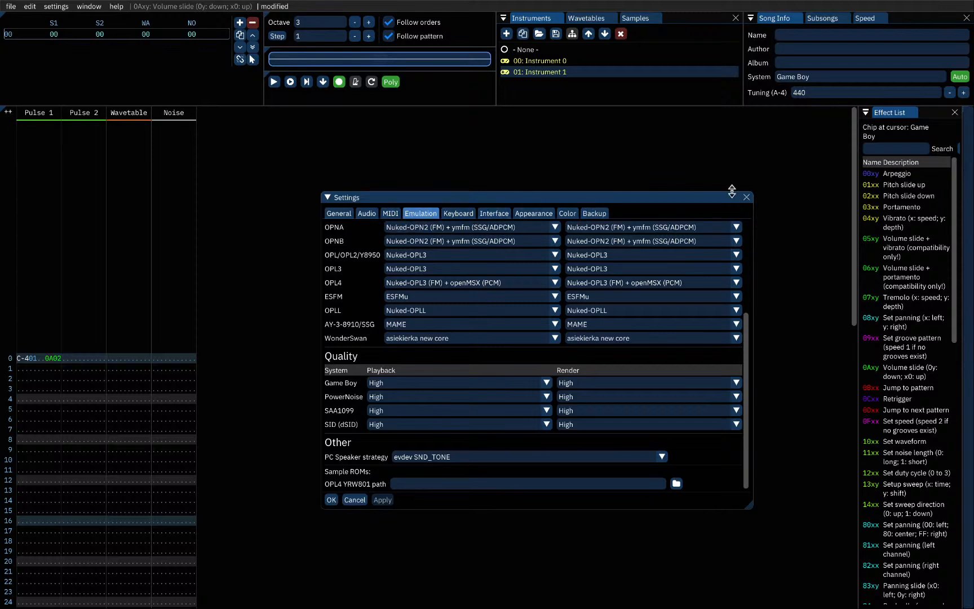
left_click(366, 213)
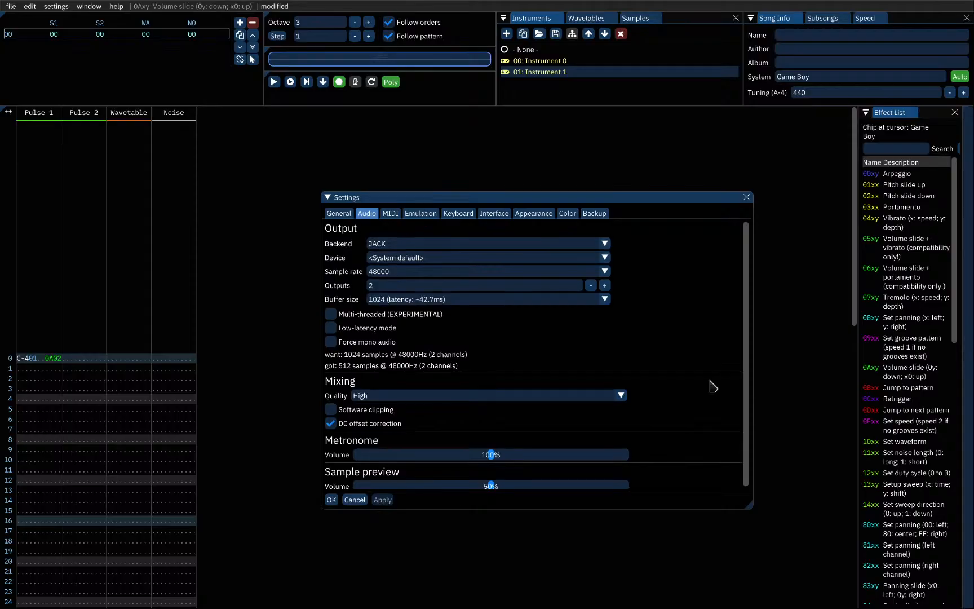
Step: Reset the initial system for new songs to its defaults in the General settings and accept the settings
left_click(340, 213)
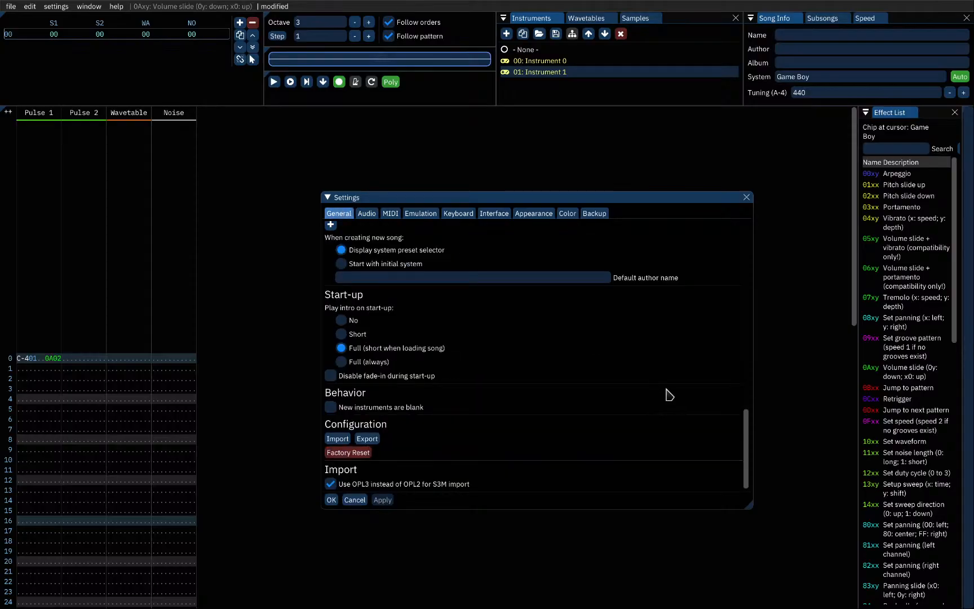
scroll(669, 394, "up", 15)
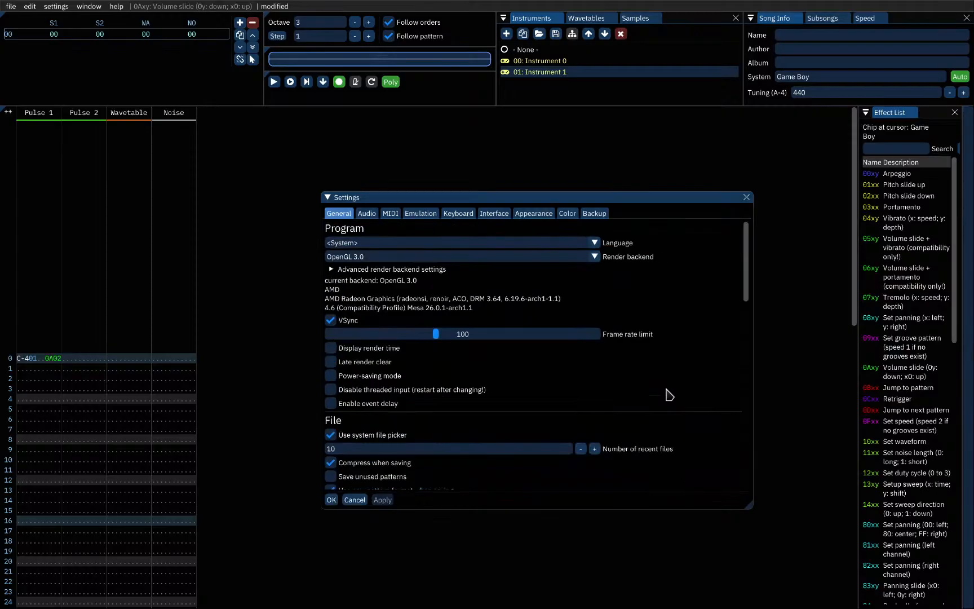
scroll(669, 394, "down", 10)
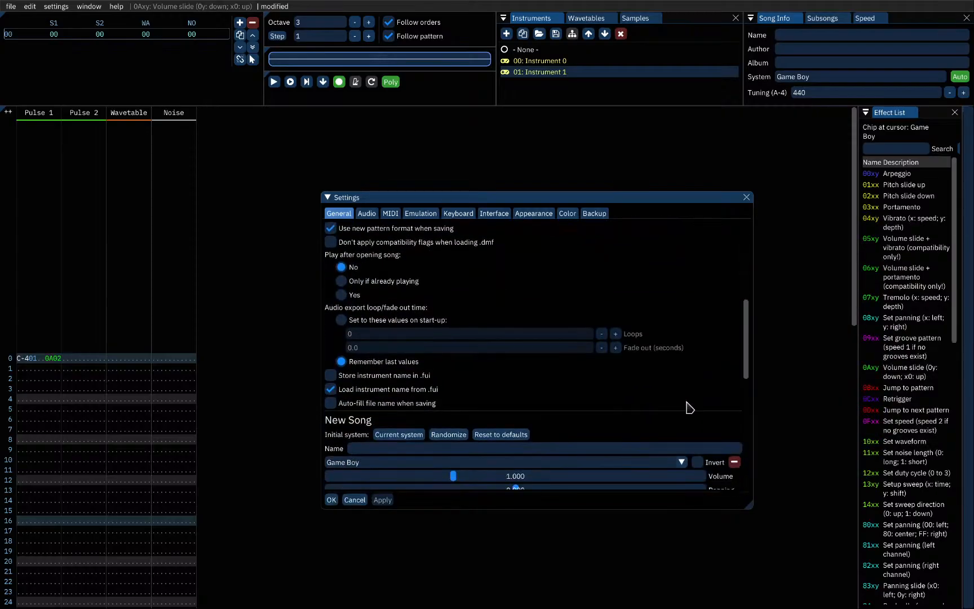
scroll(687, 406, "down", 2)
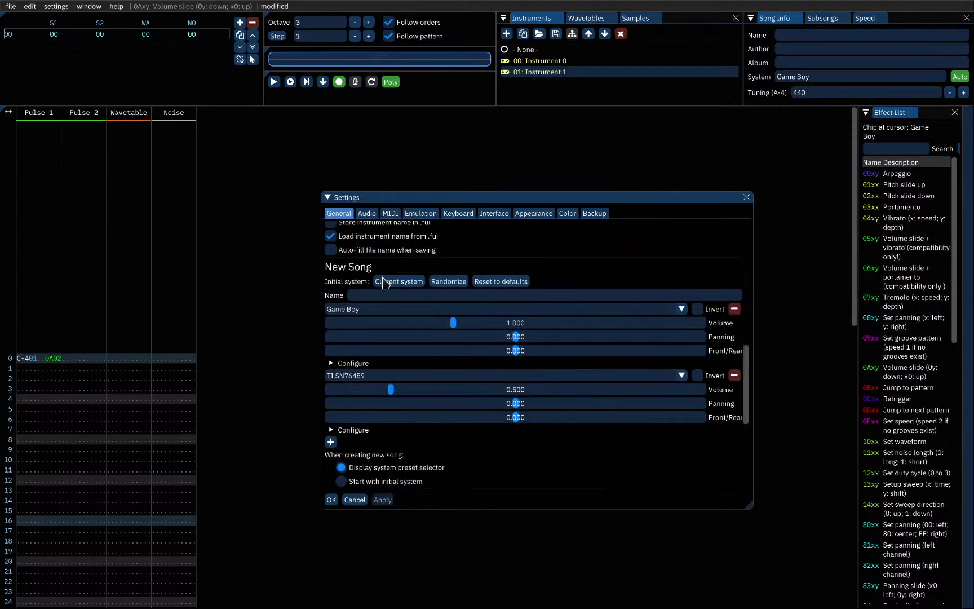
left_click(505, 281)
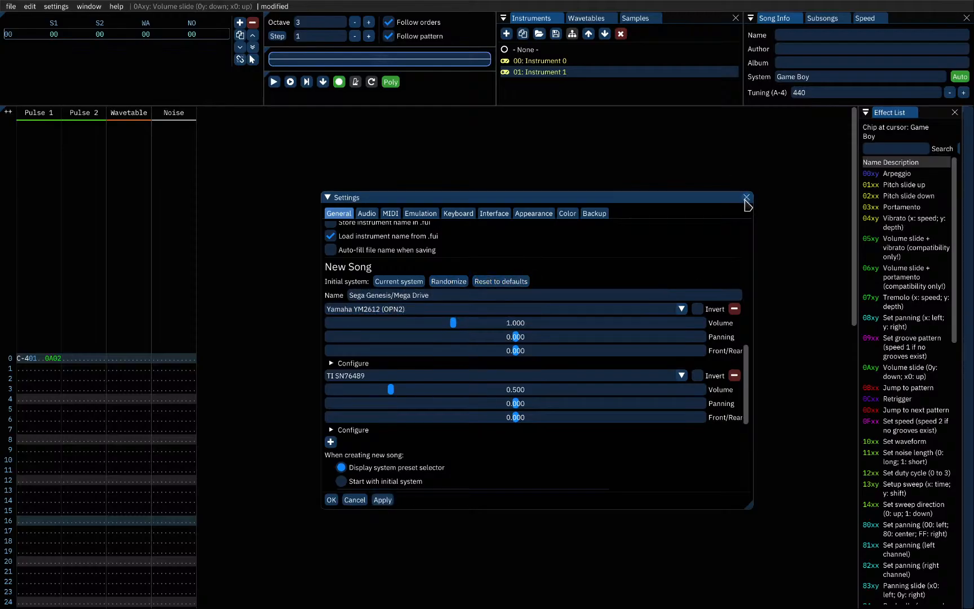
left_click(331, 500)
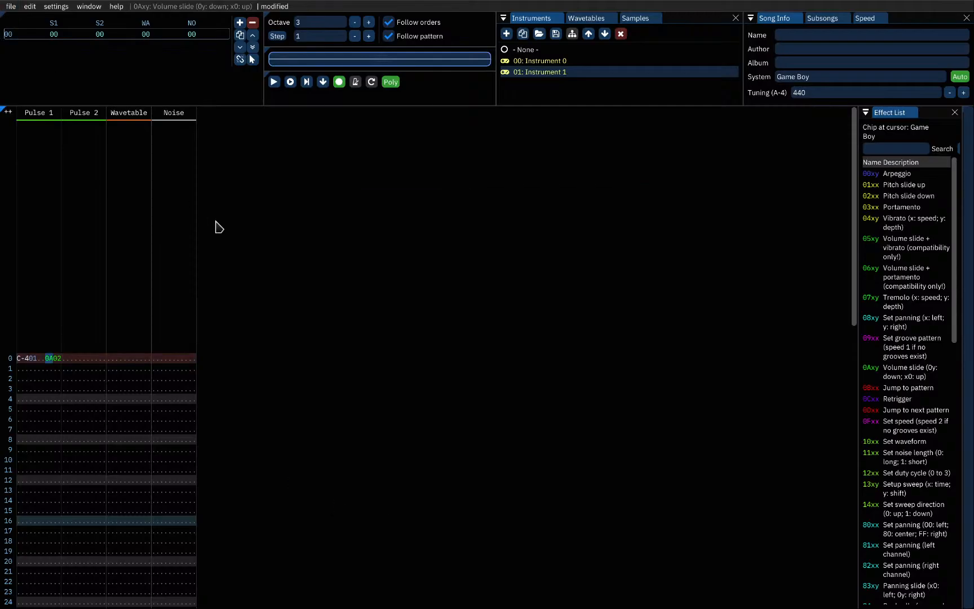
Step: Quit Furnace without saving the song, relaunch it, and bring its new window into view
key("alt+F4")
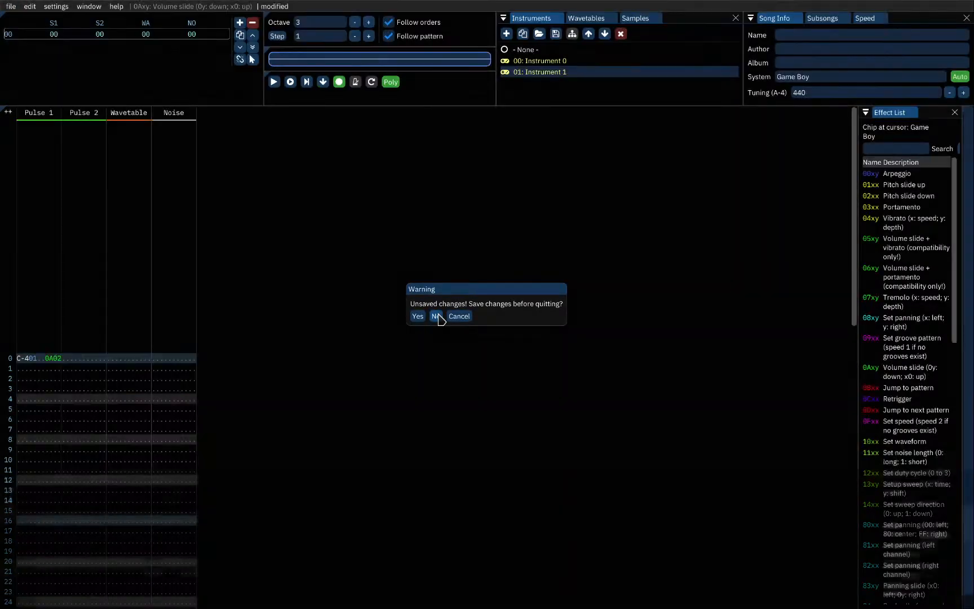
left_click(435, 315)
key("super+d")
type("fur")
key("Return")
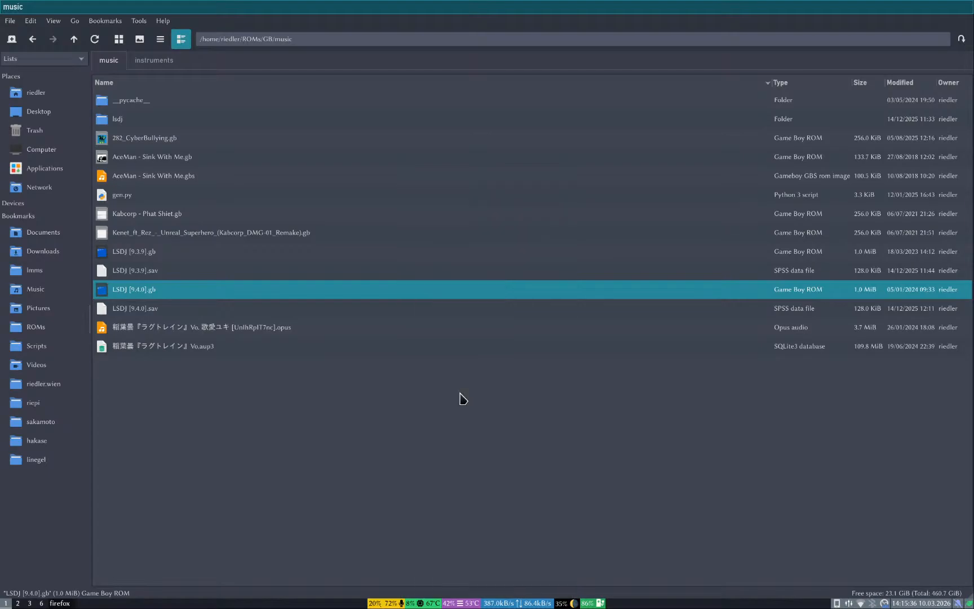
key("ctrl+Tab")
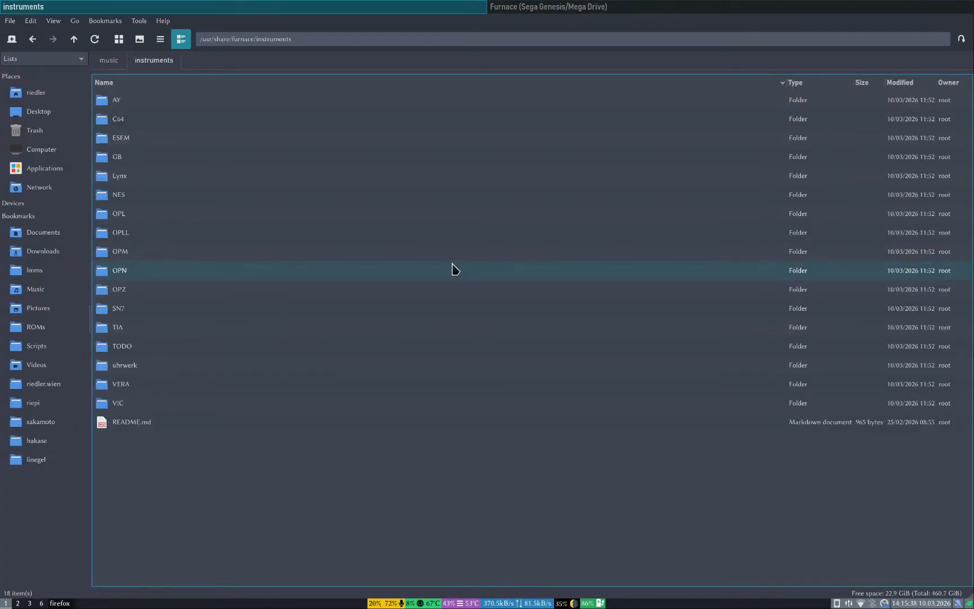
key("super+2")
key("super+1")
key("super+Right")
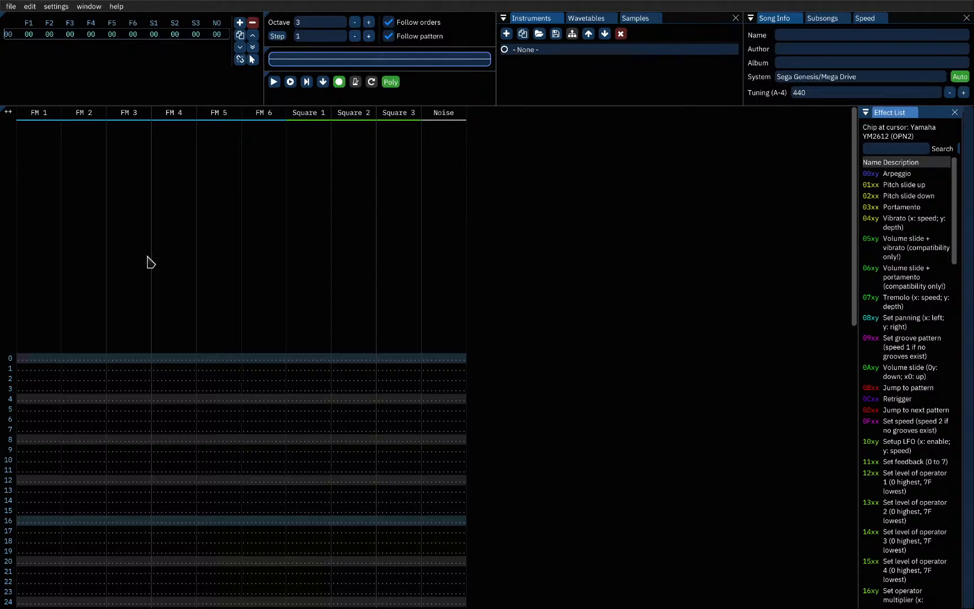
Step: Switch to the quick start guide in Firefox, compare its interface picture with Furnace, and close the duplicate tab
key("super+3")
scroll(215, 435, "down", 3)
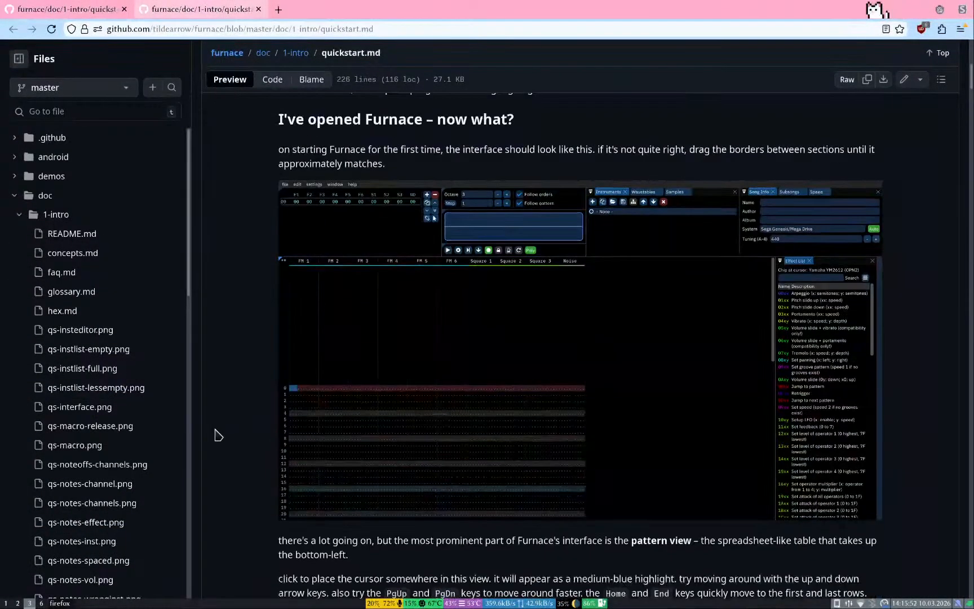
key("super+2")
key("super+3")
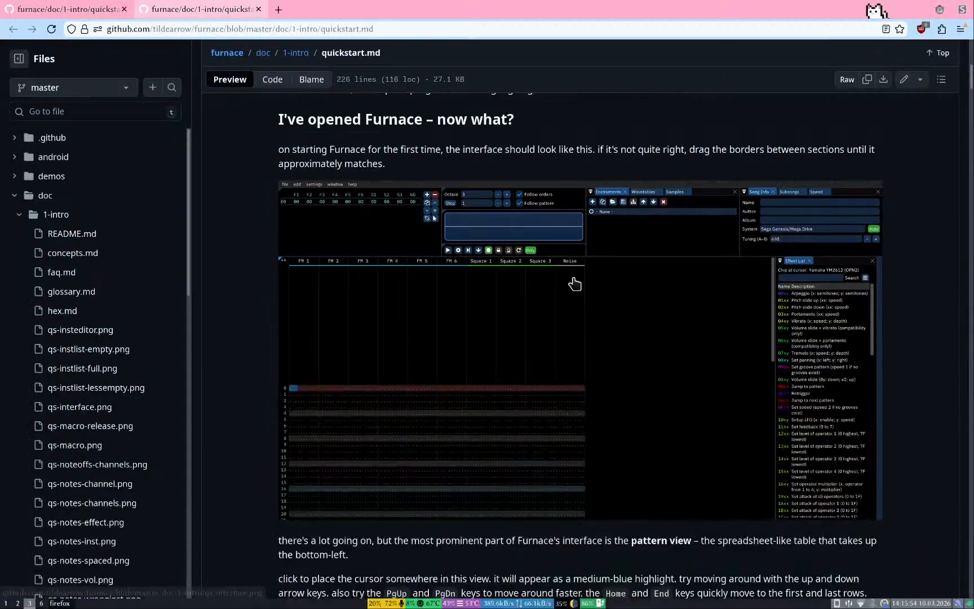
scroll(297, 537, "down", 5)
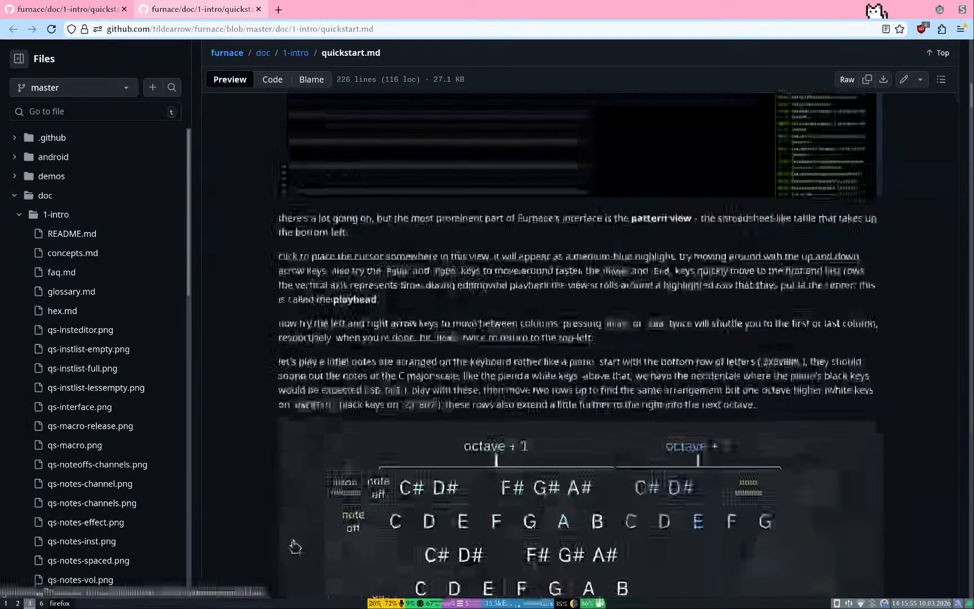
key("ctrl+w")
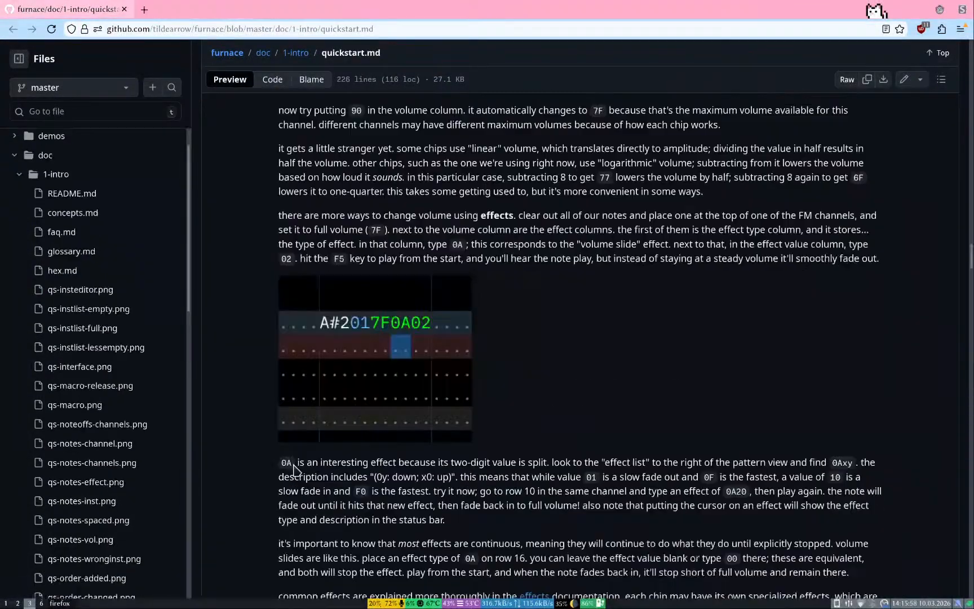
Step: Reread the guide from the volume slide effects back to note offs and the section on getting different sounds
scroll(234, 474, "down", 3)
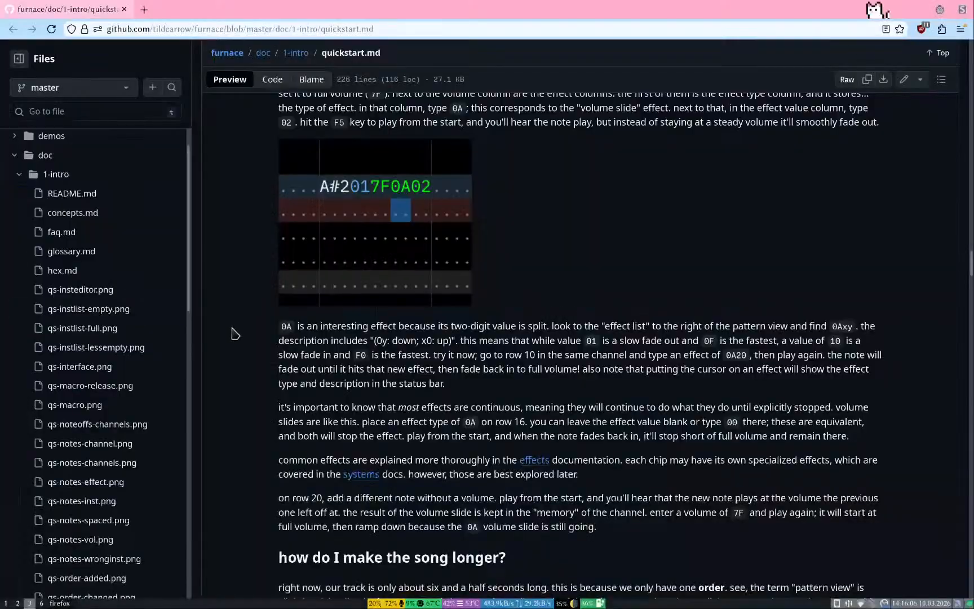
scroll(234, 334, "up", 15)
scroll(235, 334, "up", 15)
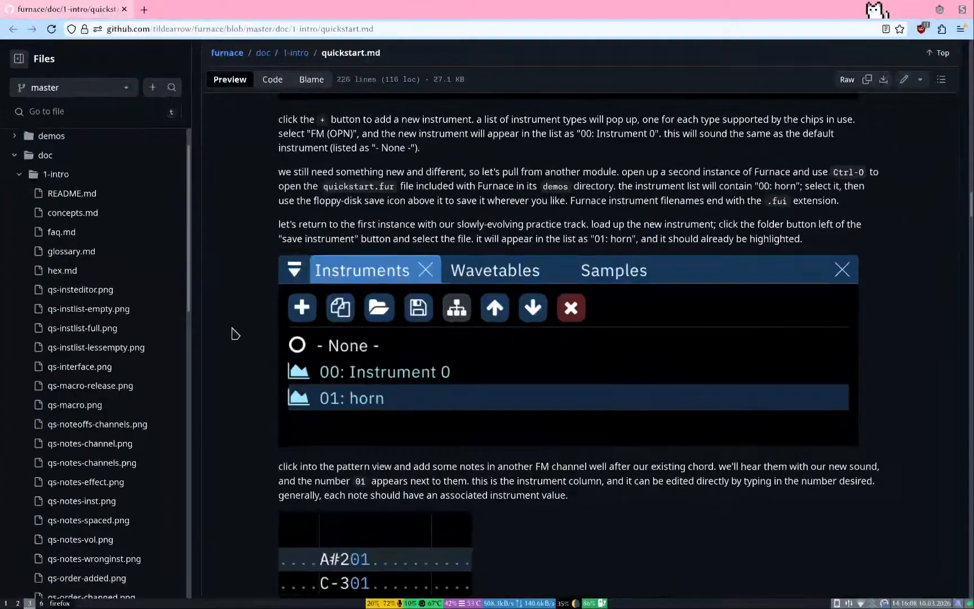
scroll(235, 334, "up", 4)
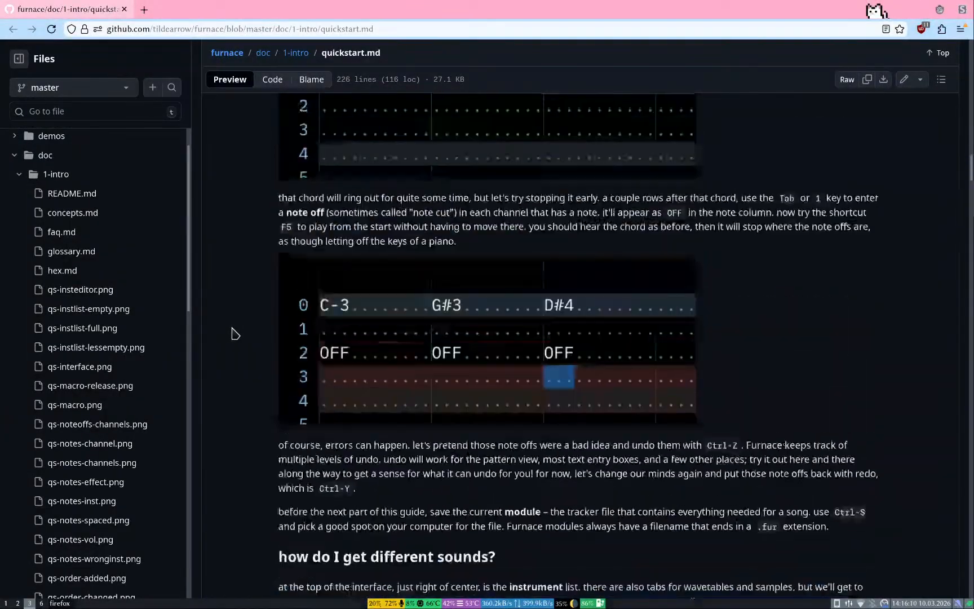
scroll(235, 333, "down", 11)
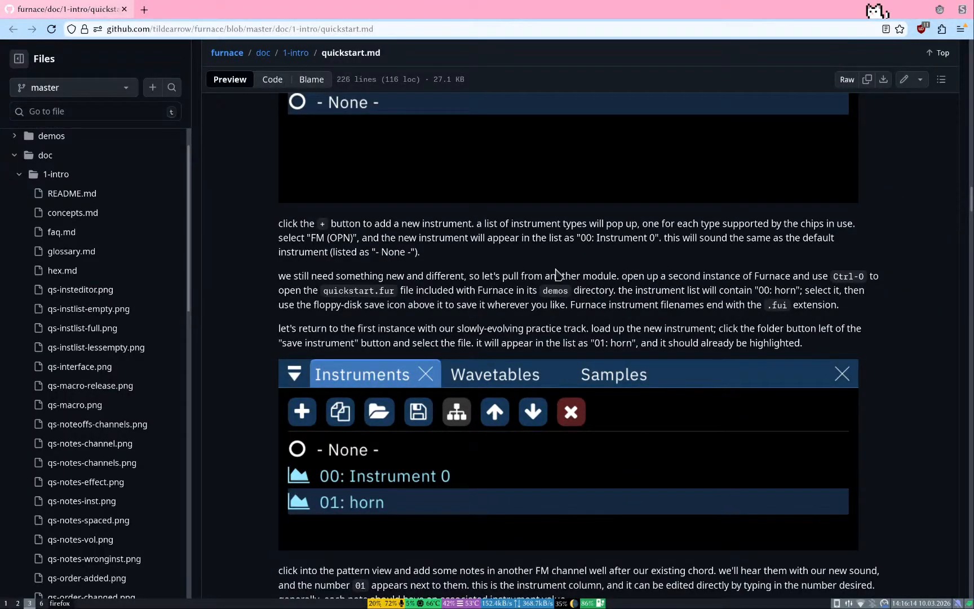
Step: Switch back to Furnace and add an FM (OPN) instrument, checking the guide for the instrument type
key("super+2")
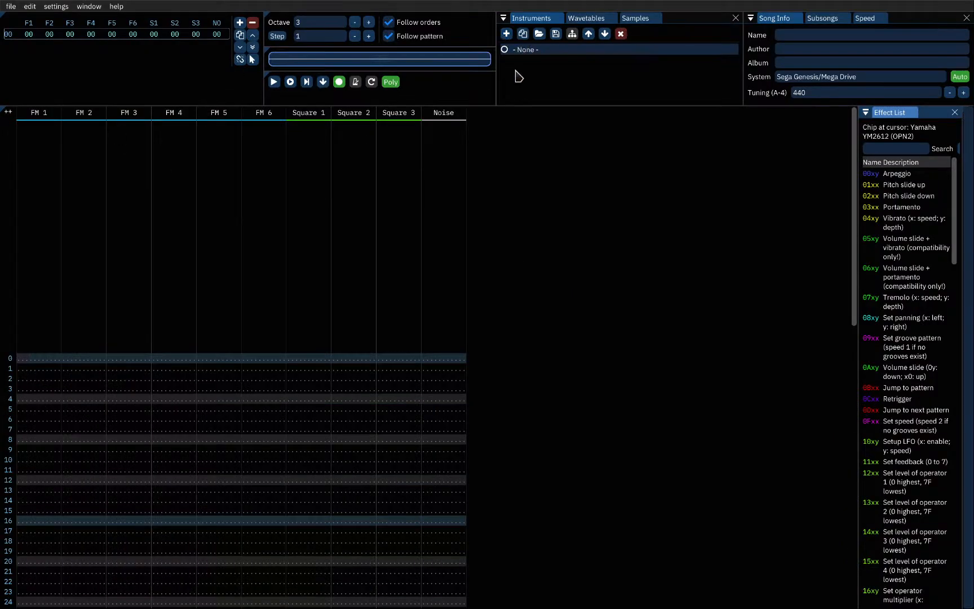
key("super+1")
key("super+2")
left_click(506, 35)
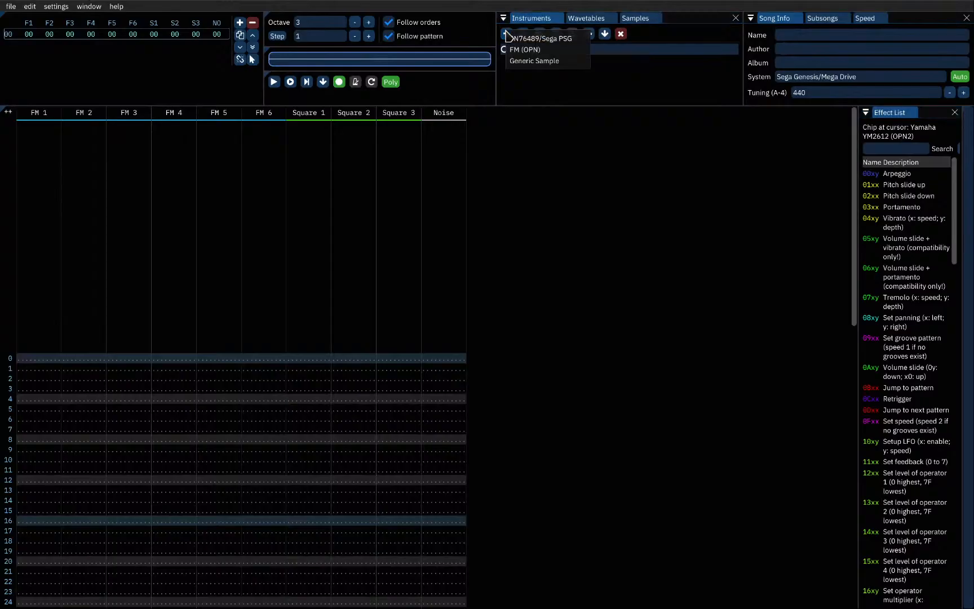
key("super+3")
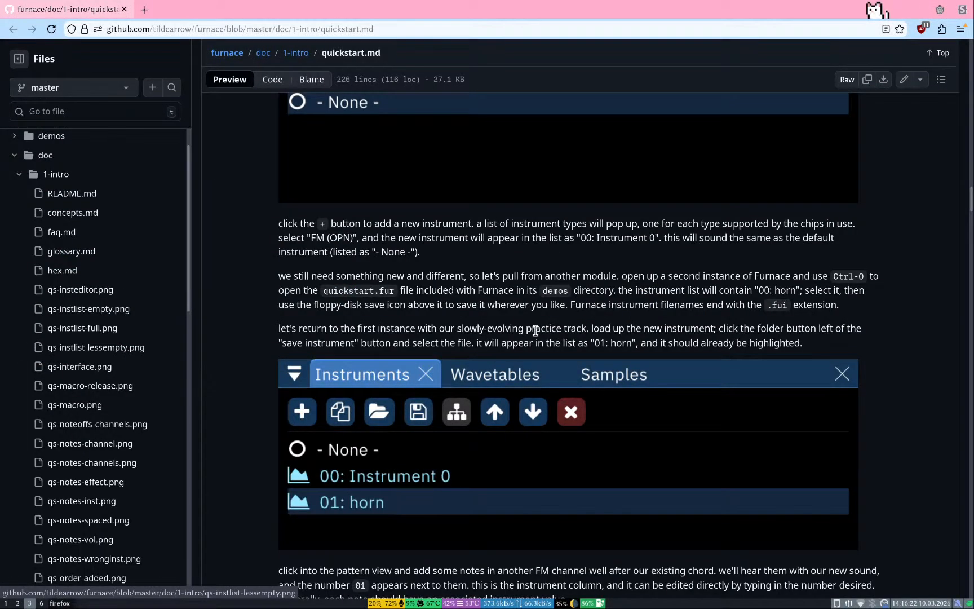
scroll(536, 331, "up", 4)
scroll(282, 405, "down", 2)
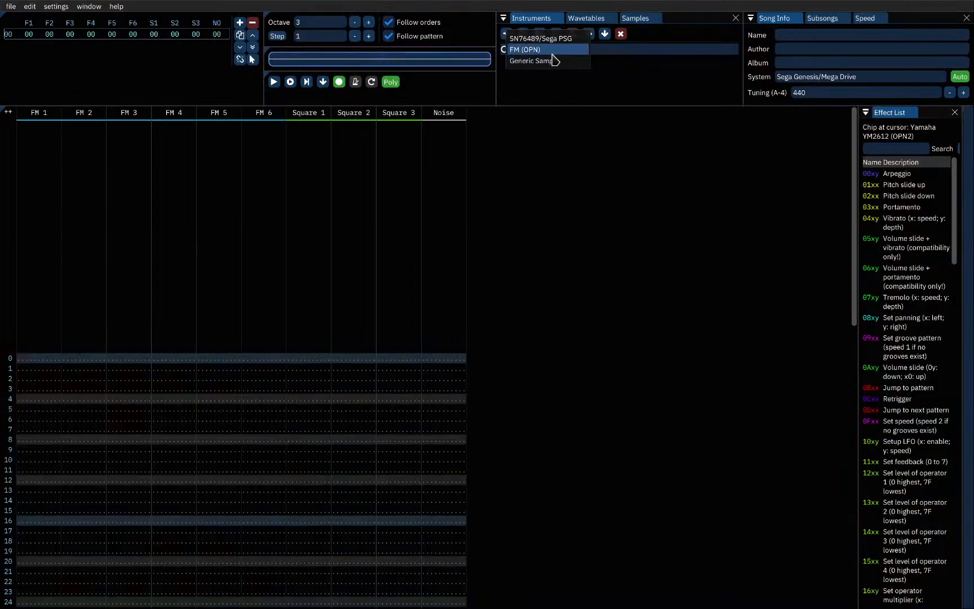
left_click(555, 58)
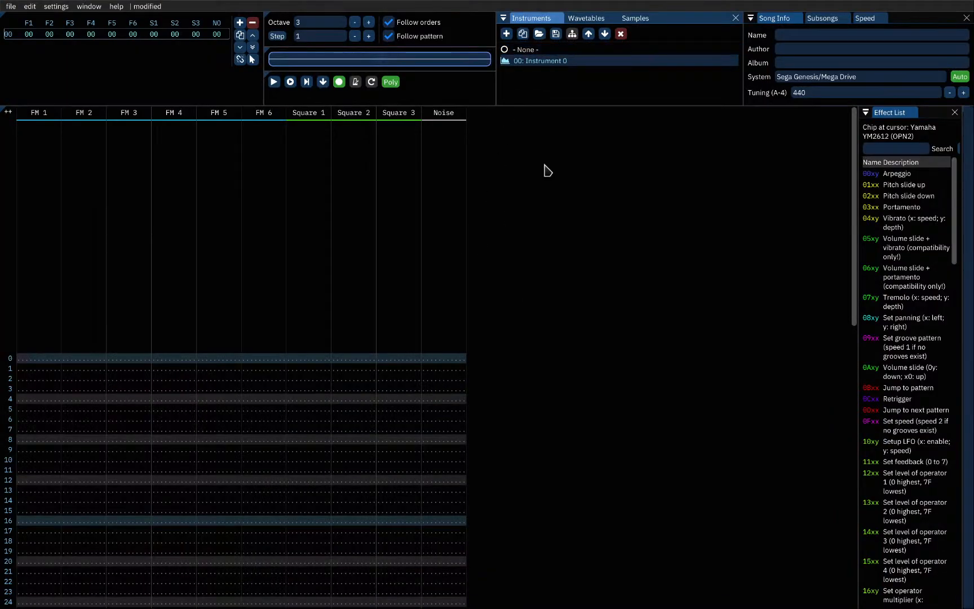
Step: View the new FM instrument in the Instrument Editor, close the editor, and take Furnace out of full screen
double_click(560, 61)
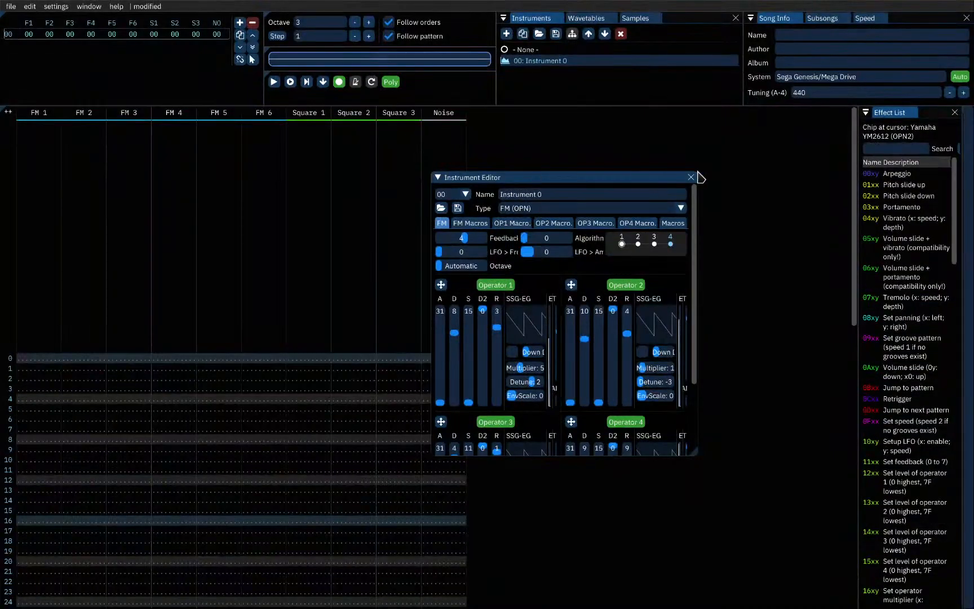
left_click(691, 177)
key("super+f")
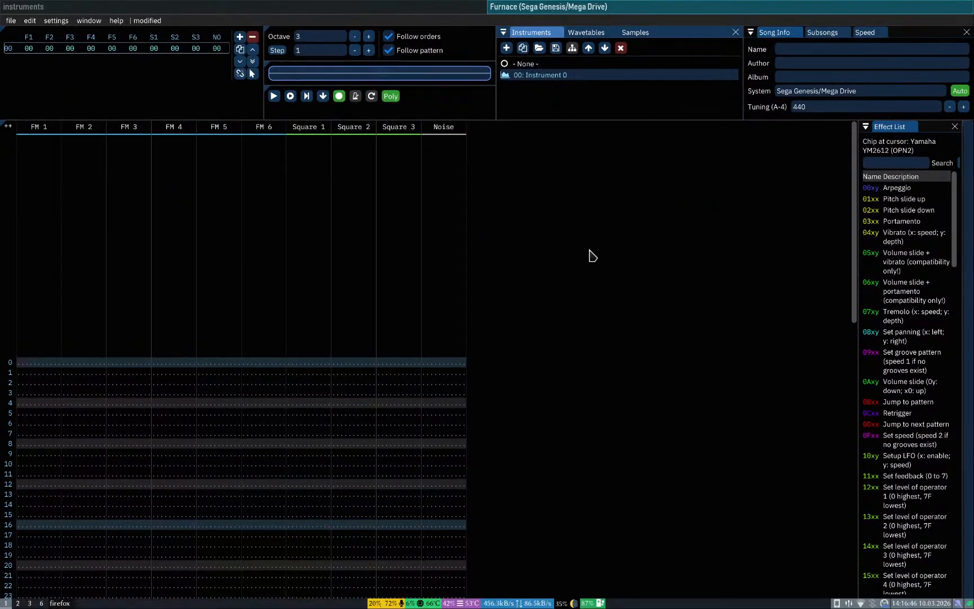
key("super+d")
type("furn")
key("Return")
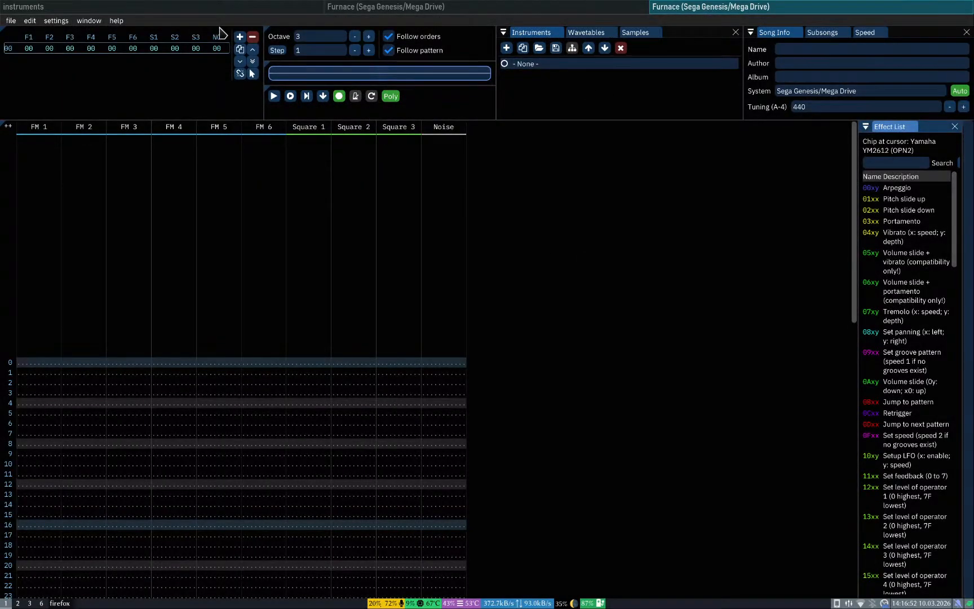
key("super+3")
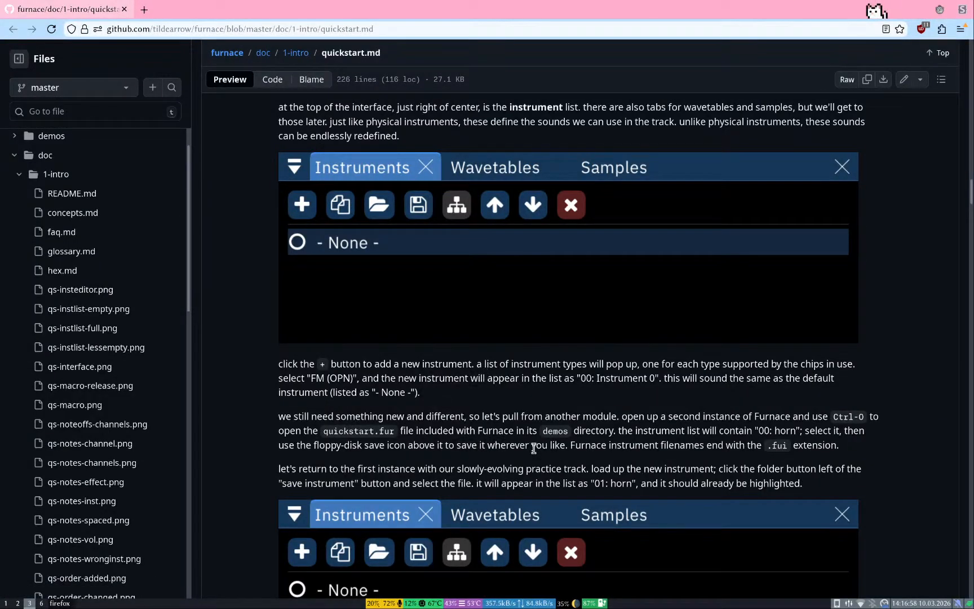
key("super+1")
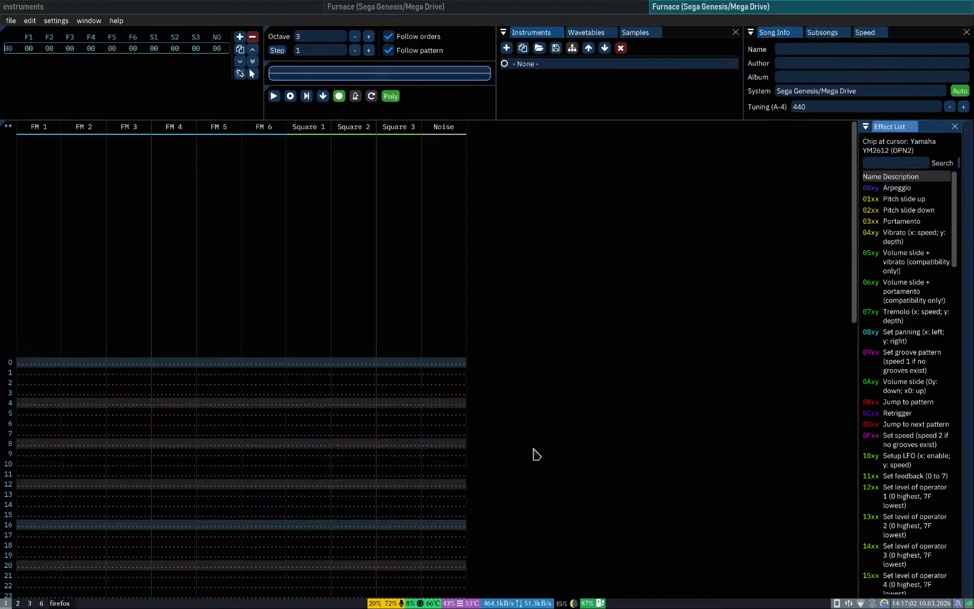
key("super+shift+q")
Step: Switch to the file manager and open quickstart.fur from Furnace's demos folder in a second Furnace instance
key("super+Left")
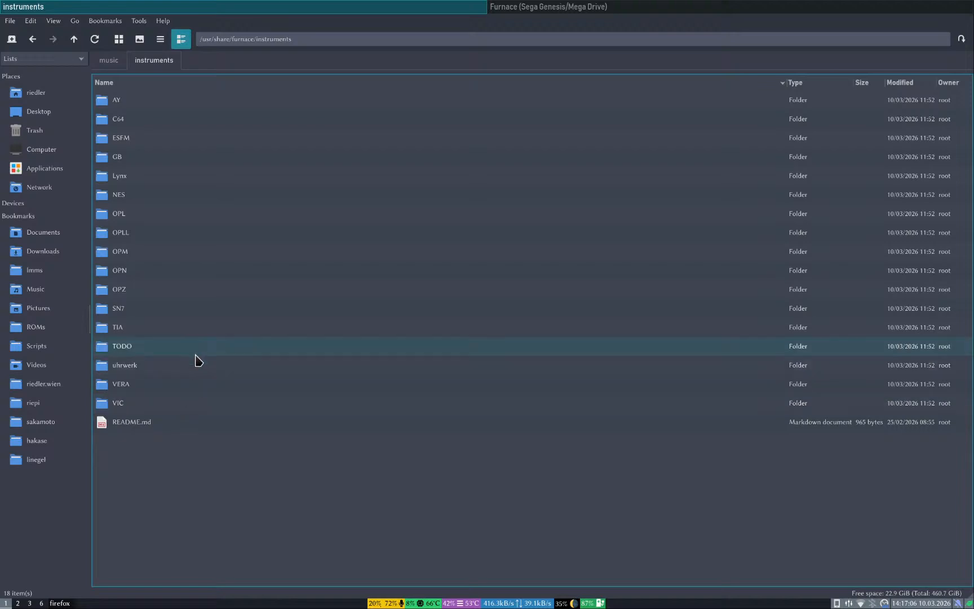
key("BackSpace")
key("Up")
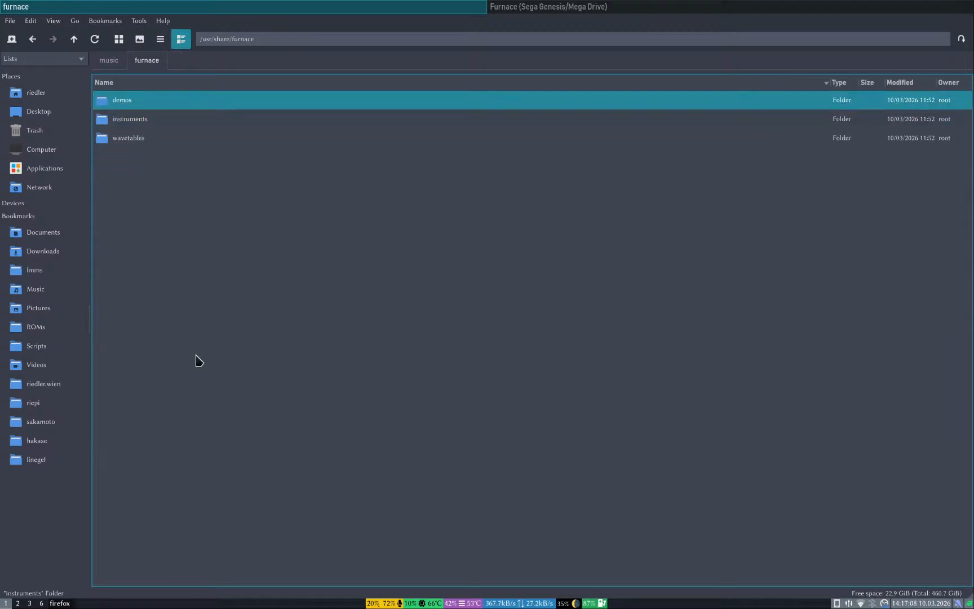
key("Return")
type("q")
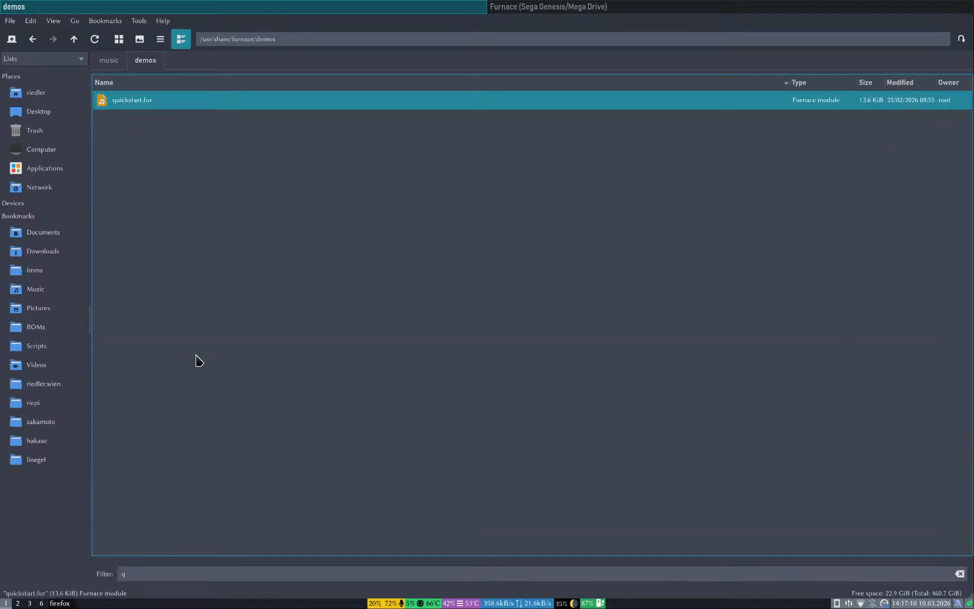
key("Return")
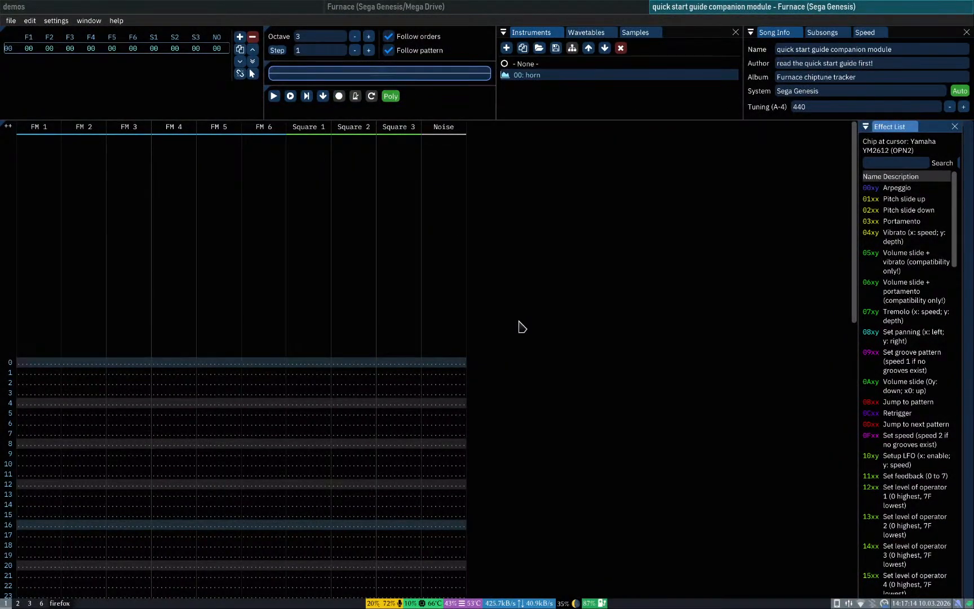
Step: Check the guide's instructions for saving the horn instrument and look over the companion module's pattern in Furnace
key("super+3")
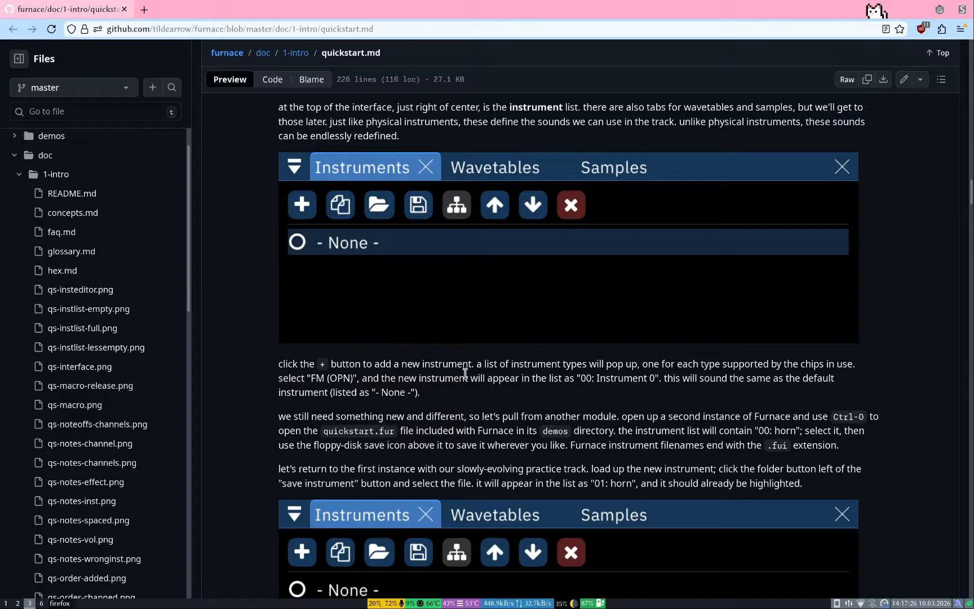
key("super+1")
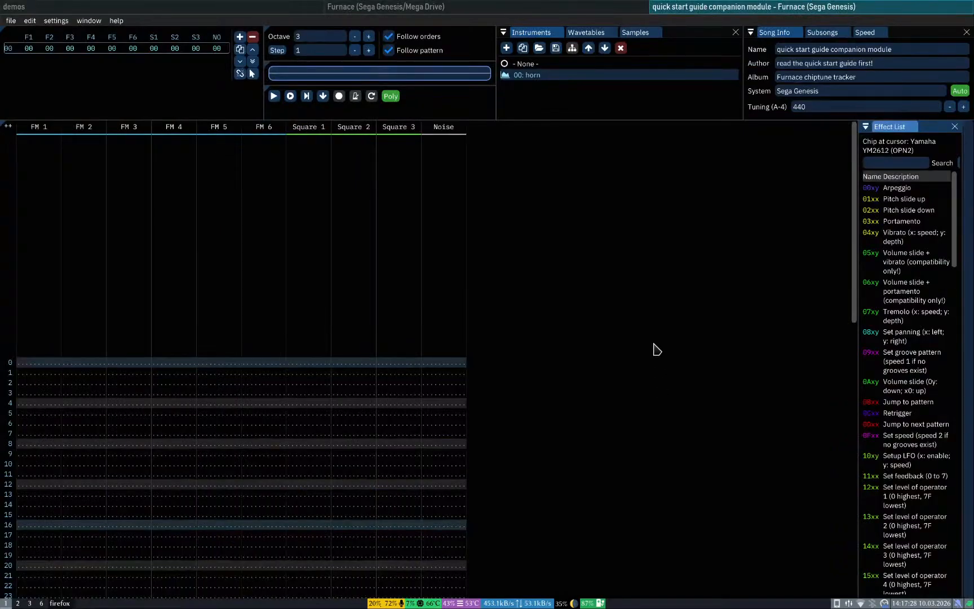
scroll(292, 382, "down", 10)
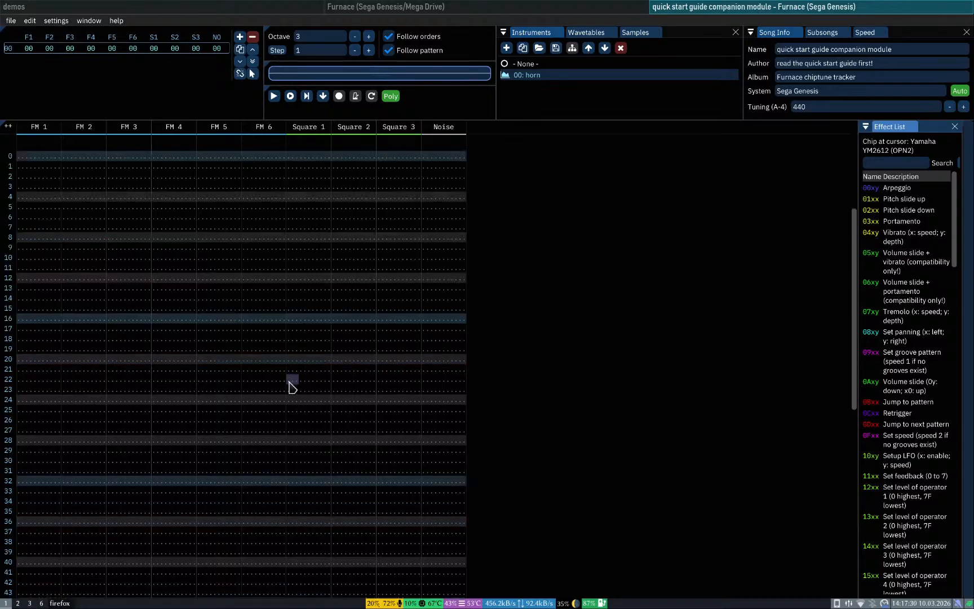
Step: Float the companion module's window over the practice track and try to transfer its horn instrument to the other Furnace instance
scroll(290, 382, "up", 10)
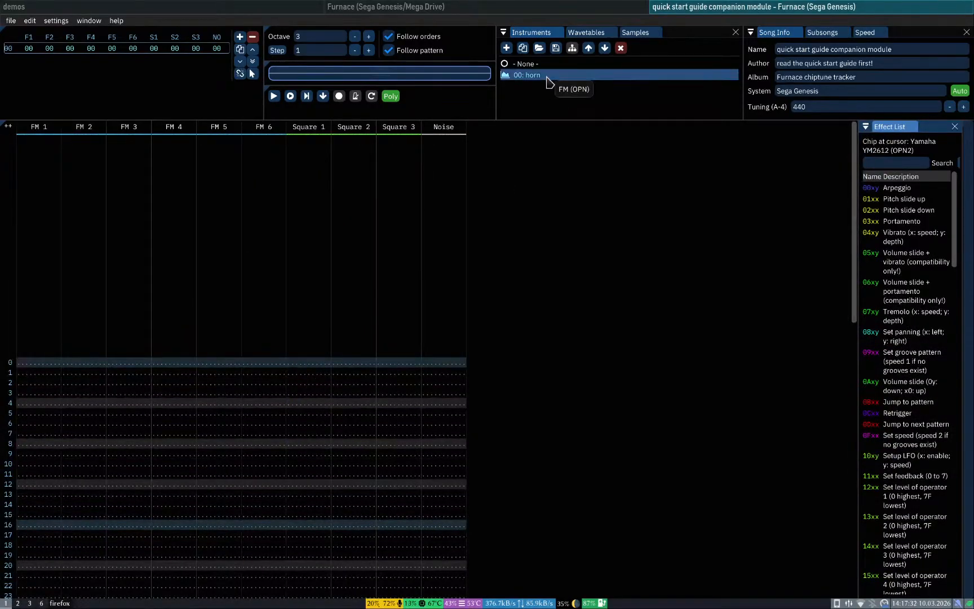
left_click_drag(546, 76, 533, 118)
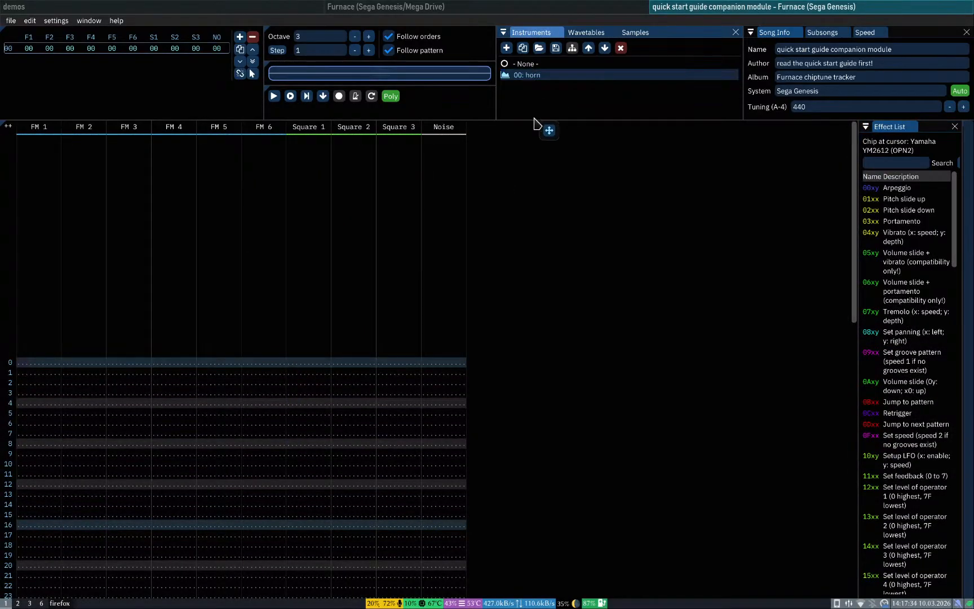
key("super+Left")
key("super+Right")
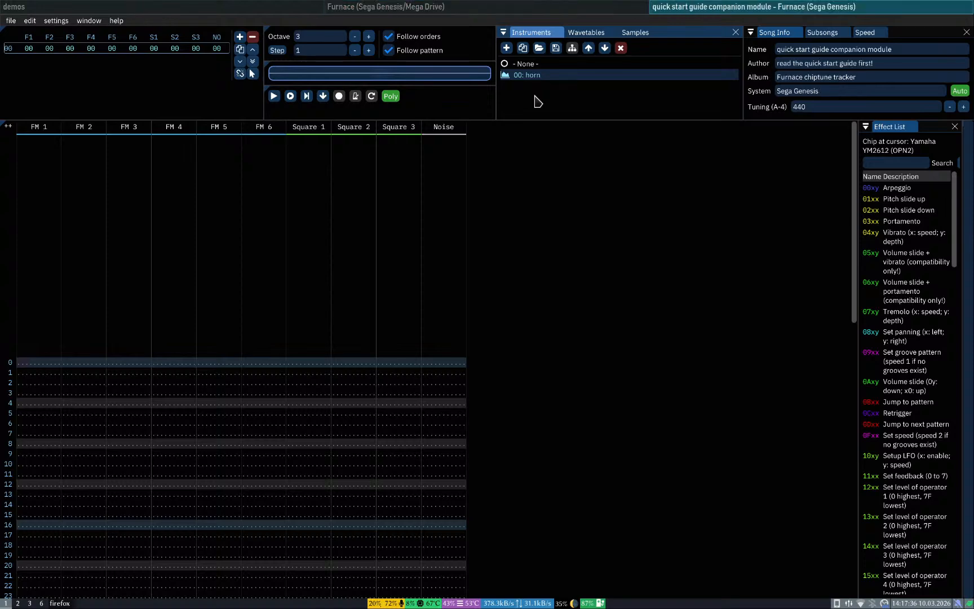
key("super+shift+space")
left_click_drag(538, 102, 544, 251)
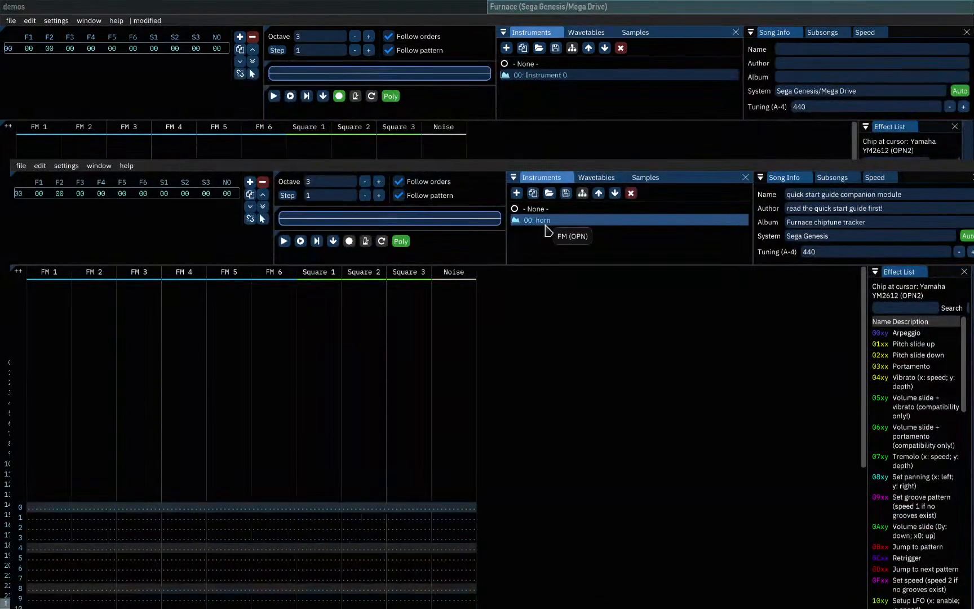
right_click(515, 219)
left_click(516, 221)
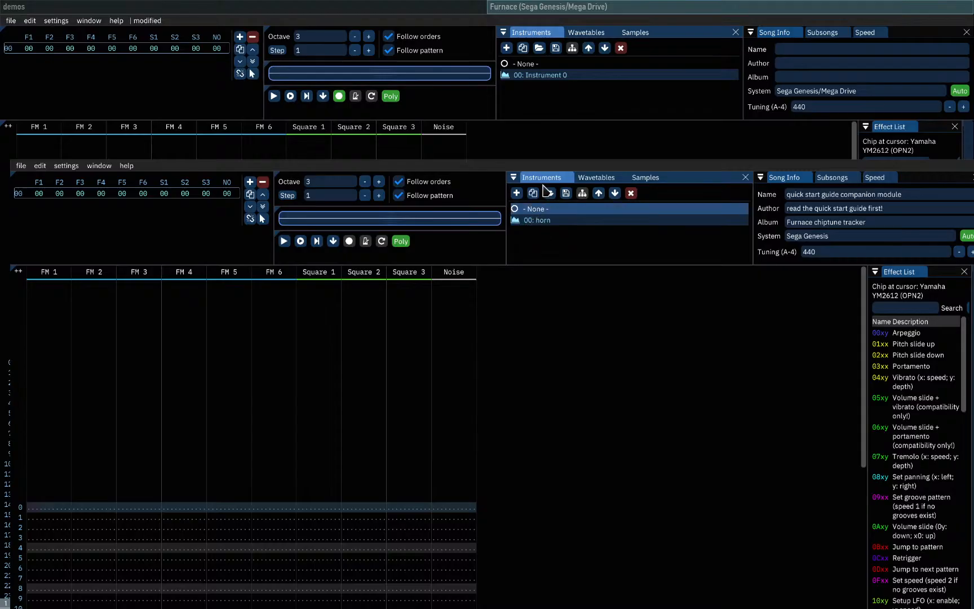
key("ctrl+v")
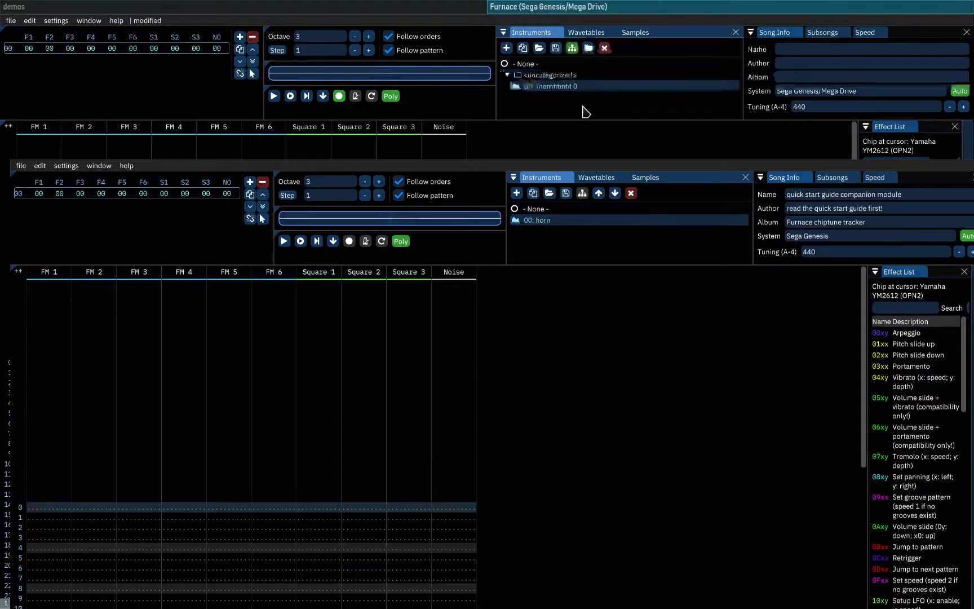
Step: Try to move Instrument 0 out of the uncategorized folder, tiling the companion window again and collapsing the folder
left_click(506, 76)
left_click(507, 76)
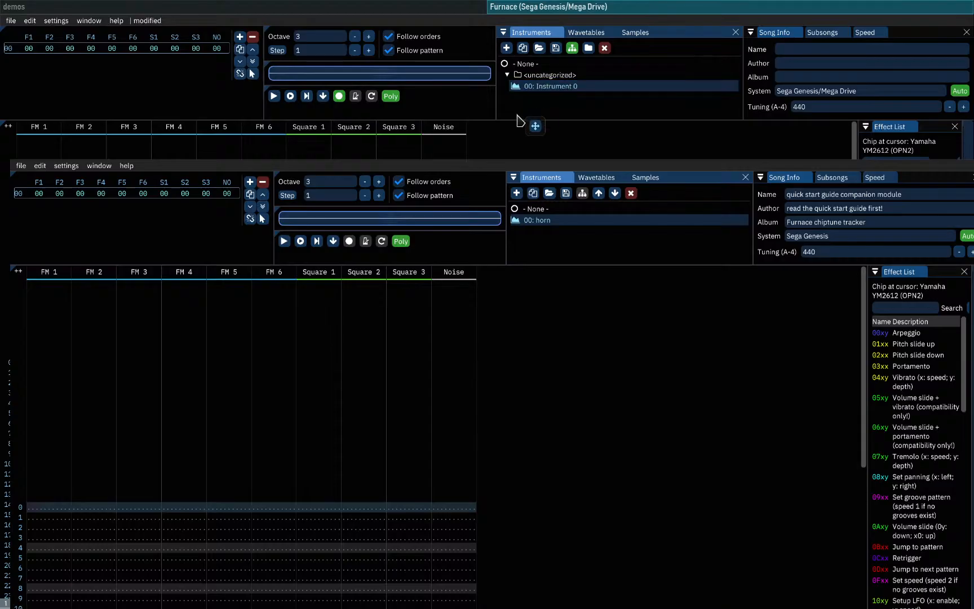
left_click_drag(557, 86, 519, 63)
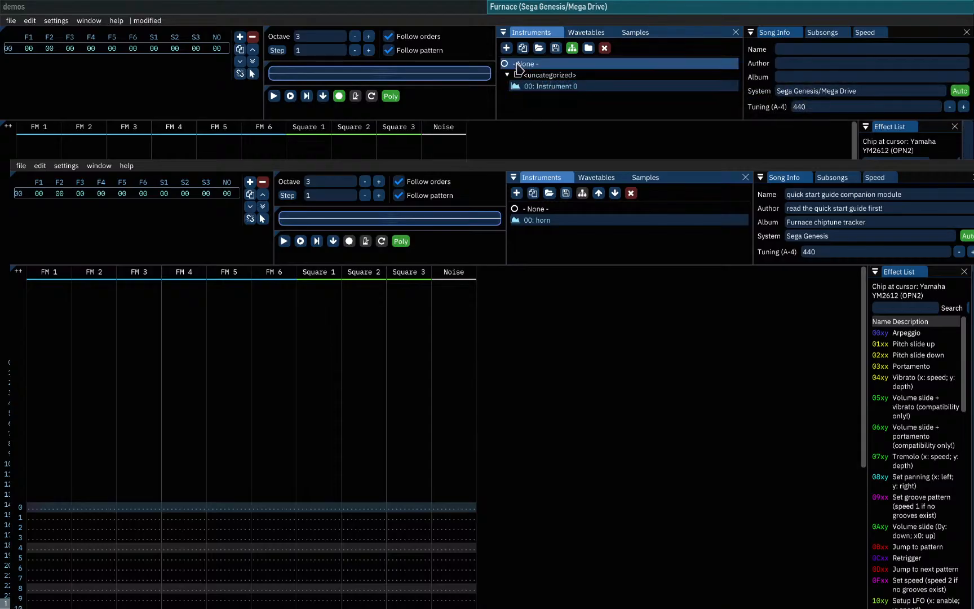
key("super+shift+space")
key("super+Left")
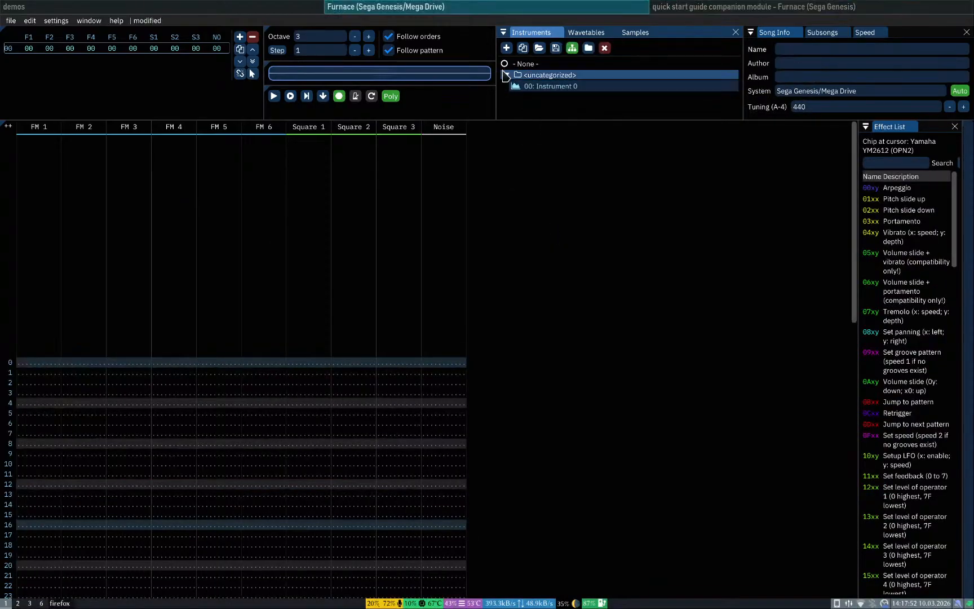
left_click(534, 86)
left_click_drag(535, 86, 522, 66)
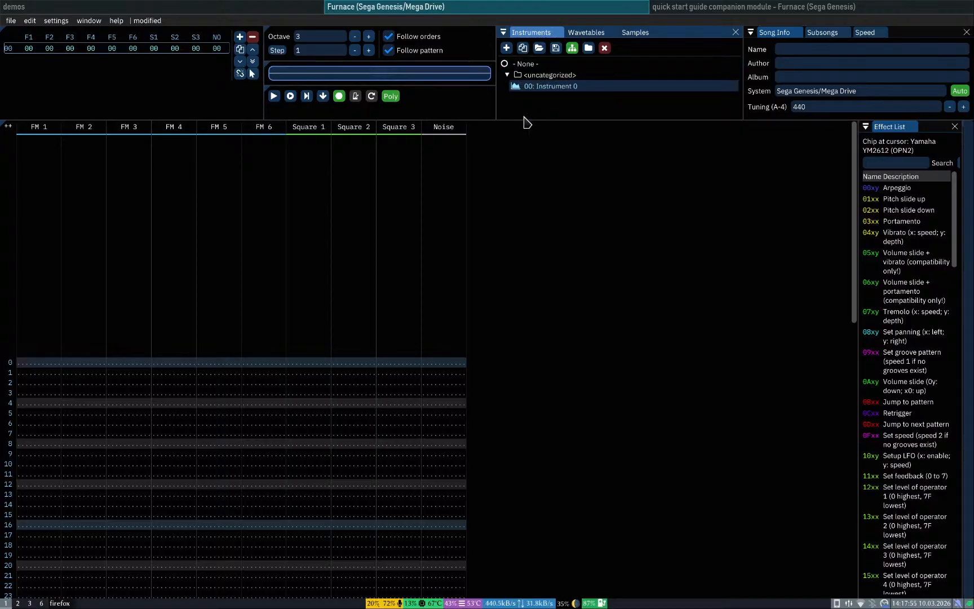
left_click(509, 76)
Step: Quit the practice track's Furnace instance without saving its changes and launch a new instance of Furnace
key("super+shift+q")
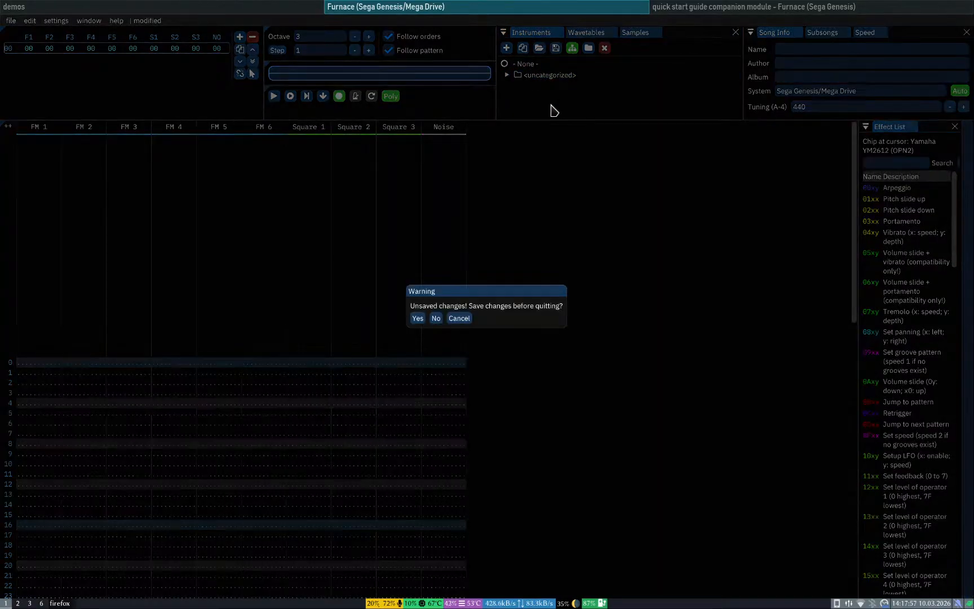
left_click(435, 322)
key("super+d")
type("furn")
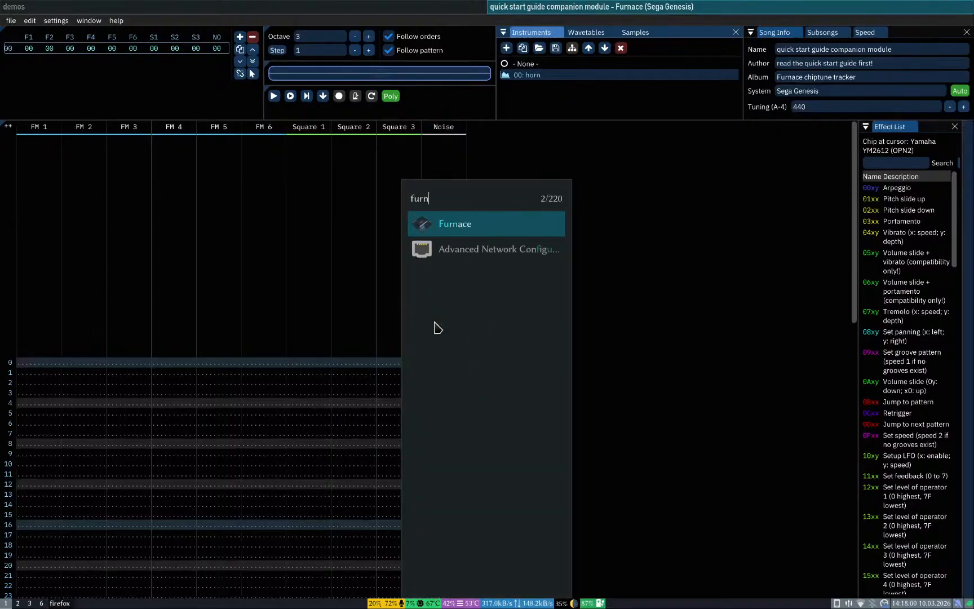
key("Return")
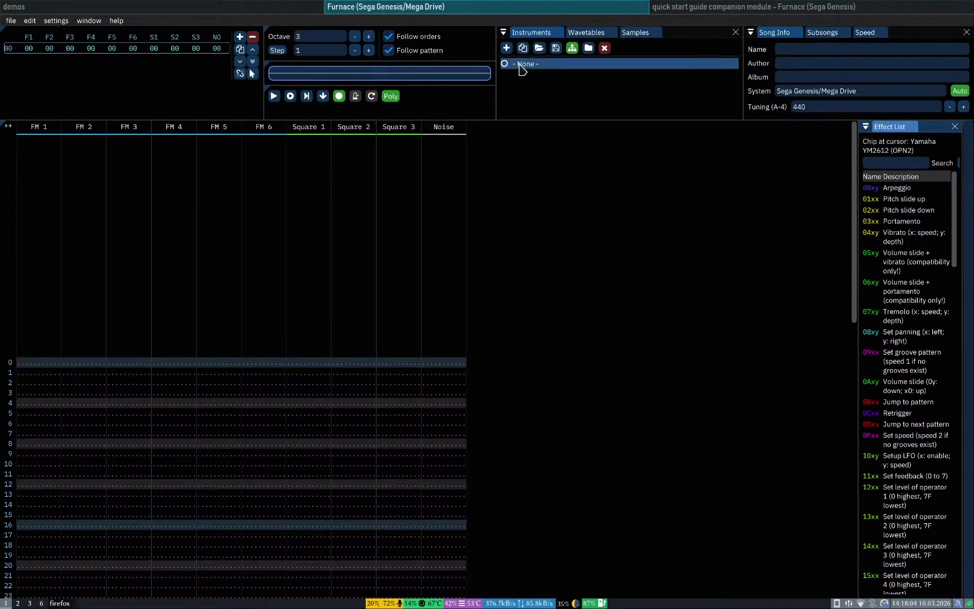
Step: Switch to the browser to reread how to save the horn instrument, and return to Furnace
key("super+3")
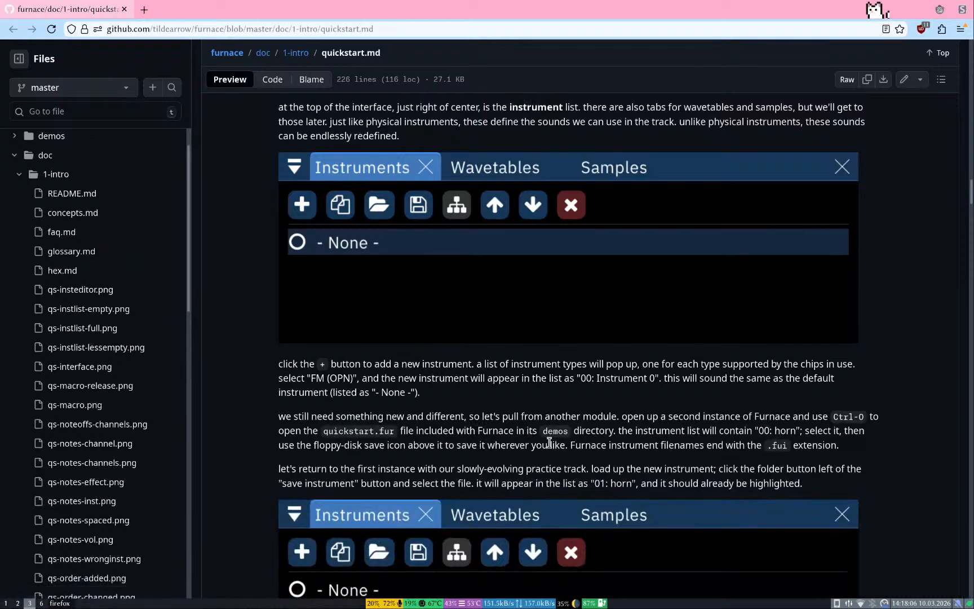
scroll(403, 461, "down", 1)
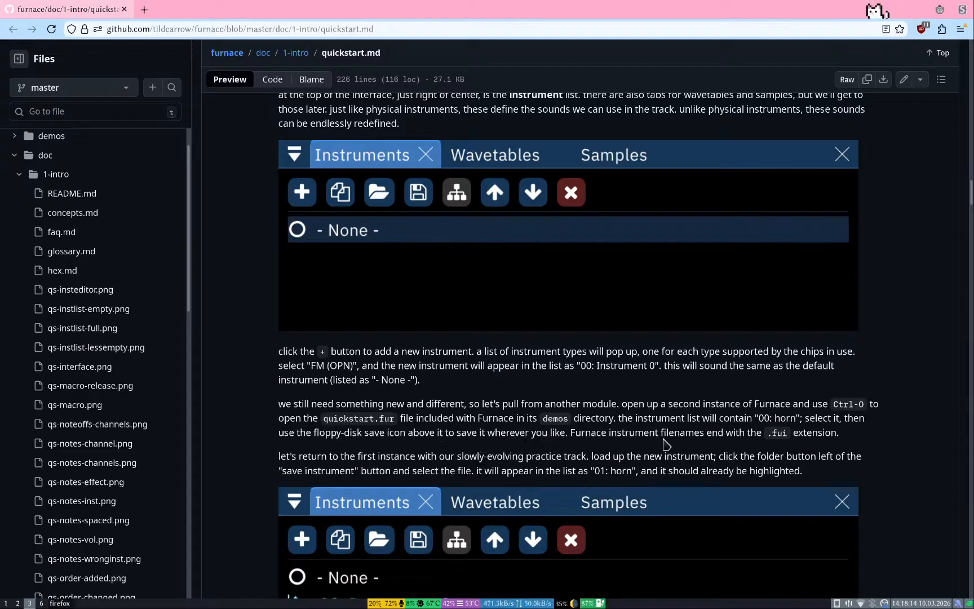
key("super+1")
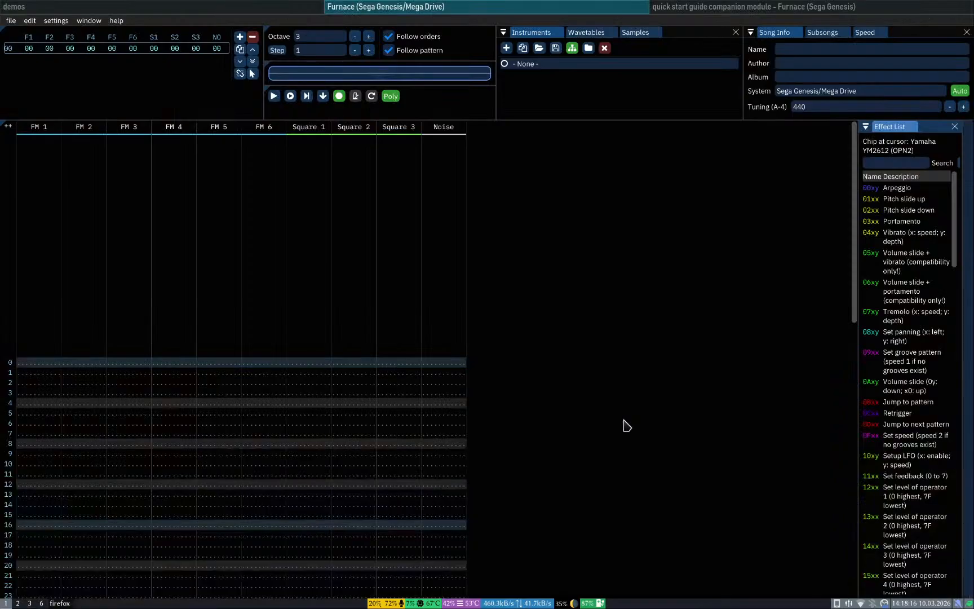
Step: Close the companion module's Furnace instance and open Furnace's instruments folder in the file manager
key("super+Right")
key("super+shift+q")
key("super+Left")
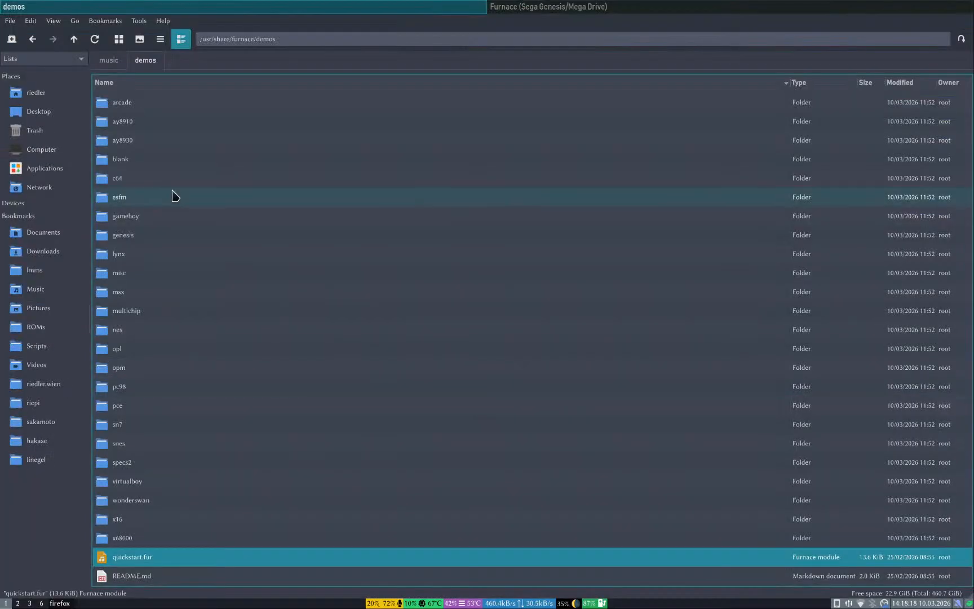
double_click(185, 270)
key("Down")
key("Return")
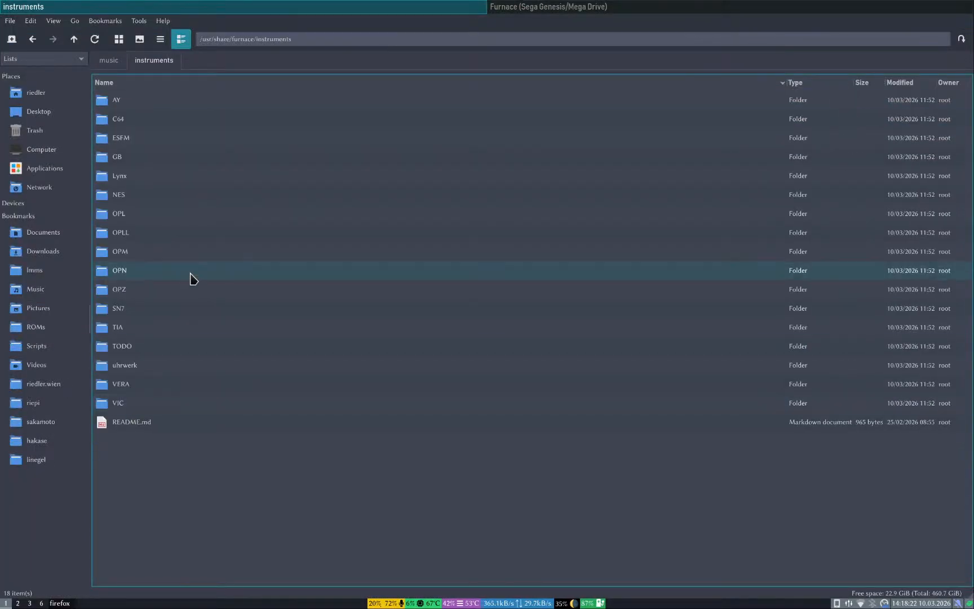
Step: Check Furnace's list of instrument types without adding one, and look into the OPN instrument folder in the file manager
key("super+Right")
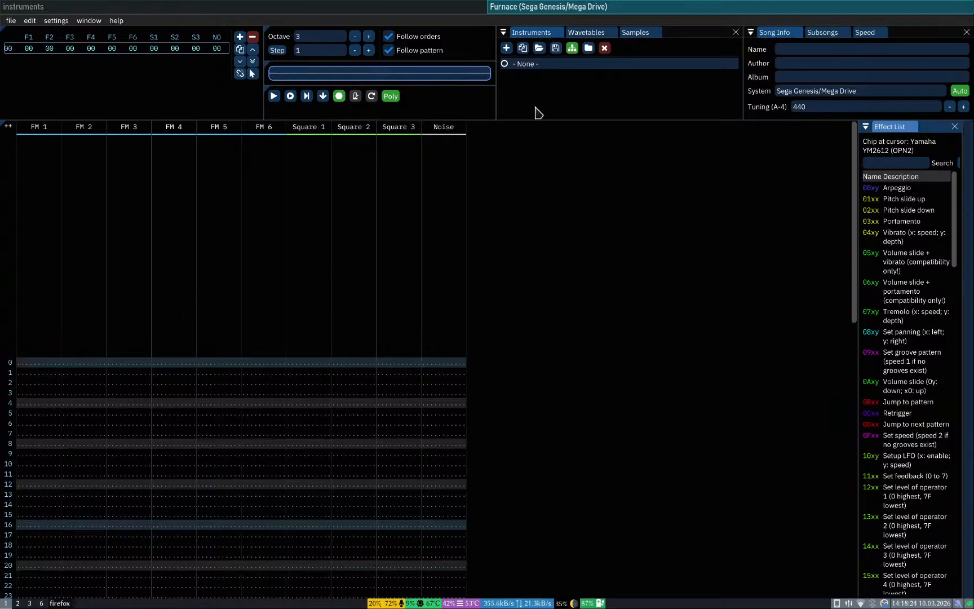
left_click(506, 48)
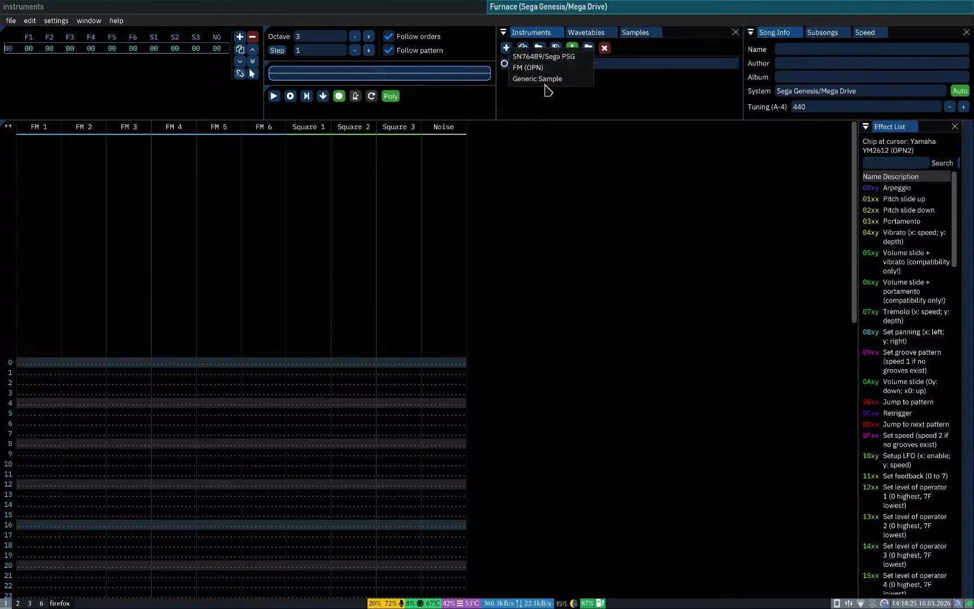
left_click(550, 132)
key("super+Left")
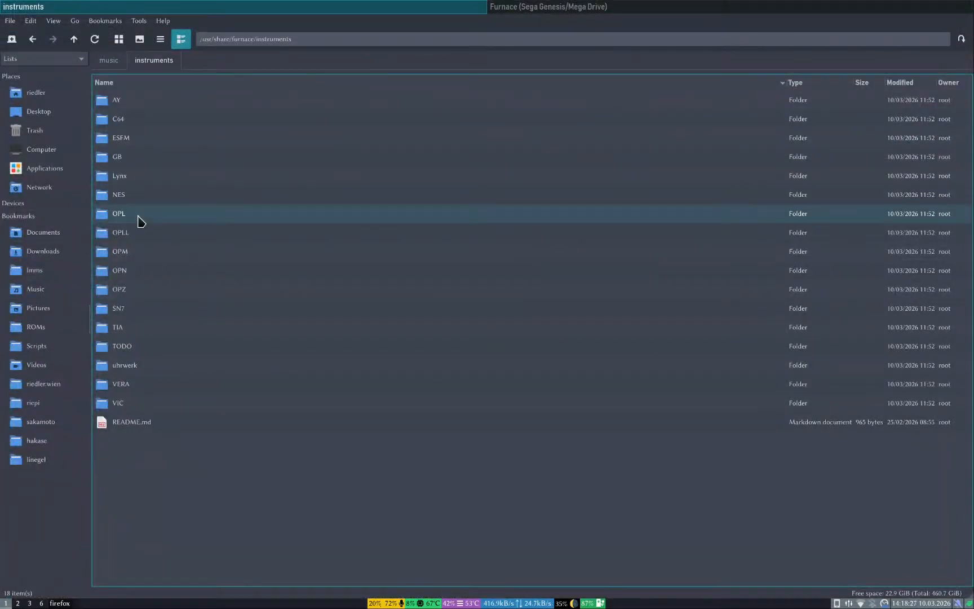
double_click(148, 275)
left_click(155, 328)
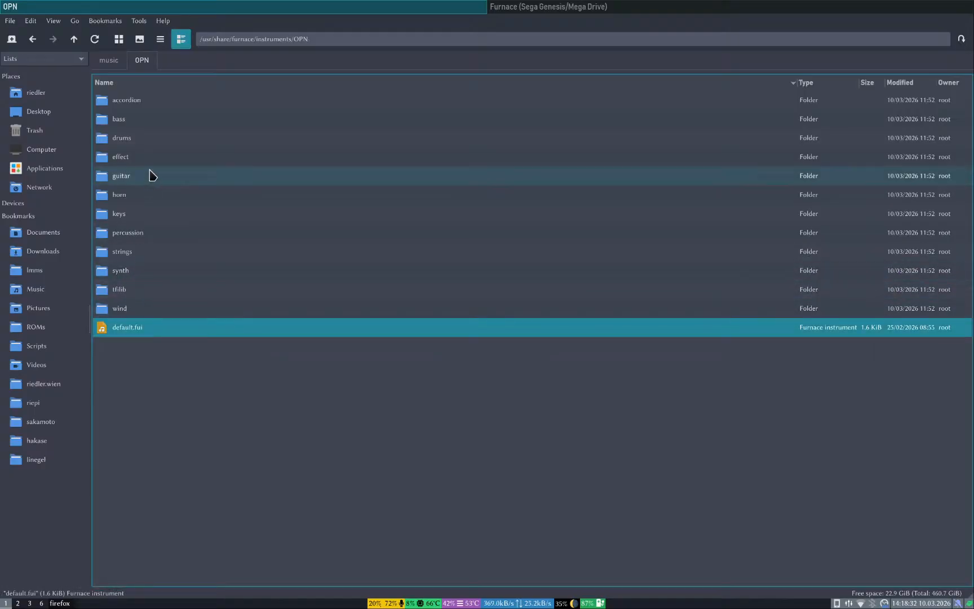
Step: Recheck the guide in the browser and search the OPN horn folder in the file manager for the horn instrument
key("super+3")
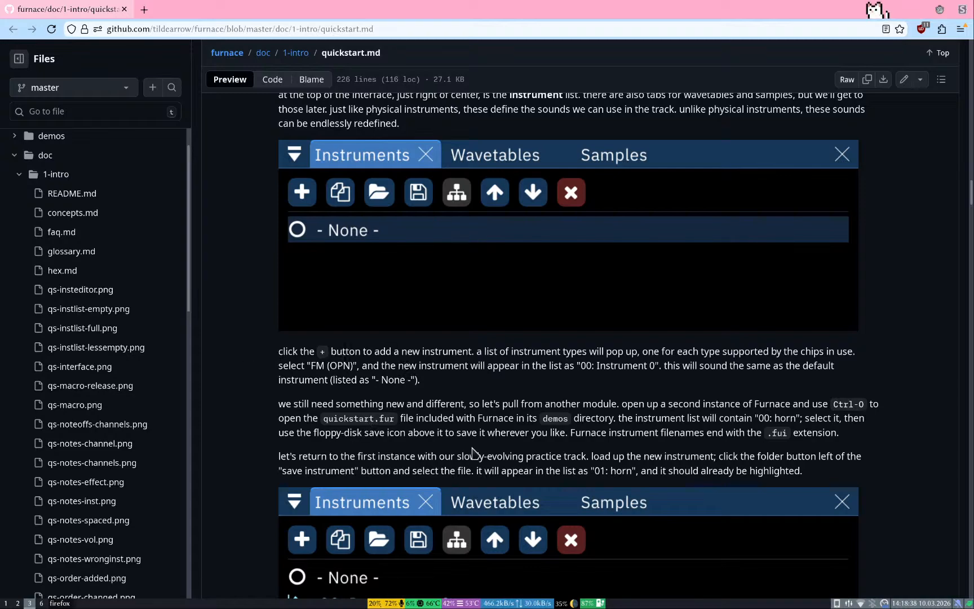
key("super+1")
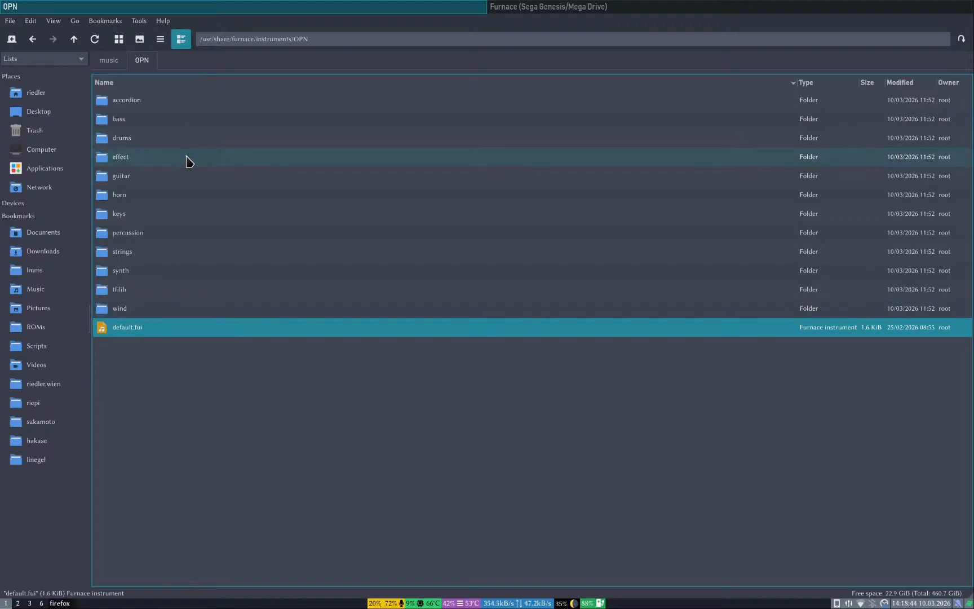
double_click(173, 197)
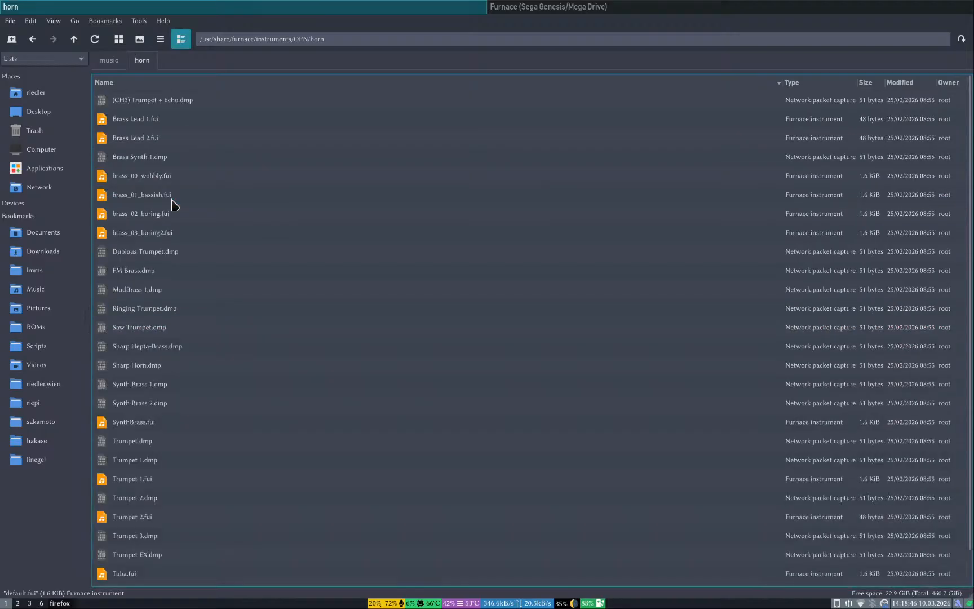
scroll(172, 354, "down", 1)
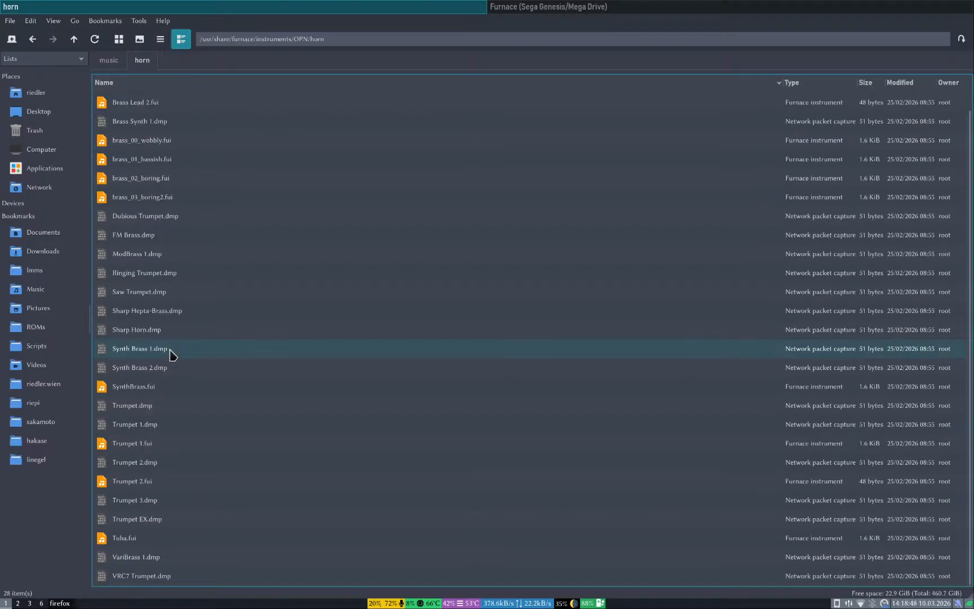
type("horn")
key("Escape")
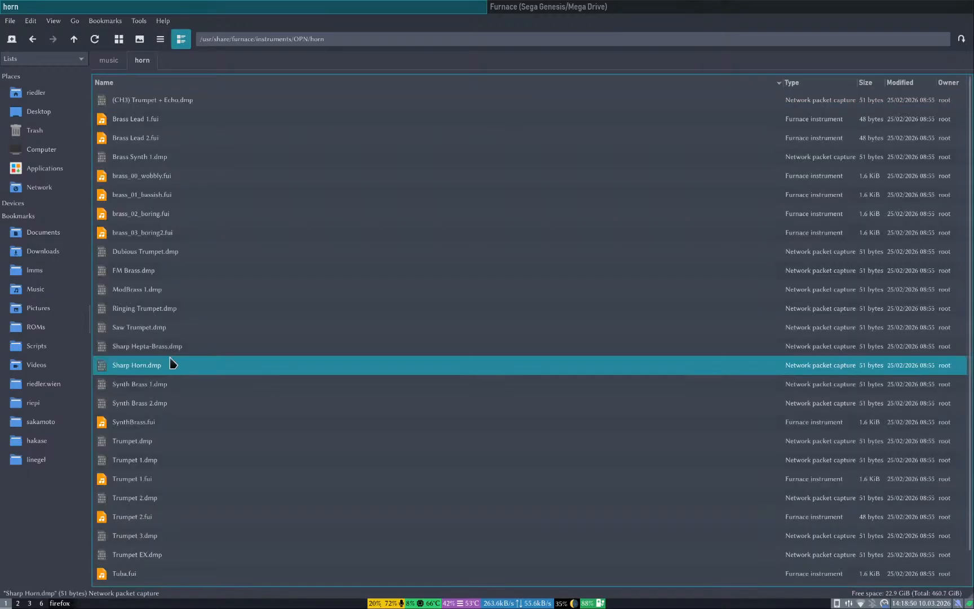
scroll(204, 471, "down", 1)
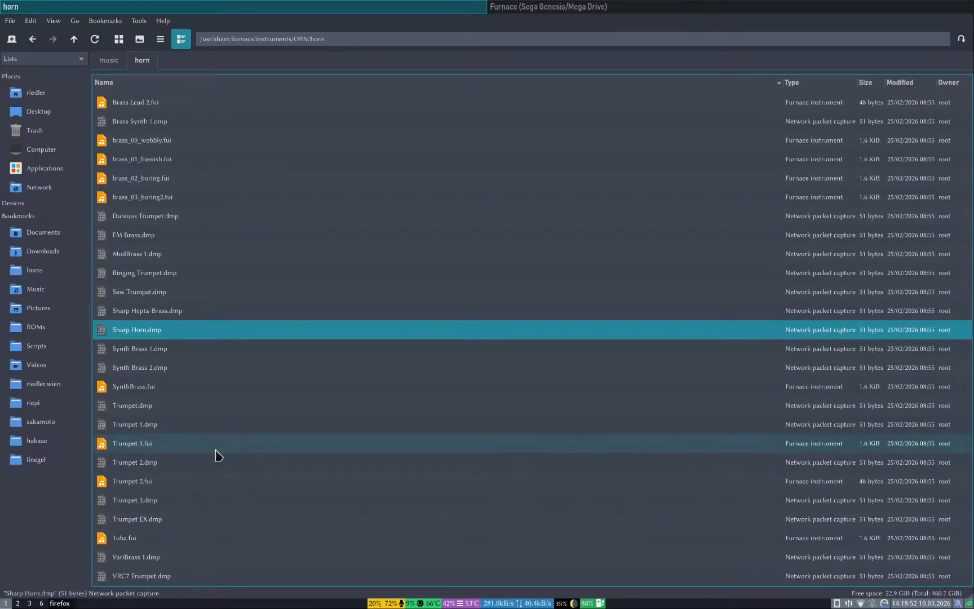
scroll(224, 434, "up", 1)
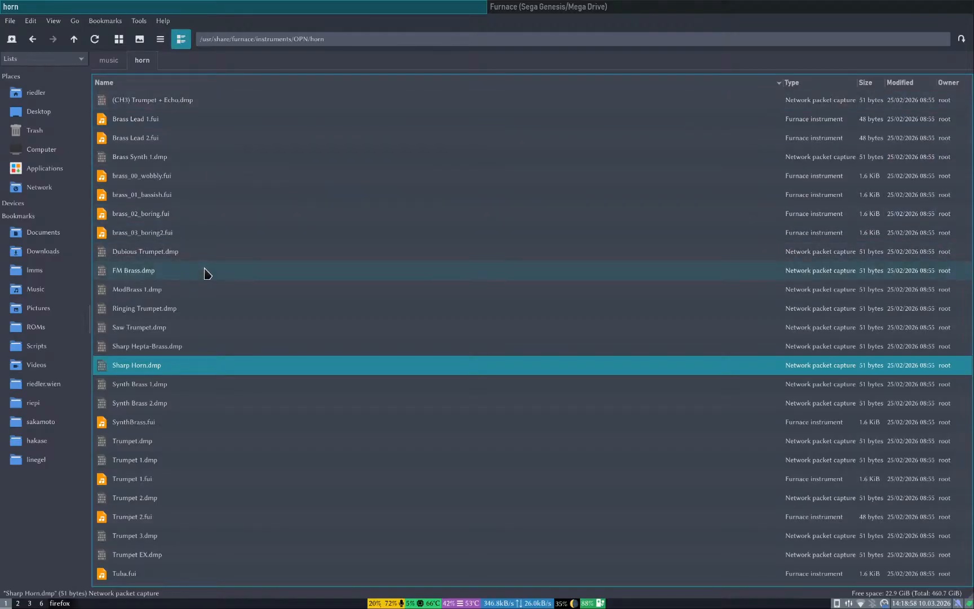
Step: Go back to Furnace's demos folder and open quickstart.fur in a second Furnace instance
key("alt+Up")
key("alt+Up")
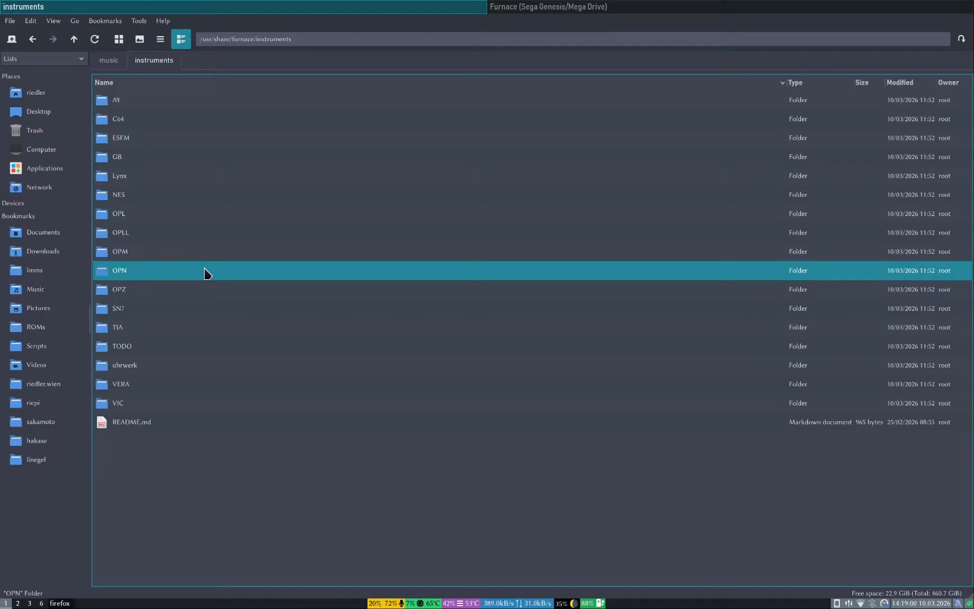
key("alt+Up")
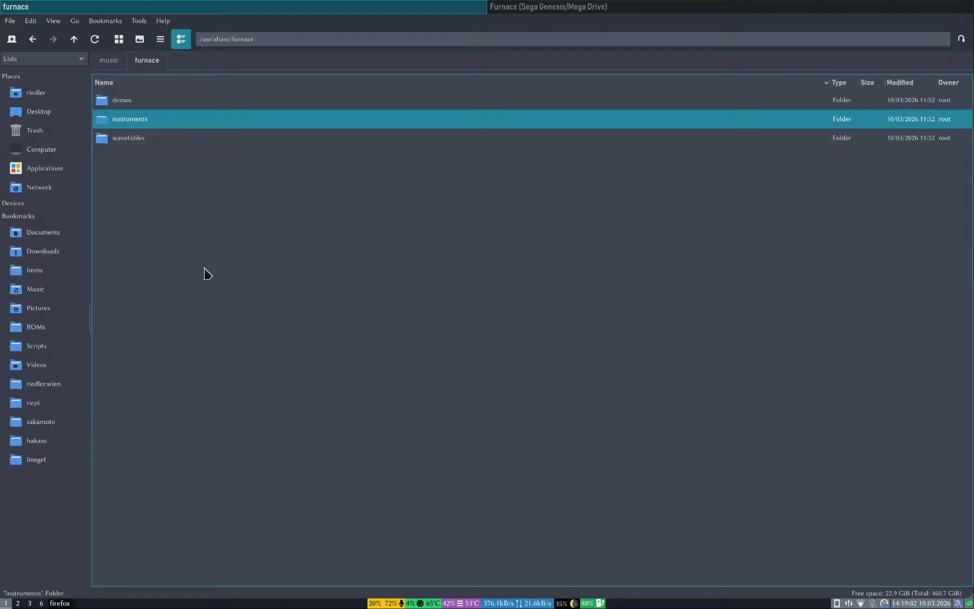
key("Up")
key("Return")
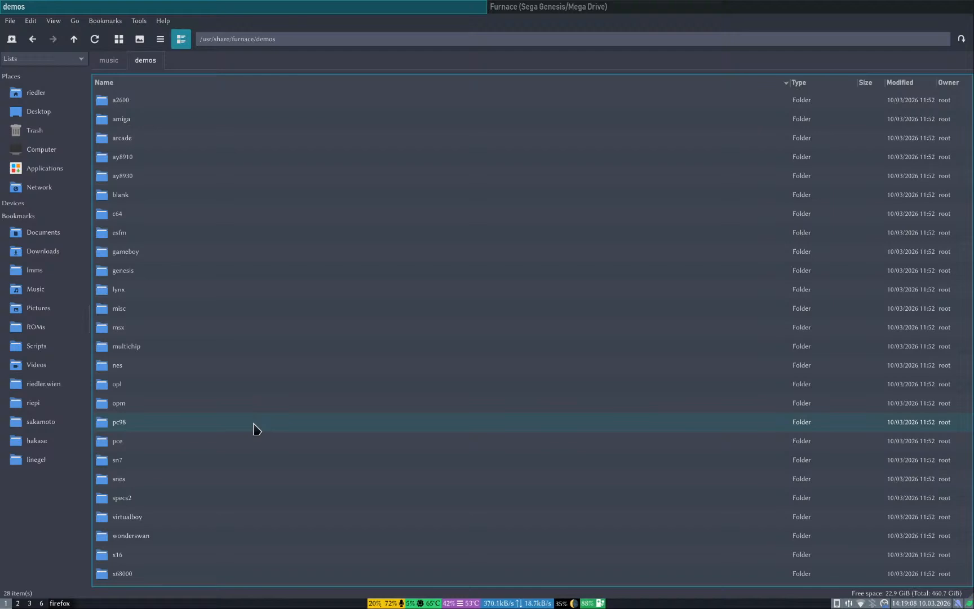
type("qui")
key("Return")
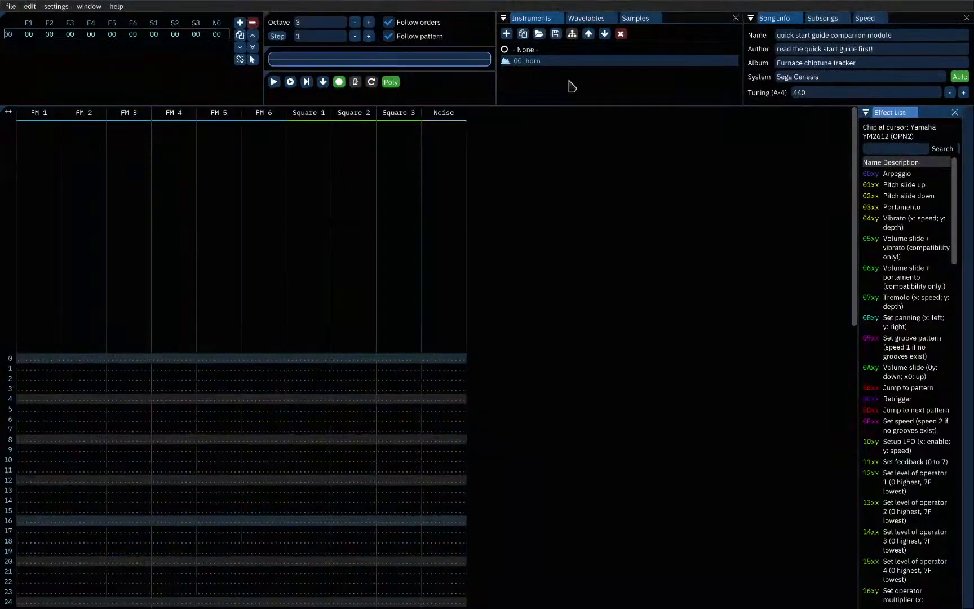
right_click(536, 62)
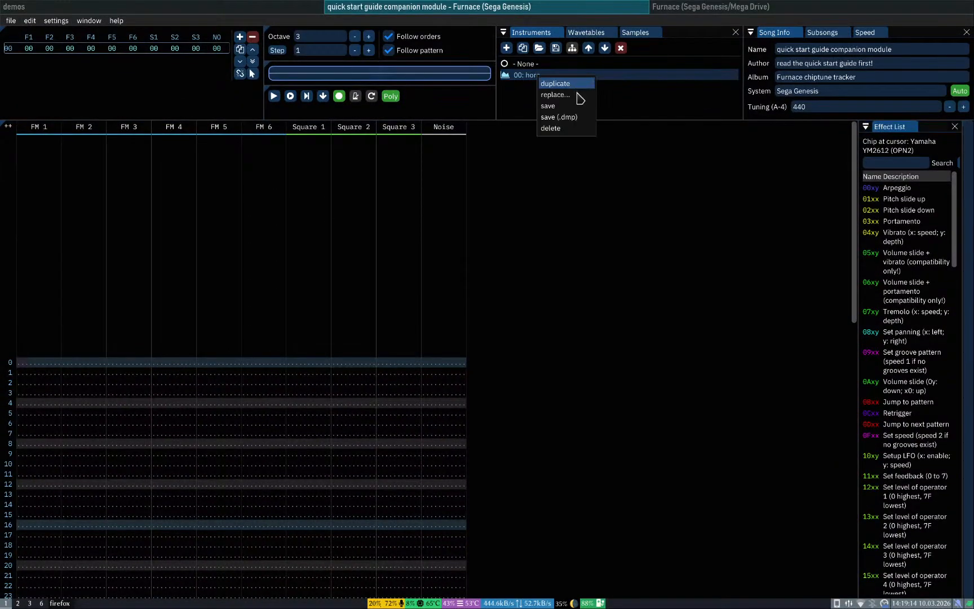
left_click(572, 109)
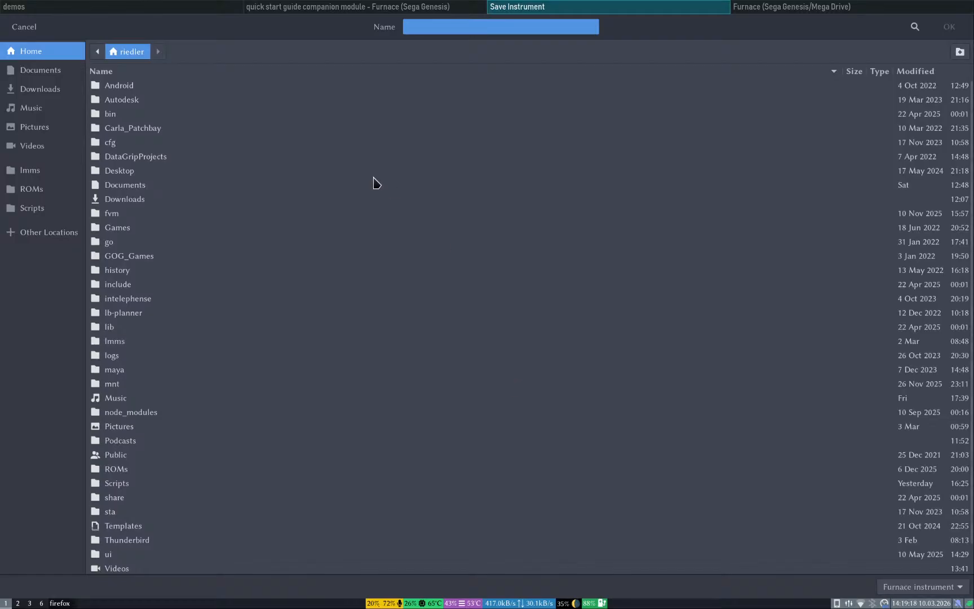
key("Escape")
Step: Recheck the guide's saving instructions and save the horn instrument from its Instrument Editor as penis.fui in Downloads/new
key("super+3")
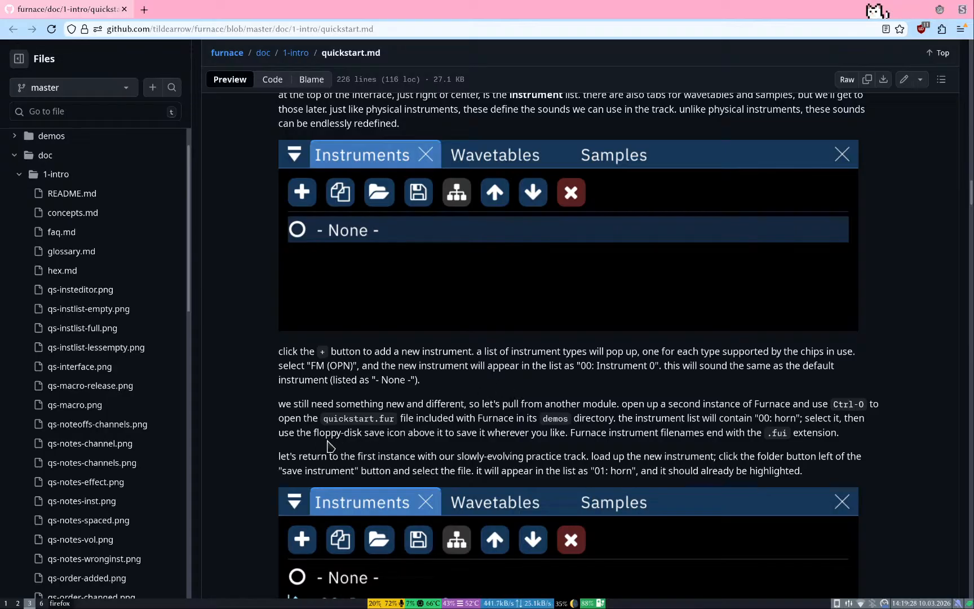
key("super+1")
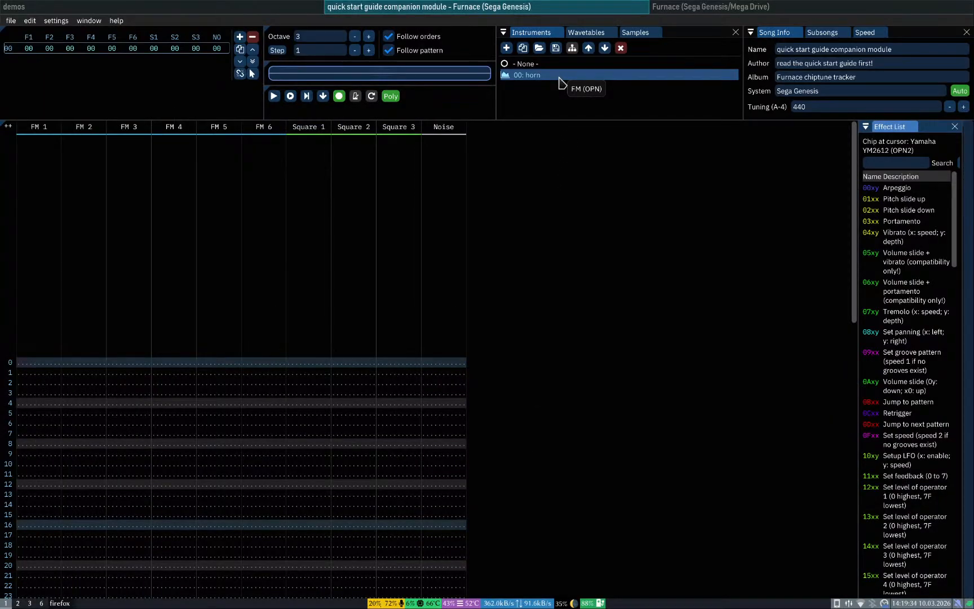
double_click(661, 80)
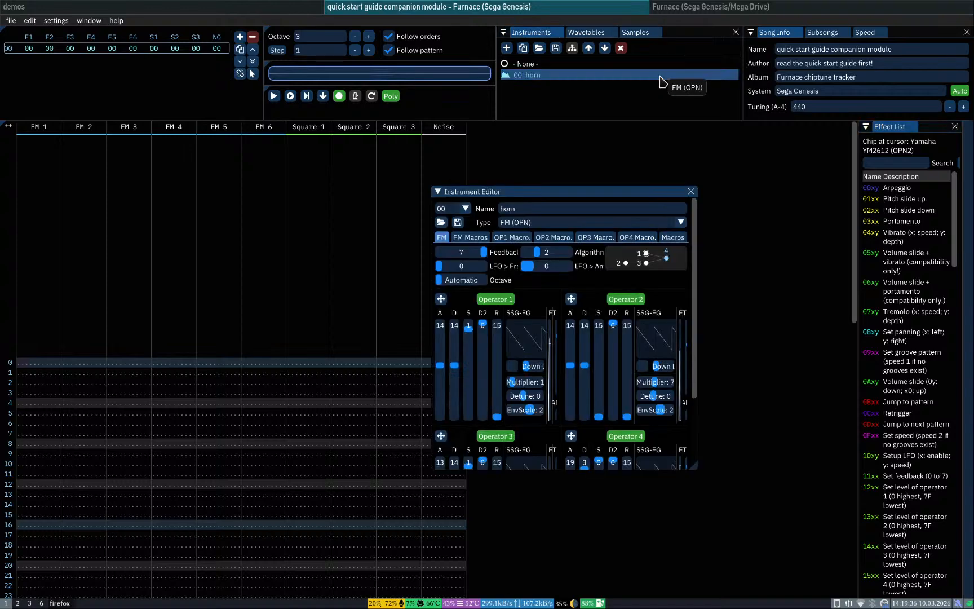
left_click(460, 223)
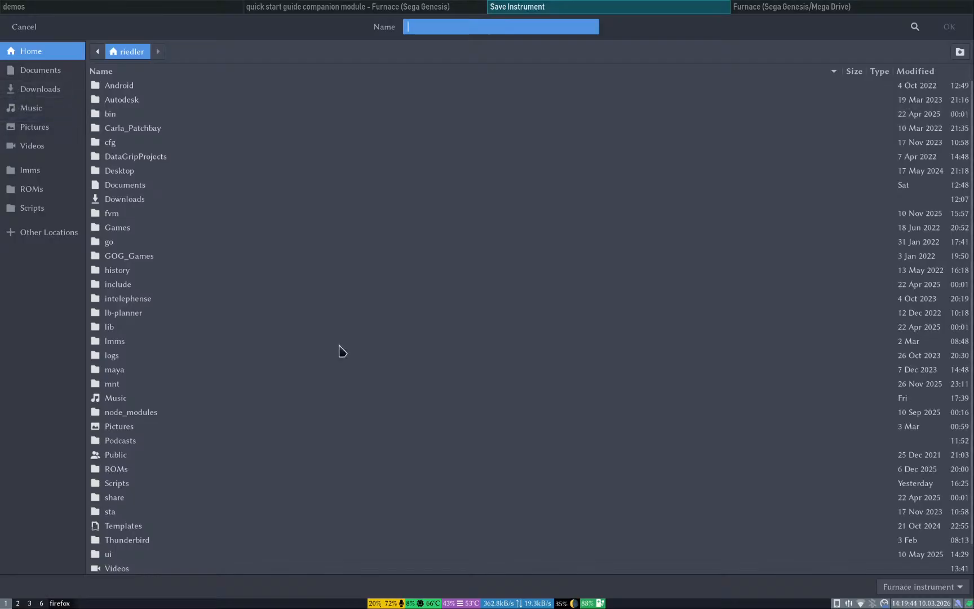
key("super+5")
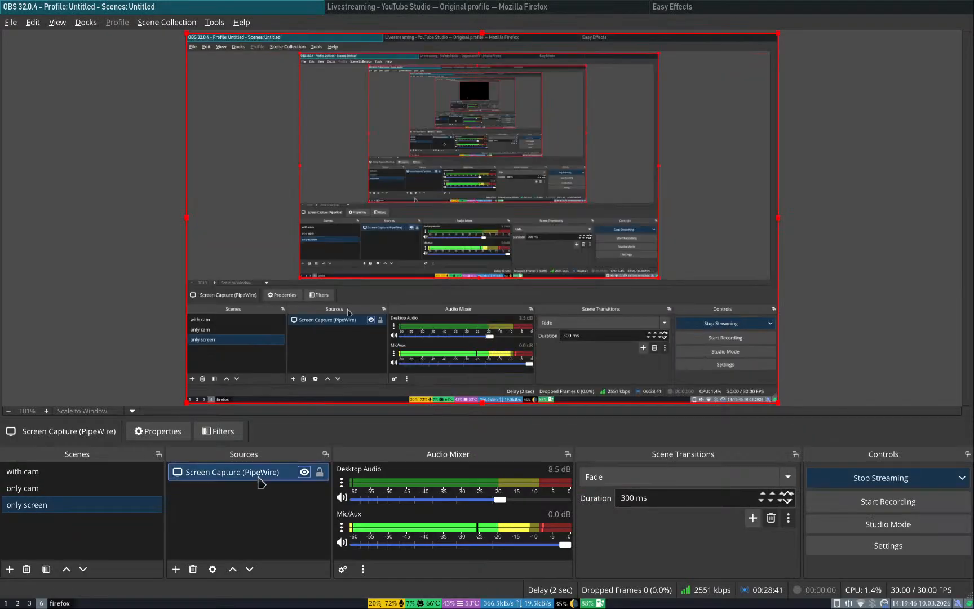
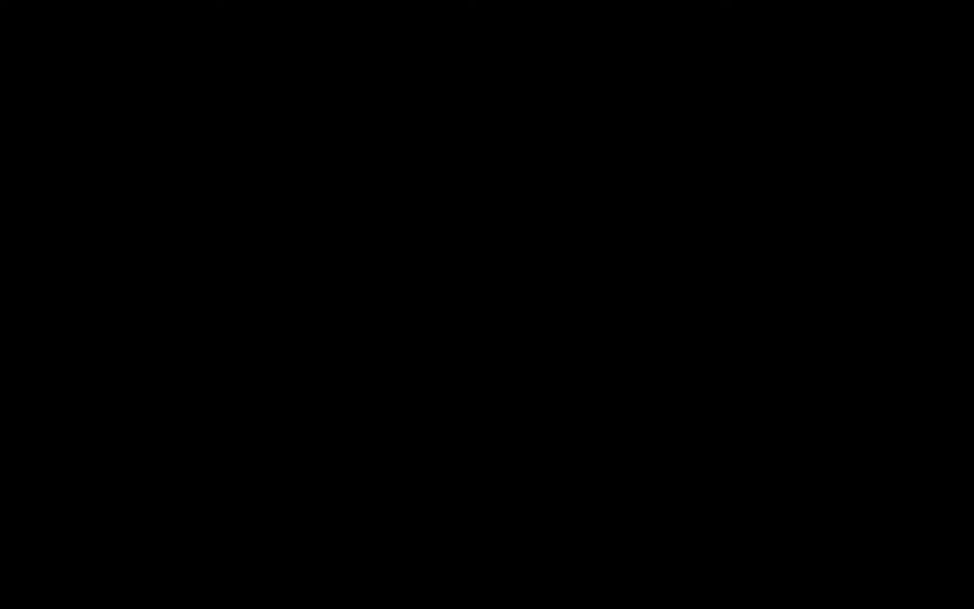
key("super+1")
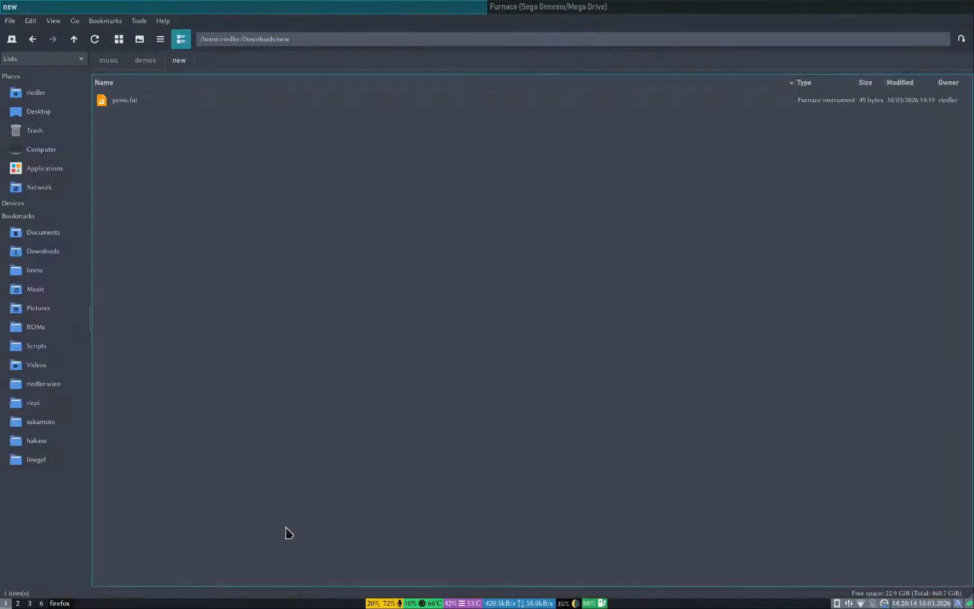
Step: Load penis.fui from the file manager into the practice track's Furnace instance and check the actions offered for the instrument
left_click_drag(121, 109, 469, 191)
key("super+Right")
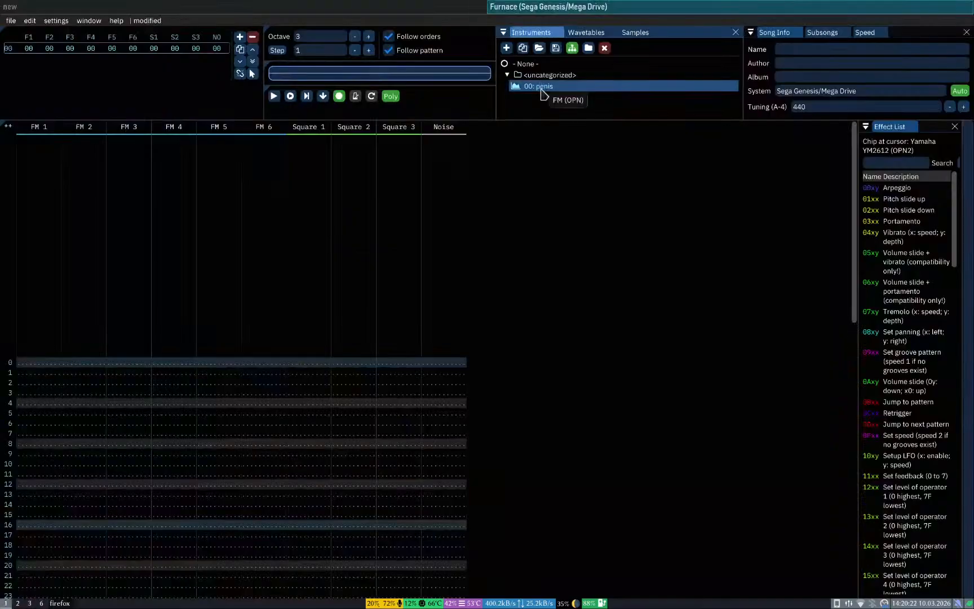
right_click(543, 81)
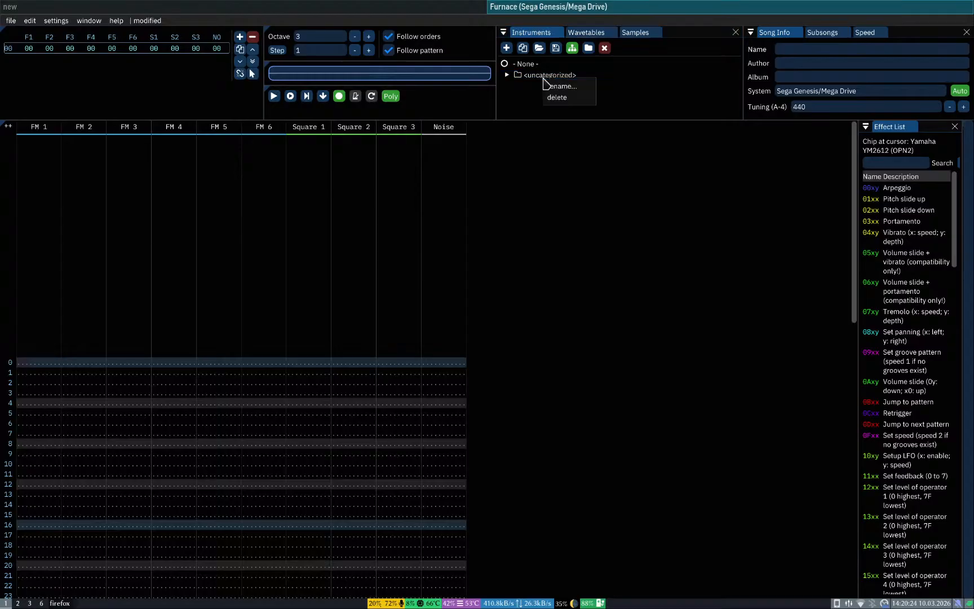
left_click(506, 75)
right_click(531, 85)
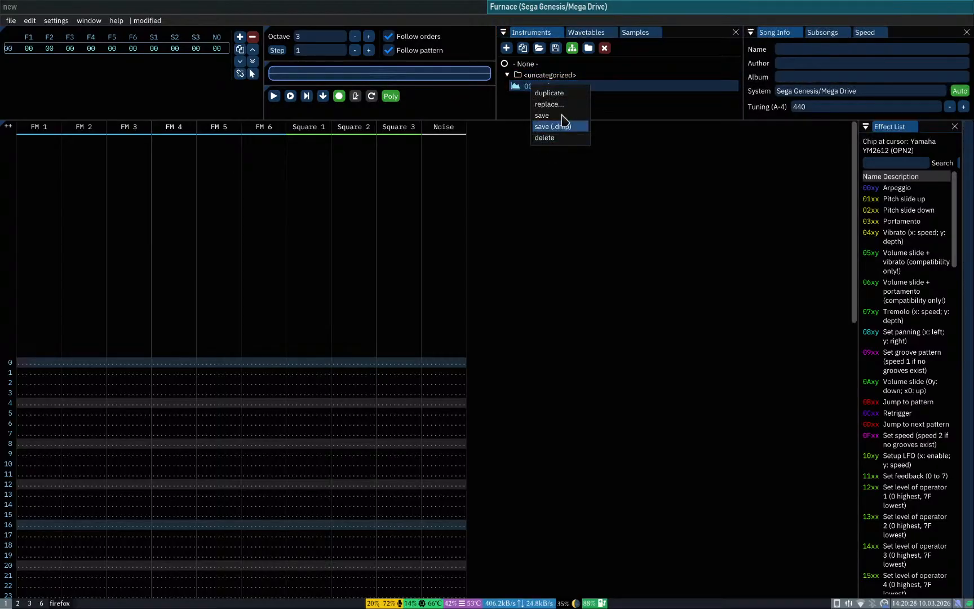
left_click(620, 107)
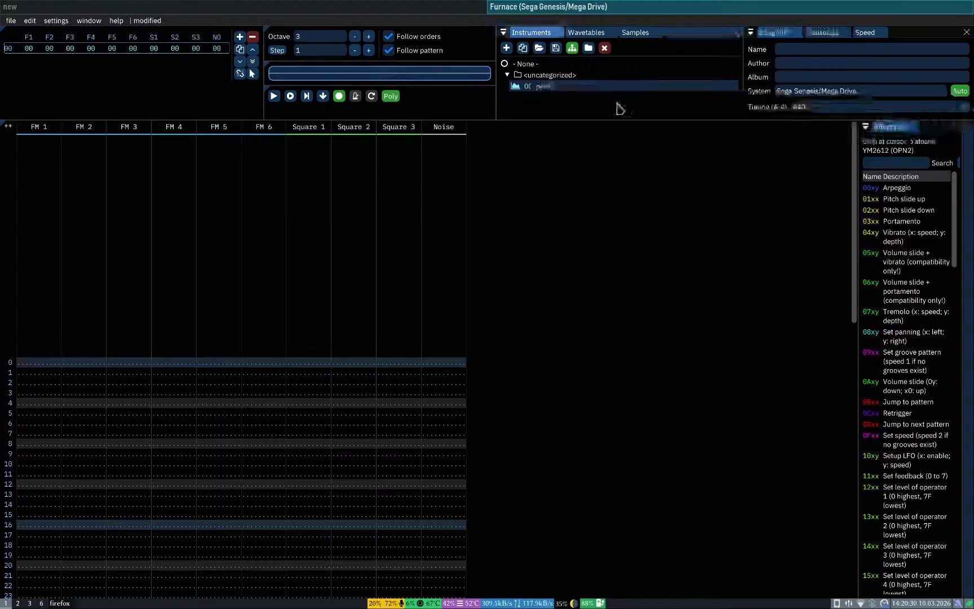
Step: Delete the loaded instrument and the <uncategorized> folder from the practice track's instrument list
right_click(555, 88)
left_click(591, 150)
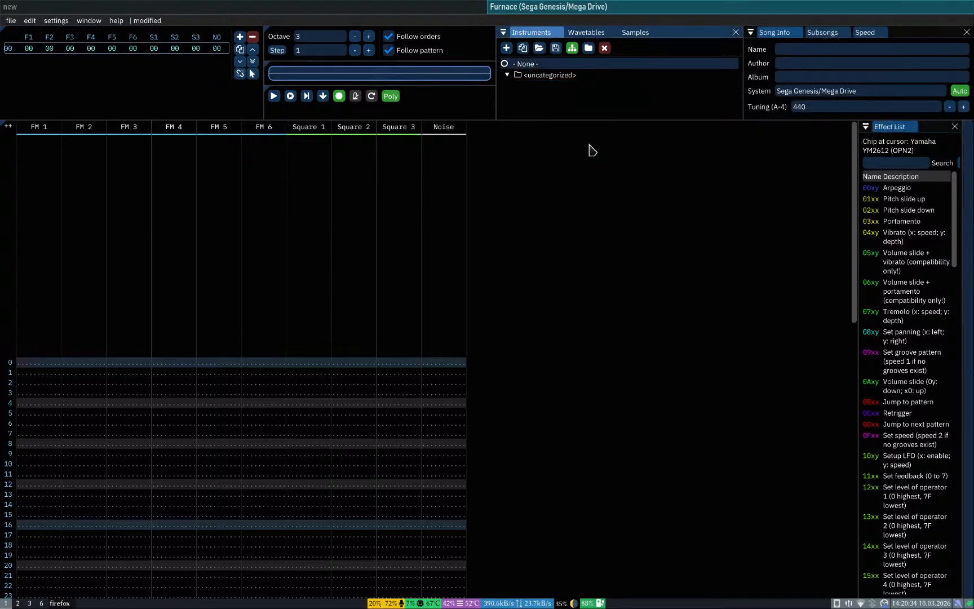
right_click(546, 78)
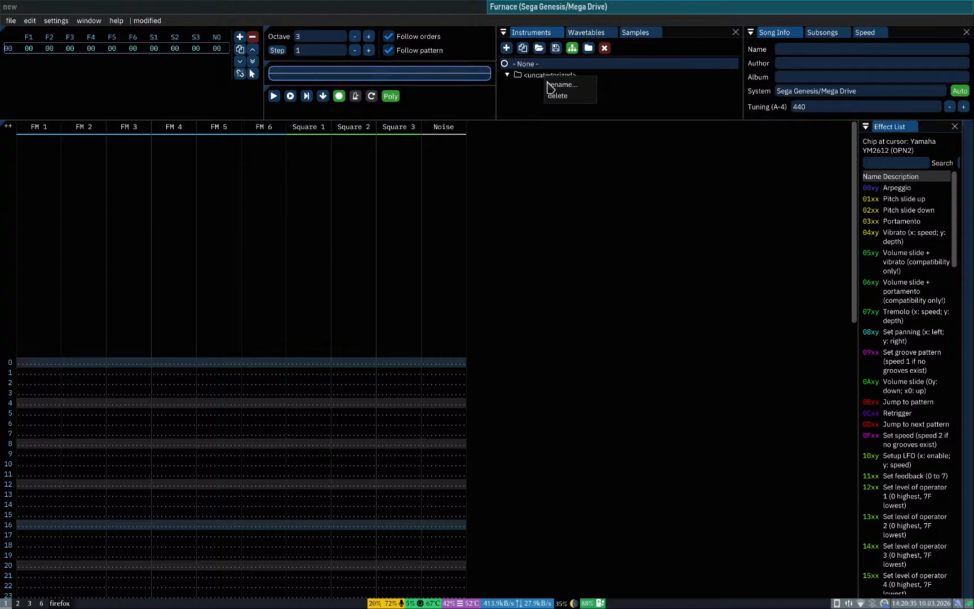
left_click(572, 96)
Step: Load penis.fui from the file manager again and try to delete the <uncategorized> folder while it contains the instrument
key("super+Left")
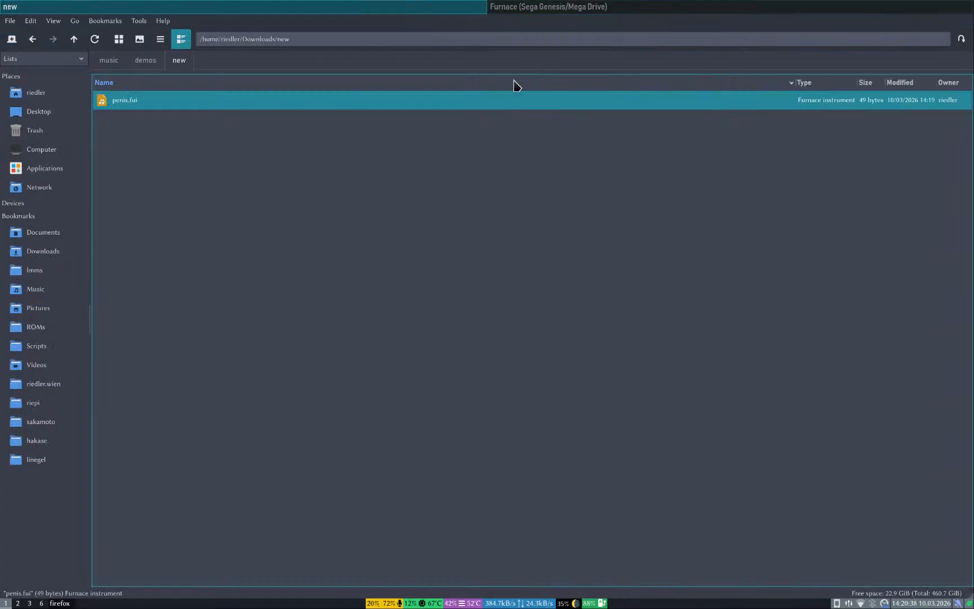
left_click_drag(291, 109, 554, 61)
key("super+Right")
right_click(560, 85)
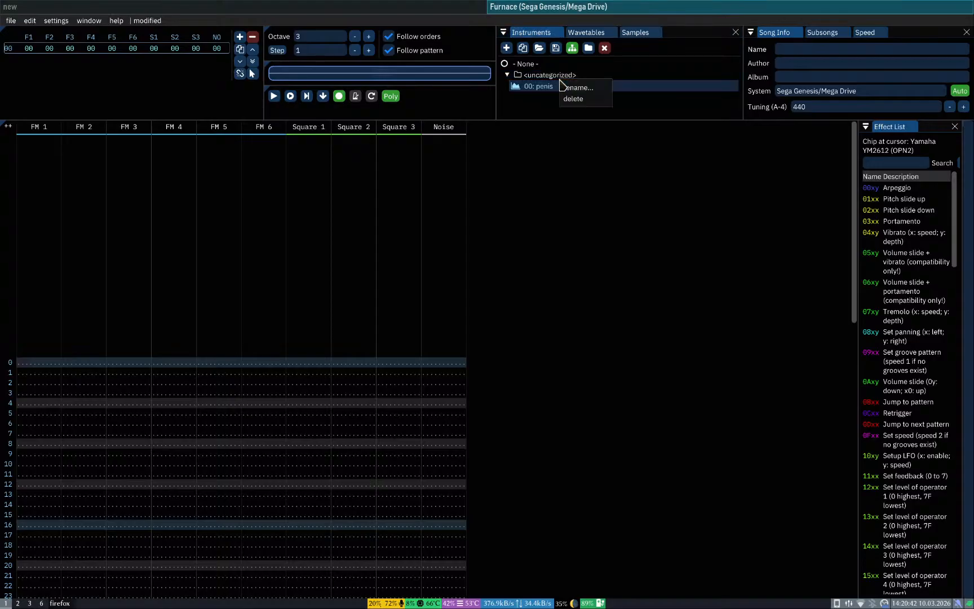
left_click(584, 107)
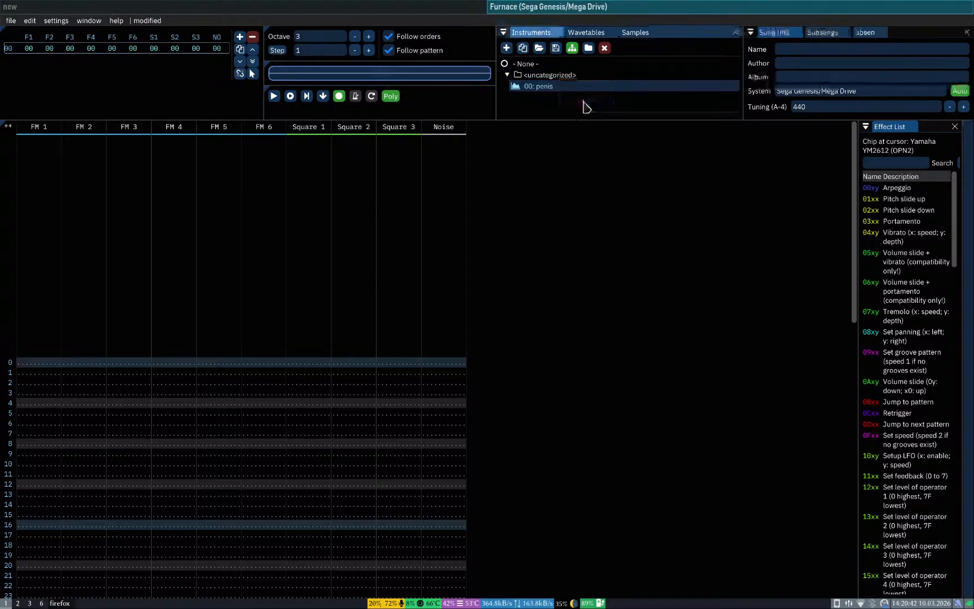
right_click(555, 85)
left_click(581, 104)
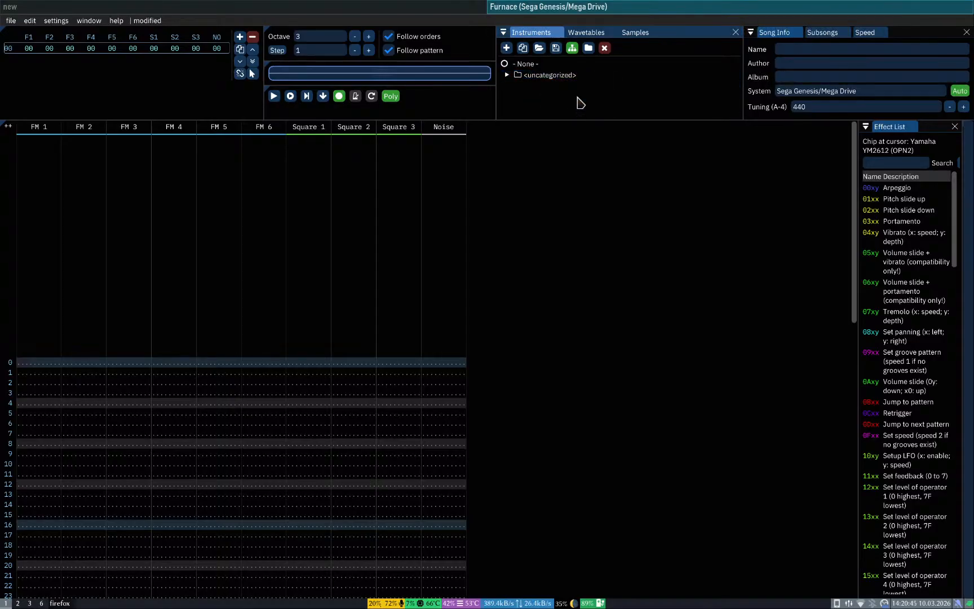
Step: Expand the <uncategorized> folder, delete the instrument inside it, and delete the empty folder
left_click(536, 77)
right_click(538, 86)
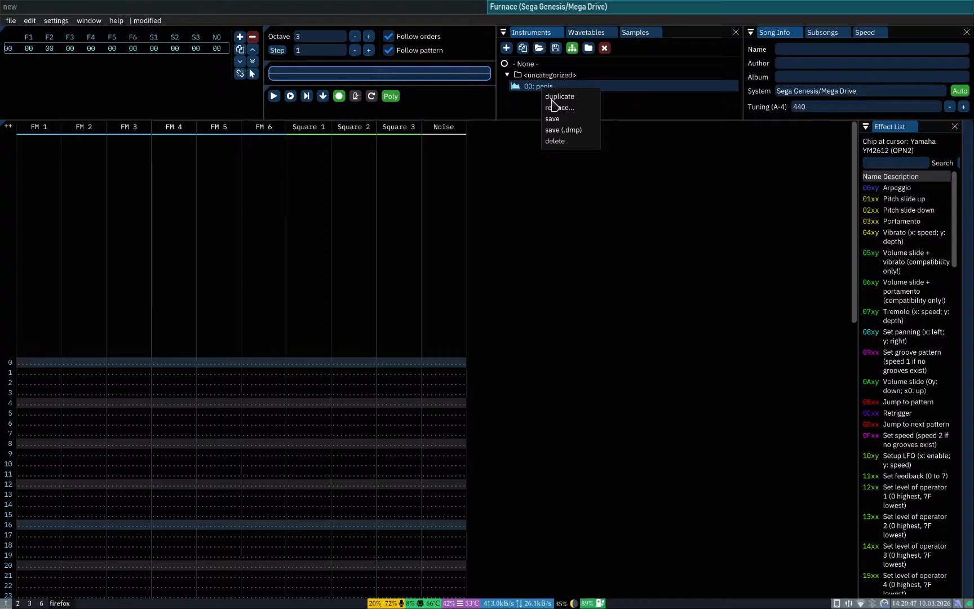
left_click(576, 141)
right_click(545, 76)
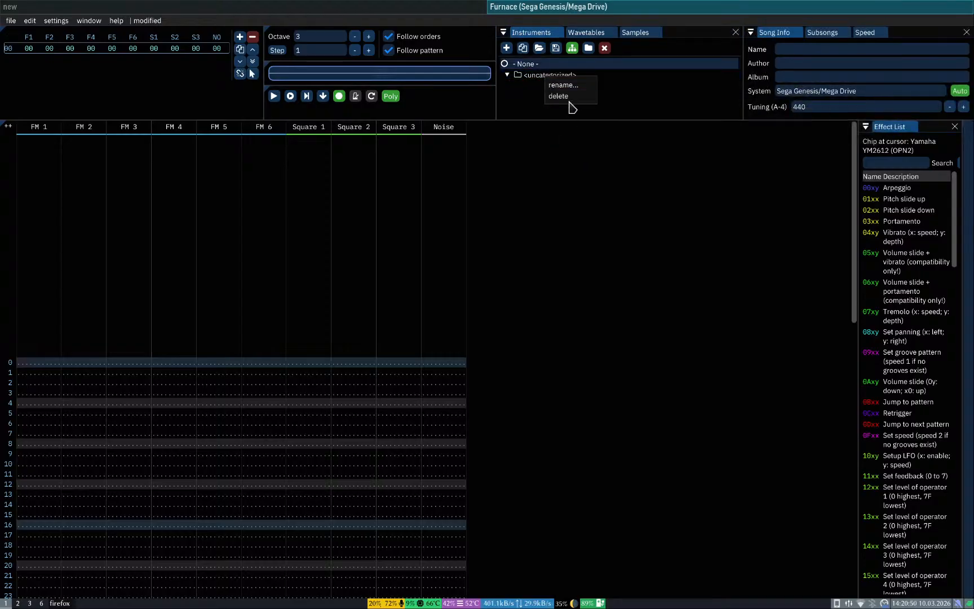
left_click(568, 100)
Step: Read the guide's instructions on loading an instrument and load penis.fui into the practice track with Furnace's Load Instrument dialog
key("super+3")
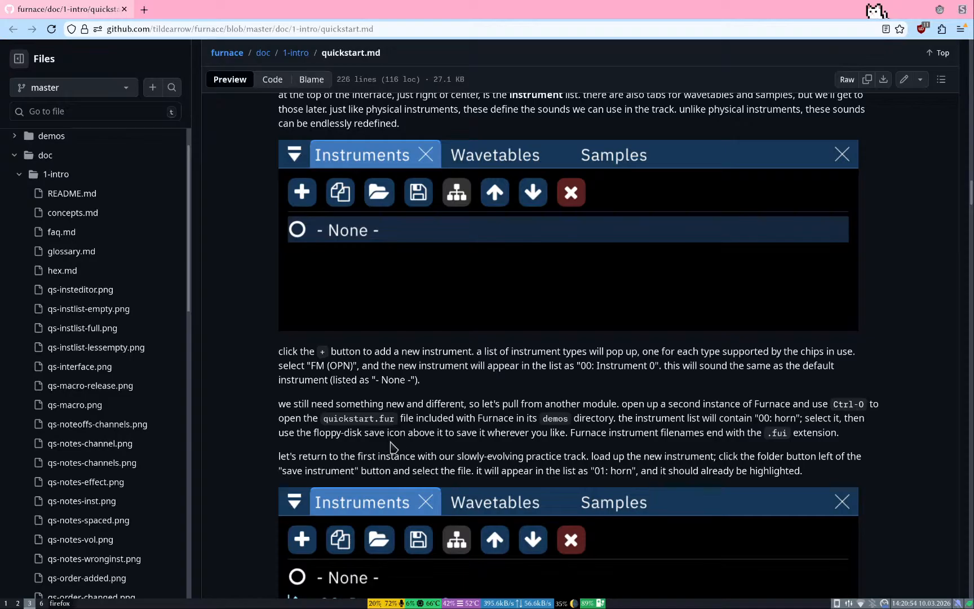
scroll(396, 469, "down", 1)
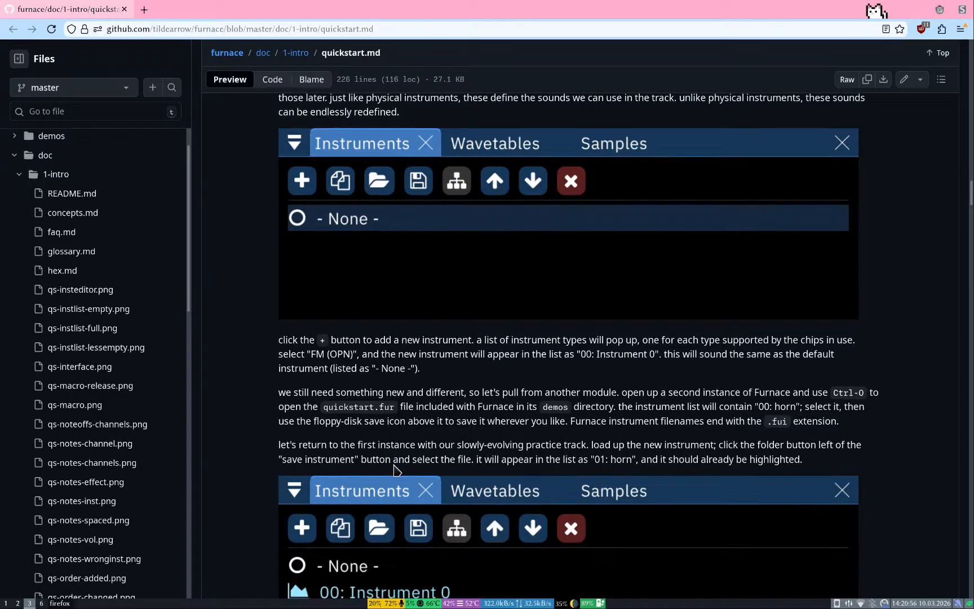
scroll(396, 469, "down", 3)
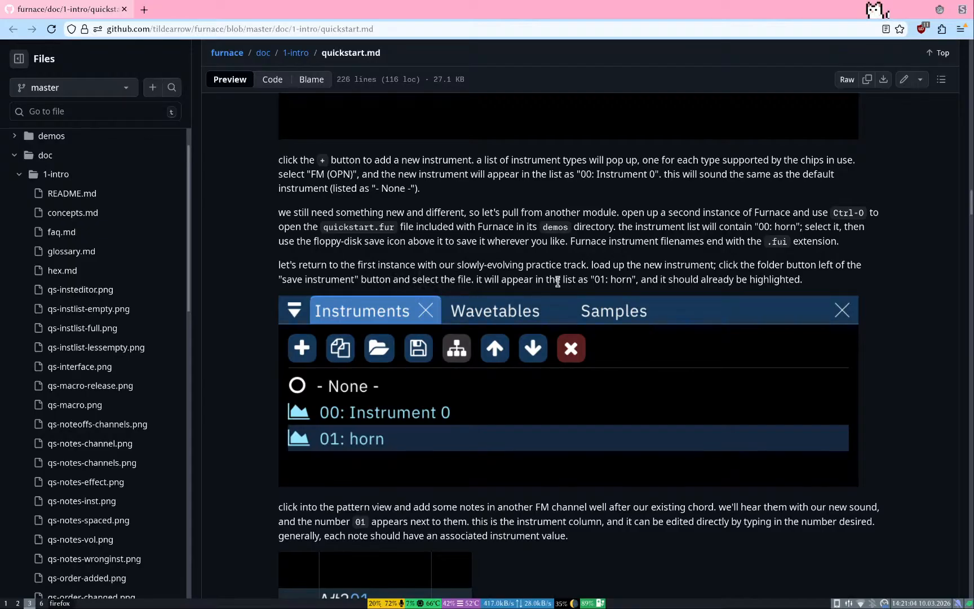
scroll(557, 281, "down", 1)
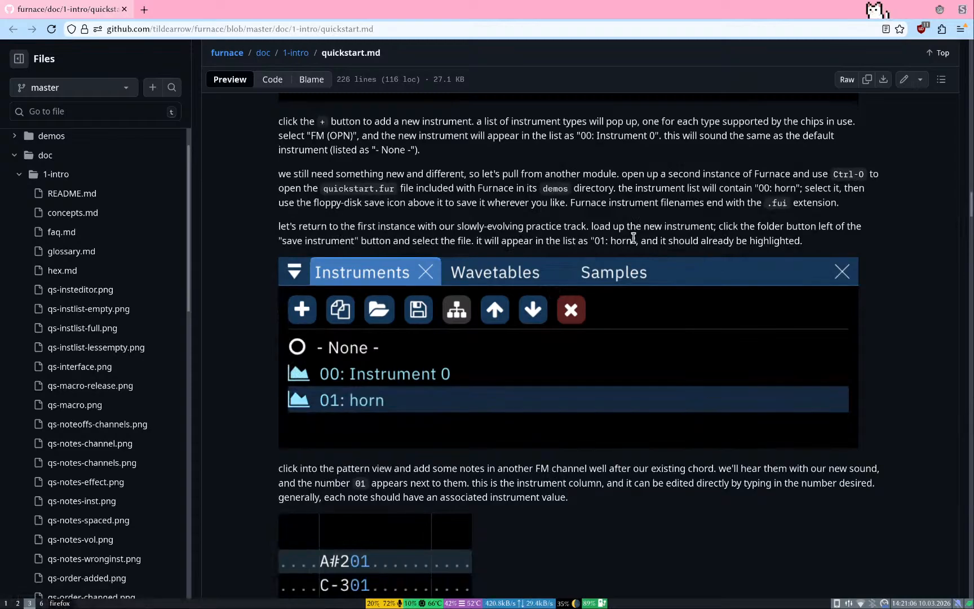
key("super+1")
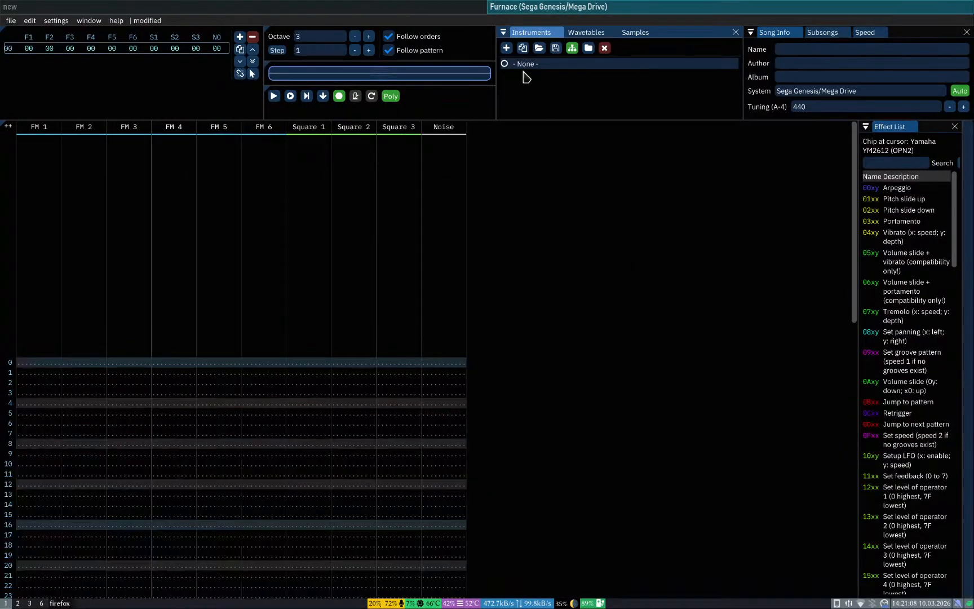
left_click(542, 52)
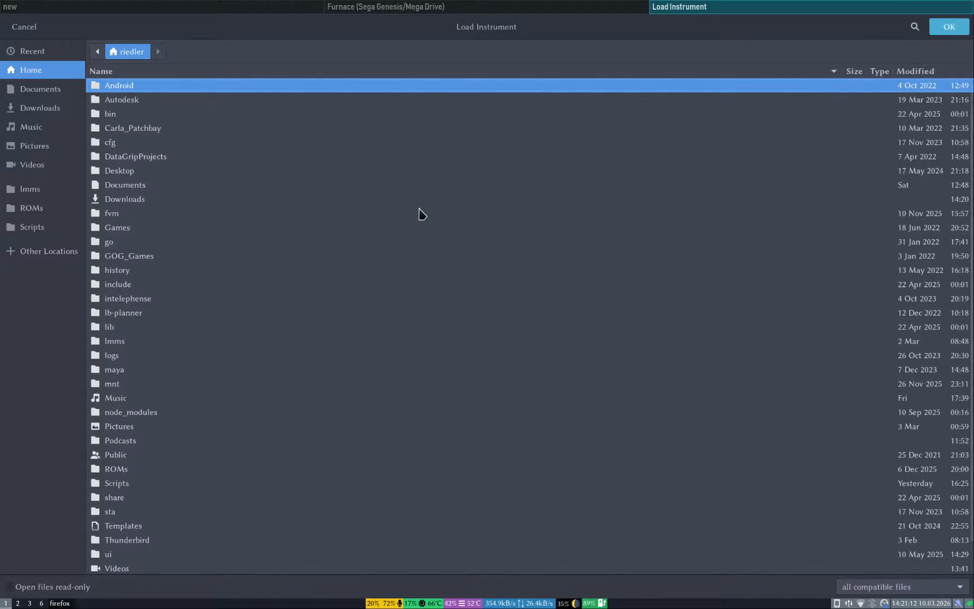
key("super+6")
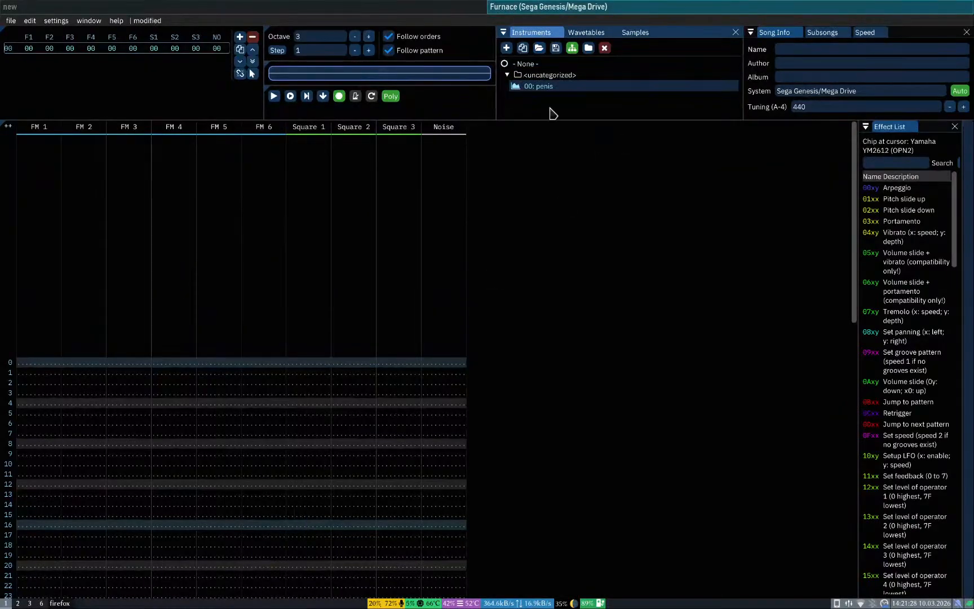
Step: Compare the guide's example instrument list with Furnace's and read the section on adding notes with the new instrument
key("super+3")
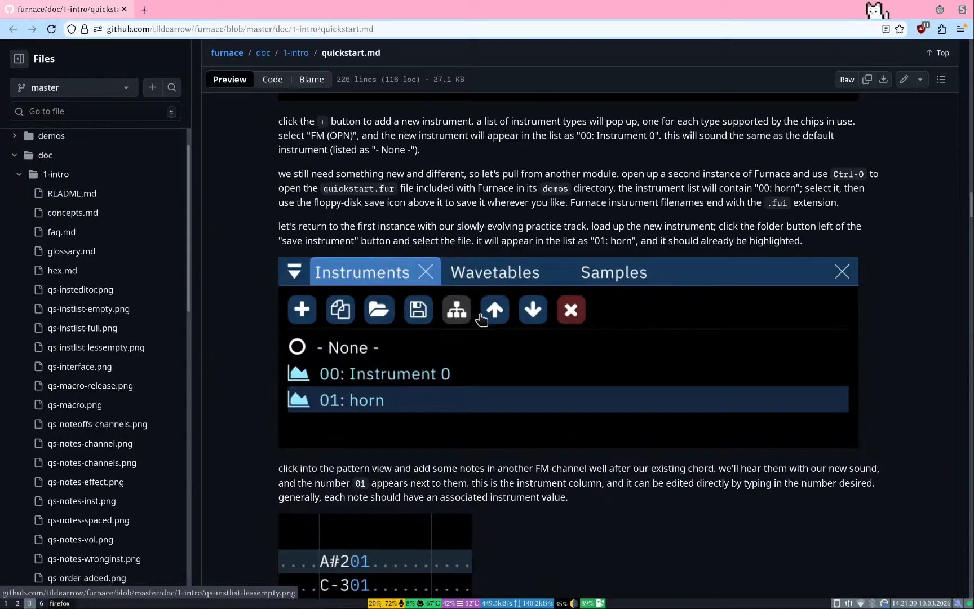
key("super+1")
key("super+3")
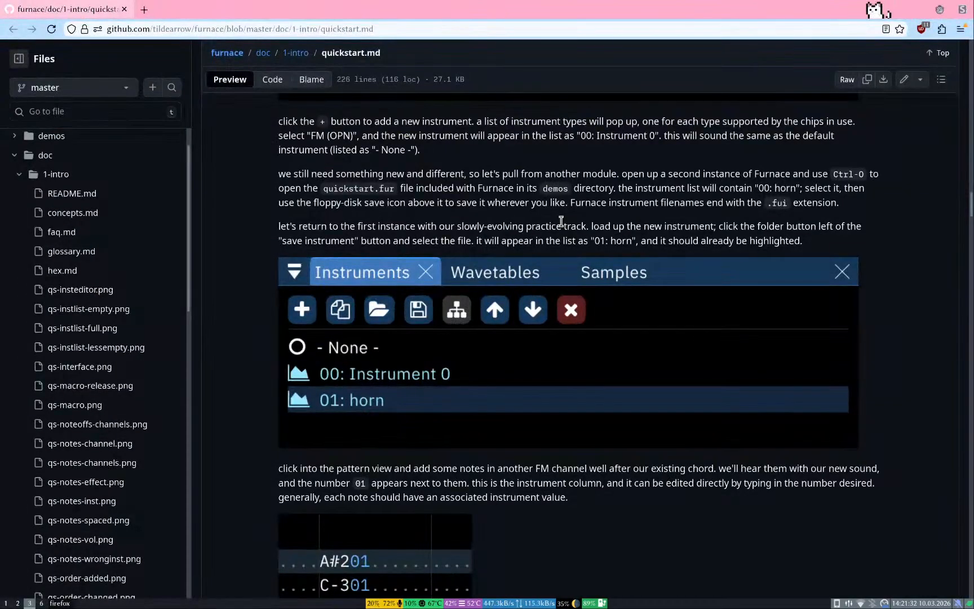
scroll(281, 458, "down", 3)
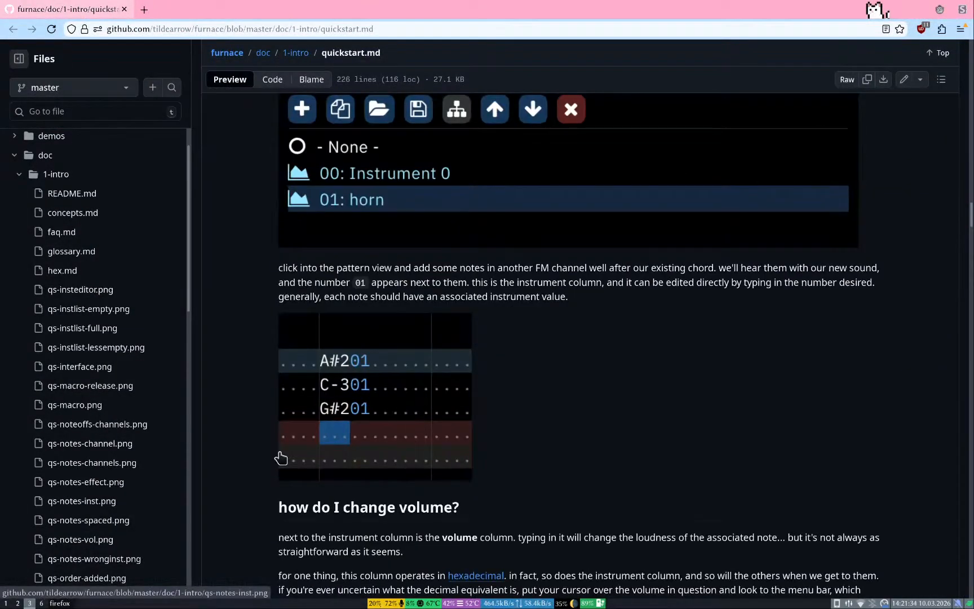
key("super+1")
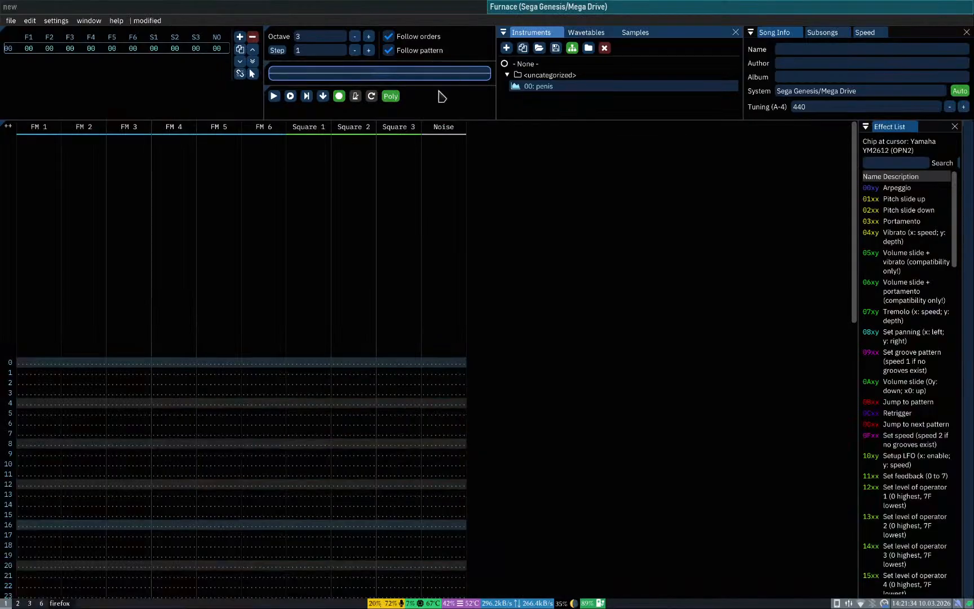
Step: Add a new FM (OPN) instrument to the practice track and delete it again
left_click(506, 48)
left_click(524, 72)
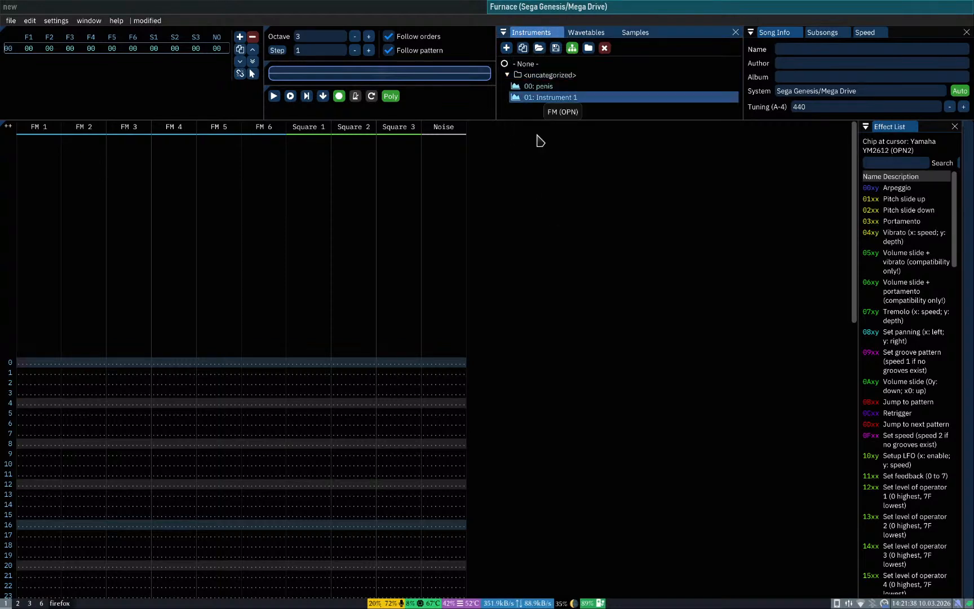
right_click(558, 102)
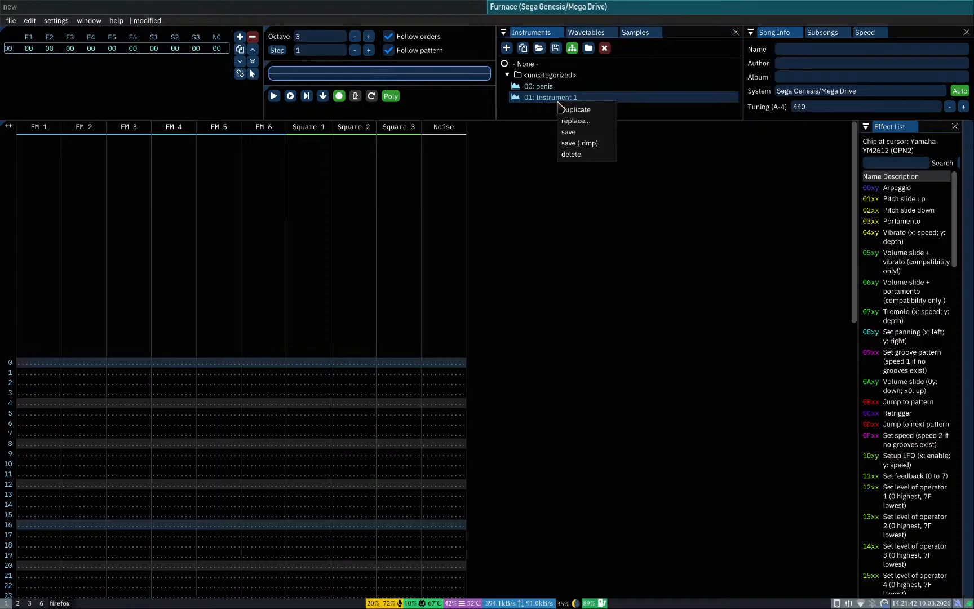
left_click(586, 155)
key("super+2")
key("super+1")
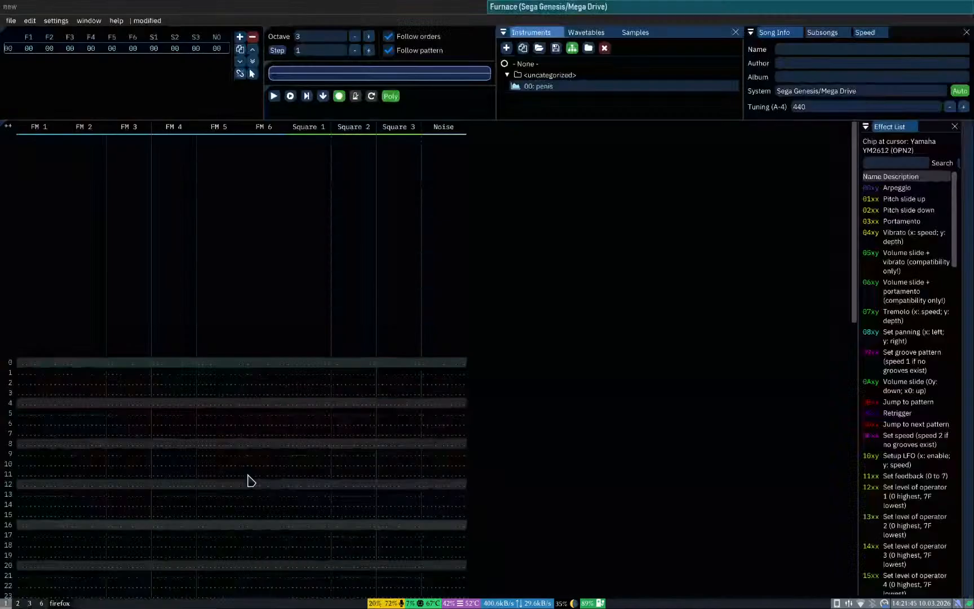
Step: Switch to the quick start guide in Firefox and read the sections on changing volume and using volume slide effects
key("super+3")
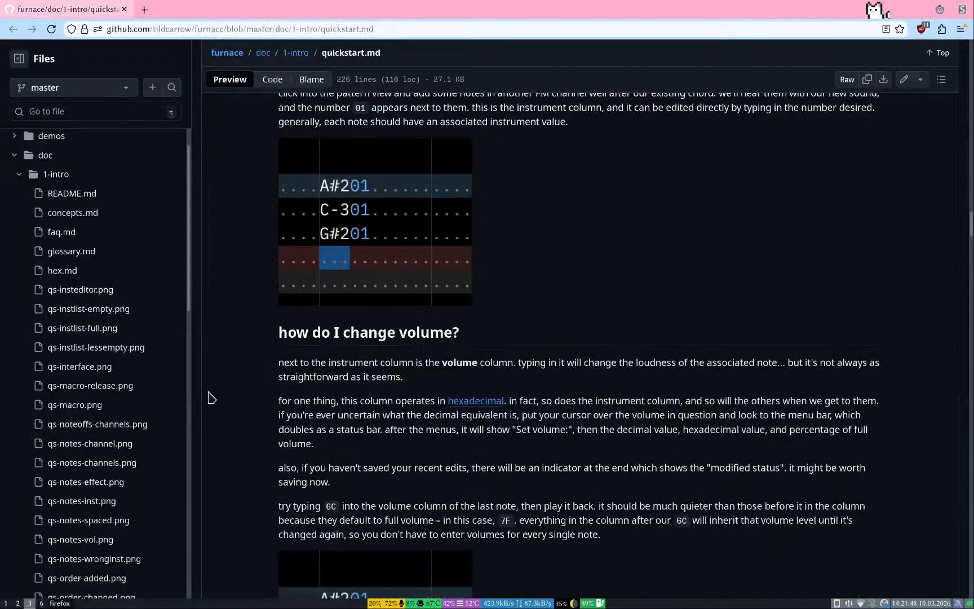
scroll(187, 402, "down", 3)
scroll(187, 403, "up", 4)
scroll(230, 432, "down", 3)
scroll(231, 436, "down", 2)
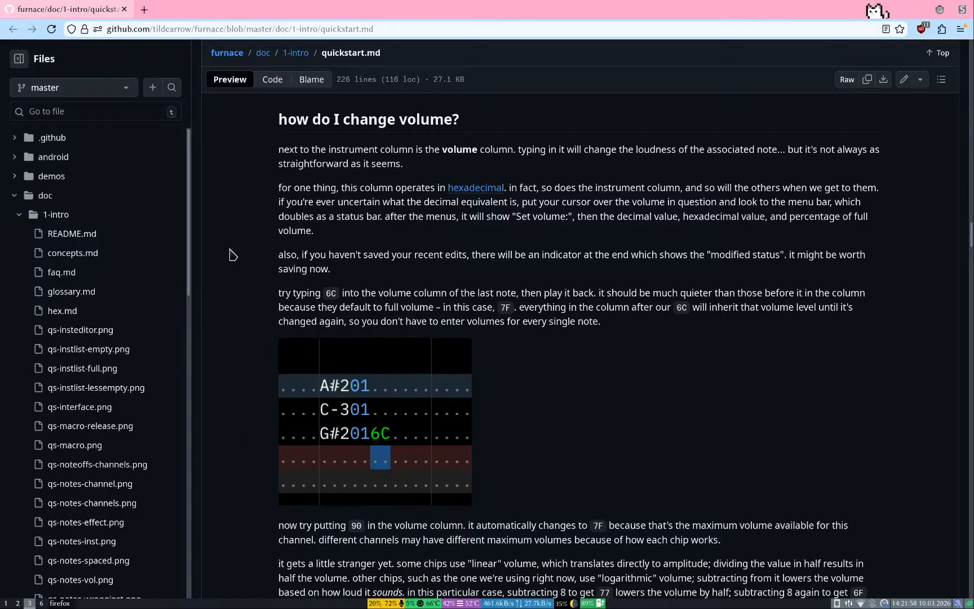
scroll(230, 255, "down", 15)
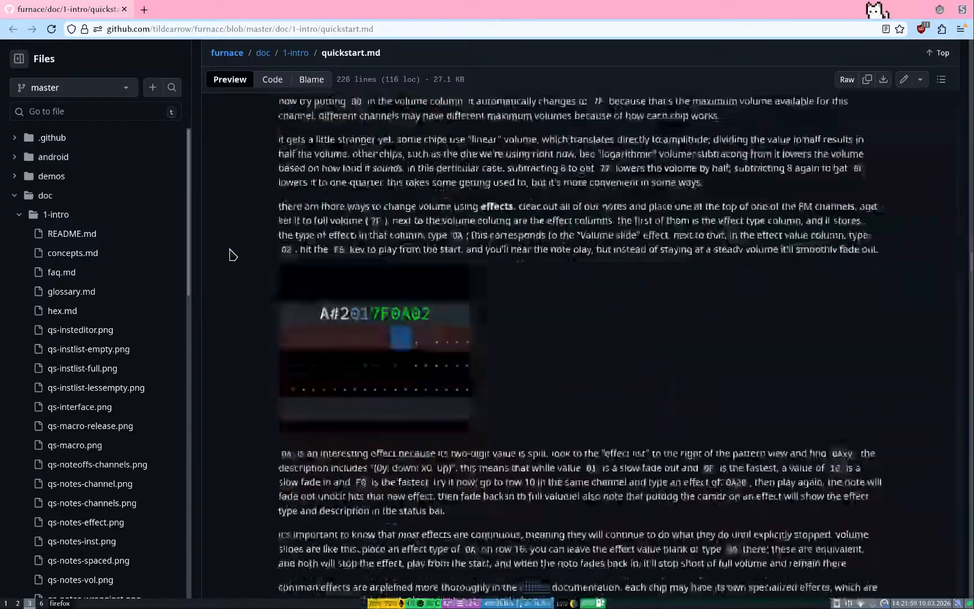
scroll(230, 254, "up", 8)
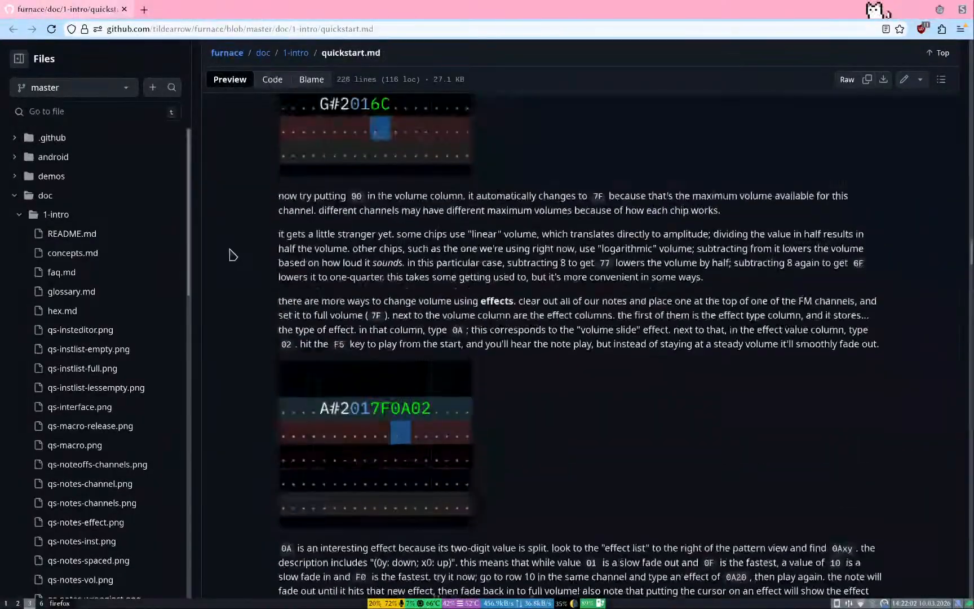
scroll(230, 255, "down", 6)
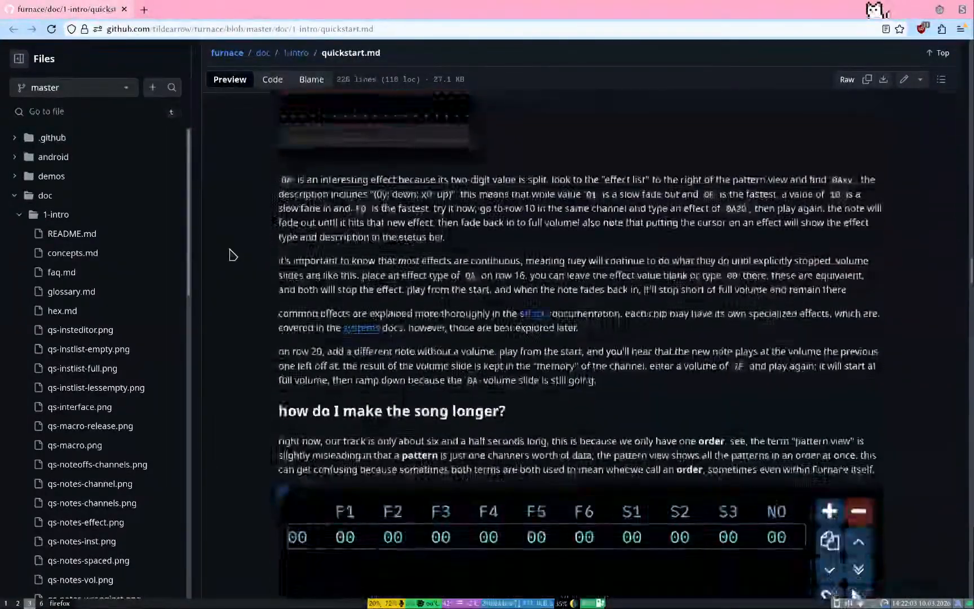
Step: Switch to Furnace, enter a C-4 note with the loaded instrument on row 0 of FM 1, and audition the note
key("super+1")
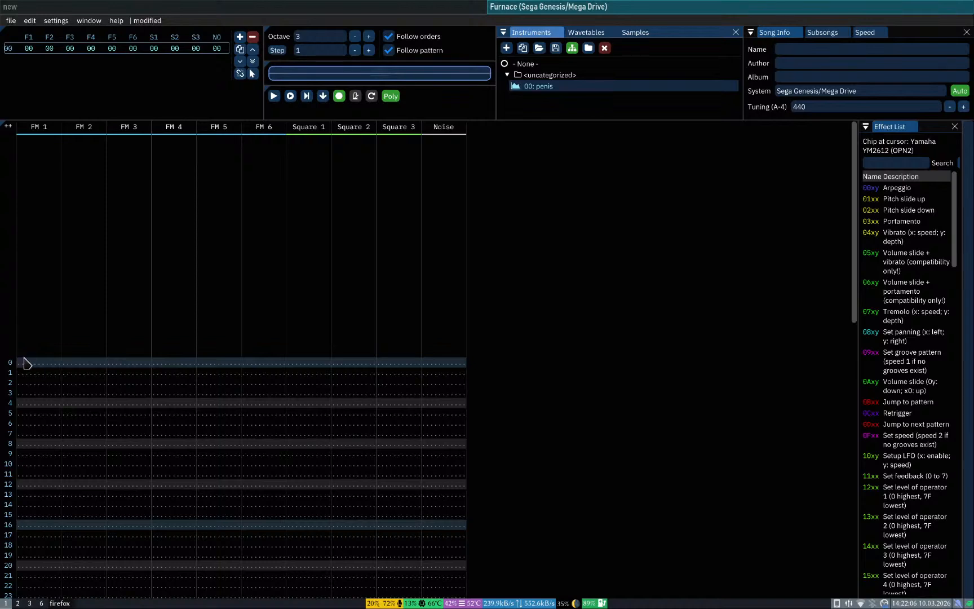
left_click(25, 362)
key("q")
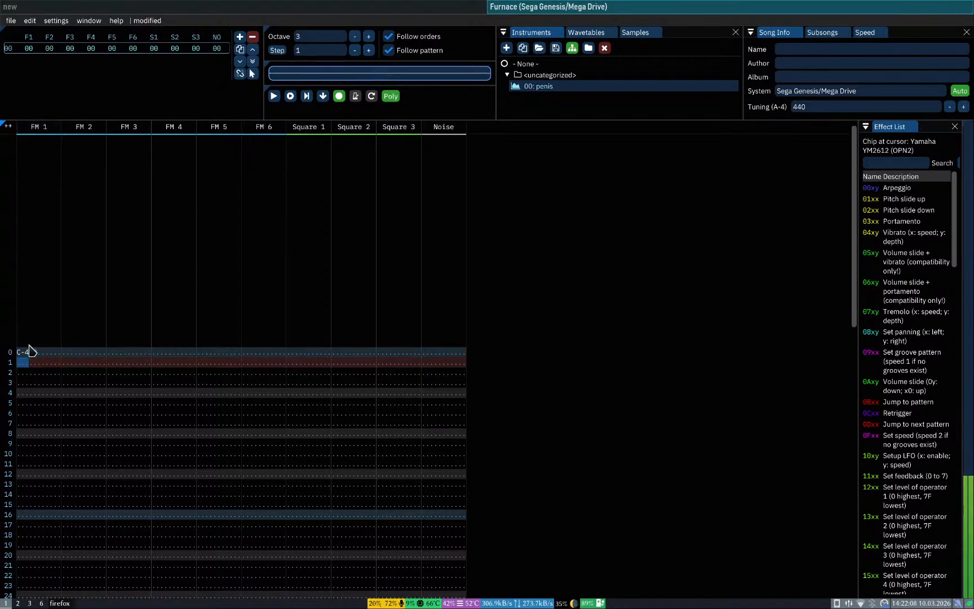
left_click(30, 351)
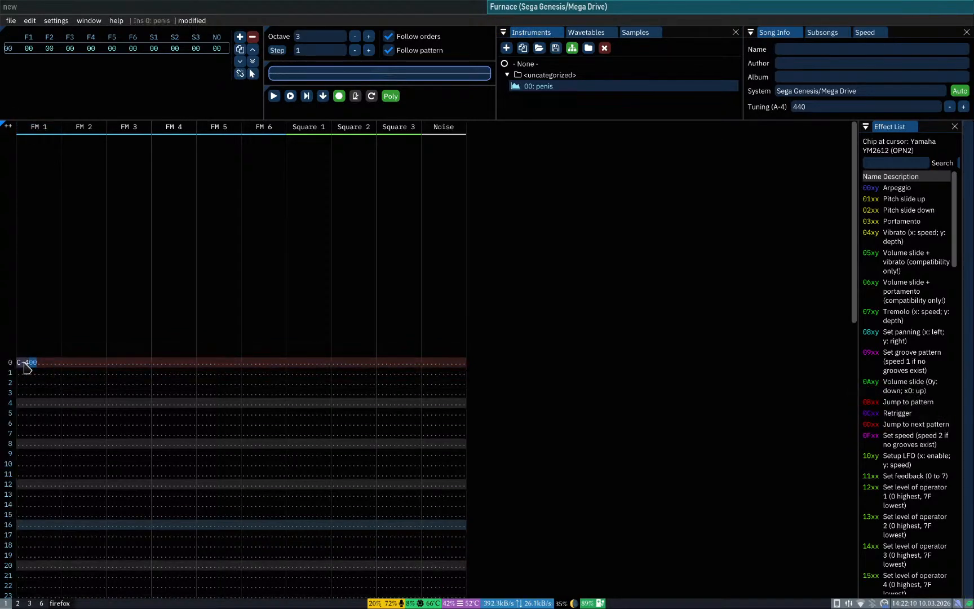
left_click(24, 363)
key("q")
key("q")
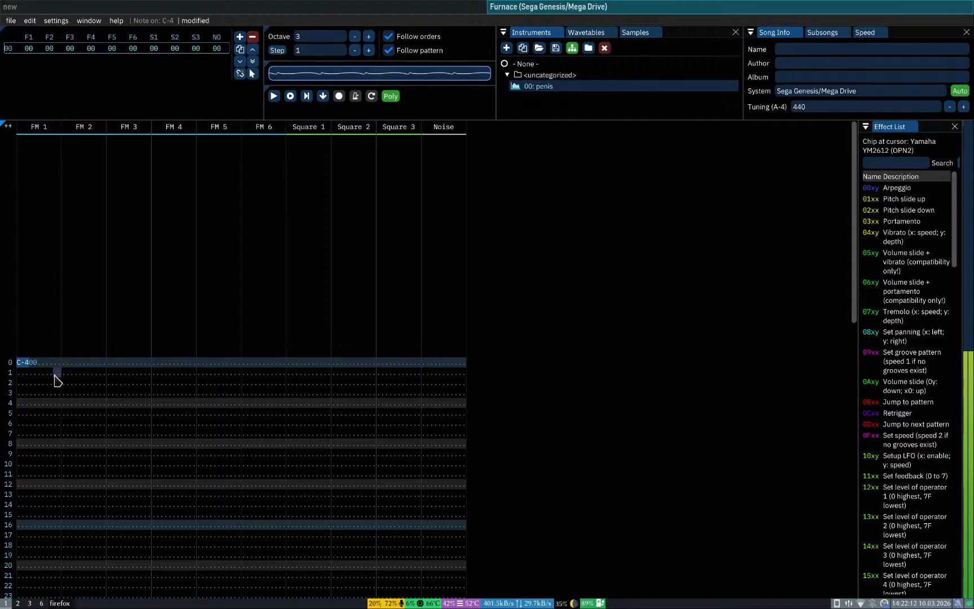
key("q")
key("q")
key("q")
key("q")
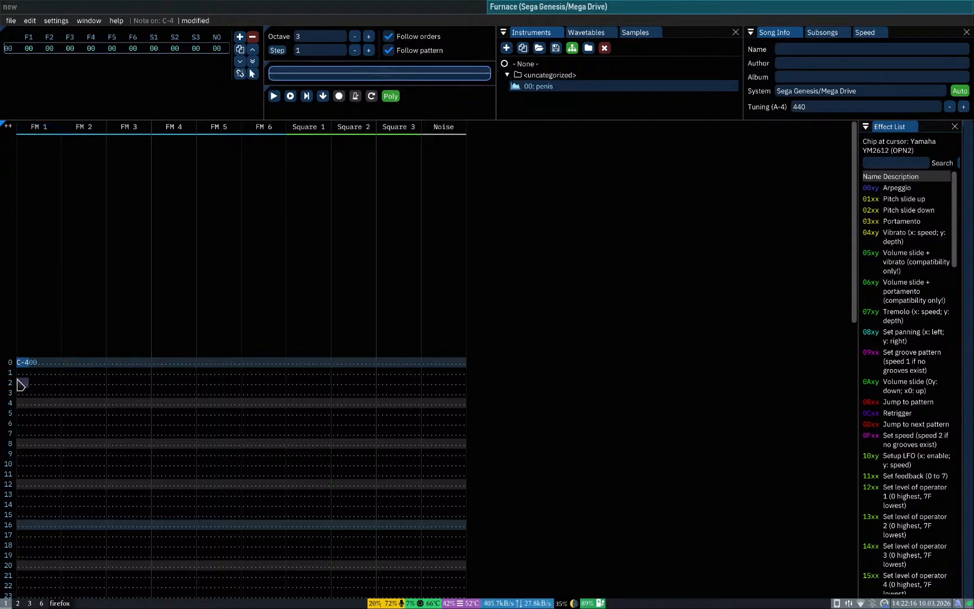
Step: Recheck the guide's volume slide explanation, and set the volume of the row 0 note in FM 1 to 7F
left_click(32, 365)
key("super+3")
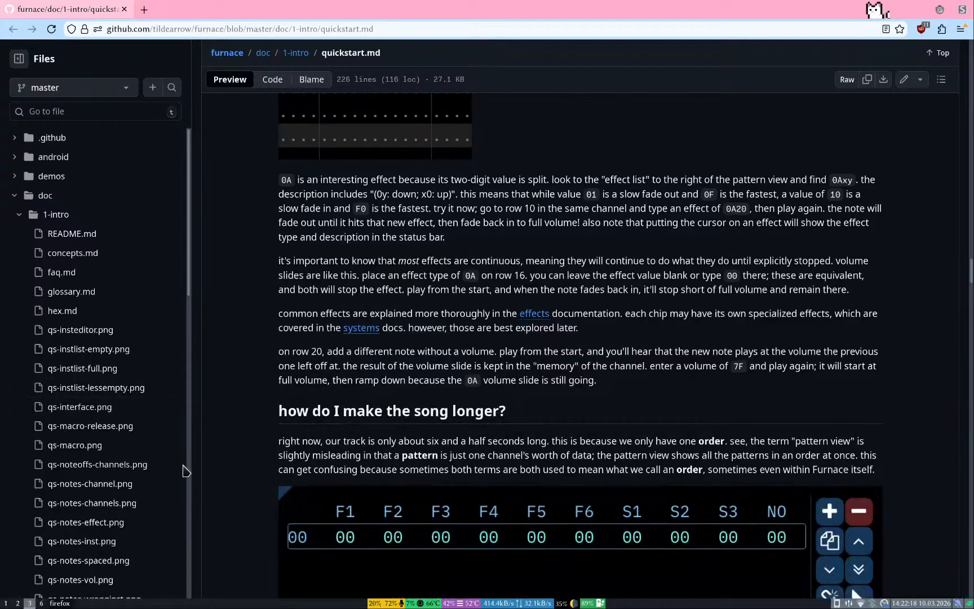
key("super+1")
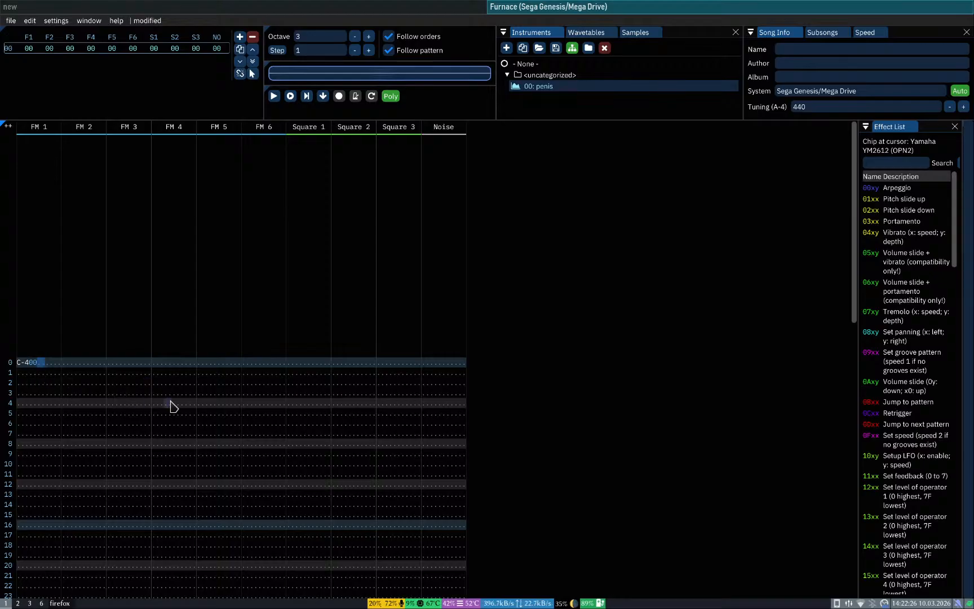
key("space")
type("7f")
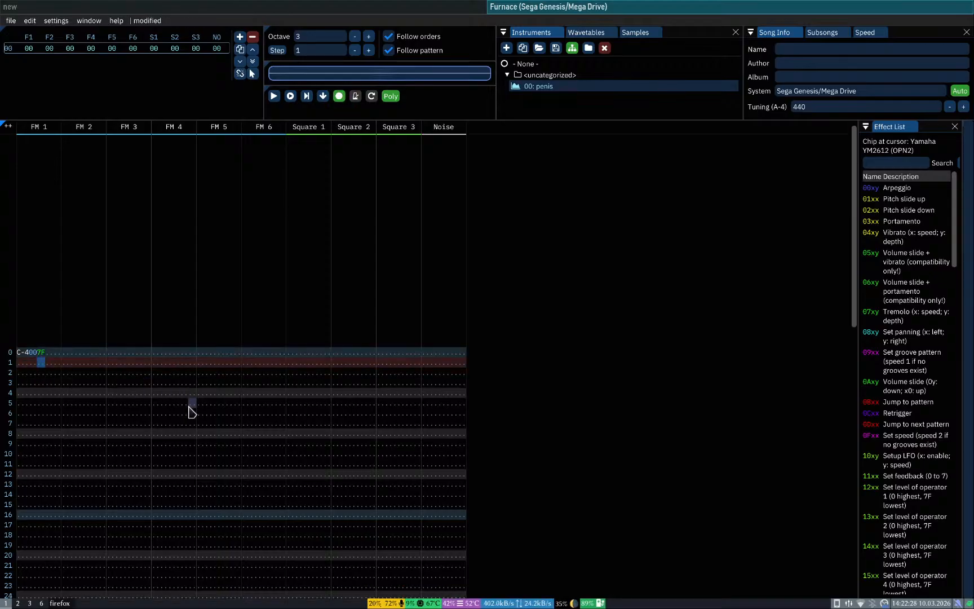
key("Up")
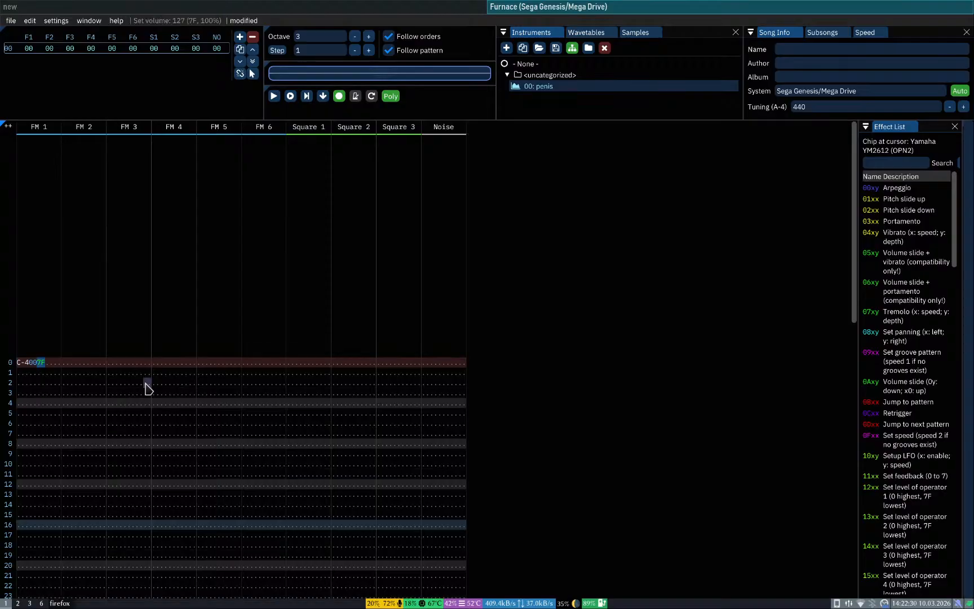
key("space")
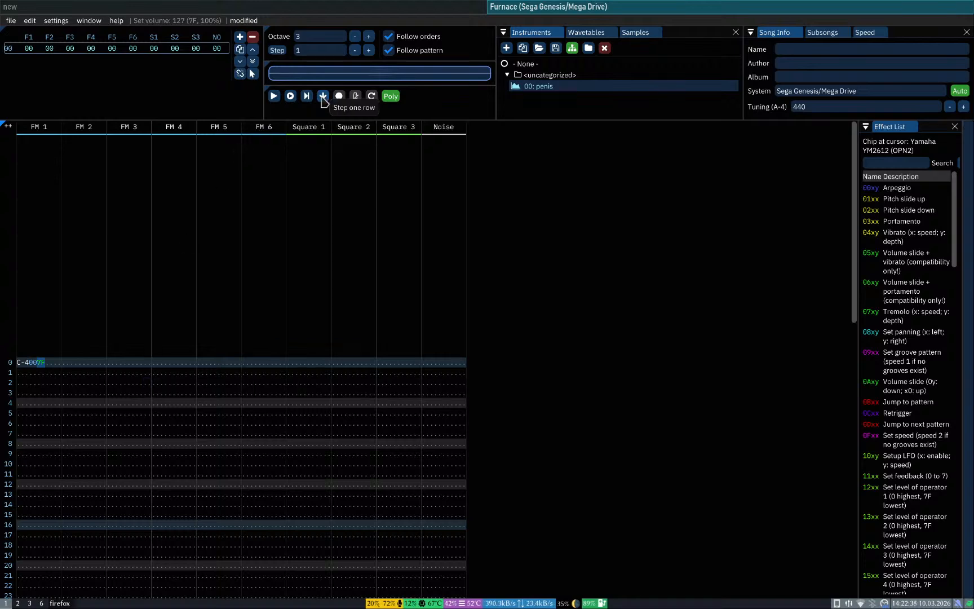
Step: Open Furnace's keyboard settings and examine the note input key assignments
left_click(58, 21)
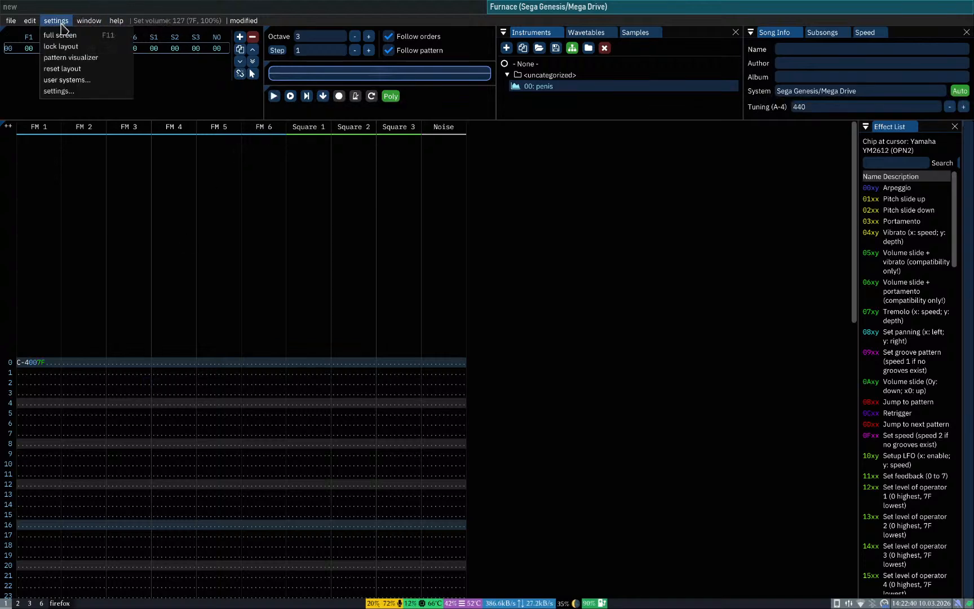
left_click(75, 93)
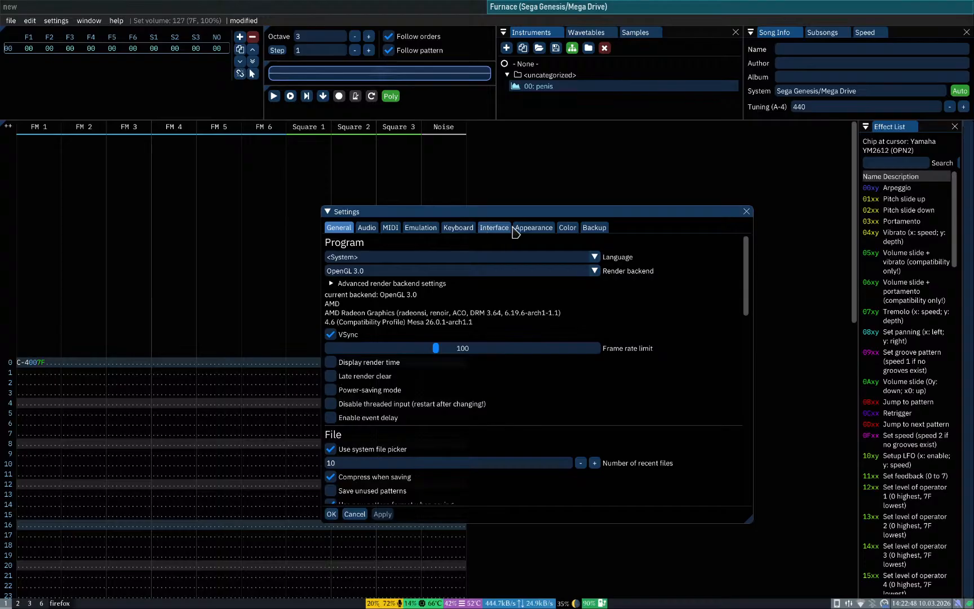
left_click(458, 228)
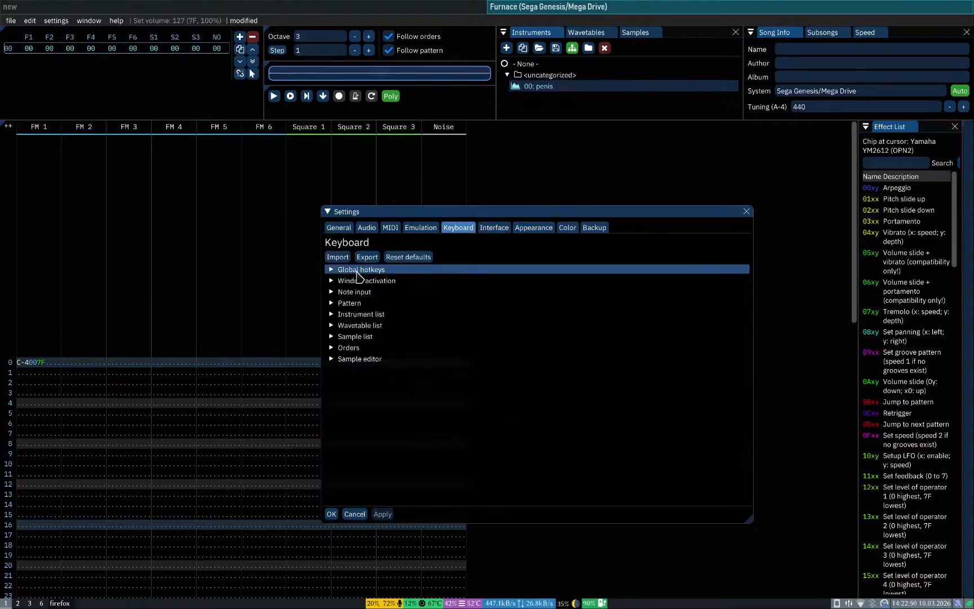
left_click(330, 293)
scroll(340, 374, "down", 10)
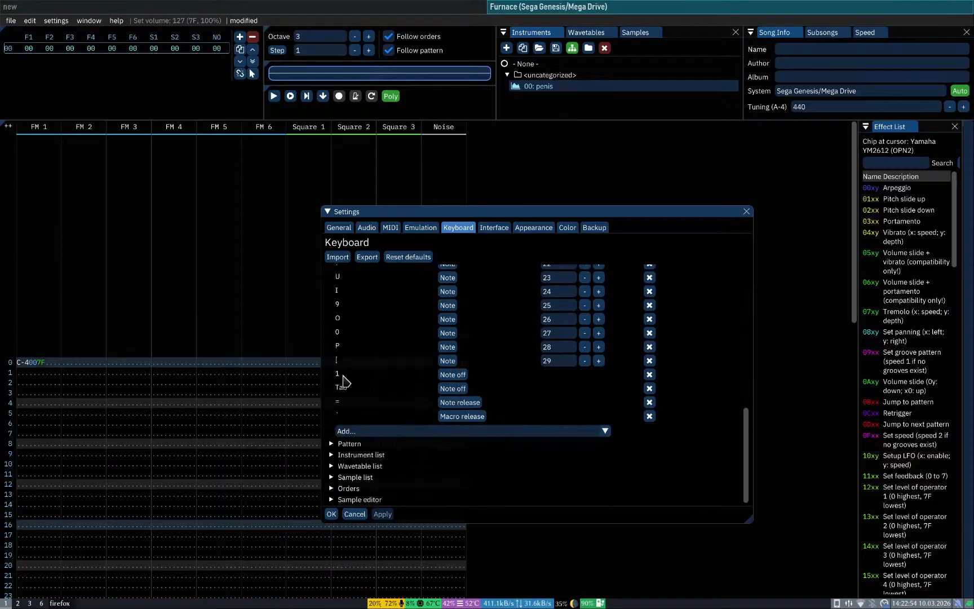
scroll(341, 373, "up", 10)
left_click(336, 291)
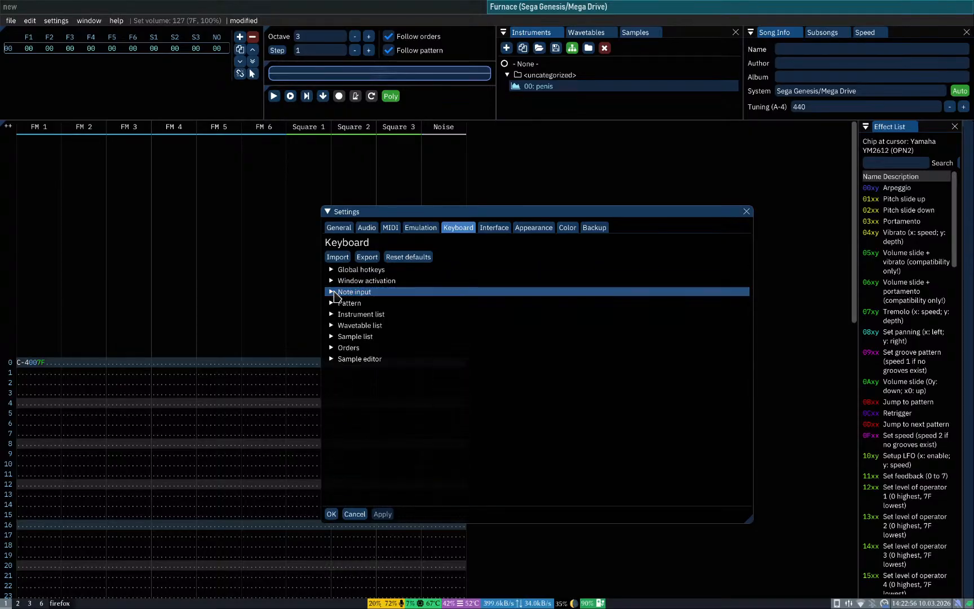
Step: Examine the pattern editing shortcuts in the keyboard settings from transposing through to the cursor commands
left_click(333, 303)
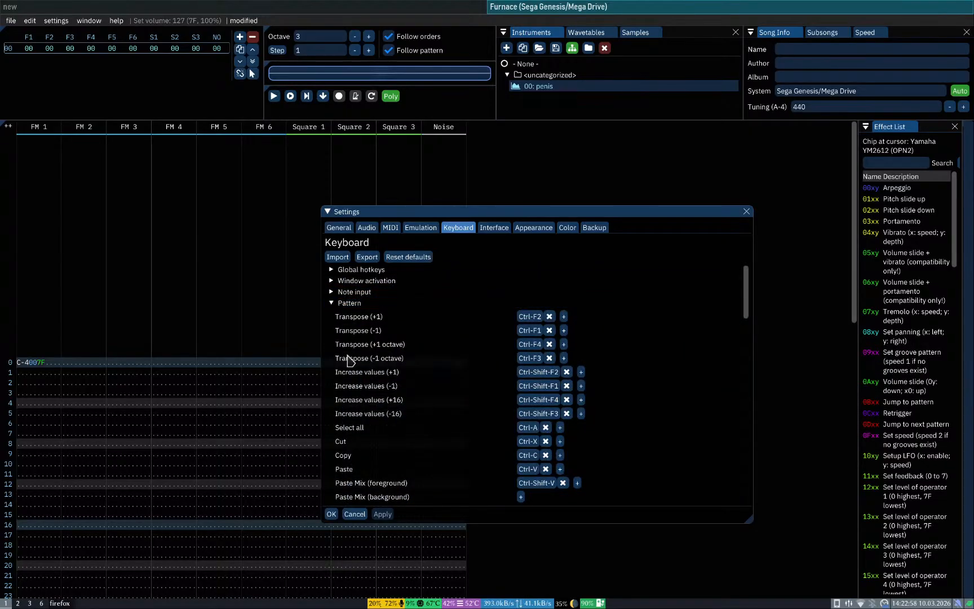
scroll(361, 356, "down", 5)
scroll(378, 355, "up", 2)
scroll(394, 355, "down", 5)
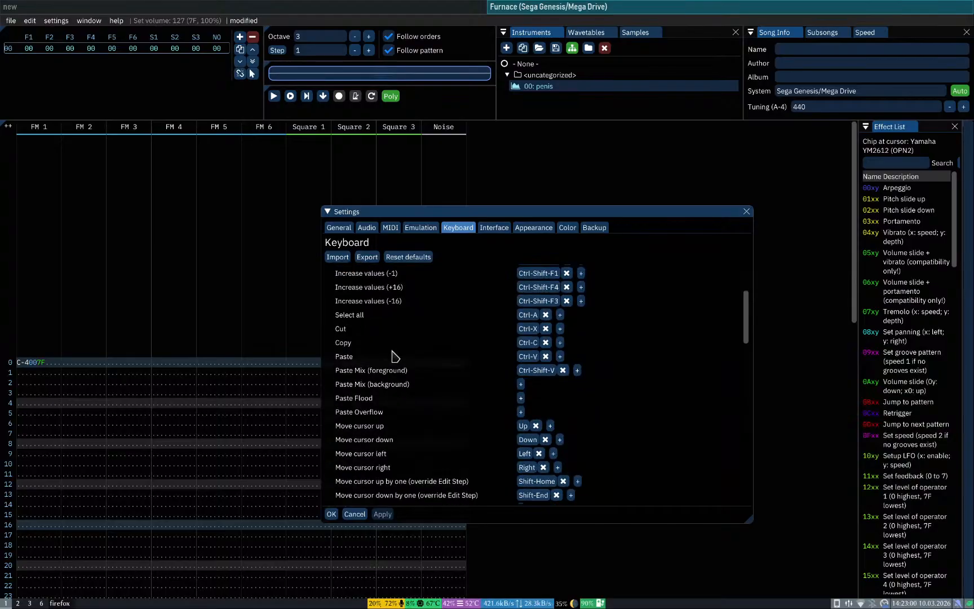
scroll(394, 355, "down", 5)
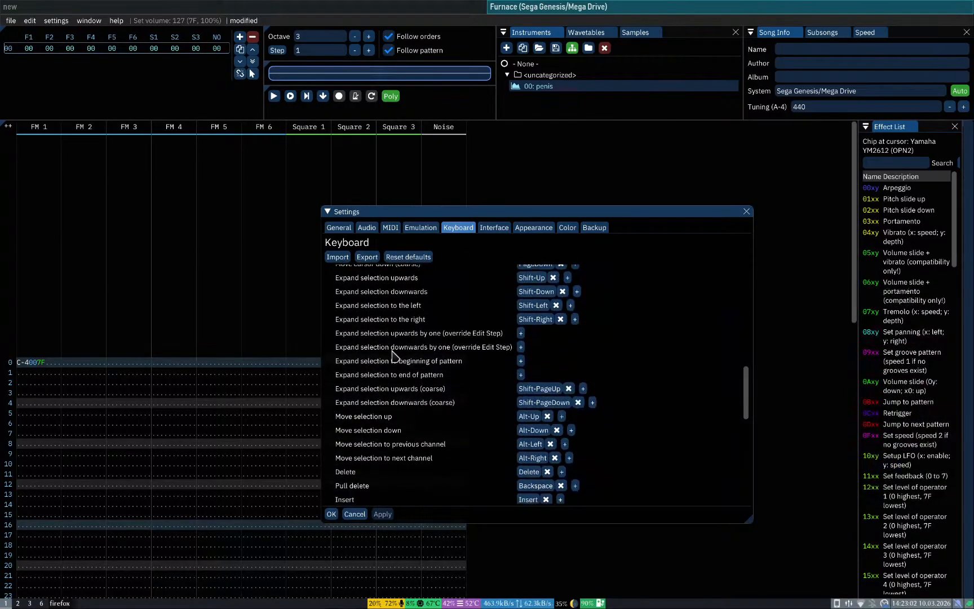
scroll(394, 356, "down", 4)
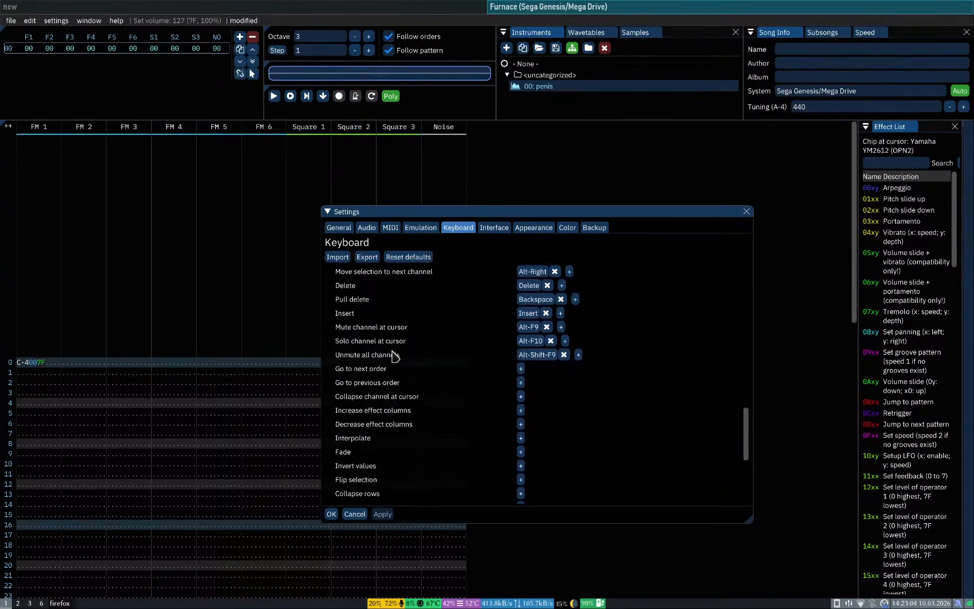
scroll(393, 405, "down", 5)
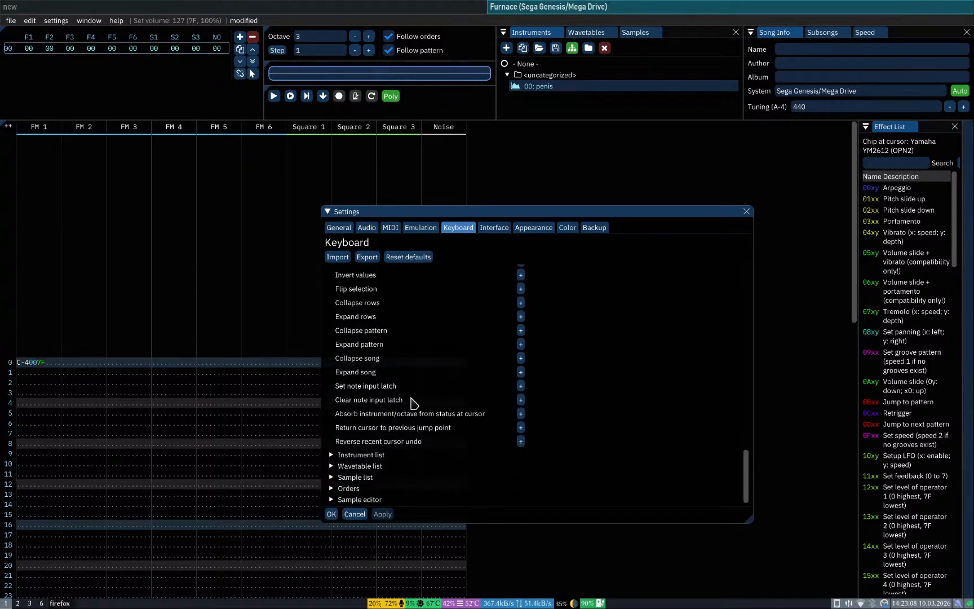
scroll(409, 403, "up", 10)
left_click(333, 302)
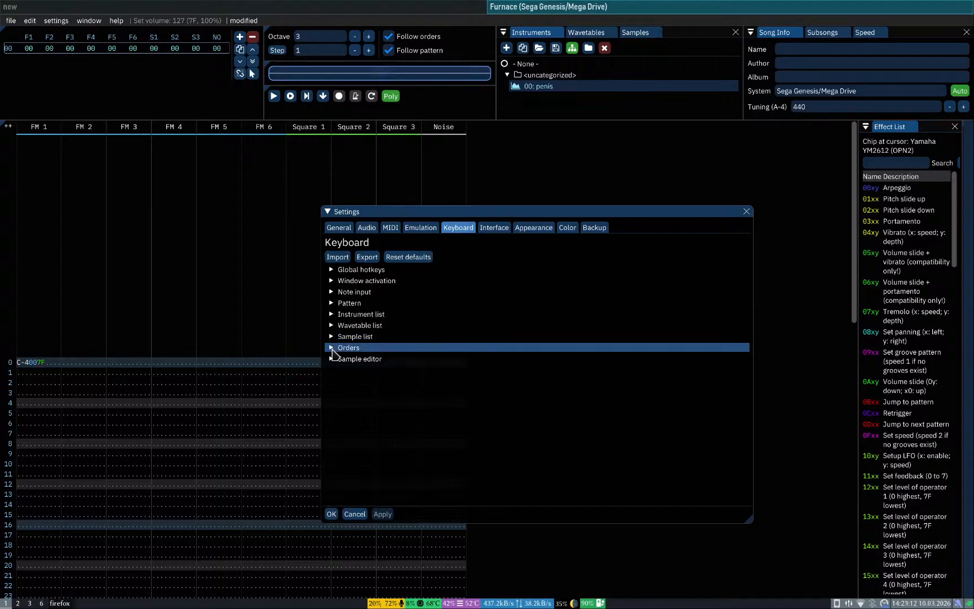
Step: Examine the global hotkeys for playback and edit mode, and close the settings without changing anything
left_click(338, 269)
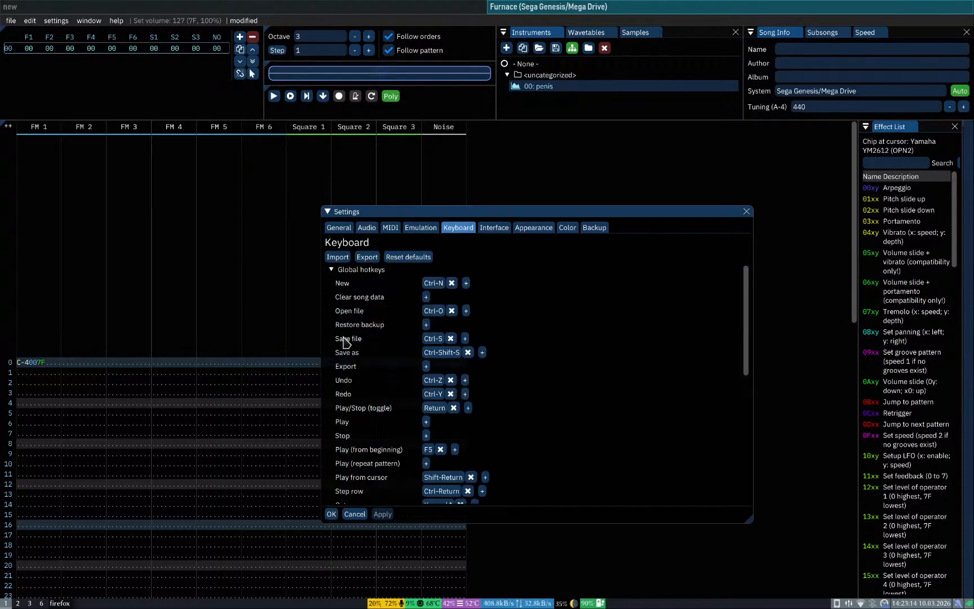
scroll(364, 355, "down", 5)
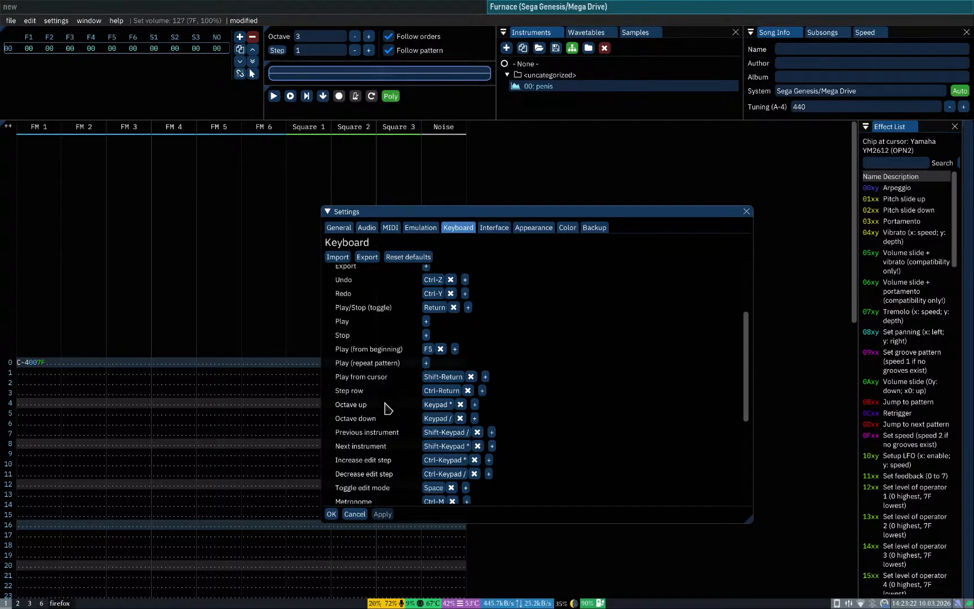
scroll(388, 408, "down", 5)
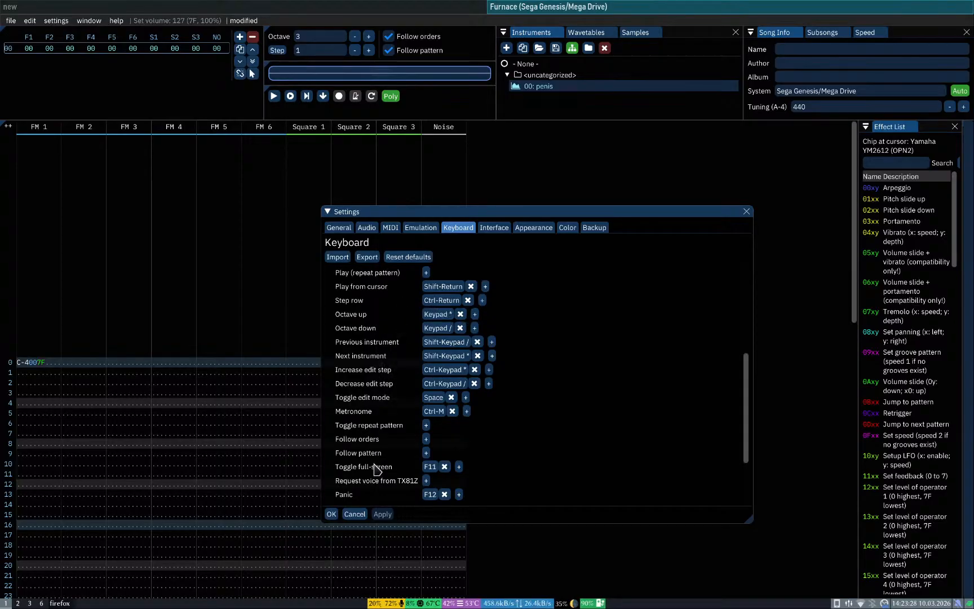
scroll(376, 469, "down", 3)
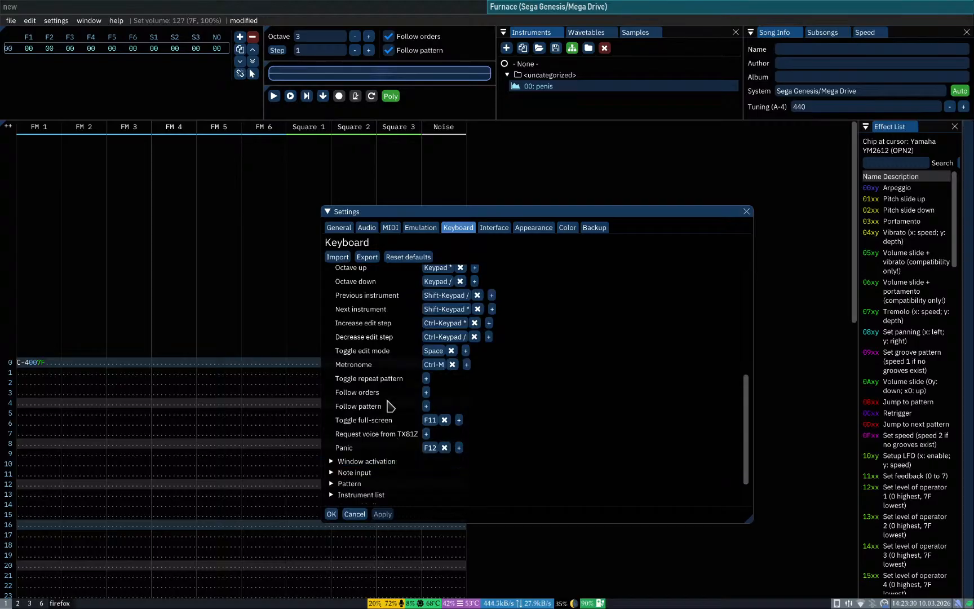
left_click(347, 514)
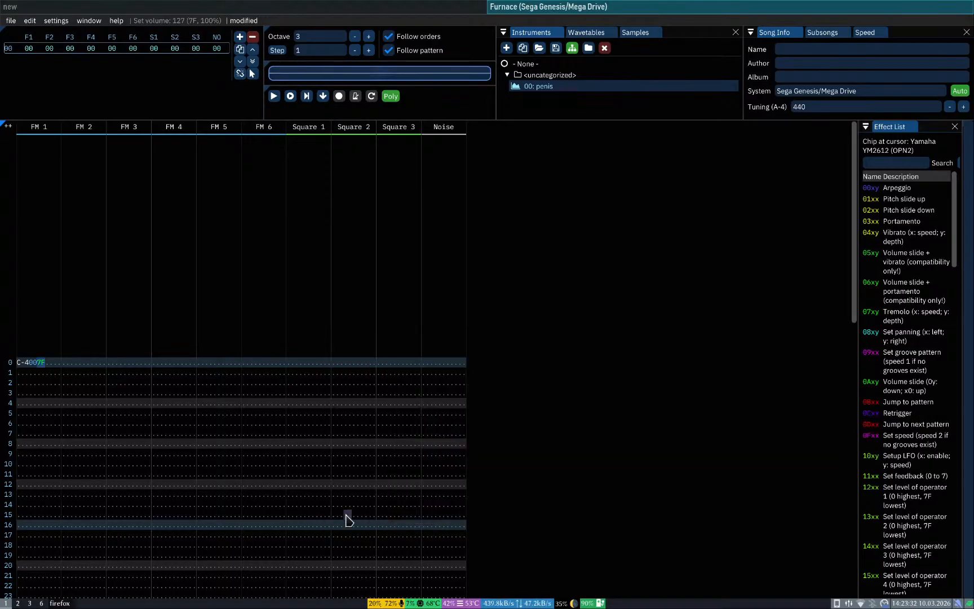
Step: Play the pattern with the full-volume note, stop it, and restart playback from row 0
key("Return")
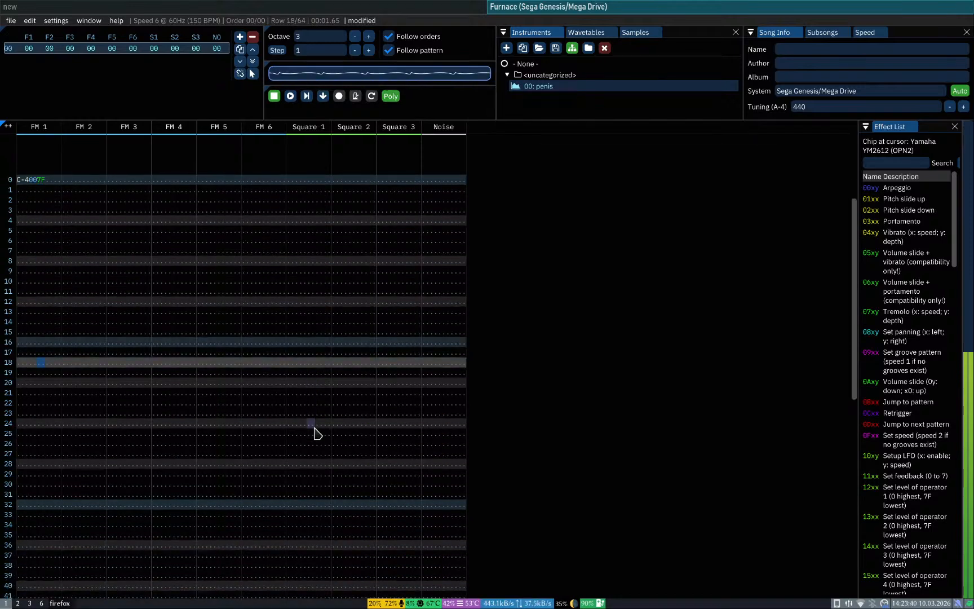
key("Return")
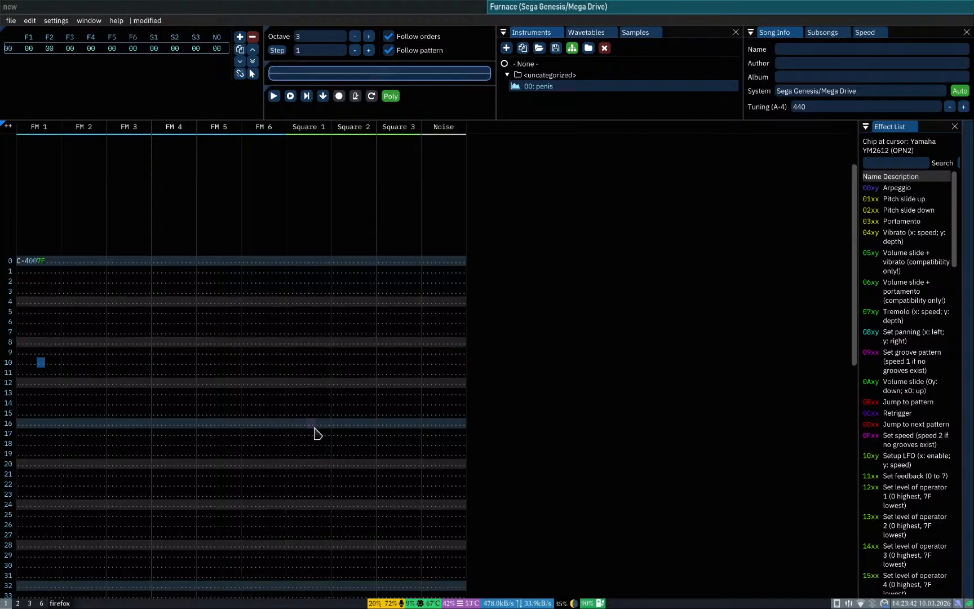
left_click(39, 261)
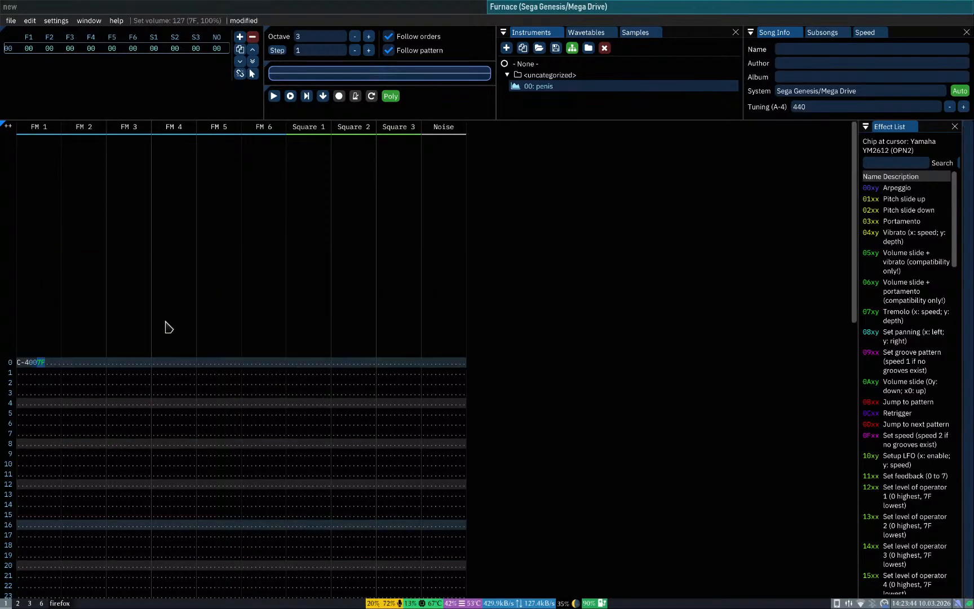
key("Return")
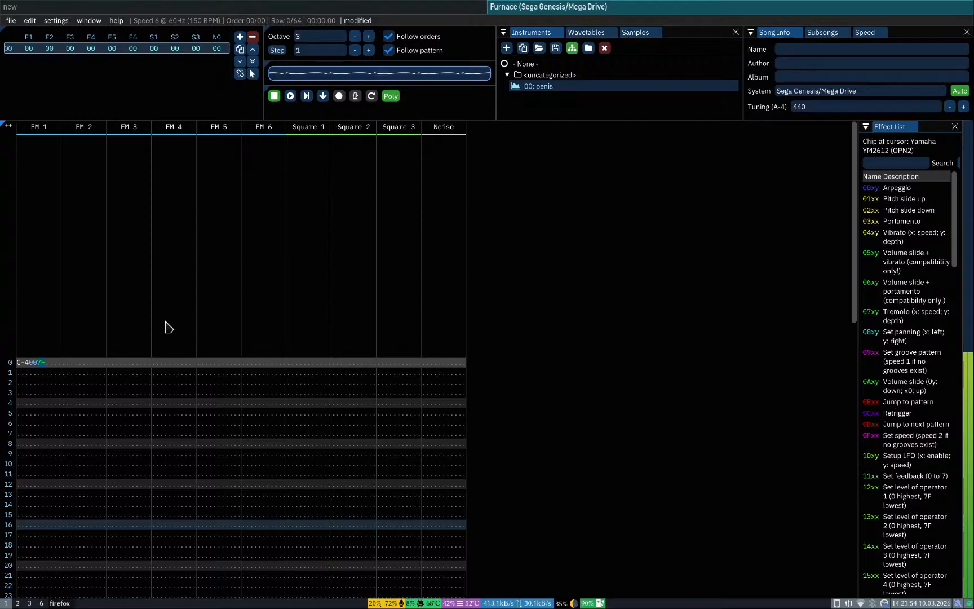
Step: Play and stop the pattern twice to listen to the FM 1 note, and return the cursor to row 0
key("Return")
key("Return")
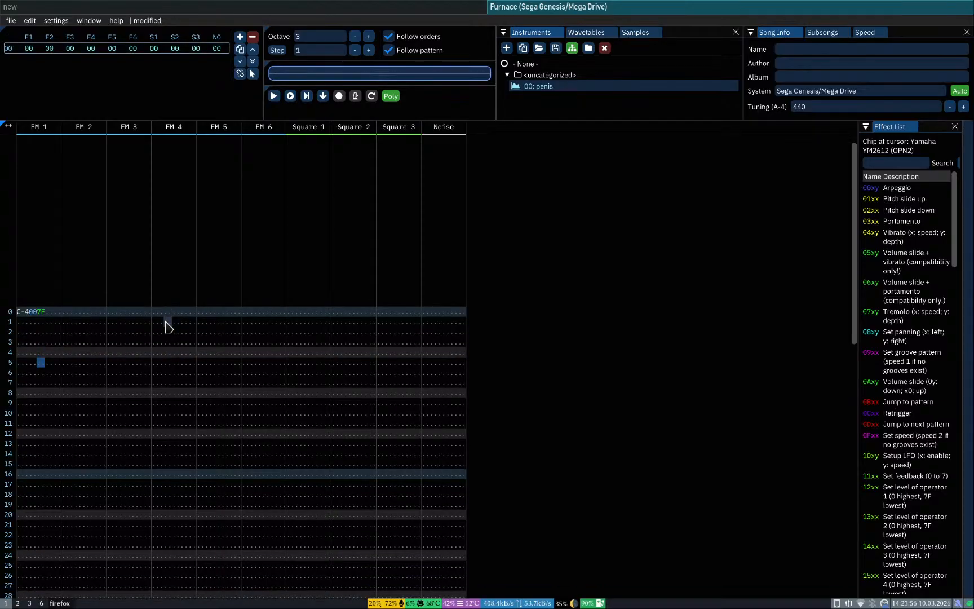
key("Return")
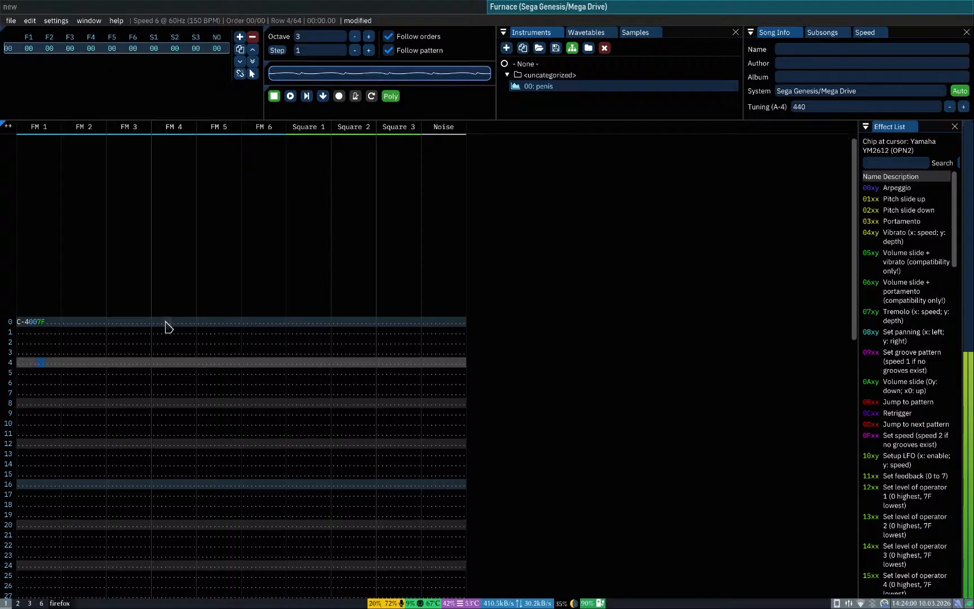
key("Return")
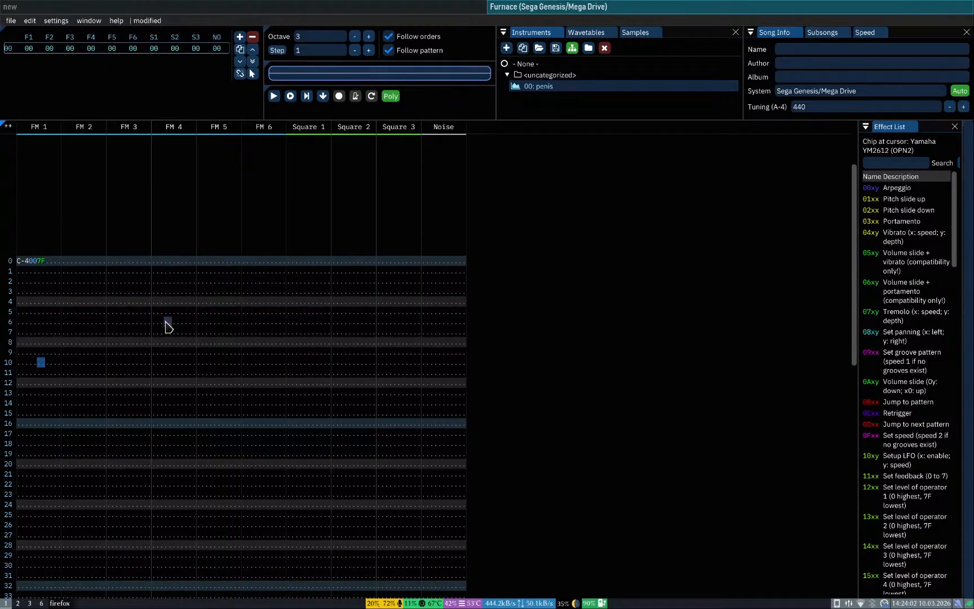
key("Home")
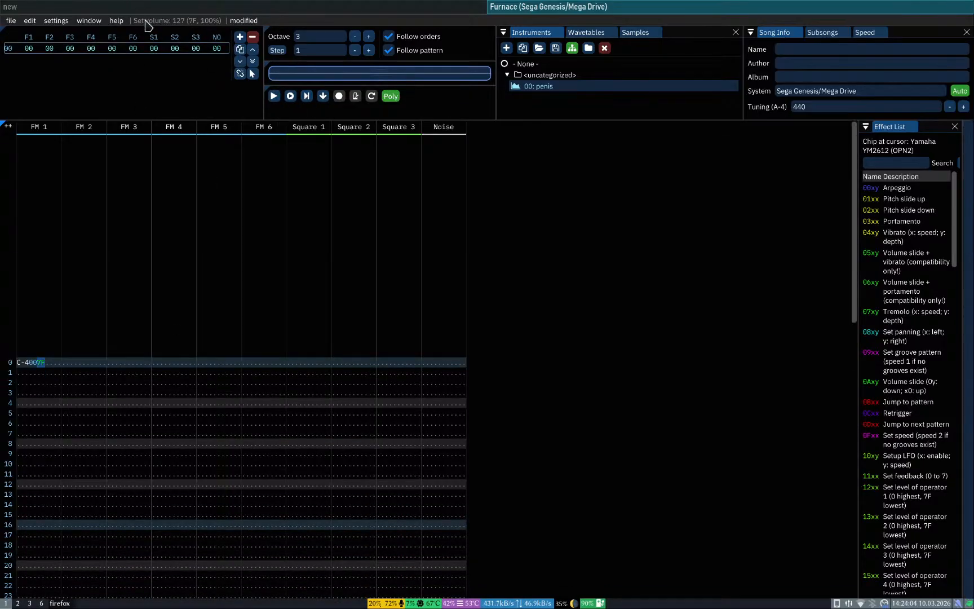
Step: Examine the playback entries among the global hotkeys in the keyboard settings and close the settings without changing anything
left_click(90, 21)
mouse_move(70, 23)
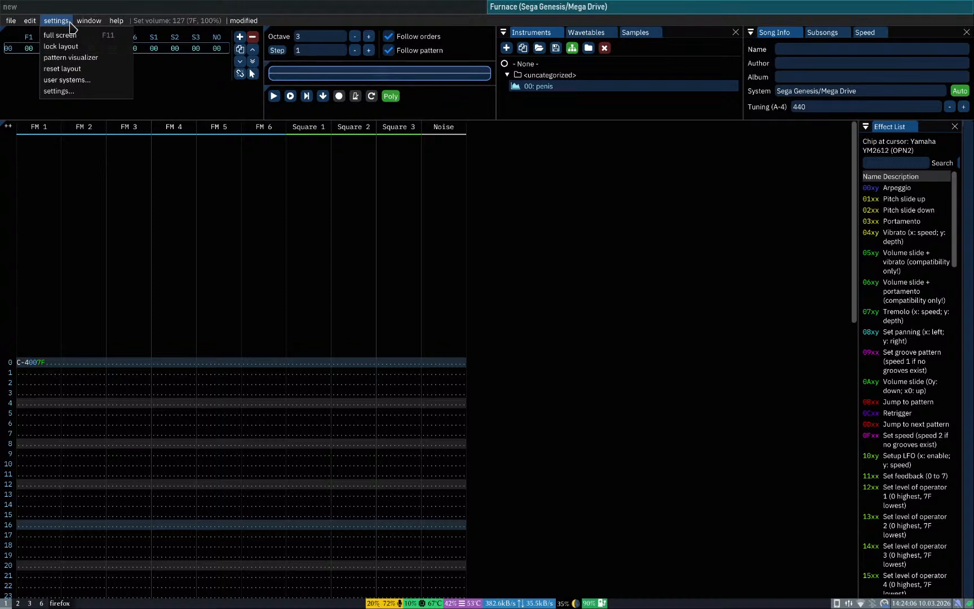
left_click(67, 91)
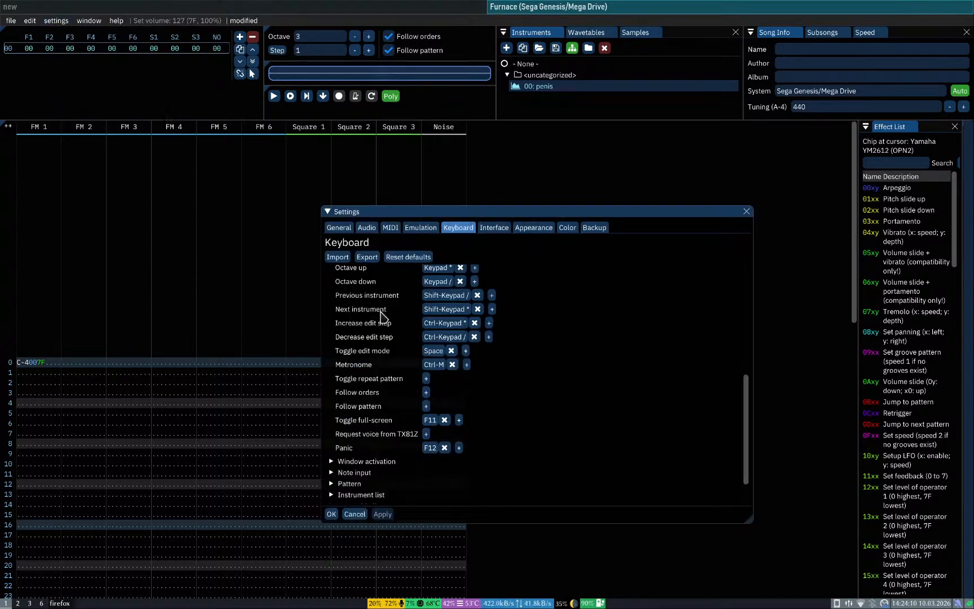
scroll(381, 313, "up", 10)
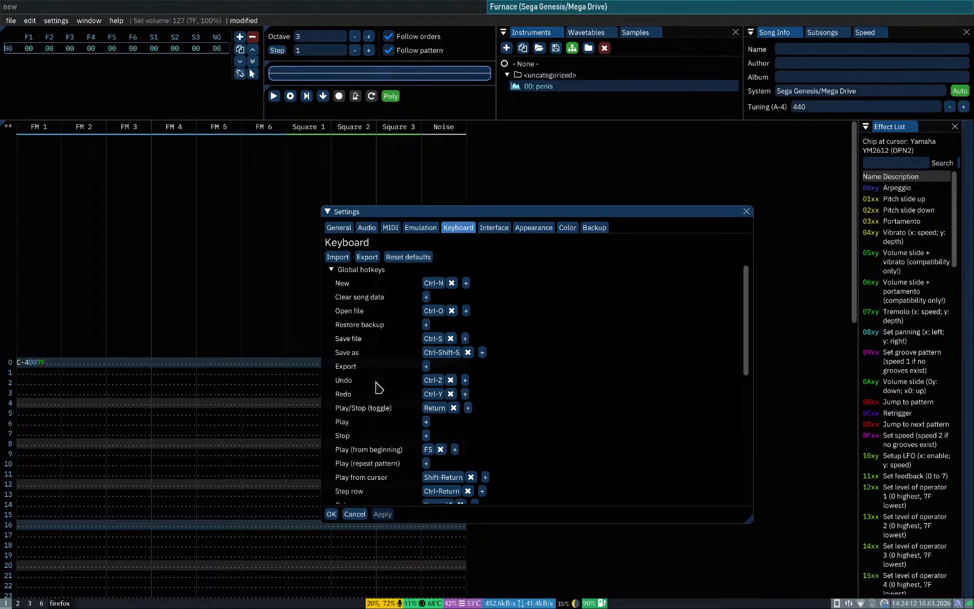
scroll(375, 395, "down", 3)
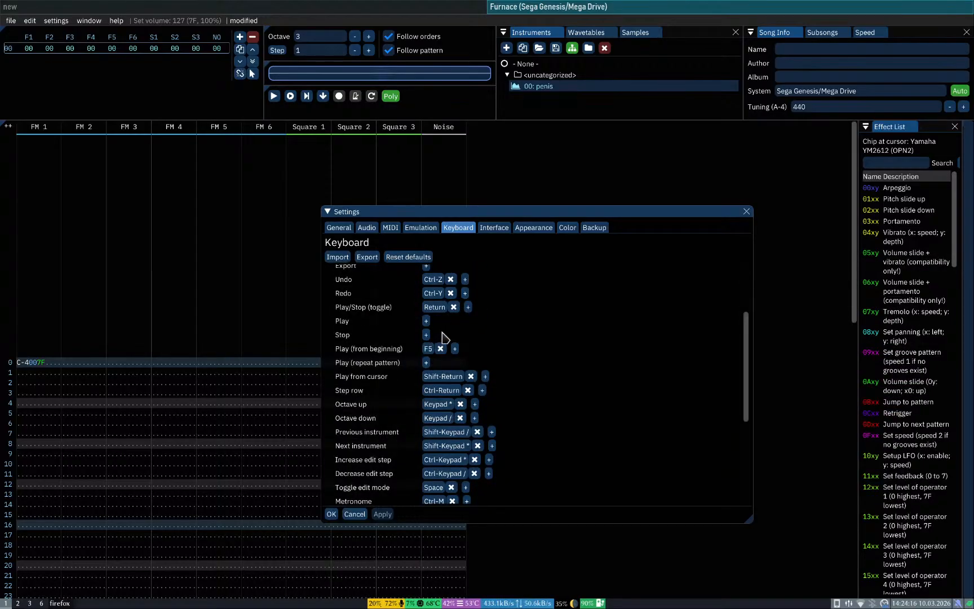
left_click(746, 211)
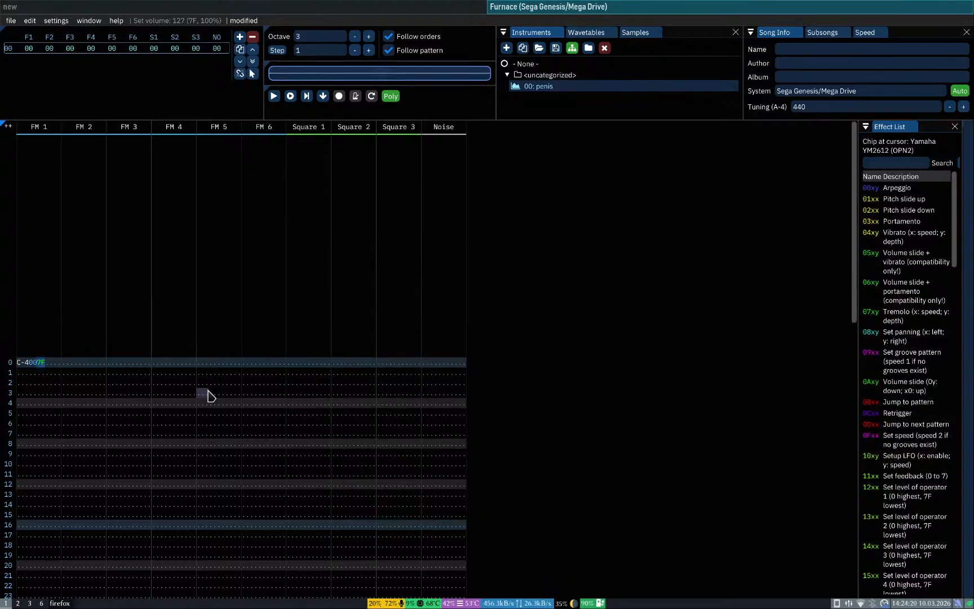
Step: Play and stop the pattern briefly, and assign Tab as the global hotkey for Stop in the keyboard settings
key("Return")
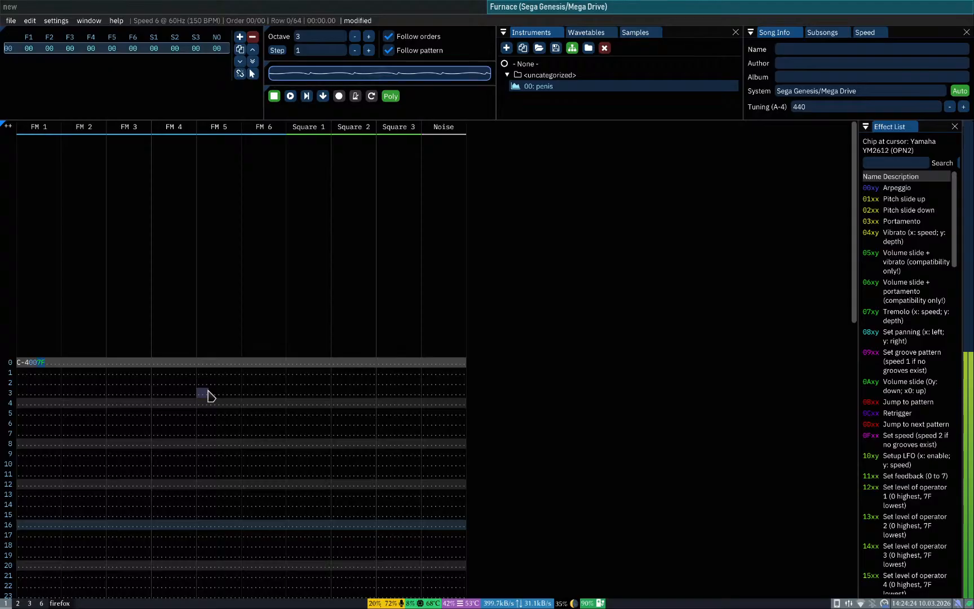
key("Return")
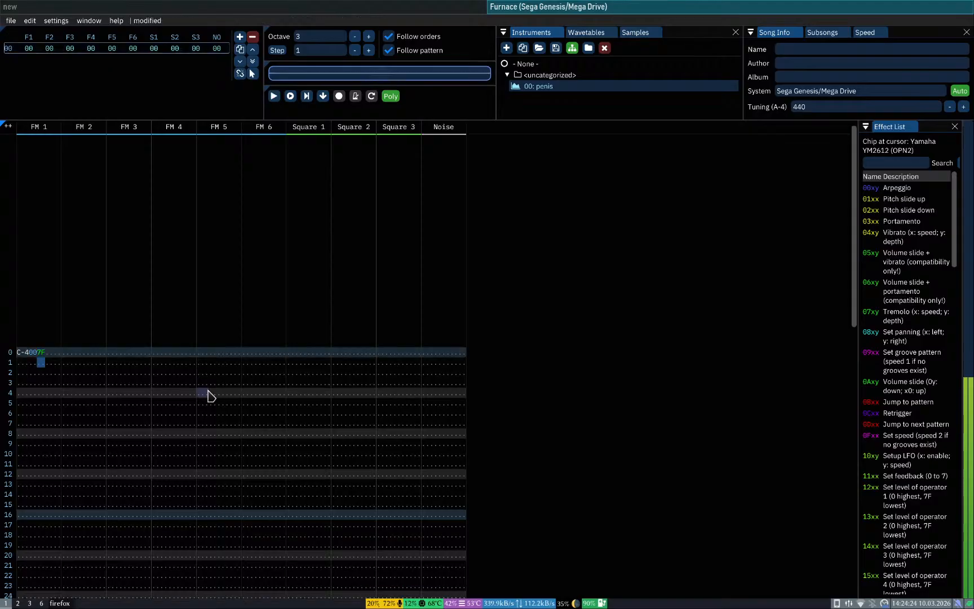
left_click(56, 20)
left_click(56, 90)
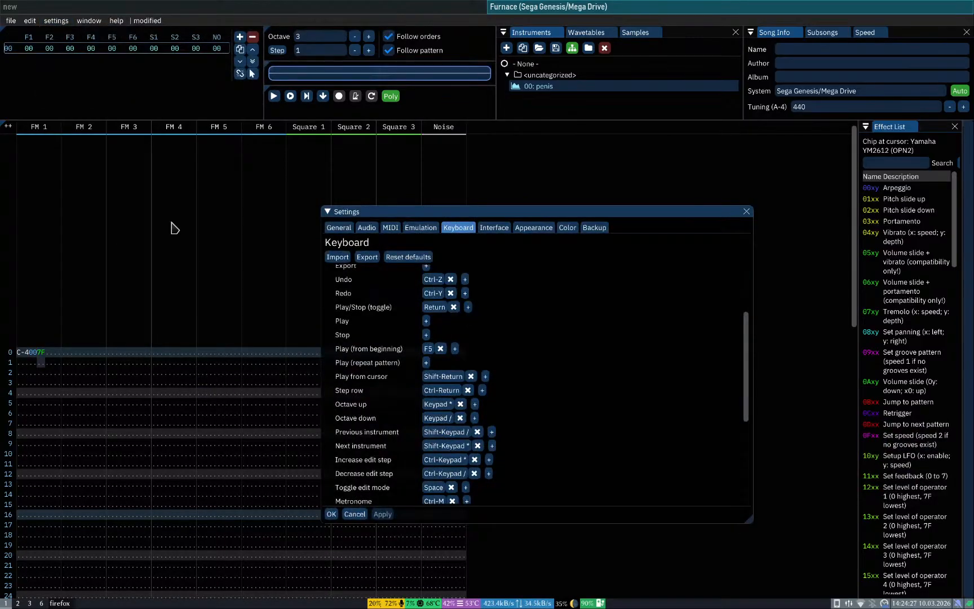
left_click(427, 335)
key("Tab")
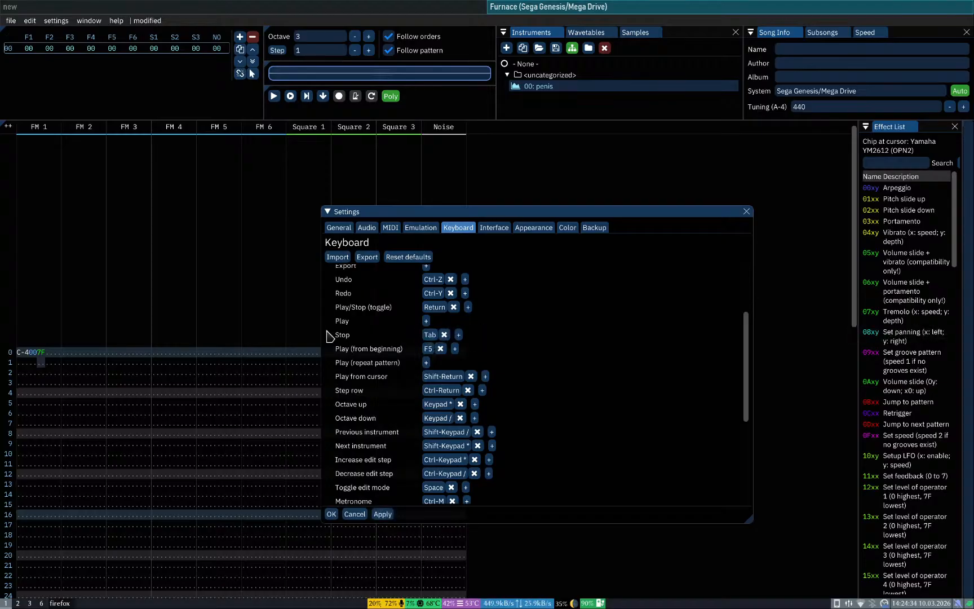
left_click(332, 514)
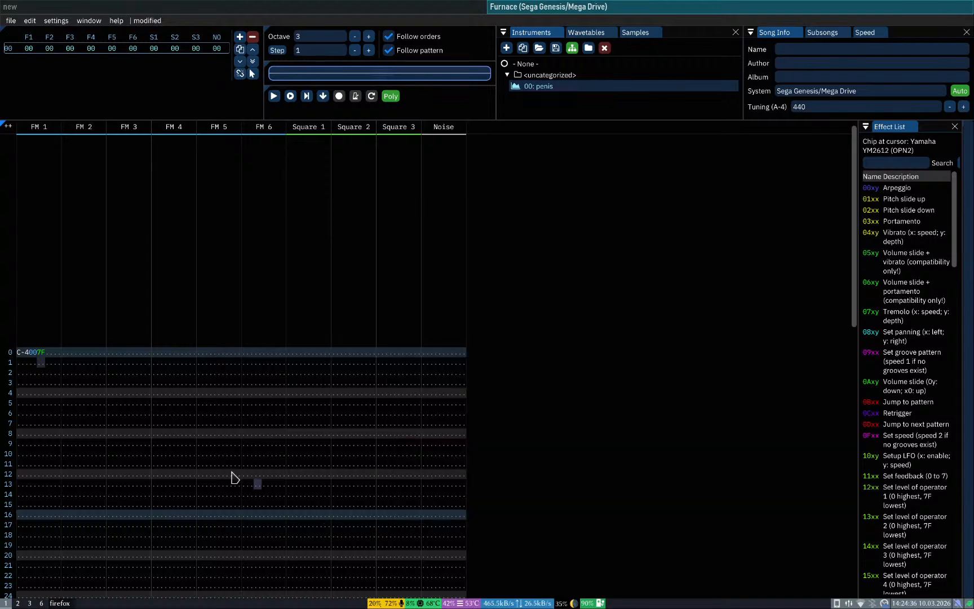
Step: Test the new Stop hotkey on the playing pattern, and check the volume slide section of the quick start guide in Firefox
key("Return")
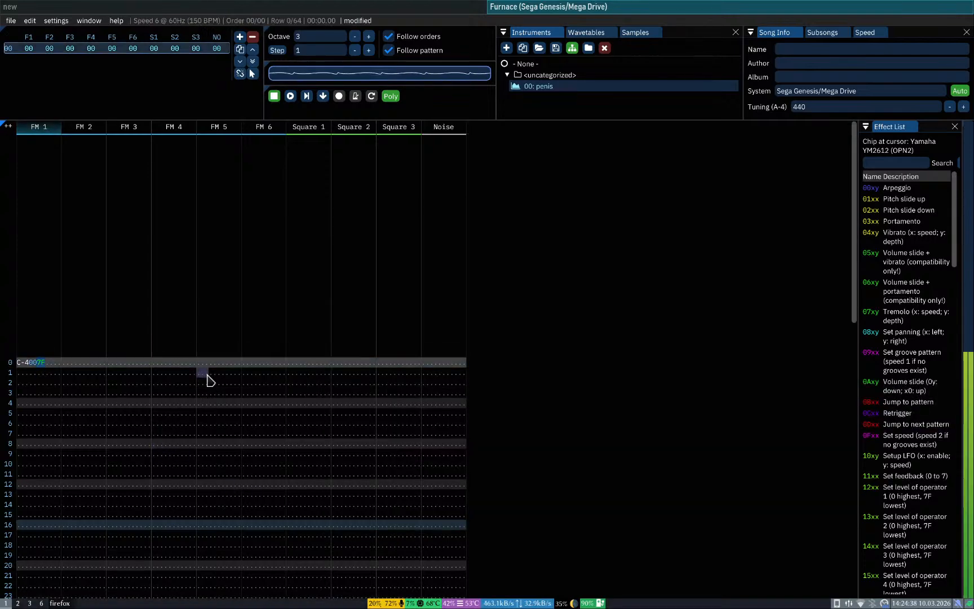
key("Tab")
key("super+3")
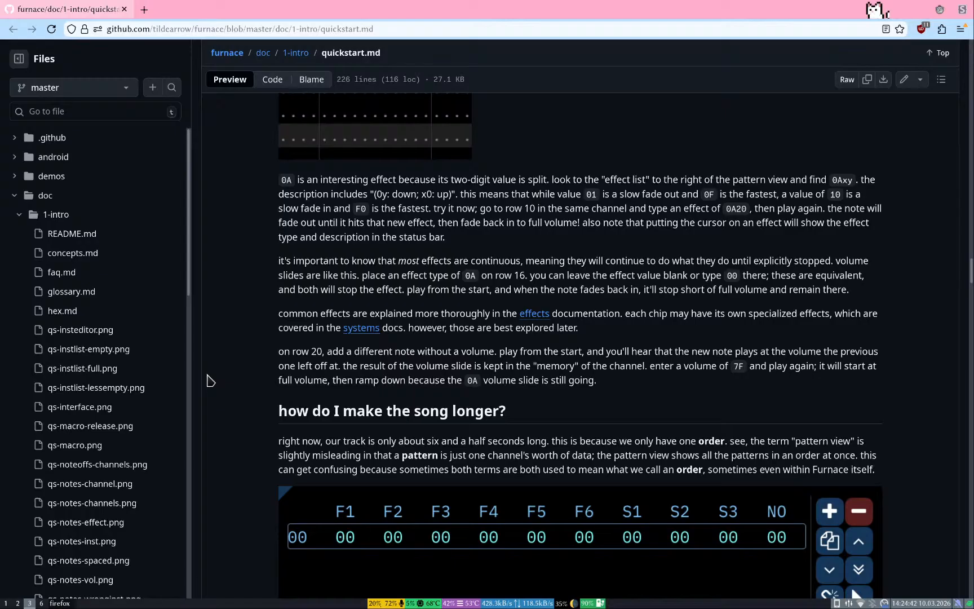
key("super+2")
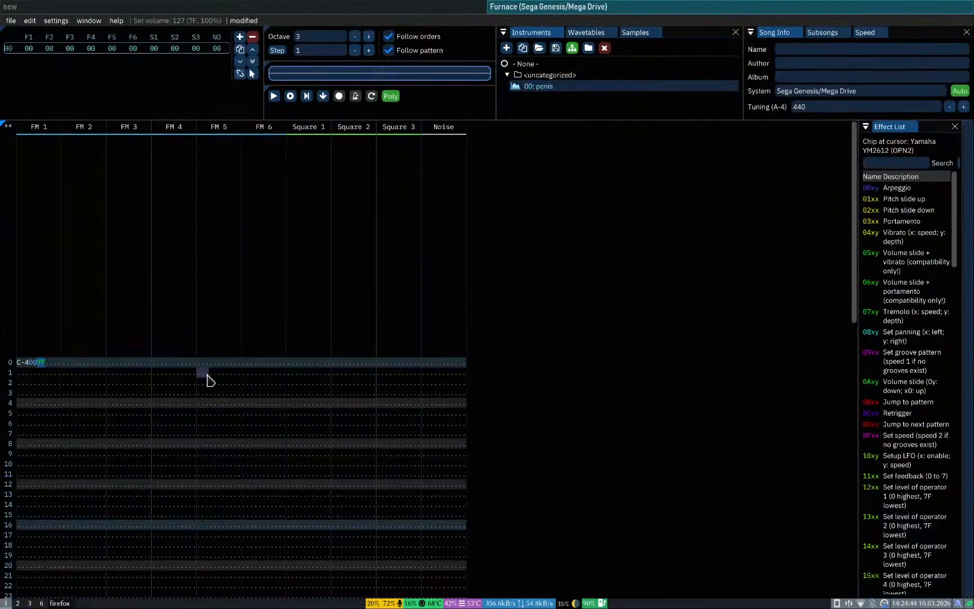
Step: Set the volume of the FM 1 note in row 0 to 20 and play the pattern
key("Return")
key("Return")
type("20")
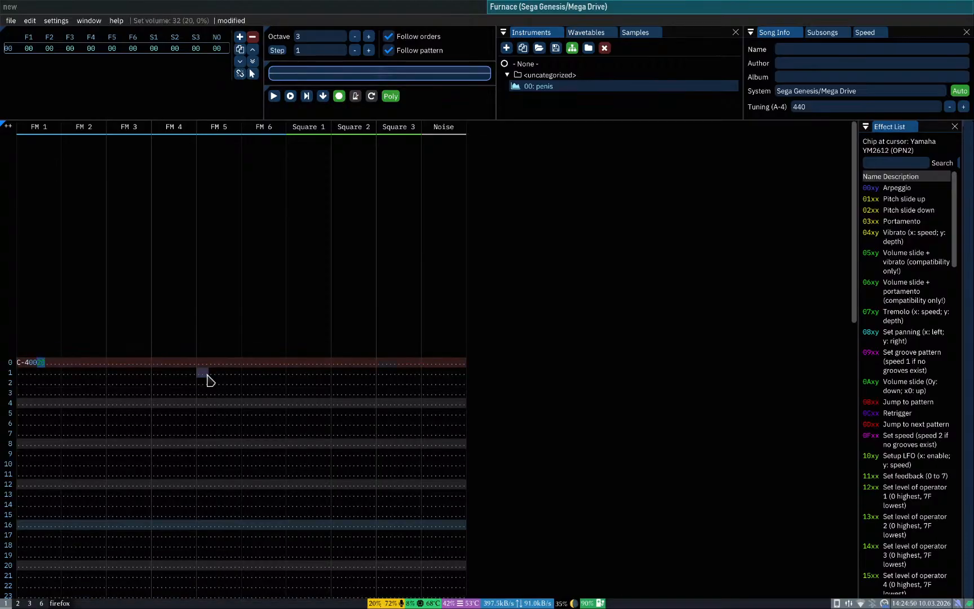
key("Return")
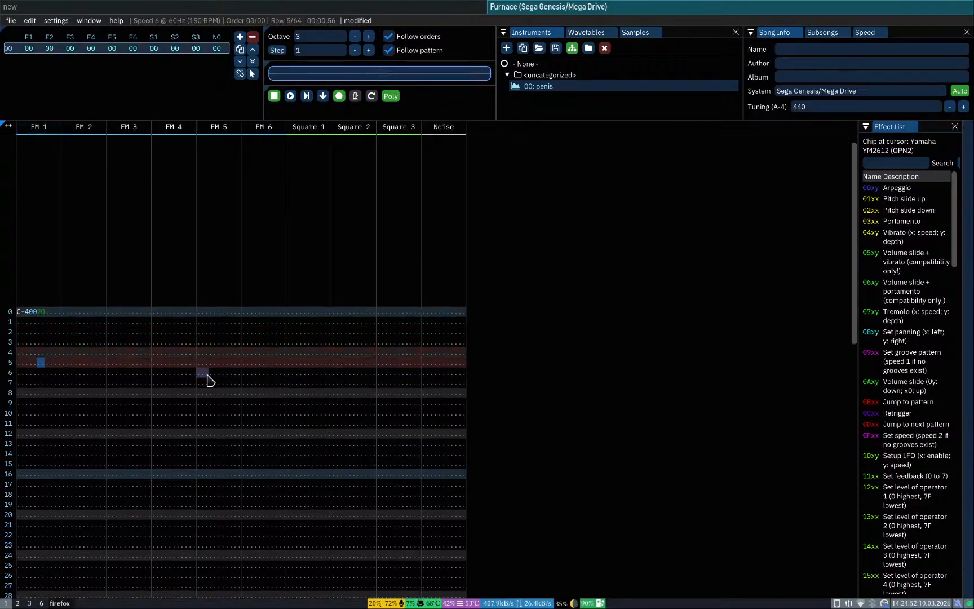
key("Return")
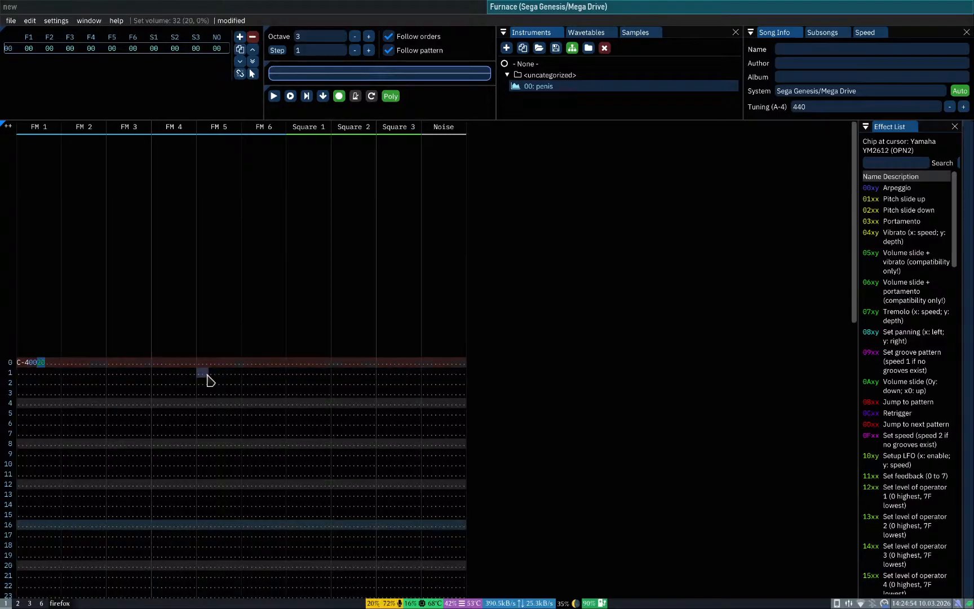
key("Return")
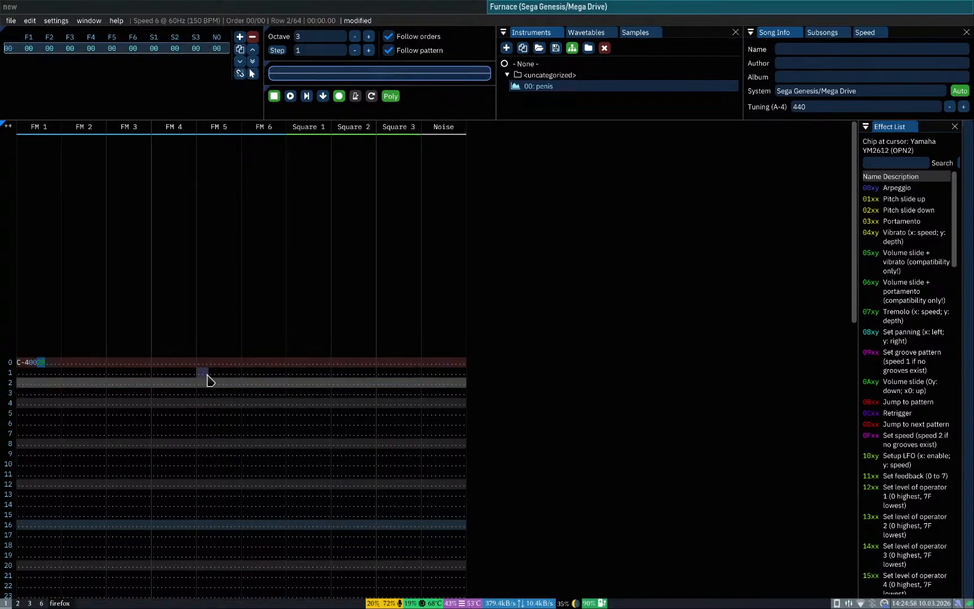
Step: Change the volume of the FM 1 note in row 0 to 50 and step playback forward one row
type("0")
key("Up")
type("50")
key("ctrl+Return")
key("Up")
key("Up")
key("Up")
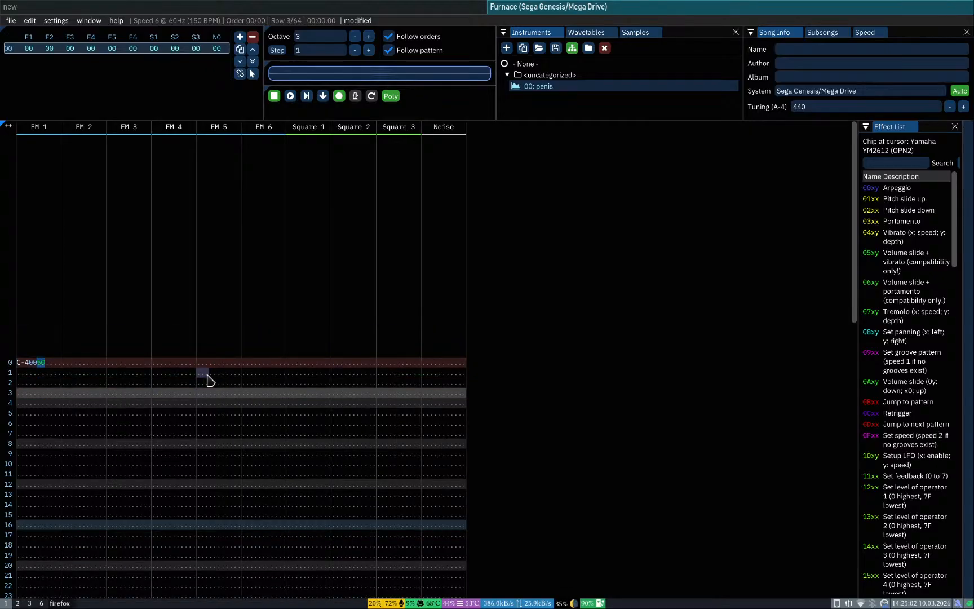
Step: Turn off edit mode and move the cursor down through the FM 3 rows and back to row 0
left_click(115, 367)
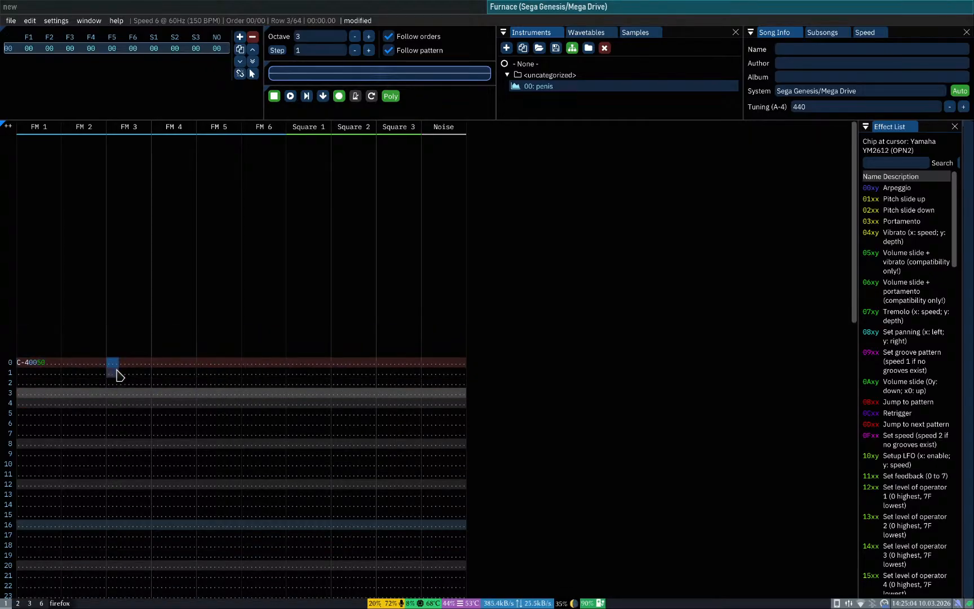
key("space")
key("Down")
key("Down")
key("Down")
key("Down")
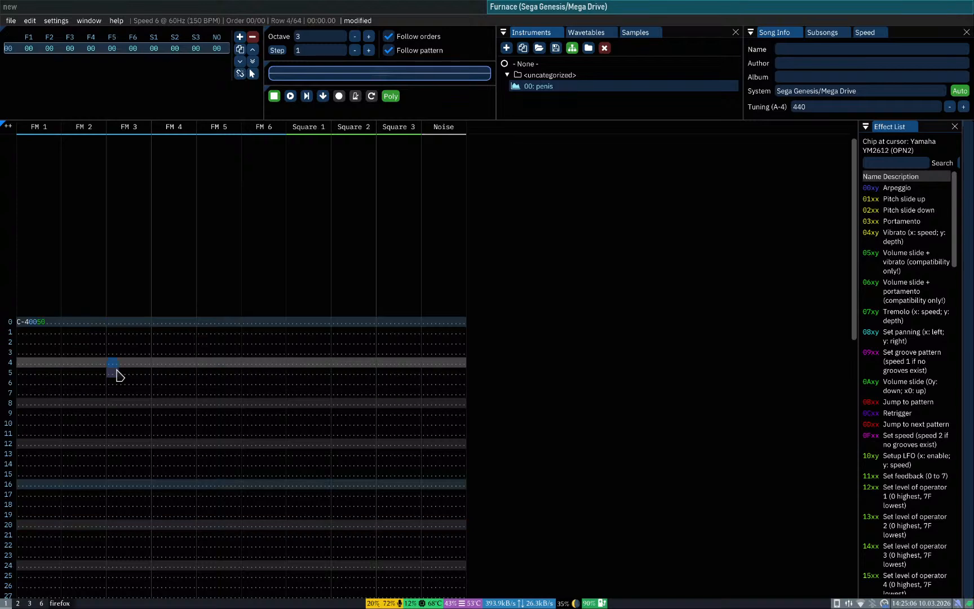
key("Down")
key("Up")
key("Up")
key("Up")
key("Up")
key("Up")
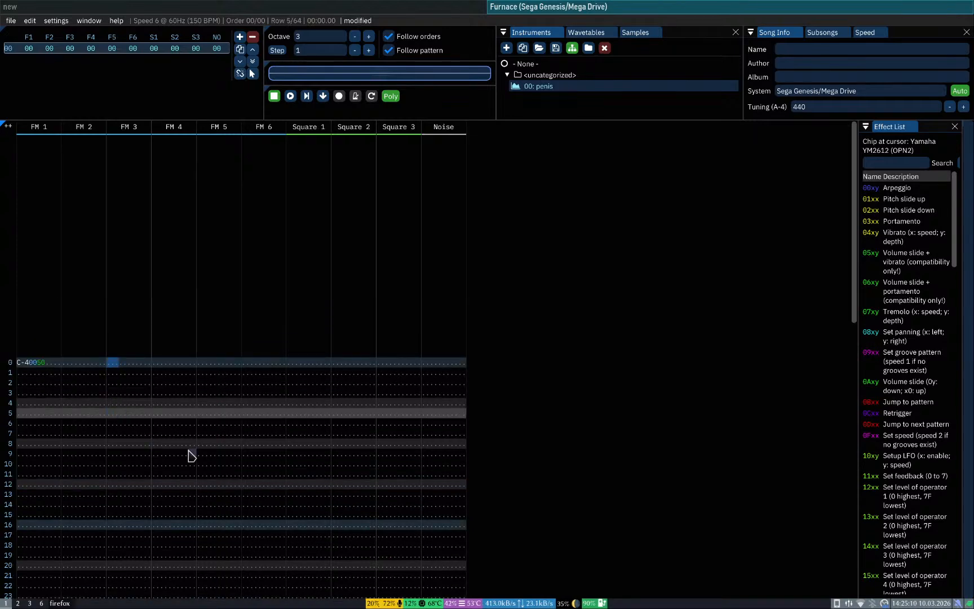
Step: Play the pattern with the volume 50 note, stop it, and restart playback from row 0
key("Return")
key("Return")
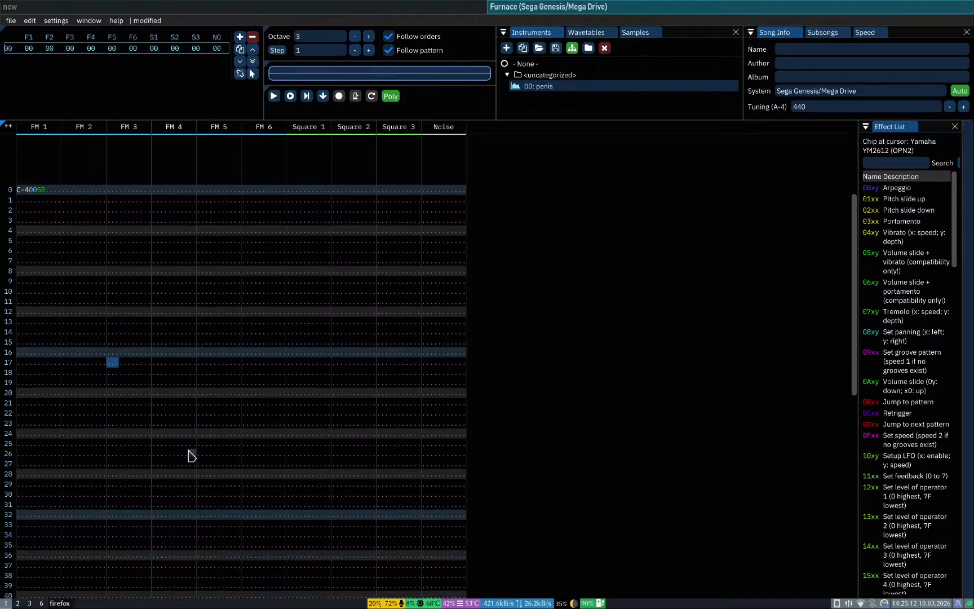
key("Home")
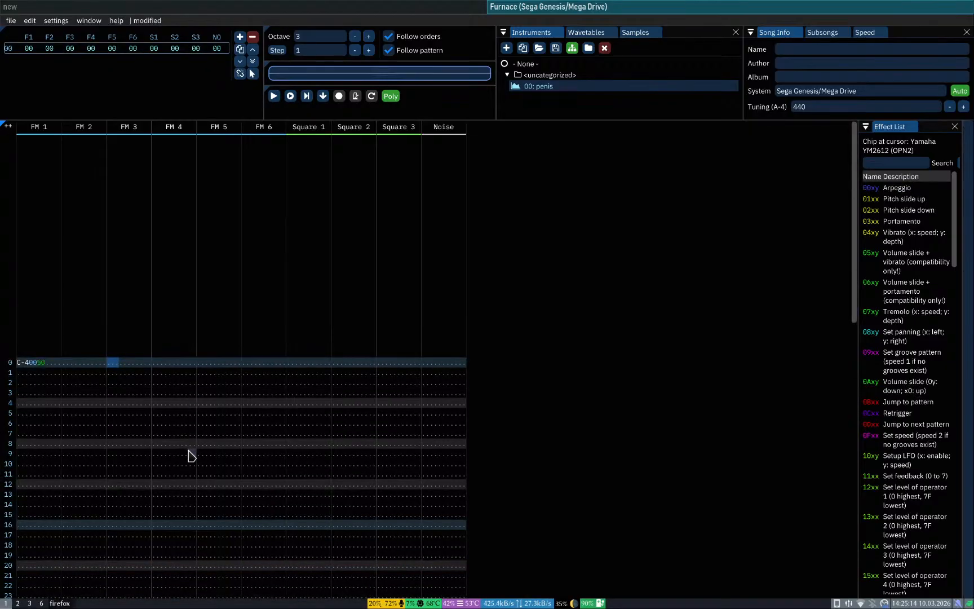
key("Return")
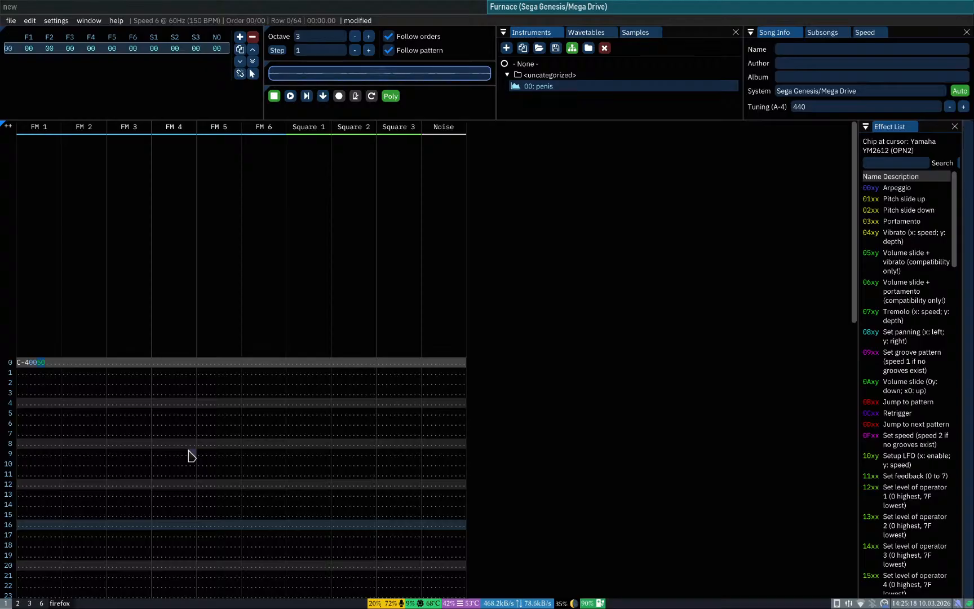
Step: Turn on edit mode and try volumes 60, 7F and 50 on the FM 1 note in row 0
key("space")
key("6")
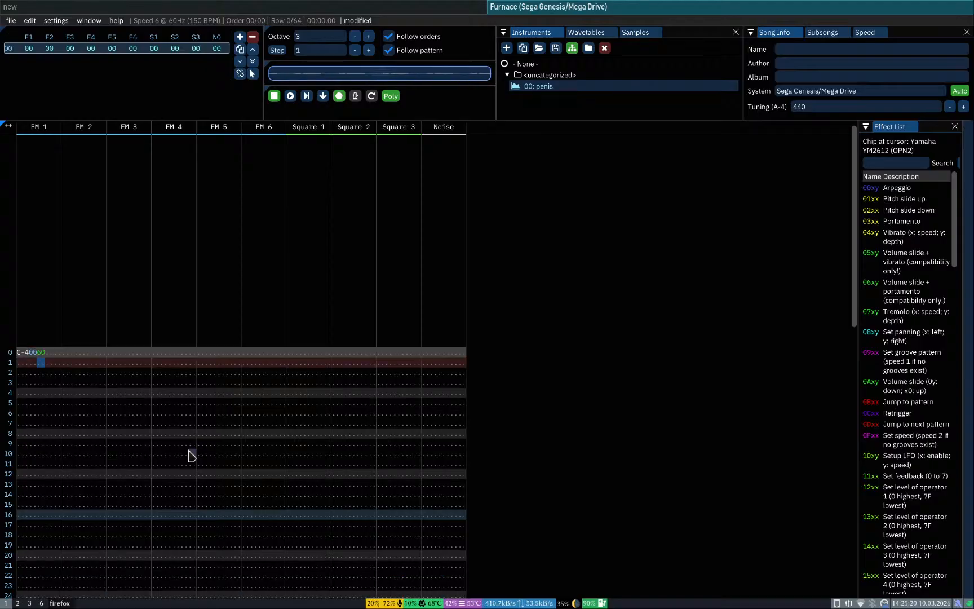
key("Up")
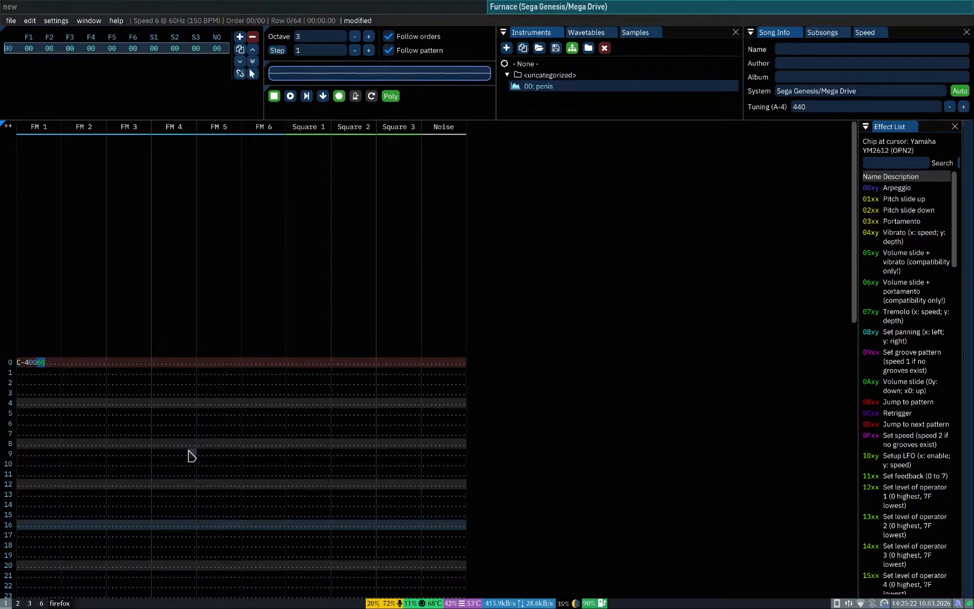
type("7f")
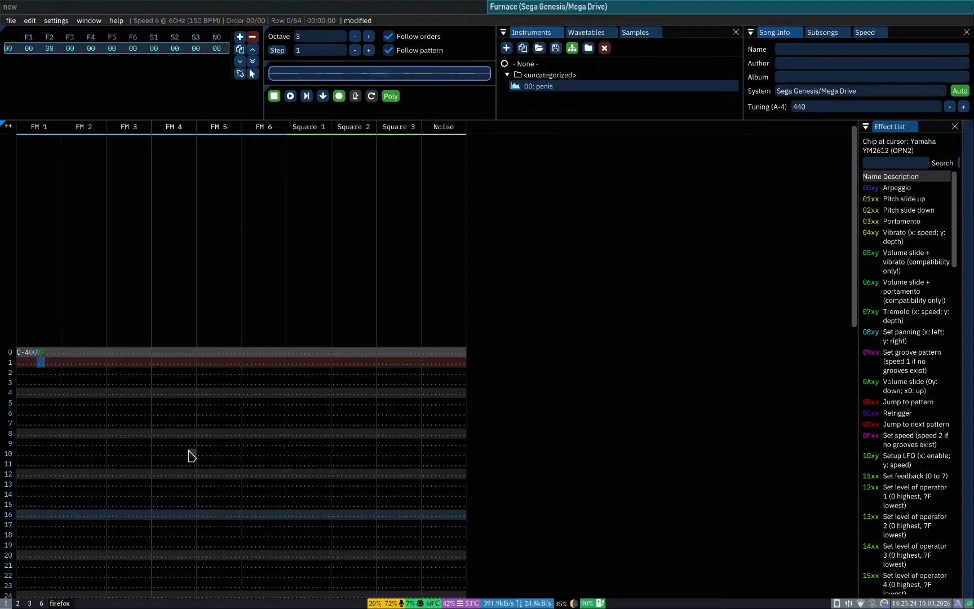
key("Up")
type("50")
Step: Set the volume of the FM 1 note in row 0 to 65 and play the pattern
key("Up")
type("65")
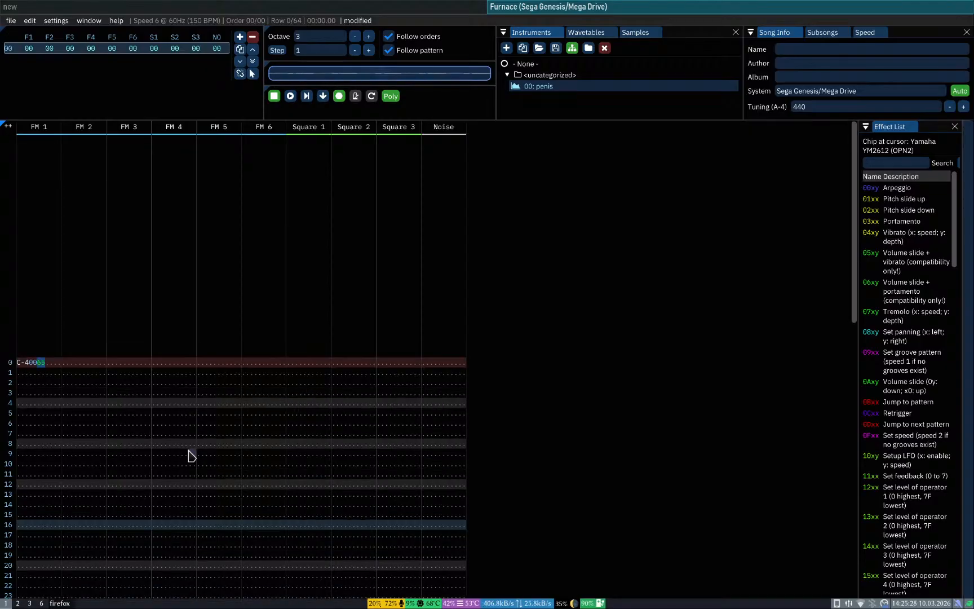
key("Return")
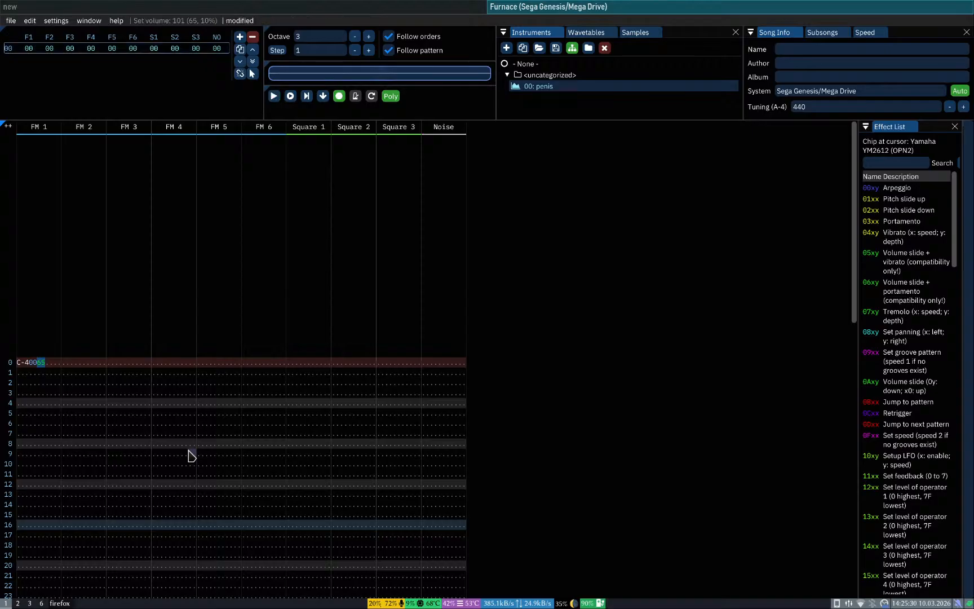
key("Return")
Step: Switch to the quick start guide in Firefox and read the section on making the song longer
key("super+3")
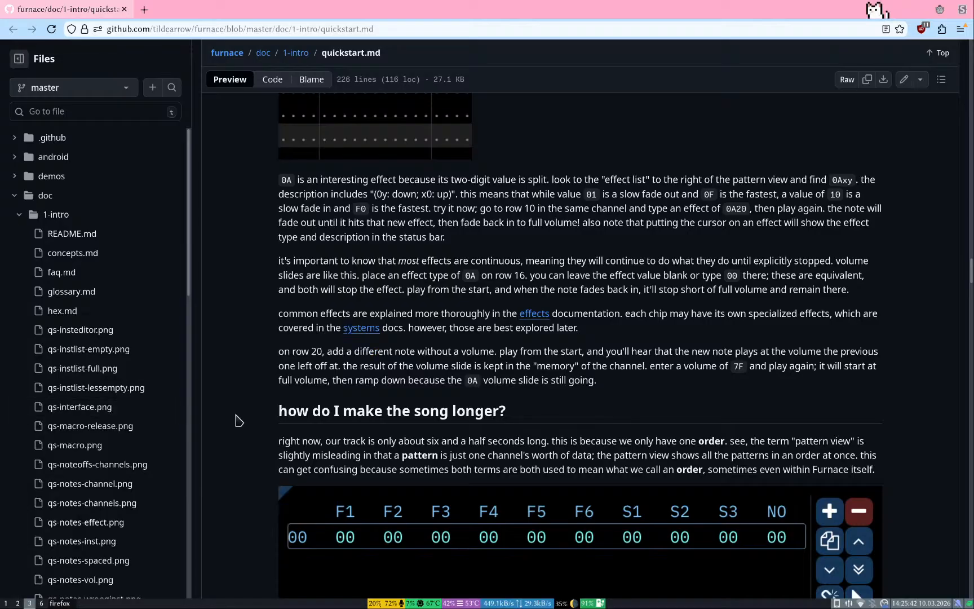
scroll(238, 420, "down", 3)
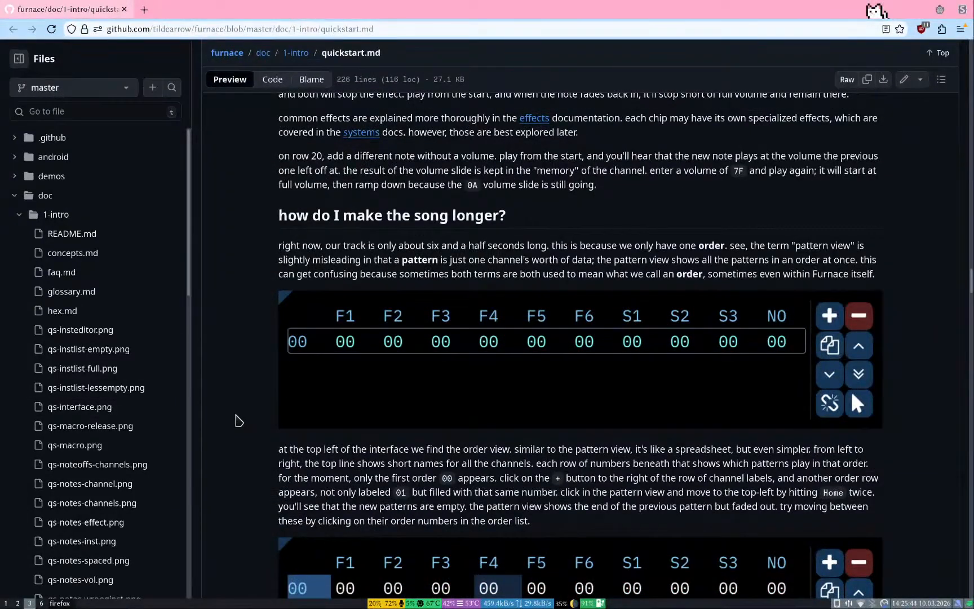
Step: Look through the quick start guide's section on changing tempo, including the base tempo and speed settings
scroll(239, 420, "down", 10)
scroll(238, 421, "up", 2)
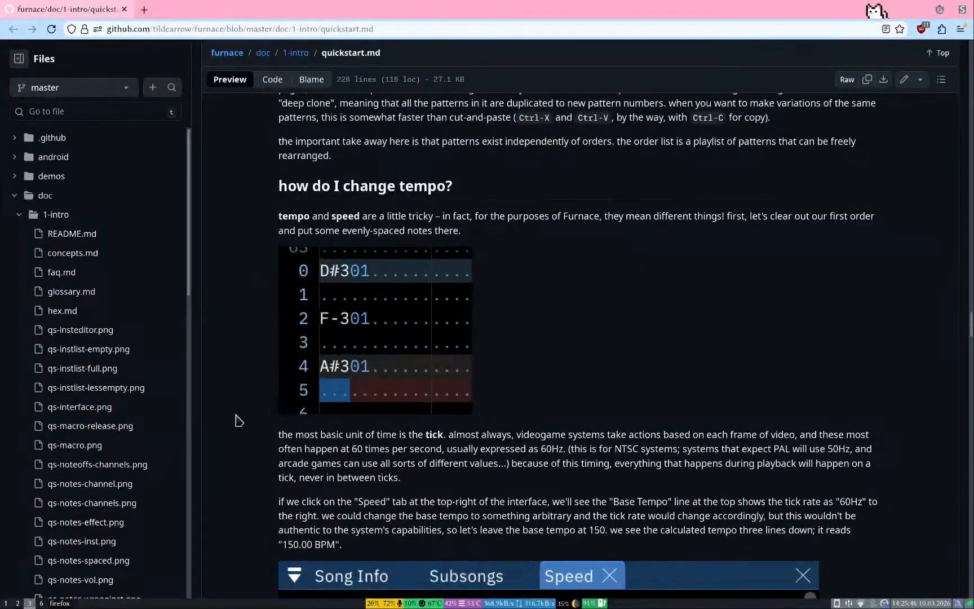
scroll(238, 420, "down", 1)
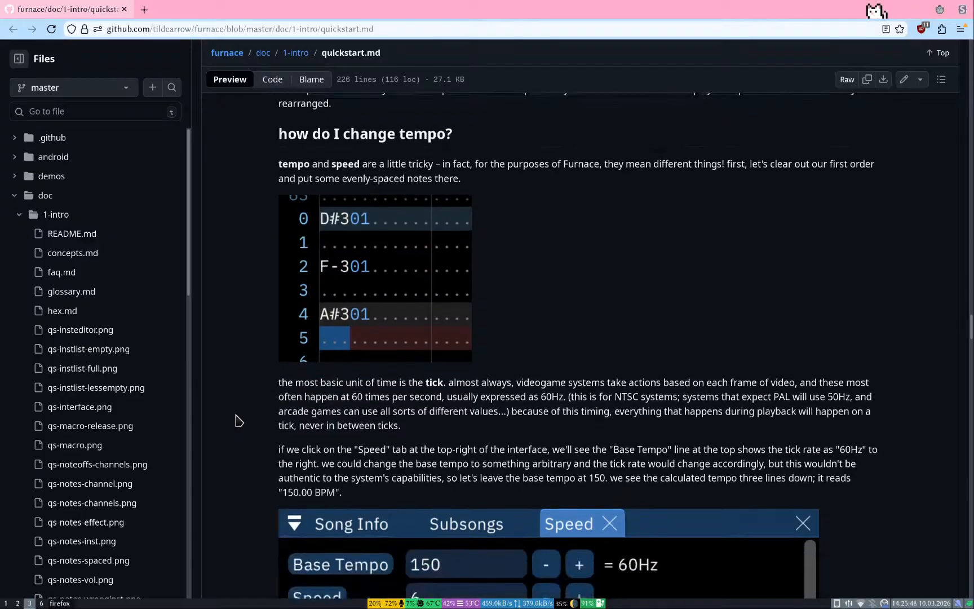
scroll(239, 420, "down", 2)
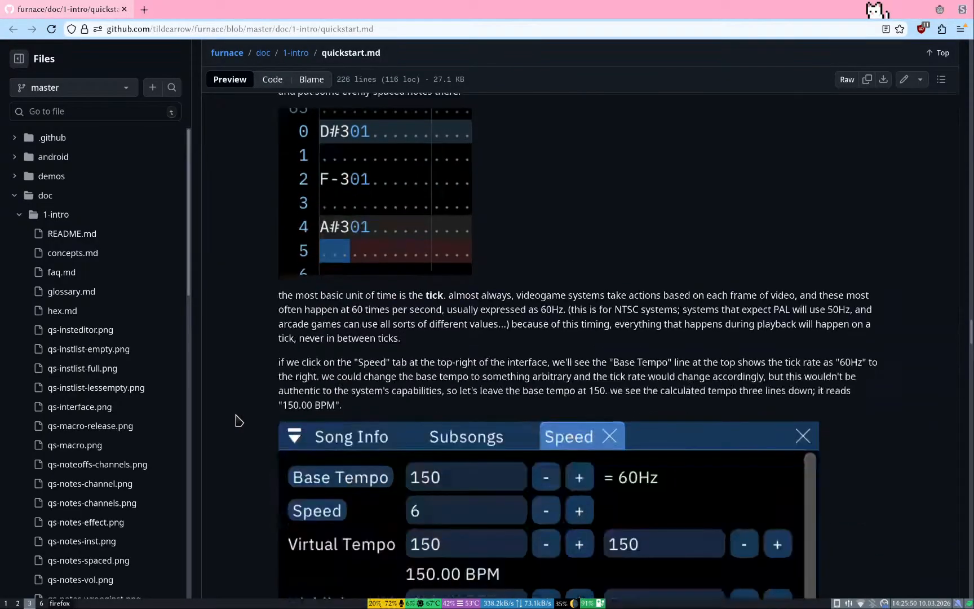
Step: Go back to the guide's volume section and read how to change volume using effects
scroll(238, 420, "up", 15)
scroll(238, 420, "up", 14)
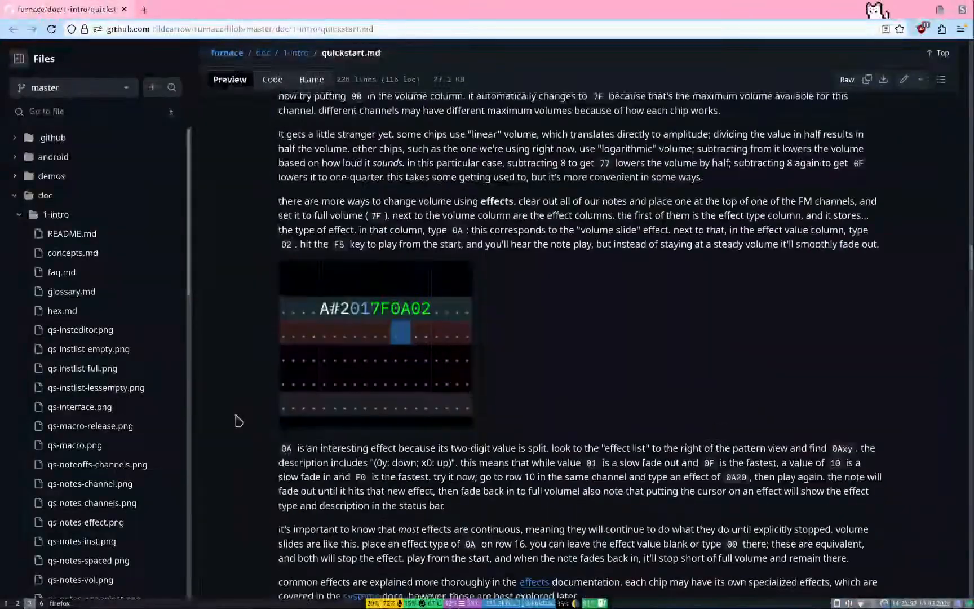
scroll(238, 420, "down", 4)
scroll(239, 420, "up", 2)
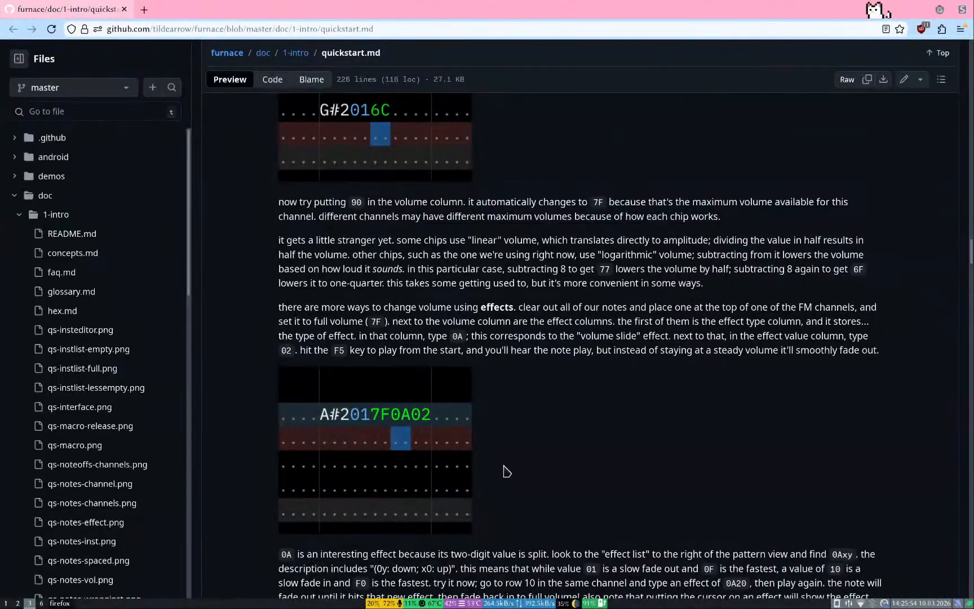
scroll(258, 464, "up", 4)
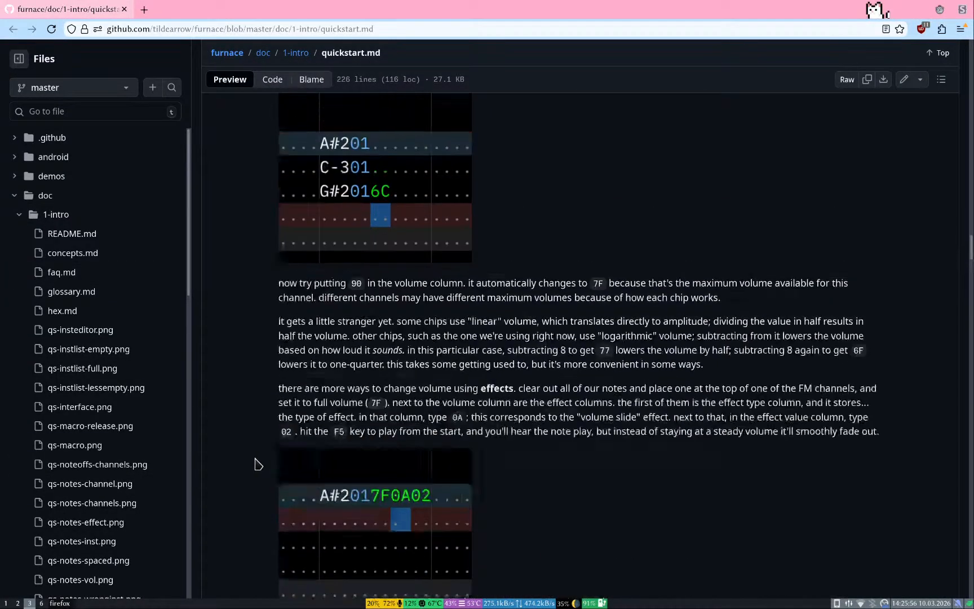
scroll(258, 464, "down", 3)
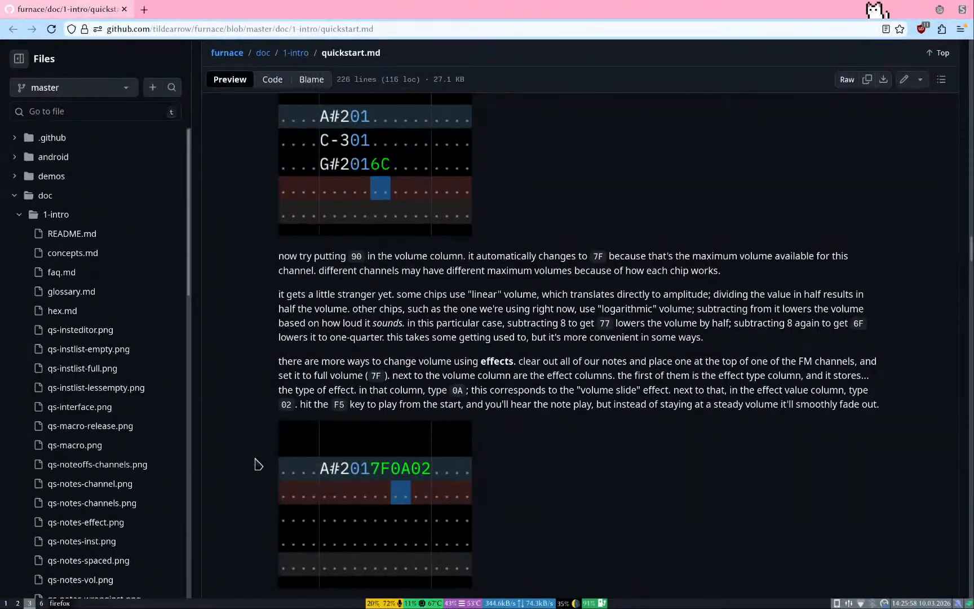
scroll(260, 461, "down", 1)
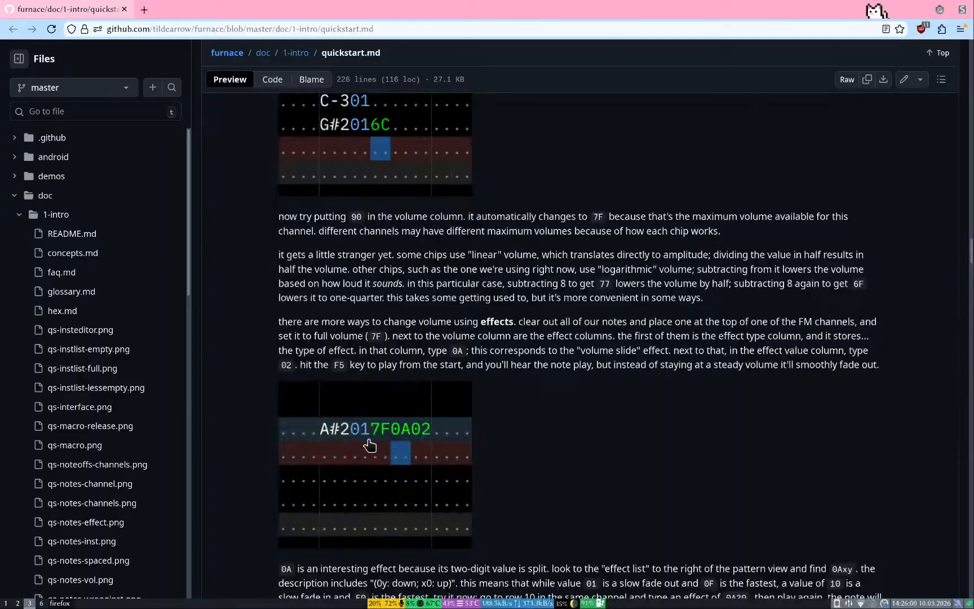
Step: Switch to Furnace, set the FM 1 note in row 0 to volume 7F, and return to the guide's volume slide instructions in Firefox
key("super+1")
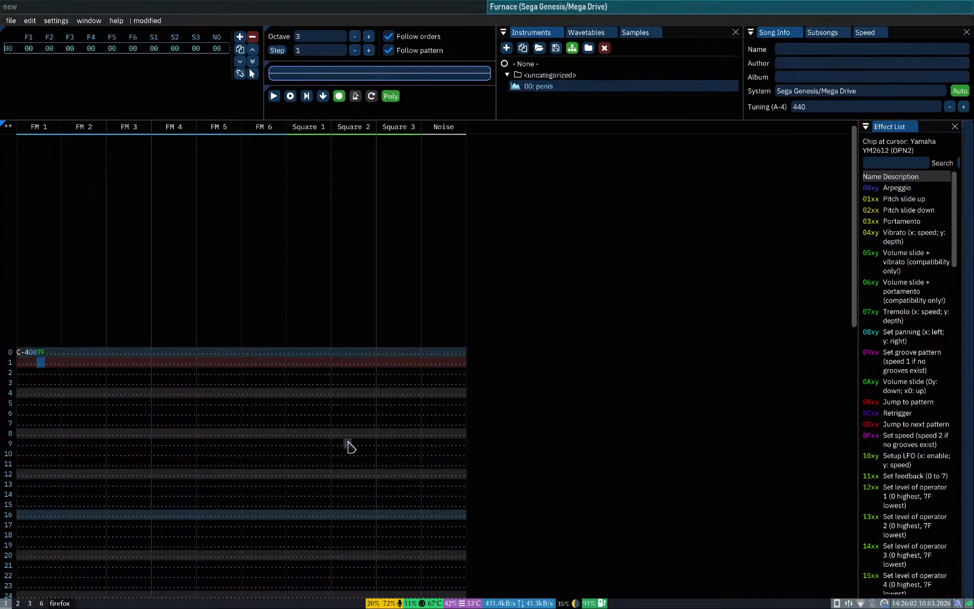
key("super+3")
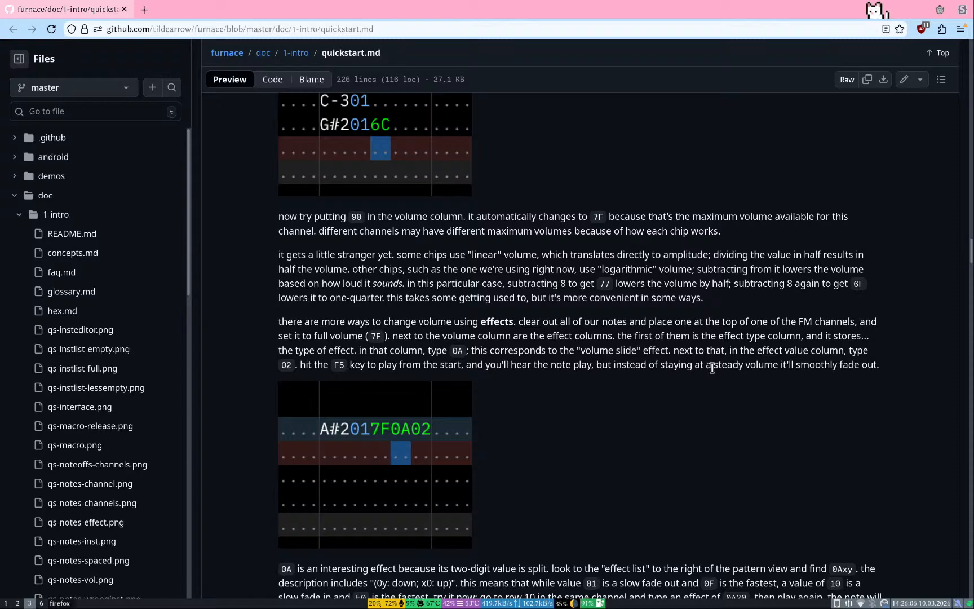
scroll(671, 468, "down", 1)
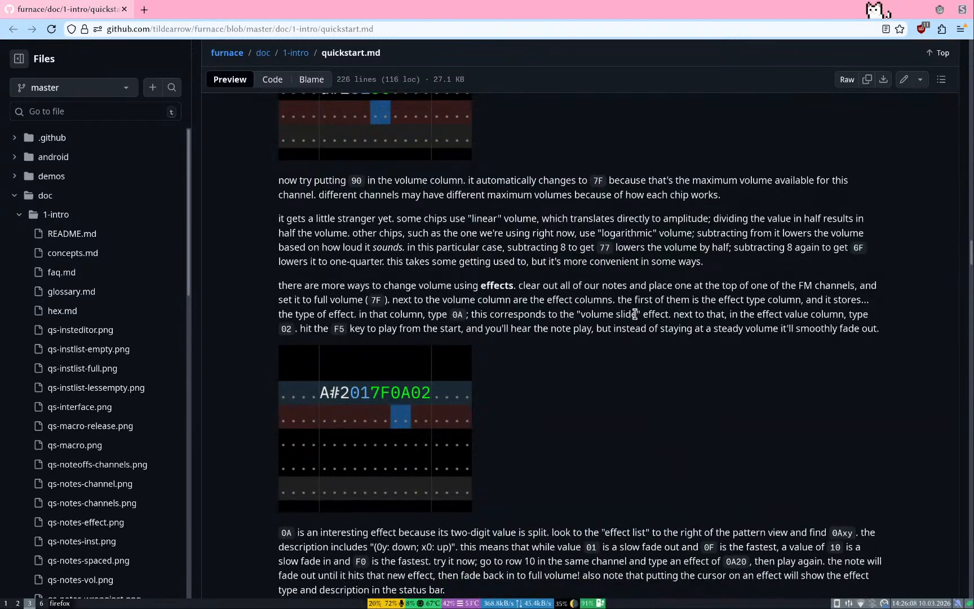
Step: In Furnace, add the volume slide effect 0A02 to the FM 1 note in row 0, then play and stop the pattern
key("super+1")
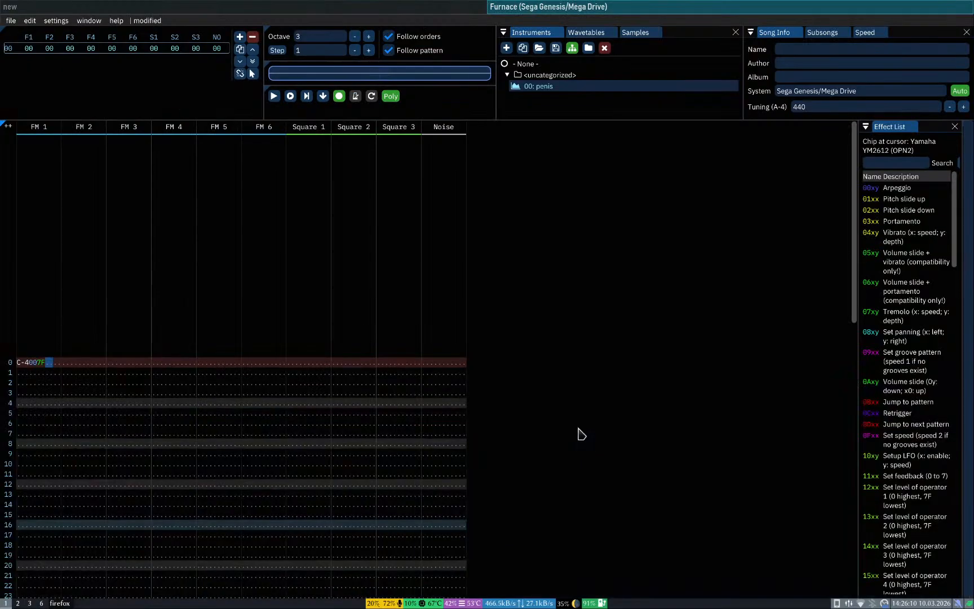
type("0A02")
key("Up")
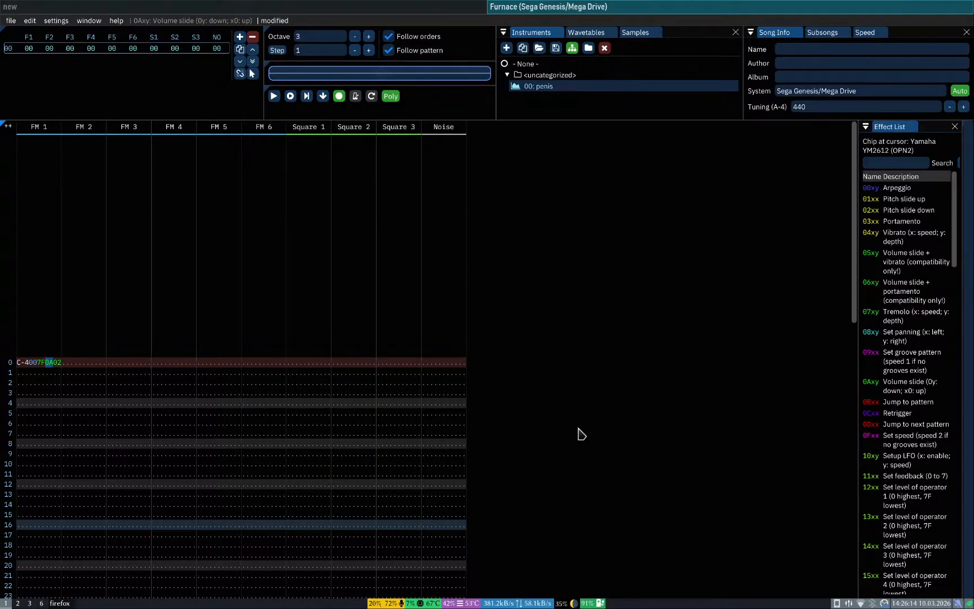
key("Return")
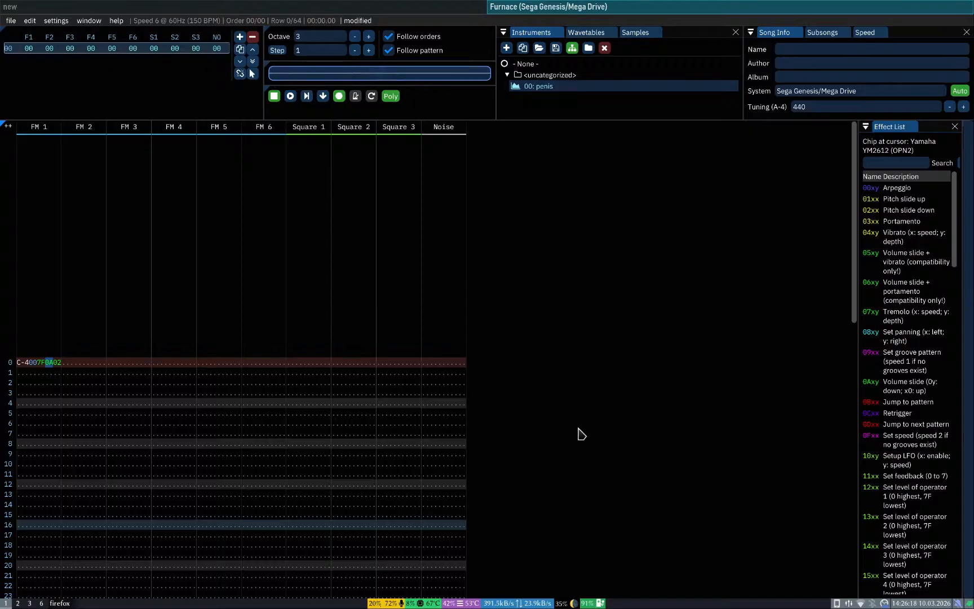
key("Return")
Step: Switch to the guide in Firefox and read how the 0Axy effect's values work and how continuous effects are stopped
key("super+3")
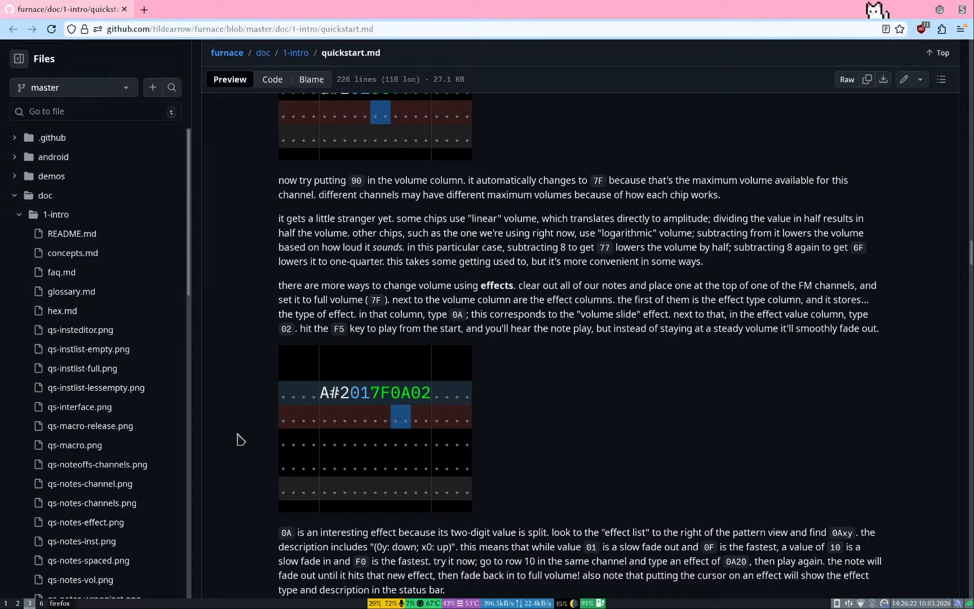
scroll(235, 495, "down", 3)
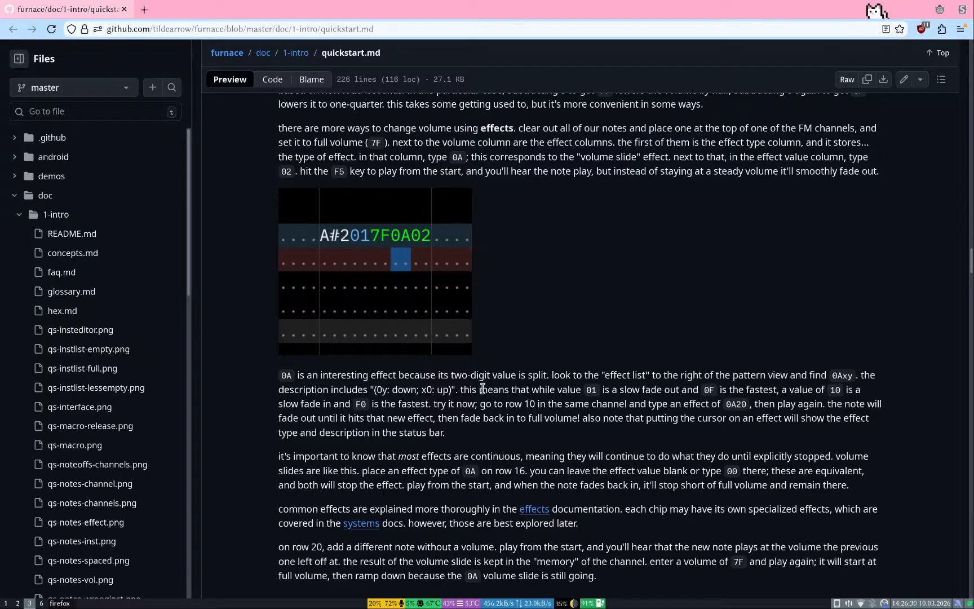
scroll(498, 394, "down", 3)
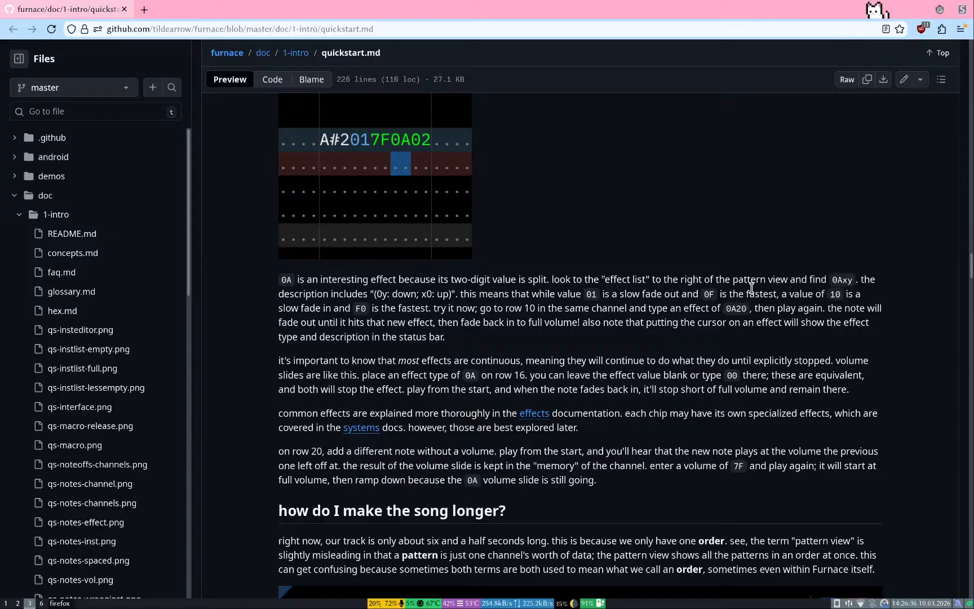
Step: Switch to Furnace and examine the whole YM2612 effect list alongside the volume slide effect on row 0 of FM 1
key("super+1")
scroll(889, 414, "down", 5)
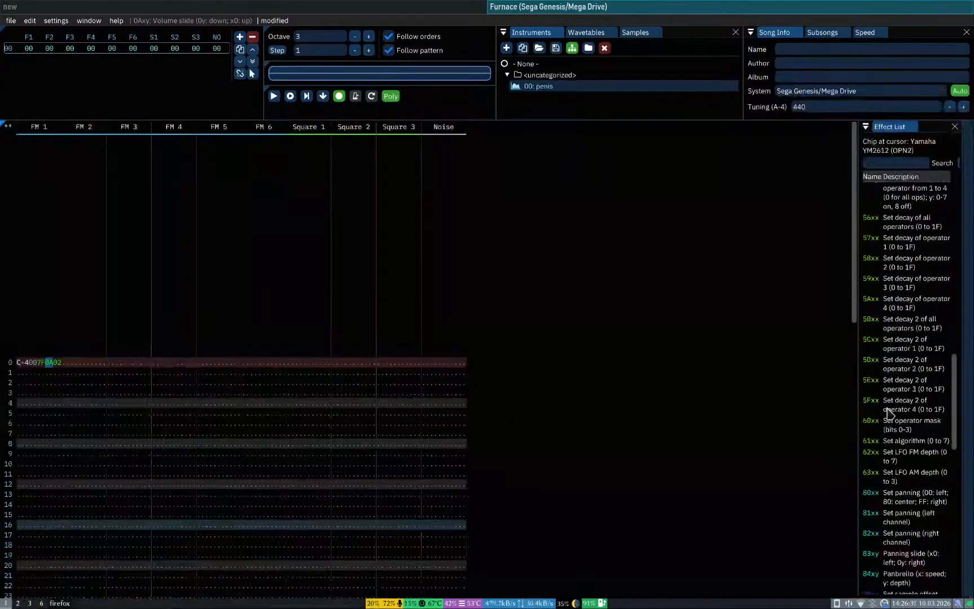
scroll(890, 414, "up", 10)
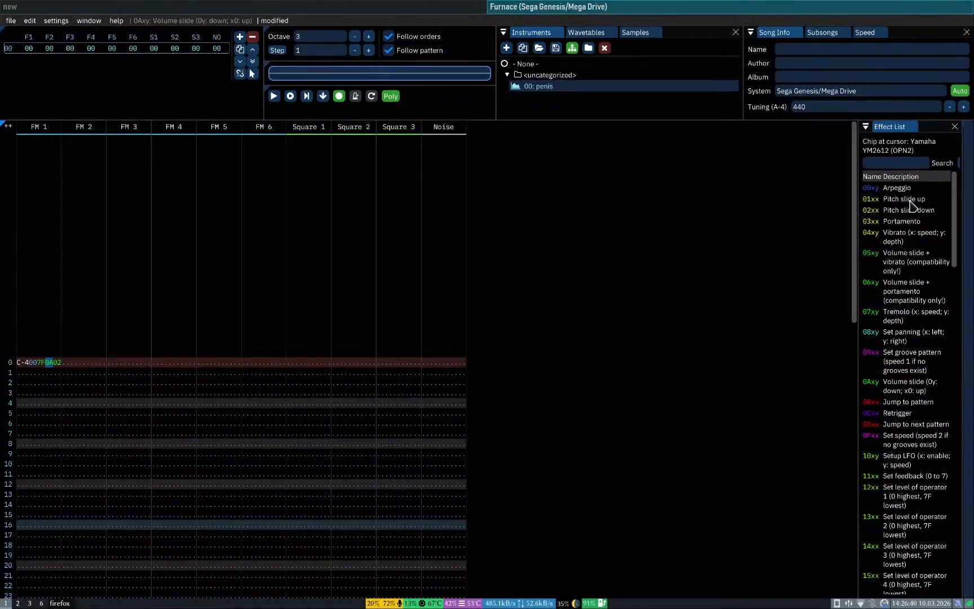
scroll(913, 450, "down", 3)
scroll(916, 456, "up", 3)
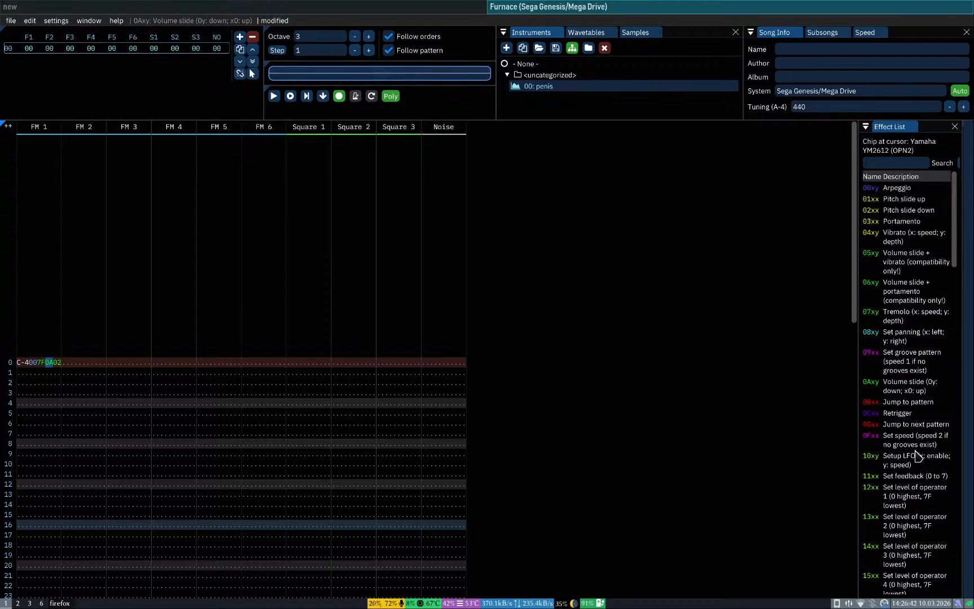
scroll(916, 455, "down", 12)
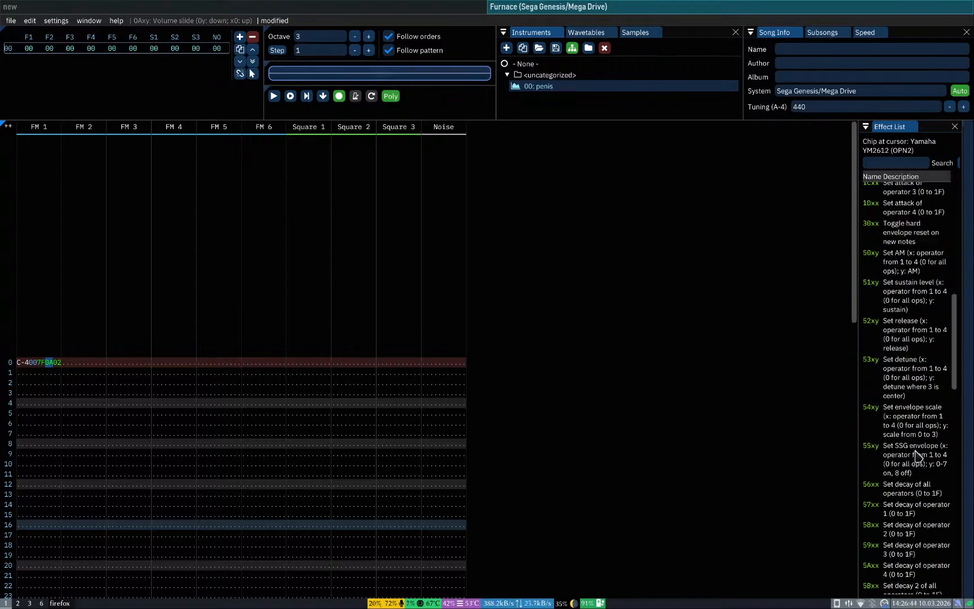
scroll(917, 456, "down", 4)
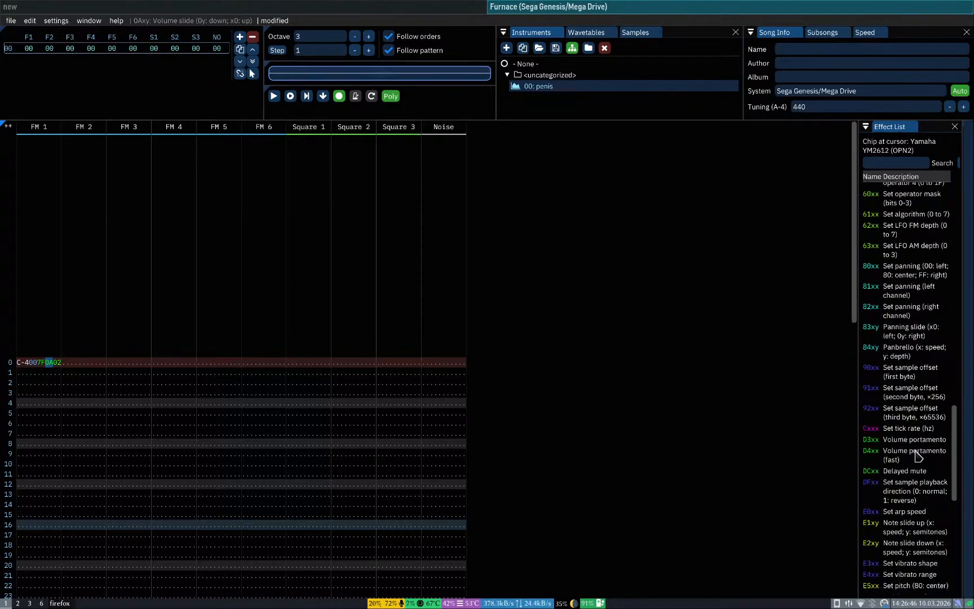
scroll(917, 455, "down", 8)
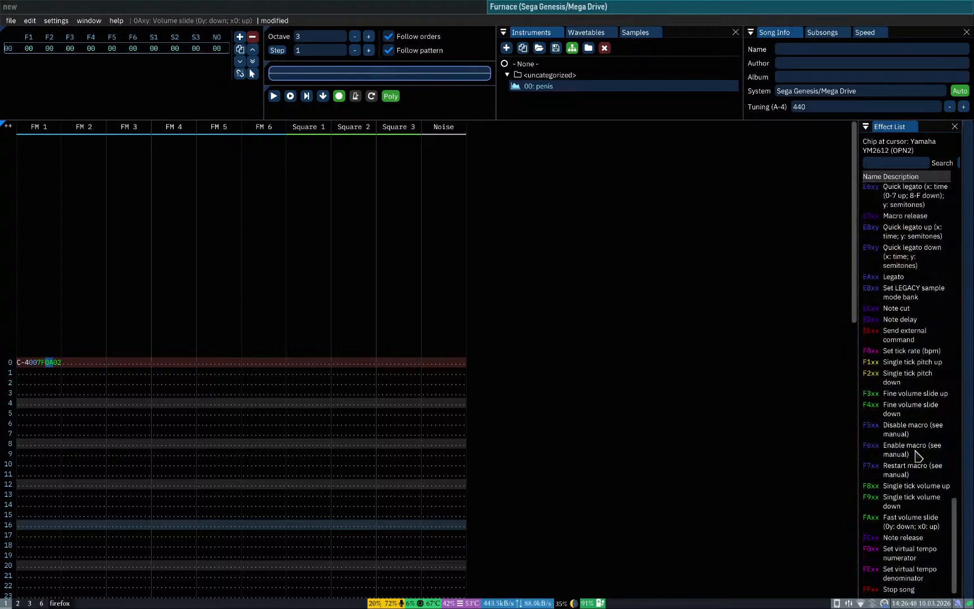
left_click(875, 400)
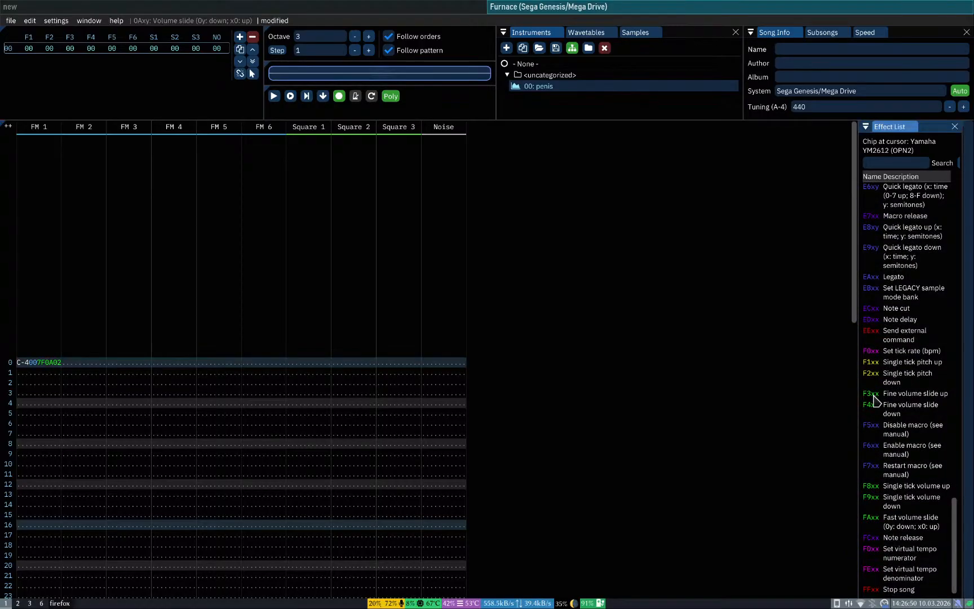
left_click(41, 363)
left_click(49, 365)
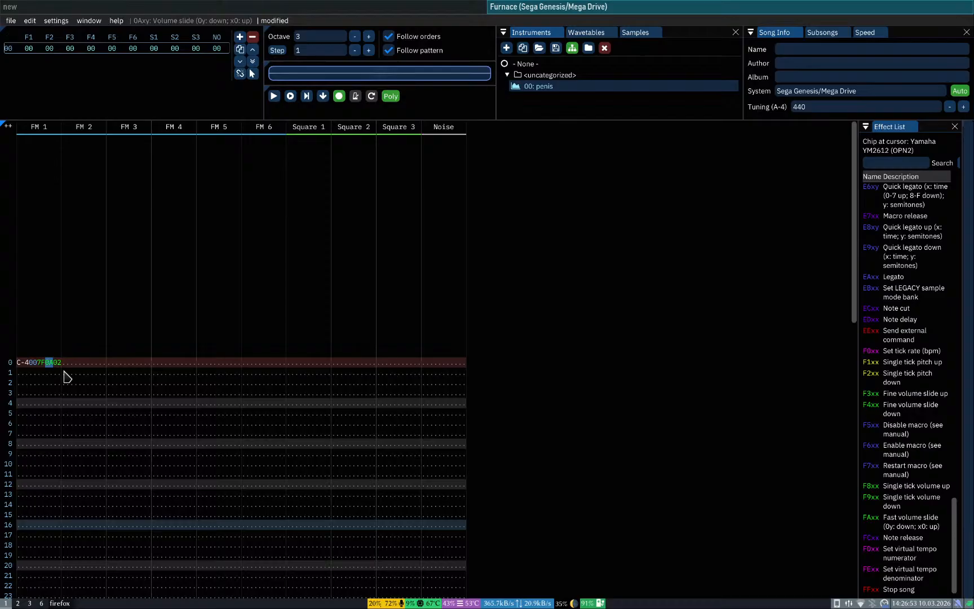
left_click(875, 430)
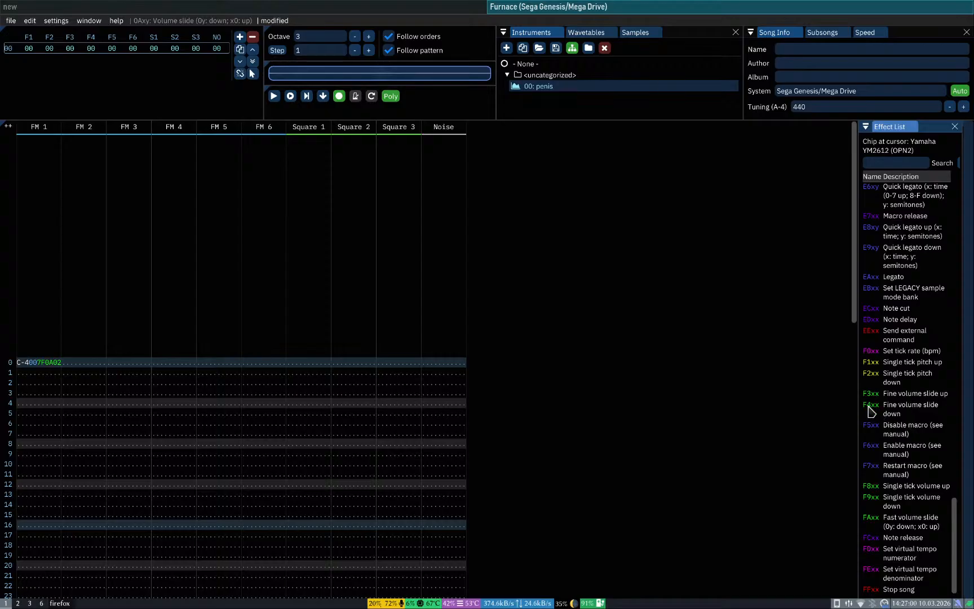
Step: Widen the effect list so its descriptions and filter control fit, with the list back at its first entries
scroll(918, 355, "up", 20)
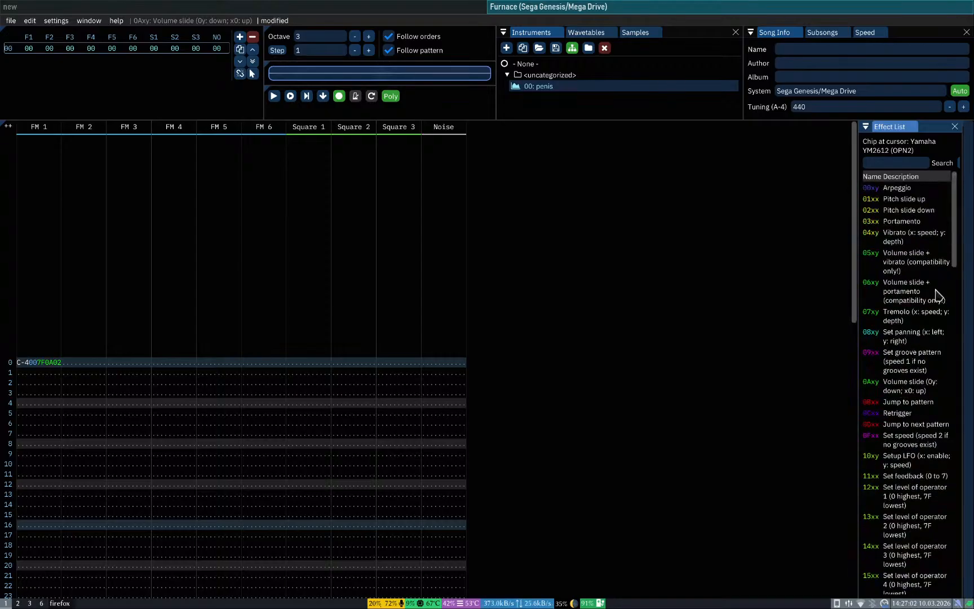
scroll(927, 234, "right", 2)
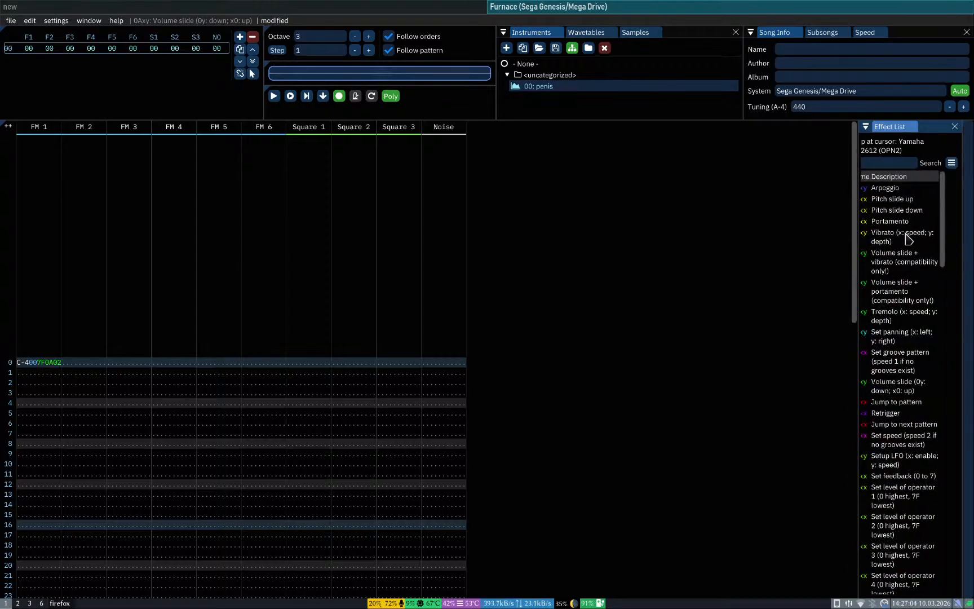
scroll(905, 236, "left", 2)
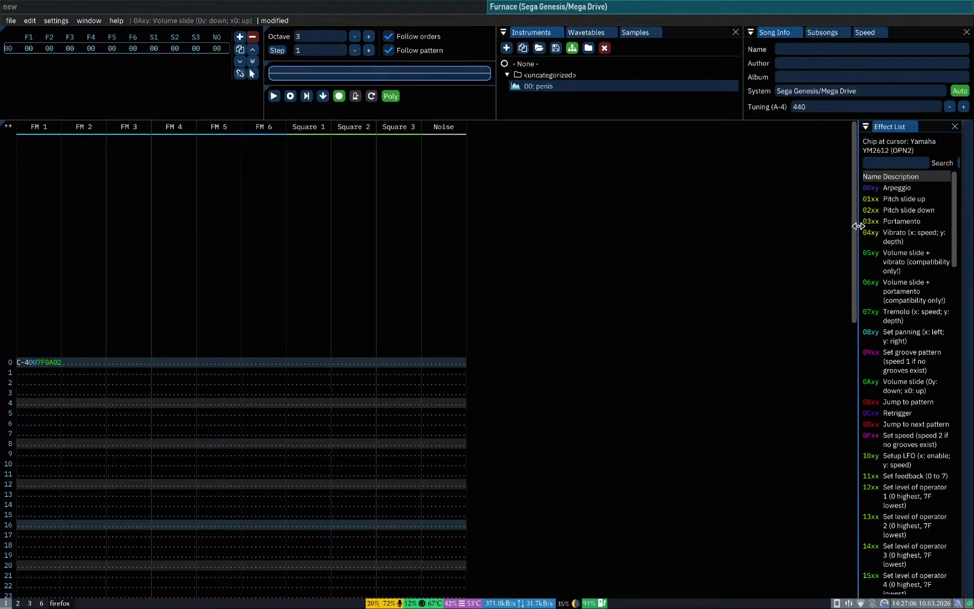
left_click_drag(857, 225, 814, 227)
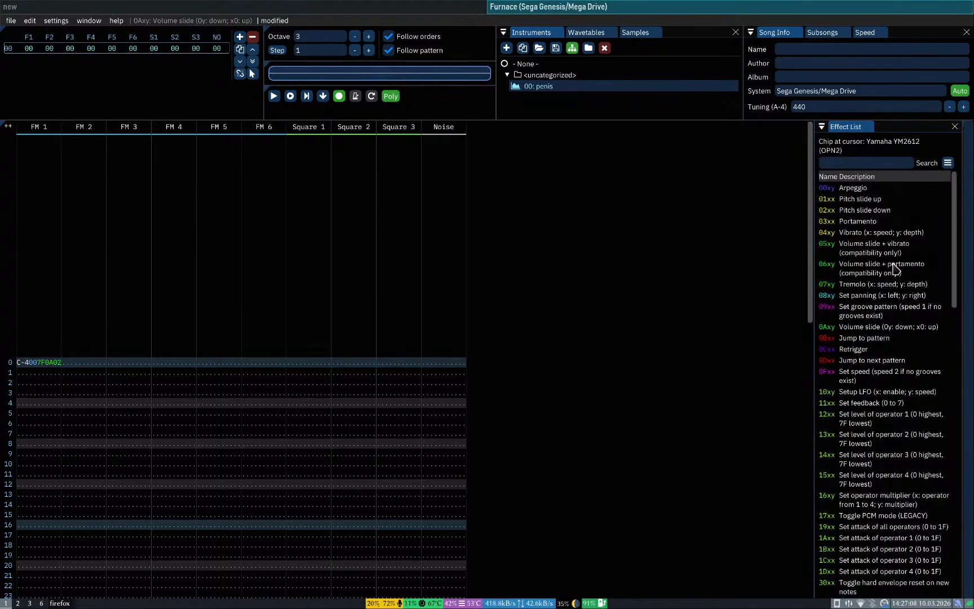
Step: Filter the effect list to show only the System (Primary) effect type
left_click(947, 163)
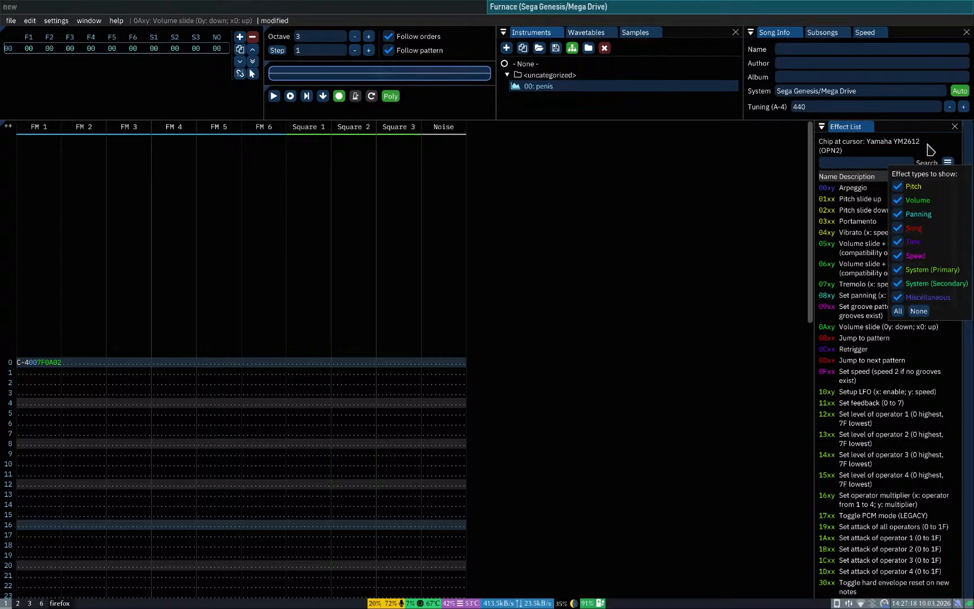
left_click(918, 311)
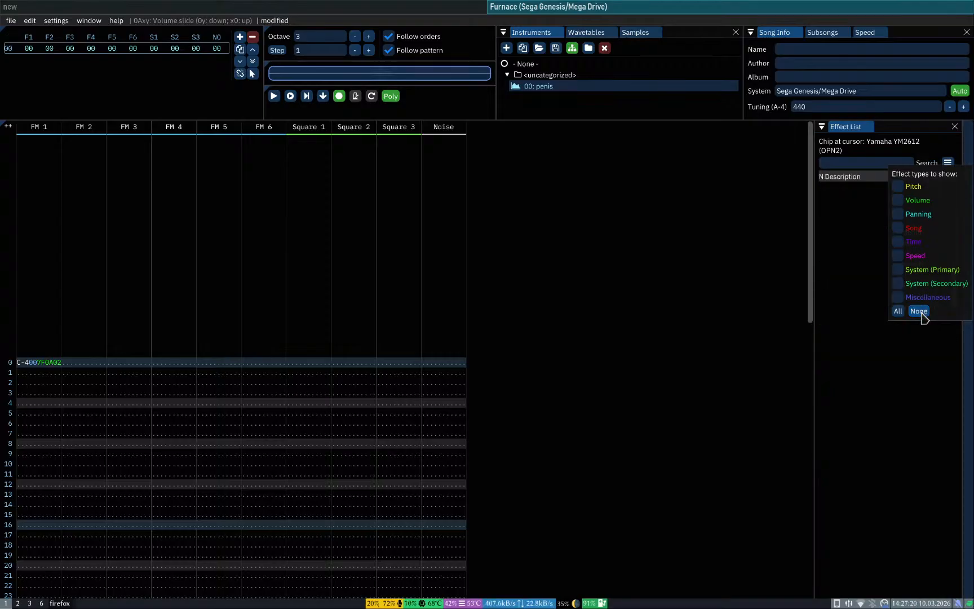
left_click(897, 269)
left_click(877, 210)
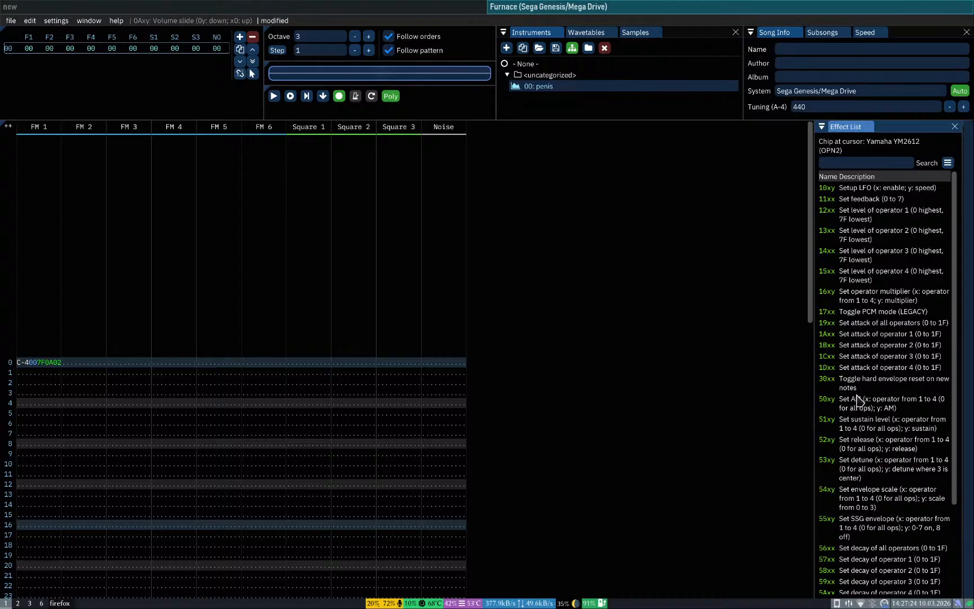
Step: Try the System (Secondary) effect type in place of System (Primary), and finally limit the effect list to Miscellaneous effects only
left_click(947, 162)
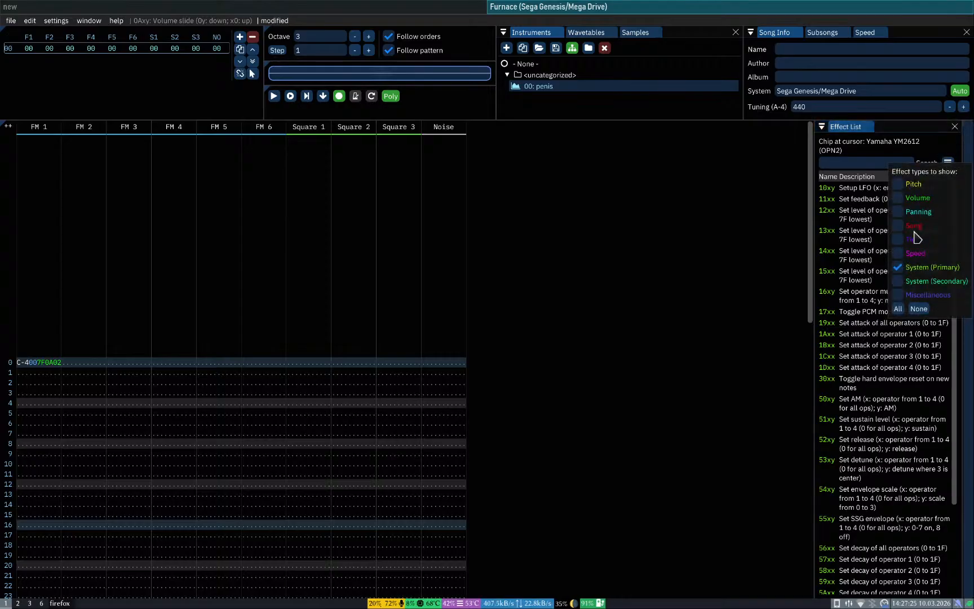
left_click(897, 268)
left_click(897, 281)
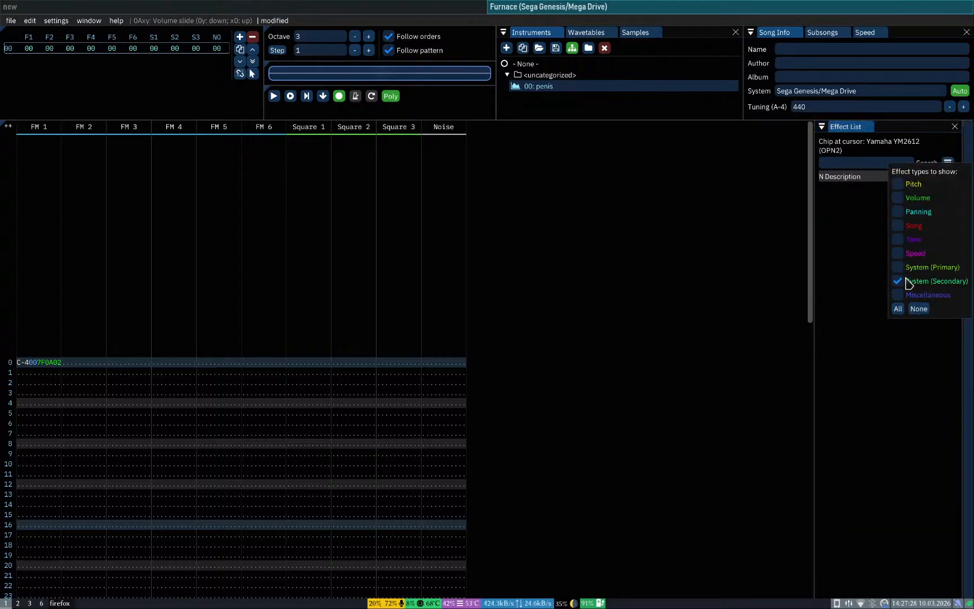
left_click(897, 280)
left_click(897, 295)
left_click(851, 309)
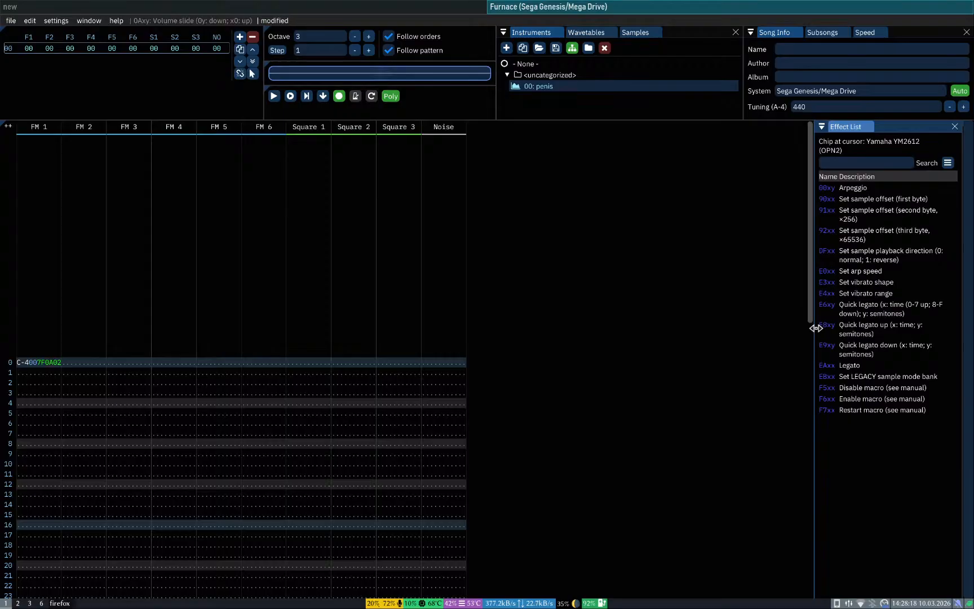
Step: Switch to Firefox and open the Wikipedia article en.wikipedia.org/wiki/Legato in a new tab
key("super+3")
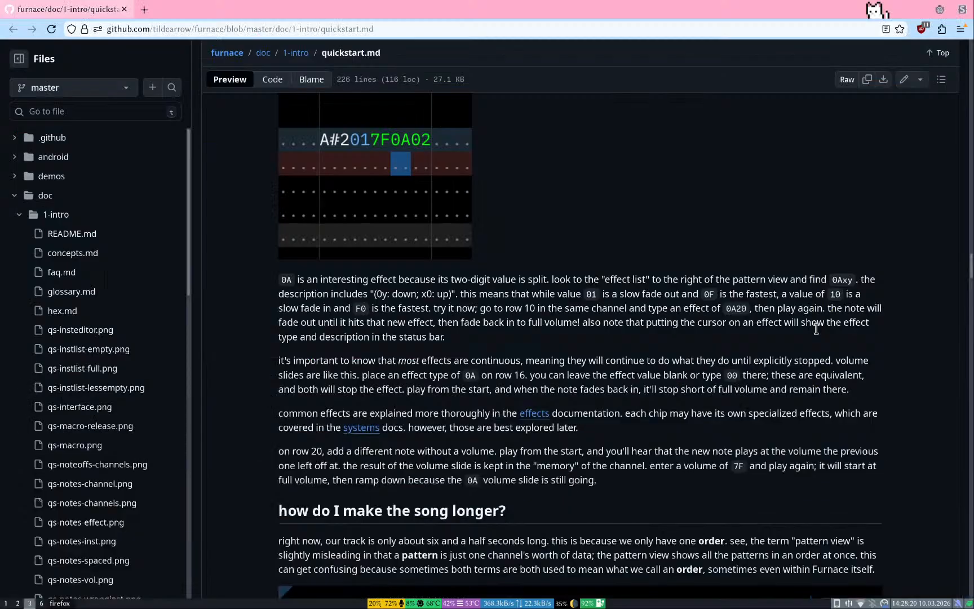
key("ctrl+t")
type("en.cppreference.com/w/")
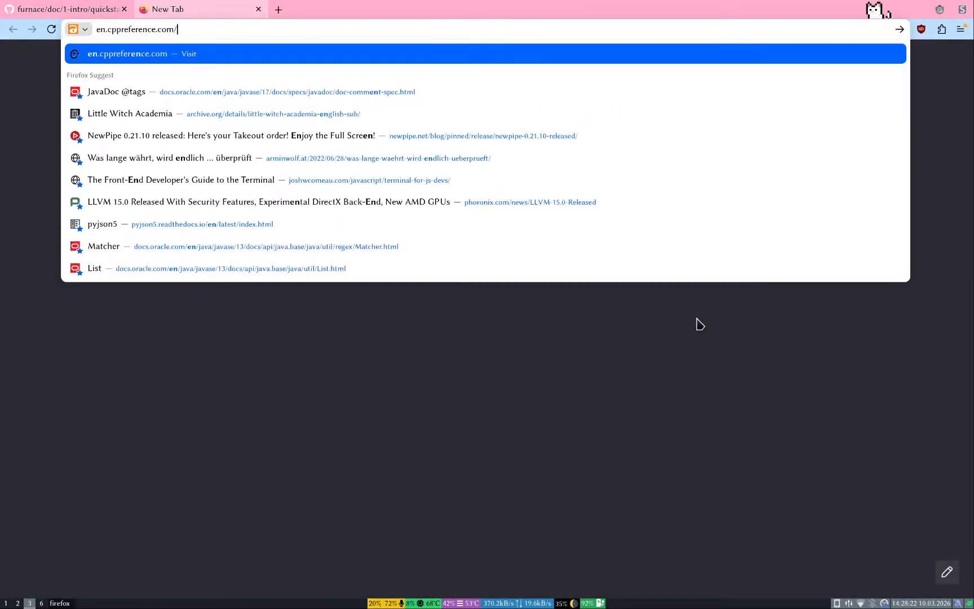
key("ctrl+a")
type("en.")
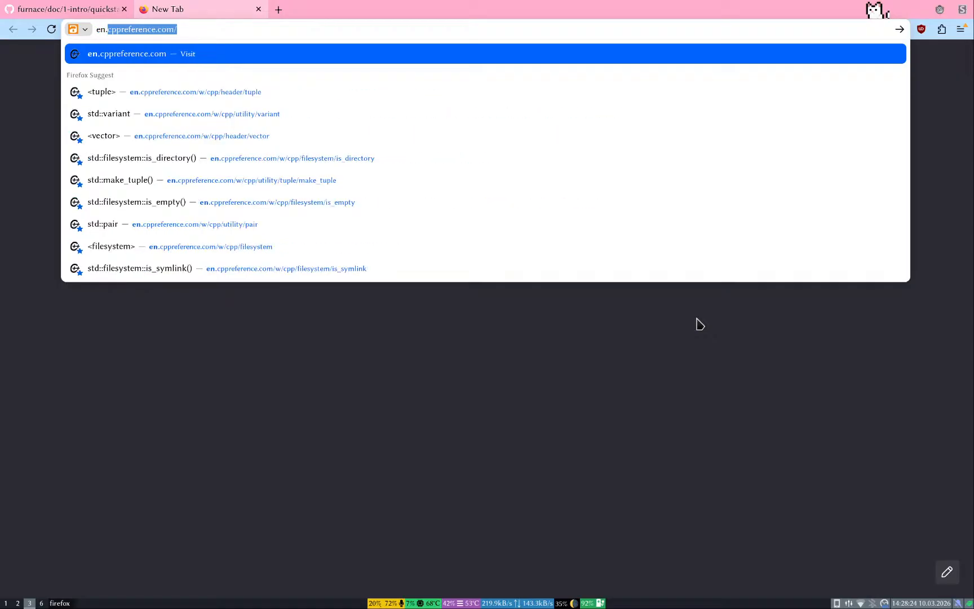
type("wikipedia.org/wiki/")
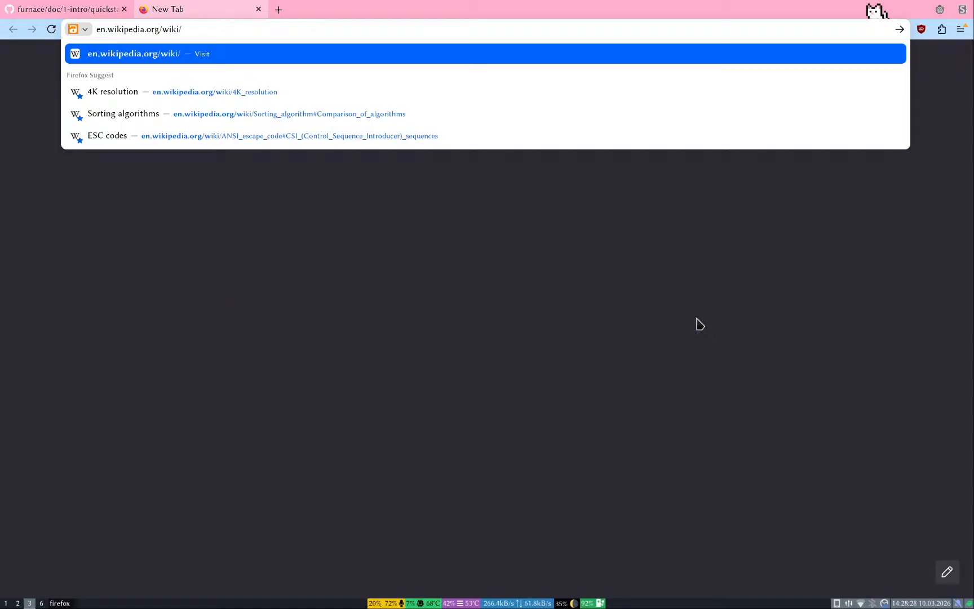
type("Legato")
key("Return")
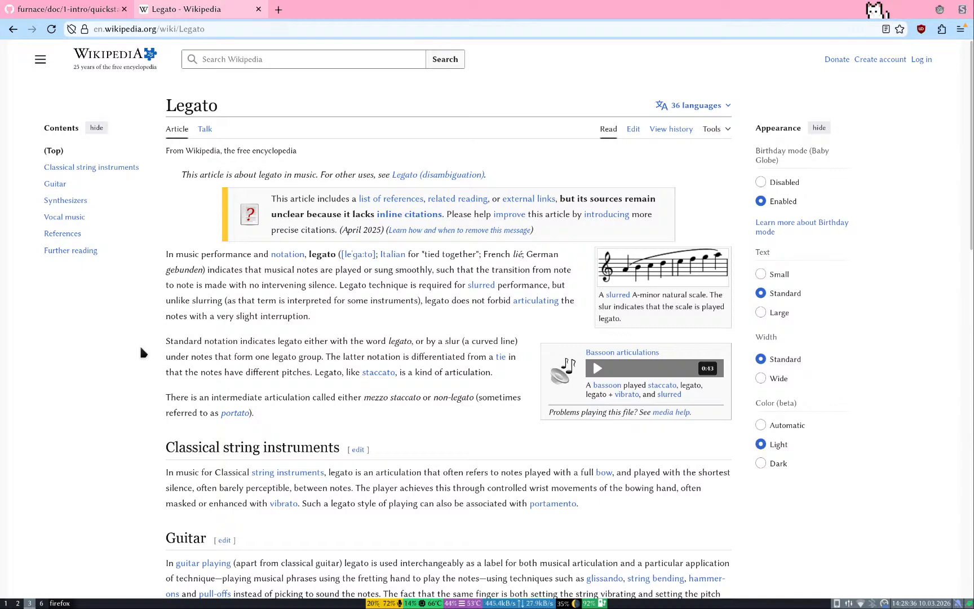
Step: Read the quickstart guide's effects section, referring back to the Legato article and to the Miscellaneous effects listed in Furnace
left_click(67, 9)
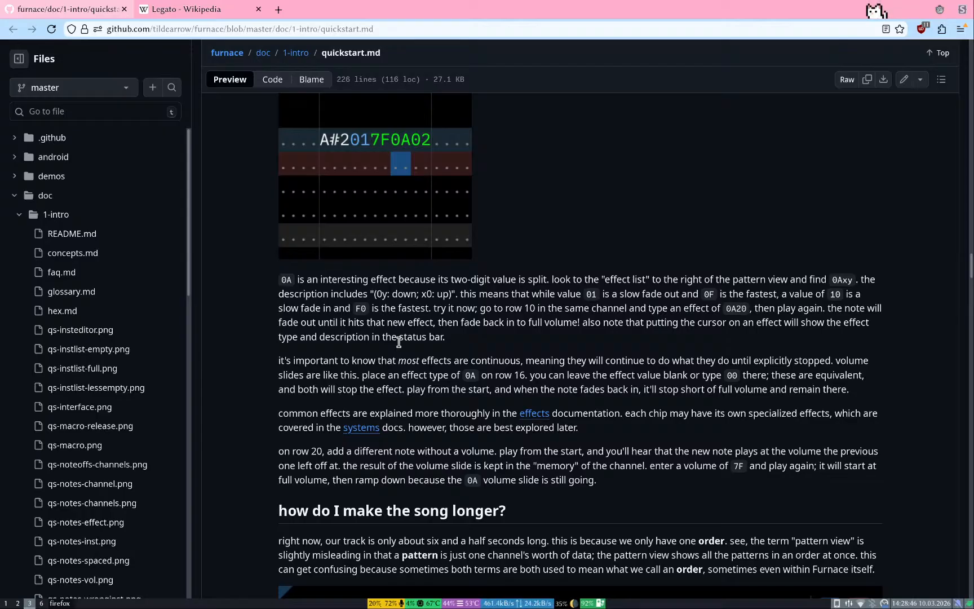
key("ctrl+Tab")
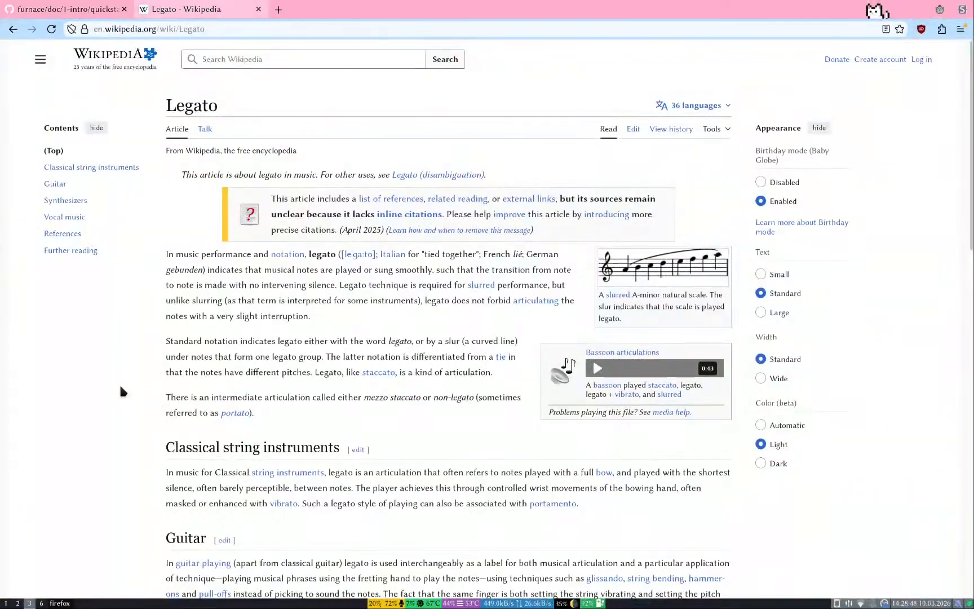
left_click(65, 9)
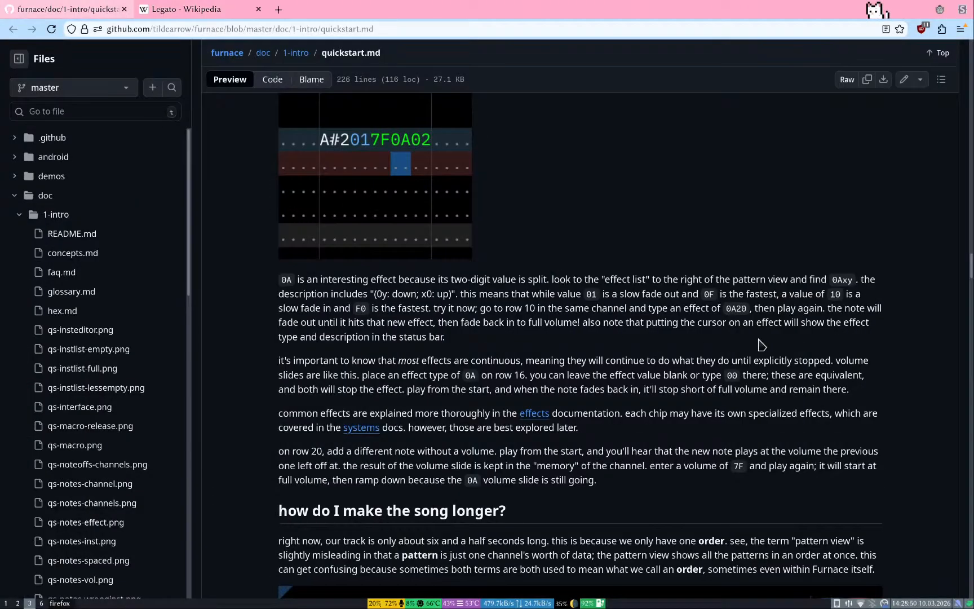
key("super+1")
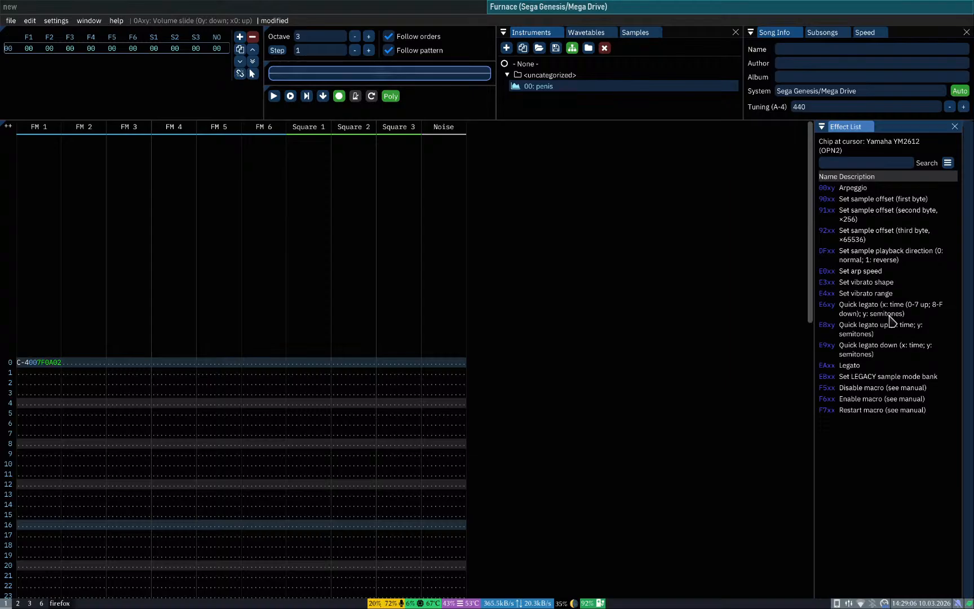
key("super+3")
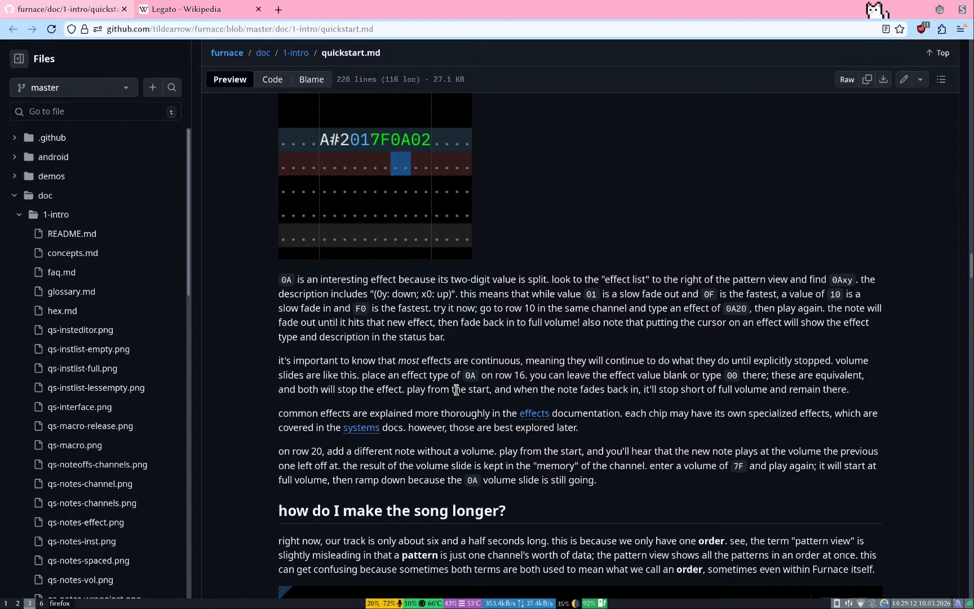
key("super+1")
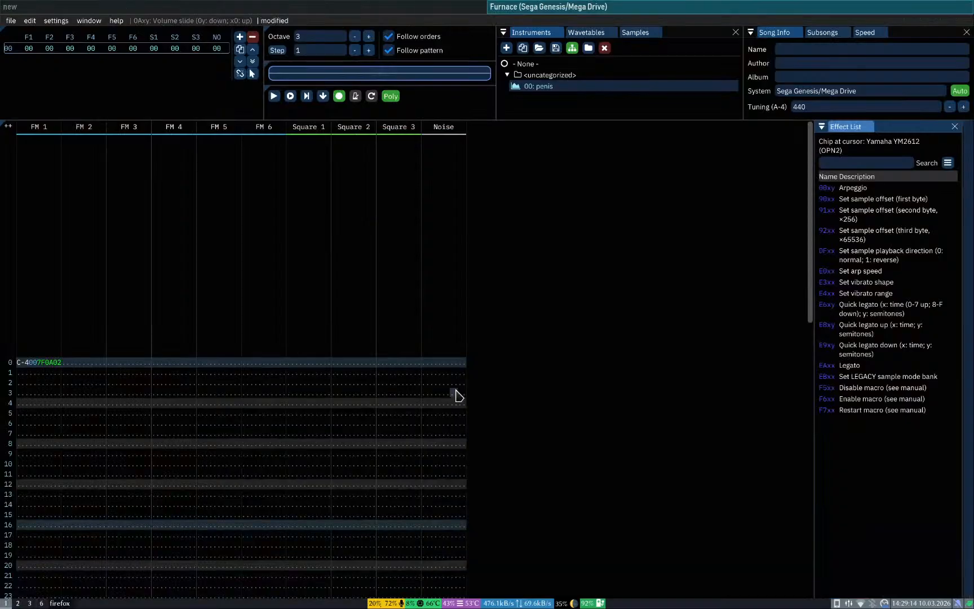
key("super+3")
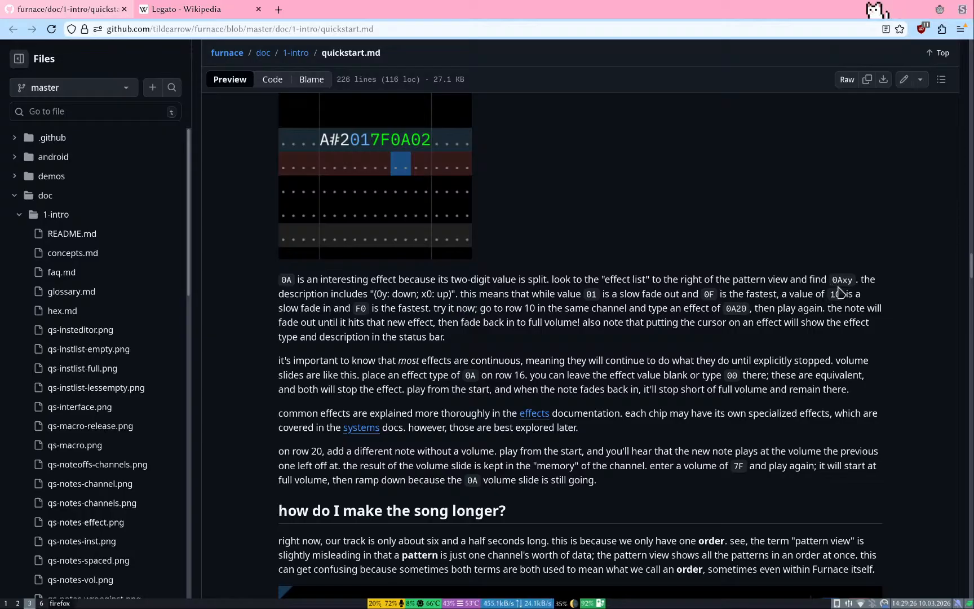
Step: Switch to Furnace, clear effect 0A and its value 02 from row 0 of FM 1, and start playback
key("super+1")
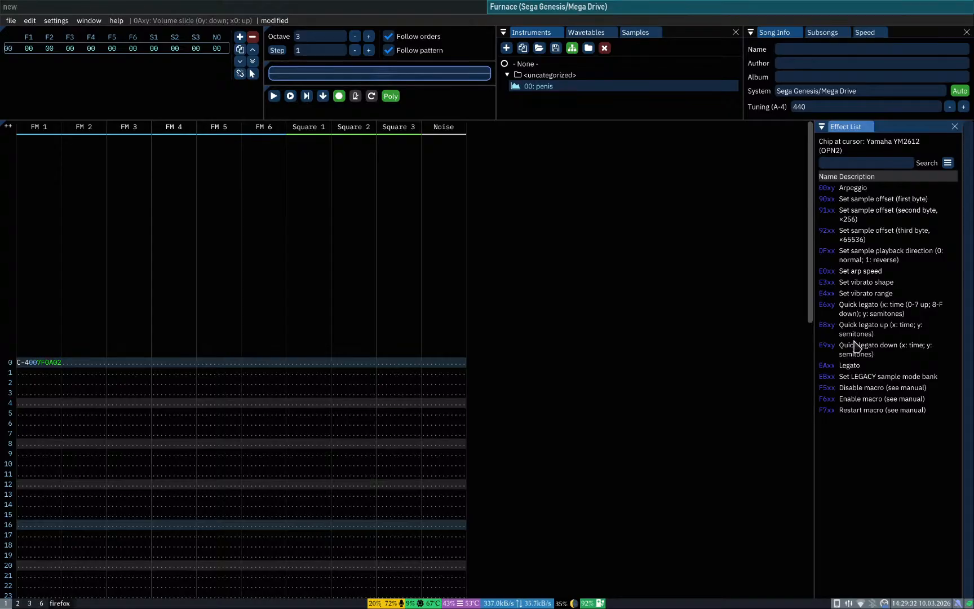
left_click(55, 363)
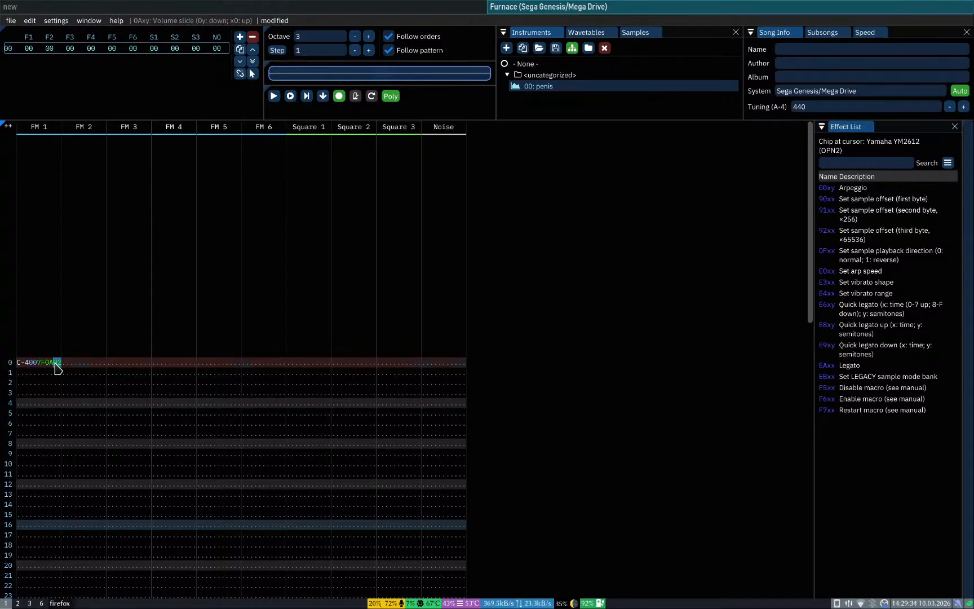
key("Delete")
key("Left")
key("Delete")
key("Left")
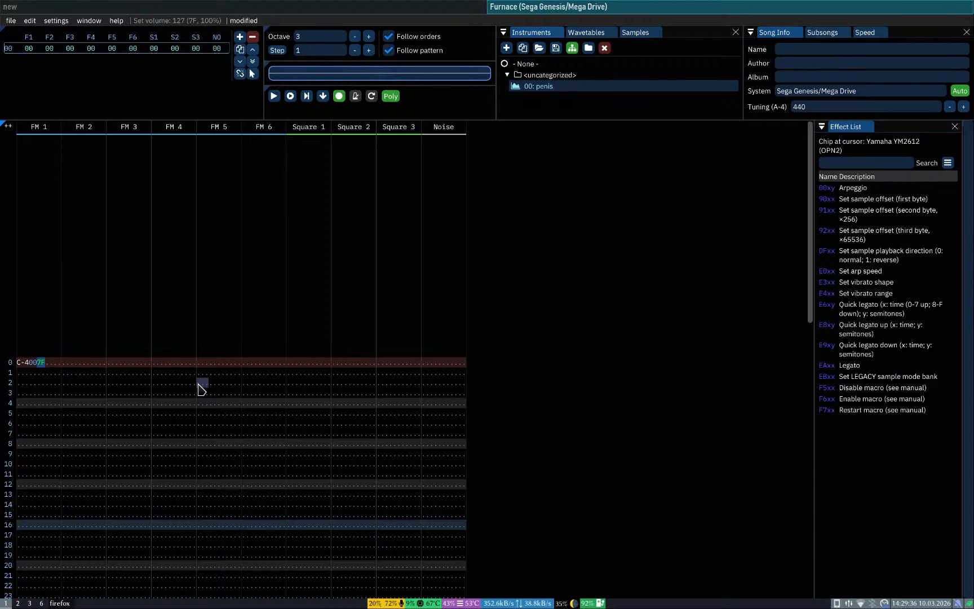
key("ctrl+Return")
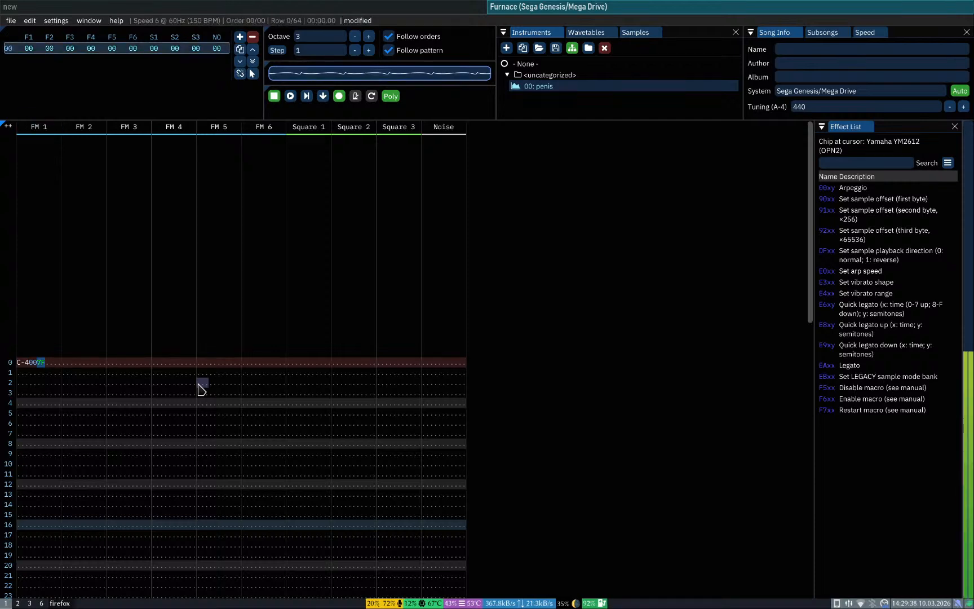
Step: Stop playback and place the cursor on the volume of the note at row 0 of FM 1
key("Return")
key("Right")
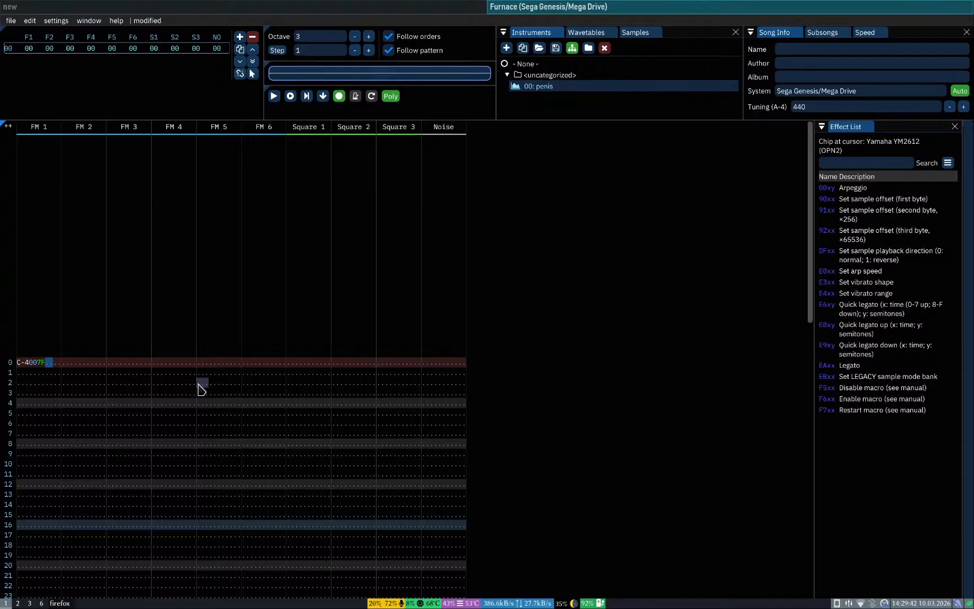
key("Down")
key("Down")
key("Left")
key("Left")
key("Left")
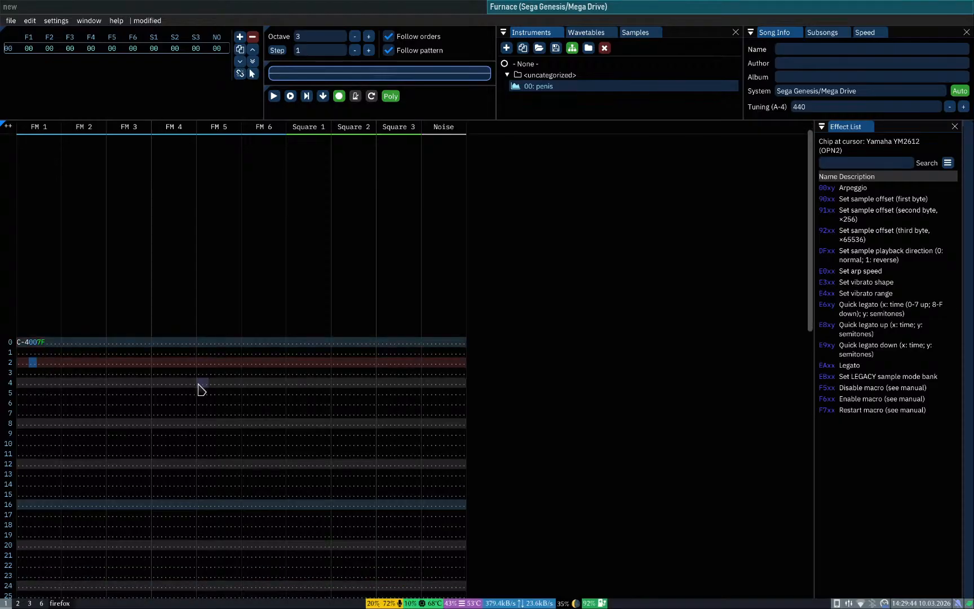
key("Up")
key("Up")
key("Right")
key("Right")
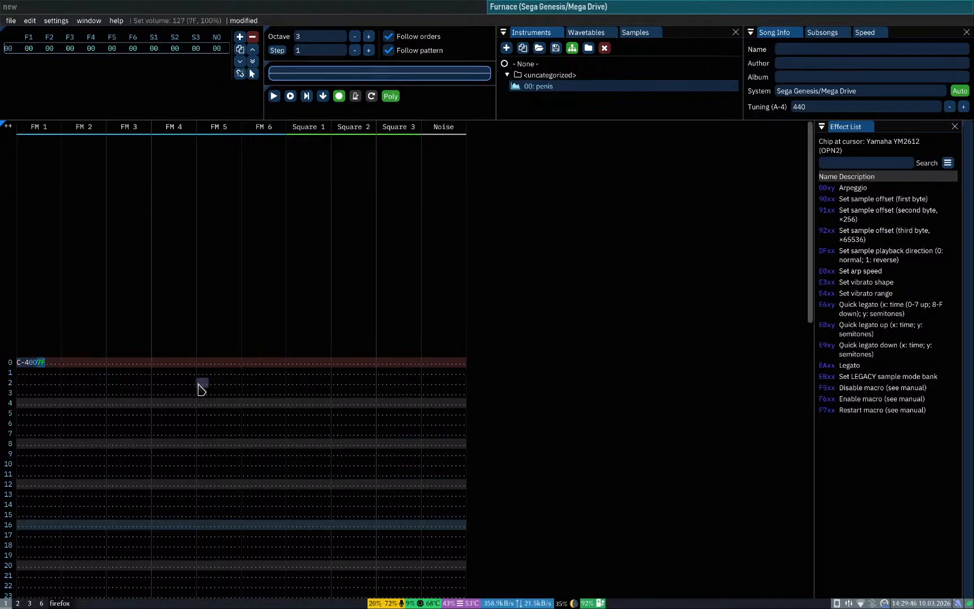
Step: Enter note C-4 with instrument 00 and volume 7F at row 4 of FM 1
key("Down")
key("Down")
key("Down")
key("Down")
key("Left")
key("Left")
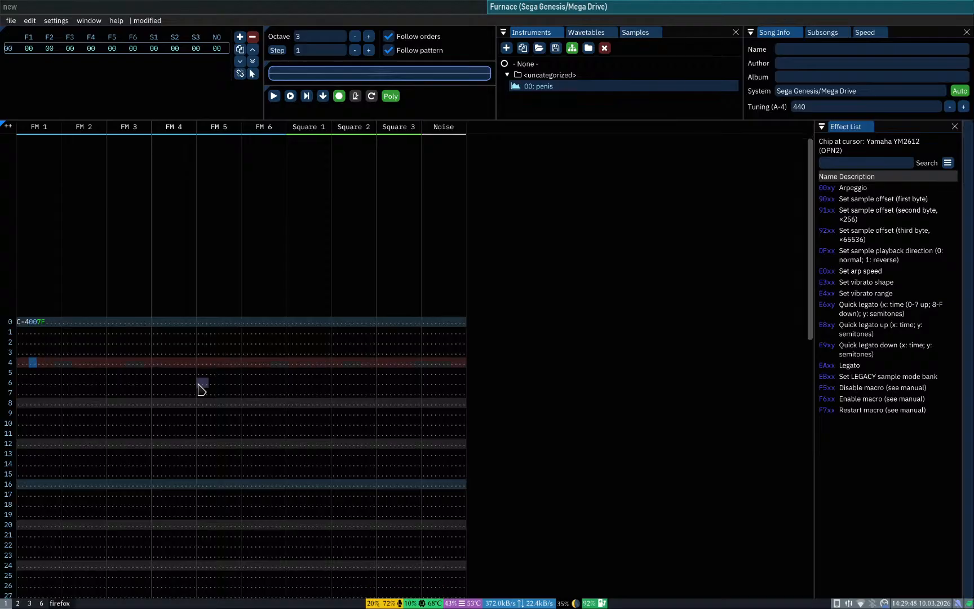
key("Down")
key("Up")
key("Right")
key("Right")
key("Right")
key("Right")
key("Right")
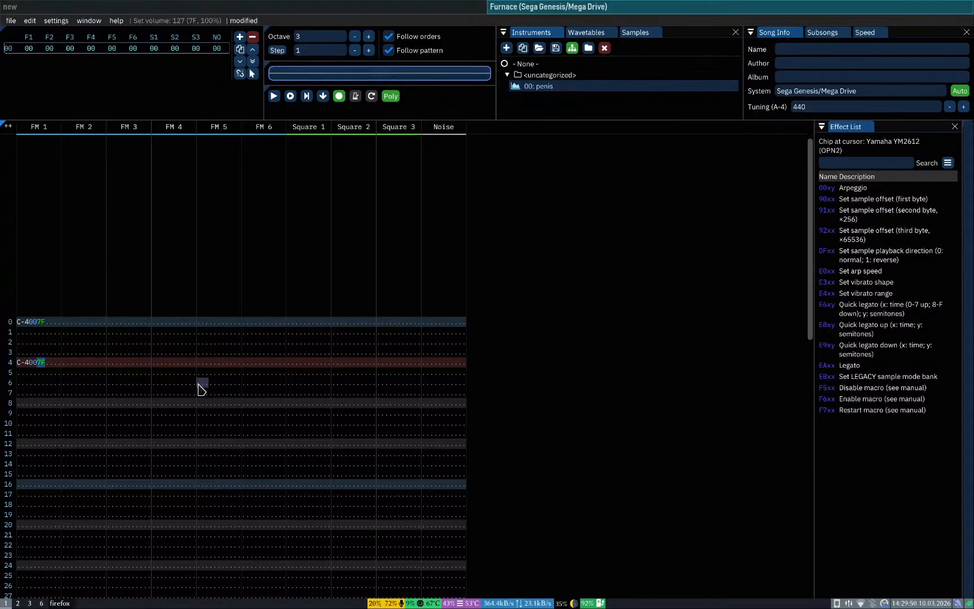
Step: Try the quick legato up effect E8 with value 25 on the row 4 note of FM 1
key("Left")
key("Left")
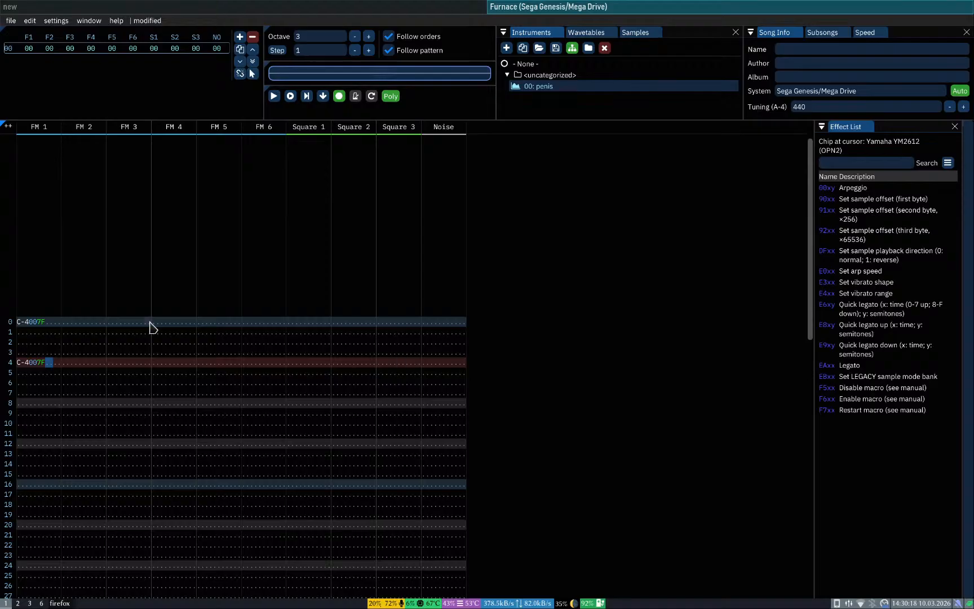
type("08")
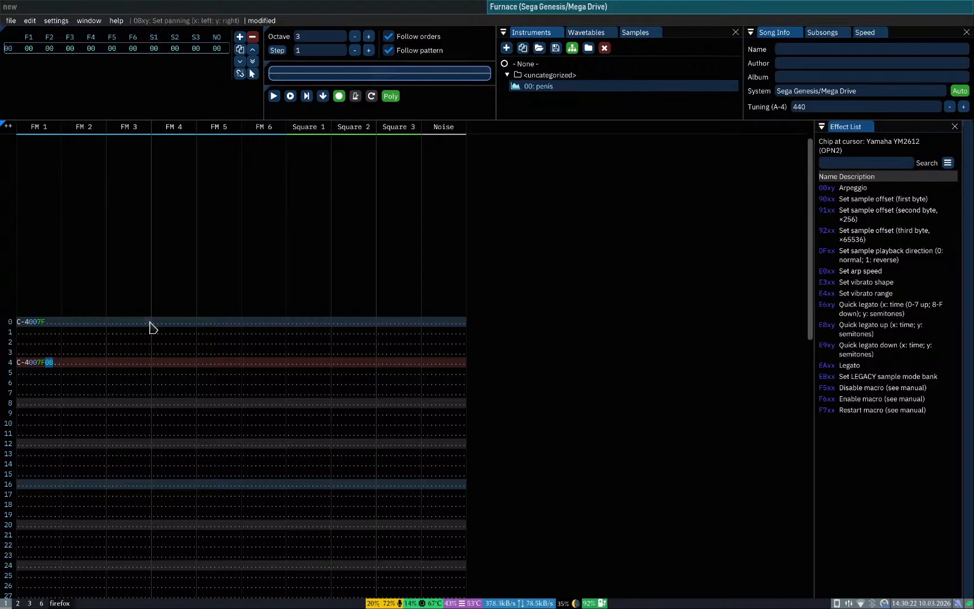
key("Delete")
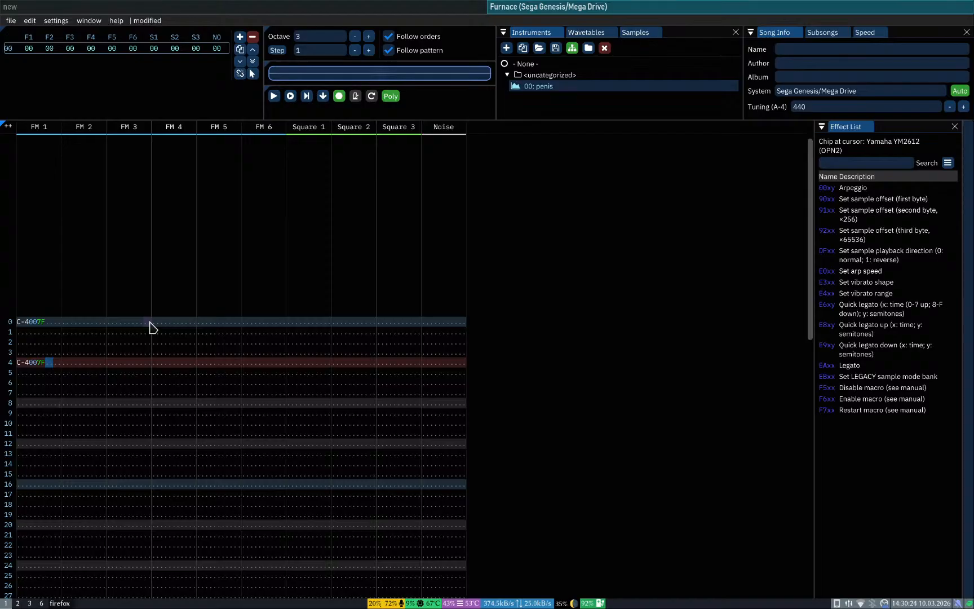
type("e8")
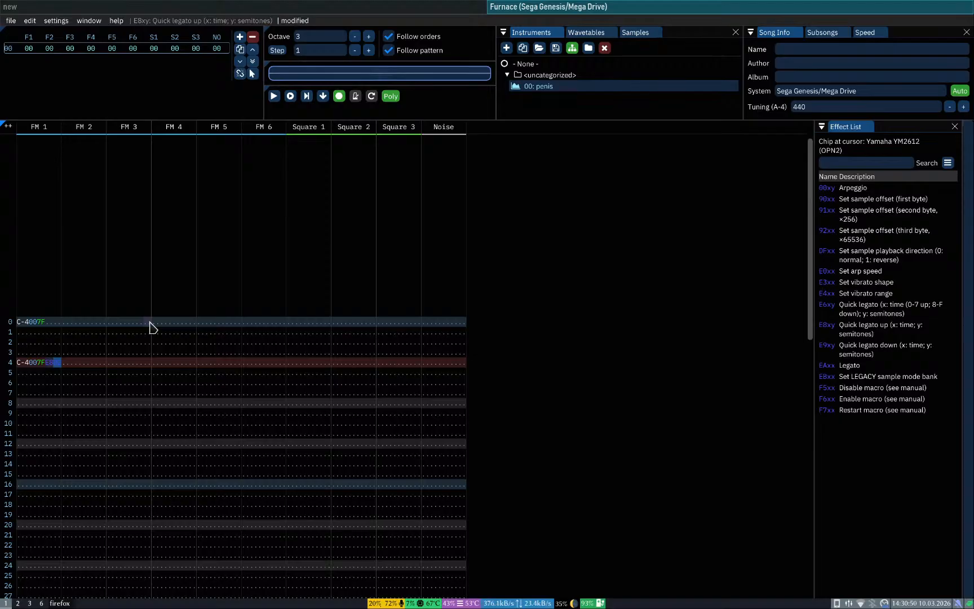
type("77")
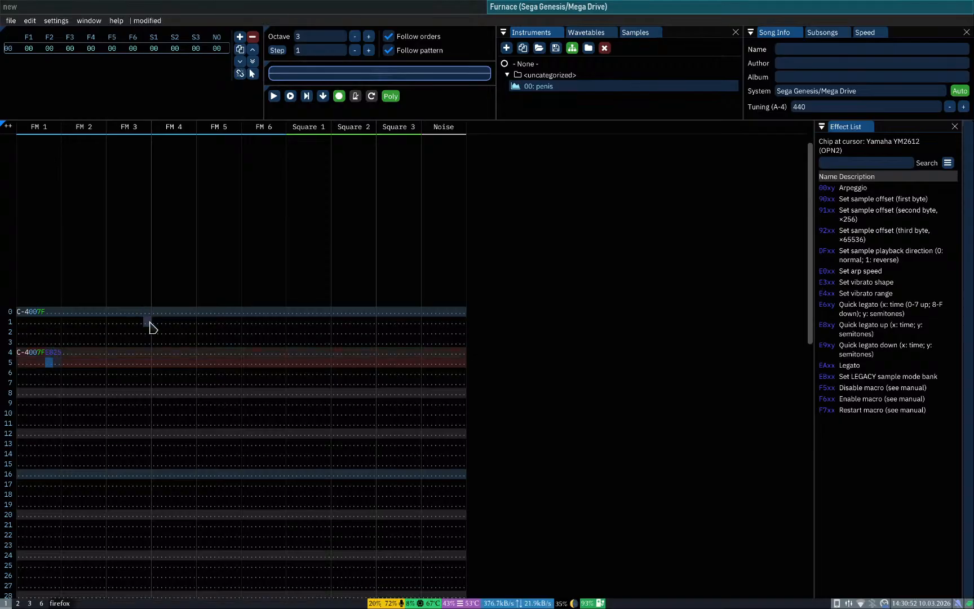
Step: Play the pattern from row 0 to hear the quick legato up effect, and stop playback
key("Up")
key("Up")
key("Up")
key("Up")
key("Up")
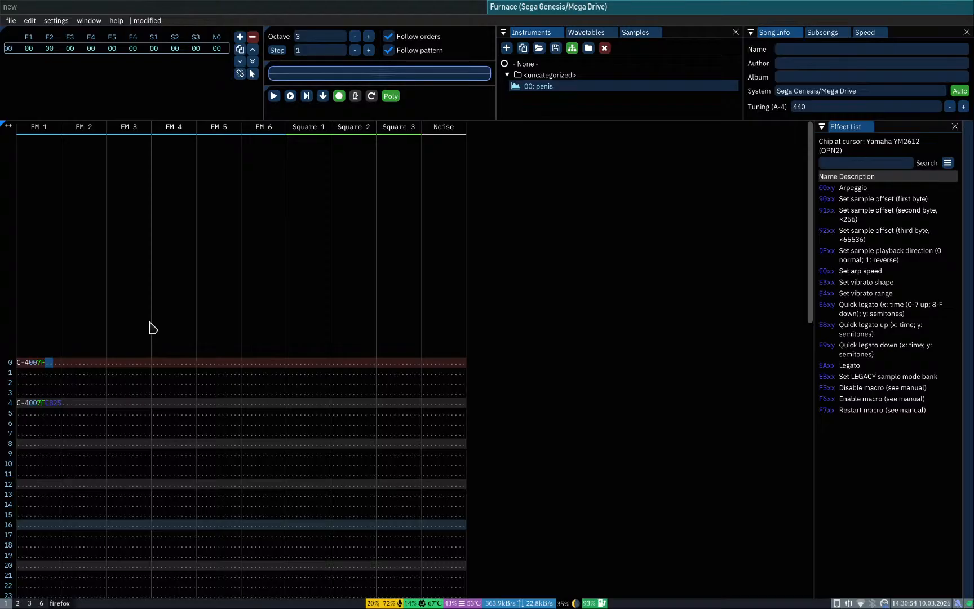
key("Return")
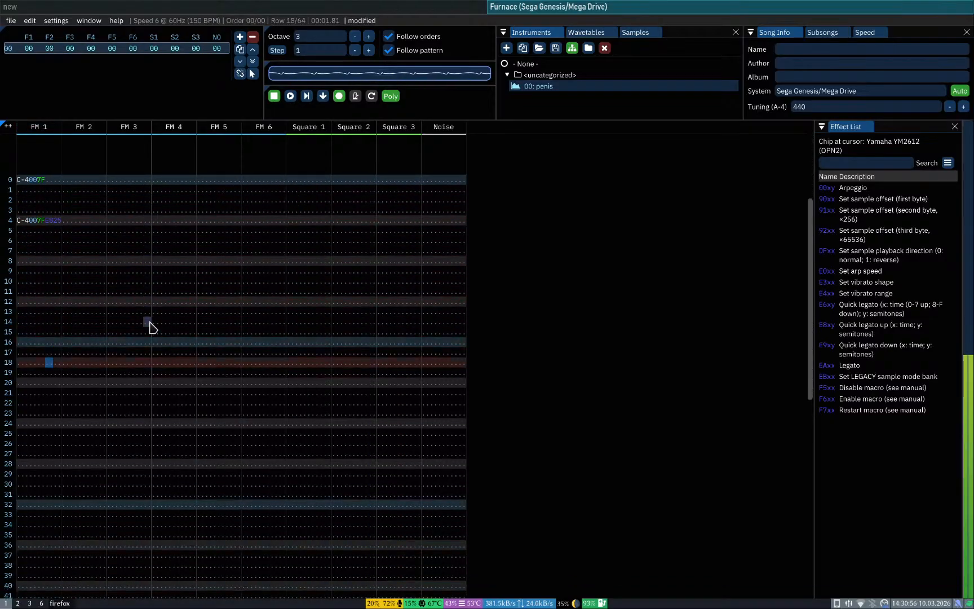
key("Return")
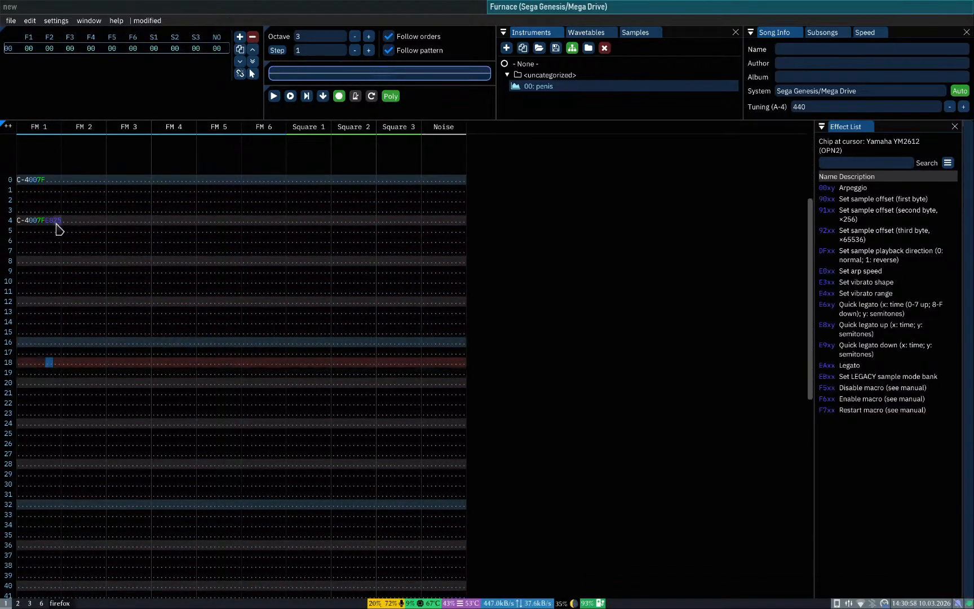
Step: Set the E8 effect value at row 4 of FM 1 to F5, and play the pattern from row 0
left_click(56, 223)
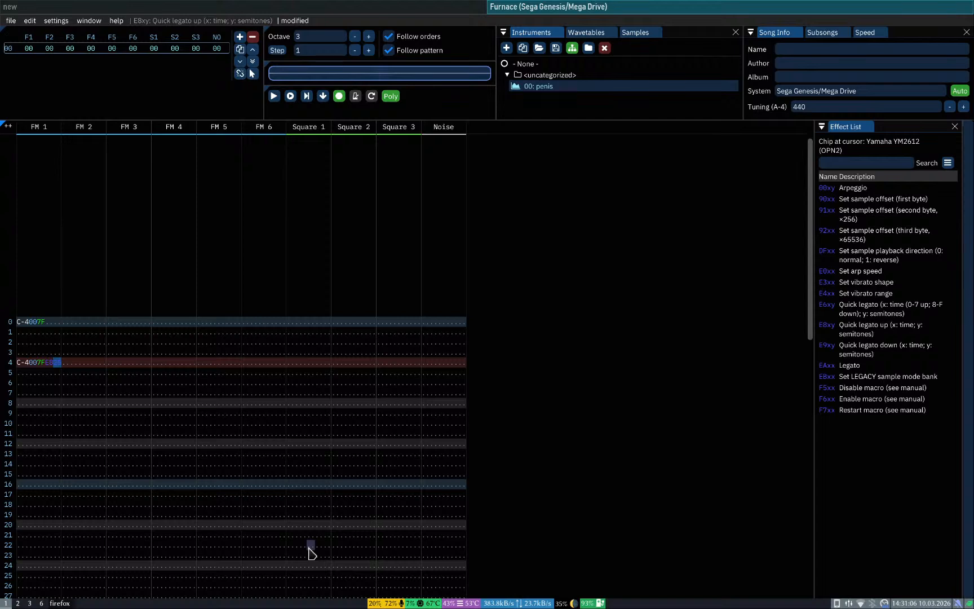
type("f5")
key("Up")
key("Up")
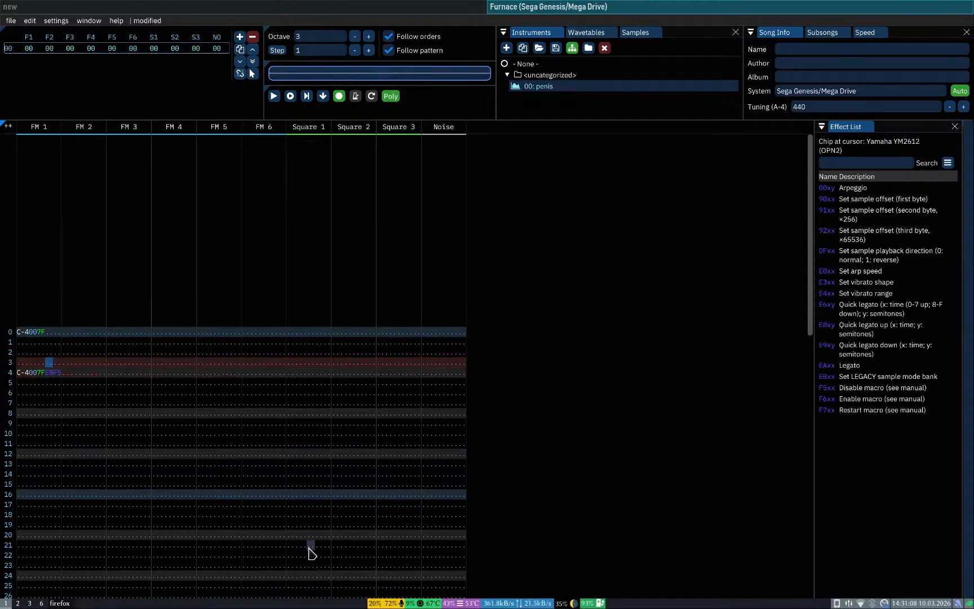
key("Up")
key("Up")
key("Up")
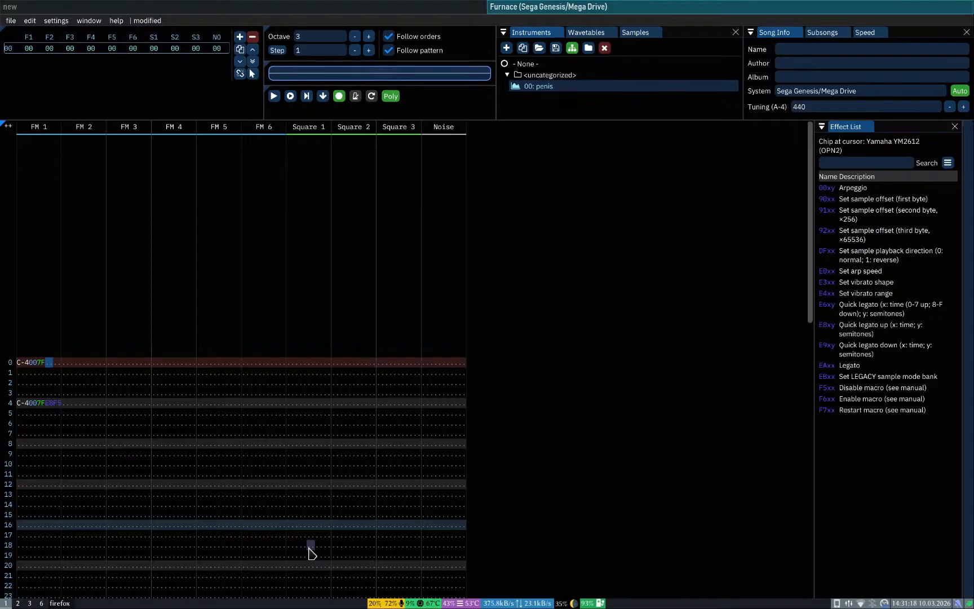
key("Return")
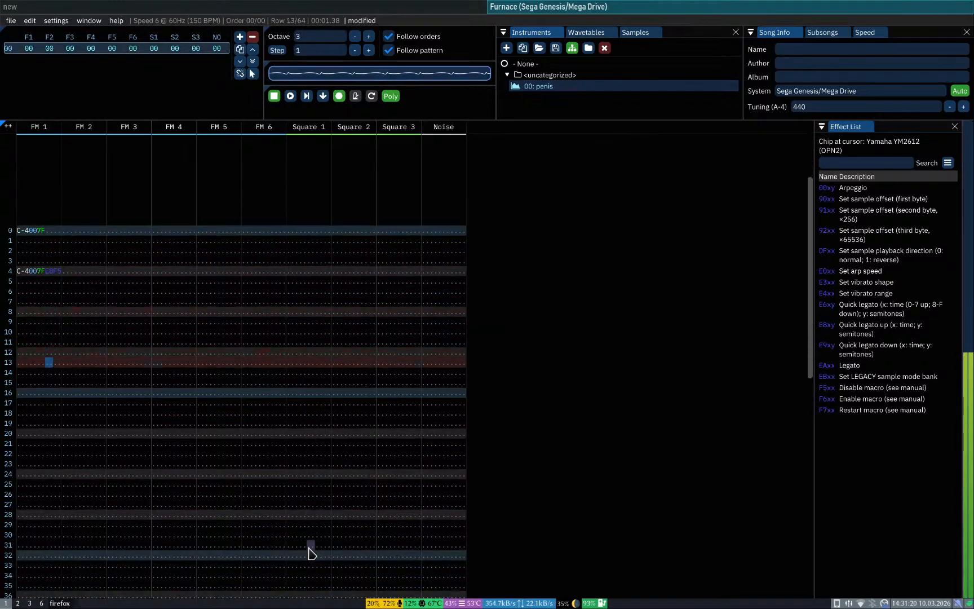
key("Return")
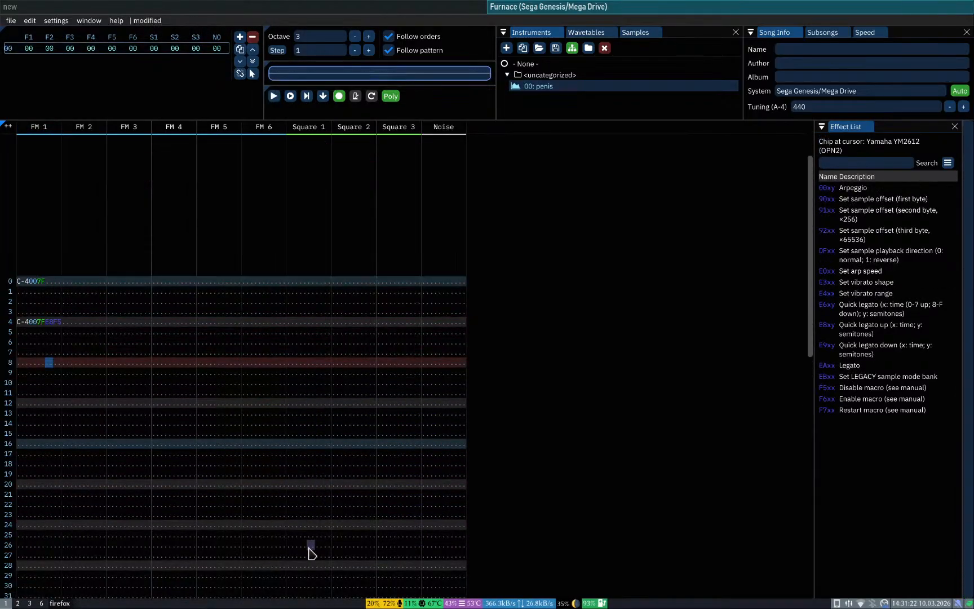
Step: Replace the quick legato up effect and its value at row 4 of FM 1 with the Legato effect EA
key("Up")
key("Up")
key("Up")
key("Up")
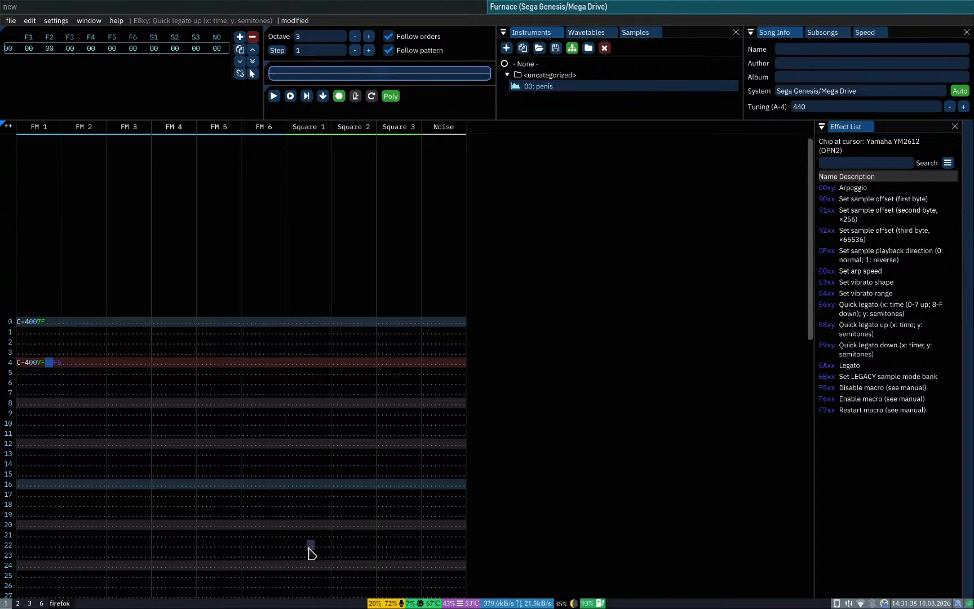
key("Left")
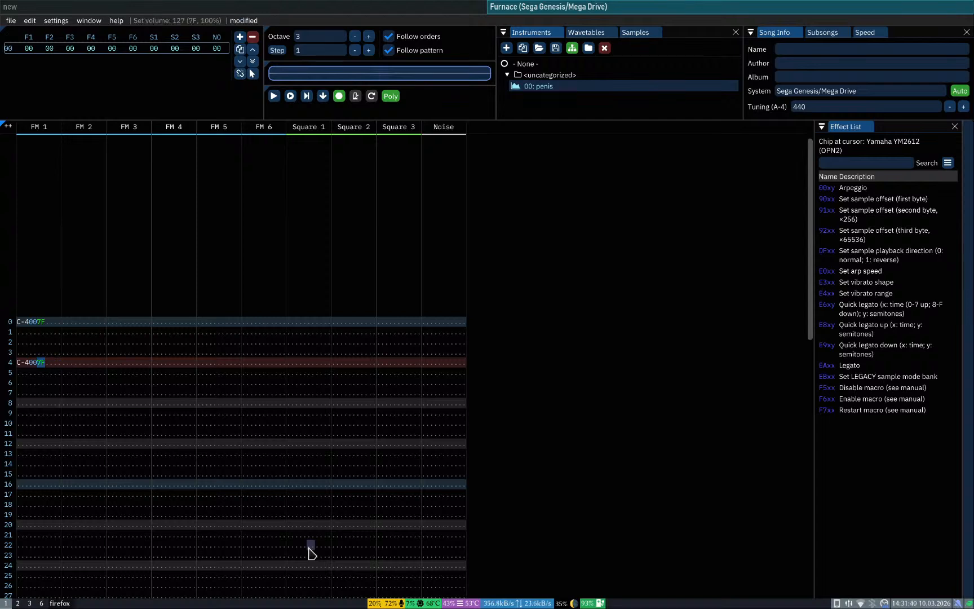
key("Down")
key("Up")
key("Right")
key("Right")
key("Left")
key("shift+Right")
type("EA")
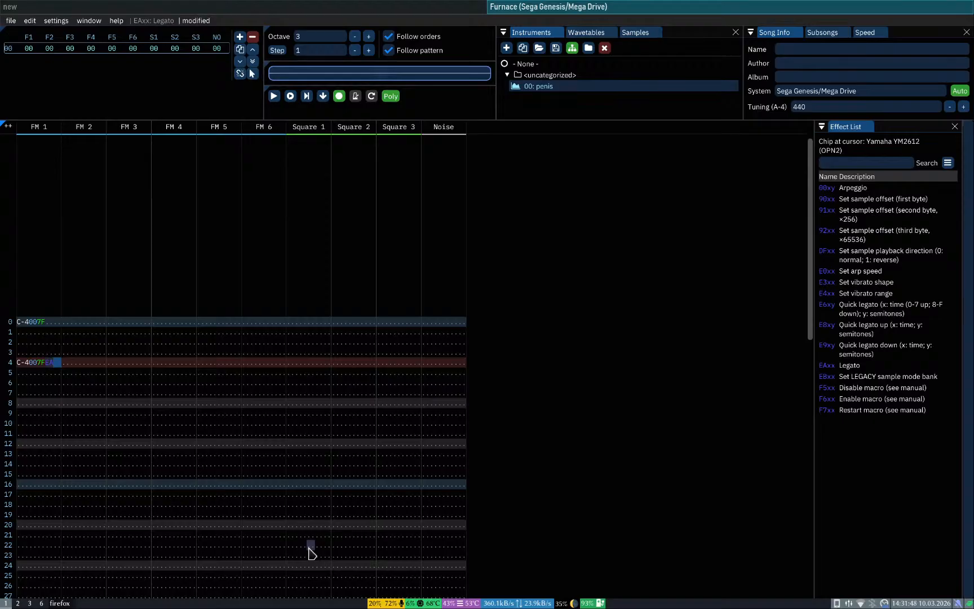
left_click(835, 367)
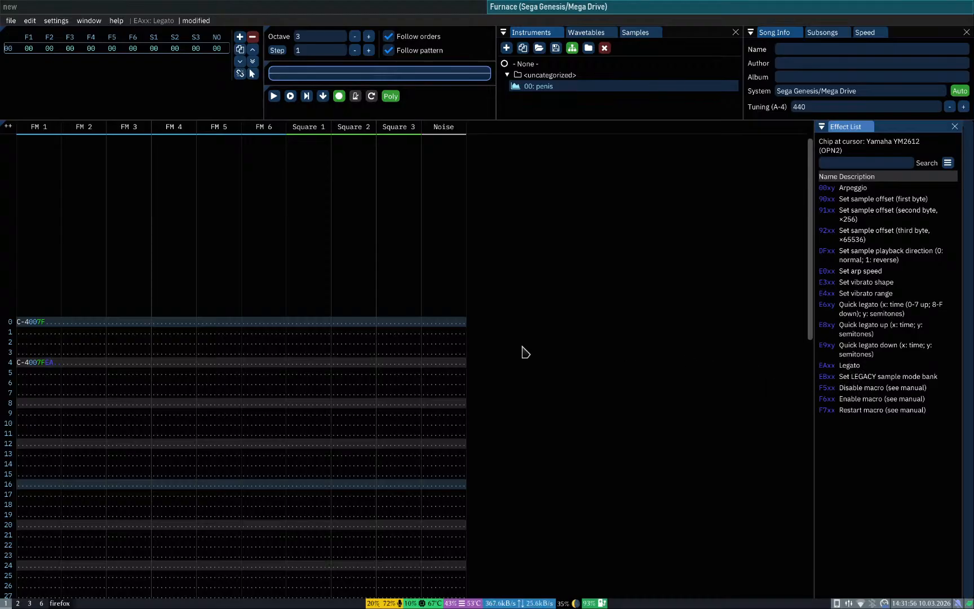
Step: Enter note C-5 with instrument 00 at row 8 of FM 1
left_click(34, 372)
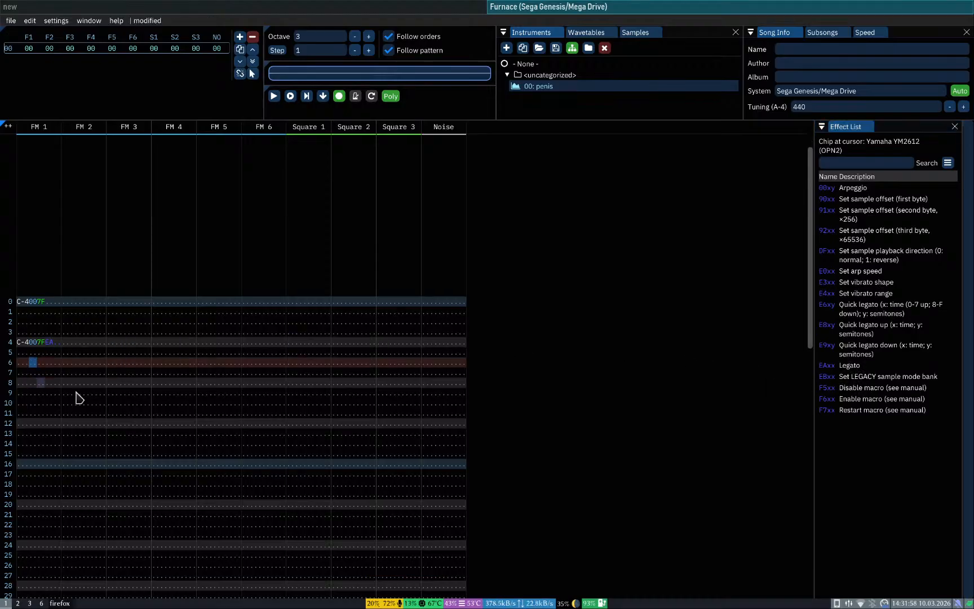
key("Down")
key("Down")
key("Down")
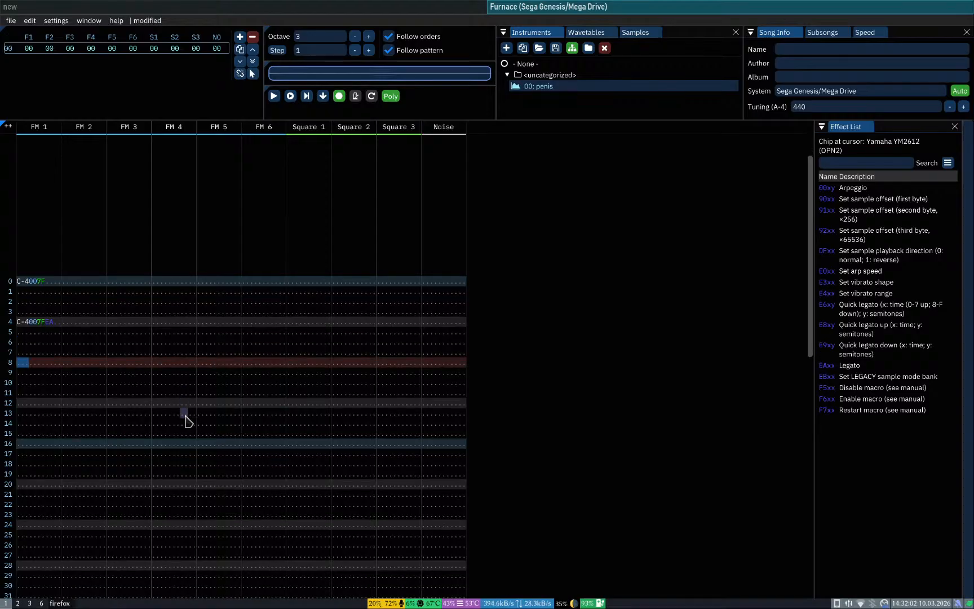
key("i")
Step: Play the pattern from row 0 to hear the legato effect across the notes, and stop playback
key("Up")
key("Up")
key("Up")
key("Up")
key("Up")
key("Up")
key("Up")
key("Up")
key("Up")
key("Return")
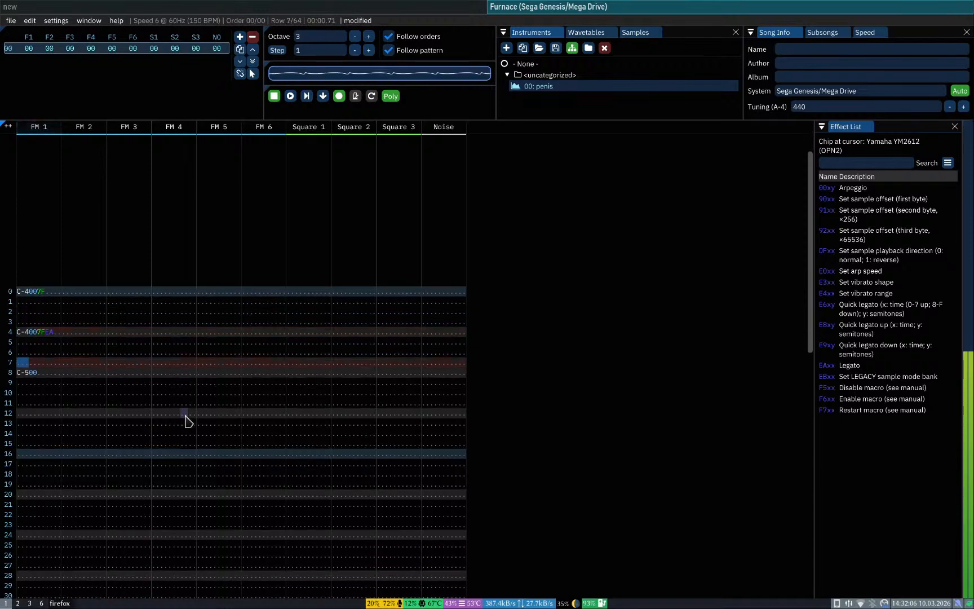
key("Return")
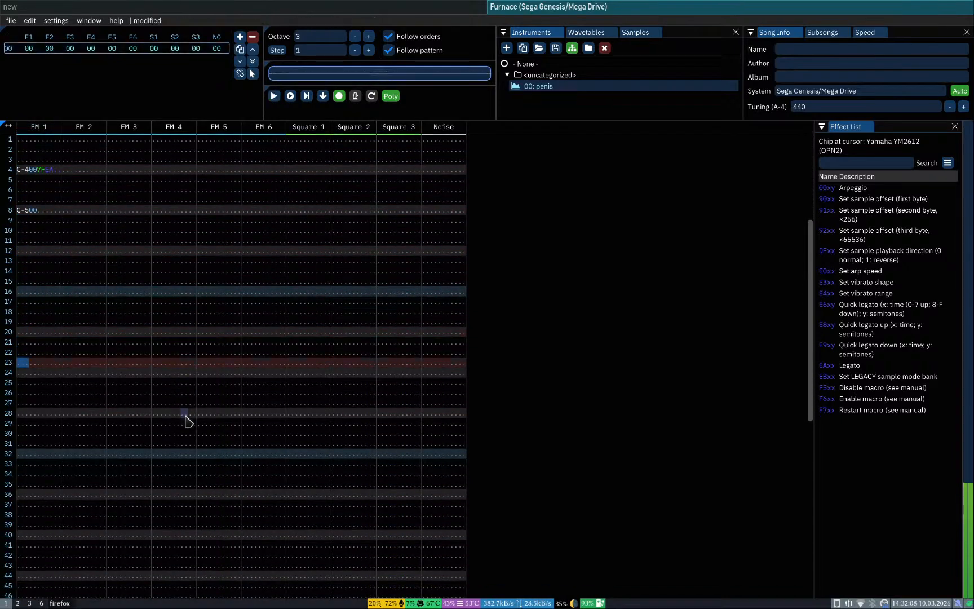
Step: Move the C-5 note in FM 1 from row 8 to row 5, and play the pattern briefly
key("Page_Up")
key("Down")
key("Down")
key("Up")
key("Delete")
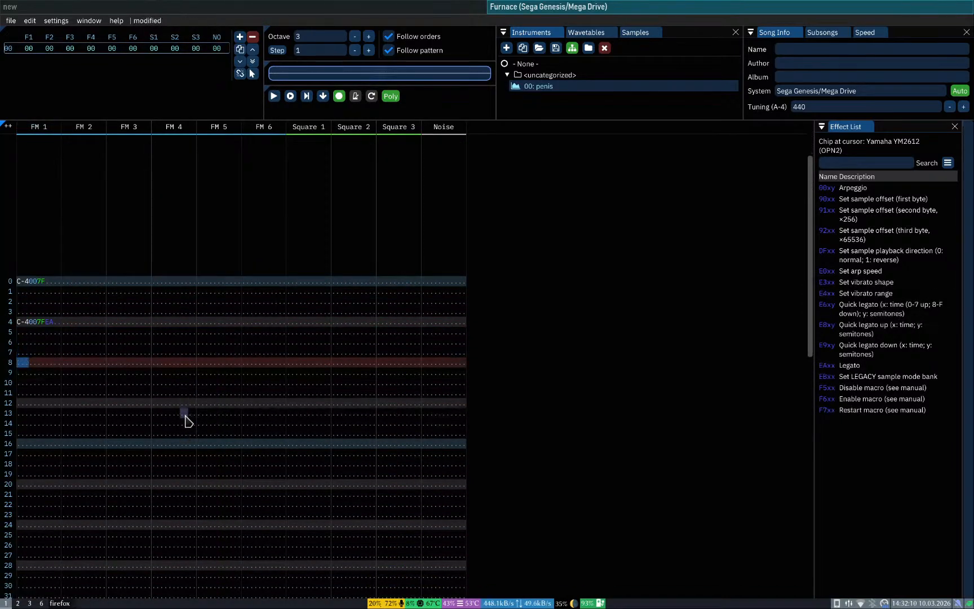
key("Up")
key("Up")
key("Up")
key("i")
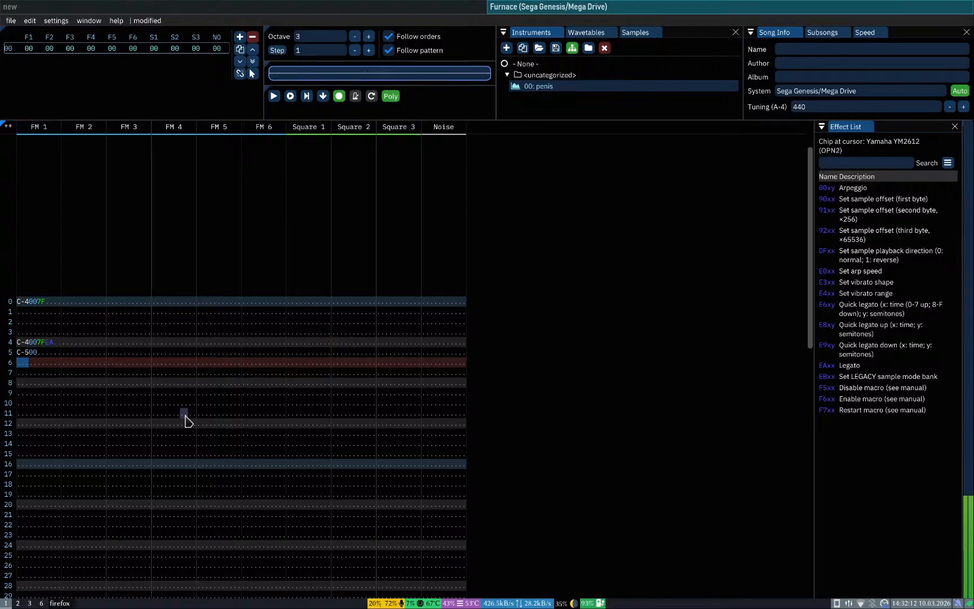
key("Return")
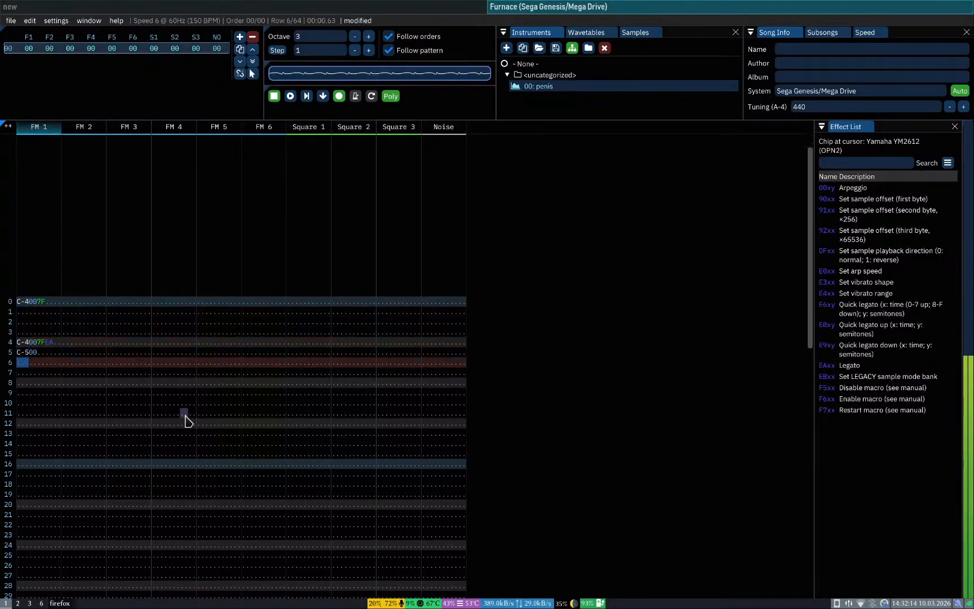
key("Return")
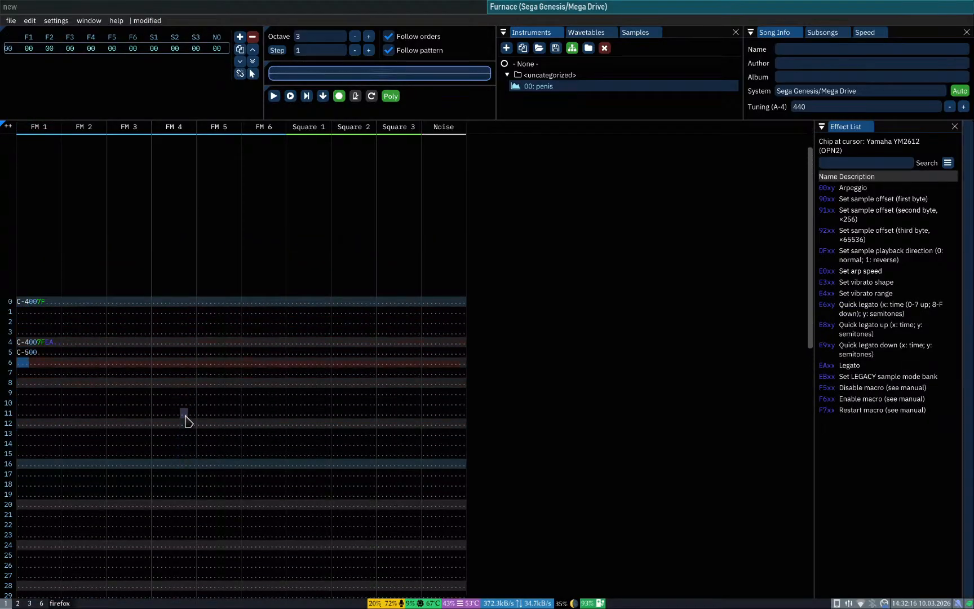
Step: Delete the row 5 note of FM 1 and change the row 4 note to C-5, checking it with playback
key("Up")
key("Delete")
key("Up")
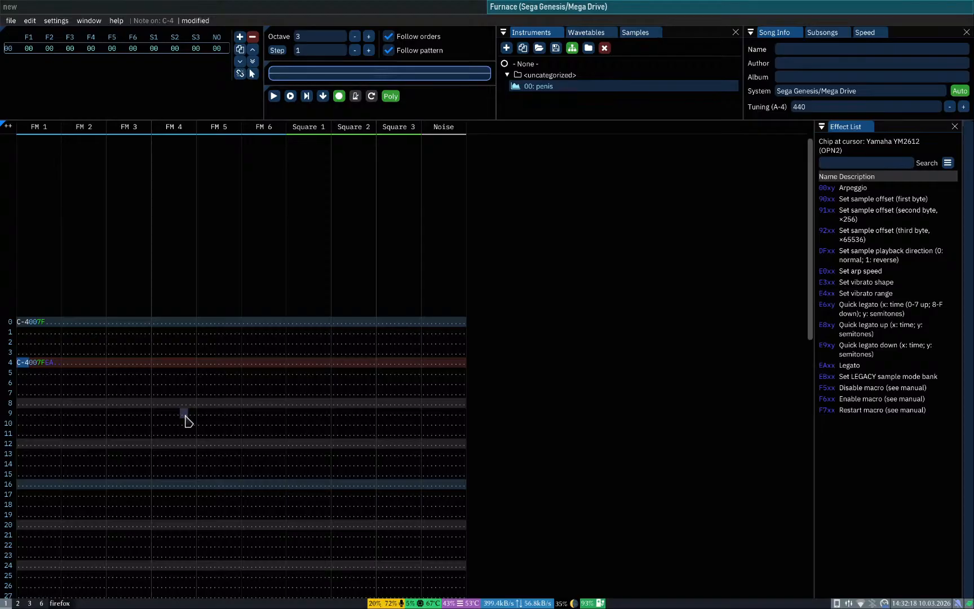
key("i")
key("Return")
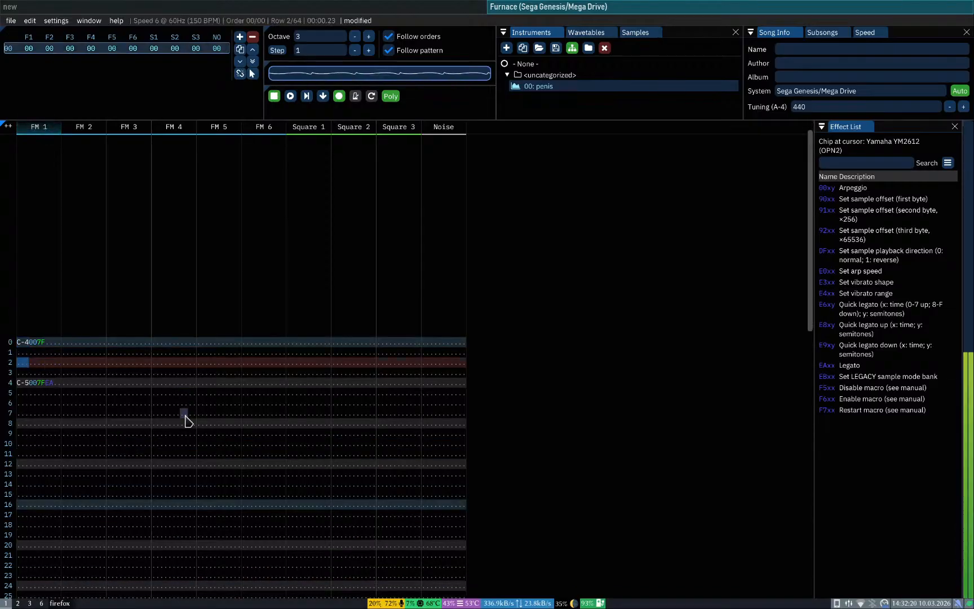
key("Return")
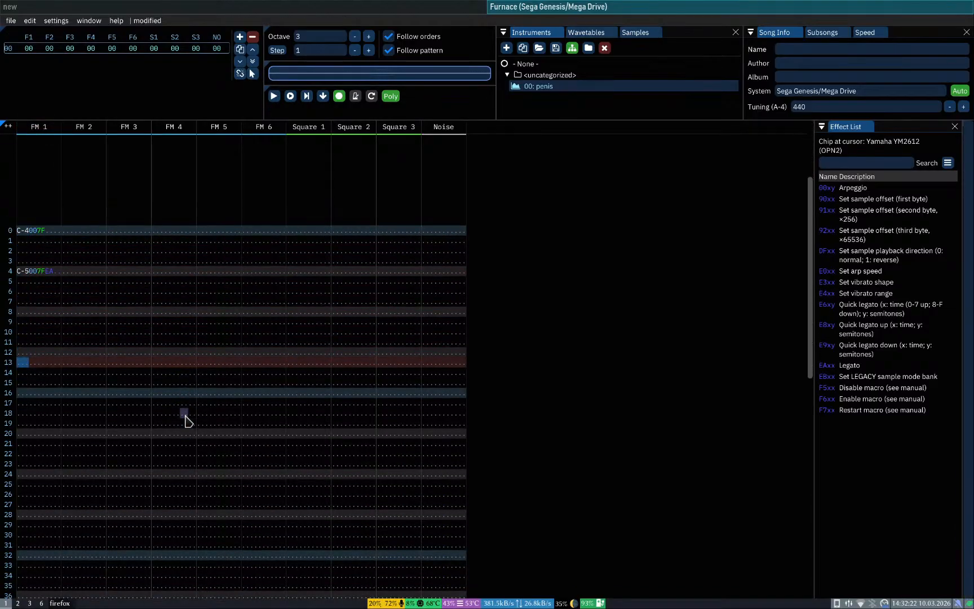
Step: Clear the C-5 note with its instrument, volume and EA effect from row 4 of FM 1
key("Home")
key("alt+Tab")
key("alt+Tab")
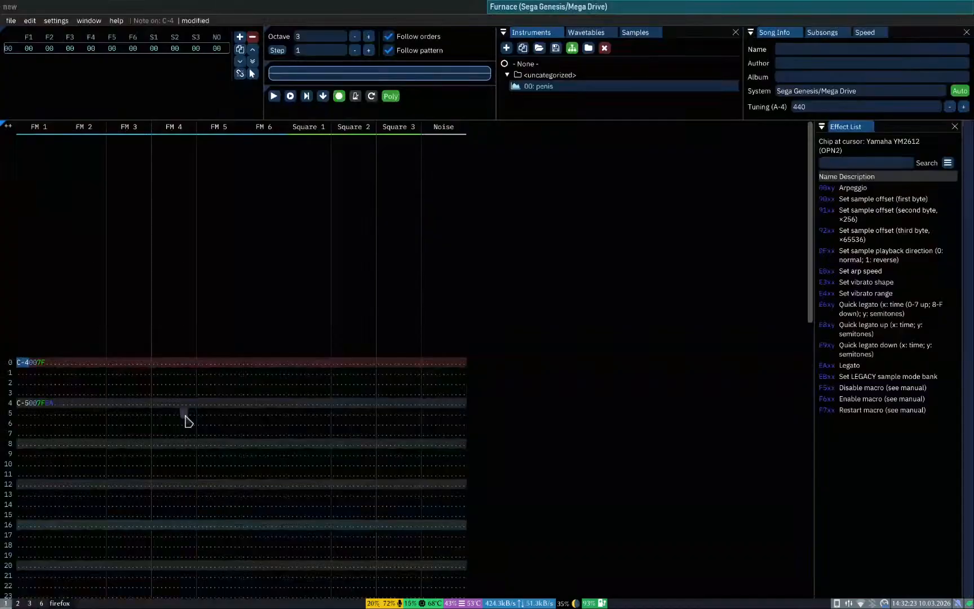
key("Down")
key("Down")
key("Down")
key("Down")
key("Right")
key("Right")
key("Right")
key("Right")
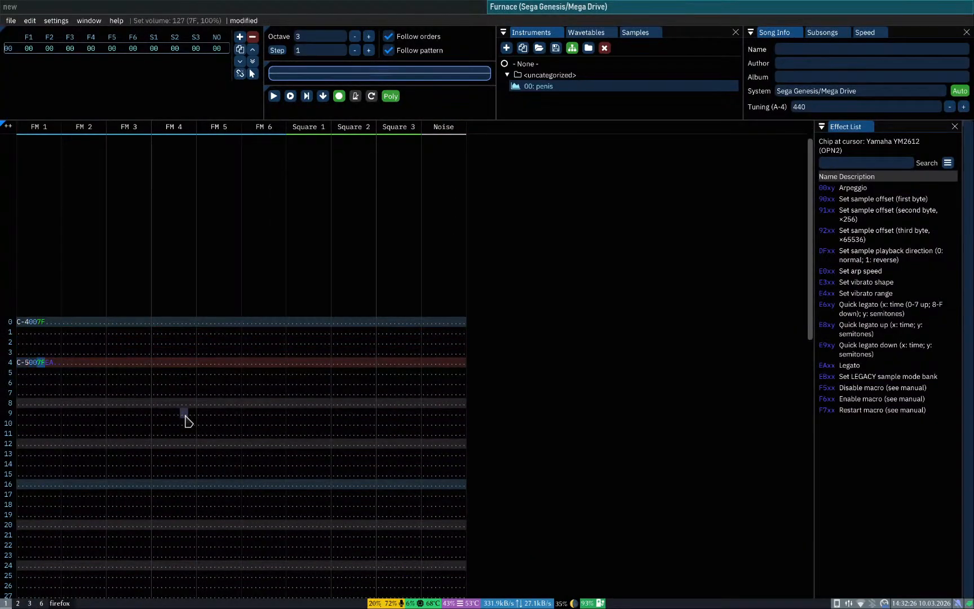
type("ff")
key("Home")
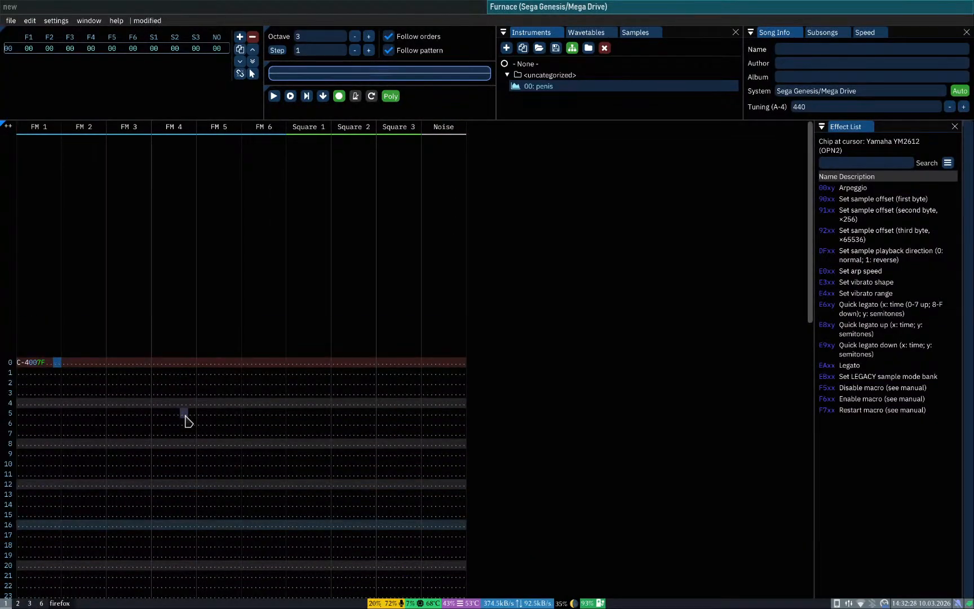
key("alt+Tab")
key("alt+Tab")
key("End")
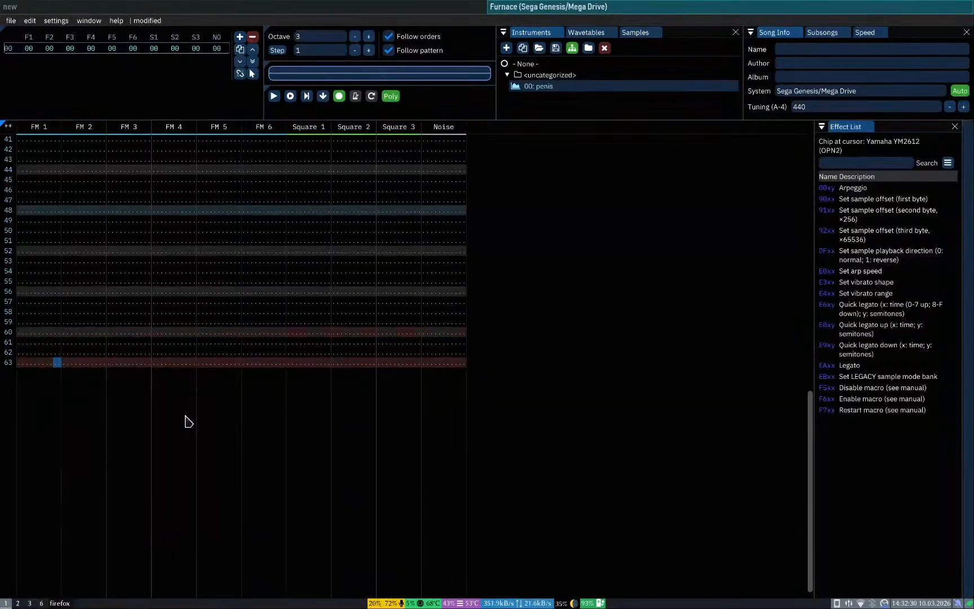
key("Home")
key("End")
key("Home")
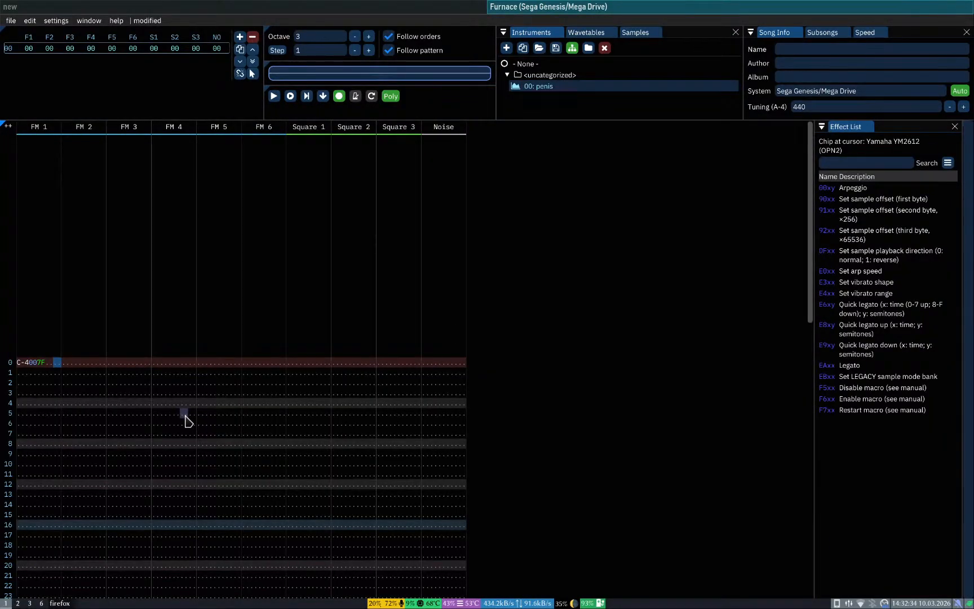
Step: Switch to Firefox, open the effects documentation linked in the quickstart guide, and search it for "legato"
key("super+3")
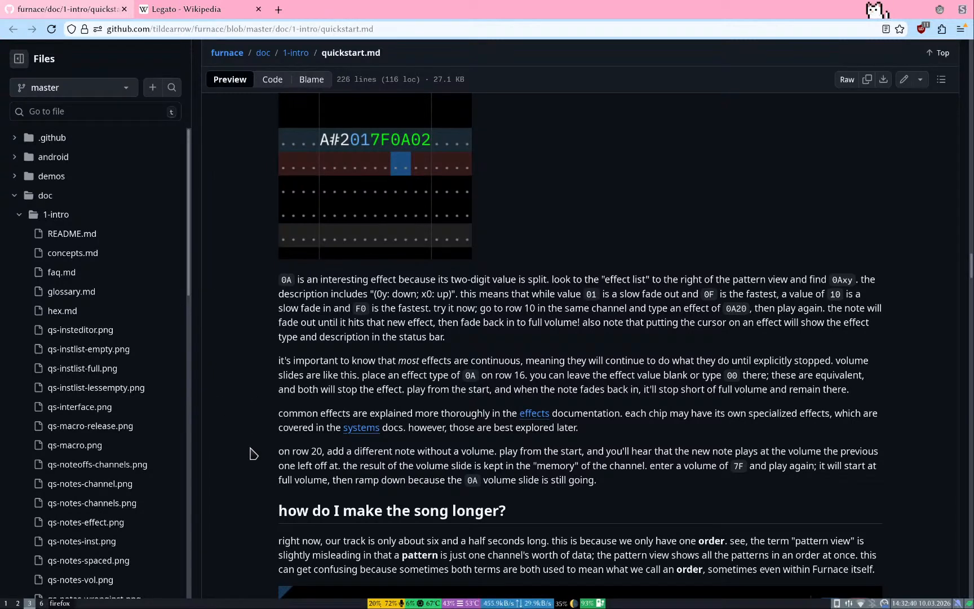
middle_click(541, 415)
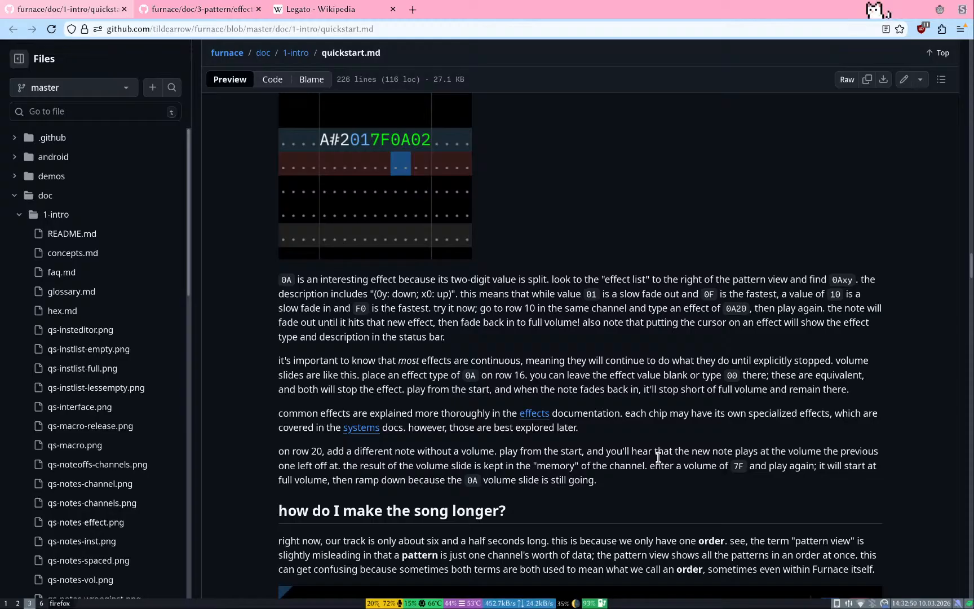
key("ctrl+Tab")
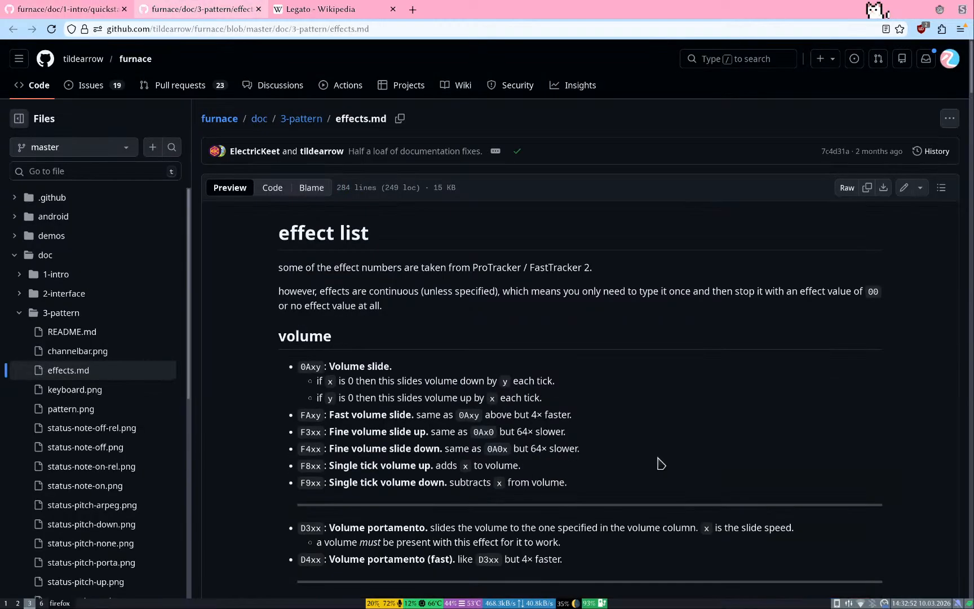
scroll(249, 544, "down", 6)
key("ctrl+f")
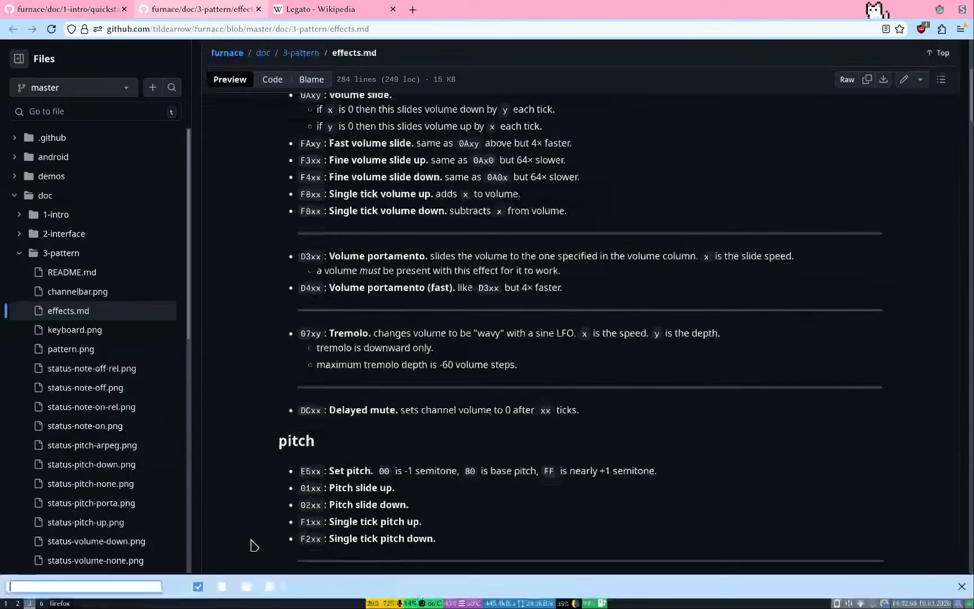
type("legato")
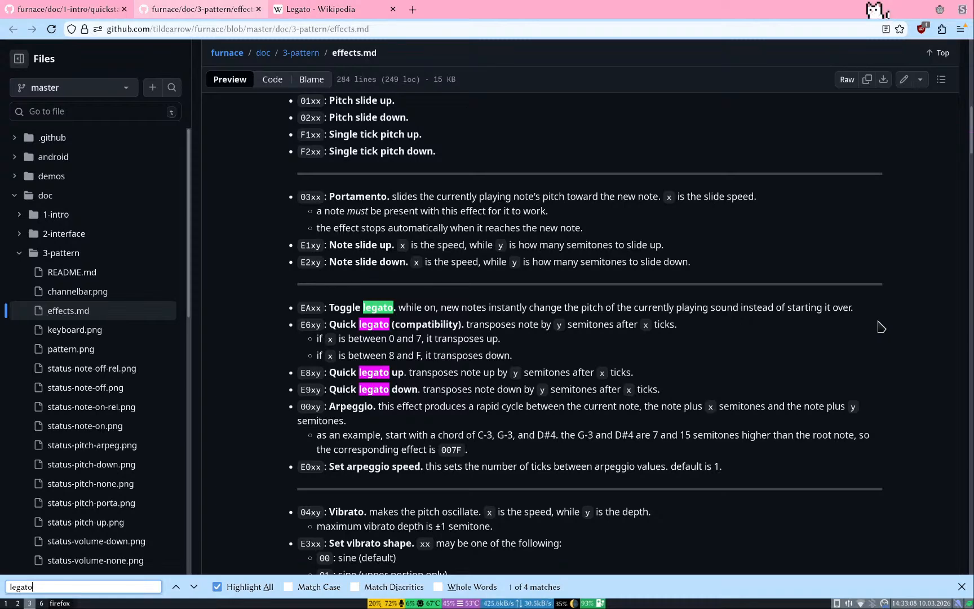
Step: Switch to Furnace and add effect EA, without a value, to the C-4 note at row 0 of FM 1
key("super+1")
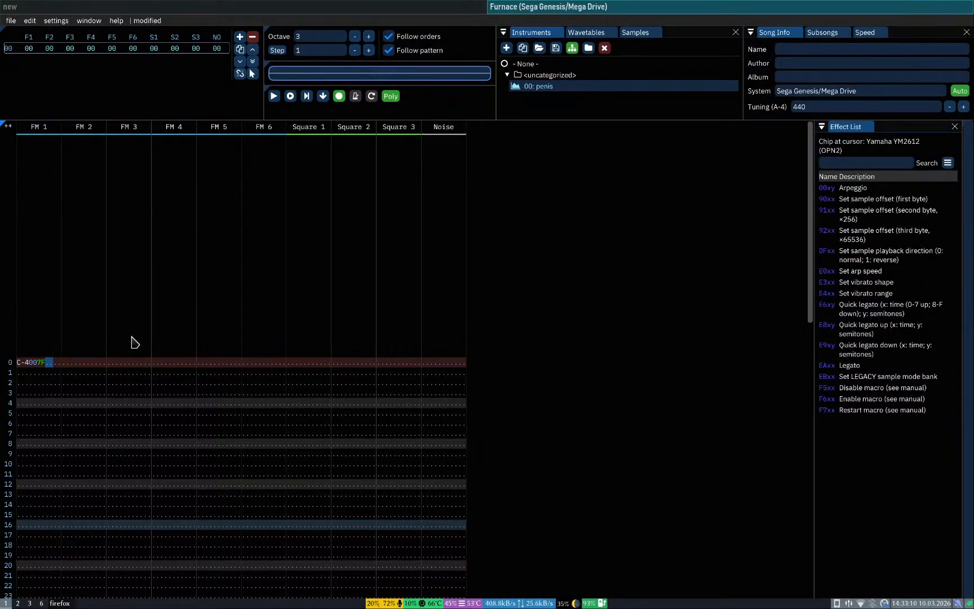
key("Right")
type("ea")
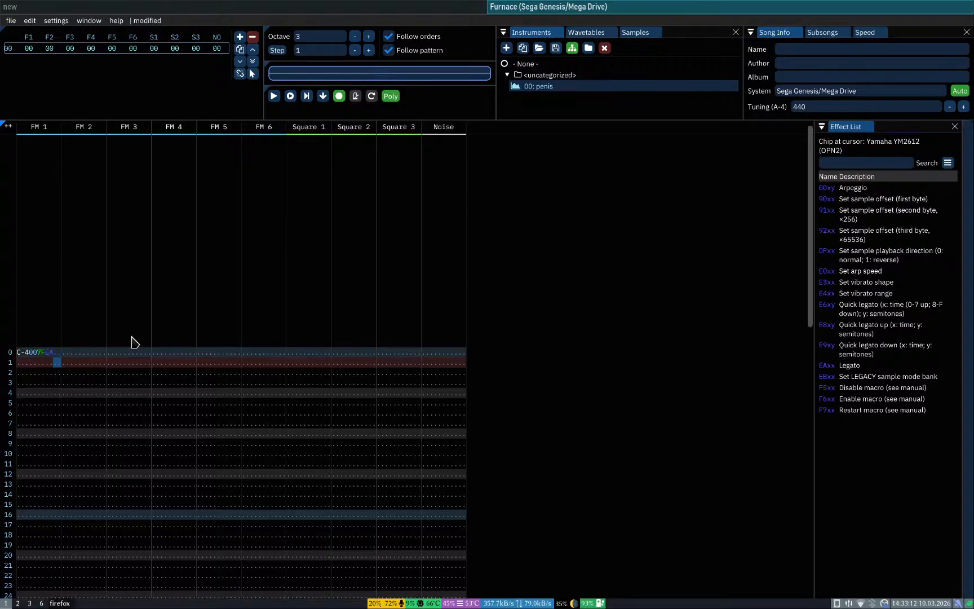
Step: Enter note E-4 at row 3 and note C-3 at row 6 of FM 1 with instrument 00
key("Down")
key("Down")
key("Up")
key("Up")
key("Up")
key("Down")
key("Down")
key("Down")
key("e")
key("Down")
key("Down")
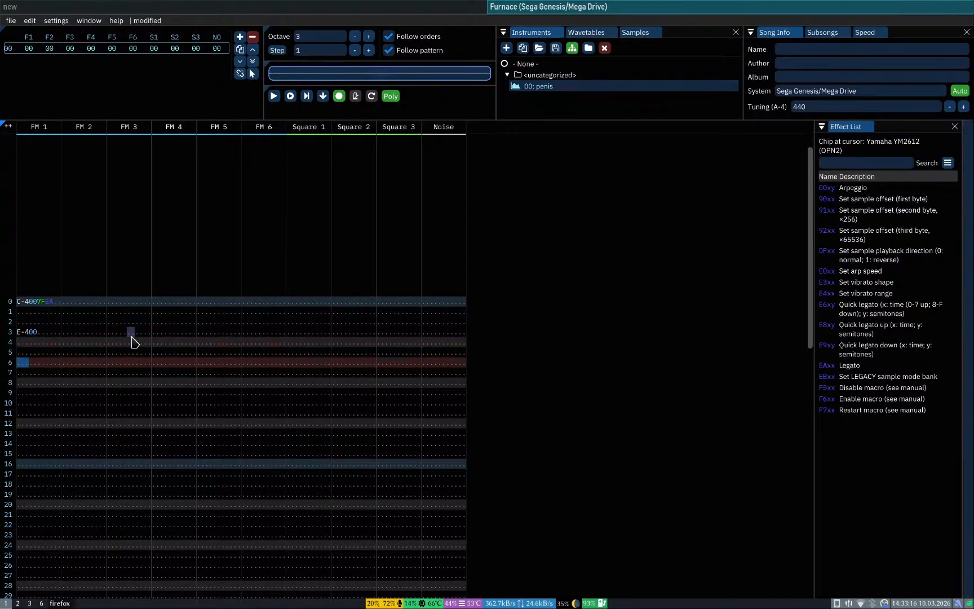
key("t")
Step: Play the pattern from row 0 to hear the three FM 1 notes with legato, and stop playback
key("Home")
key("Down")
key("Down")
key("Down")
key("Down")
key("Down")
key("Down")
key("Down")
key("Down")
key("Down")
key("Down")
key("Down")
key("Down")
key("Down")
key("Down")
key("Down")
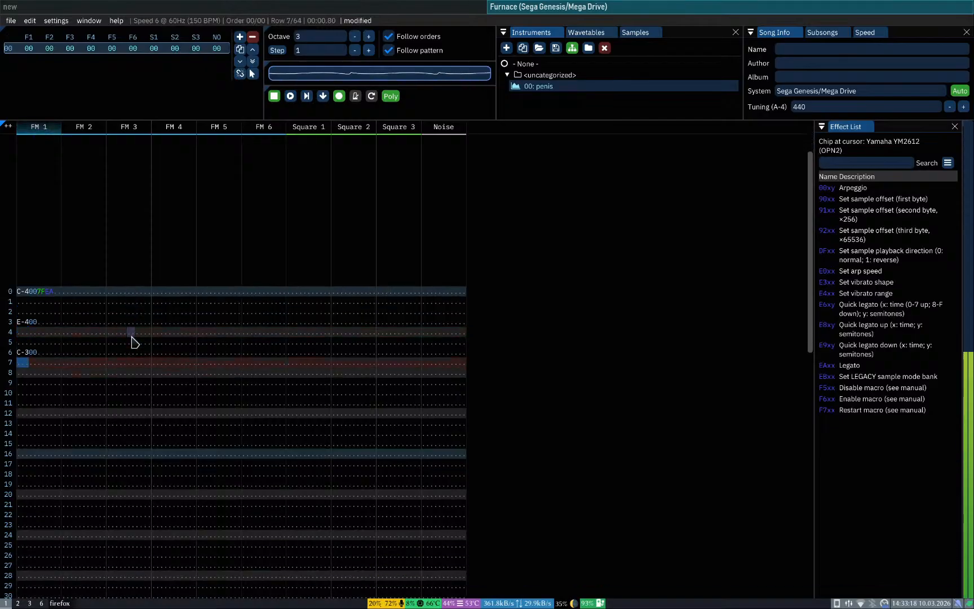
key("Up")
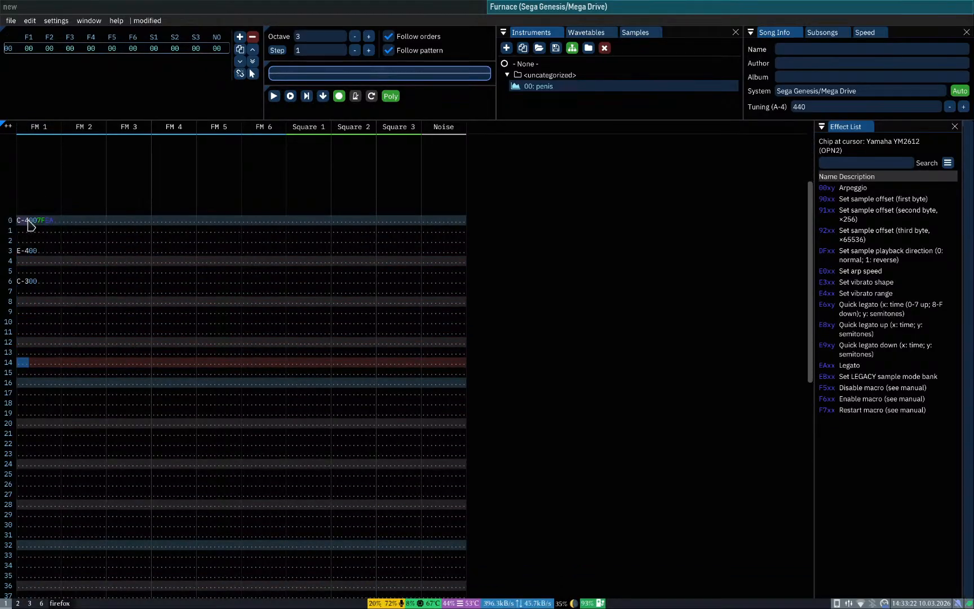
Step: Inspect instrument 00's FM parameters and FM macros in an enlarged Instrument Editor, close it, and replay the pattern
double_click(564, 86)
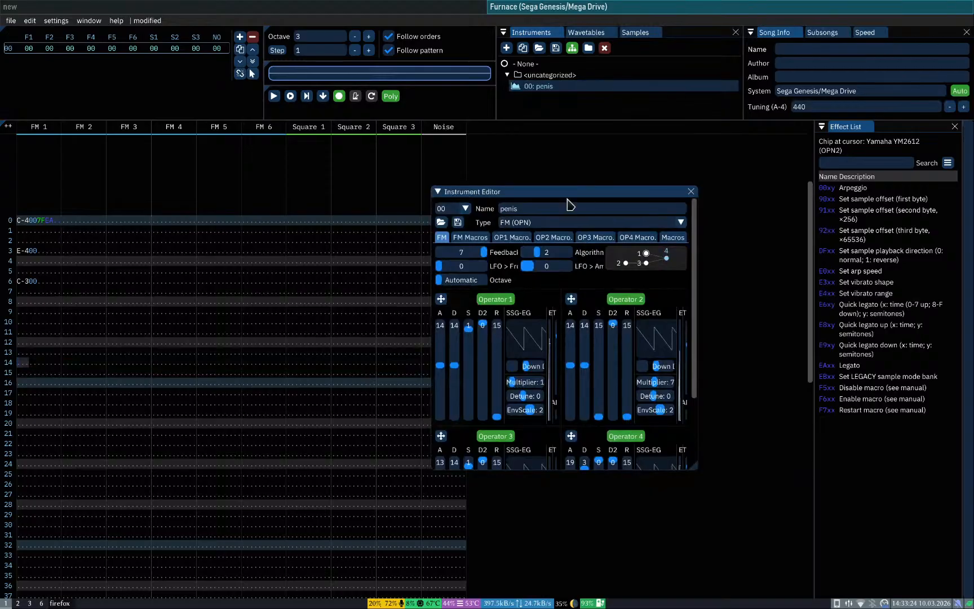
left_click(471, 238)
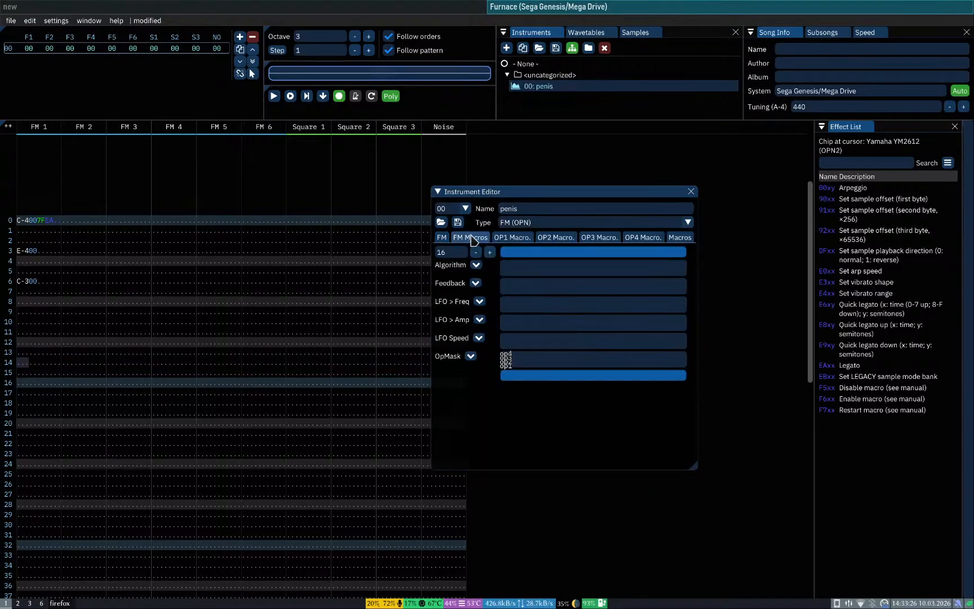
left_click(442, 237)
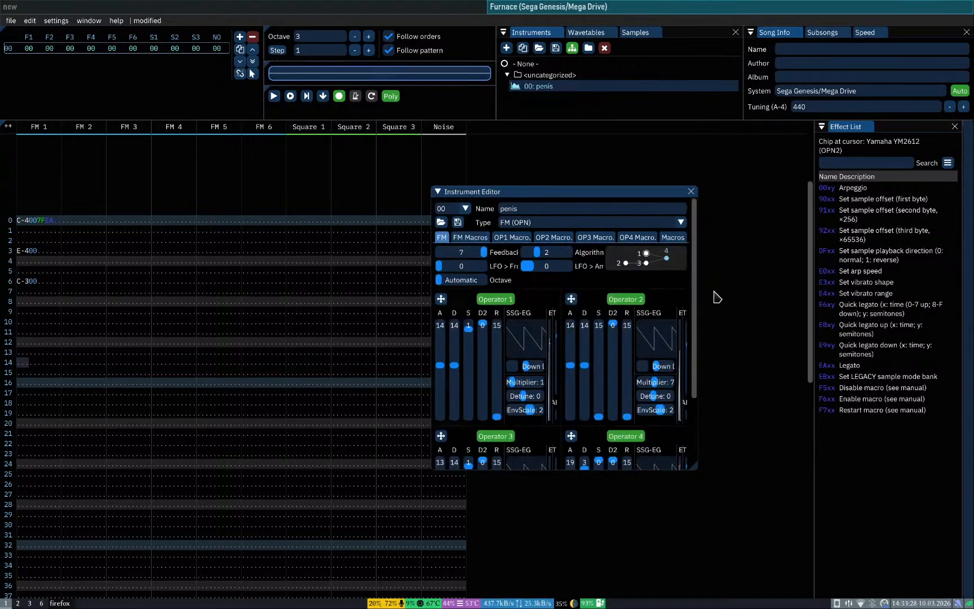
left_click_drag(694, 467, 882, 561)
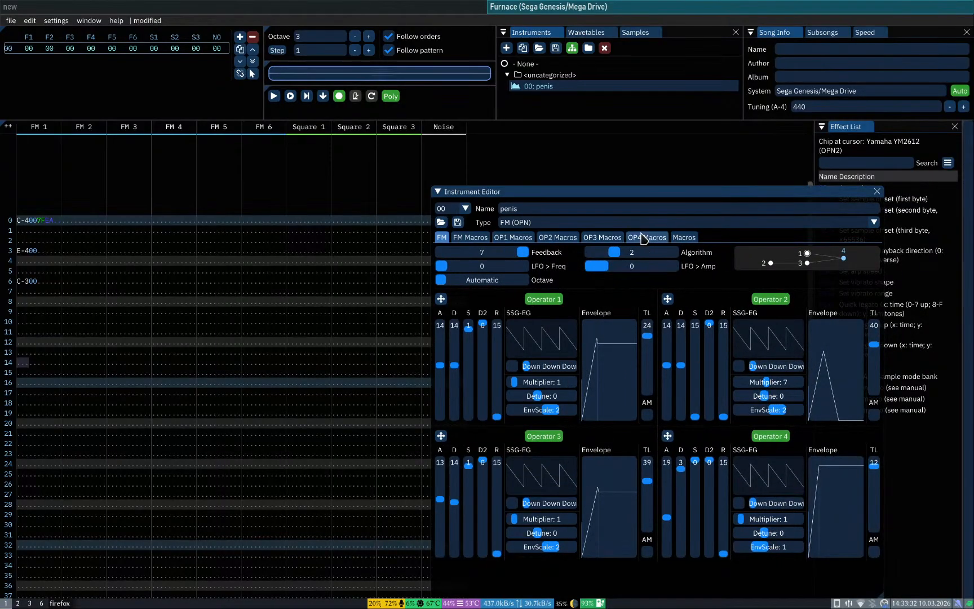
left_click_drag(658, 203, 560, 128)
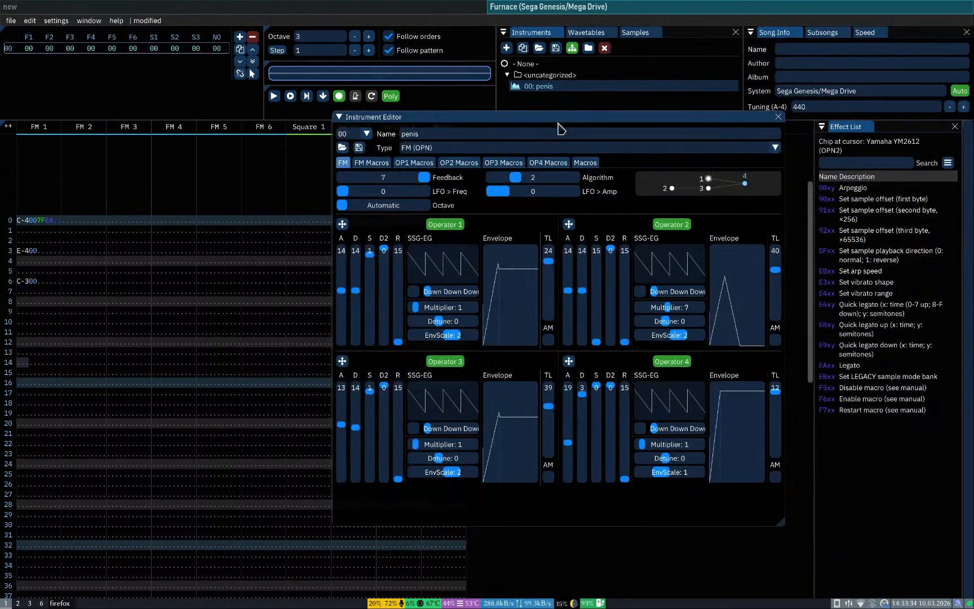
left_click(778, 117)
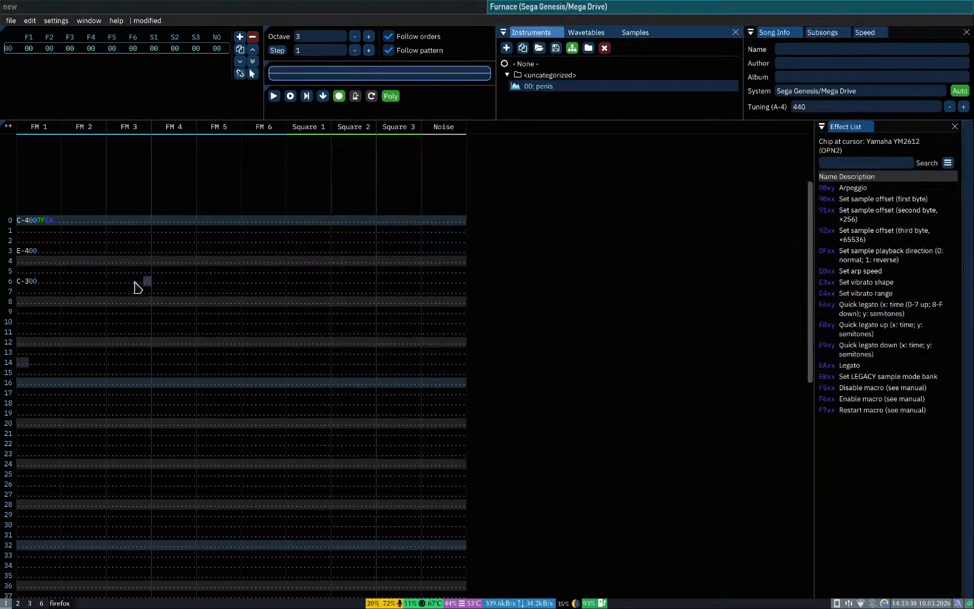
key("Return")
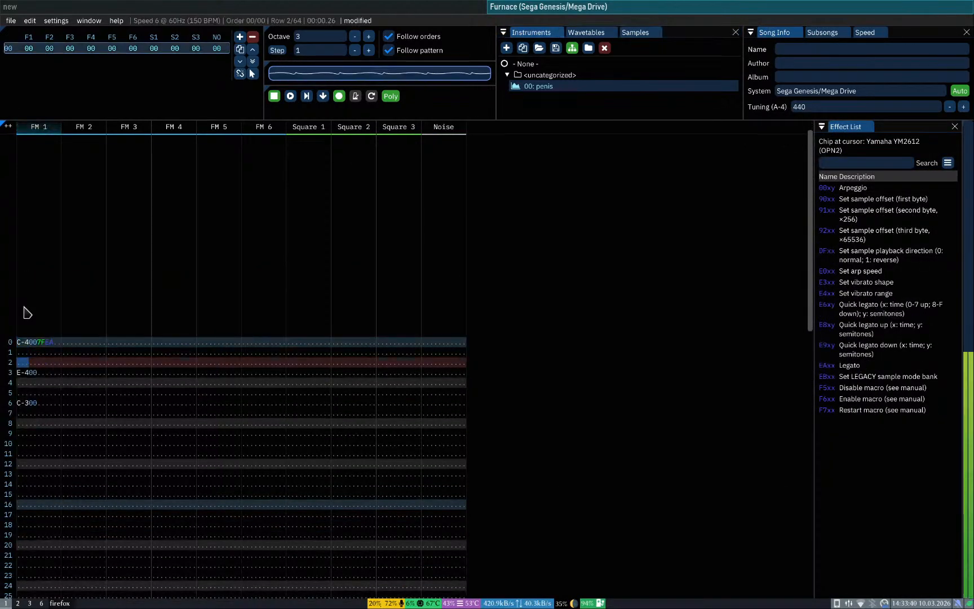
key("Return")
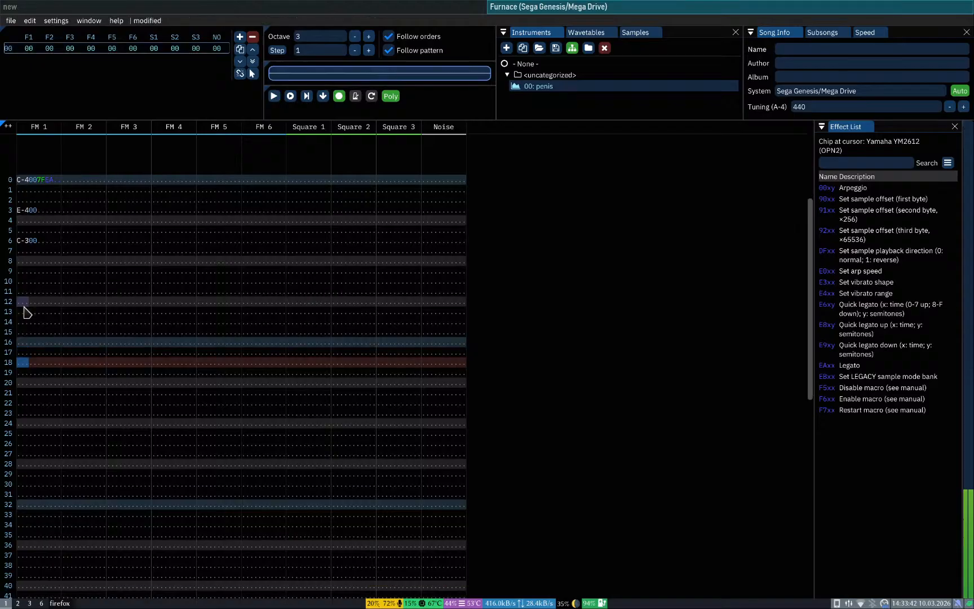
Step: Clear the instrument numbers from the FM 1 notes at rows 3 and 6, checking the change with playback
key("Page_Up")
key("Down")
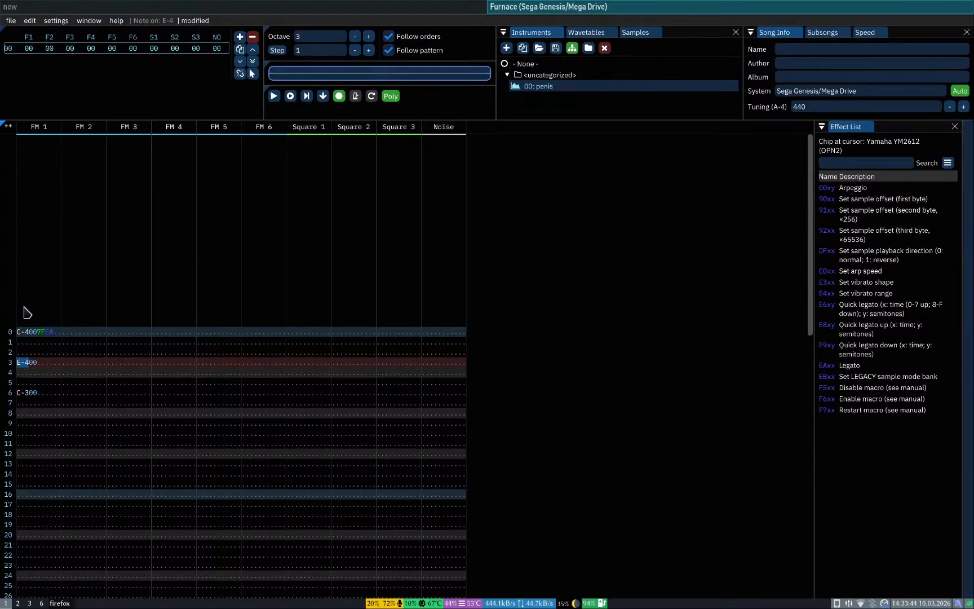
key("Right")
key("Delete")
key("Down")
key("Down")
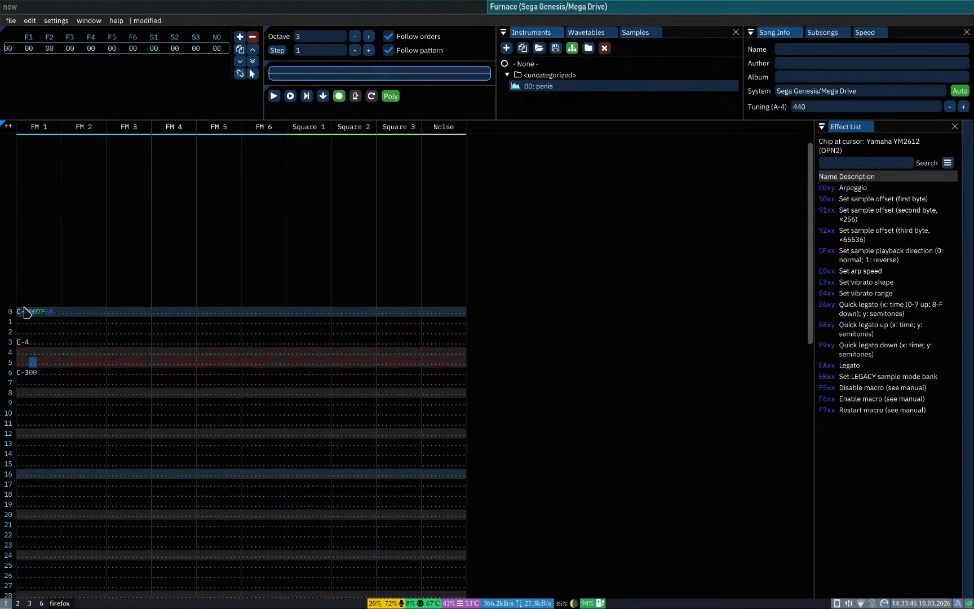
key("Down")
key("Delete")
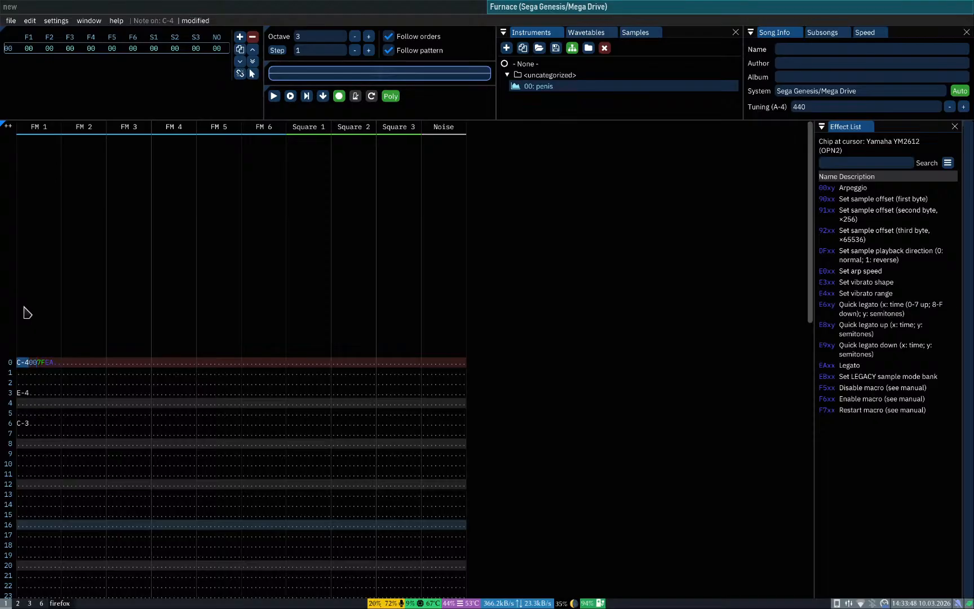
key("Return")
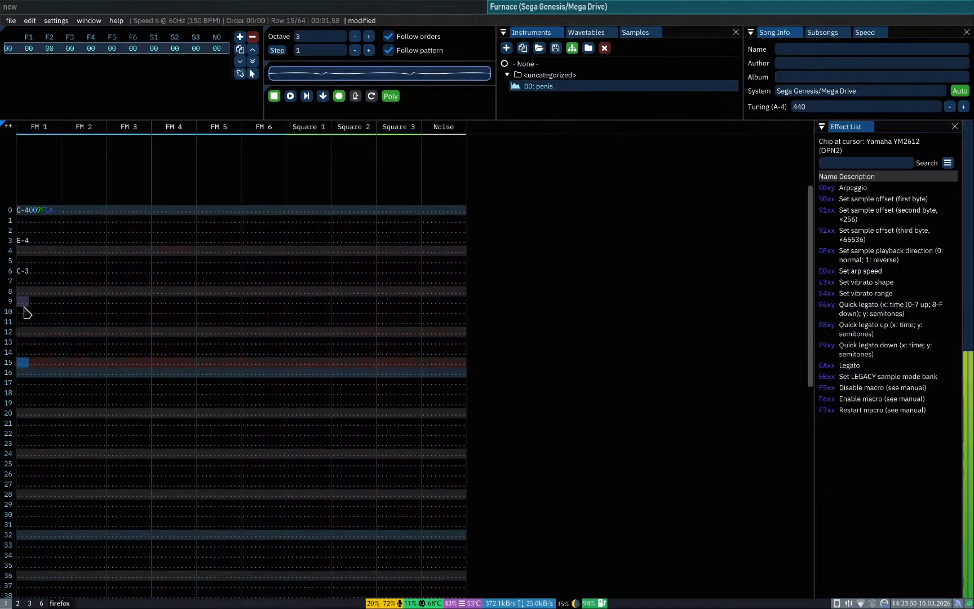
key("Return")
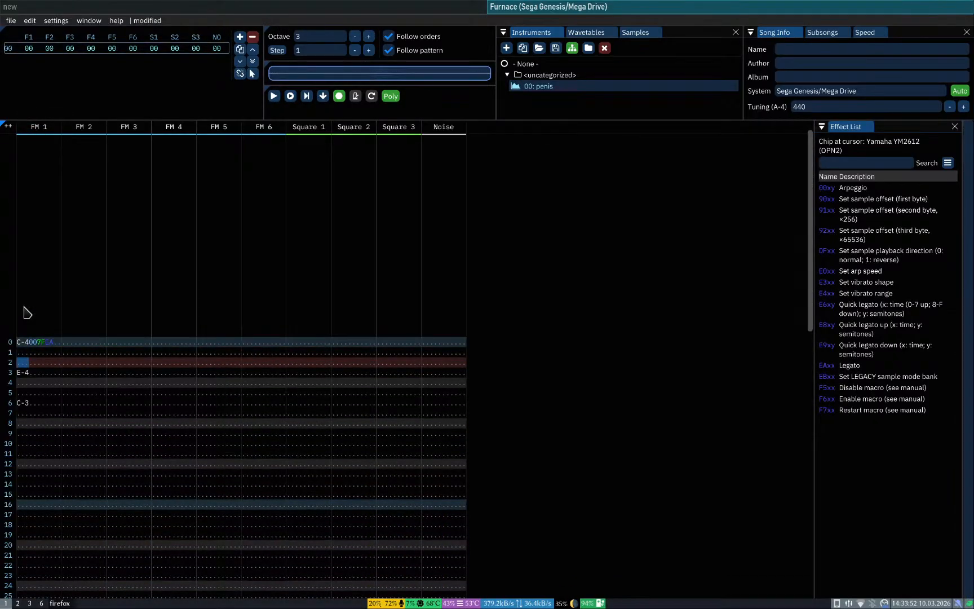
Step: Compare the legato entries in the effects documentation in Firefox with the FM 1 notes in the Furnace pattern
key("super+3")
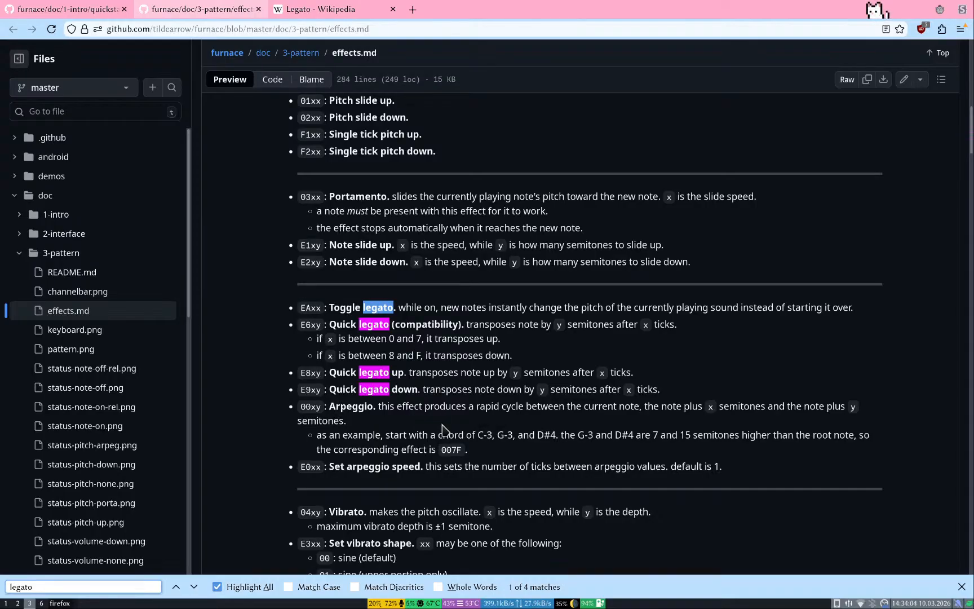
key("super+1")
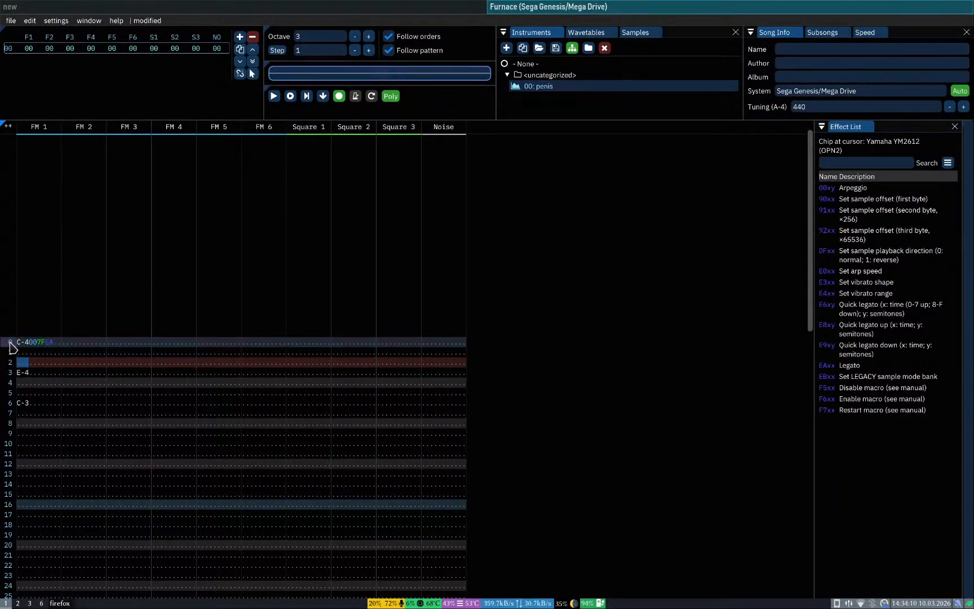
left_click(93, 383)
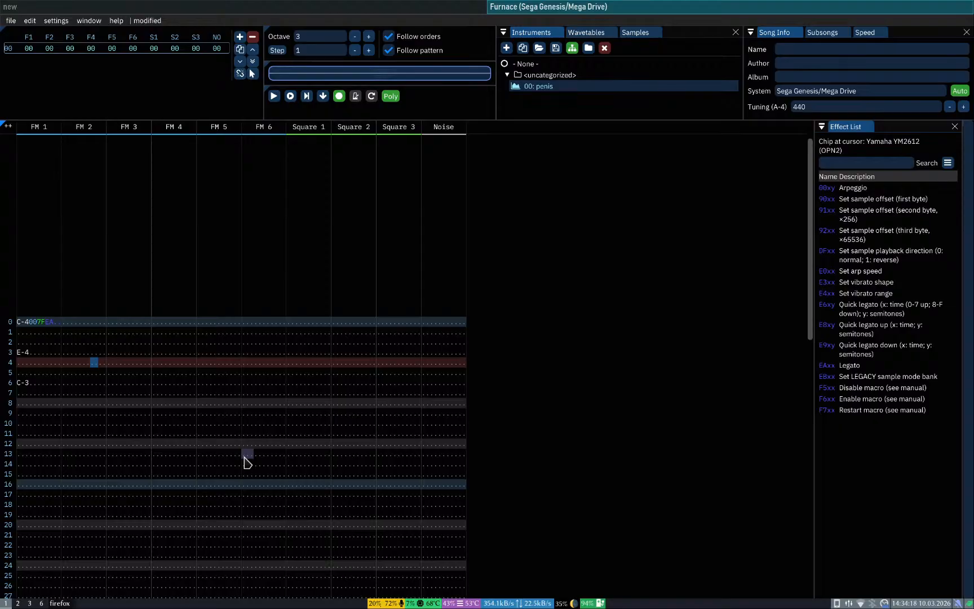
key("super+3")
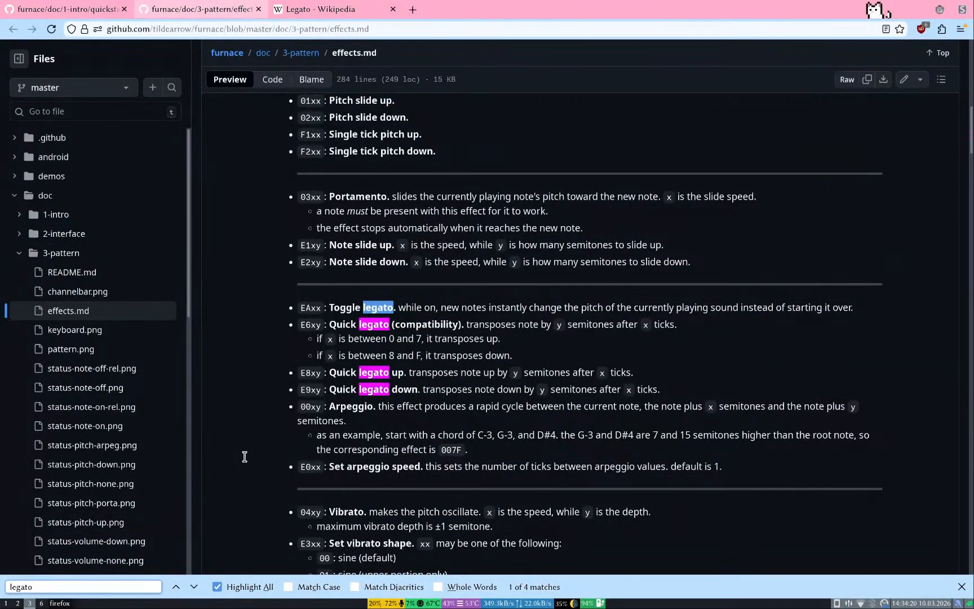
key("super+4")
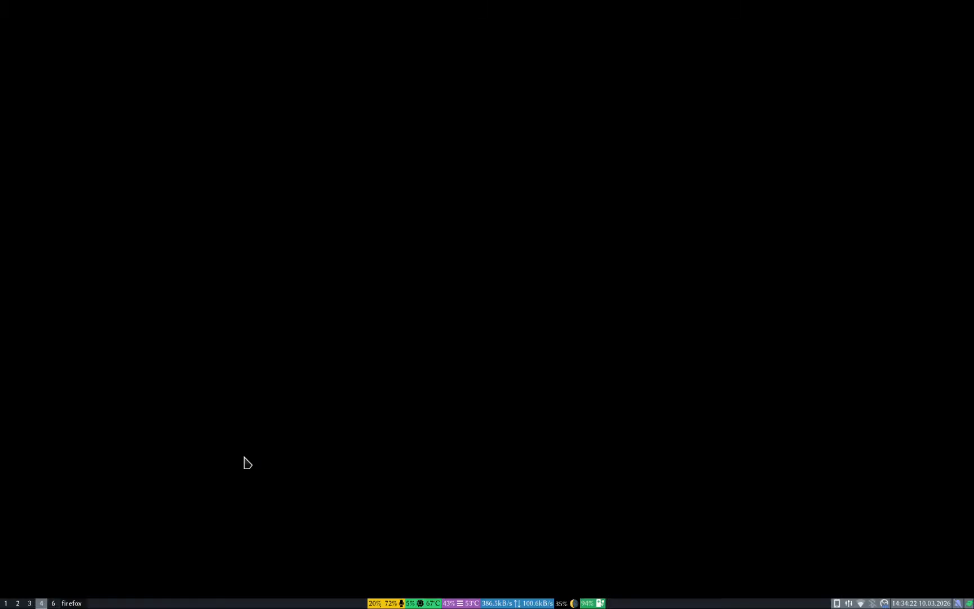
key("super+3")
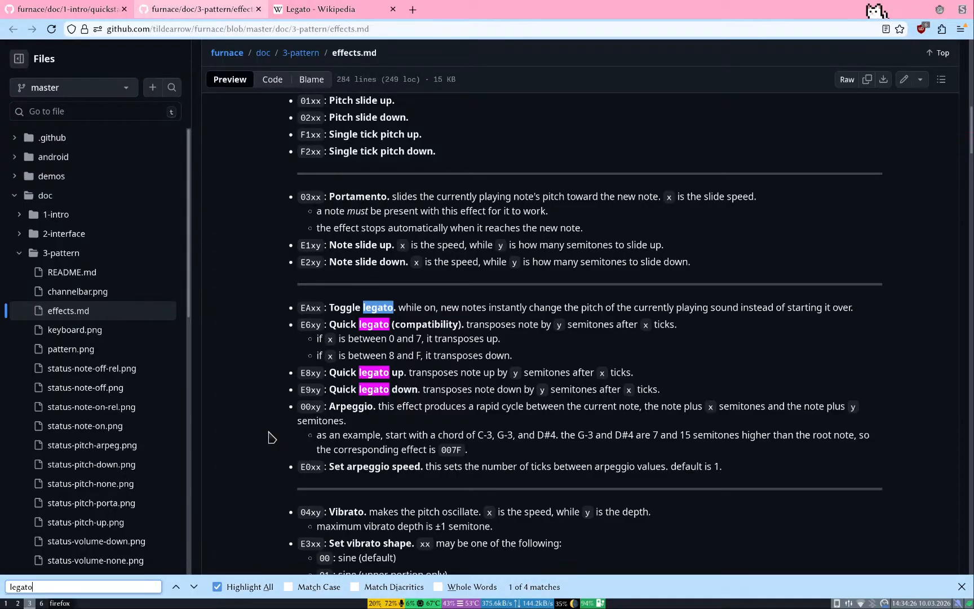
key("super+1")
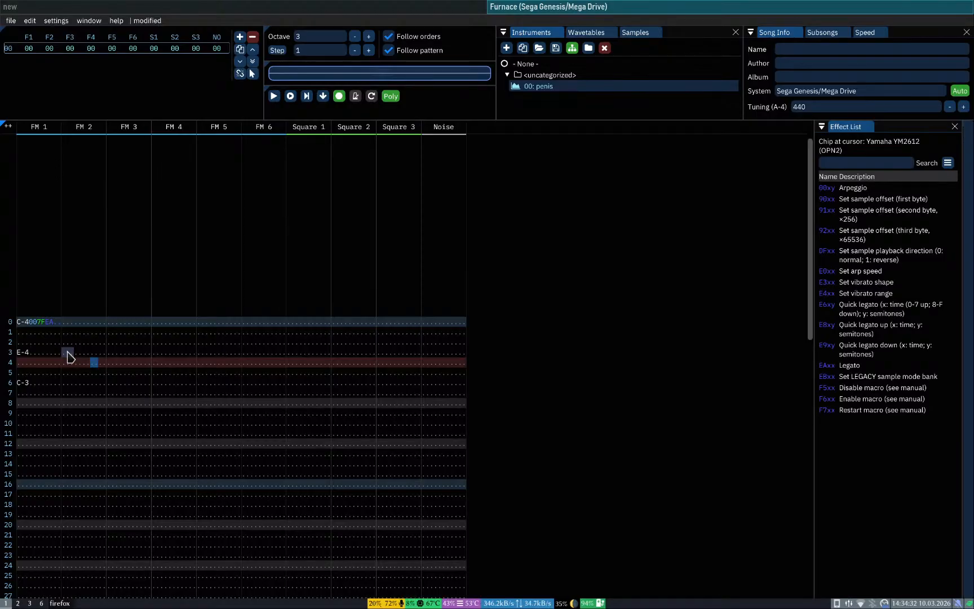
Step: Switch to Firefox, close the effects documentation page, and return to the Furnace quickstart guide
key("super+3")
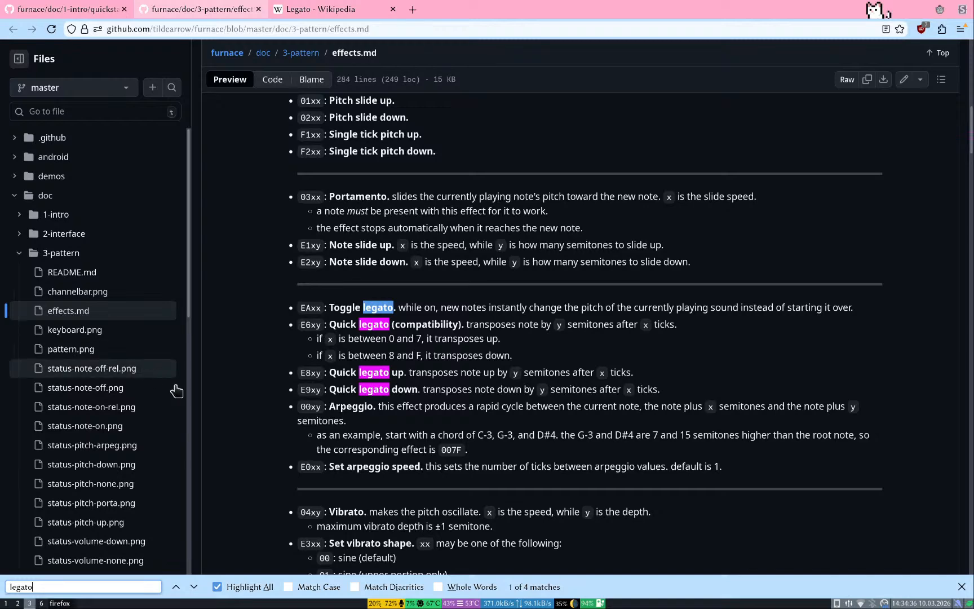
key("Escape")
key("ctrl+Page_Up")
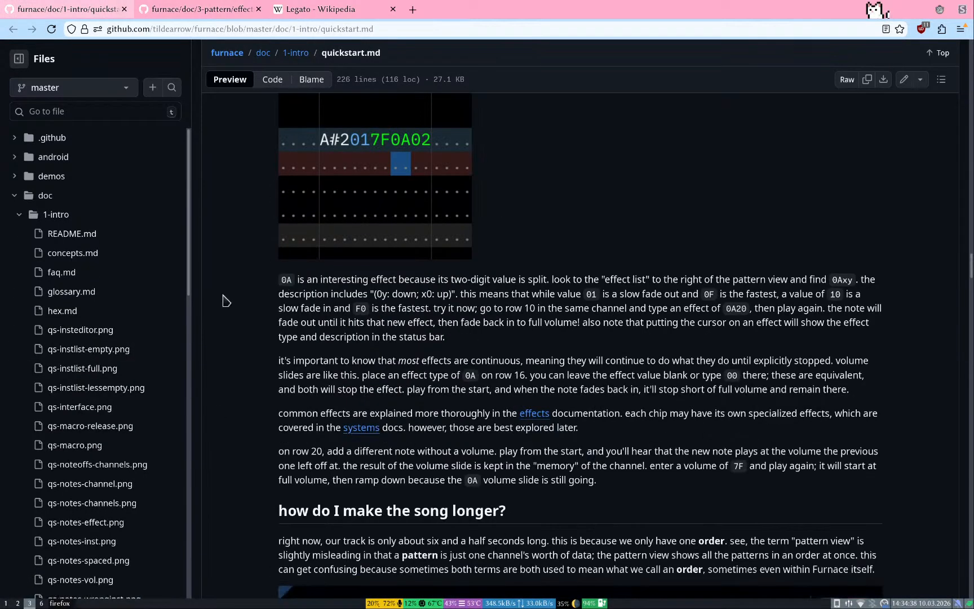
middle_click(189, 7)
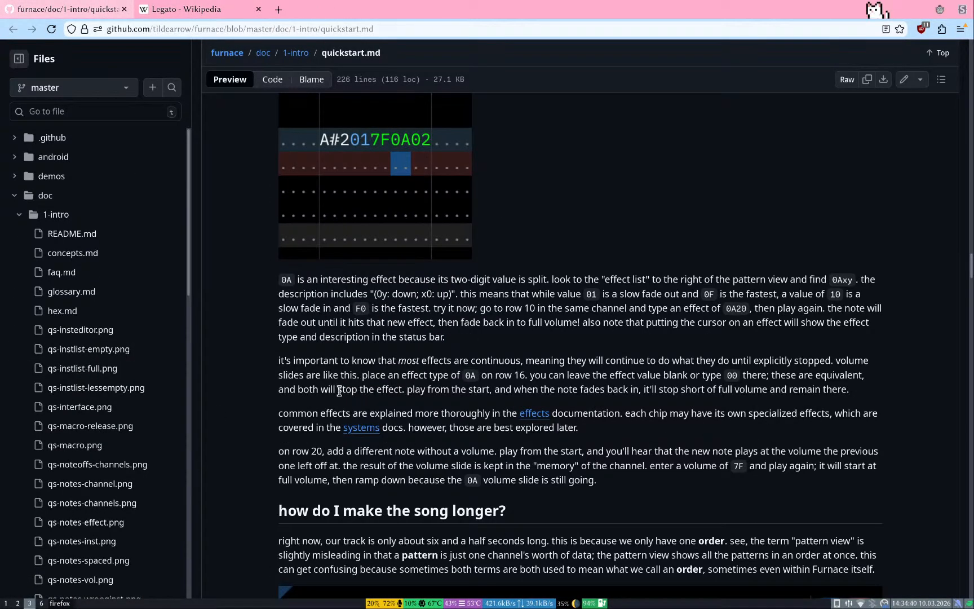
Step: Switch to Furnace and clear all the FM 1 note and effect entries from rows 0 to 6
key("super+1")
left_click_drag(50, 396, 22, 322)
key("Delete")
left_click(52, 337)
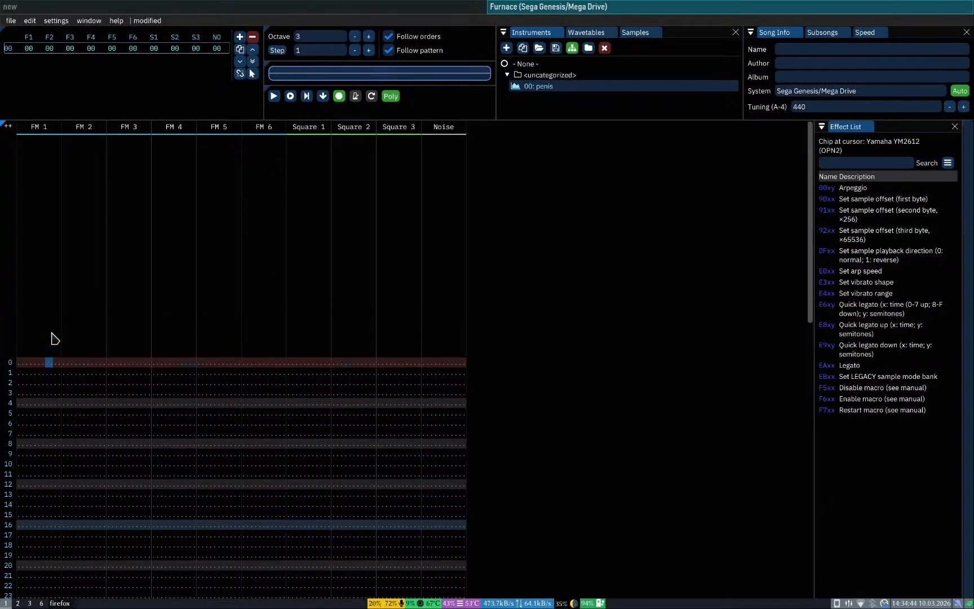
Step: Read the quickstart guide in Firefox on continuous effects, channel volume memory, and making the song longer with orders
key("super+3")
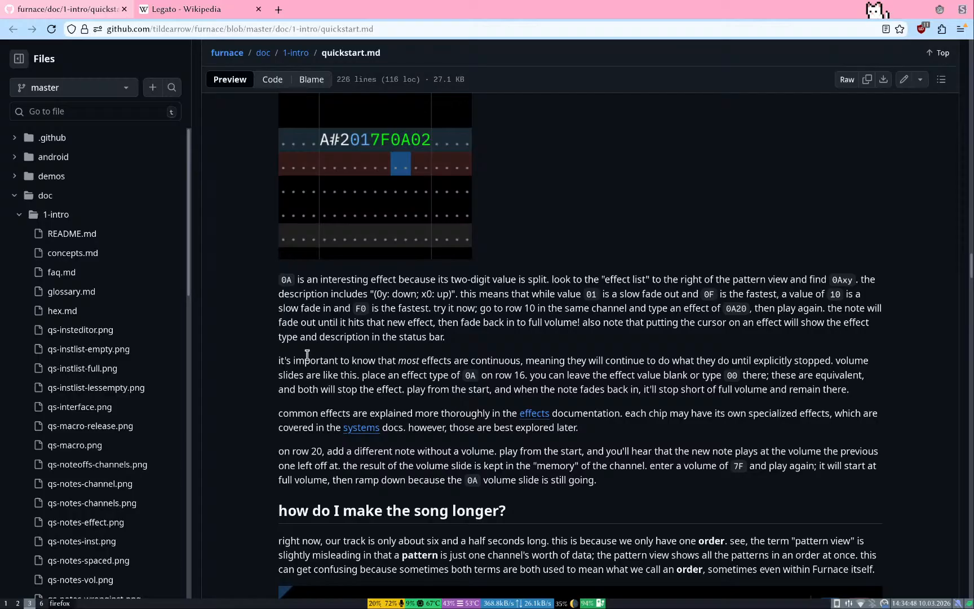
scroll(242, 451, "down", 2)
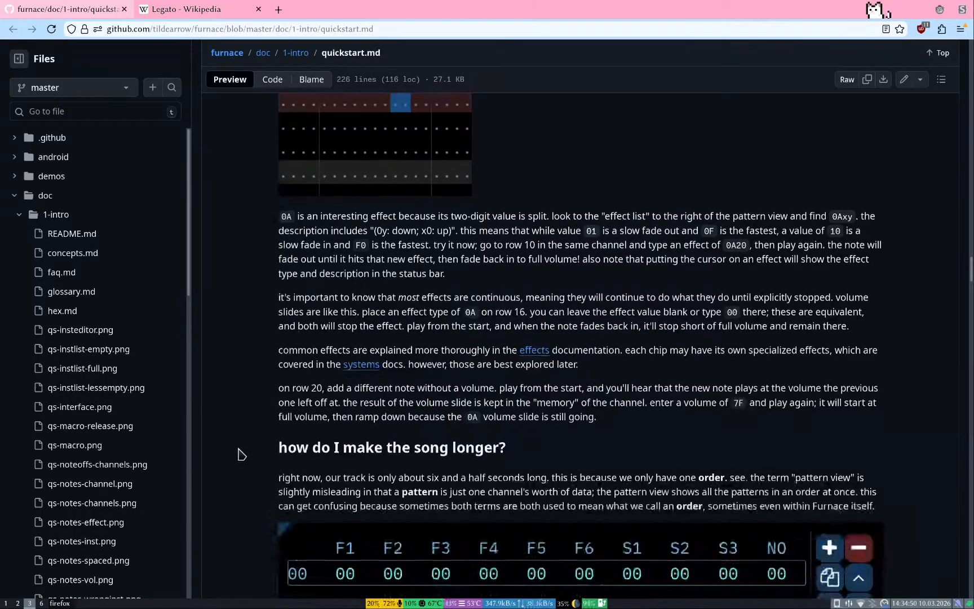
scroll(241, 454, "down", 3)
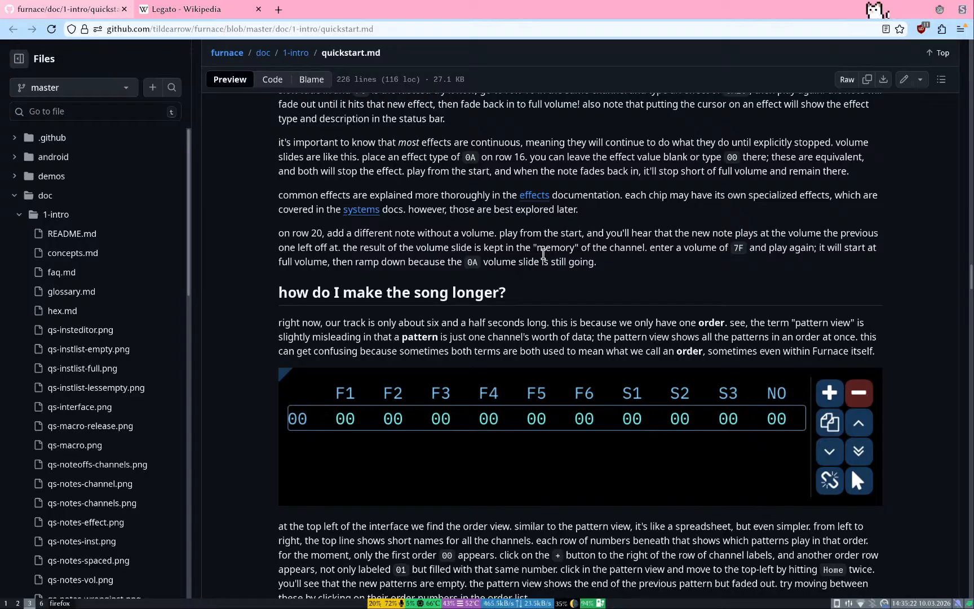
key("super+2")
key("super+3")
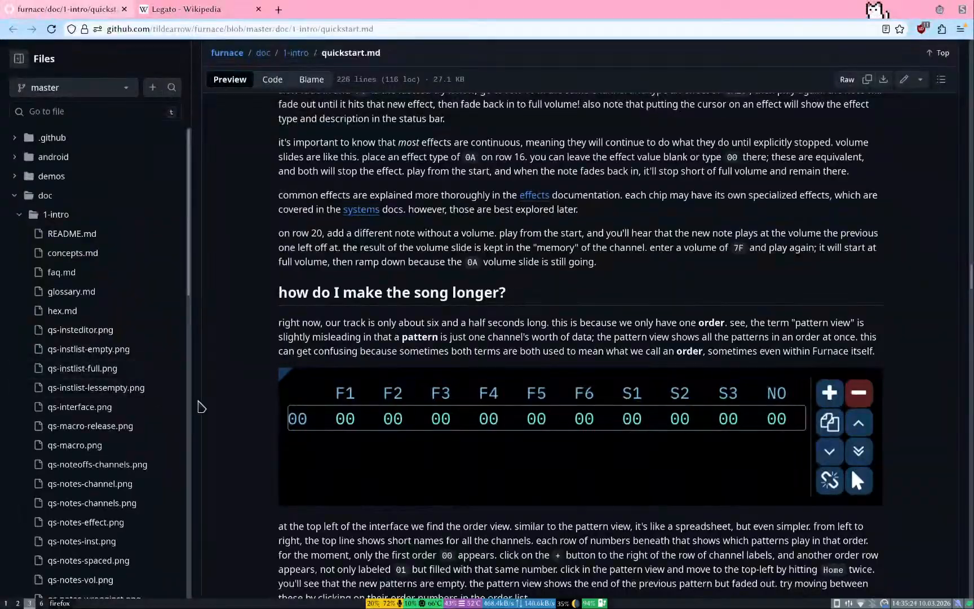
Step: Switch to Furnace and enter C-4 notes with instrument 00 on rows 0, 2 and 4 of FM 1
key("super+1")
key("q")
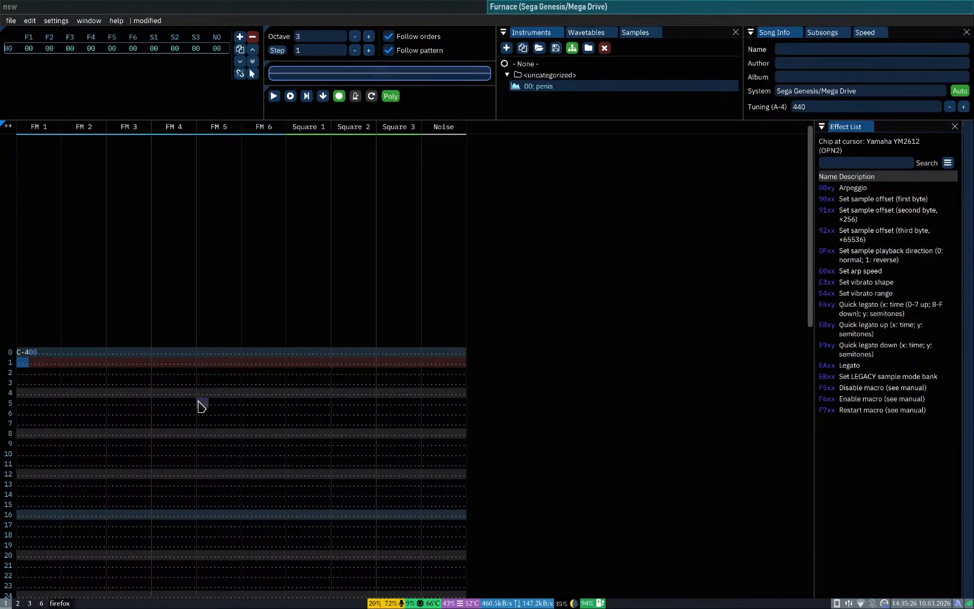
key("Down")
key("q")
key("Down")
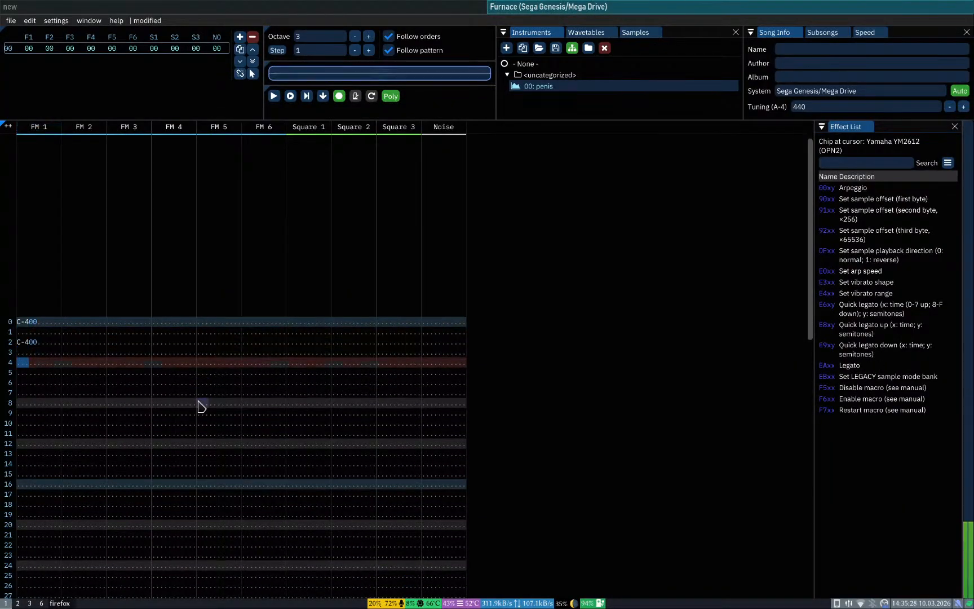
key("q")
Step: Change the FM 1 note on row 2 to E-4 and the one on row 4 to C-3
key("Up")
key("Up")
key("Up")
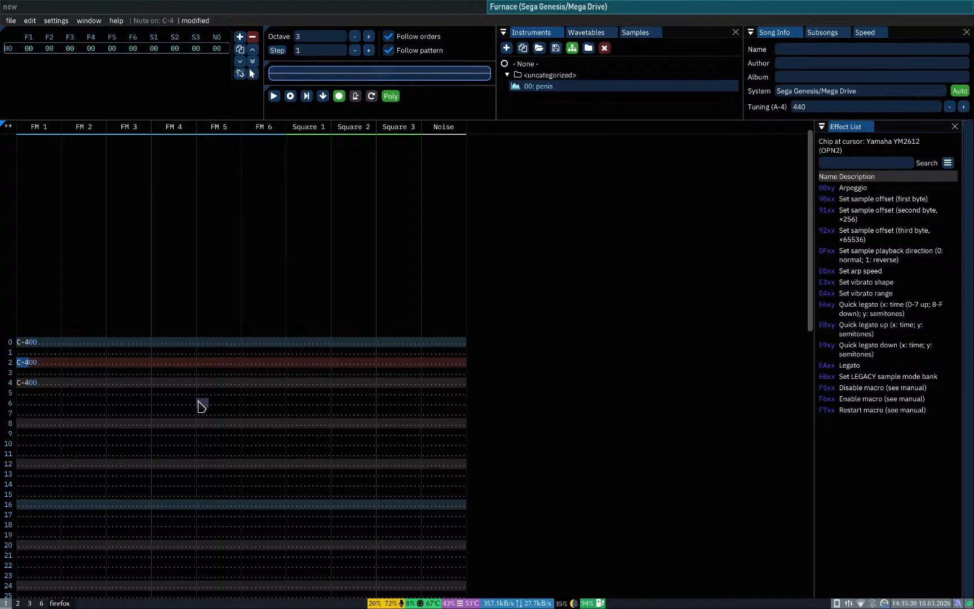
key("e")
key("Down")
key("z")
key("Up")
key("Up")
key("Up")
key("Up")
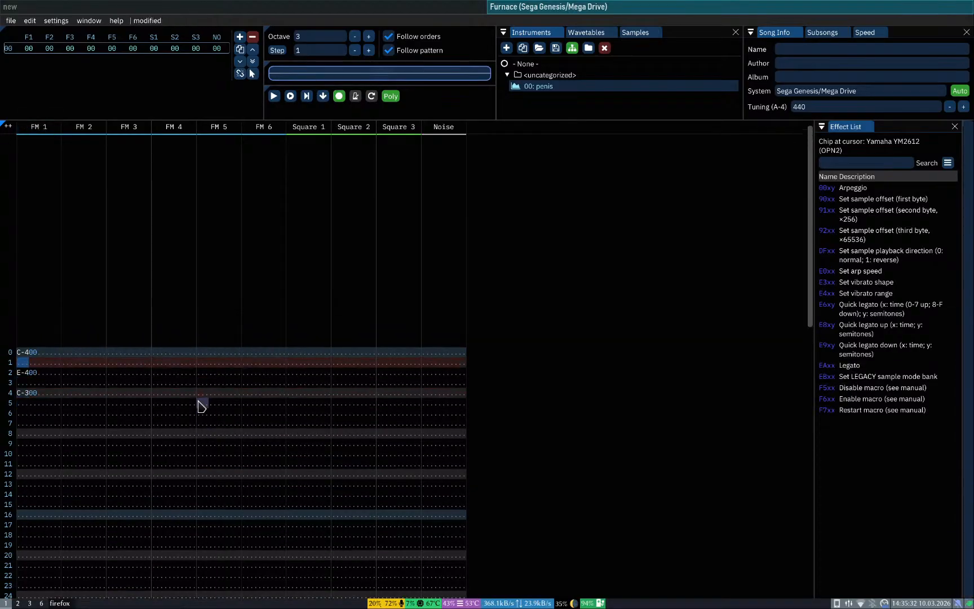
Step: Check the quickstart's volume slide example in Firefox and set the row 0 note's volume to 7F in Furnace
key("Up")
key("Right")
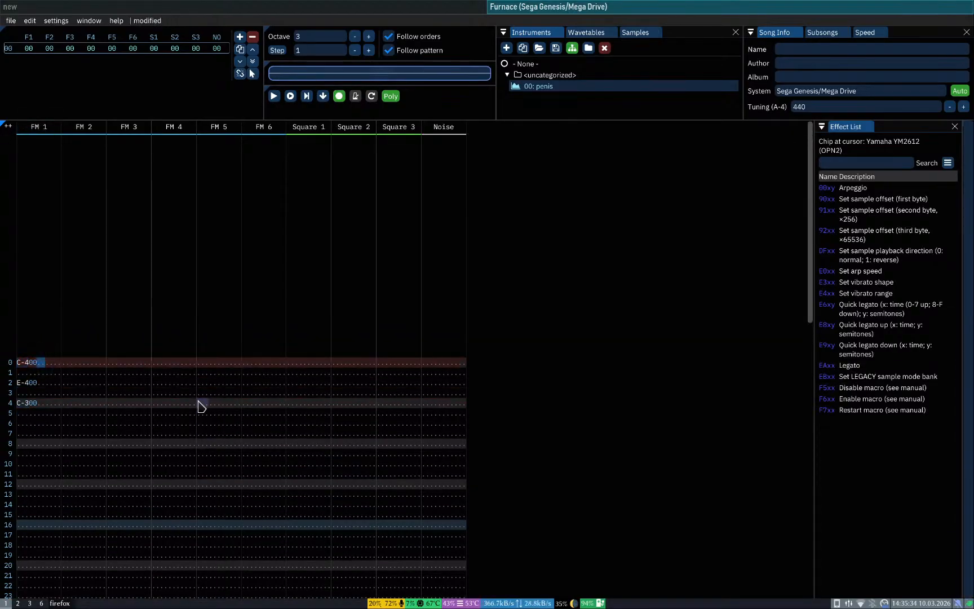
key("super+3")
scroll(198, 401, "up", 8)
scroll(199, 401, "down", 3)
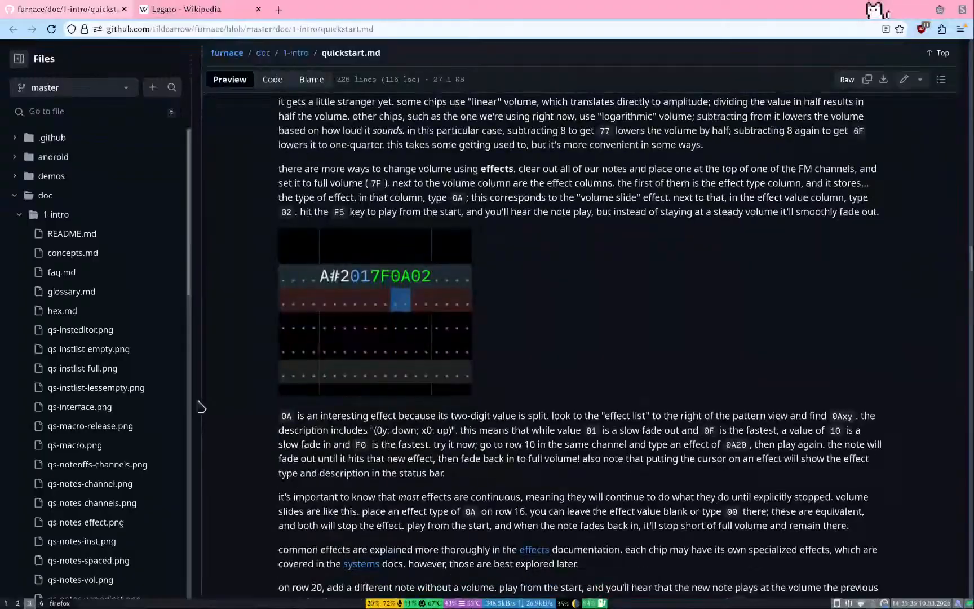
key("super+1")
key("Down")
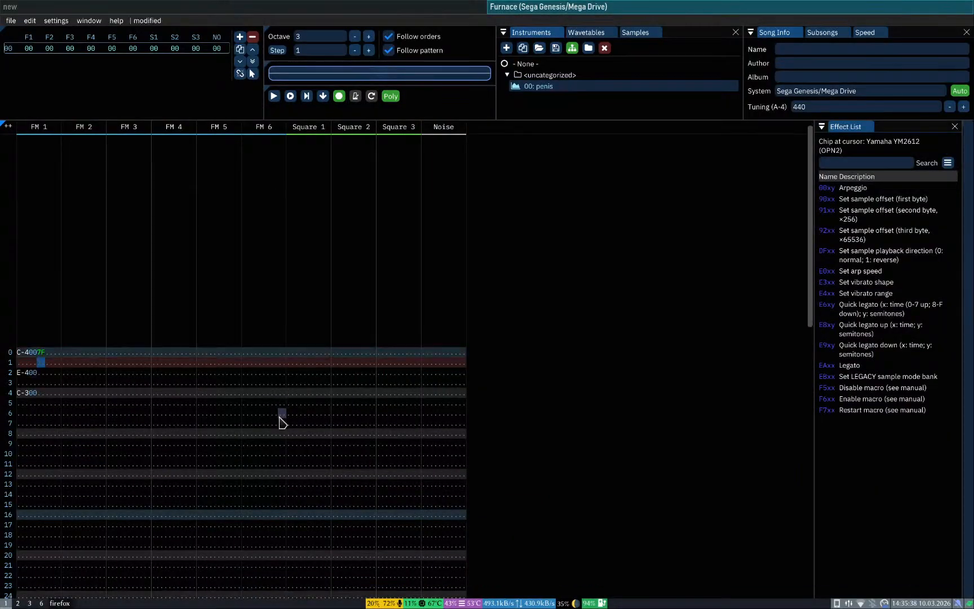
Step: Following the quickstart example, add the volume slide effect 0A with value 02 to the FM 1 note on row 0
key("super+3")
key("super+1")
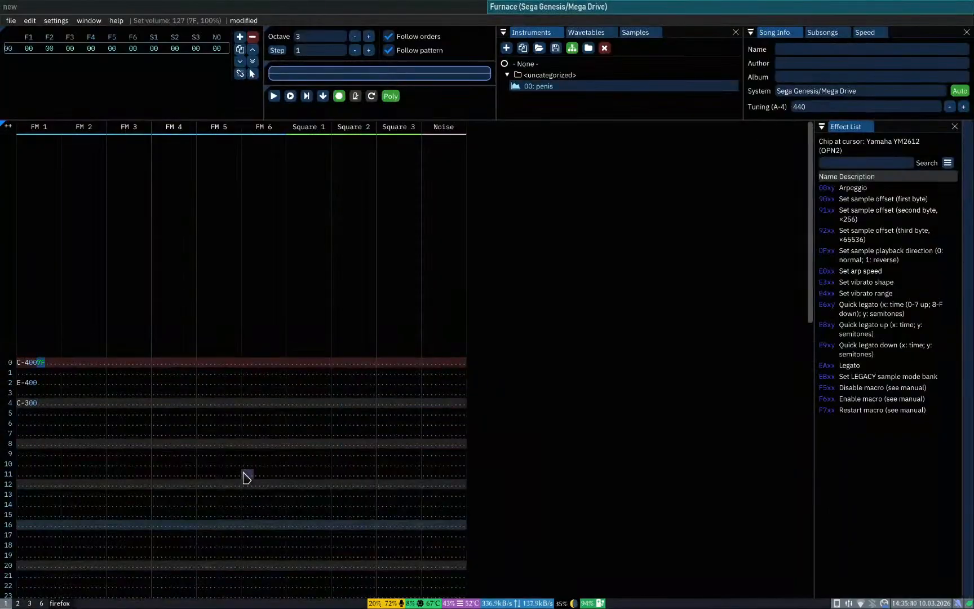
key("super+3")
key("super+1")
type("0A")
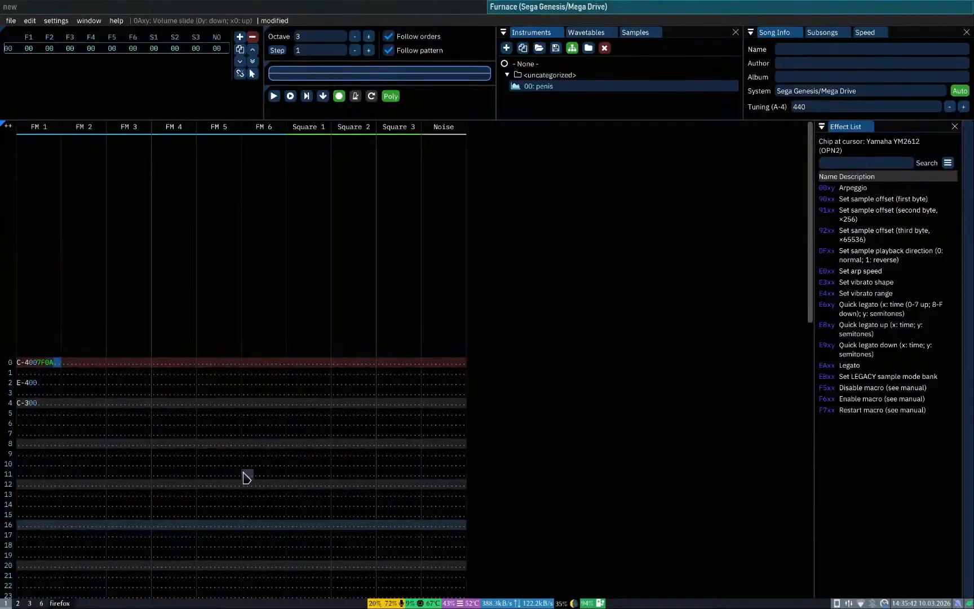
type("01")
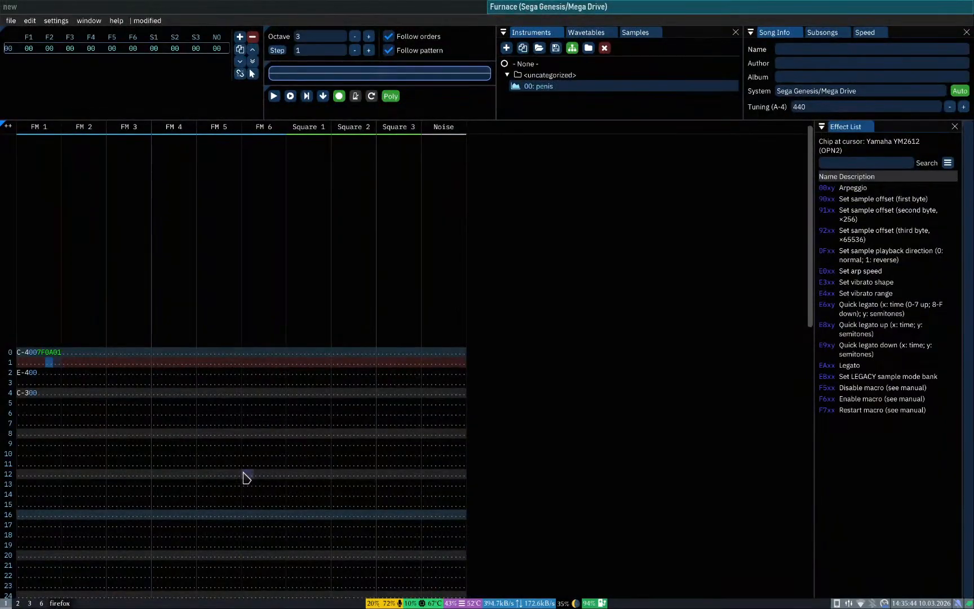
key("BackSpace")
type("2")
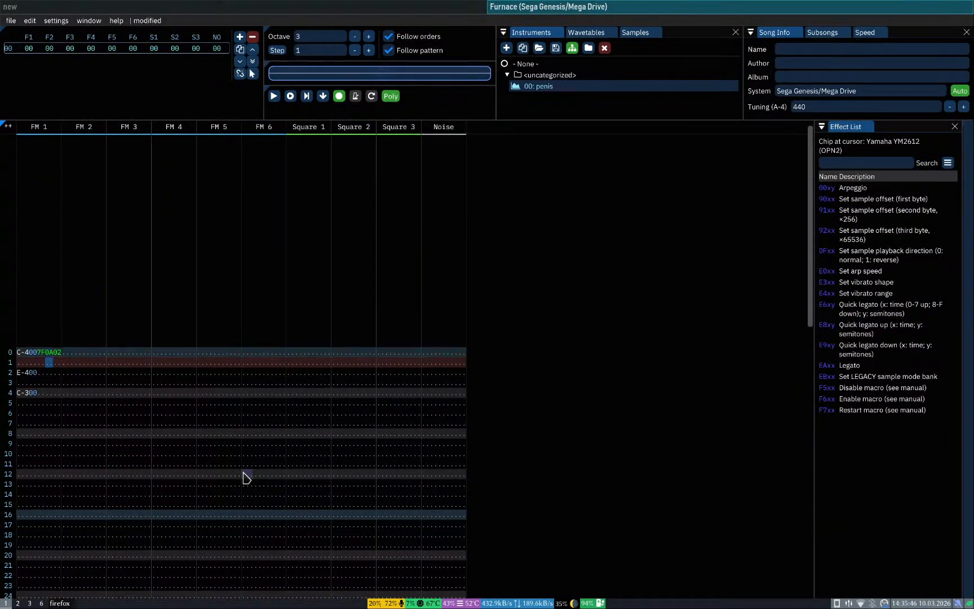
Step: Read the quickstart's explanation of 0Axy values in Firefox, play the FM 1 pattern in Furnace, and stop playback
key("super+3")
scroll(289, 462, "down", 2)
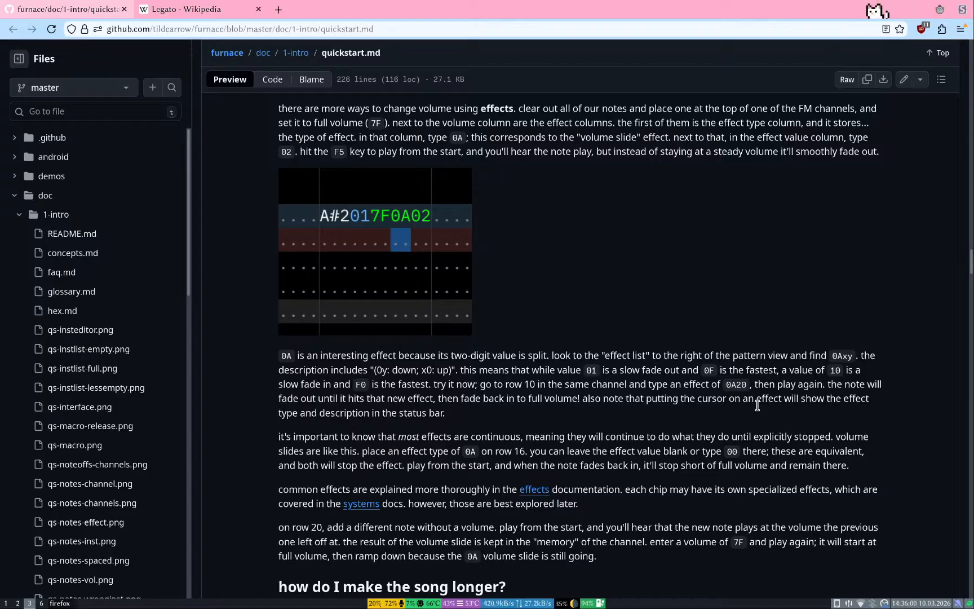
key("super+1")
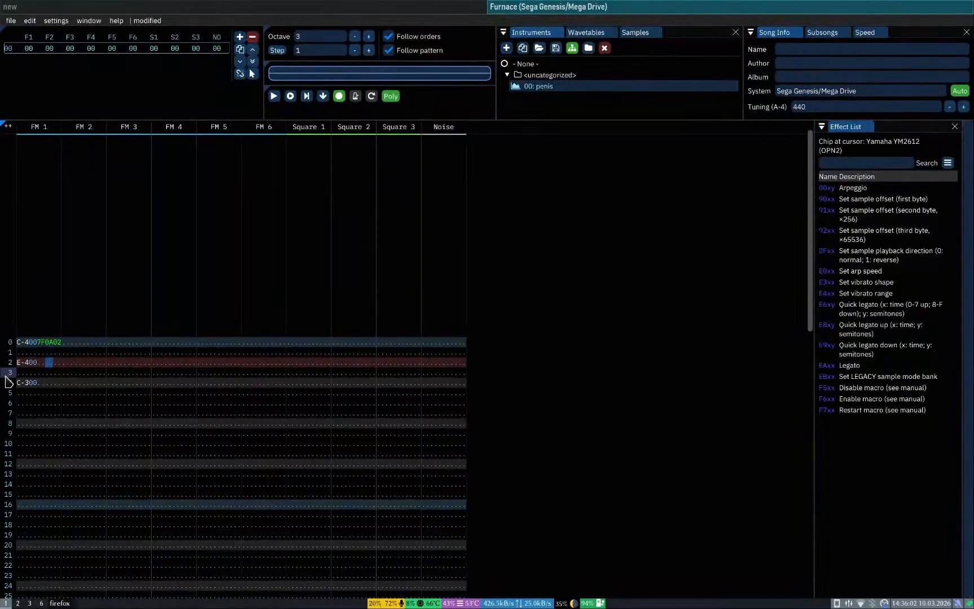
key("Return")
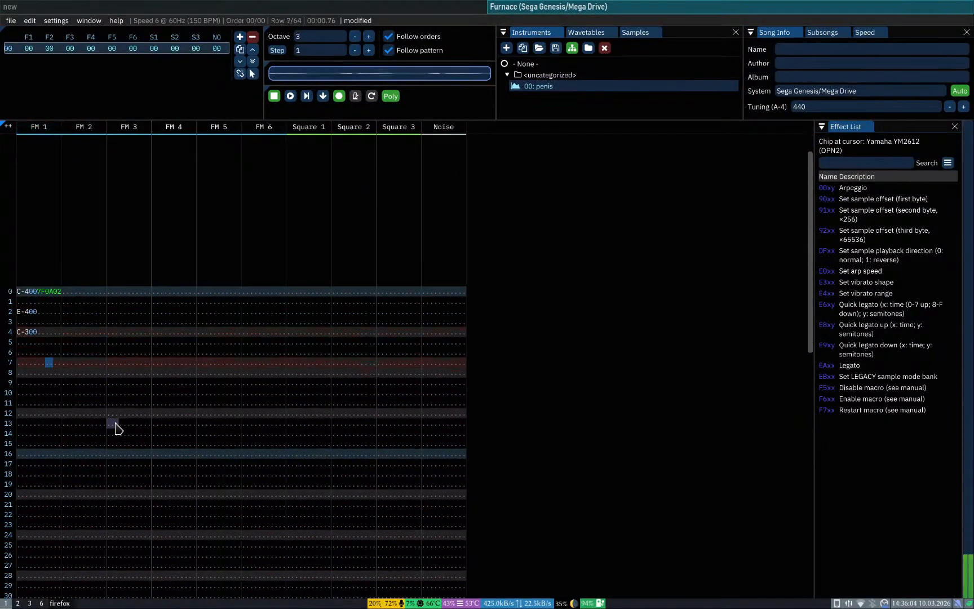
key("Return")
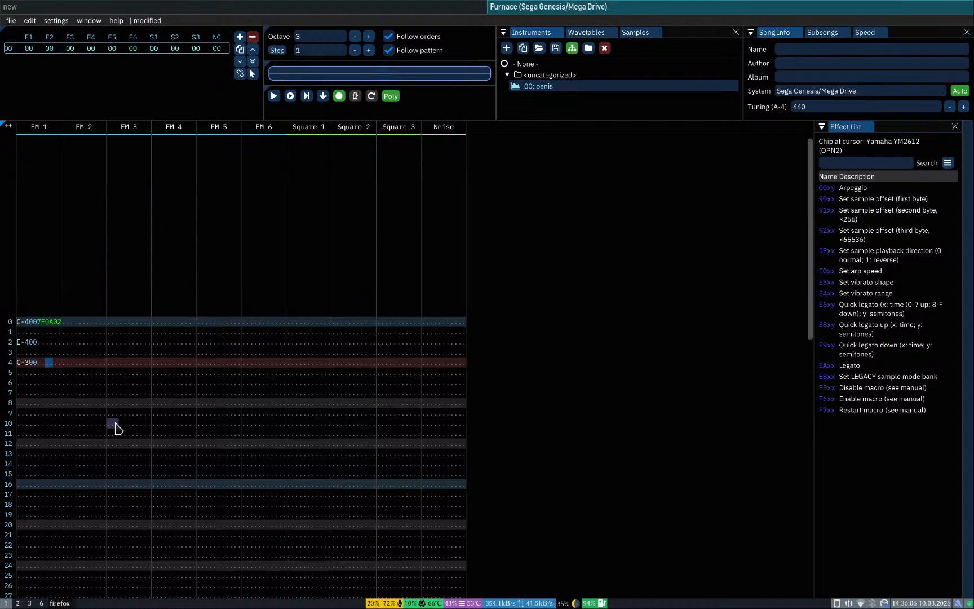
Step: Review the quickstart's notes on the volume slide and on orders in Firefox
key("Up")
key("Up")
key("super+3")
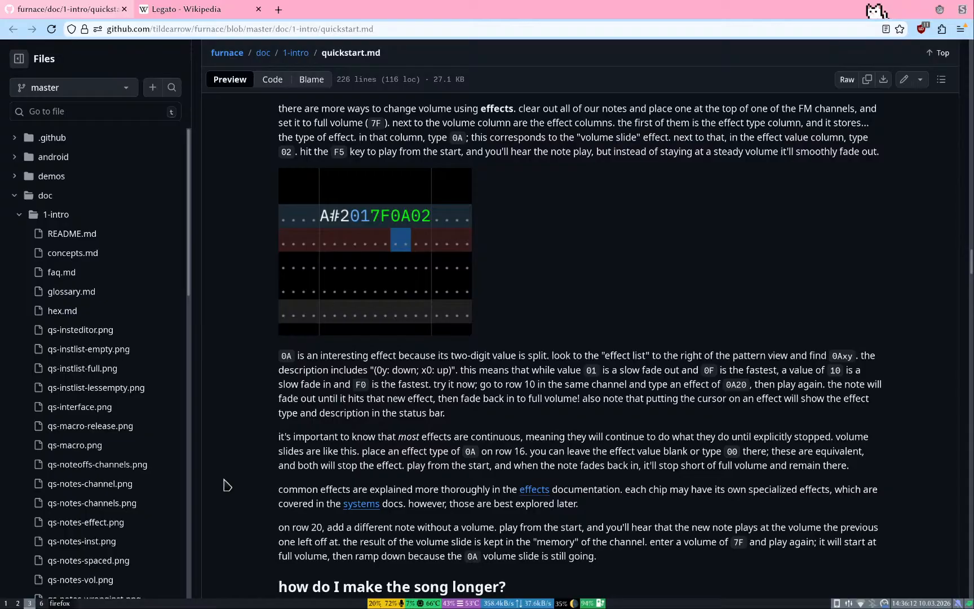
scroll(233, 515, "down", 4)
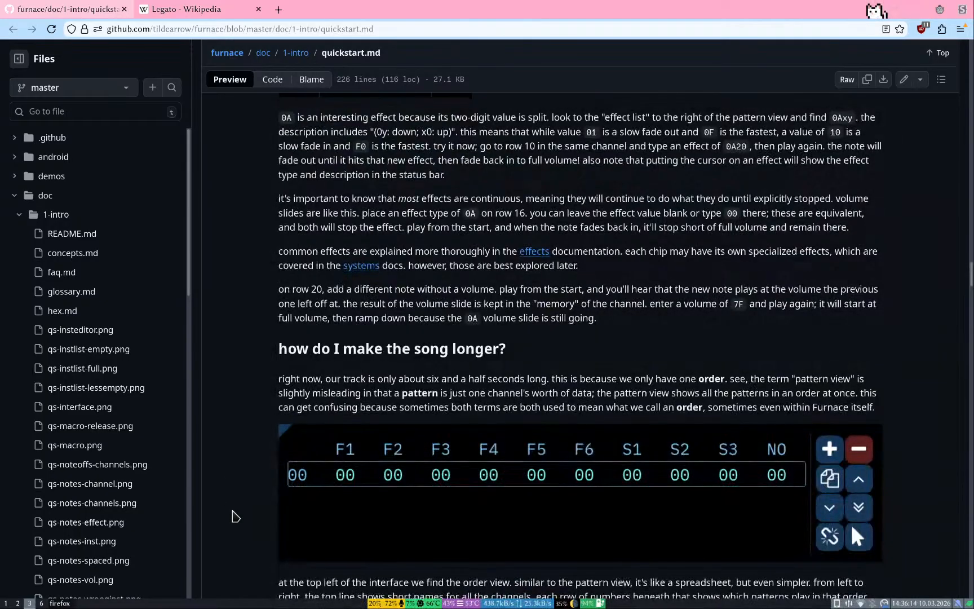
Step: Launch a second Furnace instance from the application launcher by searching for "furn"
key("super+1")
key("super+d")
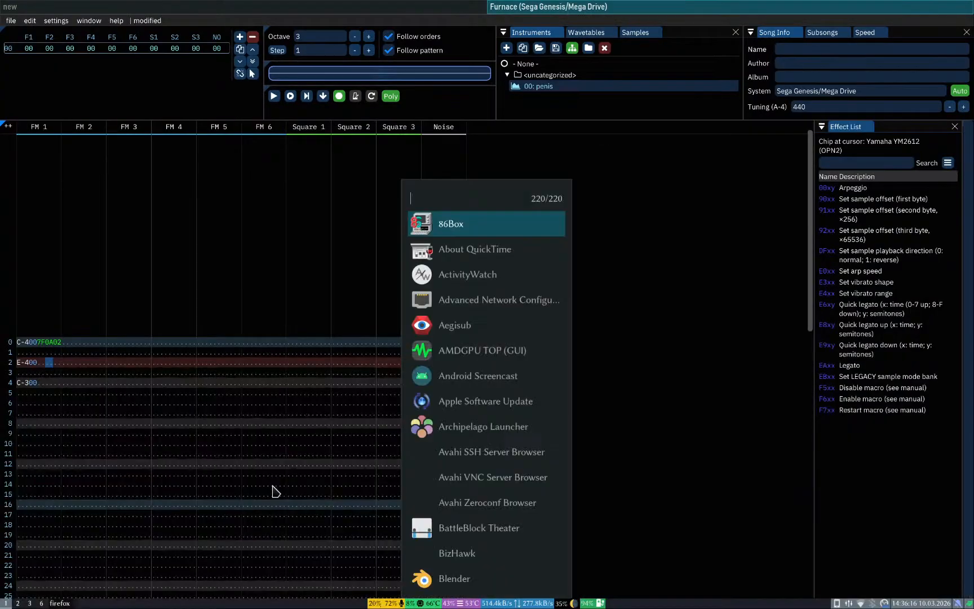
type("f")
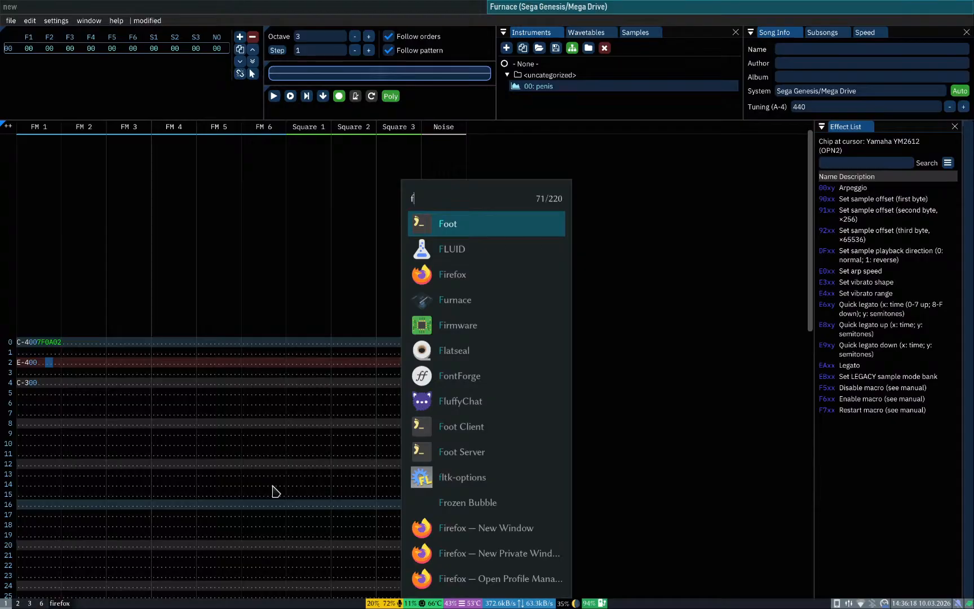
type("urn")
key("Return")
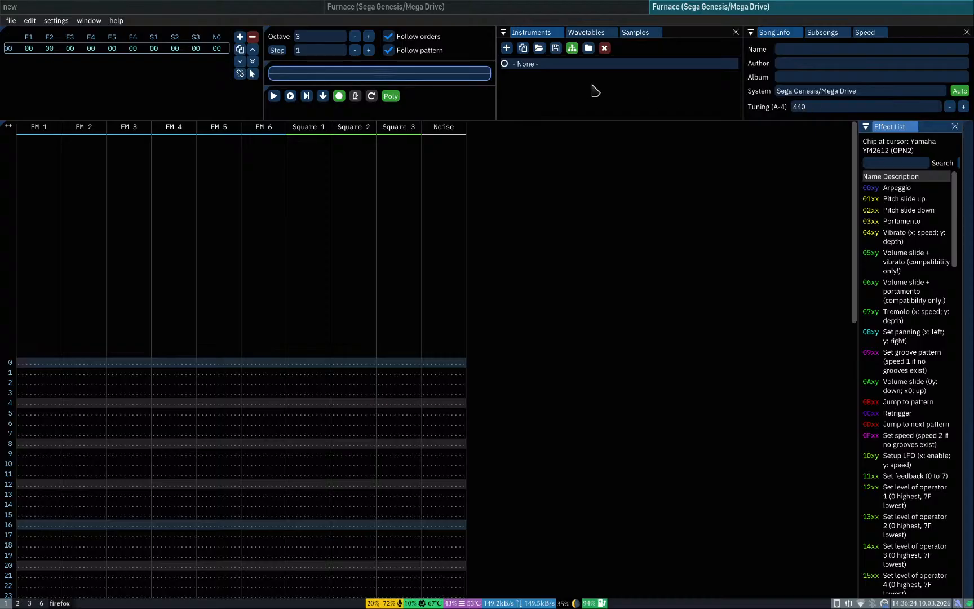
Step: Open the Chip Manager in the new Furnace instance and remove the Yamaha YM2612 chip
left_click(11, 20)
left_click(18, 112)
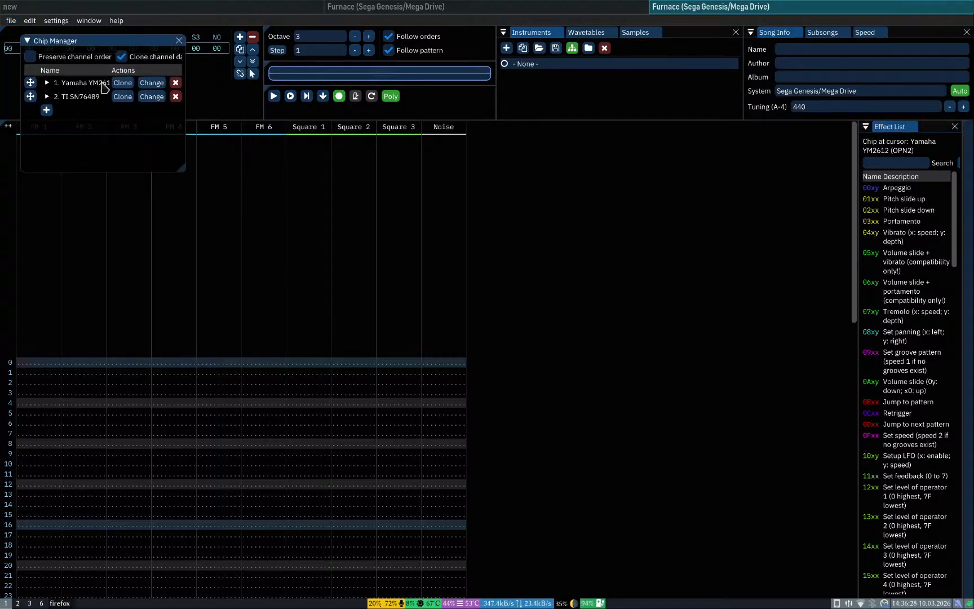
left_click(174, 83)
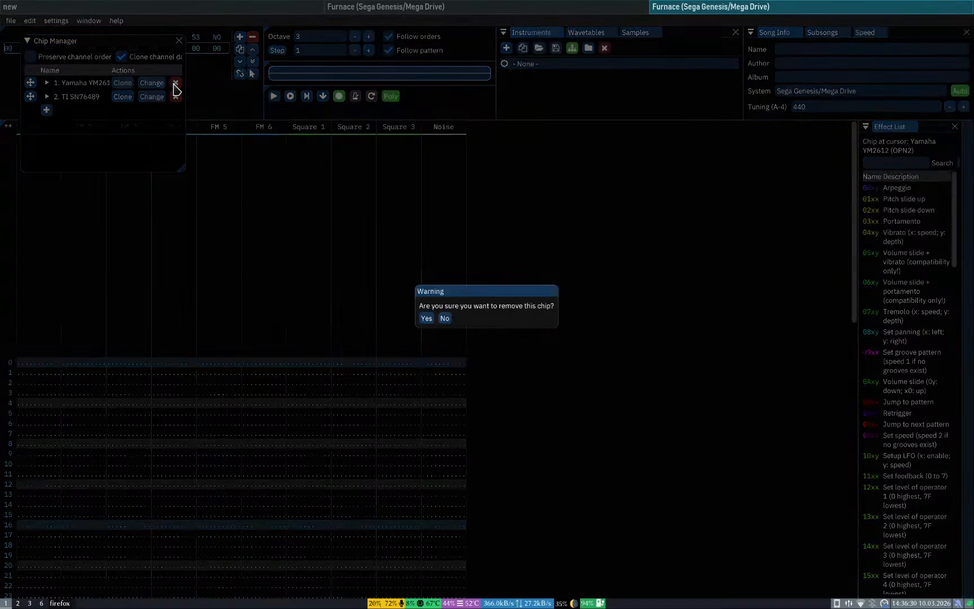
left_click(426, 318)
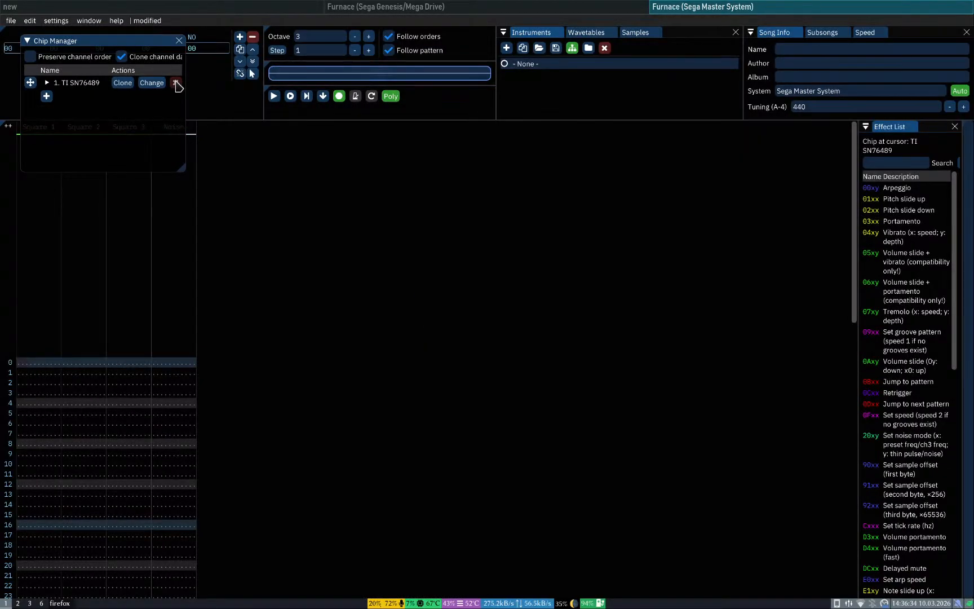
Step: Add a Game Boy chip, remove the TI SN76489 chip, and close the Chip Manager
left_click(46, 95)
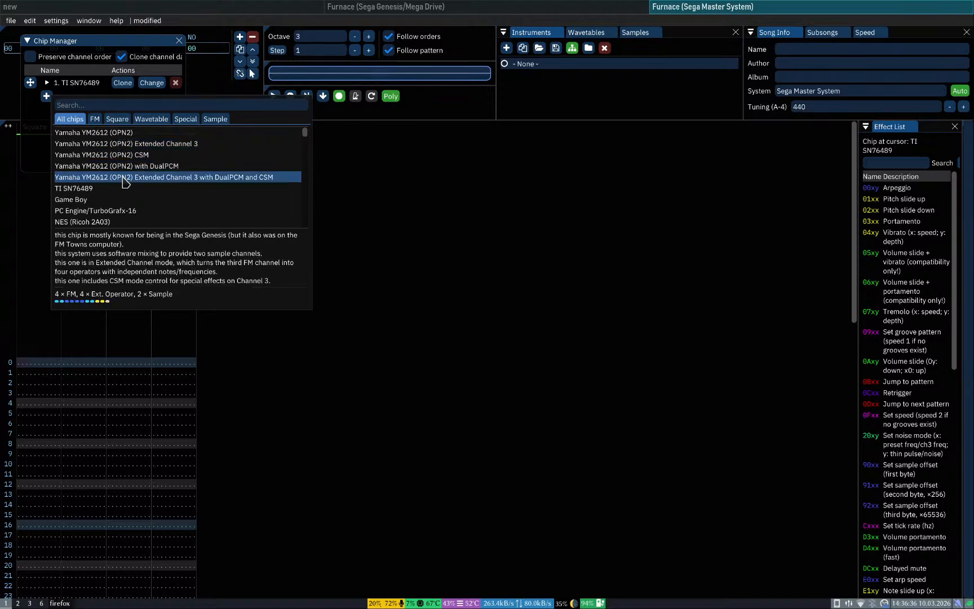
left_click(110, 200)
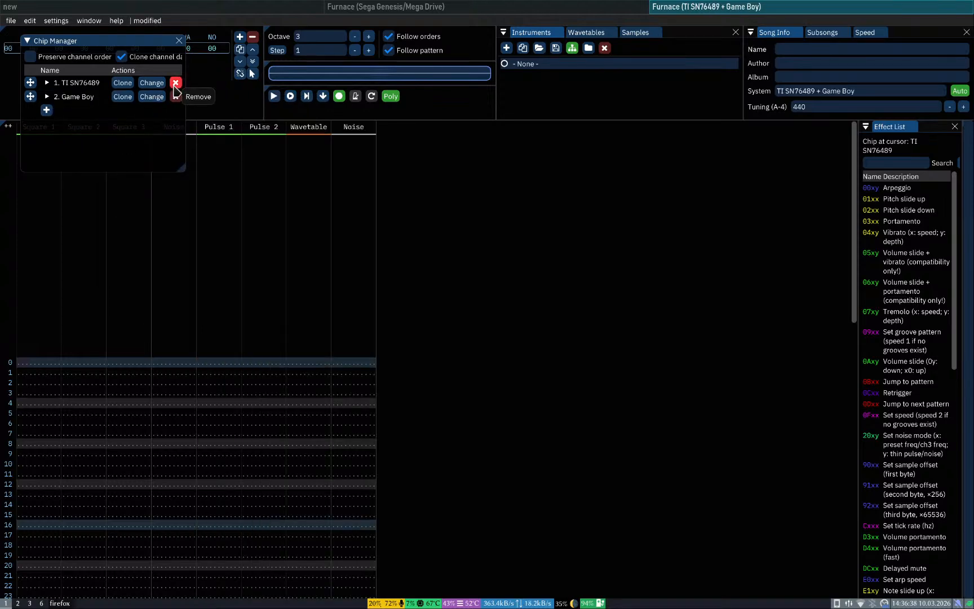
left_click(175, 83)
left_click(426, 320)
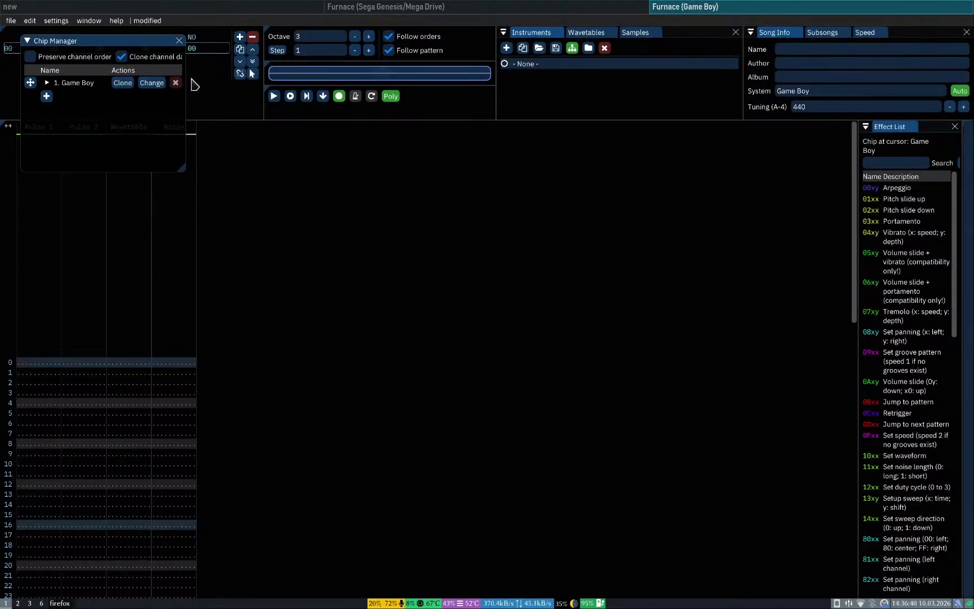
left_click(179, 40)
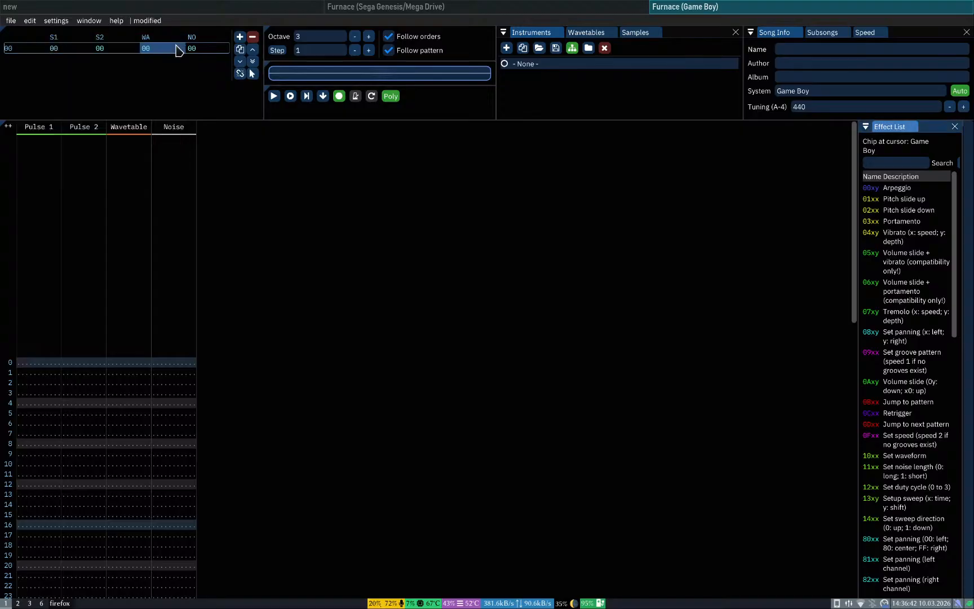
Step: Enter the notes C-4, E-4 and F-4 on rows 0, 2 and 4 of the Pulse 1 channel
left_click(17, 366)
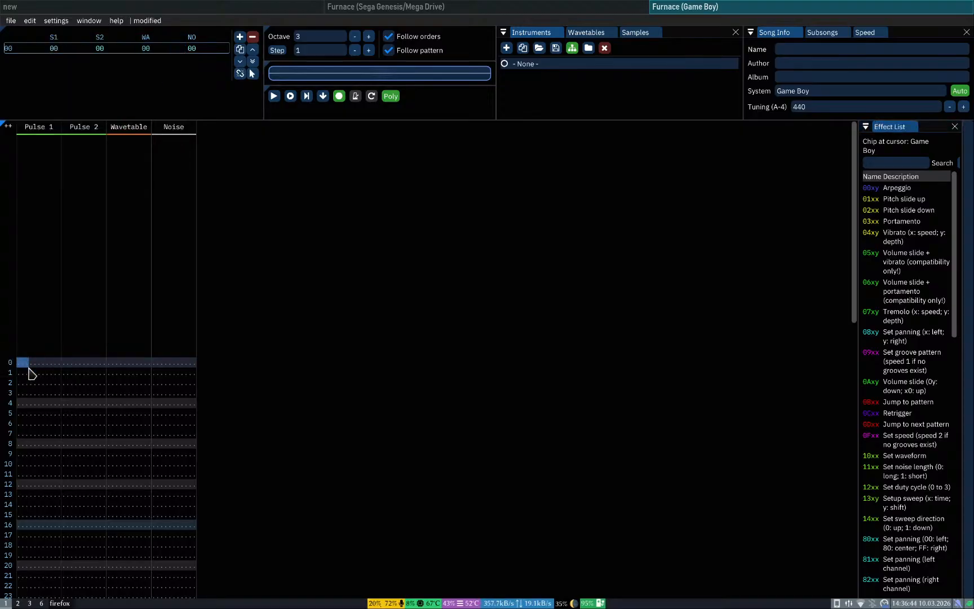
key("super+2")
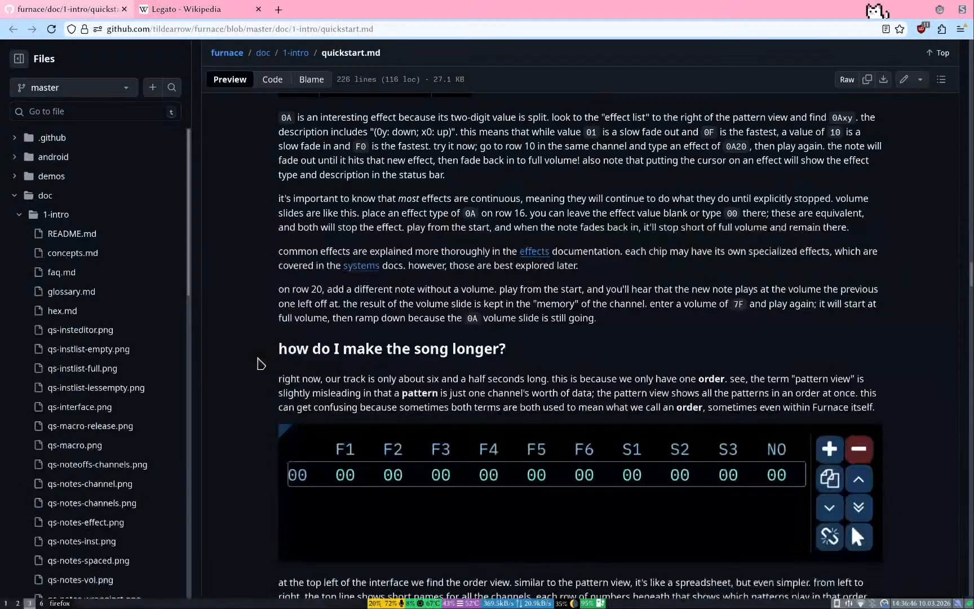
key("super+1")
key("z")
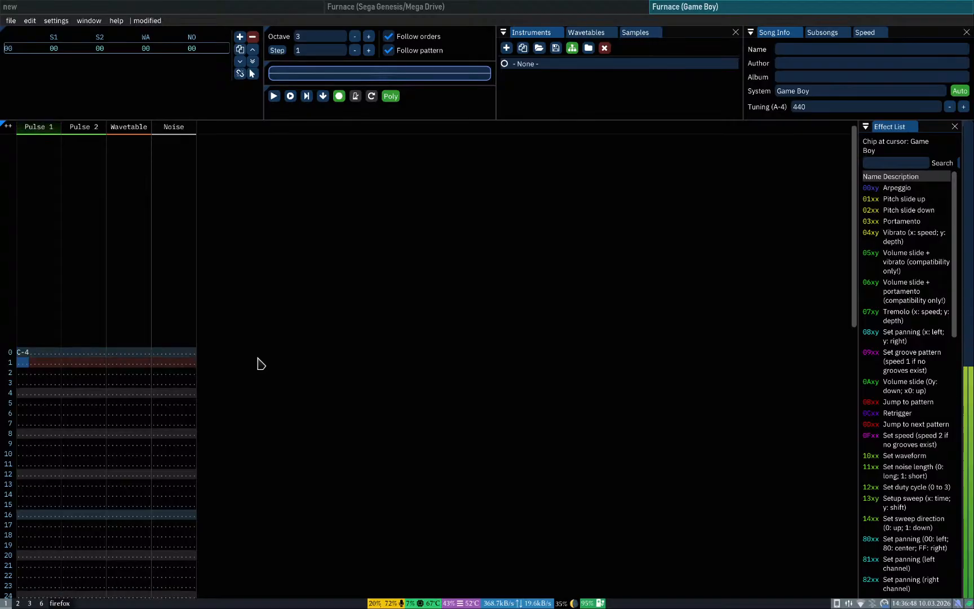
key("Down")
key("c")
key("Down")
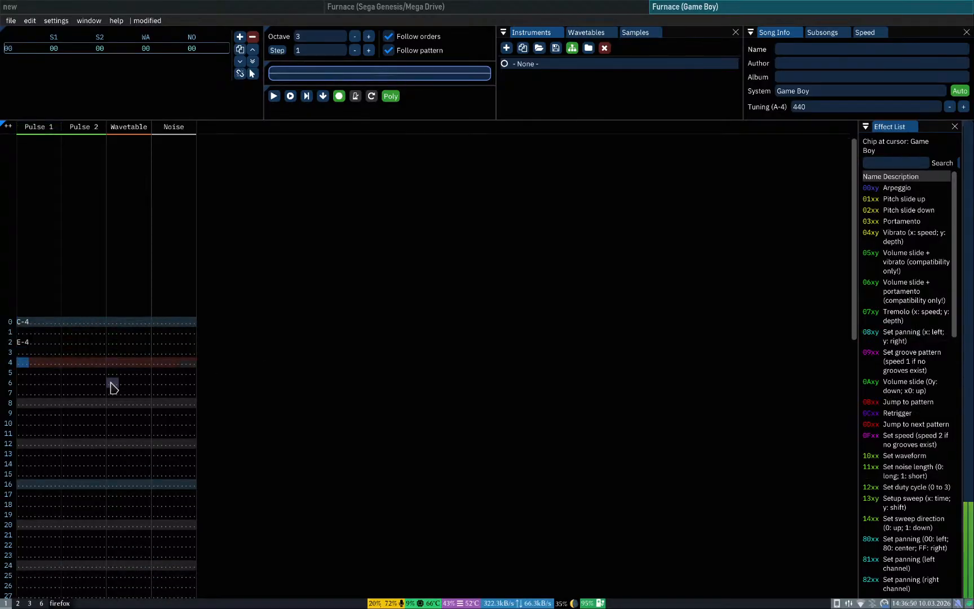
key("v")
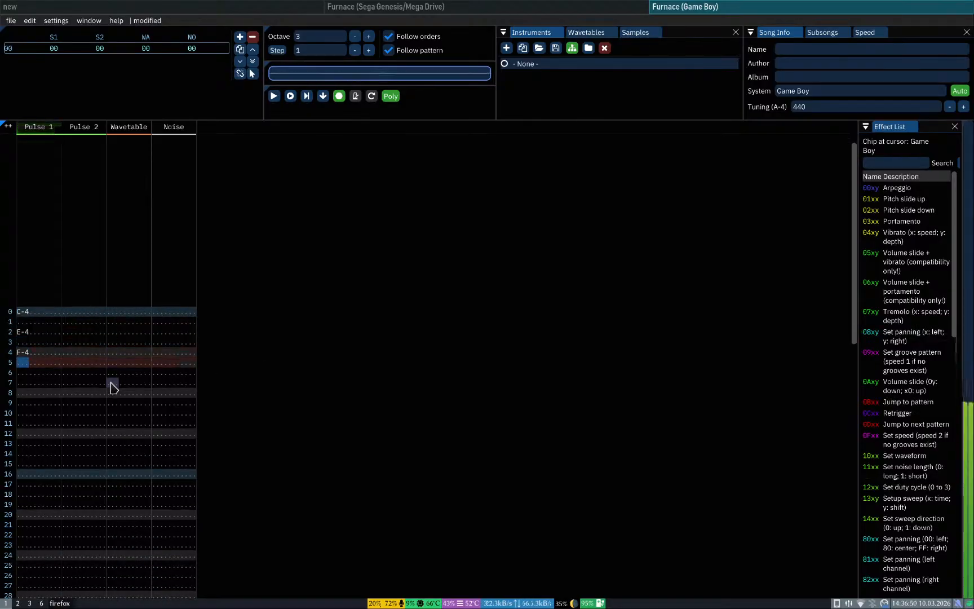
Step: Search the effect list for "a2" and clear the search
left_click(40, 312)
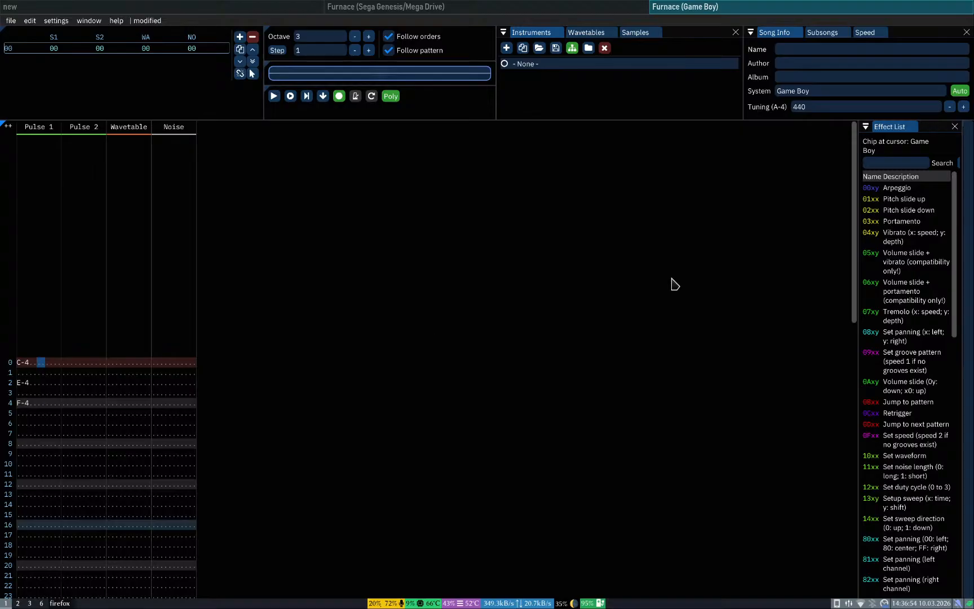
left_click(898, 163)
key("super+3")
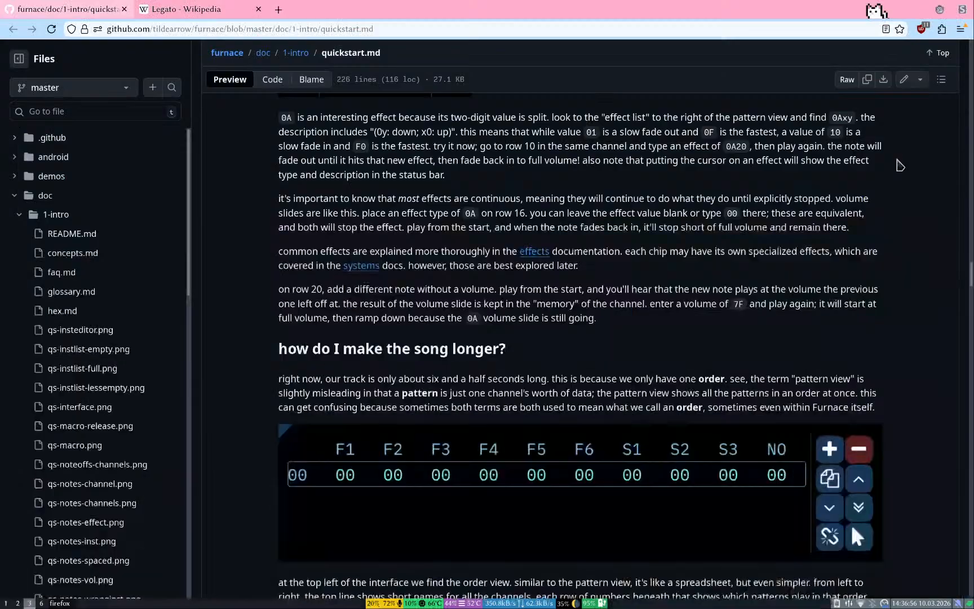
key("super+1")
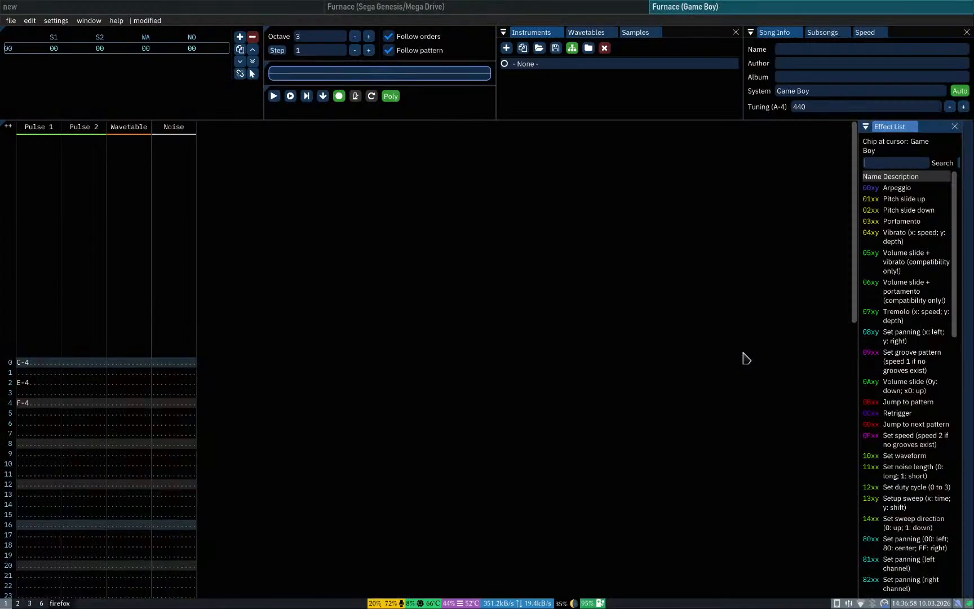
type("a8")
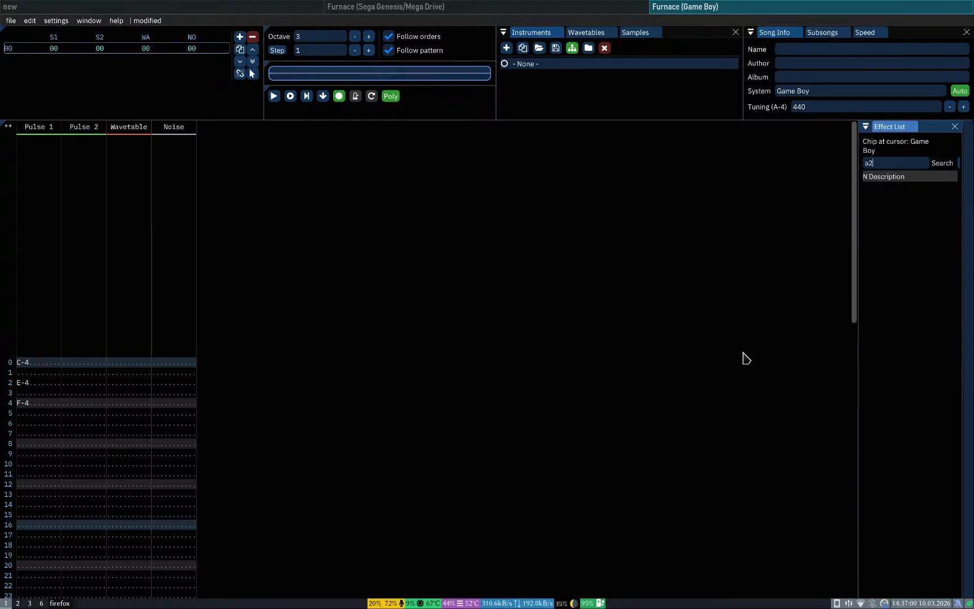
key("BackSpace")
key("BackSpace")
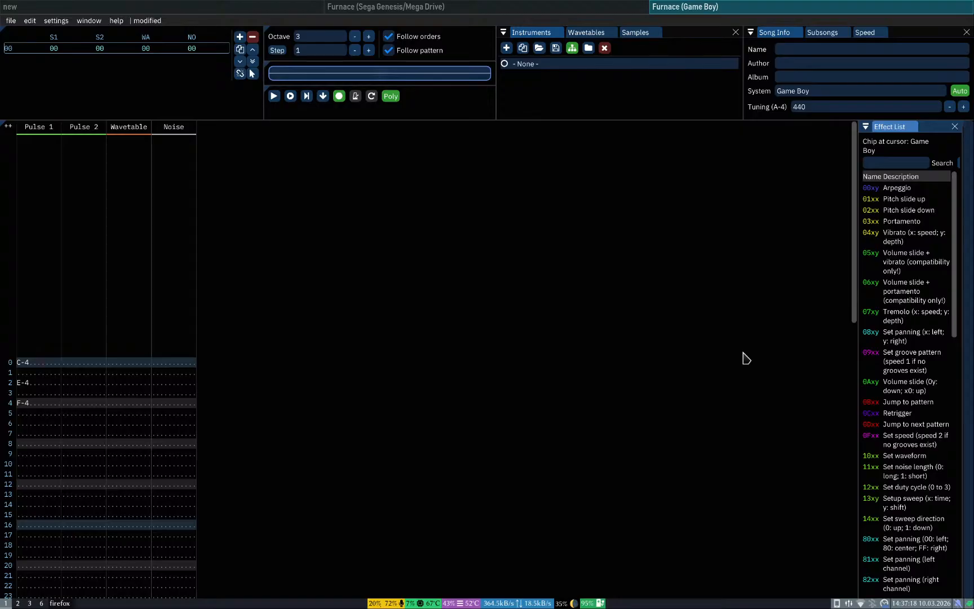
Step: Set the volume of the C-4 note on row 0 of Pulse 1 to 0F
left_click(41, 361)
left_click(33, 362)
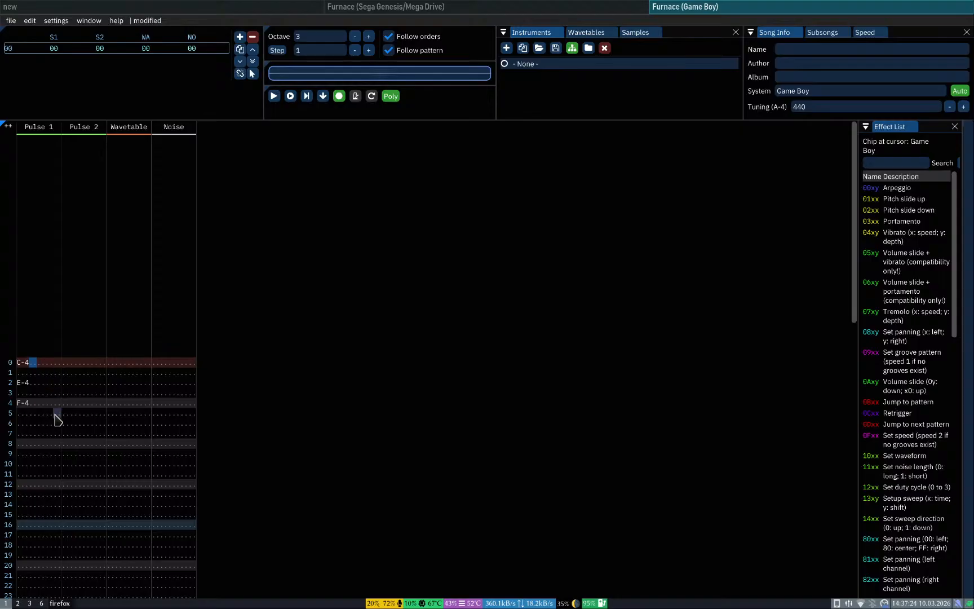
key("Down")
key("Up")
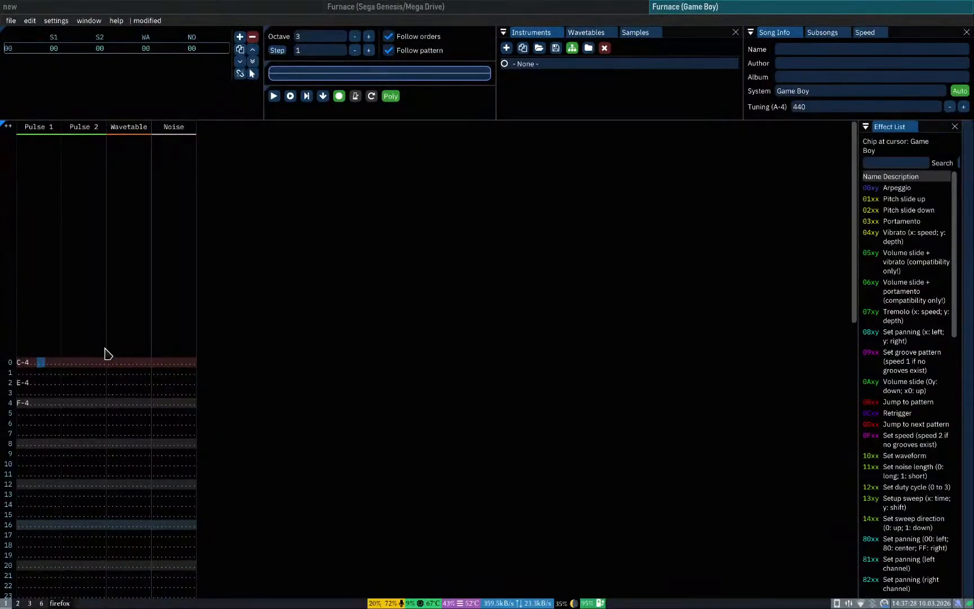
left_click(27, 364)
left_click(42, 362)
key("super+3")
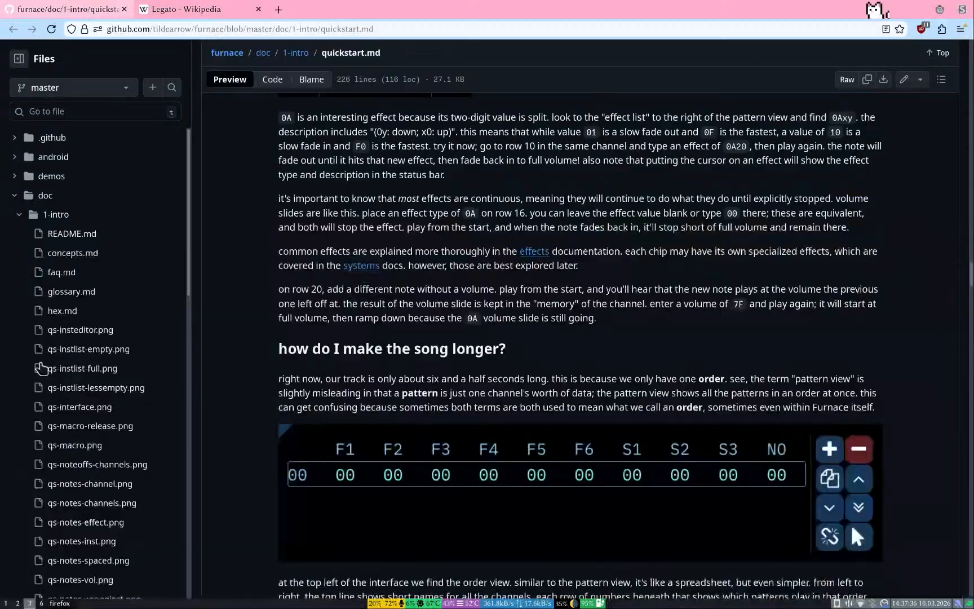
key("super+1")
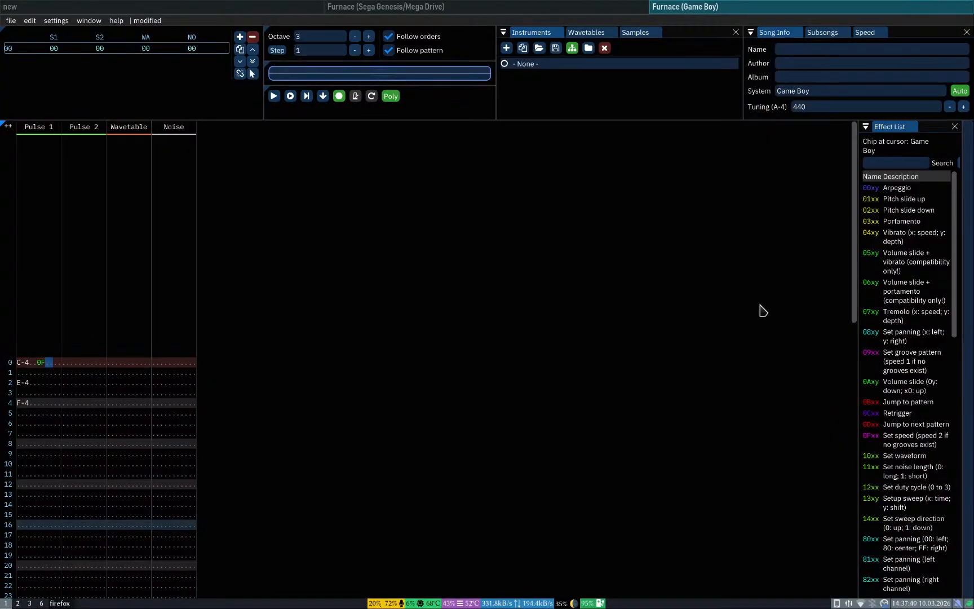
Step: Look up the volume slide in the effect list and add effect 0A02 to row 0 of Pulse 1
left_click(906, 164)
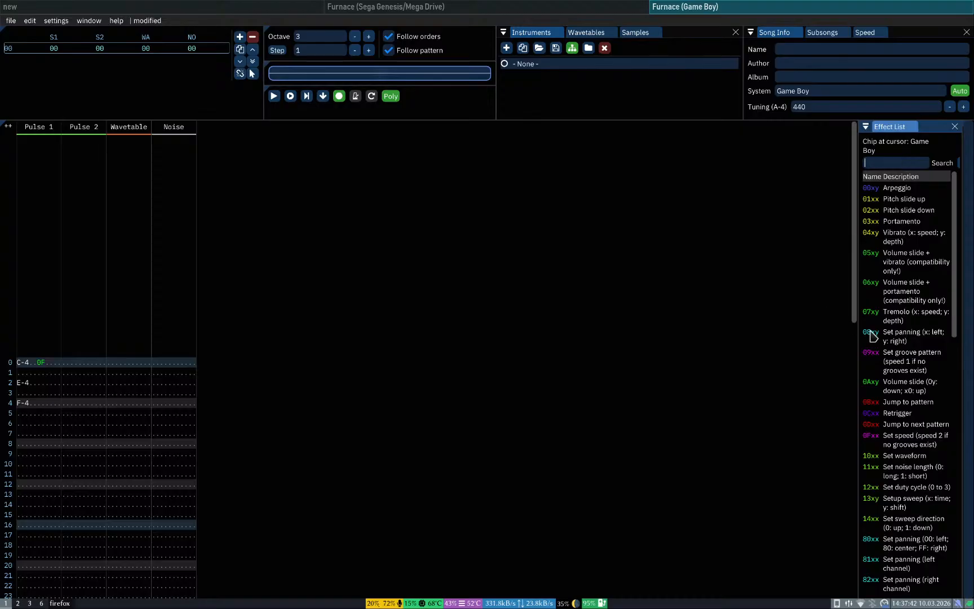
scroll(902, 467, "down", 10)
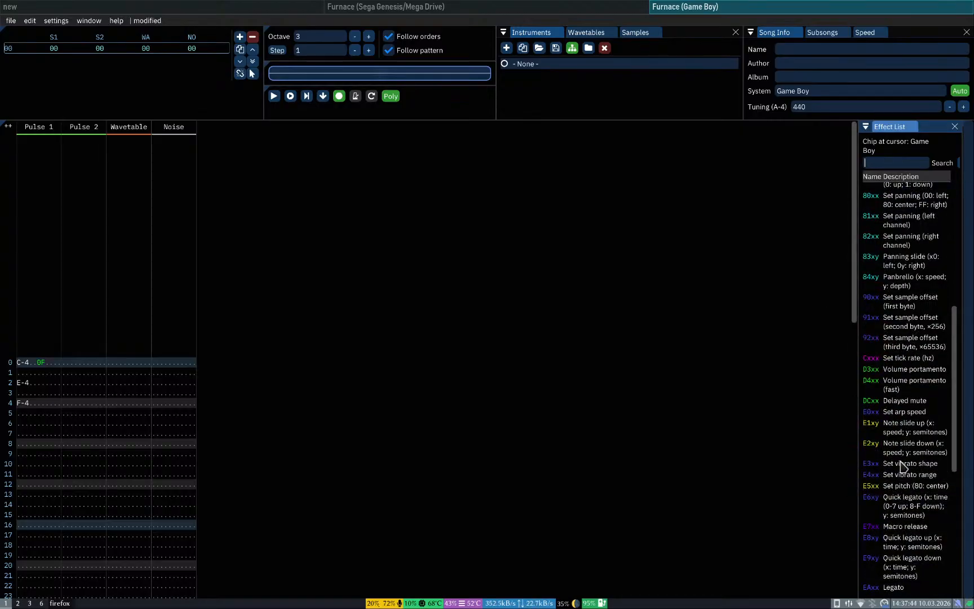
scroll(889, 522, "up", 2)
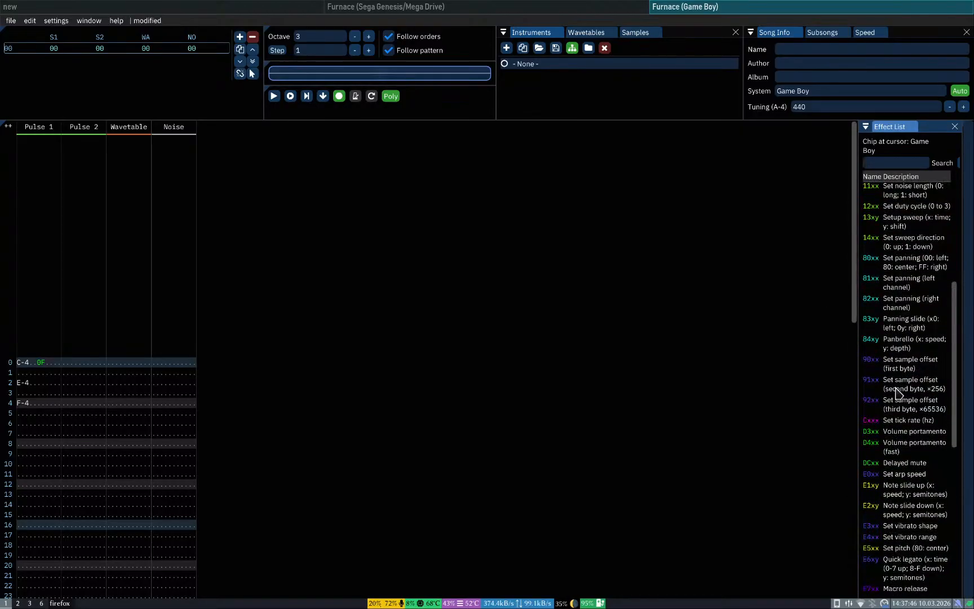
scroll(897, 392, "up", 7)
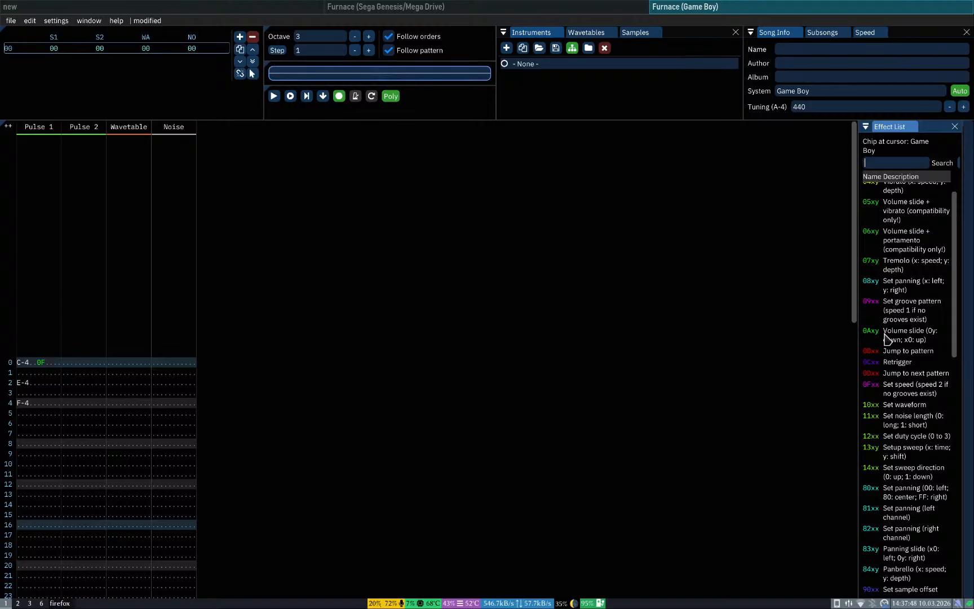
left_click(48, 362)
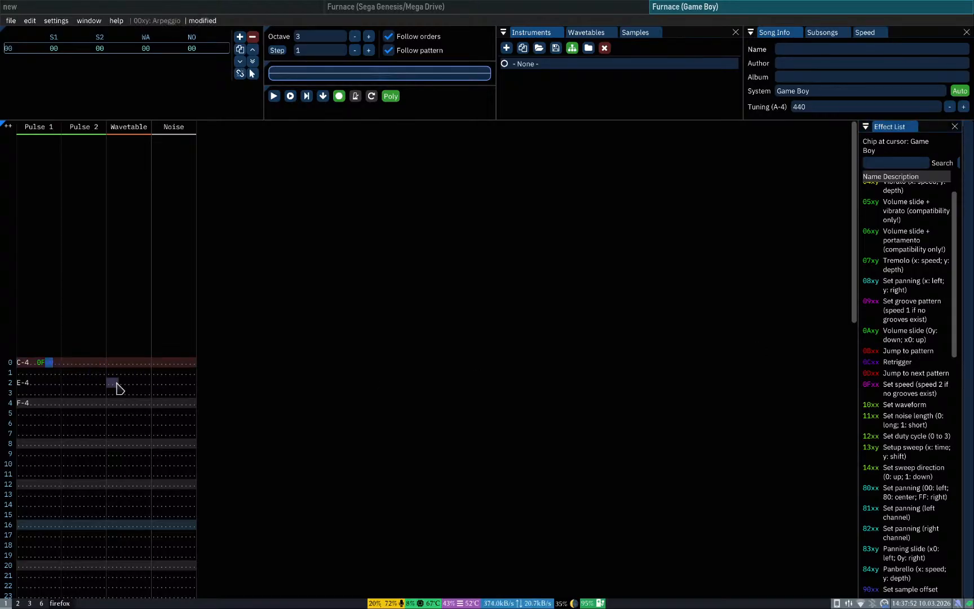
type("0a")
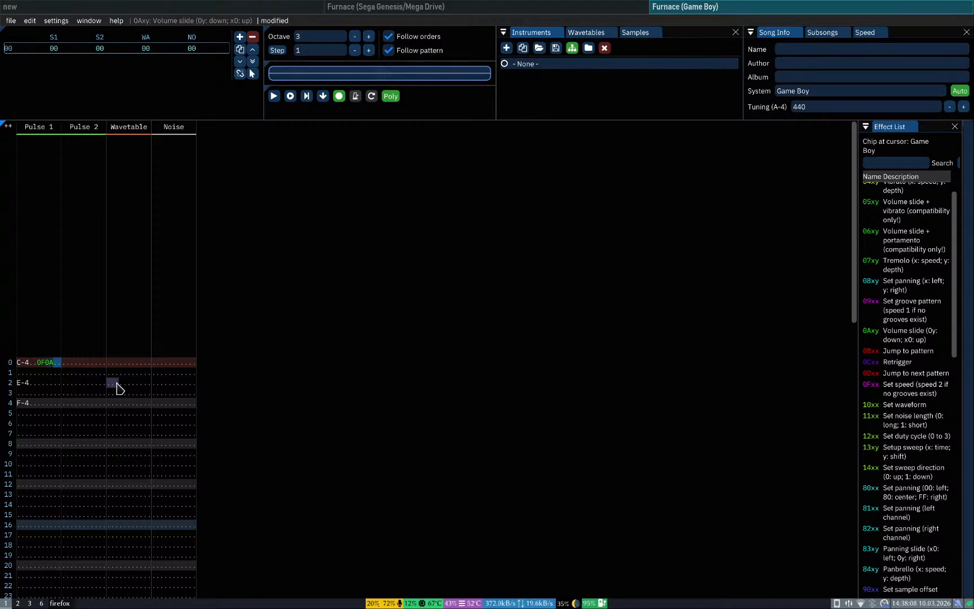
type("02")
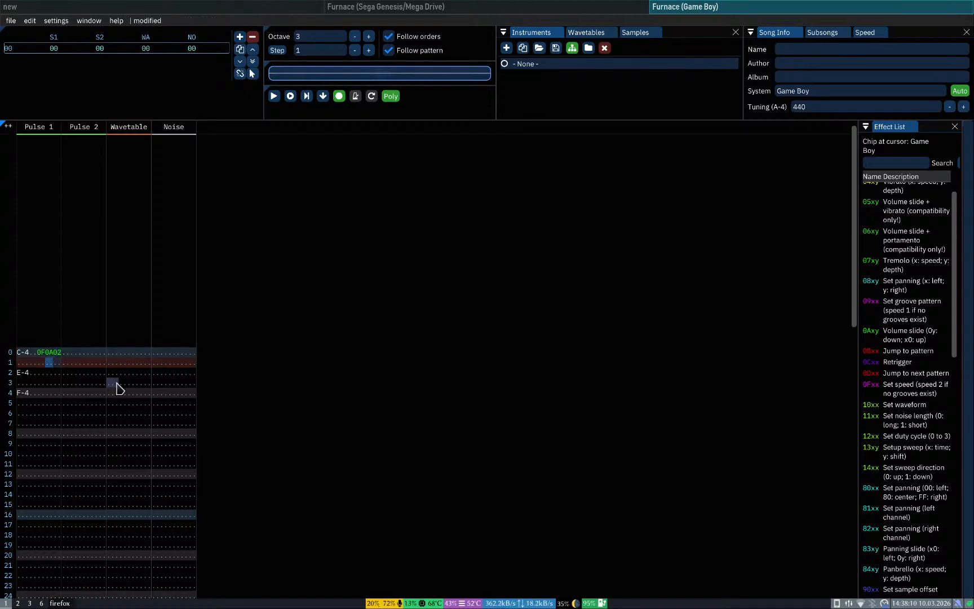
key("Up")
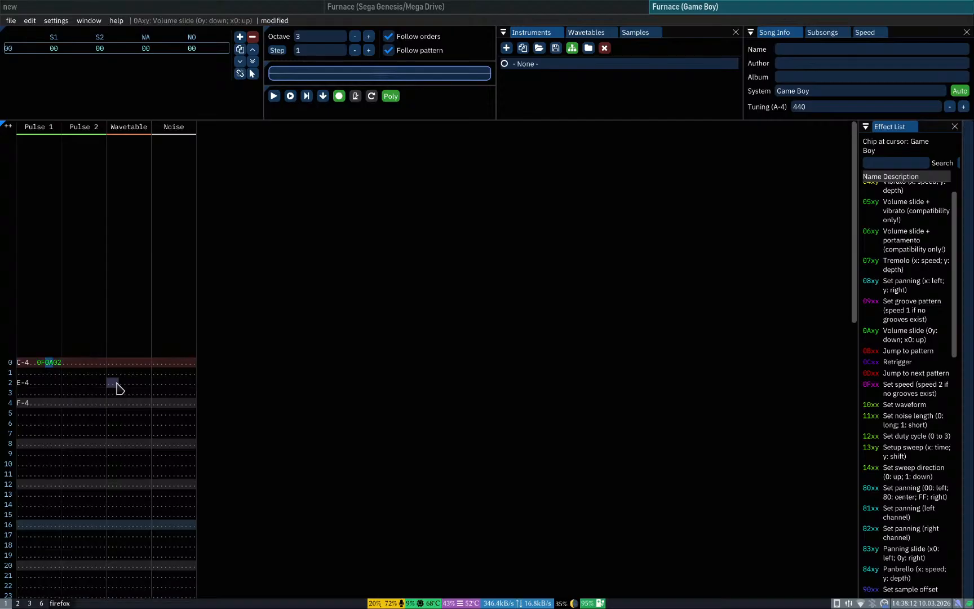
Step: Play the Game Boy pattern twice to hear the volume slide, and return to row 0
key("Return")
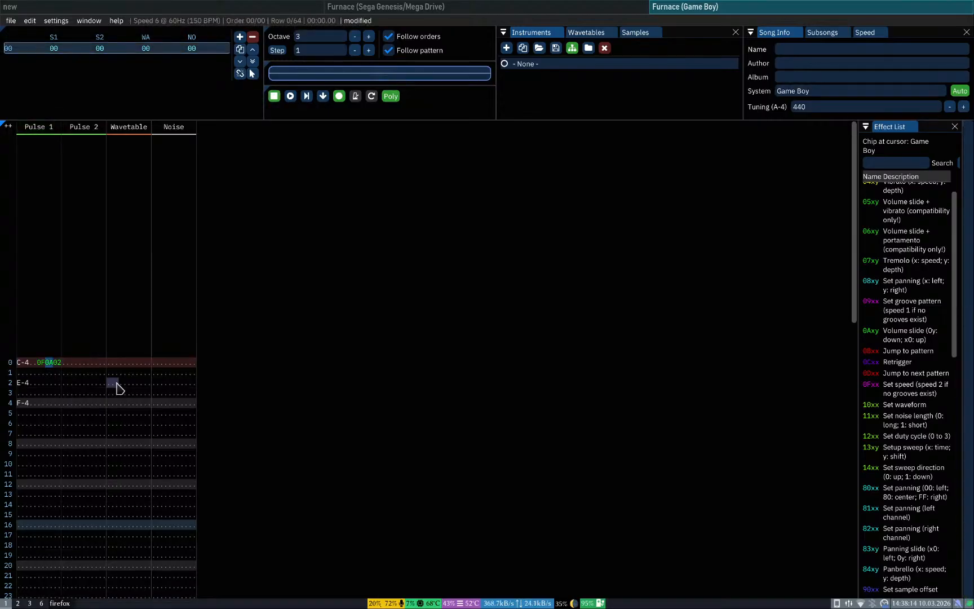
key("Return")
key("Left")
key("Left")
key("Left")
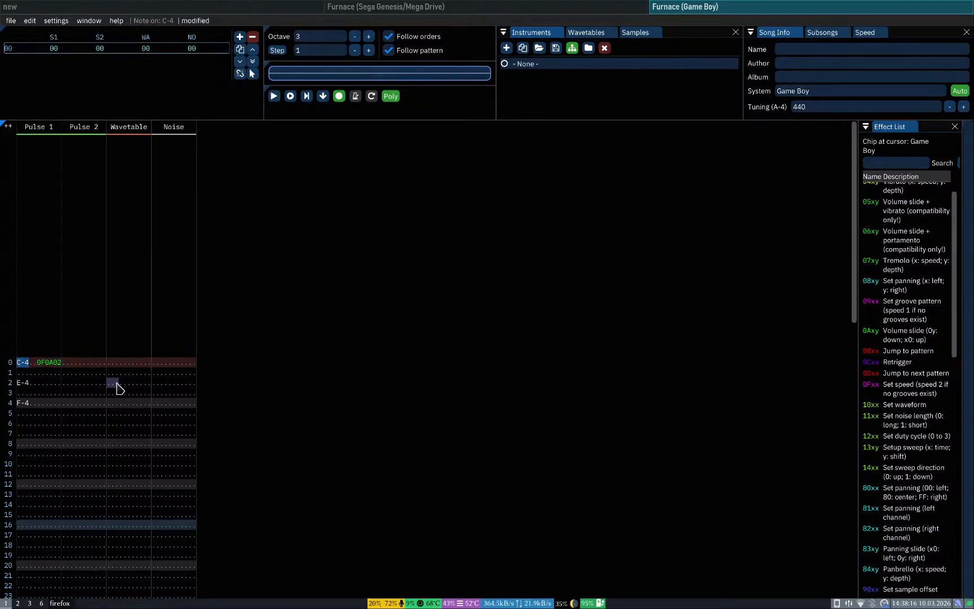
key("Return")
key("Return")
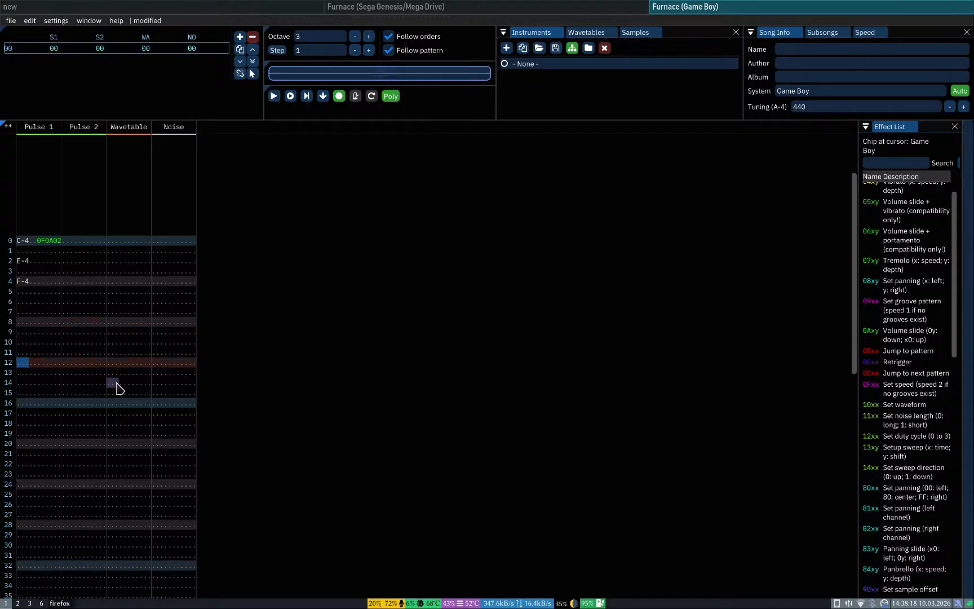
key("Home")
Step: Switch to the file manager's music folder and launch LSDJ [9.4.0].gb in SameBoy
key("super+Left")
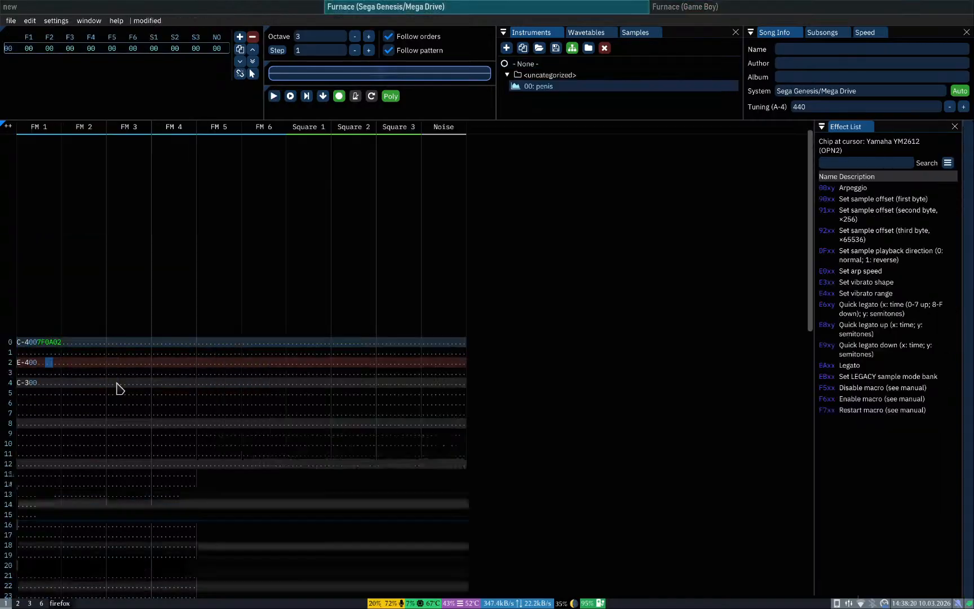
key("super+3")
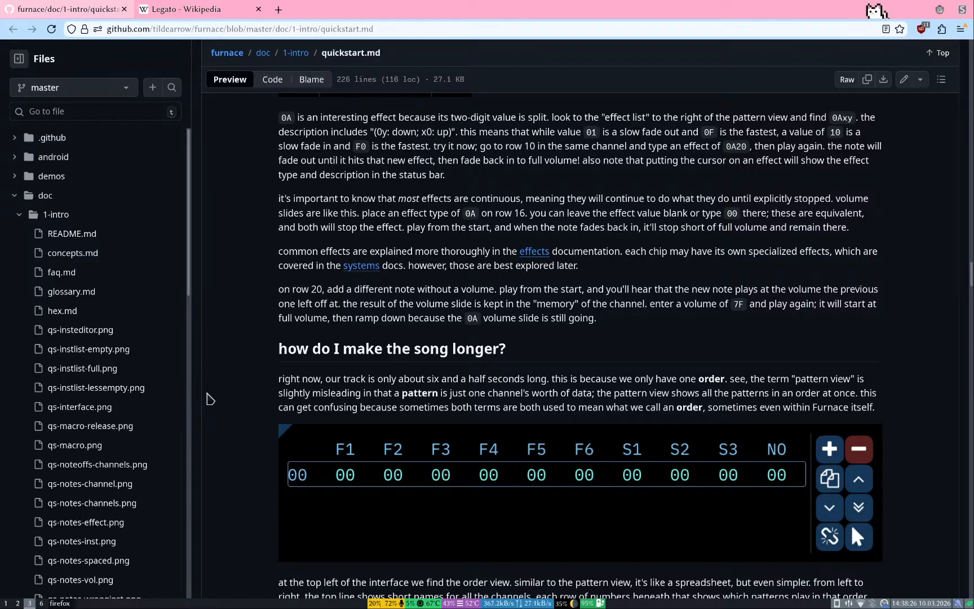
key("super+1")
key("super+Left")
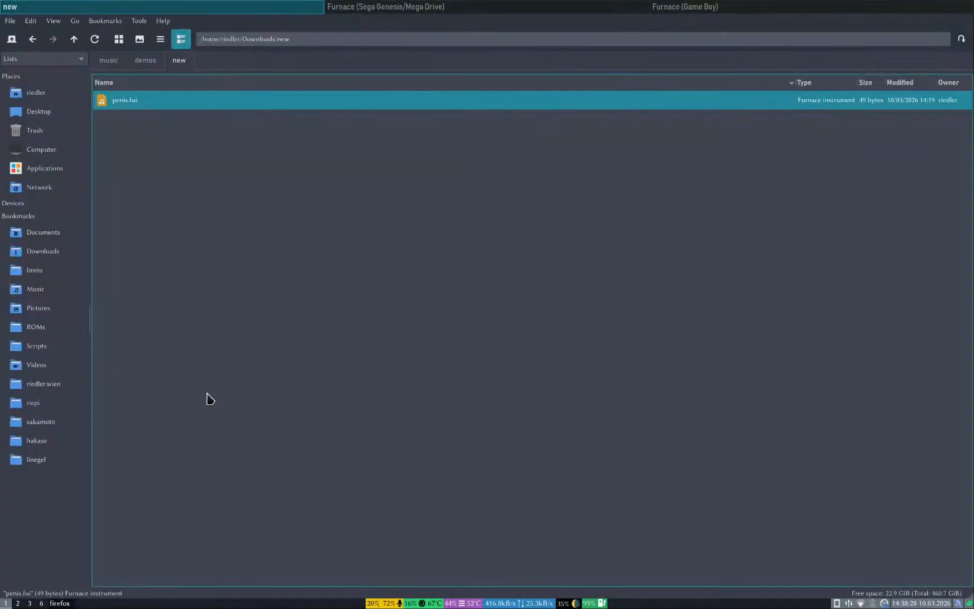
key("ctrl+Tab")
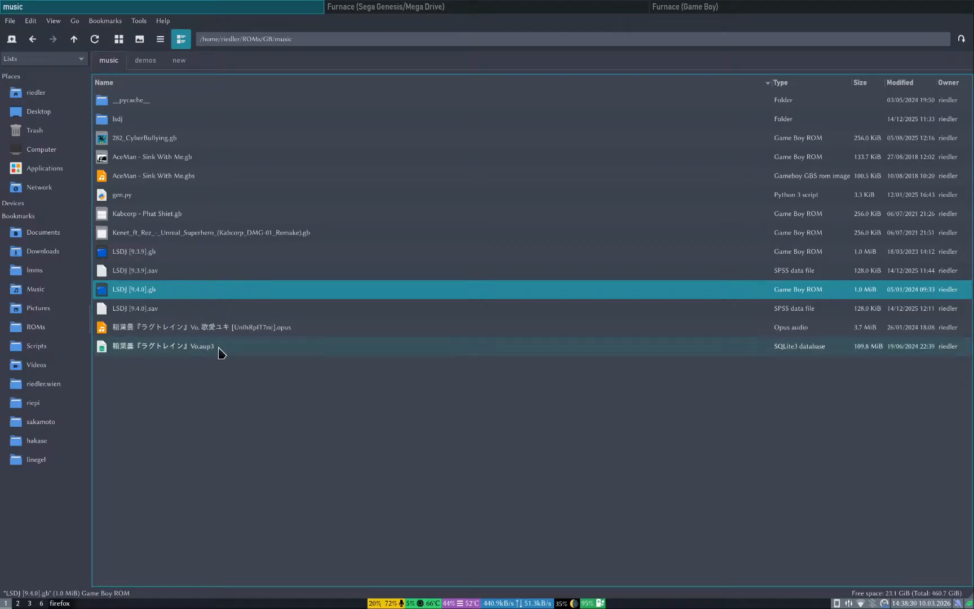
key("Return")
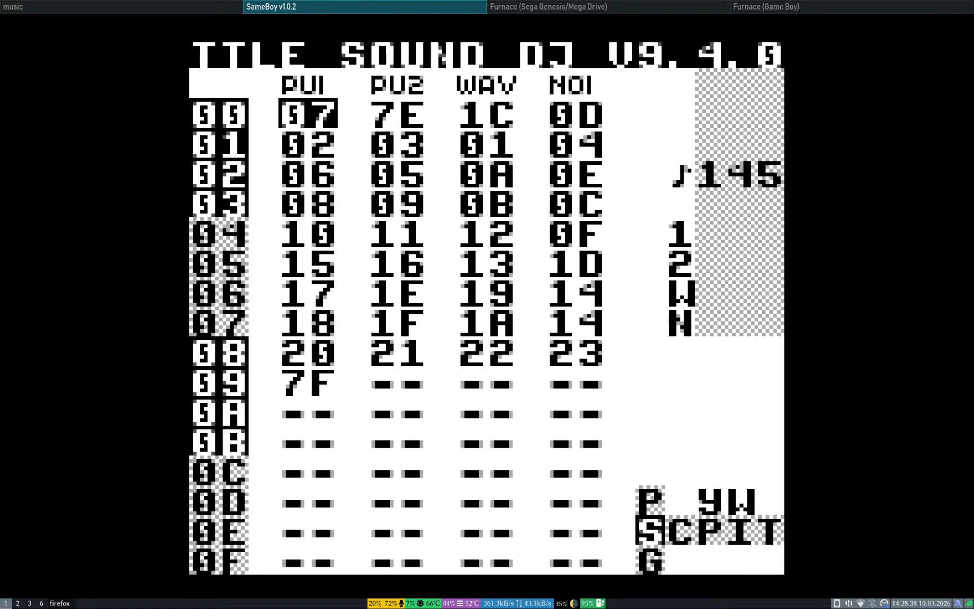
Step: Go to the project screen in LSDJ and open the load/save song file list
key("BackSpace+Up")
key("BackSpace+Down")
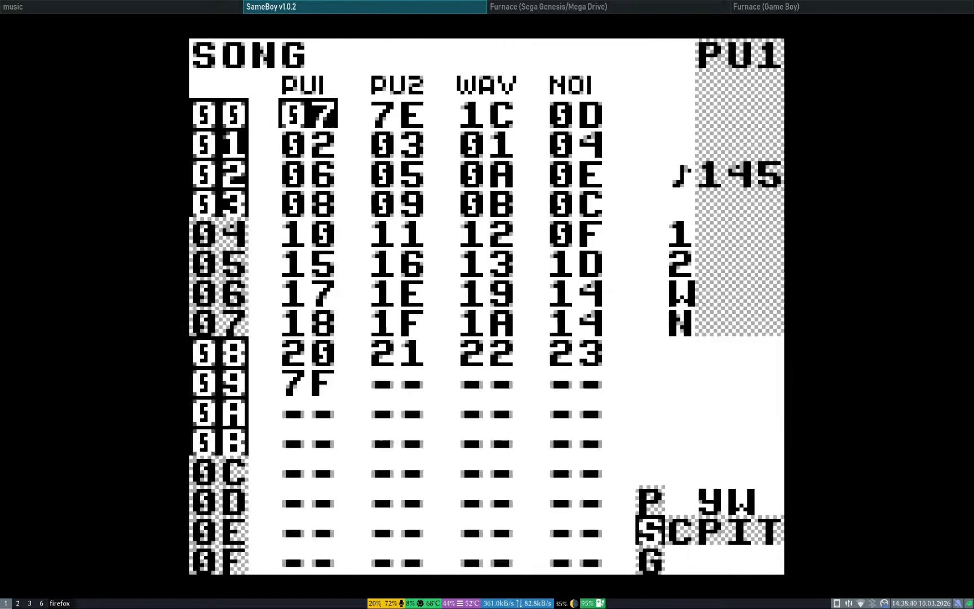
key("BackSpace+Right")
key("BackSpace+Up")
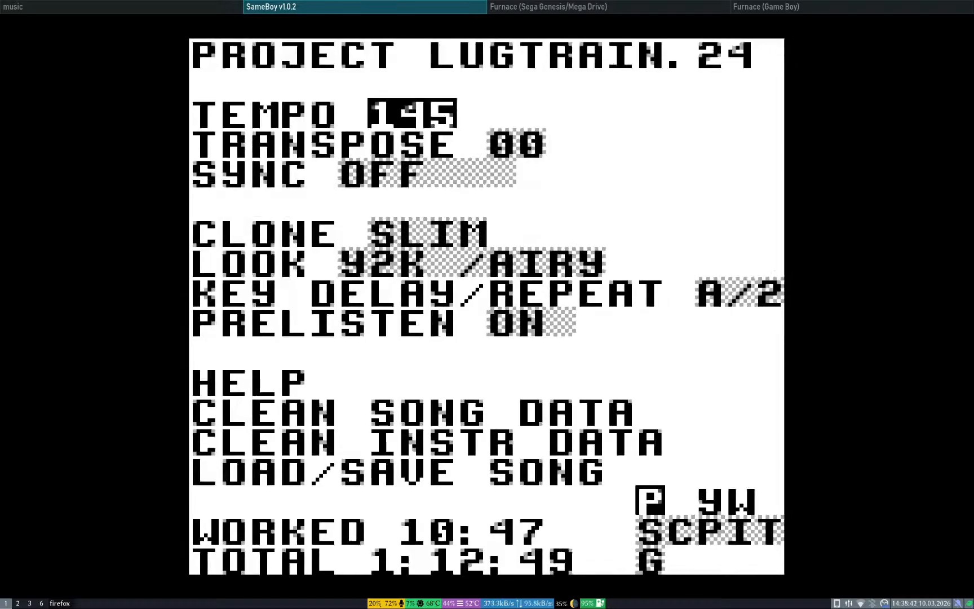
key("Down")
key("Down")
key("Down")
key("Down")
key("Down")
key("Down")
key("Down")
key("Down")
key("Down")
key("Down")
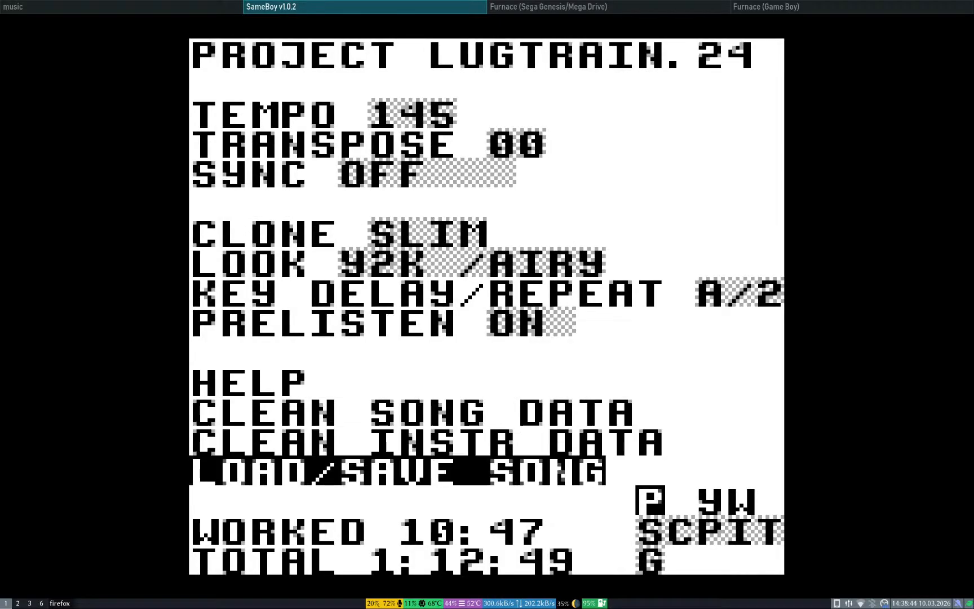
key("x")
Step: Load the empty song slot 0B to start a blank LSDJ song
key("x")
key("Down")
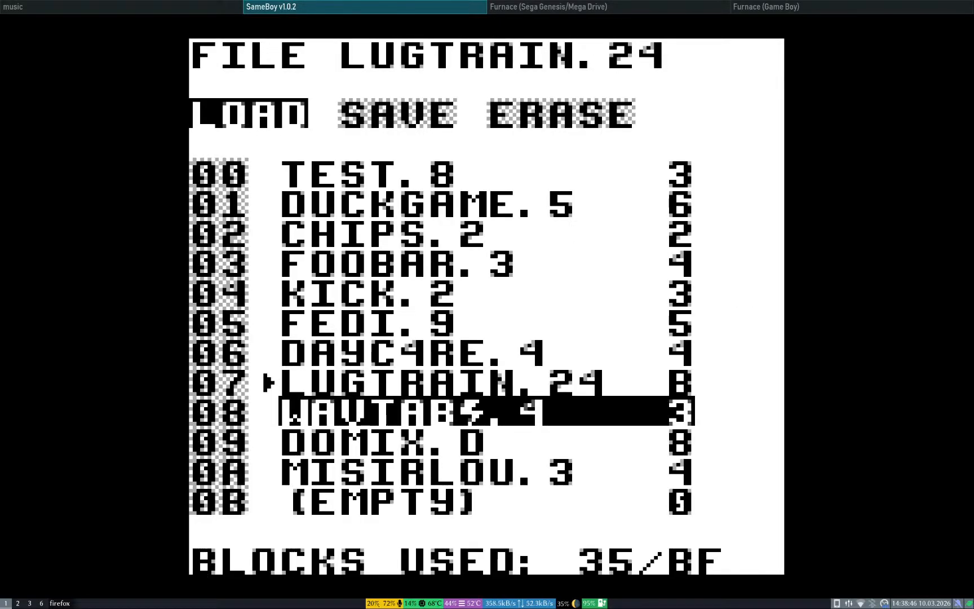
key("Down")
key("Down")
key("Down")
key("x")
key("x")
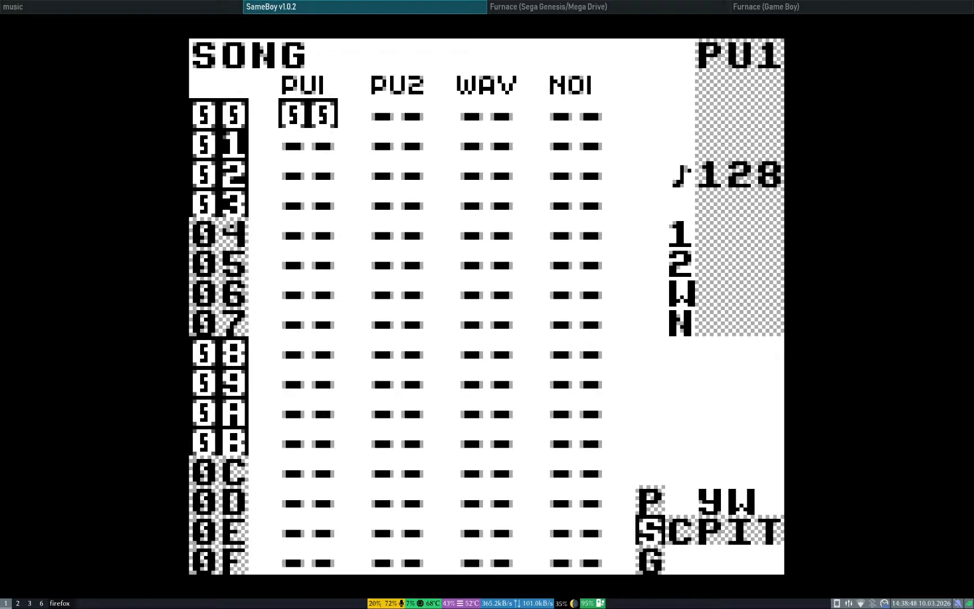
Step: Open chain 00 of the first pulse channel, add phrase 00 to its first row, and enter that phrase
key("Right")
key("Left")
key("BackSpace+Right")
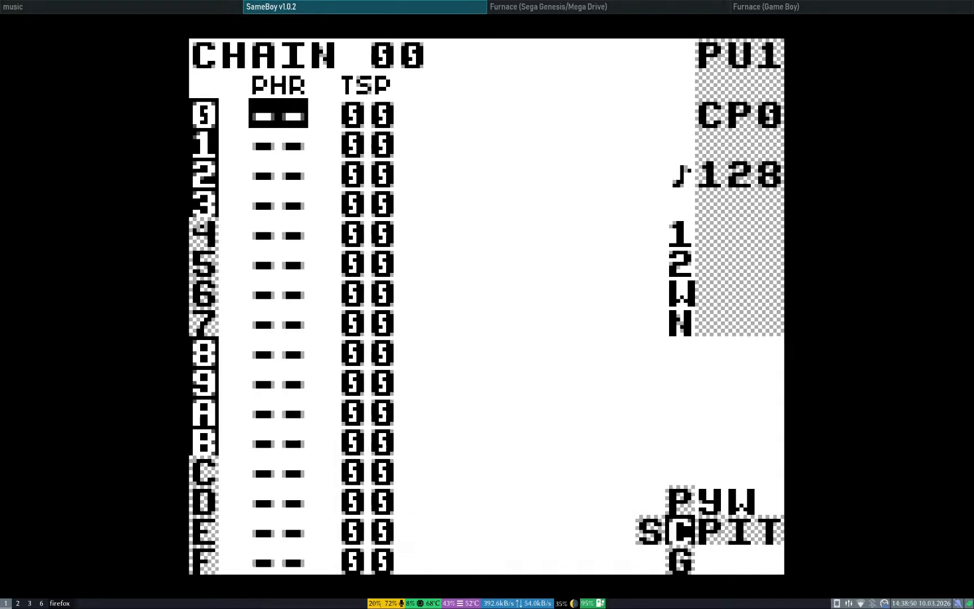
key("x")
key("BackSpace+Right")
Step: Enter a C 5 note on step 0 of phrase 00
key("x")
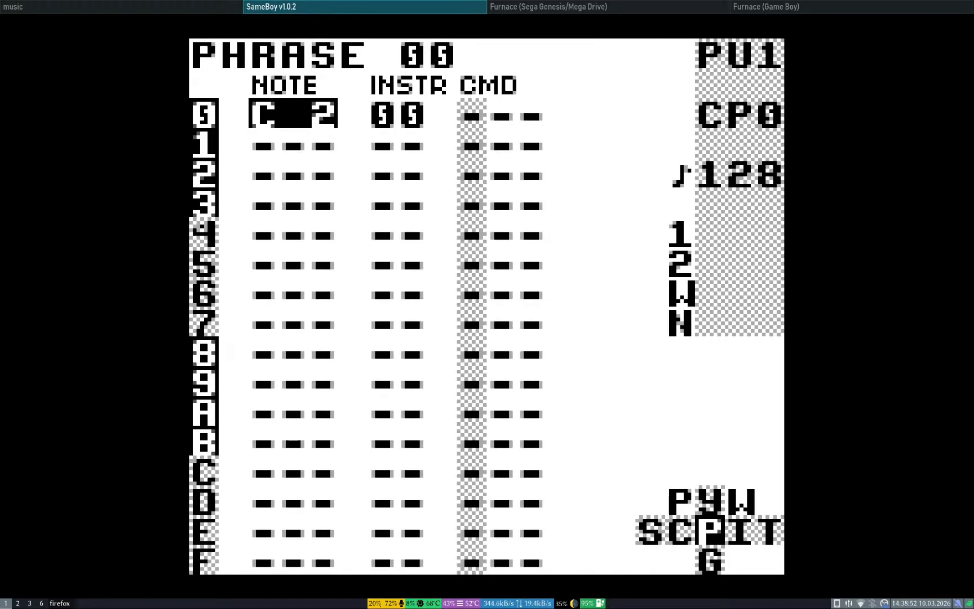
key("x+Up")
key("x+Up")
key("x+Up")
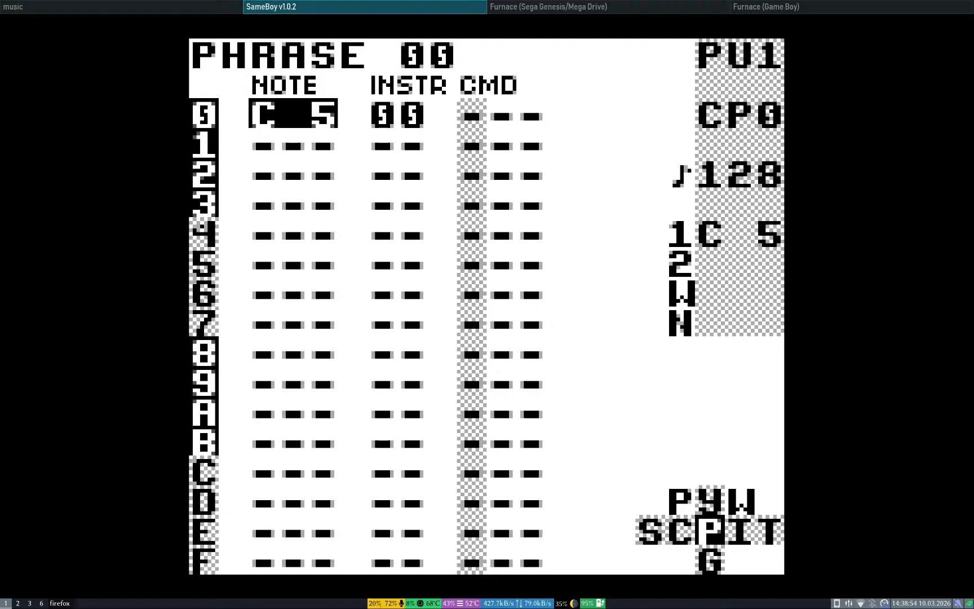
Step: Add a C 4 note on step 4 of the phrase, removing the stray note from step 5
key("Down")
key("Down")
key("Down")
key("Down")
key("Down")
key("x")
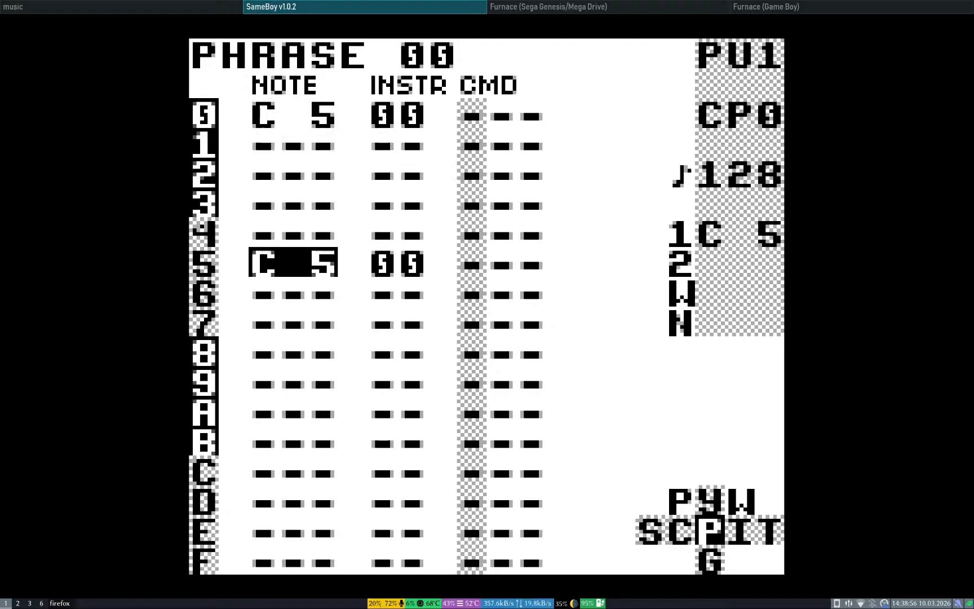
key("z+x")
key("Up")
key("x")
key("x+Down")
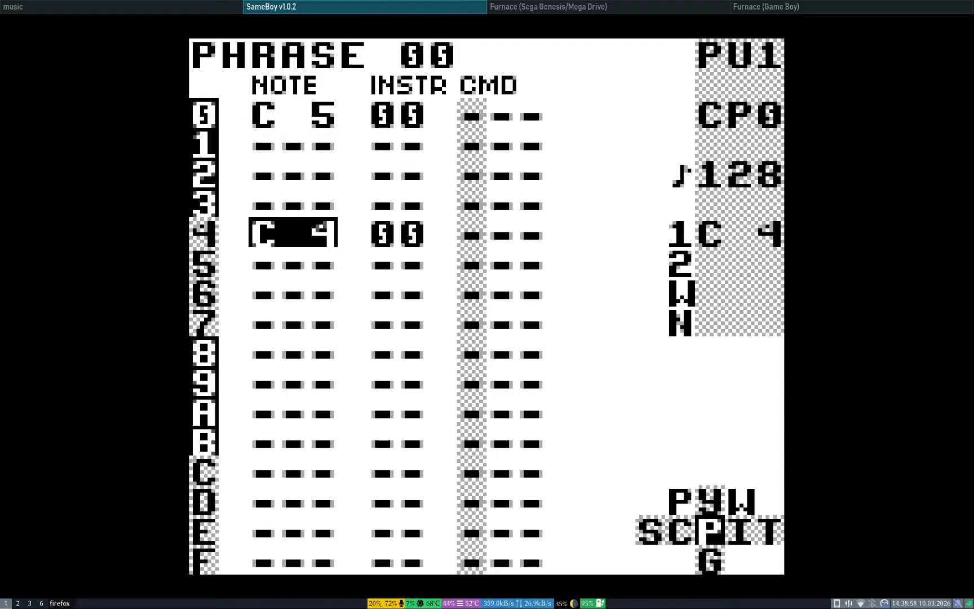
Step: Play the phrase briefly, stop playback, and return to the C 5 note on step 0
key("Up")
key("Return")
key("Return")
key("Up")
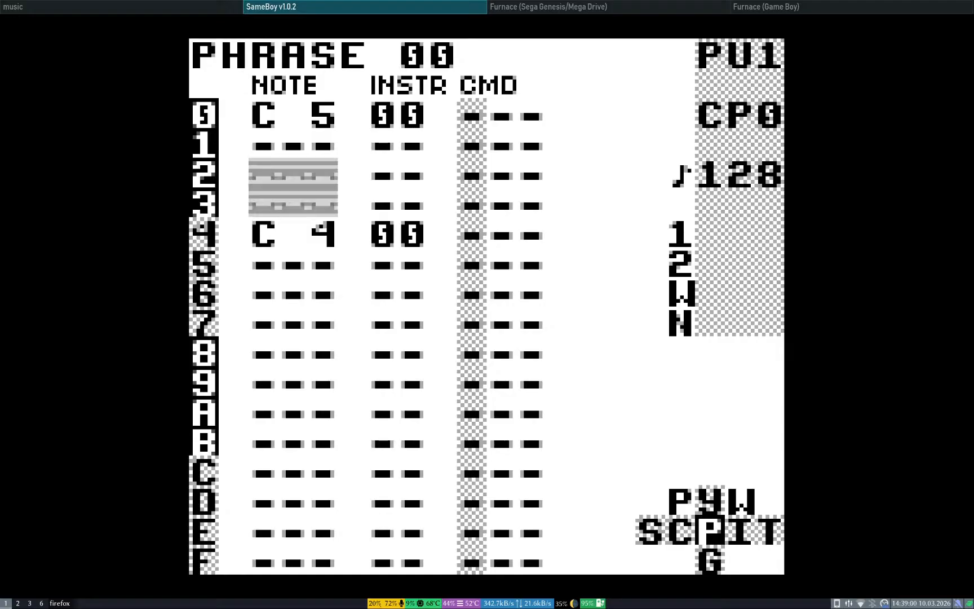
key("Up")
key("Up")
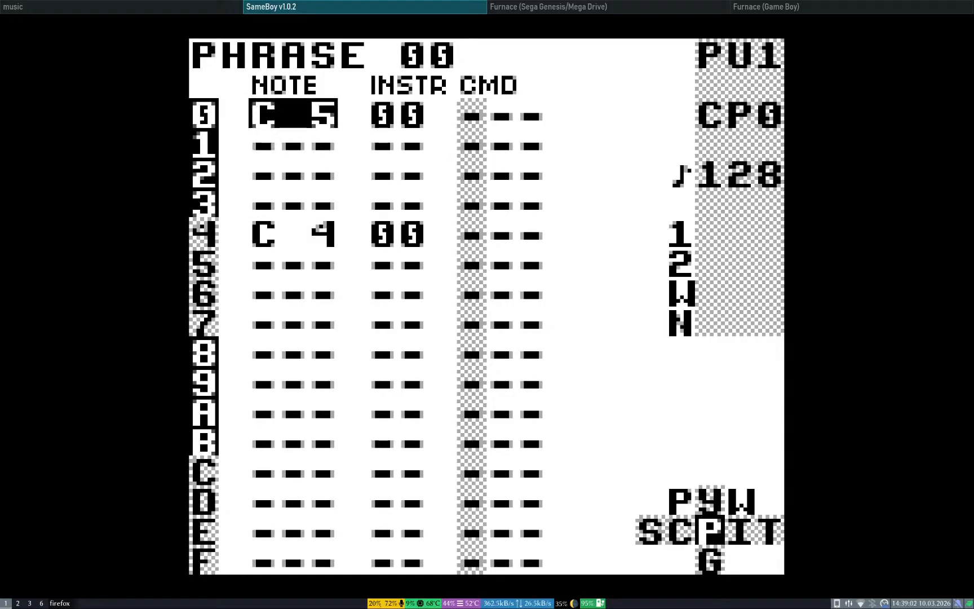
Step: Open the settings of instrument 00 used by the C 5 note
key("Right")
key("Right")
key("Left")
key("Right")
key("Right")
key("Left")
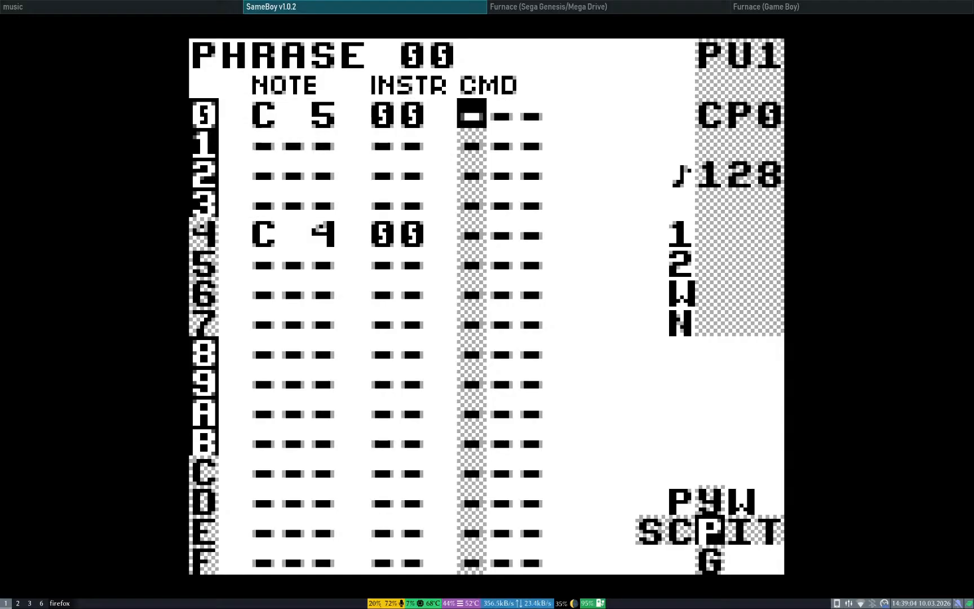
key("Left")
key("BackSpace+Right")
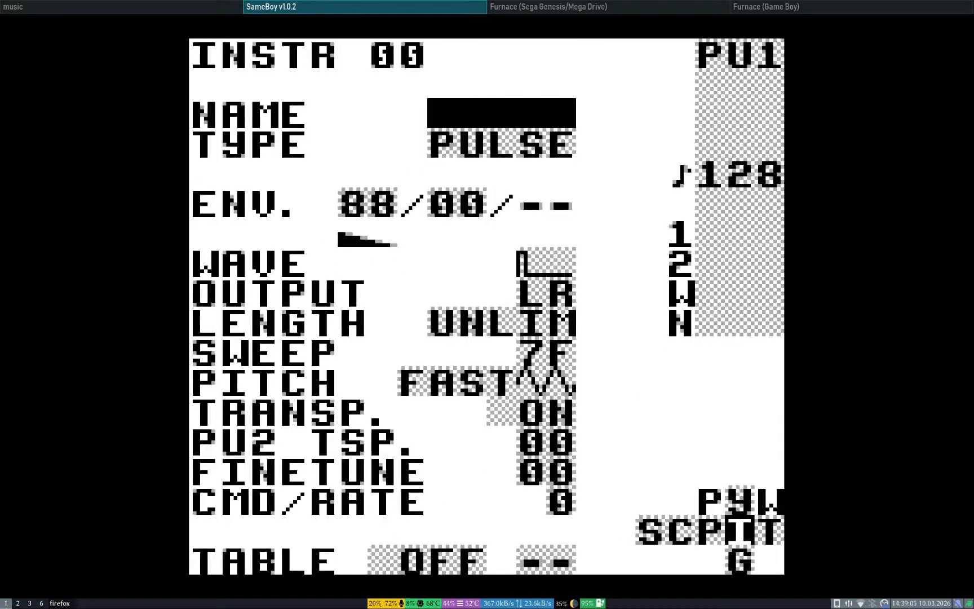
Step: Set the first envelope stage of instrument 00 to AF
key("Down")
key("Down")
key("x+Up")
key("x+Up")
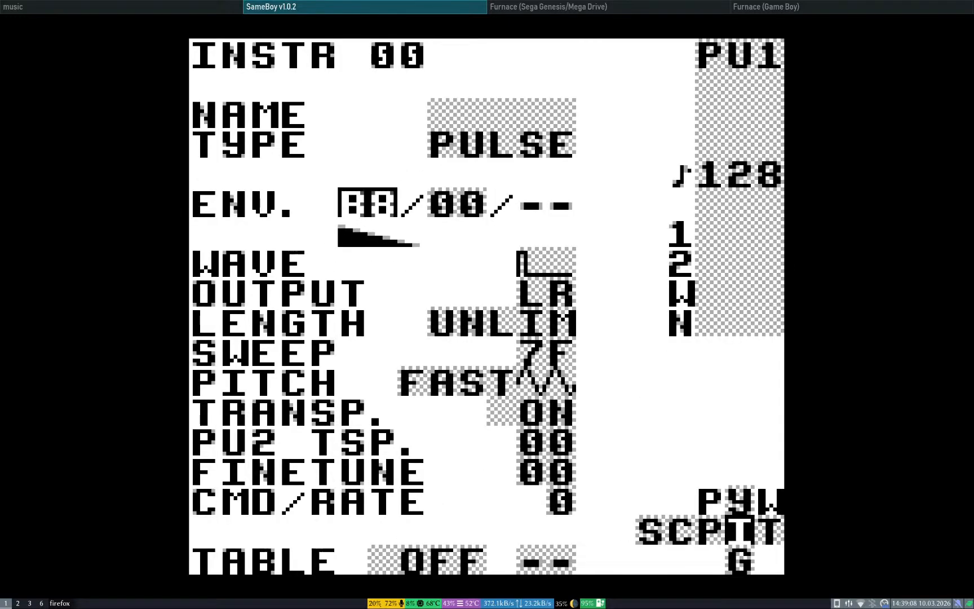
key("x+Up")
key("x+Up")
key("x+Right")
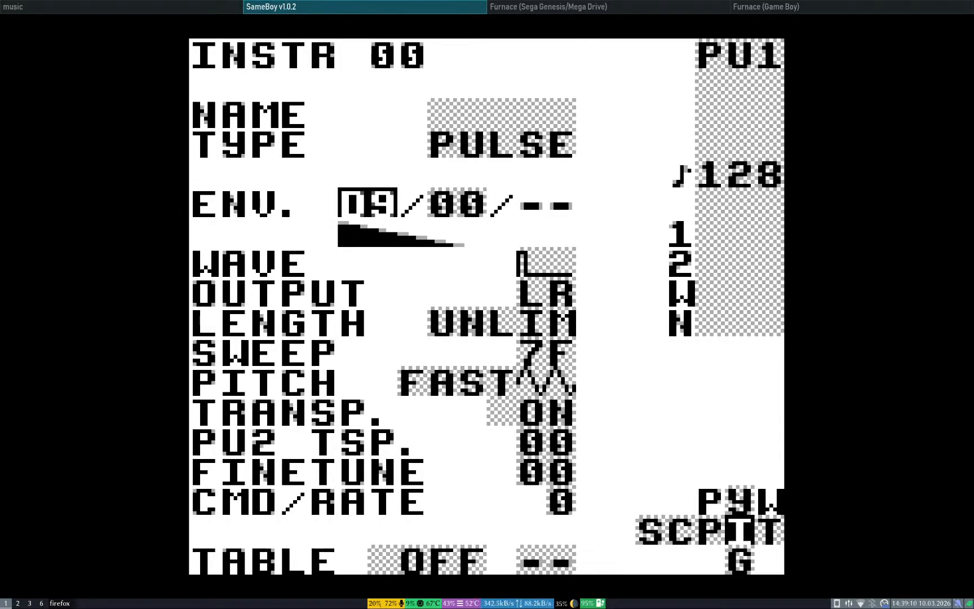
key("x+Right")
key("x+Right")
key("x+Right")
key("x+Right")
key("x+Right")
key("x+Right")
key("x+Down")
key("x+Down")
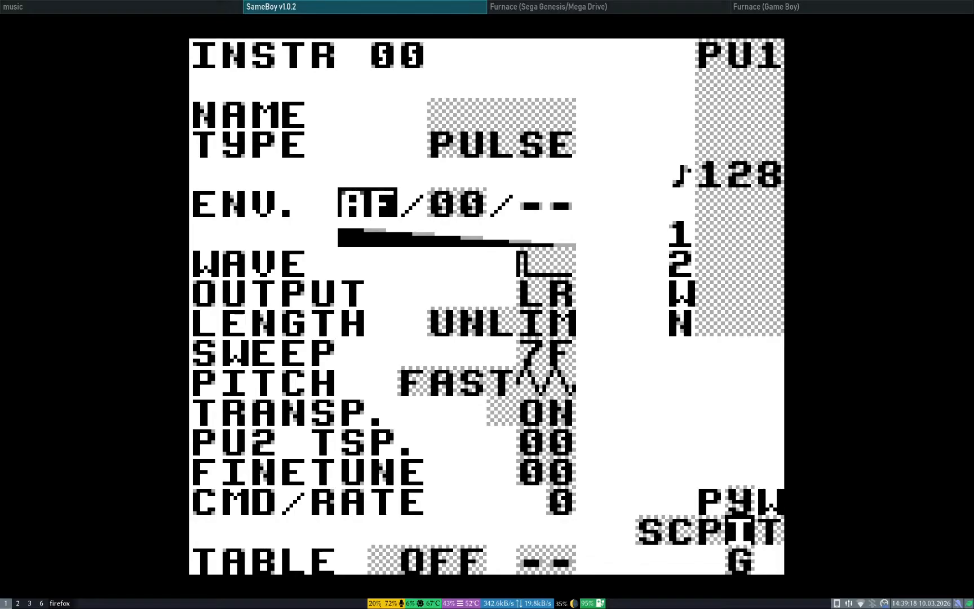
Step: Shorten the first envelope stage of instrument 00 to A5 and return to the phrase
key("x+Left")
key("x+Left")
key("x+Left")
key("x+Left")
key("x+Left")
key("x+Left")
key("x+Left")
key("x+Left")
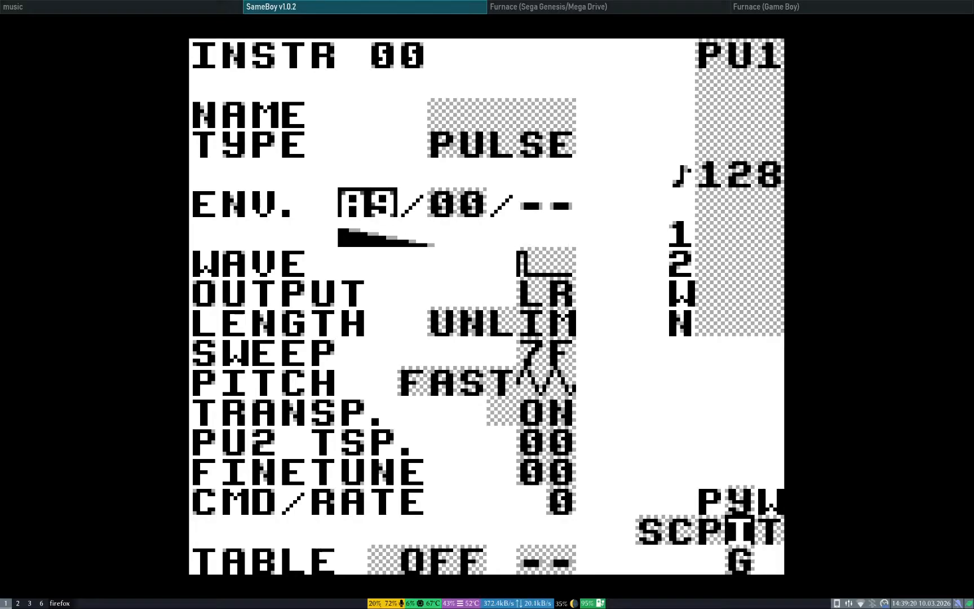
key("x+Left")
key("BackSpace+Left")
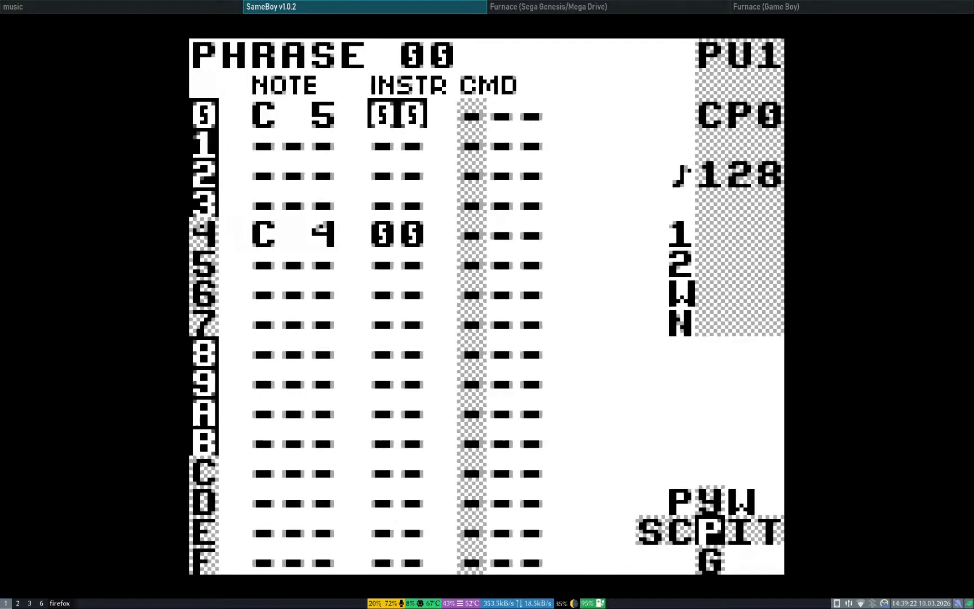
Step: Assign instrument 01 to the C 4 note on step 4, view its settings, and return to the phrase
key("Down")
key("Down")
key("Down")
key("Down")
key("Down")
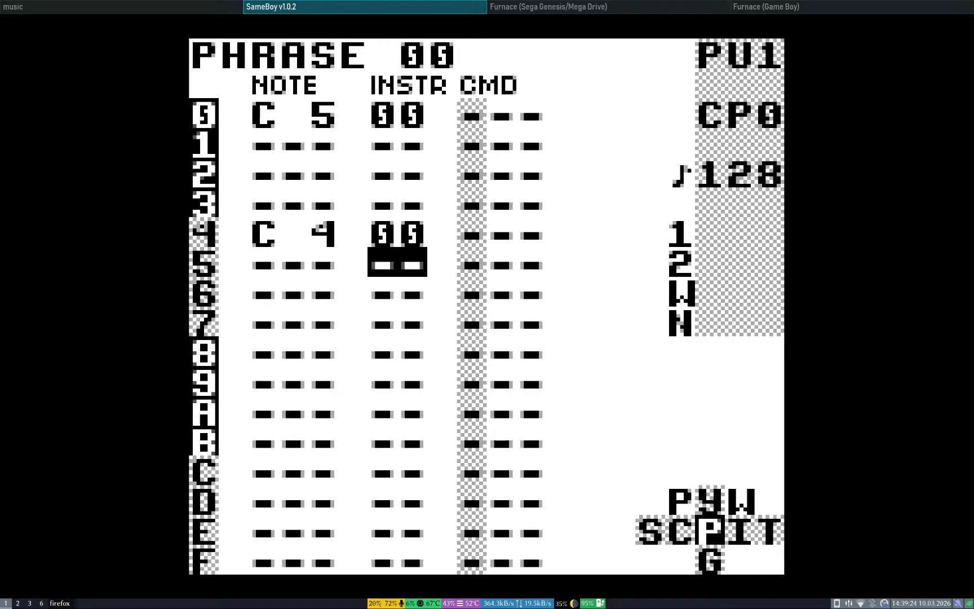
key("Up")
key("x+Right")
key("BackSpace+Right")
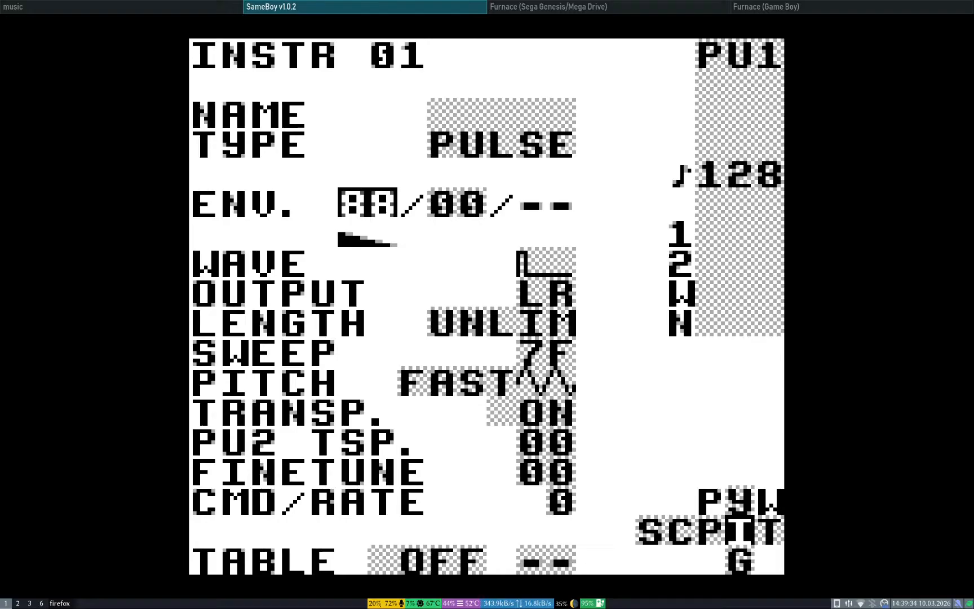
key("BackSpace+Left")
Step: Try other instruments on the C 5 note on step 0 and set it back to instrument 00
key("Up")
key("Up")
key("Up")
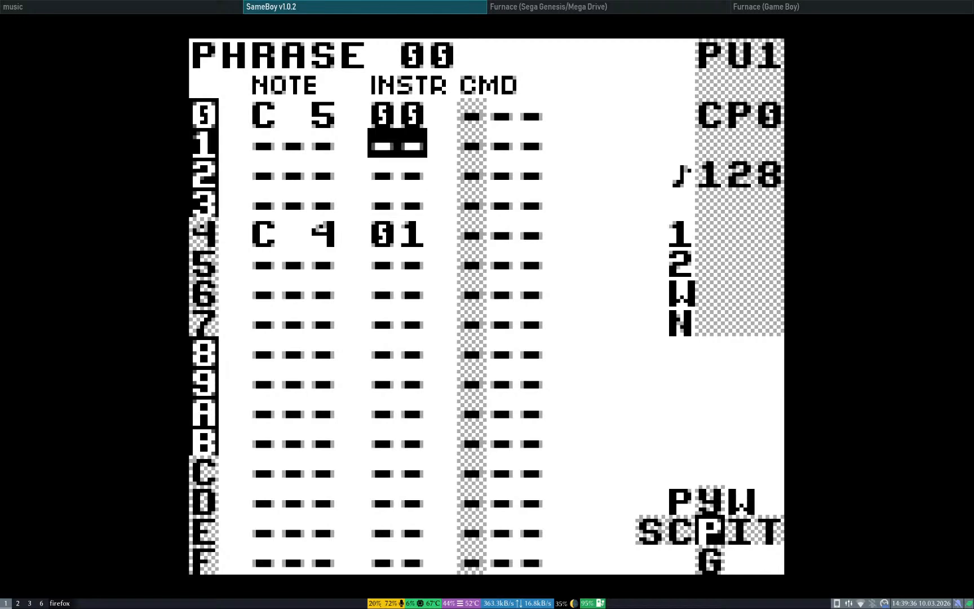
key("Up")
key("Right")
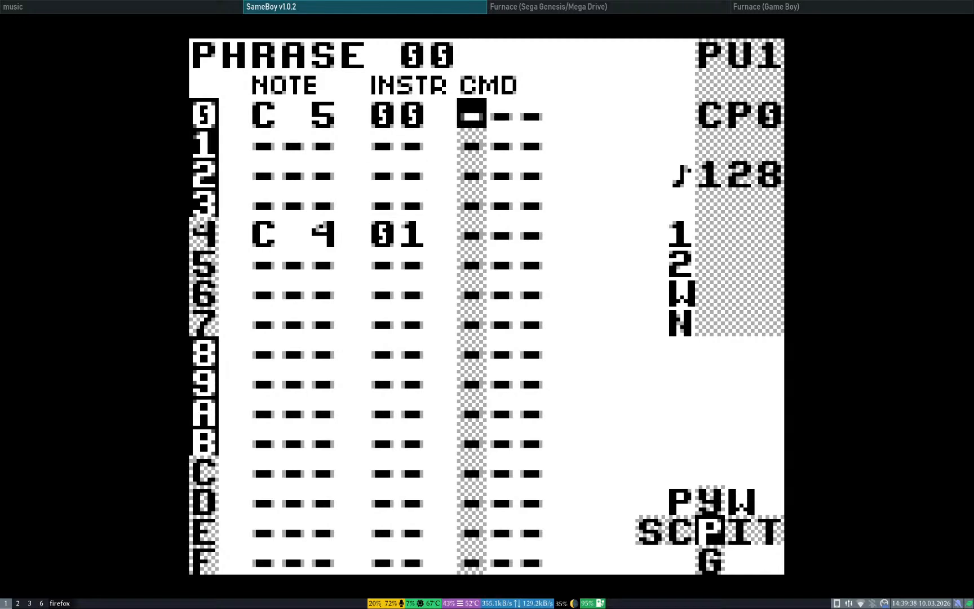
key("Left")
key("x+Right")
key("x+Right")
key("x+Left")
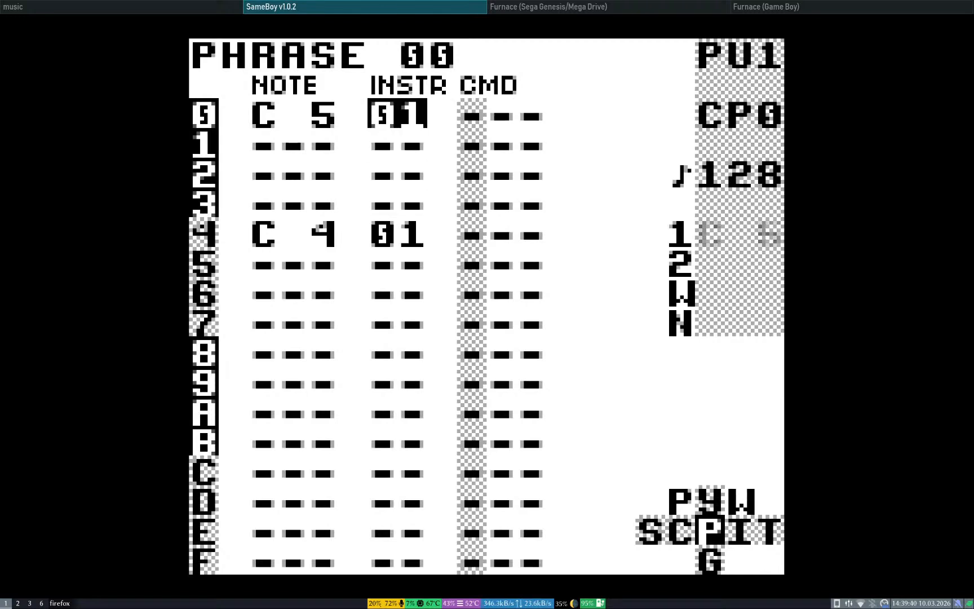
key("x+Left")
Step: Set the instrument of the C 4 note on step 4 back to 00
key("Down")
key("Down")
key("Down")
key("Down")
key("Down")
key("Up")
key("x+Up")
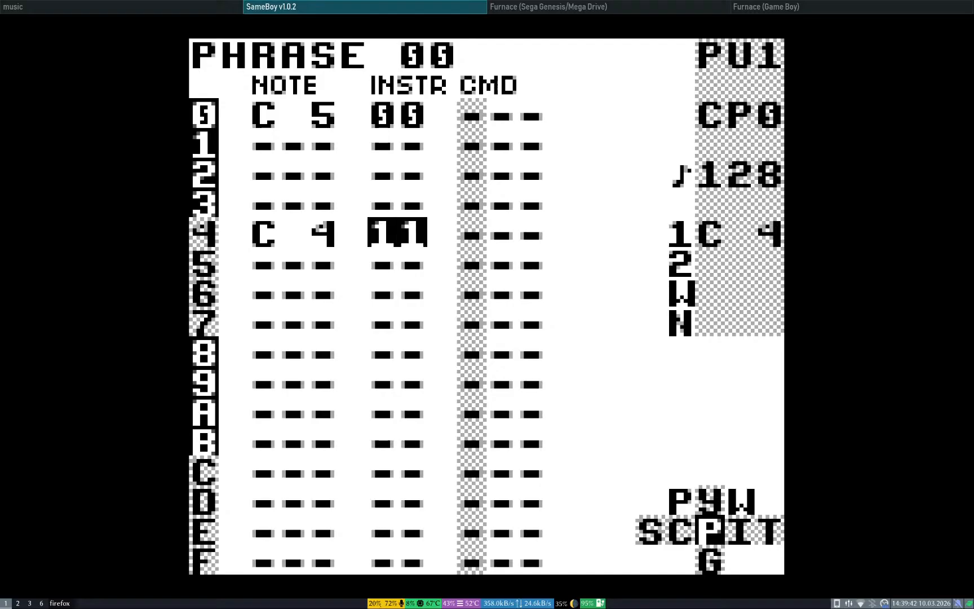
key("x+Left")
key("x+Down")
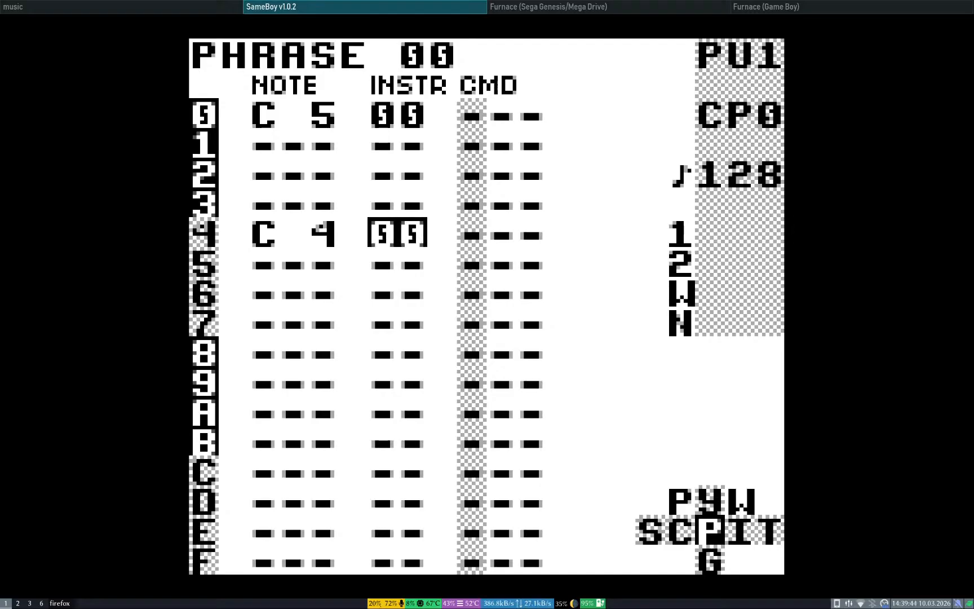
Step: Preview the C 4 note and insert an A00 command beside the C 5 note on step 0
key("Left")
key("x")
key("Right")
key("Right")
key("Right")
key("Up")
key("Up")
key("Up")
key("Up")
key("Left")
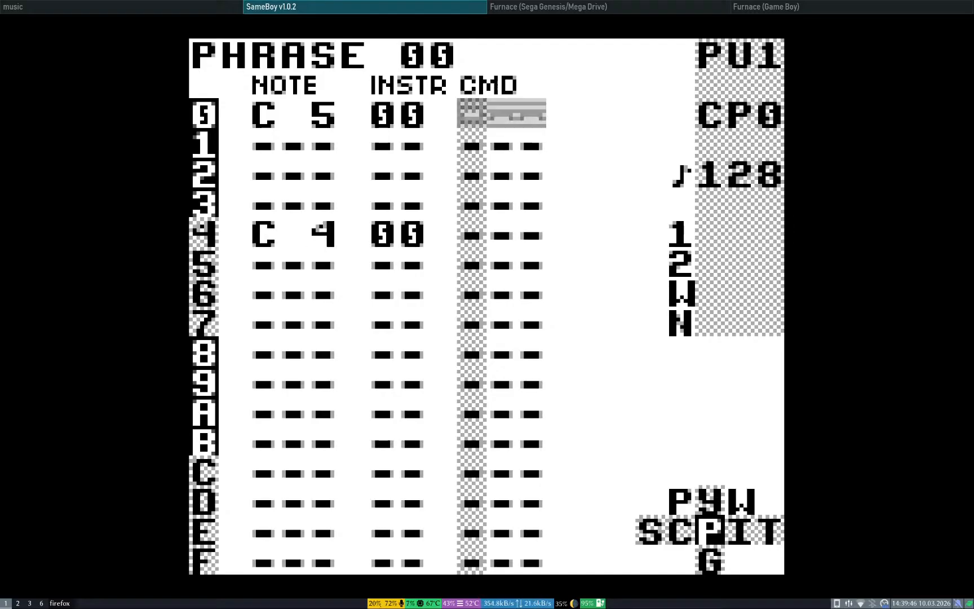
key("x")
key("Right")
key("x")
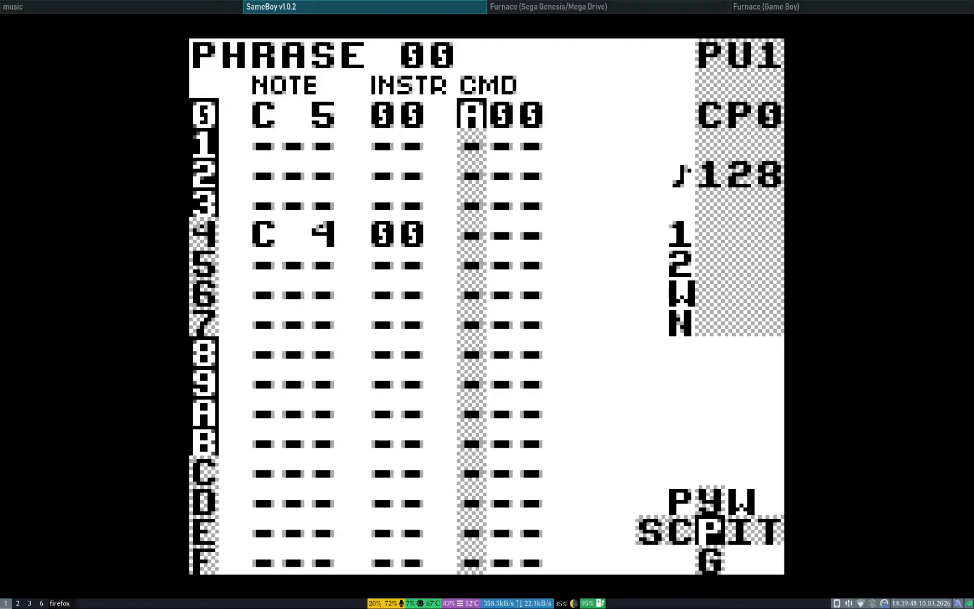
Step: Change the command on step 0 to the E envelope command
key("x")
key("x")
key("x+Right")
key("x+Right")
key("x+Right")
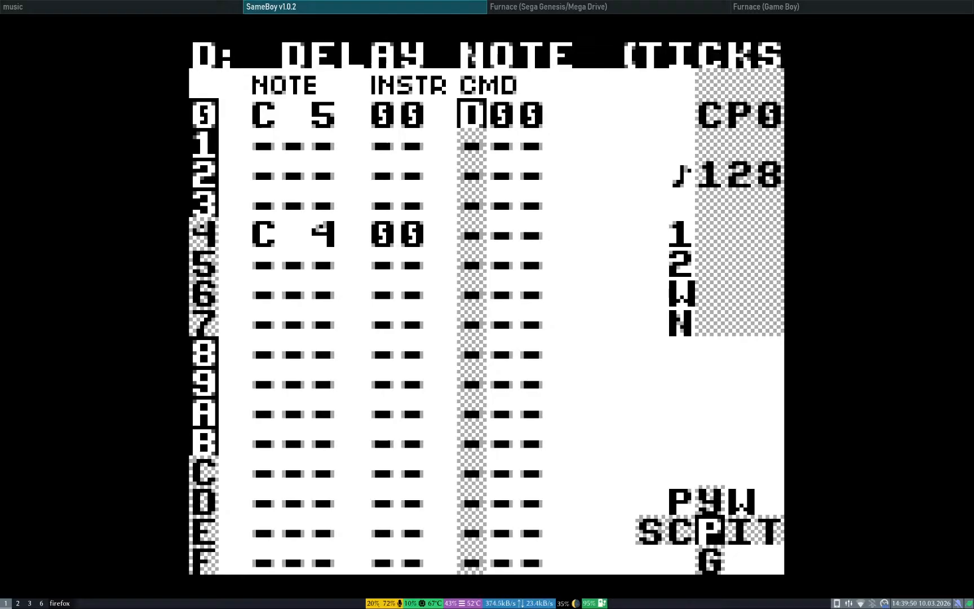
key("Right")
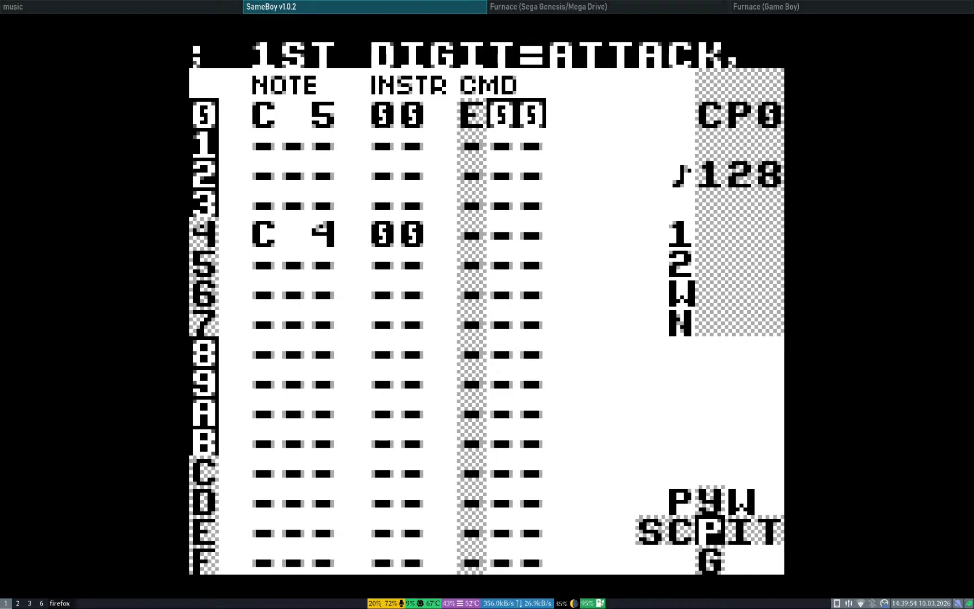
Step: Set the value of the E command on step 0 to 55
key("x+Up")
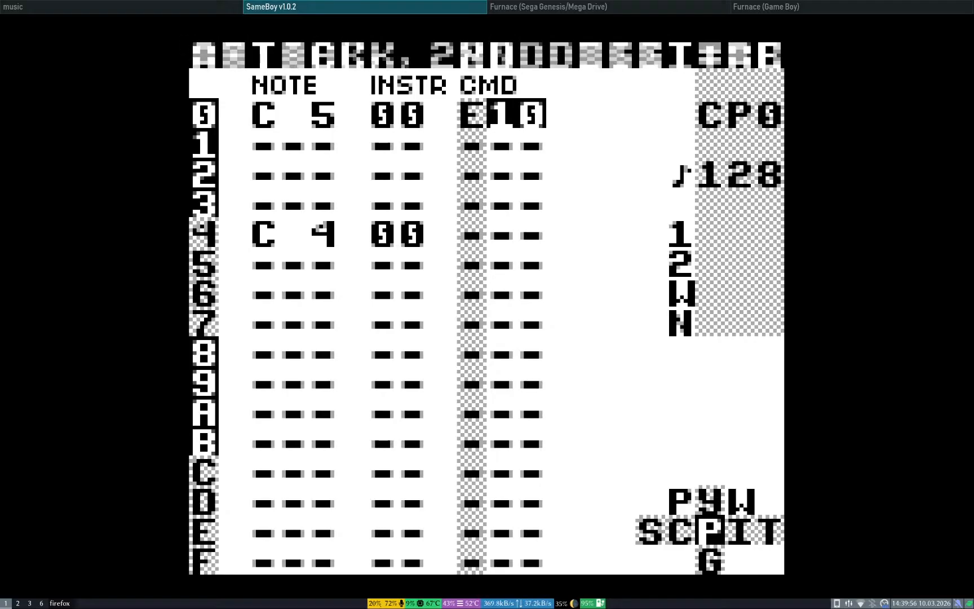
key("x+Up")
key("x+Up")
key("x+Up")
key("x+Up")
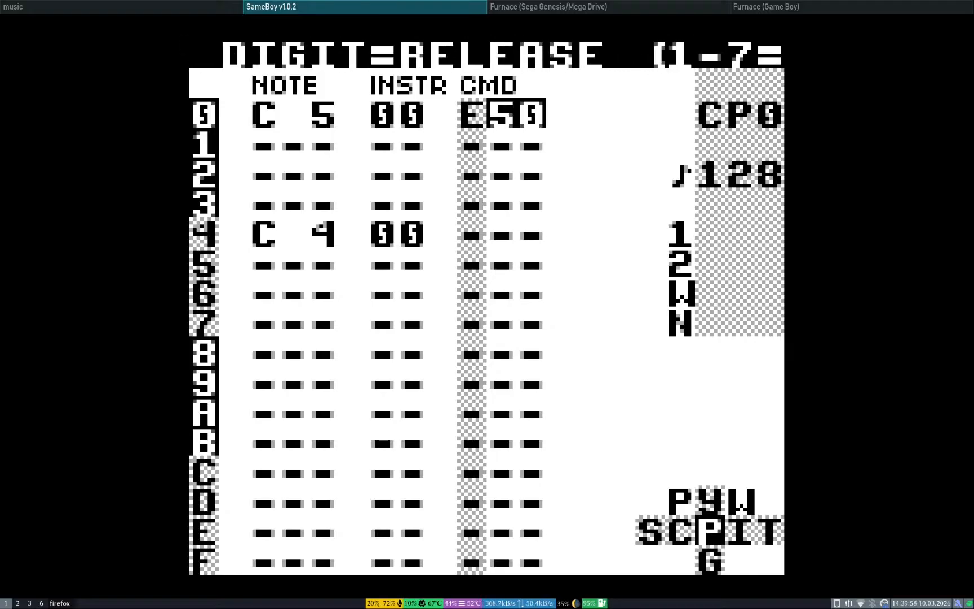
key("x+Right")
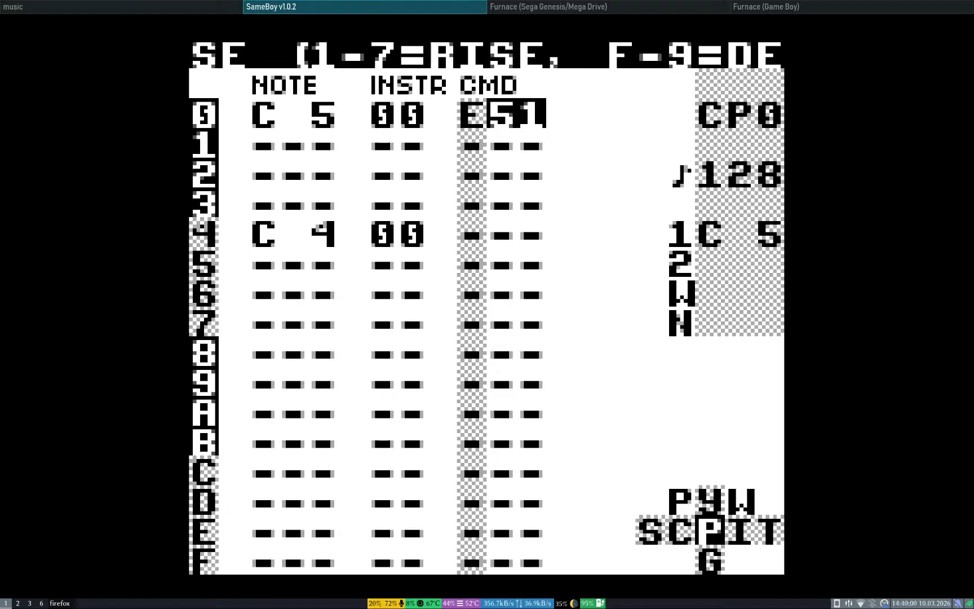
key("x+Right")
key("x+Right")
key("x+Right")
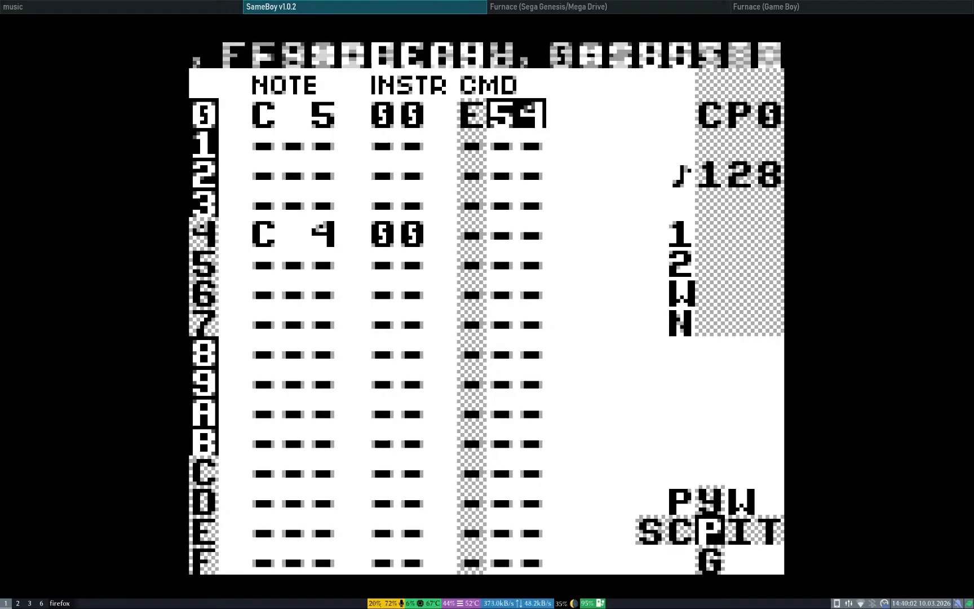
key("x+Right")
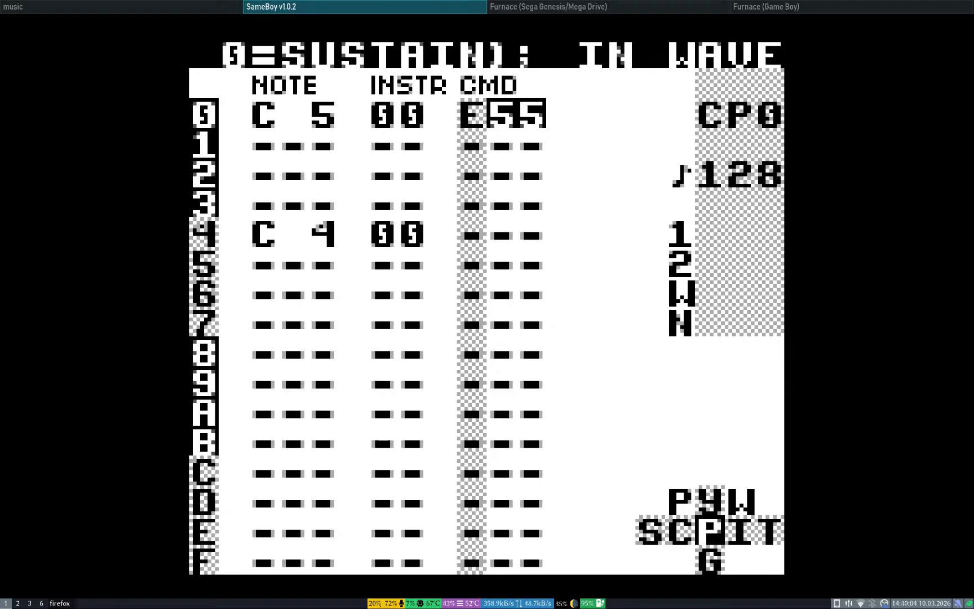
Step: Move the C 4 note from step 4 to step 2 of the phrase
key("Left")
key("Left")
key("Left")
key("Down")
key("Down")
key("Down")
key("Up")
key("Up")
key("Up")
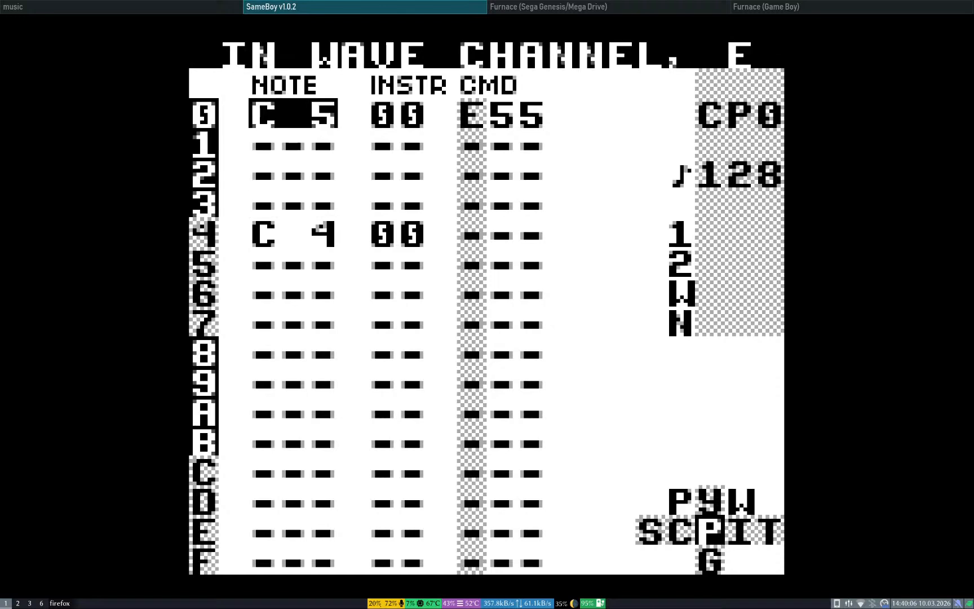
key("Down")
key("Down")
key("Down")
key("Down")
key("Down")
key("Down")
key("Down")
key("Up")
key("Up")
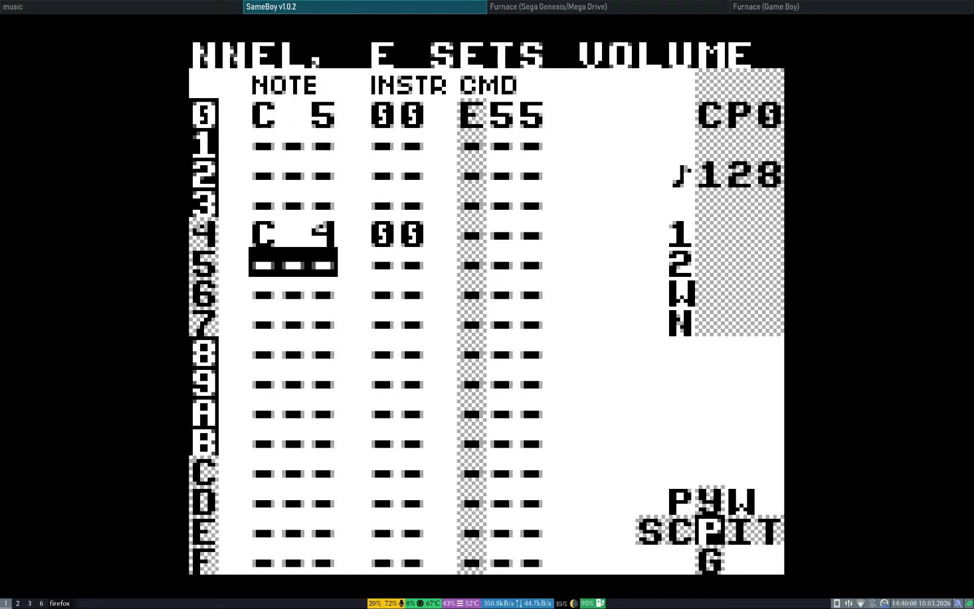
key("Up")
key("z+x")
key("Up")
key("Up")
key("x")
Step: Preview the C 5 note on step 0, play the phrase with the E55 command, and stop playback
key("Up")
key("Up")
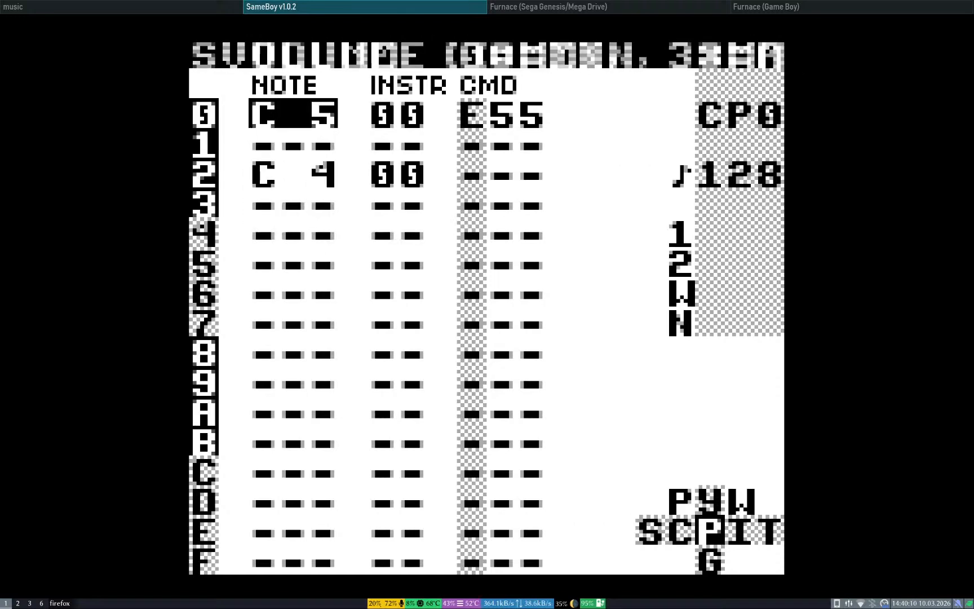
key("Right")
key("Left")
key("x")
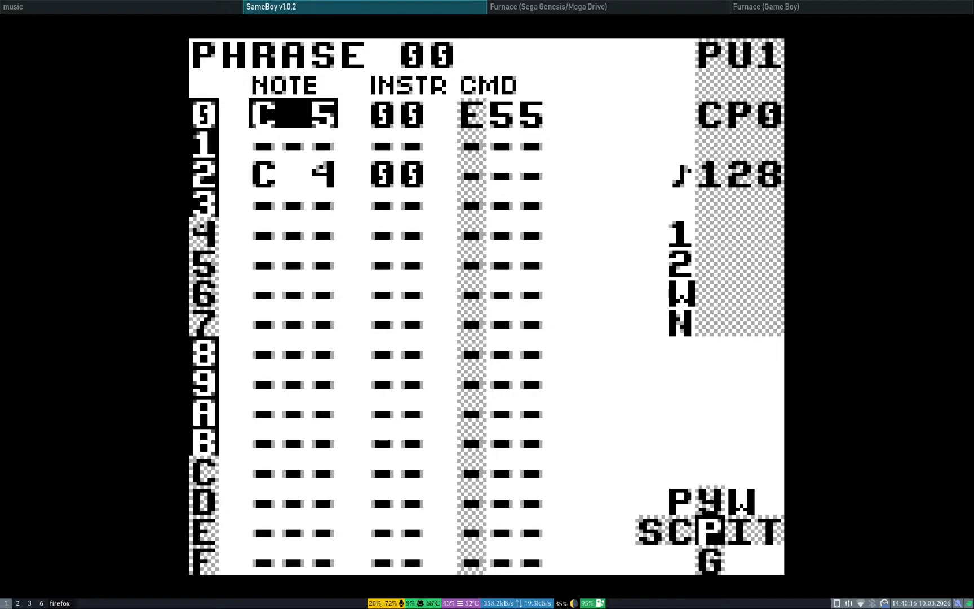
key("Return")
key("Return")
Step: Open the settings of instrument 00 from the C 4 note on step 2 to examine its envelope
key("Down")
key("Down")
key("BackSpace+Right")
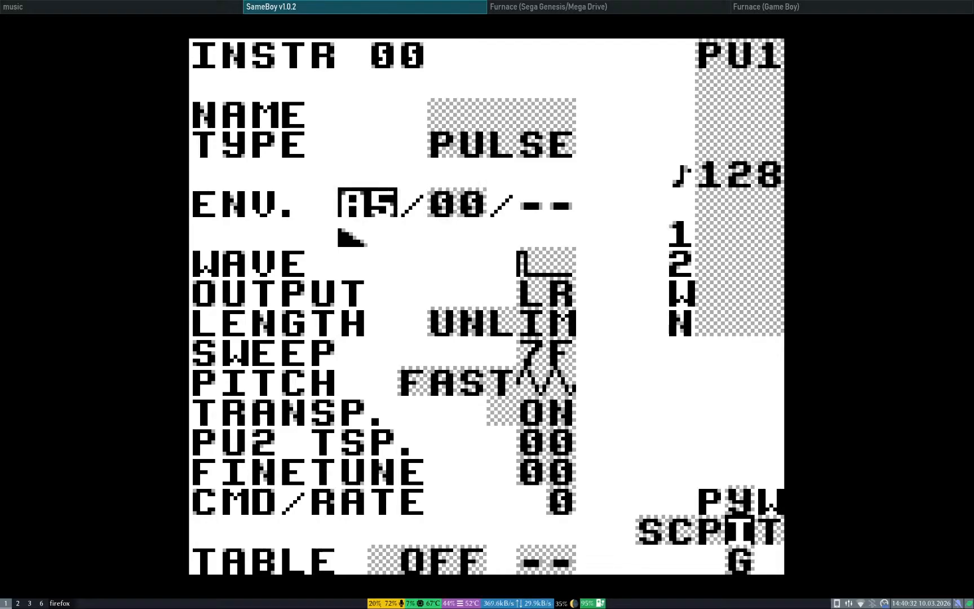
Step: Return to phrase 00 and delete the C 4 note from step 2
key("BackSpace+Left")
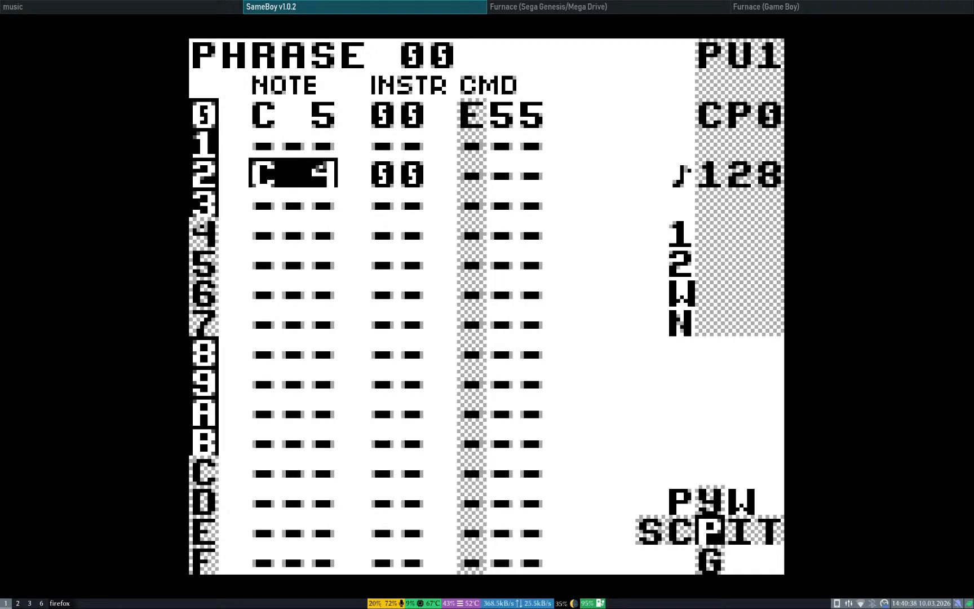
key("Right")
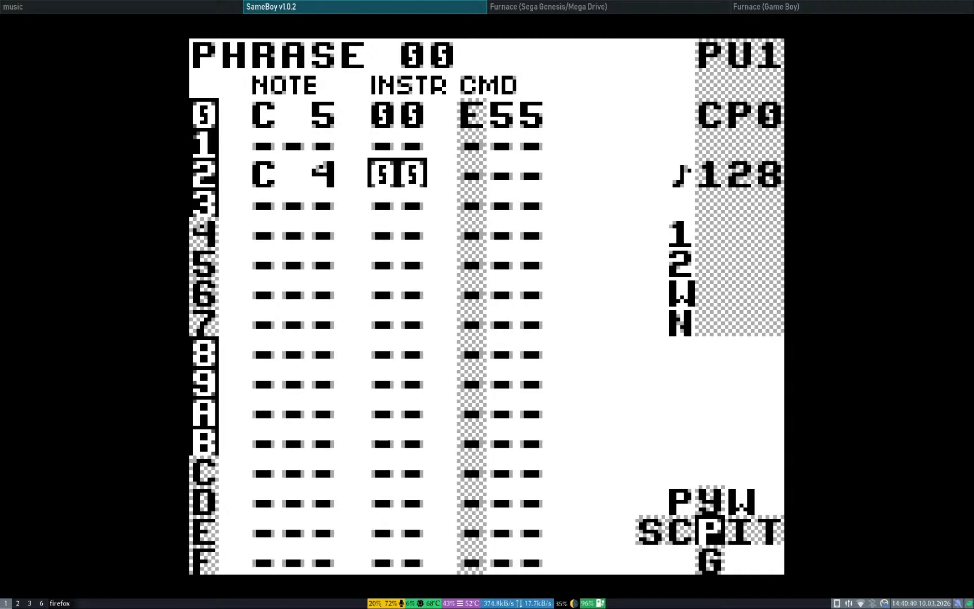
key("Left")
key("z+x")
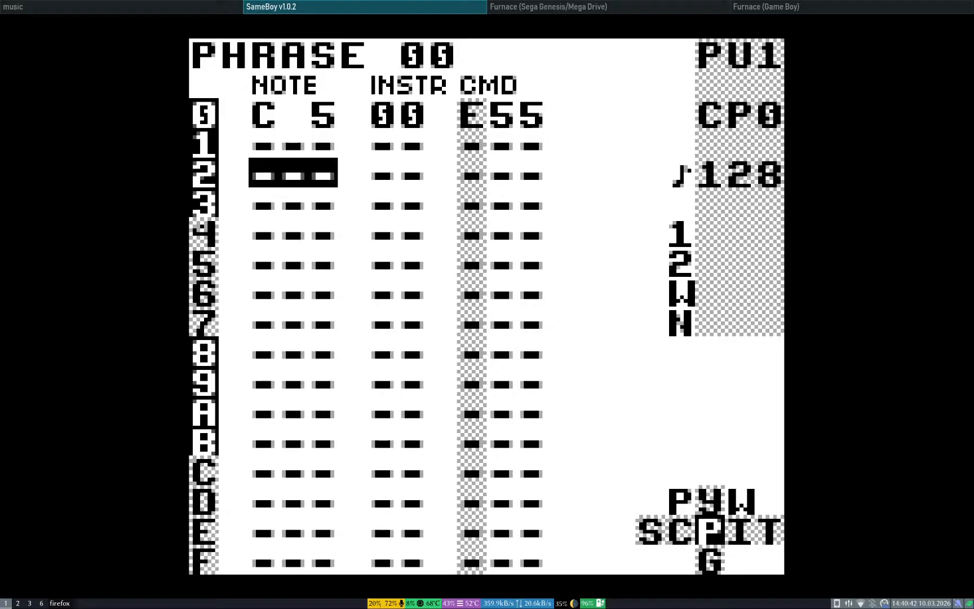
Step: Add a command to step 2 of the phrase and browse the available command types through W, reading their descriptions
key("Right")
key("Right")
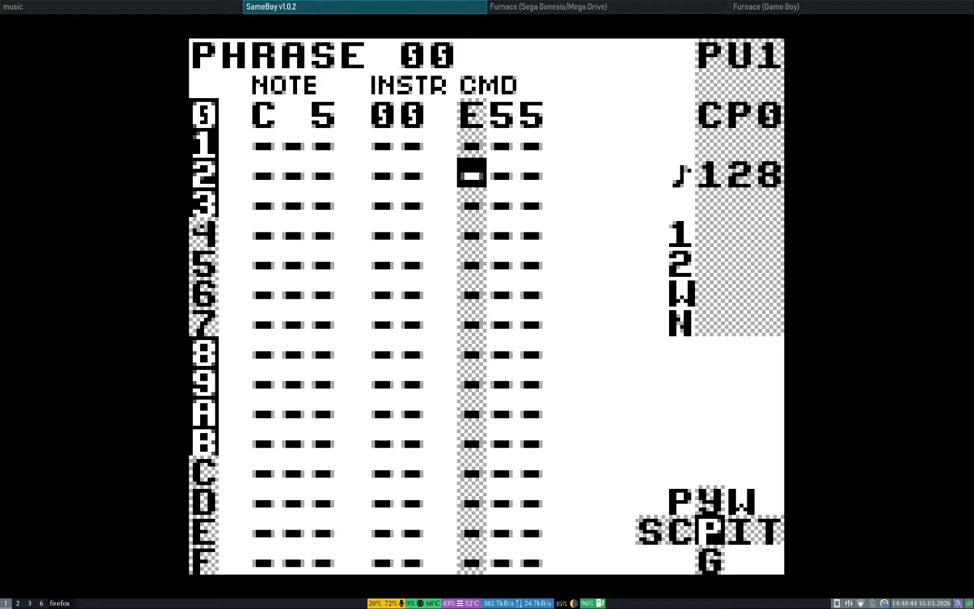
key("x")
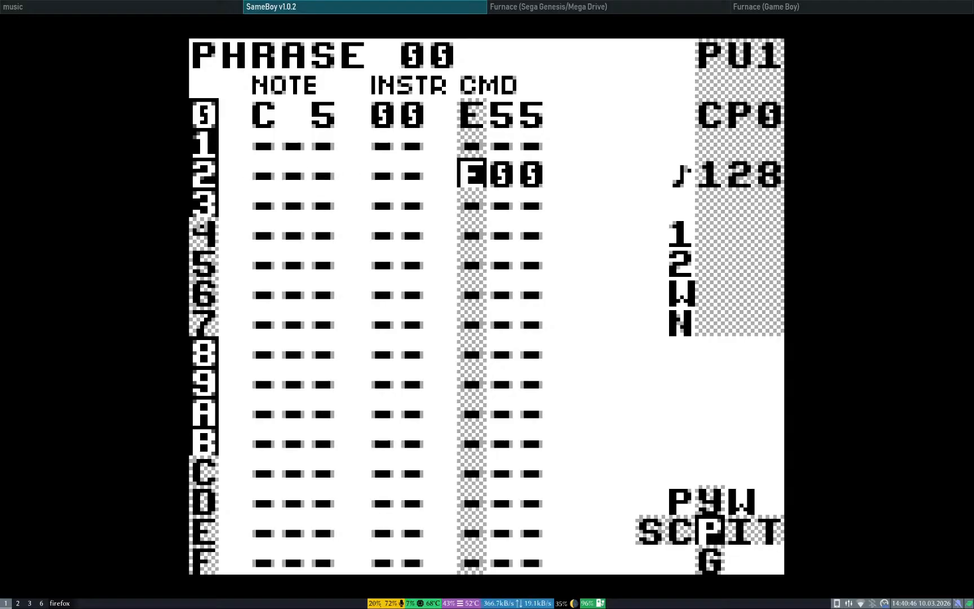
key("x+Left")
key("x+Right")
key("x+Right")
key("x+Right")
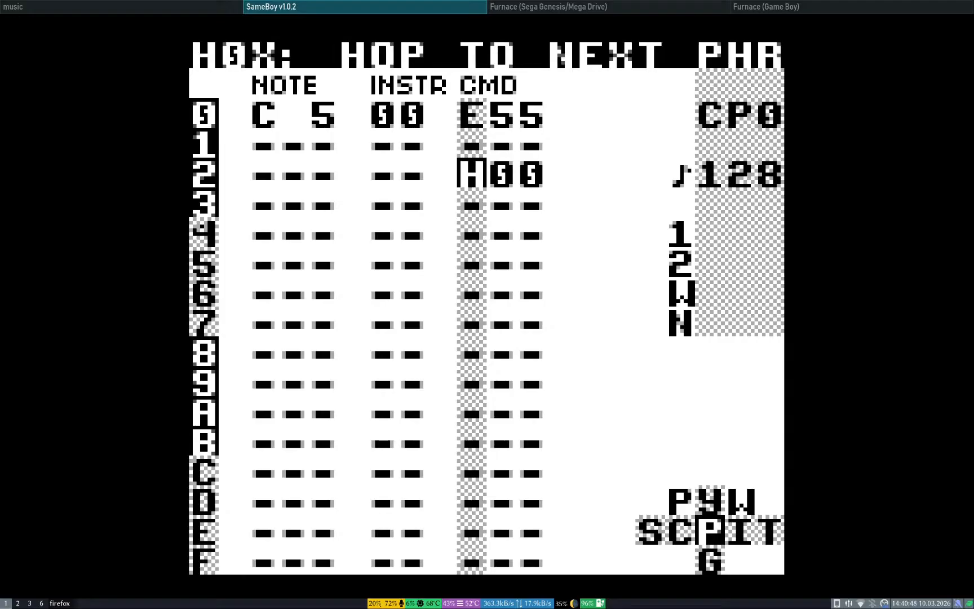
key("x+Right")
key("x+Right")
key("x+Right")
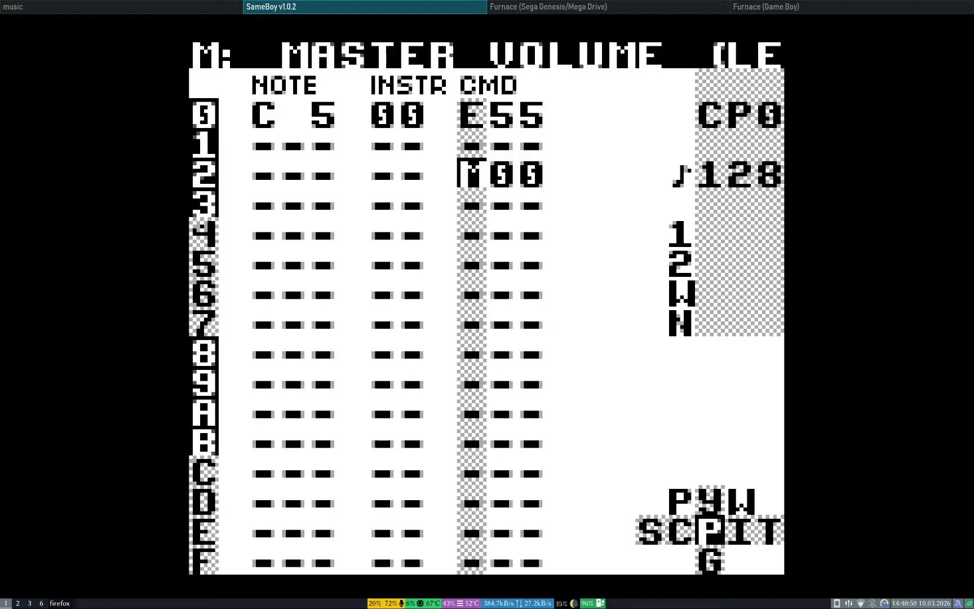
key("x+Left")
key("x+Right")
key("x+Right")
key("x+Right")
key("x+Right")
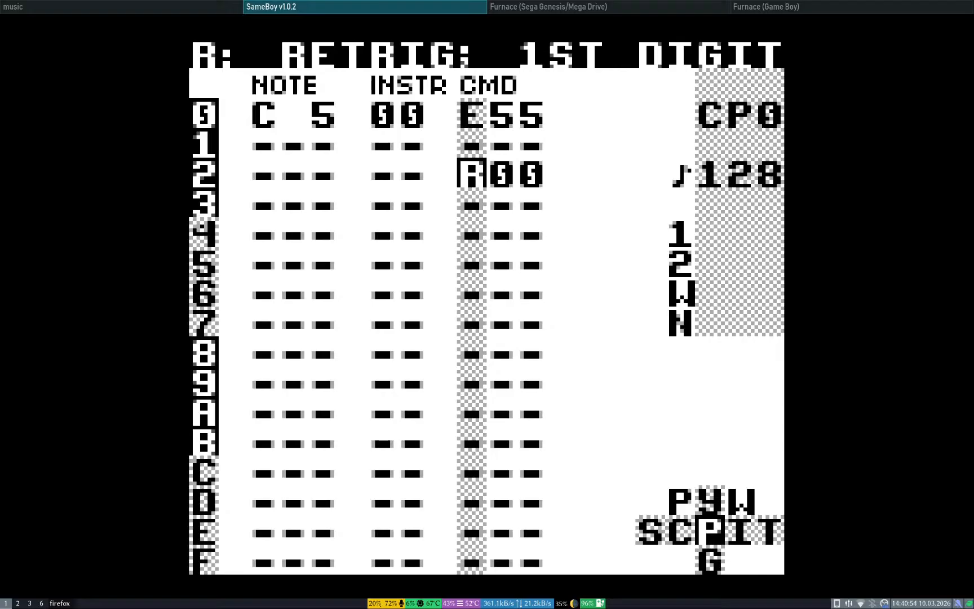
key("x+Right")
key("x+Left")
key("x+Right")
key("x+Right")
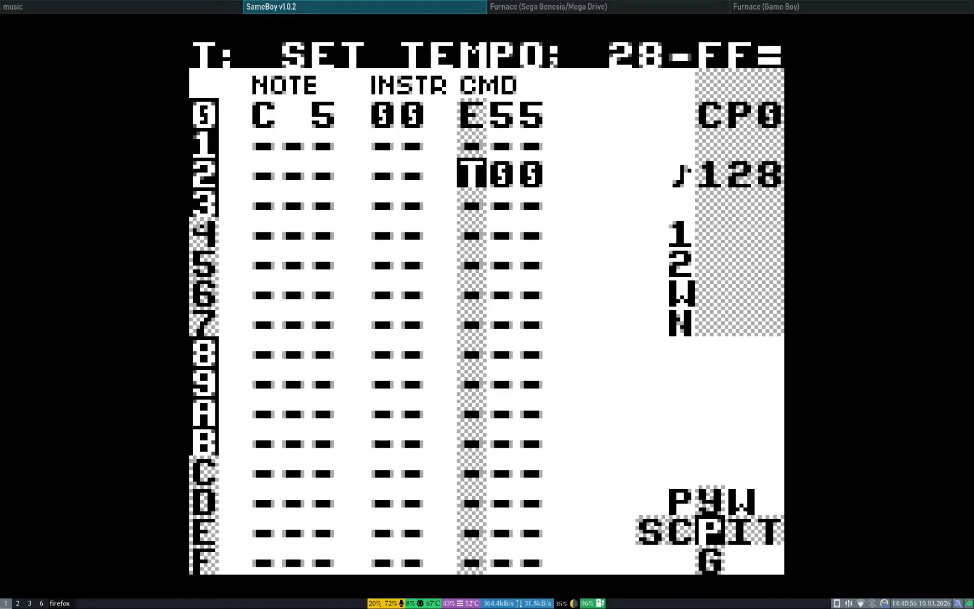
key("x+Left")
key("x+Right")
key("x+Right")
key("x+Right")
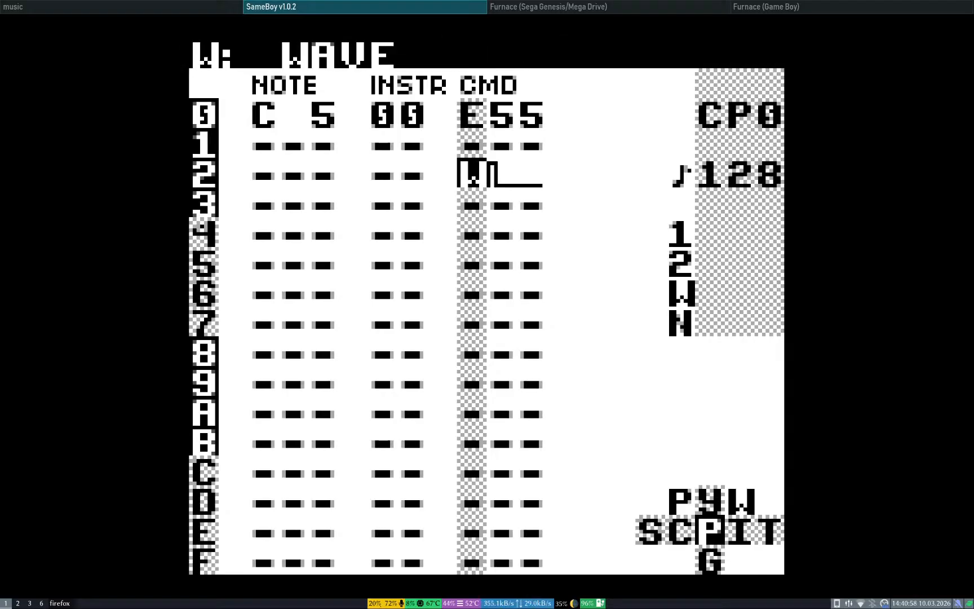
key("x+Right")
Step: Cycle the step 2 command back to A and read the description of each command type up to L
key("x+Left")
key("x+Left")
key("x+Left")
key("x+Left")
key("x+Left")
key("x+Left")
key("x+Left")
key("x+Left")
key("x+Left")
key("x+Left")
key("x+Left")
key("x+Left")
key("x+Left")
key("x+Left")
key("x+Left")
key("x+Left")
key("x+Left")
key("x+Left")
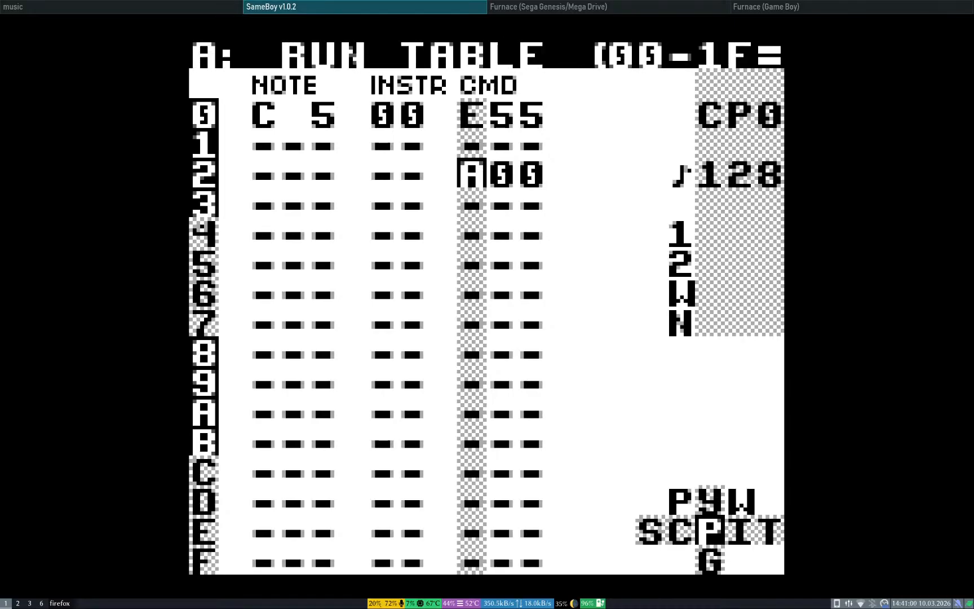
key("x+Right")
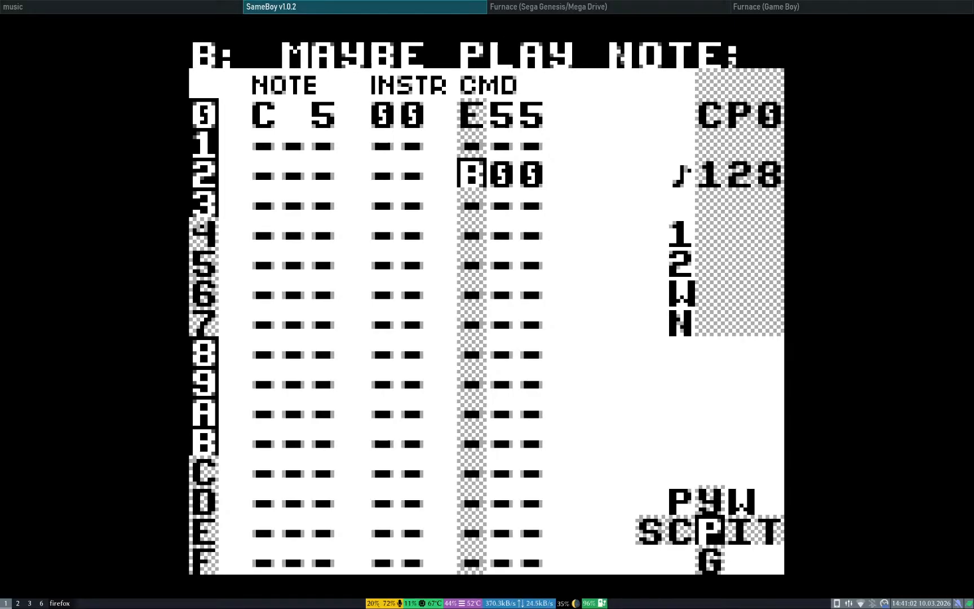
key("x+Right")
key("x+Right")
key("x+Right")
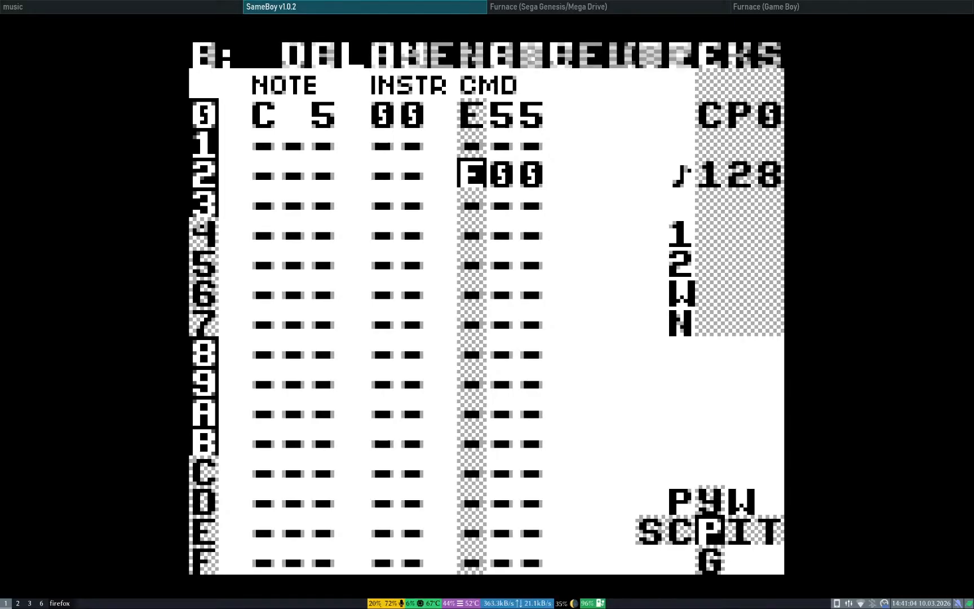
key("x+Right")
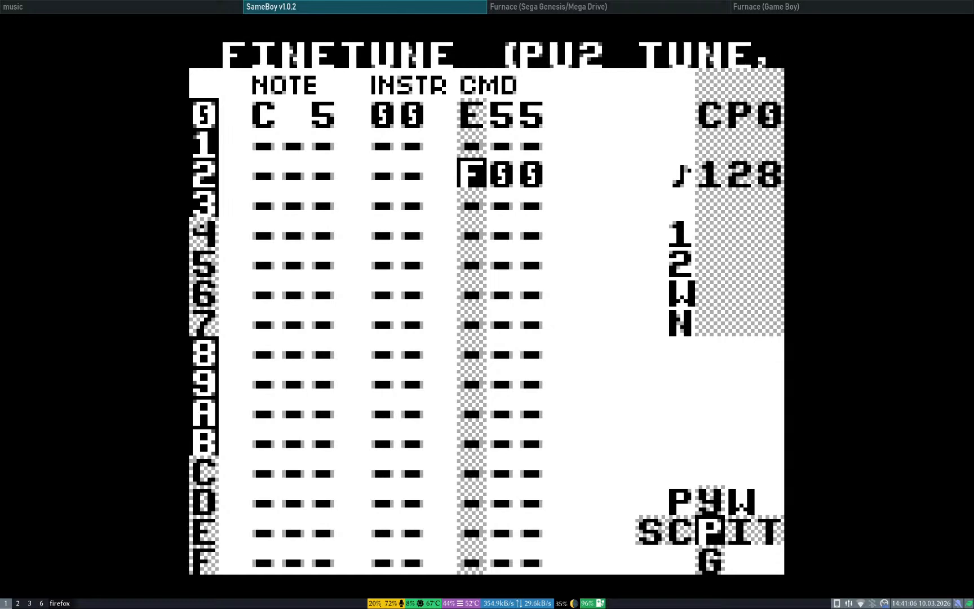
key("x+Right")
key("x+Right")
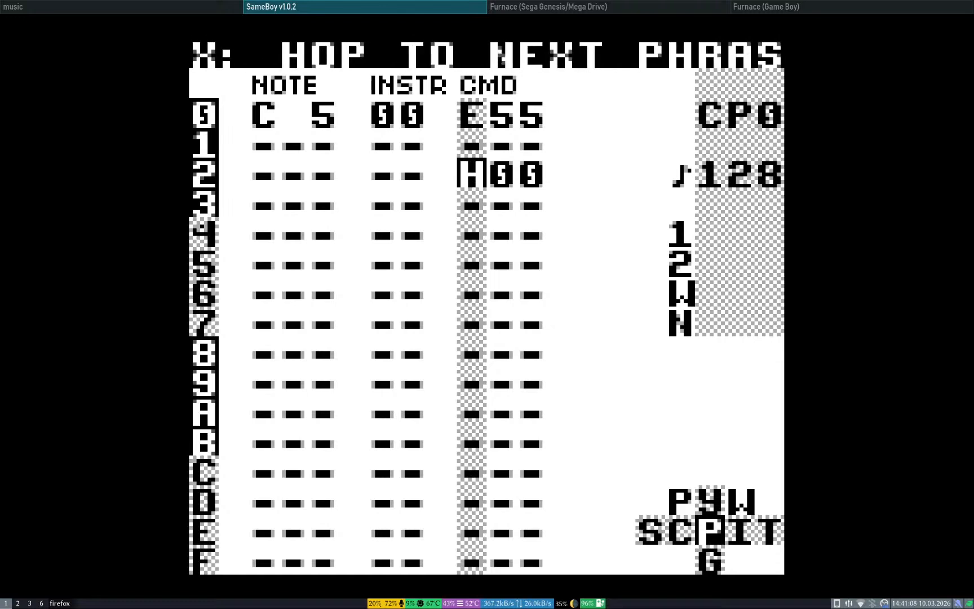
key("x+Right")
key("x+Right")
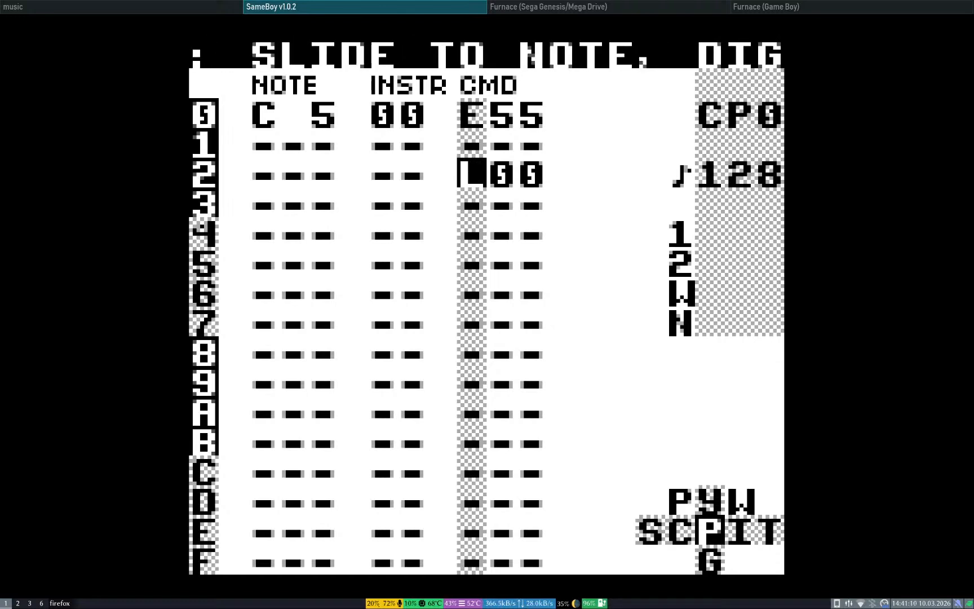
Step: Set the command on step 2 to F, finetune, with a value of 10
key("x+Left")
key("x+Left")
key("x+Left")
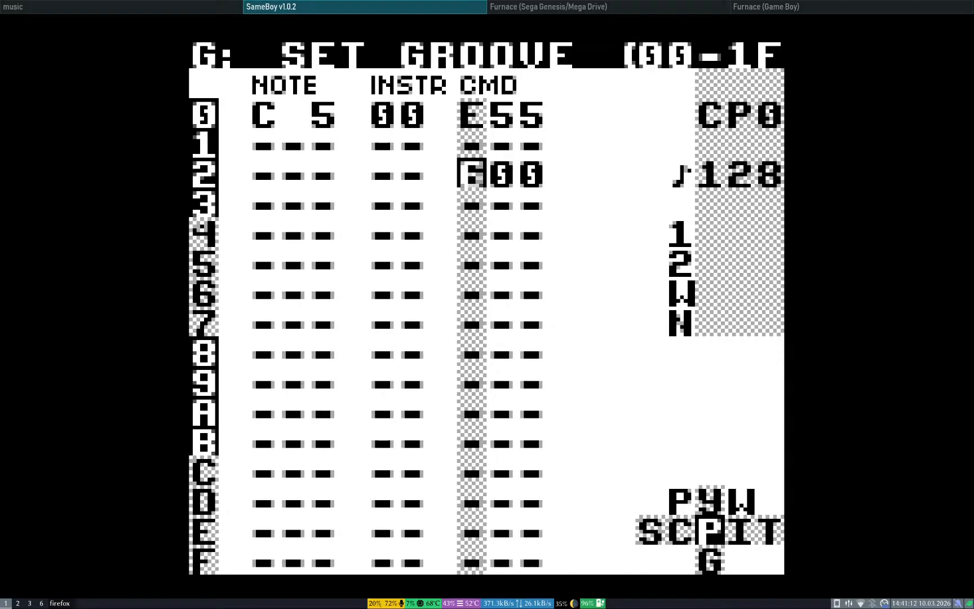
key("x+Left")
key("Right")
key("x")
key("x+Down")
key("x+Down")
key("x+Down")
key("x+Down")
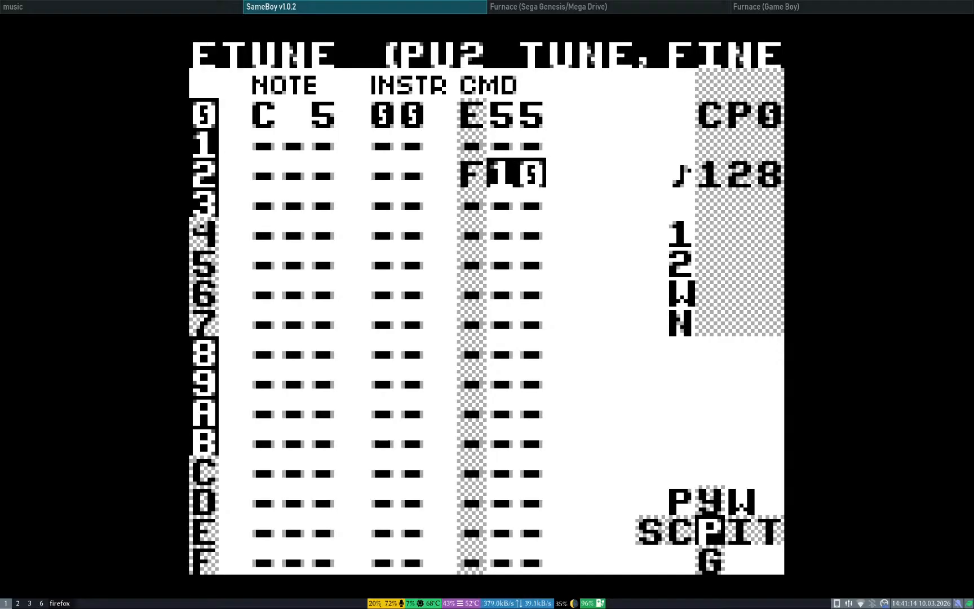
Step: Enter a note on step 2 of the phrase and raise it to C 5
key("Left")
key("Left")
key("Left")
key("x")
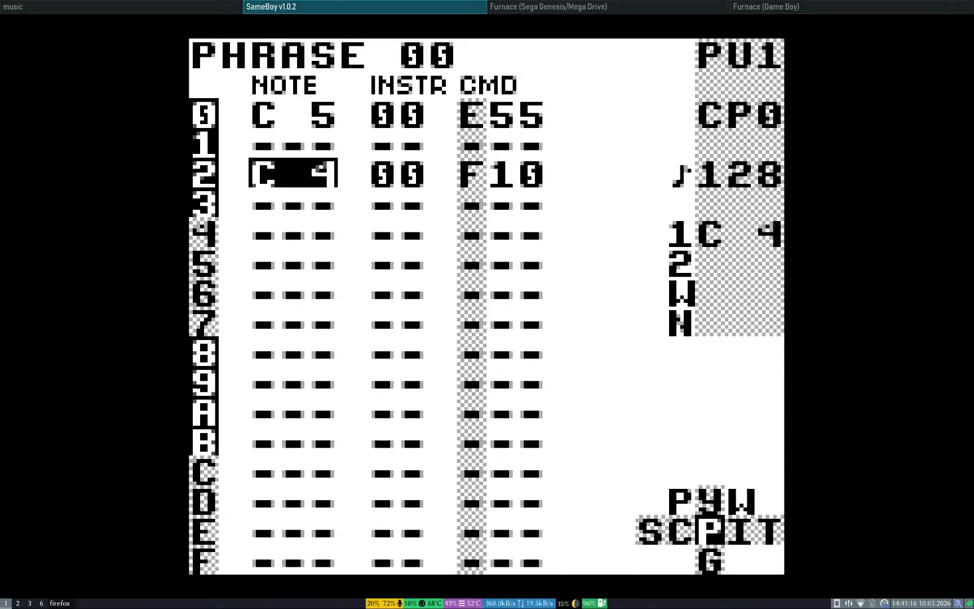
key("x+Up")
Step: Raise the value of the F command on step 2 to hear how finetuning alters the C 5 note
key("Right")
key("Right")
key("Right")
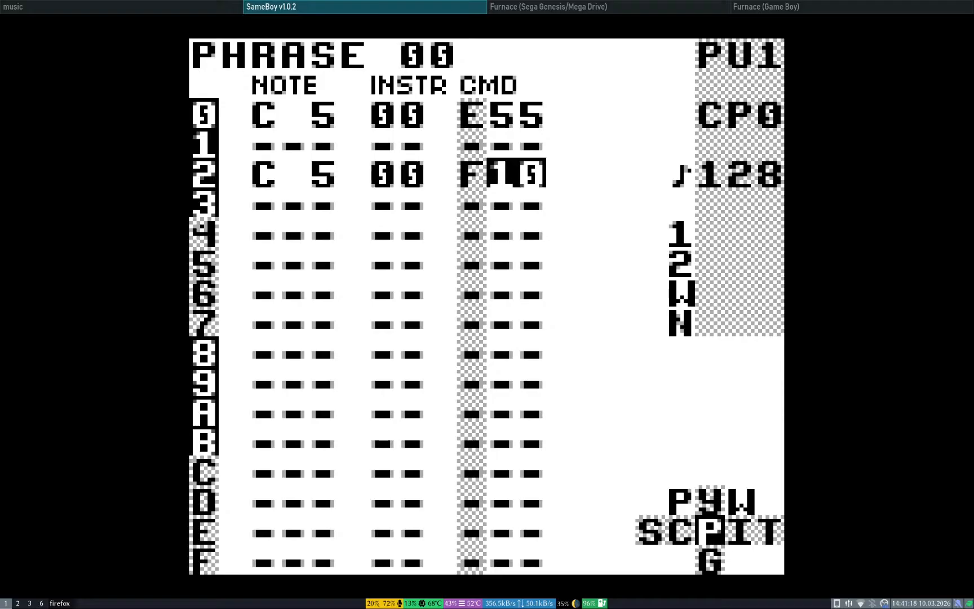
key("x+Down")
key("x+Up")
key("x+Up")
key("x+Up")
key("x+Up")
key("x+Up")
key("x+Up")
key("x+Up")
key("x+Up")
key("x+Up")
key("x+Up")
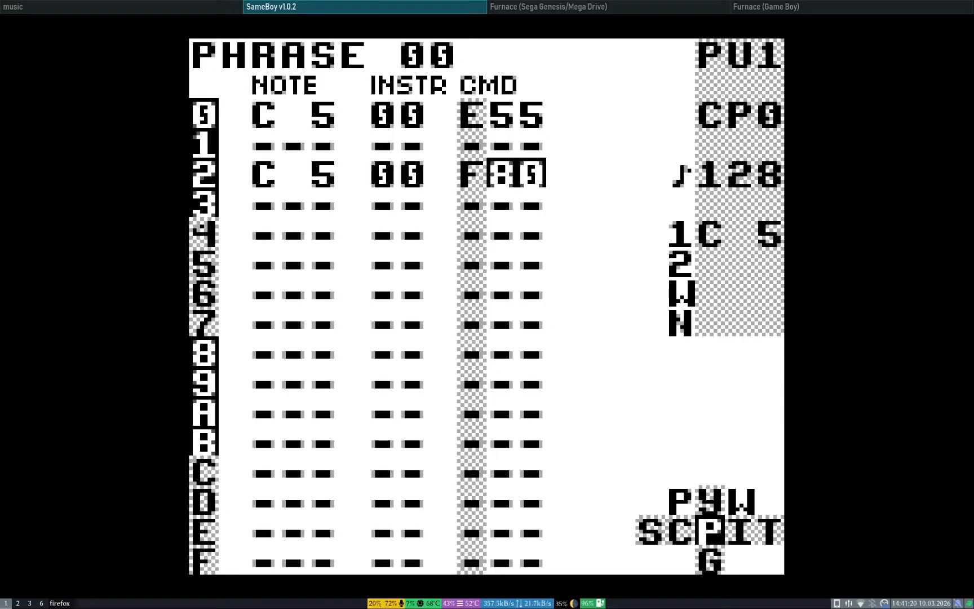
key("x+Right")
key("x+Right")
key("x+Right")
key("x+Right")
key("x+Right")
key("x+Right")
key("x+Right")
key("x+Right")
key("x+Right")
key("x+Right")
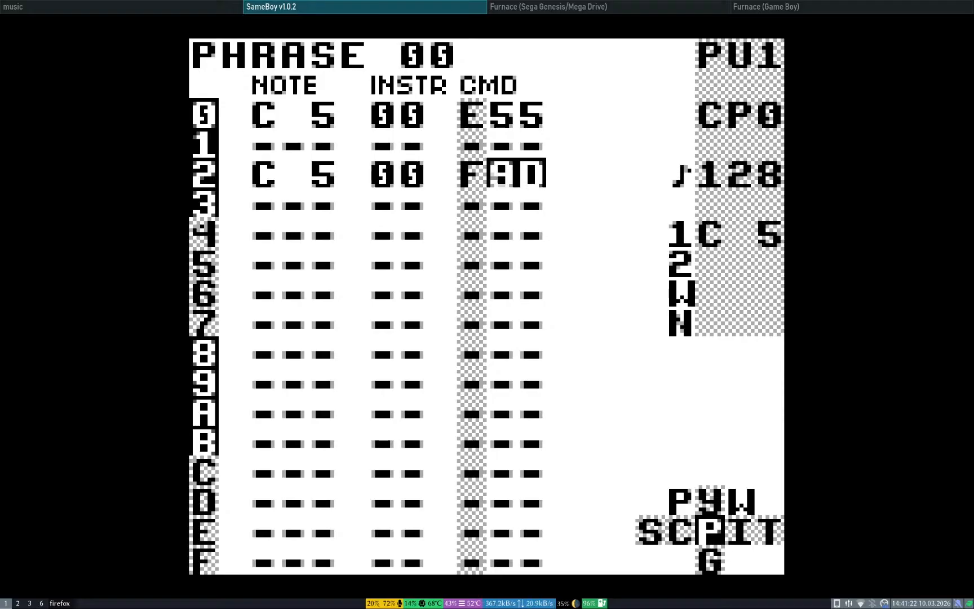
Step: Reset the finetune value of the F command on step 2 to 00
key("x+Down")
key("x+Down")
key("x+Down")
key("x+Down")
key("x+Down")
key("x+Down")
key("x+Down")
key("x+Down")
key("x+Down")
key("x+Down")
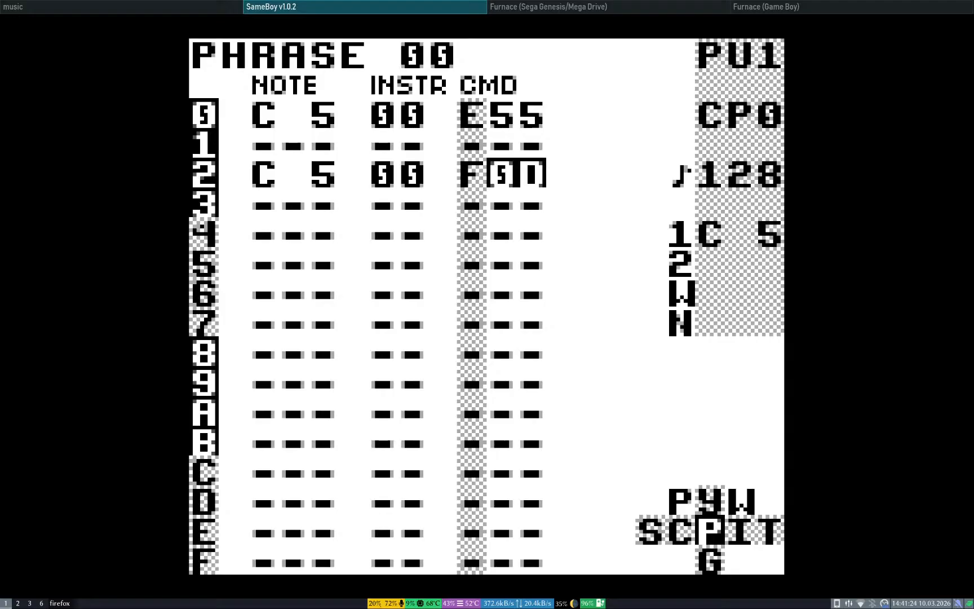
Step: Step through the command types after F on step 2 up to P, reading the description of each
key("Left")
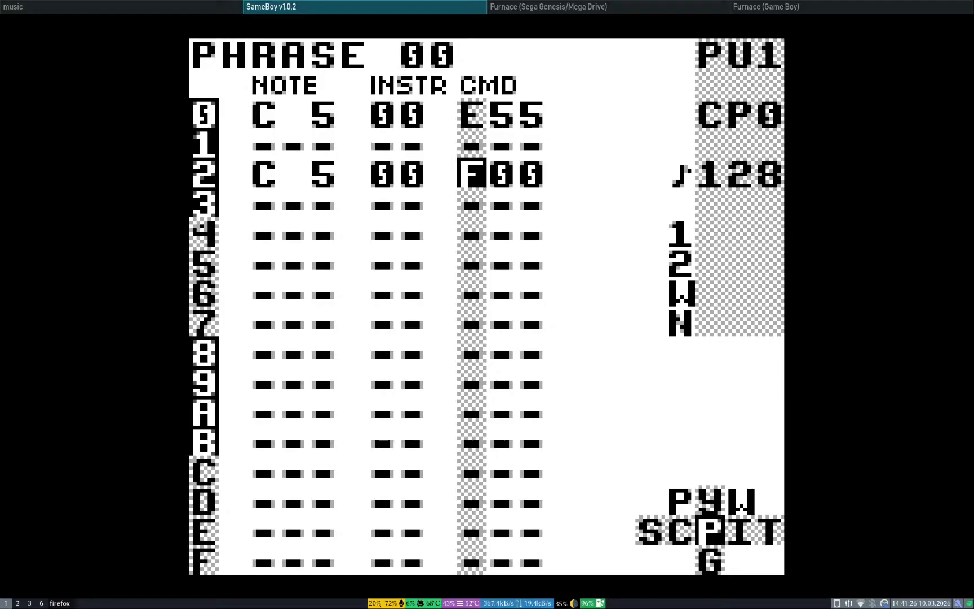
key("x+Right")
key("x+Right")
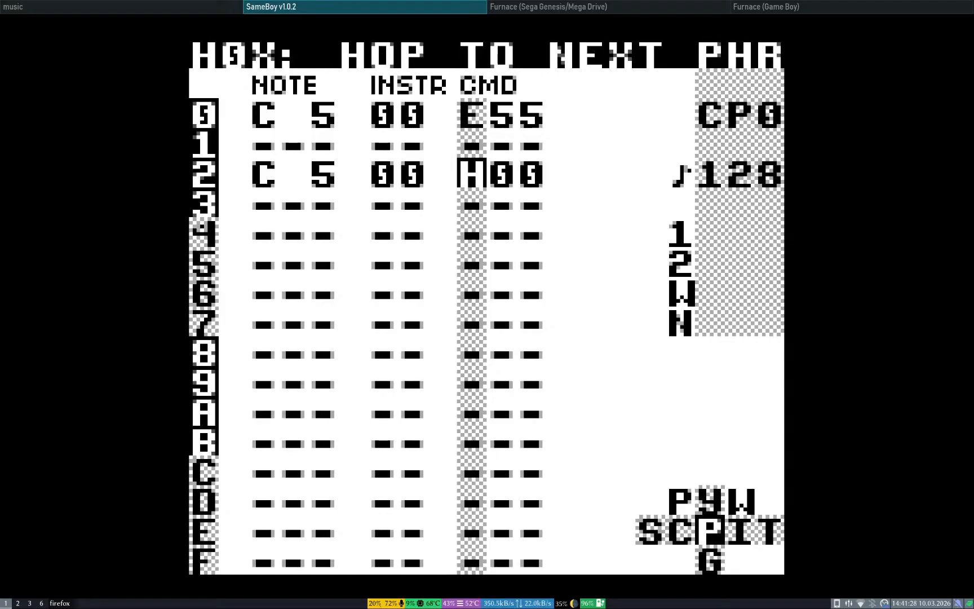
key("x+Right")
key("x+Right")
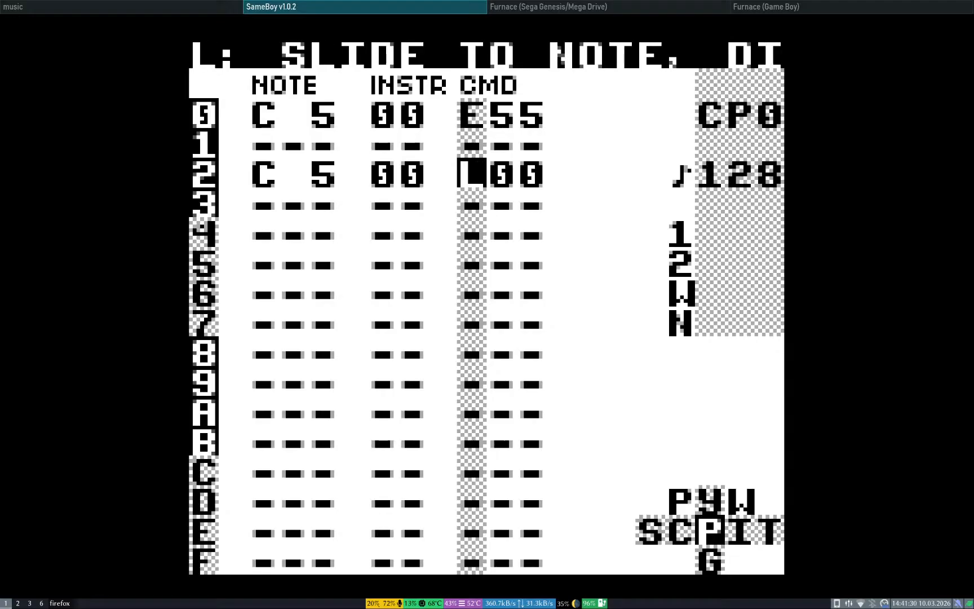
key("x+Right")
key("x+Right")
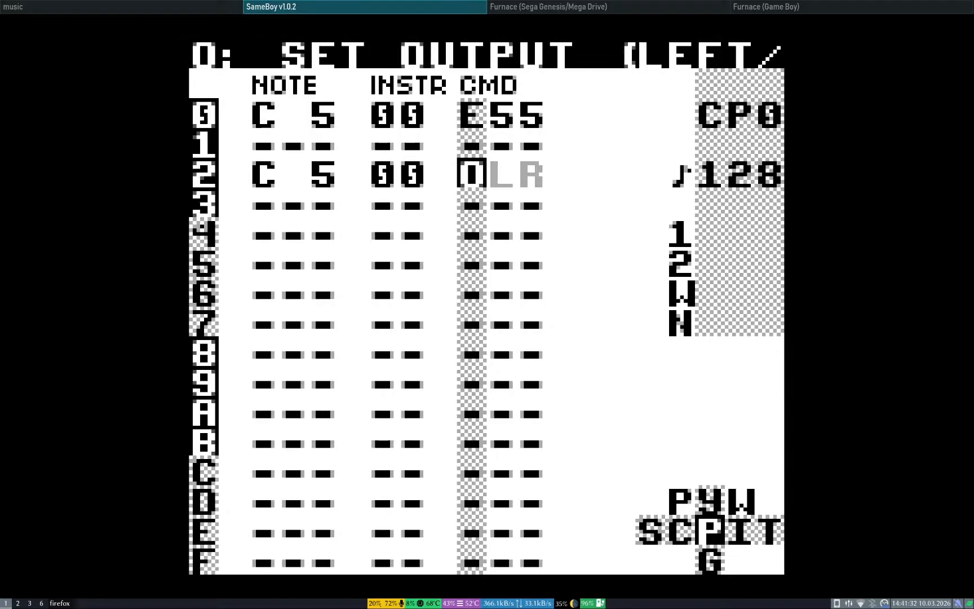
key("x+Right")
key("Right")
key("Left")
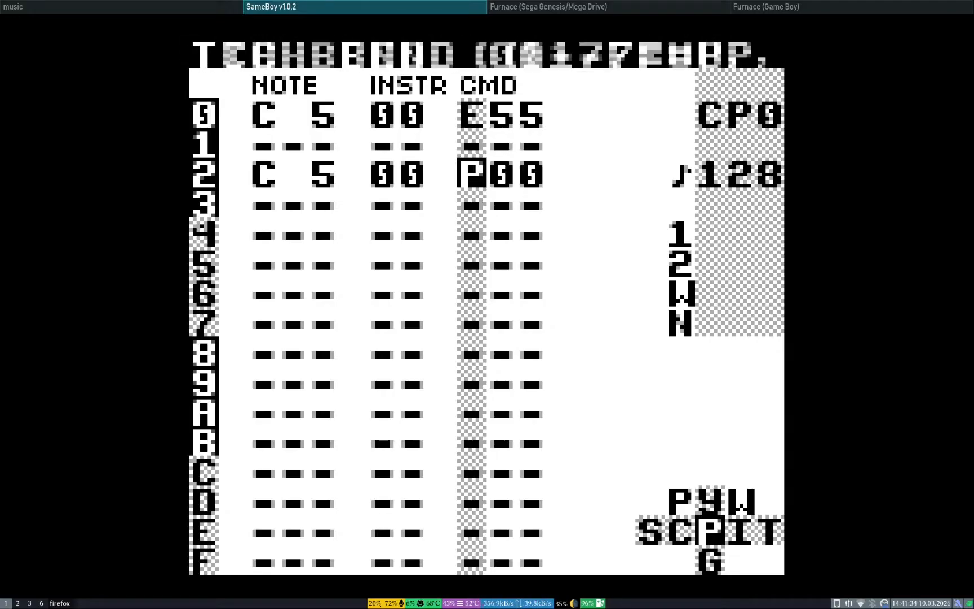
Step: Try pitch bend values of 10 and 04 with the P command on step 2, and reset it to 00
key("Right")
key("x+Up")
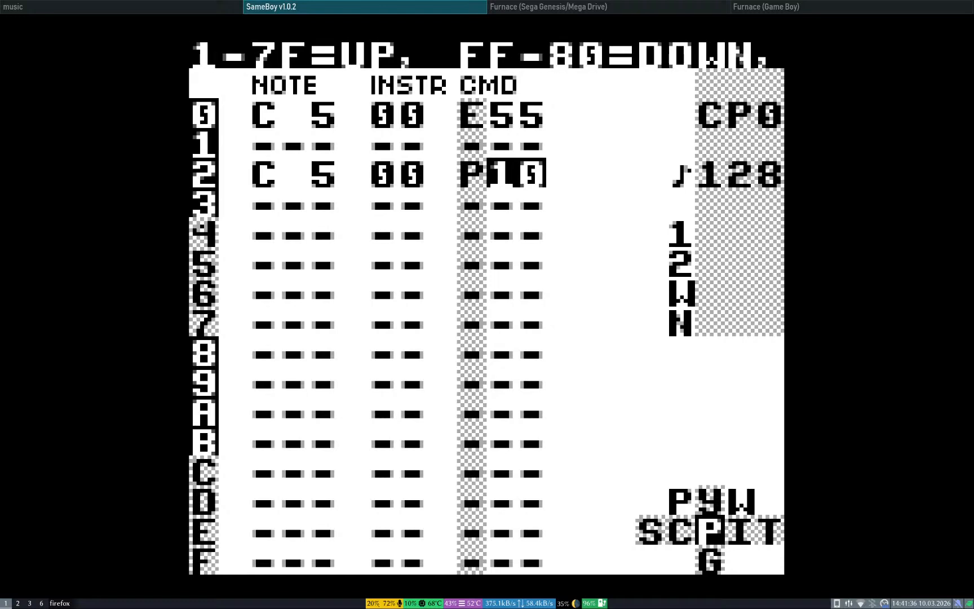
key("x+Right")
key("x+Left")
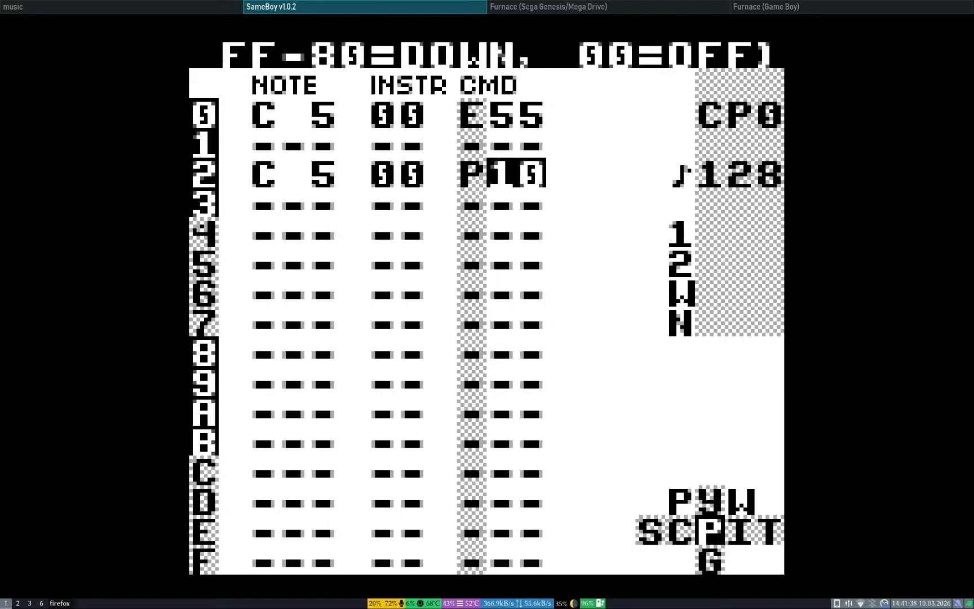
key("x+Down")
key("x+Right")
key("x+Right")
key("x+Right")
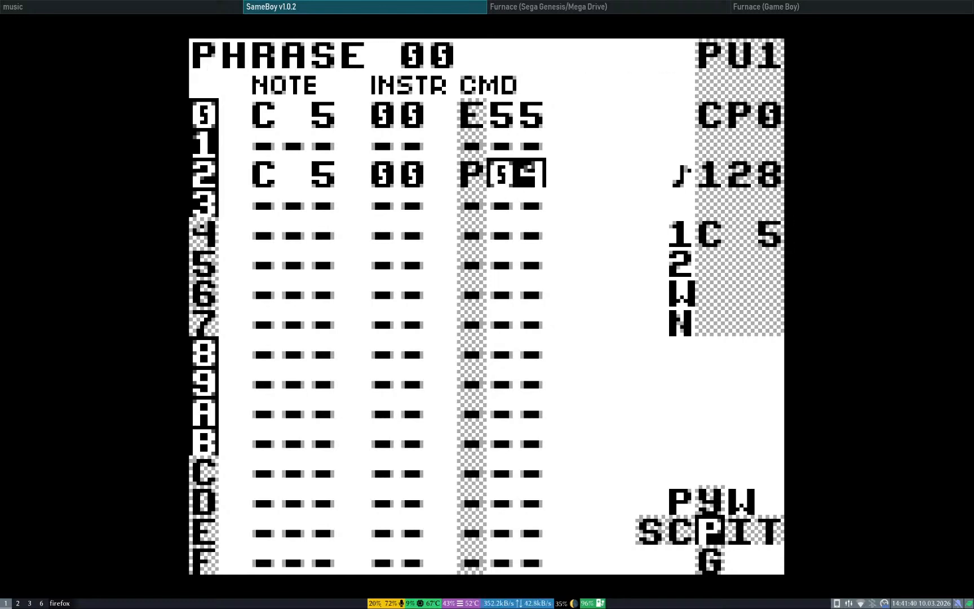
key("x+Right")
key("x+Right")
key("x+Right")
key("Left")
key("z+x")
key("x")
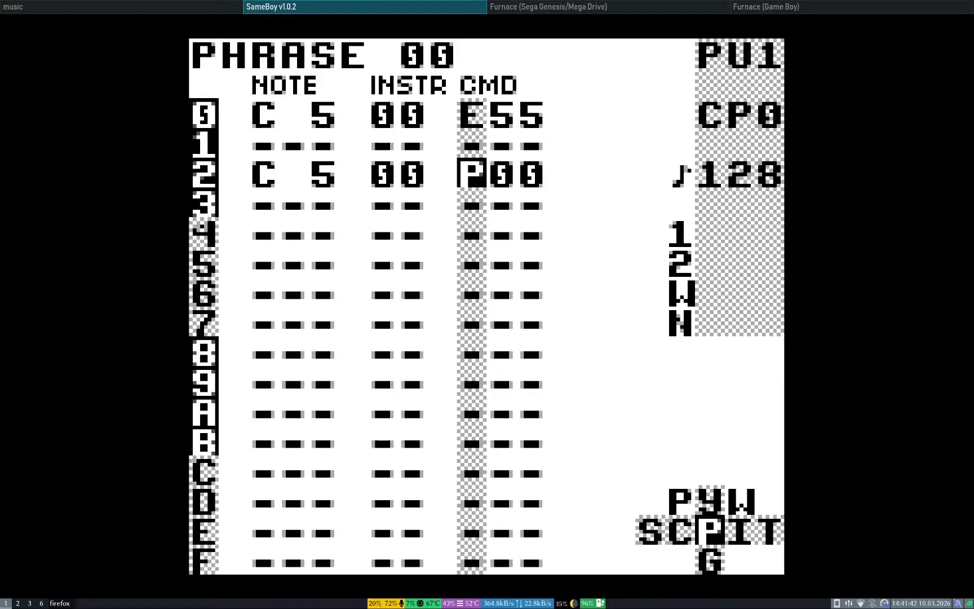
Step: Browse the remaining command types on step 2 from P to Z and back to T, reading their descriptions
key("x+Right")
key("x+Right")
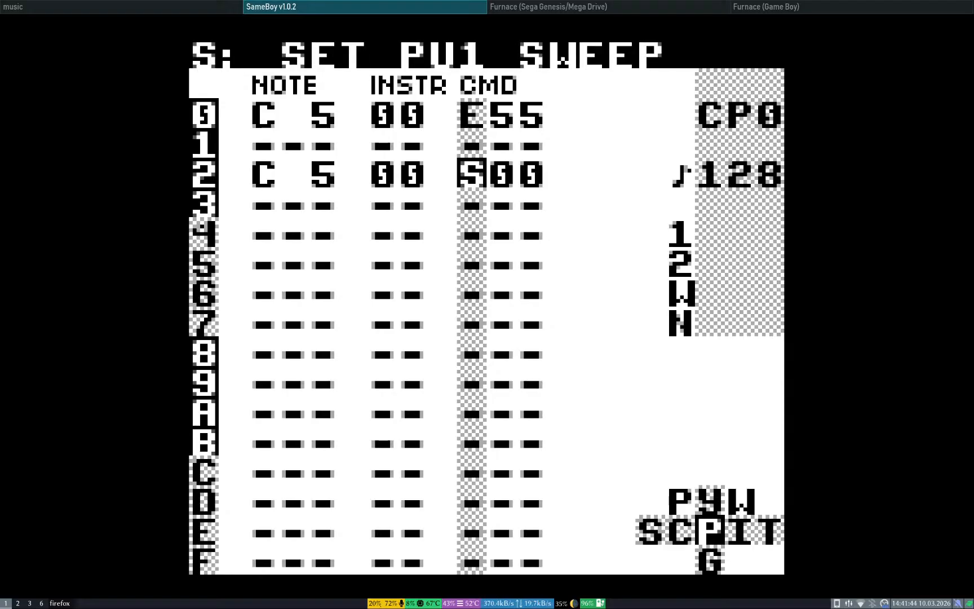
key("x+Right")
key("x+Right")
key("x+Right")
key("x+Right")
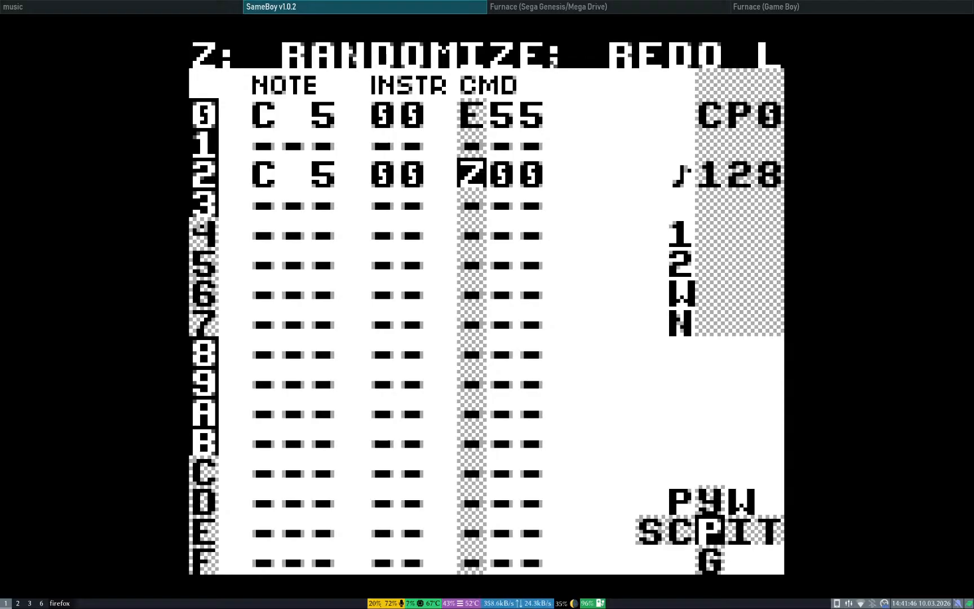
key("x+Left")
key("x+Left")
key("x+Left")
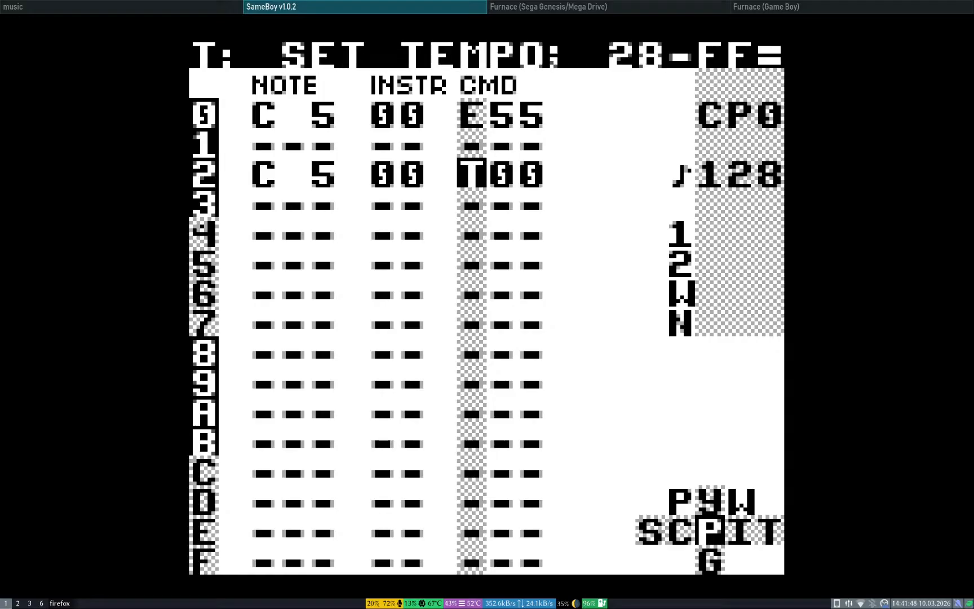
Step: Change the command type on step 2 from T back to F and select its value
key("x+Left")
key("x+Left")
key("x+Left")
key("x+Left")
key("x+Left")
key("x+Left")
key("x+Left")
key("x+Left")
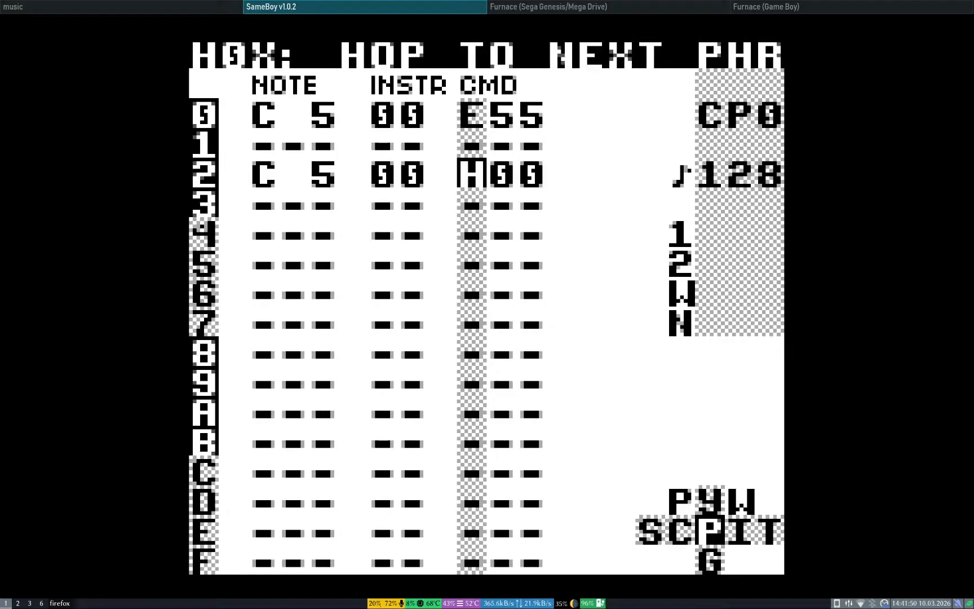
key("x+Left")
key("x+Left")
key("x+Left")
key("x+Right")
key("Right")
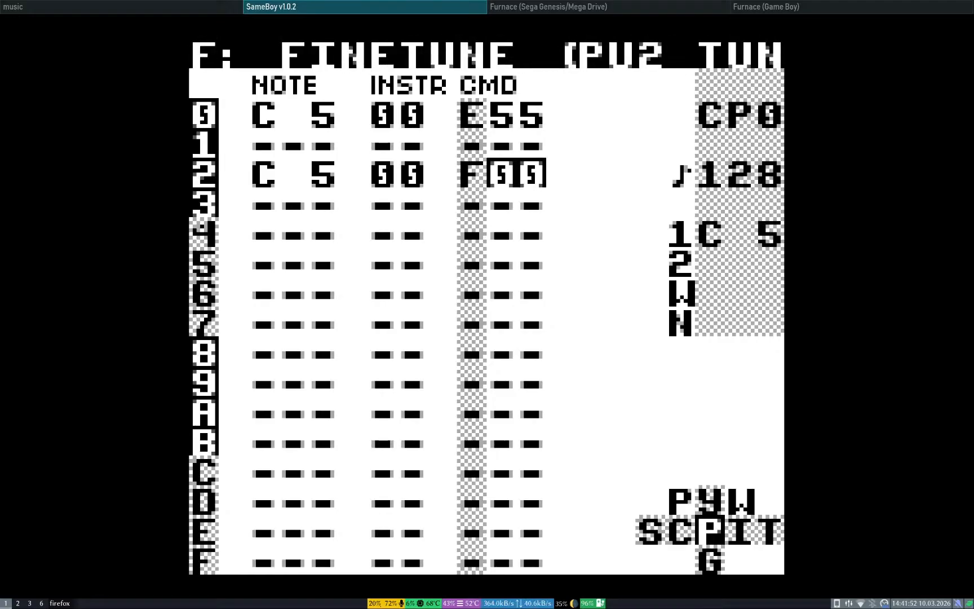
Step: Try high finetune values above 80 on the F command of step 2
key("x+Up")
key("x+Up")
key("x+Up")
key("x+Up")
key("x+Up")
key("x+Up")
key("x+Up")
key("x+Up")
key("x+Right")
key("x+Right")
key("x+Right")
key("x+Right")
key("x+Right")
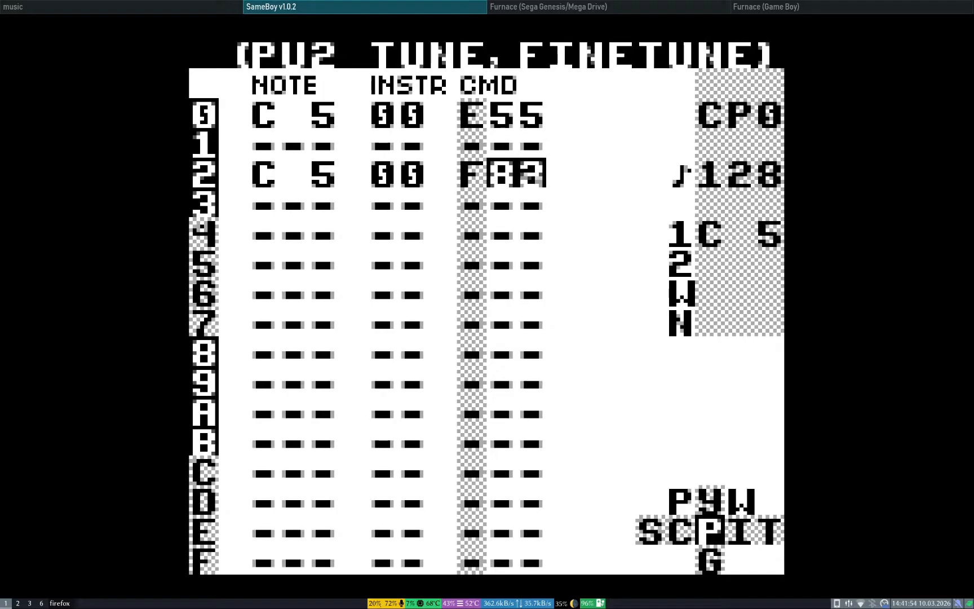
Step: Lower the finetune value of the F command on step 2 to 20
key("x+Left")
key("x+Left")
key("x+Left")
key("x+Left")
key("x+Left")
key("x+Left")
key("x+Left")
key("x+Left")
key("x+Left")
key("x+Left")
key("x+Left")
key("x+Left")
key("x+Left")
key("x+Down")
key("x+Down")
key("x+Down")
key("x+Down")
key("x+Down")
key("x+Down")
key("x+Down")
key("x+Up")
key("x+Up")
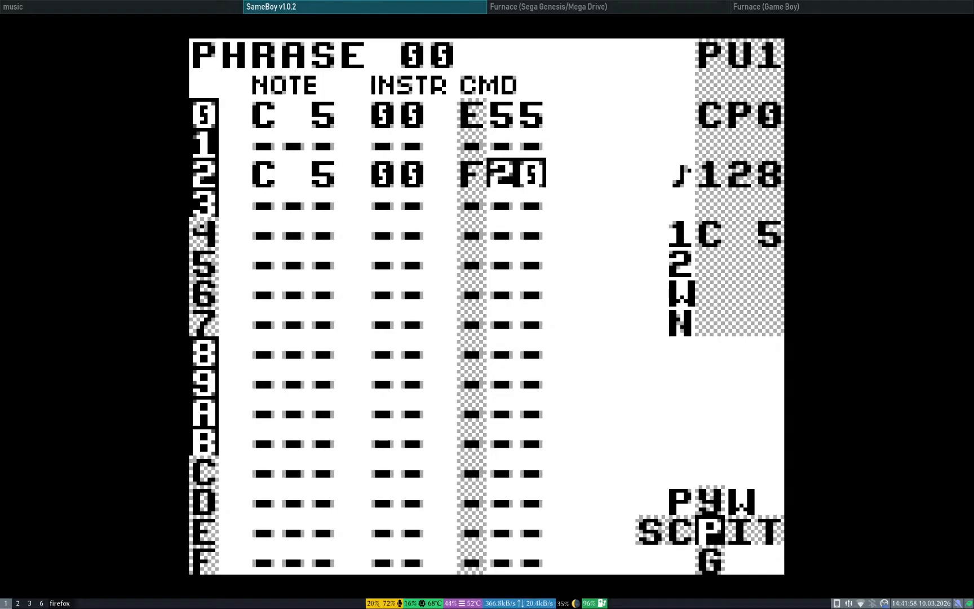
Step: Fine-adjust the finetune value of the F command on step 2 to 31
key("x+Right")
key("x+Right")
key("x+Right")
key("x+Right")
key("x+Right")
key("x+Right")
key("x+Right")
key("x+Right")
key("x+Right")
key("x+Right")
key("x+Right")
key("x+Left")
key("x+Left")
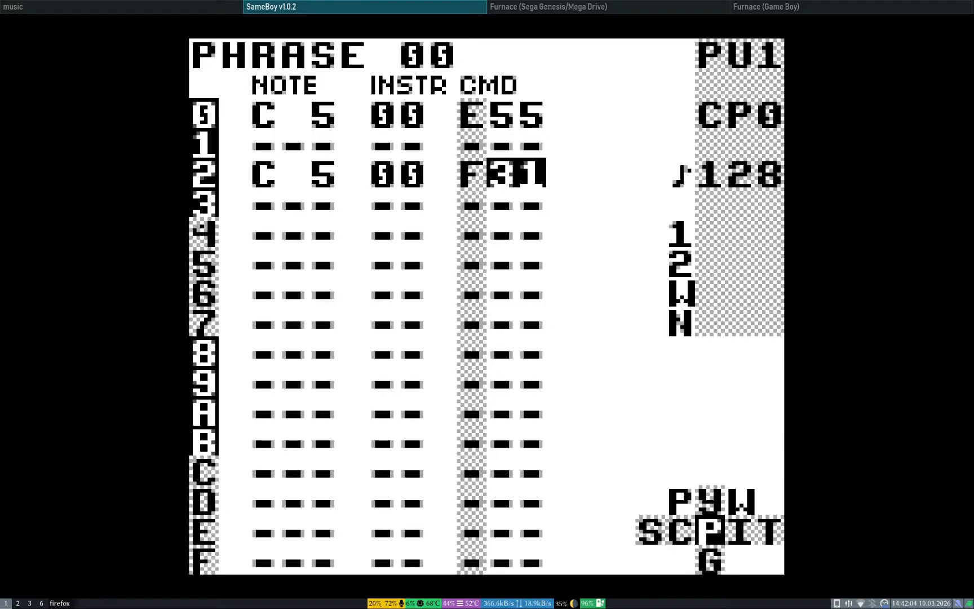
Step: Close the SameBoy emulator and switch to the Furnace window with the Sega Genesis/Mega Drive song
key("super+shift+q")
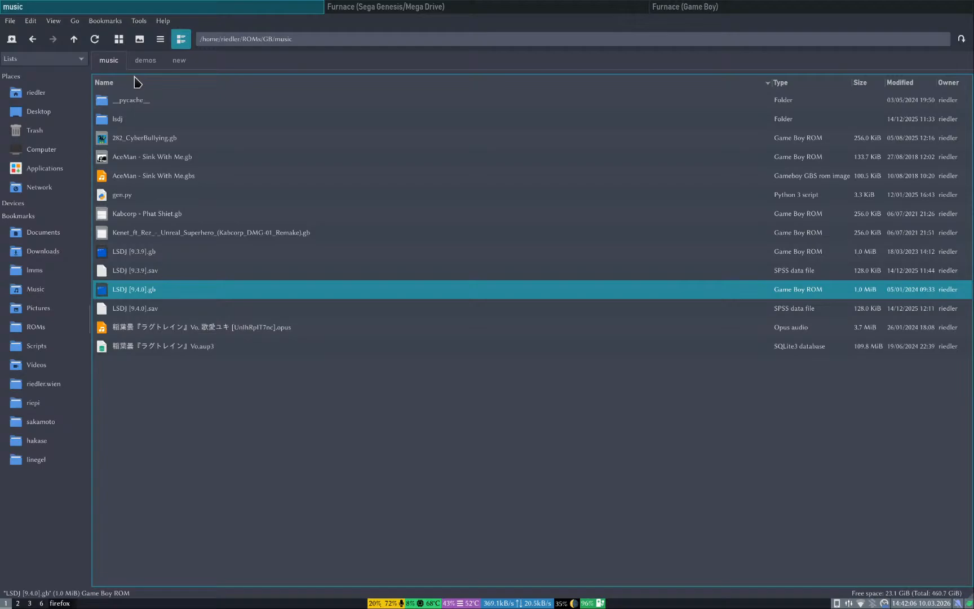
key("super+Left")
key("super+3")
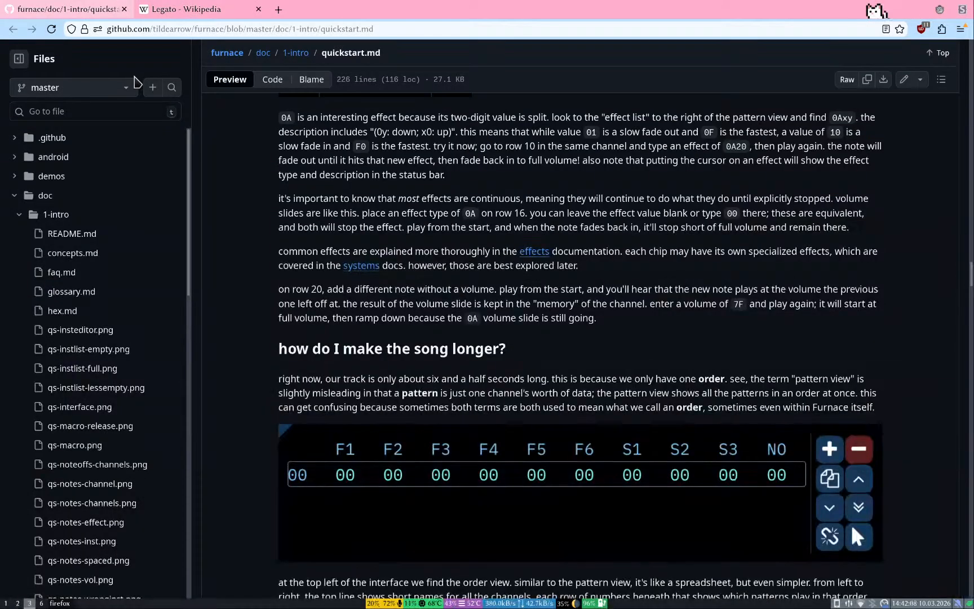
key("super+1")
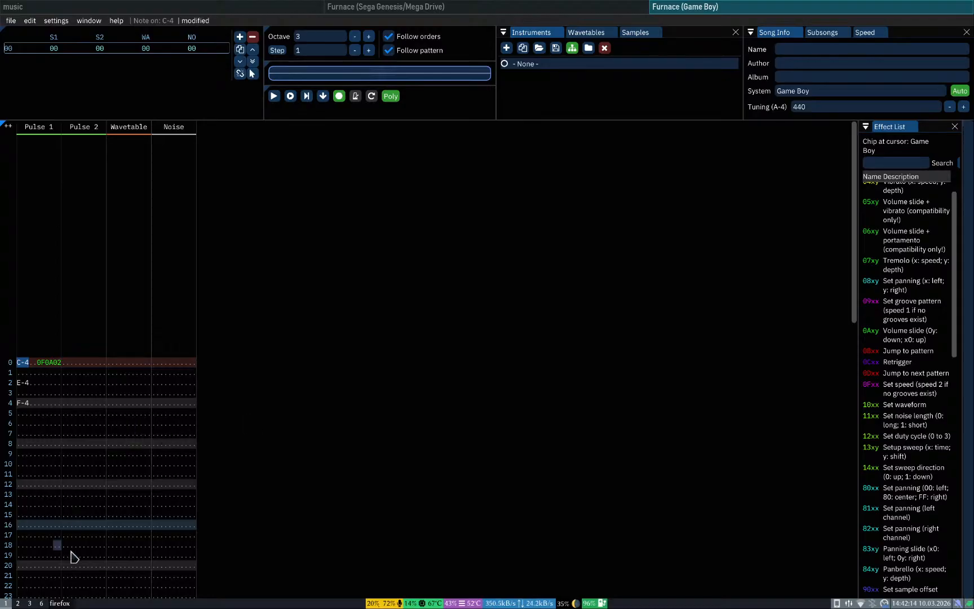
key("super+Left")
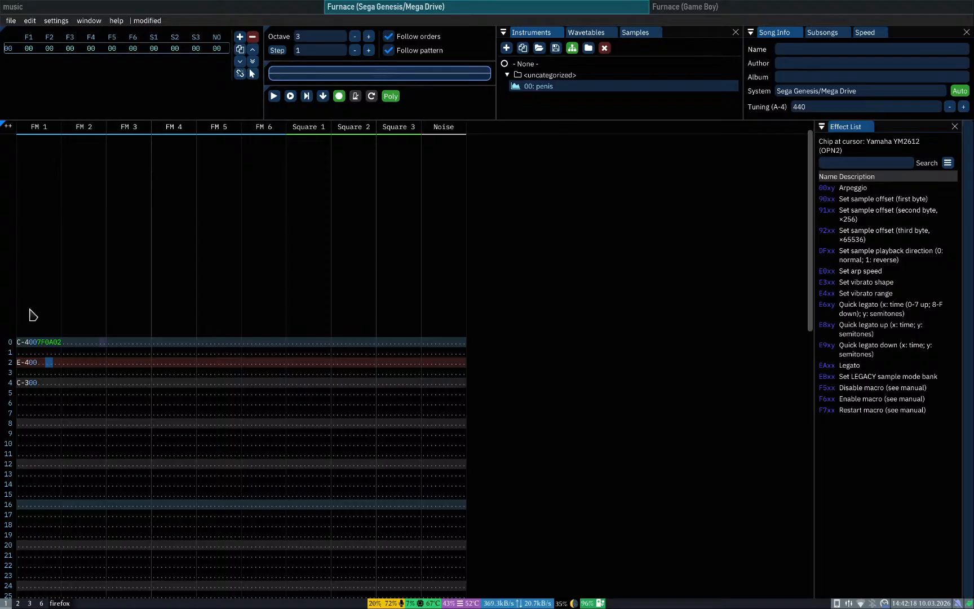
Step: Find the quickstart section on making the song longer in the browser, and add order 01 to the Sega Genesis song in Furnace
key("super+3")
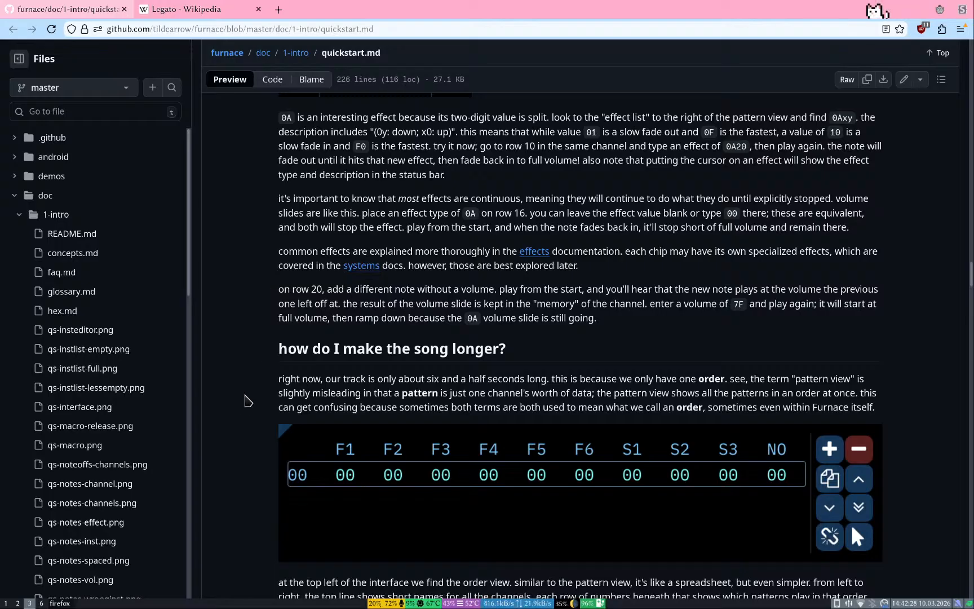
scroll(246, 403, "down", 4)
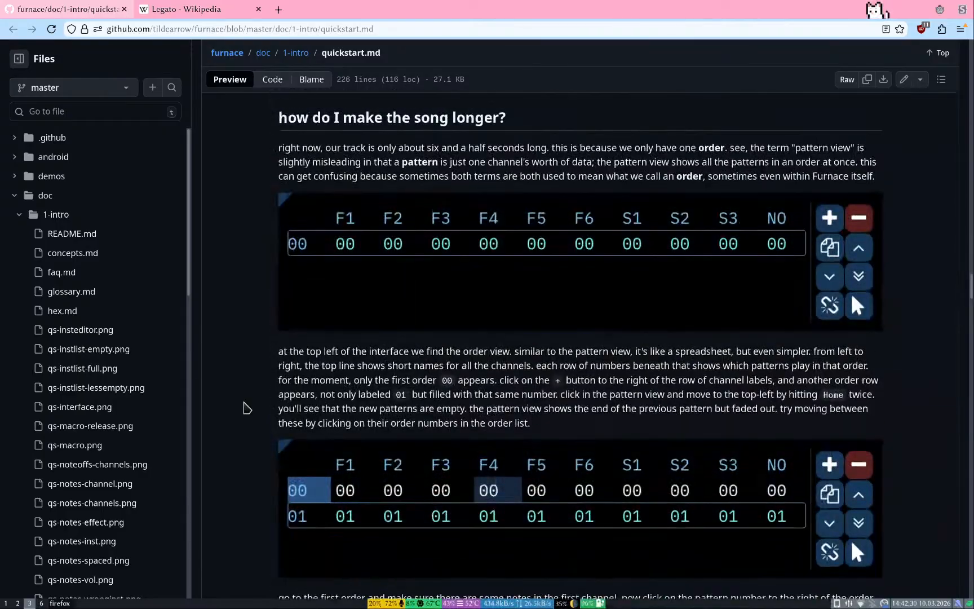
key("super+1")
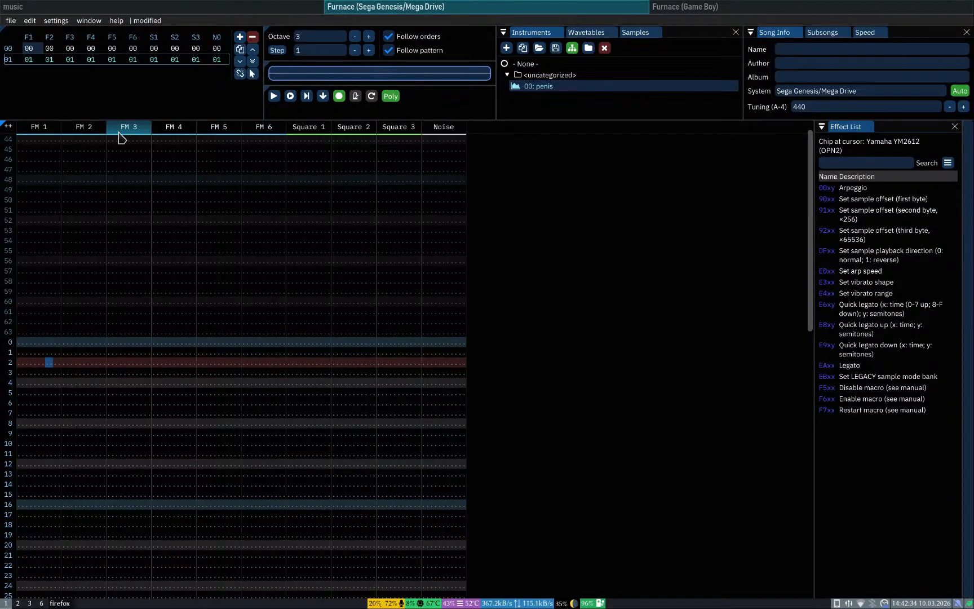
Step: Read the quickstart's explanation of orders and pattern numbers, comparing it with the order list in Furnace
key("super+3")
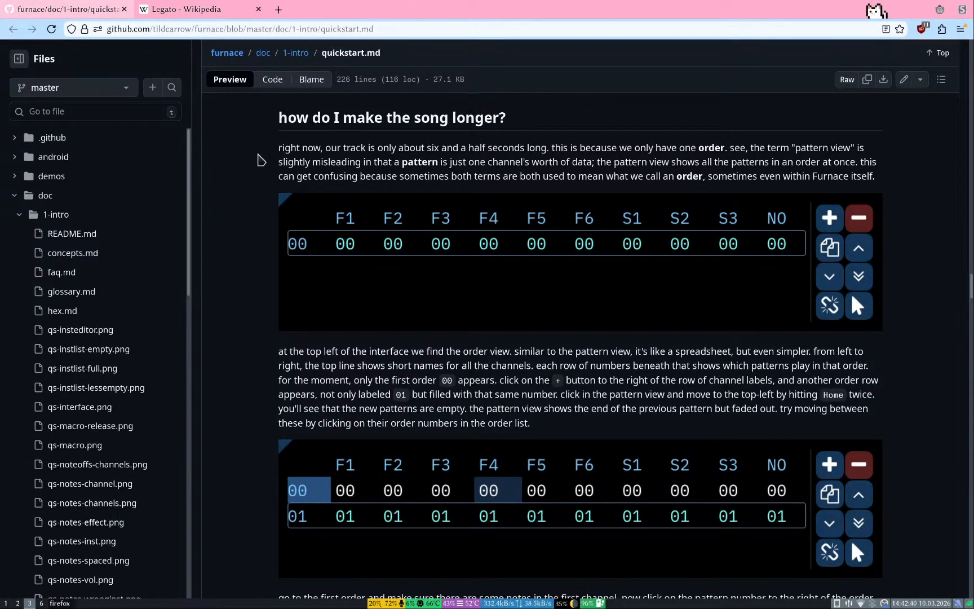
scroll(250, 295, "down", 1)
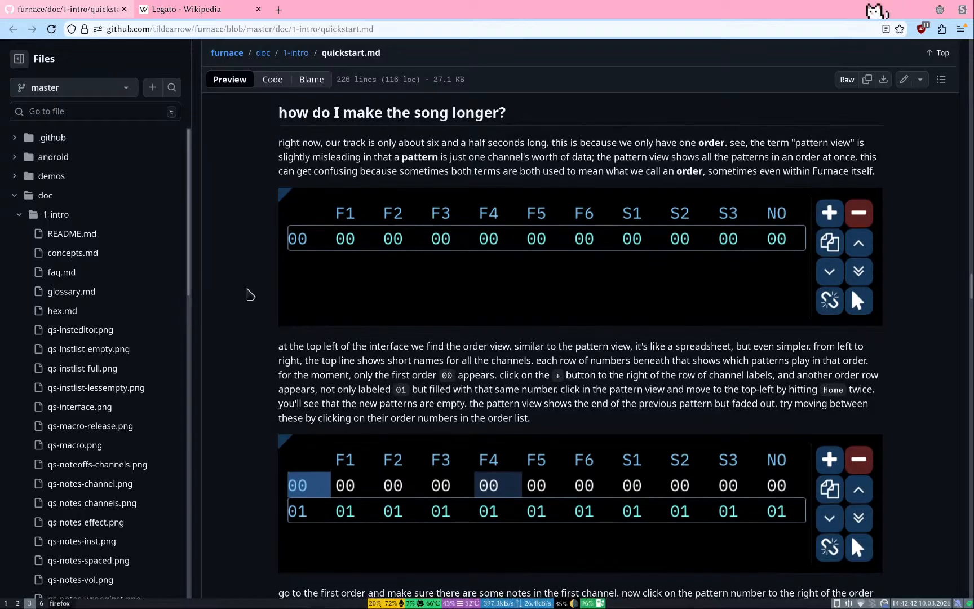
scroll(250, 294, "down", 1)
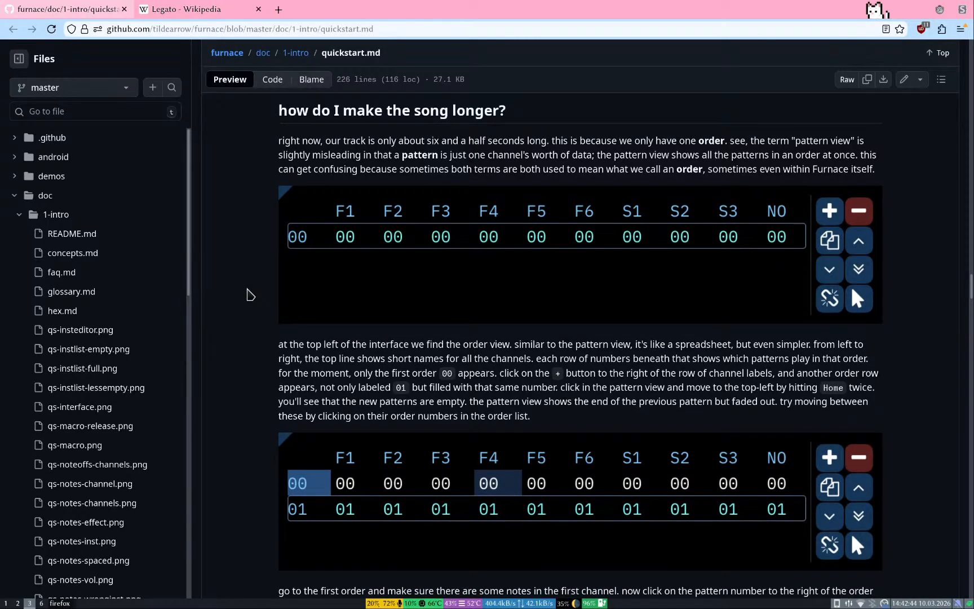
scroll(250, 295, "down", 1)
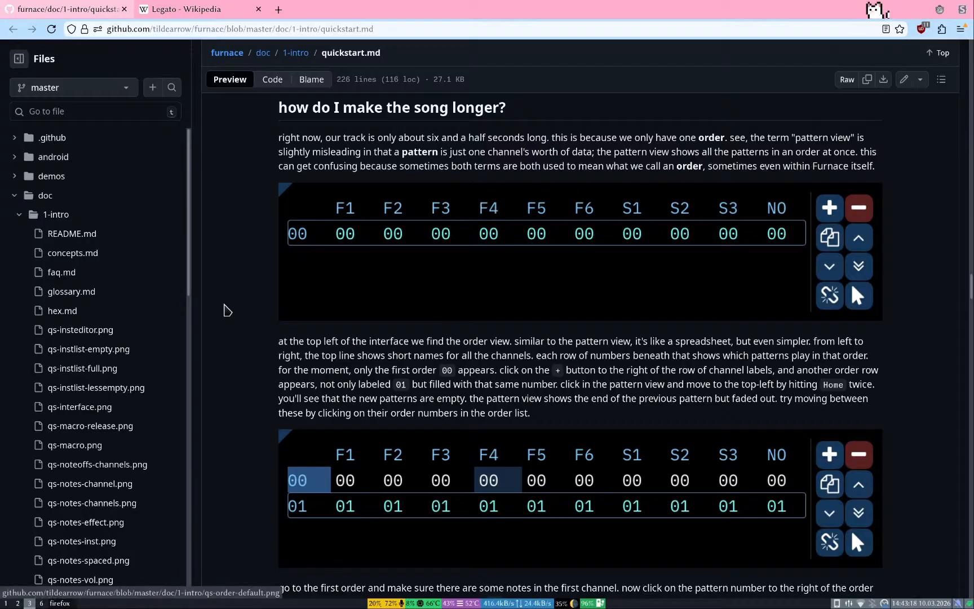
scroll(206, 352, "down", 2)
scroll(205, 352, "down", 3)
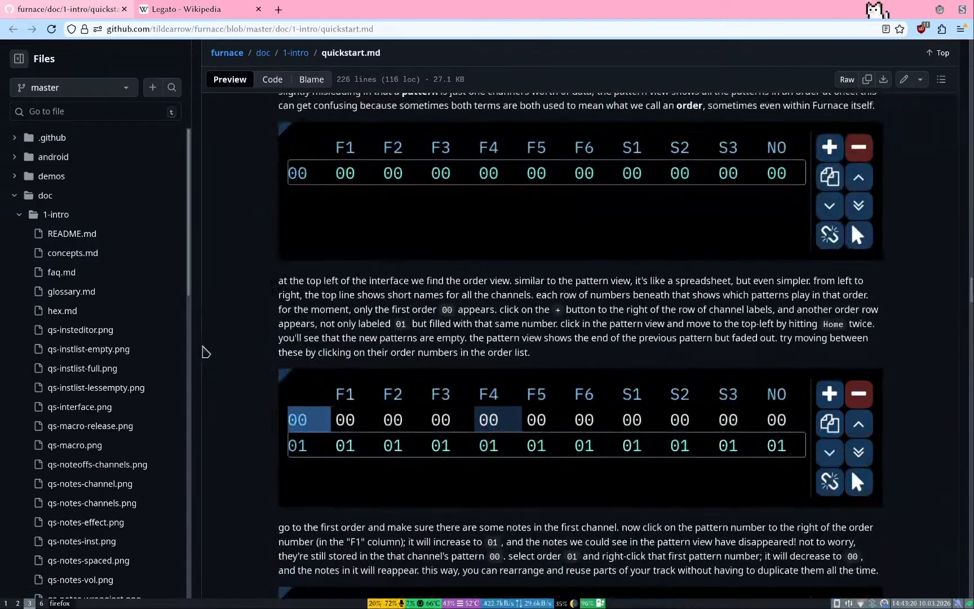
scroll(206, 352, "down", 1)
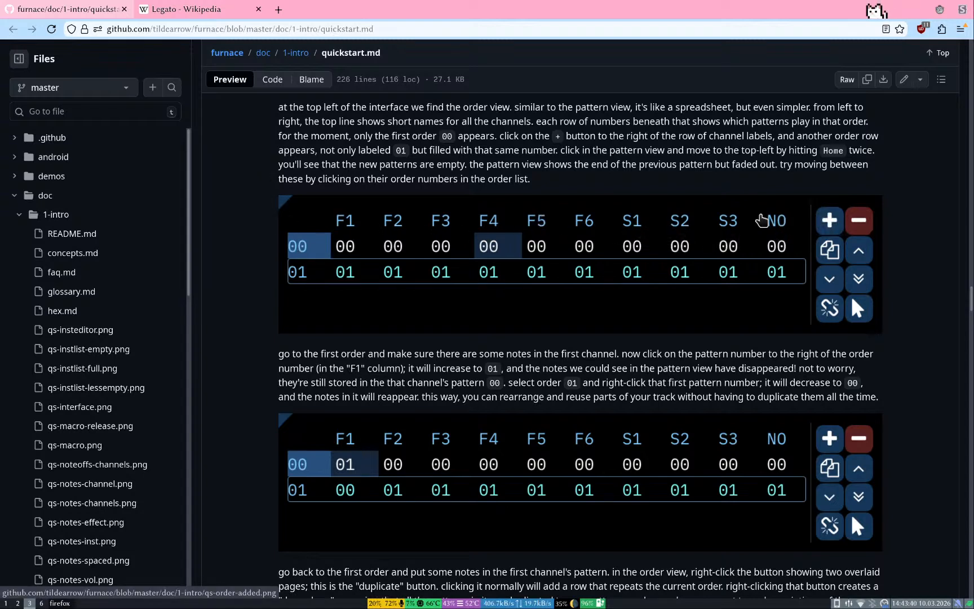
key("super+1")
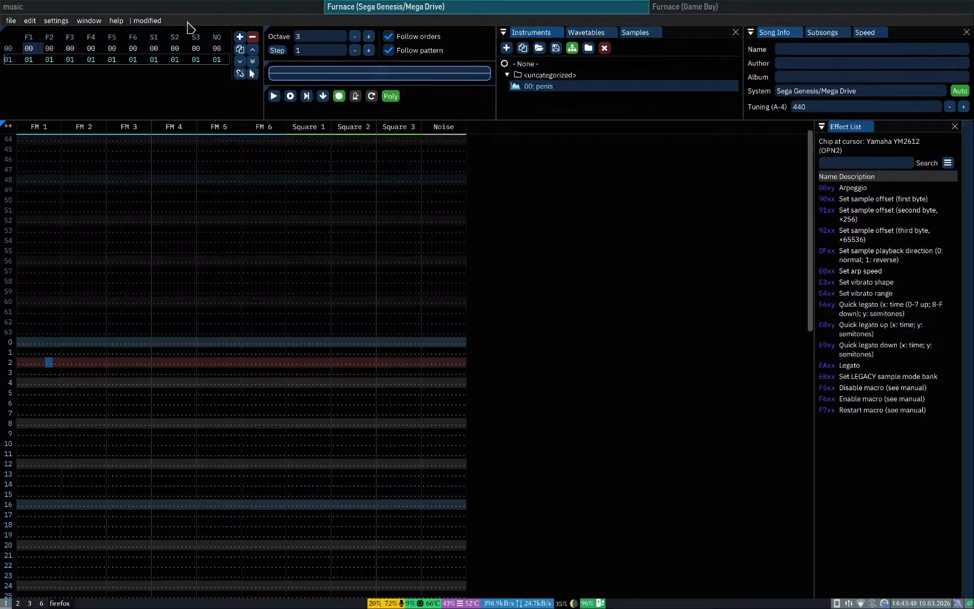
key("super+3")
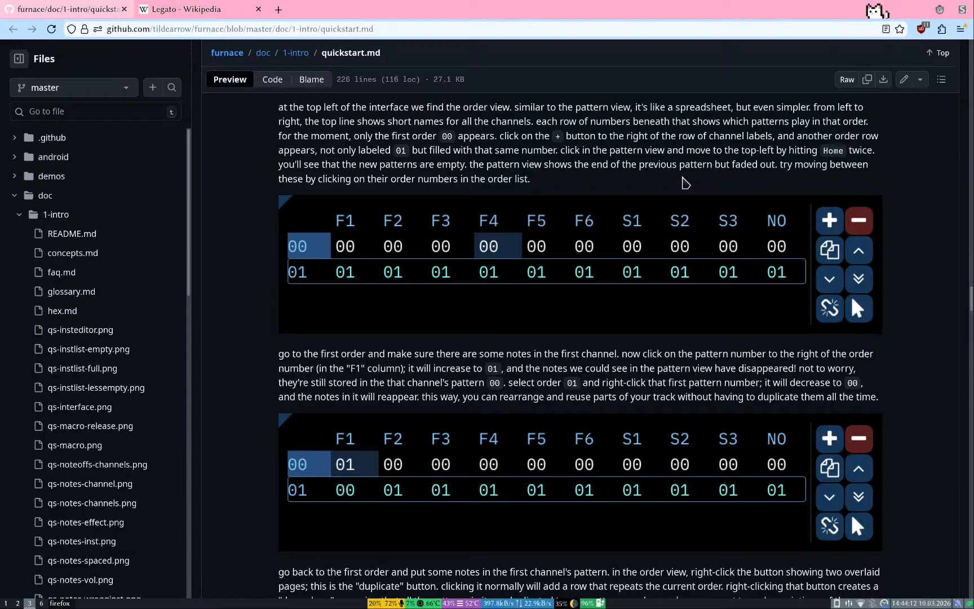
Step: Try pattern 02 for the S3 channel in order 01 in Furnace, and return it to 01
key("super+1")
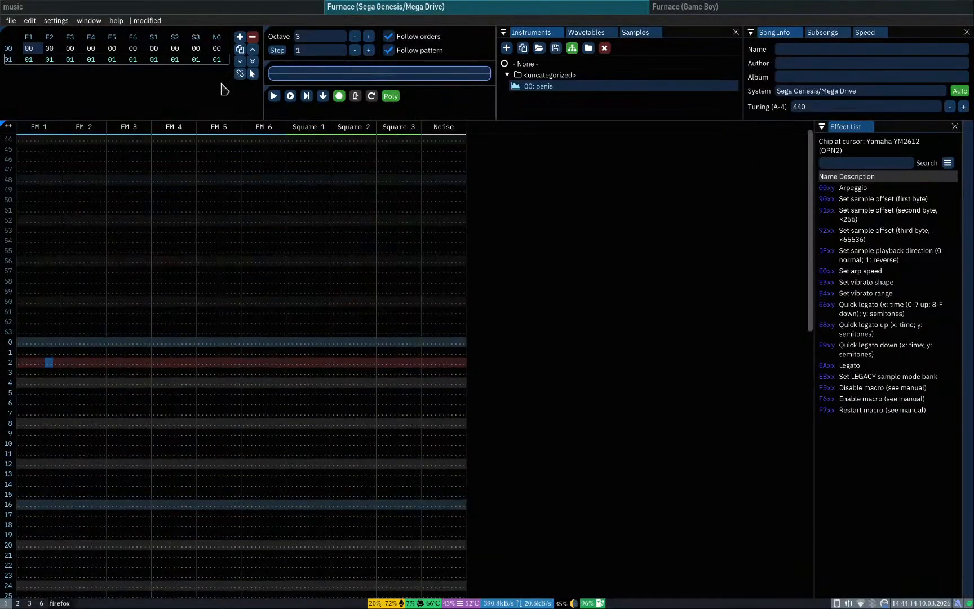
left_click(195, 59)
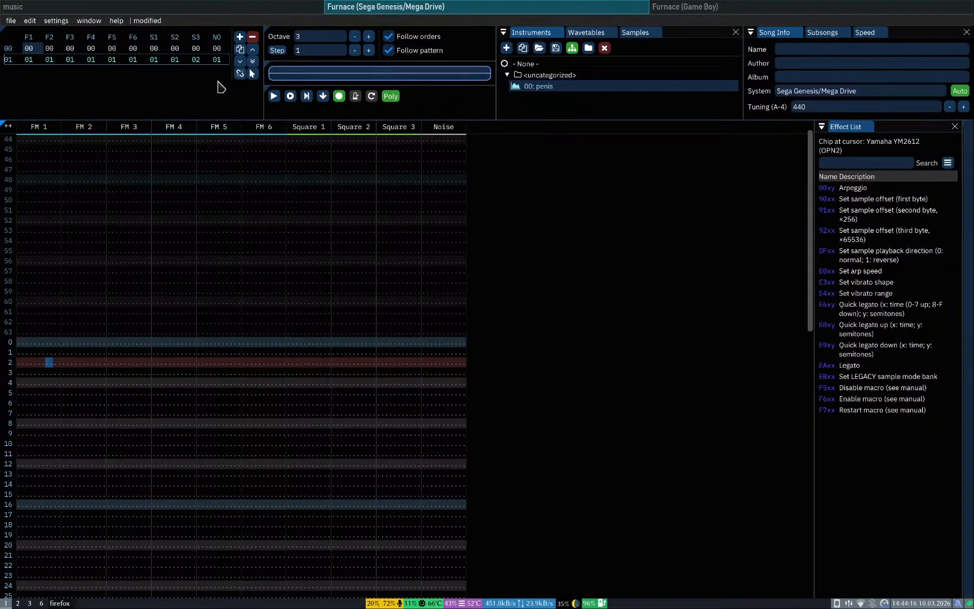
right_click(196, 63)
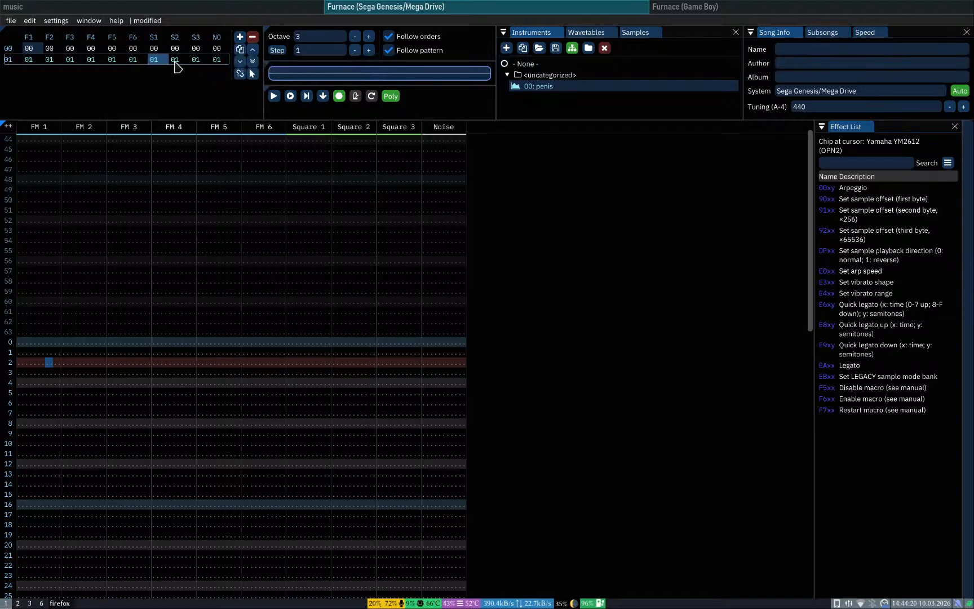
Step: Jump the cursor between the start and end of order 01's pattern, finishing at row 0 of the FM 1 channel
key("End")
key("Home")
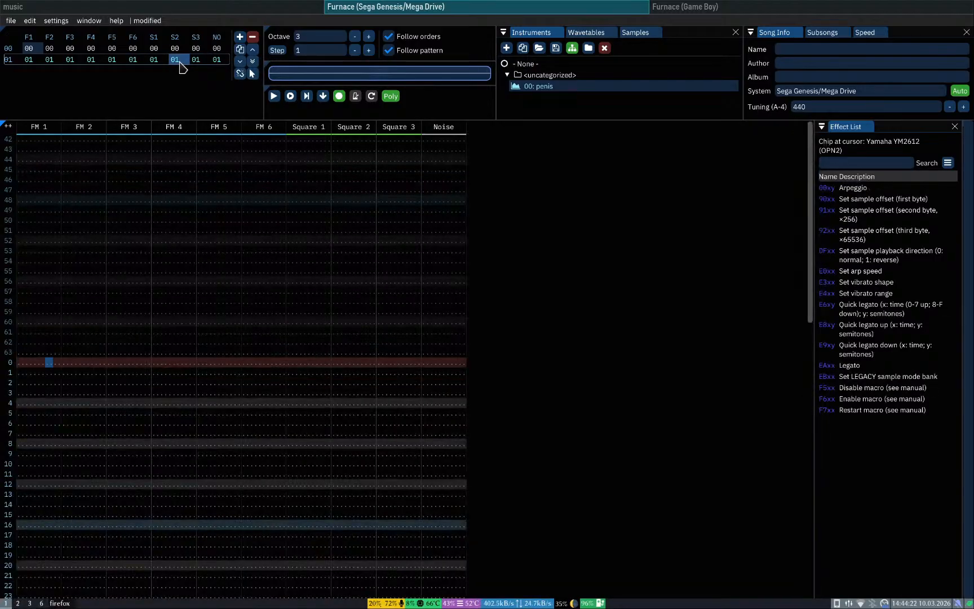
key("Home")
key("End")
key("End")
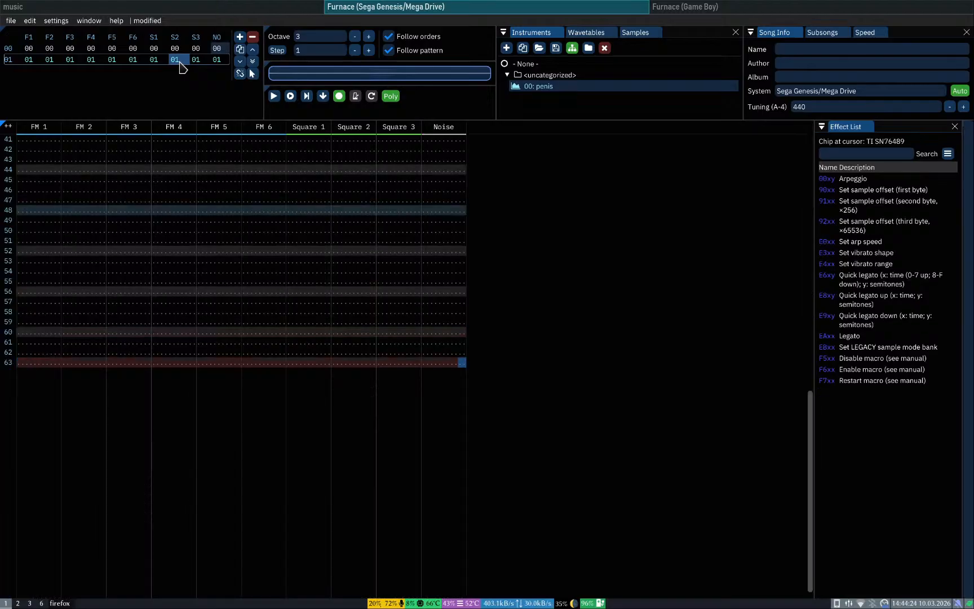
key("Home")
key("Home")
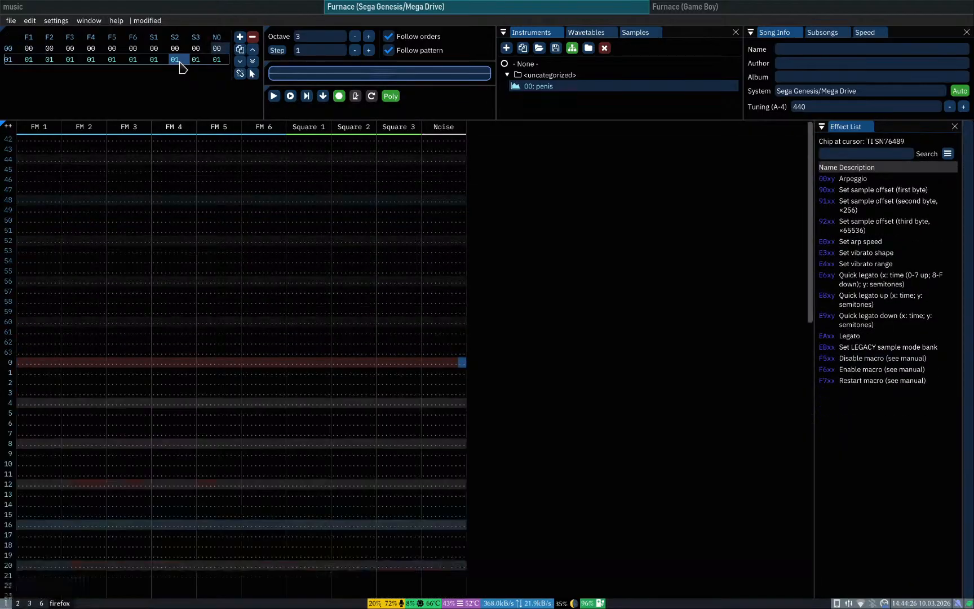
left_click(9, 60)
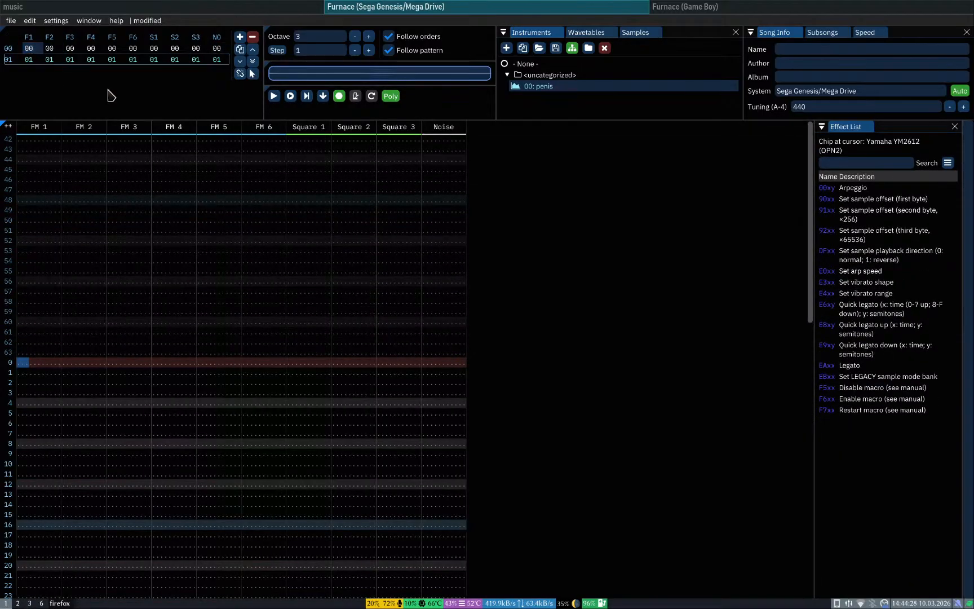
Step: Recheck the quickstart's order instructions in the browser, and move the cursor past the edges of the empty pattern in Furnace
key("super+3")
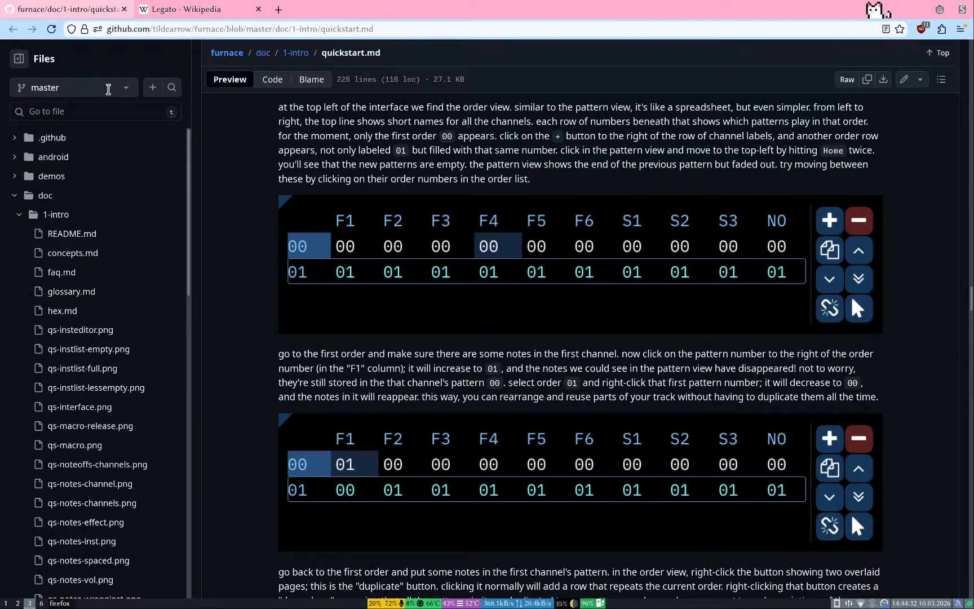
key("super+1")
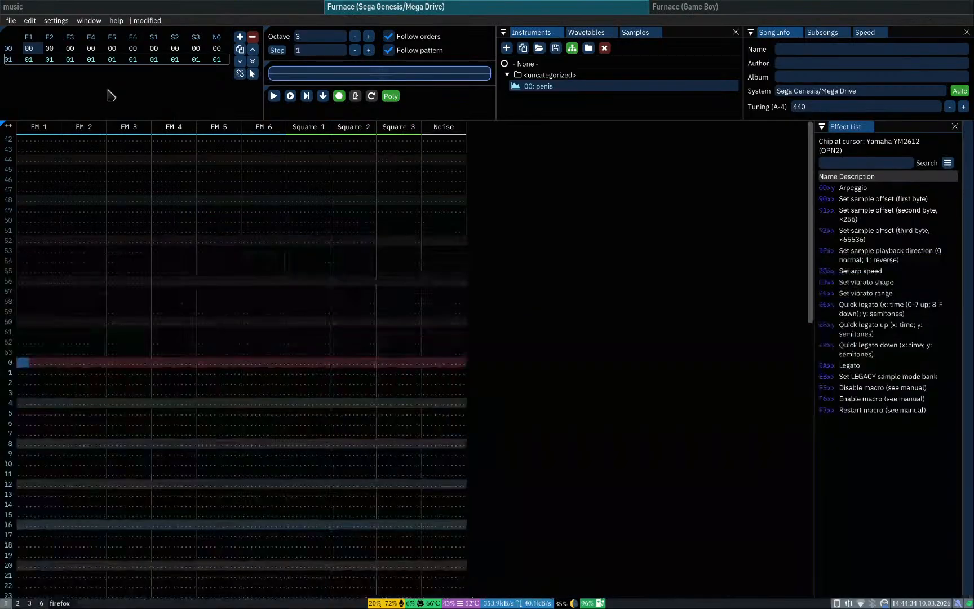
key("super+3")
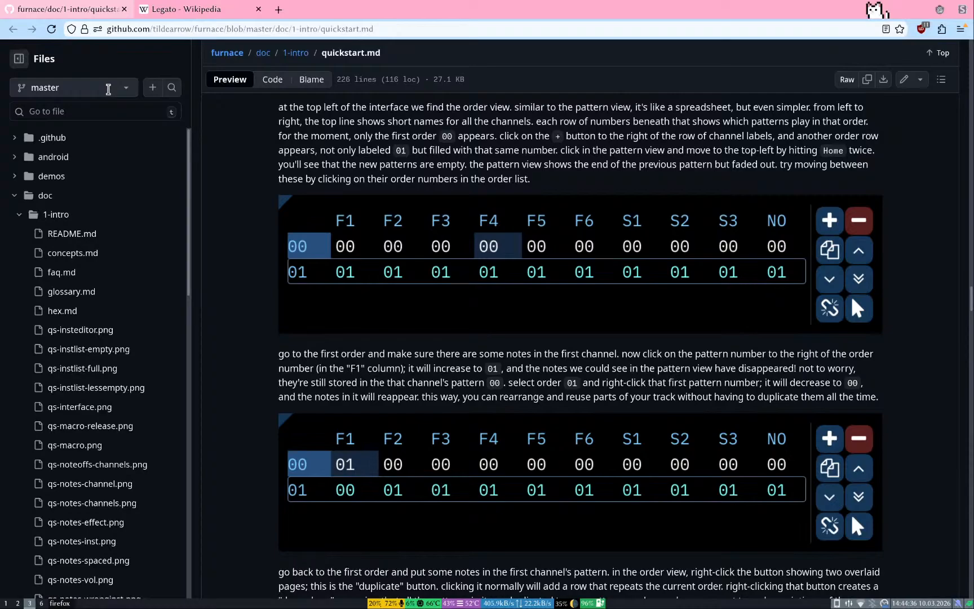
key("super+1")
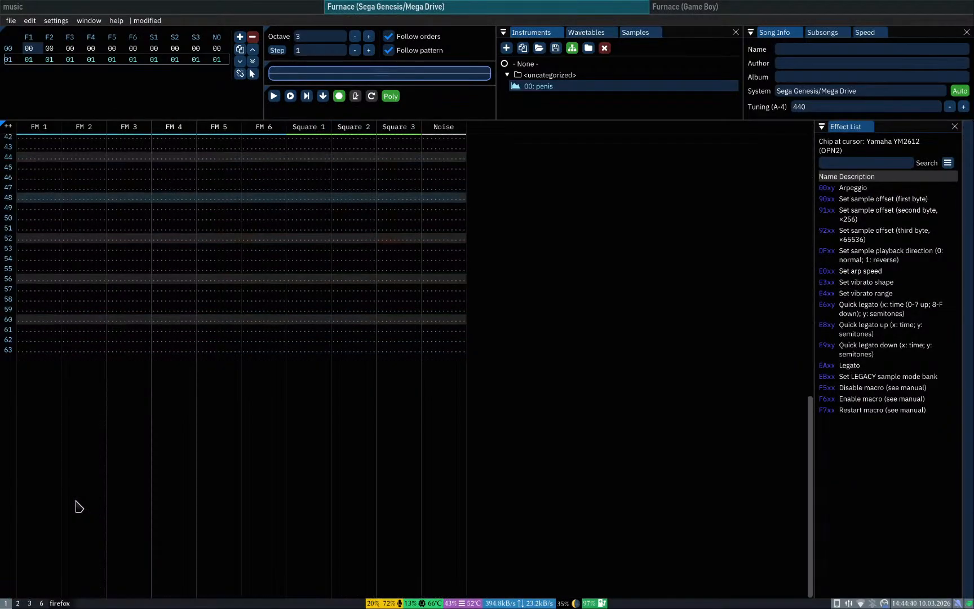
key("Down")
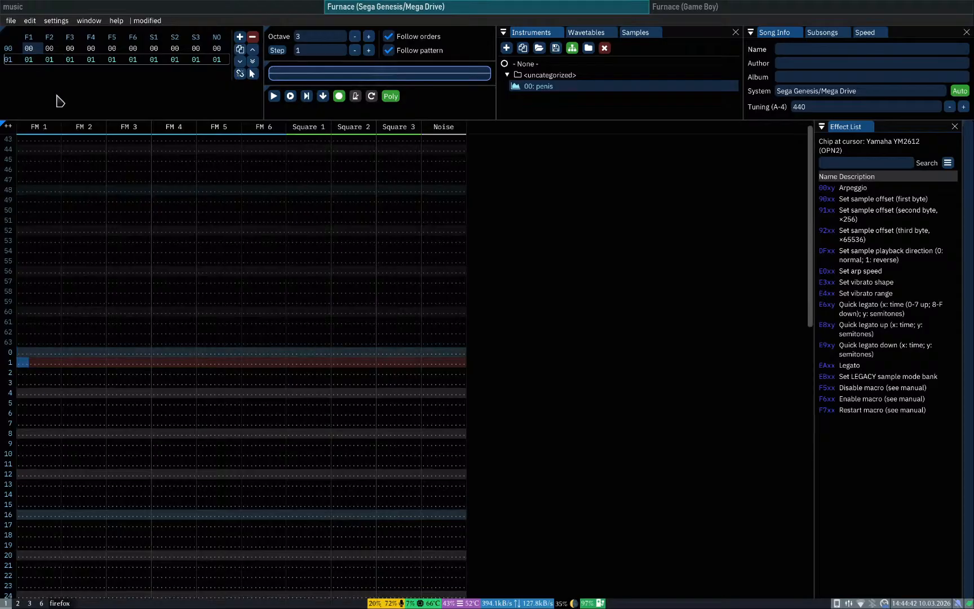
key("Up")
key("Up")
key("Left")
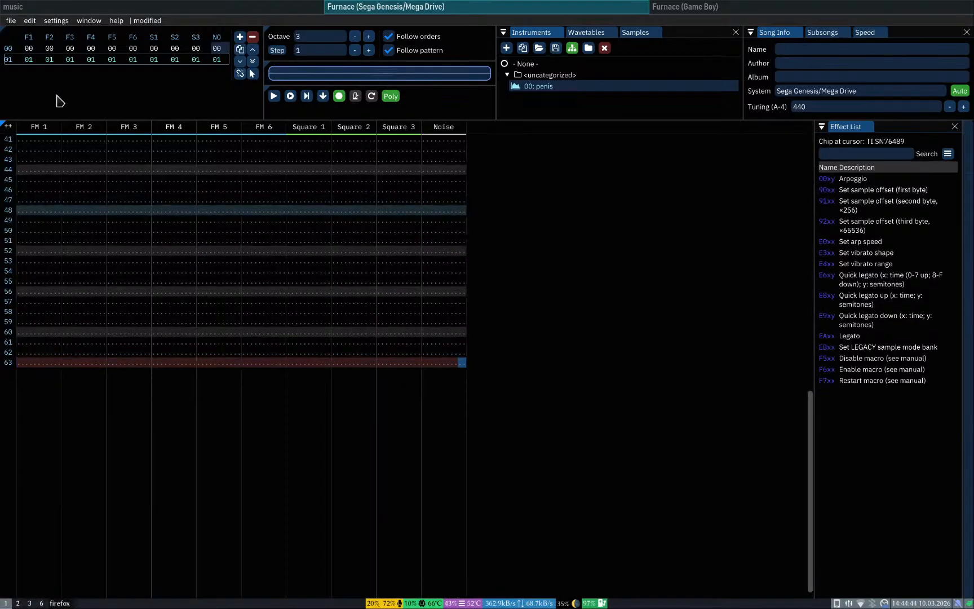
Step: Show order 00 from its first row in the pattern view, and return to order 01
left_click(9, 49)
scroll(47, 201, "up", 12)
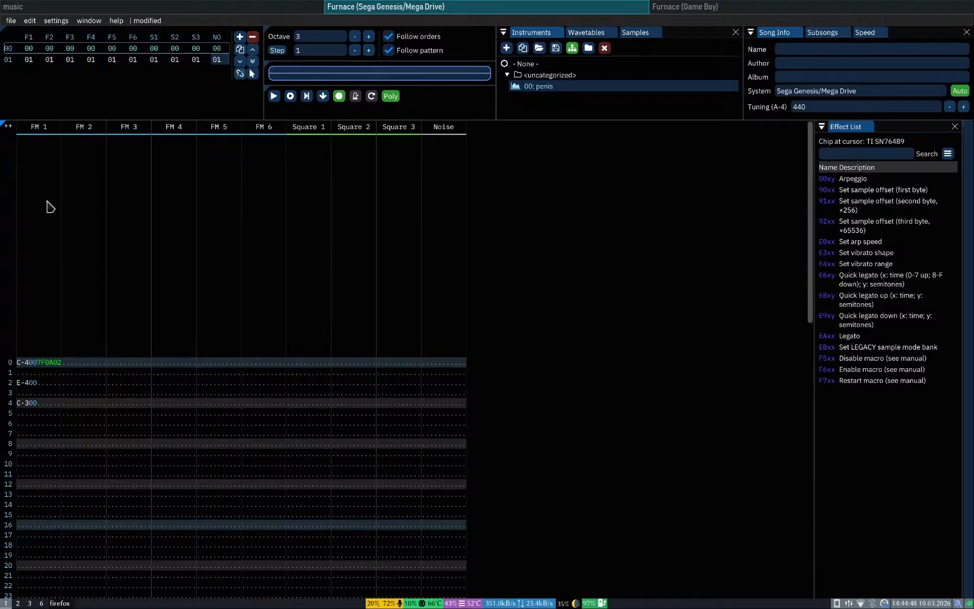
left_click(8, 59)
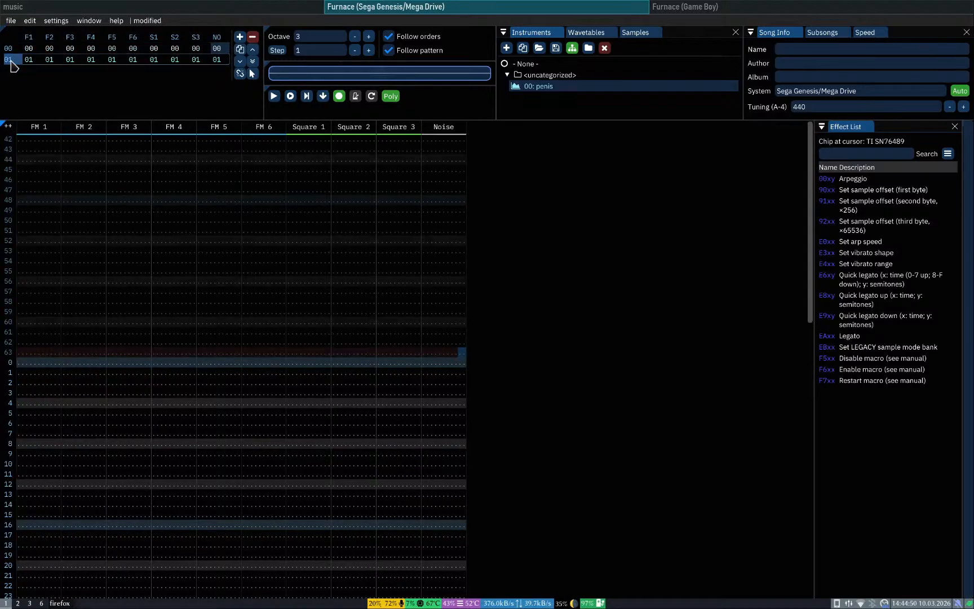
Step: Return the cursor to row 0 of FM 1 in order 01 and try adding another order row to the song
key("Home")
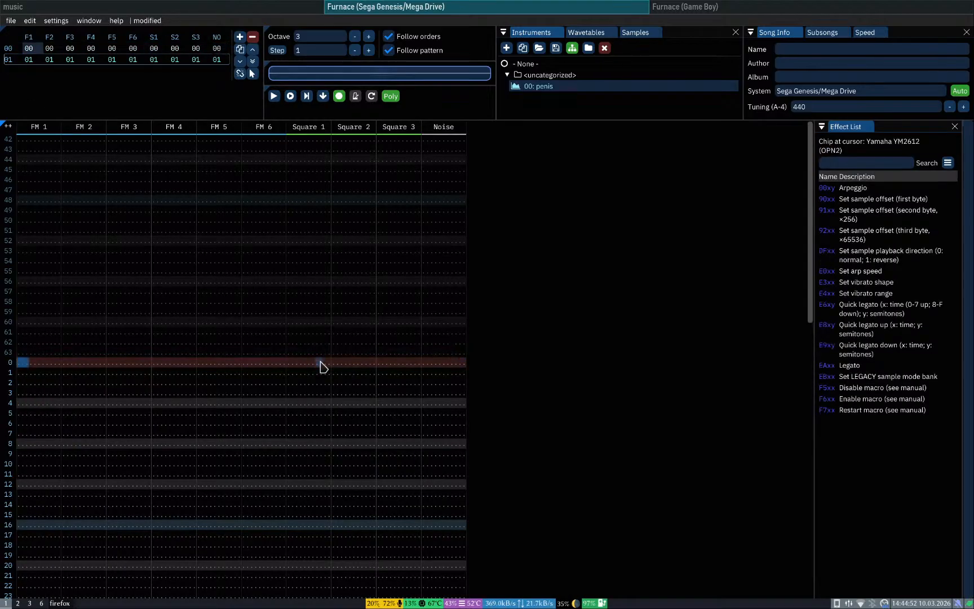
left_click(14, 54)
left_click(12, 60)
left_click(241, 38)
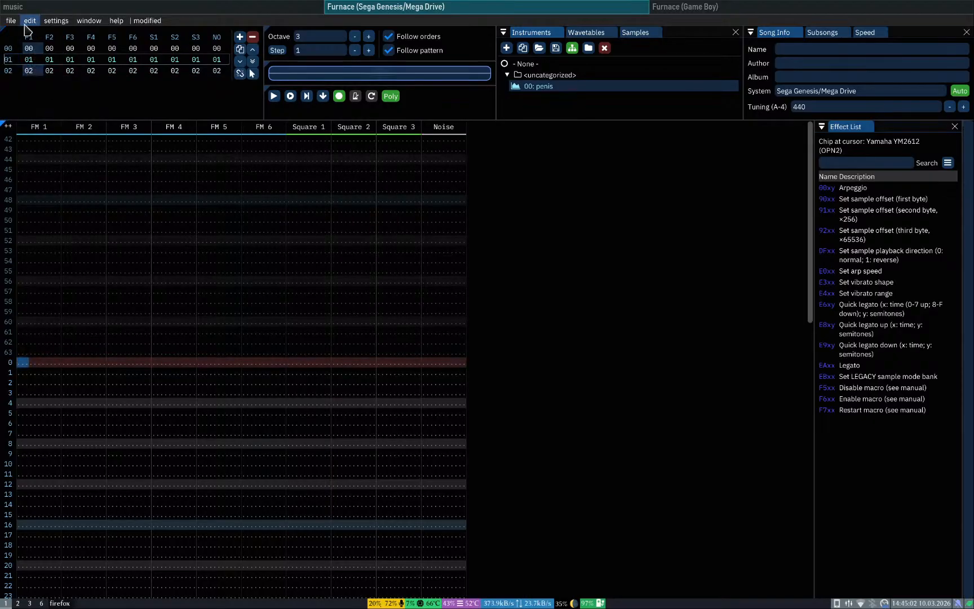
Step: Move the cursor among several cells of the empty pattern, from FM 1 across to Noise and Square 3
left_click(29, 69)
left_click(48, 475)
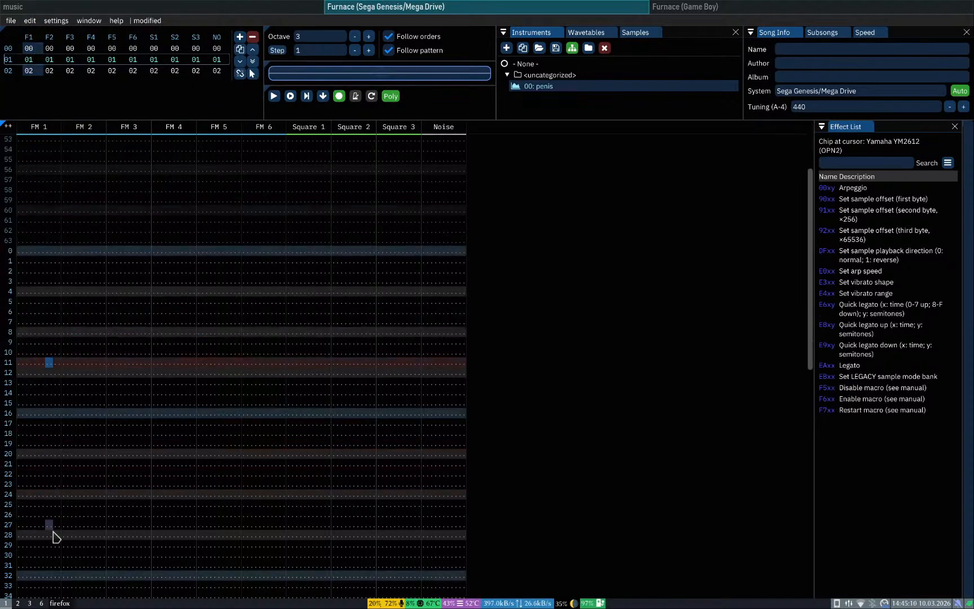
left_click(228, 443)
left_click(114, 439)
left_click(426, 332)
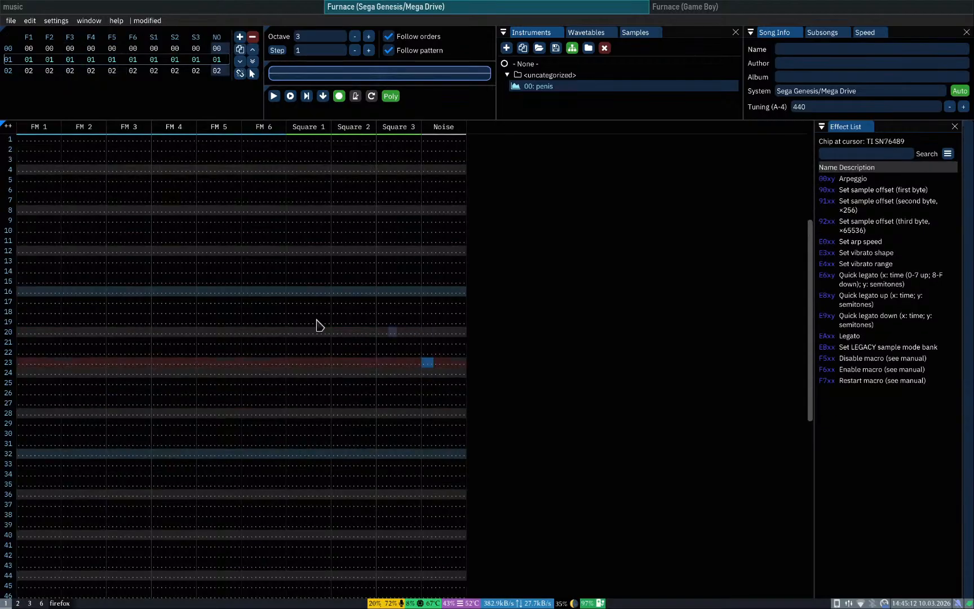
left_click(116, 254)
left_click(417, 241)
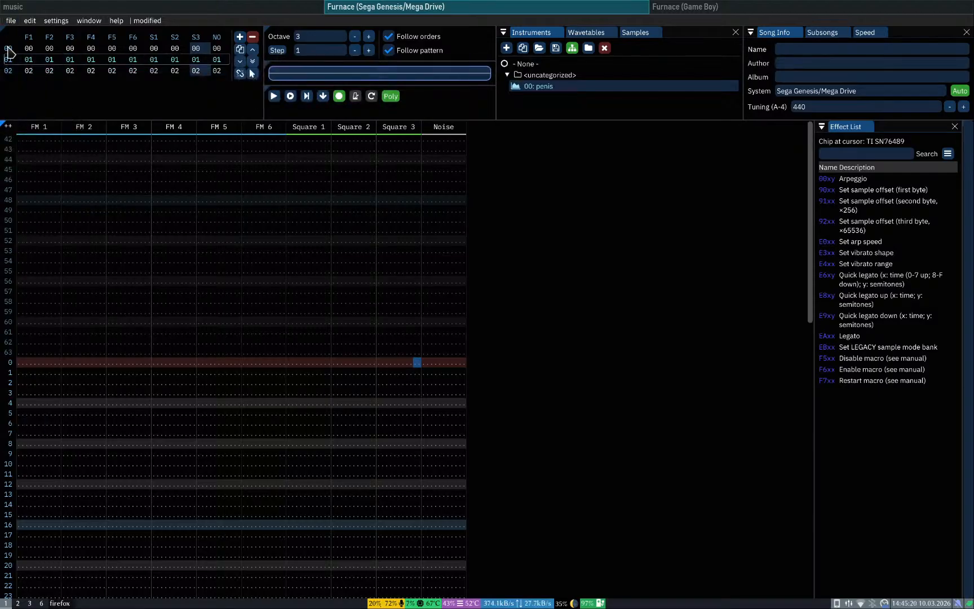
Step: Check the quickstart's order section in the browser, compare orders 00 and 02 in Furnace, and delete order 02
key("super+3")
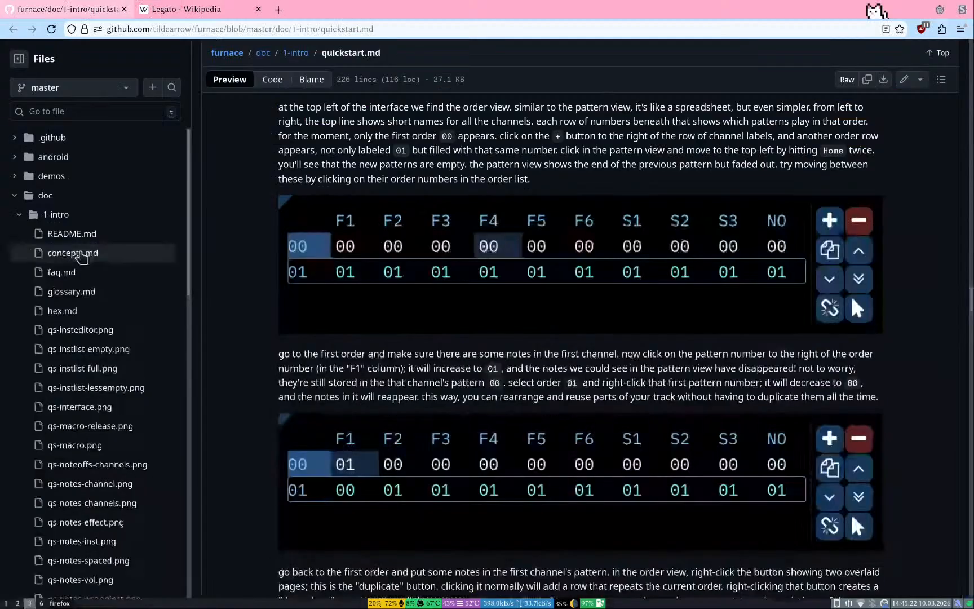
key("super+1")
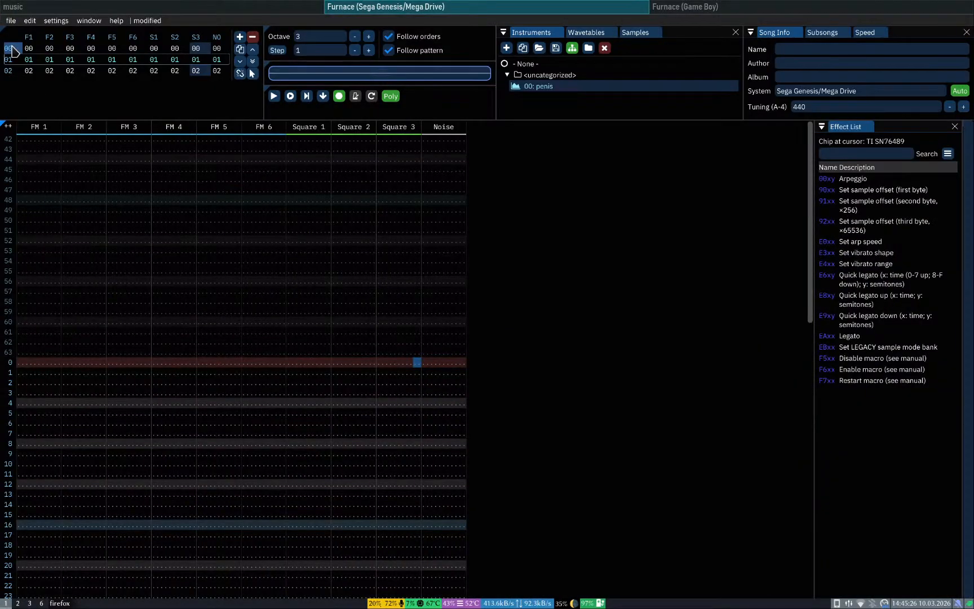
left_click(11, 49)
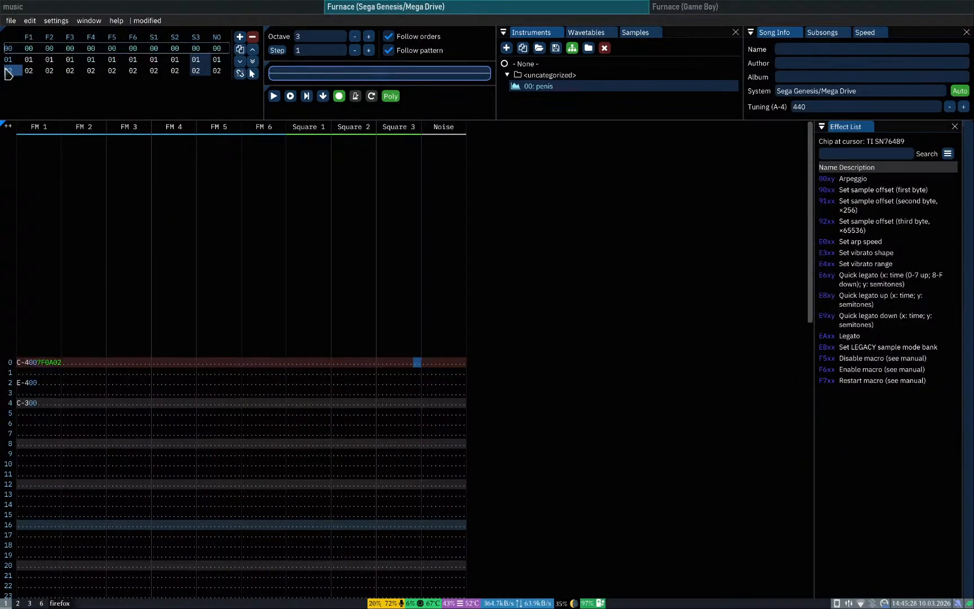
left_click(10, 71)
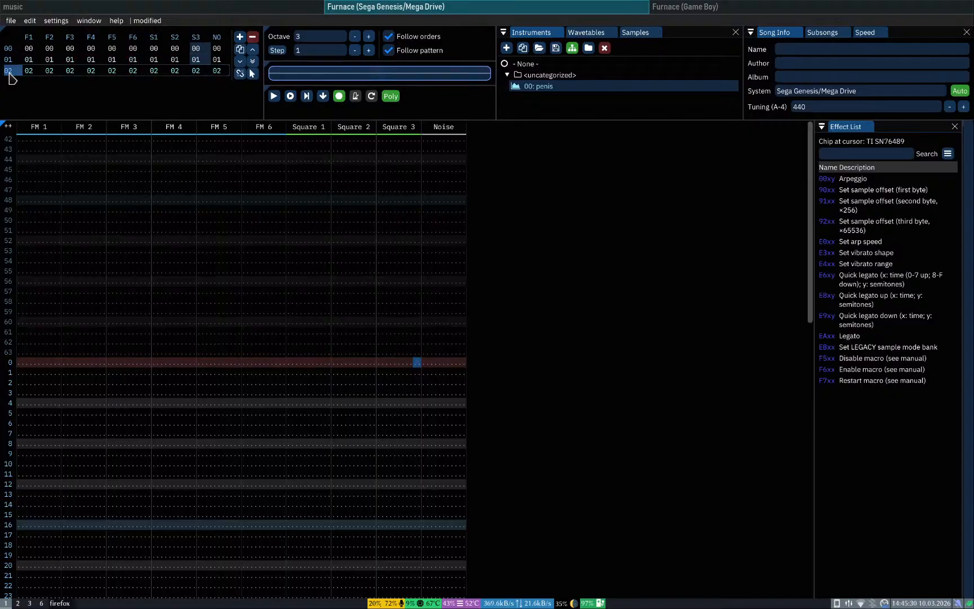
left_click(254, 38)
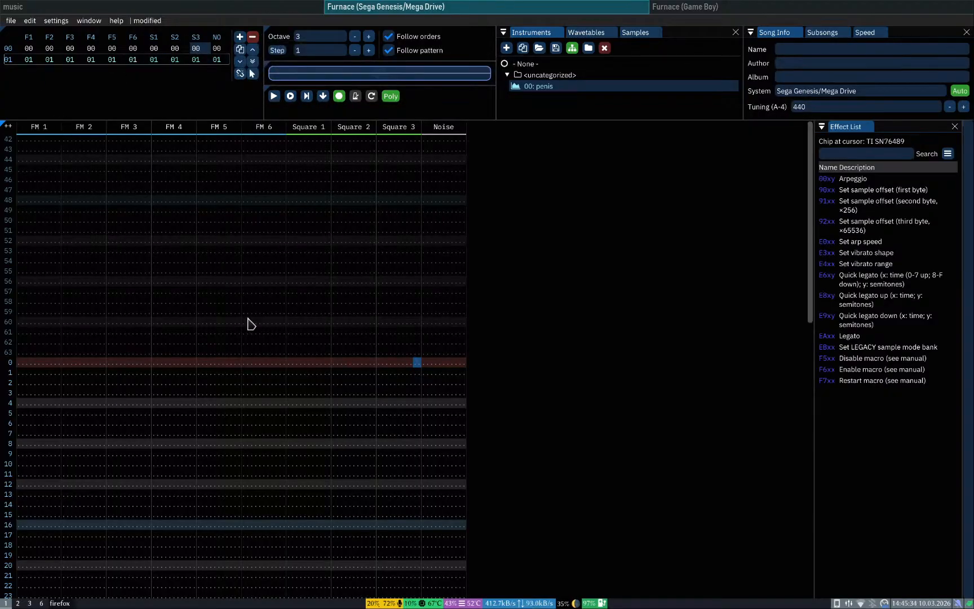
Step: Recheck the quickstart's order section, and enter the notes C-4, D-4, E-4 and F-4 on rows 60 to 63 of order 00's FM 1 in Furnace
key("super+3")
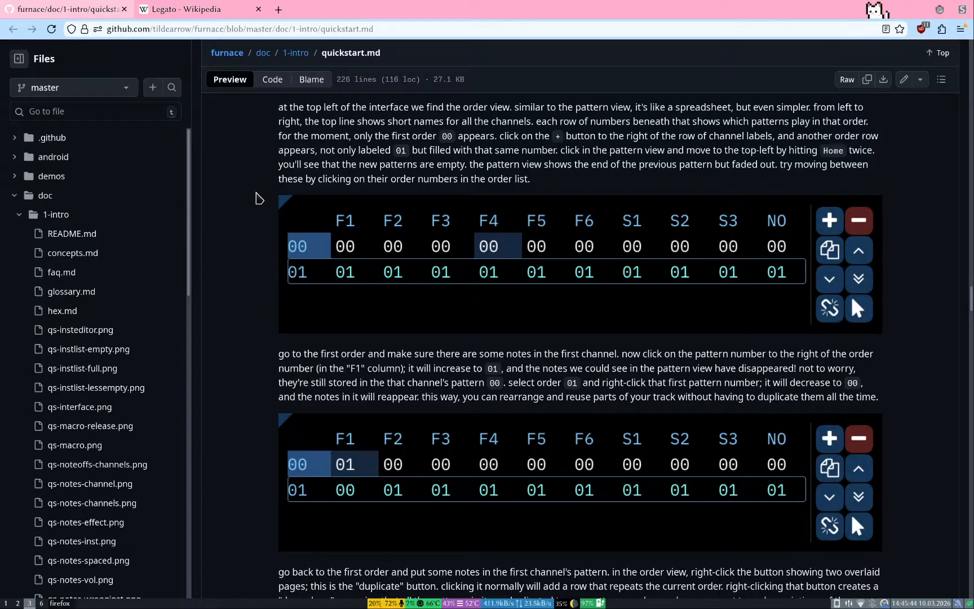
key("super+1")
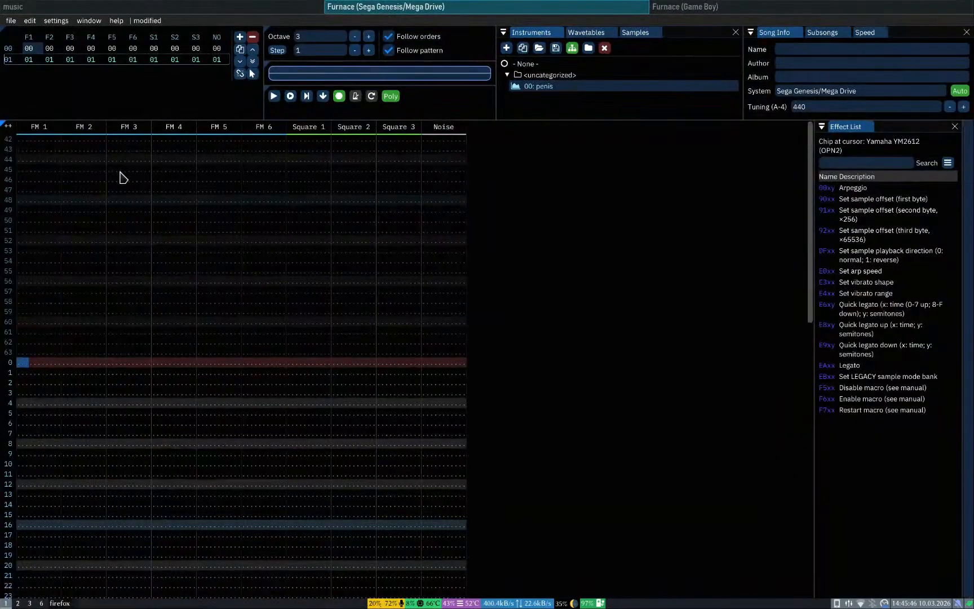
left_click(7, 48)
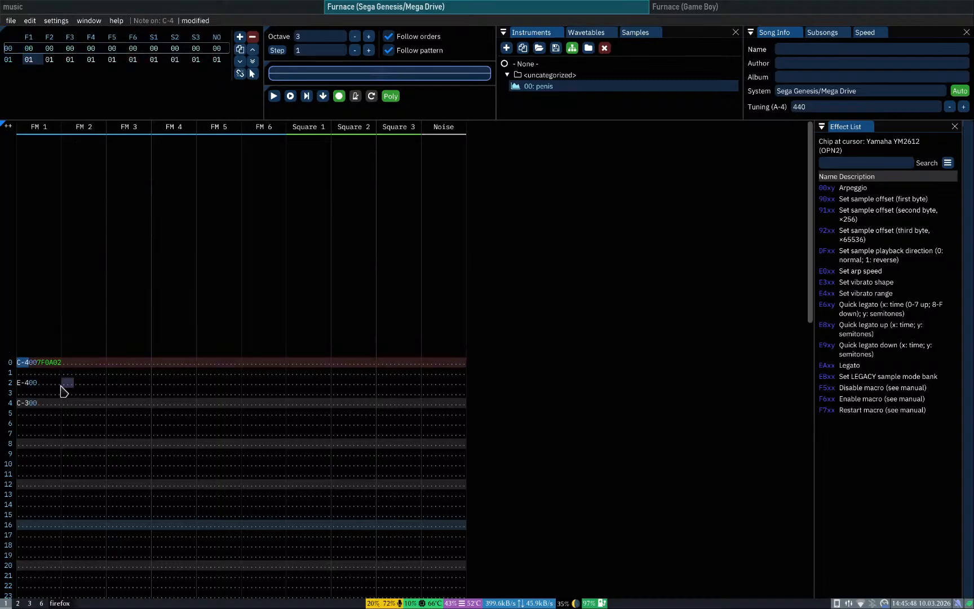
scroll(33, 403, "down", 12)
left_click(47, 340)
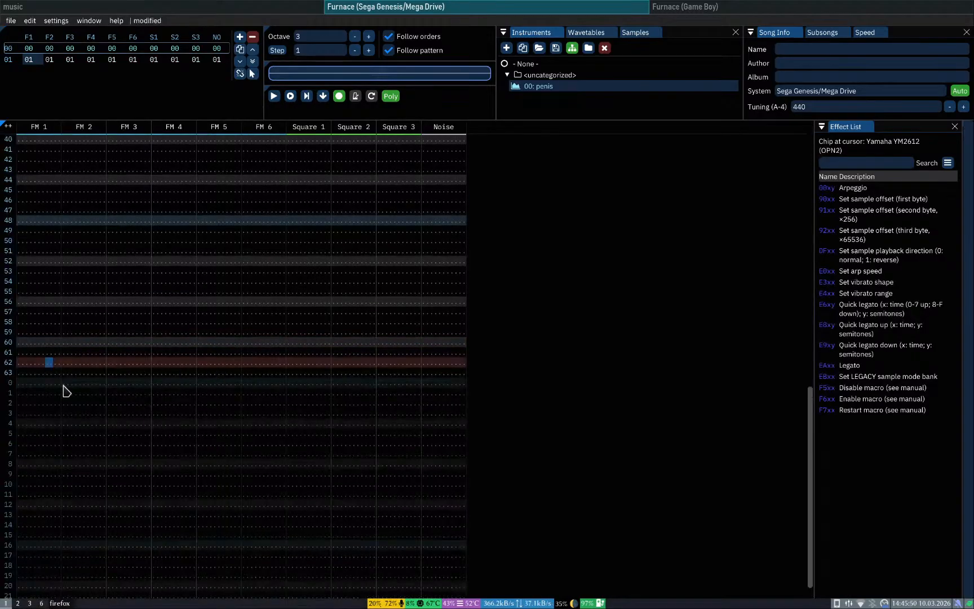
left_click(23, 342)
key("q")
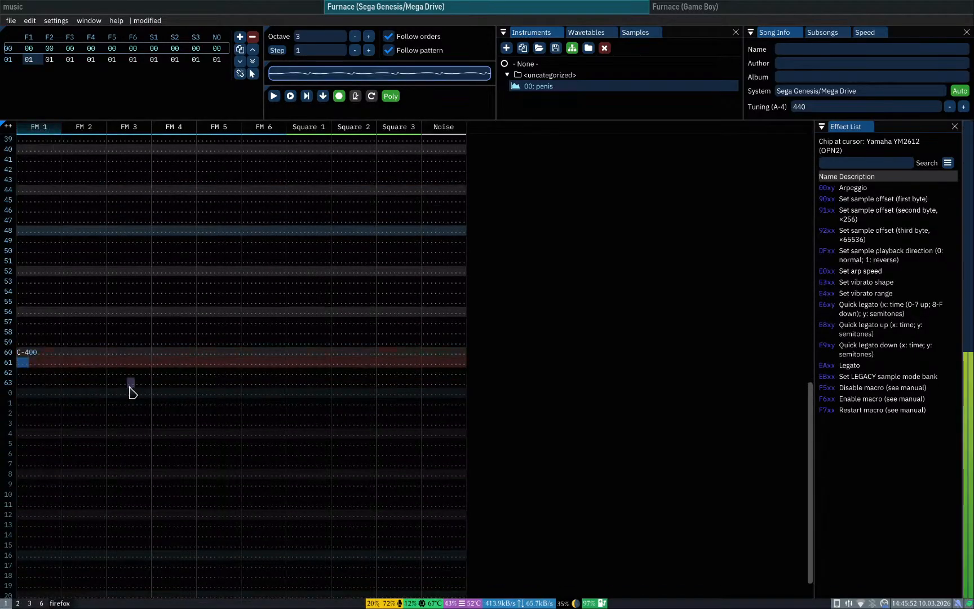
key("w")
key("w")
key("r")
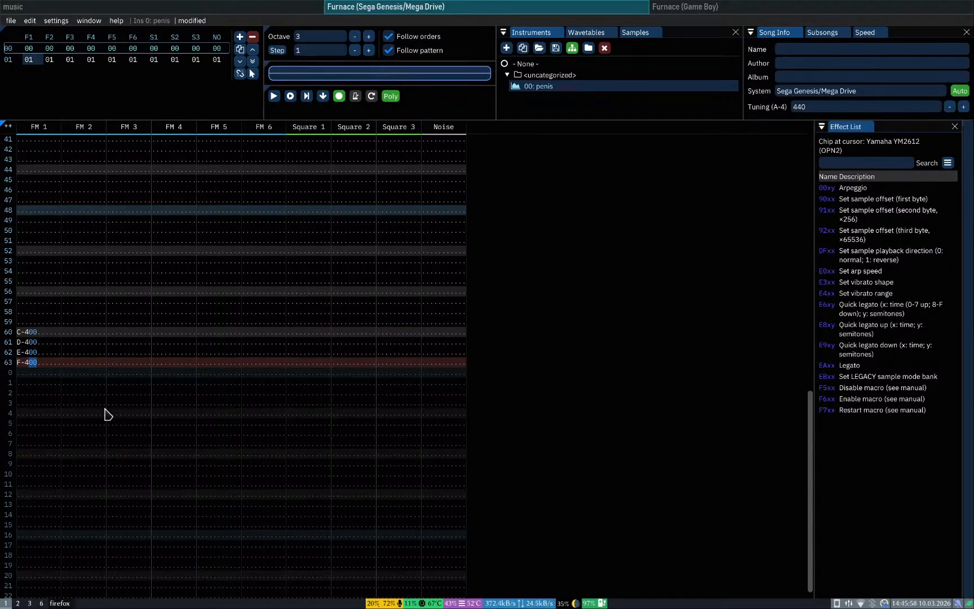
Step: Play the song from order 00 into order 01, stop it, and put the cursor on row 0 of FM 1
key("Left")
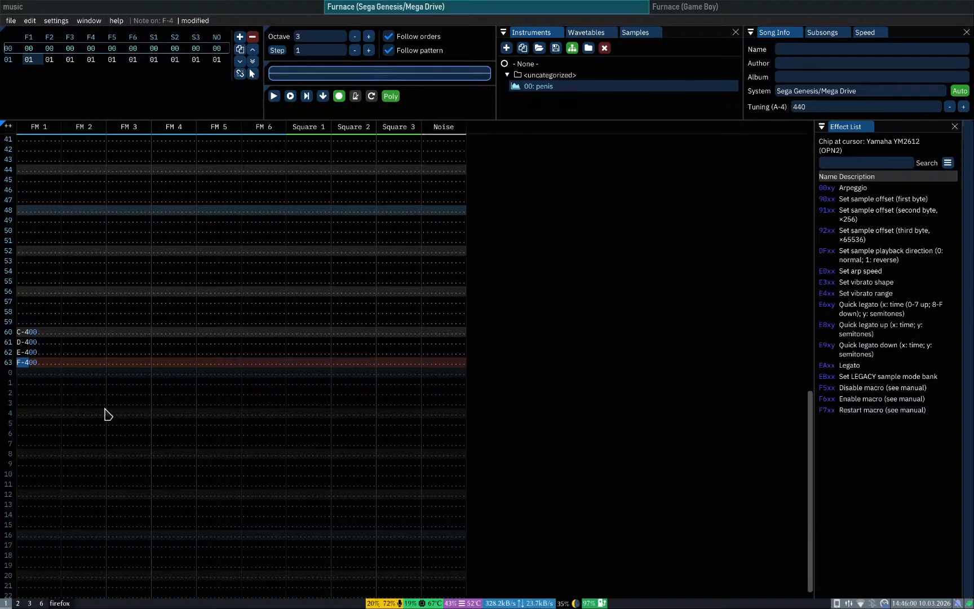
key("Up")
key("Right")
key("Down")
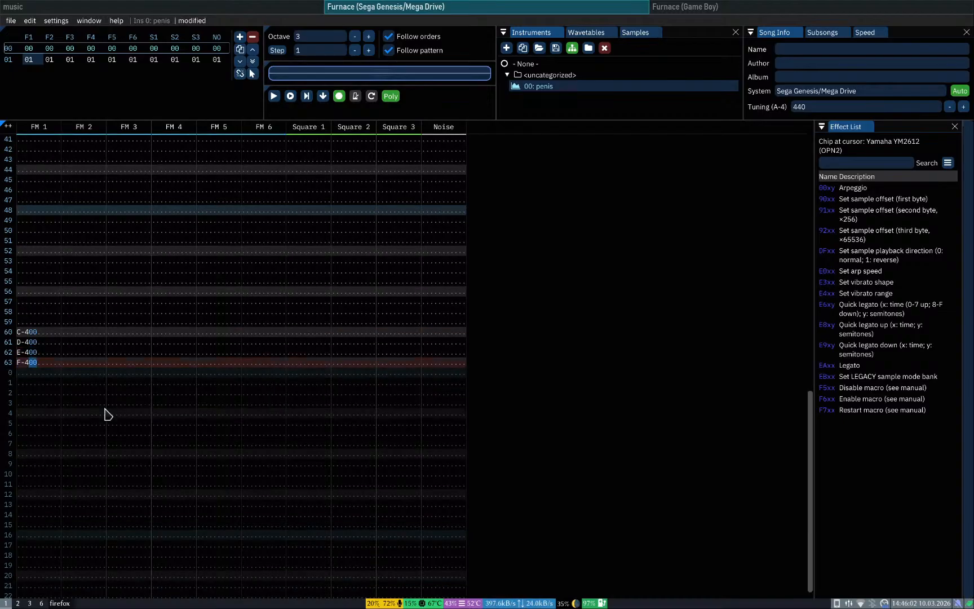
key("Left")
key("Return")
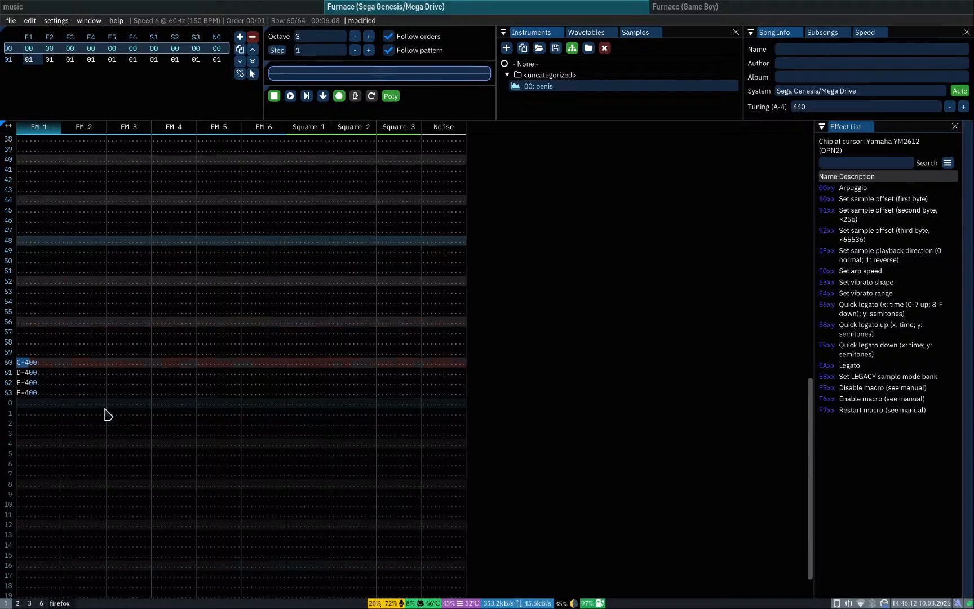
key("Return")
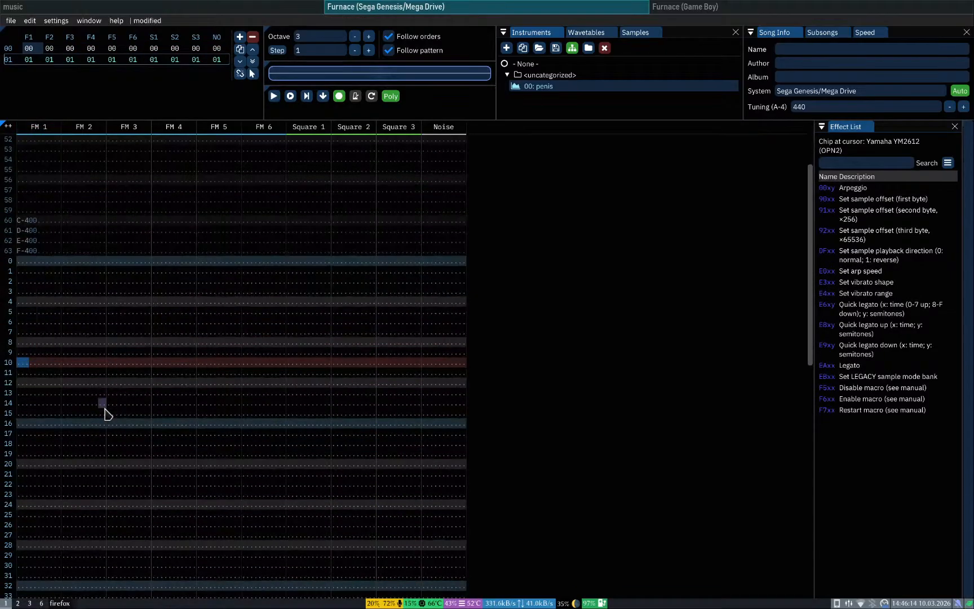
scroll(22, 270, "up", 3)
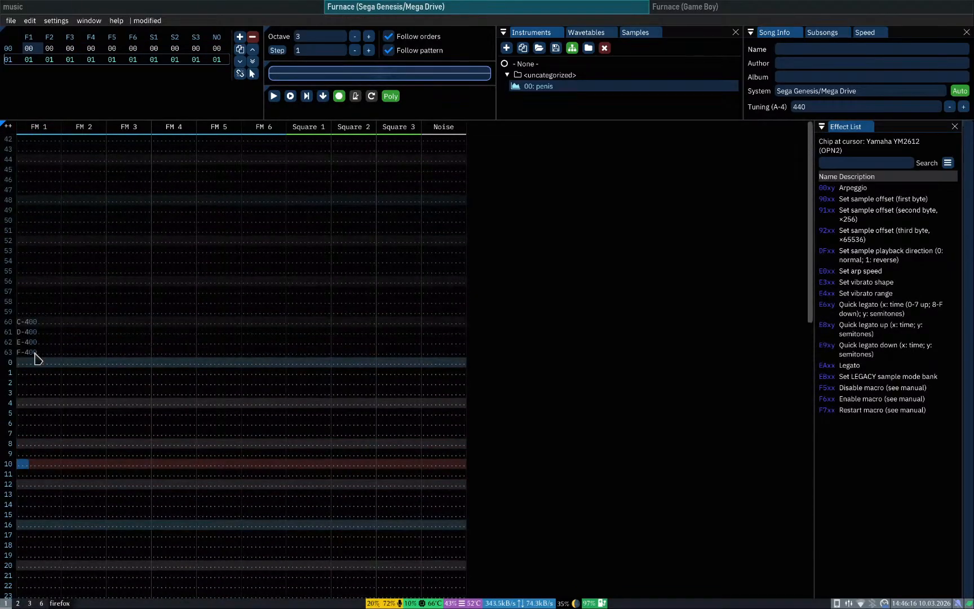
left_click(21, 362)
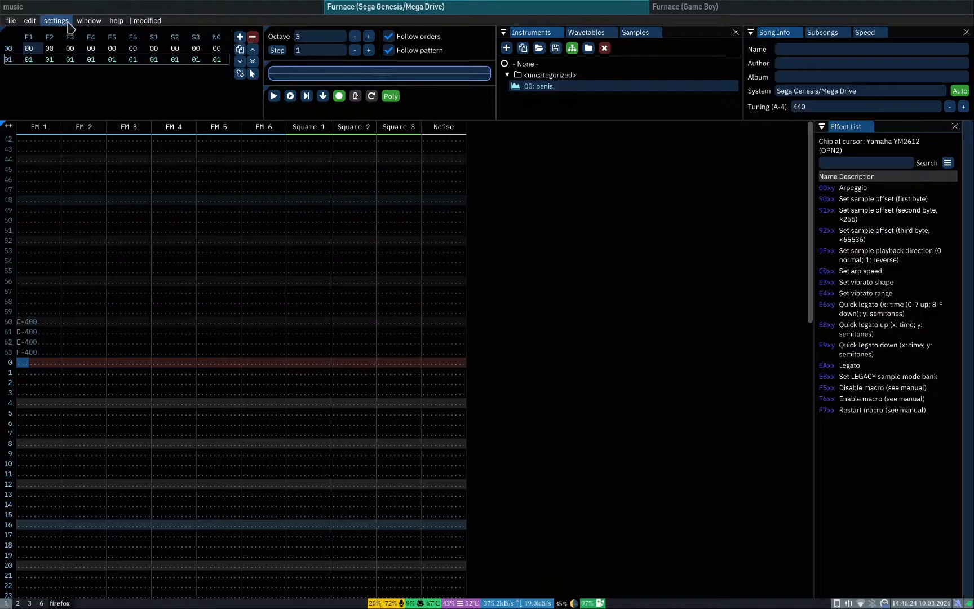
Step: Examine the keyboard shortcuts for playback, octave, instrument and edit step in the settings, and leave them without making changes
left_click(86, 22)
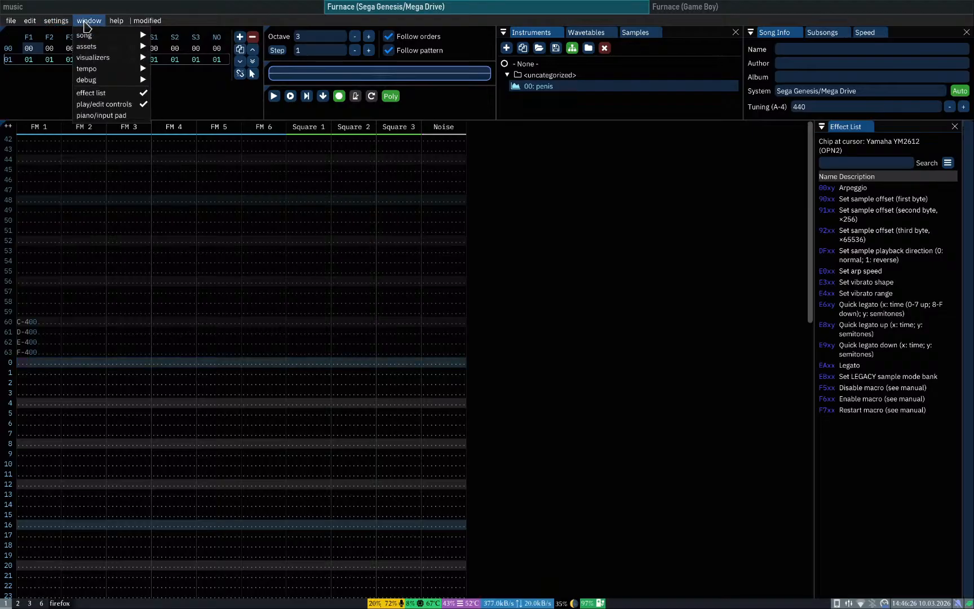
mouse_move(56, 21)
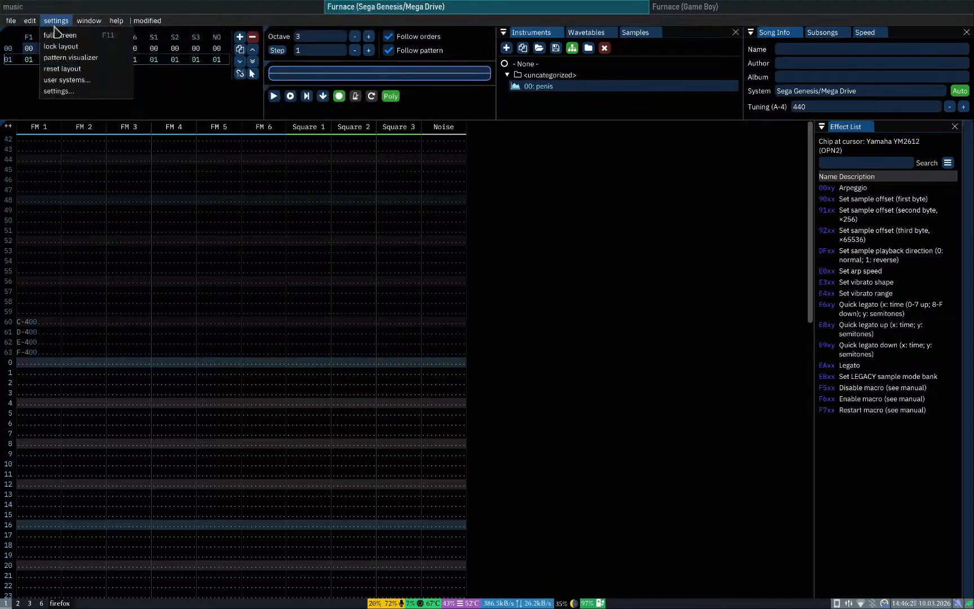
left_click(58, 91)
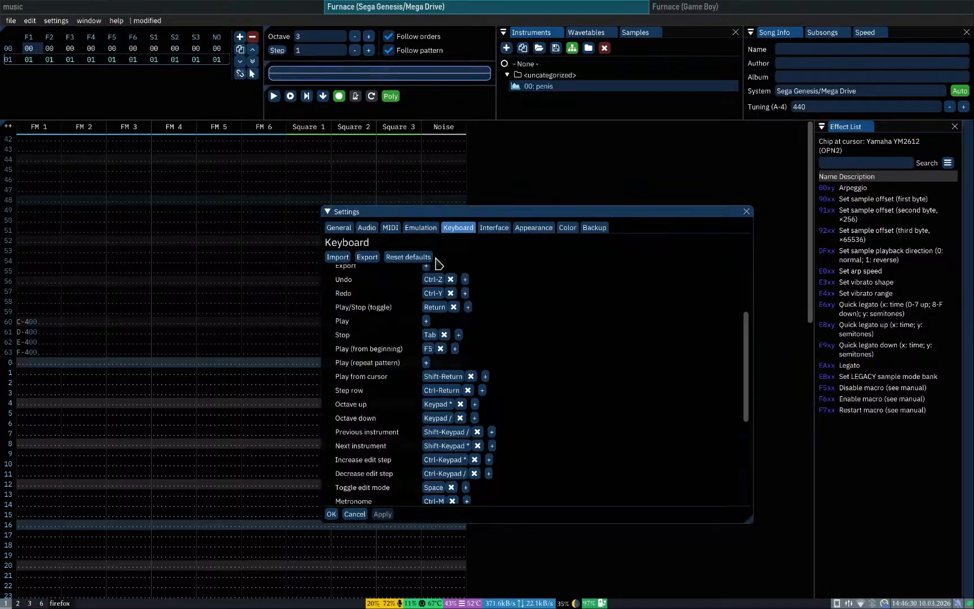
scroll(383, 359, "up", 3)
scroll(383, 360, "down", 5)
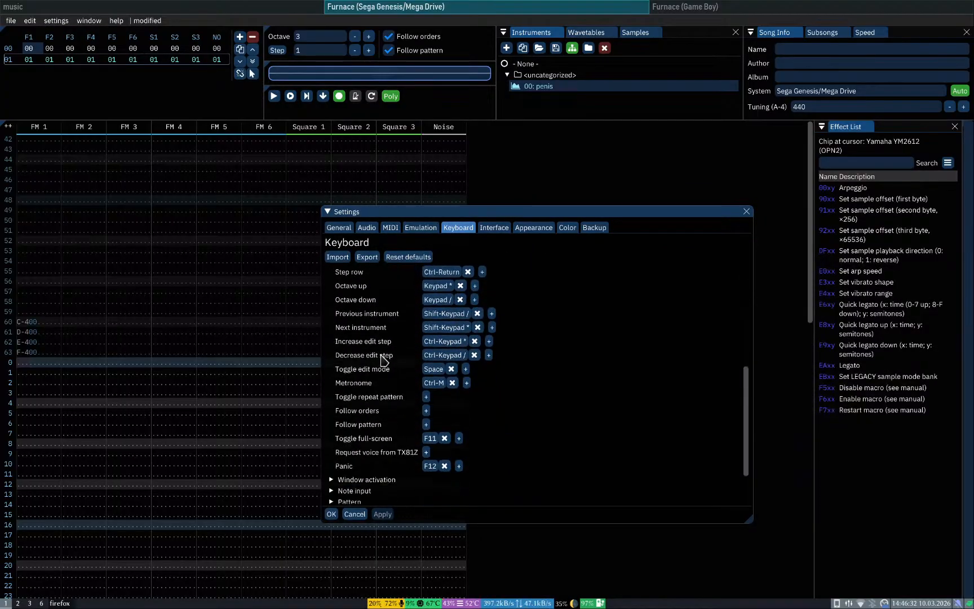
scroll(383, 361, "up", 1)
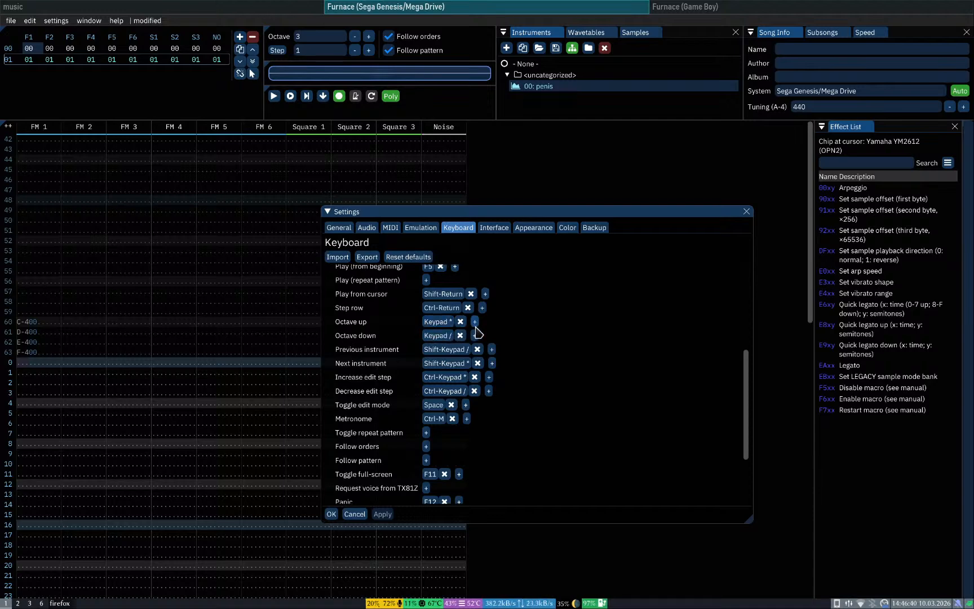
scroll(403, 360, "up", 3)
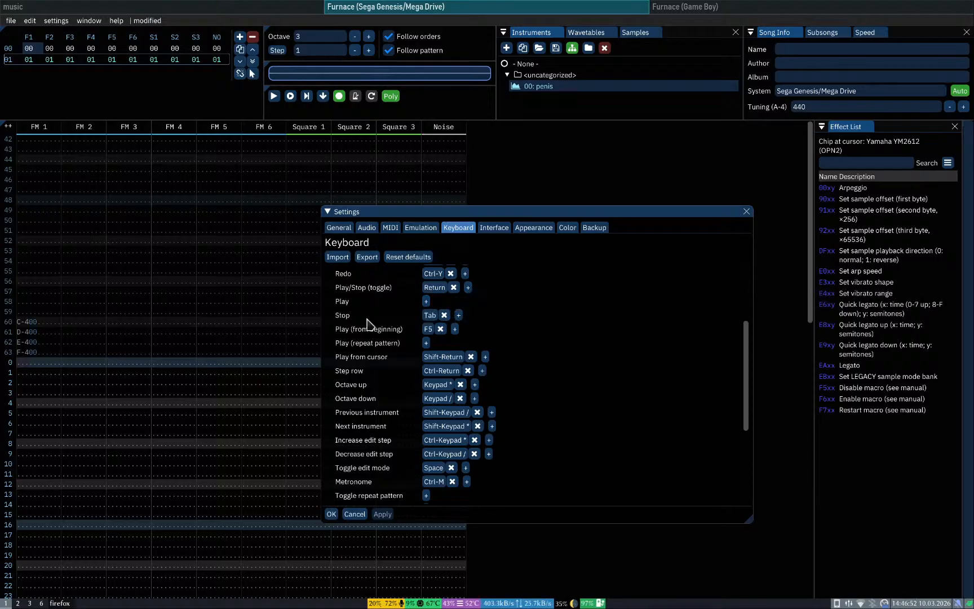
scroll(382, 407, "down", 3)
scroll(386, 415, "up", 4)
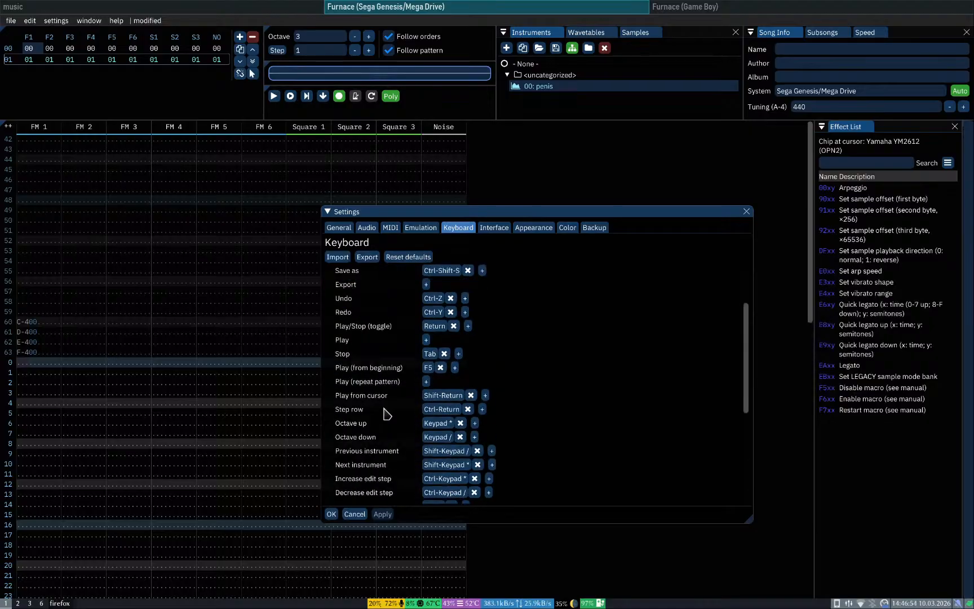
scroll(386, 414, "down", 1)
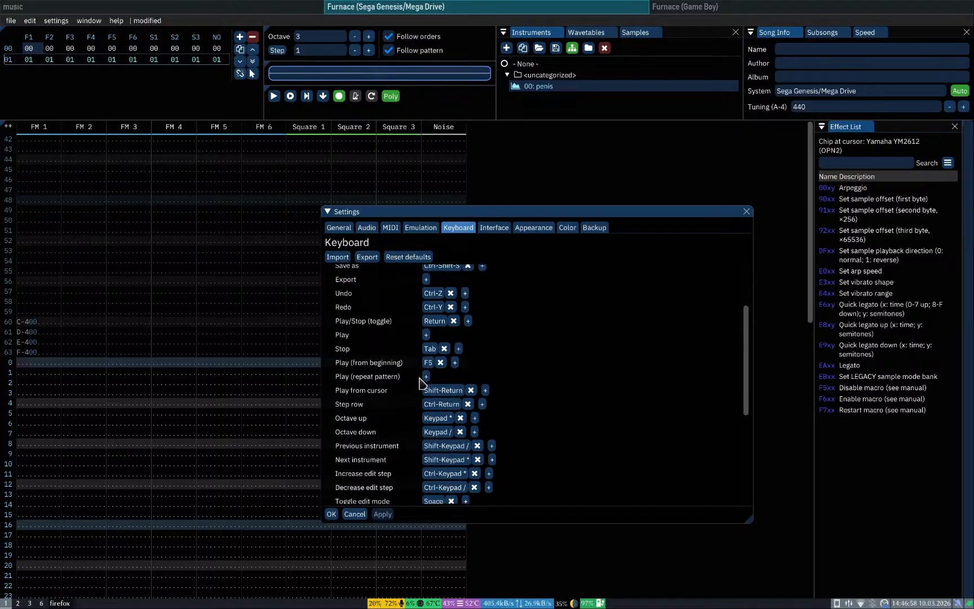
scroll(404, 402, "down", 3)
scroll(404, 403, "up", 2)
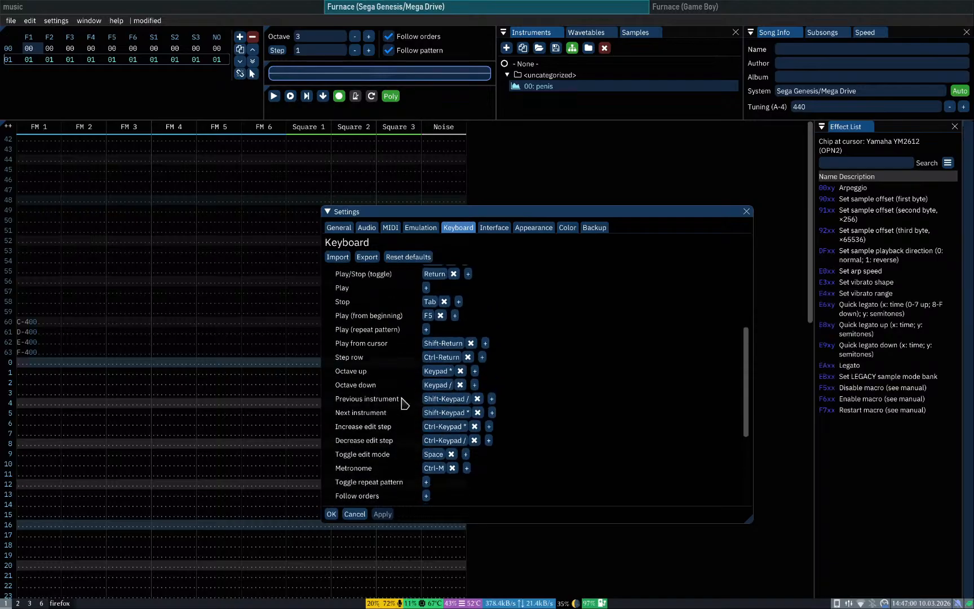
scroll(403, 402, "up", 1)
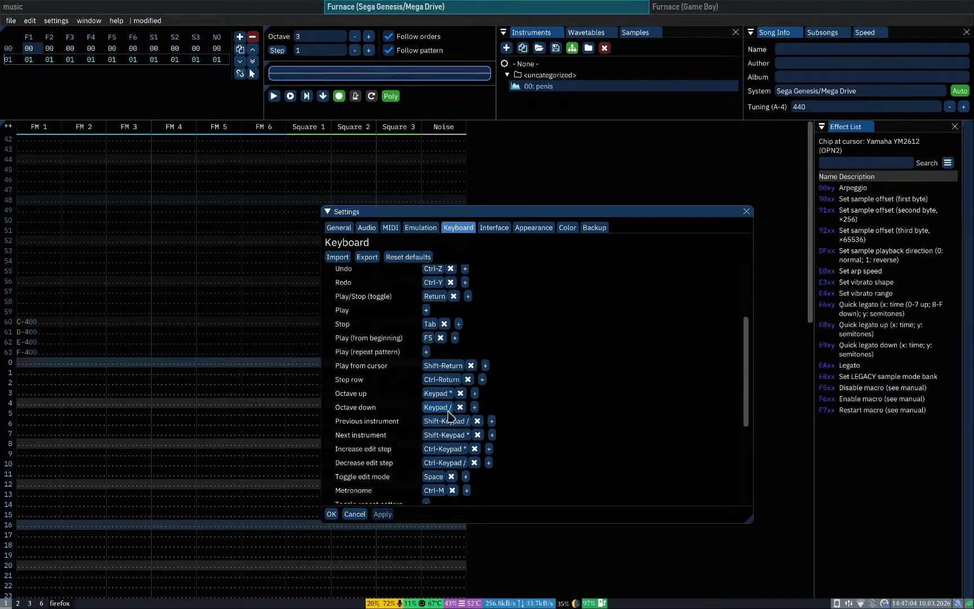
left_click(355, 513)
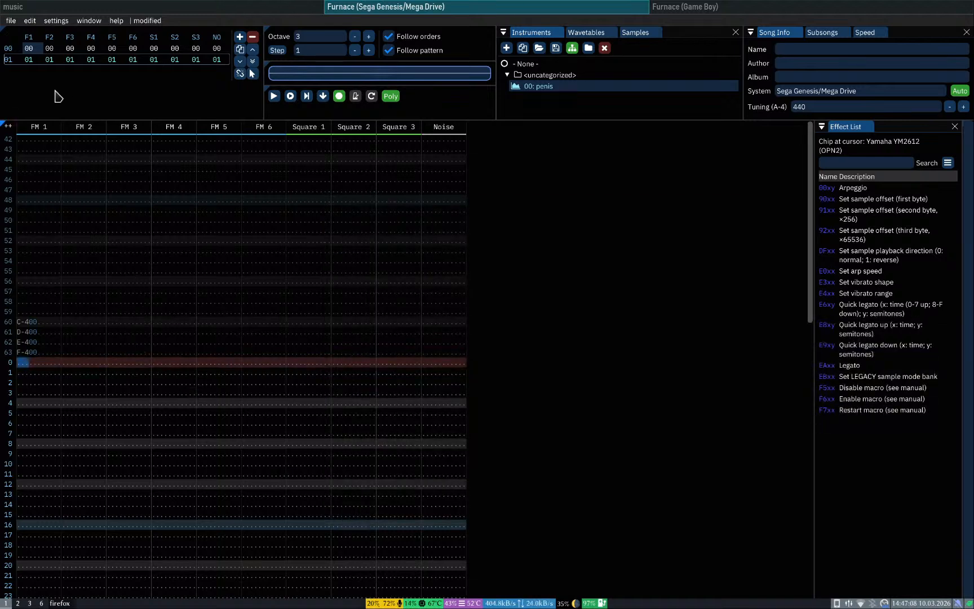
Step: Select order 00, and in the keyboard settings rebind octave up to + and octave down to -
left_click(8, 48)
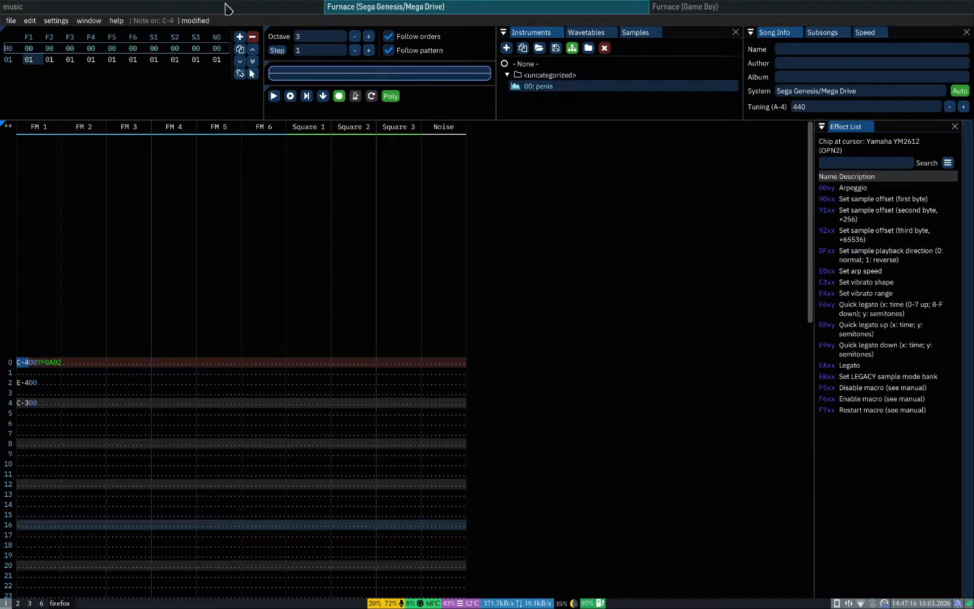
left_click(57, 21)
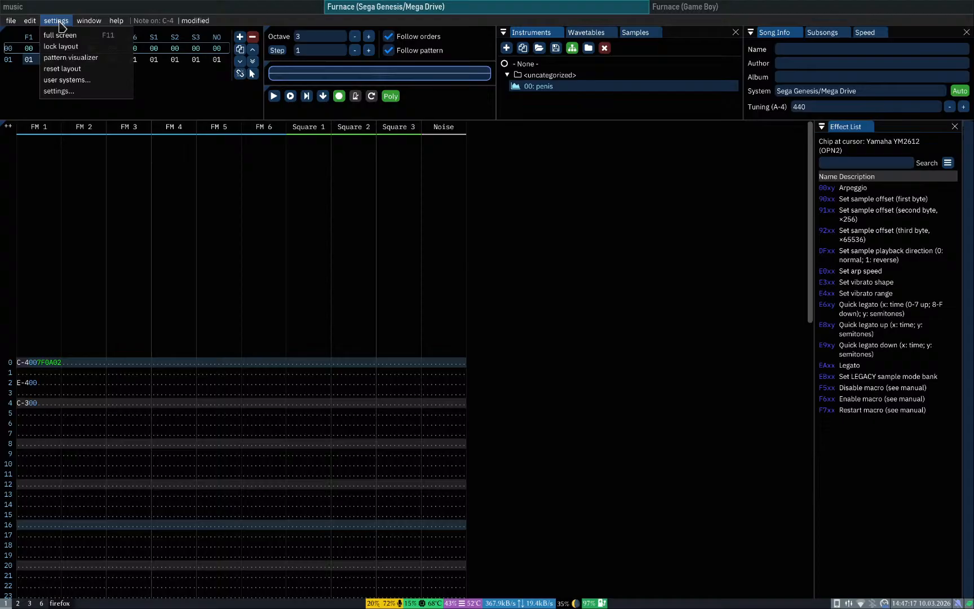
left_click(68, 93)
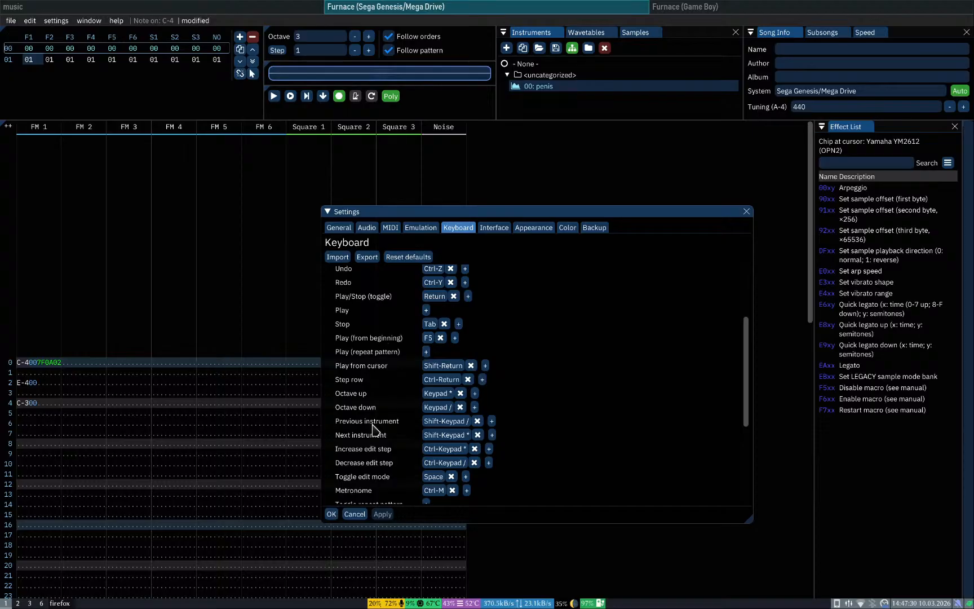
left_click(437, 393)
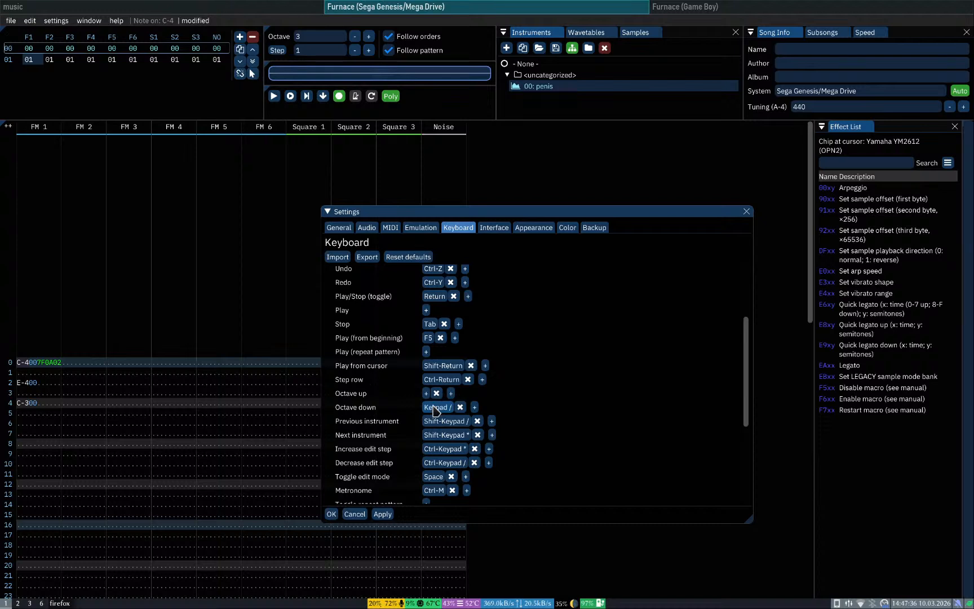
left_click(436, 407)
key("minus")
left_click(331, 514)
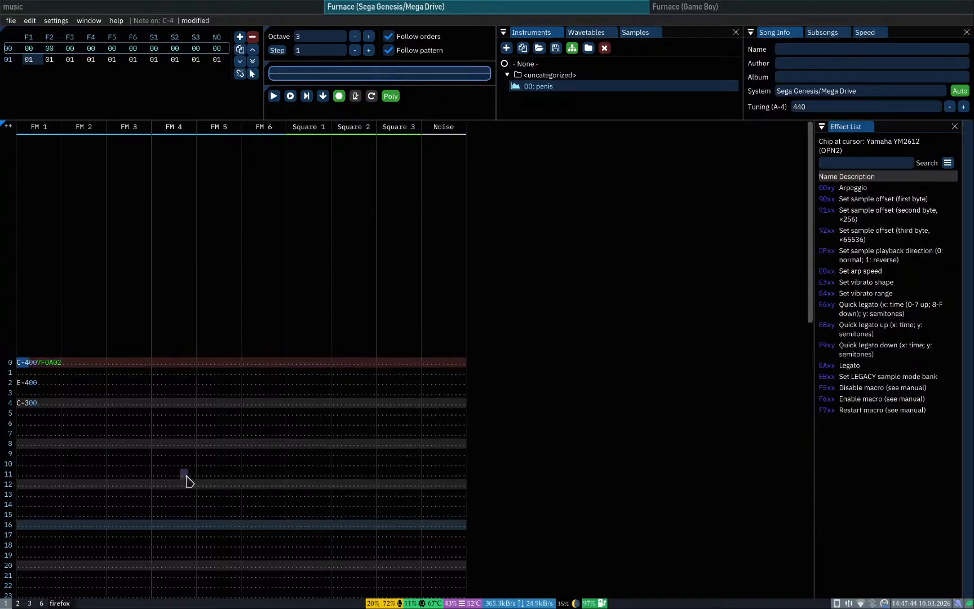
Step: Raise the octave to 7 and recheck the octave shortcuts in the keyboard settings without changing anything
key("equal")
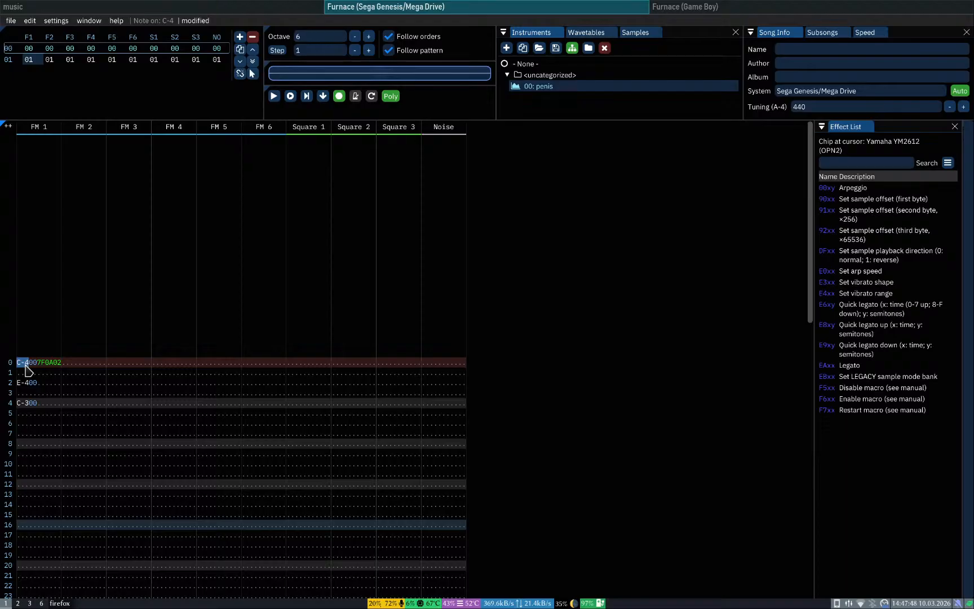
key("KP_Multiply")
key("KP_Multiply")
left_click(89, 20)
mouse_move(56, 21)
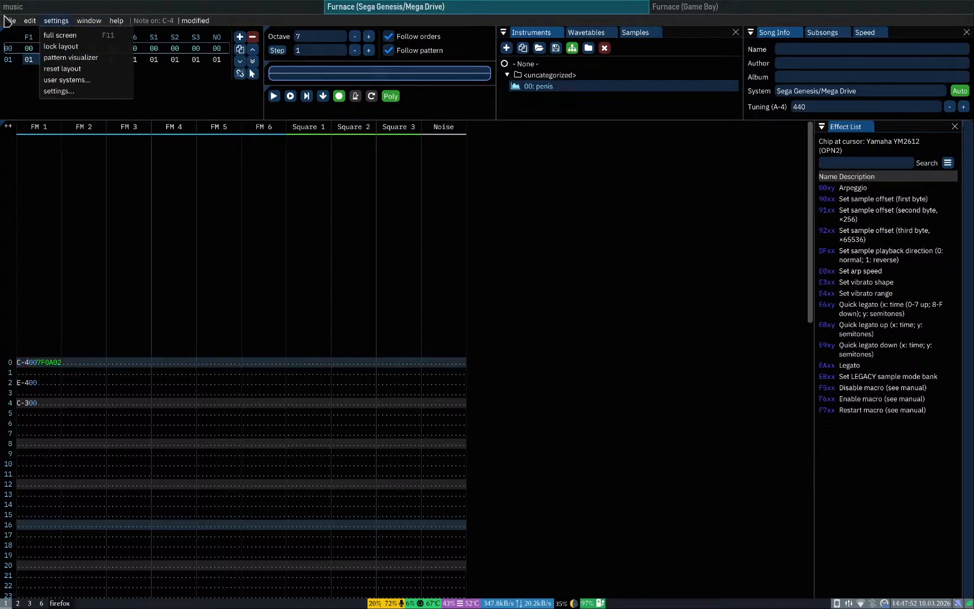
left_click(63, 89)
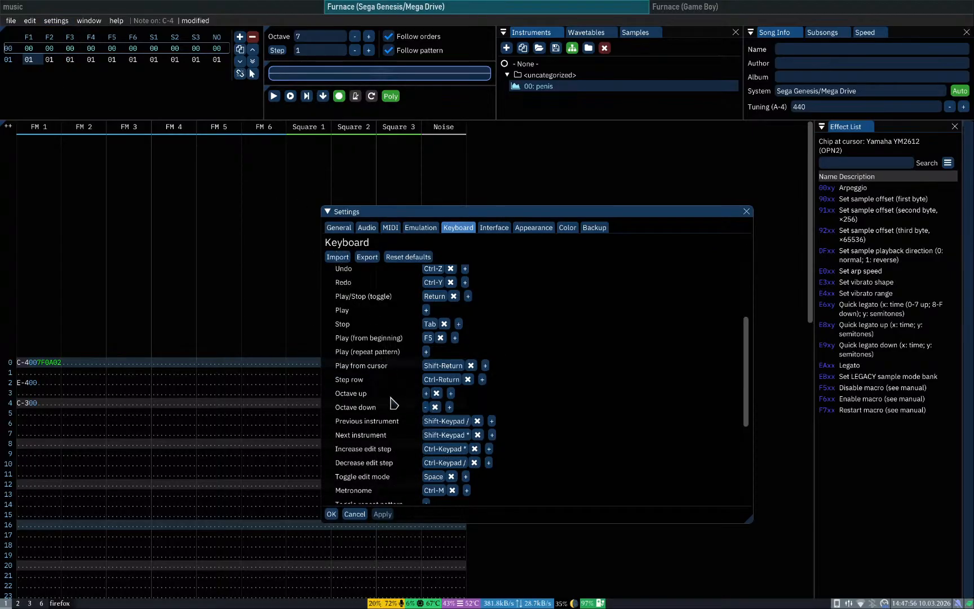
left_click(355, 514)
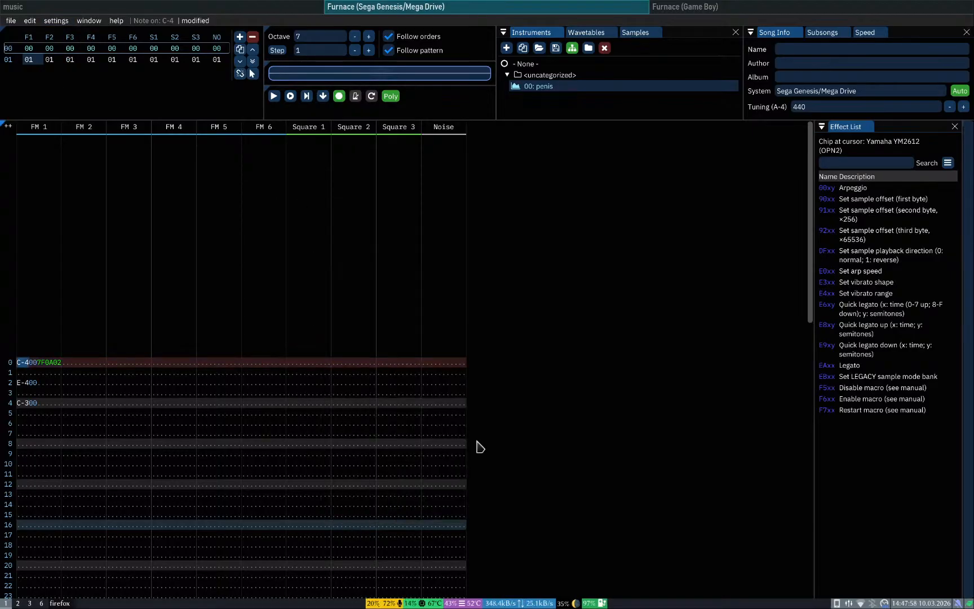
Step: Try the raised octave by entering C-8 on row 0 of FM 1
key("q")
key("q")
key("Up")
key("Up")
key("ctrl+z")
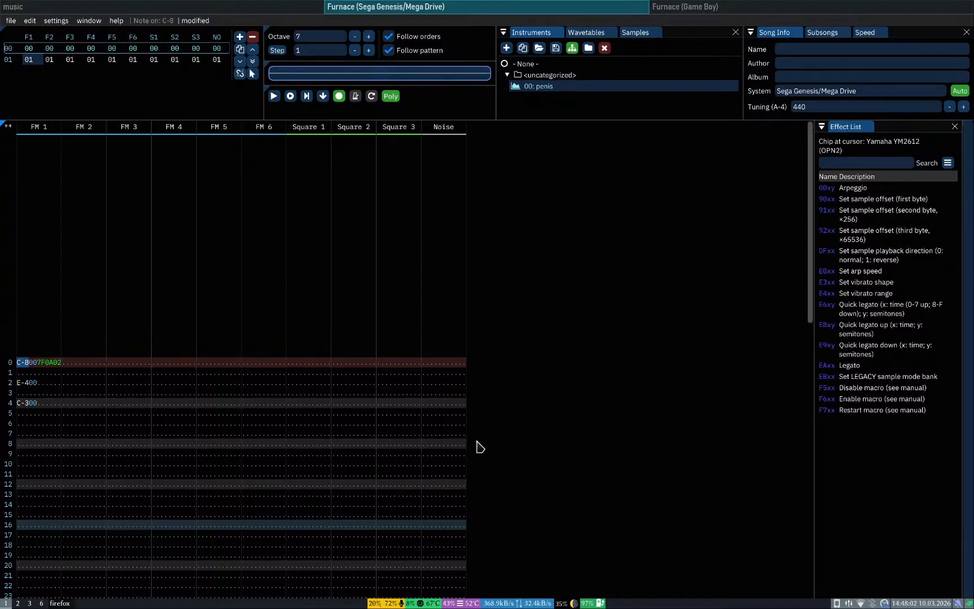
Step: Audition the C note outside edit mode while lowering the octave to 4, and enter C-5 on row 0 of FM 1
key("space")
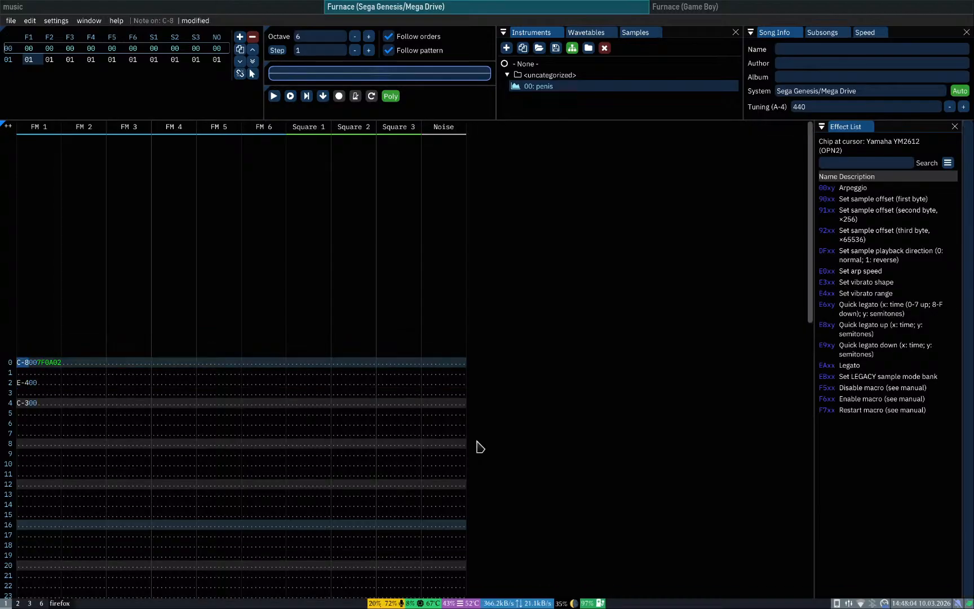
key("q")
key("KP_Divide")
key("q")
key("KP_Divide")
key("q")
key("space")
key("q")
key("space")
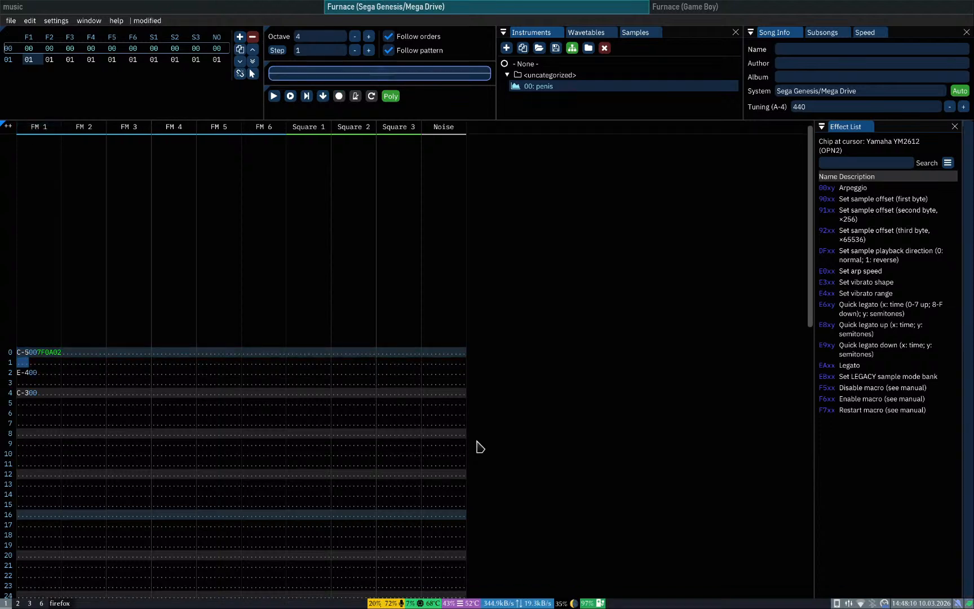
Step: Preview C-4 at octave 3, enter it on row 0 of FM 1, and lower the octave to 2
key("Up")
key("KP_Divide")
key("q")
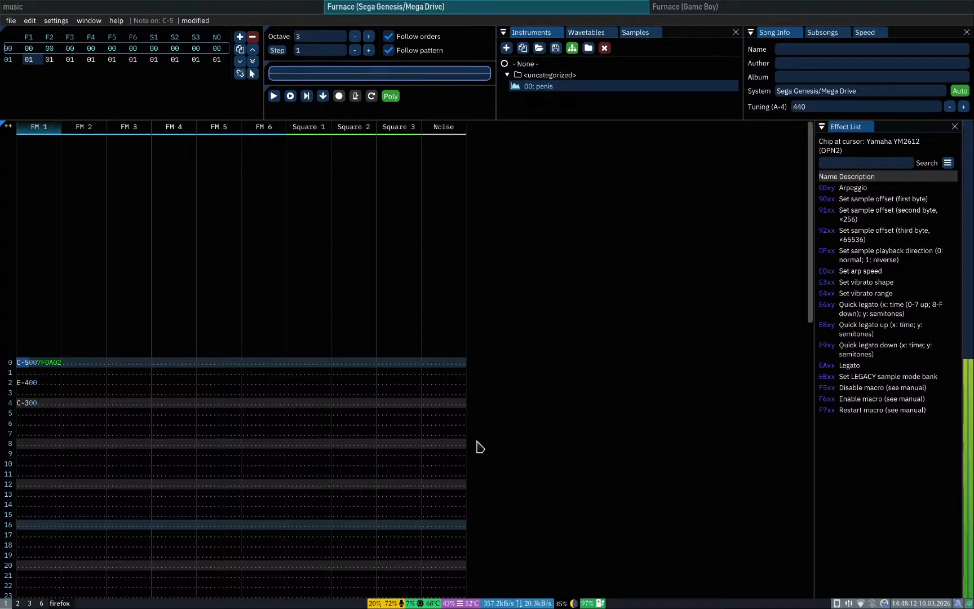
key("space")
key("q")
key("KP_Divide")
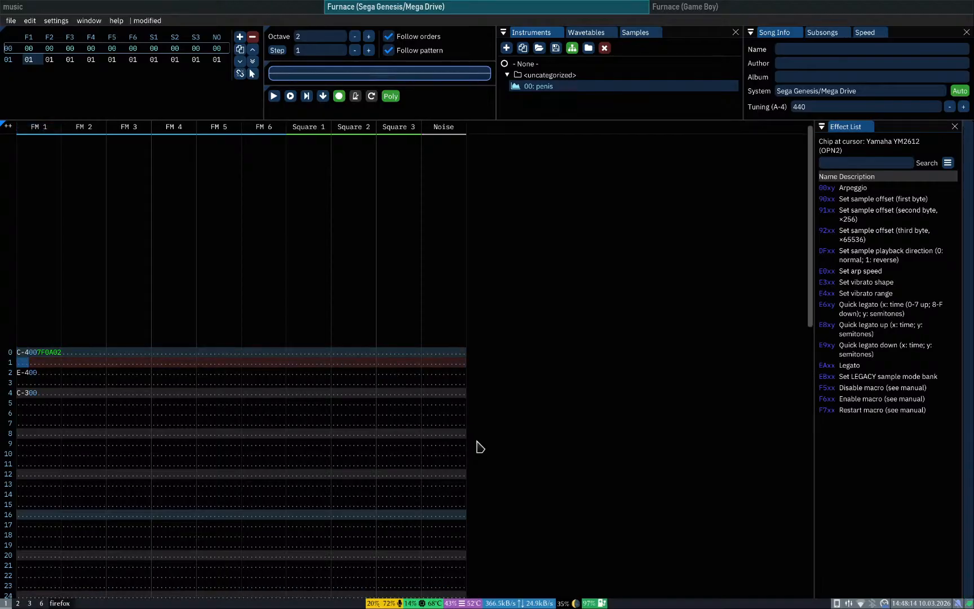
key("Up")
Step: Leave edit mode, play the pattern of order 00, and move the cursor to its last row in FM 1
key("space")
key("Down")
key("Down")
key("Down")
key("Down")
key("Down")
key("Down")
key("Down")
key("Down")
key("Down")
key("Down")
key("Down")
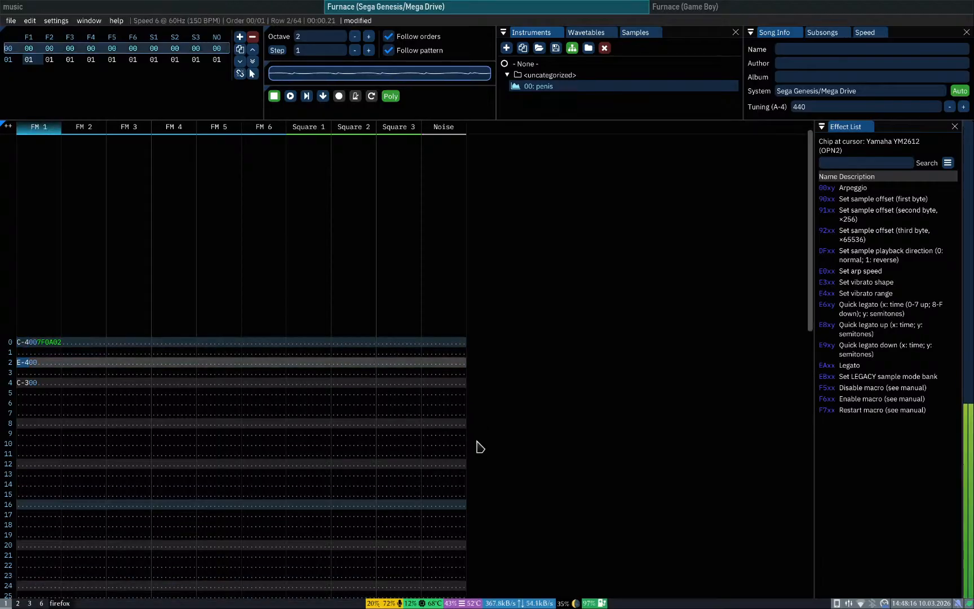
key("End")
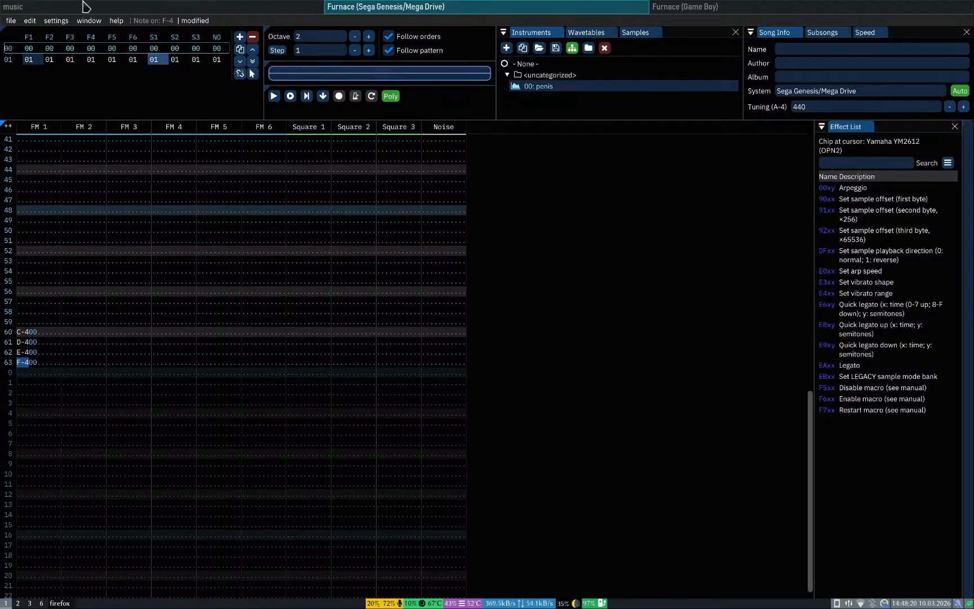
Step: Look through the global hotkeys in the keyboard settings for an order navigation shortcut, and collapse that group
left_click(83, 22)
mouse_move(56, 21)
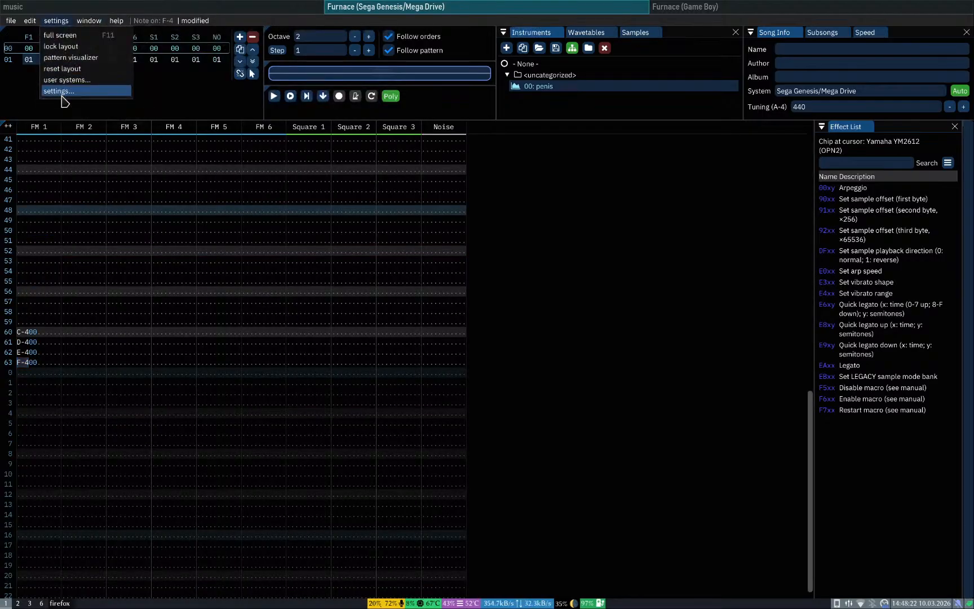
left_click(63, 93)
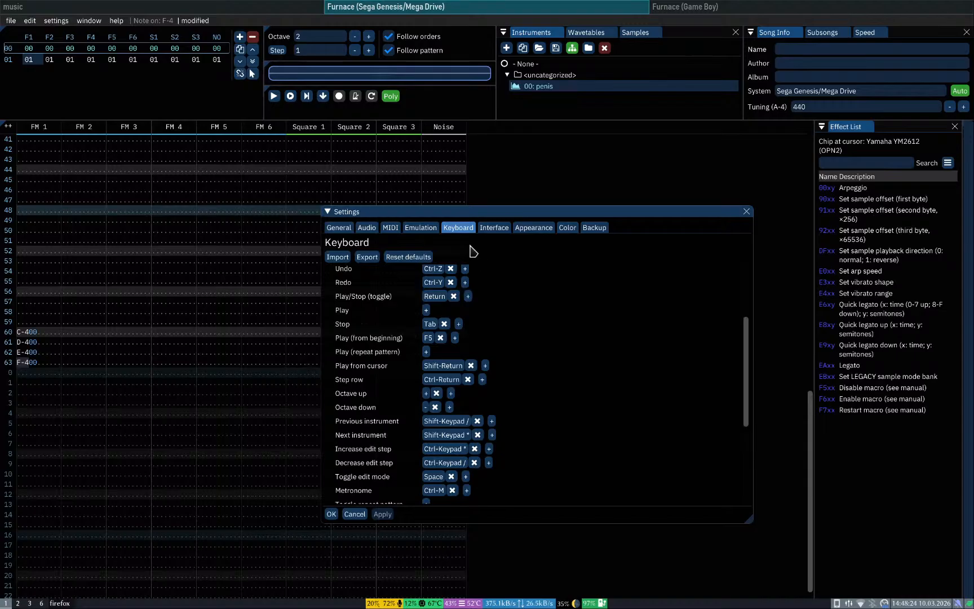
scroll(398, 464, "down", 3)
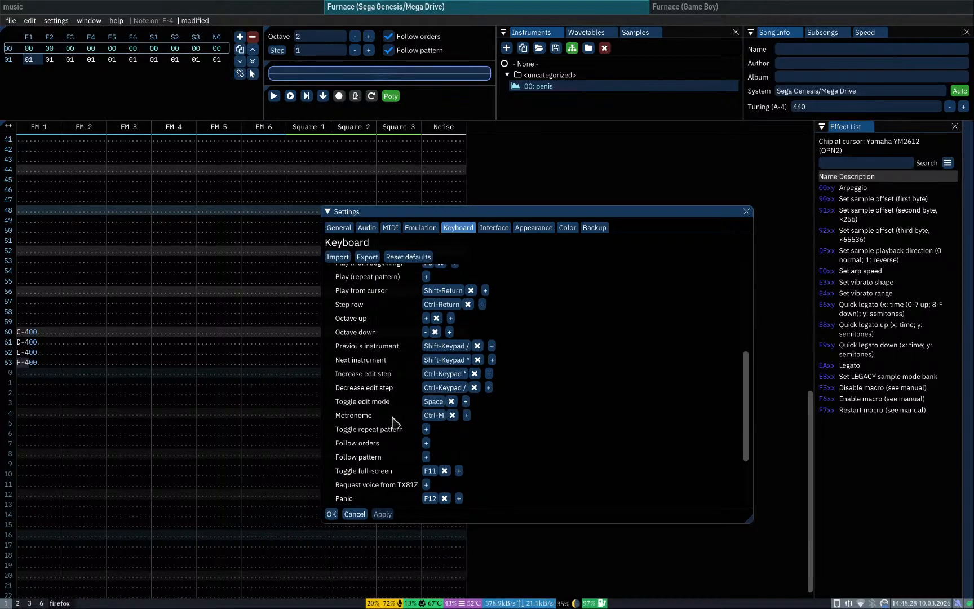
scroll(396, 433, "down", 3)
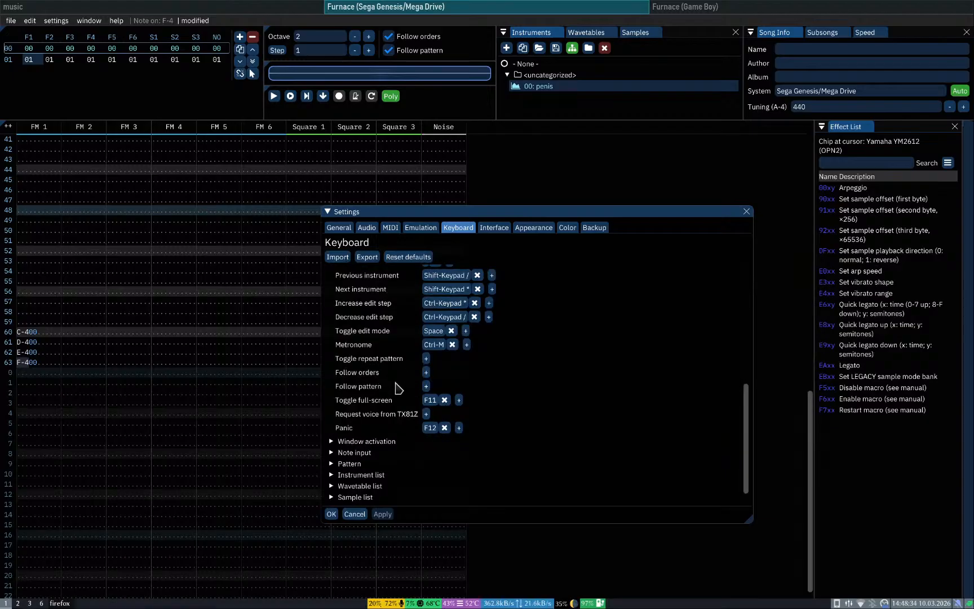
scroll(395, 412, "up", 10)
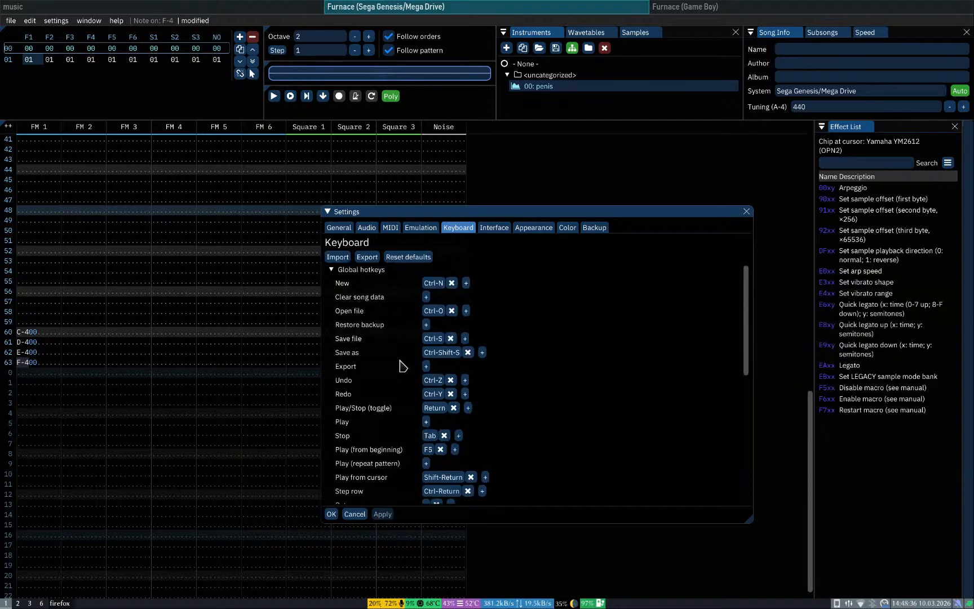
left_click(359, 273)
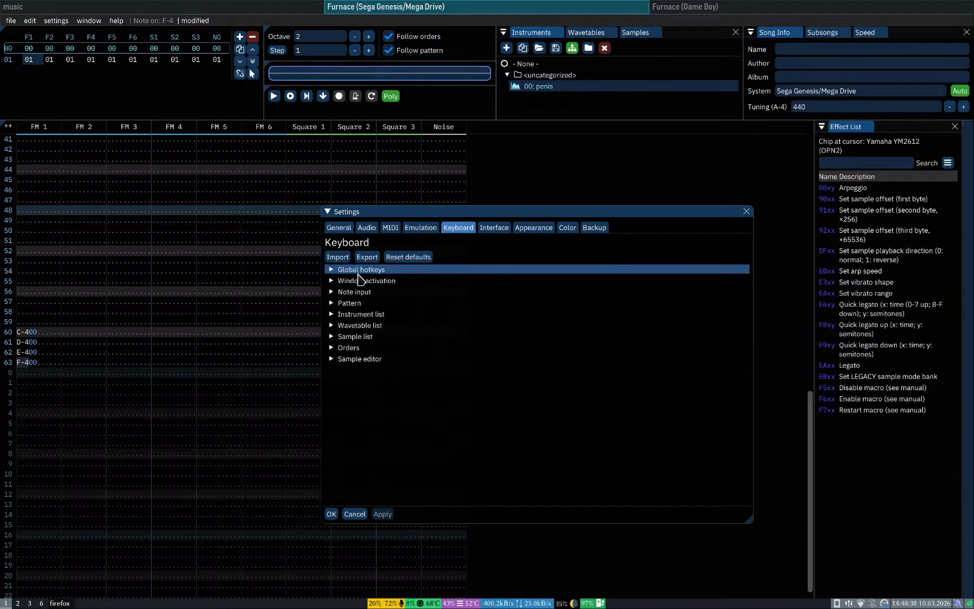
Step: Examine the Pattern shortcuts in the keyboard settings for cursor movement and order navigation
left_click(331, 306)
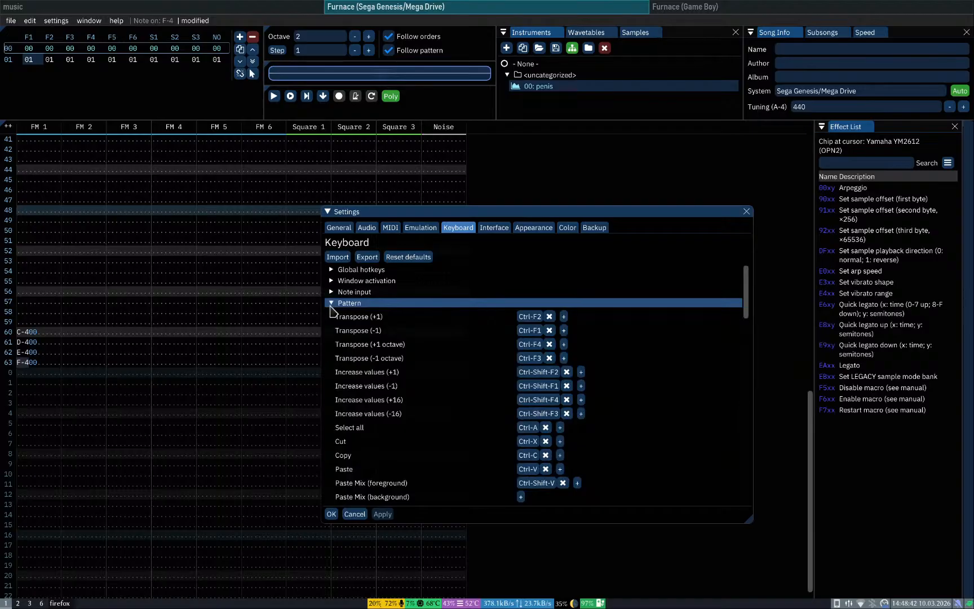
scroll(361, 405, "down", 10)
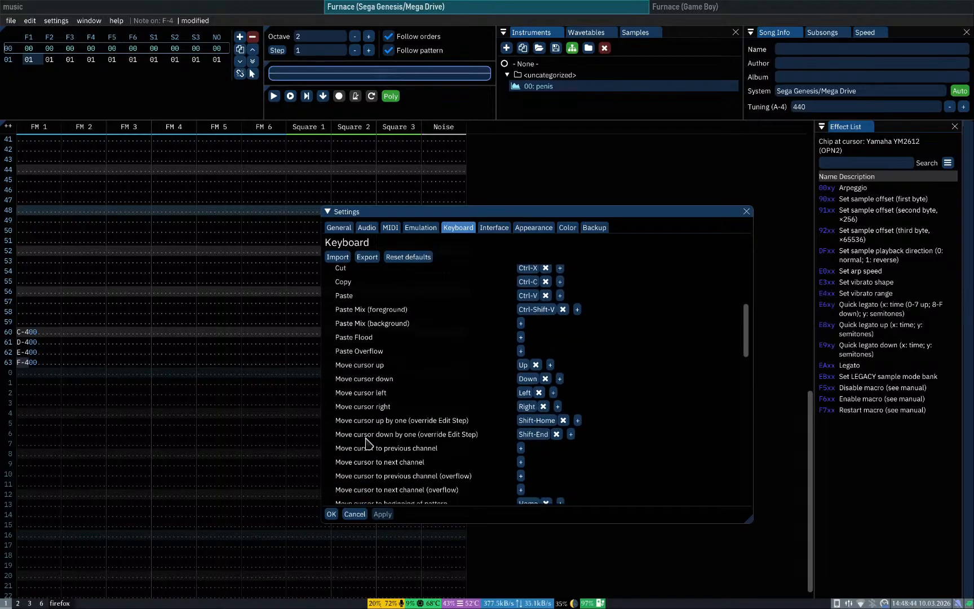
scroll(367, 442, "up", 10)
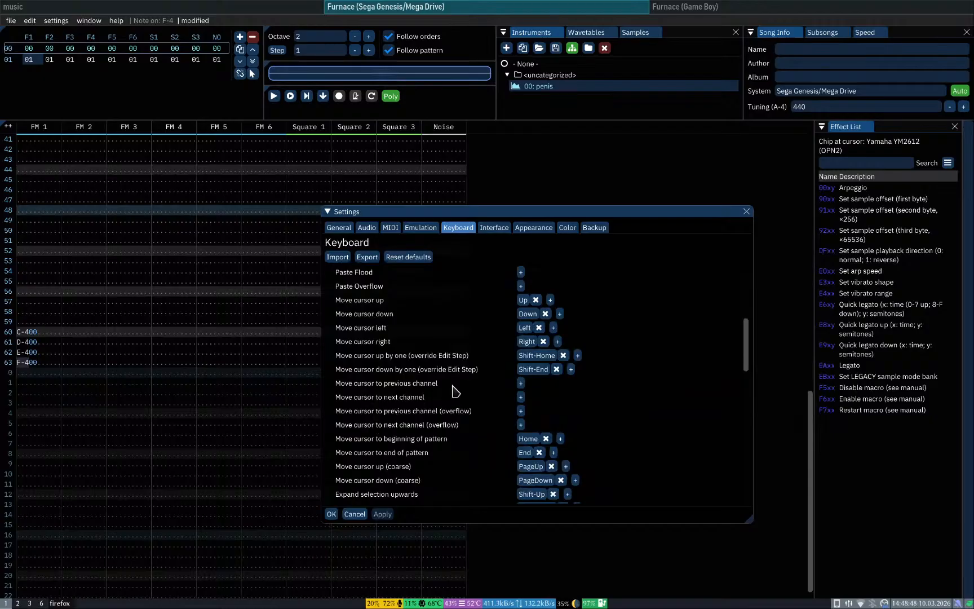
scroll(450, 443, "down", 3)
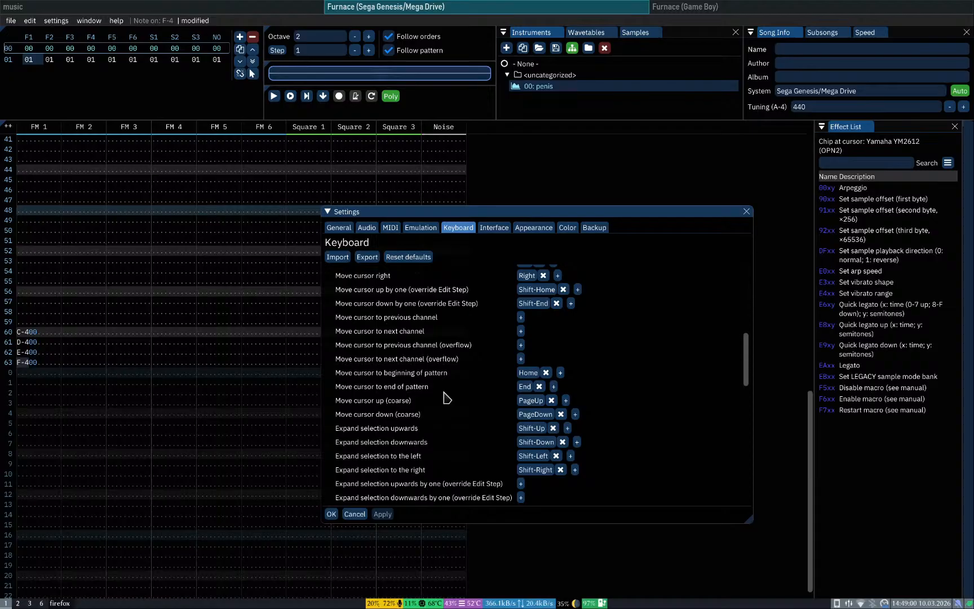
scroll(445, 397, "down", 3)
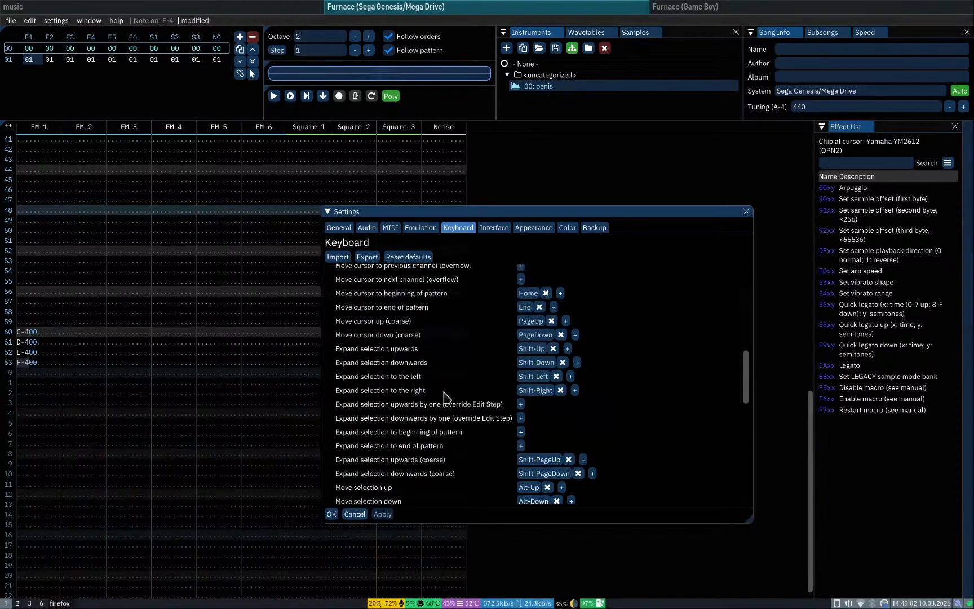
scroll(445, 398, "down", 3)
scroll(445, 398, "up", 6)
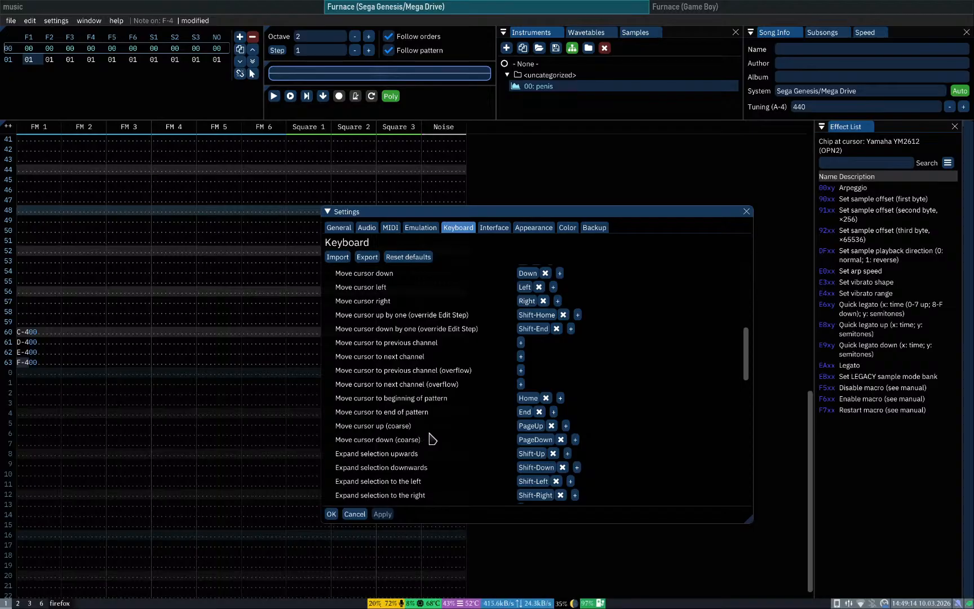
scroll(430, 435, "down", 3)
scroll(430, 437, "down", 2)
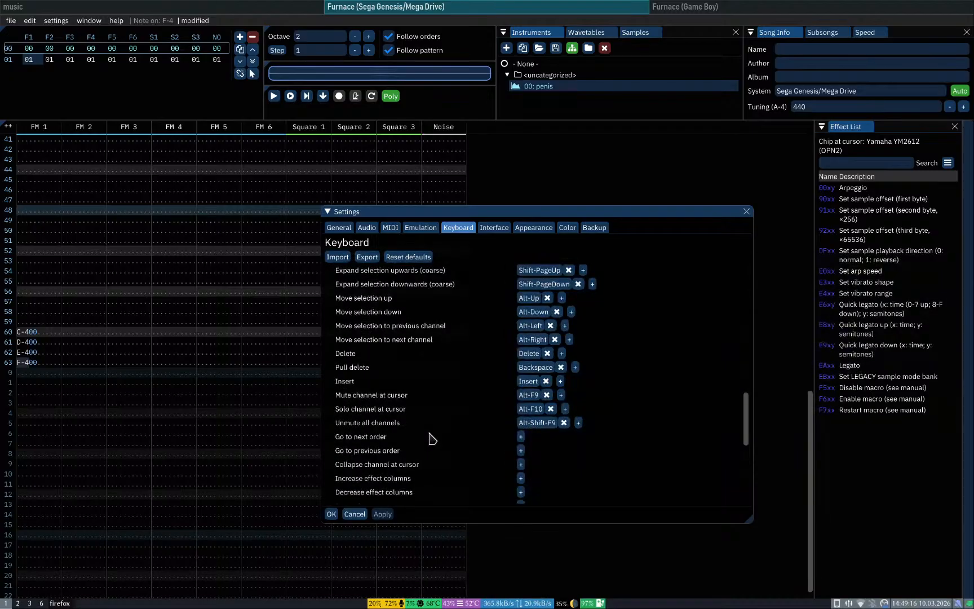
scroll(430, 438, "down", 2)
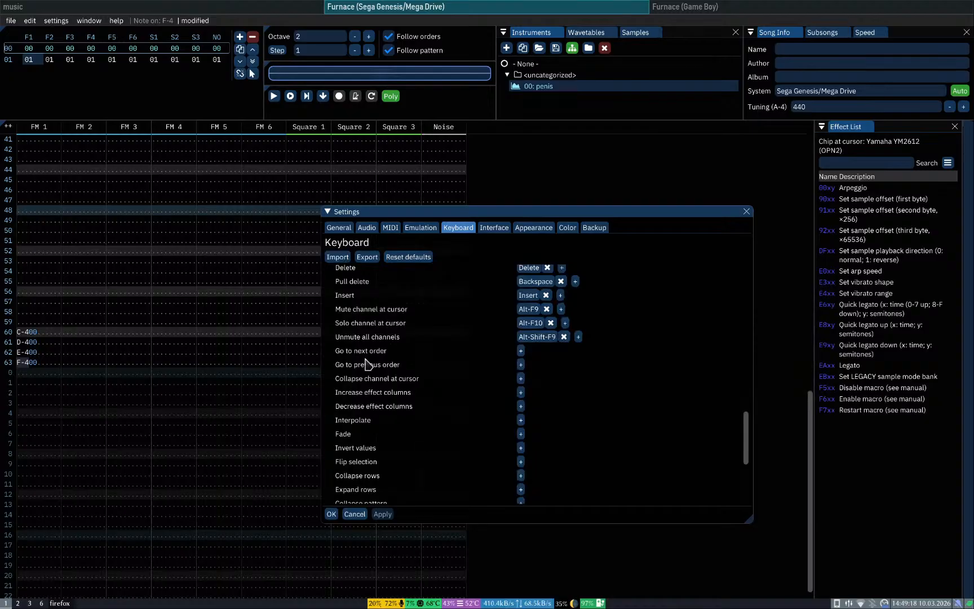
Step: Assign Ctrl-Right to Go to next order and Ctrl-Left to Go to previous order, save the settings, and return the cursor to row 0 of FM 1
left_click(520, 351)
key("ctrl+Right")
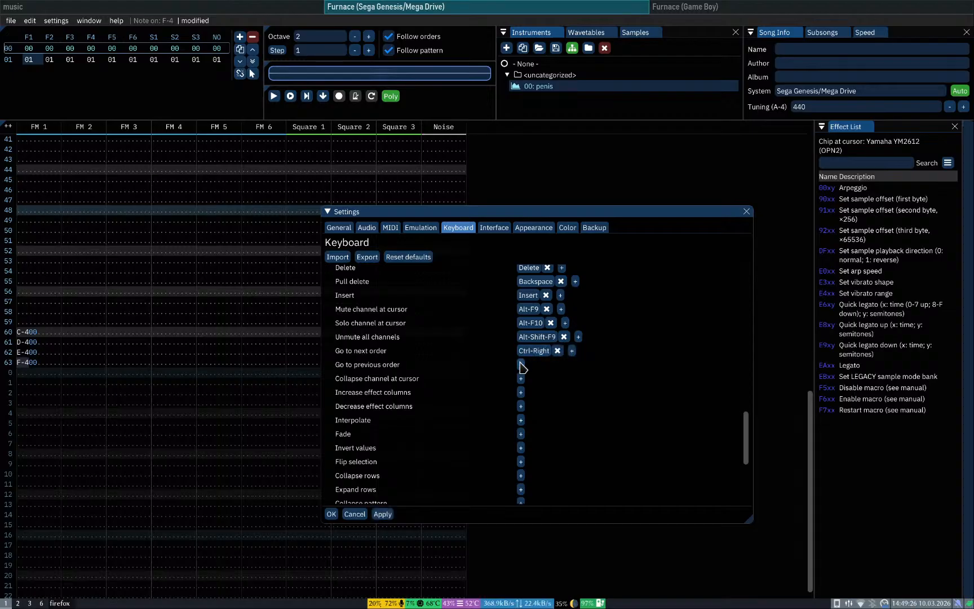
left_click(521, 365)
key("ctrl+Left")
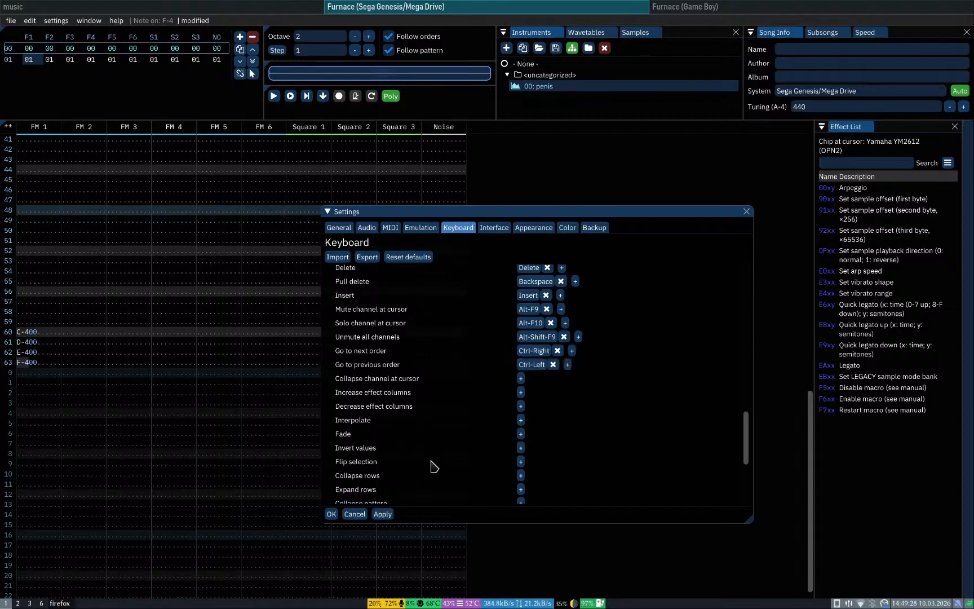
left_click(383, 514)
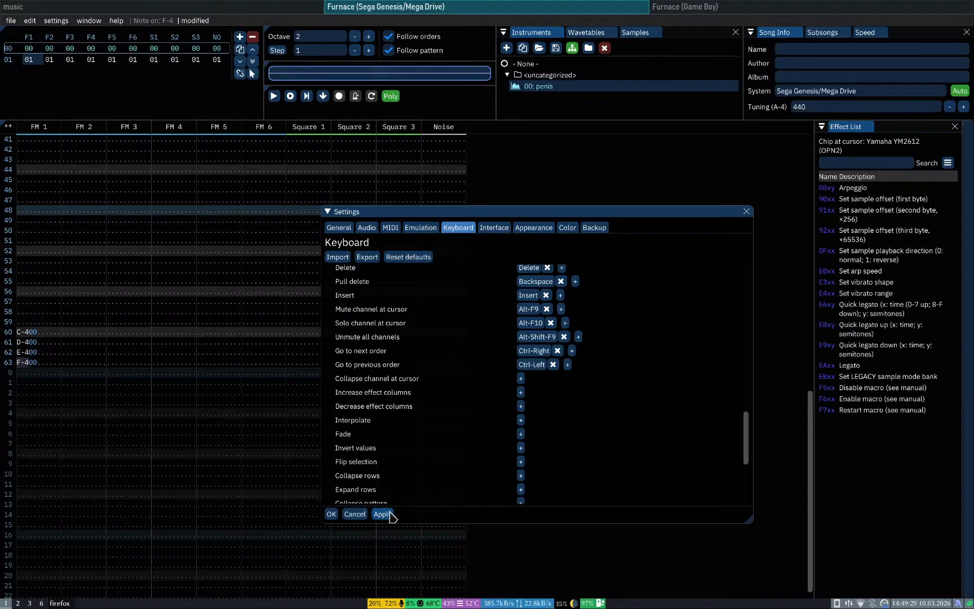
left_click(332, 514)
left_click(174, 321)
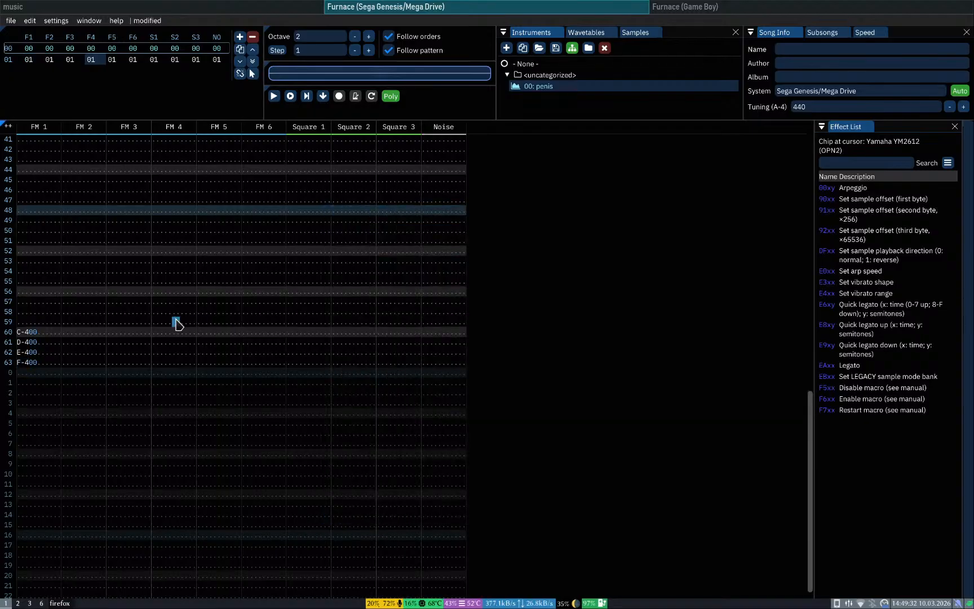
key("Home")
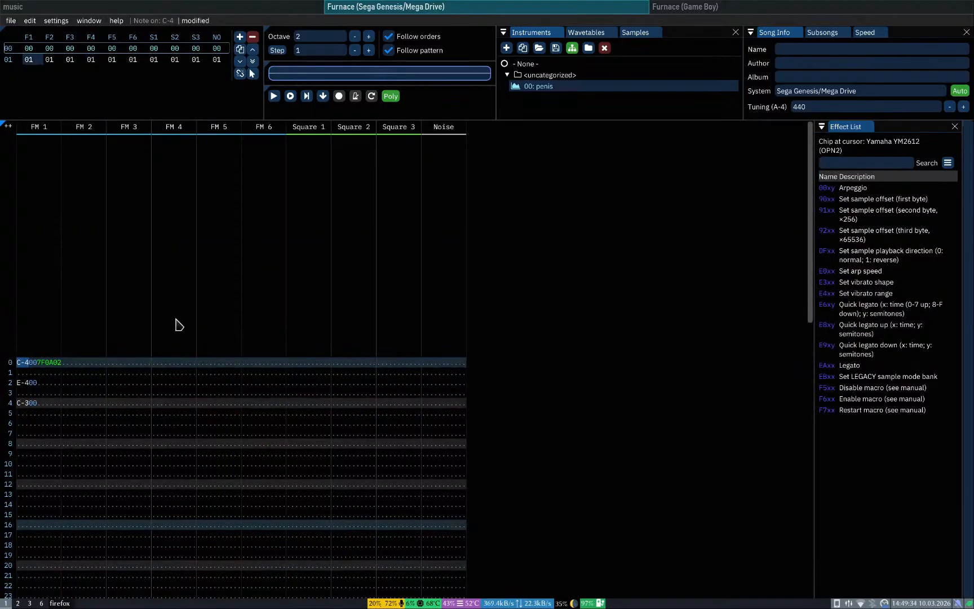
Step: Switch back and forth between orders 00 and 01, ending on order 01
key("ctrl+Down")
key("ctrl+Up")
key("ctrl+Down")
key("ctrl+Up")
key("ctrl+Down")
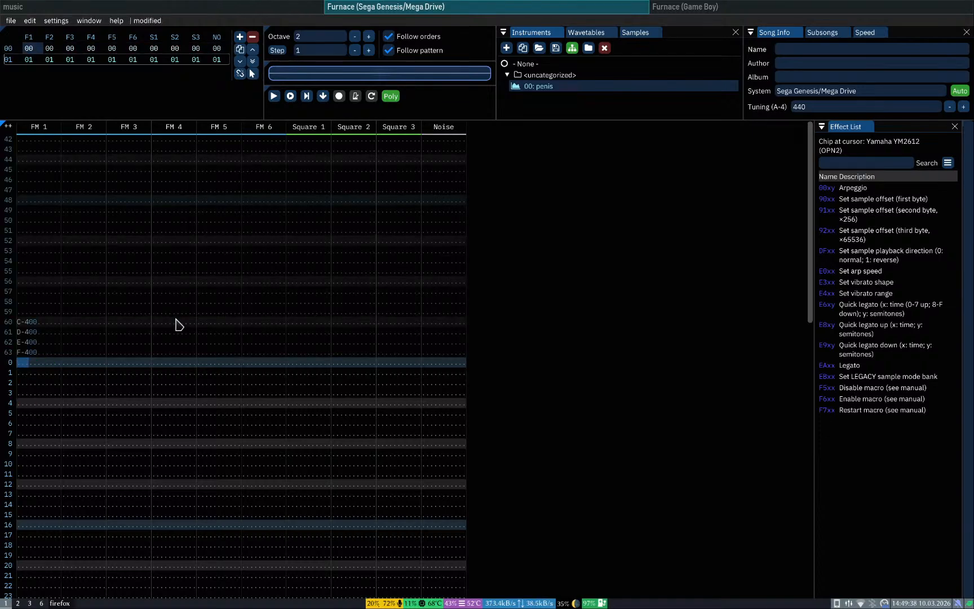
Step: Check the quickstart guide, and reopen the keyboard settings to collapse the Pattern group and leave without saving
key("super+3")
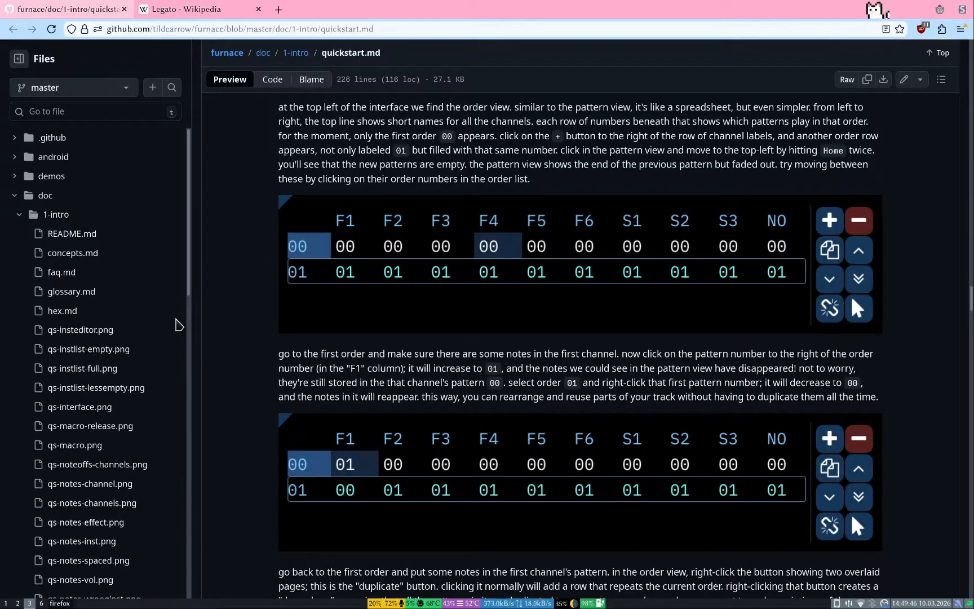
key("super+1")
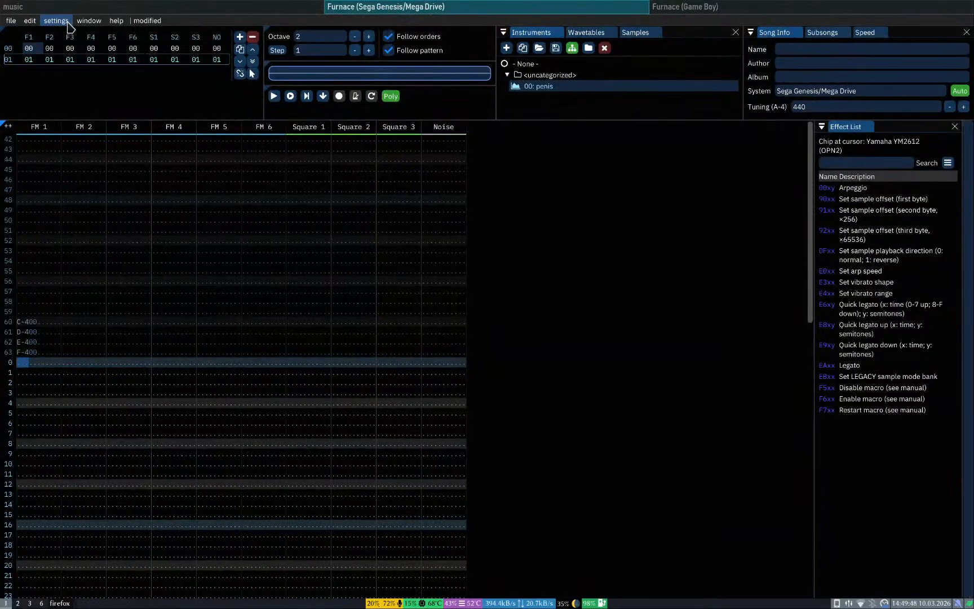
left_click(56, 21)
left_click(73, 95)
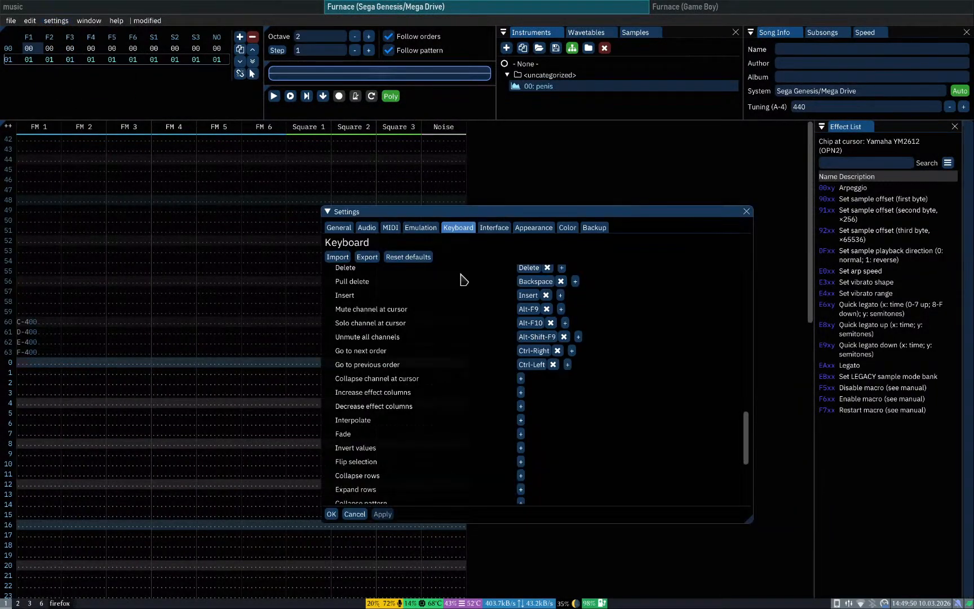
scroll(441, 307, "up", 10)
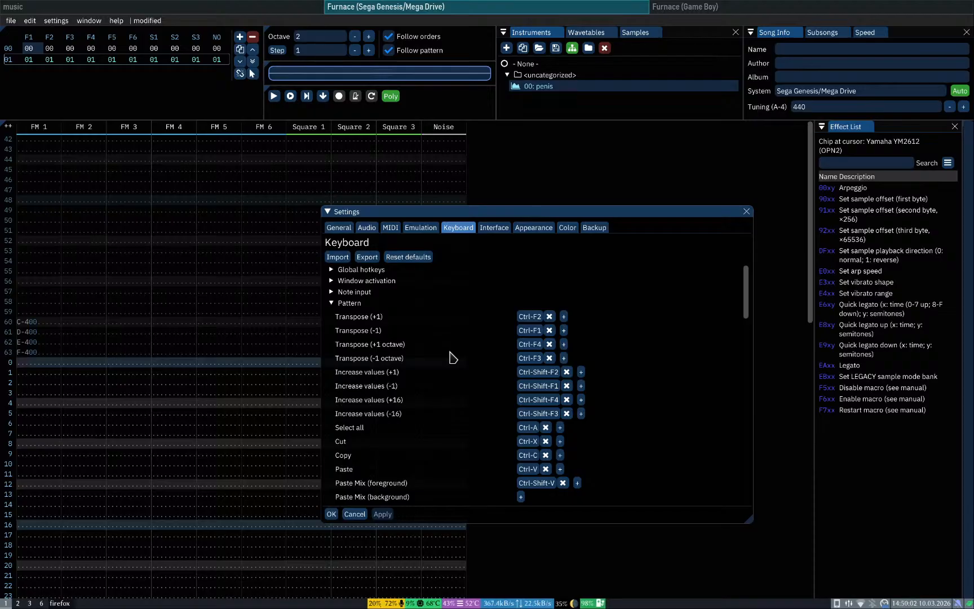
left_click(336, 304)
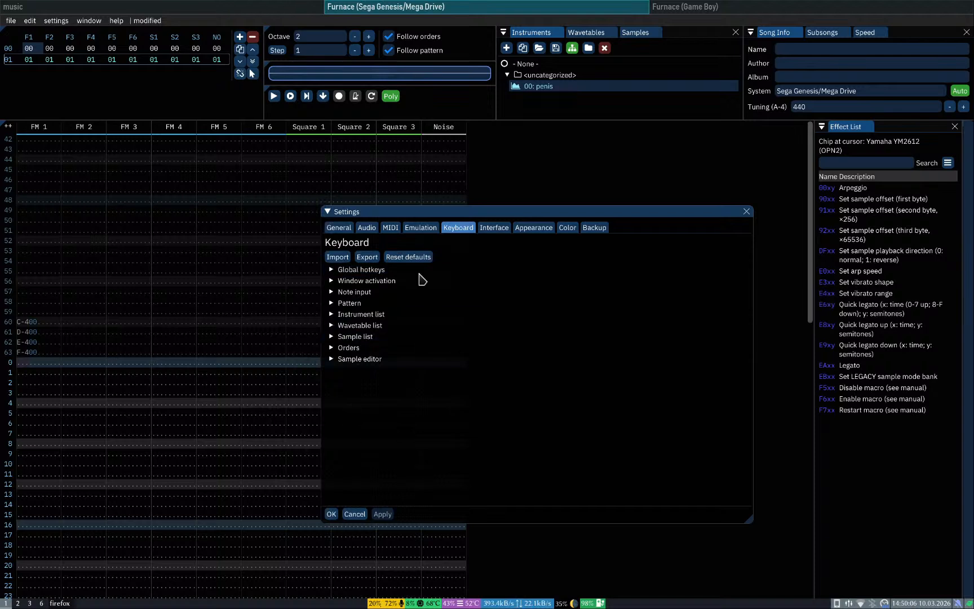
left_click(355, 514)
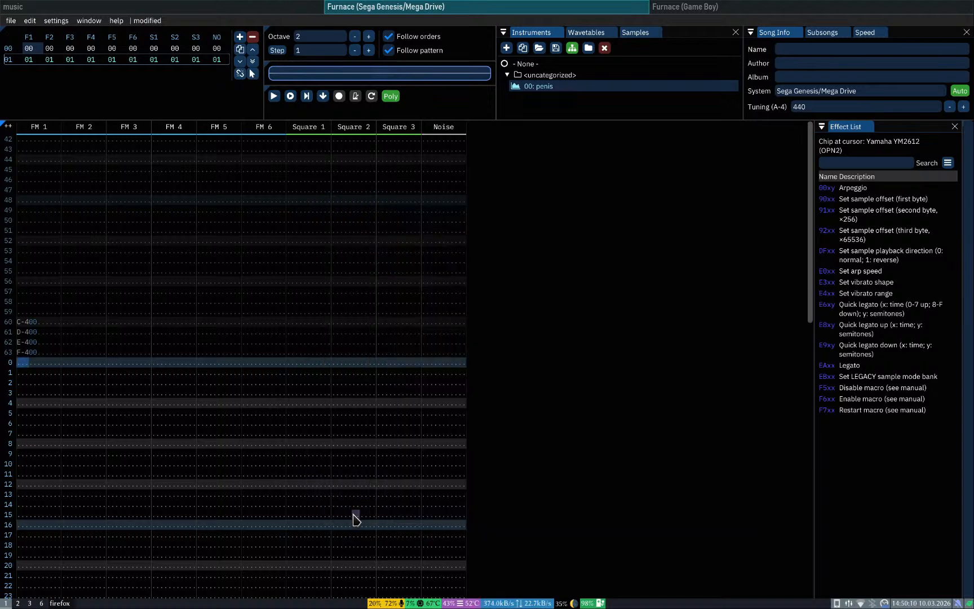
Step: Read the quickstart guide on changing pattern numbers in the order list, and set F1 of order 01 to pattern 00
key("super+3")
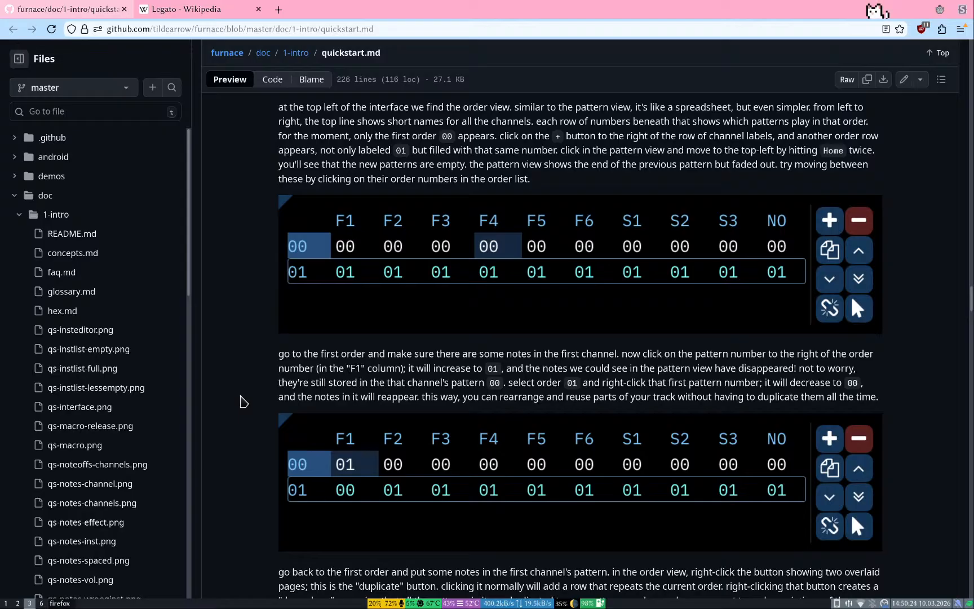
scroll(242, 401, "down", 3)
scroll(242, 401, "down", 1)
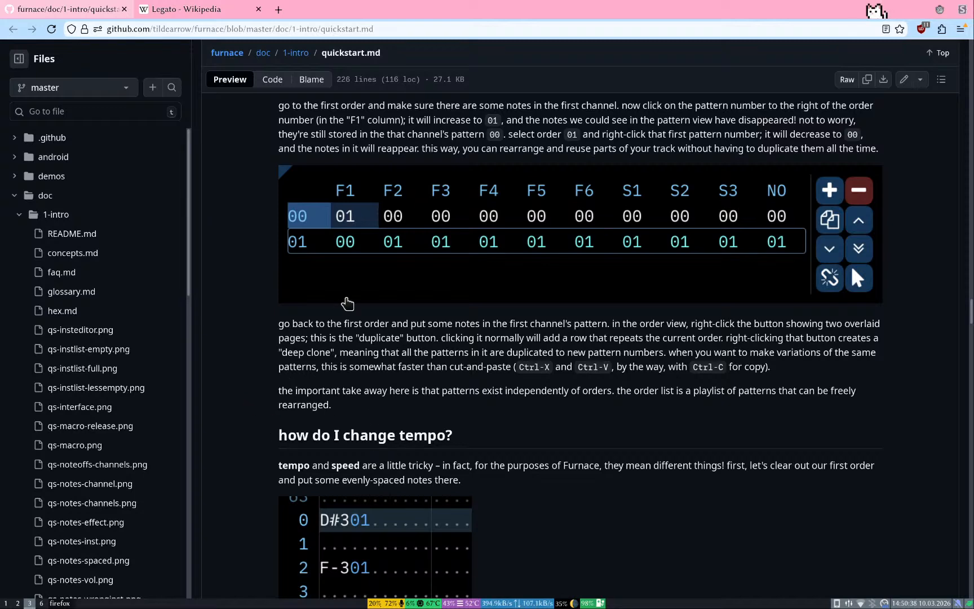
key("super+1")
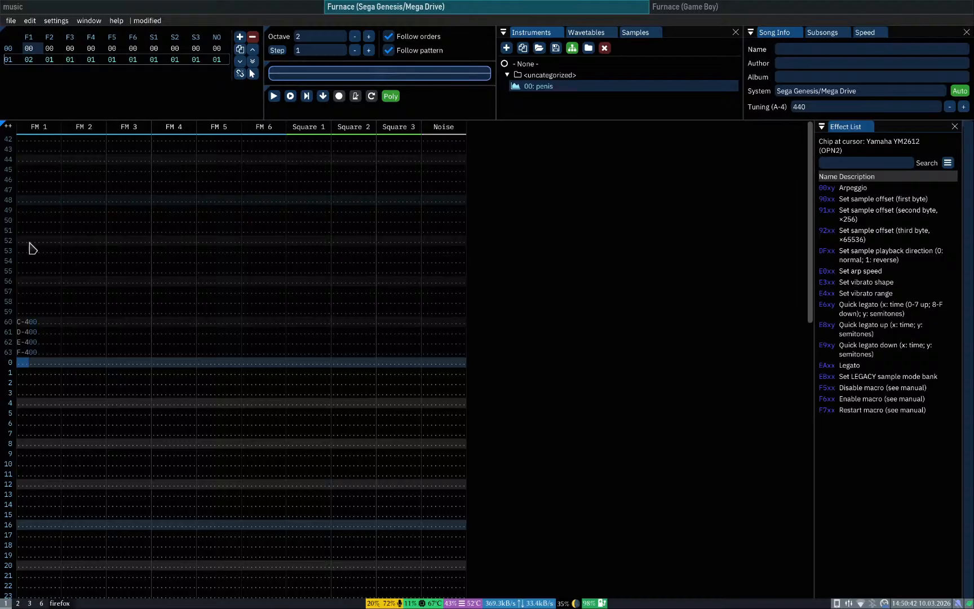
right_click(33, 62)
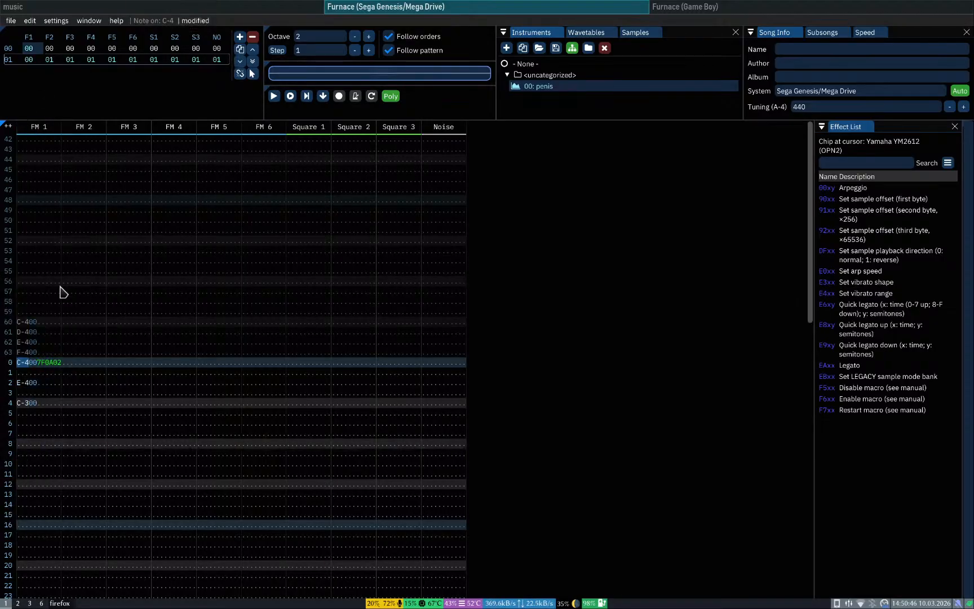
Step: Place the cursor on row 0 of FM 2, trying pattern 00 for F2 in order 01 before returning to order 00
left_click(70, 363)
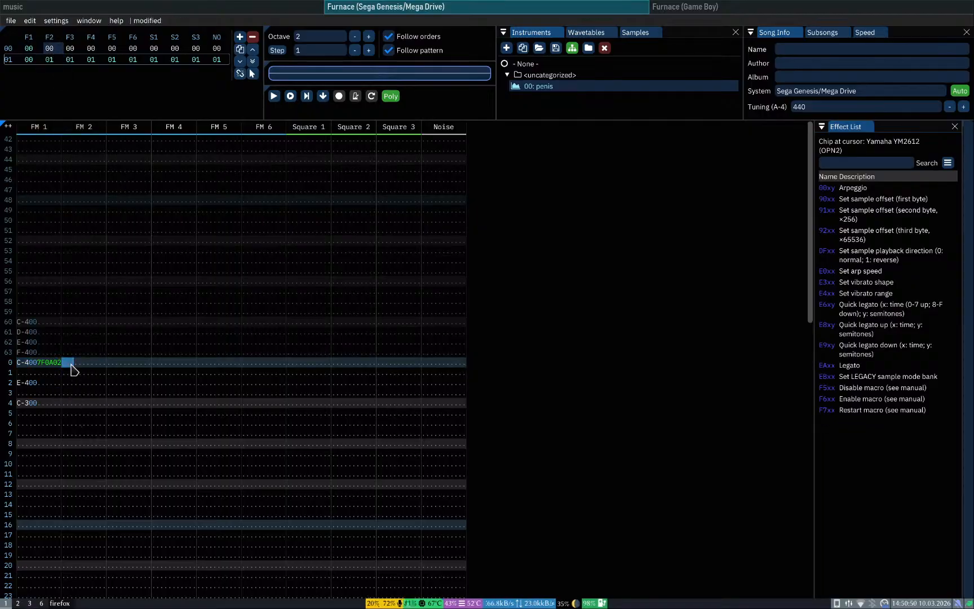
left_click(56, 59)
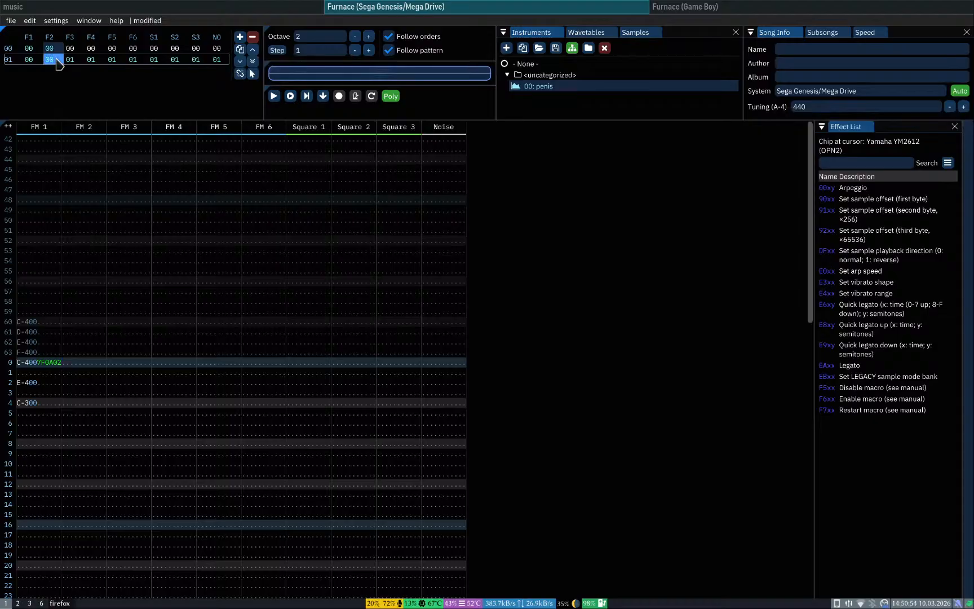
key("ctrl+z")
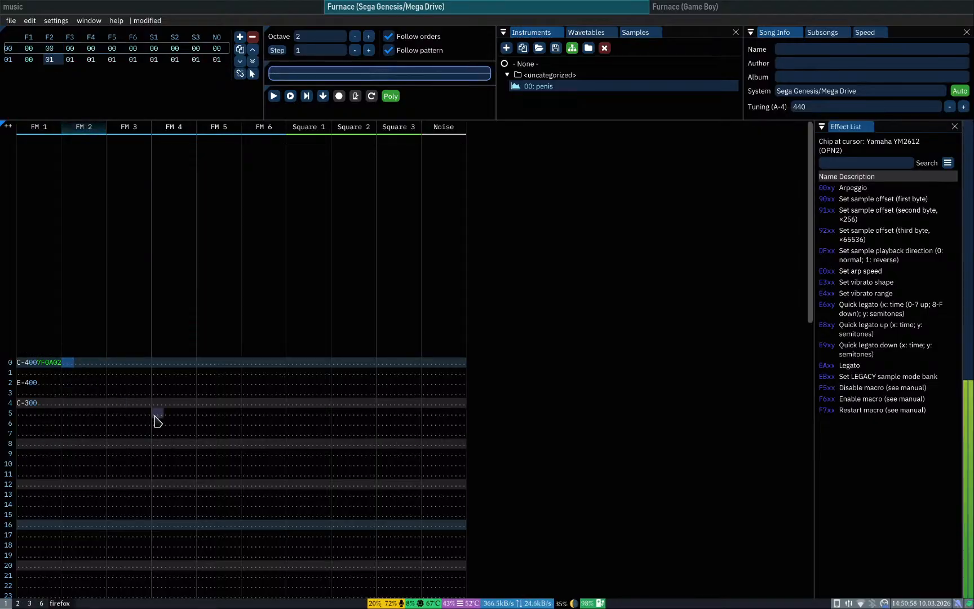
Step: In order 00, record C-4, D-4, E-4, F-4, G-4, F-4, E-4, D-4 and C-4 in rows 0 to 8 of FM 2 at octave 3, then stop editing
key("space")
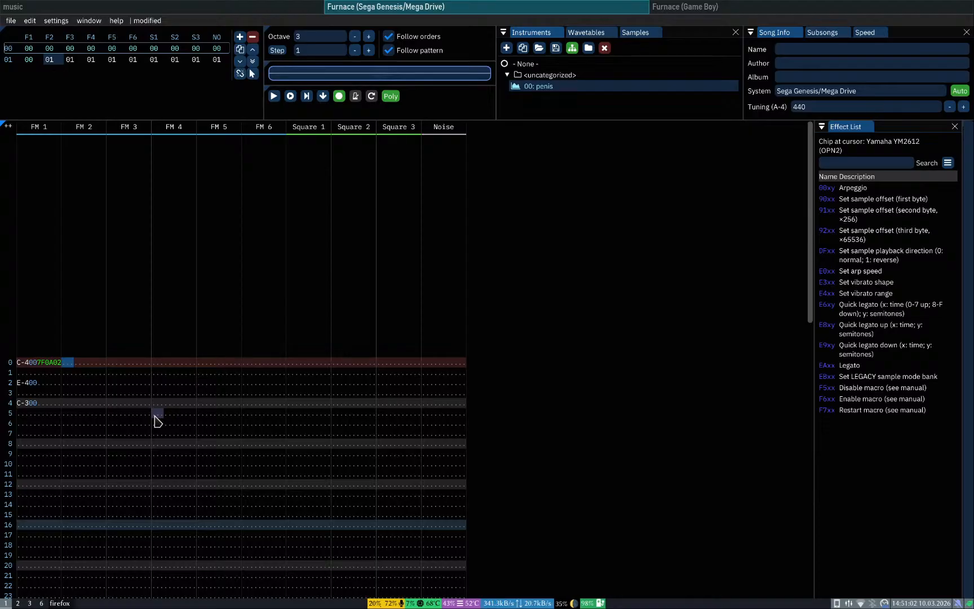
key("q")
key("w")
key("e")
key("r")
key("t")
key("r")
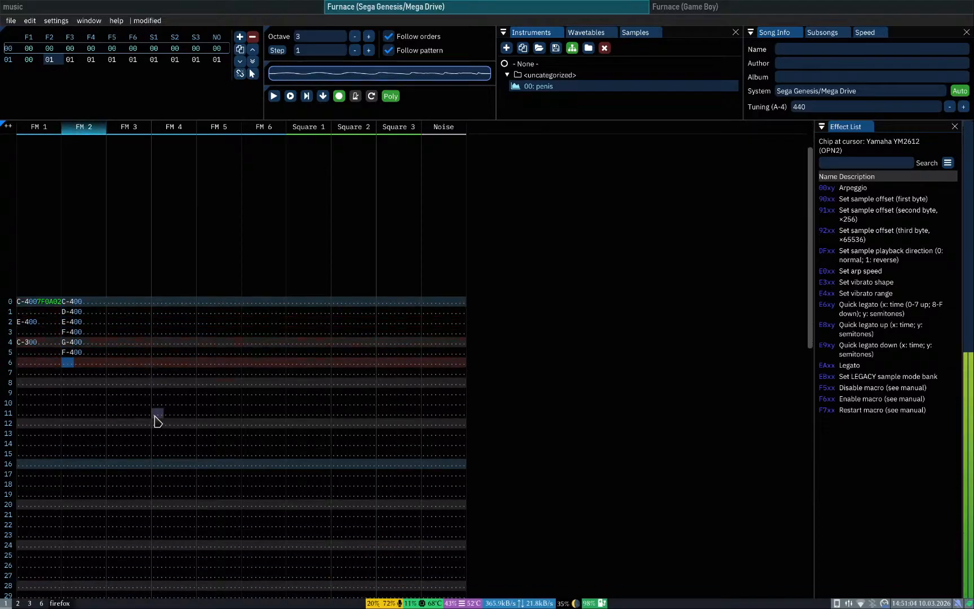
key("e")
key("w")
key("q")
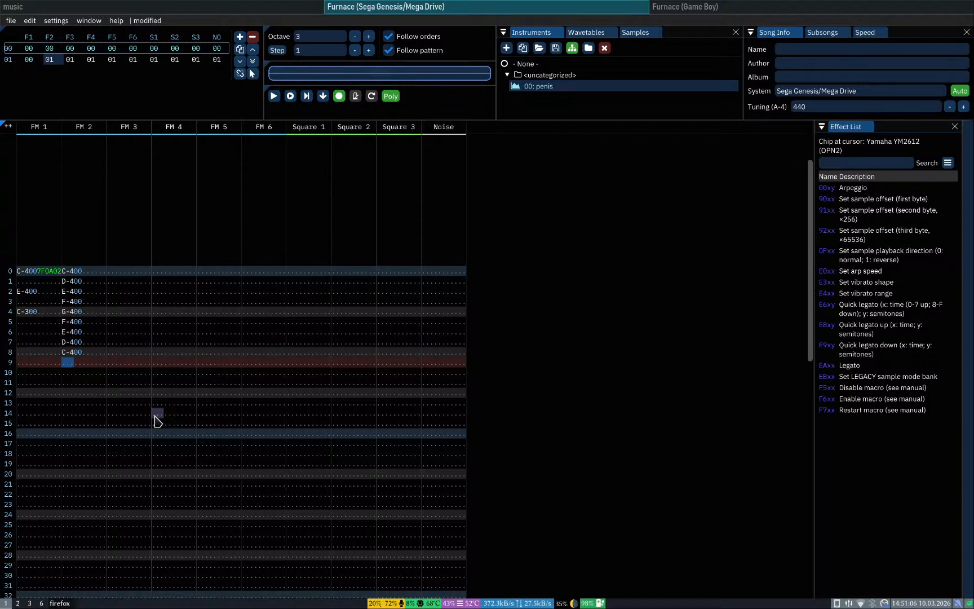
key("space")
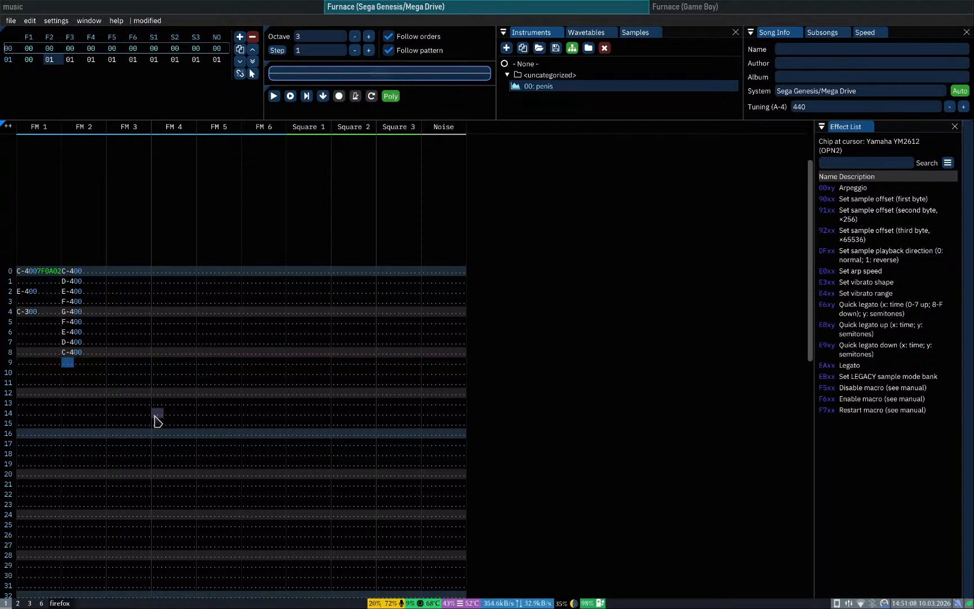
Step: Go to row 0 of order 01 and alternate its F2 entry between patterns 00 and 01, ending on 01
key("ctrl+Down")
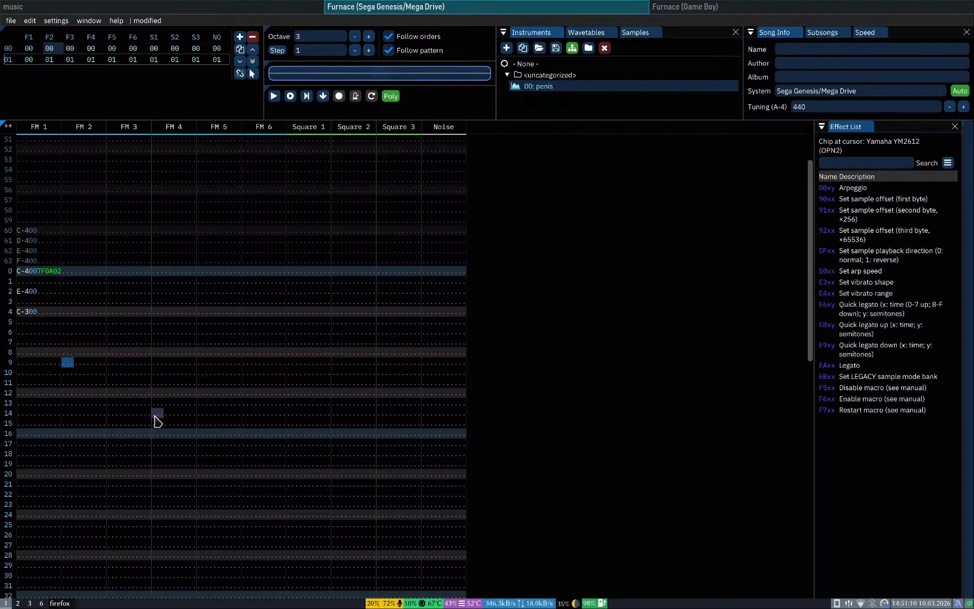
key("Home")
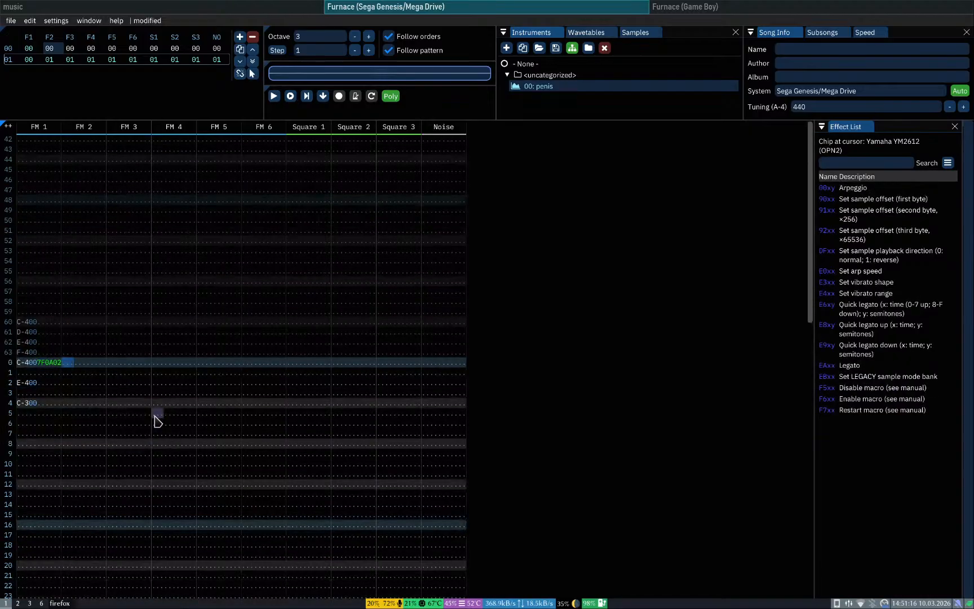
left_click(52, 61)
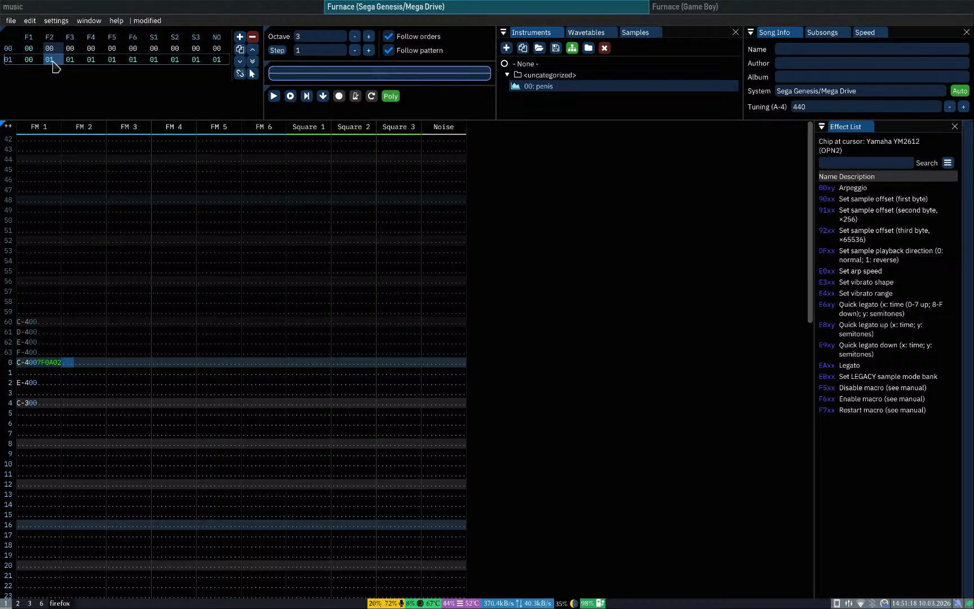
right_click(53, 61)
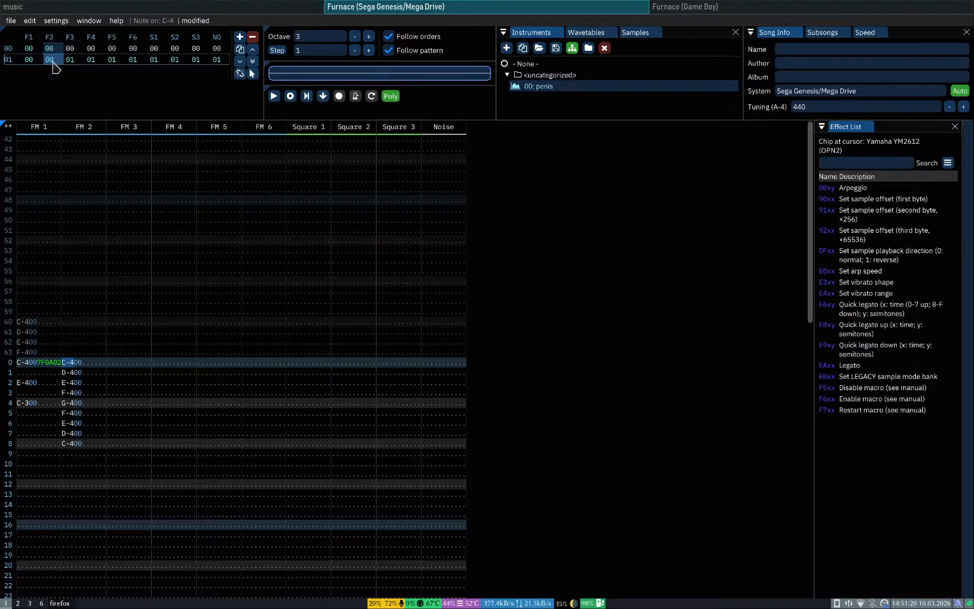
left_click(53, 62)
right_click(53, 61)
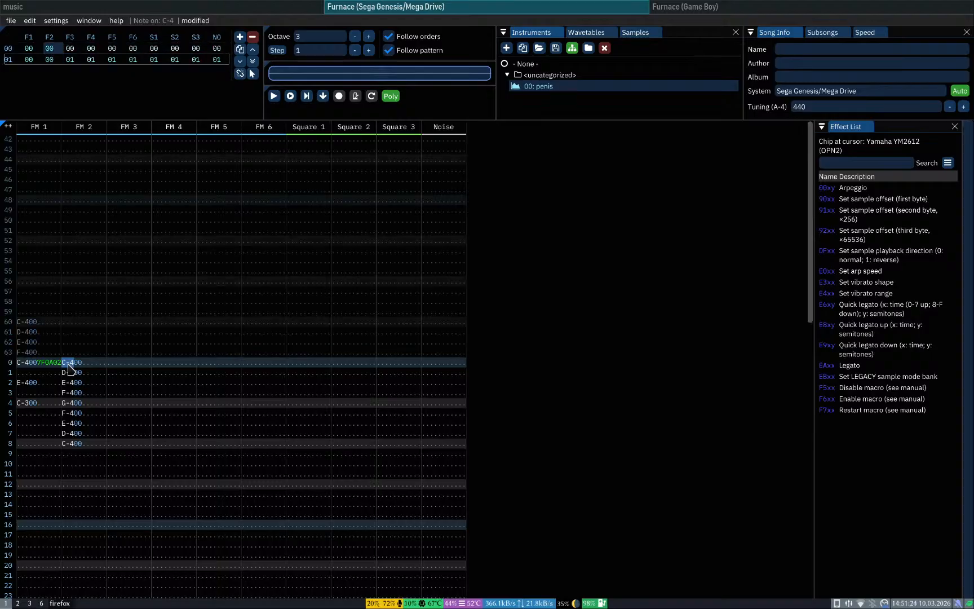
left_click(50, 59)
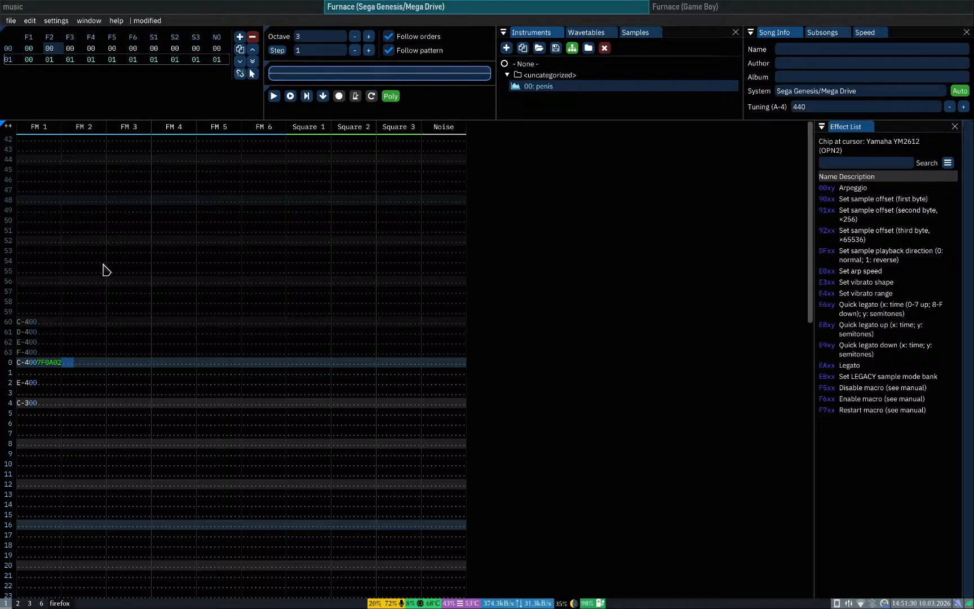
Step: Read the quickstart guide's paragraph on duplicating and deep cloning orders
key("super+3")
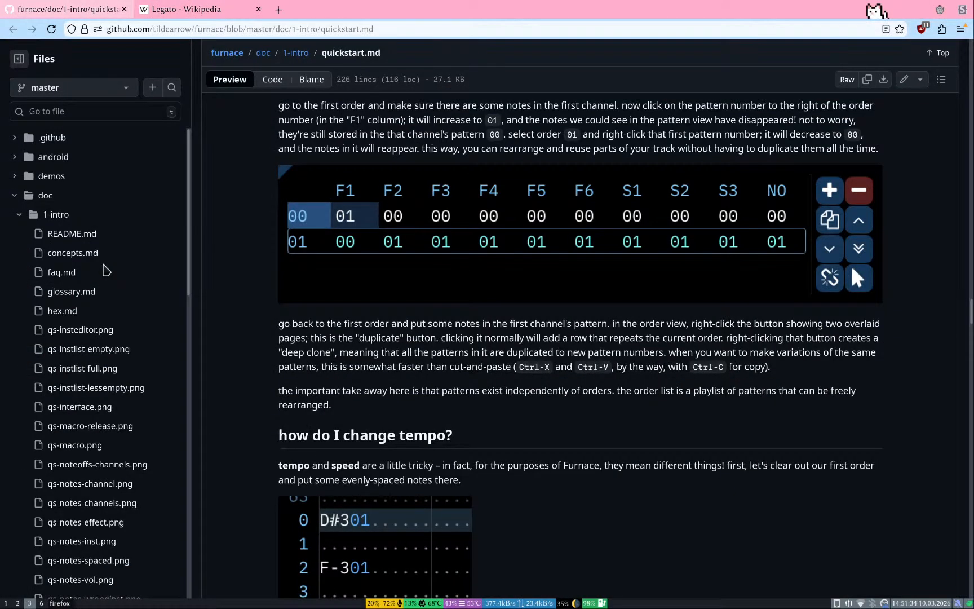
key("super+1")
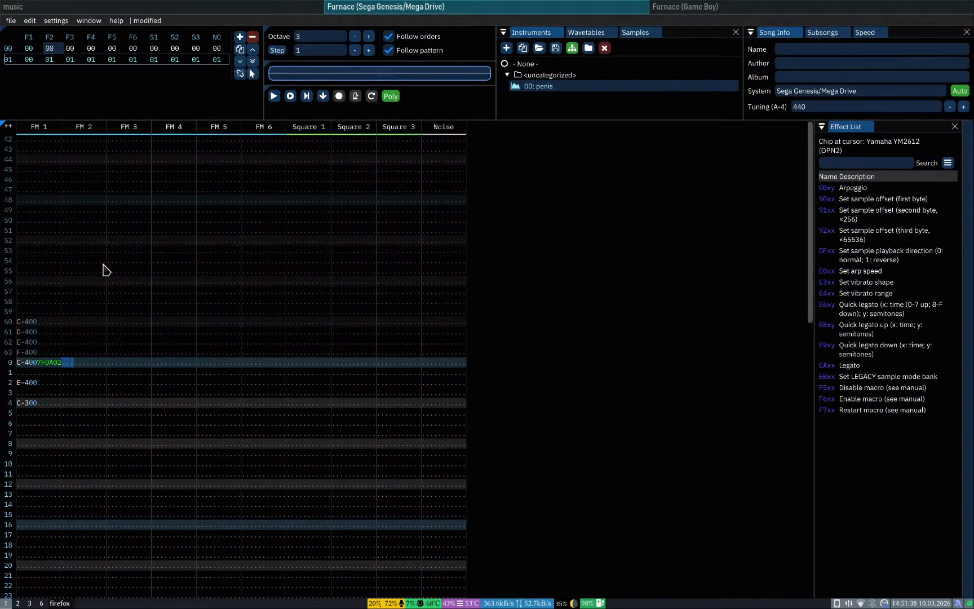
key("super+3")
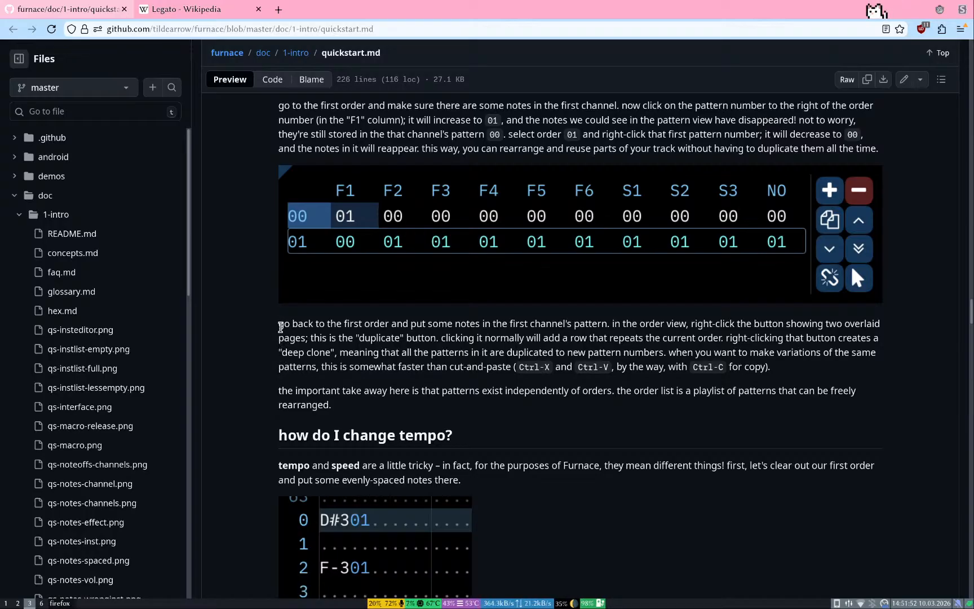
scroll(262, 337, "down", 1)
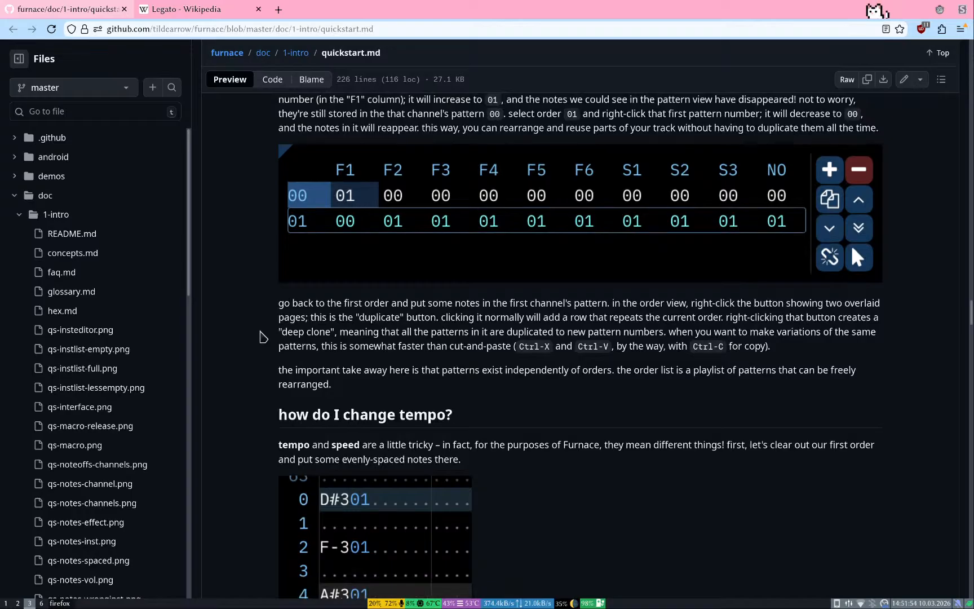
scroll(800, 303, "down", 2)
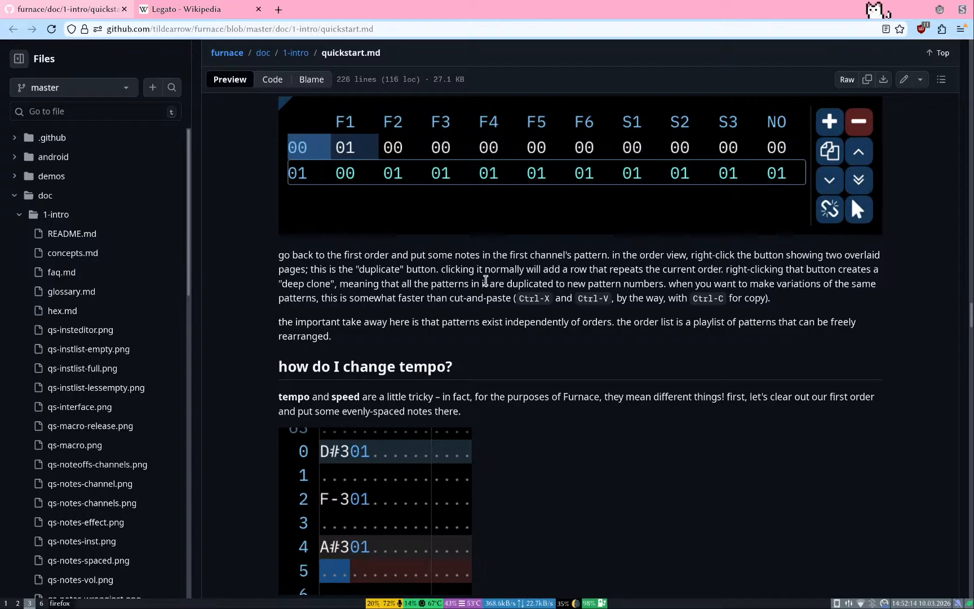
Step: Try duplicating order 01 and changing the F1 pattern number of the copy, and remove the duplicated order
key("super+1")
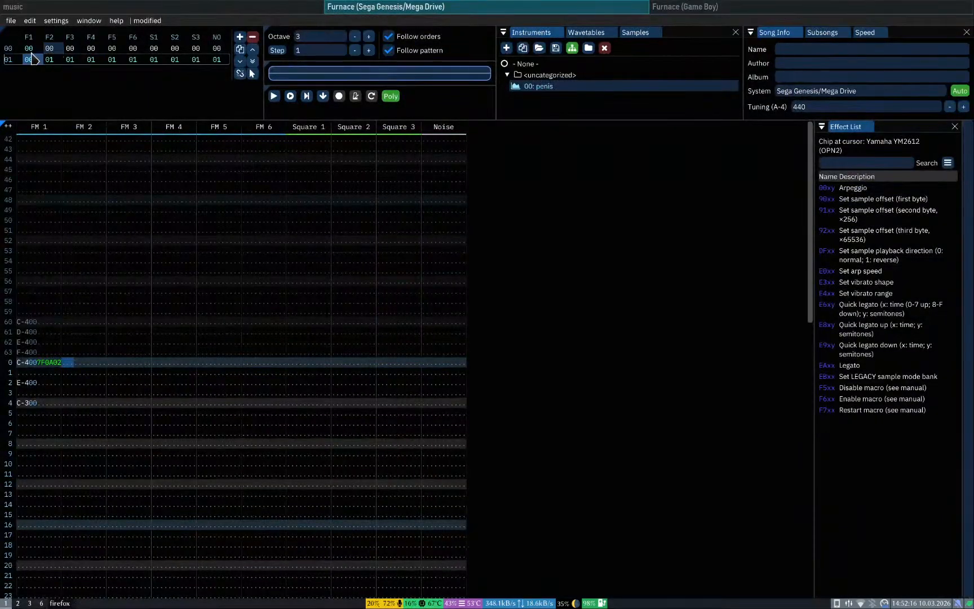
left_click(29, 50)
left_click(30, 60)
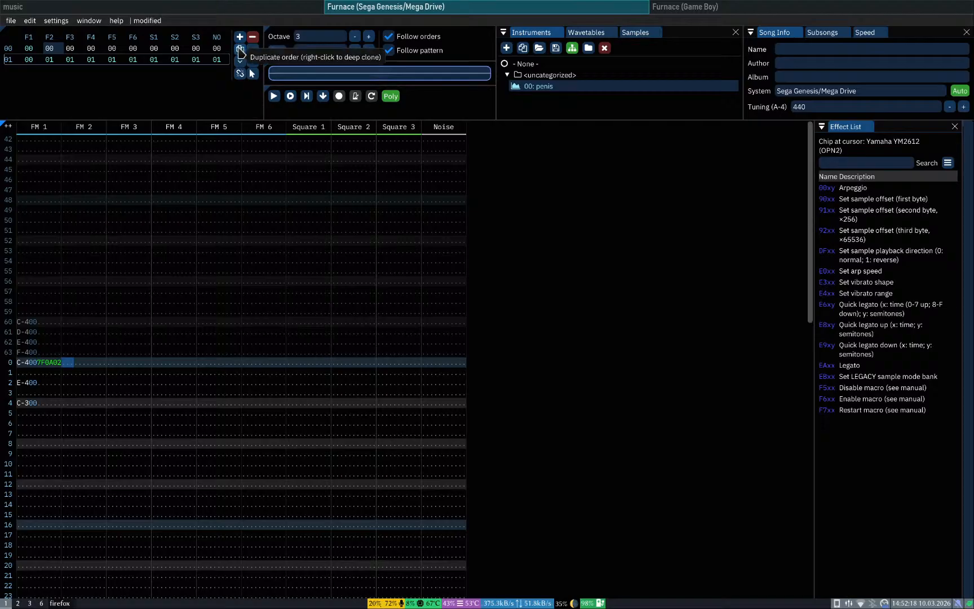
left_click(240, 50)
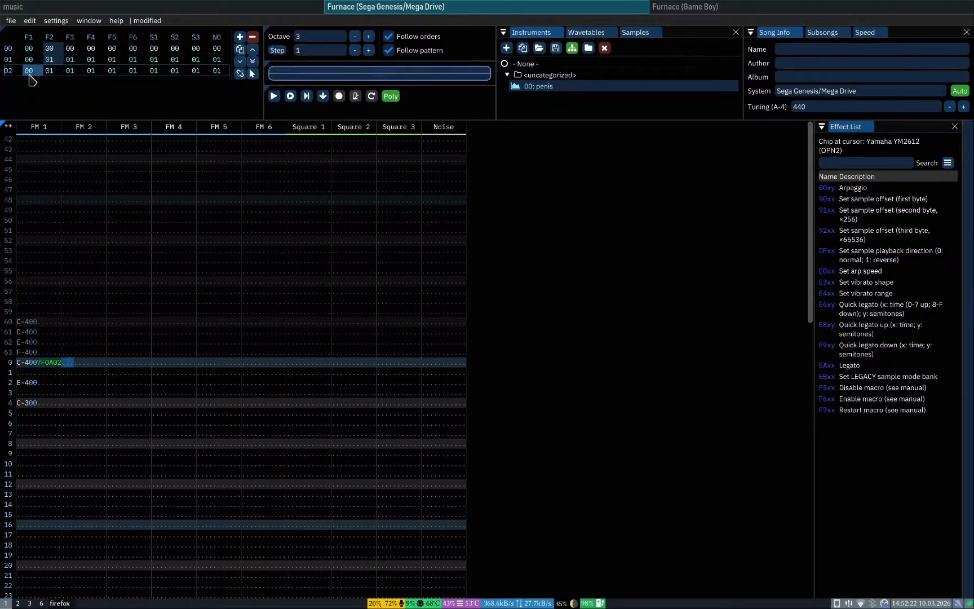
left_click(30, 74)
right_click(29, 74)
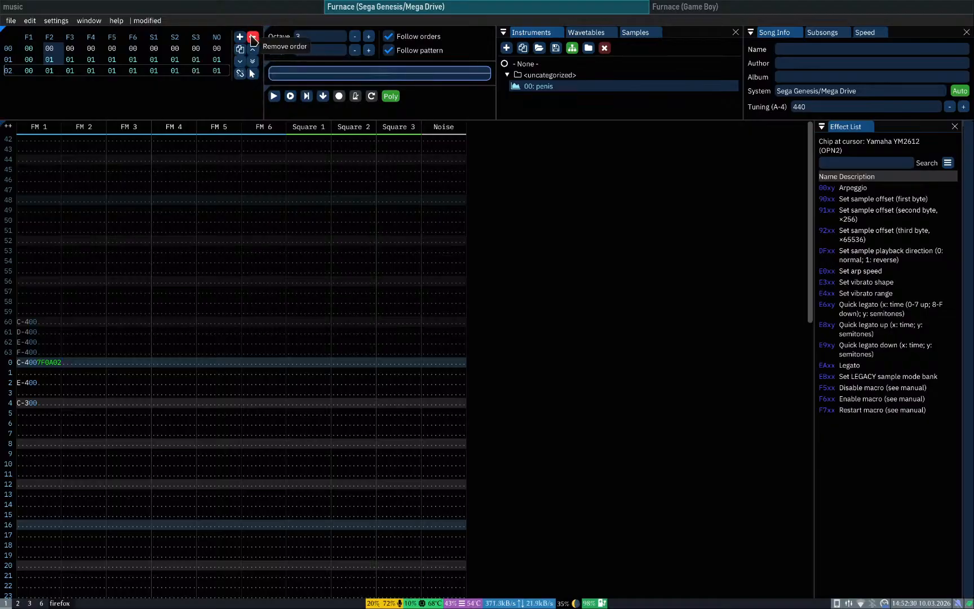
key("super+3")
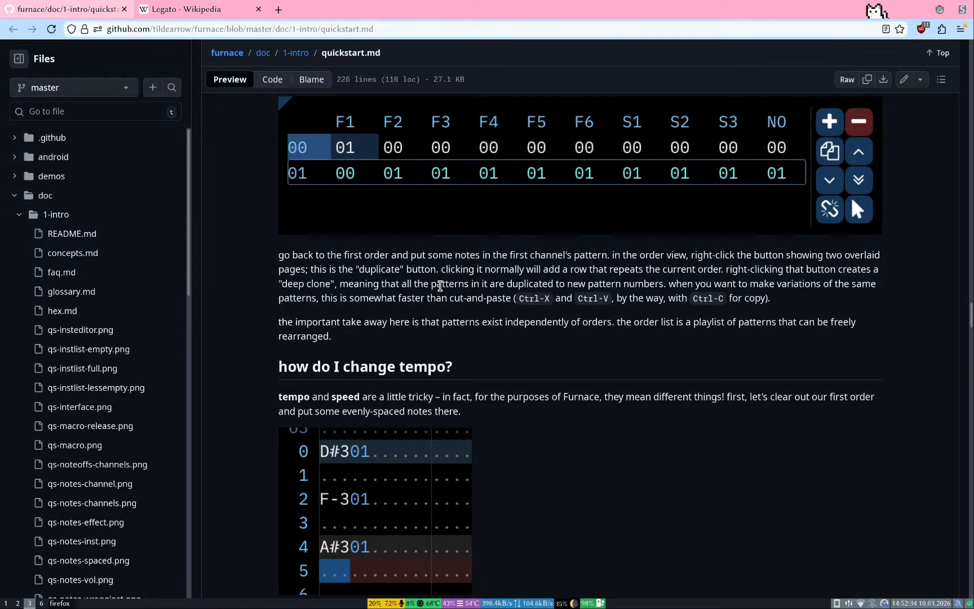
key("super+1")
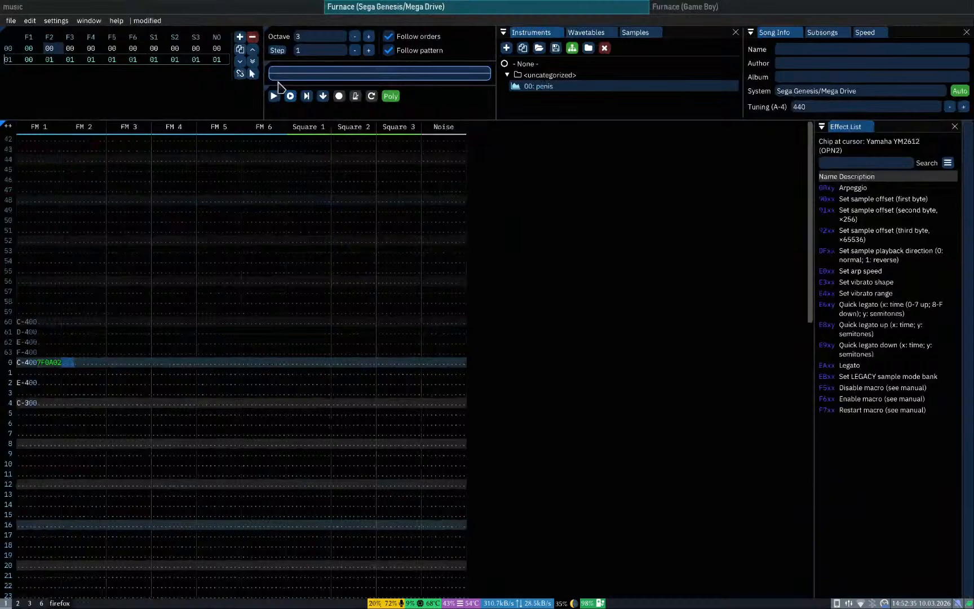
Step: Deep clone order 01 and go to the first row of FM 2 in the cloned order 02
right_click(239, 50)
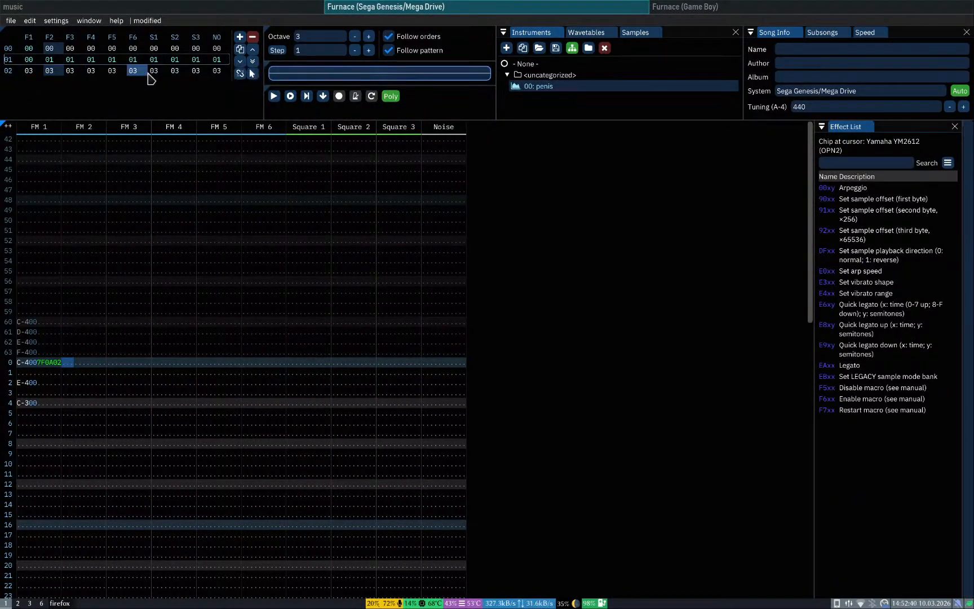
left_click(7, 71)
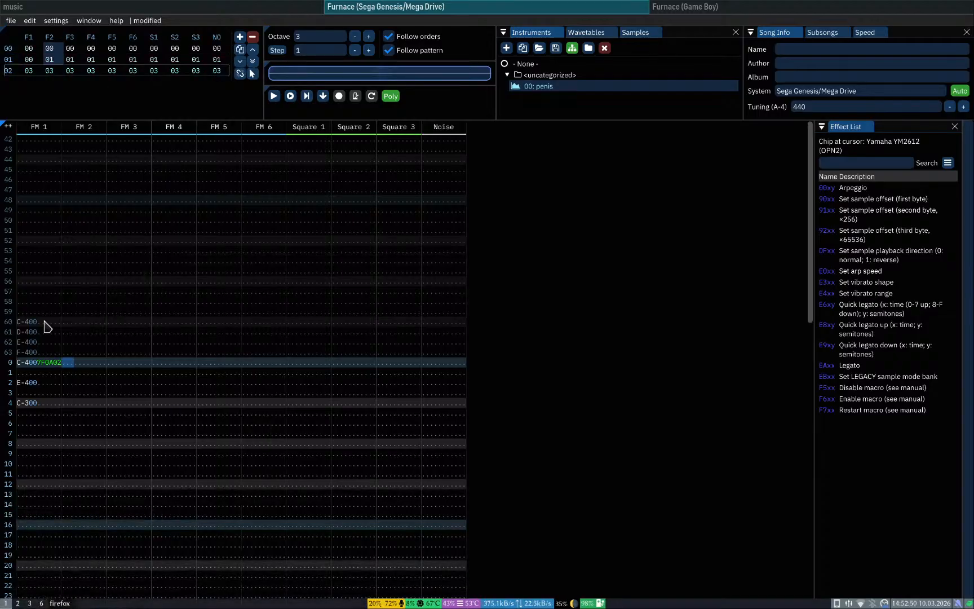
left_click(69, 371)
left_click(70, 352)
key("q")
key("q")
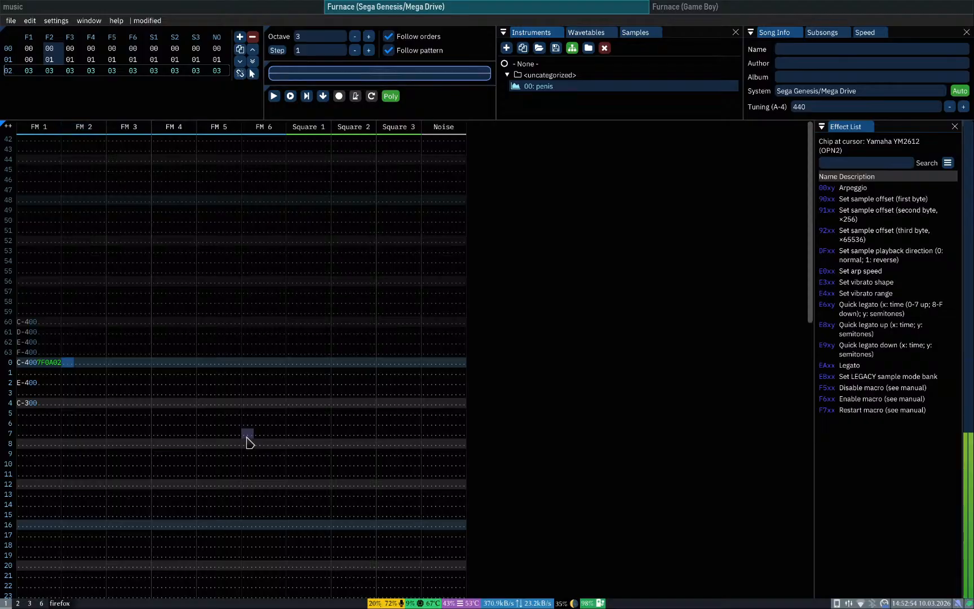
Step: Record C-5, B-4, A-4 and G-4 in rows 0 to 3 of FM 2 in order 02, and stop editing
key("space")
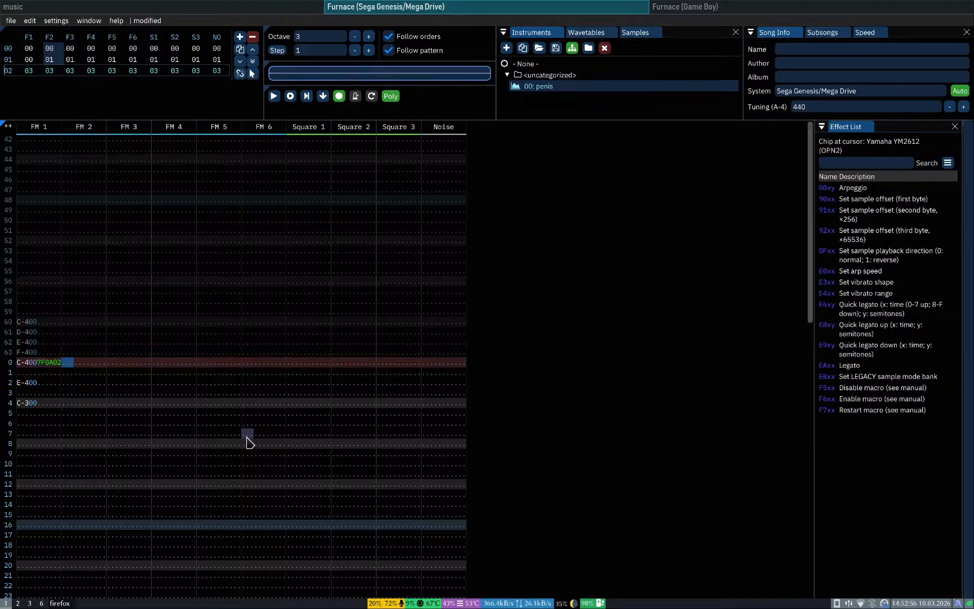
key("i")
key("u")
key("y")
key("t")
key("space")
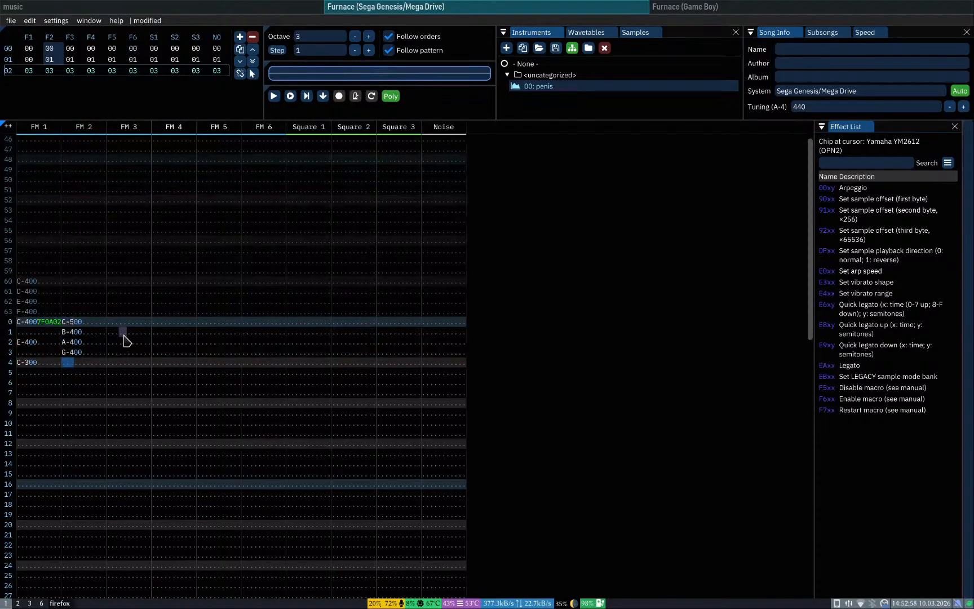
Step: Review the FM 2 notes around the start of order 02, and check the quickstart guide's deep clone paragraph
key("Return")
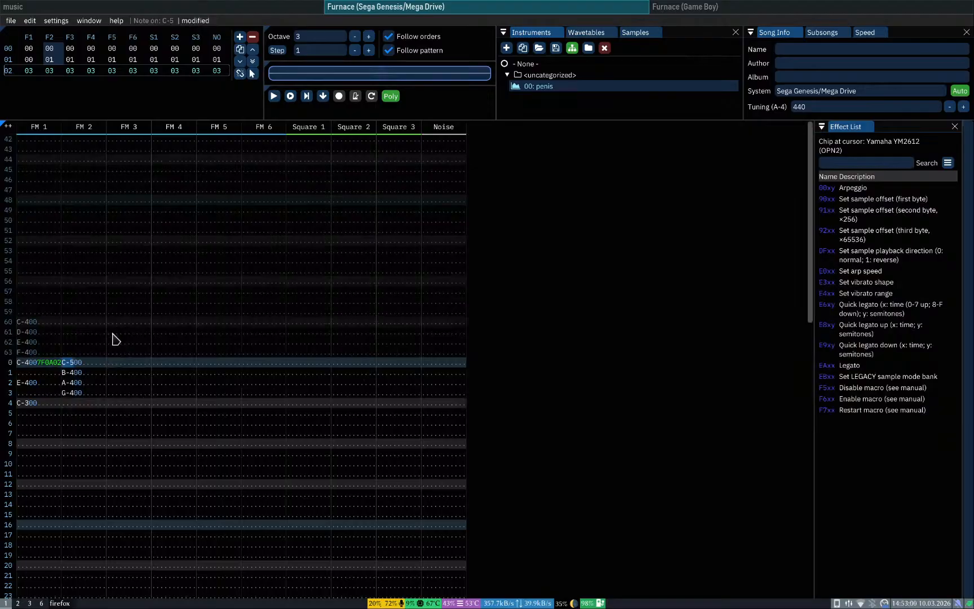
key("Up")
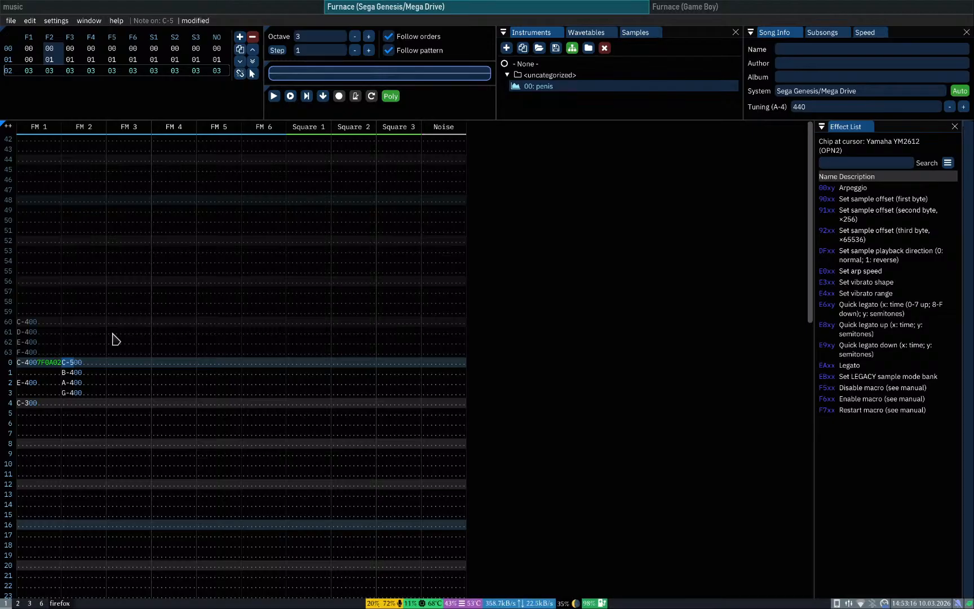
key("Up")
key("Up")
key("Down")
key("super+3")
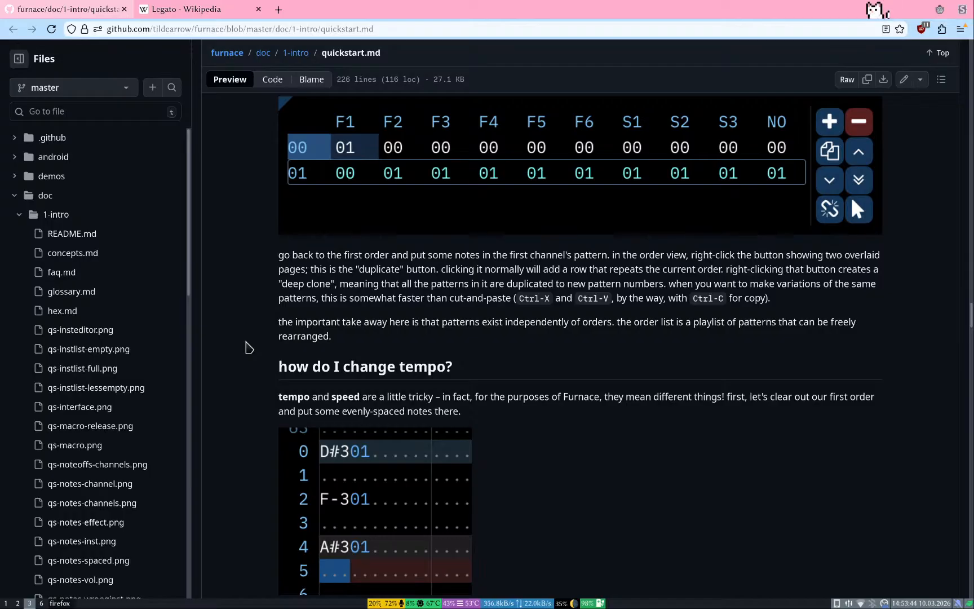
Step: Switch back to Furnace and remove orders 02 and 01, keeping only order 00
key("super+1")
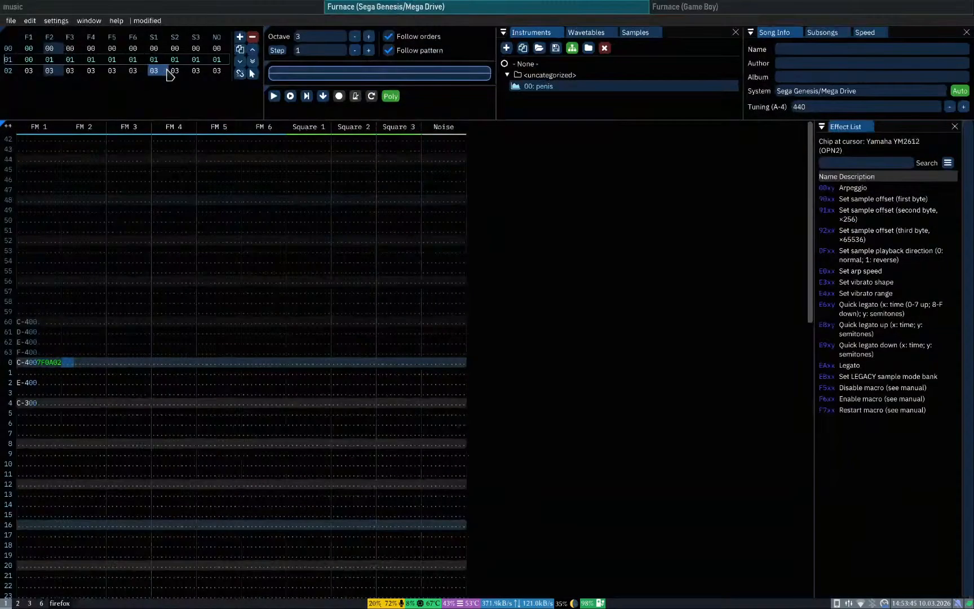
left_click(13, 68)
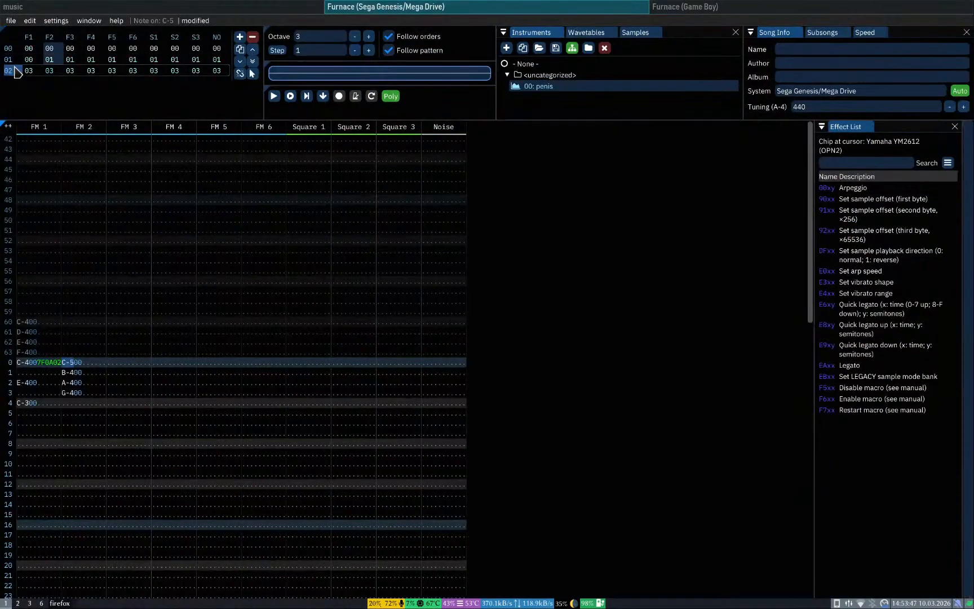
left_click(252, 37)
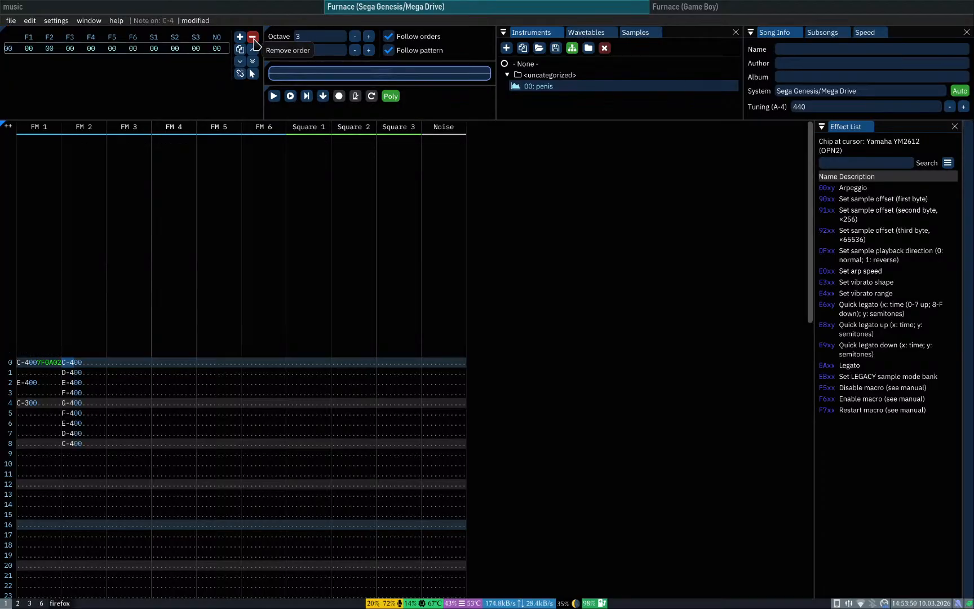
Step: Switch to the quickstart guide and read the start of its section on changing tempo
key("super+3")
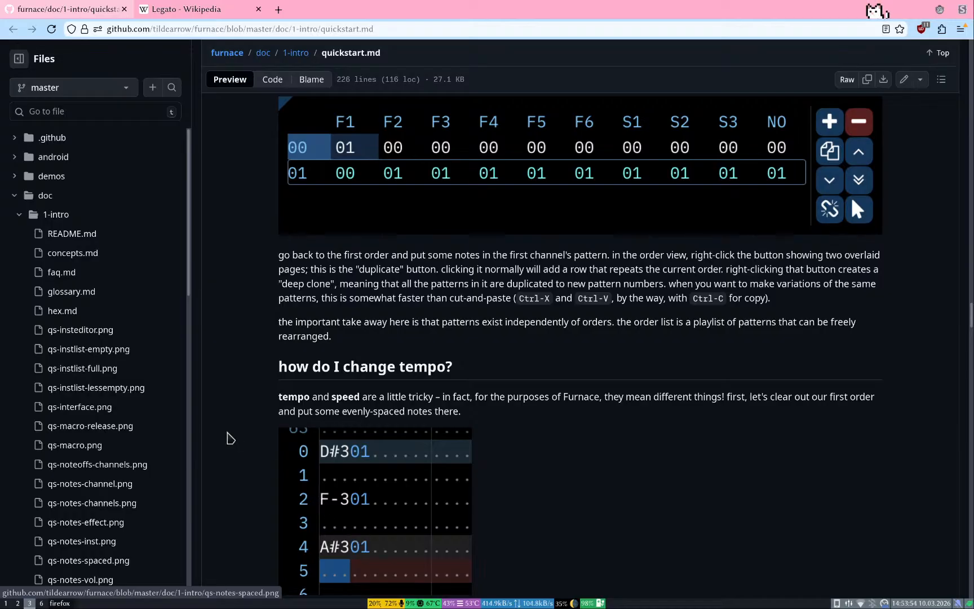
scroll(228, 435, "down", 3)
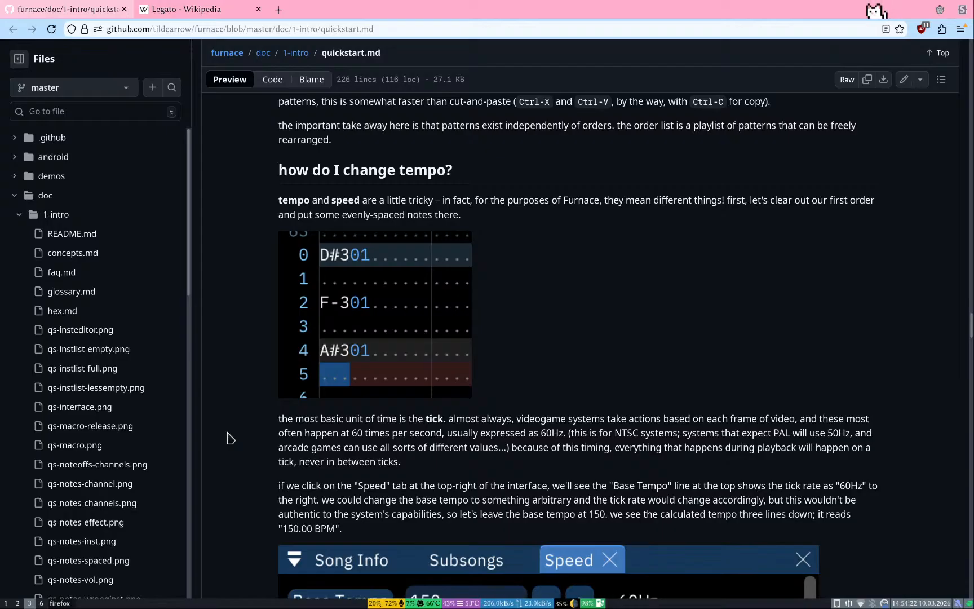
Step: Open the KWrite text editor on the empty workspace 5
key("super+5")
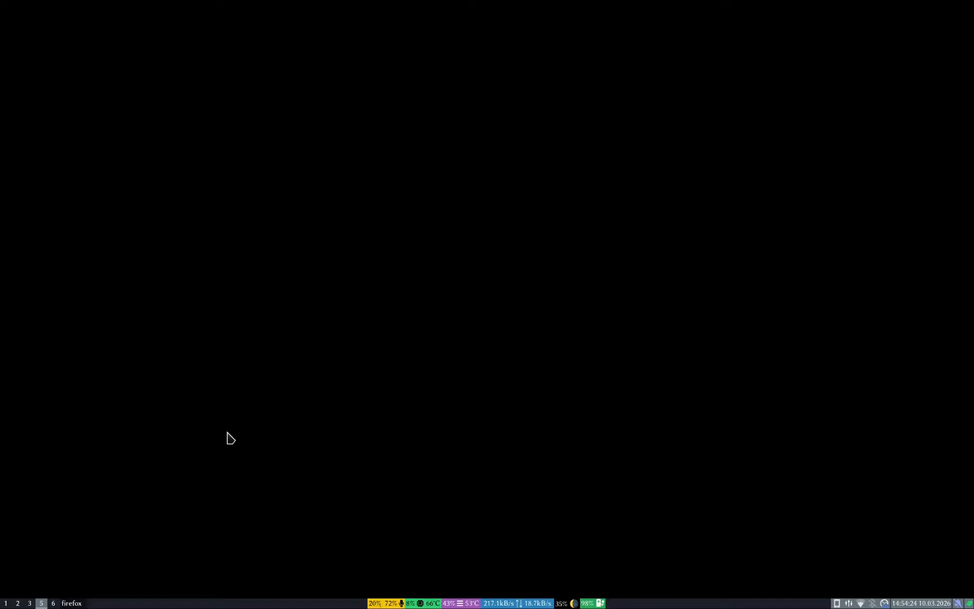
key("super+d")
type("kwri")
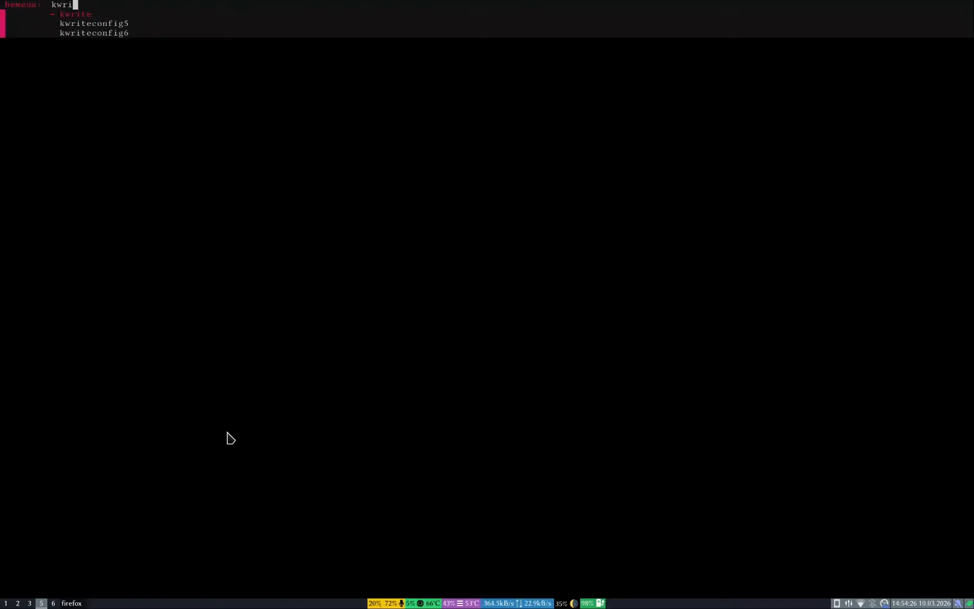
key("Return")
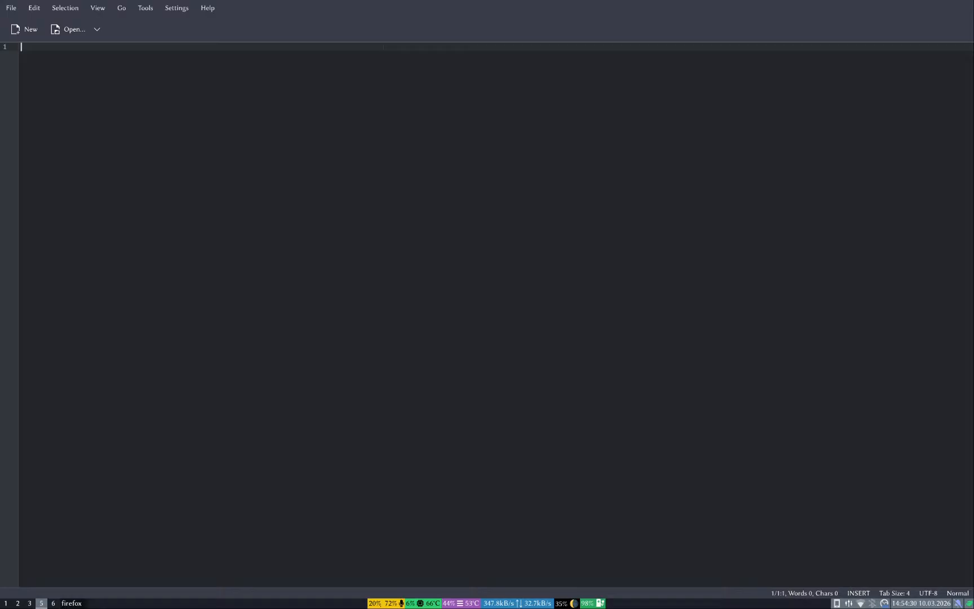
Step: Write a "TODO:" heading with a dash list item started on the line beneath it
type("-")
key("Return")
key("Up")
type("TODO:")
key("Down")
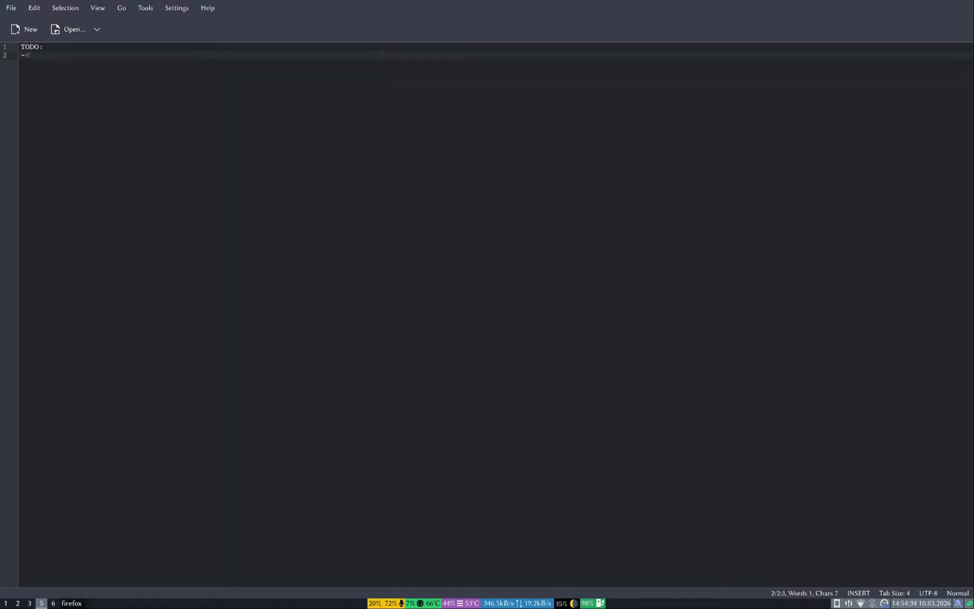
Step: Write the TODO item "open gh issue for furnace about keybind searchbar" on line 2
type("issue")
key("ctrl+Left")
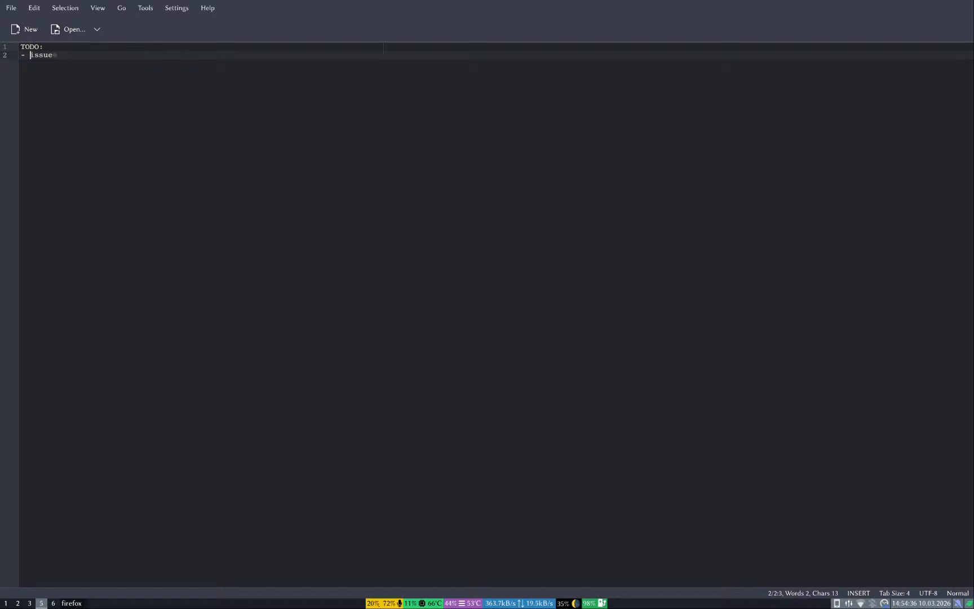
type("open gh")
key("ctrl+Right")
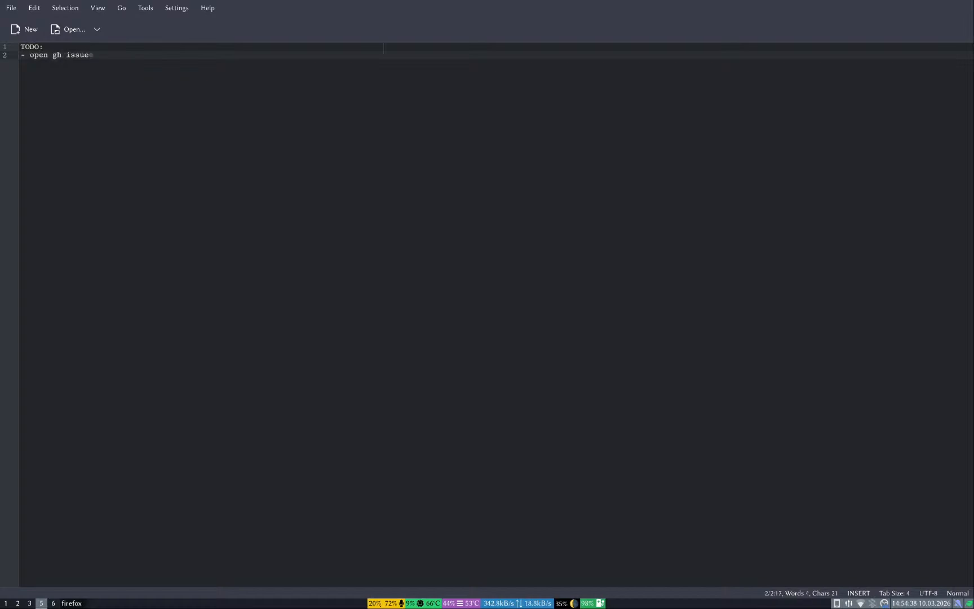
type("for furnace about keybind searchbar")
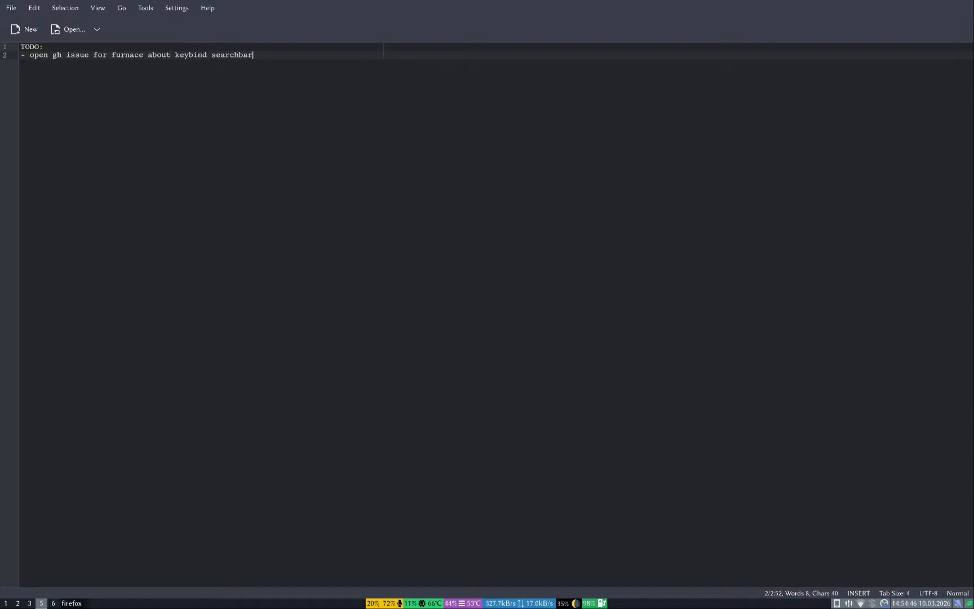
Step: Consult the quickstart guide's tempo section in the browser, and delete the notes in rows 0 to 8 of FM 1 and FM 2 in Furnace
key("super+1")
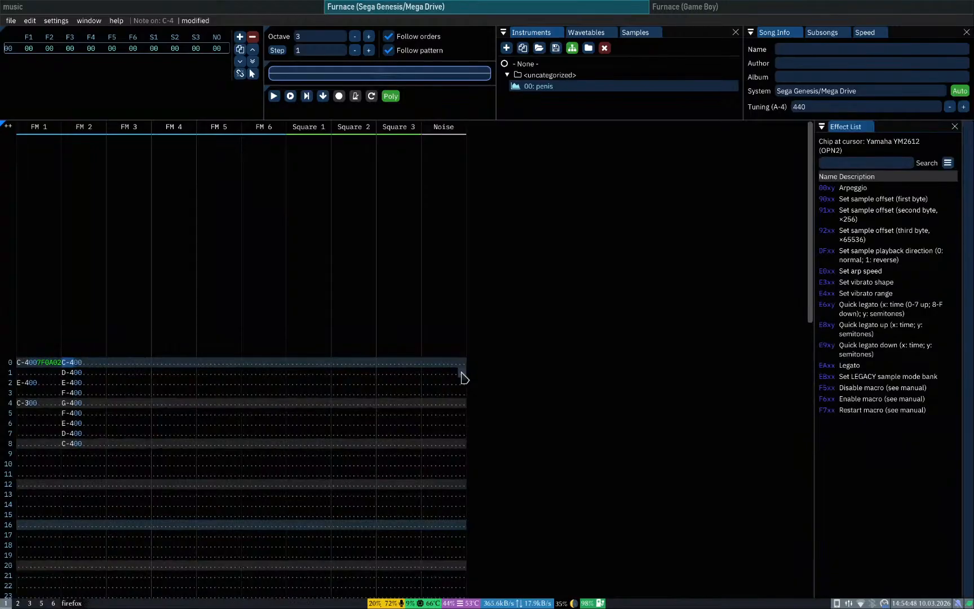
key("super+3")
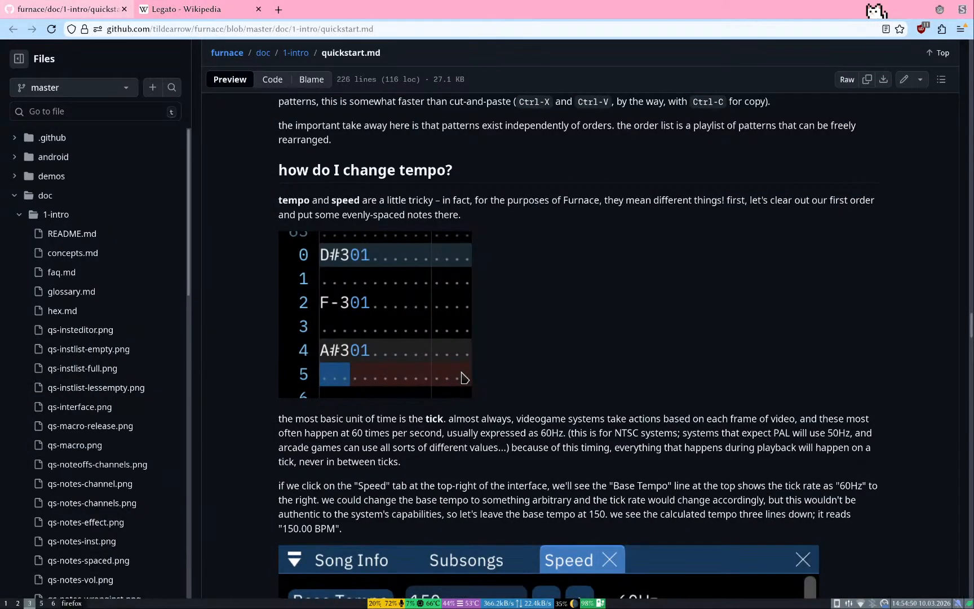
scroll(250, 369, "down", 1)
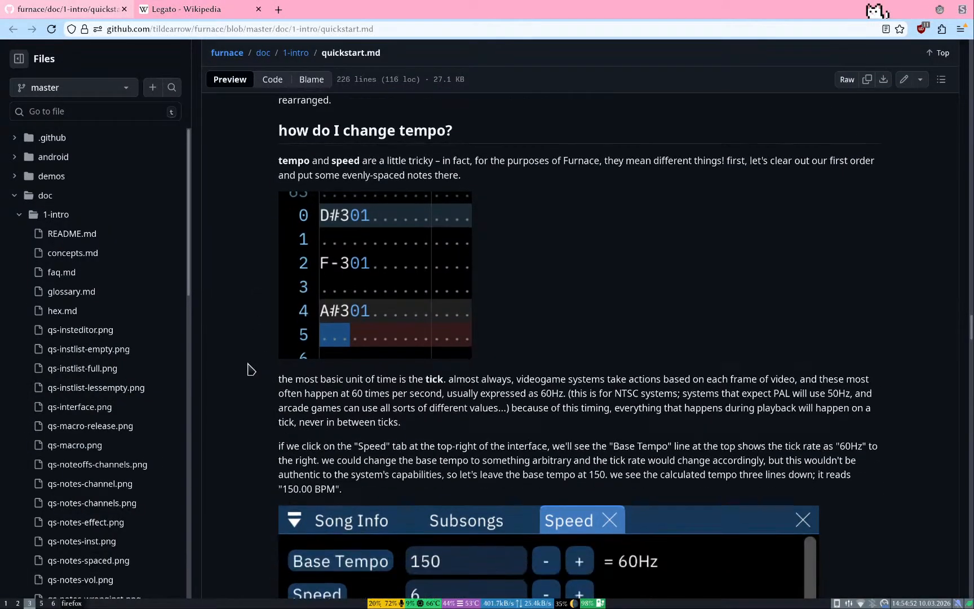
scroll(256, 402, "down", 1)
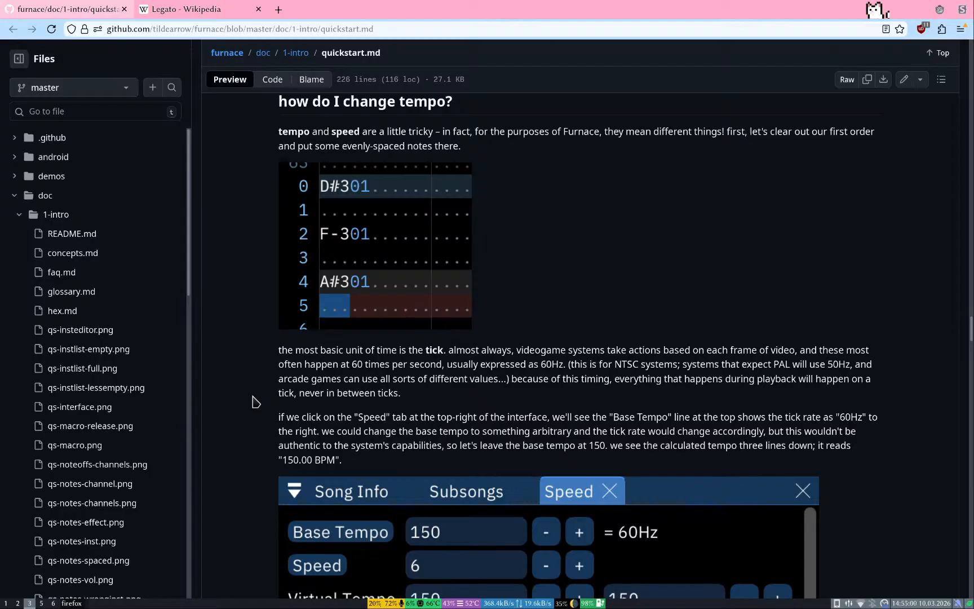
key("super+1")
left_click_drag(95, 441, 14, 362)
key("Delete")
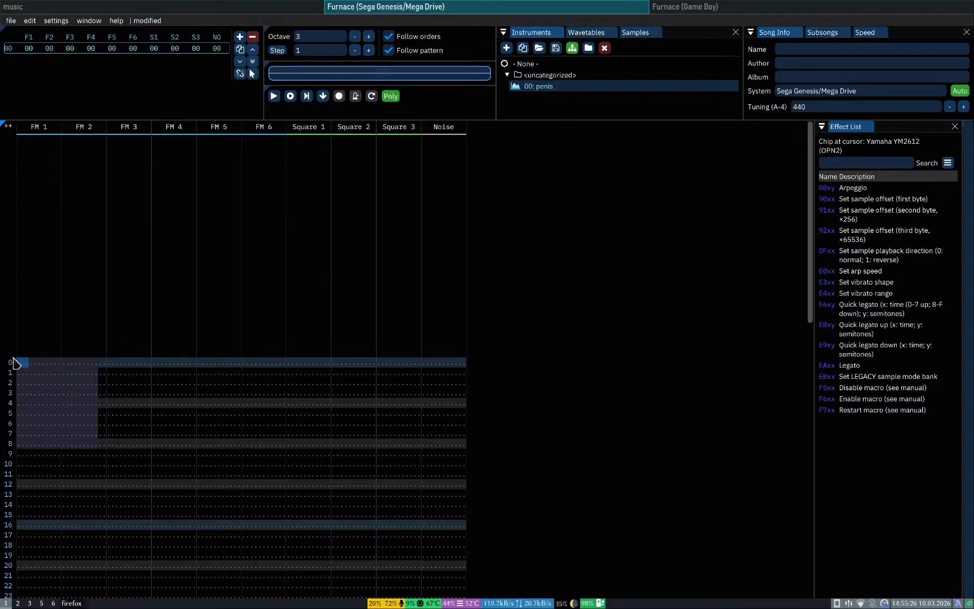
Step: Following the guide's spaced-note example, enter notes C-4, E-4 and G-4 in rows 0, 2 and 4 of channel FM 1 and play them
key("super+3")
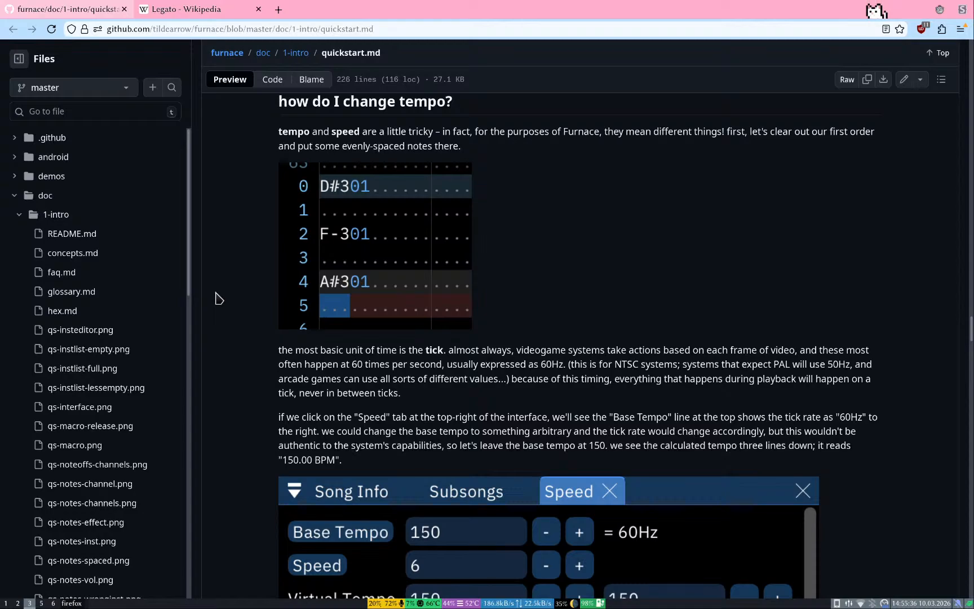
key("super+2")
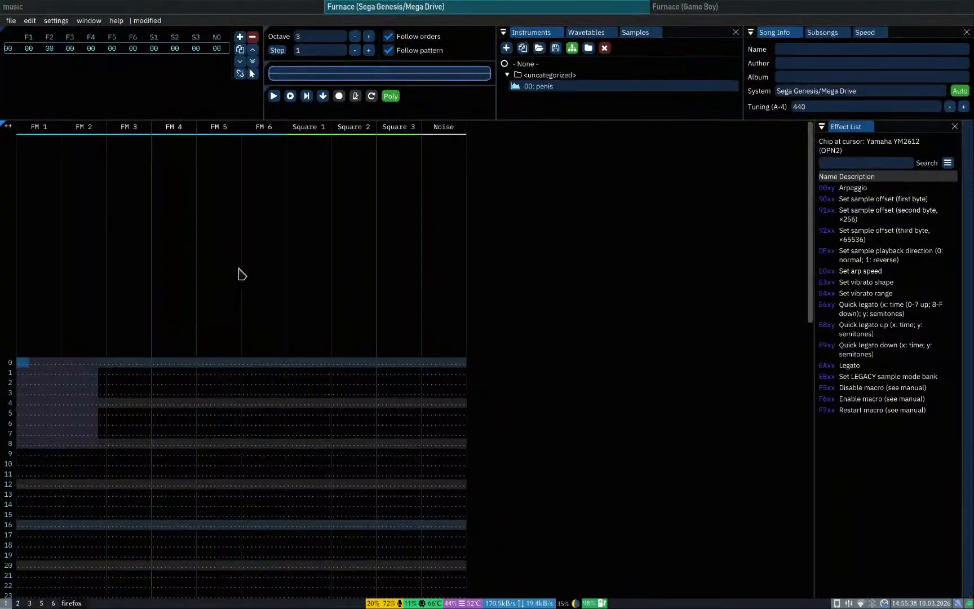
key("super+3")
key("super+1")
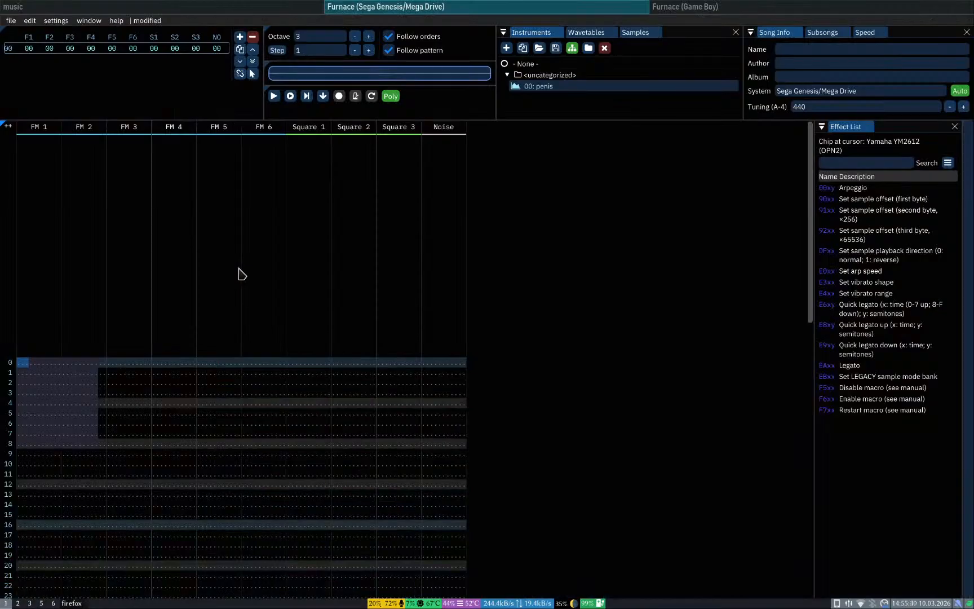
left_click(74, 370)
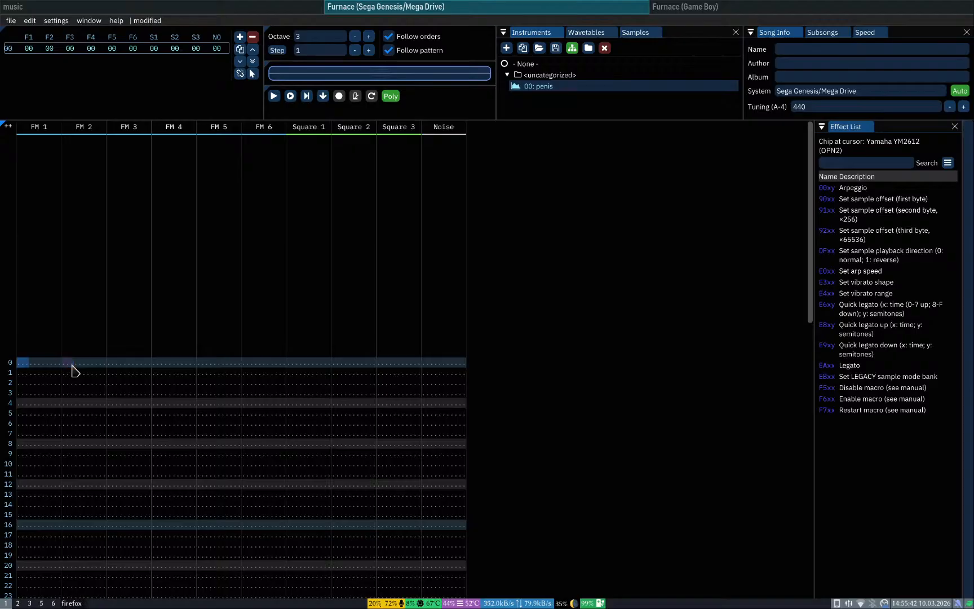
key("space")
key("q")
key("Down")
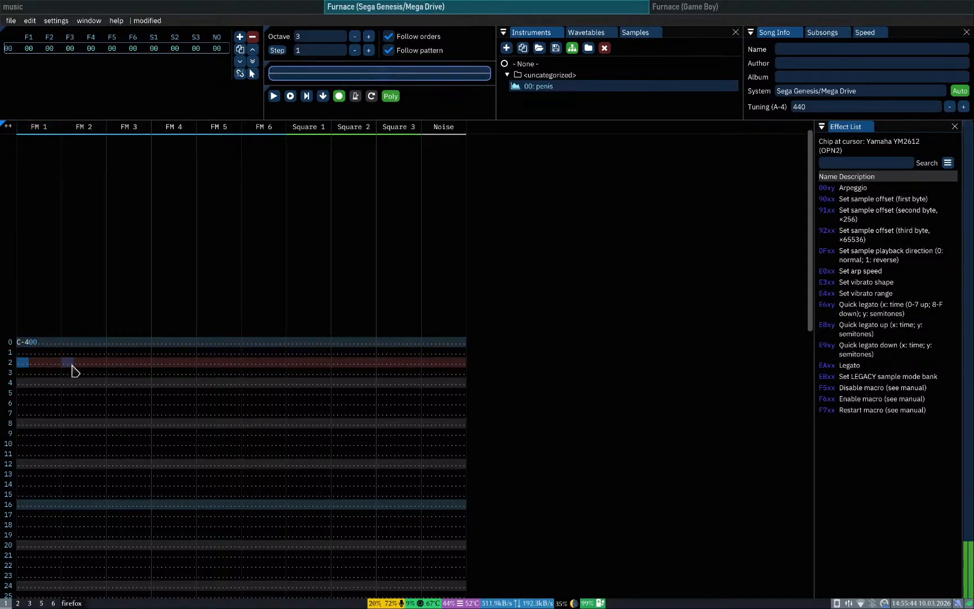
key("e")
key("Down")
key("t")
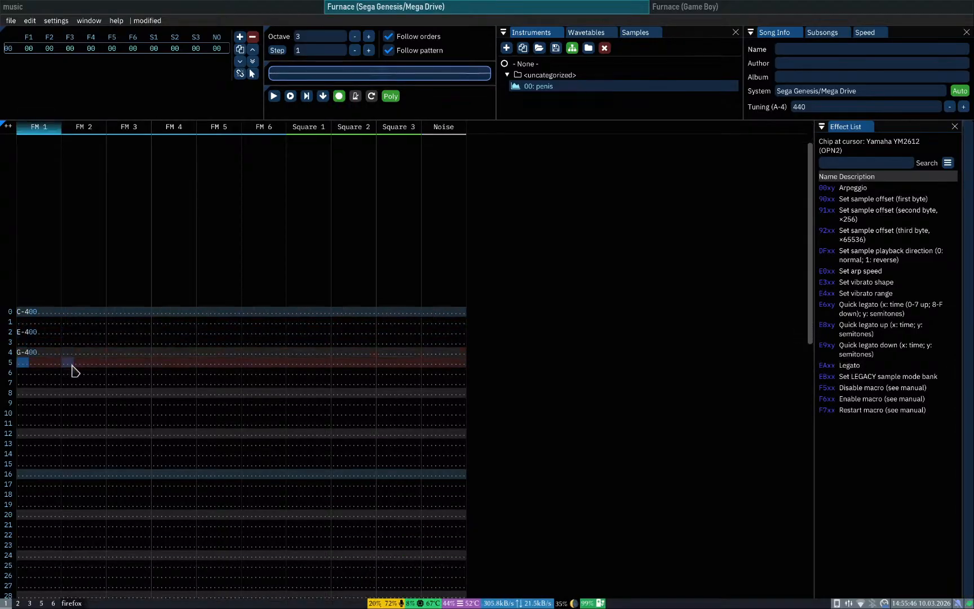
key("Return")
Step: Read the quickstart guide's tempo section in the browser and show the song's Speed settings in Furnace
key("super+3")
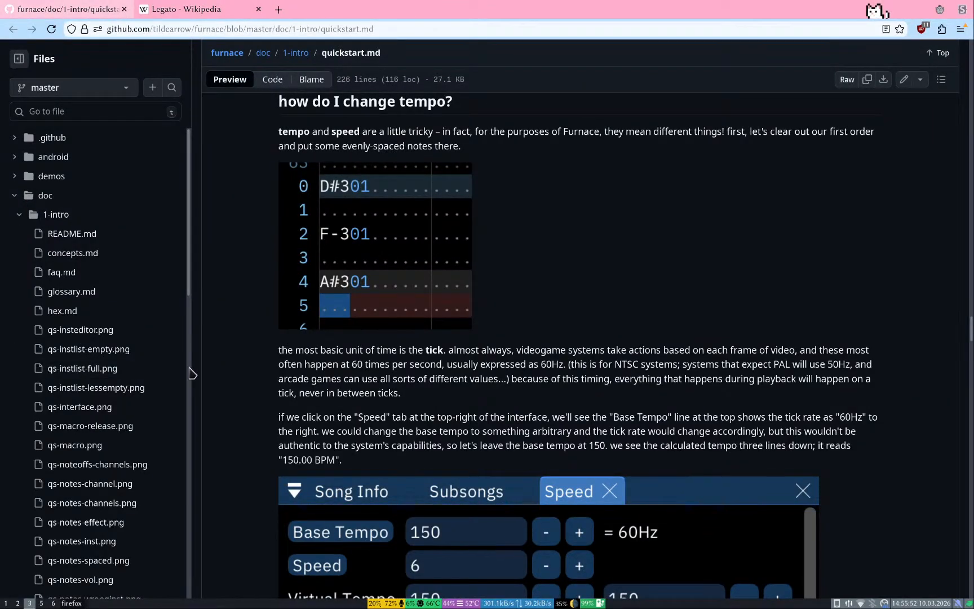
scroll(240, 393, "down", 4)
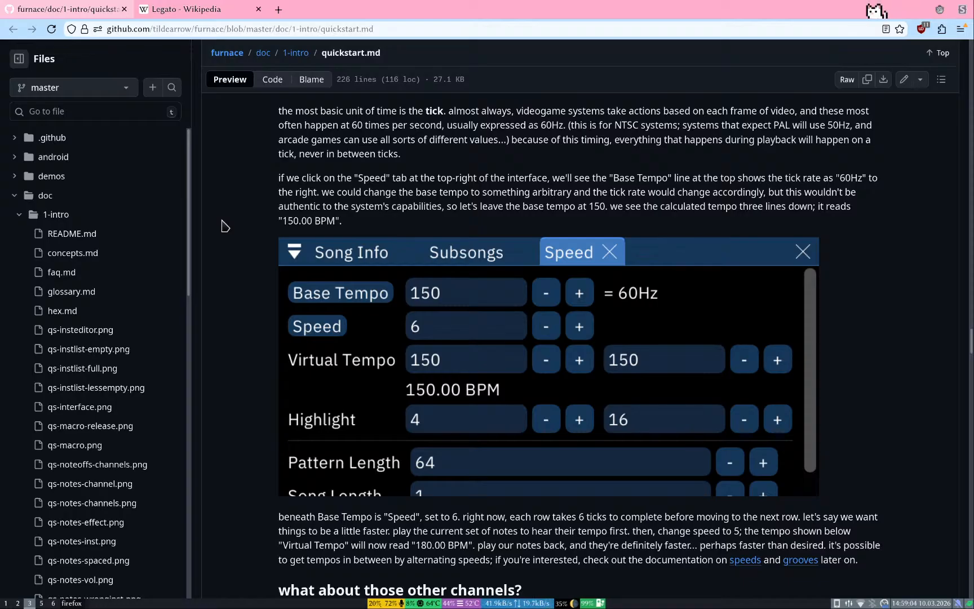
scroll(224, 225, "down", 2)
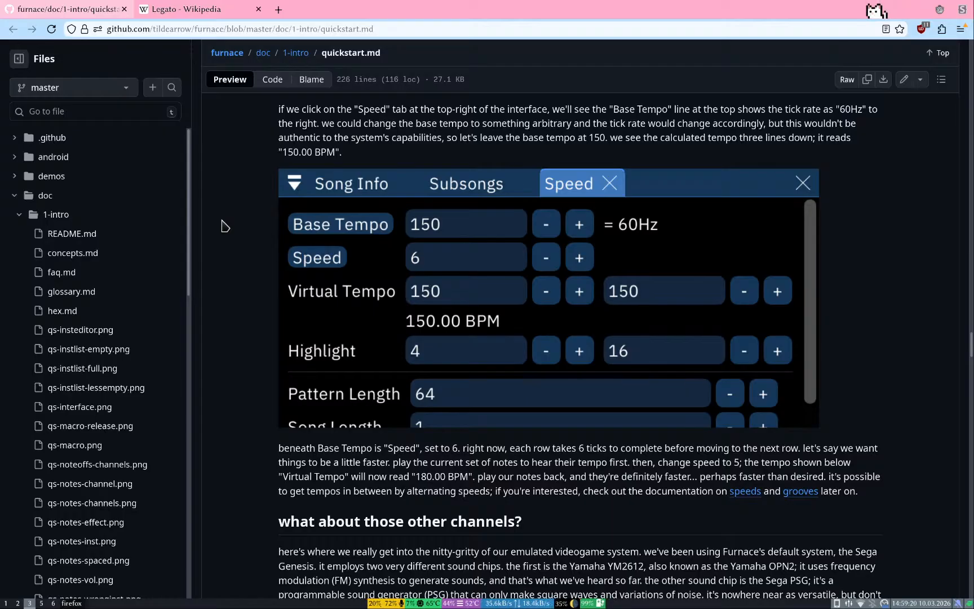
key("super+1")
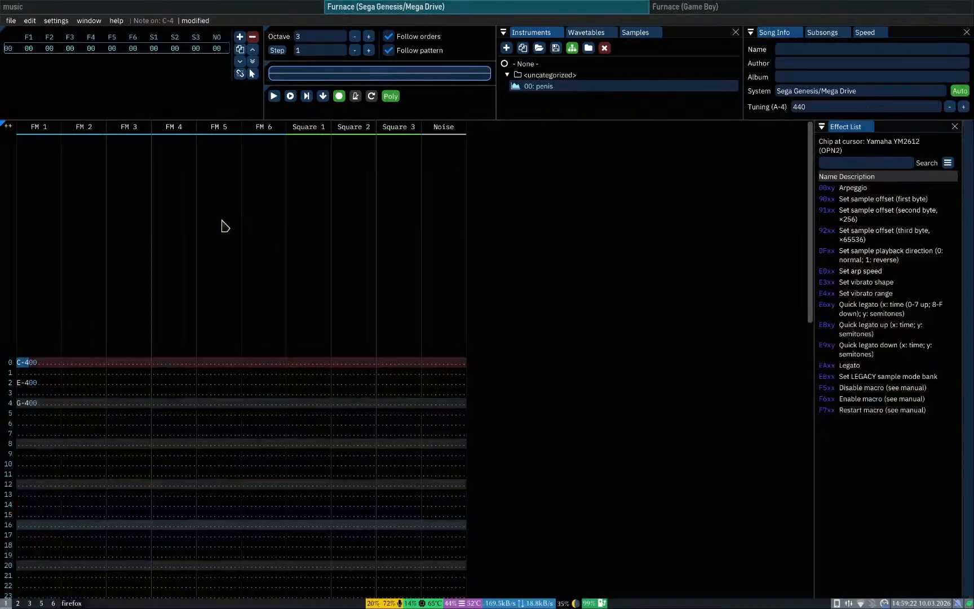
left_click(865, 33)
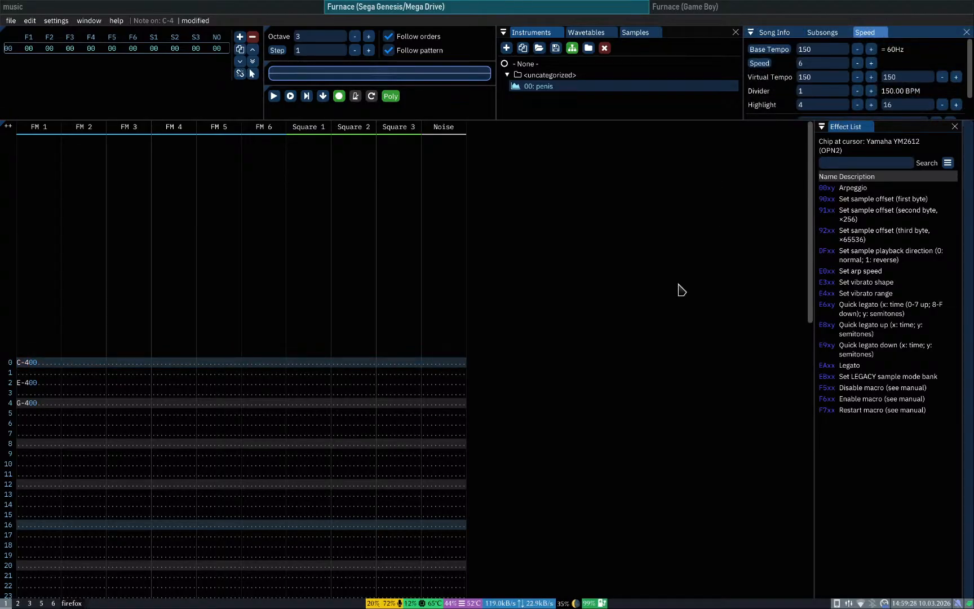
Step: Try raising the song's Speed value to 7, return it to 6, and look through the remaining speed settings
key("super+3")
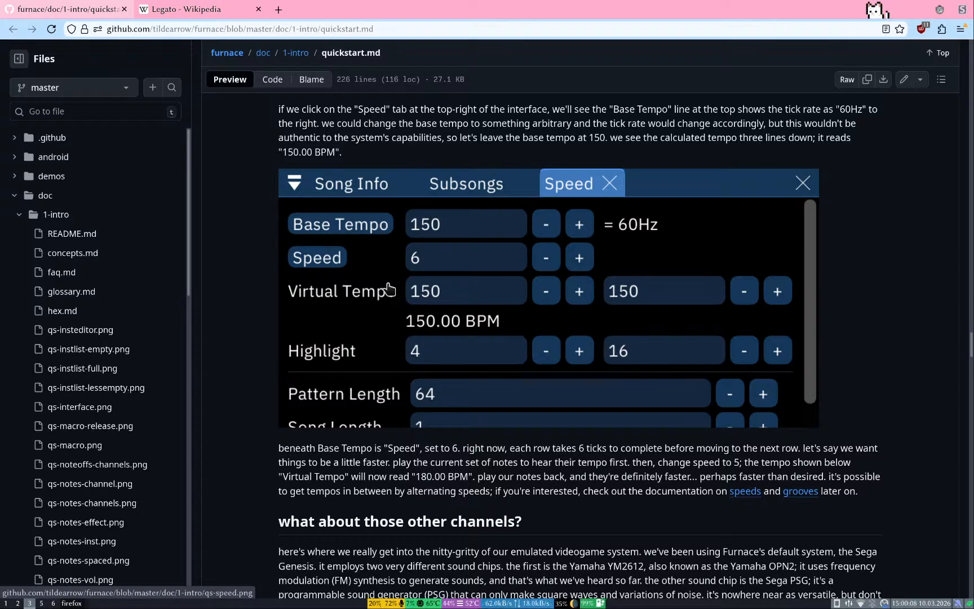
key("super+1")
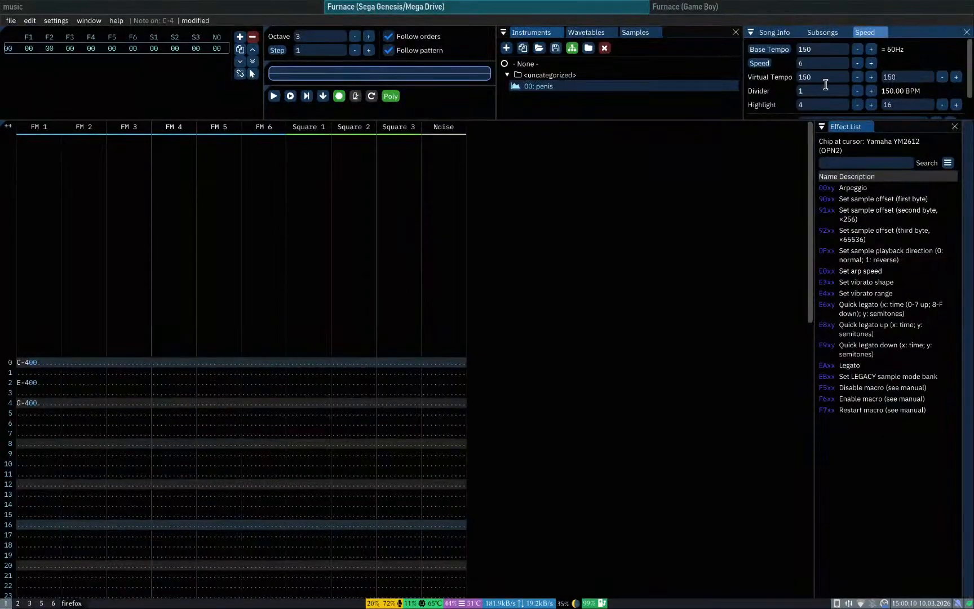
left_click(874, 64)
left_click(860, 64)
left_click(868, 64)
left_click(870, 63)
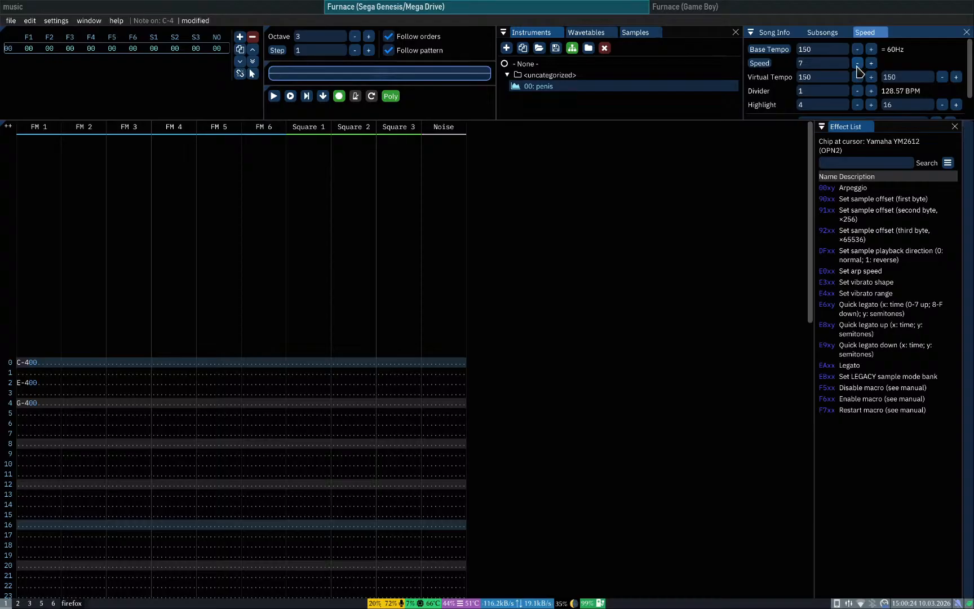
left_click(857, 64)
left_click(871, 63)
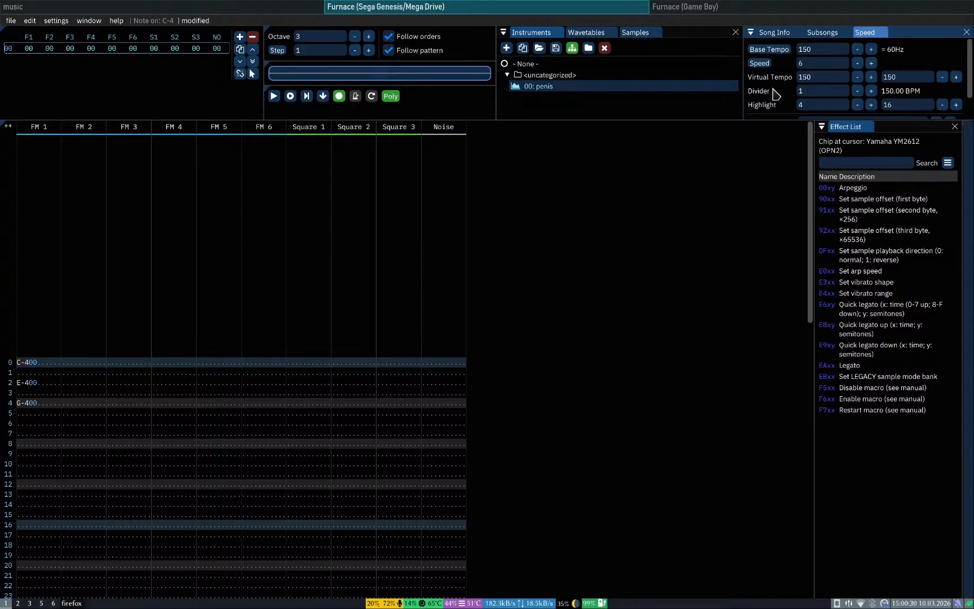
scroll(772, 89, "down", 2)
scroll(772, 88, "up", 2)
Step: Compare the guide's explanation of speed, ticks per row and tempo in the browser with the song's speed settings in Furnace
key("super+3")
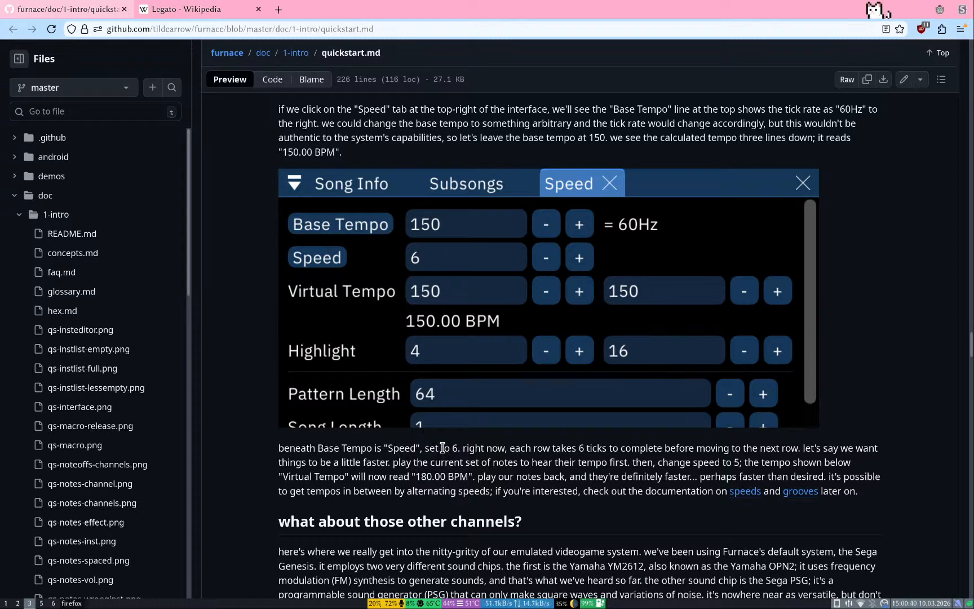
key("super+2")
key("super+3")
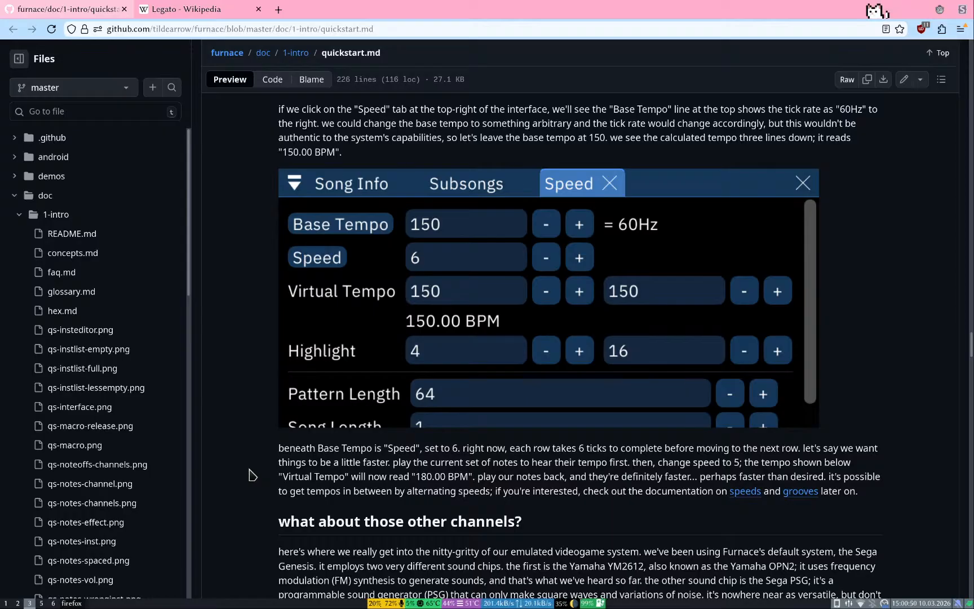
key("super+1")
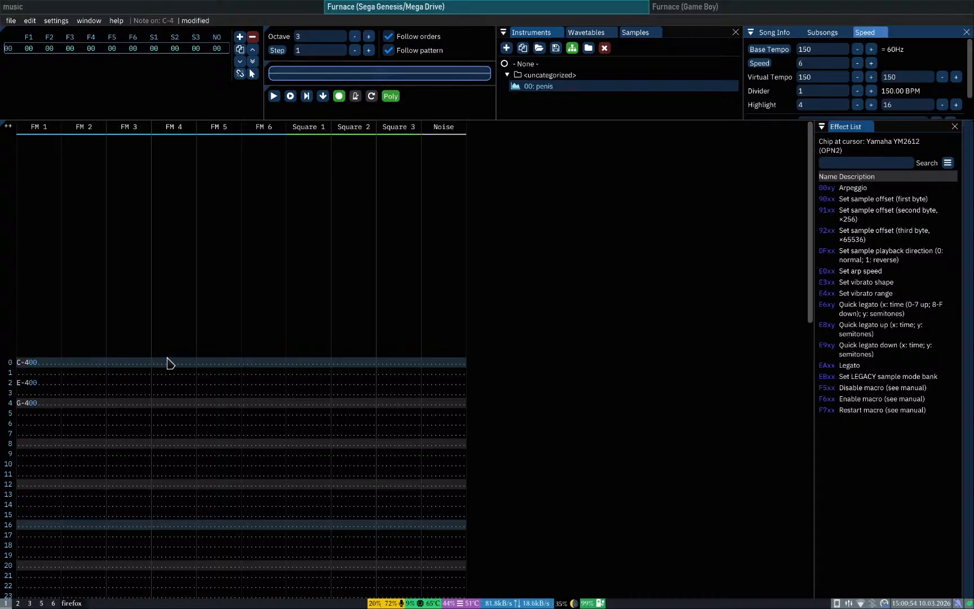
key("super+3")
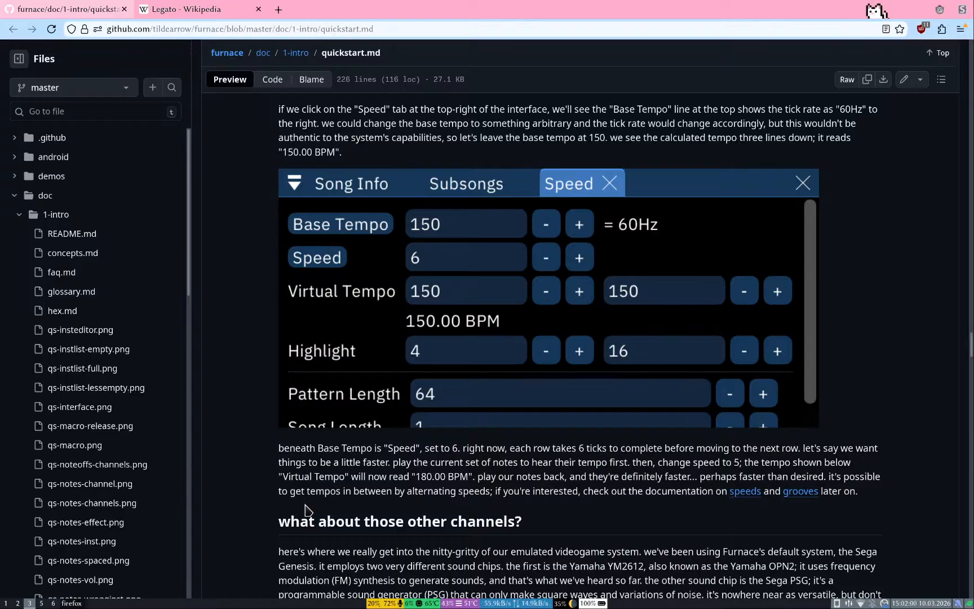
key("super+1")
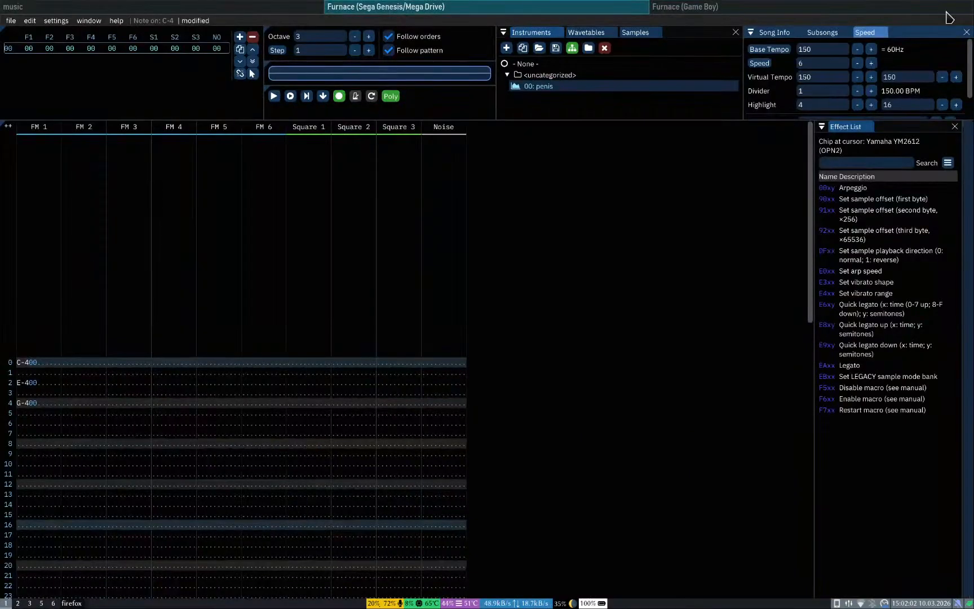
left_click(856, 64)
key("super+3")
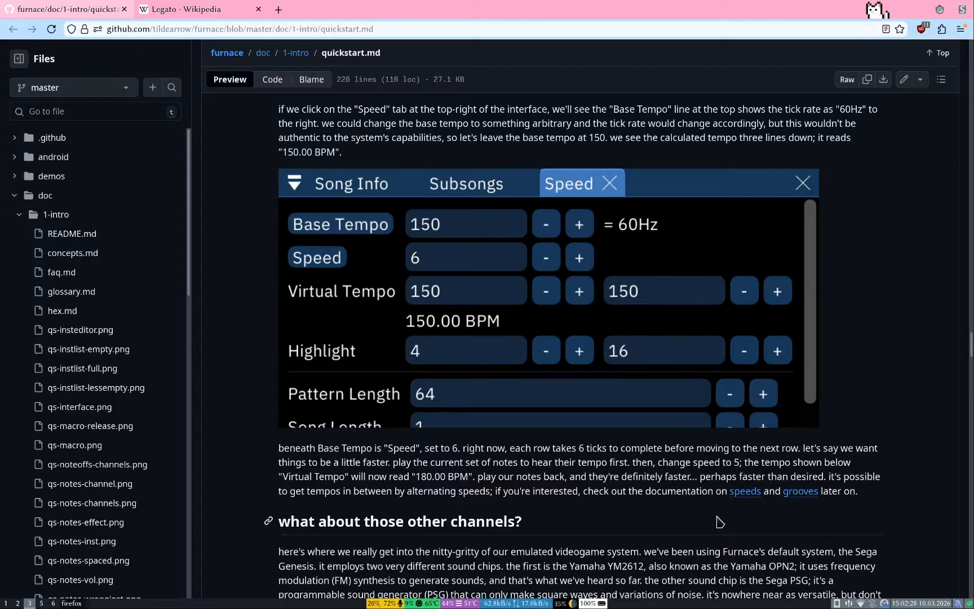
key("super+5")
key("super+3")
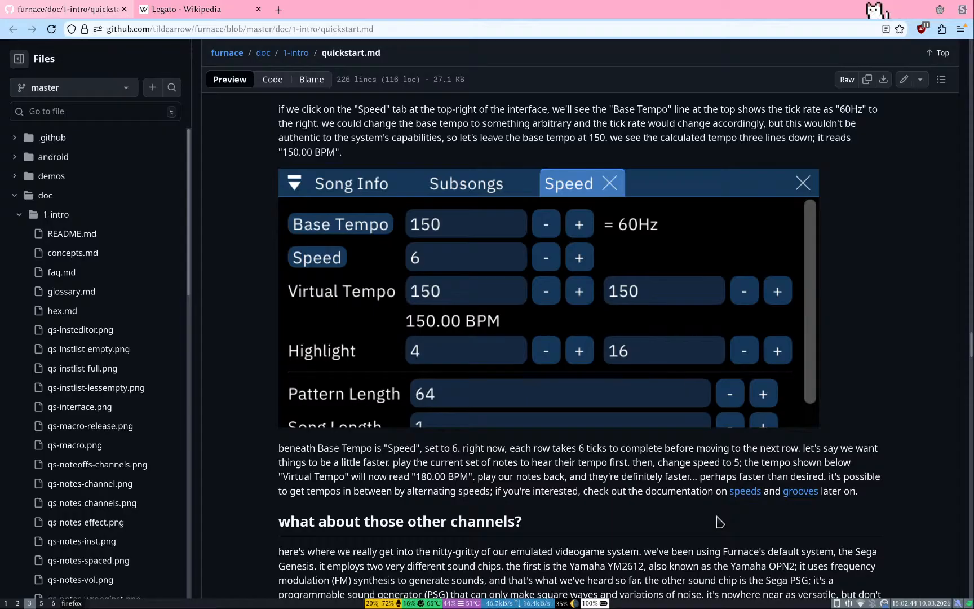
key("super+1")
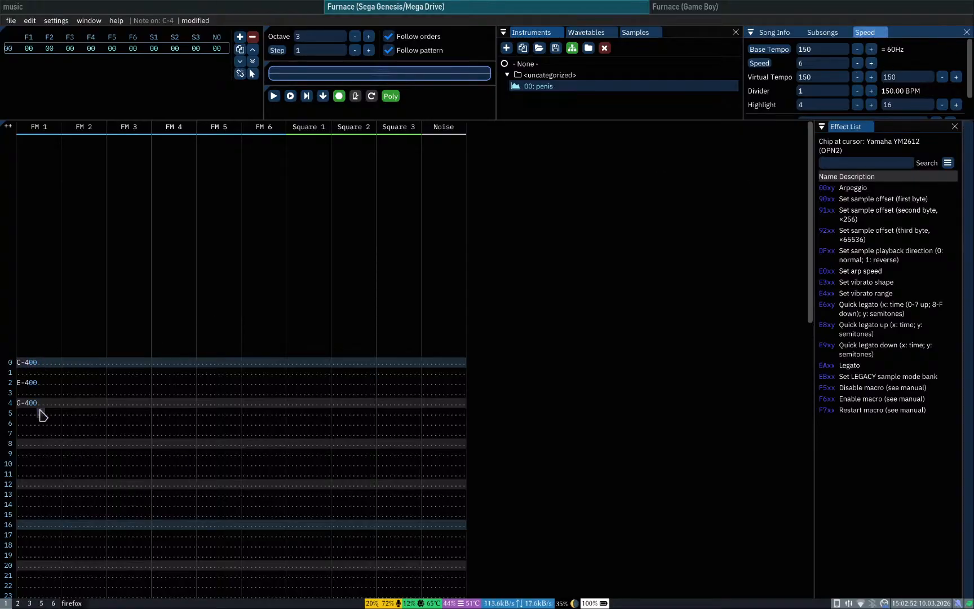
Step: Play the FM 1 notes from row 0 to hear their tempo, stop playback, and set the song's Speed to 5
left_click(27, 365)
key("Return")
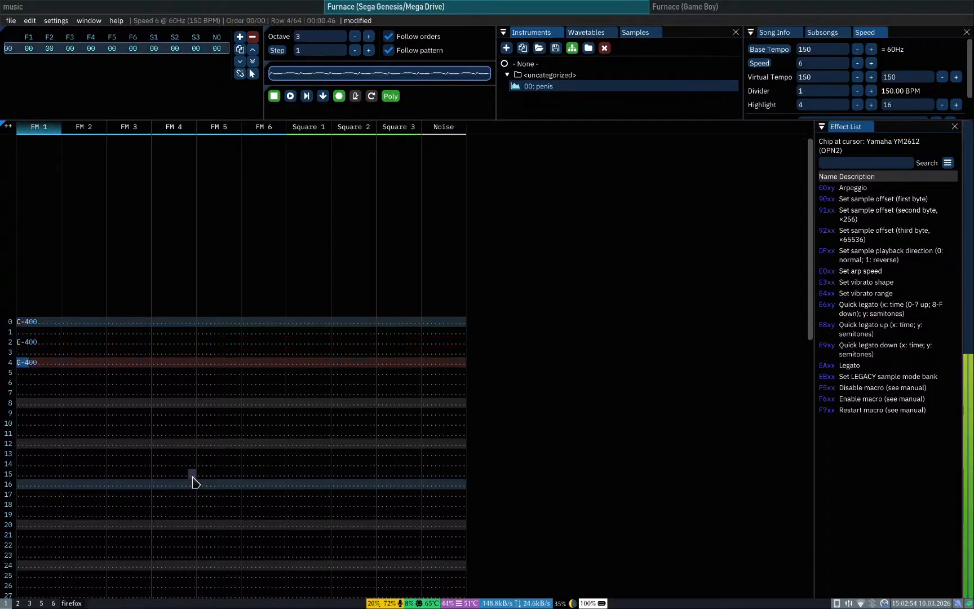
key("Return")
key("Home")
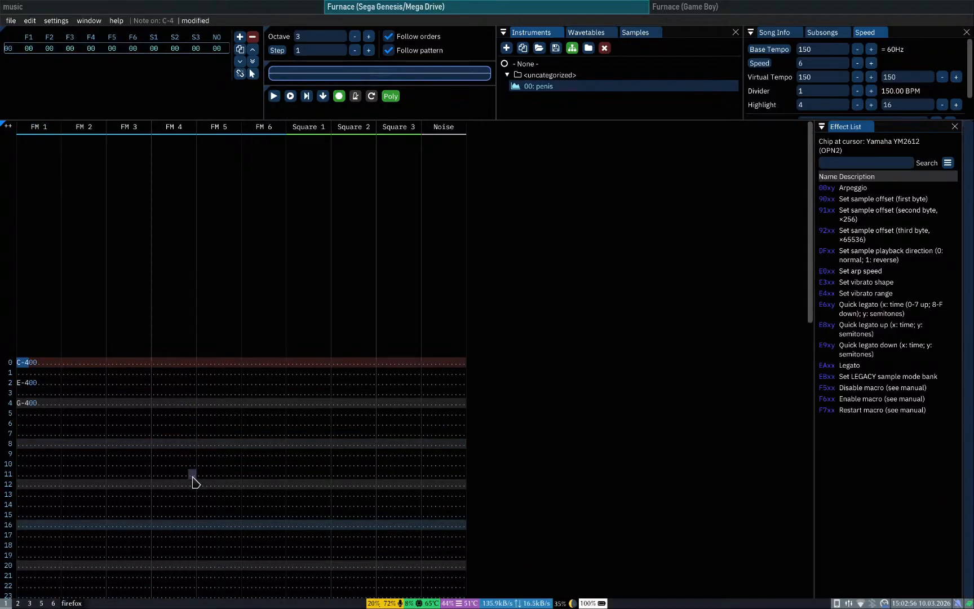
left_click(857, 63)
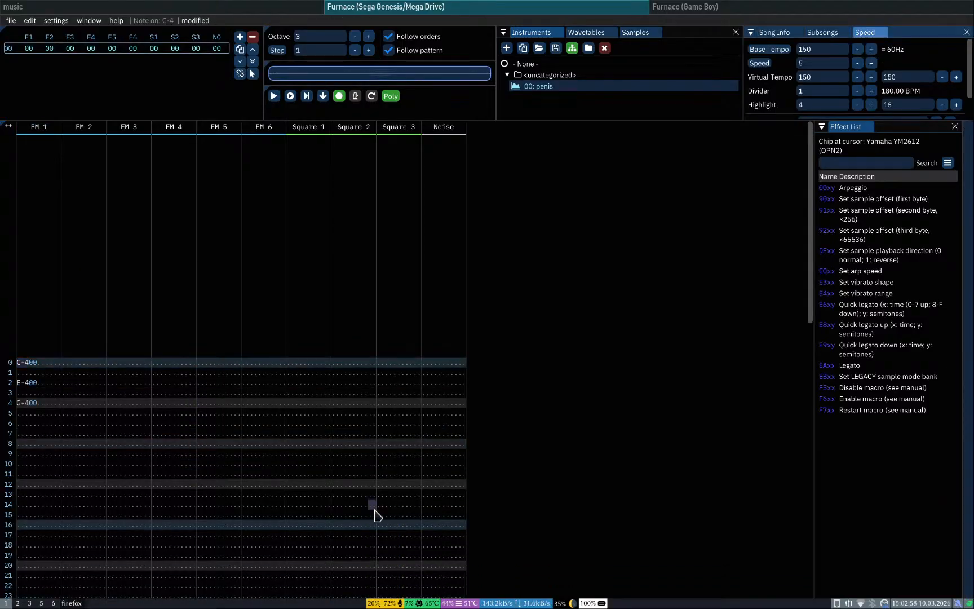
scroll(377, 515, "down", 2)
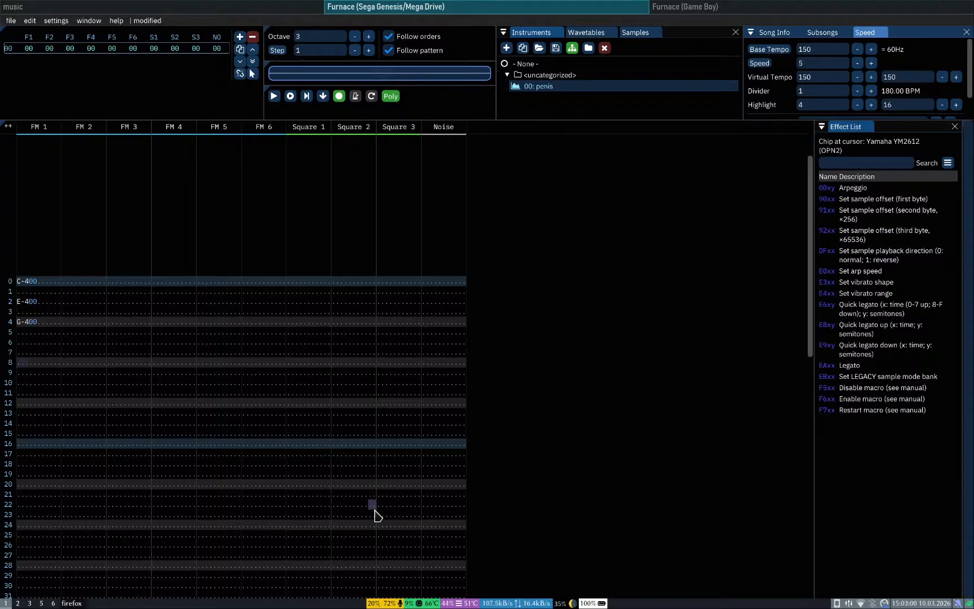
Step: Try playing the FM 1 notes with the song's Speed set to 1, and return to row 0 of the pattern
left_click(59, 329)
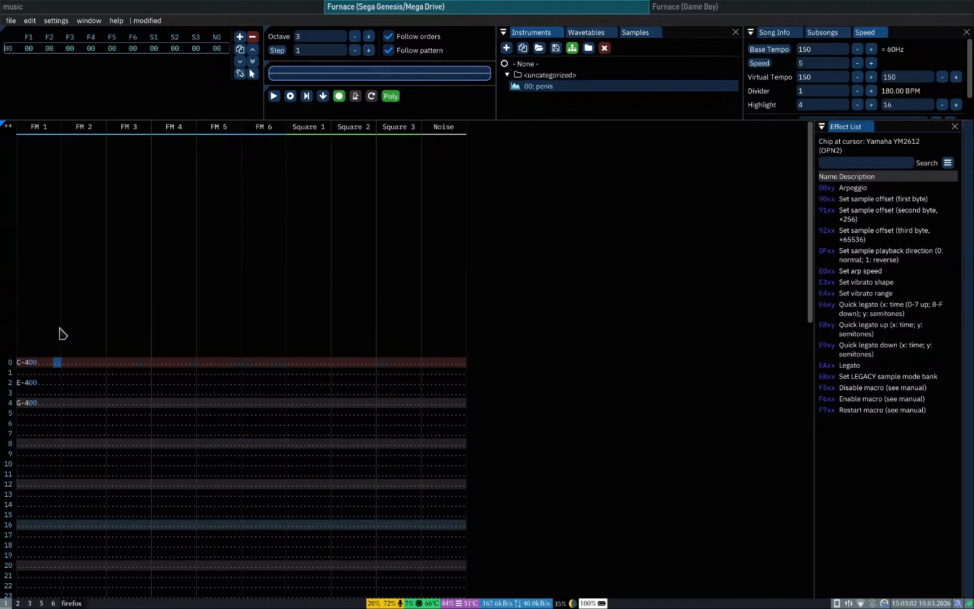
left_click(858, 62)
left_click(858, 62)
left_click(858, 62)
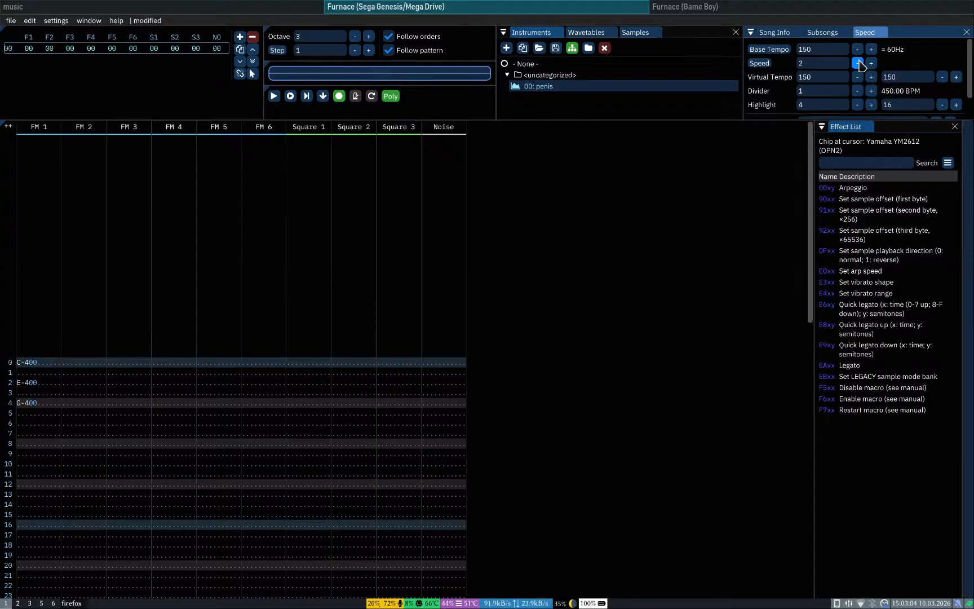
left_click(858, 62)
key("Return")
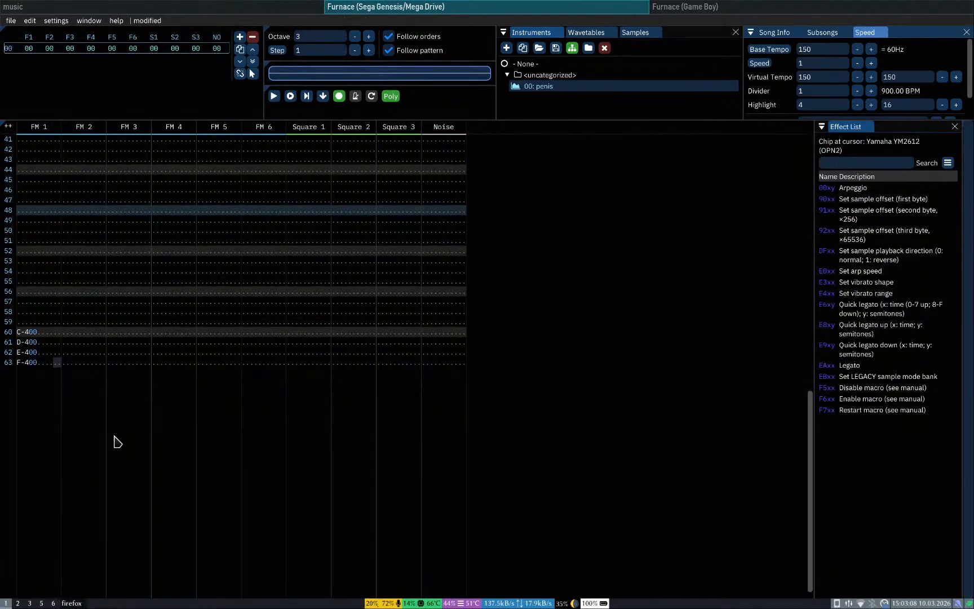
left_click(45, 339)
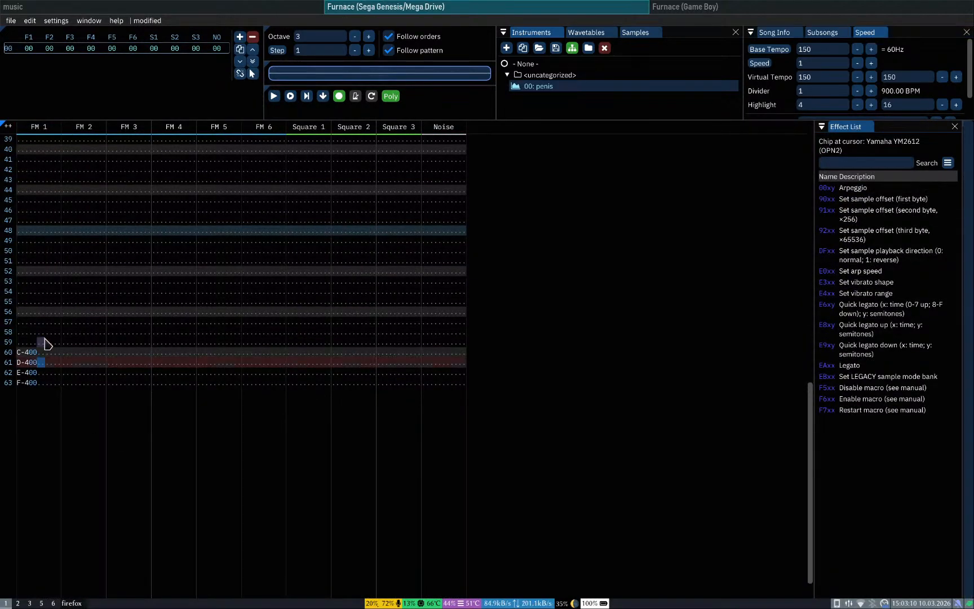
key("Home")
Step: Set the song's Speed to 6
left_click(873, 69)
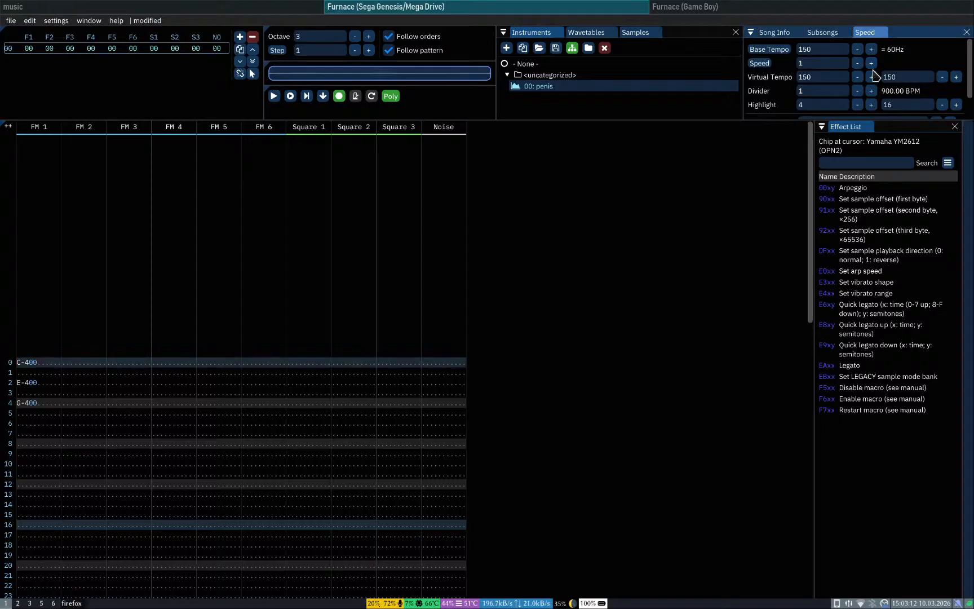
left_click(871, 63)
left_click(871, 63)
left_click(871, 64)
left_click(871, 63)
left_click(871, 63)
left_click(871, 63)
Step: Read the quickstart guide's section about the other channels in the browser
key("super+3")
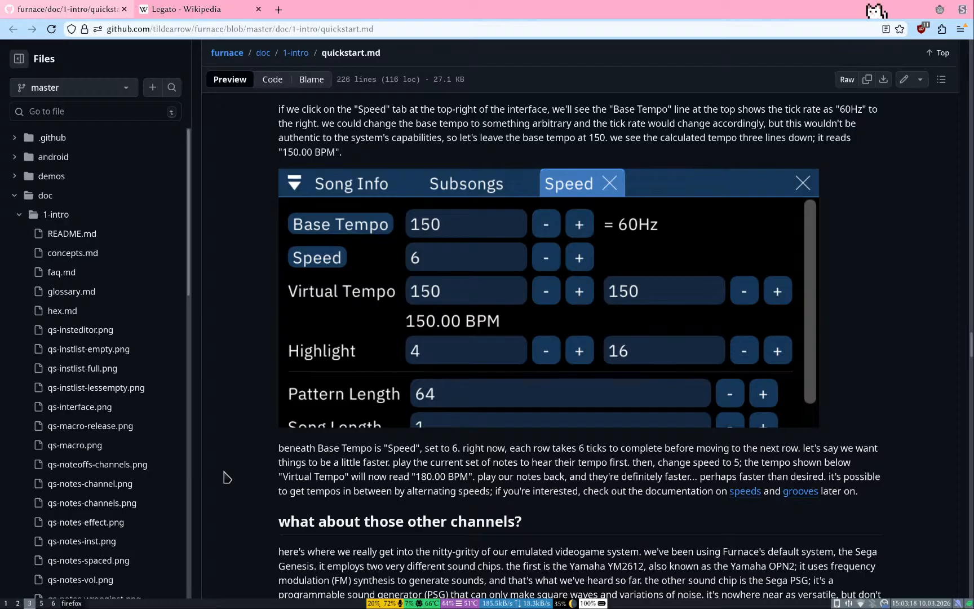
scroll(226, 477, "down", 3)
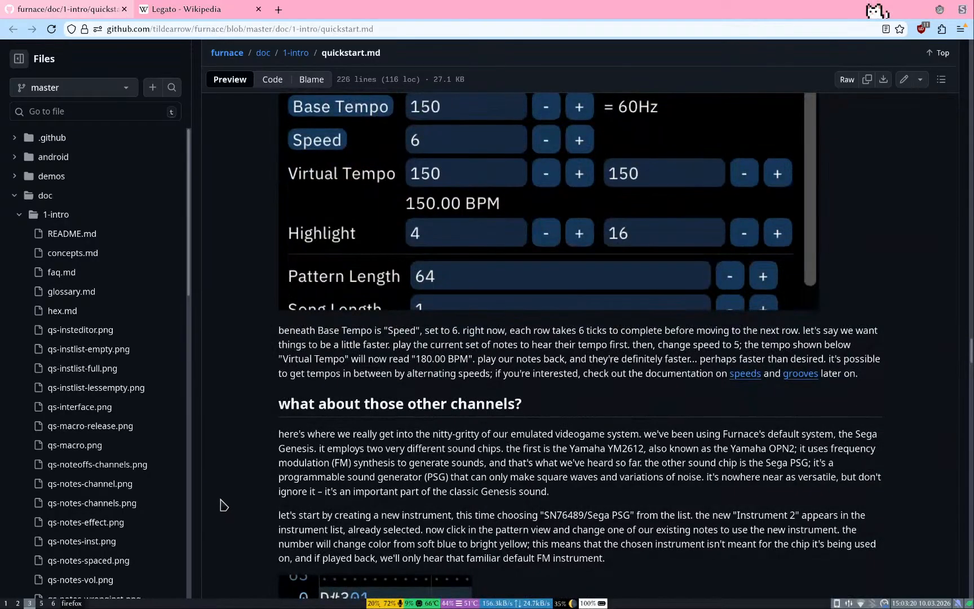
scroll(226, 506, "down", 5)
scroll(258, 533, "down", 1)
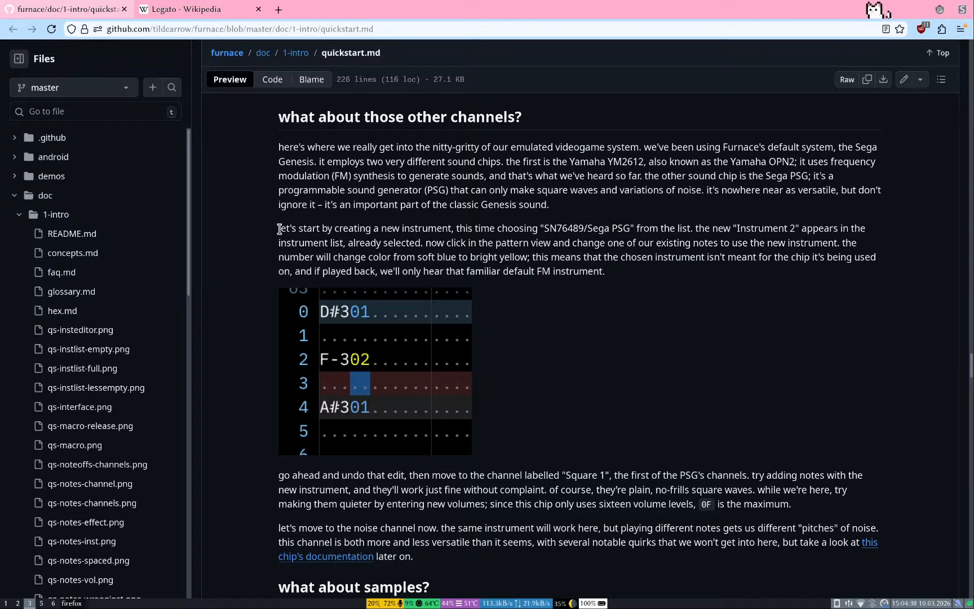
Step: Switch to Furnace and, with editing turned off, audition the C-4 note using instrument 00 from row 0 of Square 1
key("super+1")
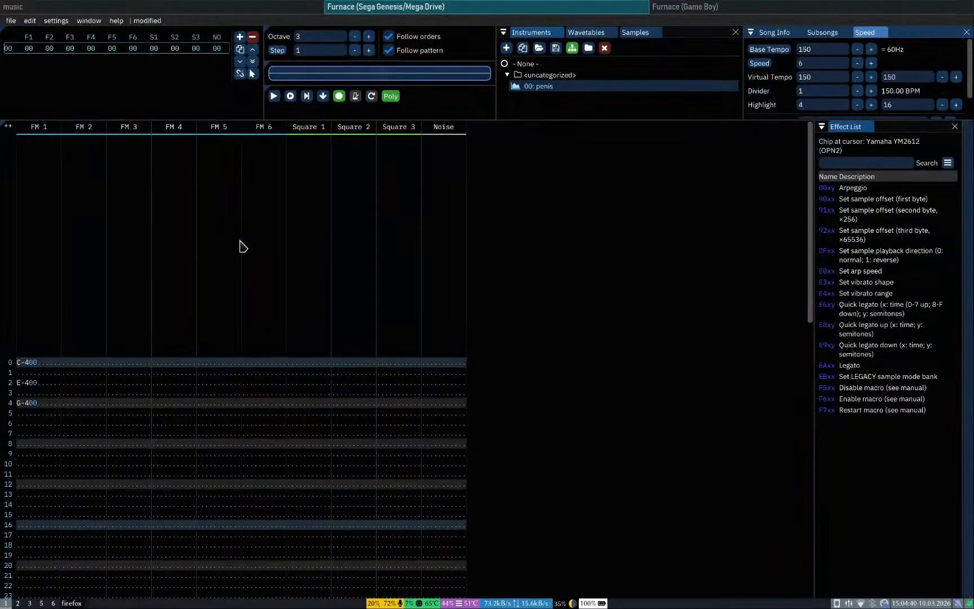
left_click(294, 361)
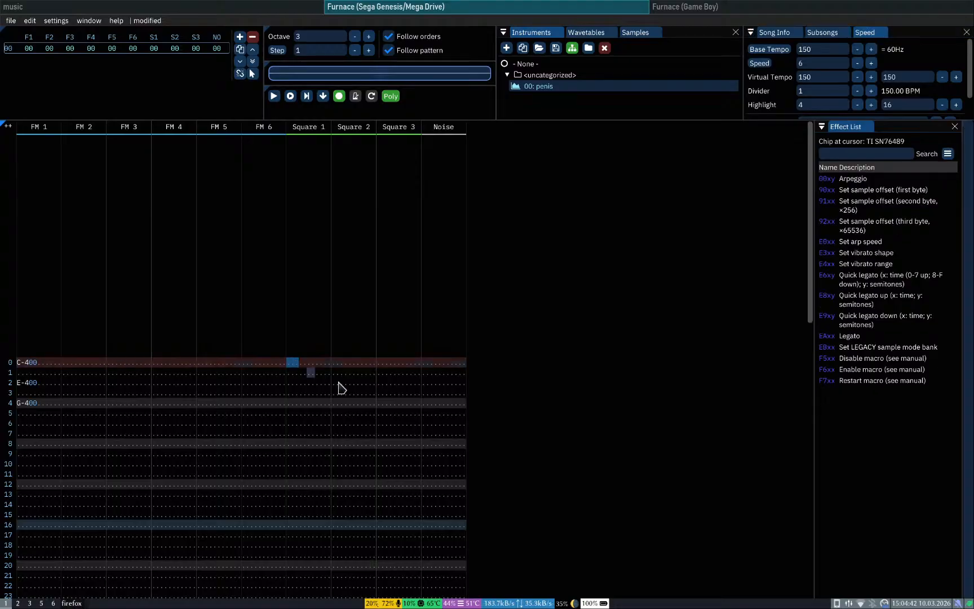
key("space")
key("q")
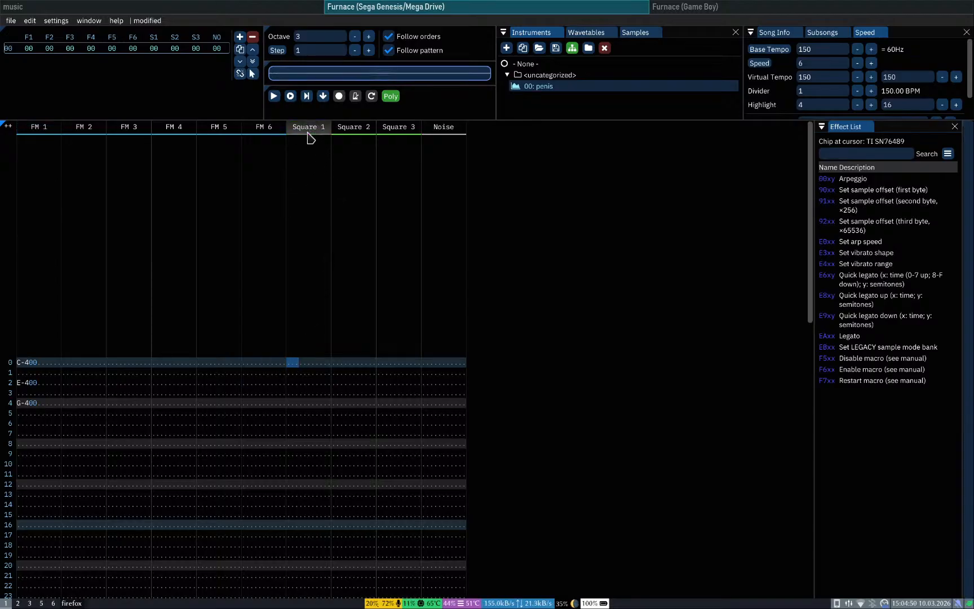
key("q")
key("q")
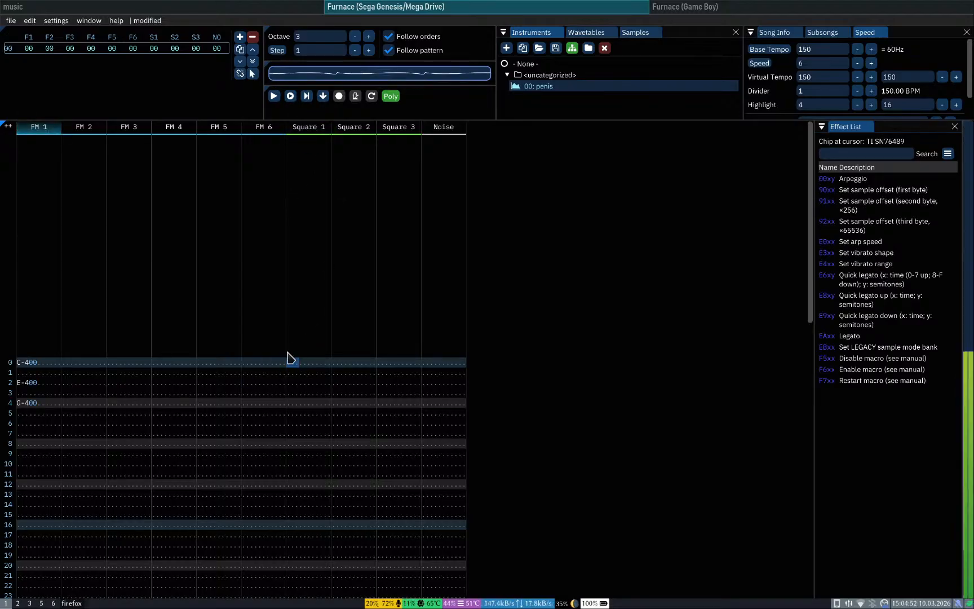
Step: Enter a C-4 note with instrument 00 at row 0 of Square 1 and play the pattern to hear it
key("space")
key("q")
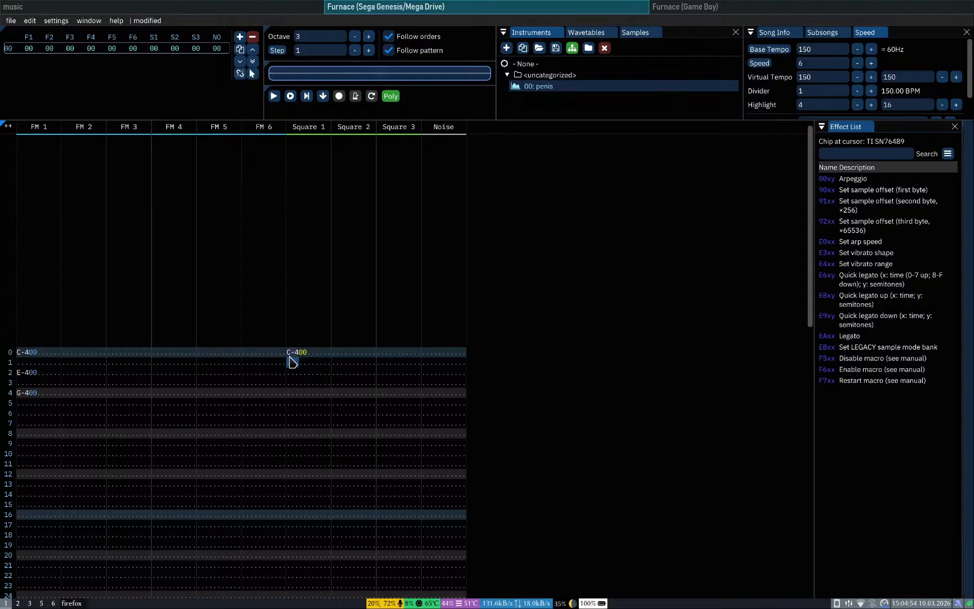
left_click(290, 353)
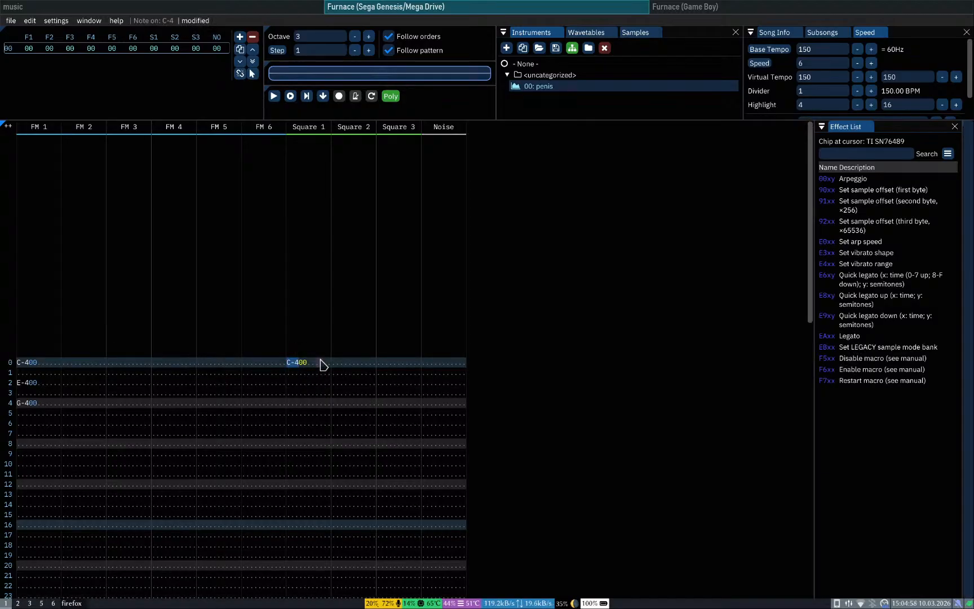
key("Return")
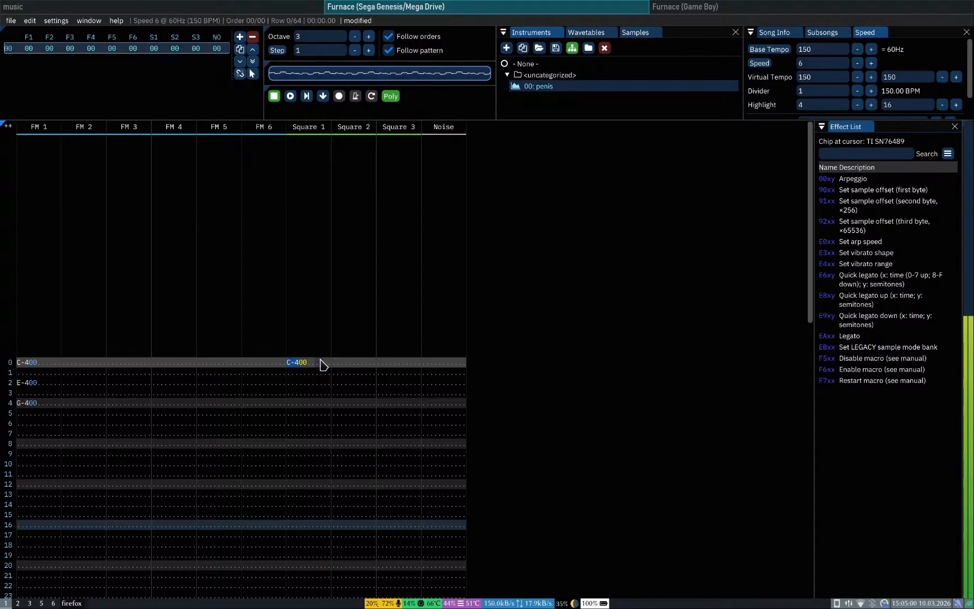
key("Return")
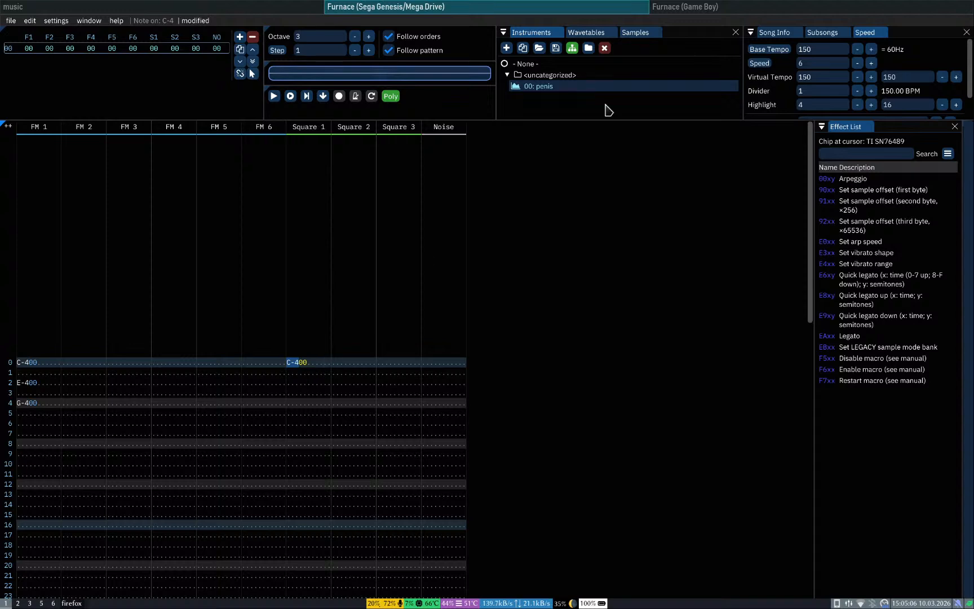
Step: Select no instrument in the instrument list and clear the instrument number from the C-4 note in Square 1
left_click(527, 63)
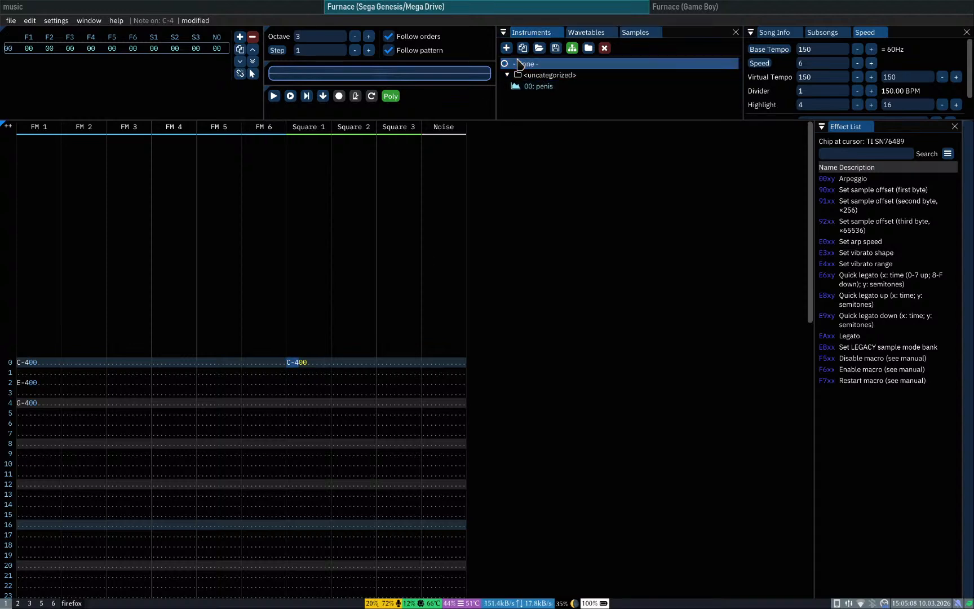
left_click(304, 366)
key("Delete")
key("Left")
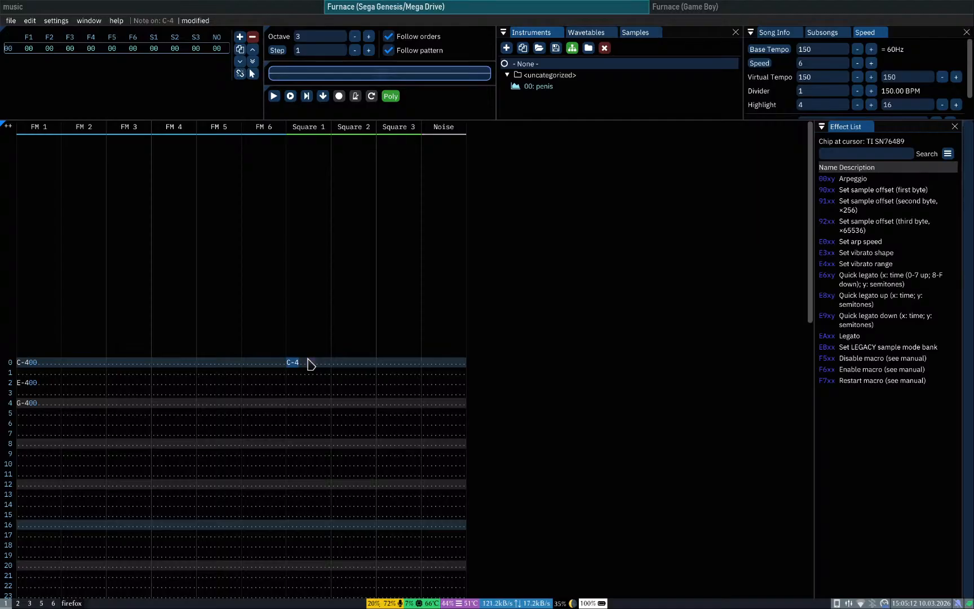
Step: Audition the notes C, E and G at octave 3 on the Square 1 channel with no instrument selected
key("q")
key("q")
key("q")
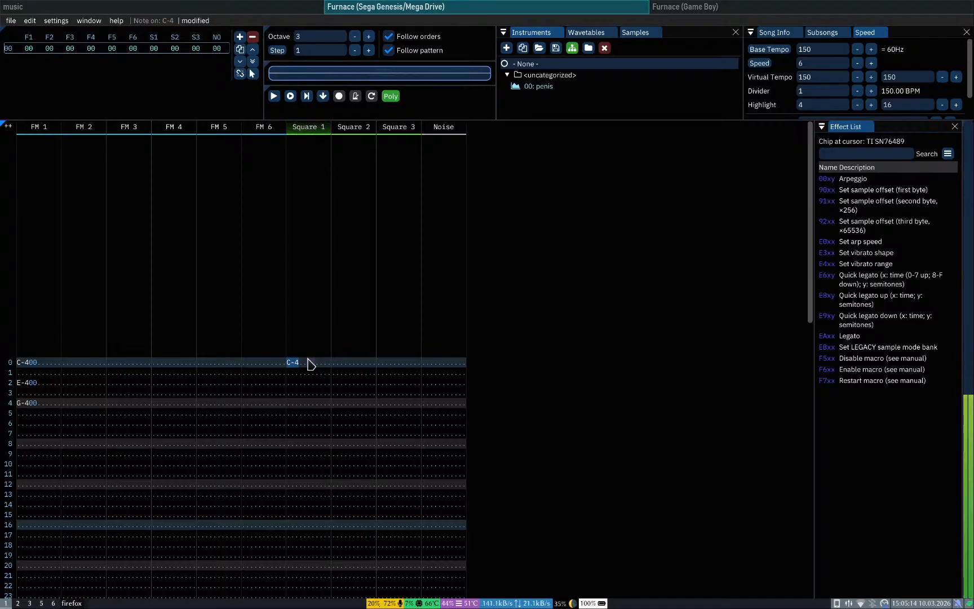
key("q")
key("e")
key("t")
key("q")
key("e")
key("t")
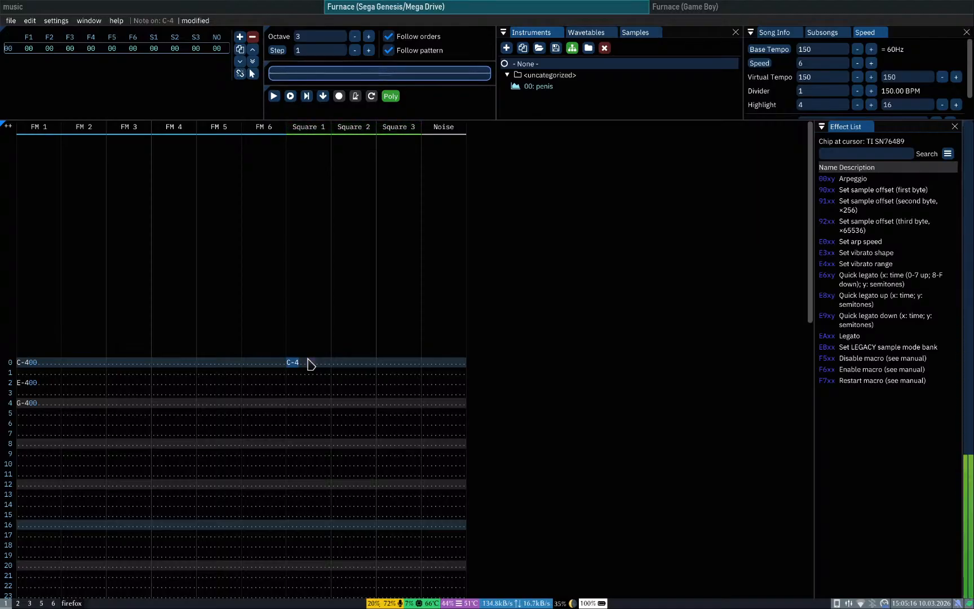
key("q")
key("e")
key("q")
key("q")
Step: Lower the octave to 2 and audition the notes C and E on Square 1
key("KP_Divide")
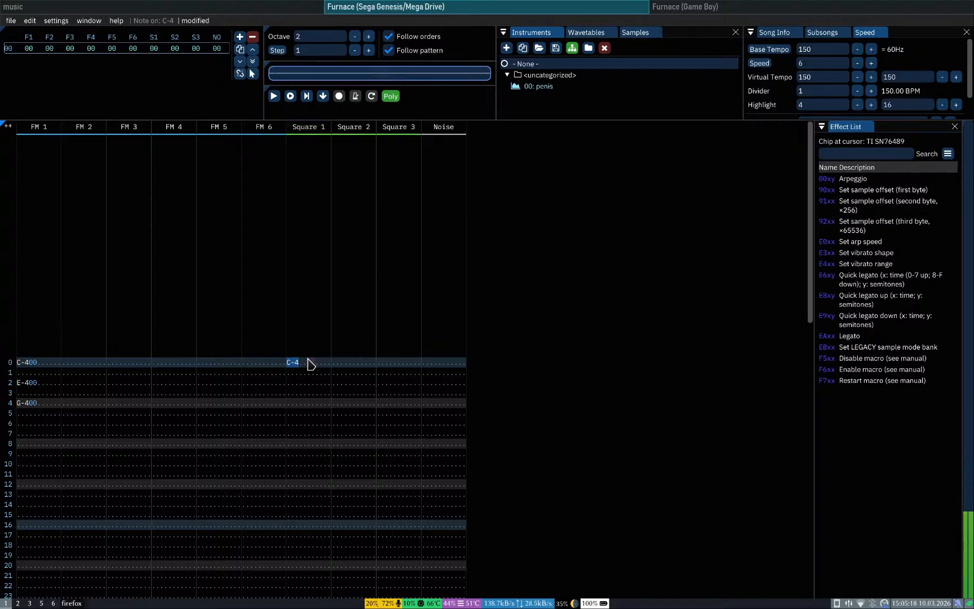
key("q")
key("q")
key("e")
key("q")
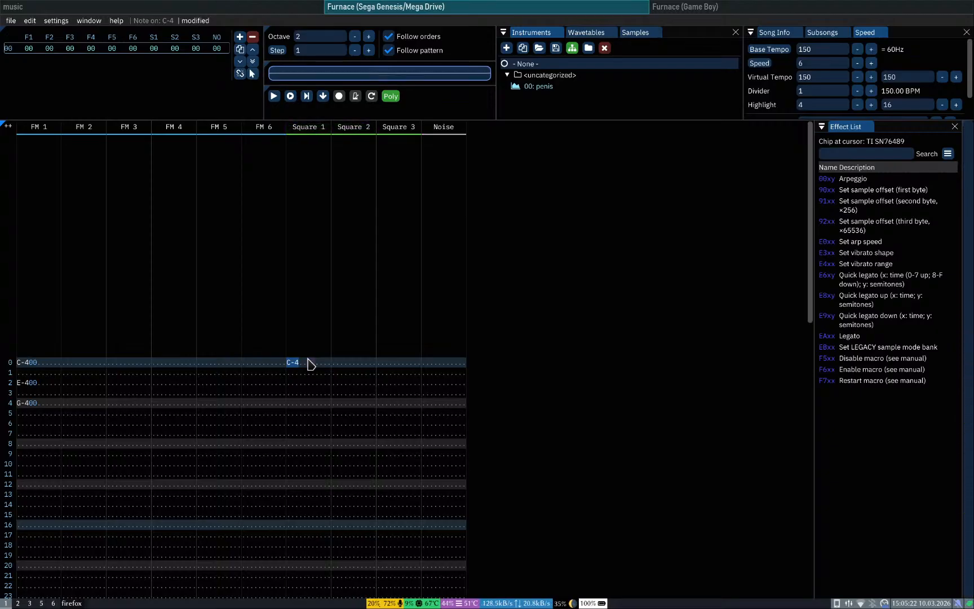
Step: Compare the guide's instructions for the other channels in the browser with the Square 1 channel in Furnace
key("super+3")
key("super+5")
key("super+3")
key("super+1")
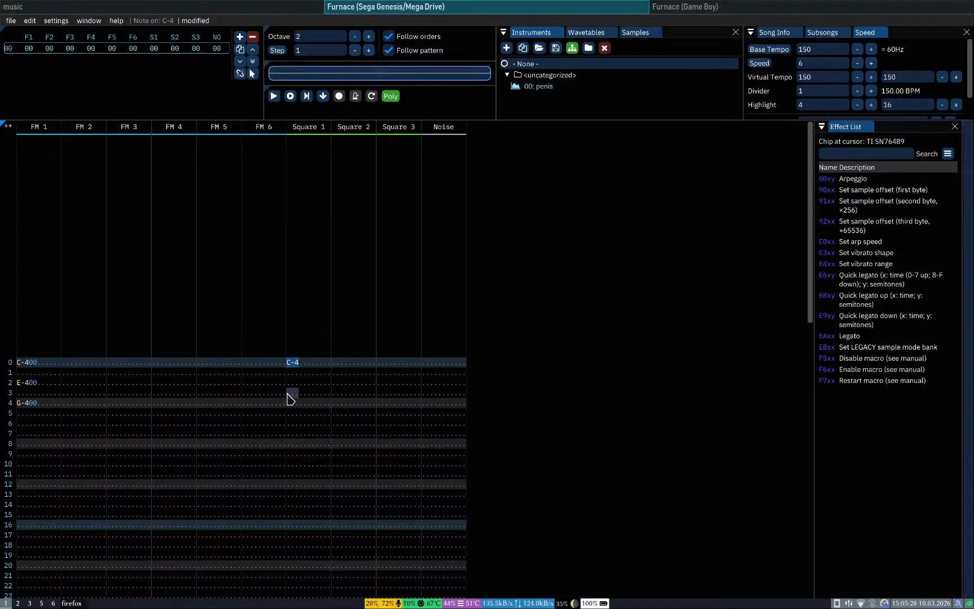
key("super+3")
key("super+1")
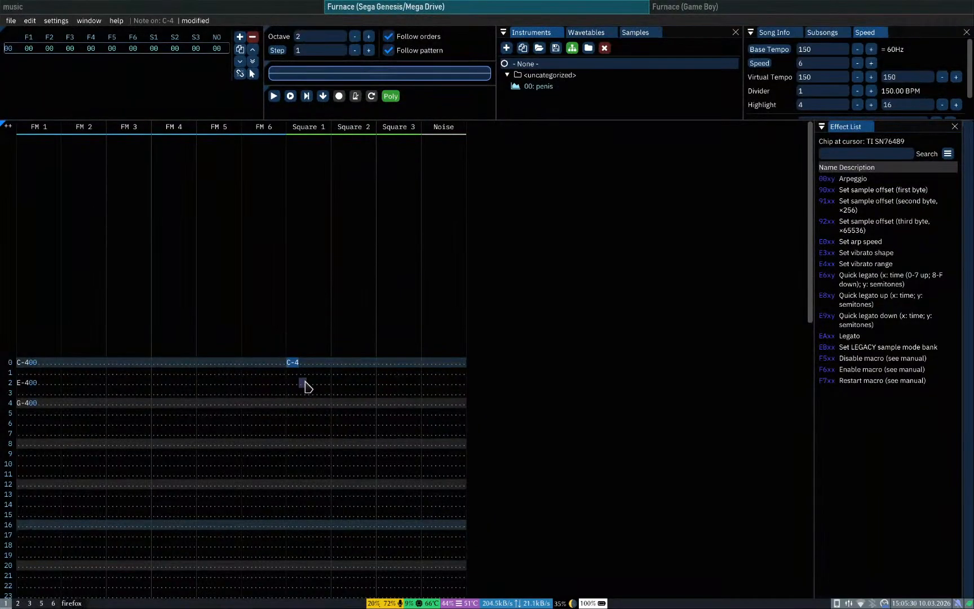
key("super+3")
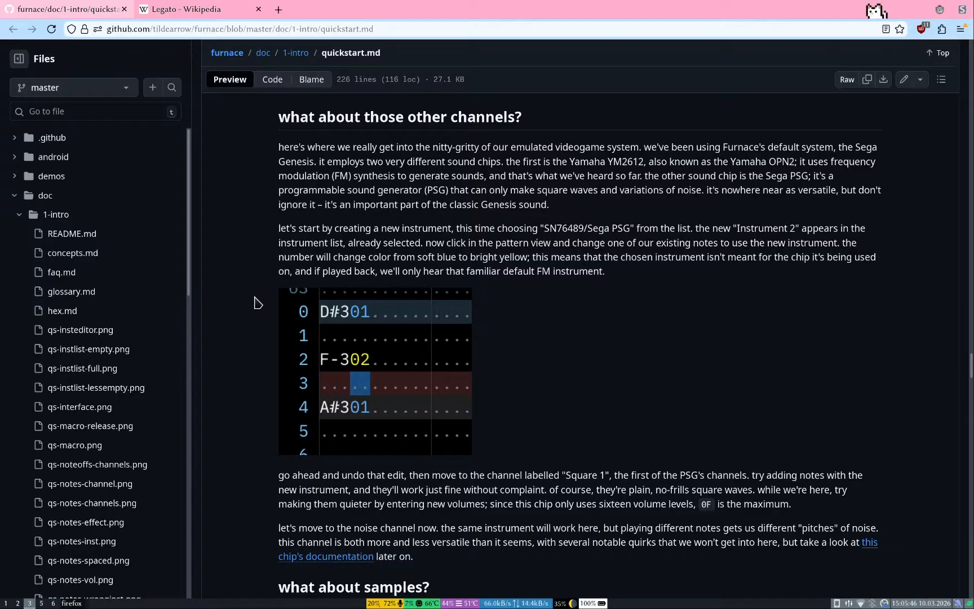
key("super+1")
key("super+3")
key("super+1")
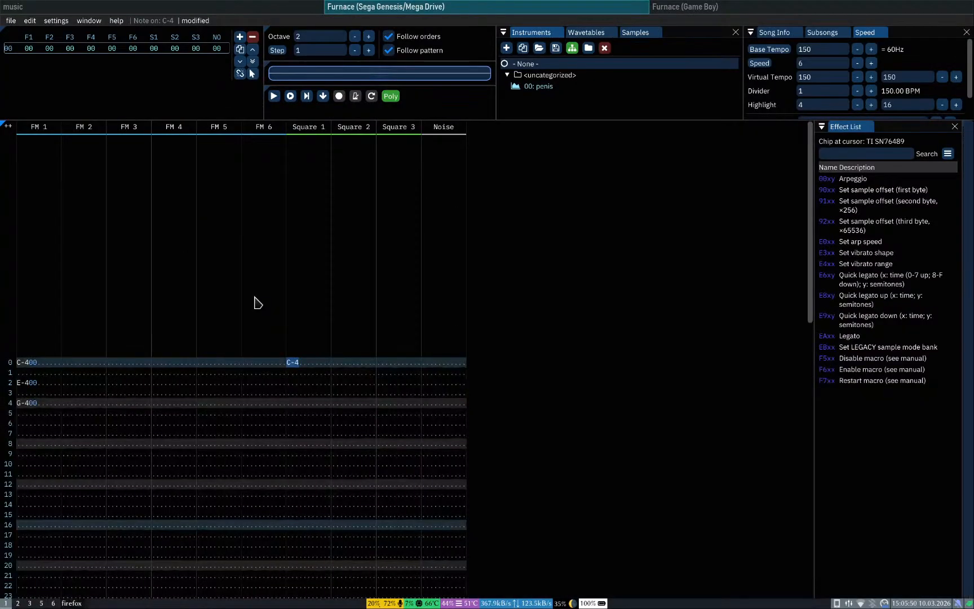
Step: Reread the guide's instructions in the browser on the Sega PSG instrument and the Square 1 and noise channels
key("super+3")
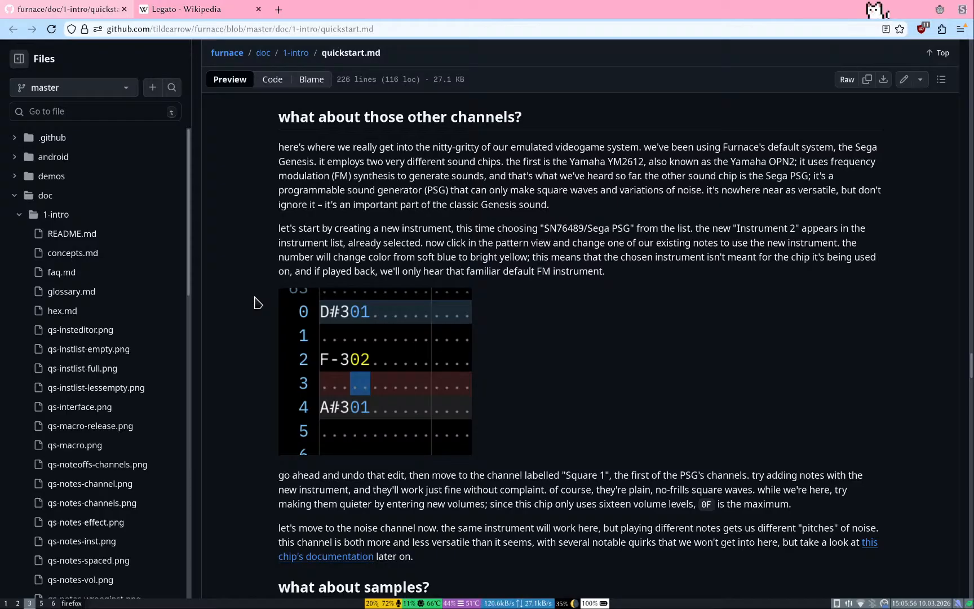
scroll(228, 419, "down", 3)
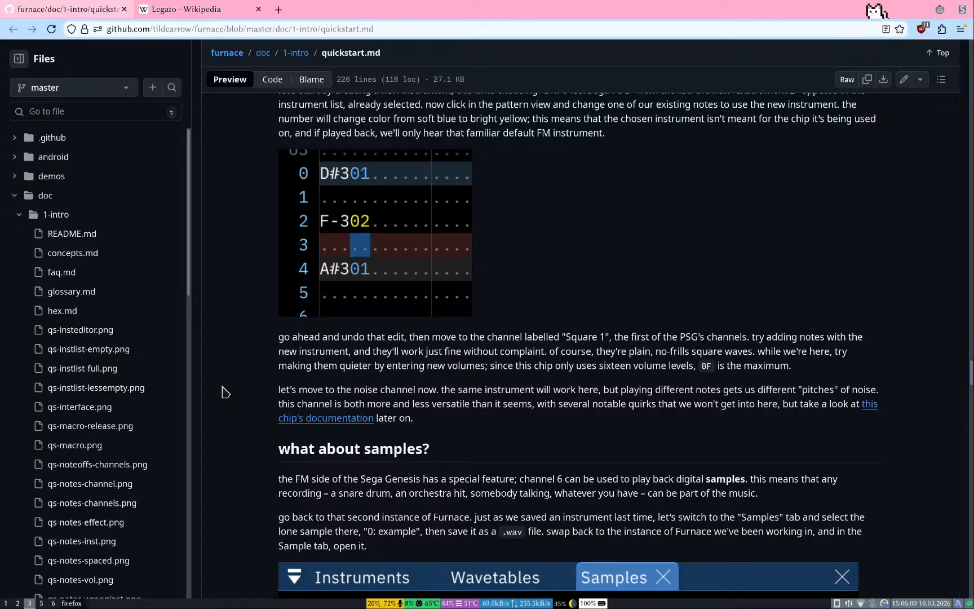
scroll(224, 392, "up", 2)
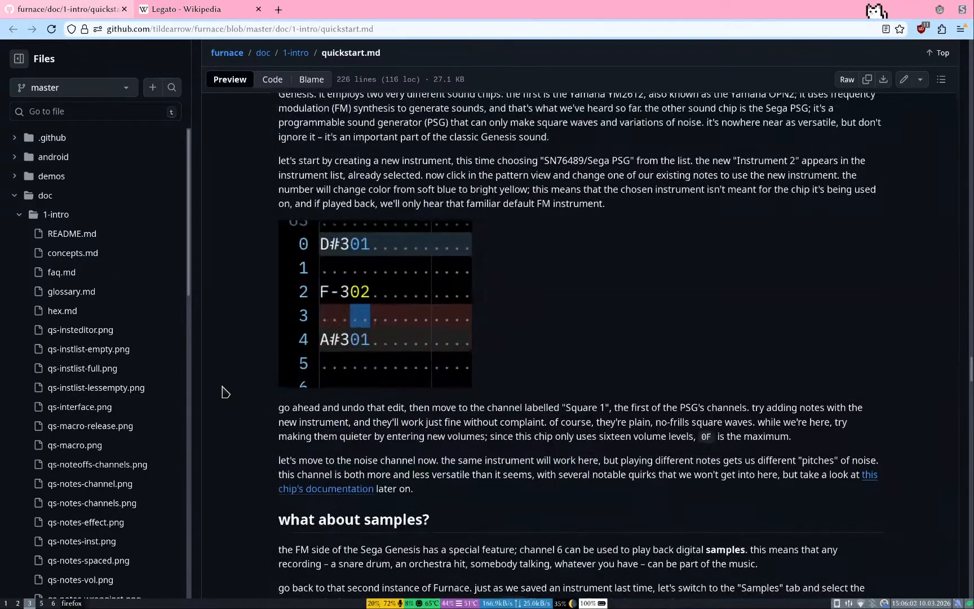
scroll(225, 391, "up", 1)
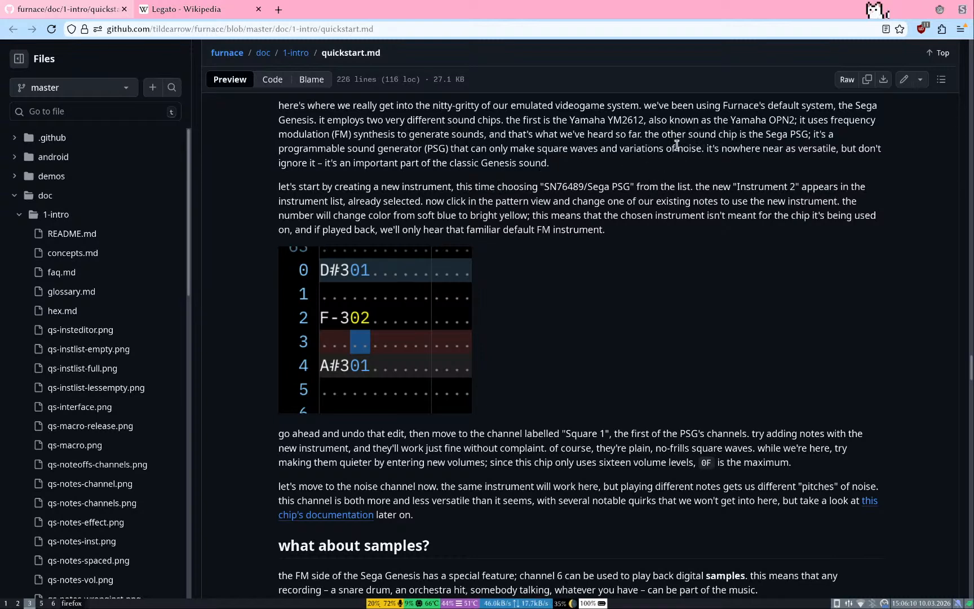
scroll(643, 275, "down", 3)
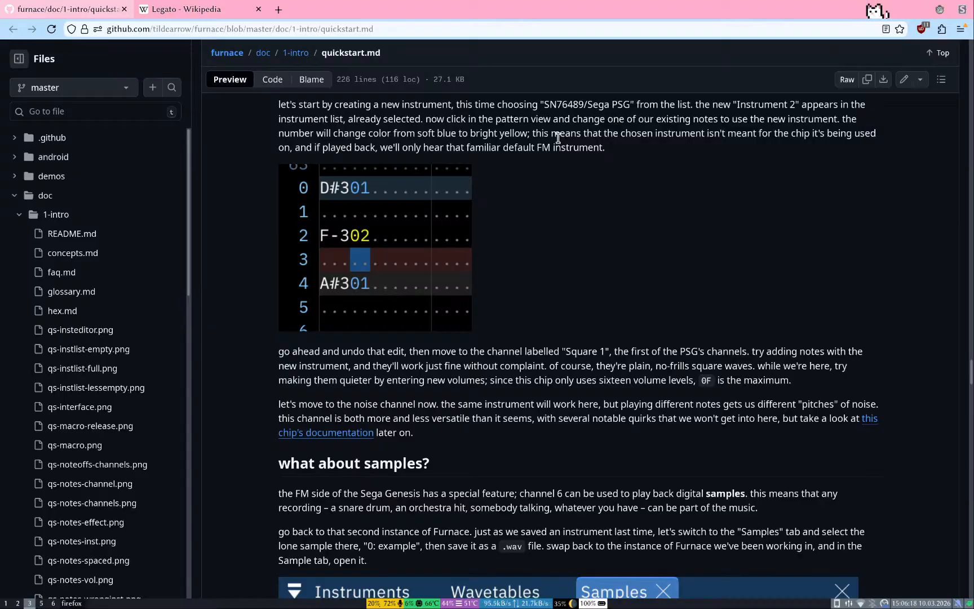
Step: Create a new SN76489/Sega PSG instrument in Furnace and open it in the Instrument Editor
key("super+1")
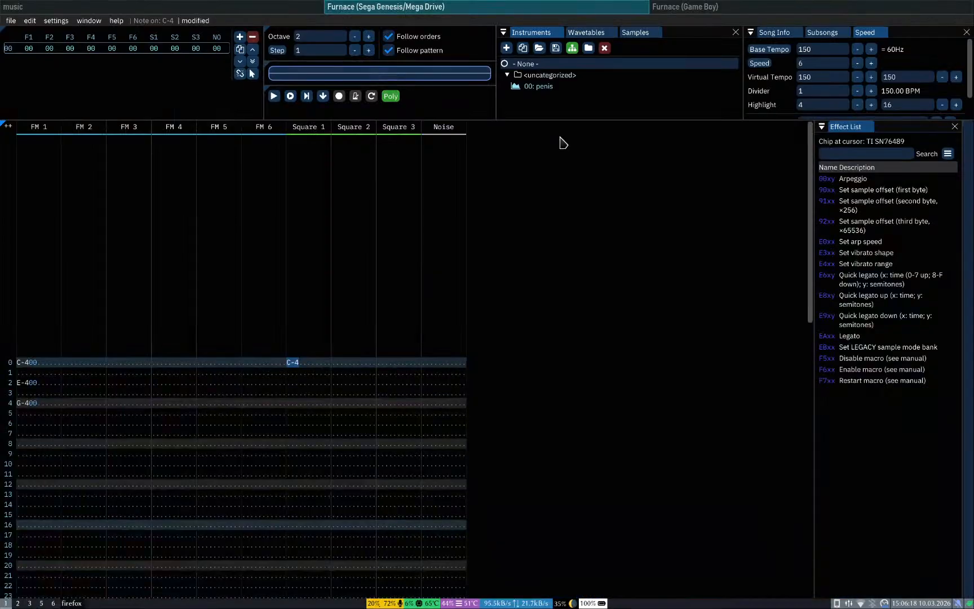
left_click(507, 48)
left_click(552, 63)
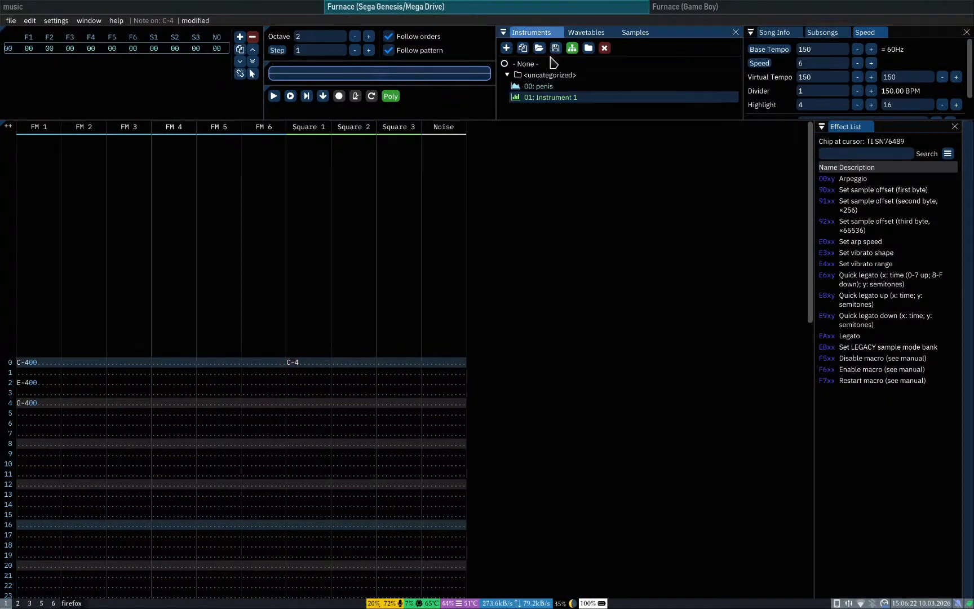
double_click(544, 98)
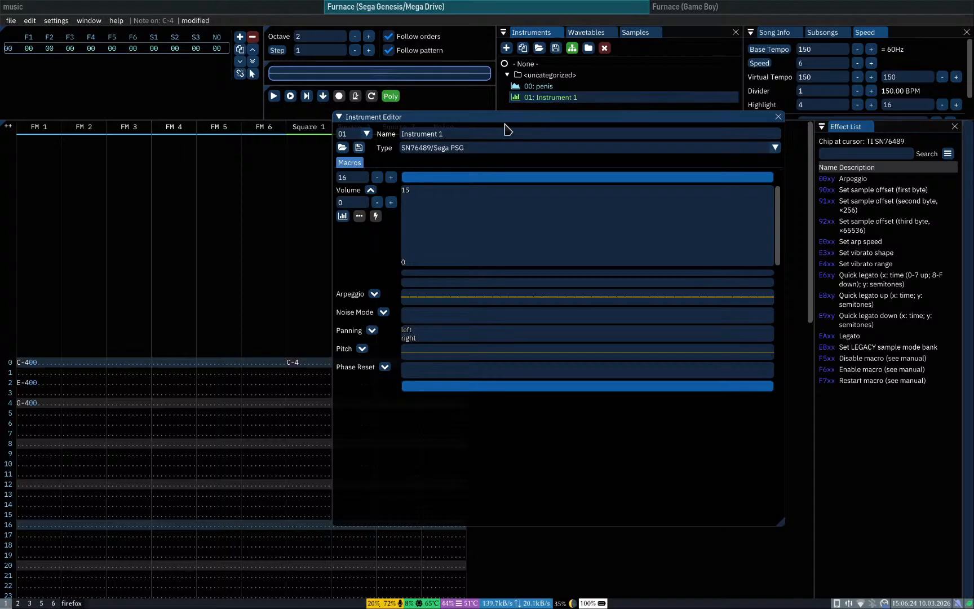
left_click_drag(506, 120, 513, 139)
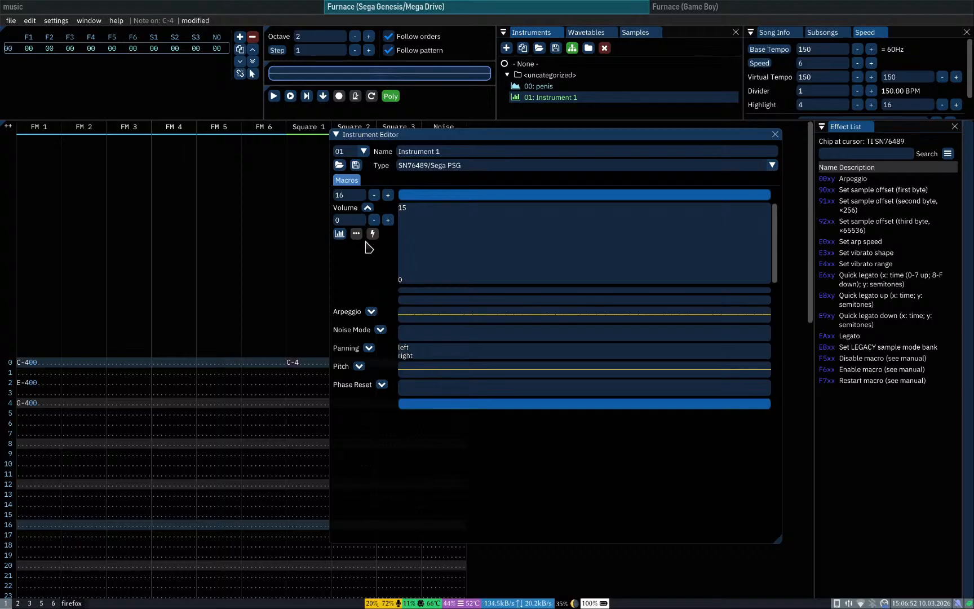
Step: Give the Sega PSG instrument's arpeggio macro two steps, 0 and 5, and loop it from the first step
left_click(370, 311)
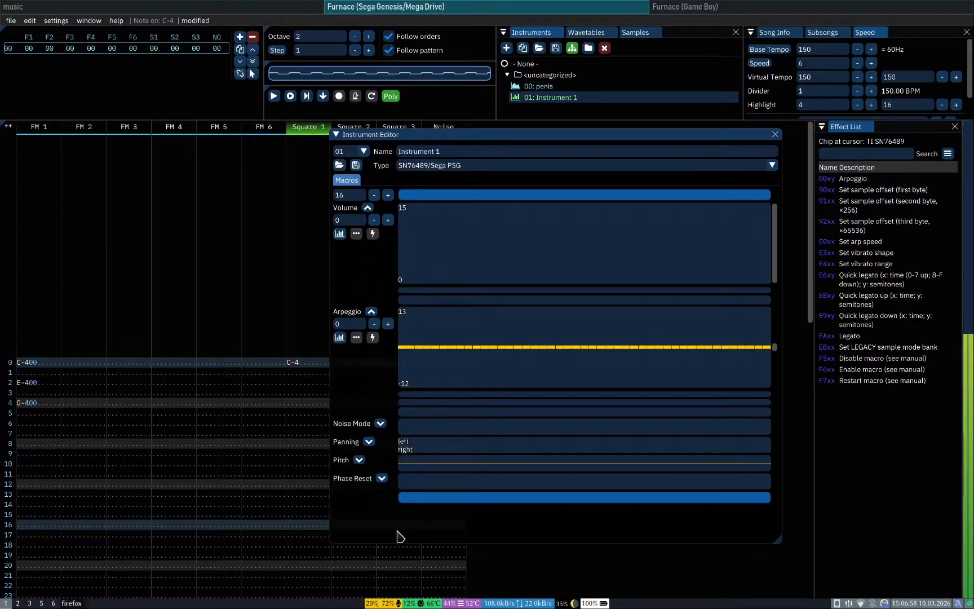
left_click(387, 323)
left_click(387, 323)
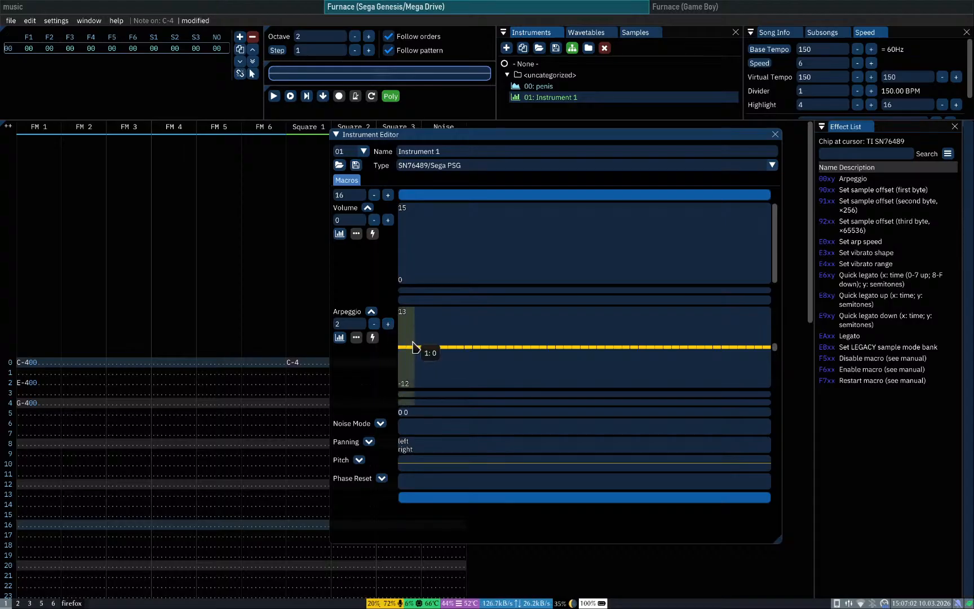
left_click(410, 342)
left_click_drag(411, 342, 410, 332)
left_click(413, 403)
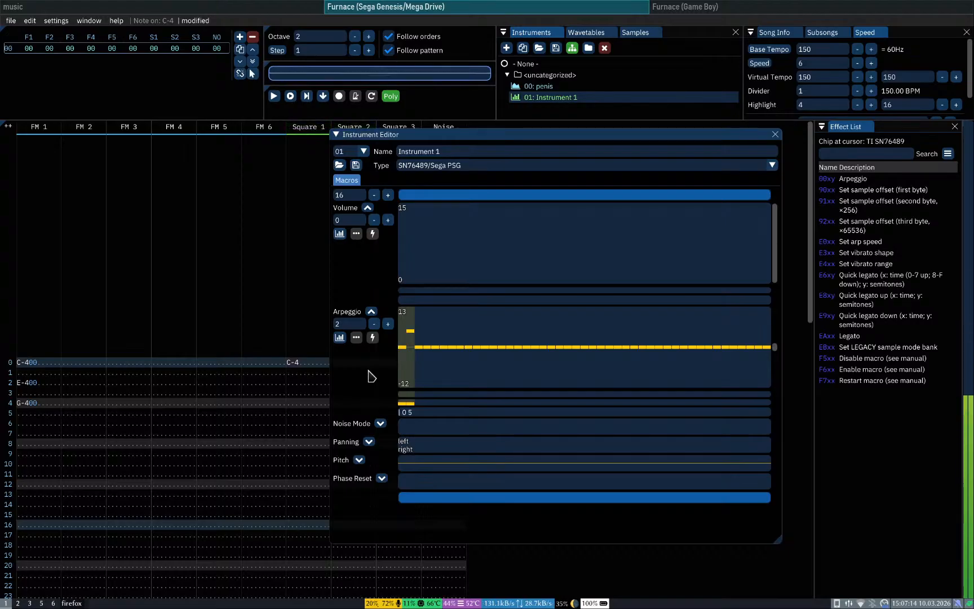
key("super+3")
key("super+1")
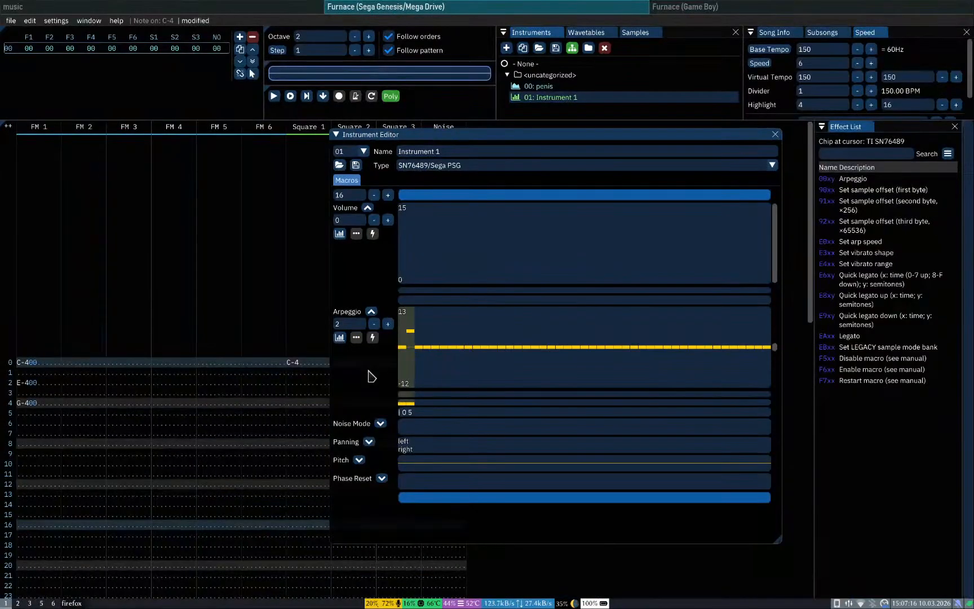
Step: Cycle through the arpeggio macro's types, settle on LFO and set its speed to 21
left_click(340, 340)
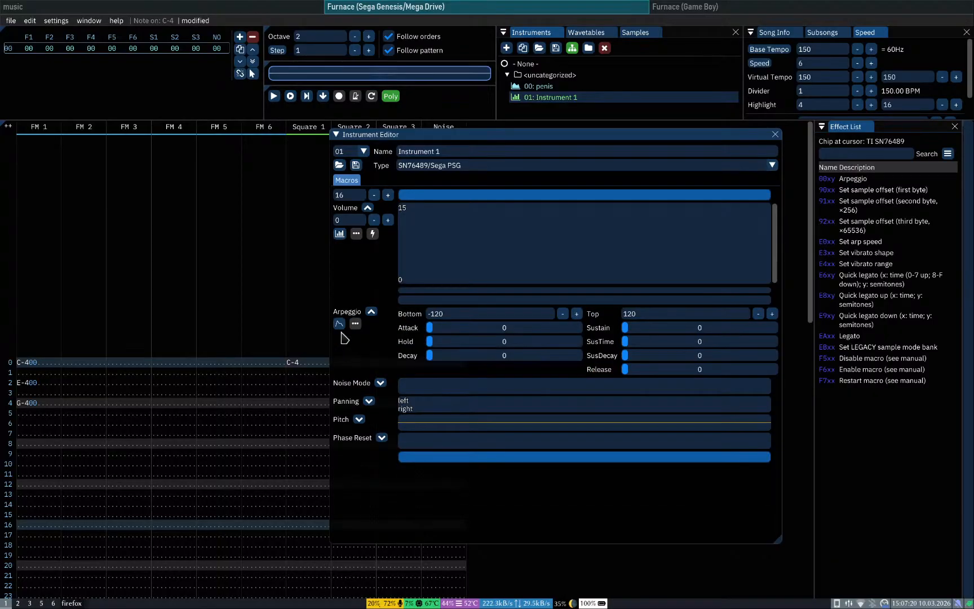
left_click(339, 324)
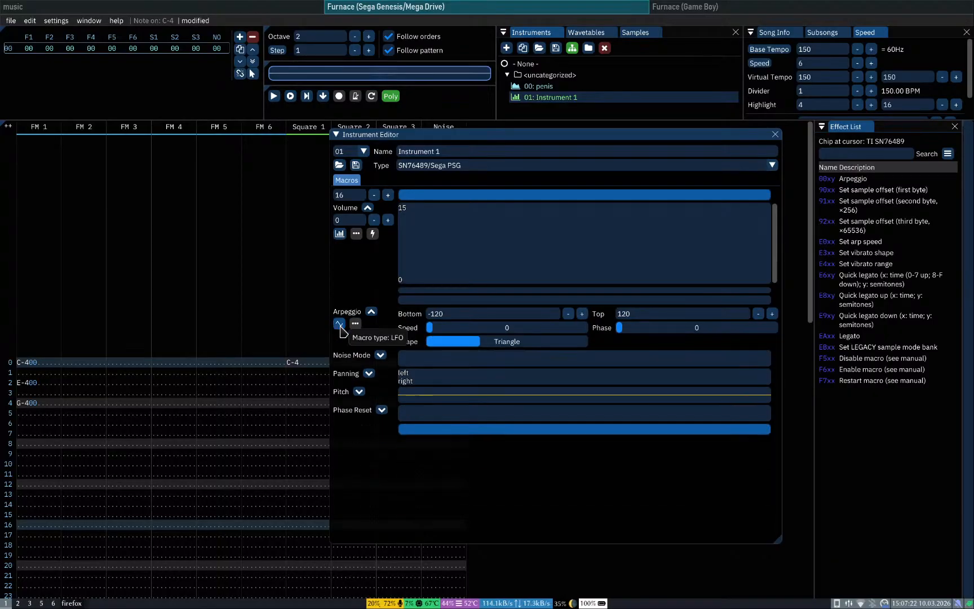
left_click(339, 323)
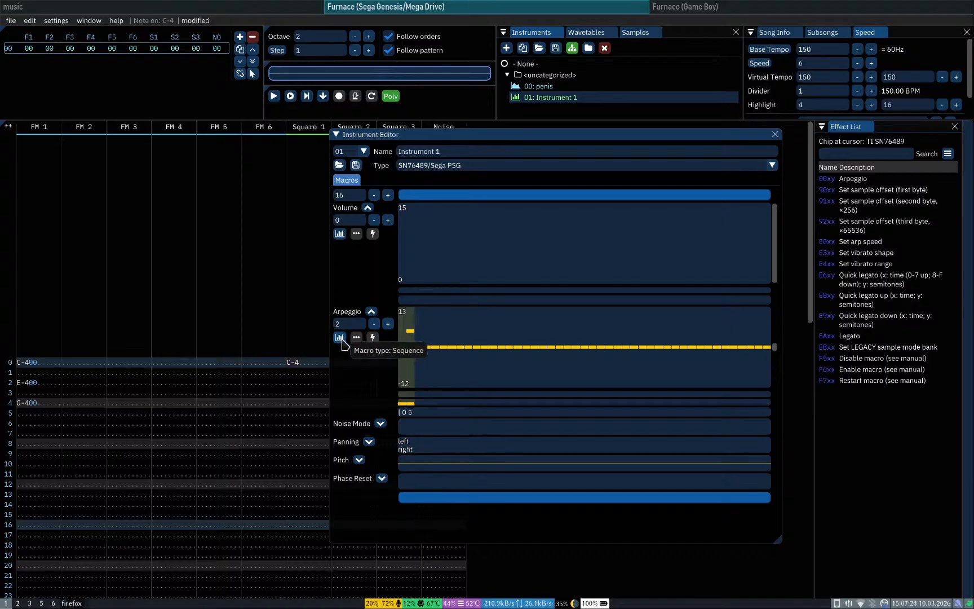
left_click(338, 337)
left_click(339, 324)
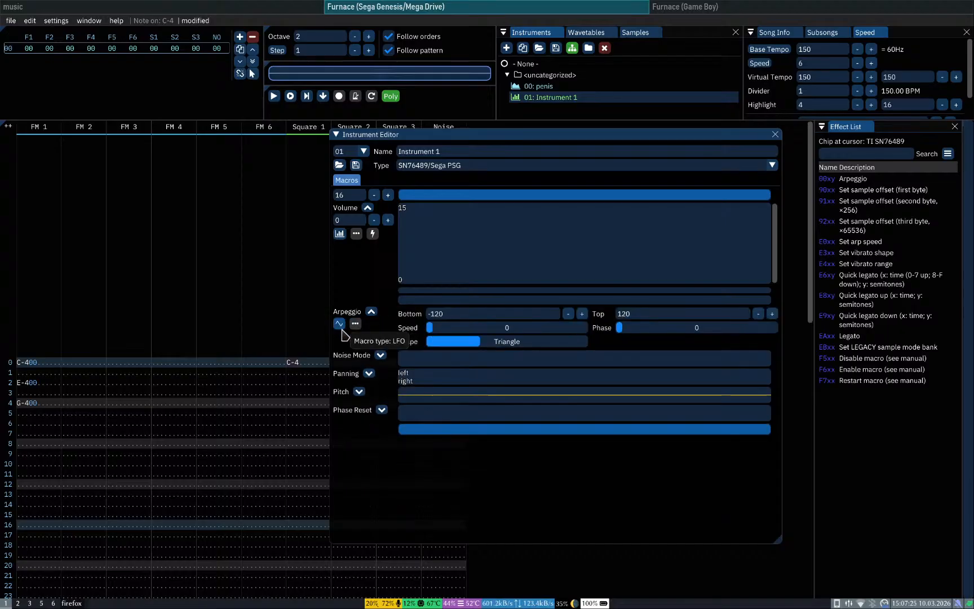
left_click(444, 329)
left_click_drag(444, 330, 443, 330)
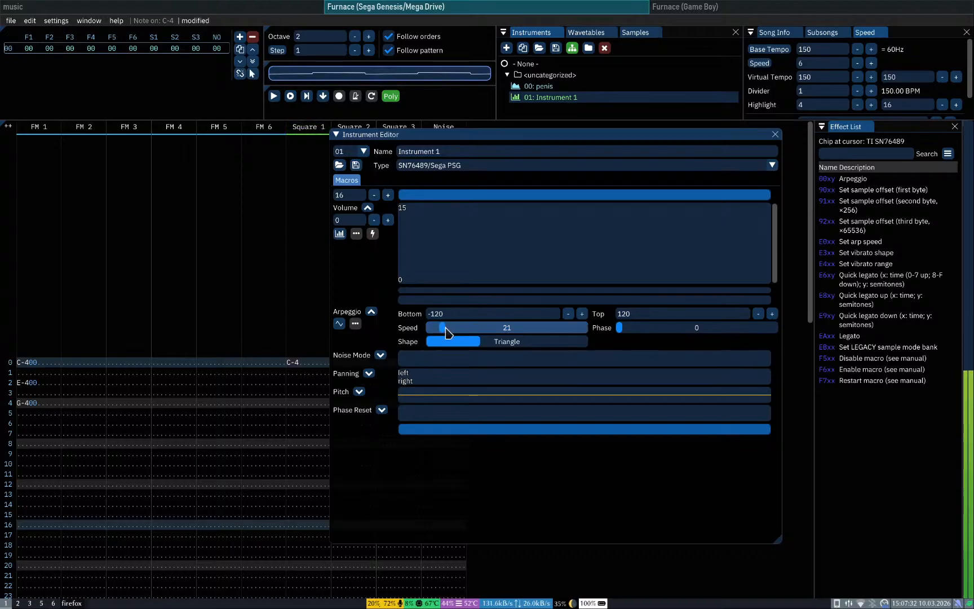
mouse_move(465, 351)
left_mouse_down()
mouse_move(449, 350)
mouse_move(583, 352)
mouse_move(441, 343)
mouse_move(476, 345)
left_mouse_up()
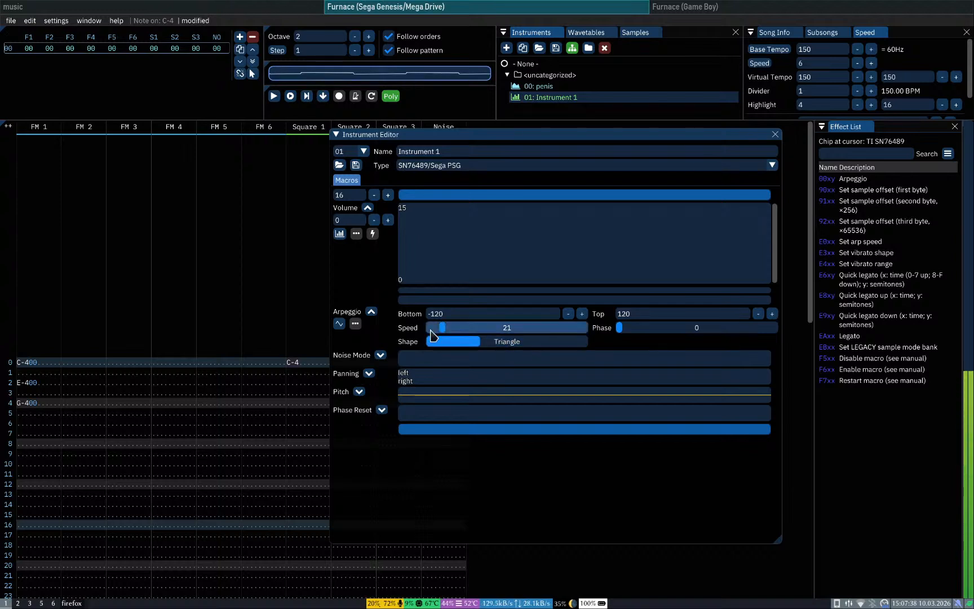
Step: Set the arpeggio LFO's bottom to -2 and its top to 2, and audition a note
left_click(473, 317)
type("2")
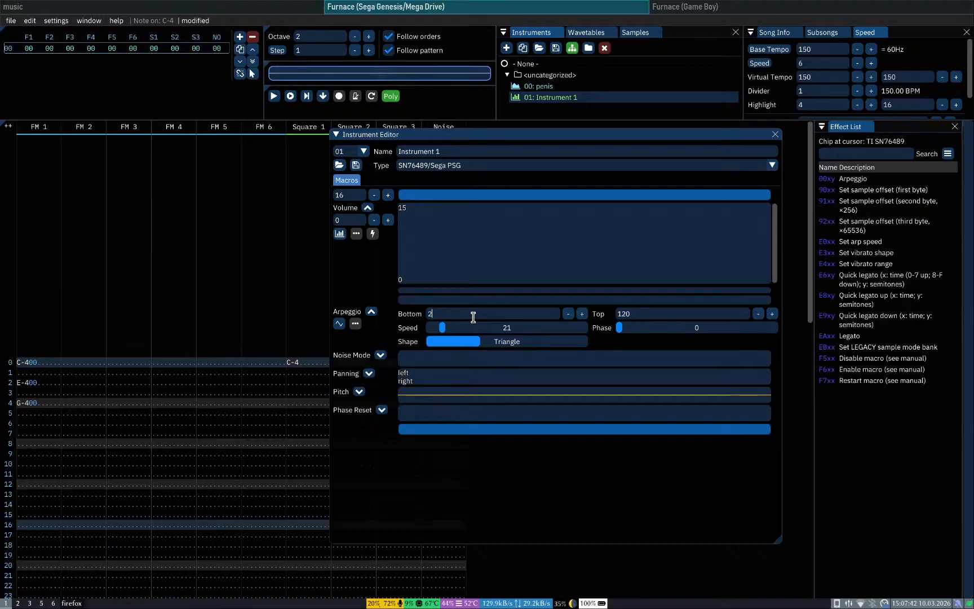
type("2")
left_click(663, 312)
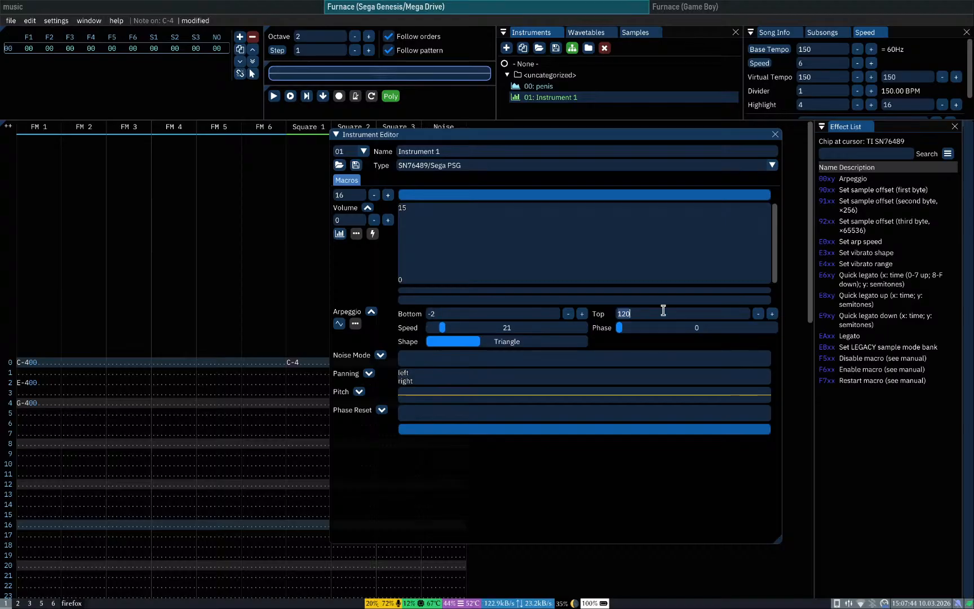
type("2")
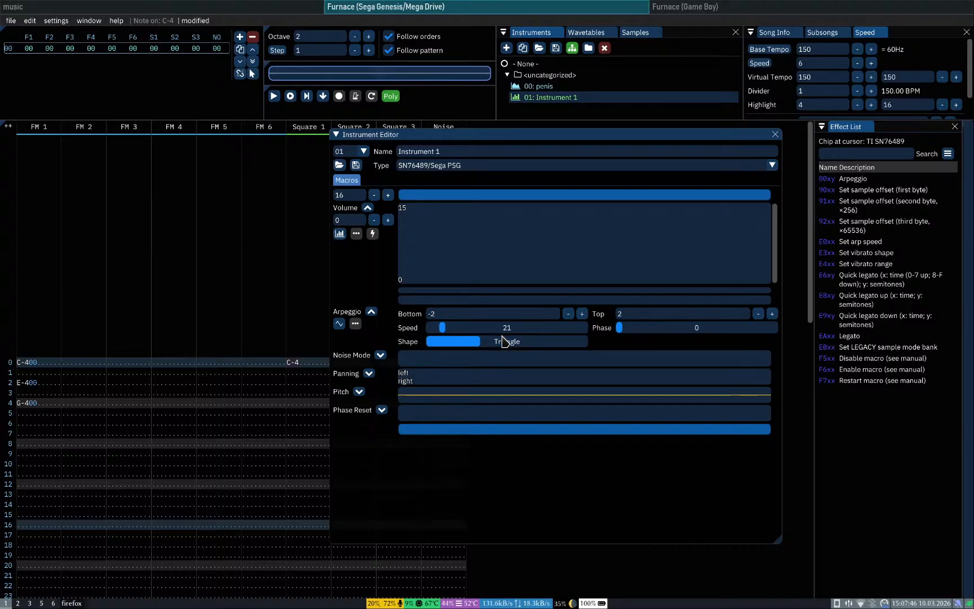
type("q")
Step: Check the arpeggio LFO's step length and delay options, and switch the macro back to the Sequence type
left_click(354, 324)
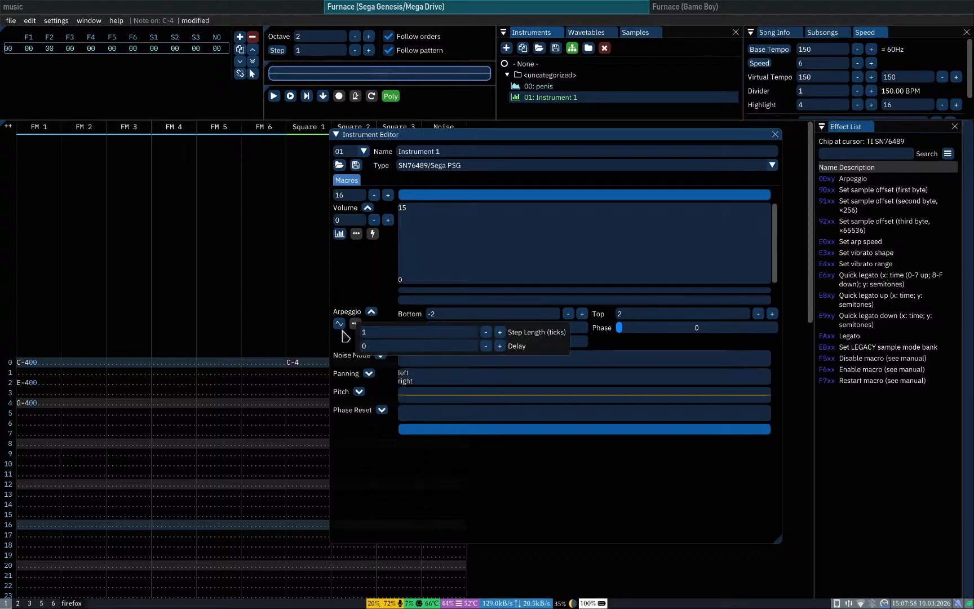
left_click(340, 342)
left_click(338, 323)
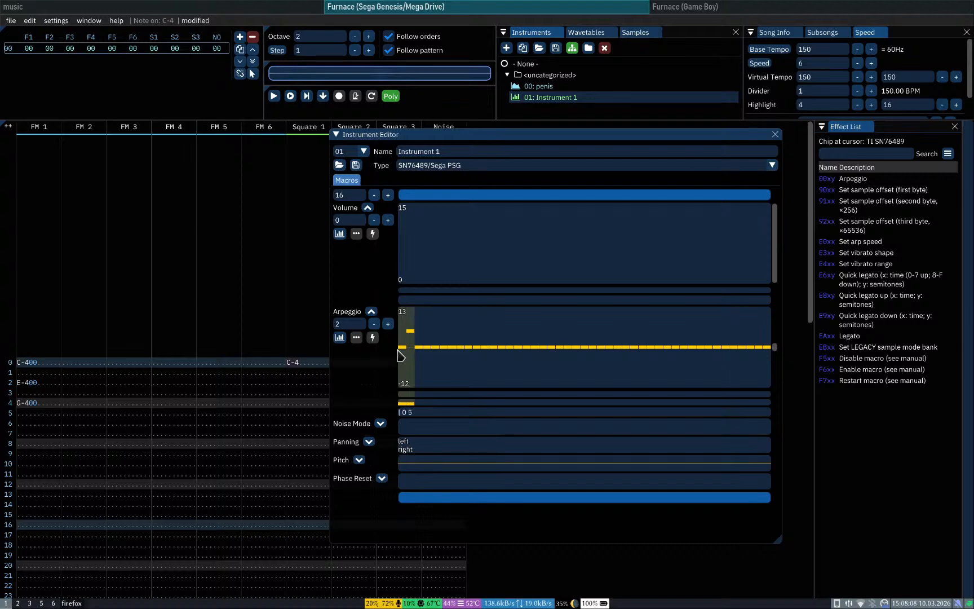
Step: Try a two-step pitch macro on the instrument with second-step values such as -1 and 52
left_click_drag(404, 138, 255, 166)
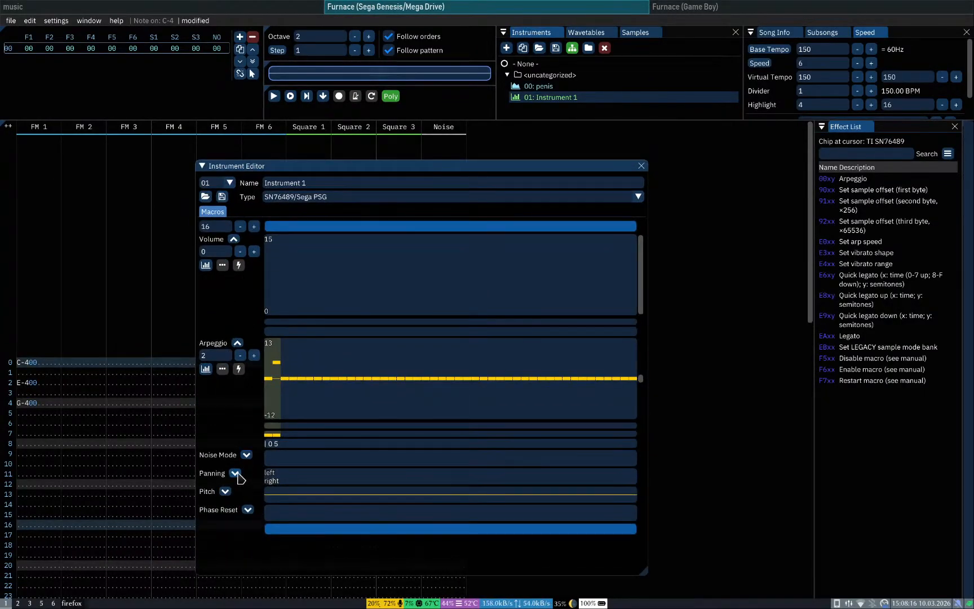
left_click(225, 491)
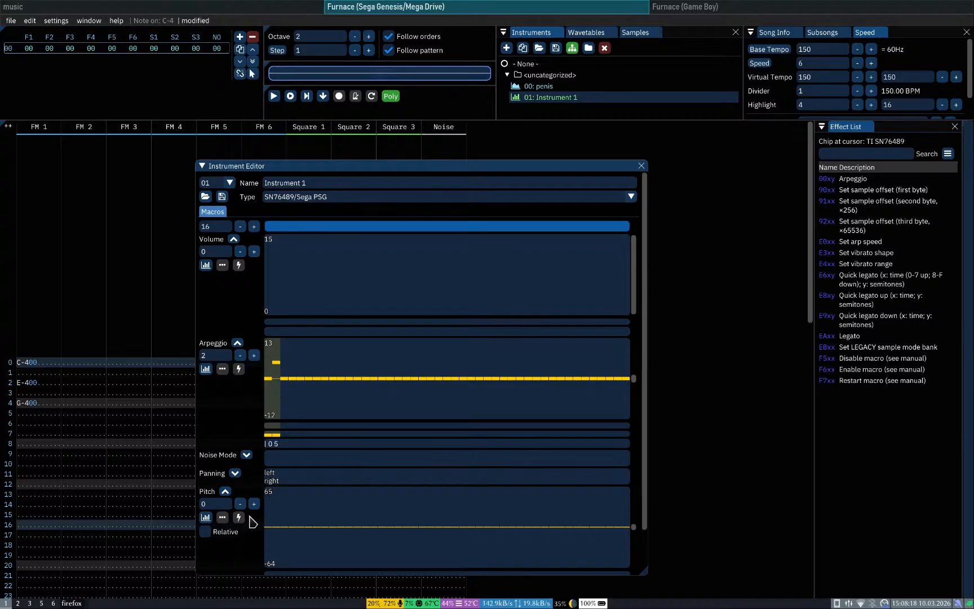
scroll(252, 521, "down", 1)
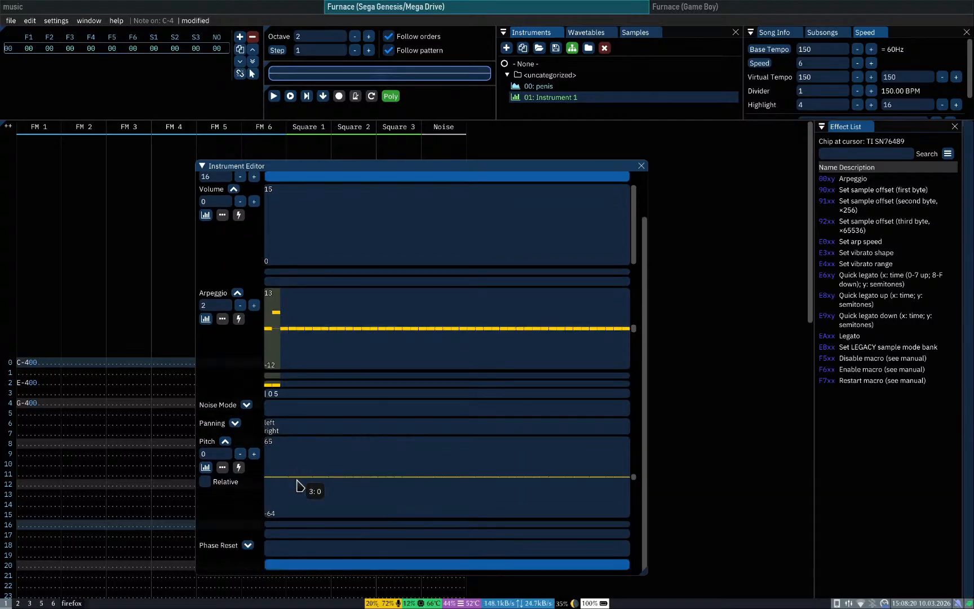
left_click(253, 454)
left_click(254, 454)
left_click(276, 456)
left_click_drag(277, 461, 279, 477)
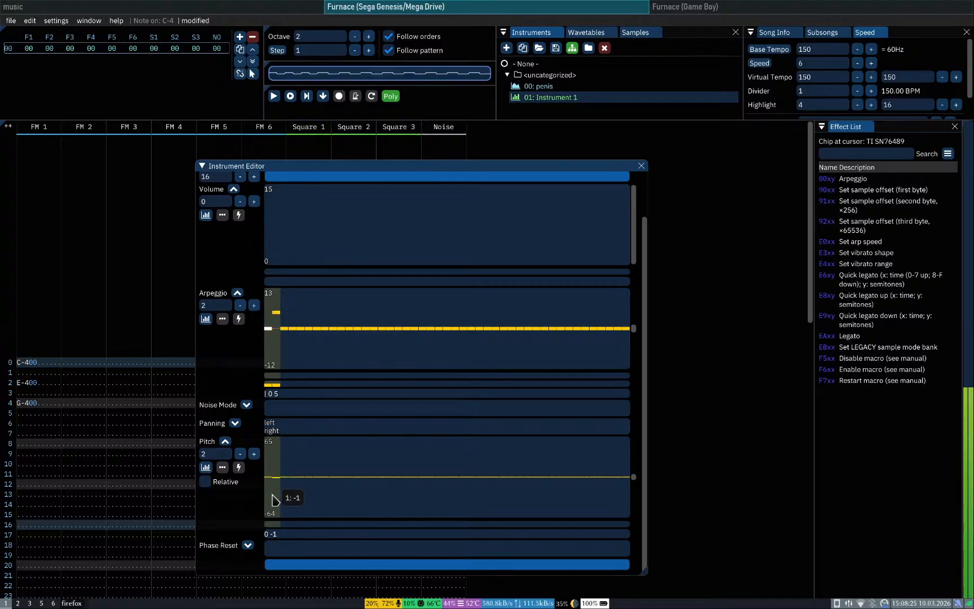
left_click(280, 456)
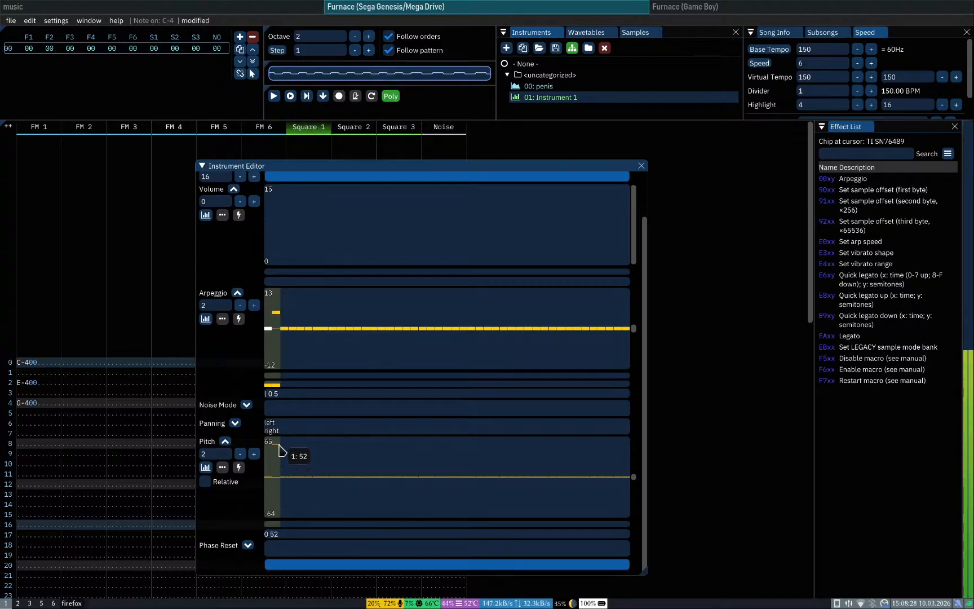
left_click_drag(276, 444, 280, 480)
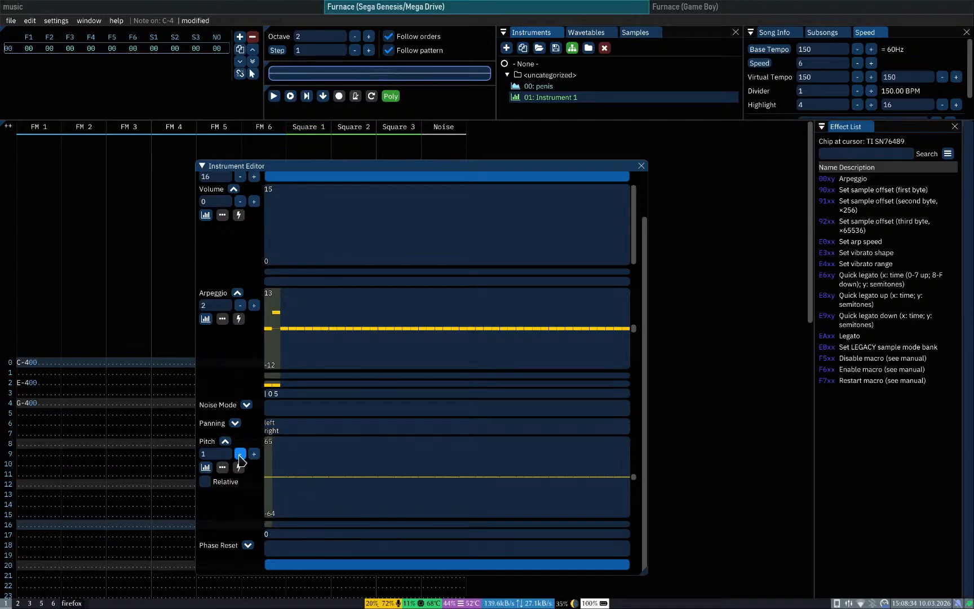
left_click(224, 440)
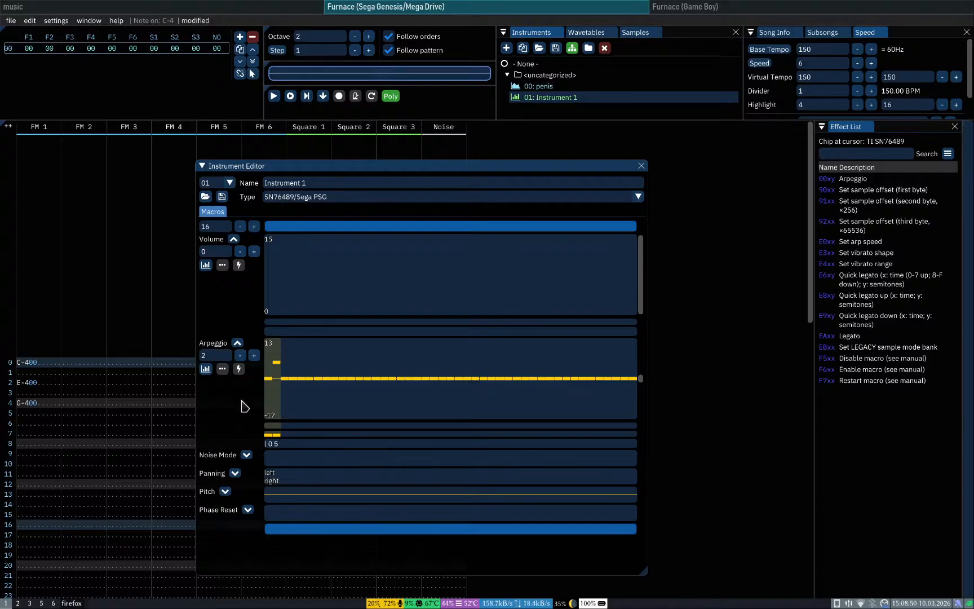
Step: Read the guide's paragraph on the noise channel in the browser and return to Furnace
key("super+3")
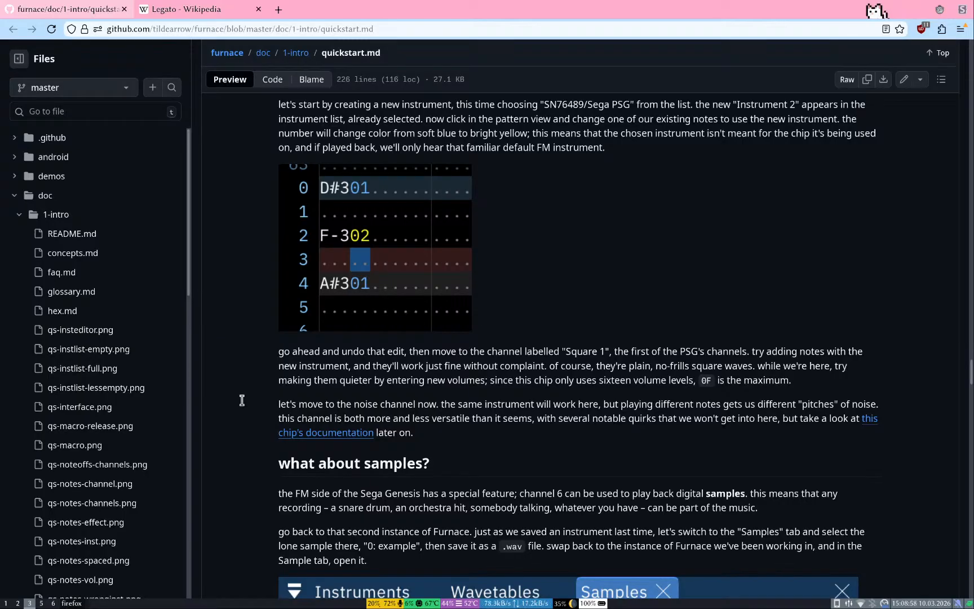
key("super+1")
key("super+3")
scroll(242, 400, "down", 1)
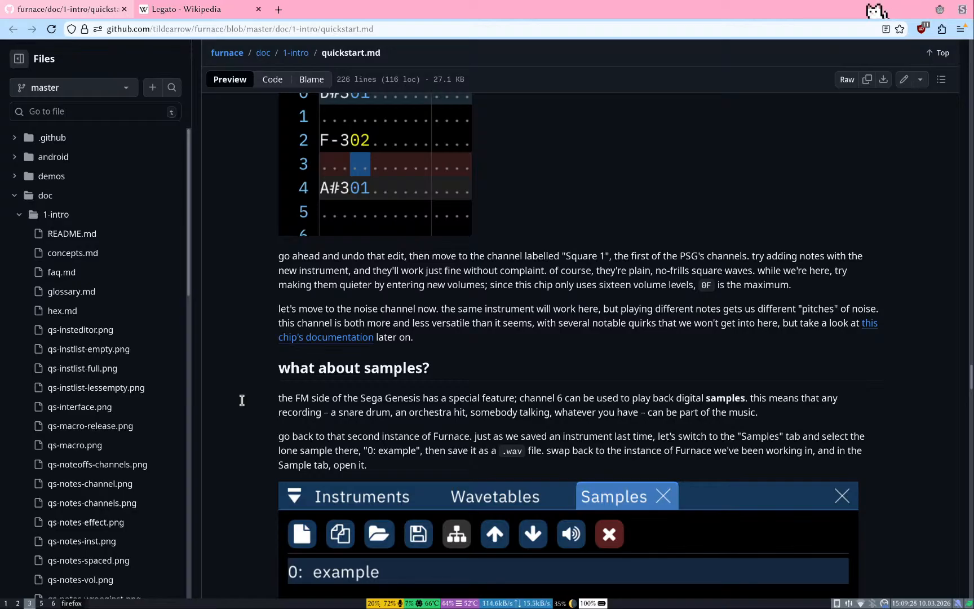
key("super+1")
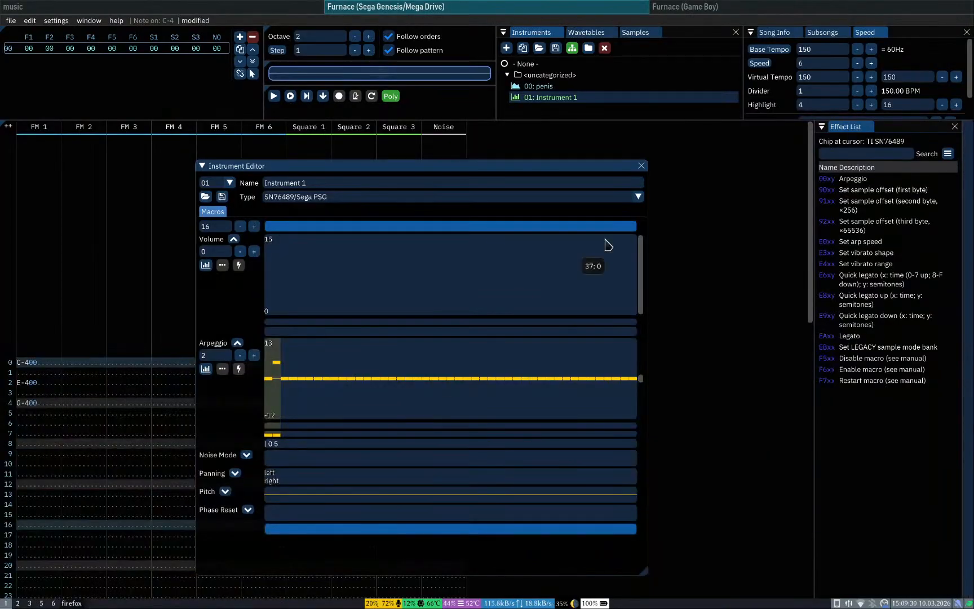
Step: Close the Instrument Editor and audition notes on the Noise channel while raising the octave to 7
left_click(641, 166)
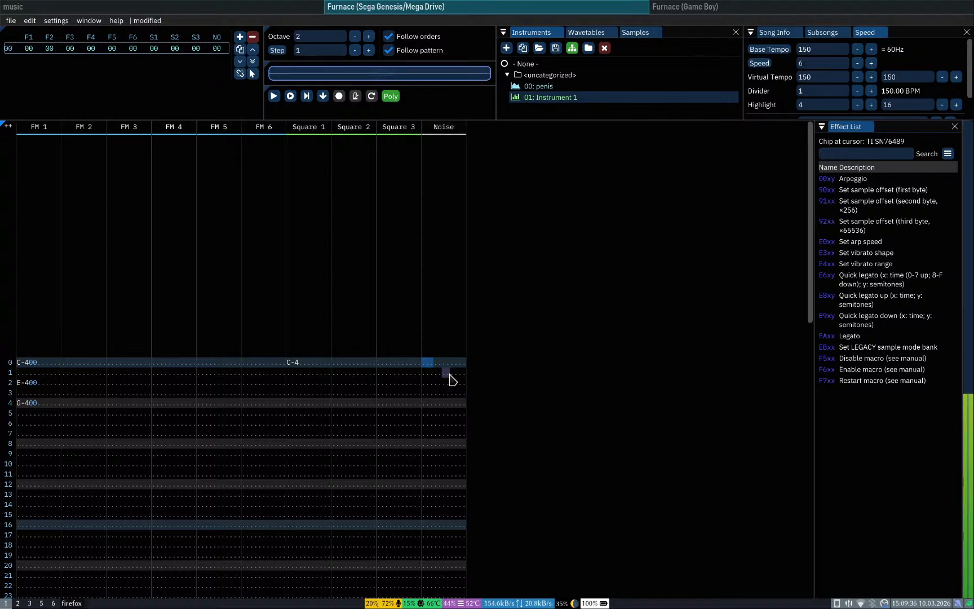
key("KP_Multiply")
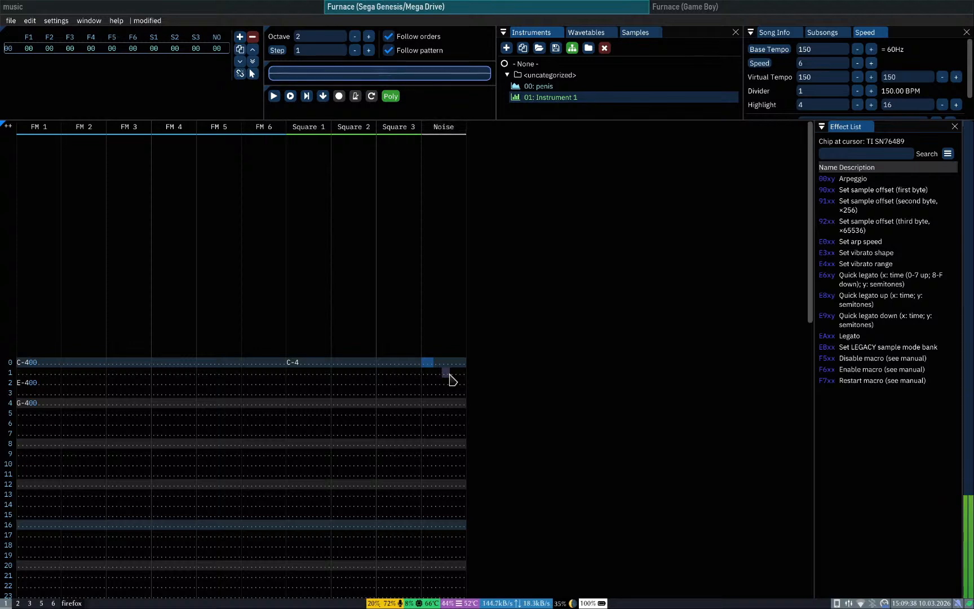
key("KP_Multiply")
key("KP_Multiply")
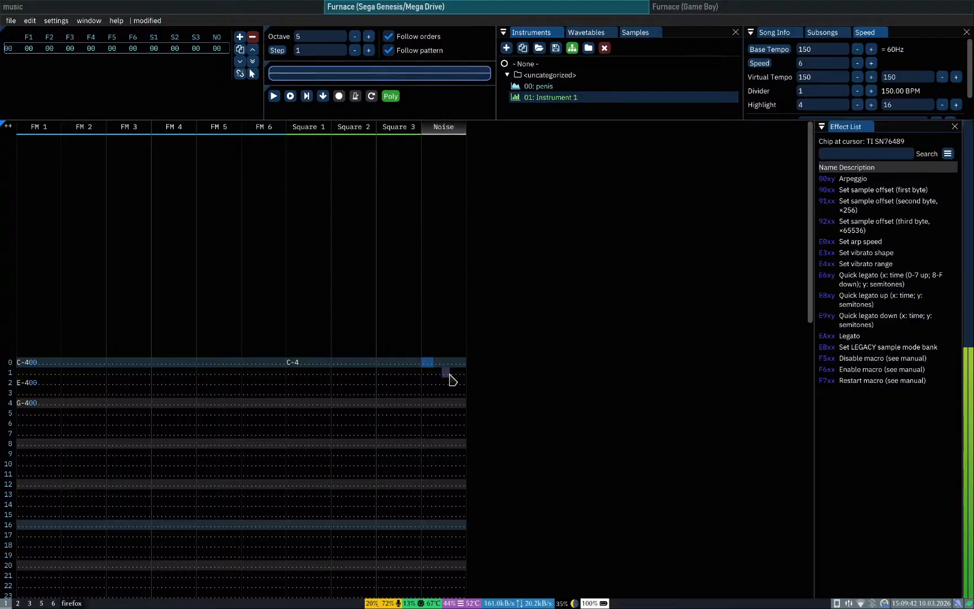
key("KP_Multiply")
key("KP_Multiply")
Step: Audition notes on the Noise channel while lowering the octave step by step past 0
key("KP_Divide")
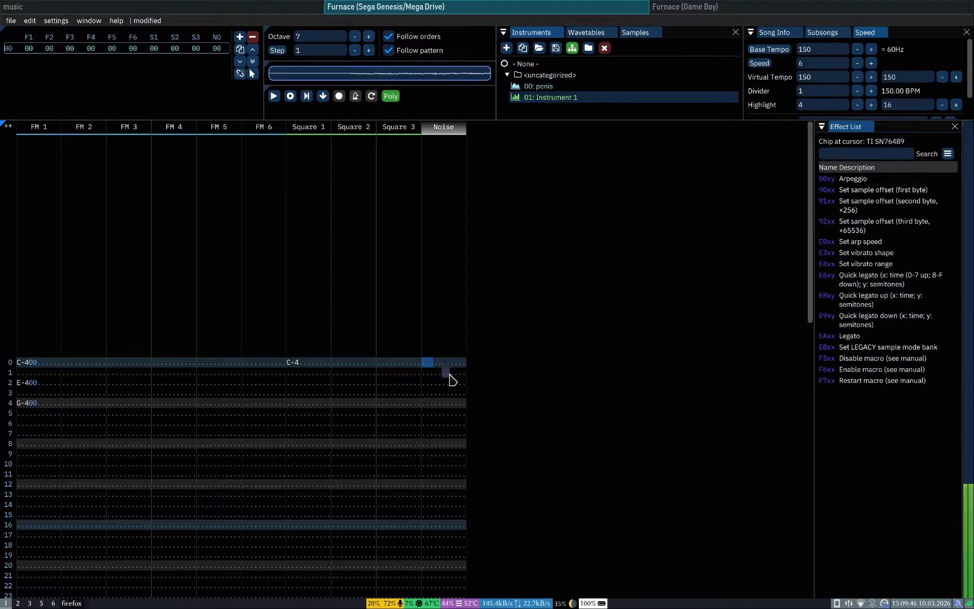
key("KP_Divide")
key("KP_Divide")
key("KP_Divide")
key("KP_Divide")
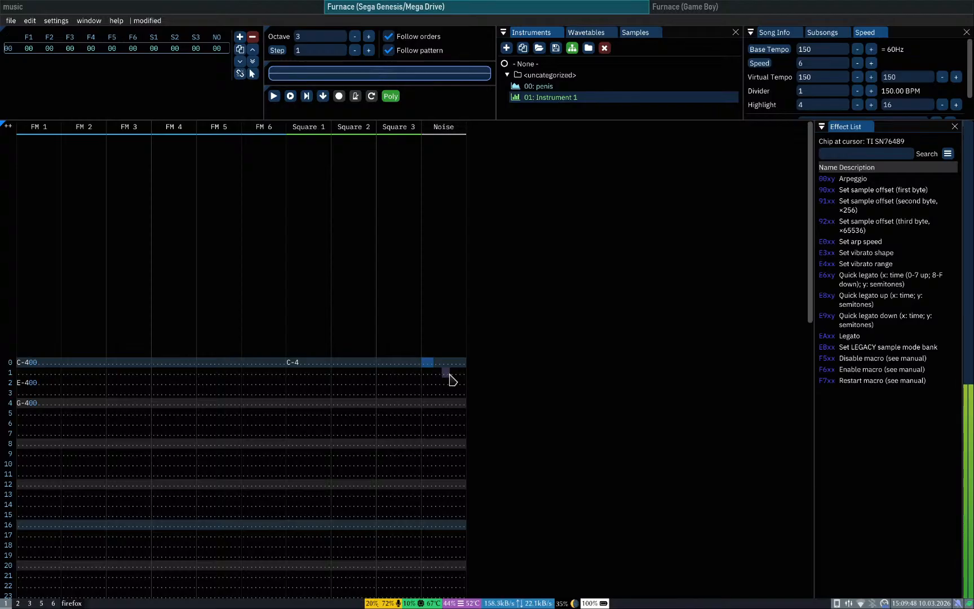
key("KP_Divide")
key("KP_Divide")
key("KP_Divide")
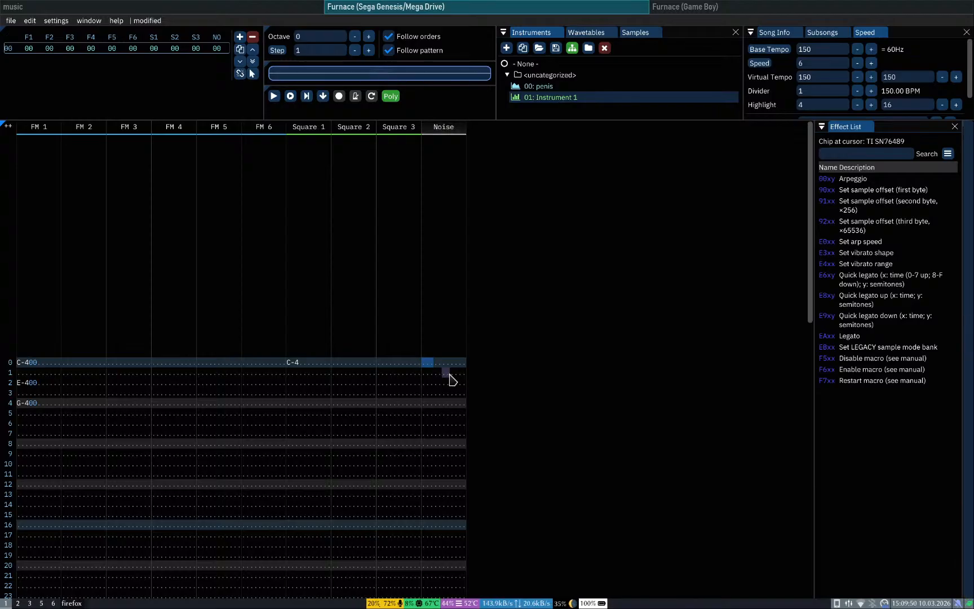
key("KP_Divide")
key("KP_Divide")
key("KP_Divide")
key("KP_Divide")
Step: Audition notes on the Noise channel while raising the octave back up to 5
key("KP_Multiply")
key("KP_Multiply")
key("KP_Multiply")
key("KP_Multiply")
key("KP_Multiply")
key("KP_Multiply")
key("KP_Multiply")
key("KP_Multiply")
key("KP_Multiply")
key("z")
key("KP_Multiply")
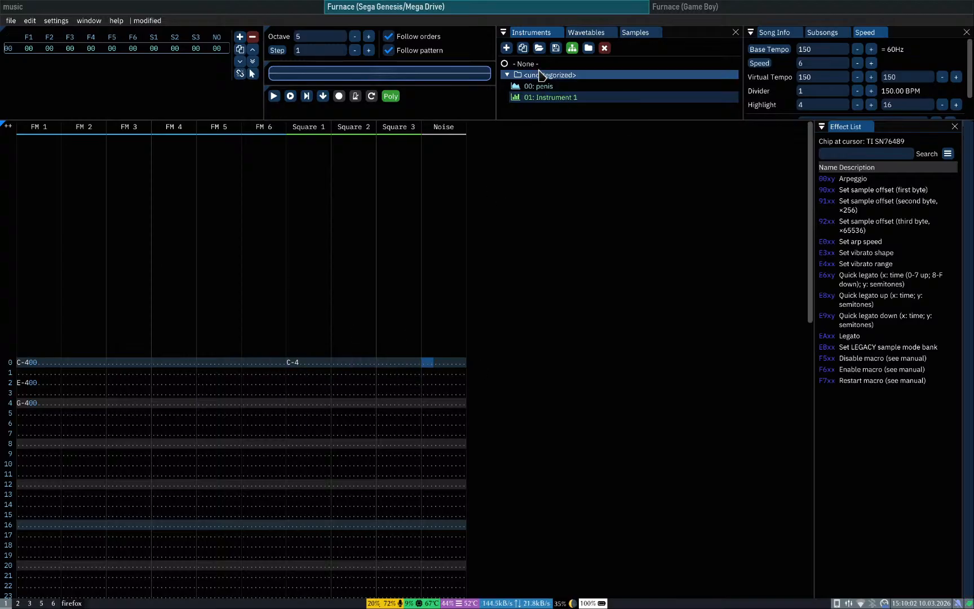
Step: Select no instrument and audition notes on the Noise channel while lowering the octave to -1
left_click(536, 66)
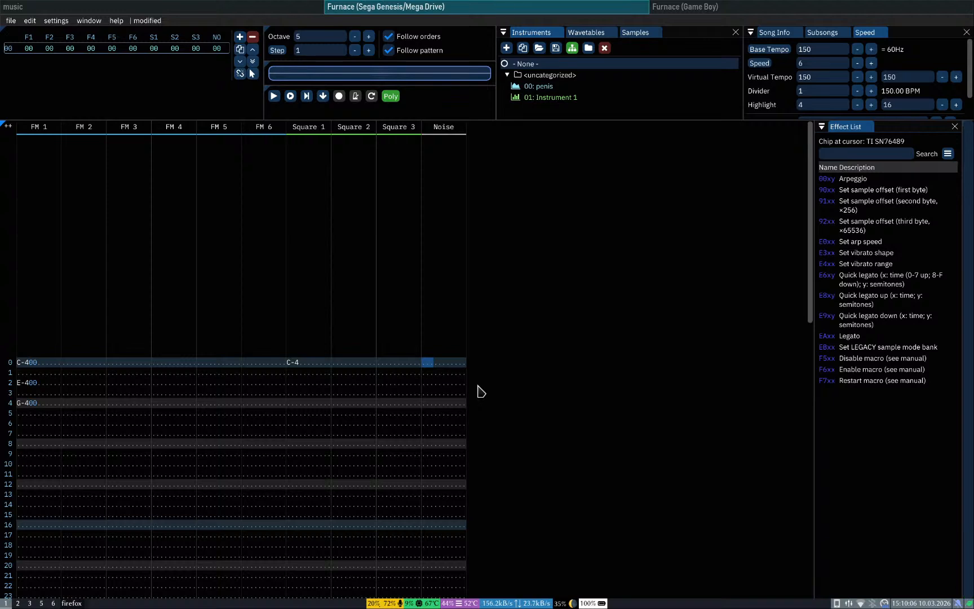
key("KP_Divide")
key("z")
key("KP_Divide")
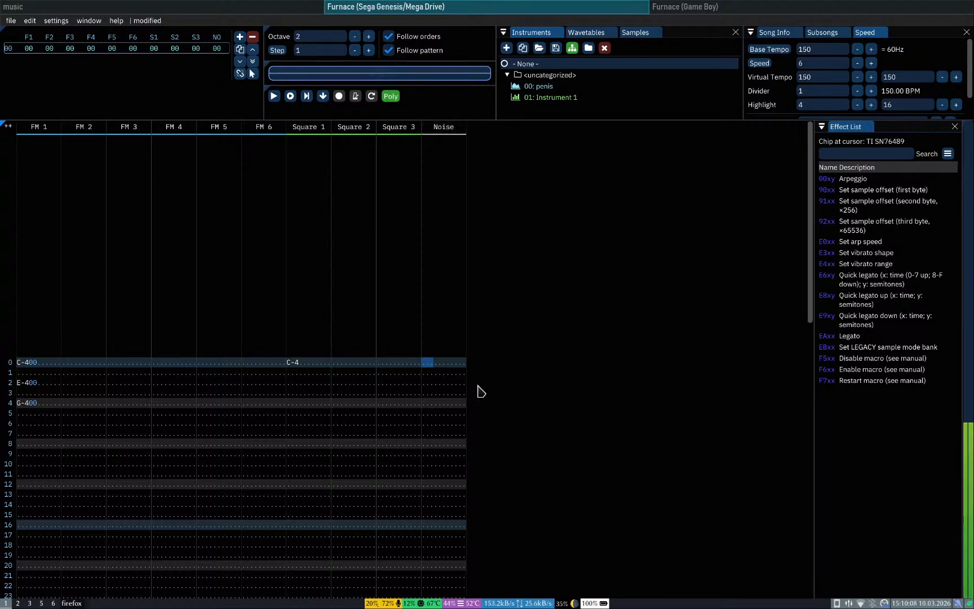
key("z")
key("KP_Divide")
key("z")
key("KP_Divide")
key("z")
key("KP_Divide")
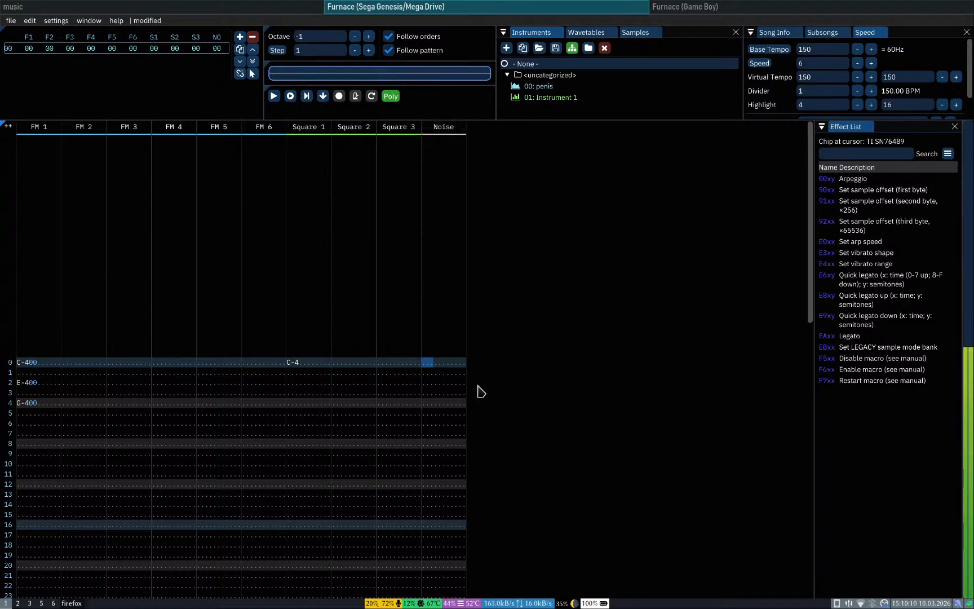
Step: Audition a note on the Noise channel at each octave while lowering the octave from -1 to -4
key("z")
key("KP_Divide")
key("z")
key("KP_Divide")
key("z")
key("KP_Divide")
key("z")
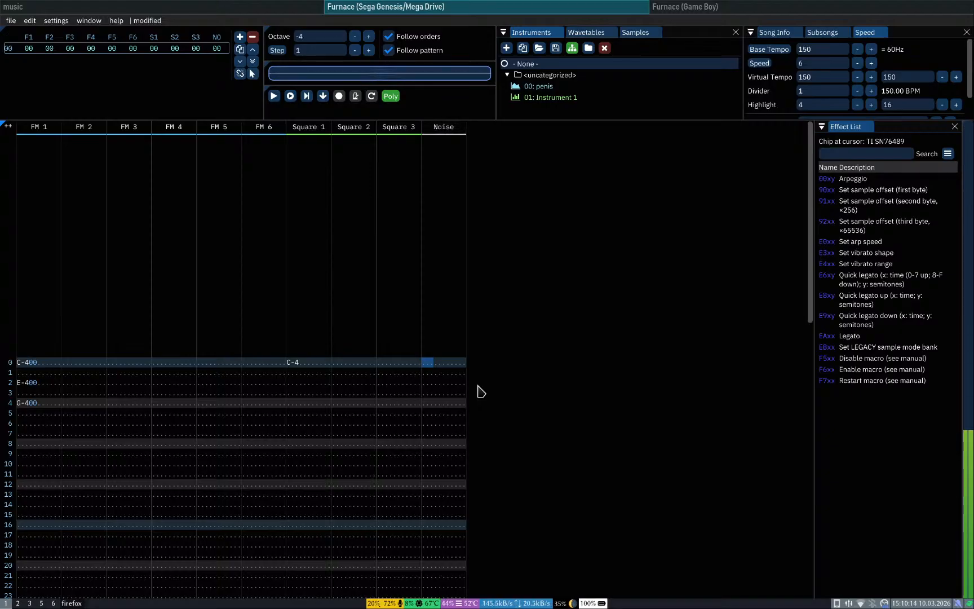
Step: Raise the octave to 2, auditioning a note on the Noise channel at octaves 0, 1 and 2
key("KP_Multiply")
key("KP_Multiply")
key("KP_Multiply")
key("KP_Multiply")
key("z")
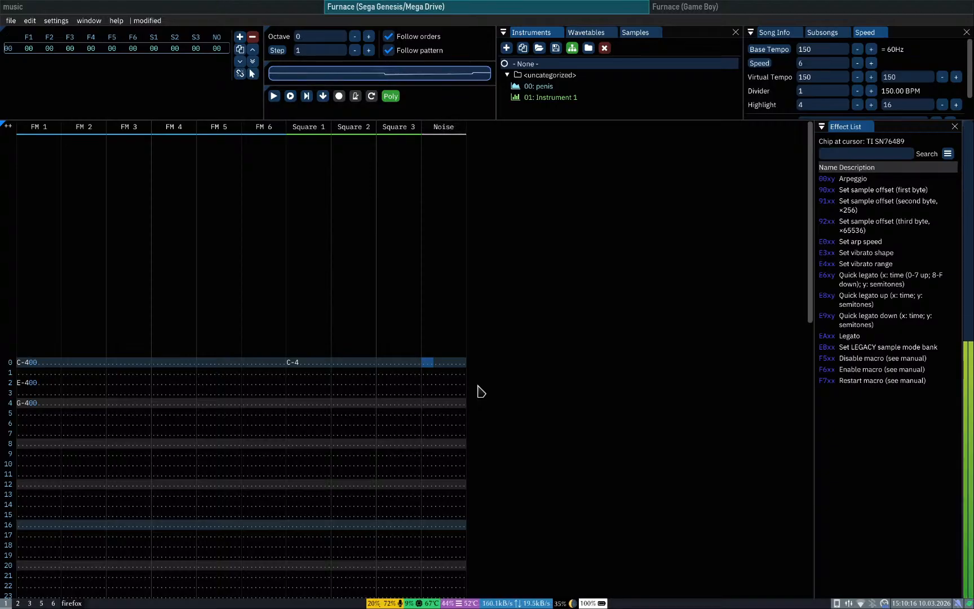
key("KP_Multiply")
key("z")
key("KP_Multiply")
key("z")
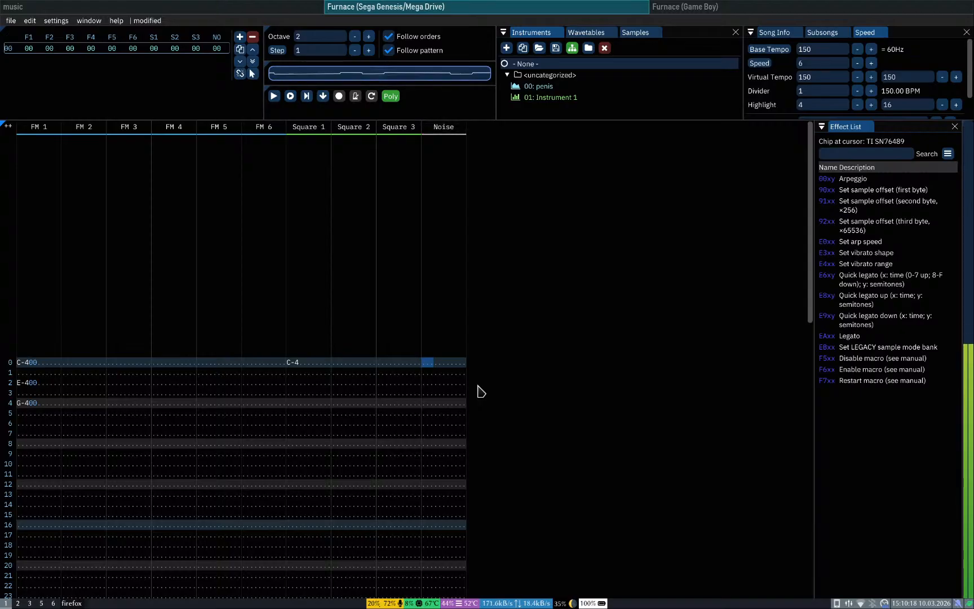
Step: Set the octave to 3 and audition several notes from the Noise channel with polyphony on
key("KP_Multiply")
key("z")
key("z")
key("x")
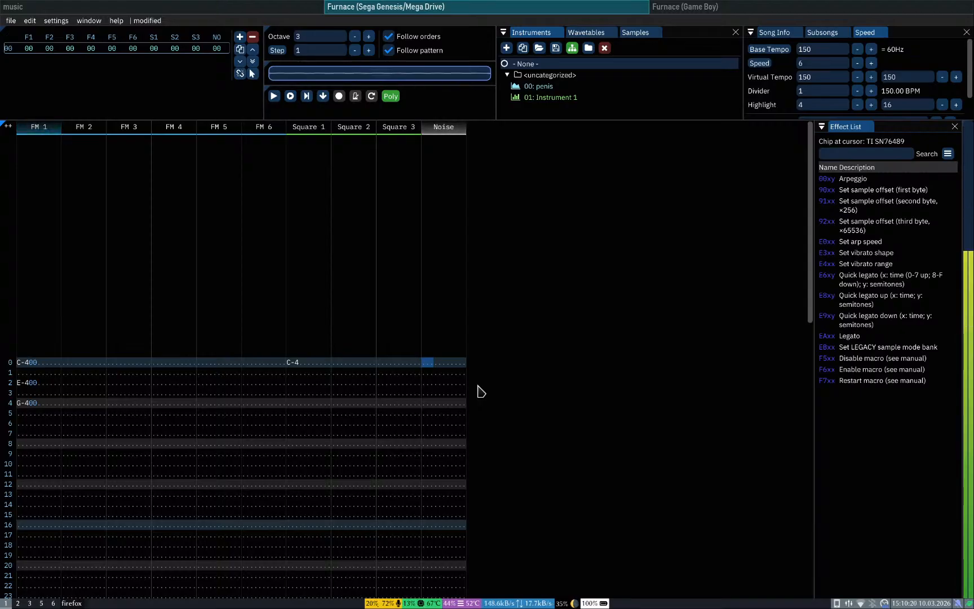
key("z")
key("z")
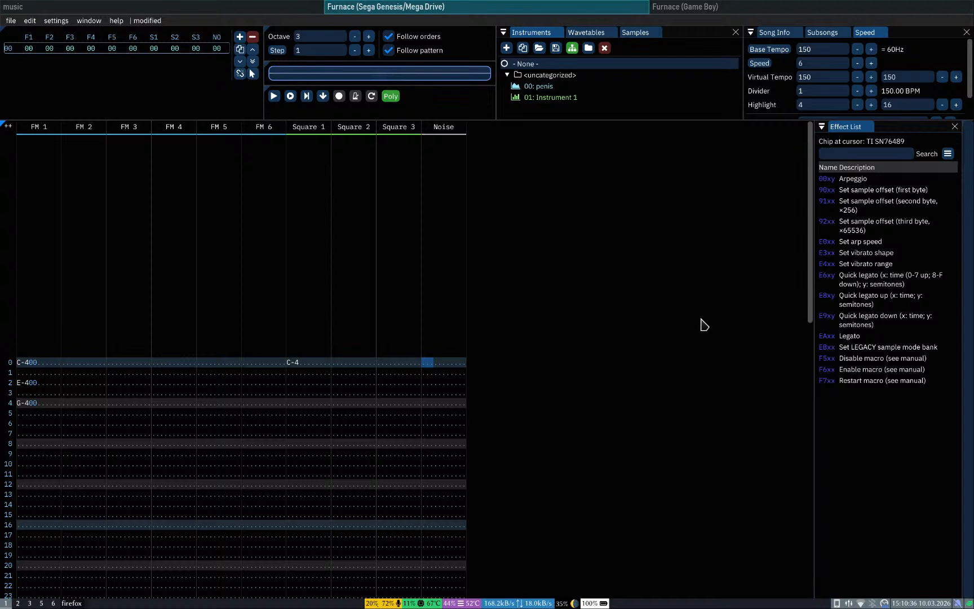
key("q")
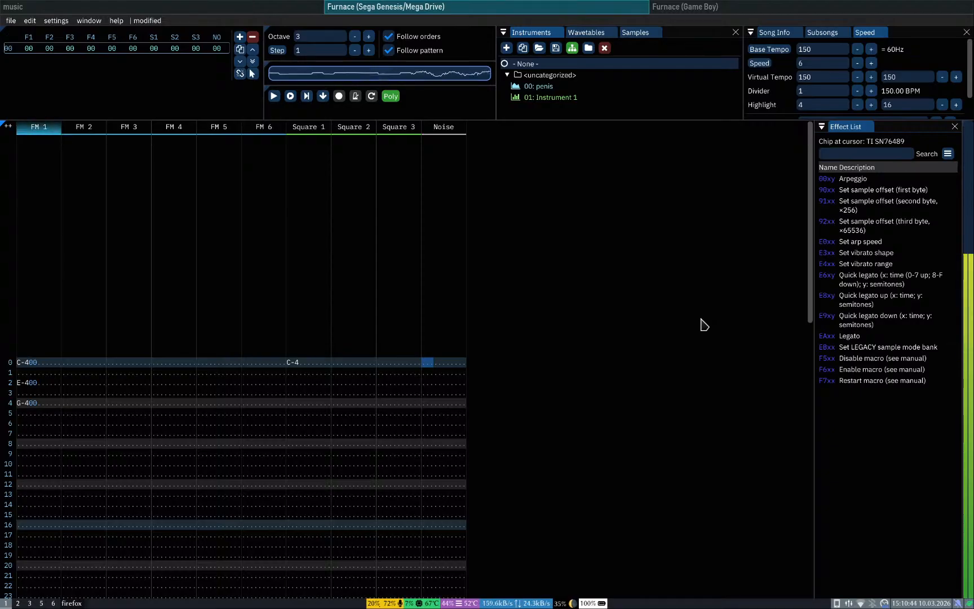
Step: Switch note preview to Mono and audition the same note repeatedly on the Noise channel
left_click(391, 96)
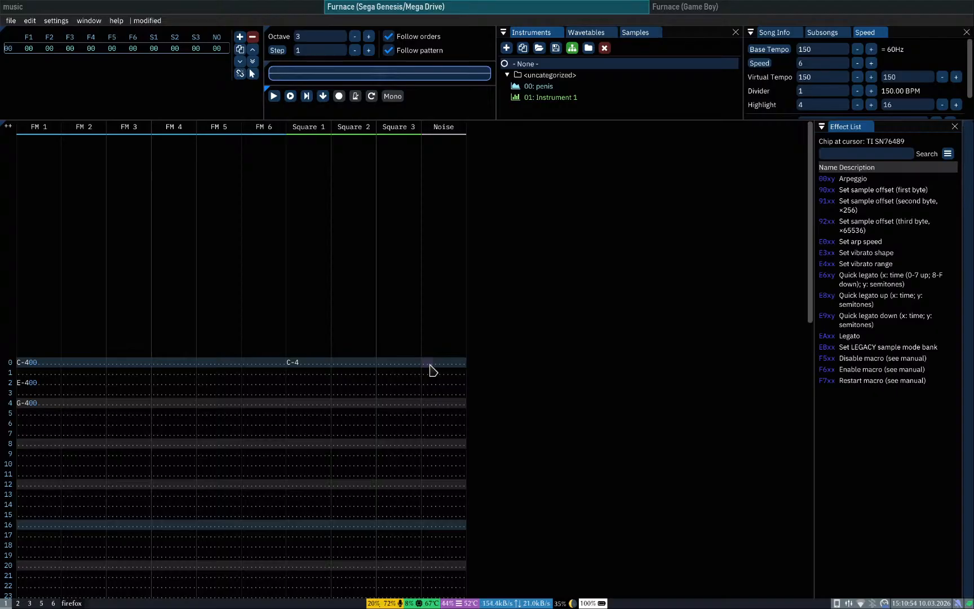
key("q")
key("q")
key("q")
key("q")
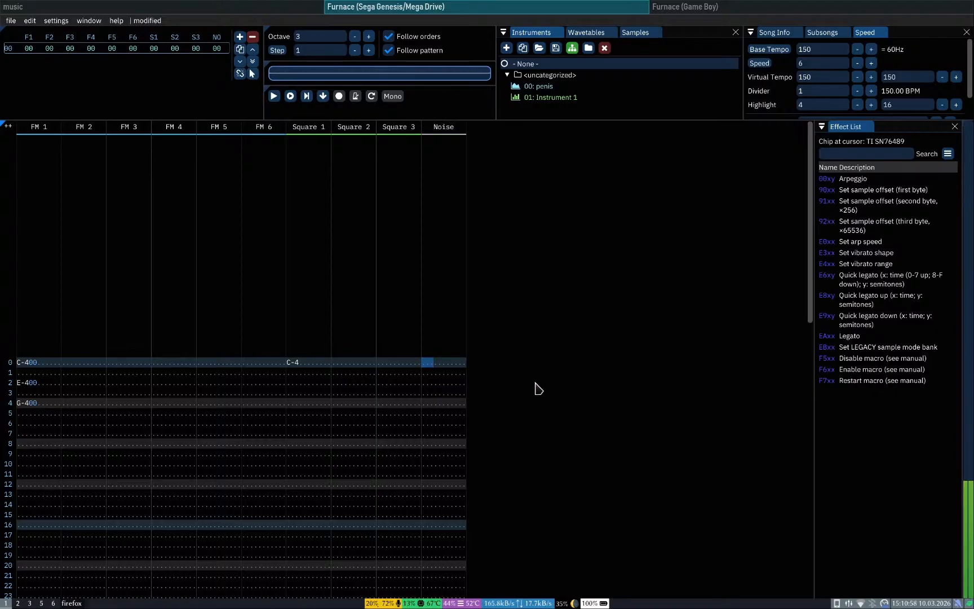
key("q")
key("q")
key("q")
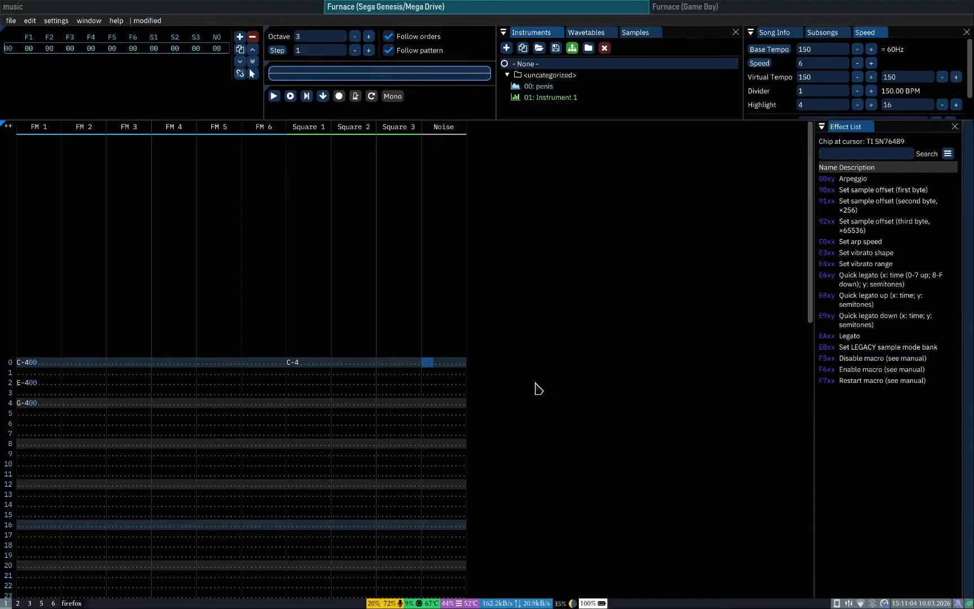
key("q")
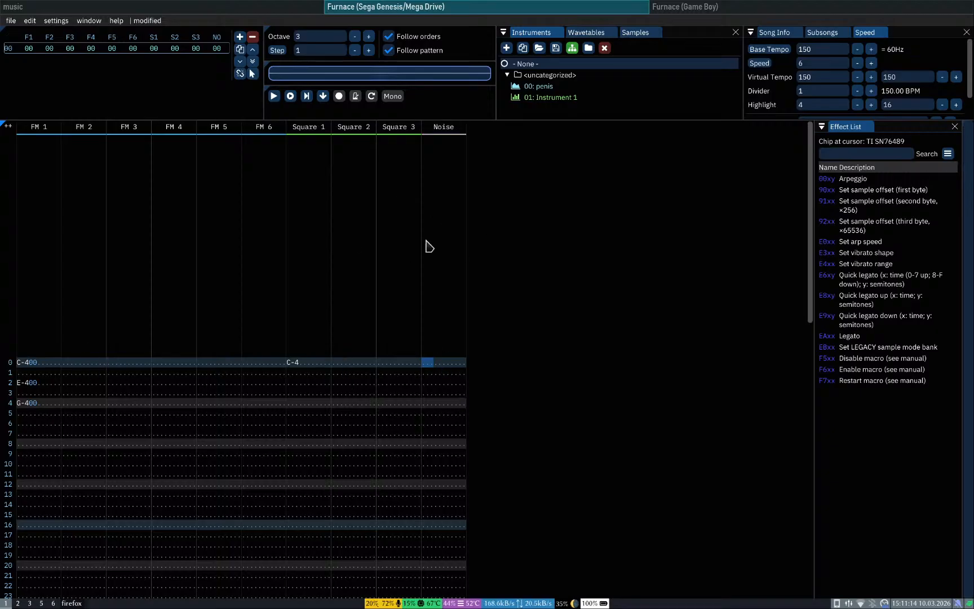
Step: Place the cursor on FM 1 row 0, restore Poly note preview and audition C, E and G together as chords
left_click(24, 364)
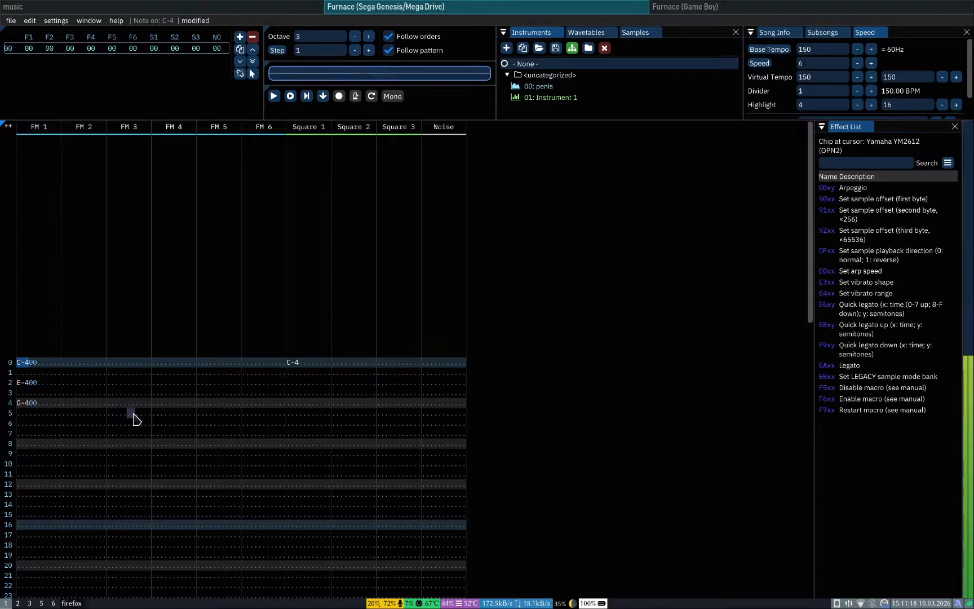
left_click(390, 96)
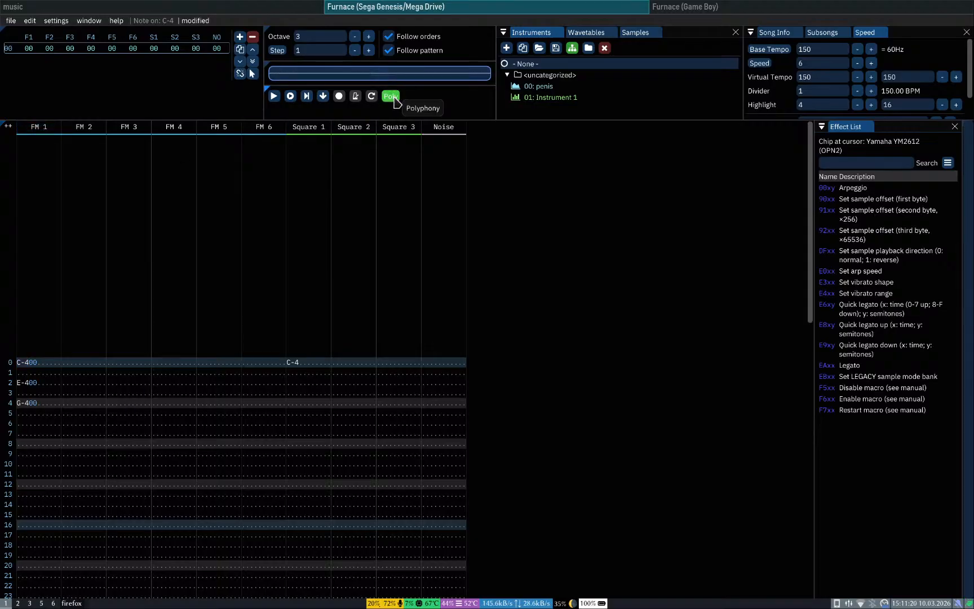
left_click(21, 364)
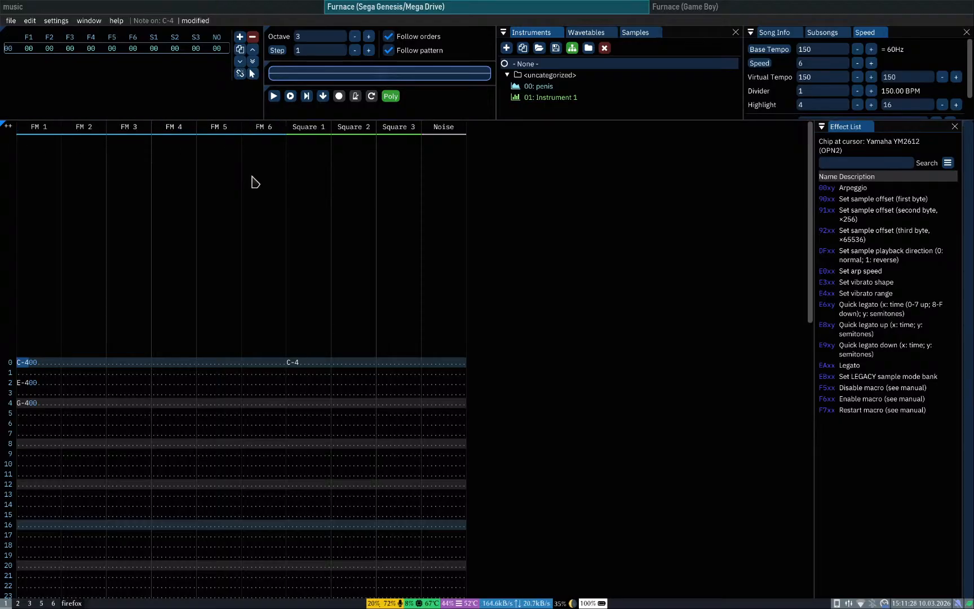
key("q")
key("e")
key("t")
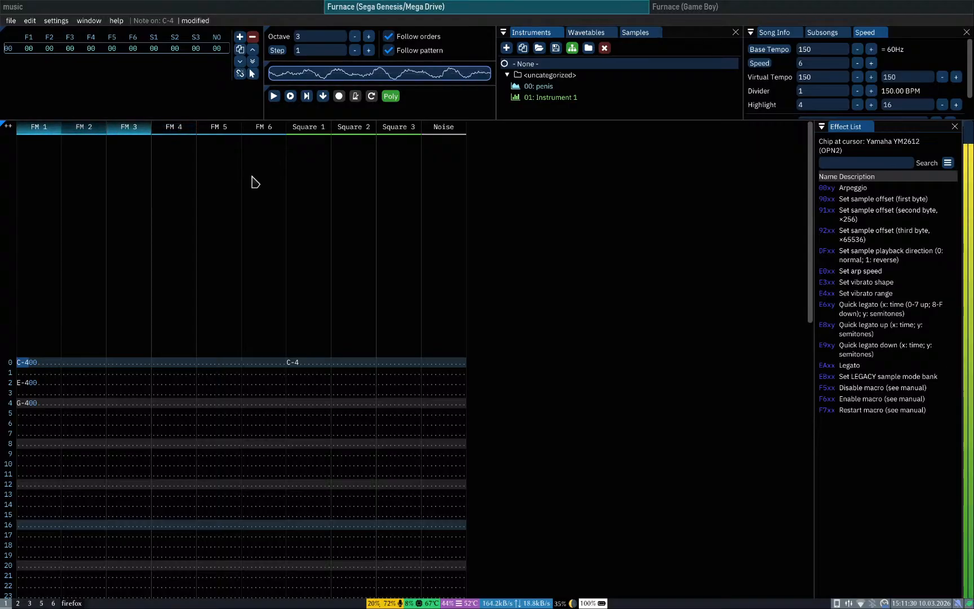
key("q")
key("e")
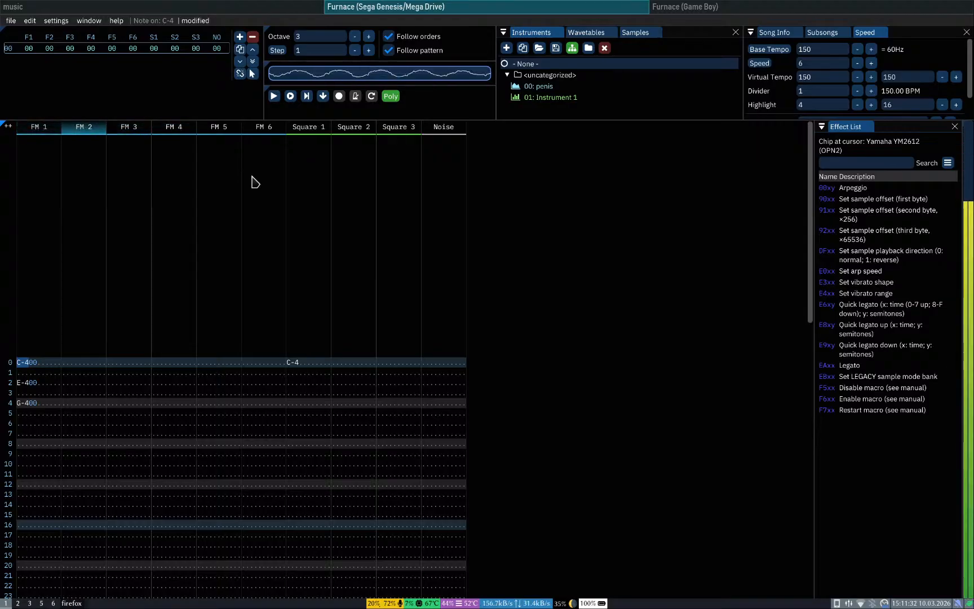
key("q")
key("t")
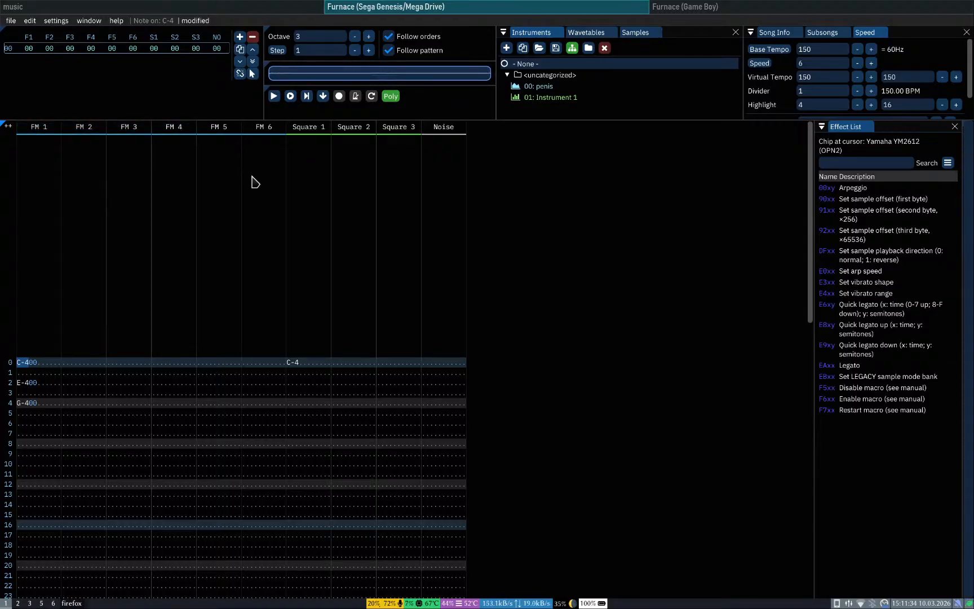
Step: Return the cursor to Noise row 0 and compare the tracker with the quickstart guide's noise channel passage in Firefox
left_click(426, 365)
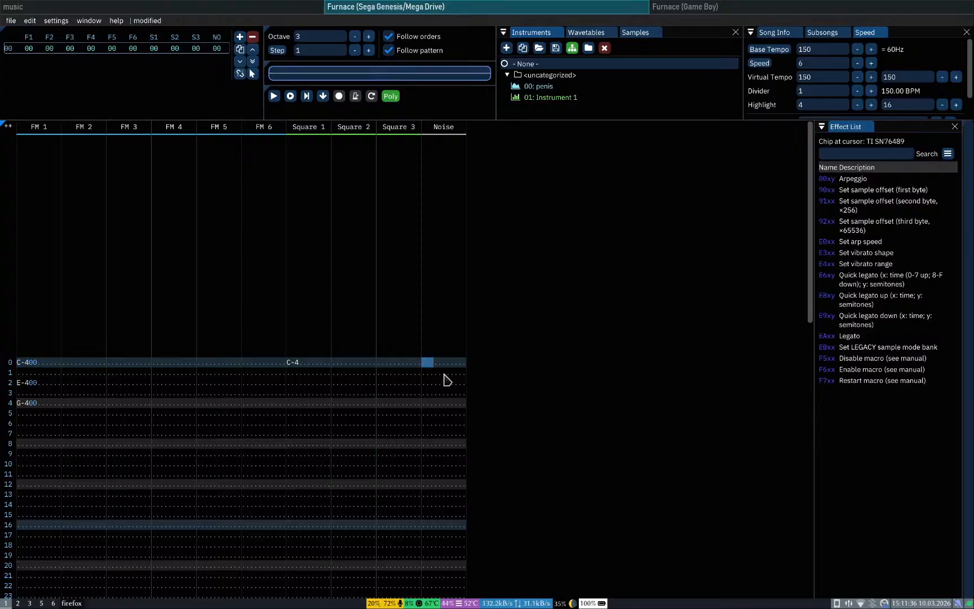
key("super+3")
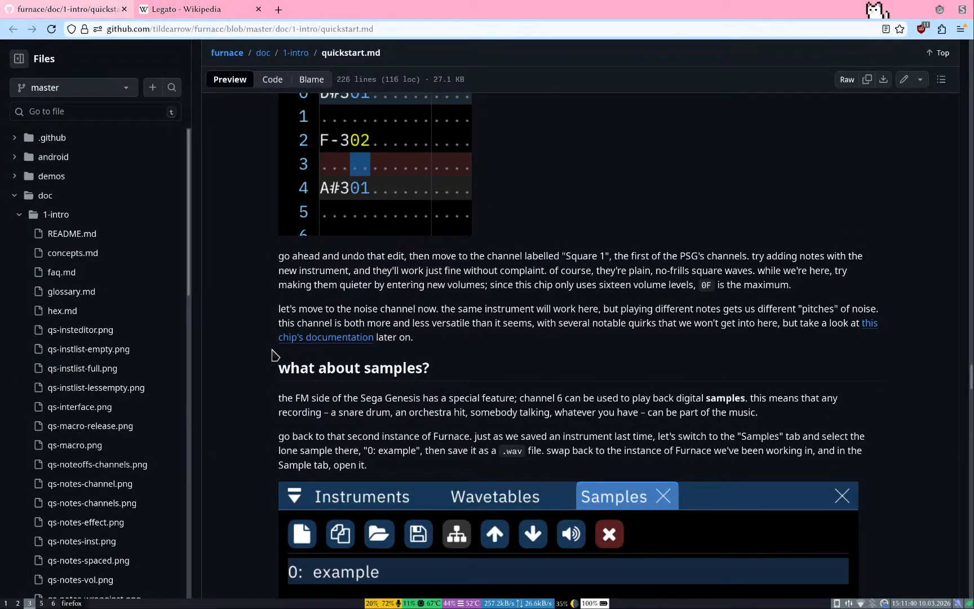
key("super+1")
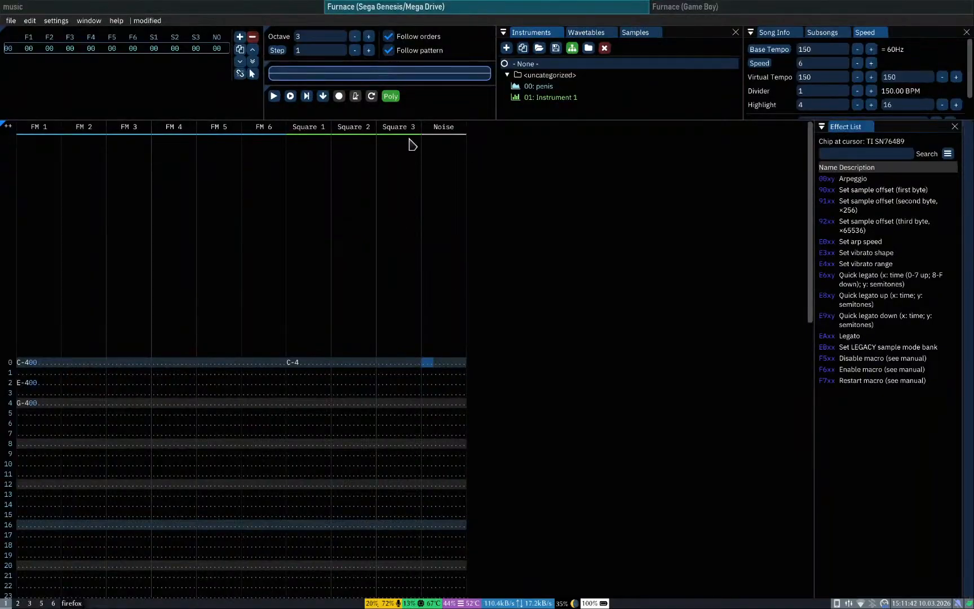
key("super+3")
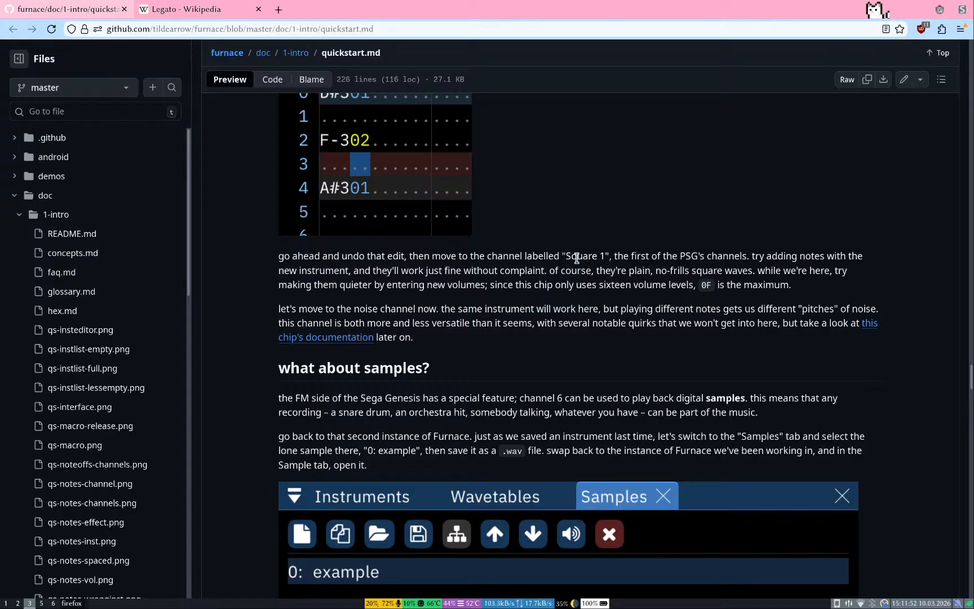
key("super+1")
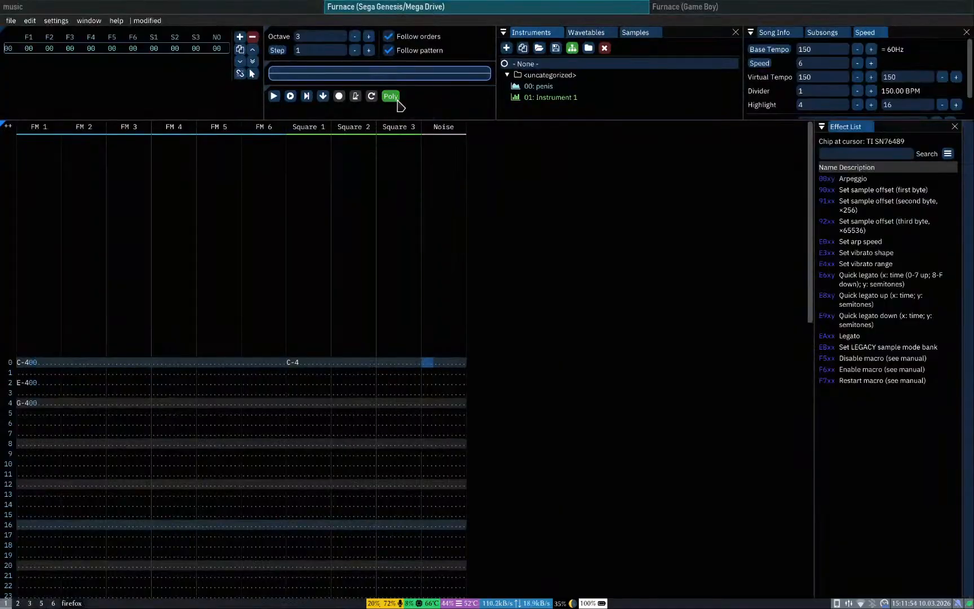
key("super+3")
key("super+1")
key("super+3")
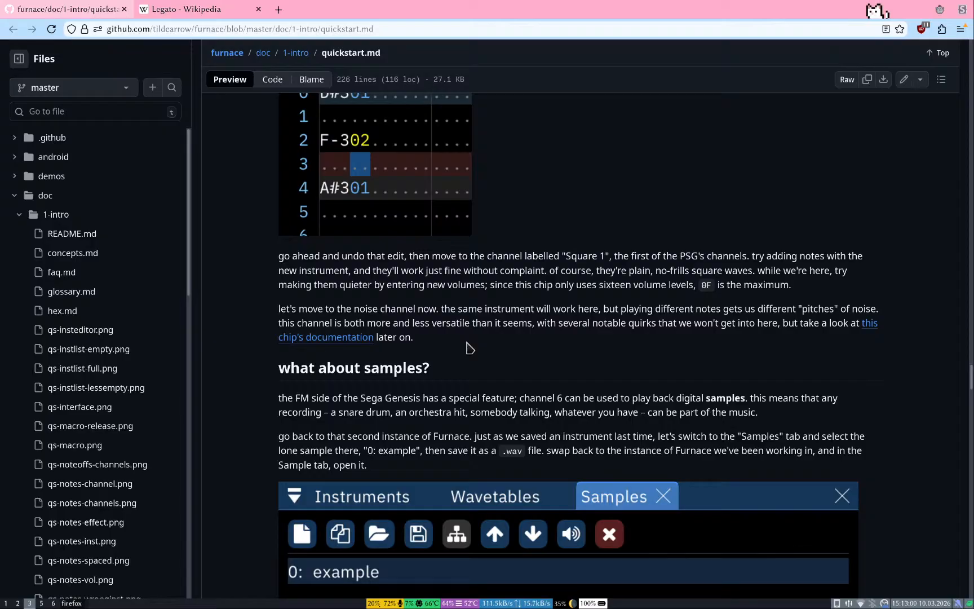
key("super+1")
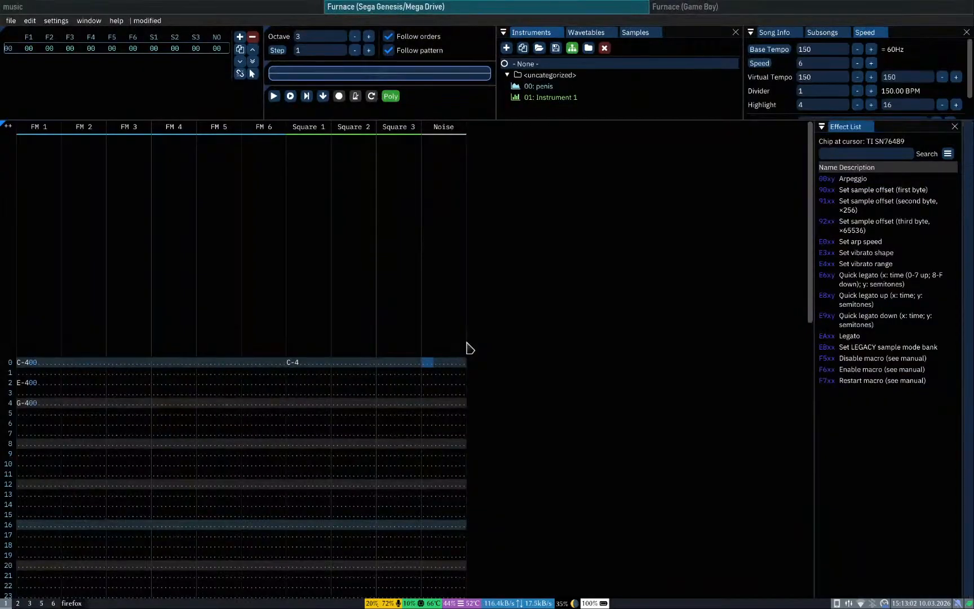
Step: Switch to the Furnace Game Boy project and audition an ascending scale on its Noise channel with edit mode off
key("super+Right")
left_click(158, 362)
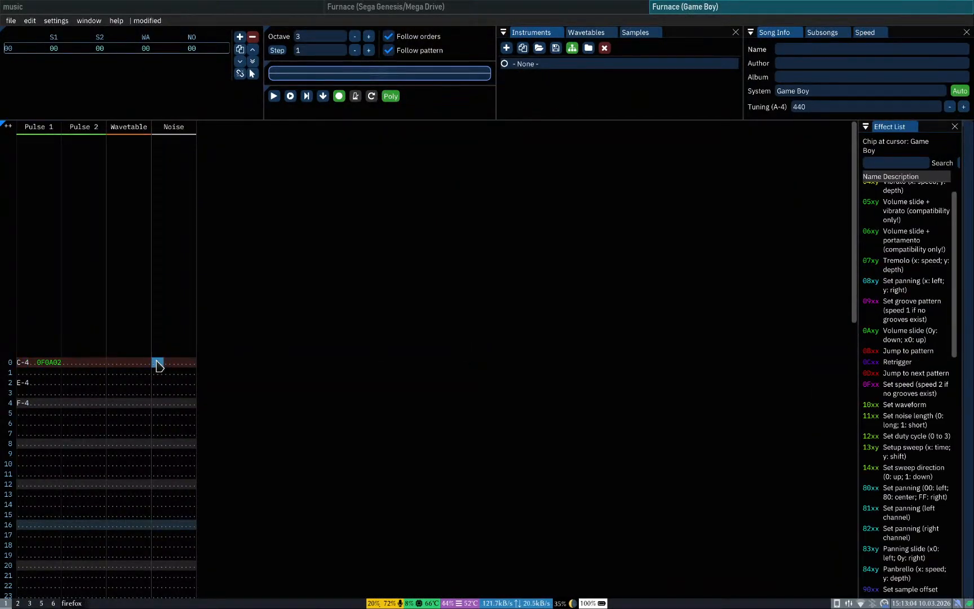
key("q")
key("w")
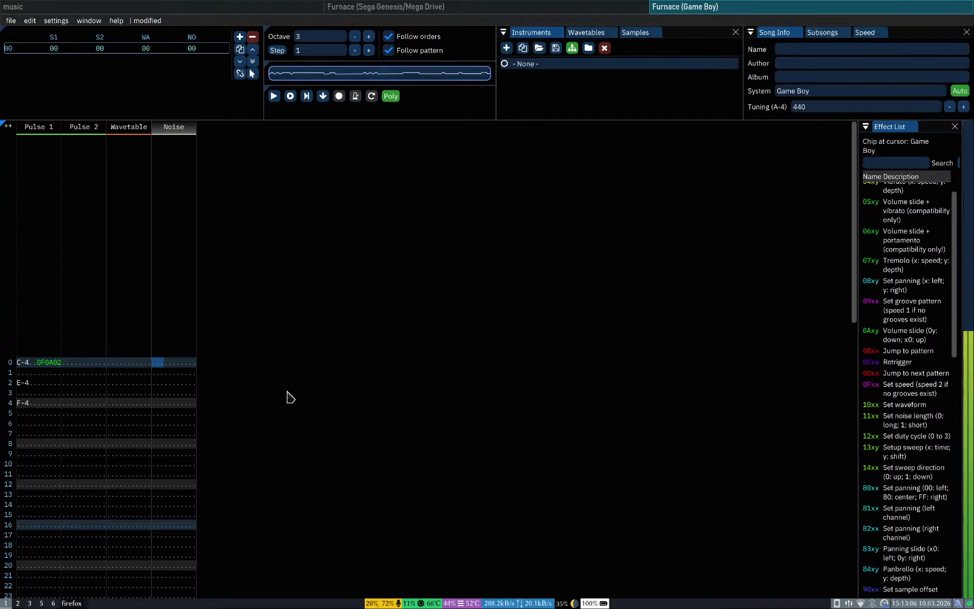
key("e")
key("r")
key("t")
key("y")
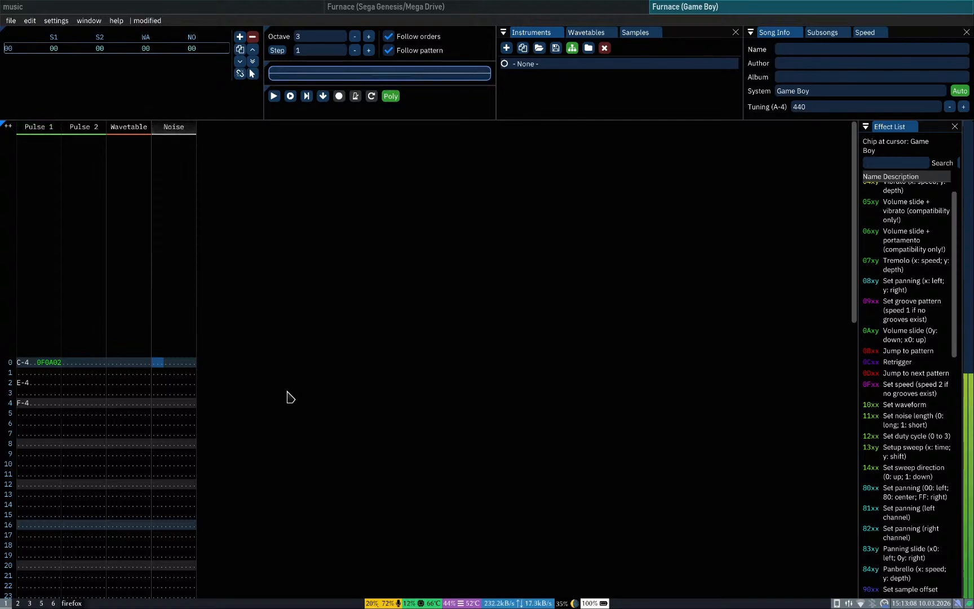
key("u")
key("i")
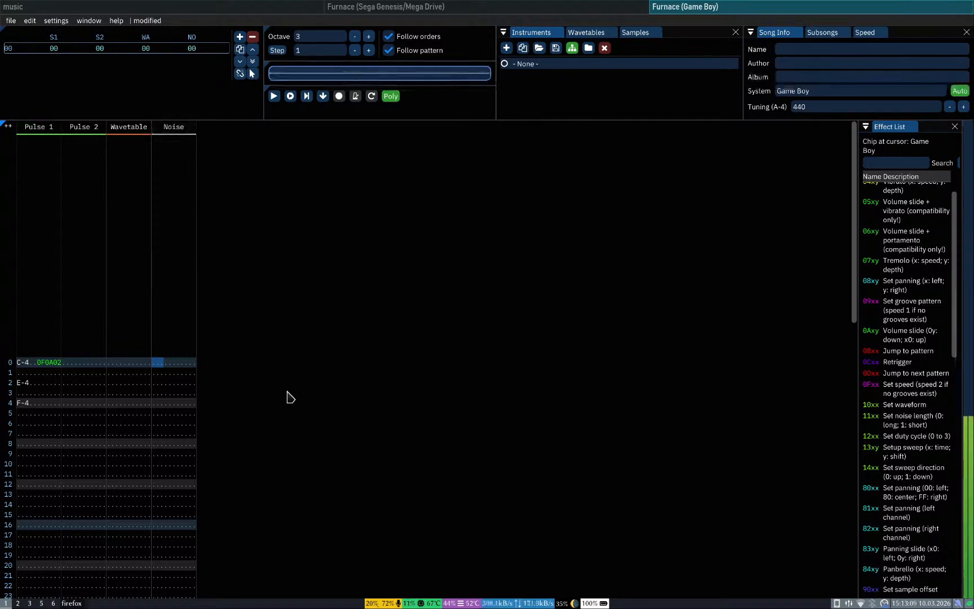
Step: Switch the Game Boy project's note preview to Mono and audition notes on the Noise channel at octave 3
left_click(390, 96)
key("q")
key("w")
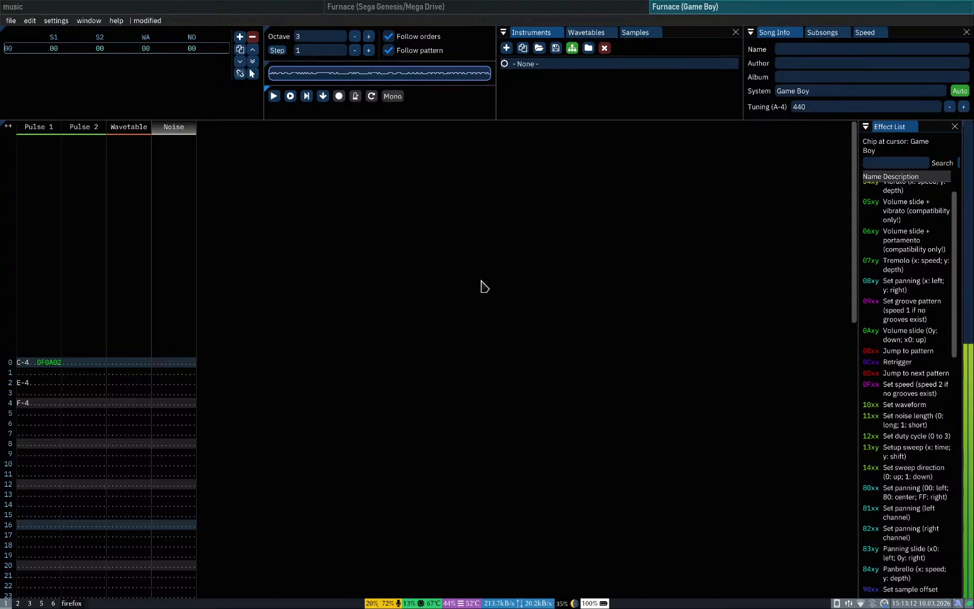
key("e")
key("r")
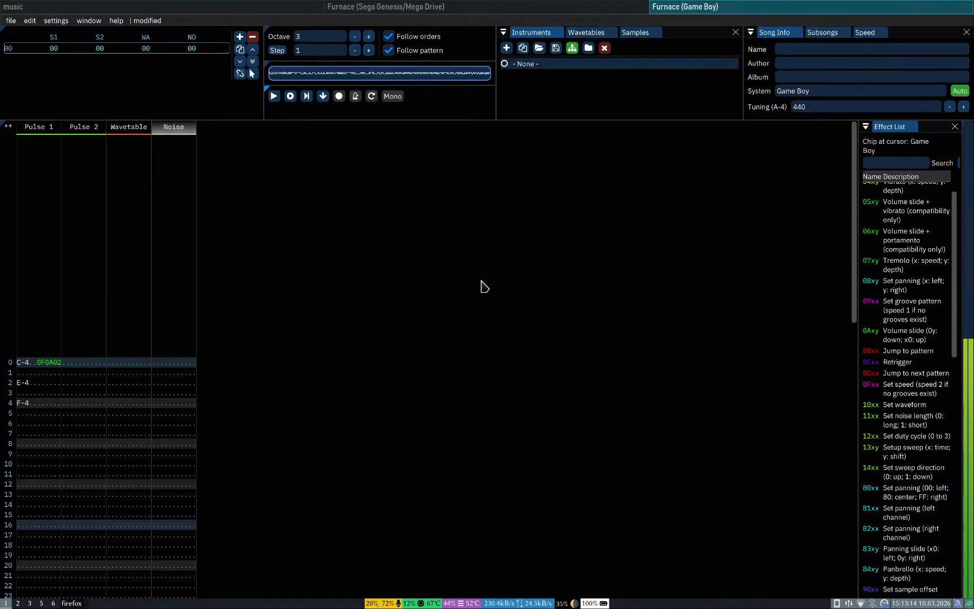
key("t")
key("e")
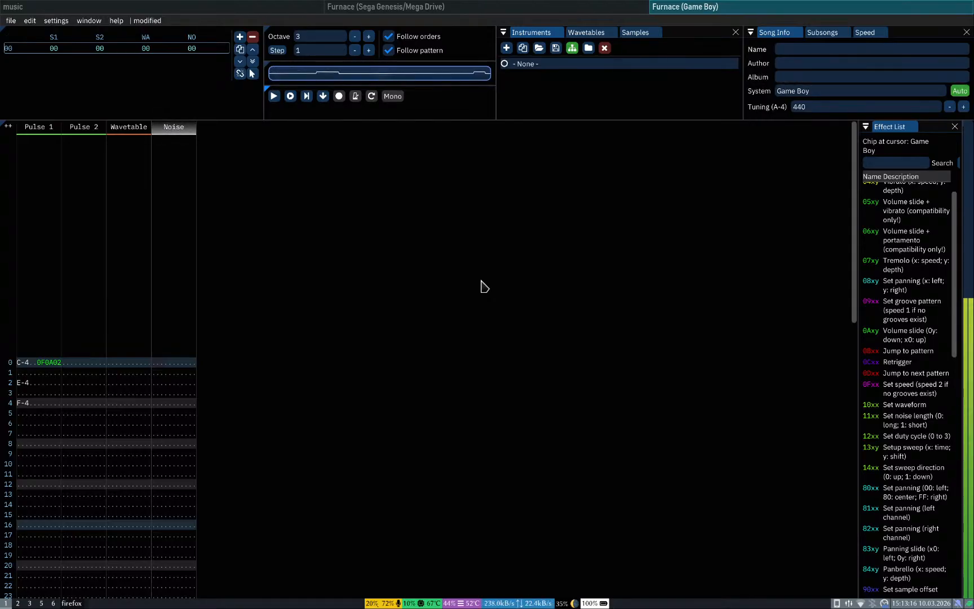
key("w")
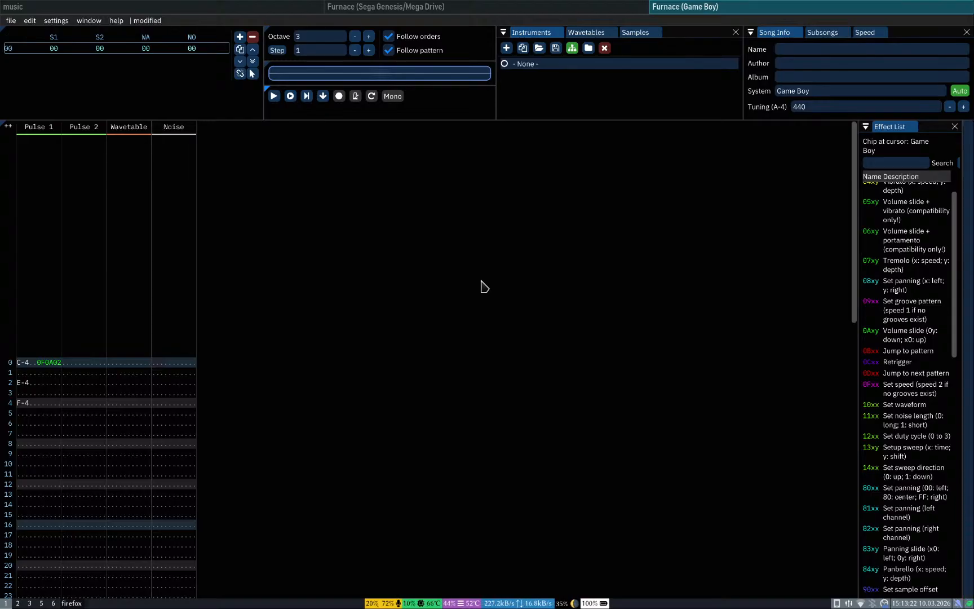
Step: Raise the octave to 7 and audition two notes on the Game Boy Noise channel
key("super+shift+q")
left_click(436, 318)
left_click(369, 36)
left_click(369, 37)
left_click(369, 37)
left_click(369, 38)
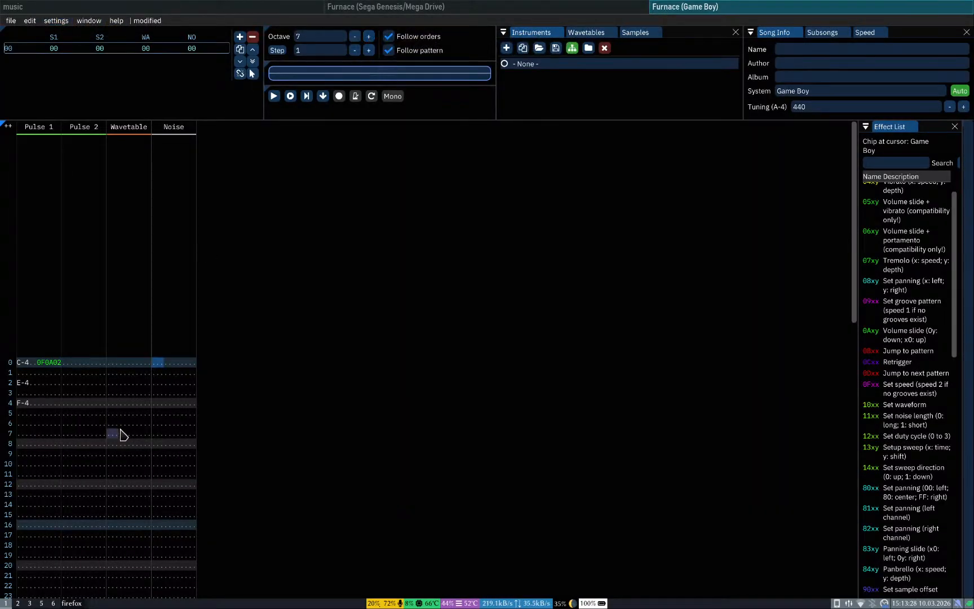
key("q")
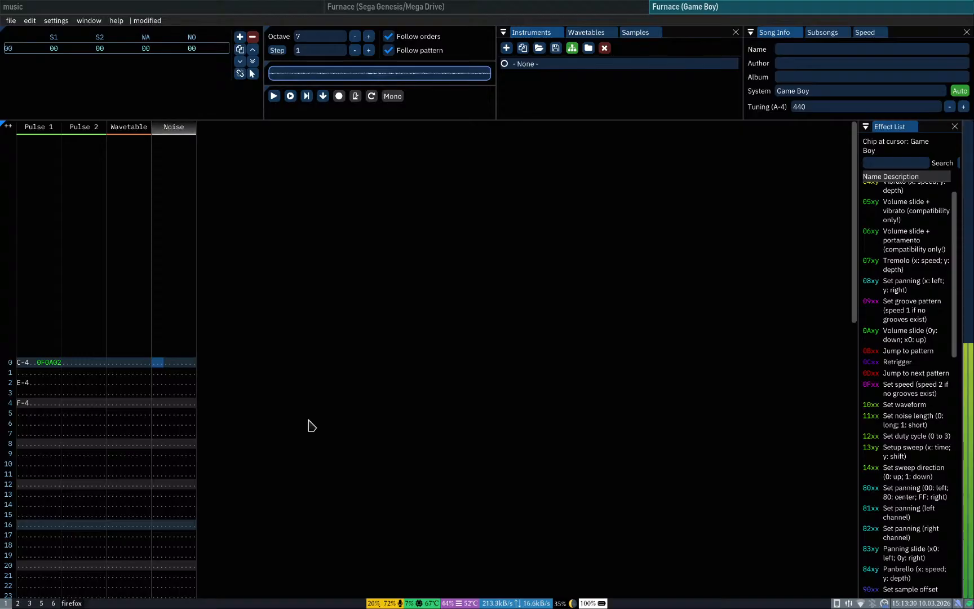
key("w")
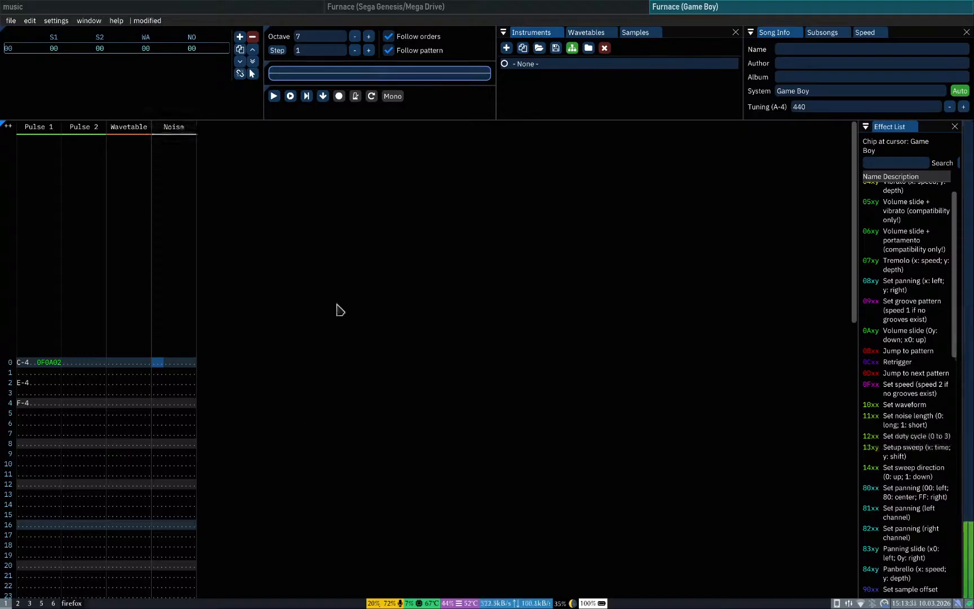
Step: Lower the octave to 4 and audition a note on the Game Boy Noise channel
left_click(357, 38)
left_click(358, 40)
key("q")
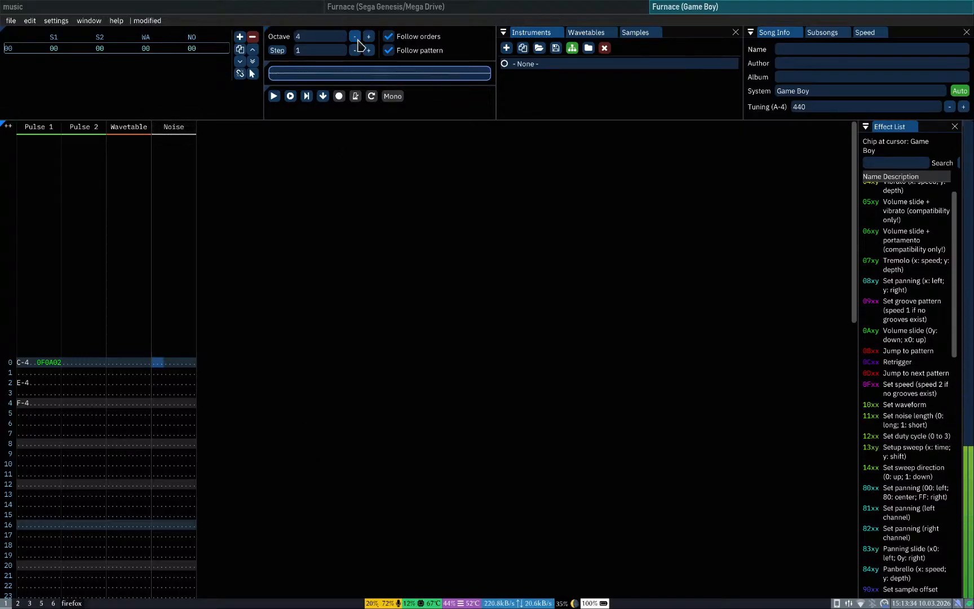
Step: Raise the octave in stages to 7, auditioning notes on the Game Boy Noise channel along the way
key("q")
left_click(369, 38)
key("q")
key("q")
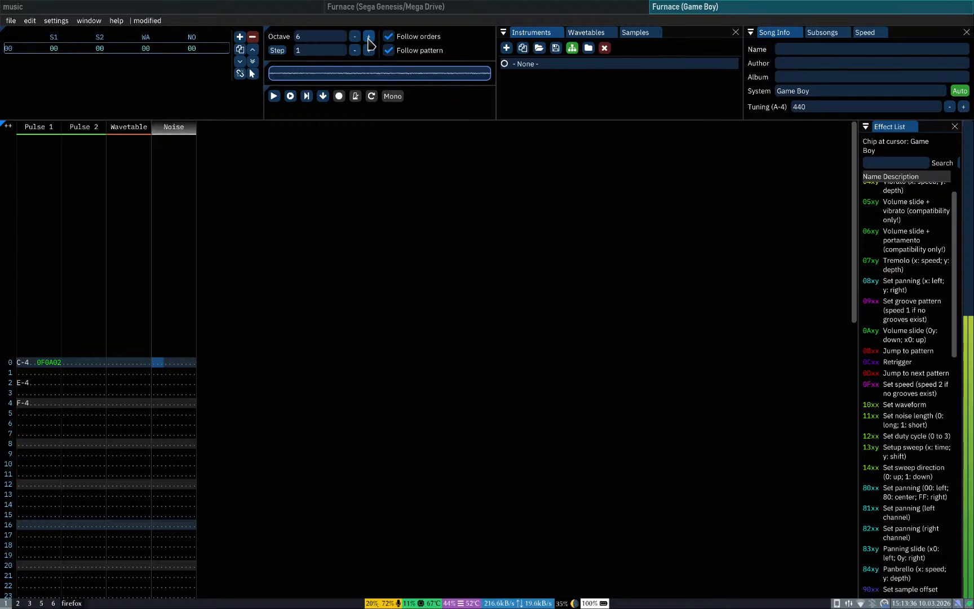
left_click(368, 38)
key("q")
key("q")
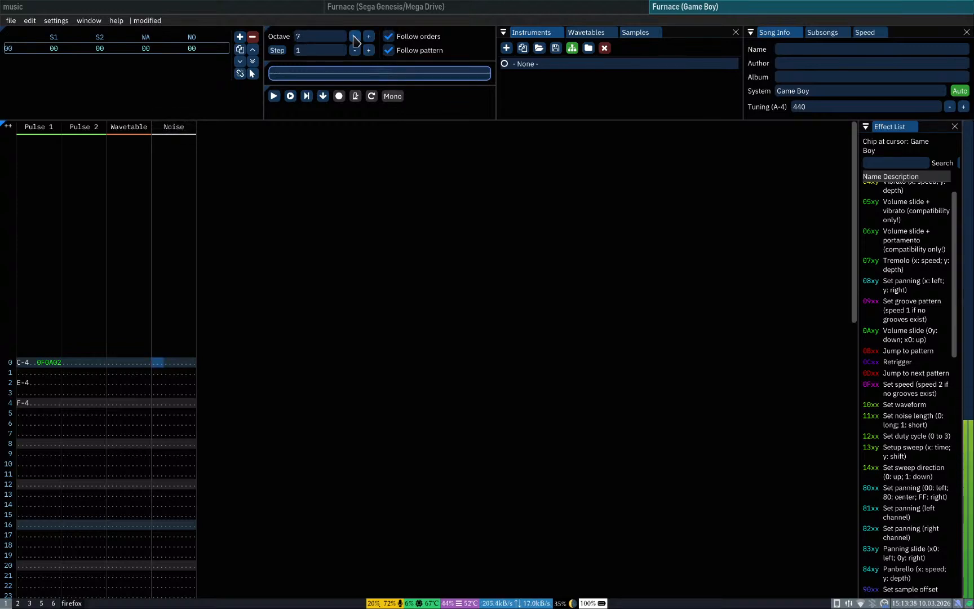
Step: Lower the octave to -3 and audition notes on the Game Boy Noise channel
left_click(355, 38)
key("q")
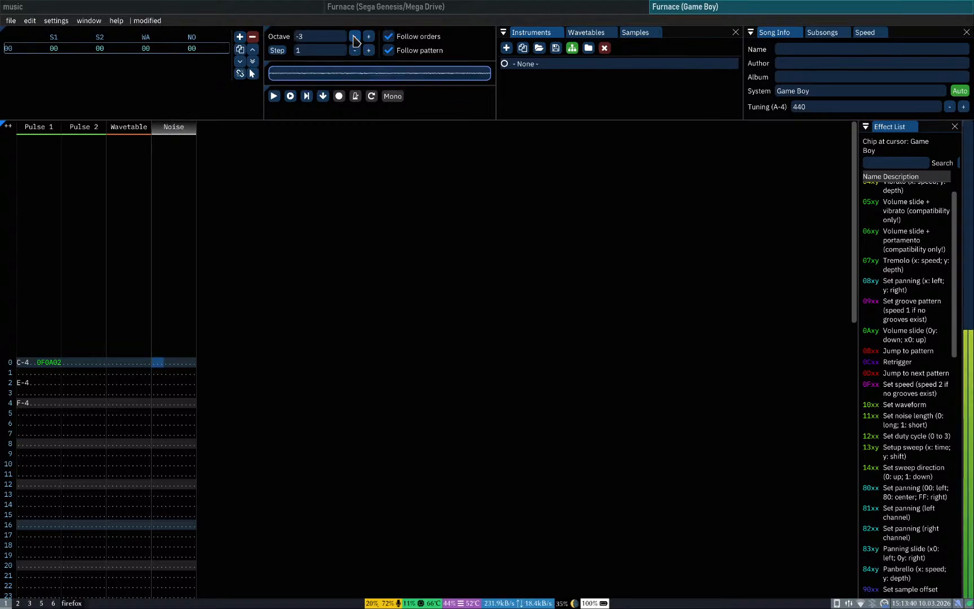
key("q")
left_click(355, 37)
Step: Step the octave up from -2 to 3, auditioning notes on the Game Boy Noise channel along the way
left_click(368, 38)
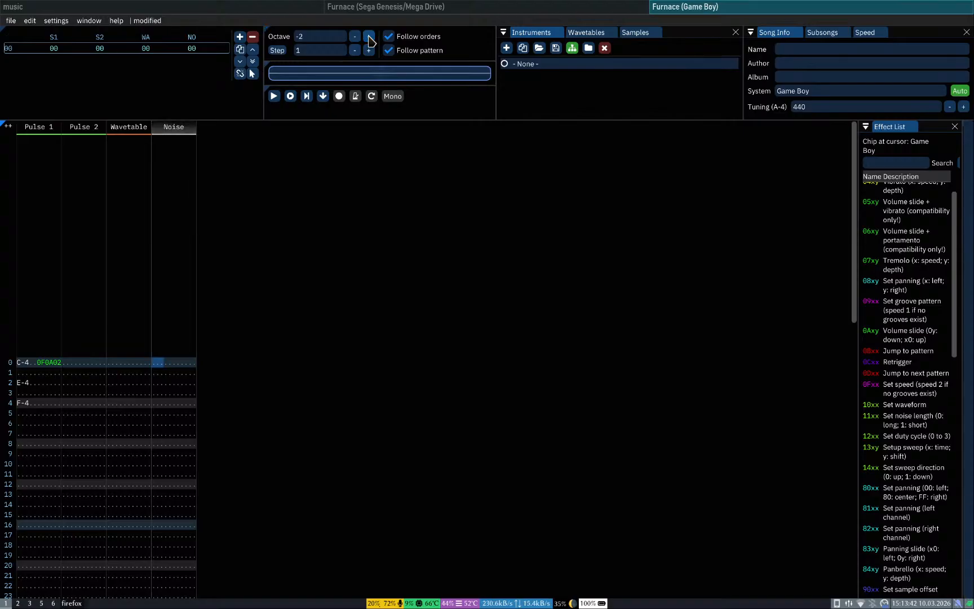
key("q")
left_click(368, 37)
key("q")
left_click(368, 37)
left_click(369, 37)
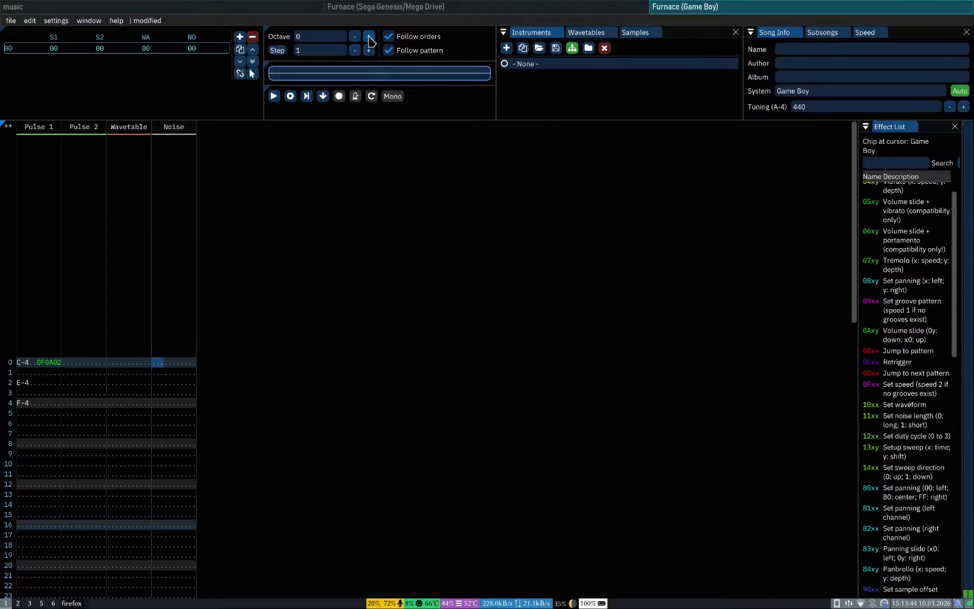
left_click(368, 37)
key("q")
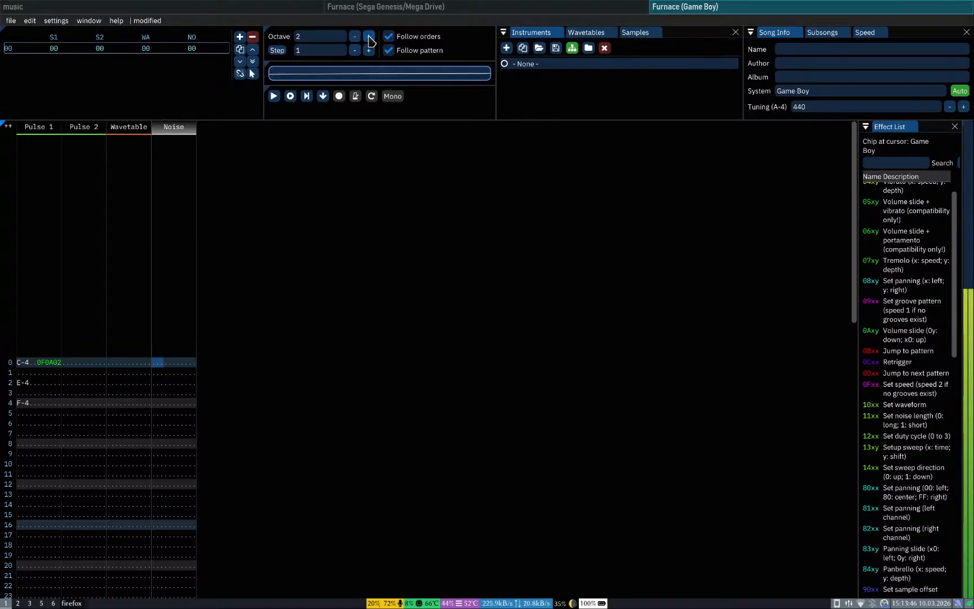
left_click(369, 37)
key("q")
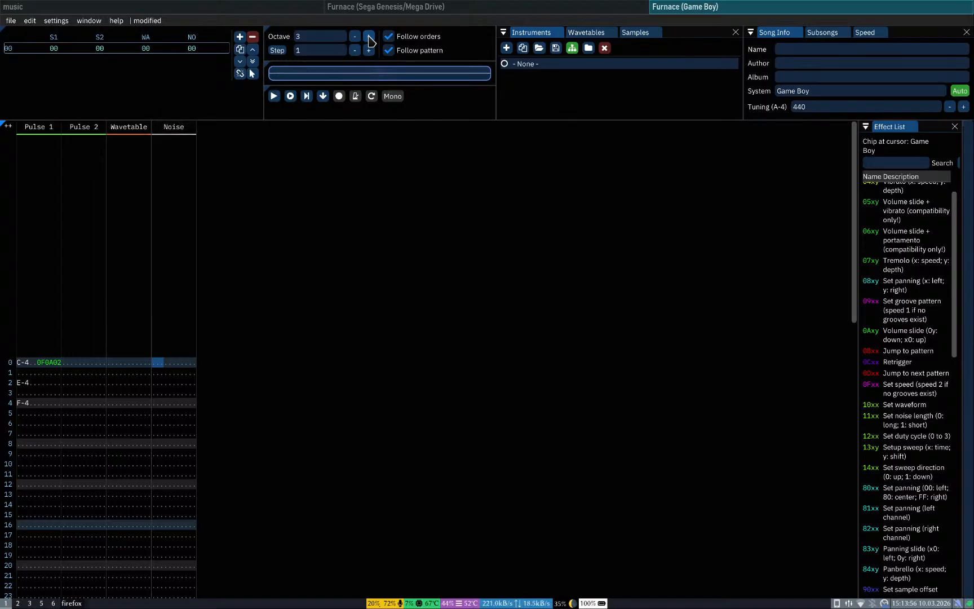
Step: Try octave 5 in the Game Boy project, and set the octave to 4
left_click(368, 37)
left_click(369, 37)
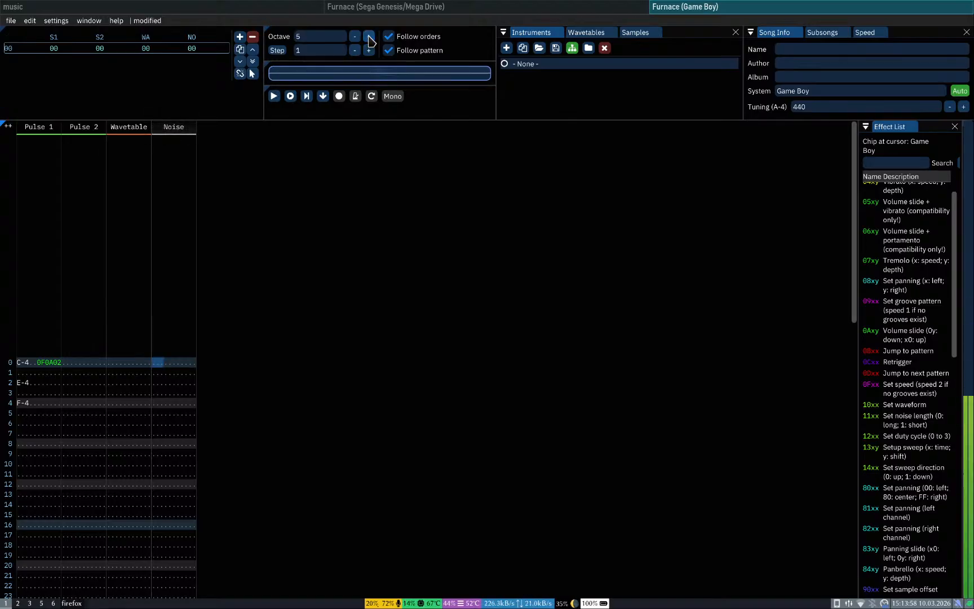
left_click(355, 37)
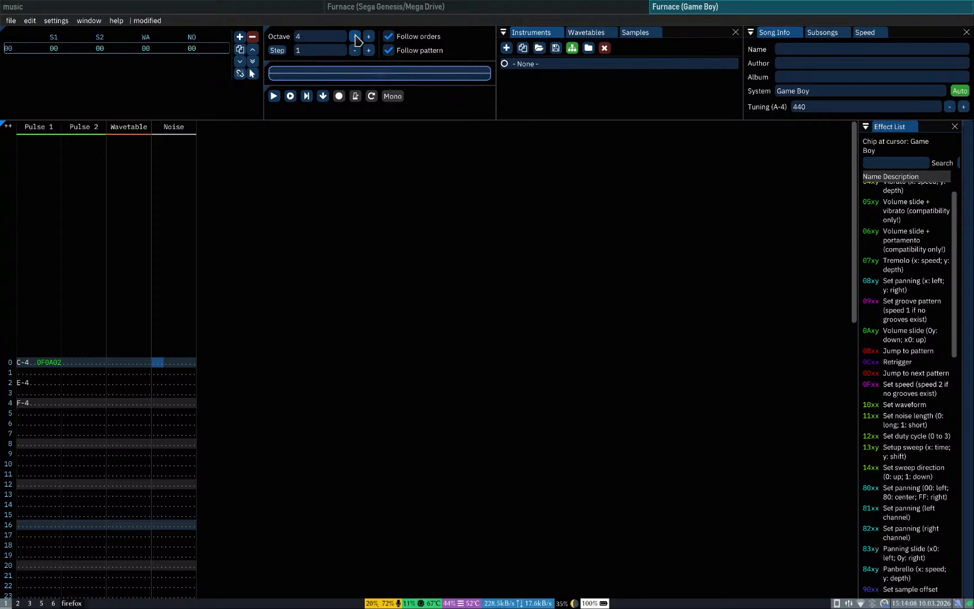
Step: Switch to Firefox and read the quickstart guide's section on samples and making an instrument from a sample
key("super+Left")
key("super+3")
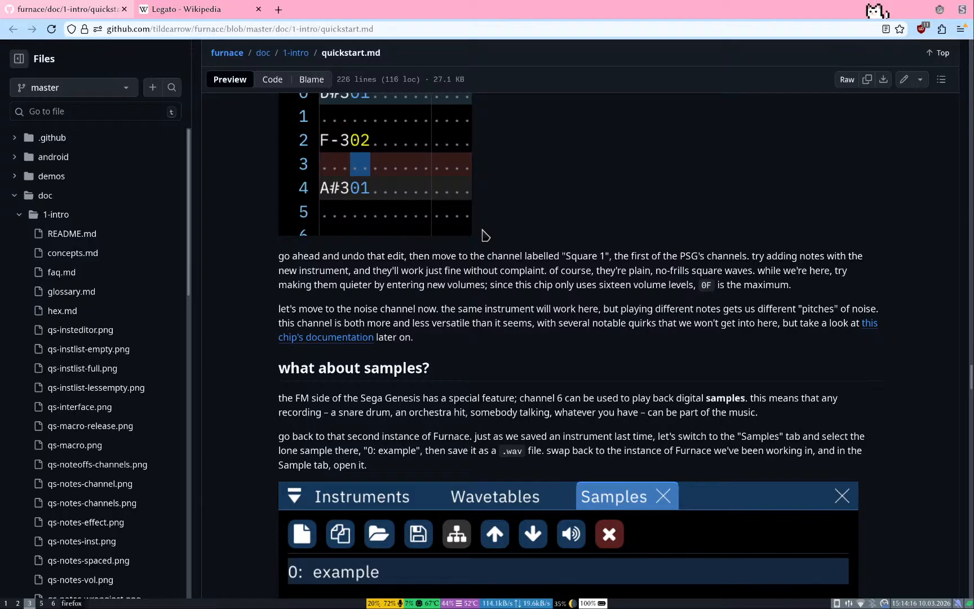
scroll(198, 451, "down", 5)
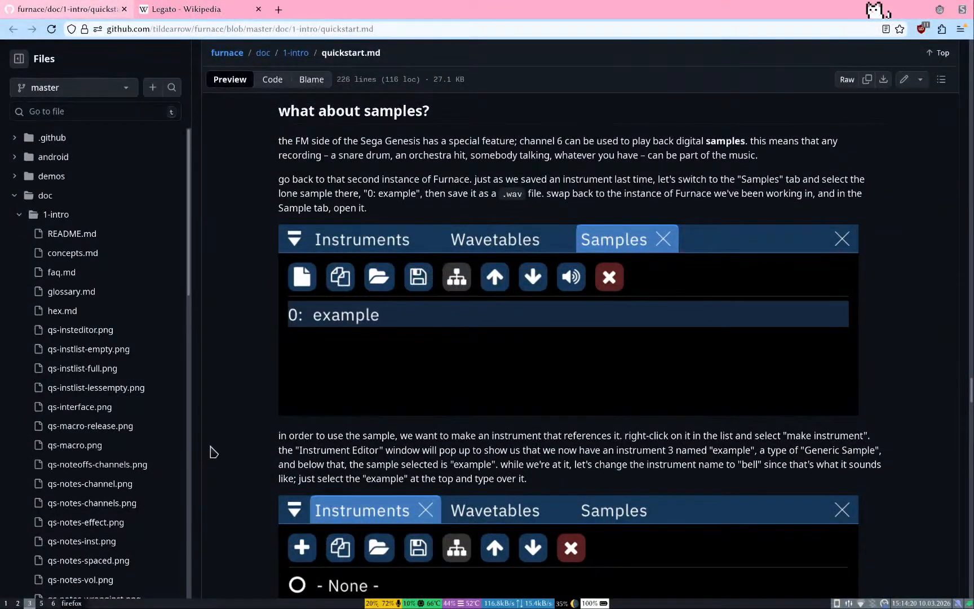
scroll(226, 488, "down", 3)
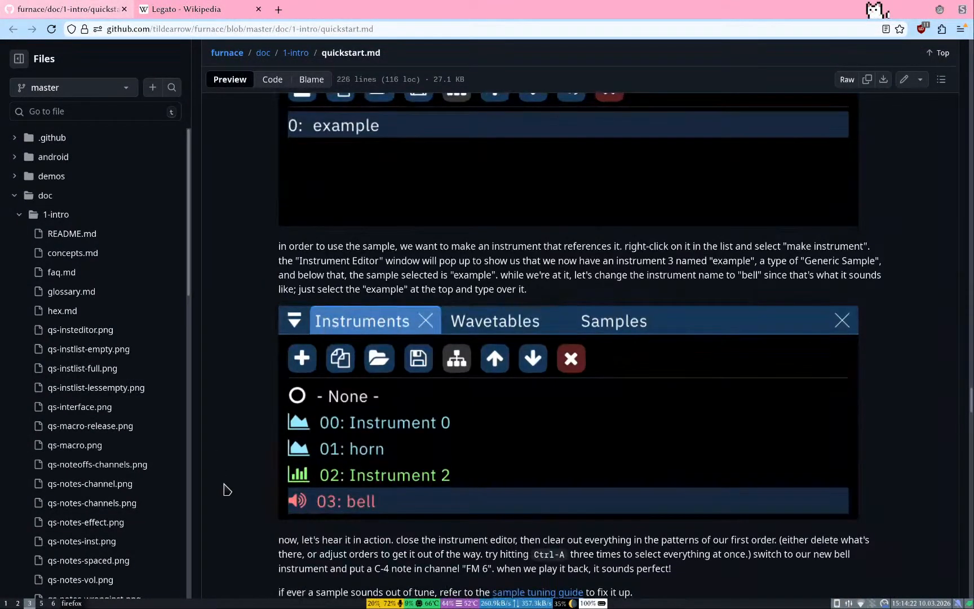
scroll(225, 488, "down", 2)
scroll(225, 488, "up", 4)
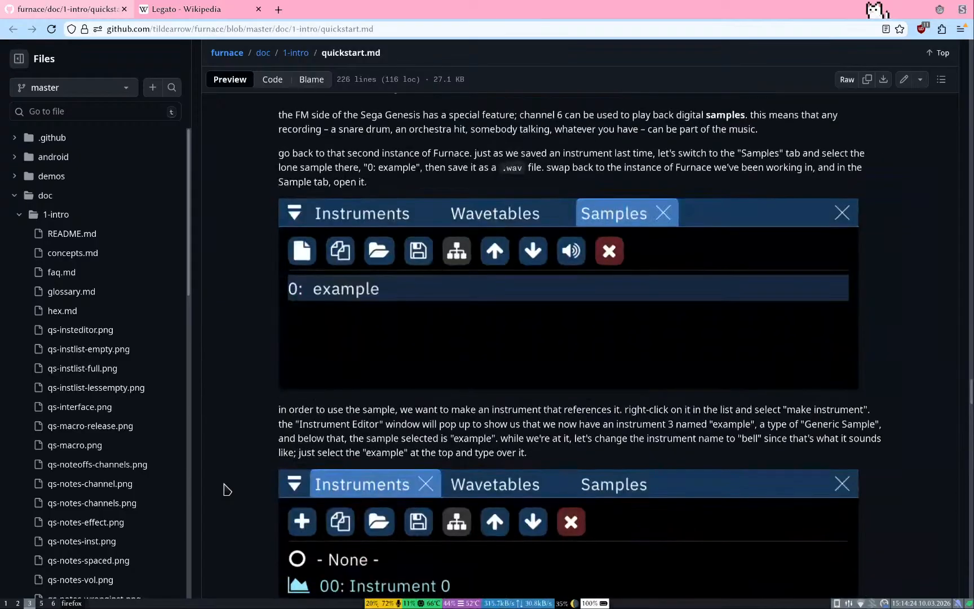
scroll(225, 489, "up", 3)
scroll(226, 489, "down", 3)
scroll(226, 489, "up", 1)
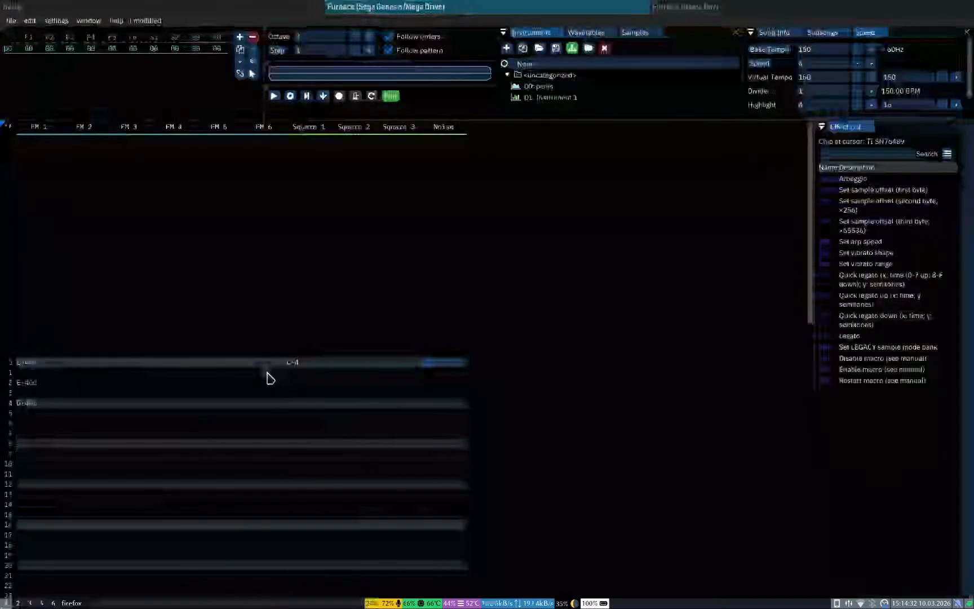
Step: Switch to the file manager and look through the instruments and wavetables folders in /usr/share/furnace
key("super+1")
left_click(296, 7)
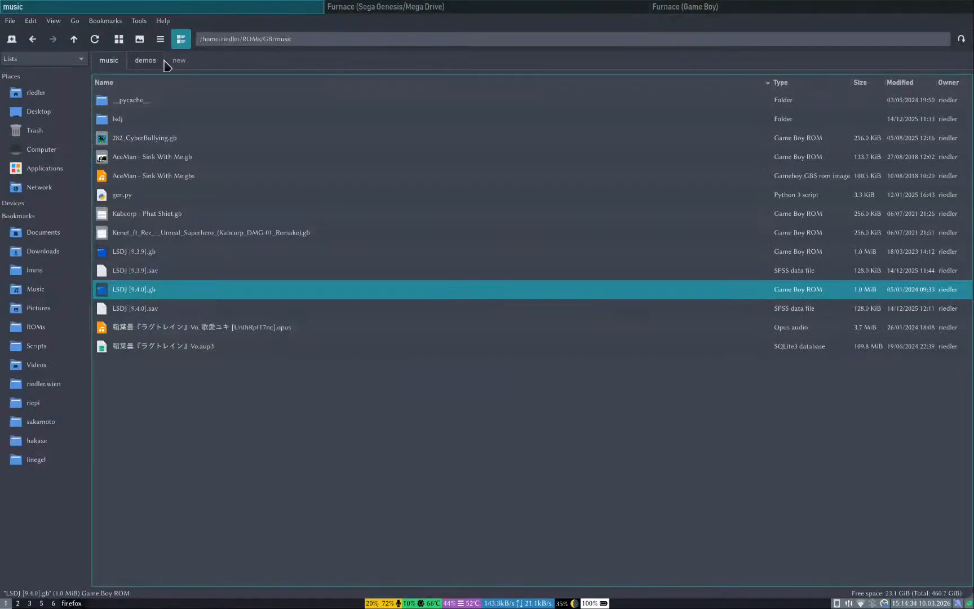
left_click(148, 61)
key("alt+Up")
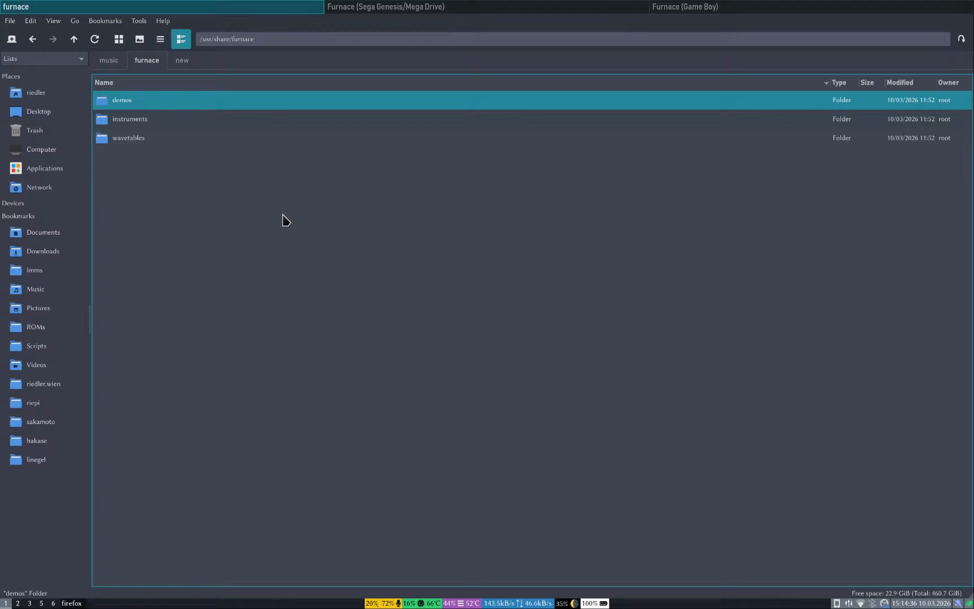
double_click(151, 118)
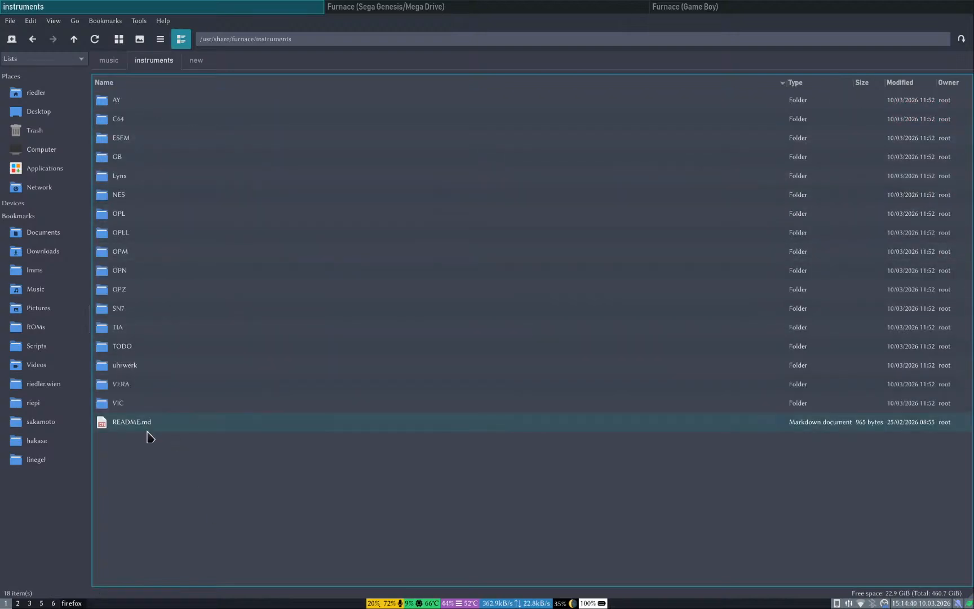
key("alt+Up")
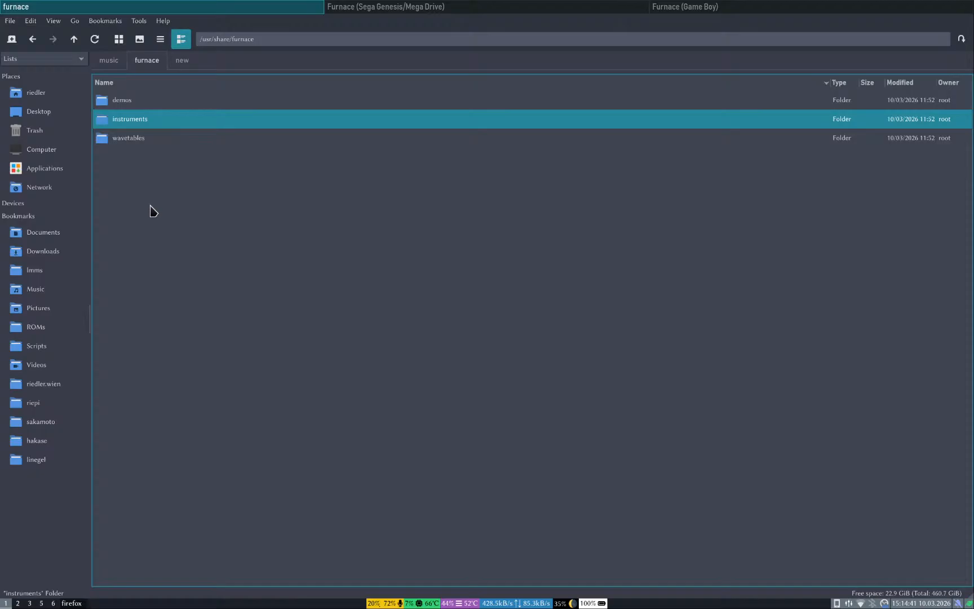
double_click(173, 141)
key("alt+Up")
Step: Show the sample list in the Furnace Sega Genesis project and recheck the sample instructions in the Firefox quickstart guide
left_click(569, 10)
key("super+3")
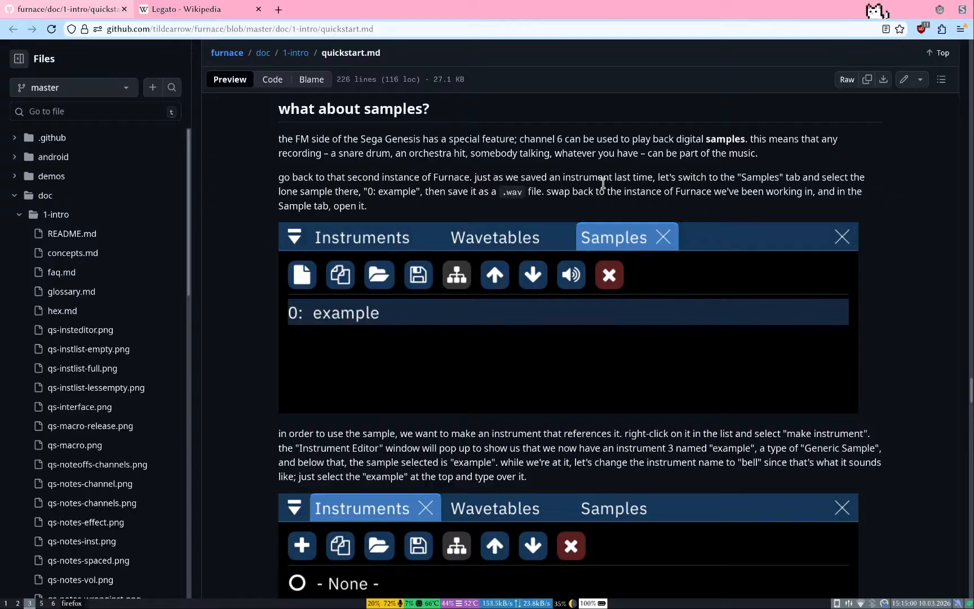
key("super+1")
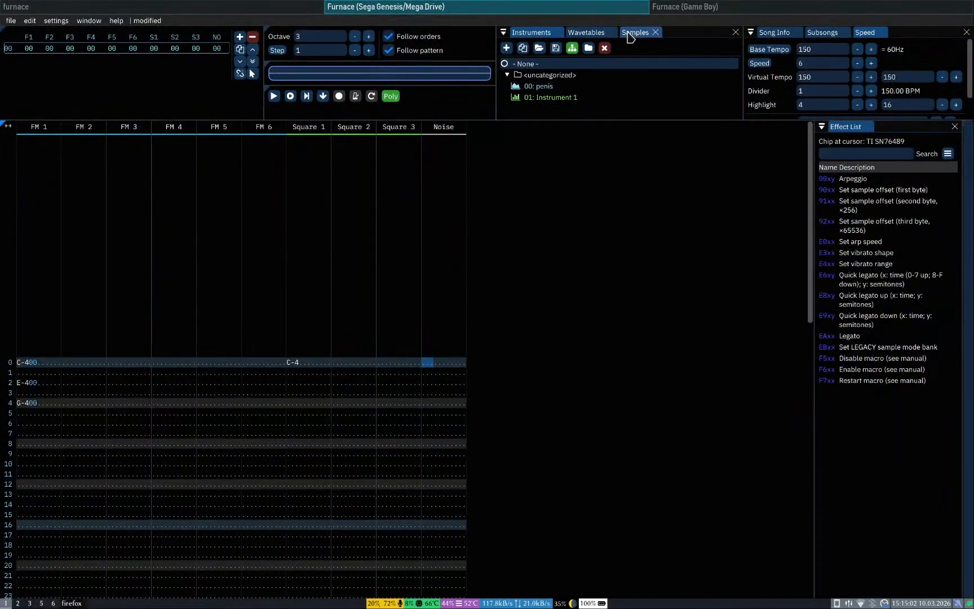
left_click(634, 32)
key("super+3")
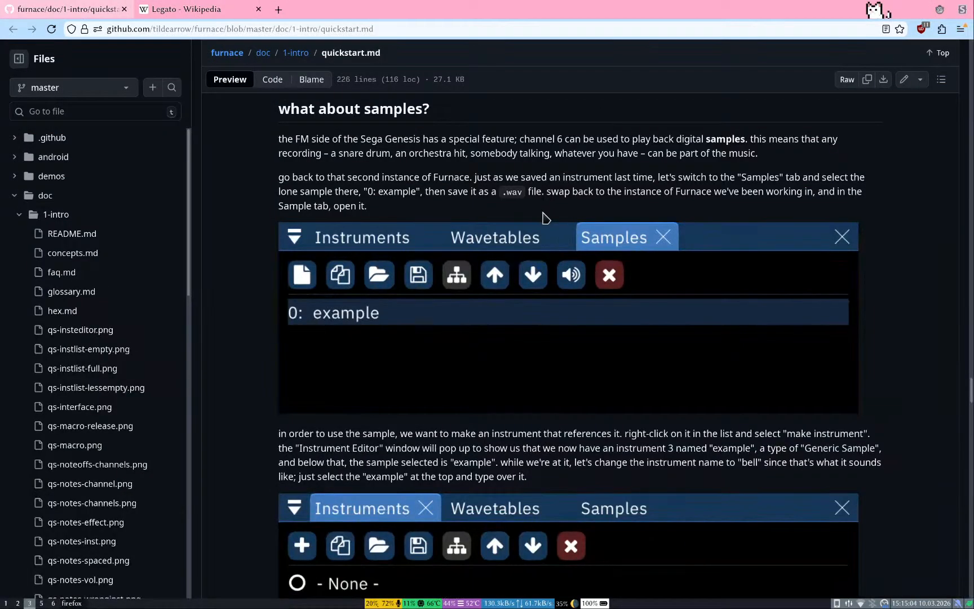
key("super+1")
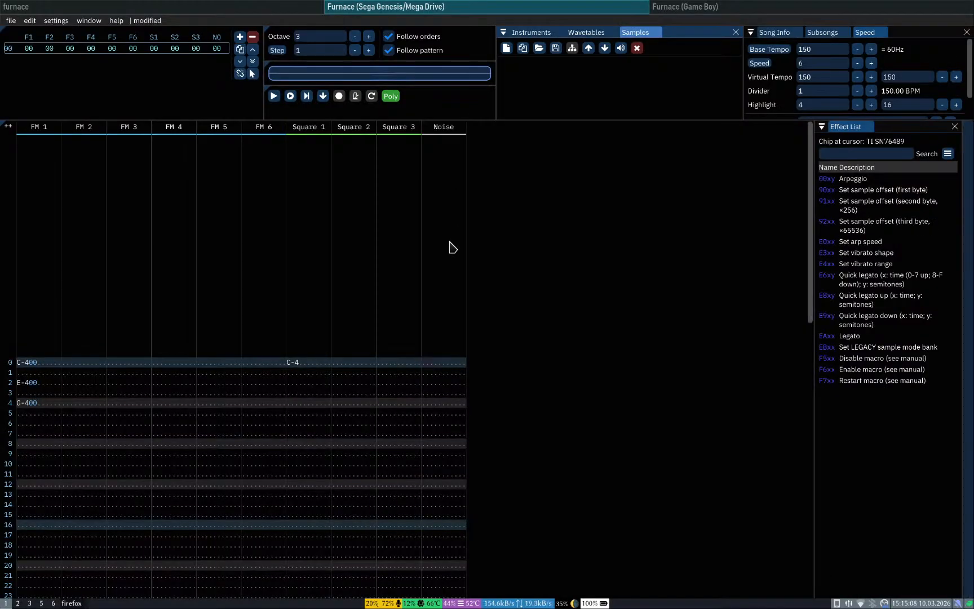
Step: Switch to the file manager and open the quick start guide companion module from Furnace's demos folder
key("super+Left")
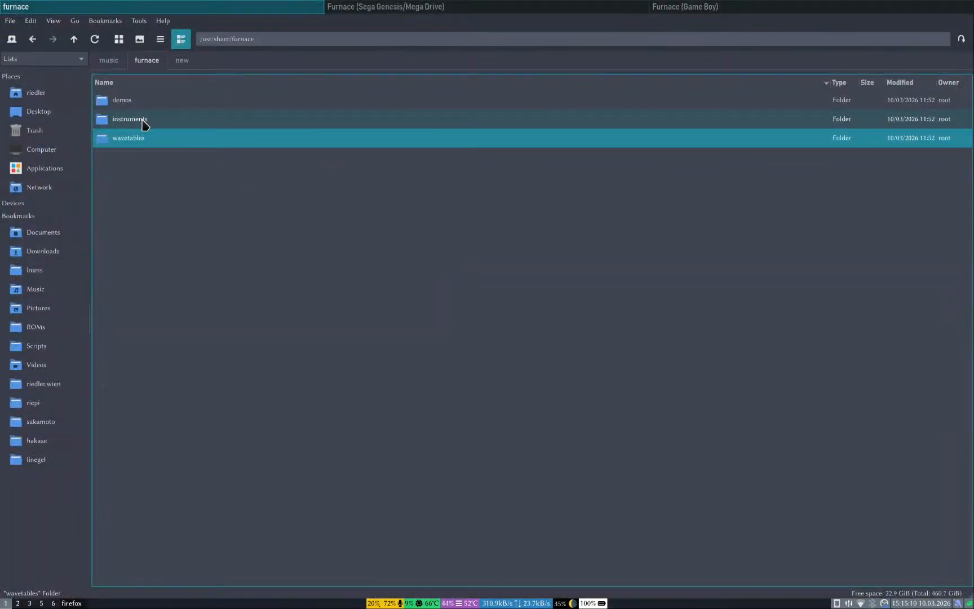
key("alt+Up")
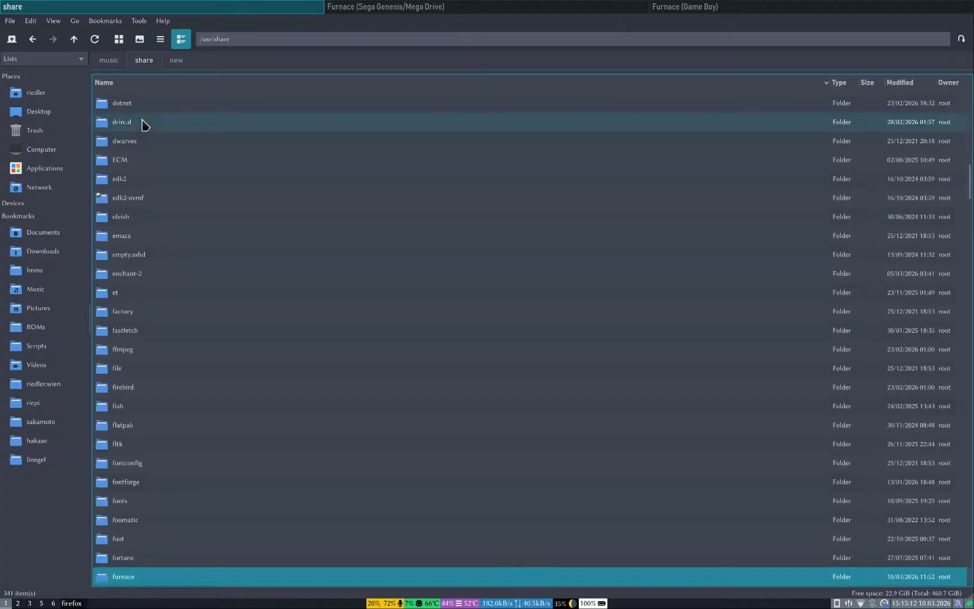
key("Return")
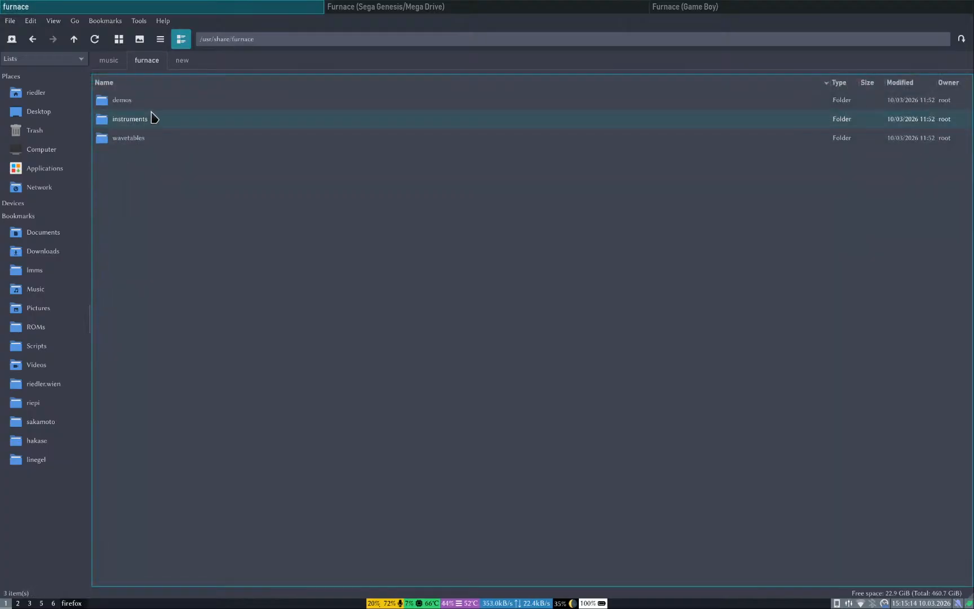
double_click(157, 102)
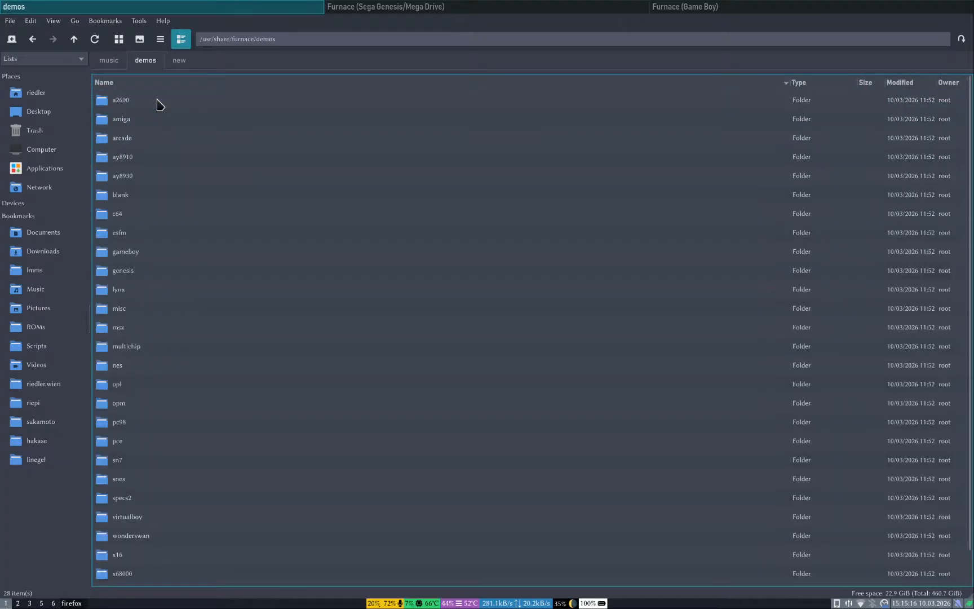
key("Return")
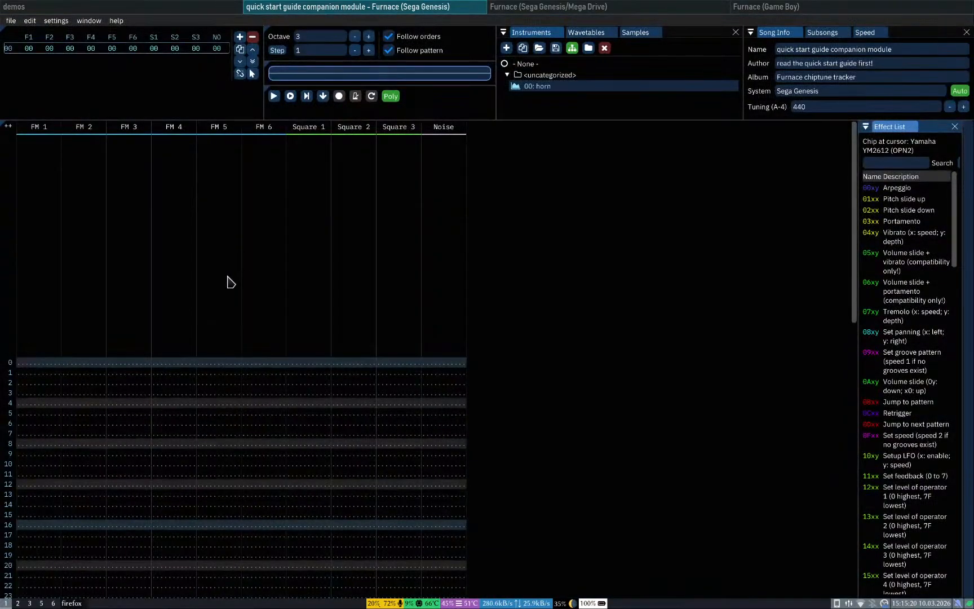
Step: Play the companion module's "example" sample in the Sample Editor and move the editor window over the pattern area
left_click(635, 32)
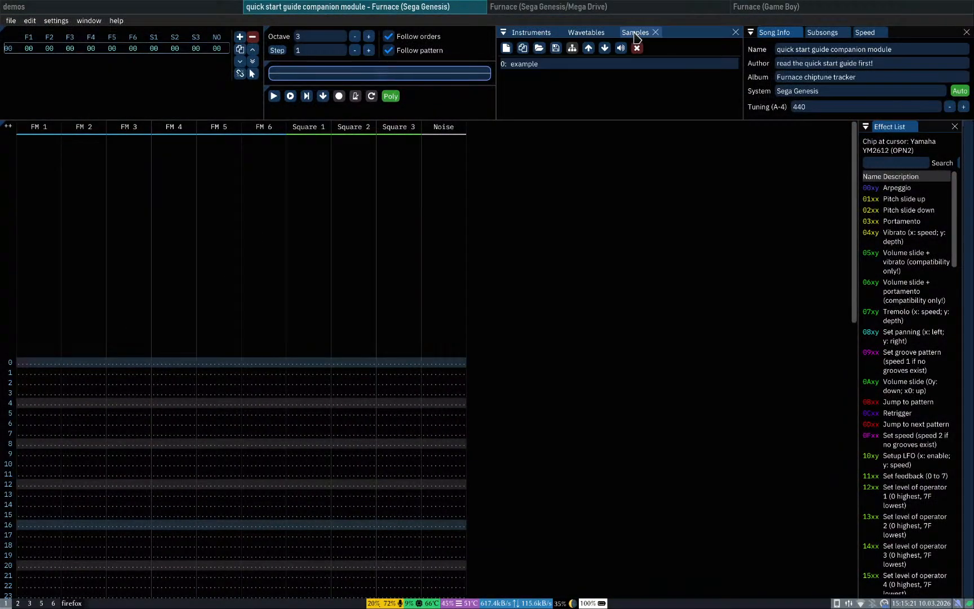
left_click(523, 66)
double_click(523, 65)
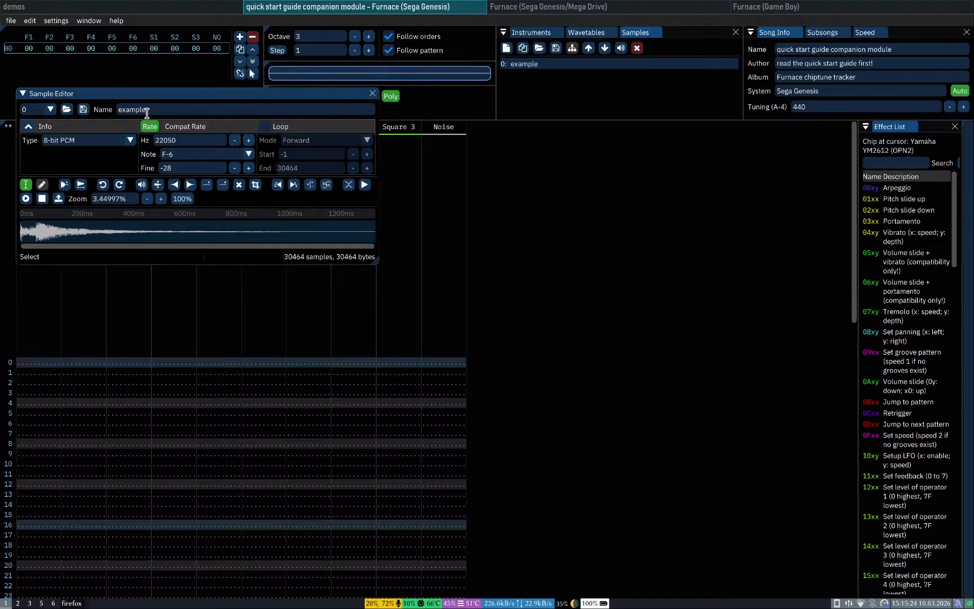
left_click(25, 198)
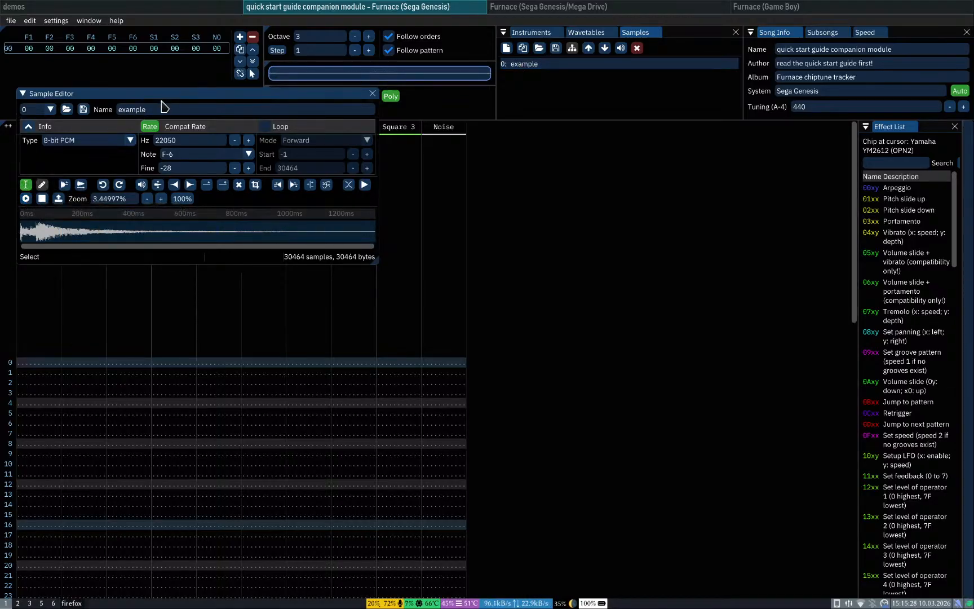
left_click_drag(161, 93, 341, 154)
left_click(213, 160)
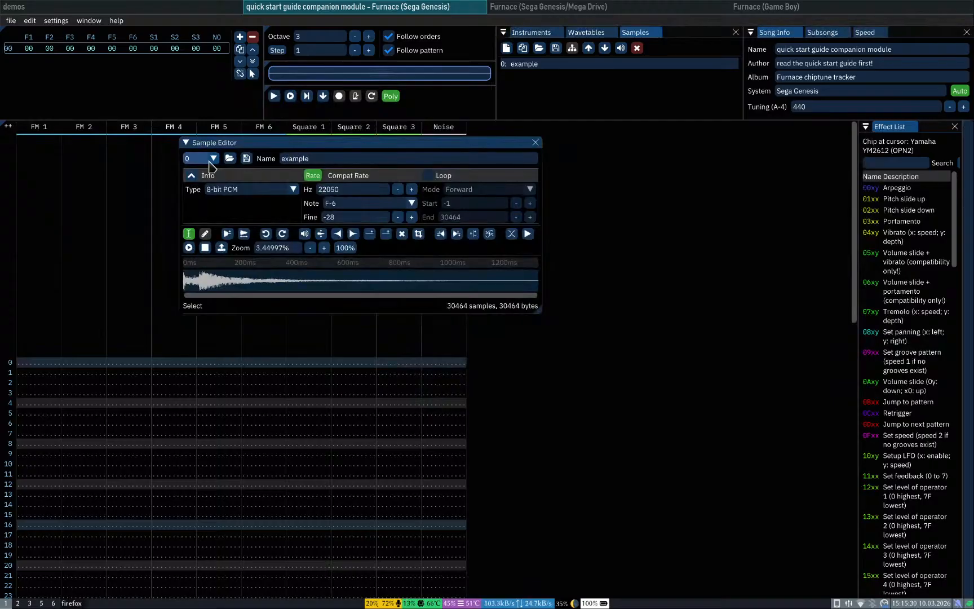
left_click(213, 160)
left_click(230, 159)
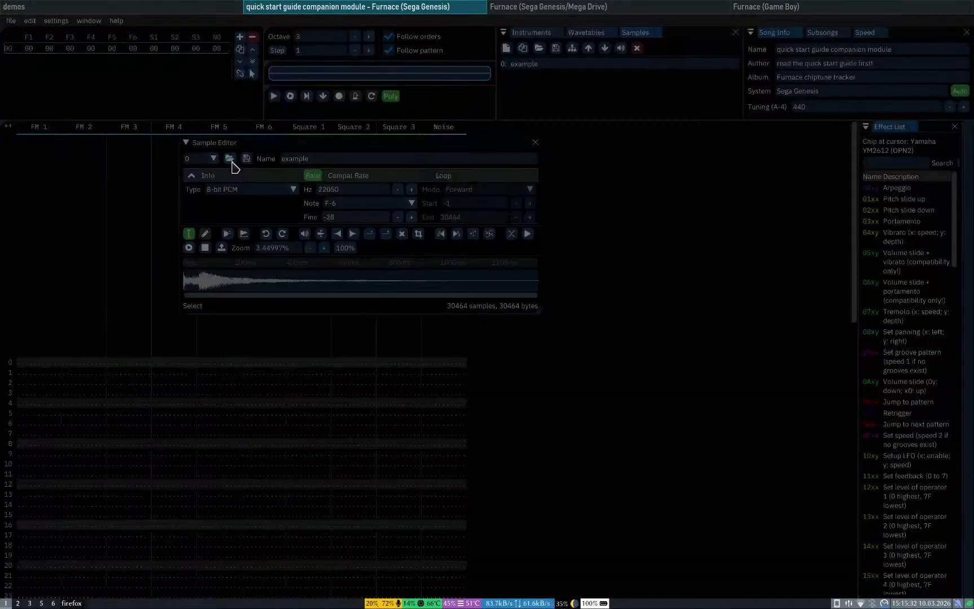
key("Escape")
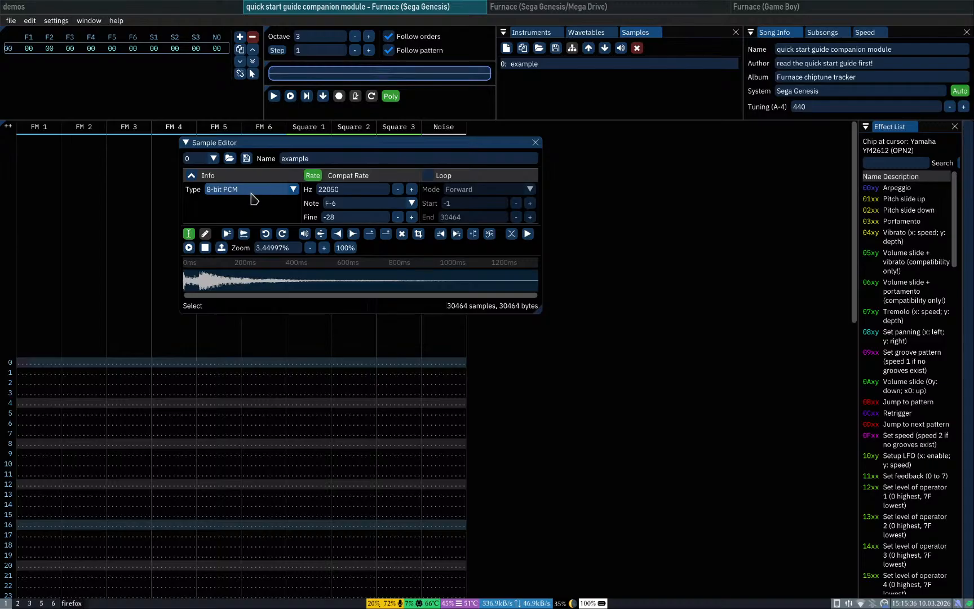
Step: Switch to OBS and hide the Screen Capture (PipeWire) source in the "only screen" scene
key("super+5")
key("super+6")
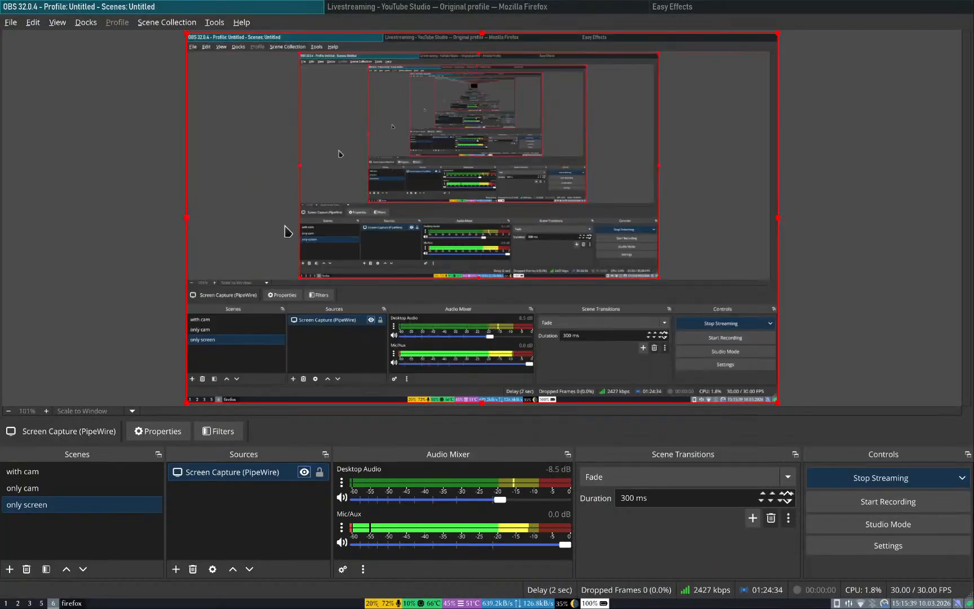
left_click(304, 471)
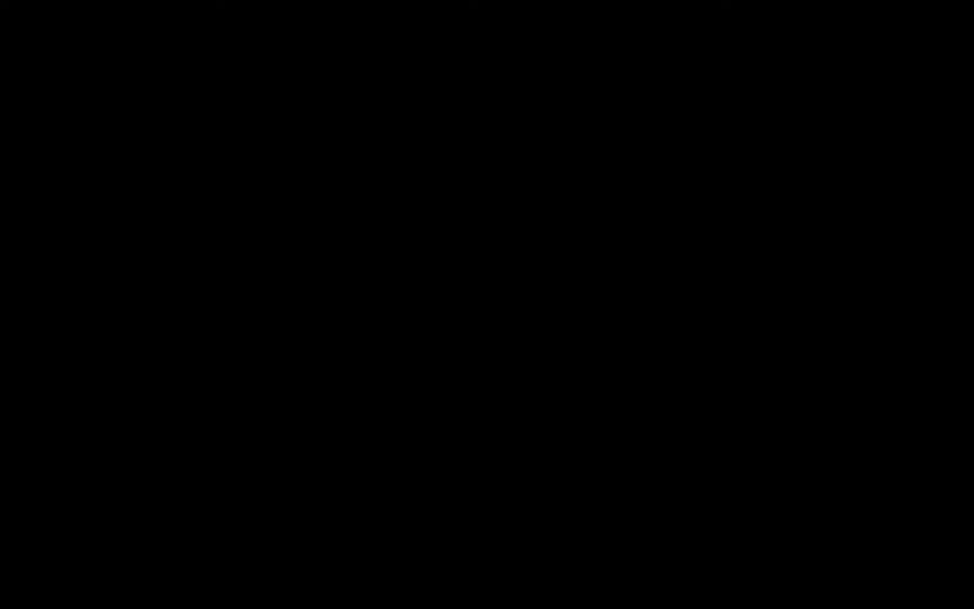
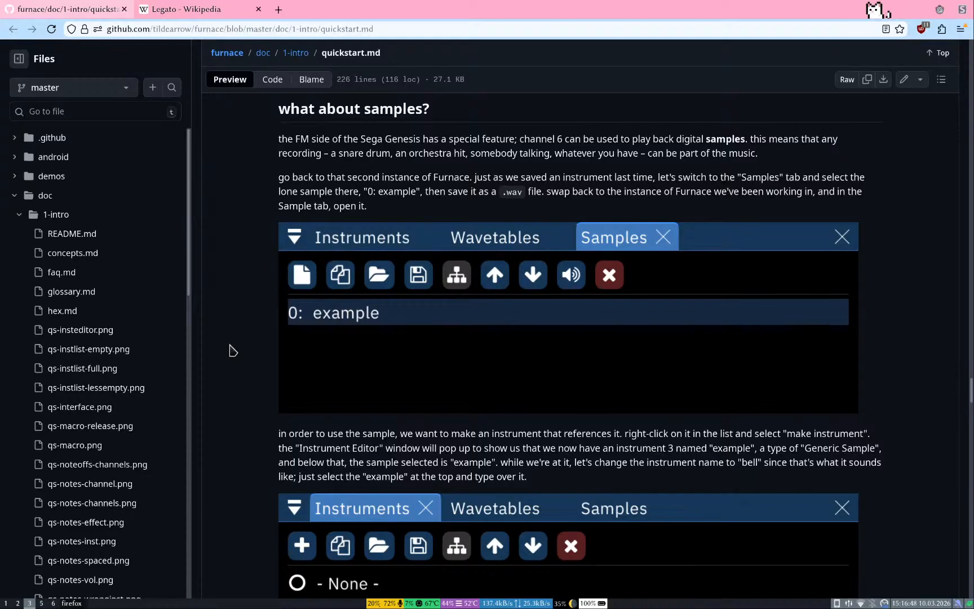
Step: Read the quickstart guide's instructions for making an instrument from a sample and naming it "bell"
scroll(229, 350, "down", 5)
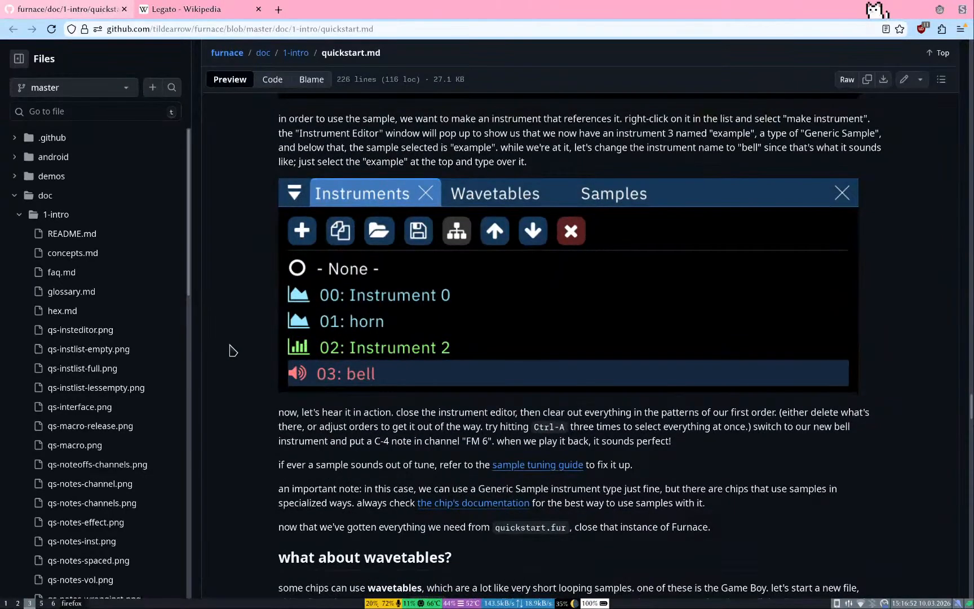
scroll(229, 351, "down", 1)
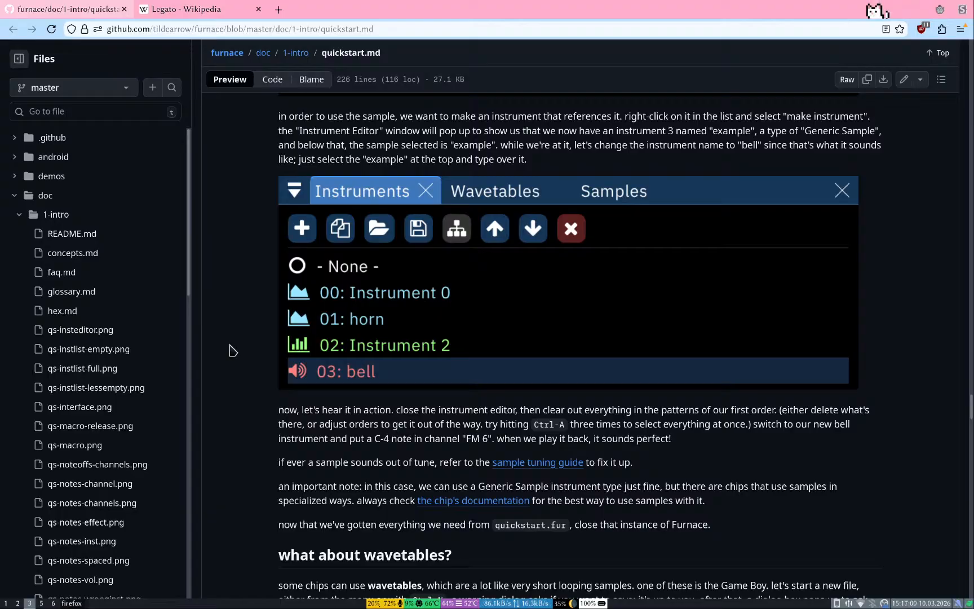
key("super+1")
left_click(615, 179)
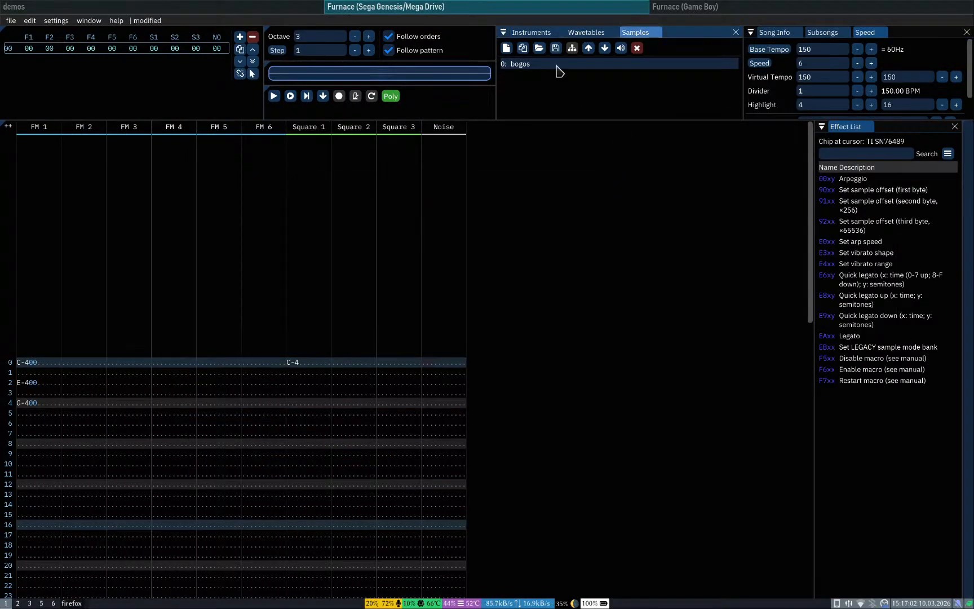
left_click(531, 32)
left_click(508, 49)
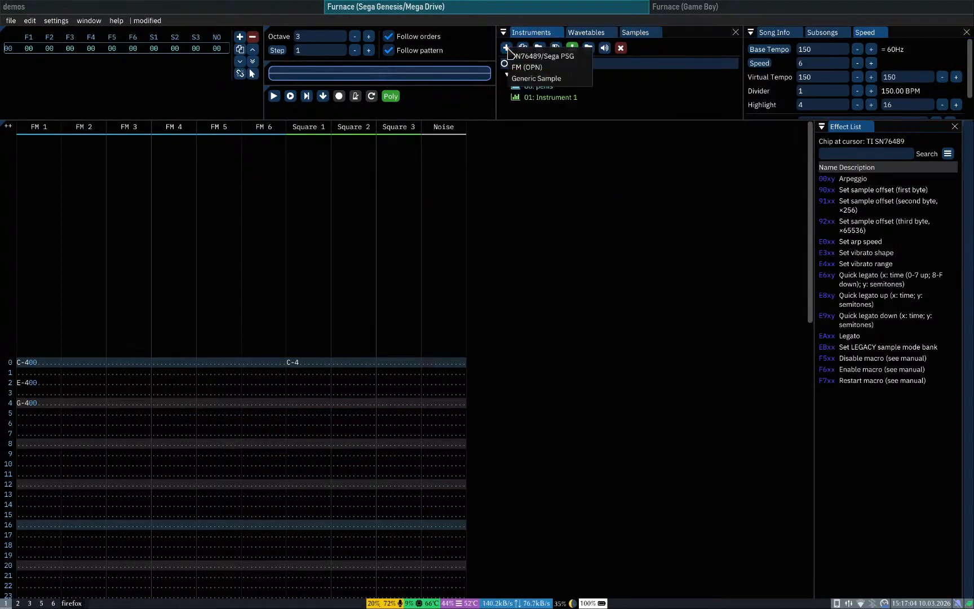
Step: Recheck the sample section of the guide in Firefox, and make an instrument from the "bogos" sample in the Furnace Sega Genesis project
key("super+3")
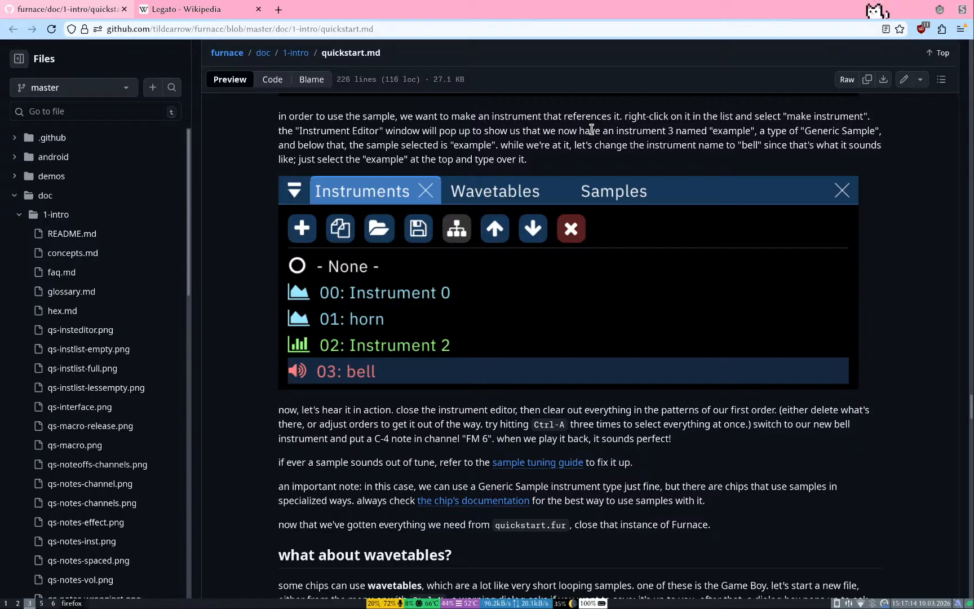
scroll(591, 131, "up", 7)
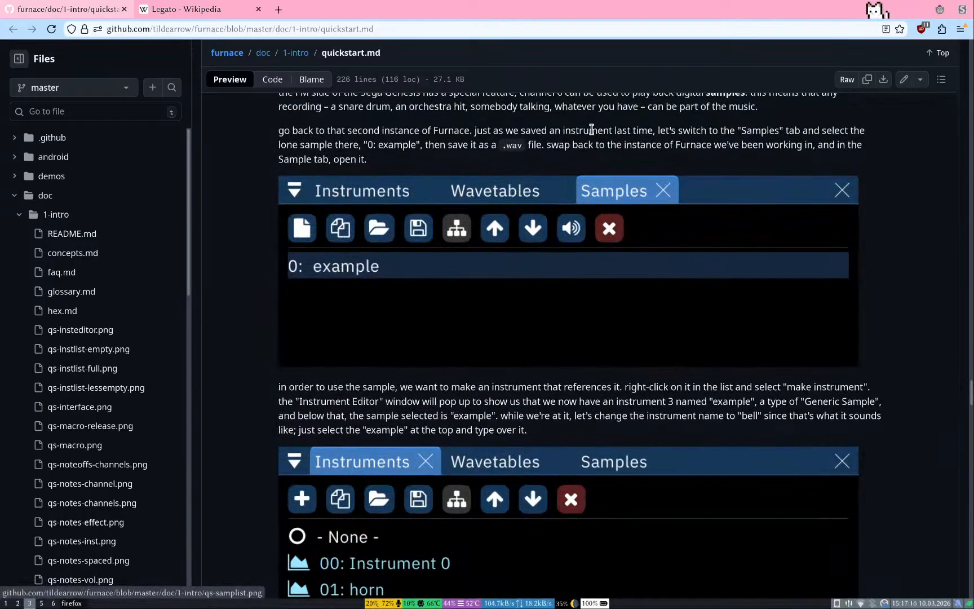
scroll(592, 135, "down", 5)
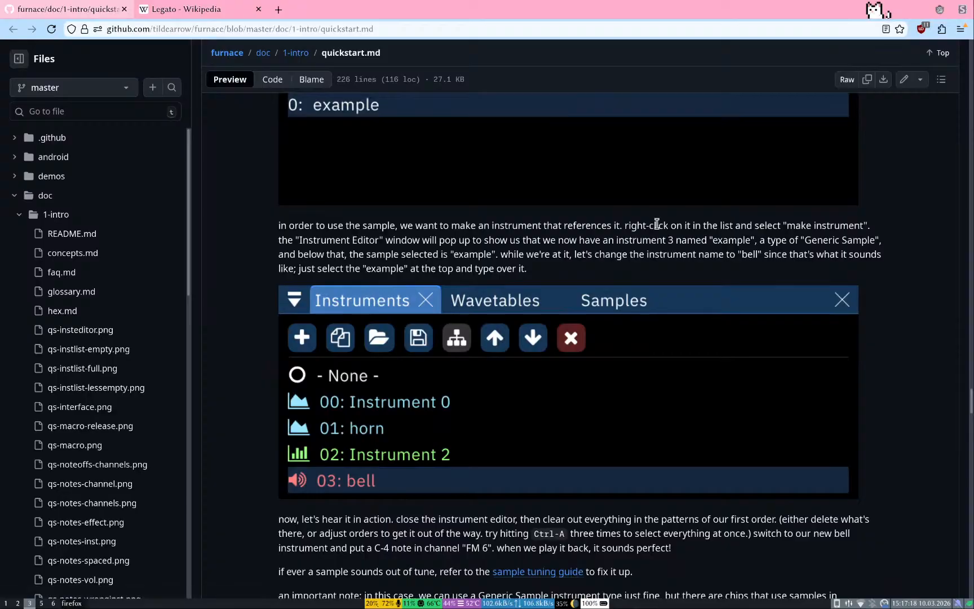
key("super+1")
left_click(636, 32)
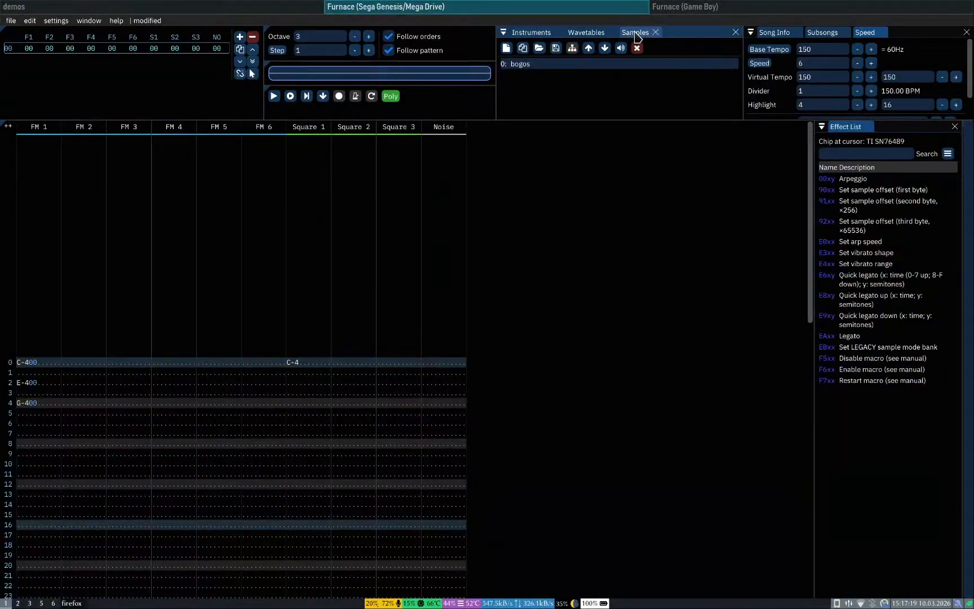
right_click(528, 67)
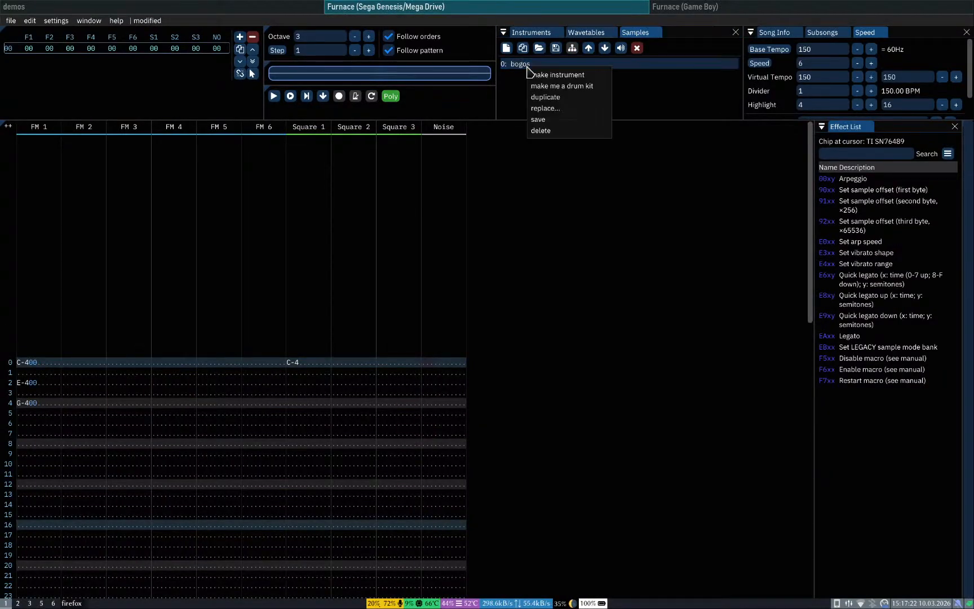
left_click(556, 75)
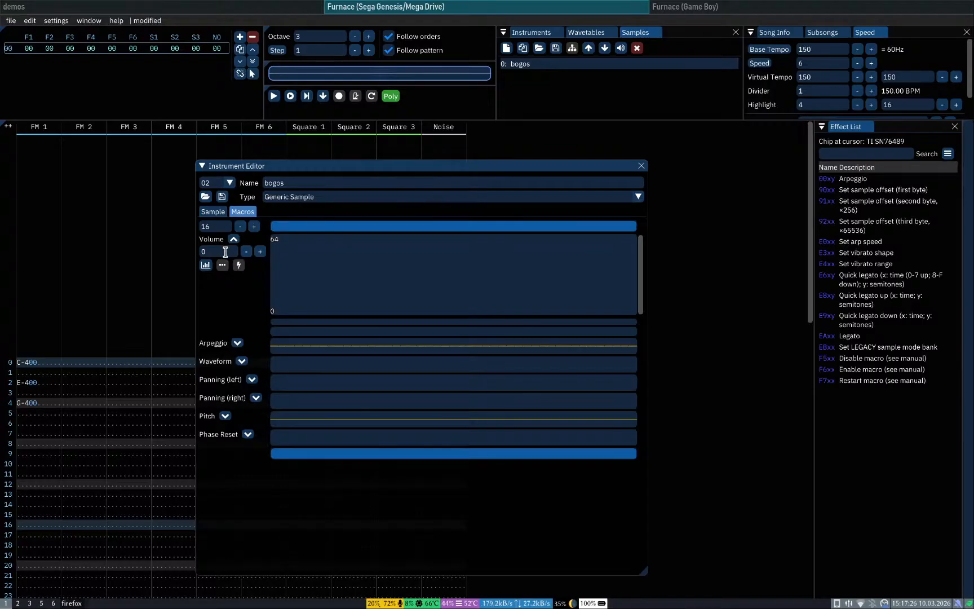
left_click(531, 32)
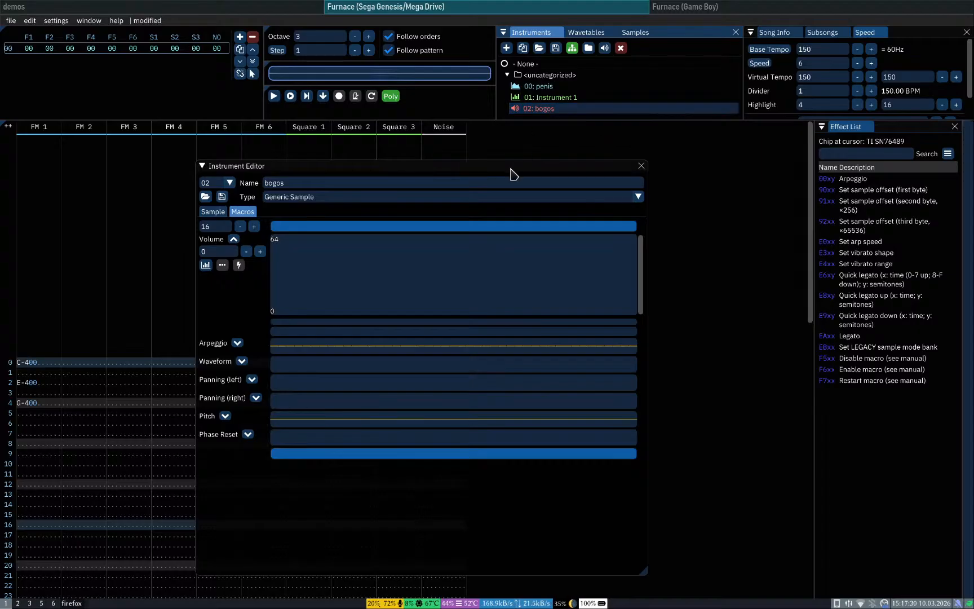
left_click_drag(510, 166, 637, 124)
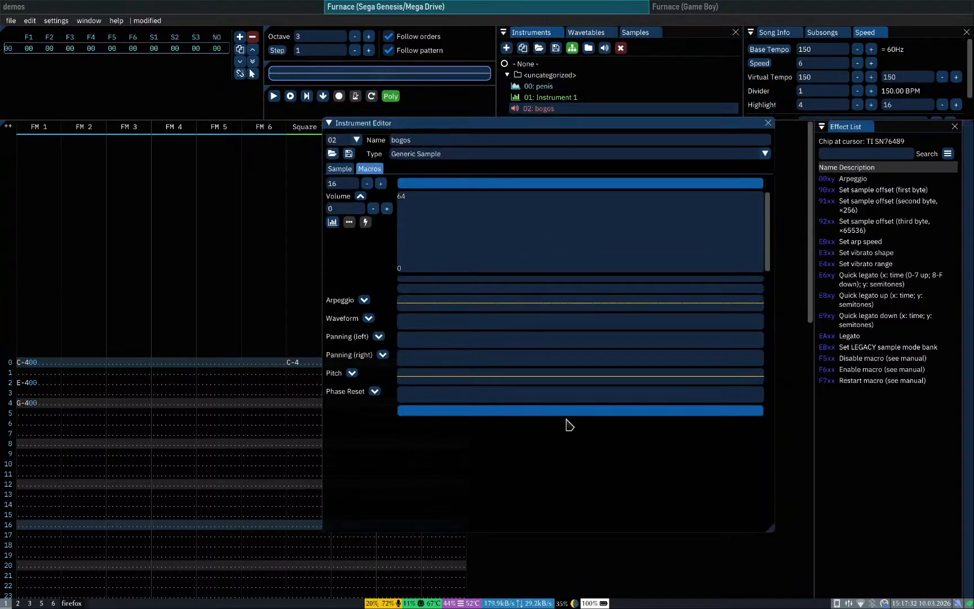
Step: Set the note input polyphony to Mono and play a test note with the "bogos" instrument
key("q")
left_click(391, 96)
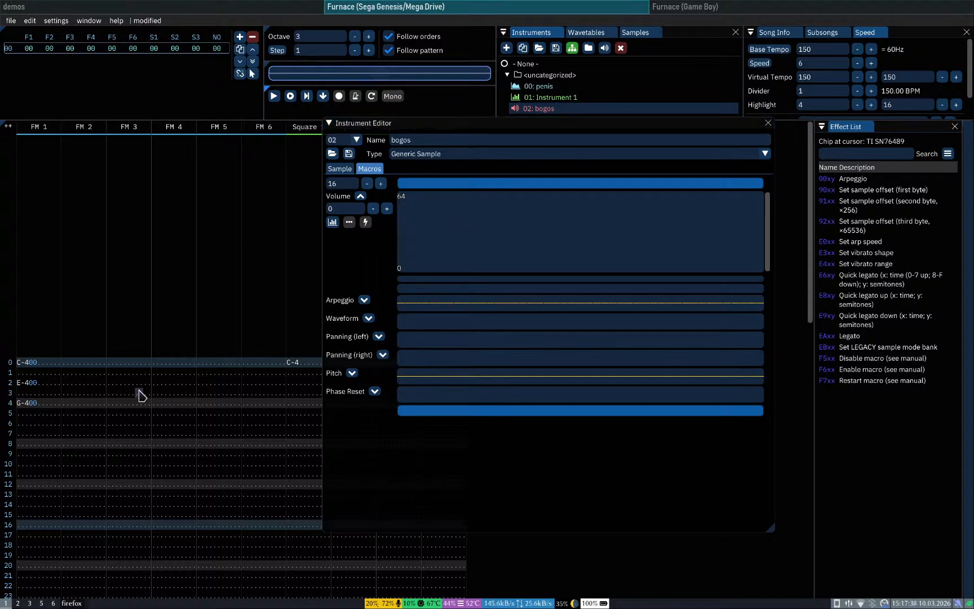
left_click(456, 477)
key("q")
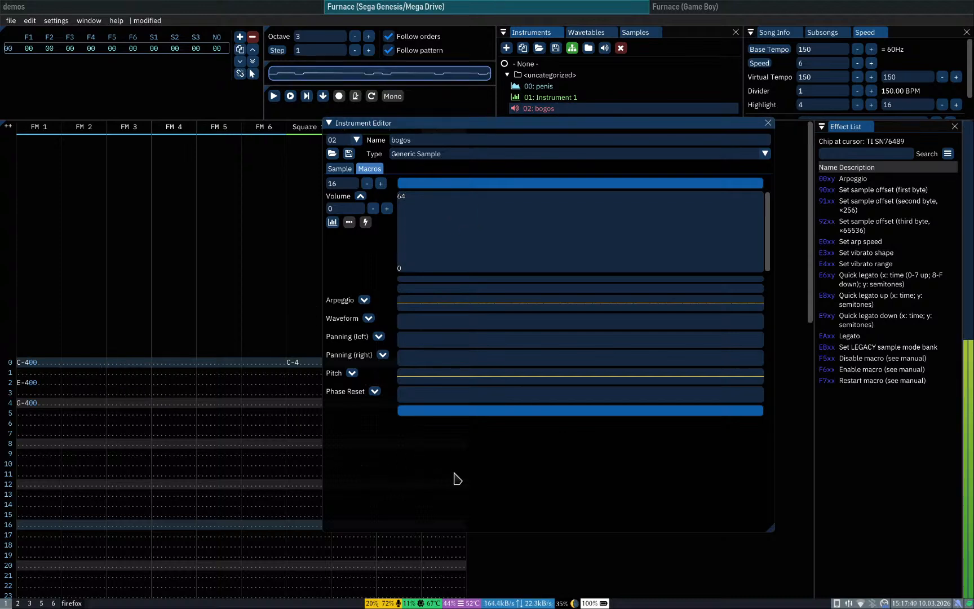
Step: Place the cursor on the first FM 1 note and audition the "bogos" instrument from its editor
left_click(22, 362)
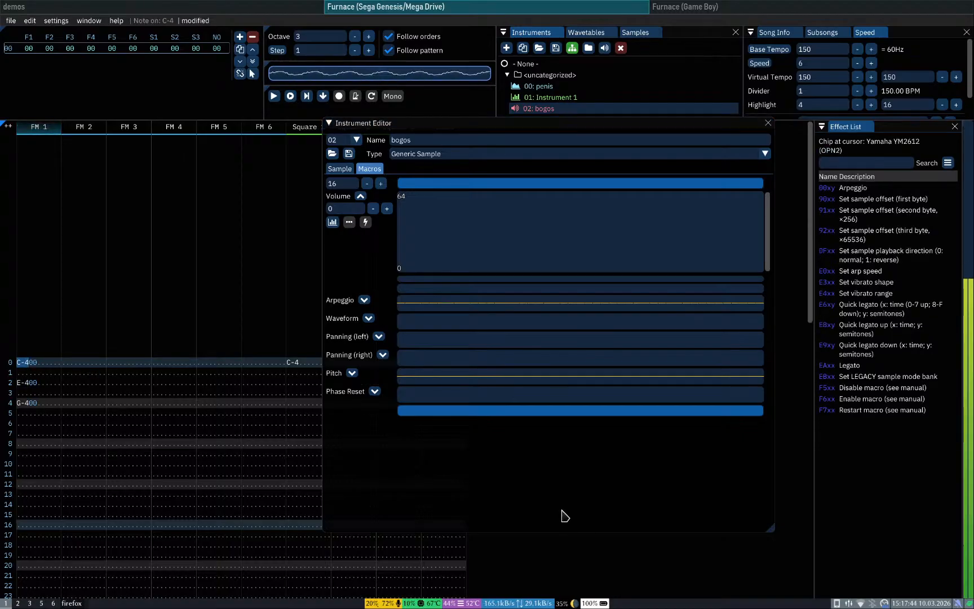
left_click(437, 475)
key("q")
key("q")
key("q")
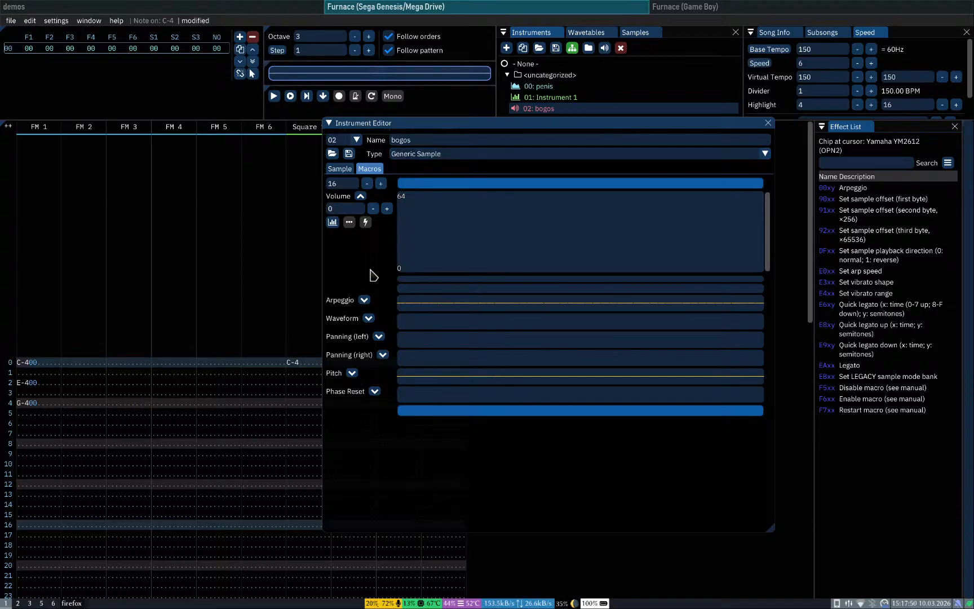
Step: Move the Instrument Editor off the pattern and audition "bogos" with the cursor on the Square 1 and Noise channels
left_click_drag(369, 125, 557, 158)
key("q")
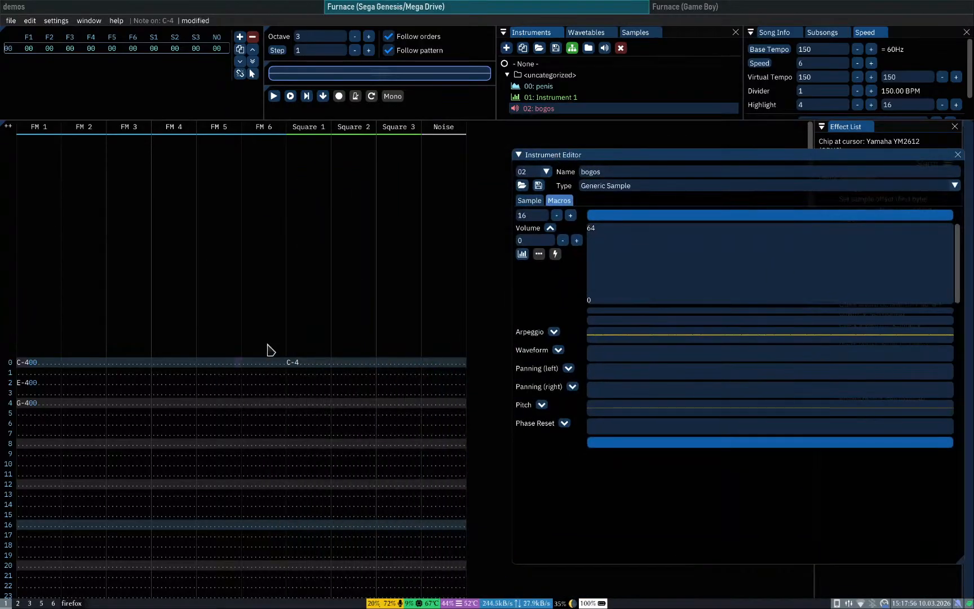
left_click(290, 362)
key("q")
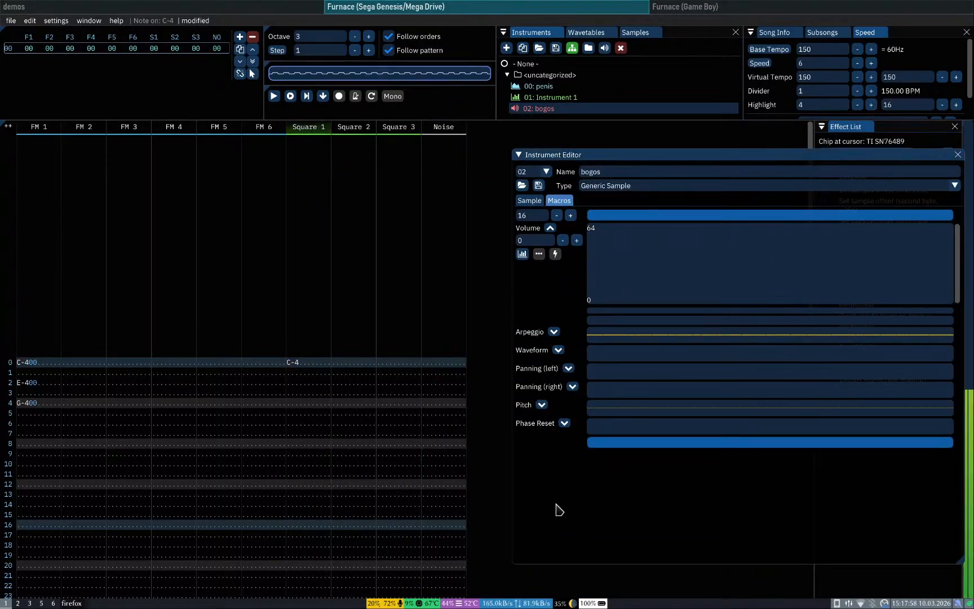
left_click(429, 365)
left_click(580, 486)
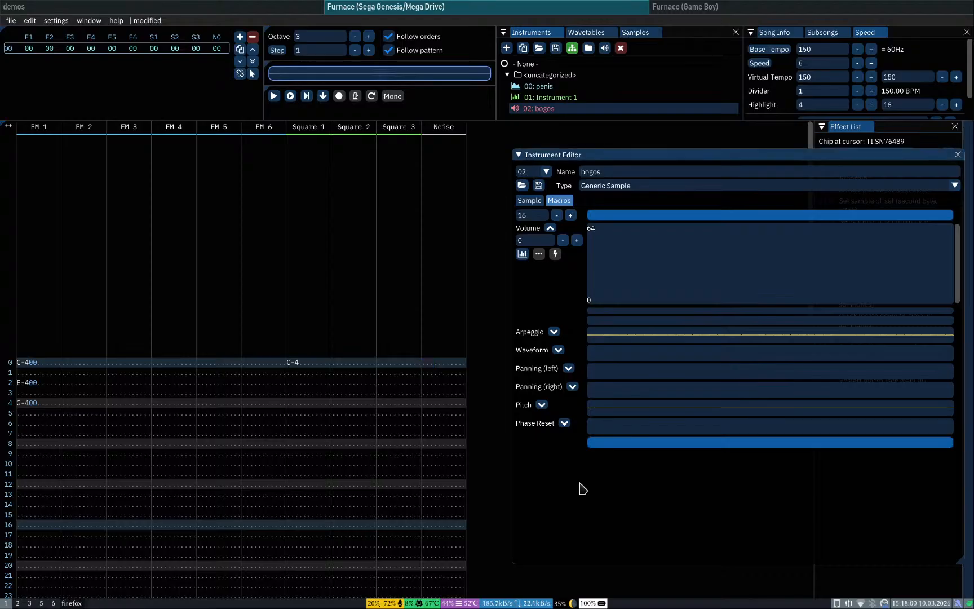
key("q")
Step: Inspect the sample settings of the "bogos" instrument and compare them with the instructions in the Firefox quickstart guide
left_click_drag(603, 160, 471, 125)
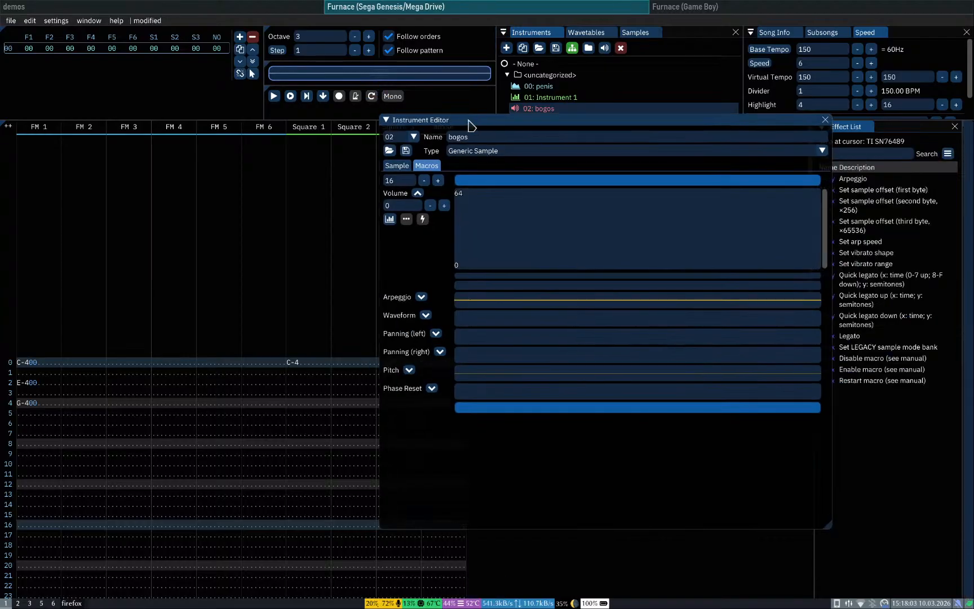
left_click(395, 164)
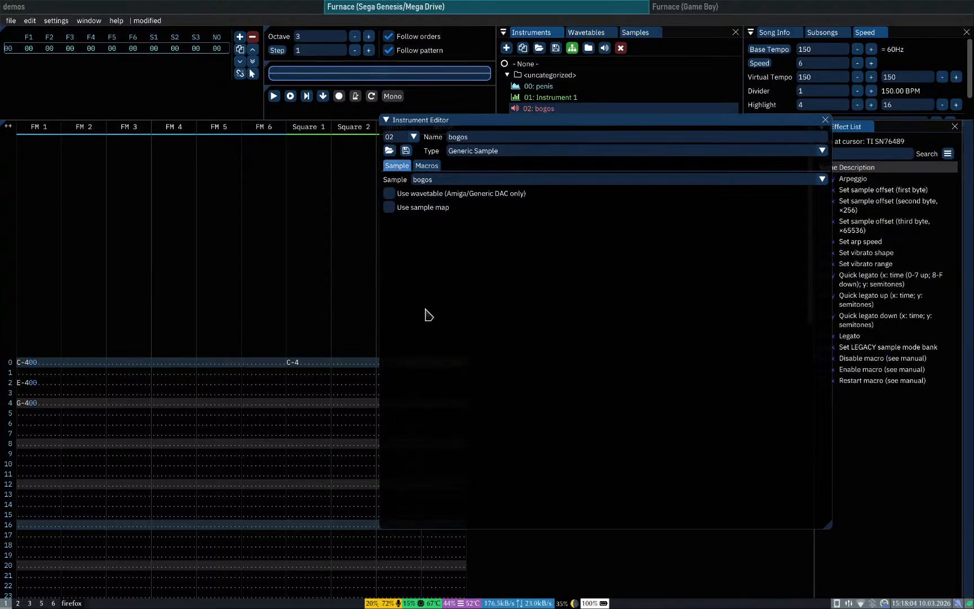
left_click(824, 120)
double_click(558, 108)
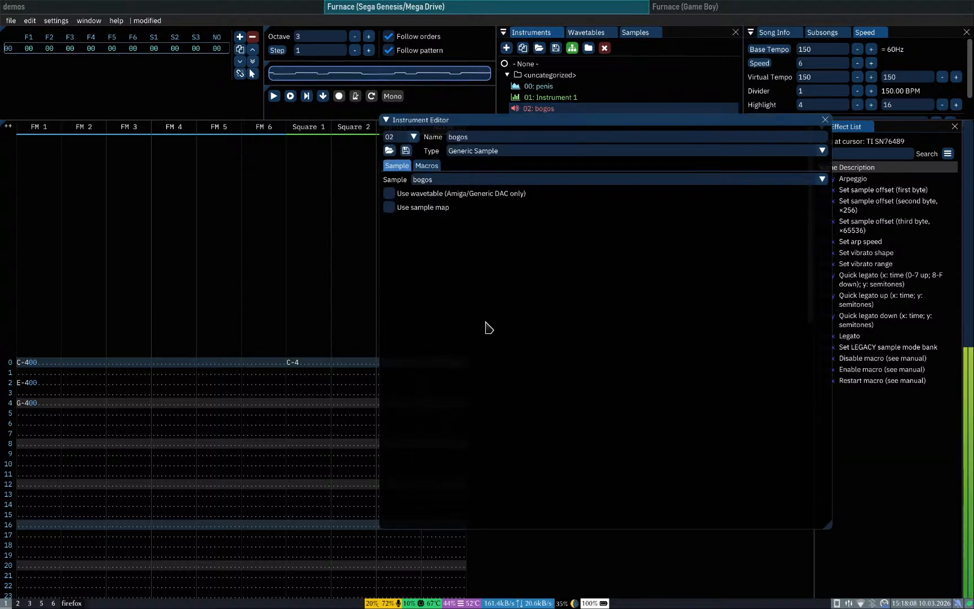
left_click(825, 119)
key("super+3")
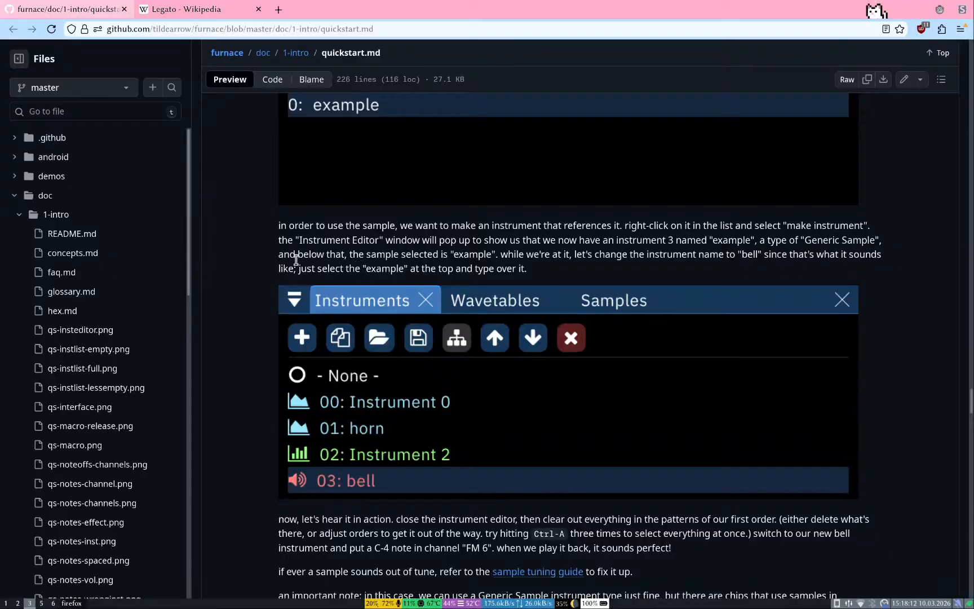
key("super+1")
double_click(538, 110)
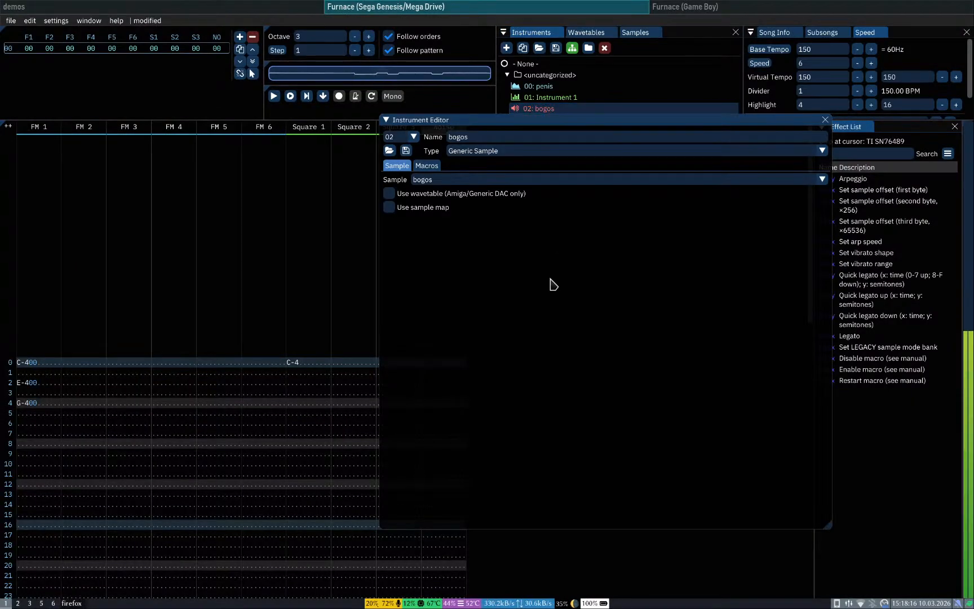
Step: Set the note input back to Poly and audition "bogos" with the cursor on FM 6, FM 2 and FM 1
left_click(394, 96)
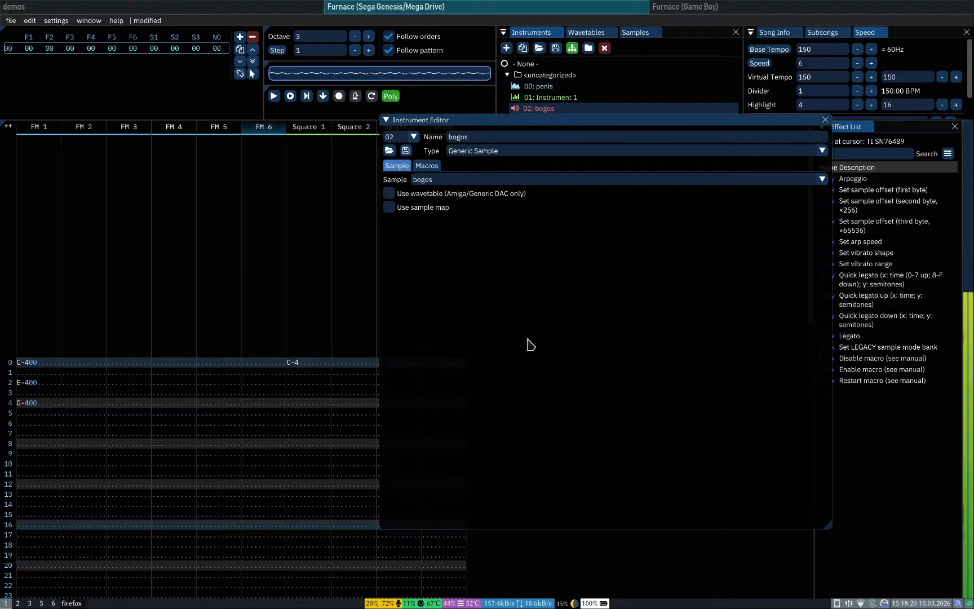
left_click(252, 362)
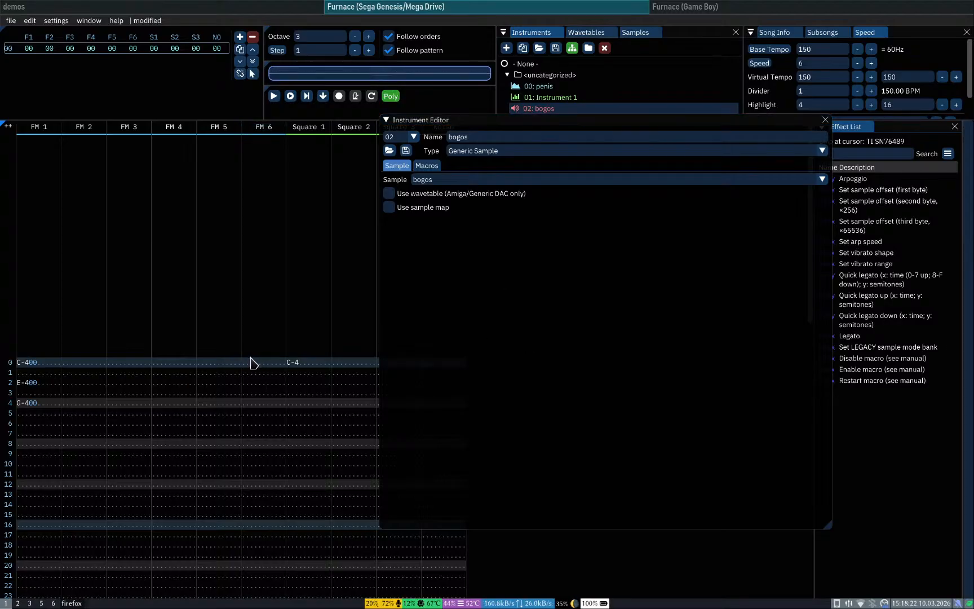
left_click(429, 338)
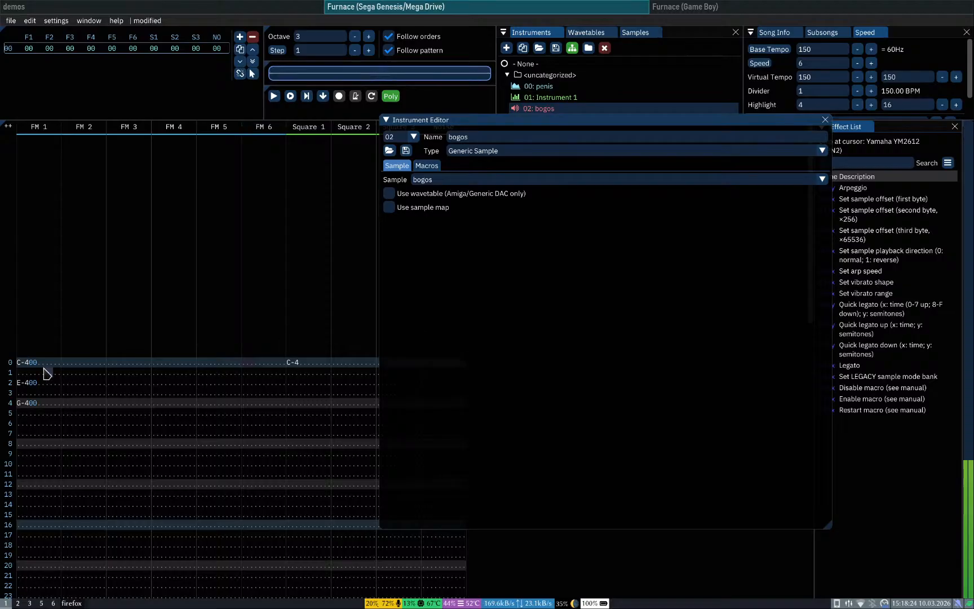
left_click(66, 363)
left_click(468, 360)
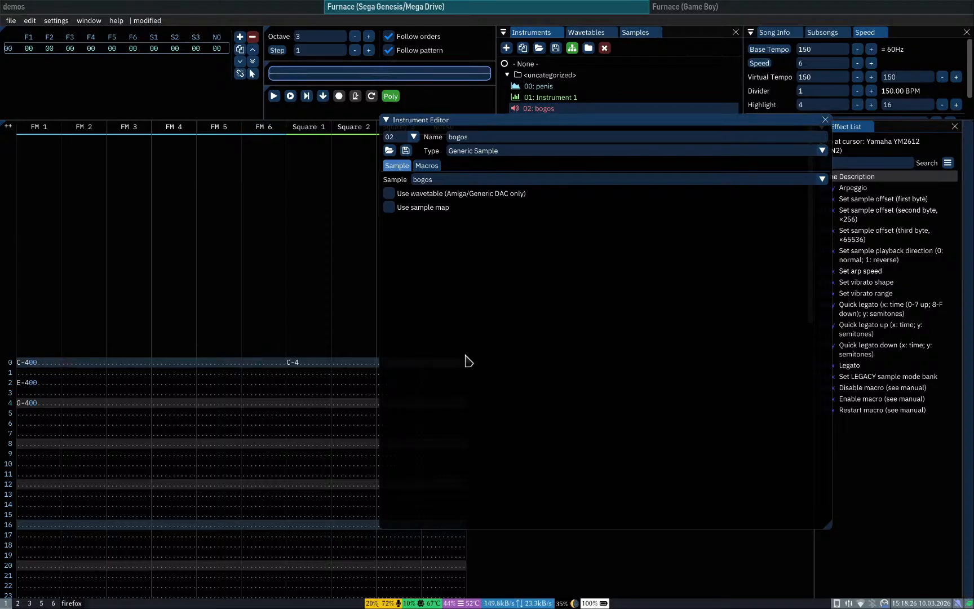
left_click(23, 364)
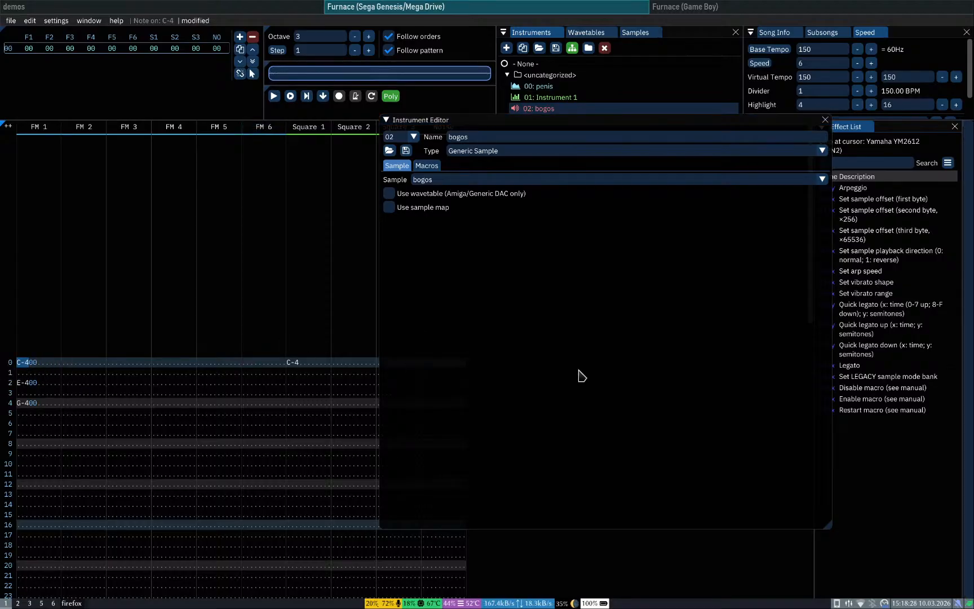
left_click(581, 374)
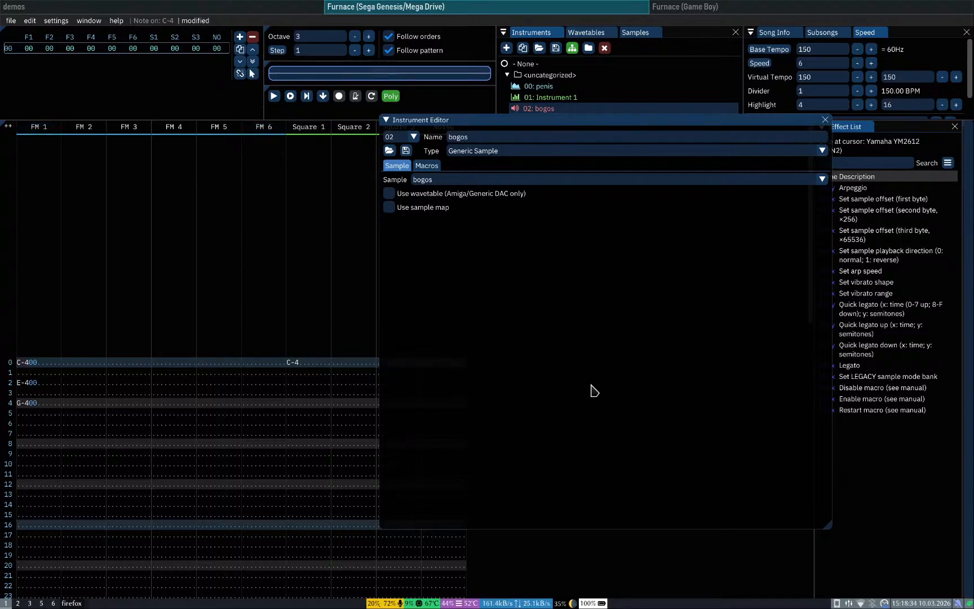
Step: Switch to the Firefox quickstart guide and read the sample playback instructions and the start of the wavetables section
key("super+3")
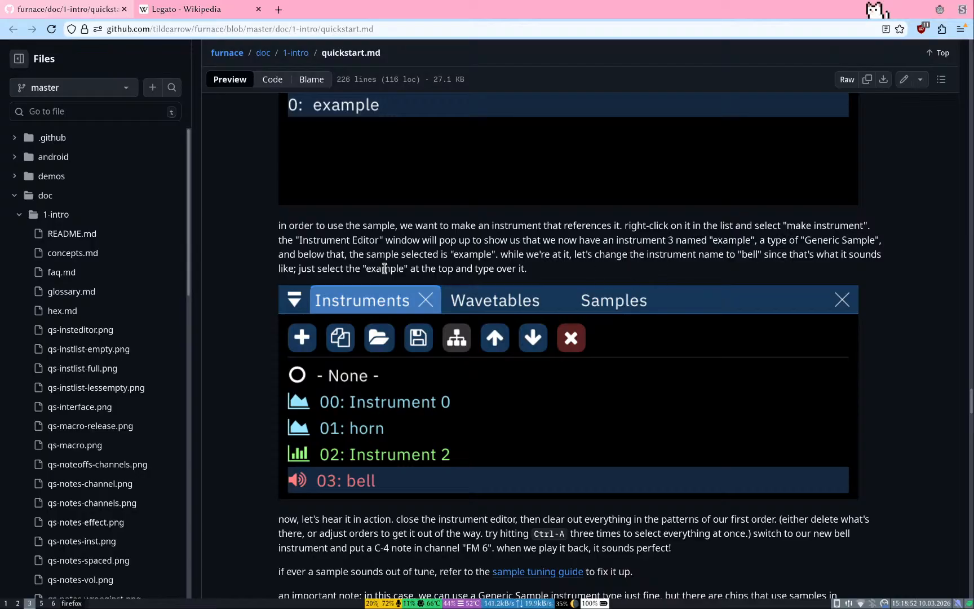
scroll(276, 420, "down", 2)
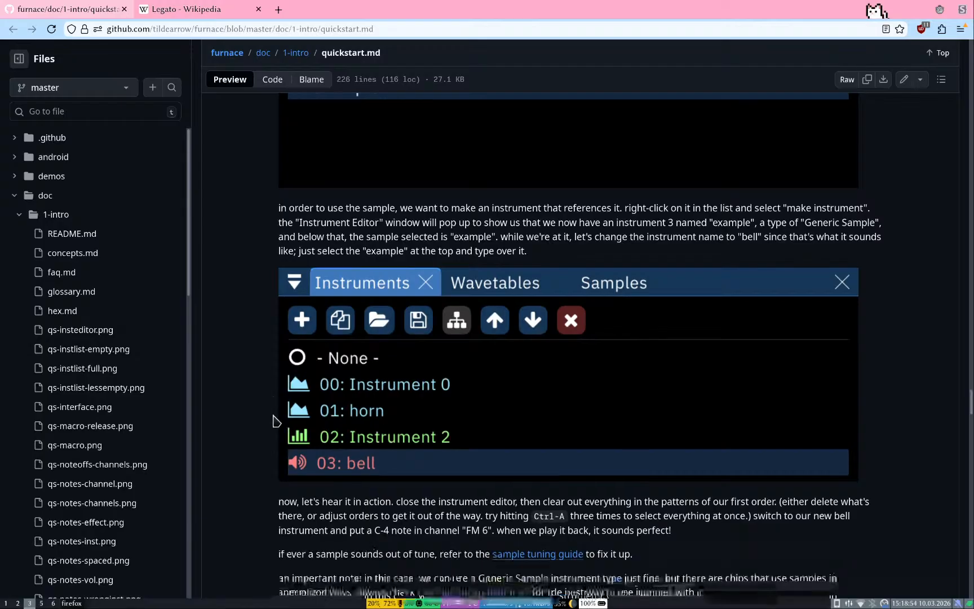
scroll(274, 420, "down", 3)
scroll(274, 419, "down", 2)
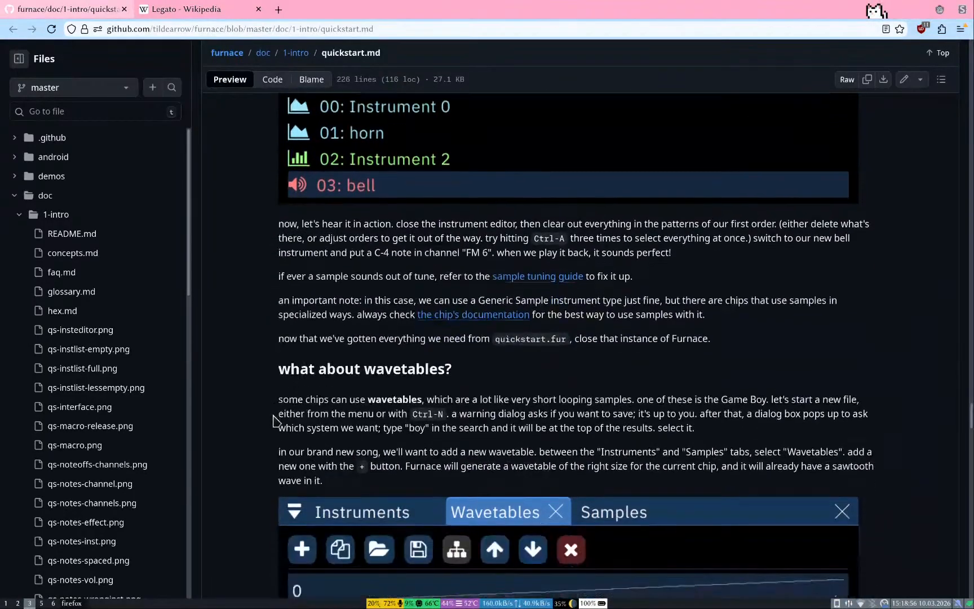
scroll(274, 420, "up", 1)
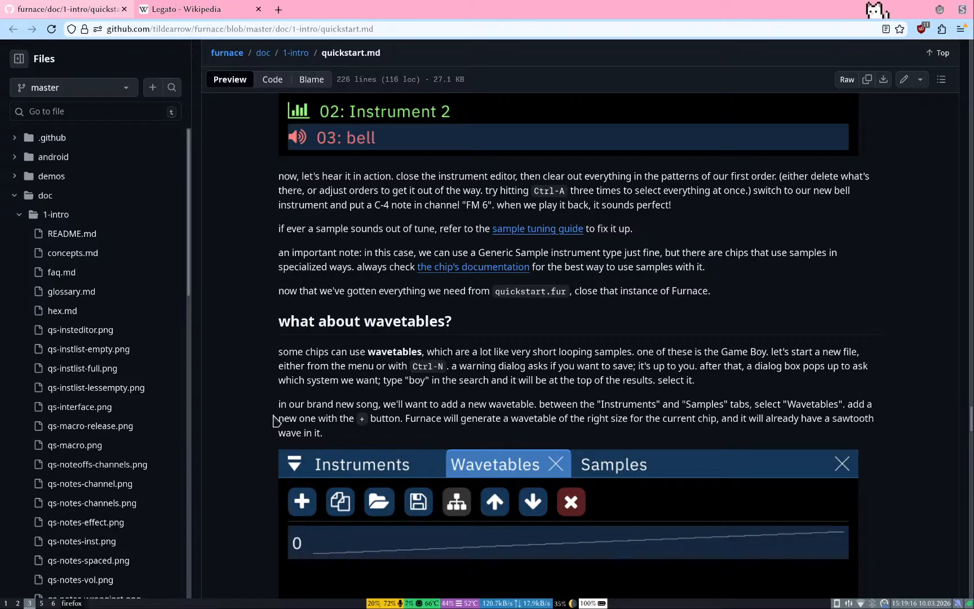
Step: Switch back to the Sega Genesis song in Furnace and close the Instrument Editor
key("super+2")
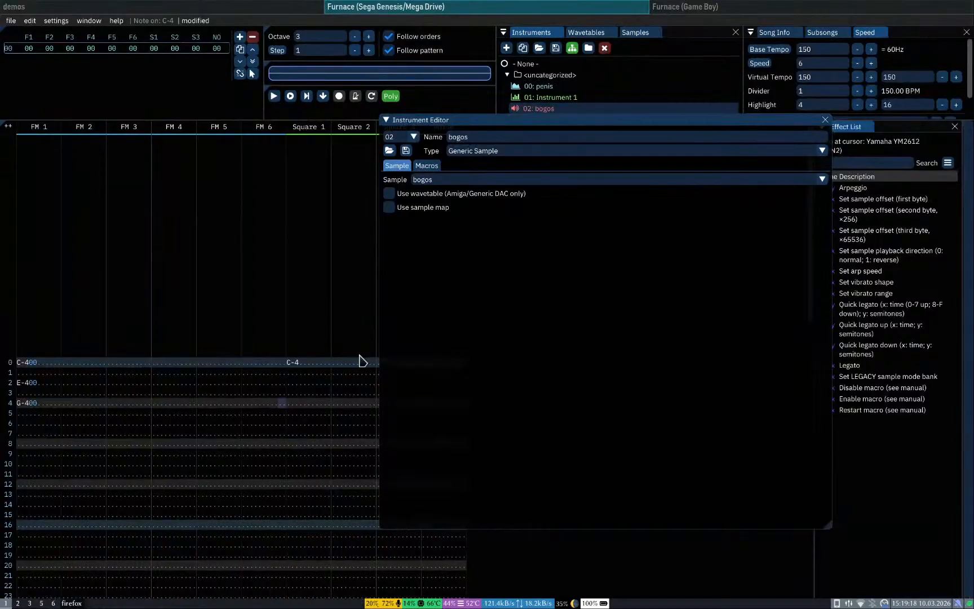
left_click(825, 120)
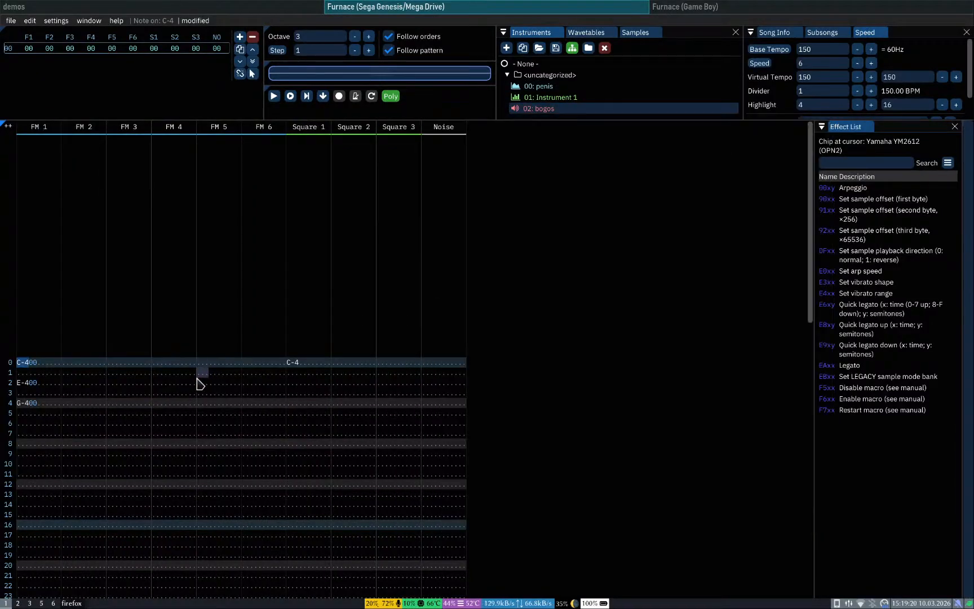
Step: Try a C-4 note with the "bogos" instrument at row 0 of FM 5, play it back, and delete it
left_click(198, 363)
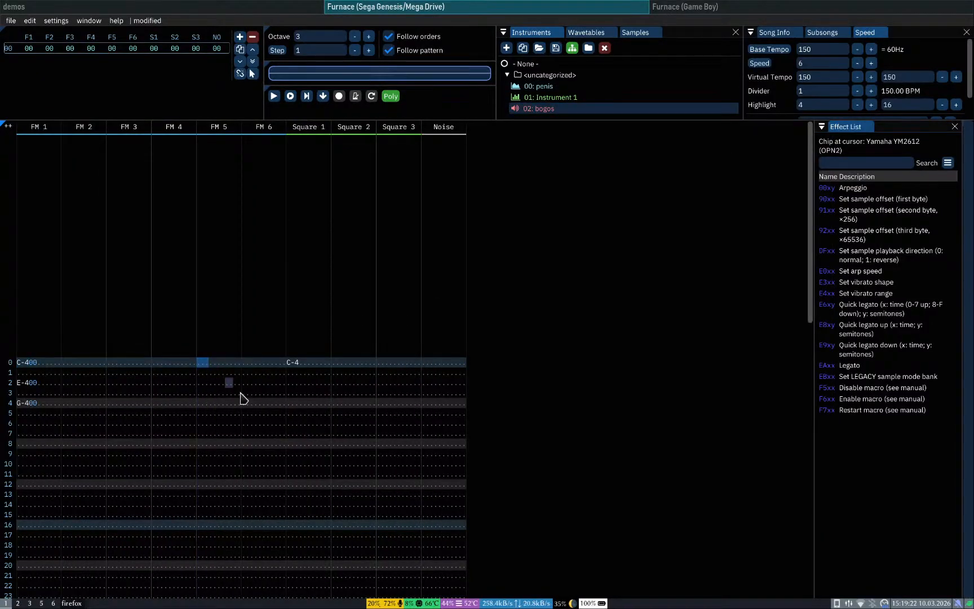
key("q")
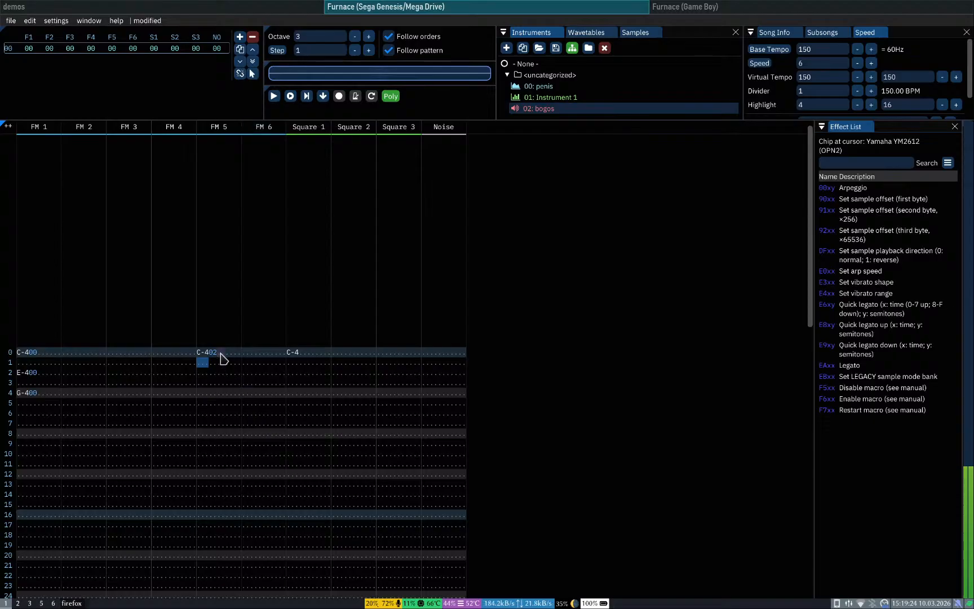
left_click(213, 353)
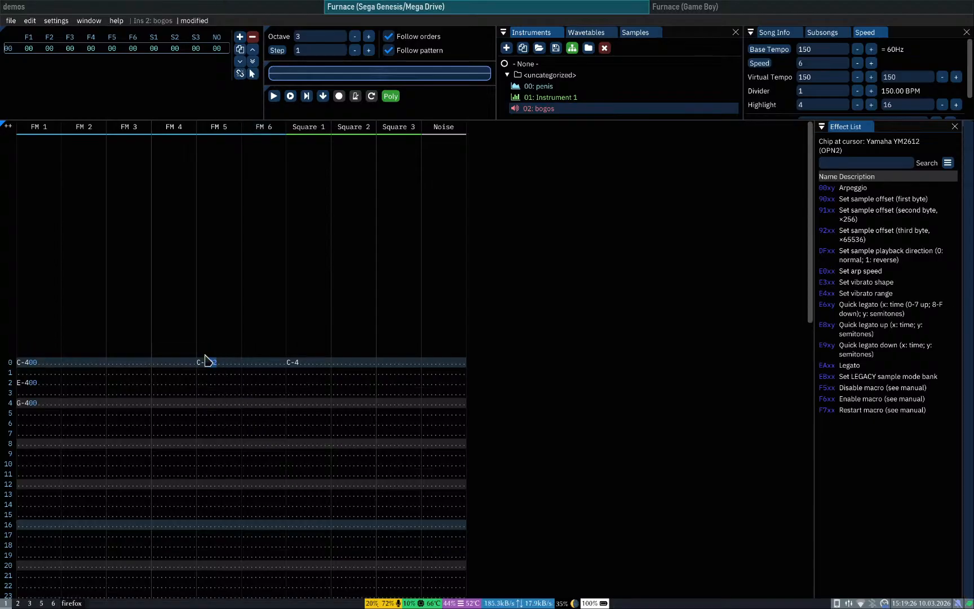
left_click(203, 362)
key("Return")
key("Return")
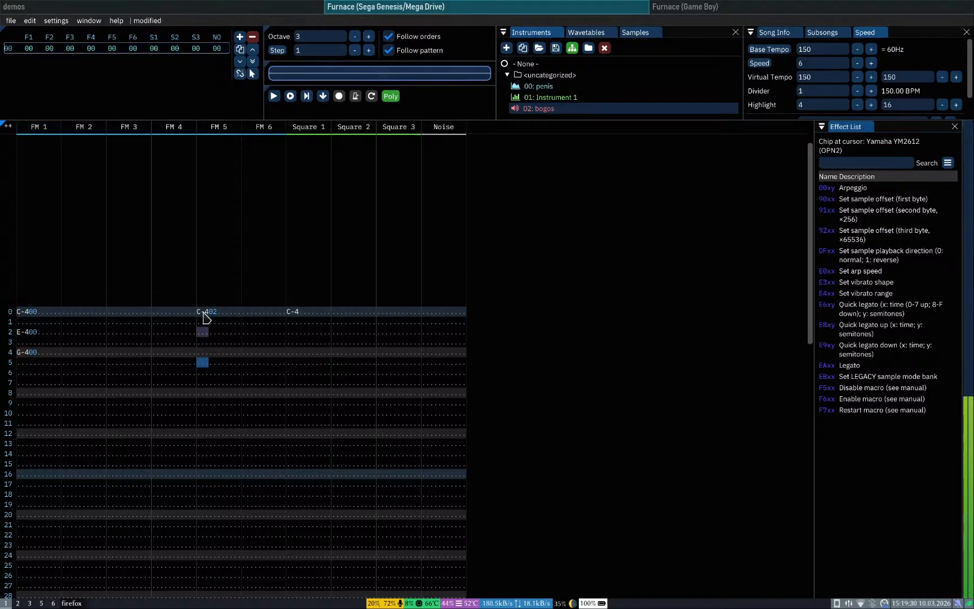
left_click(204, 312)
key("Delete")
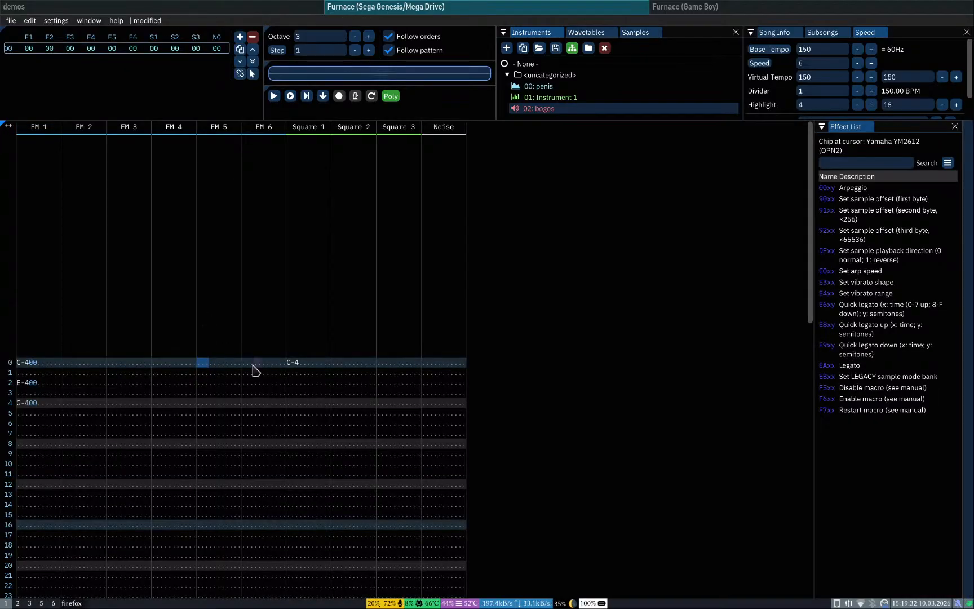
Step: Enter a C-4 note with the "bogos" instrument at row 0 of FM 6, play the pattern, and return to row 0
key("q")
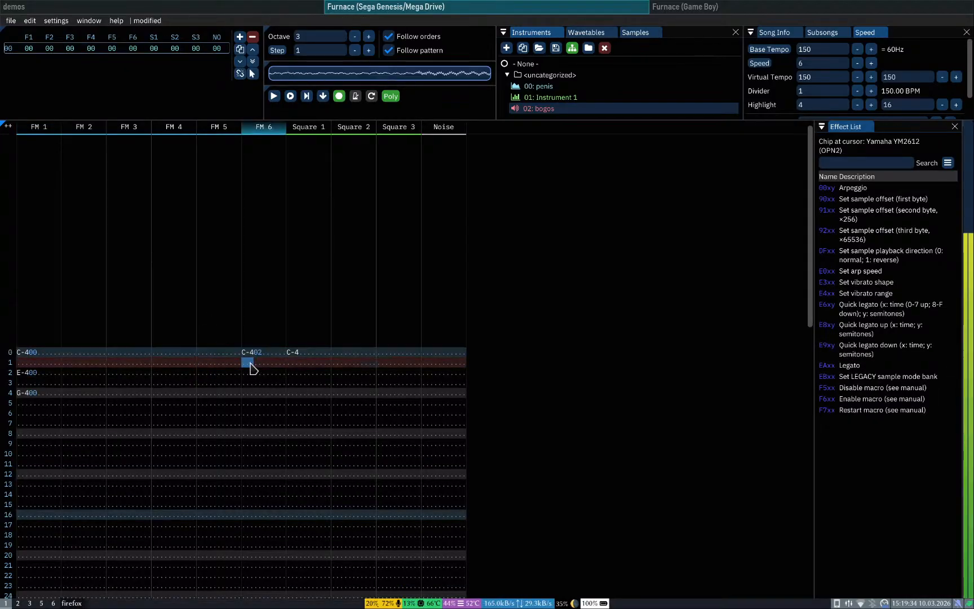
key("Down")
key("Down")
key("Down")
key("Down")
key("Down")
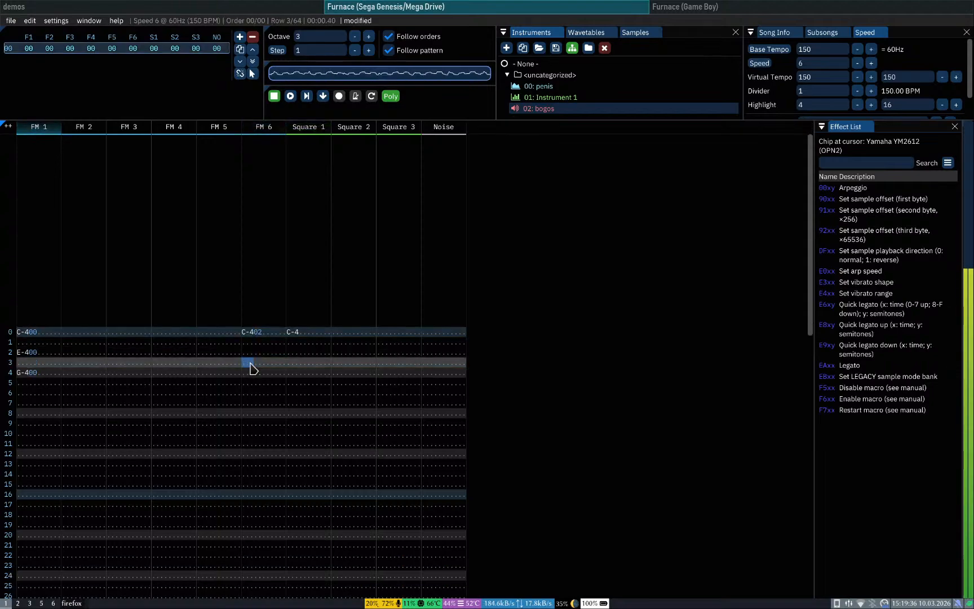
key("Home")
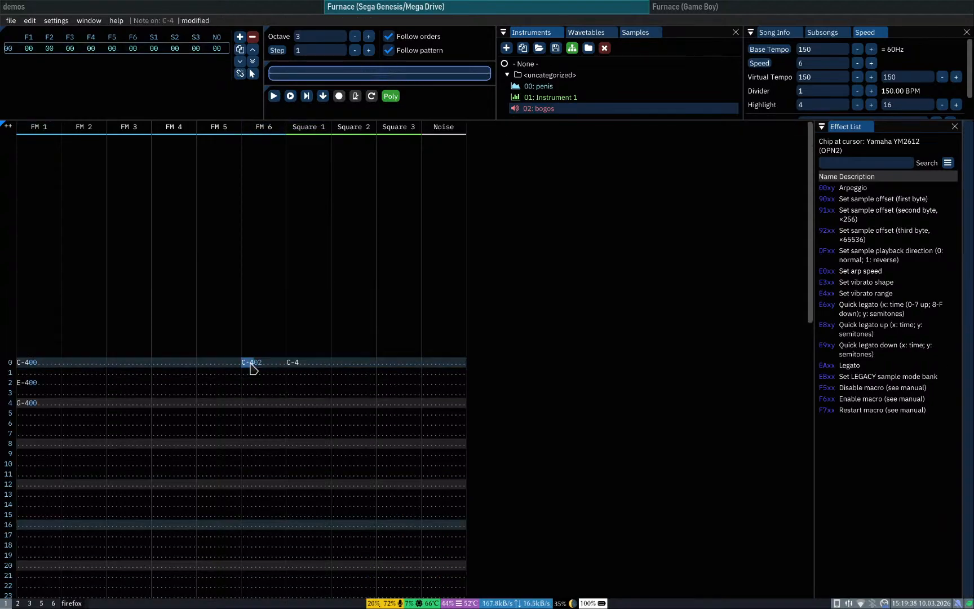
Step: Switch to the Firefox quickstart guide and read the start of the "what about wavetables?" section
key("super+3")
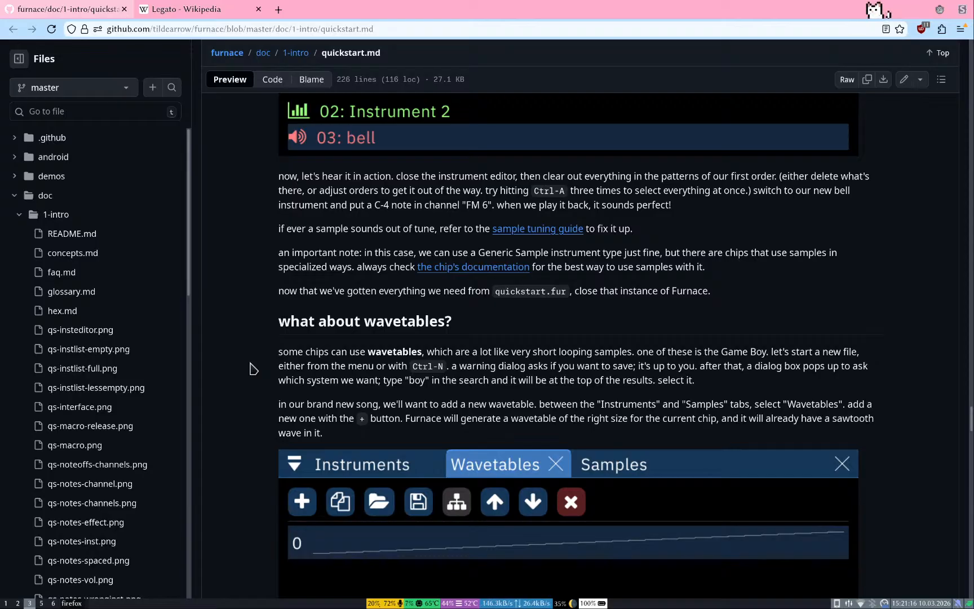
key("super+2")
key("super+3")
scroll(246, 396, "down", 2)
scroll(246, 396, "down", 2)
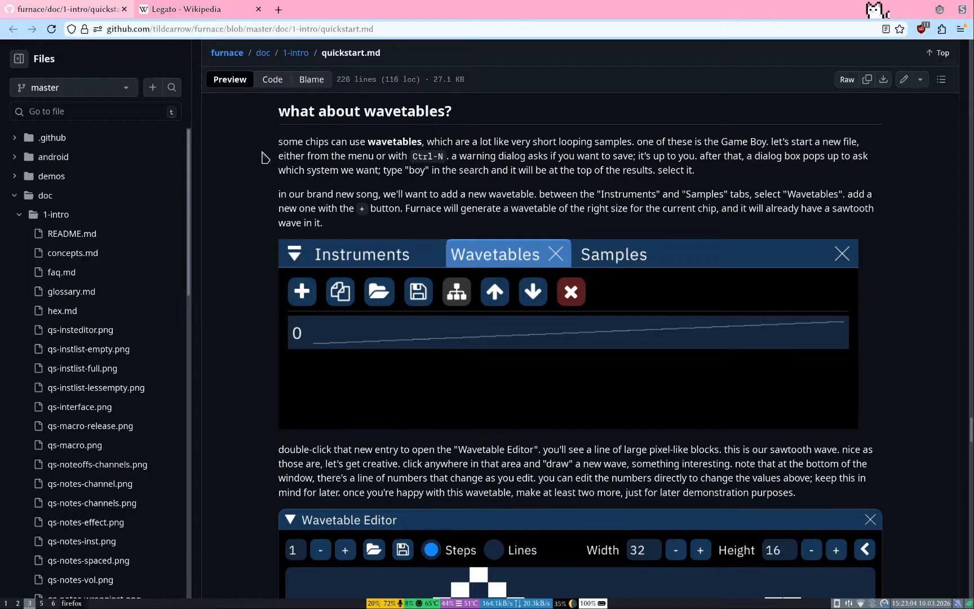
key("super+1")
key("super+Left")
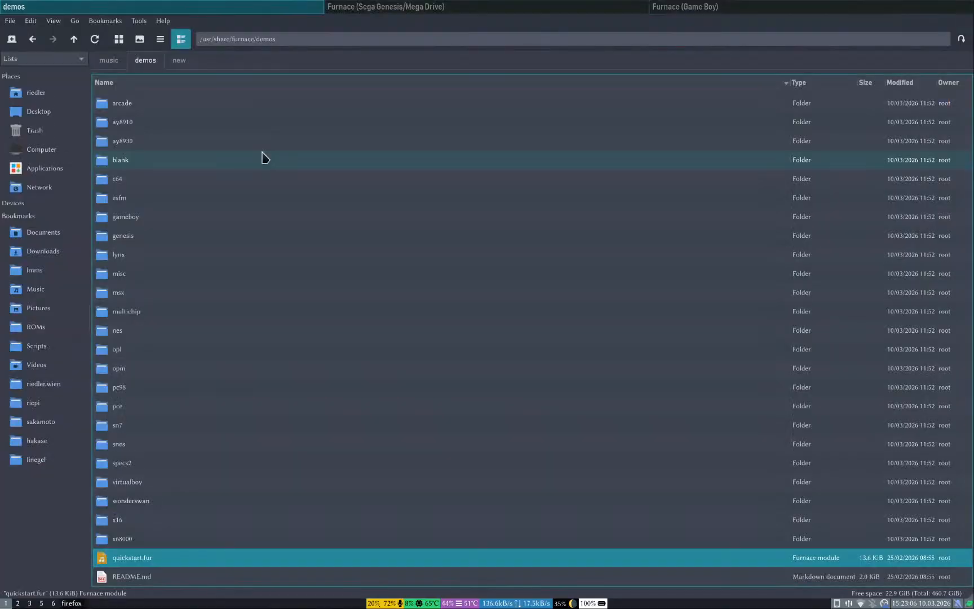
left_click(107, 61)
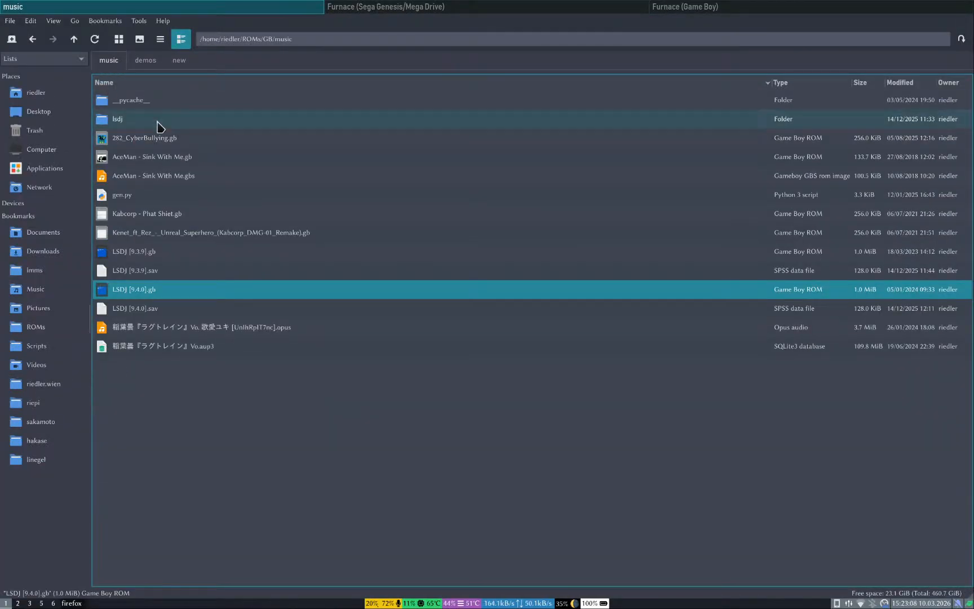
left_click(129, 427)
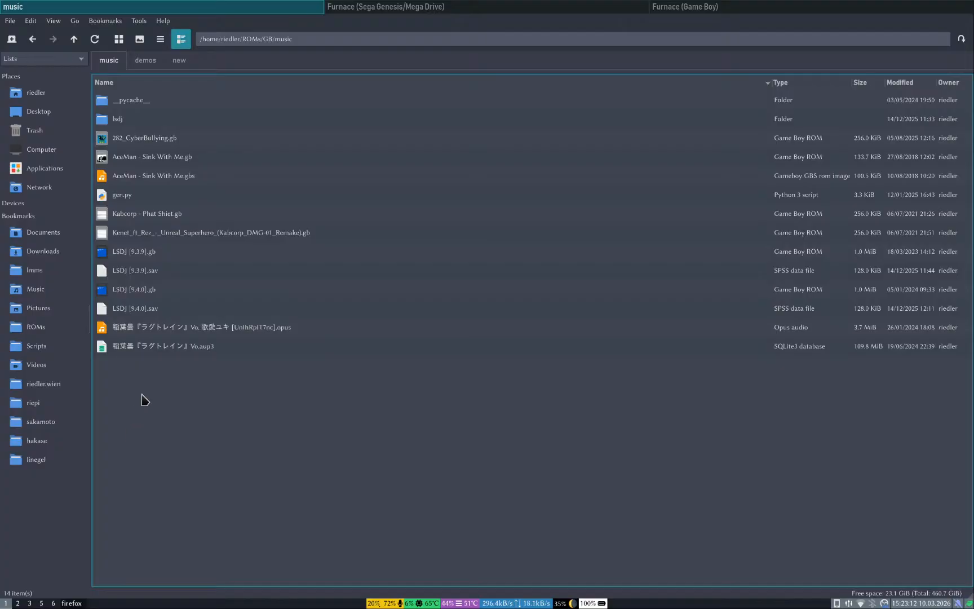
key("super+5")
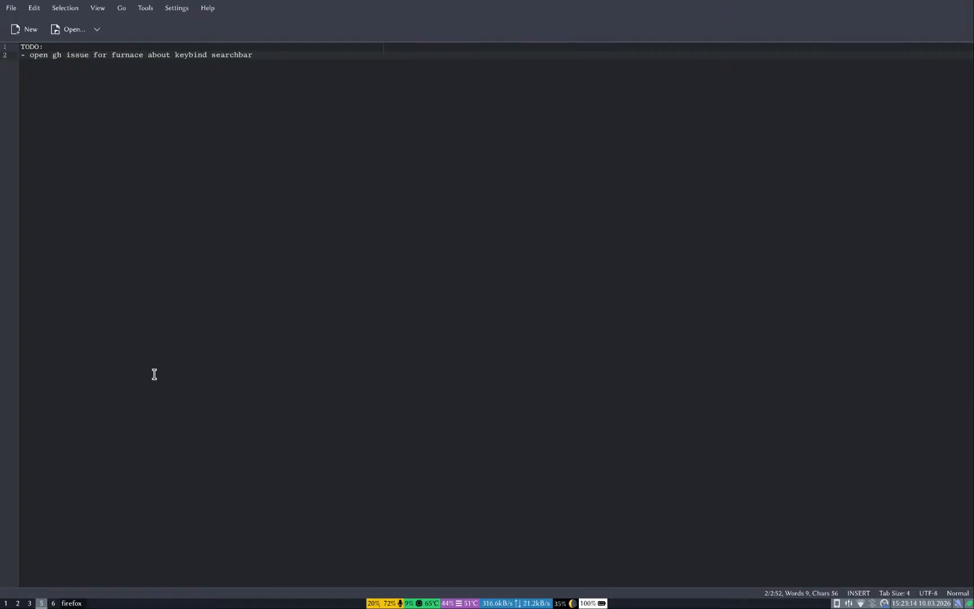
key("super+6")
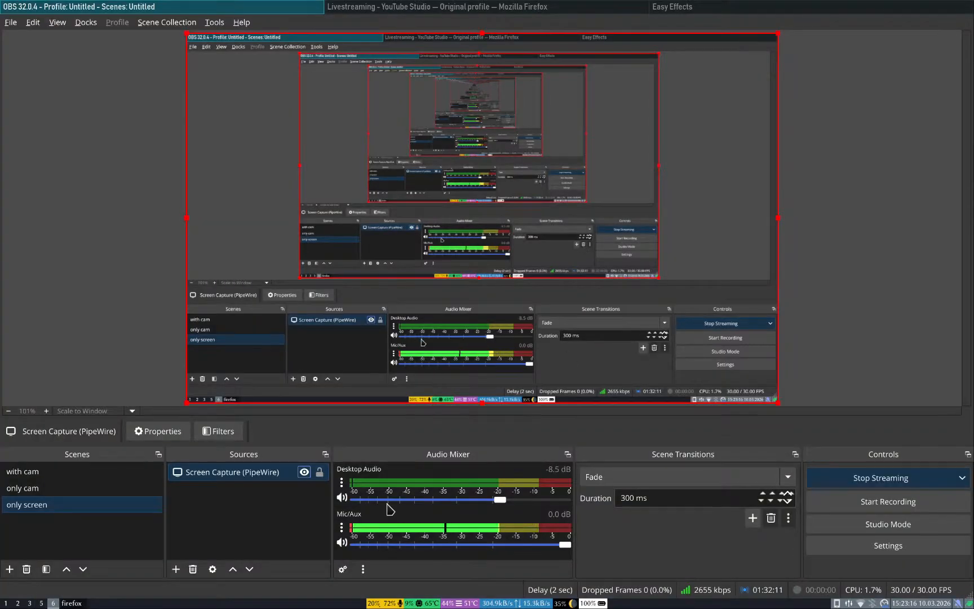
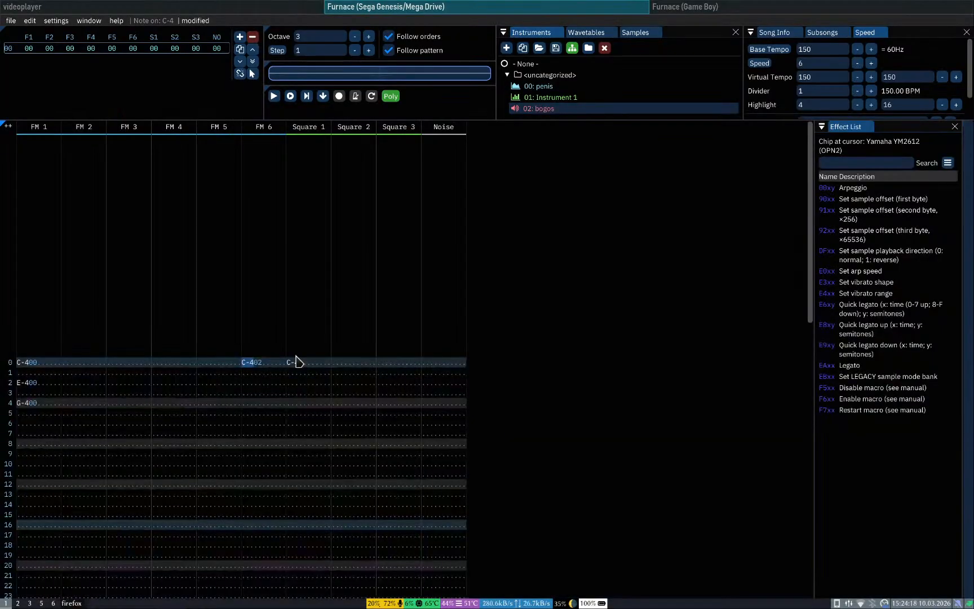
Step: Read the guide's instructions on starting a Game Boy song and adding a wavetable, and return to the Furnace song
key("super+3")
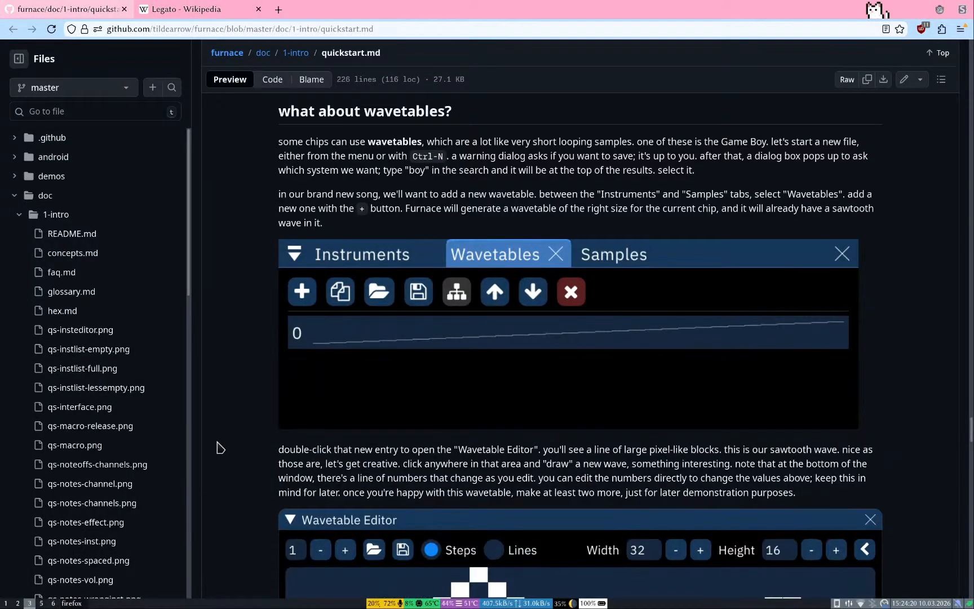
scroll(222, 425, "down", 2)
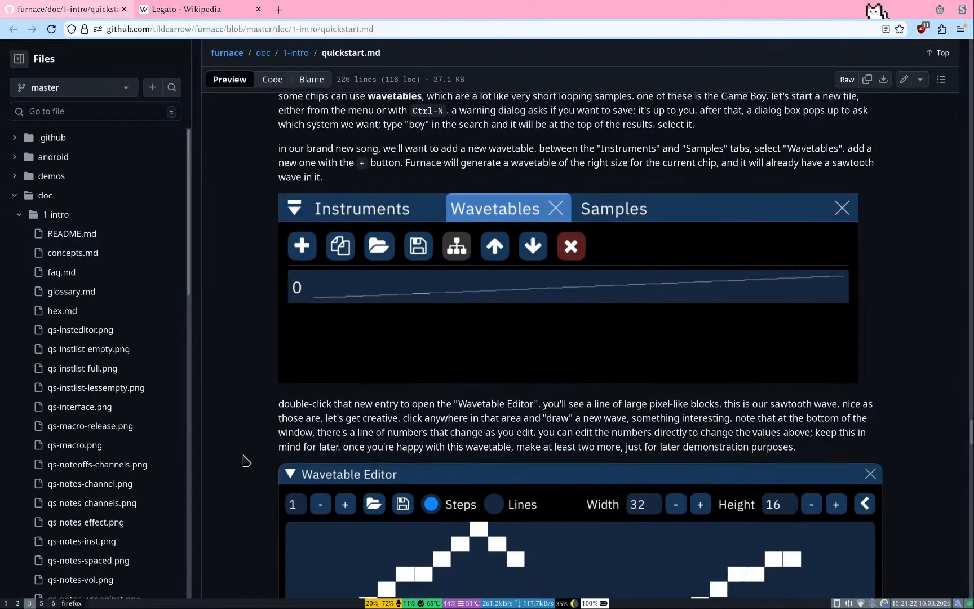
scroll(246, 461, "up", 1)
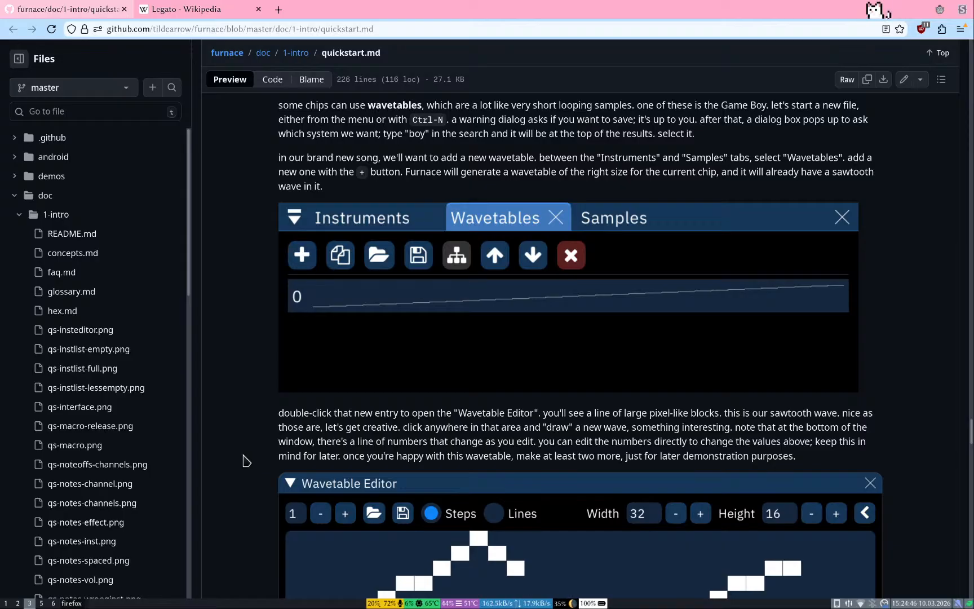
key("super+1")
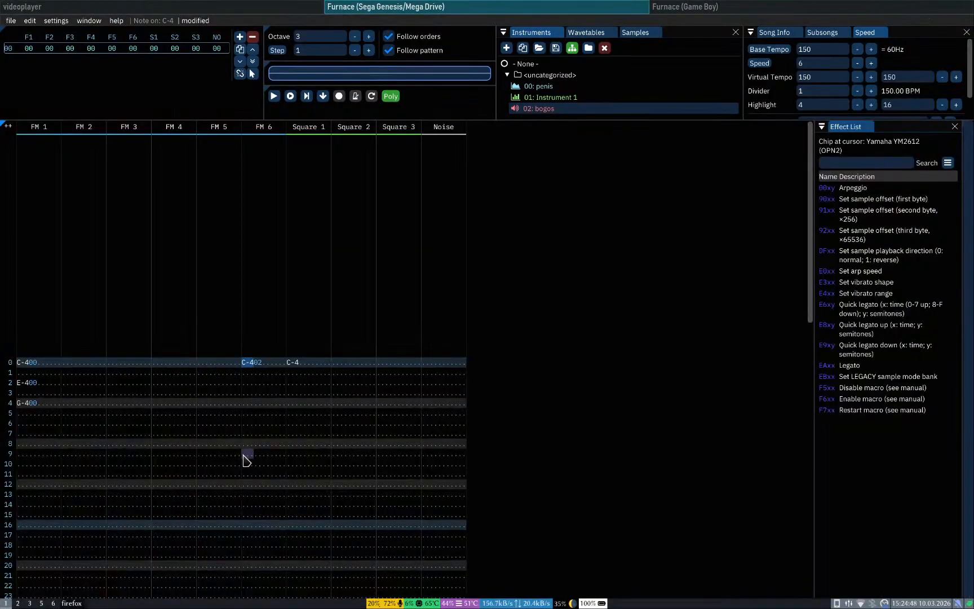
key("ctrl+n")
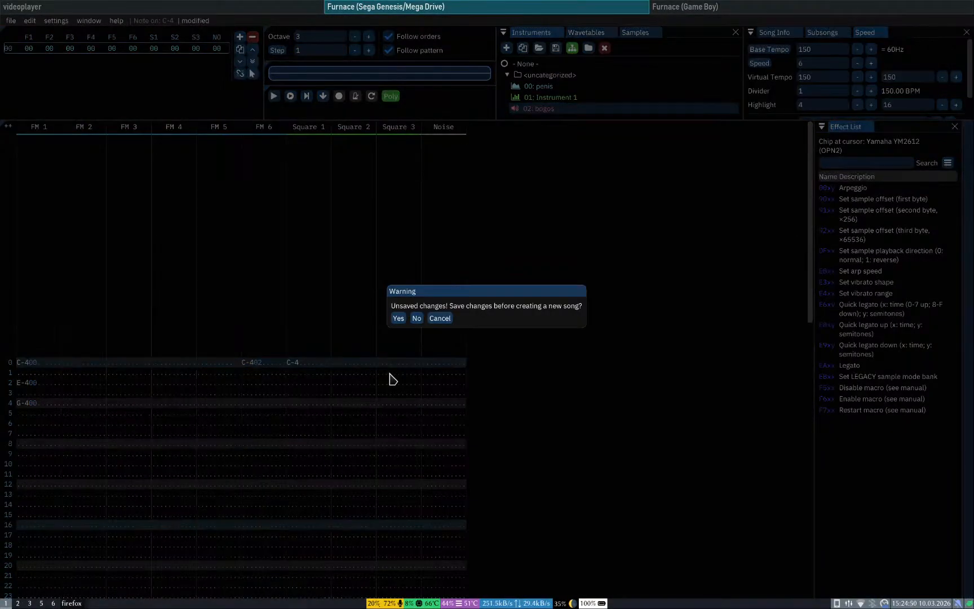
left_click(397, 318)
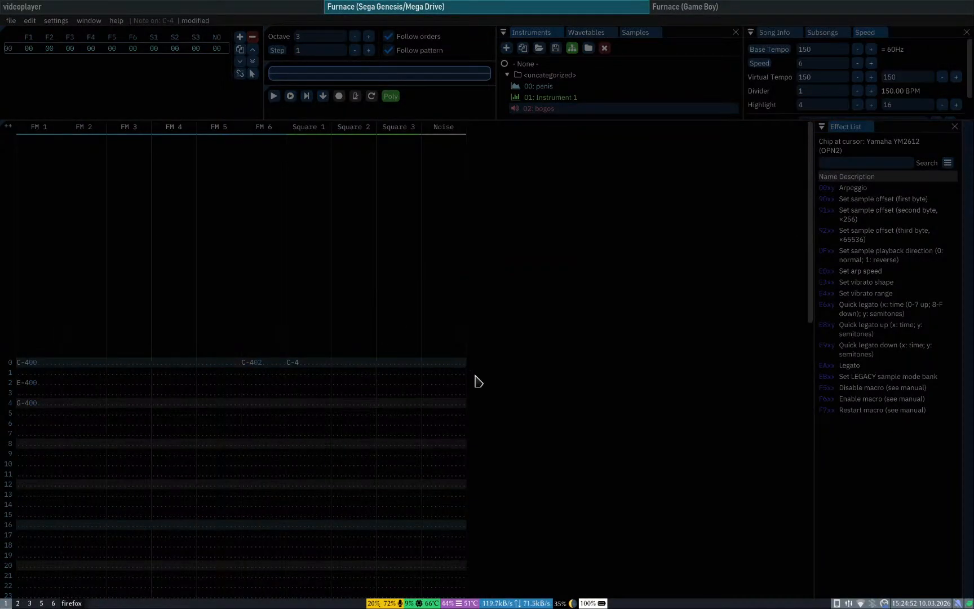
key("Escape")
Step: Start a new song without saving the current changes and enlarge the New Song dialog
key("ctrl+n")
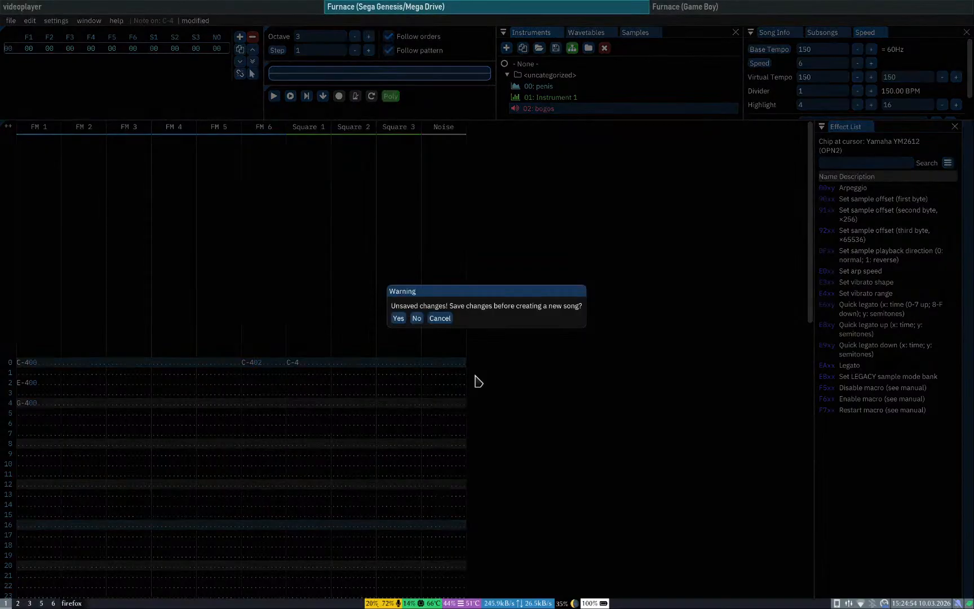
left_click(417, 318)
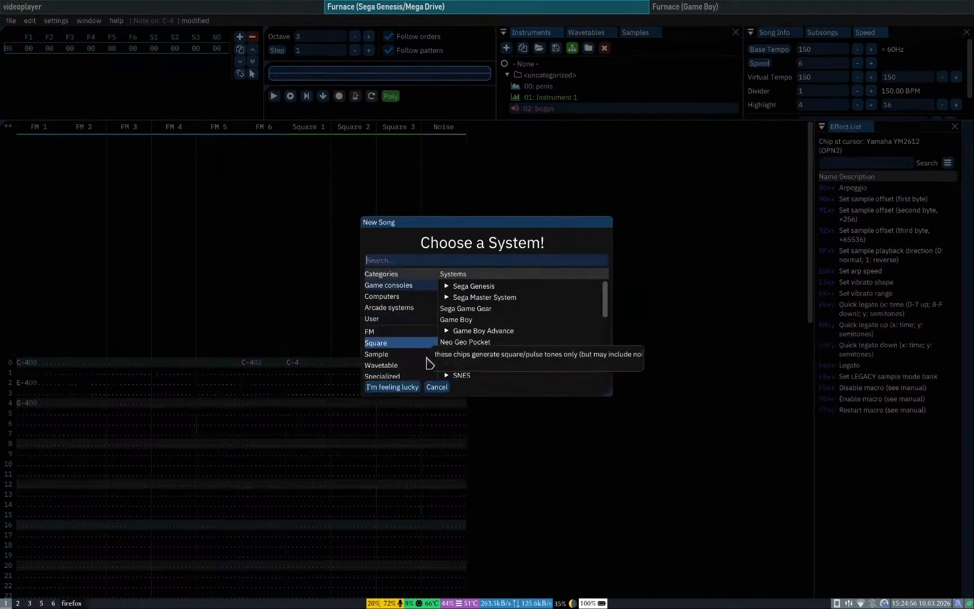
left_click_drag(610, 393, 741, 507)
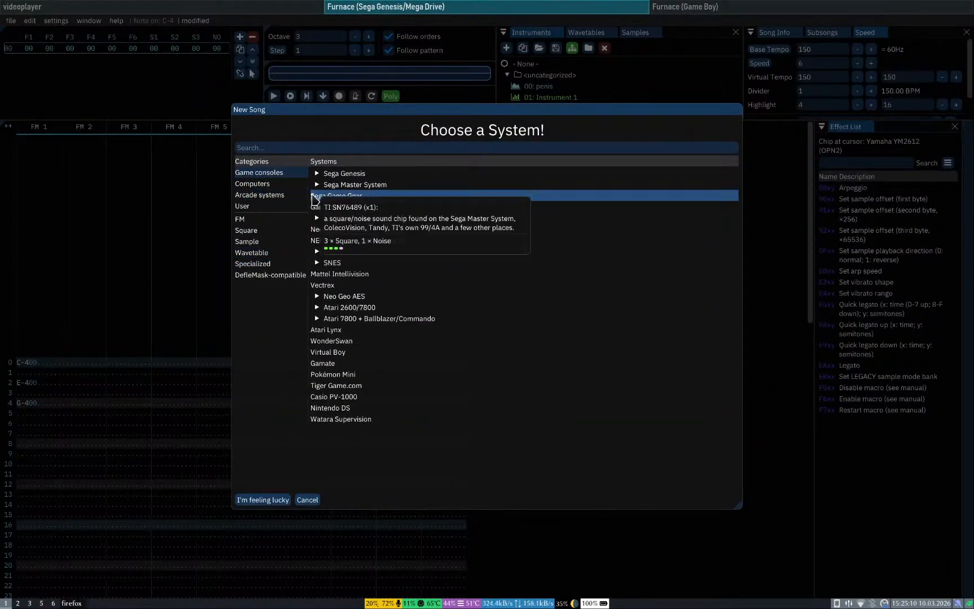
Step: Recheck the guide's new-song instructions in Firefox, and create a Game Boy song in Furnace by searching the systems for "boy"
key("super+3")
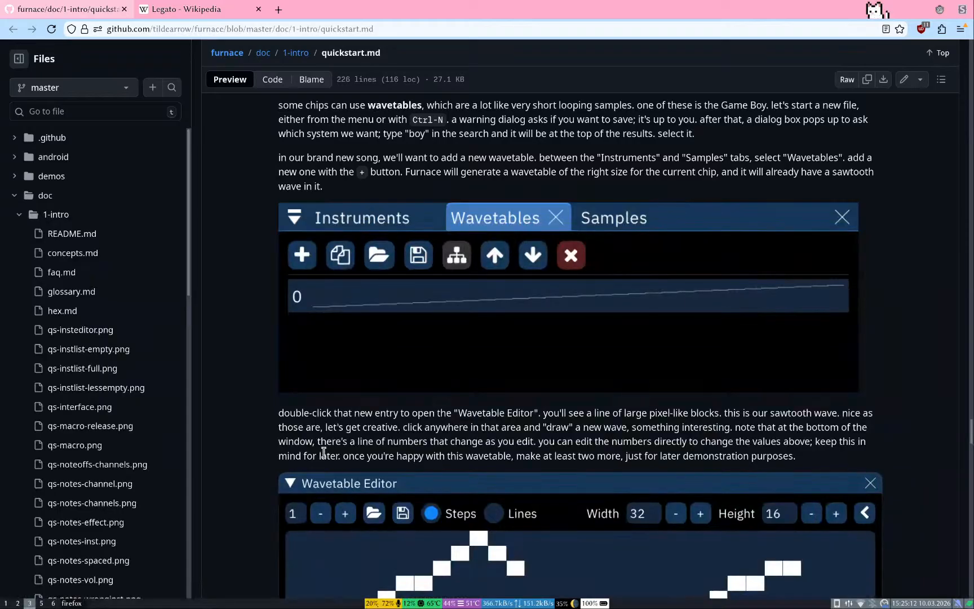
scroll(261, 359, "up", 3)
scroll(261, 359, "down", 2)
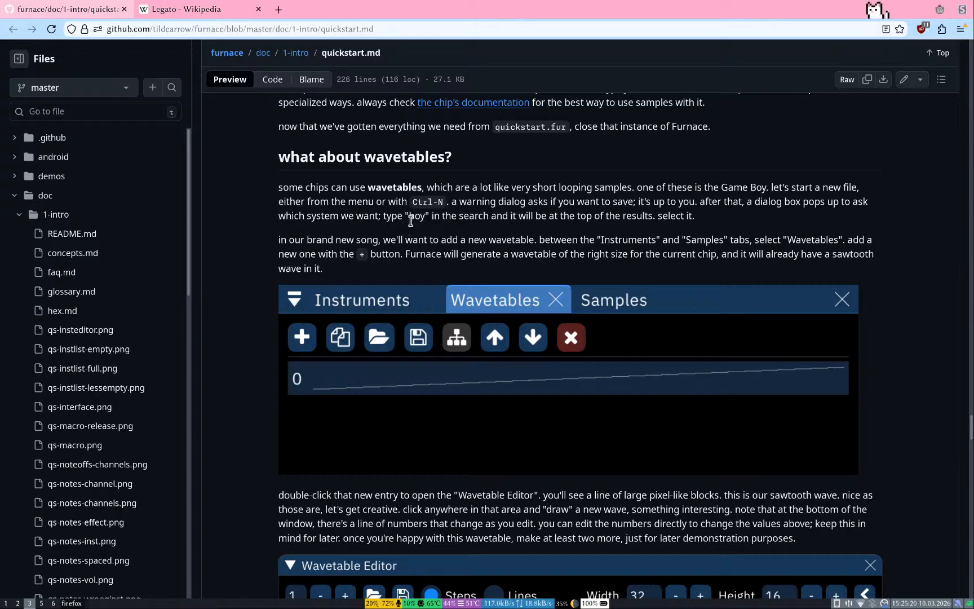
key("super+1")
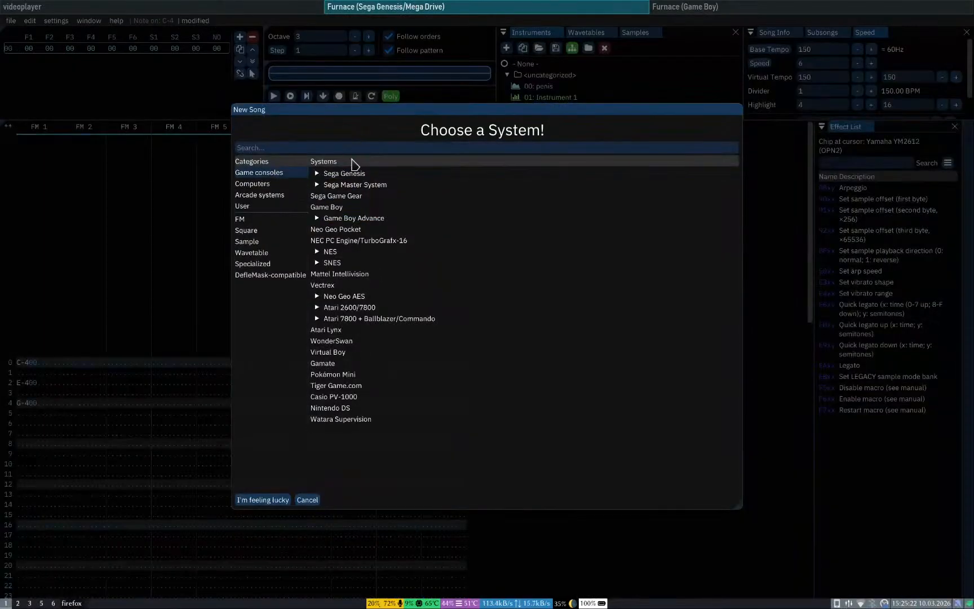
type("boy")
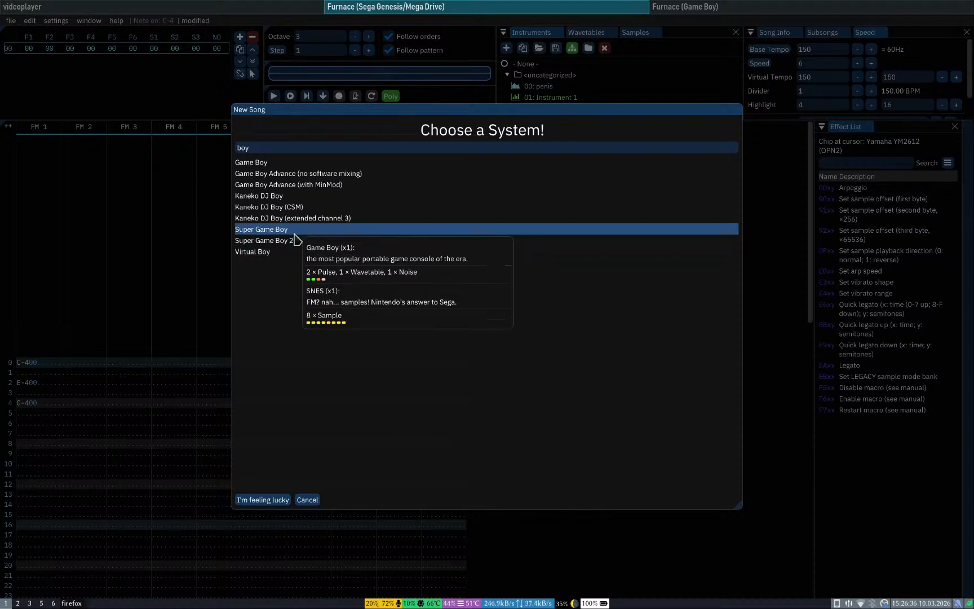
left_click(292, 164)
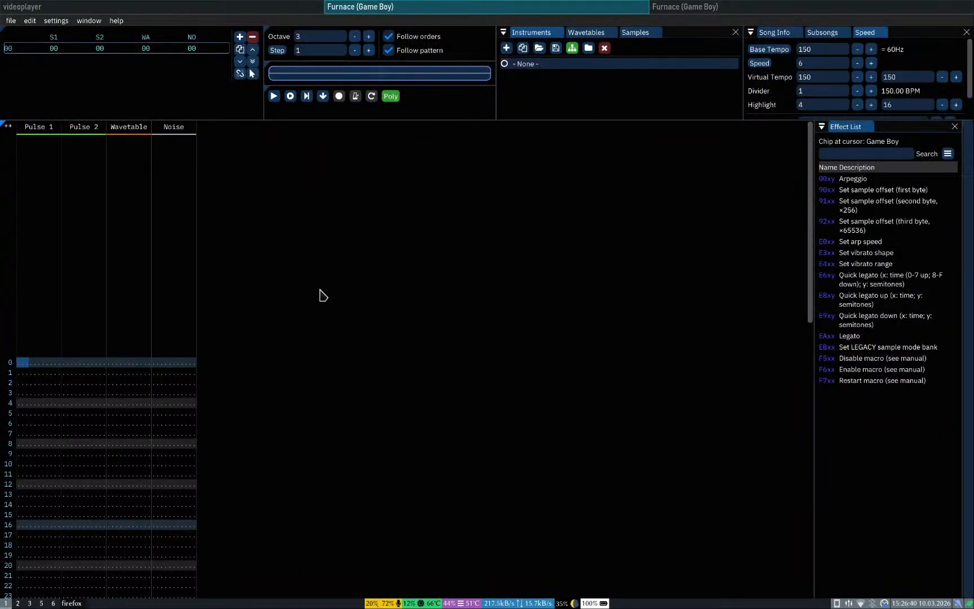
Step: Compare the guide's instructions for adding a wavetable with the asset lists in the new Game Boy song
key("alt+Tab")
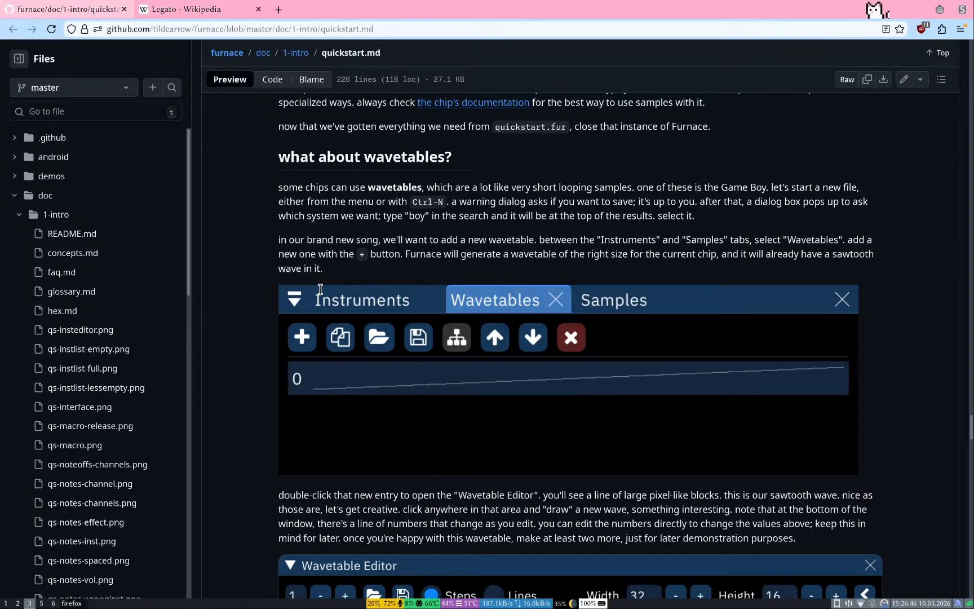
key("super+1")
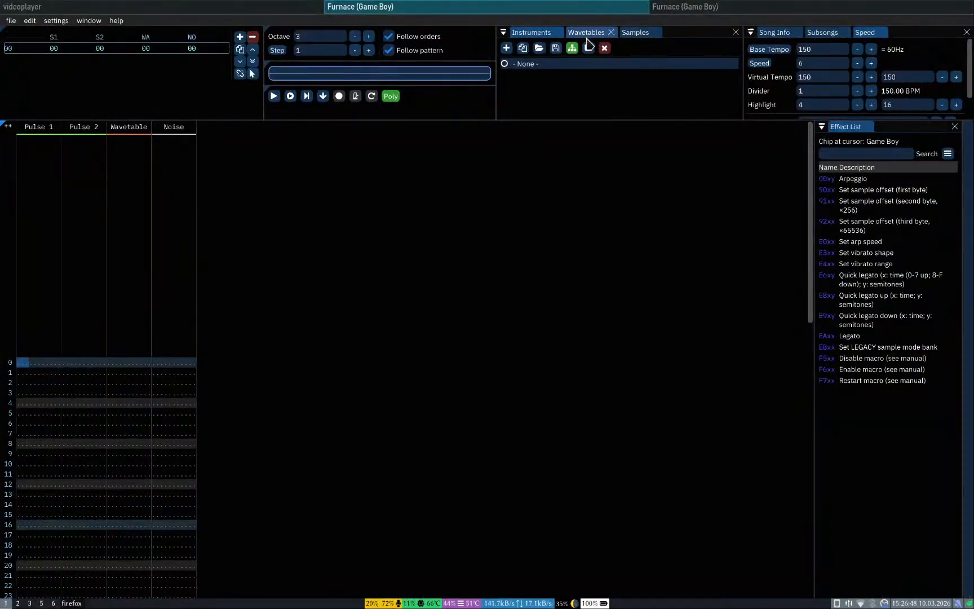
key("super+3")
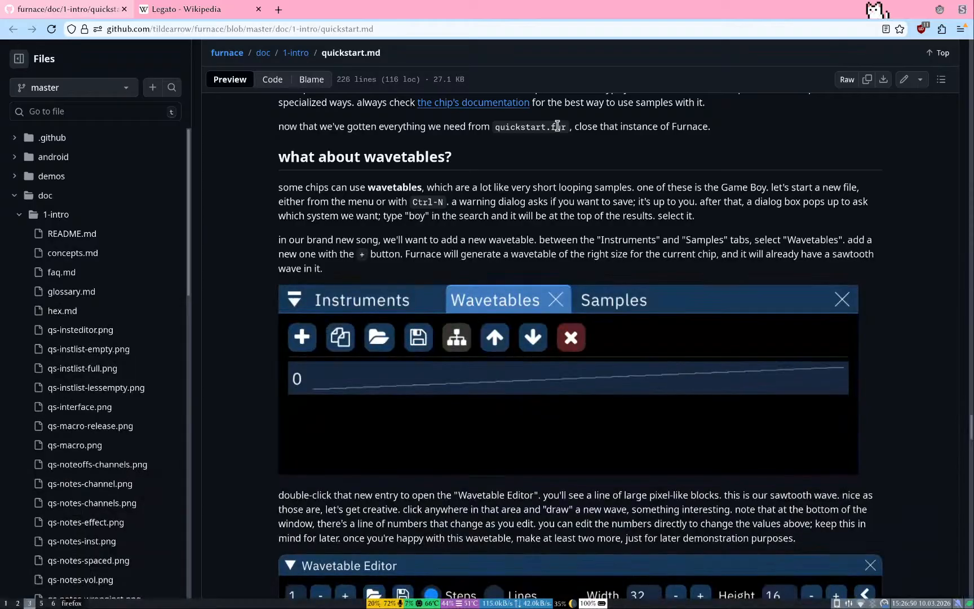
Step: Add a wavetable to the Game Boy song in Furnace, open it in the Wavetable Editor and draw a custom wave over the sawtooth
key("super+1")
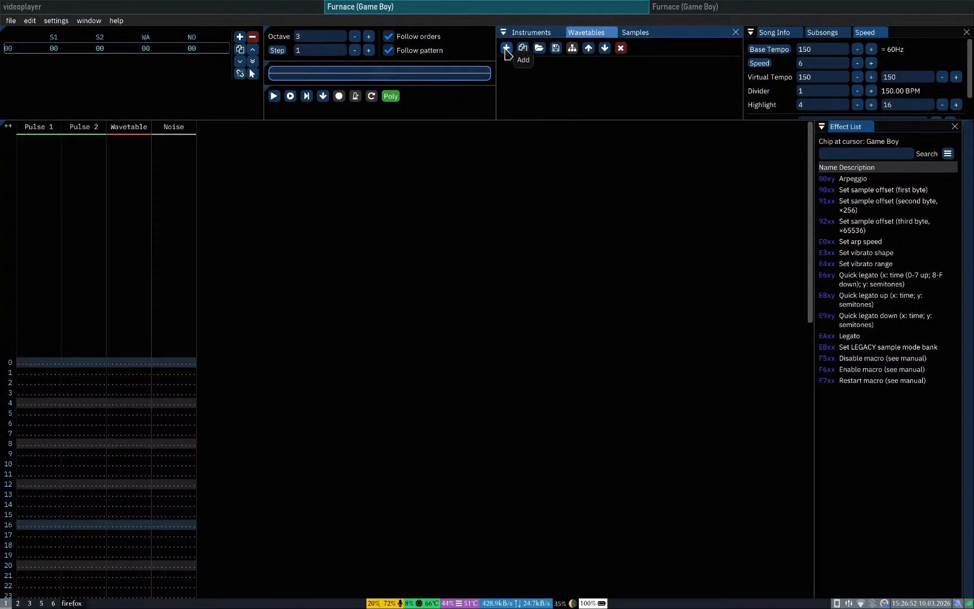
left_click(506, 50)
double_click(572, 66)
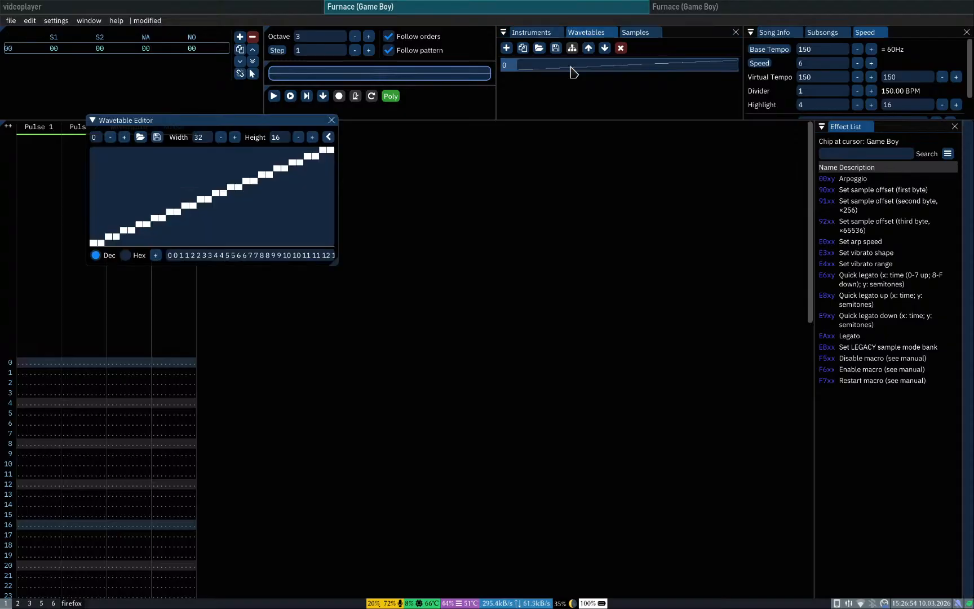
left_click_drag(280, 121, 496, 223)
mouse_move(324, 302)
left_mouse_down()
mouse_move(361, 284)
mouse_move(484, 281)
mouse_move(527, 306)
mouse_move(521, 318)
mouse_move(516, 308)
mouse_move(360, 300)
mouse_move(403, 340)
mouse_move(409, 302)
mouse_move(382, 304)
mouse_move(540, 307)
mouse_move(387, 330)
mouse_move(463, 317)
mouse_move(494, 266)
mouse_move(365, 265)
mouse_move(394, 340)
mouse_move(547, 292)
mouse_move(304, 317)
mouse_move(476, 300)
mouse_move(436, 284)
mouse_move(348, 278)
mouse_move(502, 308)
left_mouse_up()
Step: Enlarge the Wavetable Editor to match the guide's picture, and redraw the wave in Lines mode
key("super+3")
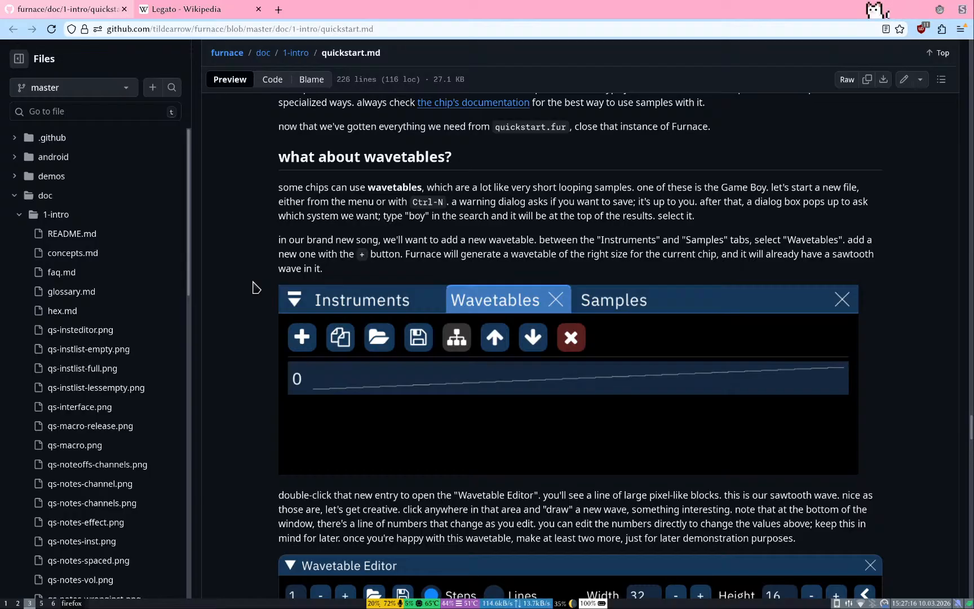
scroll(253, 288, "down", 5)
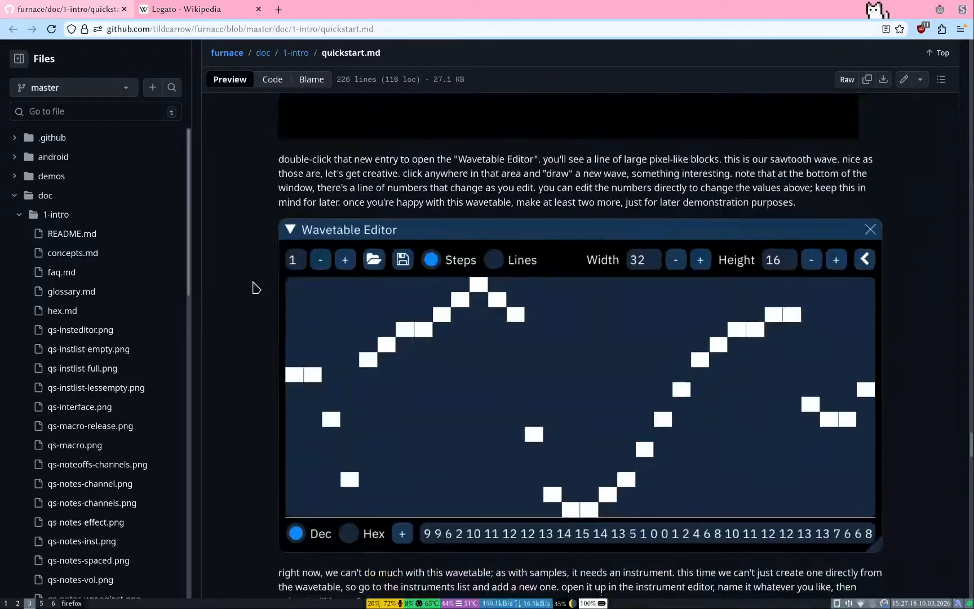
key("super+1")
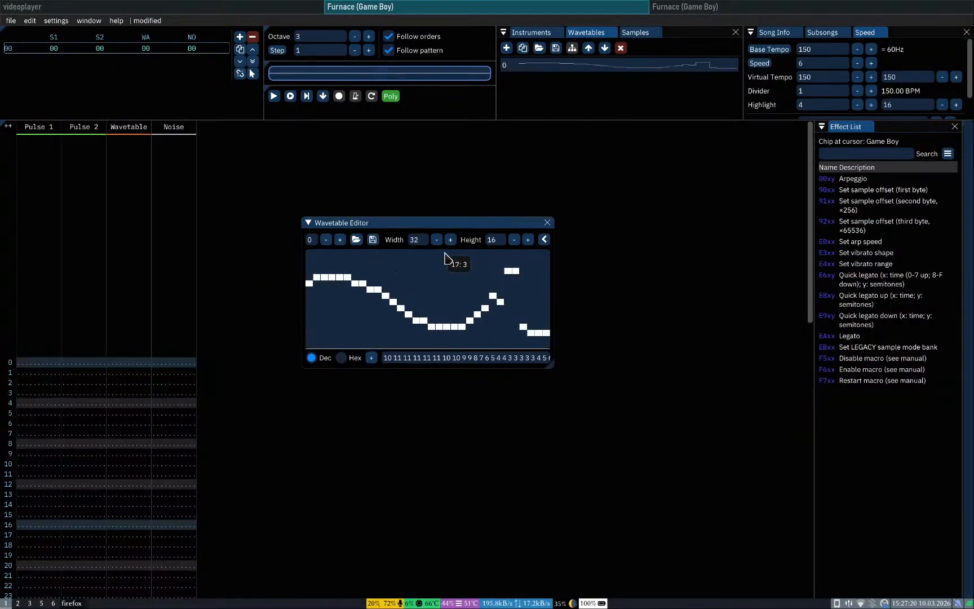
key("super+3")
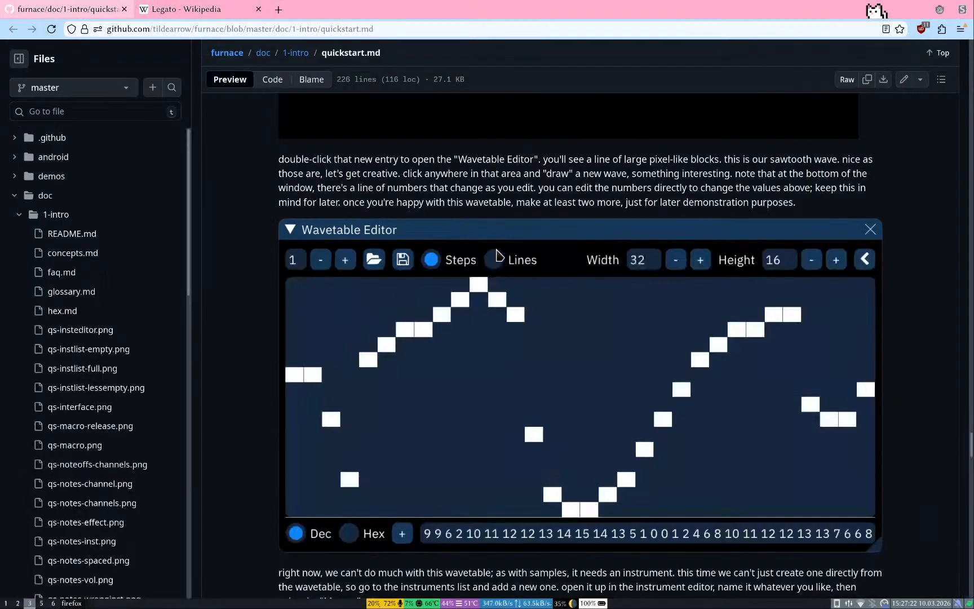
key("super+1")
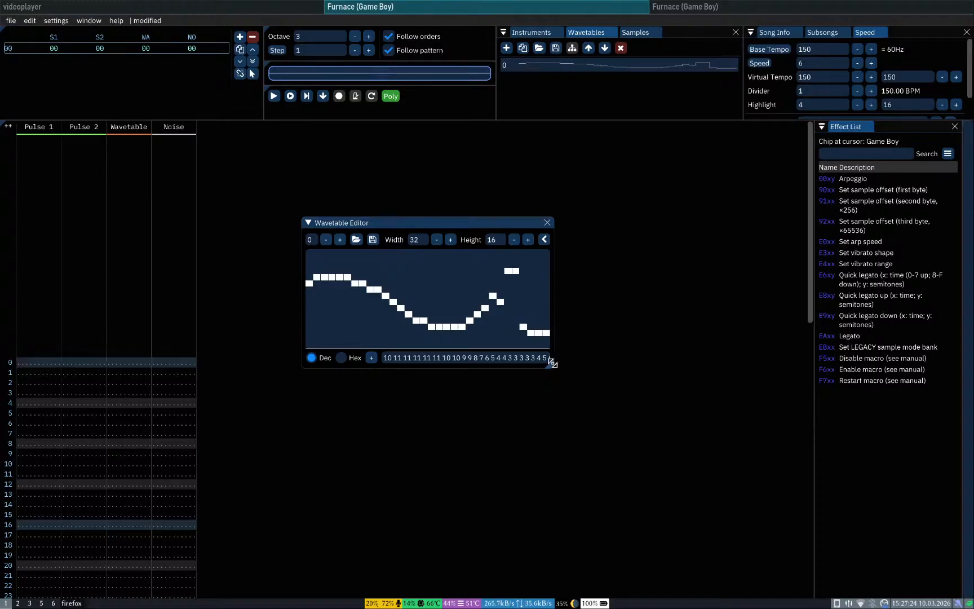
left_click_drag(550, 362, 663, 395)
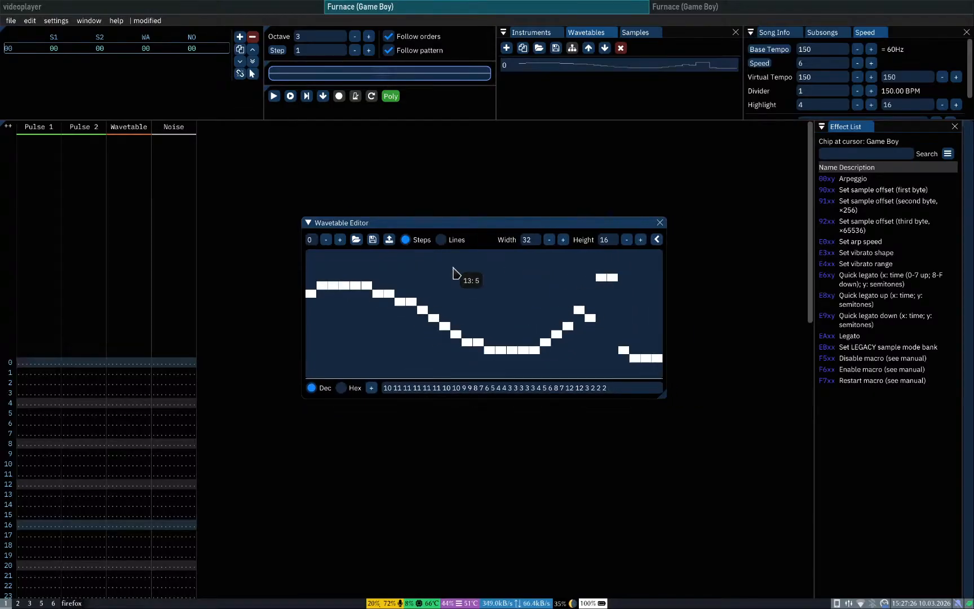
left_click(458, 240)
mouse_move(337, 306)
left_mouse_down()
mouse_move(448, 374)
mouse_move(611, 331)
mouse_move(375, 347)
mouse_move(569, 319)
mouse_move(427, 280)
mouse_move(498, 276)
mouse_move(319, 335)
mouse_move(567, 315)
mouse_move(603, 322)
mouse_move(439, 347)
mouse_move(571, 309)
mouse_move(587, 365)
mouse_move(579, 361)
left_mouse_up()
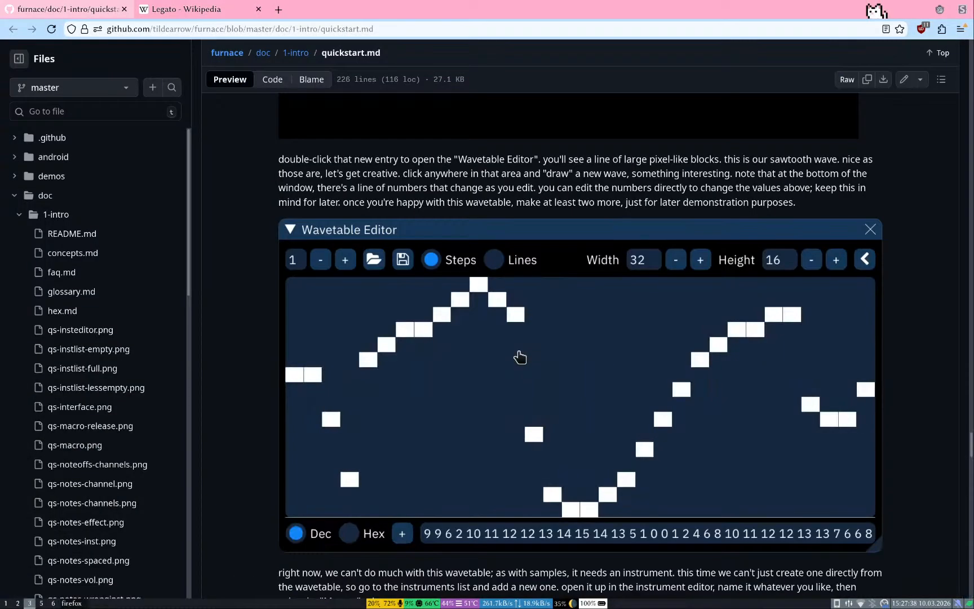
Step: Try widening the wavetable to 38 in Furnace, and restore its width to 32
key("super+1")
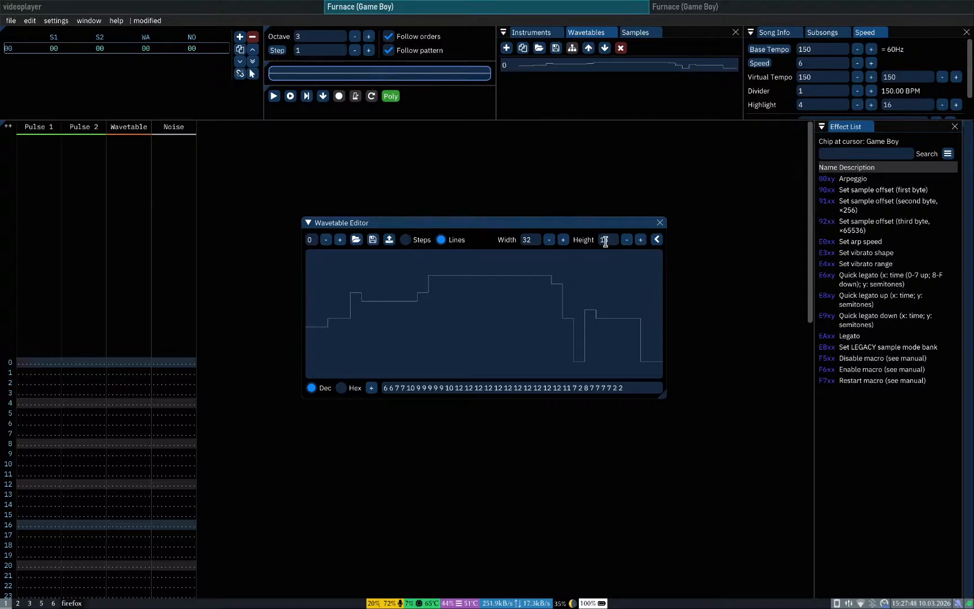
left_click(564, 241)
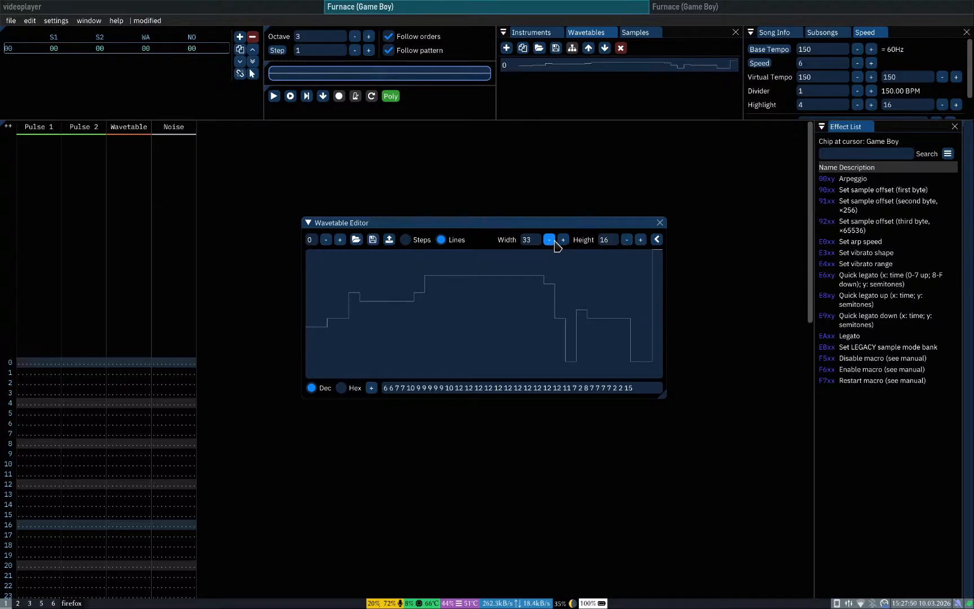
left_click(551, 241)
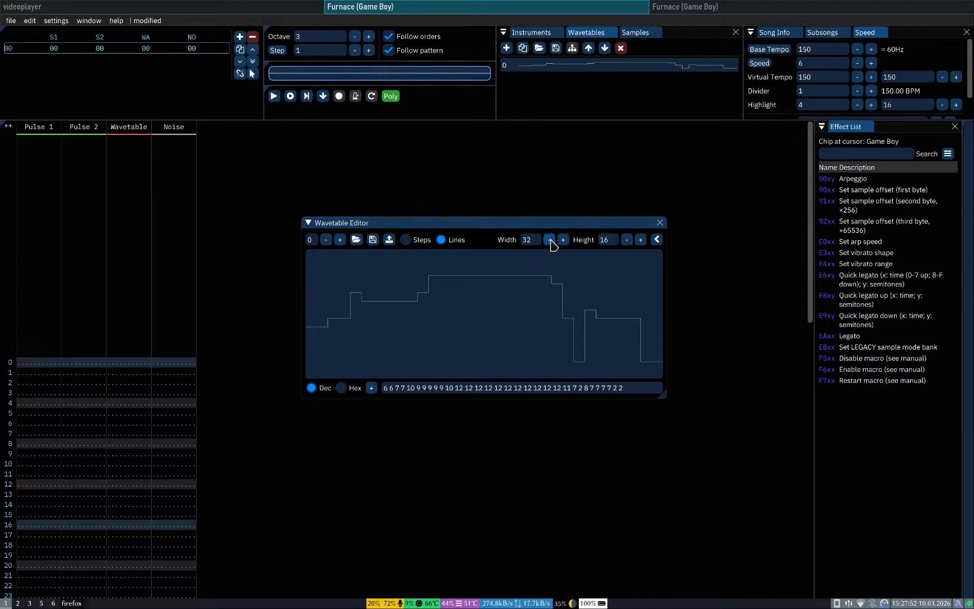
left_click(565, 244)
left_click(565, 243)
left_click(565, 243)
left_click(565, 244)
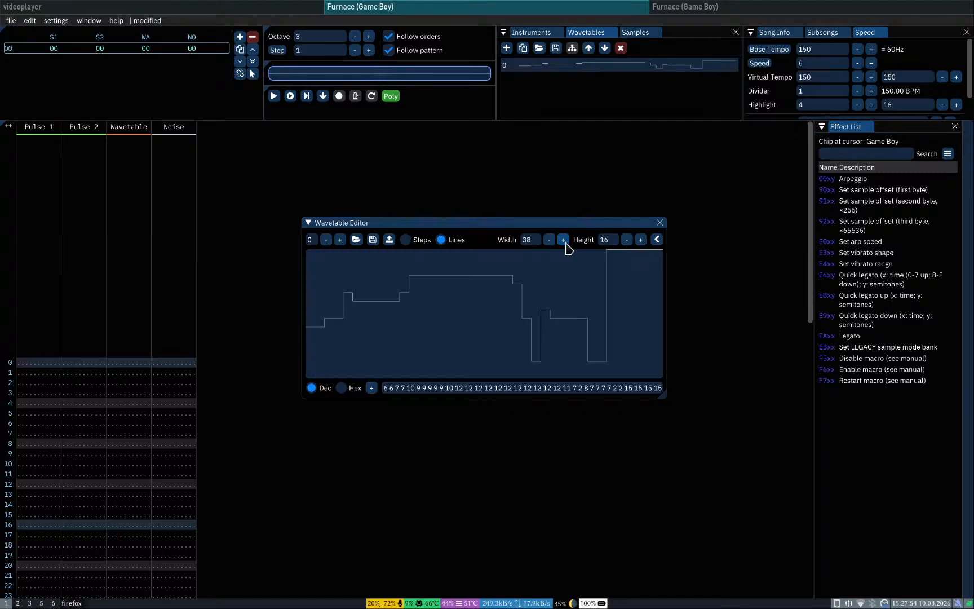
left_click(549, 240)
left_click(549, 240)
left_click(550, 240)
left_click(550, 241)
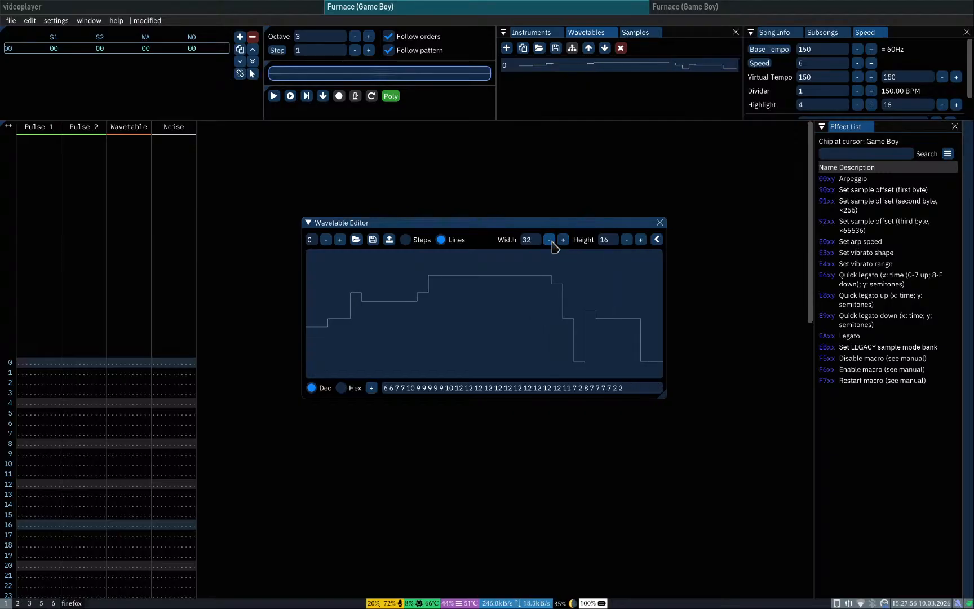
Step: Read the guide's instructions in Firefox on creating an instrument for the wavetable and setting its Waveform macro
key("super+3")
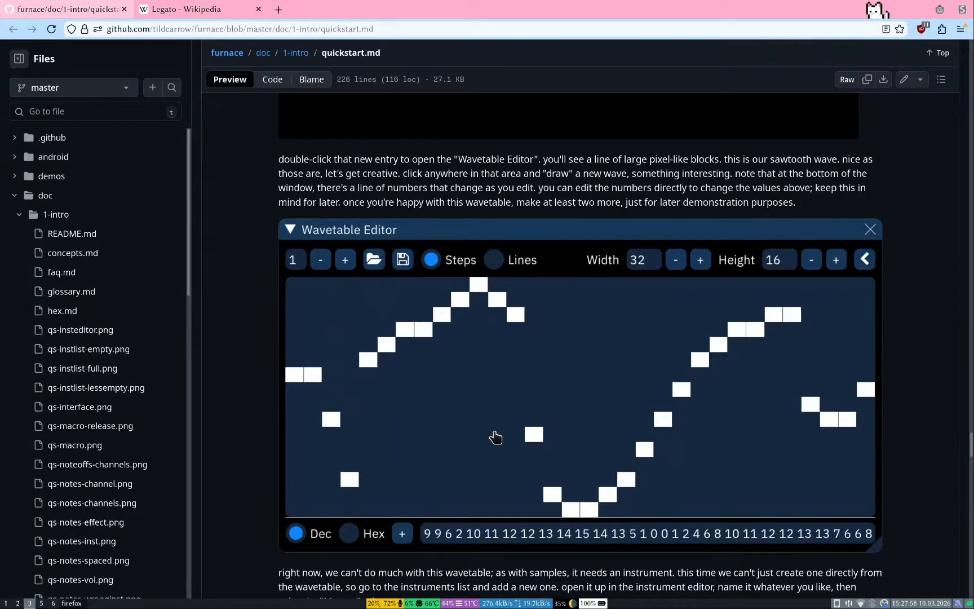
scroll(495, 439, "down", 2)
scroll(492, 448, "down", 1)
key("super+1")
key("super+3")
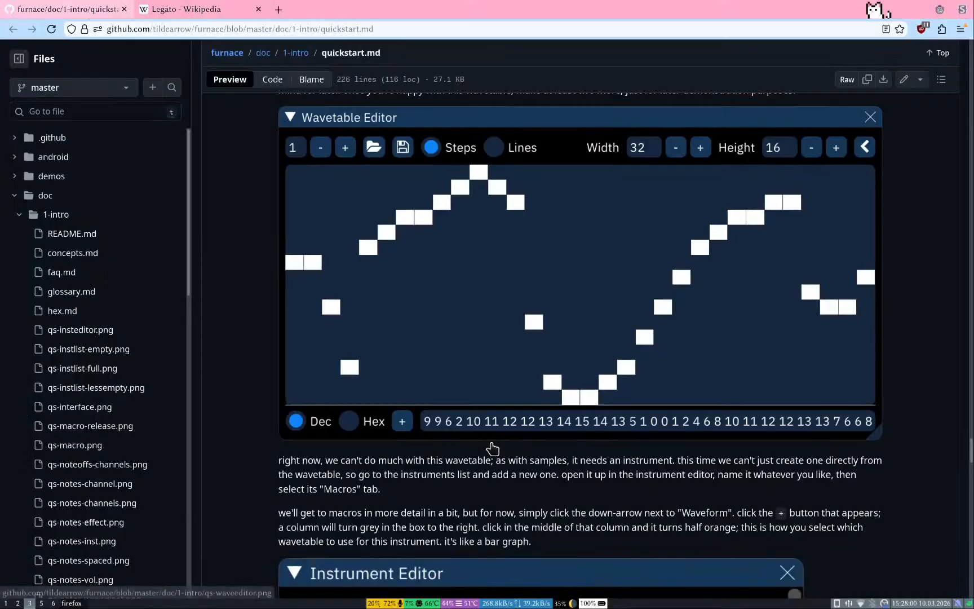
scroll(486, 534, "down", 8)
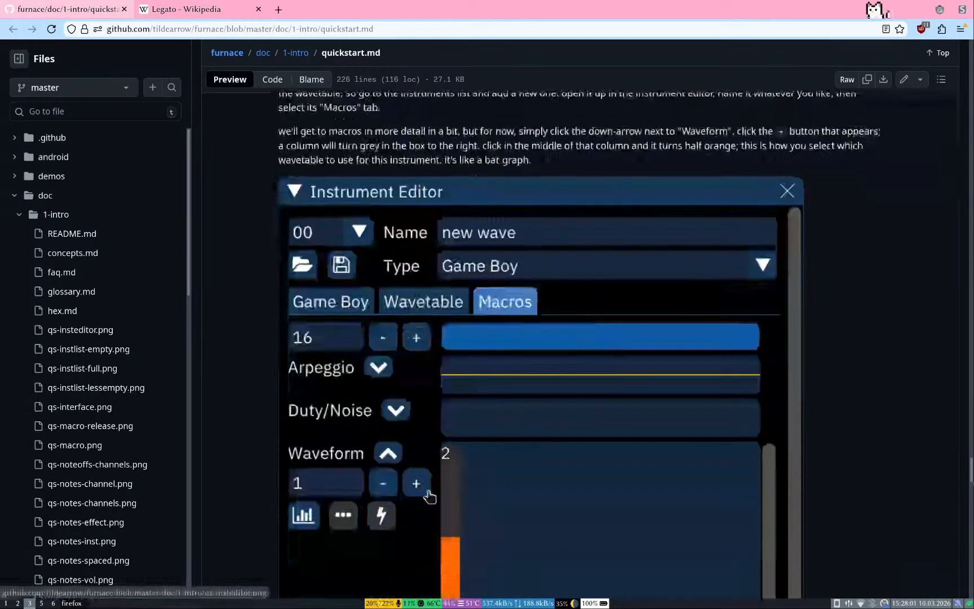
scroll(273, 443, "down", 5)
scroll(274, 443, "up", 15)
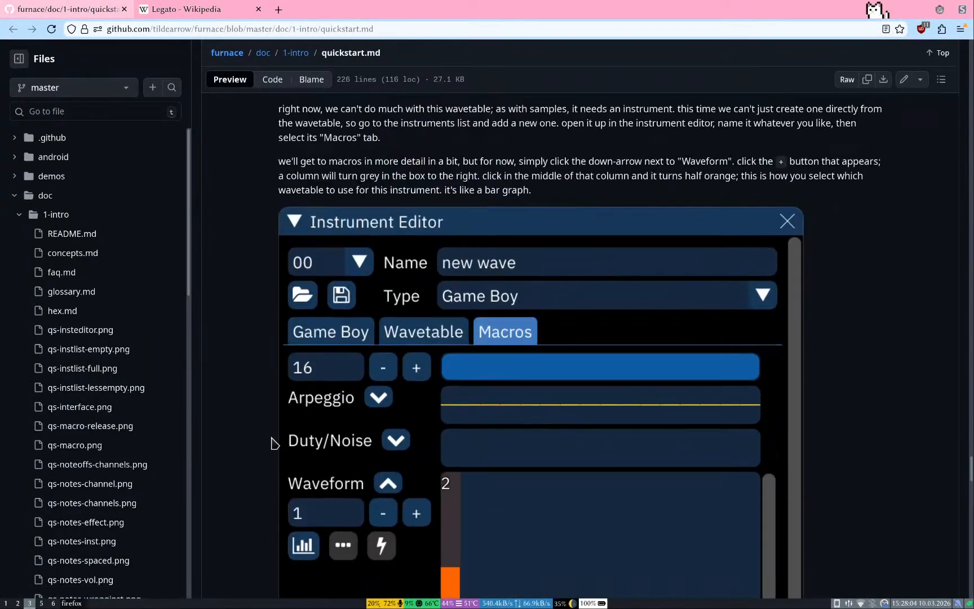
scroll(274, 442, "down", 2)
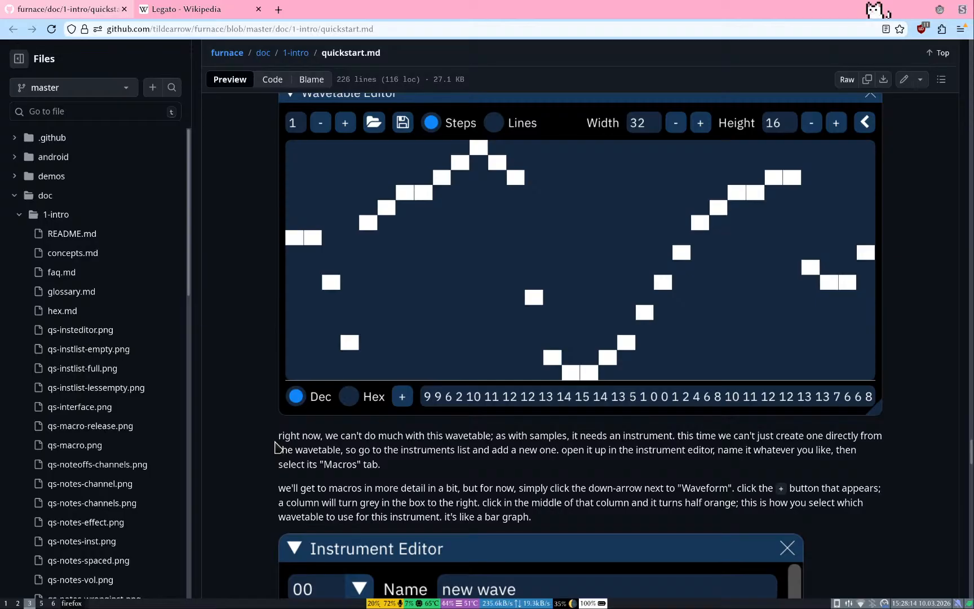
Step: Close the Wavetable Editor in Furnace, and add "wavetable → create instrument" to the TODO list in the text editor
key("super+1")
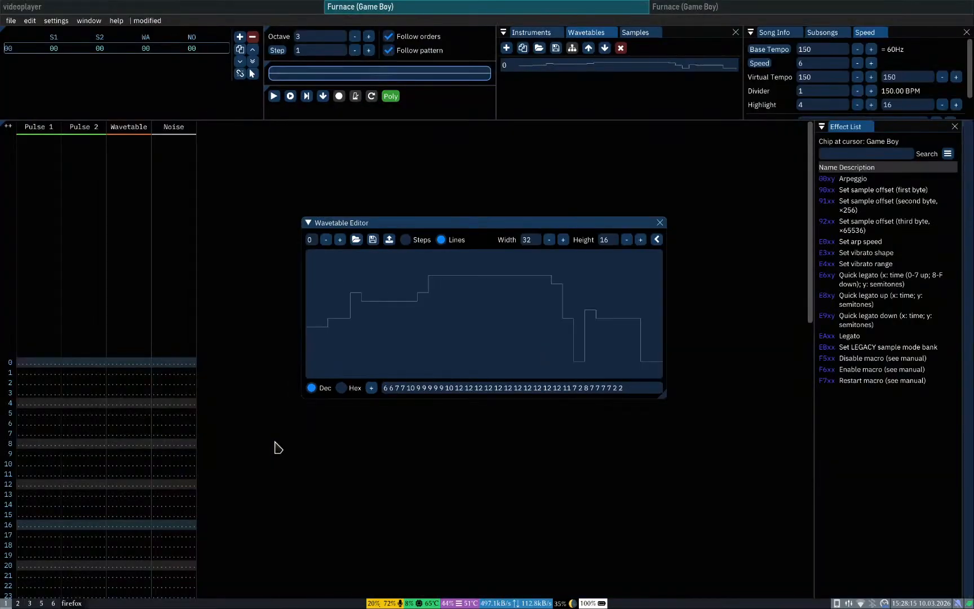
left_click(659, 222)
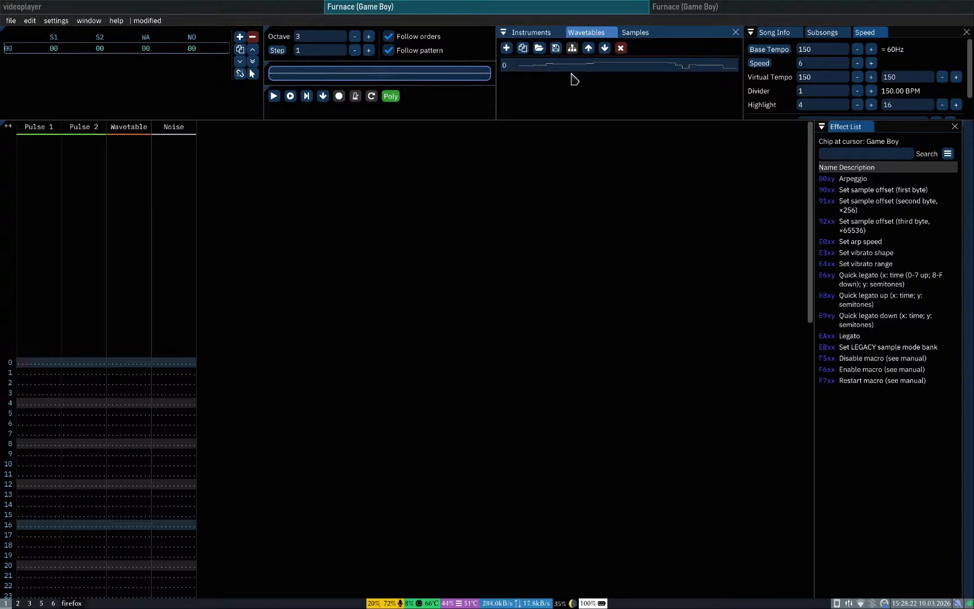
key("super+3")
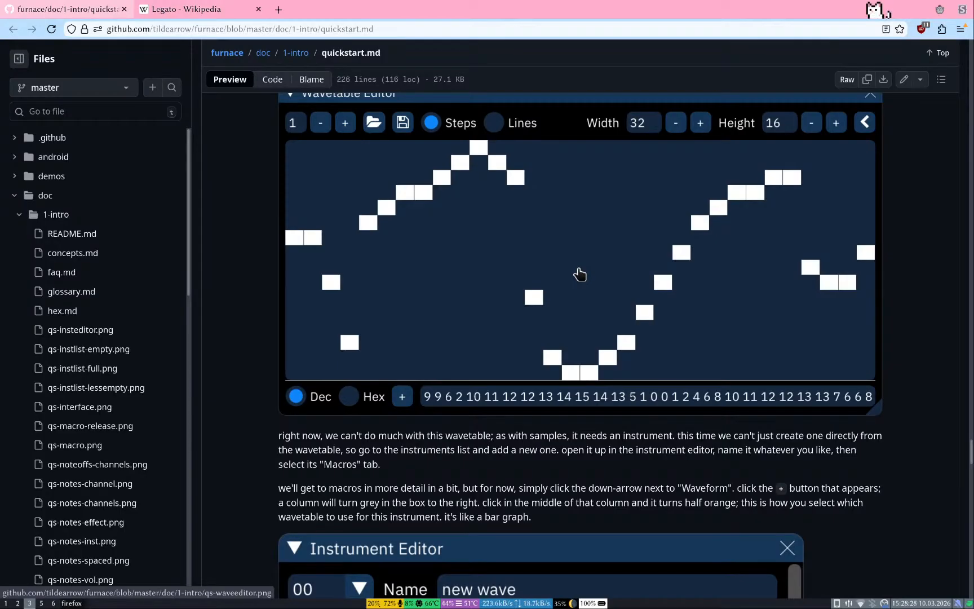
key("super+5")
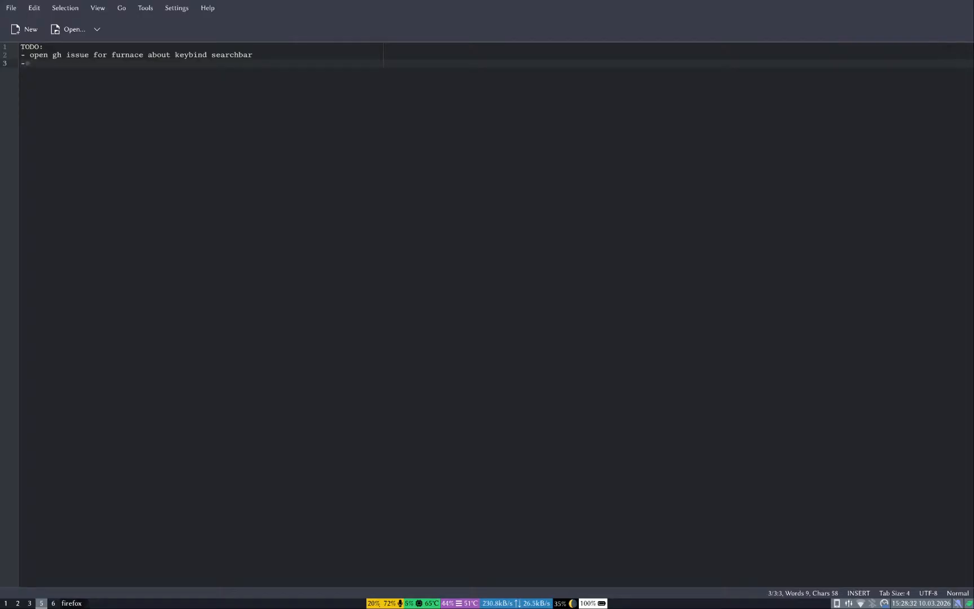
type("etable → create instrument")
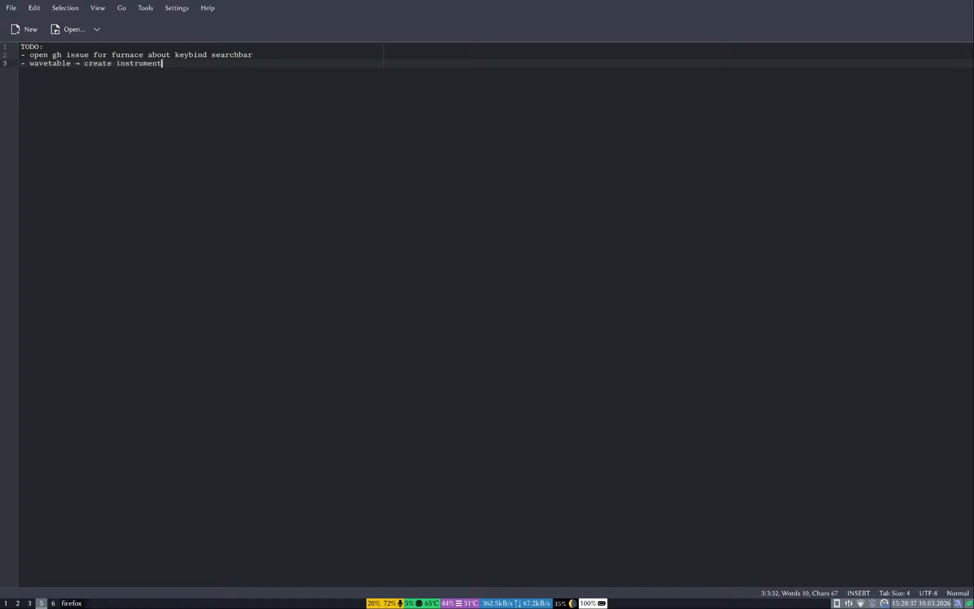
Step: Reread the guide's steps in Firefox for adding an instrument and selecting its wavetable through the Waveform macro
key("super+3")
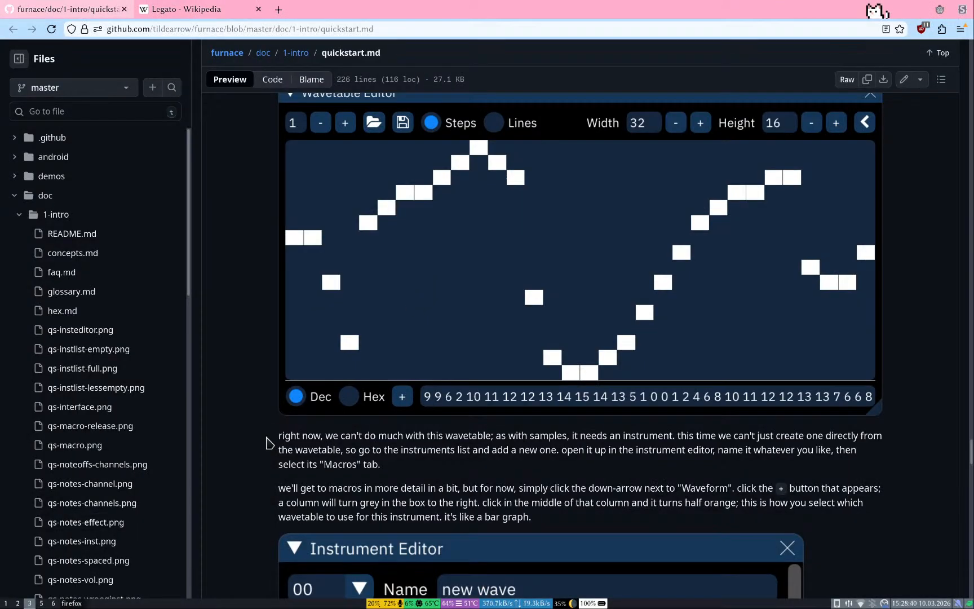
key("super+1")
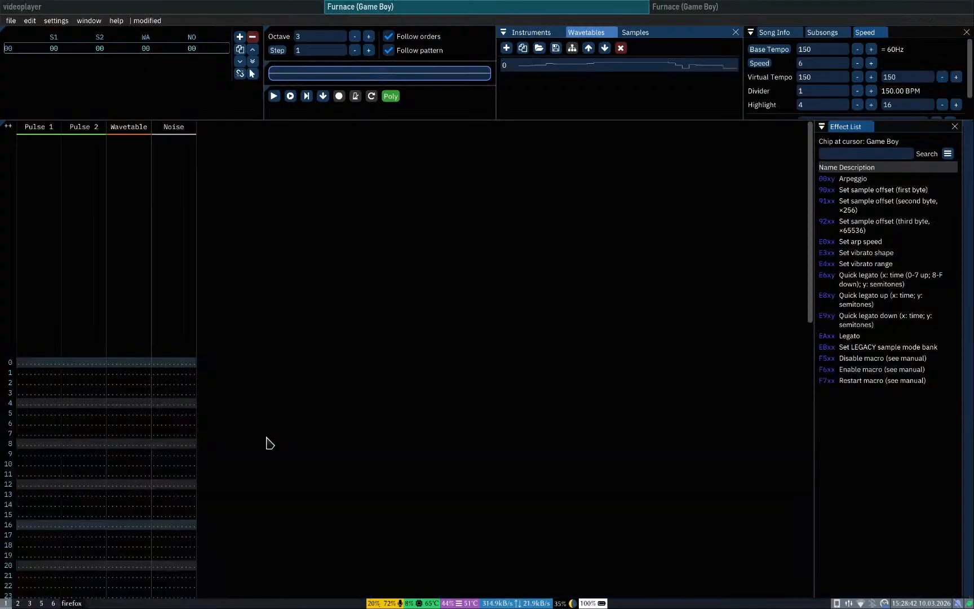
key("super+3")
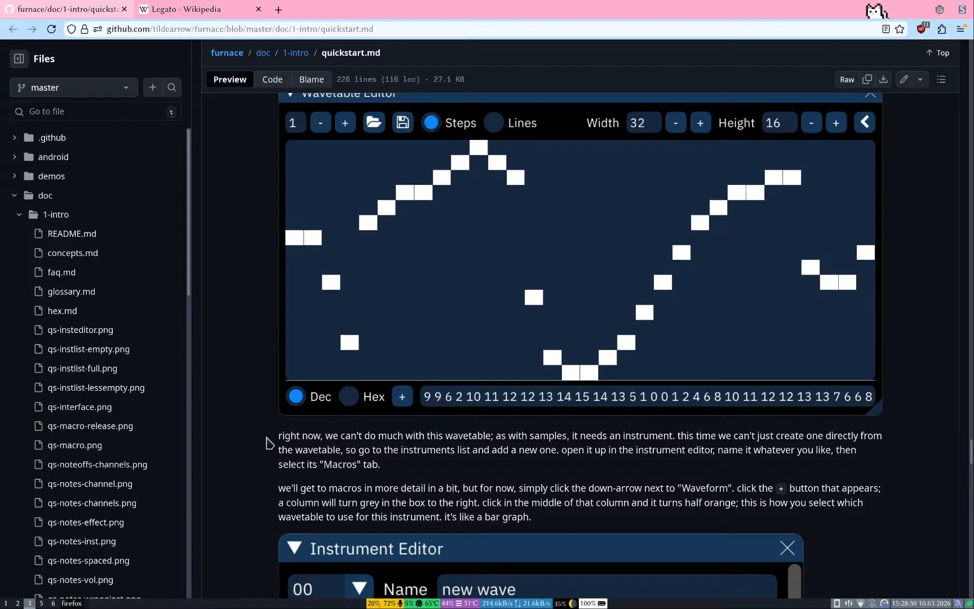
scroll(270, 443, "down", 2)
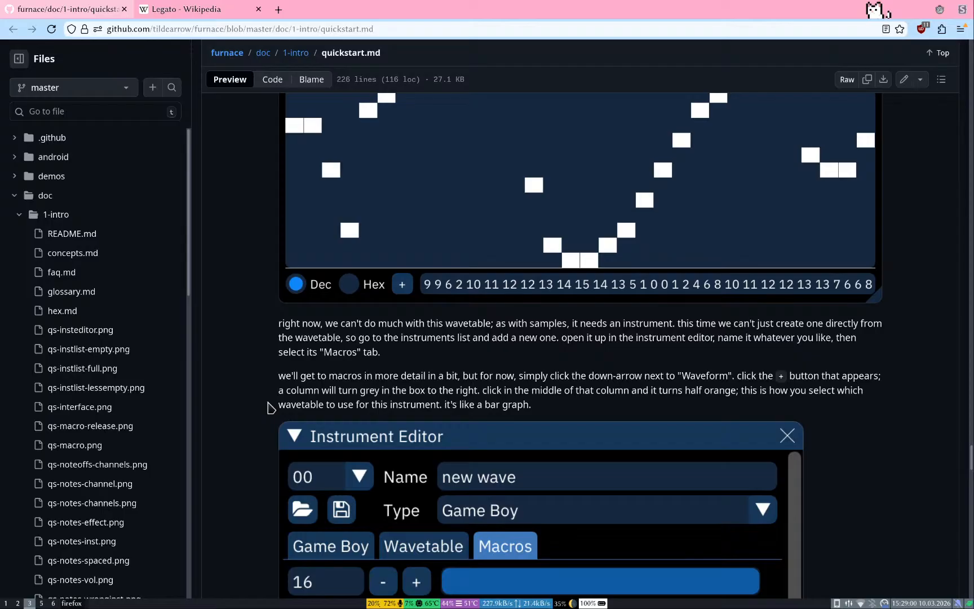
scroll(268, 407, "down", 3)
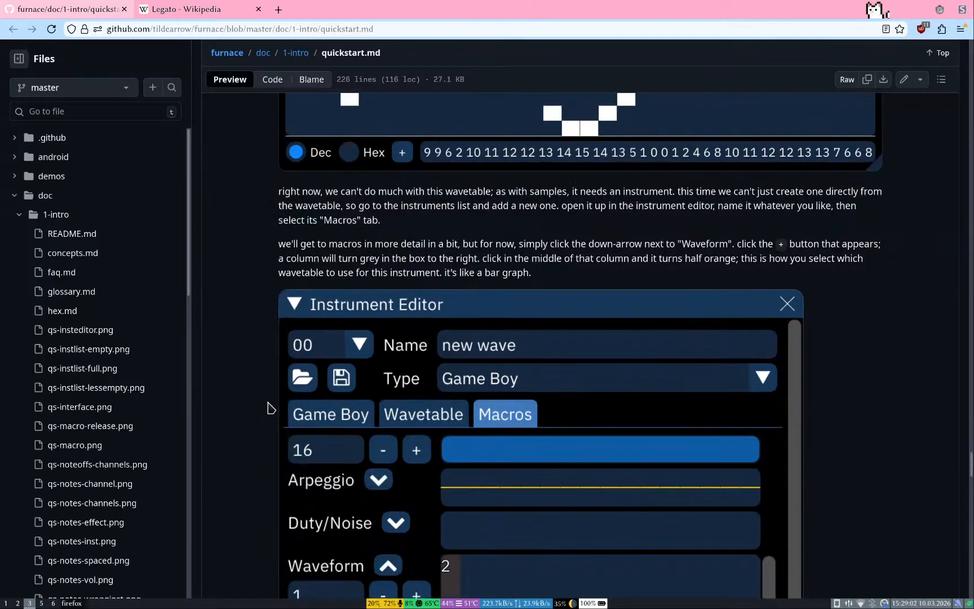
scroll(268, 407, "down", 2)
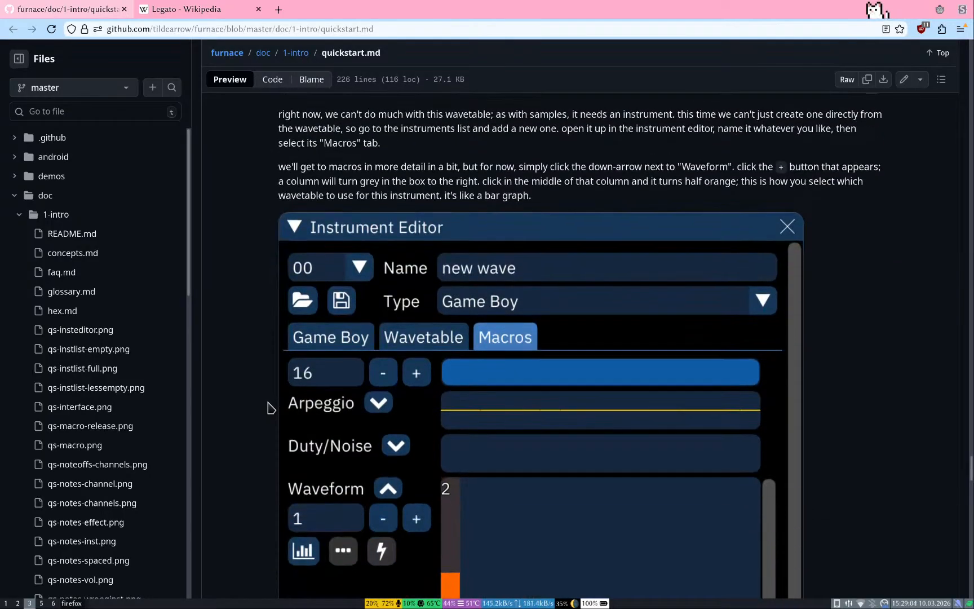
scroll(268, 407, "up", 1)
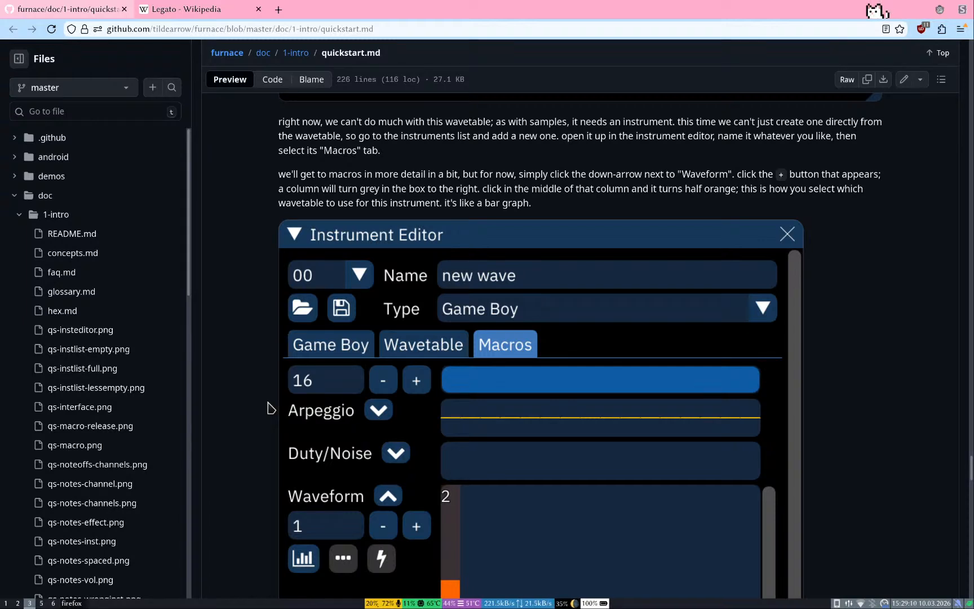
Step: Add a new instrument to the Game Boy song in Furnace and show its macros in the Instrument Editor, as the guide describes
key("super+1")
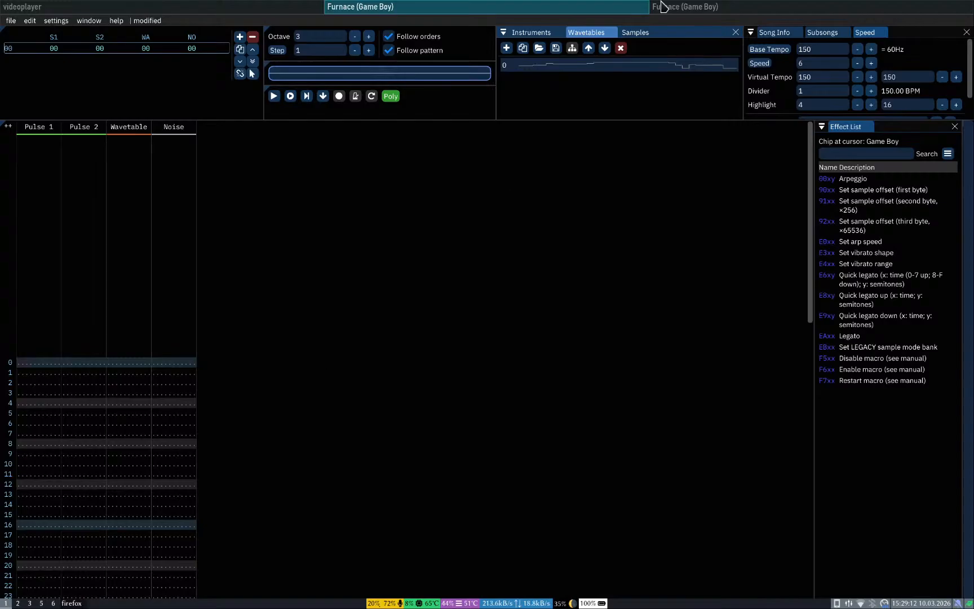
left_click(527, 32)
left_click(506, 48)
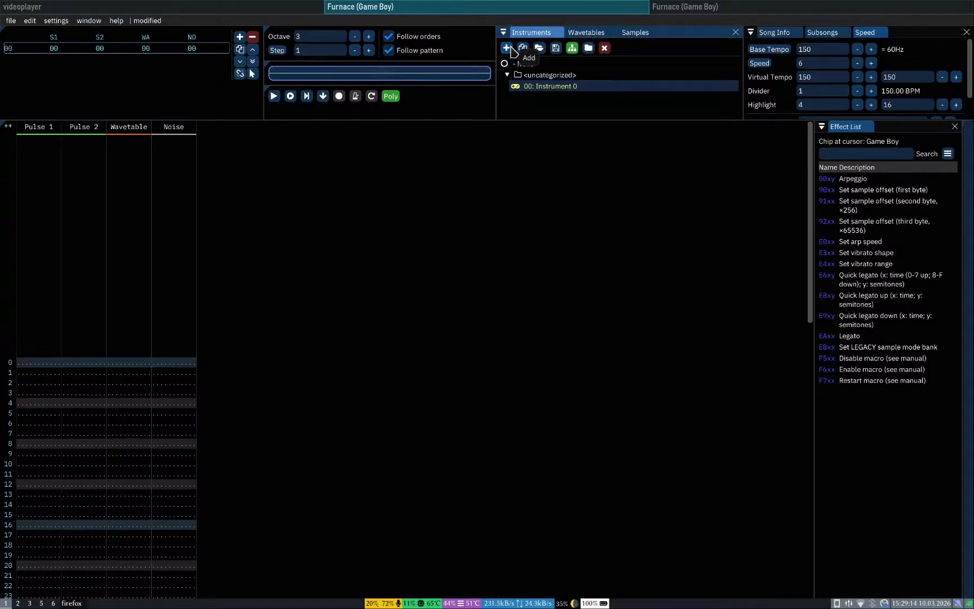
double_click(557, 87)
key("super+3")
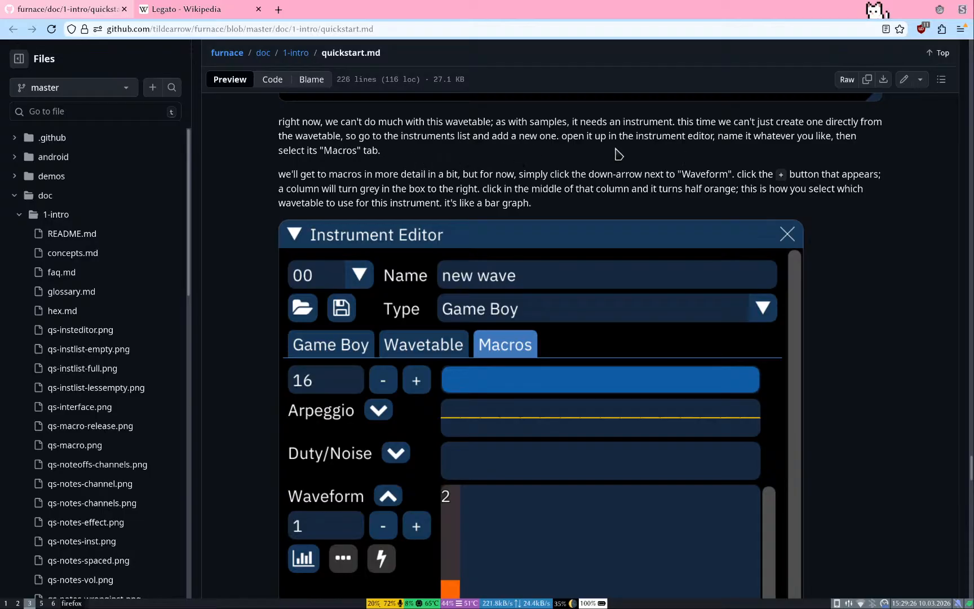
key("super+1")
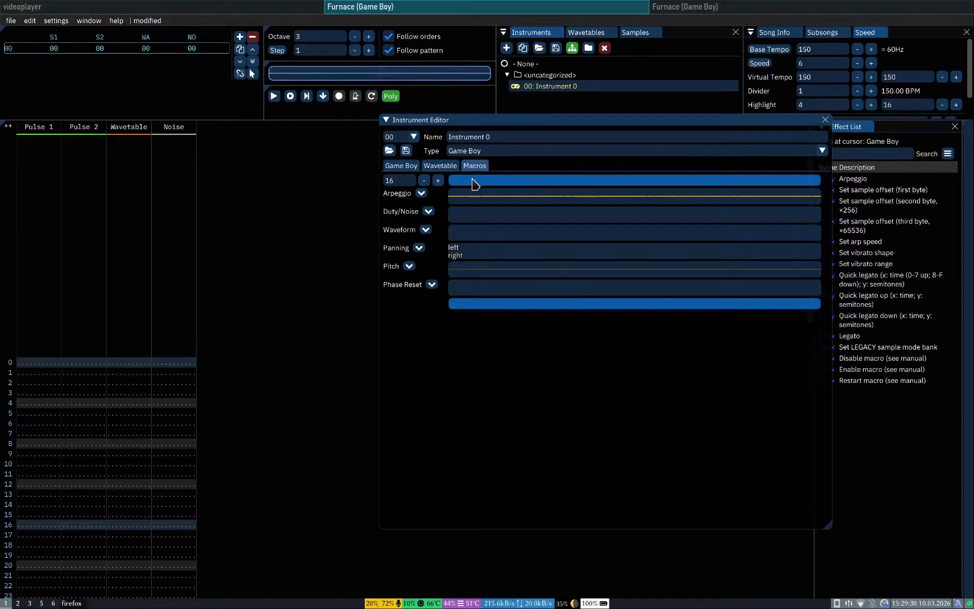
Step: Check the guide's wavetable macro instructions in Firefox, and expand the Waveform macro of Instrument 0 in Furnace
key("super+3")
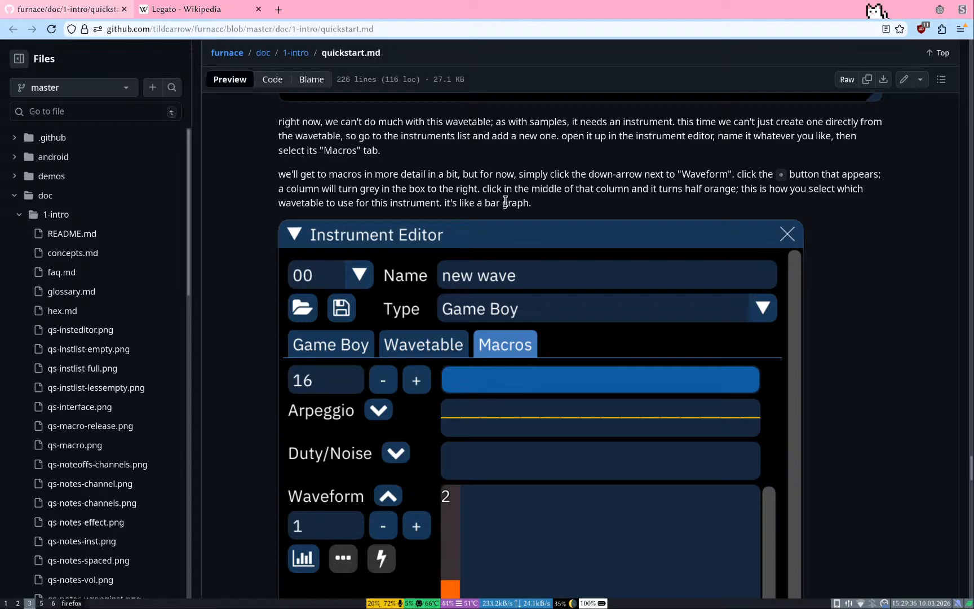
key("super+1")
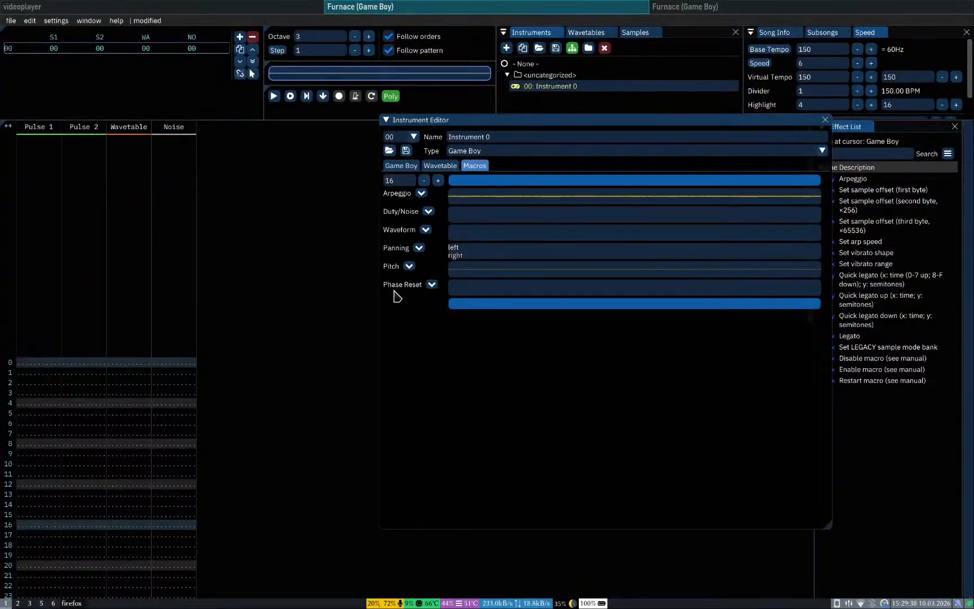
left_click(426, 230)
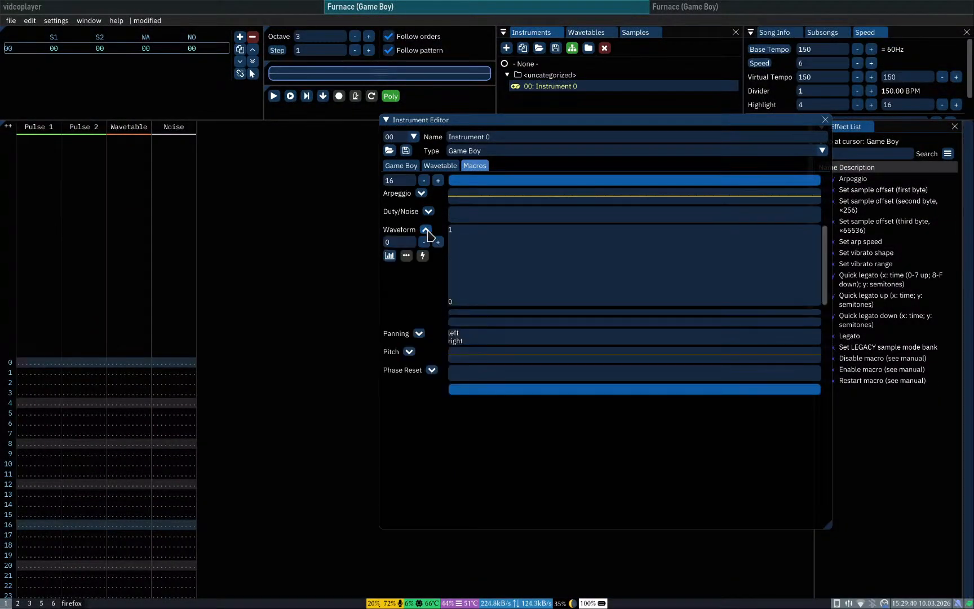
left_click(438, 242)
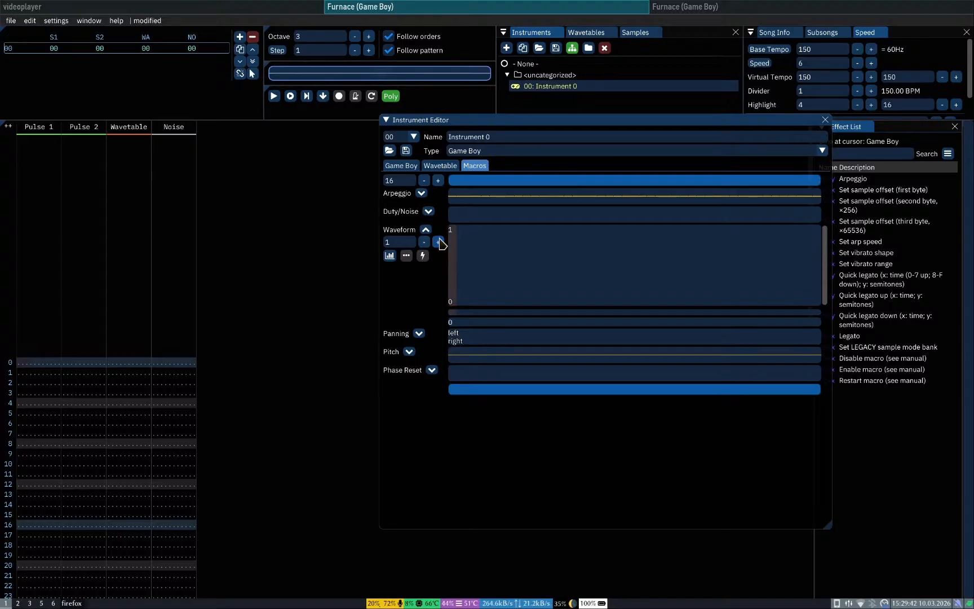
left_click(439, 241)
left_click(426, 242)
left_click(426, 241)
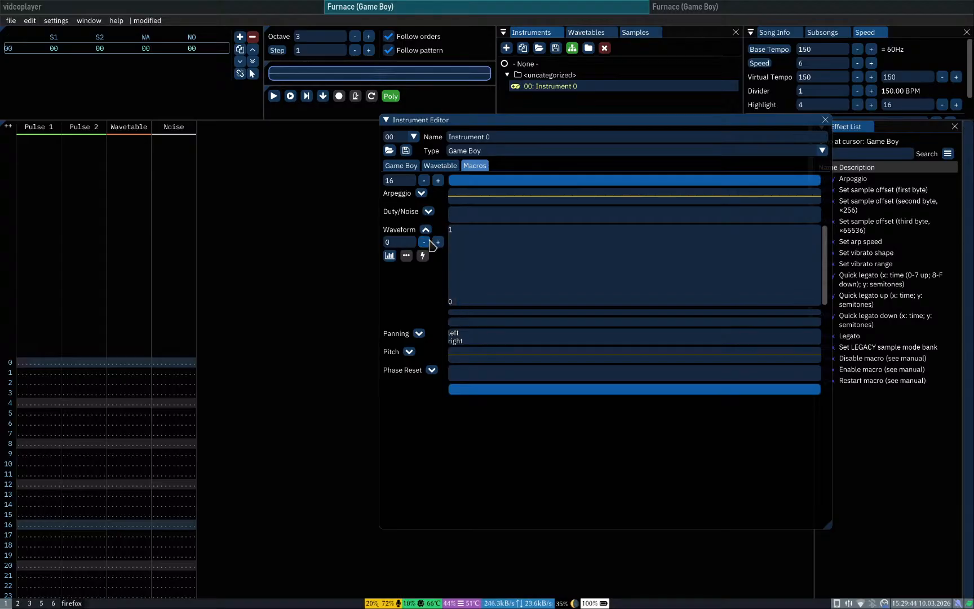
Step: Reread the guide's instruction on adding a macro column, and set the Waveform macro's length to 1
key("super+3")
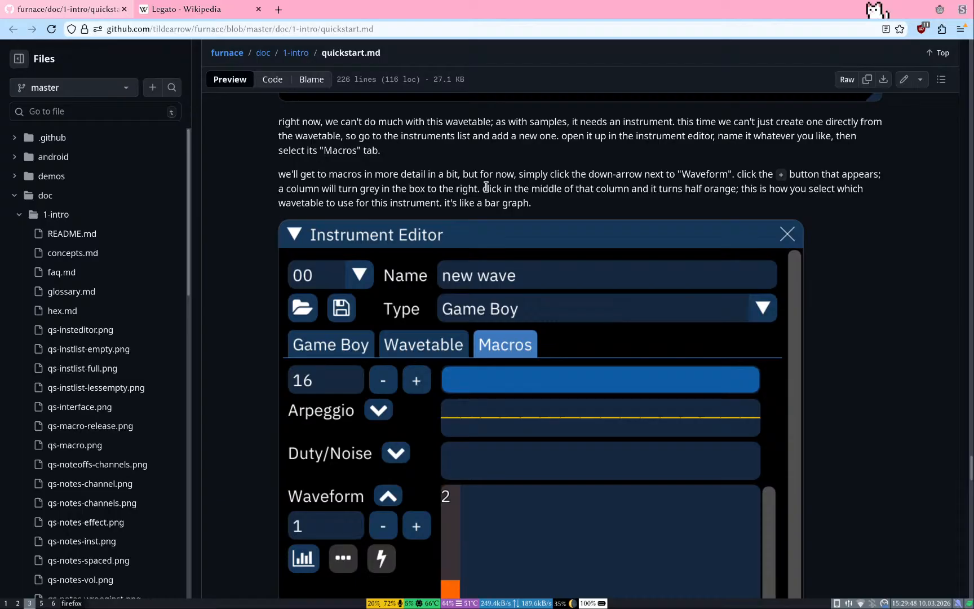
key("super+1")
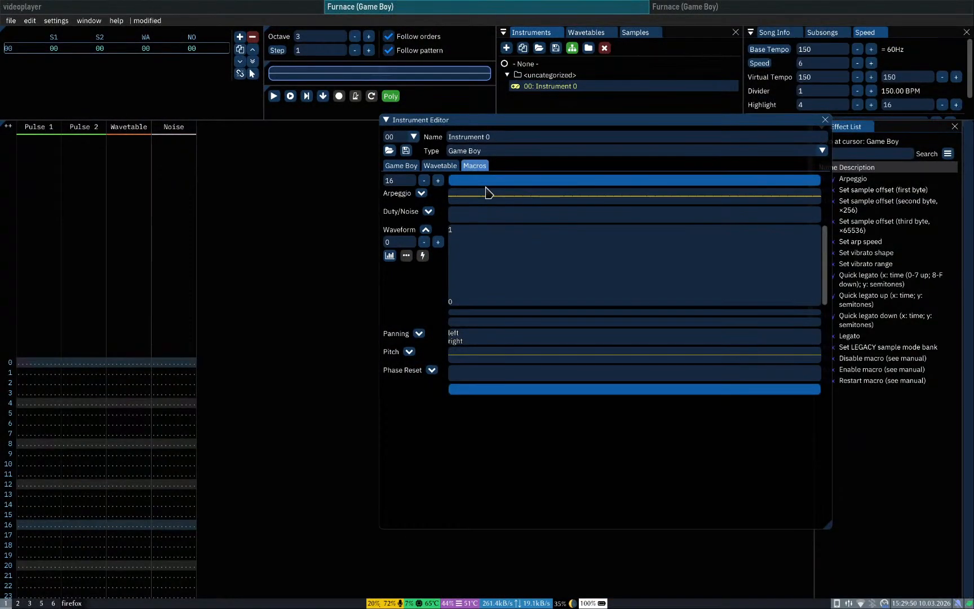
left_click(438, 242)
Step: Compare the guide's Instrument Editor picture in Firefox with Furnace, and set the Waveform macro's only column to 1
key("super+3")
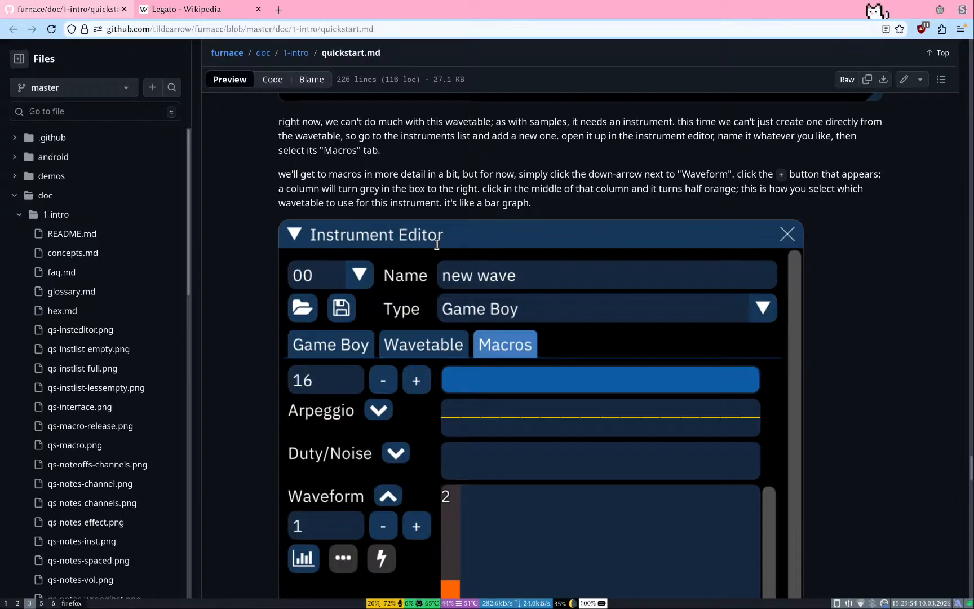
scroll(257, 386, "down", 3)
key("super+1")
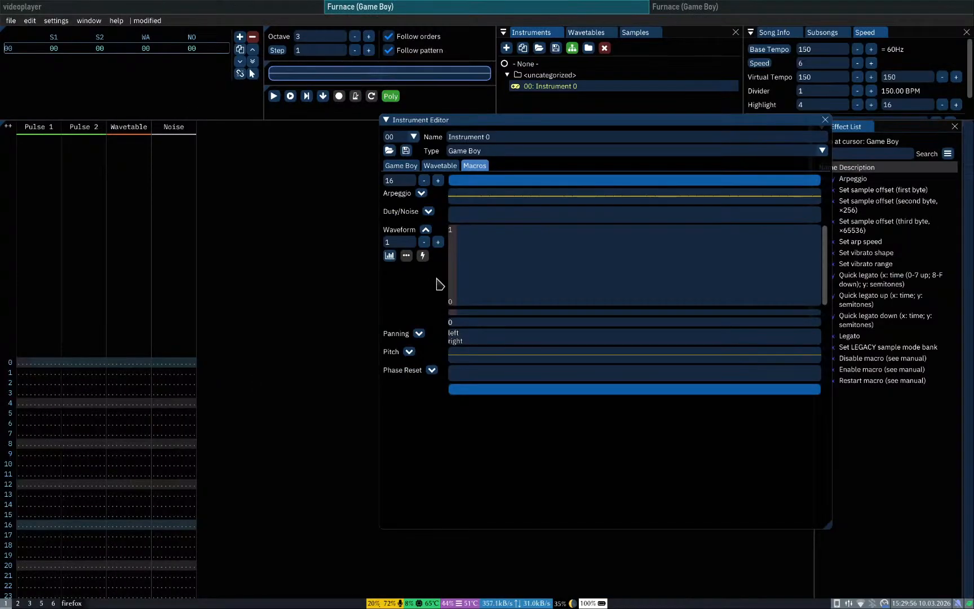
key("super+3")
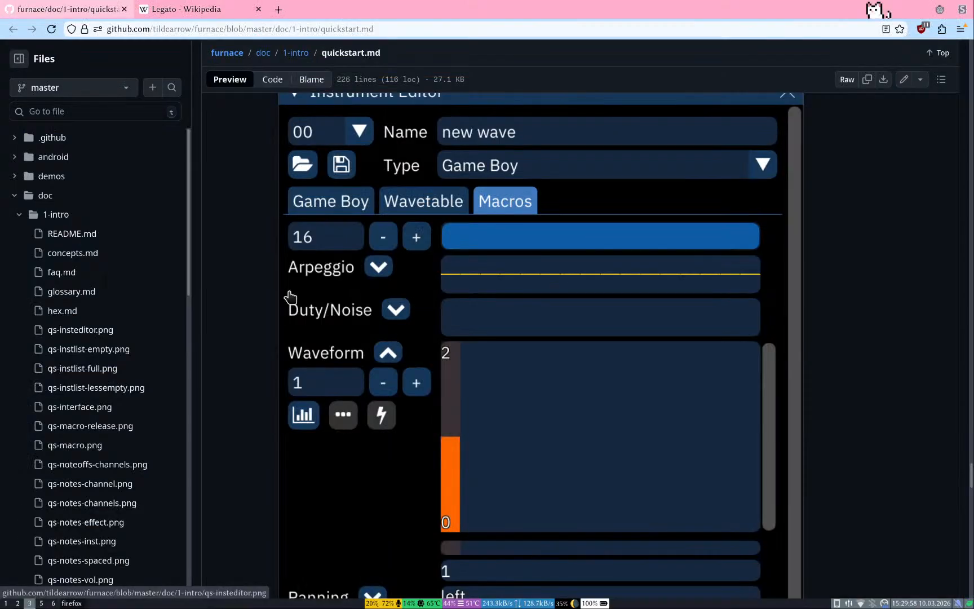
scroll(198, 318, "up", 3)
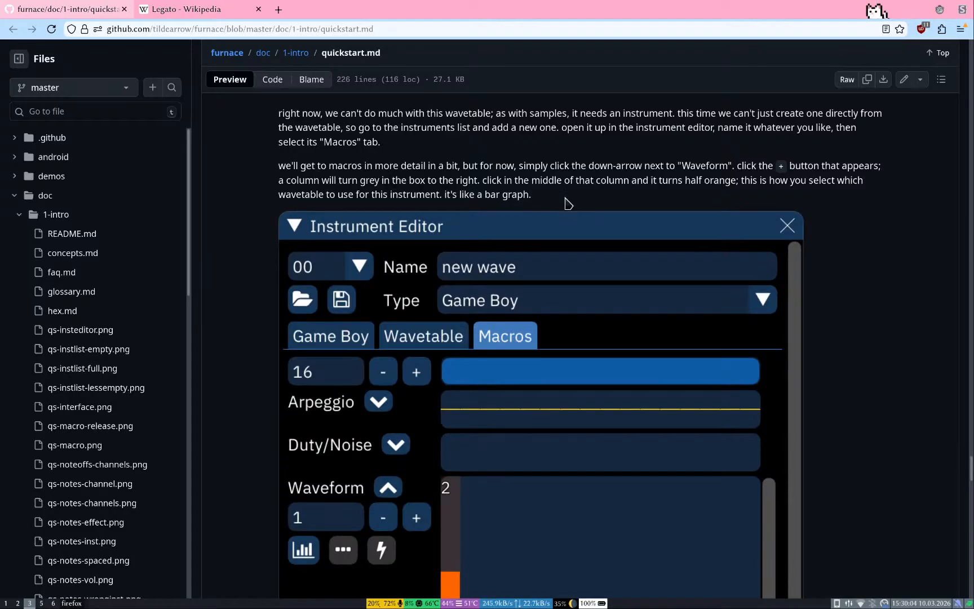
scroll(566, 202, "down", 1)
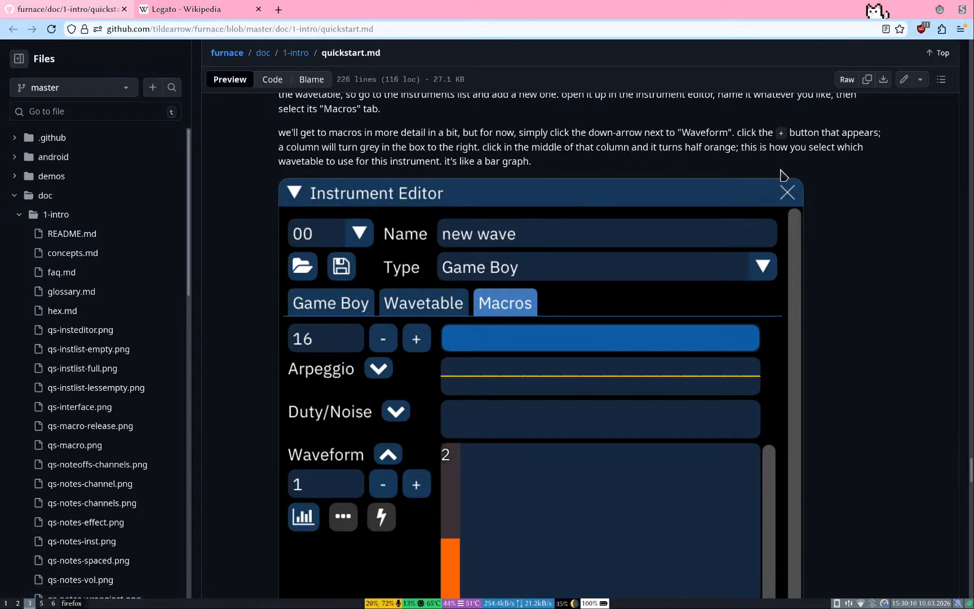
key("super+1")
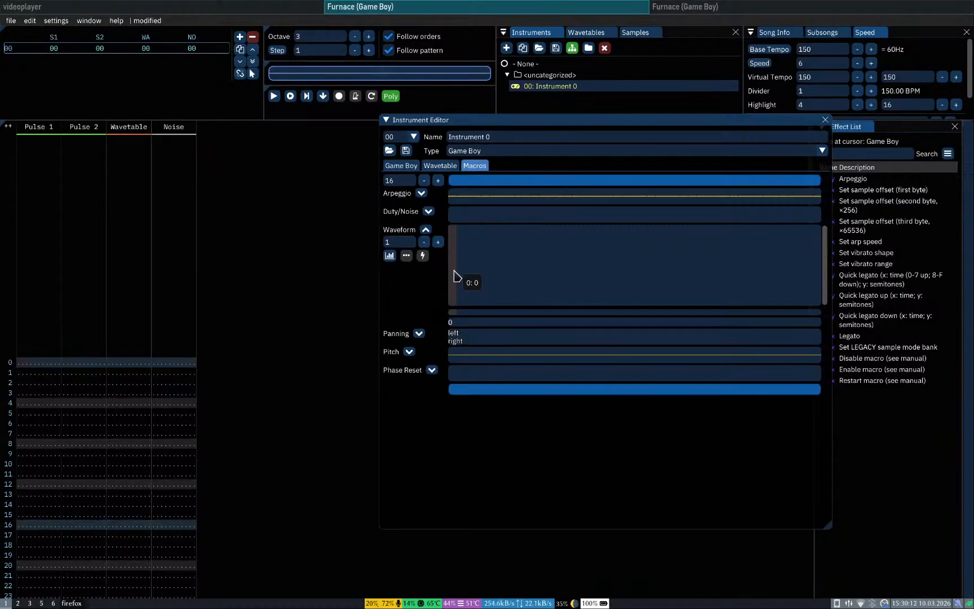
left_click(455, 273)
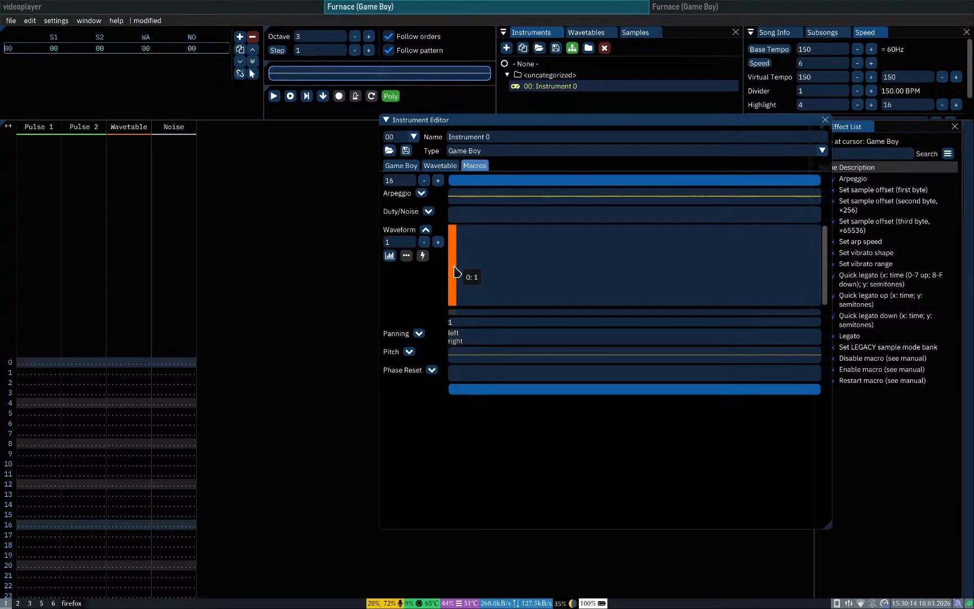
Step: Open wavetable 0 in the Wavetable Editor, and audition Instrument 0 with the cursor in the pattern's Wavetable channel
left_click(586, 32)
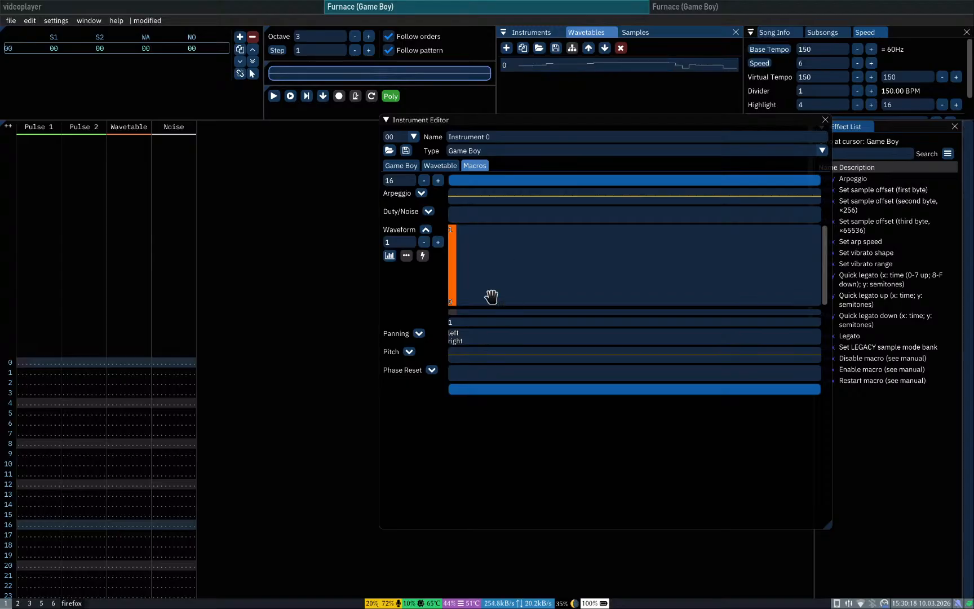
key("q")
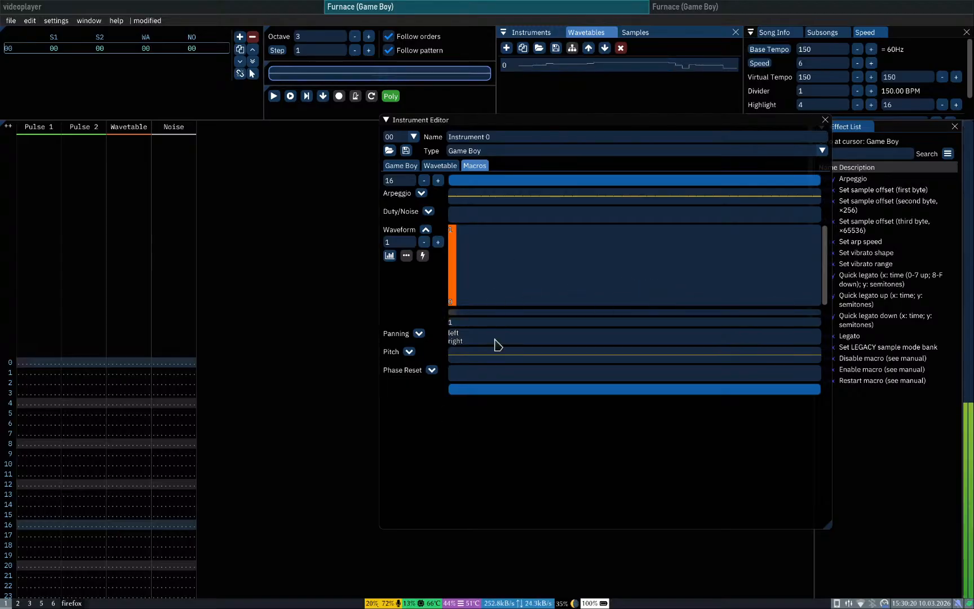
double_click(577, 69)
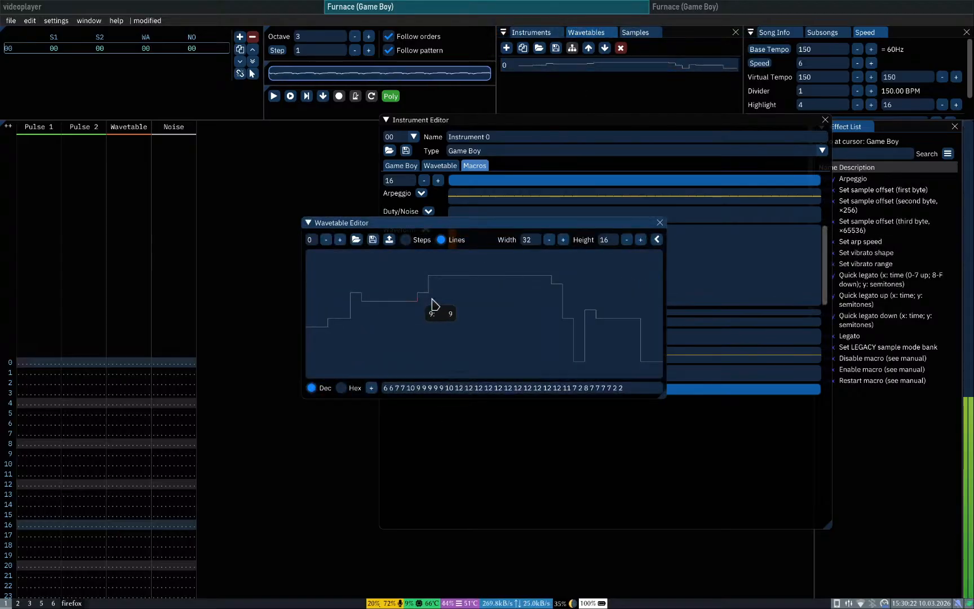
left_click(570, 448)
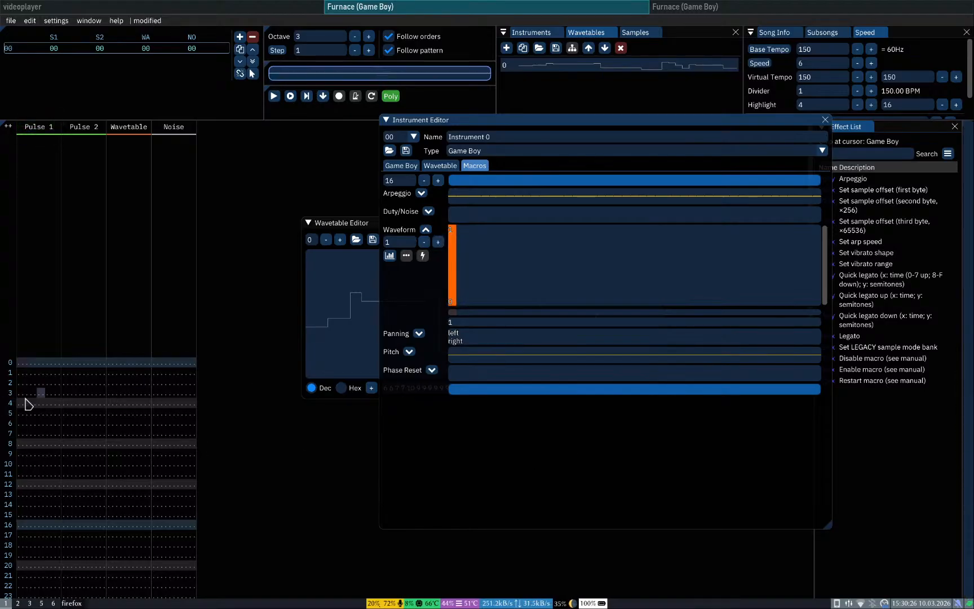
left_click(112, 373)
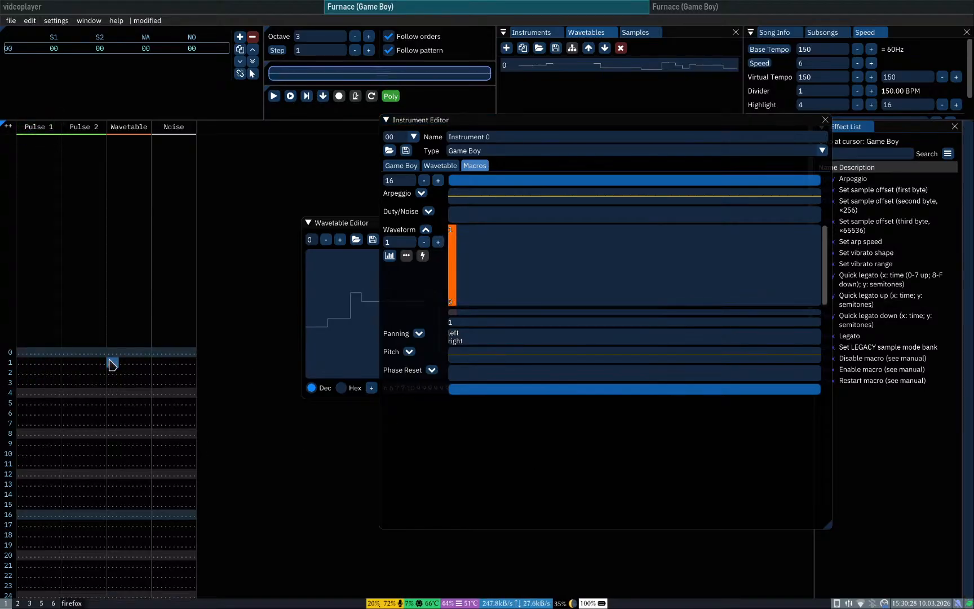
left_click(514, 457)
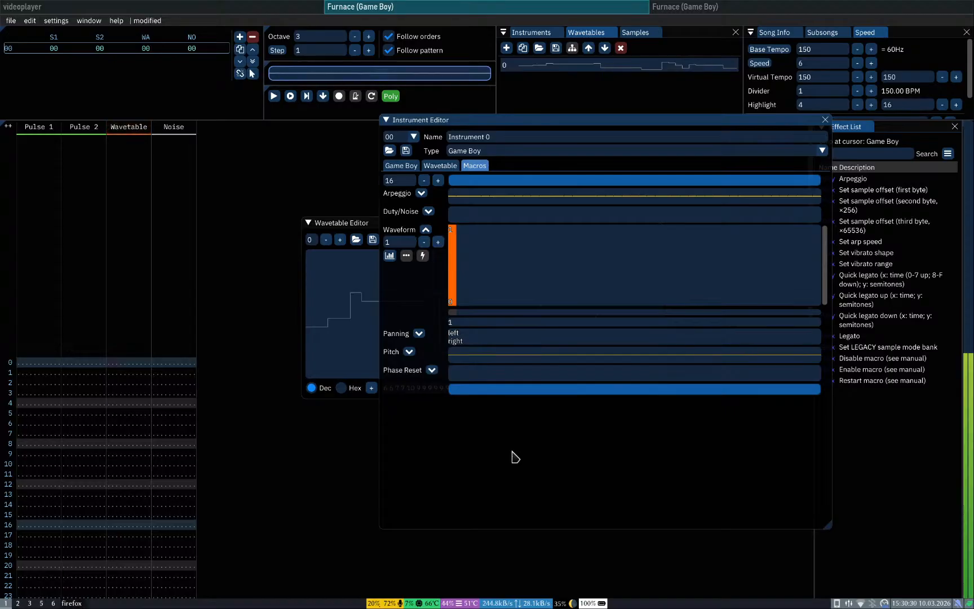
Step: Redraw wavetable 0 freehand across its full width in the Wavetable Editor and audition Instrument 0
left_click(340, 224)
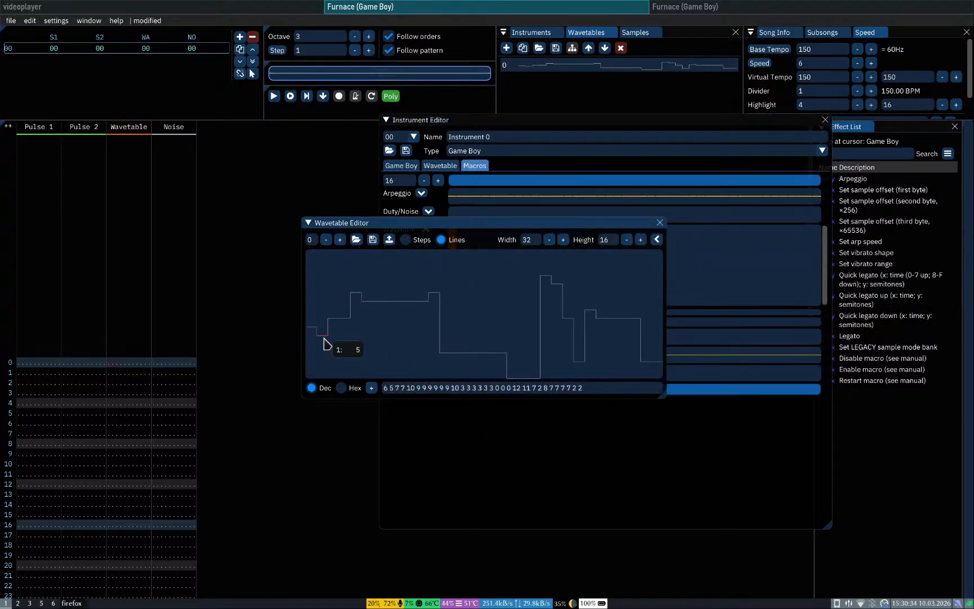
mouse_move(325, 331)
left_mouse_down()
mouse_move(571, 285)
mouse_move(651, 250)
left_mouse_up()
left_click(590, 422)
key("z")
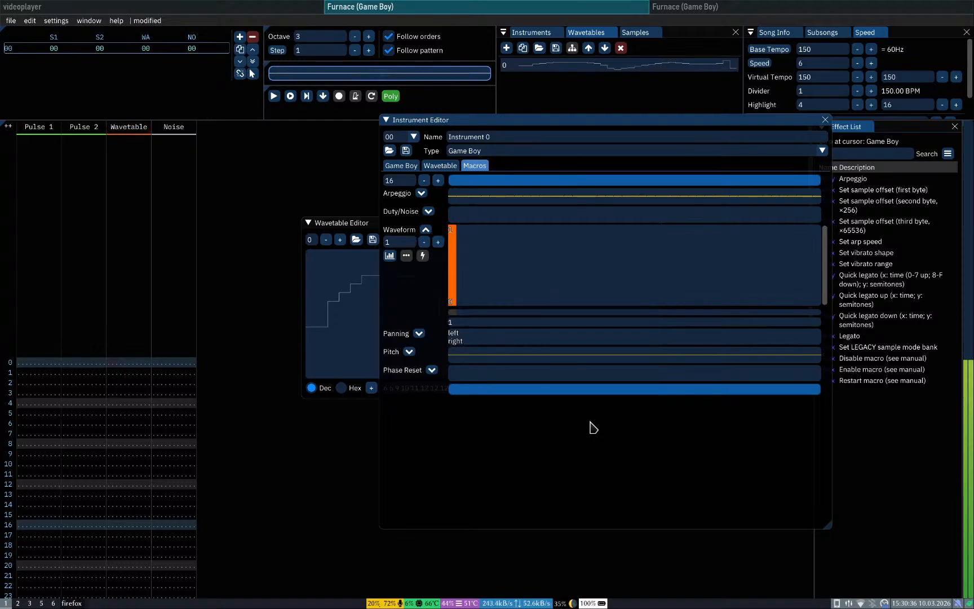
Step: Glance at the guide's Waveform macro example in Firefox, and set the macro's only column to 0 in Furnace
key("super+3")
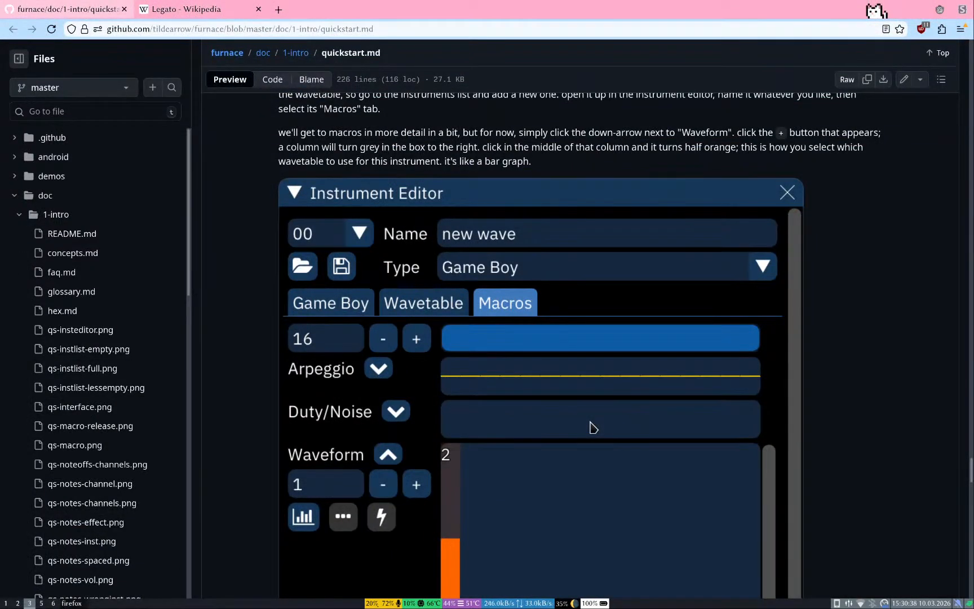
key("super+1")
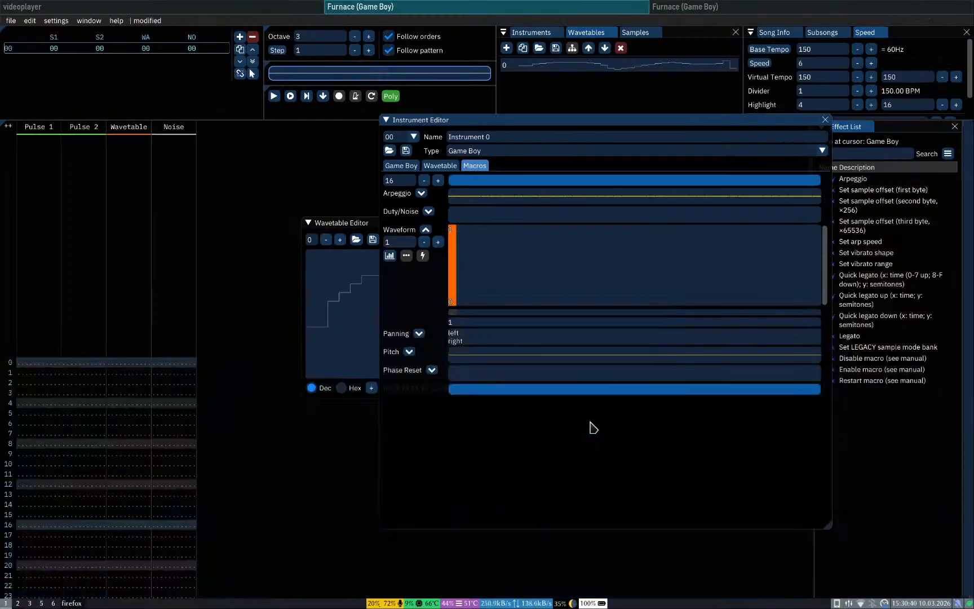
left_click(454, 299)
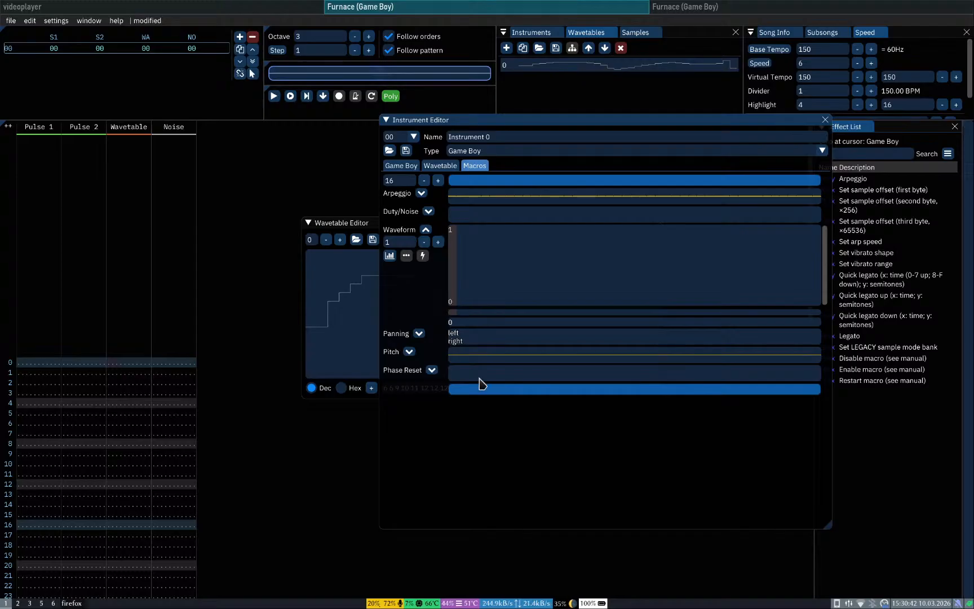
Step: Try different freehand shapes for wavetable 0, ending with a rising ramp from 0 to 15, auditioning the instrument between drawings
left_click(302, 300)
left_click_drag(330, 283, 514, 286)
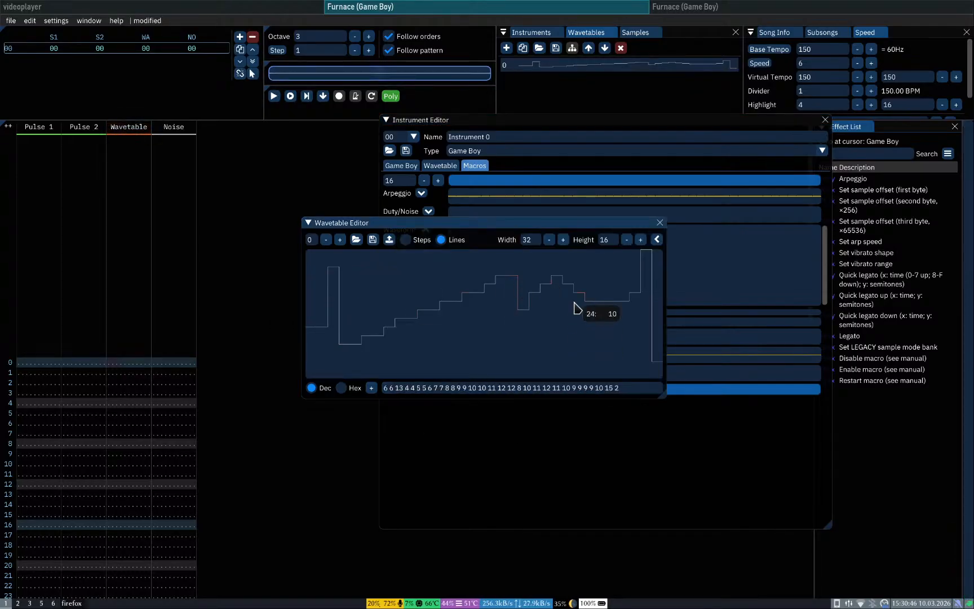
left_click(589, 474)
mouse_move(309, 294)
left_mouse_down()
mouse_move(354, 330)
mouse_move(383, 311)
mouse_move(348, 323)
mouse_move(463, 260)
mouse_move(655, 290)
mouse_move(409, 280)
mouse_move(515, 348)
mouse_move(594, 305)
left_mouse_up()
left_click(359, 225)
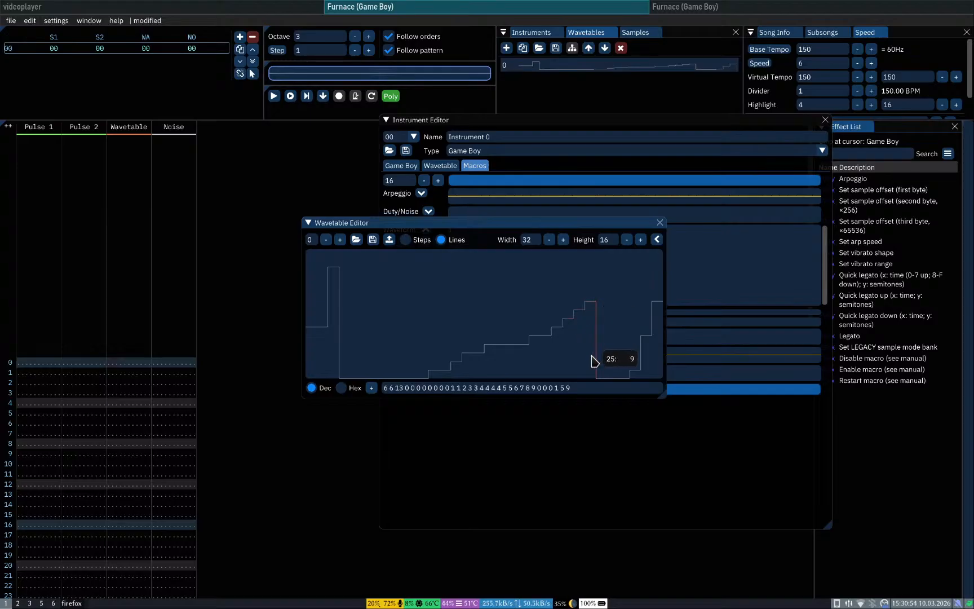
mouse_move(309, 376)
left_mouse_down()
mouse_move(529, 324)
mouse_move(652, 267)
mouse_move(660, 252)
left_mouse_up()
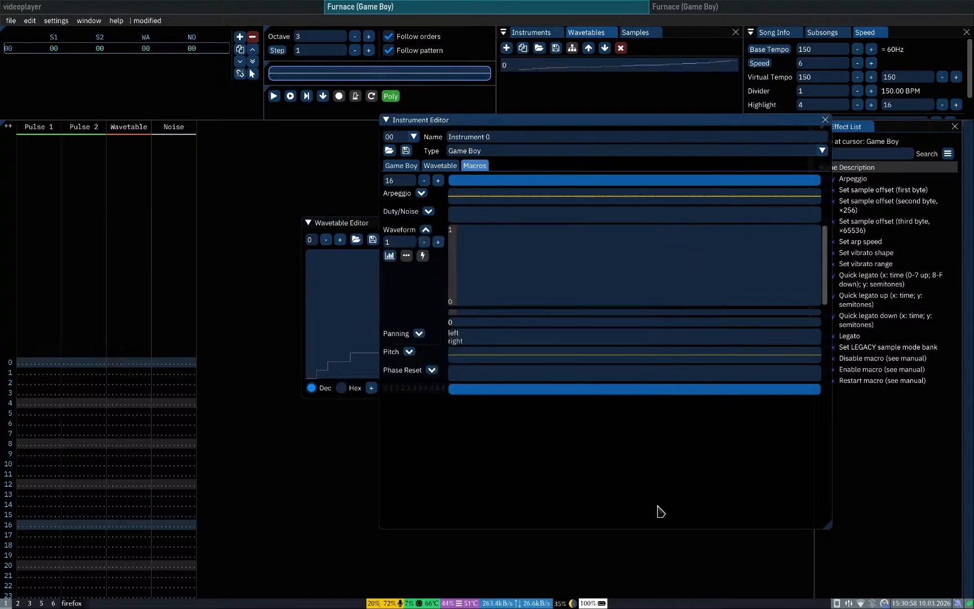
Step: Redraw wavetable 0 as a triangle rising from 1 to 15 and falling to 0, and audition Instrument 0
left_click(355, 228)
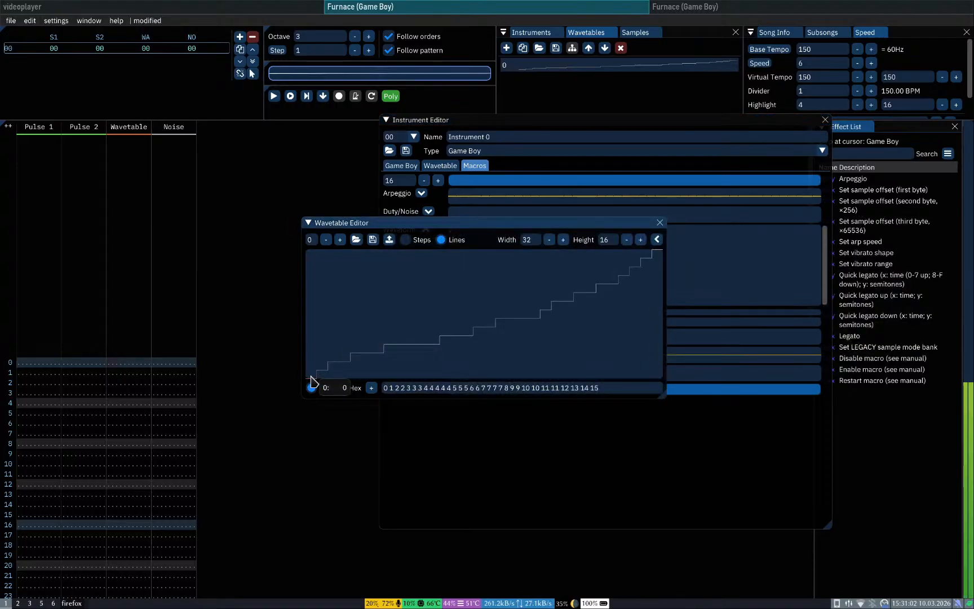
mouse_move(311, 378)
left_mouse_down()
mouse_move(428, 298)
mouse_move(500, 267)
mouse_move(676, 386)
left_mouse_up()
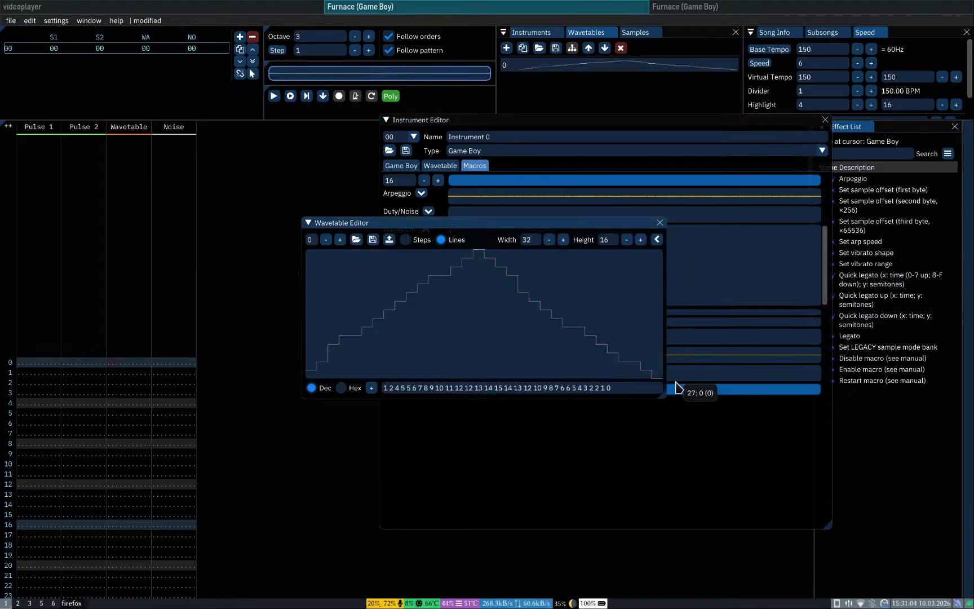
left_click(641, 467)
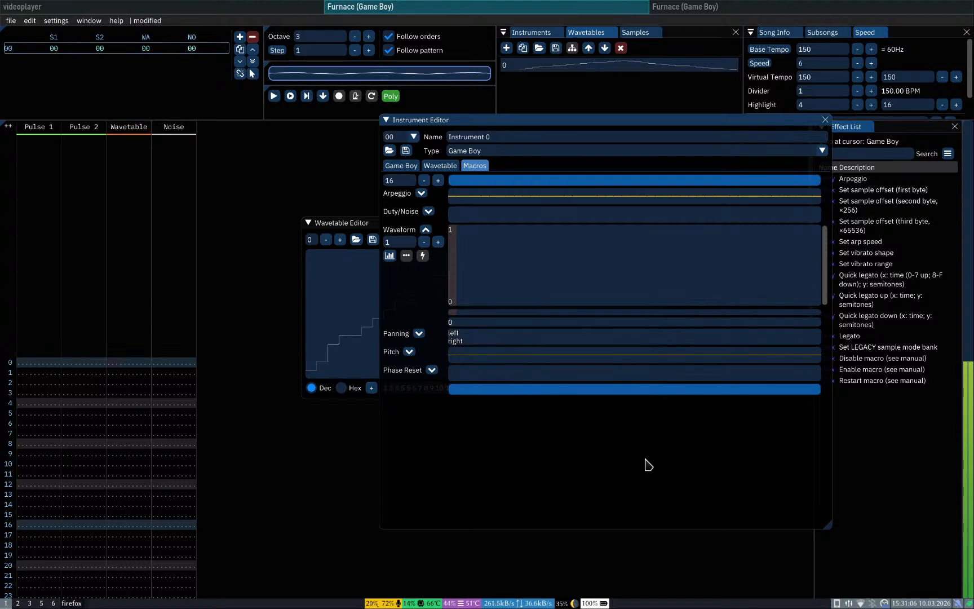
Step: Even out the start of the triangle's rising side to 1 2 3 4 5, and show the wavetable as Steps
left_click(366, 224)
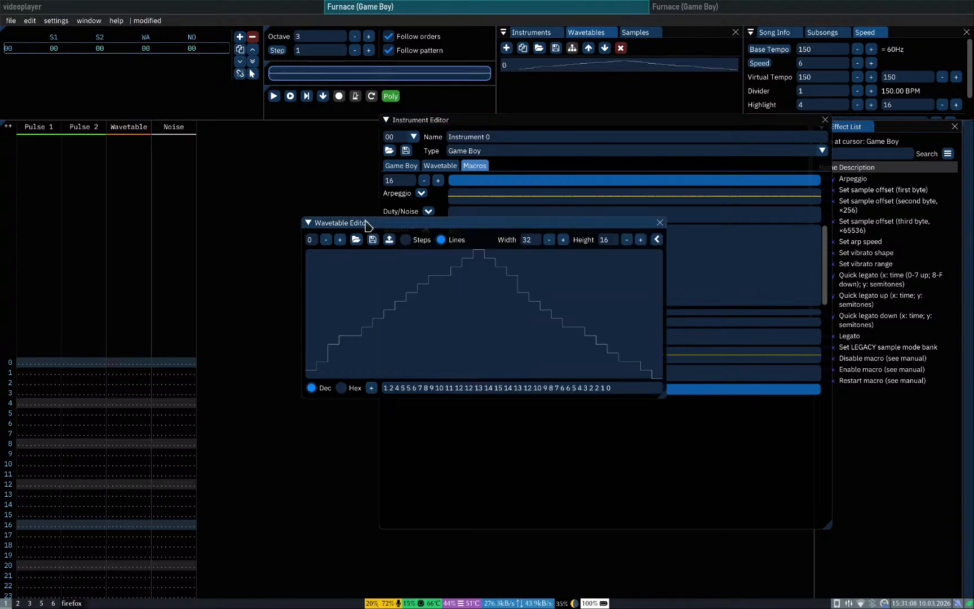
left_click(344, 361)
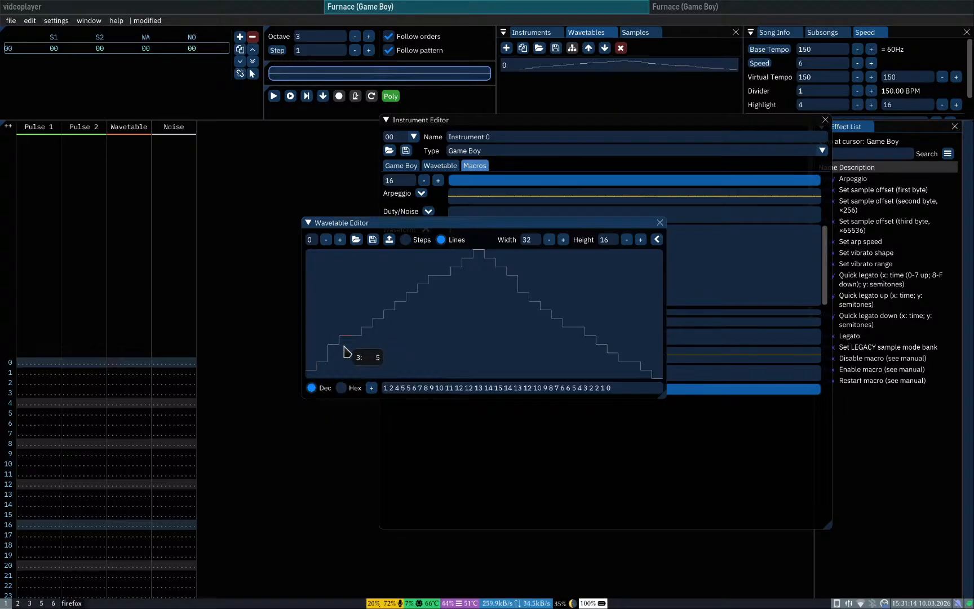
left_click_drag(345, 359, 347, 352)
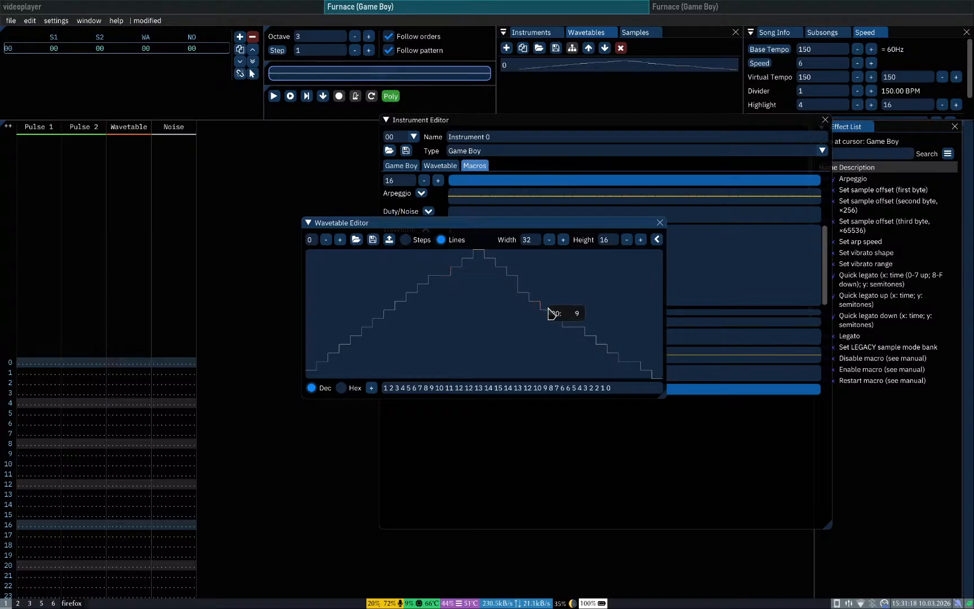
left_click(409, 241)
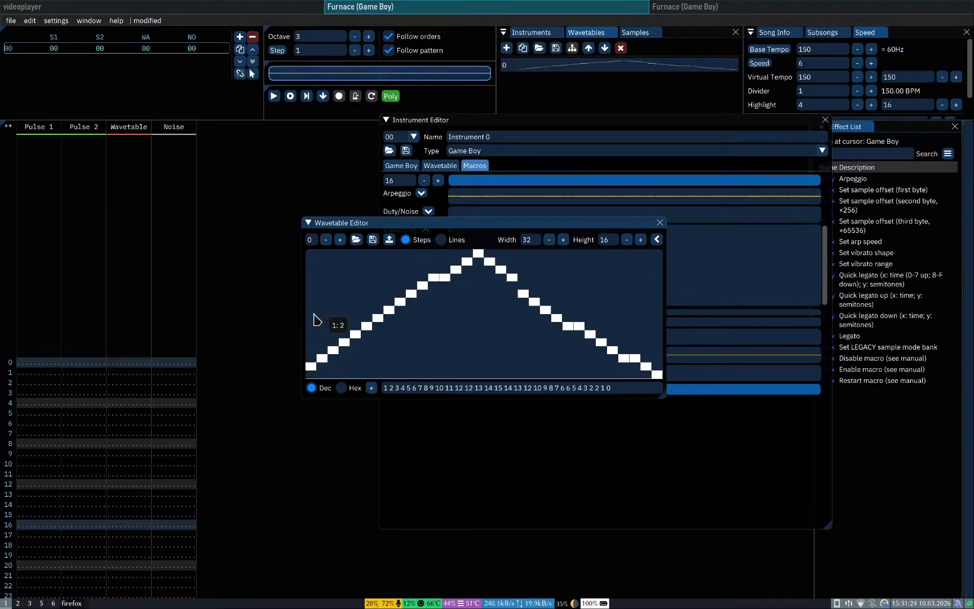
Step: Redraw wavetable 0 as a rounded sine-like wave swinging between about 14 and 3
mouse_move(307, 318)
left_mouse_down()
mouse_move(338, 294)
mouse_move(420, 269)
mouse_move(446, 344)
mouse_move(524, 374)
mouse_move(594, 304)
left_mouse_up()
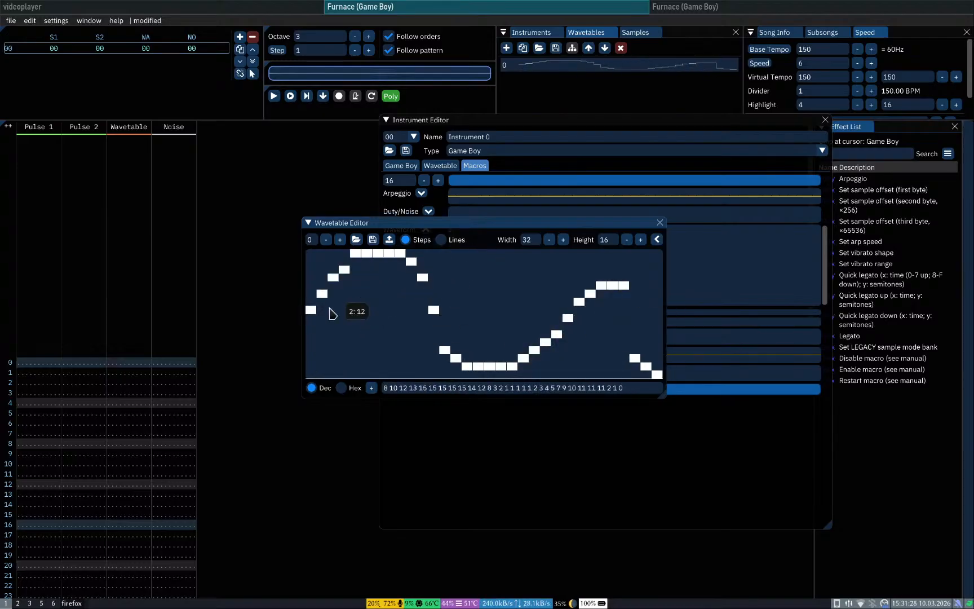
mouse_move(314, 325)
left_mouse_down()
mouse_move(375, 270)
mouse_move(479, 276)
mouse_move(538, 338)
mouse_move(617, 351)
mouse_move(660, 327)
left_mouse_up()
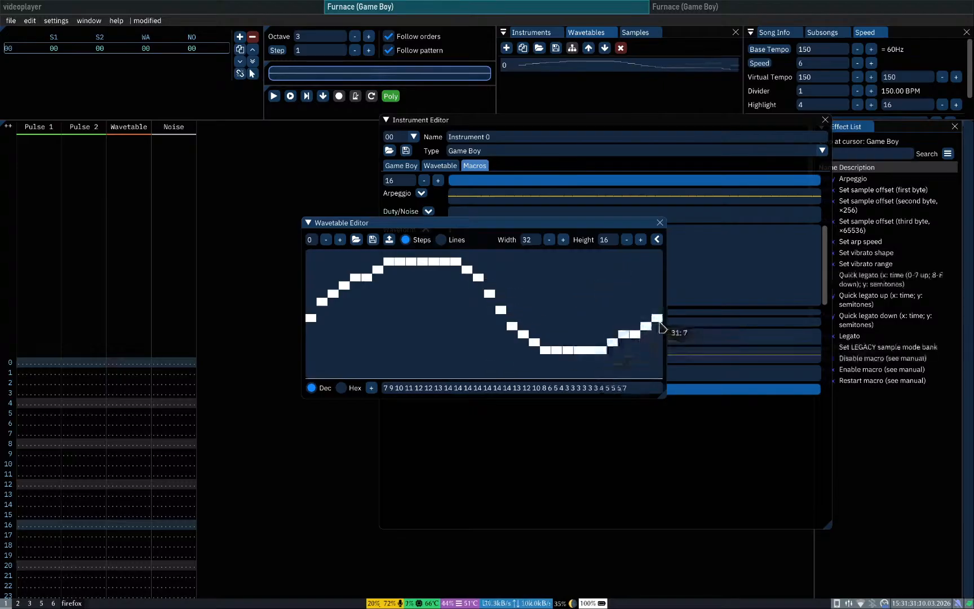
left_click(621, 508)
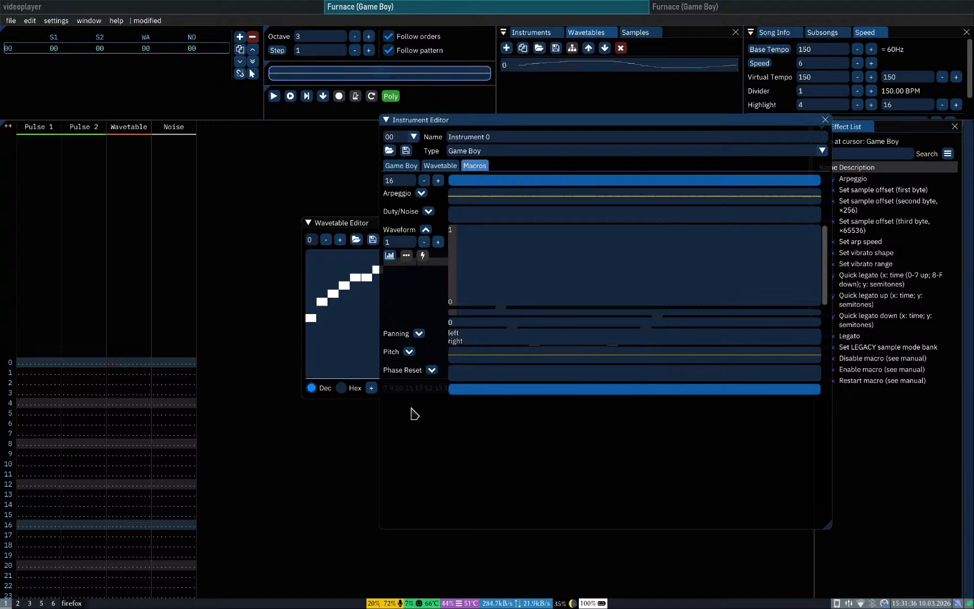
Step: Redraw wavetable 0 as a concave peak rising from 0 to 15 and falling to 0, and audition Instrument 0
left_click(365, 227)
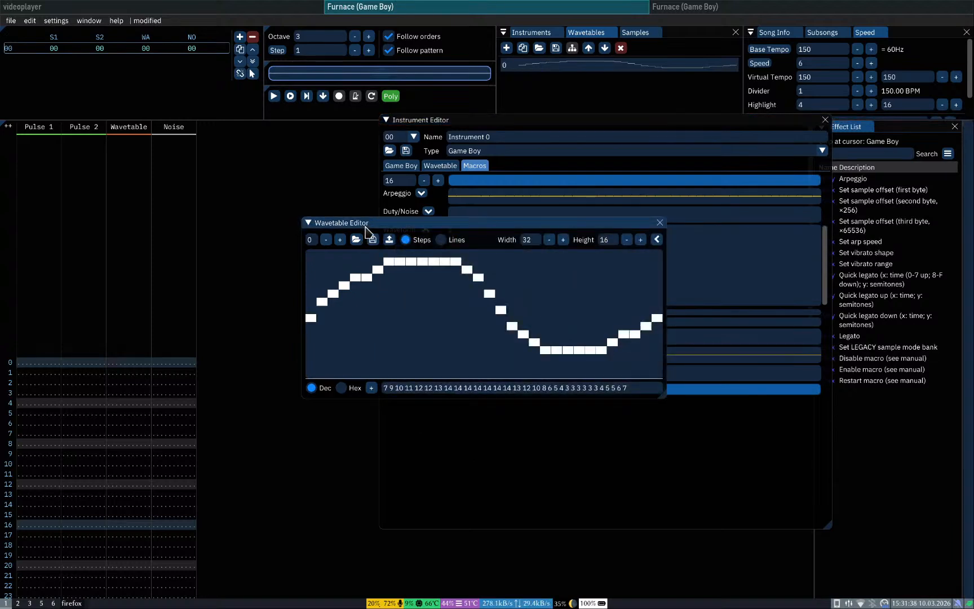
mouse_move(310, 375)
left_mouse_down()
mouse_move(412, 350)
mouse_move(494, 278)
mouse_move(491, 269)
mouse_move(498, 315)
mouse_move(490, 255)
mouse_move(511, 290)
left_mouse_up()
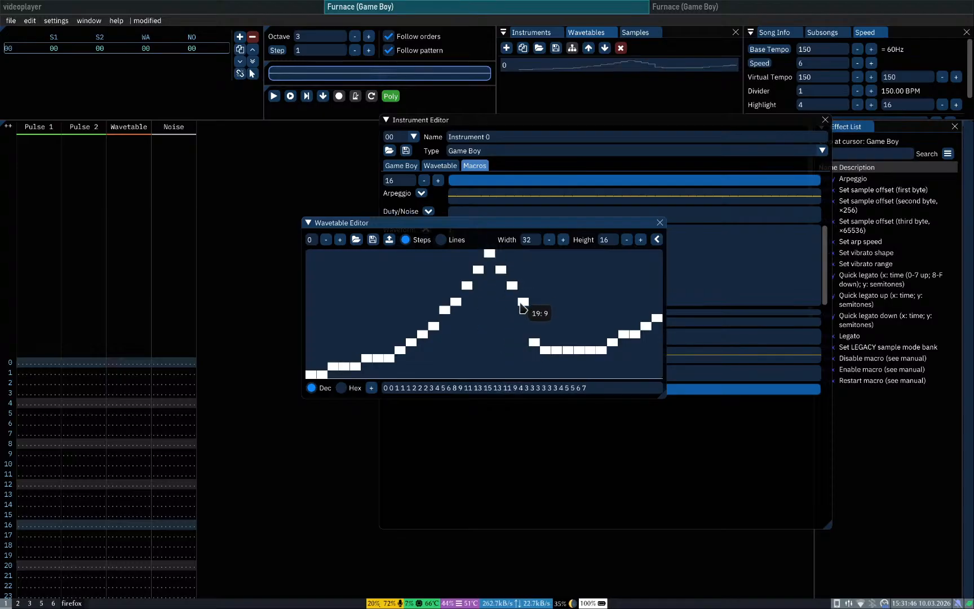
left_click_drag(542, 322, 667, 375)
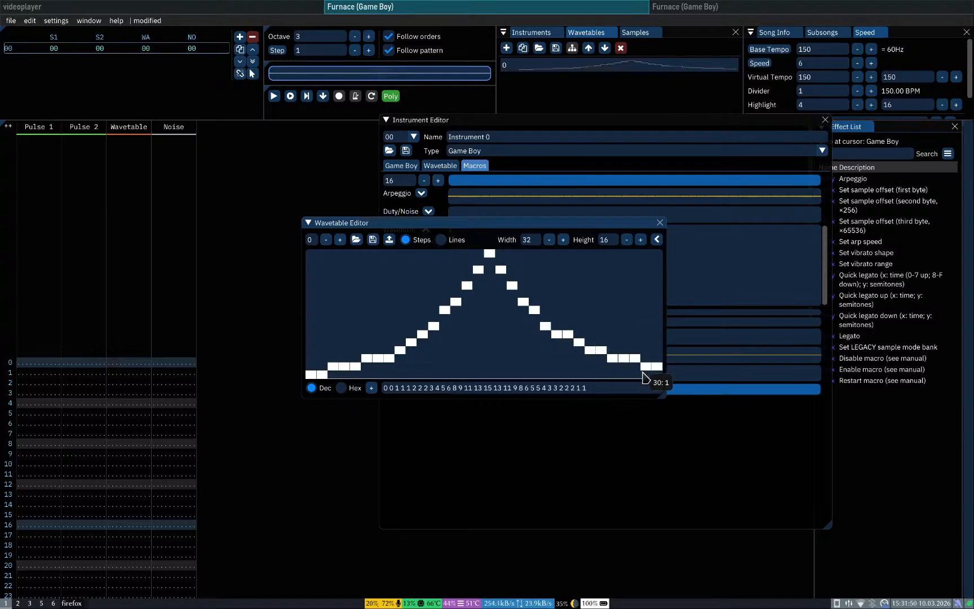
mouse_move(554, 331)
left_mouse_down()
mouse_move(664, 373)
mouse_move(649, 377)
left_mouse_up()
left_click(645, 472)
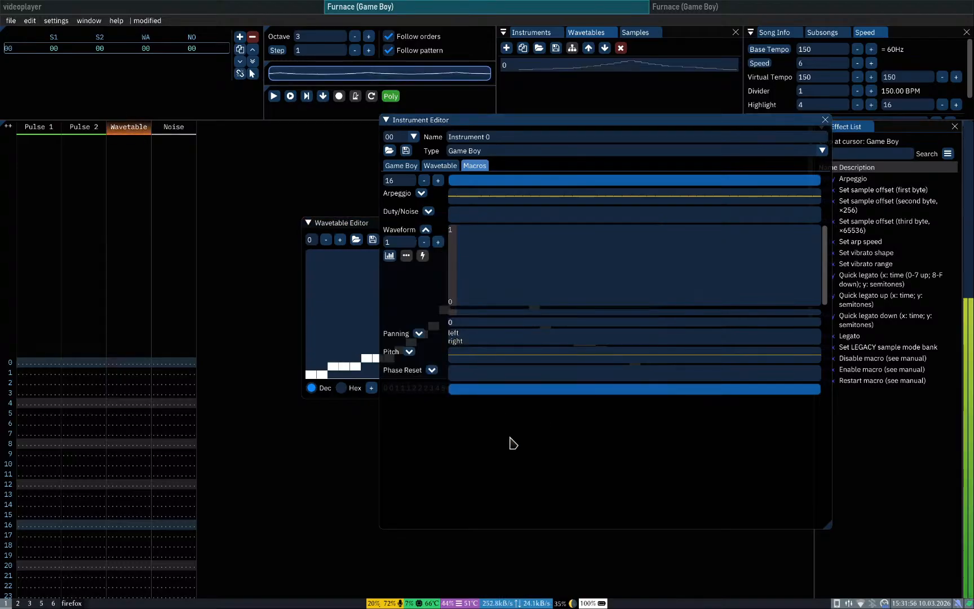
Step: Flatten wavetable 0's slopes so they reach only 8 on either side of the central 15, and audition Instrument 0
left_click(365, 231)
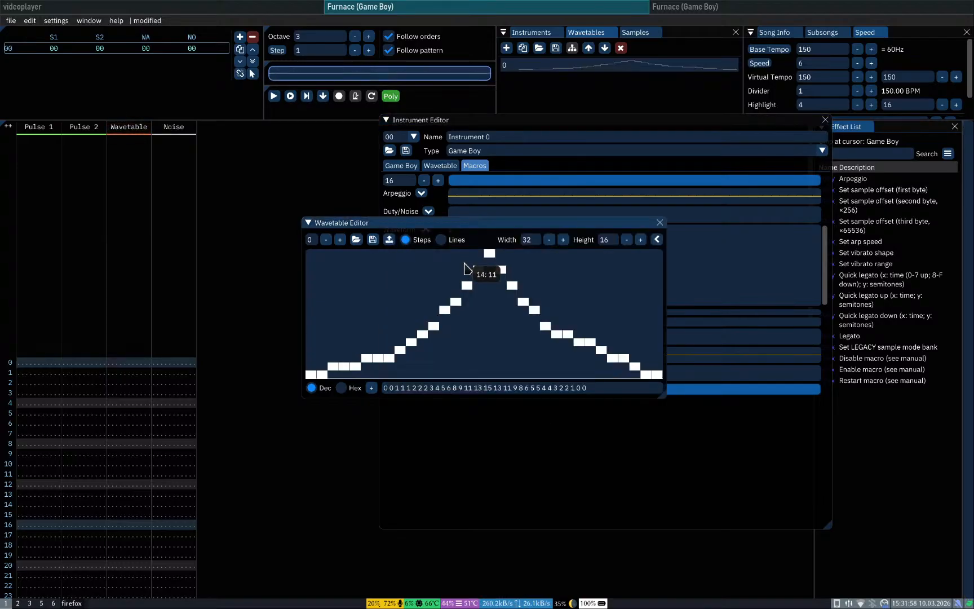
mouse_move(311, 377)
left_mouse_down()
mouse_move(426, 359)
mouse_move(487, 328)
mouse_move(495, 255)
mouse_move(502, 311)
mouse_move(631, 372)
mouse_move(515, 330)
left_mouse_up()
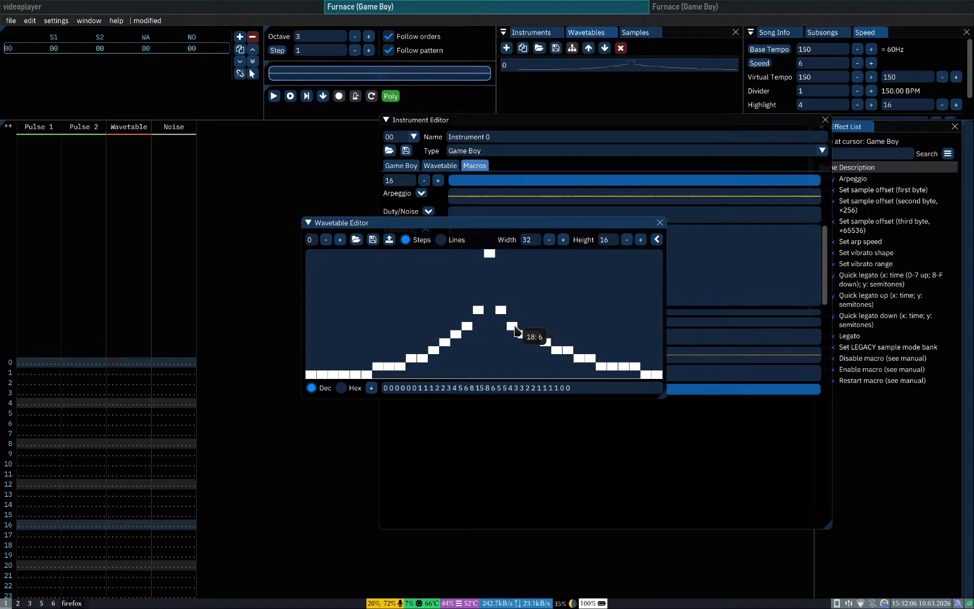
left_click(621, 446)
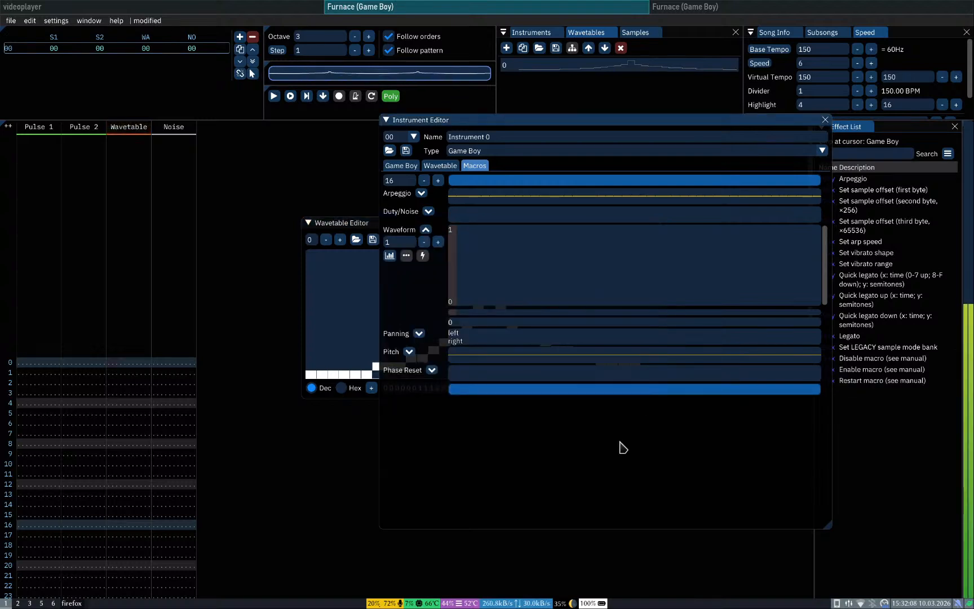
Step: Raise the two columns on either side of wavetable 0's peak to 8 and 11, keep the peak at 15, and audition the instrument
left_click(377, 254)
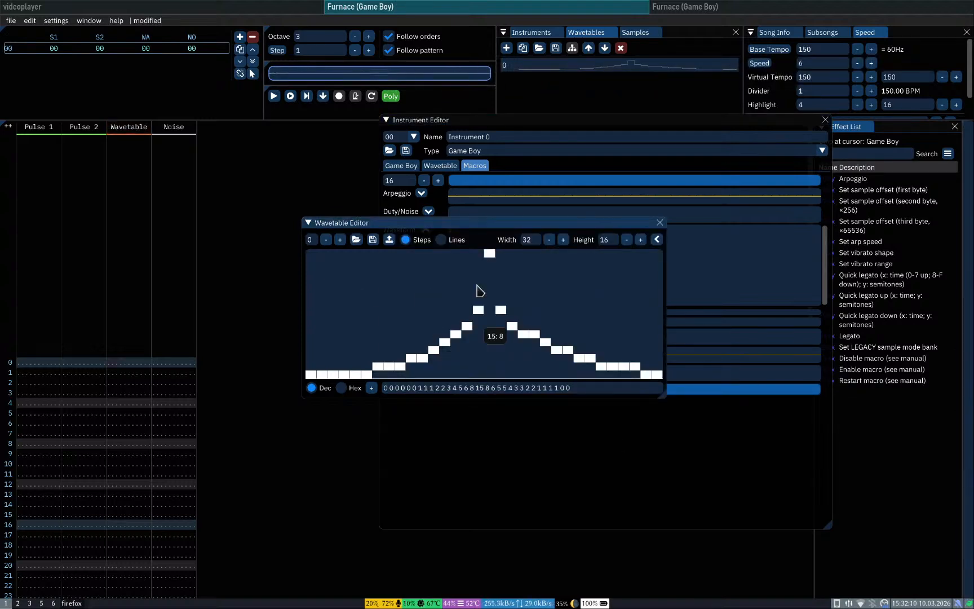
left_click(478, 285)
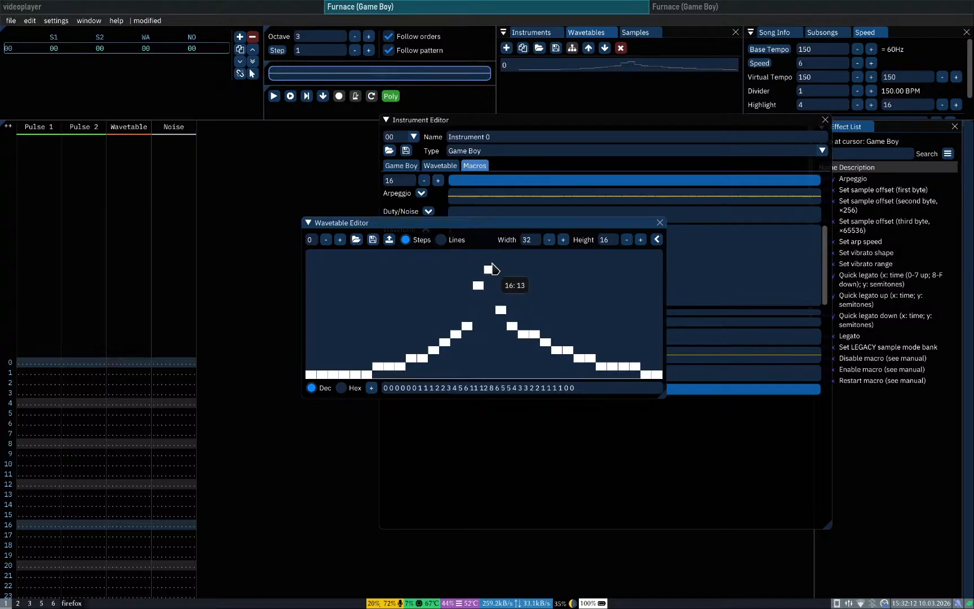
left_click(500, 285)
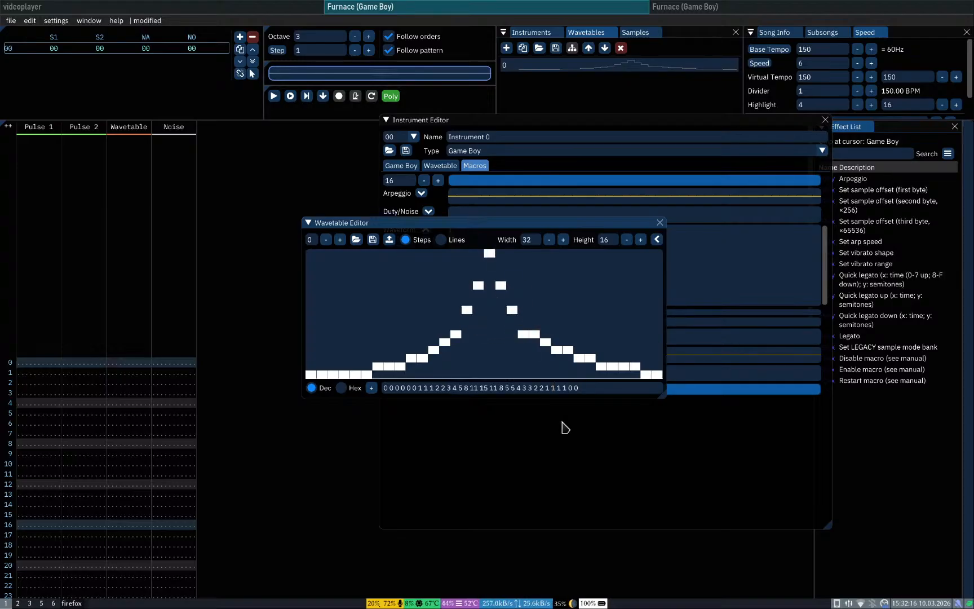
left_click(573, 464)
key("z")
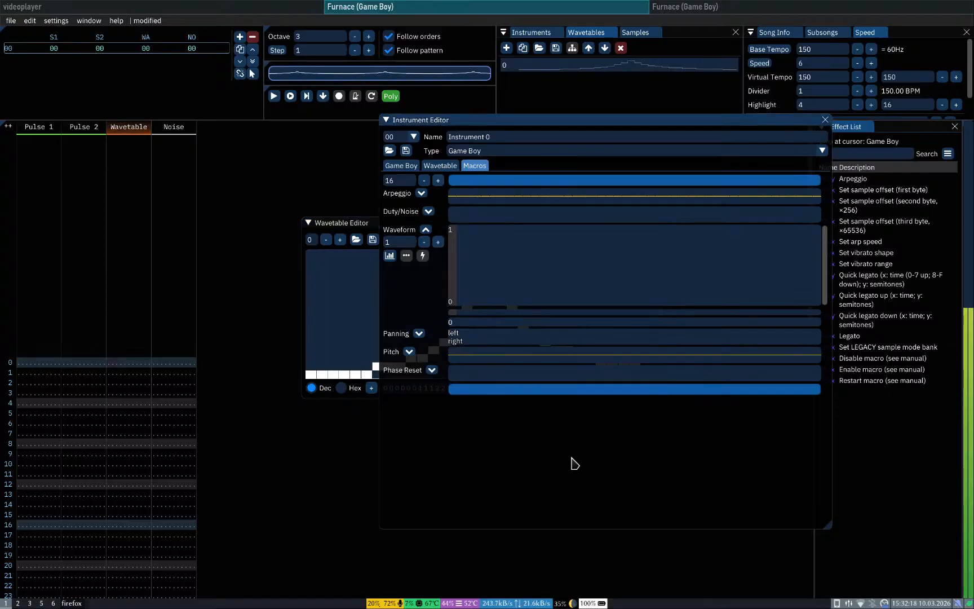
Step: Read the guide's instructions in Firefox on entering notes in the Wavetable channel and the introduction to macros
key("super+3")
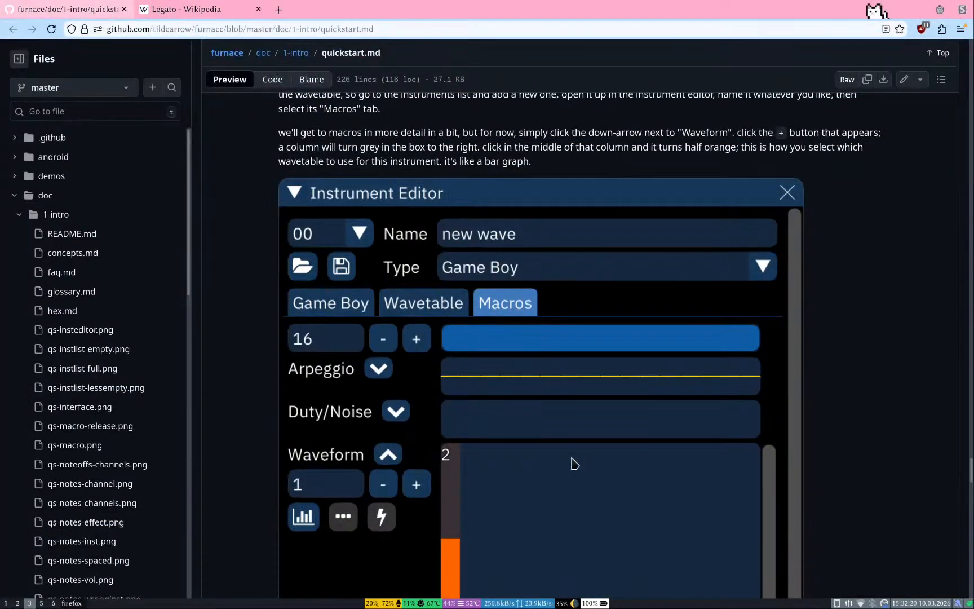
key("super+1")
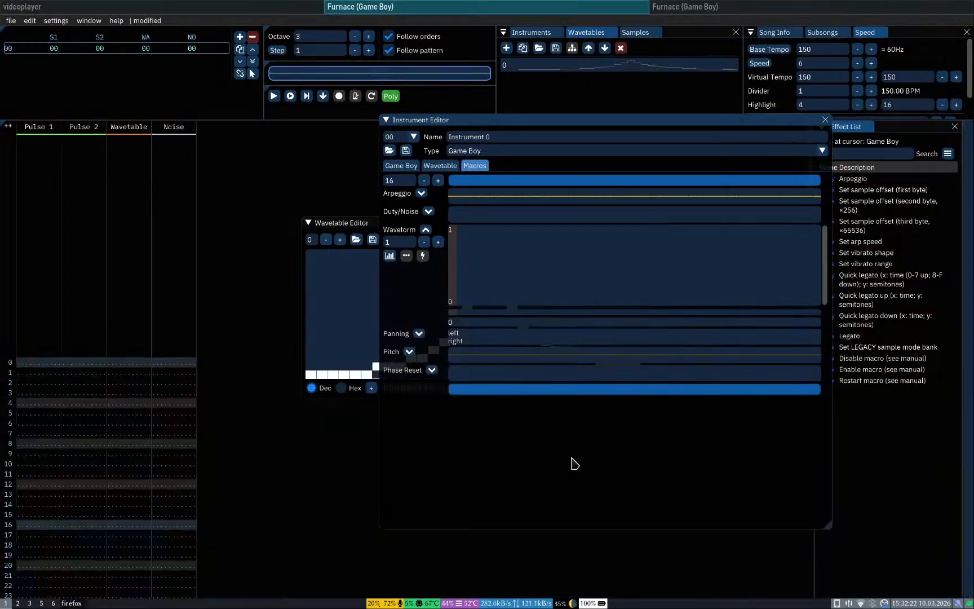
key("super+3")
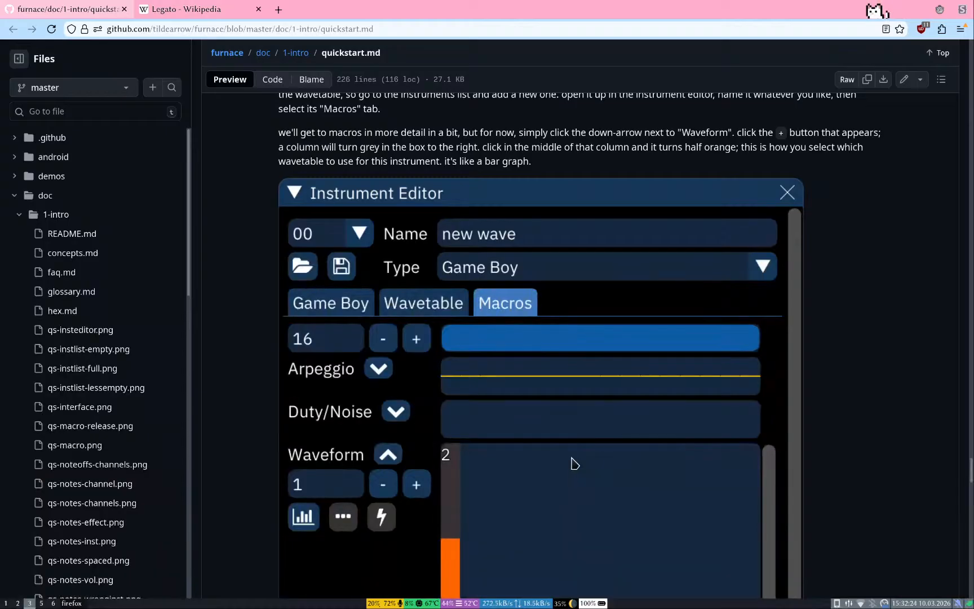
scroll(574, 463, "down", 7)
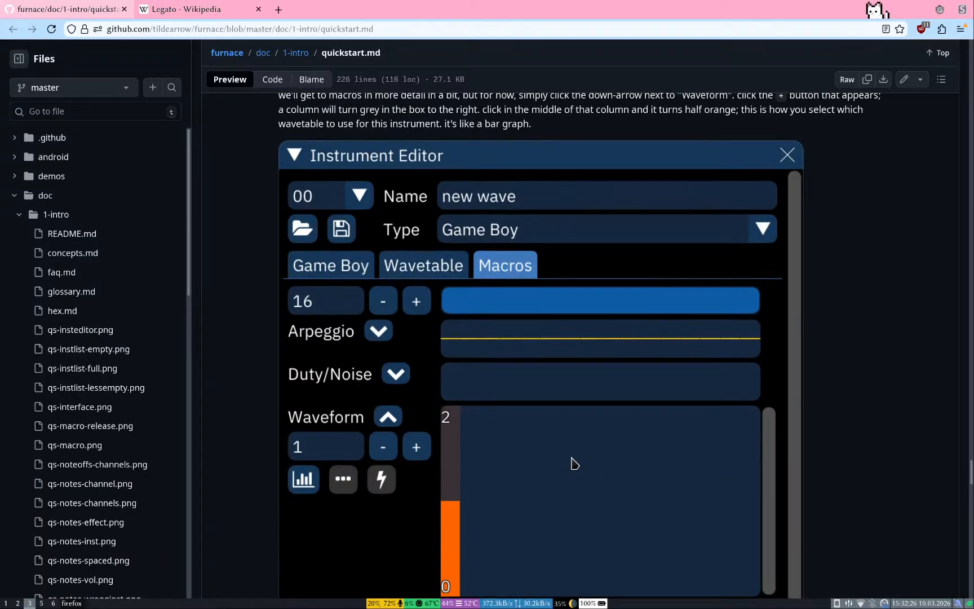
scroll(574, 463, "down", 1)
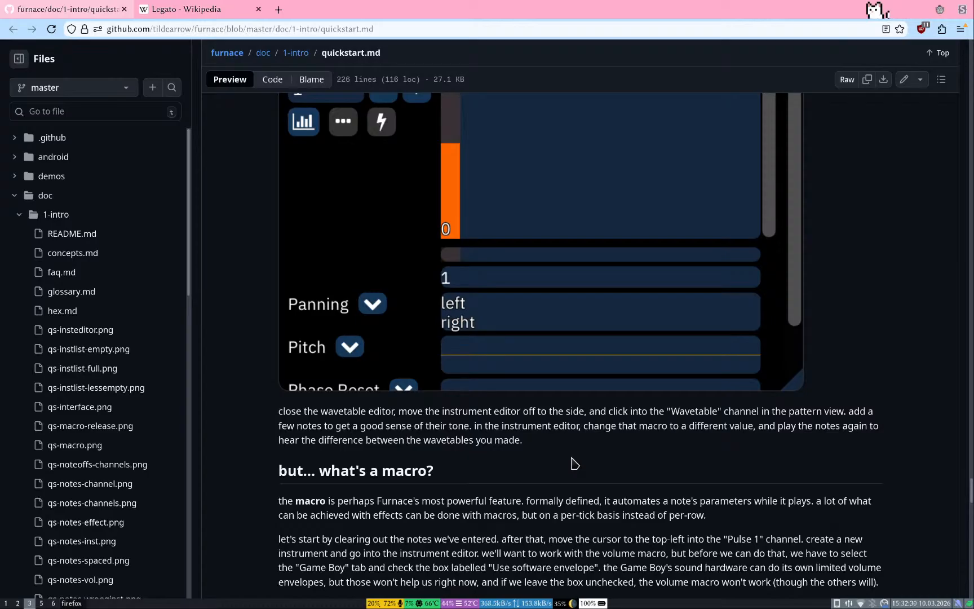
scroll(574, 463, "up", 1)
scroll(574, 463, "up", 1)
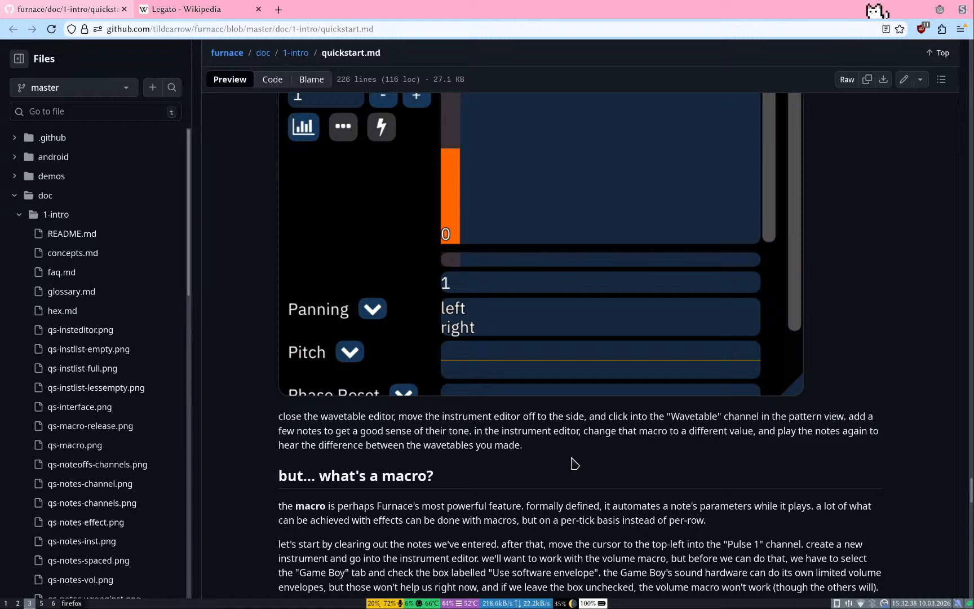
key("super+1")
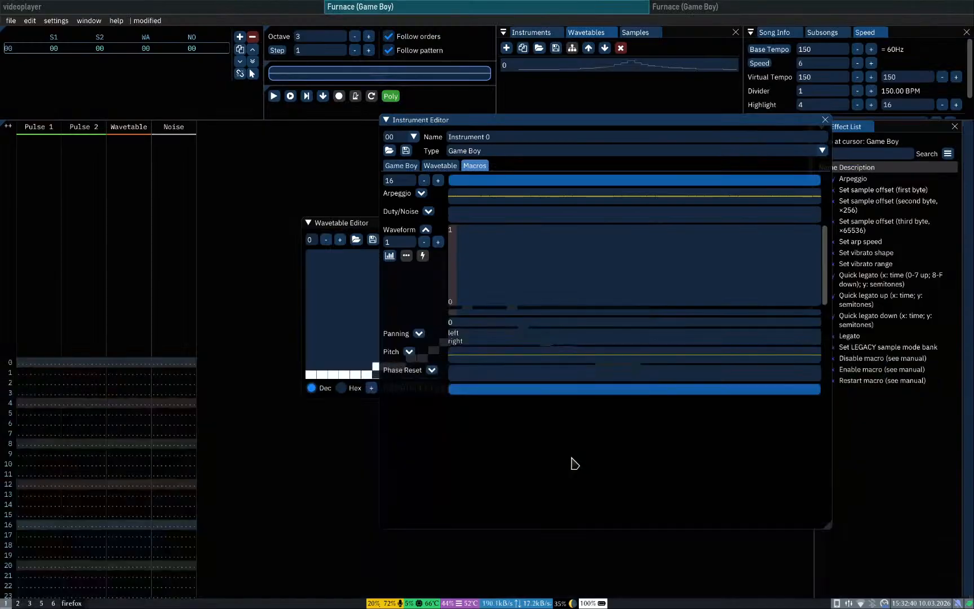
key("super+3")
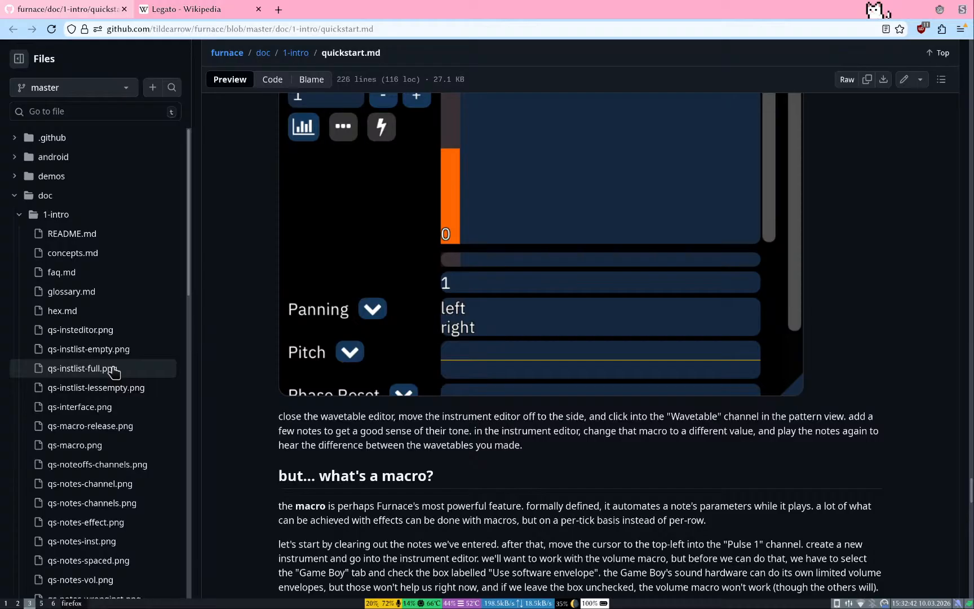
Step: Switch back to Furnace and enter C-4, E-4, D-4 and C-4 on rows 0, 2, 4 and 6 of the Wavetable channel
key("super+1")
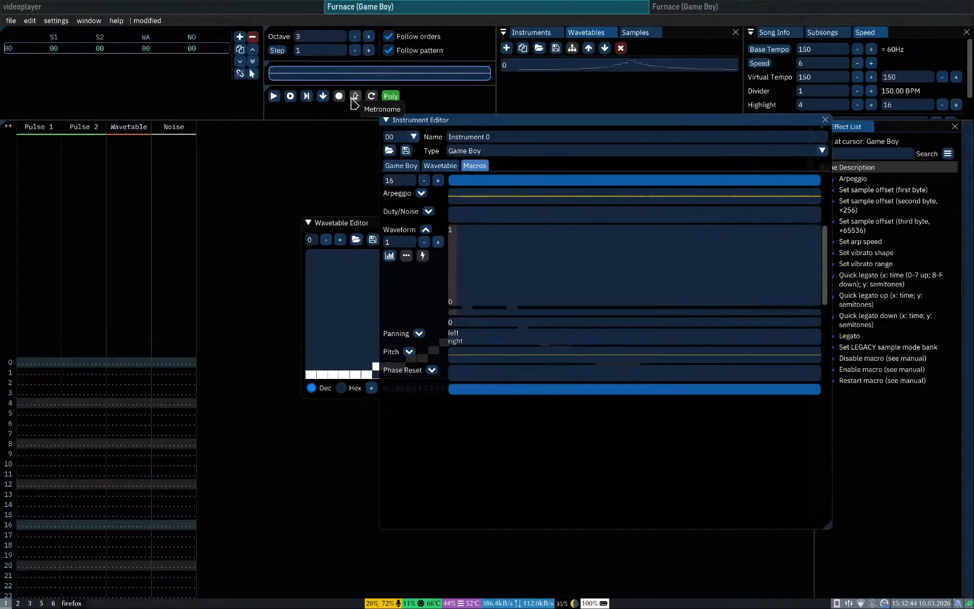
left_click(121, 374)
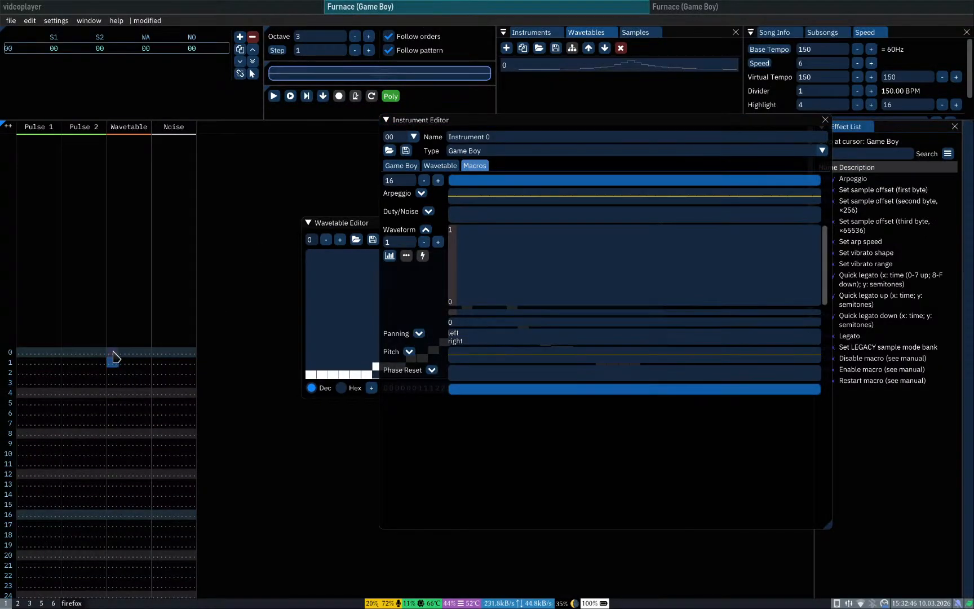
left_click(113, 352)
key("q")
key("space")
key("q")
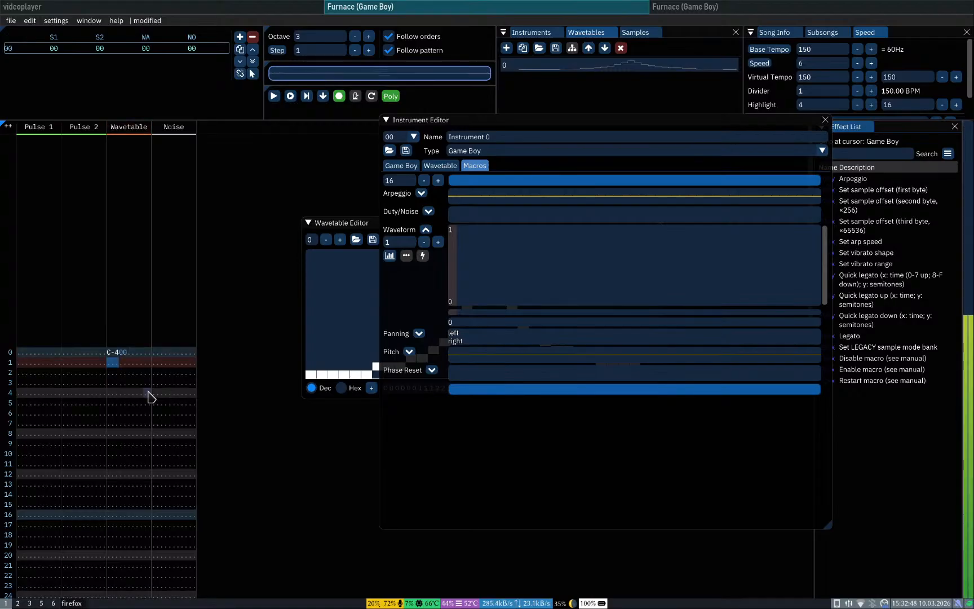
key("Down")
key("e")
key("Down")
key("w")
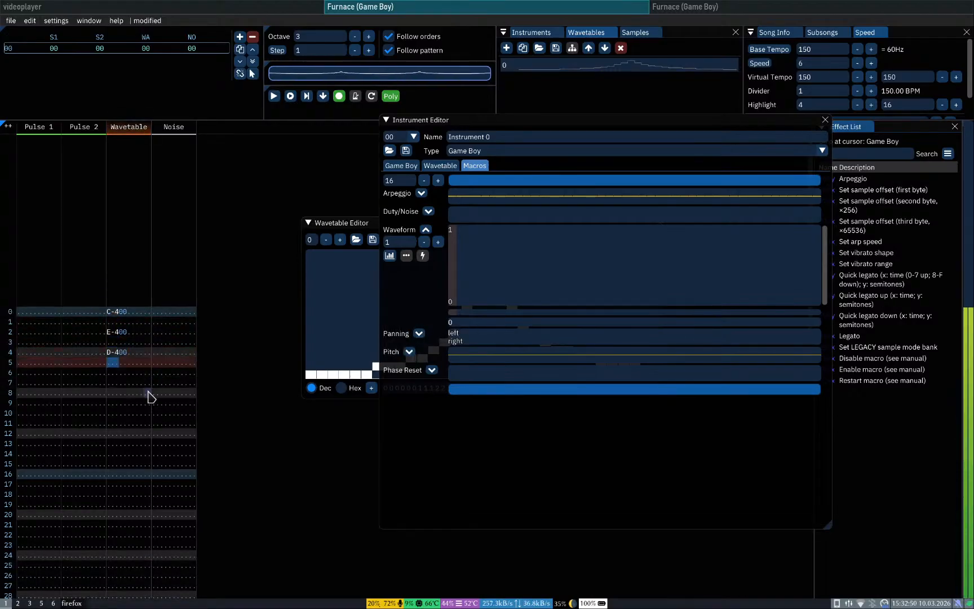
key("Down")
key("q")
key("Home")
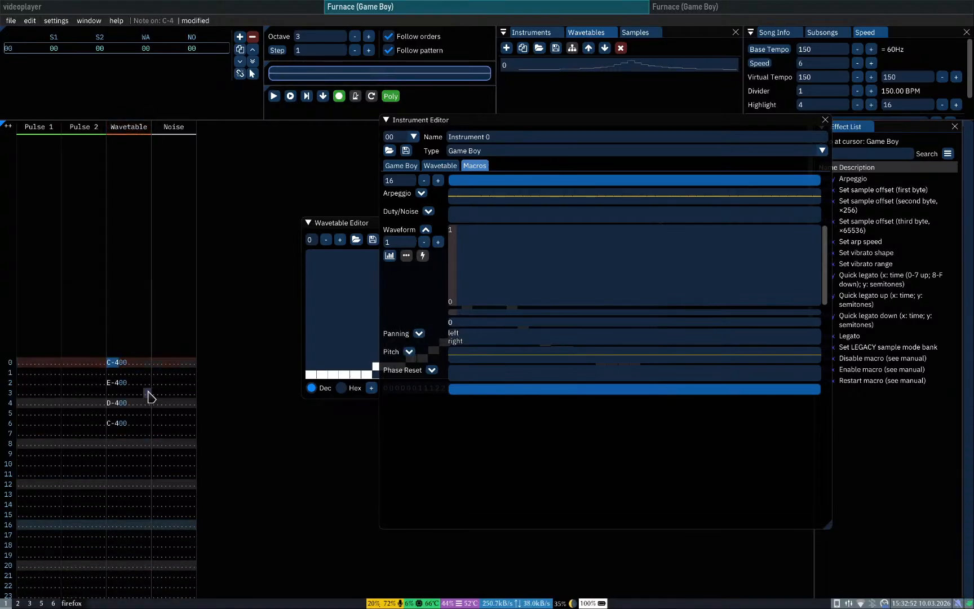
Step: Play the notes entered in the Wavetable channel and glance at the quickstart guide
key("Return")
key("Return")
key("alt+Tab")
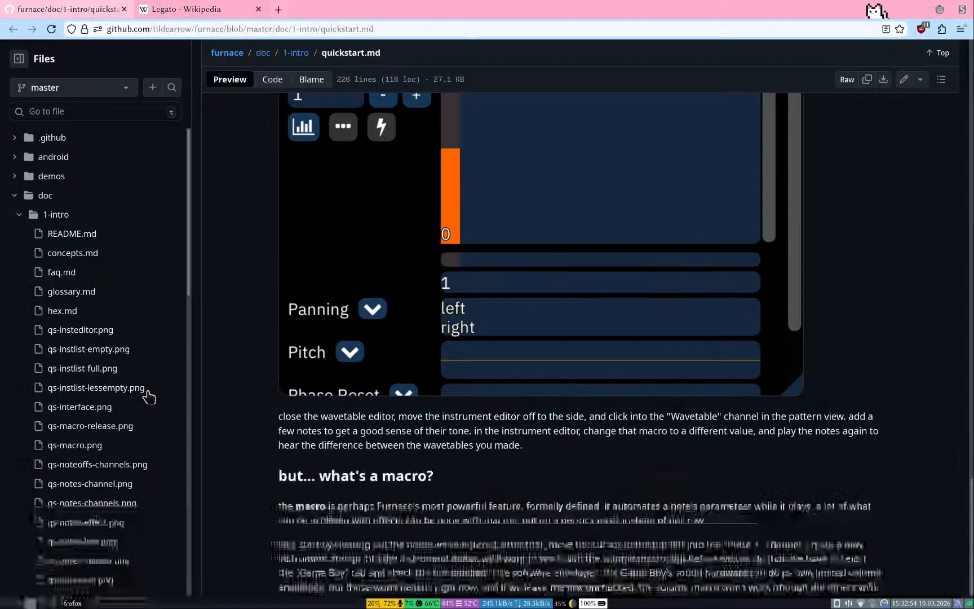
key("alt+Tab")
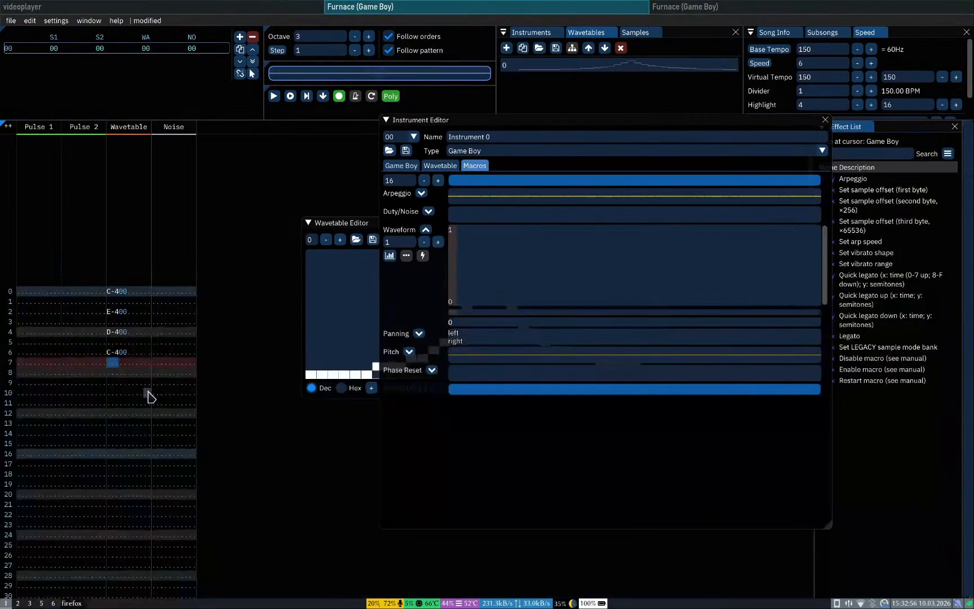
Step: Clear the note values on rows 0 to 6 of the Wavetable channel
key("Up")
key("Up")
key("Up")
key("Up")
key("Up")
key("Up")
key("Up")
key("Down")
key("shift+Down")
key("shift+Down")
key("shift+Down")
key("shift+Down")
key("shift+Down")
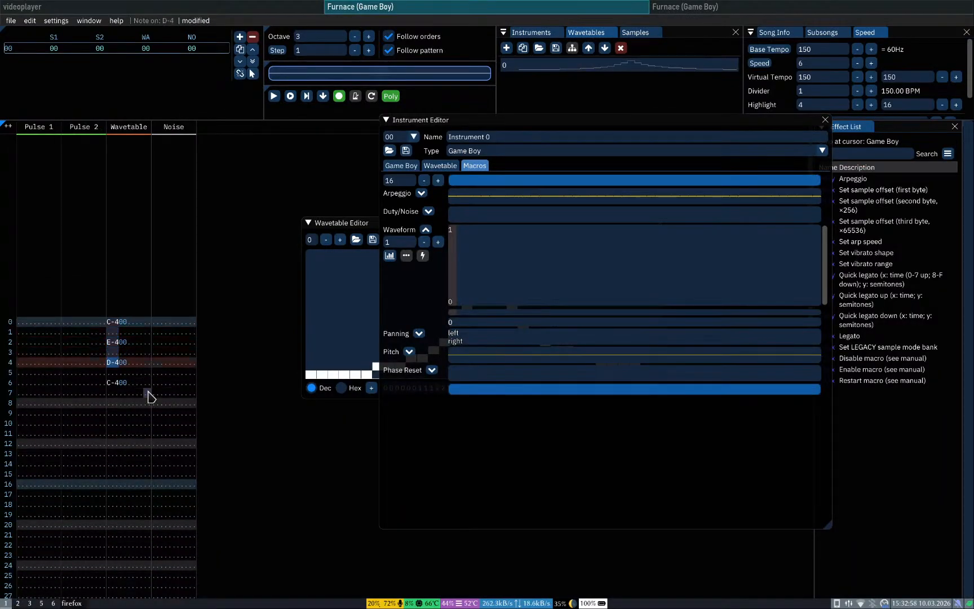
key("Delete")
Step: Clear the leftover instrument numbers on rows 0 to 6 of the Wavetable channel
key("Right")
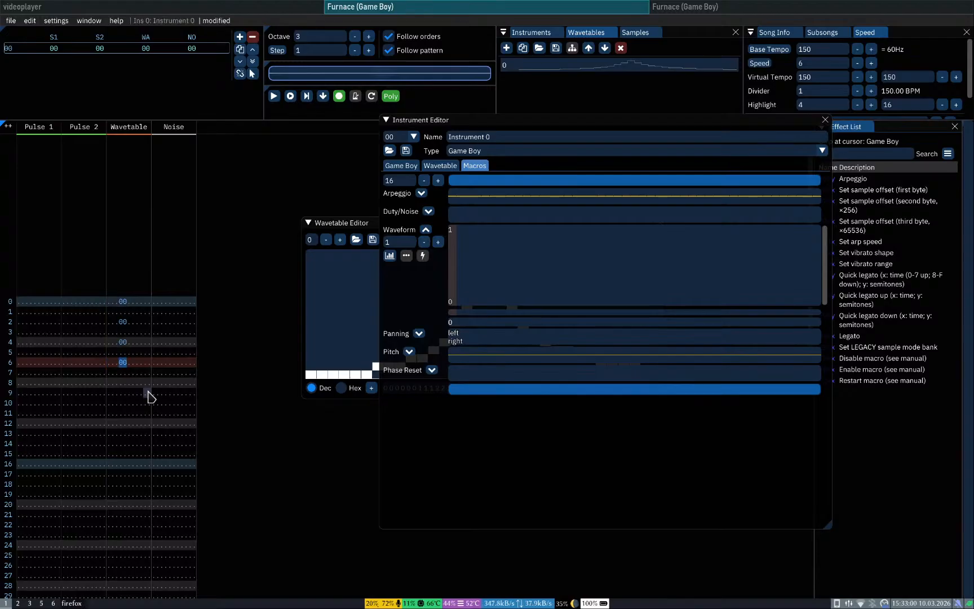
key("shift+Up")
key("shift+Up")
key("shift+Up")
key("shift+Up")
key("shift+Up")
key("shift+Up")
key("Delete")
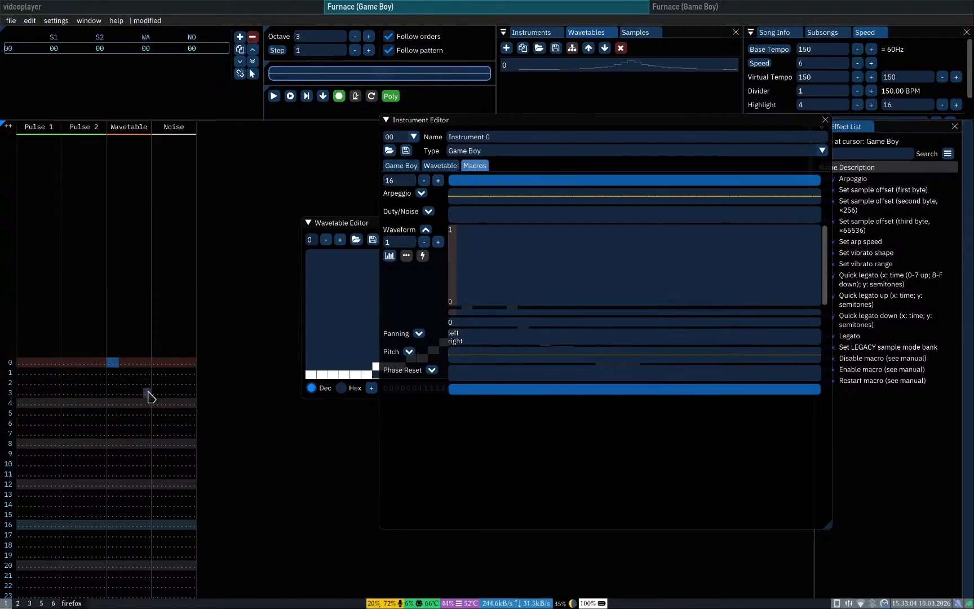
Step: Enter C-4, A-3, B-3 and E-3 on rows 0, 4, 8 and 12 of the Wavetable channel
key("q")
key("Down")
key("Down")
key("Down")
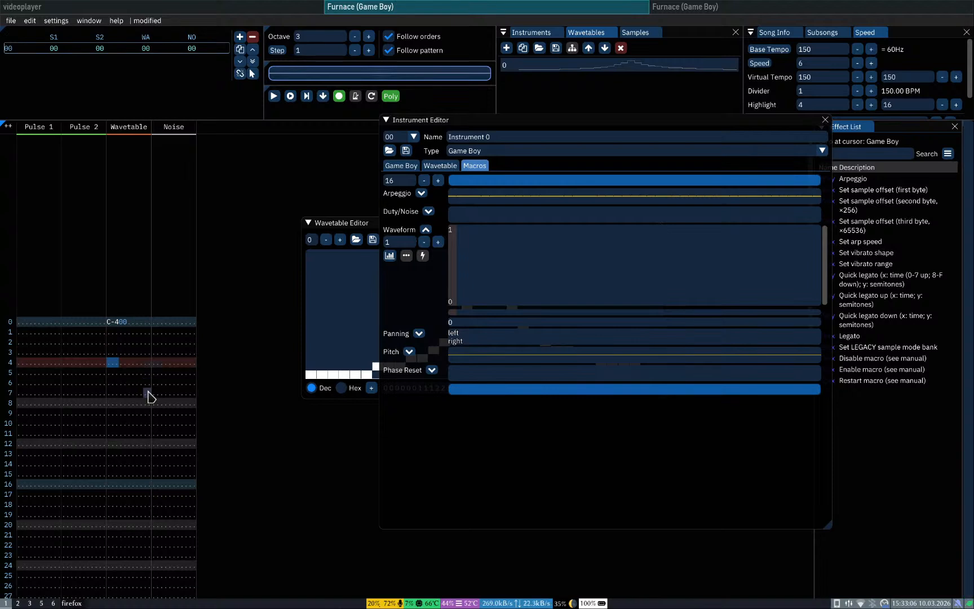
key("n")
key("Down")
key("Down")
key("Down")
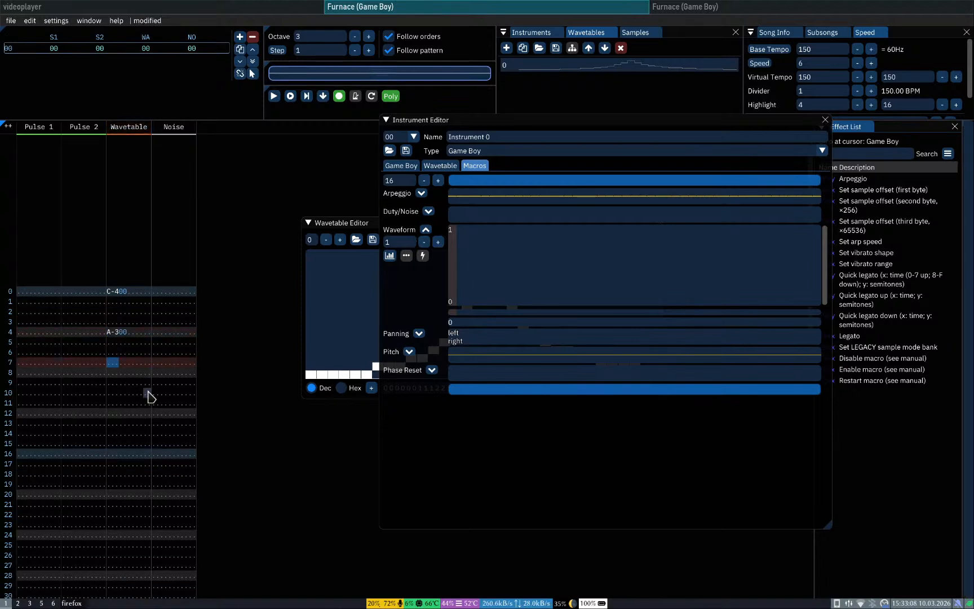
key("m")
key("Down")
key("Down")
key("Down")
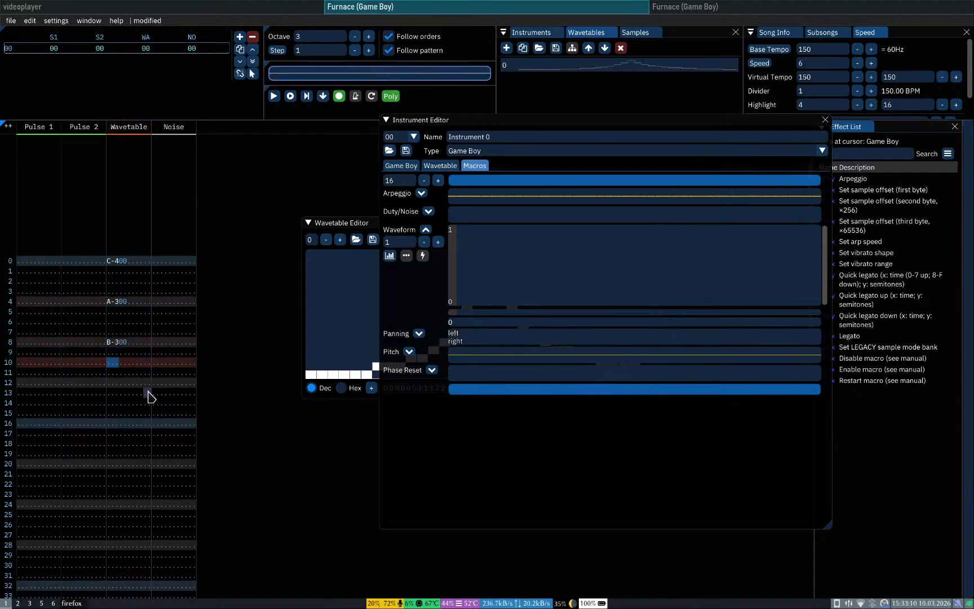
key("v")
key("Up")
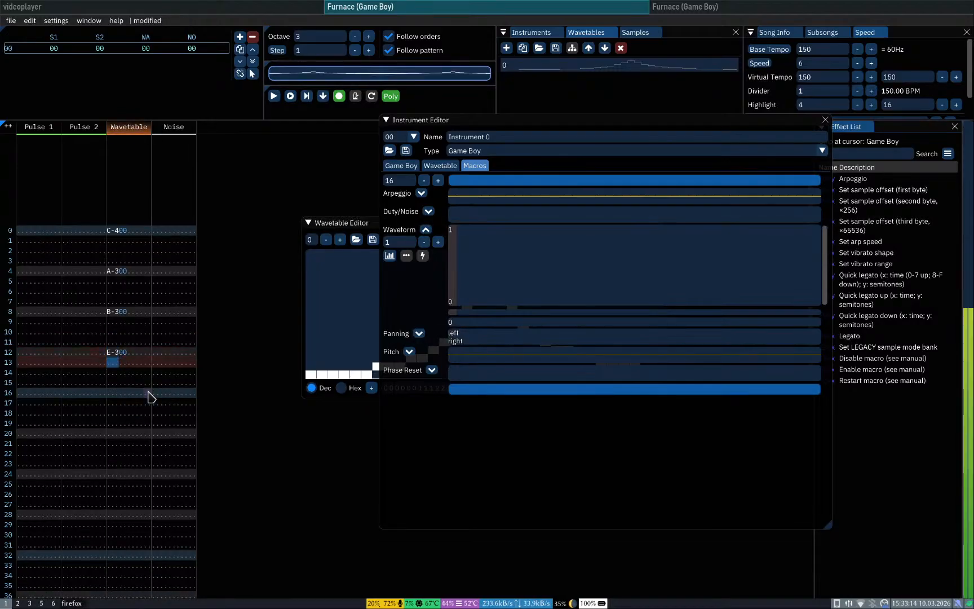
key("Home")
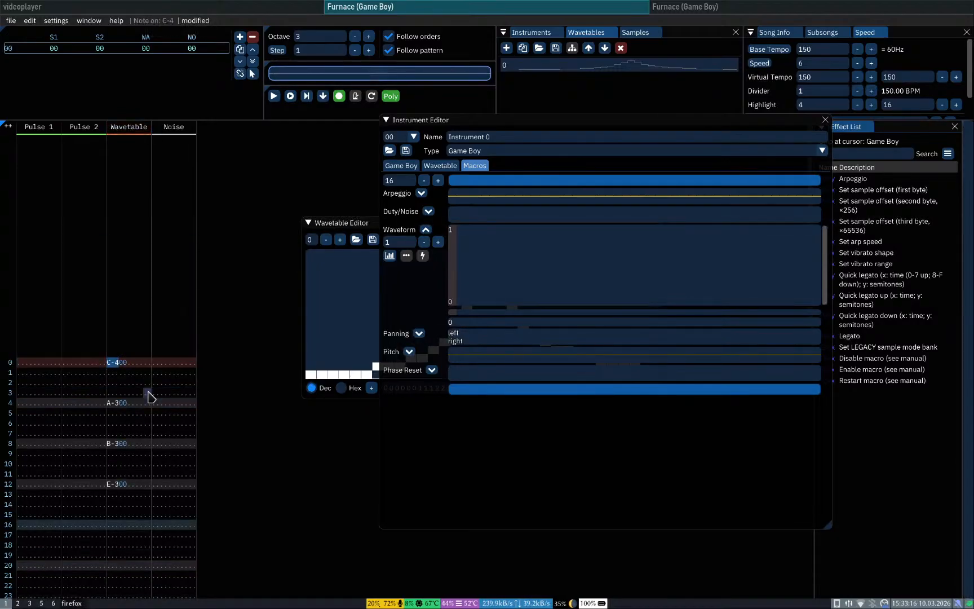
Step: Close the Instrument Editor and Wavetable Editor and add a second instrument to the instrument list
key("Left")
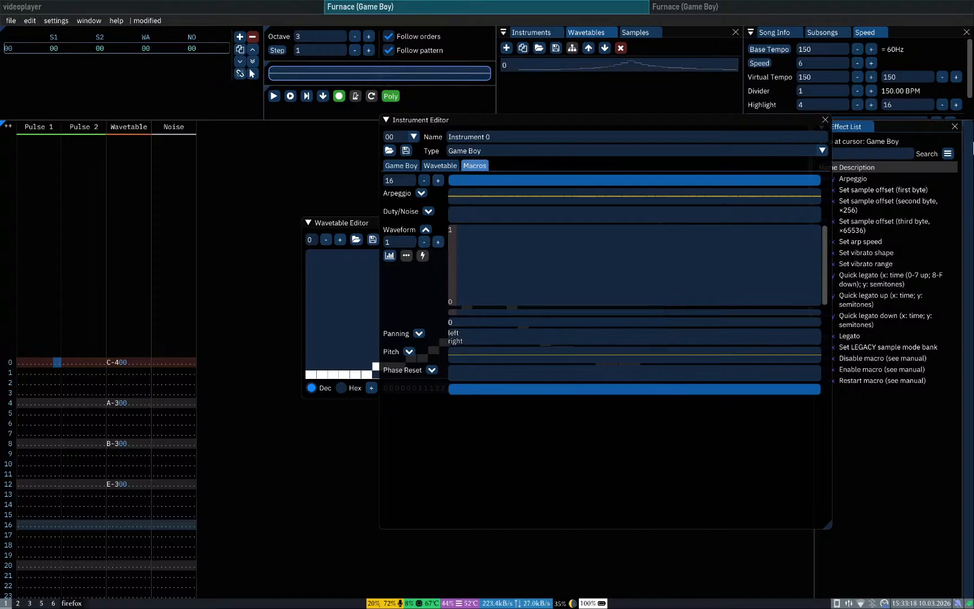
left_click(824, 120)
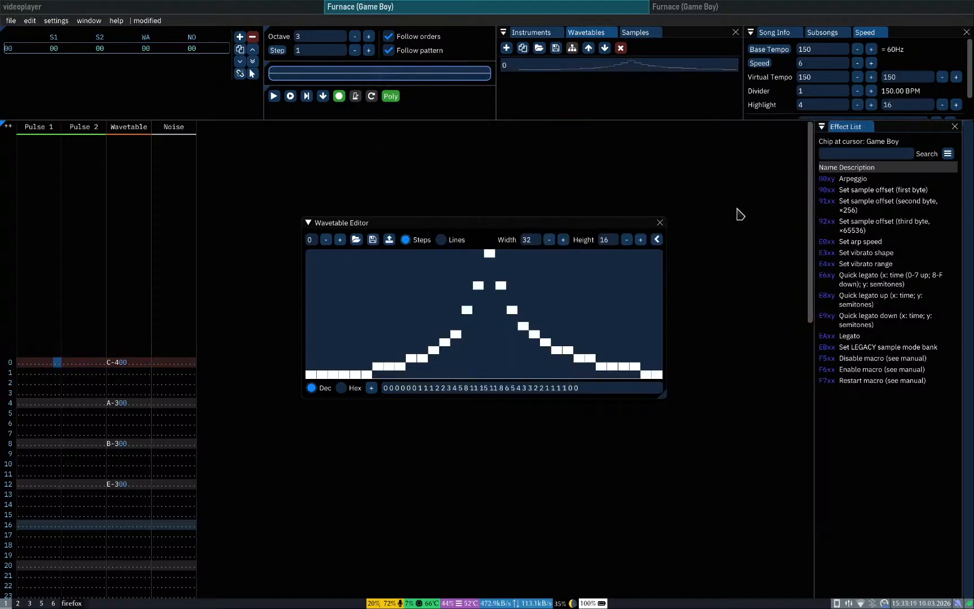
left_click(659, 222)
left_click(532, 33)
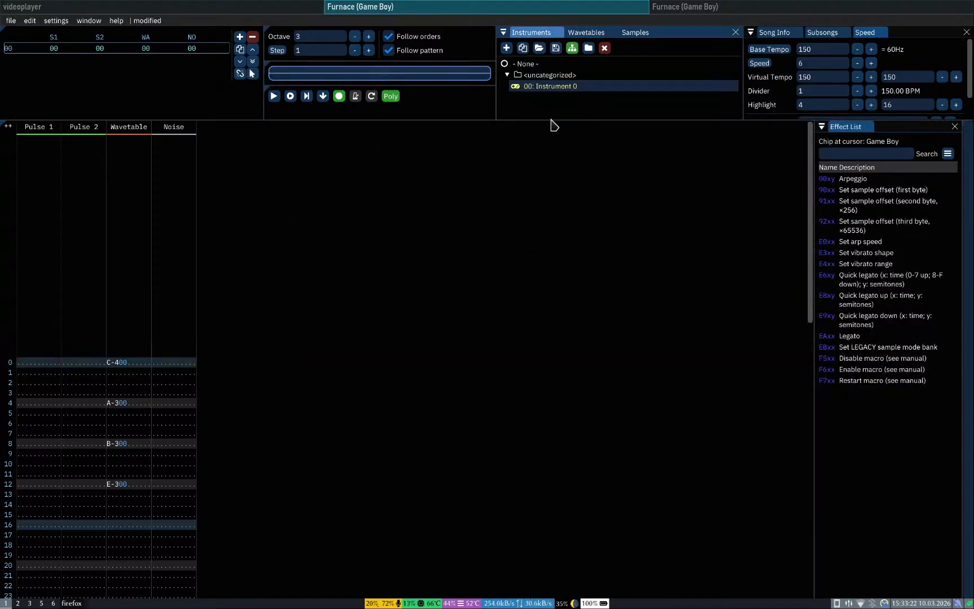
left_click(506, 47)
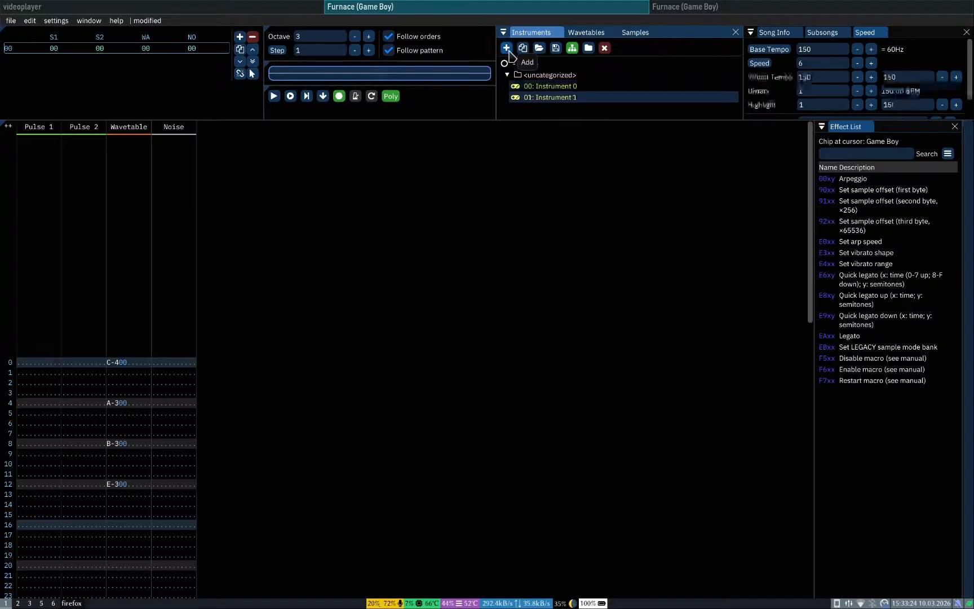
Step: Try C-4, D-4, G-4 and F-4 on rows 0 to 3 of the Pulse 1 channel and remove the G-4 row
left_click(22, 363)
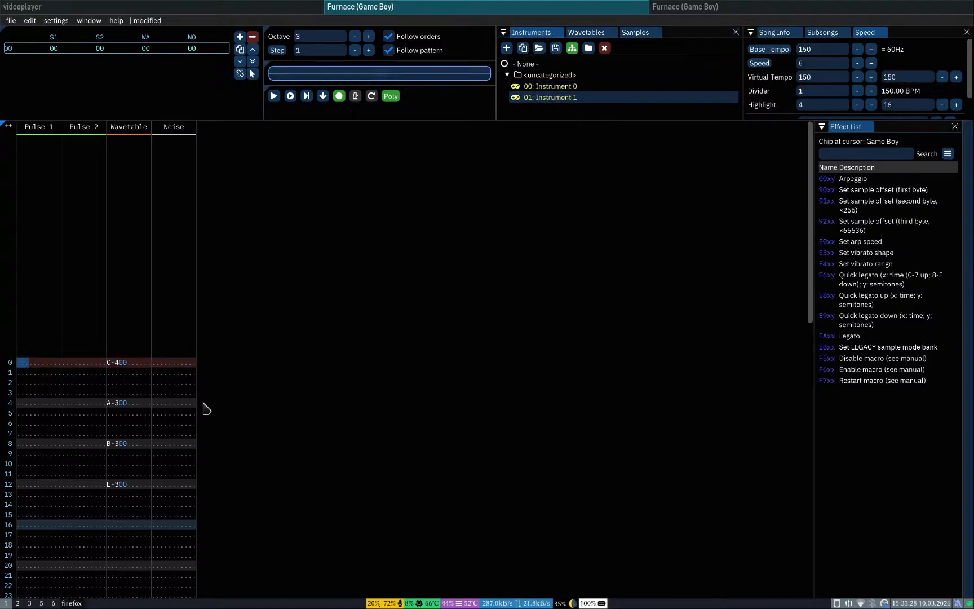
key("q")
key("w")
key("t")
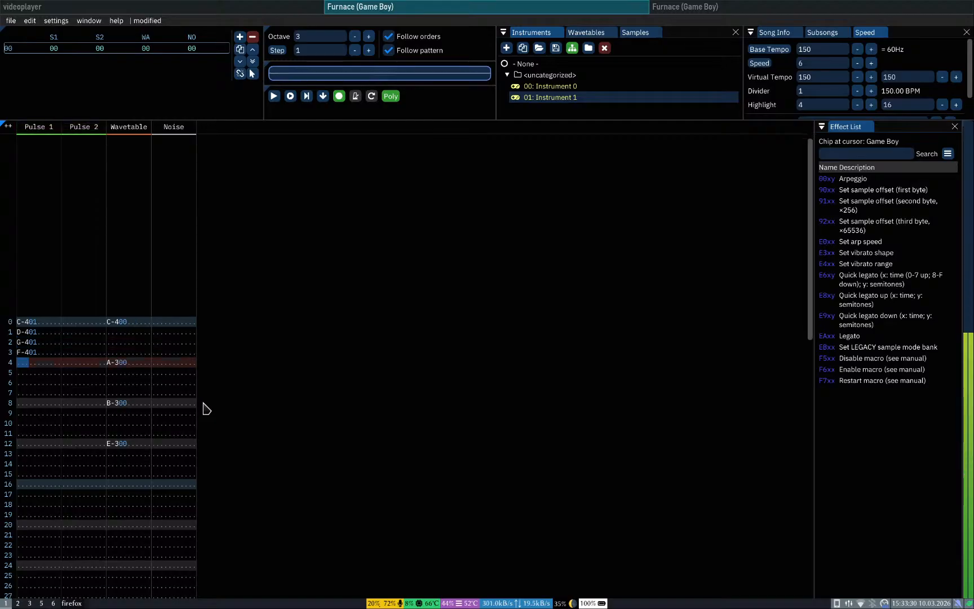
key("r")
key("Up")
key("BackSpace")
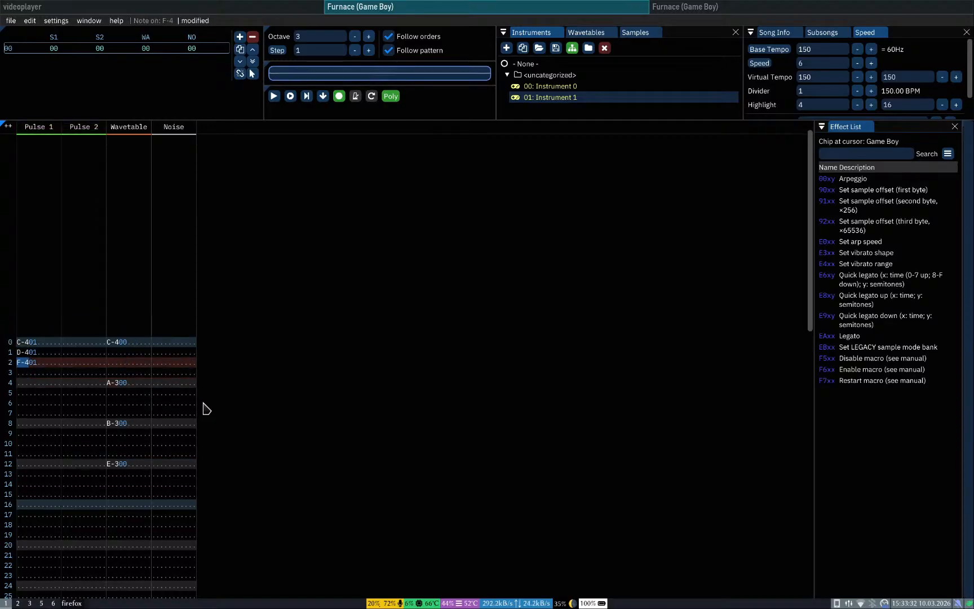
key("Up")
key("Up")
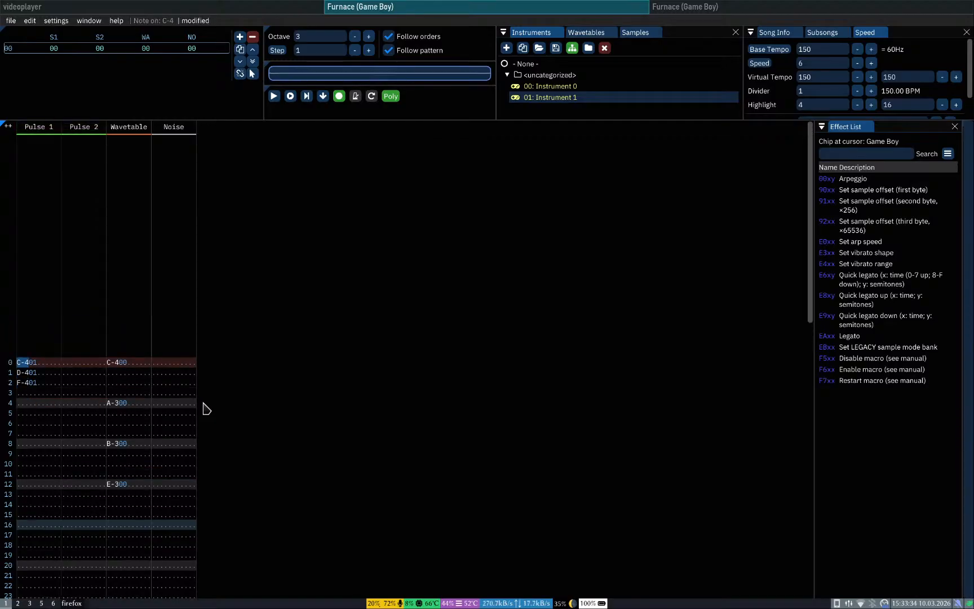
Step: Clear the notes and instrument numbers on rows 0 to 2 of the Pulse 1 channel
key("space")
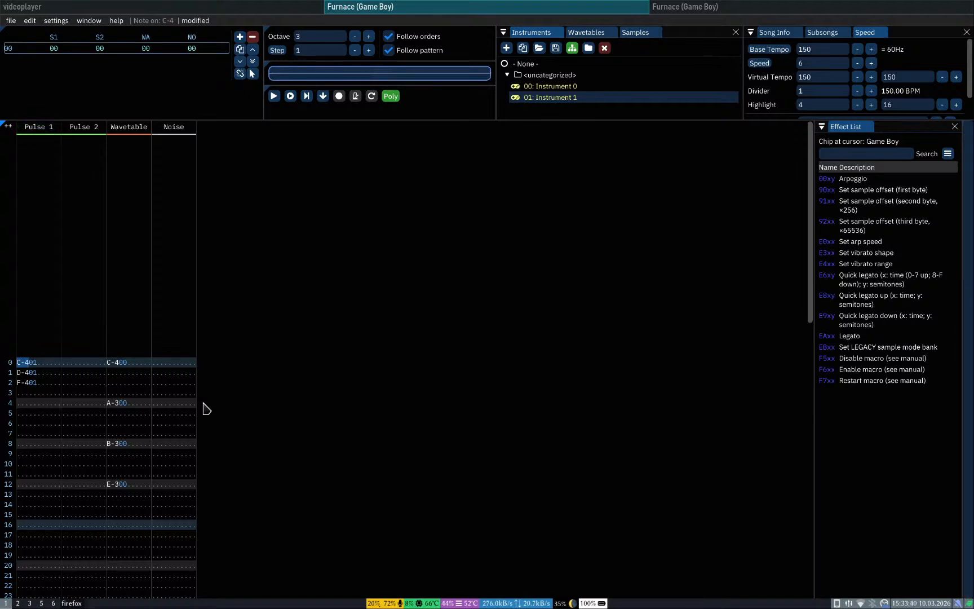
key("shift+Down")
key("shift+Down")
key("Delete")
key("Right")
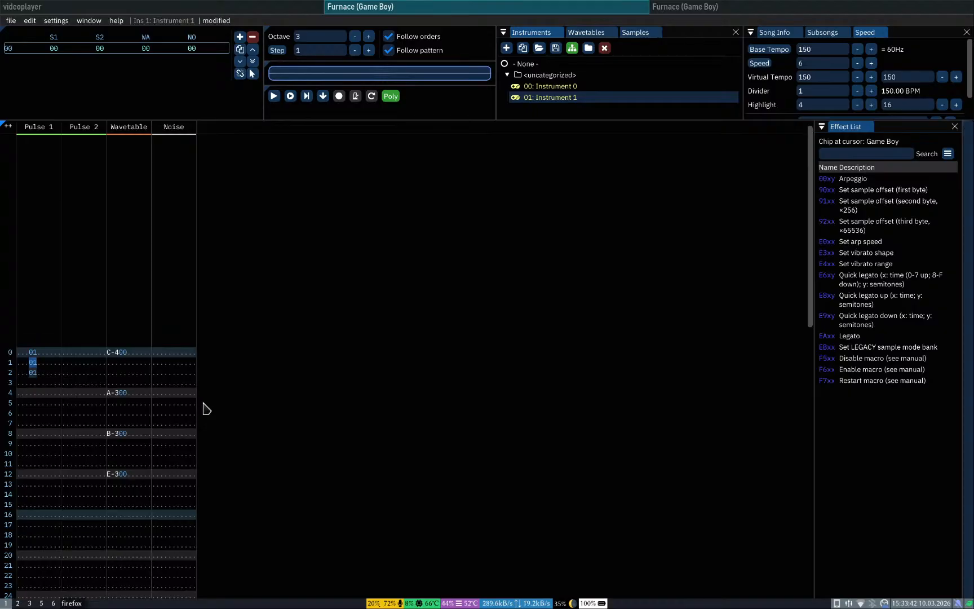
key("Up")
key("Up")
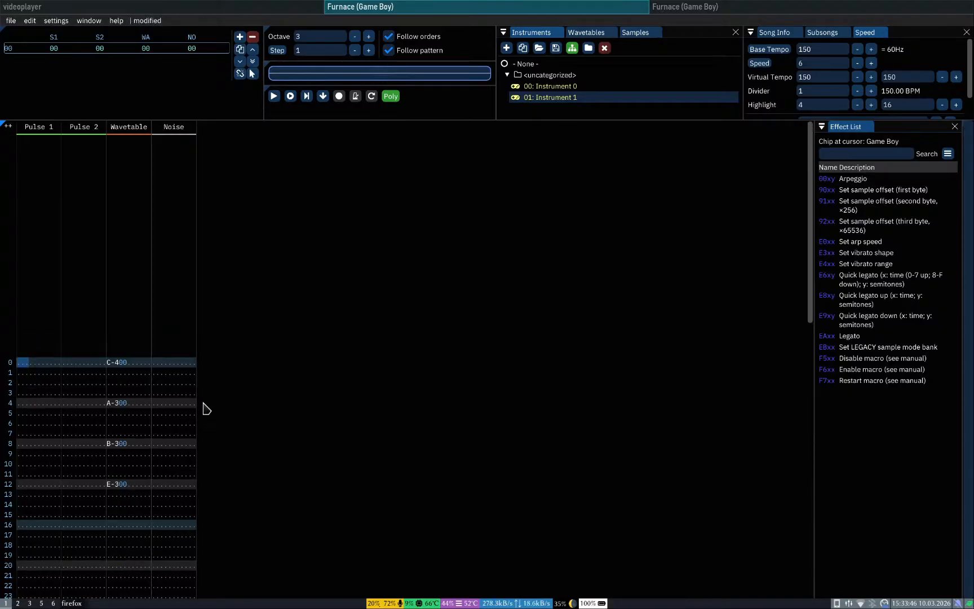
Step: Audition C-4 and F-4 with Instrument 1 outside edit mode and enter F-4 on row 0 of the Pulse 1 channel
key("q")
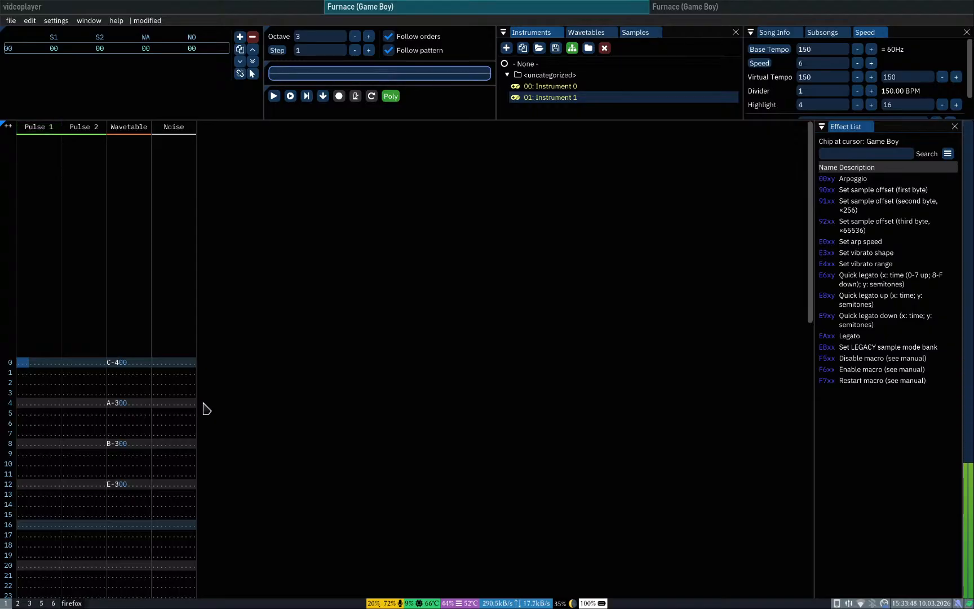
key("q")
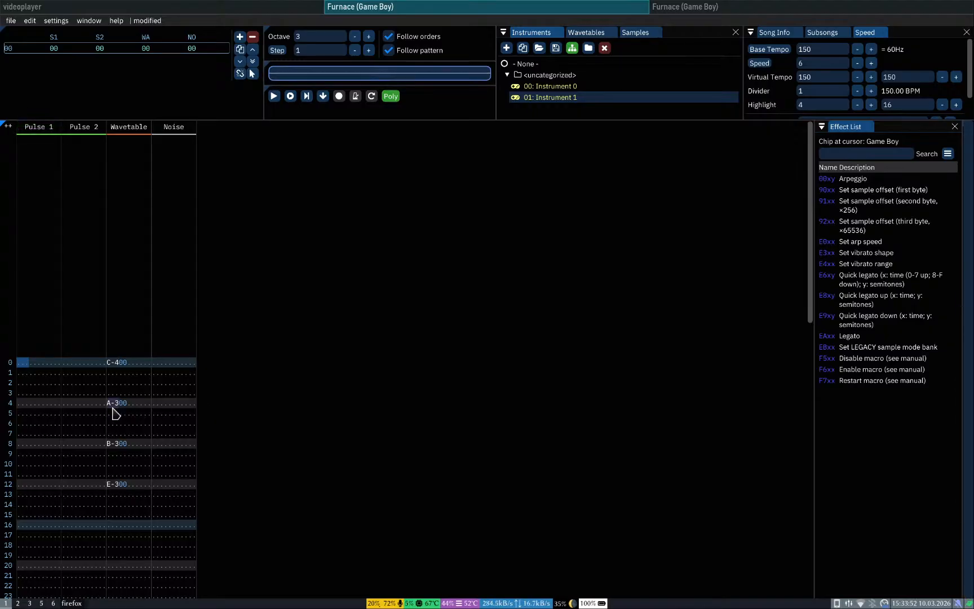
key("q")
key("r")
key("space")
key("r")
key("space")
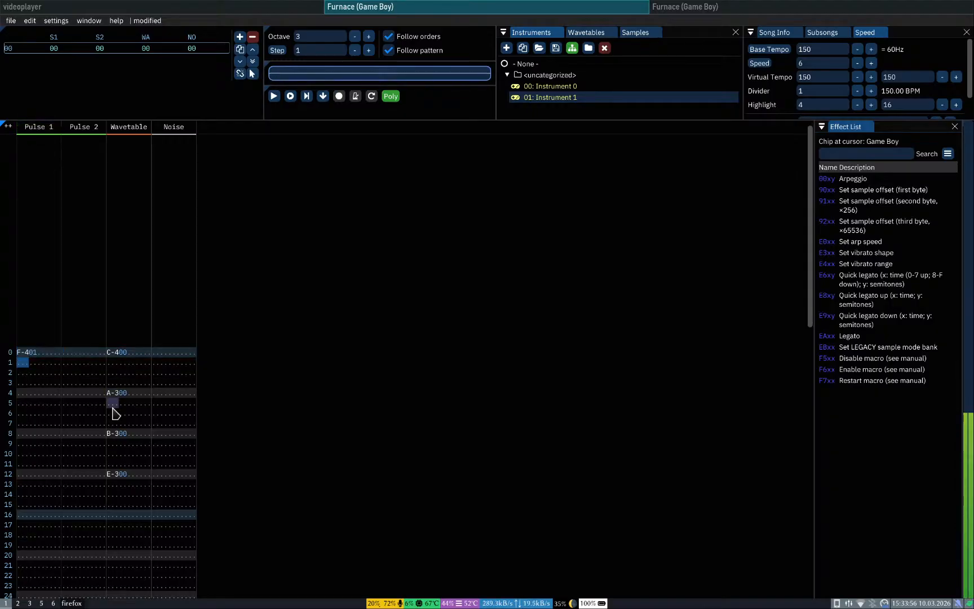
Step: Replace the Pulse 1 note on row 0 with E-4 and then D-4 to compare the pitches
key("Up")
key("e")
key("space")
key("e")
key("Up")
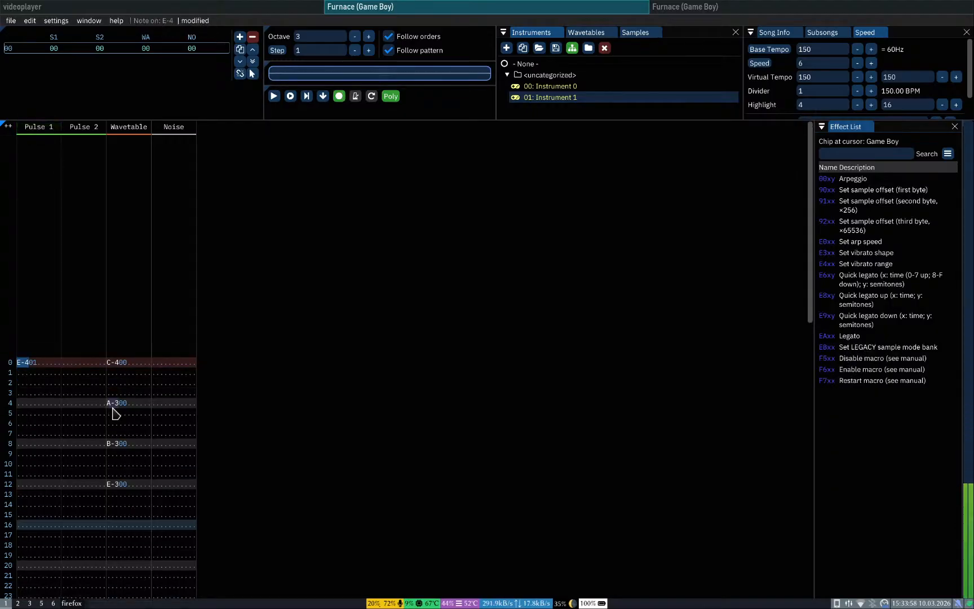
key("w")
key("Up")
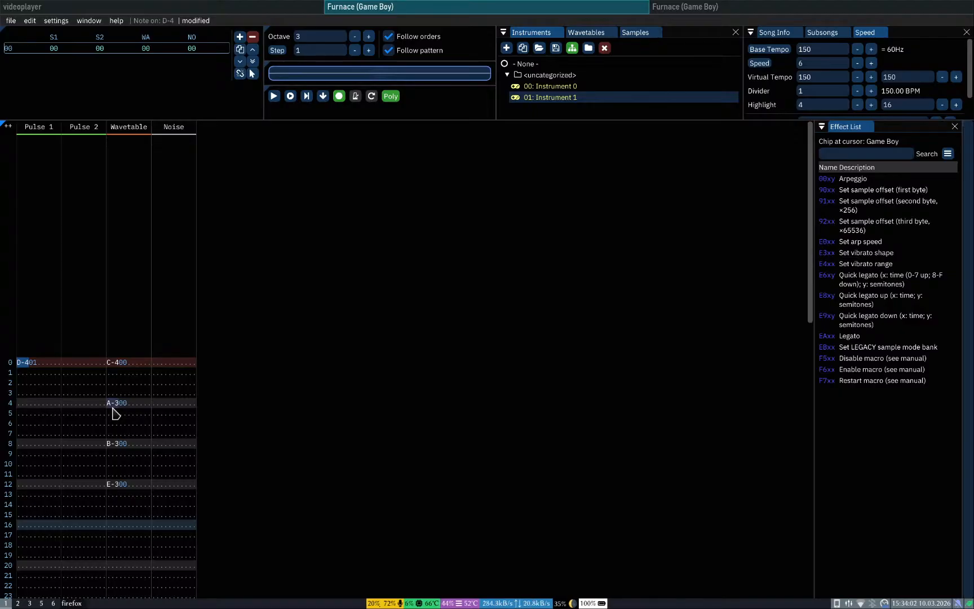
Step: Set row 0 of the Pulse 1 channel to A-4 and repeat A-4 on rows 1 to 6
key("y")
key("Up")
key("Down")
key("Down")
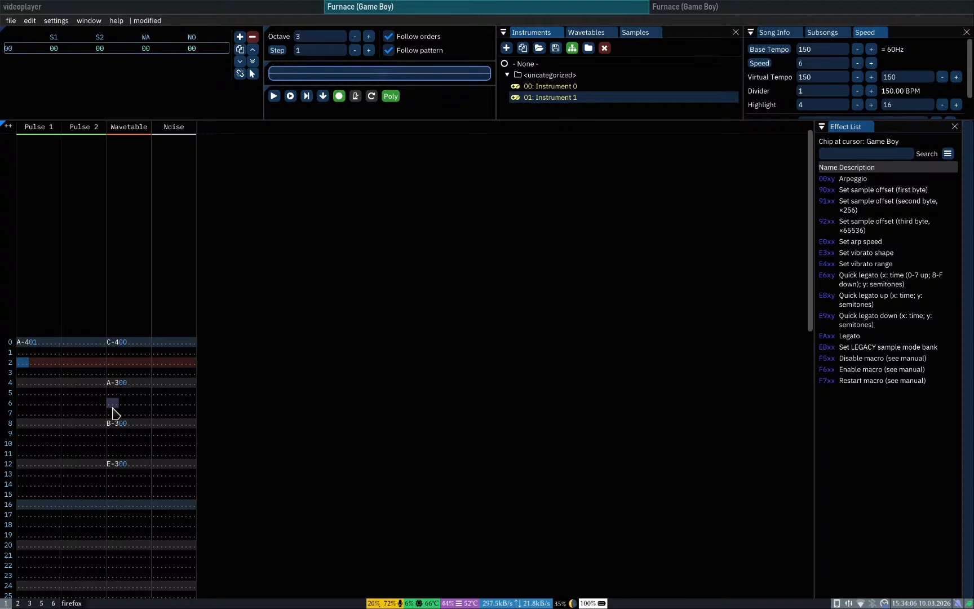
key("Up")
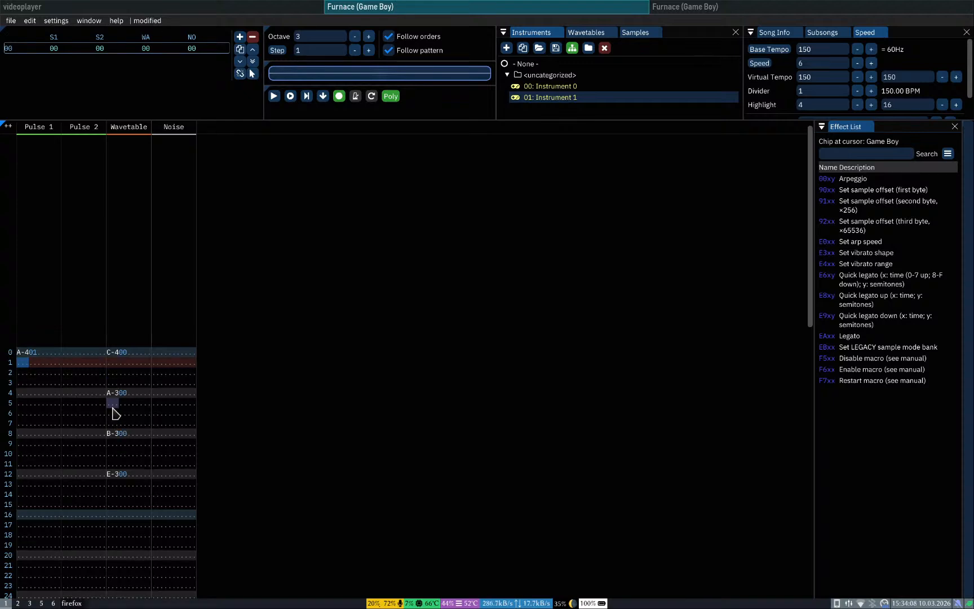
key("y")
key("y")
key("y")
key("y")
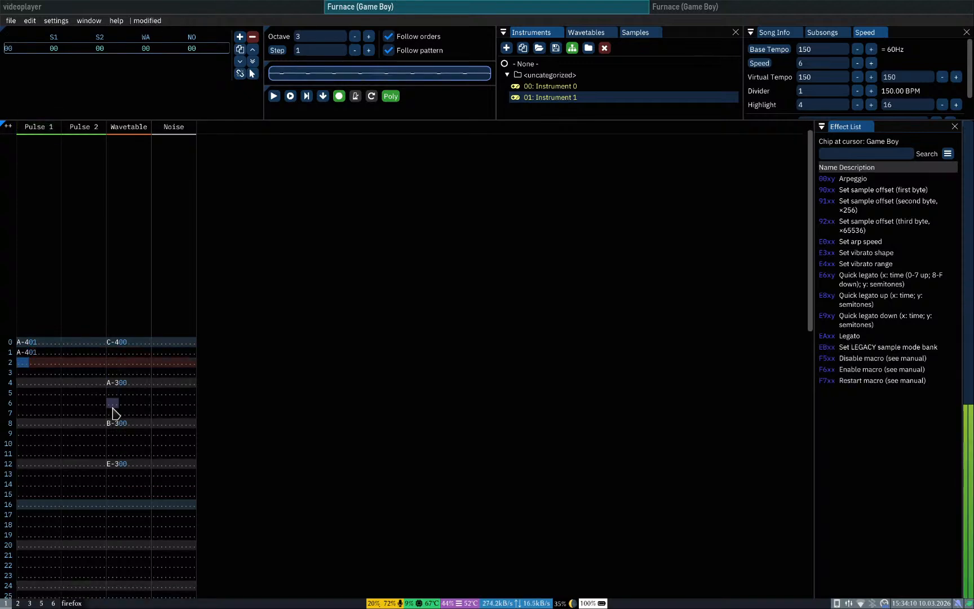
Step: Clear the repeated notes and their instrument numbers on rows 2 to 6 of the Pulse 1 channel
key("Up")
key("shift+Up")
key("shift+Up")
key("shift+Right")
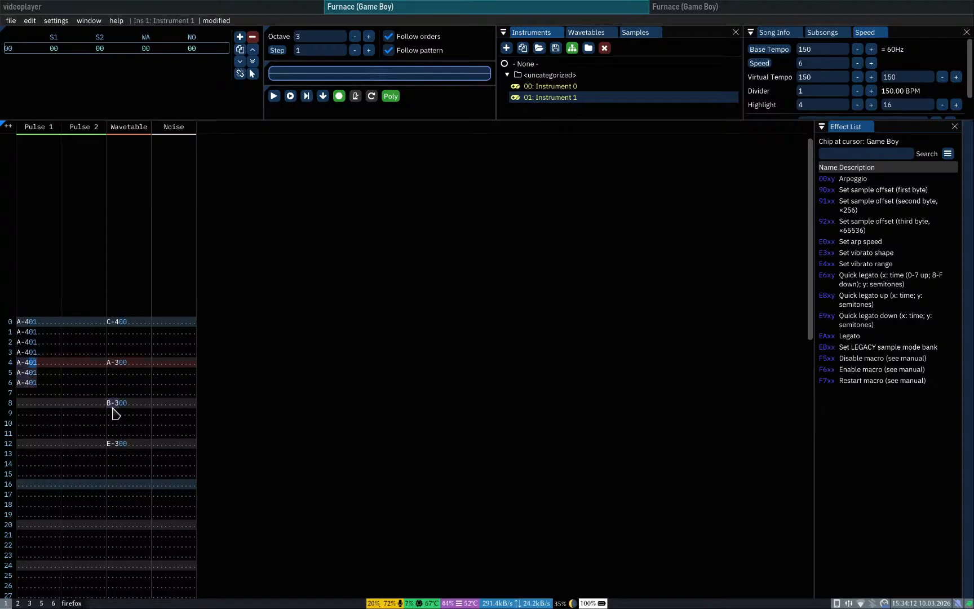
key("shift+Up")
key("shift+Up")
key("shift+Up")
key("shift+Down")
key("Delete")
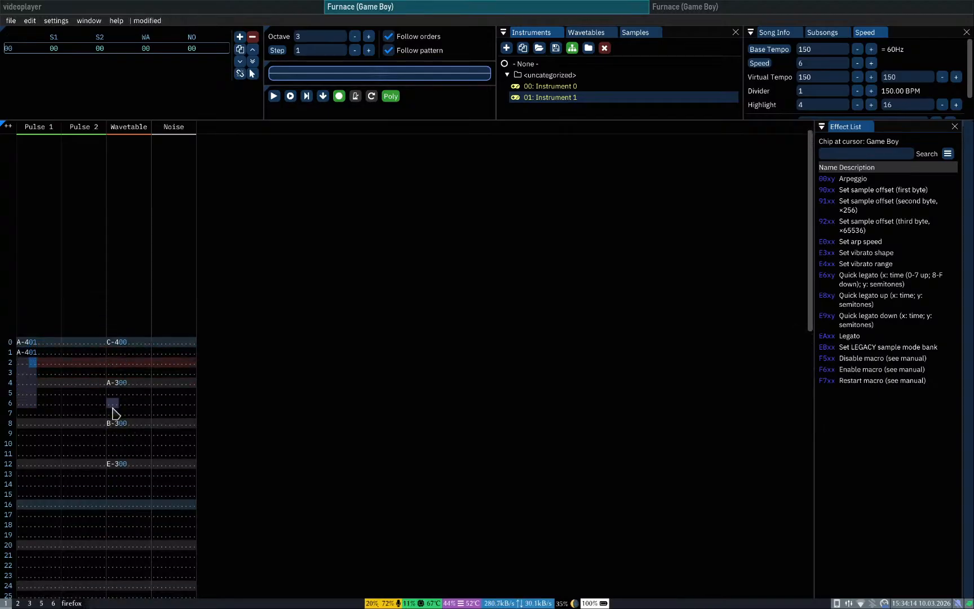
key("Down")
key("Up")
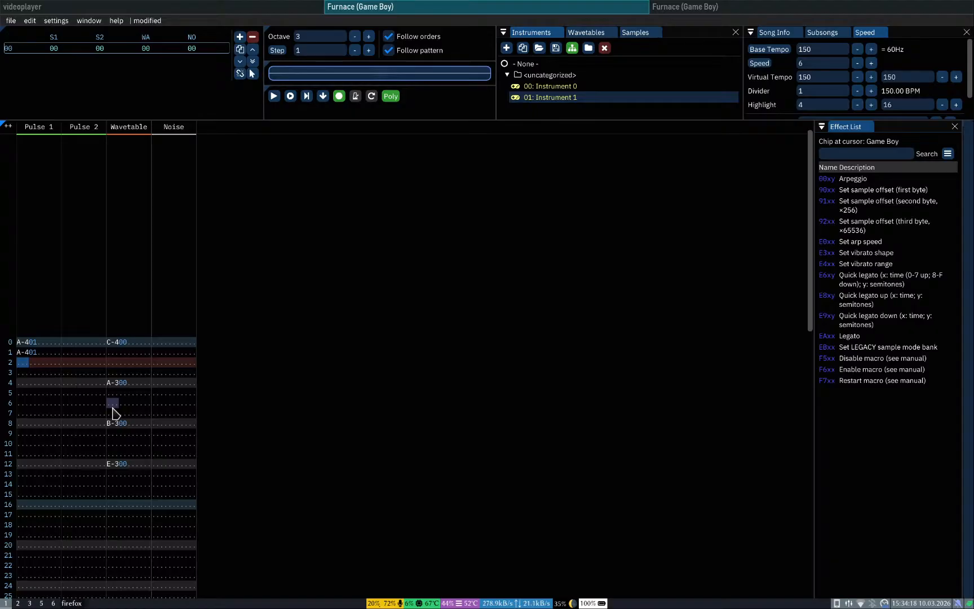
Step: Enter G-4 and A-4 on rows 2 and 3, and E-4, F-4 and G-4 on rows 5 to 7 of the Pulse 1 channel
key("t")
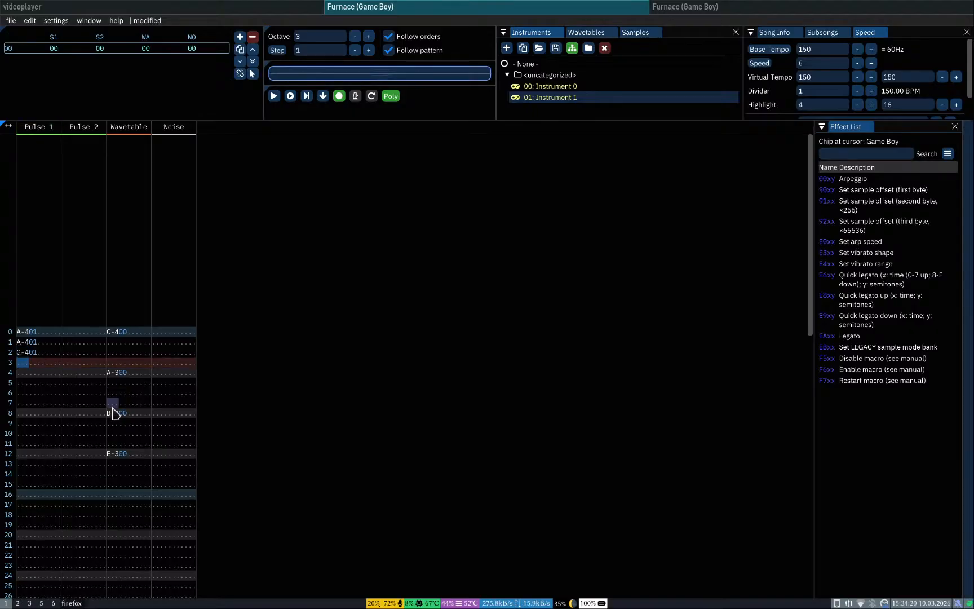
key("y")
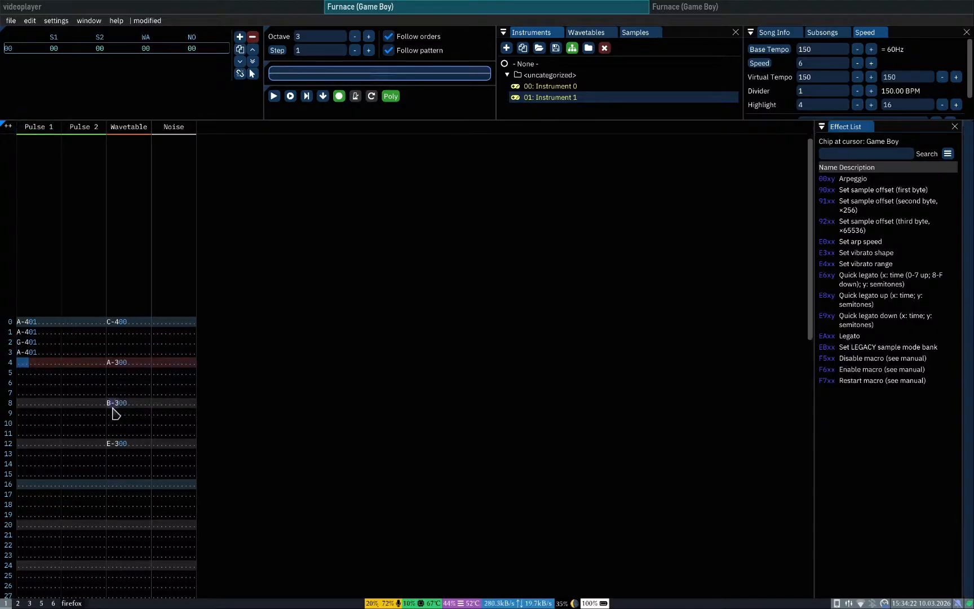
key("Down")
key("e")
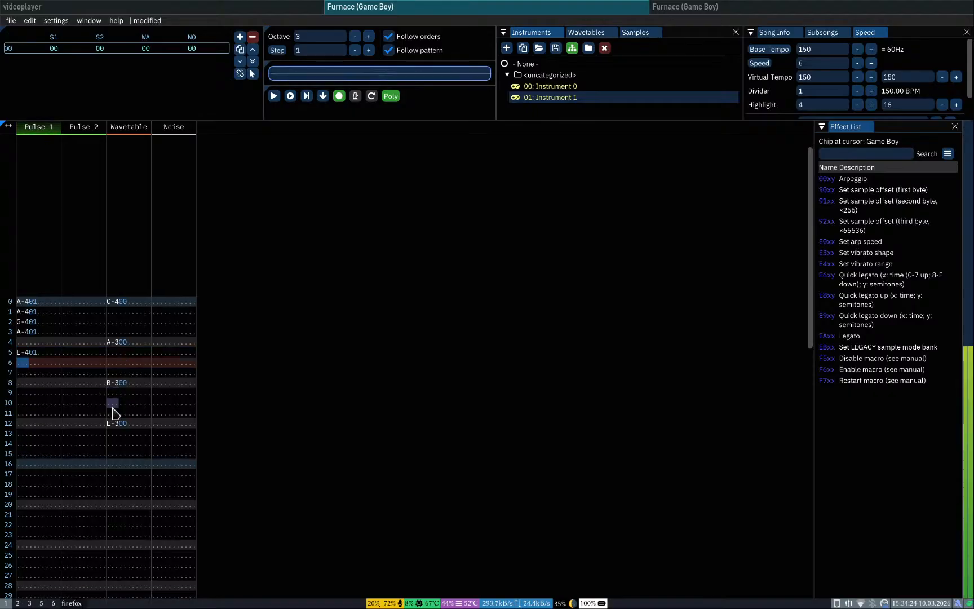
key("e")
key("t")
Step: Enter D-4, E-4 and F-4 on rows 9 to 11 of the Pulse 1 channel, leaving row 8 empty
key("Down")
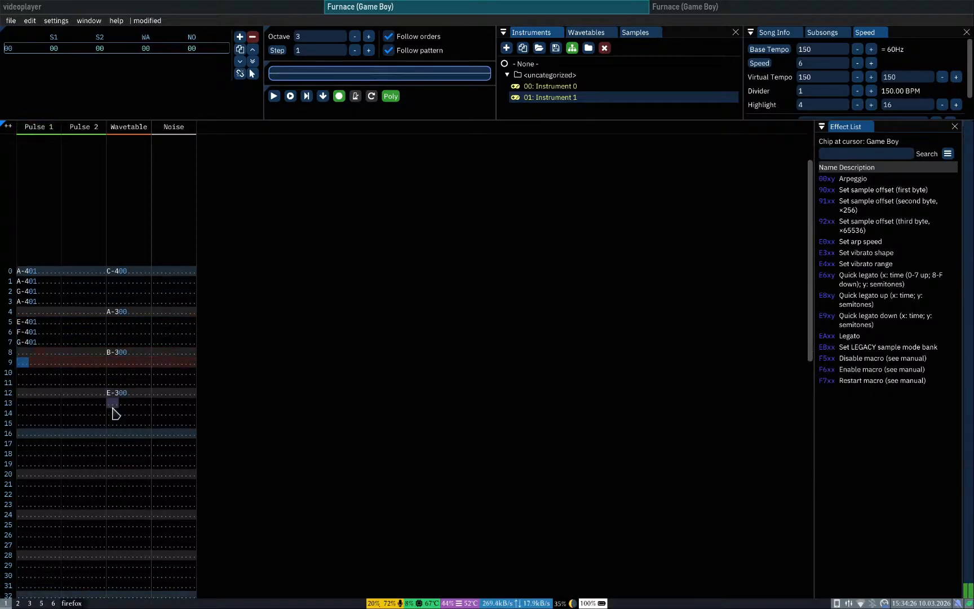
key("Down")
key("e")
key("r")
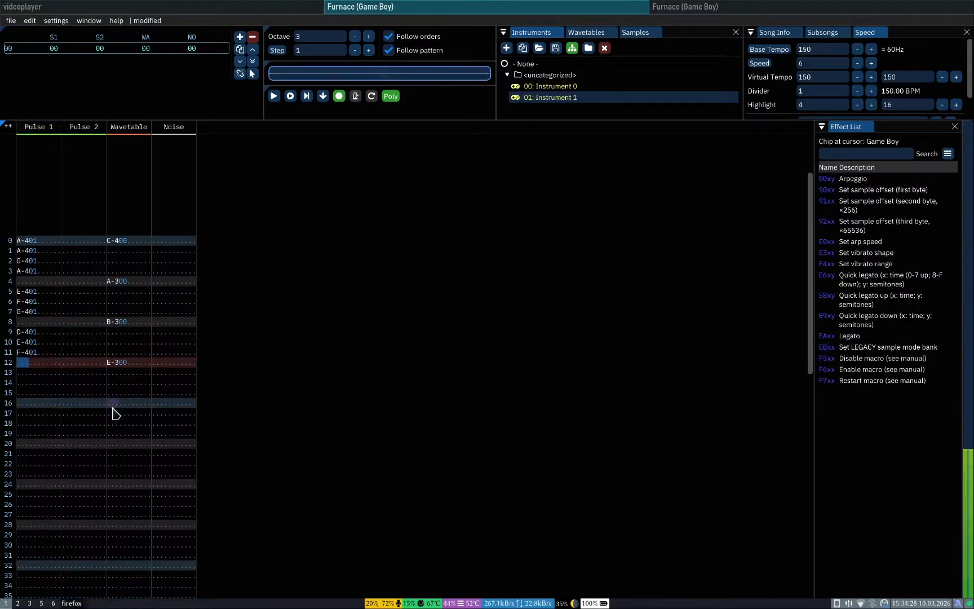
Step: Play the Pulse 1 melody together with the Wavetable notes from the start and return to row 0
key("Home")
key("Down")
key("Down")
key("Down")
key("Down")
key("Down")
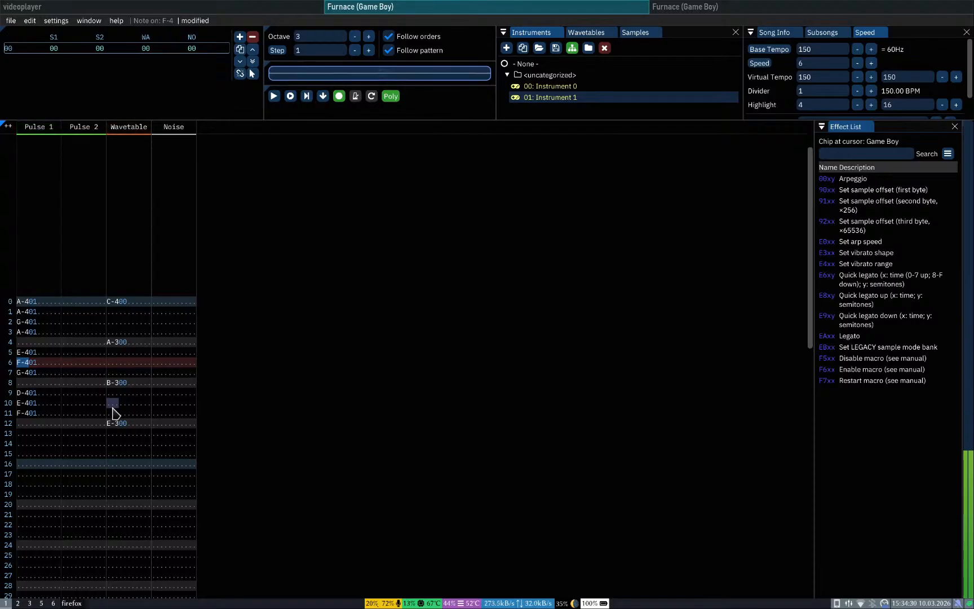
key("Return")
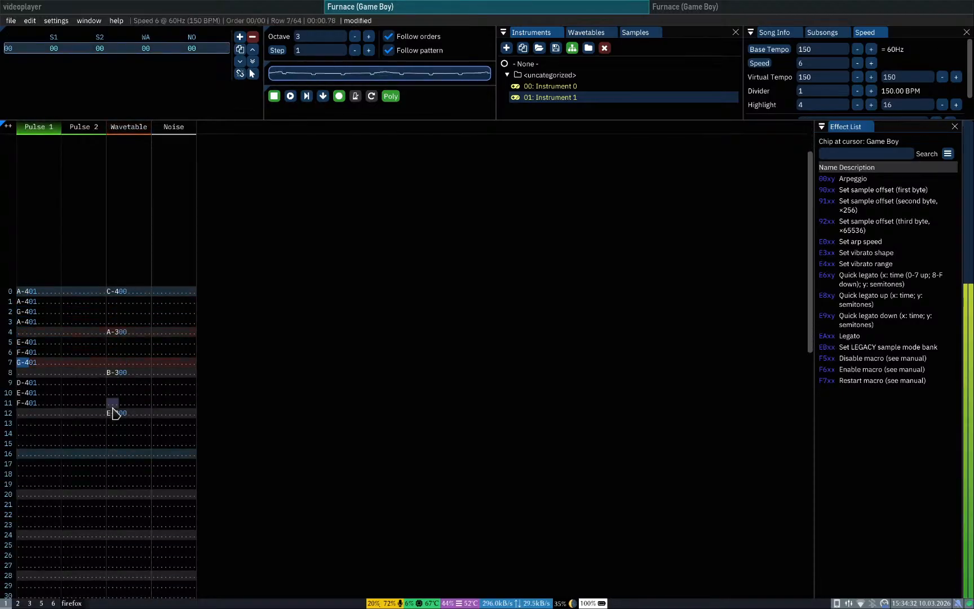
key("Return")
key("Home")
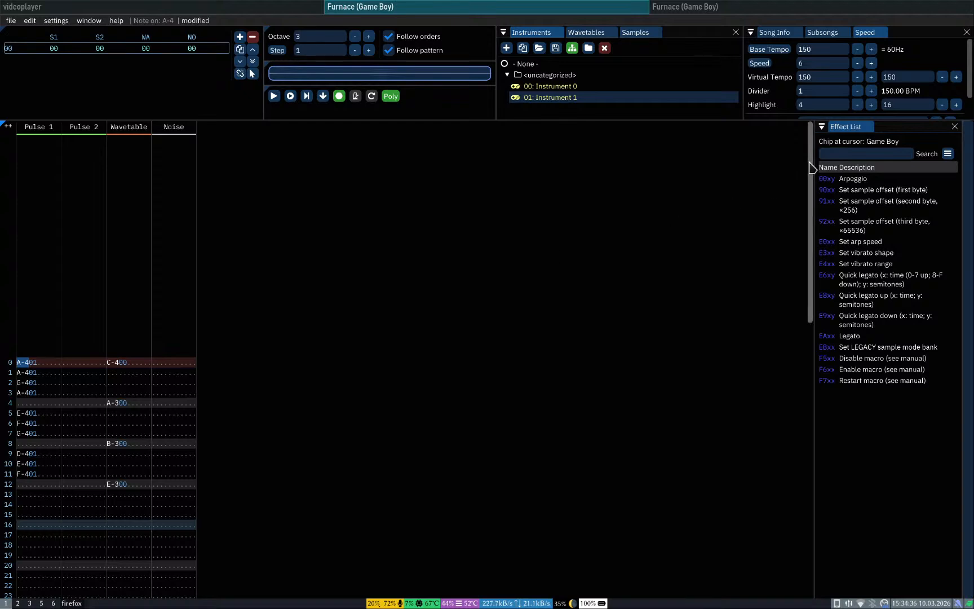
Step: Set the song speed to 8 and play the pattern at the changed speed
left_click(871, 63)
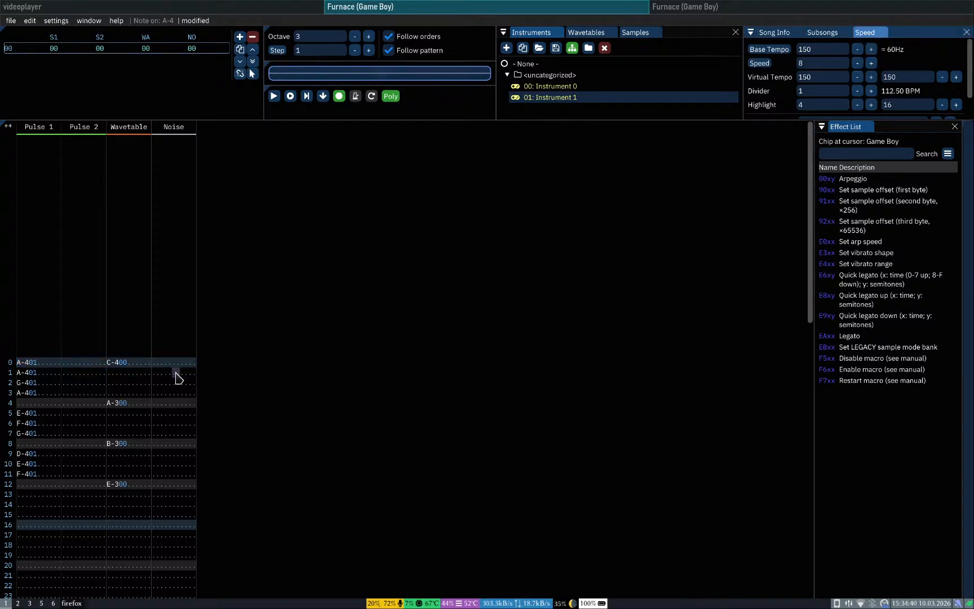
key("Return")
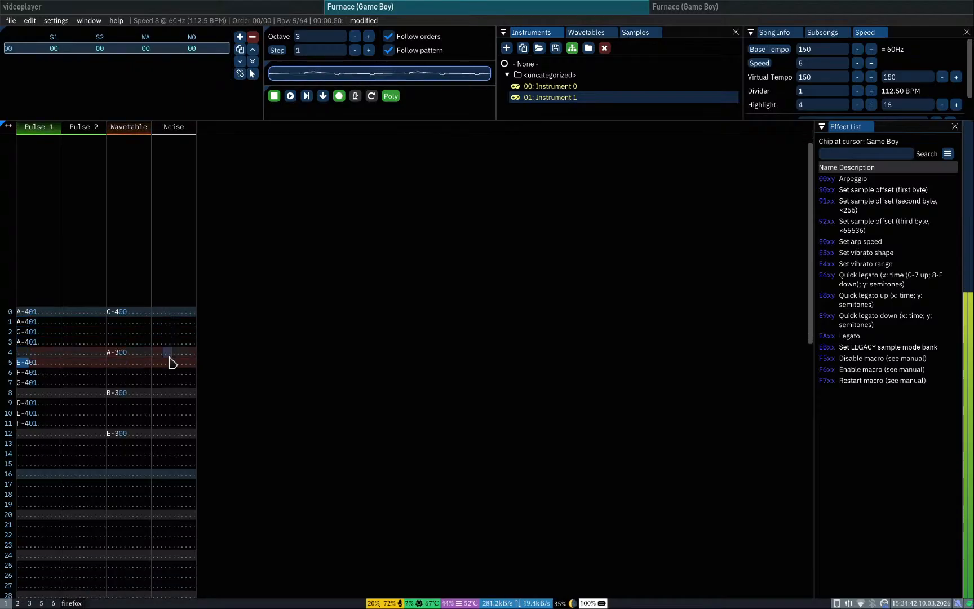
key("Return")
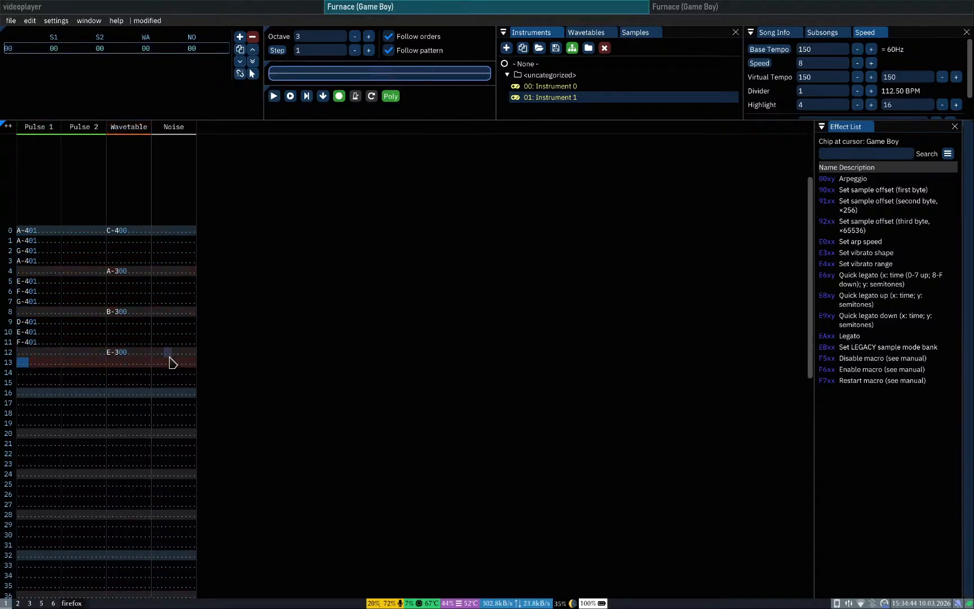
key("Up")
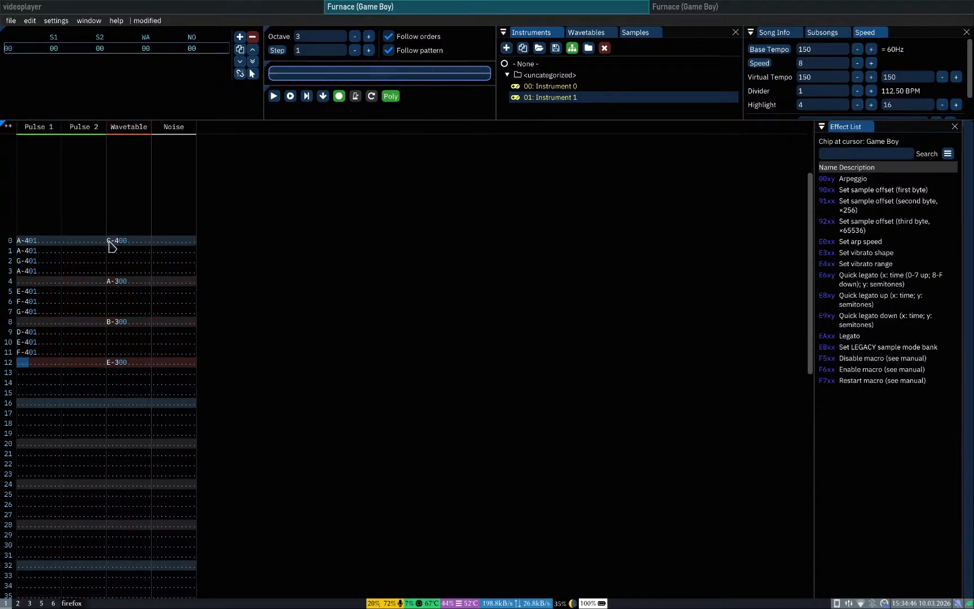
Step: Enter A-3 on row 4 of the Pulse 1 channel and play the pattern
left_click(67, 282)
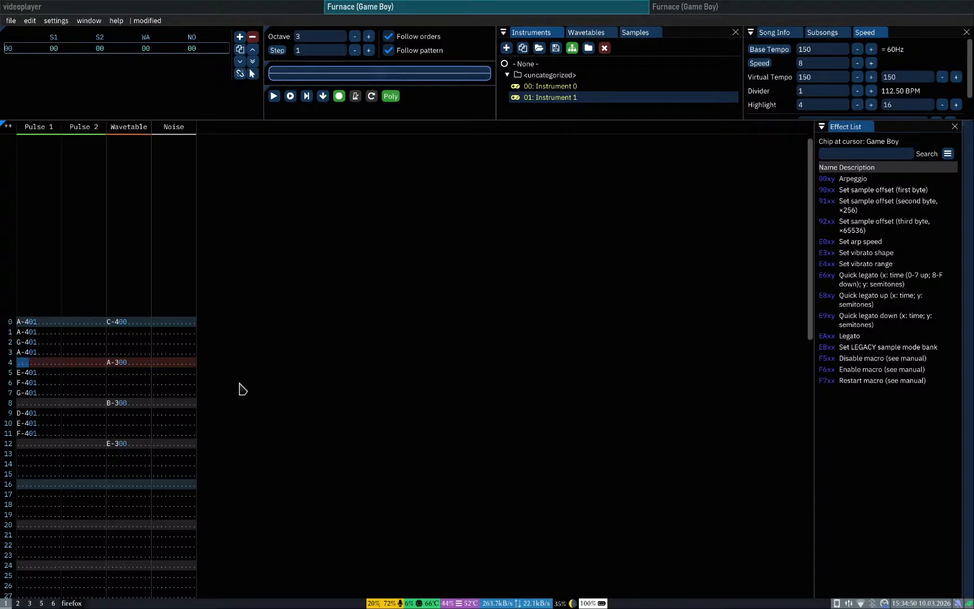
key("q")
key("n")
key("Return")
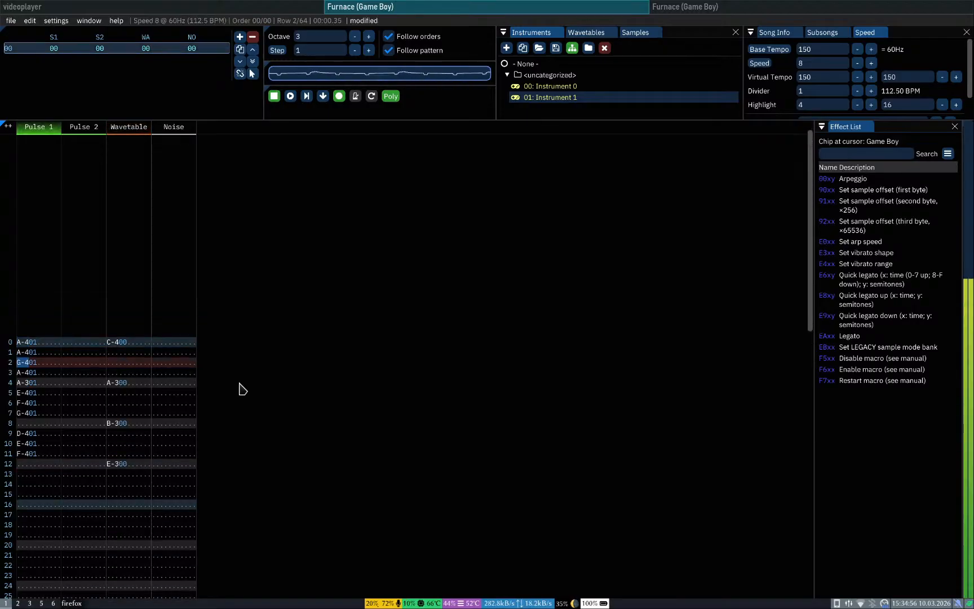
key("Return")
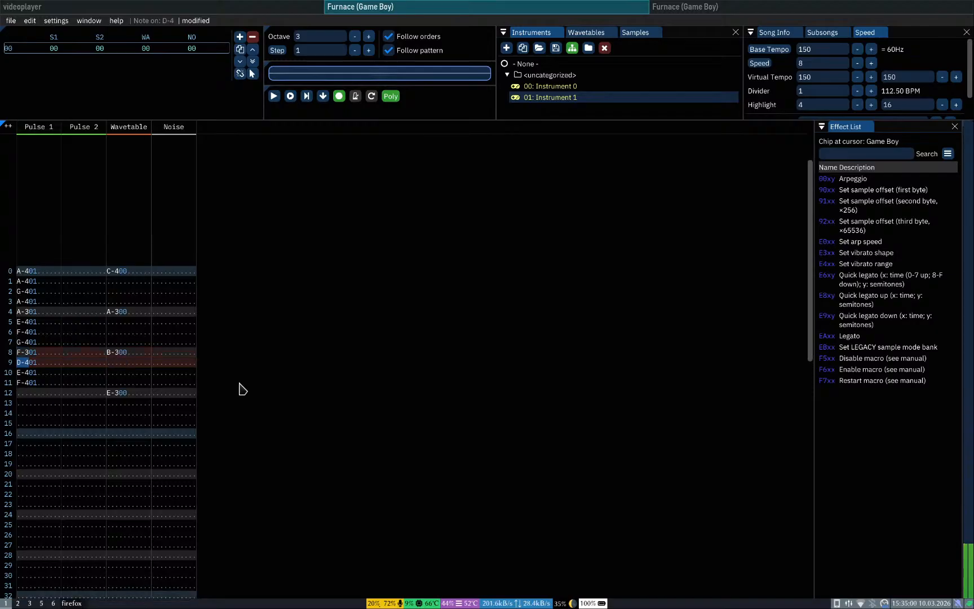
Step: Try E-3 on row 8 of the Pulse 1 channel and replace it with B-3
key("c")
key("Up")
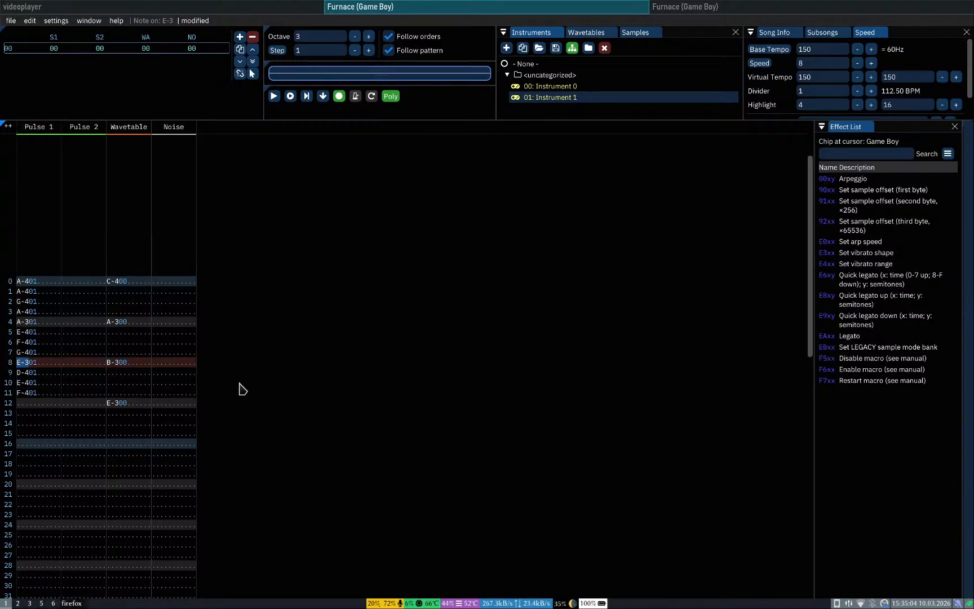
key("m")
key("Up")
Step: Try the notes G-3, B-3, C-4 and F-3 in turn on row 12 of the Pulse 1 channel
key("Down")
key("Down")
key("Down")
key("Down")
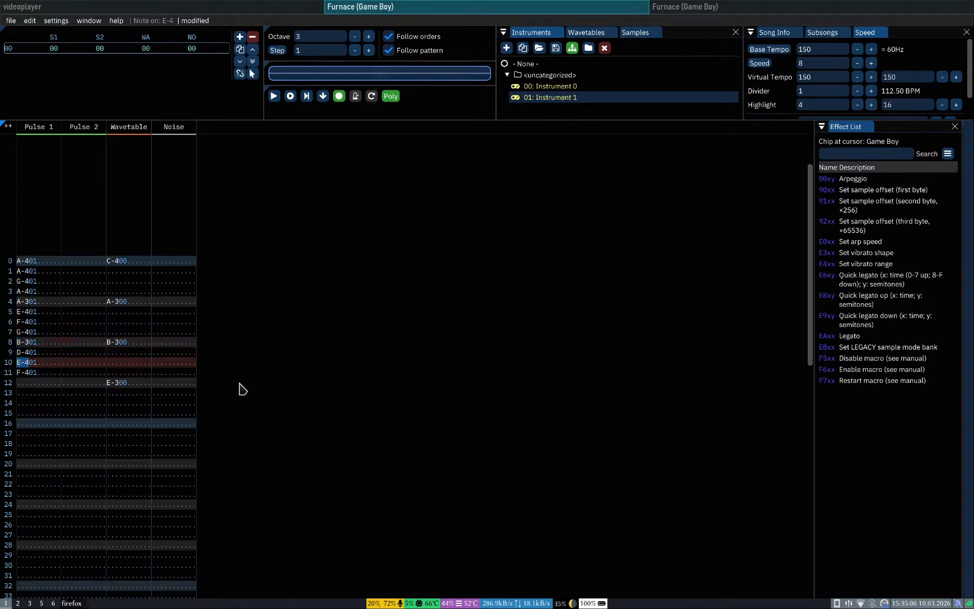
key("b")
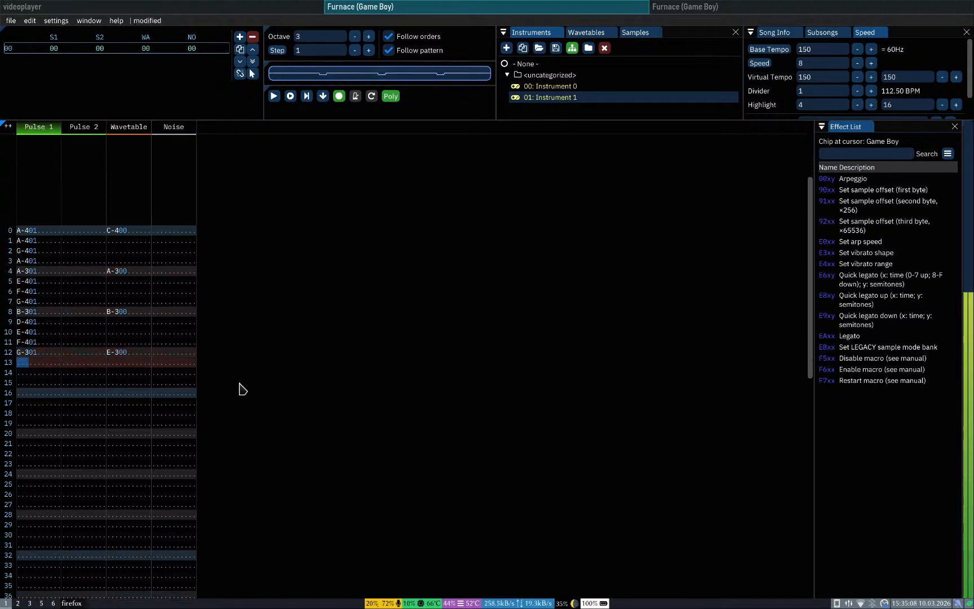
key("Up")
key("m")
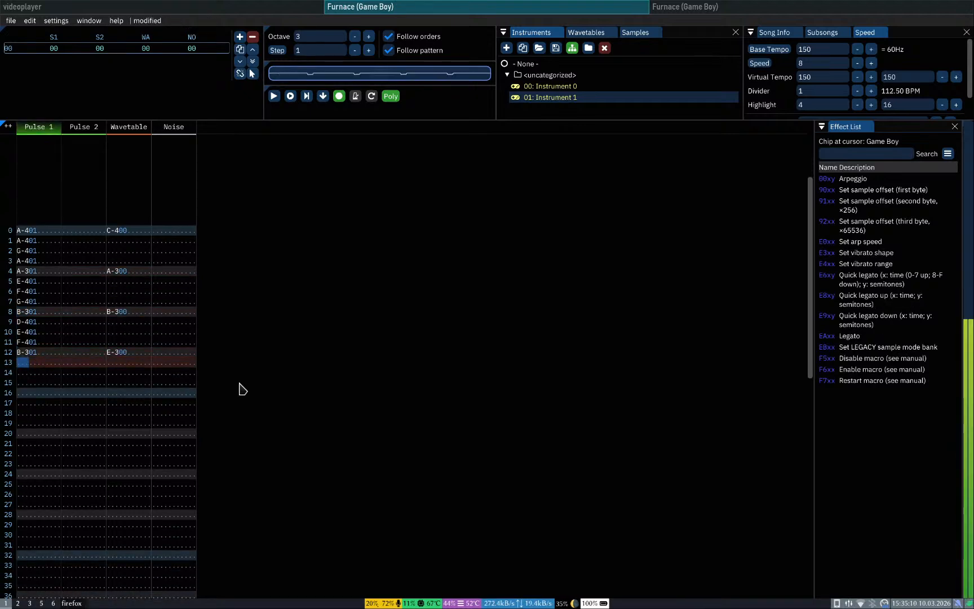
key("Up")
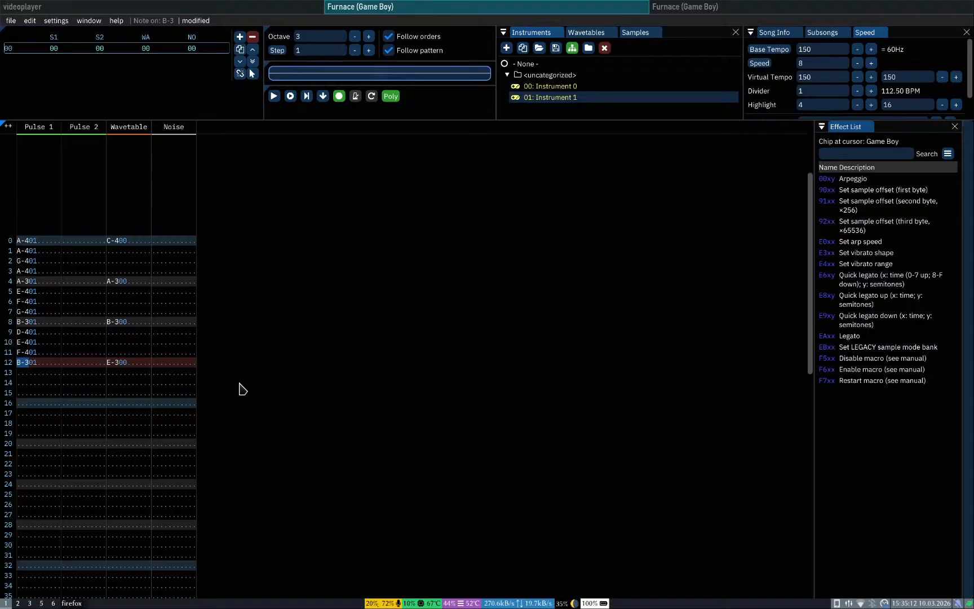
key("comma")
key("Up")
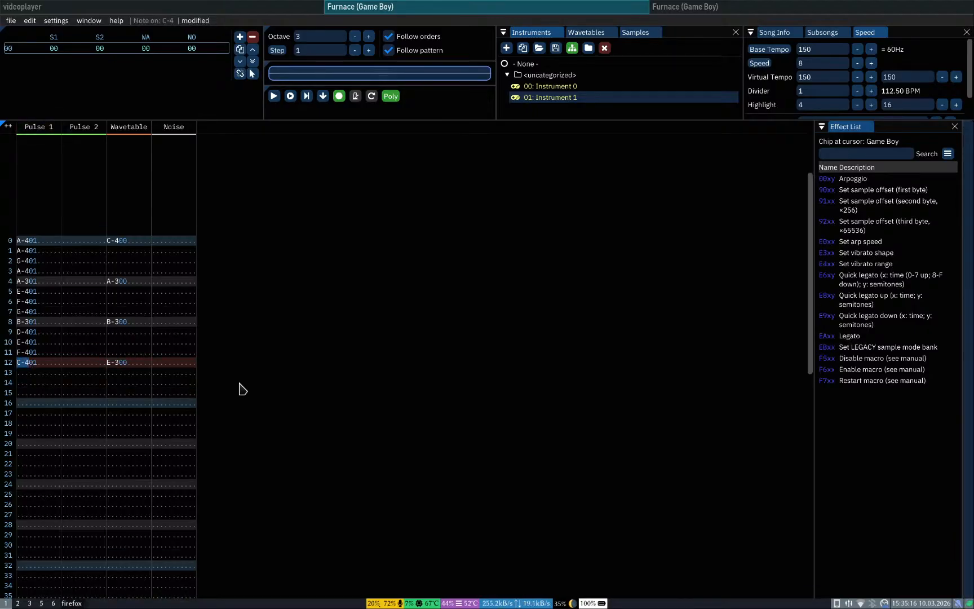
key("v")
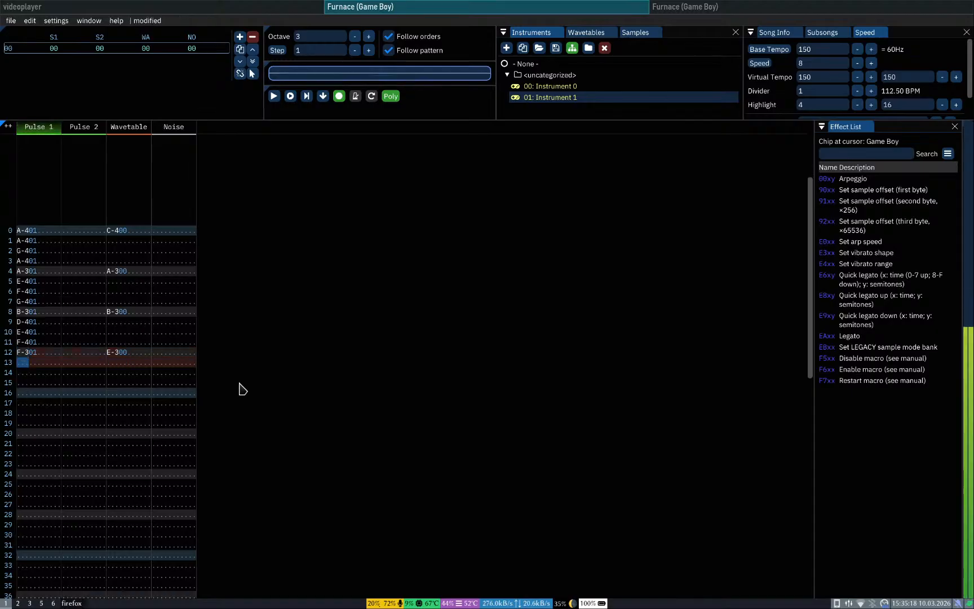
Step: Set the note on row 12 of the Pulse 1 channel to E-3 and play the pattern
key("Up")
key("c")
key("Up")
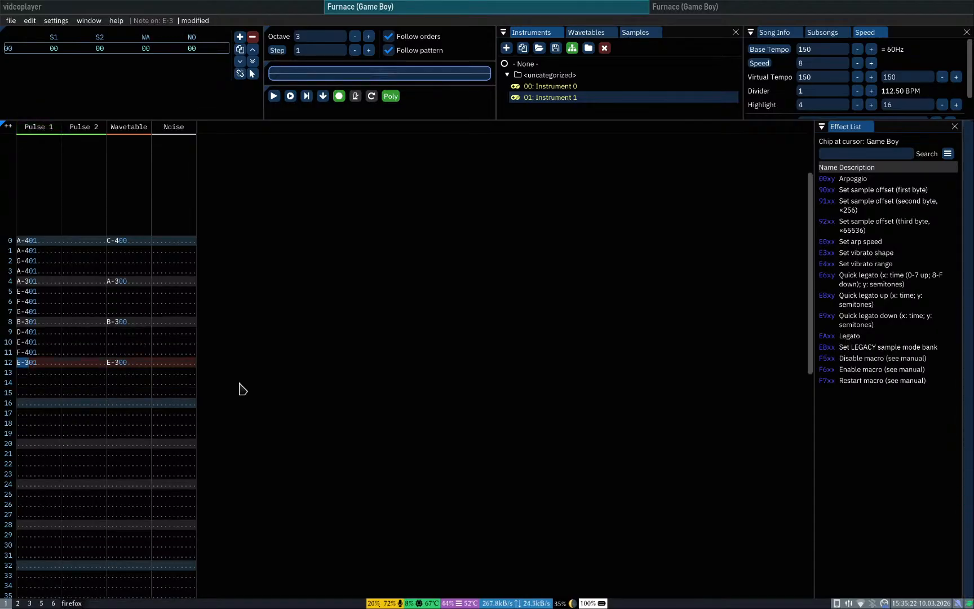
key("Return")
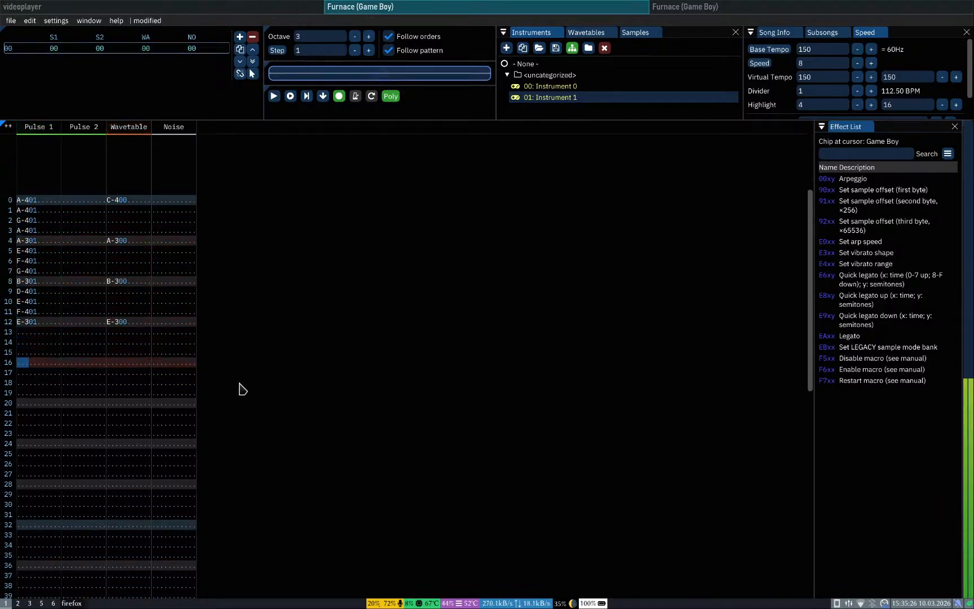
key("Return")
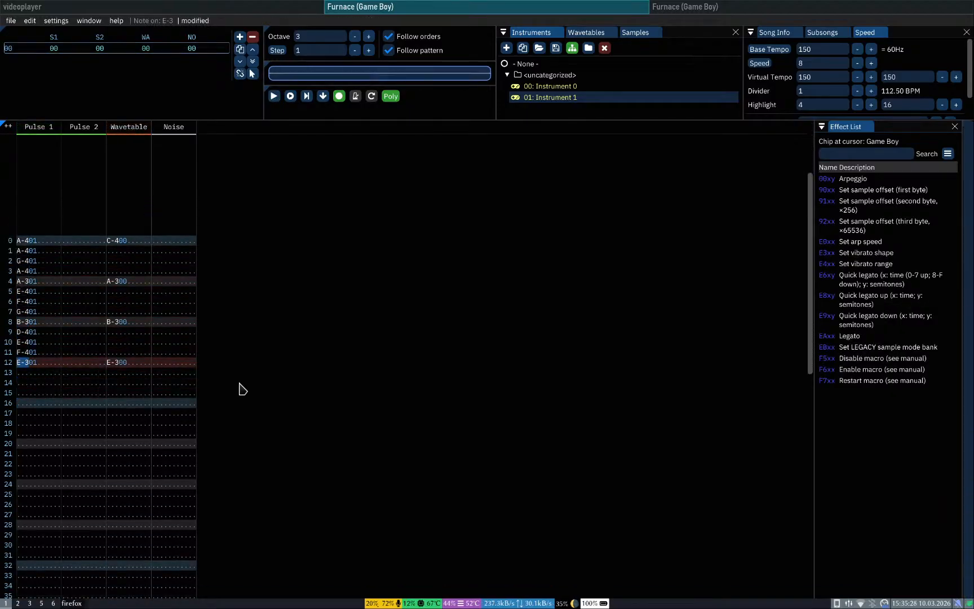
Step: Lower the octave to 1 and enter F-2 in row 0 of the Pulse 2 channel
key("Down")
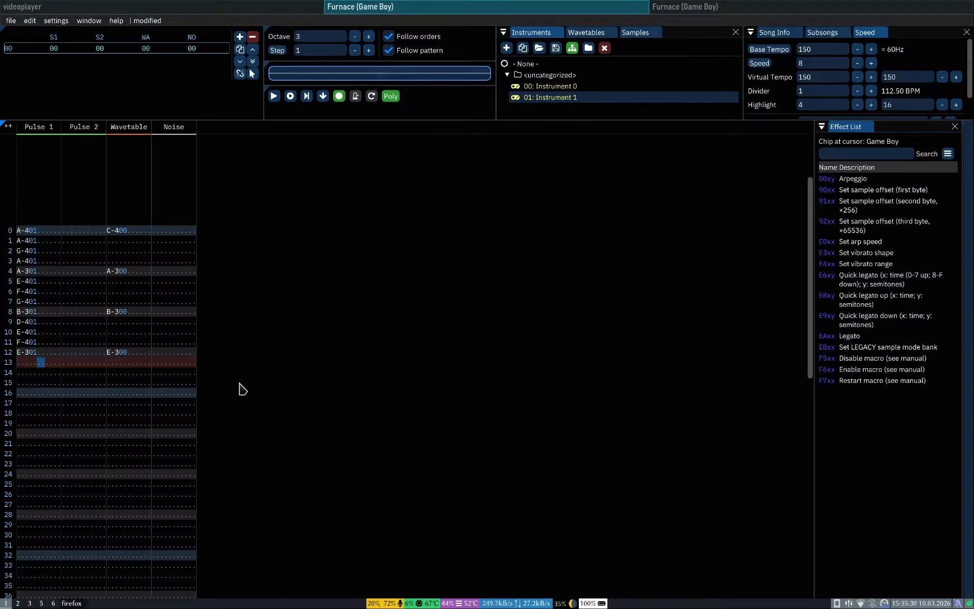
key("Home")
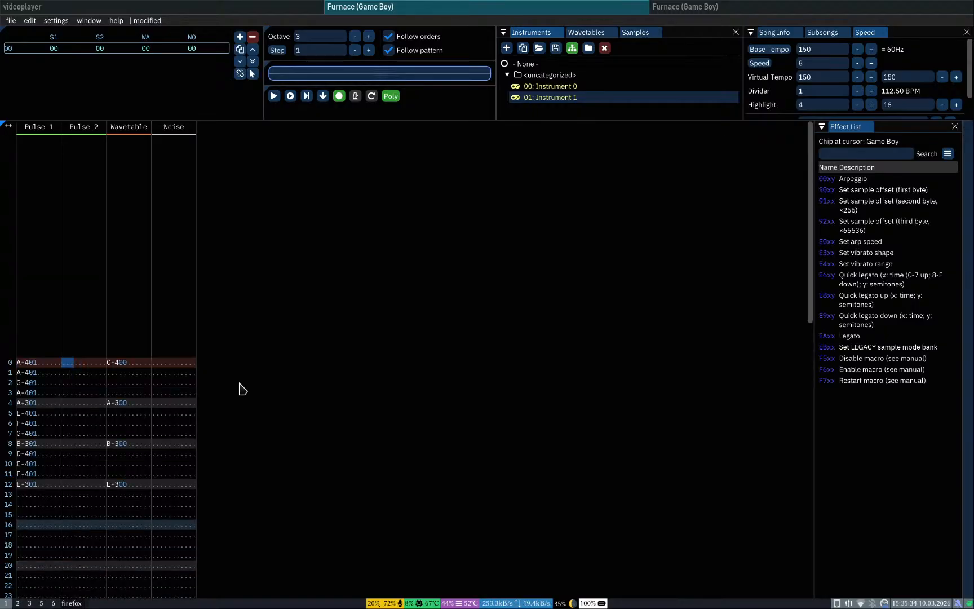
key("r")
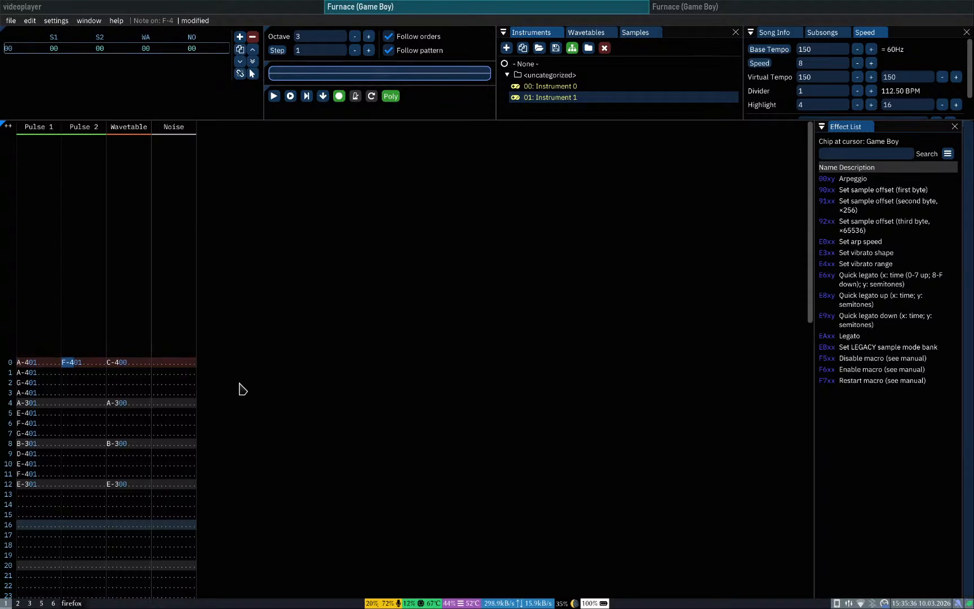
key("r")
key("Up")
Step: Play the pattern to hear the Pulse 2 note with the other channels, and return to row 0
key("Return")
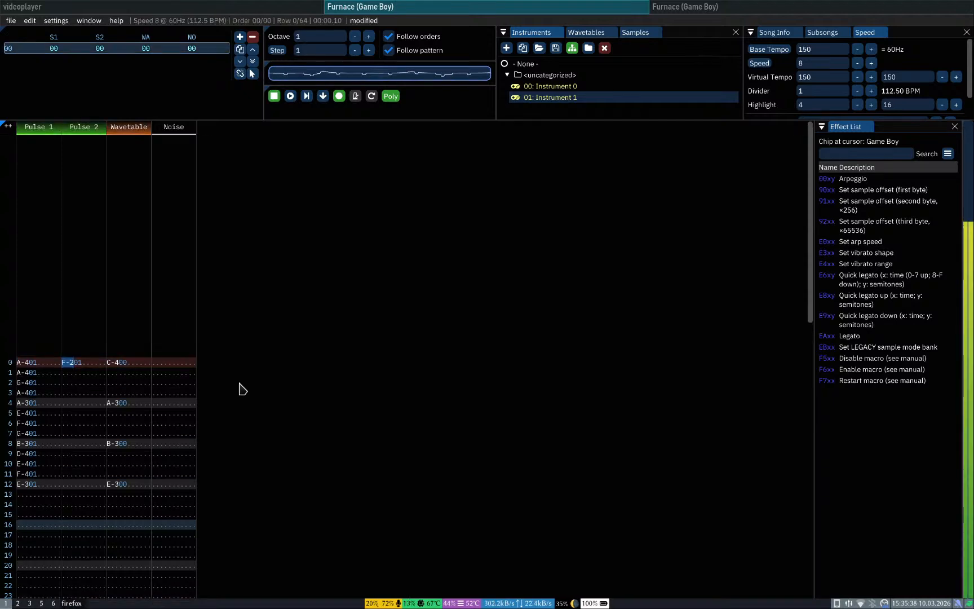
key("Return")
key("Return")
key("Return")
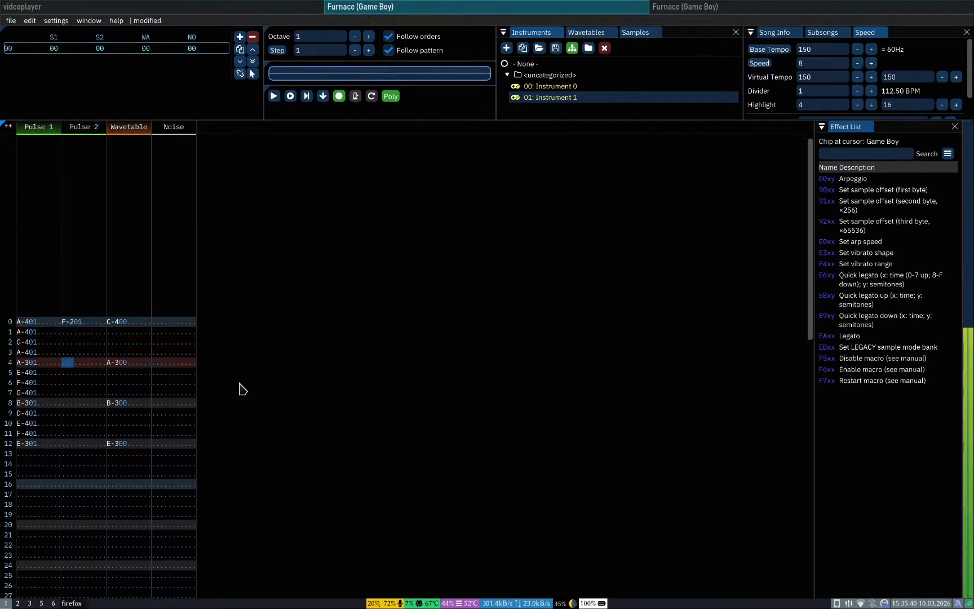
key("Up")
key("Up")
key("Up")
key("Up")
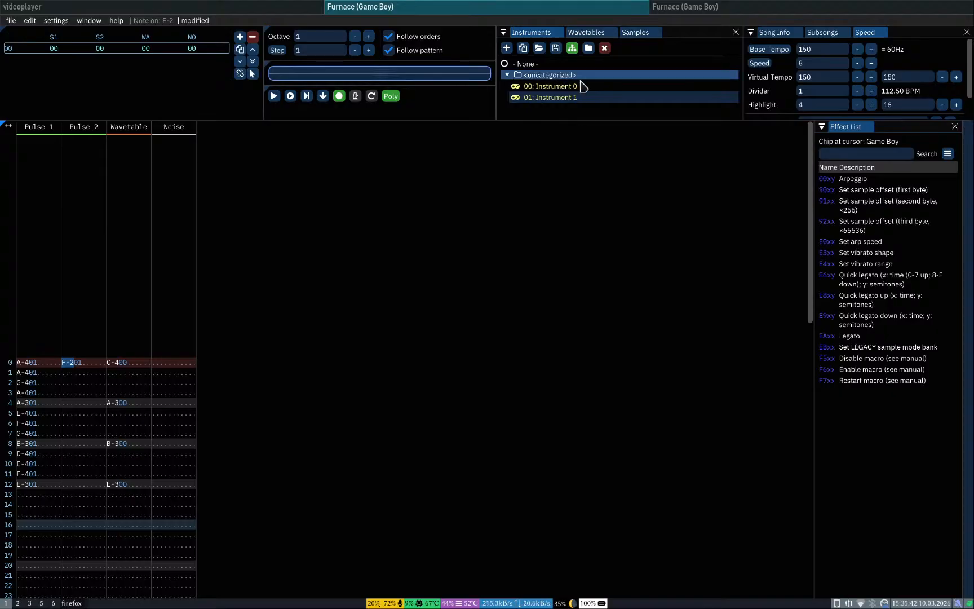
Step: Add a new Game Boy instrument and open it for editing
left_click(506, 47)
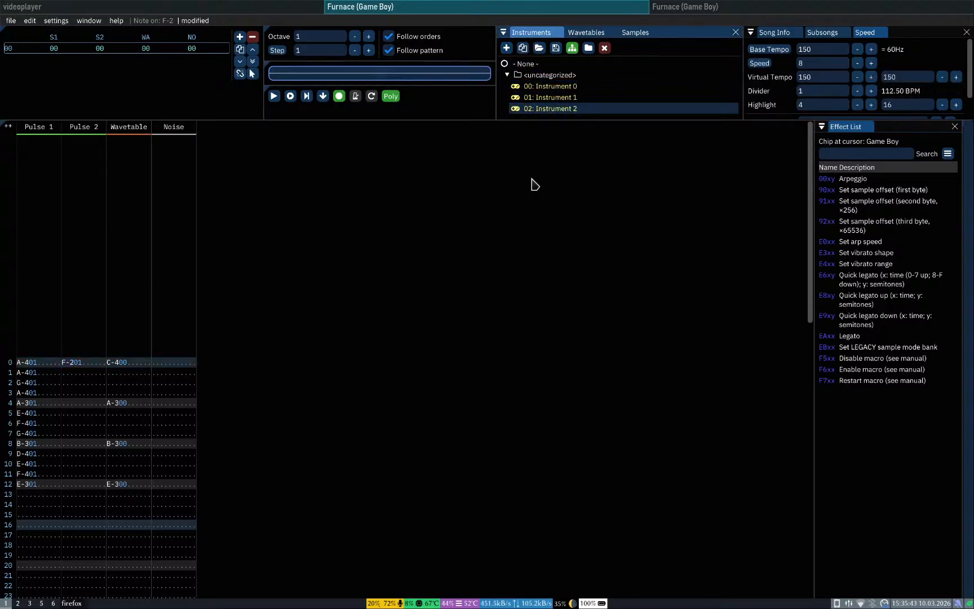
double_click(553, 110)
left_click(400, 166)
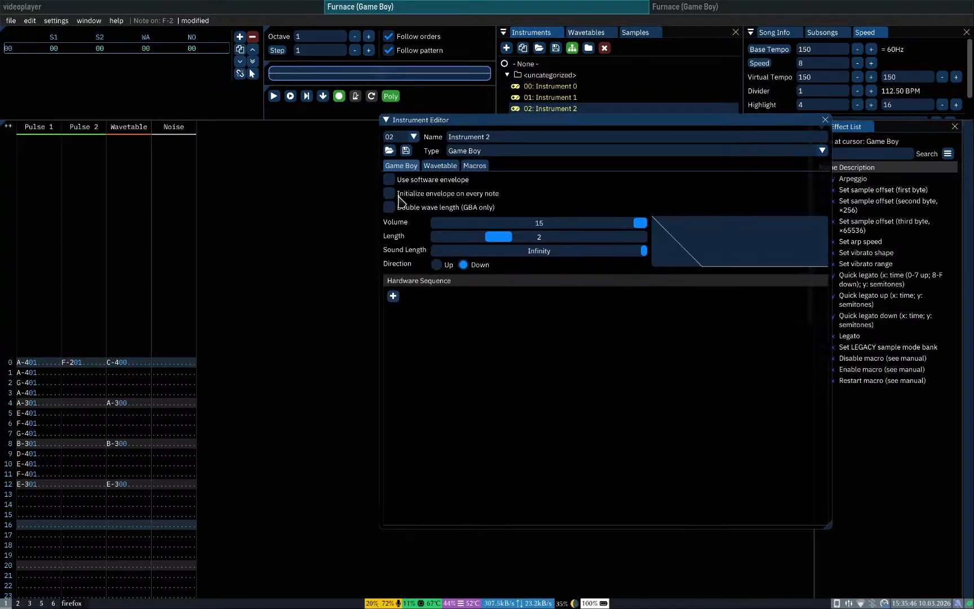
Step: Set the new instrument's envelope to volume 13, length 3 and direction Up
left_click_drag(499, 236, 636, 248)
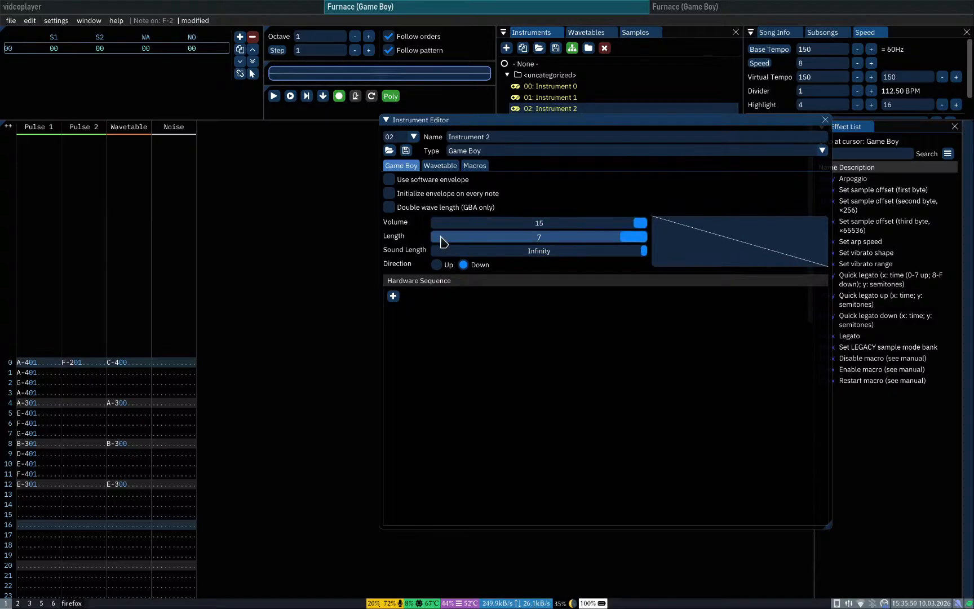
left_click(443, 241)
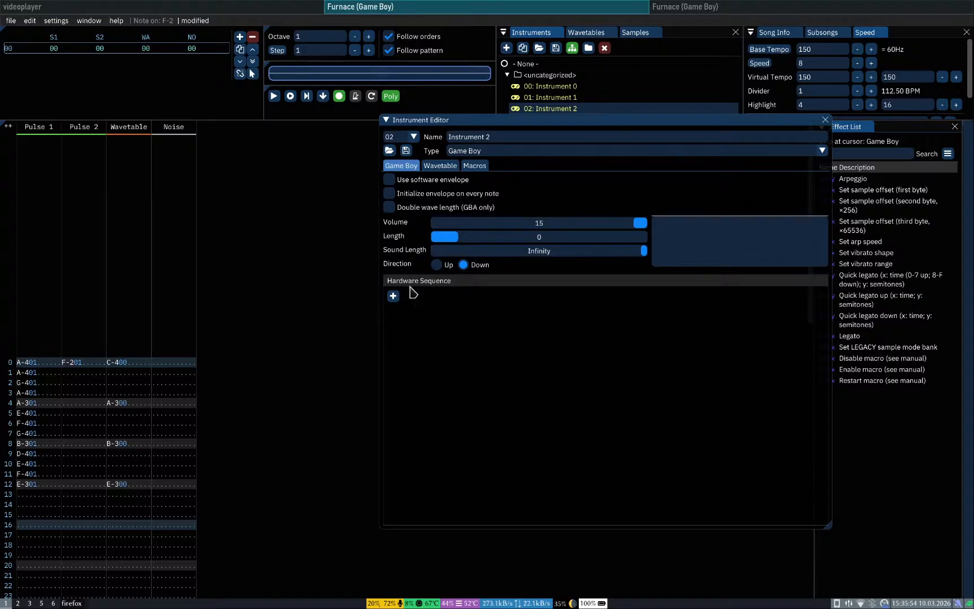
left_click(440, 269)
left_click(458, 242)
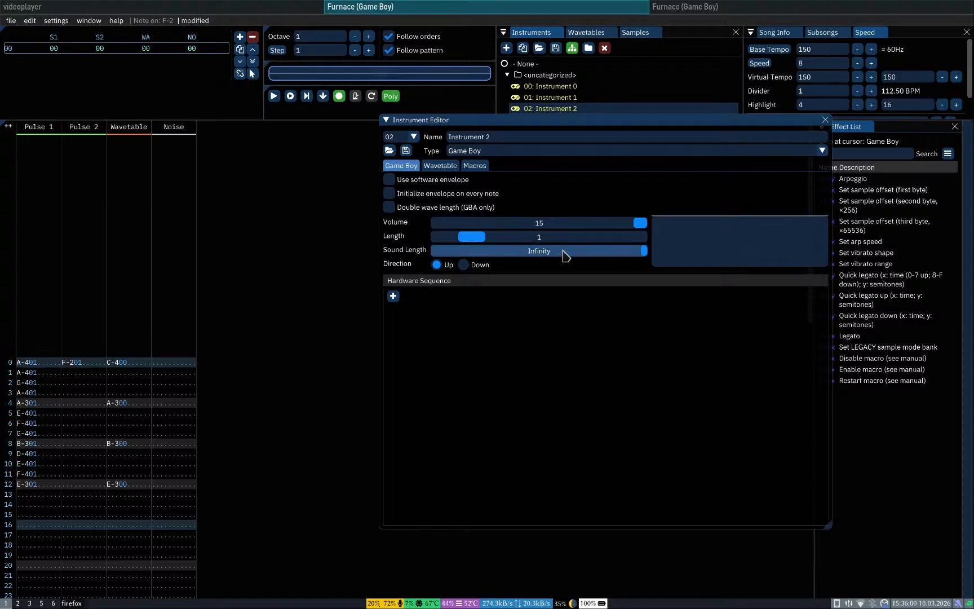
left_click(620, 225)
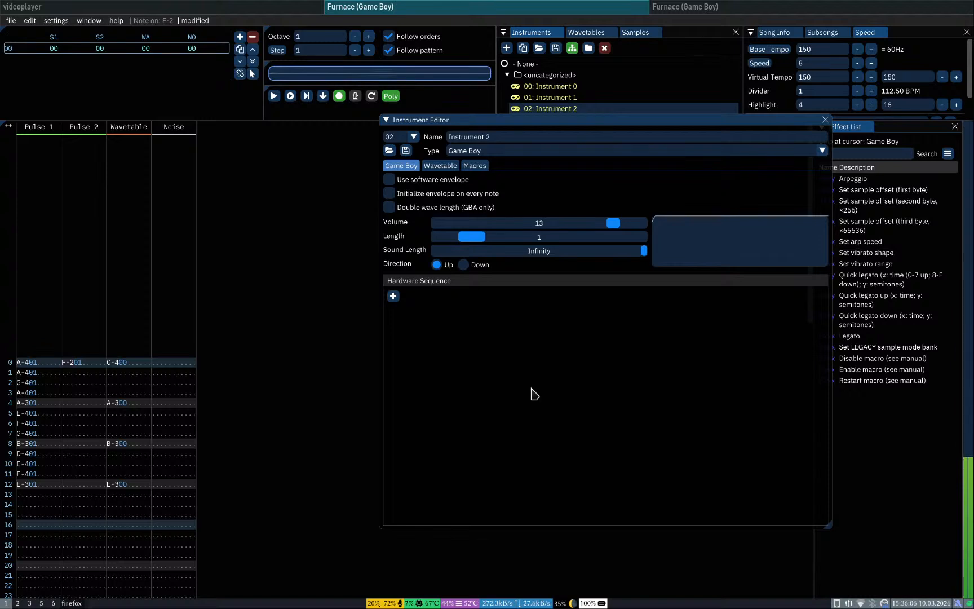
left_click(509, 238)
left_click_drag(510, 242, 526, 241)
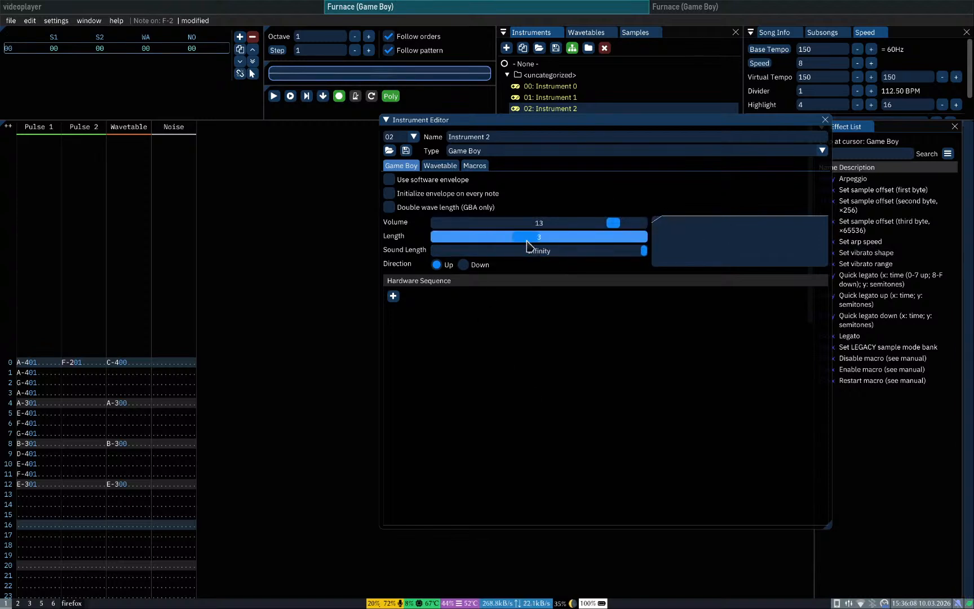
Step: Audition the new instrument with repeated test notes and close its editor
key("z")
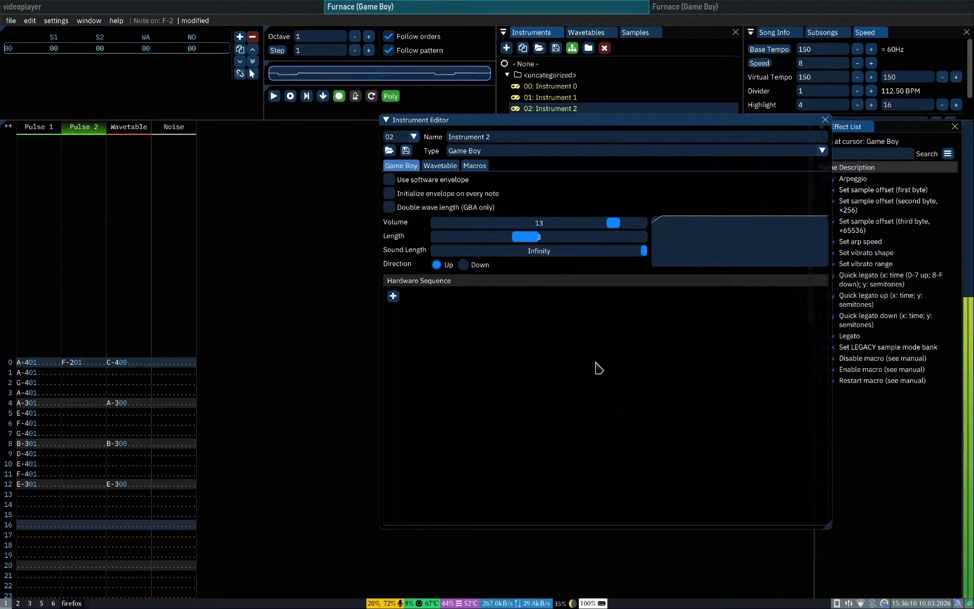
key("z")
key("z")
key("z")
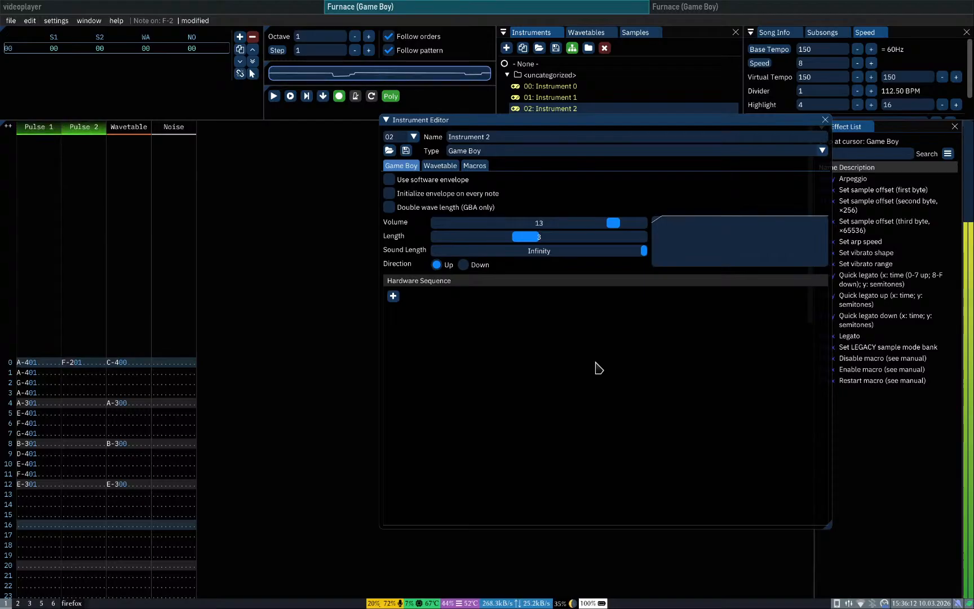
key("z")
key("z")
key("z")
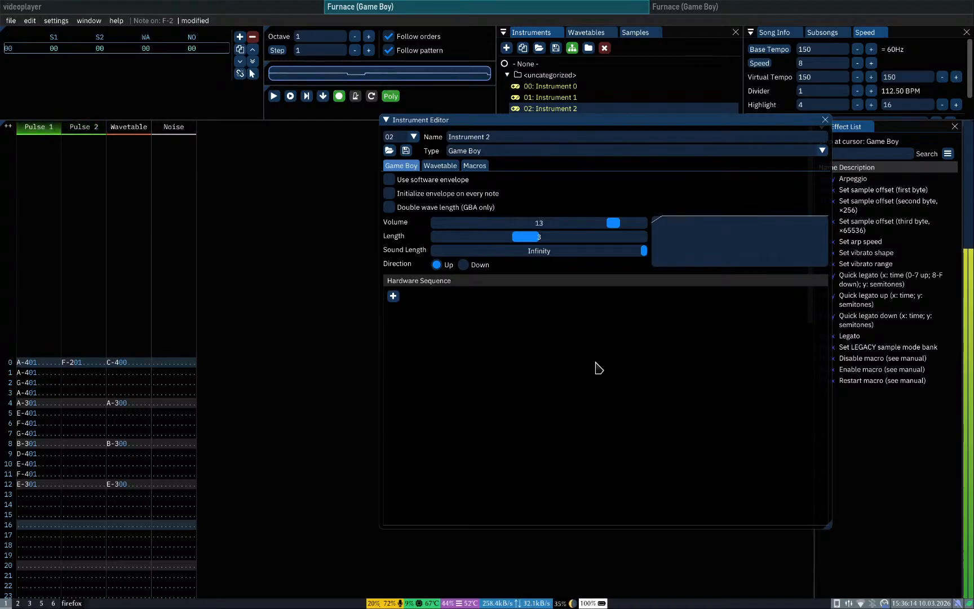
key("z")
left_click(825, 120)
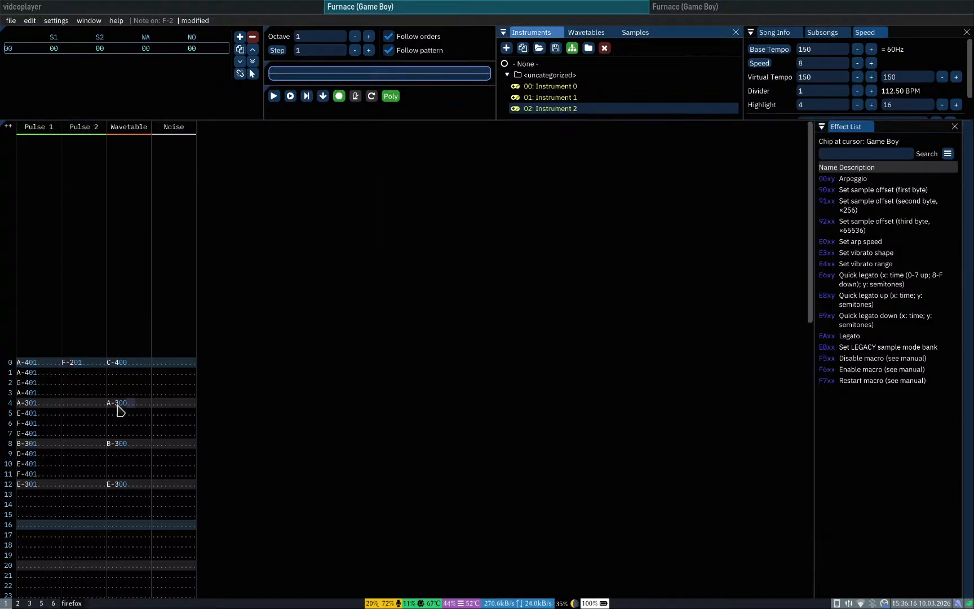
Step: Re-enter F-2 in row 0 of Pulse 2 using instrument 02
left_click(67, 365)
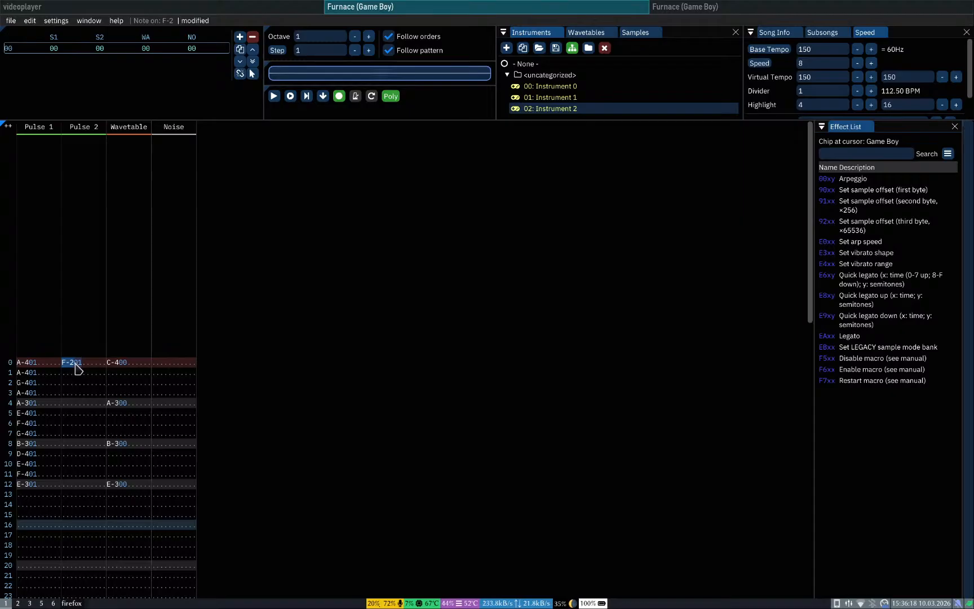
key("r")
key("Up")
key("Down")
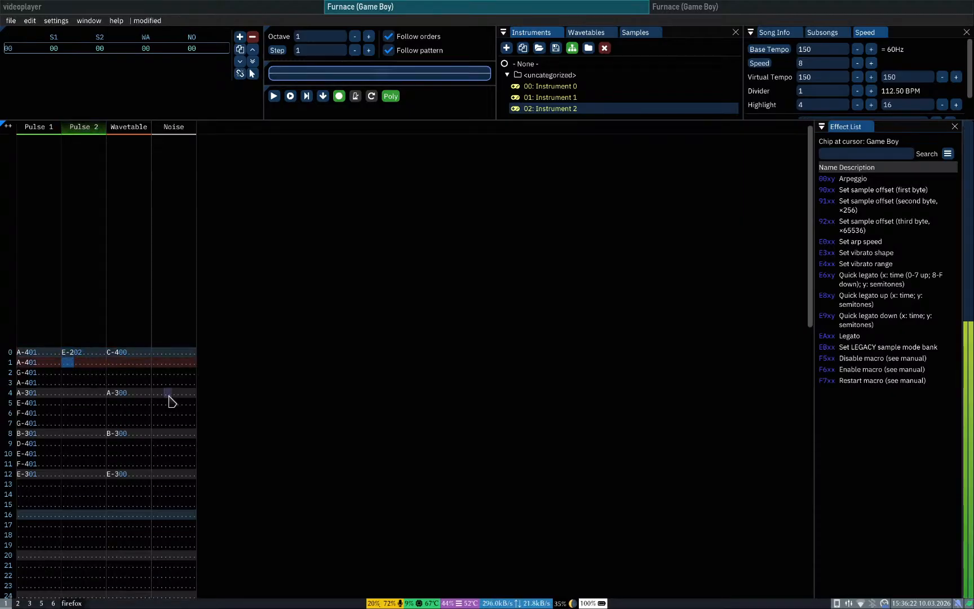
key("Down")
key("Down")
key("Down")
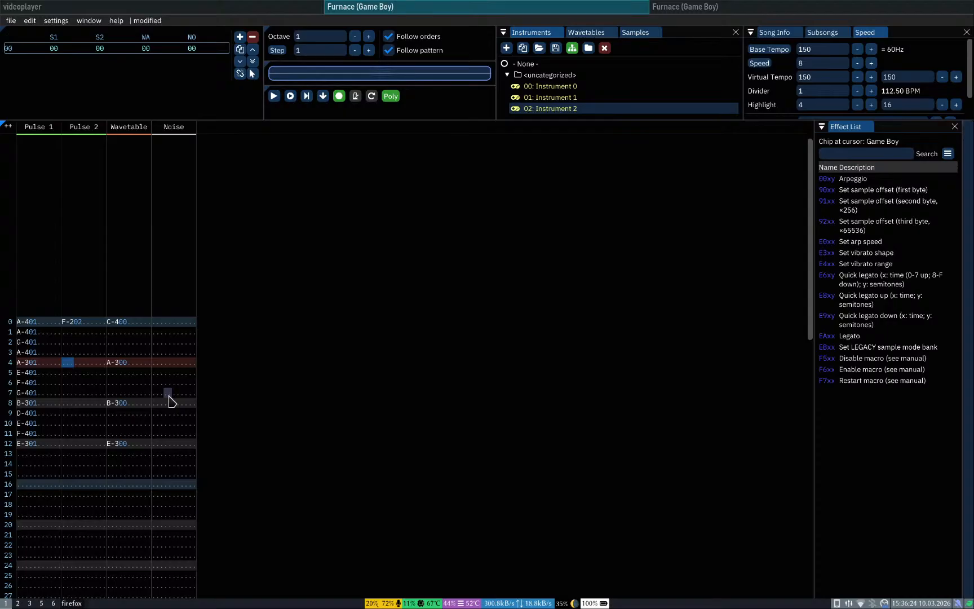
Step: Enter E-2 in row 4, F-2 in row 8 and C-2 in row 12 of Pulse 2 with instrument 02
key("e")
key("Down")
key("Down")
key("Down")
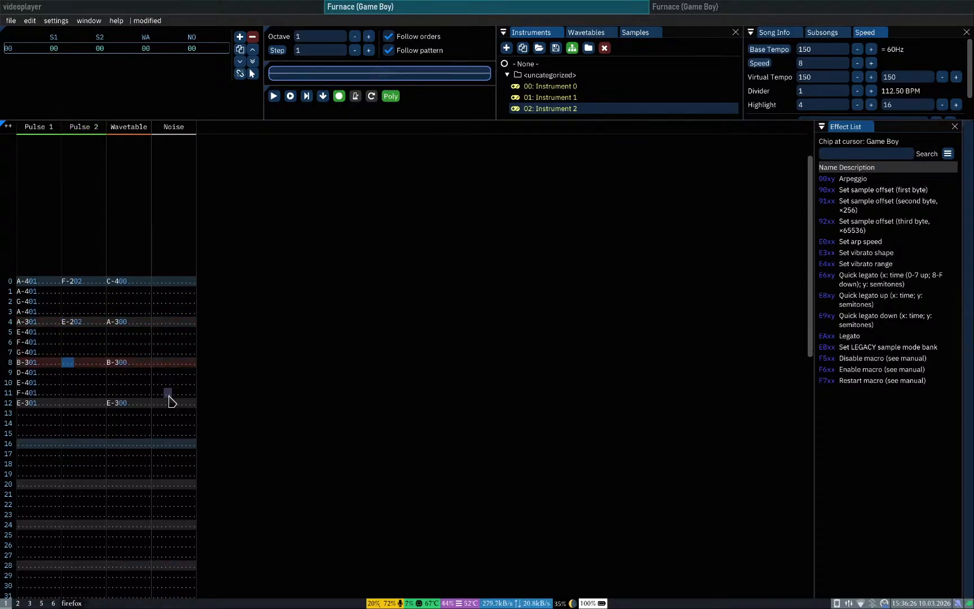
key("r")
key("Down")
key("Down")
key("Down")
key("q")
key("Up")
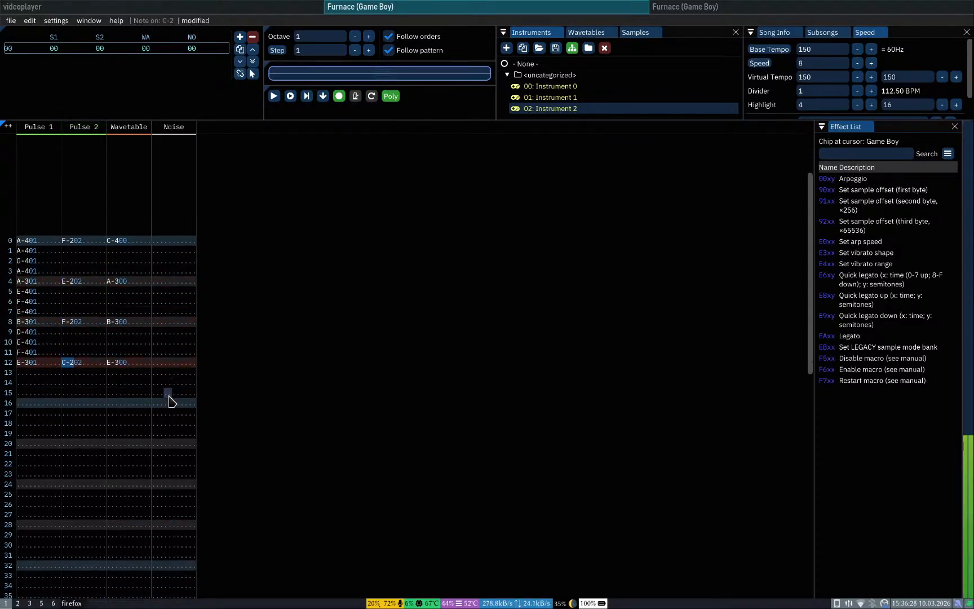
Step: Play the pattern with the full Pulse 2 line, and go back to its note in row 4
key("Return")
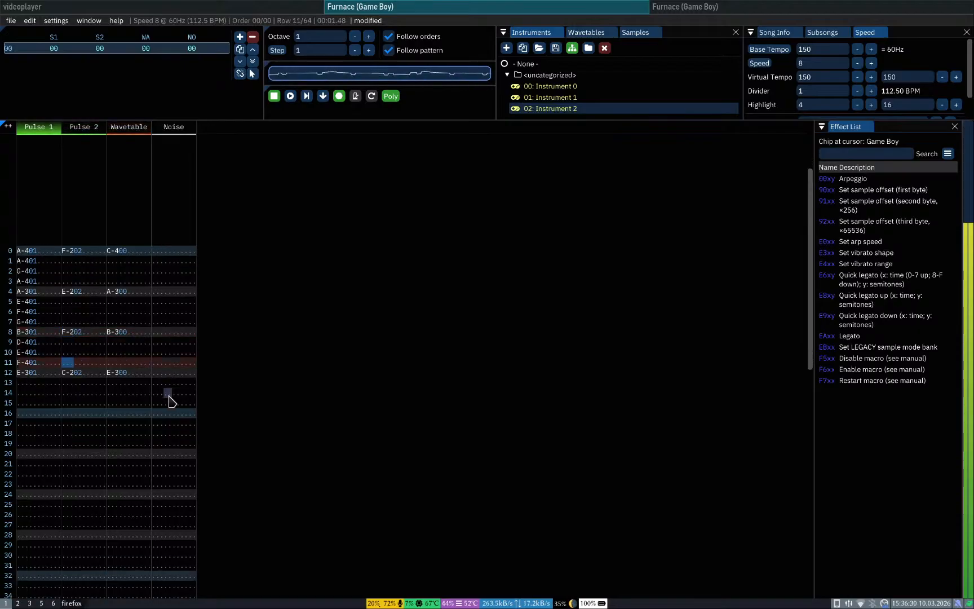
key("Return")
key("Up")
key("Up")
key("Up")
key("Up")
key("Up")
key("Up")
key("Up")
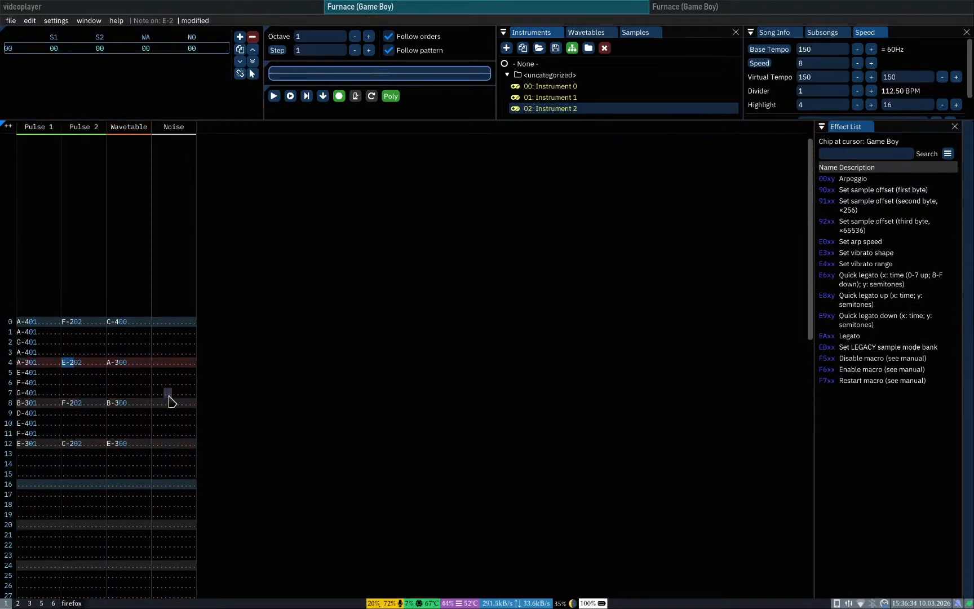
Step: Try G-2 and E-2 as alternative notes in row 4 of Pulse 2
key("r")
key("Up")
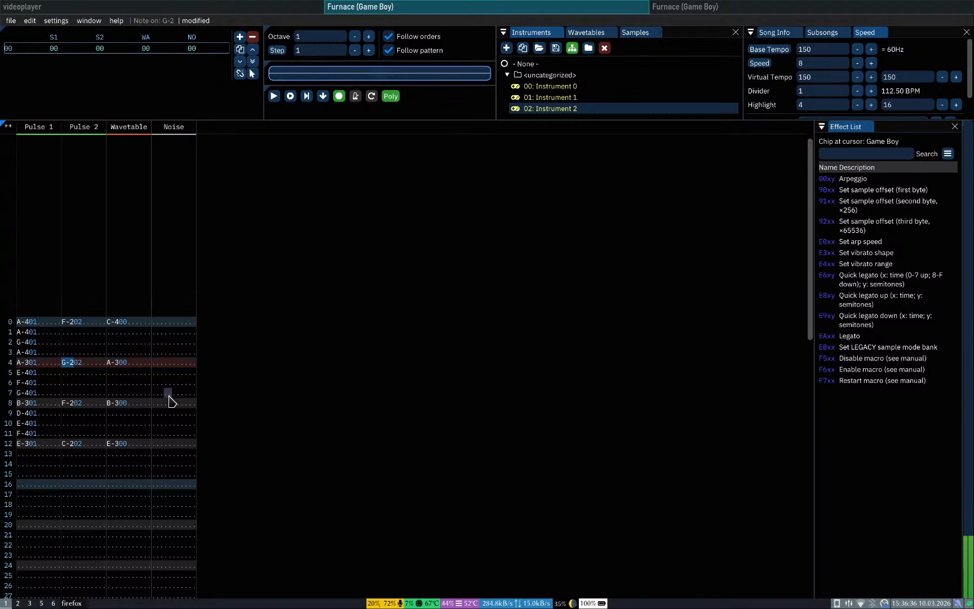
key("r")
key("Up")
key("Left")
key("Right")
key("e")
key("Up")
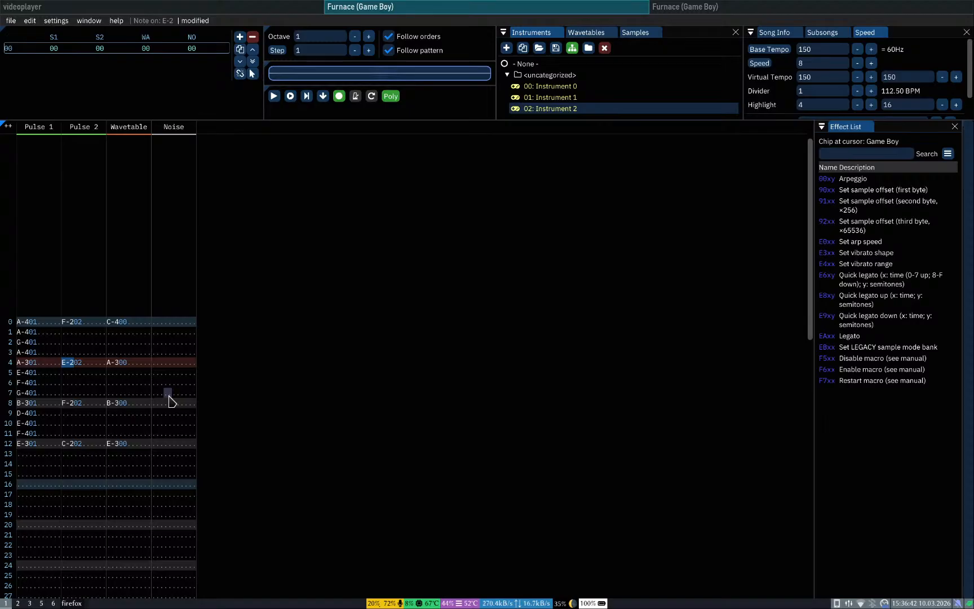
Step: Set the Pulse 2 note in row 4 to D#2 and play the pattern
key("3")
key("Up")
key("Return")
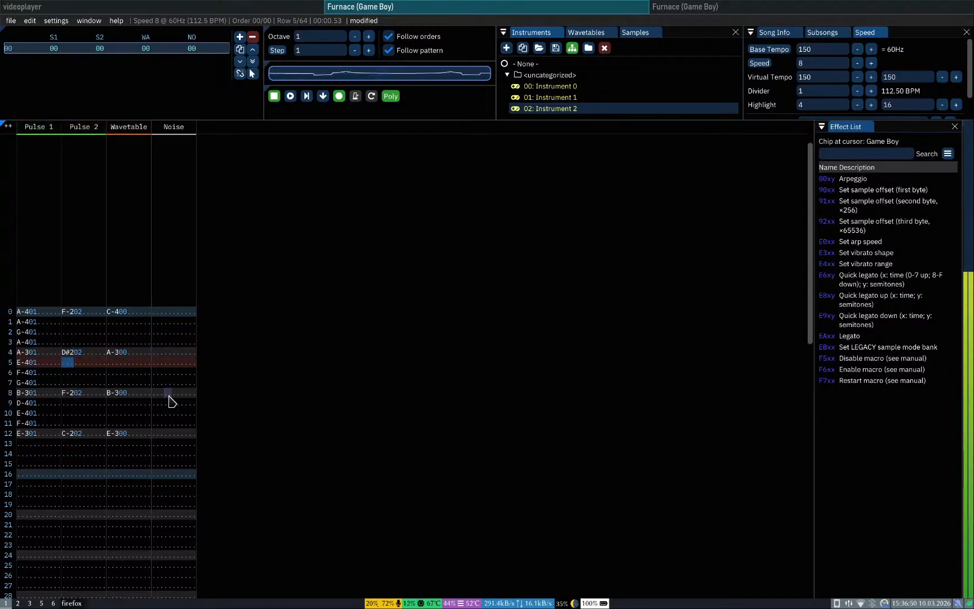
key("Return")
key("1")
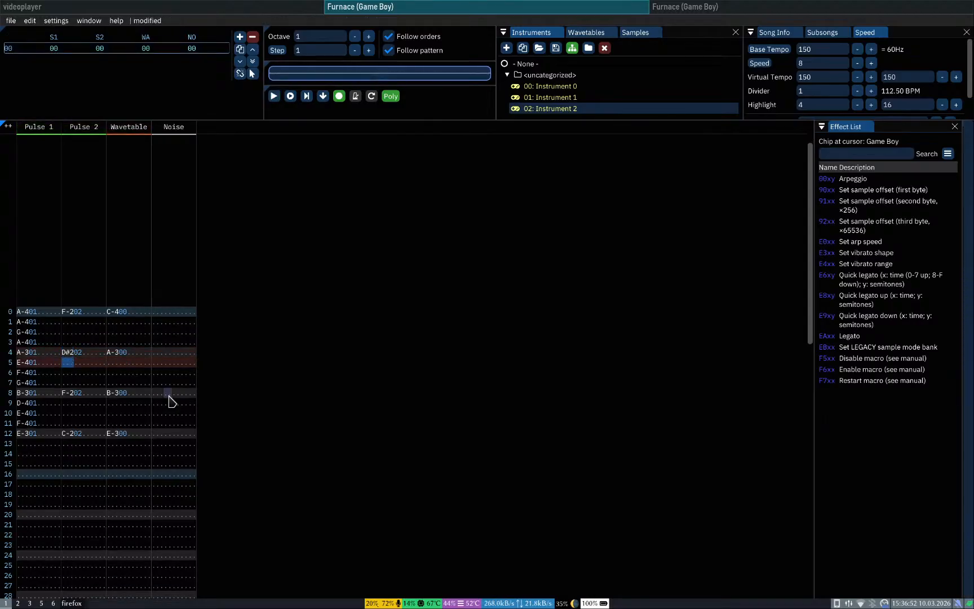
key("Up")
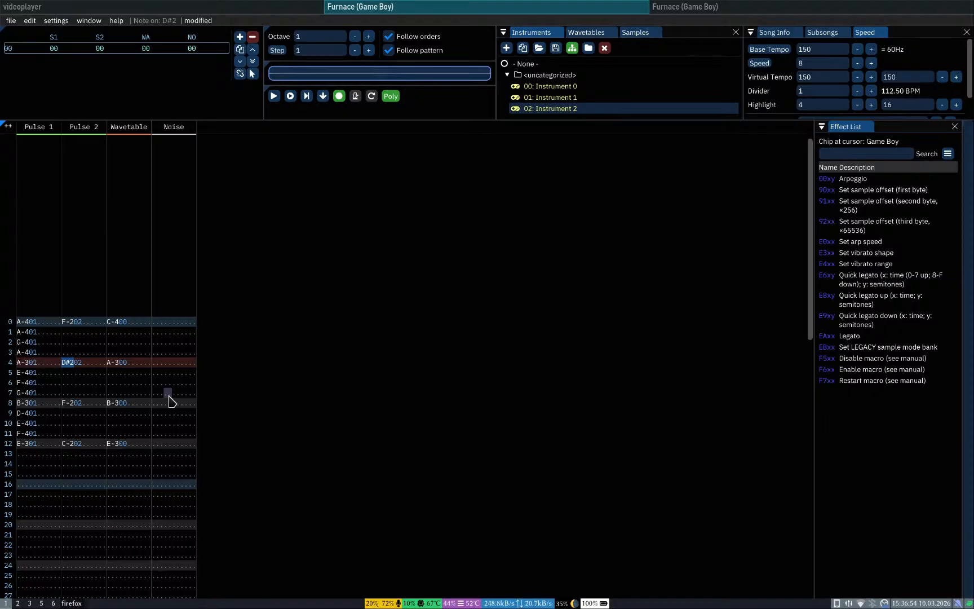
Step: Transpose the Pulse 2 note in row 4 to F-2 and play the pattern
key("ctrl+F1")
key("ctrl+F2")
key("ctrl+F2")
key("ctrl+F2")
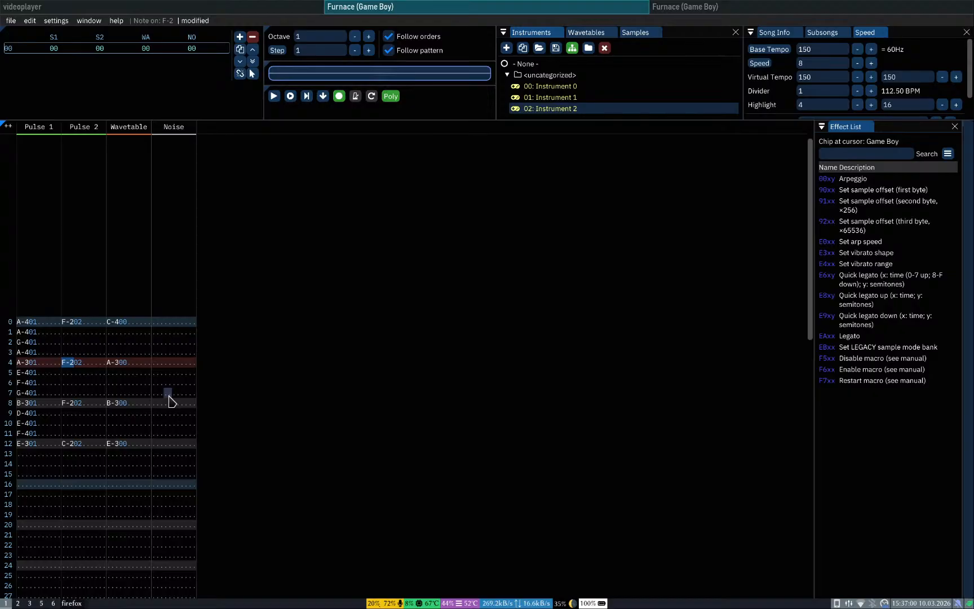
key("Return")
key("Down")
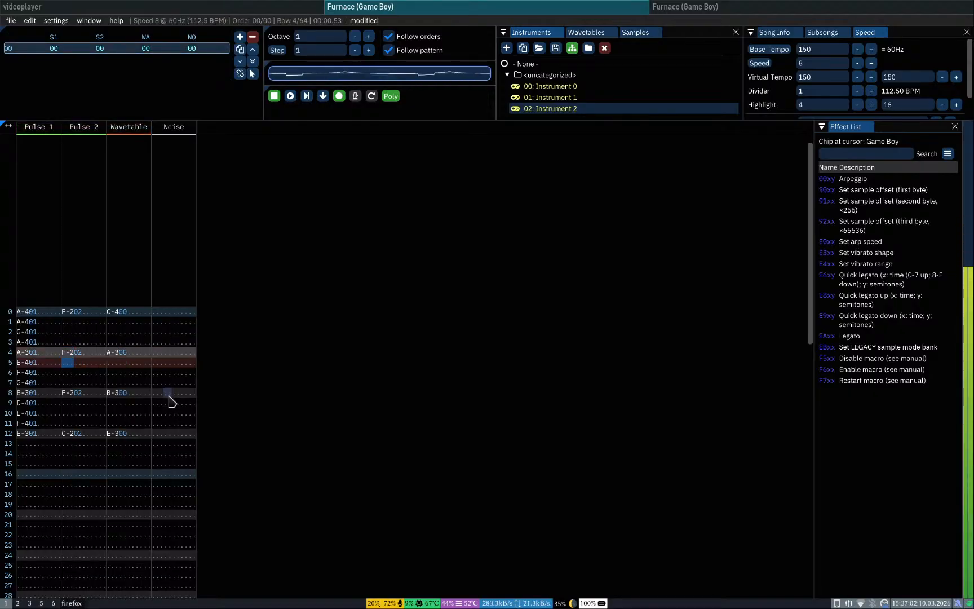
key("Return")
Step: Try a note-off in row 5 of Pulse 2
key("1")
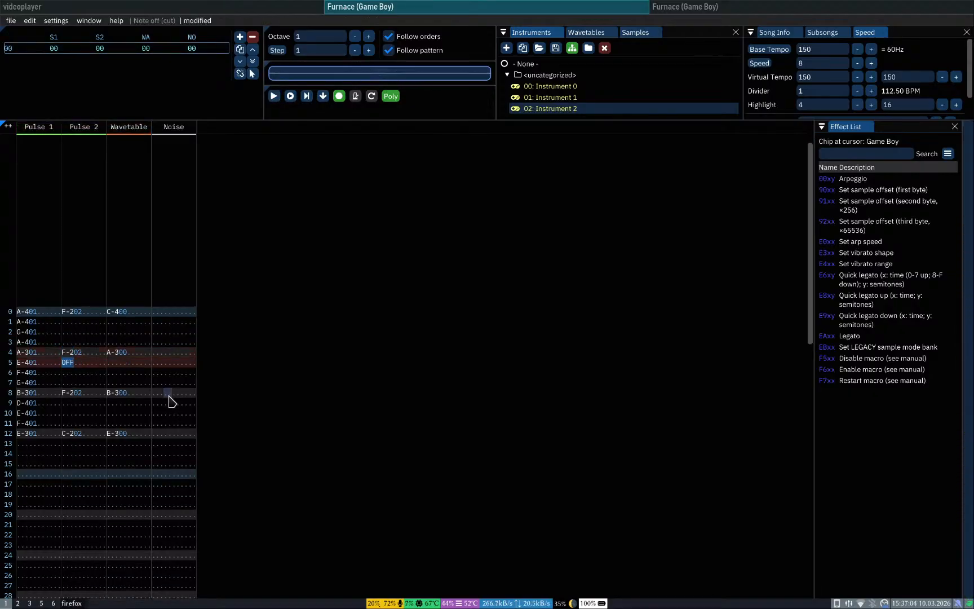
key("Up")
key("Up")
key("Up")
key("Up")
key("Up")
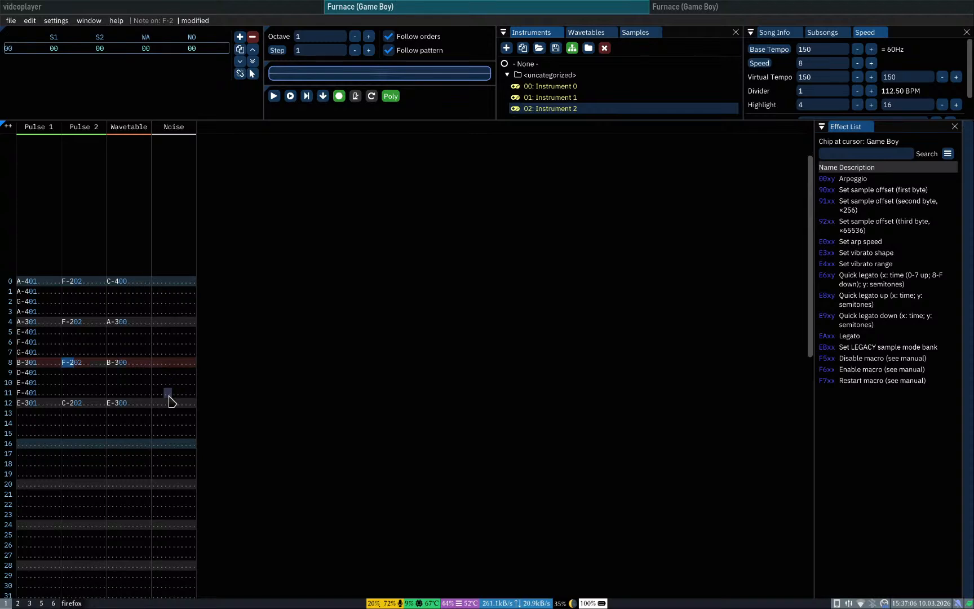
Step: Play the pattern from the start to check the Pulse 2 notes against the melody
key("Down")
key("Down")
key("Down")
key("Down")
key("Down")
key("Down")
key("Down")
key("Down")
key("Down")
key("Down")
key("Down")
key("Down")
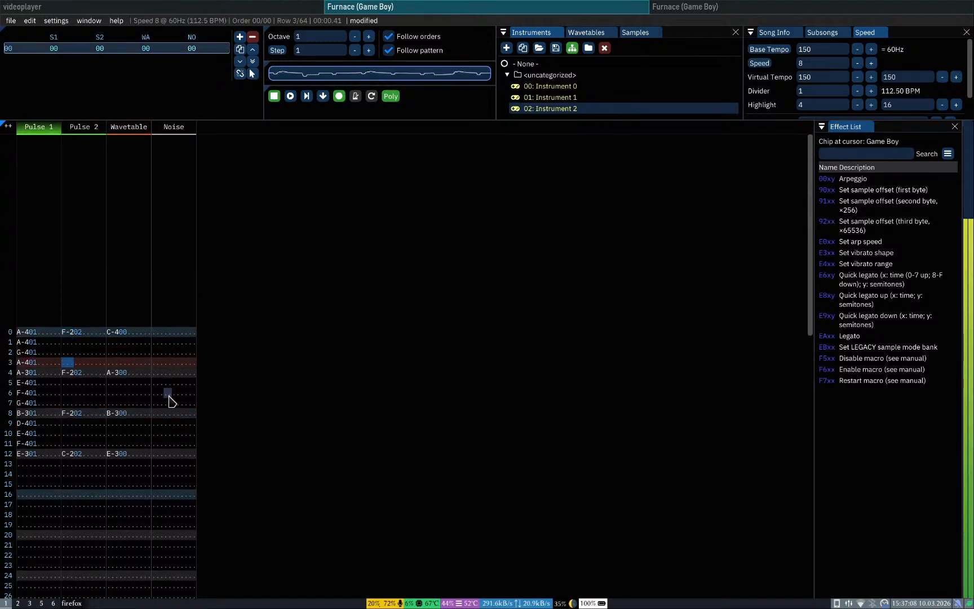
key("Return")
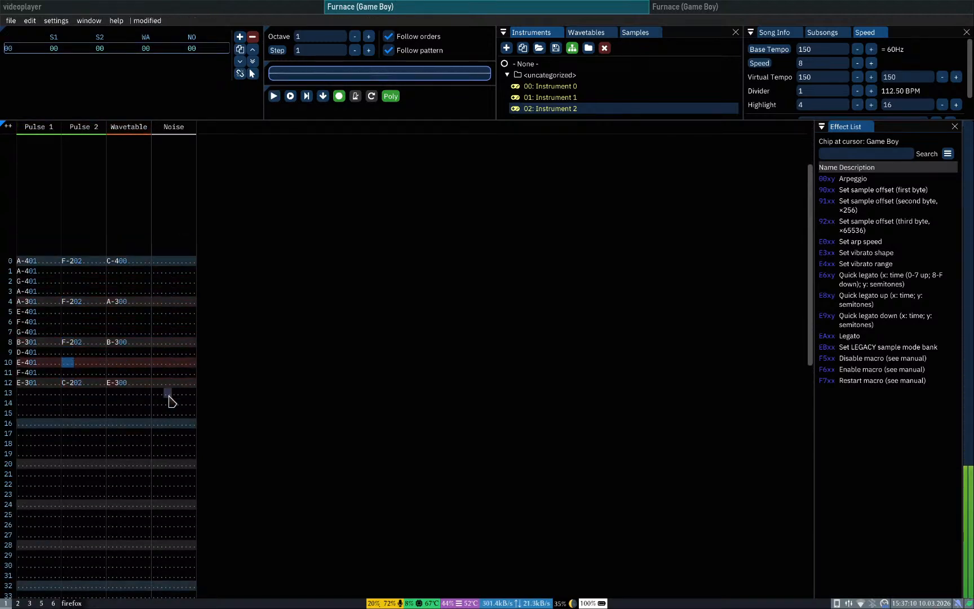
Step: Set the Pulse 2 note in row 4 to G-2 and play the pattern to compare it with the melody
key("Return")
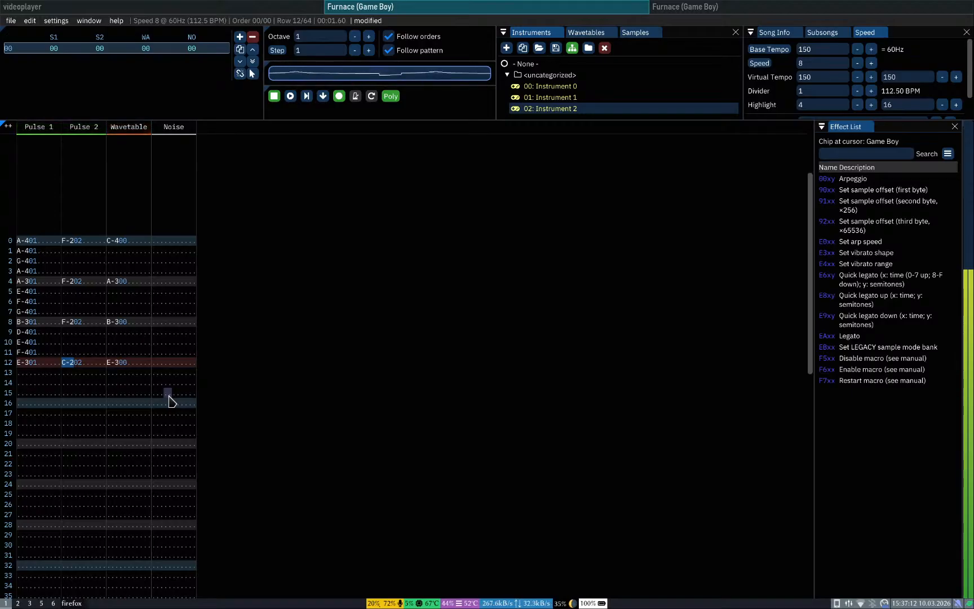
key("Down")
key("Down")
key("Down")
key("Down")
key("Down")
key("Up")
key("Up")
key("Up")
key("Up")
key("Up")
key("Up")
key("Up")
key("Up")
key("Up")
key("Up")
key("Up")
key("Up")
key("Up")
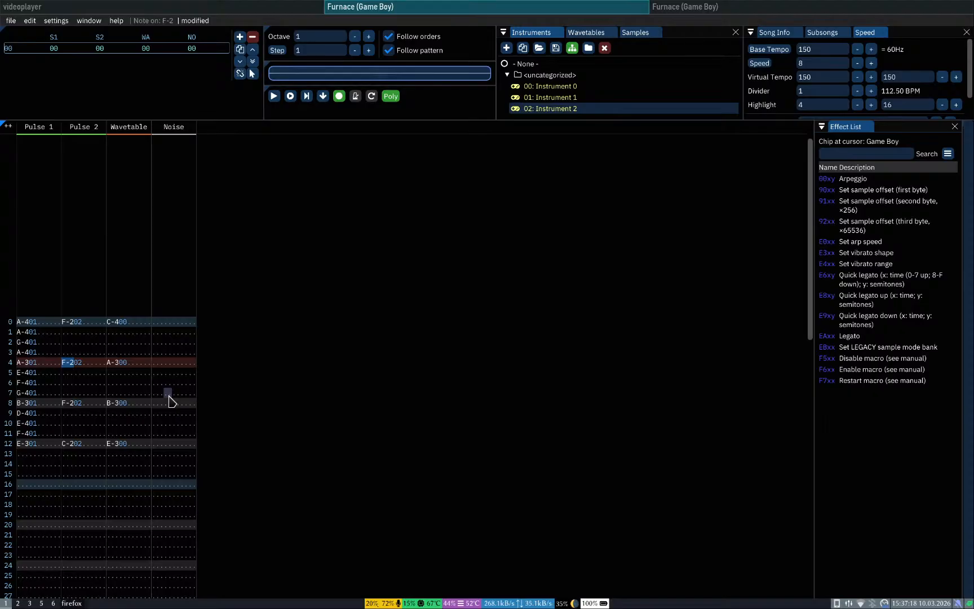
key("t")
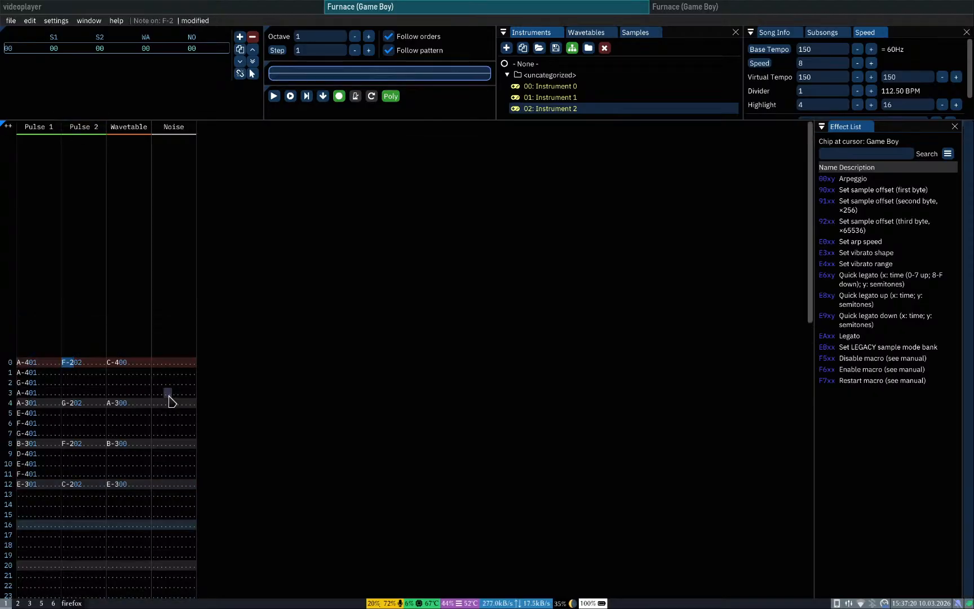
key("Return")
key("Return")
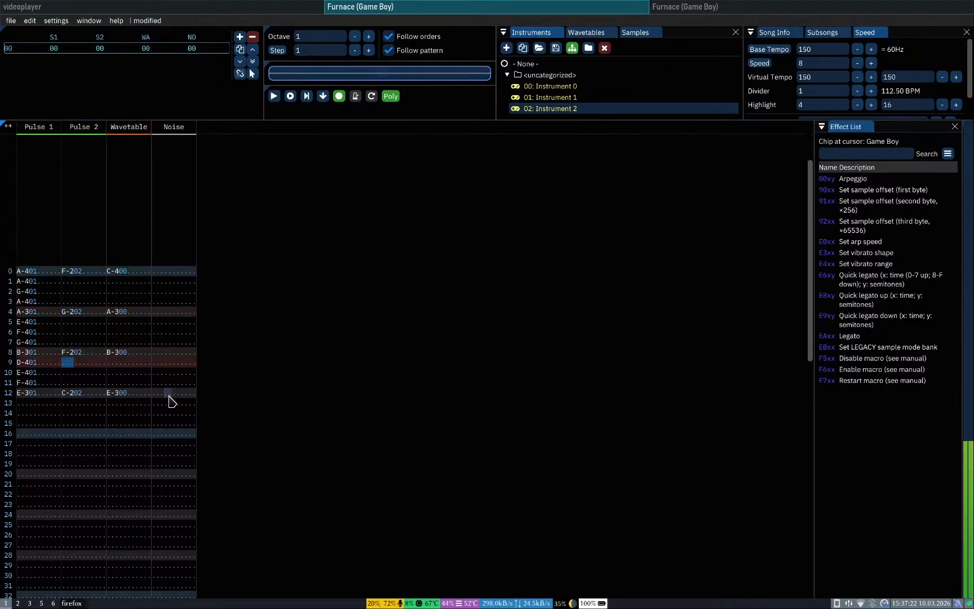
Step: Try F#2 as the Pulse 2 note in row 4 and play the pattern
key("Up")
key("Up")
key("Up")
key("Up")
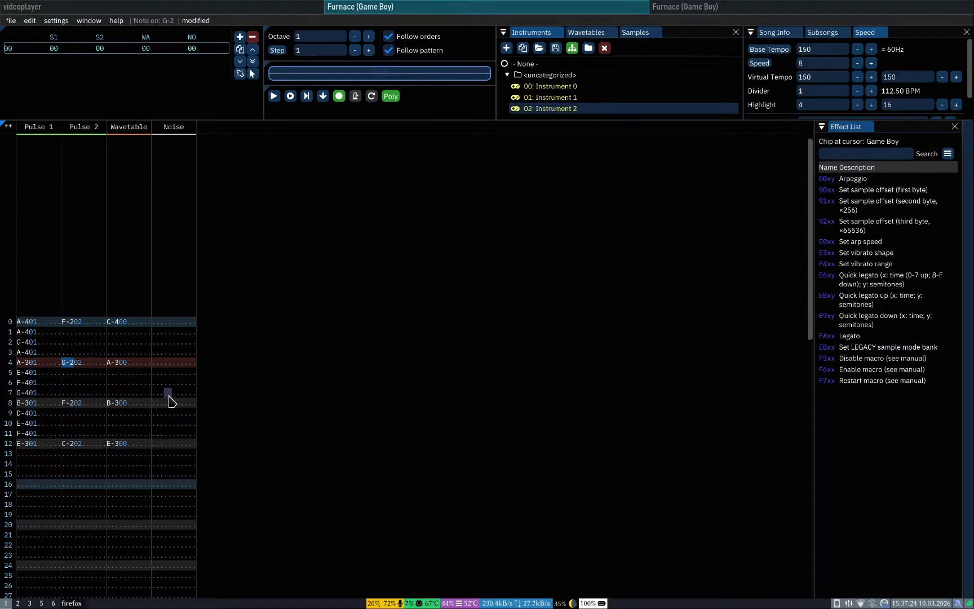
key("6")
key("Return")
key("Return")
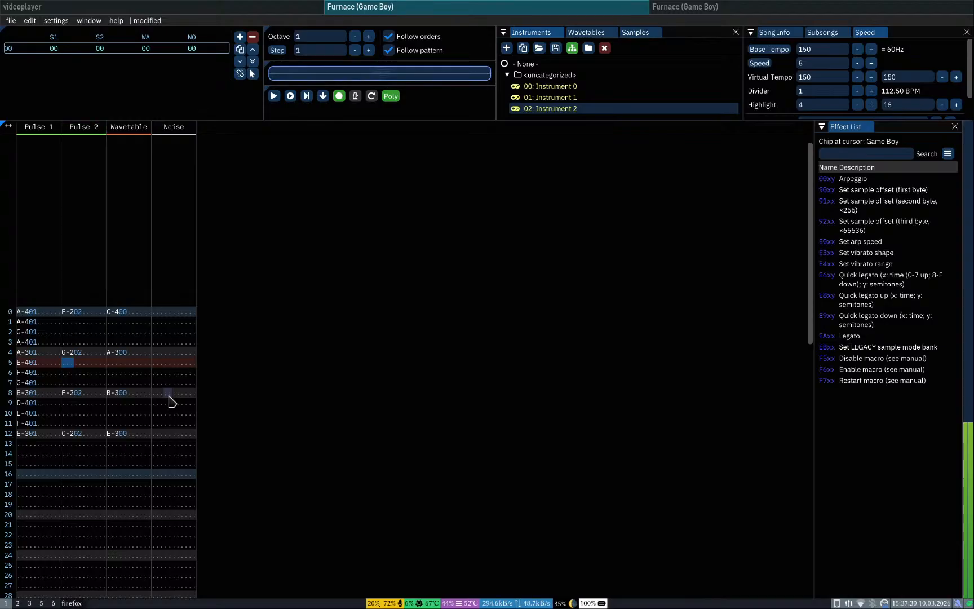
key("r")
key("5")
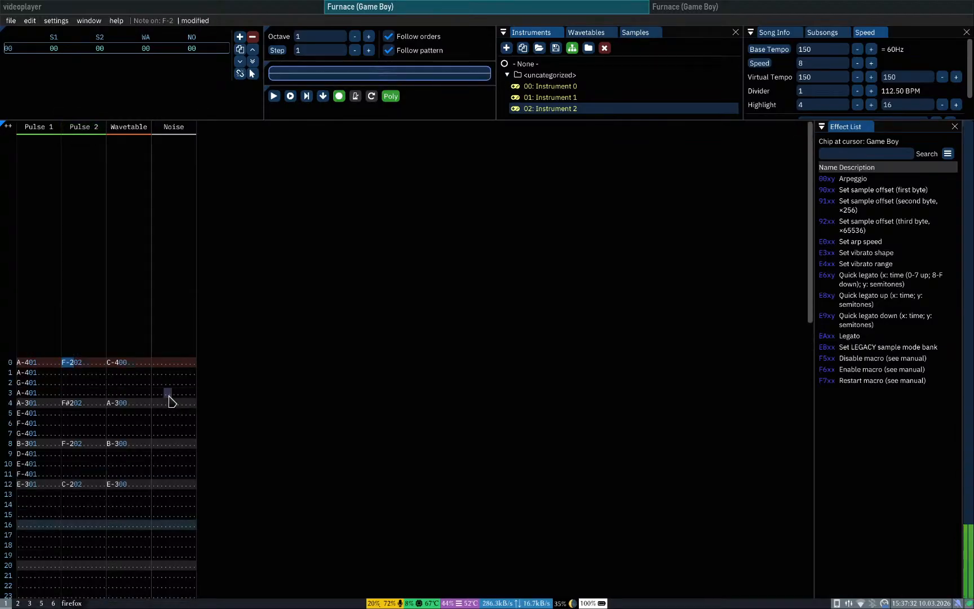
key("Return")
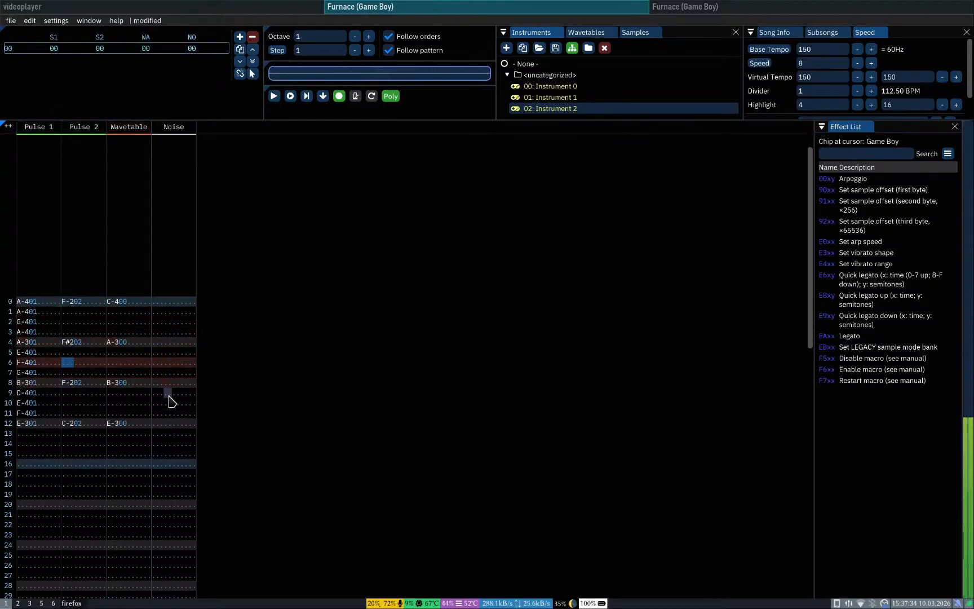
key("Return")
Step: Set the Pulse 2 note in row 4 to E-2 and play the pattern
key("r")
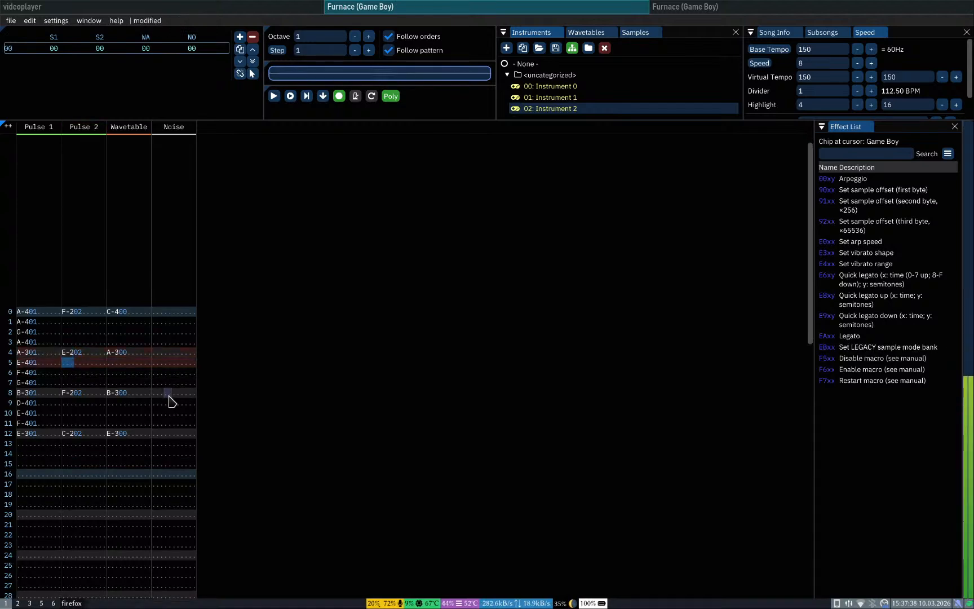
type("e")
key("Return")
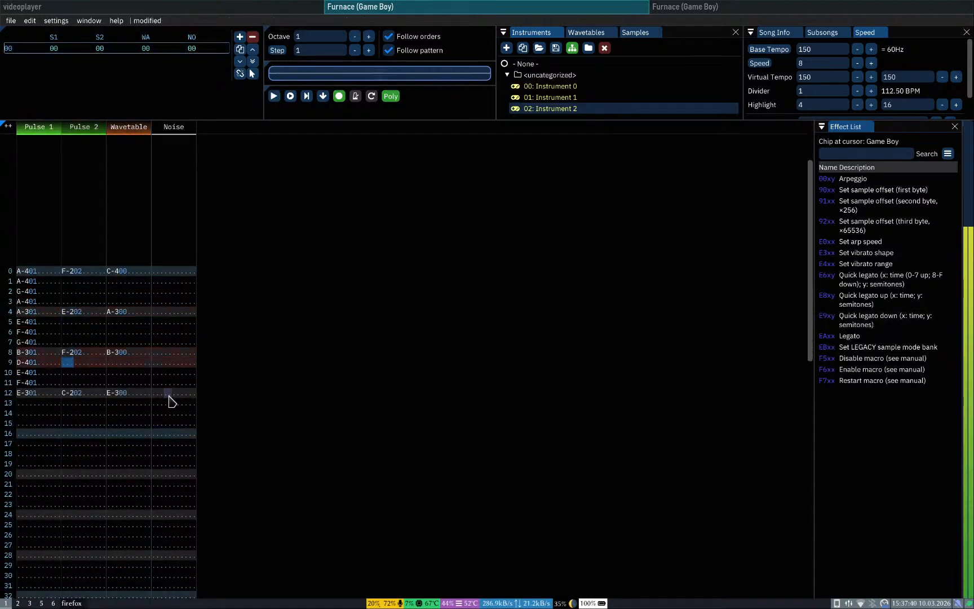
key("Return")
key("Up")
key("Up")
key("Up")
key("Up")
key("Up")
key("Down")
key("Down")
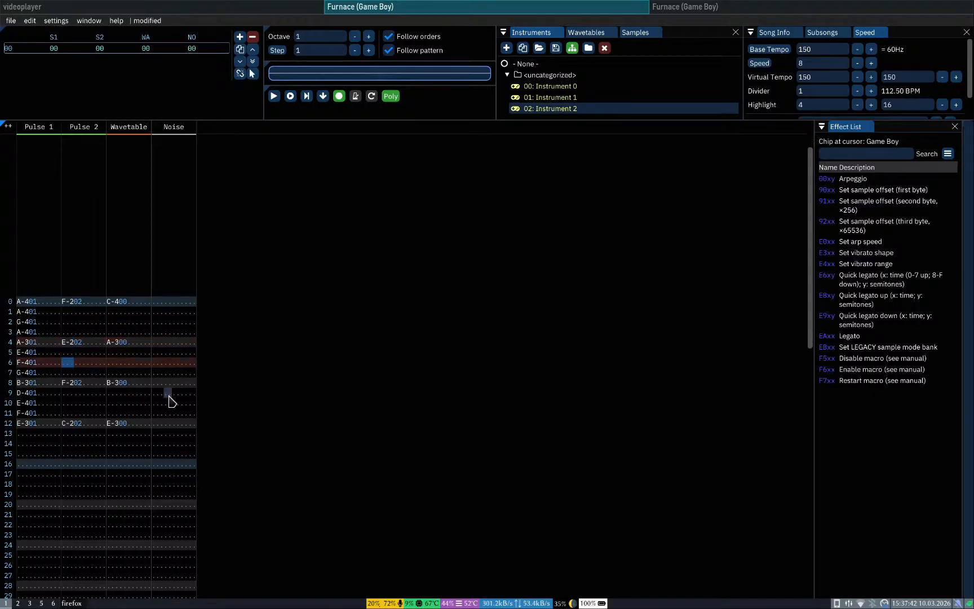
key("Up")
key("Return")
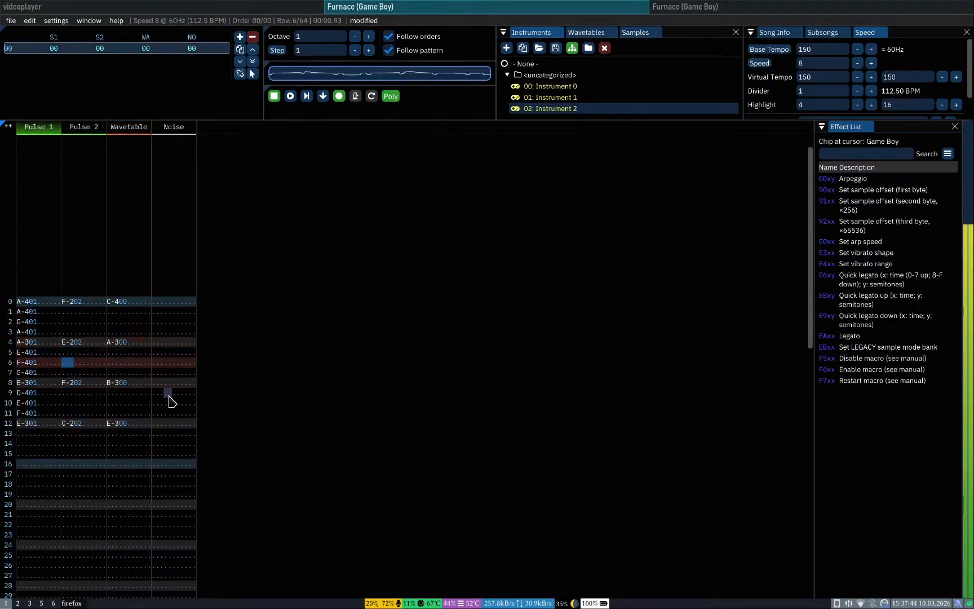
key("Return")
Step: Change the Pulse 1 note in row 6 to F#2 and play the pattern
key("Up")
key("Up")
key("Up")
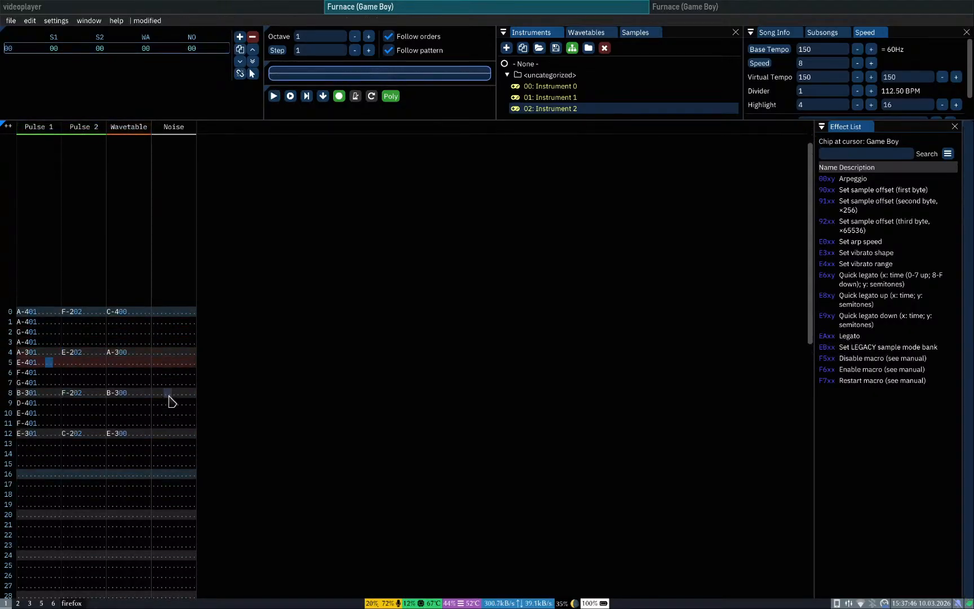
key("Down")
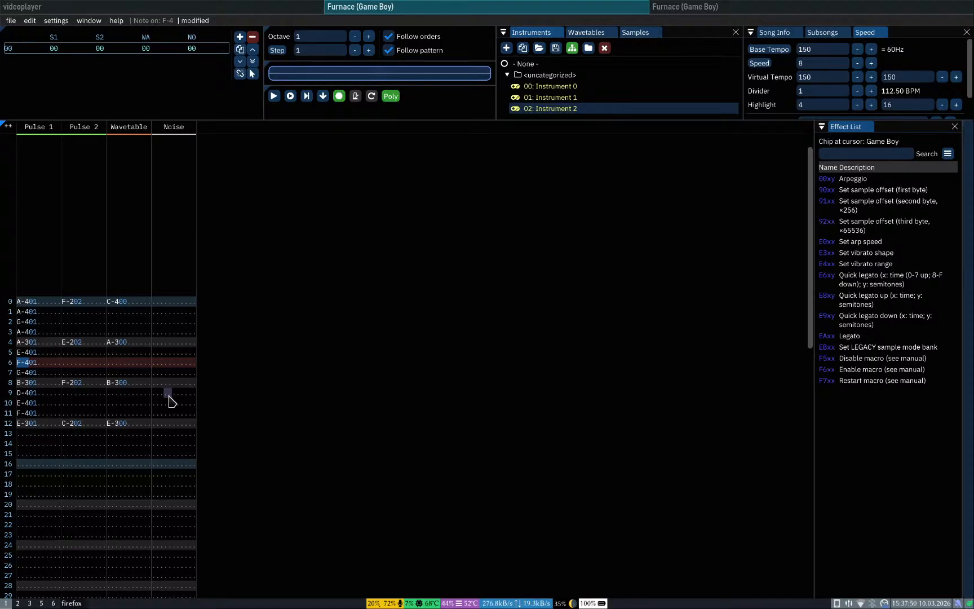
key("5")
key("Return")
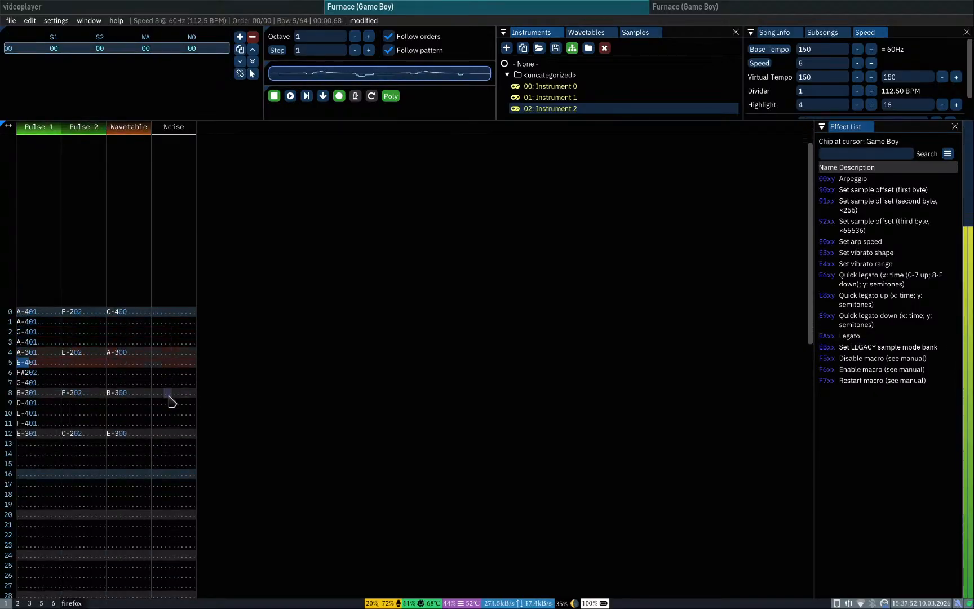
key("Return")
Step: Set row 6 of Pulse 1 to instrument 01 with a note-off and raise the input octave to 3
key("Up")
key("Up")
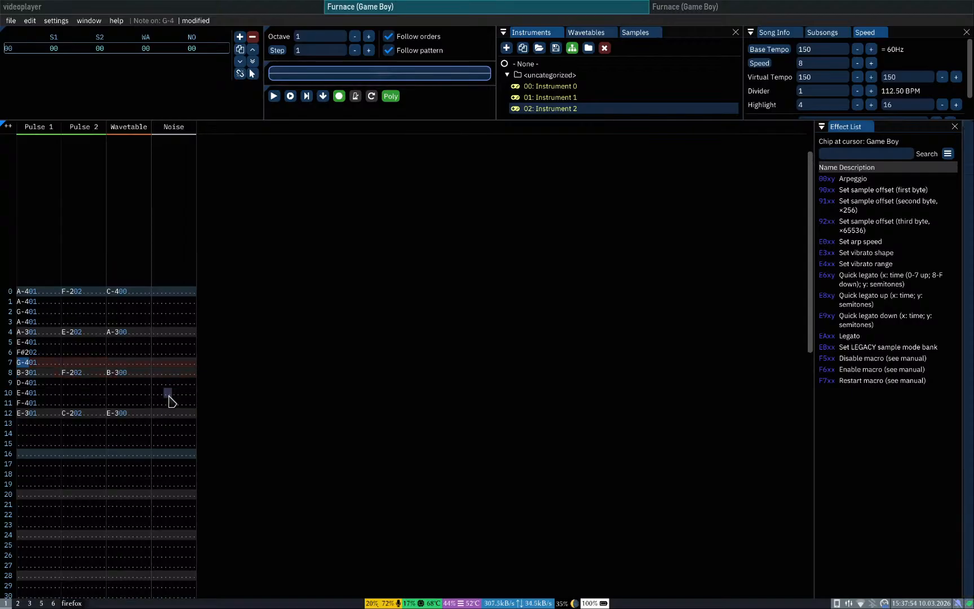
key("Up")
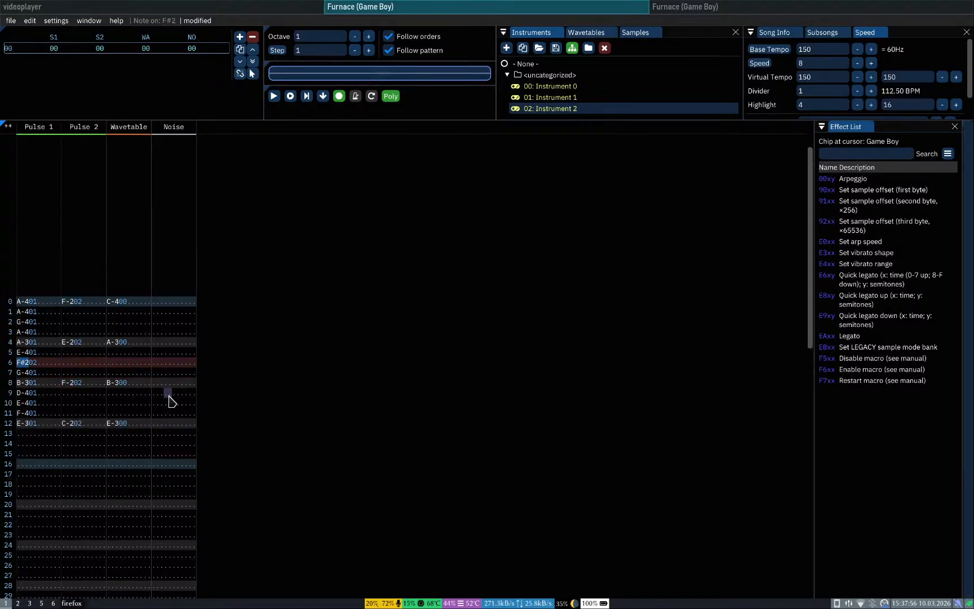
type("1")
key("Left")
key("Up")
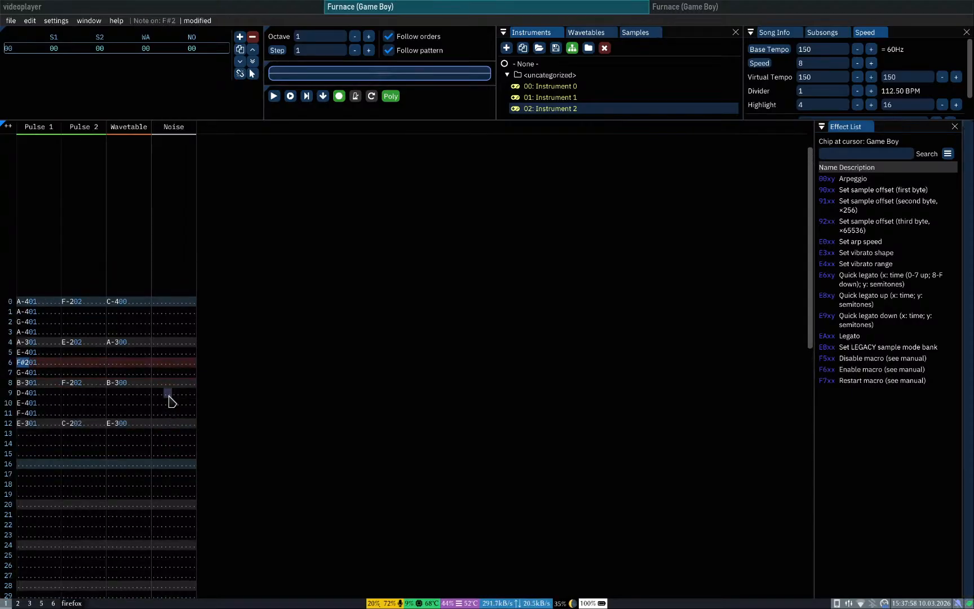
key("1")
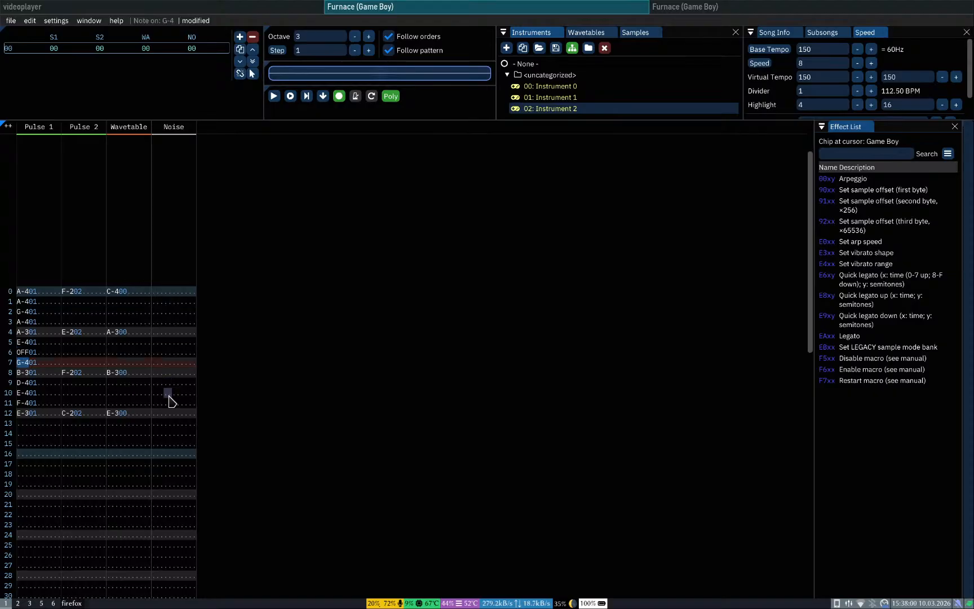
key("Up")
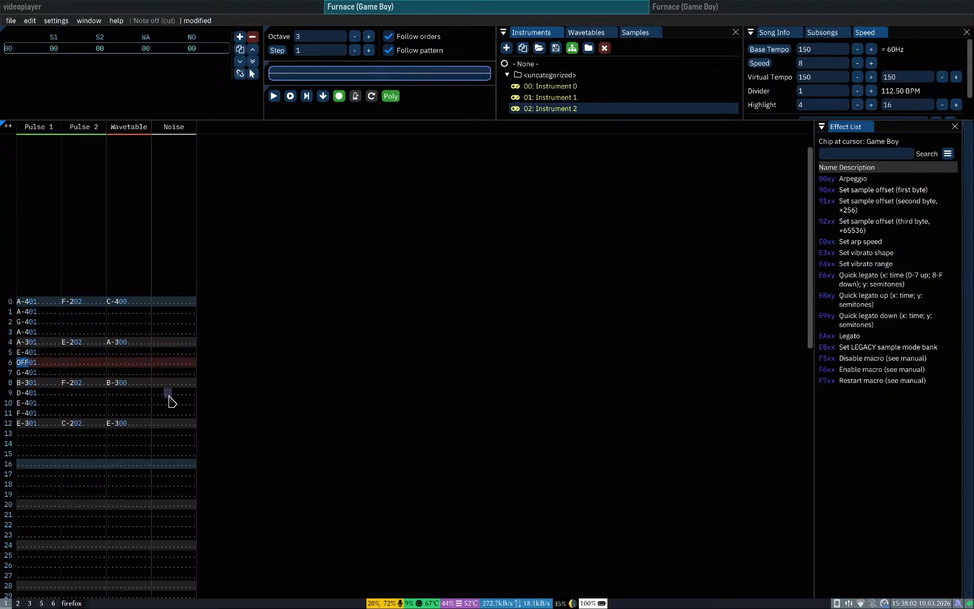
Step: Try E-4, F-4 and F#4 in row 6 of Pulse 1 and play the pattern with F#4
key("r")
key("Up")
key("e")
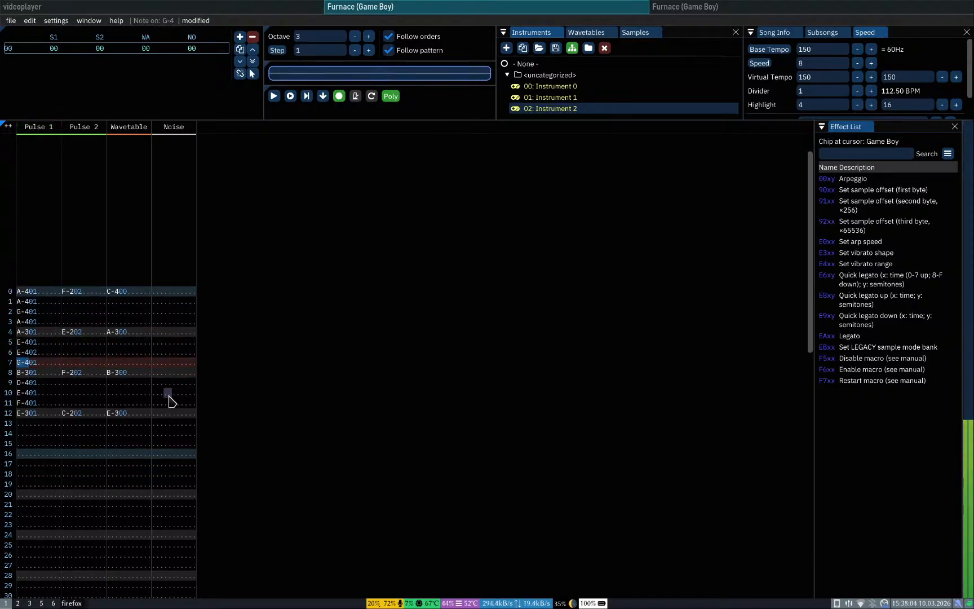
key("Up")
key("r")
key("Up")
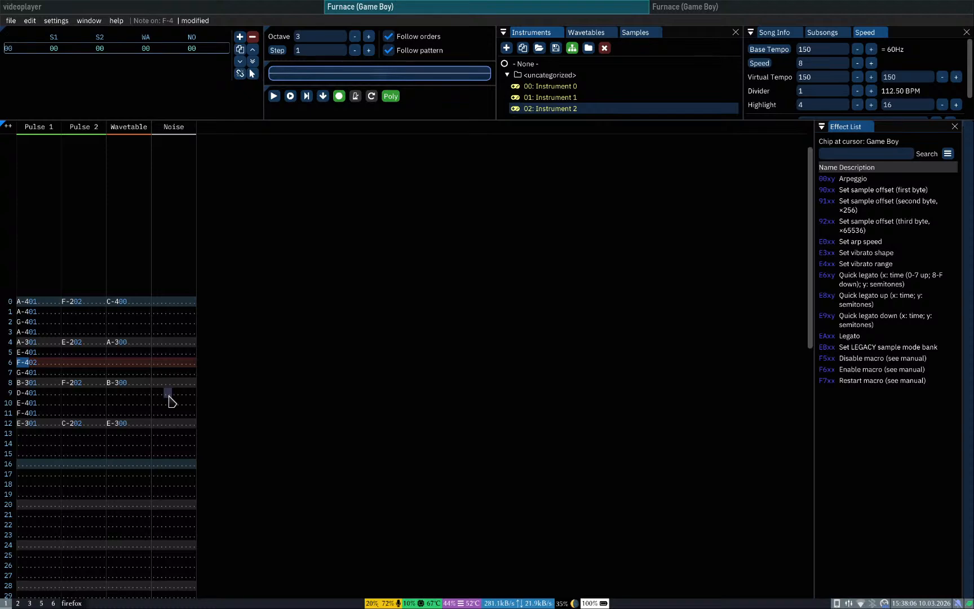
key("5")
key("Return")
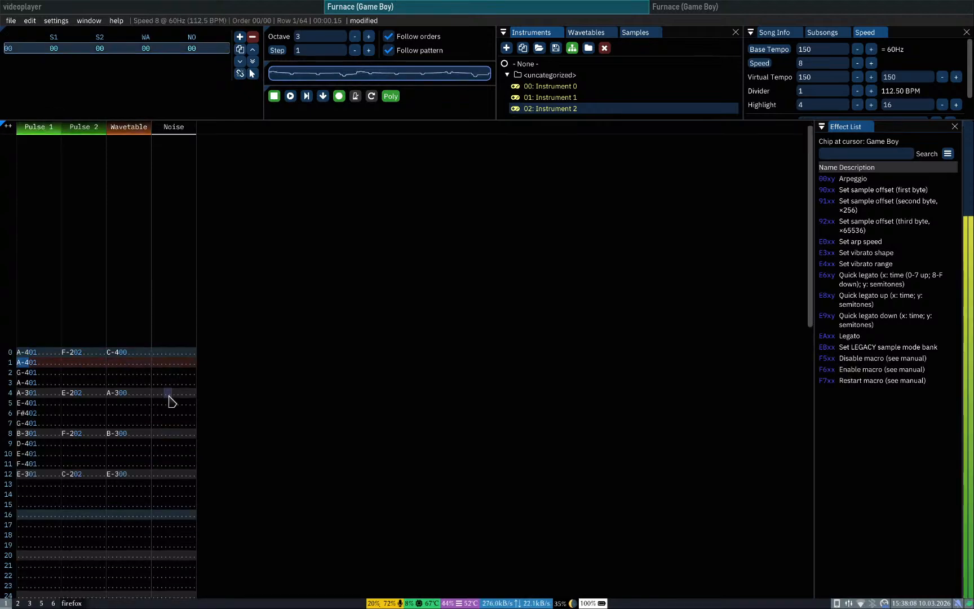
key("Return")
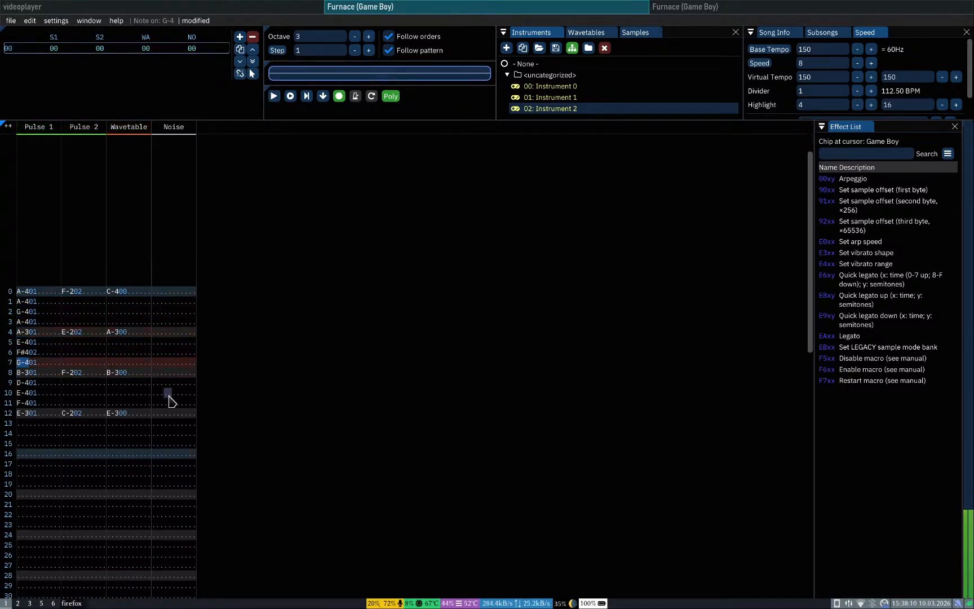
Step: Set the Pulse 1 note in row 6 to E-4 and play the pattern
key("r")
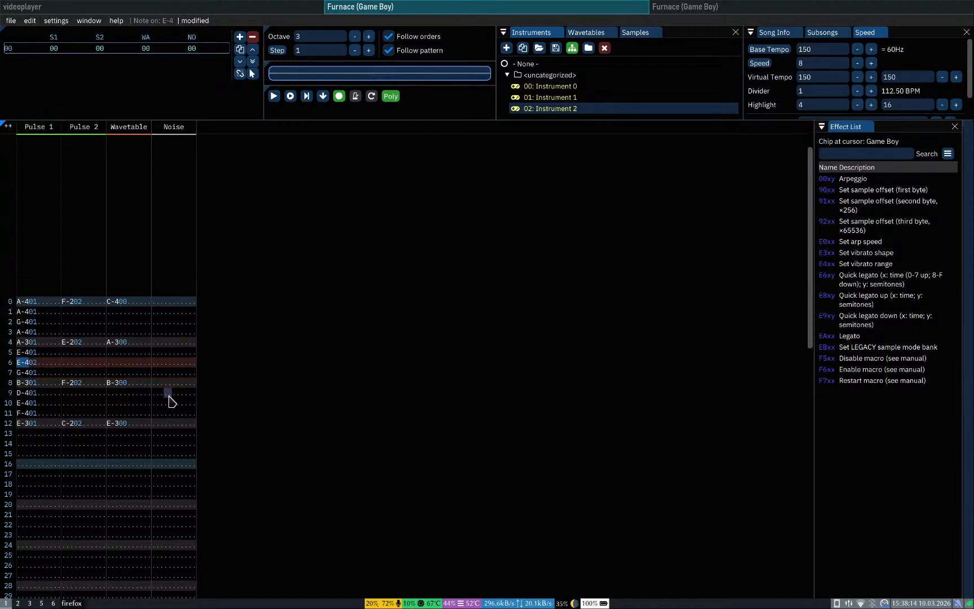
key("e")
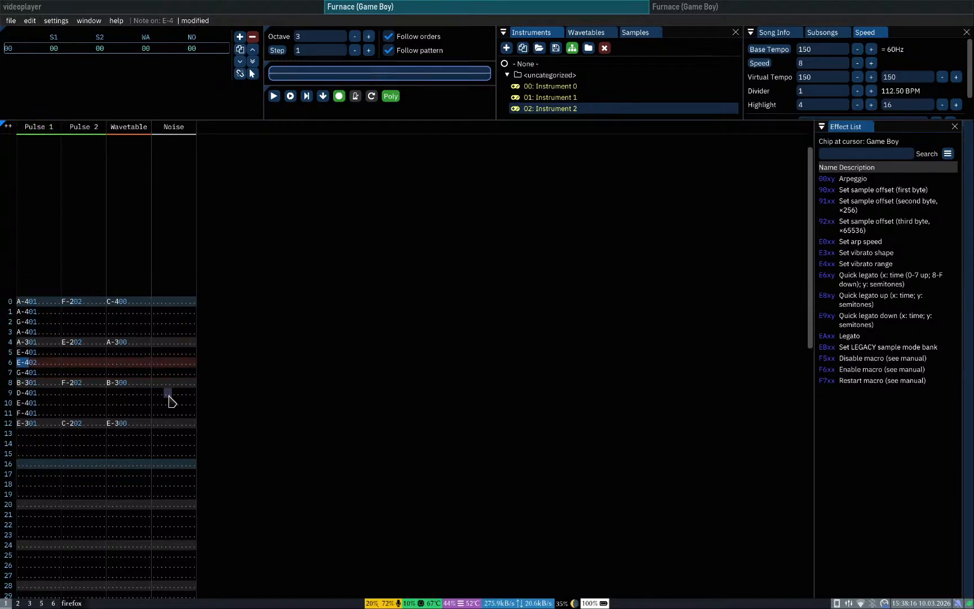
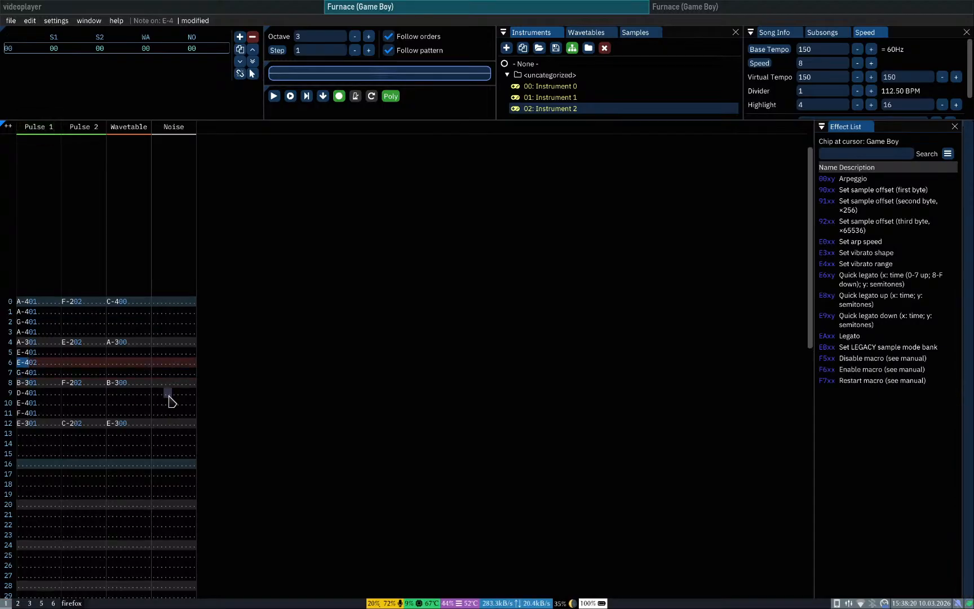
key("Return")
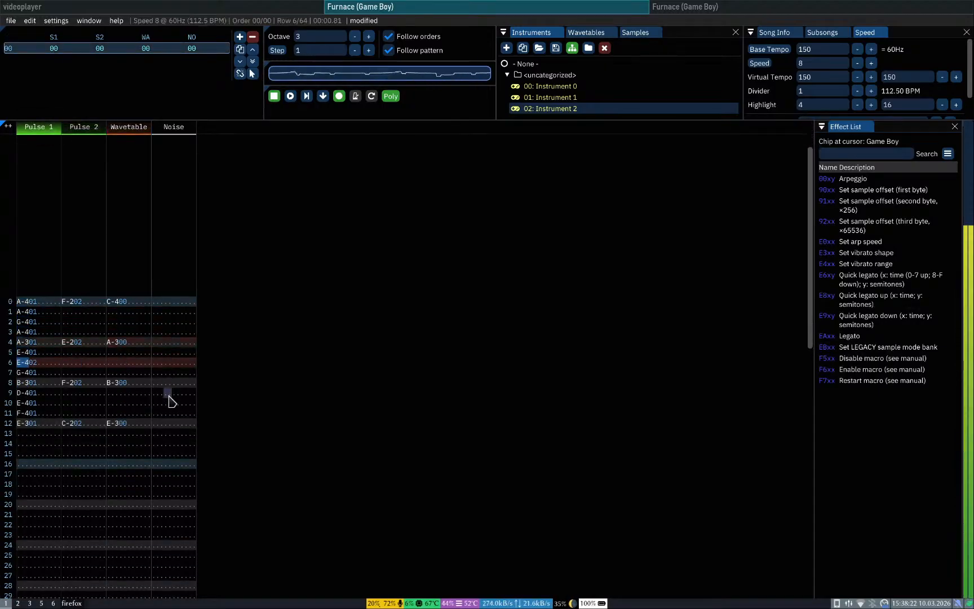
key("Return")
Step: Try G-4 and A-4 in row 5 of Pulse 1, settle on G#4 and return to the pattern's first row
key("Up")
key("Up")
key("Up")
key("Up")
key("Up")
key("Up")
key("Up")
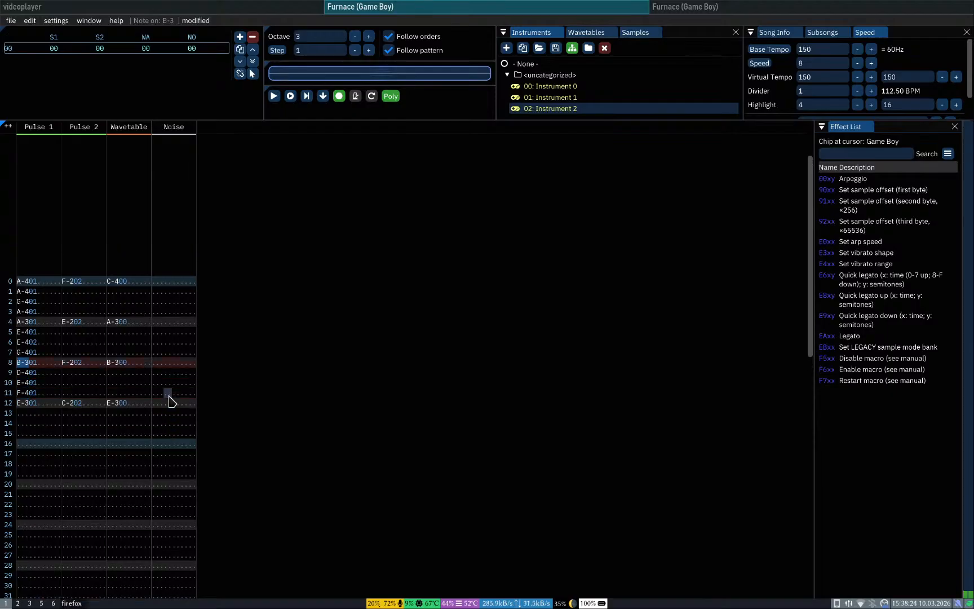
key("Up")
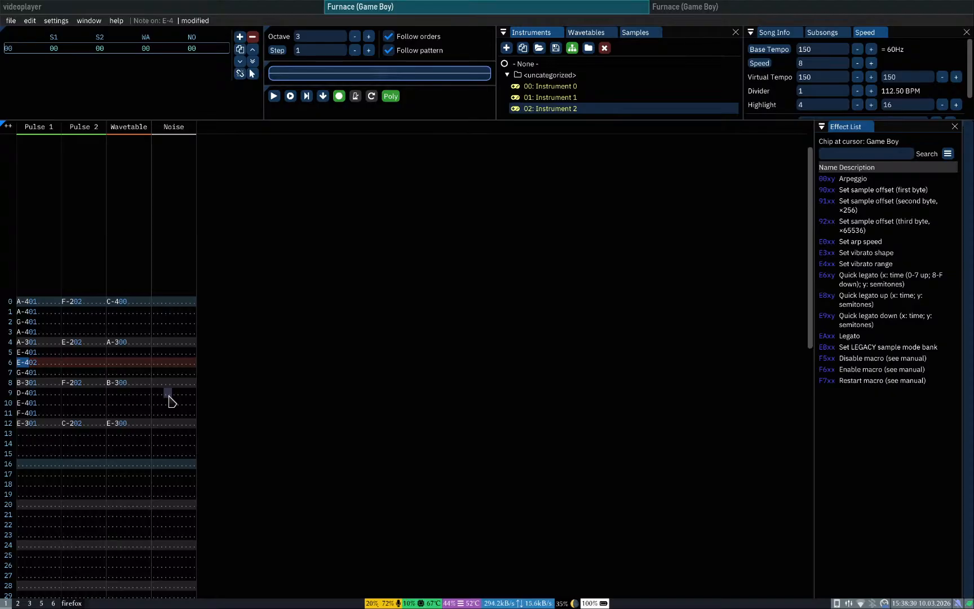
key("Up")
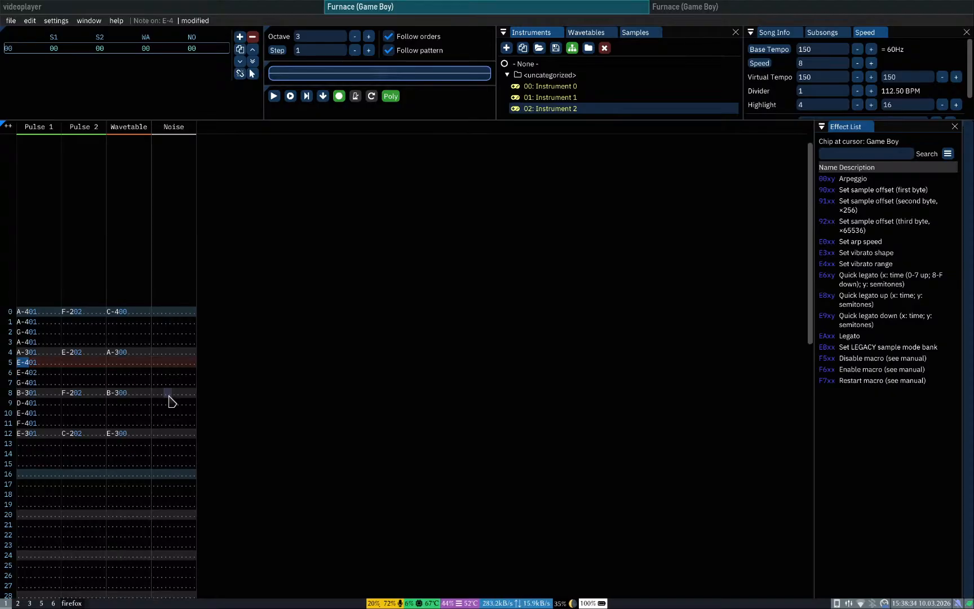
key("t")
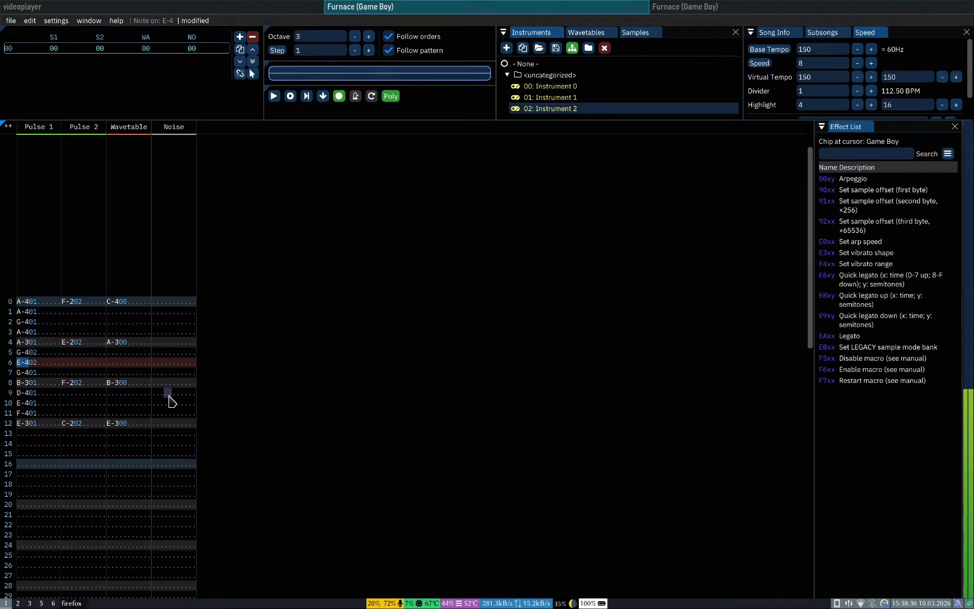
key("Up")
key("y")
key("Up")
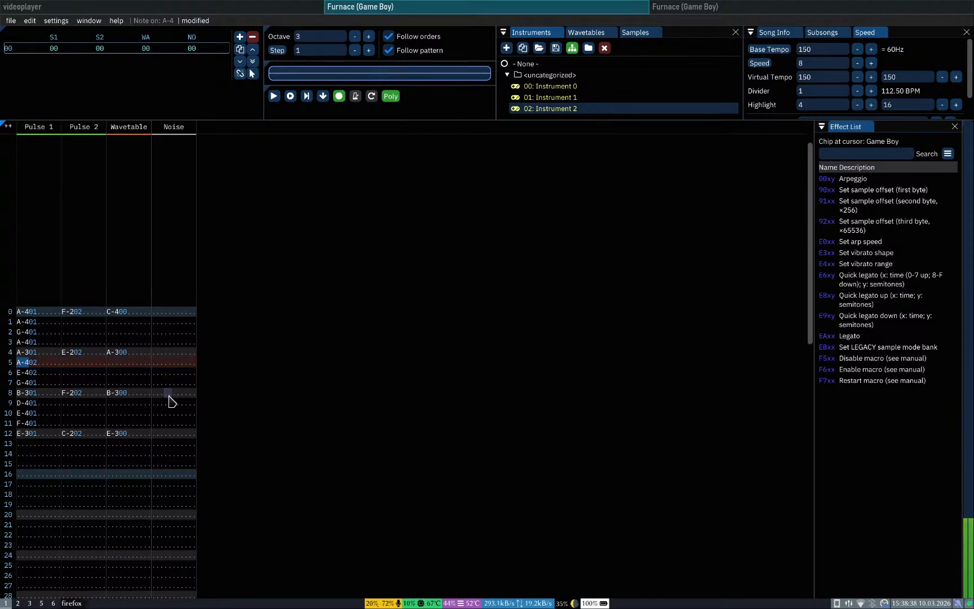
key("6")
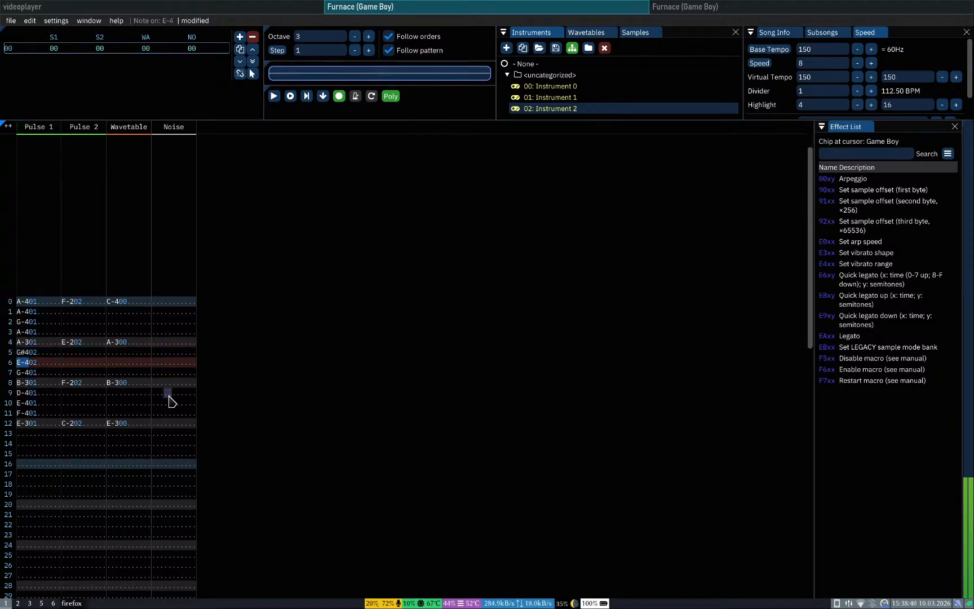
key("Home")
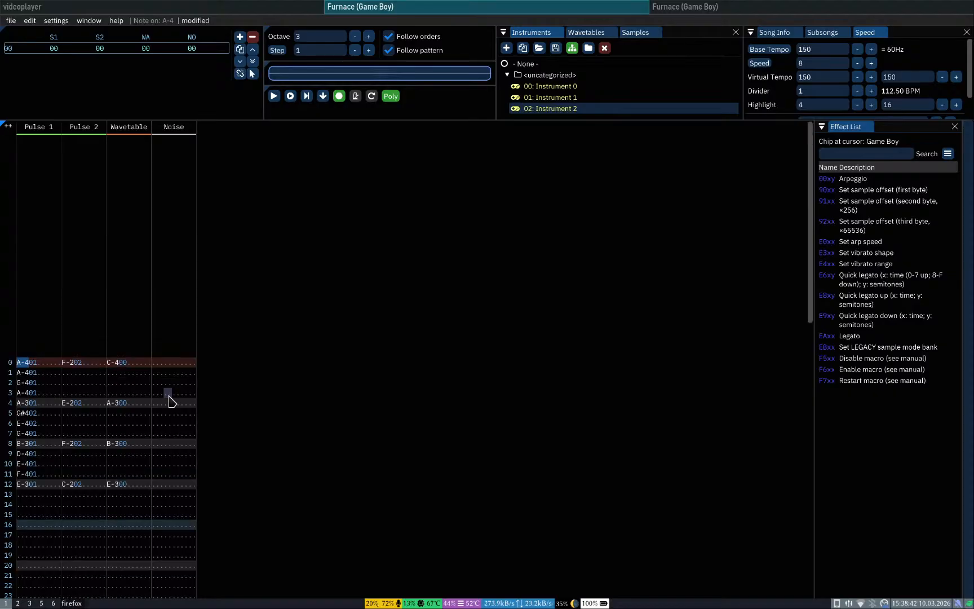
Step: Play the pattern and set rows 5 and 6 of Pulse 1 to E-4 with instrument 01
key("Return")
key("Return")
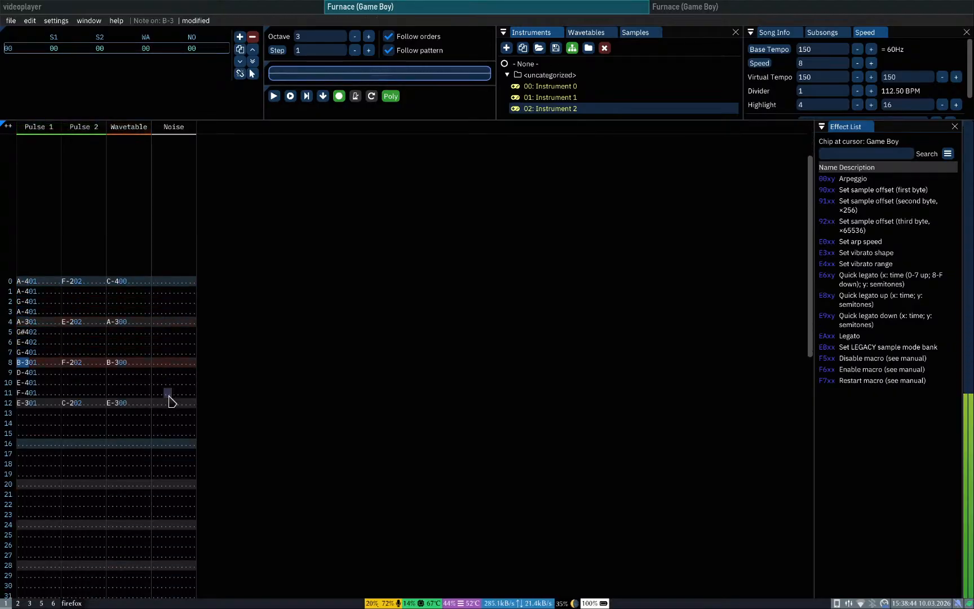
key("Up")
key("Up")
key("Up")
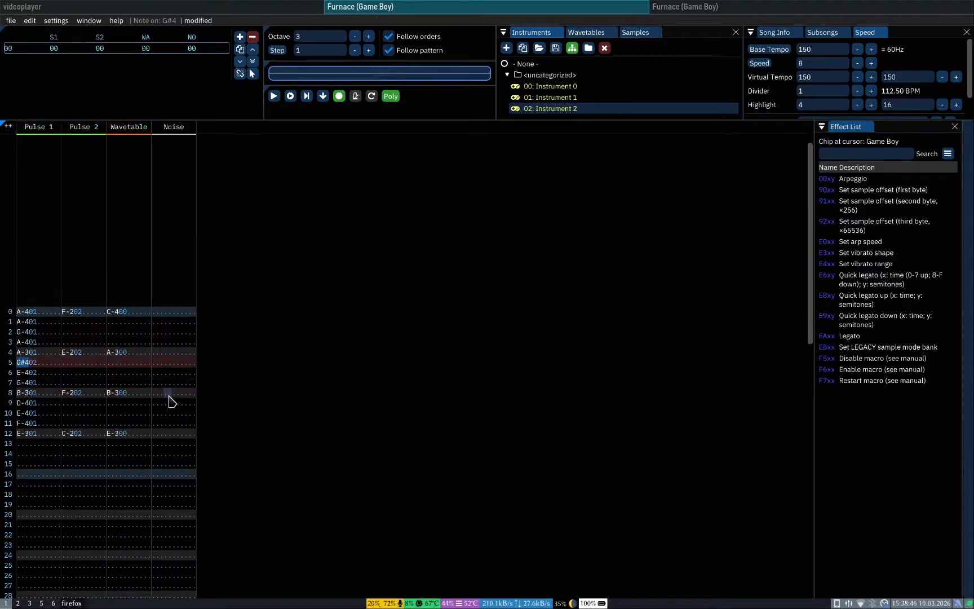
key("y")
key("Up")
key("Down")
key("Right")
type("1")
key("Up")
key("Up")
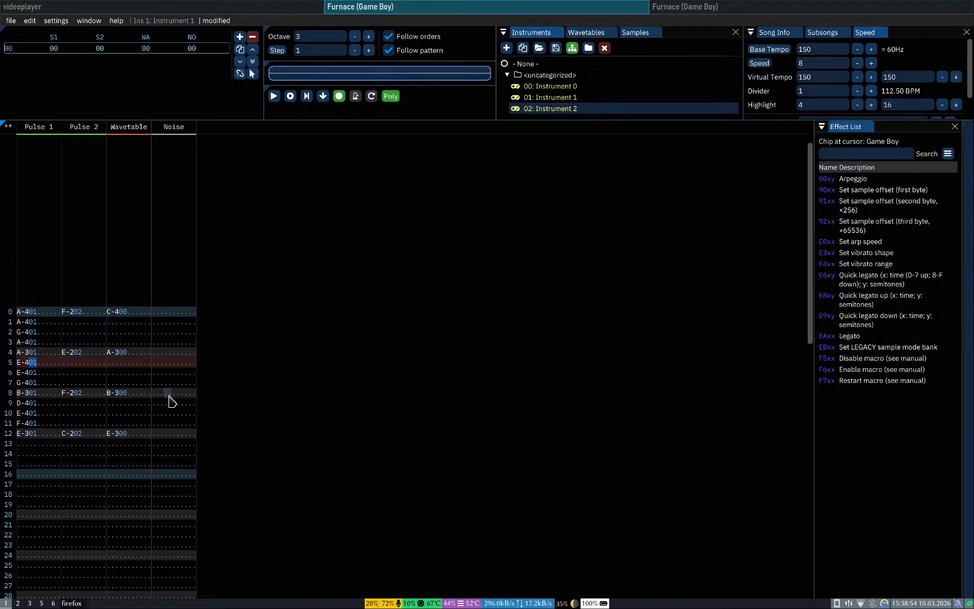
Step: Make Instrument 1 the current instrument, enter F-4 in row 5 of Pulse 1 and play the pattern
left_click(564, 97)
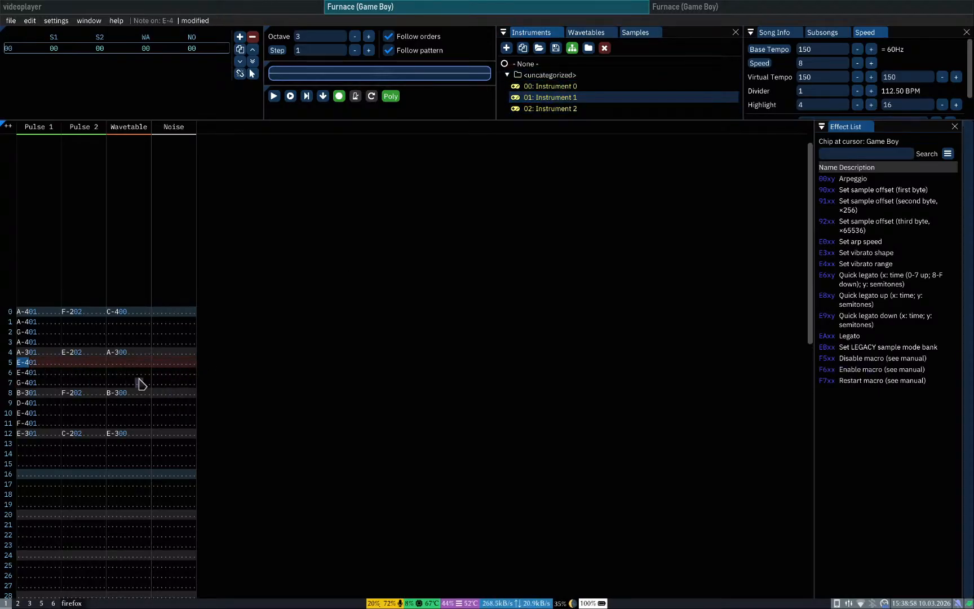
key("Down")
key("Down")
key("Up")
key("Up")
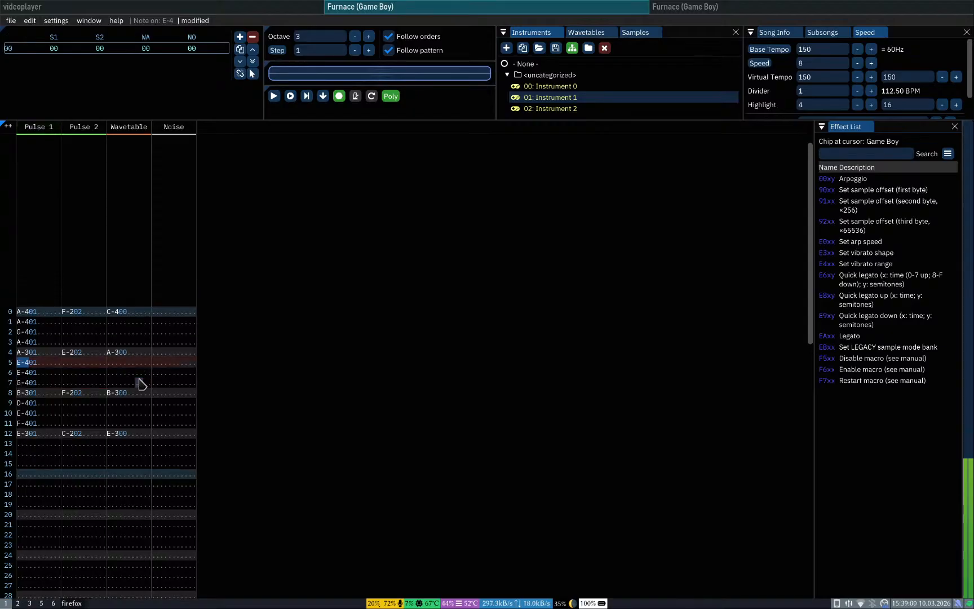
key("Down")
key("Up")
key("Return")
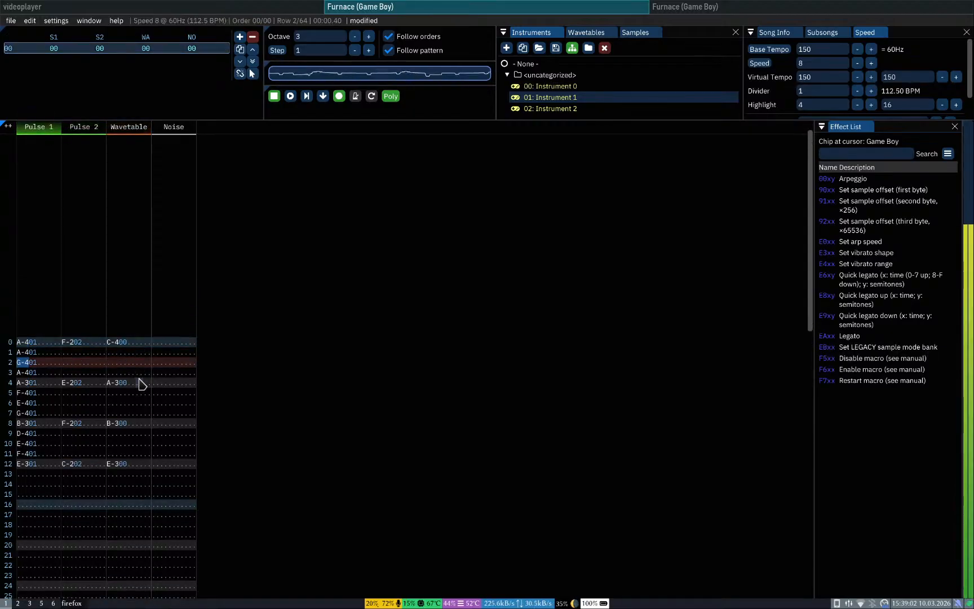
Step: Set the Pulse 1 note in row 5 to E-4 and play the pattern
key("Return")
key("Up")
key("Up")
key("e")
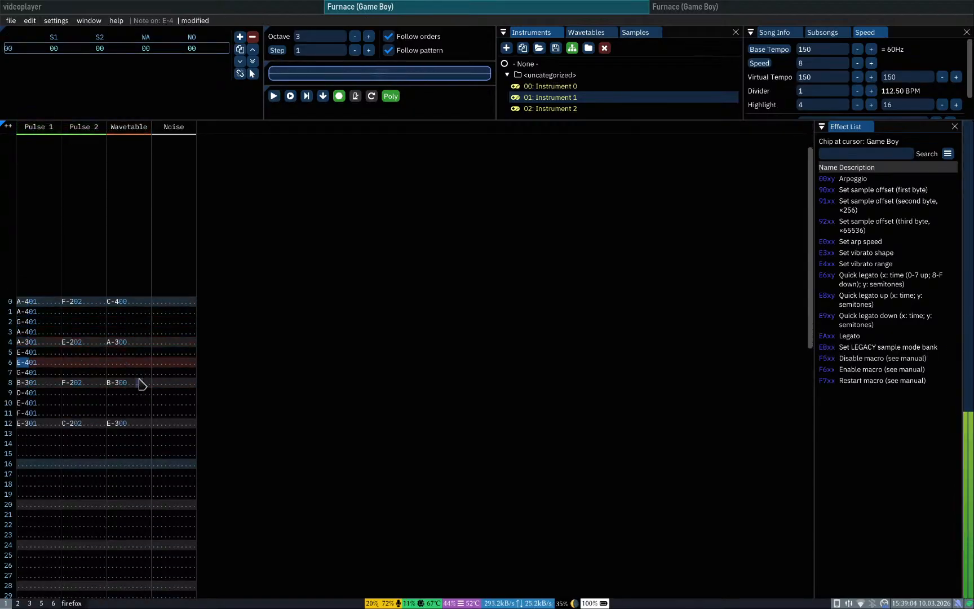
key("Up")
key("Up")
key("Return")
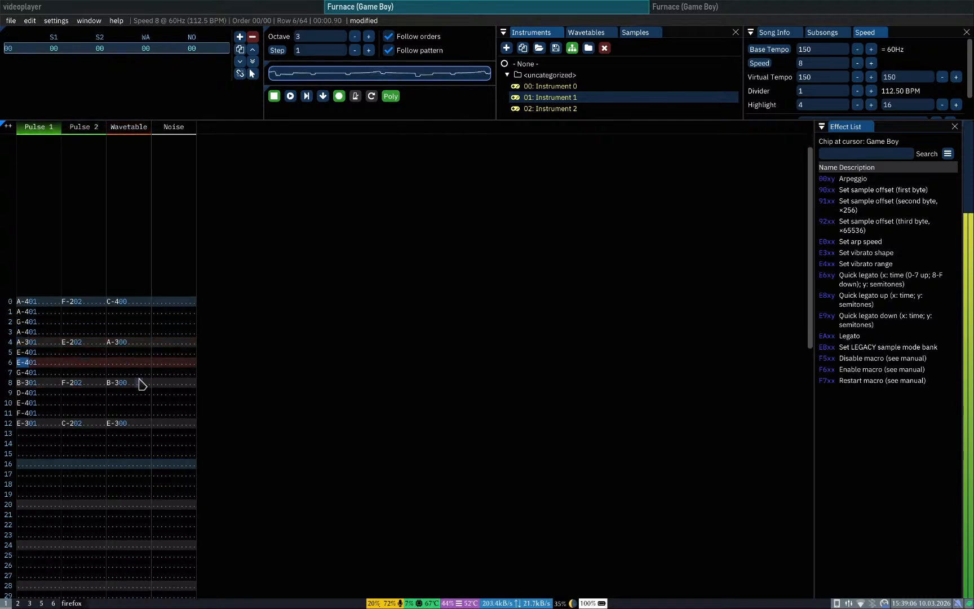
Step: Try F#4 in row 5 of Pulse 1 and play the pattern with it
key("Return")
key("Up")
key("Up")
key("Up")
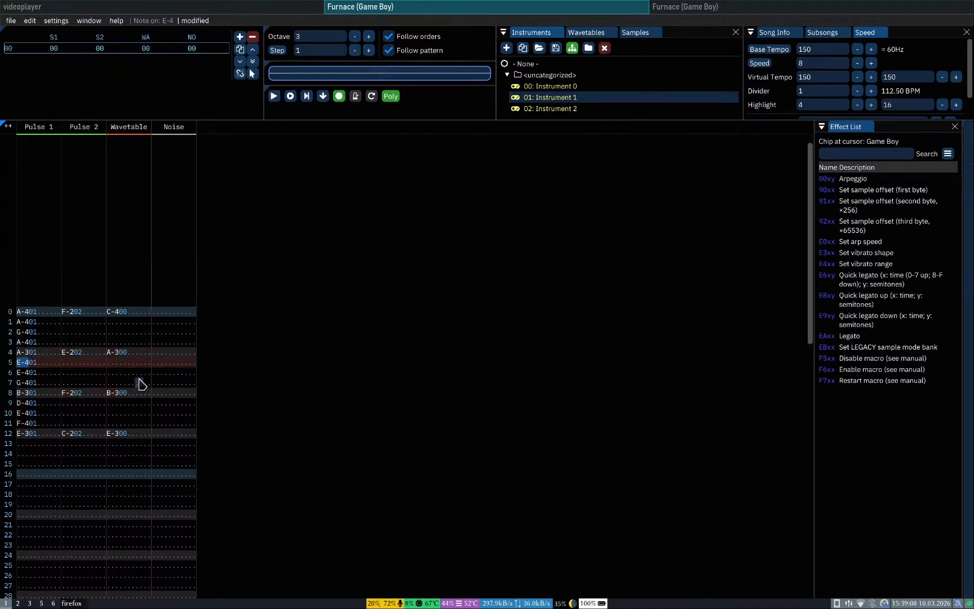
key("5")
key("Return")
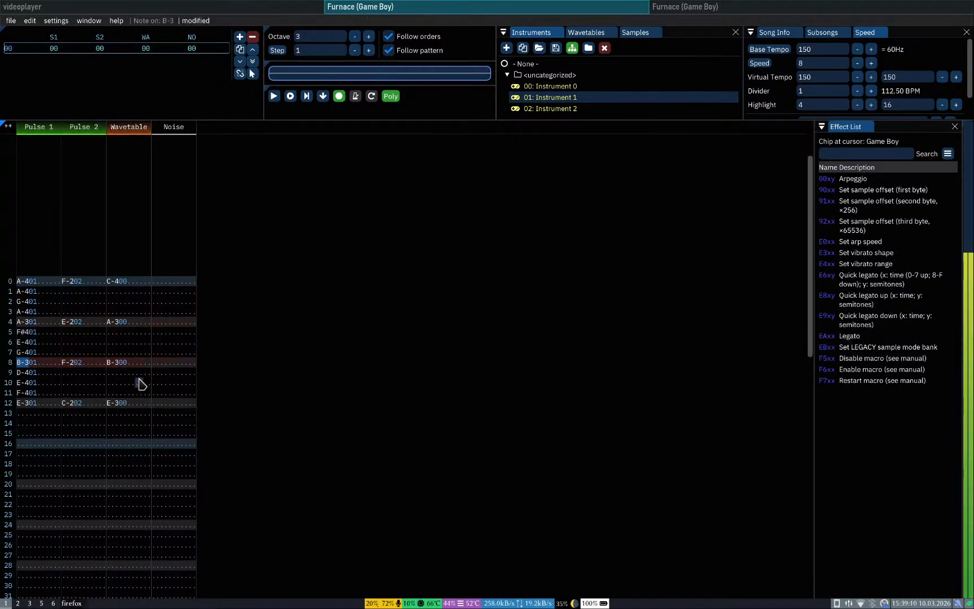
Step: Stop playback and set the Pulse 1 note in row 5 to F-4
key("Return")
key("Up")
key("Up")
key("Up")
key("r")
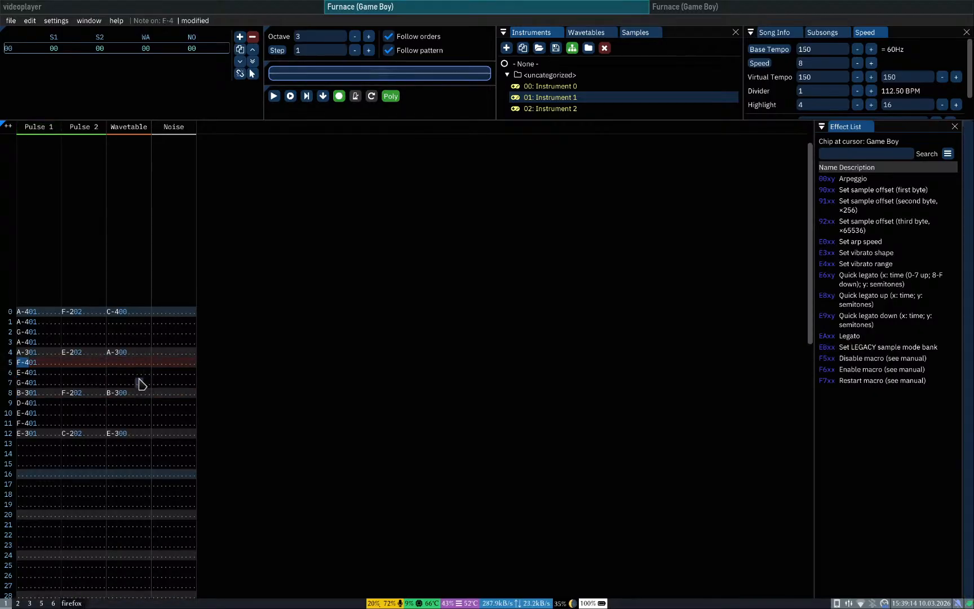
Step: Try E-4, F-4 and F#4 in row 6 of Pulse 1
key("Down")
key("e")
key("Up")
key("Up")
key("r")
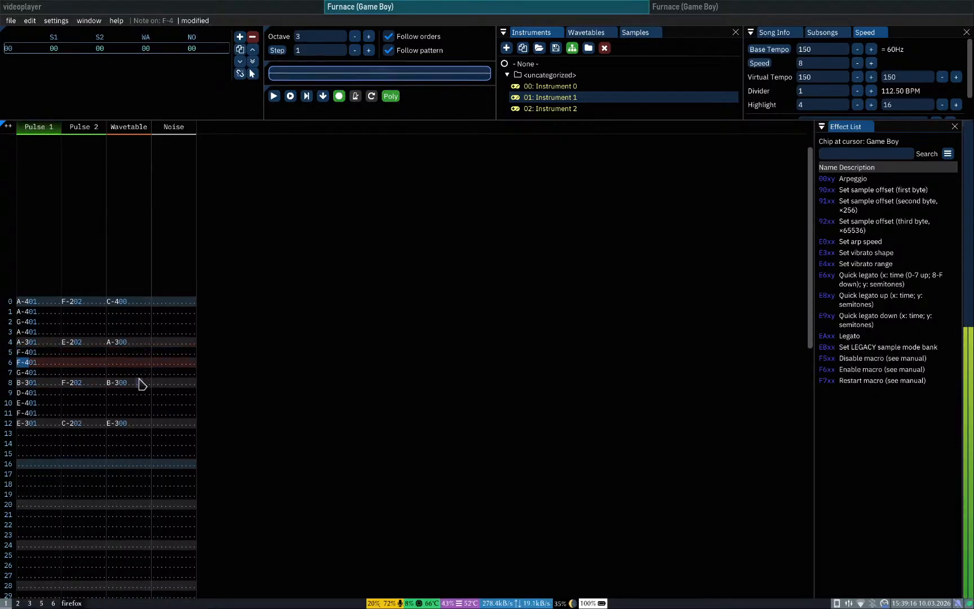
key("Up")
key("Down")
key("5")
key("Up")
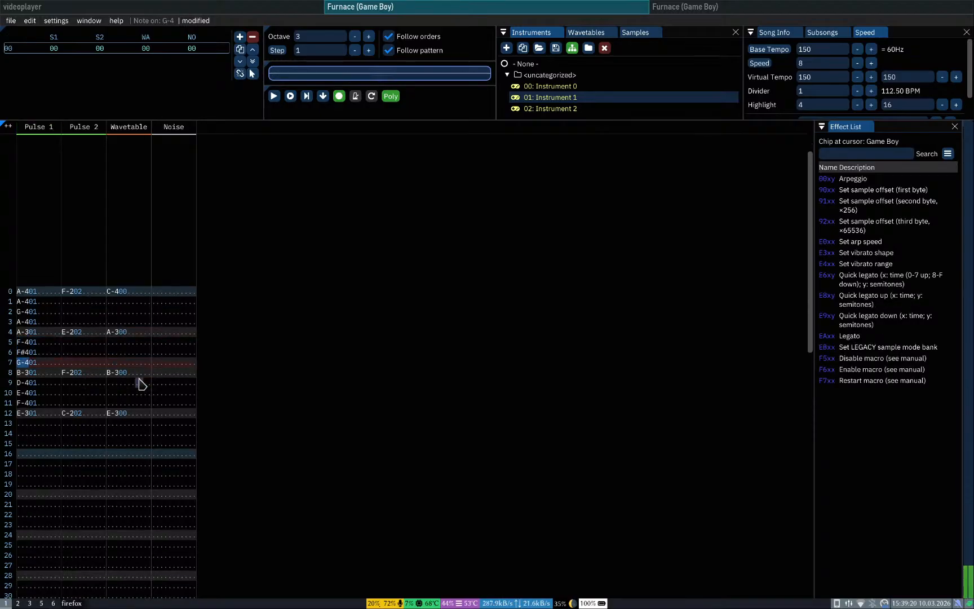
Step: Set the Pulse 1 notes in rows 5 and 6 to E-4
key("r")
key("Up")
key("e")
key("Up")
key("Up")
key("e")
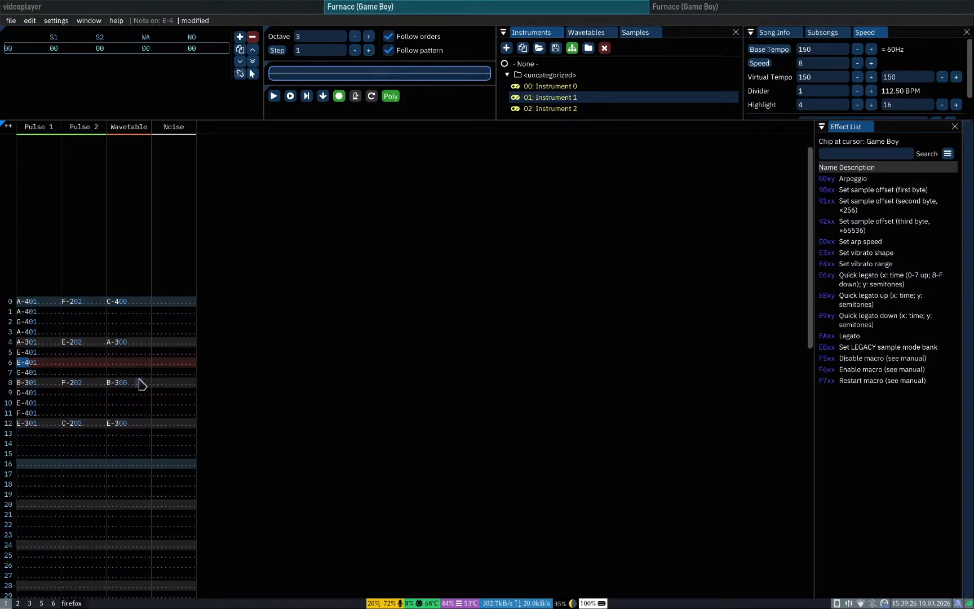
Step: Try A-4 in row 6 of Pulse 1 and play the pattern with it
key("y")
key("Up")
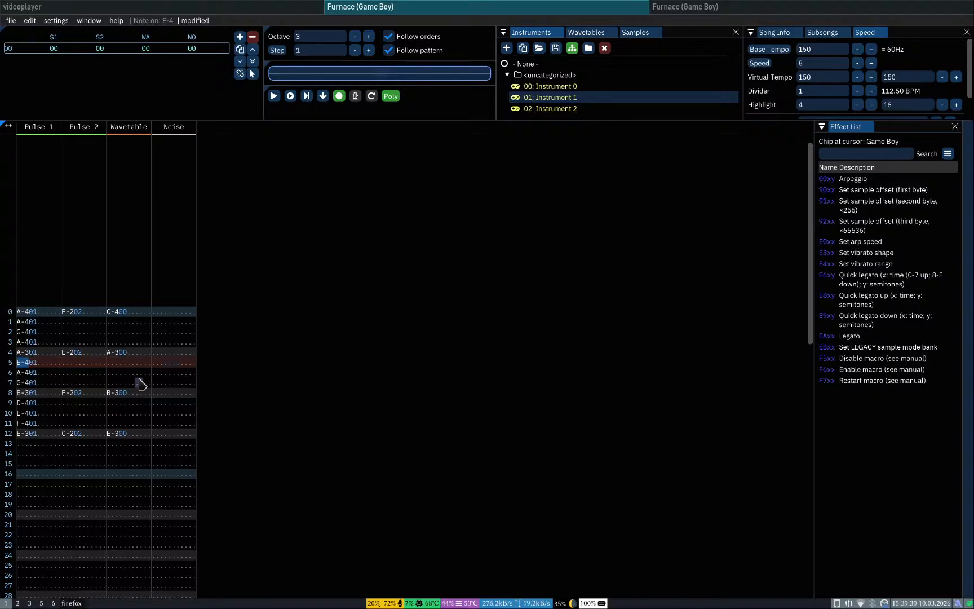
key("Return")
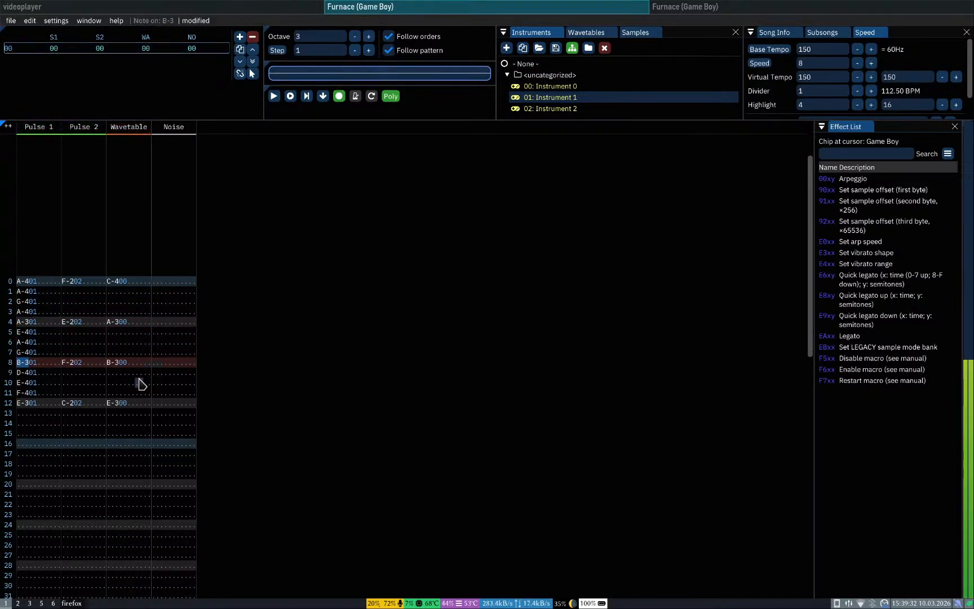
key("Return")
Step: Clear the notes in rows 5 and 6 of Pulse 1 and play the pattern
key("Delete")
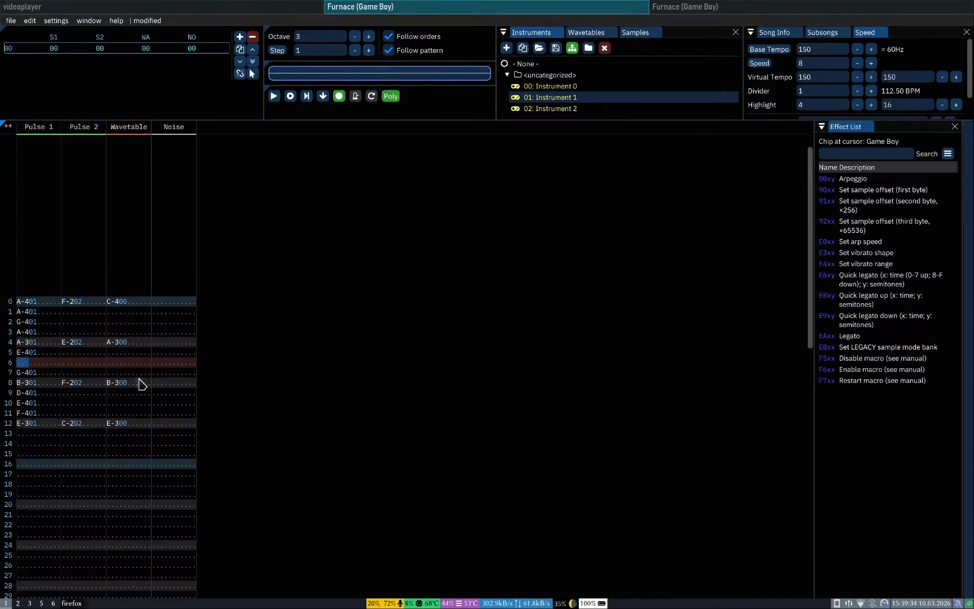
key("Up")
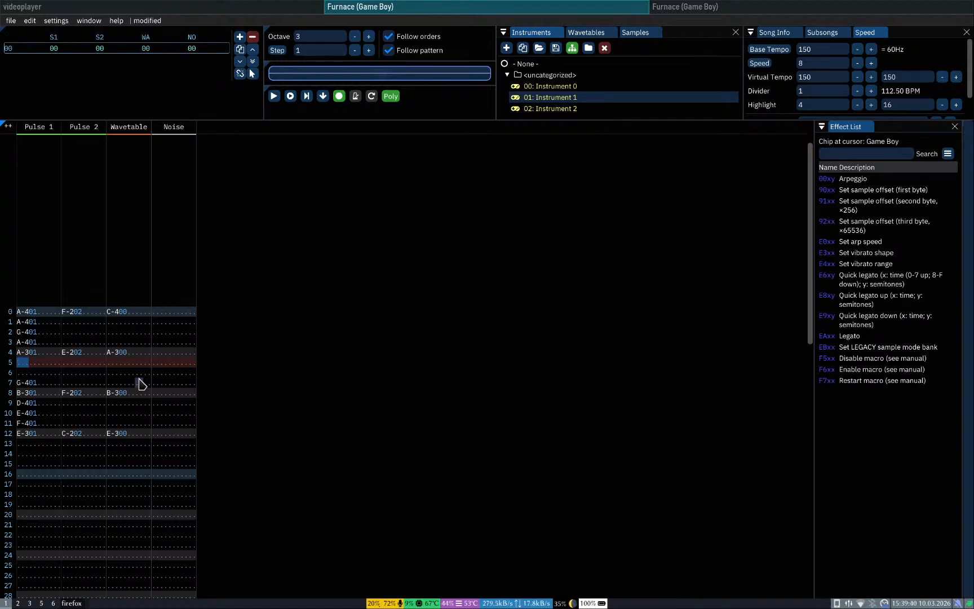
key("Down")
key("Down")
key("Down")
key("Down")
key("Down")
key("Down")
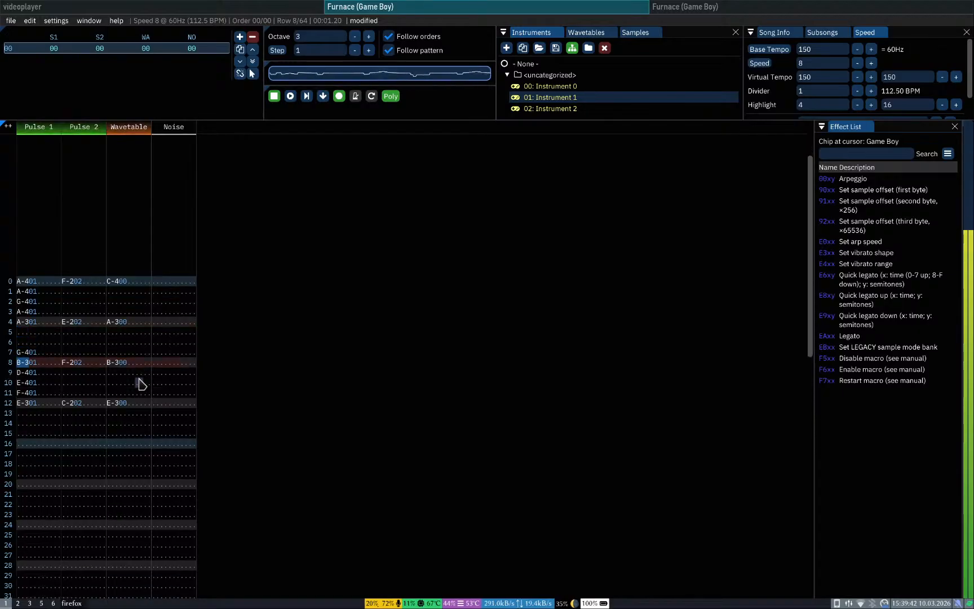
Step: Clear the Pulse 1 note in row 7, try A-4 in row 5 and settle on F-4 there
key("Up")
key("Up")
key("Up")
key("Up")
key("Up")
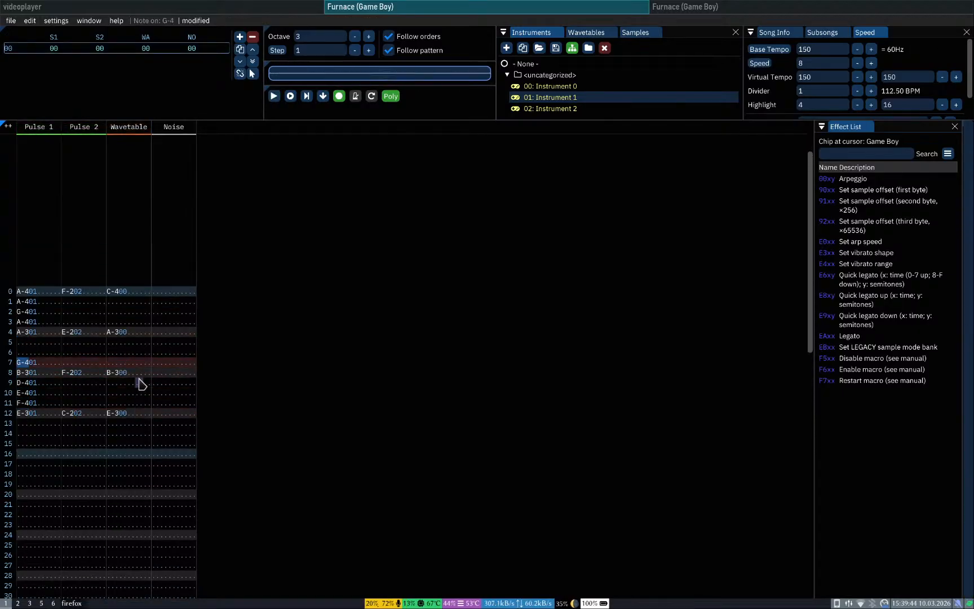
key("Up")
key("t")
key("Up")
key("y")
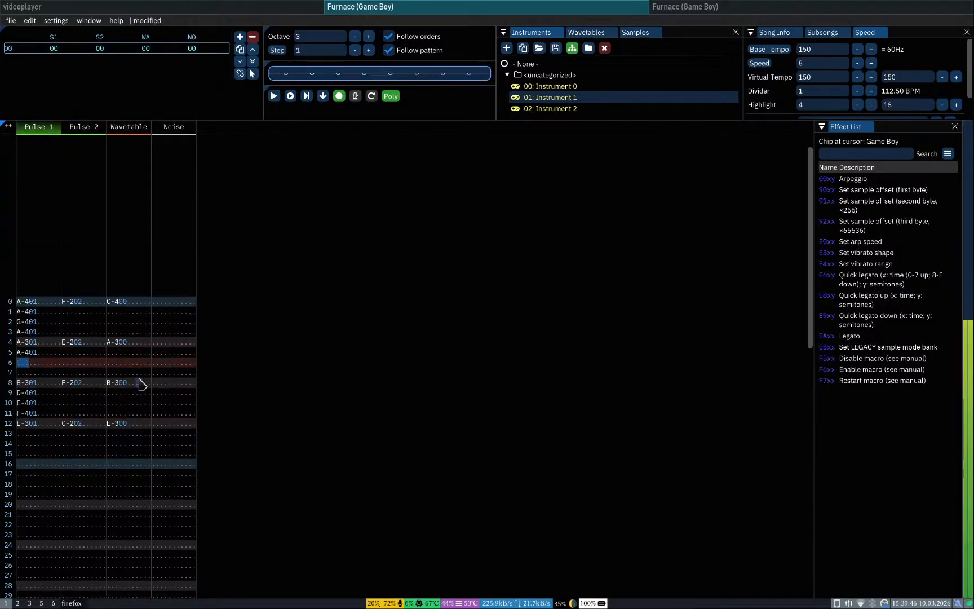
key("Up")
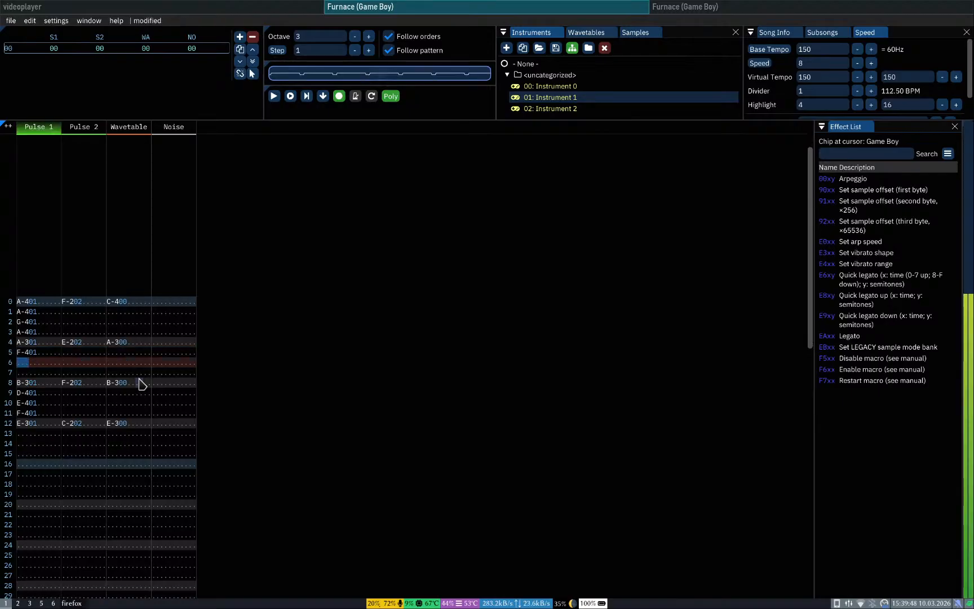
key("r")
Step: Play the pattern from its first row to hear the thinned-out Pulse 1 melody
key("Home")
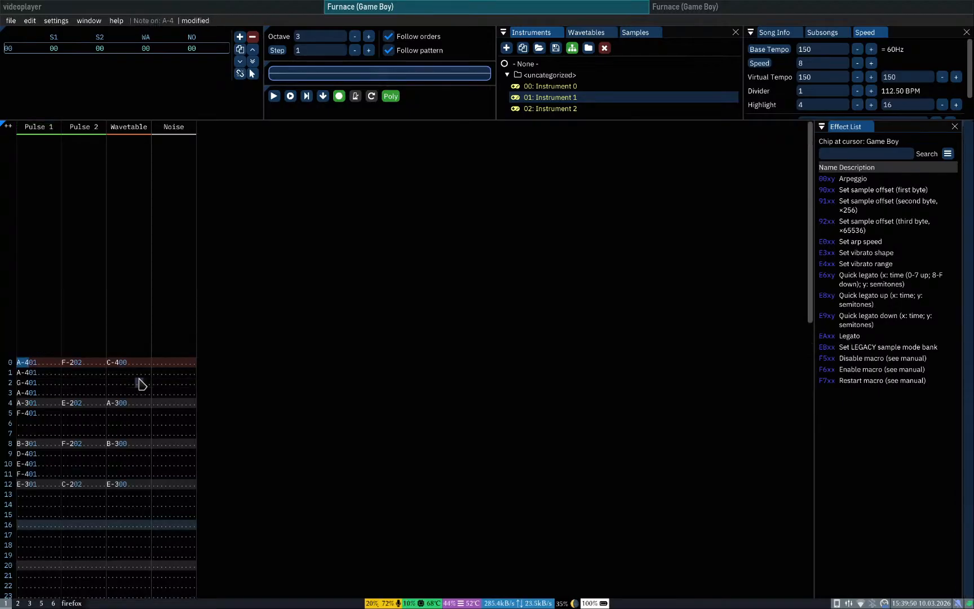
key("Return")
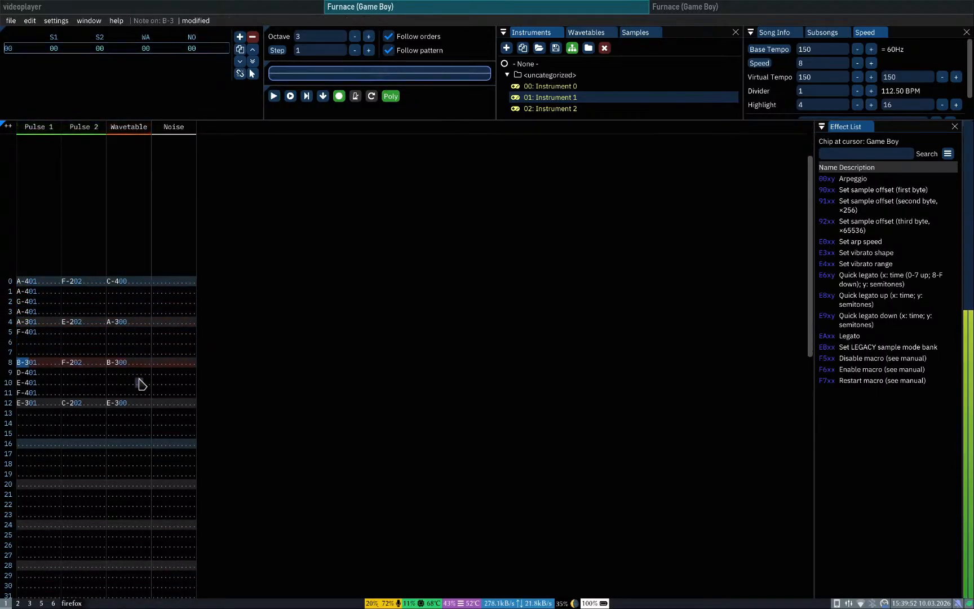
key("Return")
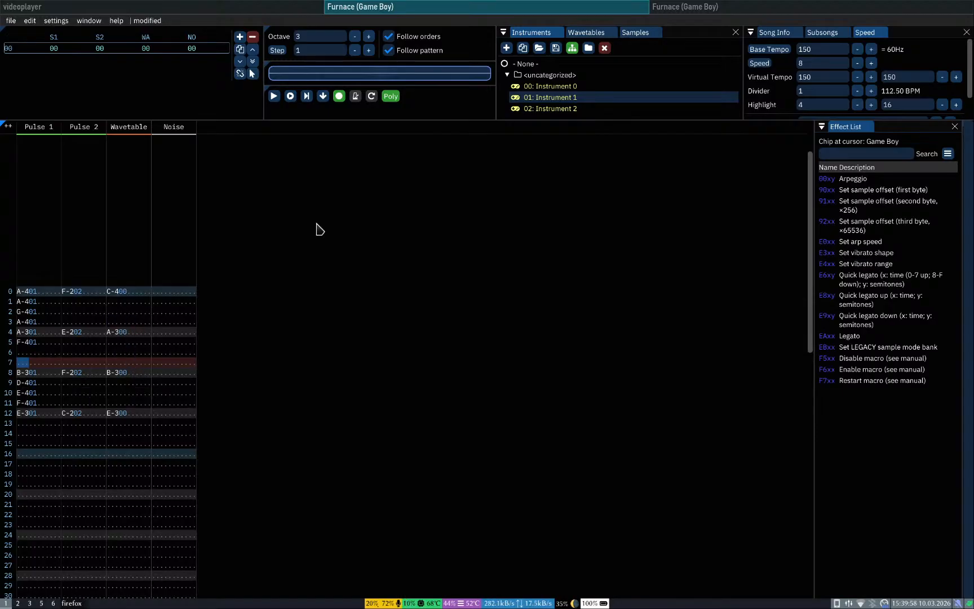
Step: Try E-4 in row 7 and C-4 in row 8 of Pulse 1, and undo both notes
key("e")
key("q")
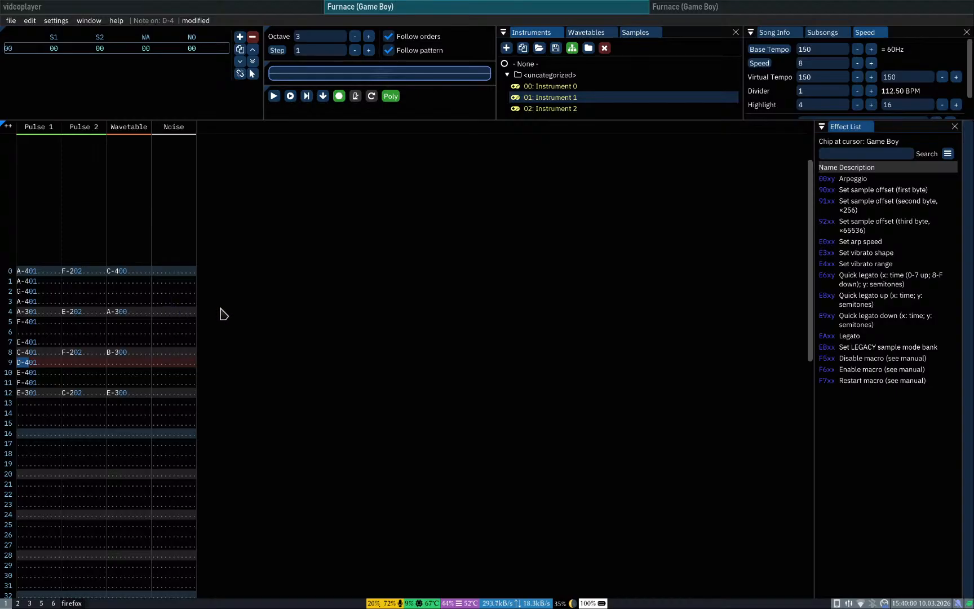
key("ctrl+z")
key("ctrl+z")
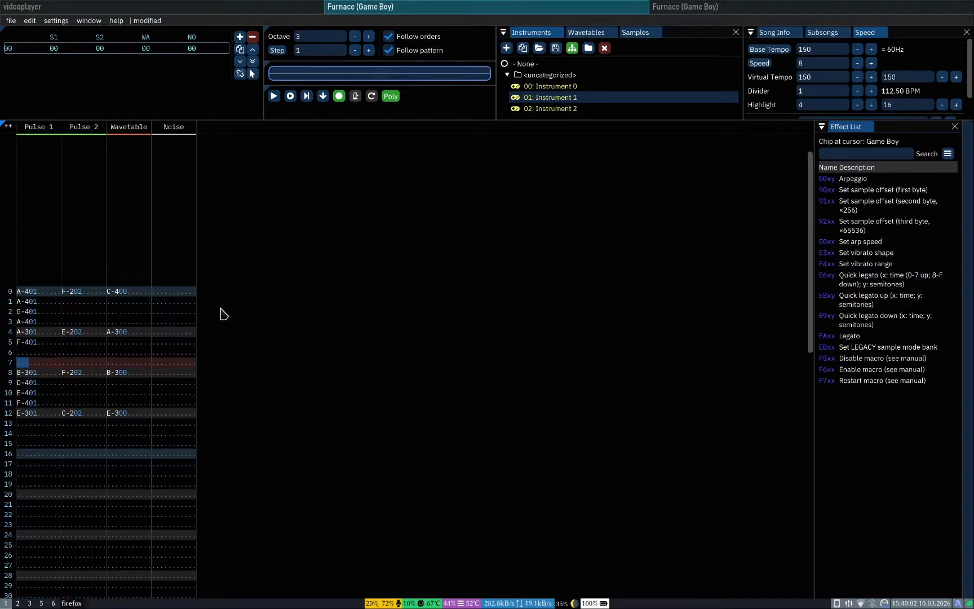
Step: Step back through the recent Pulse 1 edits and restore F-4 in row 5 with row 7 empty
key("ctrl+z")
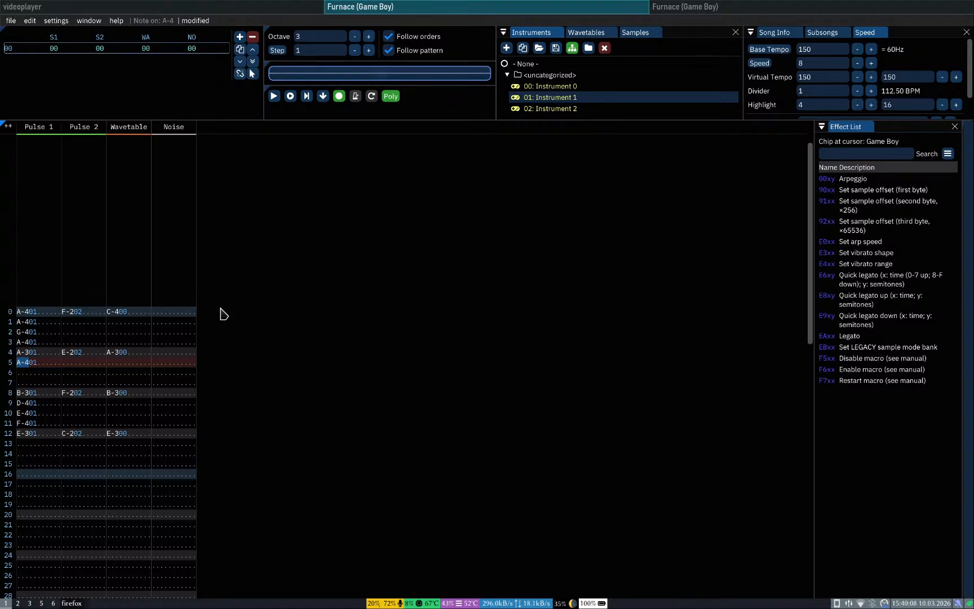
key("ctrl+z")
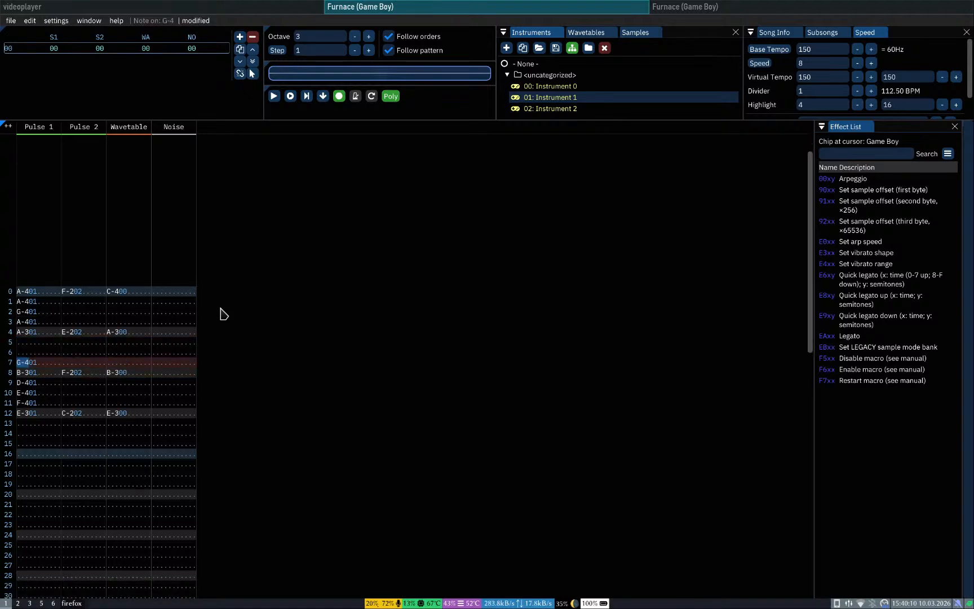
key("ctrl+z")
key("ctrl+z")
key("ctrl+z")
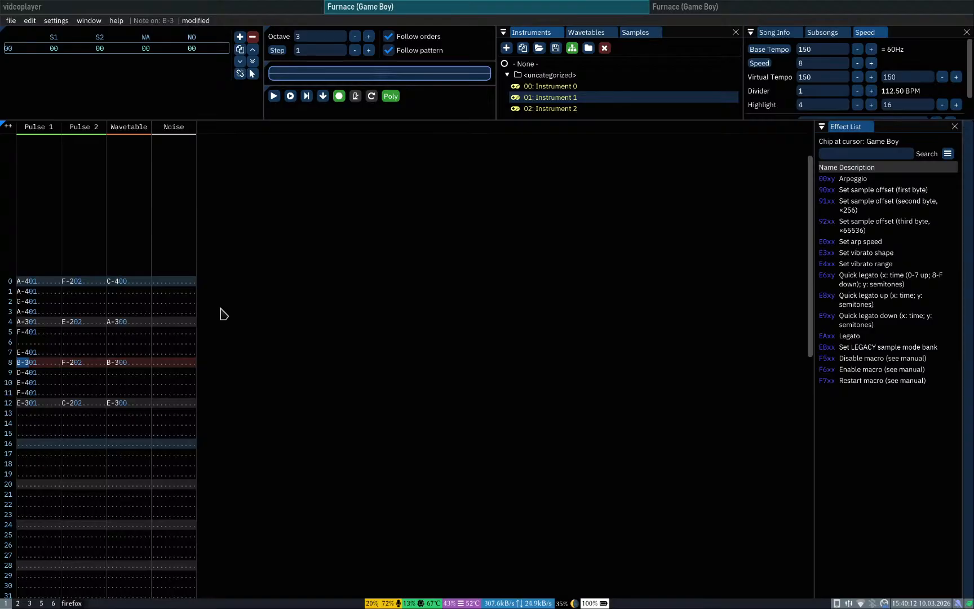
key("ctrl+z")
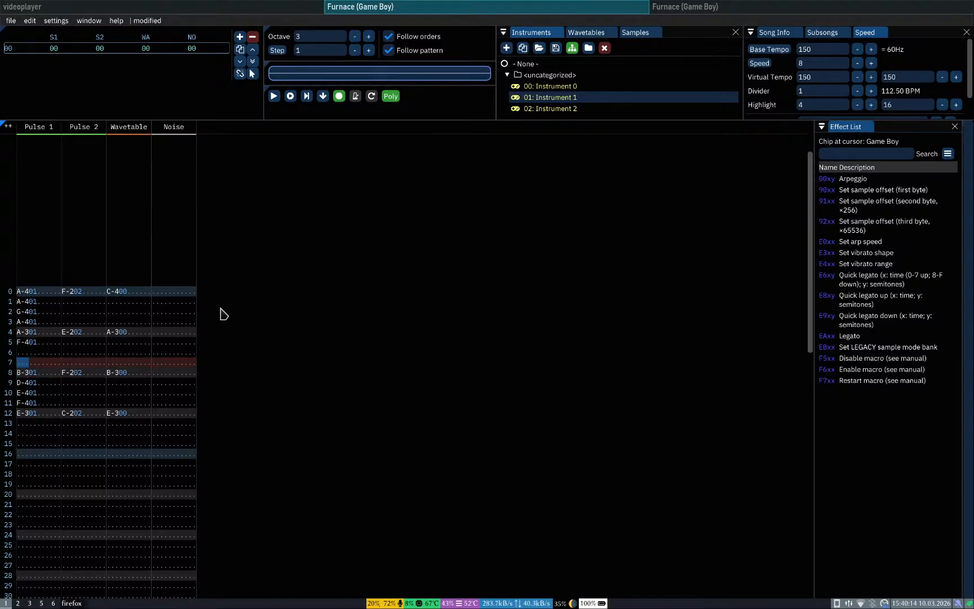
Step: Turn off note recording and audition B-3, D-4, E-4, F-4 and A-3 with Instrument 1 as a melody idea
key("space")
key("m")
key("w")
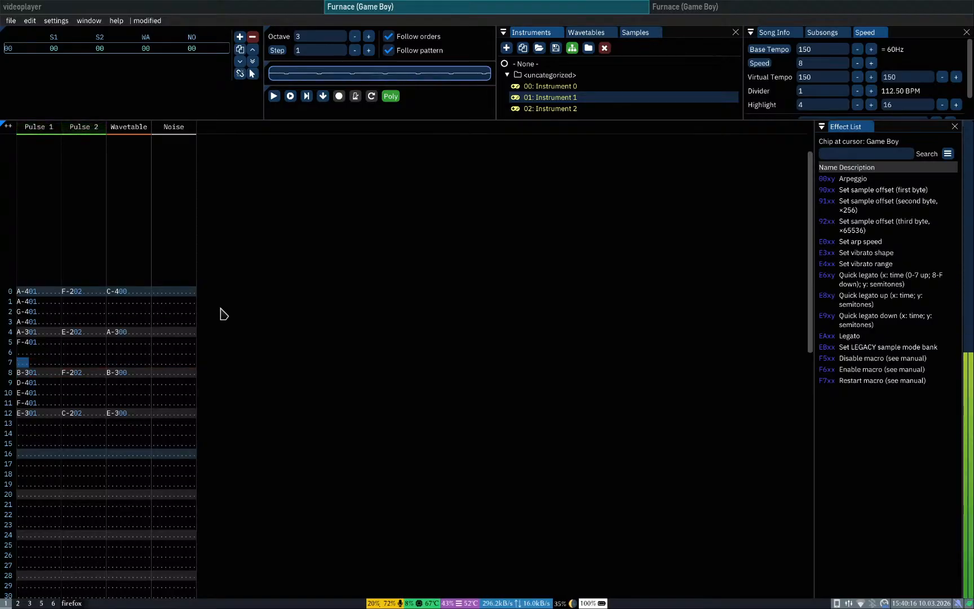
key("e")
key("r")
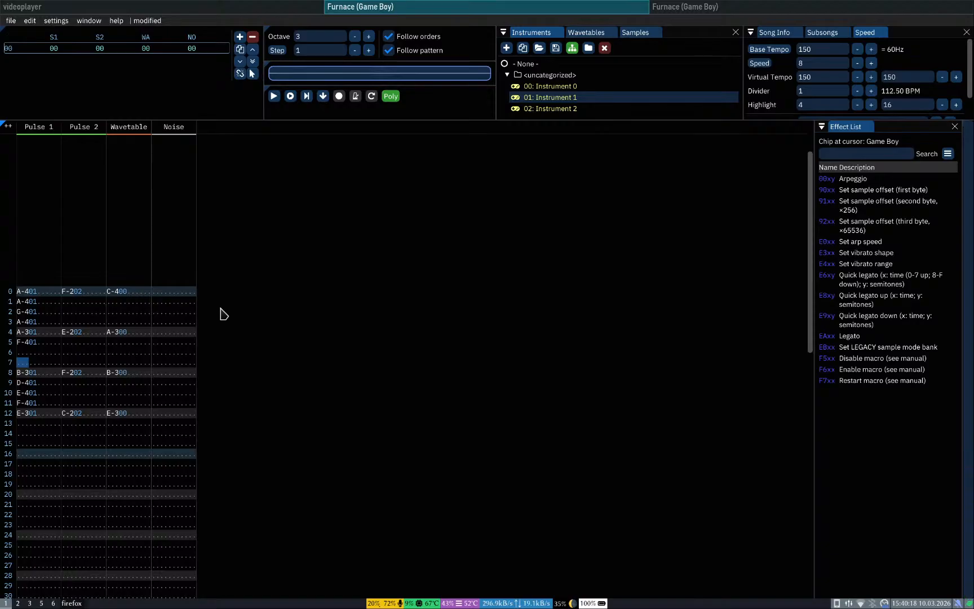
key("n")
key("r")
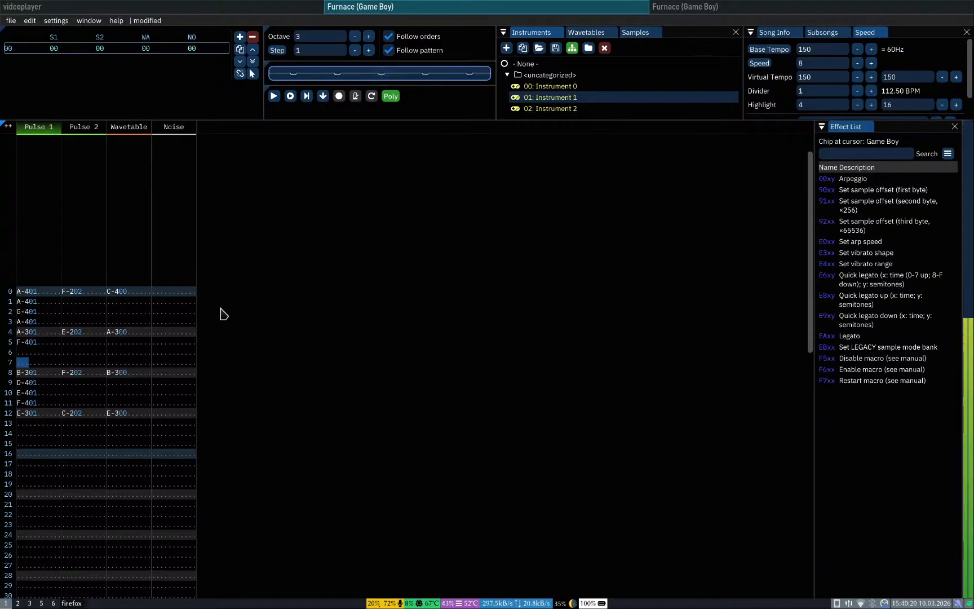
key("w")
key("e")
key("r")
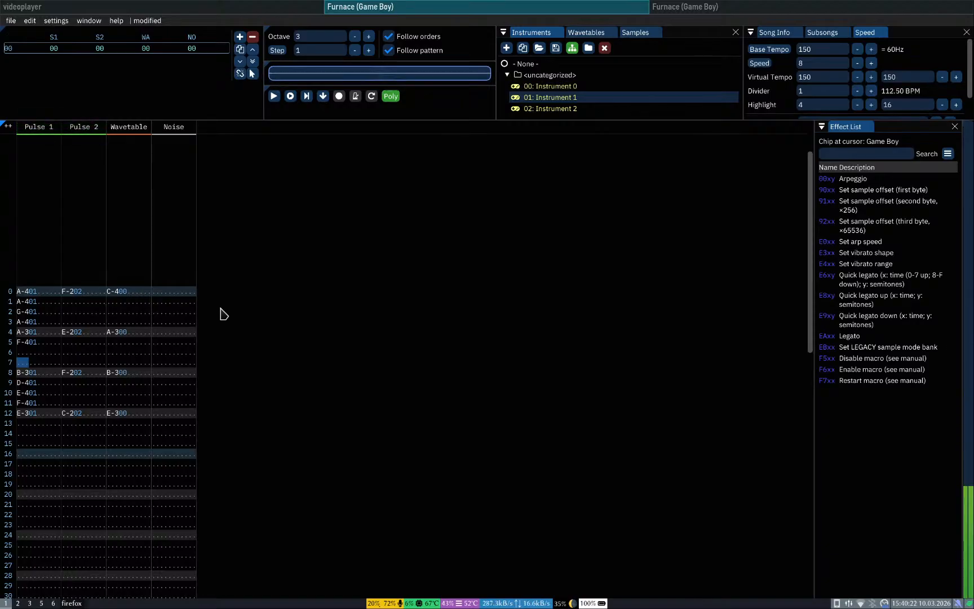
Step: Switch to Firefox, duplicate the Furnace quickstart page and examine its keyboard note layout diagram, then return to Furnace
key("super+3")
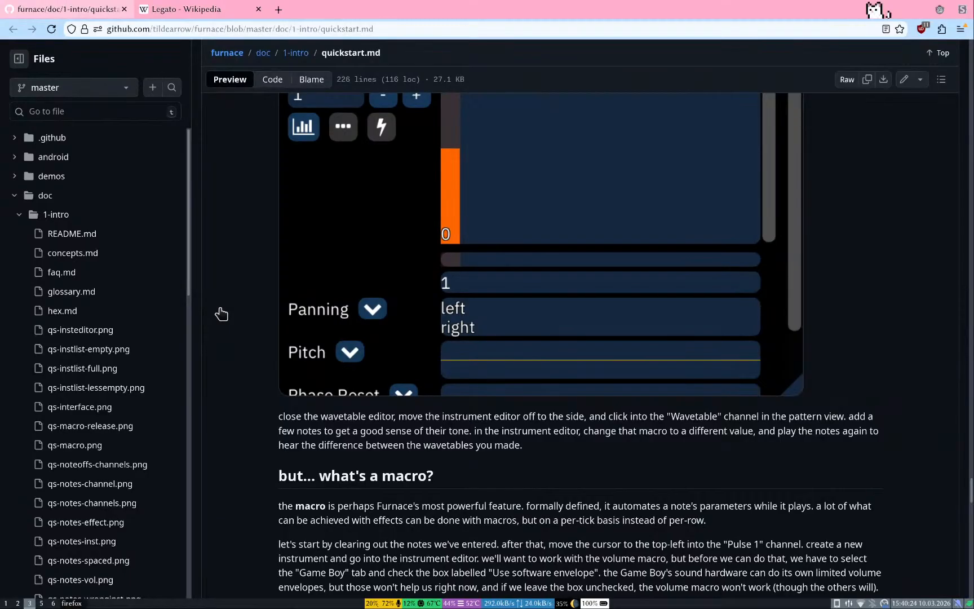
right_click(83, 7)
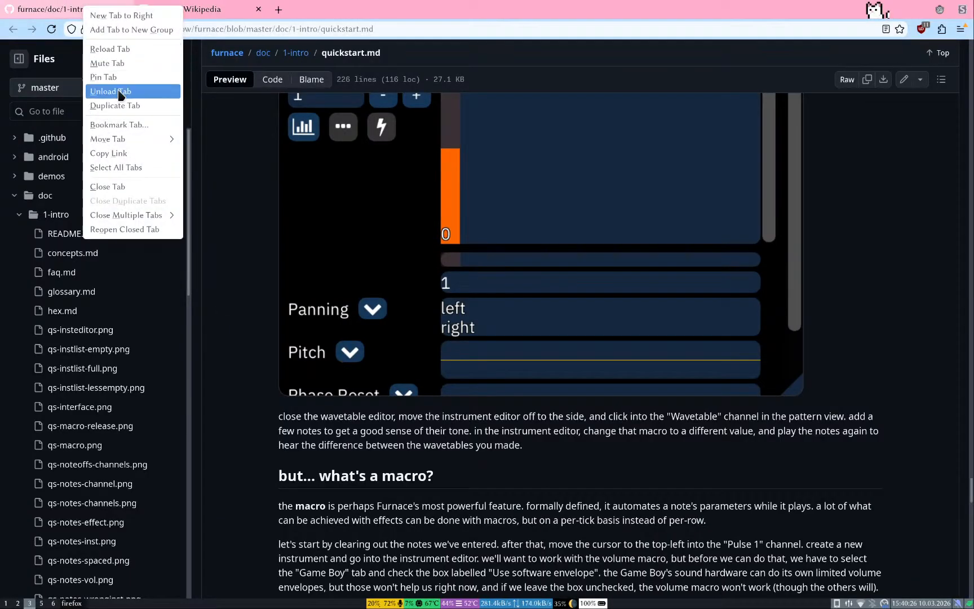
left_click(125, 105)
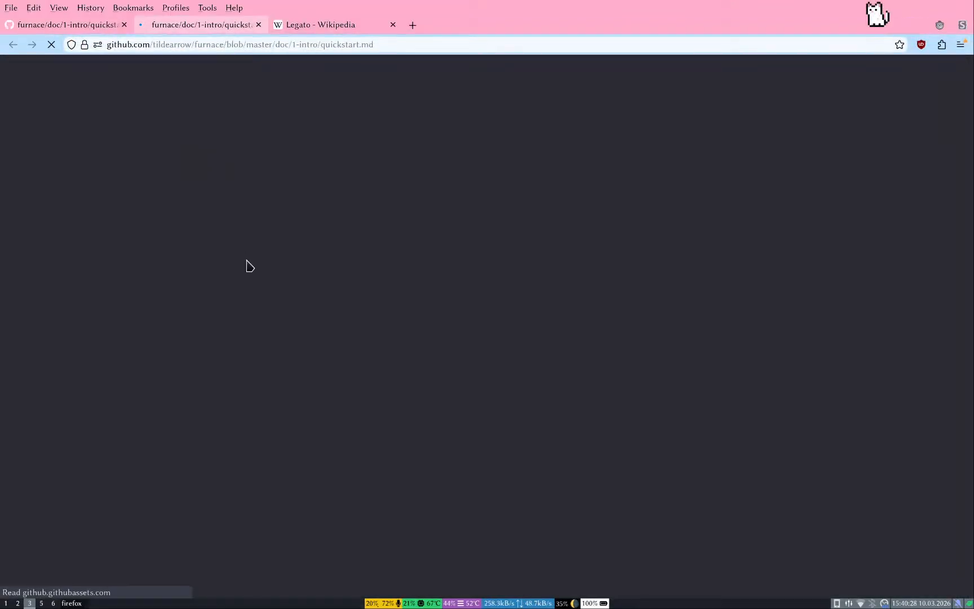
scroll(247, 260, "down", 20)
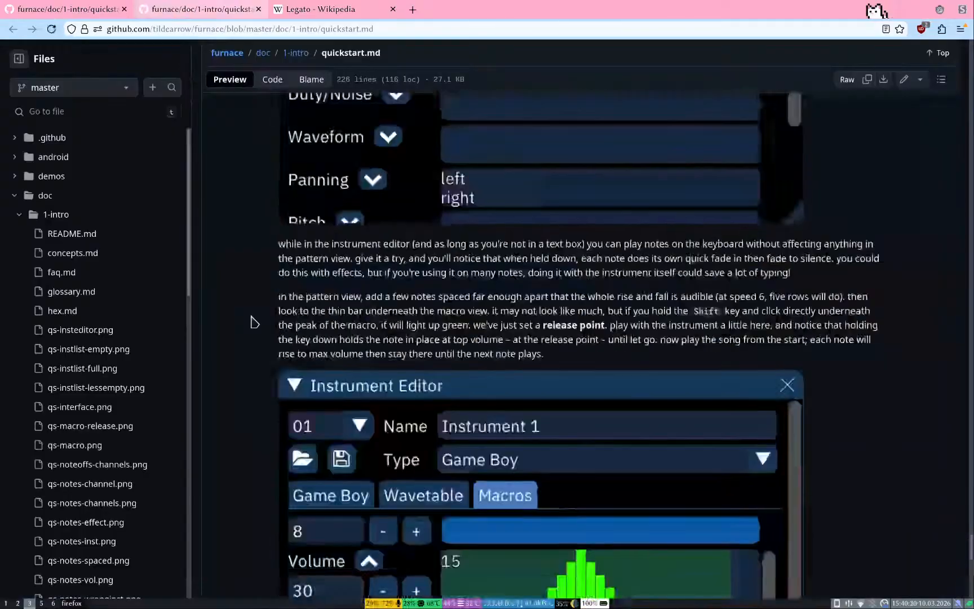
scroll(251, 322, "up", 20)
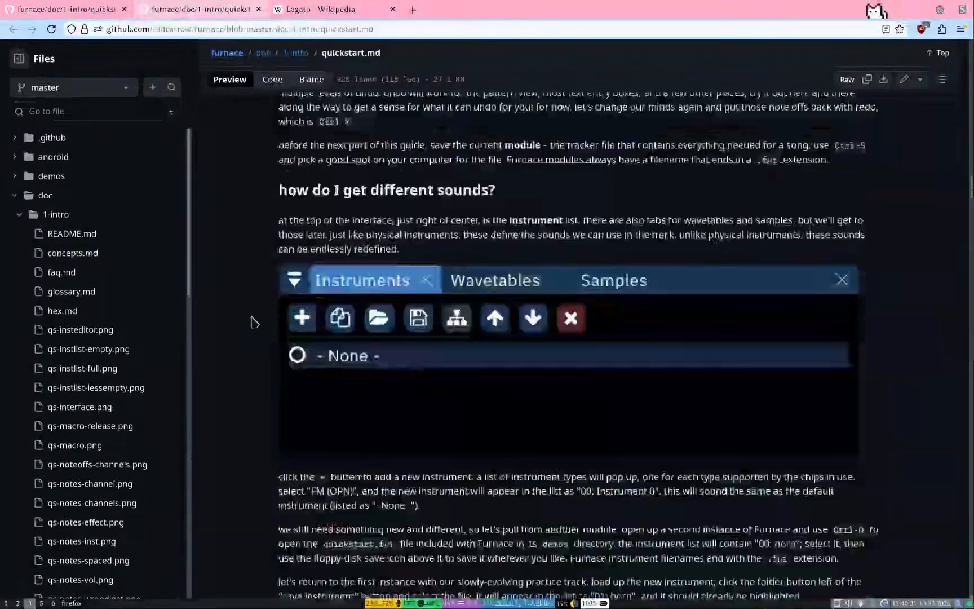
scroll(252, 322, "down", 15)
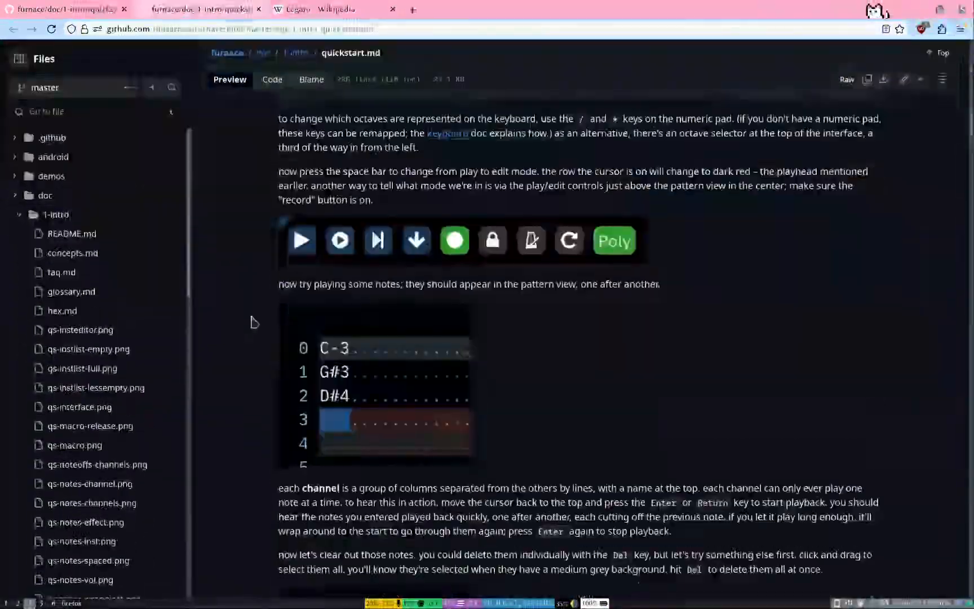
scroll(251, 322, "up", 3)
scroll(252, 322, "up", 1)
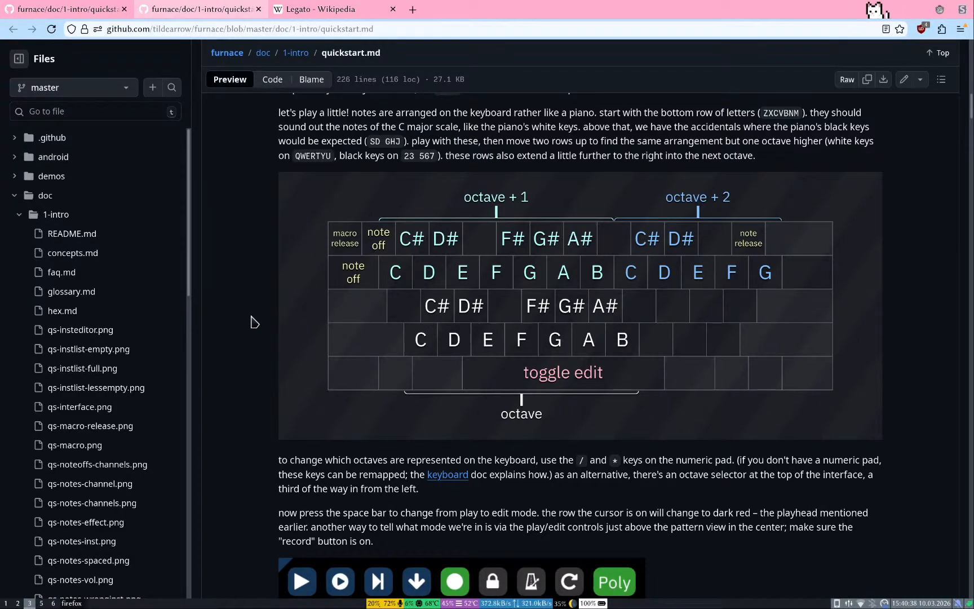
key("super+1")
key("super+3")
key("super+1")
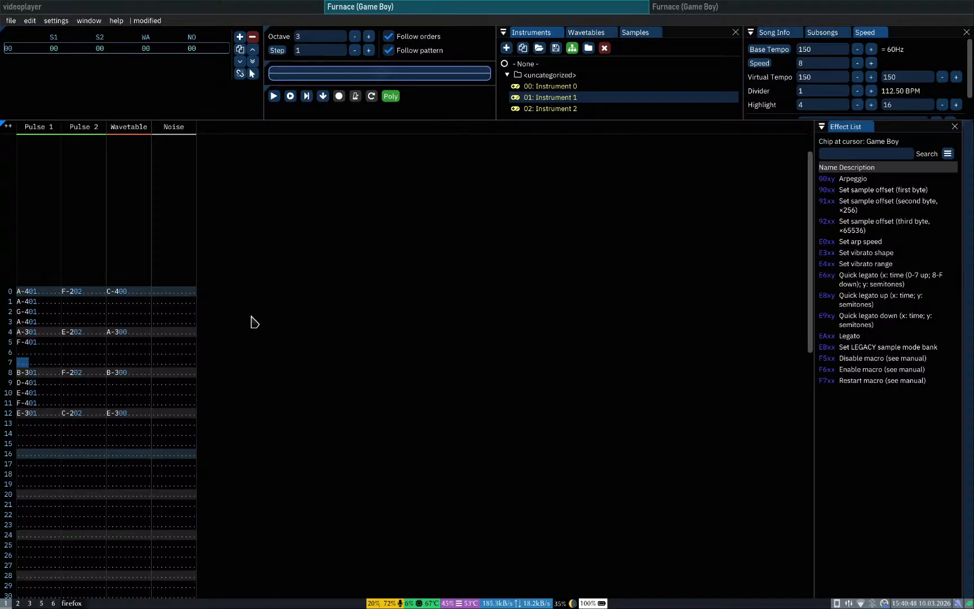
Step: Check the A# key on the quickstart keyboard diagram and set row 4 of the Wavetable channel to A#3 with Instrument 1
key("Up")
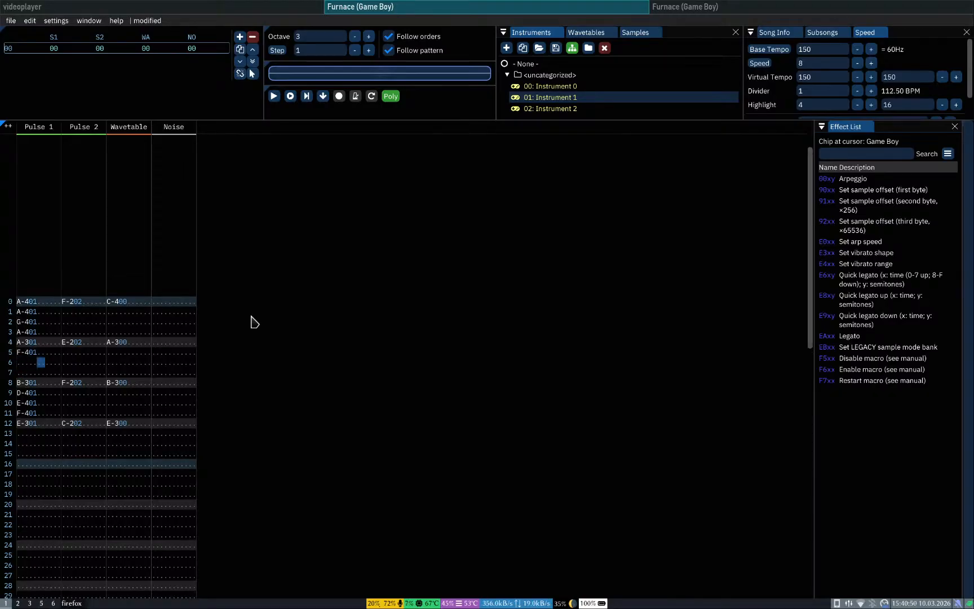
key("Right")
key("Right")
key("Right")
key("Right")
key("Up")
key("Up")
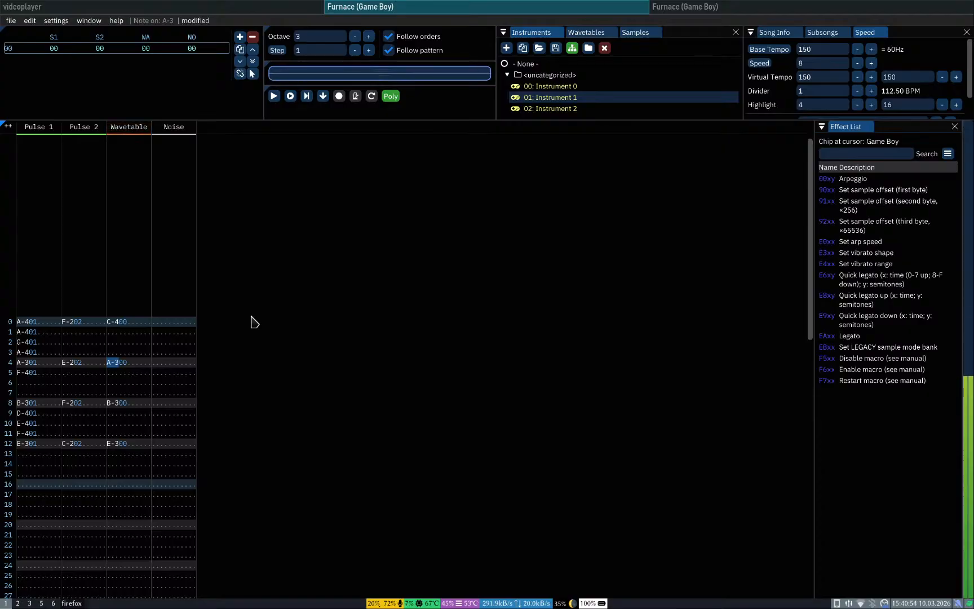
key("super+3")
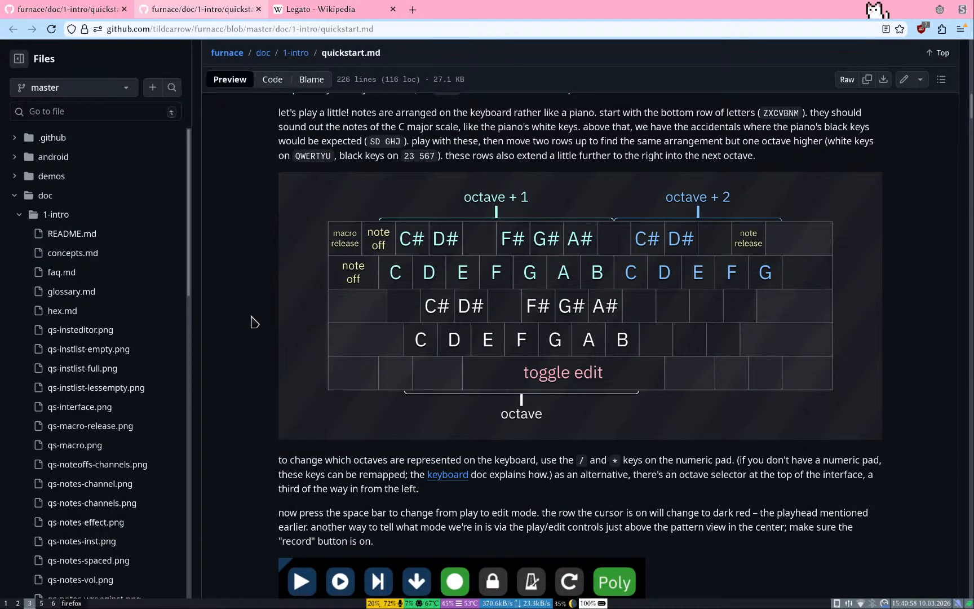
key("super+1")
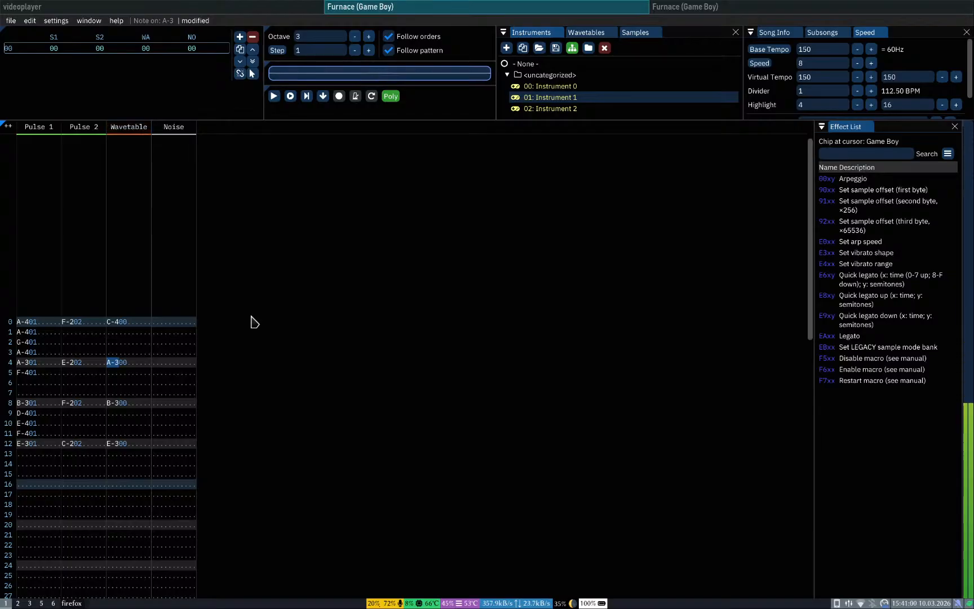
key("super+3")
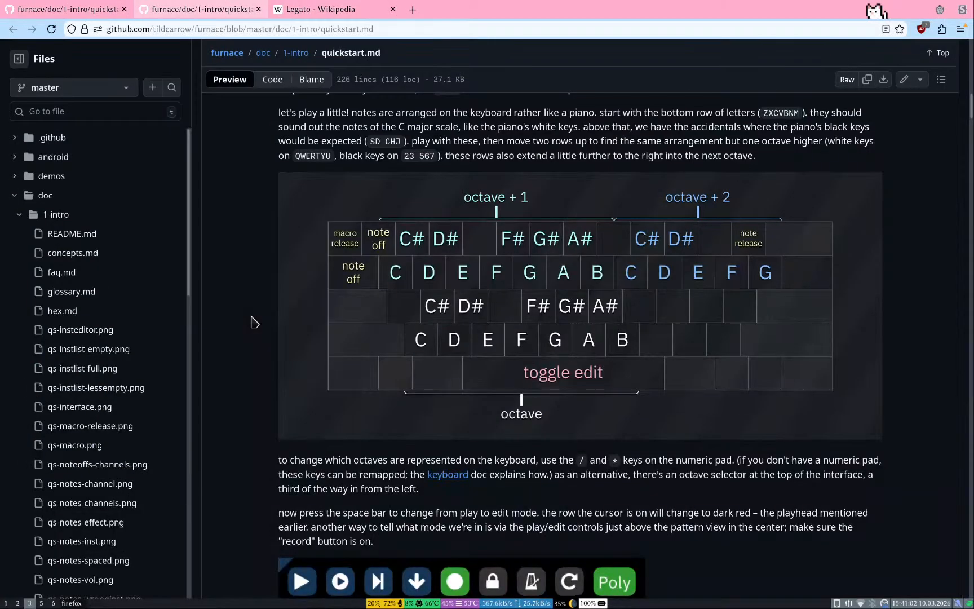
key("super+1")
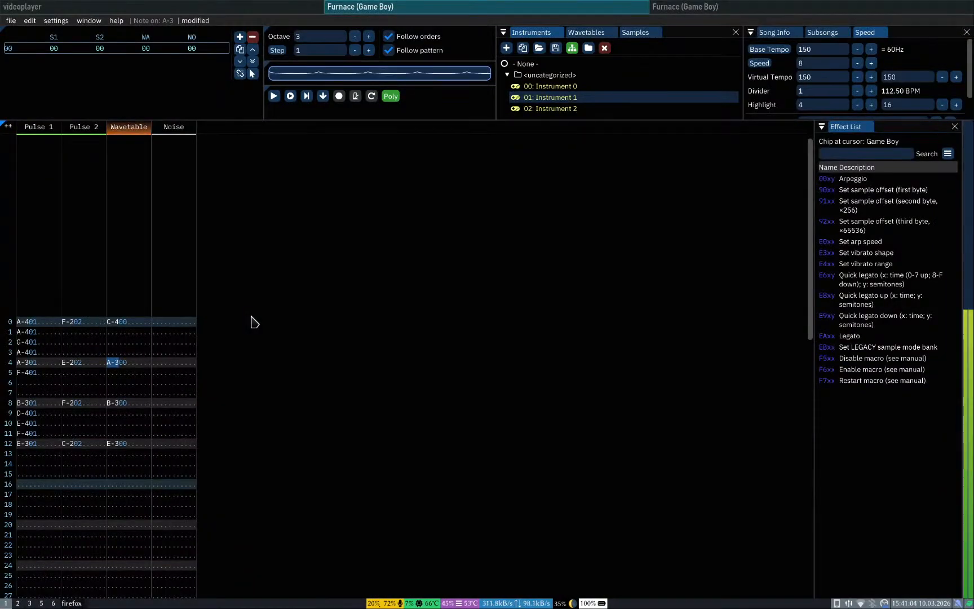
key("super+3")
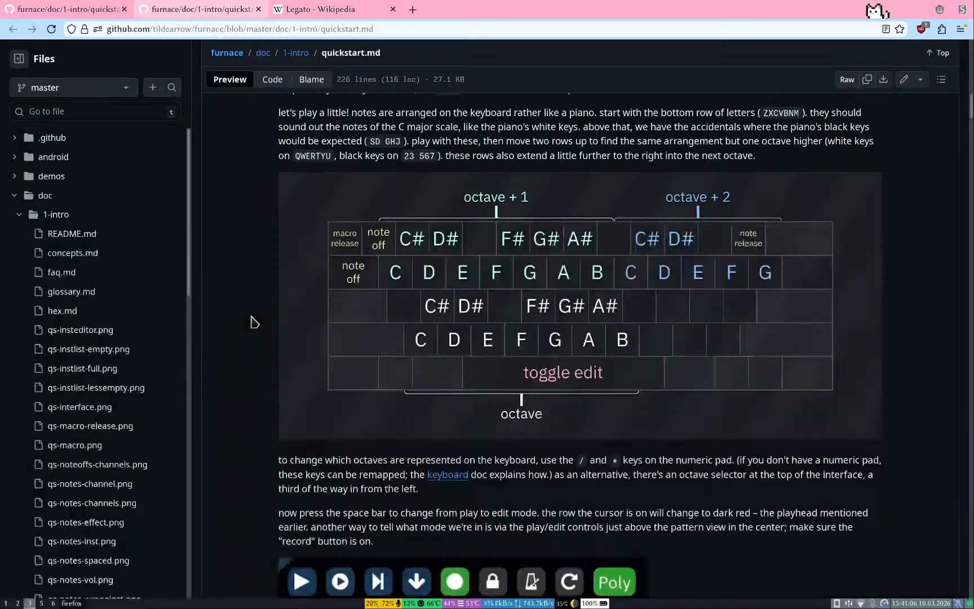
key("super+1")
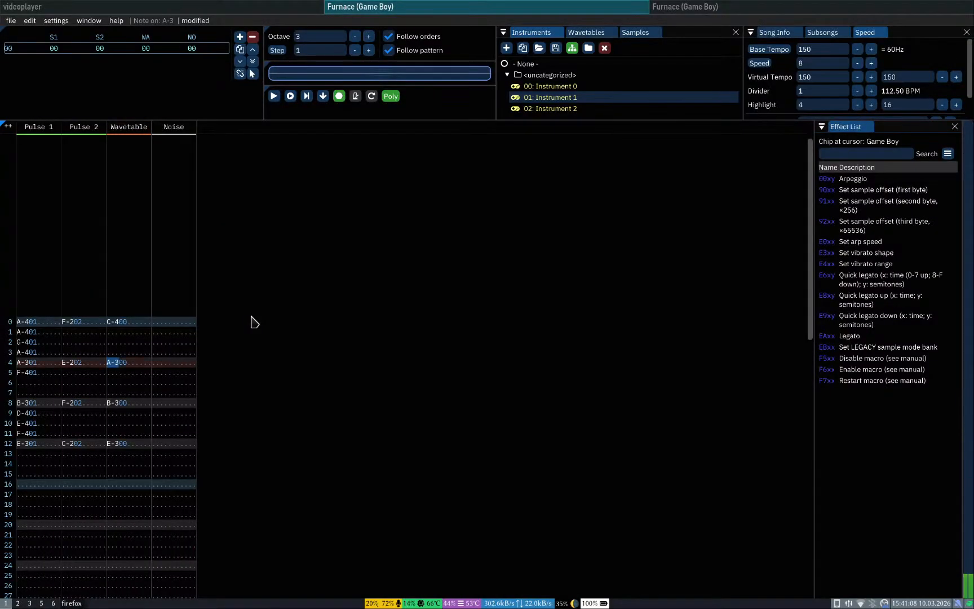
key("7")
key("Up")
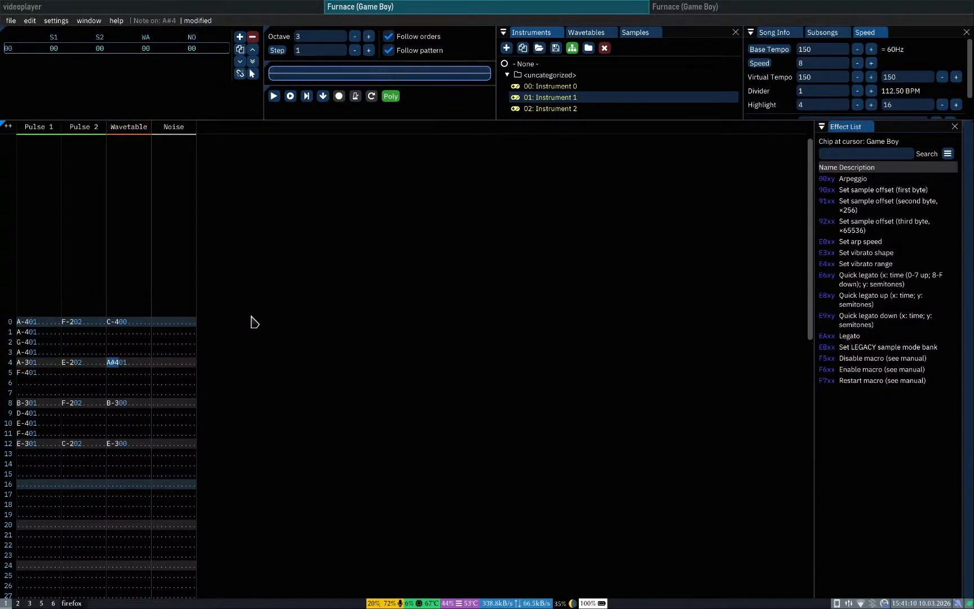
key("j")
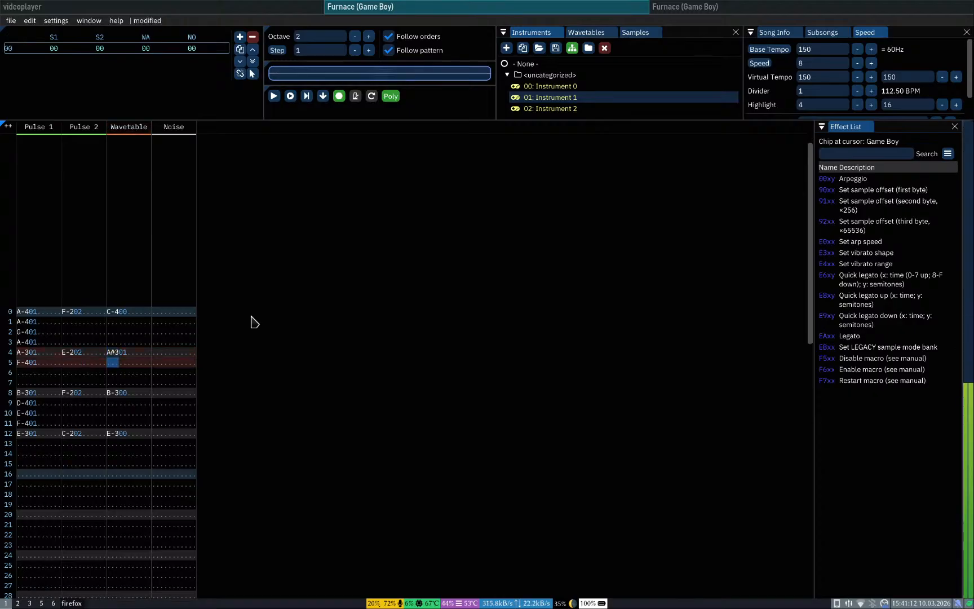
key("Up")
key("Up")
key("Up")
key("Up")
key("Up")
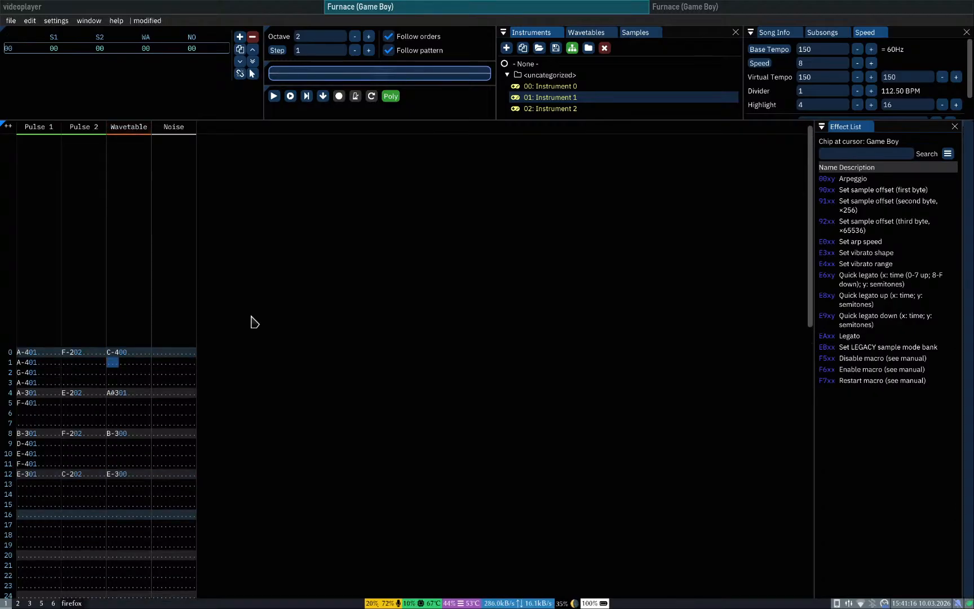
key("Down")
key("Down")
key("Down")
key("Down")
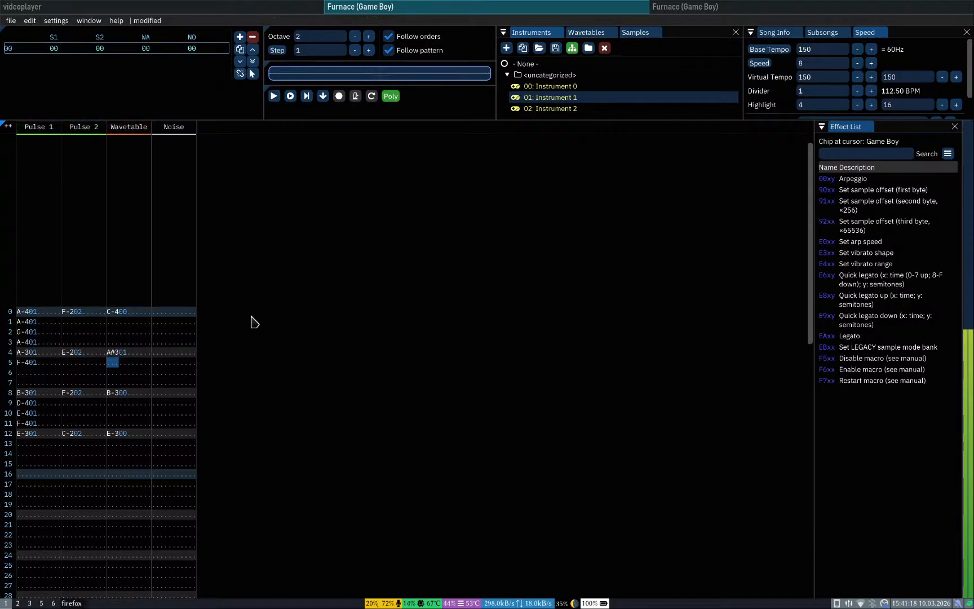
Step: Set row 4 of Pulse 1 to A#3 with Instrument 1, matching the Wavetable note
key("Left")
key("Left")
key("Left")
key("Left")
key("Left")
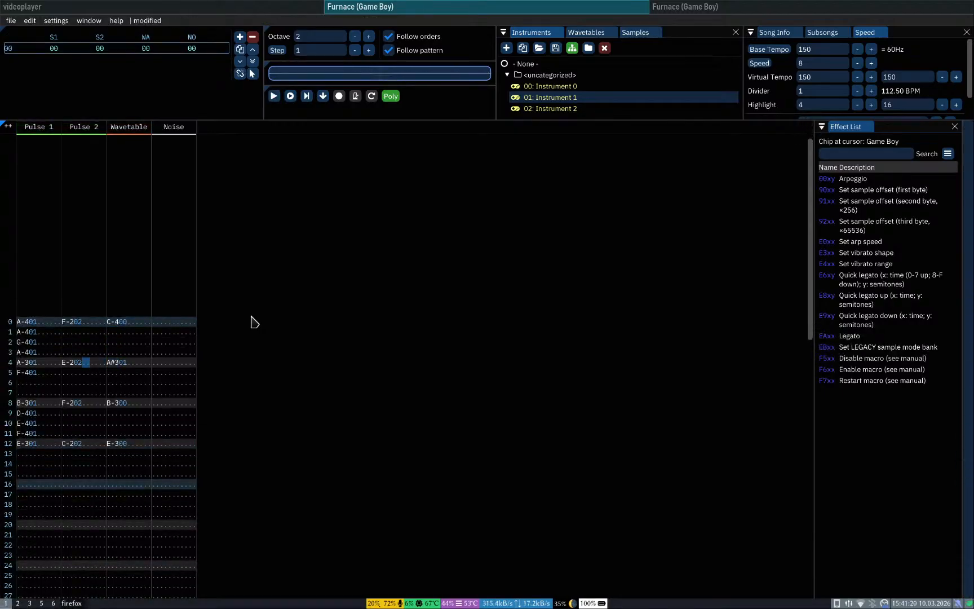
key("Left")
key("Left")
key("Left")
key("Left")
key("Left")
key("Left")
key("Left")
key("Left")
key("Left")
key("space")
key("7")
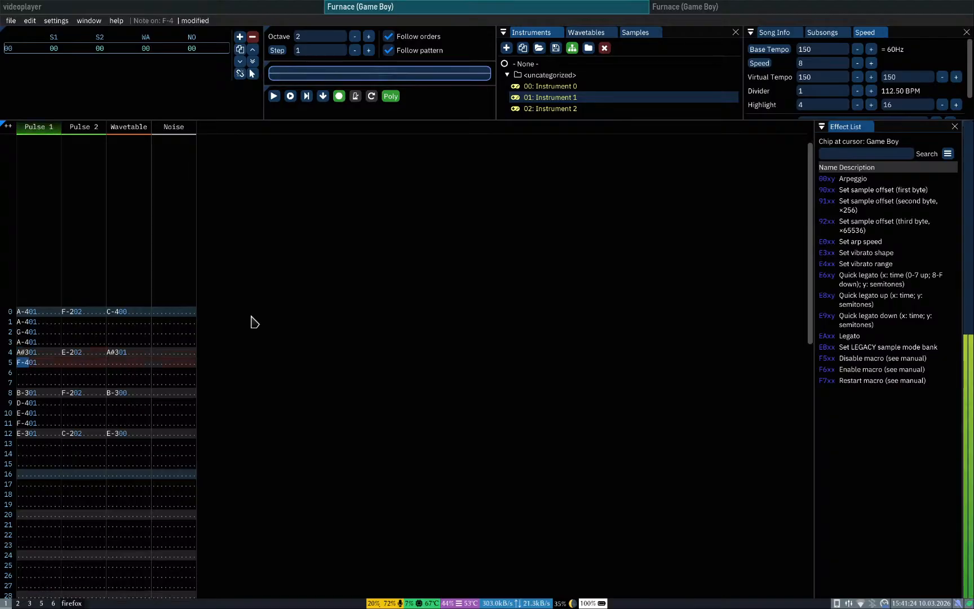
Step: Turn off note recording and audition the natural notes from C-2 to B-2 with Instrument 1 on Pulse 1
key("space")
key("Up")
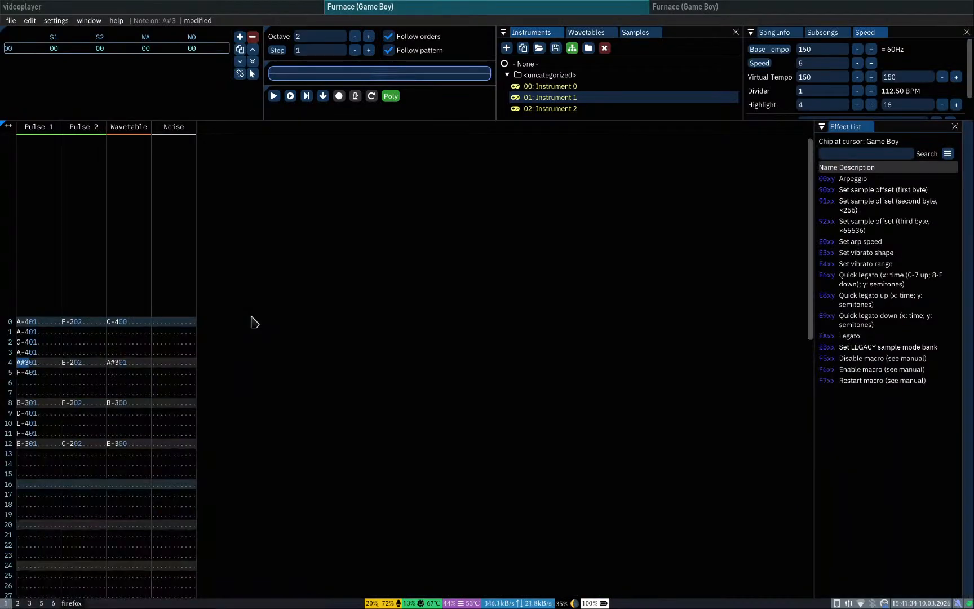
key("z")
key("x")
key("c")
key("v")
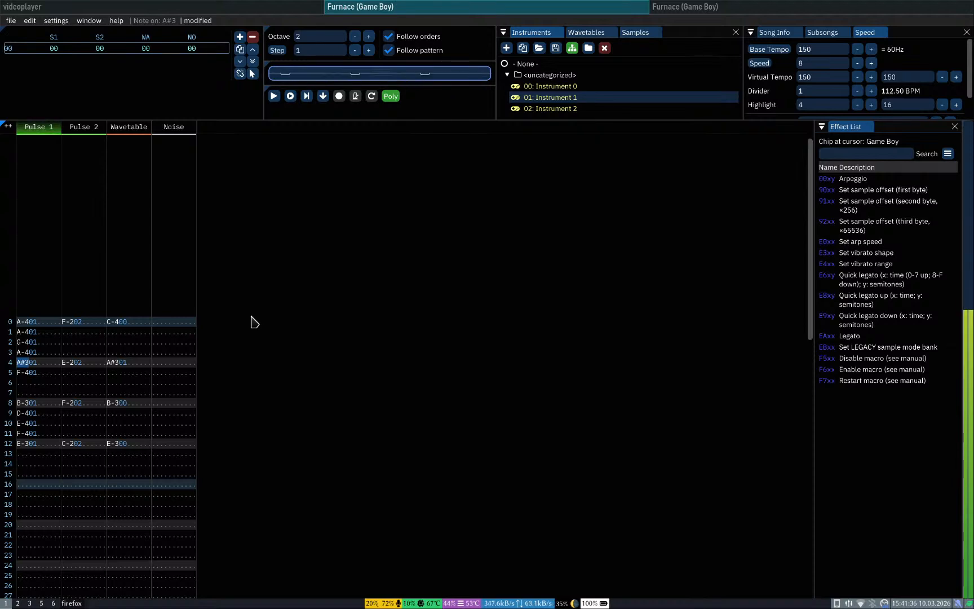
key("b")
key("n")
key("m")
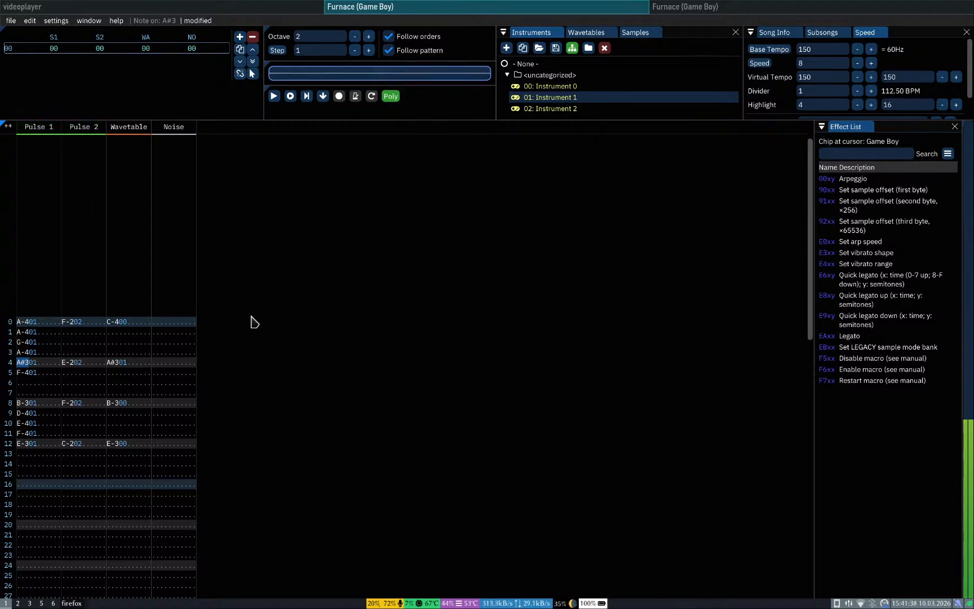
Step: Record F#3 in row 6 and G-3 in row 7 of Pulse 1 with Instrument 1, and play the pattern
key("Down")
key("Down")
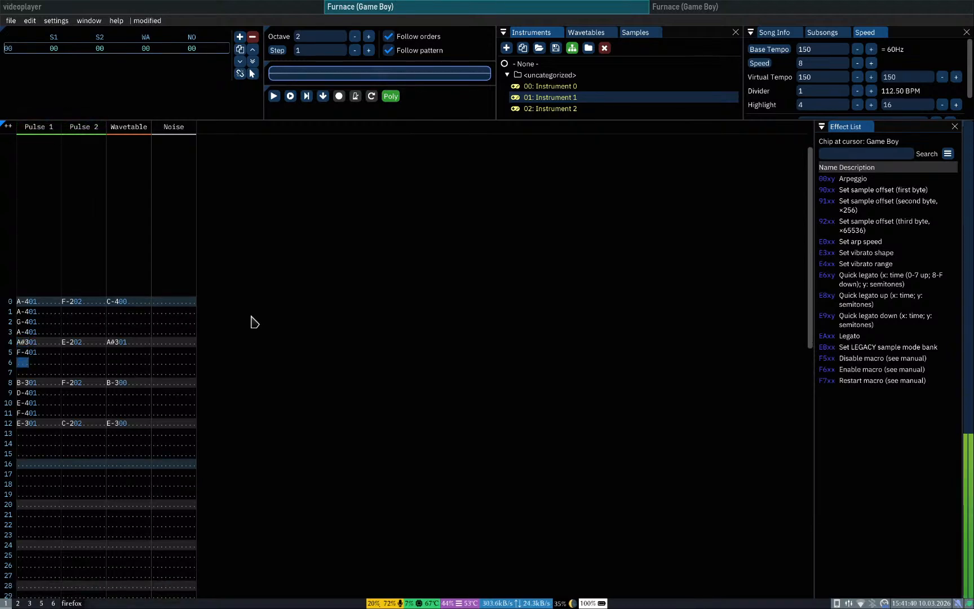
key("super+3")
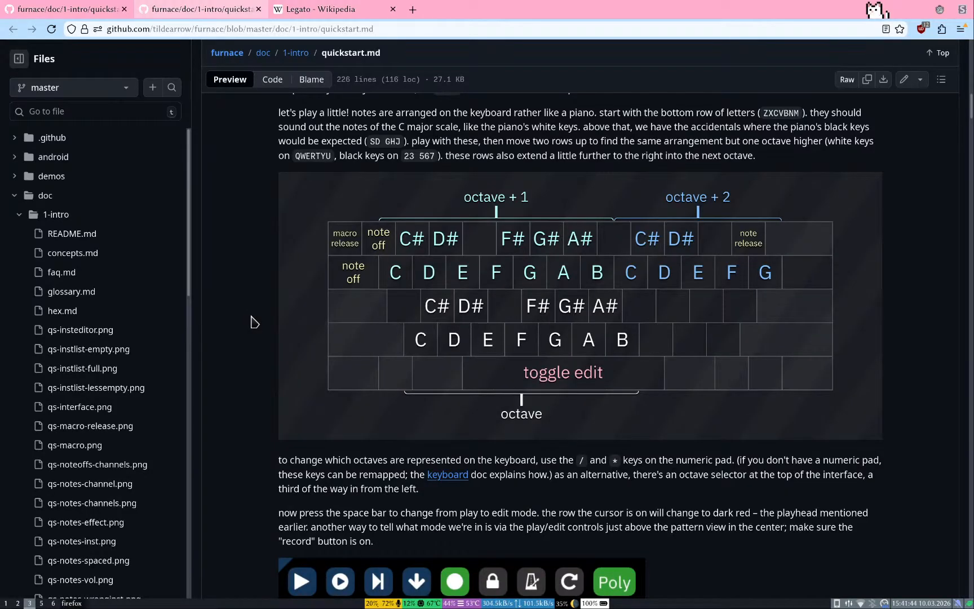
key("super+1")
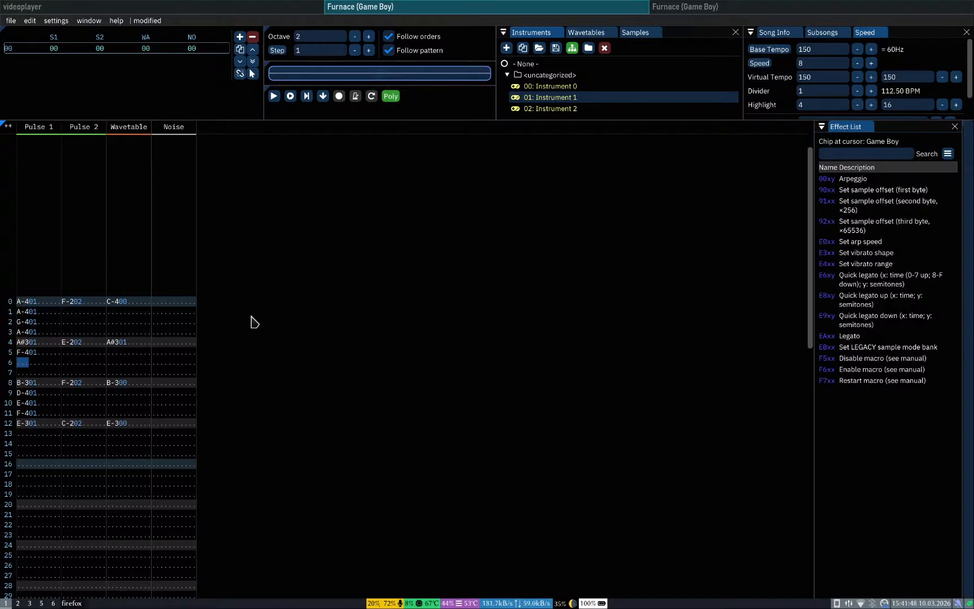
key("space")
key("5")
key("t")
key("Up")
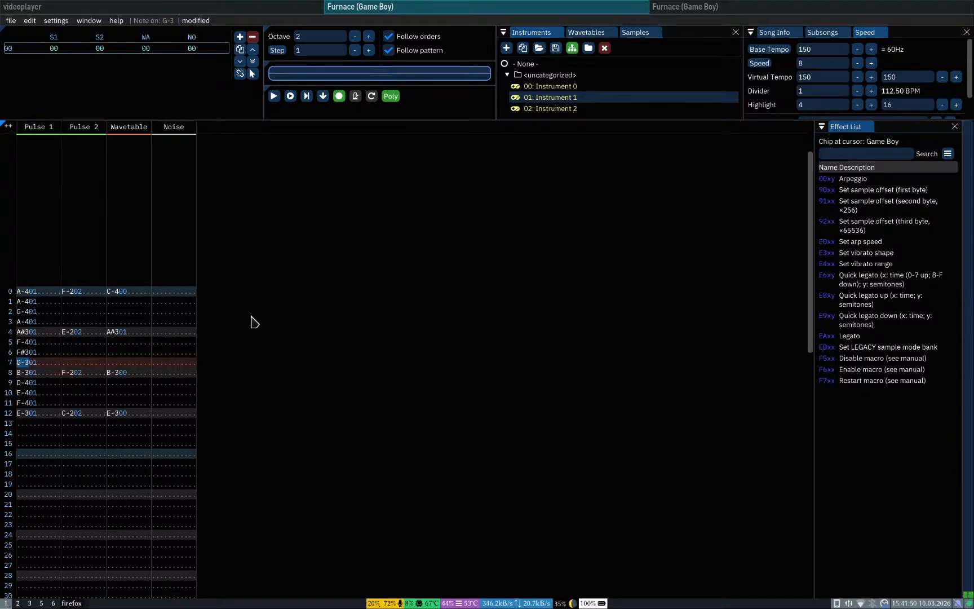
key("Return")
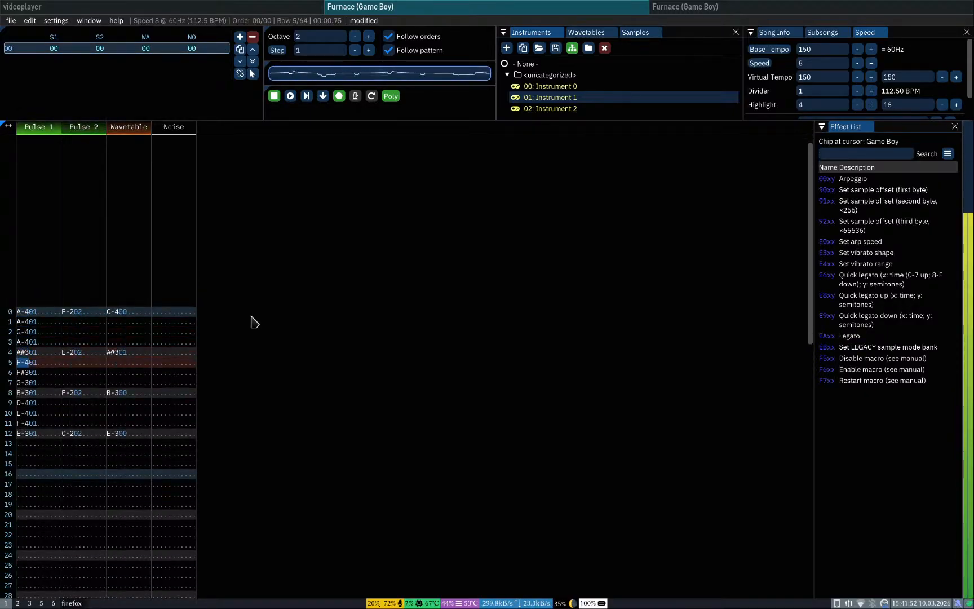
key("Return")
Step: Replace the Pulse 1 note in row 5 with F-3, keeping Instrument 1
key("Up")
key("Up")
key("Up")
key("Up")
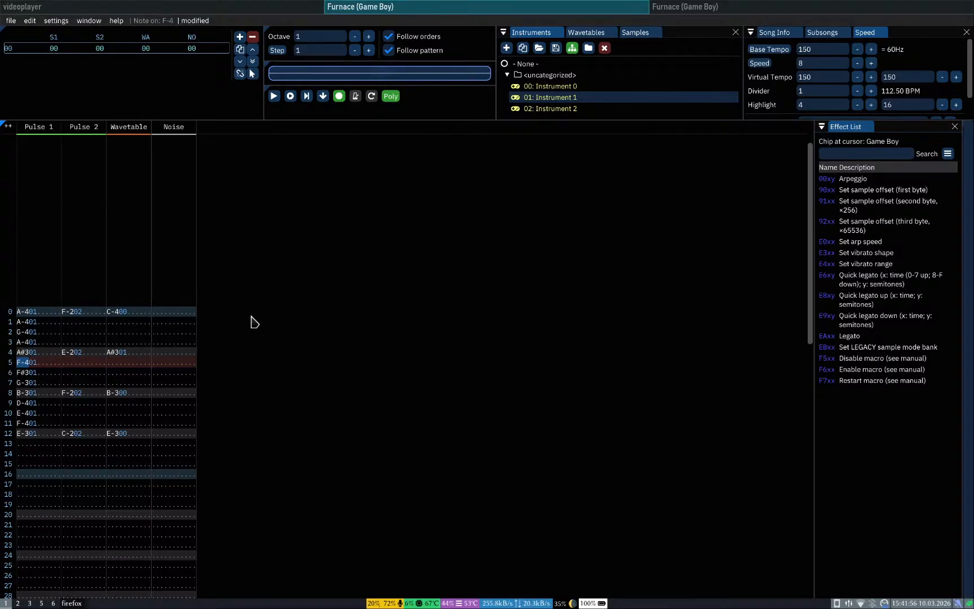
key("r")
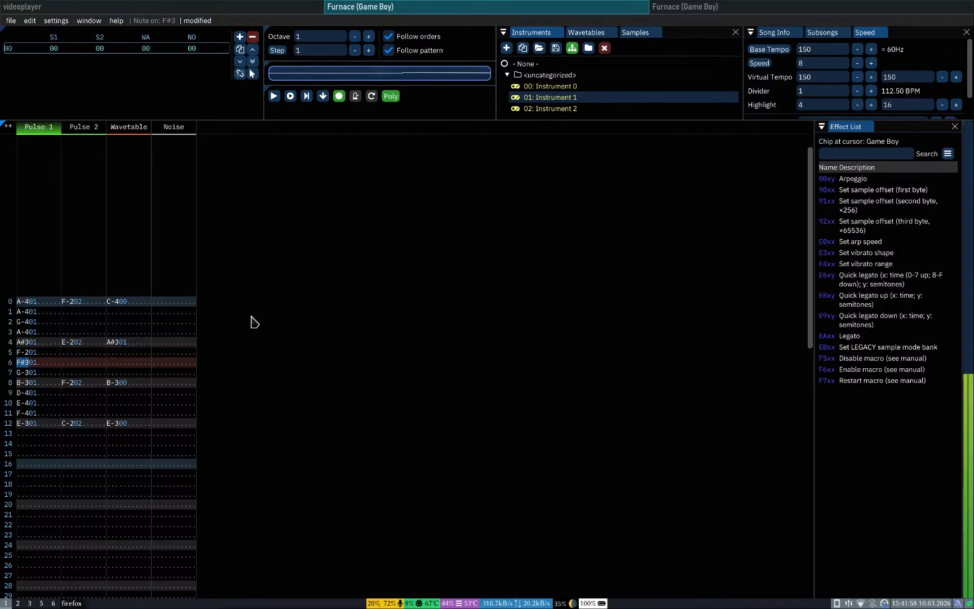
key("Up")
key("KP_Multiply")
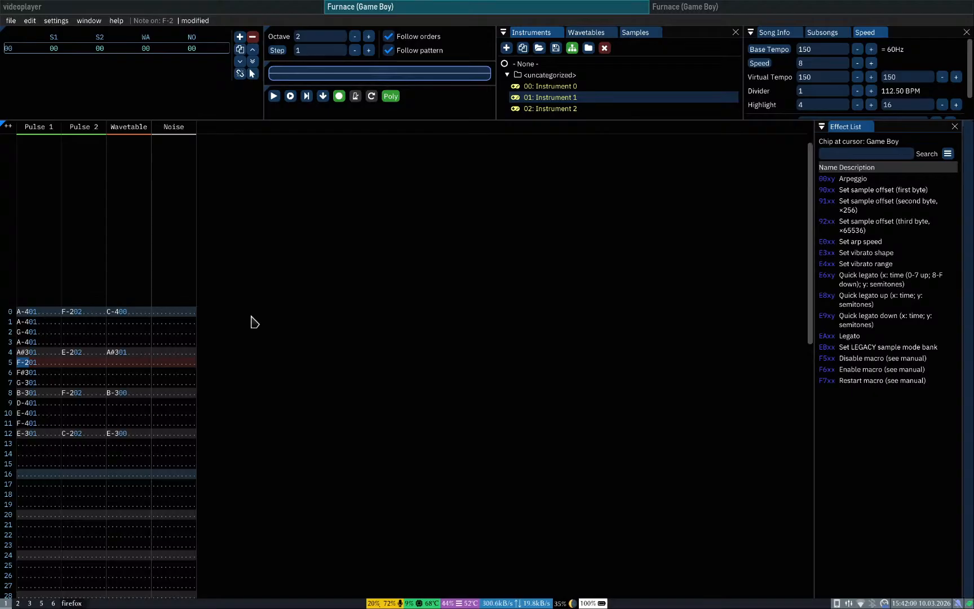
key("r")
key("Up")
key("KP_Divide")
key("r")
Step: Play the pattern to hear the revised Pulse 1 notes in rows 4 to 7
key("Up")
key("Return")
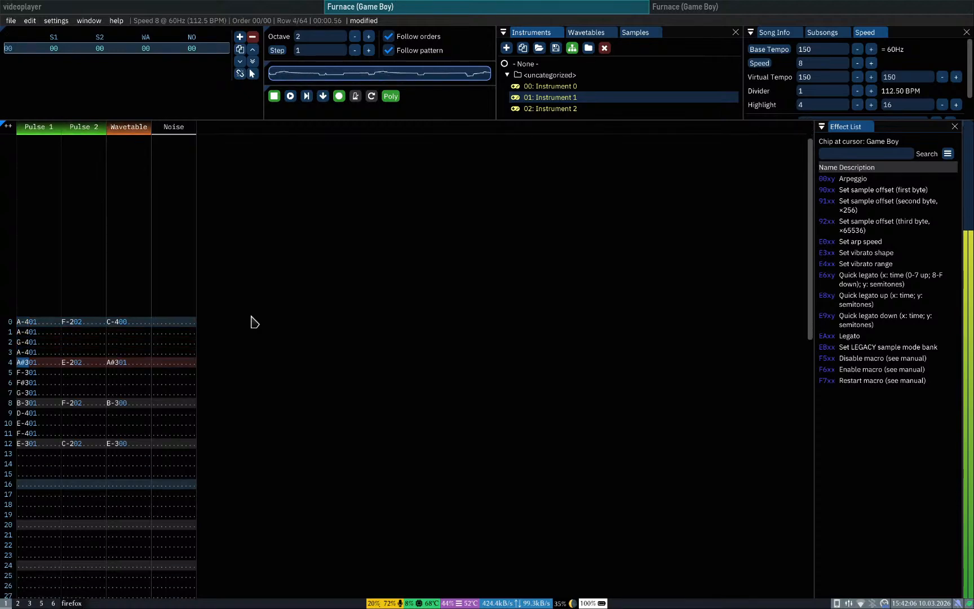
key("Up")
key("Up")
key("Up")
key("Up")
key("Up")
key("Up")
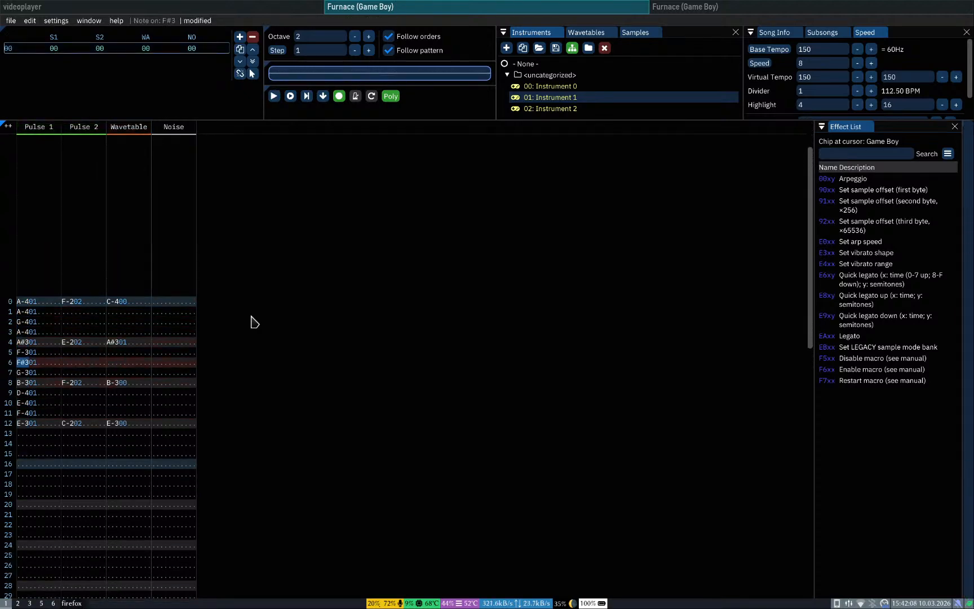
Step: Check the note layout of the keyboard on the quickstart page in the browser, and return to Pulse 1 in the Furnace pattern
key("super+2")
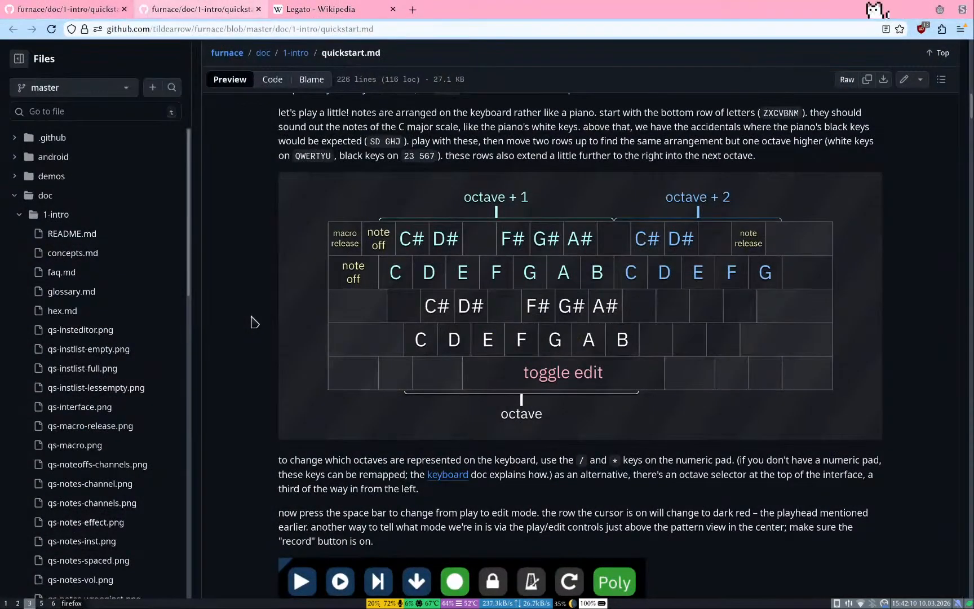
key("super+1")
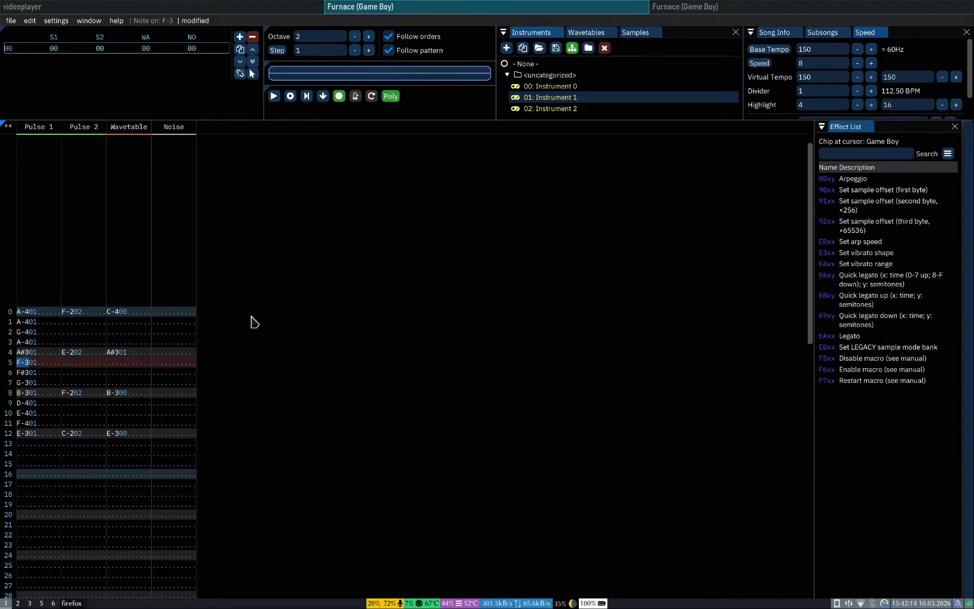
key("Up")
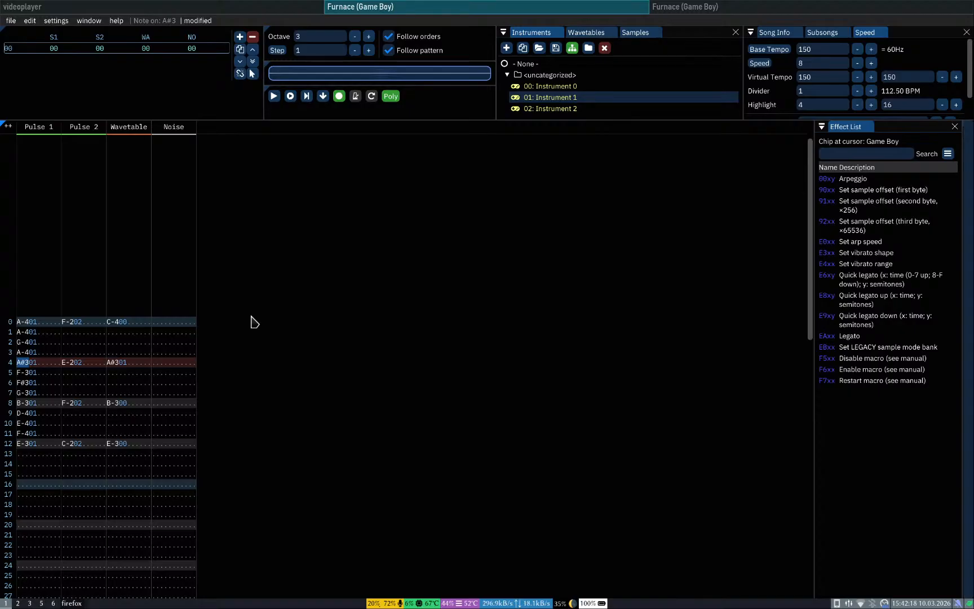
Step: Set the instrument of the Wavetable note in row 4 to 00 and return to row 0
left_click(122, 364)
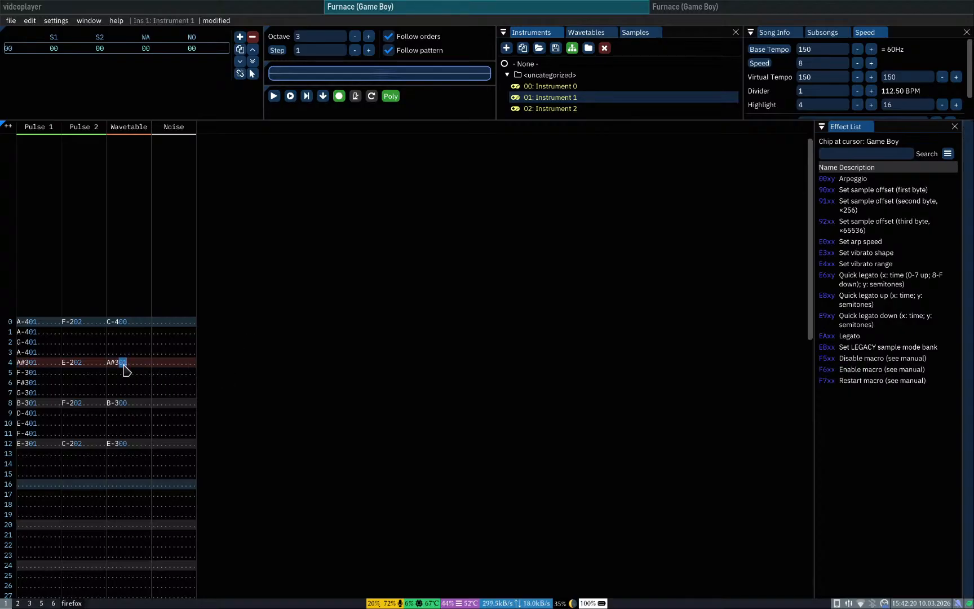
type("0")
key("Up")
key("Up")
key("Up")
key("Up")
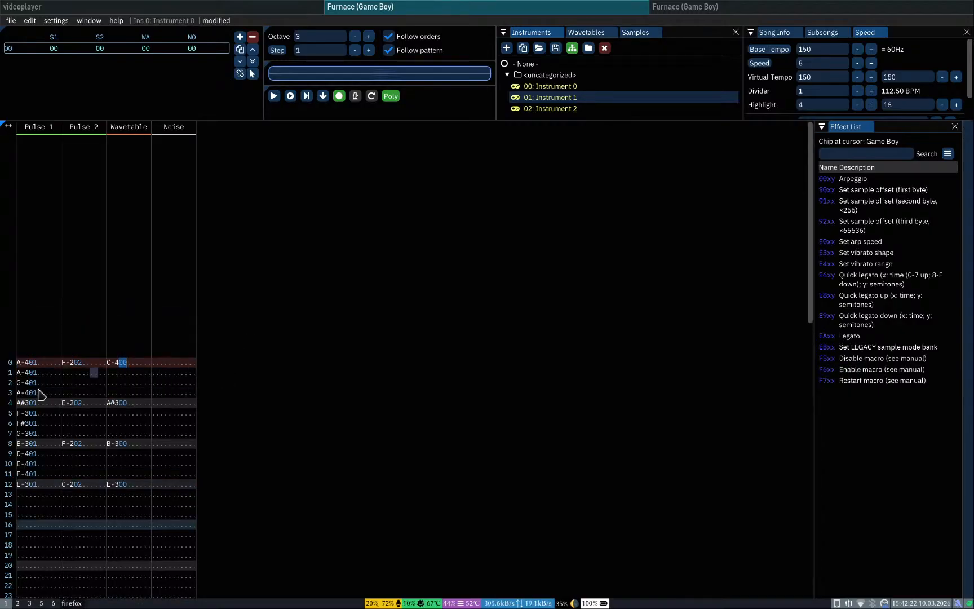
Step: Transpose the Pulse 1 notes in rows 4 to 8 up by one octave
left_click(23, 402)
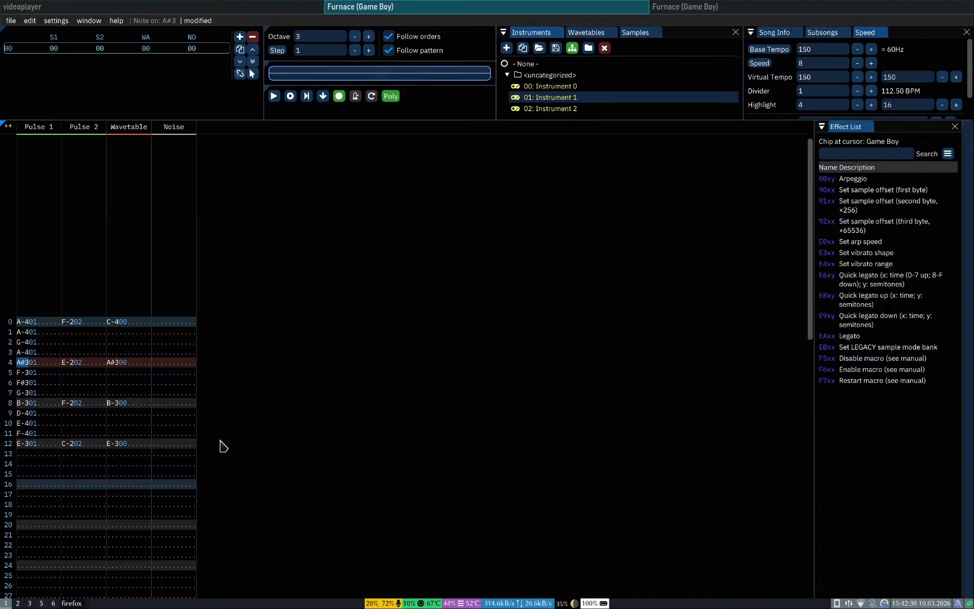
key("Down")
key("Down")
key("Down")
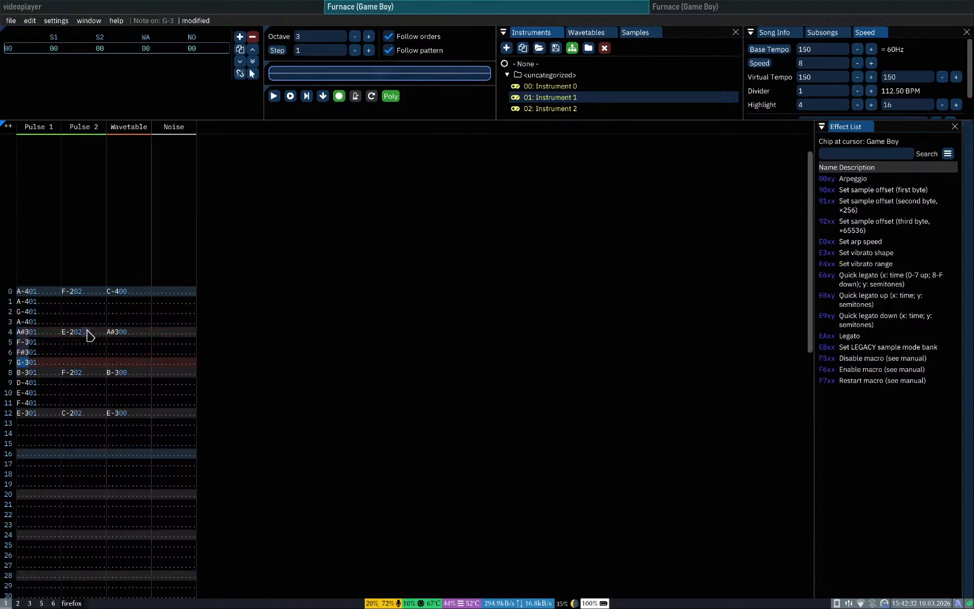
key("Down")
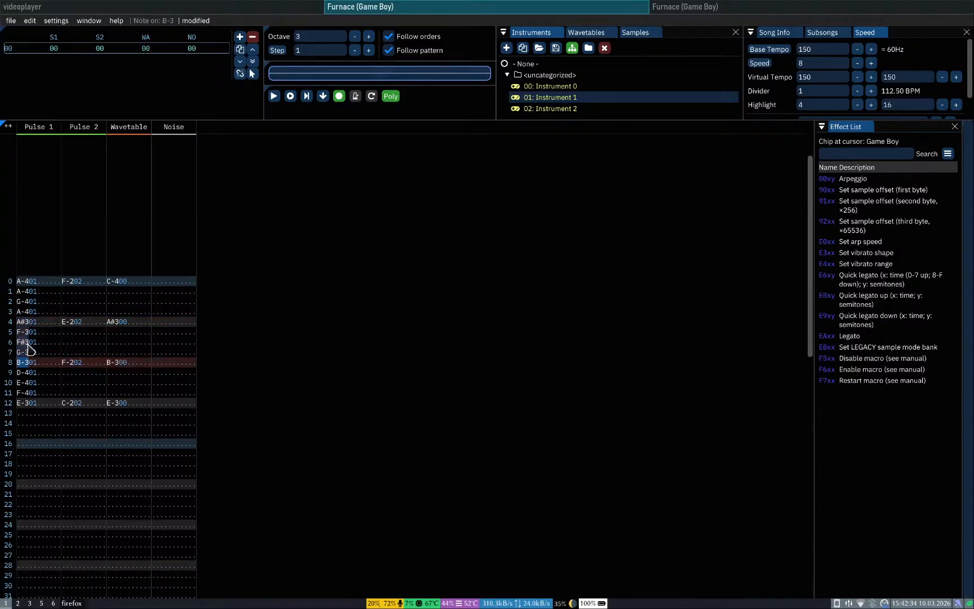
right_click(28, 348)
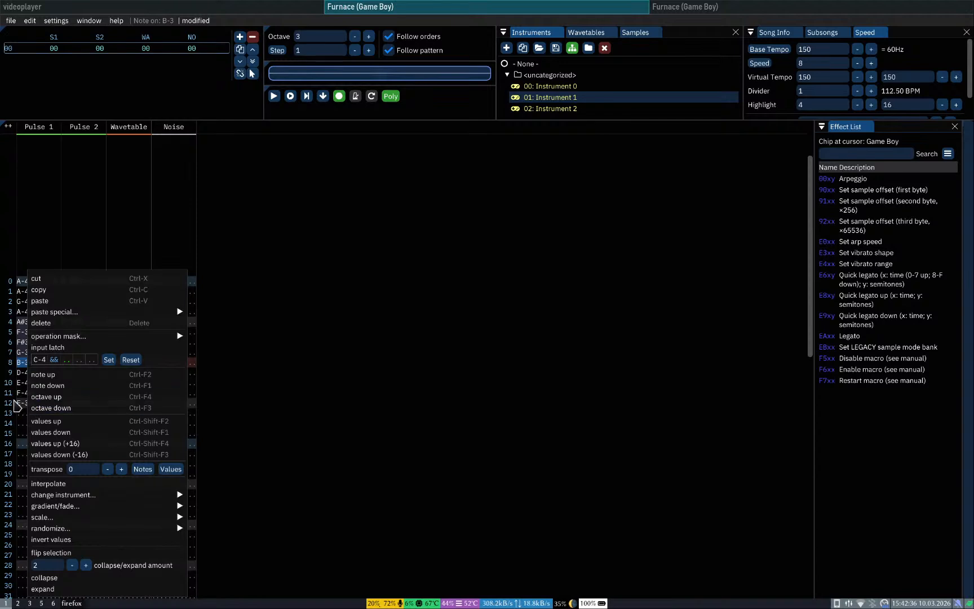
left_click(68, 397)
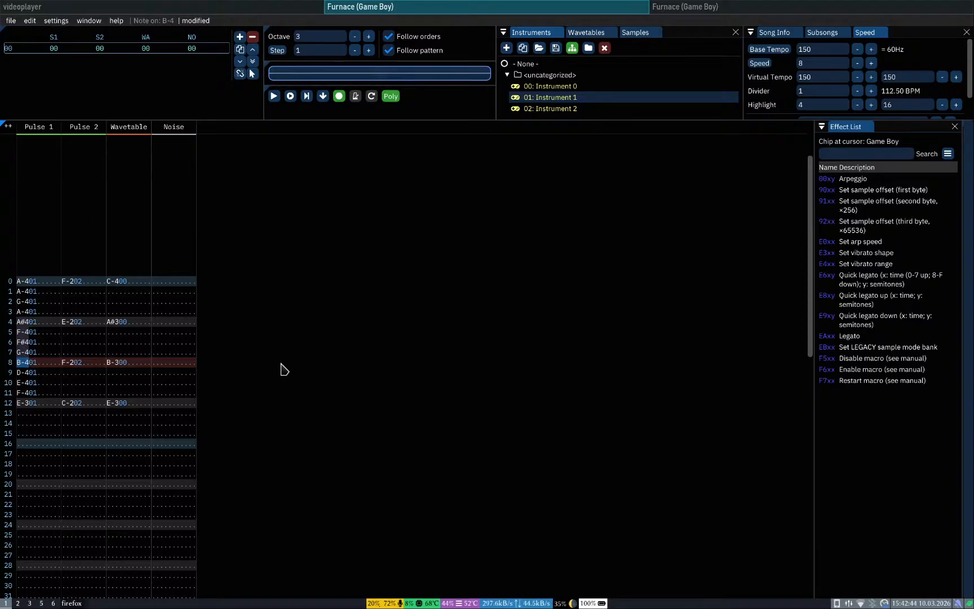
Step: Return to row 0 and play the pattern to hear the transposed Pulse 1 notes
key("Up")
key("Up")
key("Up")
key("Up")
key("Up")
key("Up")
key("Up")
key("Up")
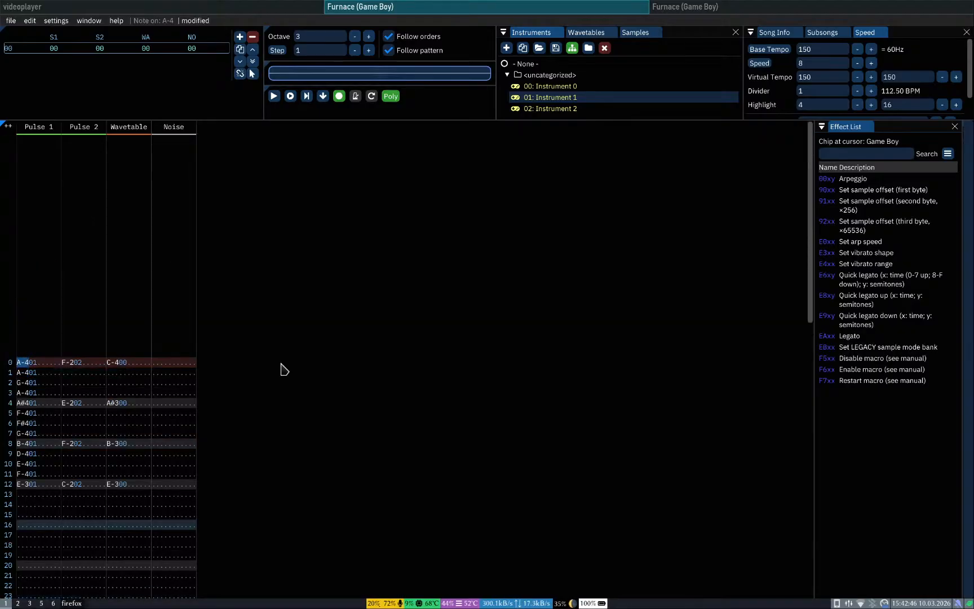
key("Down")
key("Down")
key("Down")
key("Down")
key("Down")
key("Down")
key("Down")
key("Down")
key("Down")
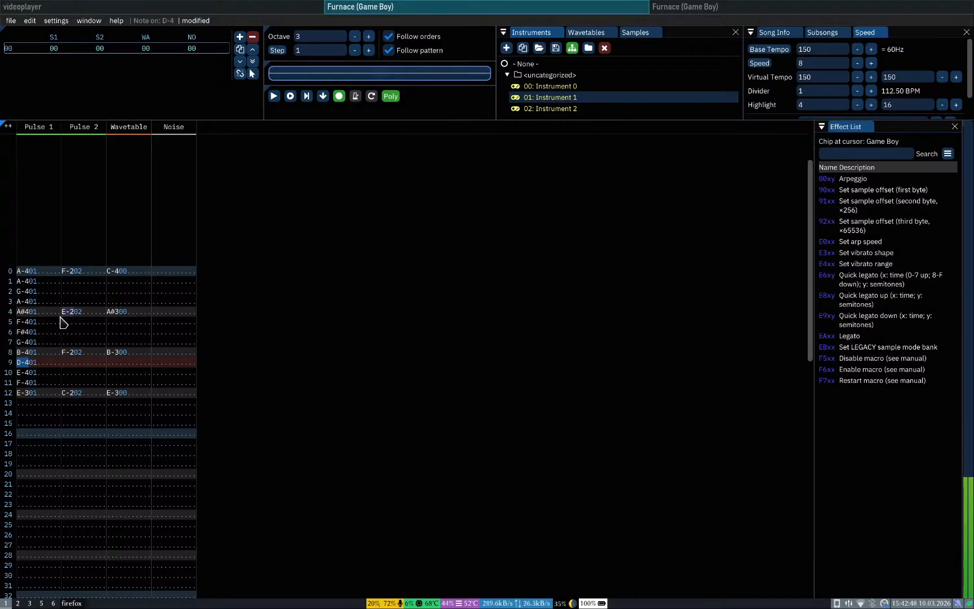
Step: Lower the Pulse 1 note in row 4 to A#3 and play the pattern
left_click(22, 311)
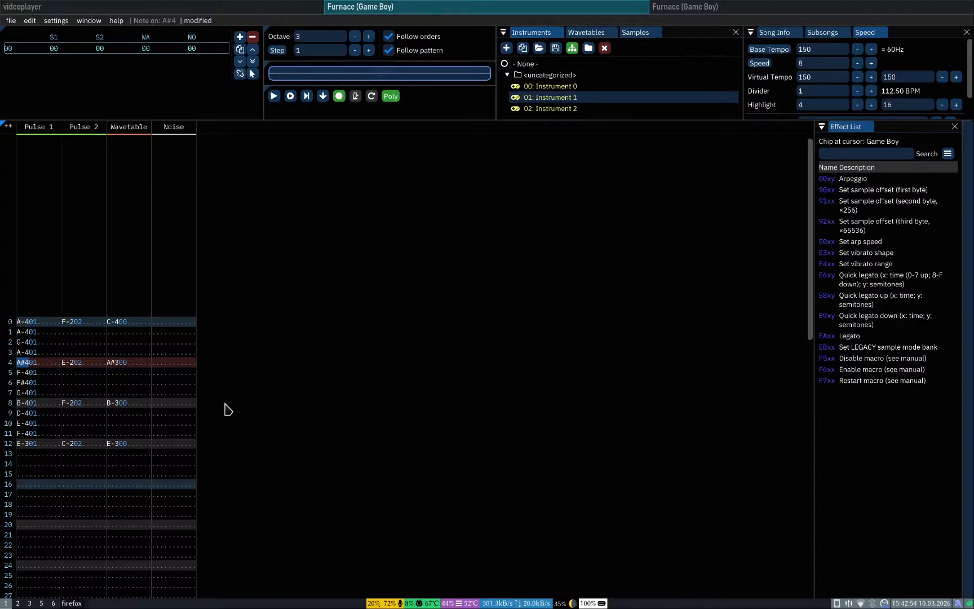
right_click(11, 365)
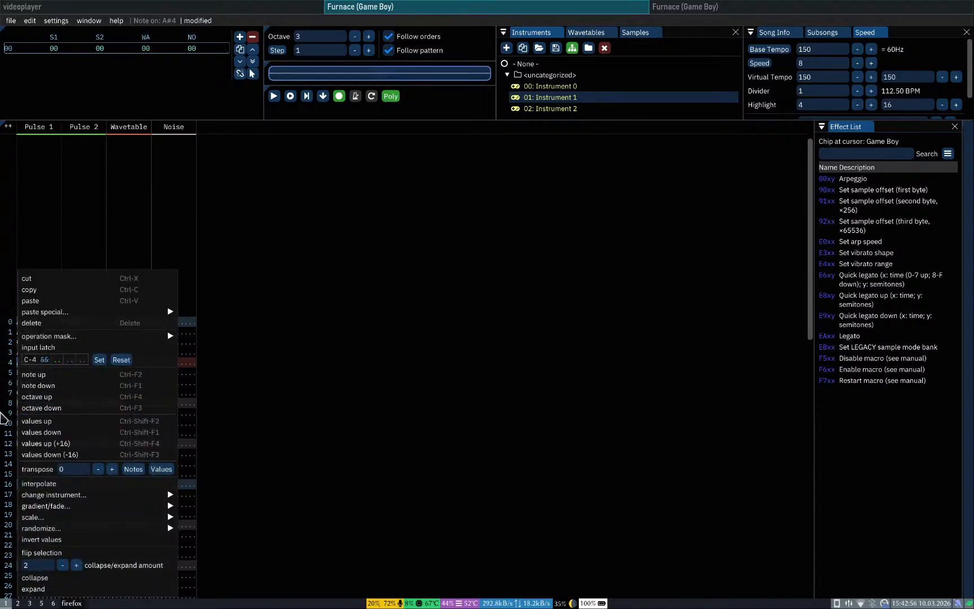
left_click(2, 417)
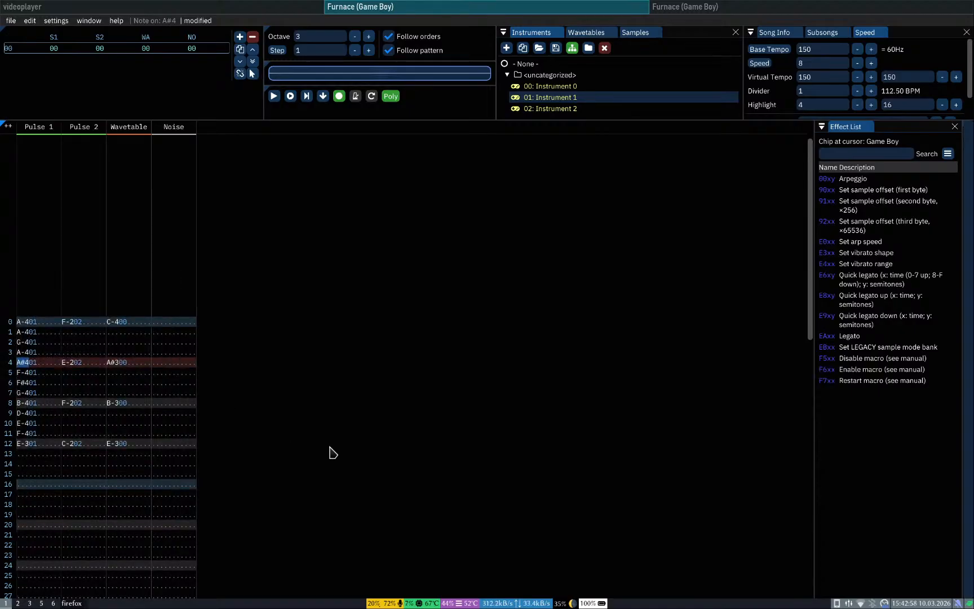
key("Return")
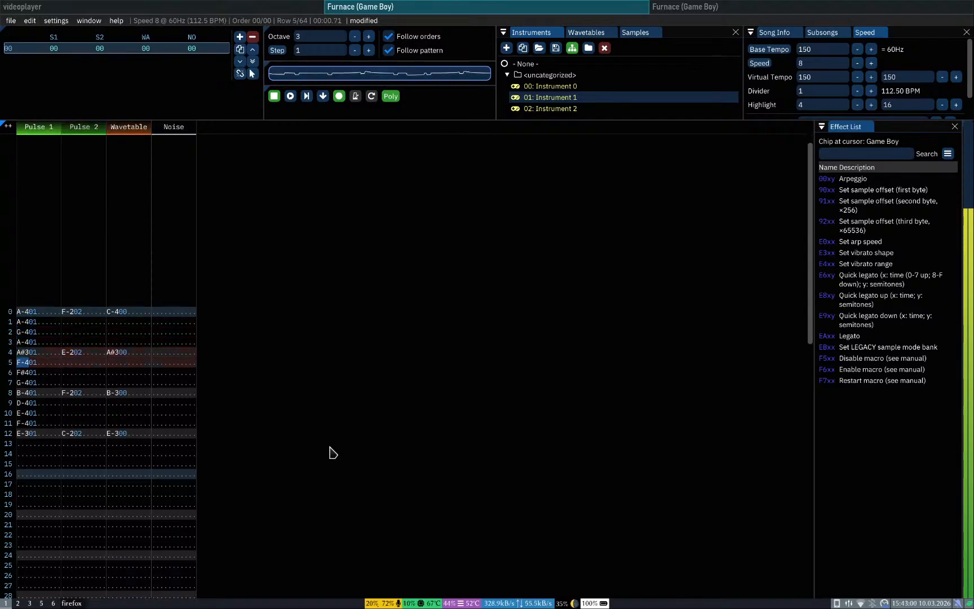
key("Return")
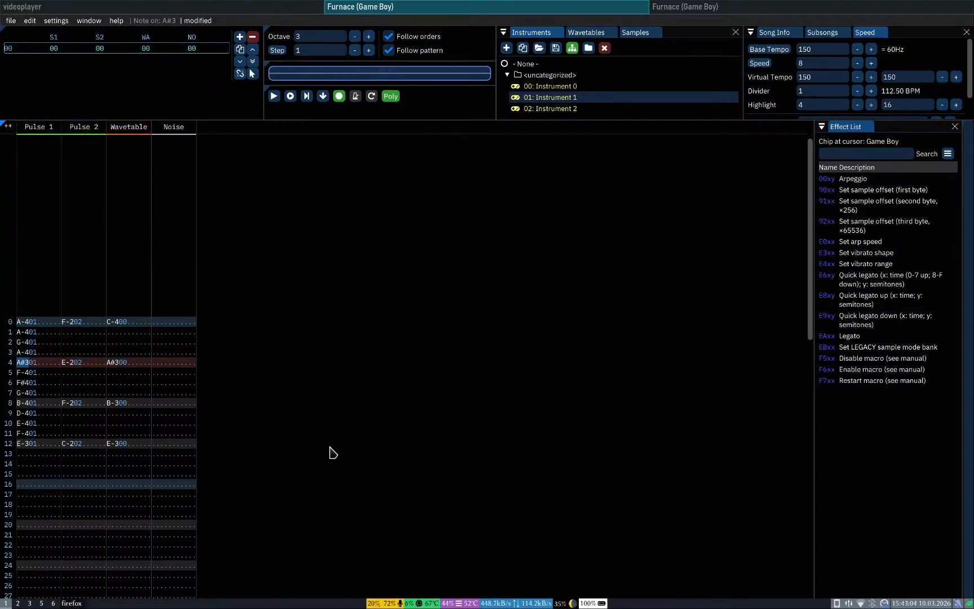
Step: Change the Pulse 1 notes to G-4 in row 6 and F#4 in row 7, and play the pattern
key("Down")
key("Down")
key("Right")
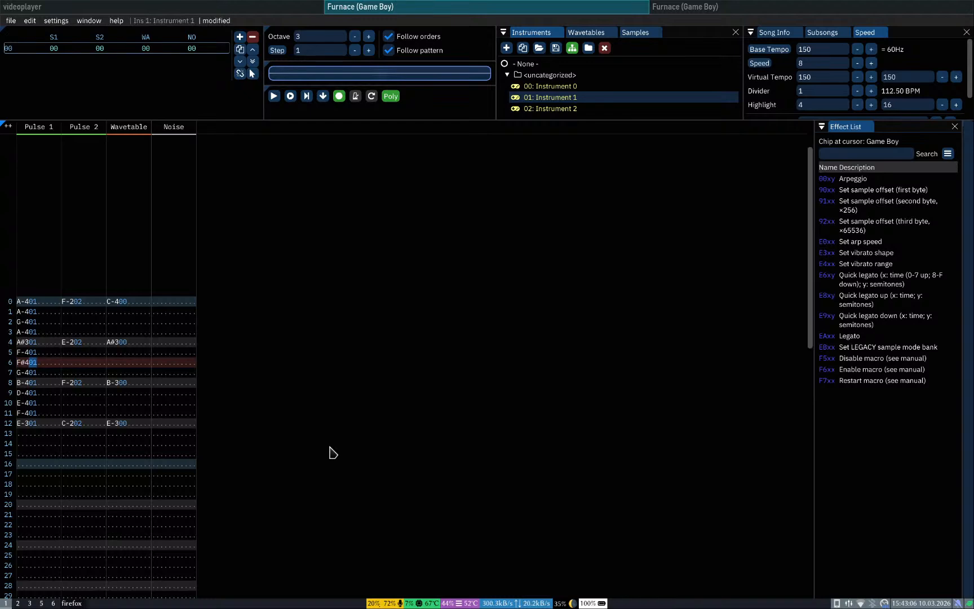
key("Left")
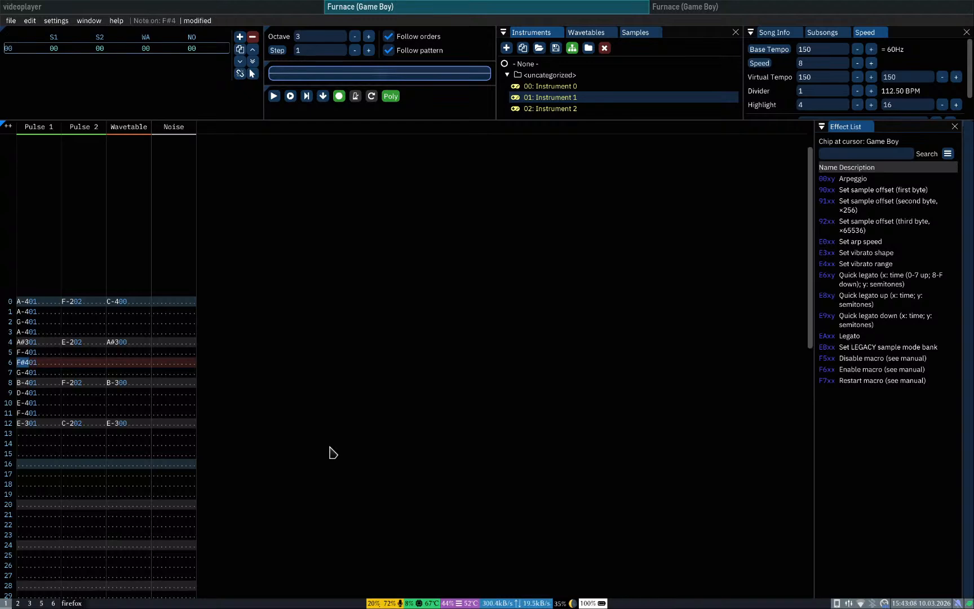
key("t")
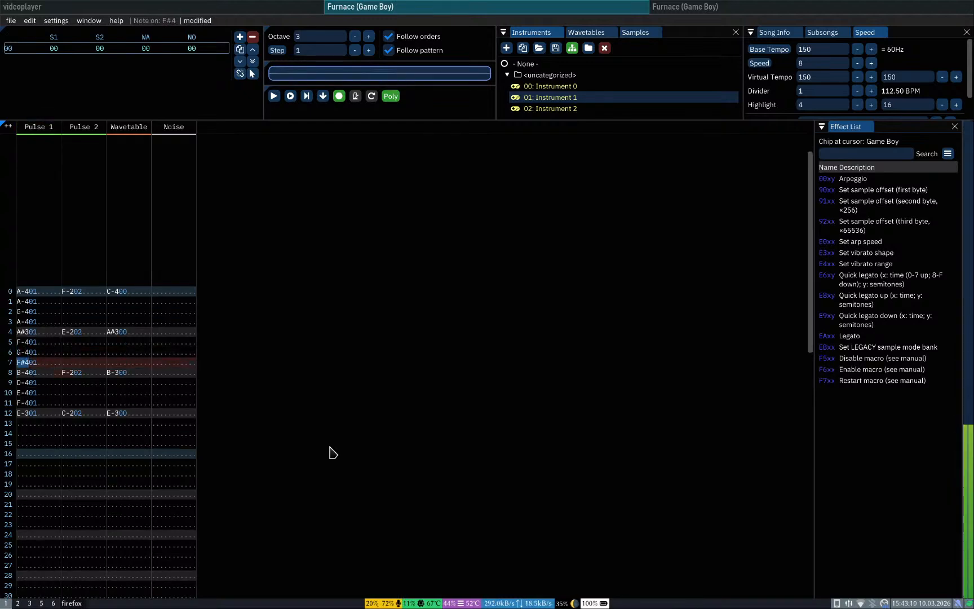
key("ctrl+z")
key("Return")
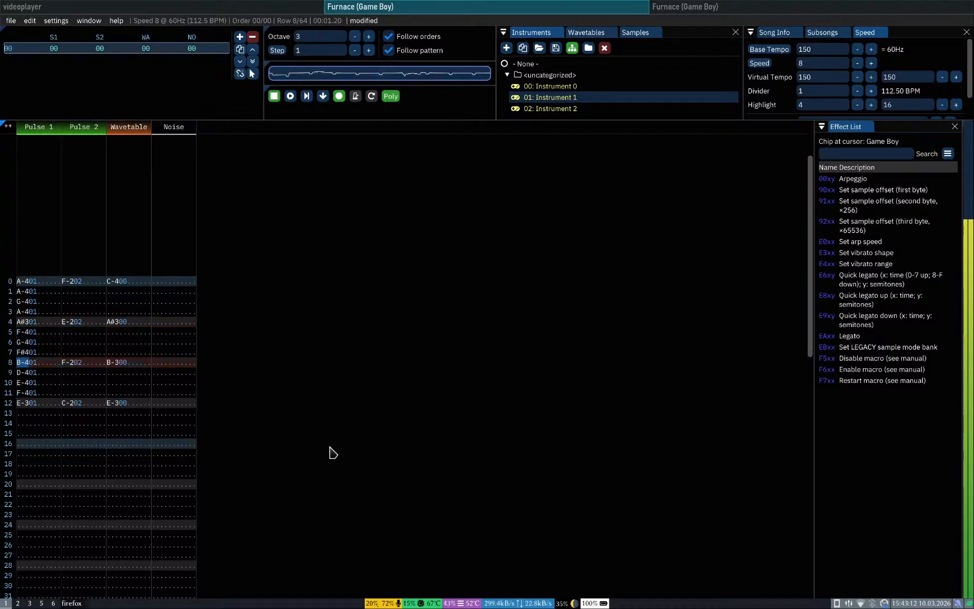
key("Return")
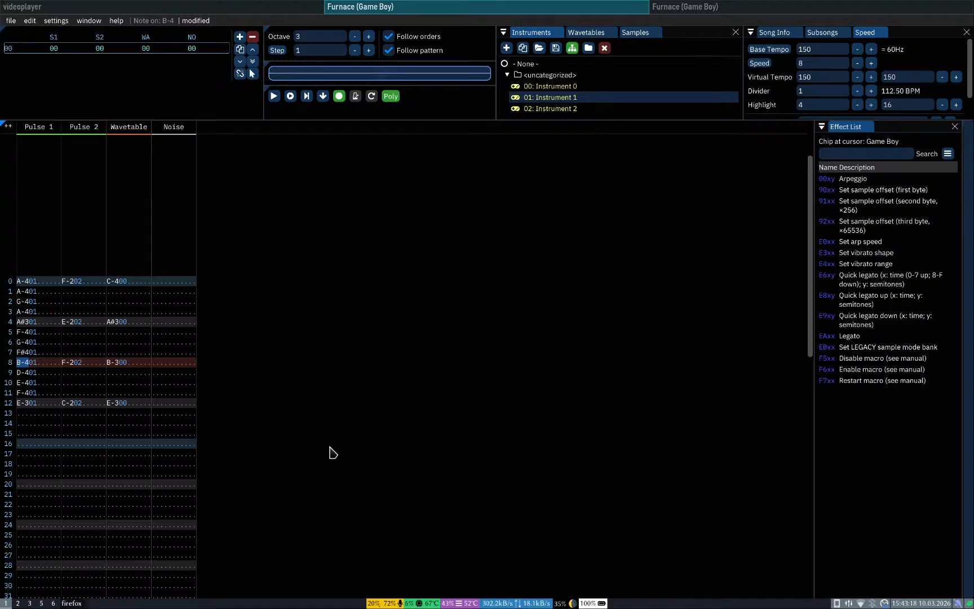
Step: Lower the Pulse 1 note in row 8 to B-3 and play the pattern from row 0
key("Return")
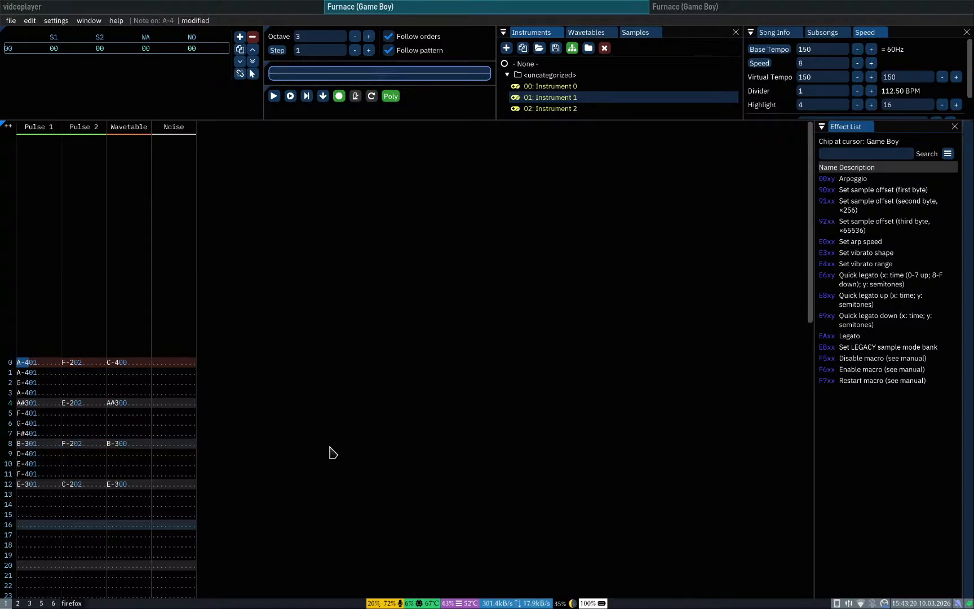
key("Return")
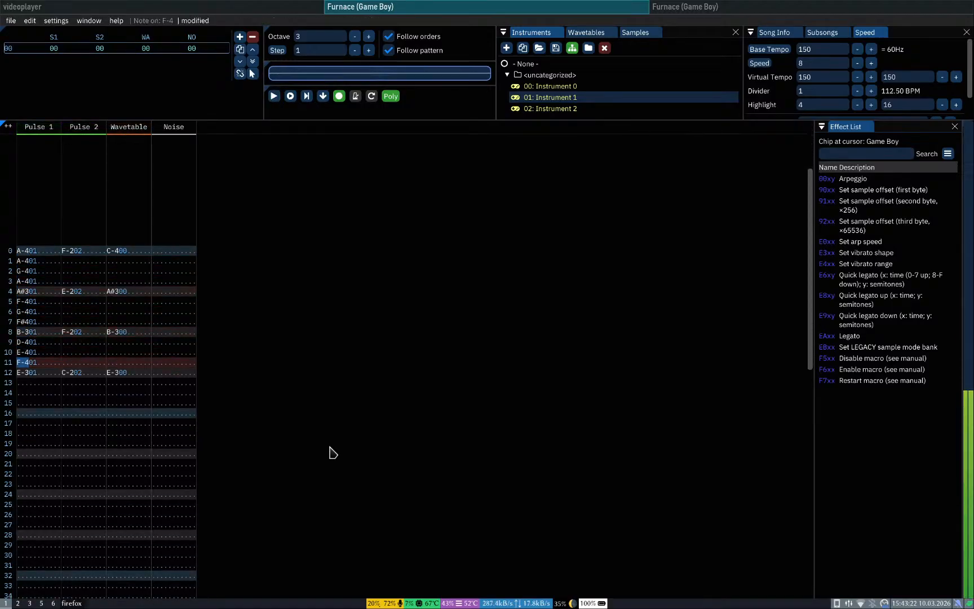
key("Up")
key("Up")
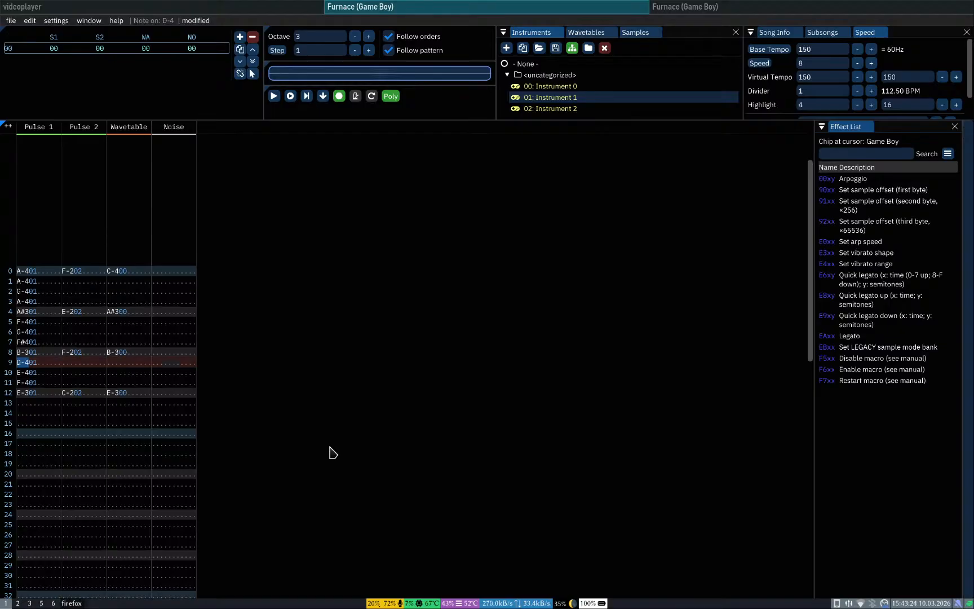
Step: Replay the opening rows of the pattern from row 0 to judge the Pulse 1 melody
key("Return")
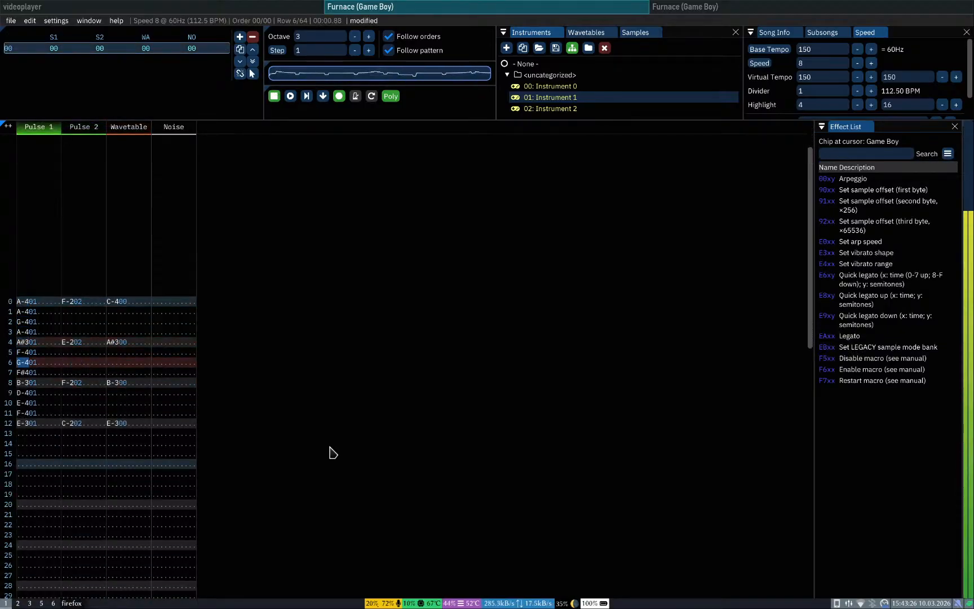
key("Return")
key("Home")
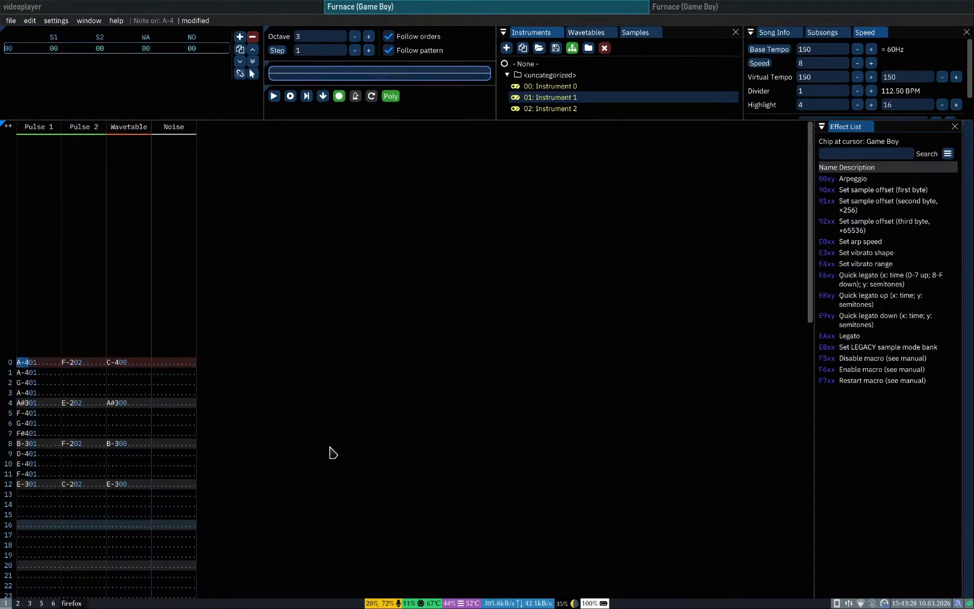
key("Down")
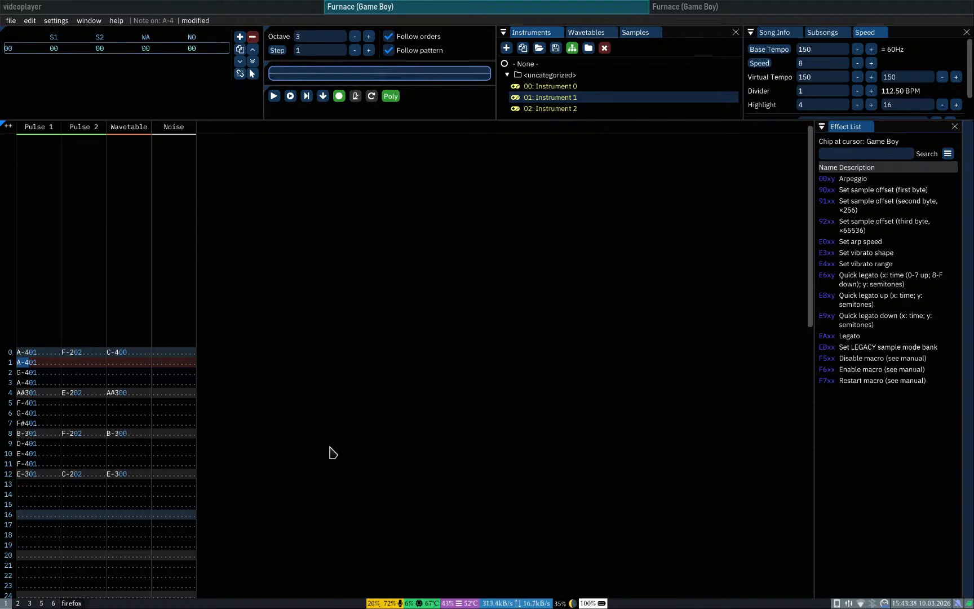
key("Up")
key("Return")
key("Return")
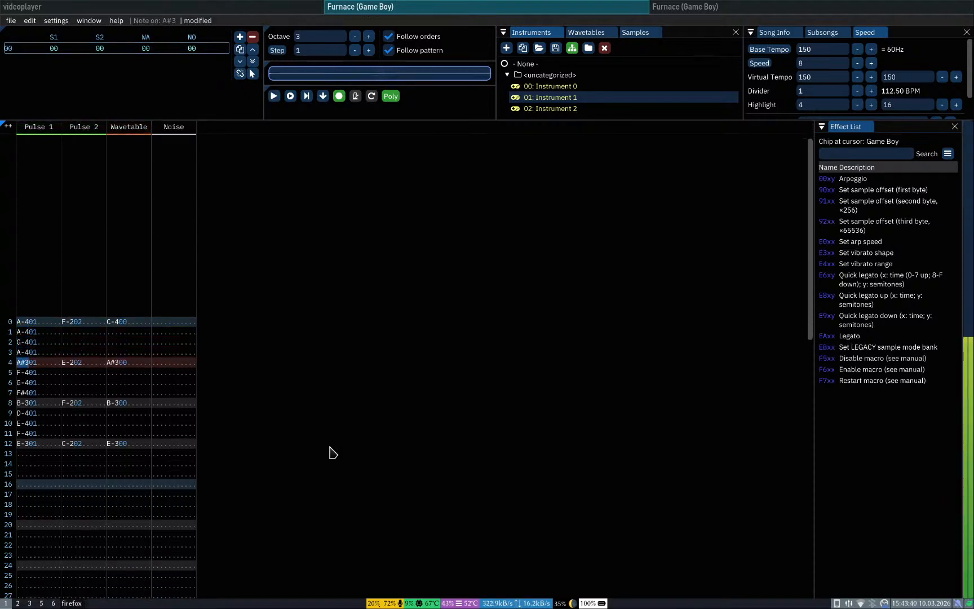
key("Up")
key("Up")
key("Up")
key("Up")
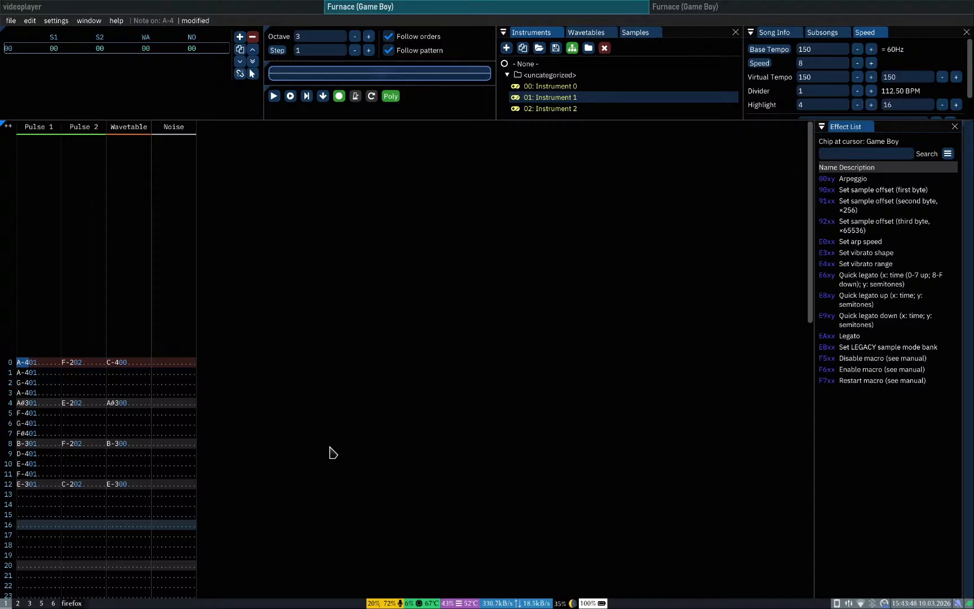
Step: Replace the Pulse 1 note in row 0 with C-3, keeping Instrument 1
key("x")
key("z")
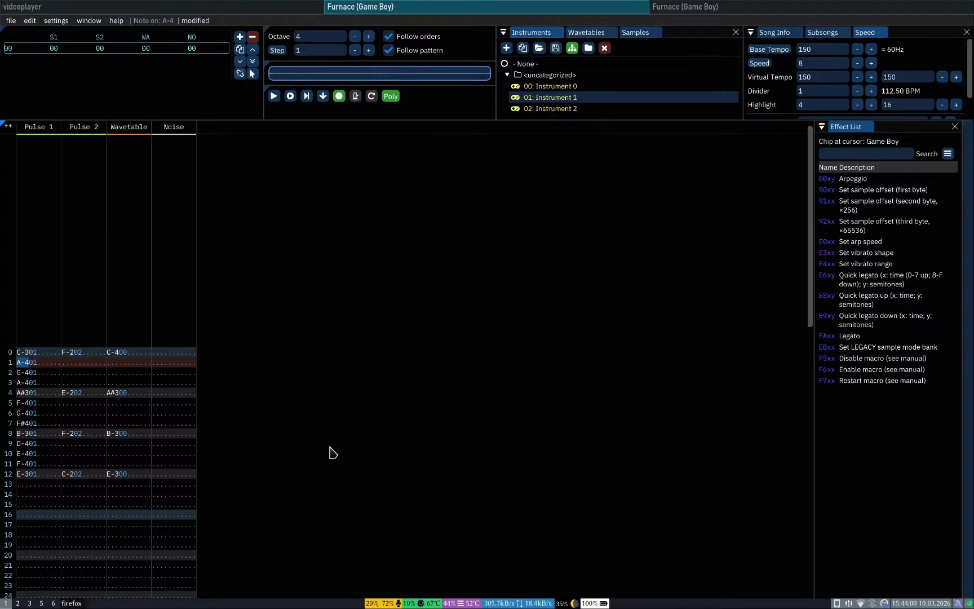
key("Up")
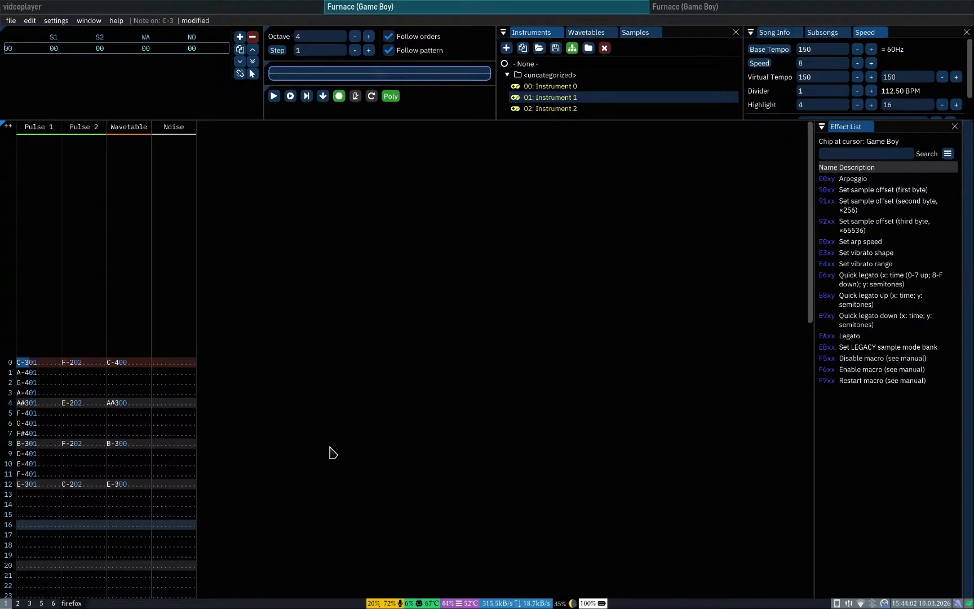
Step: Replace the Pulse 1 note in row 1 with G-4, keeping Instrument 1
key("Down")
key("g")
key("Up")
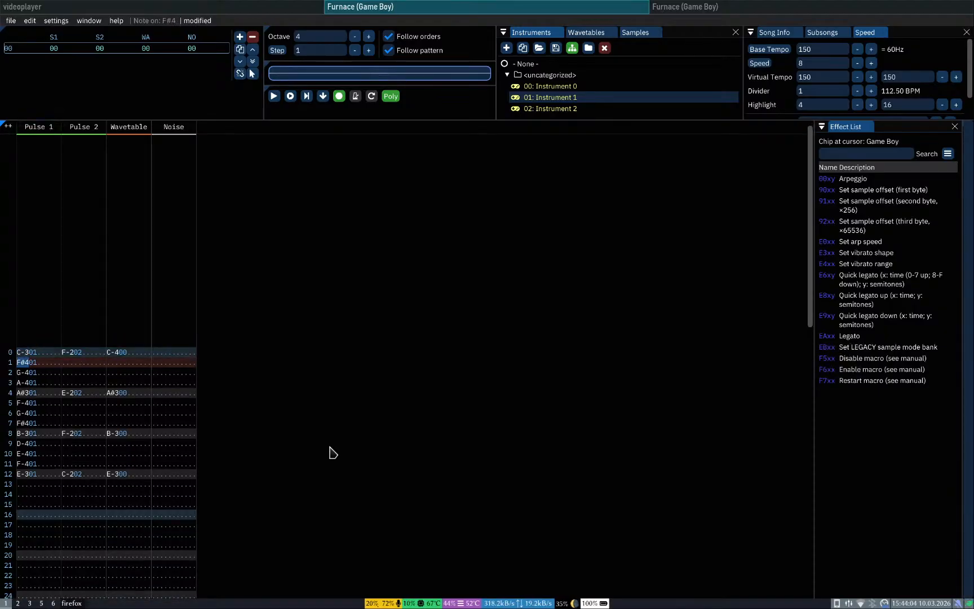
key("t")
key("Up")
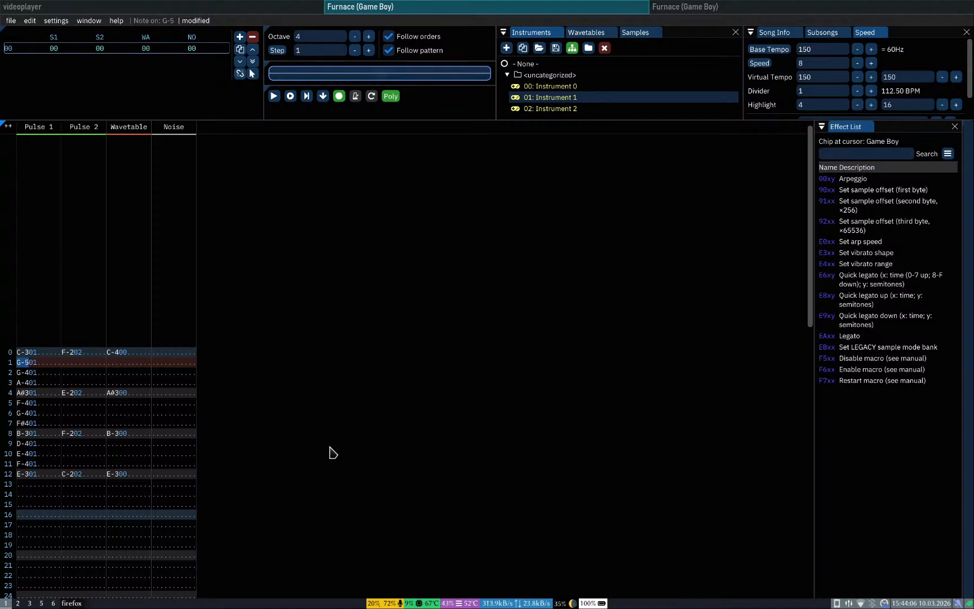
key("t")
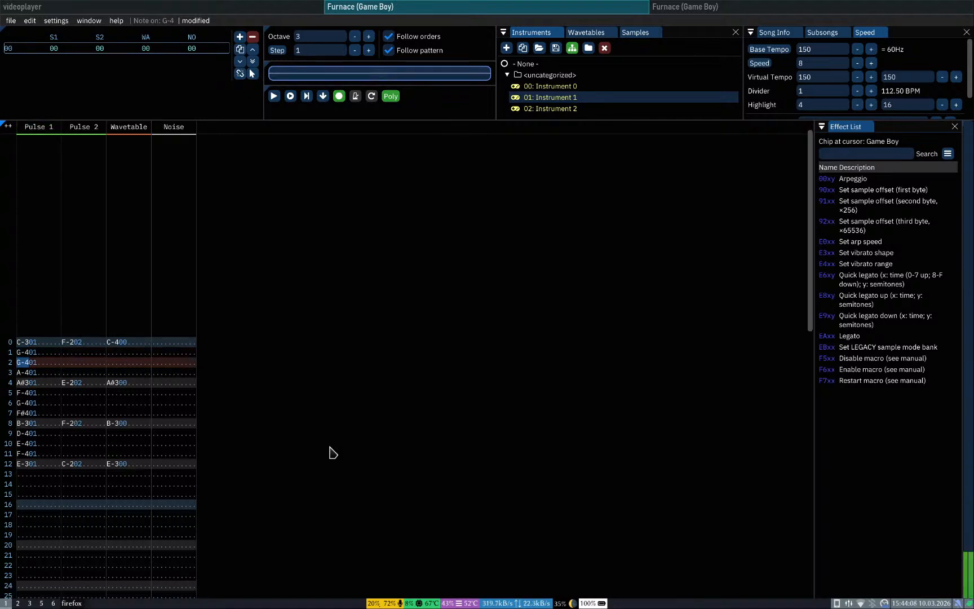
Step: Try F#3 as the Pulse 1 note in row 2, and undo the entry
key("g")
key("Up")
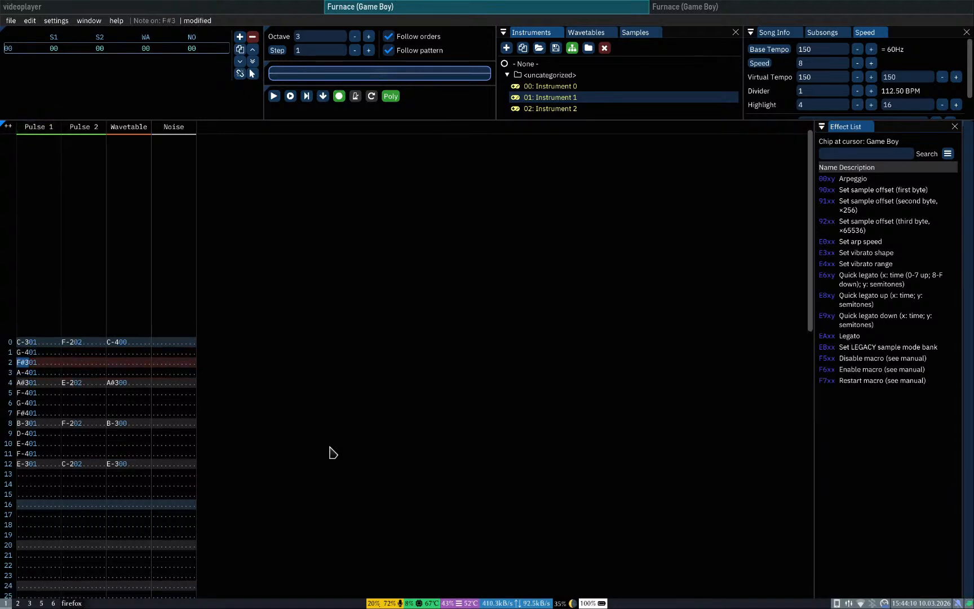
key("ctrl+z")
Step: Check the note-to-key layout in the browser's Furnace quickstart guide, and replay the pattern from row 0 in Furnace
key("super+3")
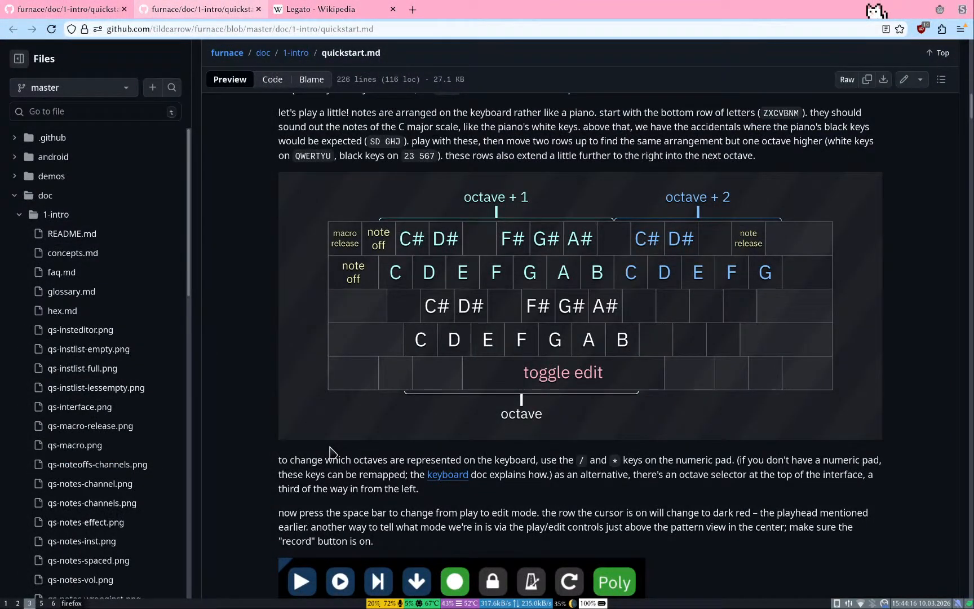
key("super+1")
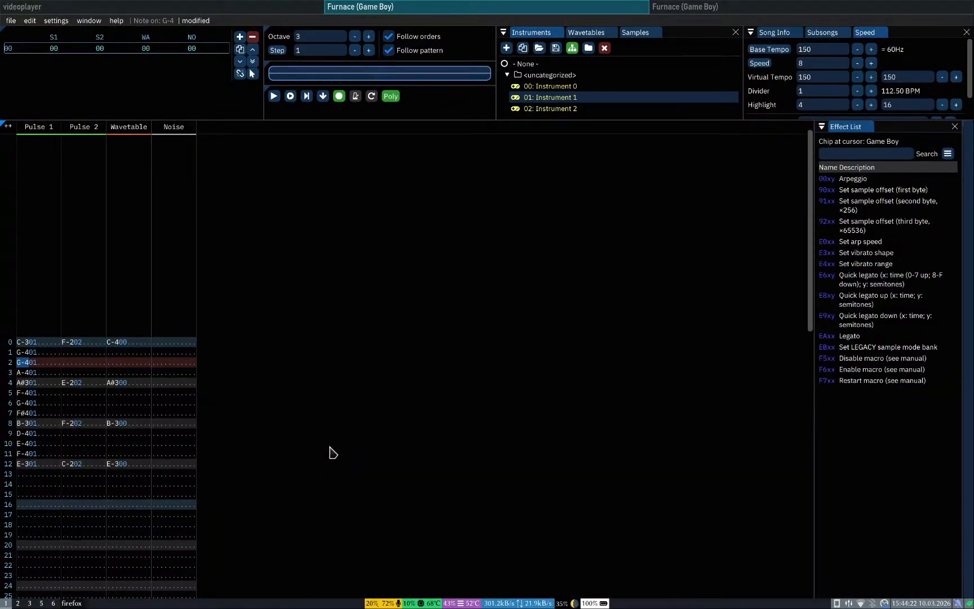
key("Up")
key("Up")
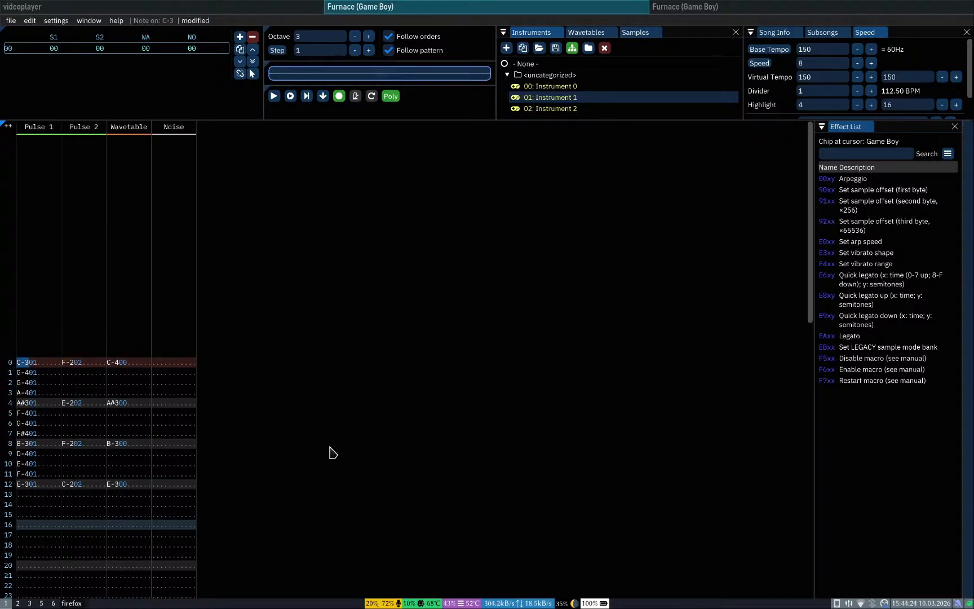
key("Return")
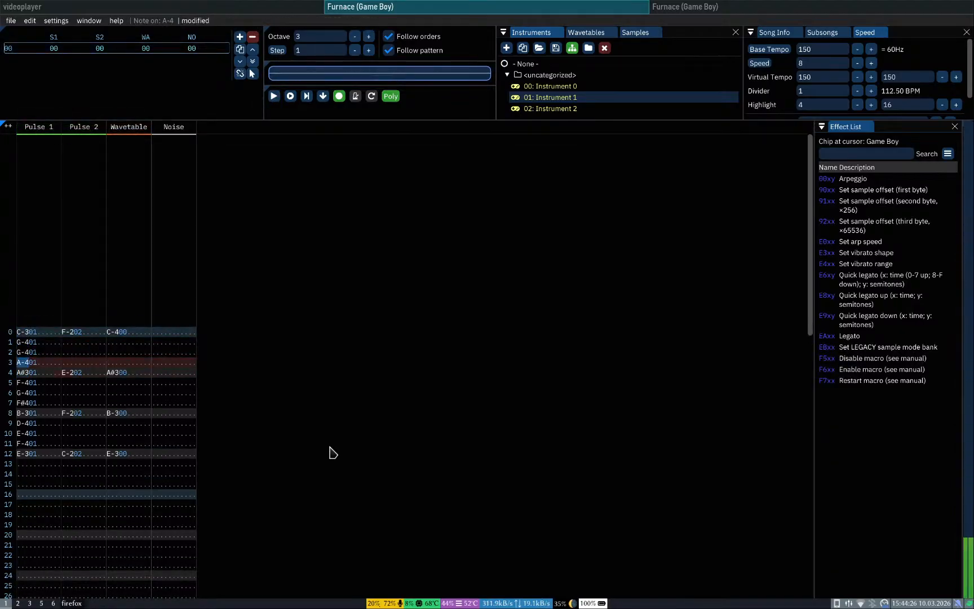
key("Return")
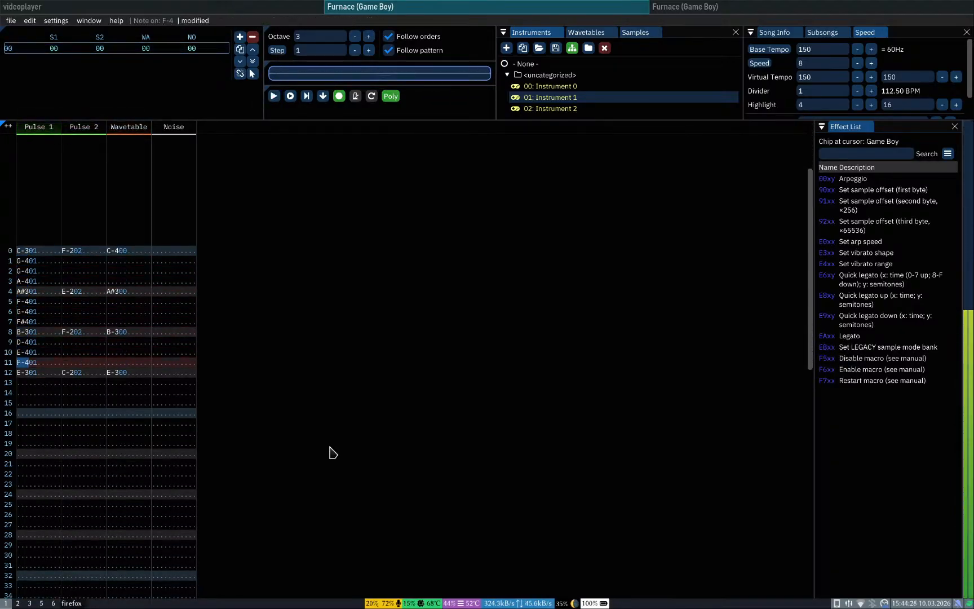
key("Return")
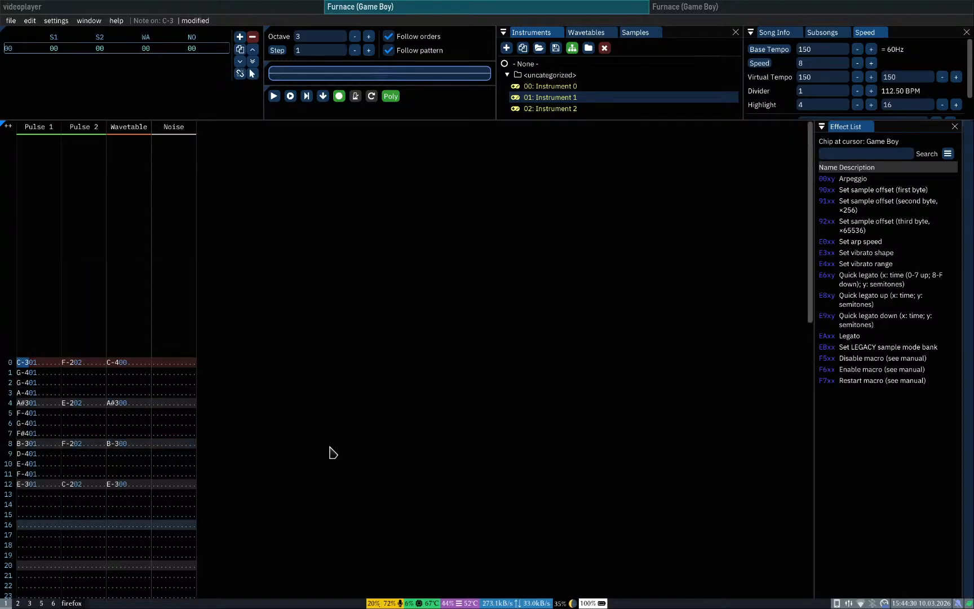
Step: Set the Pulse 1 note in row 2 to G#4 with Instrument 1, and play the pattern from row 0
key("Return")
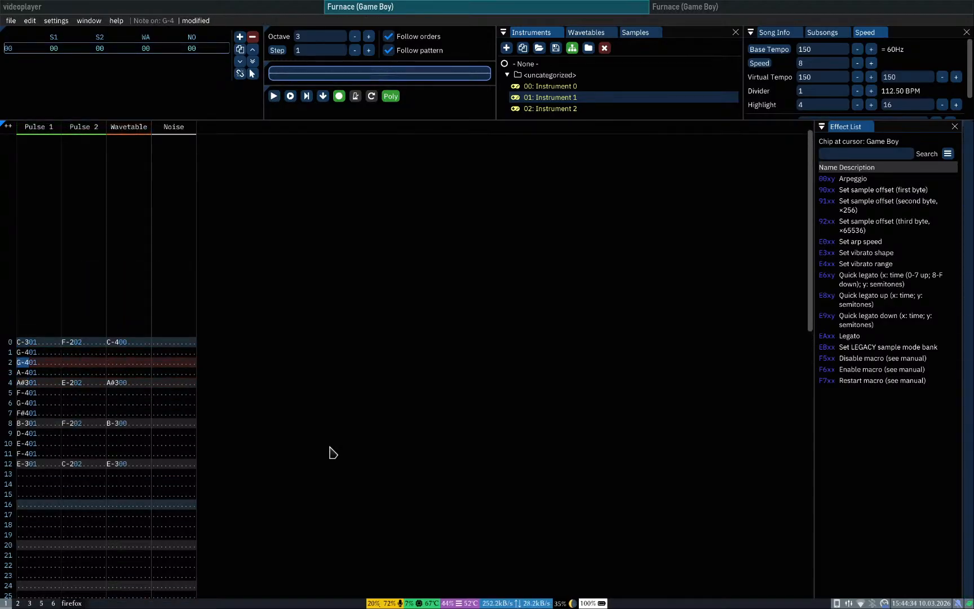
key("6")
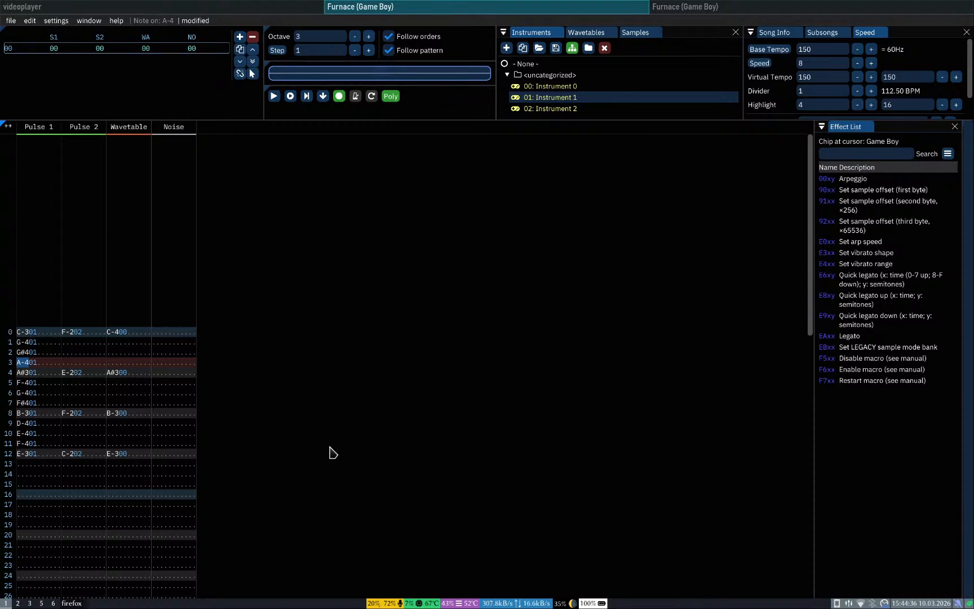
key("Return")
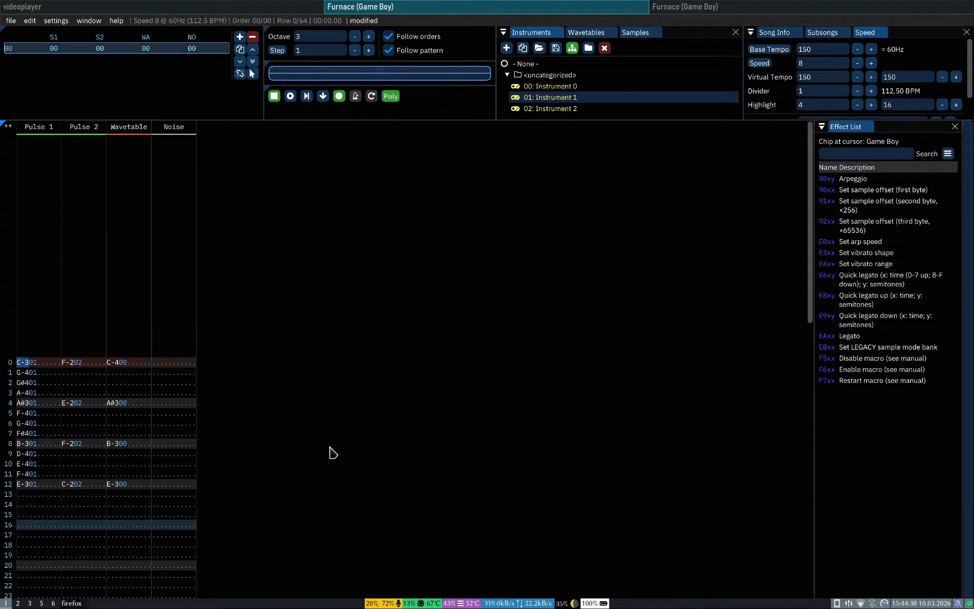
key("Return")
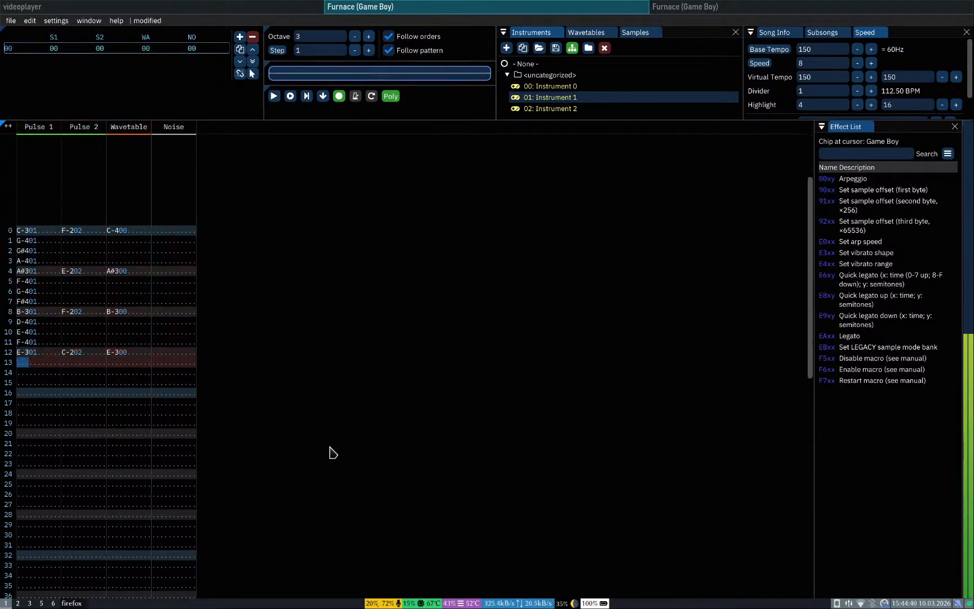
Step: Audition the Pulse 1 melody from row 5 to row 8, advancing playback row by row
key("Up")
key("Up")
key("Up")
key("Up")
key("Up")
key("Up")
key("Up")
key("Up")
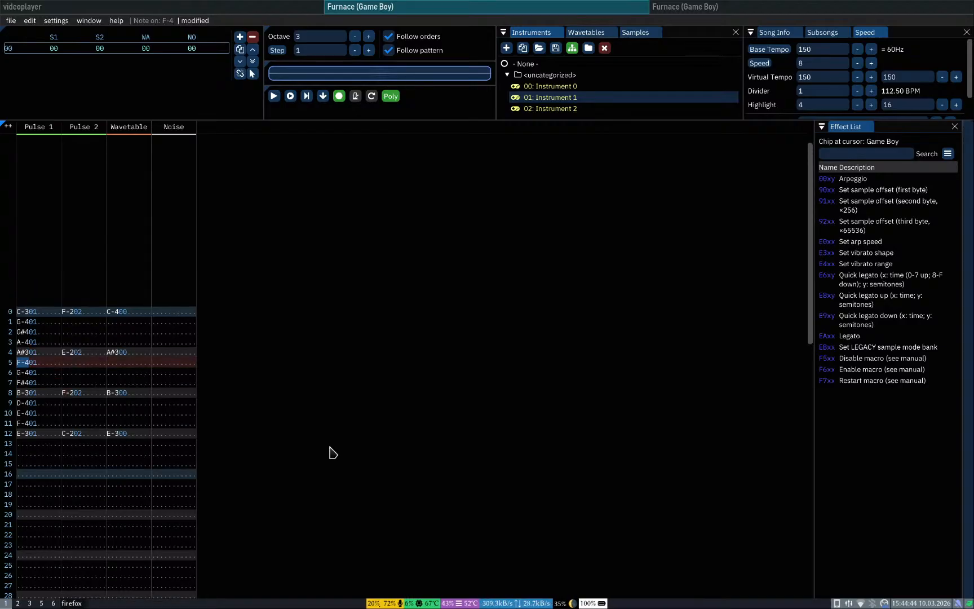
key("Return")
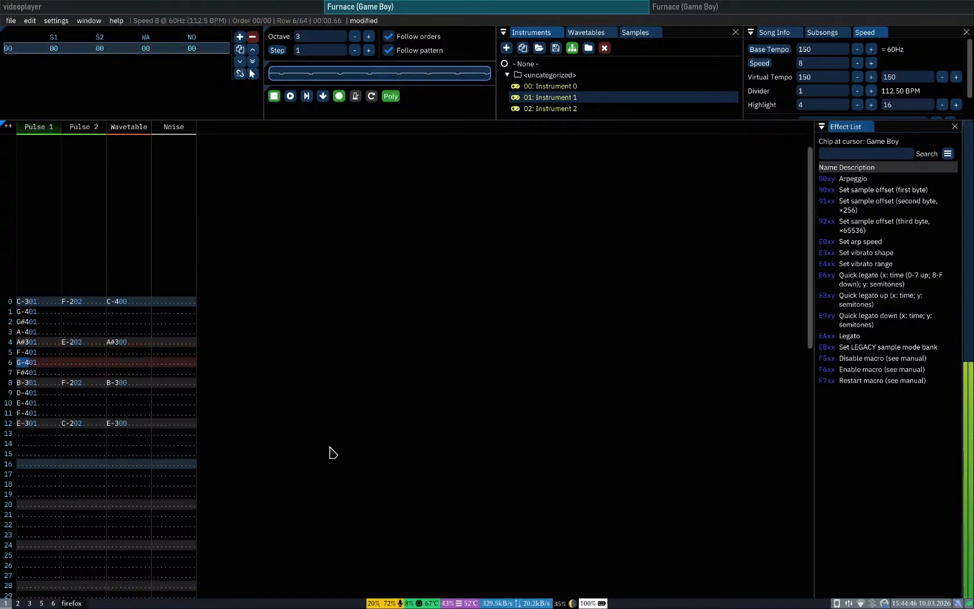
key("ctrl+Return")
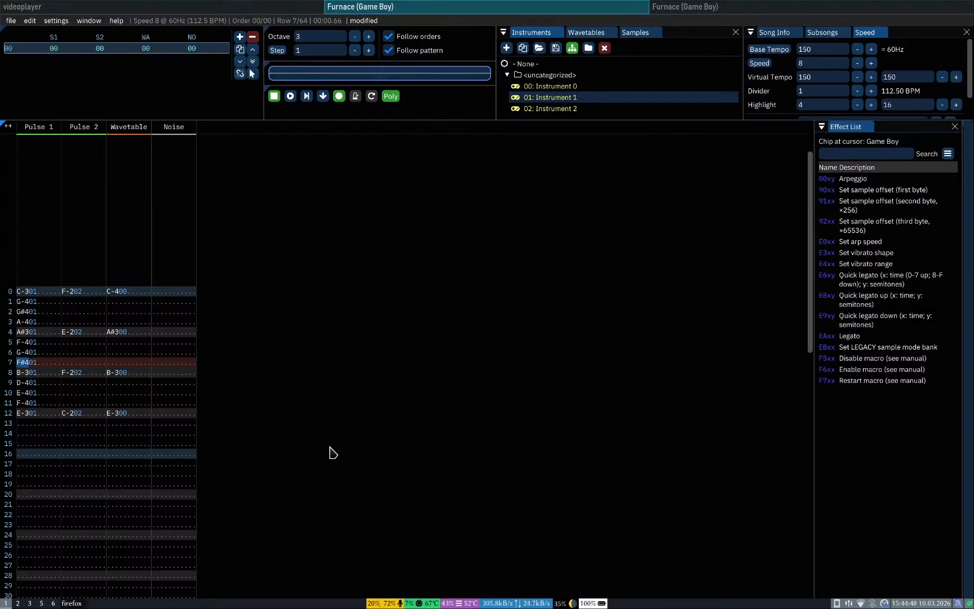
key("Up")
key("Up")
key("Up")
key("Up")
key("Up")
key("Up")
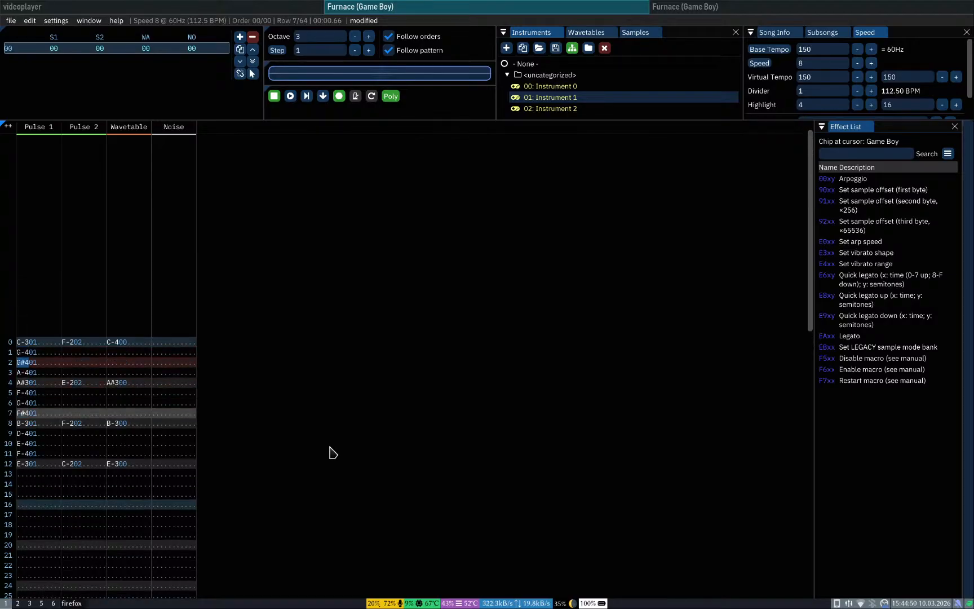
key("ctrl+Return")
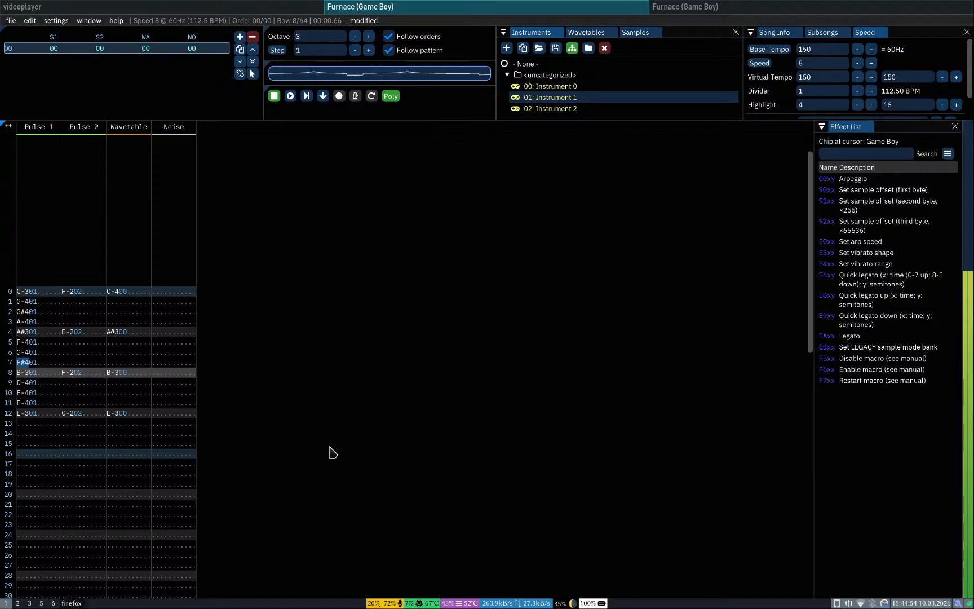
Step: Go back to row 1 and step through rows 1 to 3 to hear each Pulse 1 note on its own
key("Up")
key("Up")
key("Up")
key("Up")
key("Up")
key("Up")
key("Up")
key("Up")
key("Down")
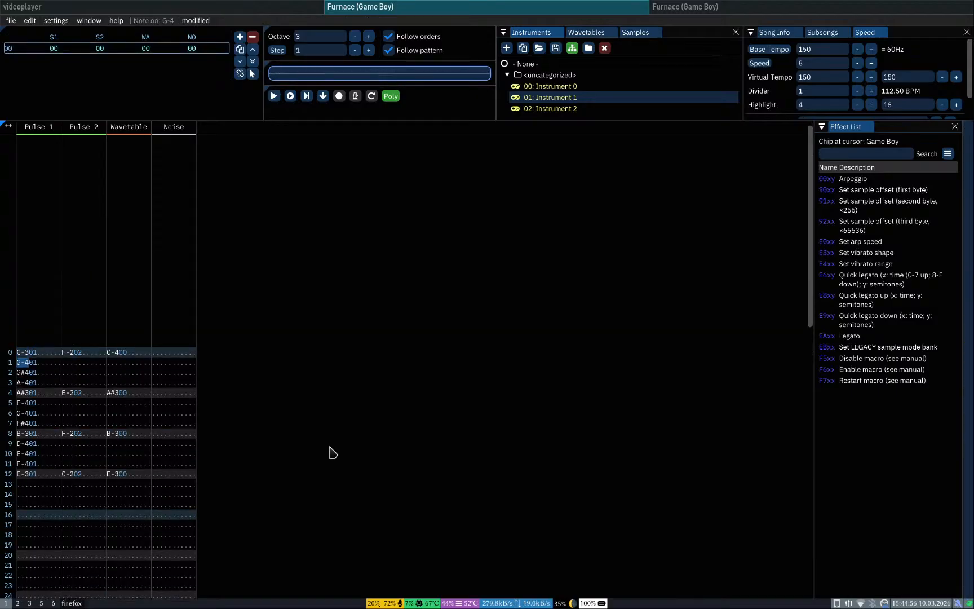
key("ctrl+Return")
key("Down")
key("ctrl+Return")
key("Down")
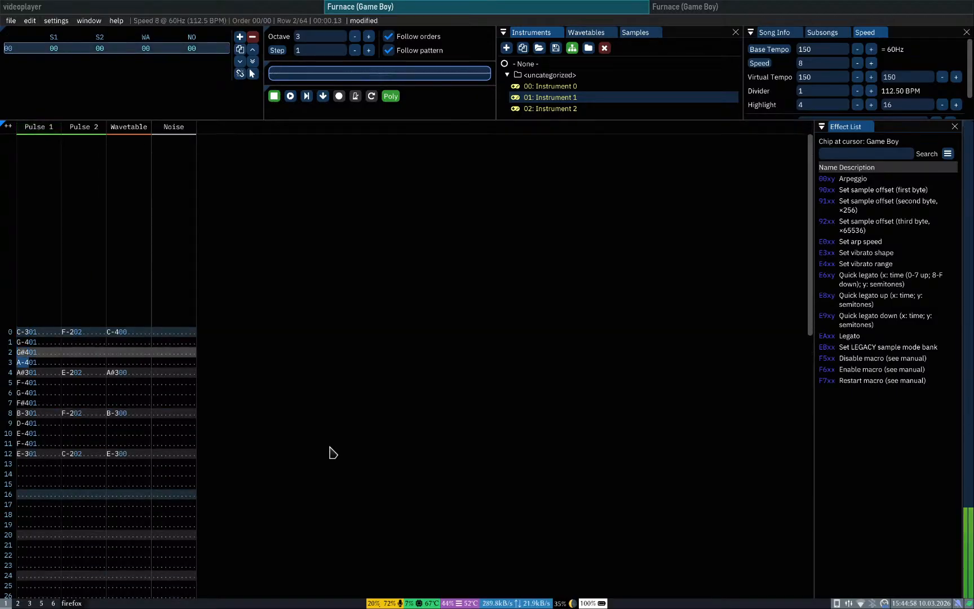
key("ctrl+Return")
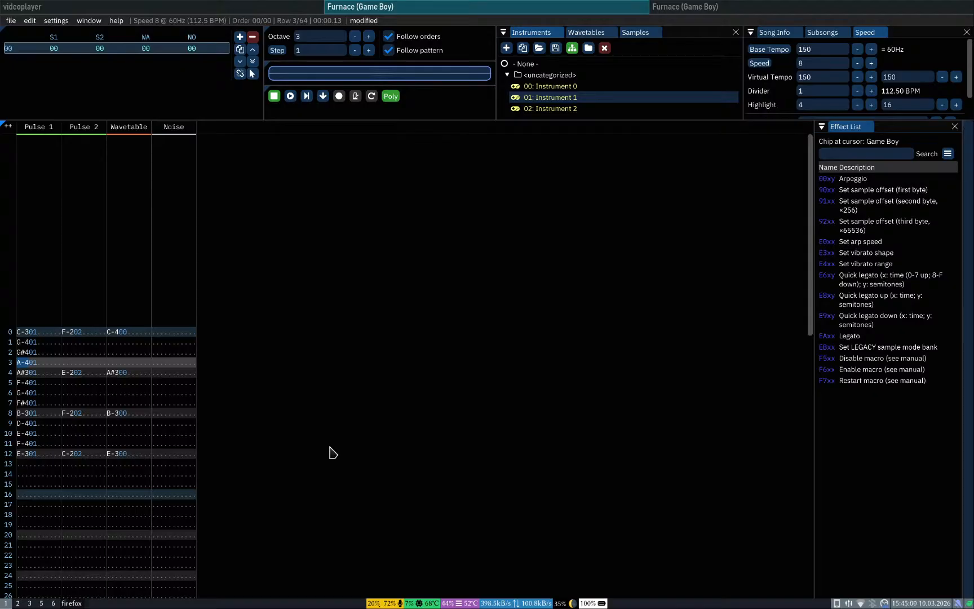
Step: Transpose the Pulse 1 notes to A-4 in row 2 and G#4 in row 3
right_click(26, 365)
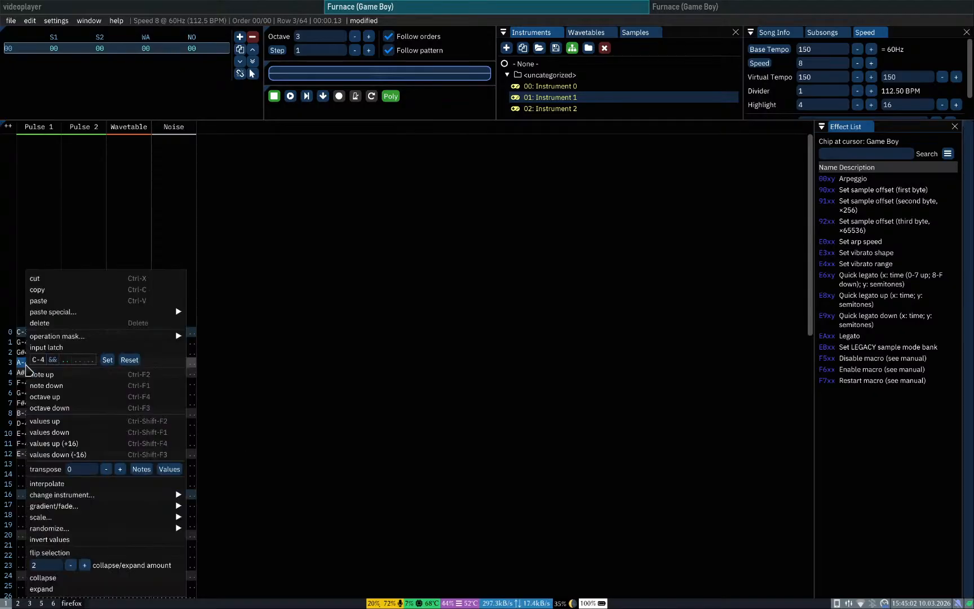
left_click(2, 495)
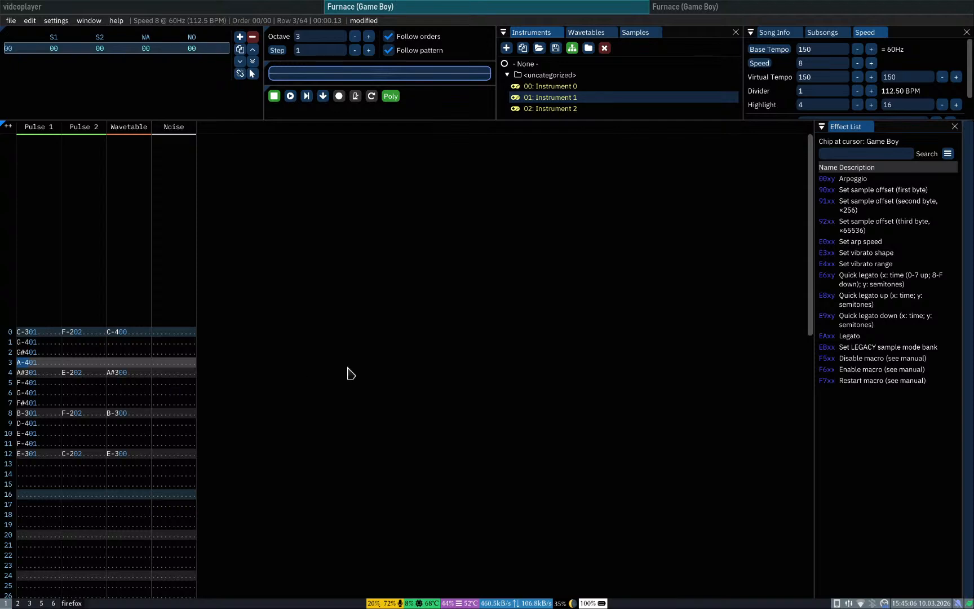
key("ctrl+F2")
key("ctrl+F1")
key("Up")
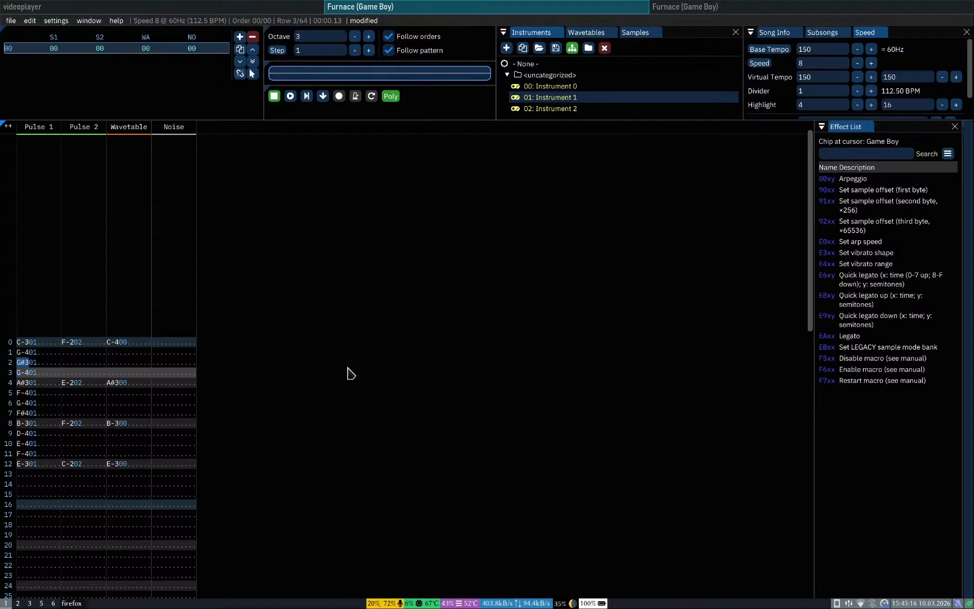
key("ctrl+F4")
key("ctrl+F2")
key("Down")
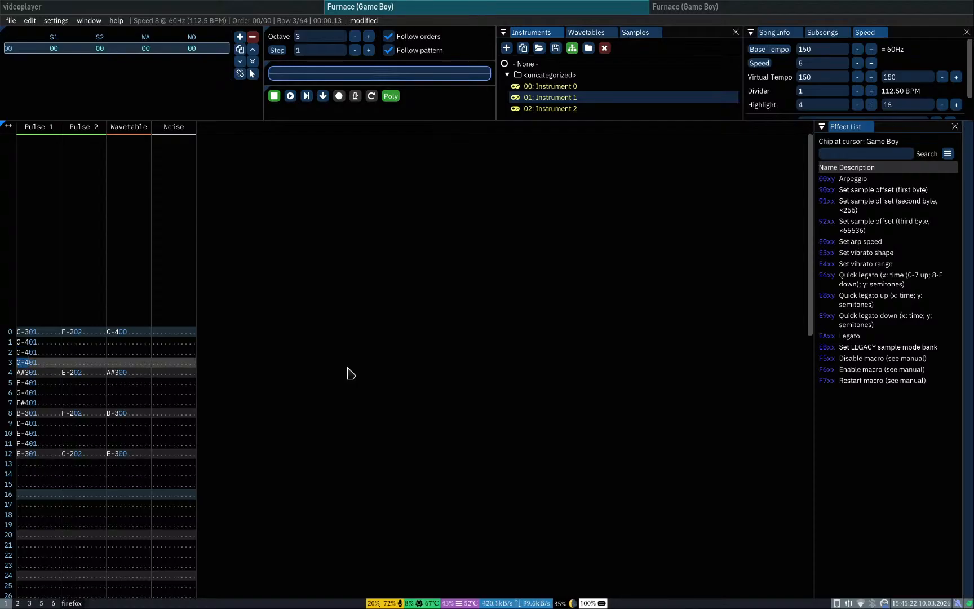
key("Up")
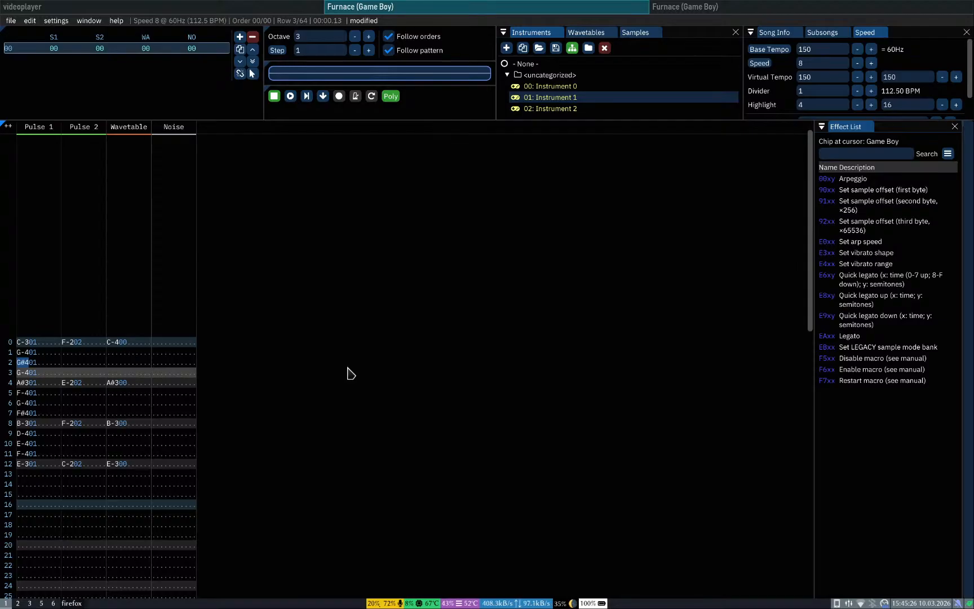
key("Down")
key("ctrl+F2")
key("Up")
key("Up")
key("Up")
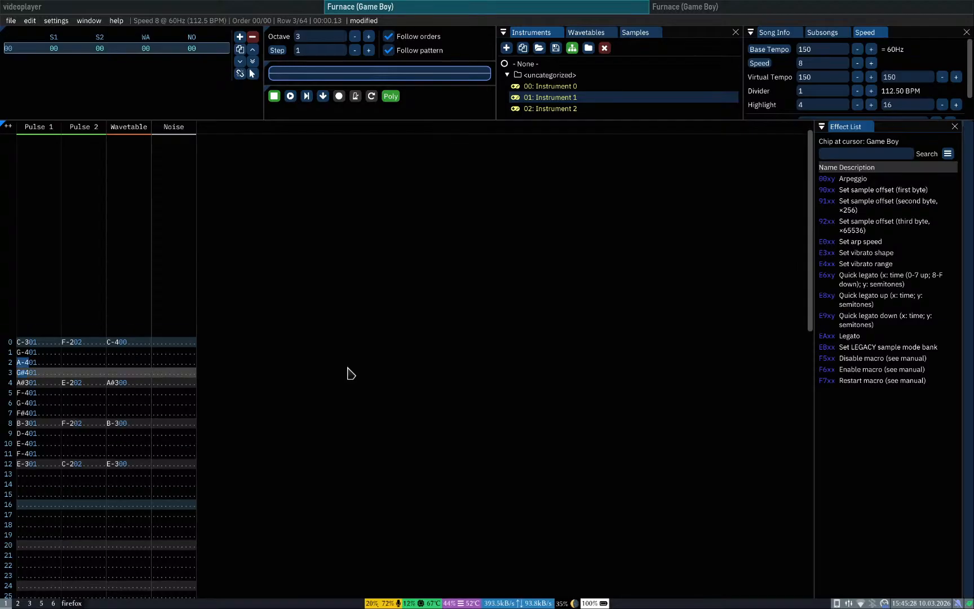
Step: Replay the pattern several times from row 0 to judge the Pulse 1 notes in rows 2 and 3
key("Return")
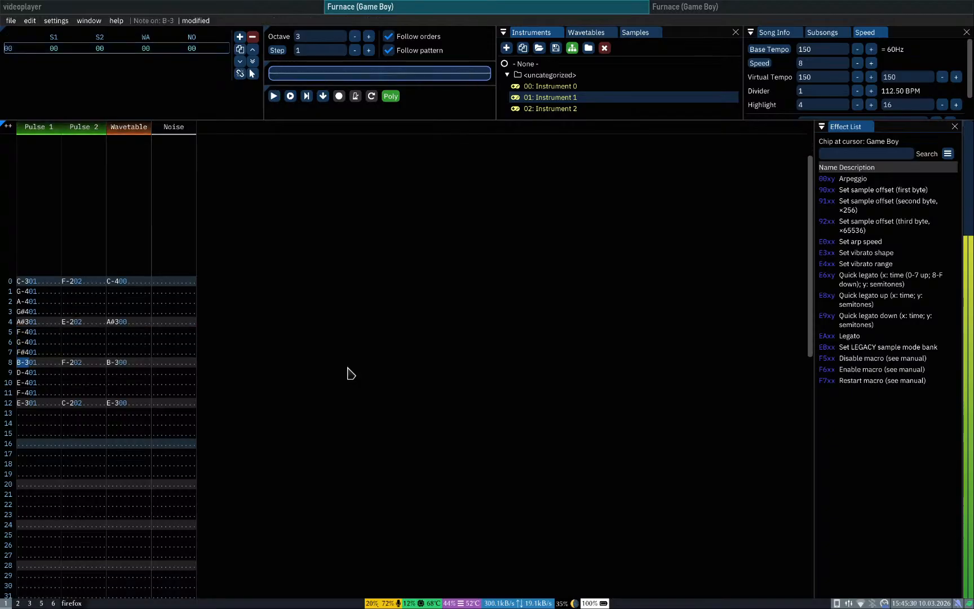
key("Home")
key("Return")
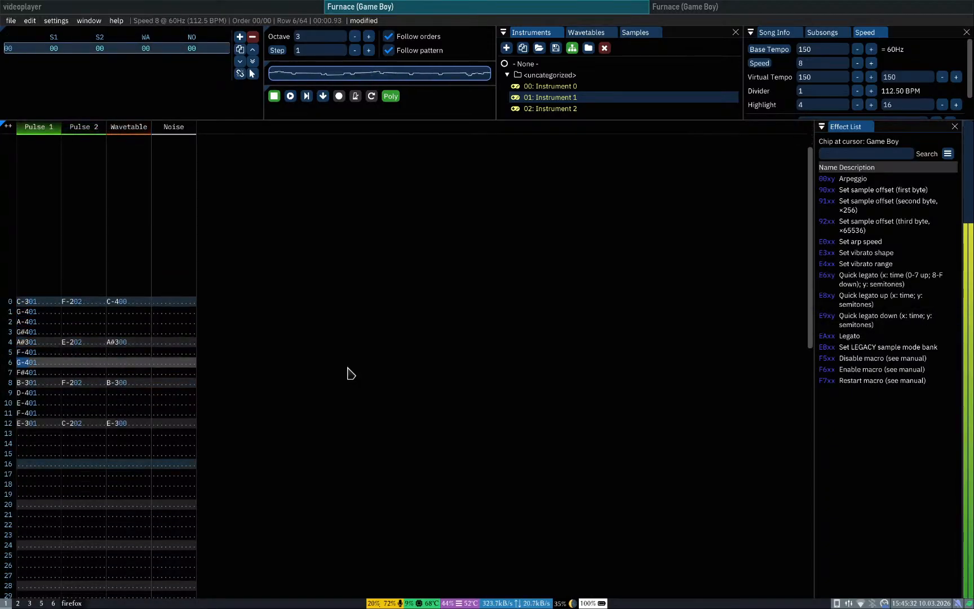
key("Return")
key("Home")
key("Return")
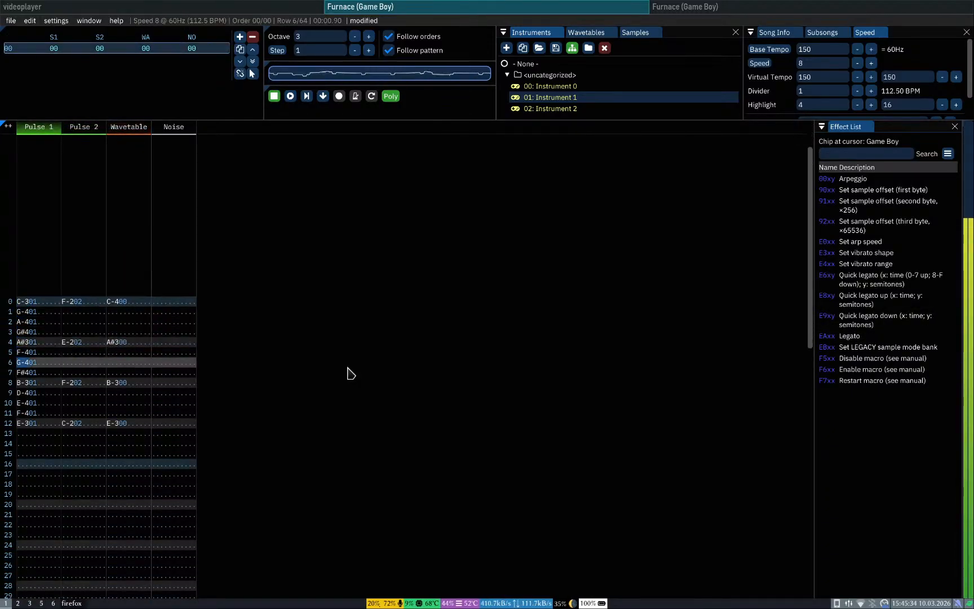
key("Return")
key("Up")
key("Up")
key("Up")
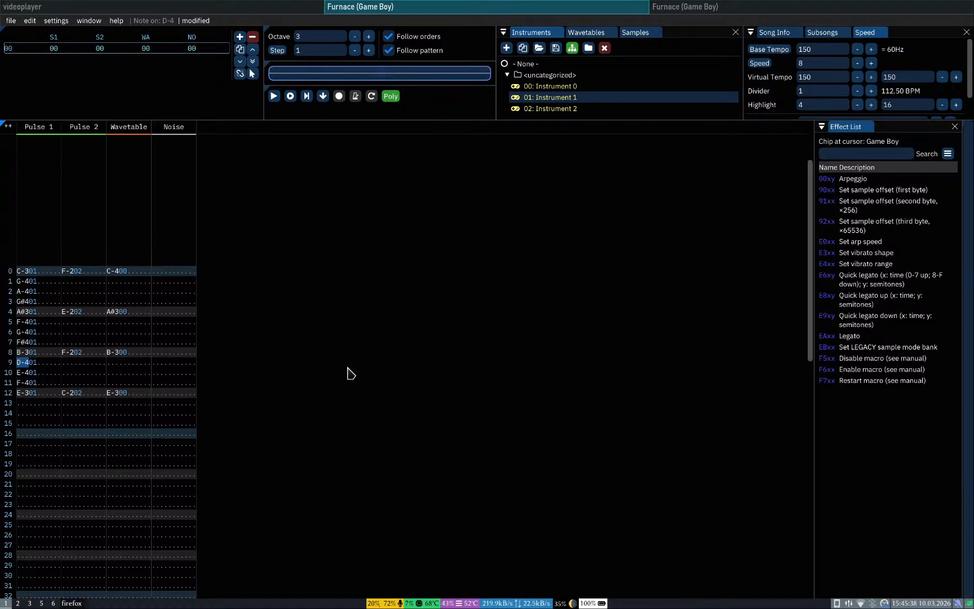
Step: Lower the Pulse 1 note in row 11 by two semitones to D#4
key("Return")
key("Down")
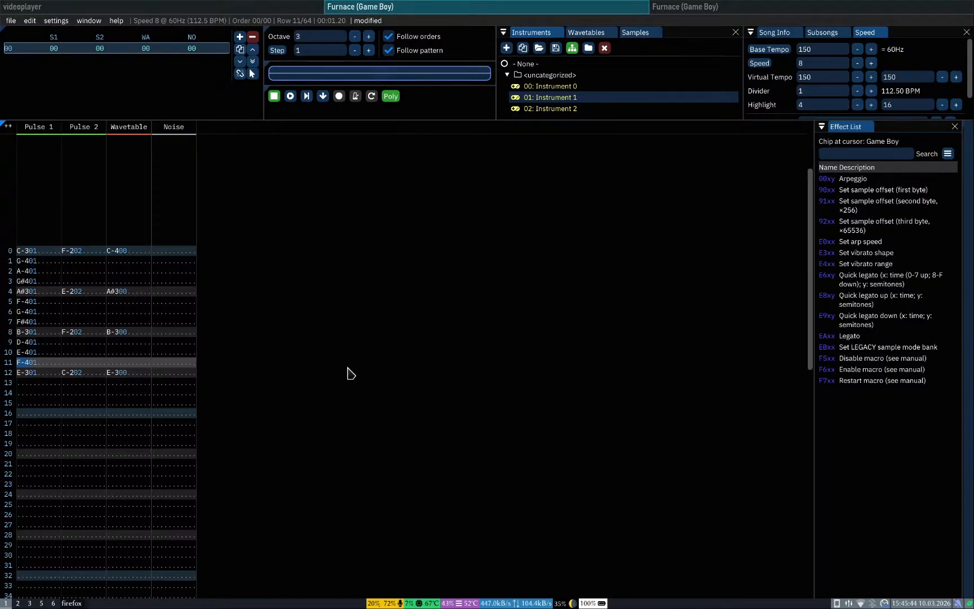
key("ctrl+F1")
key("ctrl+F1")
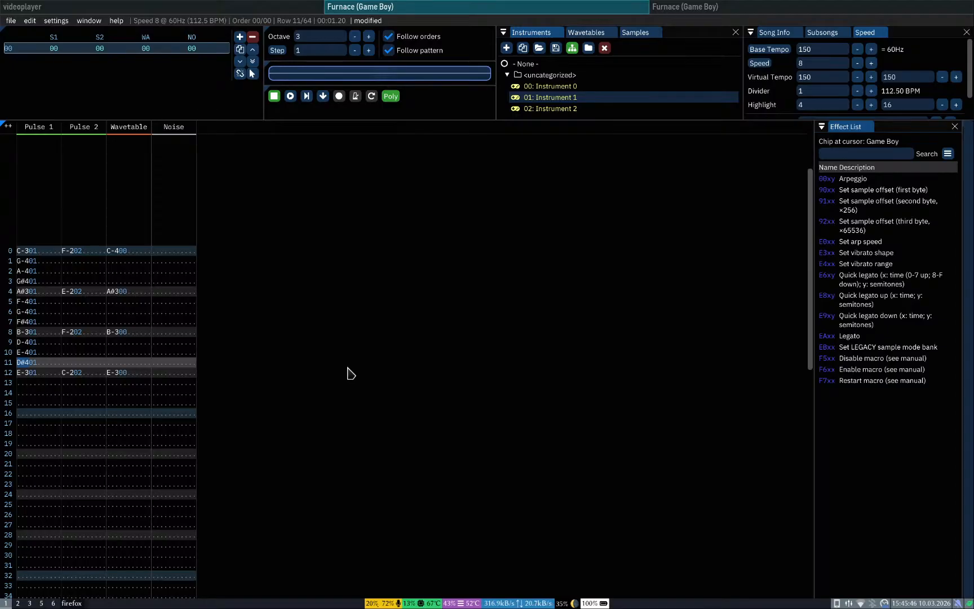
Step: Replay the pattern from row 0 to hear how the Pulse 1 note in row 11 leads into row 12
key("Home")
key("Return")
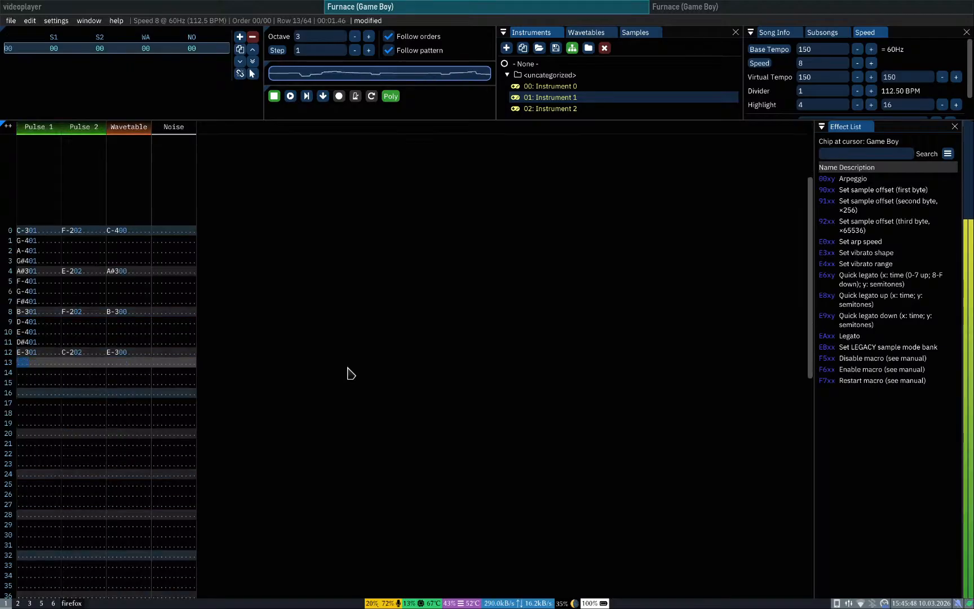
key("Return")
key("Home")
key("Return")
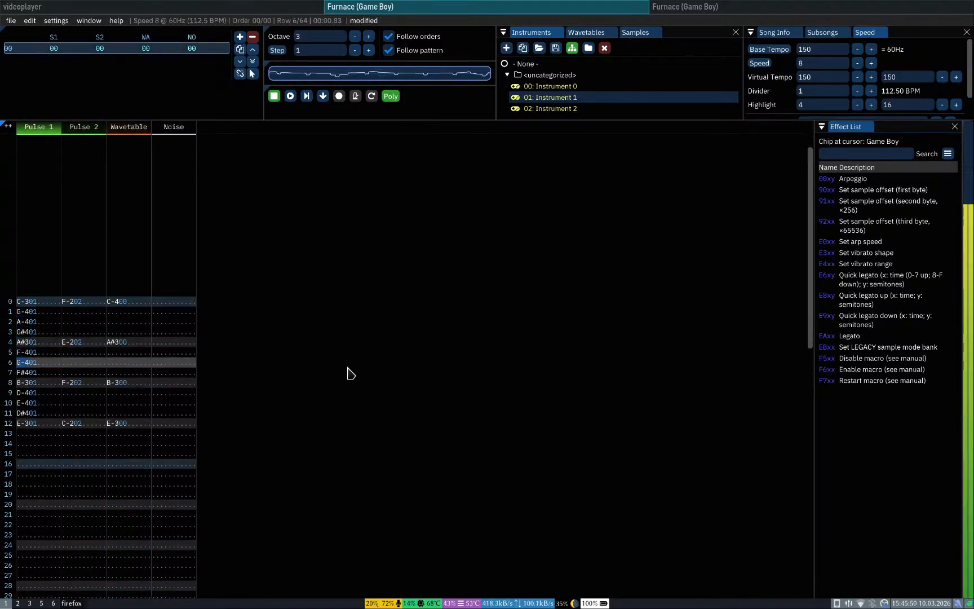
key("Up")
key("Up")
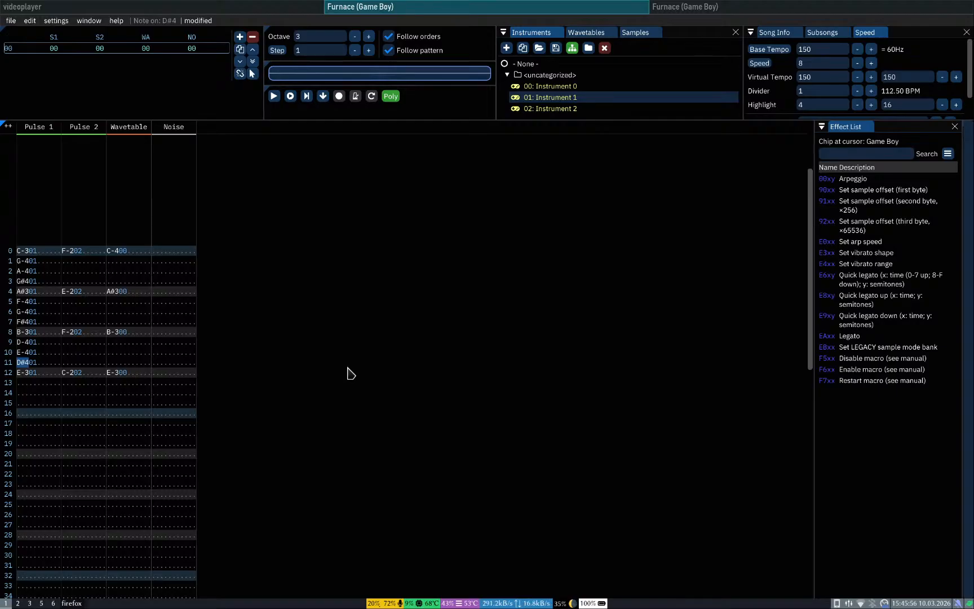
Step: Find the section about macros in the Furnace quickstart guide in Firefox
key("super+3")
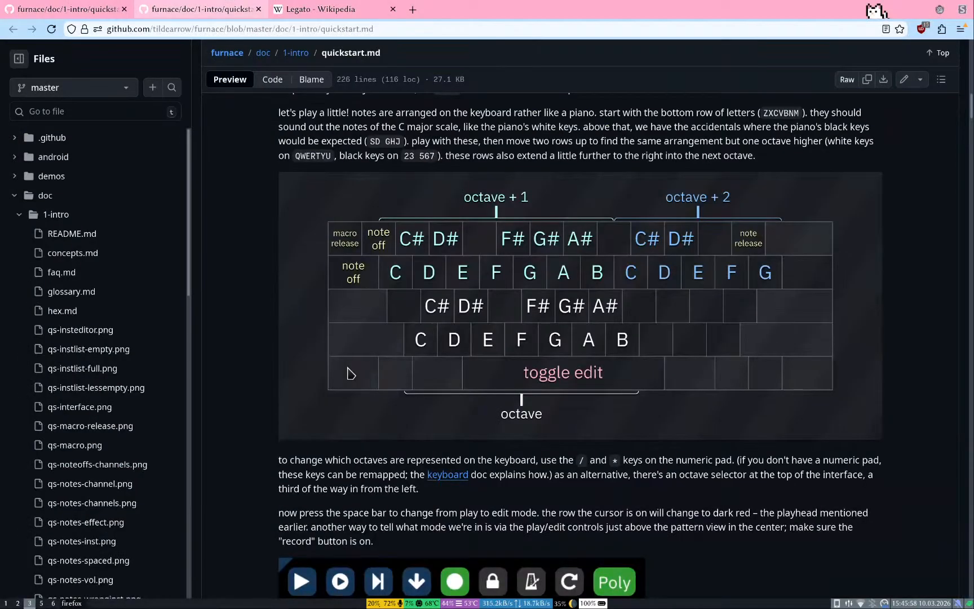
key("super+1")
key("super+3")
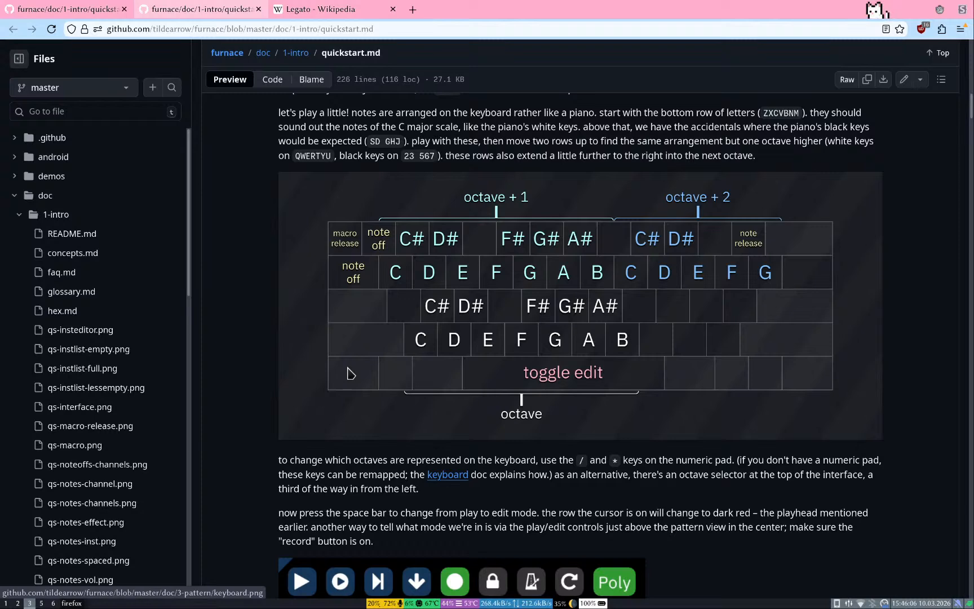
scroll(349, 373, "down", 15)
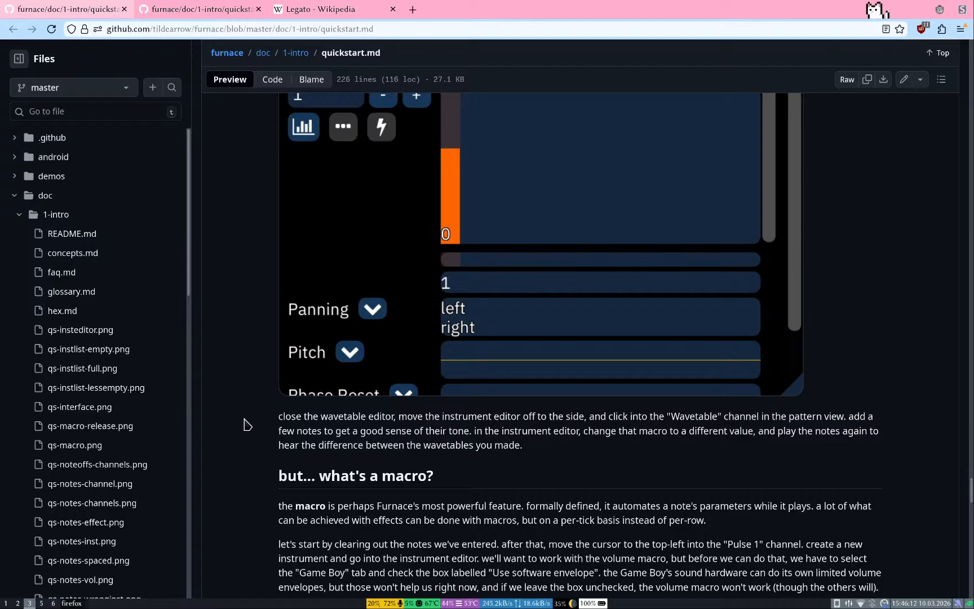
key("super+1")
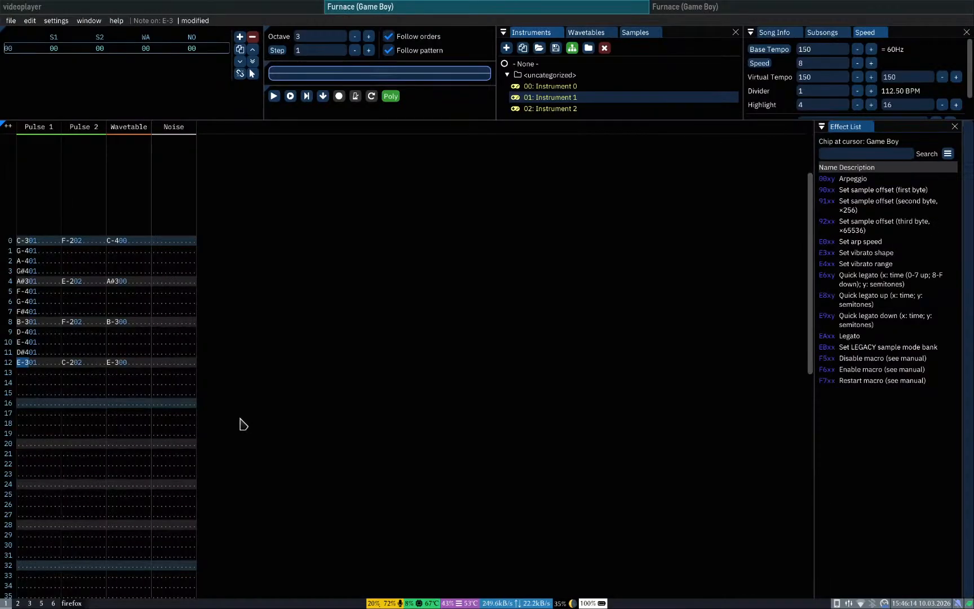
Step: In Furnace, clear rows 0 to 12 across Pulse 1, Pulse 2 and Wavetable, and put the cursor at row 0 of Pulse 1
left_click(145, 245)
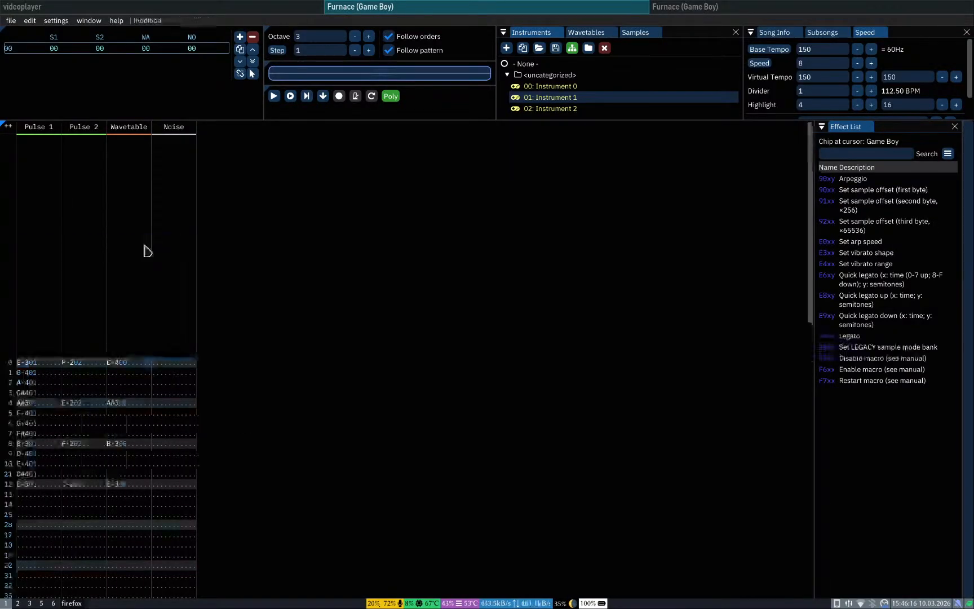
left_click(23, 483)
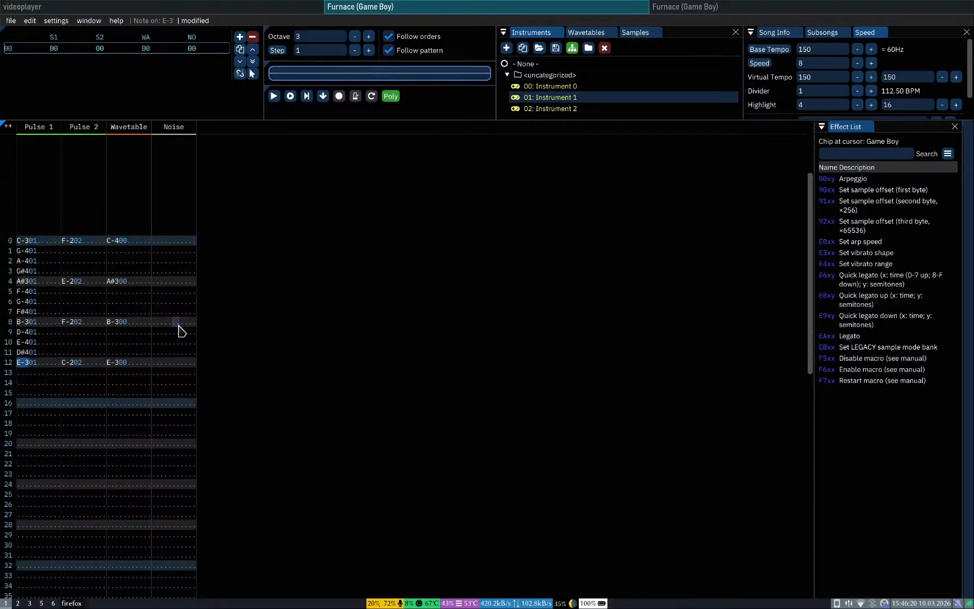
key("Up")
key("Right")
key("Right")
key("Right")
key("Right")
key("Right")
key("Right")
key("Right")
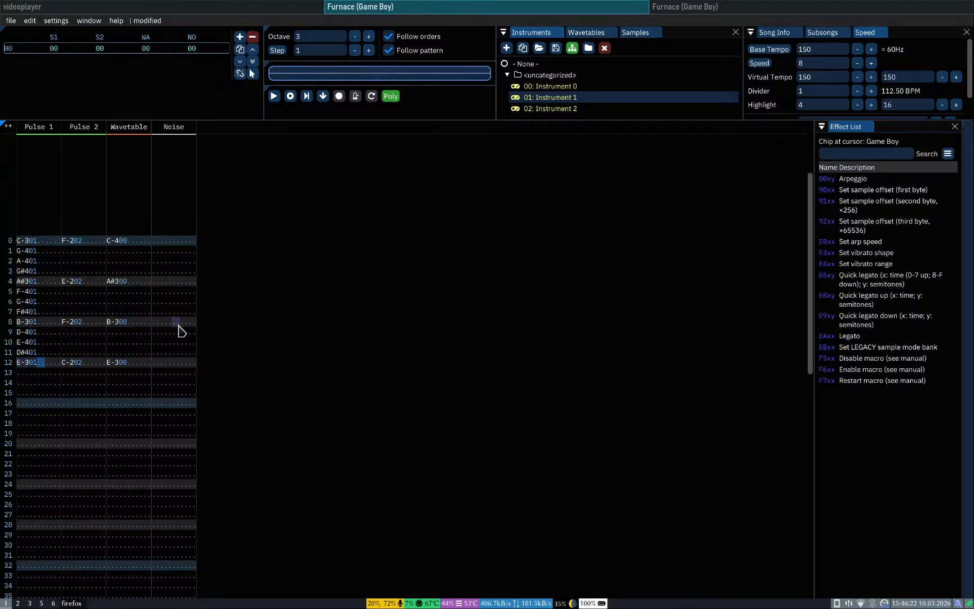
key("shift+Right")
key("shift+Right")
key("shift+Right")
key("shift+Right")
key("shift+Right")
key("shift+Right")
key("shift+Right")
key("shift+Right")
key("shift+Right")
key("shift+Up")
key("shift+Up")
key("shift+Up")
key("shift+Up")
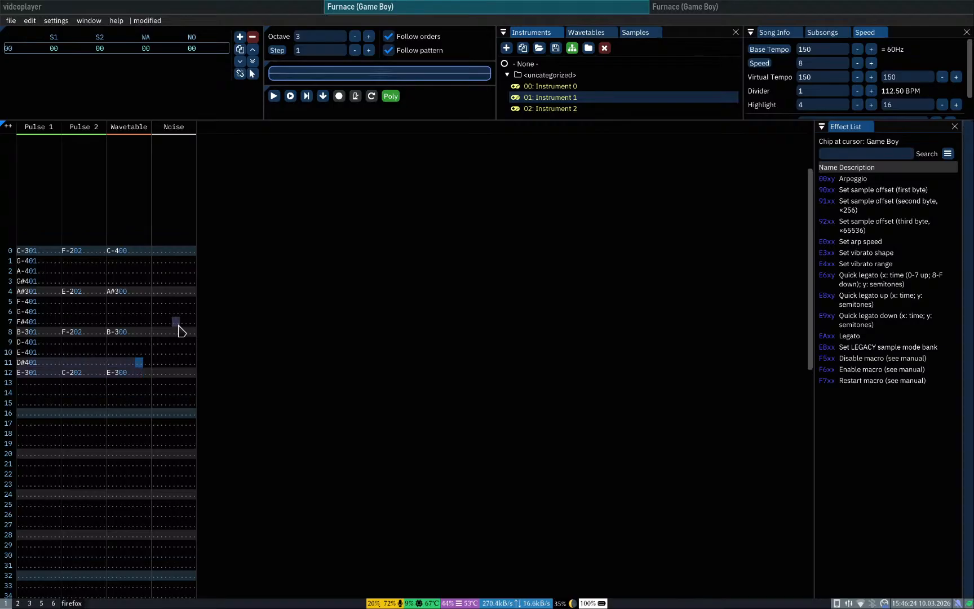
key("shift+Up")
key("shift+Up")
key("shift+Up")
key("shift+Up")
key("shift+Up")
key("shift+Up")
key("shift+Up")
key("shift+Up")
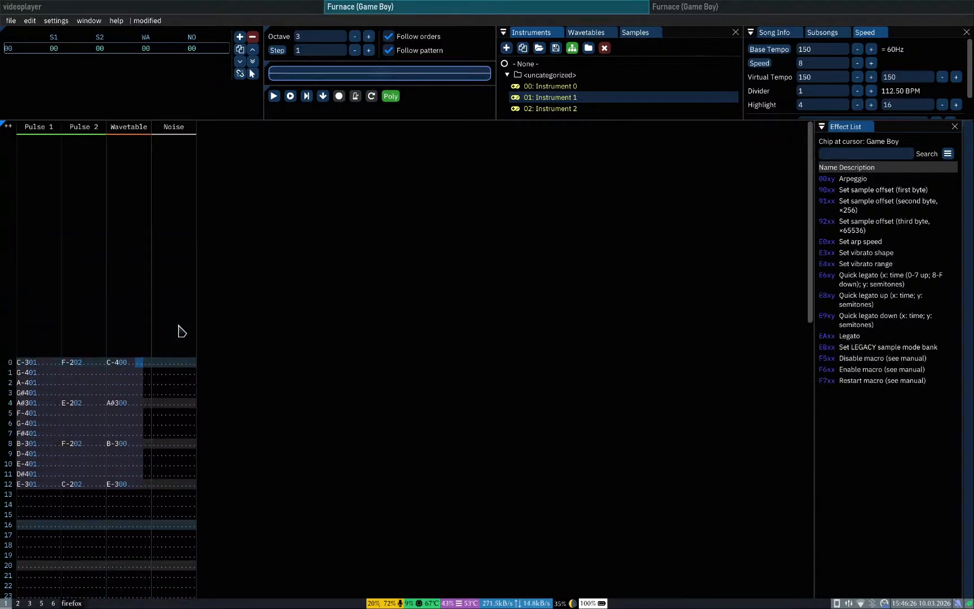
key("Delete")
key("Right")
key("Left")
key("Home")
Step: Read the quickstart guide's "but... what's a macro?" section in Firefox for the instrument and volume macro instructions
key("super+3")
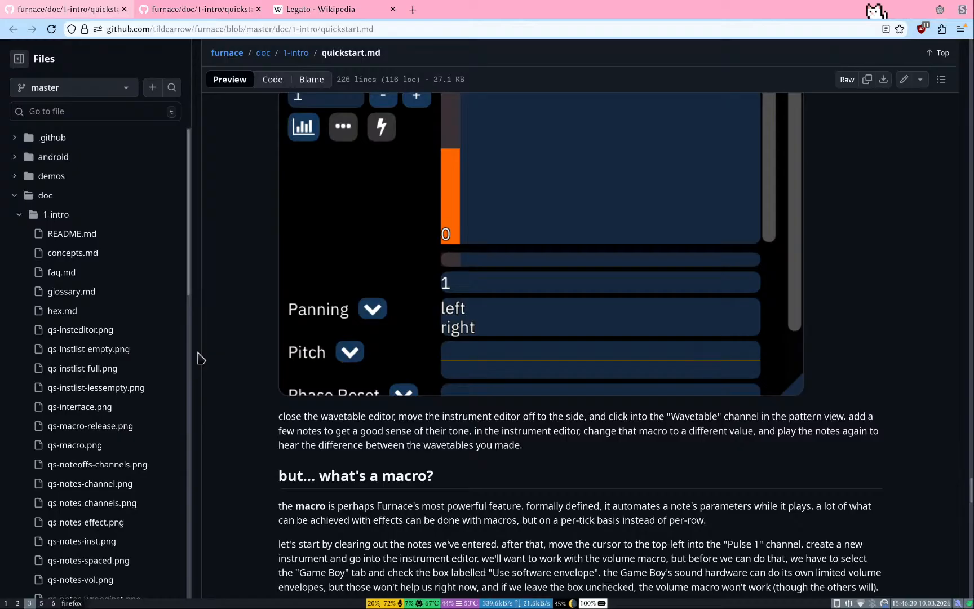
scroll(198, 358, "down", 5)
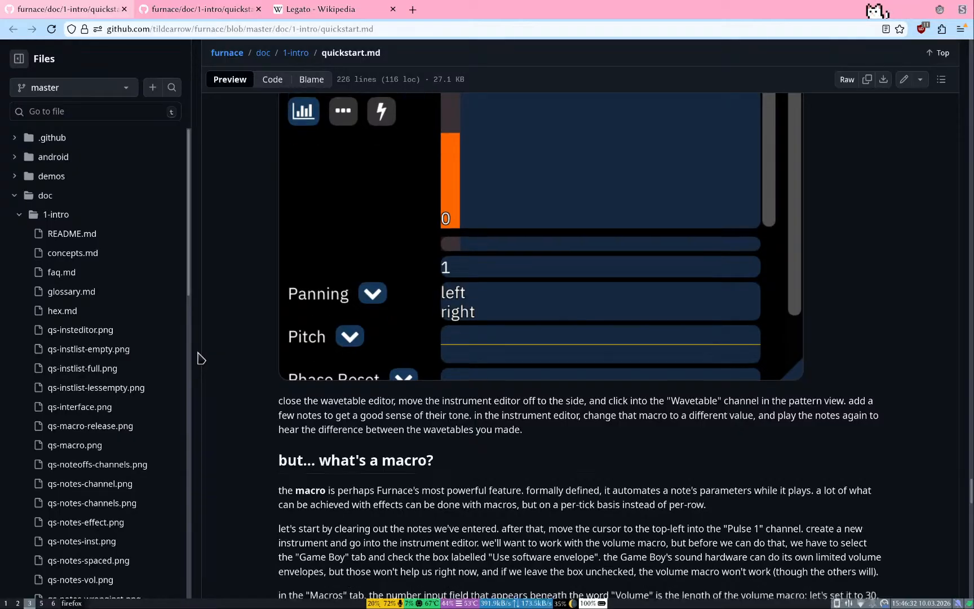
scroll(201, 359, "down", 2)
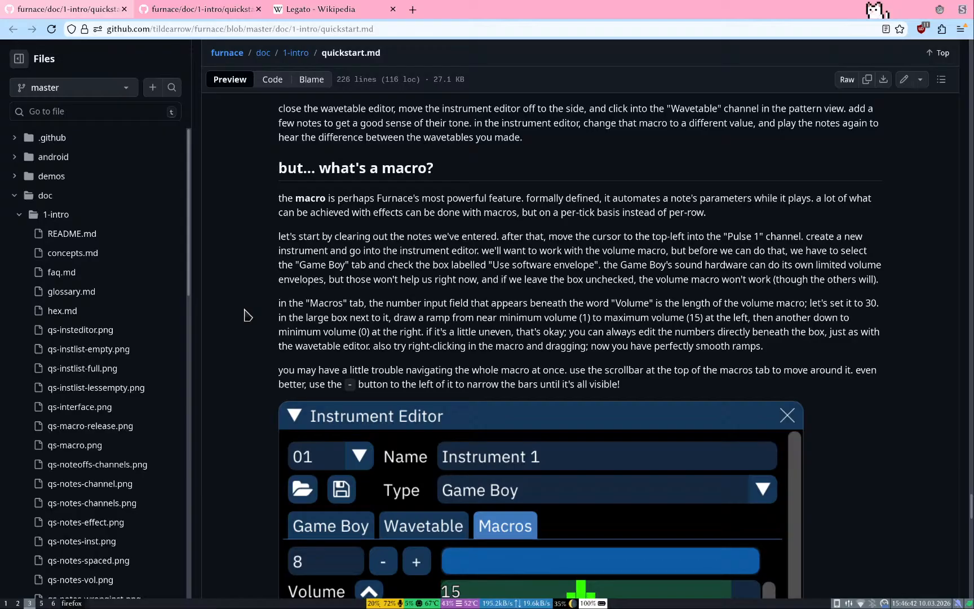
scroll(245, 316, "up", 5)
scroll(246, 315, "down", 5)
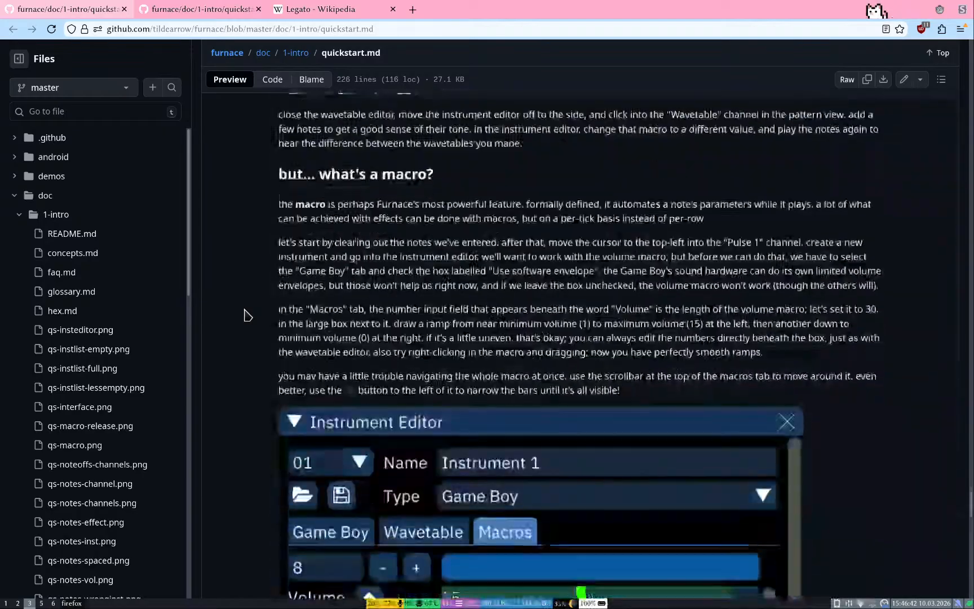
scroll(245, 316, "up", 1)
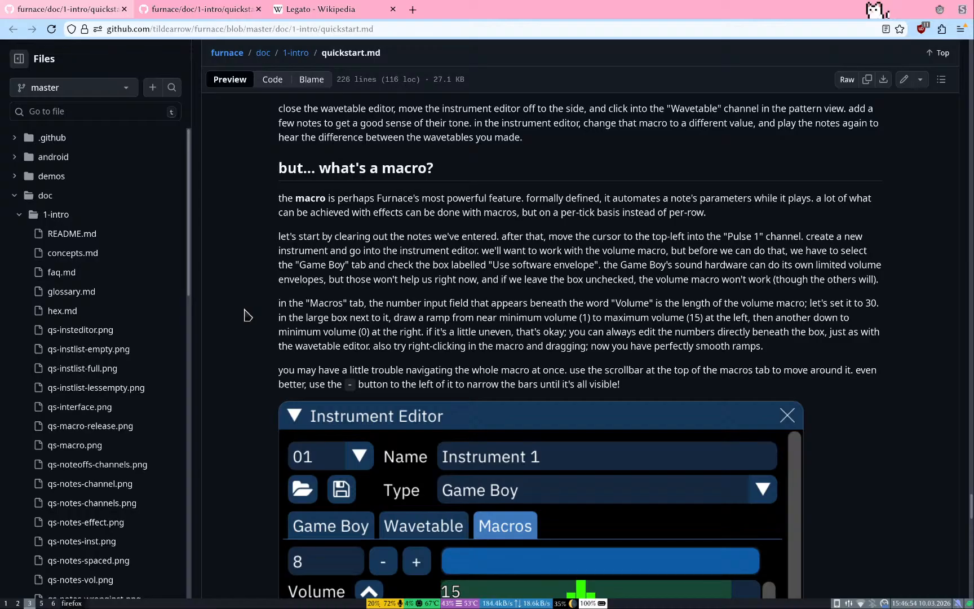
scroll(261, 232, "down", 1)
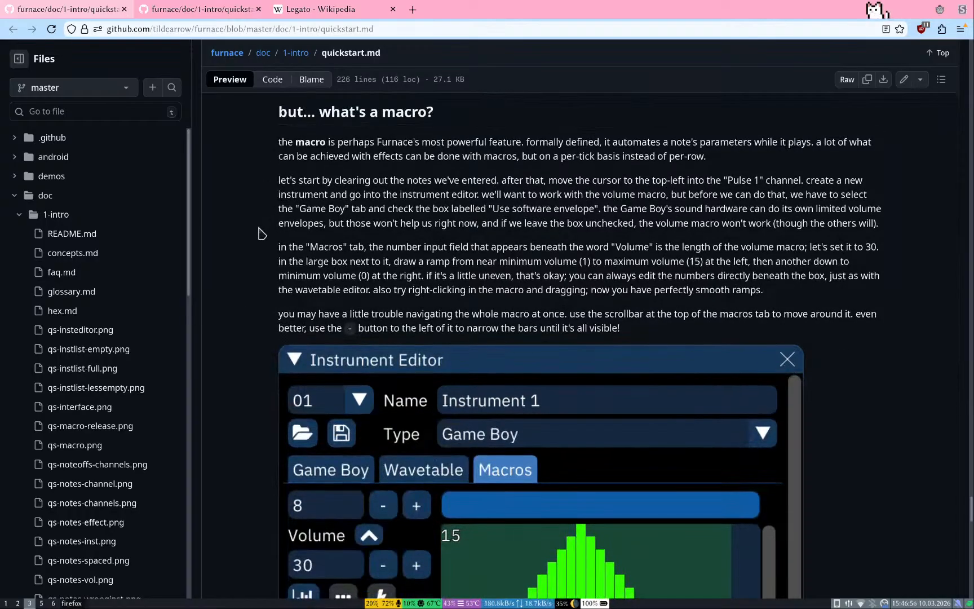
scroll(261, 232, "up", 2)
scroll(261, 233, "down", 1)
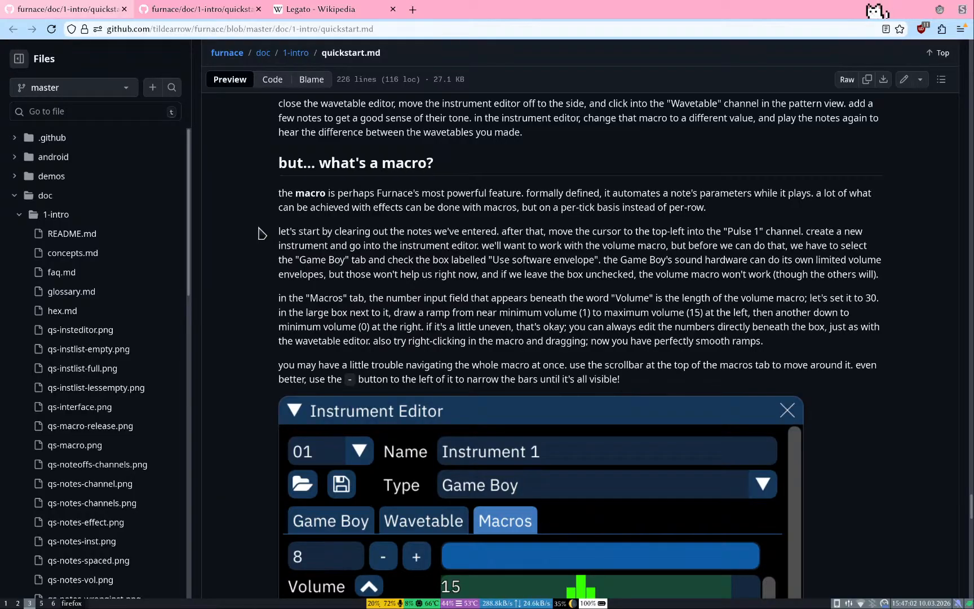
scroll(261, 233, "down", 1)
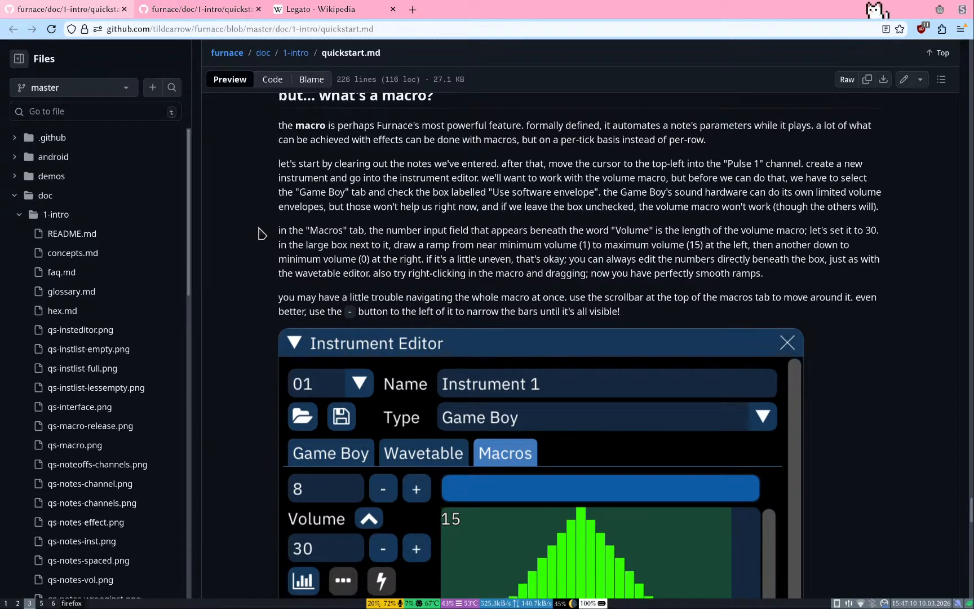
scroll(260, 233, "down", 1)
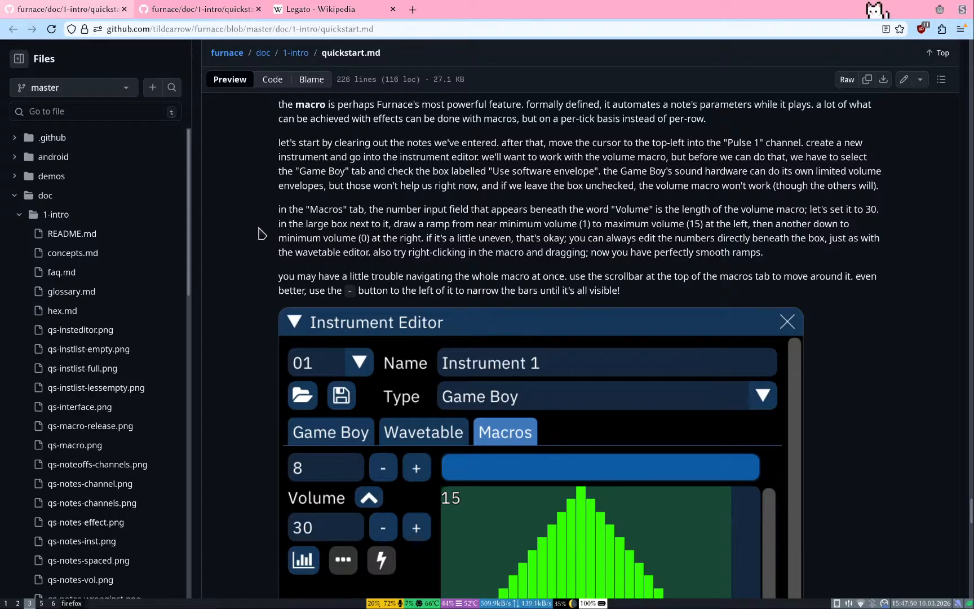
key("super+2")
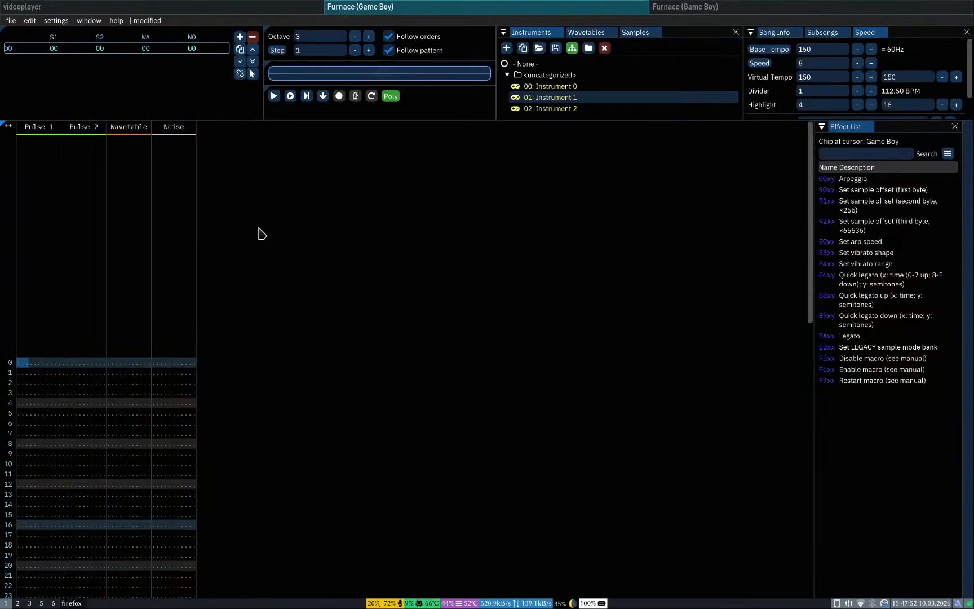
key("super+3")
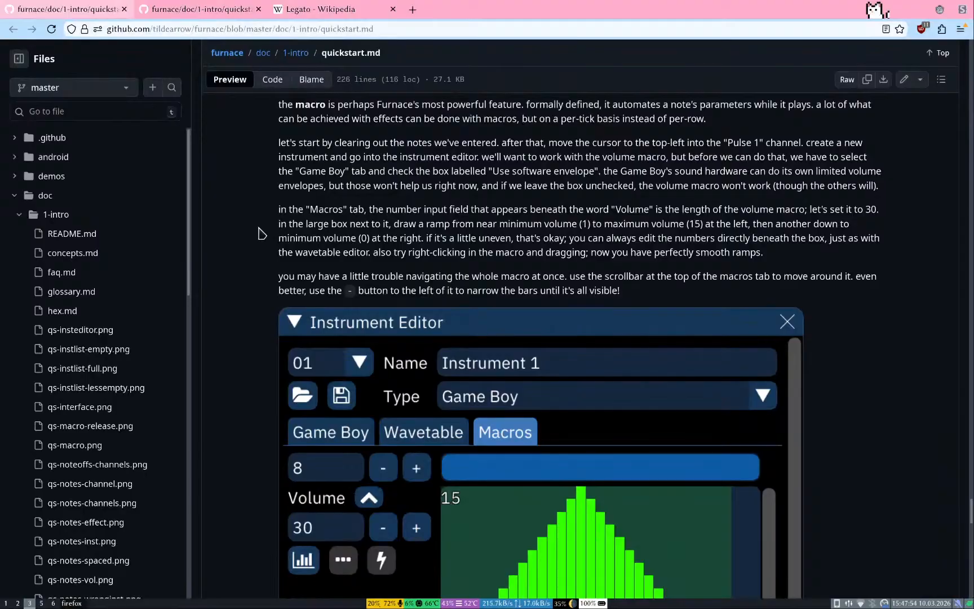
Step: Switch to Furnace, open the Instrument Editor and compare Instruments 2 and 0, ending with Instrument 1 selected
key("super+1")
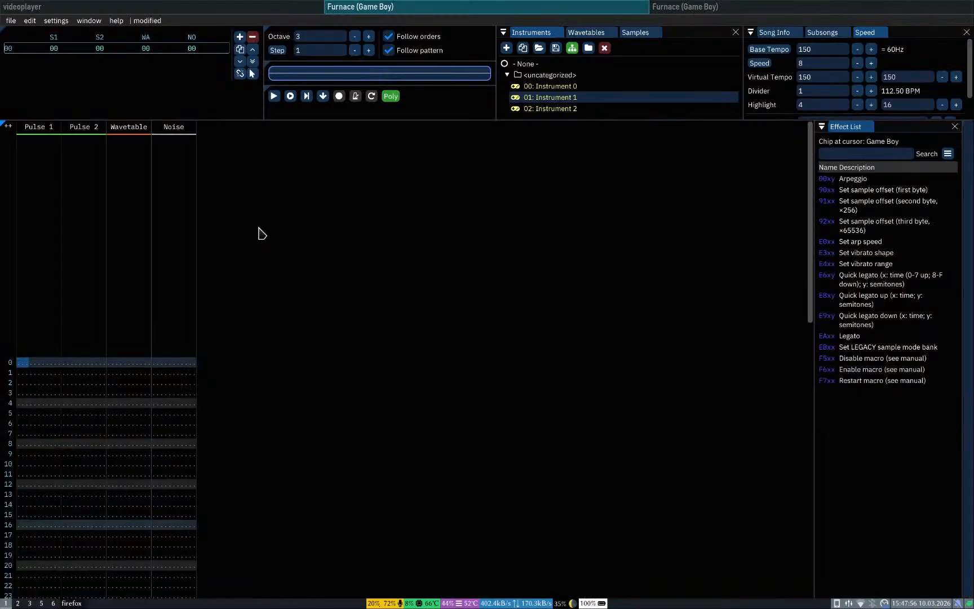
double_click(552, 99)
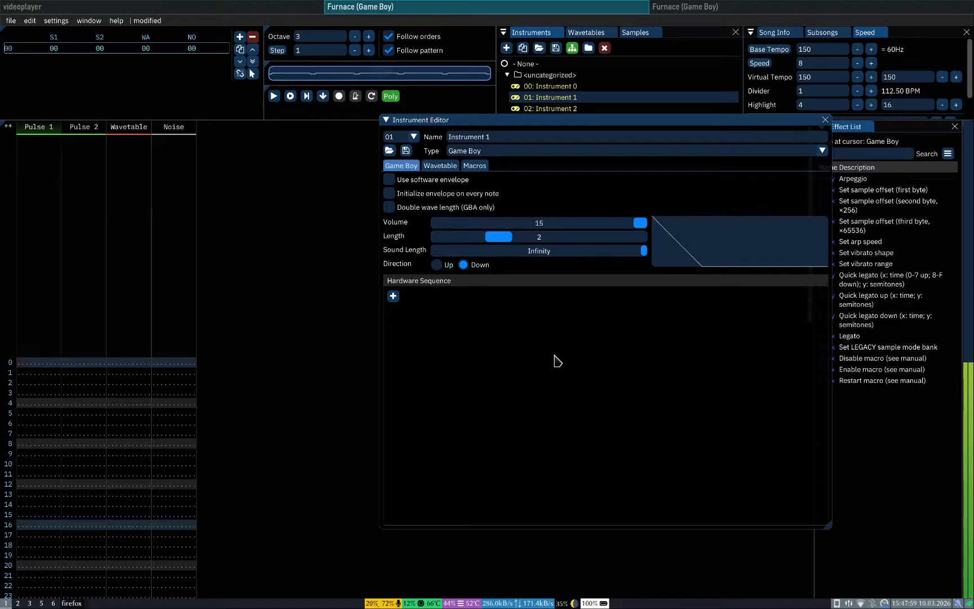
left_click(564, 108)
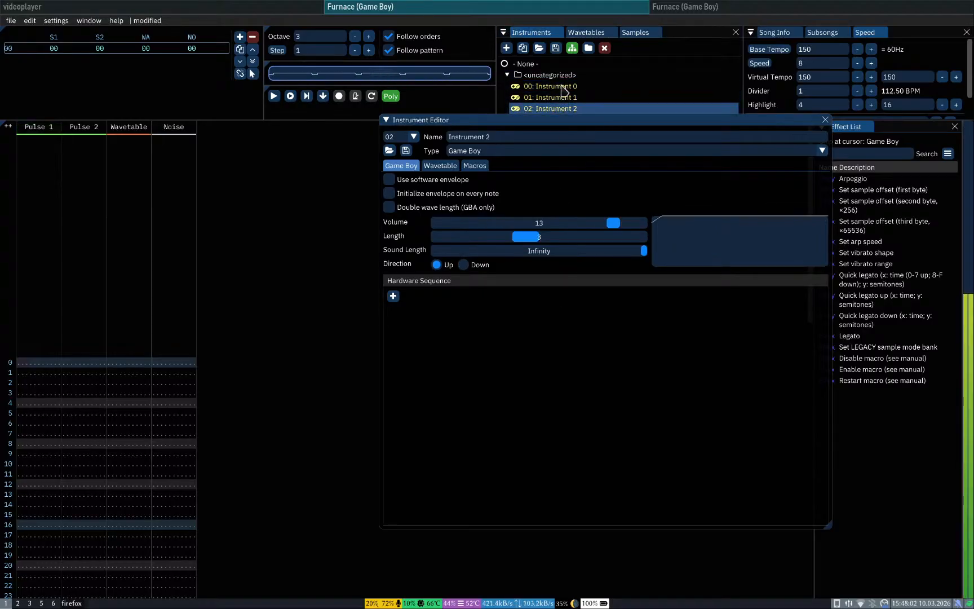
left_click(549, 86)
left_click(560, 98)
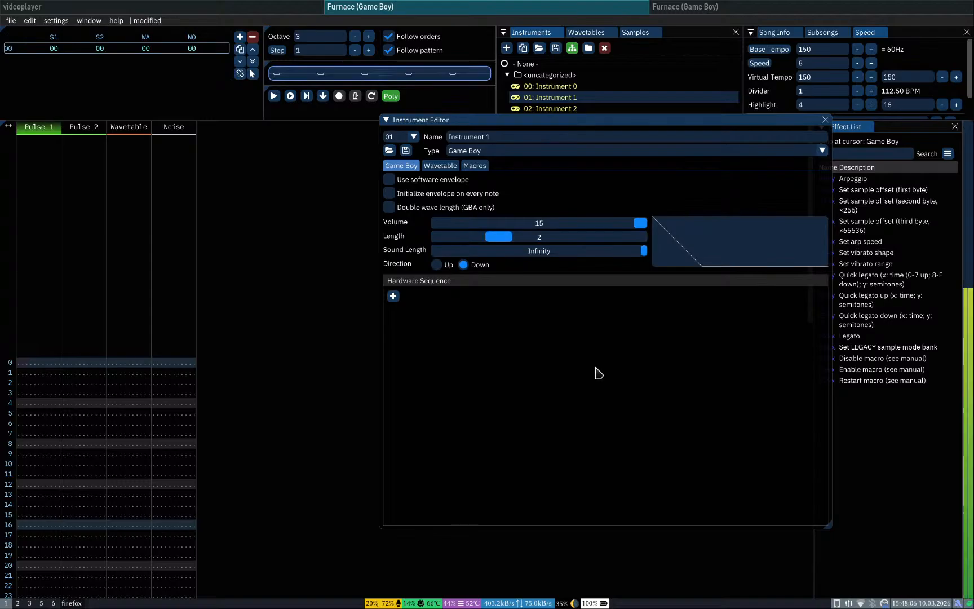
Step: Check the guide's envelope instruction in Firefox and enable the software envelope for Instrument 1 in Furnace
key("super+3")
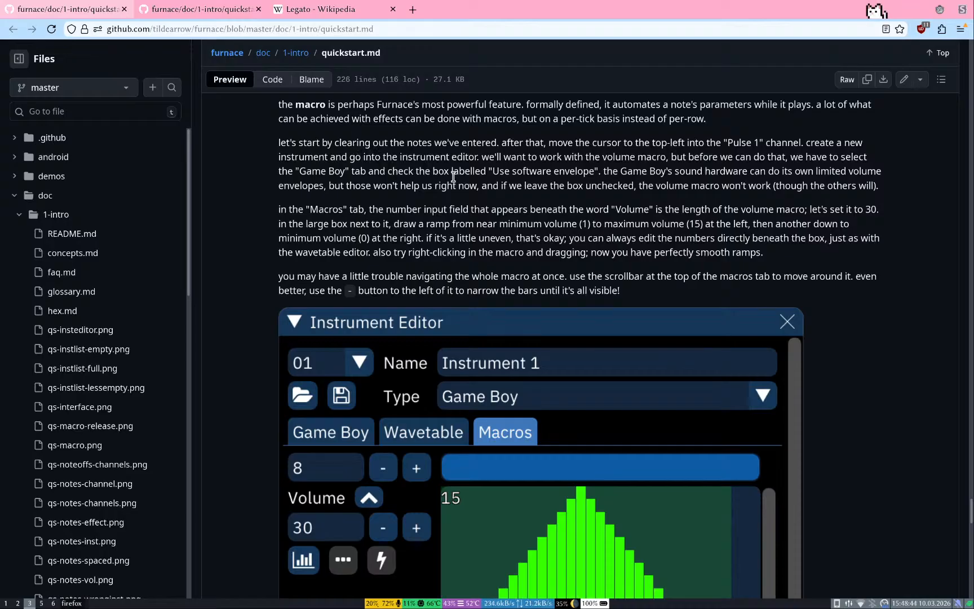
key("super+1")
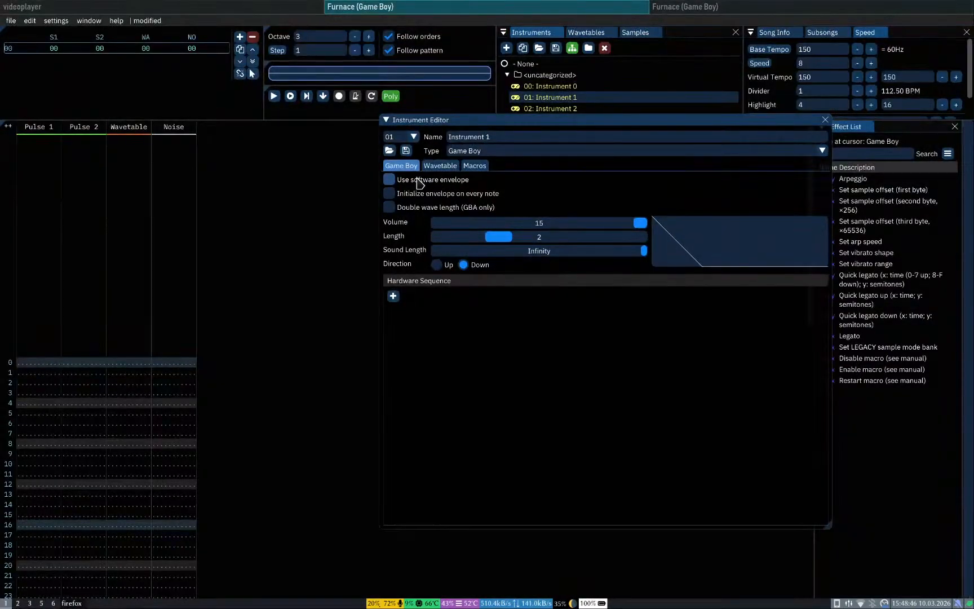
left_click(417, 183)
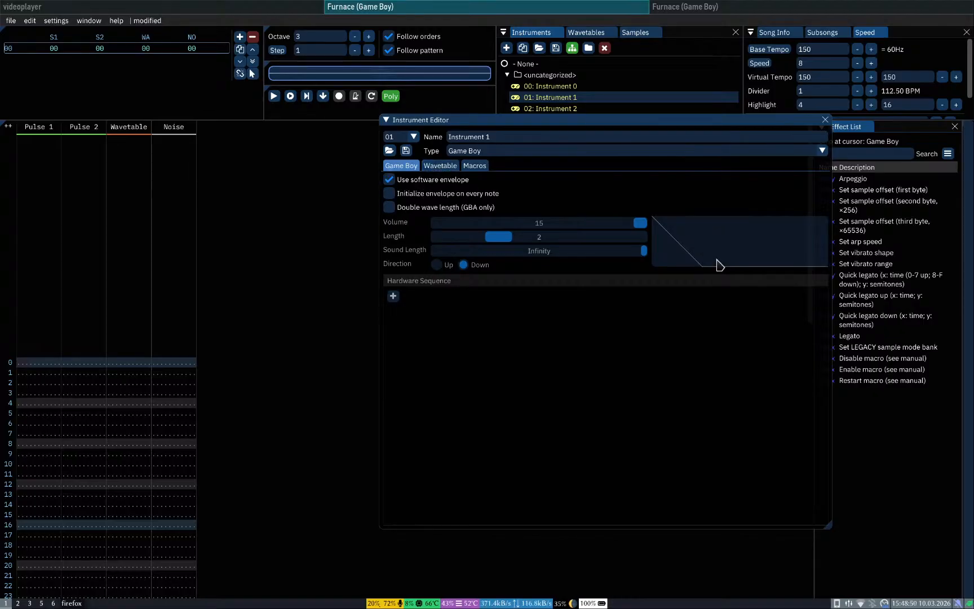
Step: Following the quickstart guide's macro instructions, set the length of Instrument 1's Volume macro to 30 in Furnace
key("super+3")
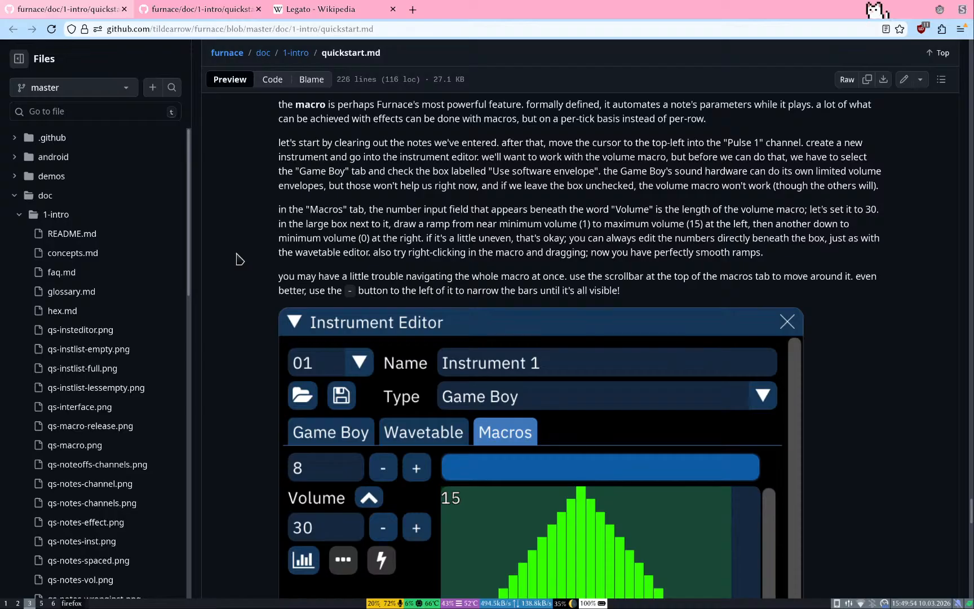
scroll(237, 259, "down", 3)
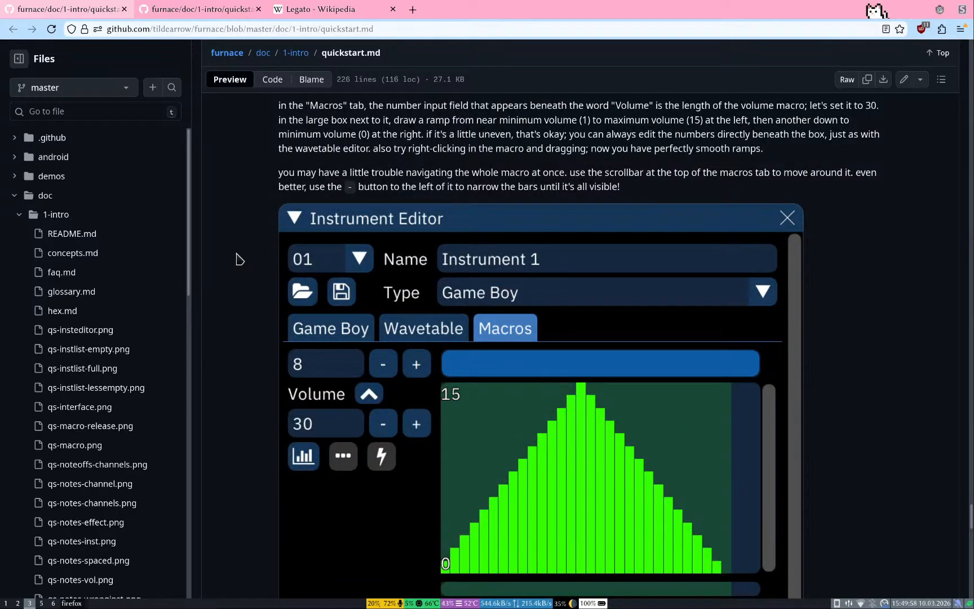
key("super+1")
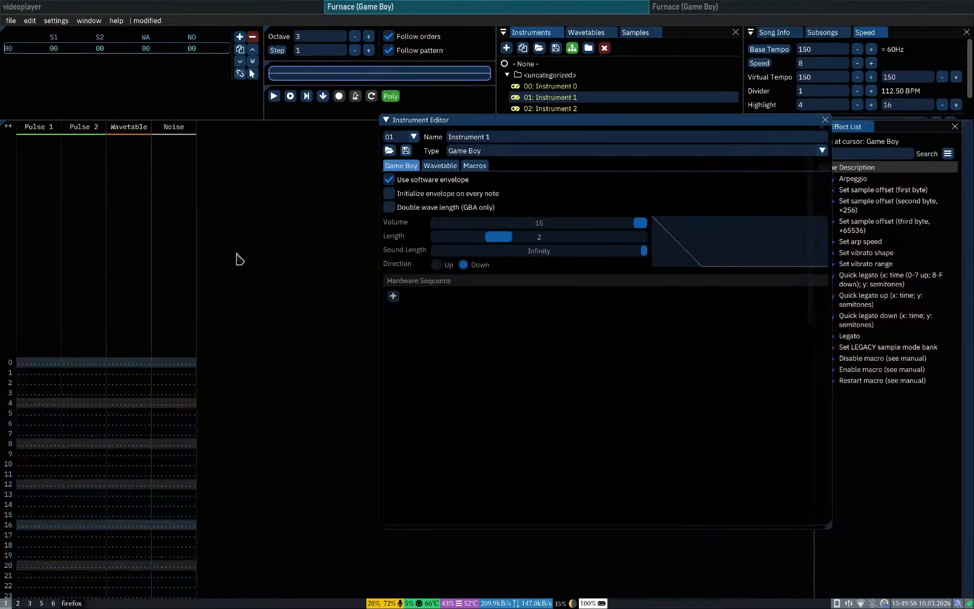
left_click(440, 165)
left_click(474, 165)
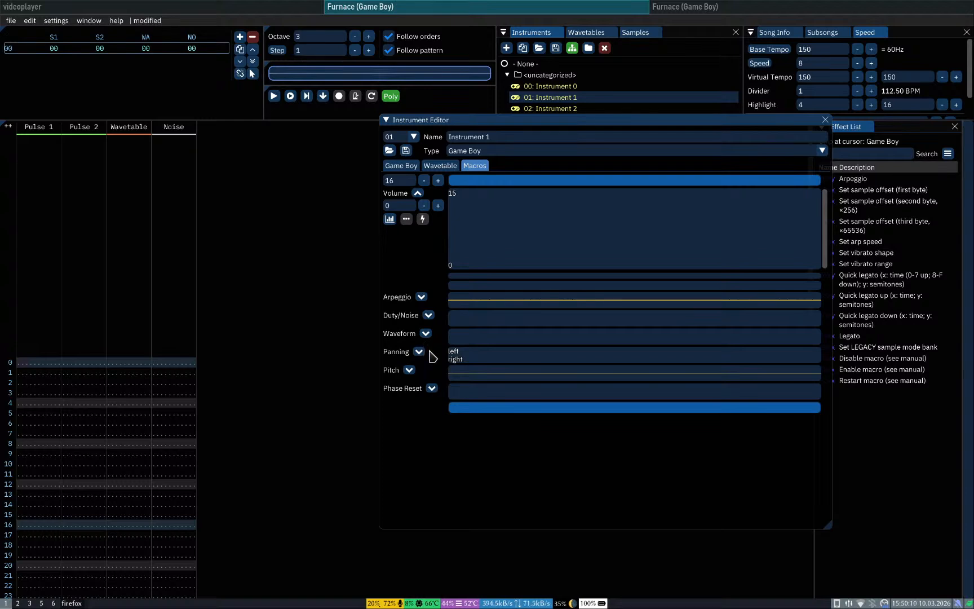
key("super+3")
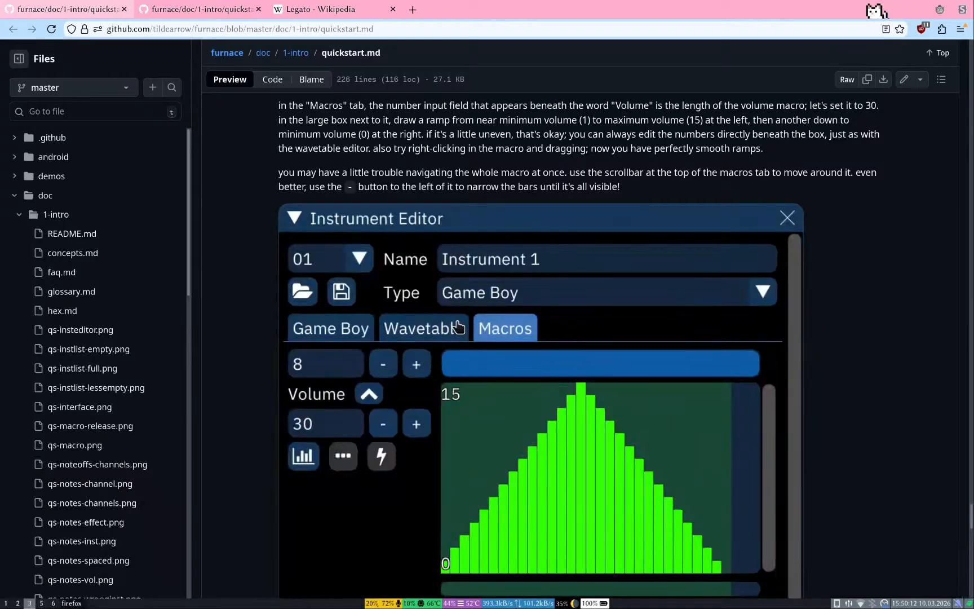
key("super+1")
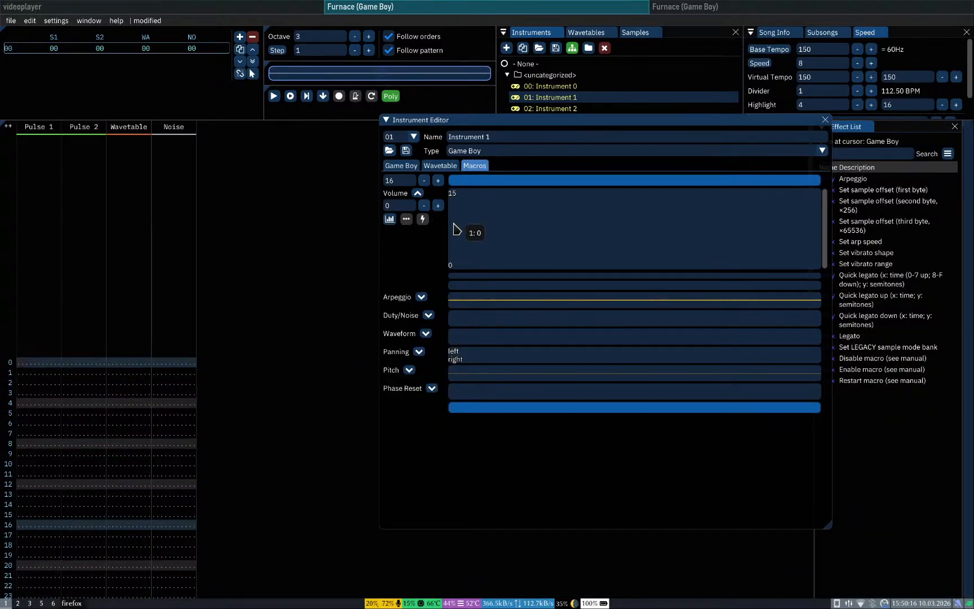
left_click(402, 207)
type("30")
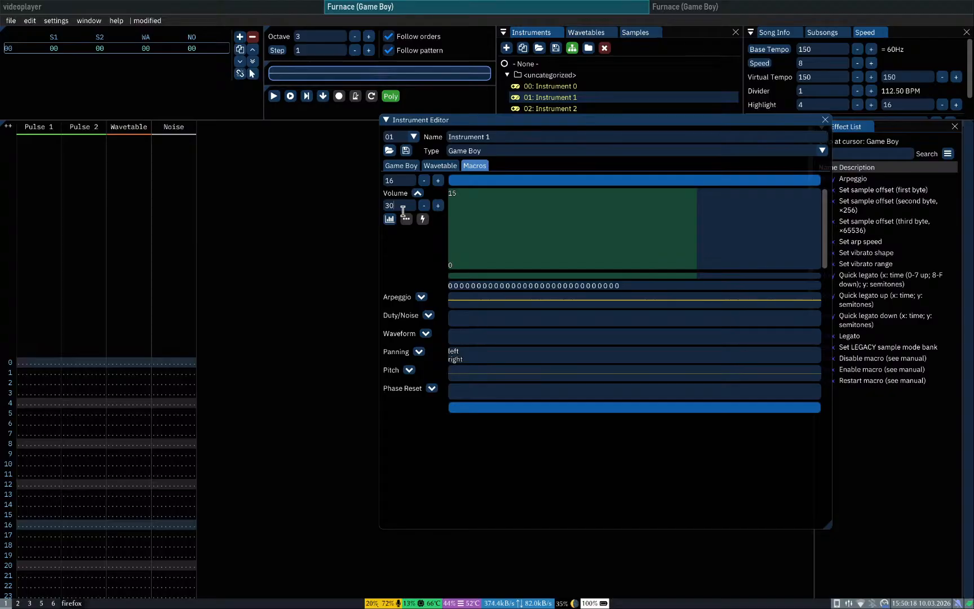
Step: Check the guide's ramp example in Firefox, draw Instrument 1's Volume macro in Furnace rising from 1 to 15 and falling to 1, and audition it
key("super+3")
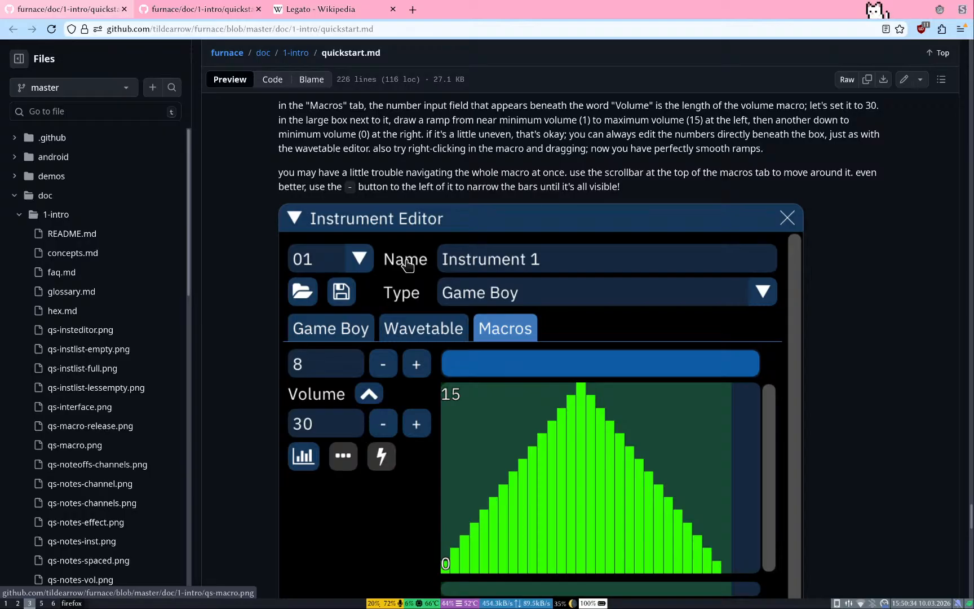
key("super+1")
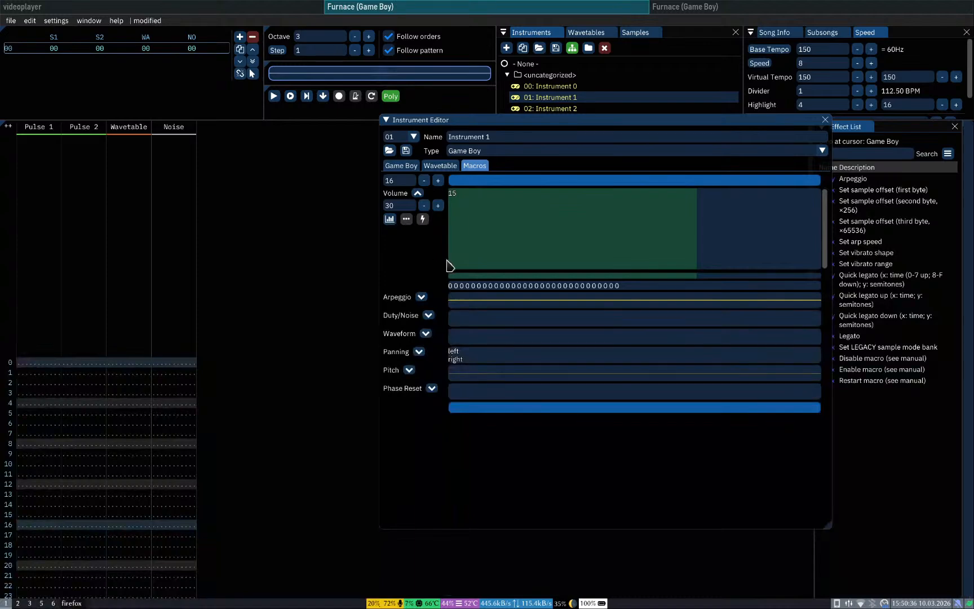
mouse_move(449, 262)
left_mouse_down()
mouse_move(505, 205)
mouse_move(545, 190)
left_mouse_up()
key("super+3")
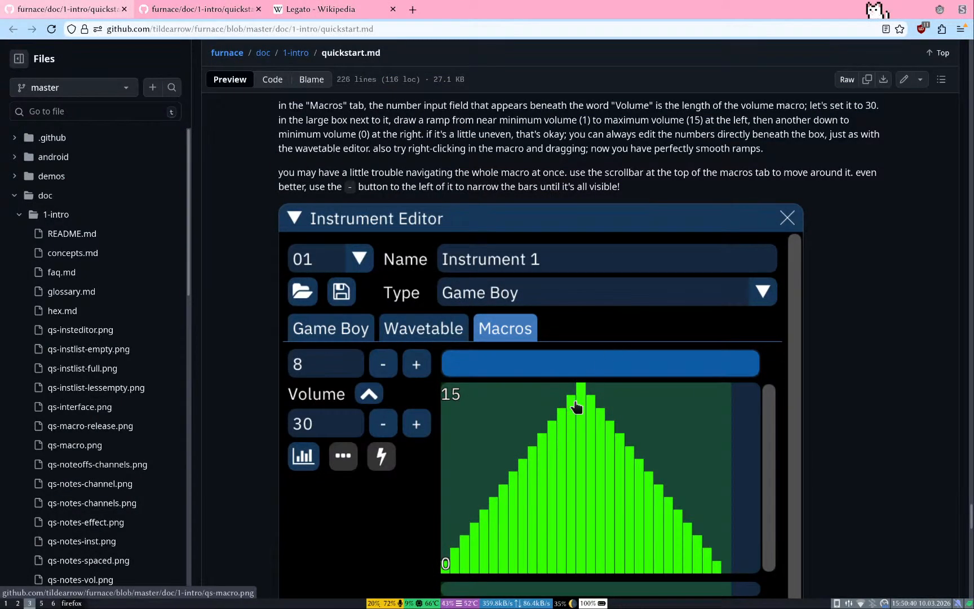
key("super+1")
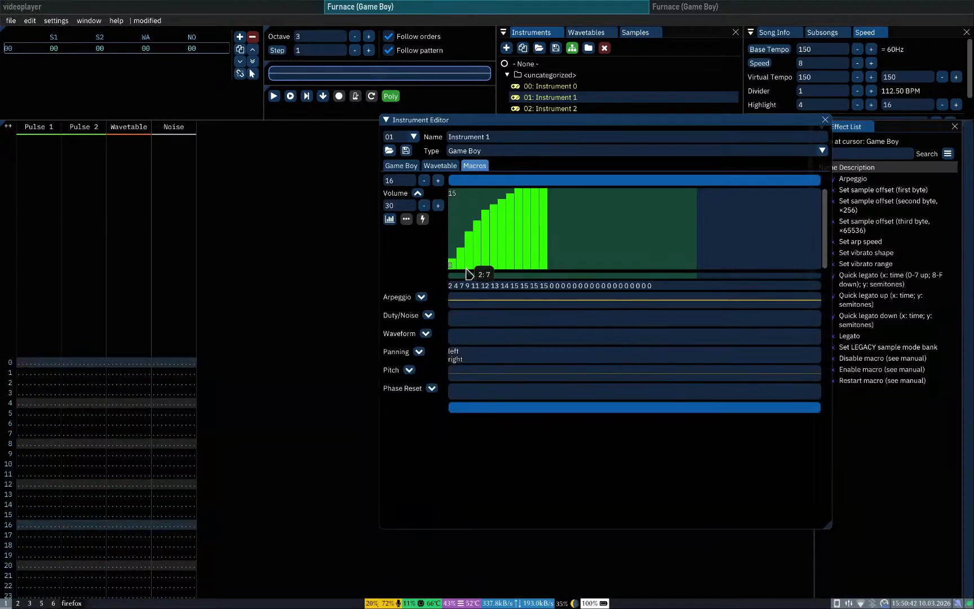
mouse_move(463, 276)
left_mouse_down()
mouse_move(598, 191)
mouse_move(698, 268)
left_mouse_up()
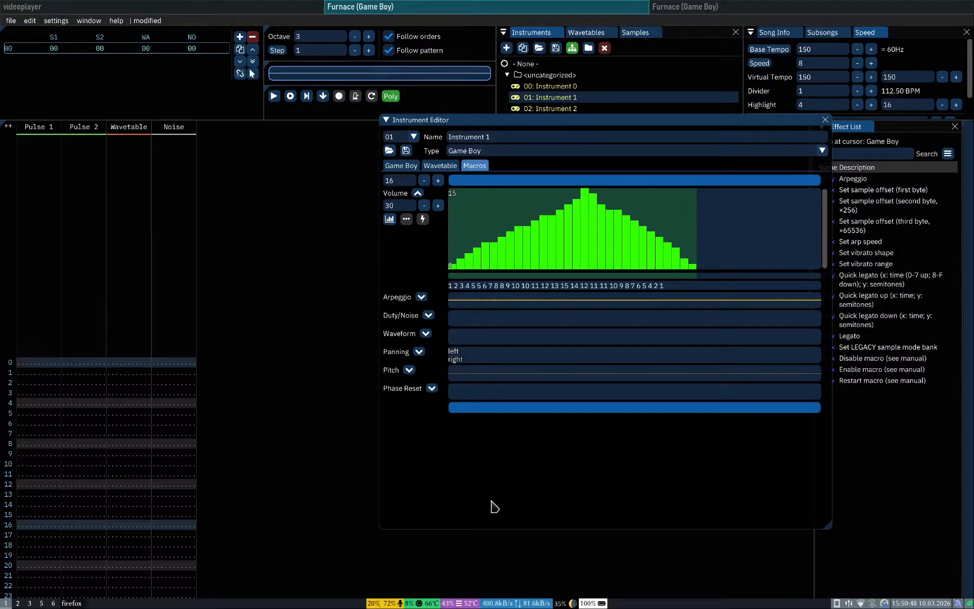
key("q")
key("q")
key("q")
key("q")
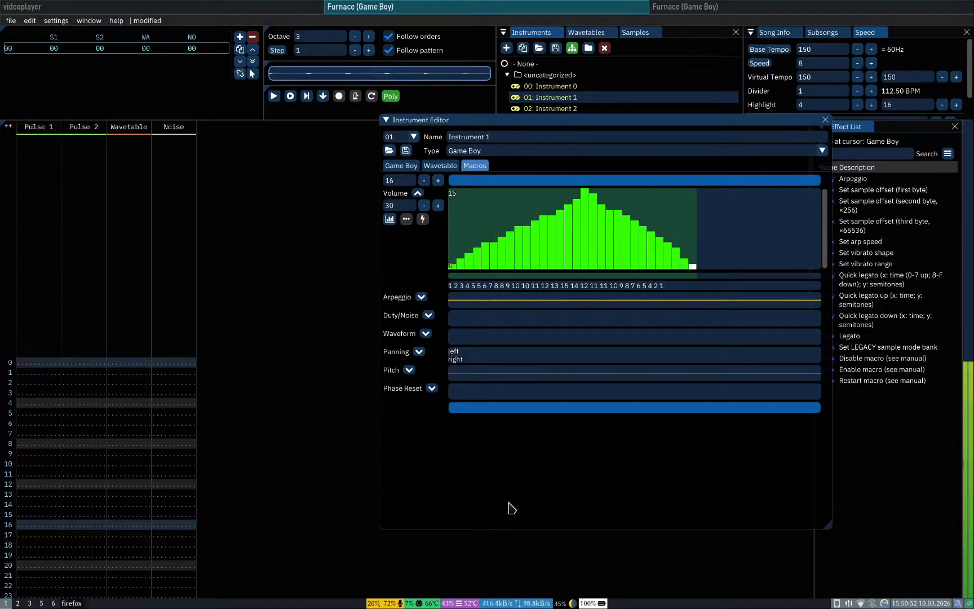
Step: Redraw the Volume macro as an uneven shape with two peaks of 13 and 14, and audition it with a few notes
mouse_move(451, 275)
left_mouse_down()
mouse_move(480, 216)
mouse_move(502, 210)
mouse_move(505, 247)
mouse_move(556, 248)
mouse_move(552, 206)
mouse_move(581, 235)
mouse_move(559, 269)
mouse_move(556, 248)
left_mouse_up()
mouse_move(560, 198)
left_mouse_down()
mouse_move(583, 201)
mouse_move(637, 264)
mouse_move(687, 248)
mouse_move(695, 217)
left_mouse_up()
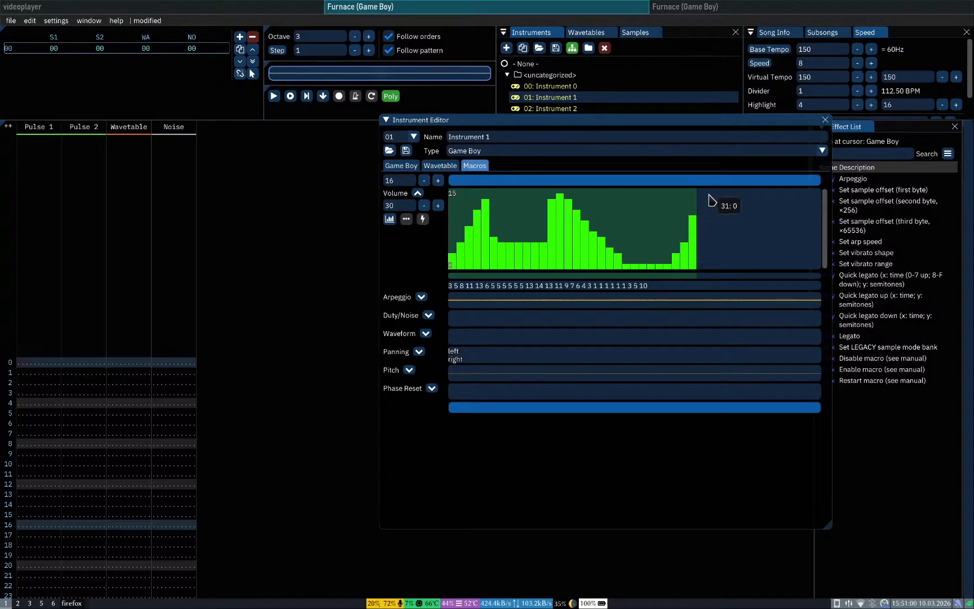
key("z")
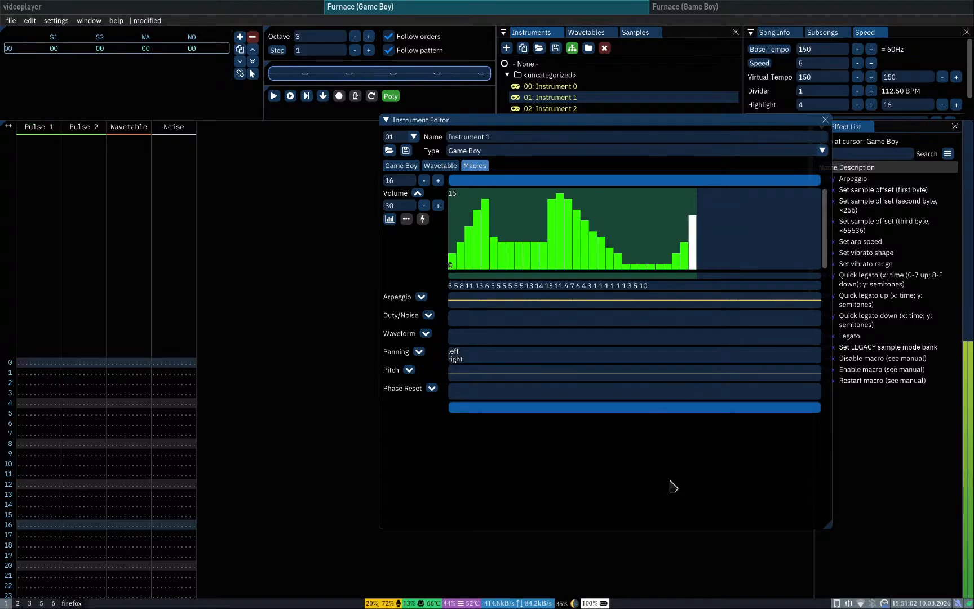
key("z")
key("q")
Step: Raise the Volume macro's first step to 15 and redraw the remaining steps as a ramp from 1 up to 15
left_click(468, 223)
left_click_drag(458, 209, 451, 181)
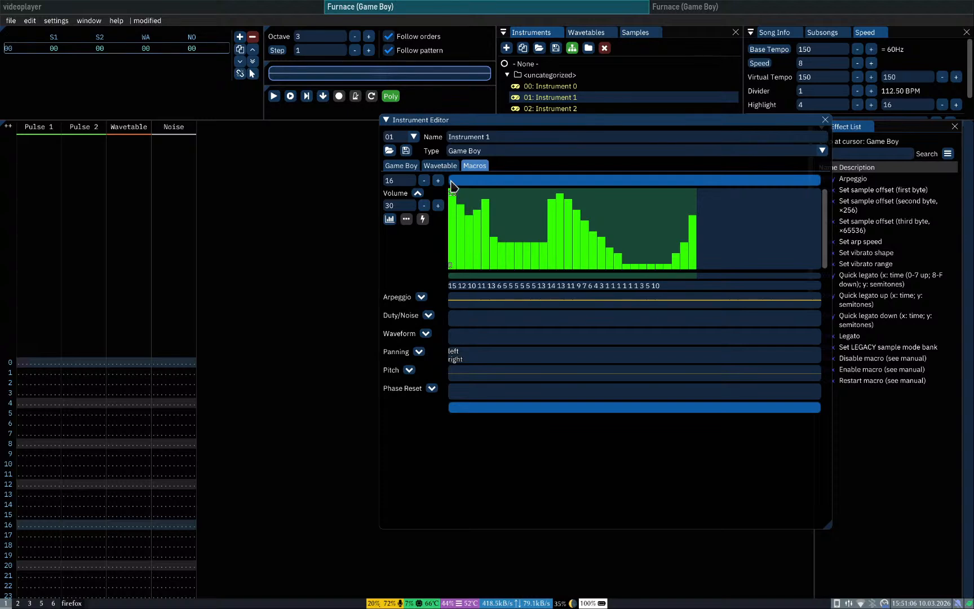
mouse_move(467, 267)
left_mouse_down()
mouse_move(643, 223)
mouse_move(709, 190)
left_mouse_up()
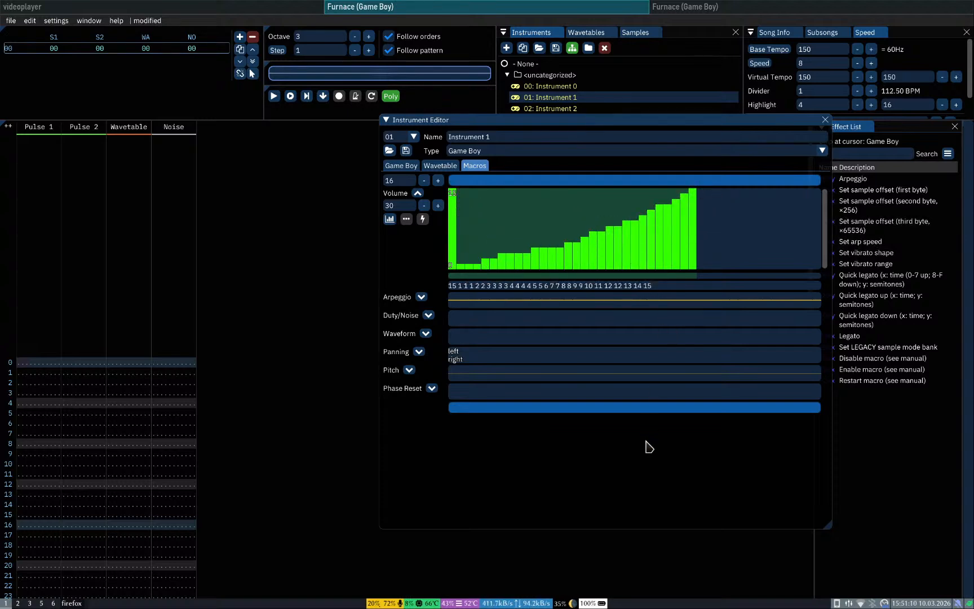
Step: Audition the rising volume shape by playing repeated low notes with Instrument 1
key("c")
key("c")
key("c")
key("c")
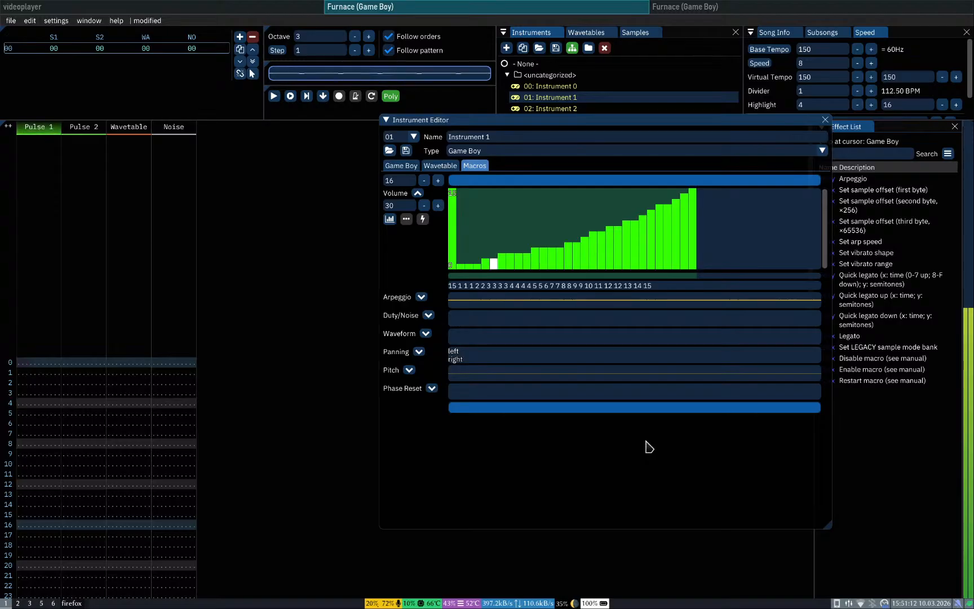
key("c")
key("b")
key("c")
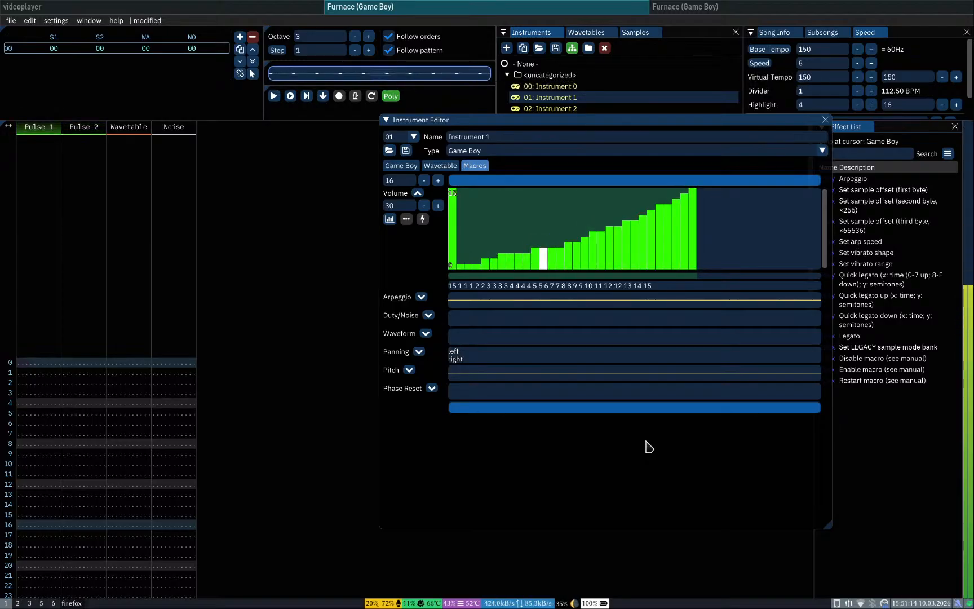
key("c")
key("b")
key("c")
key("b")
key("c")
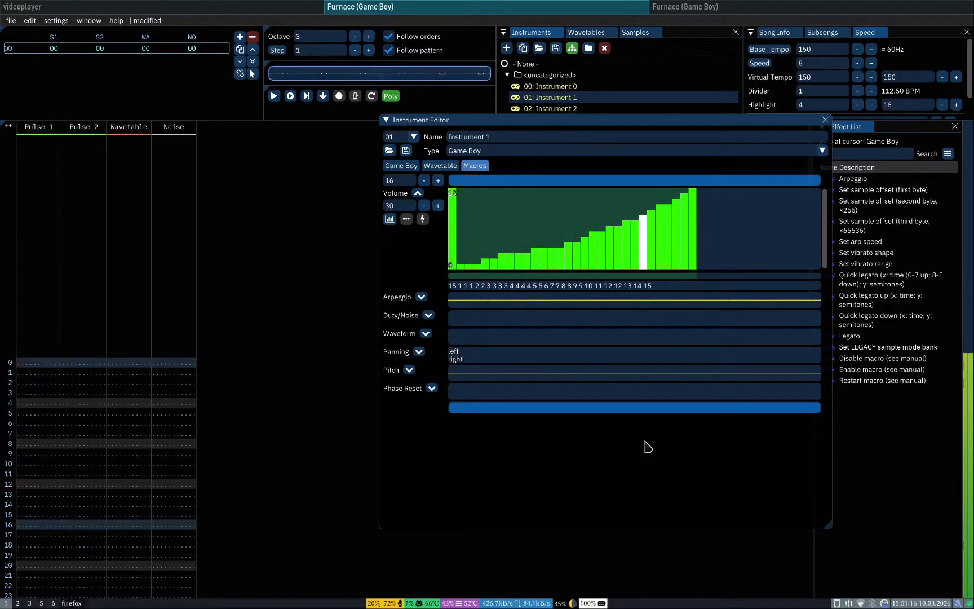
key("c")
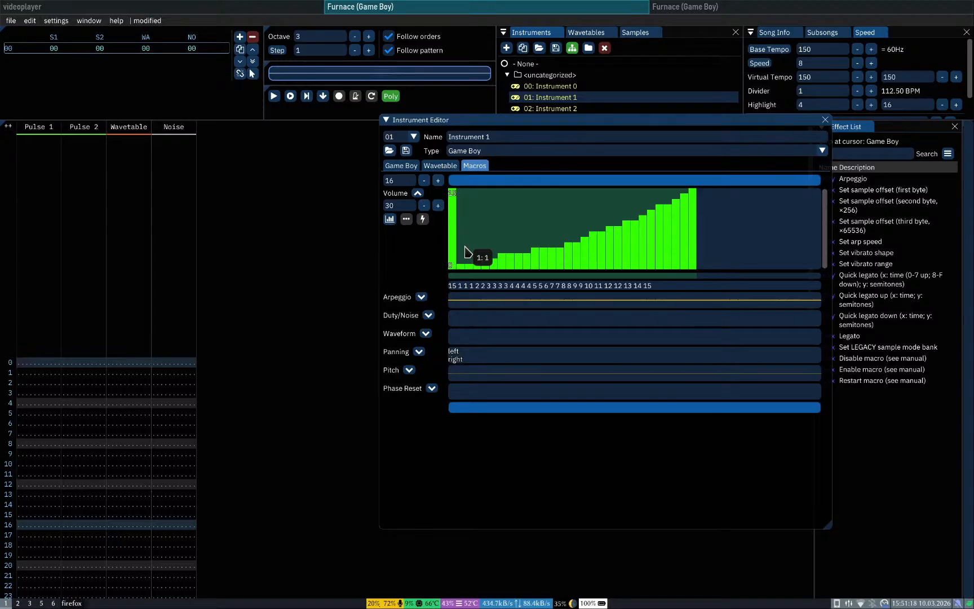
Step: Fill the Volume macro with 15, redraw everything after the first step as a decay from 10 to 1, and audition it
mouse_move(465, 252)
left_mouse_down()
mouse_move(462, 240)
mouse_move(689, 206)
mouse_move(695, 192)
mouse_move(456, 191)
left_mouse_up()
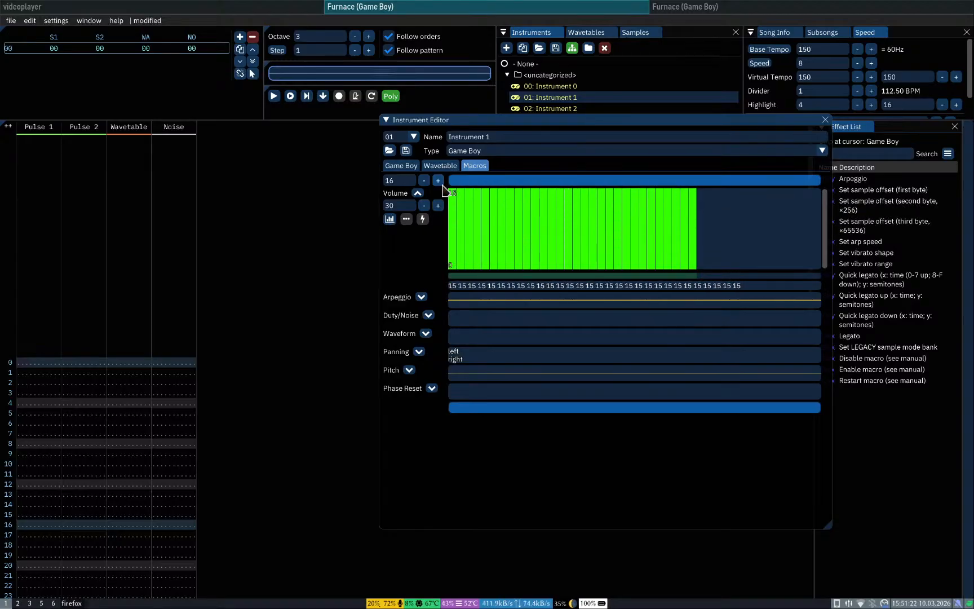
left_click(461, 216)
left_click_drag(476, 217, 714, 273)
key("q")
key("q")
key("q")
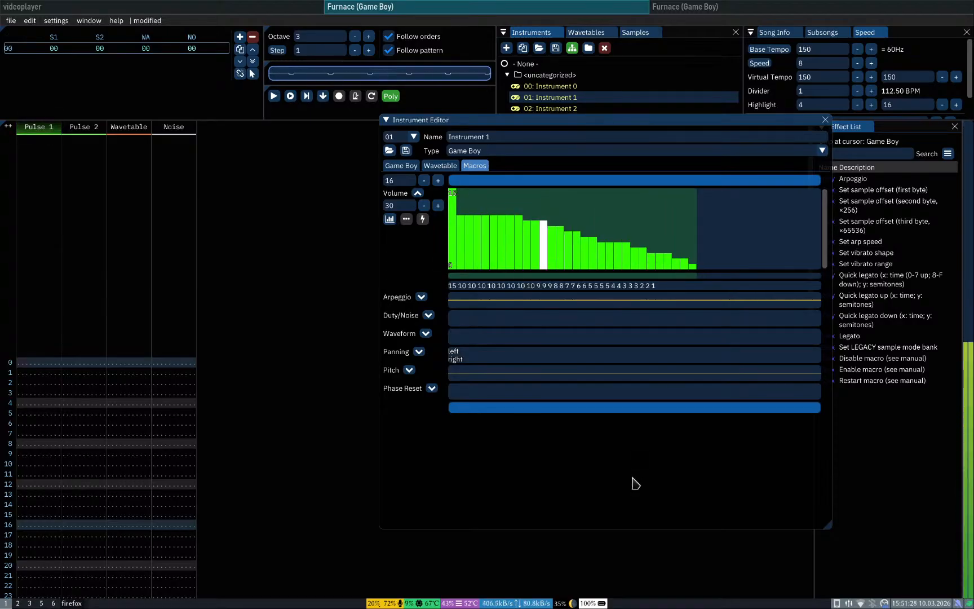
key("e")
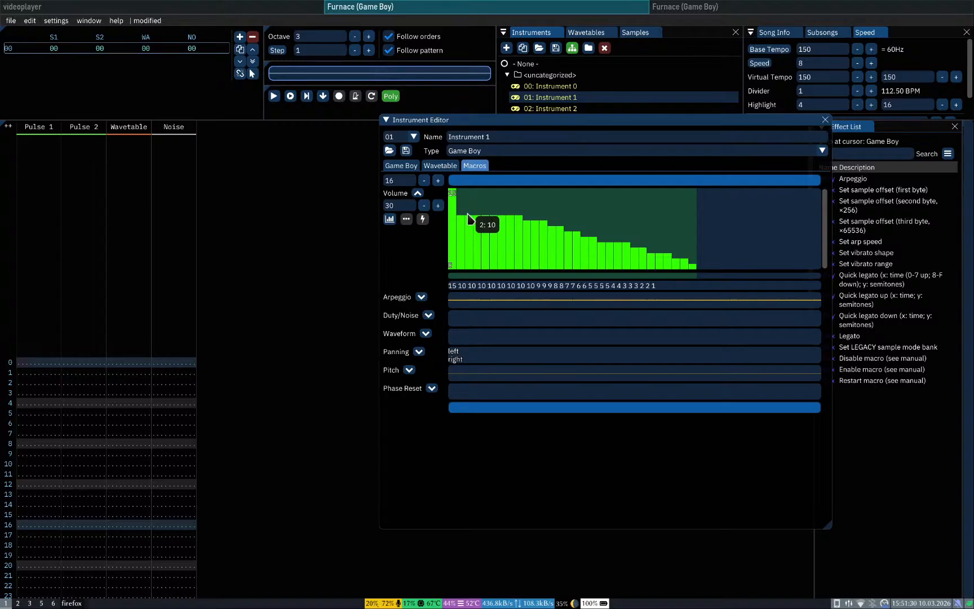
Step: Redraw the volume decay after the first step to fall from 9 to 2, and audition it
mouse_move(465, 213)
left_mouse_down()
mouse_move(524, 239)
mouse_move(464, 223)
mouse_move(550, 254)
mouse_move(719, 269)
left_mouse_up()
key("q")
key("q")
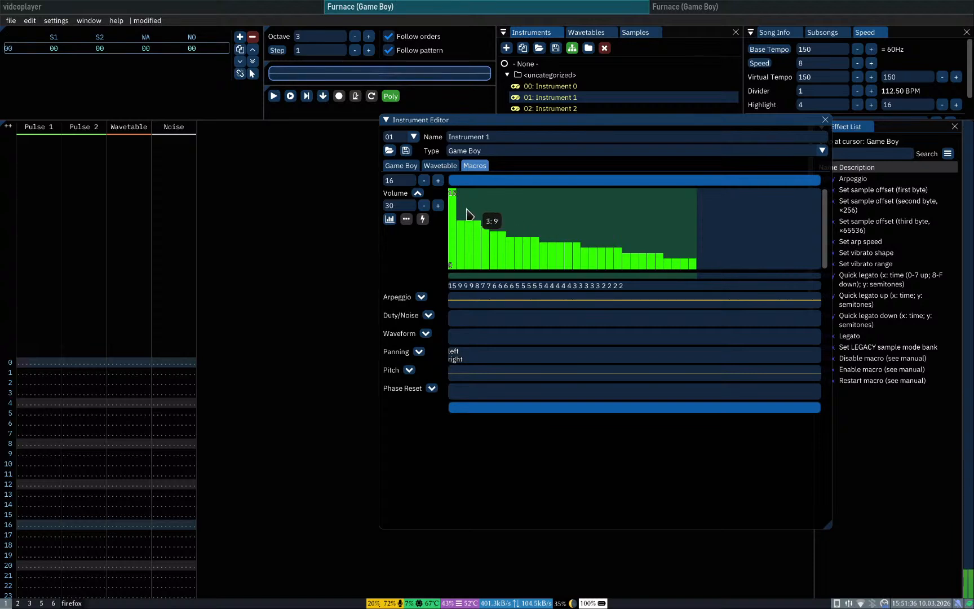
Step: Try 15 and 13 for the Volume macro's second step, settle on 14, and audition each variation
left_click_drag(462, 213, 462, 190)
key("q")
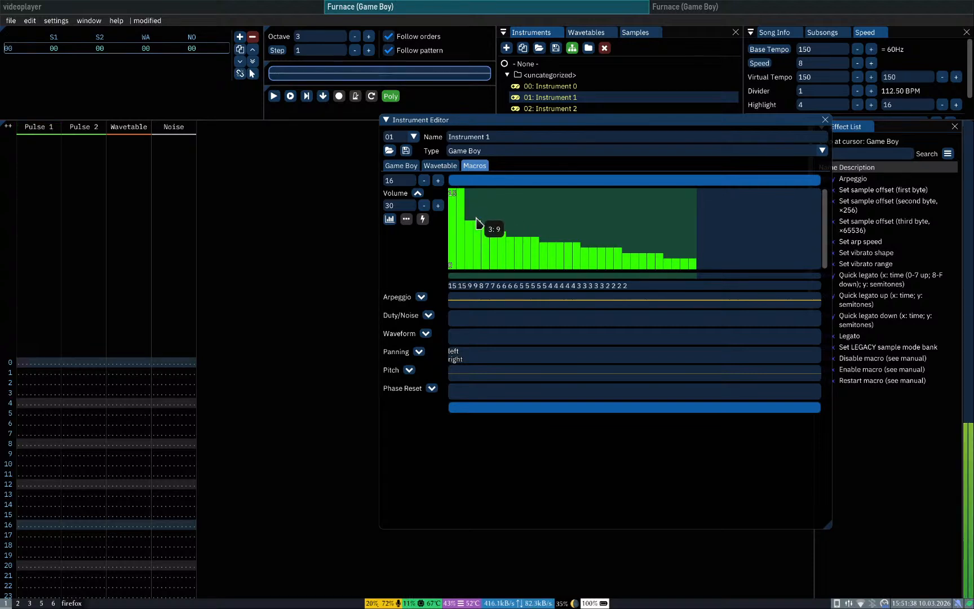
key("q")
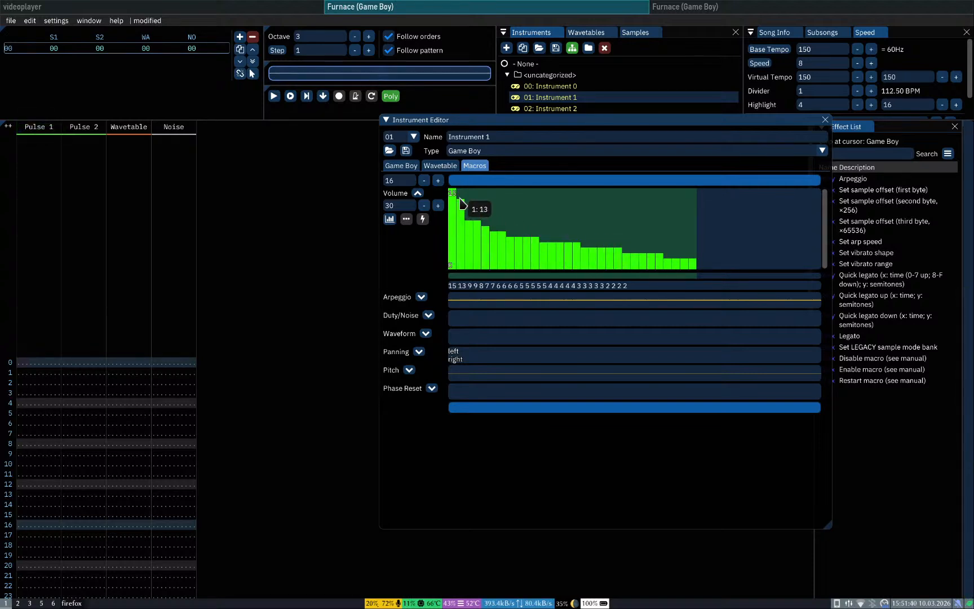
left_click(461, 198)
key("q")
key("q")
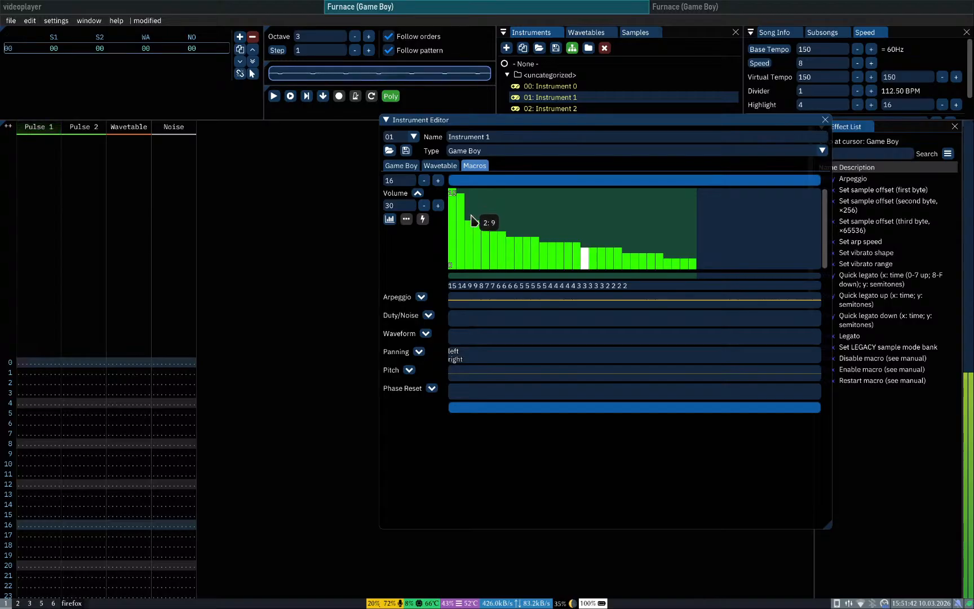
Step: Redraw the tail of the volume decay so it falls to 1 and ends at 0, and audition it with repeated notes
mouse_move(486, 226)
left_mouse_down()
mouse_move(611, 259)
mouse_move(754, 276)
left_mouse_up()
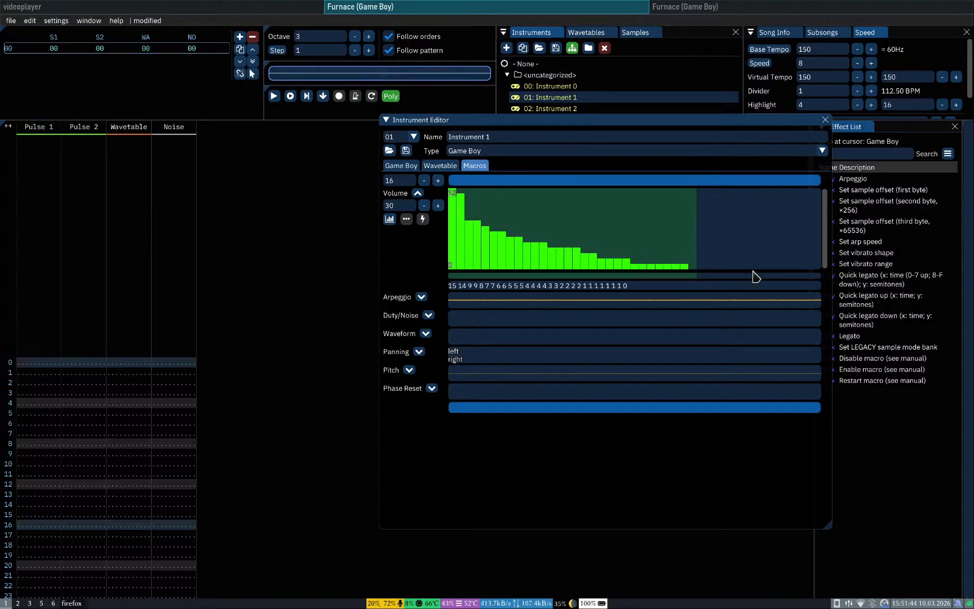
key("q")
key("q")
key("q")
key("q")
key("q")
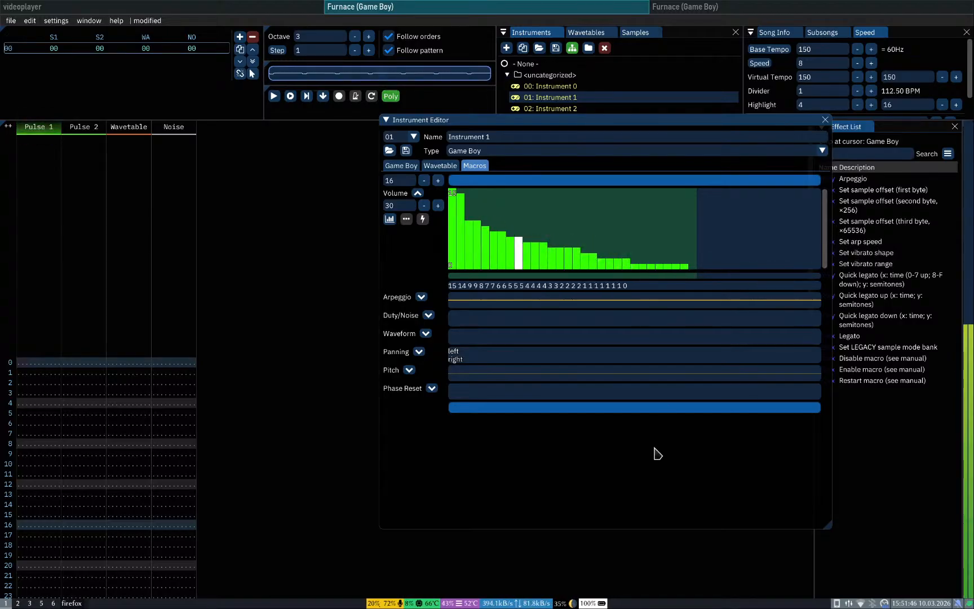
key("q")
key("q")
key("q")
key("q")
key("q")
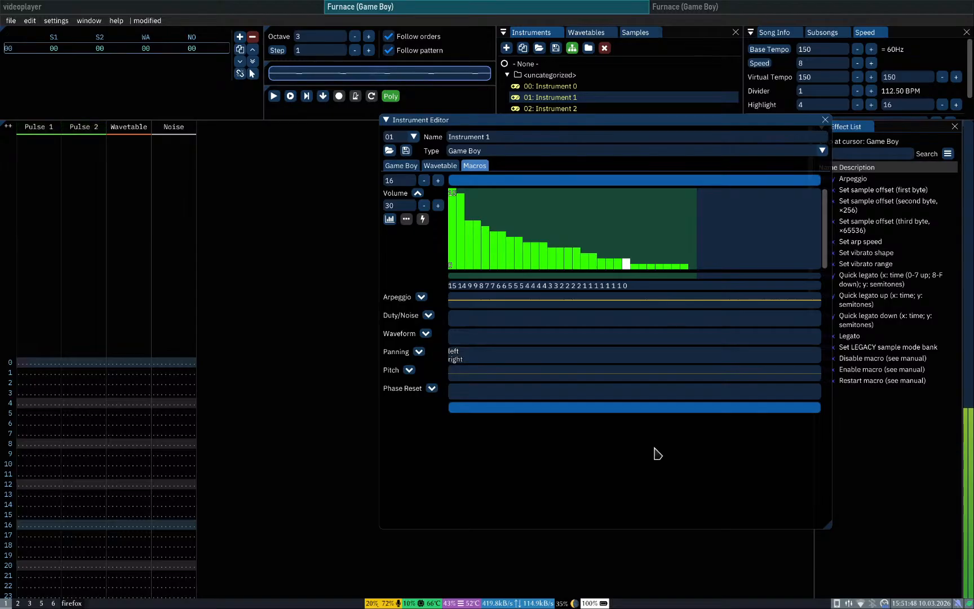
key("q")
key("q")
key("q")
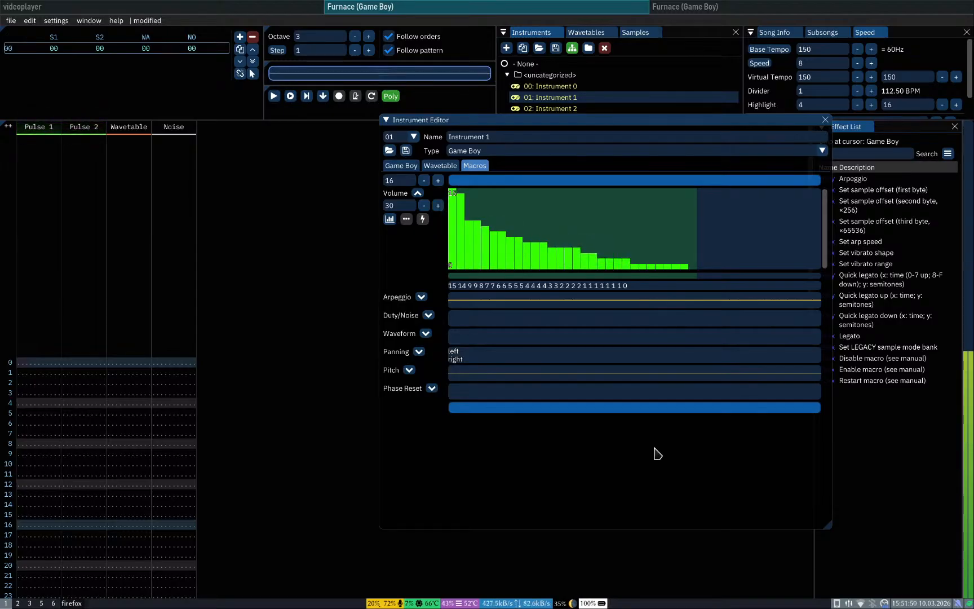
key("q")
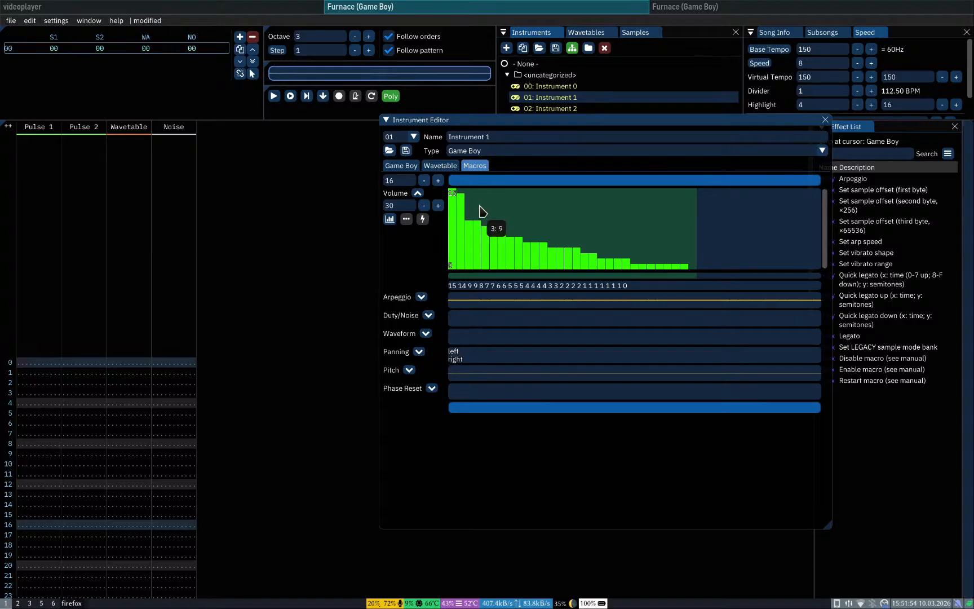
Step: Try flattening the Volume macro's first two steps to 9, audition that, then restore them to 15 and 14
left_click_drag(467, 226, 457, 226)
key("q")
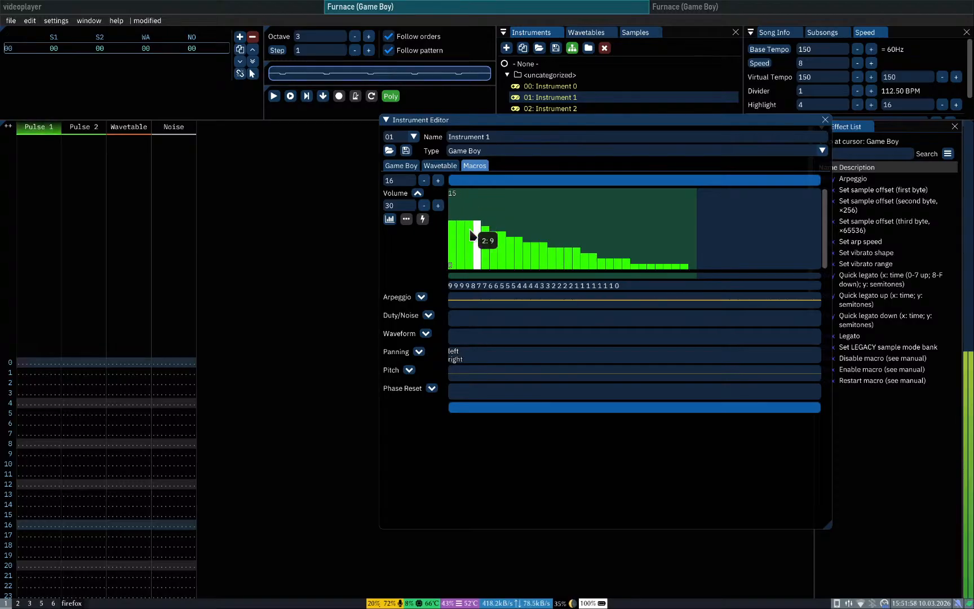
left_click_drag(464, 202, 458, 196)
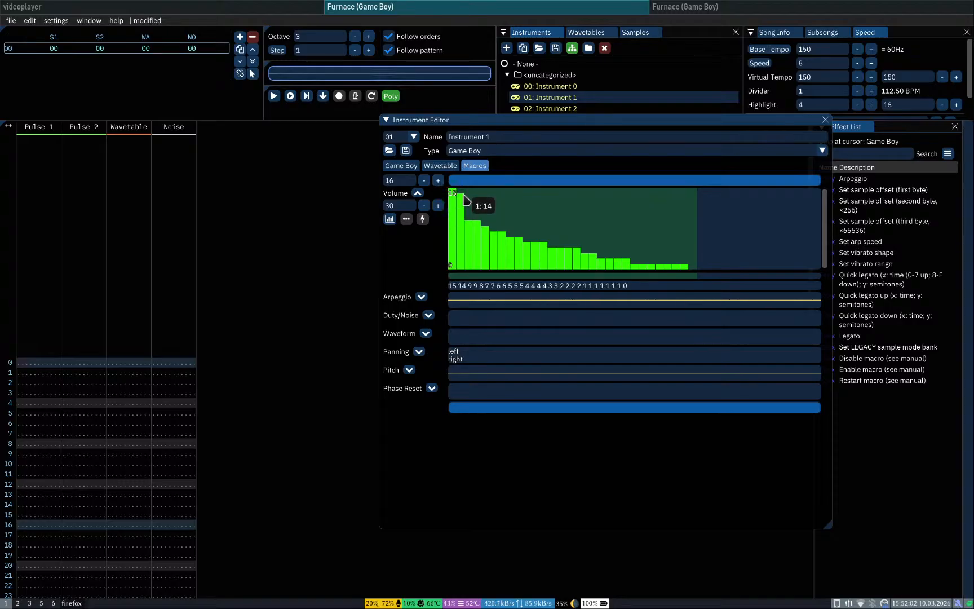
key("q")
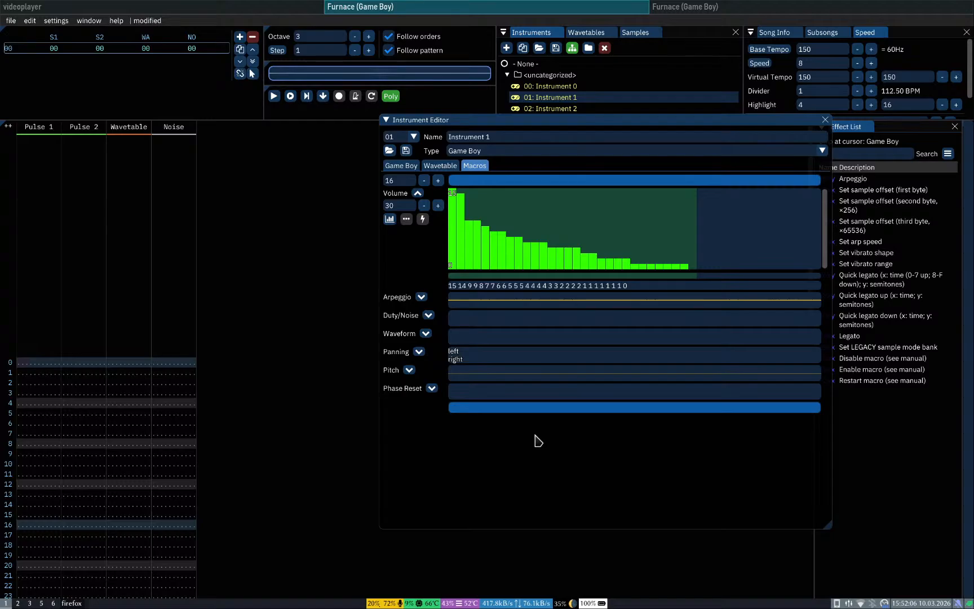
Step: Compare the guide's example volume macro and its number row in Firefox with Instrument 1's macro in Furnace
key("super+3")
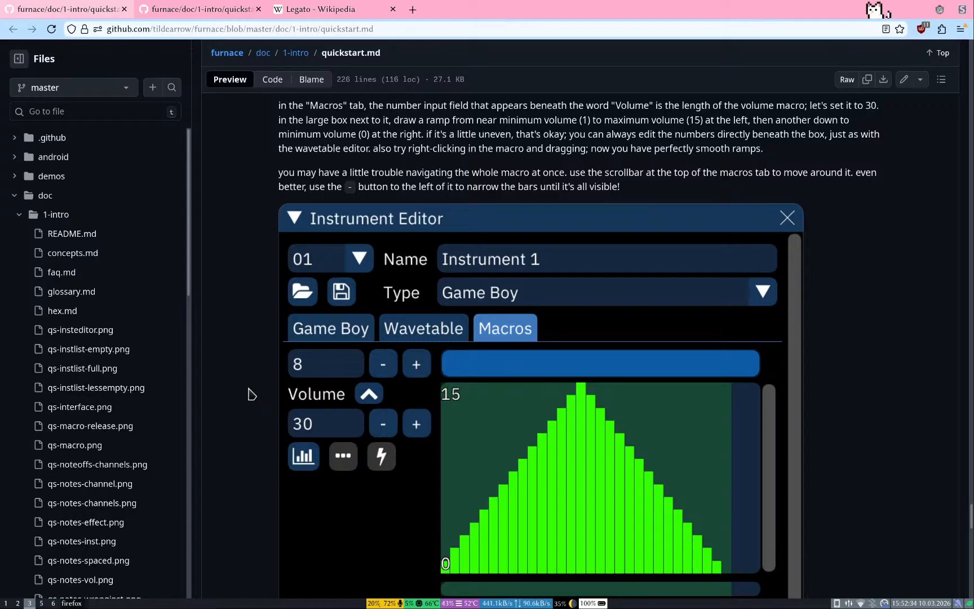
scroll(251, 395, "down", 1)
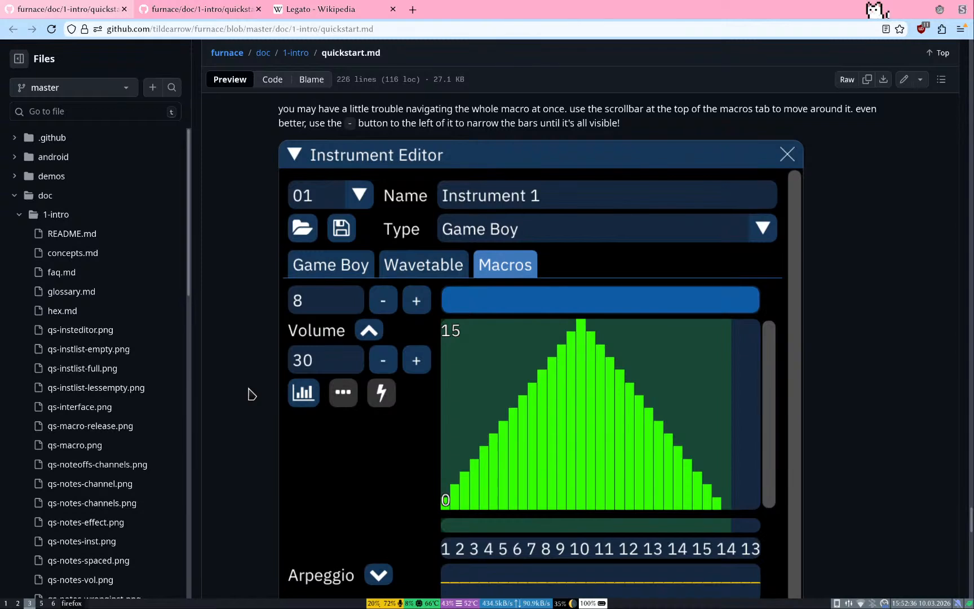
scroll(252, 394, "up", 1)
scroll(252, 394, "down", 2)
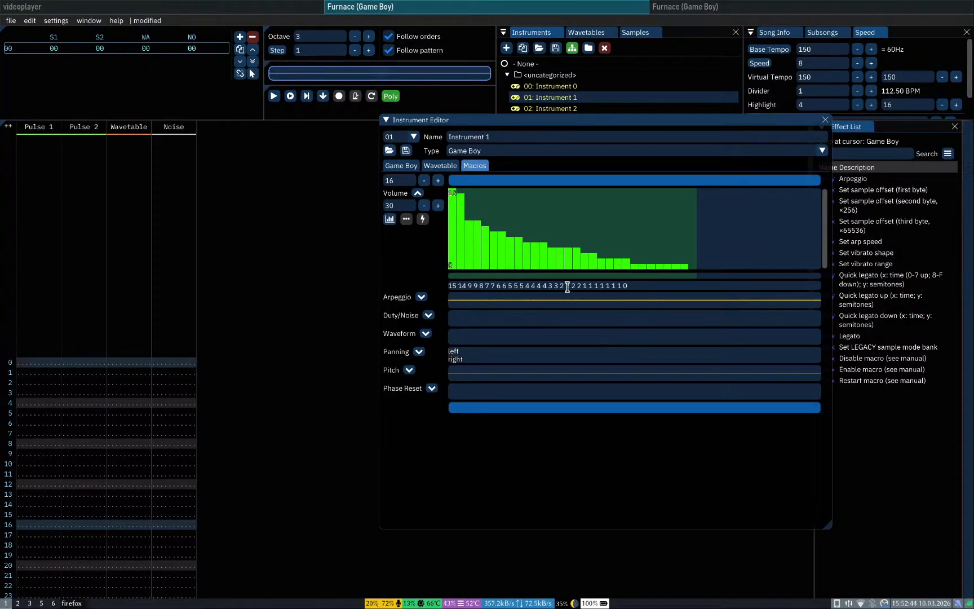
key("super+3")
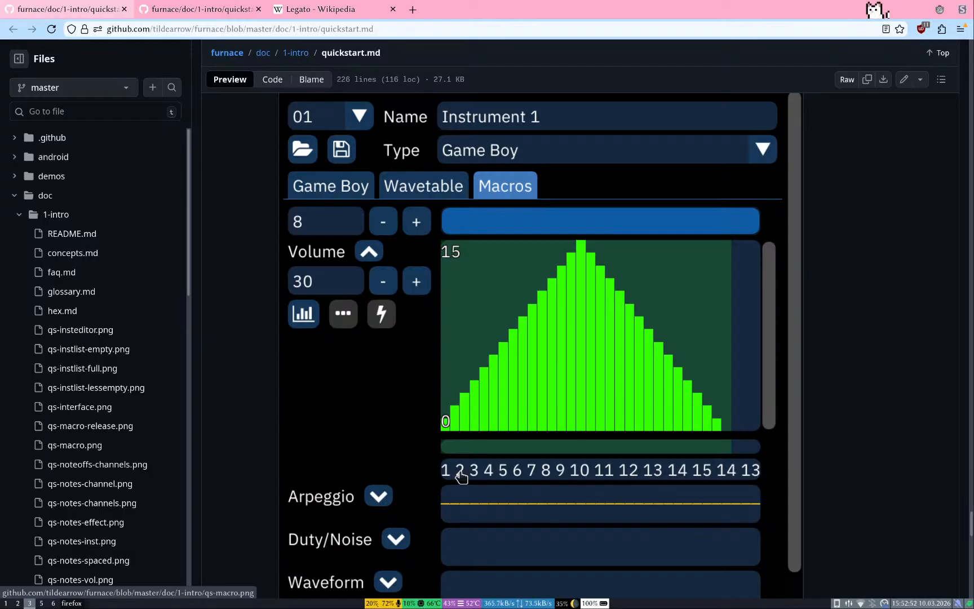
key("super+1")
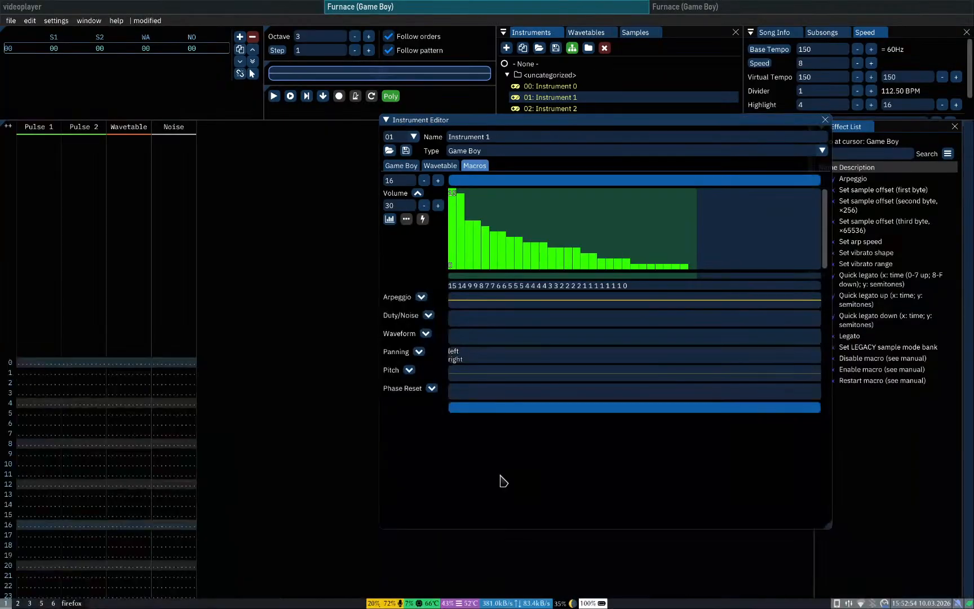
key("super+3")
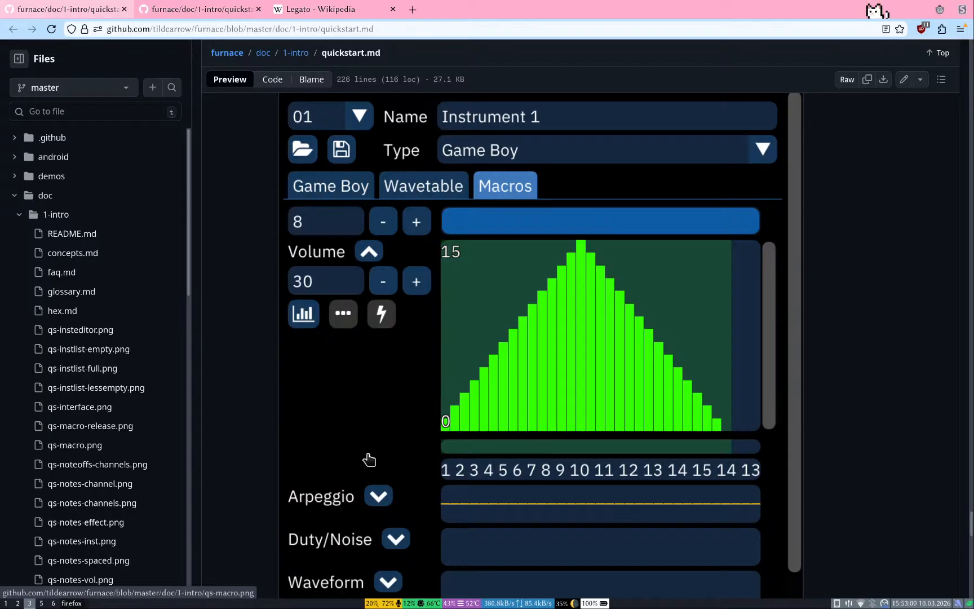
Step: Read the guide's volume ramp instructions and compare them with Instrument 1's Volume macro in Furnace
scroll(370, 458, "down", 3)
scroll(370, 458, "up", 3)
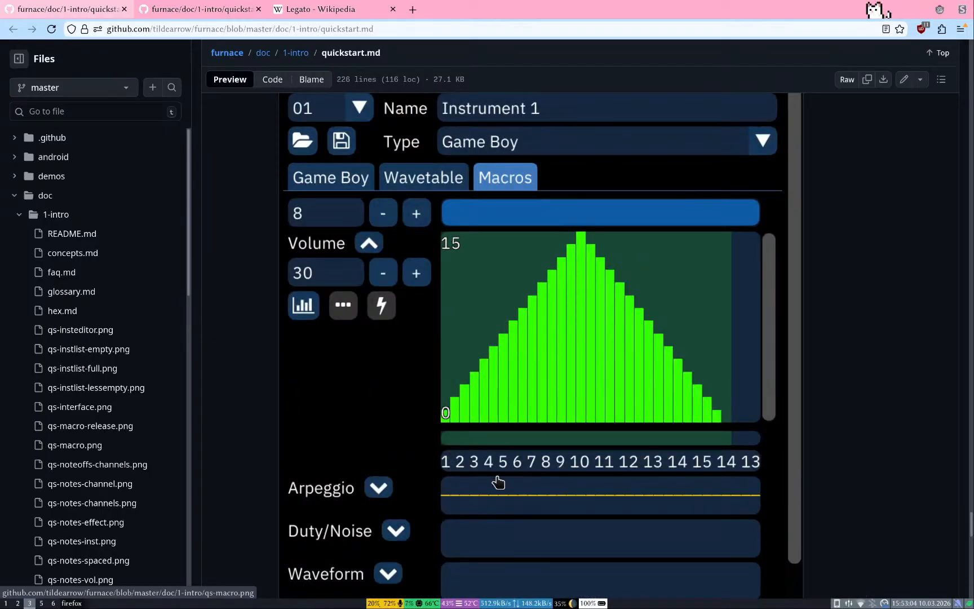
scroll(409, 462, "up", 3)
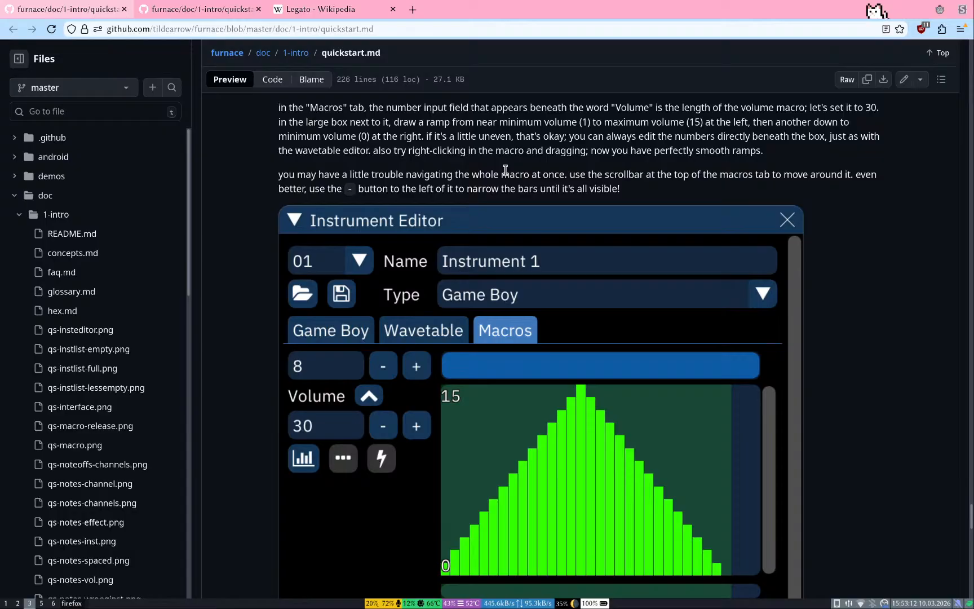
key("super+1")
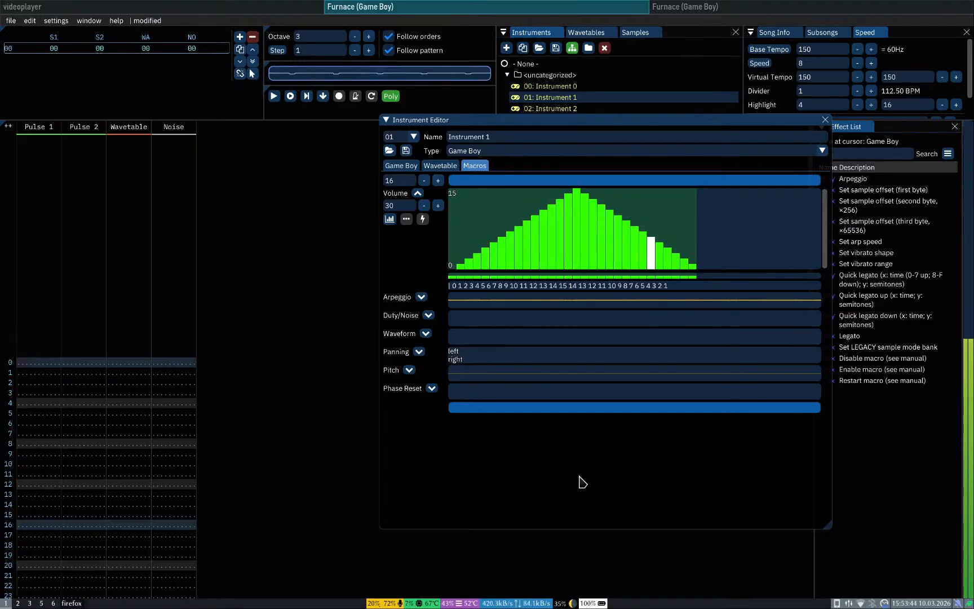
key("super+3")
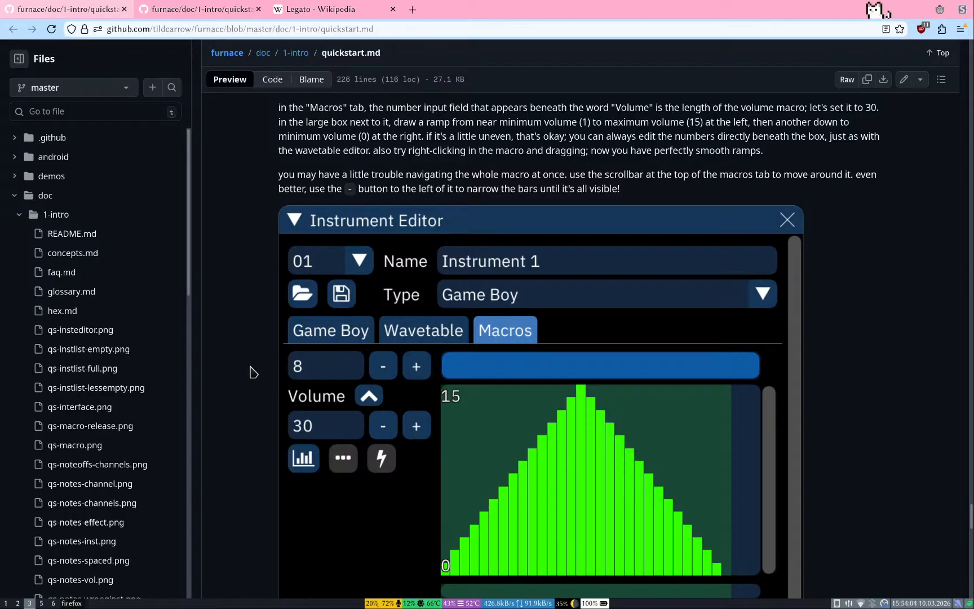
Step: Launch lmms-git on an empty workspace, add a FreeBoy instrument track, and open its instrument window
key("super+7")
key("super+d")
type("lmm")
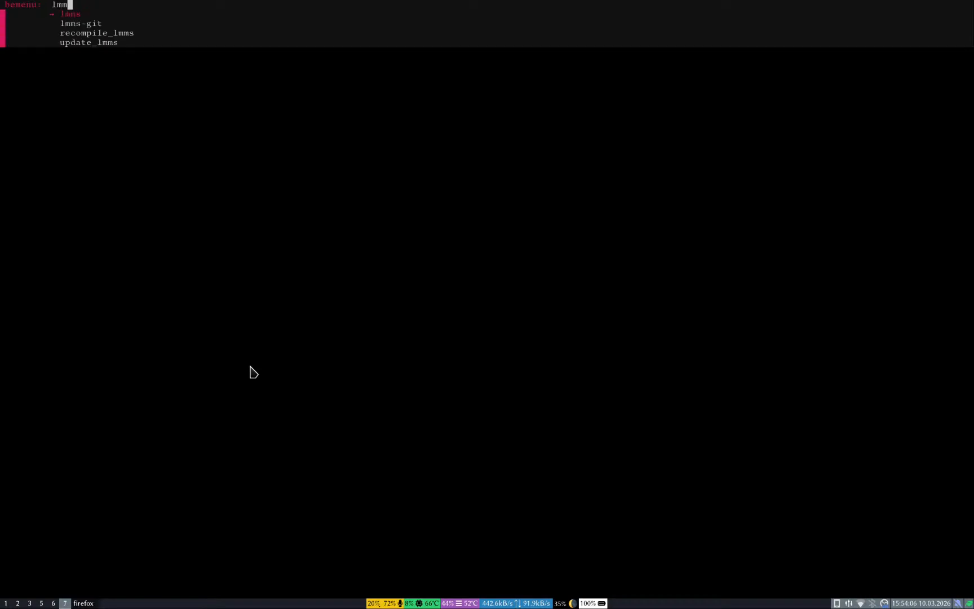
key("Down")
key("Return")
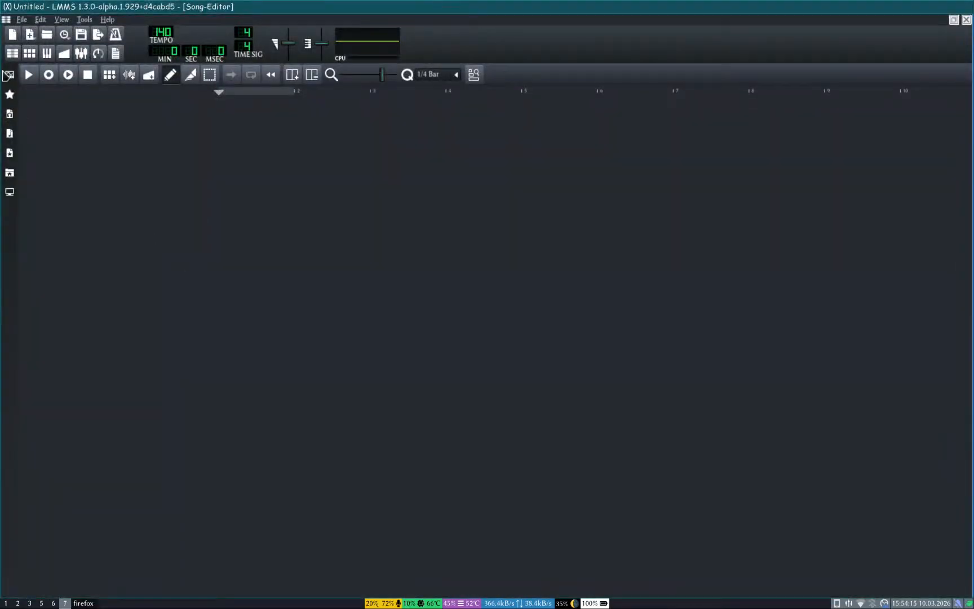
left_click(8, 75)
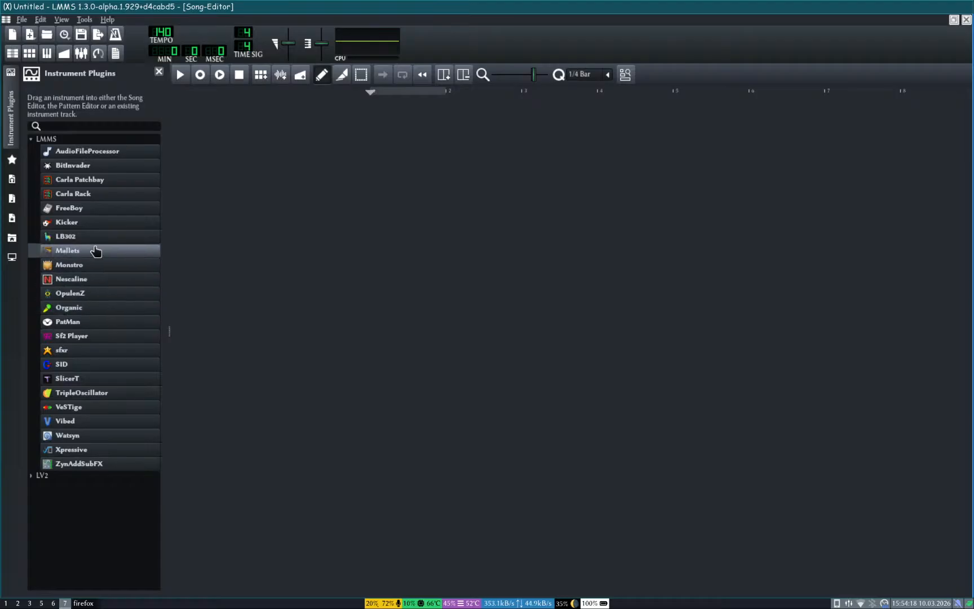
left_click_drag(87, 210, 256, 180)
left_click(251, 109)
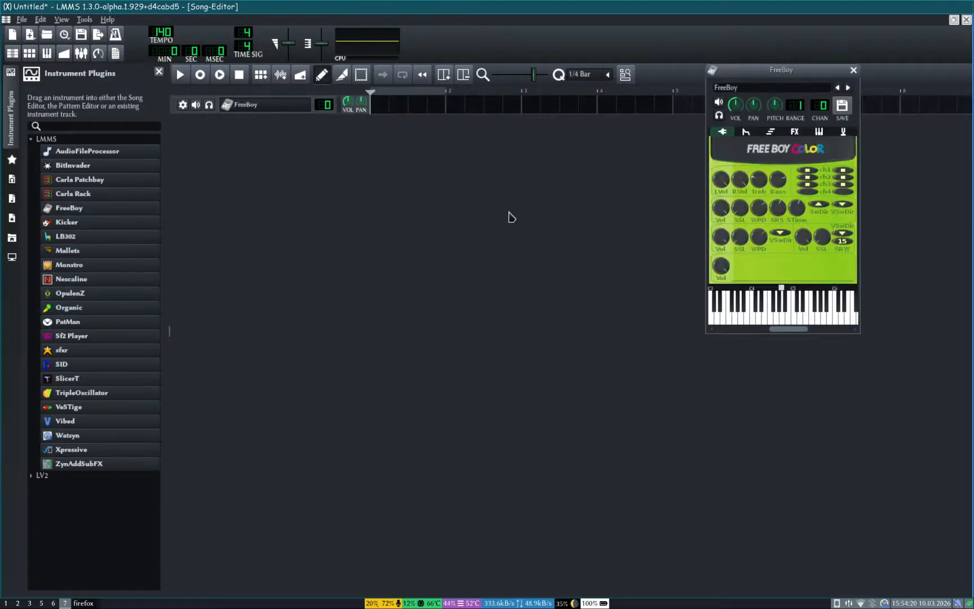
Step: Turn off FreeBoy's channels 1 and 2, leaving channel 3 active, and draw a freehand two-hump waveform in its wave graph
left_click(809, 177)
left_click(841, 178)
left_click(842, 170)
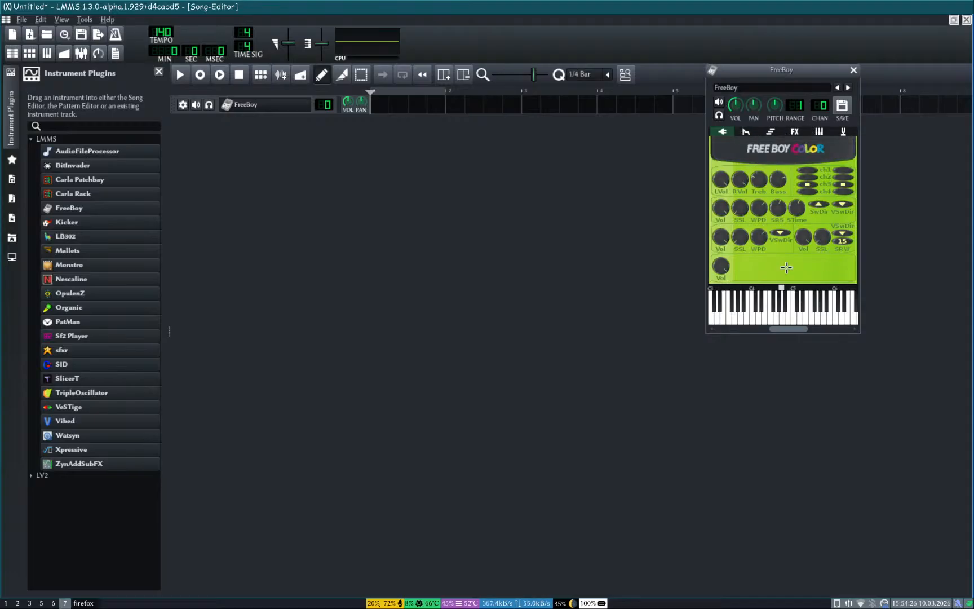
mouse_move(735, 279)
left_mouse_down()
mouse_move(833, 274)
mouse_move(851, 256)
left_mouse_up()
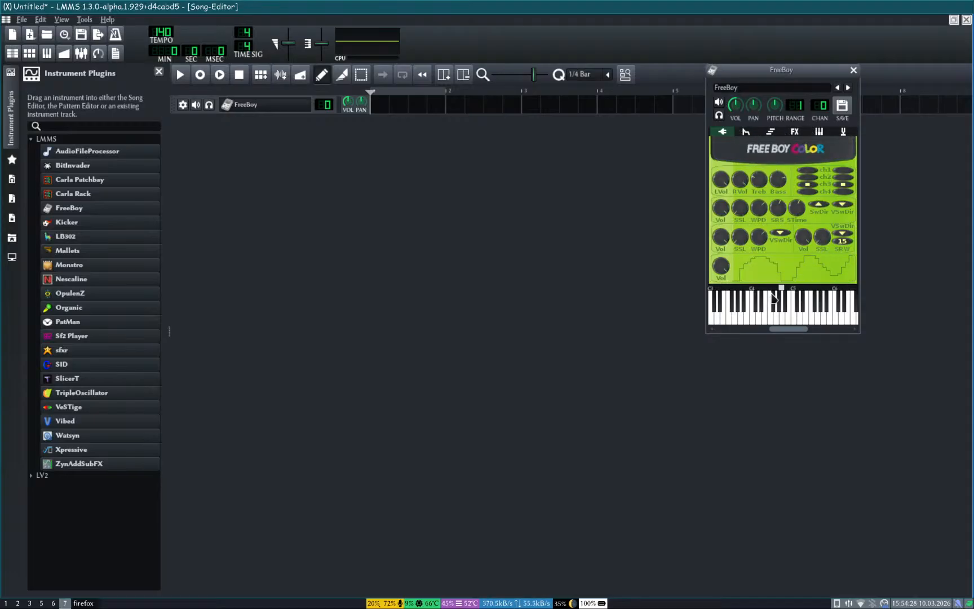
Step: Compare FreeBoy's wave graph in LMMS with Instrument 1's Volume macro and wavetable 0 in Furnace
key("super+1")
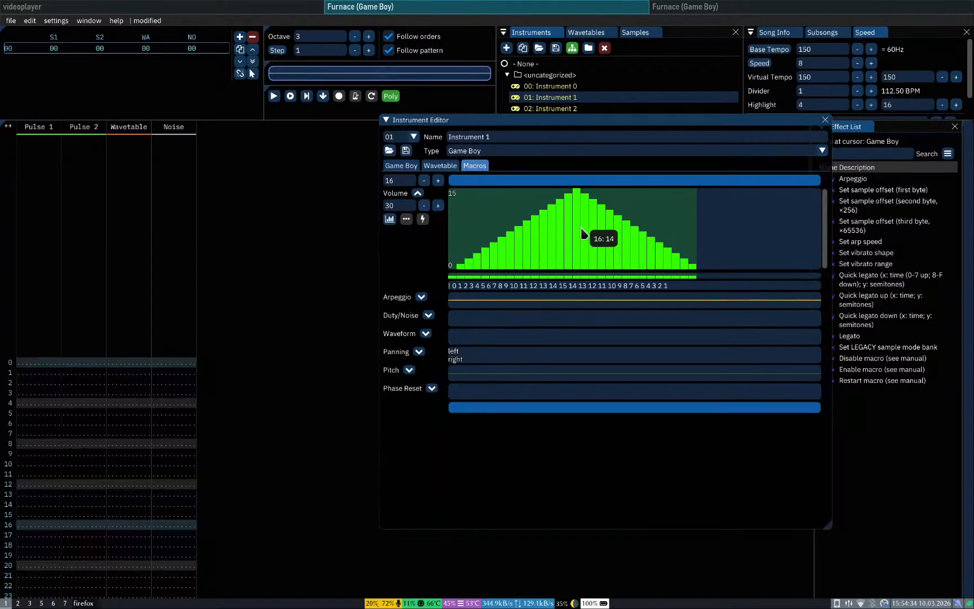
key("super+7")
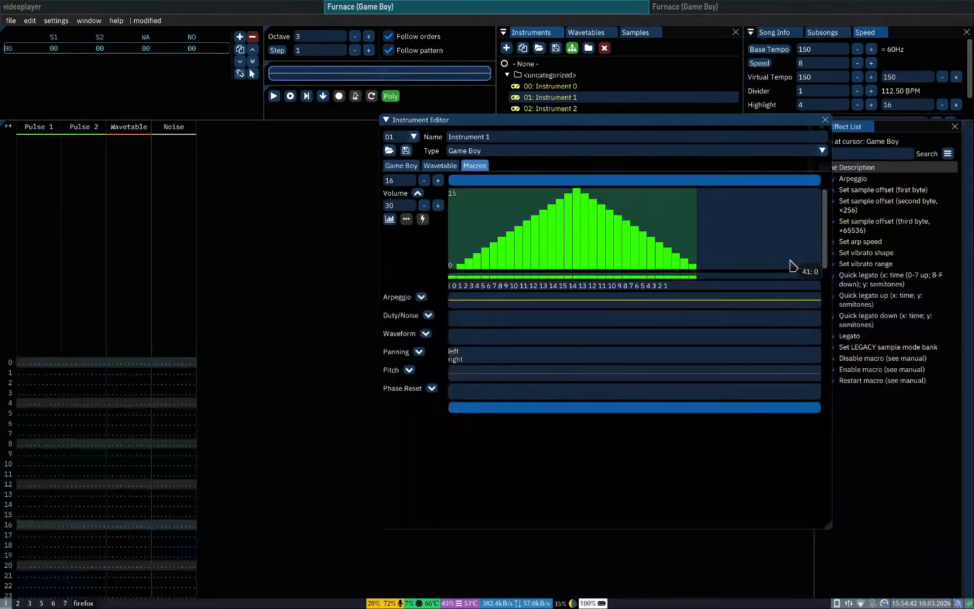
key("super+1")
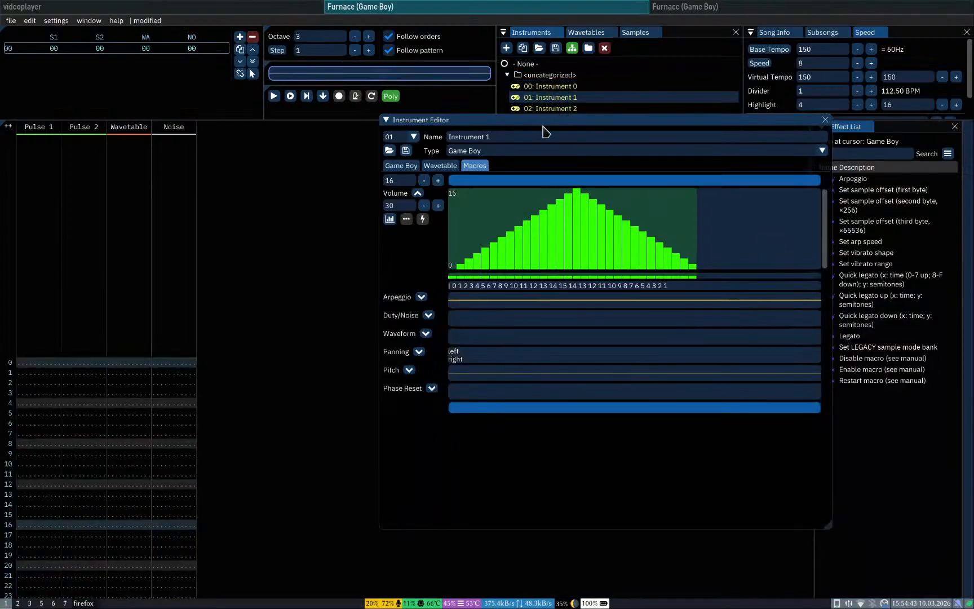
left_click(585, 32)
double_click(596, 66)
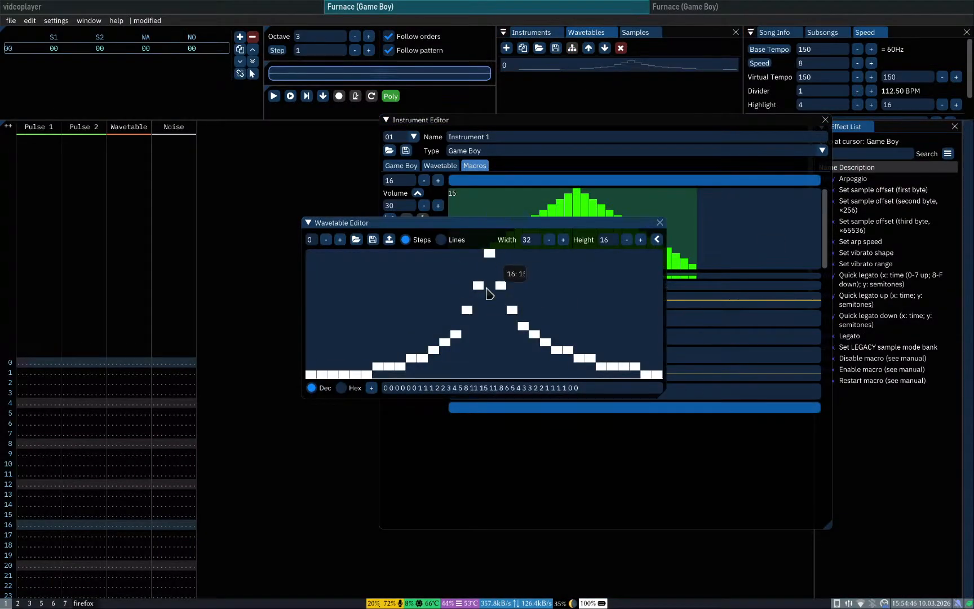
left_click(659, 223)
key("super+6")
key("super+7")
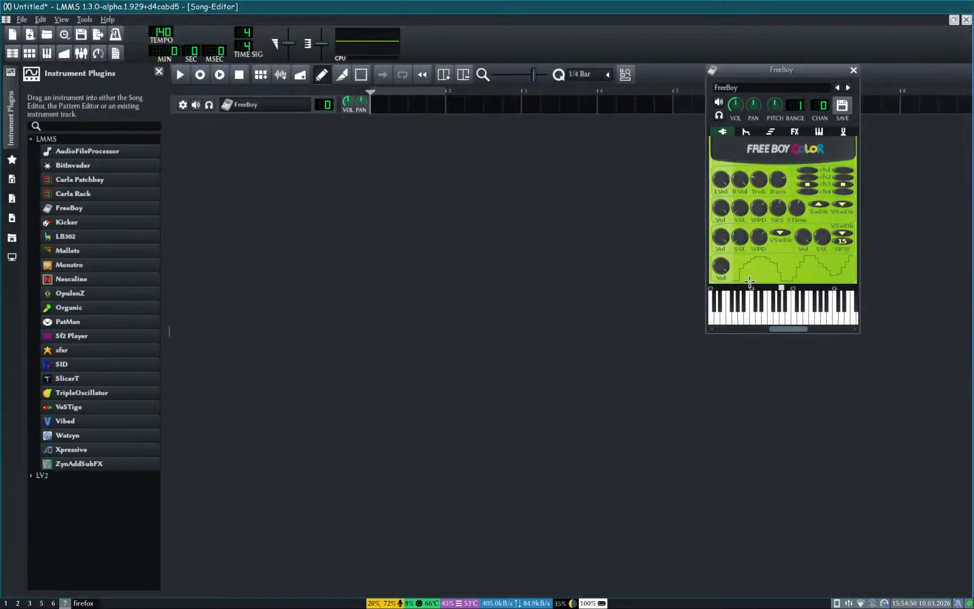
Step: Redraw FreeBoy's waveform freehand as different curves, and quit LMMS without saving the project
left_click_drag(738, 280, 852, 273)
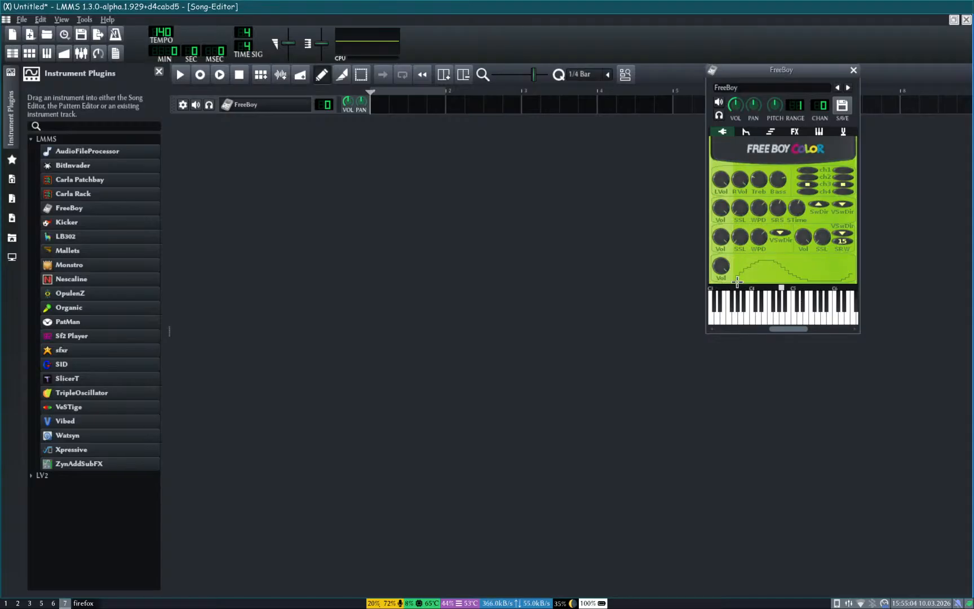
mouse_move(735, 280)
left_mouse_down()
mouse_move(831, 271)
mouse_move(853, 280)
mouse_move(732, 276)
mouse_move(813, 260)
mouse_move(787, 255)
mouse_move(732, 280)
left_mouse_up()
key("q")
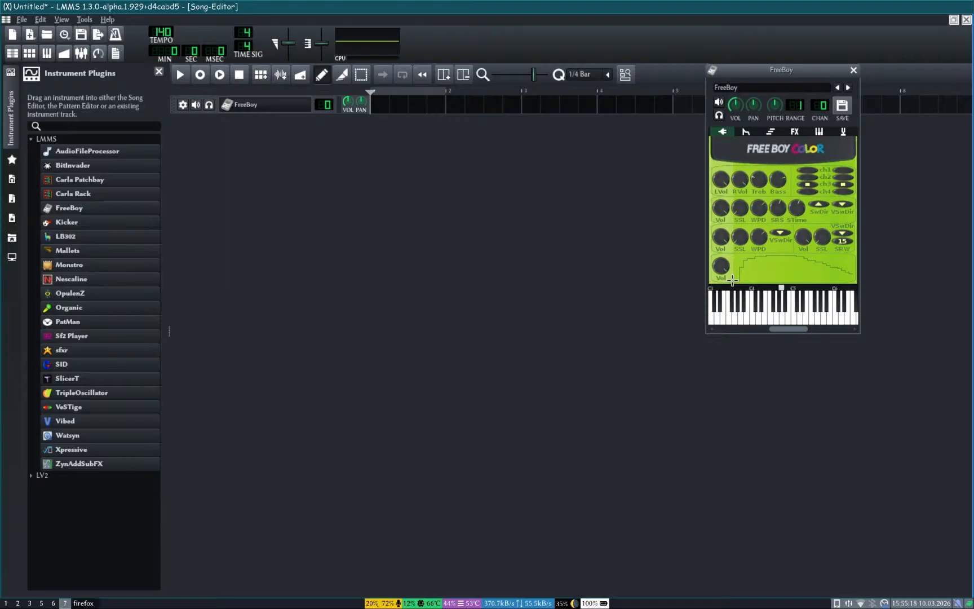
key("ctrl+q")
left_click(569, 317)
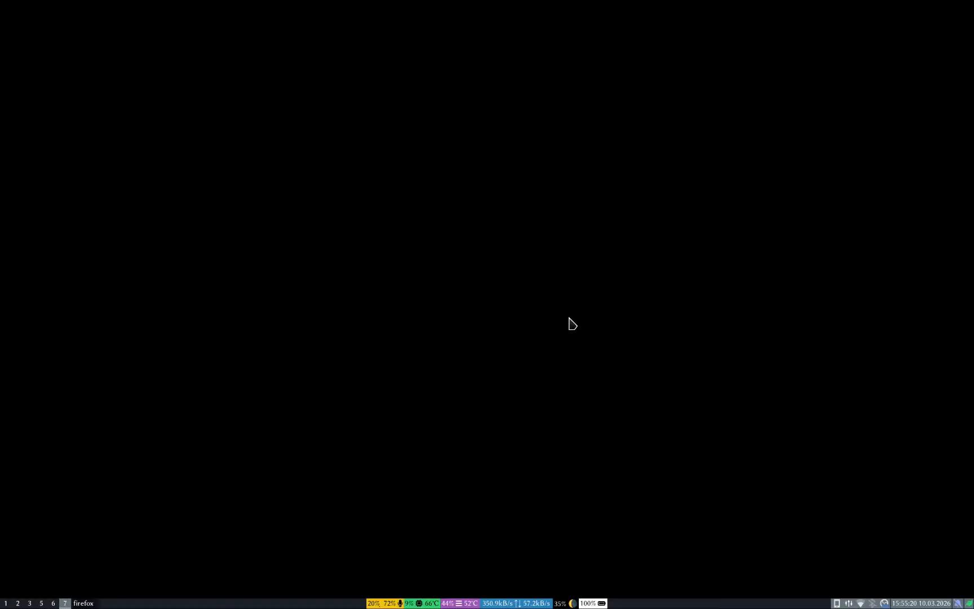
Step: Check the guide's example macro in Firefox, and widen the bars of Instrument 1's macro view in Furnace to 25
key("super+1")
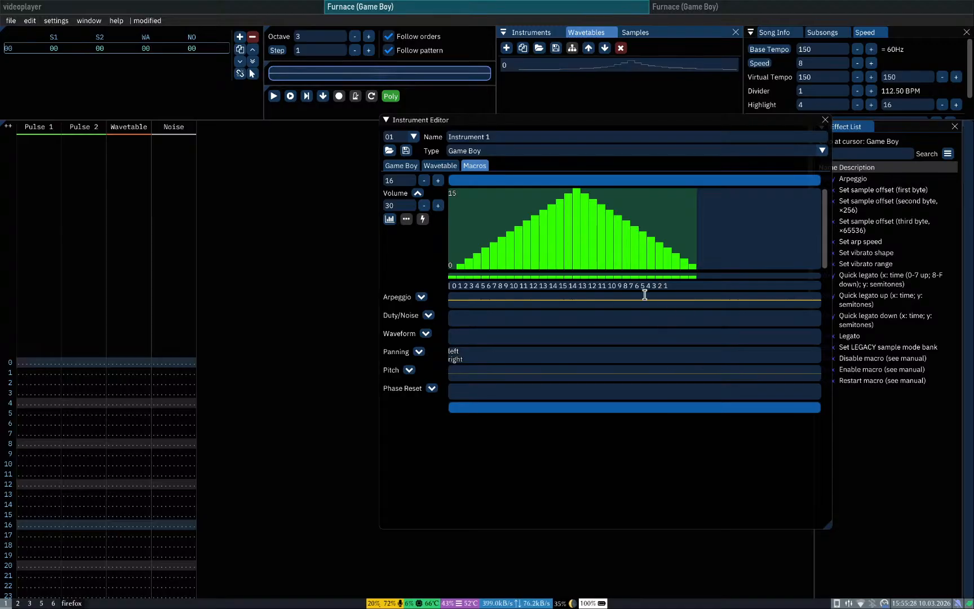
key("super+3")
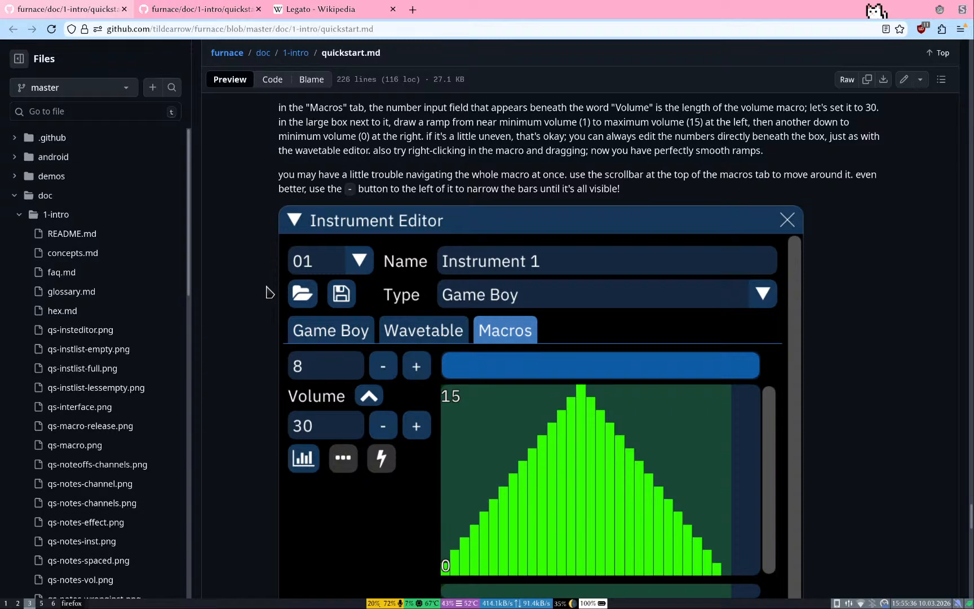
scroll(270, 292, "down", 1)
scroll(270, 292, "down", 2)
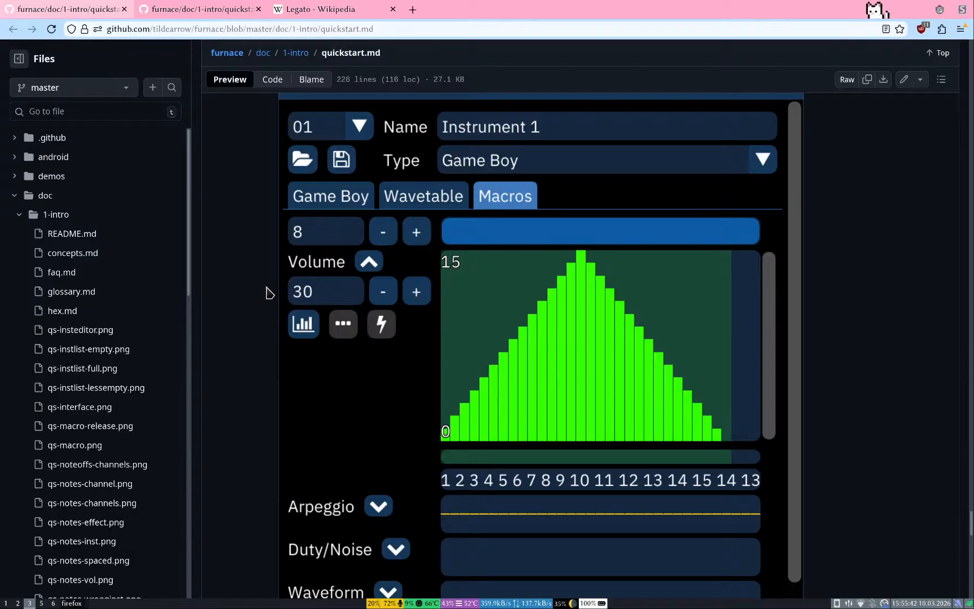
key("super+1")
left_click(424, 181)
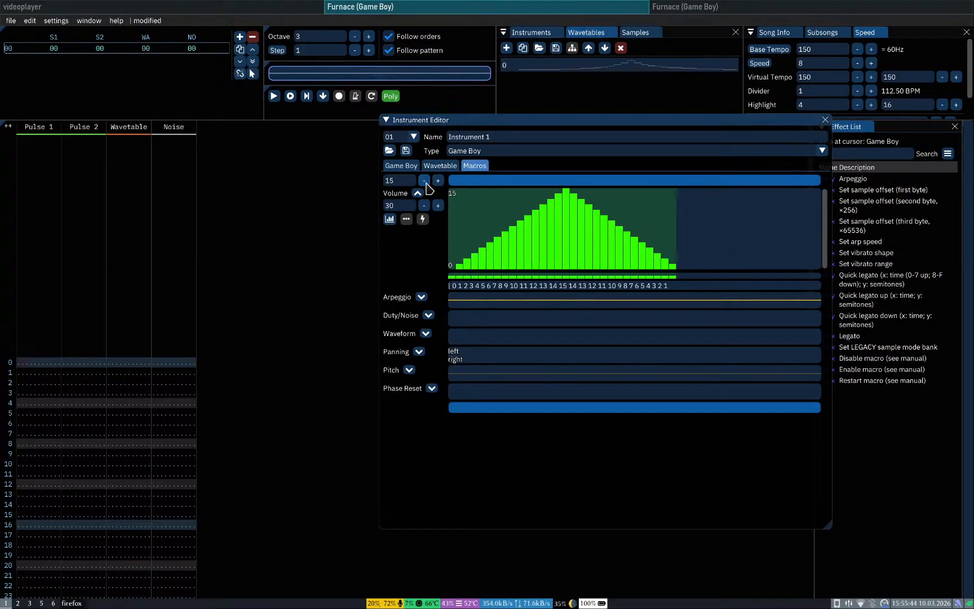
left_click(438, 181)
left_click(438, 180)
left_click(437, 181)
left_click(437, 181)
left_click(438, 181)
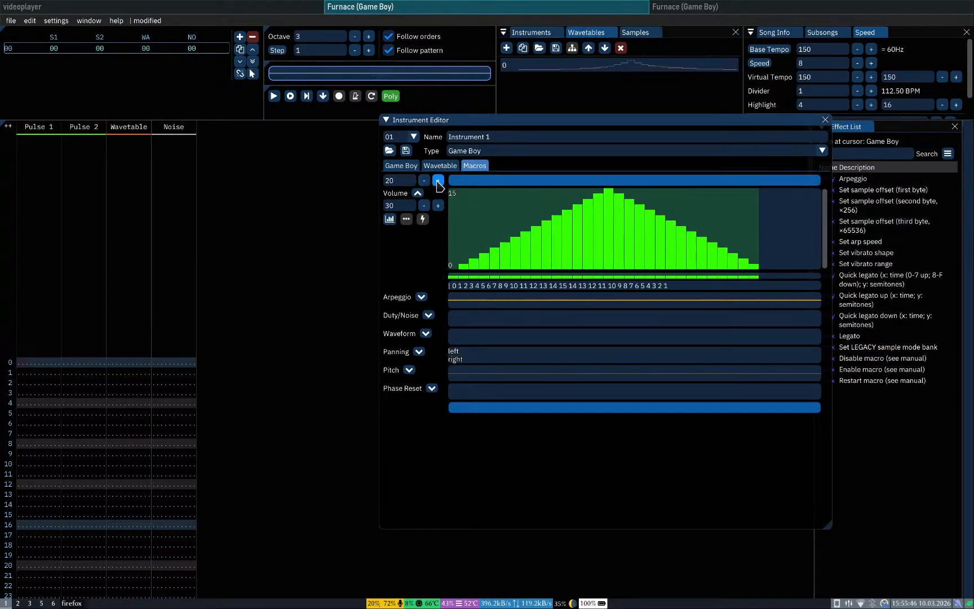
left_click(438, 181)
left_click(438, 181)
left_click(438, 181)
left_click(438, 181)
left_click(438, 181)
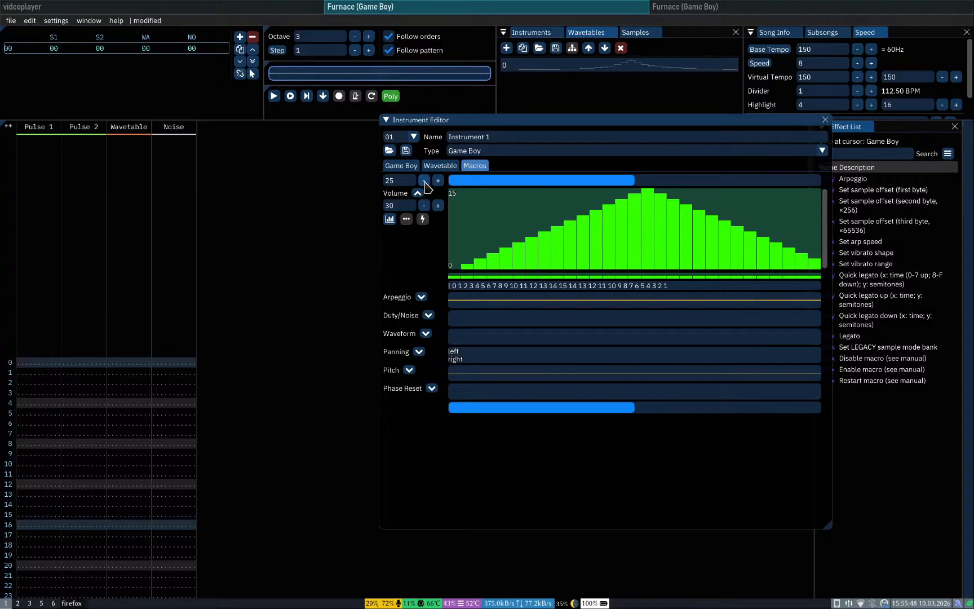
Step: Try scrolling along the widened macro, and narrow its bars to 24 so all 30 steps fit the view
left_click(425, 182)
left_click(439, 182)
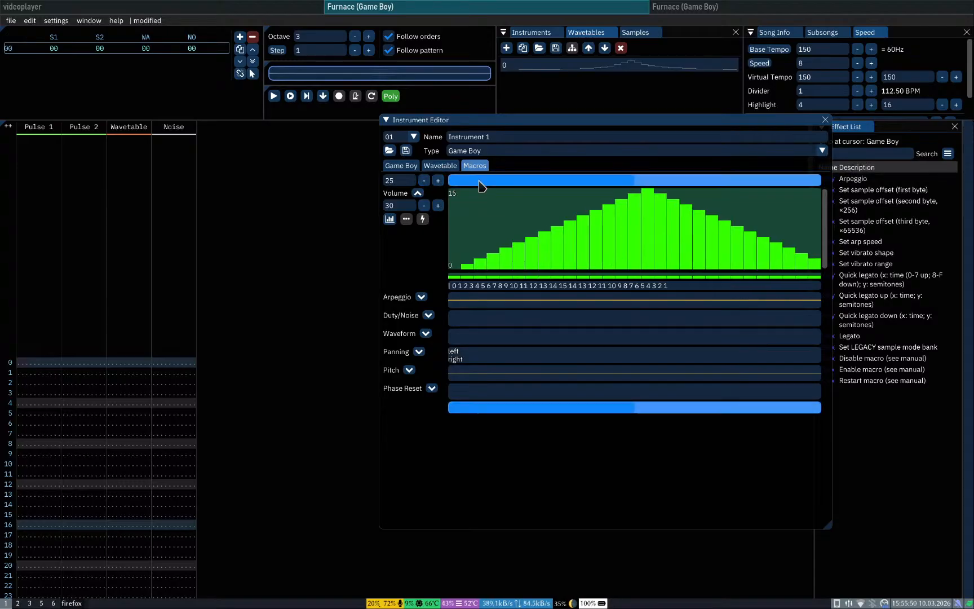
left_click_drag(479, 181, 591, 180)
left_click(424, 181)
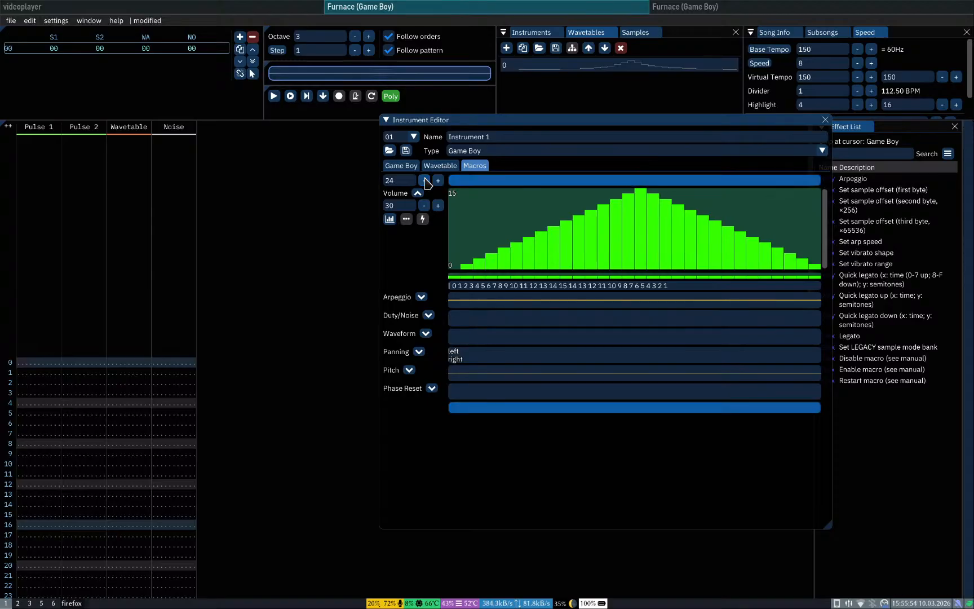
left_click(424, 180)
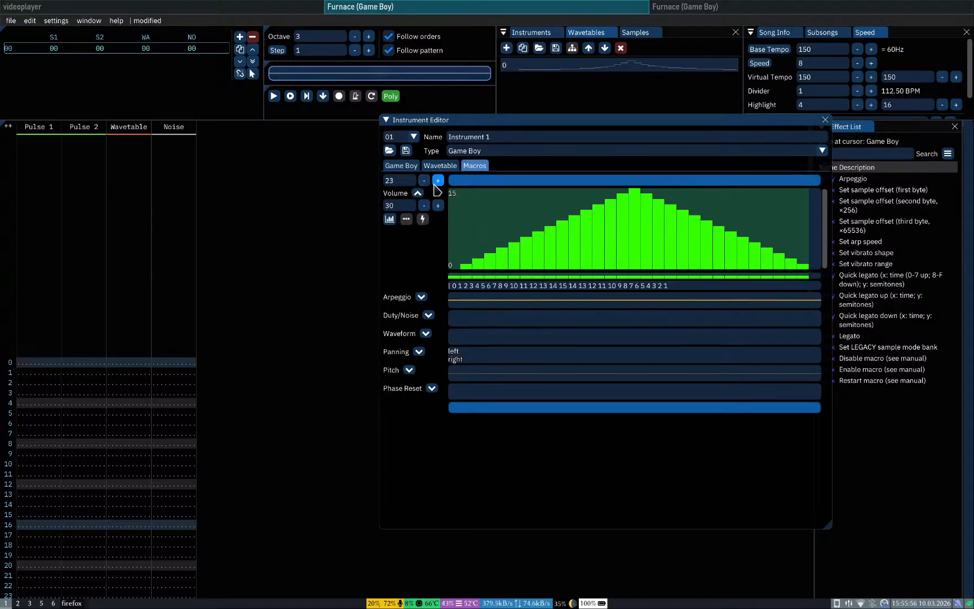
Step: Read the guide's passage on playing notes and setting a release point, and locate the thin bar beneath Furnace's Volume macro
key("super+3")
scroll(208, 405, "up", 3)
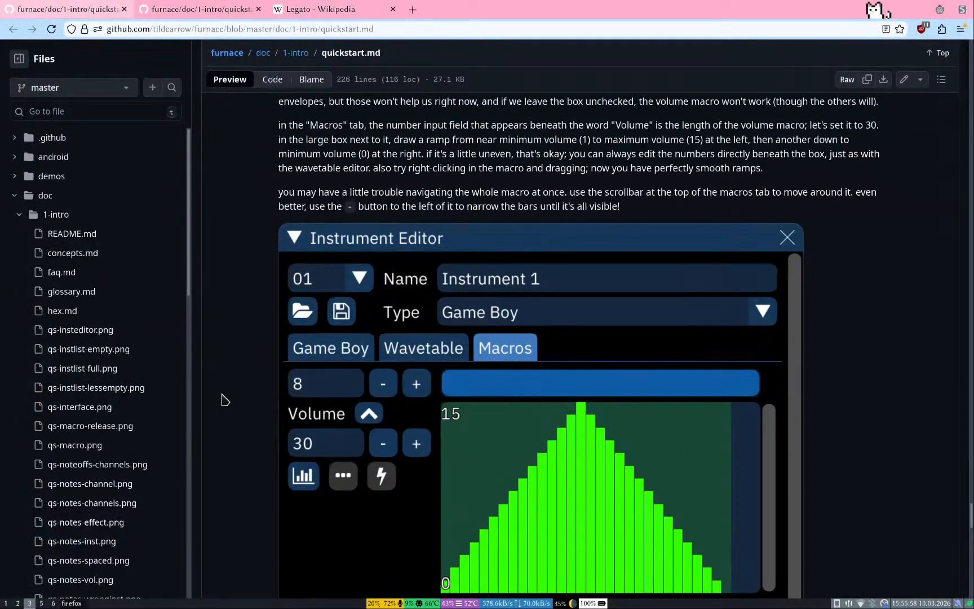
scroll(225, 400, "down", 7)
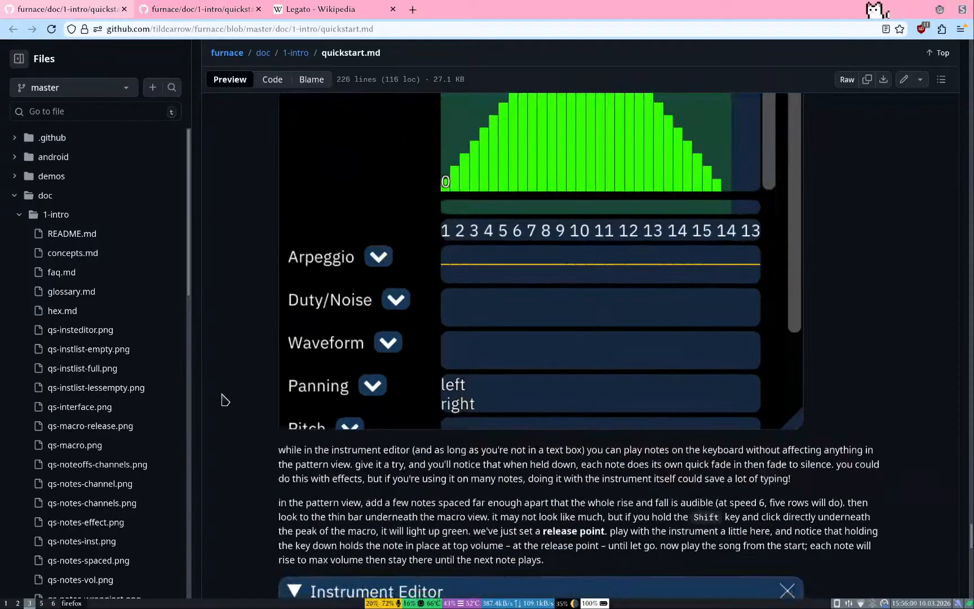
key("super+1")
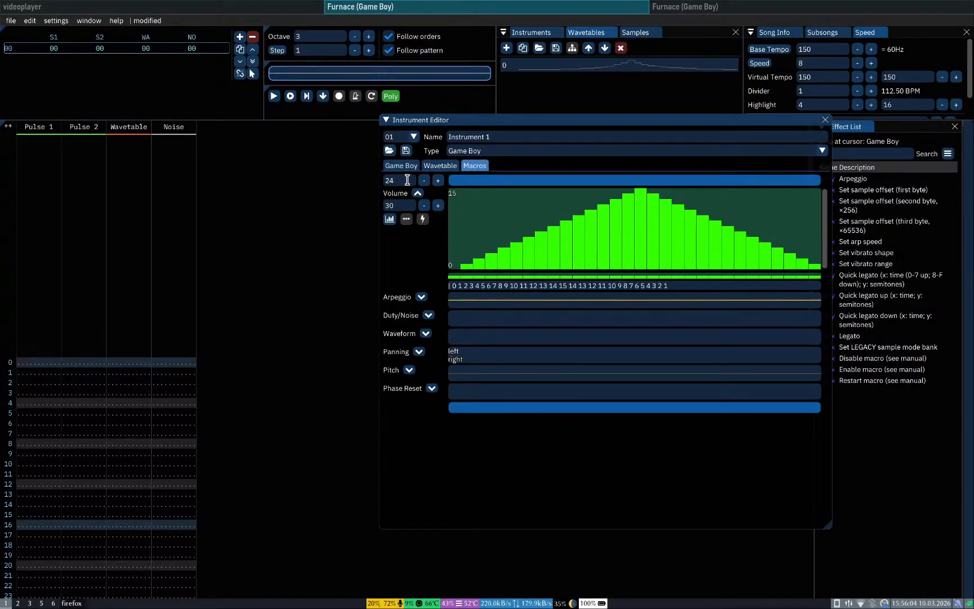
key("super+3")
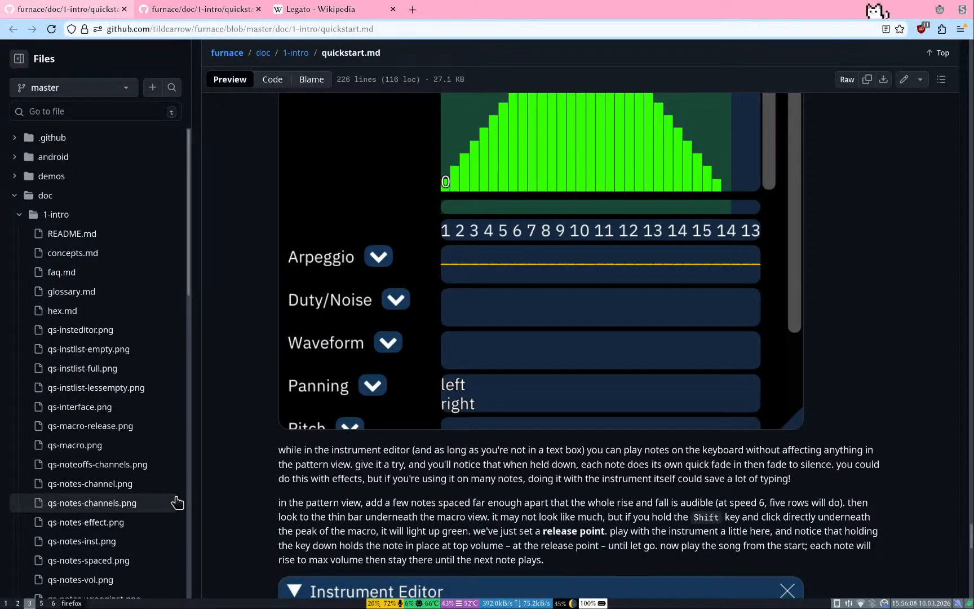
scroll(177, 502, "down", 1)
scroll(249, 531, "down", 4)
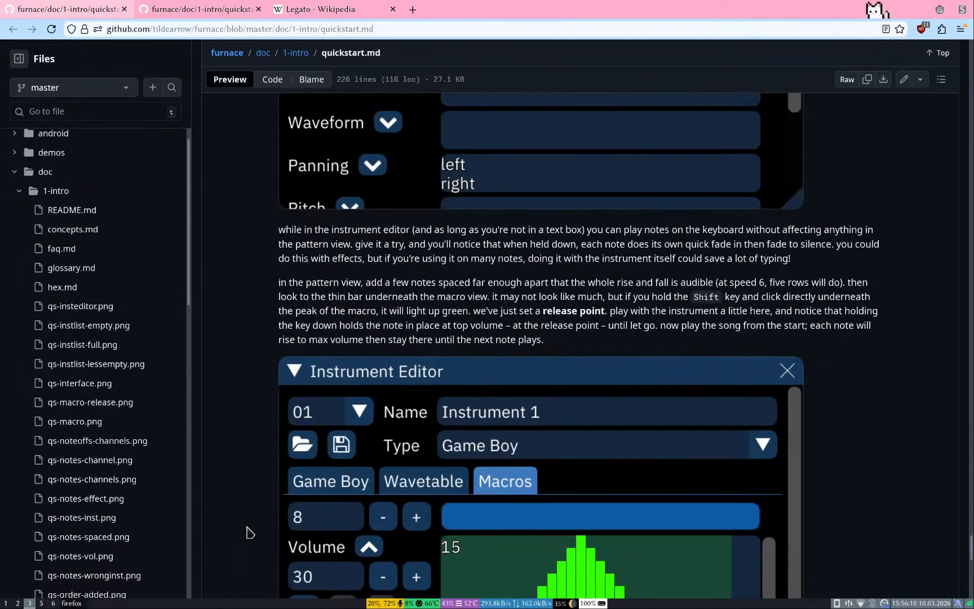
scroll(249, 531, "up", 1)
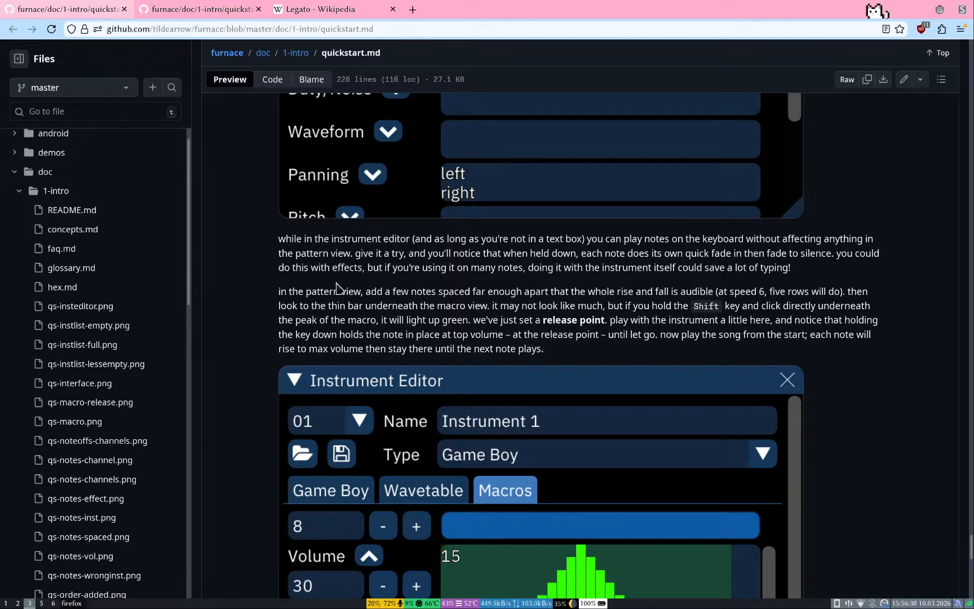
scroll(276, 319, "down", 4)
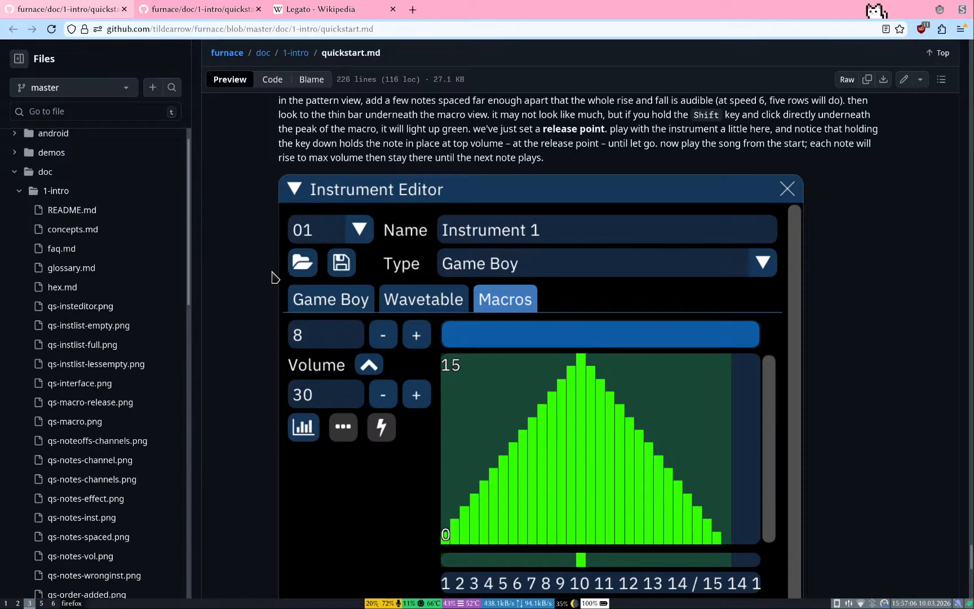
key("super+1")
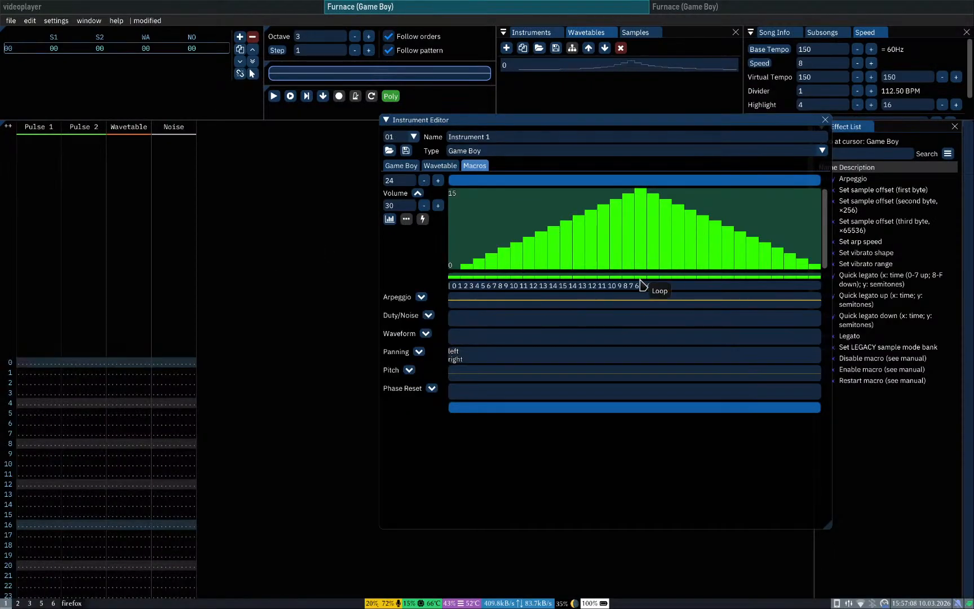
Step: Clear the Volume macro's loop, recheck the guide, and set a release point directly beneath the macro's peak
mouse_move(460, 279)
left_mouse_down()
mouse_move(849, 277)
mouse_move(814, 290)
mouse_move(873, 294)
mouse_move(680, 325)
mouse_move(619, 278)
mouse_move(595, 292)
mouse_move(620, 296)
mouse_move(591, 289)
mouse_move(948, 296)
left_mouse_up()
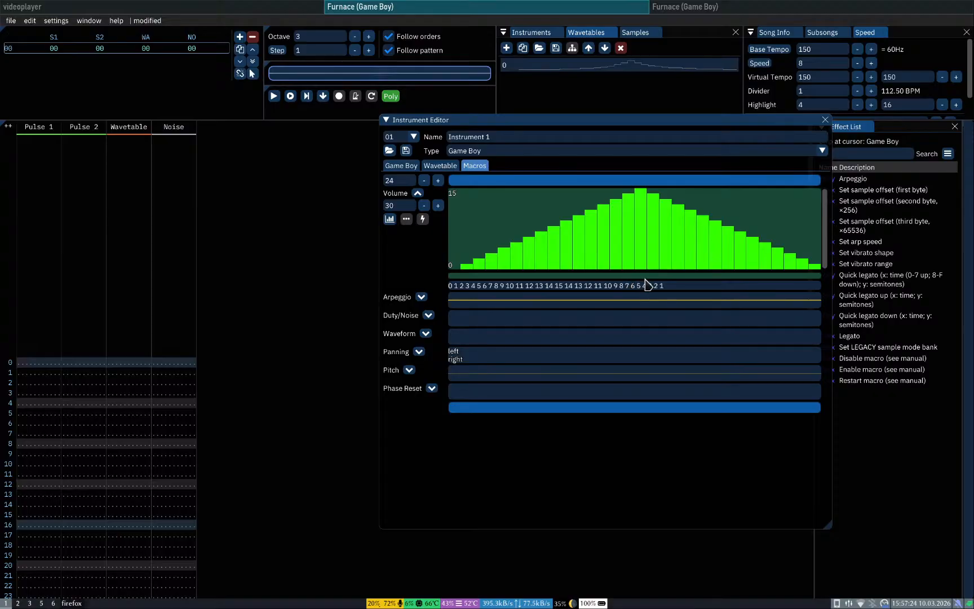
key("super+3")
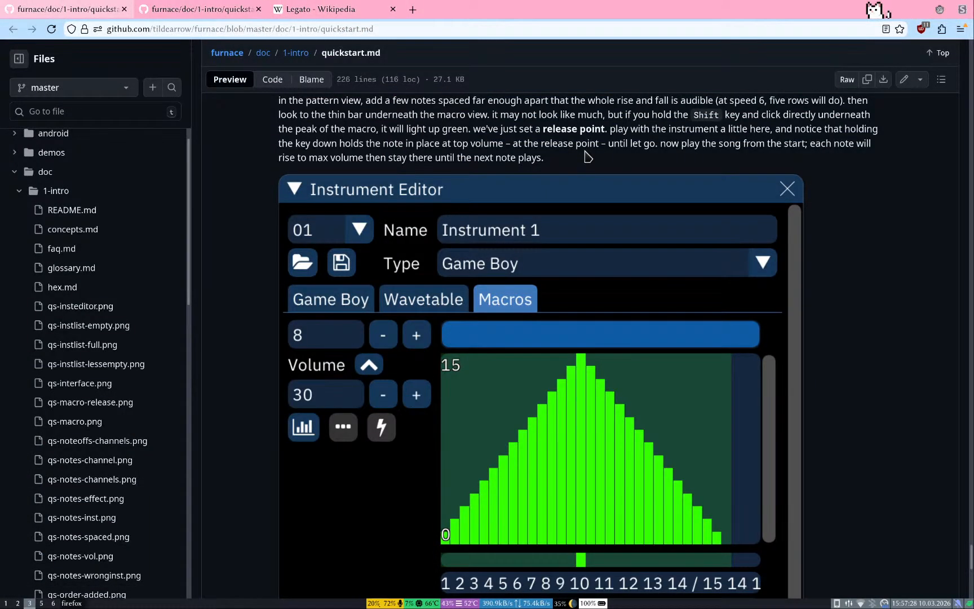
key("super+1")
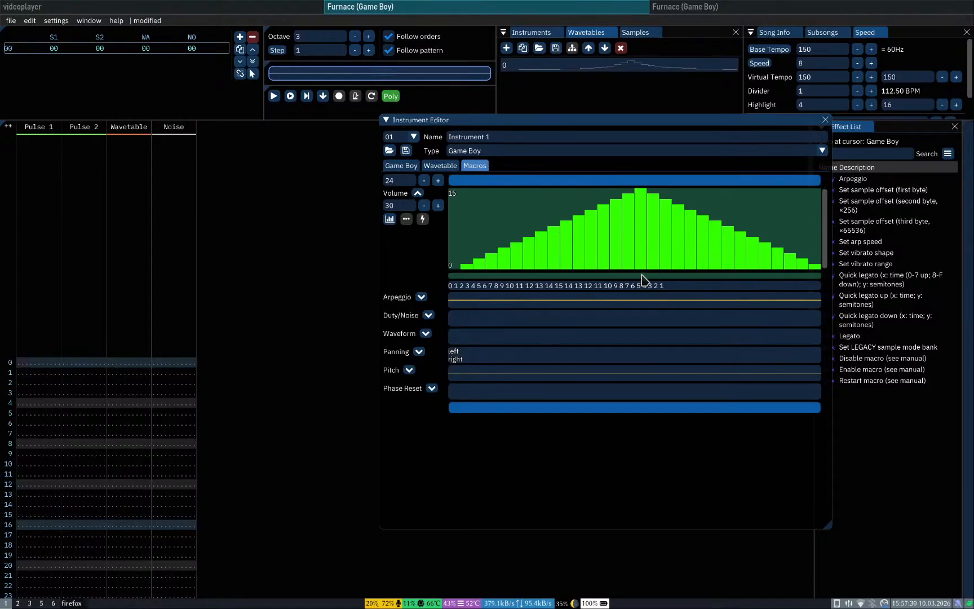
left_click(640, 277, "shift")
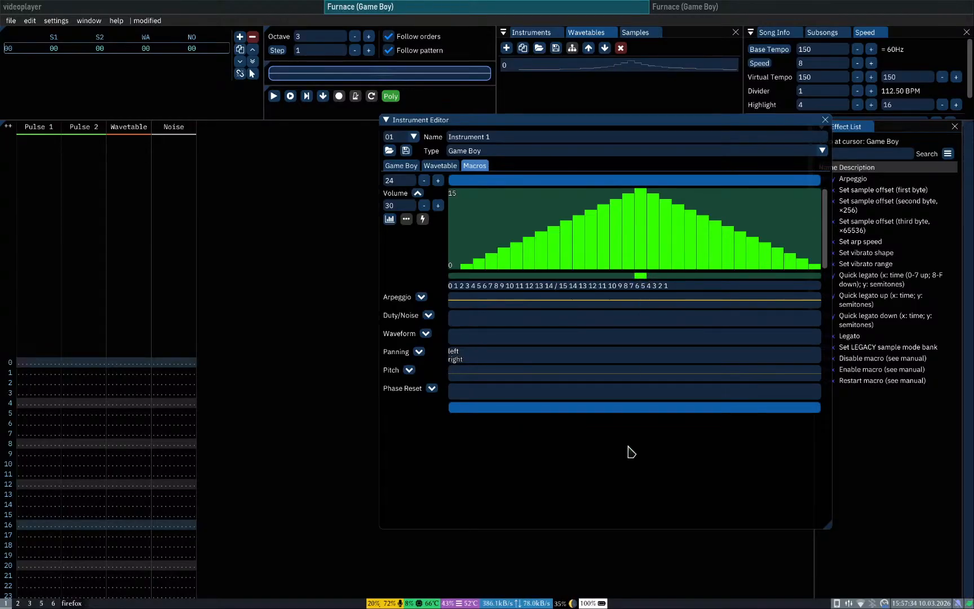
Step: Play test notes with Instrument 1's release point, and widen the Instrument Editor window
key("z")
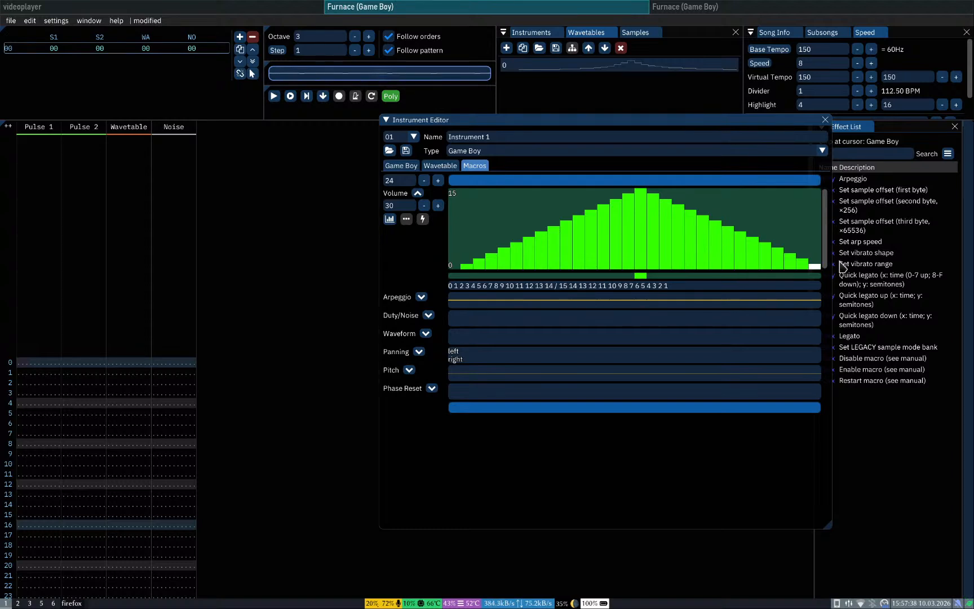
key("z")
left_click_drag(827, 526, 926, 528)
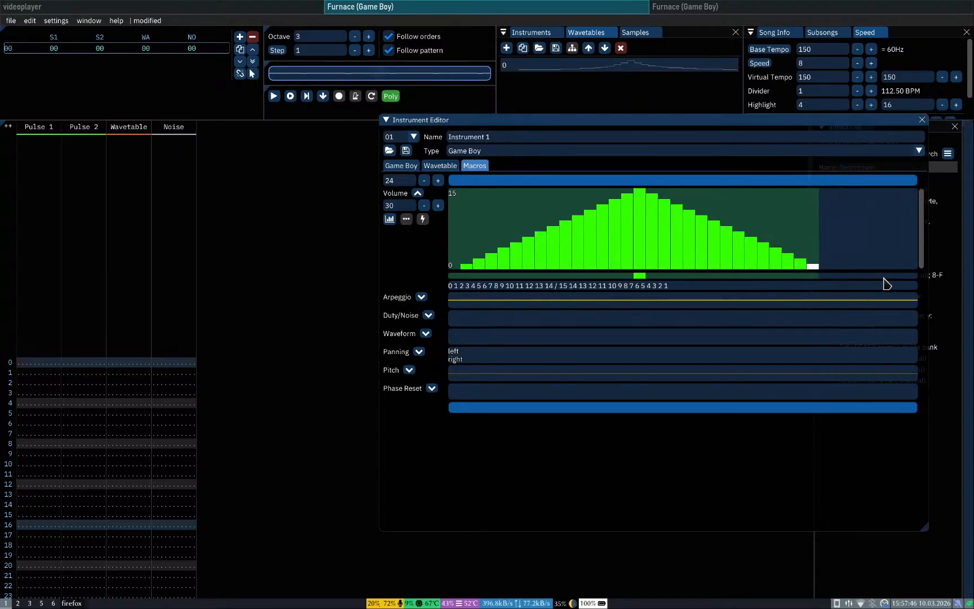
key("z")
Step: Try a loop starting at the Volume macro's second step, and clear it again
left_click_drag(612, 293, 468, 284)
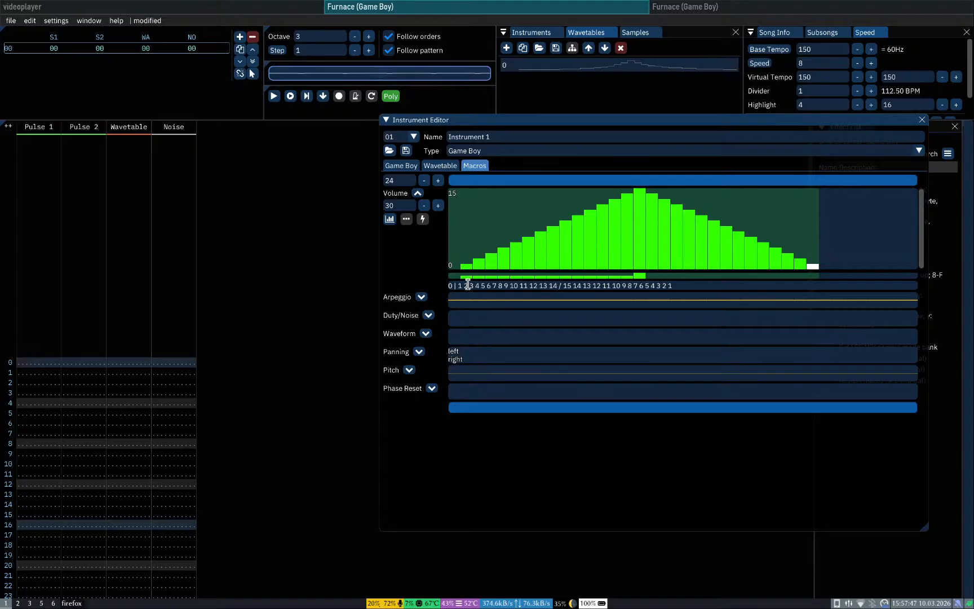
left_click(627, 276)
left_click_drag(569, 286, 854, 276)
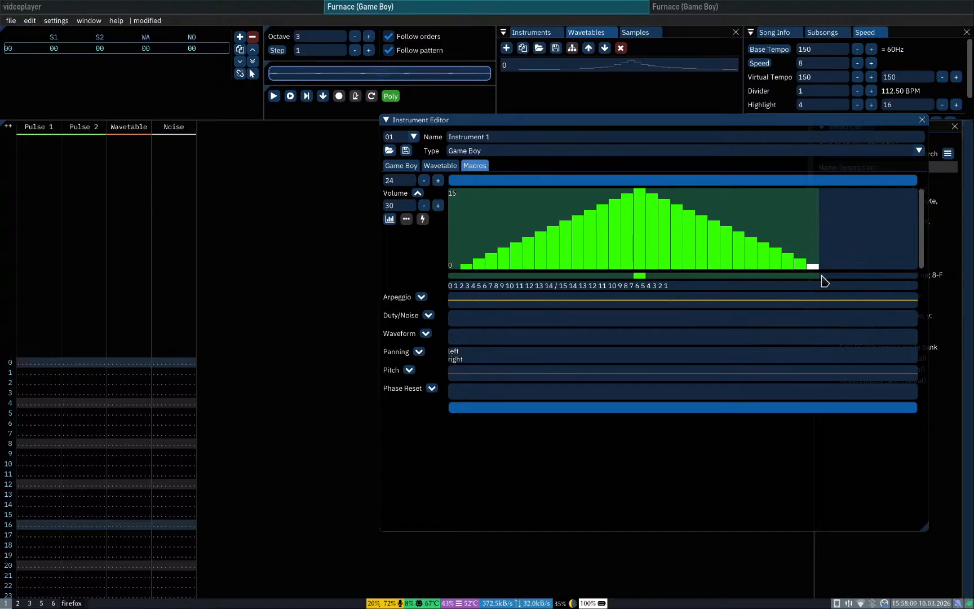
Step: Play C-4 test notes to hear how the release point at the peak holds and releases the volume
key("q")
key("q")
key("q")
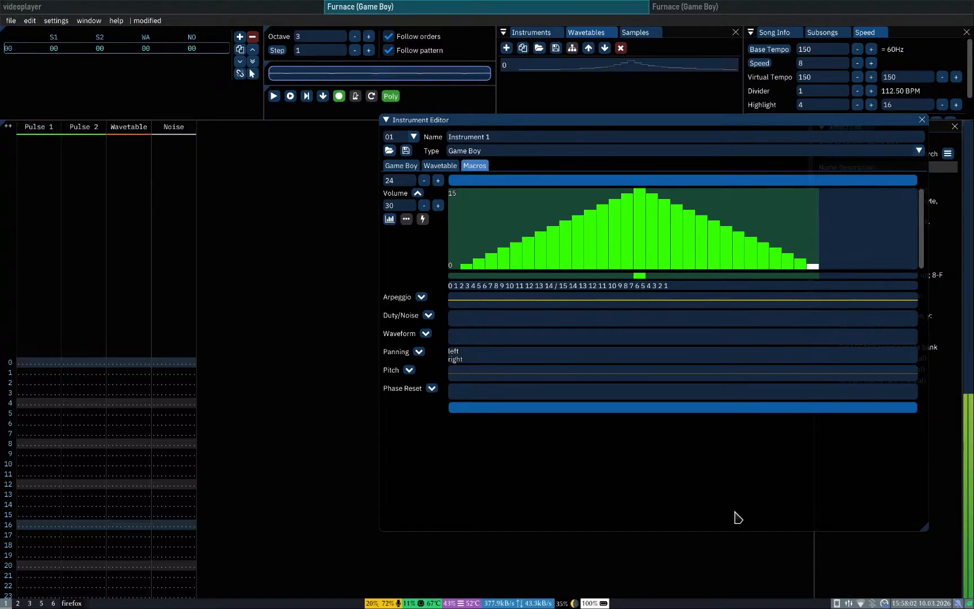
key("q")
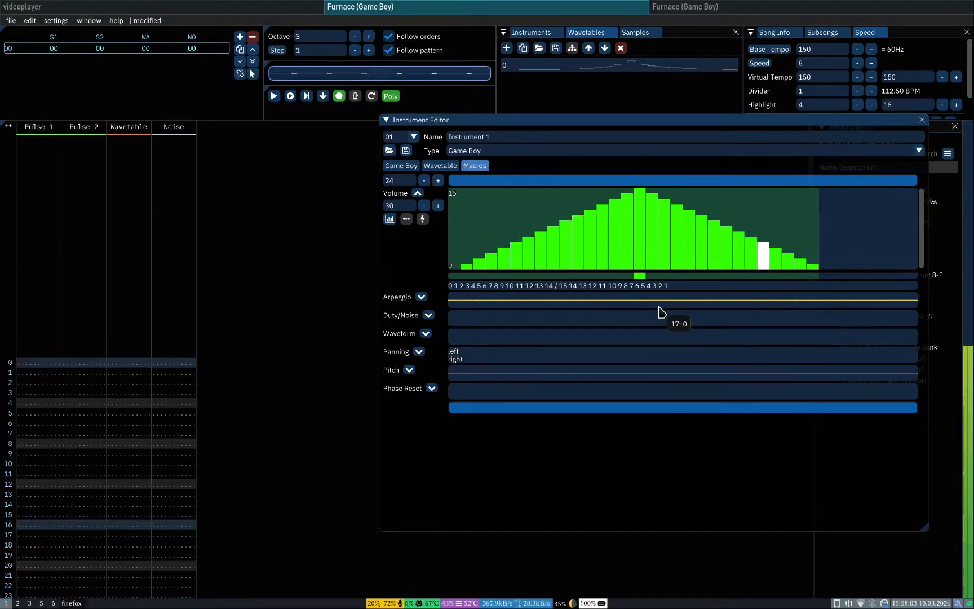
Step: Remove the Volume macro's release point and play C-4 test notes for comparison
right_click(641, 277)
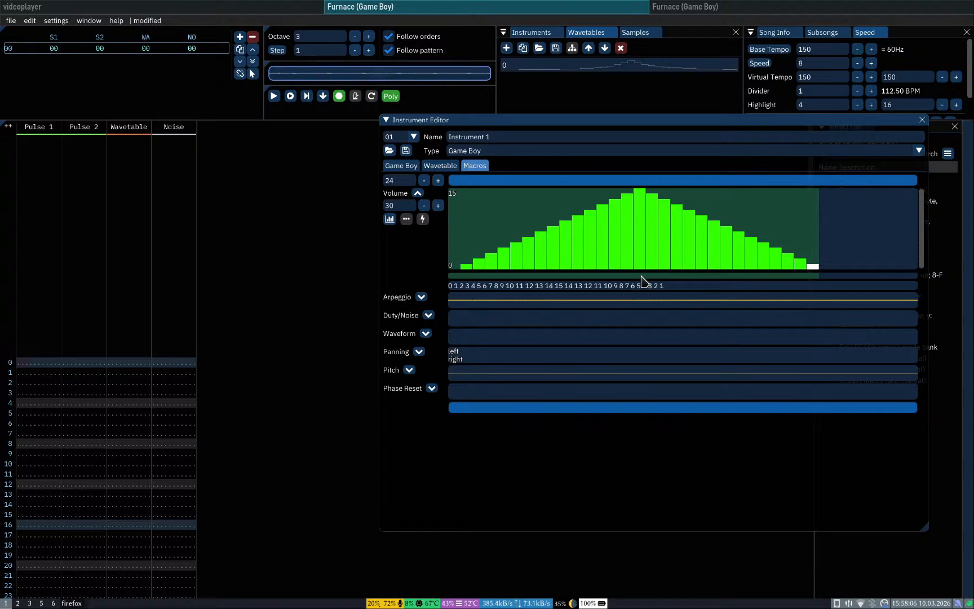
key("q")
key("q")
key("q")
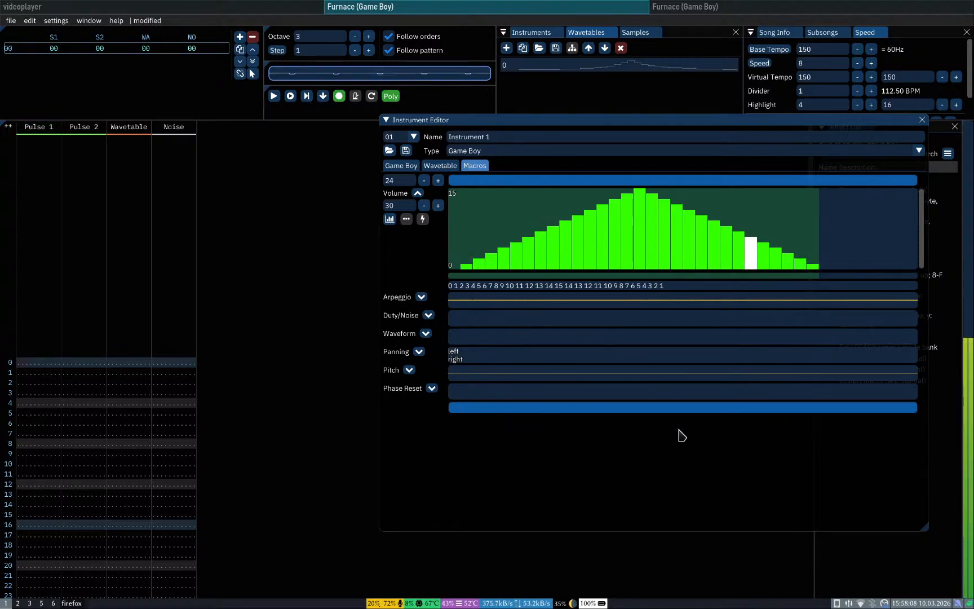
key("q")
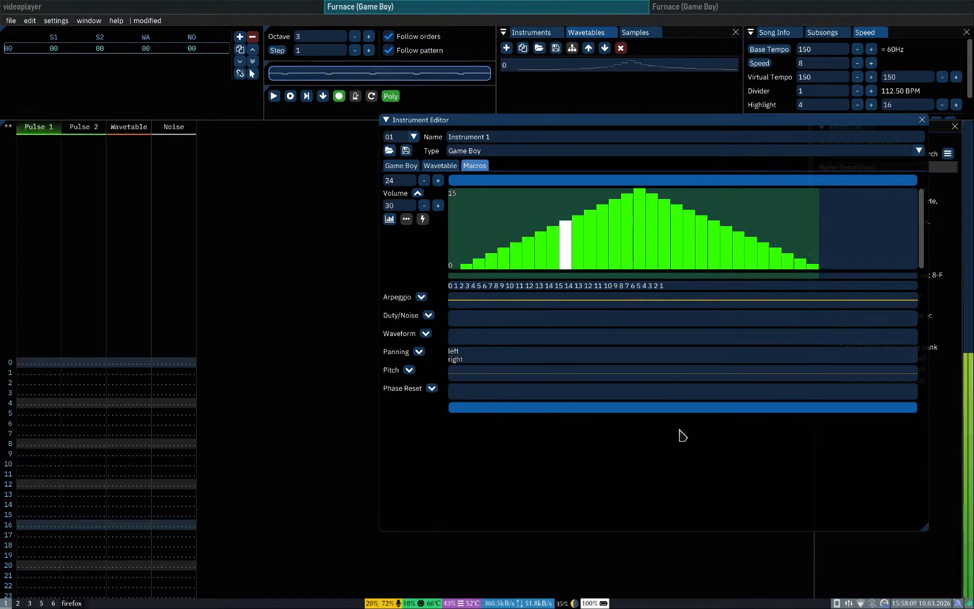
Step: Restore the release point beneath the peak, testing it briefly on the falling slope, and play test notes
left_click(641, 277)
key("q")
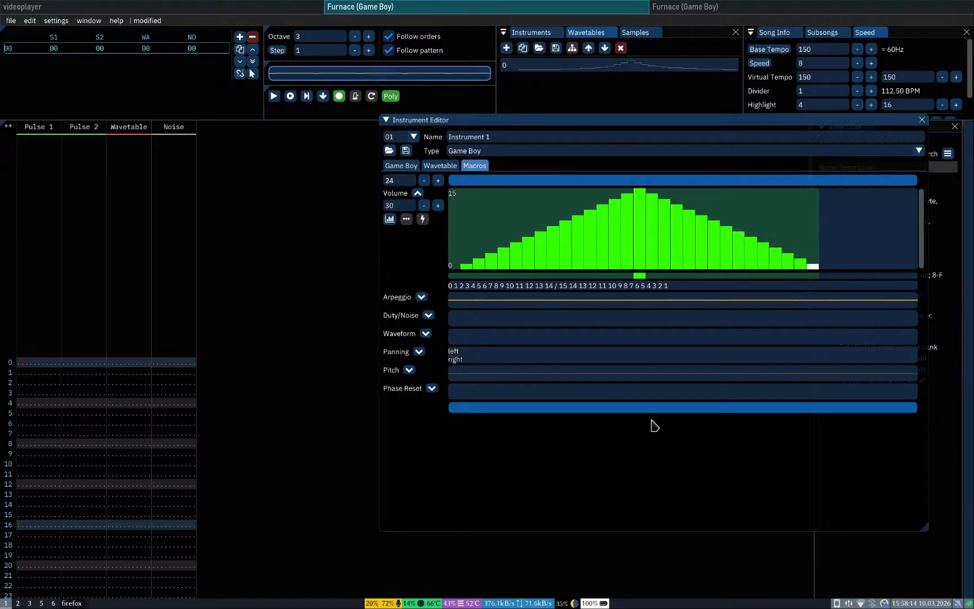
left_click(700, 276)
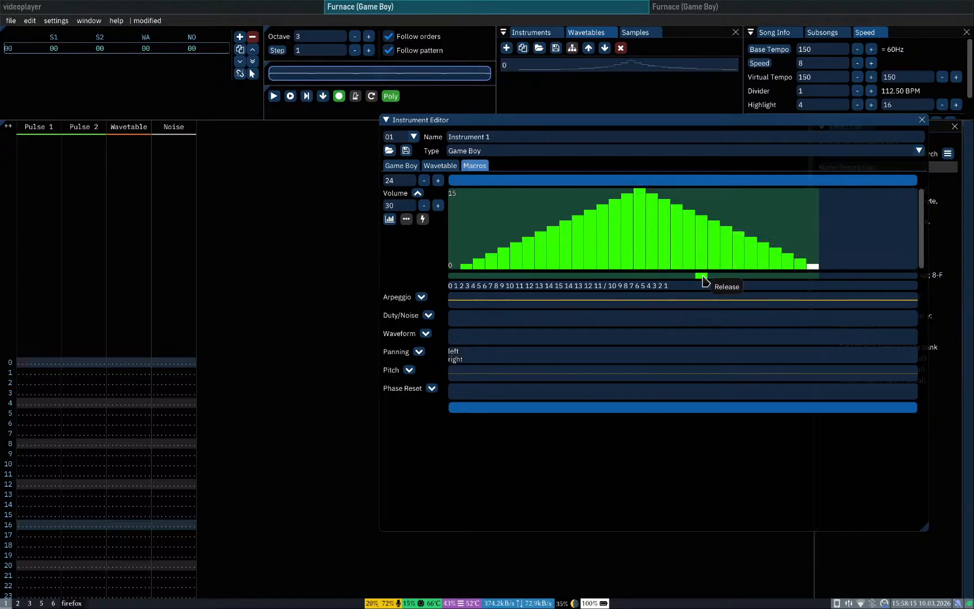
left_click(643, 276)
key("q")
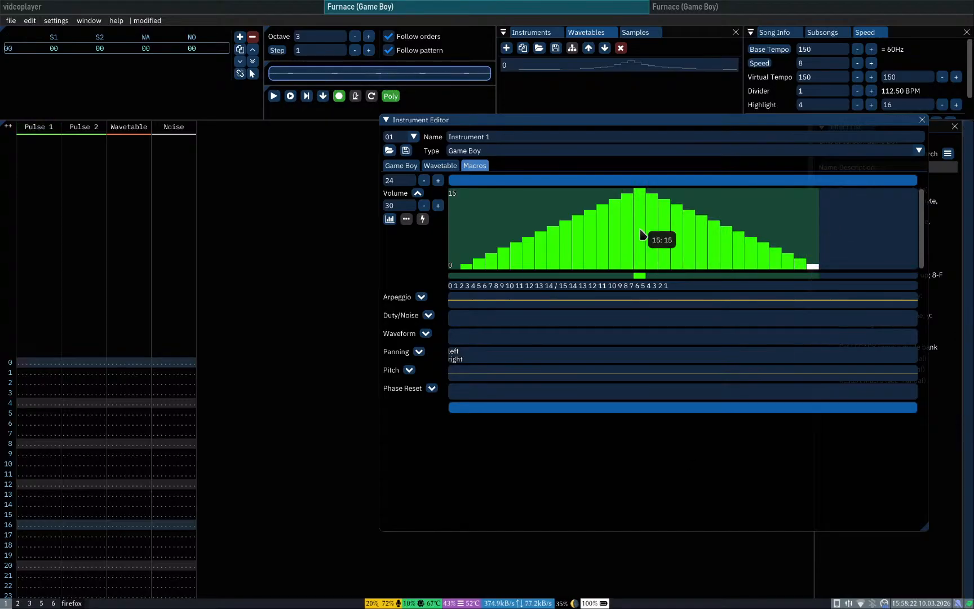
Step: Extend the Volume macro to 31 steps, play a test note, and compare the macro with the guide's example
left_click(439, 207)
key("q")
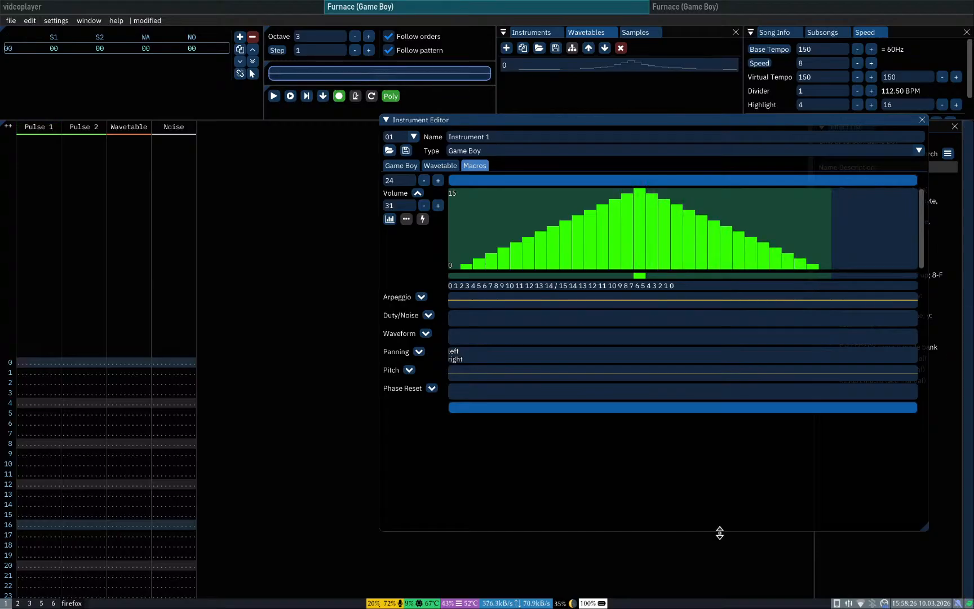
key("super+3")
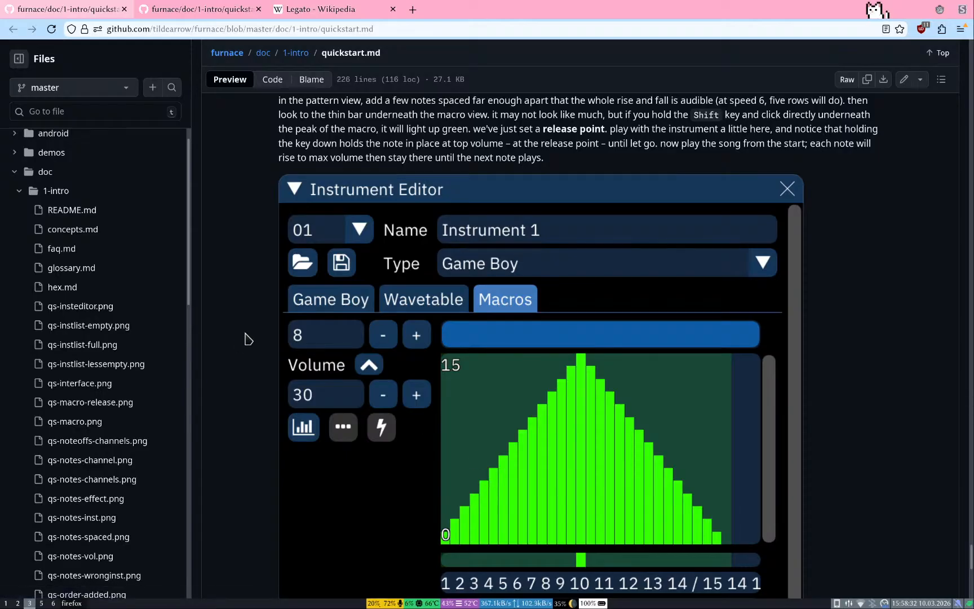
key("super+1")
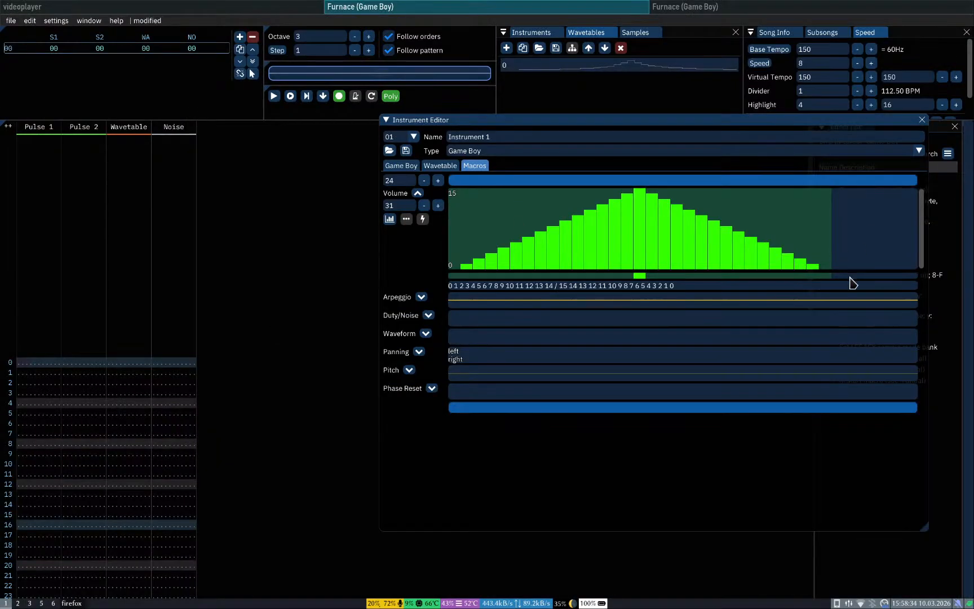
key("super+3")
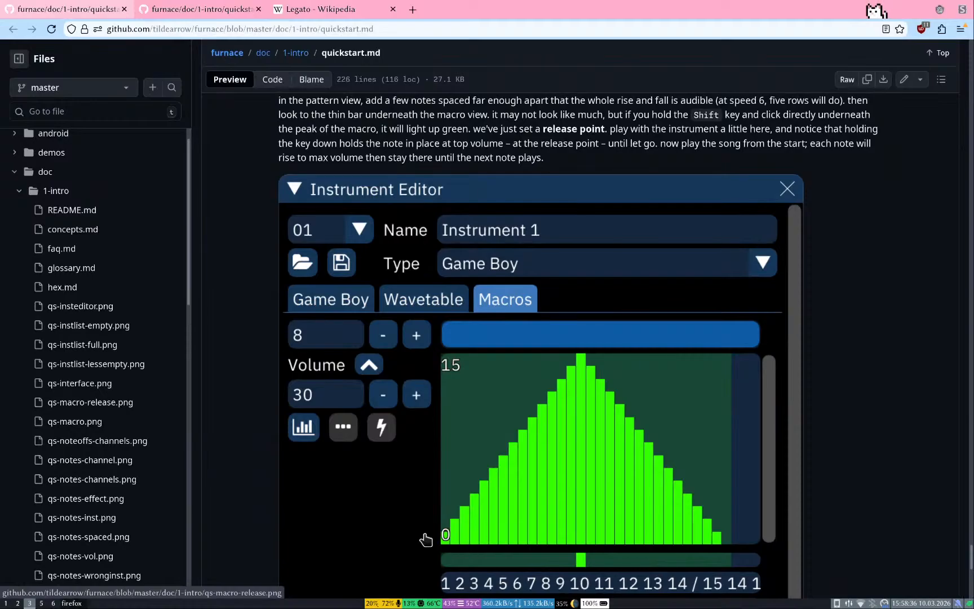
key("super+1")
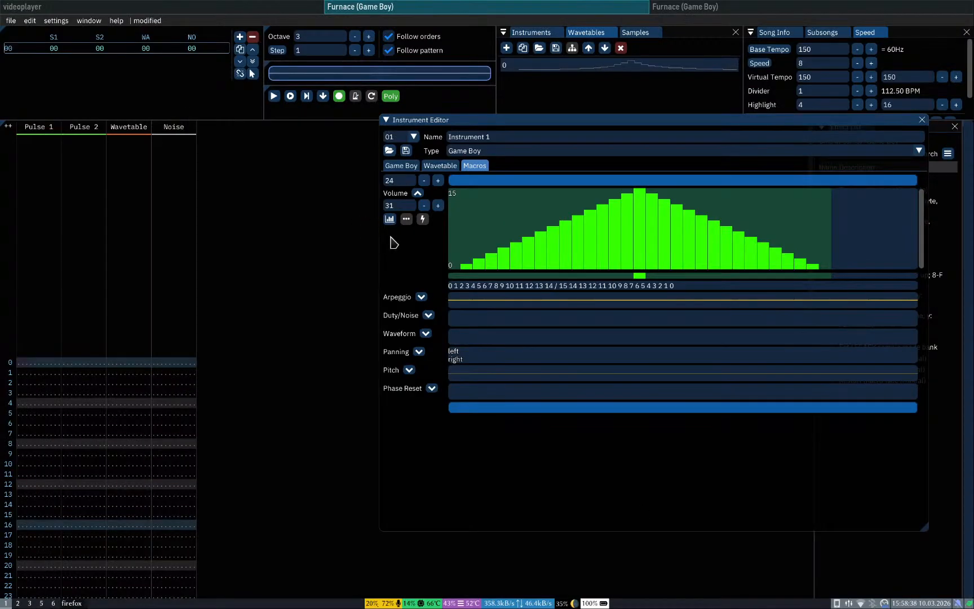
Step: Examine the Volume macro's step length and delay settings and its offset and scale options, and recheck the guide
left_click(406, 218)
left_click(406, 219)
left_click(406, 218)
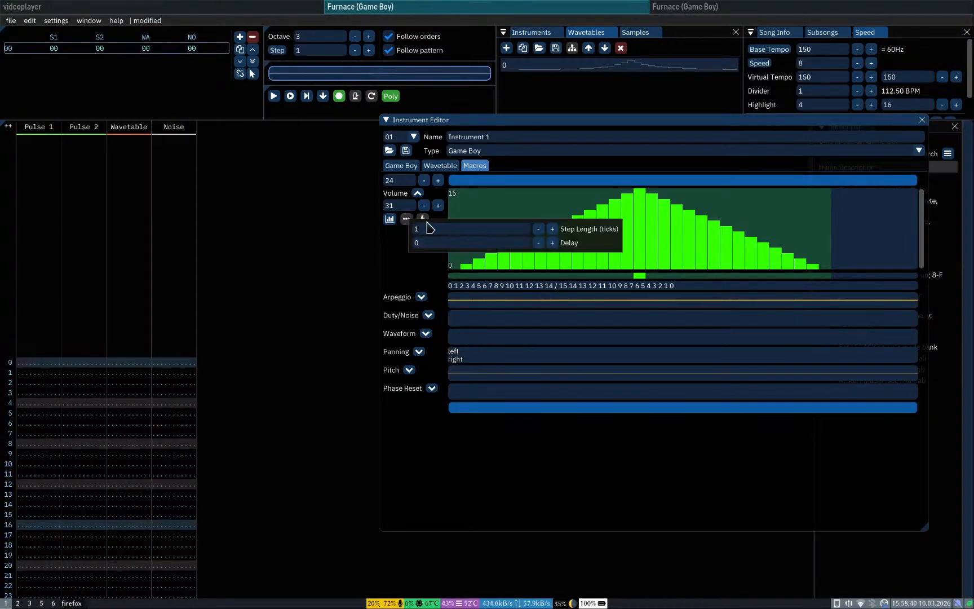
left_click(394, 253)
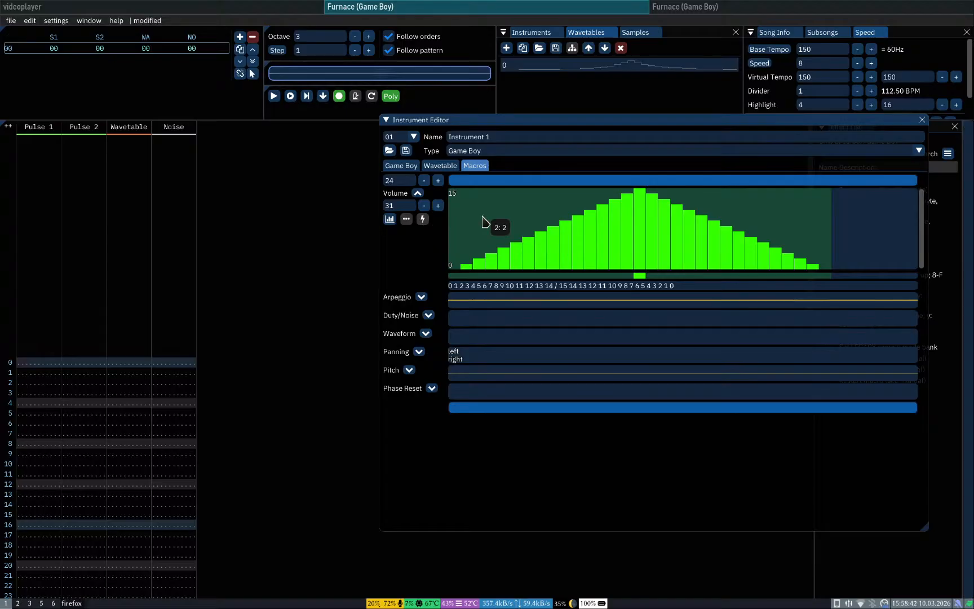
right_click(483, 220)
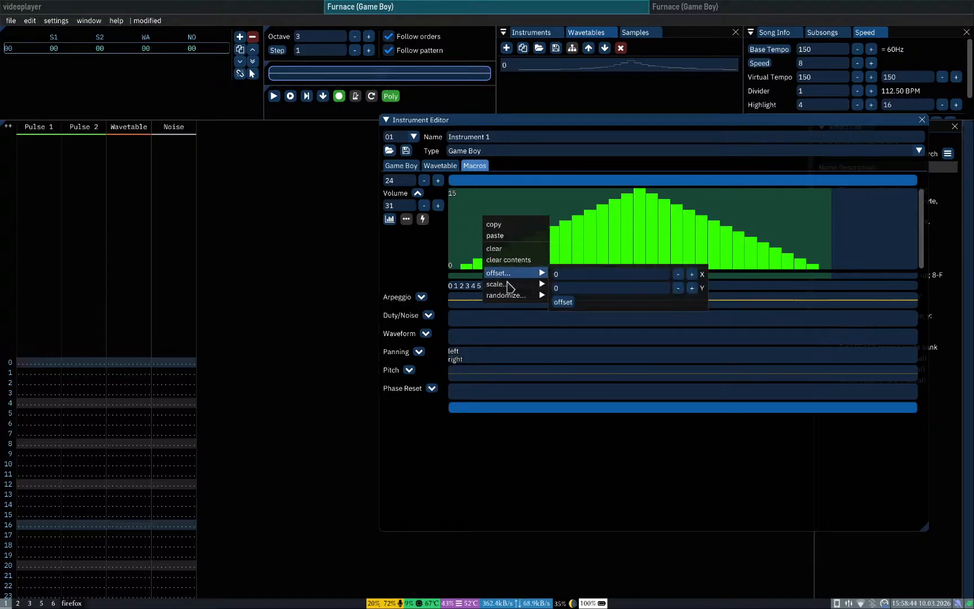
mouse_move(534, 285)
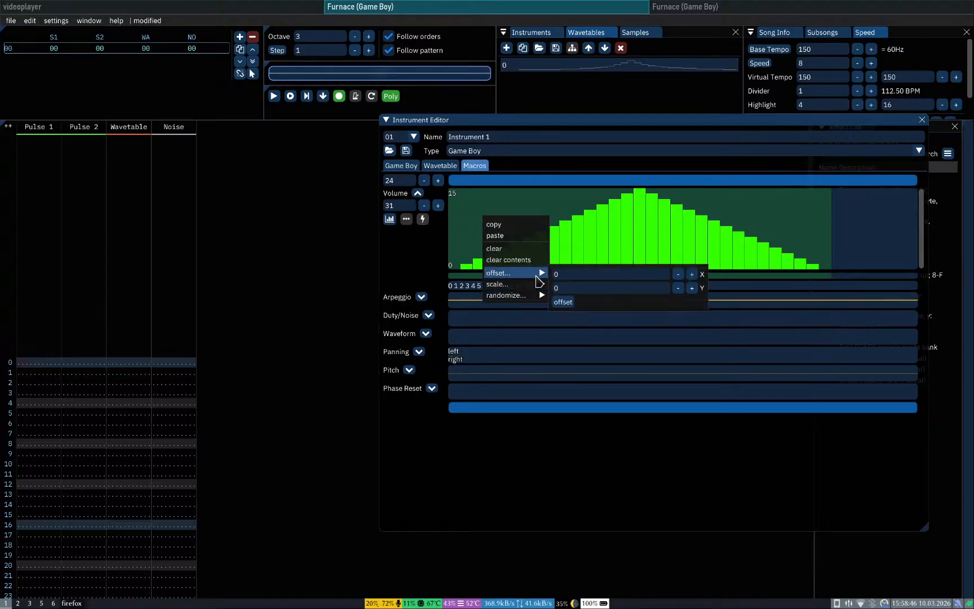
left_click(393, 267)
key("super+3")
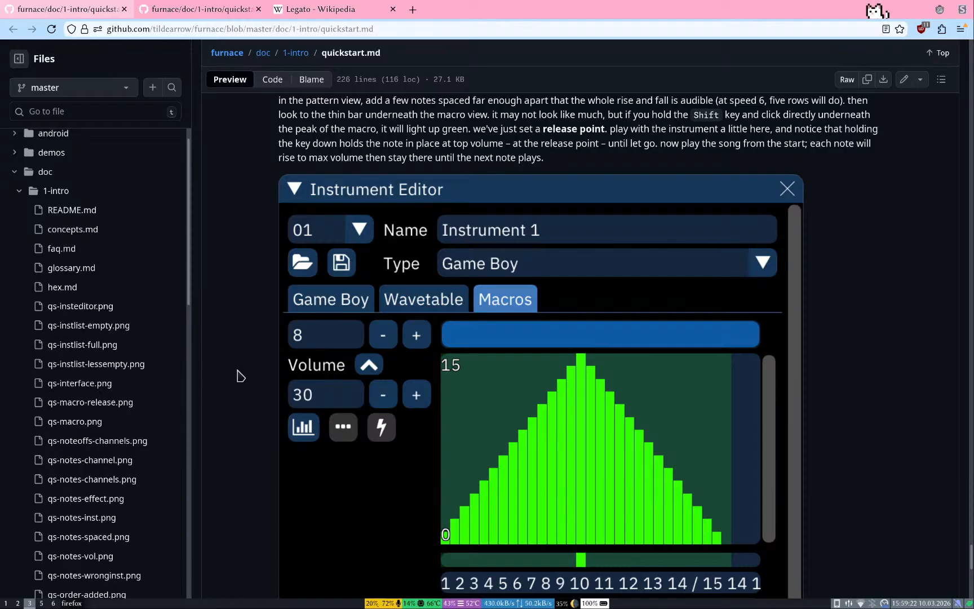
key("super+1")
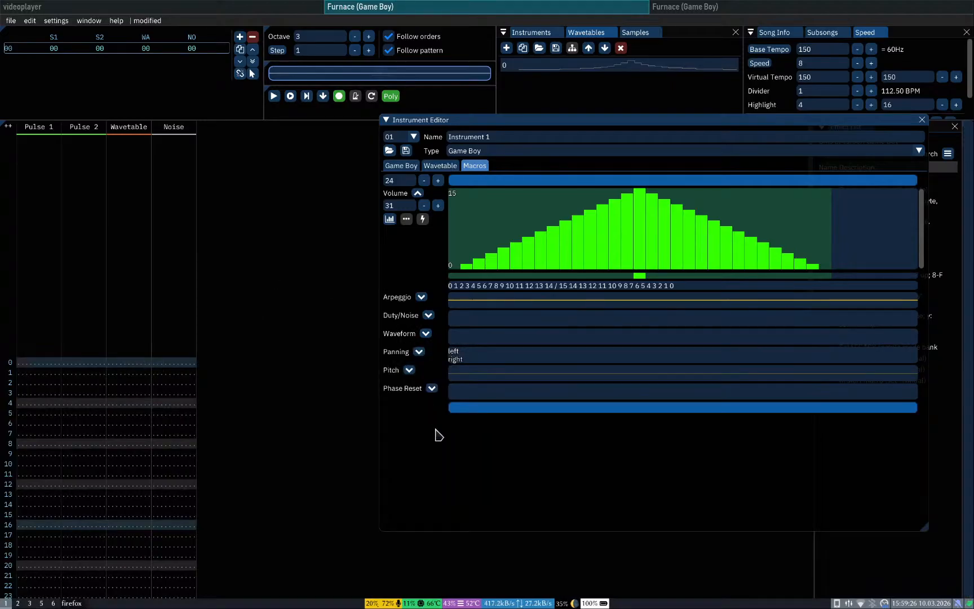
Step: Enter C-4 at row 0 and F-4 at row 4 of the Pulse 1 channel with instrument 01
left_click(23, 364)
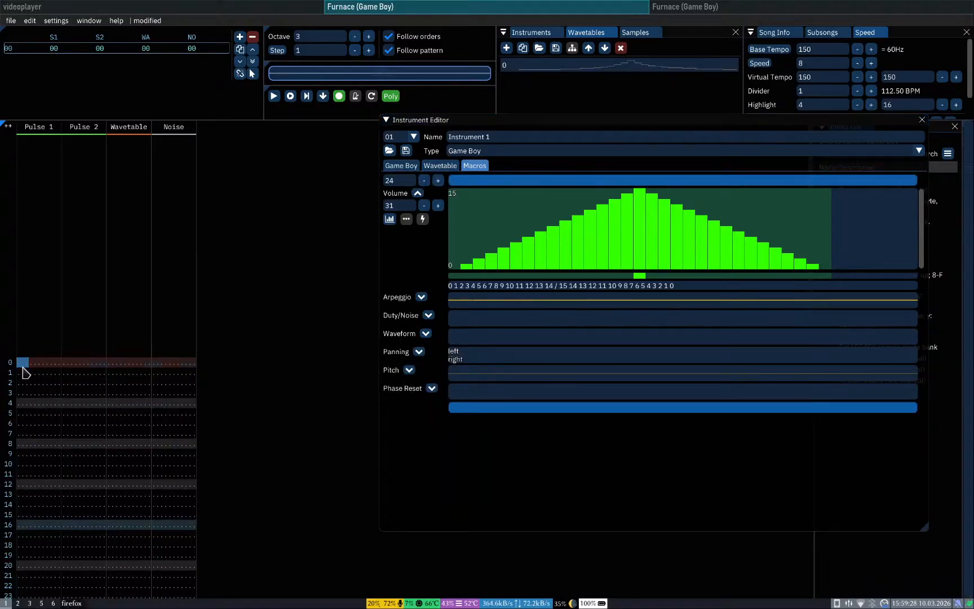
key("q")
key("Down")
key("Down")
key("Down")
key("q")
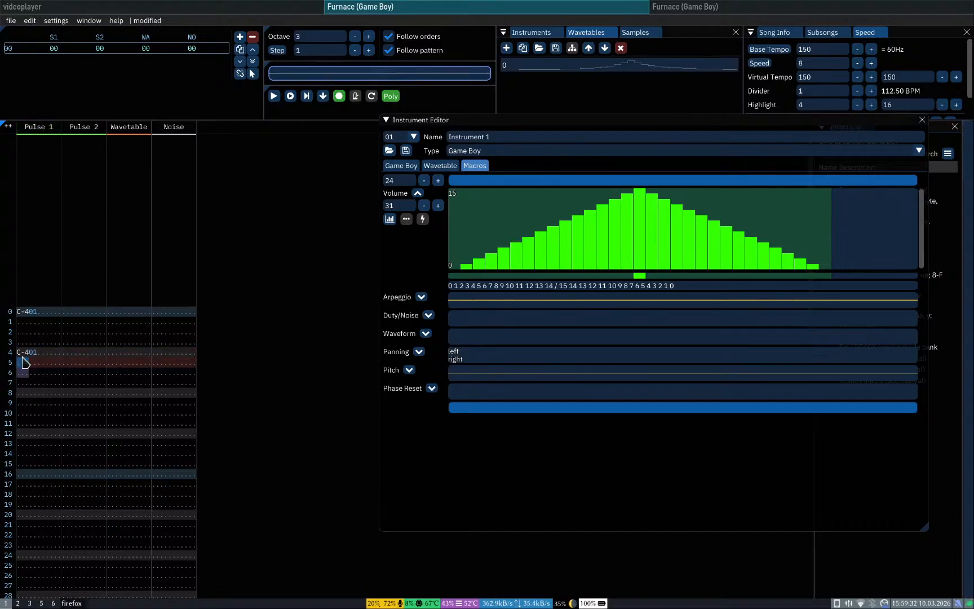
key("Up")
key("r")
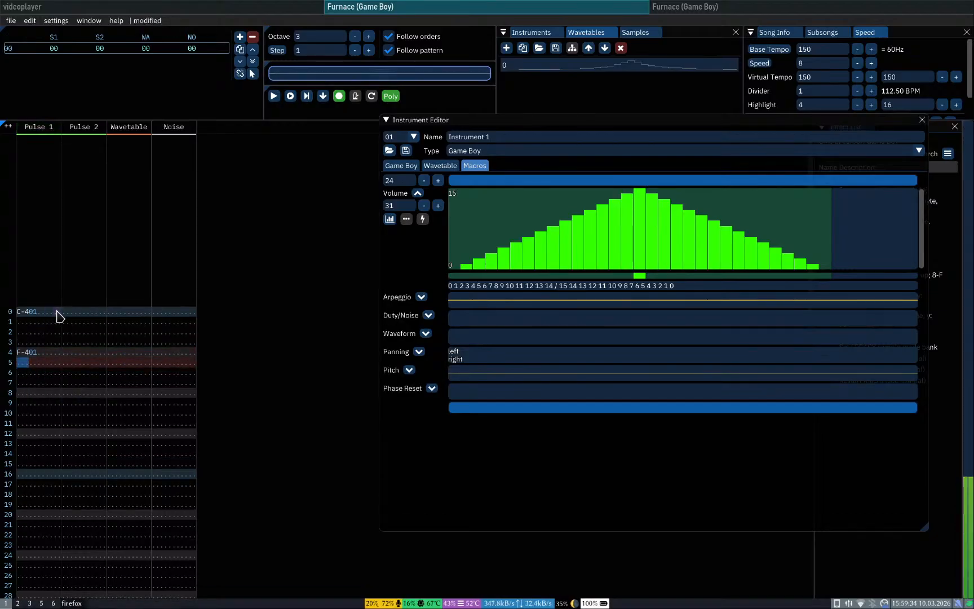
Step: Play the pattern from the start, and check the guide's release-point passage in Firefox again
key("Return")
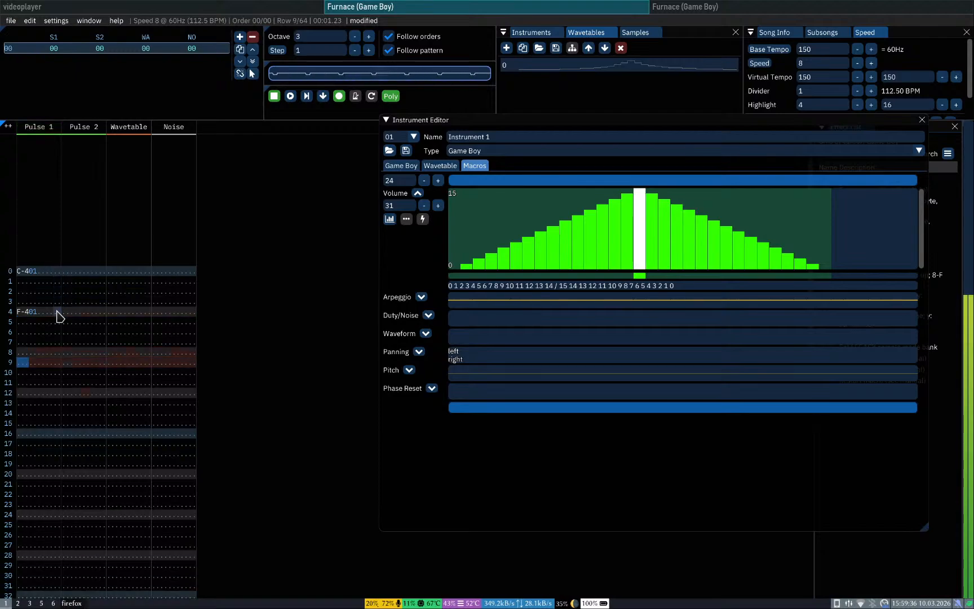
key("super+3")
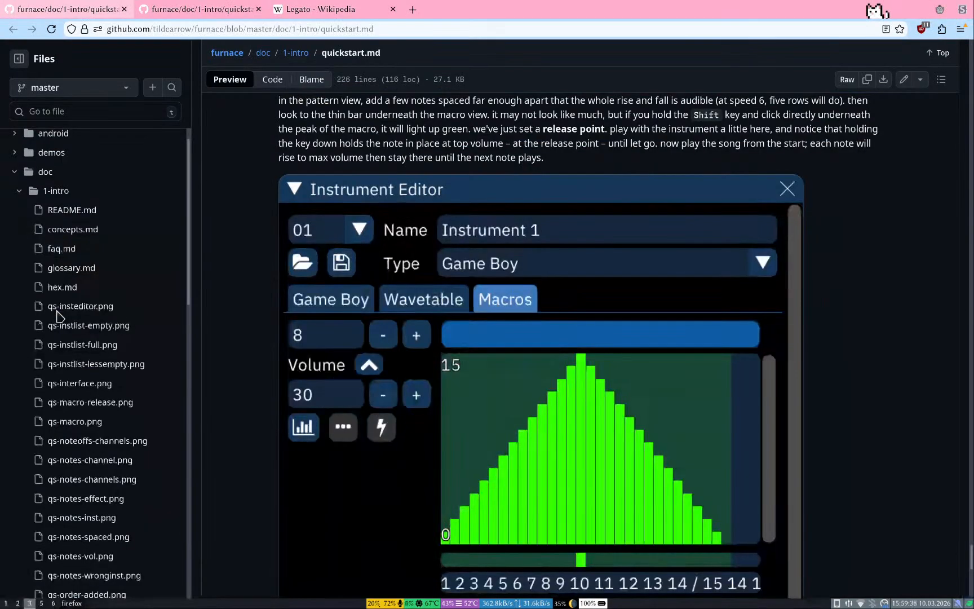
key("super+1")
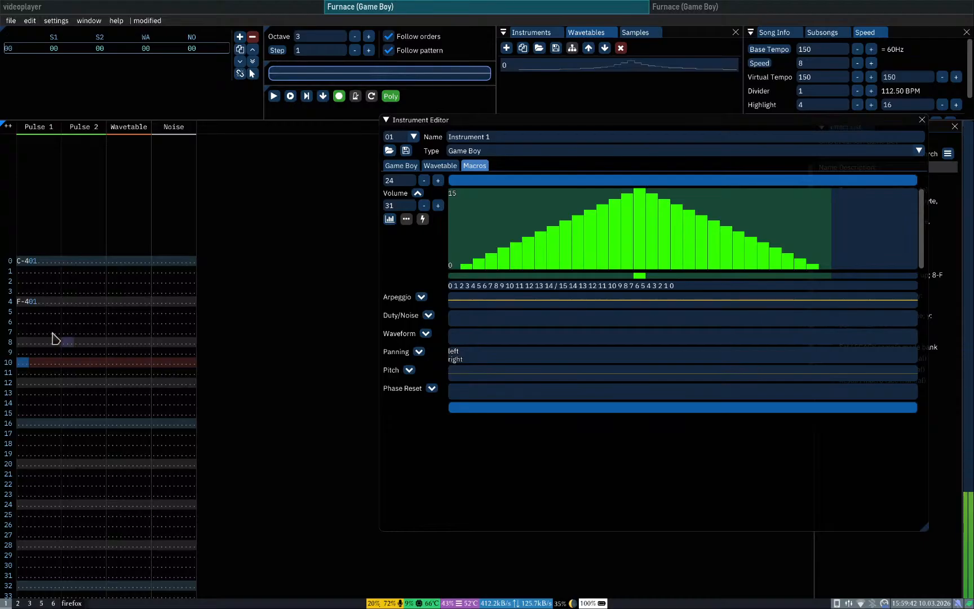
Step: Insert a note off (OFF) at row 6 of Pulse 1, and play the pattern from the start
left_click(28, 322)
key("1")
key("Return")
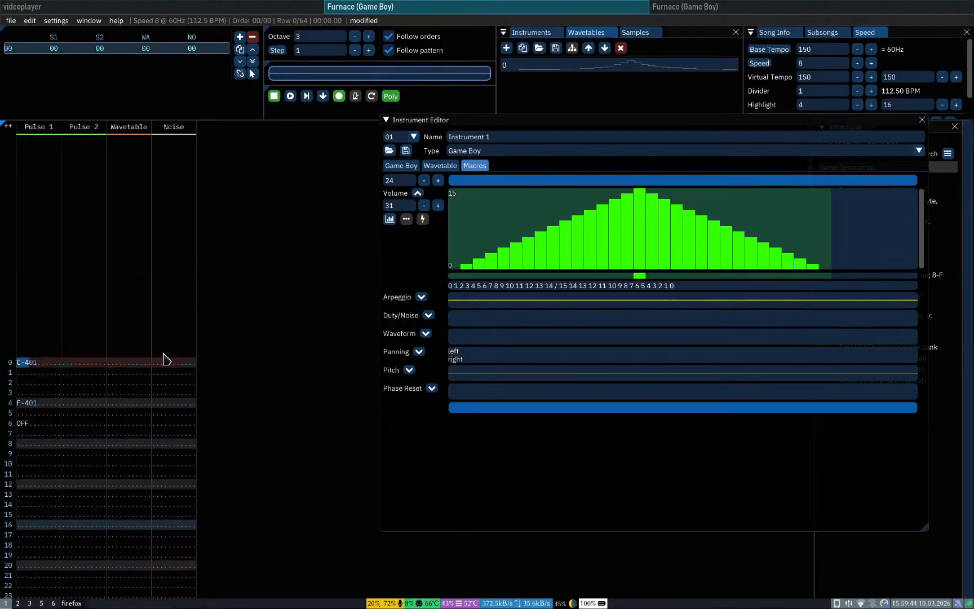
key("Return")
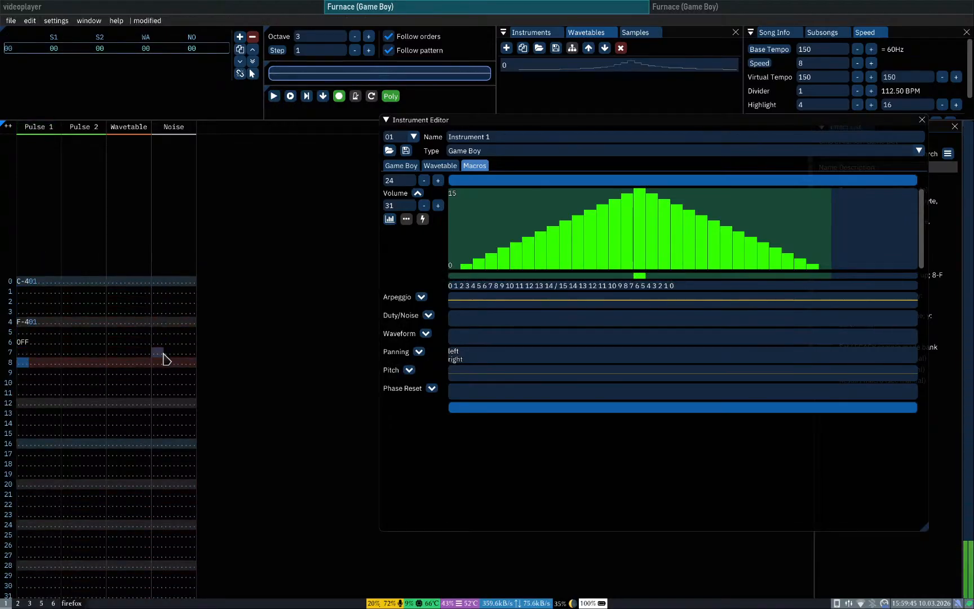
Step: Replace the note off at row 6 of Pulse 1 with a note release (===), play the pattern, and recheck the guide
left_click(24, 341)
key("equal")
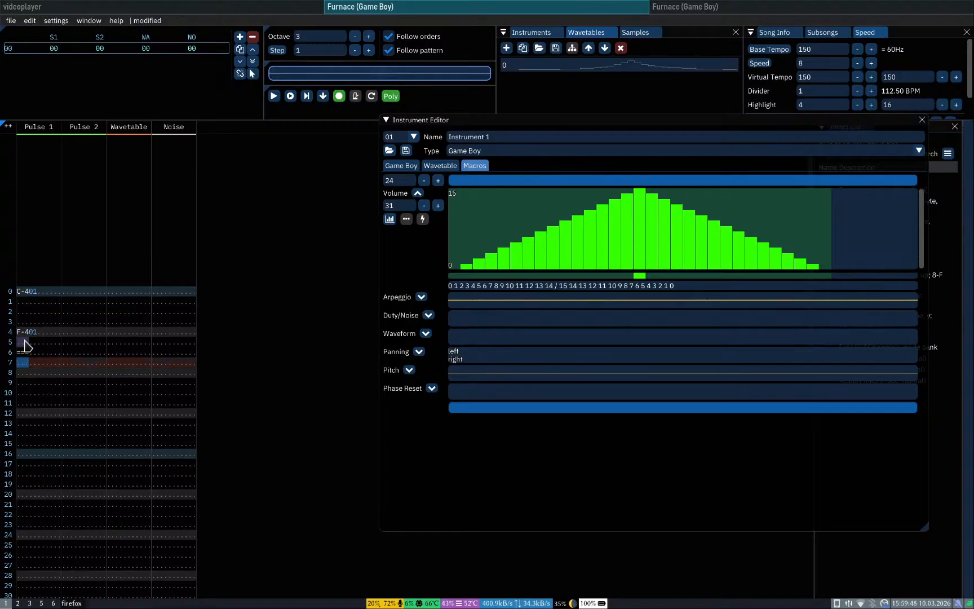
key("Return")
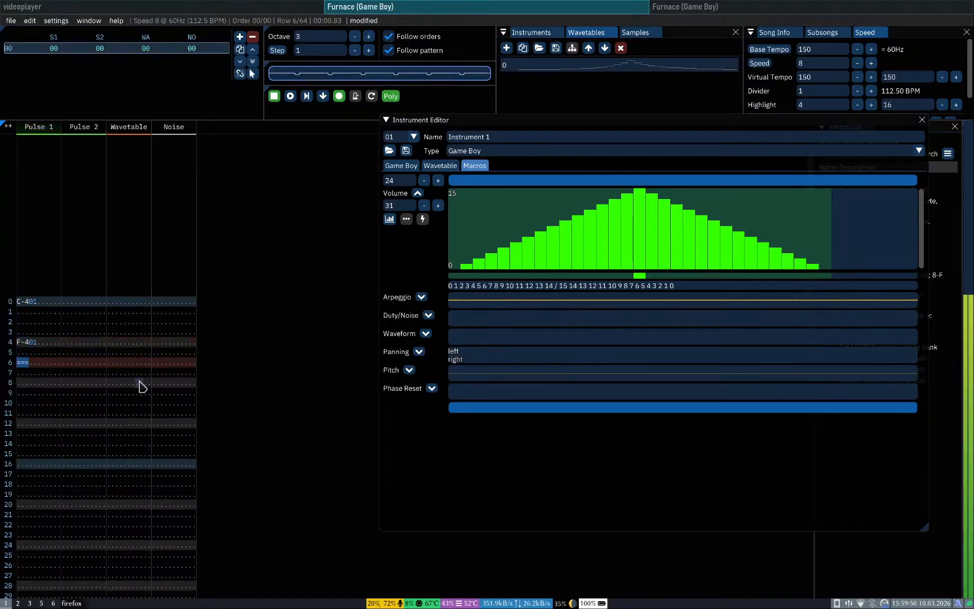
key("Return")
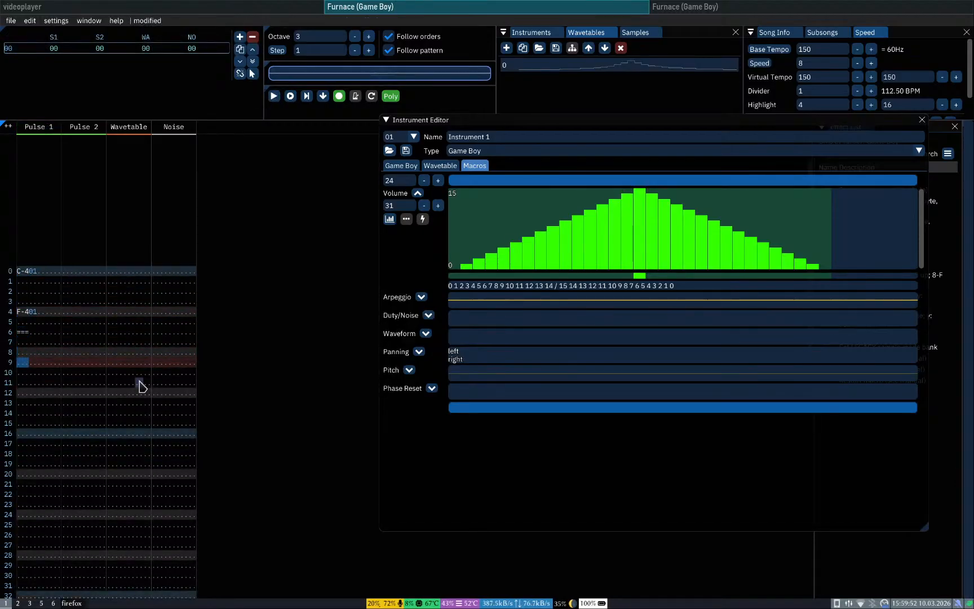
key("super+3")
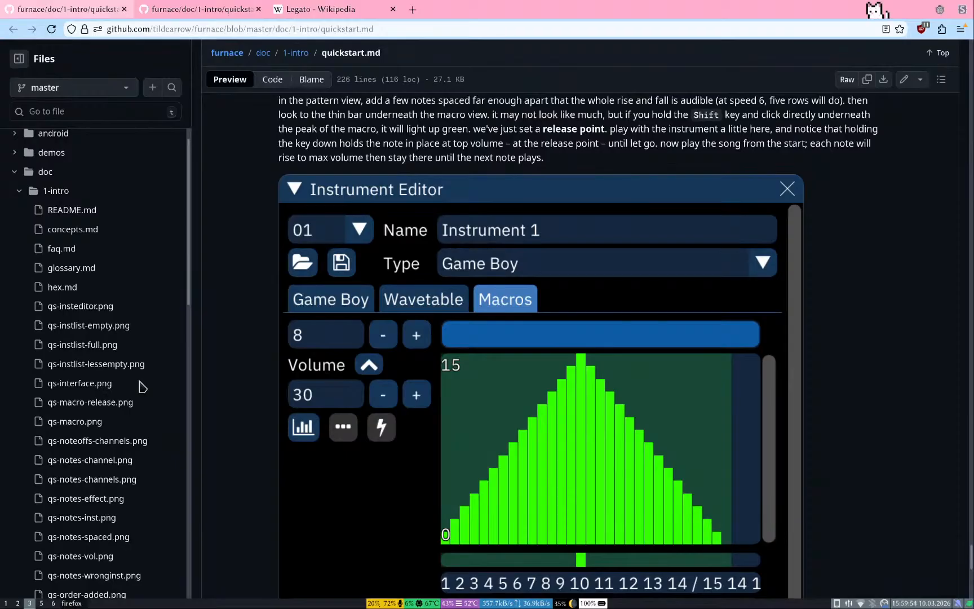
key("super+1")
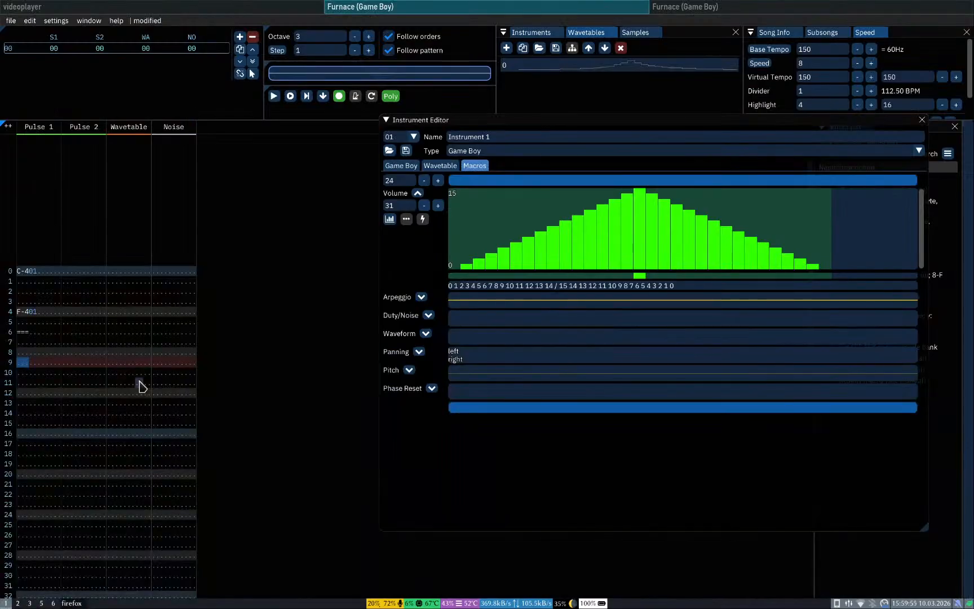
Step: Clear row 6 of Pulse 1 after checking the guide, enter OFF there, and replace it with a note release (===)
left_click(23, 333)
key("super+3")
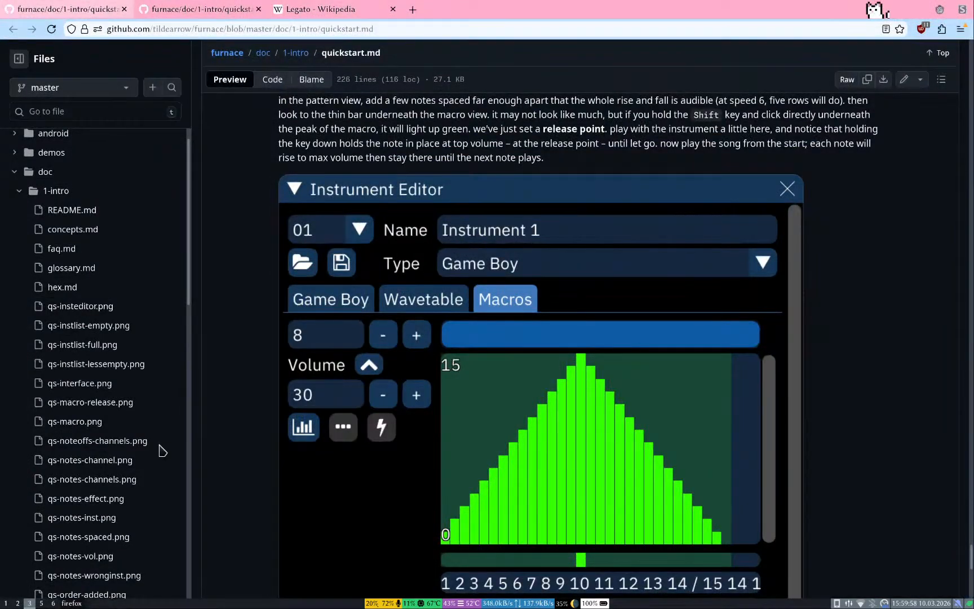
key("super+1")
key("Delete")
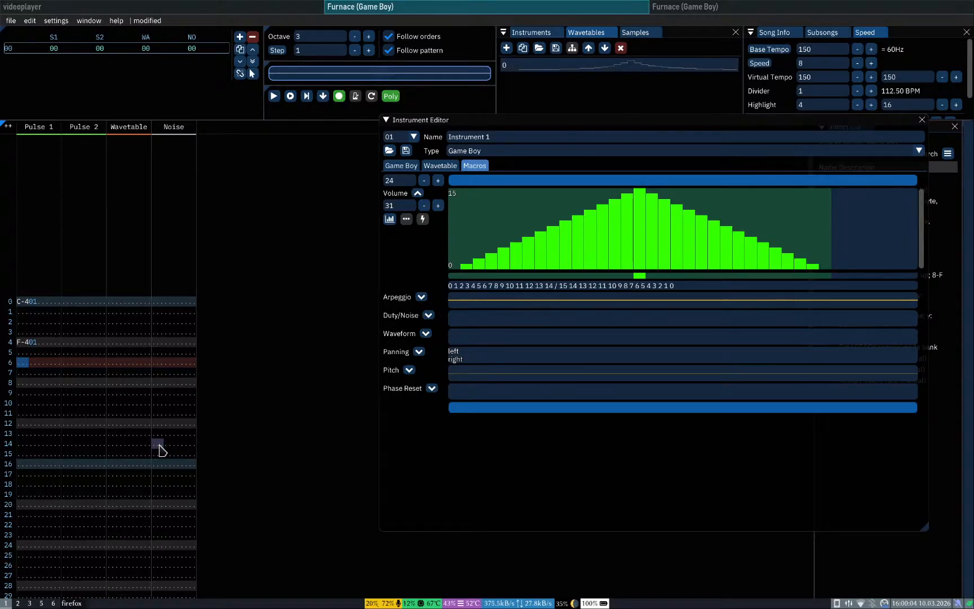
key("1")
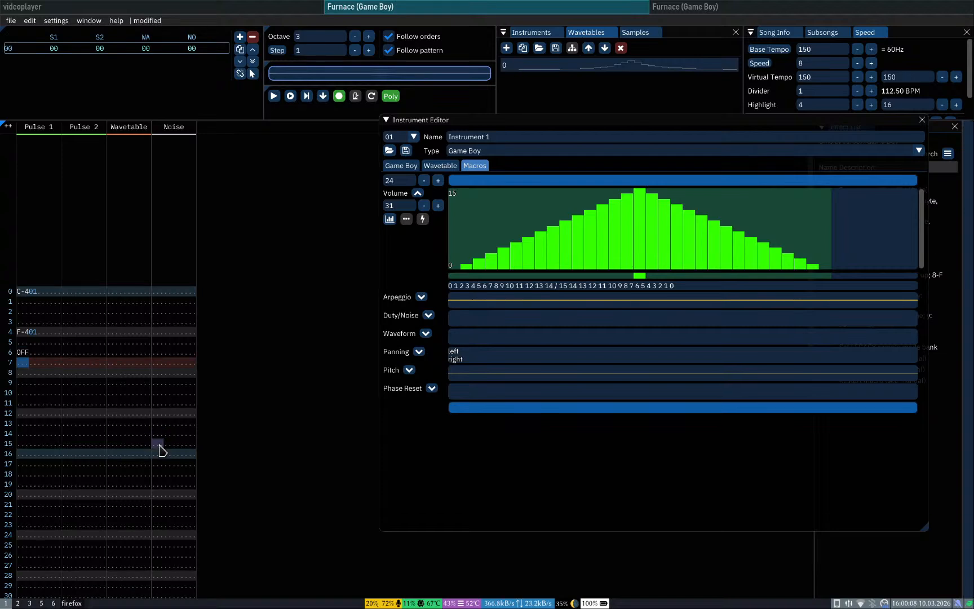
key("Up")
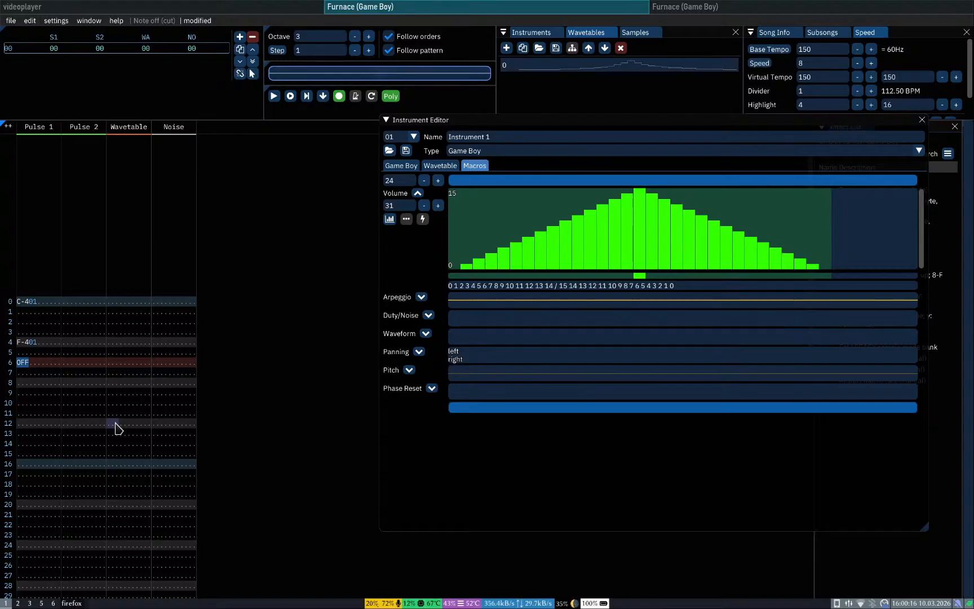
key("equal")
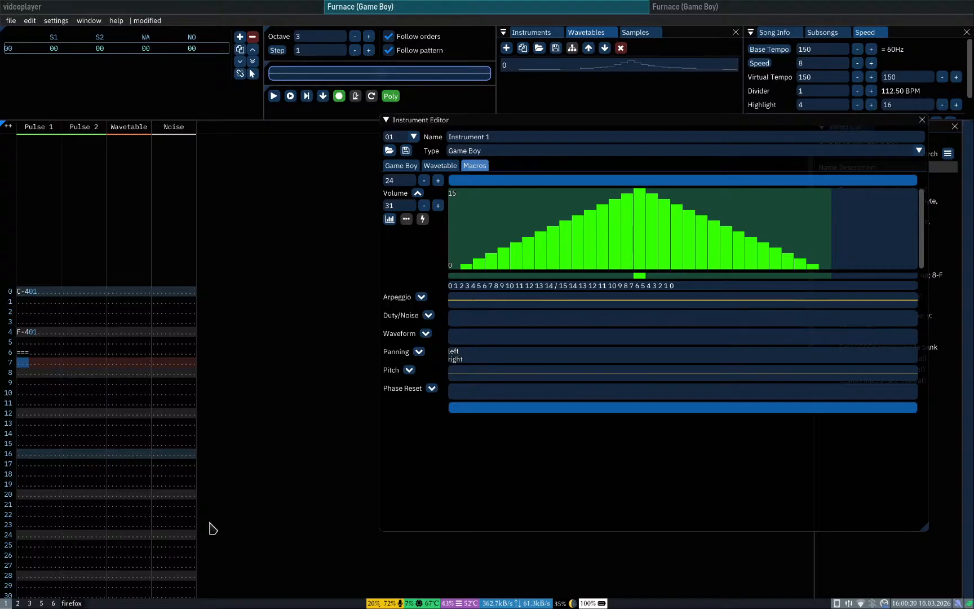
Step: Read the guide's macro release and "what's next?" passages in Firefox, and close the duplicate guide and Legato pages
key("super+3")
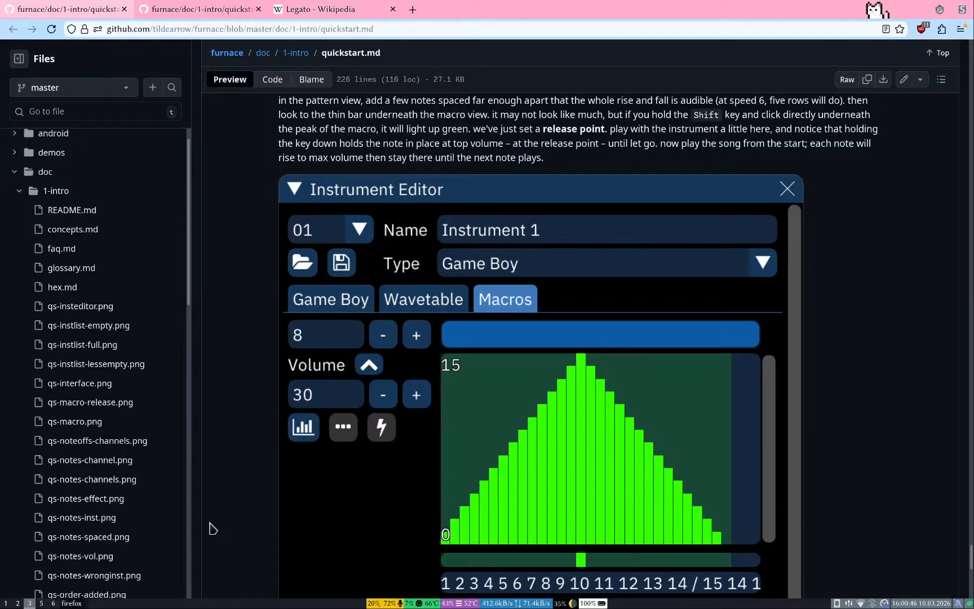
scroll(213, 529, "down", 10)
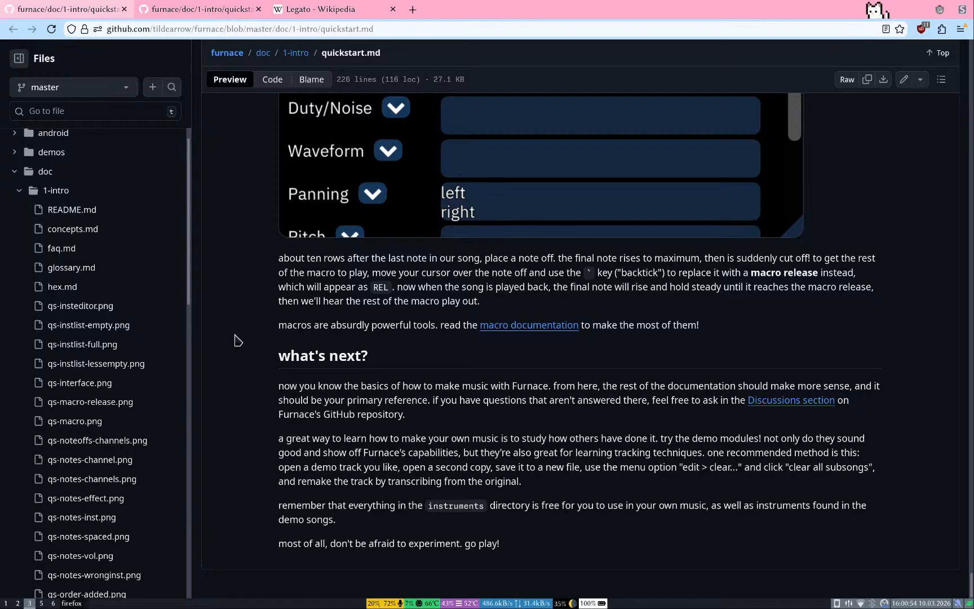
middle_click(227, 10)
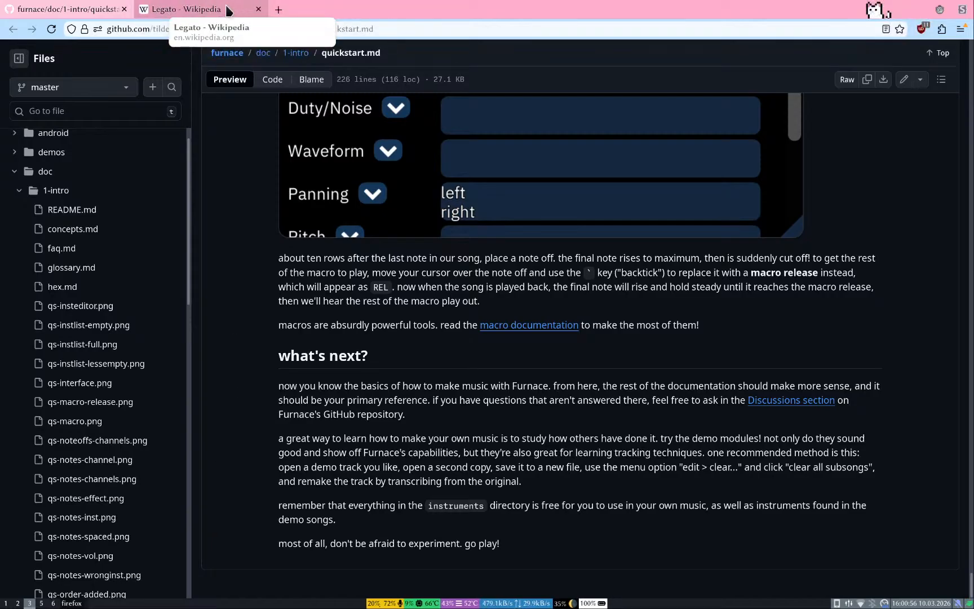
middle_click(228, 11)
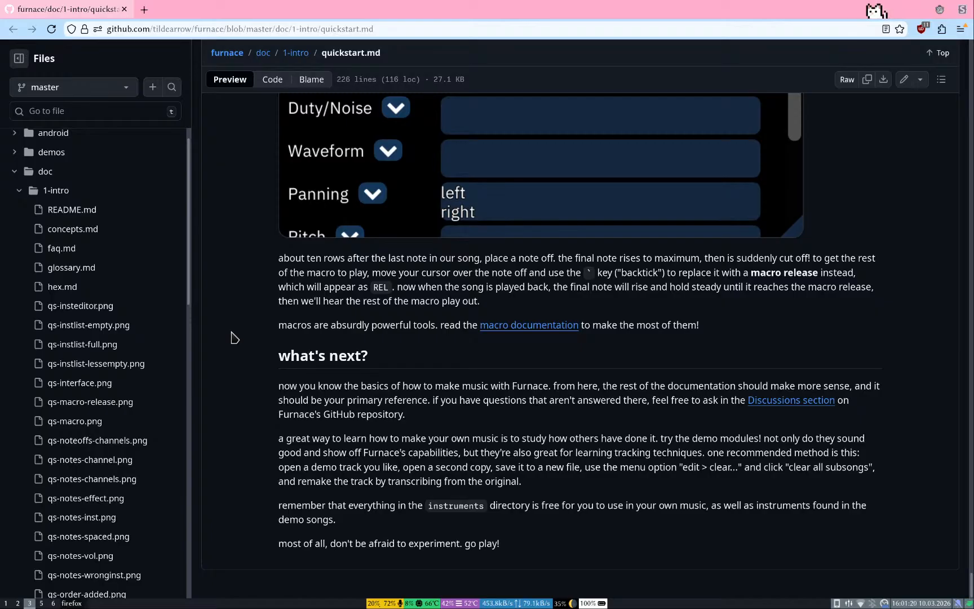
key("super+1")
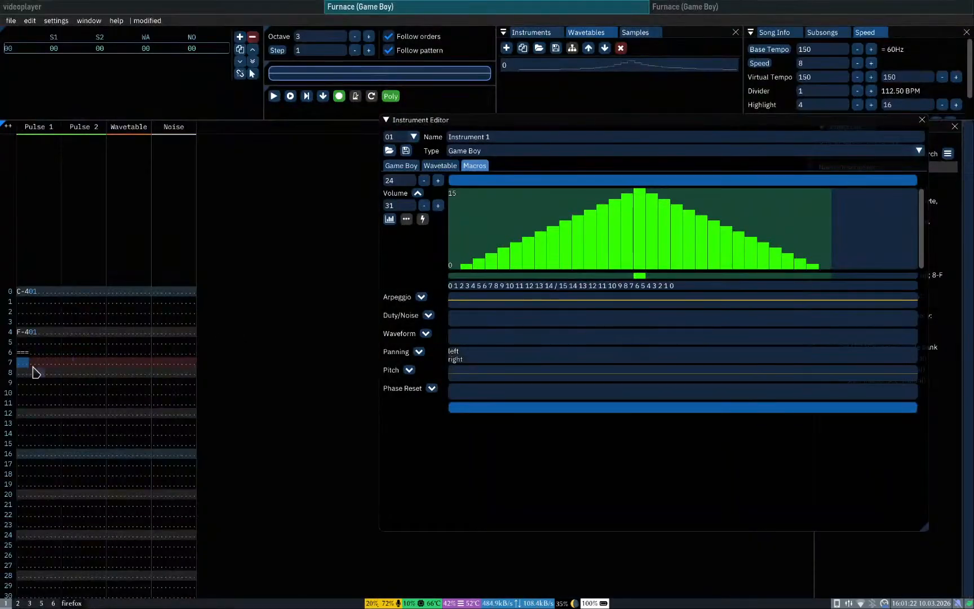
left_click(23, 362)
key("super+3")
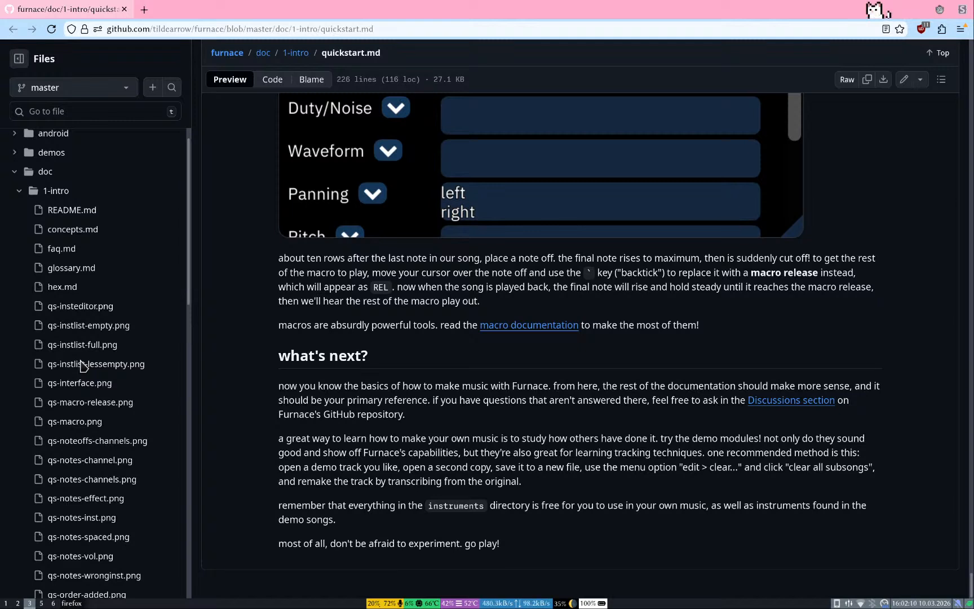
key("super+1")
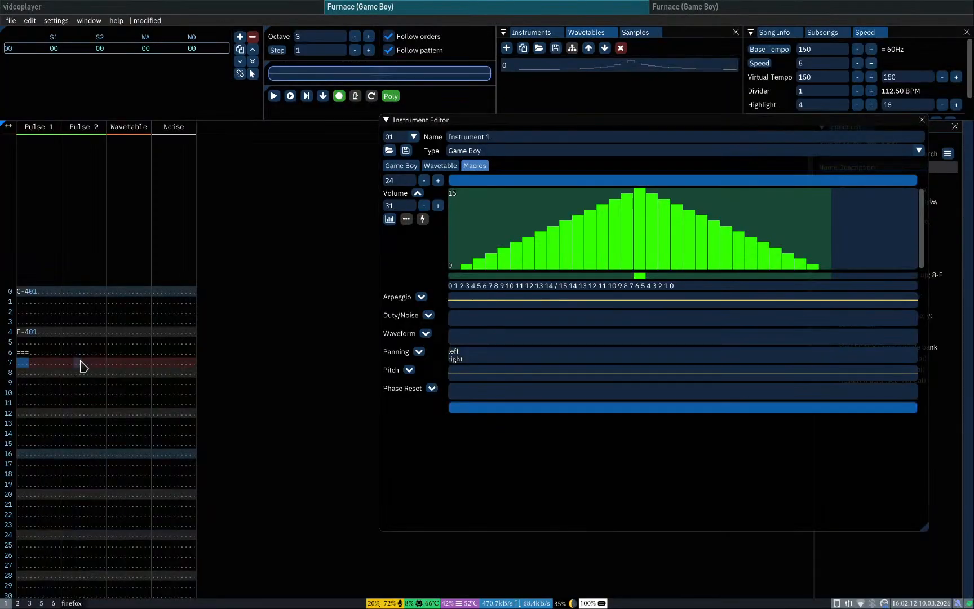
Step: Close the Instrument Editor and clear the notes and instrument values from rows 0 to 6 of Pulse 1
left_click(922, 119)
left_click(23, 293)
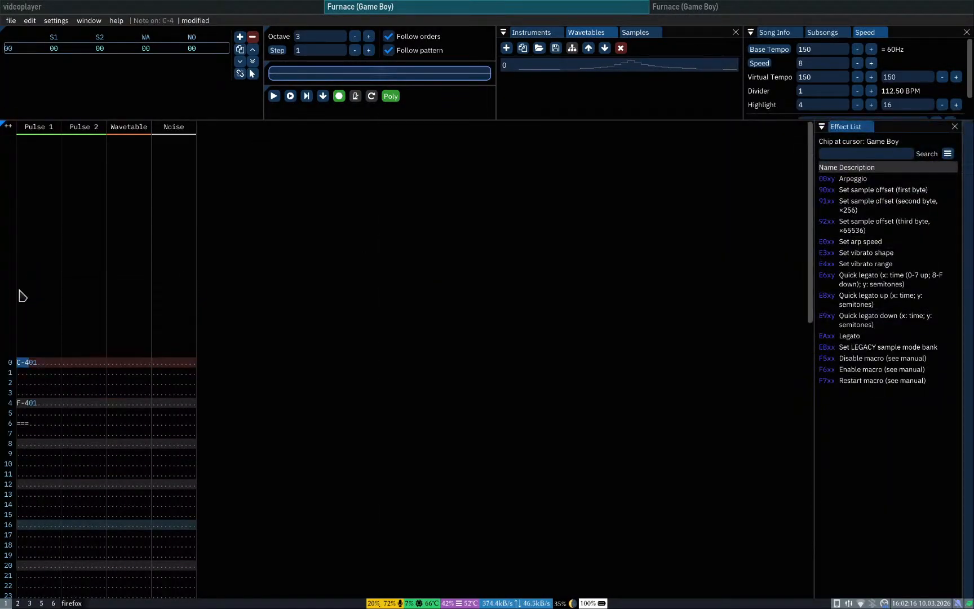
key("shift+Down")
key("shift+Down")
key("shift+Down")
key("shift+Down")
key("shift+Down")
key("shift+Down")
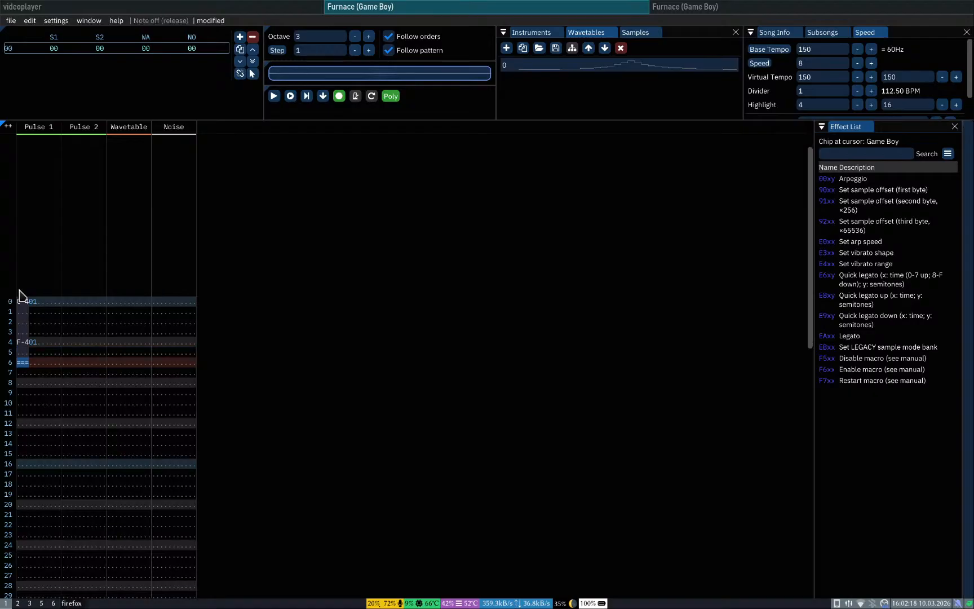
key("Delete")
key("shift+Right")
key("Delete")
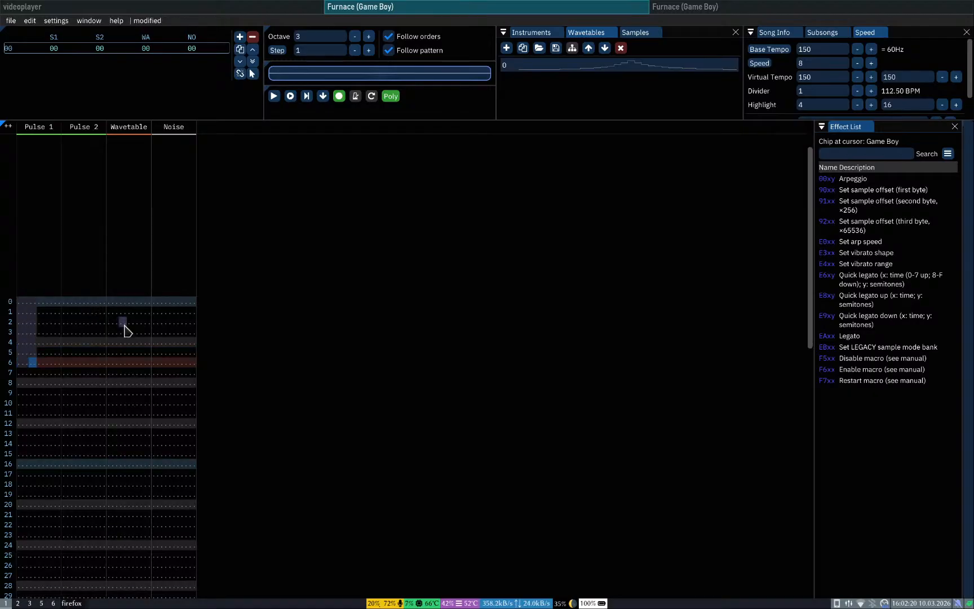
Step: Enter C-4 with instrument 01 on rows 0 to 3 of Pulse 1
key("Up")
key("Up")
key("Up")
key("Up")
key("Up")
key("Up")
key("Left")
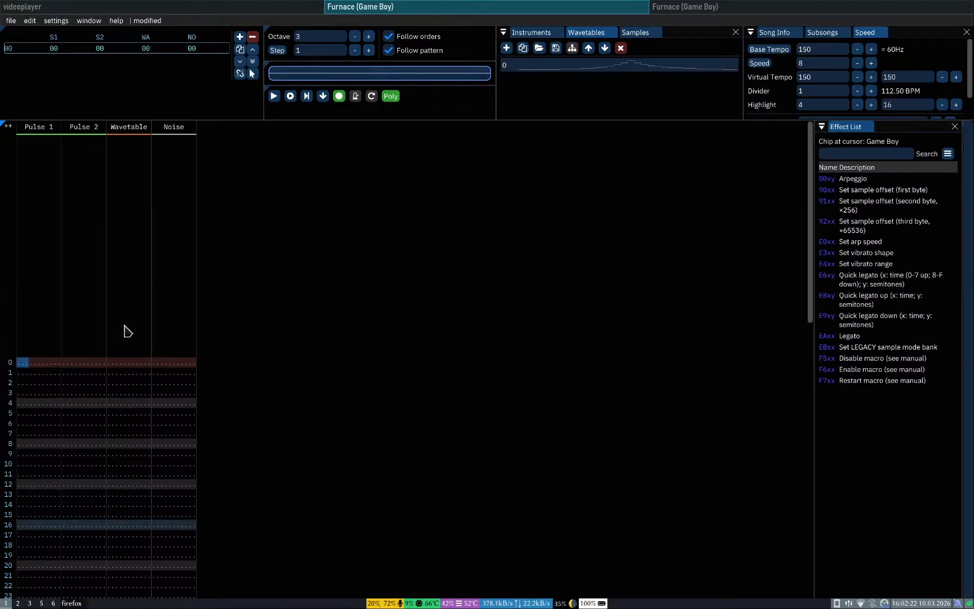
key("q")
key("q")
key("q")
key("q")
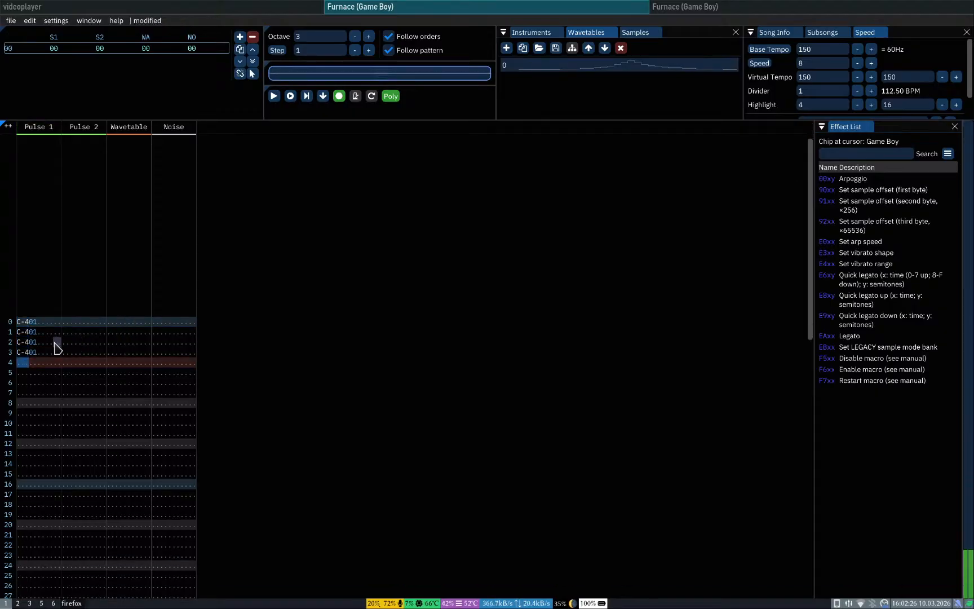
Step: Delete the notes and instrument values on rows 1 to 3 of Pulse 1, keeping only the row 0 note
key("Up")
key("shift+Up")
key("shift+Up")
key("Delete")
key("Right")
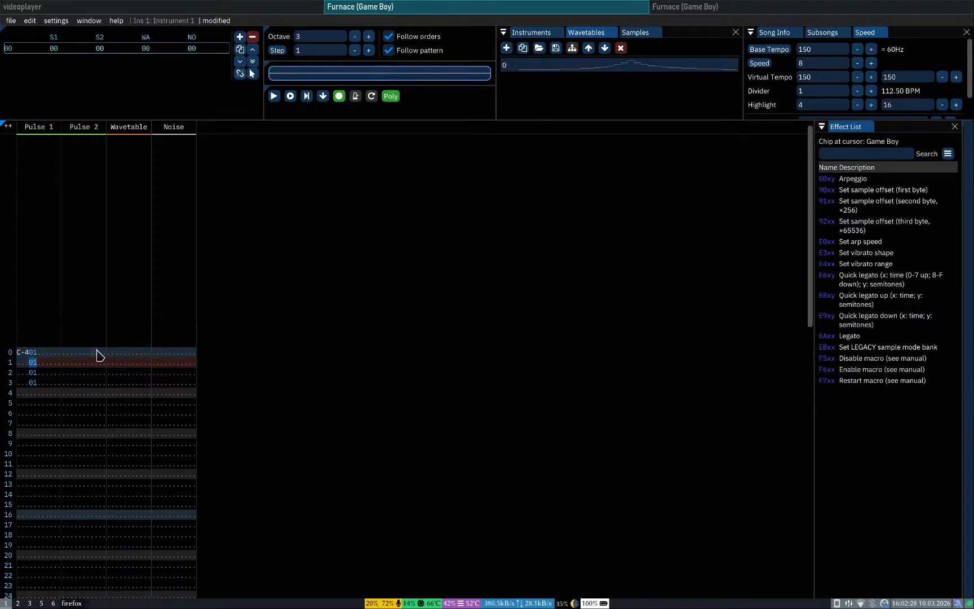
key("Delete")
key("shift+Down")
key("Delete")
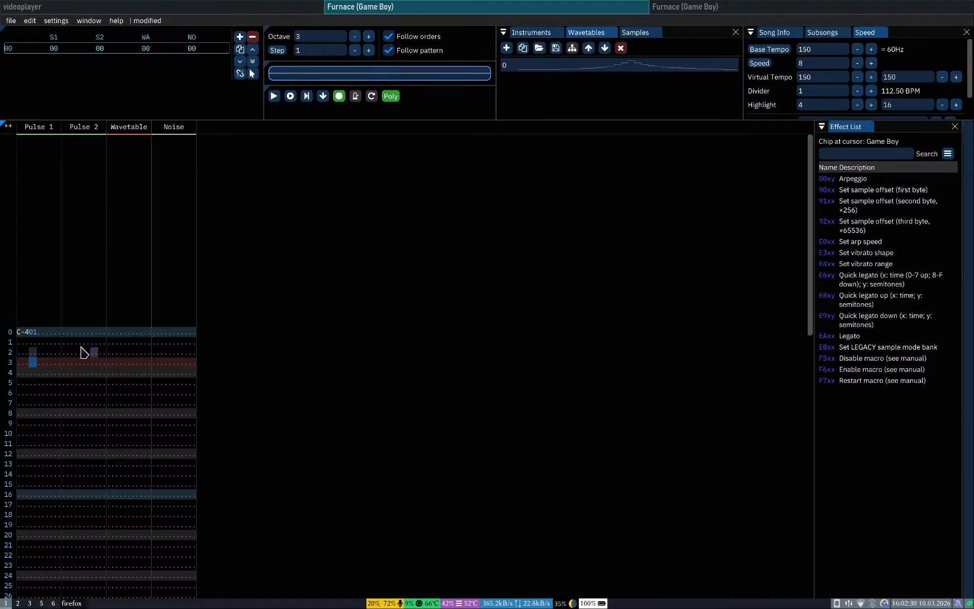
Step: Filter the Effect List to show only Volume effects instead of Miscellaneous ones
left_click(35, 334)
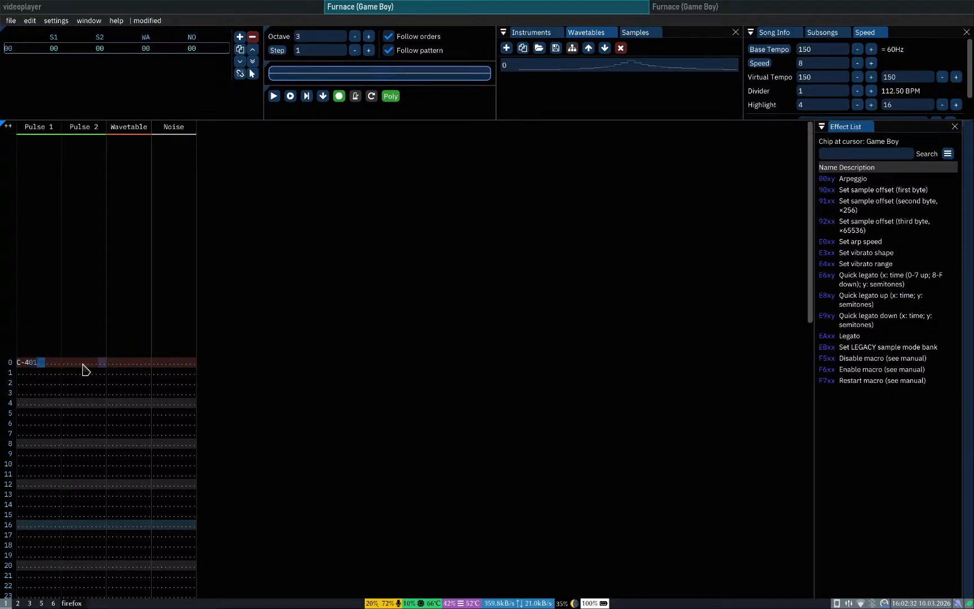
left_click(47, 365)
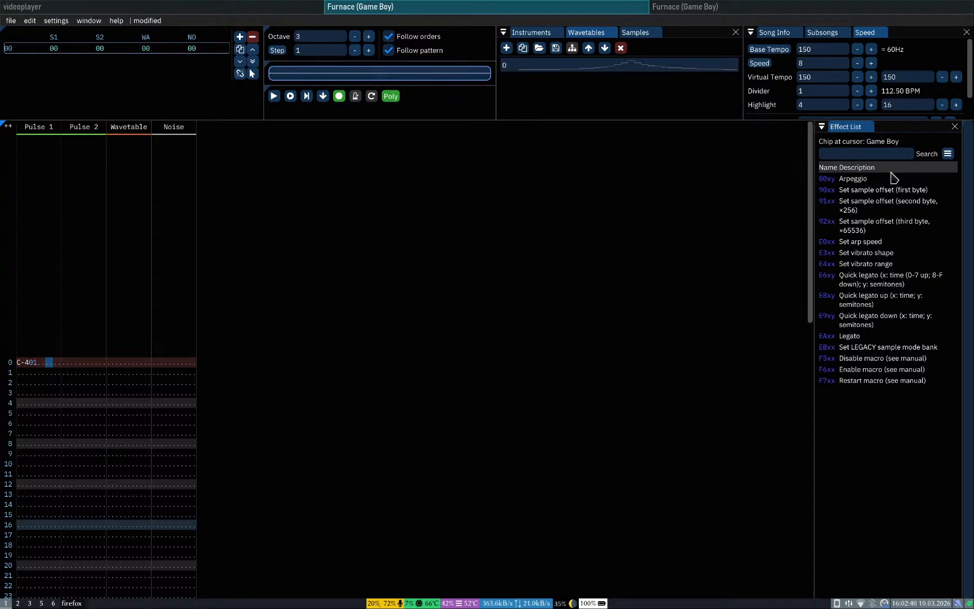
left_click(947, 154)
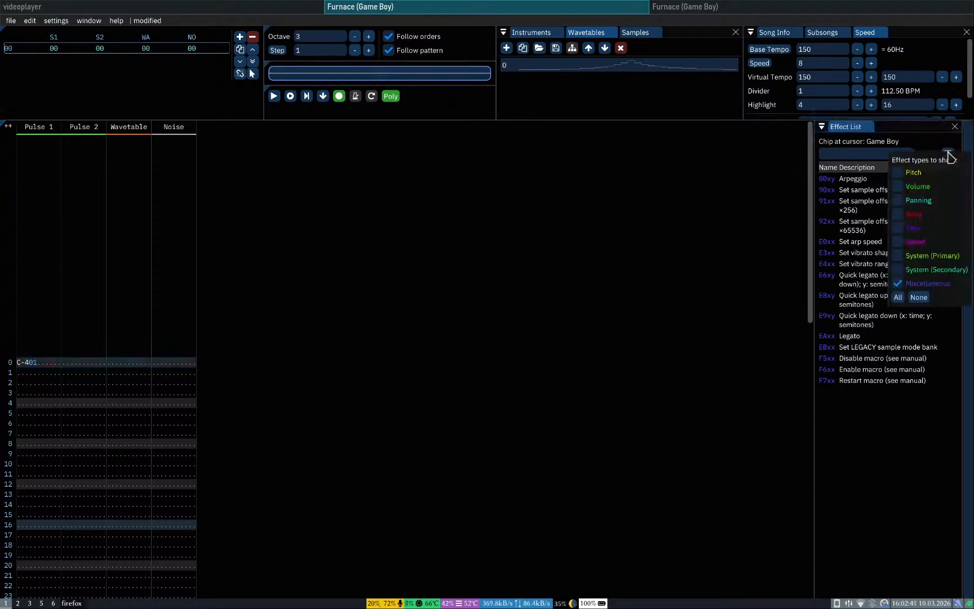
left_click(899, 283)
left_click(918, 189)
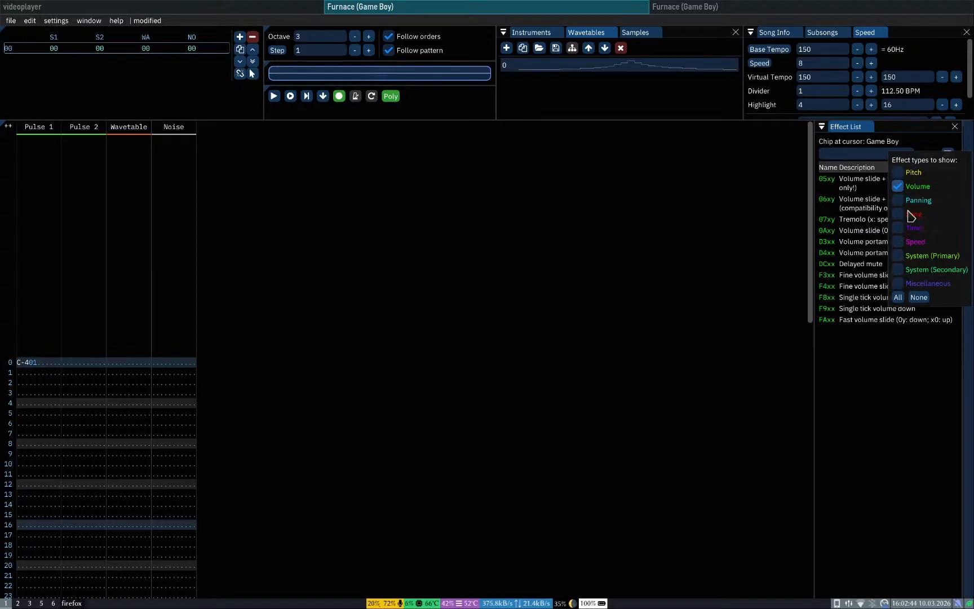
left_click(860, 488)
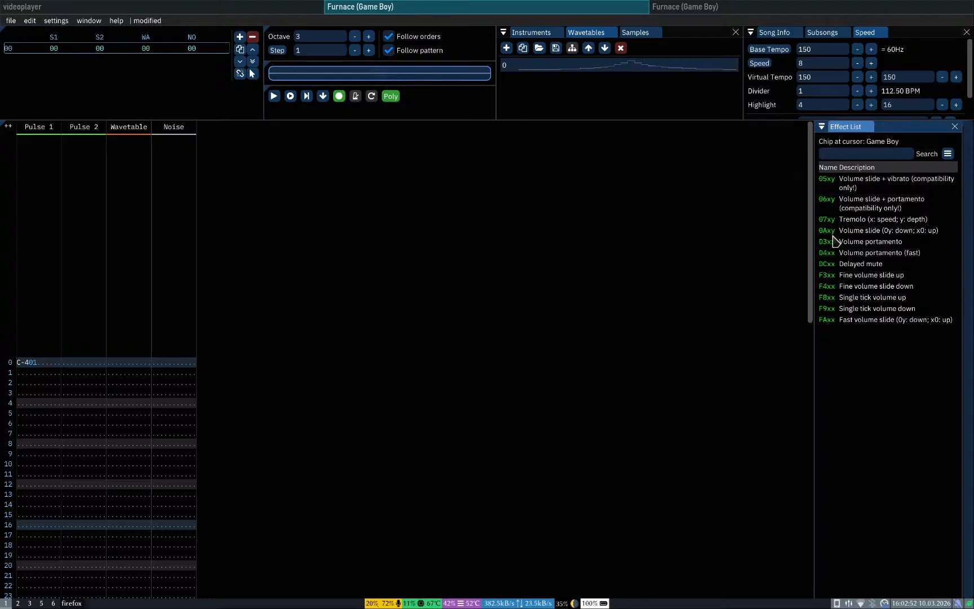
left_click(57, 376)
left_click(43, 364)
type("000a")
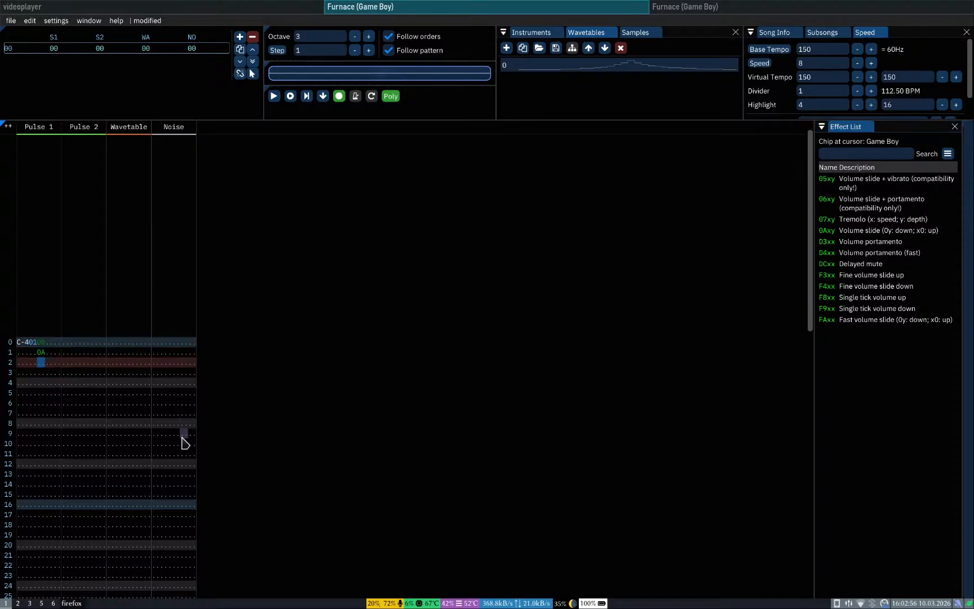
key("Up")
key("Delete")
key("Up")
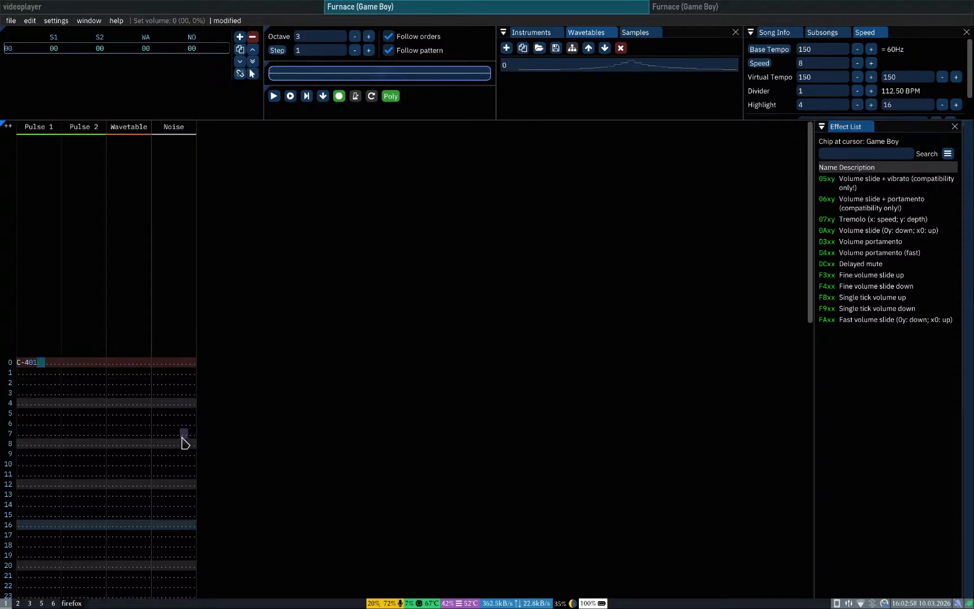
type("a")
key("Up")
key("Right")
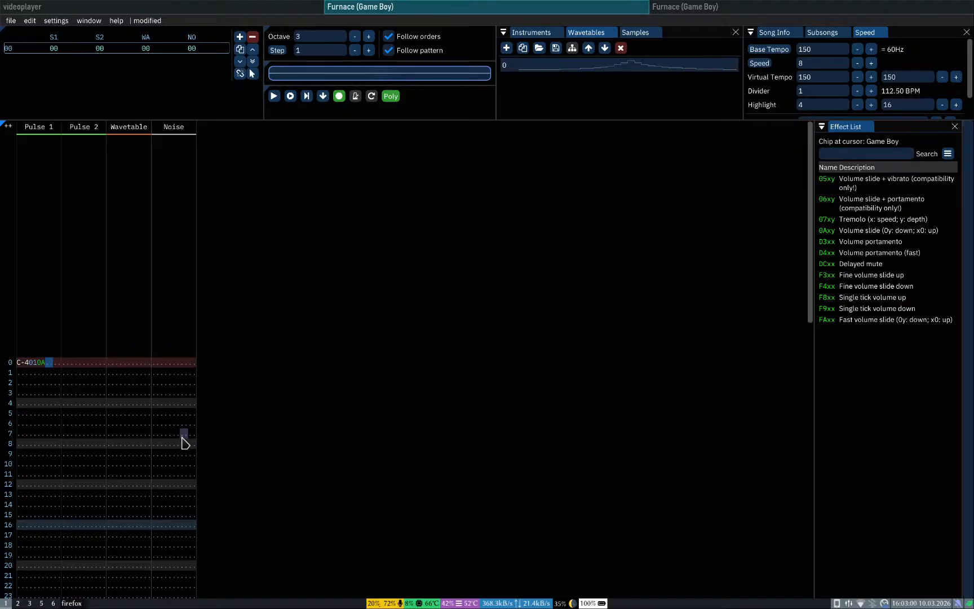
key("Left")
key("Delete")
Step: Add the volume slide effect 0A beside the C-4 note at row 0 of Pulse 1 and play the pattern
key("Right")
type("0a")
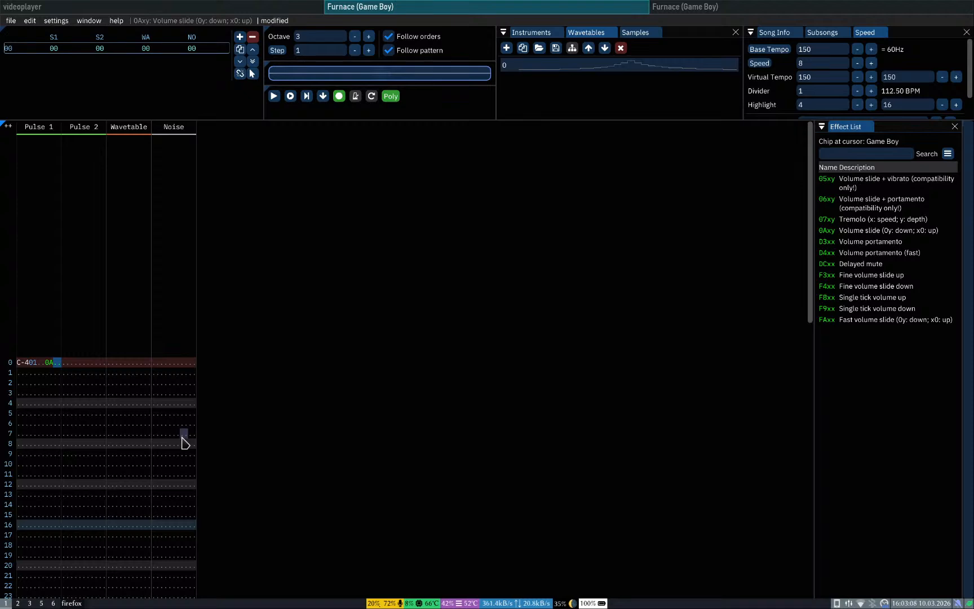
key("Return")
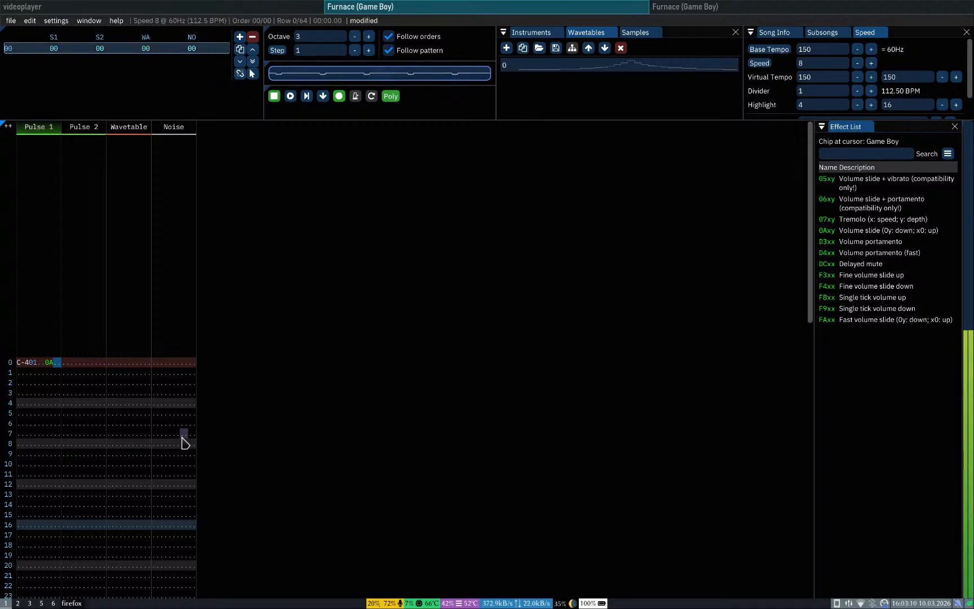
key("Up")
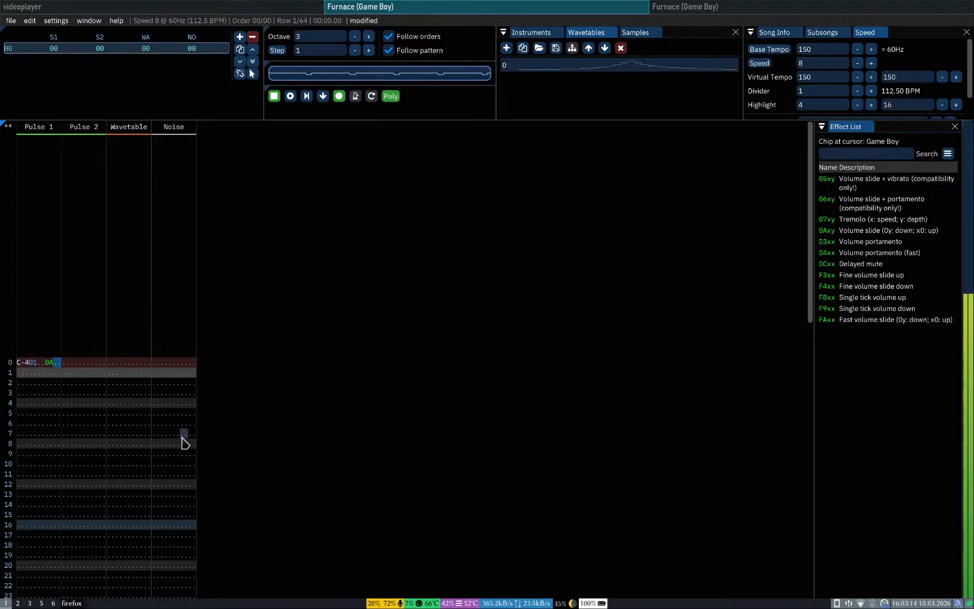
Step: Set the value of the 0A volume slide at row 0 of Pulse 1 to 02 and play the pattern
key("Return")
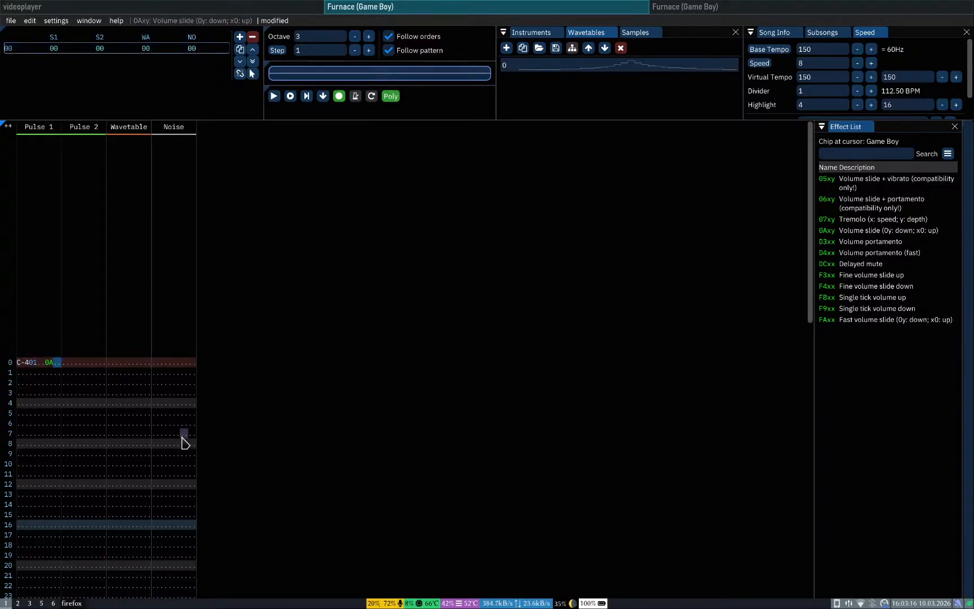
type("02")
key("Up")
key("Right")
key("Return")
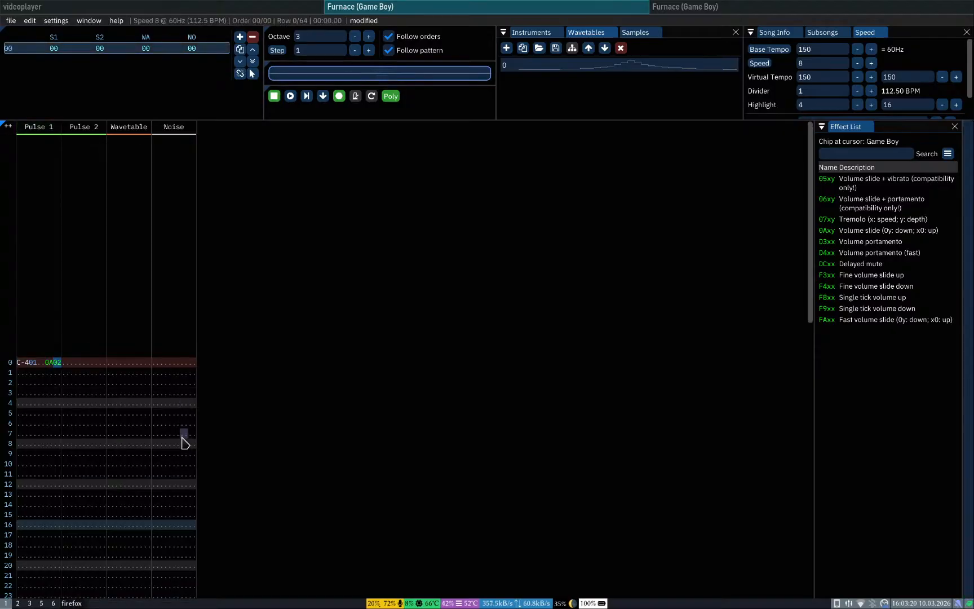
key("Return")
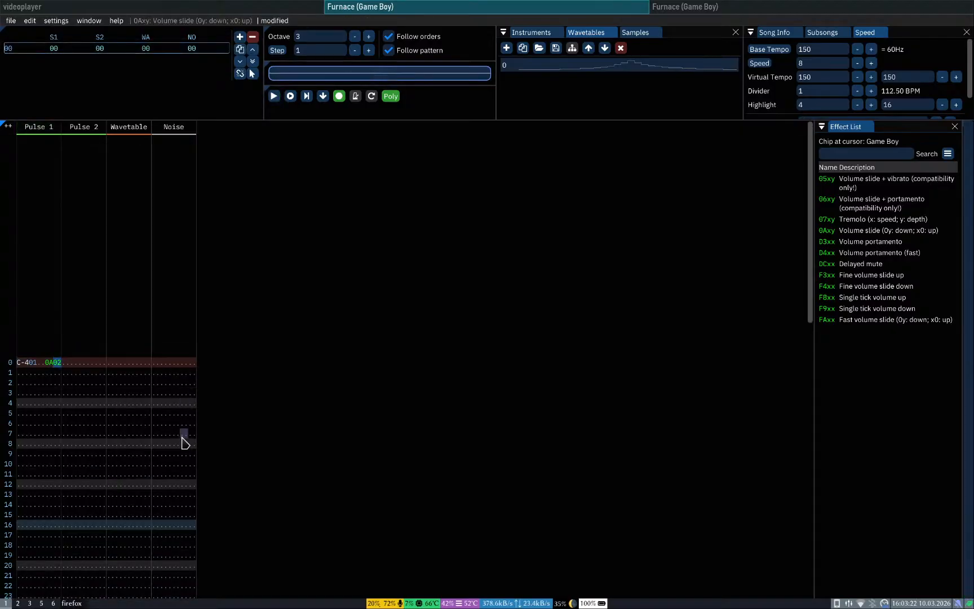
Step: Clear Instrument 1's volume macro by setting its length to 0, collapse the macro and close the Instrument Editor
key("Left")
key("Left")
key("Left")
key("Left")
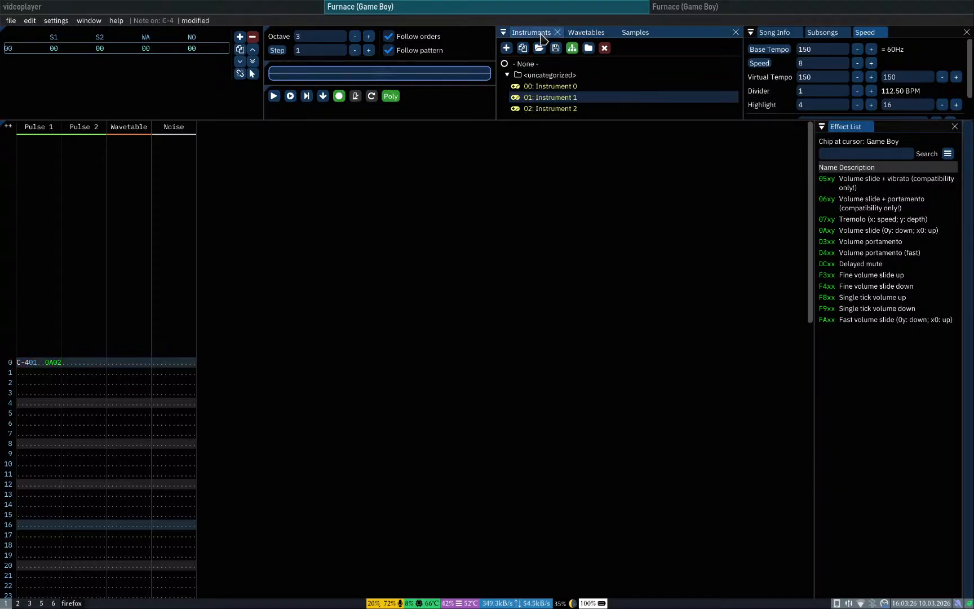
double_click(570, 98)
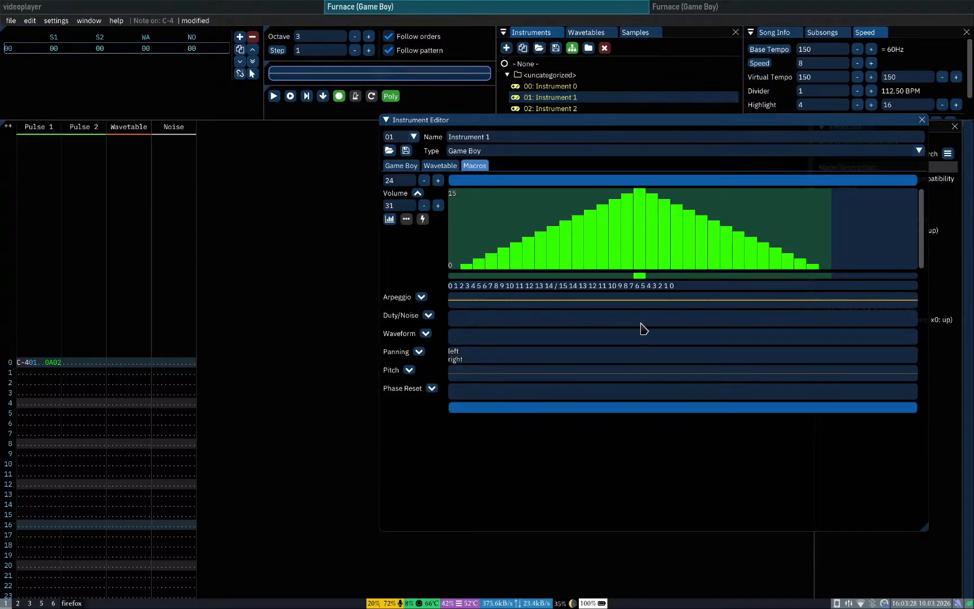
double_click(412, 207)
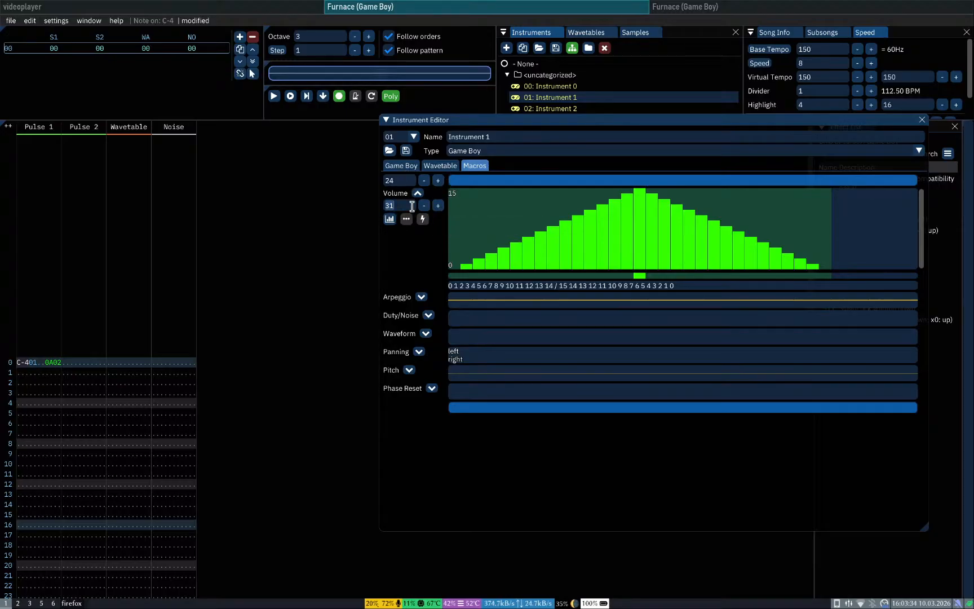
type("0")
left_click(417, 193)
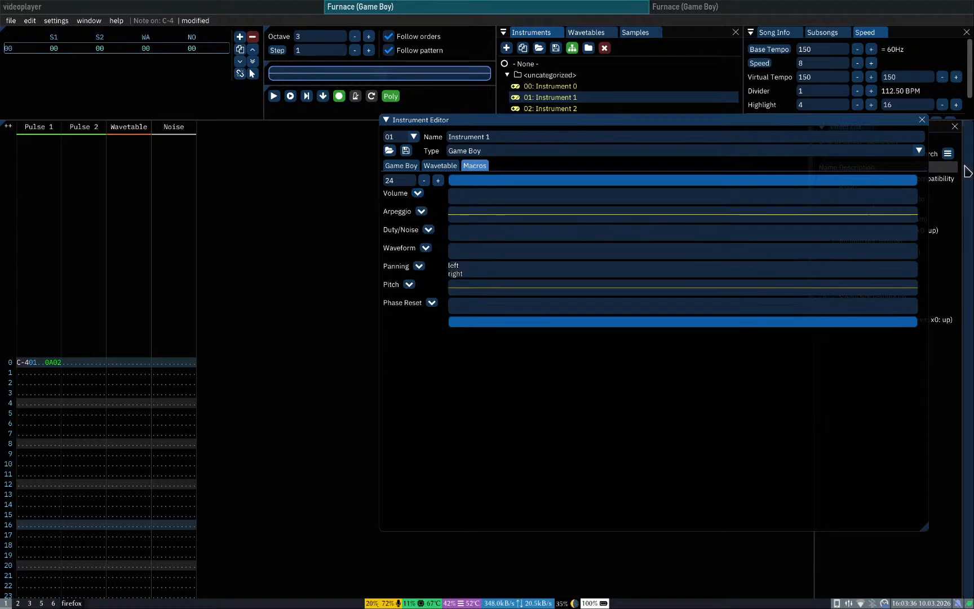
left_click(922, 120)
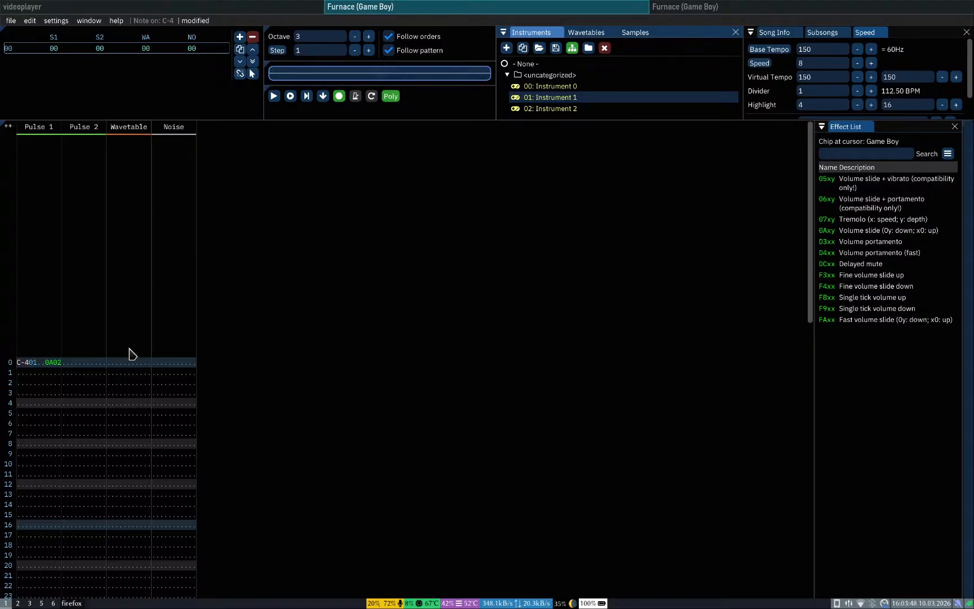
Step: Set the value of the 0A volume slide at row 0 of Pulse 1 to 20 and play the pattern
left_click(62, 364)
key("space")
type("20")
key("Up")
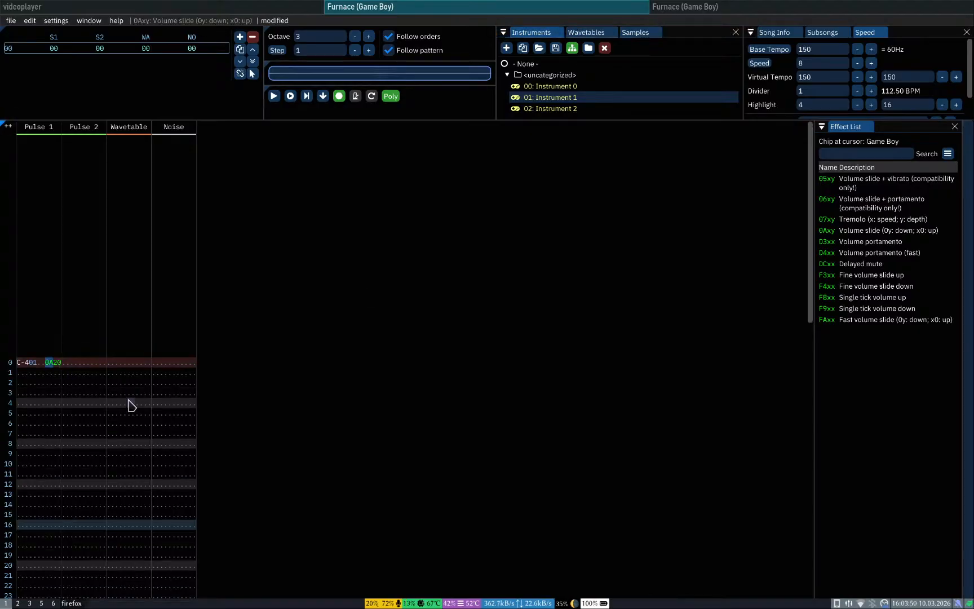
key("Return")
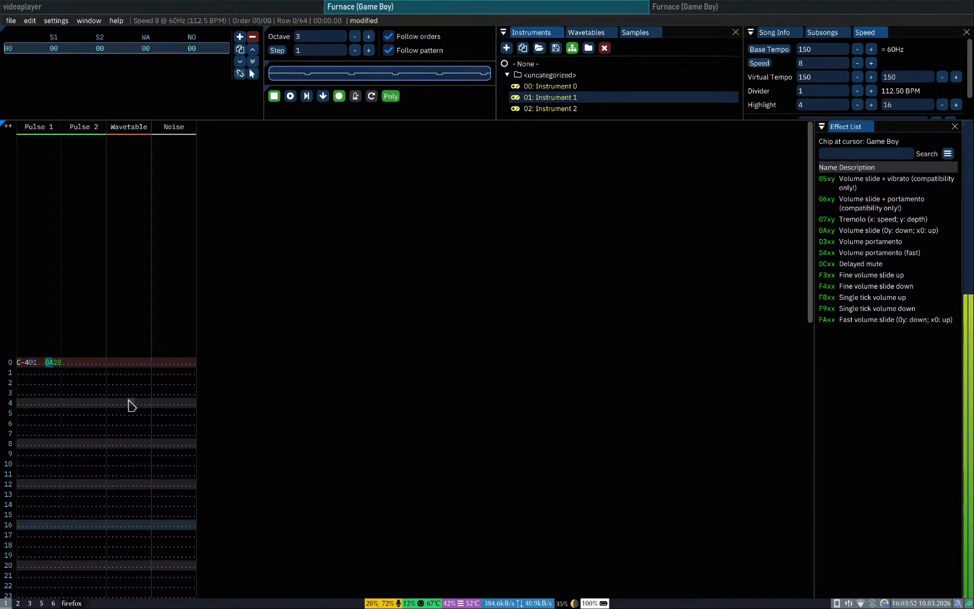
Step: Set the volume of the C-4 note at row 0 of Pulse 1 to 00 and replay the pattern
key("Left")
key("Left")
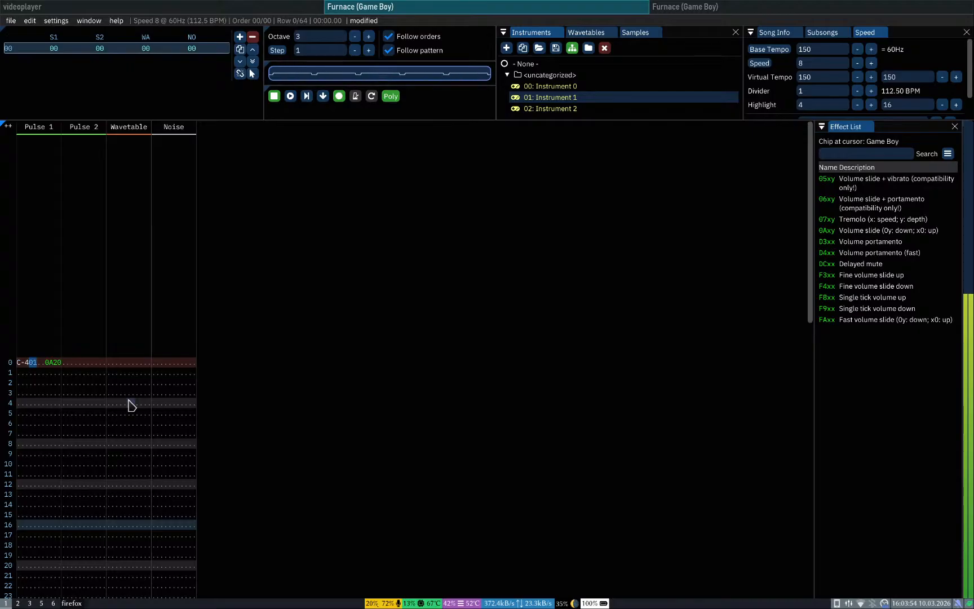
key("Right")
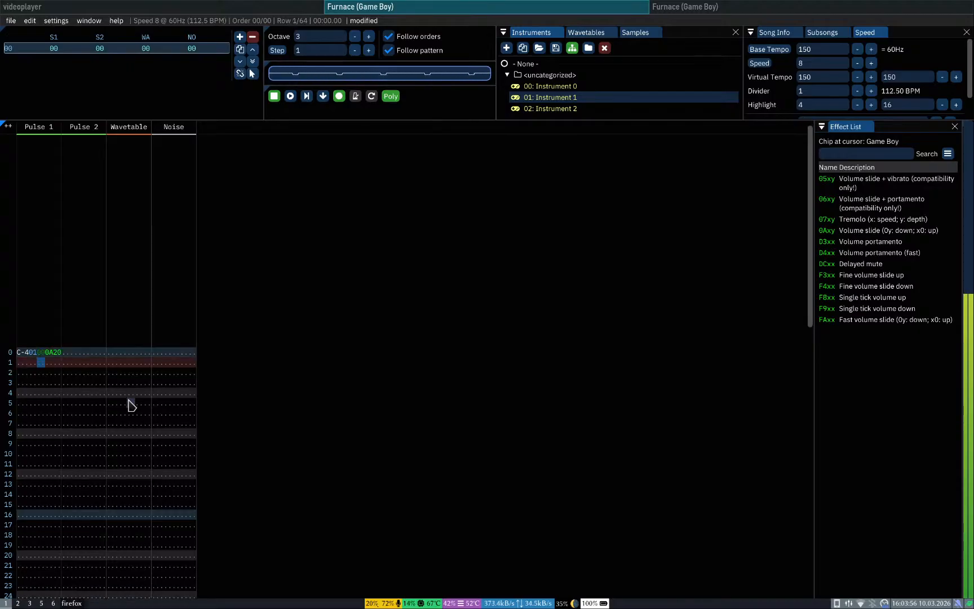
key("Return")
key("Return")
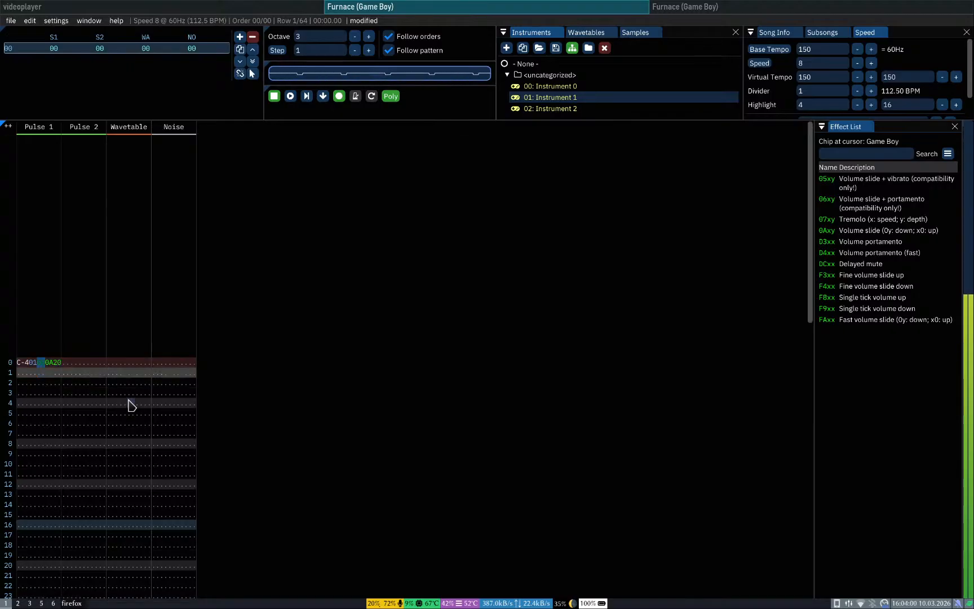
key("Return")
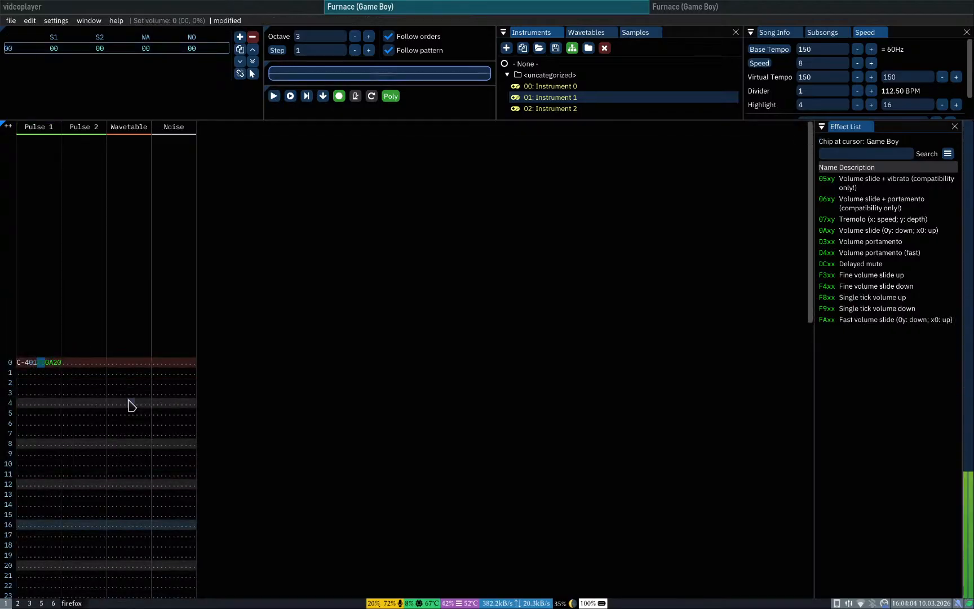
key("Right")
key("Down")
key("Left")
key("Left")
key("Left")
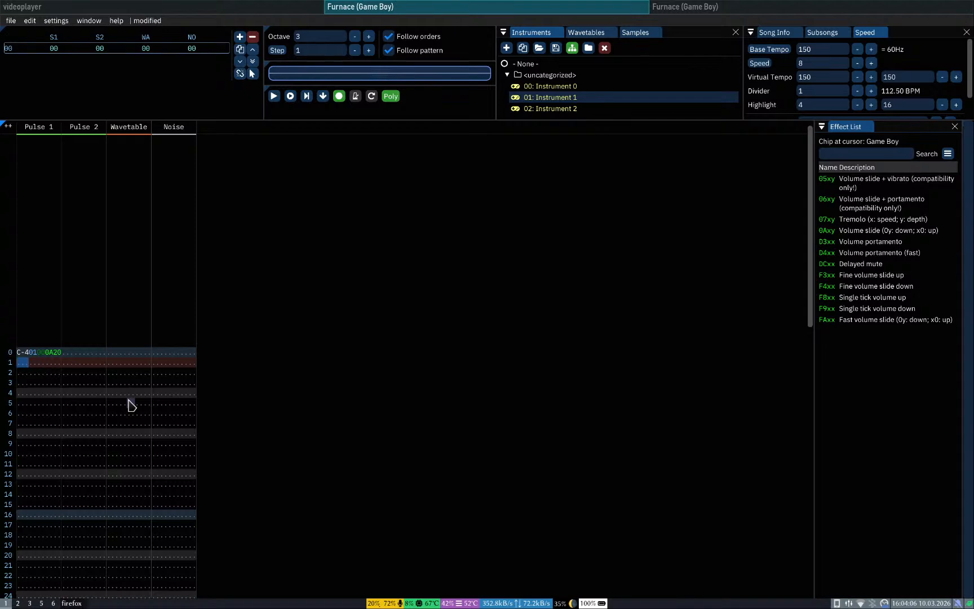
key("Down")
key("Down")
key("Up")
key("Up")
key("Up")
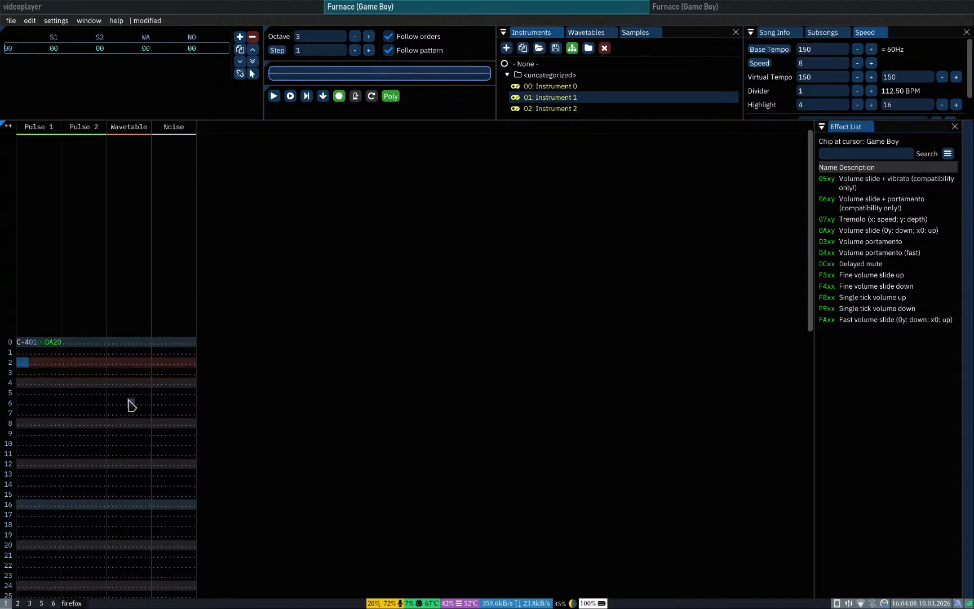
Step: Play the pattern from row 0 to hear the C-4 note on Pulse 1, and stop playback
key("Return")
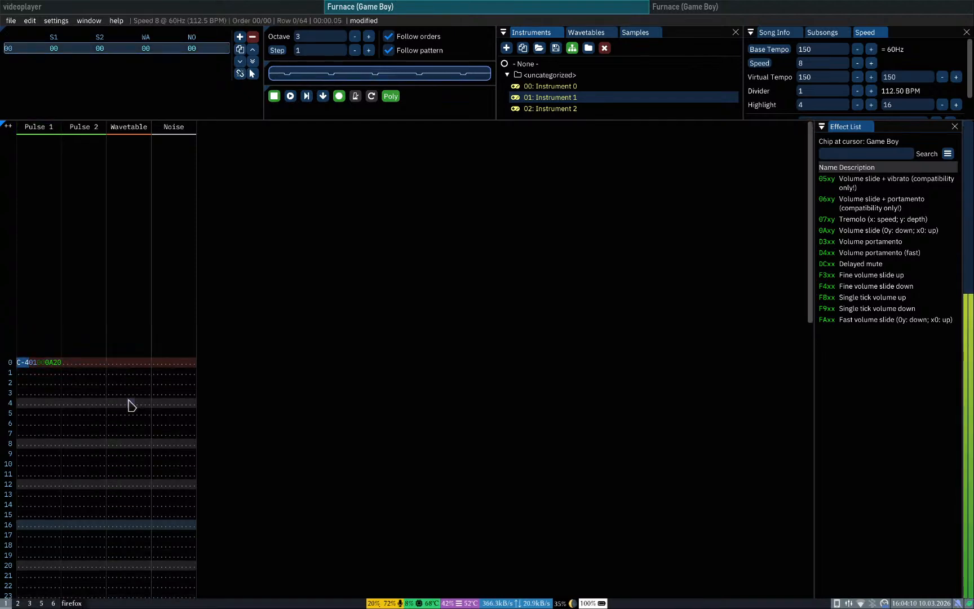
key("Tab")
key("Return")
Step: Delete the note-off at row 6 of Pulse 1 and return the cursor to row 0
key("Up")
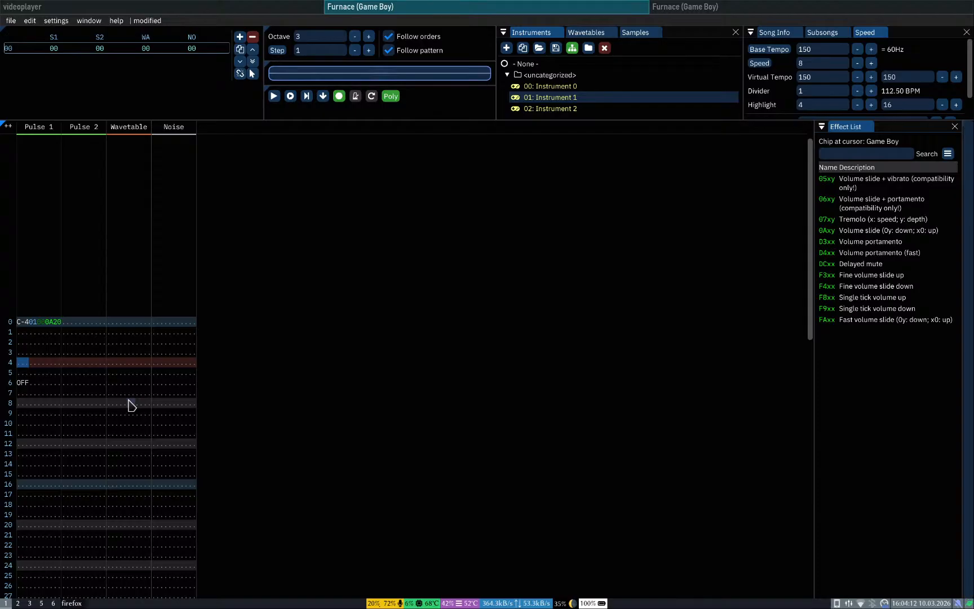
key("Down")
key("Down")
key("Delete")
key("Up")
key("Up")
key("Up")
key("Up")
key("Up")
key("Up")
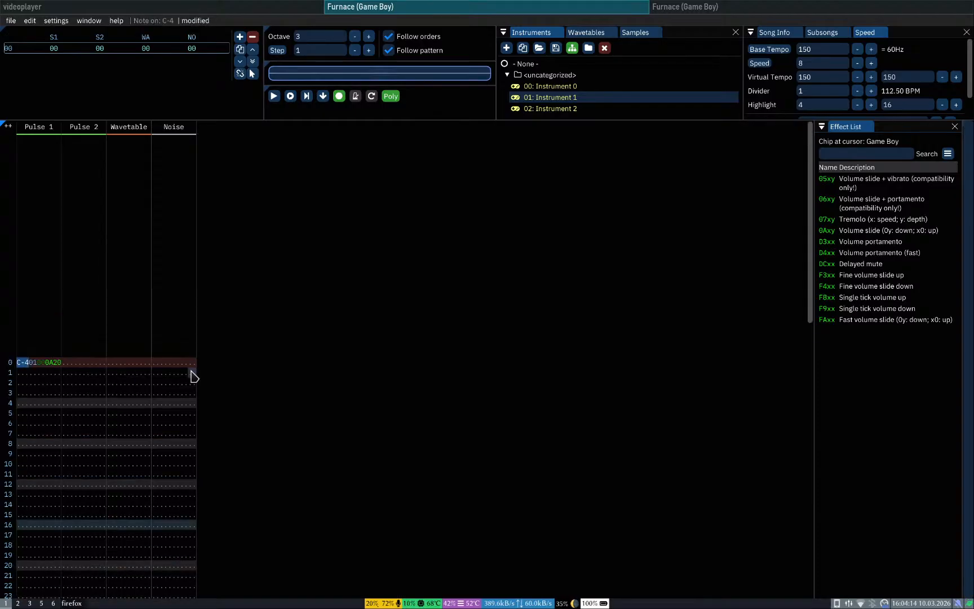
key("Right")
Step: Disable the software envelope for Instrument 1 and view its available macros
double_click(550, 98)
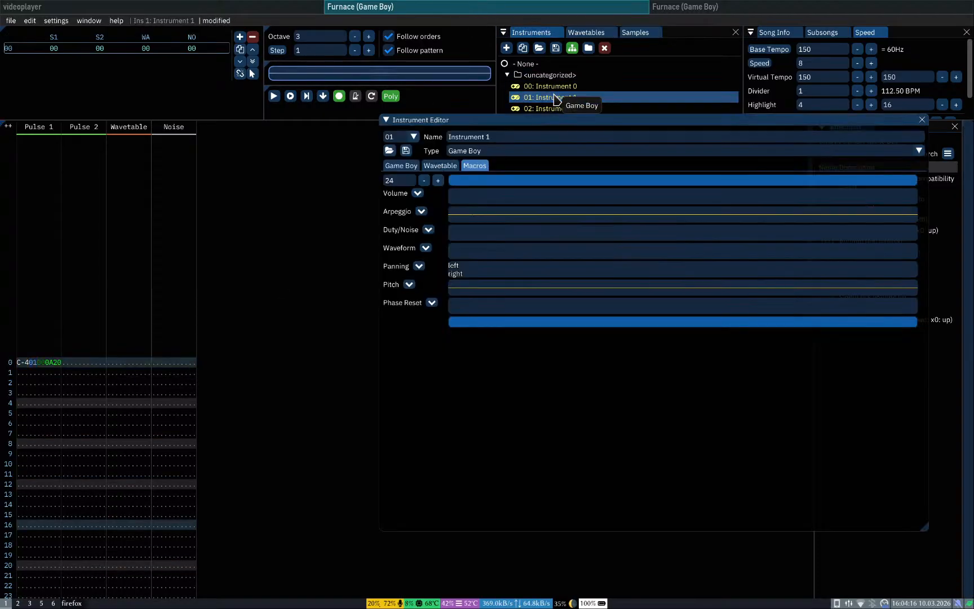
left_click(416, 166)
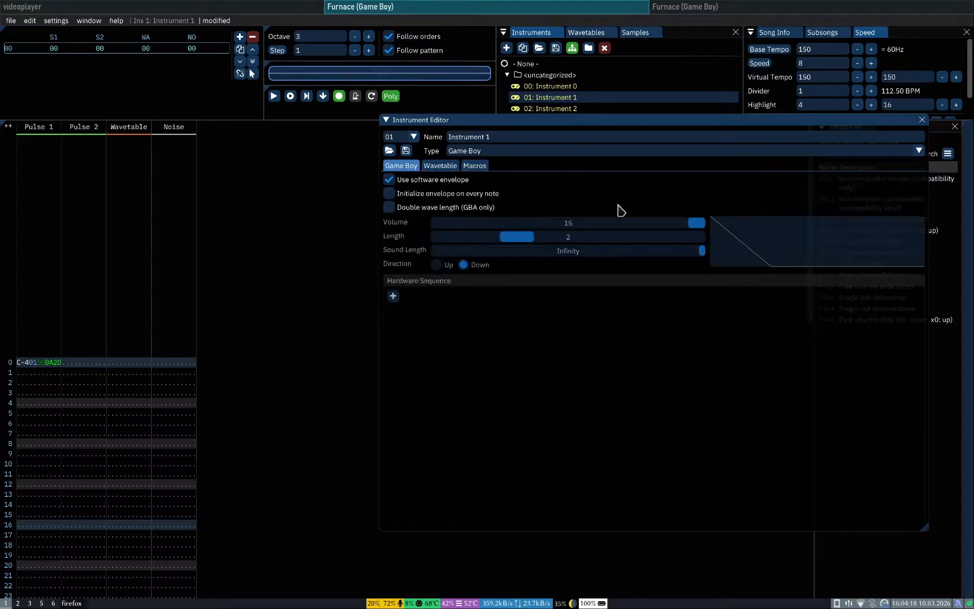
left_click(418, 180)
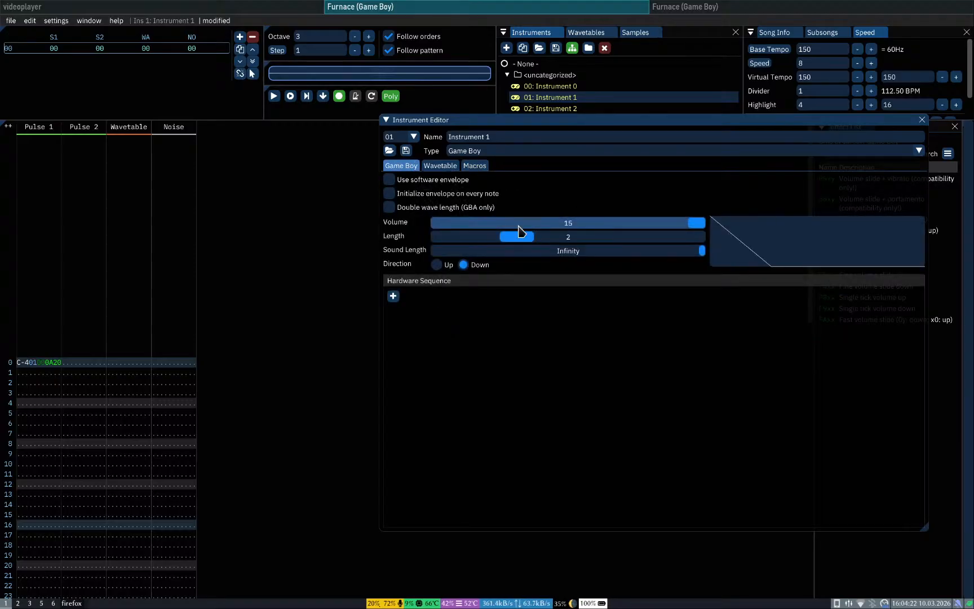
left_click(477, 166)
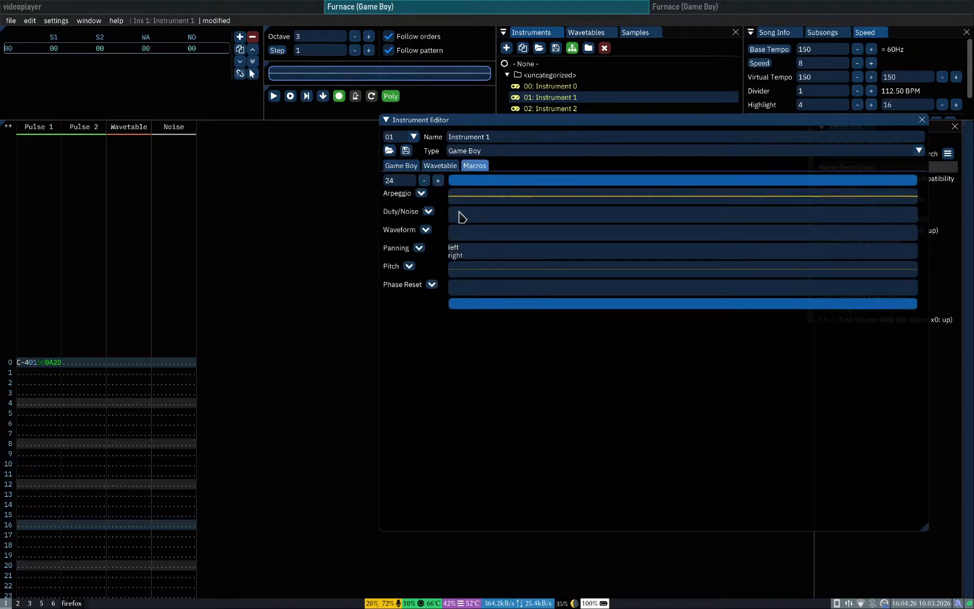
Step: Switch Instrument 1's software envelope on and off again, comparing which macros are available
left_click(401, 165)
left_click(431, 181)
left_click(483, 166)
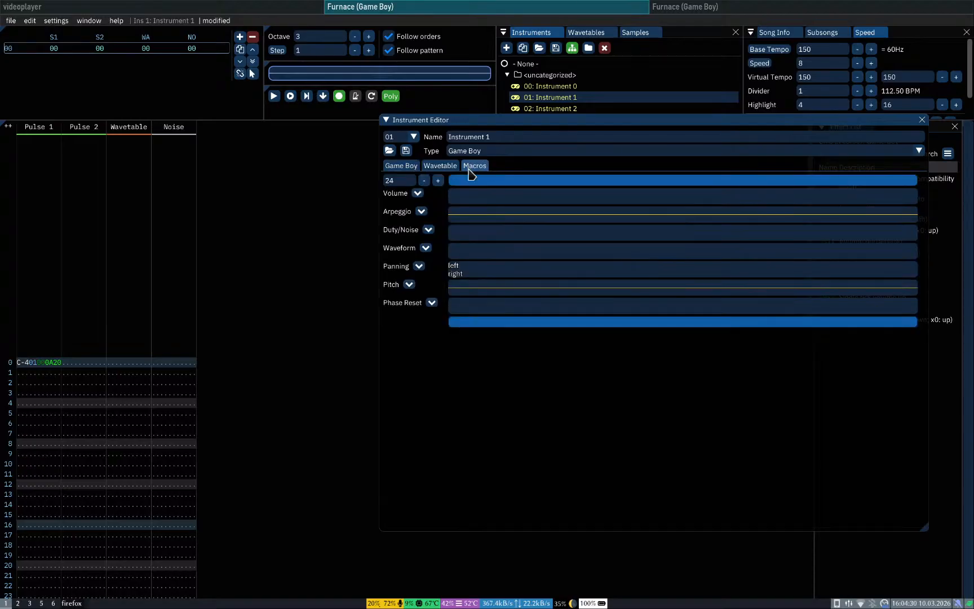
left_click(402, 166)
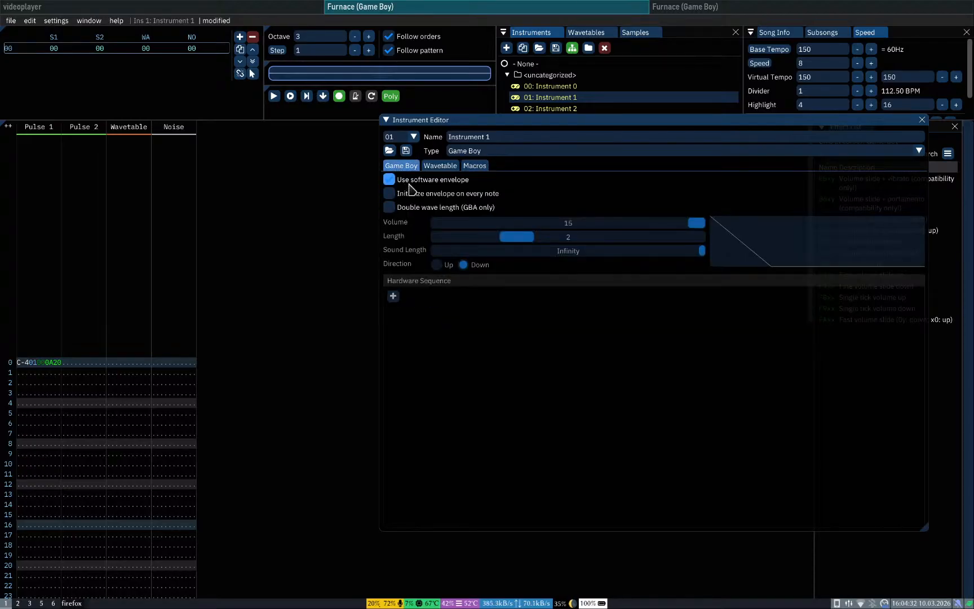
left_click(476, 166)
left_click(401, 166)
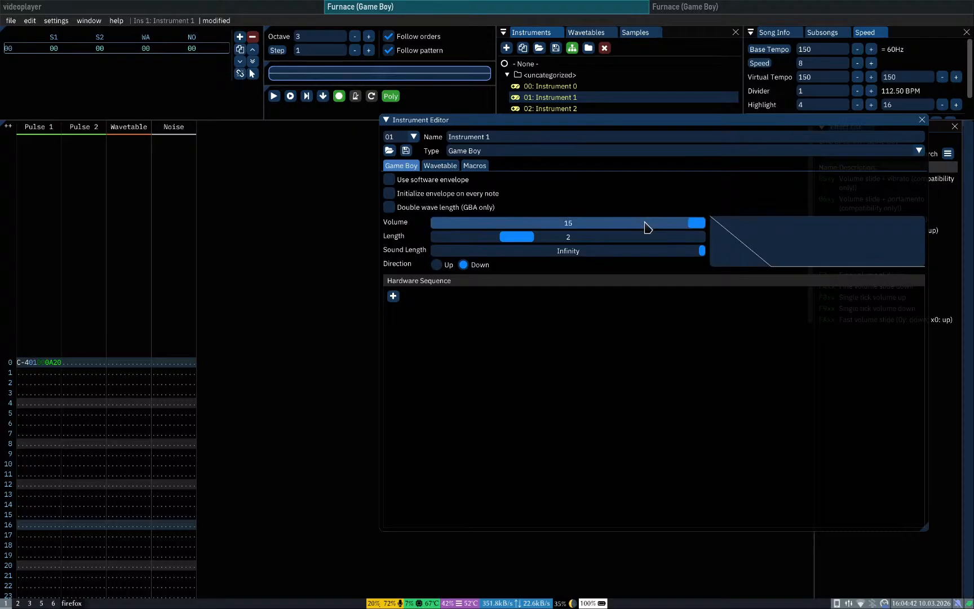
Step: Set Instrument 1's hardware envelope to direction Up, volume 0 and length 5
left_click_drag(647, 227, 738, 246)
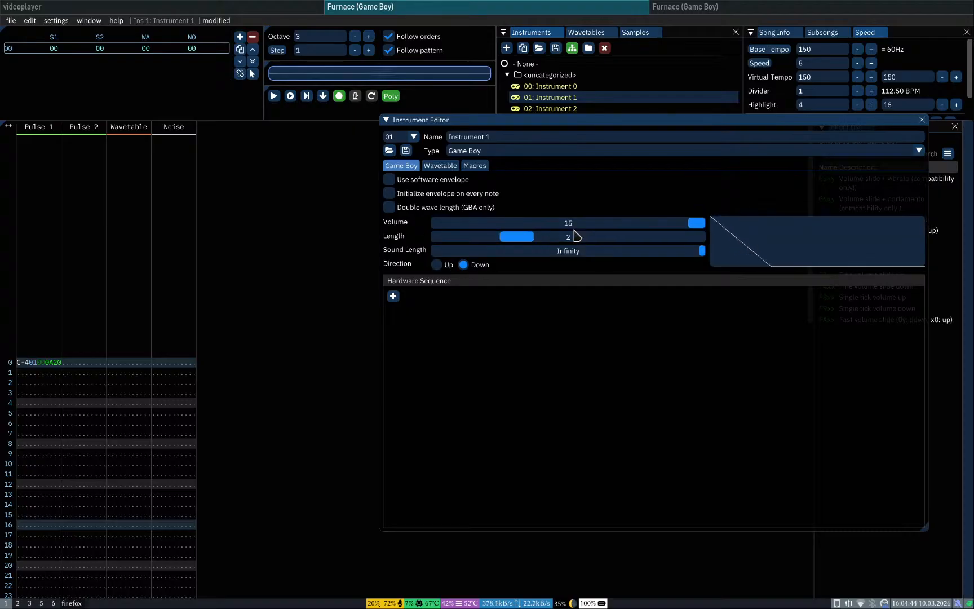
left_click_drag(524, 240, 589, 263)
left_click(447, 266)
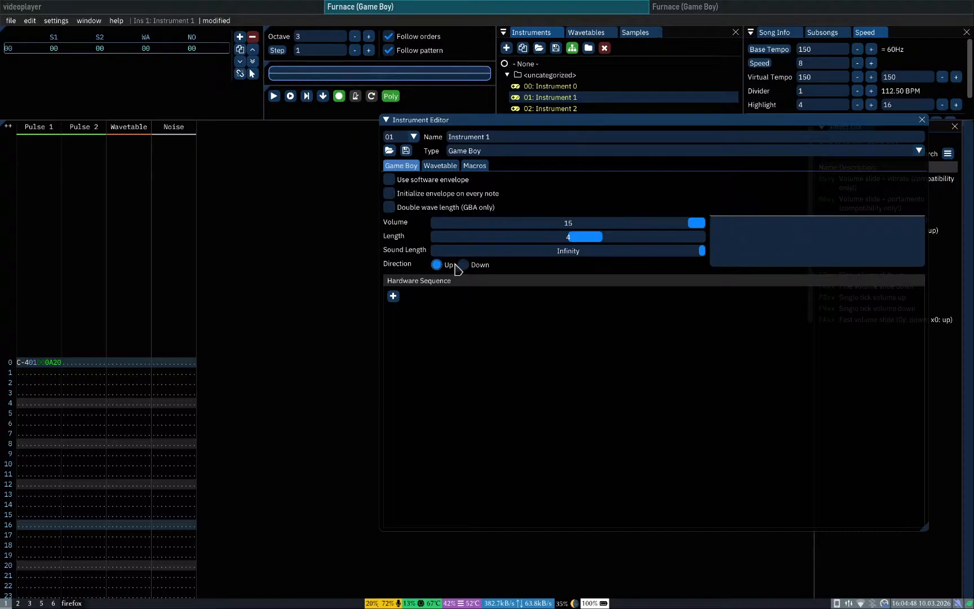
left_click_drag(594, 224, 615, 244)
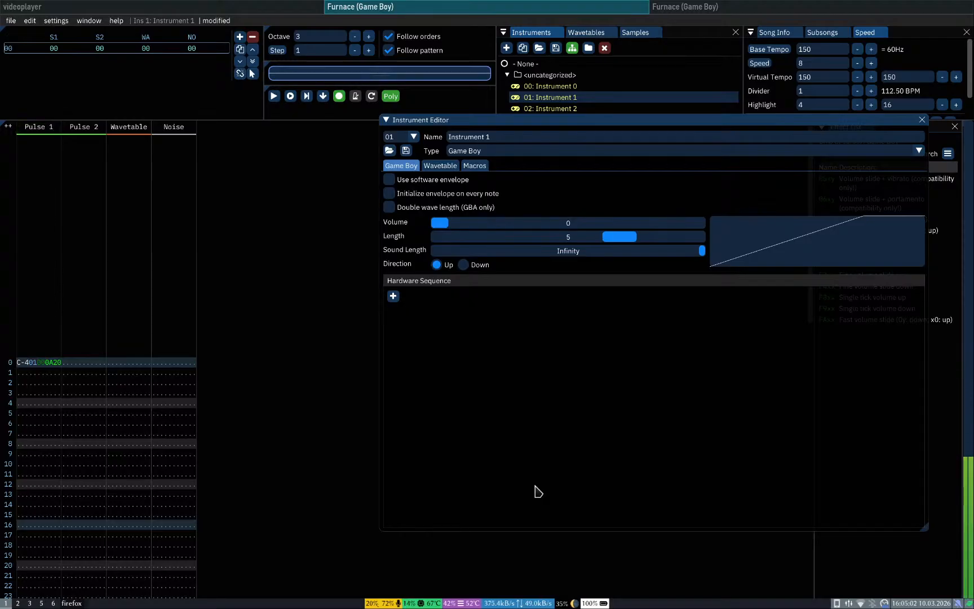
Step: Try an envelope length of 2 and a shorter sound length, returning the sound length to Infinity and setting the envelope length to 4
left_click_drag(593, 239, 420, 239)
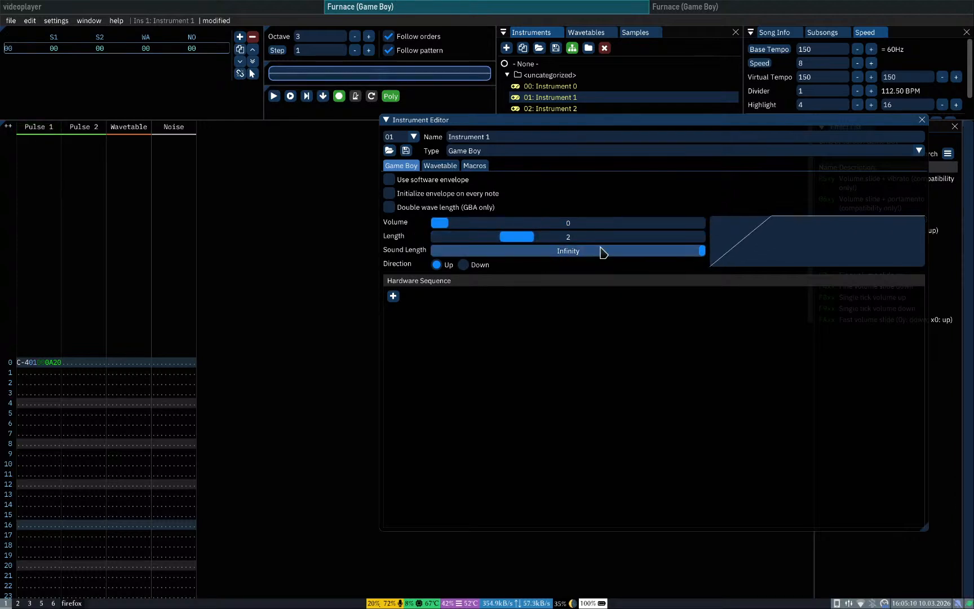
left_click_drag(600, 250, 589, 256)
left_click_drag(658, 257, 711, 254)
mouse_move(604, 242)
left_mouse_down()
mouse_move(617, 243)
mouse_move(587, 244)
left_mouse_up()
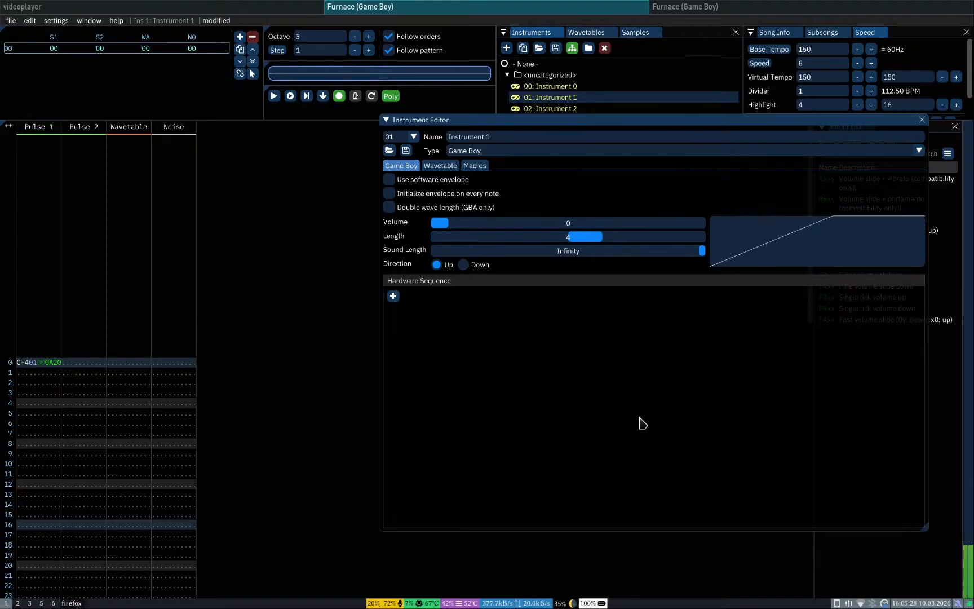
Step: Play the pattern from row 0 of Pulse 1, stop it and remove the stray note-off at row 1
left_click(63, 371)
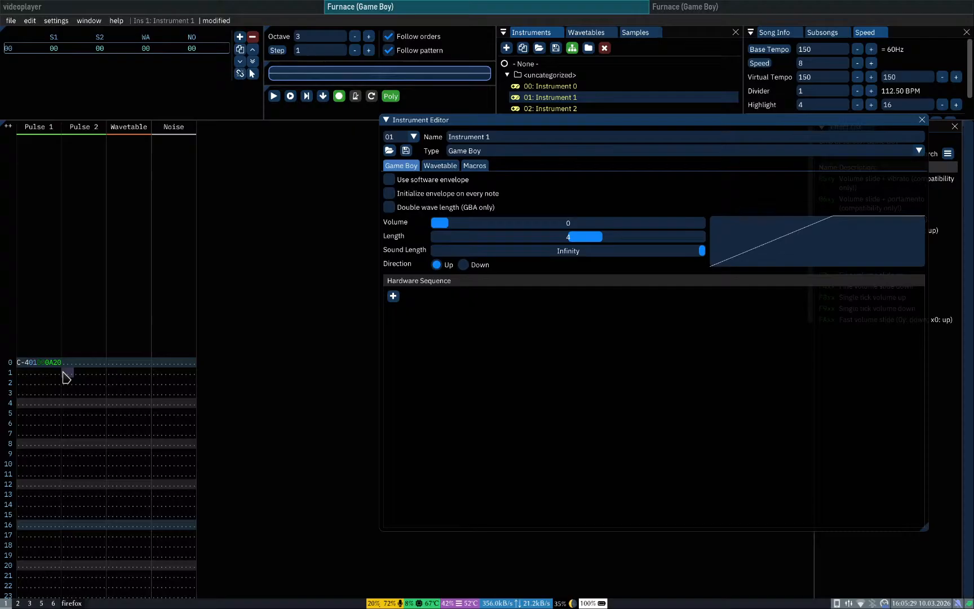
left_click(23, 366)
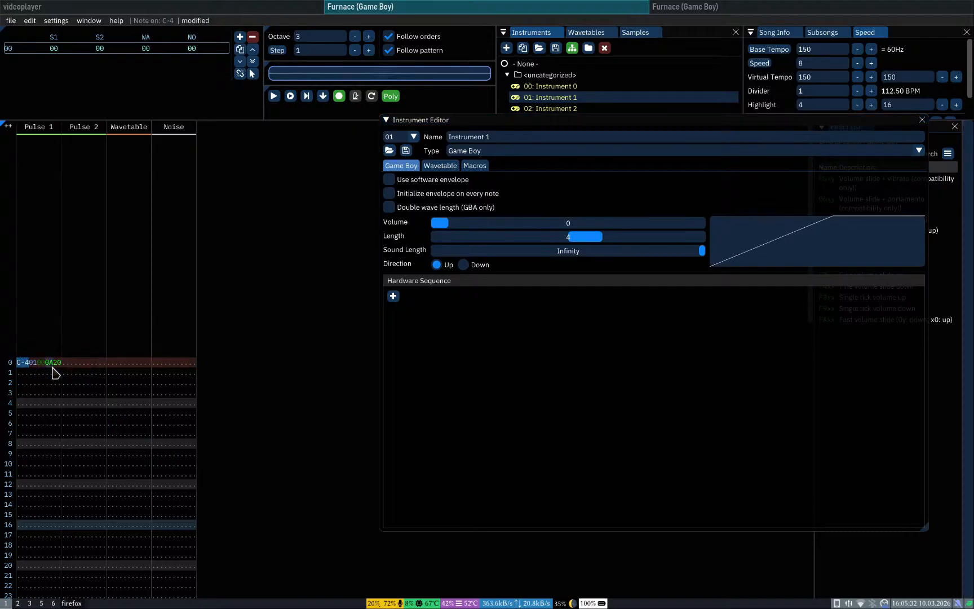
key("Return")
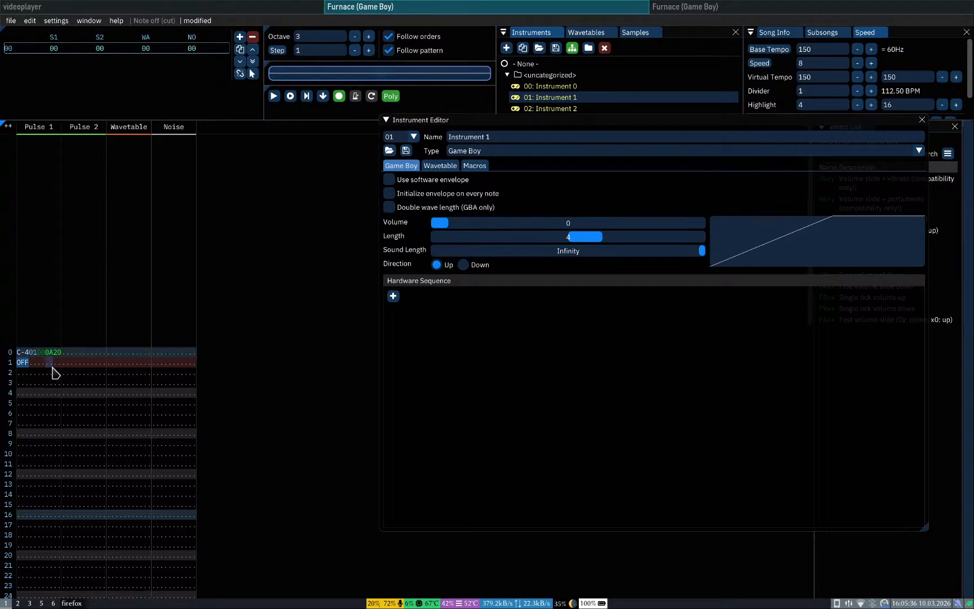
key("Return")
Step: Raise the hardware envelope's volume to 15, leaving the software envelope disabled
left_click(418, 181)
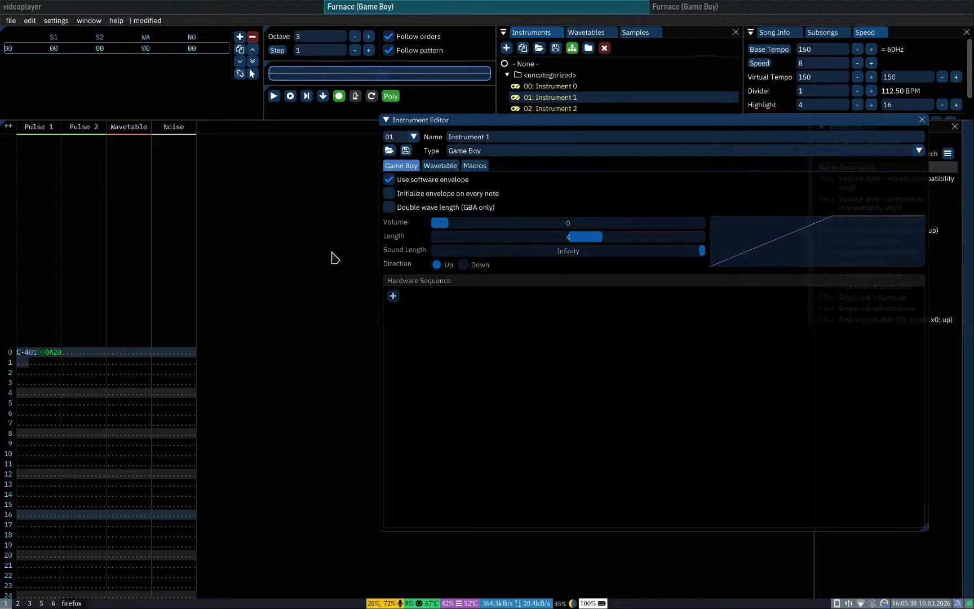
left_click(434, 179)
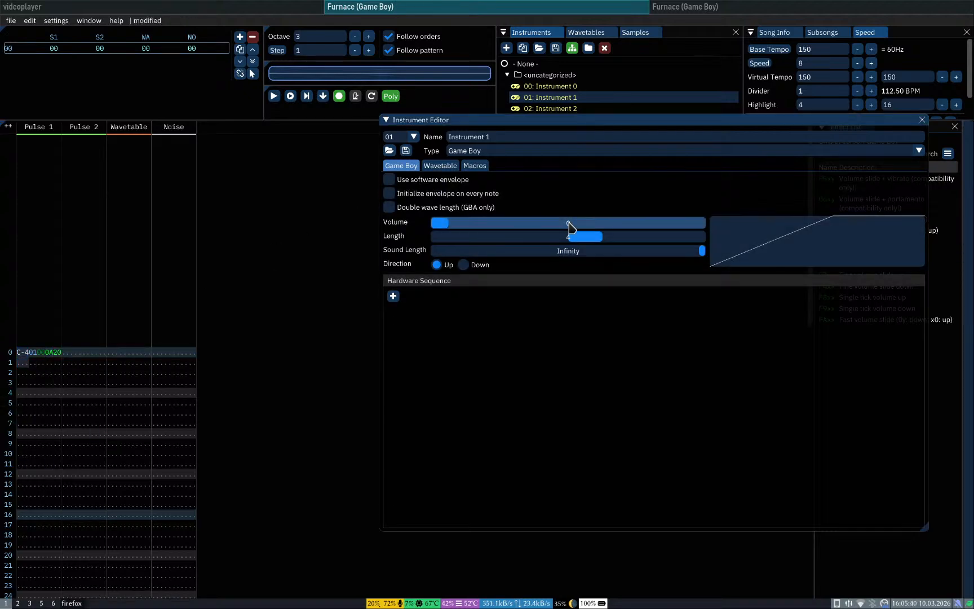
left_click_drag(569, 224, 722, 235)
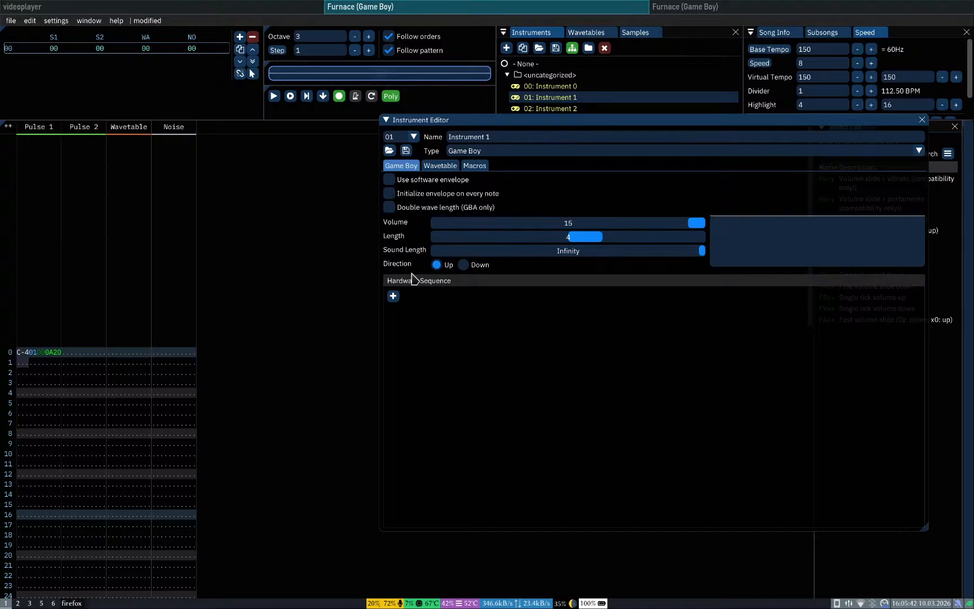
Step: Play the pattern from row 0 and undo the note-off entered over the C-4 note
left_click(21, 352)
key("Return")
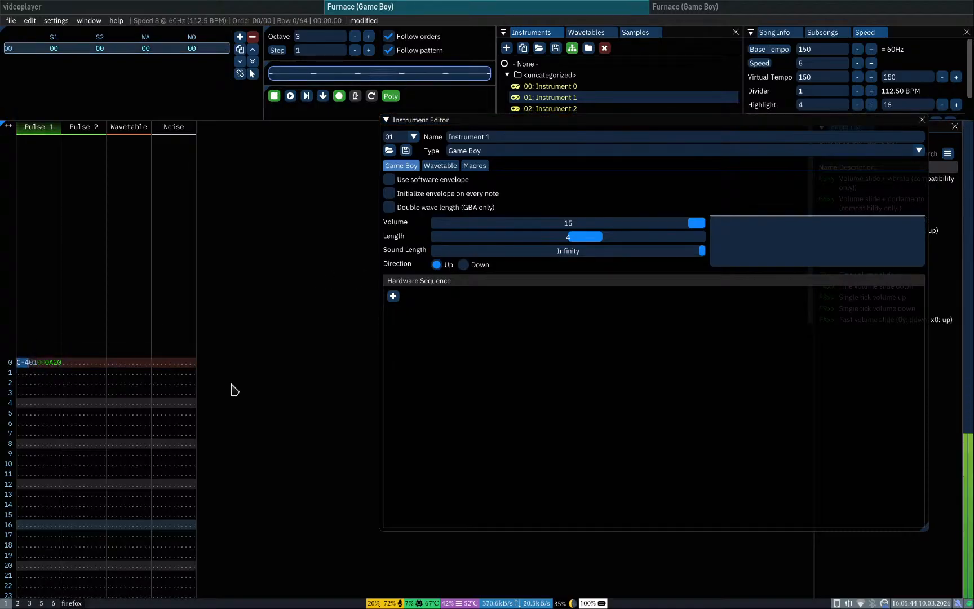
key("Return")
key("1")
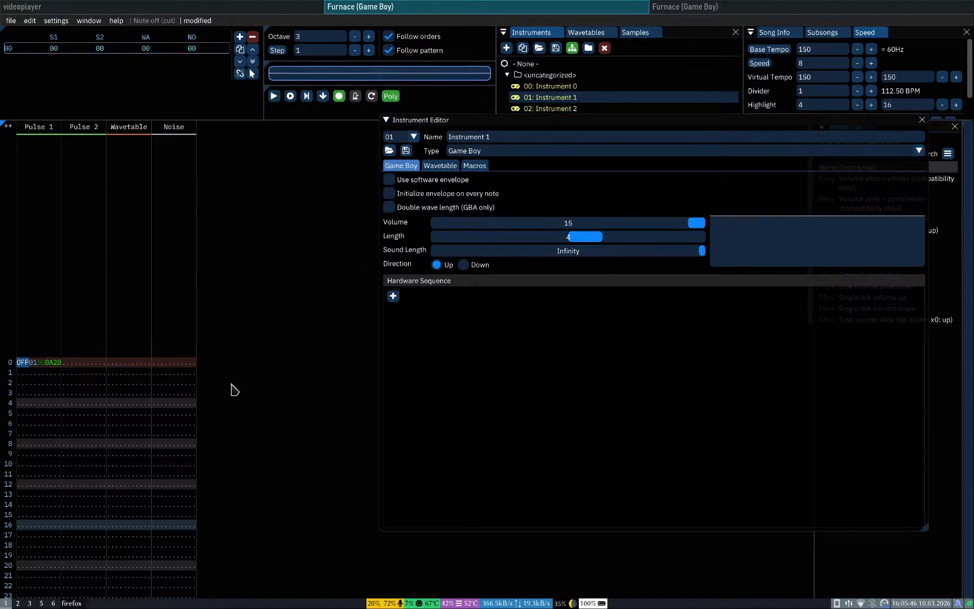
key("ctrl+z")
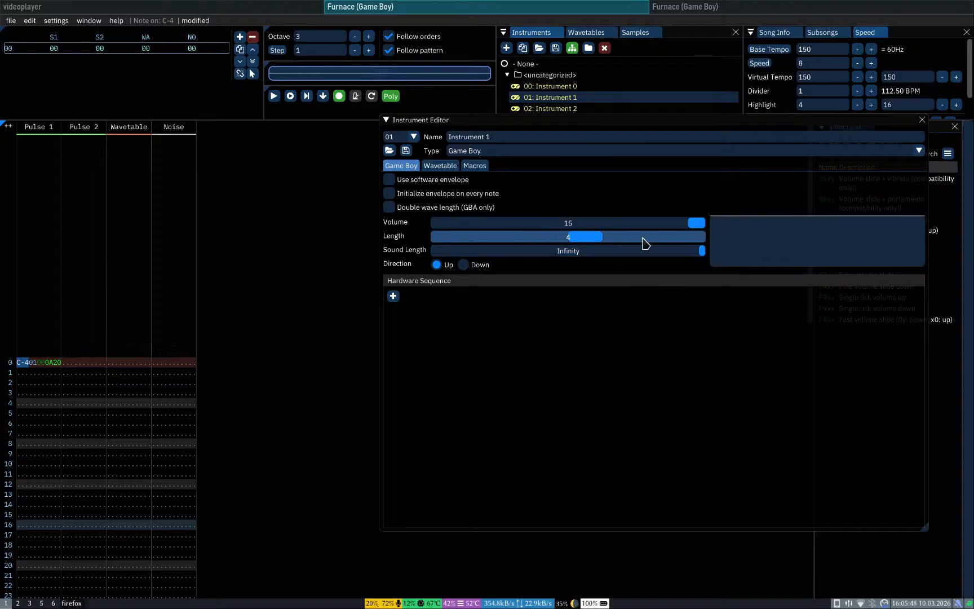
Step: Try an envelope length of 7 by playing the pattern from row 0 and ending the sound with a note-off
left_click_drag(592, 244, 717, 241)
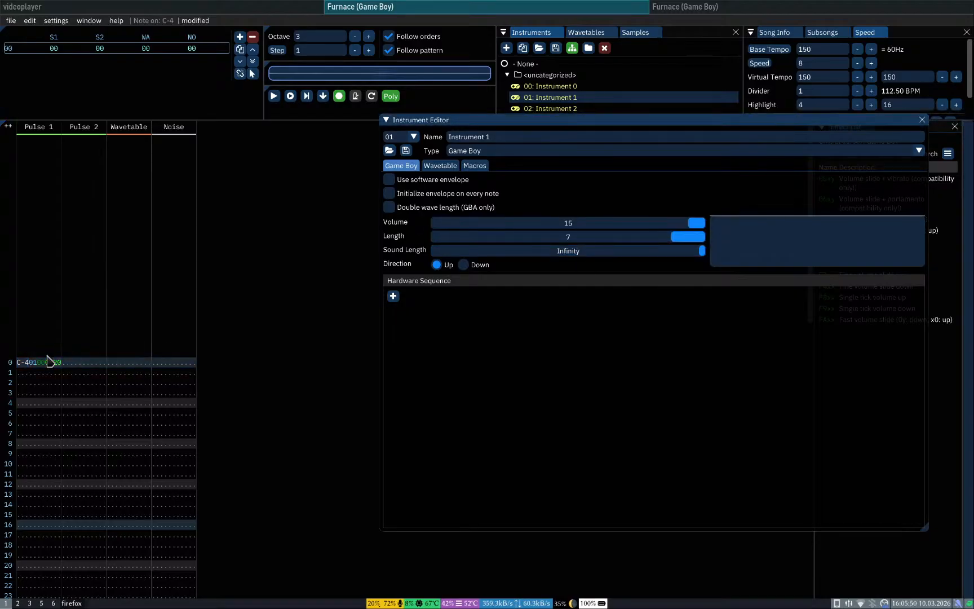
left_click(26, 363)
key("ctrl+Return")
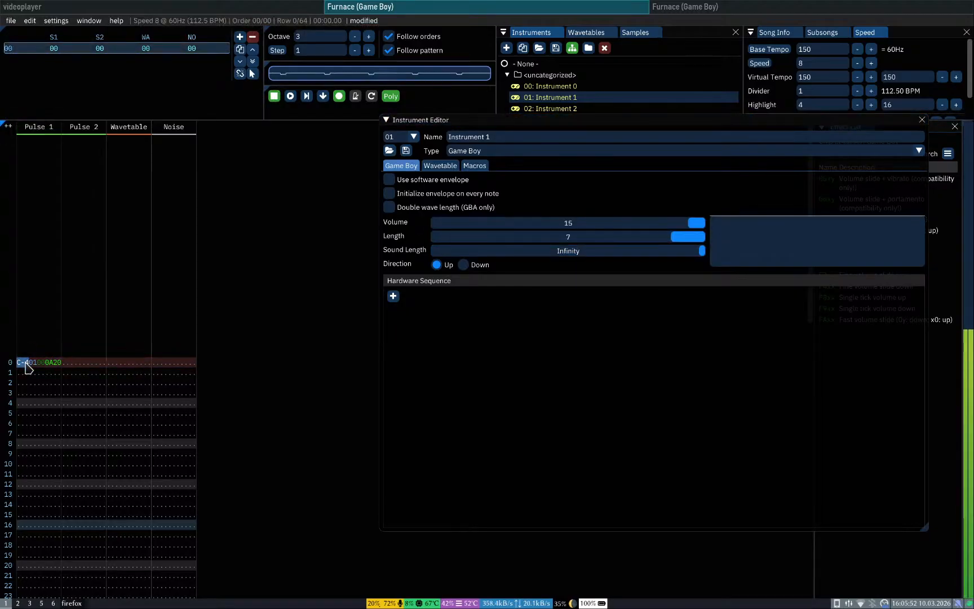
key("1")
Step: Try an envelope length of 0, restore the C-4 note at row 0 of Pulse 1 and play the pattern
left_click(464, 244)
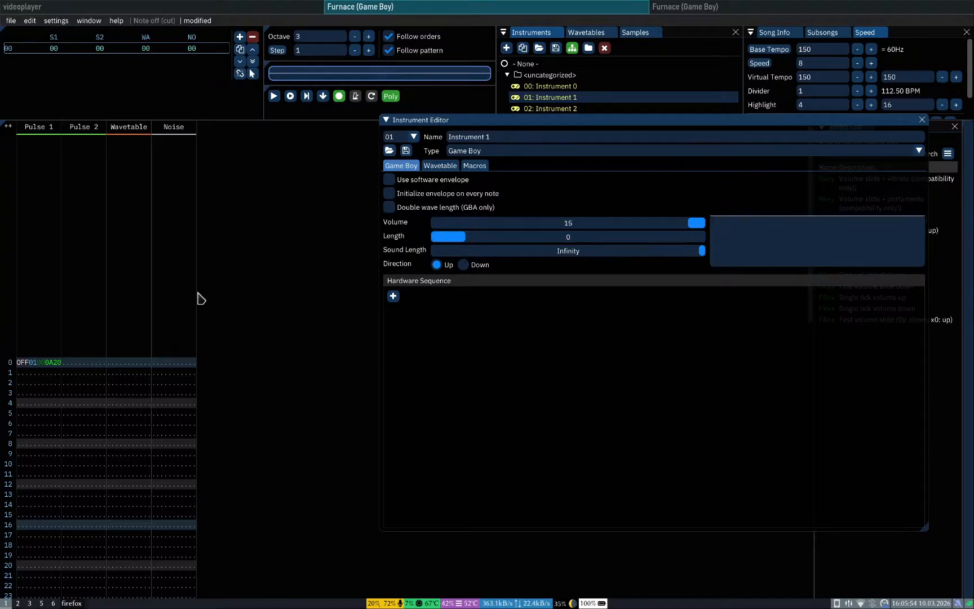
left_click(26, 364)
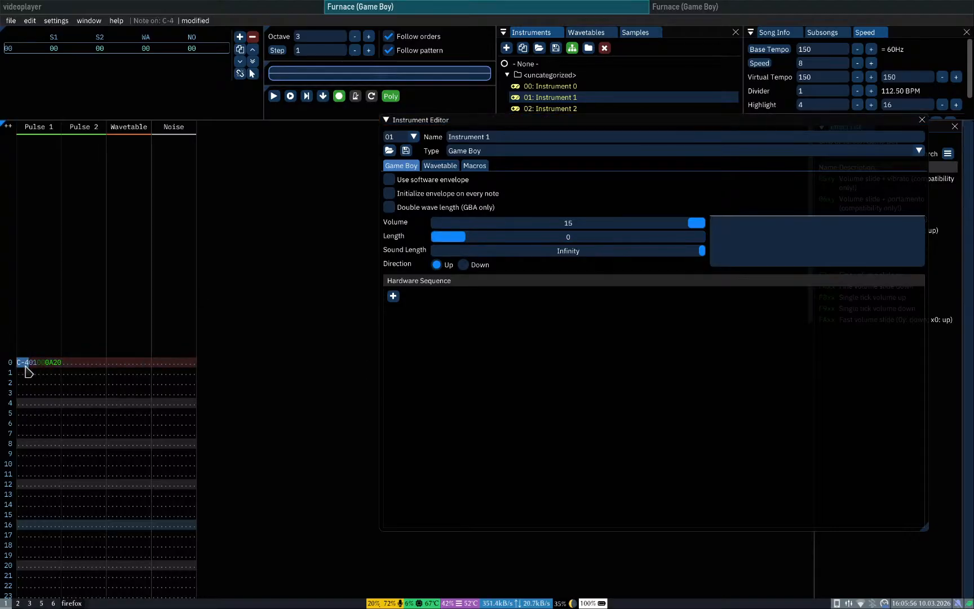
key("Return")
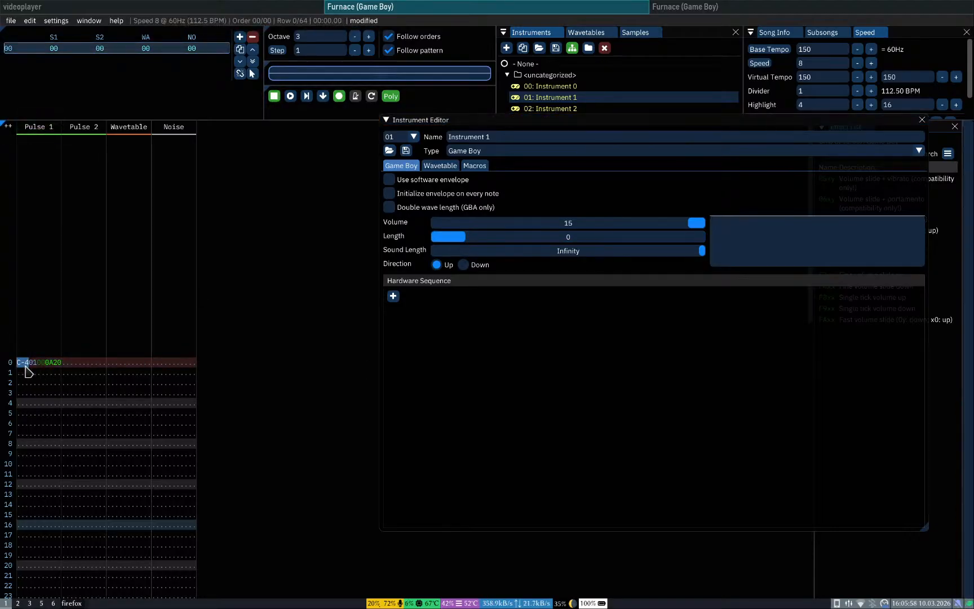
Step: Set the envelope length to 1 and step playback from row 0 through row 3 of the pattern
mouse_move(463, 243)
left_mouse_down()
mouse_move(495, 241)
mouse_move(475, 245)
left_mouse_up()
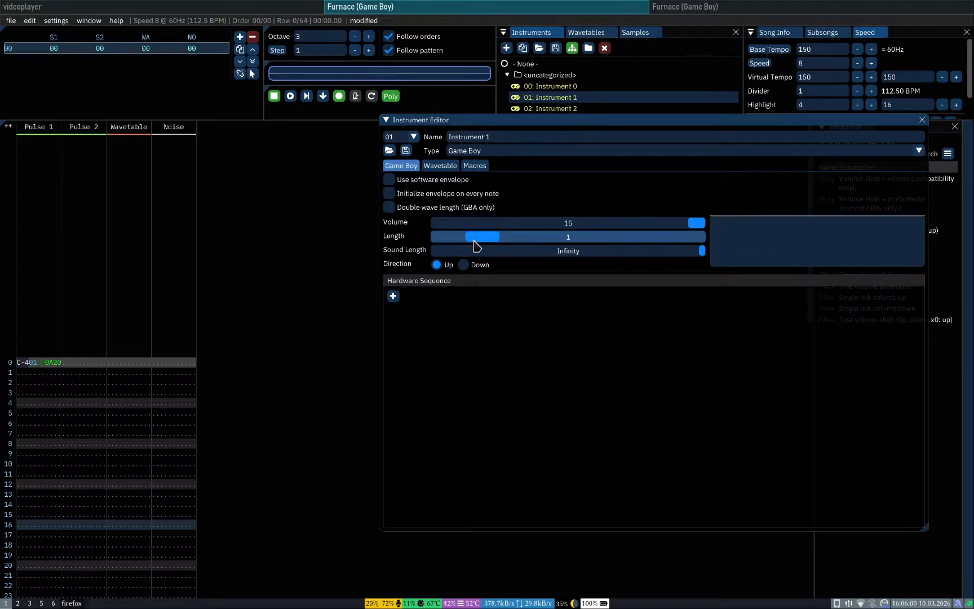
left_click(30, 363)
key("Down")
key("Down")
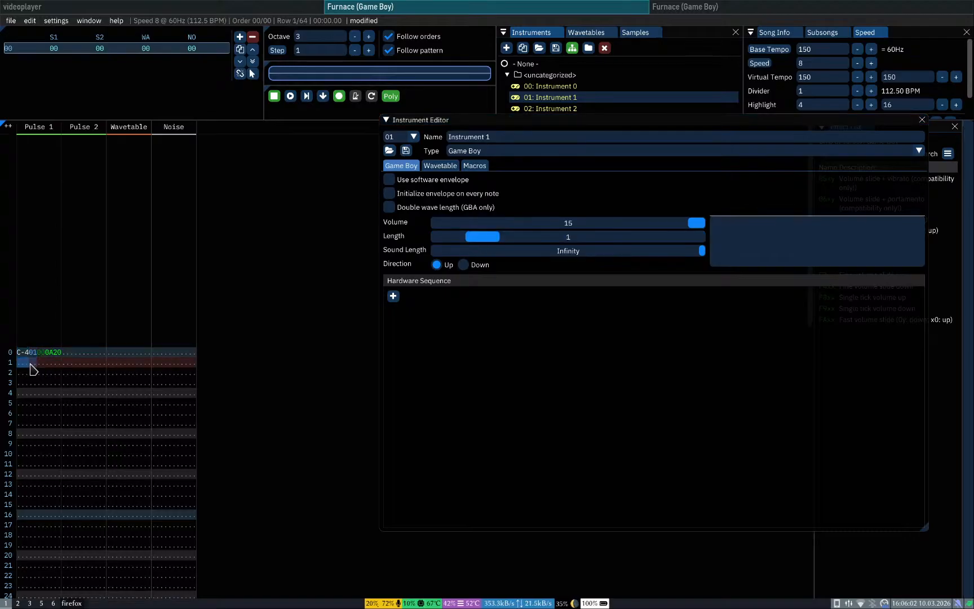
key("Up")
key("Up")
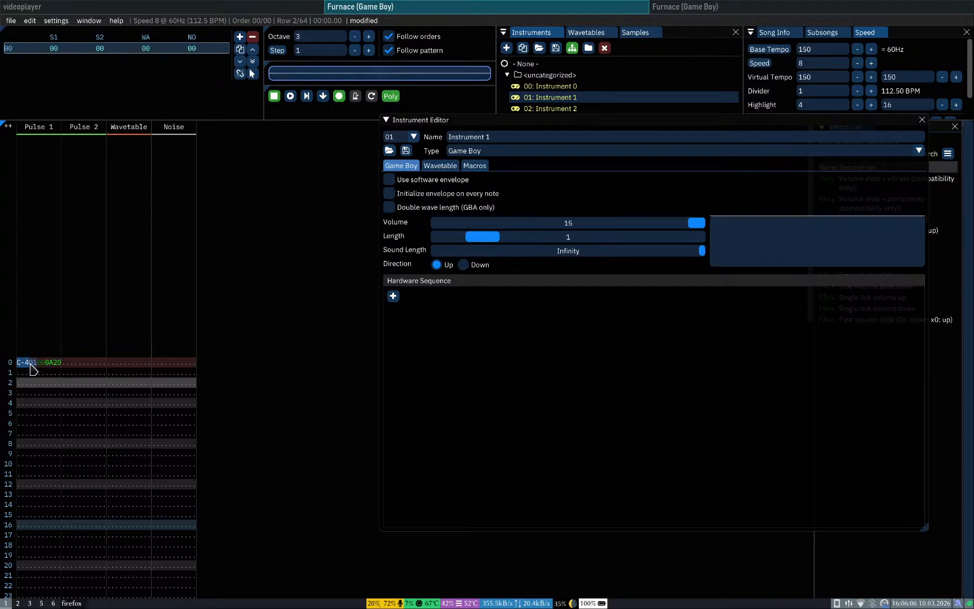
key("Down")
key("Down")
key("Down")
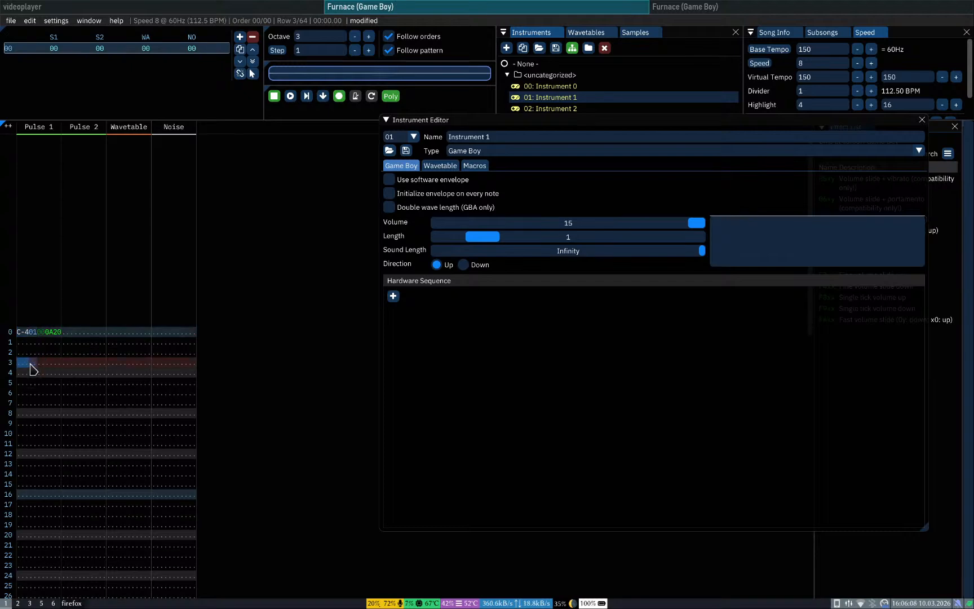
left_click(97, 332)
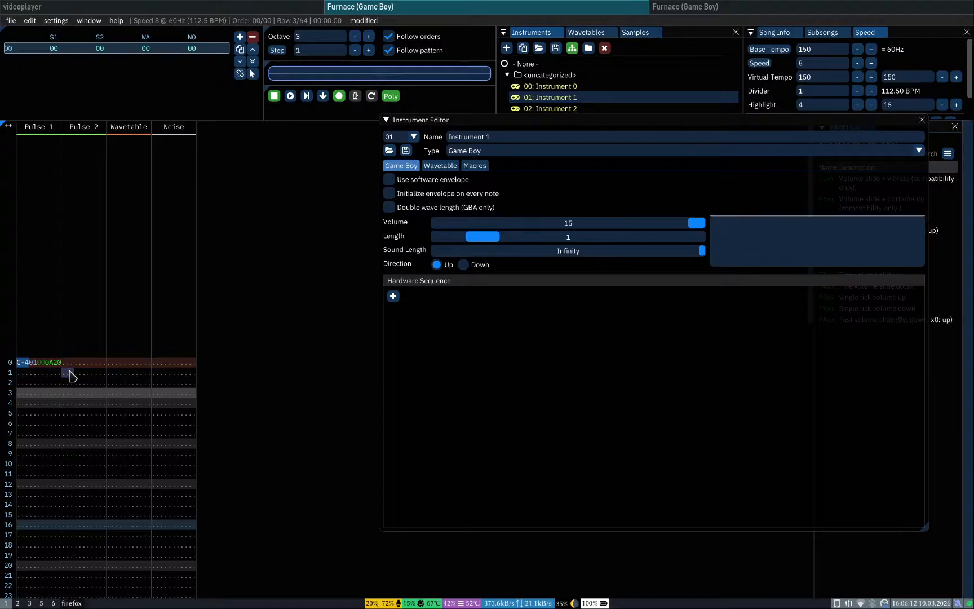
Step: Replay the pattern from row 0, stop it and enter a note-off at row 4 of Pulse 1
key("ctrl+Return")
key("Tab")
key("Return")
key("Down")
key("Up")
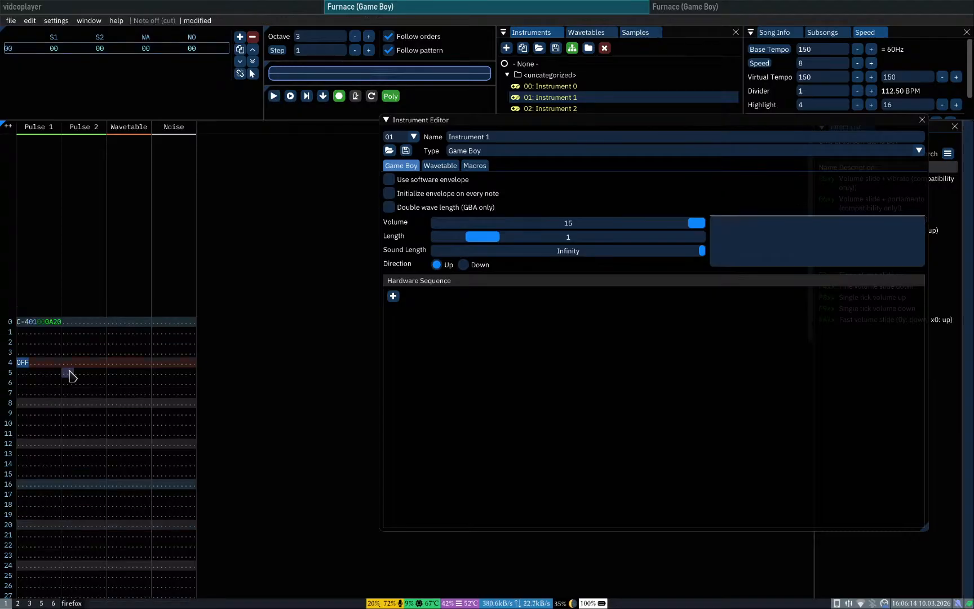
Step: Replay the pattern from row 0, stop it and undo the note-off entered over the C-4 note in Pulse 1
key("Home")
key("Return")
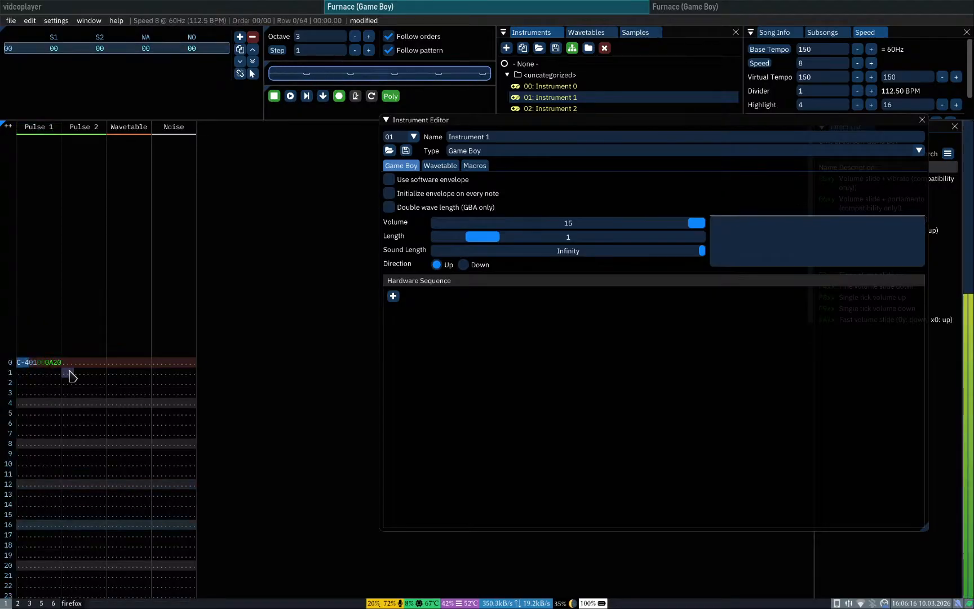
key("Tab")
key("Return")
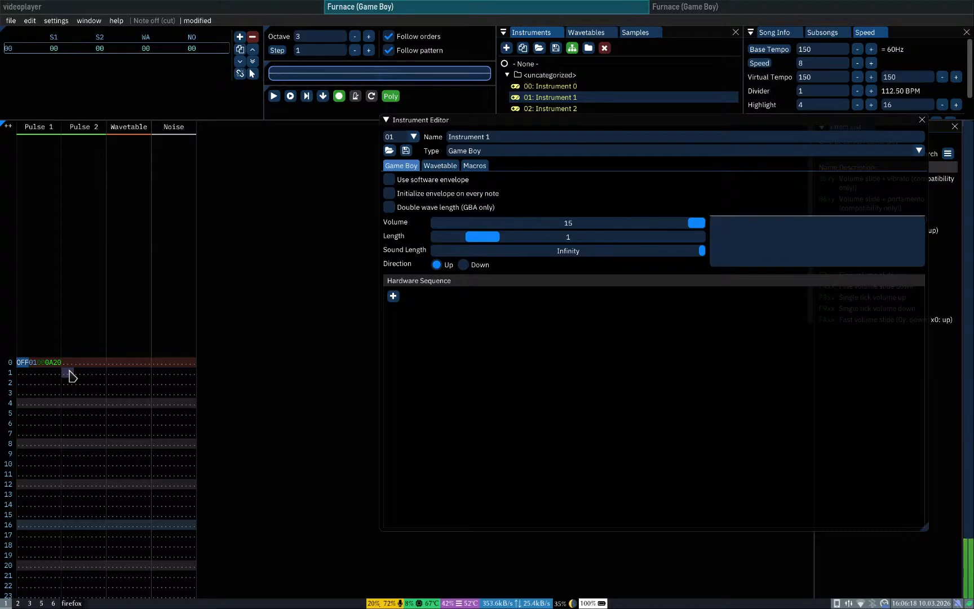
key("ctrl+z")
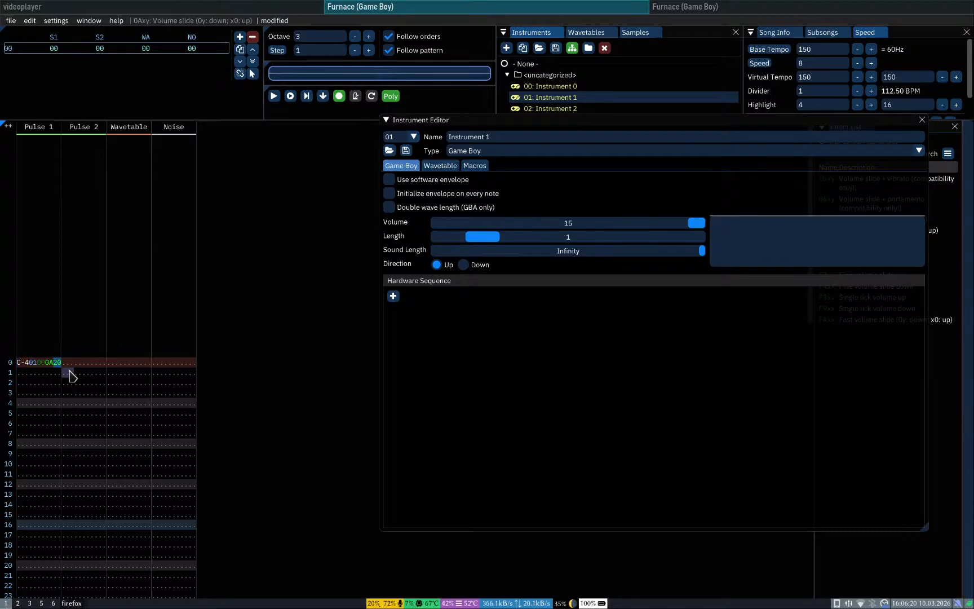
Step: Set the volume slide at row 0 of Pulse 1 to 0A10 and play the pattern briefly
type("10")
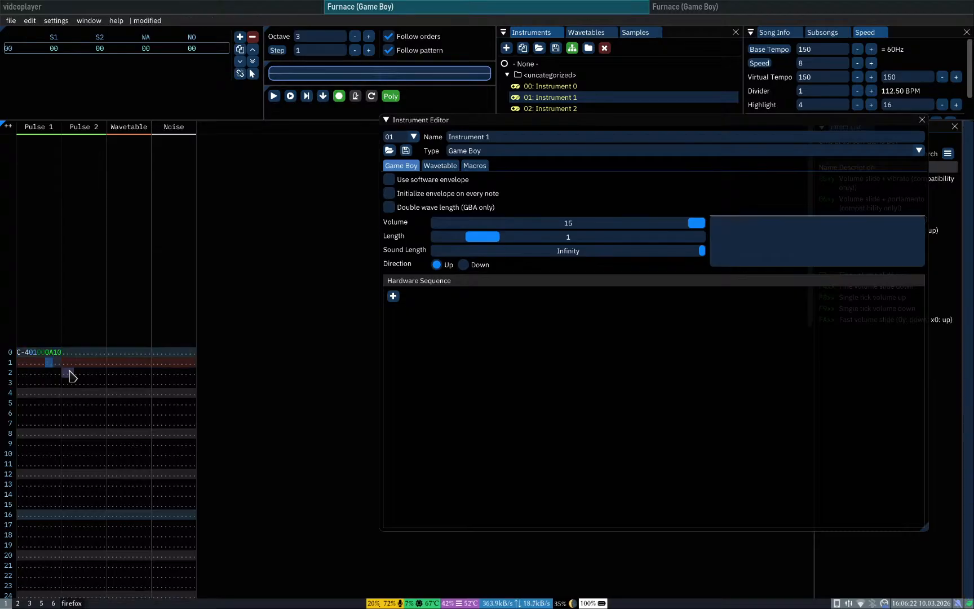
key("Up")
key("Return")
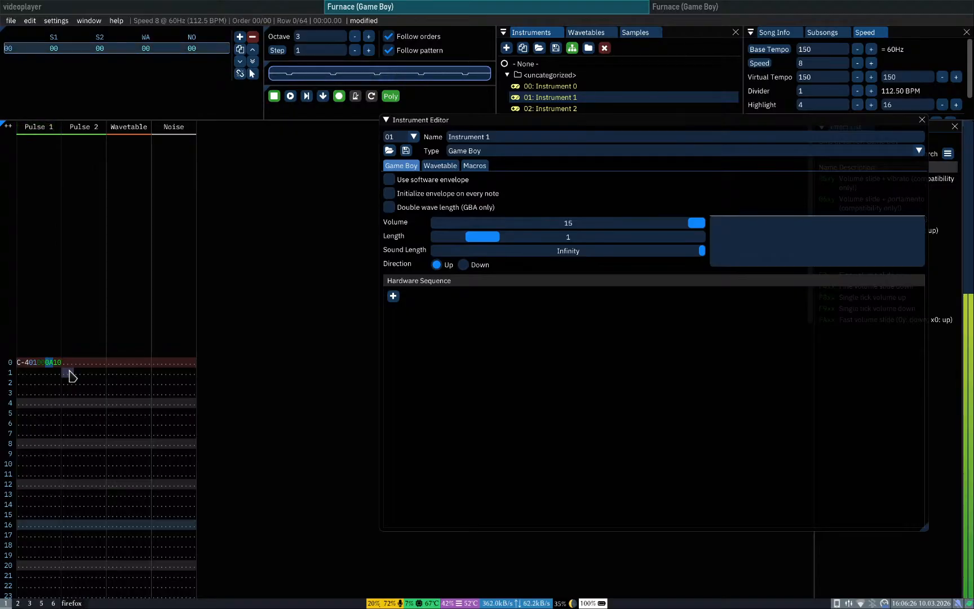
key("Return")
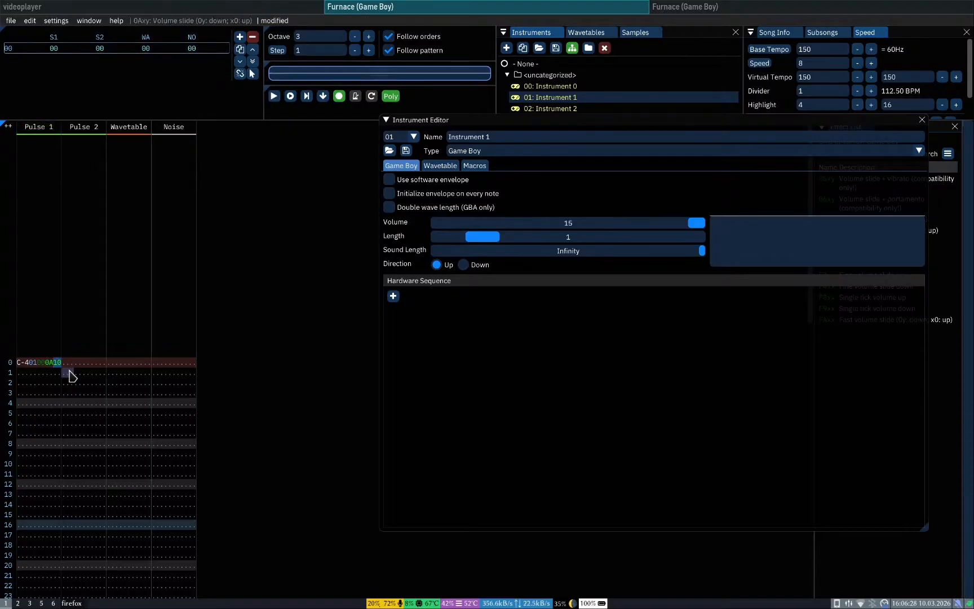
Step: Set the volume slide at row 0 of Pulse 1 to 0A40 and play the pattern briefly
type("40")
key("Up")
key("Return")
key("Return")
Step: Try a combined up-and-down volume slide of 0A31 at row 0 of Pulse 1 and play the pattern
type("31")
key("Up")
key("Return")
key("Return")
key("Right")
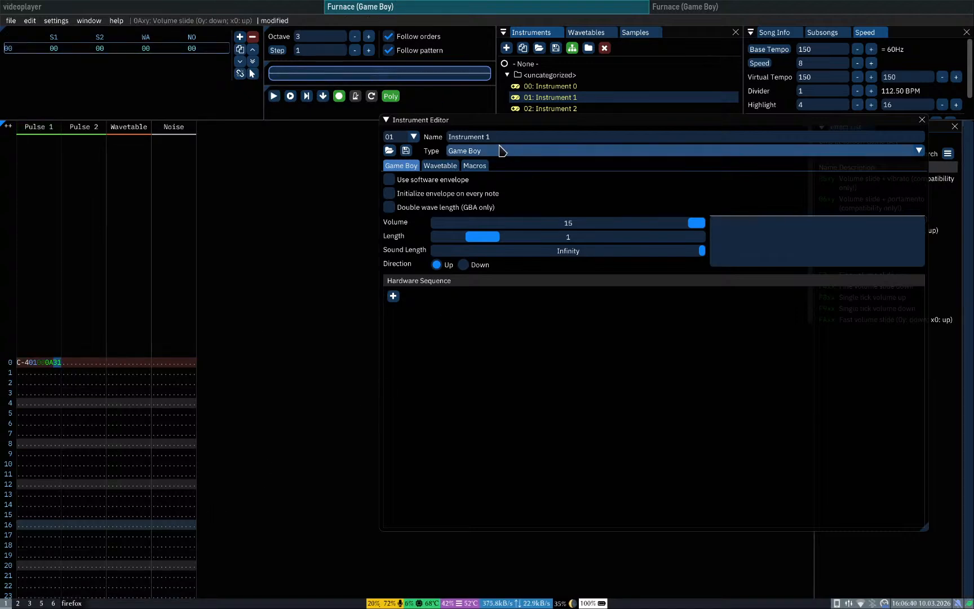
Step: Move the Instrument Editor window off the effect list, and move it back clear of the pattern channels
left_click(504, 124)
left_click_drag(503, 128, 249, 178)
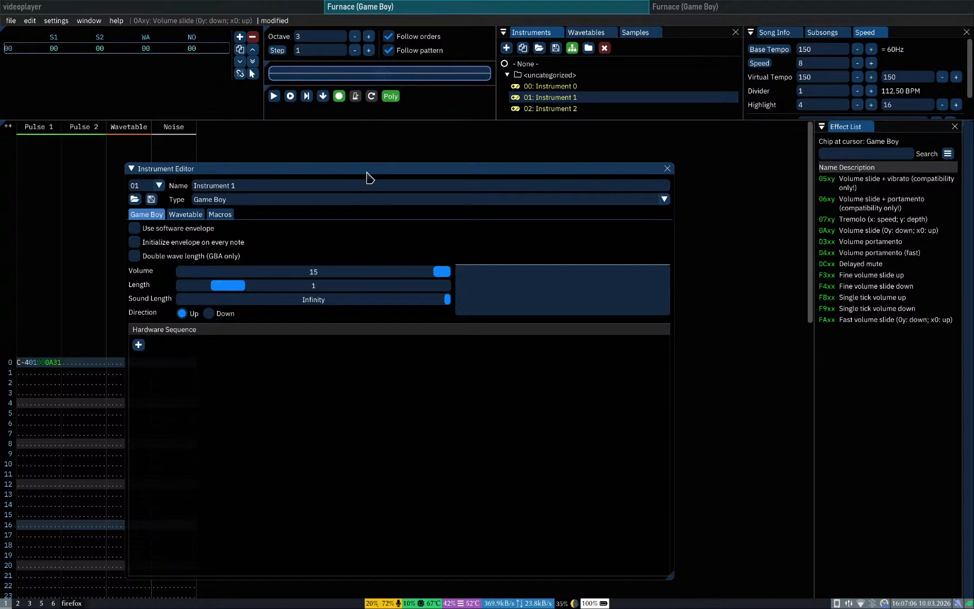
left_click_drag(367, 169, 633, 154)
Step: Clear the volume and the volume slide effect from row 0 of Pulse 1, keeping the note and instrument
left_click(42, 366)
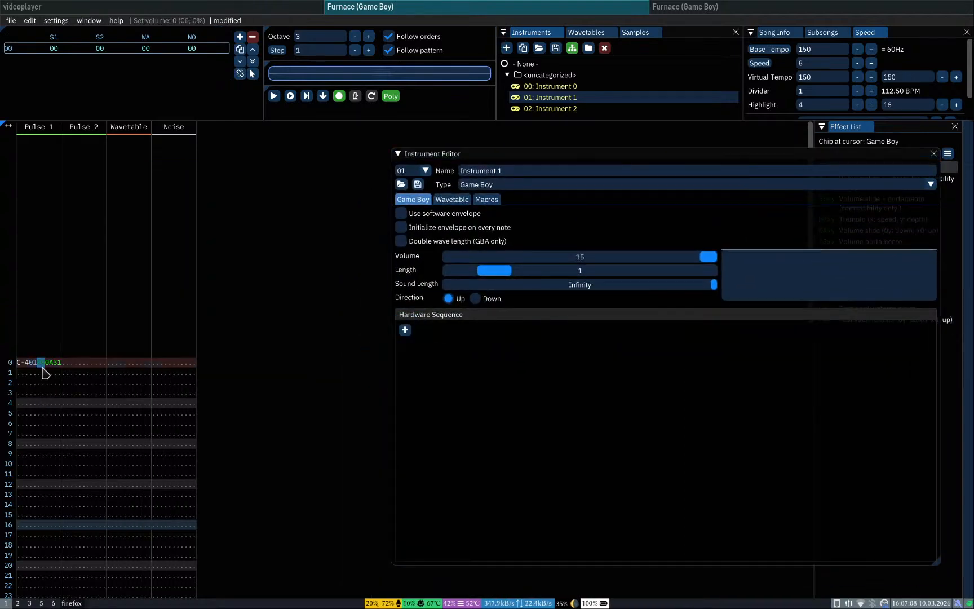
key("Right")
key("Right")
key("Right")
key("Left")
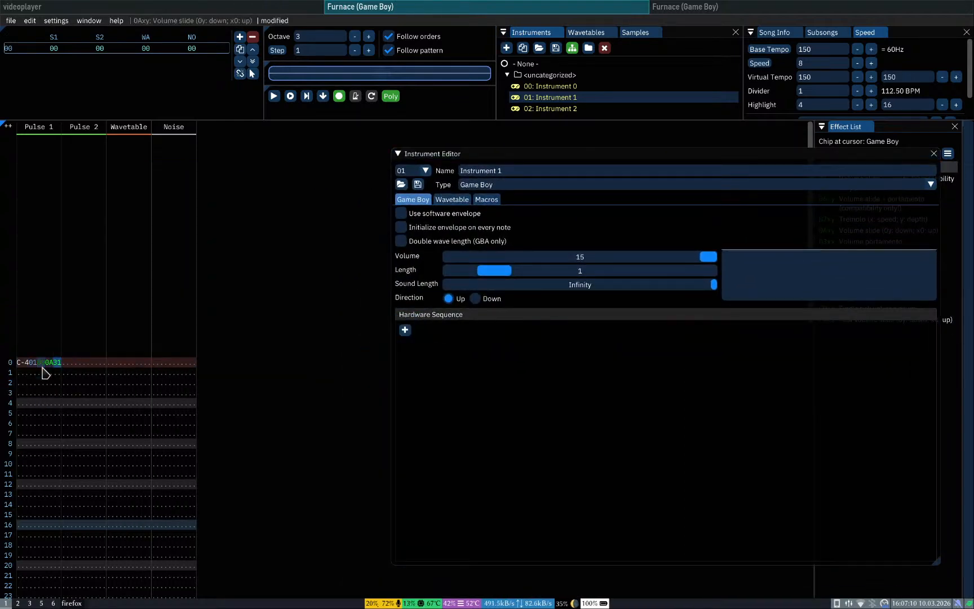
key("Delete")
left_click(81, 396)
key("Up")
key("Up")
key("Up")
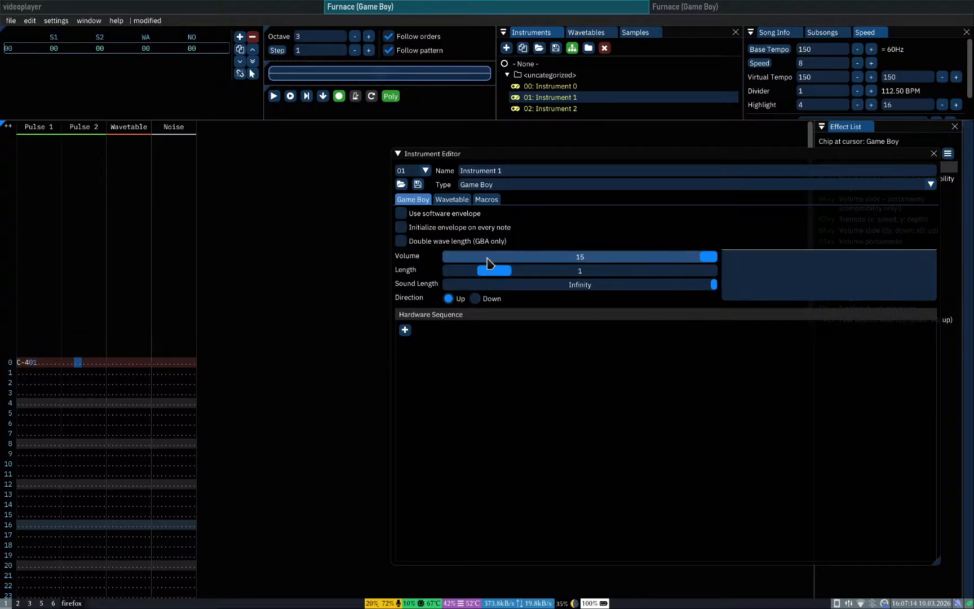
Step: Set Instrument 1's hardware envelope volume to 0 and audition the rising note several times
left_click_drag(485, 257, 450, 257)
key("q")
key("q")
key("q")
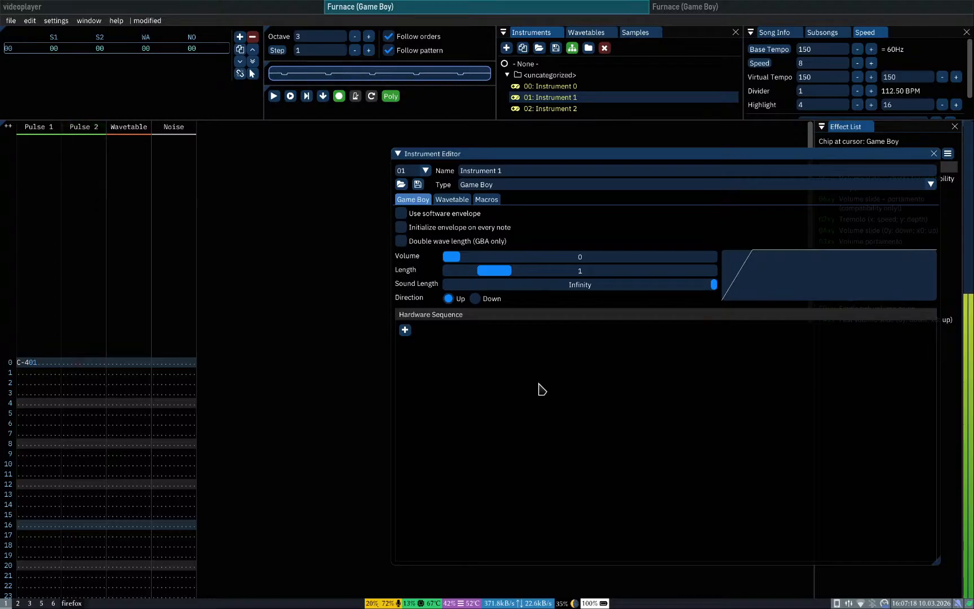
key("q")
Step: Set the envelope length to 7 and audition the slower fade-in
left_click_drag(607, 280, 687, 276)
key("q")
key("q")
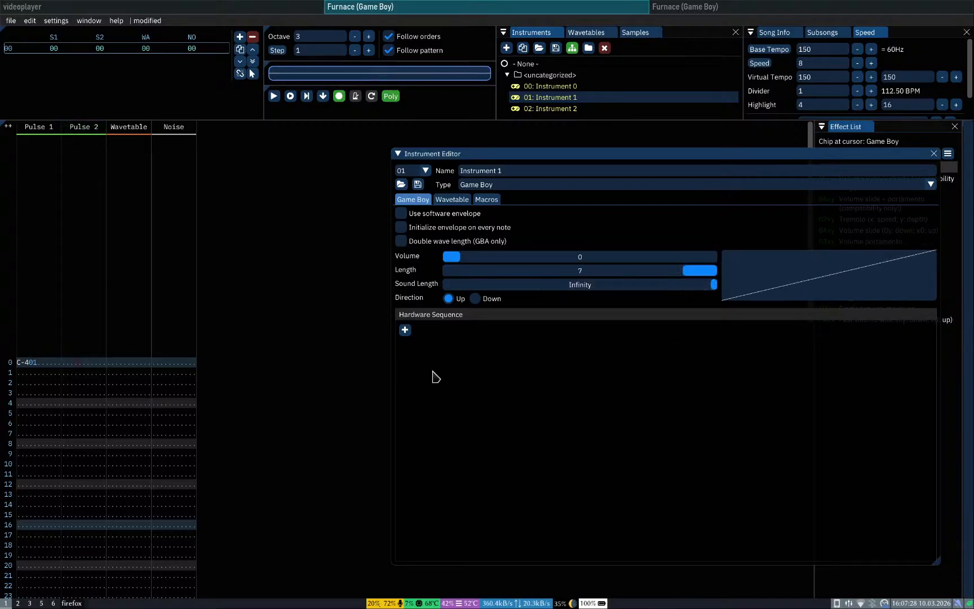
Step: Open Instrument 1's Duty/Noise macro and give it three steps with the values 0, 1, 1
left_click(486, 199)
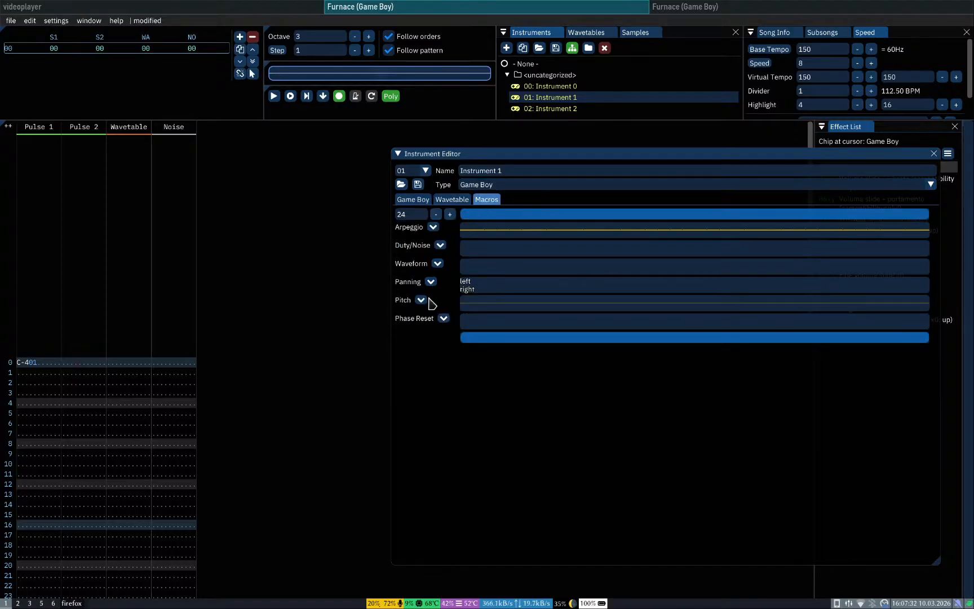
left_click(440, 245)
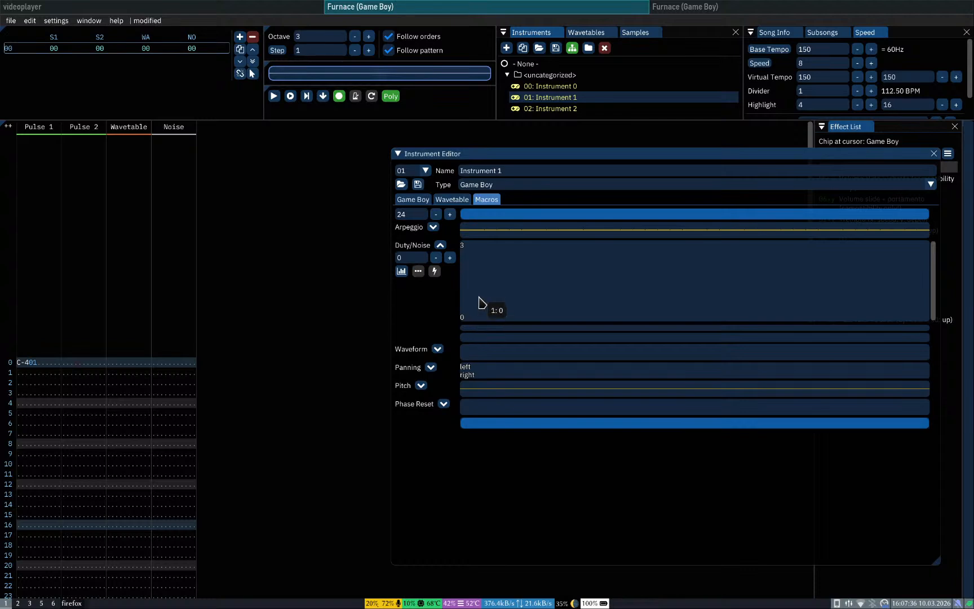
left_click(450, 258)
left_click(449, 258)
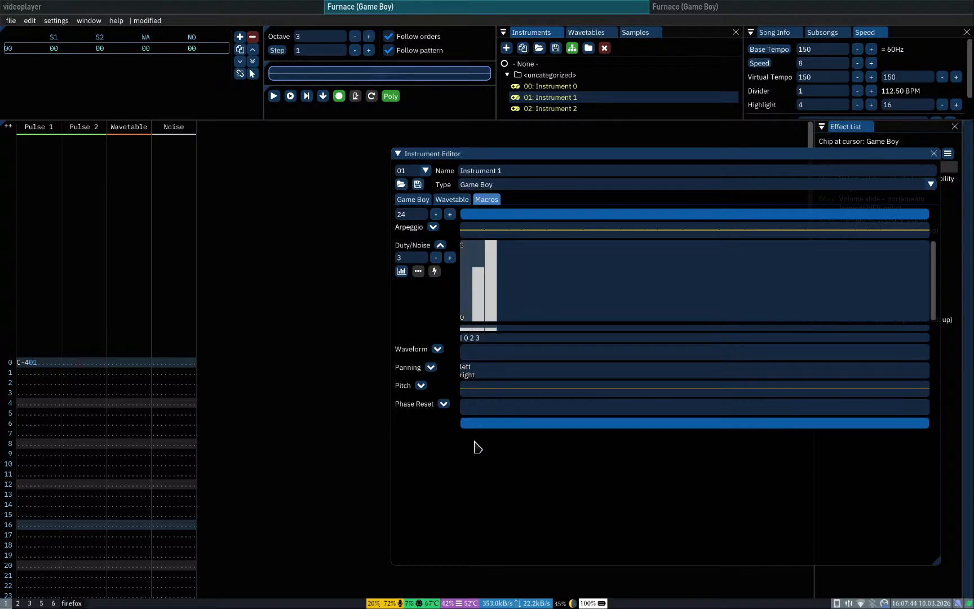
left_click(493, 293)
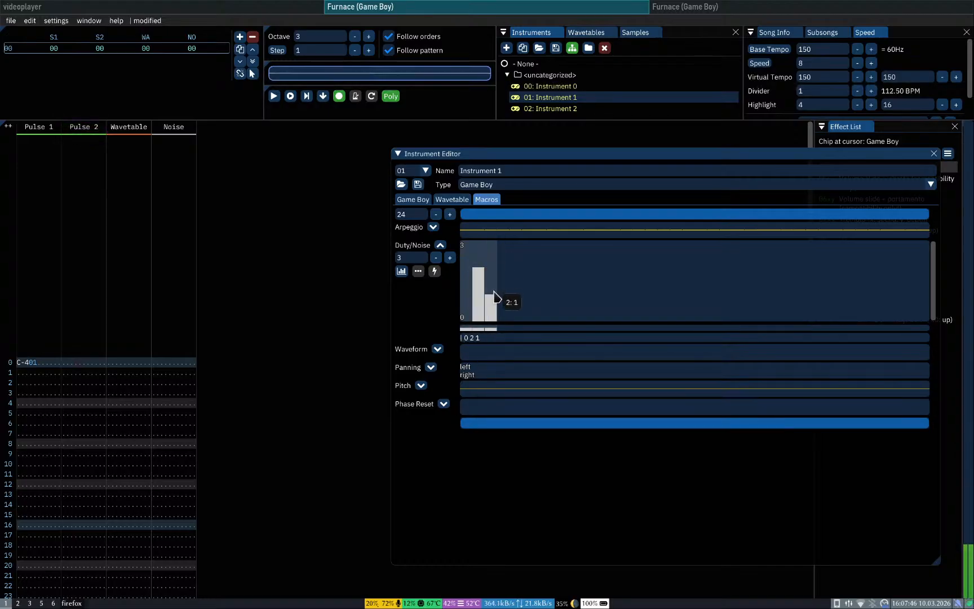
left_click(479, 321)
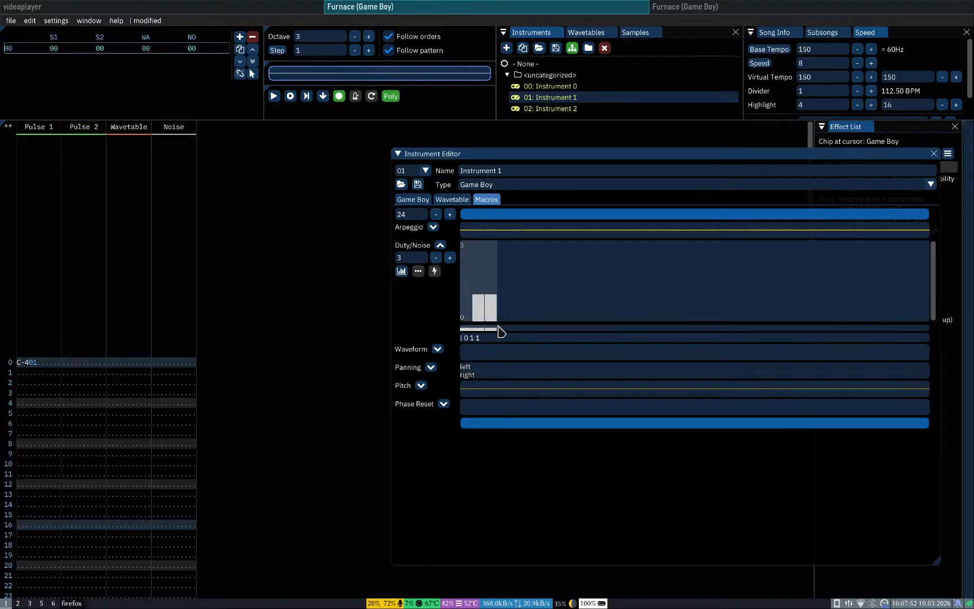
Step: Redraw the Duty/Noise macro as three rising steps 0, 1, 2, auditioning a note along the way
left_click(436, 258)
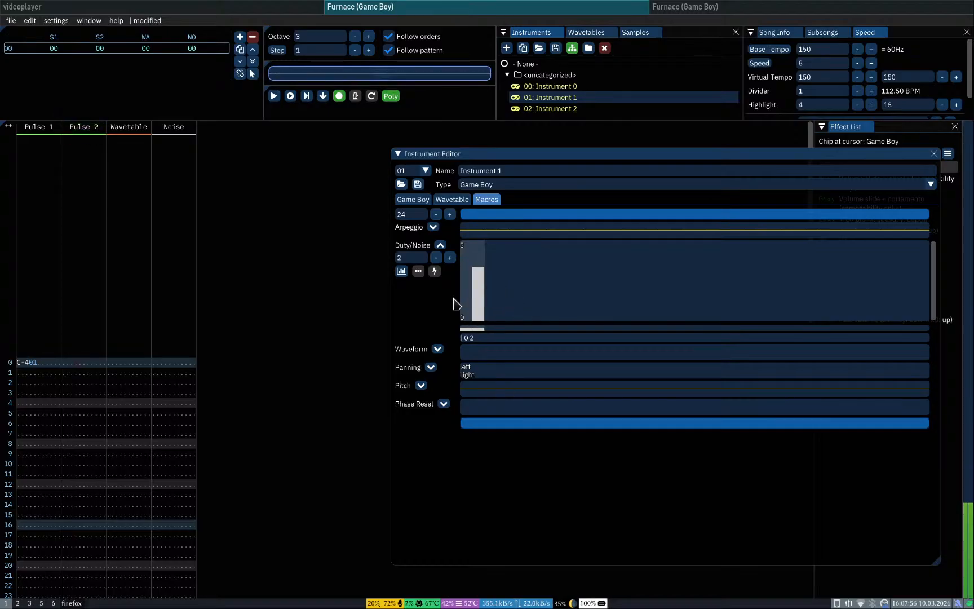
left_click(471, 306)
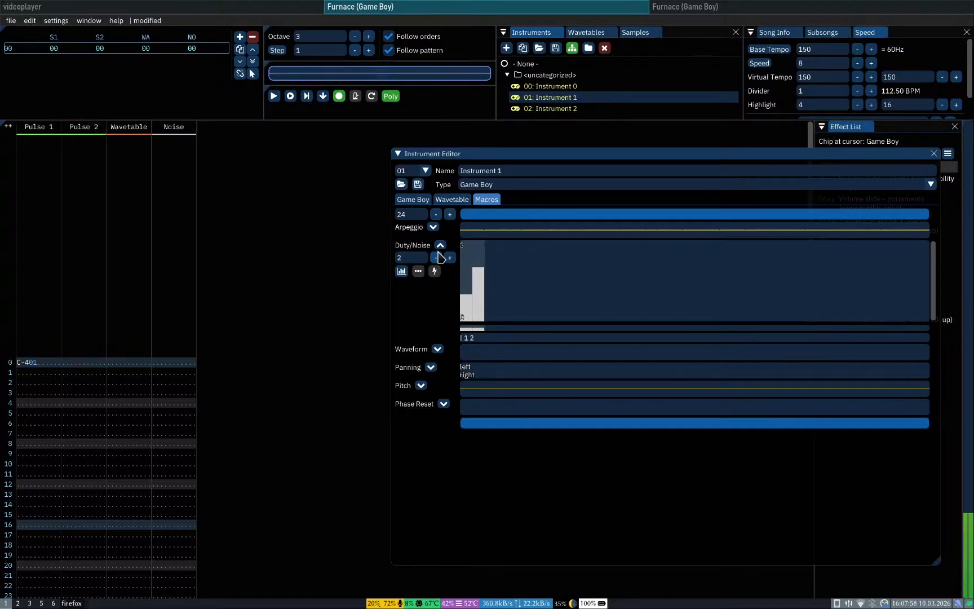
left_click(449, 257)
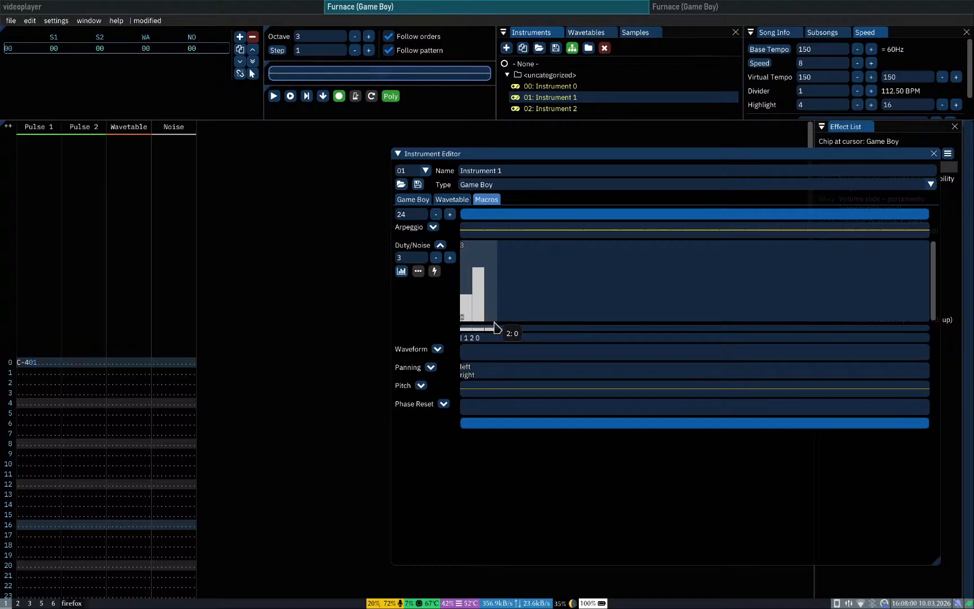
key("q")
left_click_drag(464, 316, 464, 337)
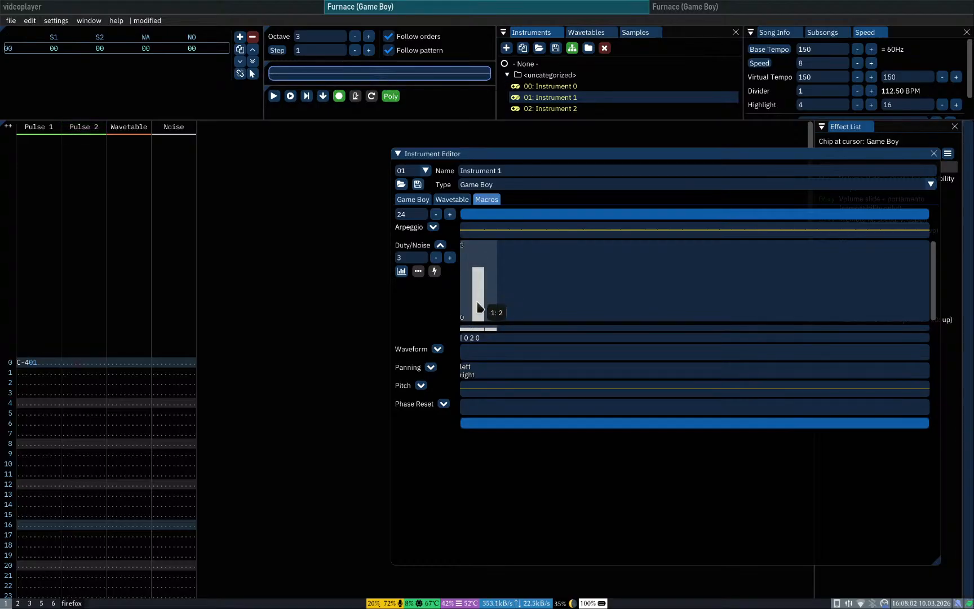
left_click_drag(490, 290, 490, 278)
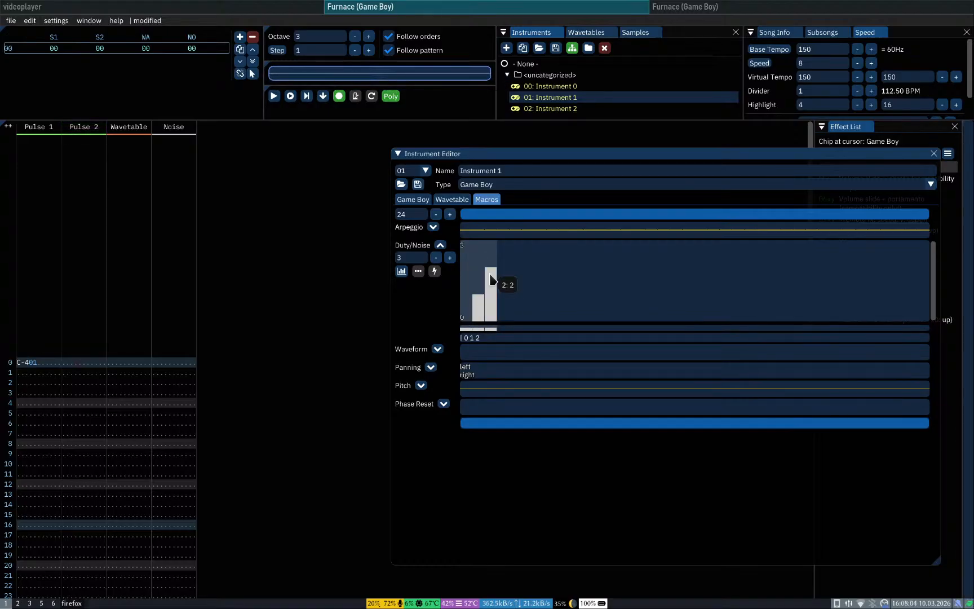
Step: Extend the Duty/Noise macro to four steps with the values 0, 1, 2, 3
left_click(449, 257)
left_click(491, 255)
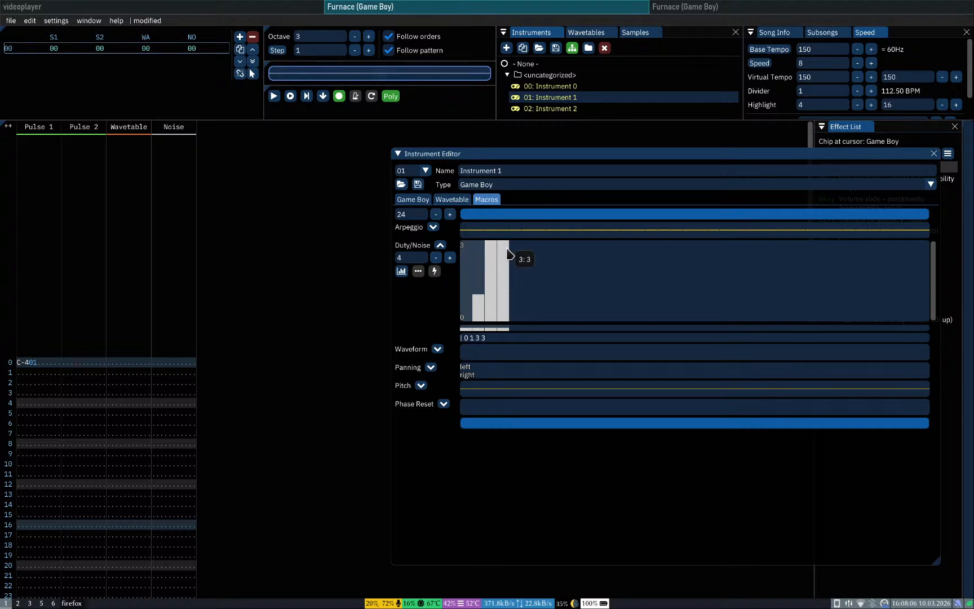
left_click(491, 281)
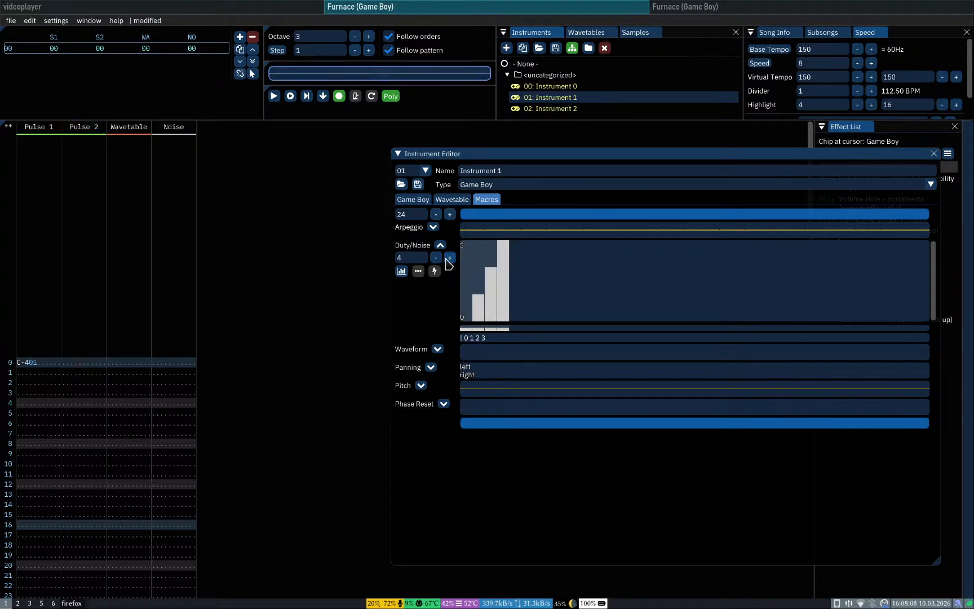
Step: Extend the Duty/Noise macro to six steps, 0 1 2 3 2 1, and audition the note repeatedly
left_click(449, 258)
left_click(449, 257)
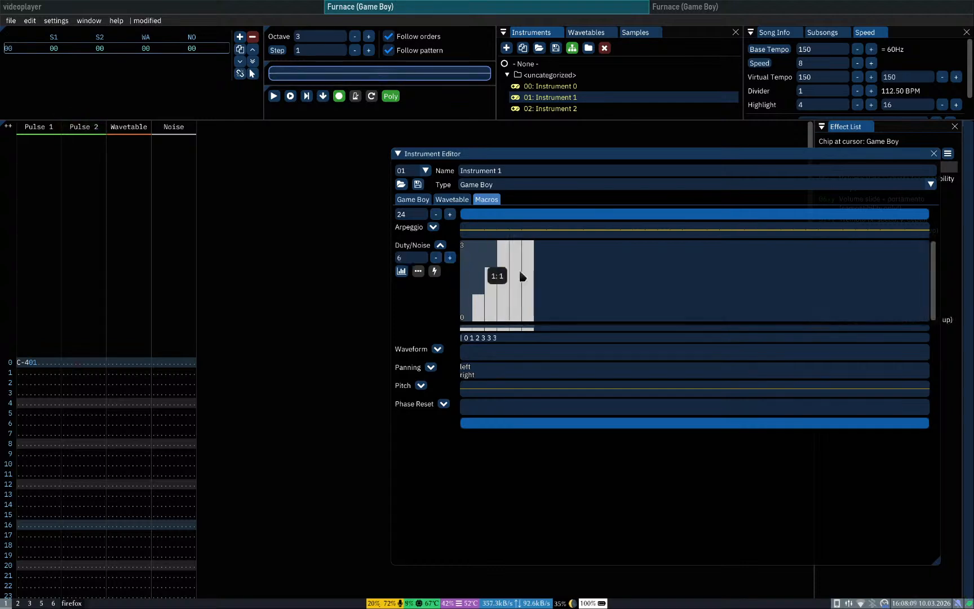
left_click(529, 305)
key("q")
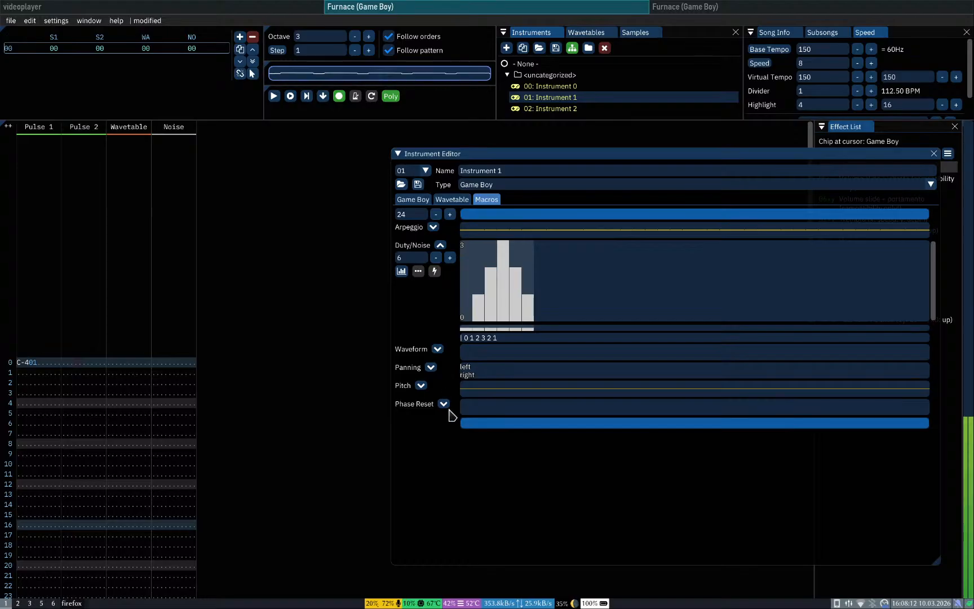
key("q")
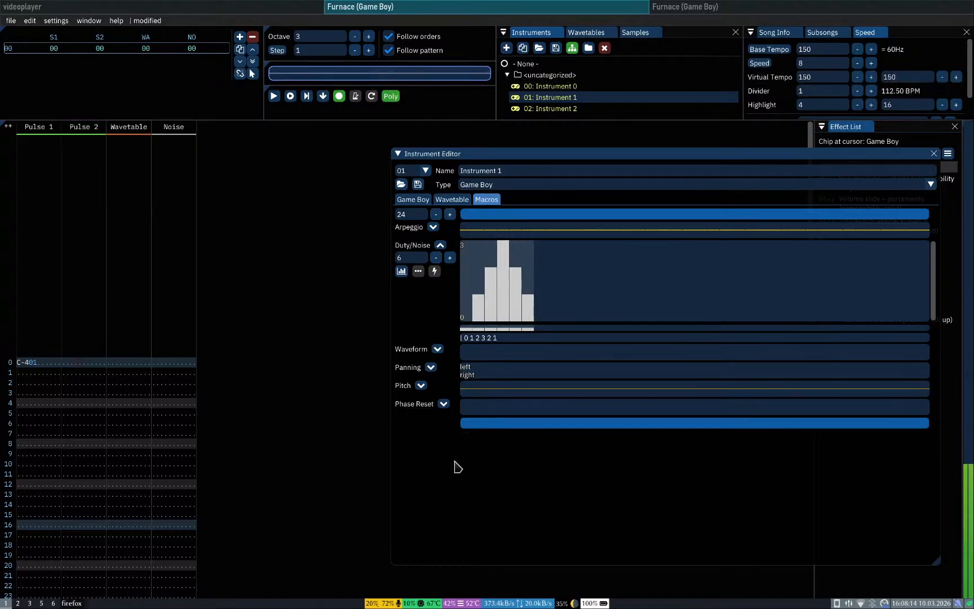
key("q")
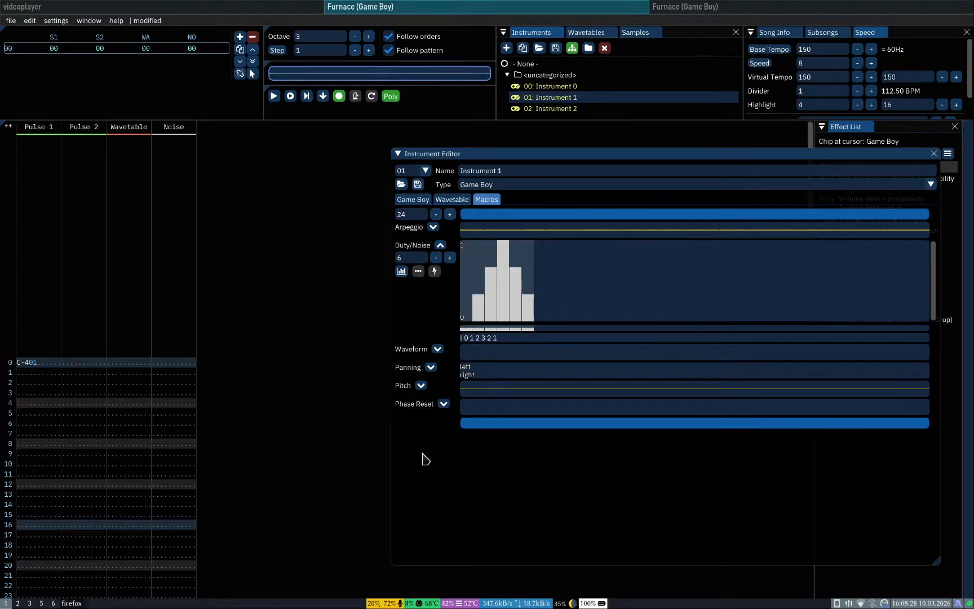
Step: Reduce the Duty/Noise macro to four steps and set its values to 0, 0, 1, 1
left_click(436, 258)
left_click(436, 257)
left_click(435, 257)
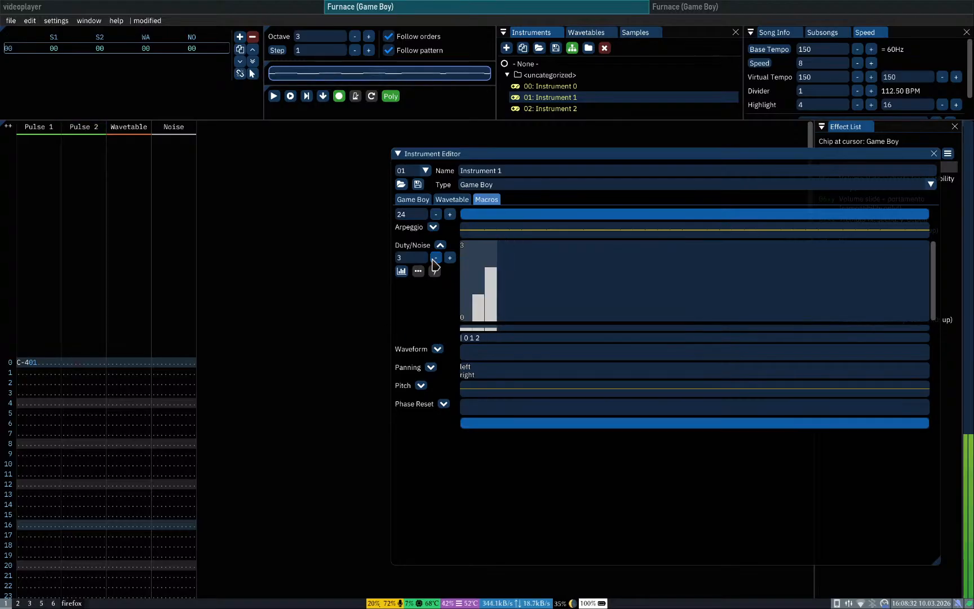
left_click(436, 257)
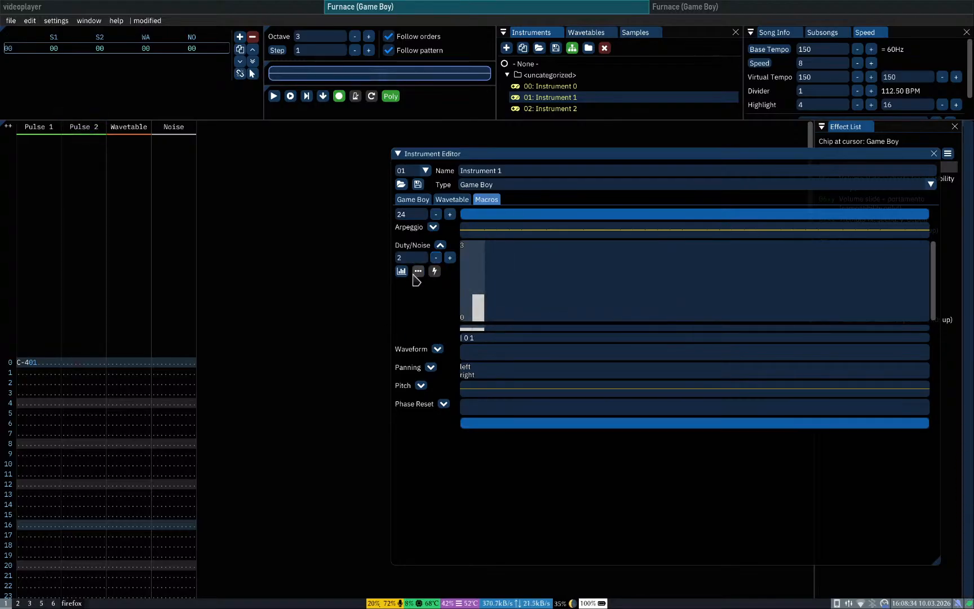
left_click(450, 258)
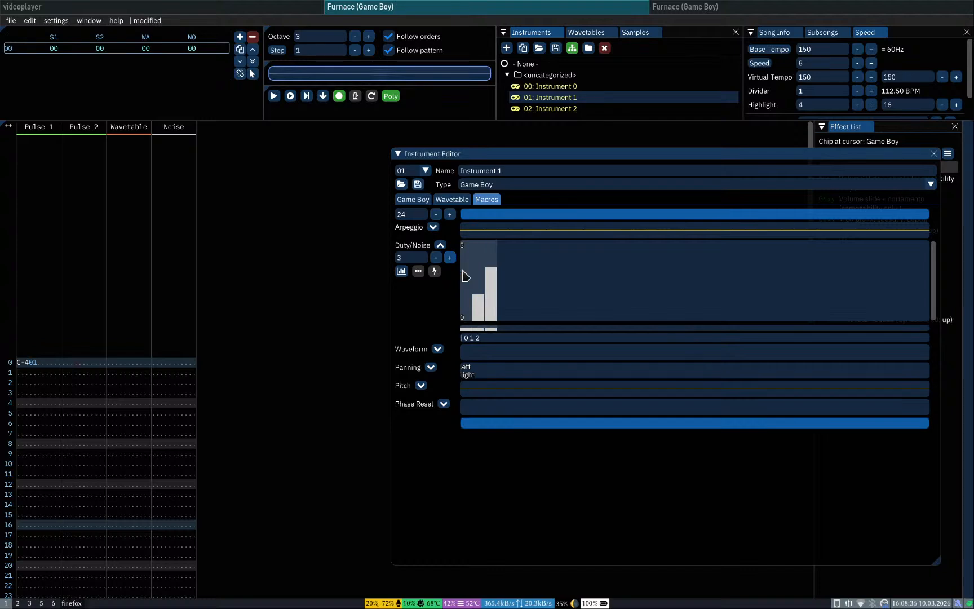
left_click(450, 257)
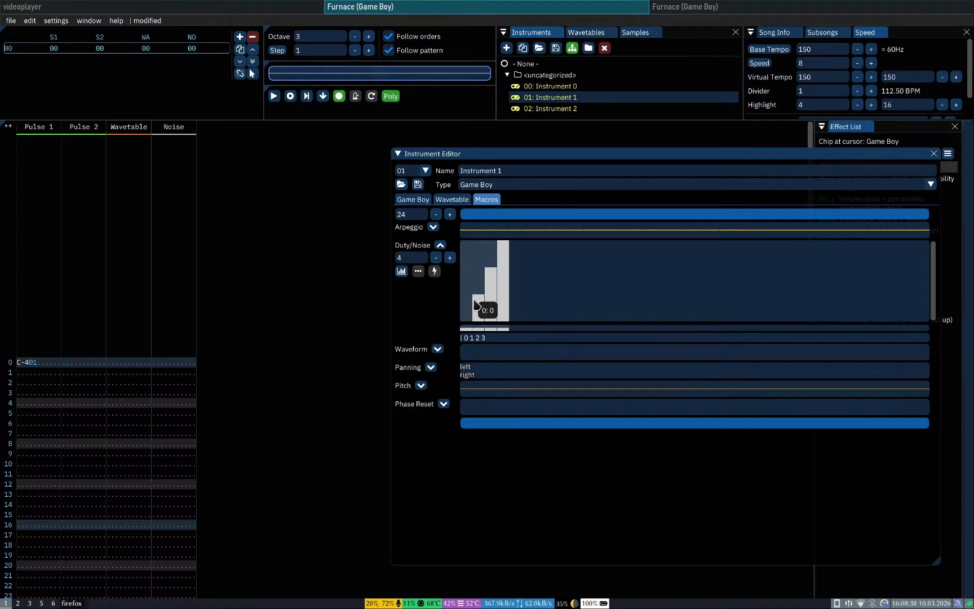
left_click(476, 307)
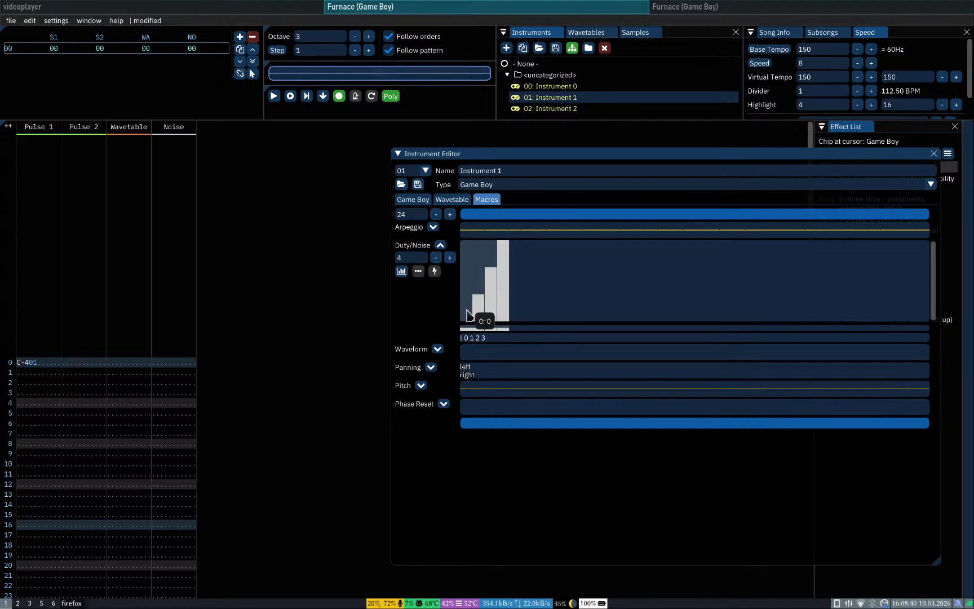
left_click(503, 304)
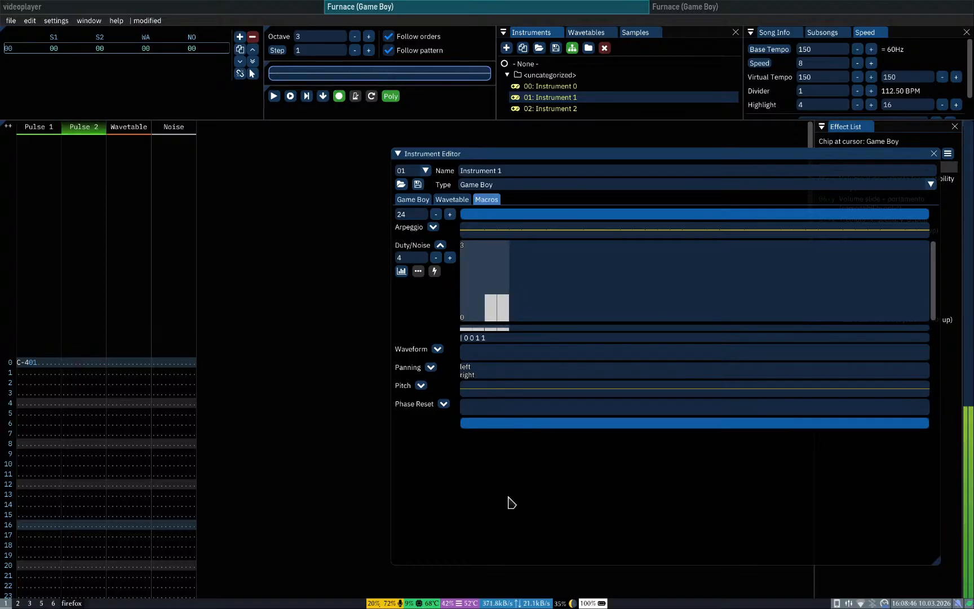
Step: Set the Duty/Noise macro to 2, 2, 1, 1 and create a looping two-step Arpeggio macro with values 0, 5
left_click(464, 281)
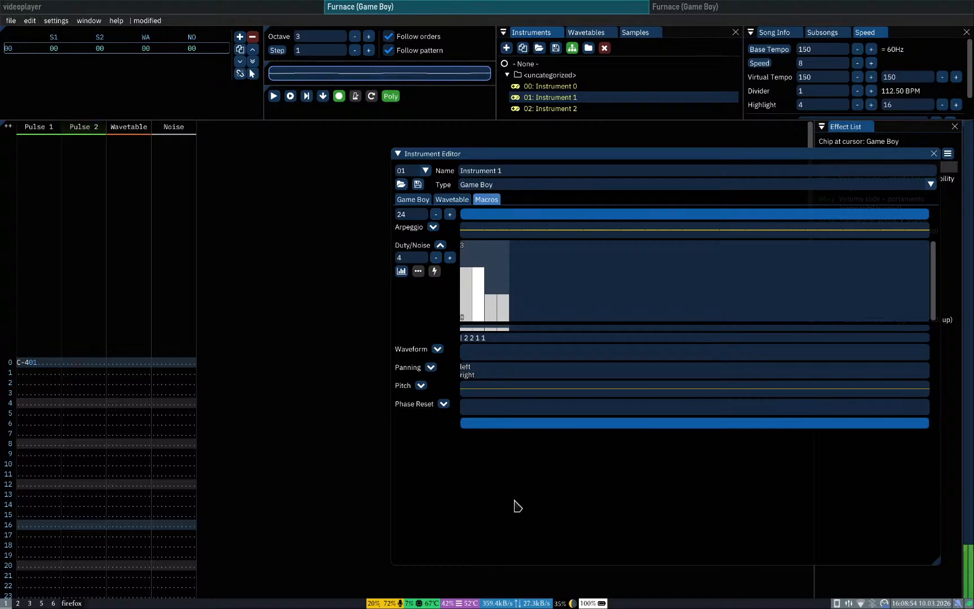
left_click(433, 227)
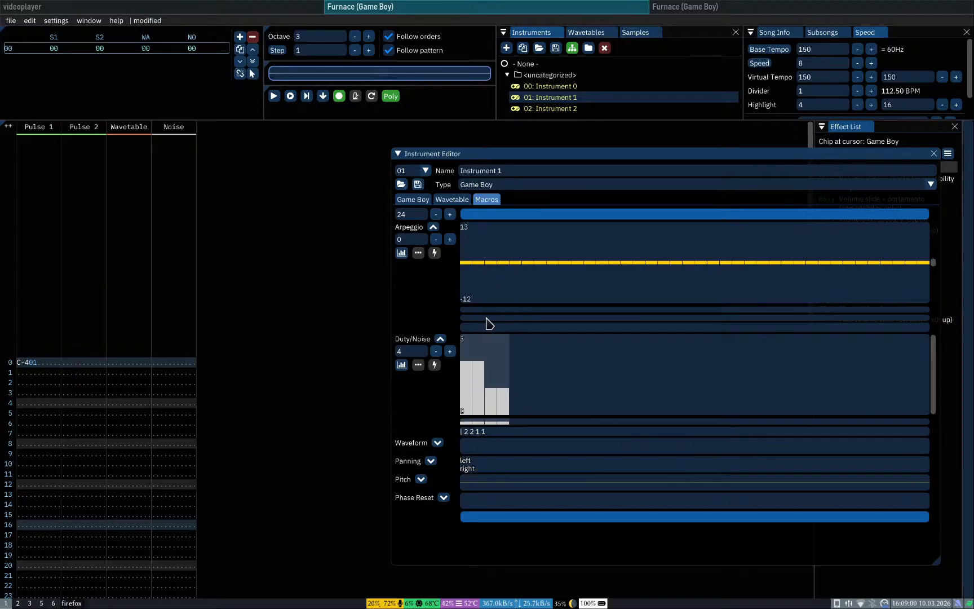
left_click(448, 244)
left_click(448, 244)
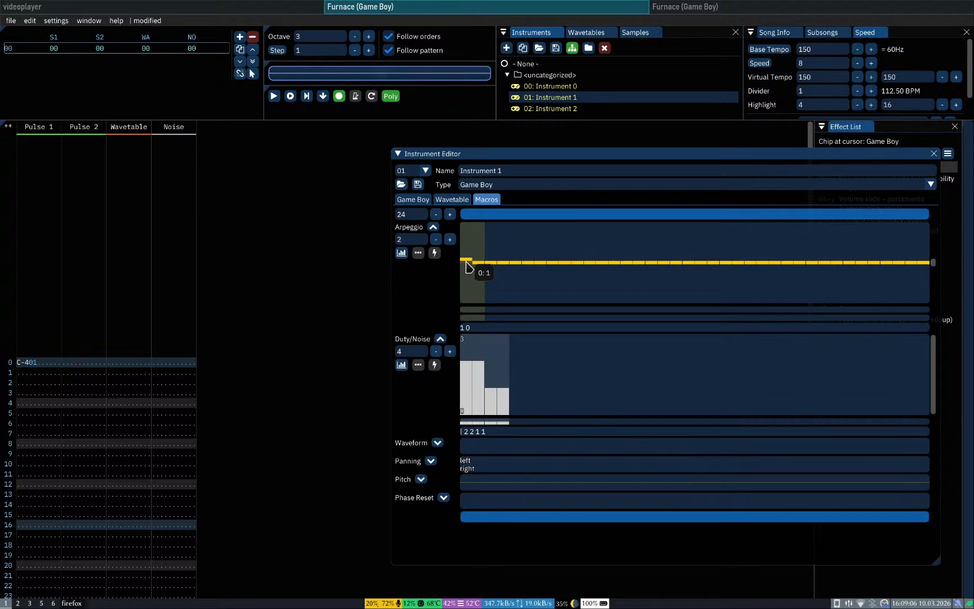
left_click_drag(476, 252, 479, 246)
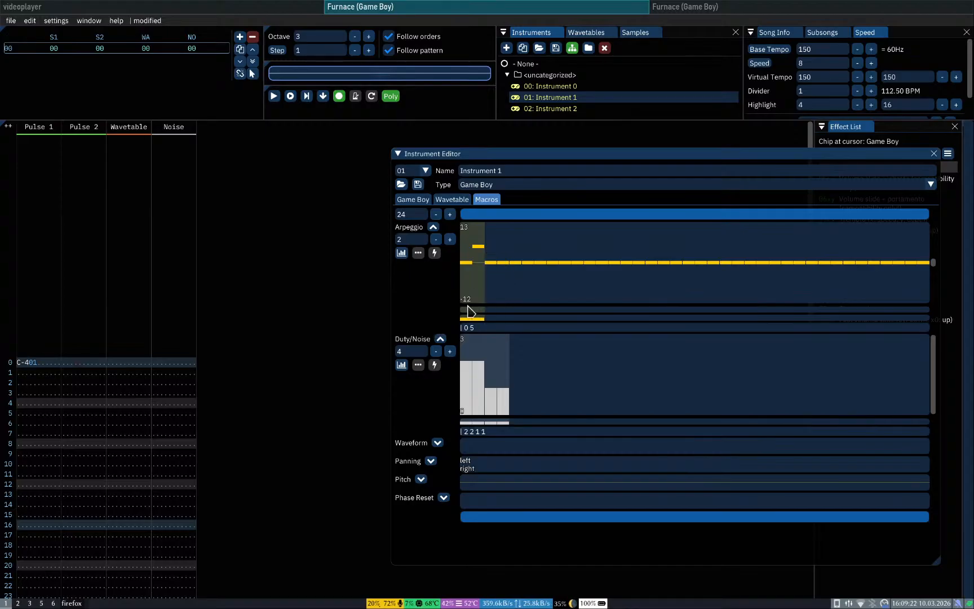
Step: Try 3, 2, 5, 4 and 7 as the second Arpeggio step, auditioning the note along the way
key("q")
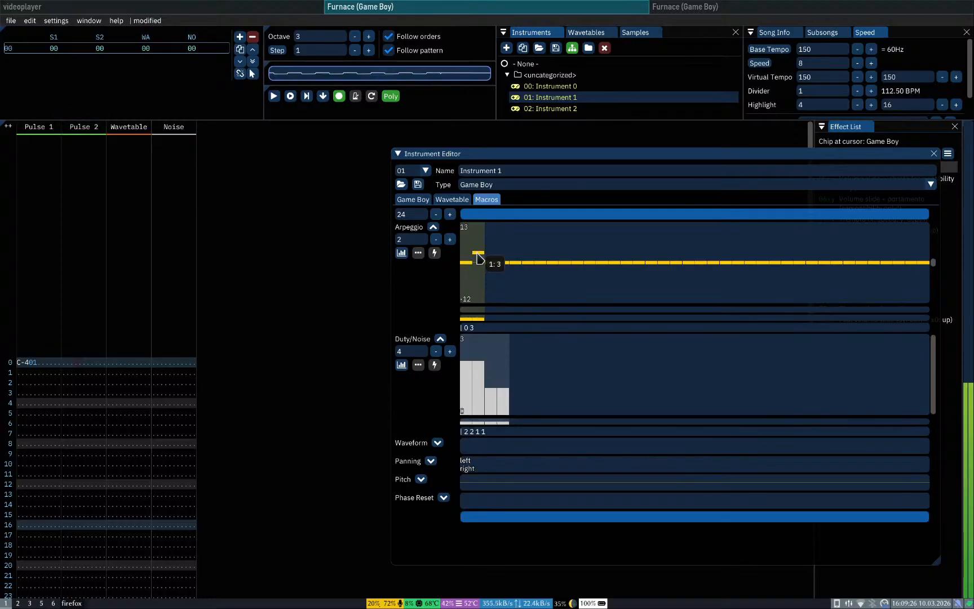
left_click(480, 261)
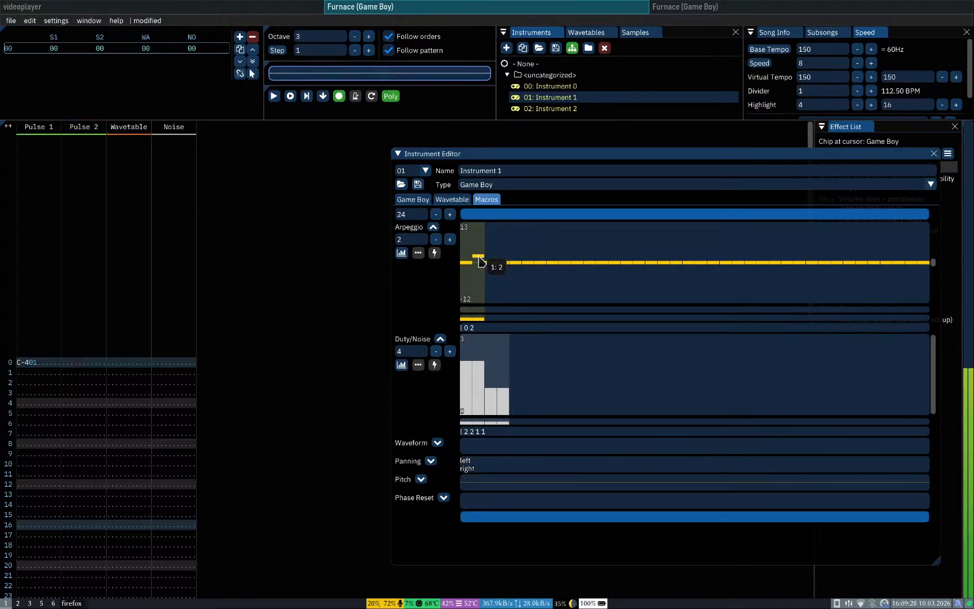
key("q")
key("q")
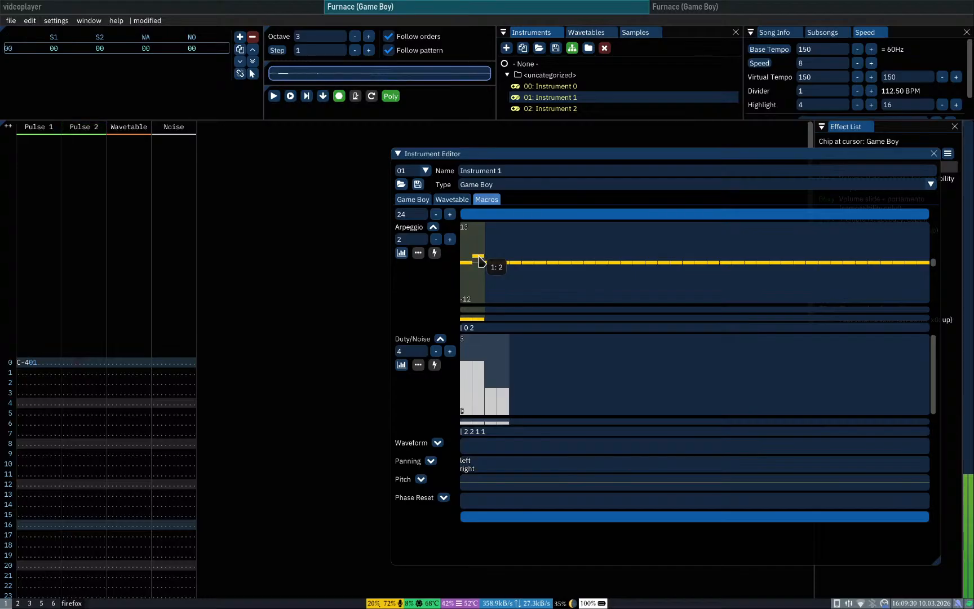
left_click(479, 251)
key("q")
left_click(479, 248)
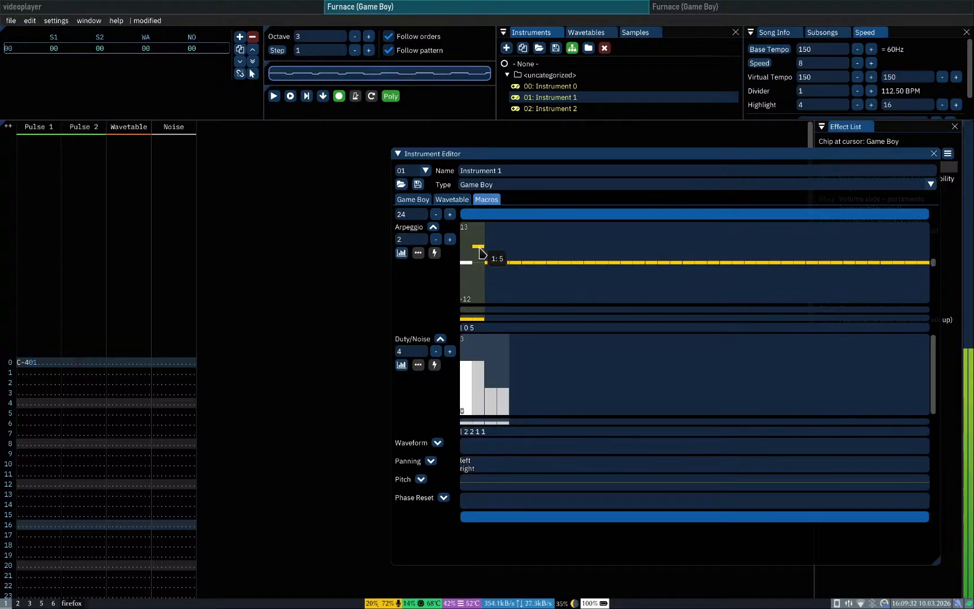
key("q")
left_click(478, 249)
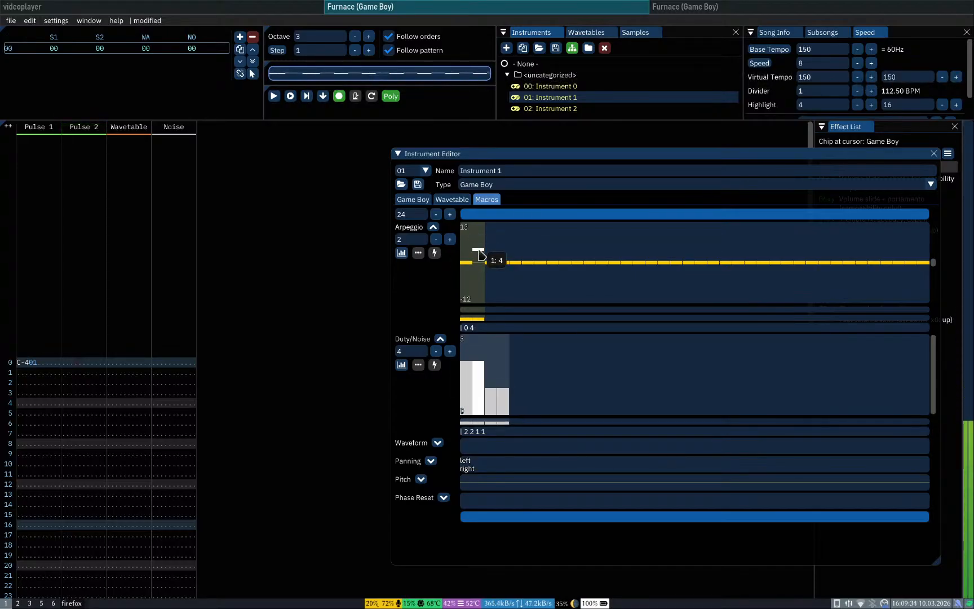
left_click(479, 242)
key("q")
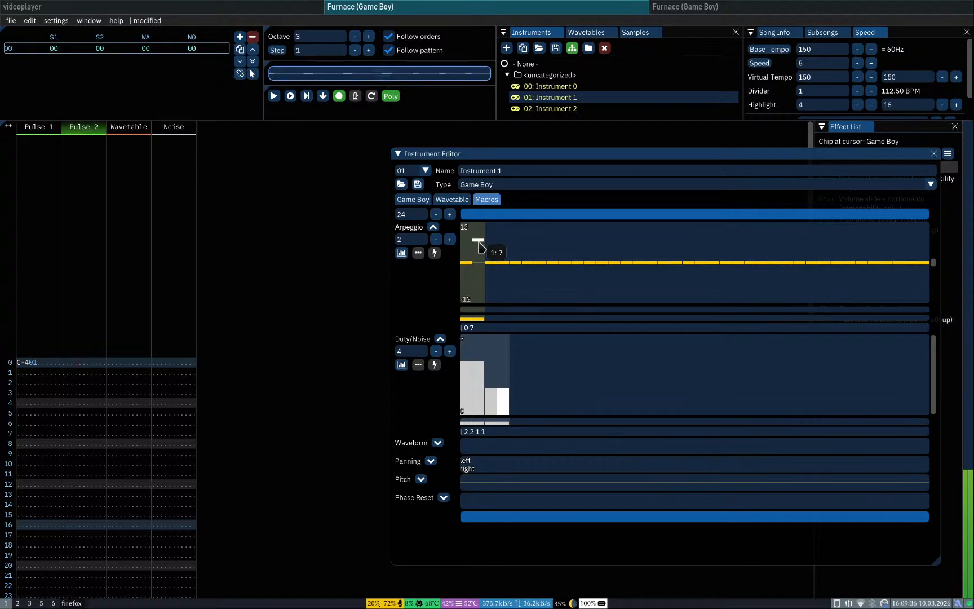
Step: Set the second Arpeggio step back to 5 and audition the note
left_click(479, 249)
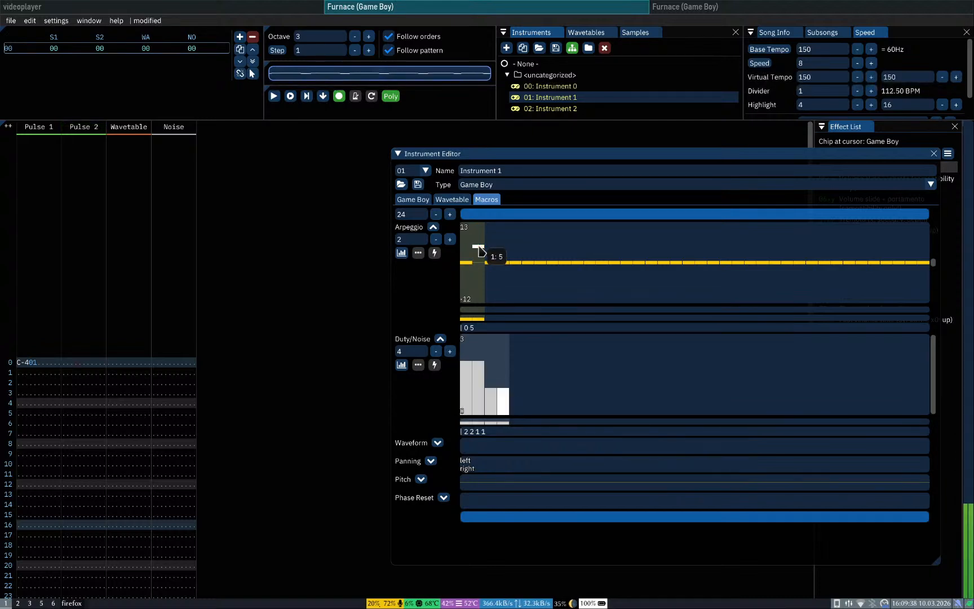
key("q")
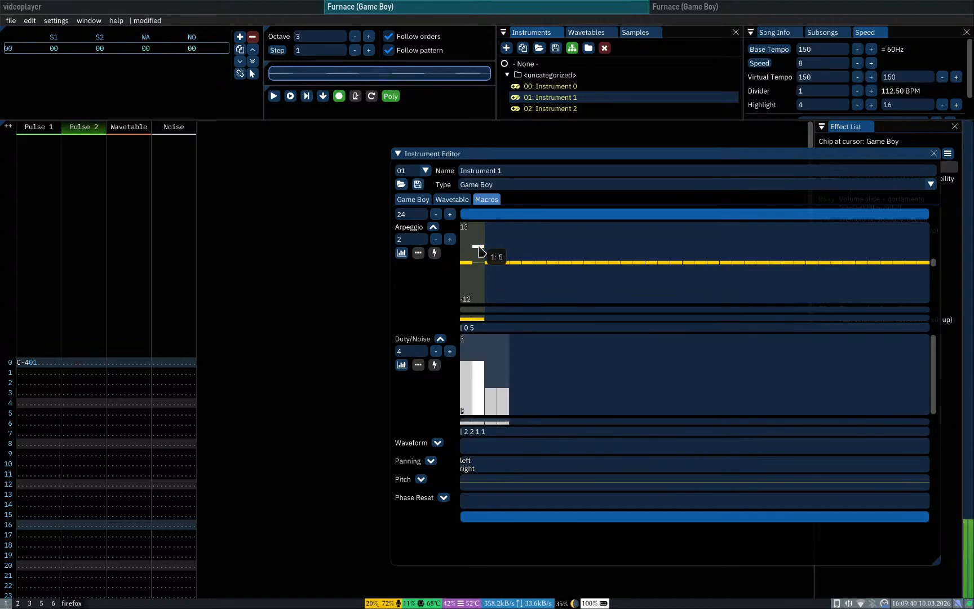
key("q")
Step: Try Duty/Noise values 0 0 1 1, 2 2 3 3 and 1 1 3 3 with auditions, settle on 1 1 0 0, and close the Instrument Editor
left_click_drag(479, 404, 453, 421)
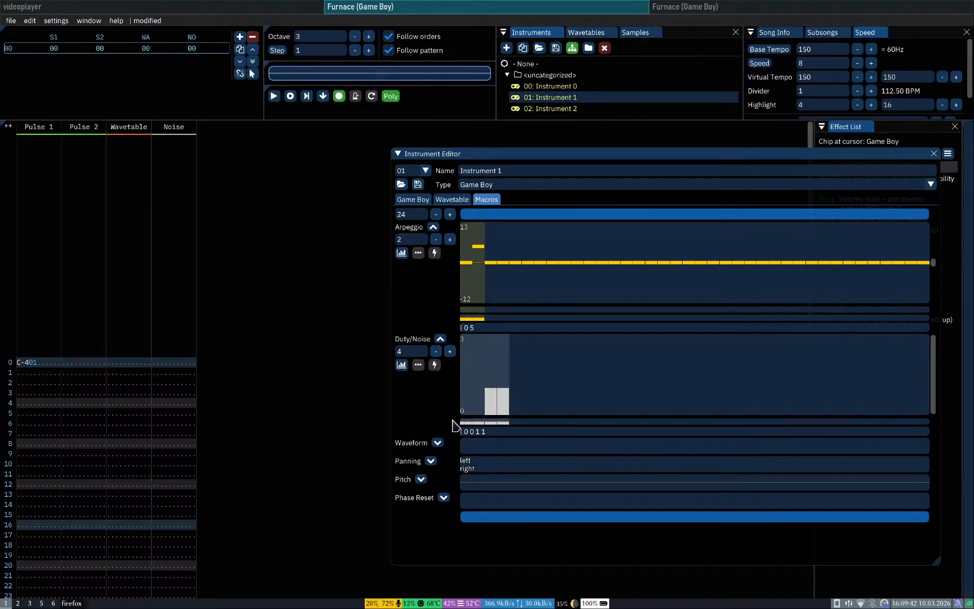
key("q")
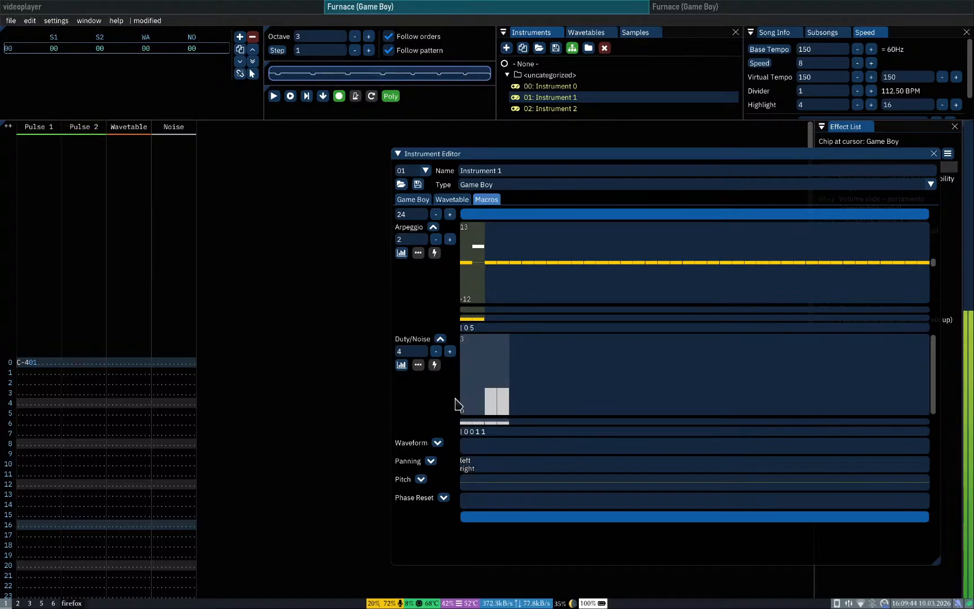
mouse_move(475, 358)
left_mouse_down()
mouse_move(450, 363)
mouse_move(506, 332)
left_mouse_up()
key("q")
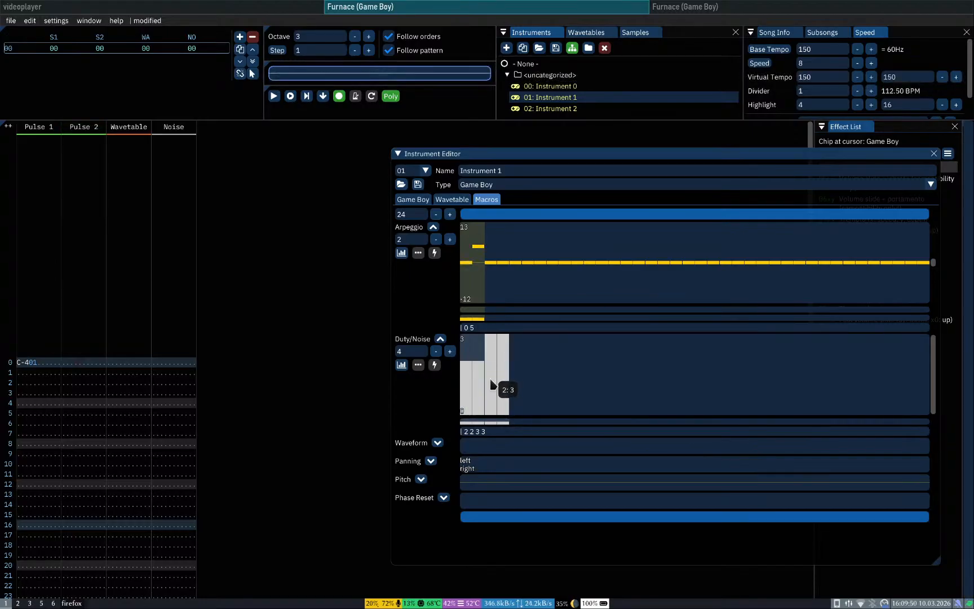
mouse_move(492, 394)
left_mouse_down()
mouse_move(468, 412)
mouse_move(471, 399)
left_mouse_up()
key("q")
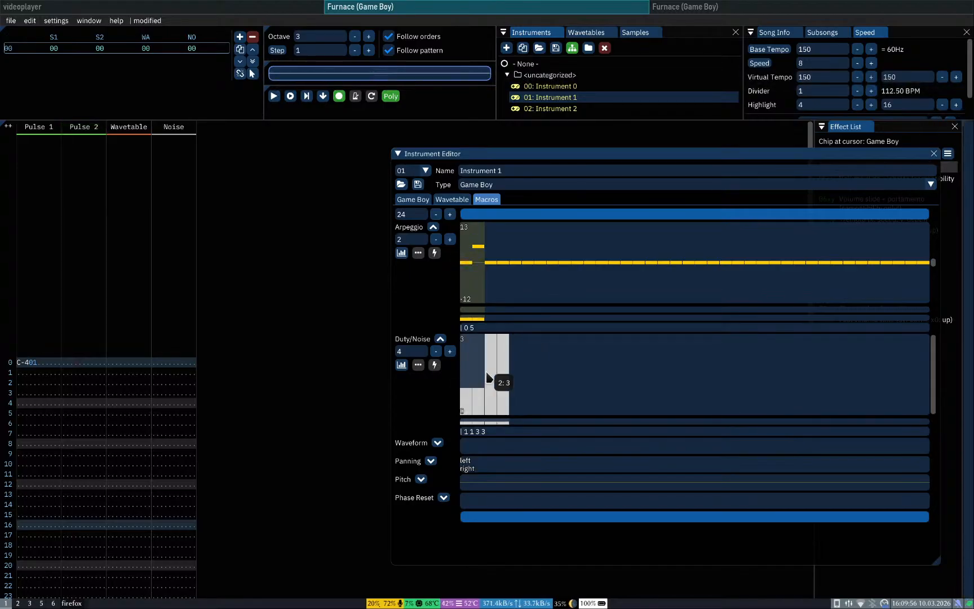
mouse_move(468, 375)
left_mouse_down()
mouse_move(506, 389)
mouse_move(495, 403)
mouse_move(513, 417)
mouse_move(461, 391)
left_mouse_up()
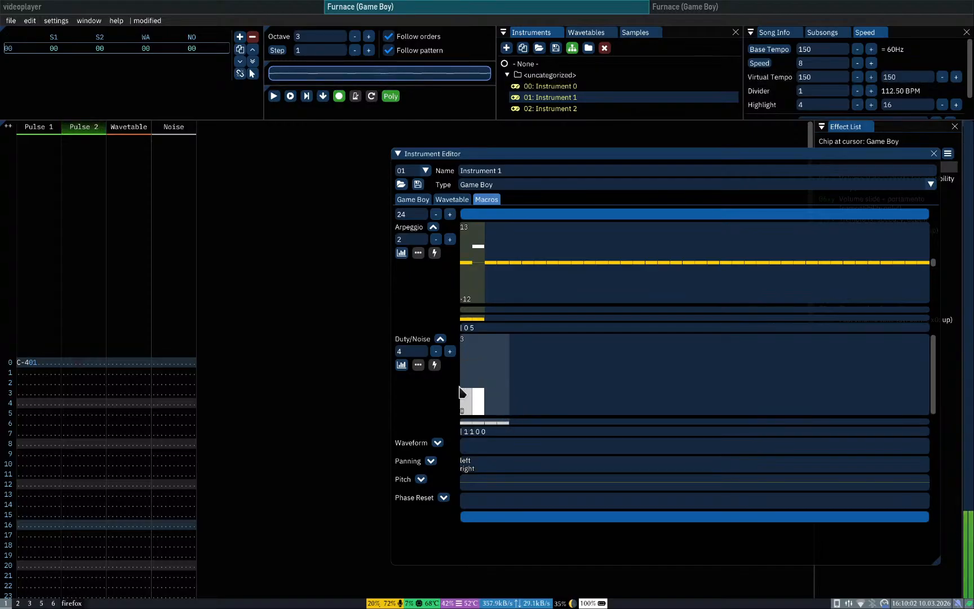
left_click(934, 154)
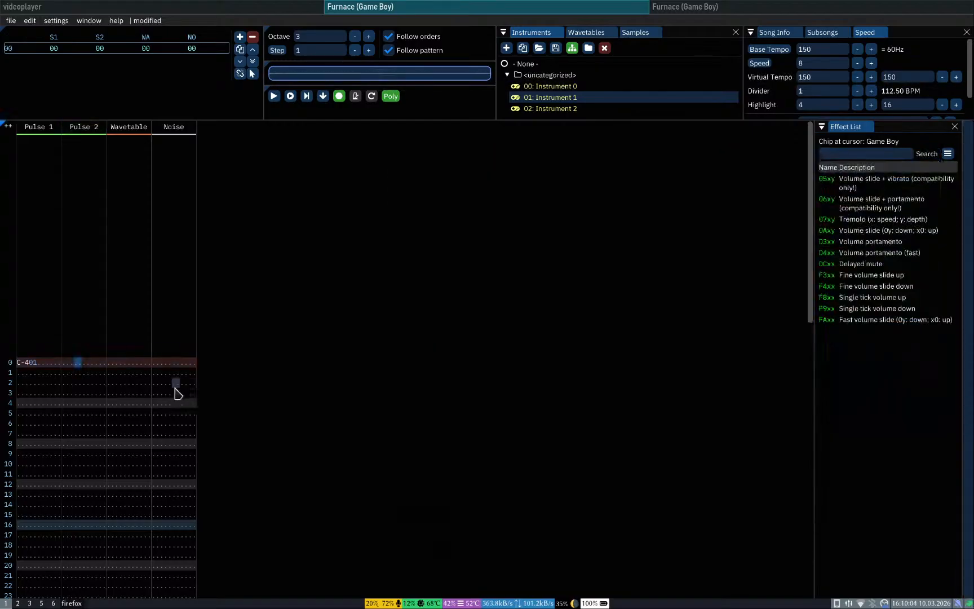
Step: Enter F-4 on row 4 of Pulse 1 and play the pattern from the start
left_click(25, 414)
left_click(26, 354)
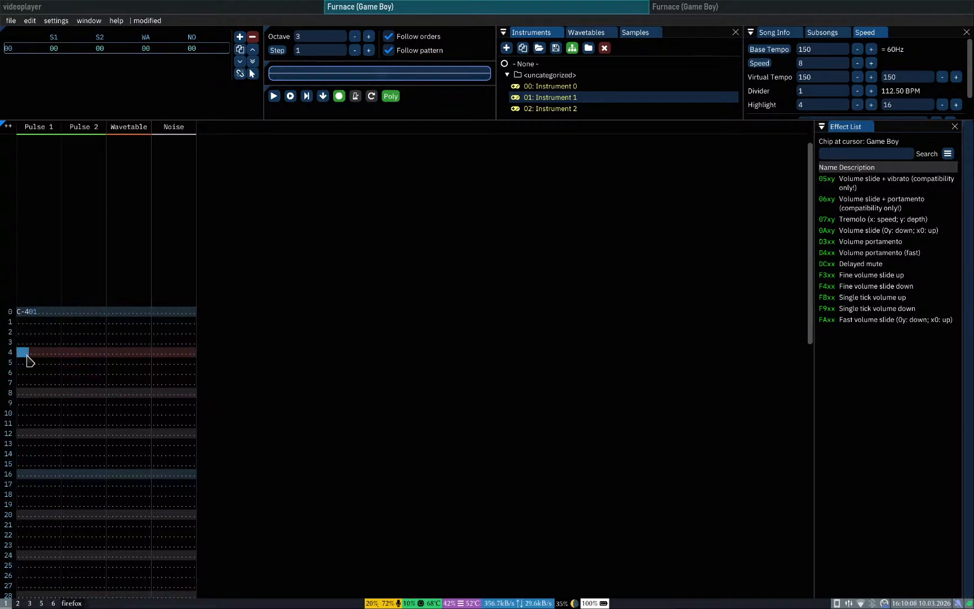
key("r")
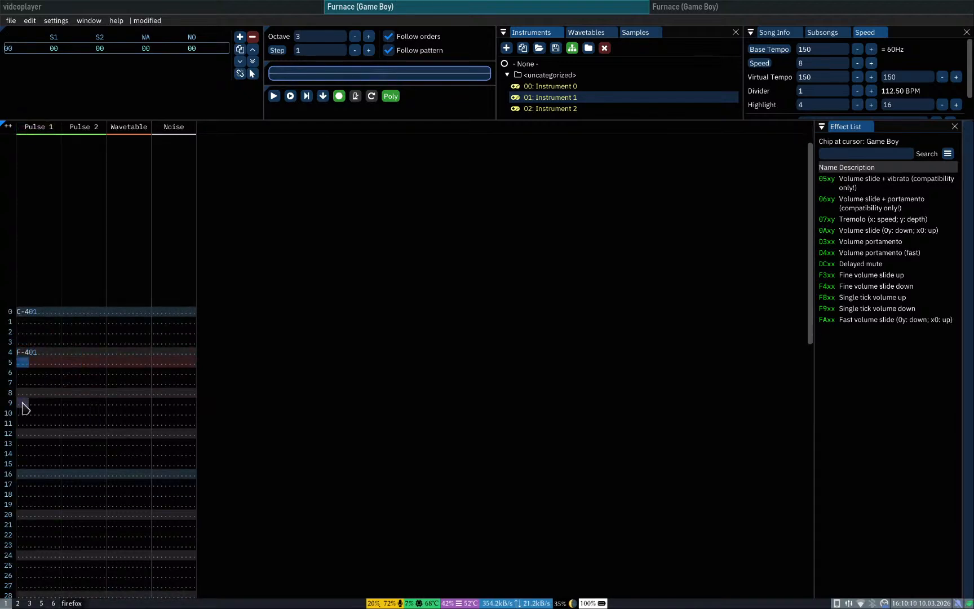
key("space")
key("Home")
key("Return")
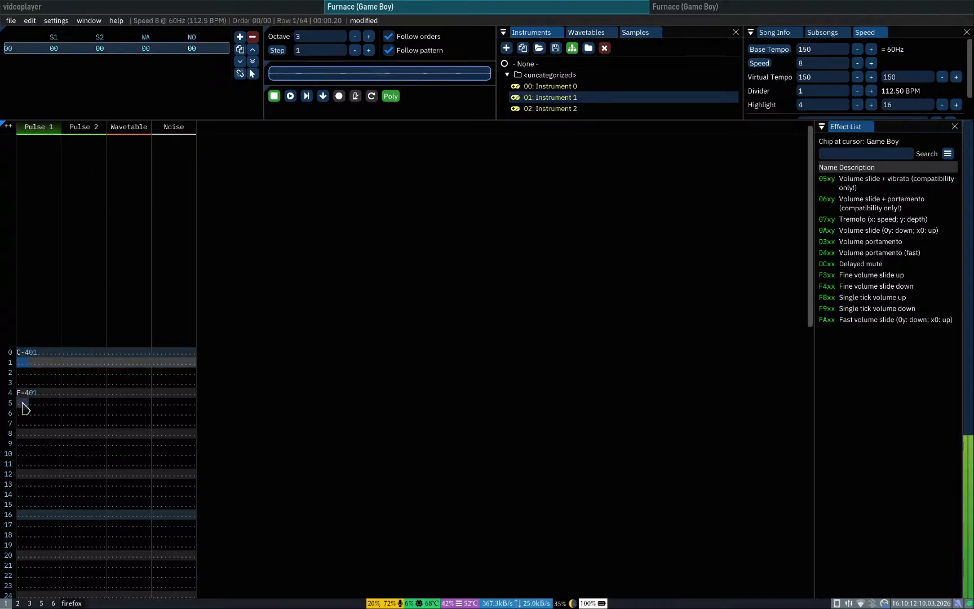
key("Return")
key("Up")
key("Up")
key("Up")
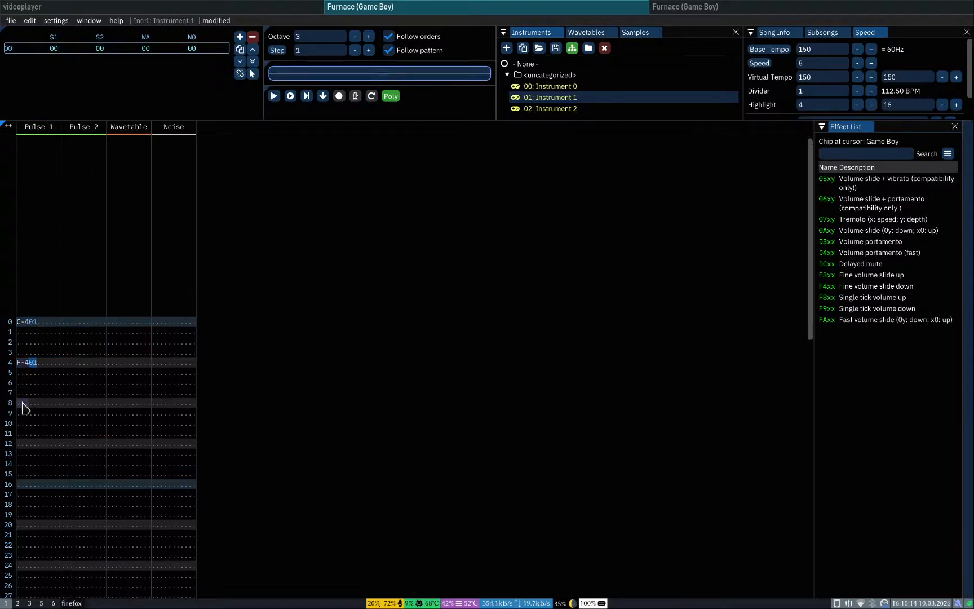
Step: Move the F-4 note from row 4 to row 12 of Pulse 1 and play back the pattern
key("Down")
key("Down")
key("Down")
key("Down")
key("Down")
key("Down")
key("Down")
key("Down")
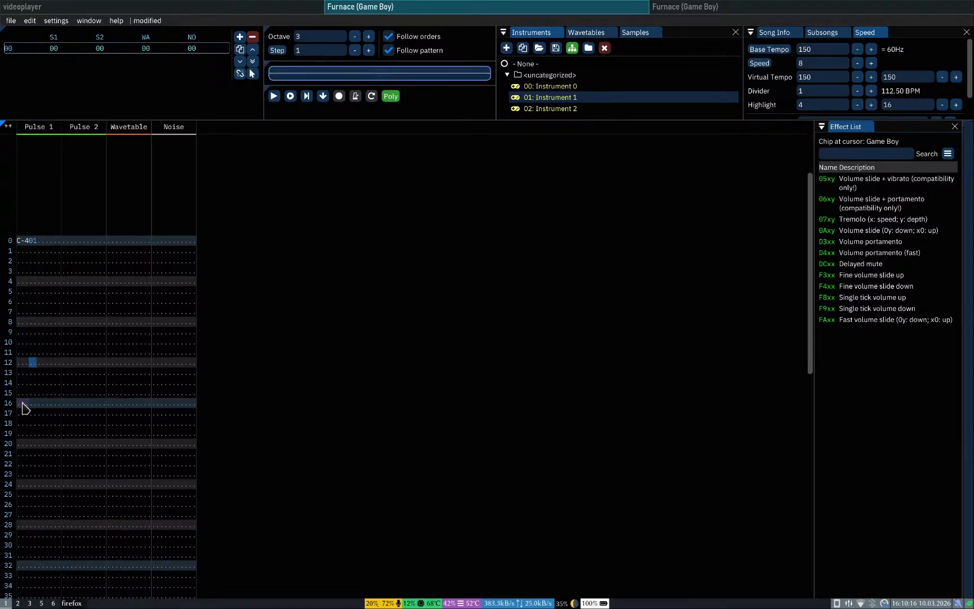
key("space")
key("r")
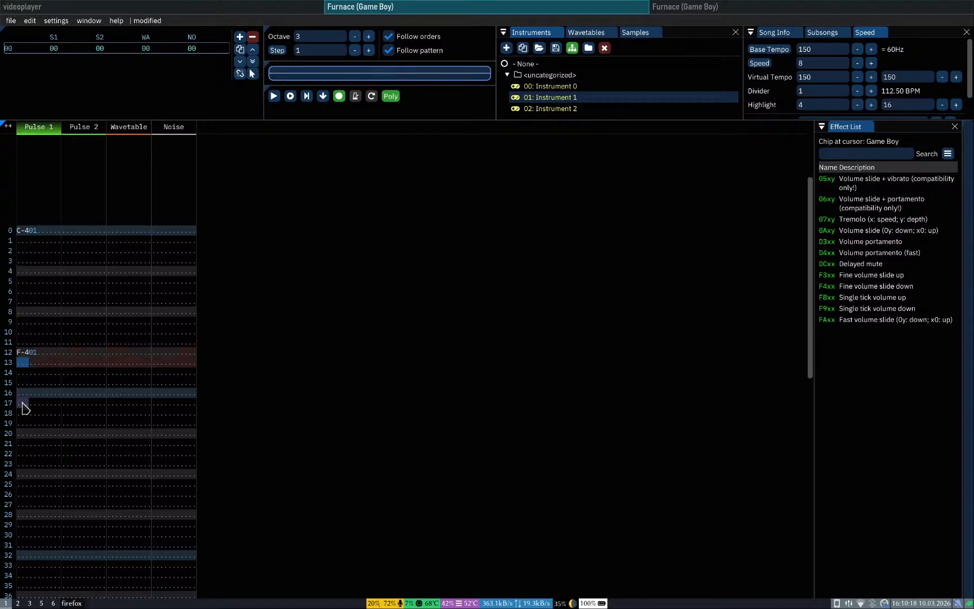
key("Return")
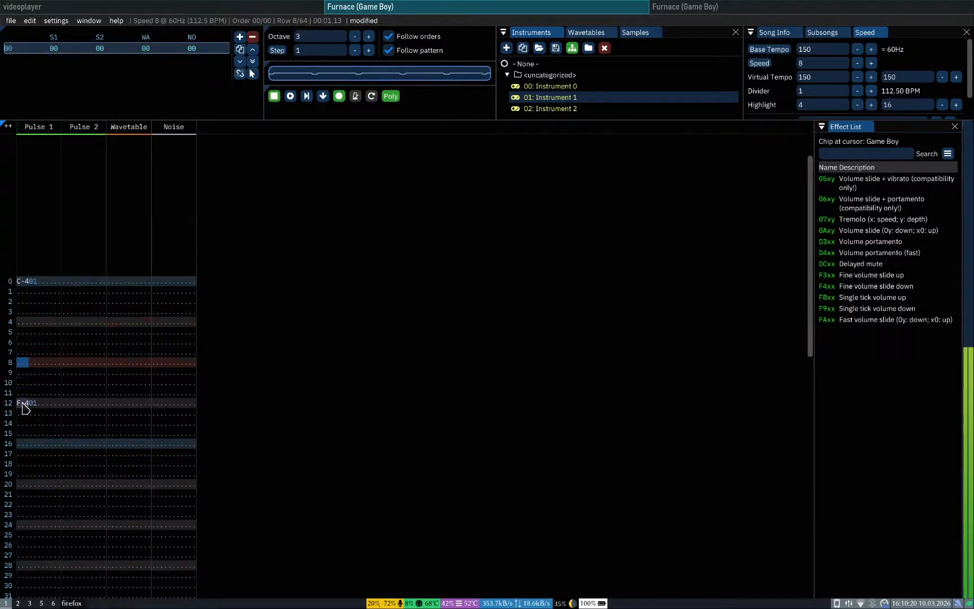
key("Return")
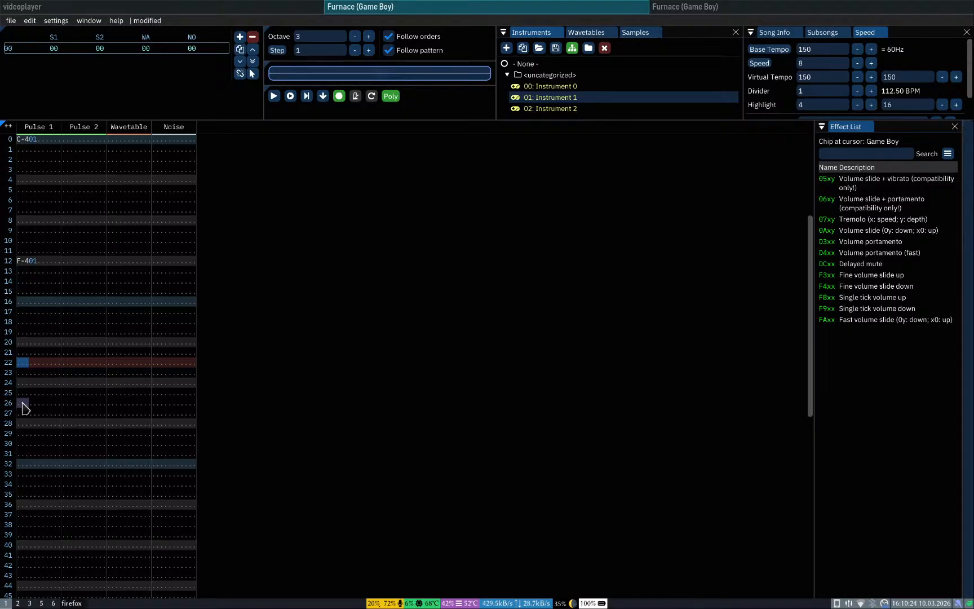
Step: Enter E-4 with instrument 01 on row 24 of Pulse 1
key("Down")
key("Down")
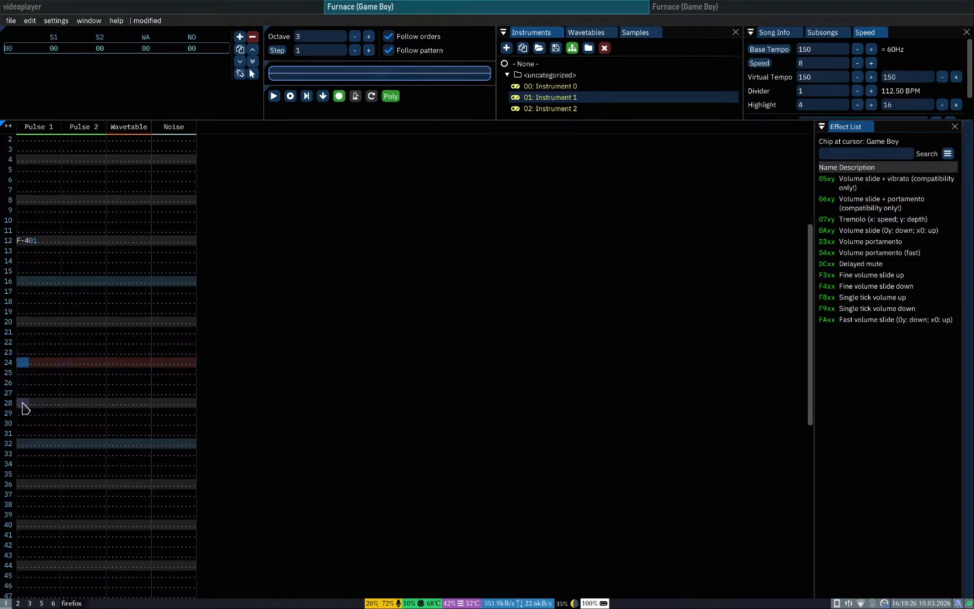
key("e")
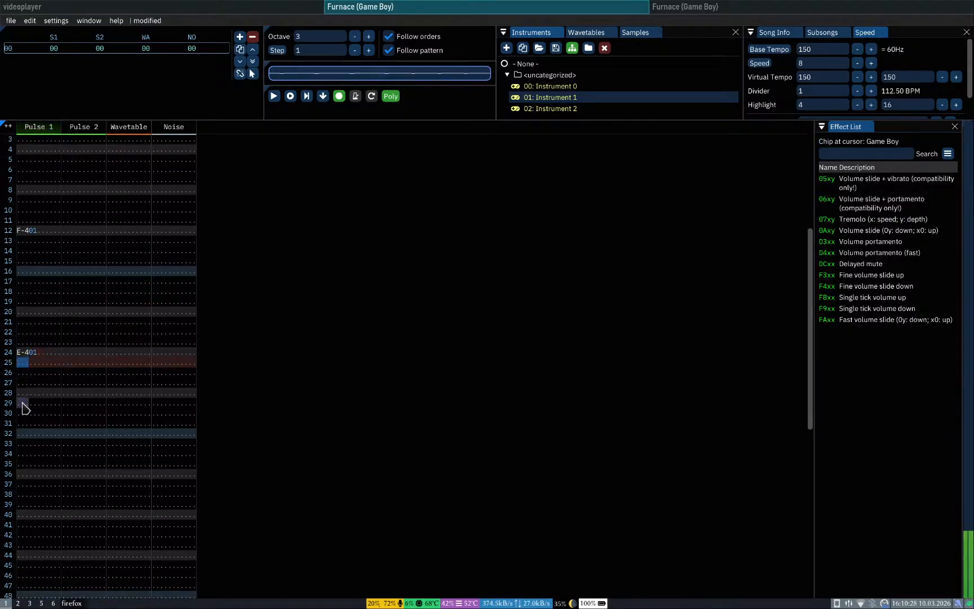
Step: Try different notes on row 32 of Pulse 1, including D#4, F-4 and E-4
key("Down")
key("Down")
key("Down")
key("Down")
key("Down")
key("Down")
key("Down")
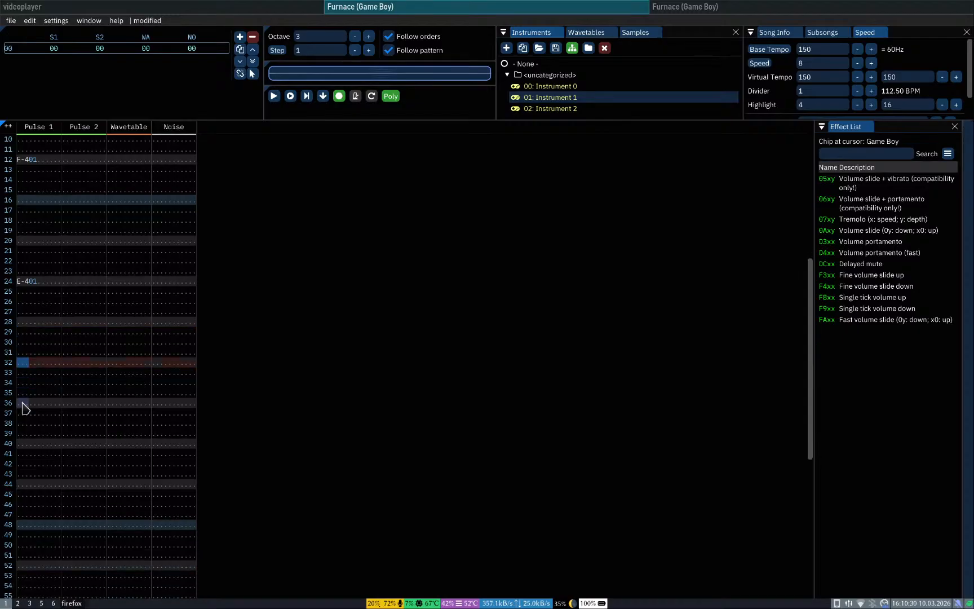
key("2")
key("Up")
key("3")
key("Up")
key("e")
key("Up")
key("r")
key("Up")
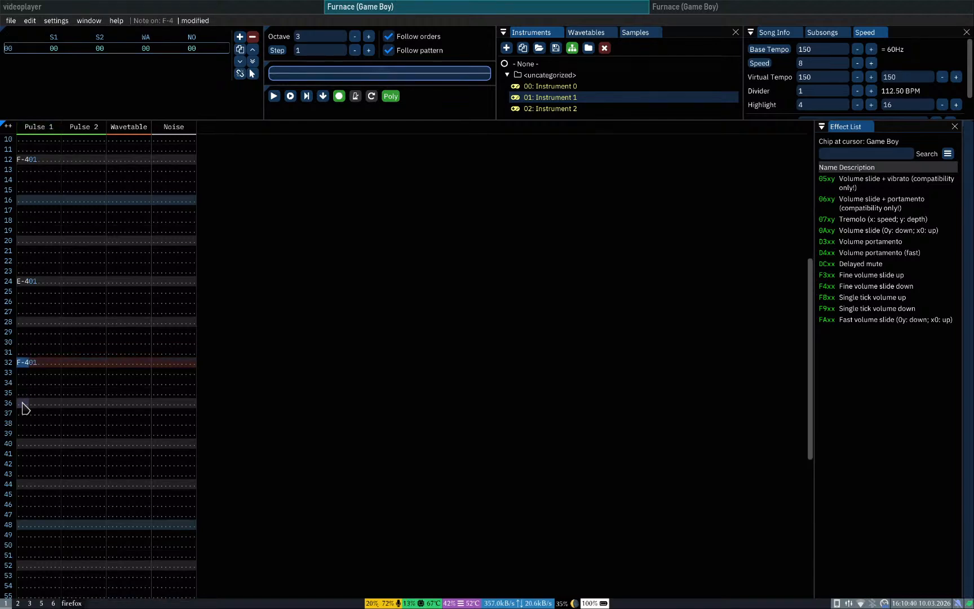
key("e")
key("Up")
key("e")
key("Up")
key("e")
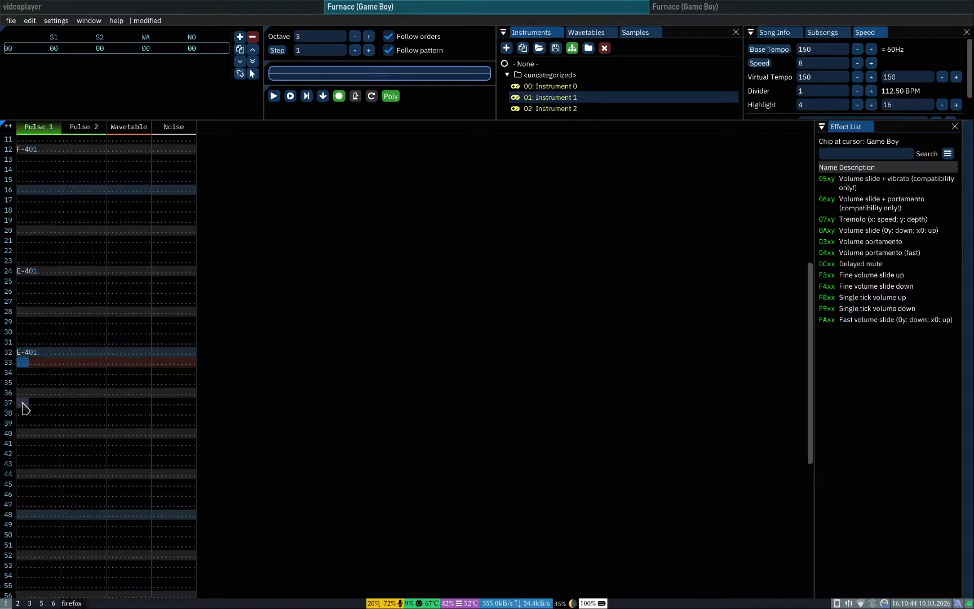
Step: Enter a run of E-4 notes from row 32 of Pulse 1, and delete the extra ones below row 32
key("Up")
key("e")
key("e")
key("e")
key("e")
key("e")
key("e")
key("Up")
key("shift+Up")
key("shift+Up")
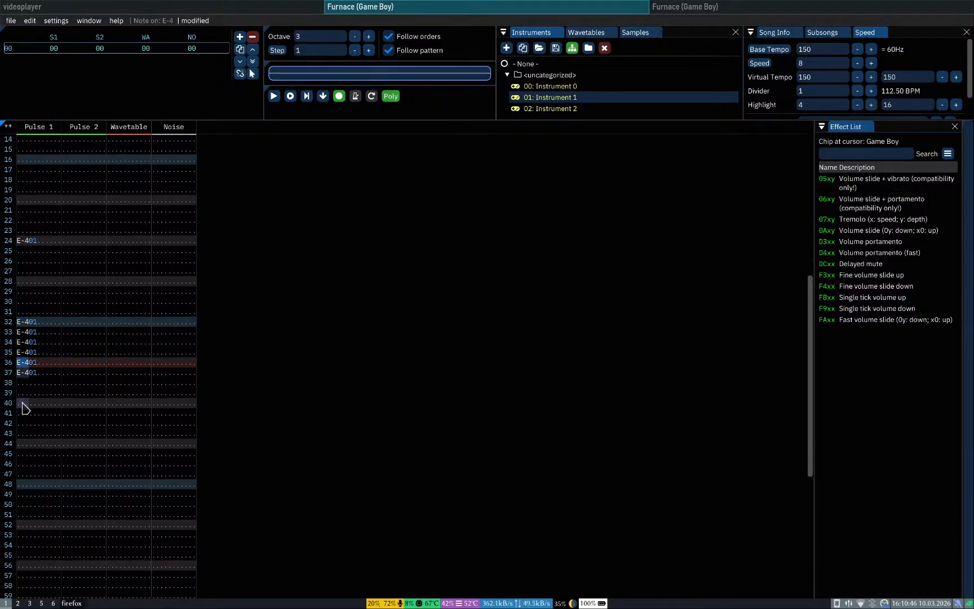
key("shift+Right")
key("shift+Up")
key("shift+Up")
key("Delete")
key("Up")
key("Left")
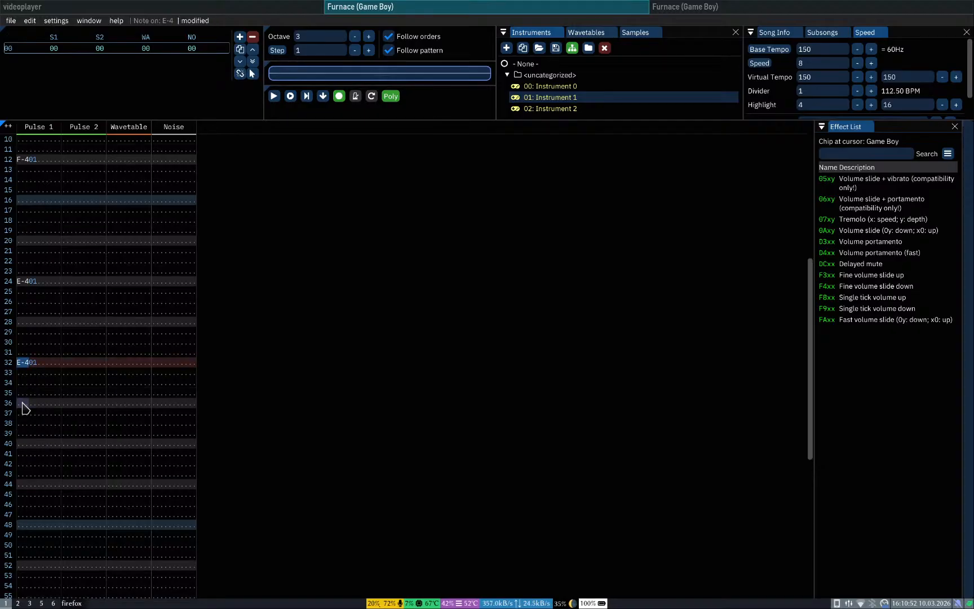
Step: Set the note on row 32 of Pulse 1 to D#4 and re-enter C-4 on row 0
key("3")
key("Up")
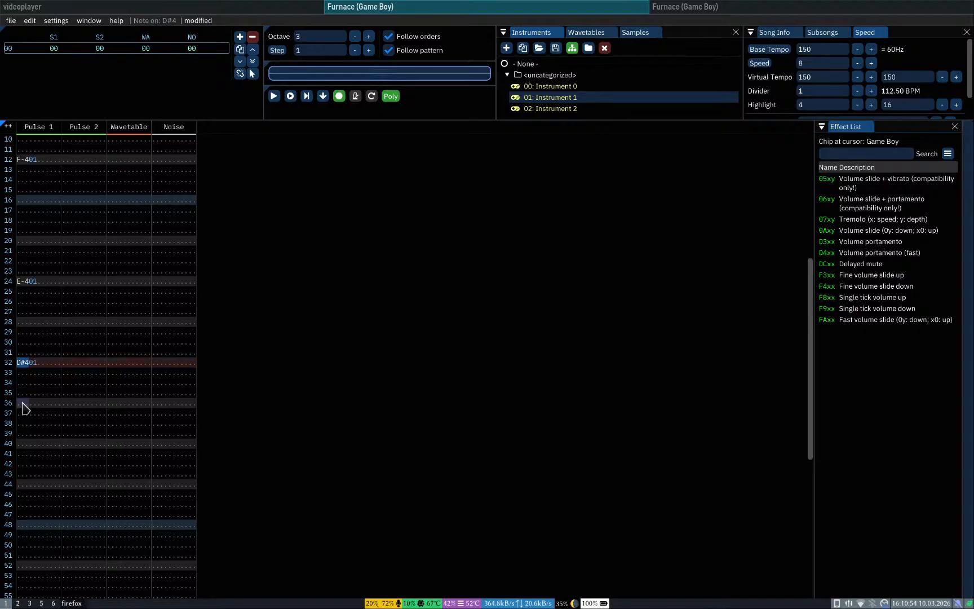
key("Home")
key("q")
key("Up")
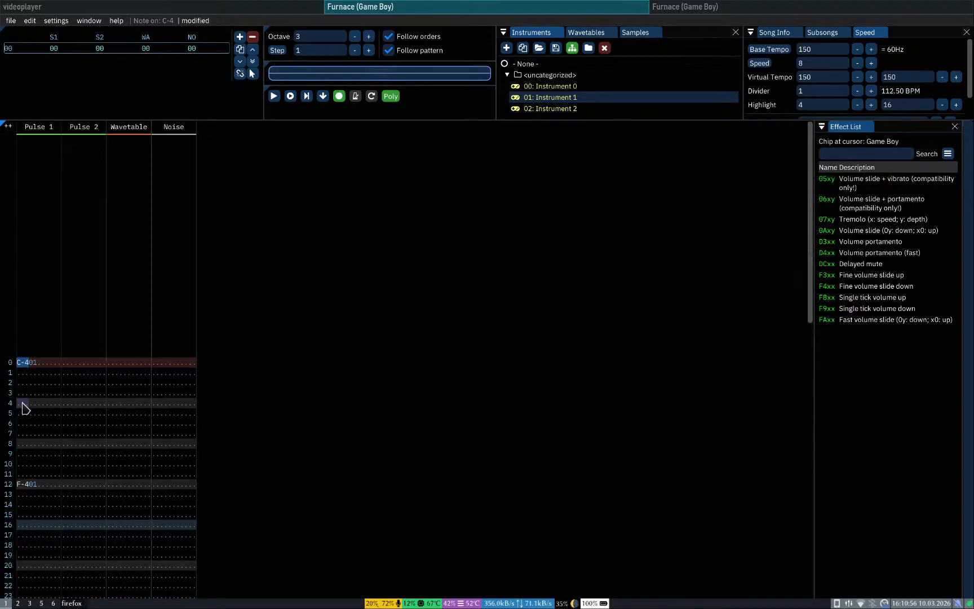
Step: Play back the pattern and enter C-4 with instrument 01 on row 36 of Pulse 1
key("Return")
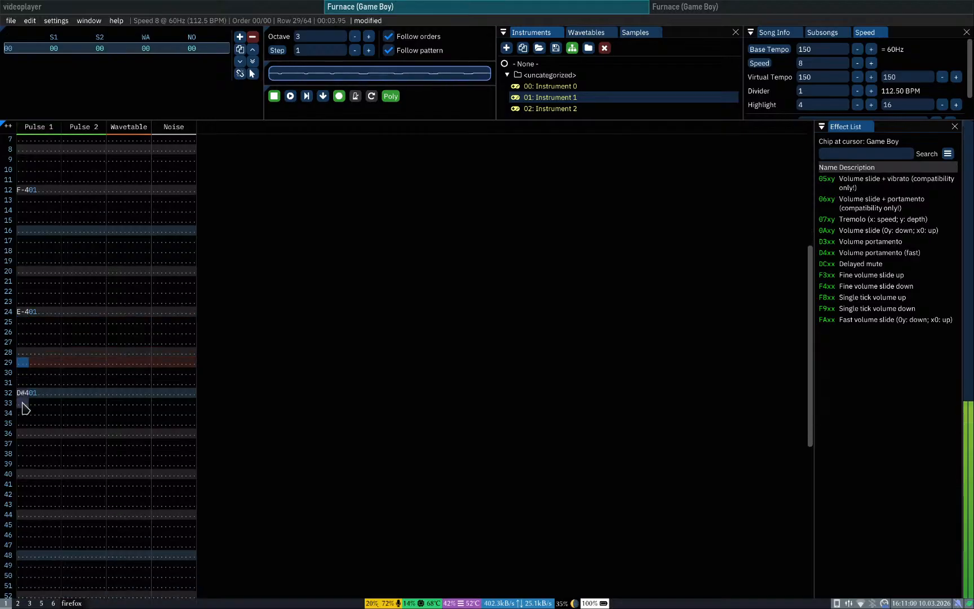
key("Return")
key("Up")
key("Up")
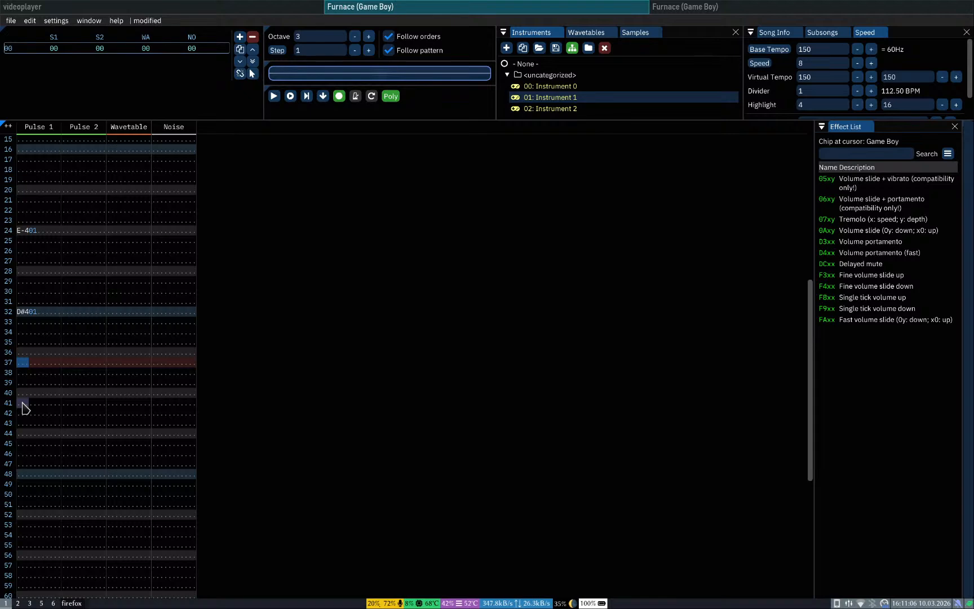
key("Up")
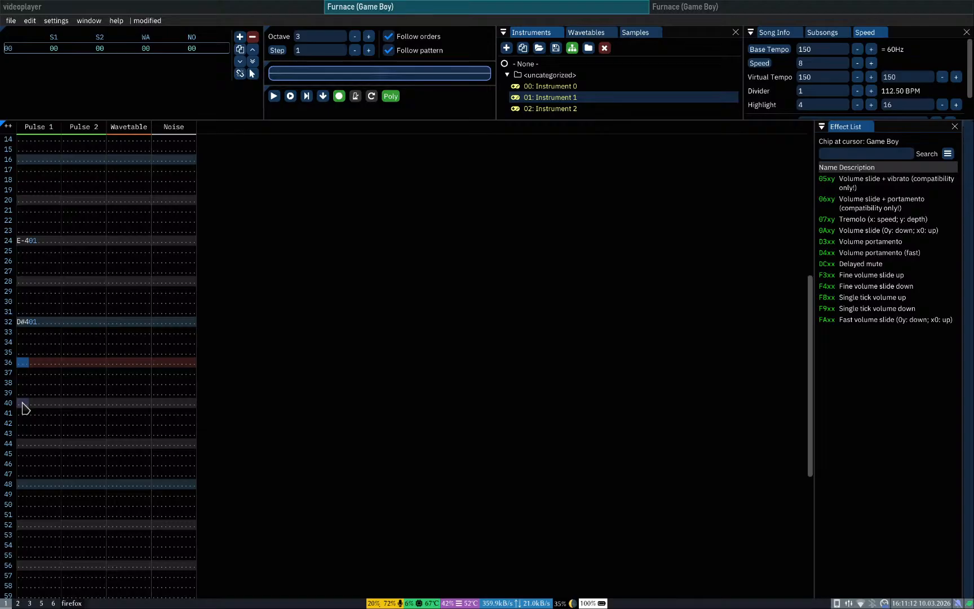
scroll(73, 398, "up", 4)
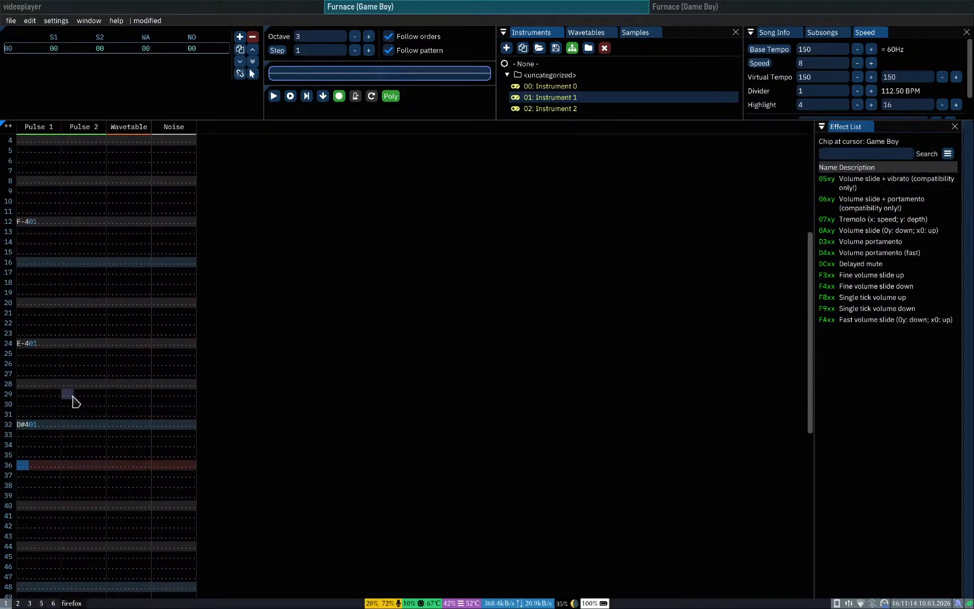
scroll(73, 400, "down", 1)
scroll(73, 400, "up", 1)
scroll(73, 400, "down", 2)
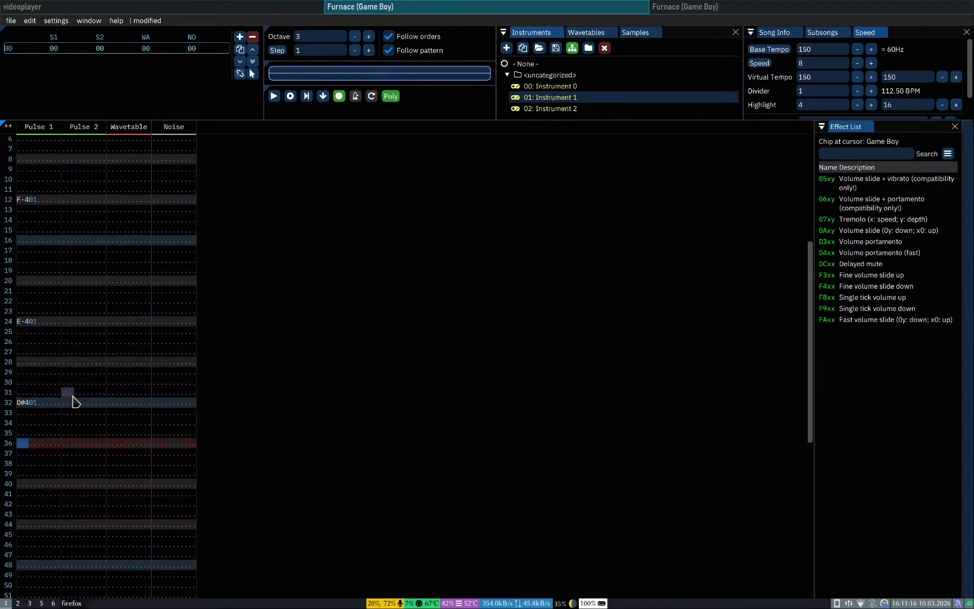
key("c")
key("Up")
key("q")
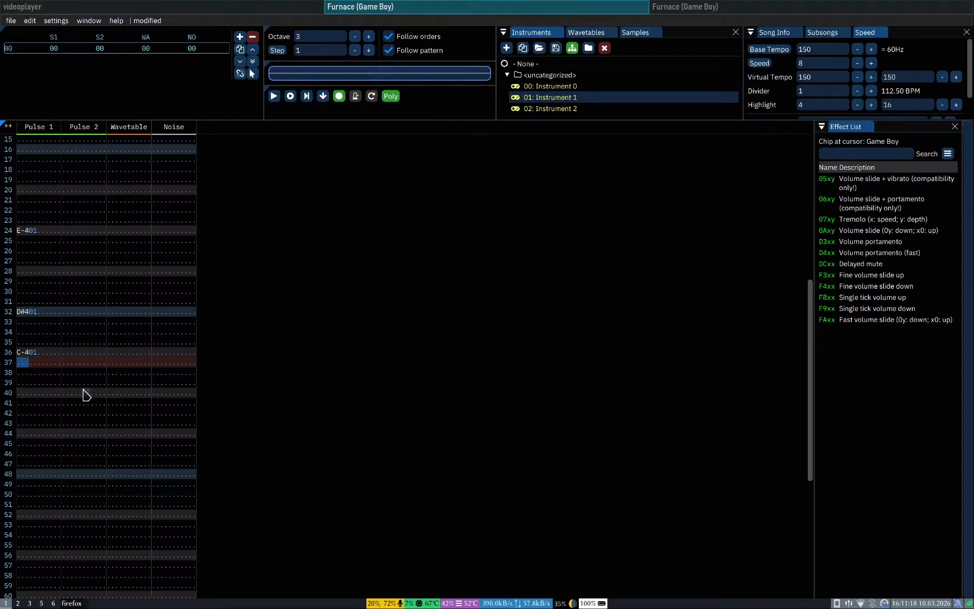
Step: Play back the Pulse 1 sequence through row 36 and place the cursor on the note in row 32
key("Return")
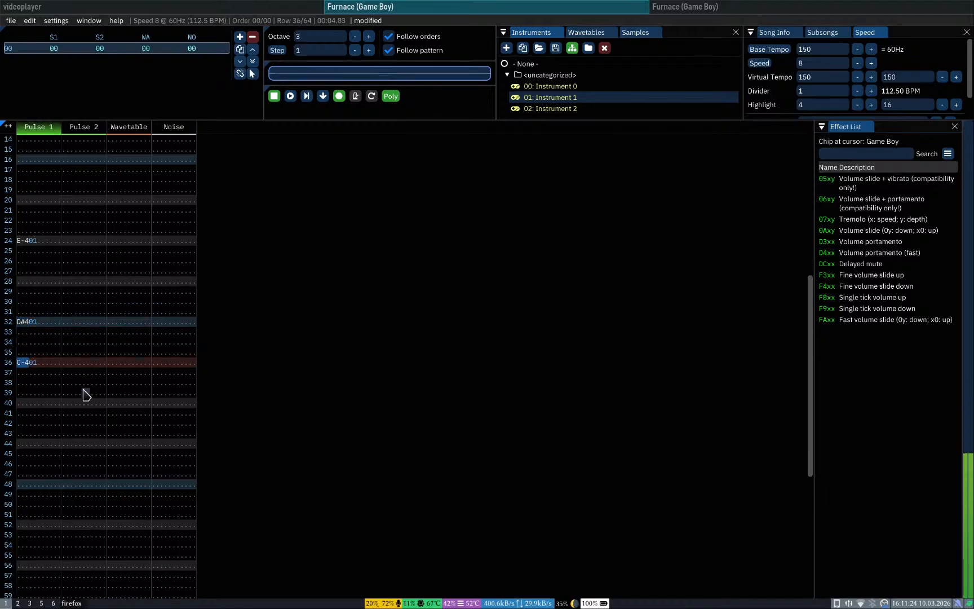
key("Return")
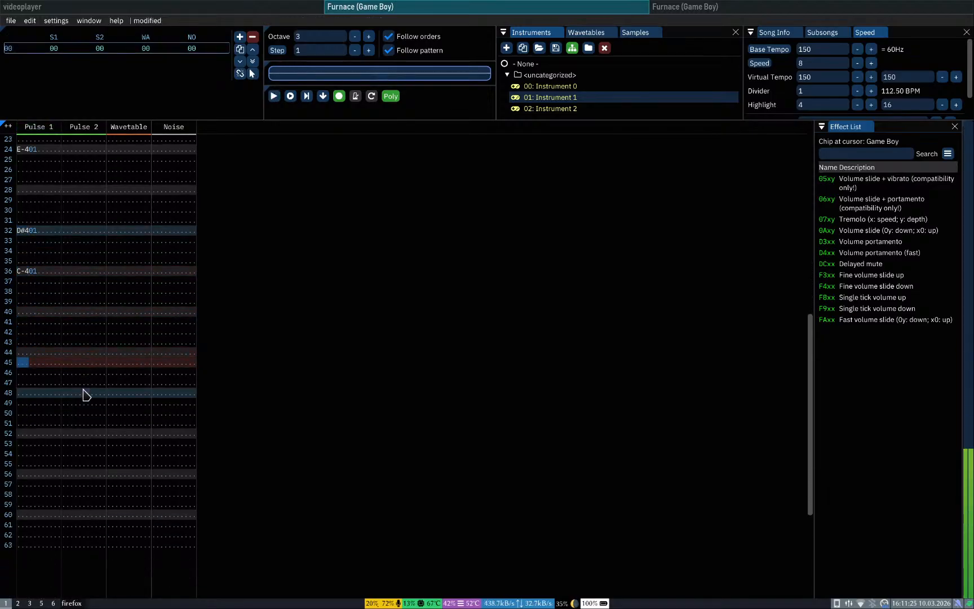
left_click(32, 231)
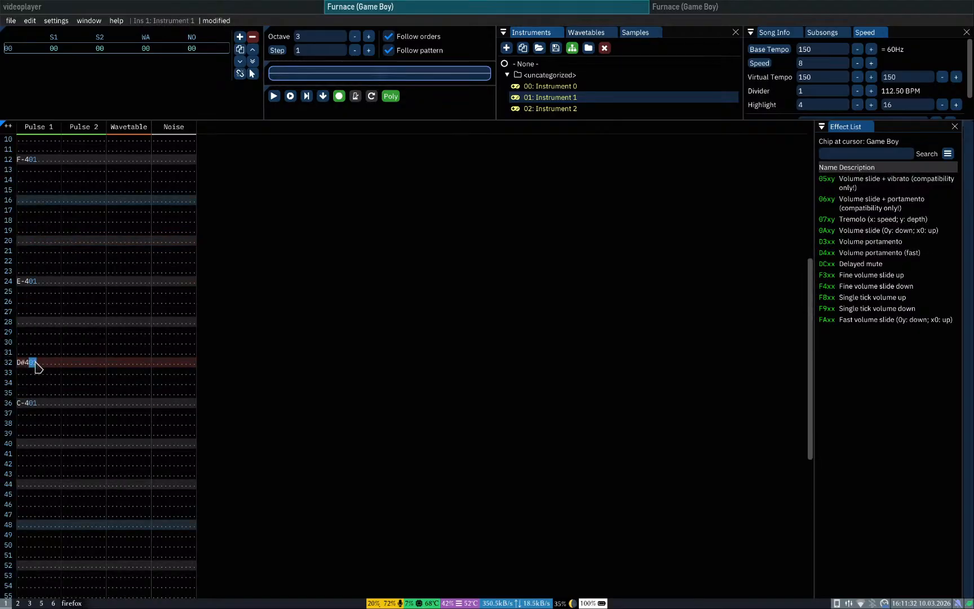
left_click(26, 364)
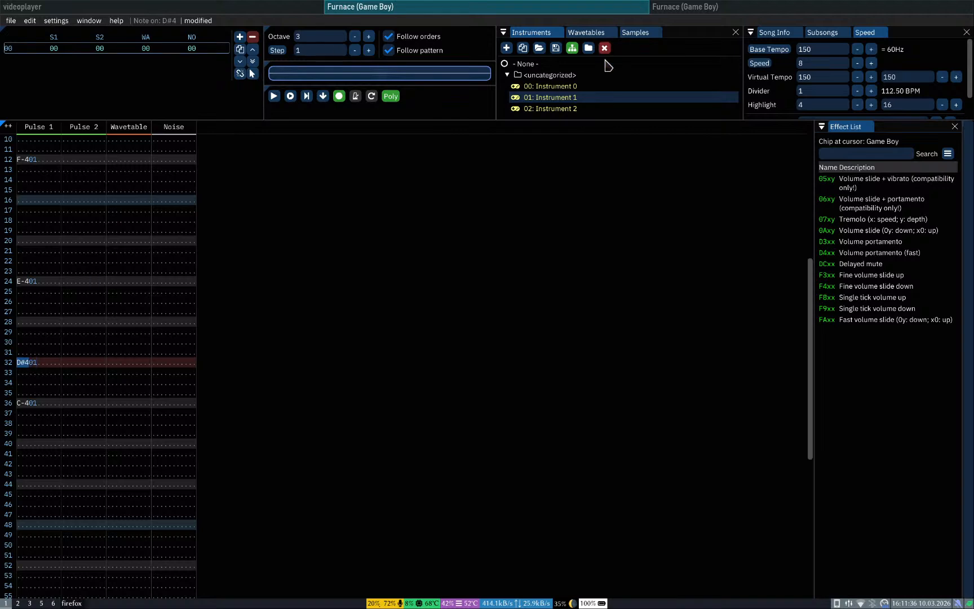
Step: Set the Game Boy envelope of Instrument 1 to volume 1 and length 5
double_click(561, 99)
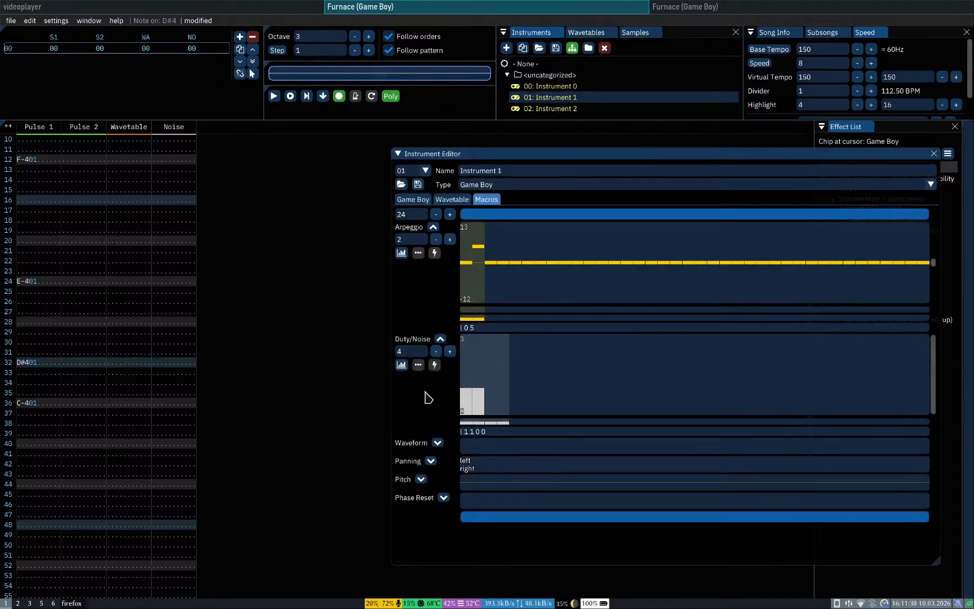
left_click(429, 200)
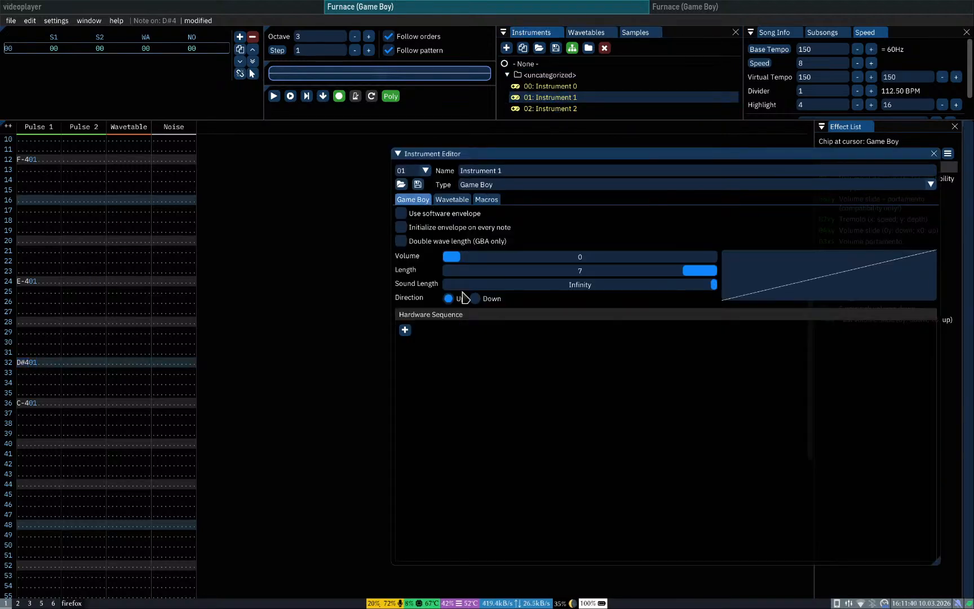
left_click_drag(459, 257, 507, 259)
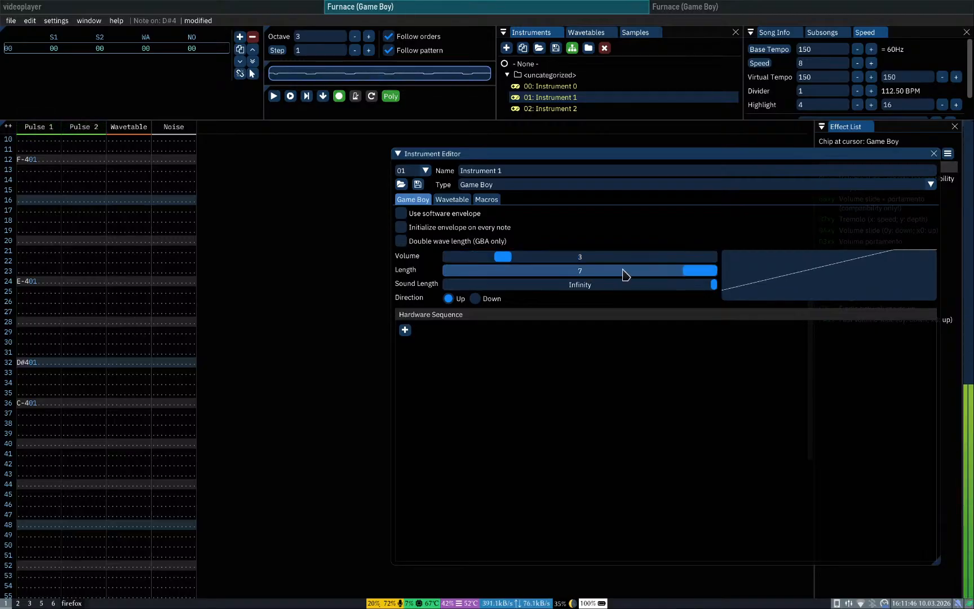
left_click_drag(625, 275, 620, 270)
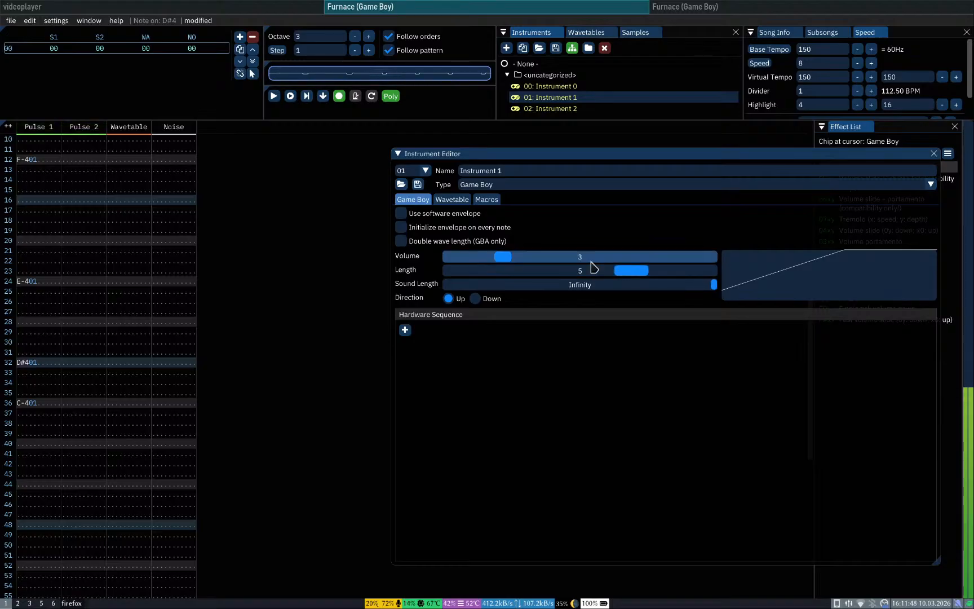
left_click(488, 261)
left_click(470, 259)
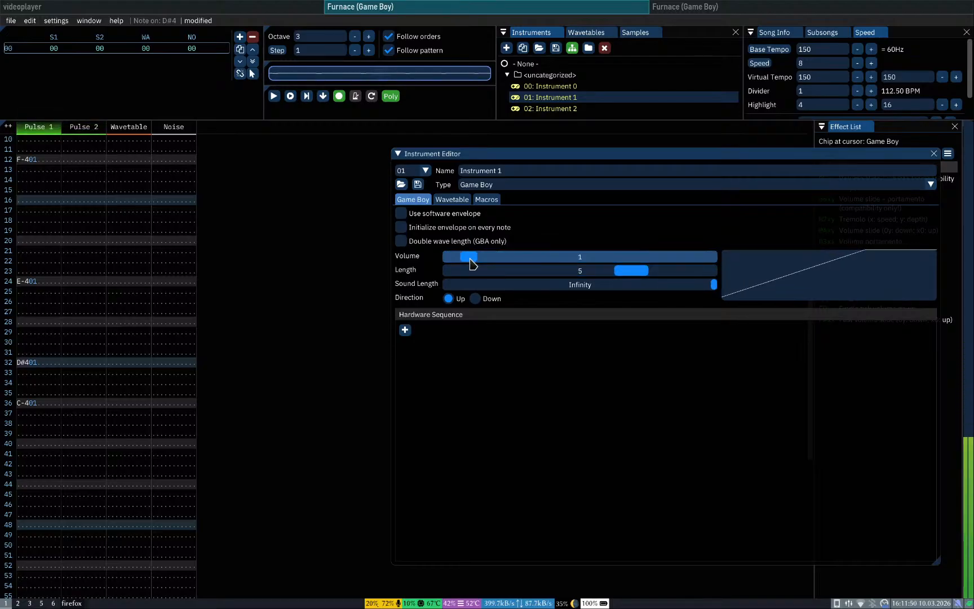
Step: Play back the pattern with the new envelope, and close the Effect List and the Instrument Editor
left_click(305, 355)
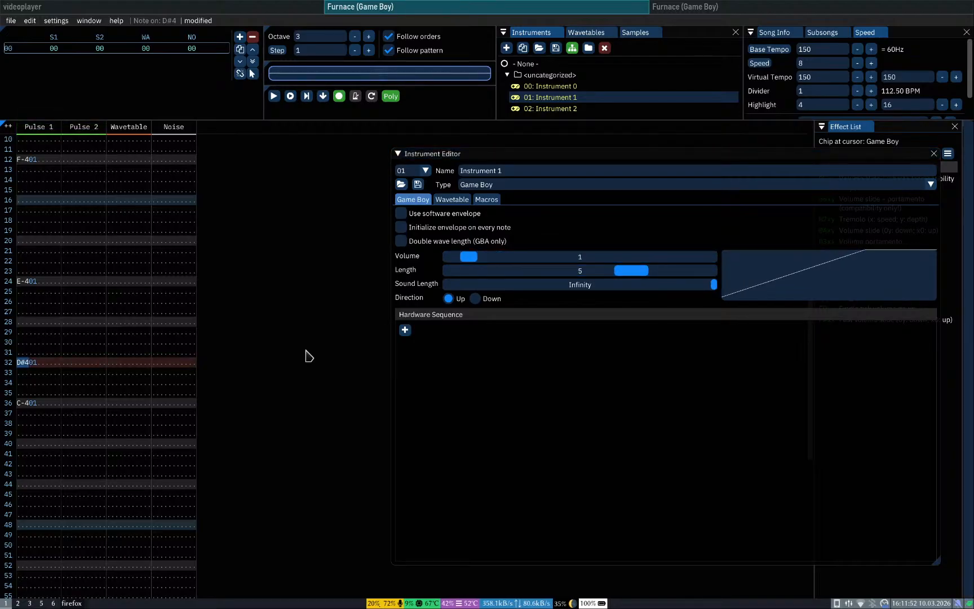
key("Return")
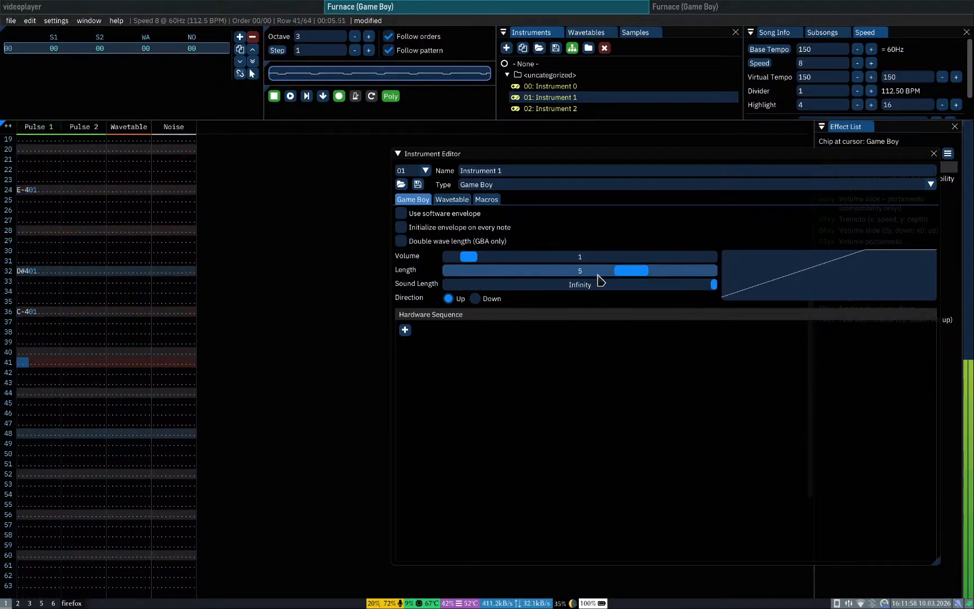
key("Return")
left_click(953, 126)
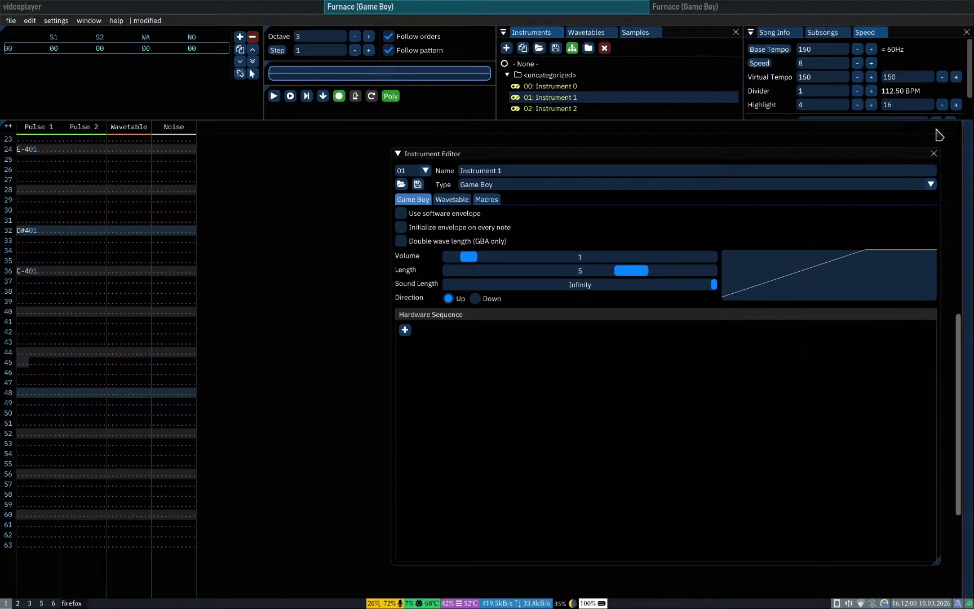
left_click(933, 154)
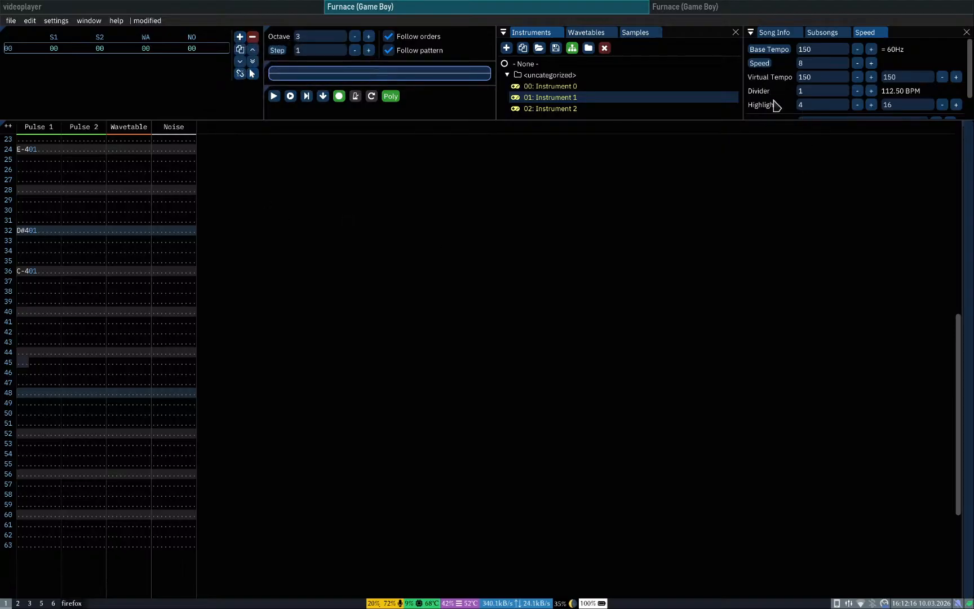
Step: Set the pattern length to 48 rows
scroll(773, 102, "down", 1)
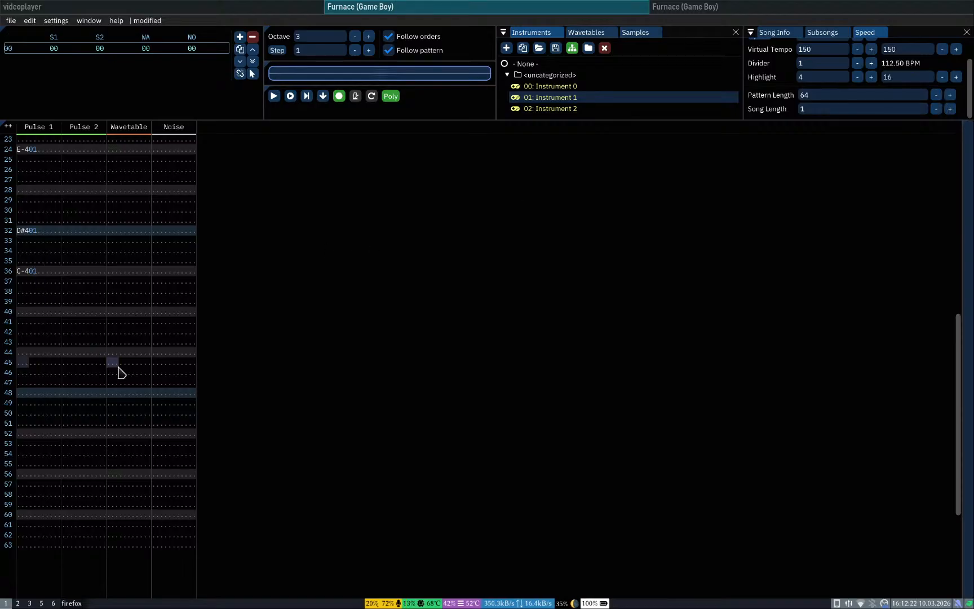
left_click(831, 96)
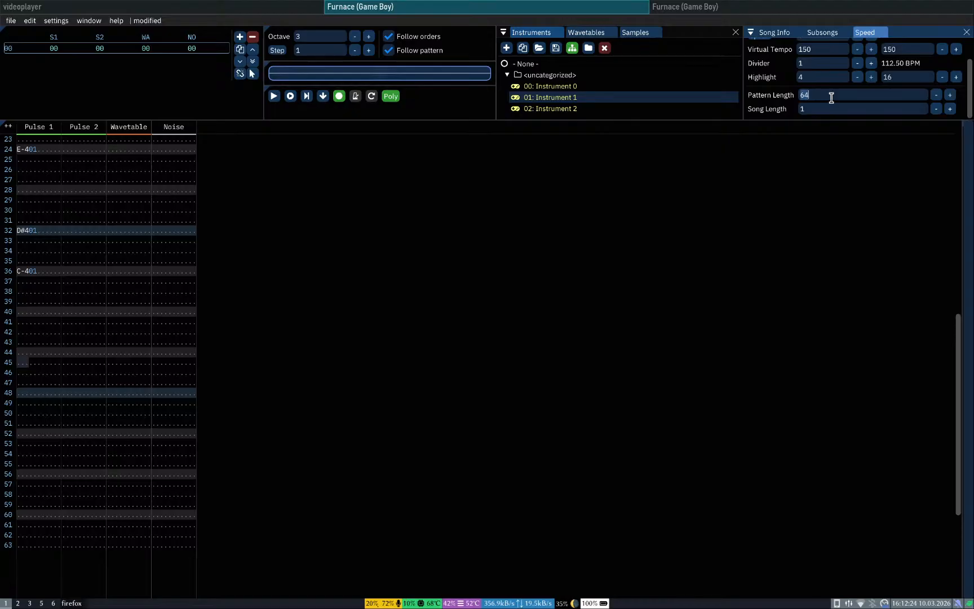
type("48")
scroll(210, 455, "down", 5)
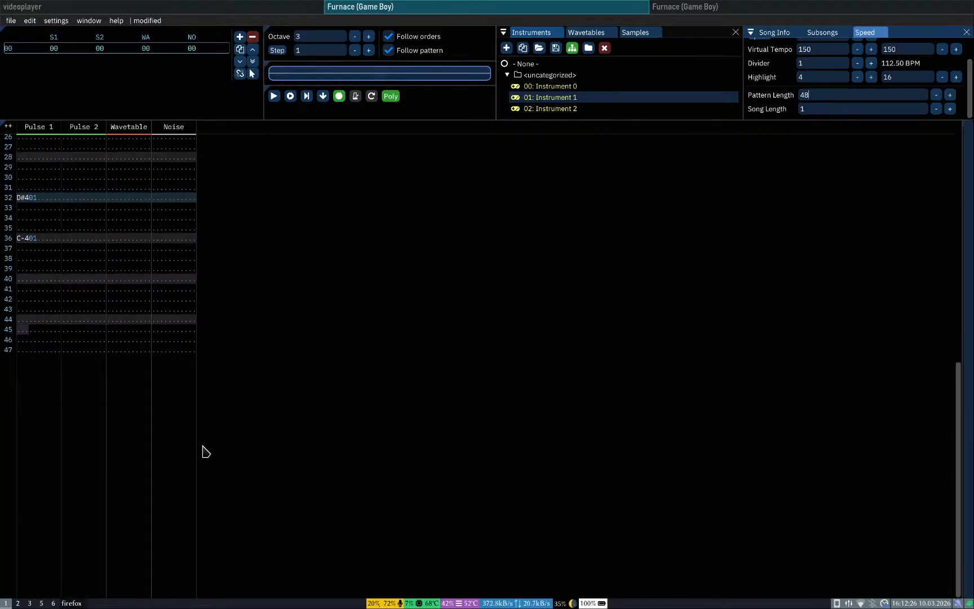
Step: Play back the 48-row pattern through its loop point and stop it
scroll(203, 446, "up", 3)
left_click(162, 418)
key("Home")
key("Return")
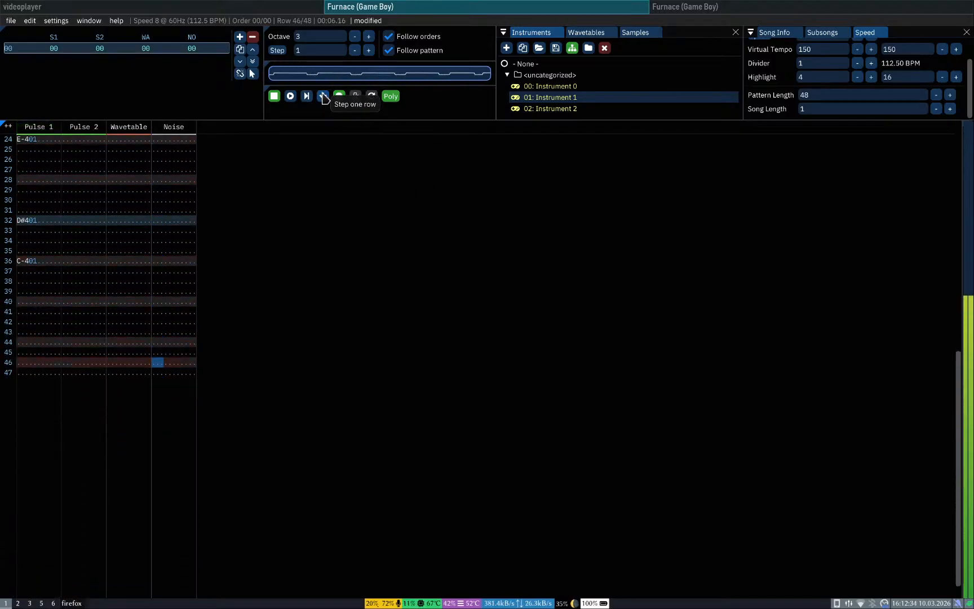
key("Return")
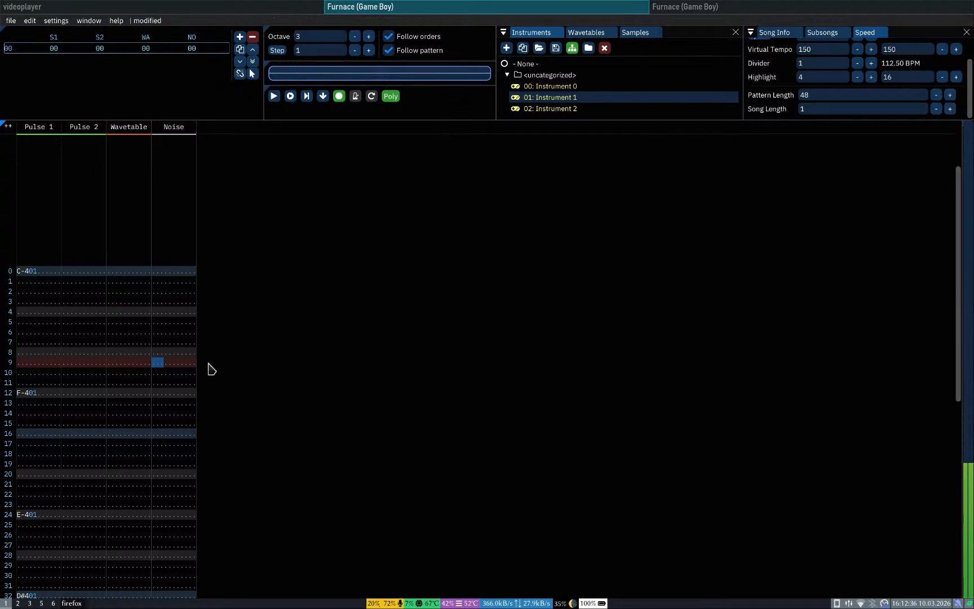
Step: Delete the C-4 note on row 36 of Pulse 1 and set the pattern length to 36
scroll(170, 502, "down", 6)
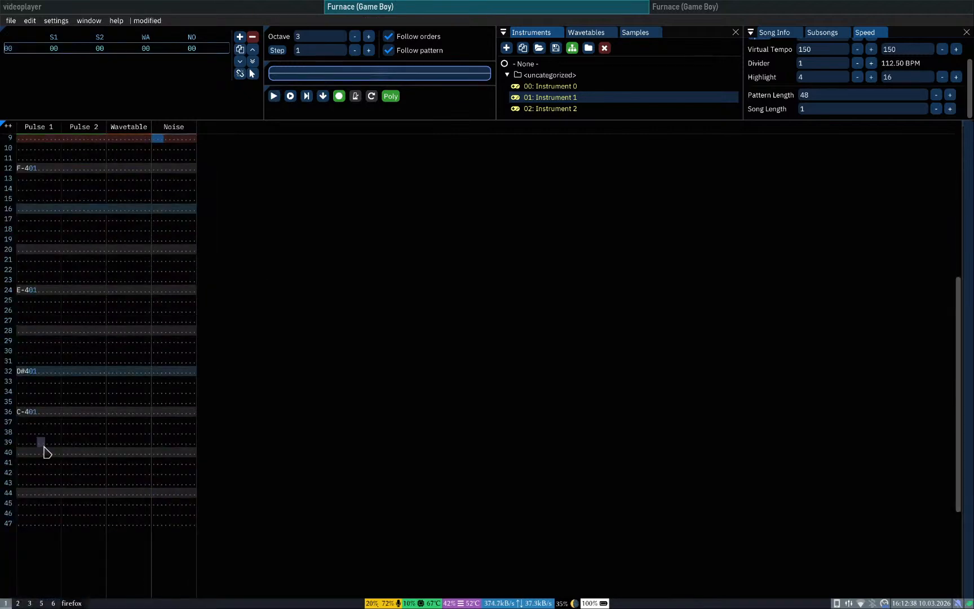
left_click(25, 417)
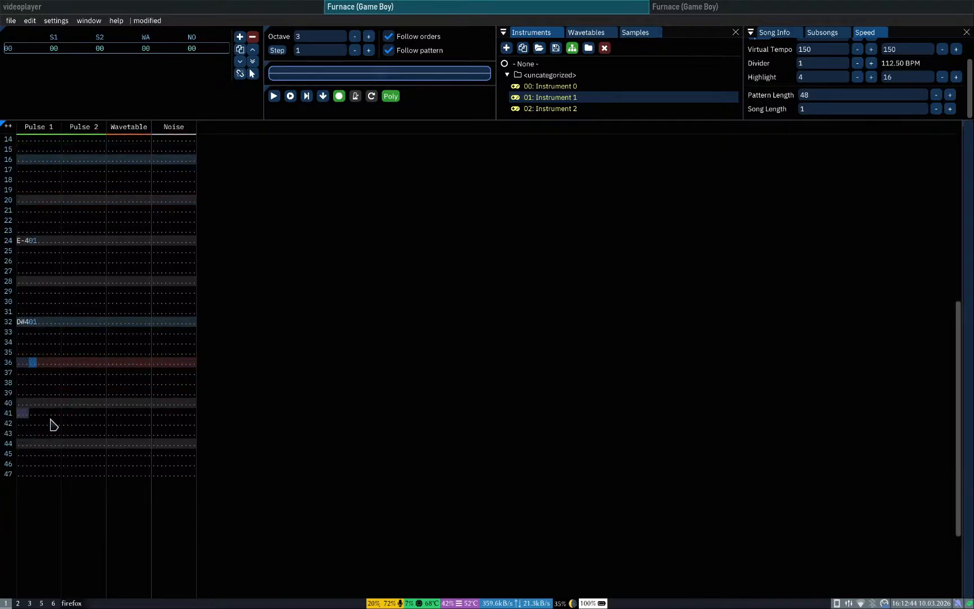
left_click(138, 413)
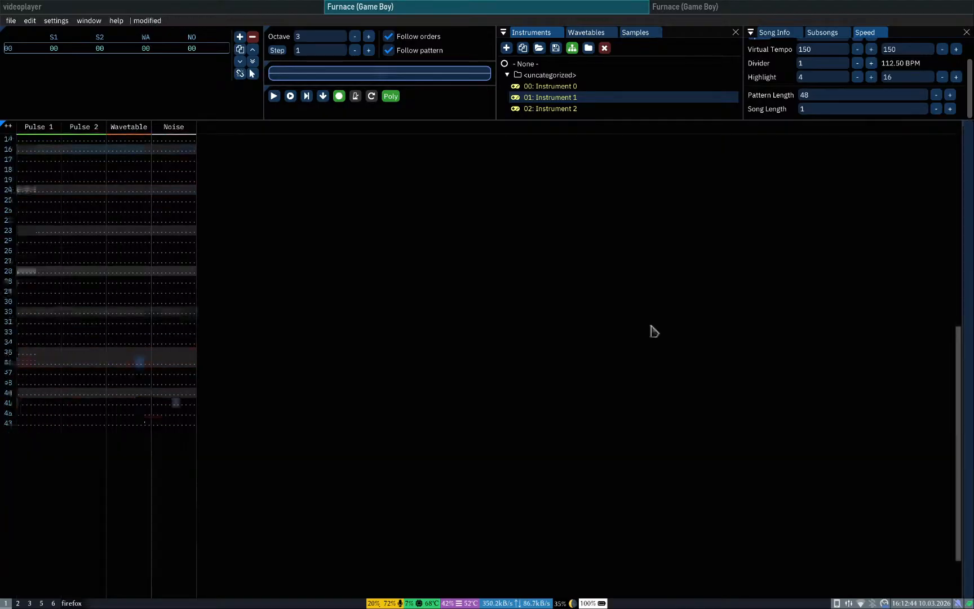
left_click(838, 95)
type("36")
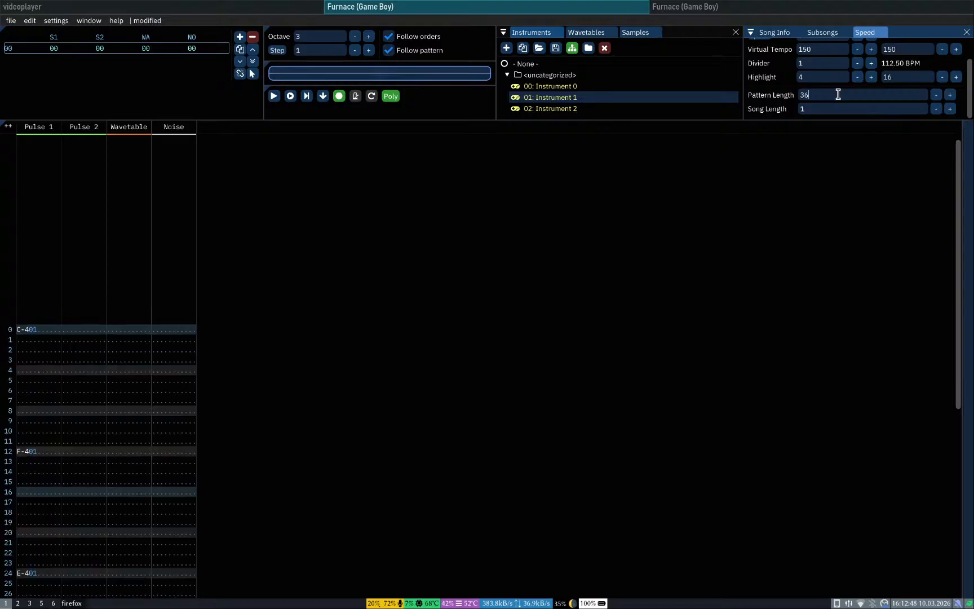
Step: Play back the 36-row pattern from row 0 and stop it
left_click(160, 329)
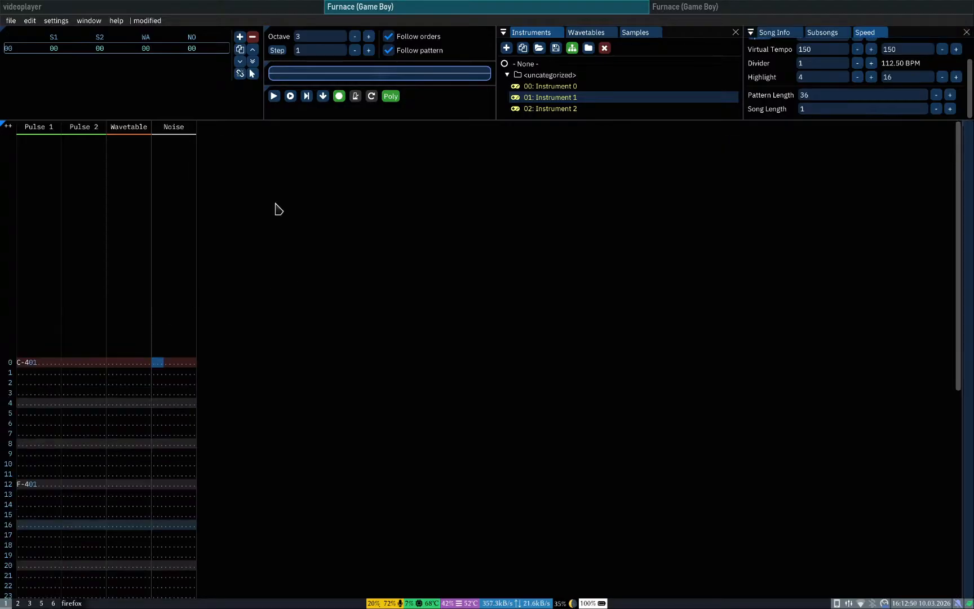
left_click(274, 96)
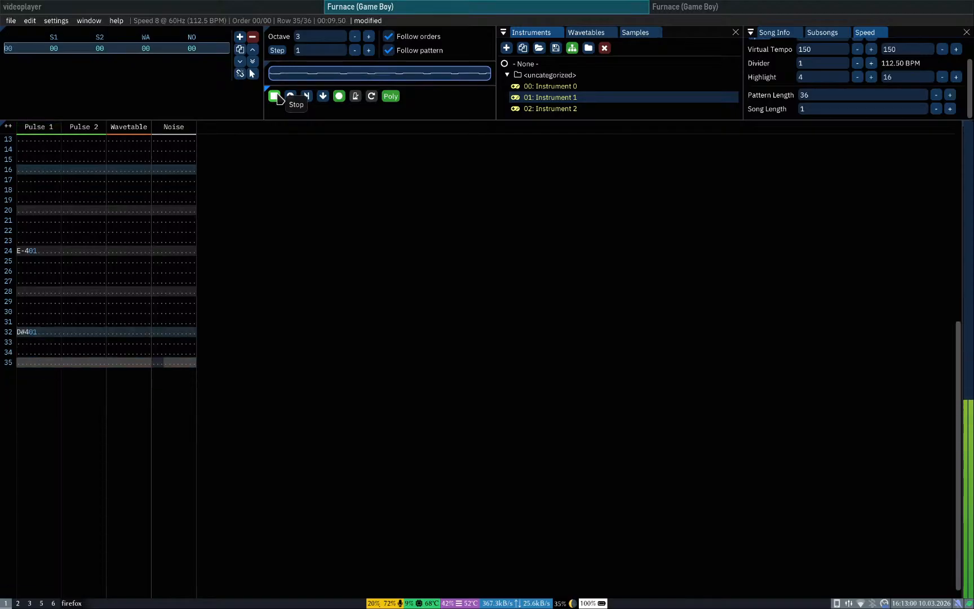
left_click(276, 97)
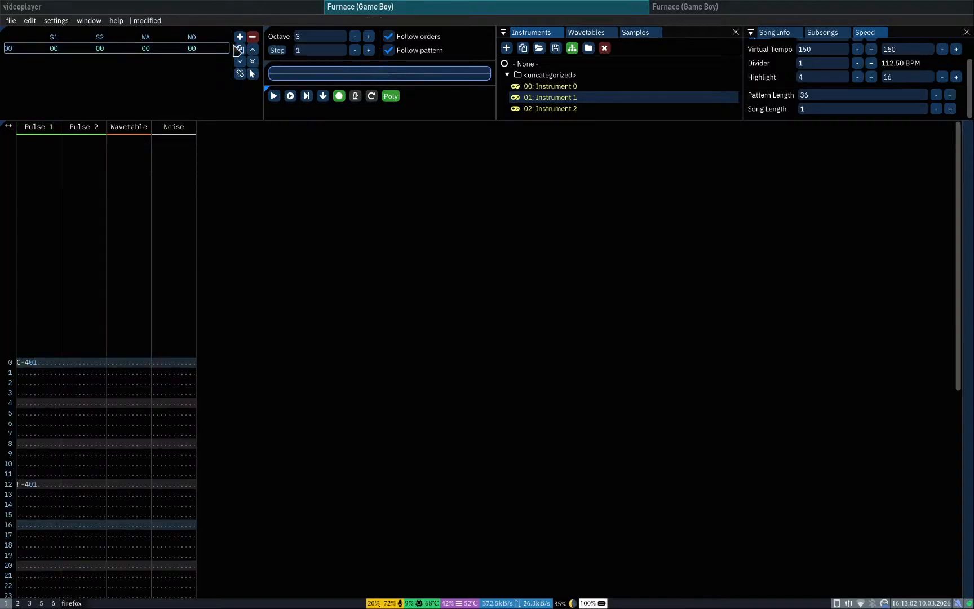
Step: Add a second order row that reuses pattern 00 for S1 and uses pattern 01 for the other channels
left_click(240, 36)
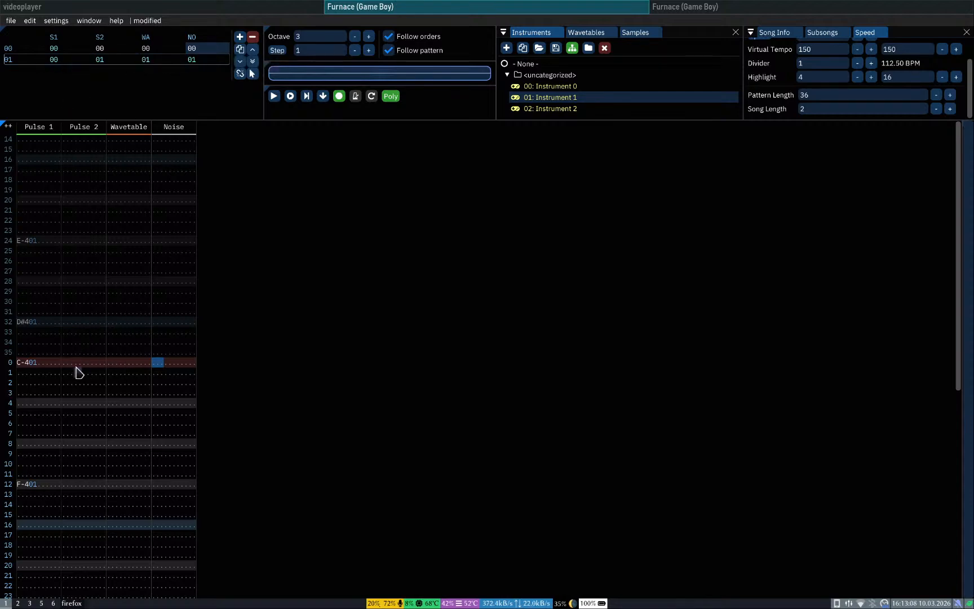
left_click(129, 363)
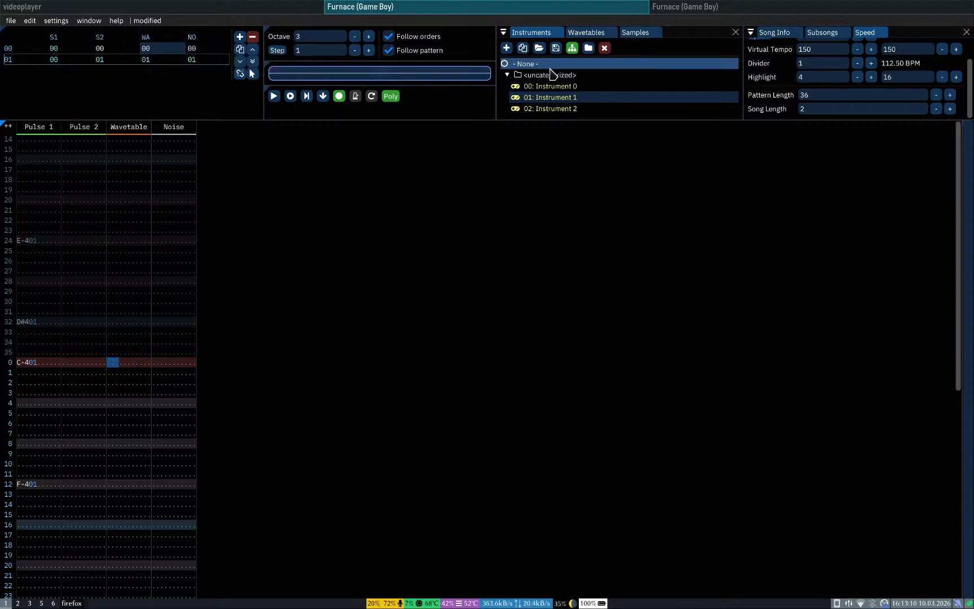
Step: Delete Instrument 0 from the instrument list
right_click(541, 92)
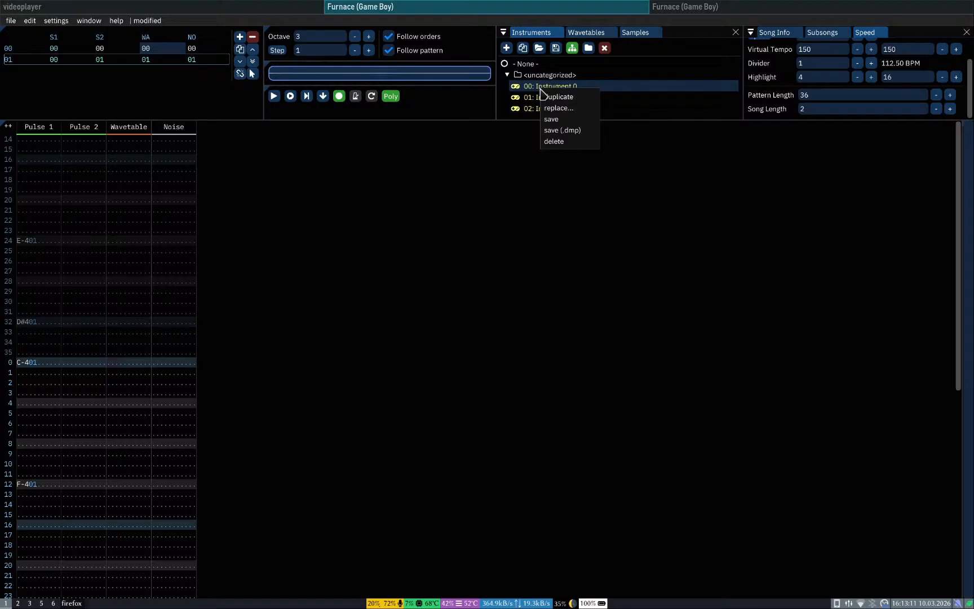
left_click(569, 146)
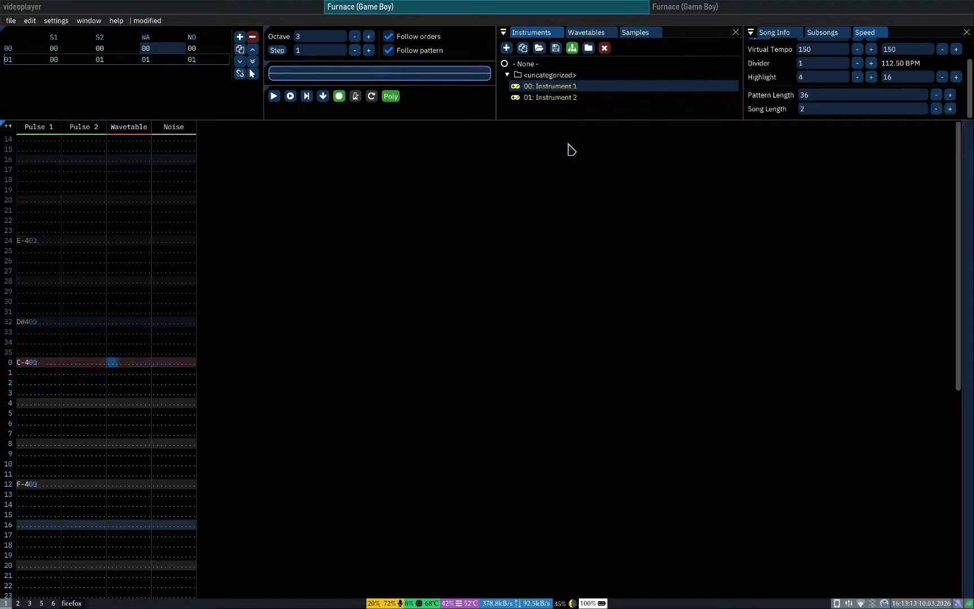
Step: Delete Instrument 2, add a new instrument in its place as 01, and open it in the Instrument Editor
right_click(562, 101)
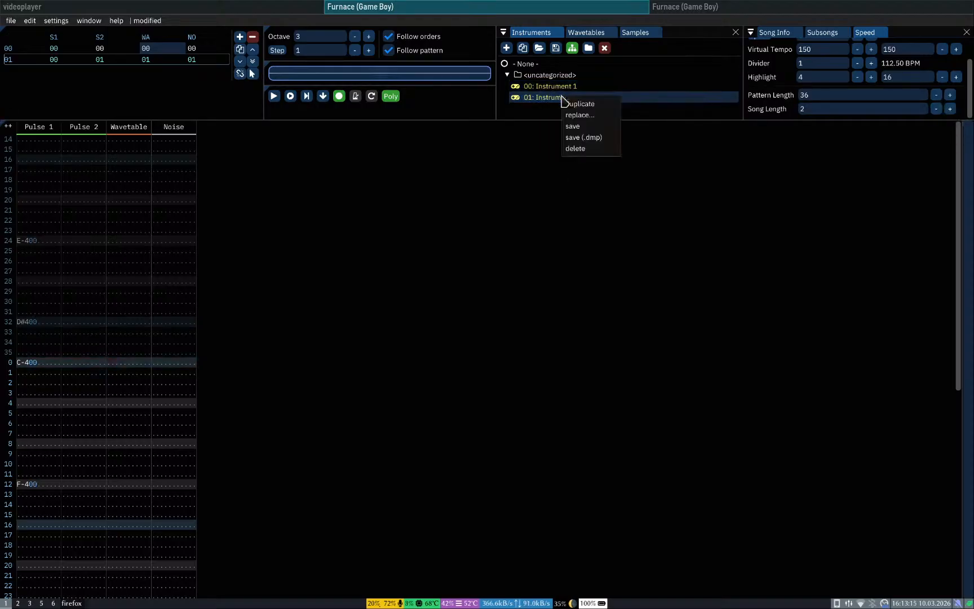
left_click(576, 150)
left_click(506, 48)
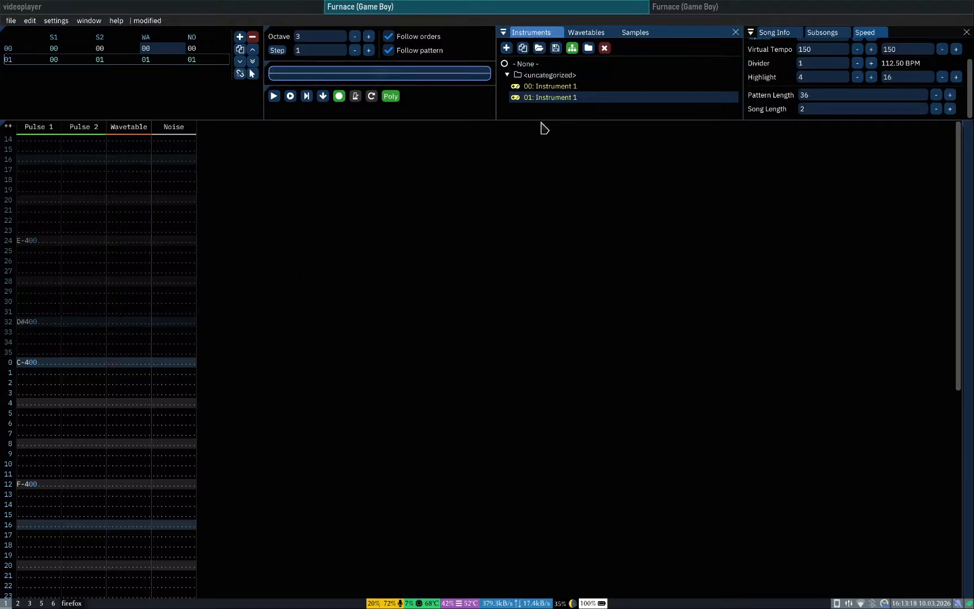
double_click(554, 97)
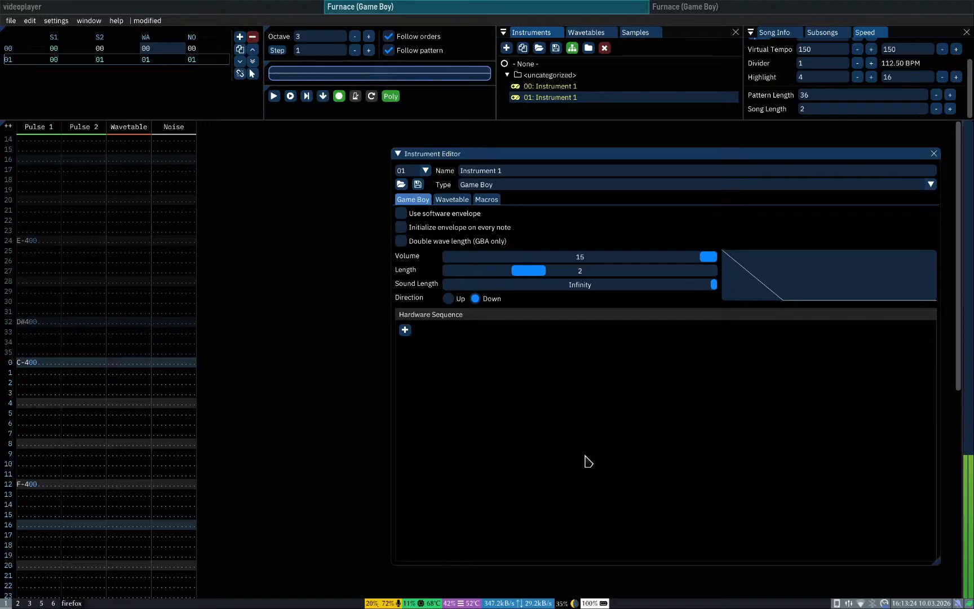
Step: Lower the octave to 2 and audition the new instrument on the Wavetable channel with repeated notes
key("KP_Divide")
key("q")
key("q")
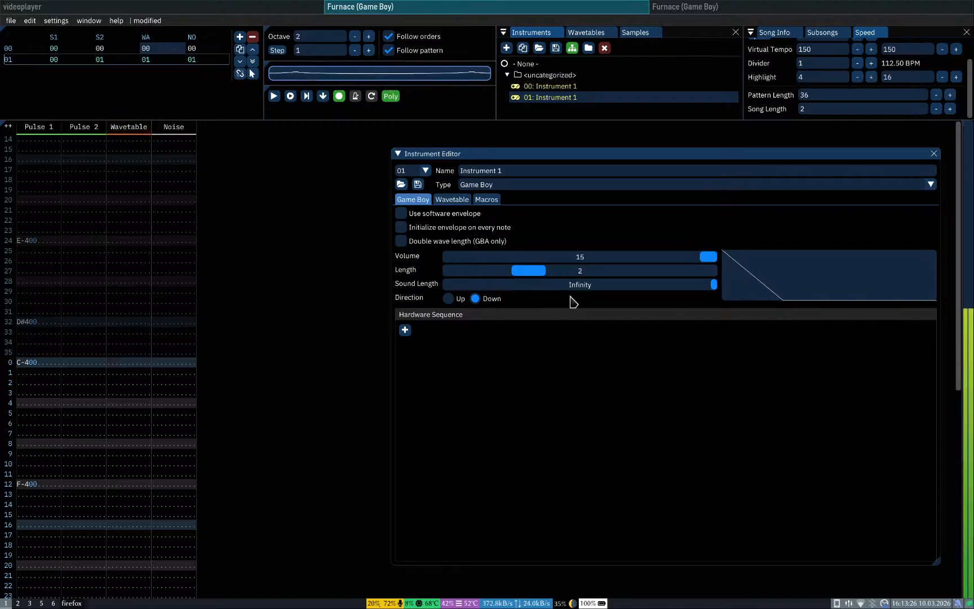
key("q")
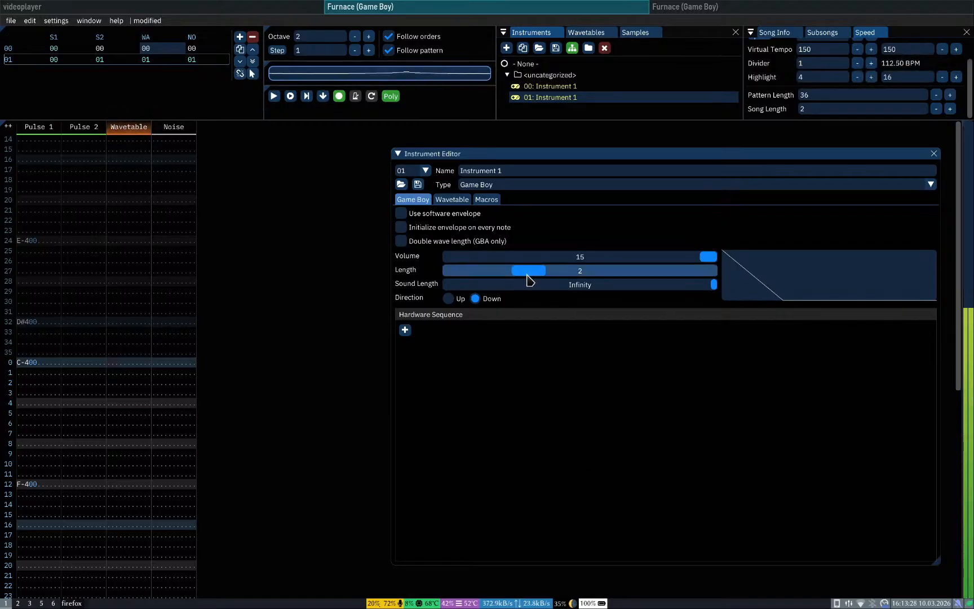
key("q")
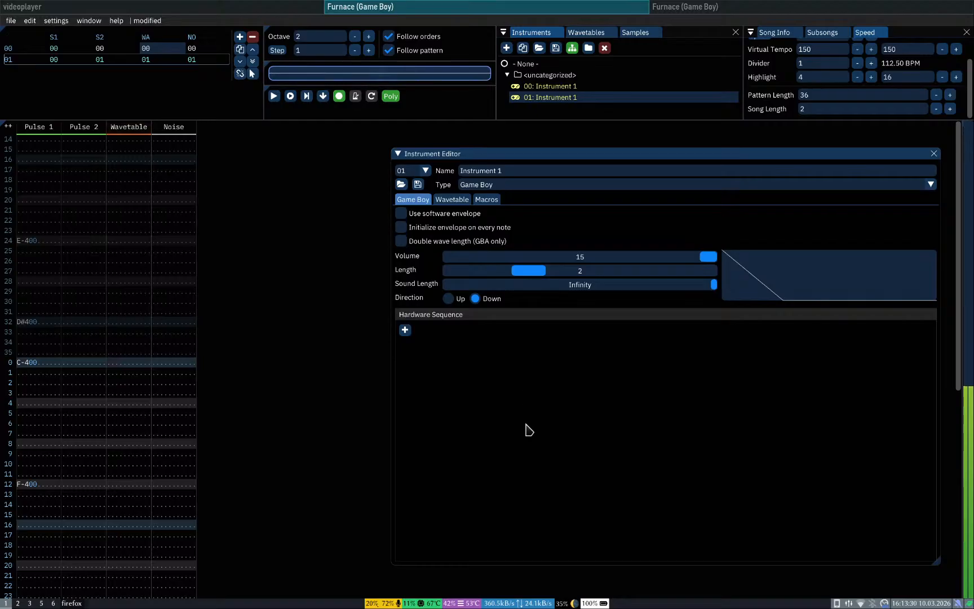
key("q")
key("q")
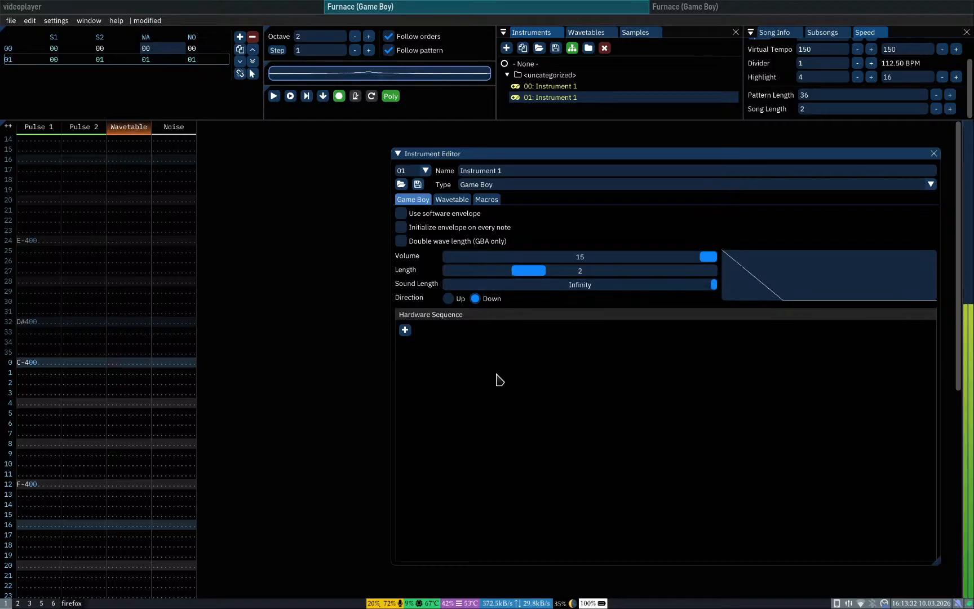
key("q")
Step: Place the cursor on row 0 of Pulse 2 and audition the new instrument there at octave 2
left_click(67, 365)
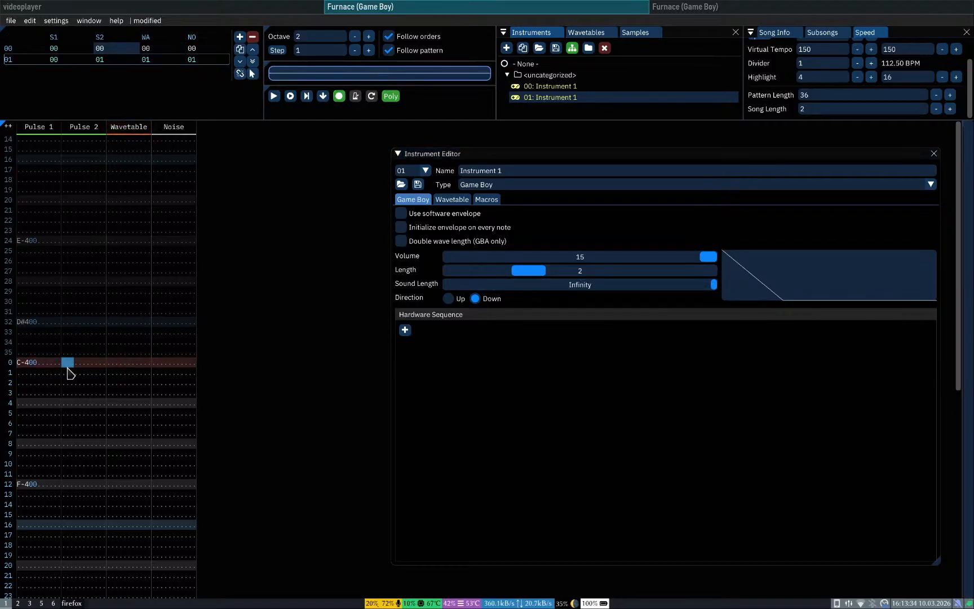
left_click(532, 421)
key("q")
key("q")
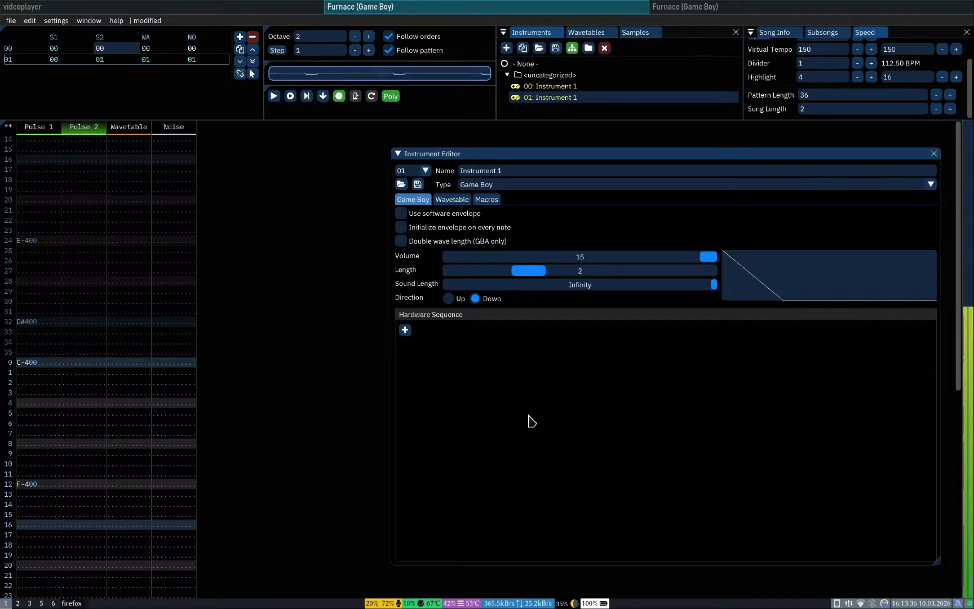
key("q")
key("q")
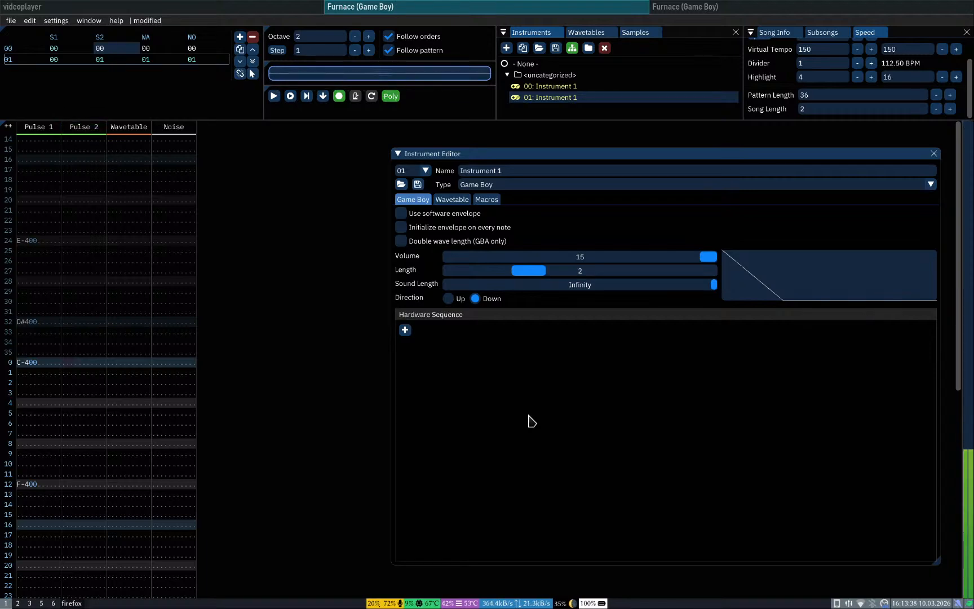
key("q")
Step: Lower the octave to 1 and audition the instrument repeatedly on Pulse 2
key("KP_Divide")
key("q")
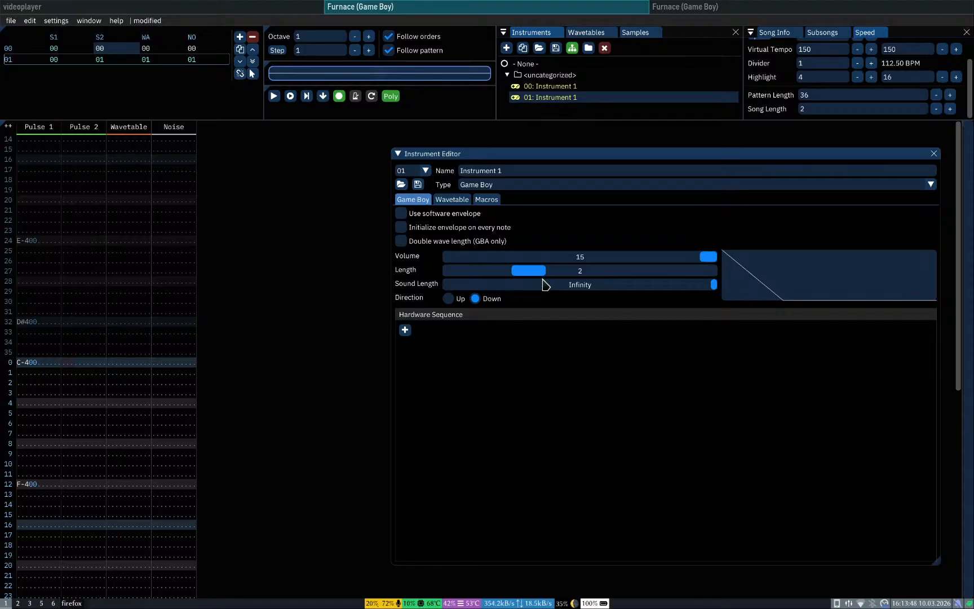
key("q")
key("q")
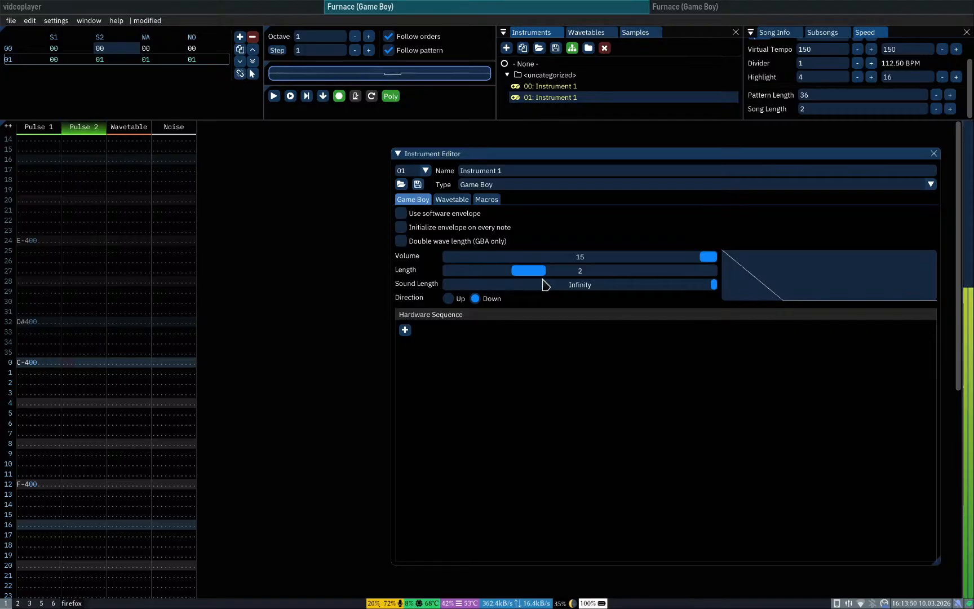
key("q")
key("q")
key("q")
key("q")
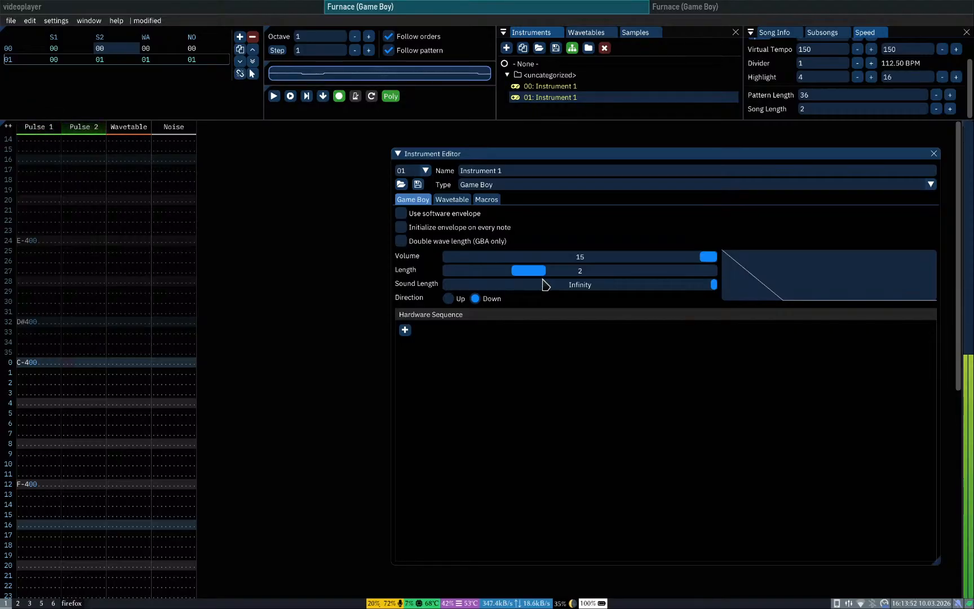
key("q")
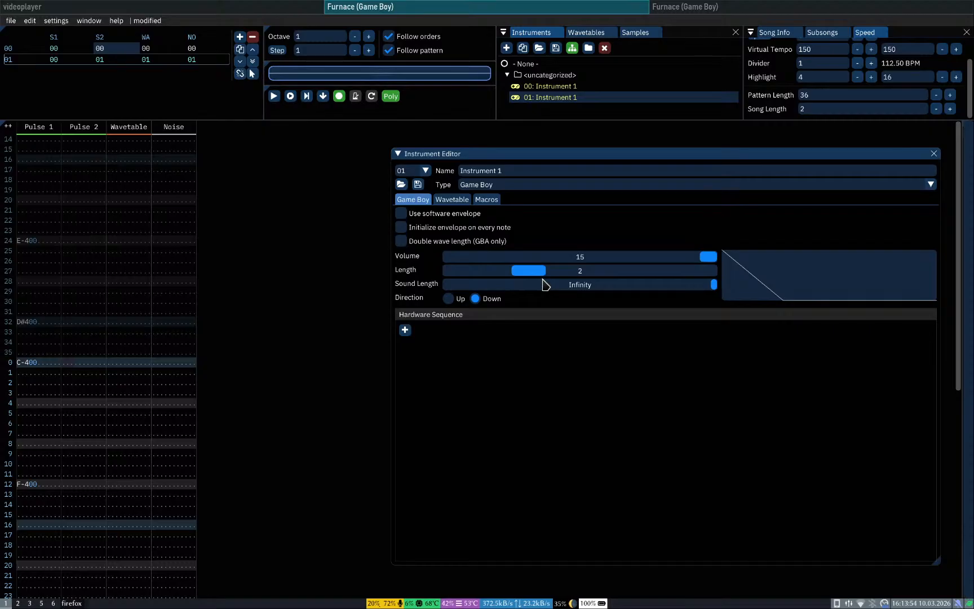
Step: Try a hardware sequence Envelope command with volume 8, envelope length 5, sound length 20 and direction Up
left_click(404, 331)
key("q")
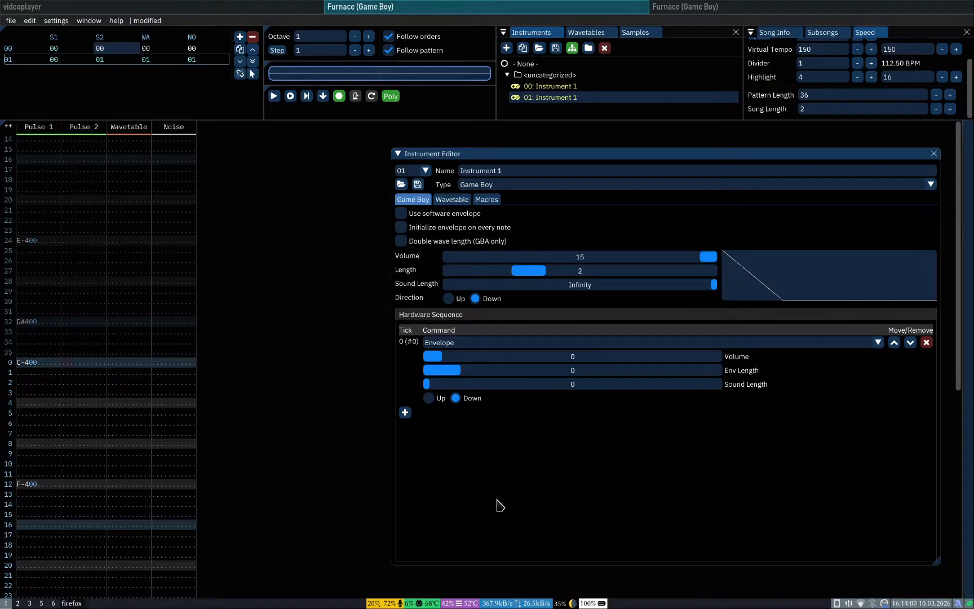
left_click(478, 359)
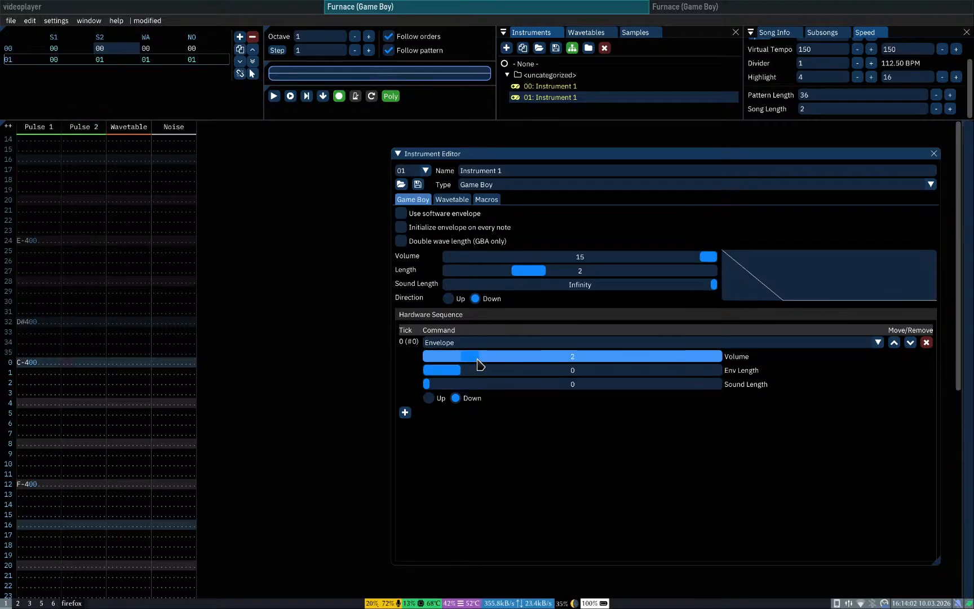
left_click_drag(479, 363, 443, 367)
left_click_drag(515, 363, 576, 365)
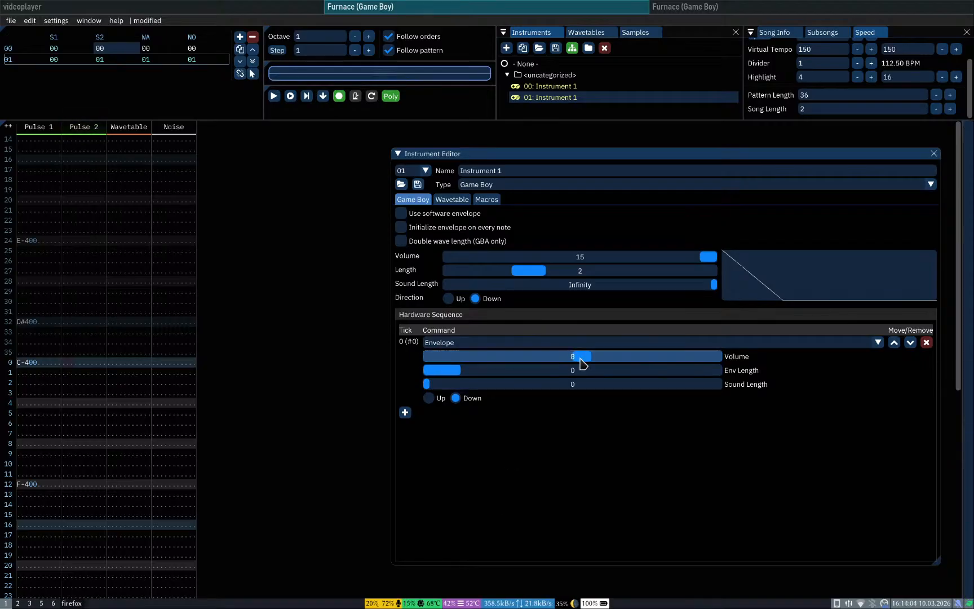
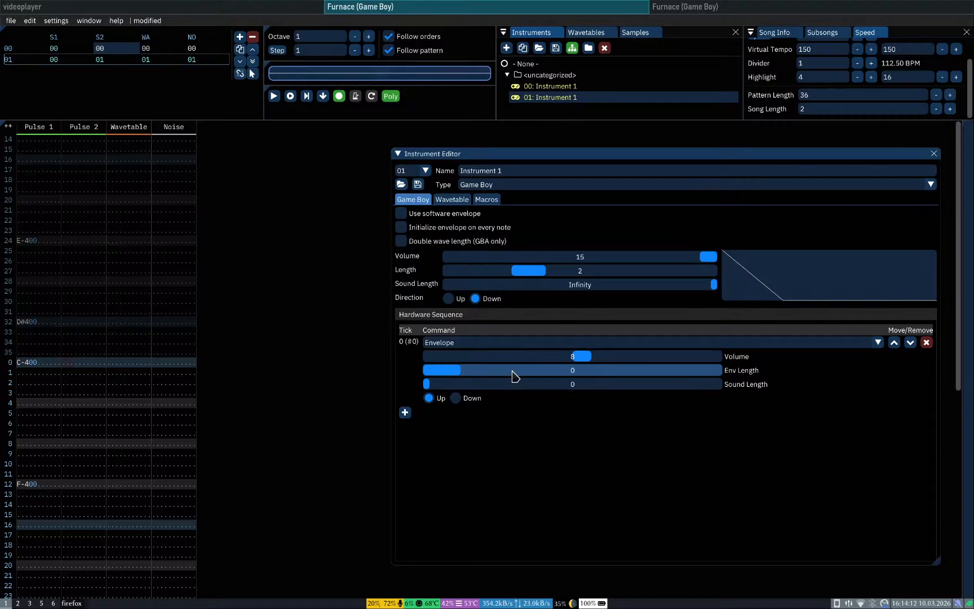
left_click(613, 374)
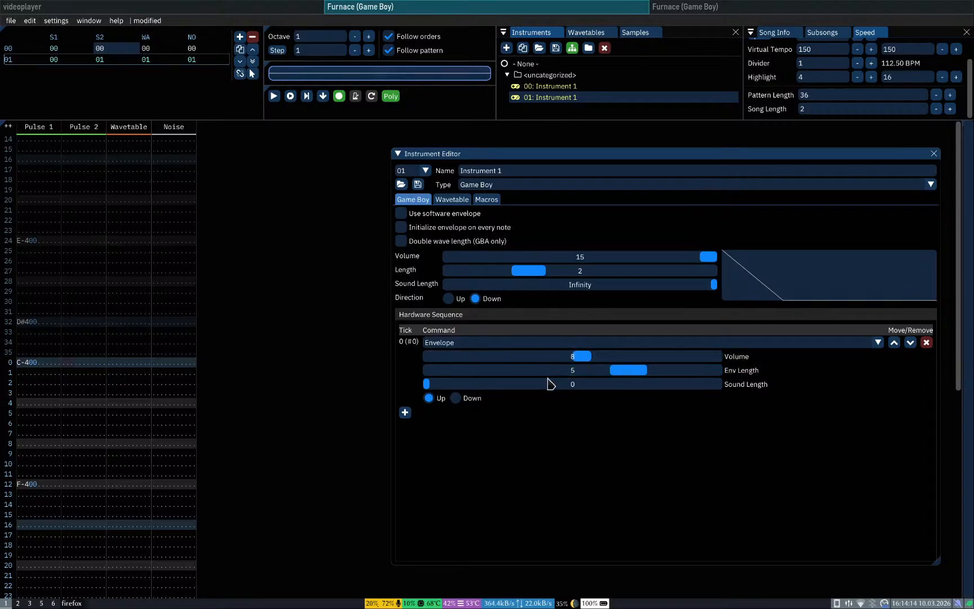
left_click_drag(549, 383, 518, 385)
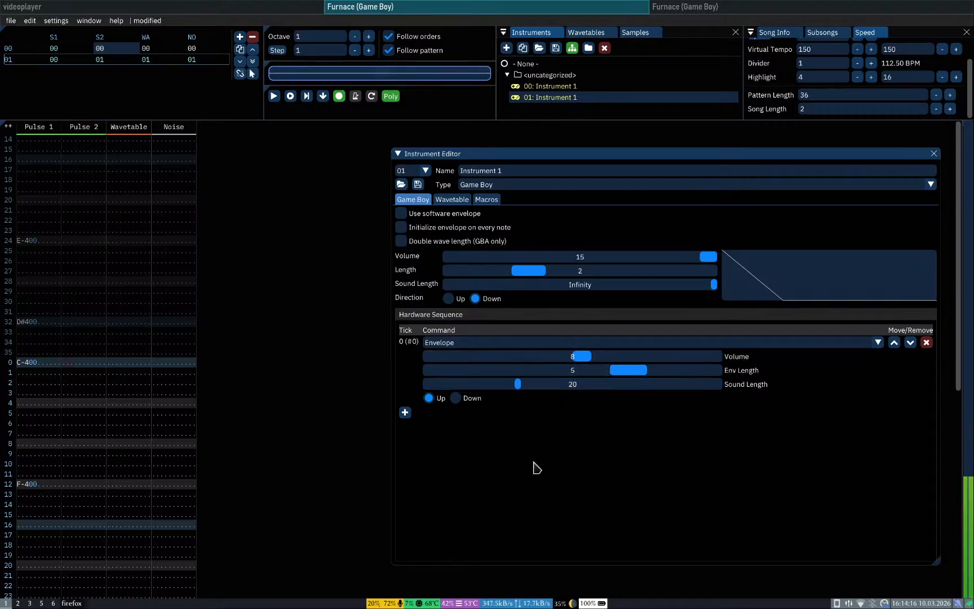
Step: Try volume 12, envelope length 3, sound length 57 and direction Down in the Envelope command, and remove it from the hardware sequence
left_click(572, 373)
left_click_drag(527, 382, 687, 387)
left_click_drag(586, 357, 658, 373)
left_click(461, 398)
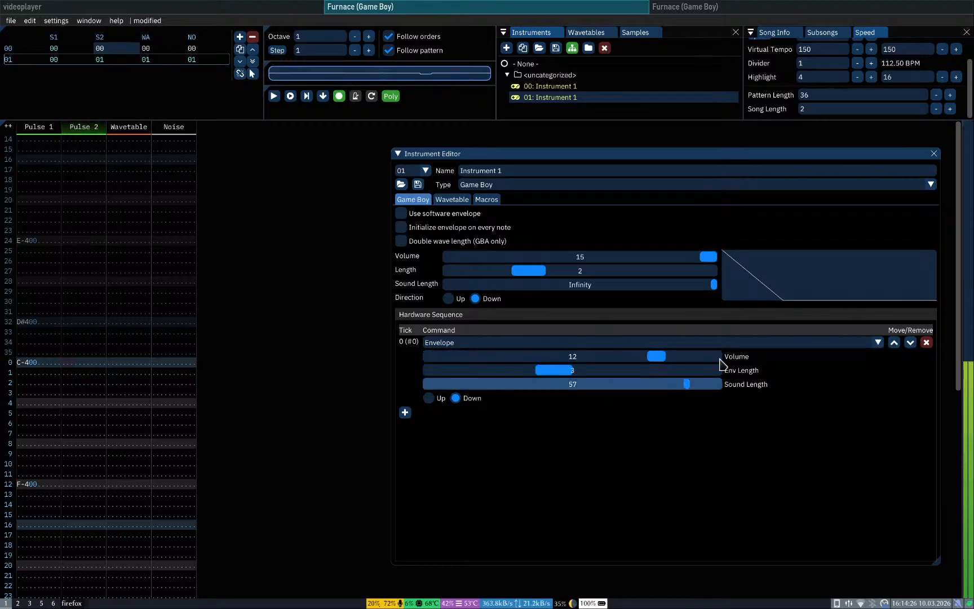
left_click(926, 342)
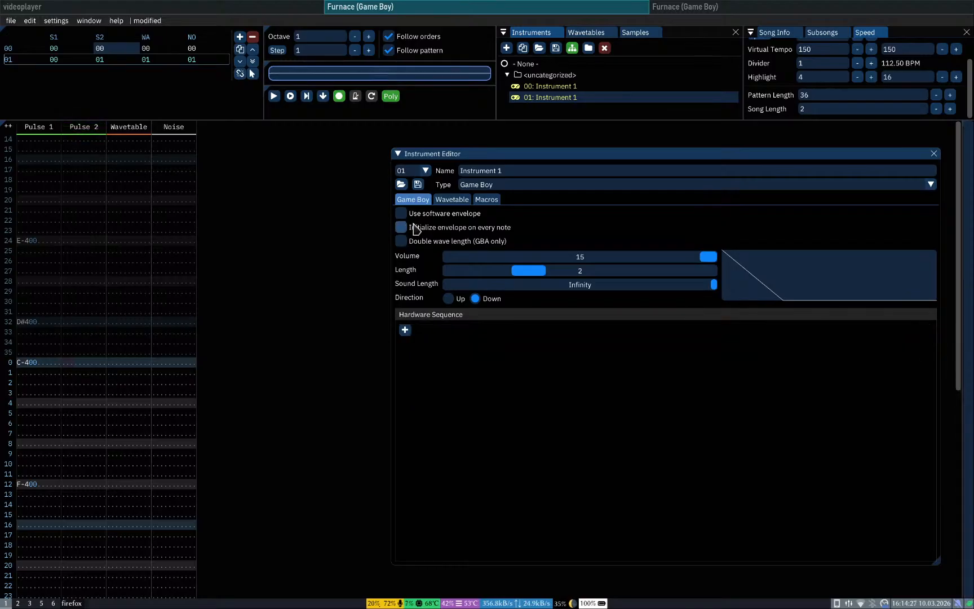
Step: Enable the software envelope for the instrument and set its volume macro length to 32
left_click(445, 201)
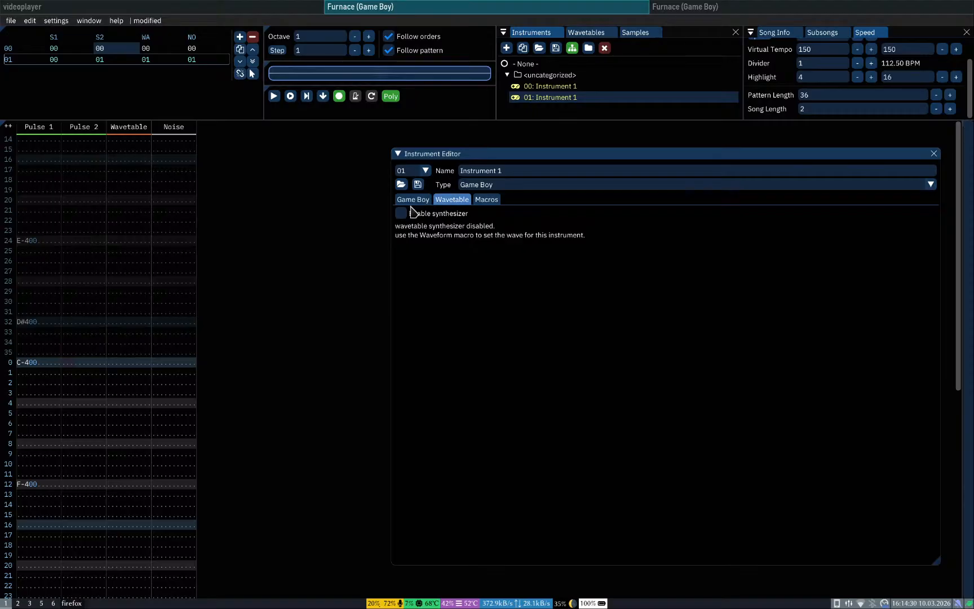
left_click(417, 200)
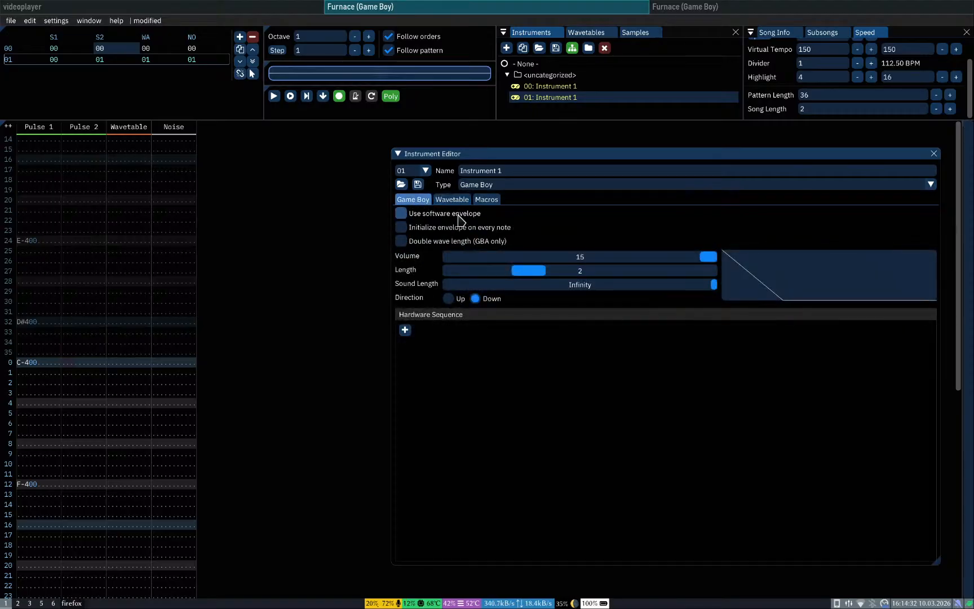
left_click(458, 215)
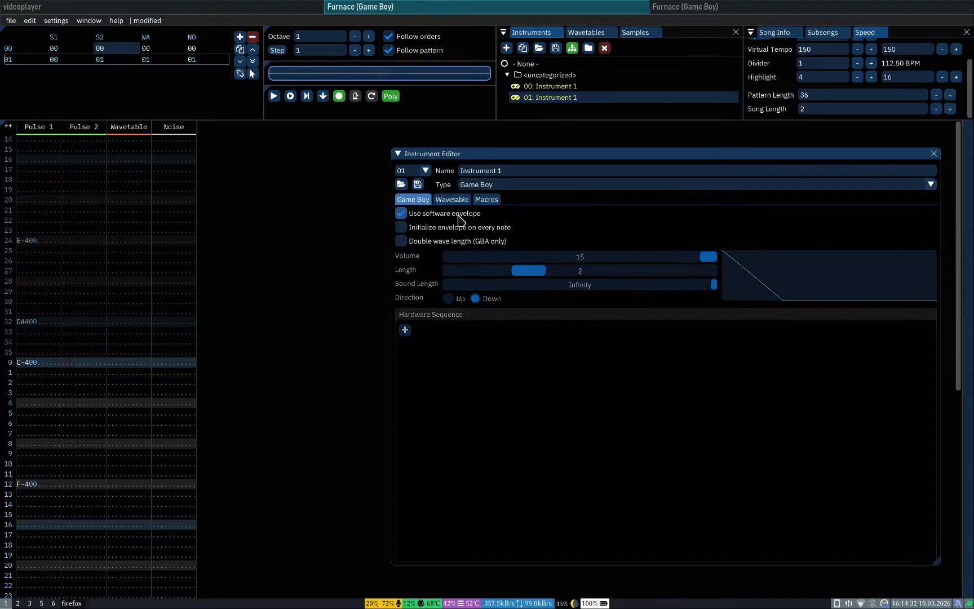
left_click(496, 200)
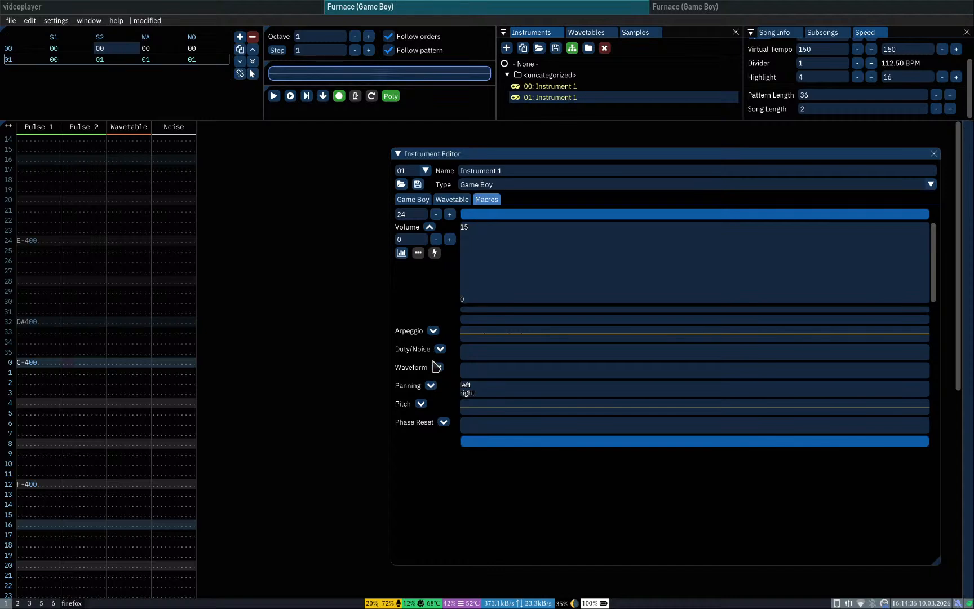
left_click(449, 240)
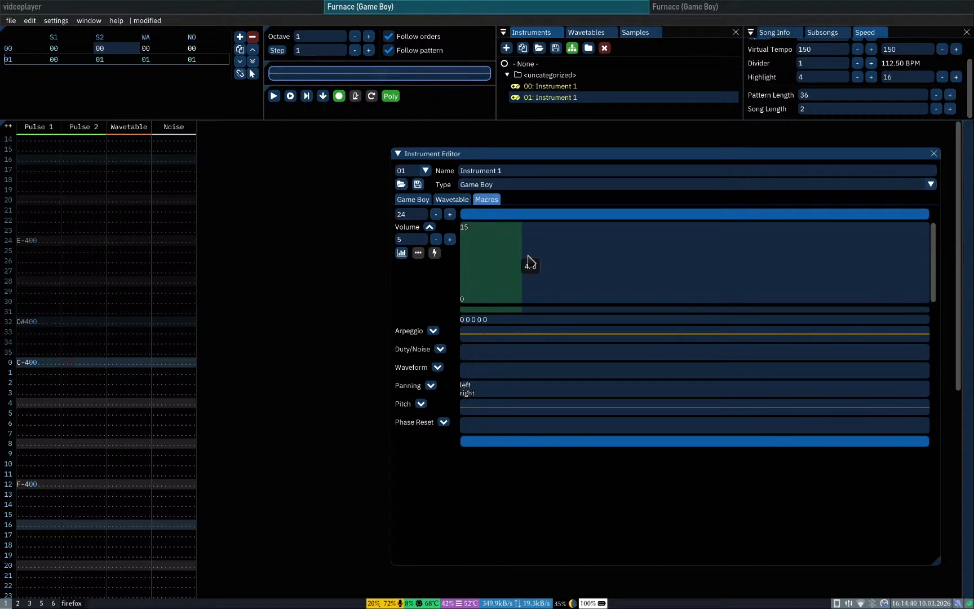
type("32")
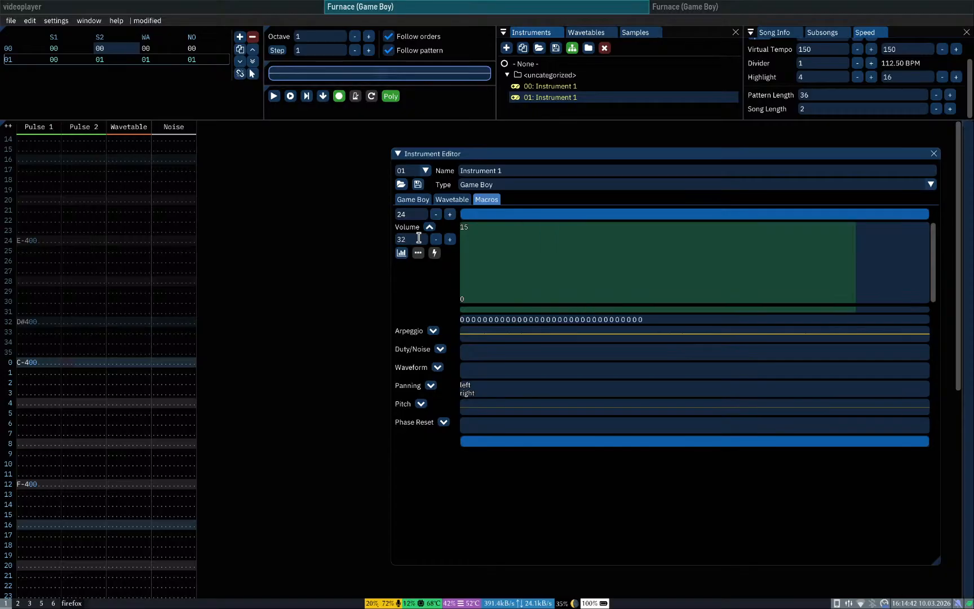
Step: Draw a volume macro decaying from 15 to 10, set a release point at position 17, add a fade down to 1, and audition it
mouse_move(466, 306)
left_mouse_down()
mouse_move(667, 239)
mouse_move(675, 223)
left_mouse_up()
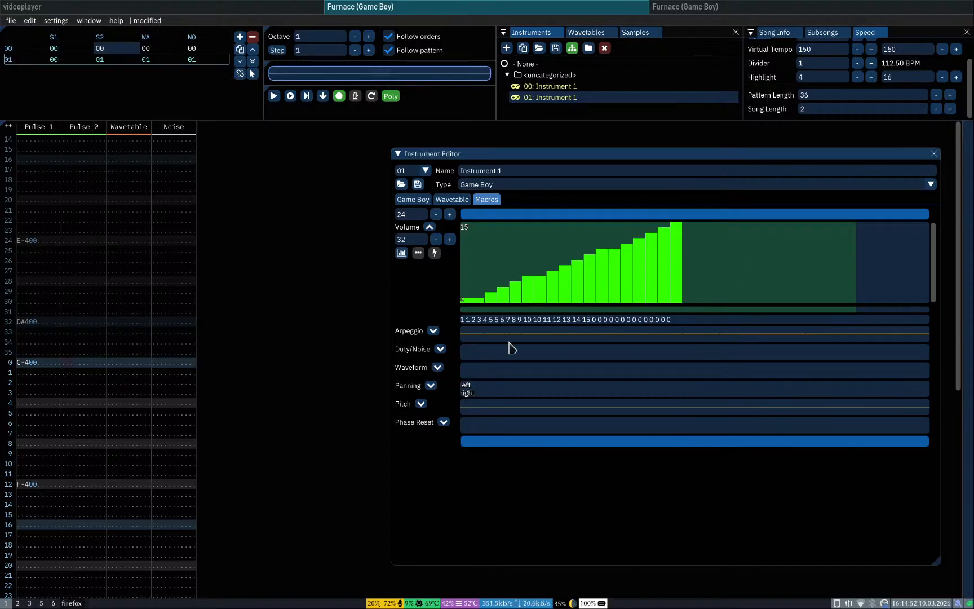
mouse_move(473, 233)
left_mouse_down()
mouse_move(634, 277)
mouse_move(673, 244)
mouse_move(677, 257)
left_mouse_up()
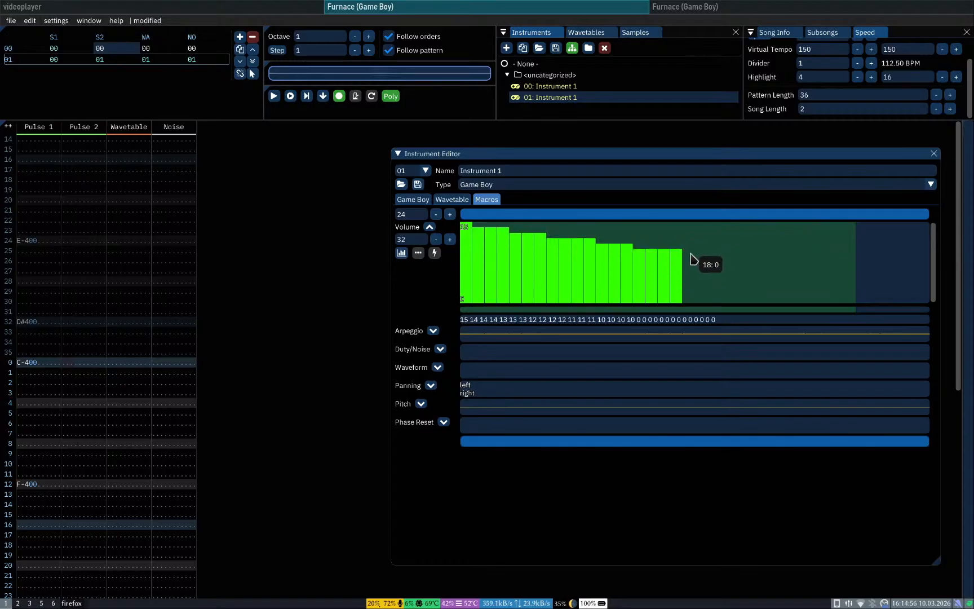
left_click(676, 309)
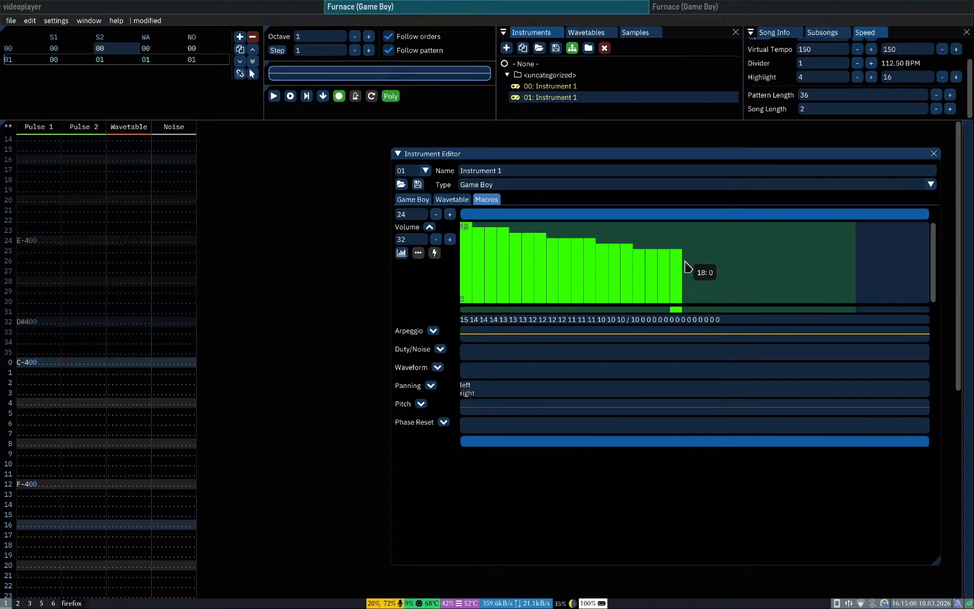
left_click_drag(687, 261, 807, 309)
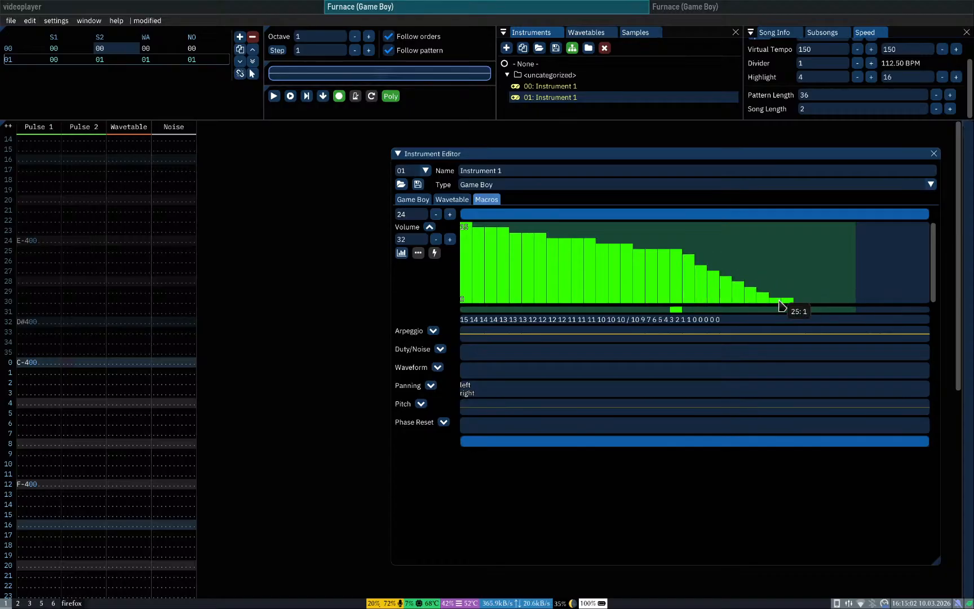
key("z")
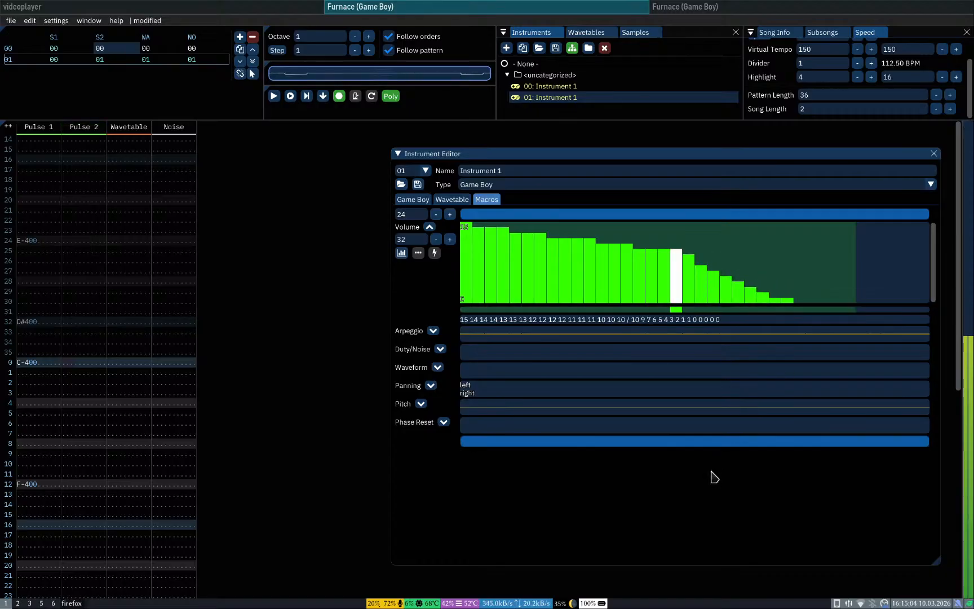
key("z")
Step: Lower the first two steps of the volume macro to 5 and 9 and audition the softer attack
left_click(469, 271)
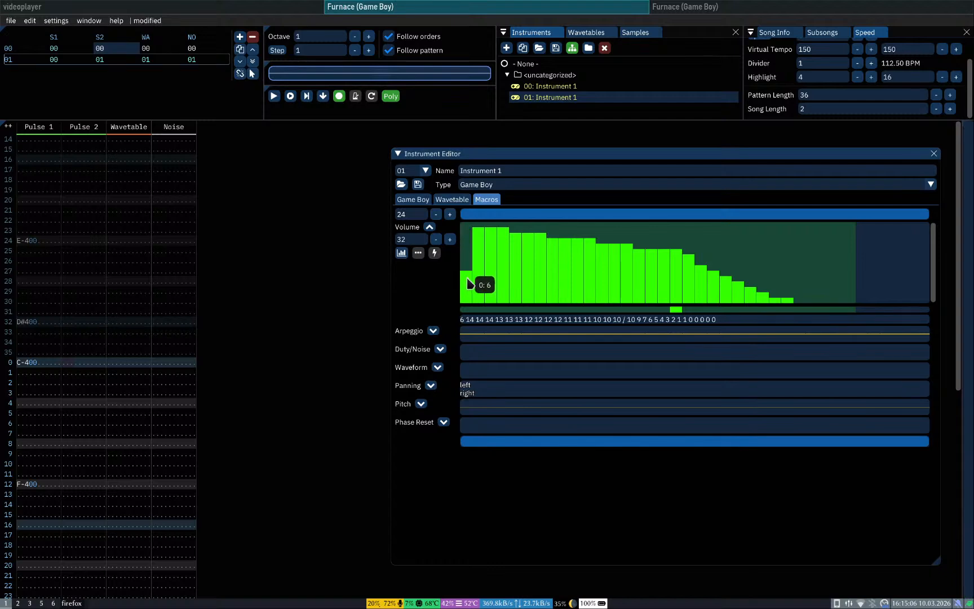
mouse_move(475, 274)
left_mouse_down()
mouse_move(469, 286)
mouse_move(474, 261)
left_mouse_up()
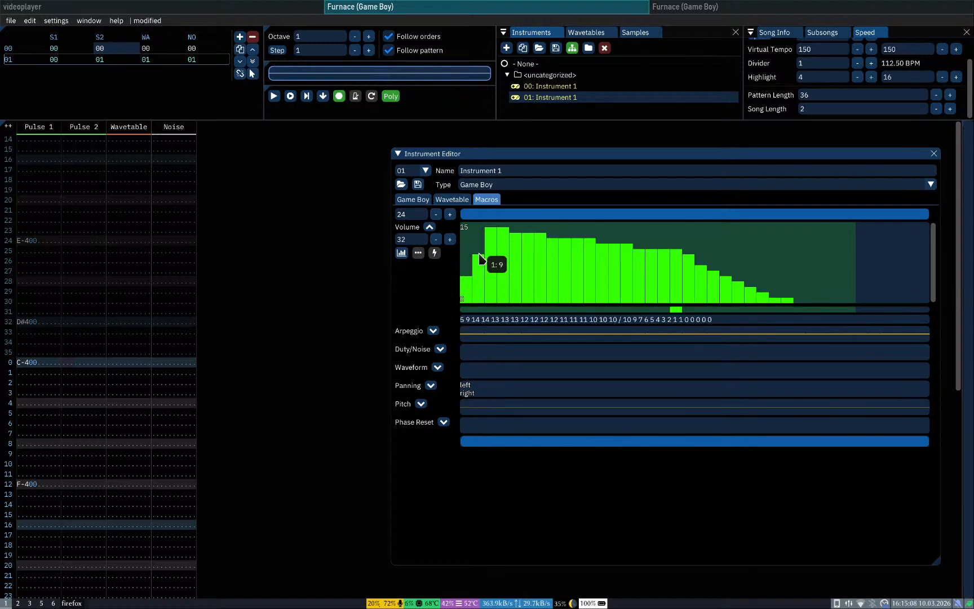
key("z")
key("z")
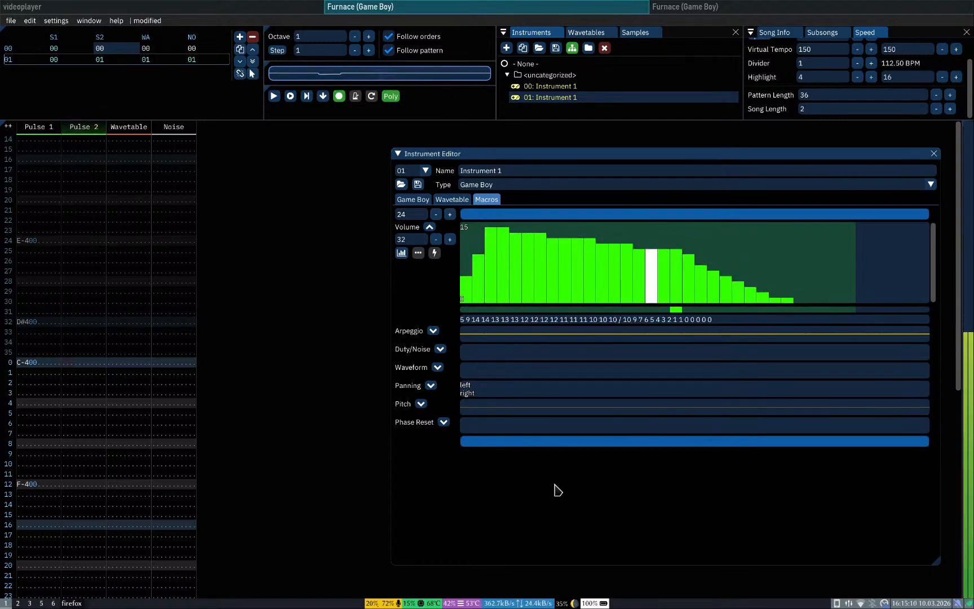
key("z")
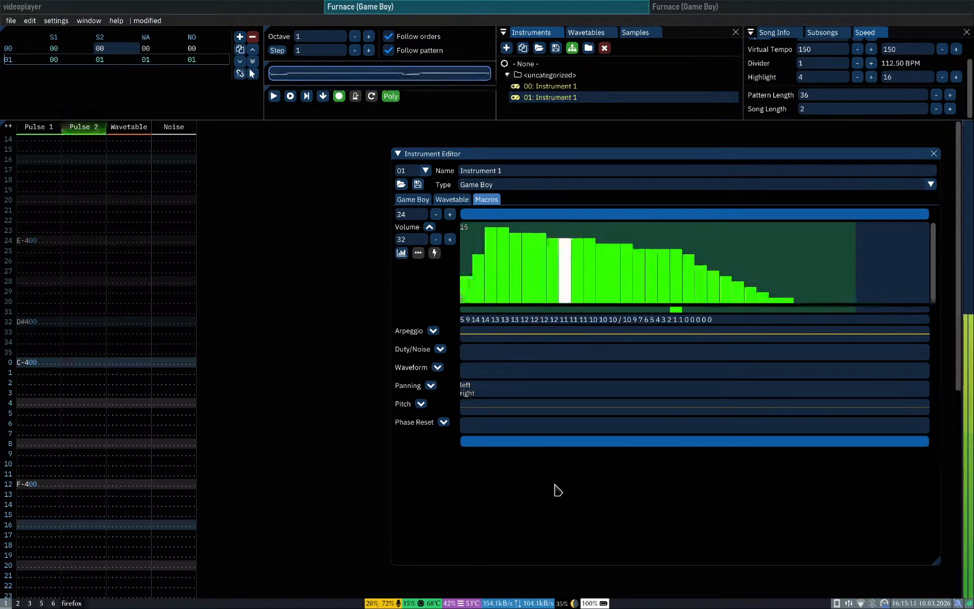
Step: Set the volume macro's first step to 4 and its second to 12, auditioning the attack between adjustments
left_click(481, 244)
key("z")
left_click(466, 258)
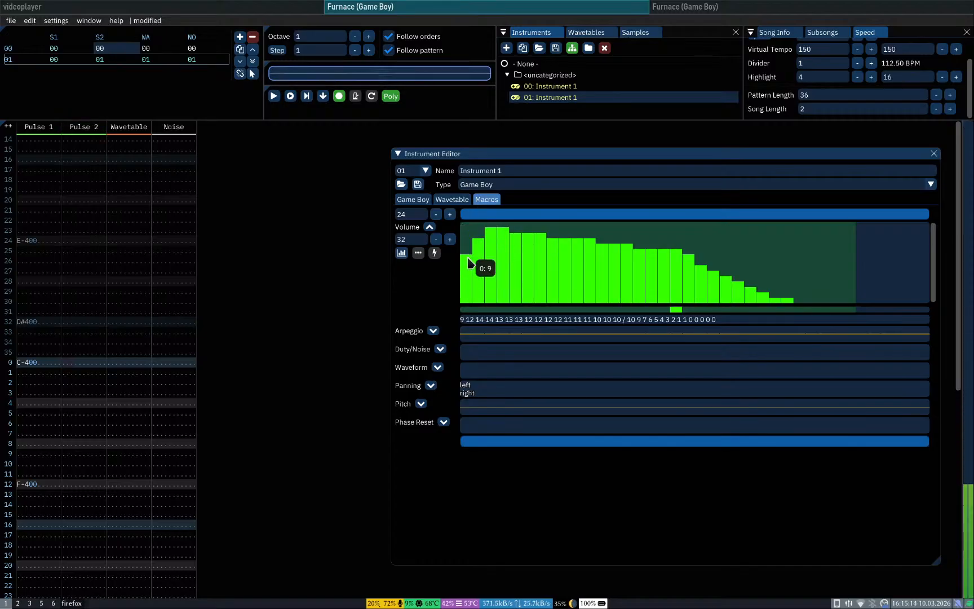
key("z")
key("z")
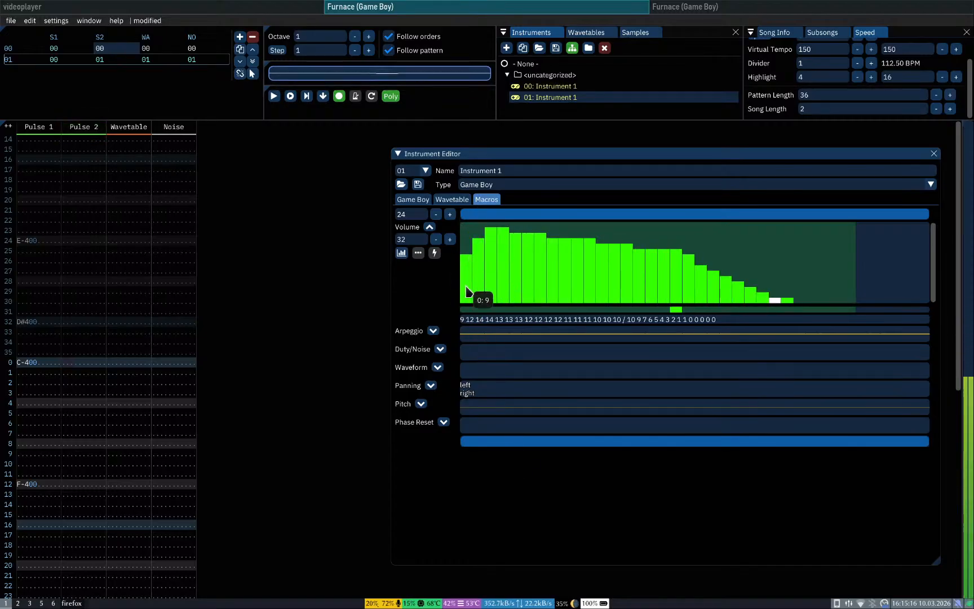
left_click(467, 284)
key("z")
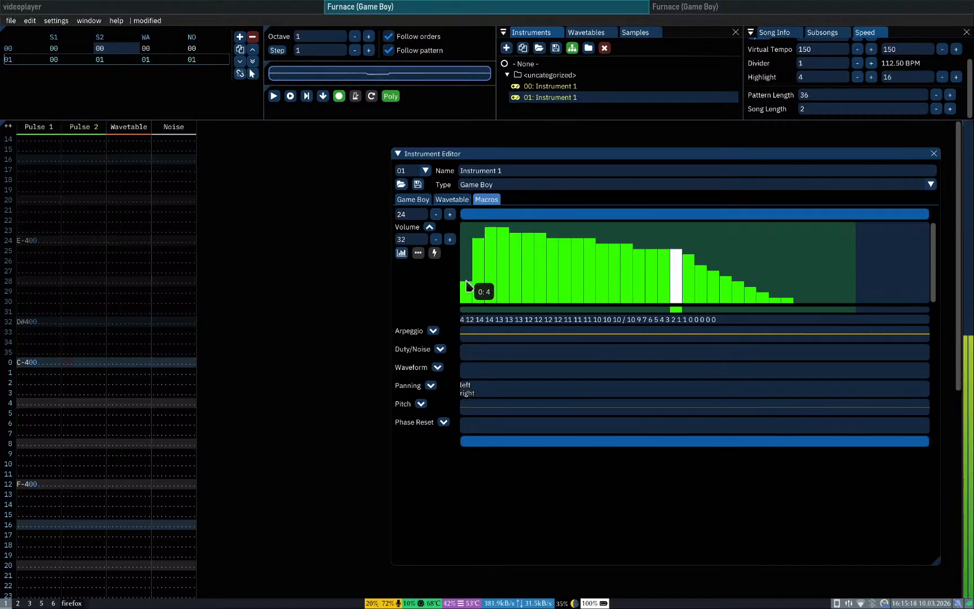
Step: Audition the reshaped volume envelope with repeated C notes in octave 1
key("z")
key("z")
key("z")
key("z")
key("z")
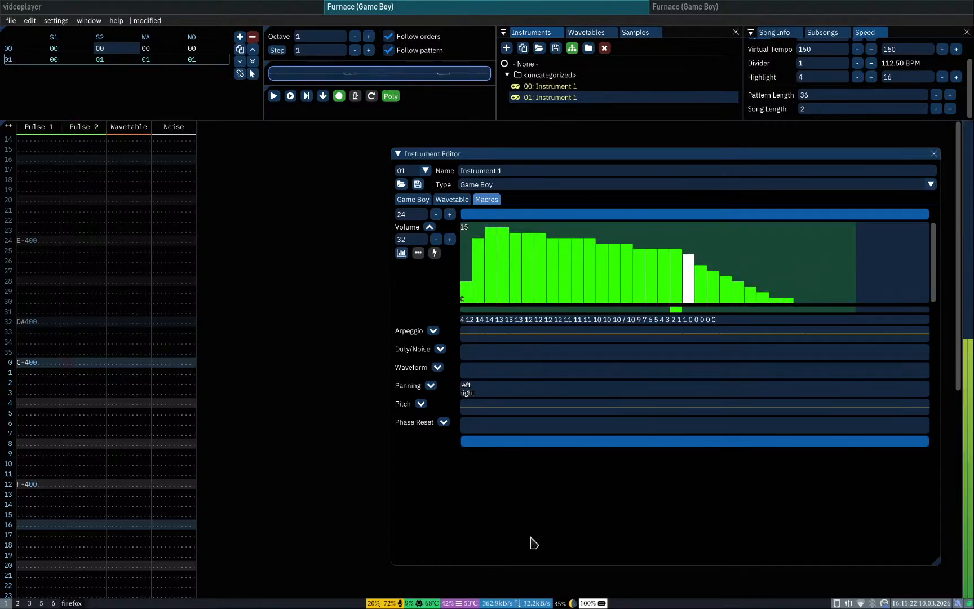
key("z")
key("z")
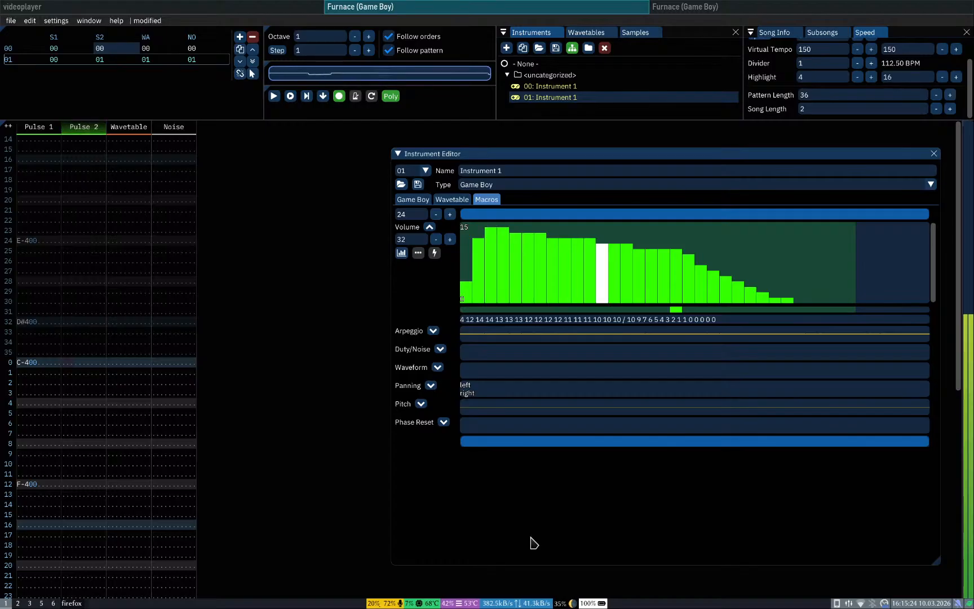
key("z")
key("z")
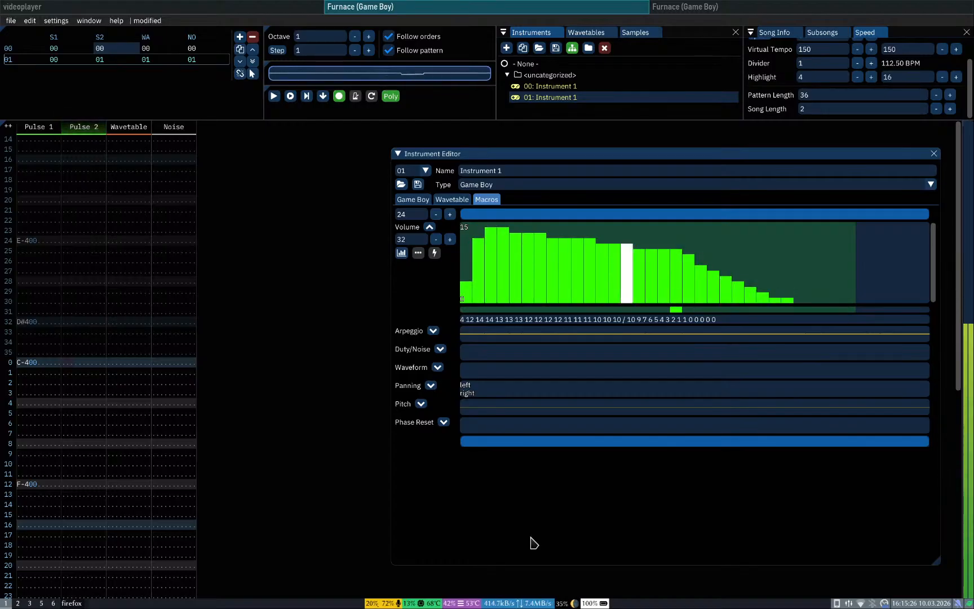
key("z")
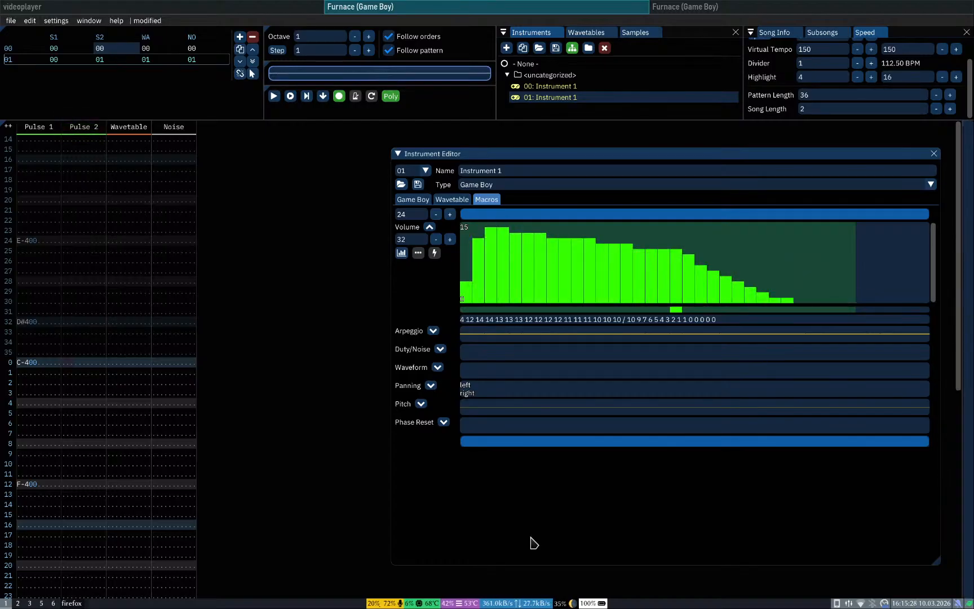
Step: Raise the note octave to 2 and audition the instrument with repeated C notes
key("z")
key("z")
key("z")
key("z")
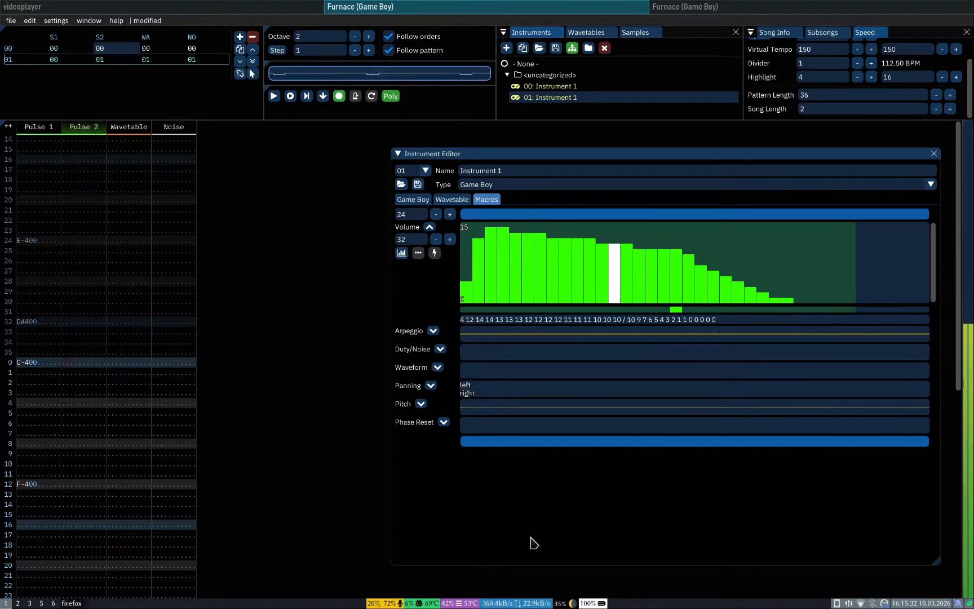
key("z")
key("z")
key("z")
key("z")
key("z")
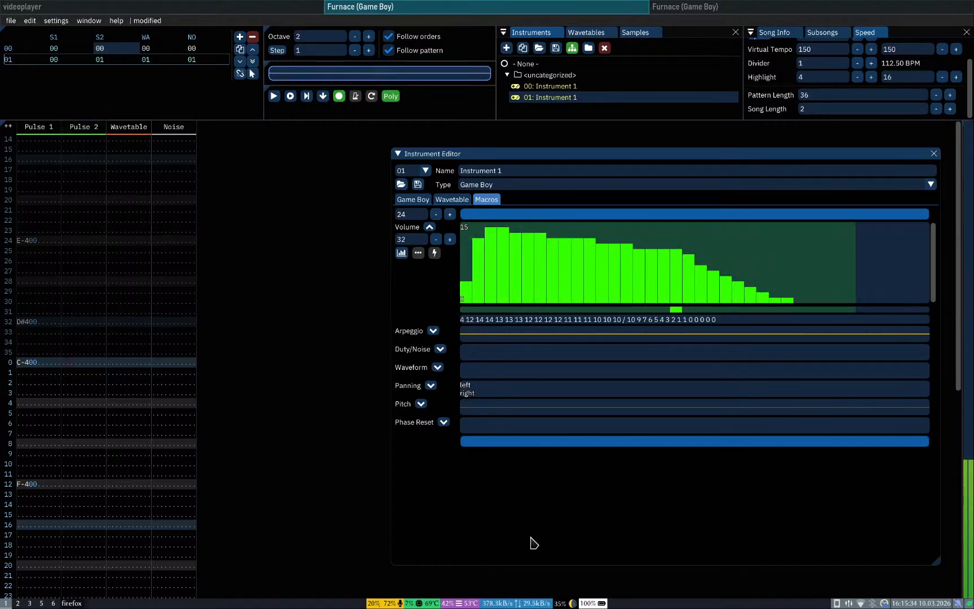
key("z")
Step: Compare repeated C notes in octave 1 with octave 2, leaving the octave at 2
key("KP_Divide")
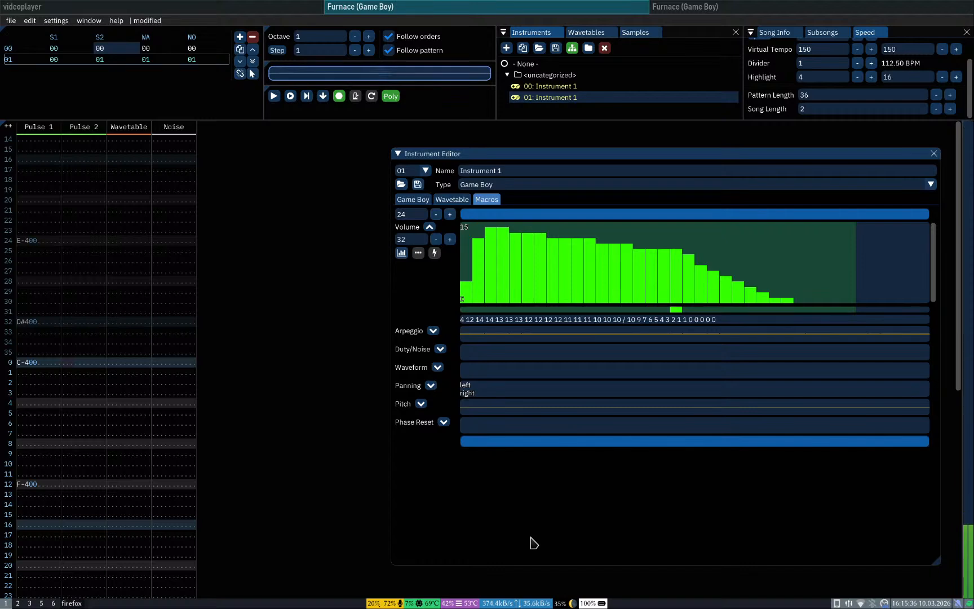
key("z")
key("z")
key("z")
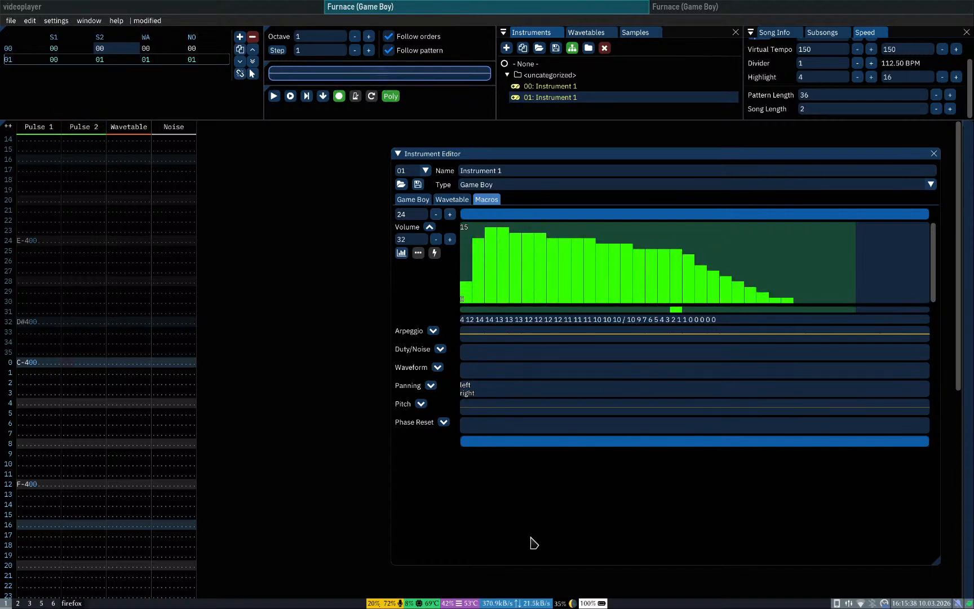
key("z")
key("z")
key("z")
key("z")
key("z")
key("z")
key("KP_Multiply")
key("z")
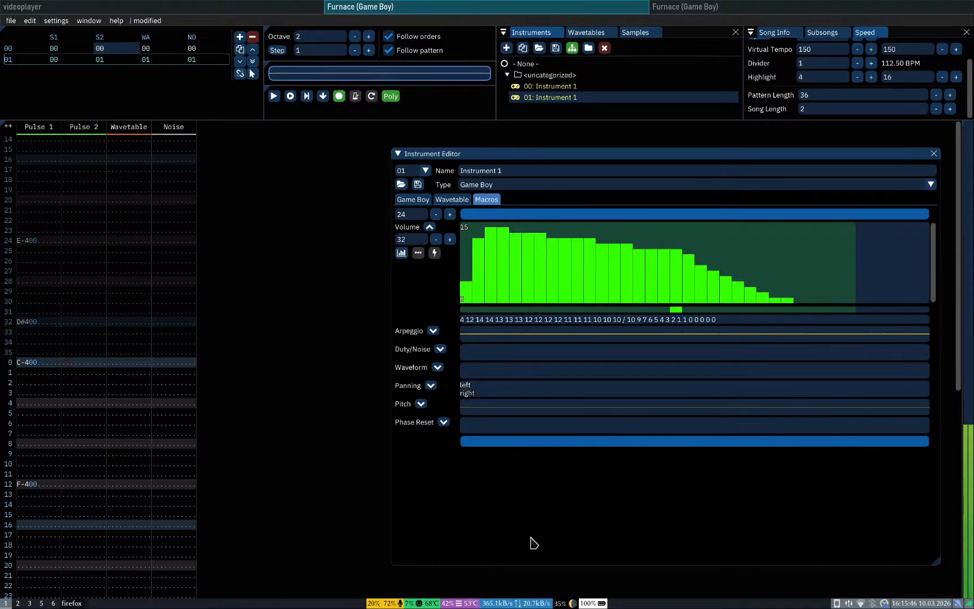
key("z")
key("z")
key("z")
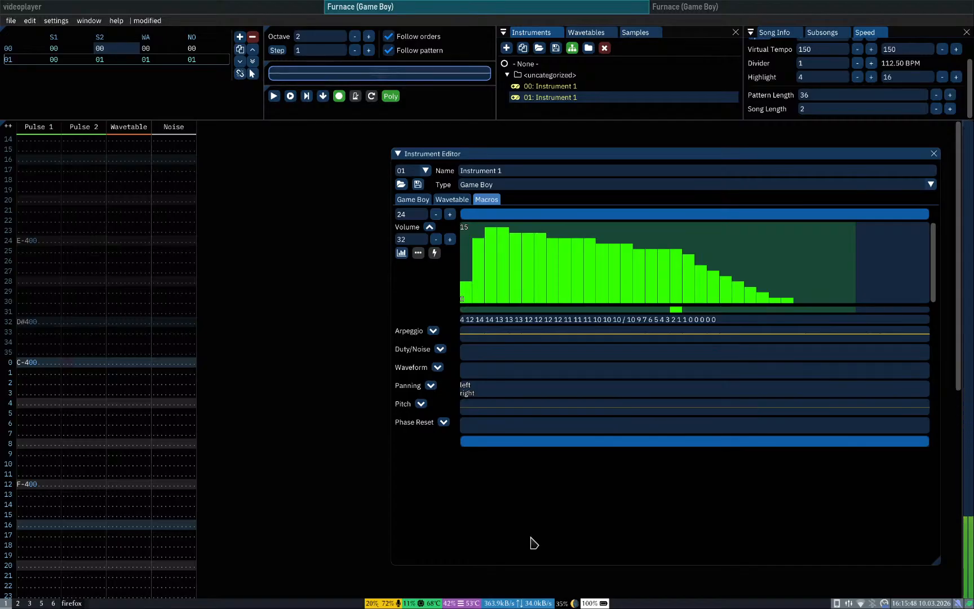
key("z")
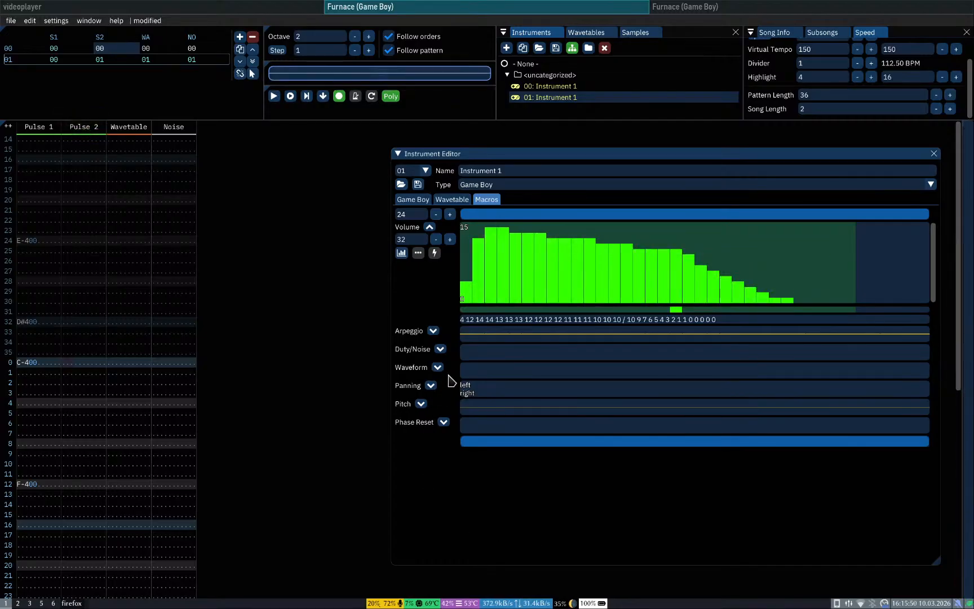
left_click(441, 349)
left_click(440, 349)
left_click(424, 202)
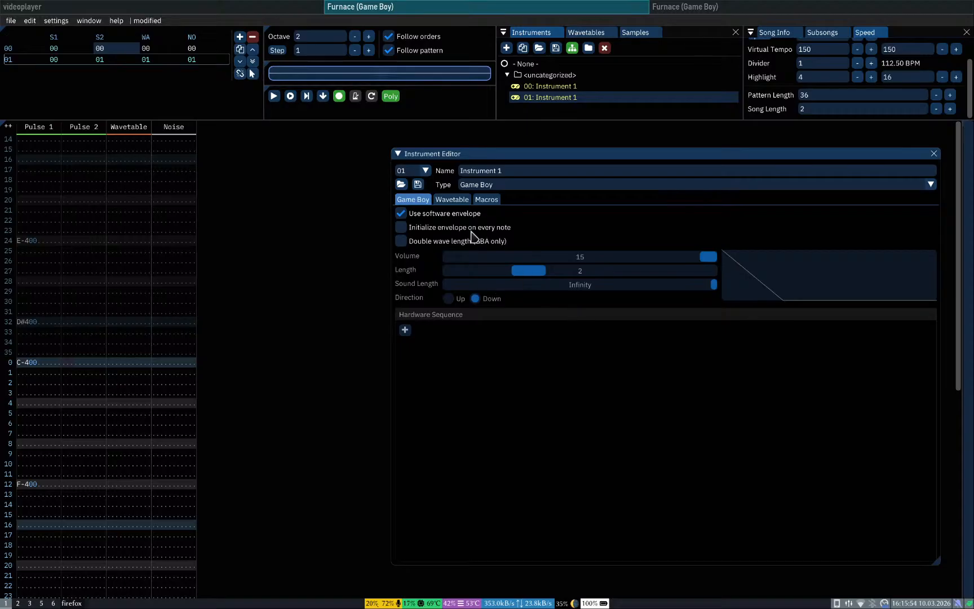
left_click(486, 200)
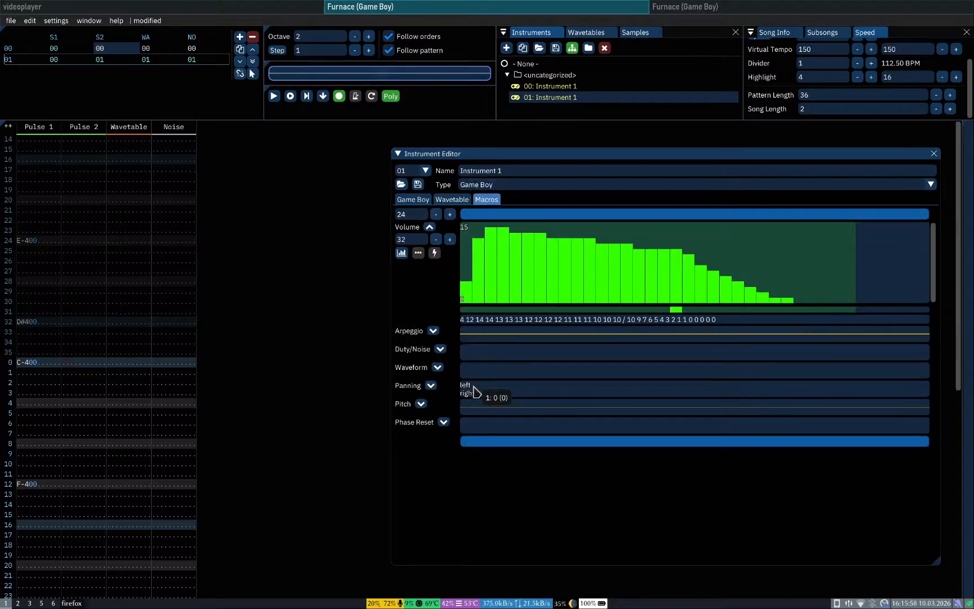
Step: Add a one-step Duty/Noise macro, compare duty values such as 0 and 3, and set it to 1
left_click(440, 350)
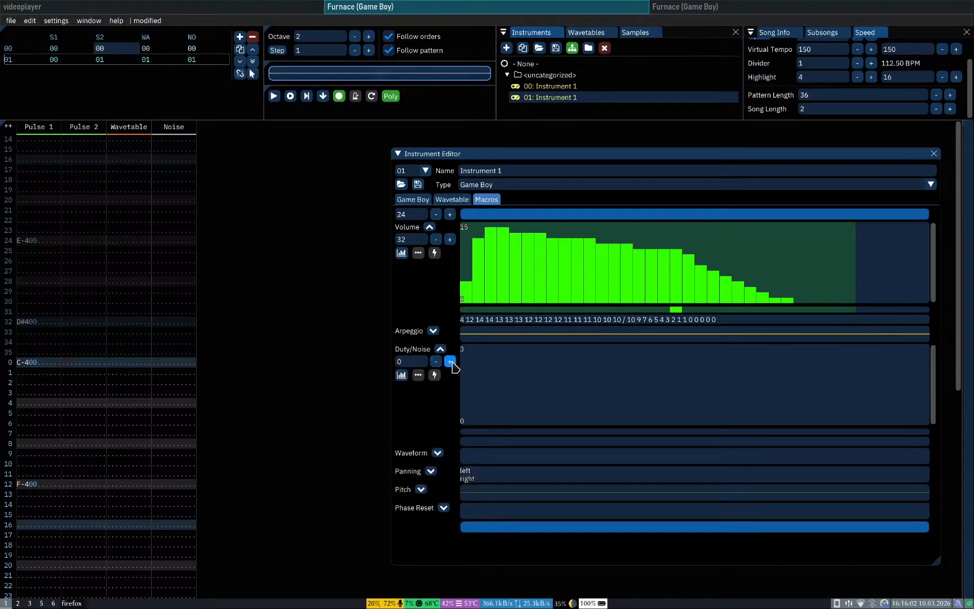
left_click(470, 391)
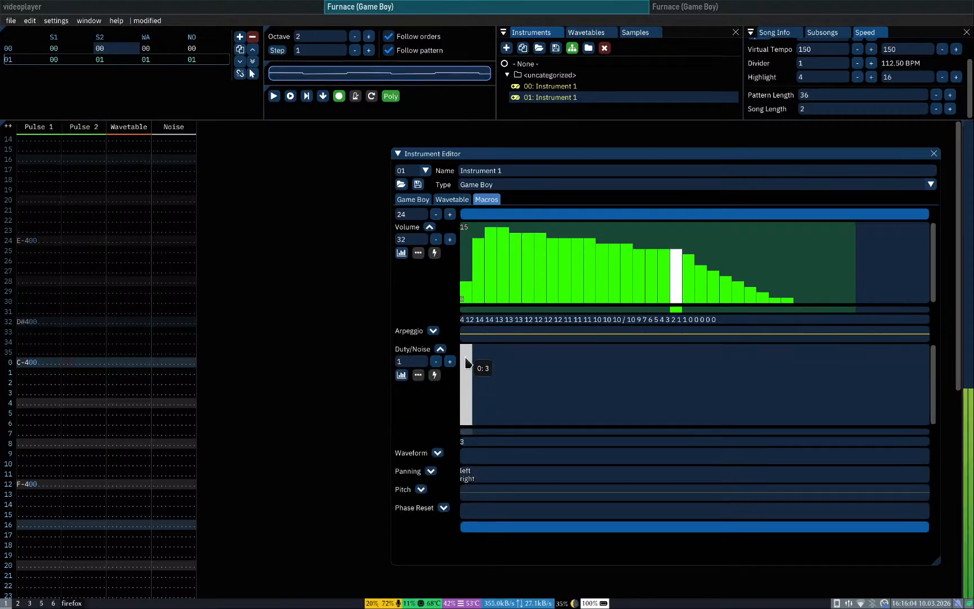
left_click_drag(467, 363, 467, 431)
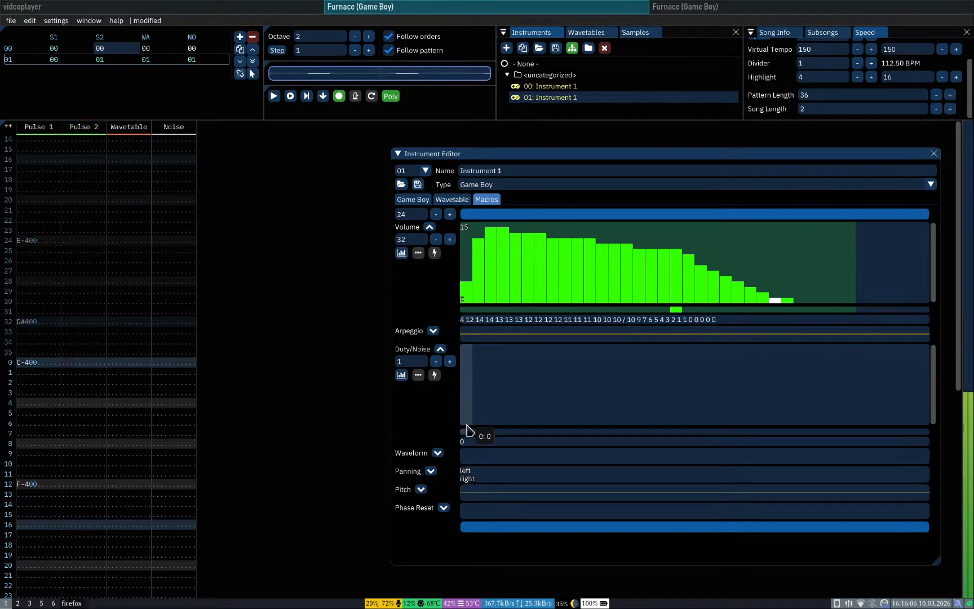
left_click(465, 405)
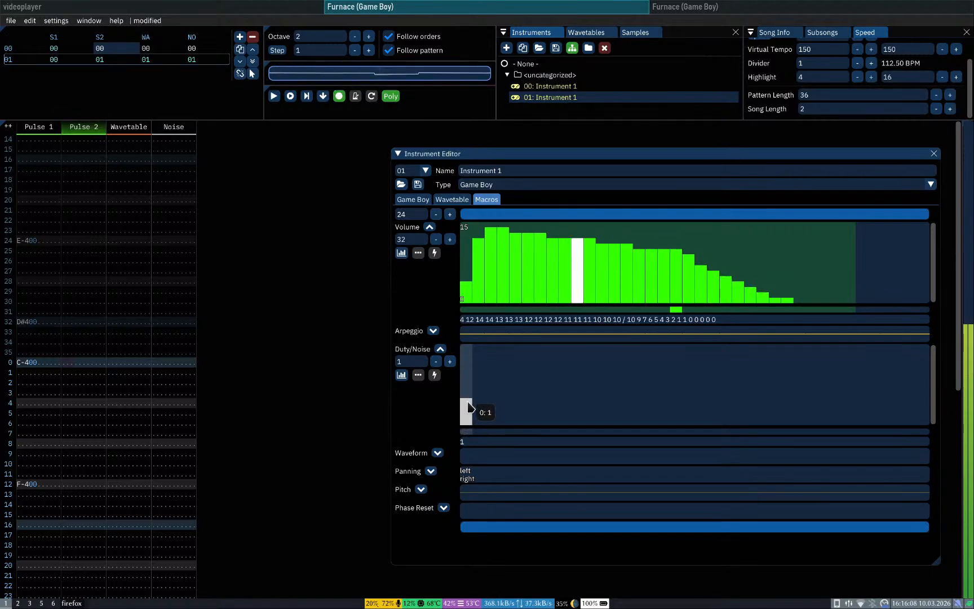
left_click(470, 378)
left_click(469, 355)
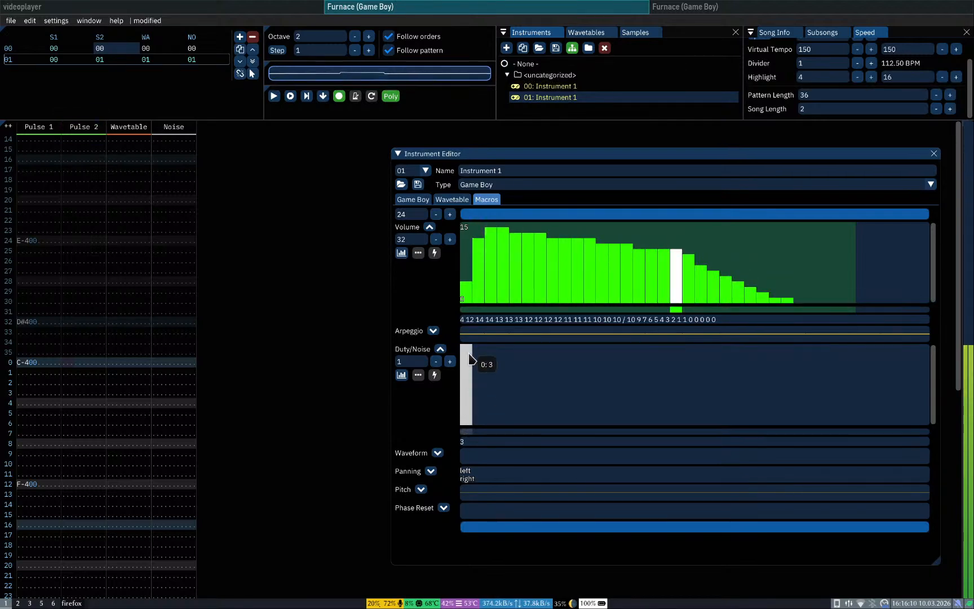
left_click(465, 423)
left_click(467, 349)
left_click(472, 412)
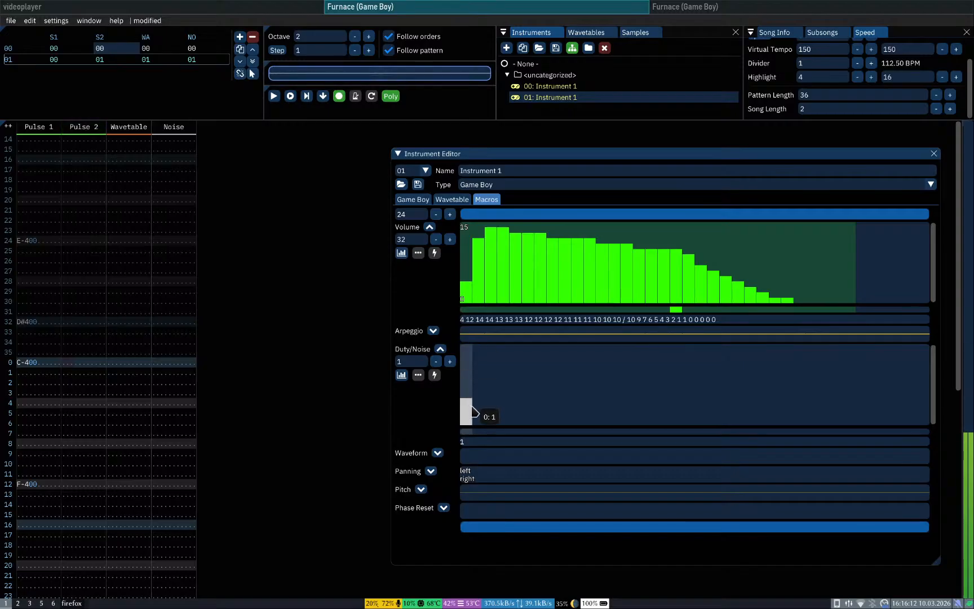
left_click(467, 360)
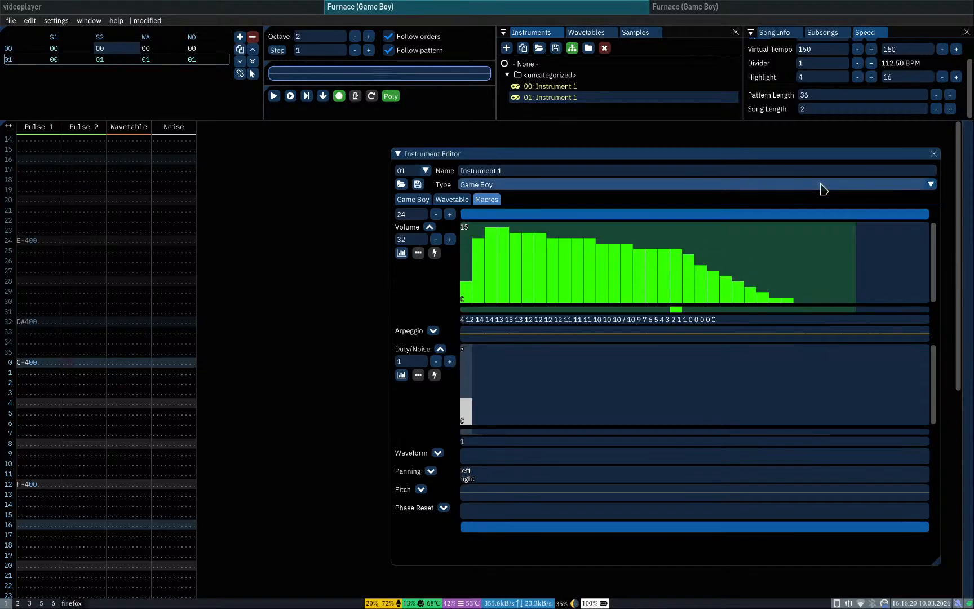
Step: Close the instrument editor, try C-2 with instrument 01 on row 0 of Pulse 2, and undo it
left_click(933, 153)
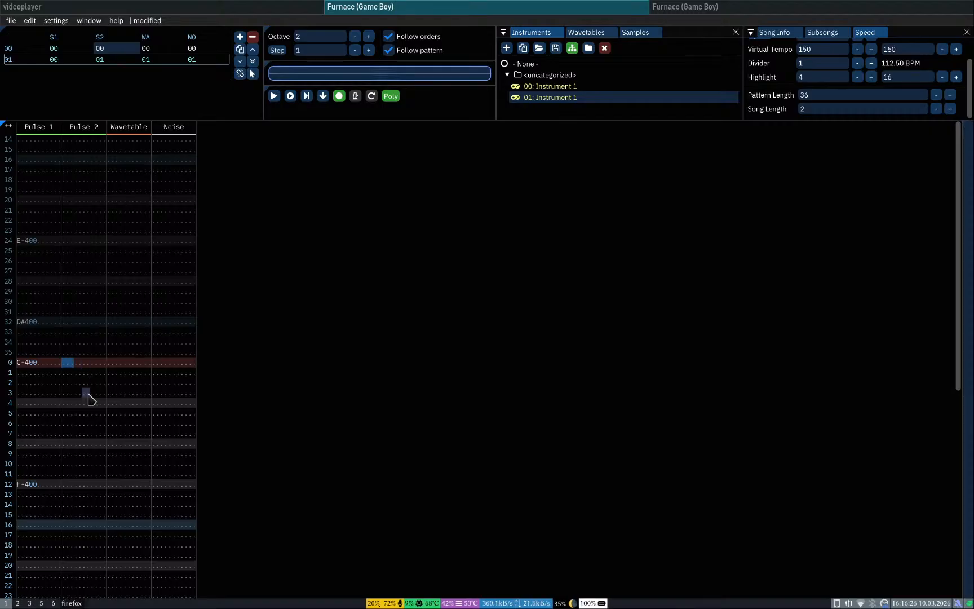
key("z")
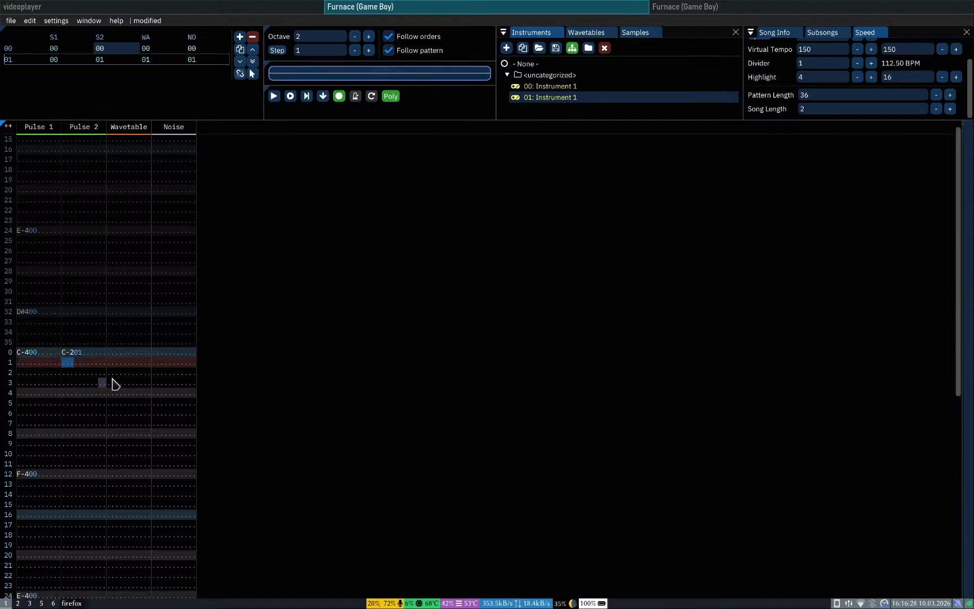
key("ctrl+z")
key("ctrl+z")
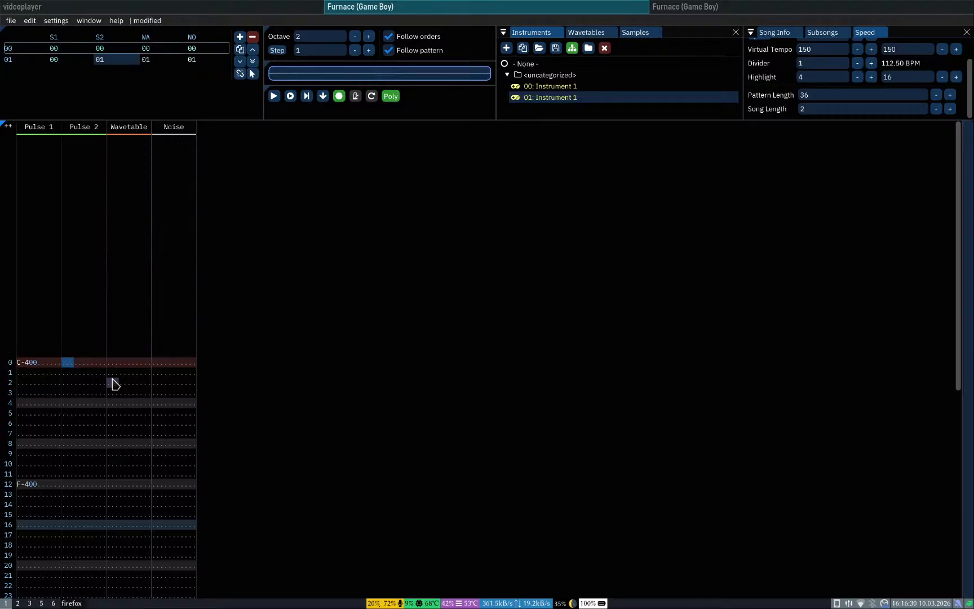
Step: Try C-2 with instrument 01 on row 0 of Pulse 2 in playback and replace it with E-3
key("Return")
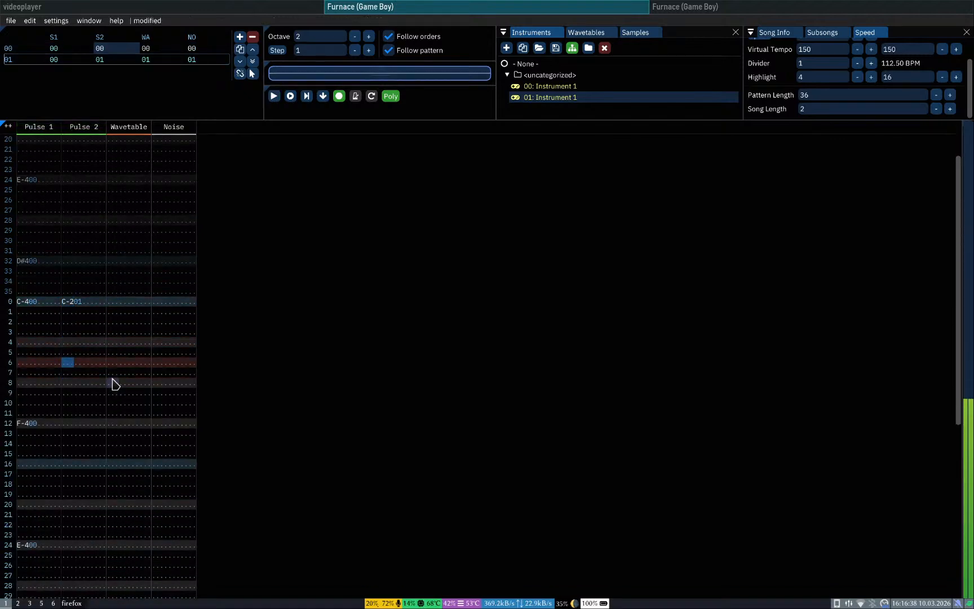
key("Return")
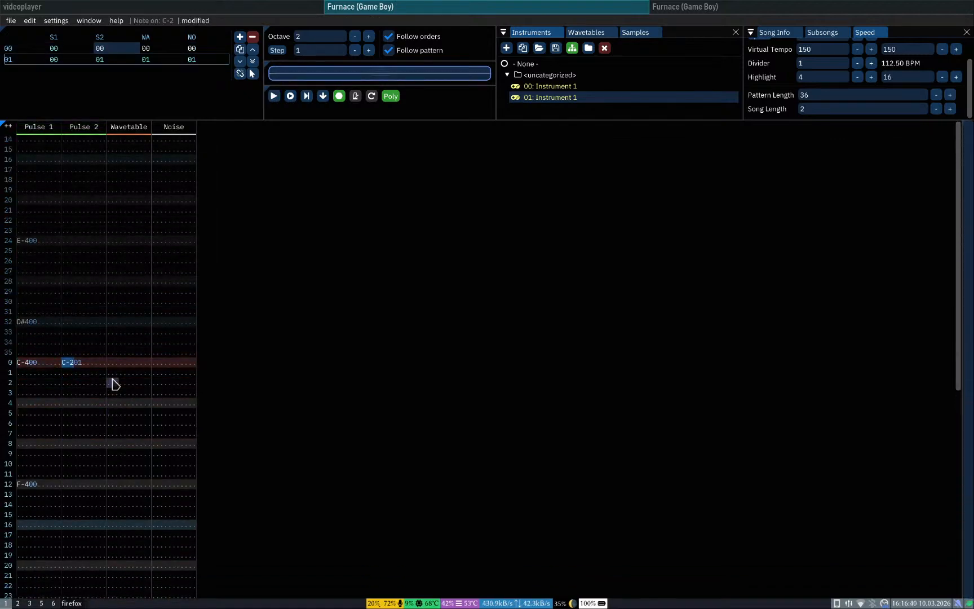
key("Return")
key("Return")
key("Up")
key("Up")
key("Up")
key("Up")
key("Up")
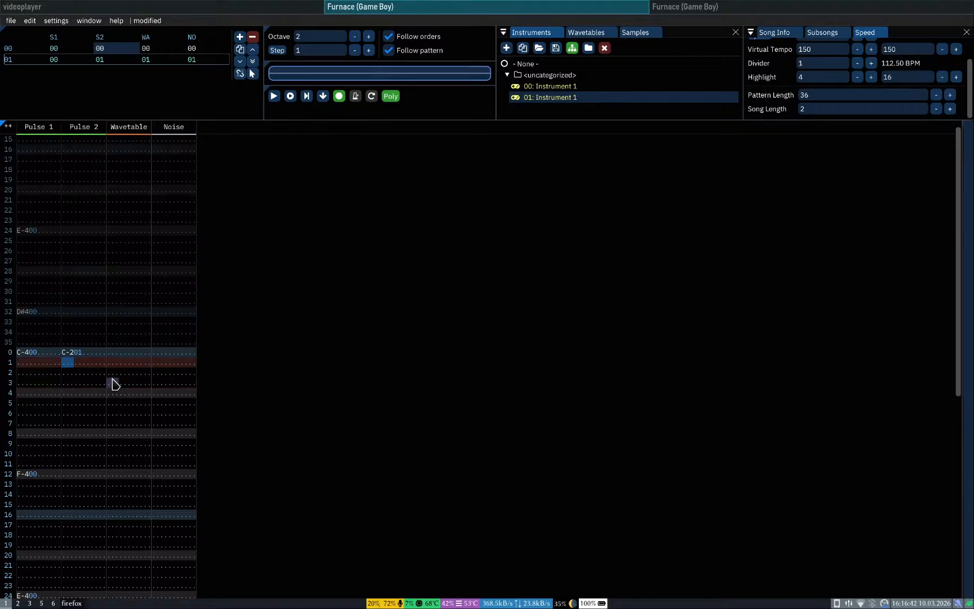
key("Up")
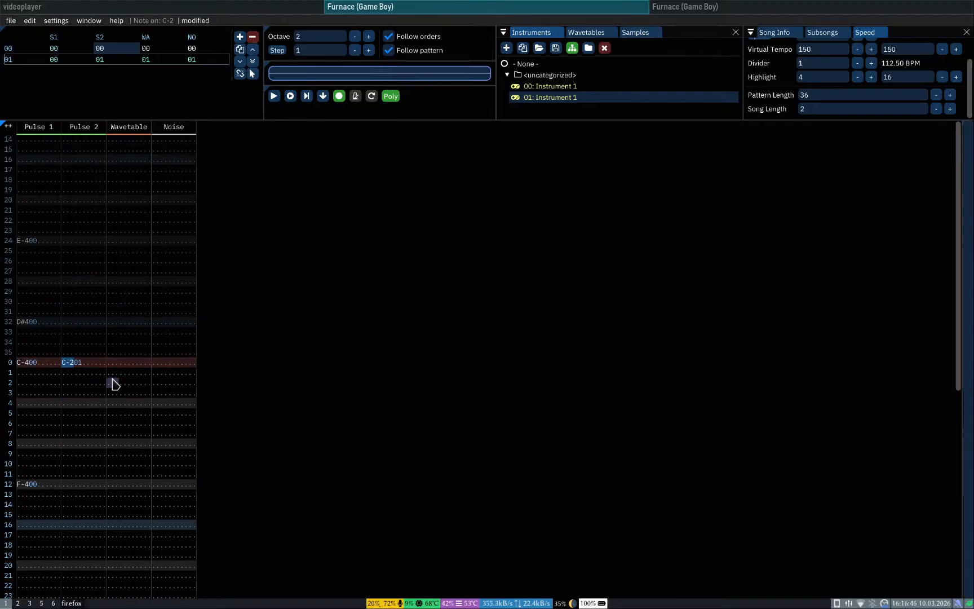
key("Return")
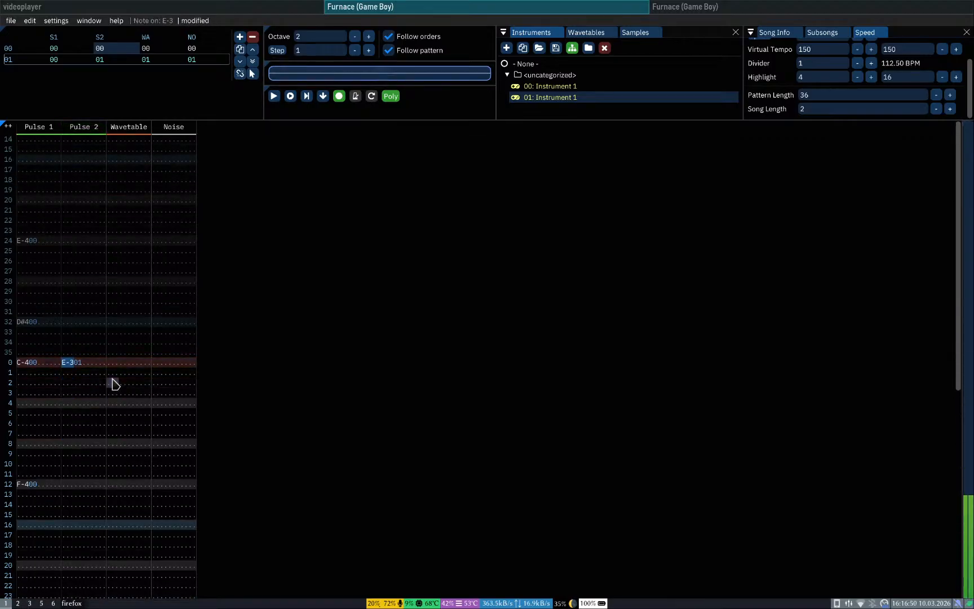
Step: Try F-2 with instrument 01 on row 0 of Pulse 2 in playback and clear that row
key("v")
key("Return")
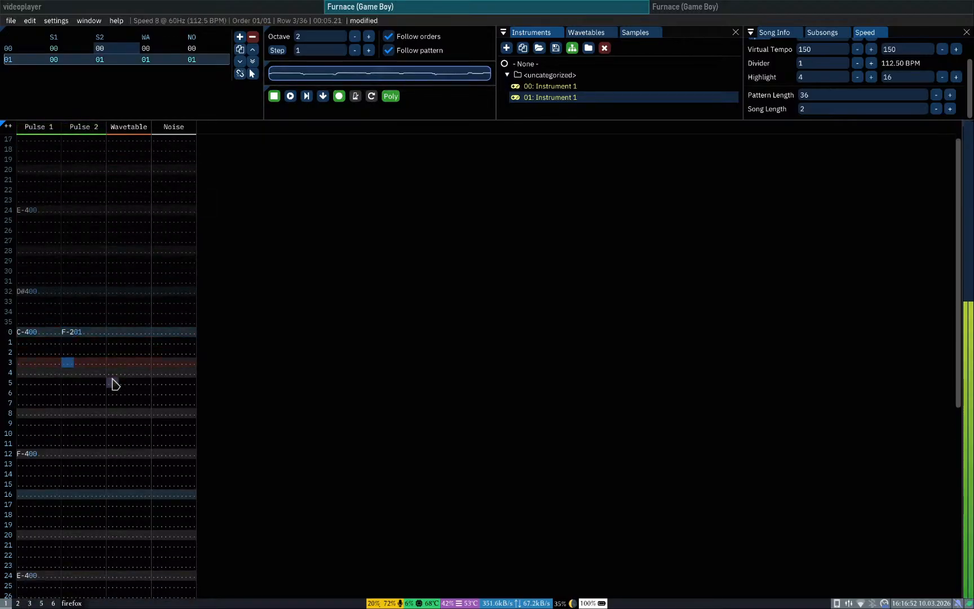
key("Return")
key("Up")
key("Up")
key("Up")
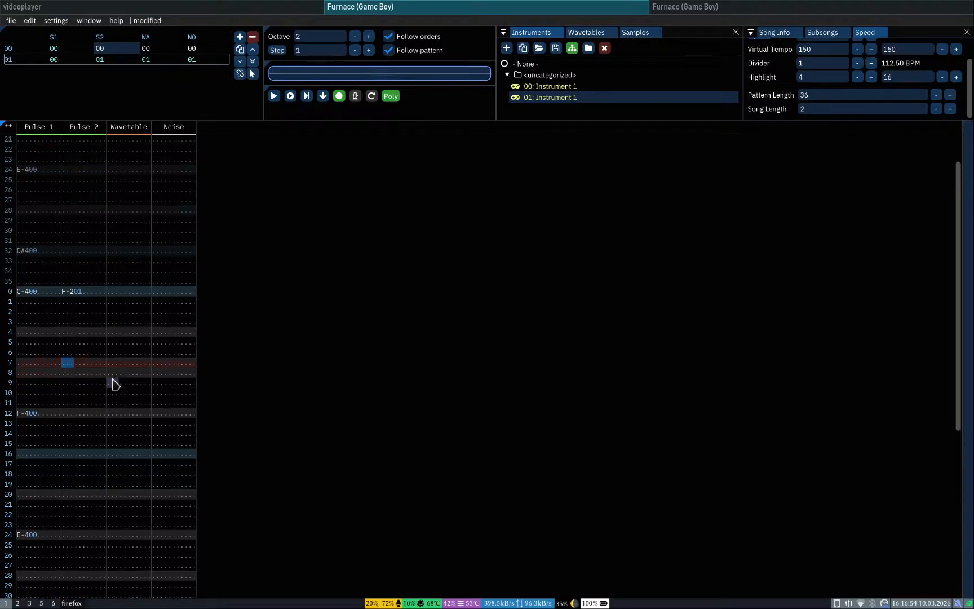
key("Right")
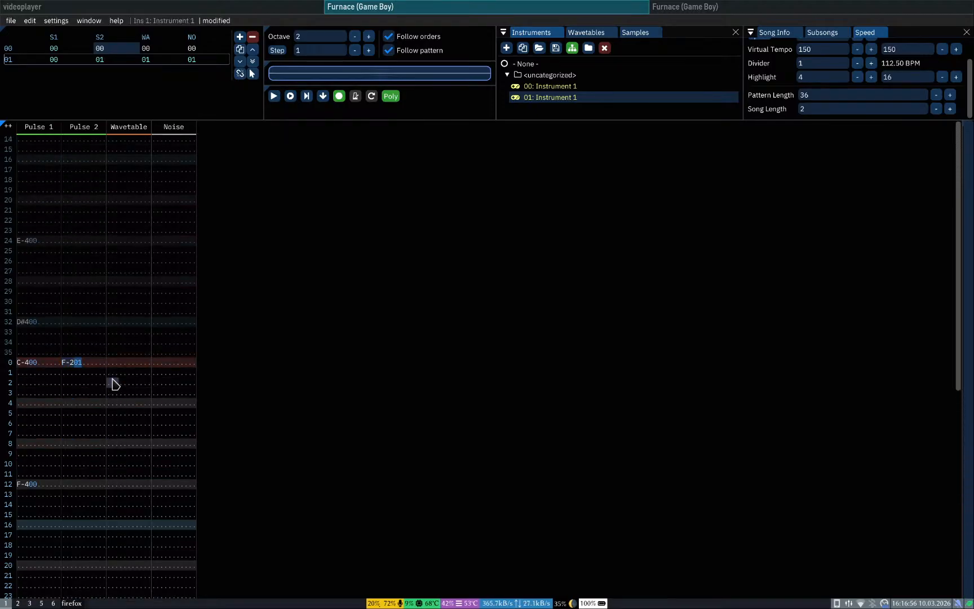
Step: Enter F-2 with instrument 01 on row 4 of Pulse 2
key("Down")
key("Down")
key("Down")
key("Down")
key("Left")
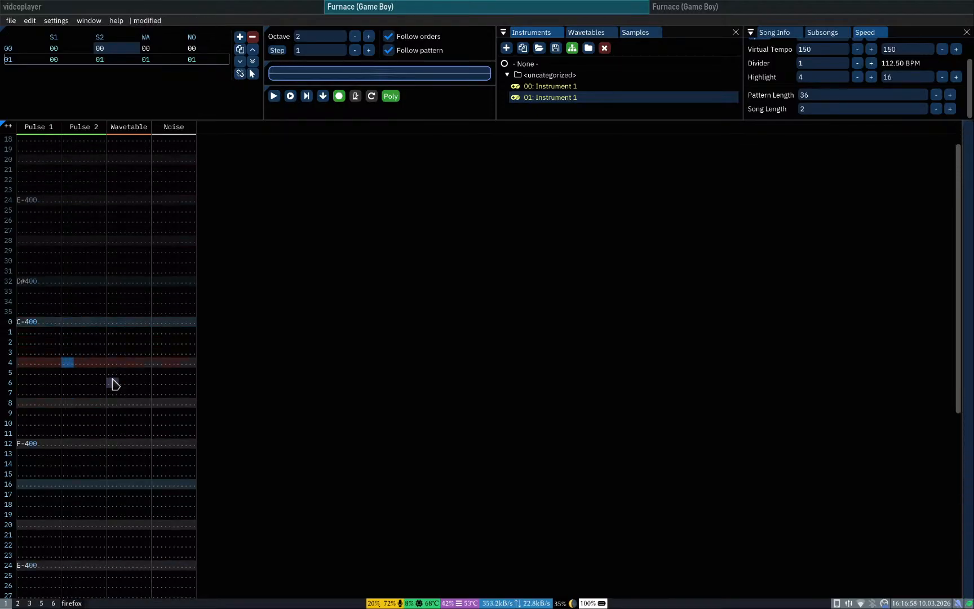
key("u")
key("Up")
key("v")
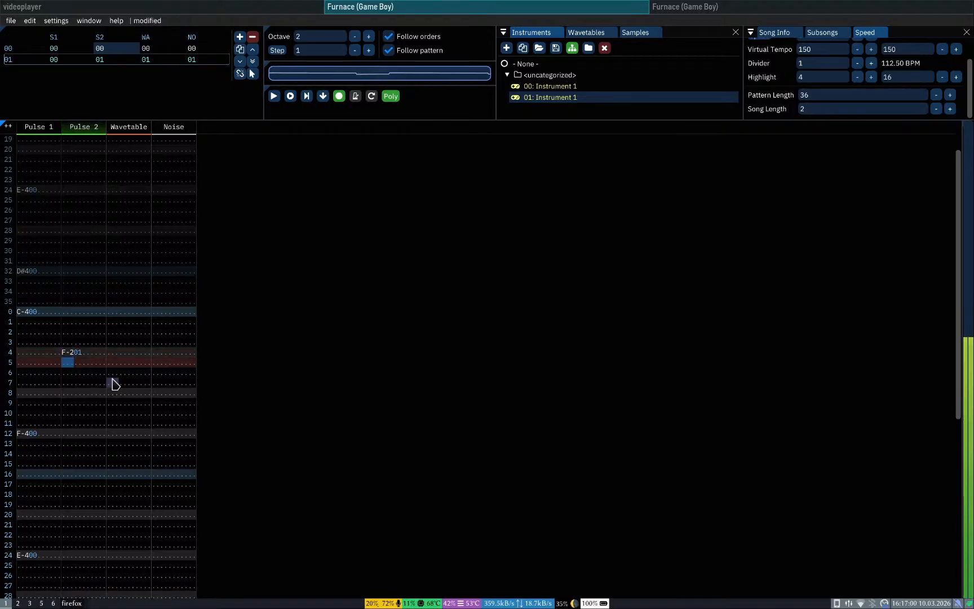
Step: Enter E-2 with instrument 01 on row 16 of Pulse 2 and play back the pattern
key("Down")
key("Down")
key("Down")
key("Down")
key("Down")
key("Down")
key("Down")
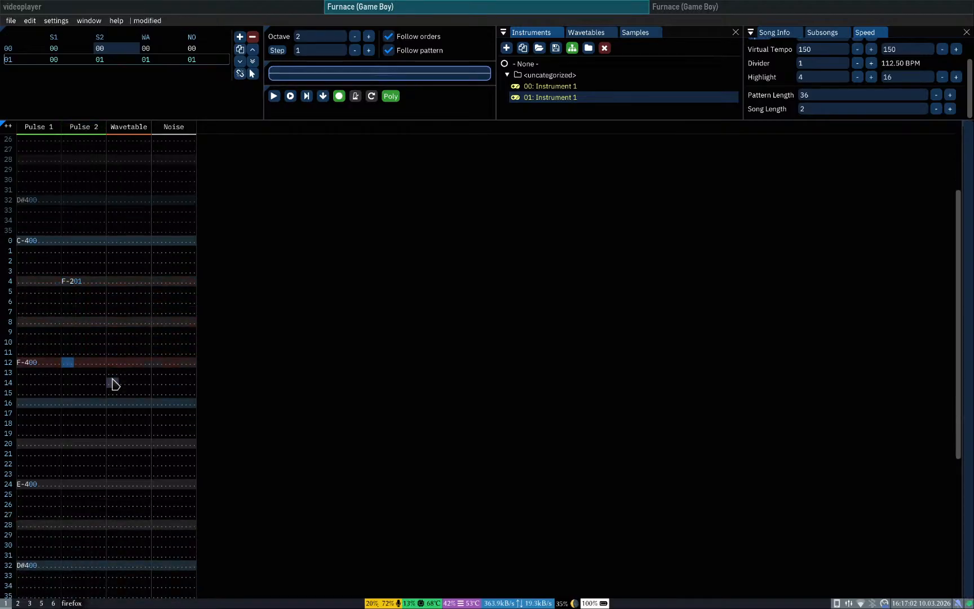
key("Down")
key("Down")
key("Down")
key("Down")
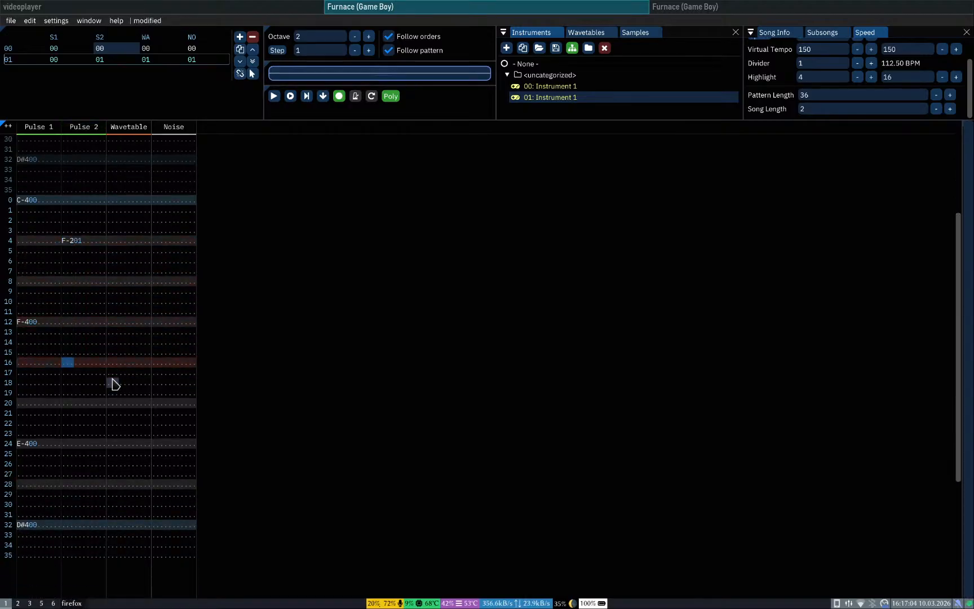
key("v")
key("Up")
key("x")
key("Up")
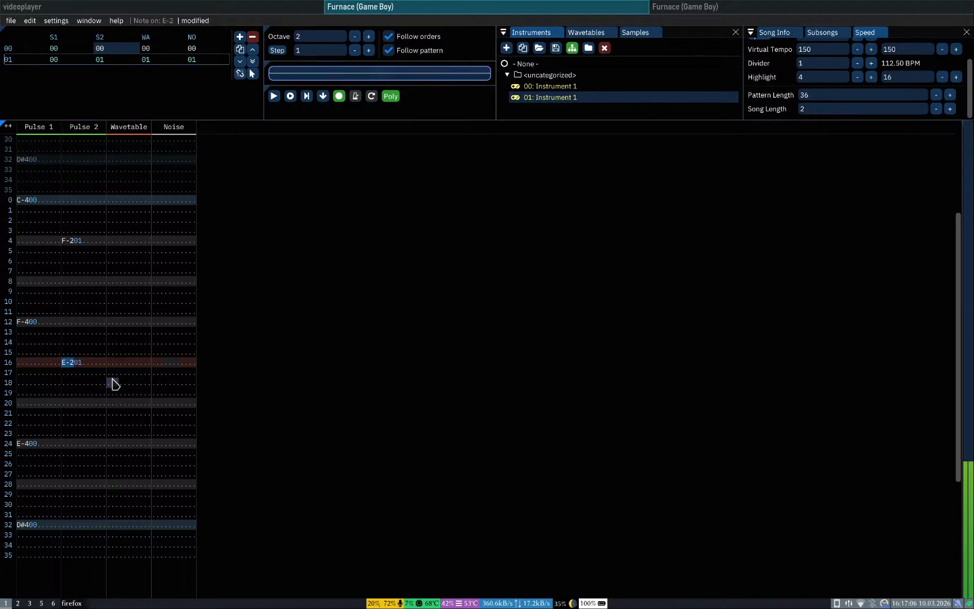
key("Return")
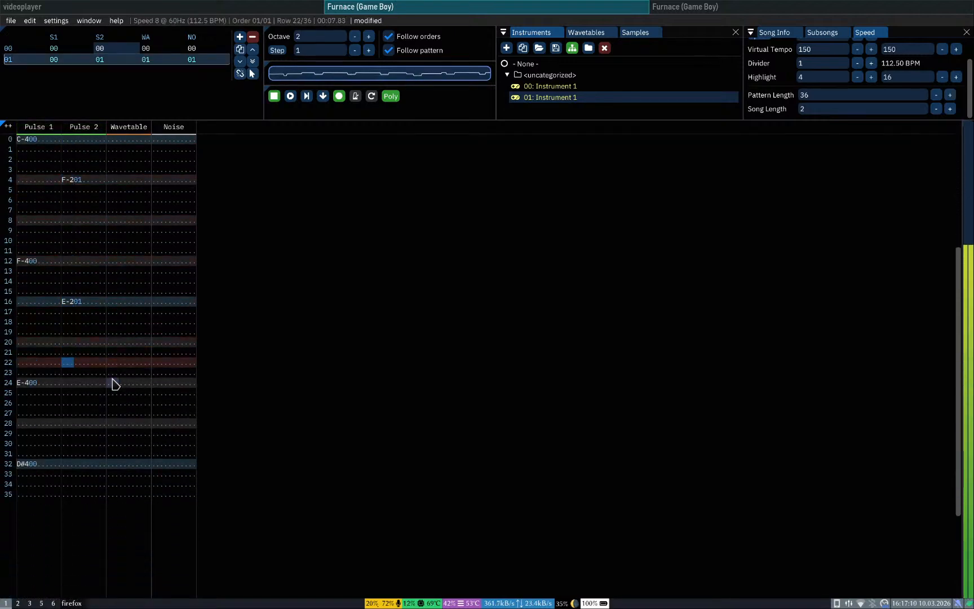
key("Return")
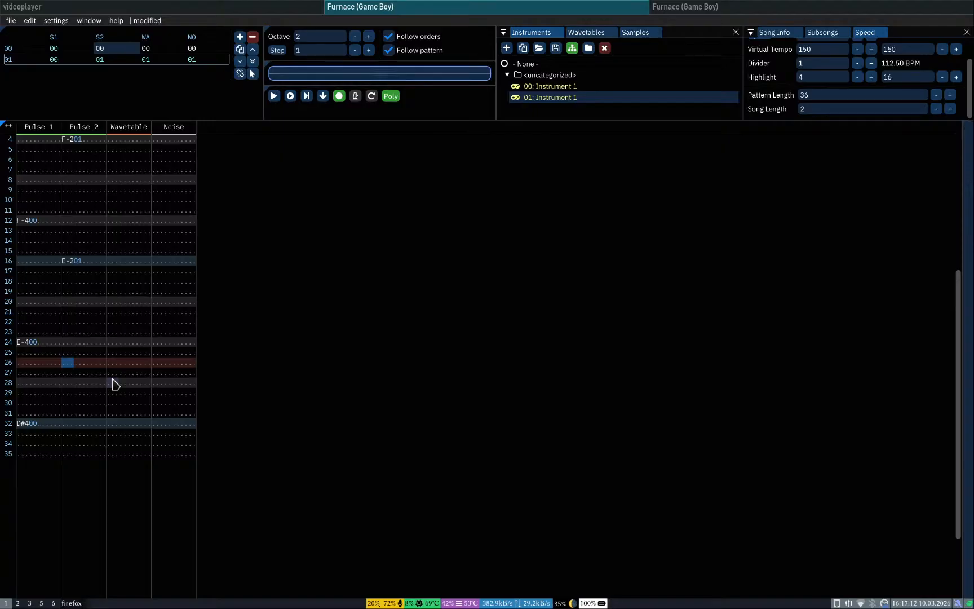
Step: Try C-2 with instrument 01 on rows 27 and 28 of Pulse 2, play back the pattern, and remove the note
key("Down")
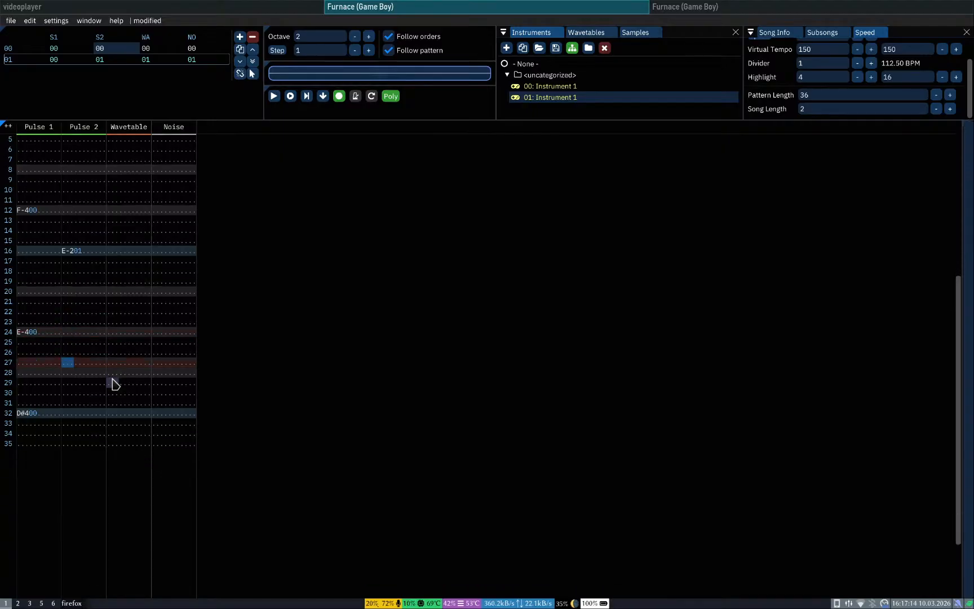
key("z")
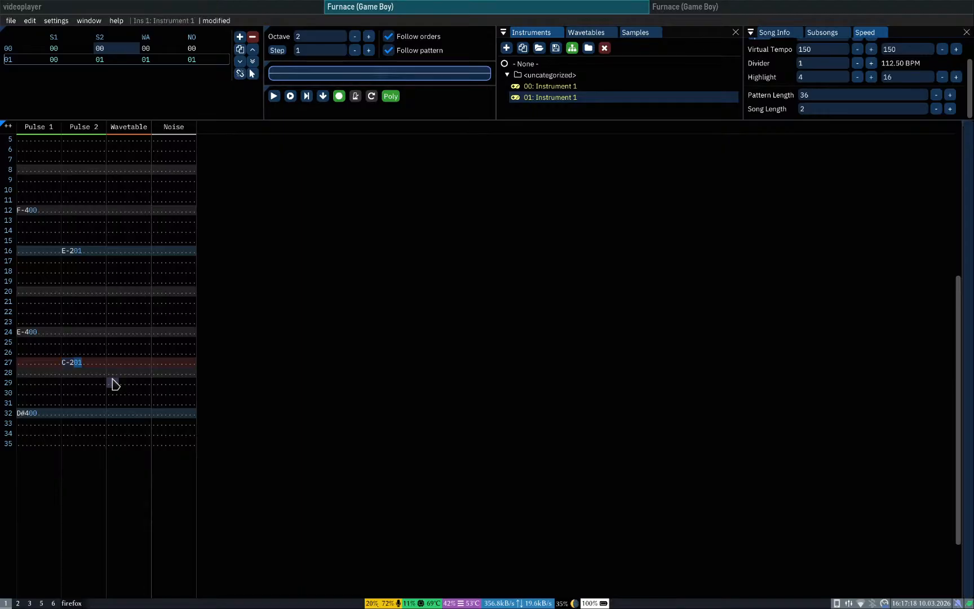
key("z")
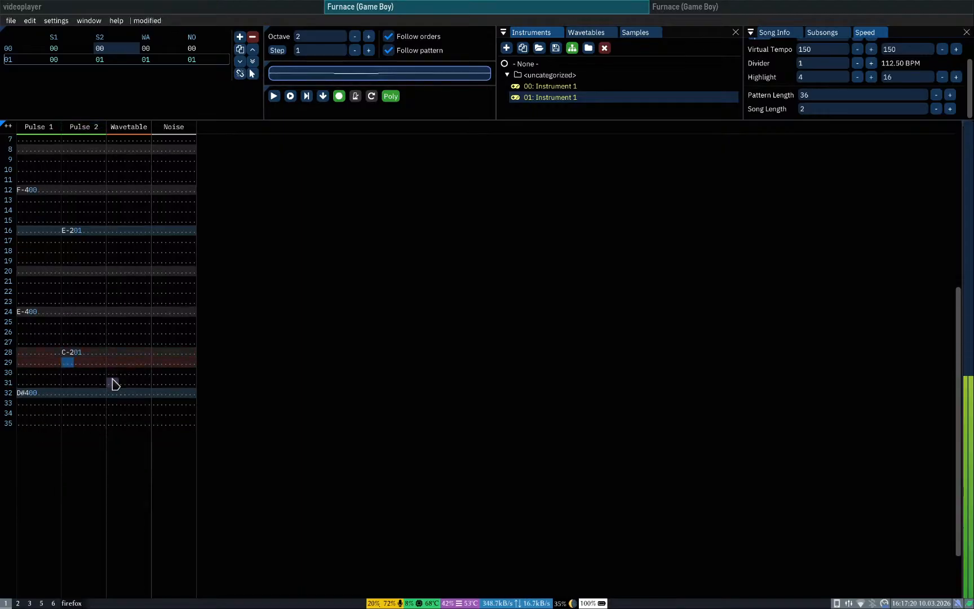
key("Up")
key("Page_Up")
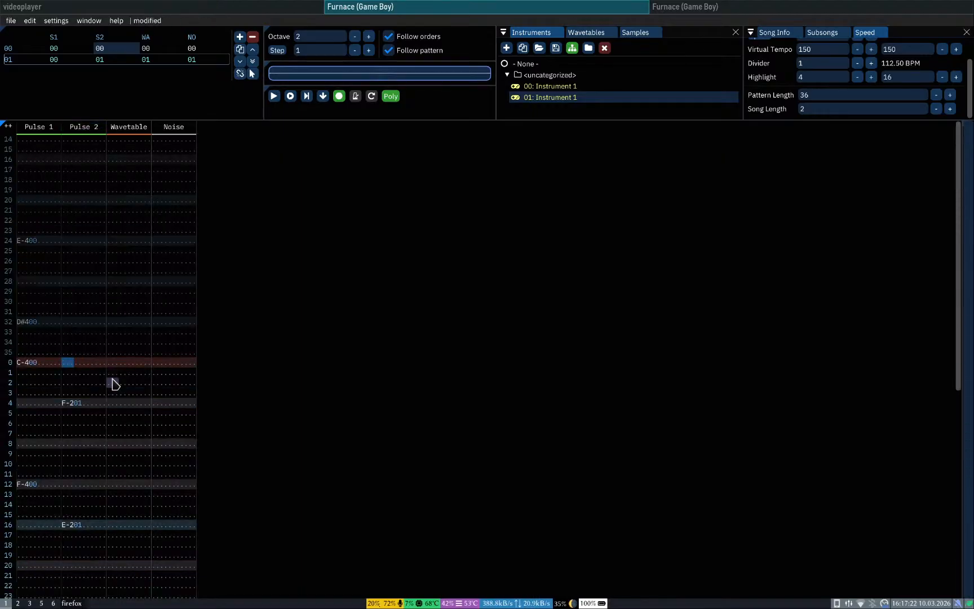
key("Return")
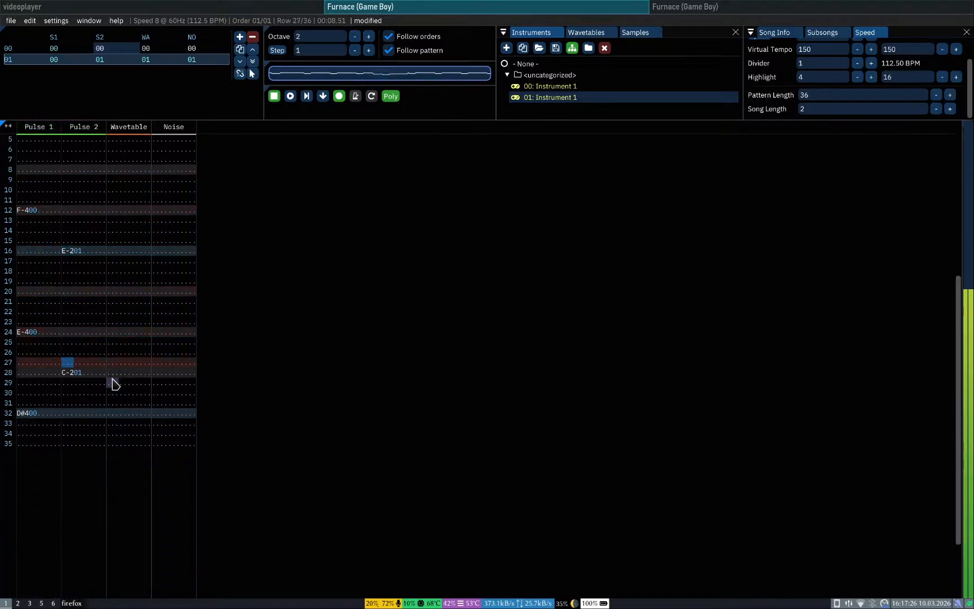
key("Return")
key("Up")
key("Right")
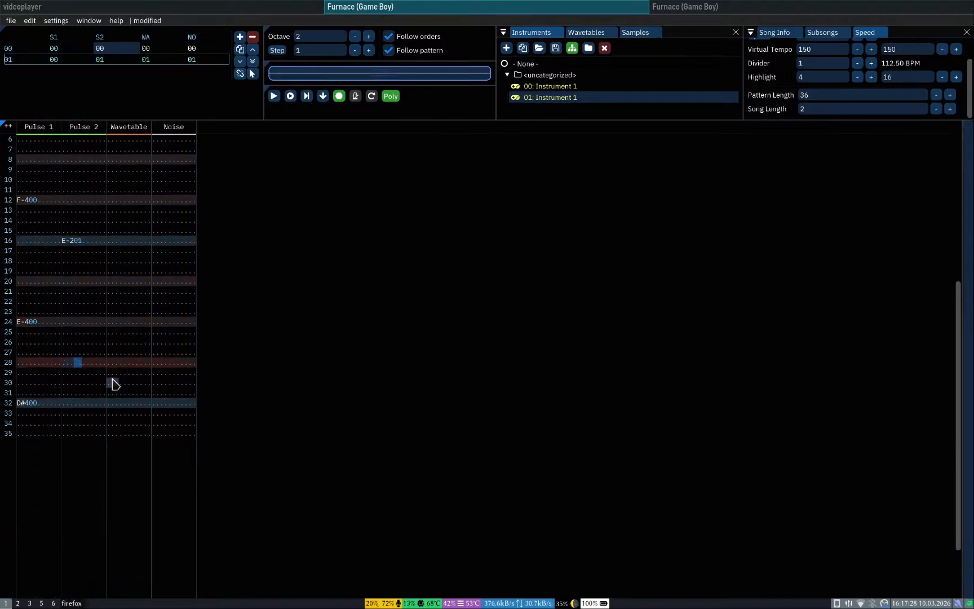
Step: Enter C-2 with instrument 01 on row 24 of Pulse 2 and play back the pattern
key("Up")
key("Up")
key("Left")
key("z")
key("Up")
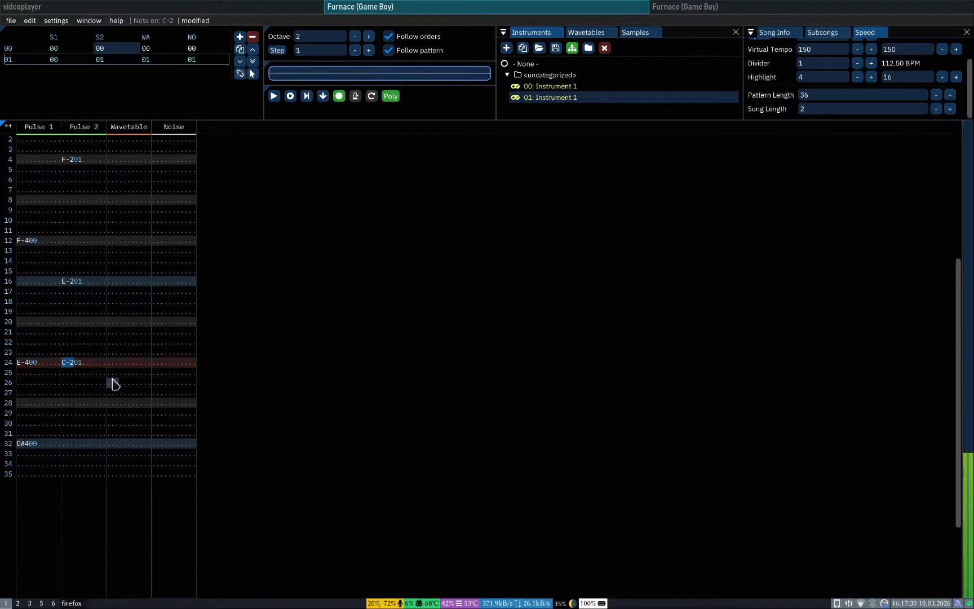
key("Up")
key("Return")
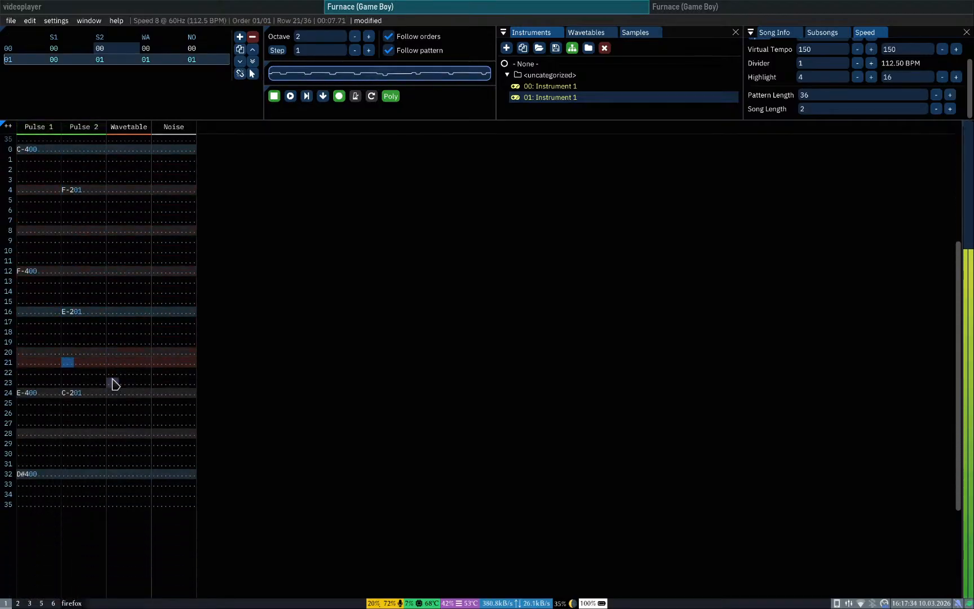
key("Return")
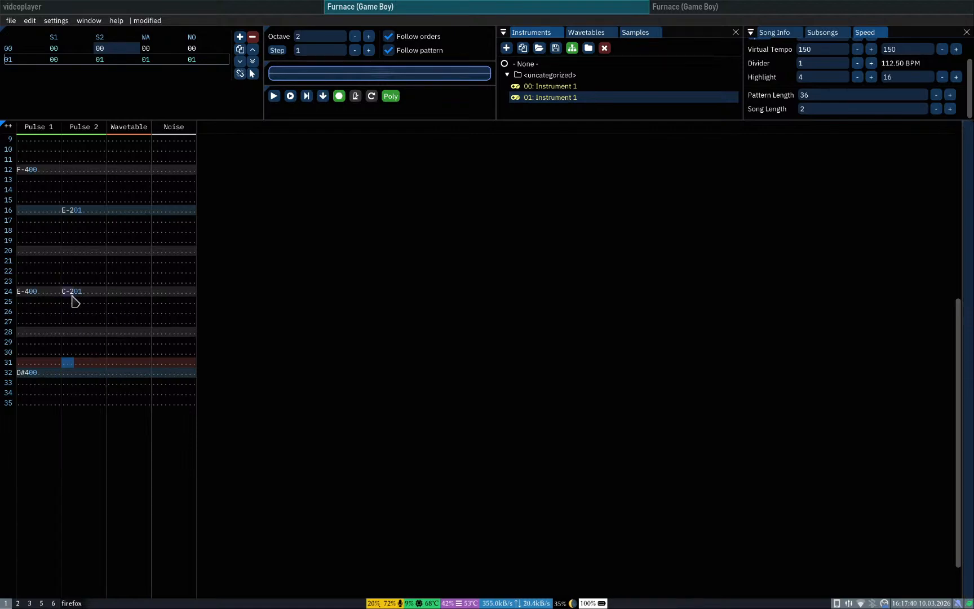
key("Up")
key("Up")
key("Up")
key("Up")
key("Up")
key("Up")
key("Up")
key("Up")
key("Up")
key("Up")
key("Up")
key("Up")
key("Up")
key("Up")
left_click(72, 403)
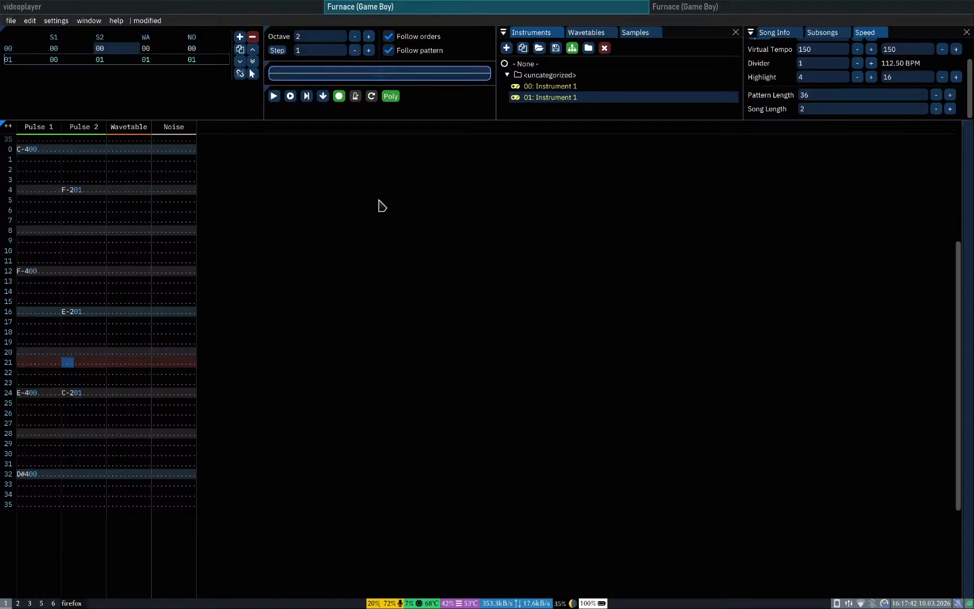
Step: Open instrument 01 in the instrument editor and set its first two volume macro steps to 10 and 15
double_click(550, 99)
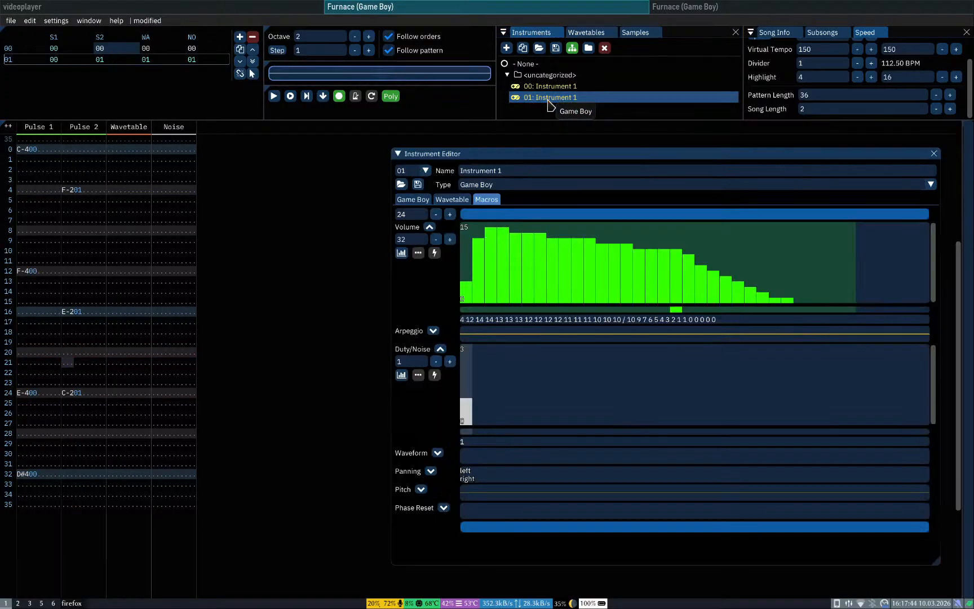
left_click_drag(584, 157, 520, 93)
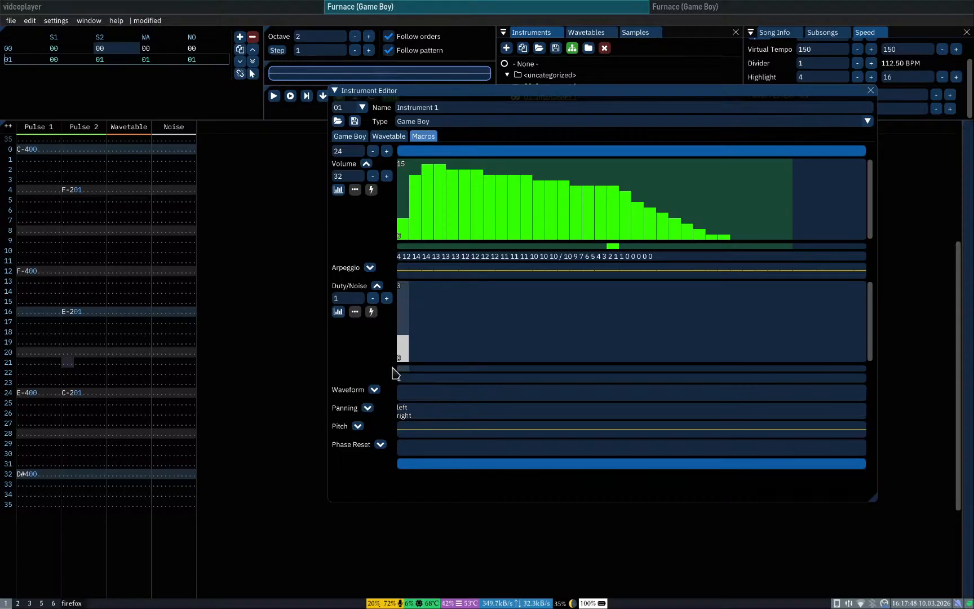
left_click(402, 190)
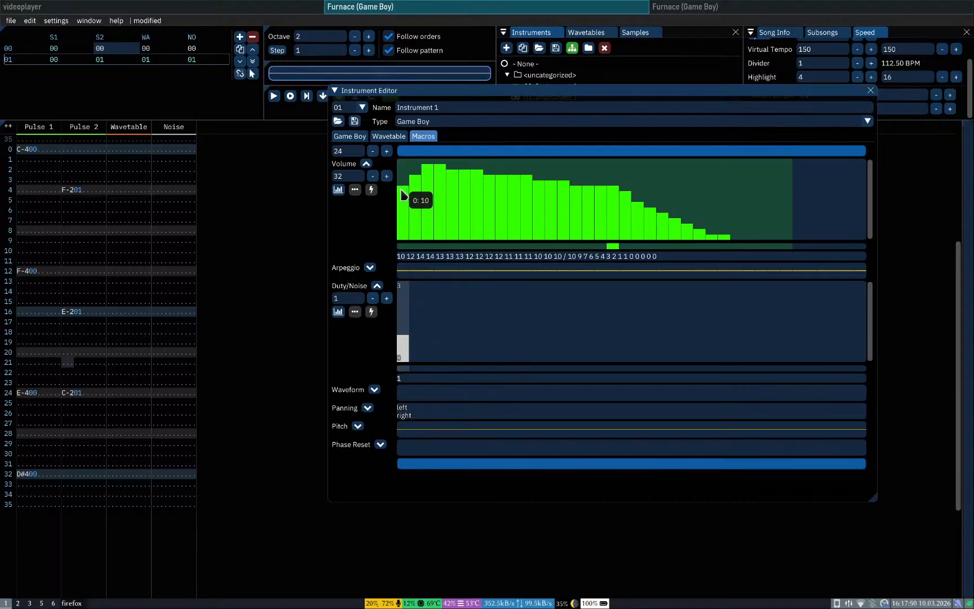
left_click(416, 163)
Step: Audition the new volume attack with repeated C notes in octave 2 and in pattern playback
key("z")
key("z")
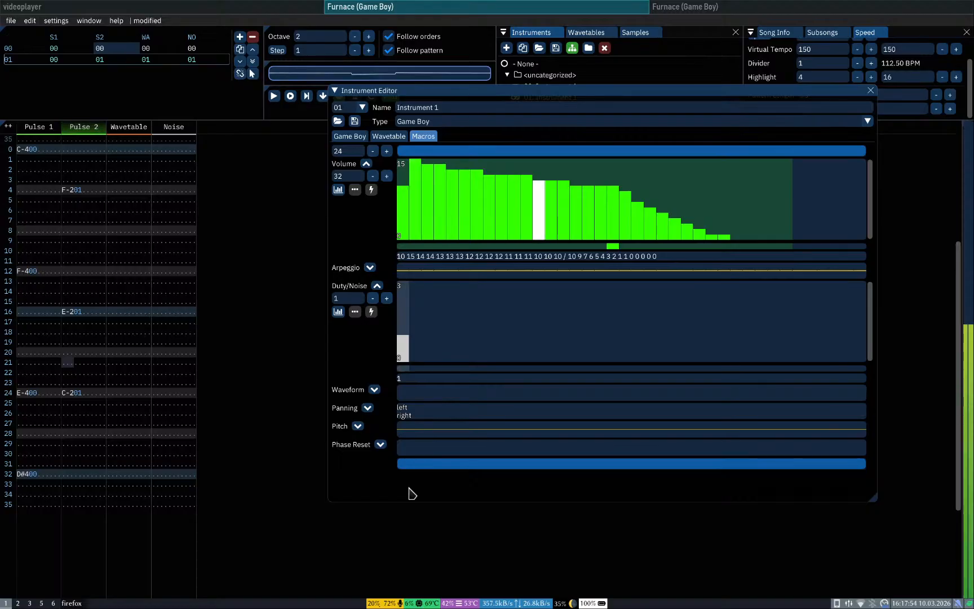
key("z")
key("z")
key("z")
key("z")
key("z")
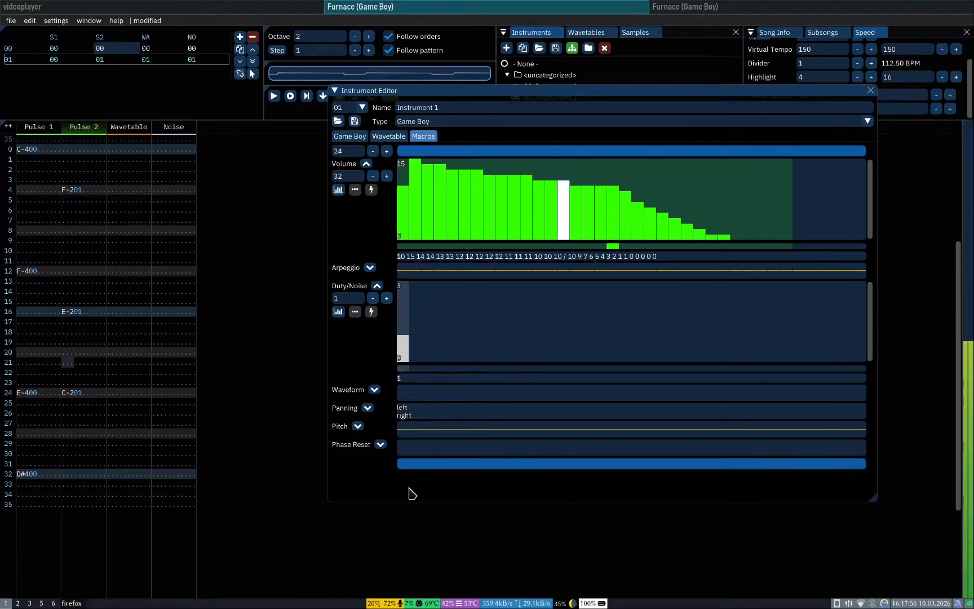
key("z")
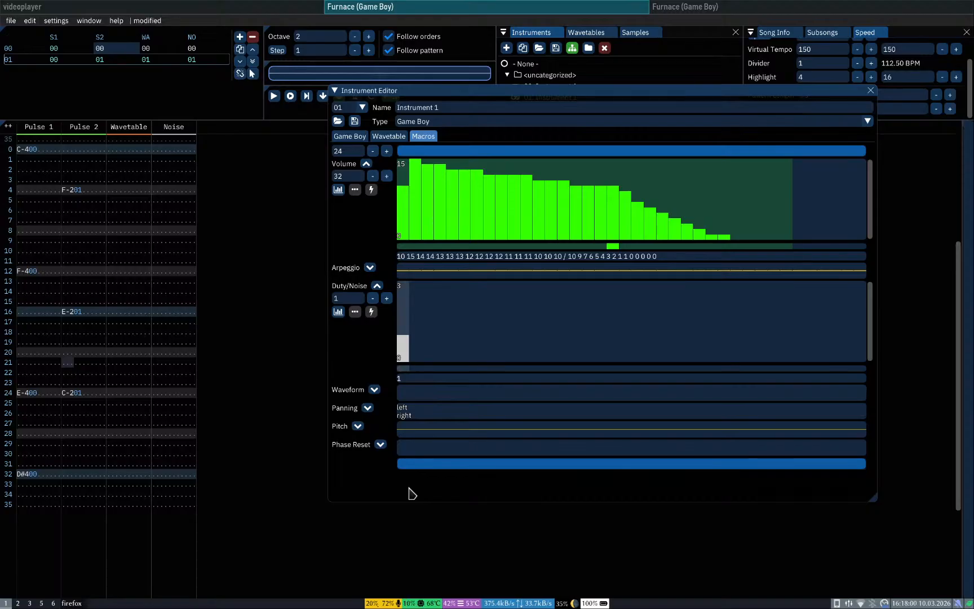
left_click(211, 517)
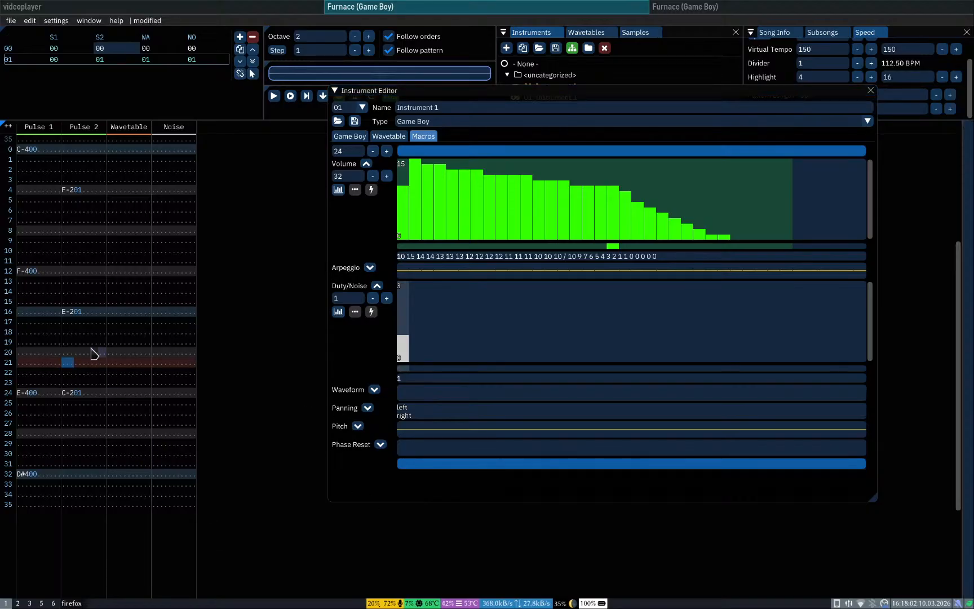
scroll(67, 298, "up", 3)
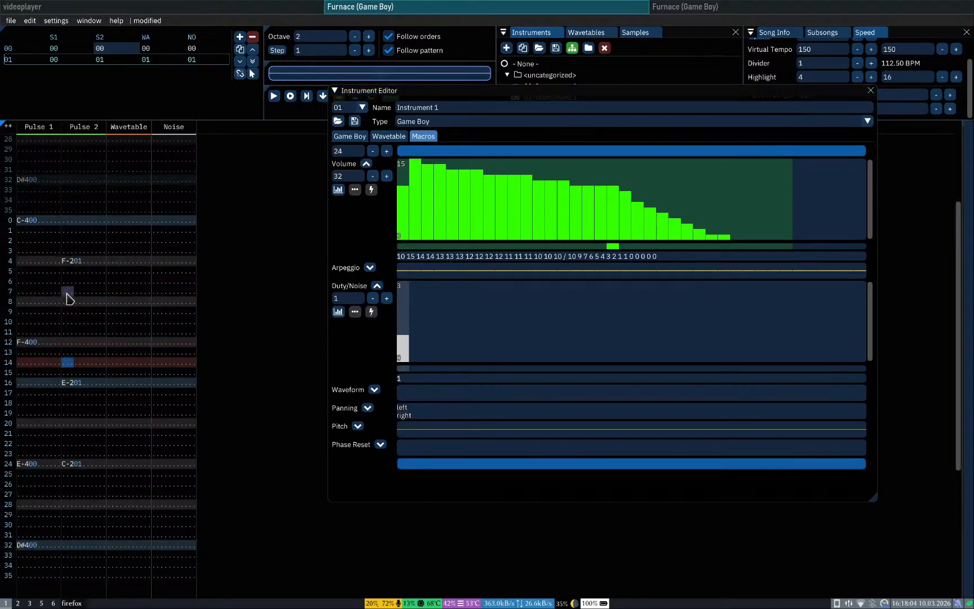
key("Return")
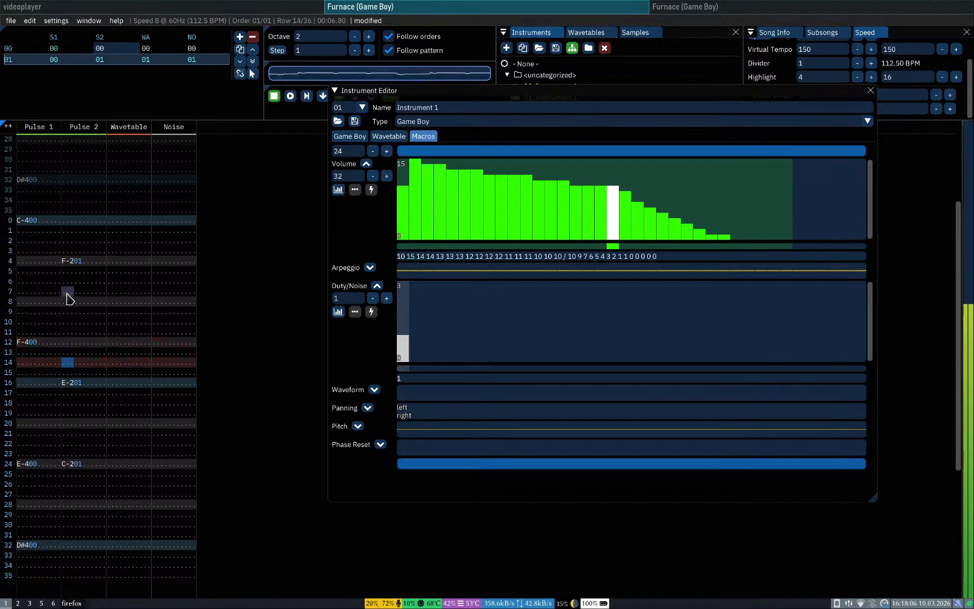
key("Return")
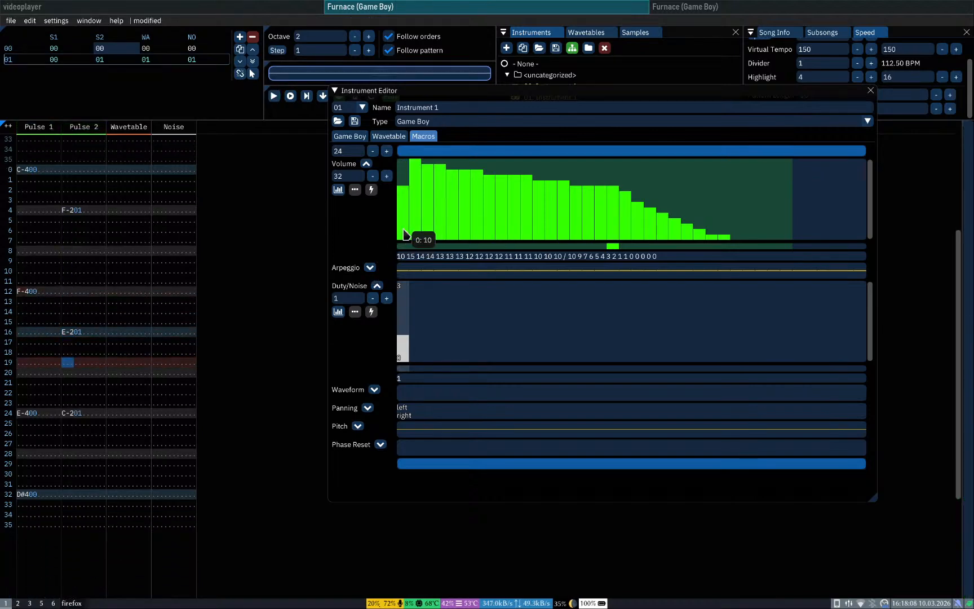
Step: Redraw instrument 01's volume macro to rise from 2 to 15, ease down to 10 and fade to 0 after release, and play back the pattern
mouse_move(404, 242)
left_mouse_down()
mouse_move(404, 225)
mouse_move(517, 169)
mouse_move(405, 228)
mouse_move(530, 178)
mouse_move(532, 162)
mouse_move(620, 203)
mouse_move(570, 183)
mouse_move(620, 187)
mouse_move(624, 203)
mouse_move(716, 244)
left_mouse_up()
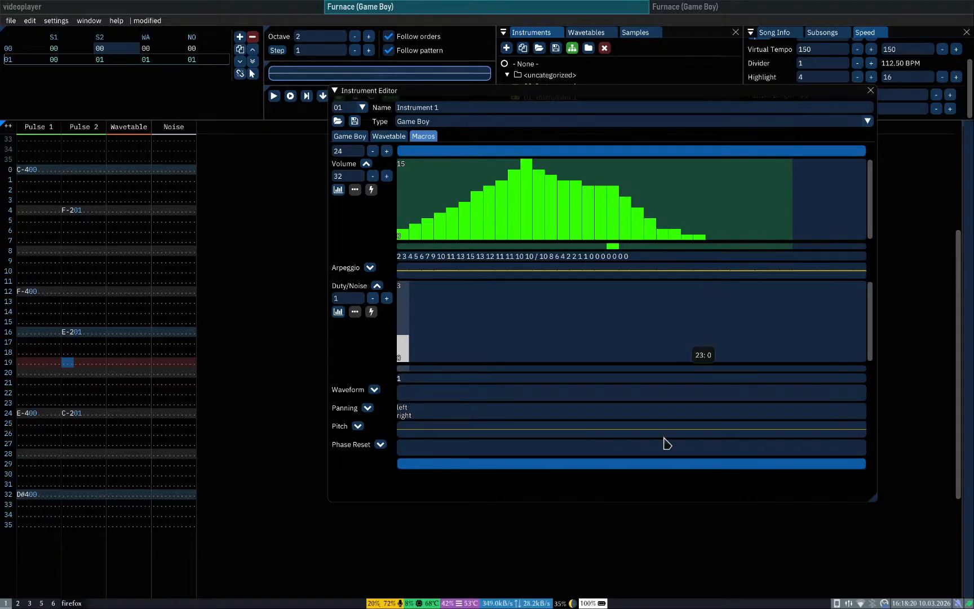
left_click(660, 478)
key("z")
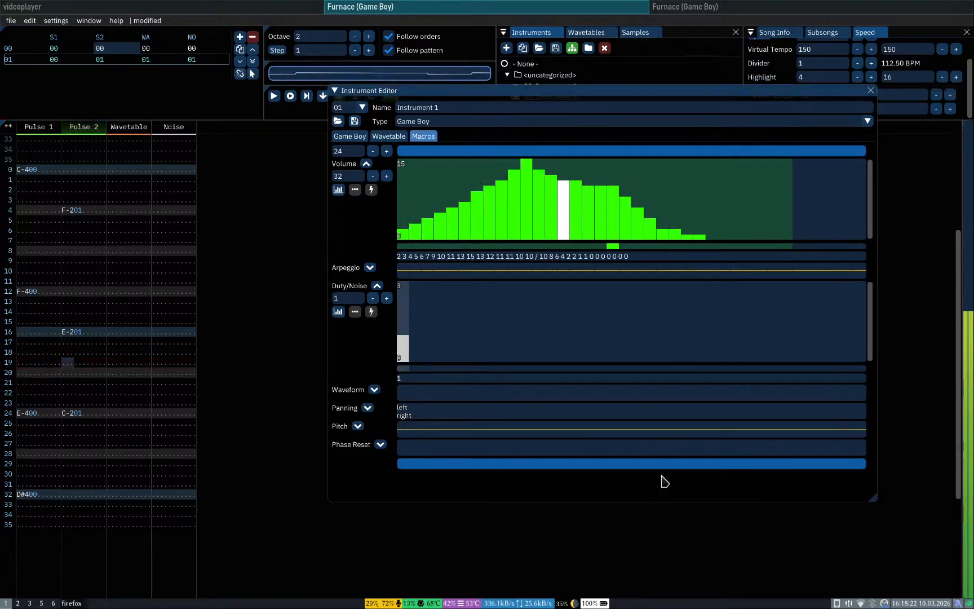
left_click(275, 449)
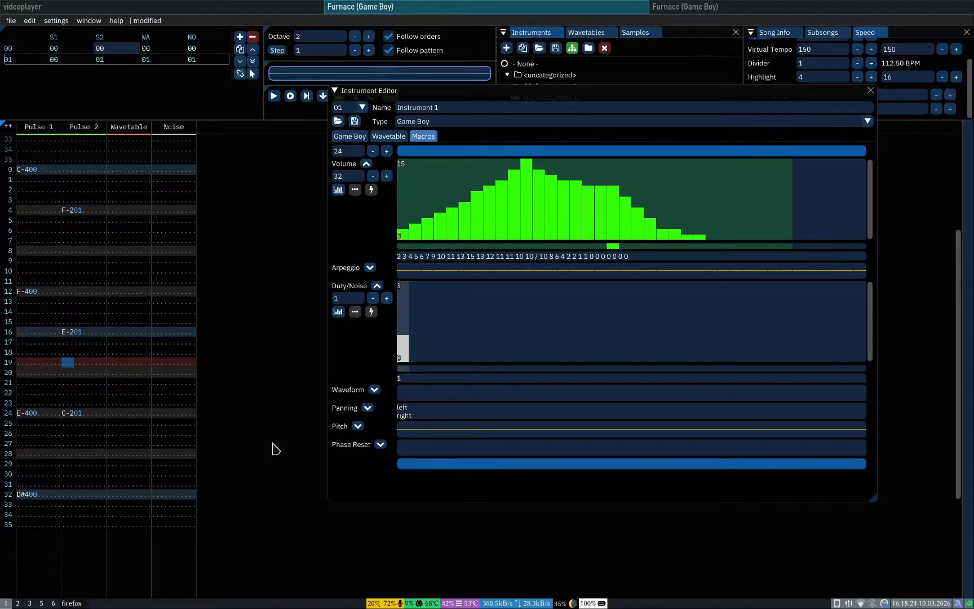
key("Return")
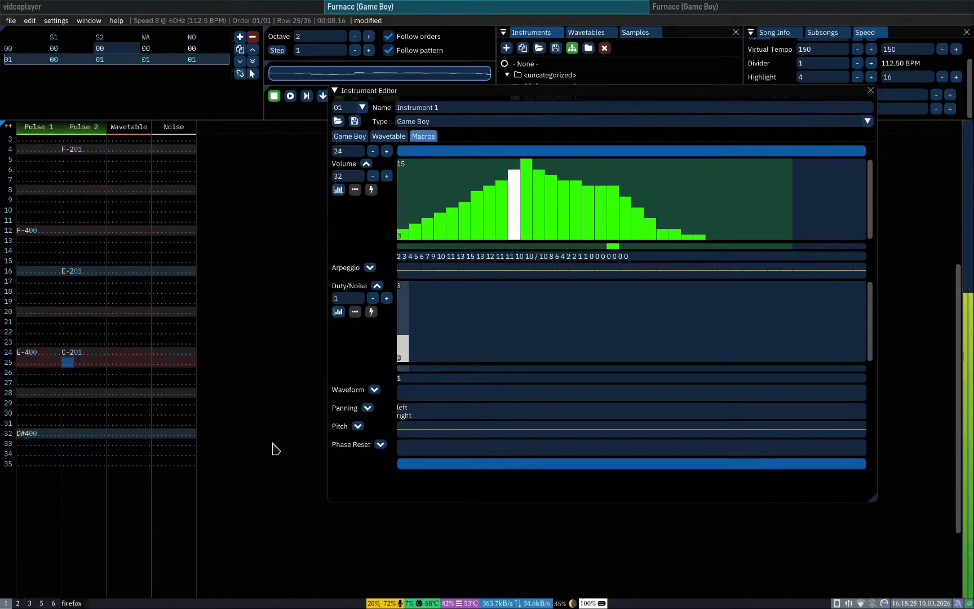
key("Return")
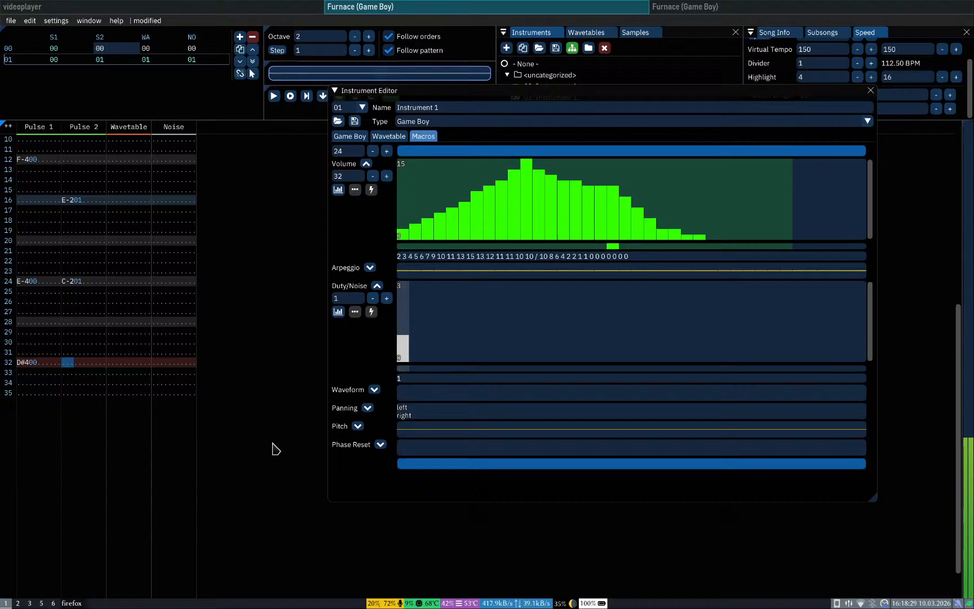
Step: Move the C-2 note on Pulse 2 up from row 24 to row 23 and play back the pattern
left_click(61, 280)
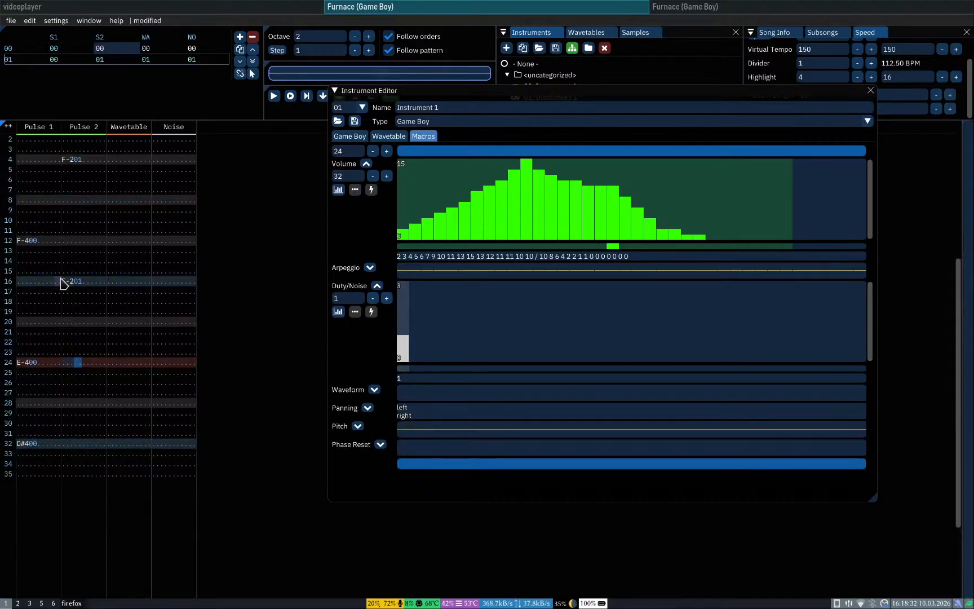
key("BackSpace")
key("Return")
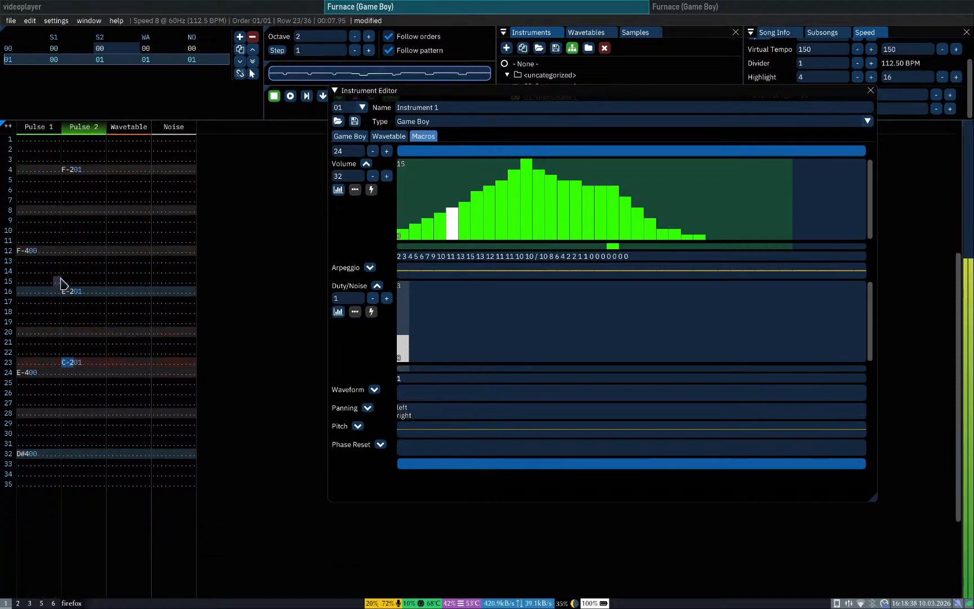
key("Return")
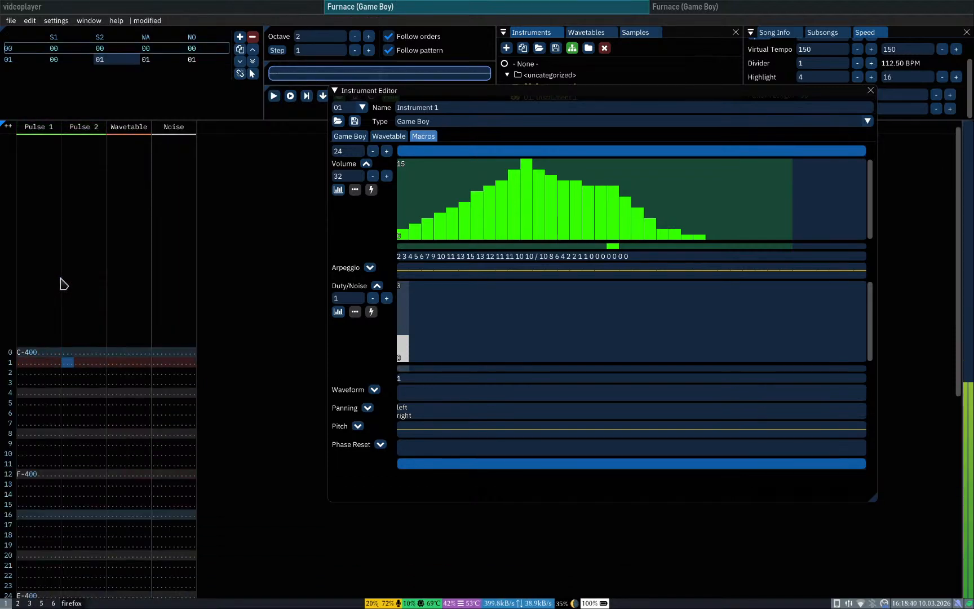
Step: Close the instrument editor to clear the view of the pattern
key("Up")
key("Up")
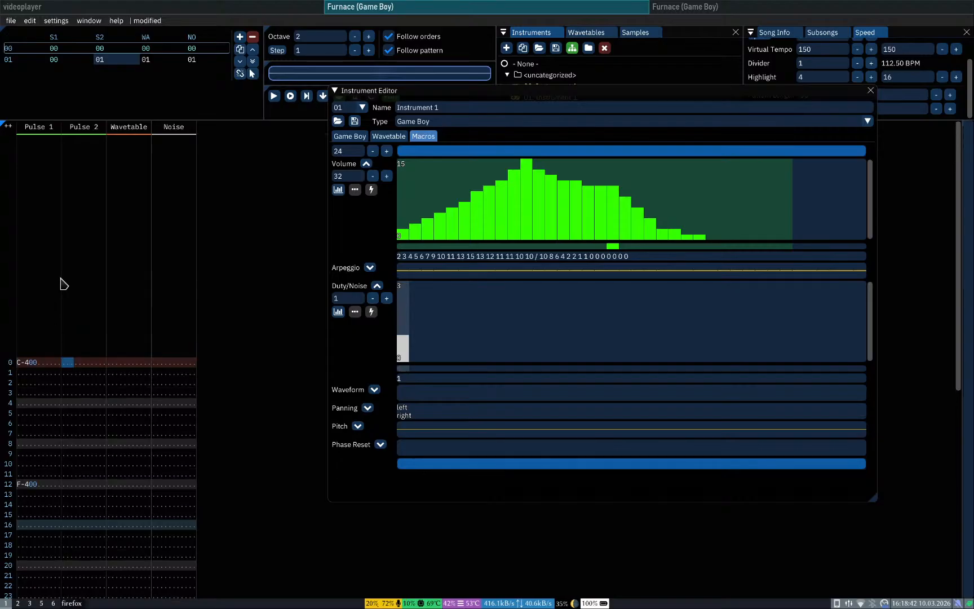
scroll(123, 431, "down", 7)
scroll(124, 433, "up", 3)
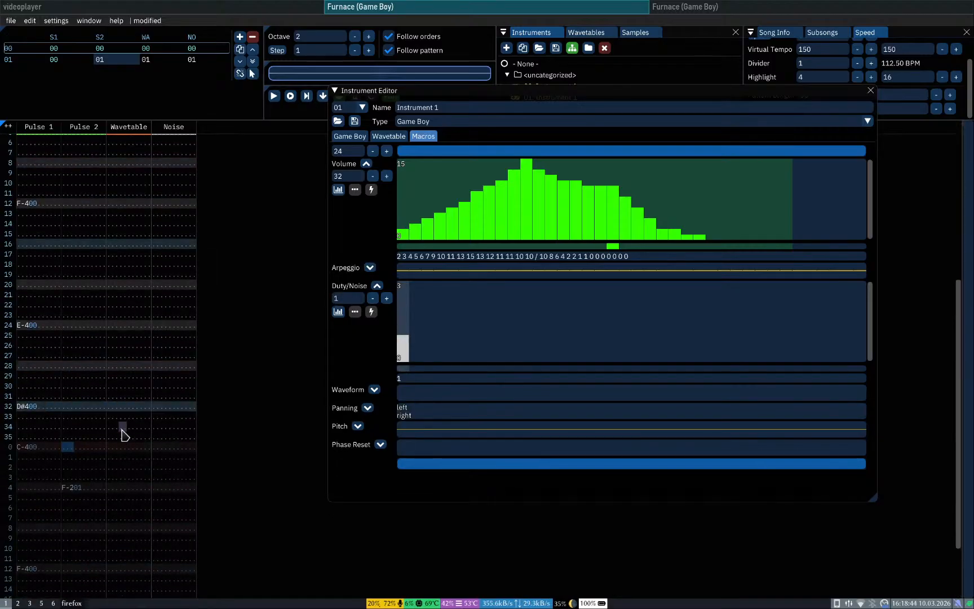
left_click(870, 90)
scroll(109, 394, "down", 3)
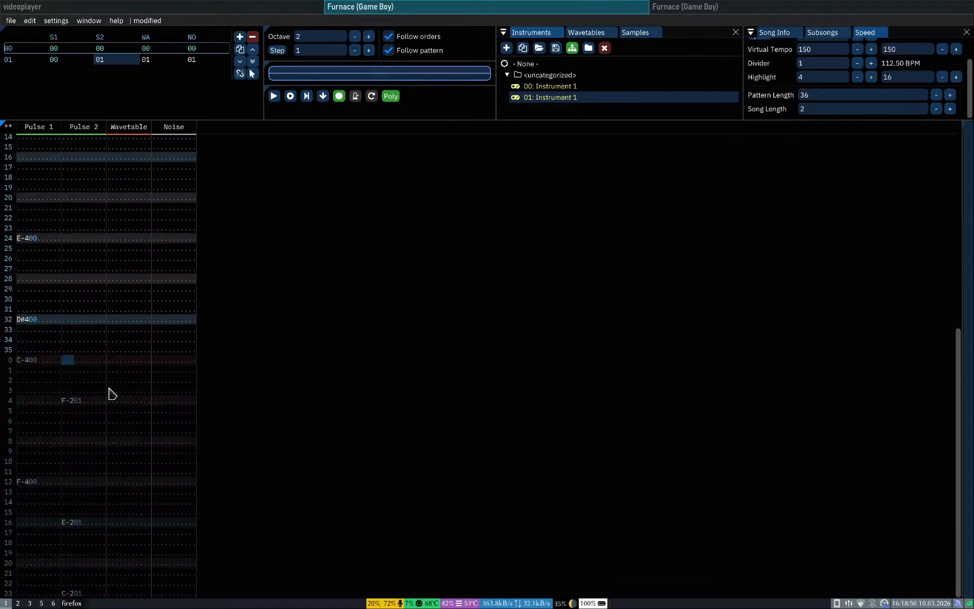
Step: Append a new order after order 01, assigning pattern 00 to Pulse 1 and pattern 01 to Pulse 2
left_click(114, 351)
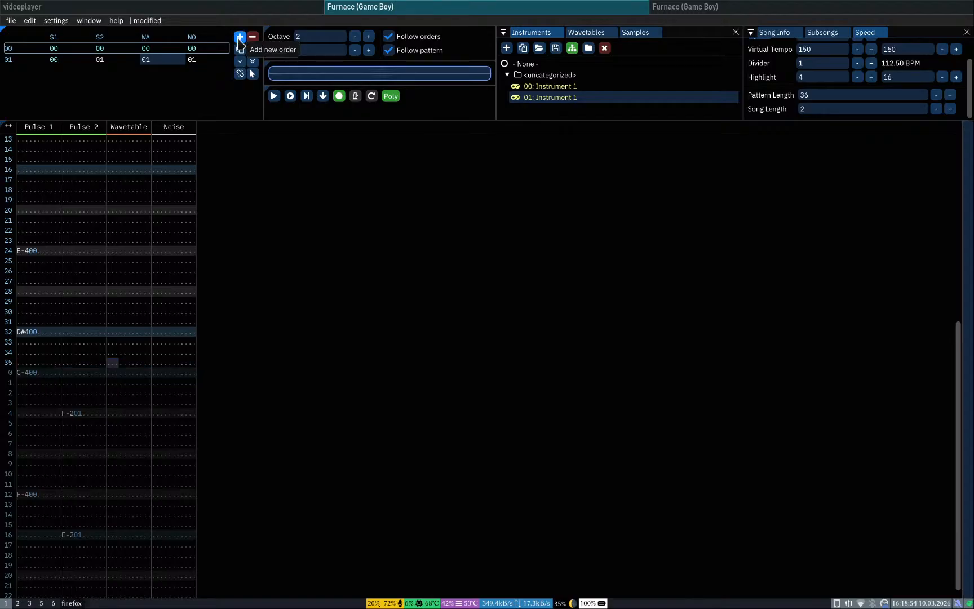
left_click(239, 36)
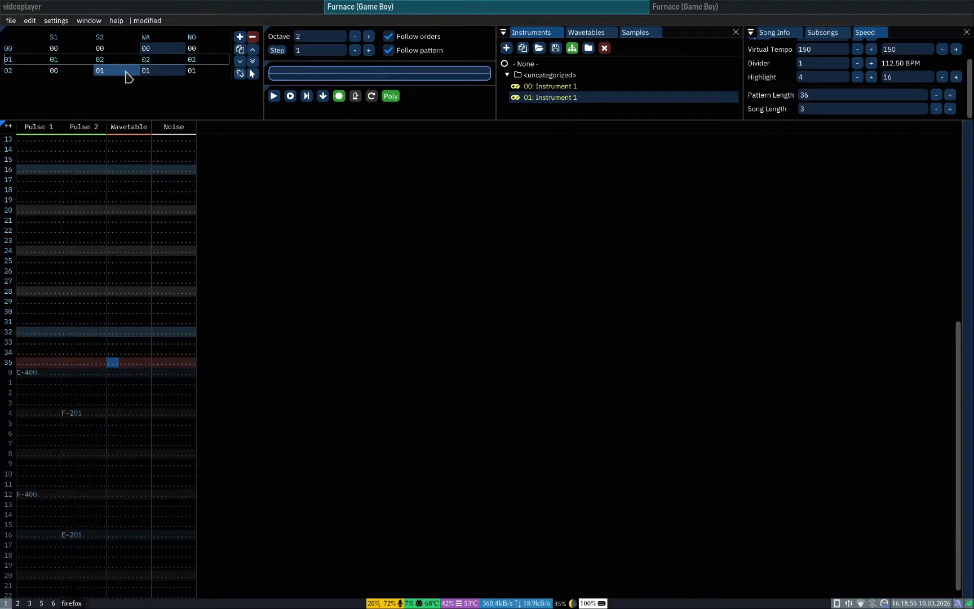
key("ctrl+z")
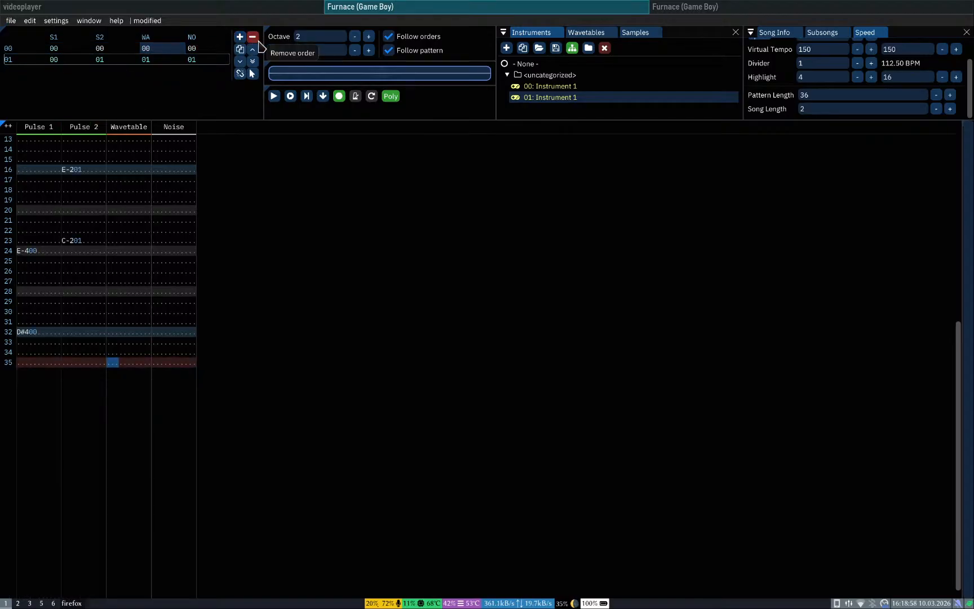
left_click(239, 36)
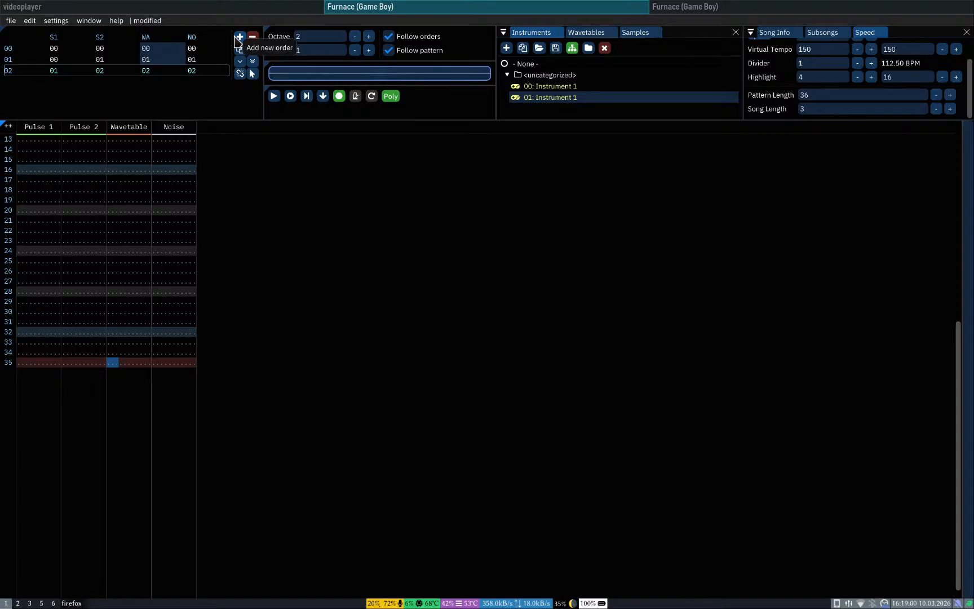
scroll(107, 346, "up", 7)
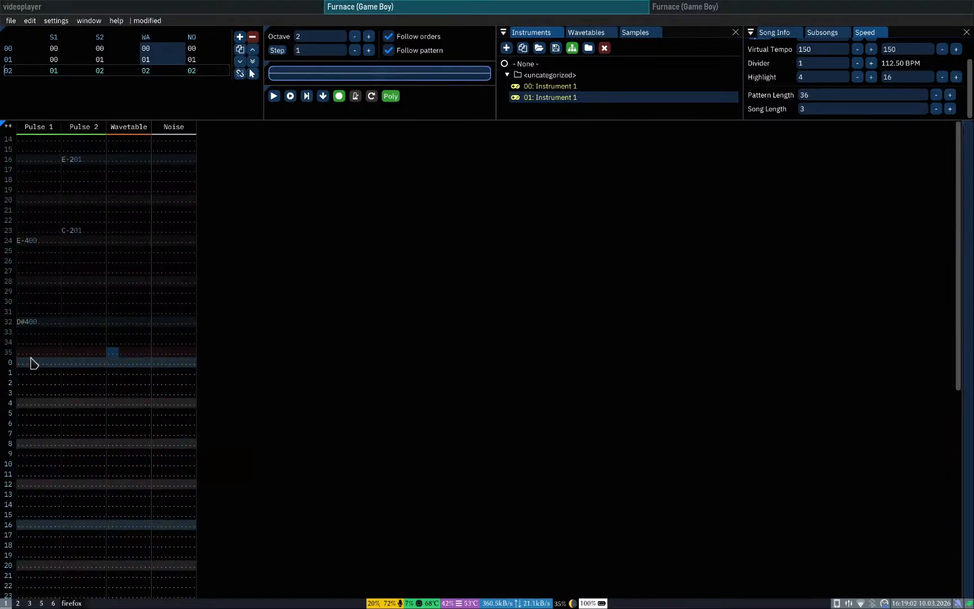
left_click(63, 72)
left_click(99, 72)
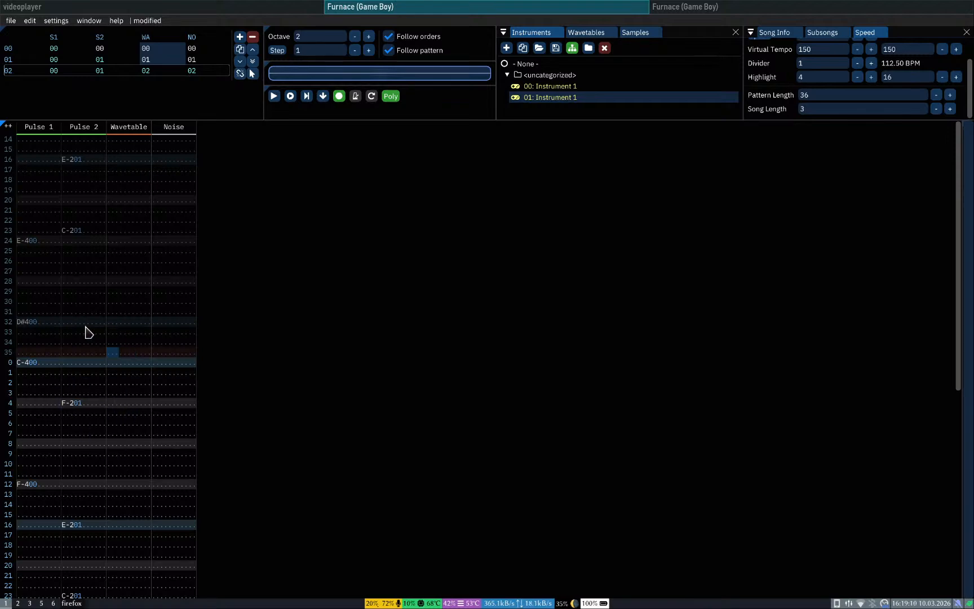
Step: Enter C-3 with instrument 01 on row 0 of the Noise channel in order 02
left_click(162, 362)
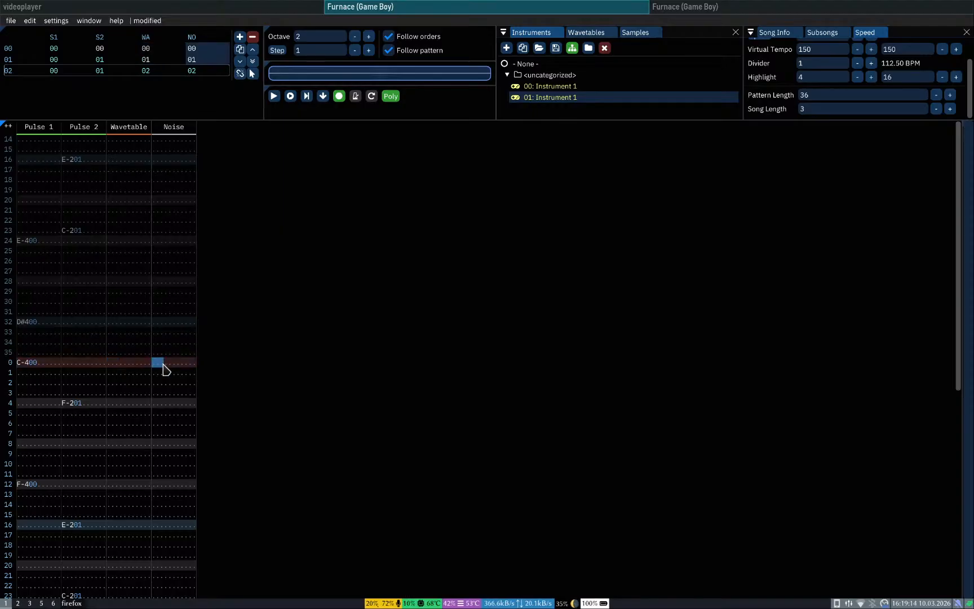
double_click(161, 364)
left_click(156, 364)
key("1")
left_click(162, 353)
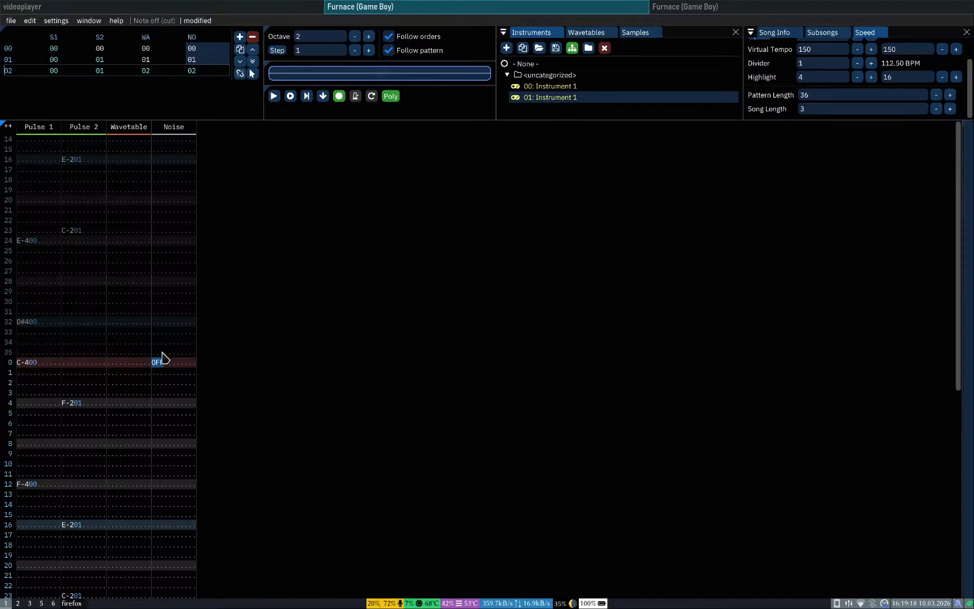
key("q")
left_click(169, 354)
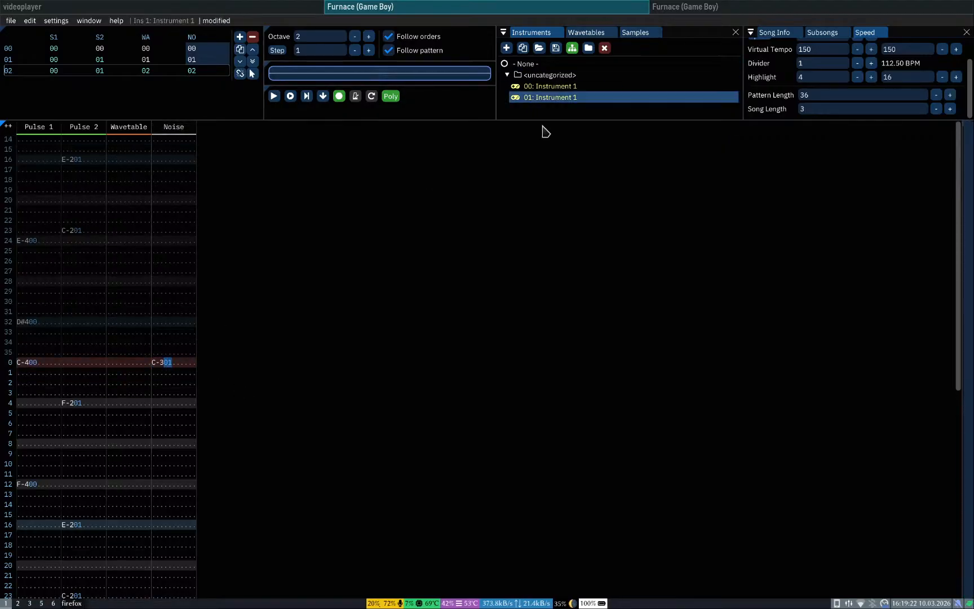
Step: Add a new Game Boy instrument as number 02 and open it in the instrument editor
left_click(506, 48)
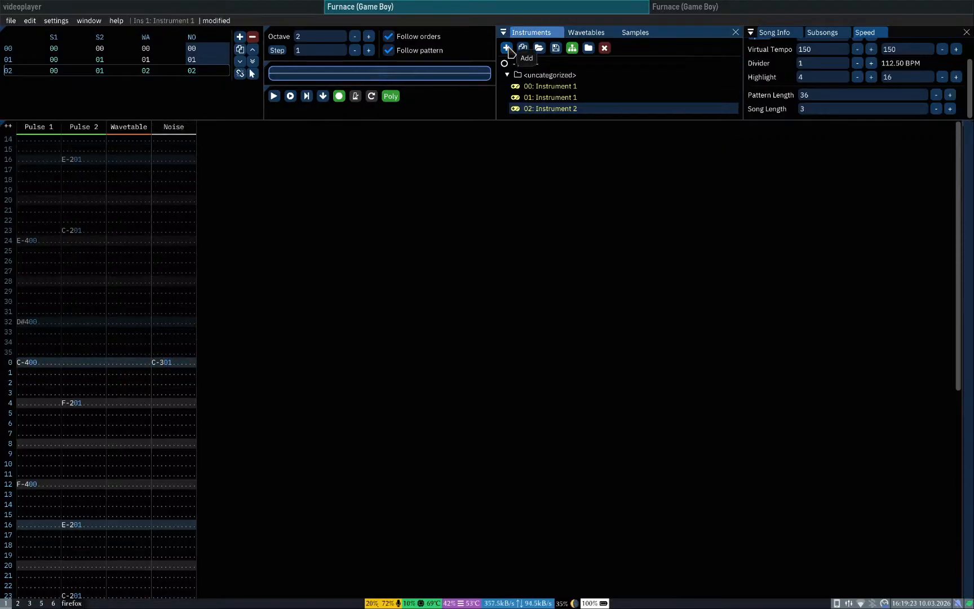
double_click(566, 108)
left_click_drag(494, 93, 508, 165)
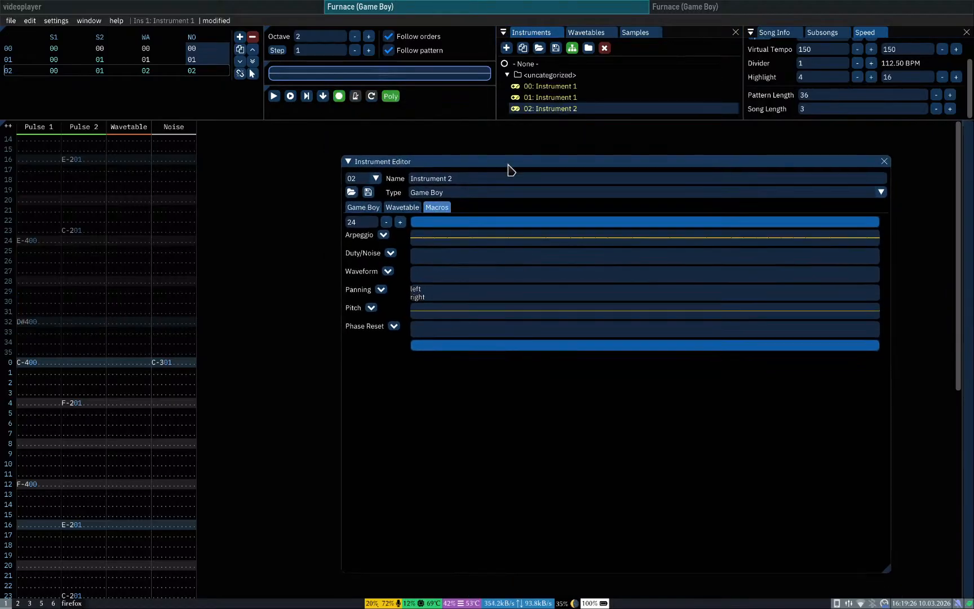
Step: Set instrument 02's hardware envelope length to 1 and volume to 14
left_click(373, 208)
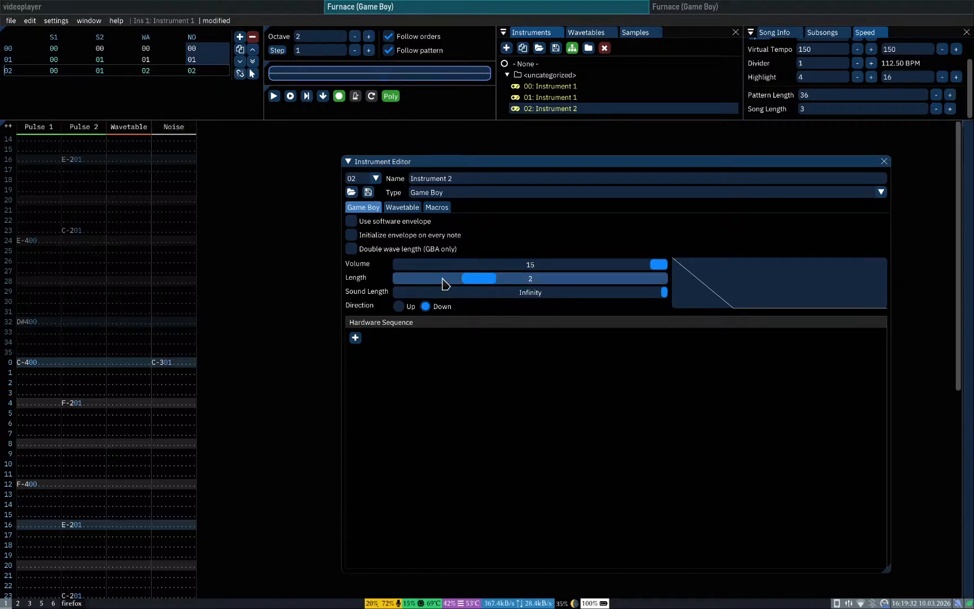
left_click_drag(445, 280, 439, 282)
left_click_drag(606, 264, 641, 265)
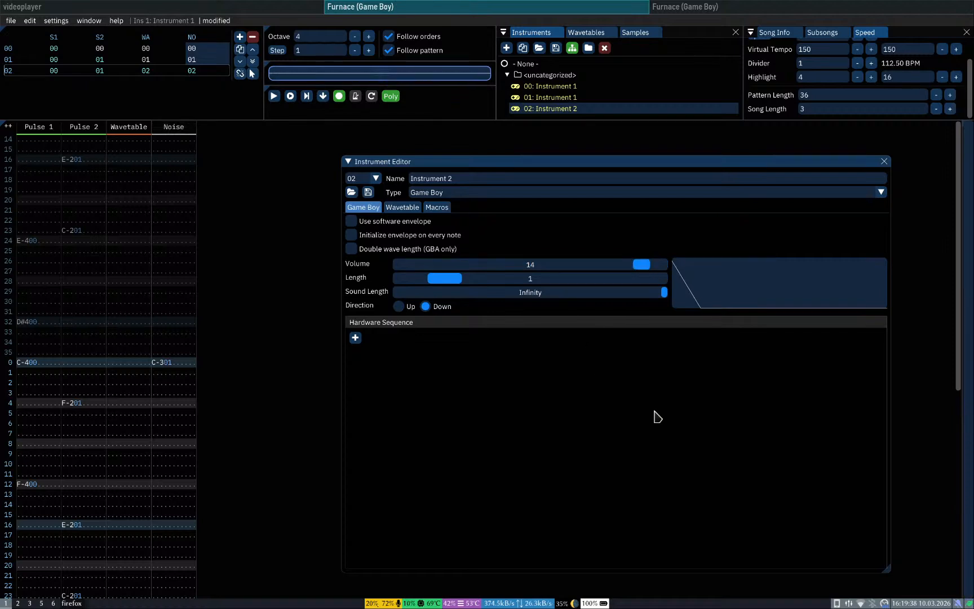
Step: Audition instrument 02 on the Noise channel with C notes in octaves 1 to 4
key("z")
key("KP_Divide")
key("z")
key("z")
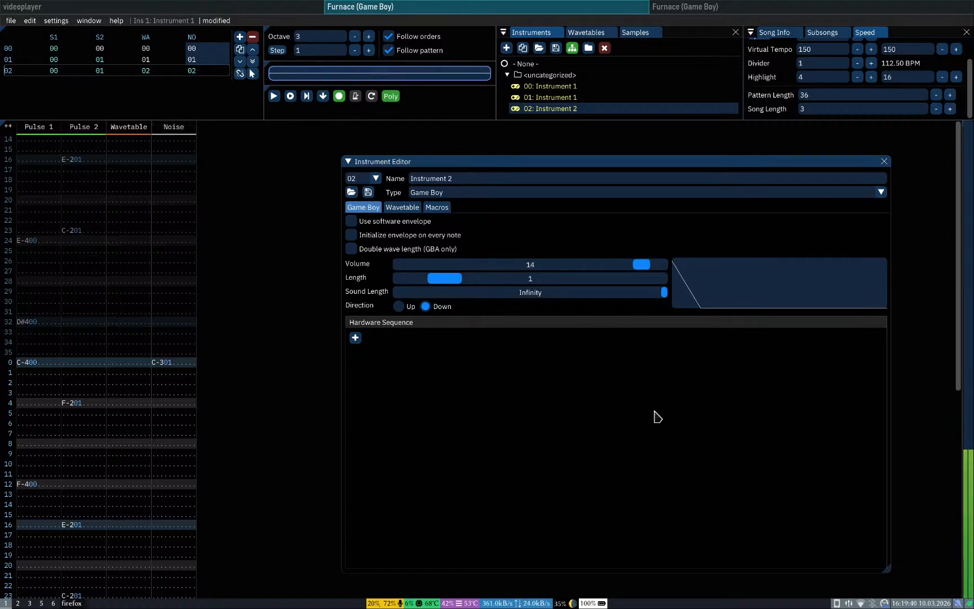
key("z")
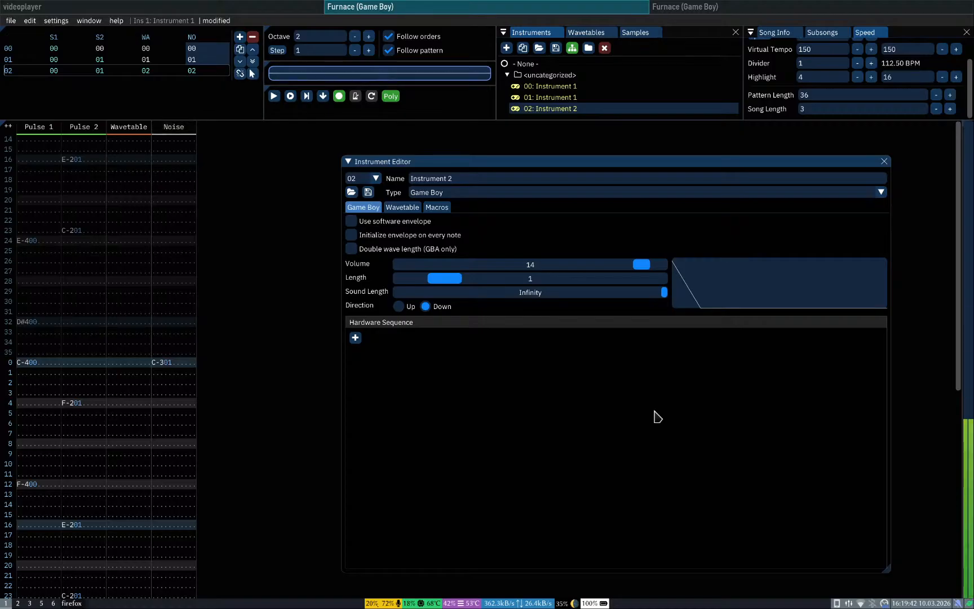
key("z")
key("z")
key("z")
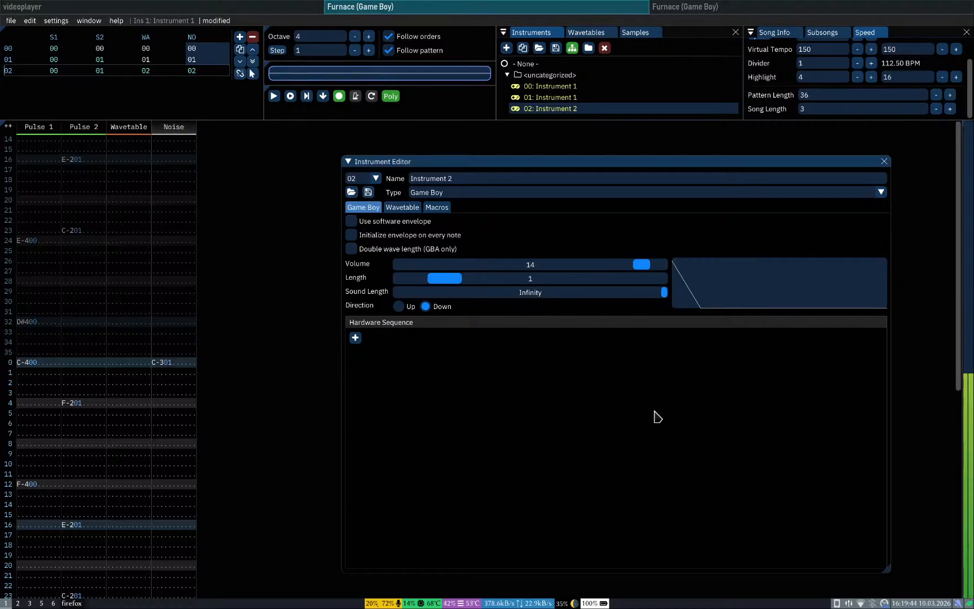
key("z")
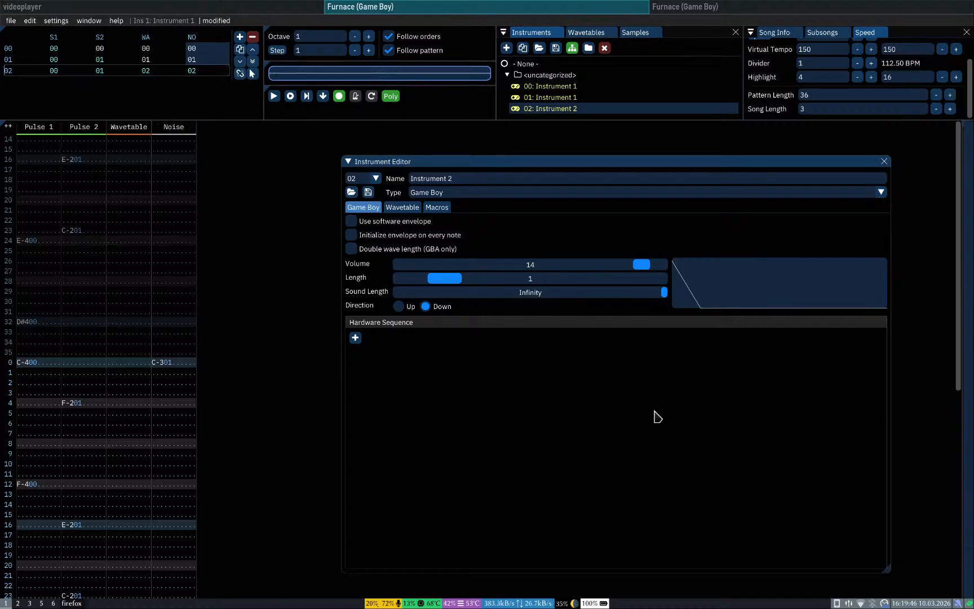
key("z")
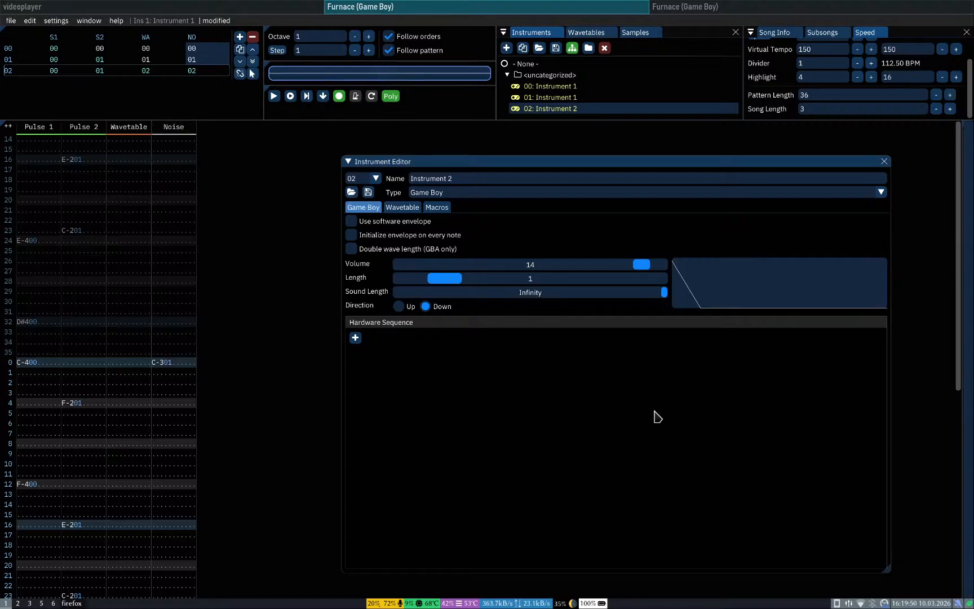
Step: Audition instrument 02's noise with C notes, raising the octave from 1 up to 6
key("z")
key("KP_Multiply")
key("z")
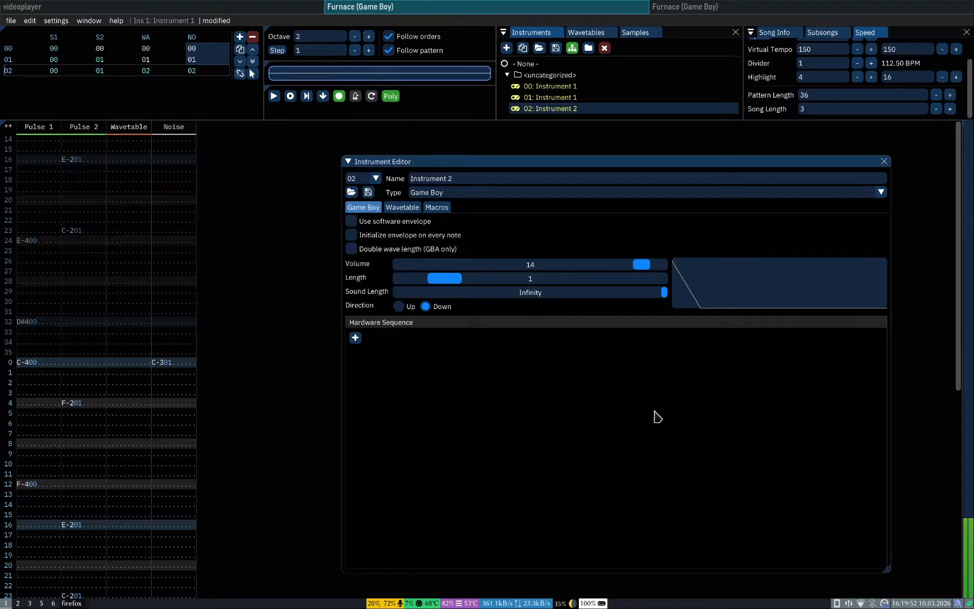
key("z")
key("KP_Multiply")
key("KP_Multiply")
key("z")
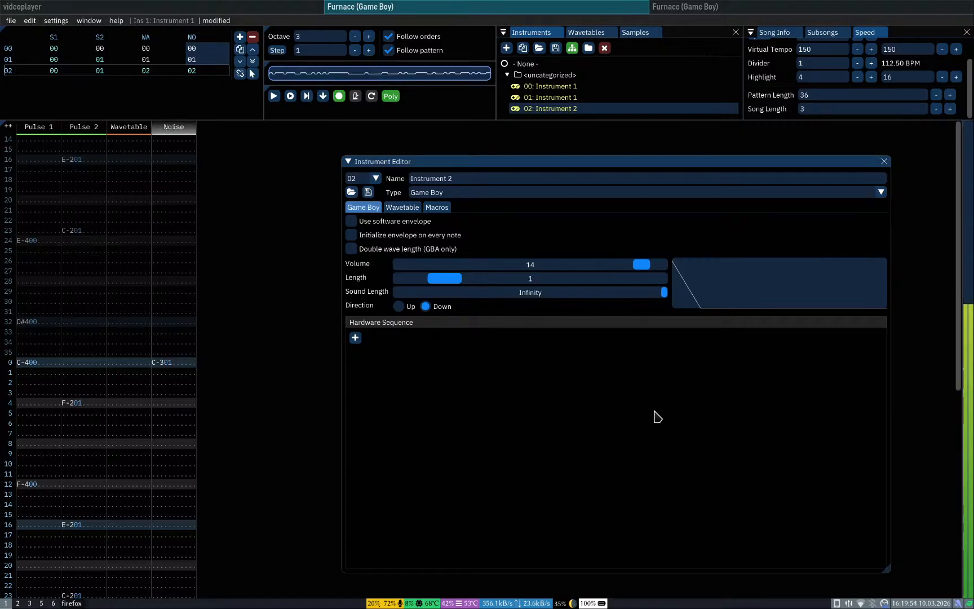
key("KP_Multiply")
key("z")
key("KP_Multiply")
key("z")
key("KP_Multiply")
key("z")
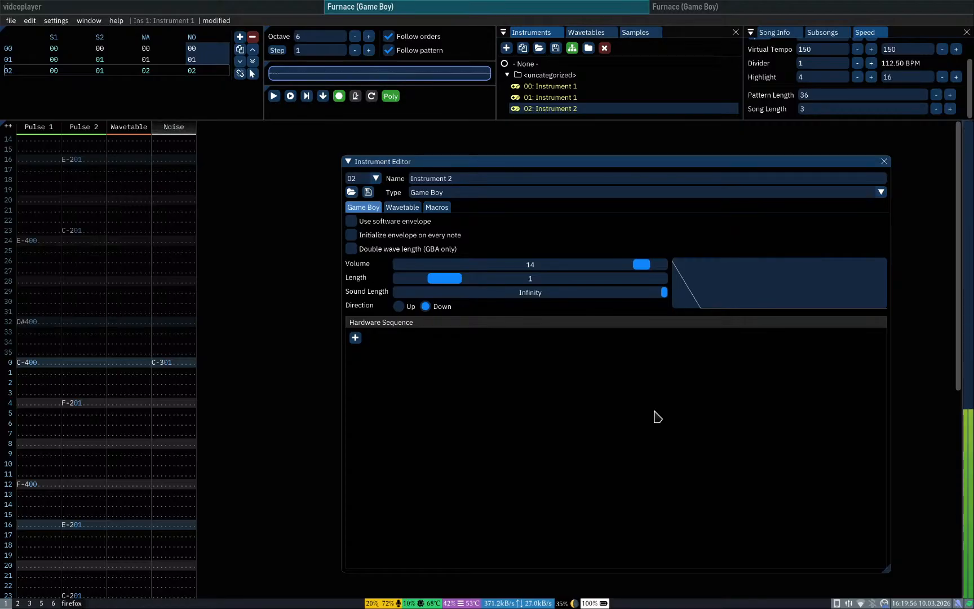
Step: Audition instrument 02's noise with C notes, lowering the octave from 6 down into the negative octaves
key("z")
key("KP_Divide")
key("z")
key("KP_Divide")
key("z")
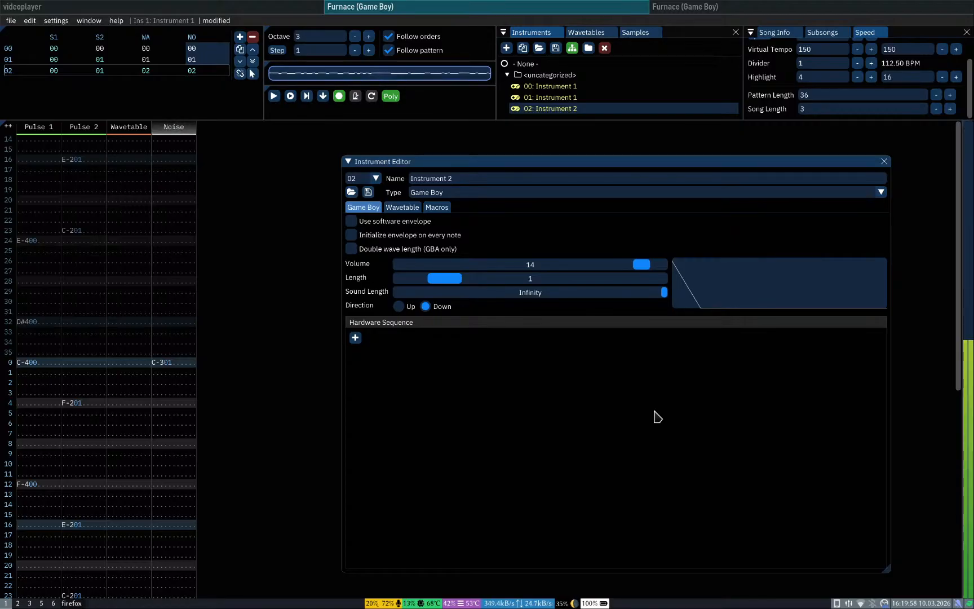
key("KP_Divide")
key("z")
key("KP_Divide")
key("z")
key("KP_Divide")
key("z")
key("KP_Divide")
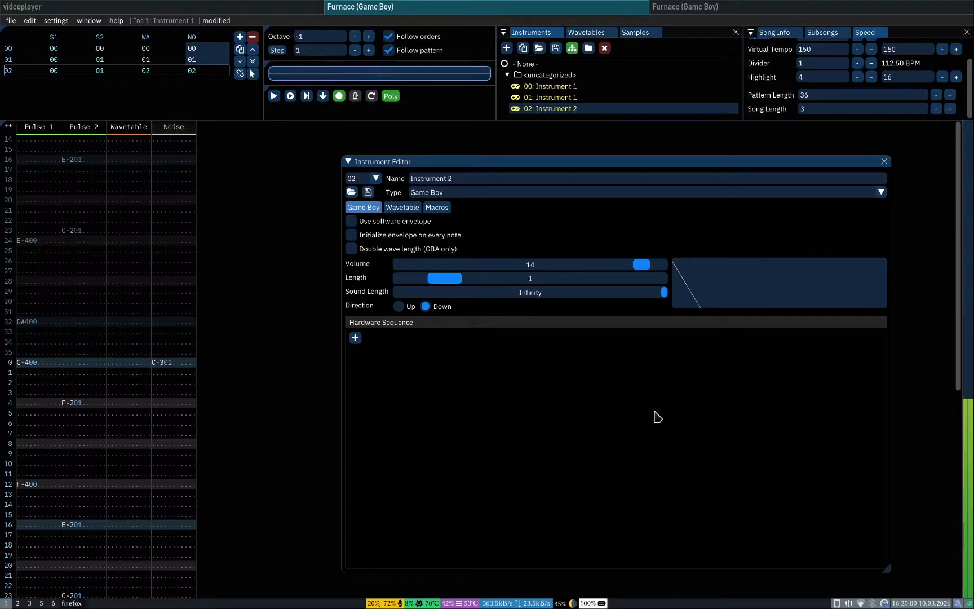
key("z")
key("KP_Divide")
key("z")
key("KP_Divide")
key("z")
key("KP_Divide")
key("z")
Step: Raise the octave back to 2 and audition instrument 02 with C notes
key("KP_Multiply")
key("KP_Multiply")
key("KP_Multiply")
key("KP_Multiply")
key("KP_Multiply")
key("KP_Multiply")
key("KP_Multiply")
key("z")
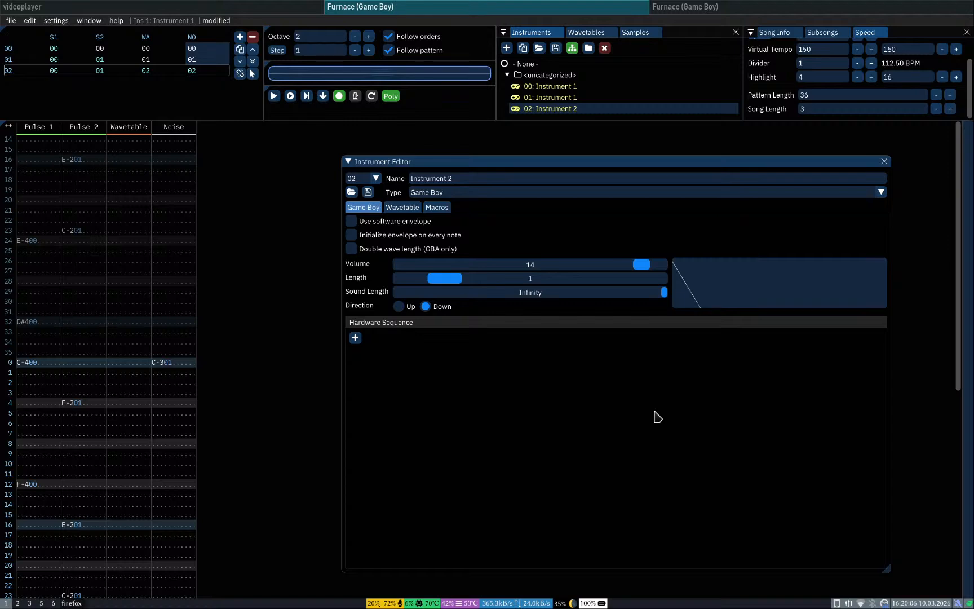
key("z")
Step: Look at instrument 02's Duty/Noise macro without adding any steps
left_click(436, 207)
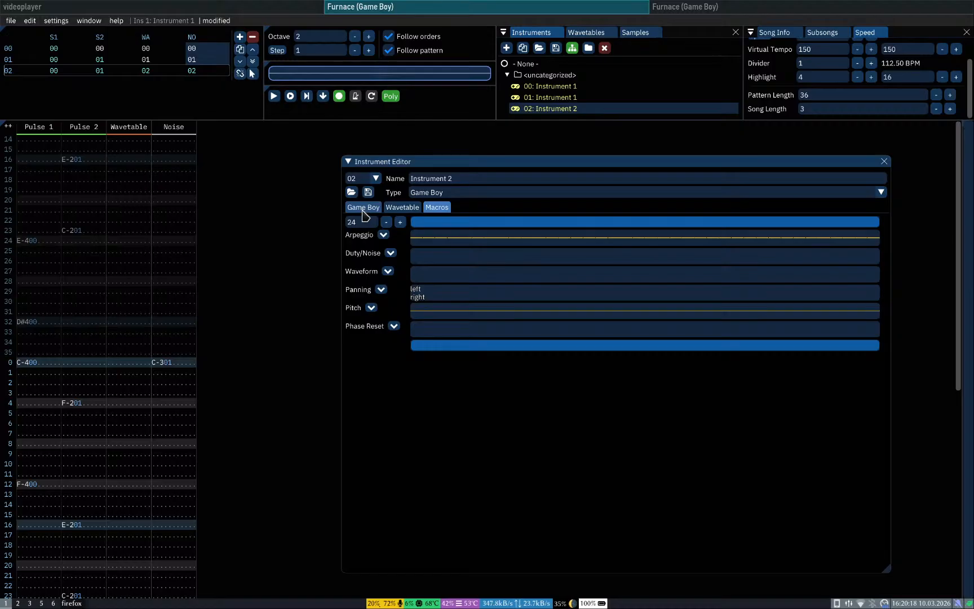
left_click(391, 253)
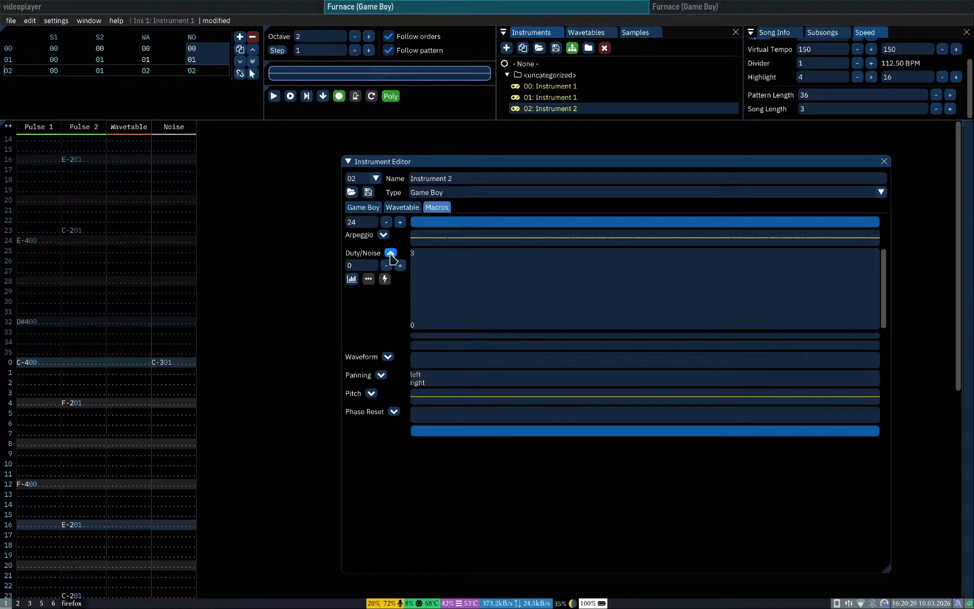
left_click(390, 253)
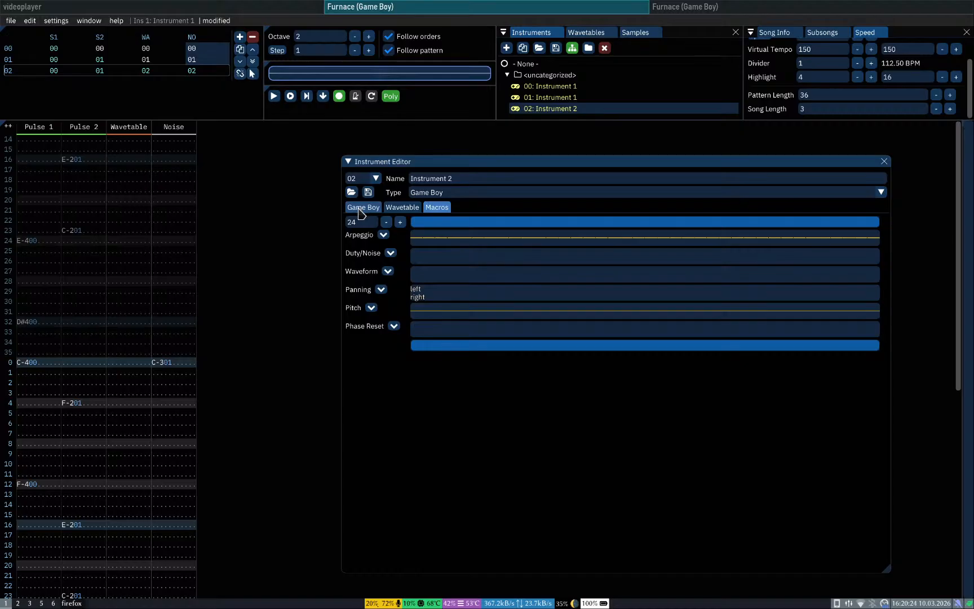
Step: Try a shorter sound length for instrument 02, return it to Infinity and set the envelope volume to 15
left_click(361, 208)
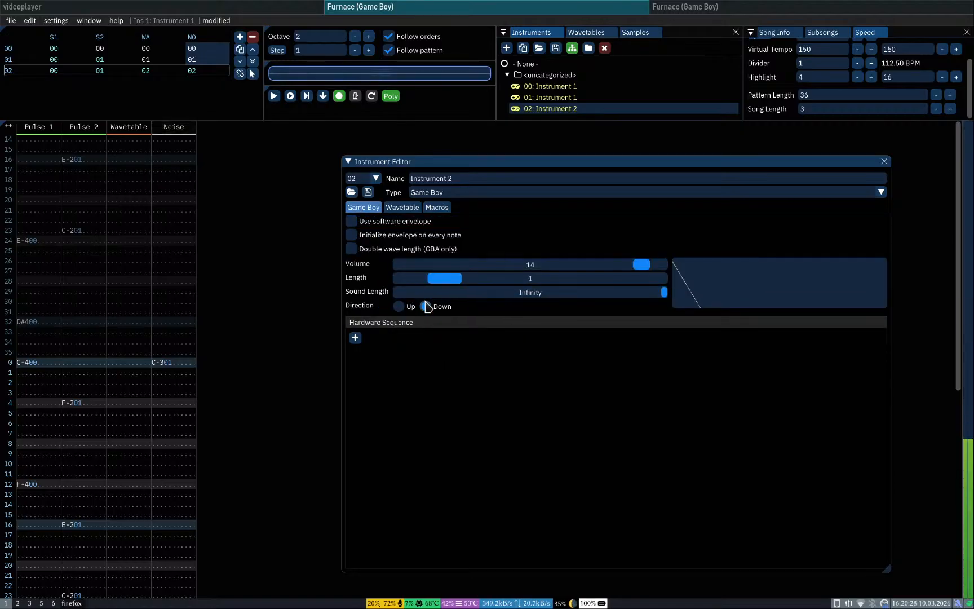
left_click(425, 292)
left_click_drag(454, 298, 685, 296)
left_click_drag(613, 268, 665, 276)
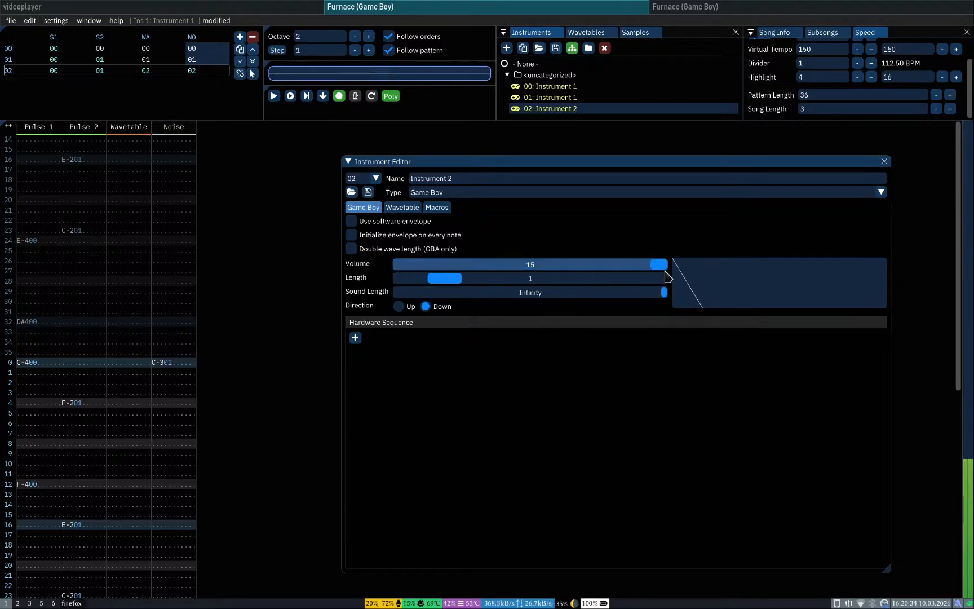
Step: Set instrument 02's envelope length to 4 and keep the software envelope off
left_click_drag(438, 277, 544, 279)
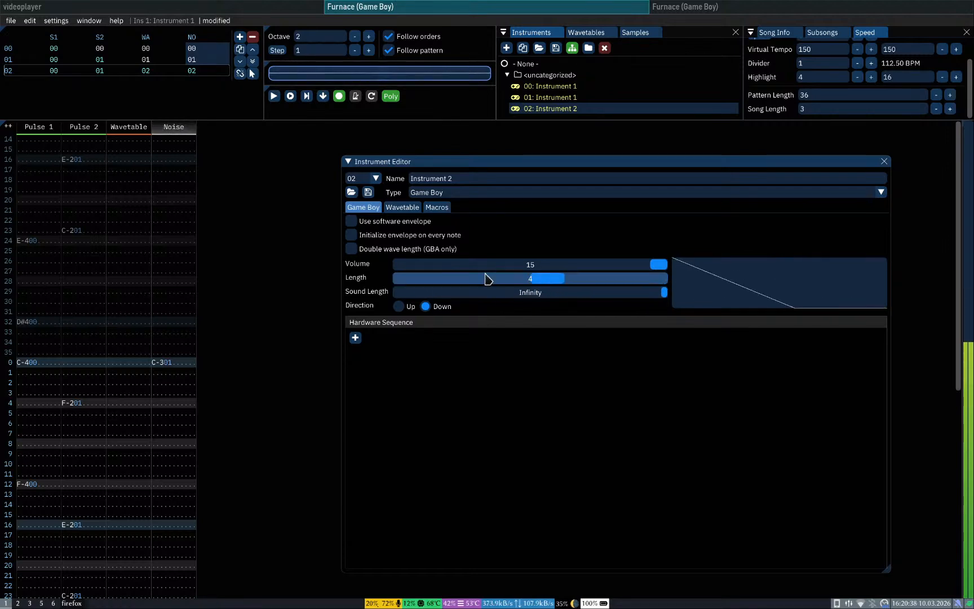
left_click(403, 223)
left_click(403, 224)
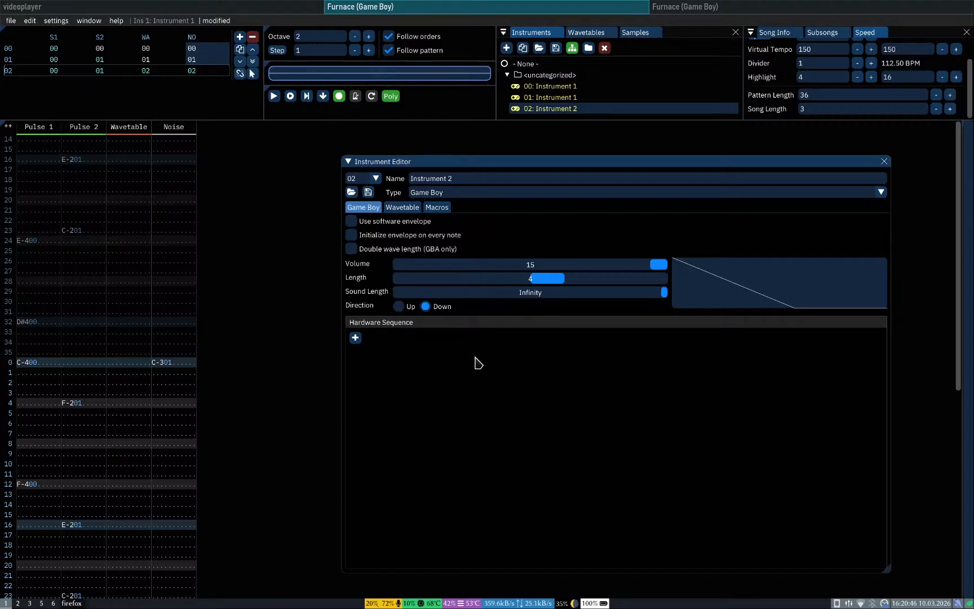
Step: Enter a C-3 note with instrument 02 on row 0 of the Noise channel
left_click(167, 368)
key("q")
left_click(386, 381)
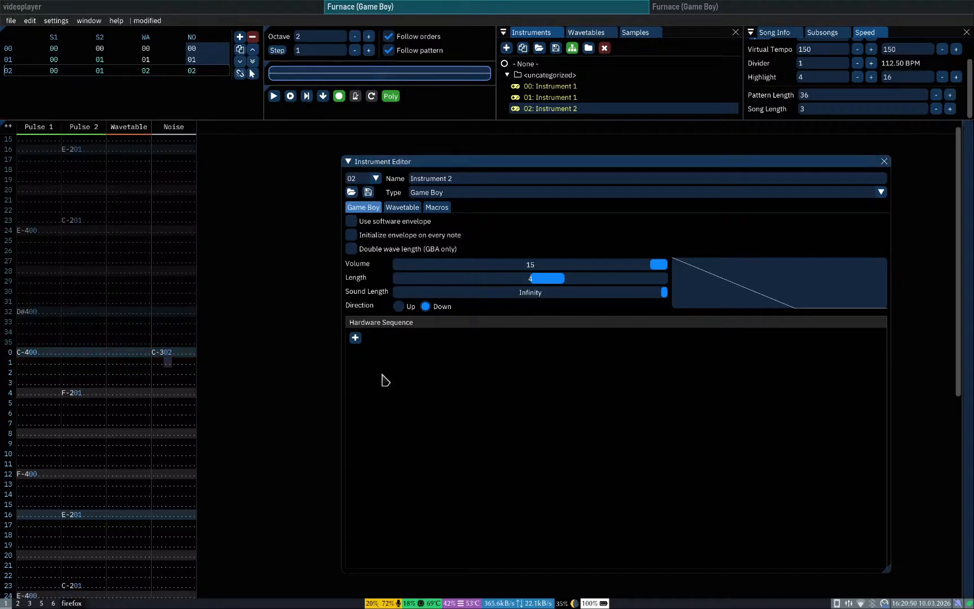
Step: Examine instrument 02's wavetable synthesizer by enabling and disabling it, and bring up the instrument's macros
left_click(402, 207)
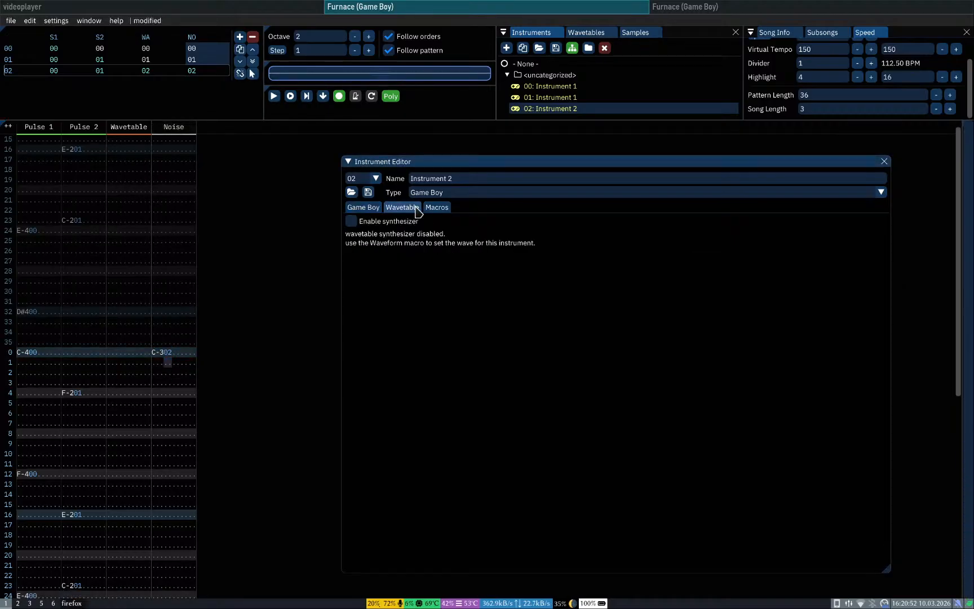
left_click(439, 209)
left_click(411, 212)
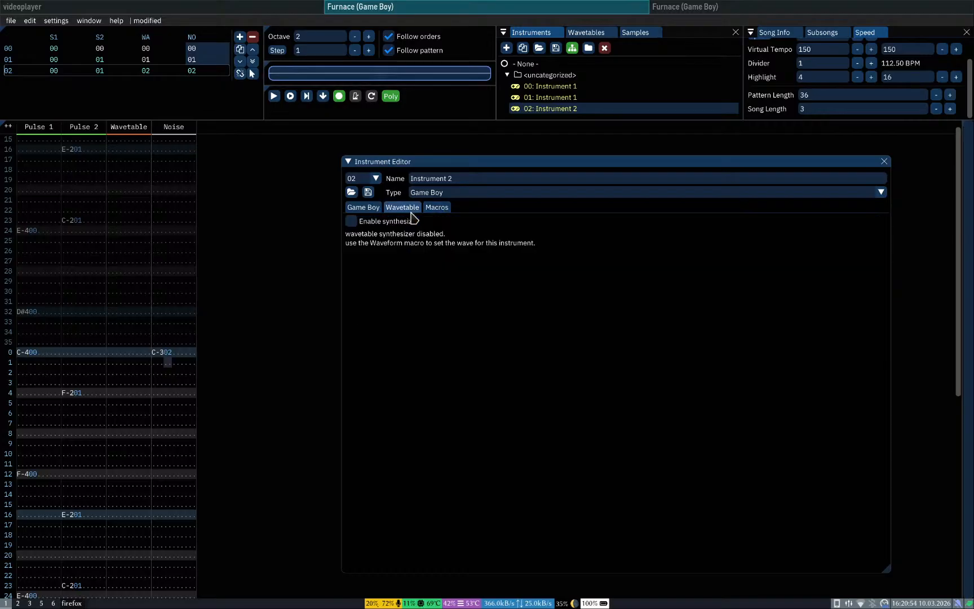
left_click(394, 225)
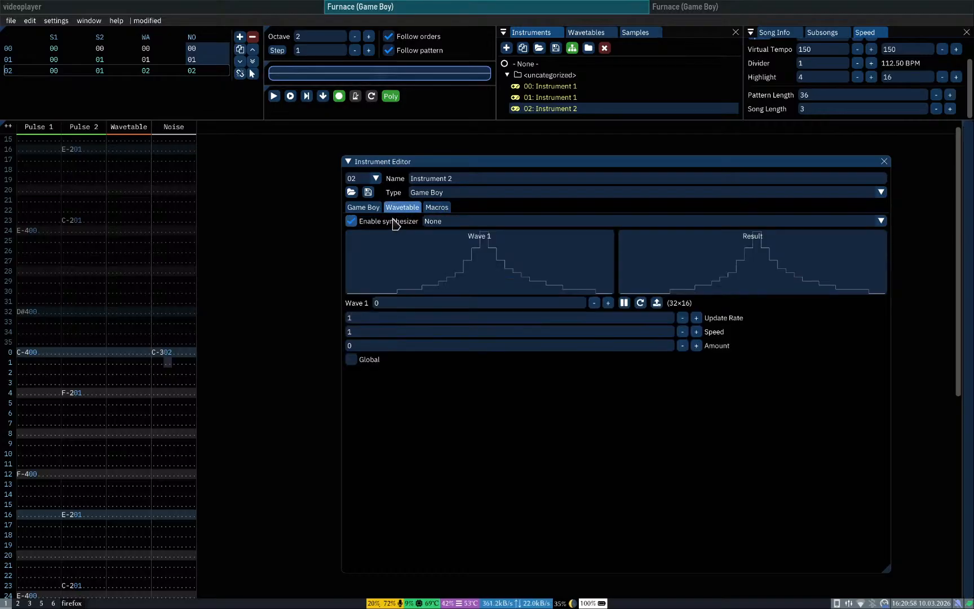
left_click(393, 222)
left_click(436, 207)
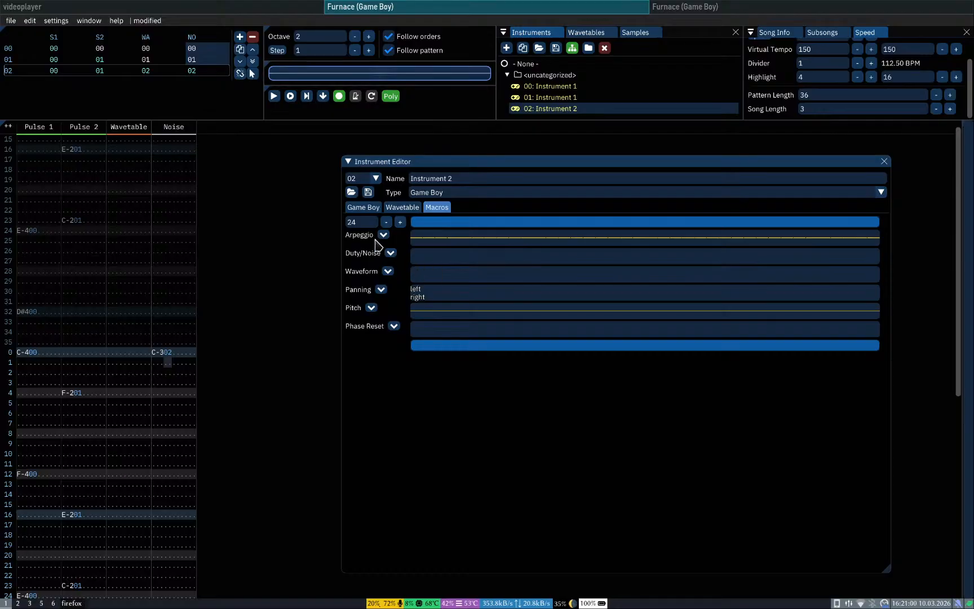
Step: Switch to the browser, search the Furnace quickstart for "chip" and open the systems documentation in a new tab
key("super+3")
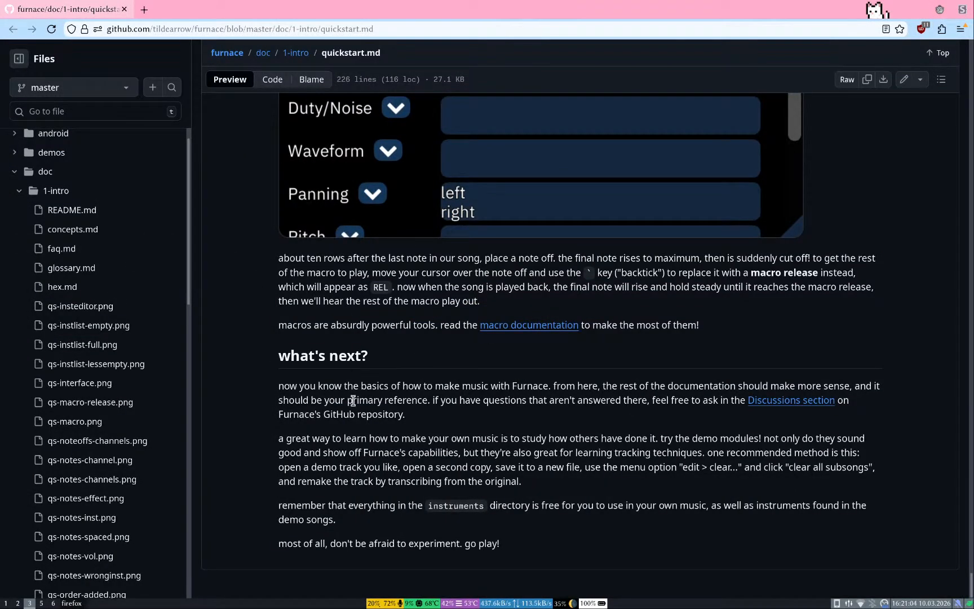
key("ctrl+f")
type("chip")
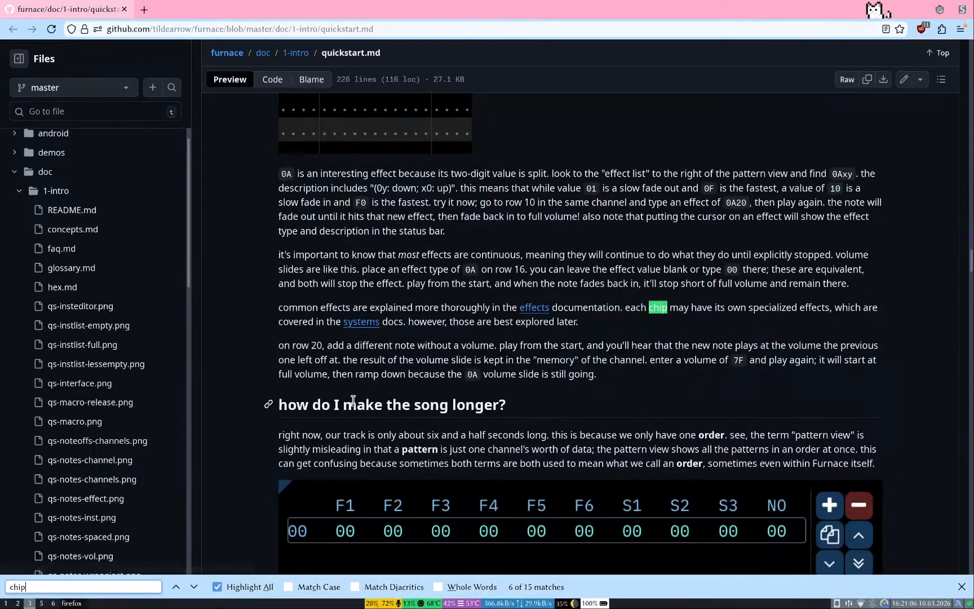
key("Escape")
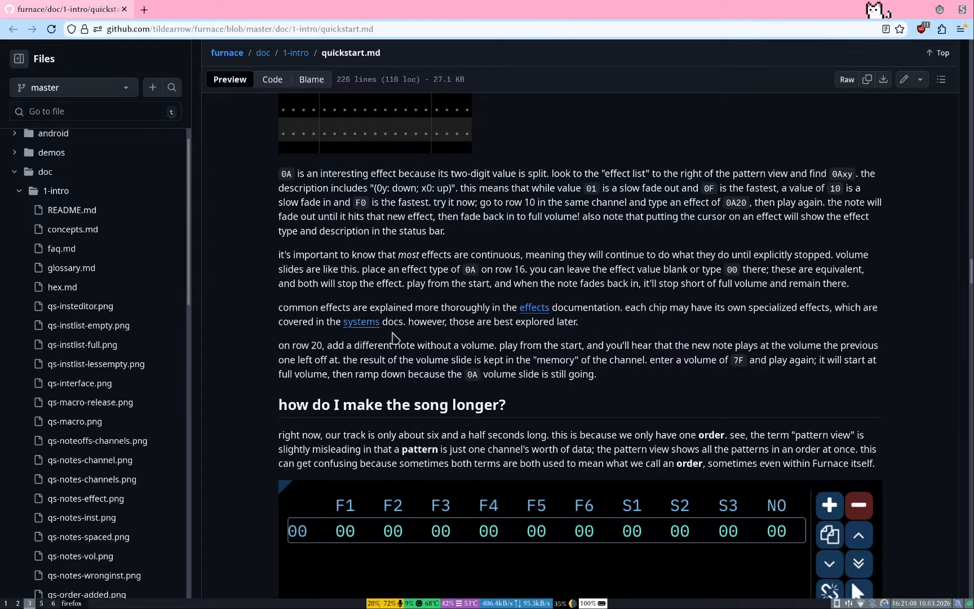
middle_click(376, 326)
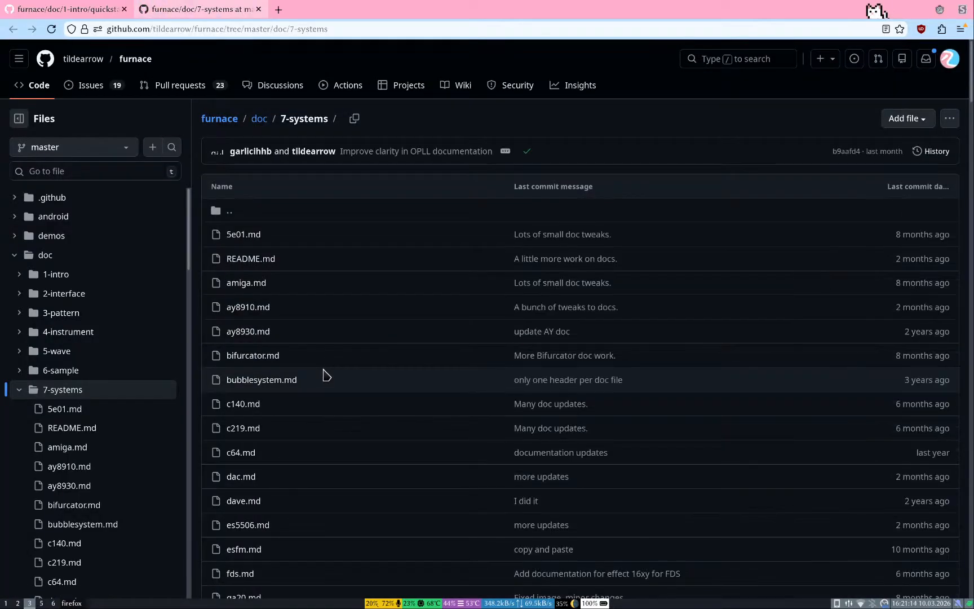
Step: Search the 7-systems folder for "game" and open game-boy.md
key("ctrl+f")
type("a")
key("BackSpace")
type("game")
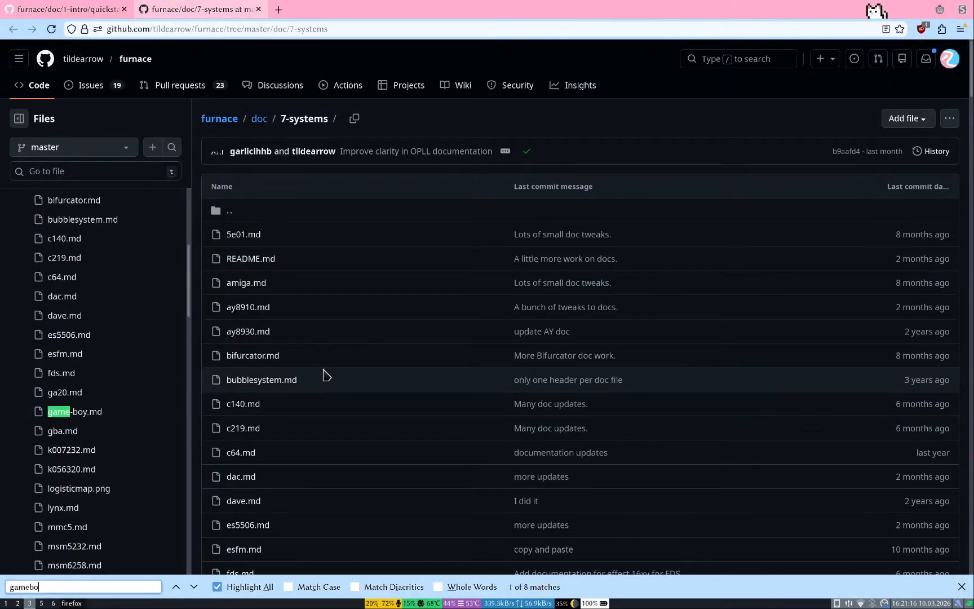
type("bo")
key("BackSpace")
key("BackSpace")
key("Escape")
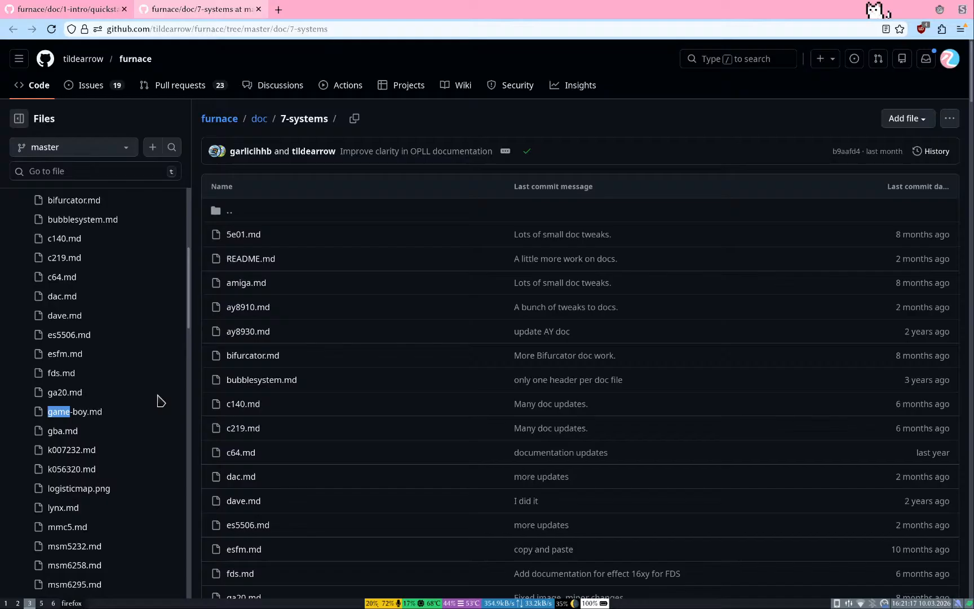
left_click(73, 416)
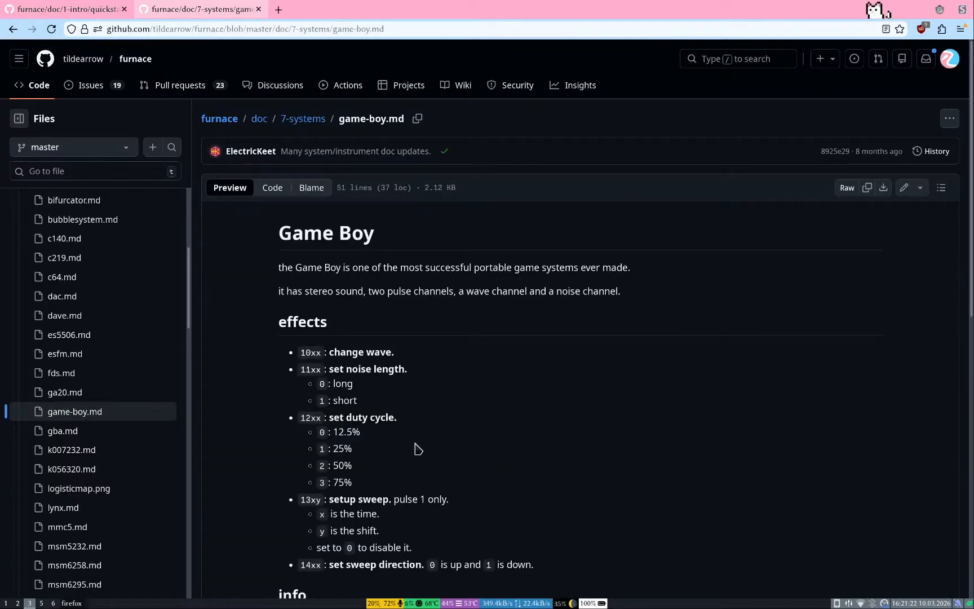
Step: Read the Game Boy chip's effects, info and chip config documentation, and open its linked instrument editor page
scroll(418, 449, "down", 5)
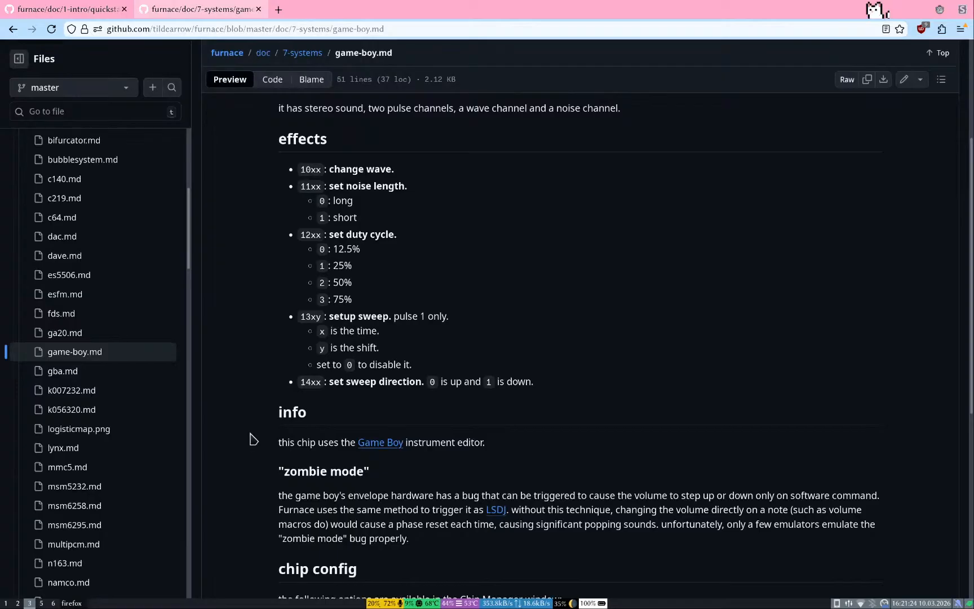
scroll(253, 439, "down", 5)
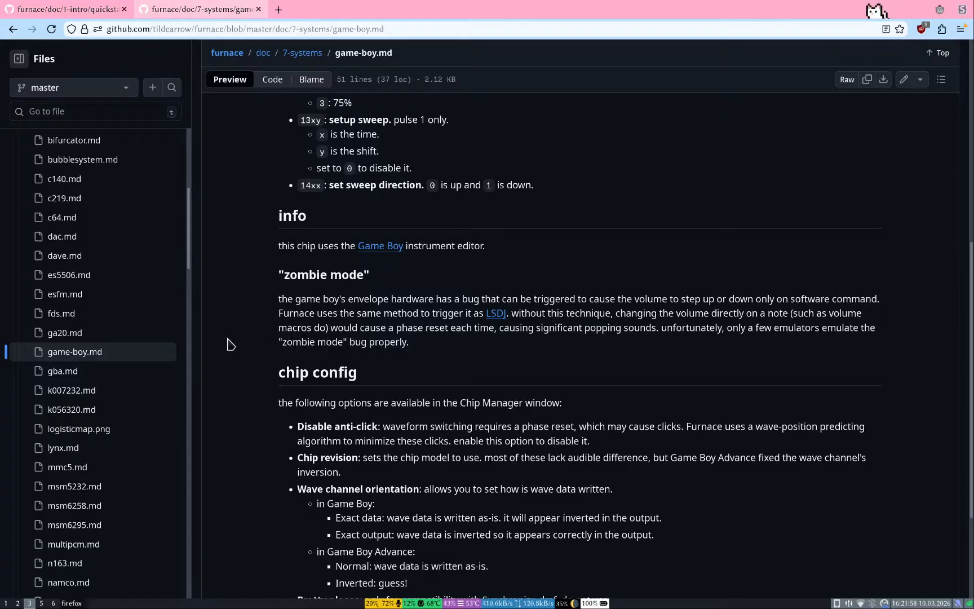
scroll(230, 344, "down", 3)
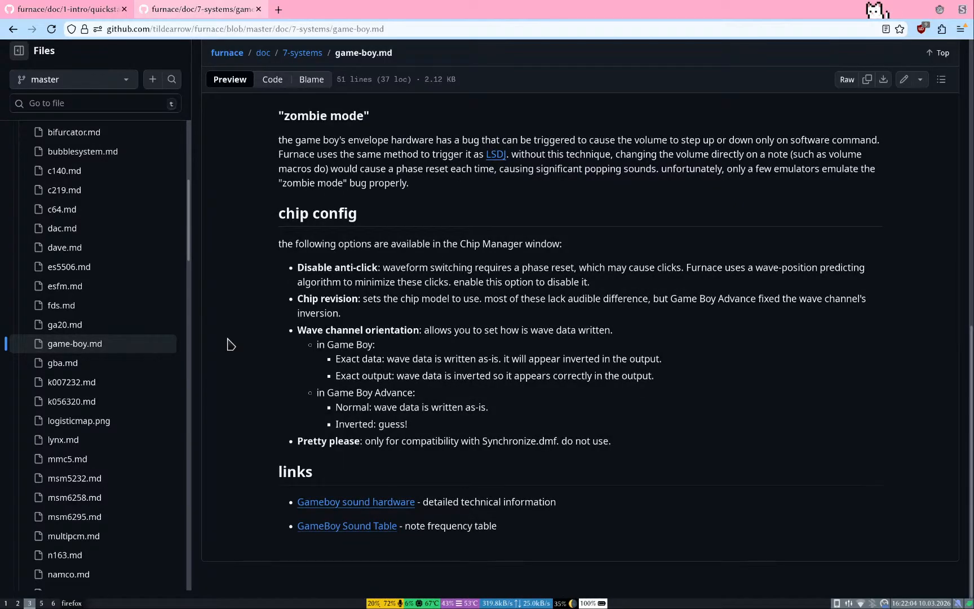
scroll(230, 344, "up", 1)
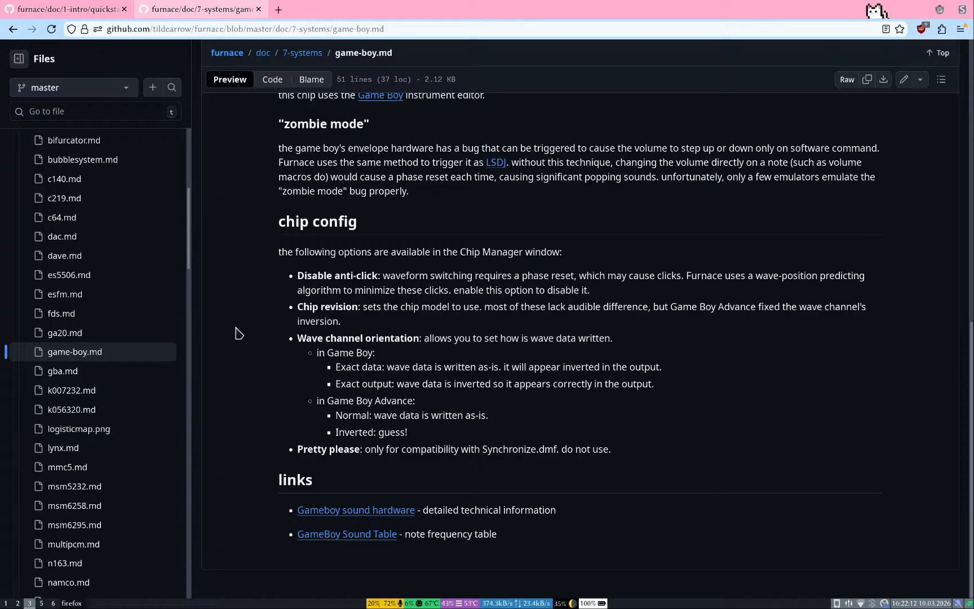
scroll(236, 333, "up", 3)
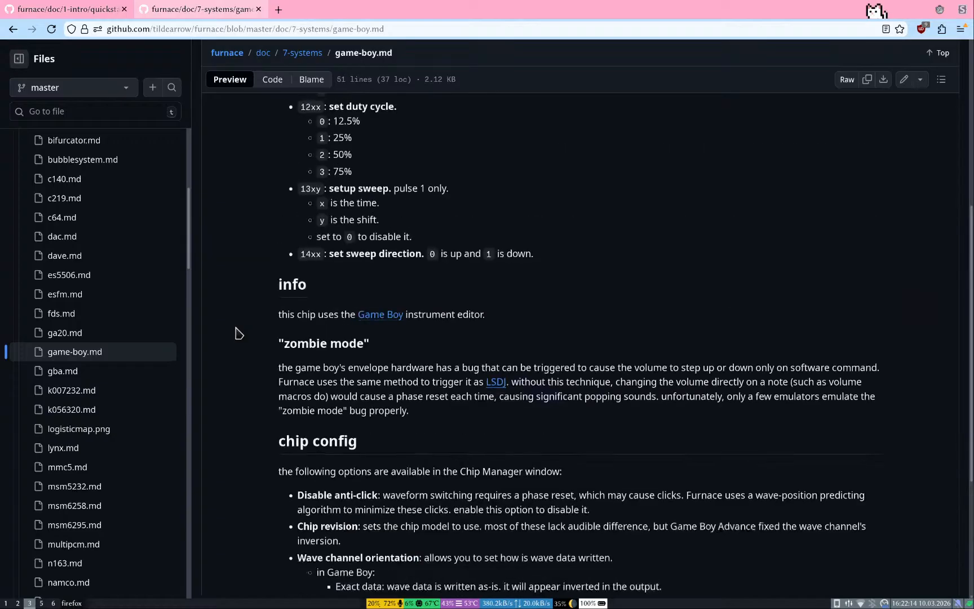
left_click(377, 316)
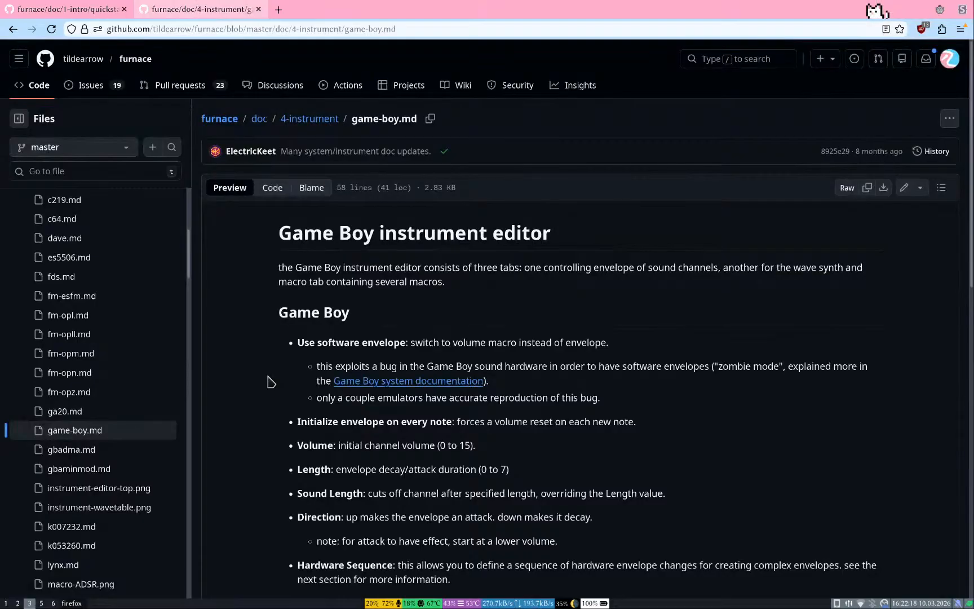
Step: Read the Game Boy instrument editor documentation on envelope settings, hardware sequence, wavetable and macros
scroll(269, 382, "down", 8)
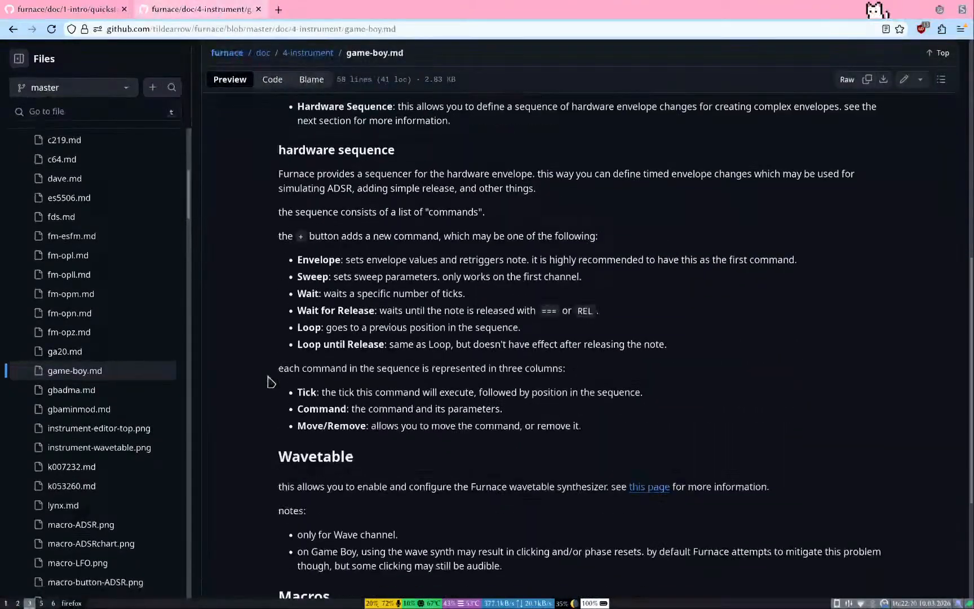
scroll(269, 382, "down", 3)
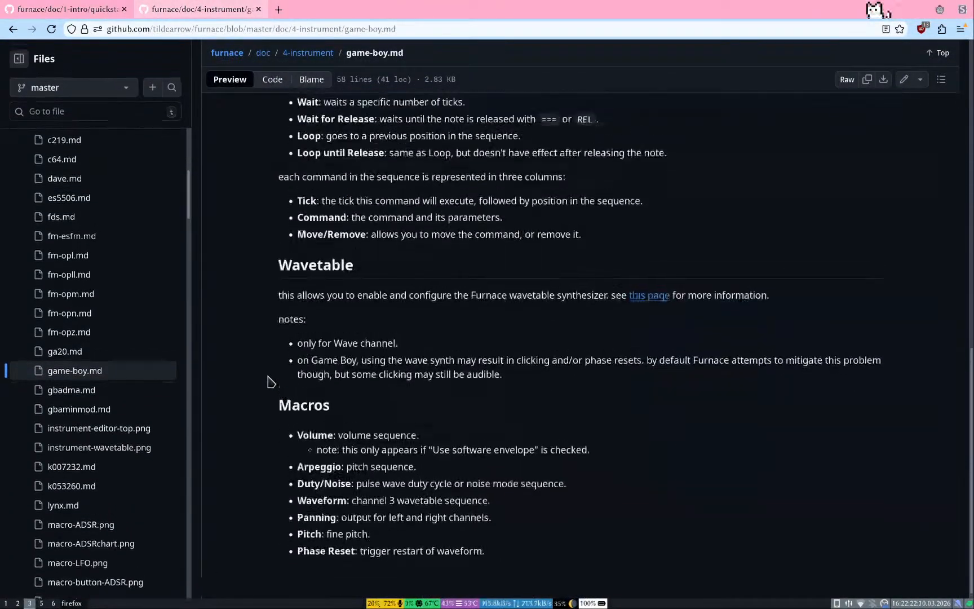
key("Home")
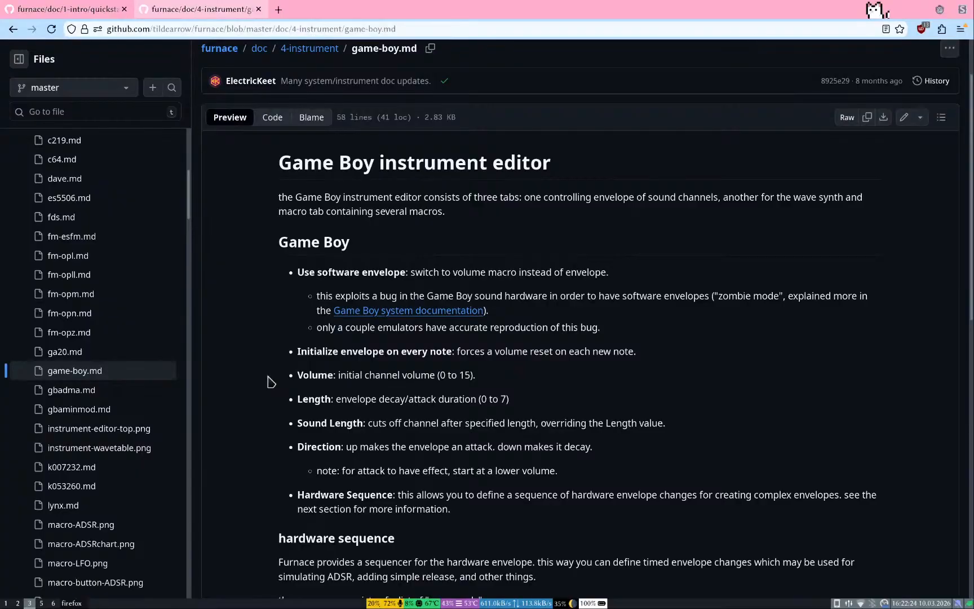
scroll(270, 382, "down", 1)
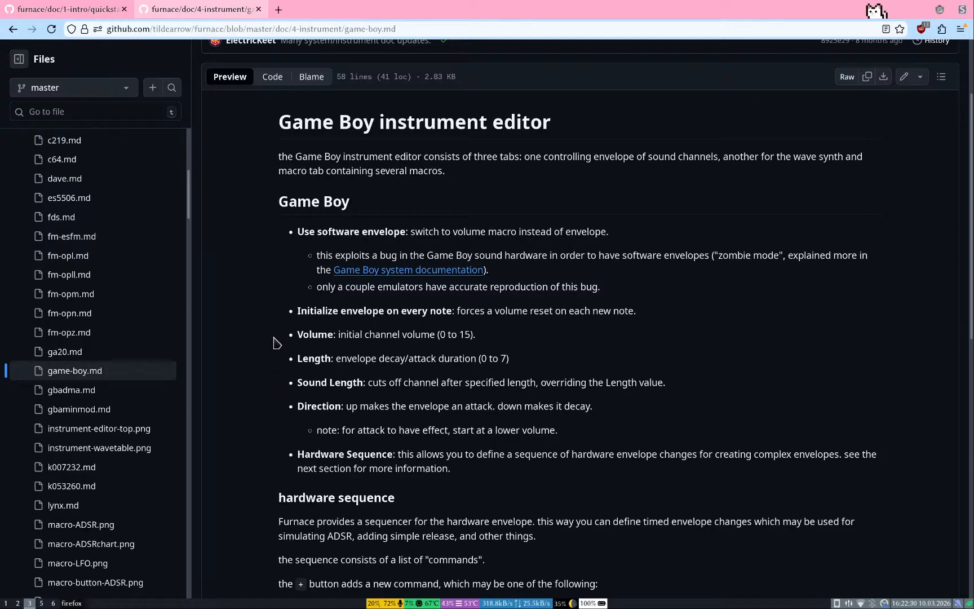
scroll(271, 380, "down", 3)
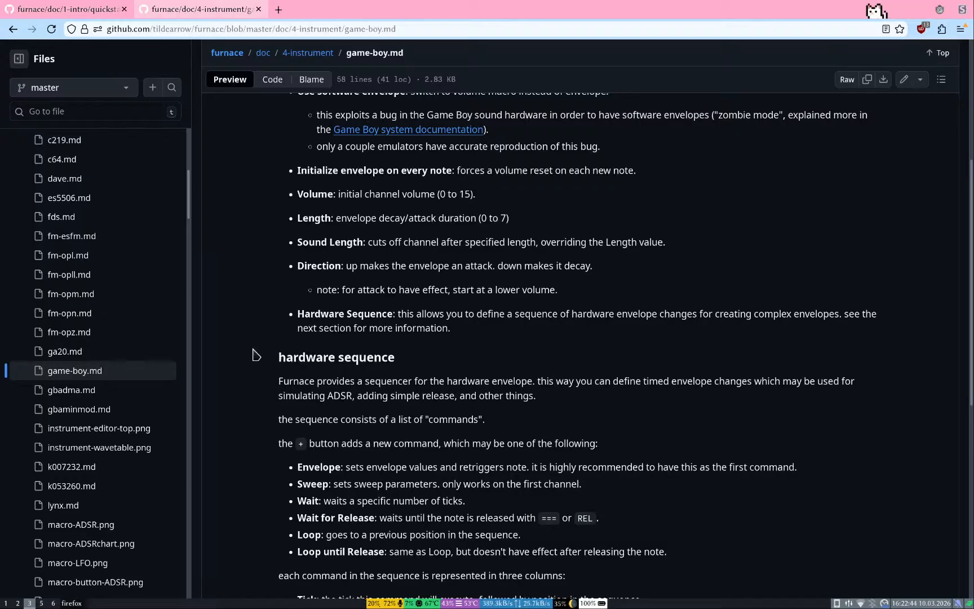
scroll(241, 420, "down", 3)
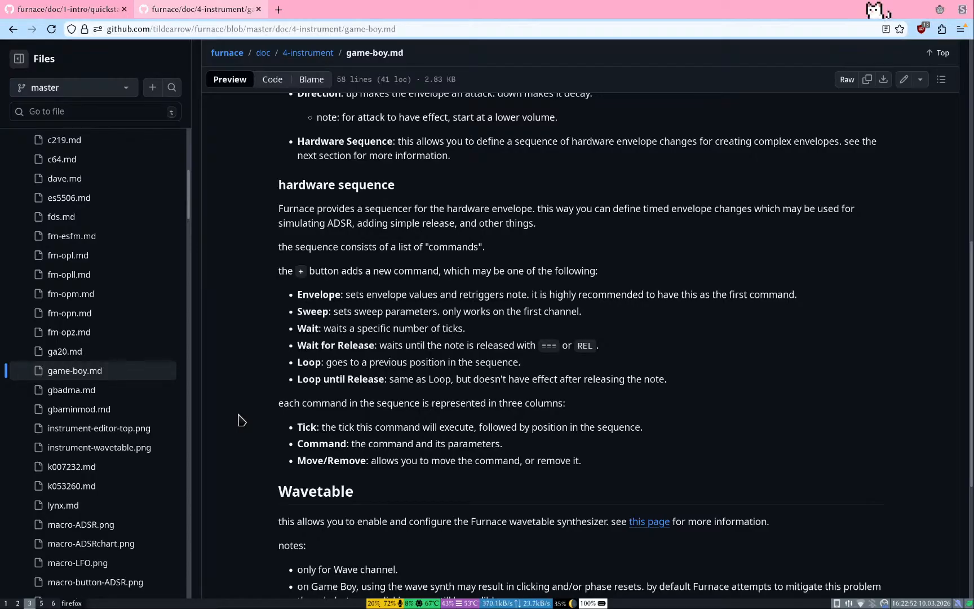
scroll(241, 420, "down", 3)
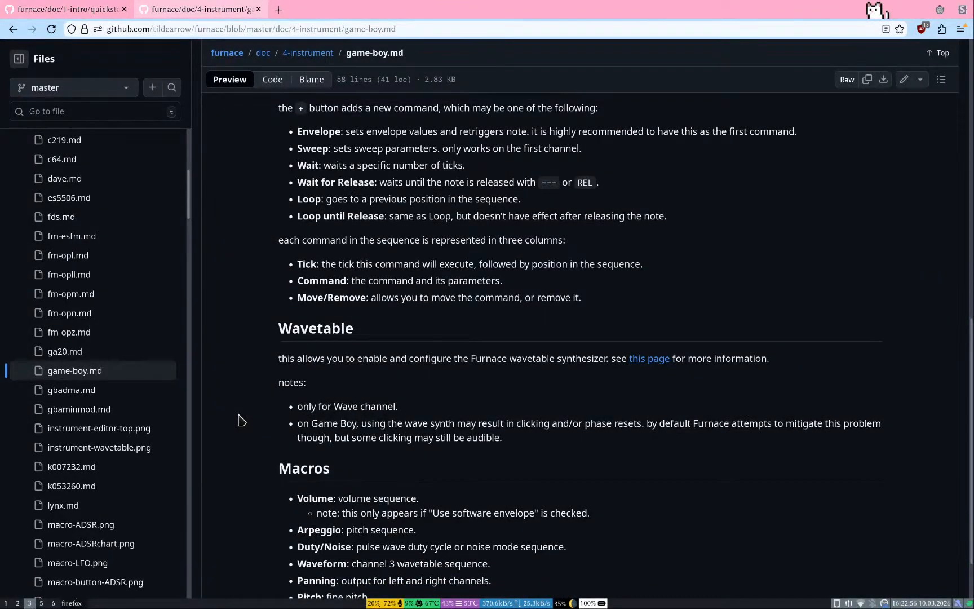
scroll(276, 372, "up", 2)
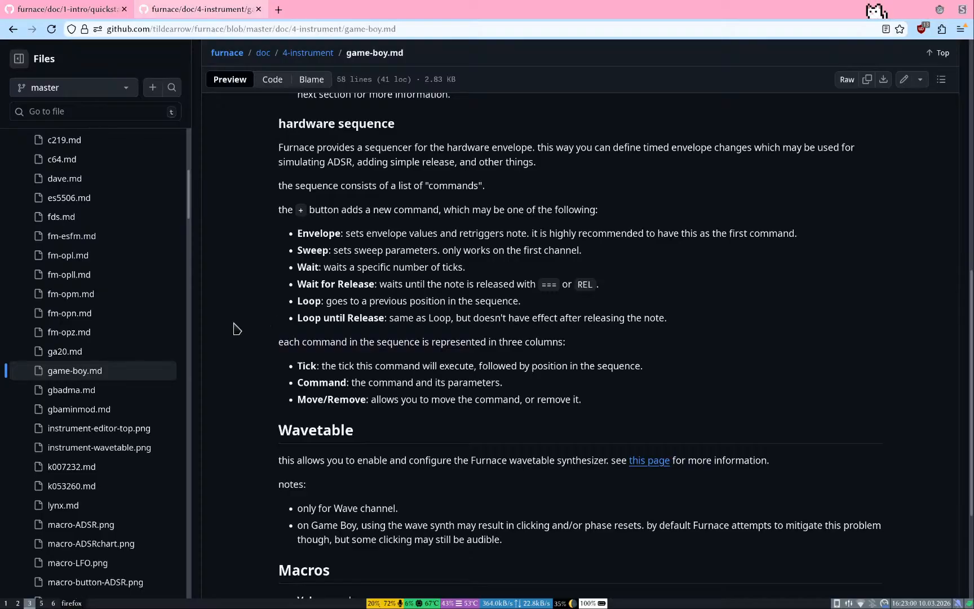
scroll(234, 400, "down", 3)
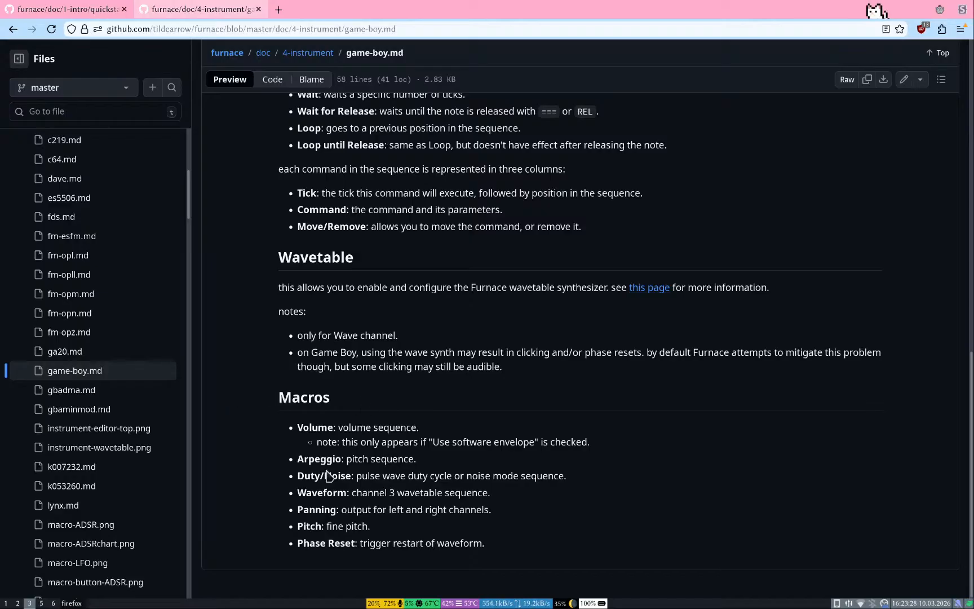
Step: Switch back to Furnace, add one step to instrument 02's Duty/Noise macro and try values 2 and 1
key("super+1")
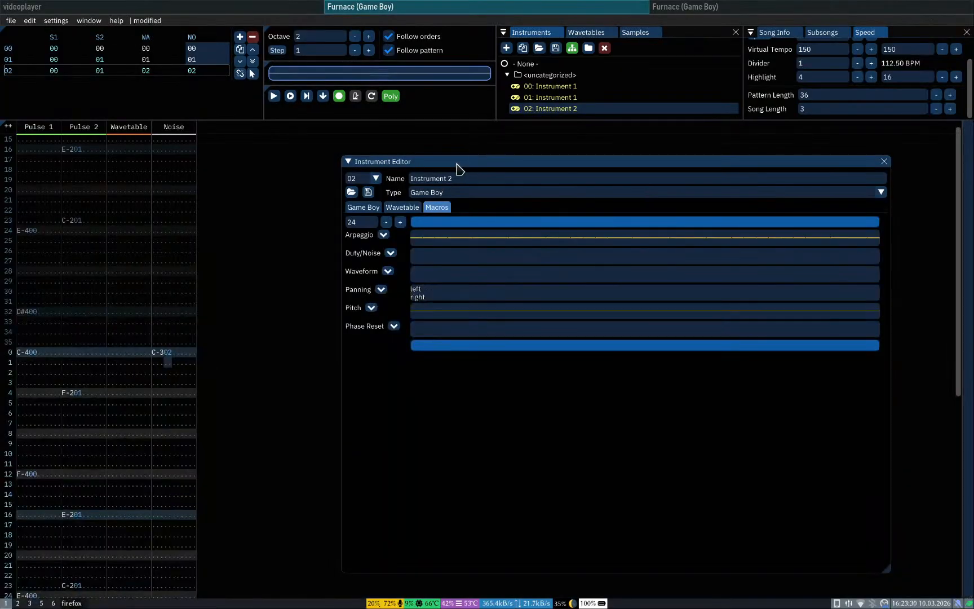
left_click(390, 253)
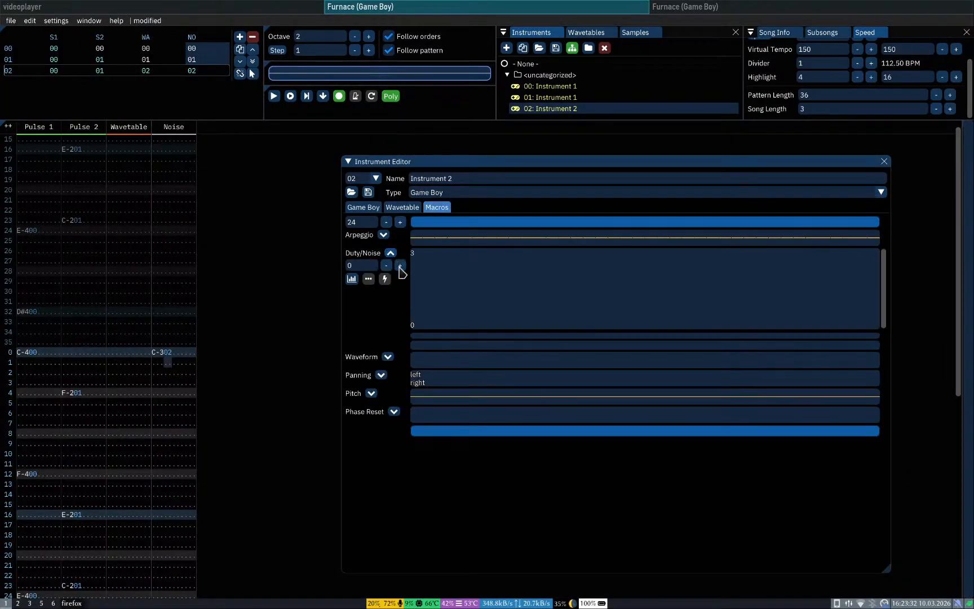
left_click(400, 265)
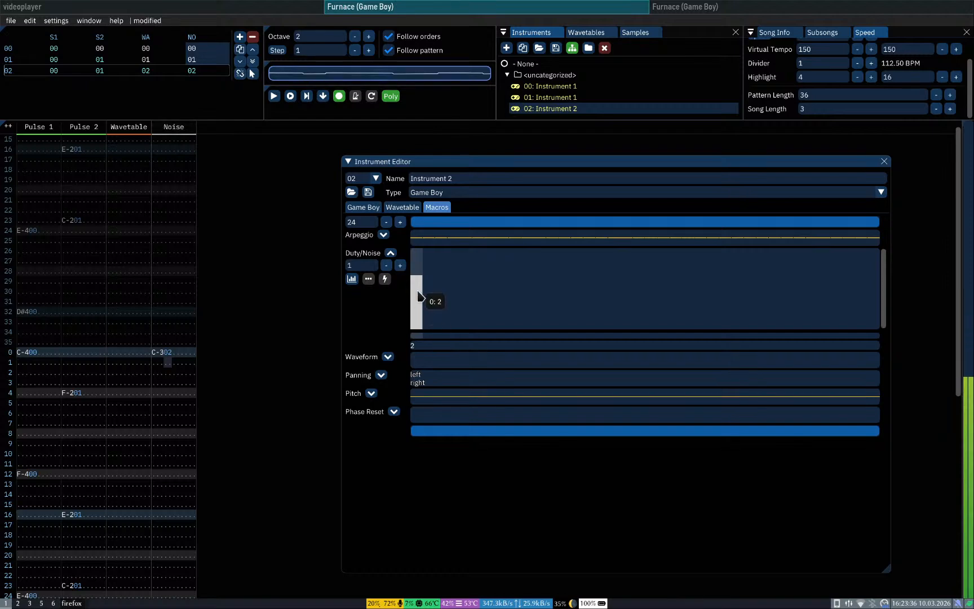
mouse_move(419, 300)
left_mouse_down()
mouse_move(418, 337)
mouse_move(419, 265)
mouse_move(417, 305)
left_mouse_up()
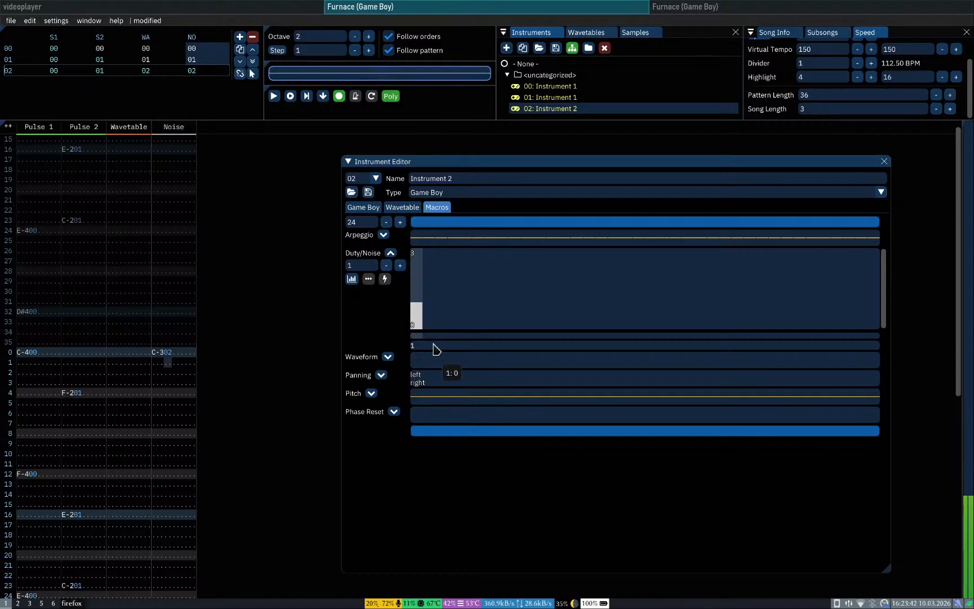
Step: Set the Duty/Noise macro step of instrument 02 to 0 and audition it with C notes
left_click(420, 328)
key("q")
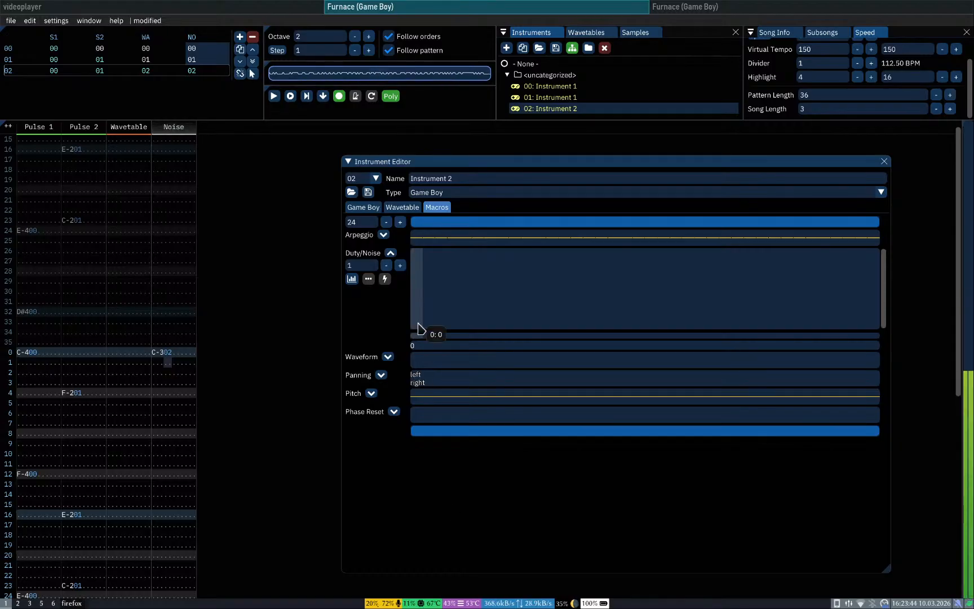
key("q")
key("q")
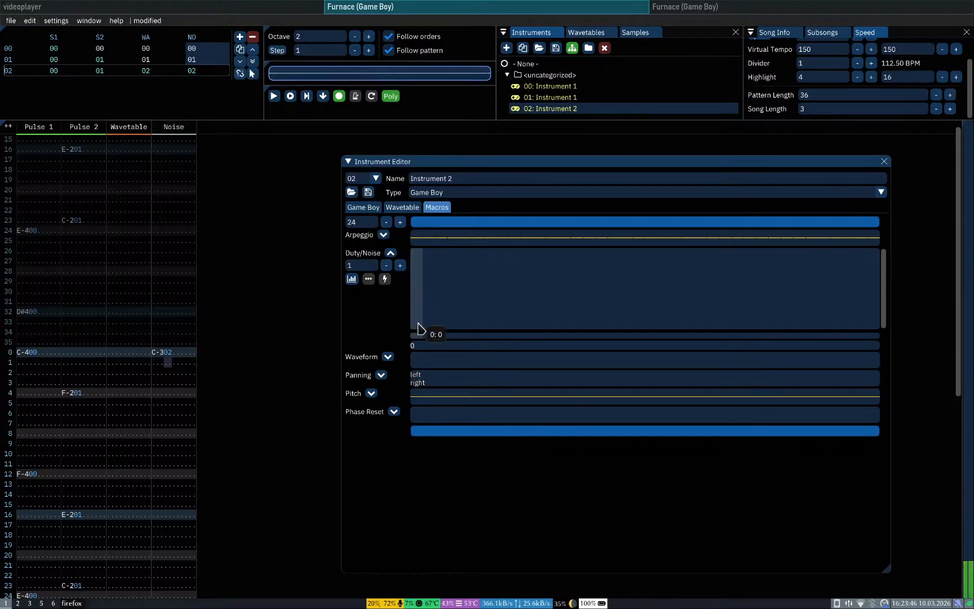
Step: Remove instrument 02's Duty/Noise macro step, audition C notes without it, and add the single step back
left_click(386, 266)
key("q")
key("q")
key("q")
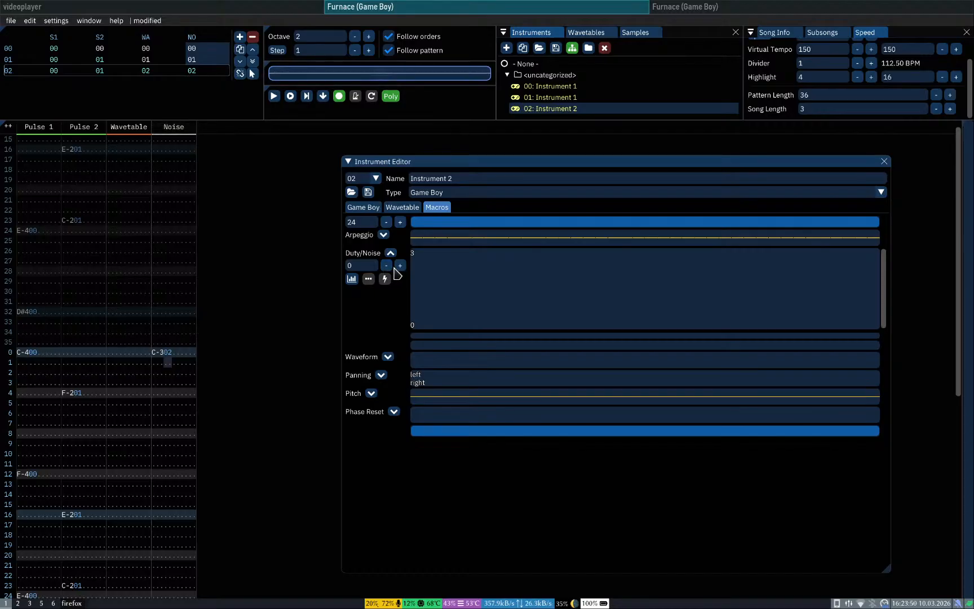
left_click(400, 265)
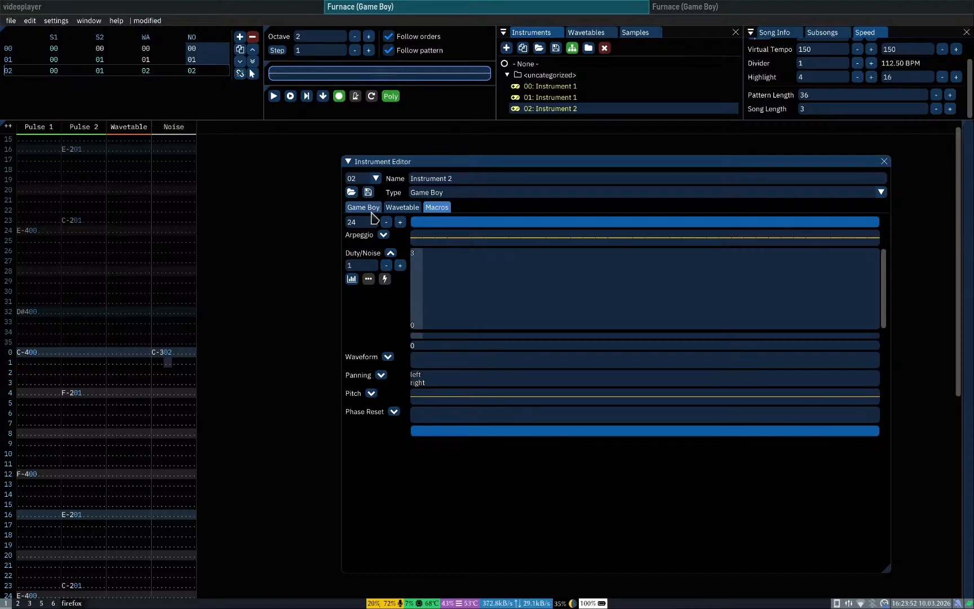
Step: Audition C notes on instrument 02 from its Game Boy envelope settings, raise the octave to 3, audition again and close the editor
left_click(373, 209)
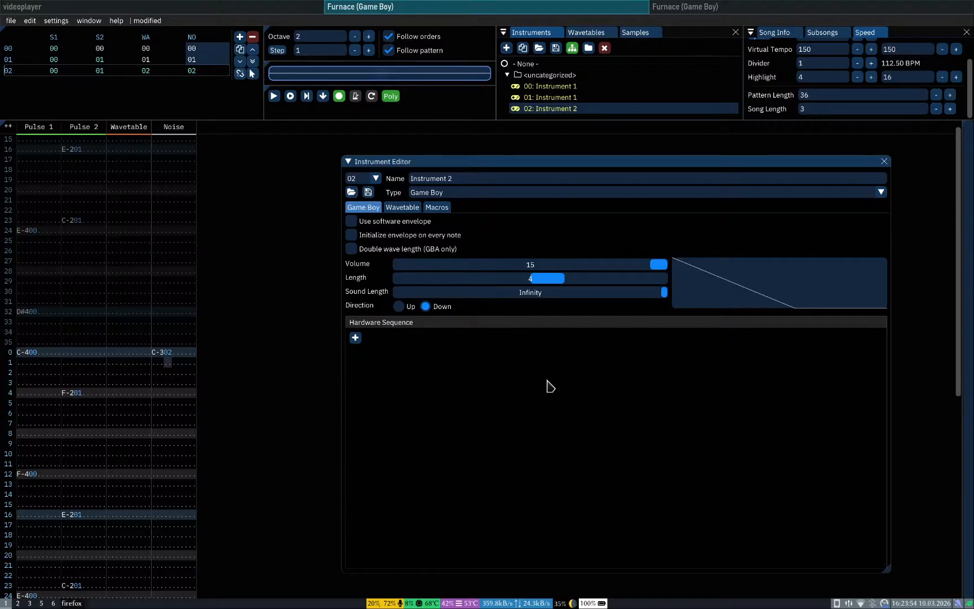
key("q")
key("q")
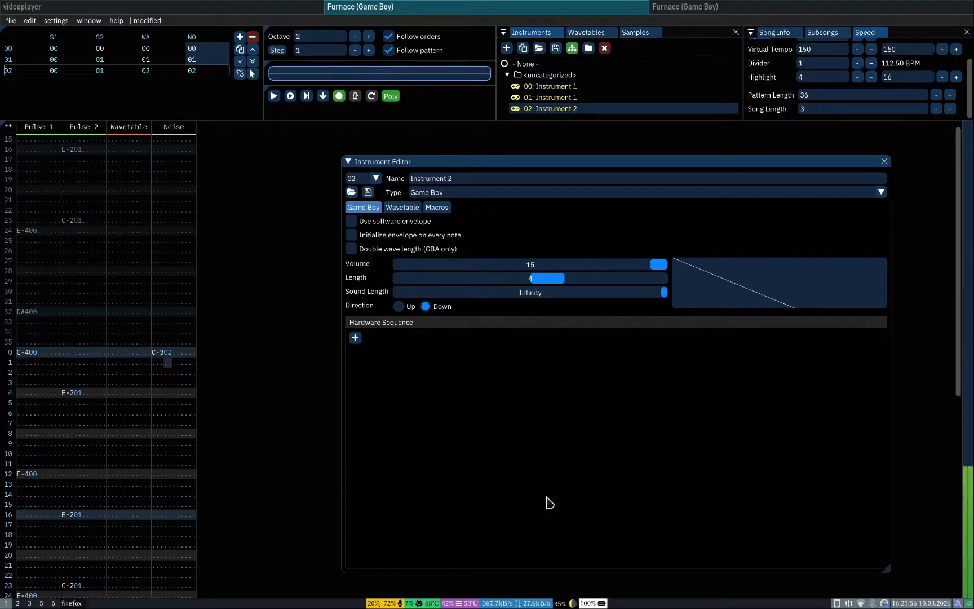
key("KP_Multiply")
key("q")
key("q")
key("q")
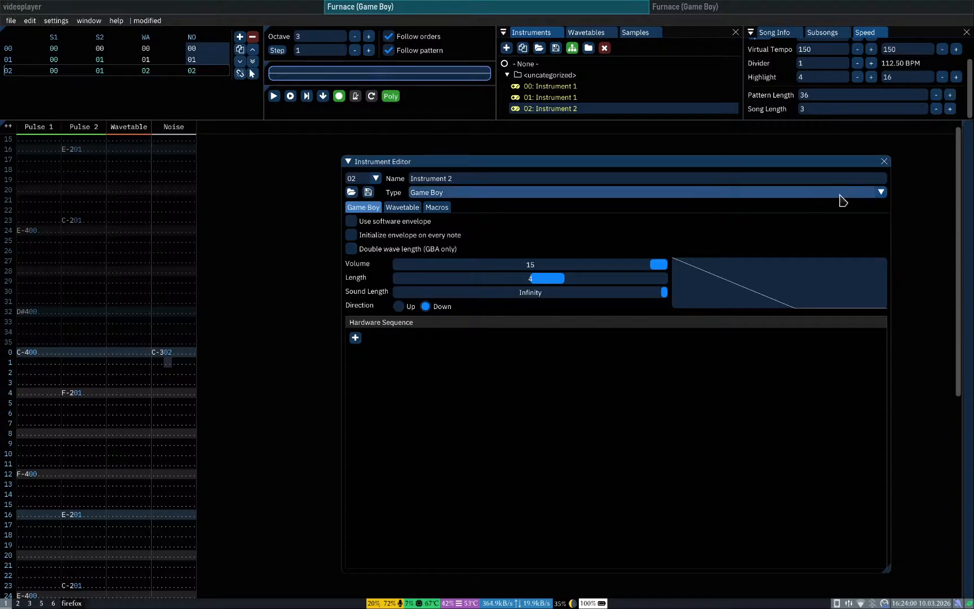
left_click(883, 162)
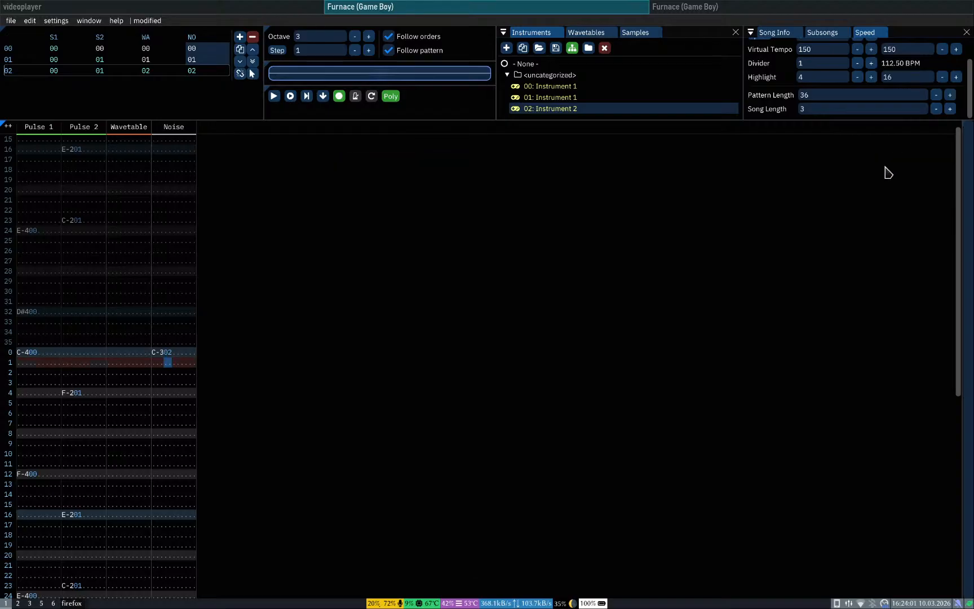
Step: Play the song to hear the pulse patterns together with the Noise hits, and stop playback
left_click(23, 354)
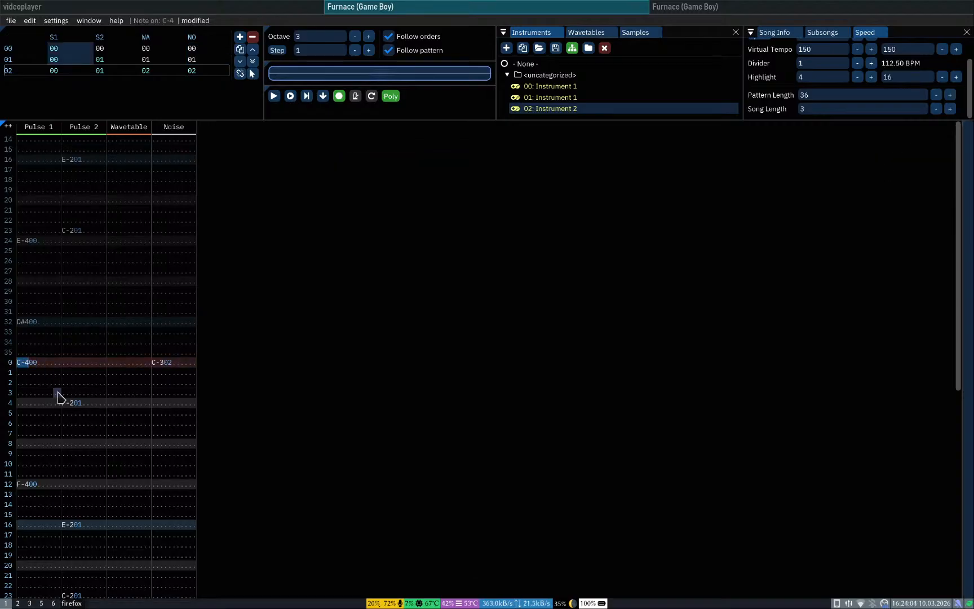
key("Return")
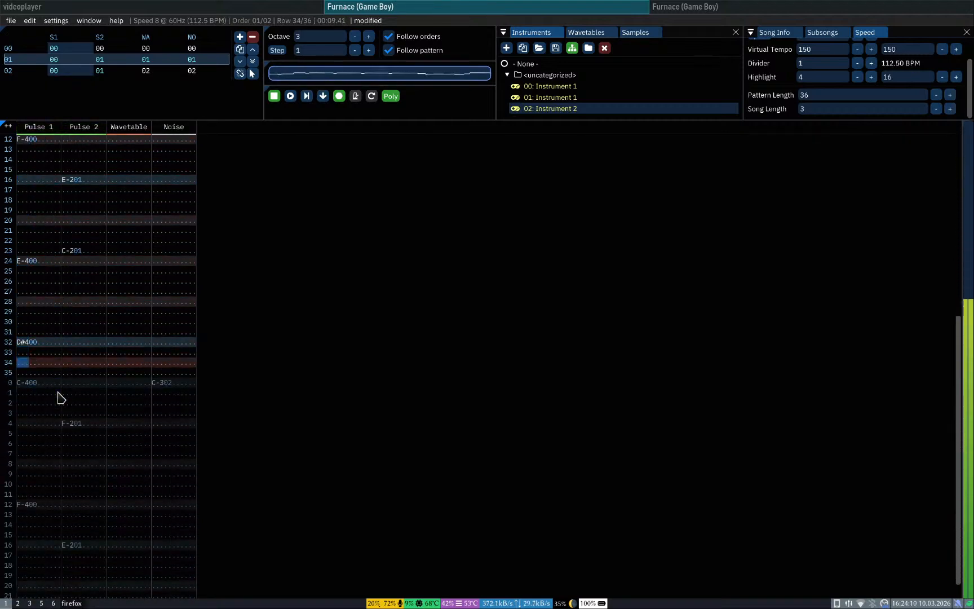
key("Return")
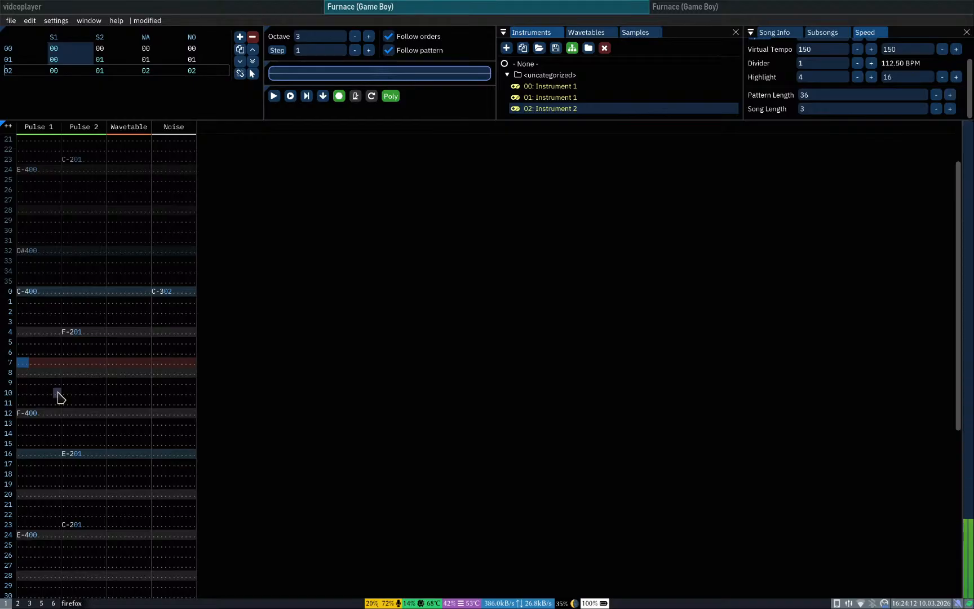
Step: Open instrument 02 and set its envelope length to 1, auditioning low C notes on the Noise channel
left_click(168, 292)
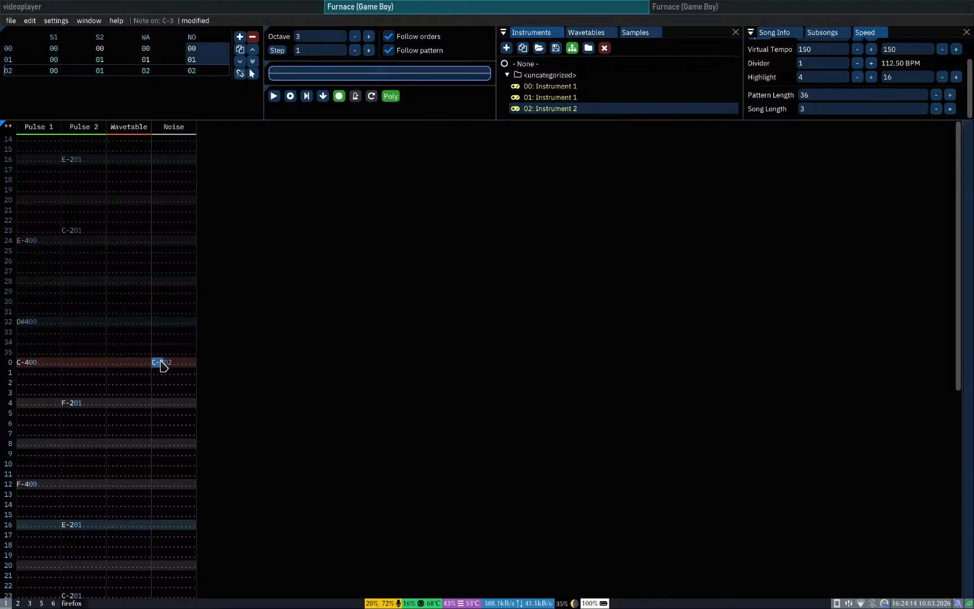
double_click(514, 108)
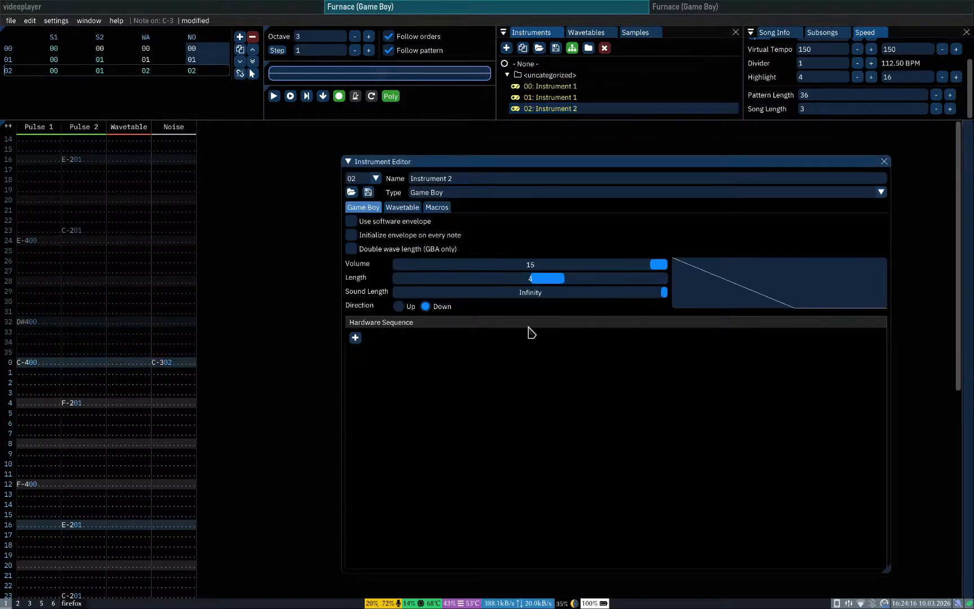
left_click(570, 276)
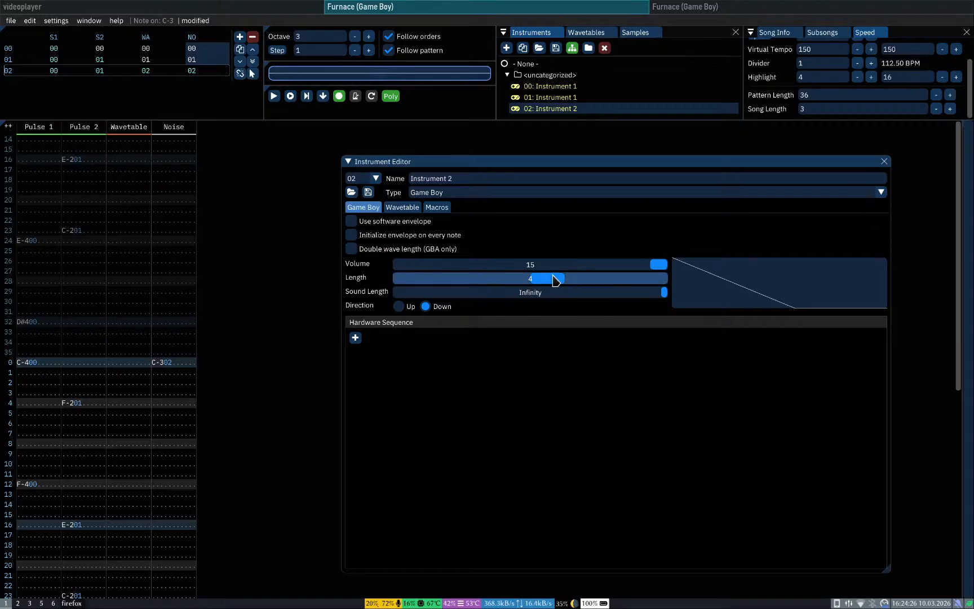
key("z")
key("z")
left_click_drag(496, 281, 448, 284)
key("z")
Step: Set instrument 02's envelope volume to 10, audition C notes up to octave 4 and close the instrument editor
left_click_drag(658, 264, 584, 273)
key("z")
key("z")
key("z")
key("z")
key("z")
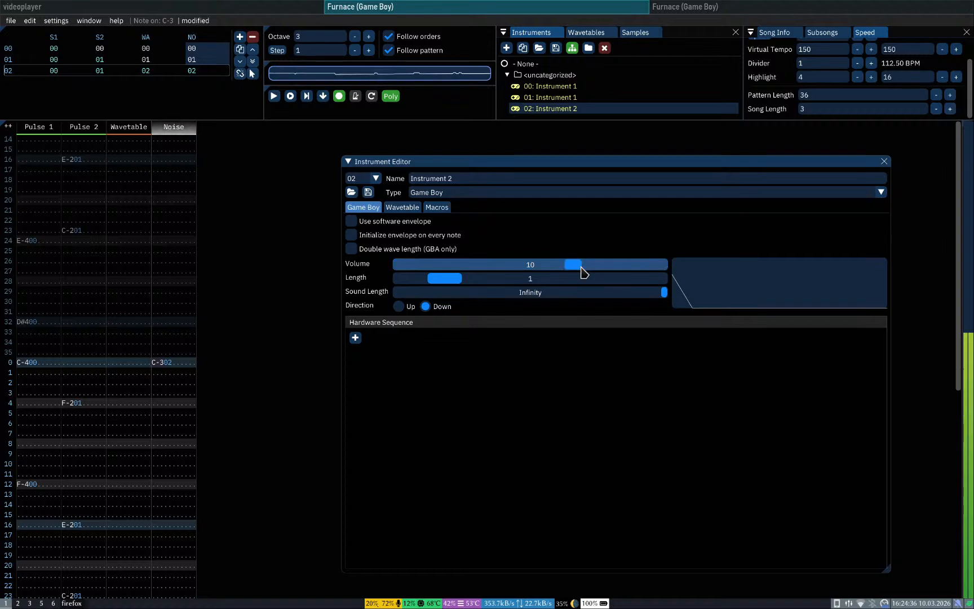
key("KP_Multiply")
key("z")
key("z")
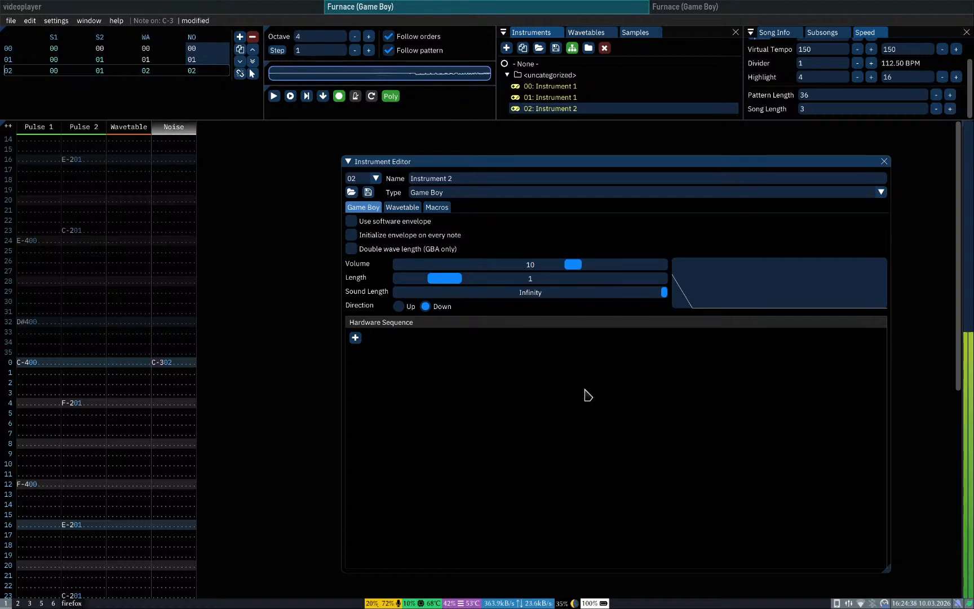
left_click(884, 162)
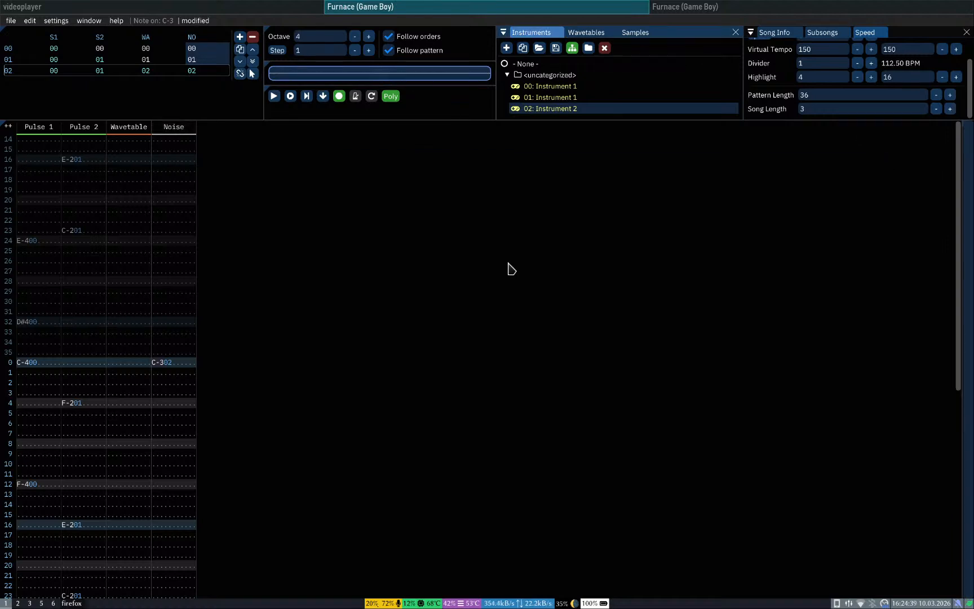
Step: Clear the Noise note at row 0 of order 02 and enter C-5 with instrument 02 at row 2
left_click(156, 368)
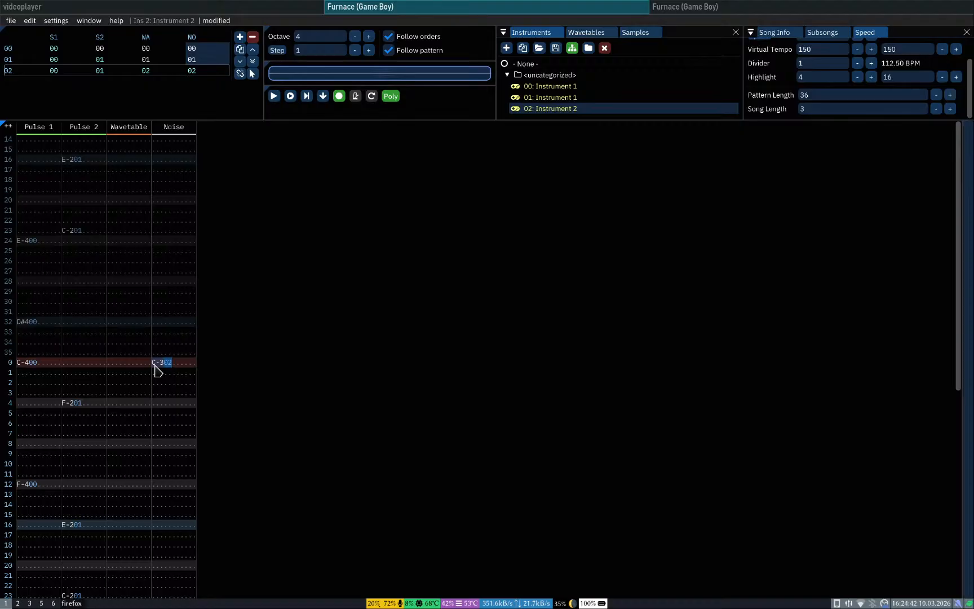
key("Down")
key("Down")
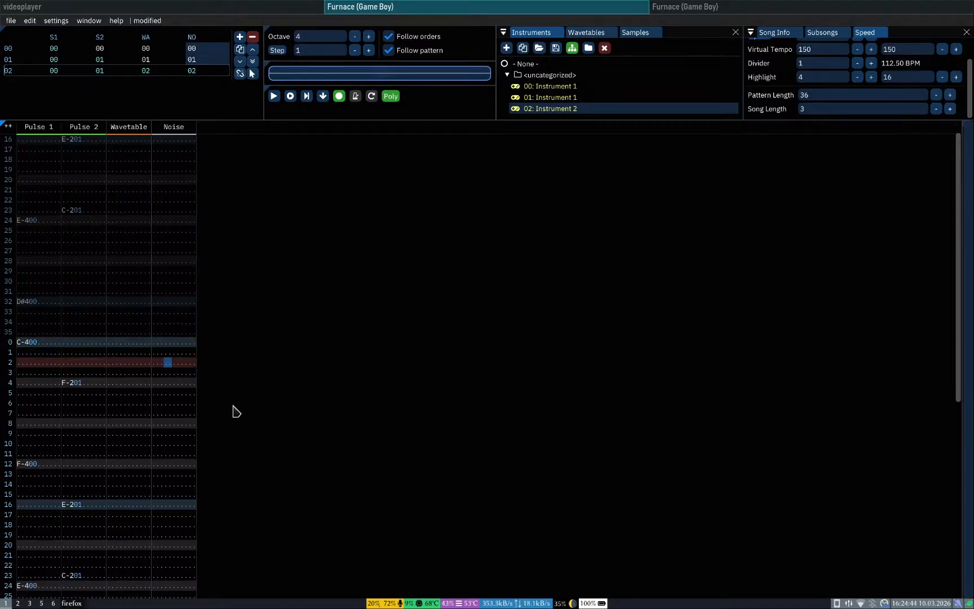
key("Left")
key("q")
key("Up")
key("Up")
key("Up")
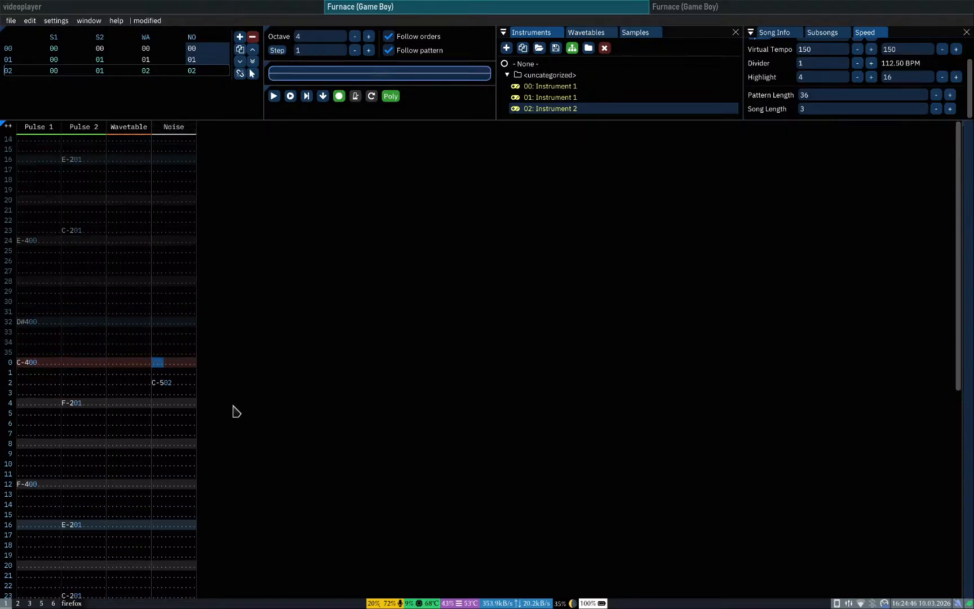
Step: Lower the octave to 1 and enter C-2 at row 0 of the Wavetable channel
key("Left")
key("Left")
key("Left")
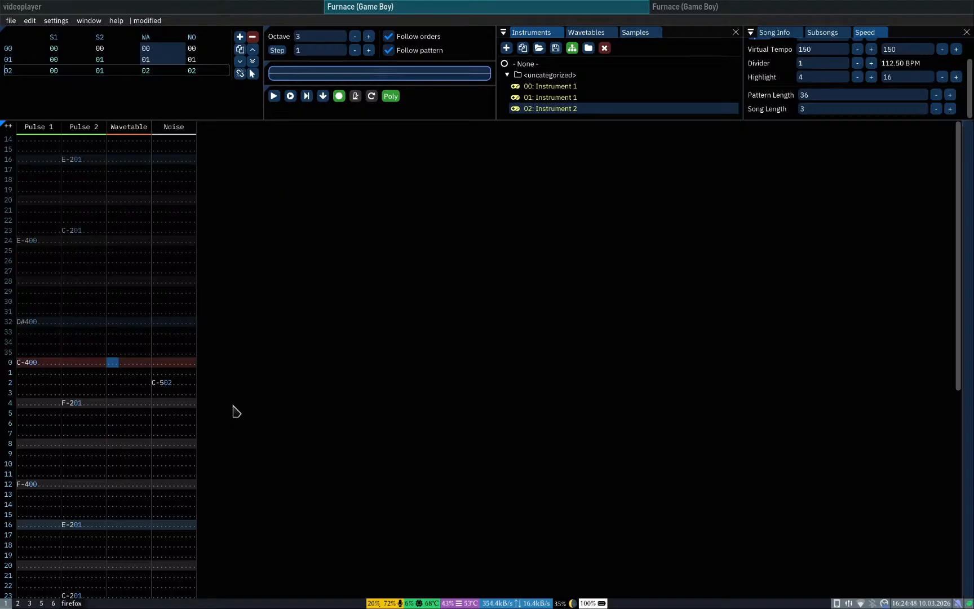
key("KP_Divide")
key("KP_Divide")
key("q")
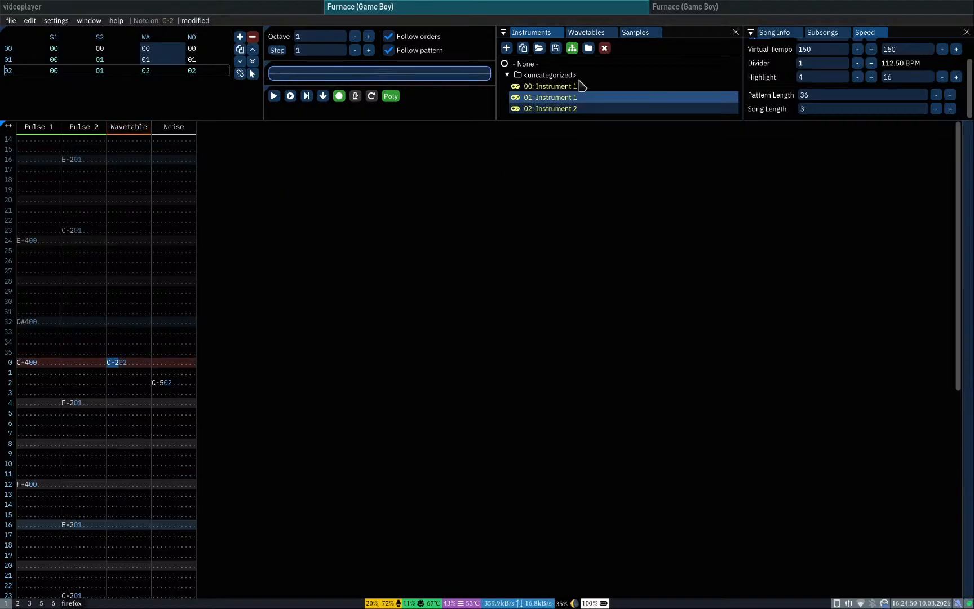
Step: Add new Game Boy instrument 03, look through its wavetable synthesizer and macro settings, and close its editor
left_click(506, 48)
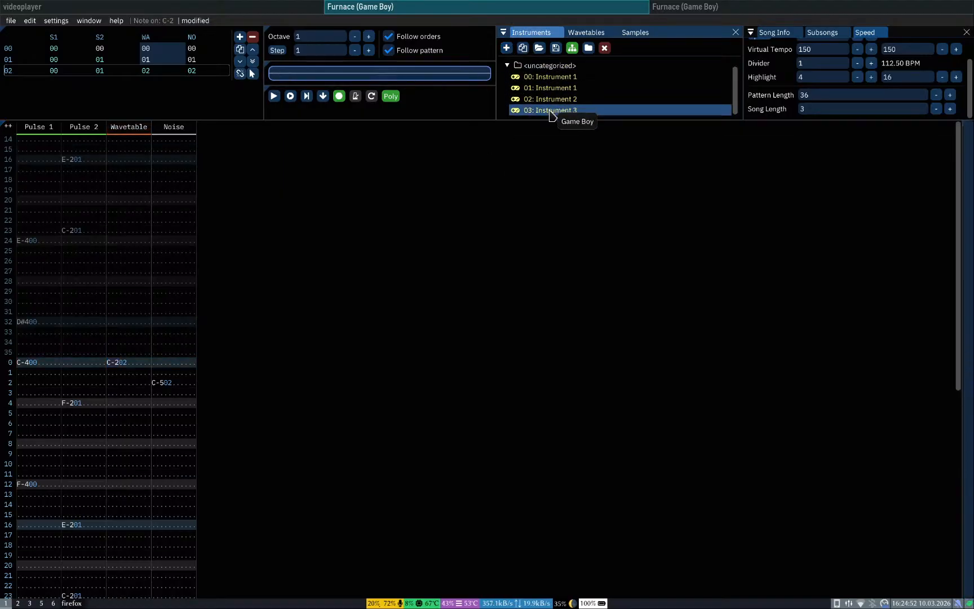
double_click(551, 111)
left_click_drag(540, 167, 457, 124)
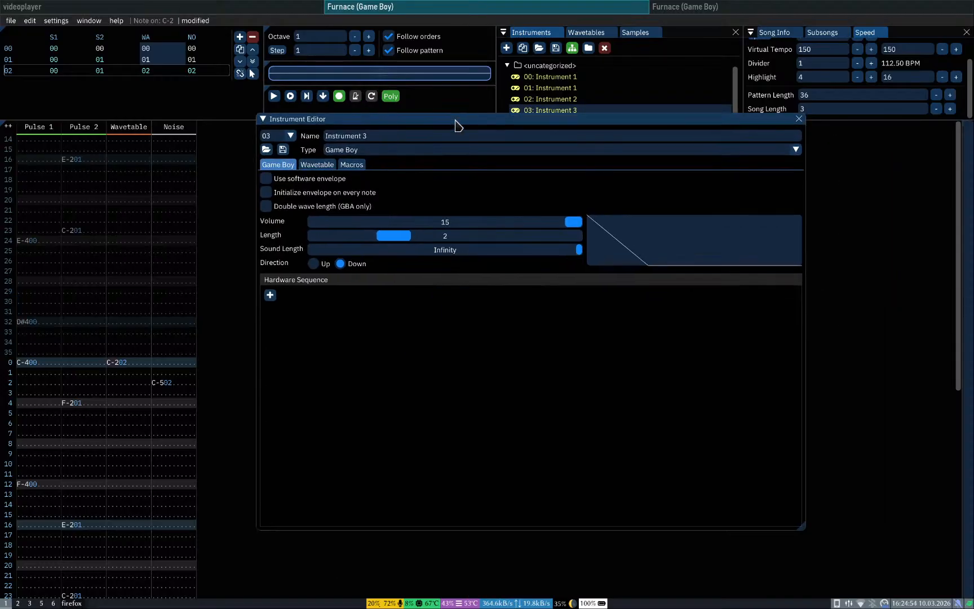
left_click(318, 165)
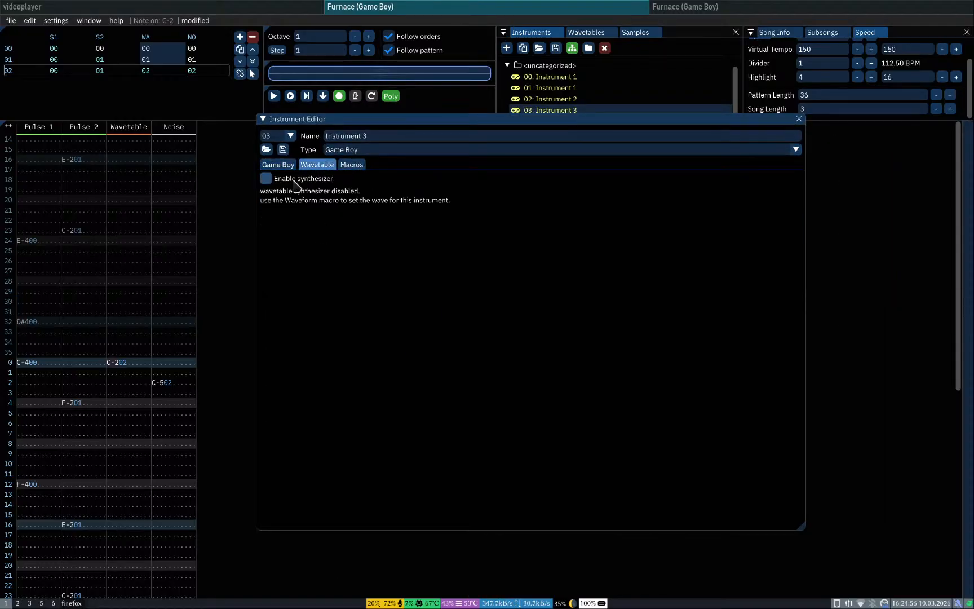
left_click(351, 166)
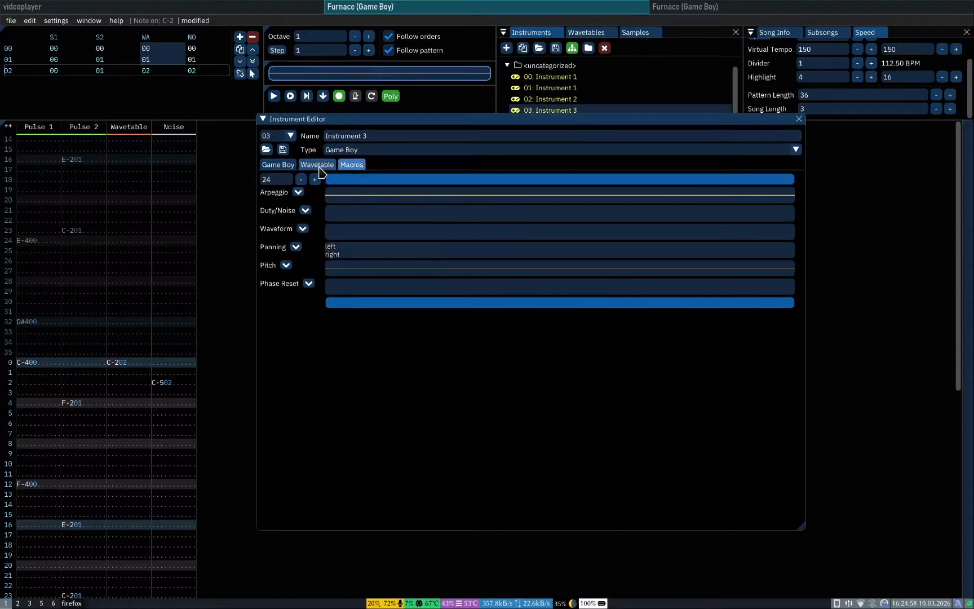
left_click(799, 119)
Step: Redraw wavetable 0 as a roughly triangular curve that rises from 1 to 15 mid-wave and falls to 0
left_click(585, 33)
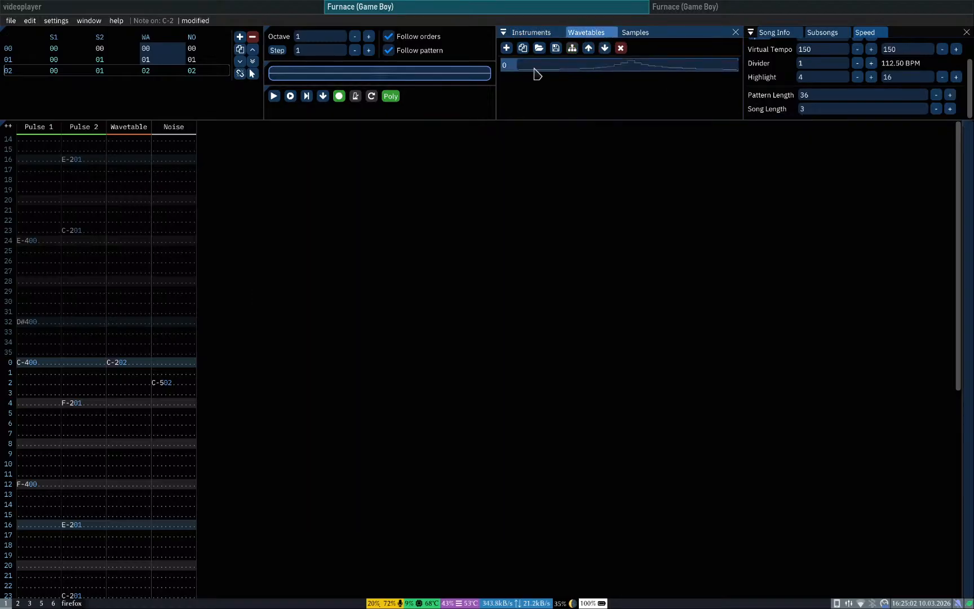
double_click(565, 69)
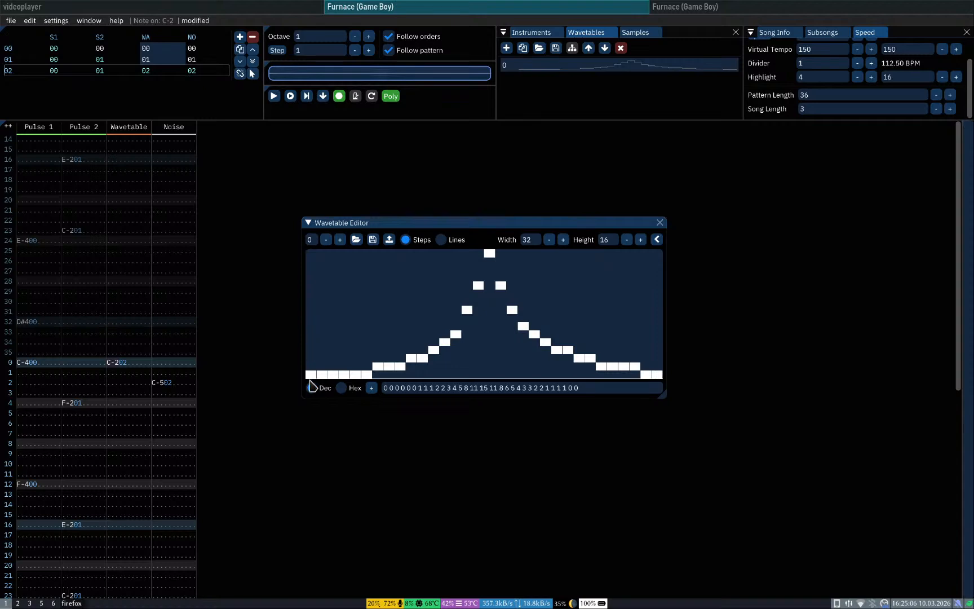
mouse_move(309, 379)
left_mouse_down()
mouse_move(495, 263)
mouse_move(652, 372)
left_mouse_up()
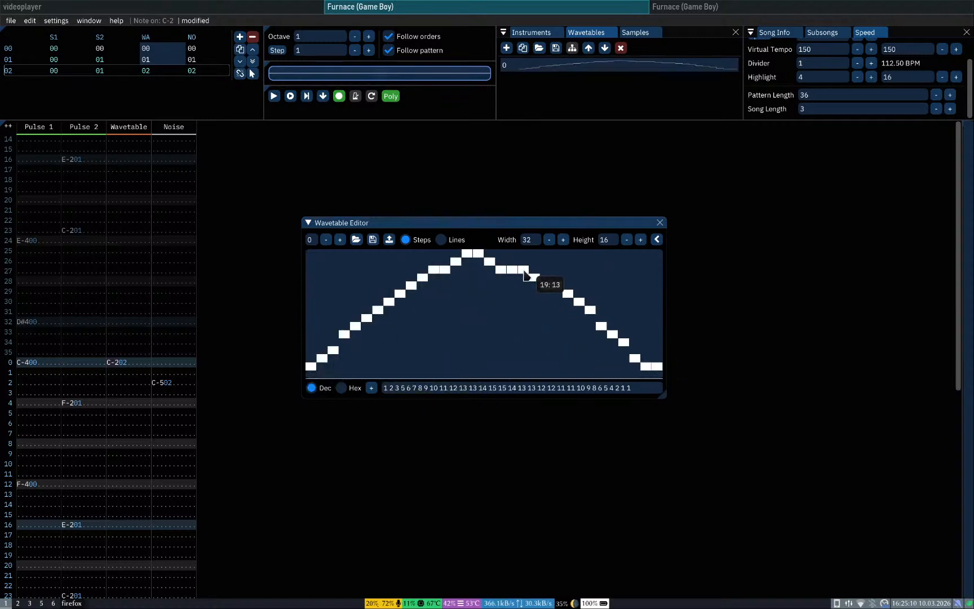
mouse_move(467, 337)
left_mouse_down()
mouse_move(637, 355)
mouse_move(555, 349)
mouse_move(496, 279)
mouse_move(569, 341)
mouse_move(656, 386)
mouse_move(609, 310)
mouse_move(654, 375)
mouse_move(472, 256)
left_mouse_up()
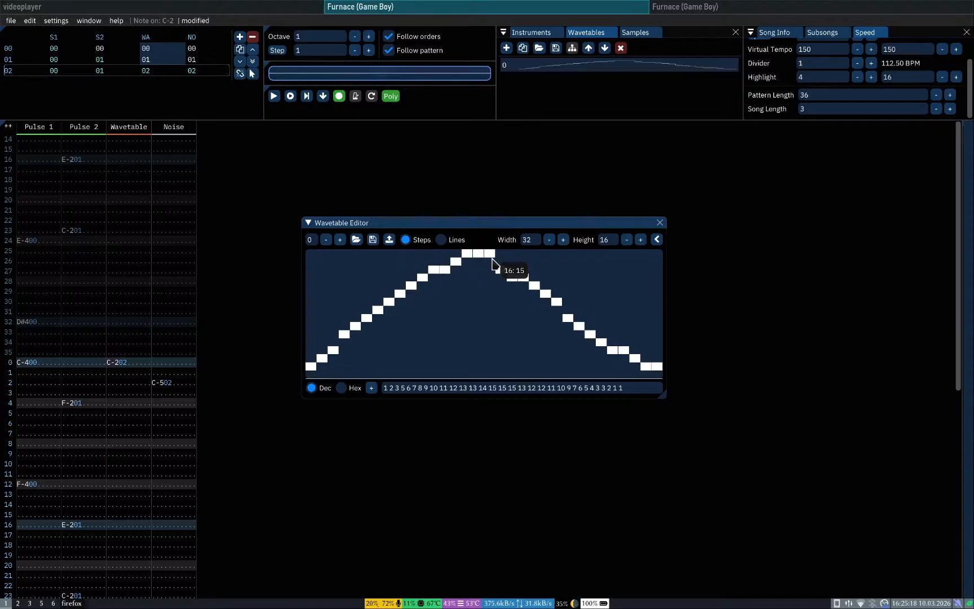
left_click(492, 262)
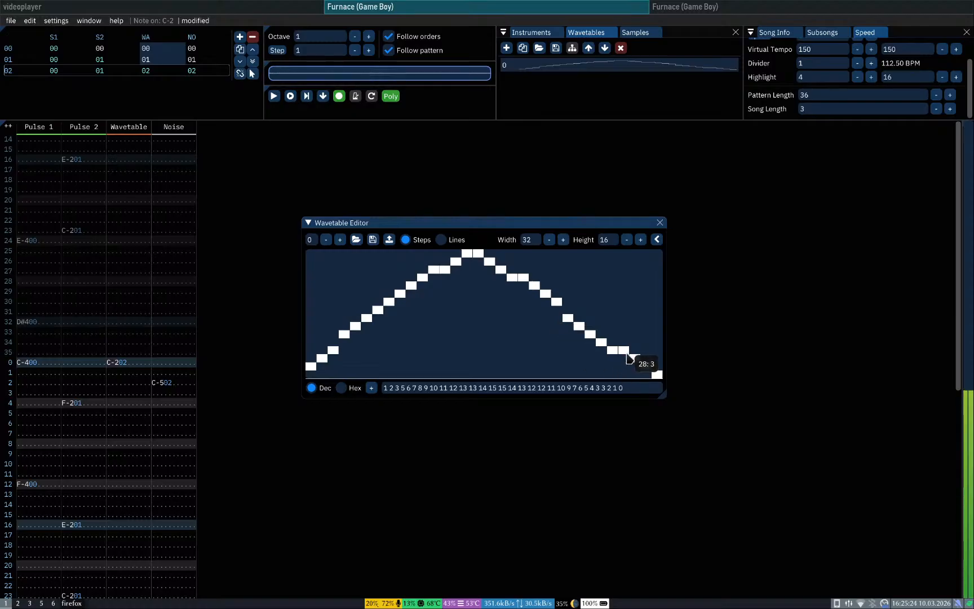
left_click(660, 222)
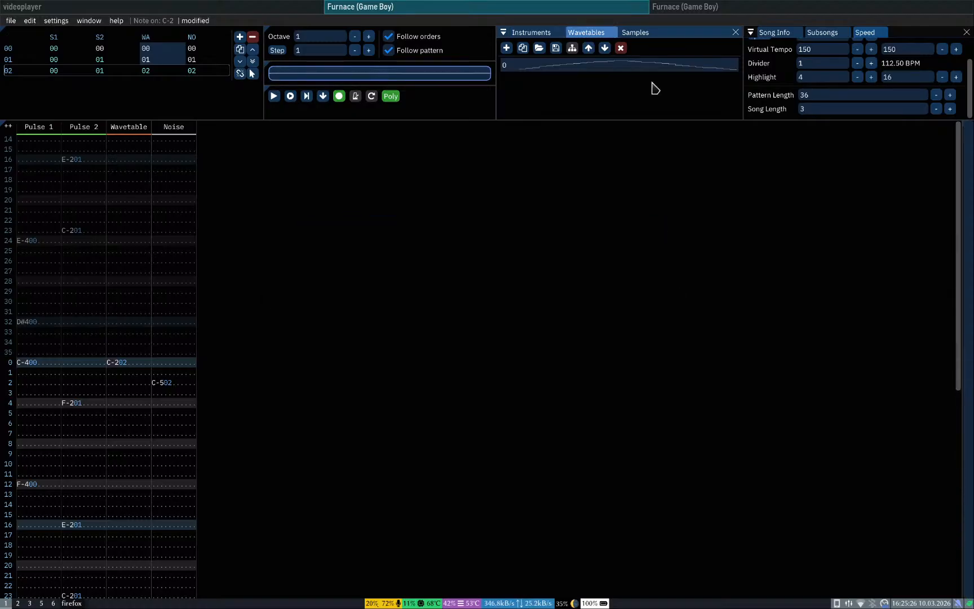
Step: Open instrument 03 for editing and assign it to the Wavetable channel's C-2 note at row 0
left_click(530, 33)
double_click(547, 110)
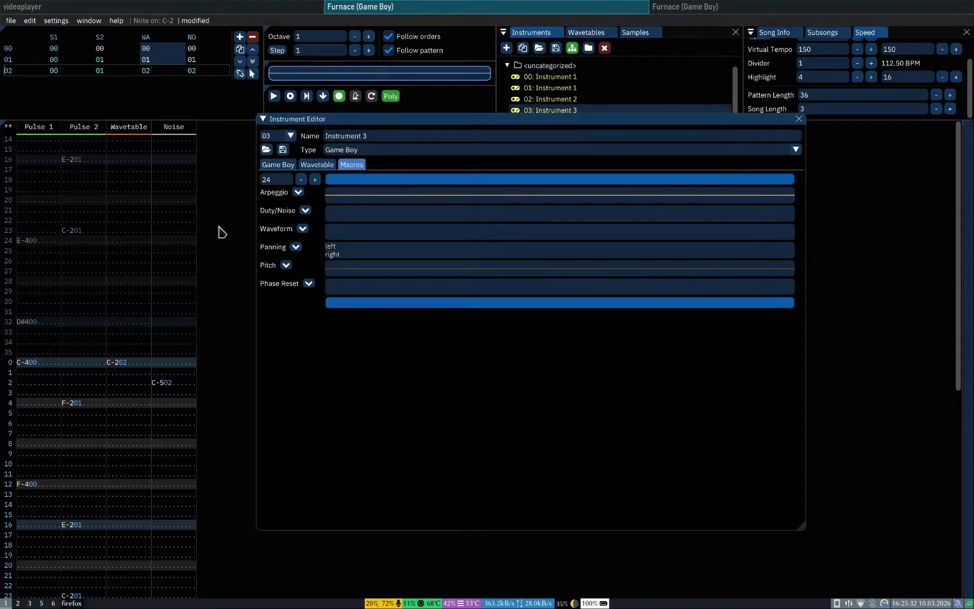
left_click(125, 363)
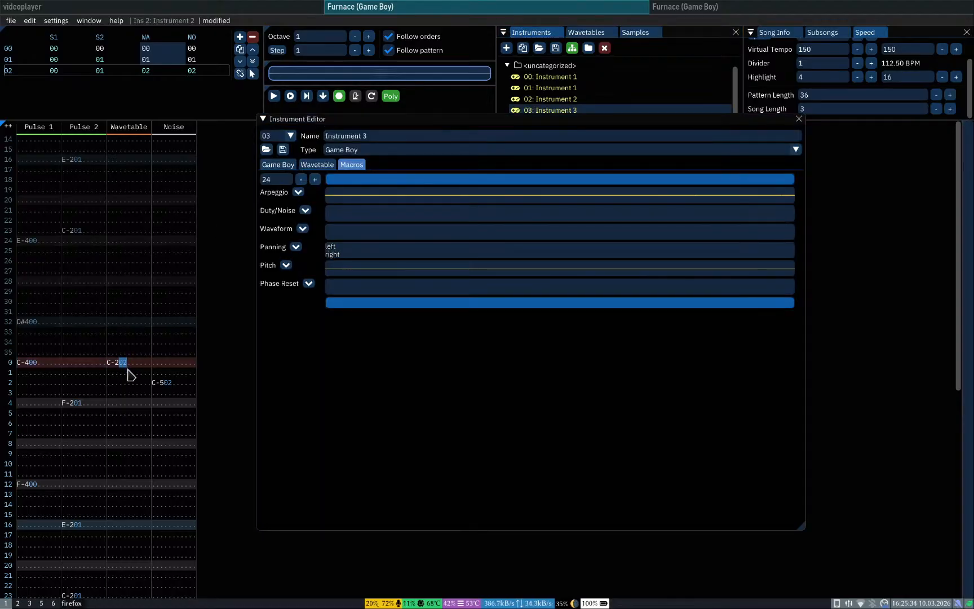
type("03")
left_click(371, 402)
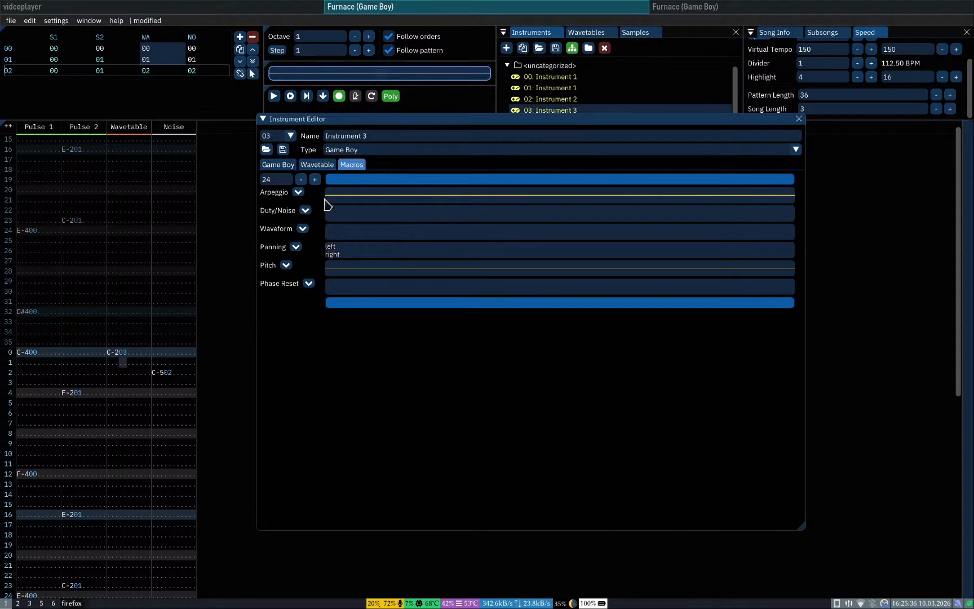
Step: Add one step with value 1 to instrument 03's Waveform macro
left_click(303, 229)
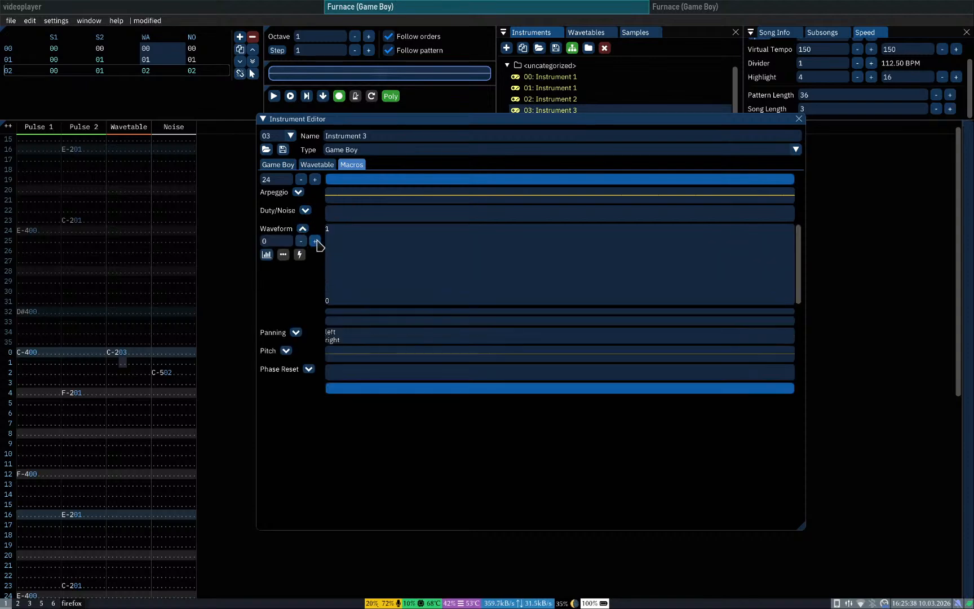
left_click(314, 241)
left_click(332, 267)
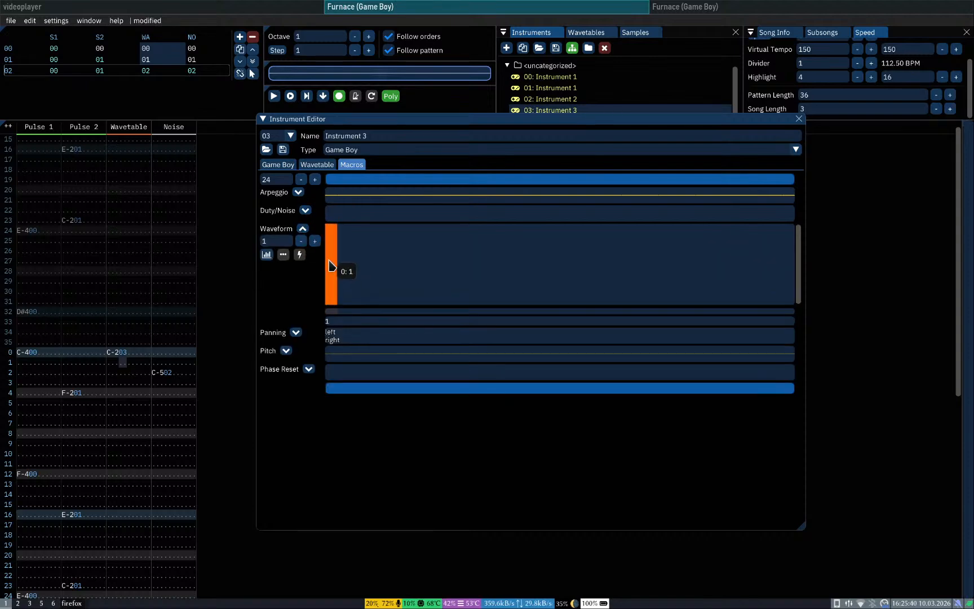
Step: Set the single step of instrument 03's Waveform macro to 0 and check the wavetable list
left_click(332, 295)
left_click(333, 254)
left_click(332, 303)
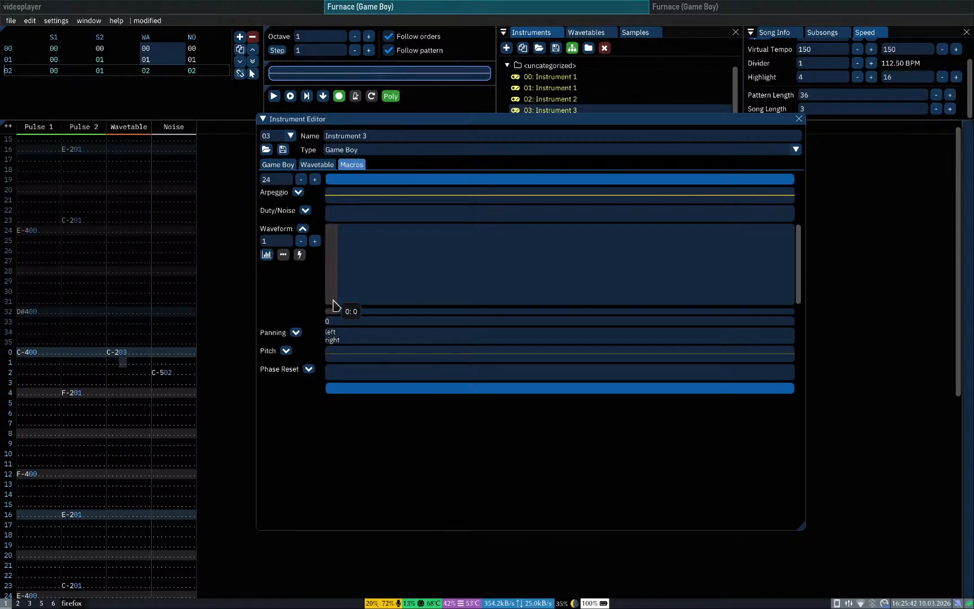
left_click(582, 35)
left_click(530, 32)
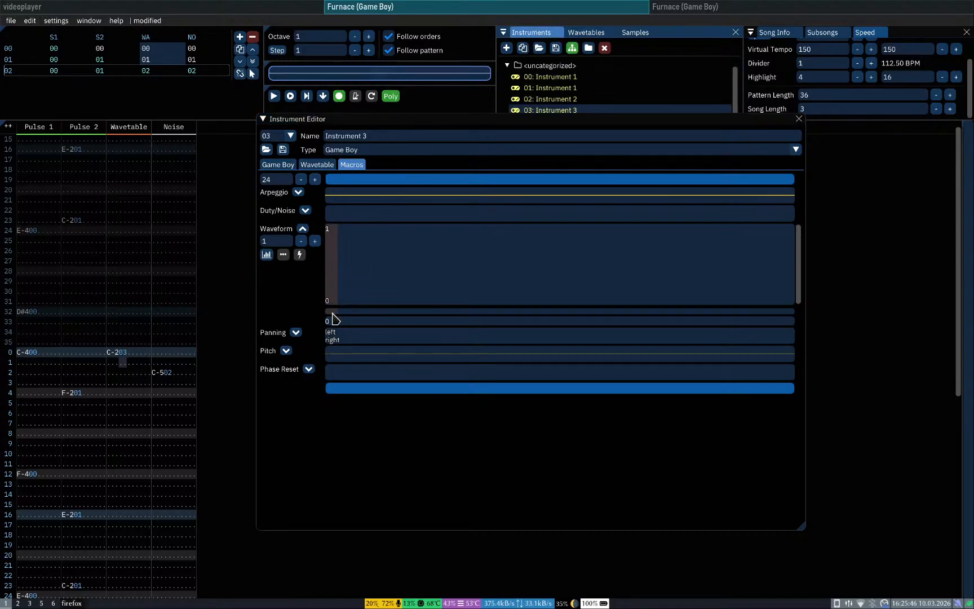
Step: Audition instrument 03 on the Wavetable channel in octaves 1, 2 and 3, and leave the octave set to 2
left_click(349, 497)
key("q")
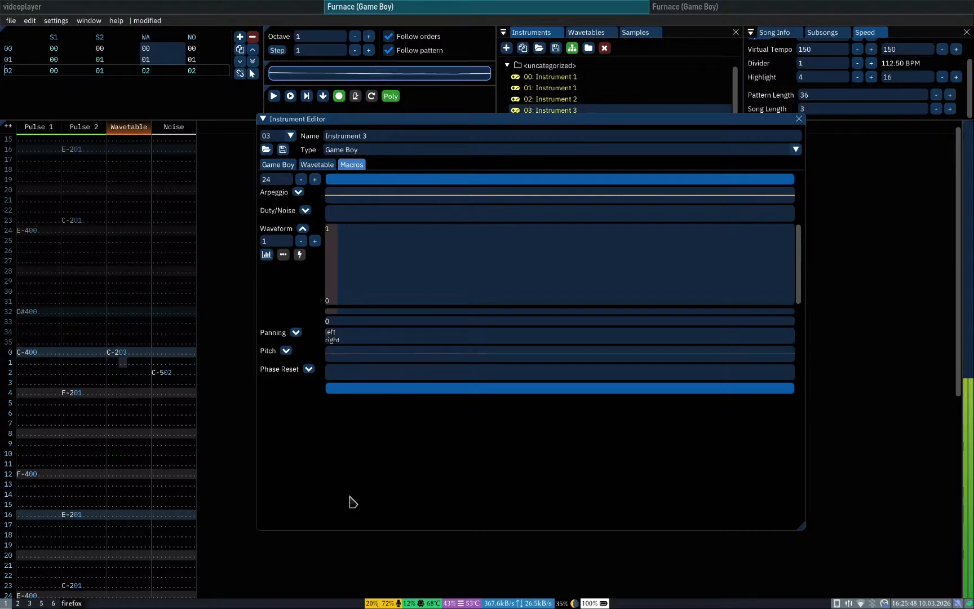
key("KP_Multiply")
key("q")
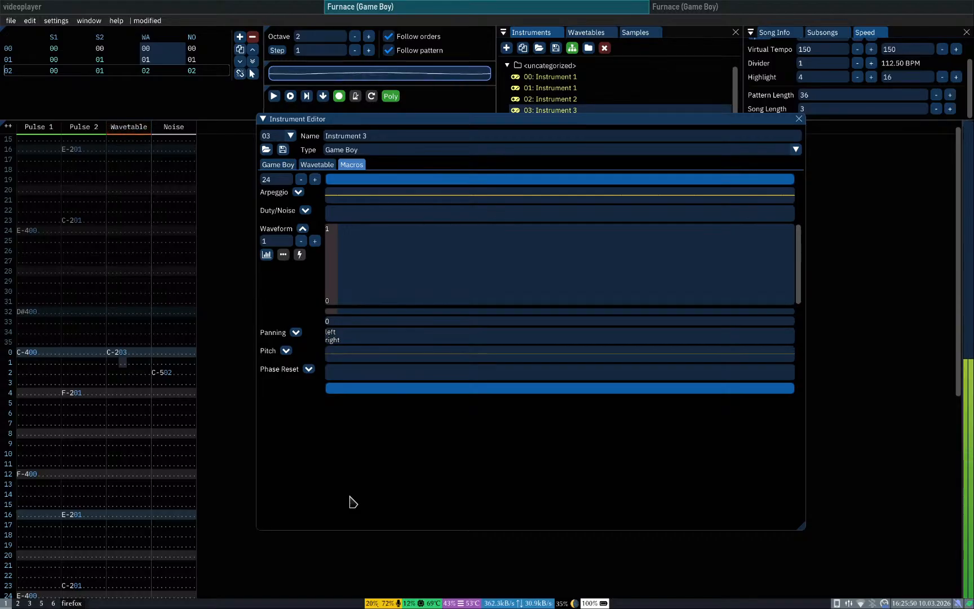
key("KP_Multiply")
key("q")
key("KP_Divide")
key("q")
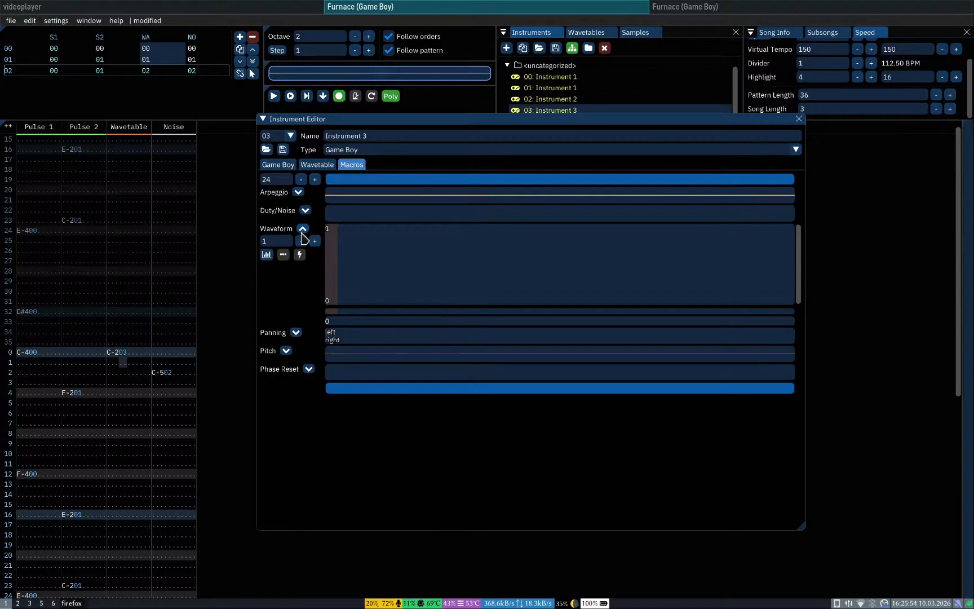
Step: Add five steps to instrument 03's Pitch macro and draw them falling as 20, 12, 4, -6, -23
left_click(286, 350)
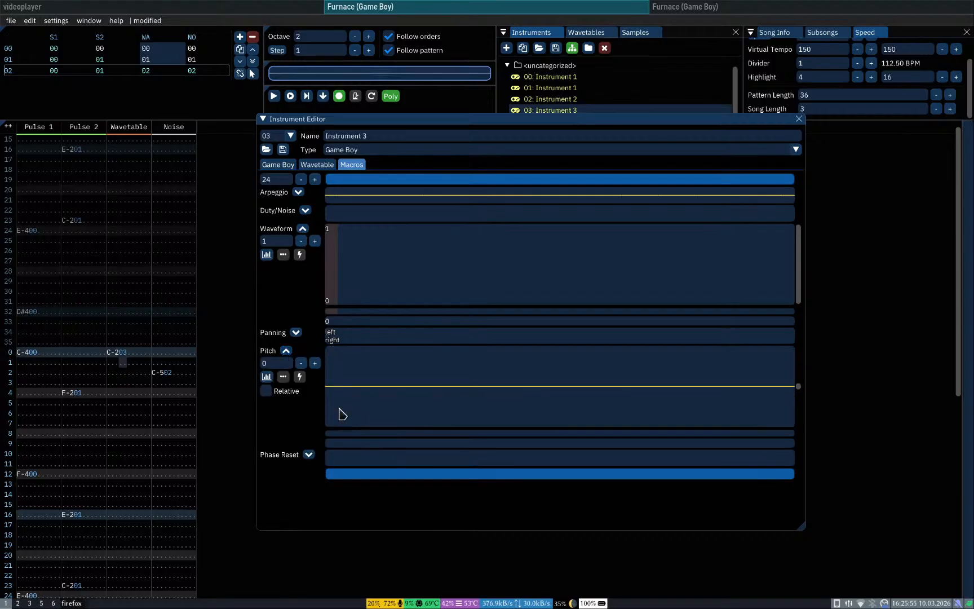
left_click(315, 363)
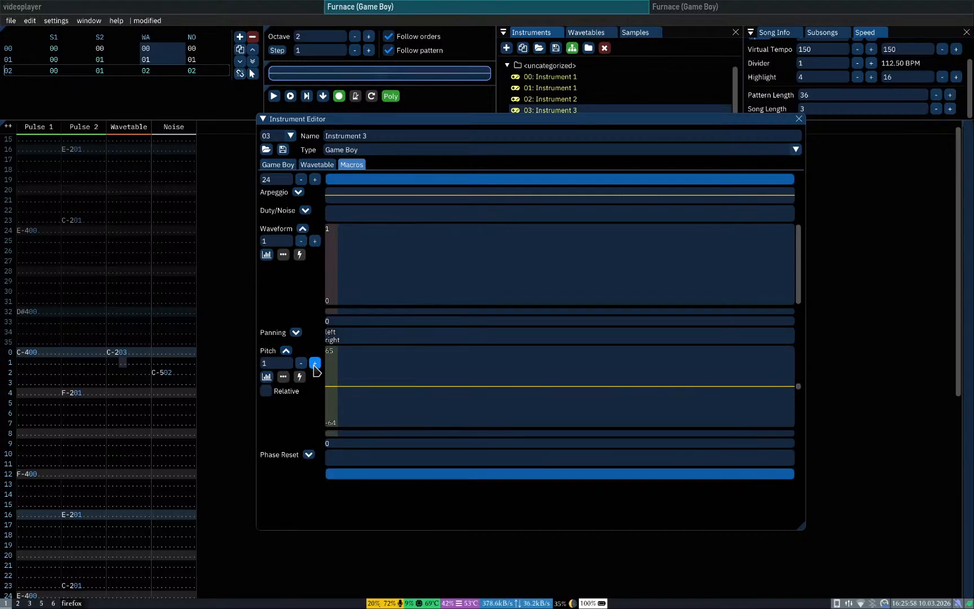
left_click(315, 363)
left_click(315, 363)
left_click(315, 363)
left_click(315, 364)
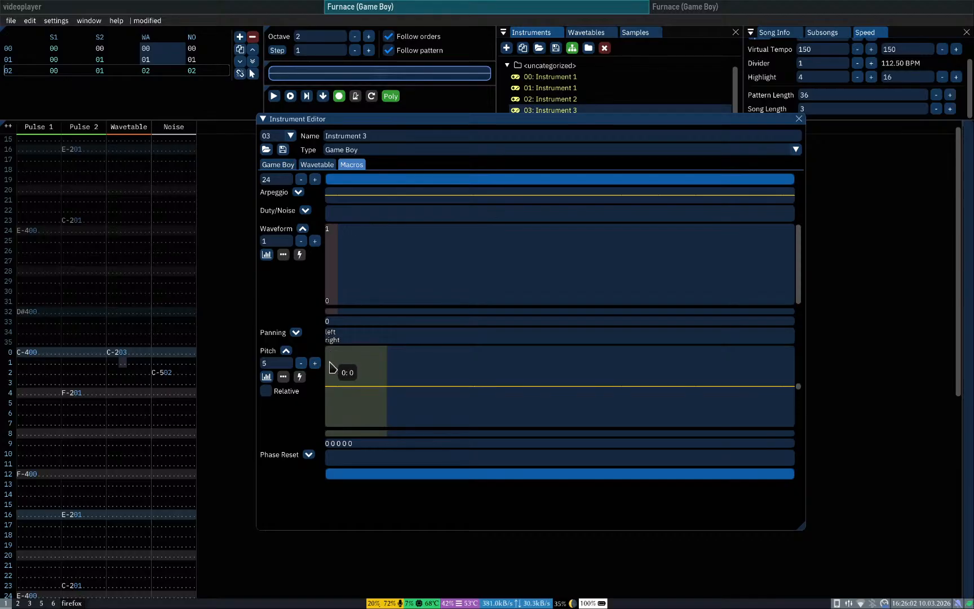
left_click_drag(330, 372, 385, 407)
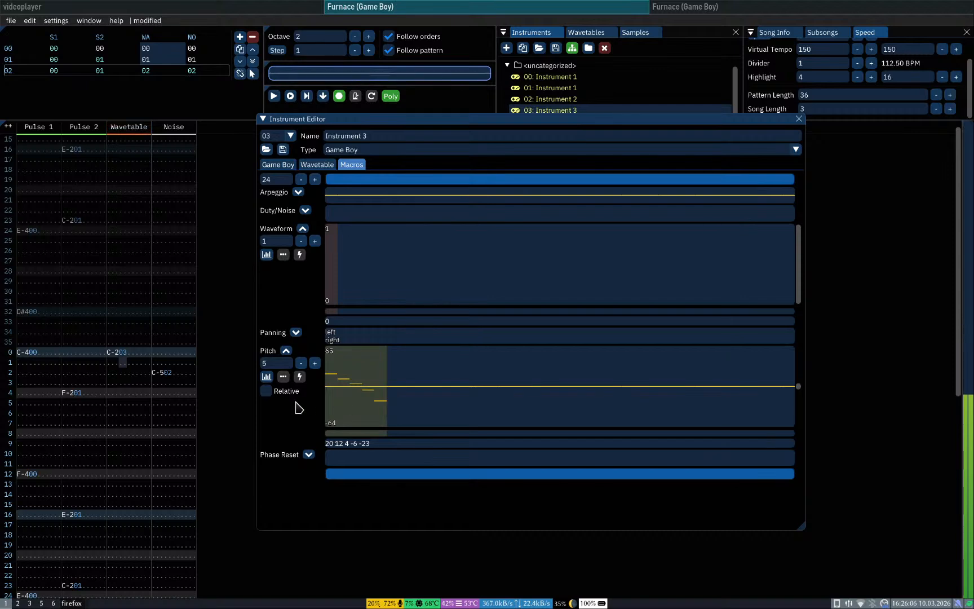
Step: Redraw the five Pitch macro steps as 64 followed by four values of -64
mouse_move(330, 365)
left_mouse_down()
mouse_move(333, 346)
mouse_move(344, 433)
mouse_move(383, 442)
left_mouse_up()
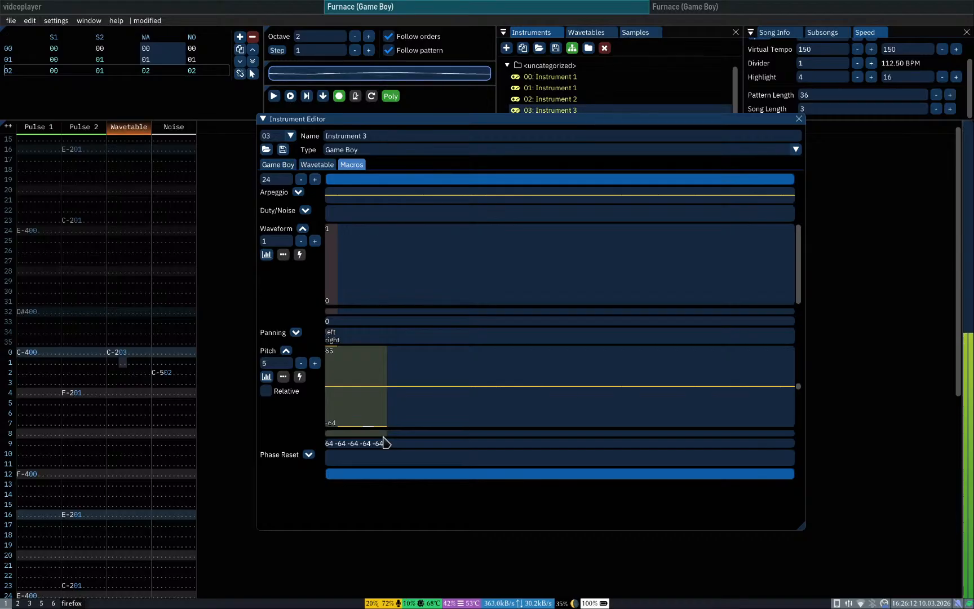
right_click(433, 378)
left_click(397, 380)
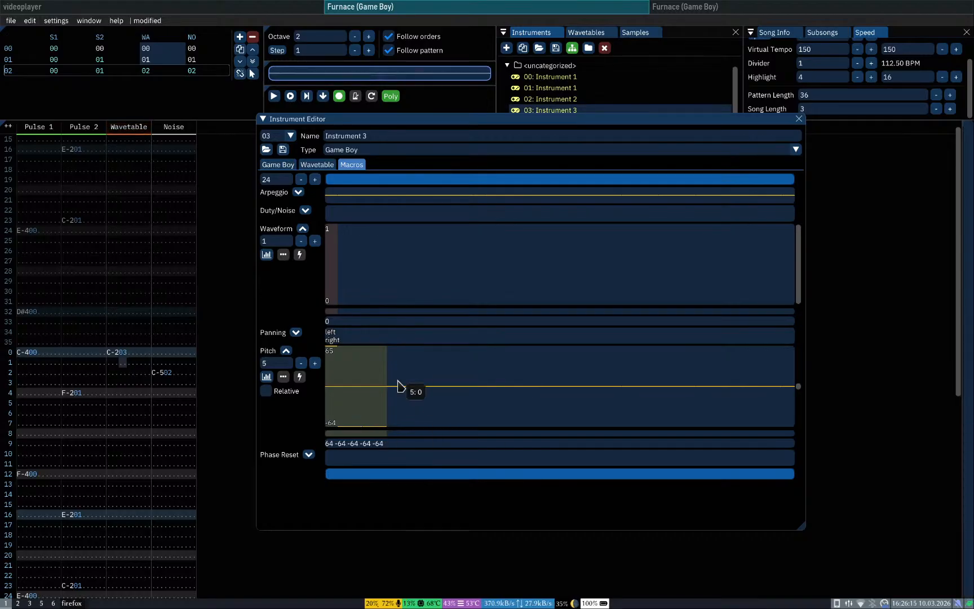
Step: Remove all five steps from the Pitch macro and collapse it
left_click(301, 363)
left_click(301, 363)
left_click(301, 363)
left_click(300, 363)
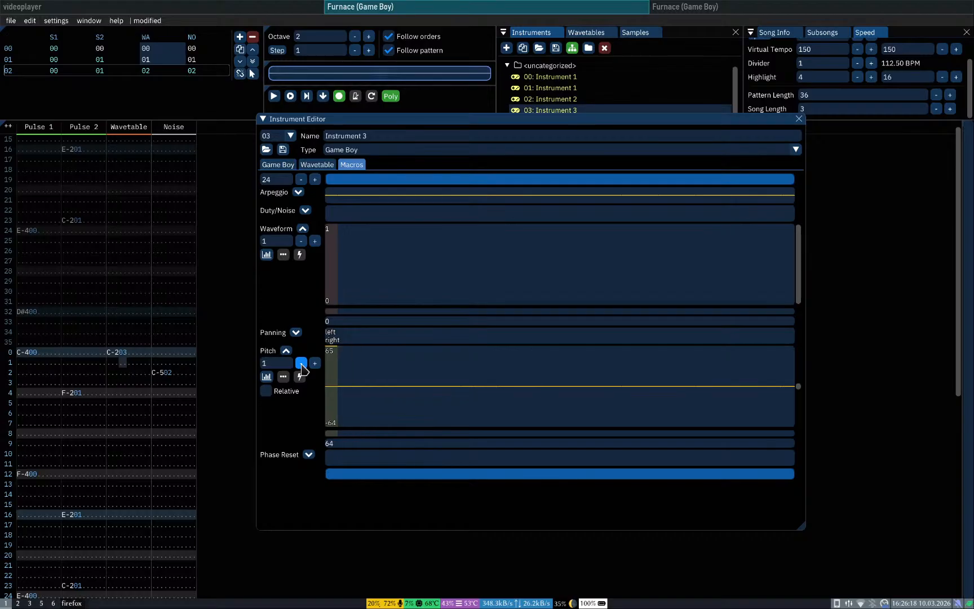
left_click(301, 363)
left_click(286, 350)
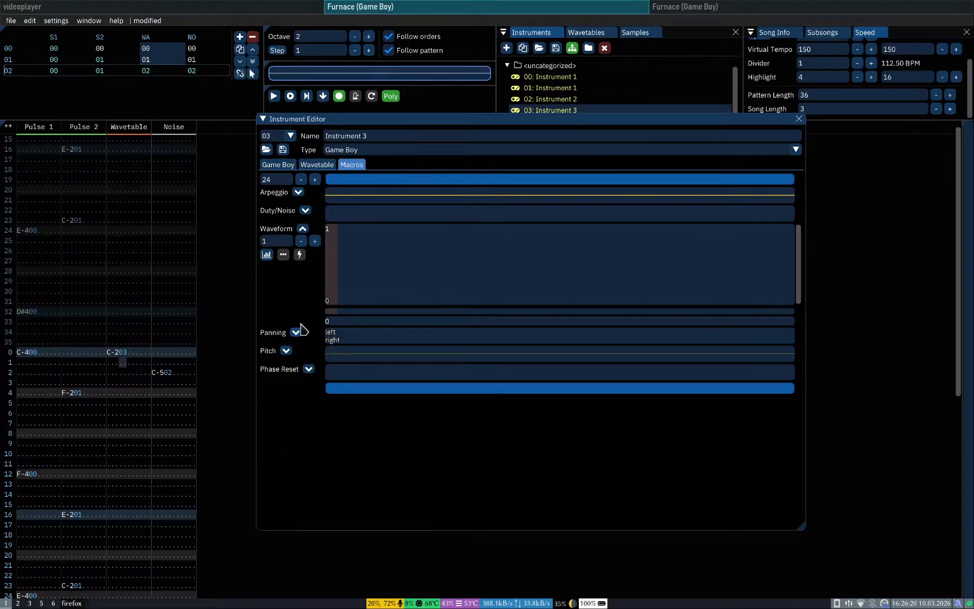
Step: Try a Sweep command with shift 3 and increased speed in instrument 03's hardware sequence, and delete the command
left_click(278, 165)
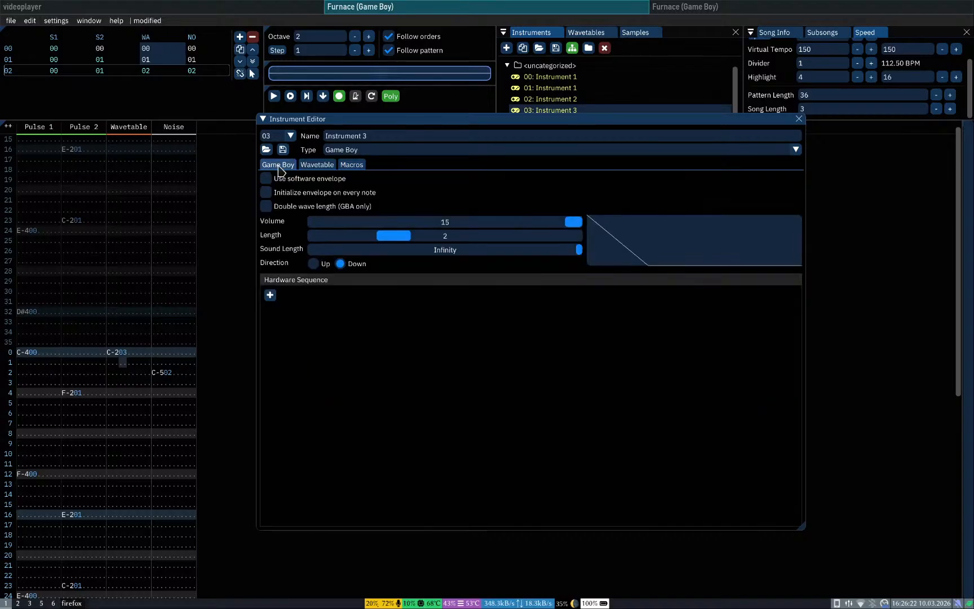
left_click(317, 165)
left_click(351, 165)
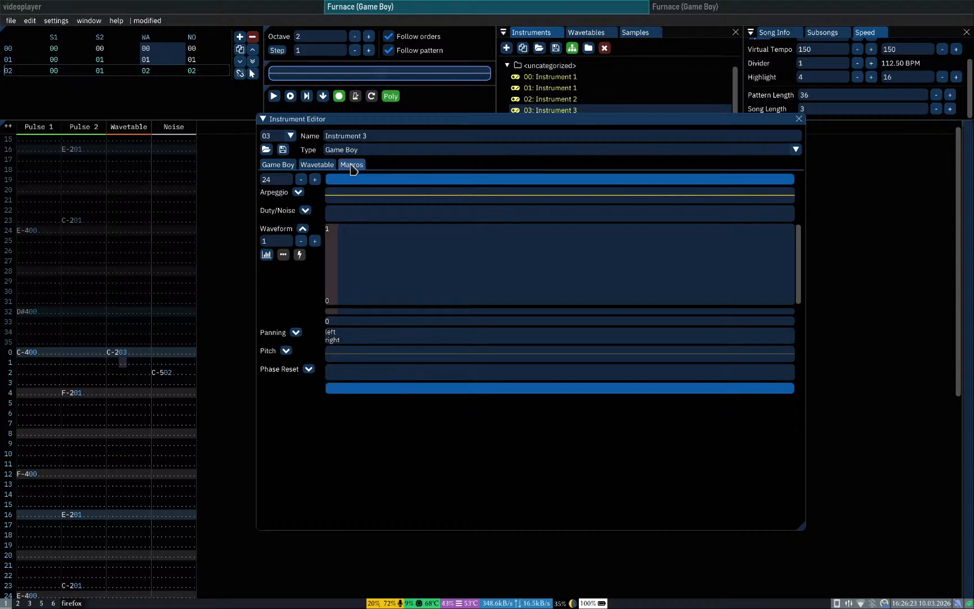
left_click(285, 166)
left_click(271, 295)
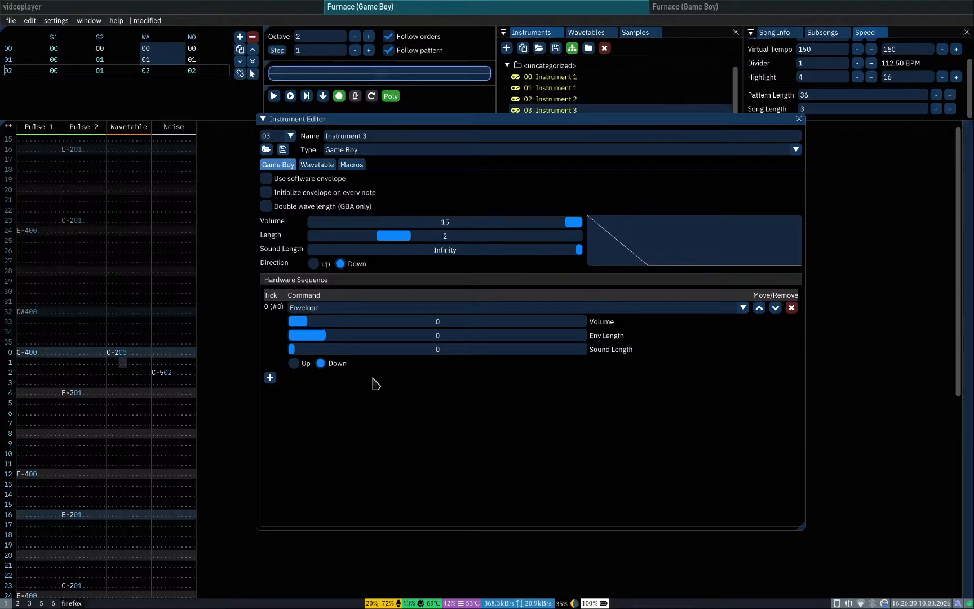
left_click(358, 311)
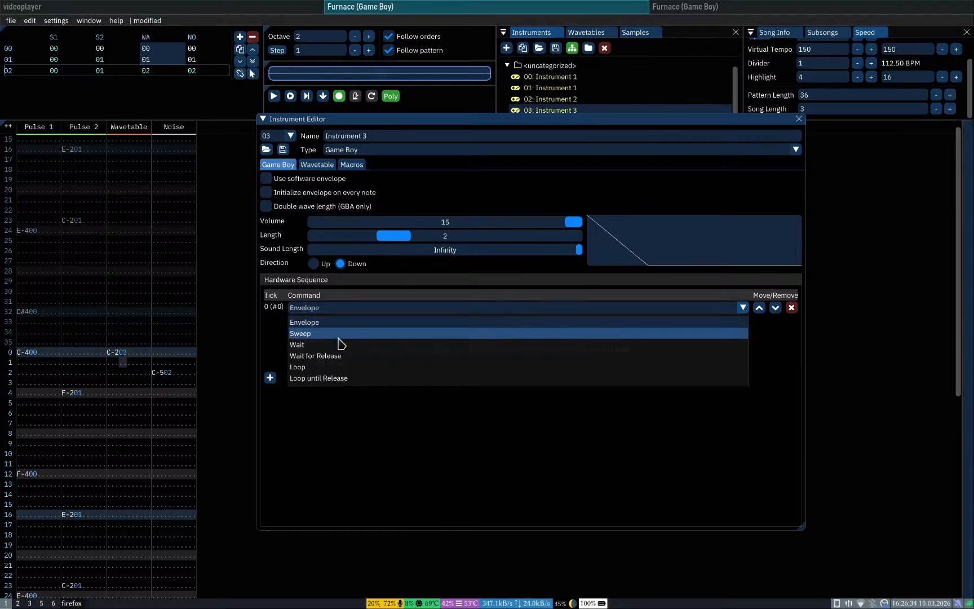
left_click(342, 334)
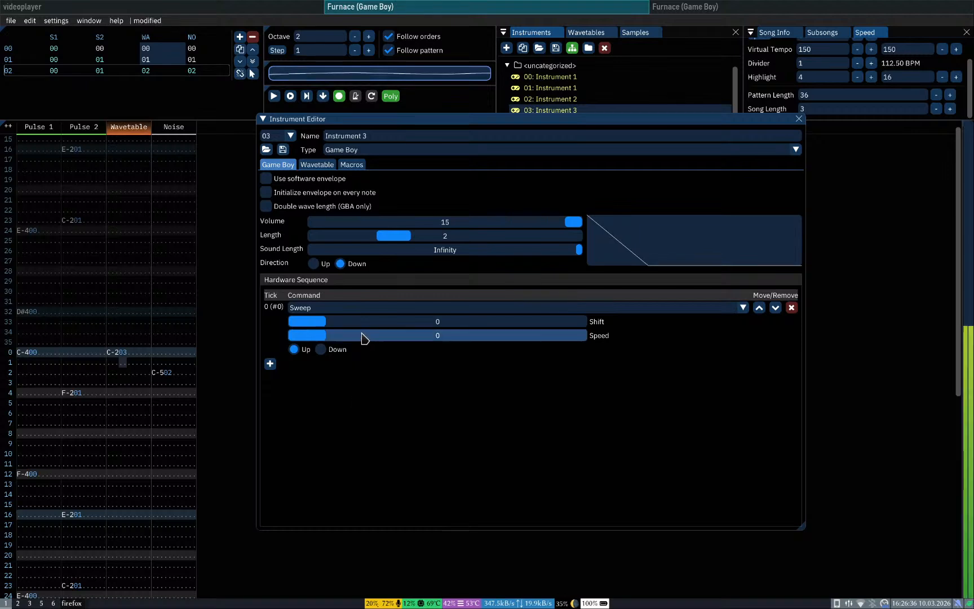
left_click_drag(395, 327, 421, 326)
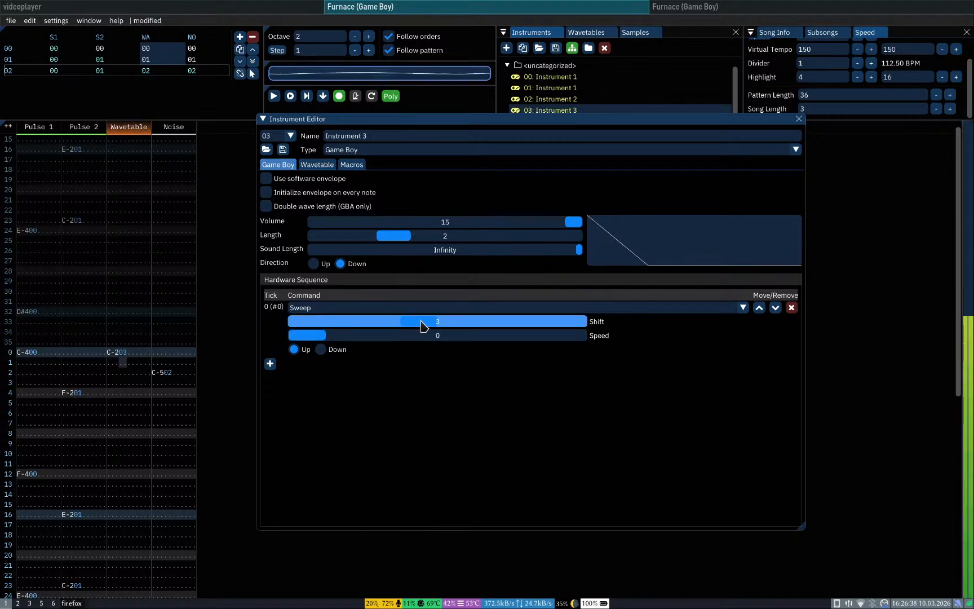
left_click_drag(350, 342, 453, 344)
left_click(791, 307)
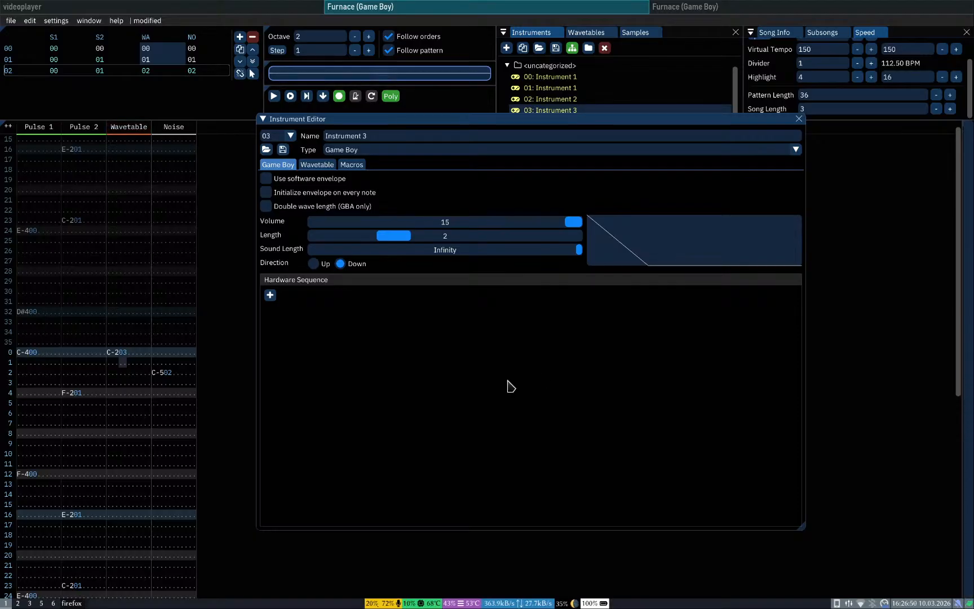
Step: Expand instrument 03's Pitch macro and switch its type from Sequence to the ADSR envelope
left_click(318, 165)
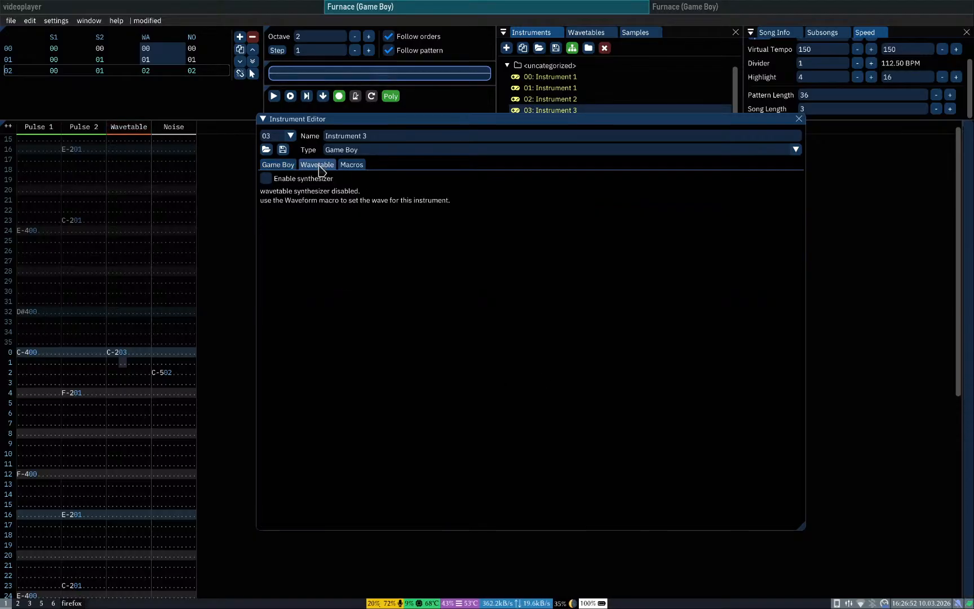
left_click(343, 166)
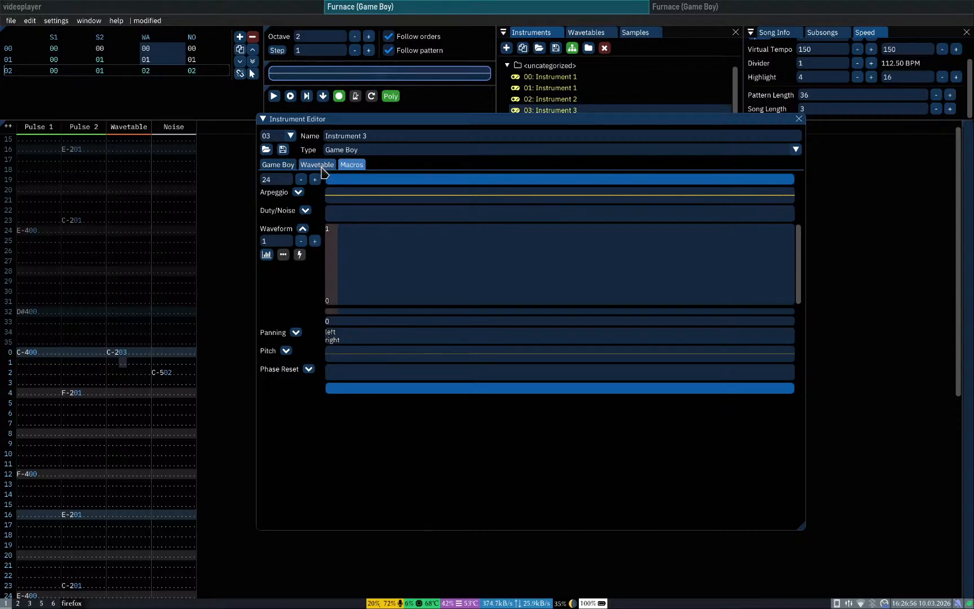
left_click(286, 351)
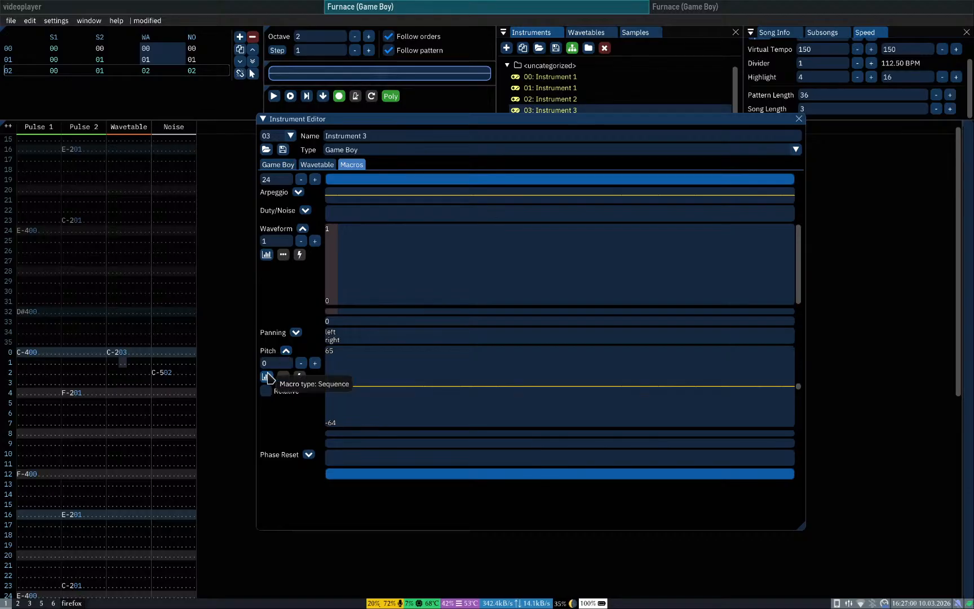
left_click(283, 376)
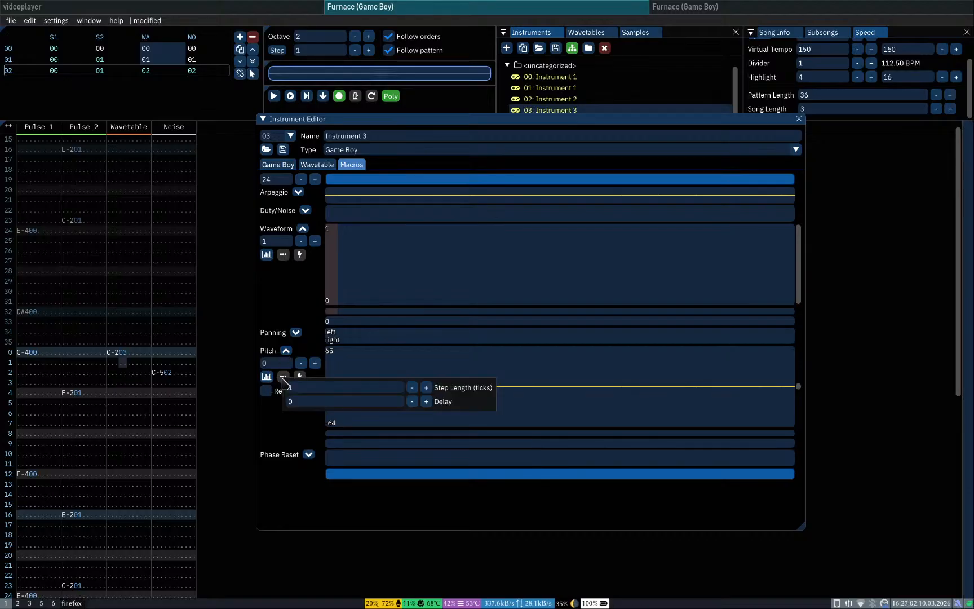
left_click(267, 376)
left_click(266, 376)
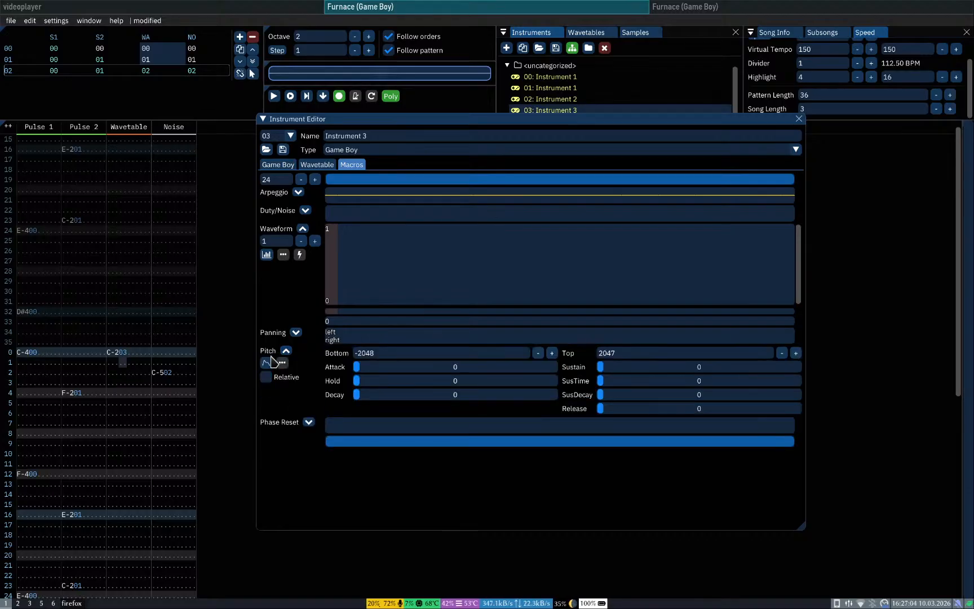
Step: Set the Pitch envelope's Decay to 86 and Bottom to 0 while auditioning notes
key("z")
key("z")
left_click_drag(369, 392, 424, 396)
mouse_move(357, 367)
left_mouse_down()
mouse_move(398, 373)
mouse_move(338, 372)
mouse_move(436, 383)
mouse_move(350, 379)
left_mouse_up()
key("z")
key("z")
key("z")
key("z")
left_click(441, 356)
key("z")
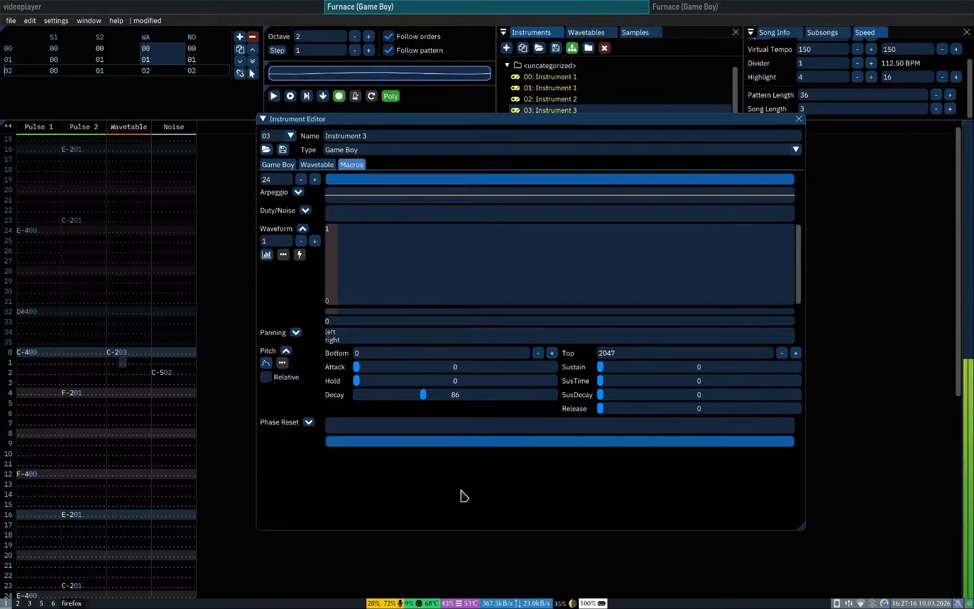
key("z")
key("z")
Step: Set the Pitch envelope's Decay to 47 and Bottom to -100
mouse_move(405, 395)
left_mouse_down()
mouse_move(346, 399)
mouse_move(394, 403)
left_mouse_up()
left_click(376, 353)
type("-")
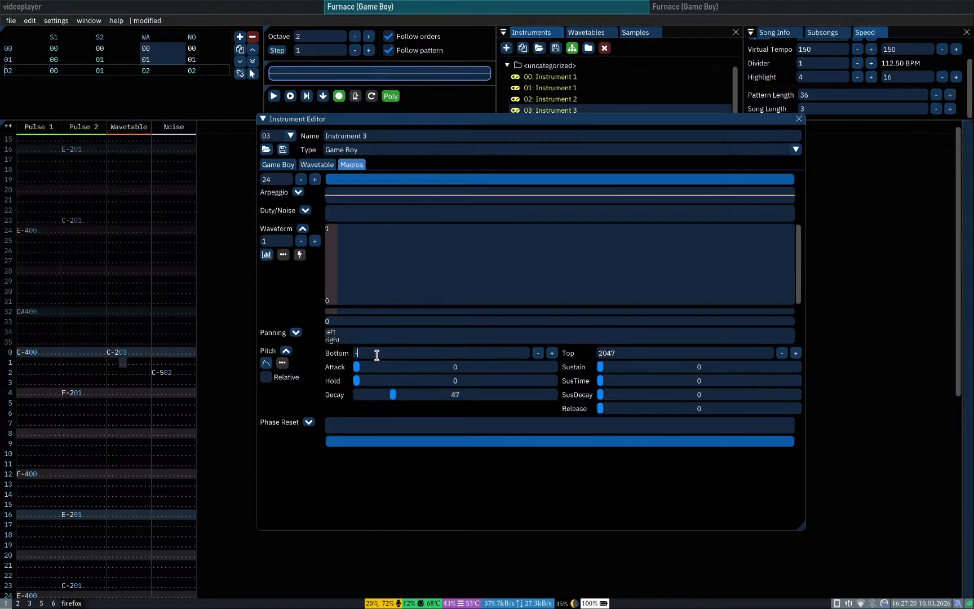
type("100")
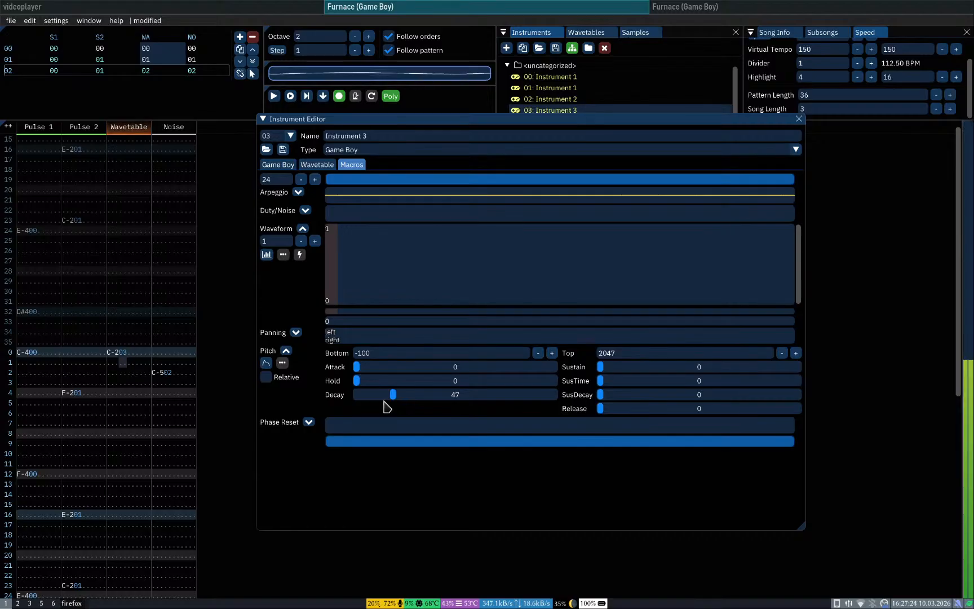
Step: Try a Decay of 93 and an Attack of 25 in the Pitch envelope, and return both to 0
mouse_move(443, 401)
left_mouse_down()
mouse_move(491, 393)
mouse_move(535, 404)
mouse_move(413, 403)
mouse_move(428, 402)
left_mouse_up()
left_click(378, 371)
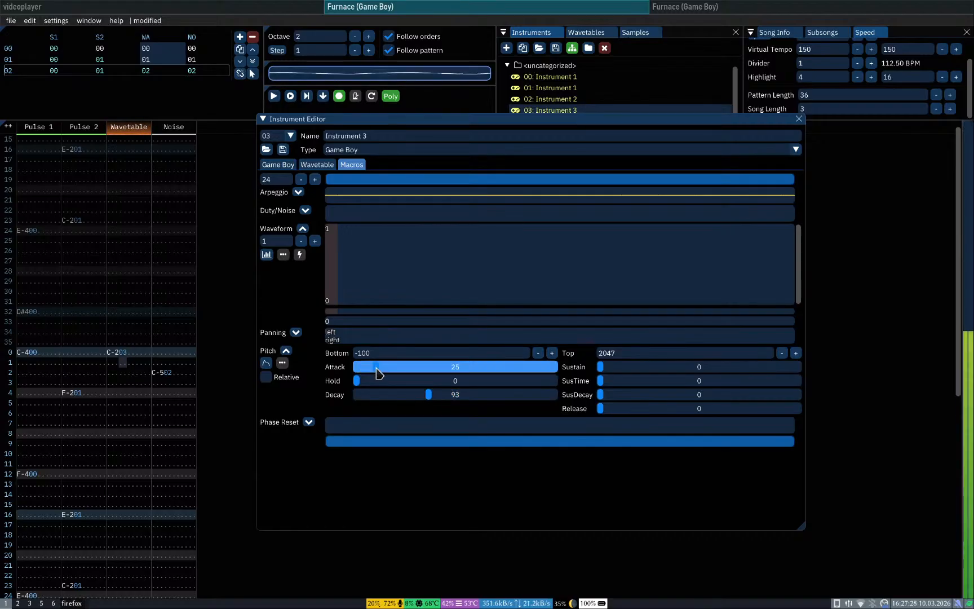
left_click_drag(378, 371, 301, 398)
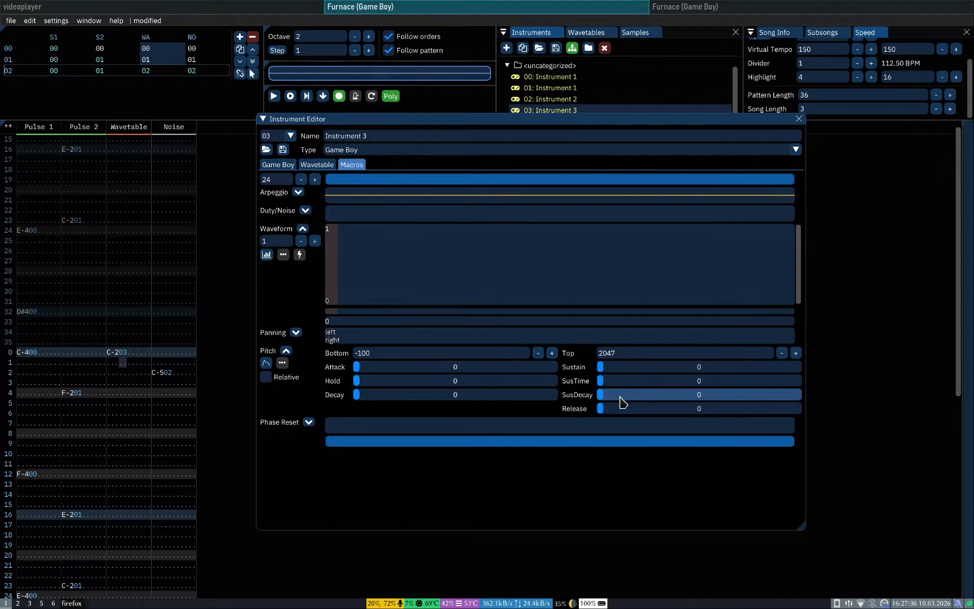
Step: Set the Pitch envelope's SusDecay to 37, SusTime to 30, Sustain to 45 and Release to 56
left_click_drag(615, 397, 632, 402)
left_click(623, 380)
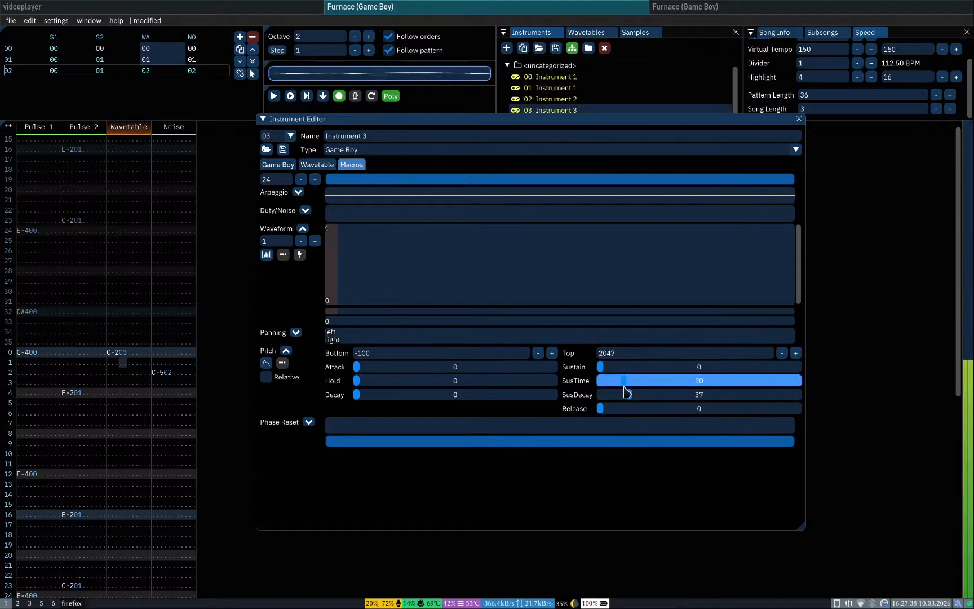
left_click(623, 367)
left_click_drag(623, 370, 635, 369)
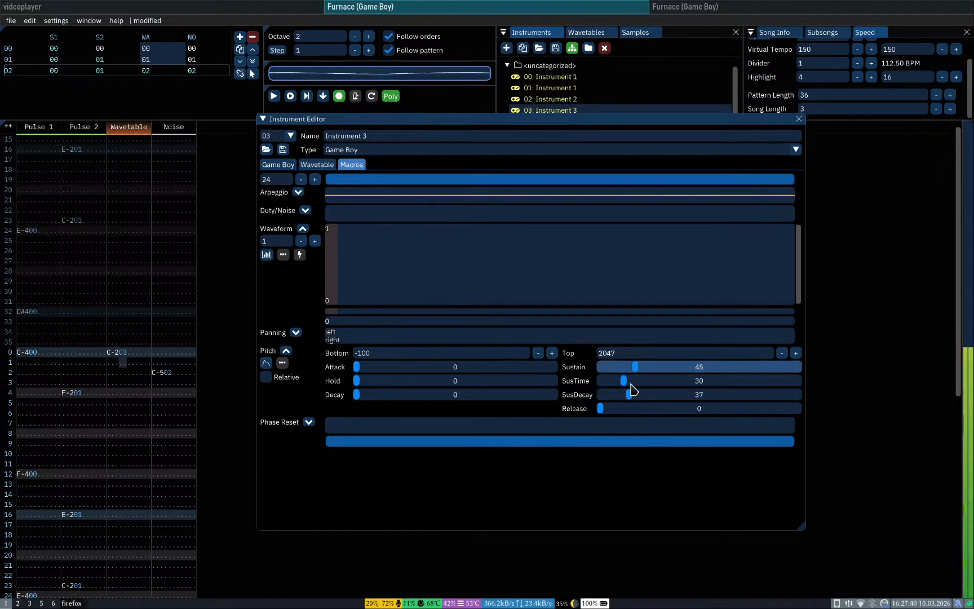
left_click_drag(616, 409, 646, 416)
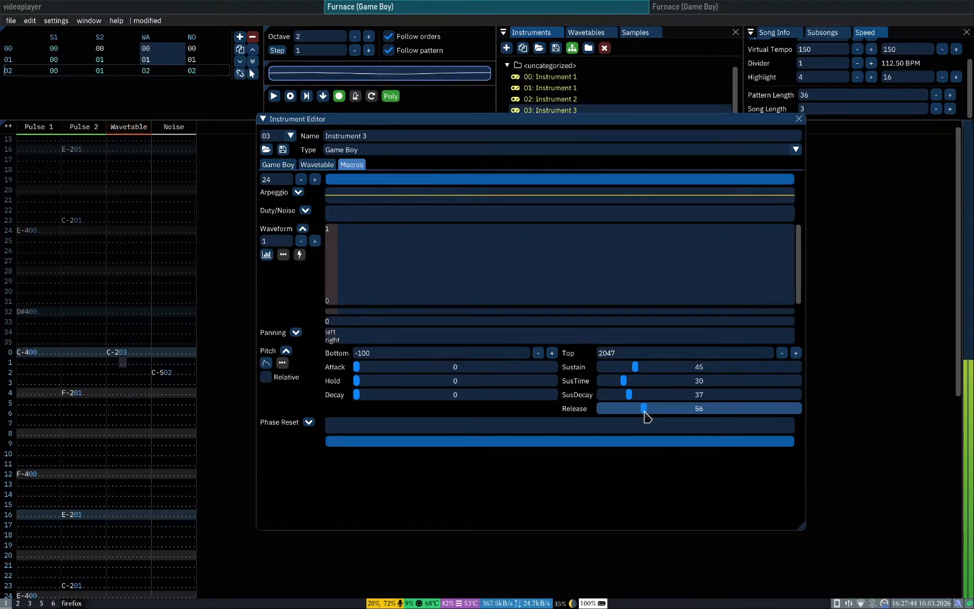
Step: Set the Pitch envelope's Bottom to -1000 and reset Release, Sustain, SusTime and SusDecay to 0
left_click_drag(645, 416, 566, 410)
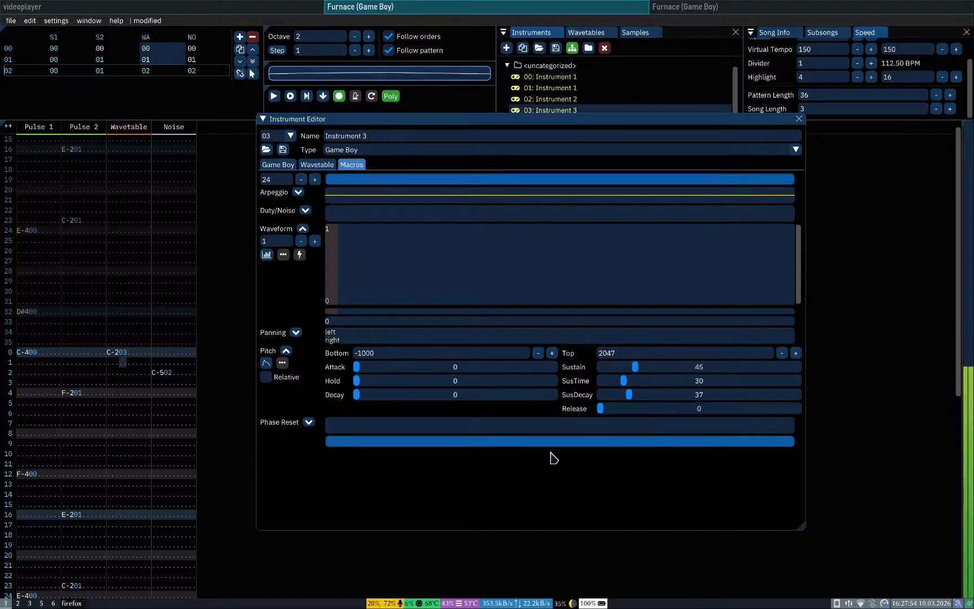
left_click_drag(626, 372, 586, 382)
left_click_drag(628, 395, 571, 399)
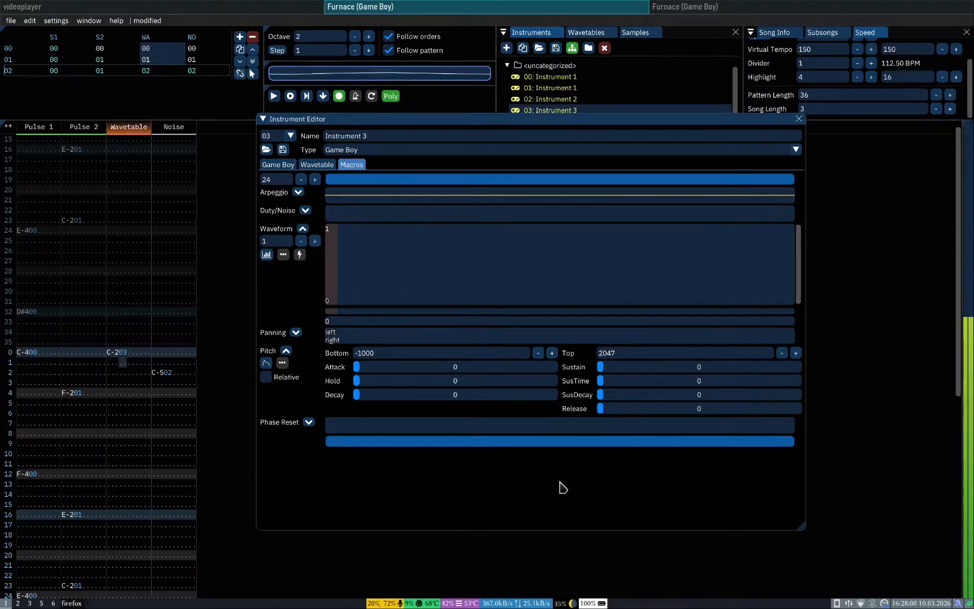
Step: Enable Relative for the Pitch macro, set its Bottom to -1 and audition a note
left_click_drag(613, 372, 620, 372)
left_click_drag(767, 372, 581, 382)
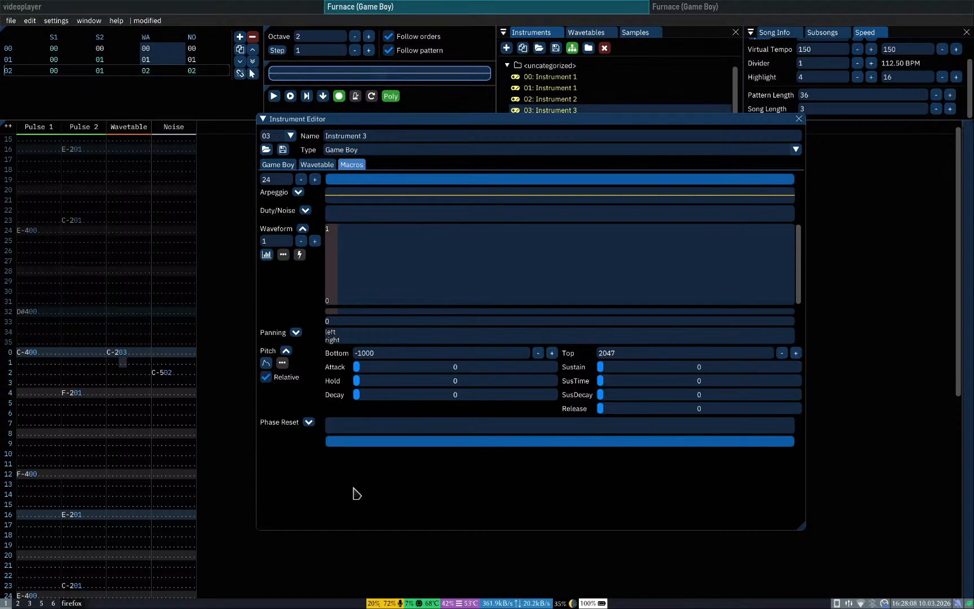
left_click(398, 352)
key("Return")
key("z")
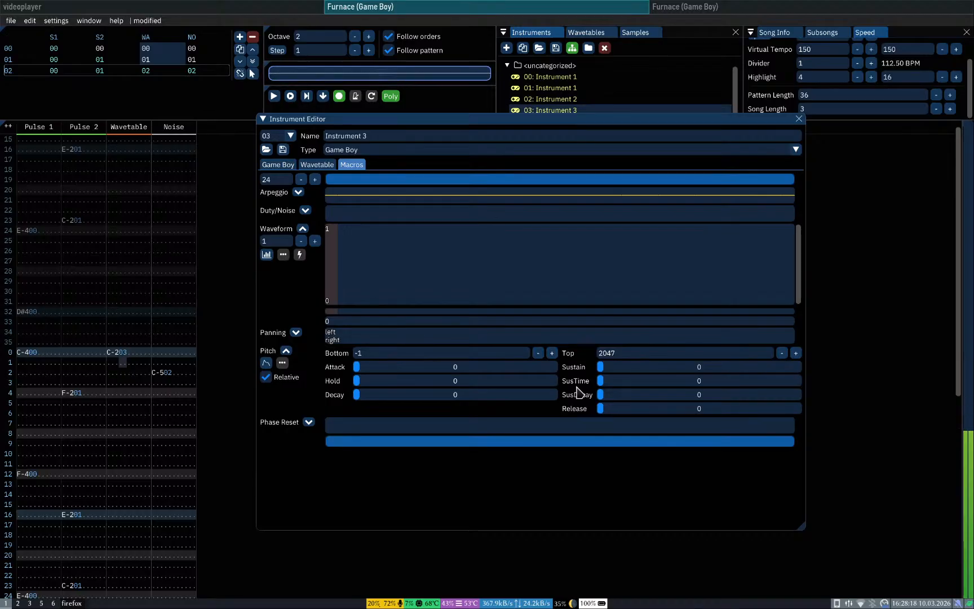
Step: Set the Pitch envelope's Top to 0 and Bottom to -100, keep Sustain at 0, and audition the note
left_click(628, 367)
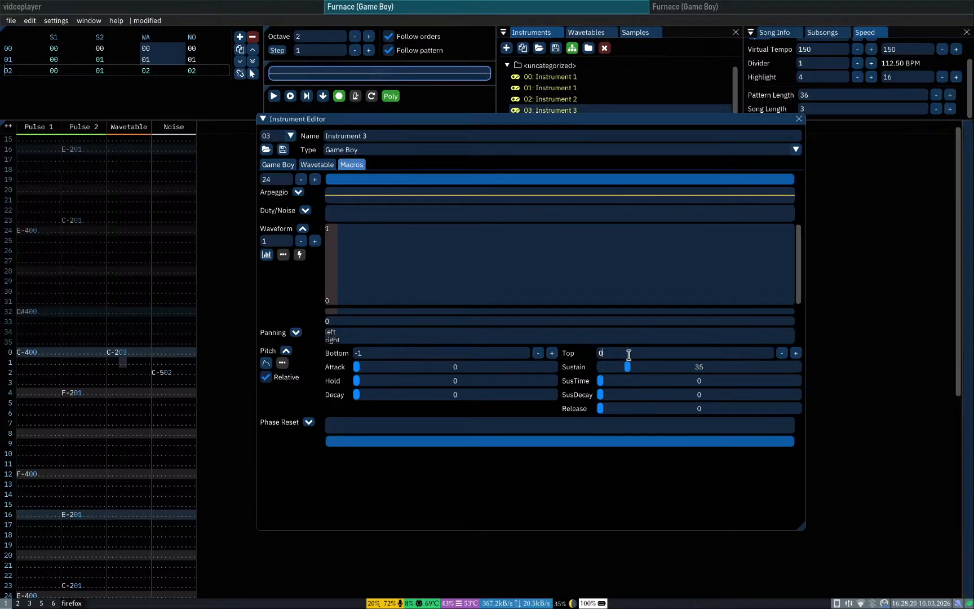
left_click_drag(613, 370, 558, 383)
key("z")
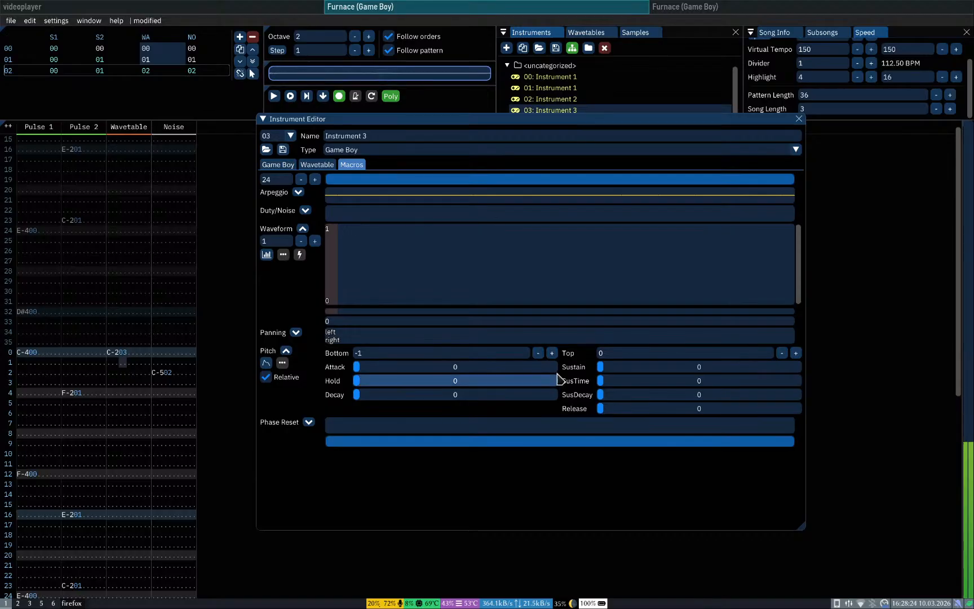
left_click(552, 353)
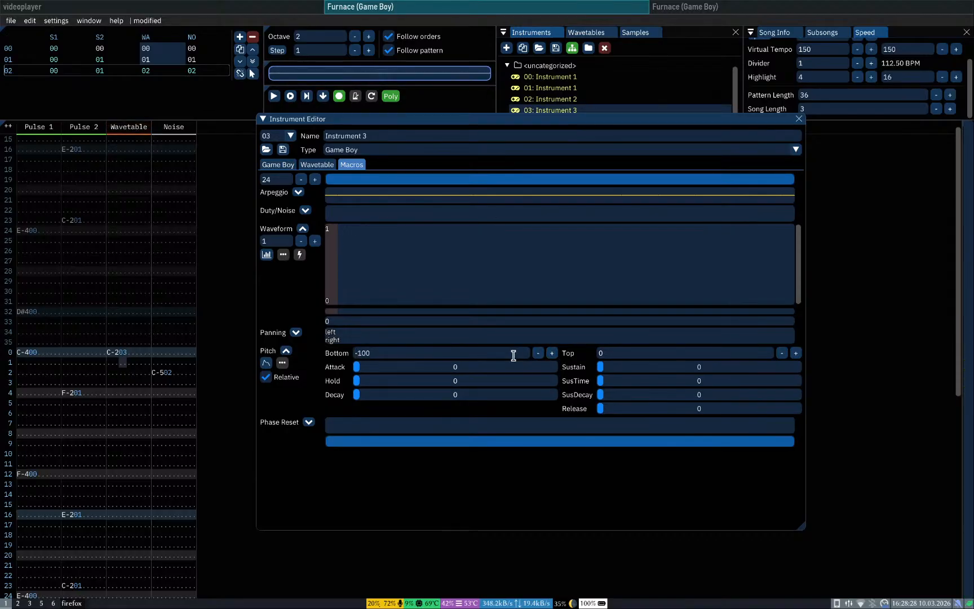
key("z")
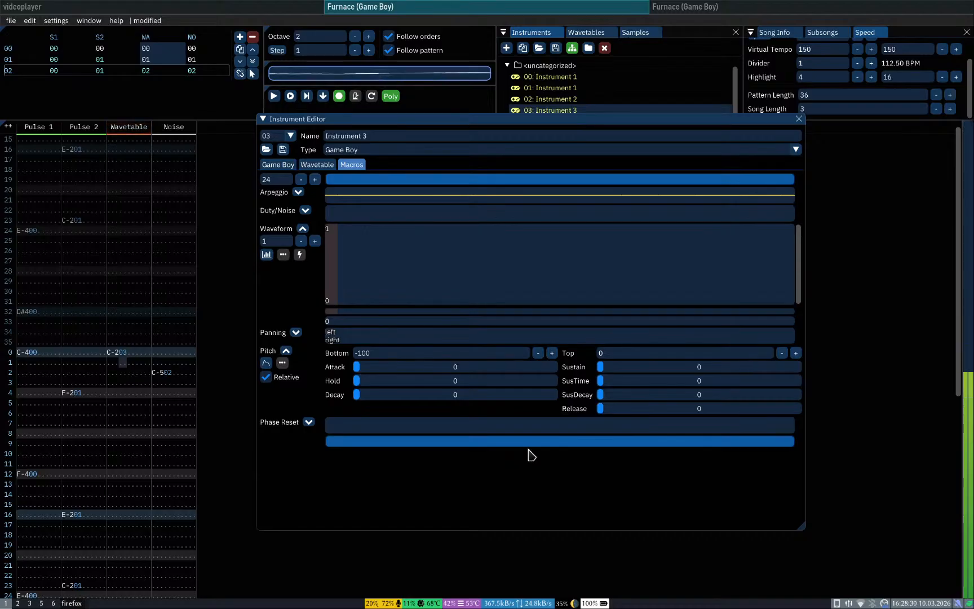
Step: Try adjusting the Pitch envelope's Hold while auditioning notes, and return it to 0
left_click_drag(368, 385, 274, 391)
key("z")
left_click(361, 382)
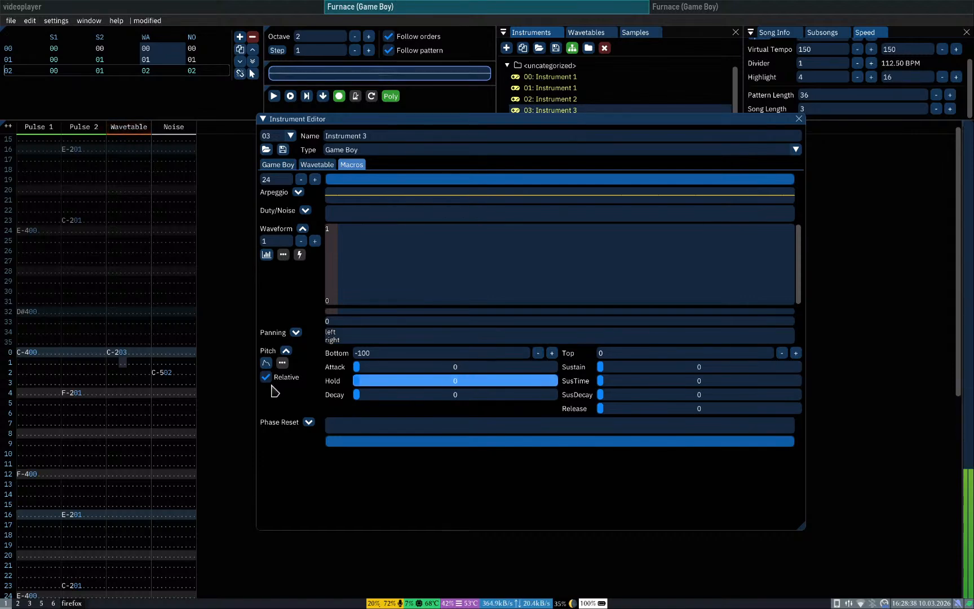
key("z")
key("z")
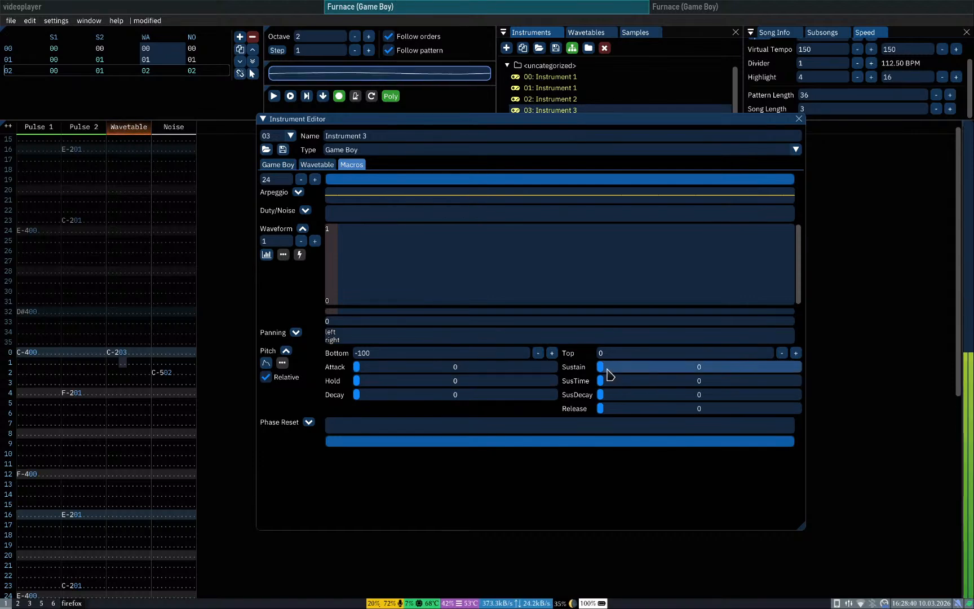
Step: Try the Pitch envelope's sustain and release settings while auditioning notes, and return them to 0
key("z")
left_click_drag(605, 377, 593, 411)
key("z")
key("z")
key("z")
key("z")
left_click(603, 409)
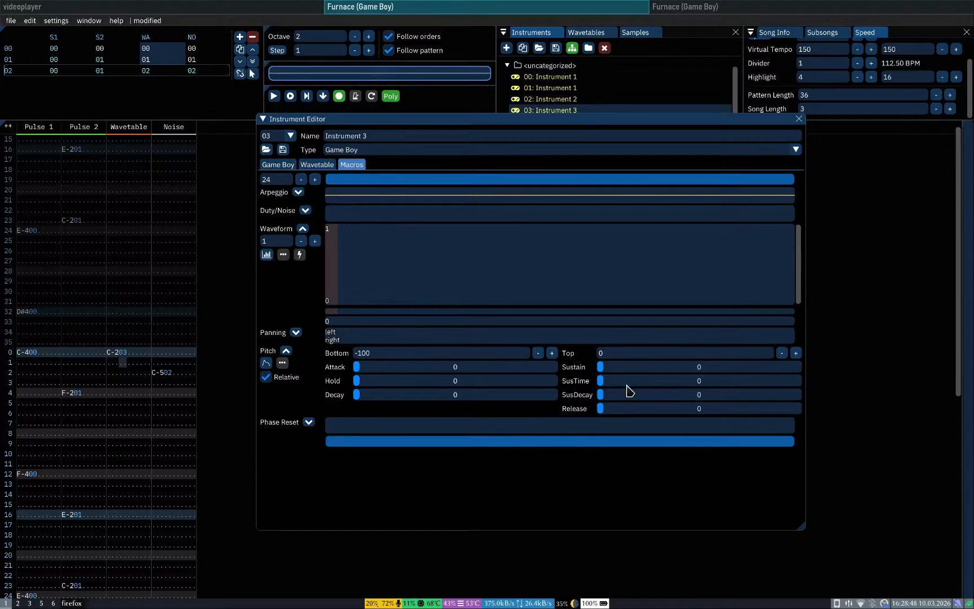
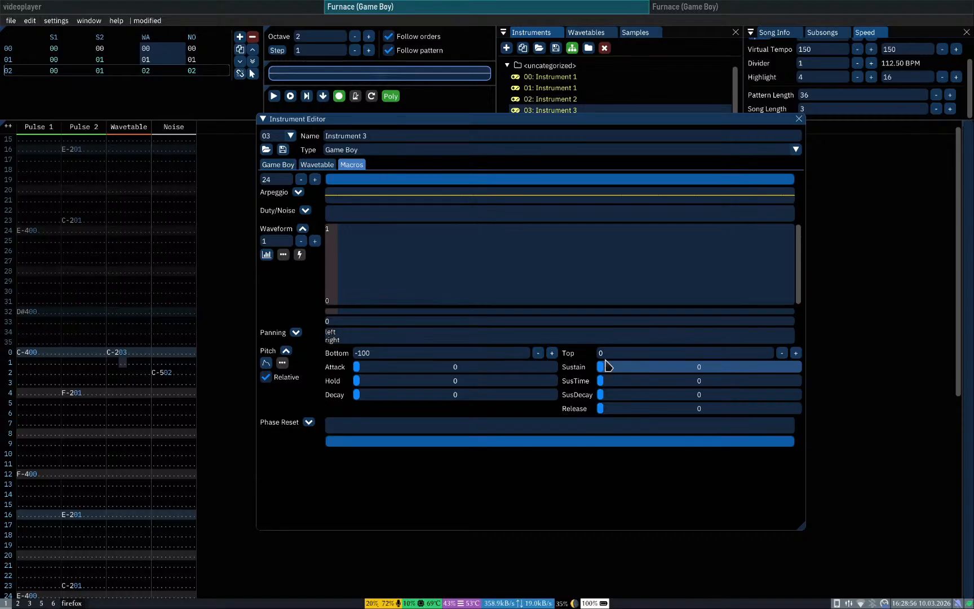
Step: Try an Attack of 6 and changes to Hold and Sustain in the Pitch envelope, and return all to 0
left_click_drag(426, 369, 427, 370)
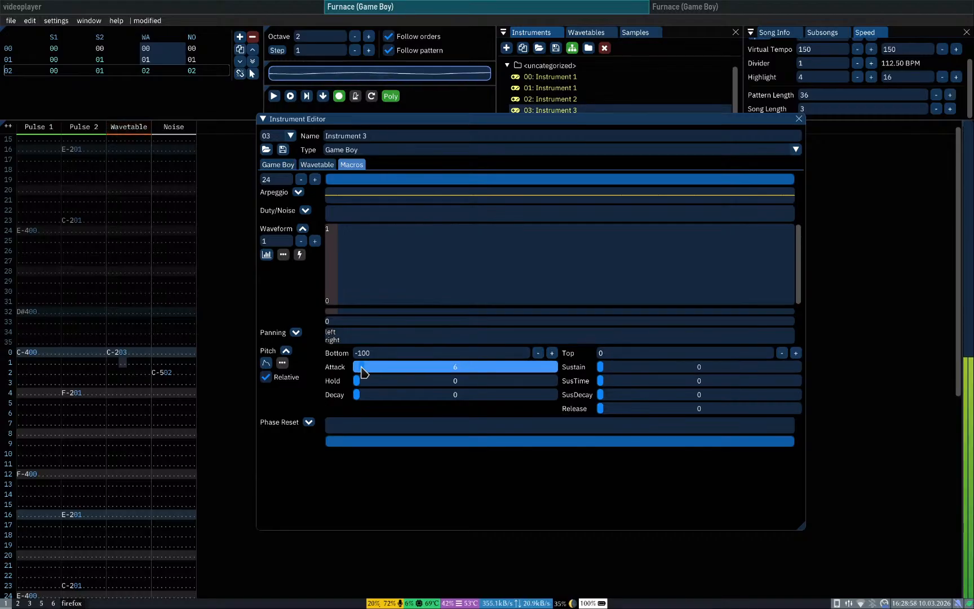
left_click_drag(361, 372, 361, 400)
left_click(356, 383)
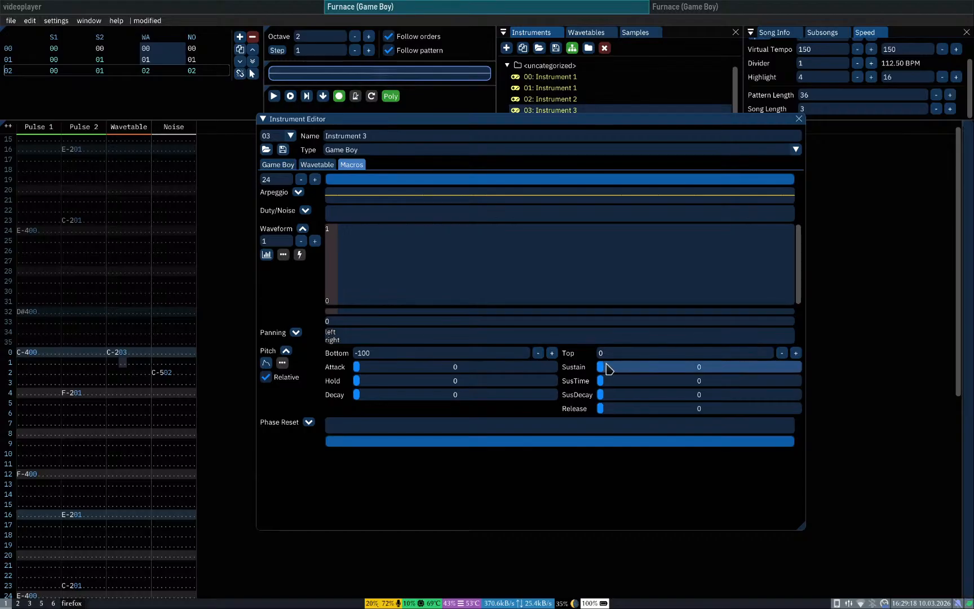
mouse_move(602, 367)
left_mouse_down()
mouse_move(810, 370)
mouse_move(598, 369)
left_mouse_up()
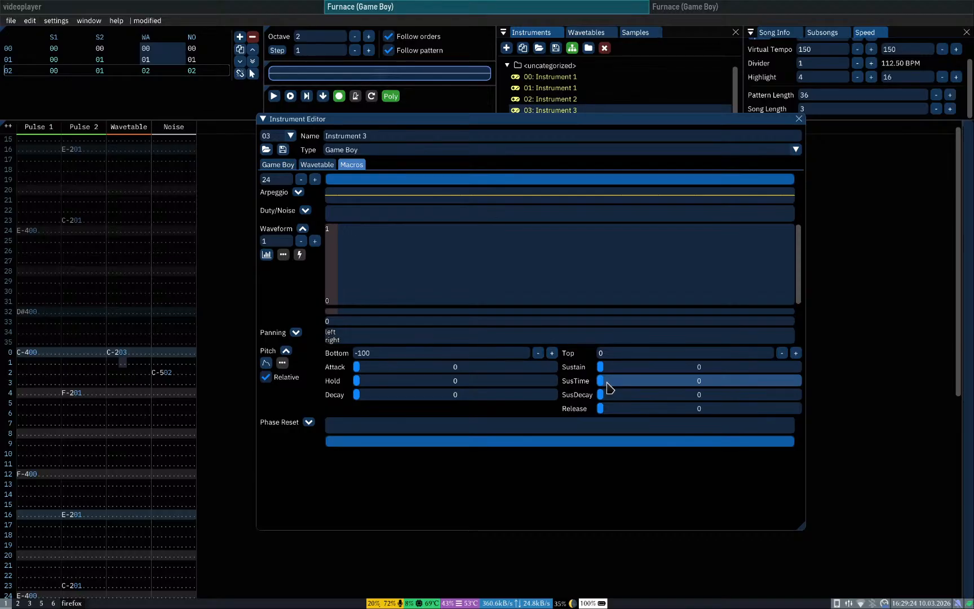
Step: Set the Pitch macro's Step Length to 2 ticks and audition a note
left_click(282, 362)
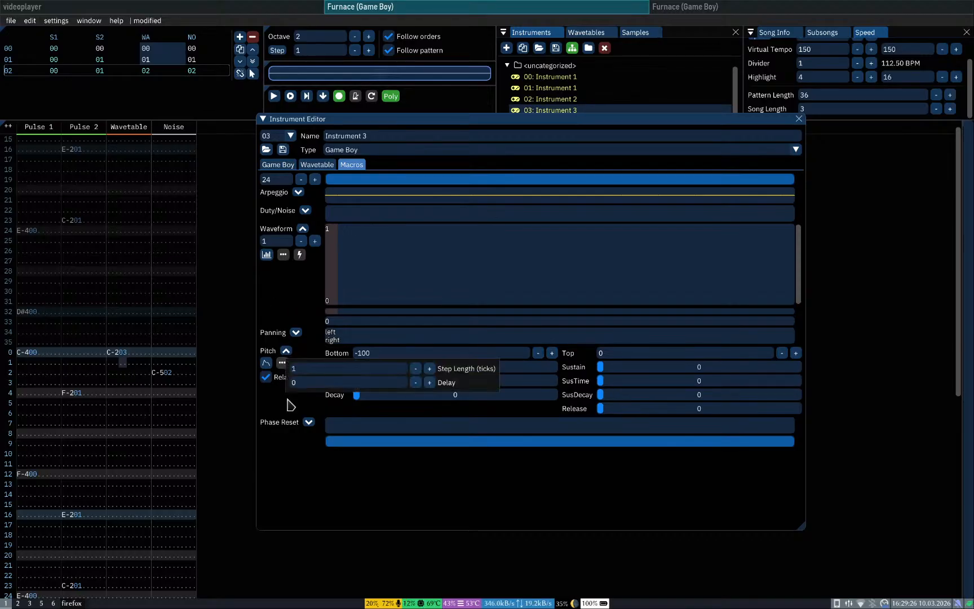
key("z")
left_click(429, 369)
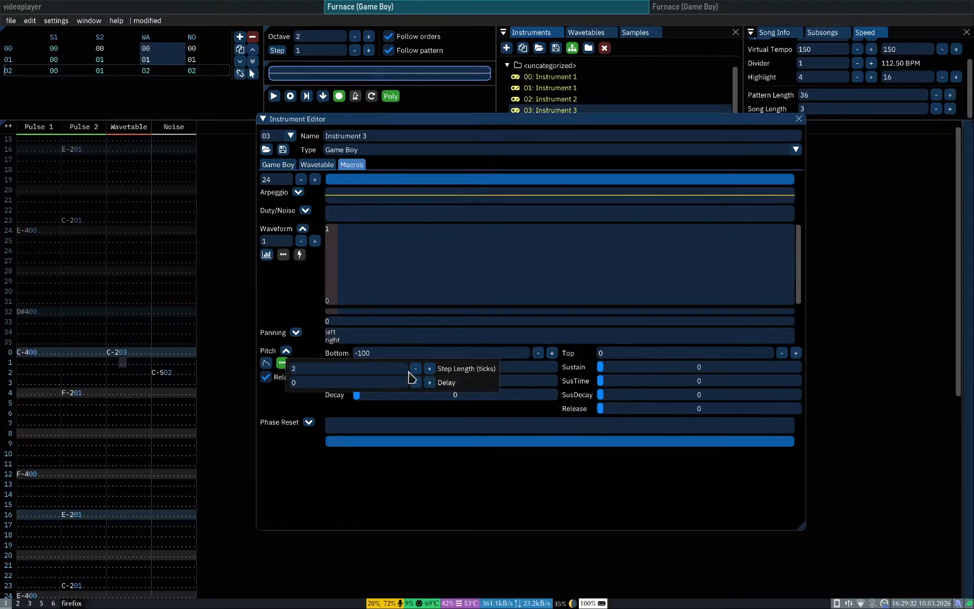
Step: Set the pitch macro's step length to 1 tick and its bottom value to -200, and audition a note
left_click(416, 369)
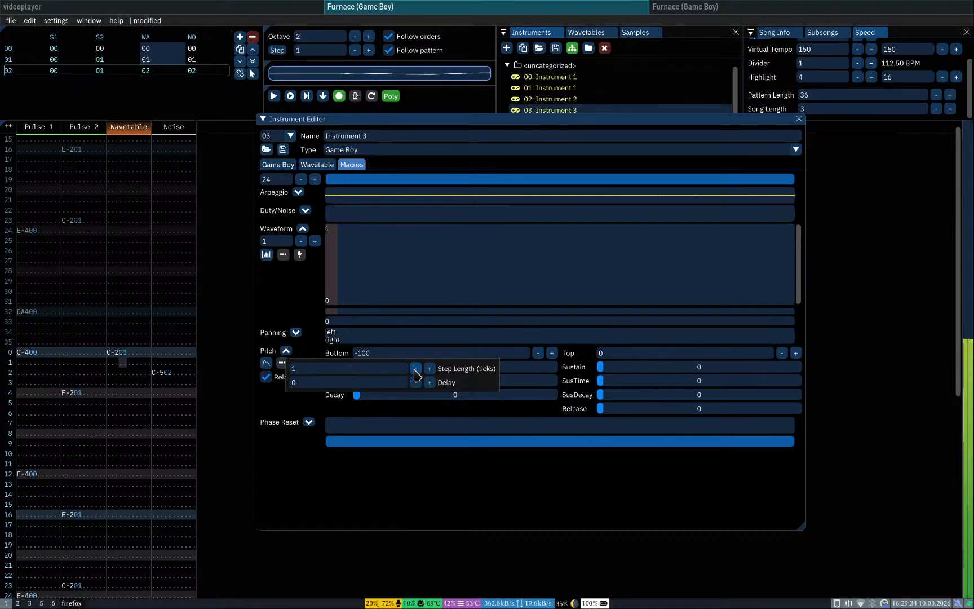
left_click(442, 500)
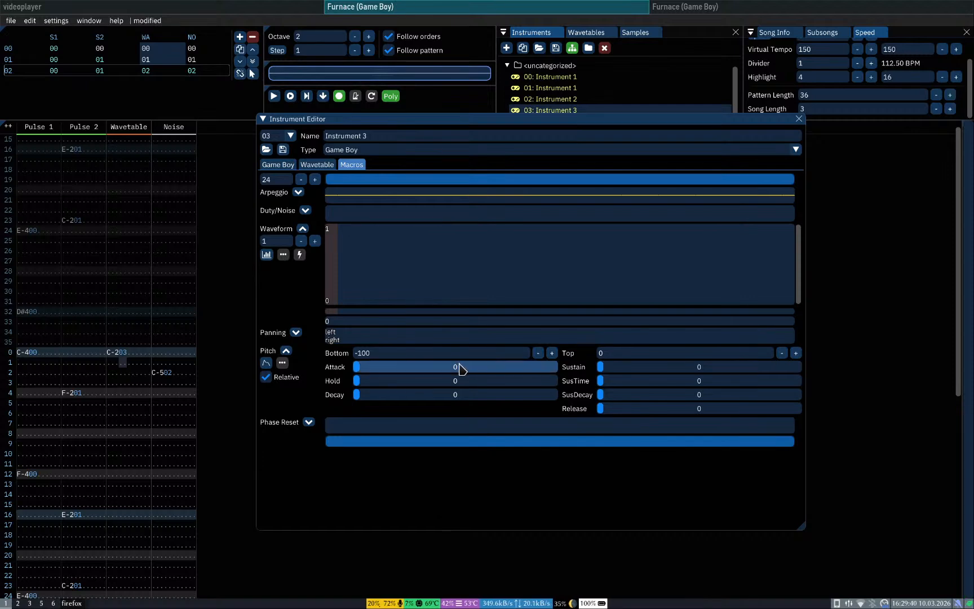
left_click(474, 358)
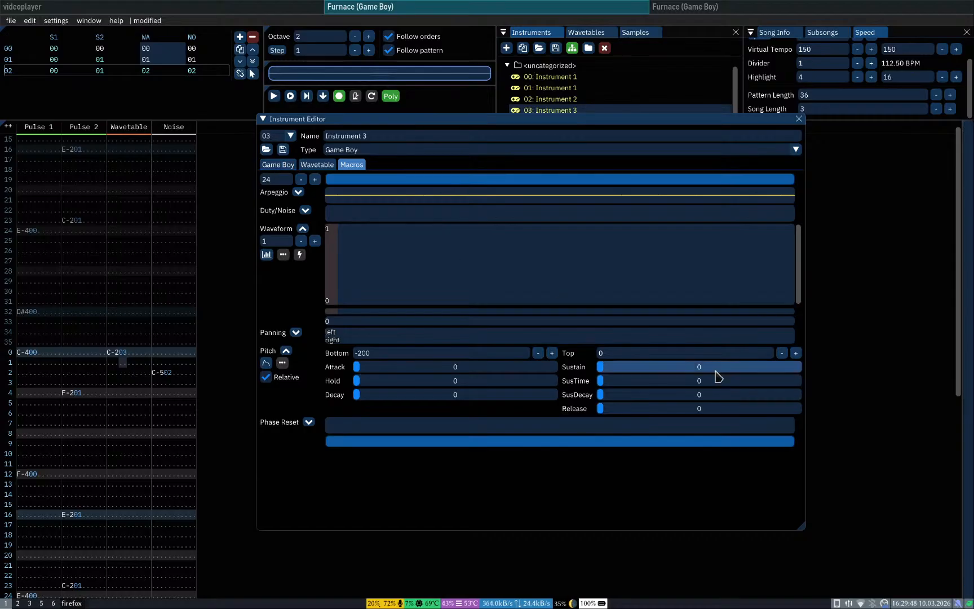
left_click(652, 484)
key("z")
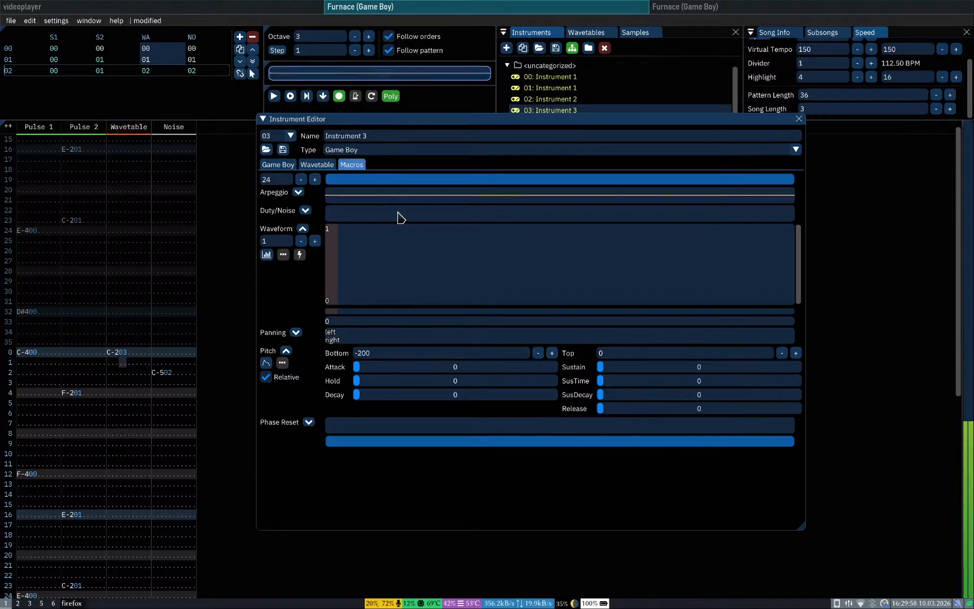
Step: Try a rising hardware envelope for the instrument with double wave length enabled, volume 2 and length 1
left_click(282, 165)
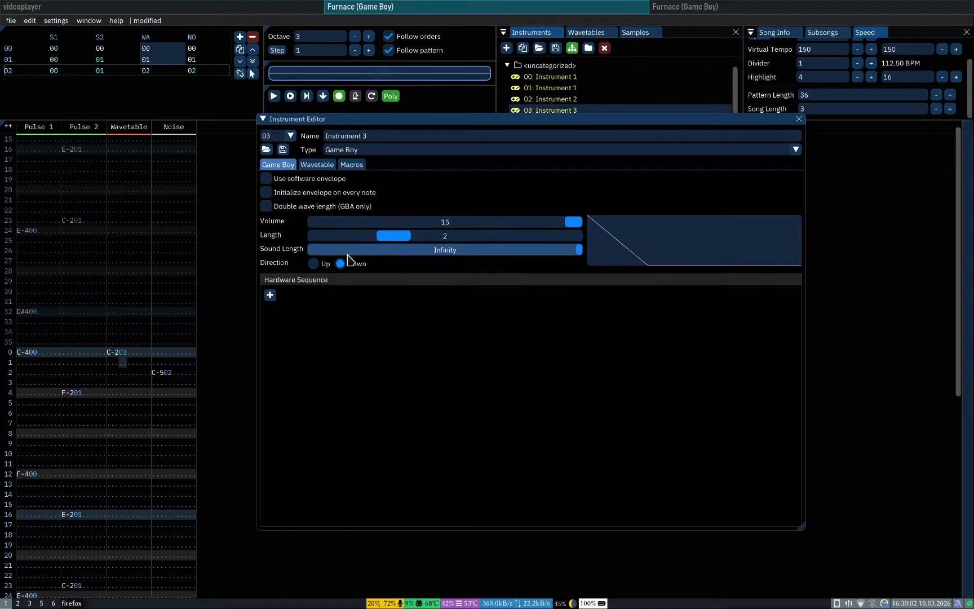
left_click_drag(341, 225, 360, 225)
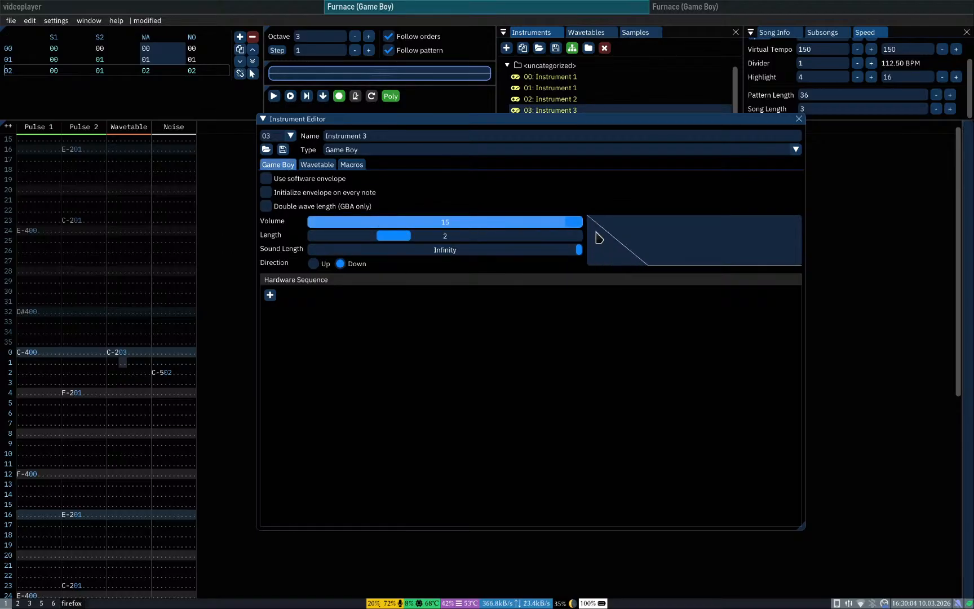
left_click_drag(598, 237, 306, 228)
left_click(321, 263)
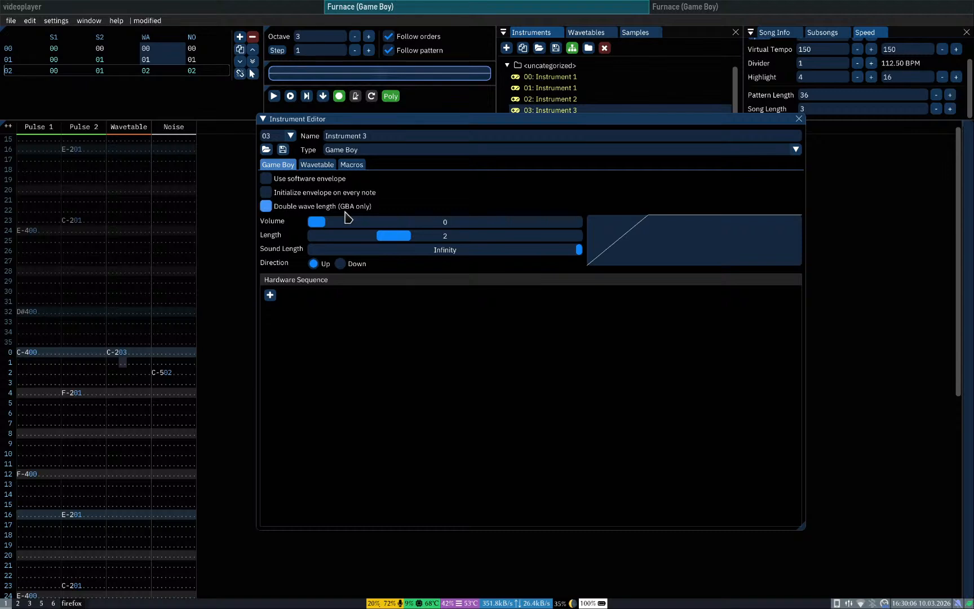
left_click(345, 210)
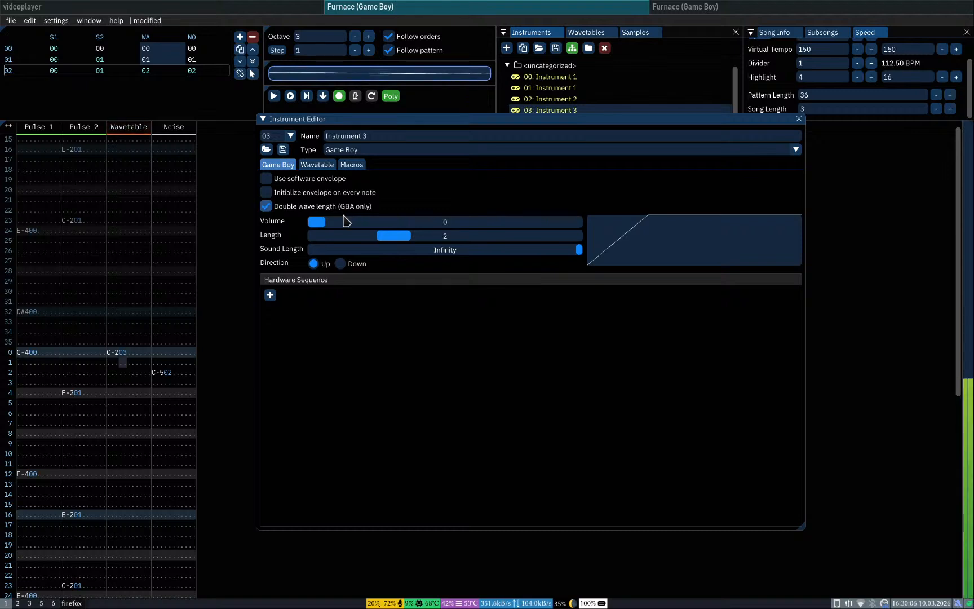
left_click(367, 237)
left_click(354, 223)
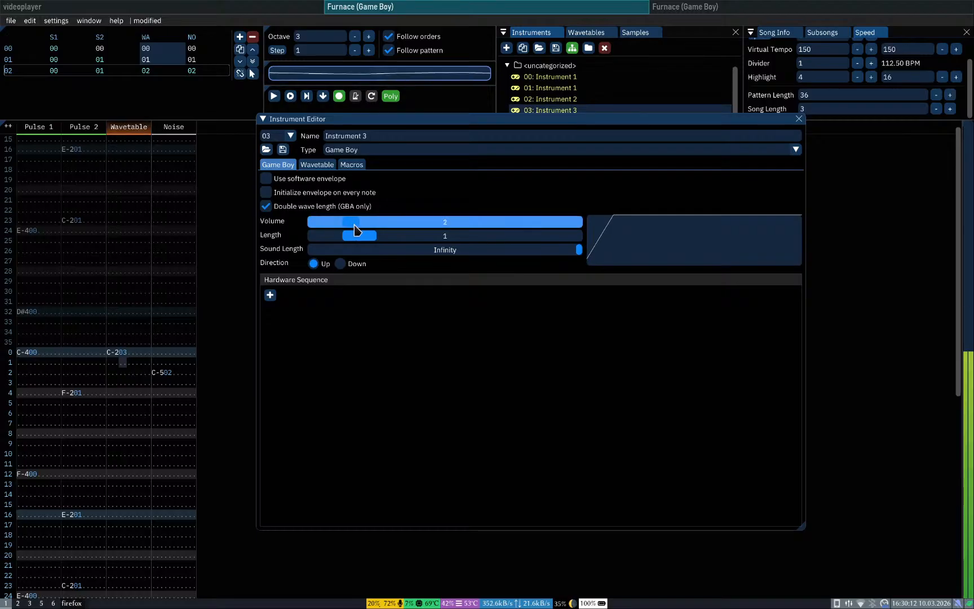
Step: Set the hardware envelope to direction down, volume 15 and length 7, with double wave length disabled
left_click_drag(354, 224, 453, 224)
left_click(367, 264)
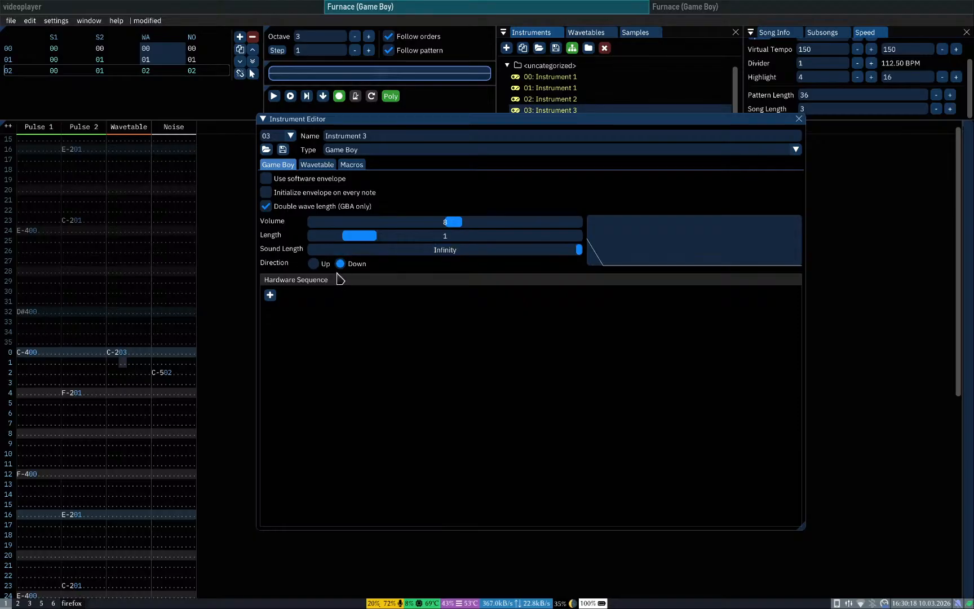
left_click_drag(465, 228, 561, 231)
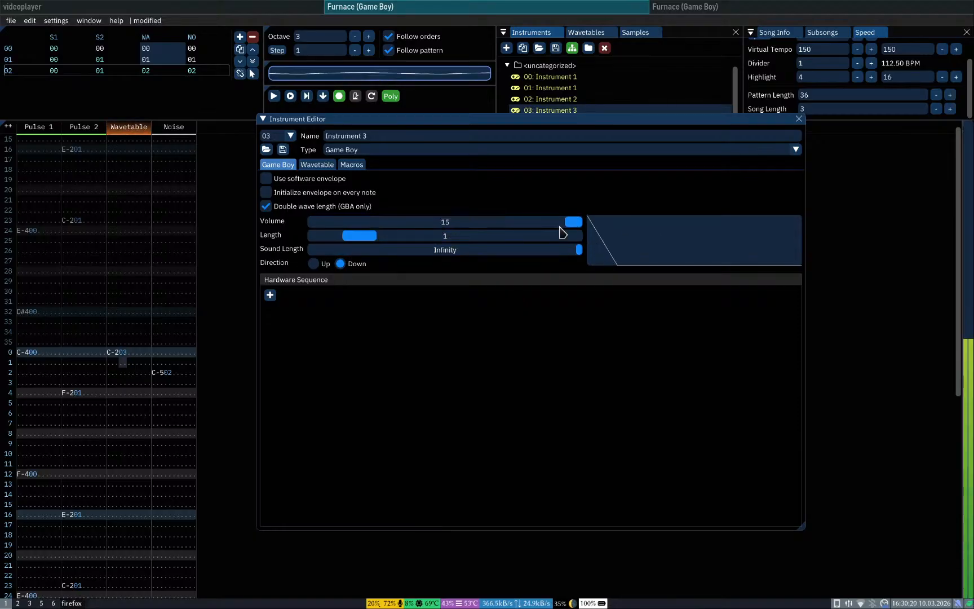
left_click_drag(446, 237, 608, 239)
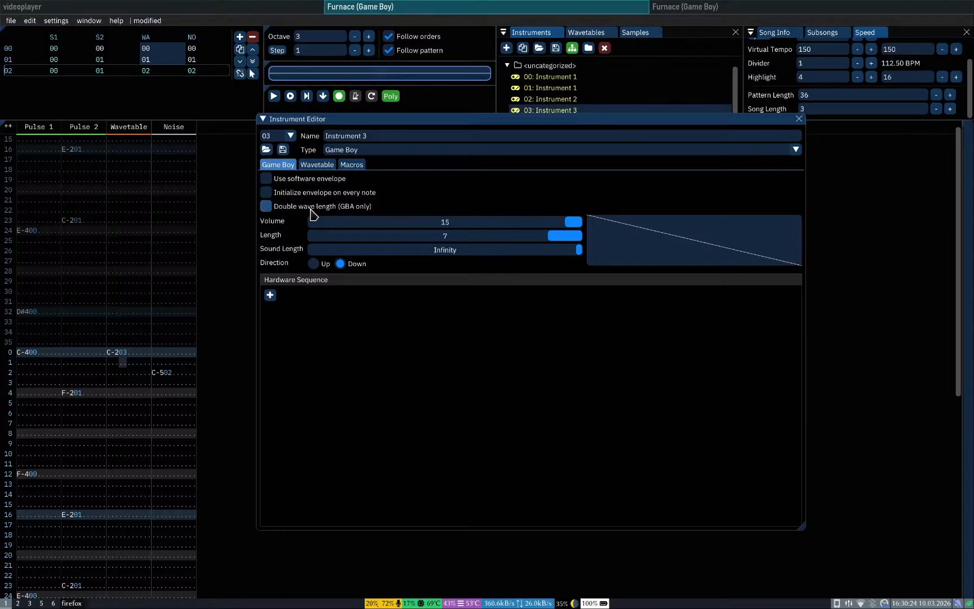
Step: Enable the software envelope for Instrument 3 and bring up its macros
left_click(333, 165)
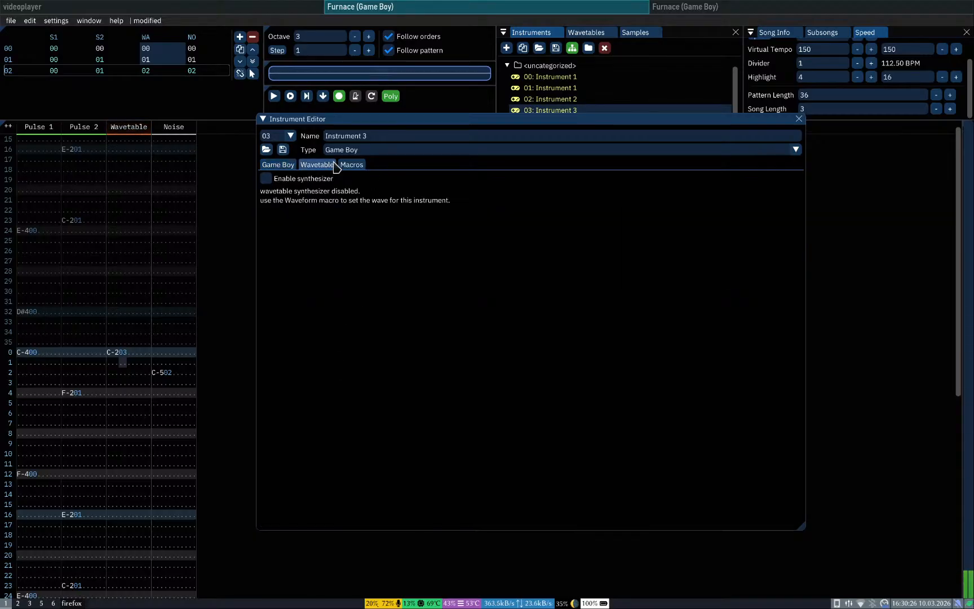
left_click(341, 165)
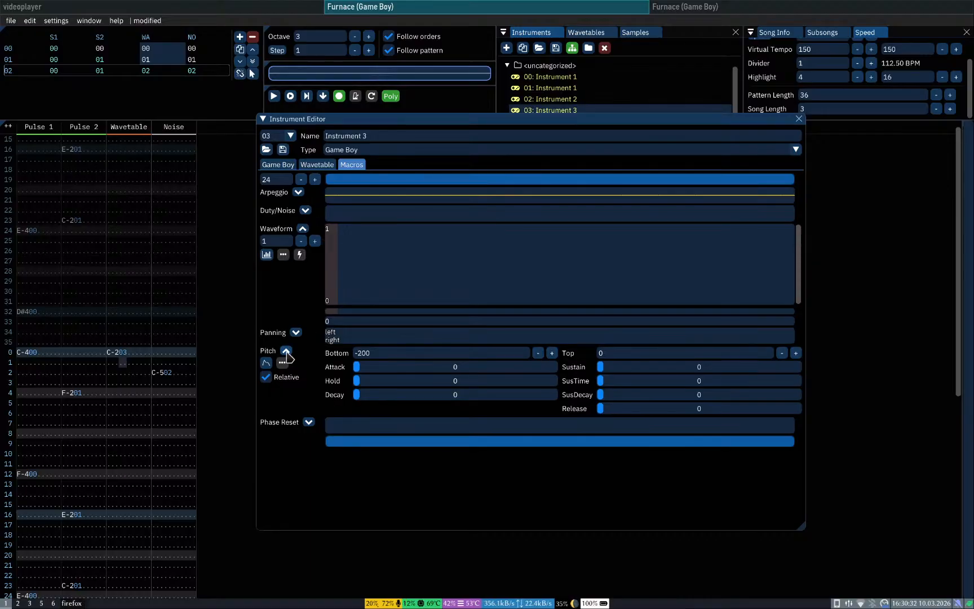
left_click(288, 167)
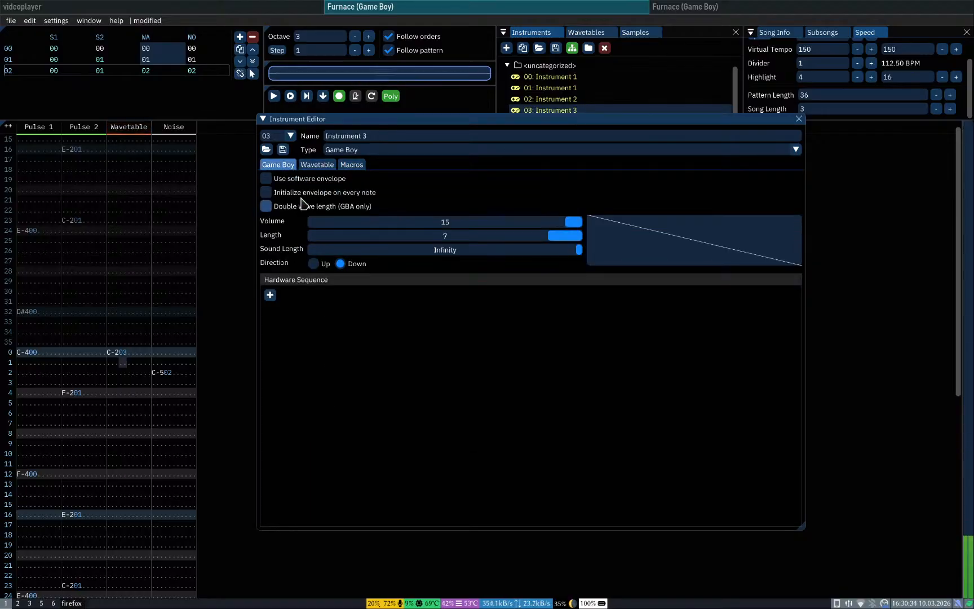
left_click(276, 180)
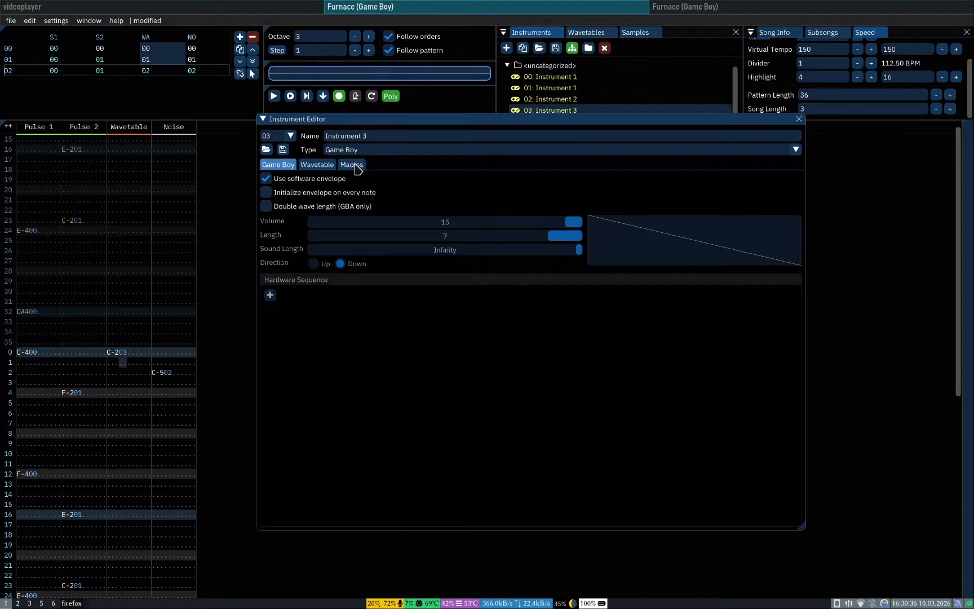
left_click(351, 164)
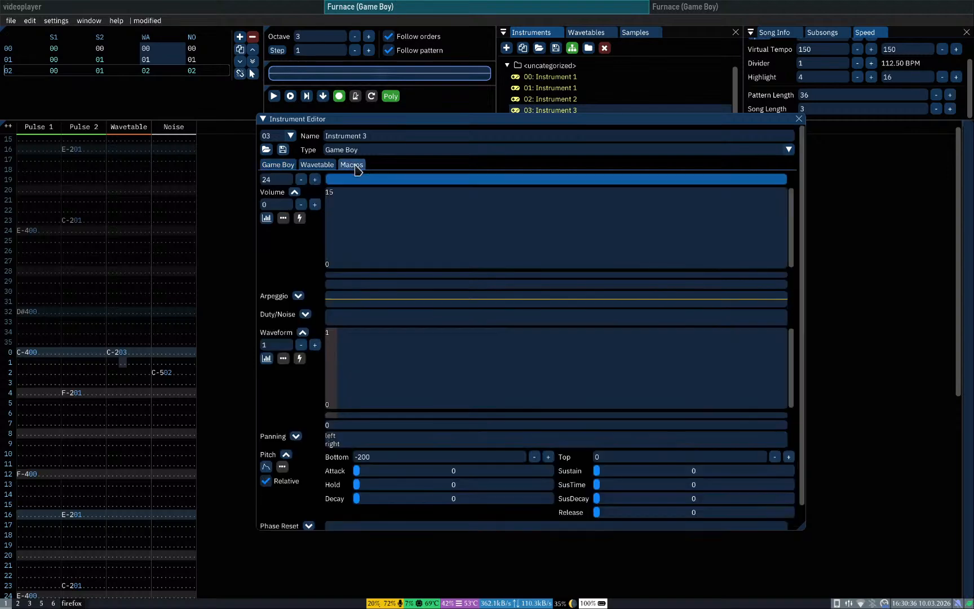
Step: Set the volume macro's length to 7 steps
left_click(315, 204)
left_click(315, 204)
left_click(315, 204)
left_click(315, 204)
left_click(315, 204)
left_click(315, 204)
left_click(315, 204)
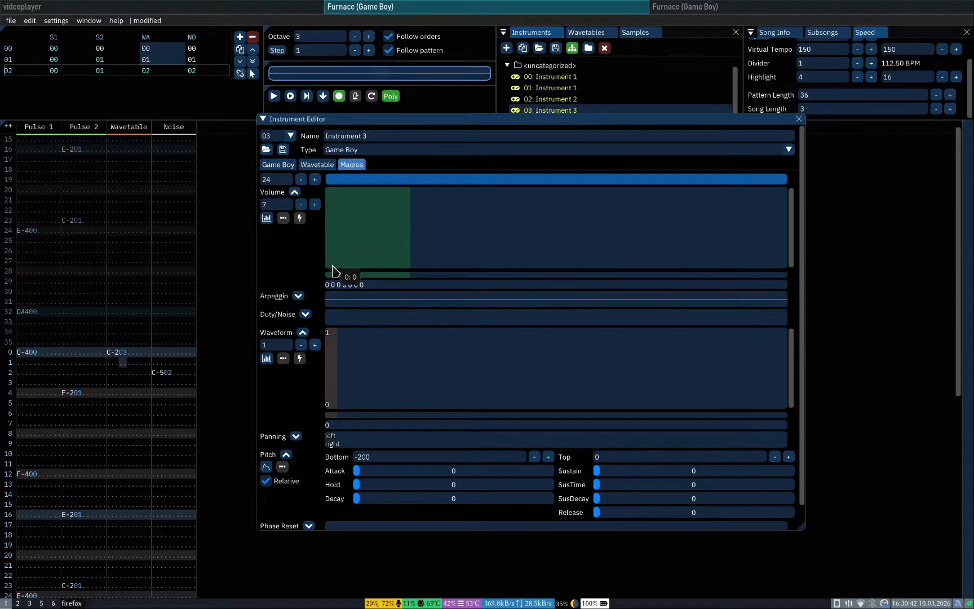
mouse_move(335, 272)
left_mouse_down()
mouse_move(348, 197)
mouse_move(411, 223)
mouse_move(411, 239)
mouse_move(393, 248)
left_mouse_up()
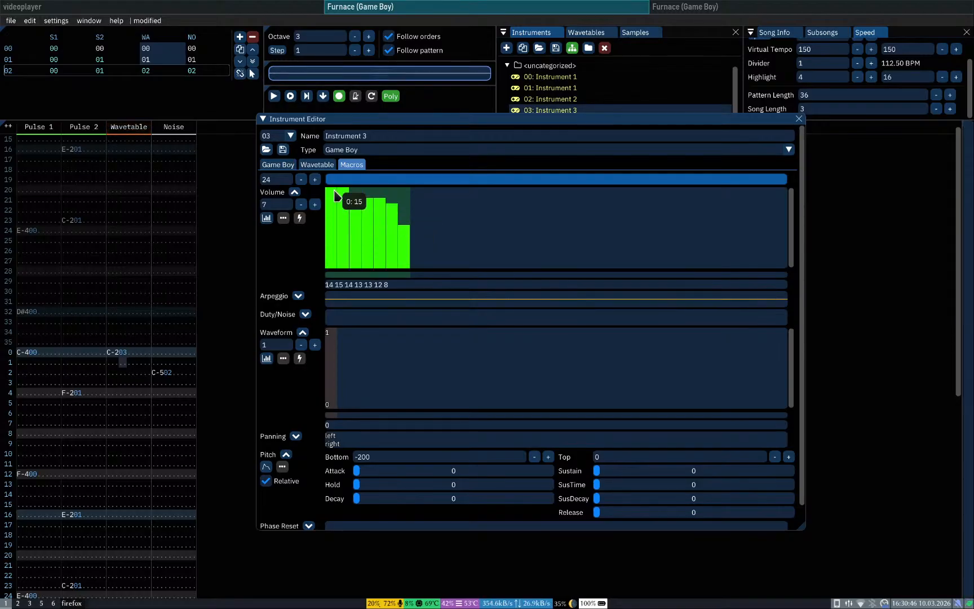
left_click_drag(347, 213, 412, 268)
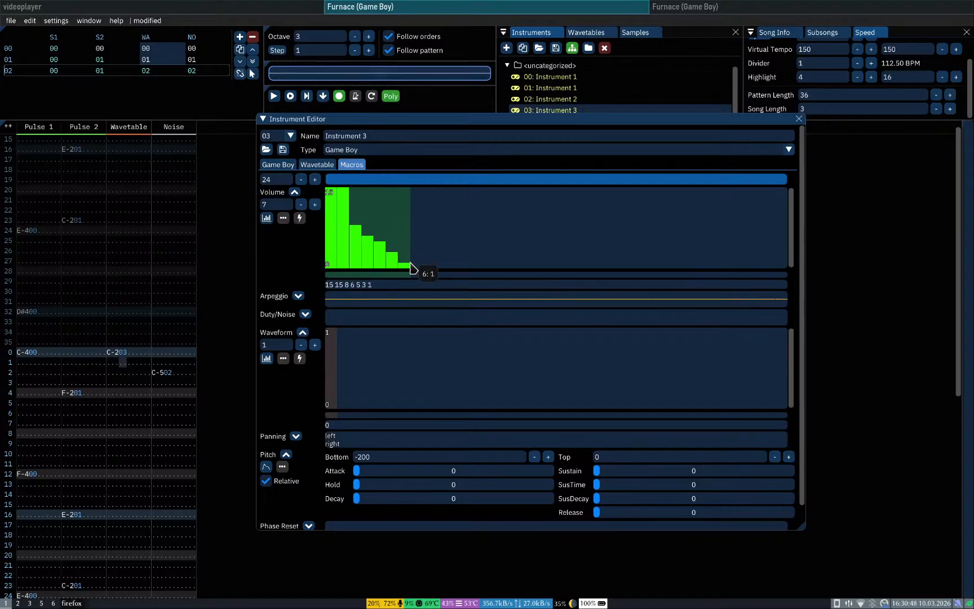
mouse_move(371, 228)
left_mouse_down()
mouse_move(340, 202)
mouse_move(377, 206)
mouse_move(408, 260)
left_mouse_up()
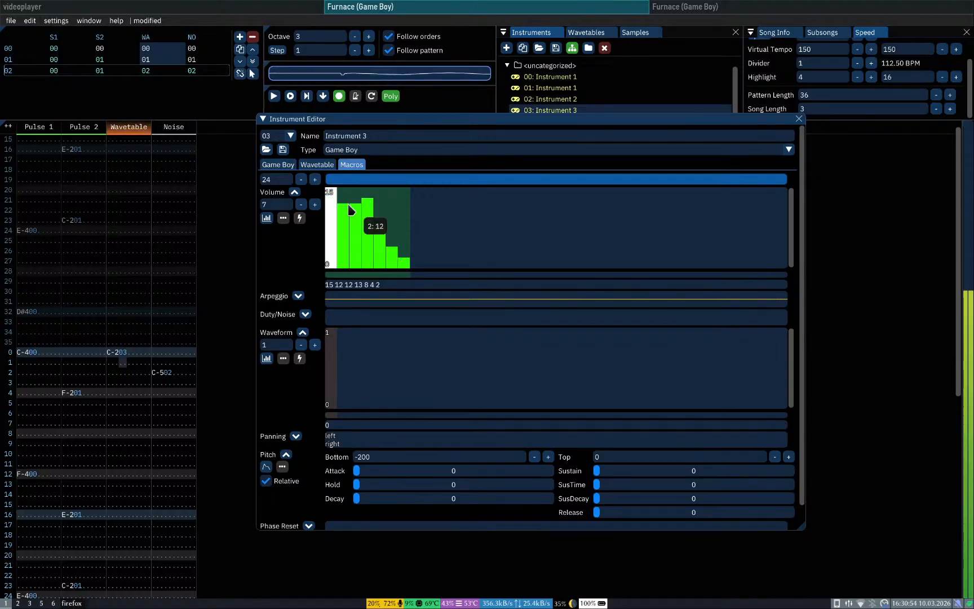
left_click(314, 204)
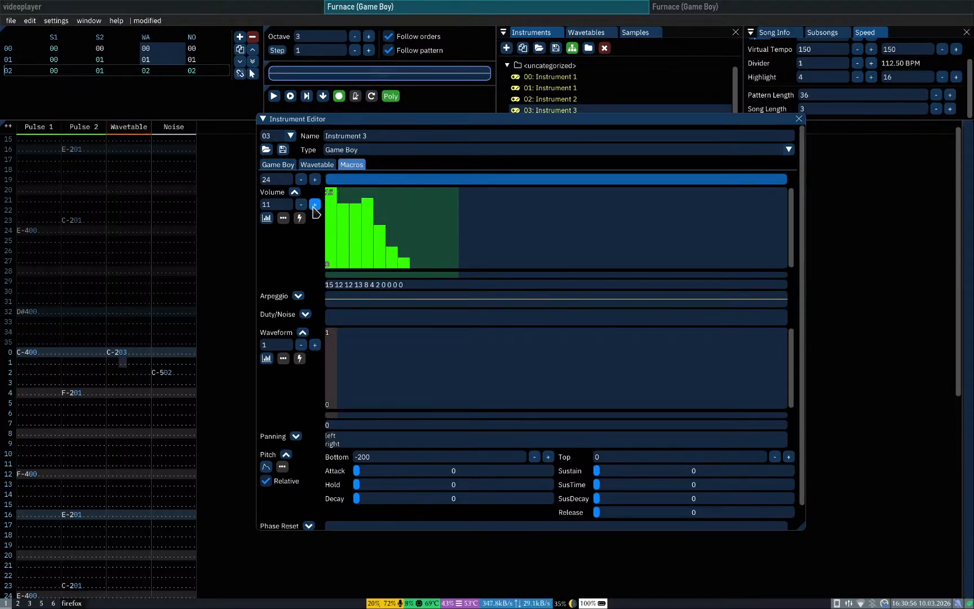
left_click_drag(431, 233, 489, 265)
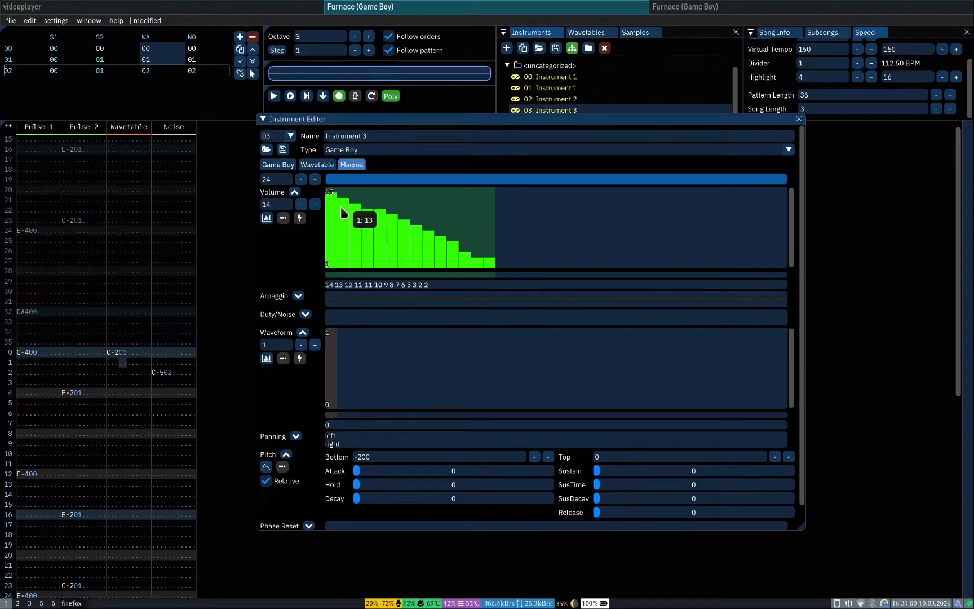
mouse_move(329, 189)
left_mouse_down()
mouse_move(431, 203)
mouse_move(456, 231)
left_mouse_up()
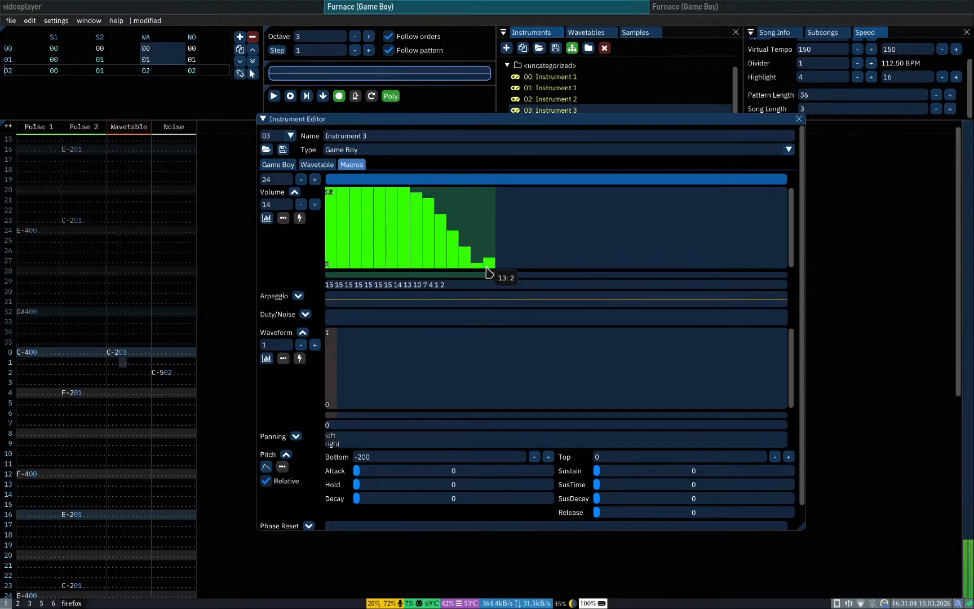
Step: Audition the note repeatedly to hear the 14-step volume curve
key("z")
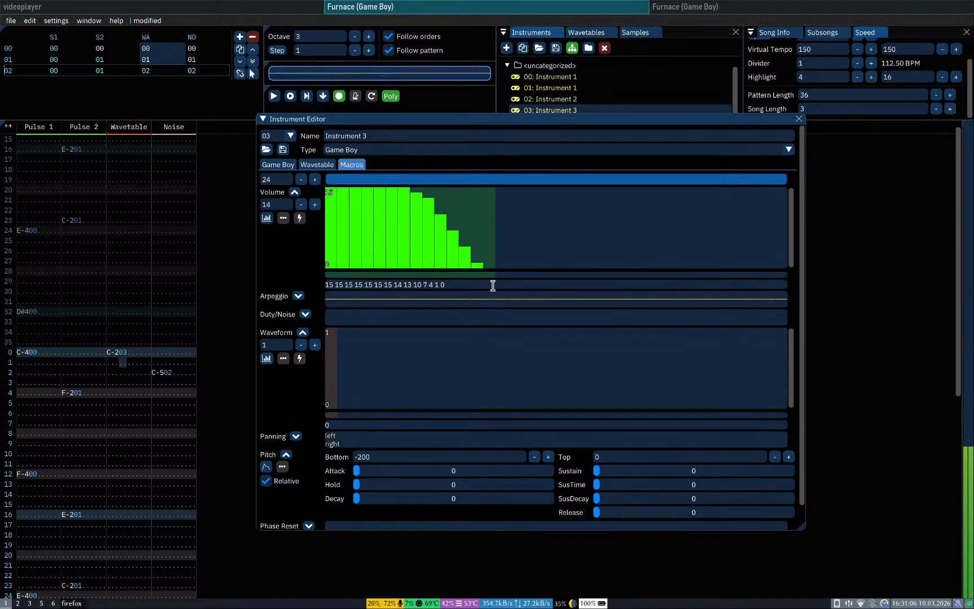
key("z")
key("z")
key("z")
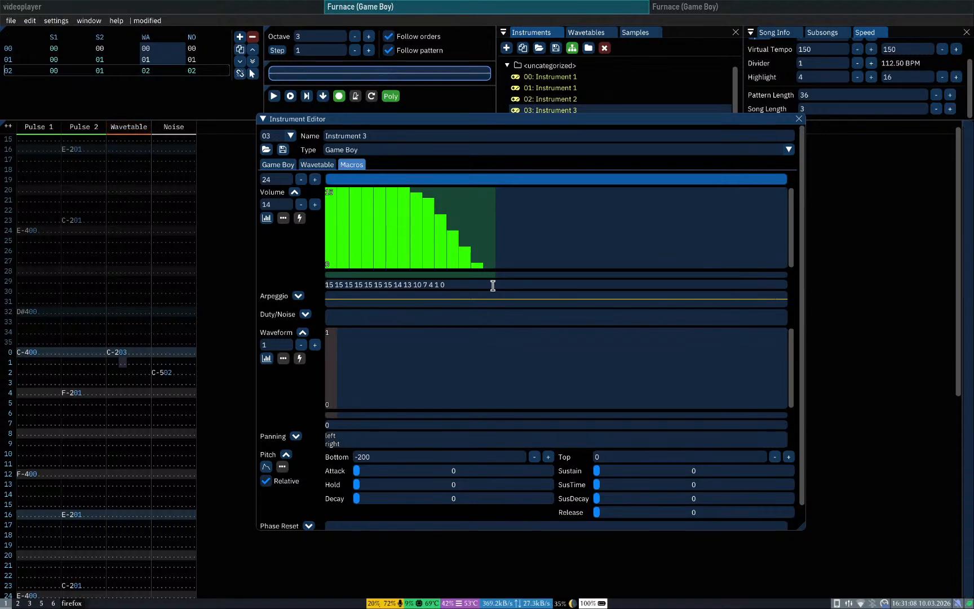
key("z")
key("z")
Step: Try a dipping and rising tail of 6 3 8 9 9 9 7 6 on the volume macro and audition it
mouse_move(404, 235)
left_mouse_down()
mouse_move(461, 277)
mouse_move(483, 276)
left_mouse_up()
mouse_move(428, 227)
left_mouse_down()
mouse_move(477, 221)
mouse_move(488, 235)
left_mouse_up()
key("z")
key("z")
key("z")
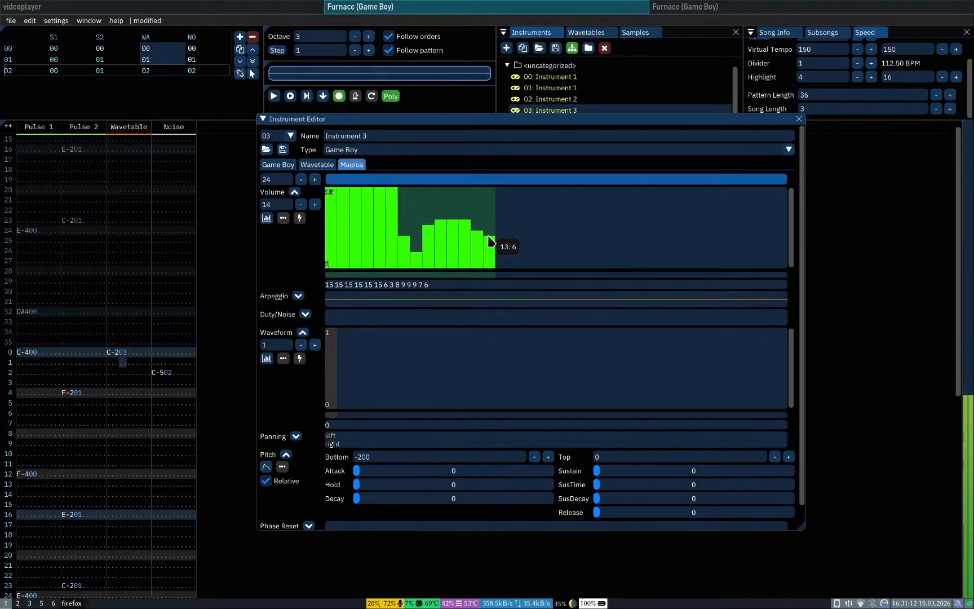
left_click_drag(398, 193, 471, 252)
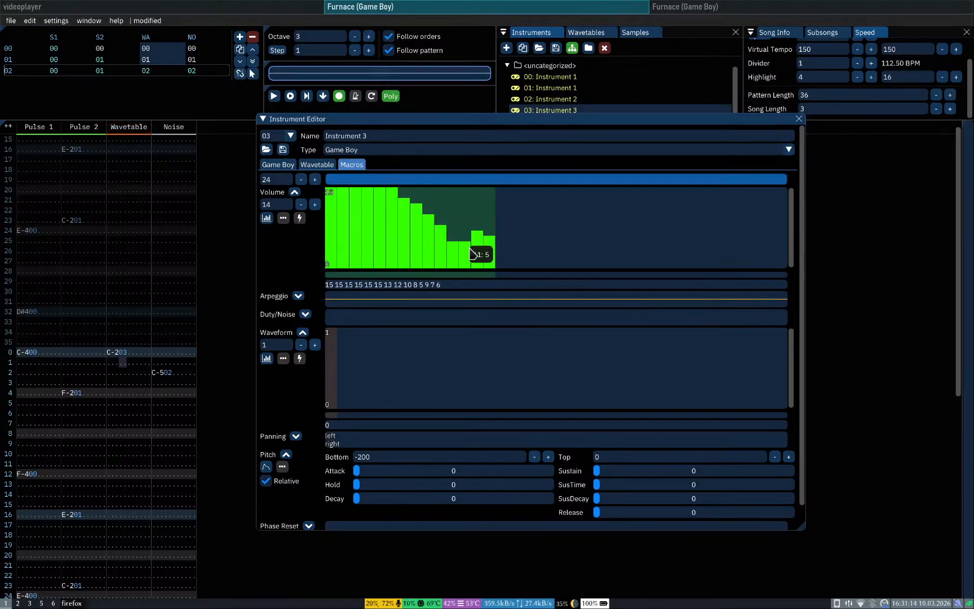
key("z")
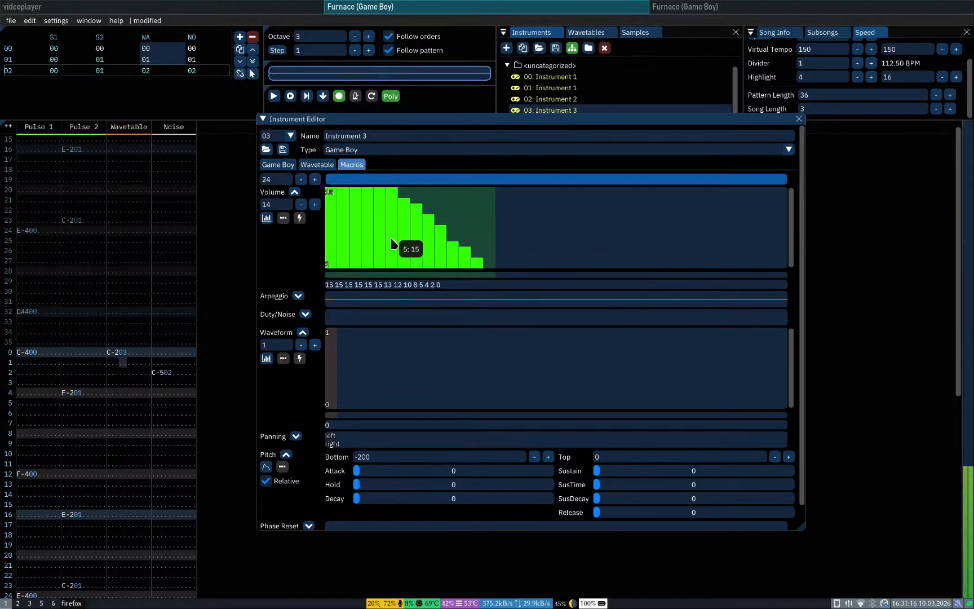
key("z")
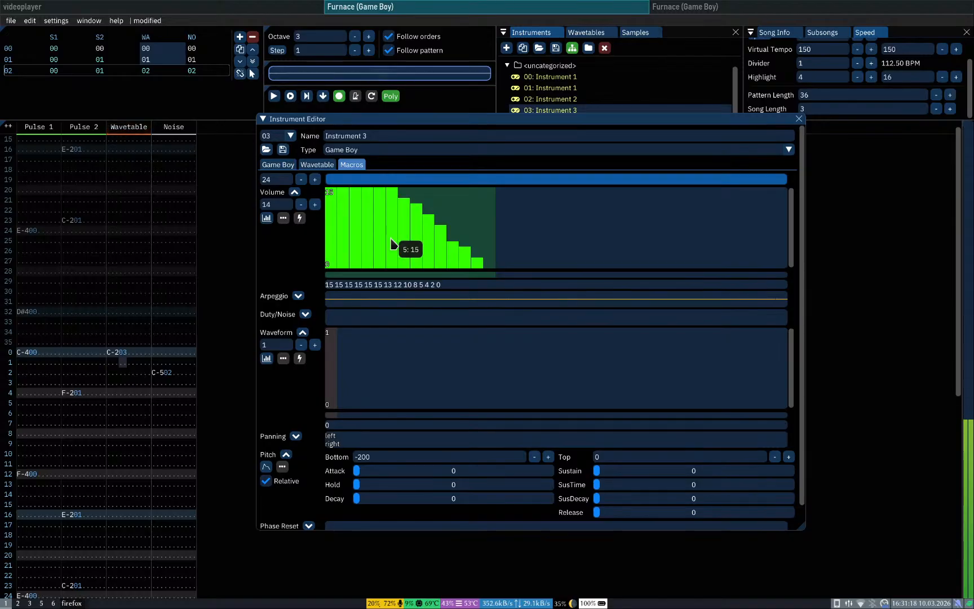
key("z")
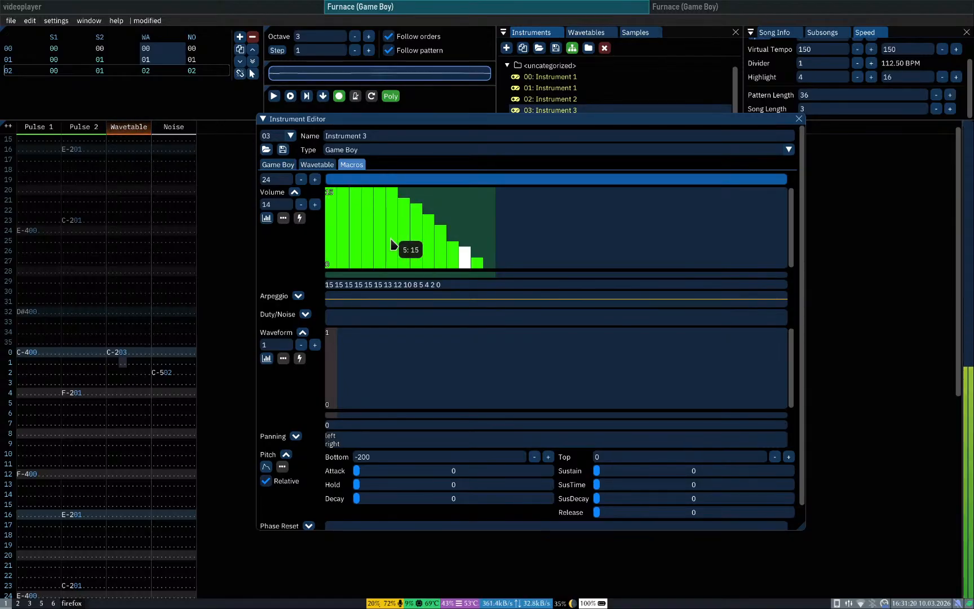
key("z")
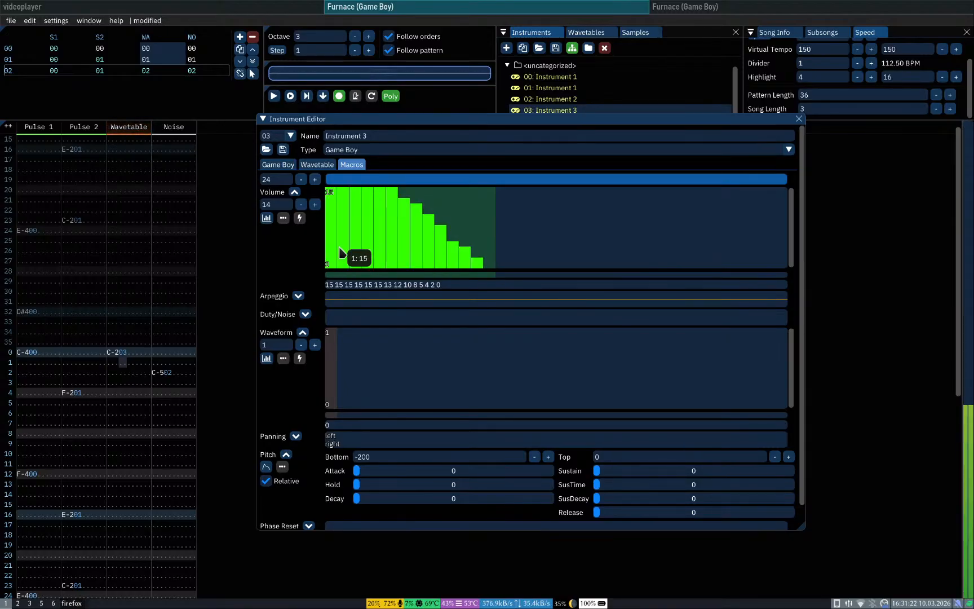
Step: Lower the volume macro's first step to 0 and audition the note repeatedly
mouse_move(333, 259)
left_mouse_down()
mouse_move(341, 192)
mouse_move(328, 267)
left_mouse_up()
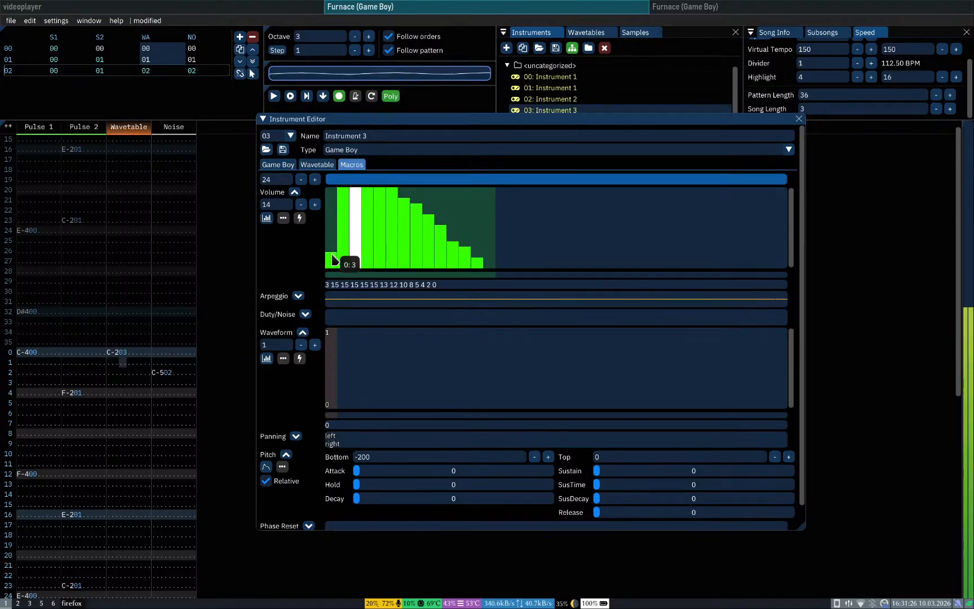
key("z")
key("z")
key("z")
key("z")
key("z")
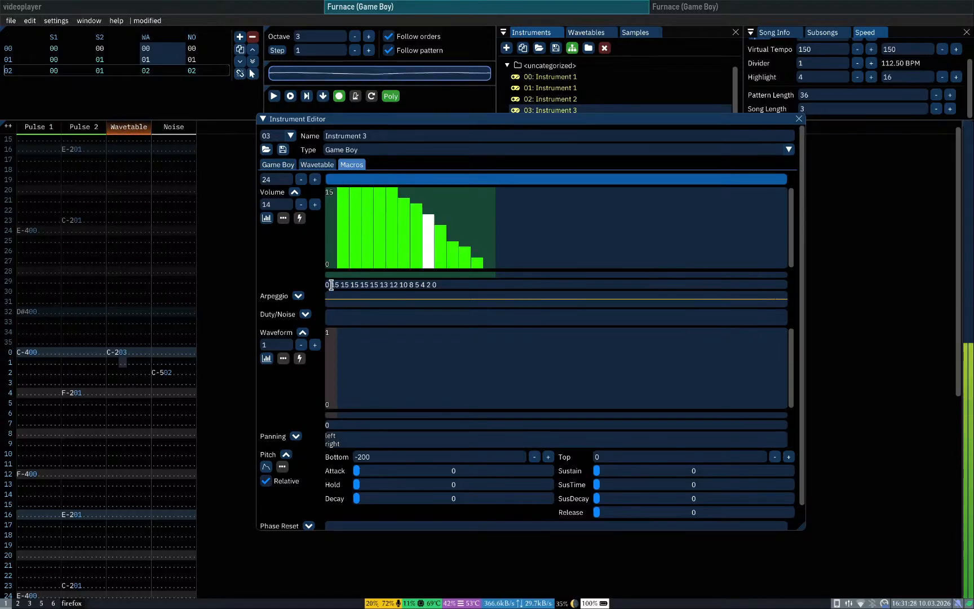
key("z")
key("z")
key("z")
key("z")
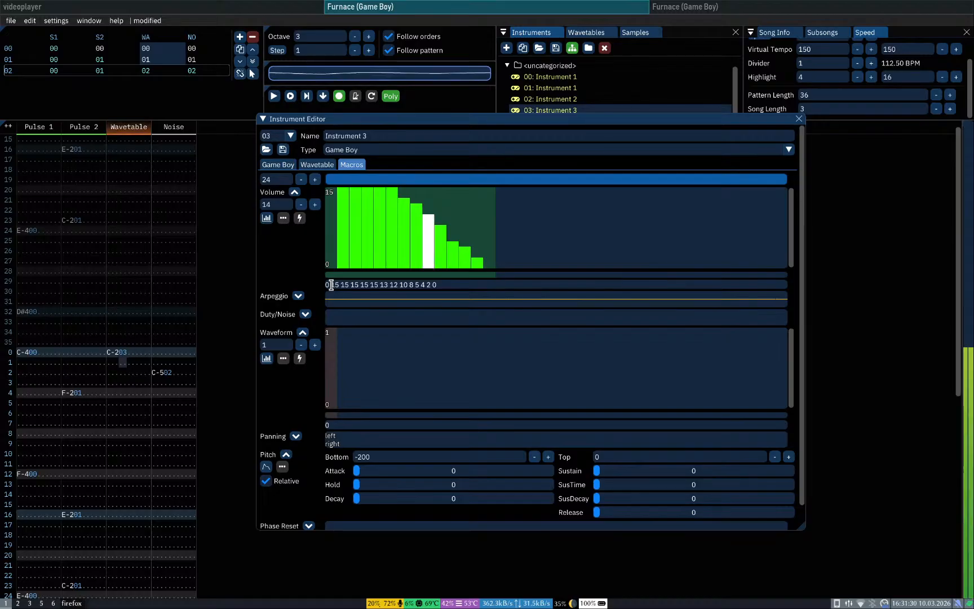
Step: Close the Instrument 3 editor and play back order 02 to hear the wavetable note in context
key("z")
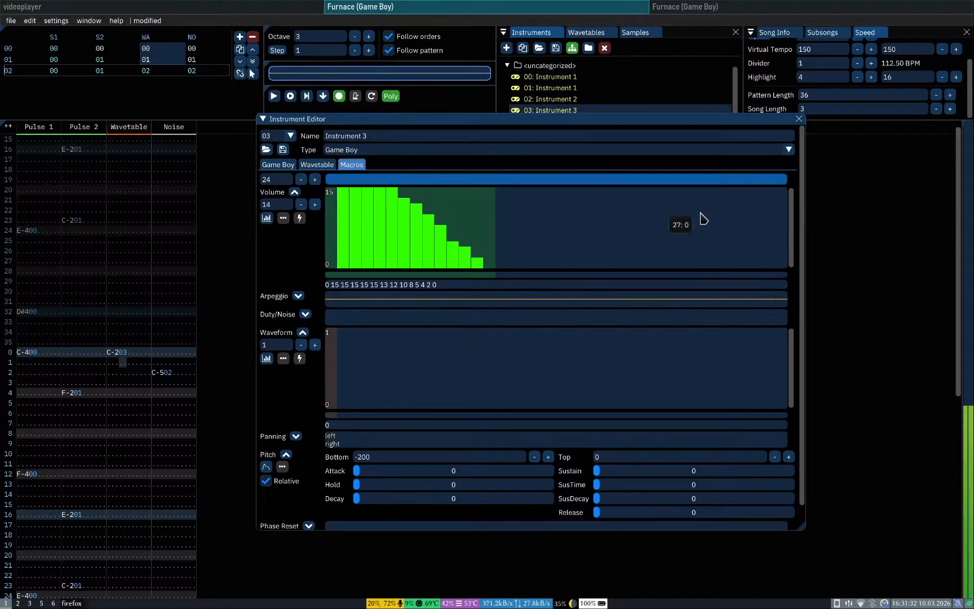
left_click(798, 118)
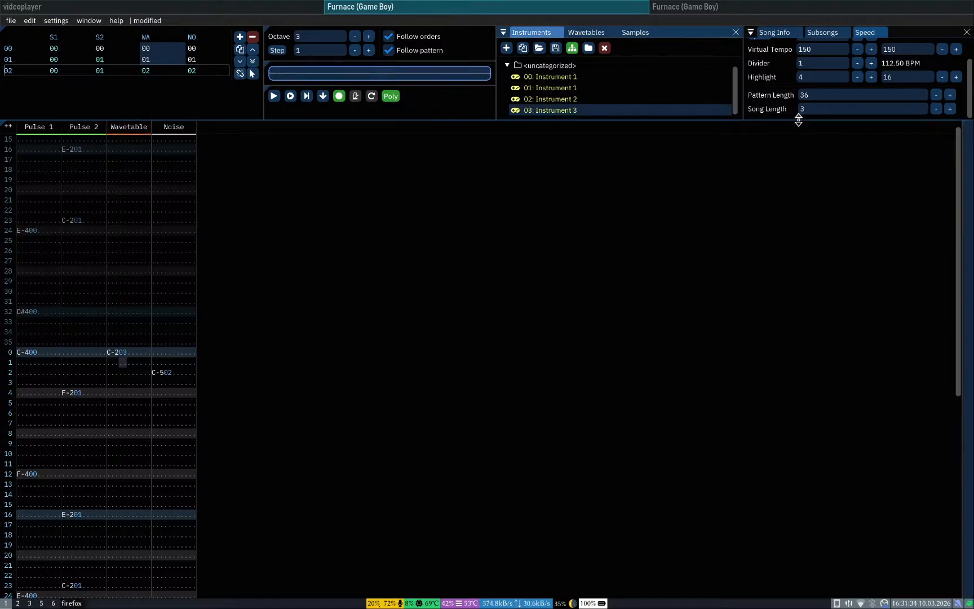
key("Return")
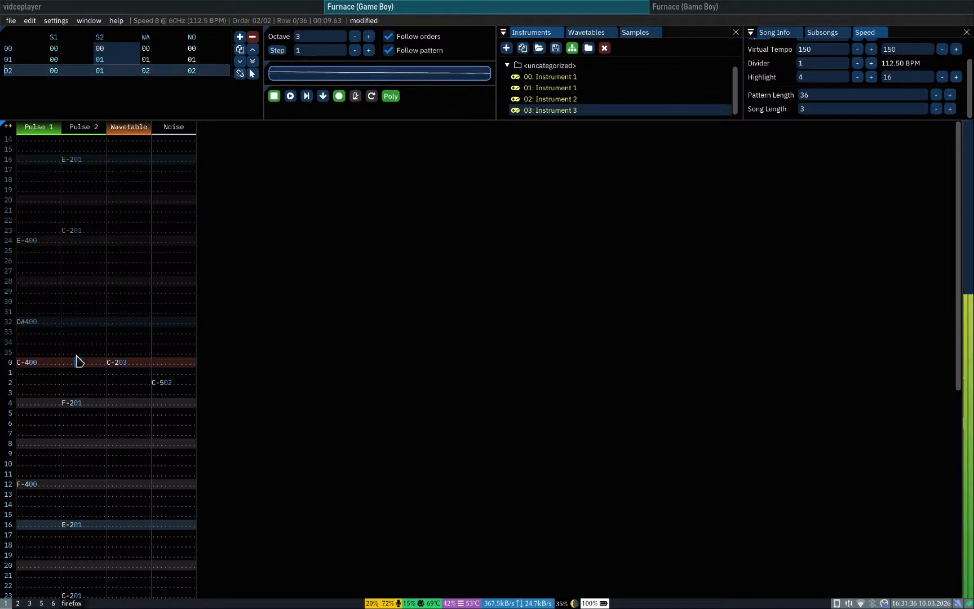
key("Return")
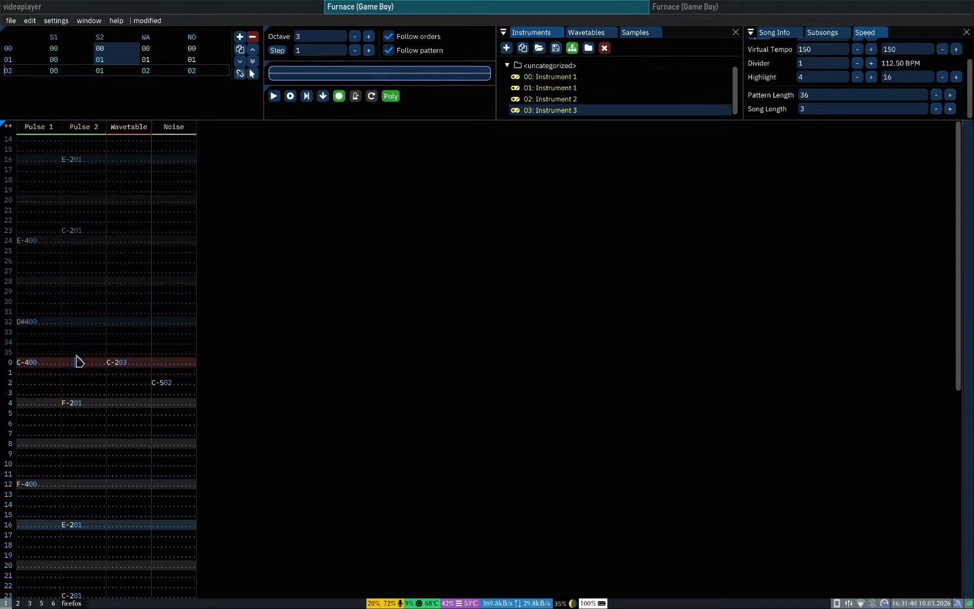
Step: Play back order 01 several times to check how the Pulse 1 and Pulse 2 notes sound together
key("ctrl+Up")
key("Up")
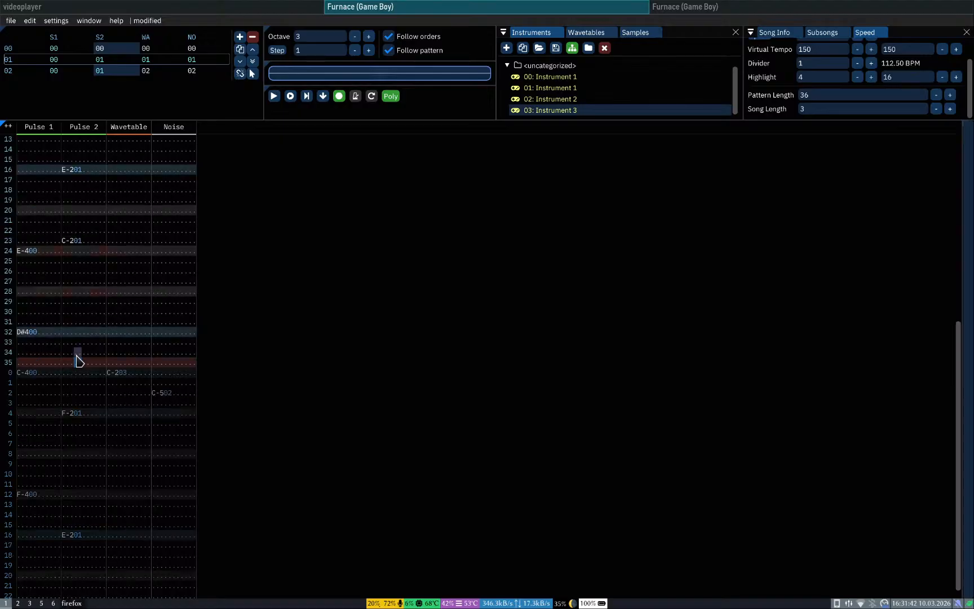
key("shift+Return")
key("Return")
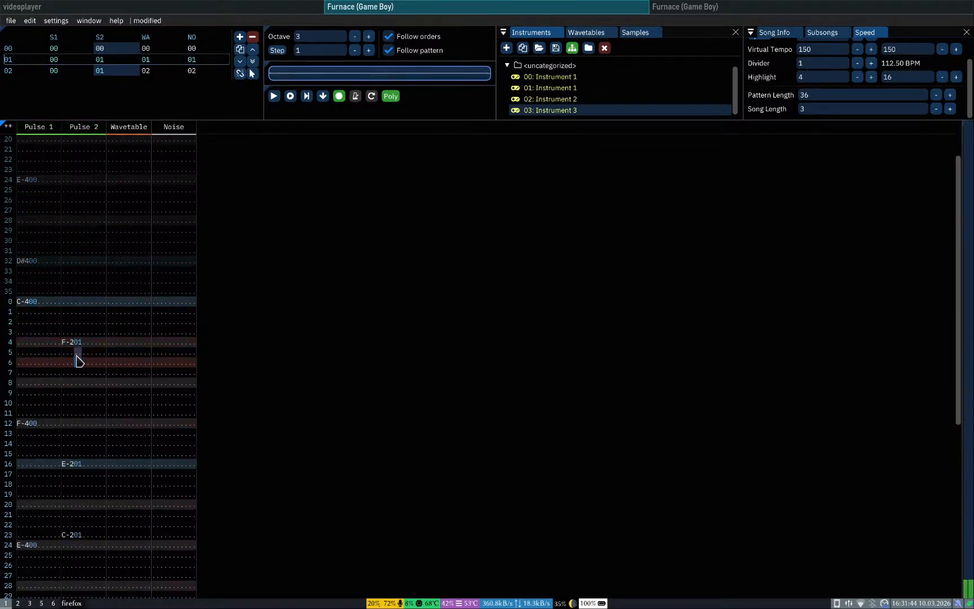
key("End")
key("Return")
key("Return")
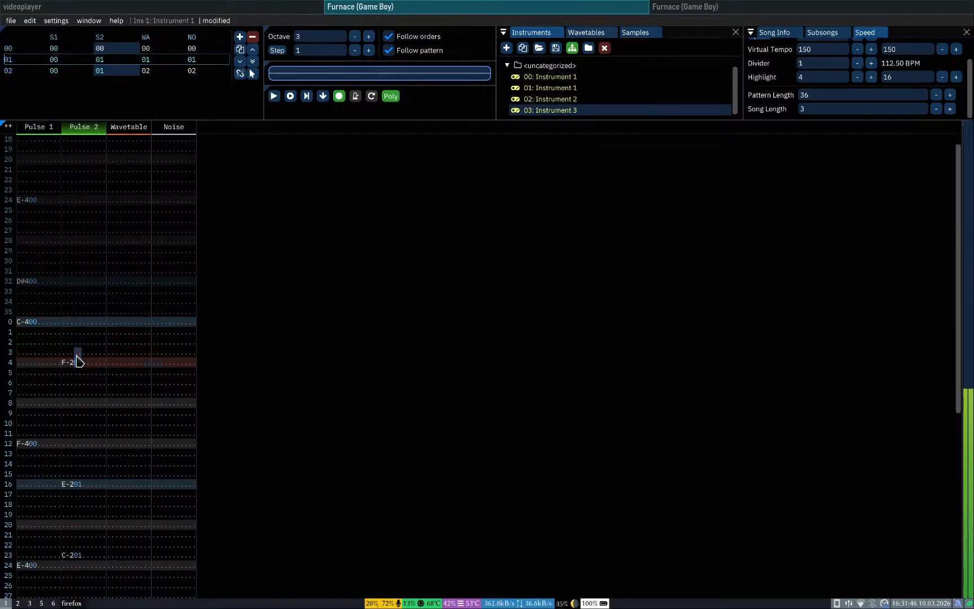
key("Return")
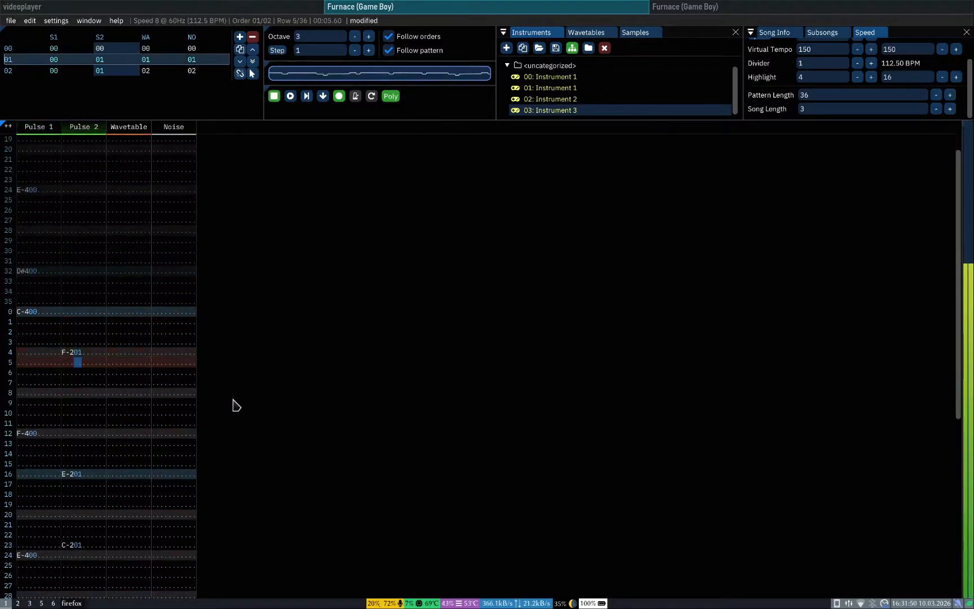
key("Return")
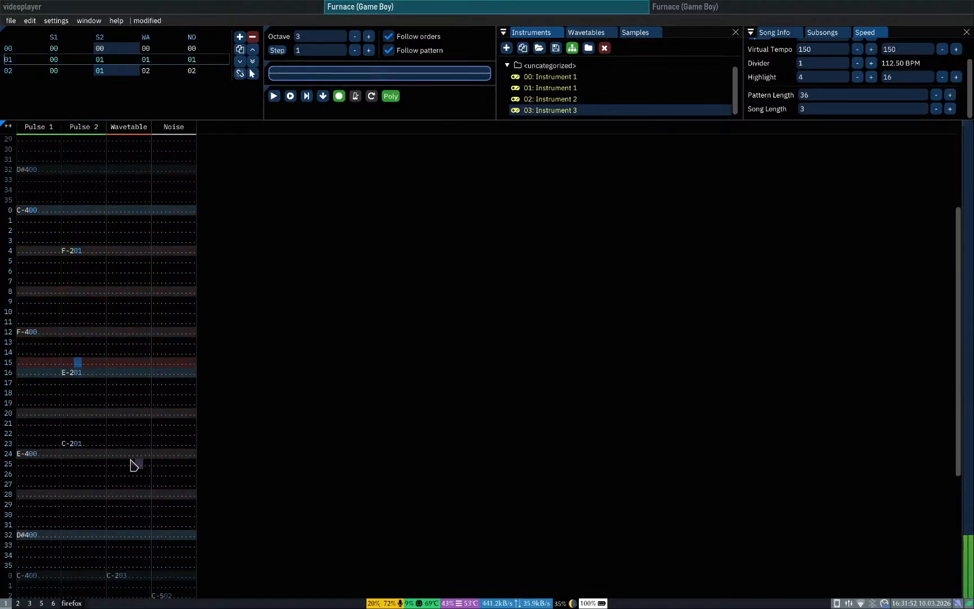
Step: Play the song from the start of order 01 into order 02, and stop it there
scroll(113, 419, "down", 7)
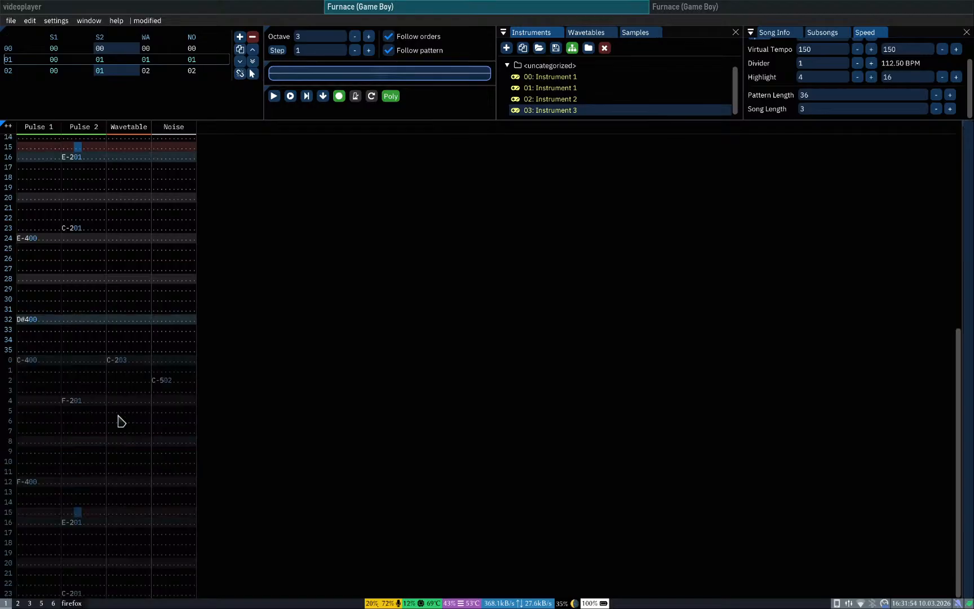
left_click(116, 259)
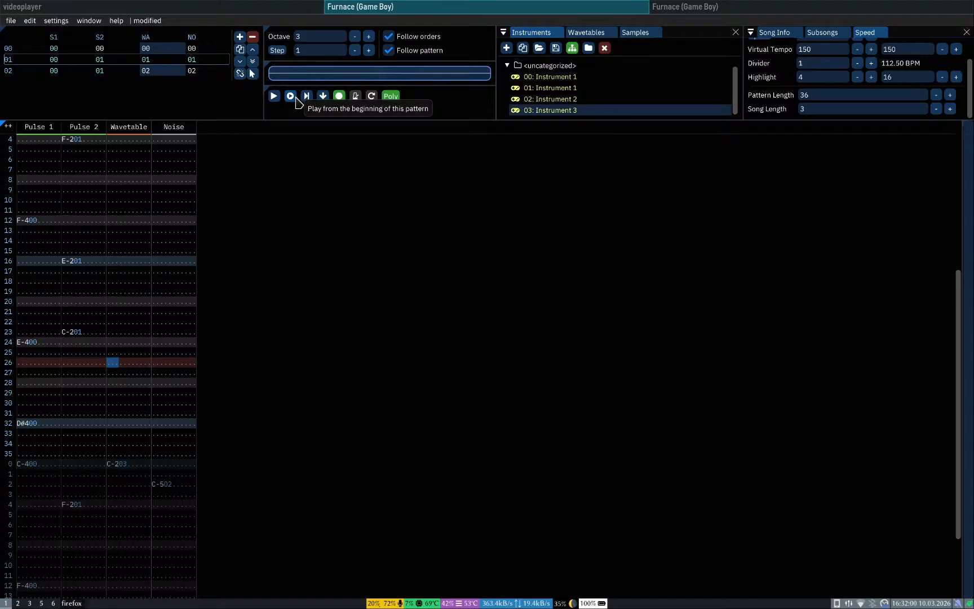
left_click(276, 97)
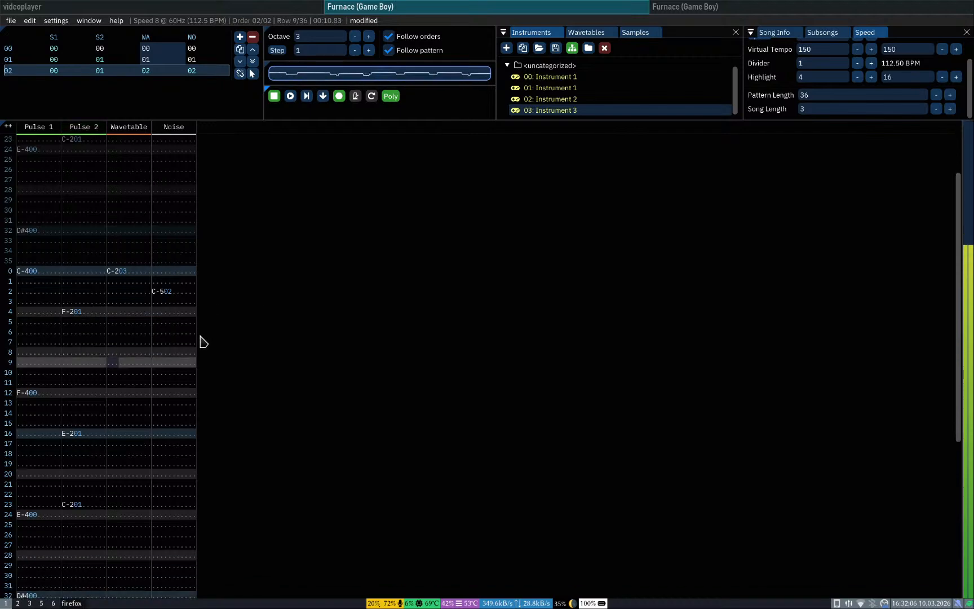
key("Return")
Step: Enter C-4 with instrument 03 on rows 4 and 0 of the Wavetable channel in order 02
left_click(111, 266)
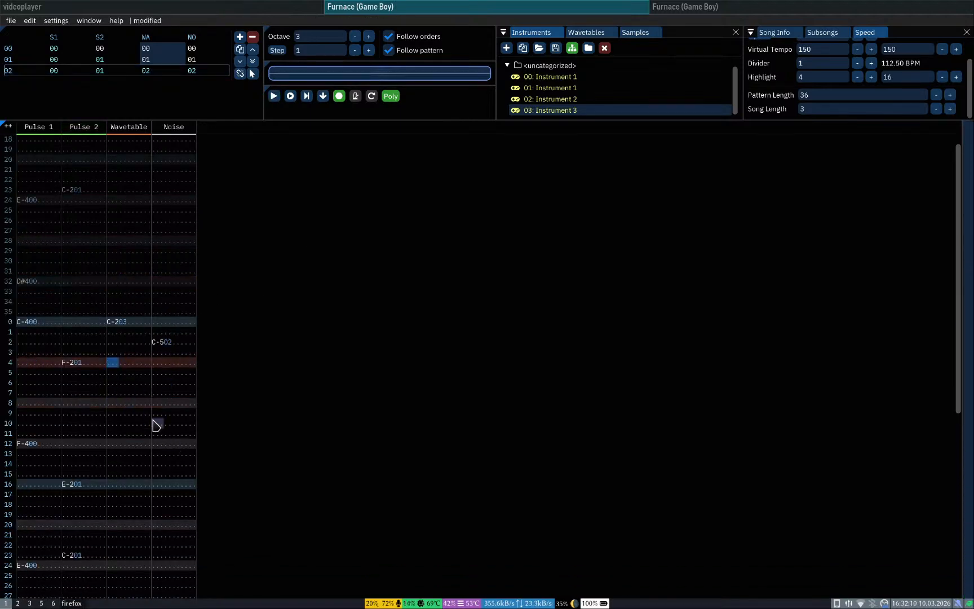
key("q")
key("Up")
key("Up")
key("Up")
key("Up")
key("Up")
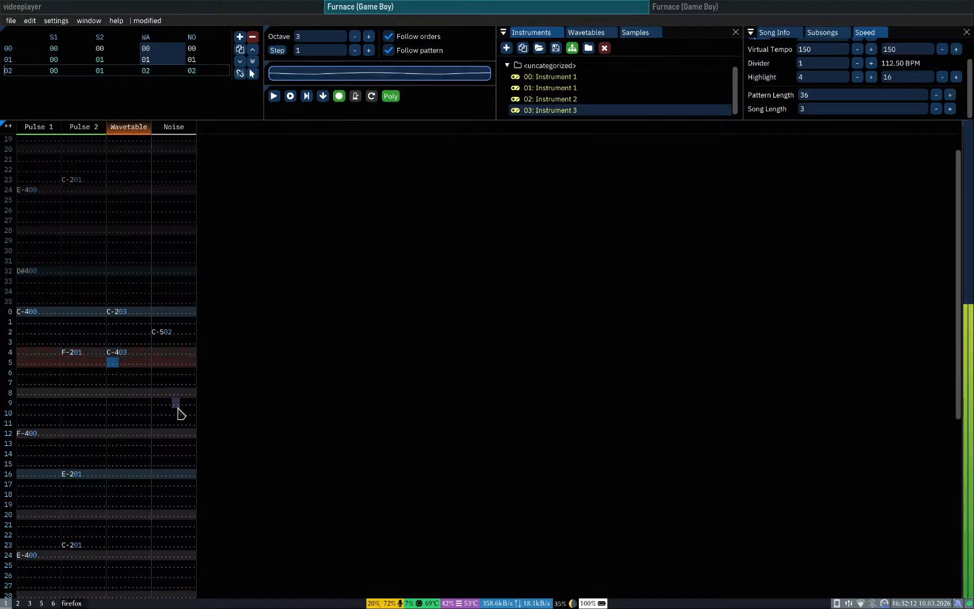
key("q")
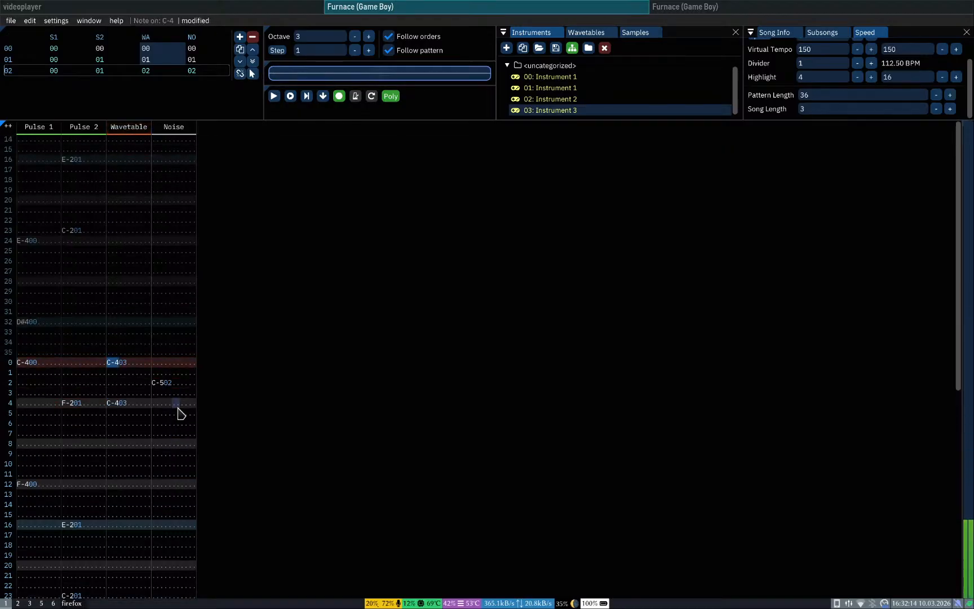
Step: Play back order 02 to hear the two C-4 Wavetable notes on rows 0 and 4
key("Down")
key("Down")
key("Down")
key("Down")
key("Down")
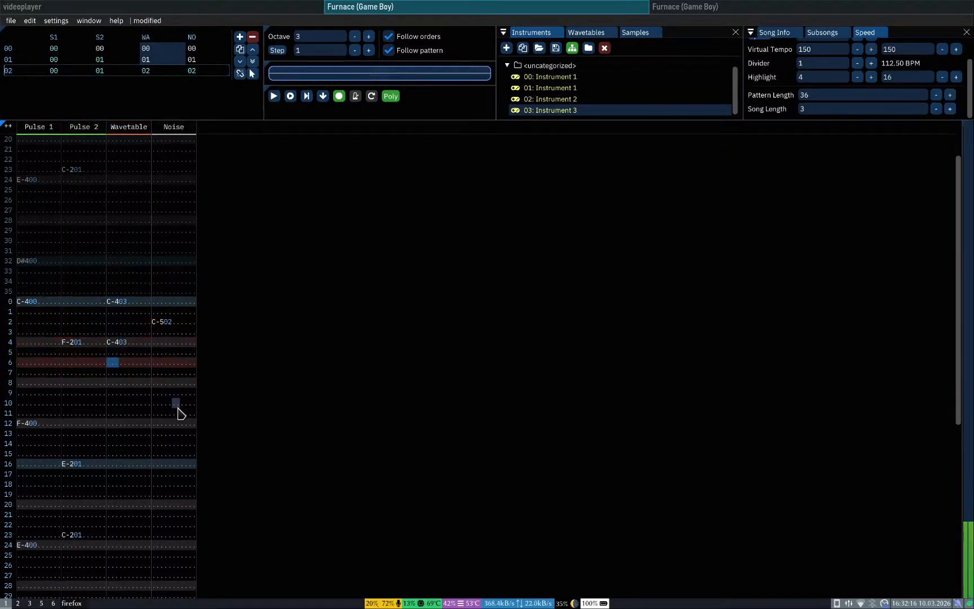
key("Up")
key("Up")
key("Up")
key("Up")
key("Up")
key("Up")
key("Return")
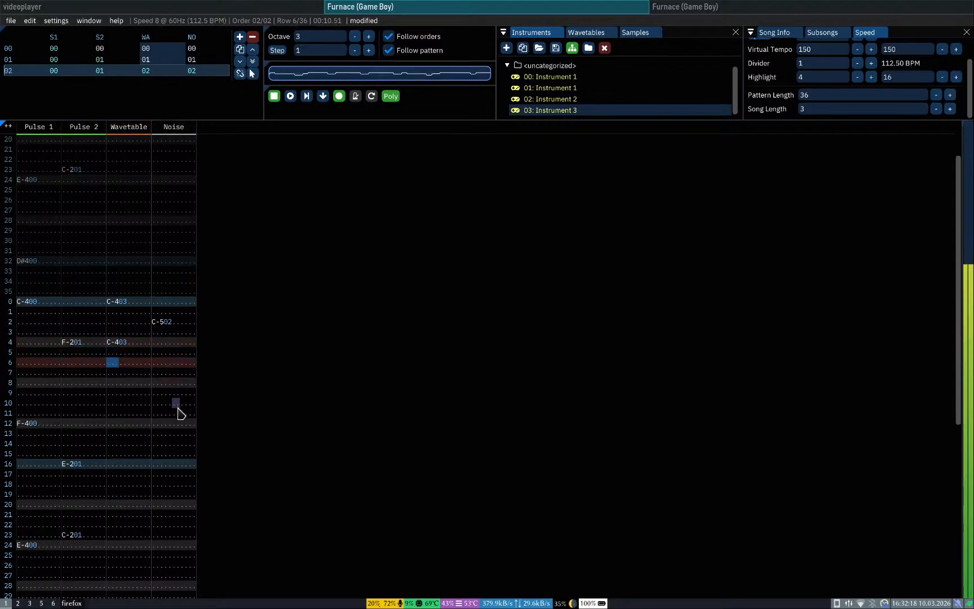
key("Return")
Step: Enter C-4 with instrument 03 on every fourth row from 8 to 32 of the Wavetable channel in order 02
key("Down")
key("q")
key("Down")
key("Down")
key("Down")
key("q")
key("Down")
key("Down")
key("Down")
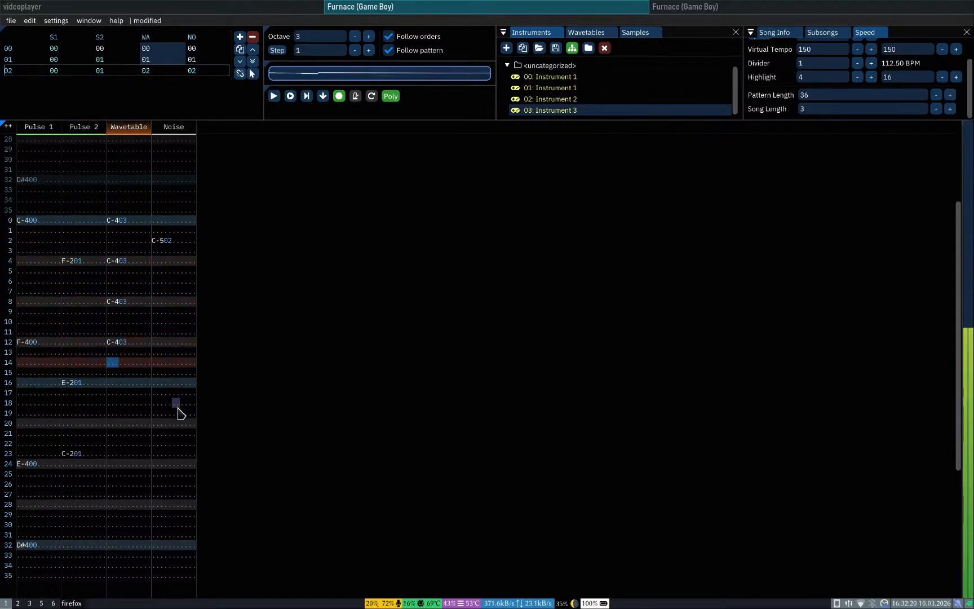
key("q")
key("Down")
key("Down")
key("Down")
key("q")
key("Down")
key("Down")
key("Down")
key("q")
key("Down")
key("Down")
key("Down")
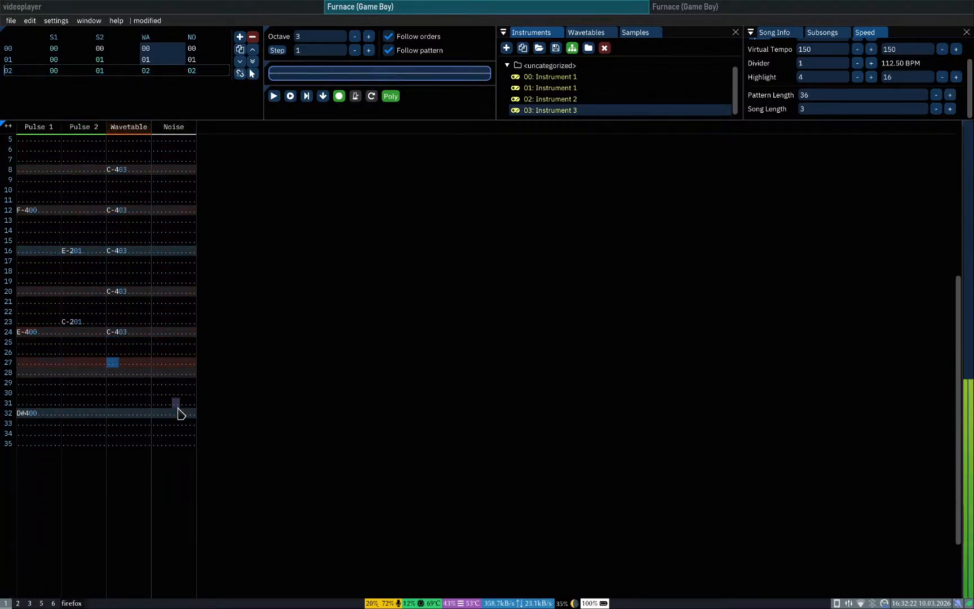
key("q")
key("Down")
Step: Examine the Noise channel rows following the C-5 hit on row 2 of order 02 to work out the hit spacing
key("Up")
key("Up")
key("Up")
key("Up")
key("Up")
key("Up")
key("Up")
key("Up")
key("Up")
key("Up")
key("Up")
key("Up")
key("Up")
key("Up")
key("Up")
key("Up")
key("Up")
key("Up")
key("Up")
key("Up")
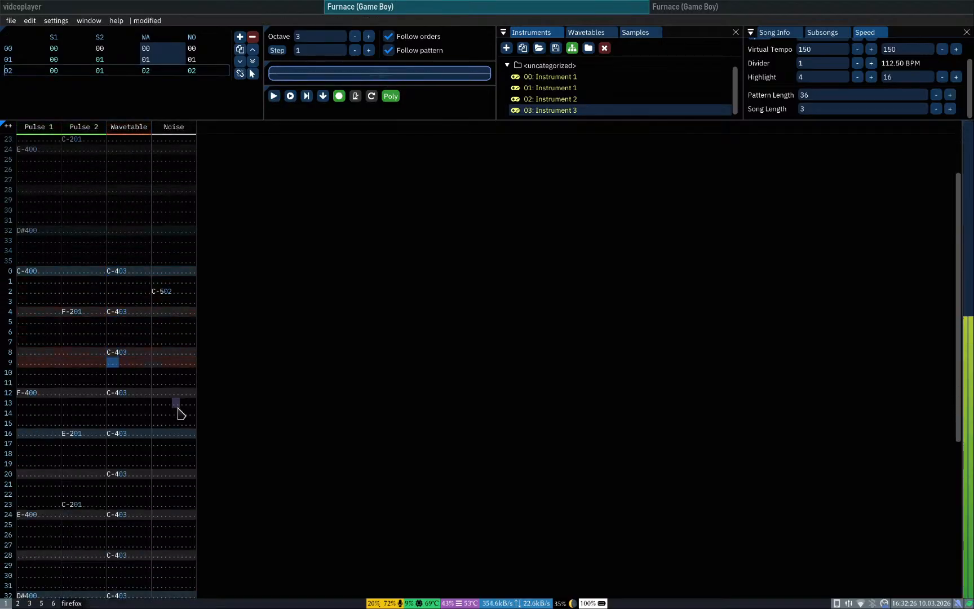
key("Up")
key("Right")
key("Right")
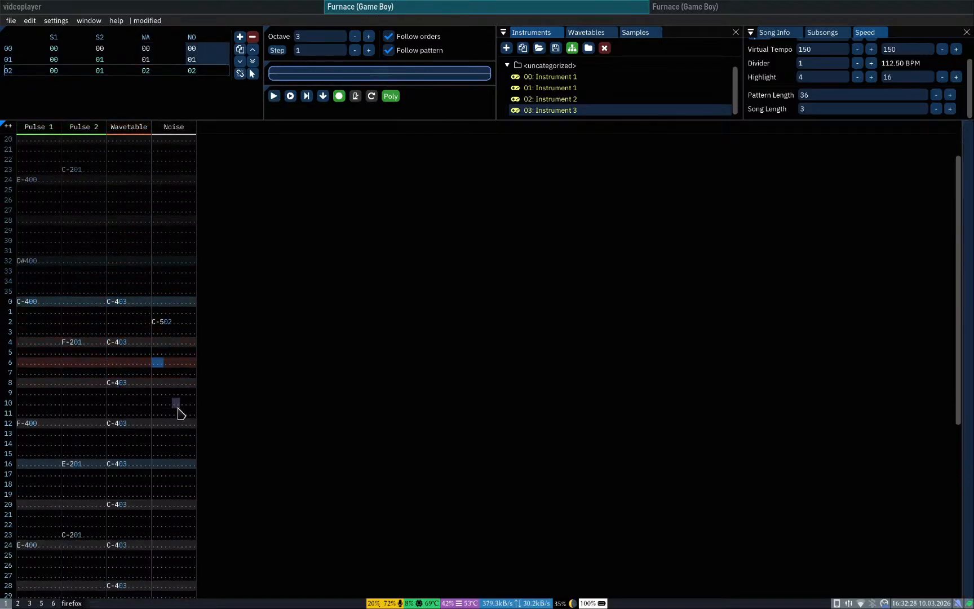
key("Up")
key("Up")
key("Up")
key("Up")
key("Down")
key("Down")
key("Down")
key("Down")
key("Down")
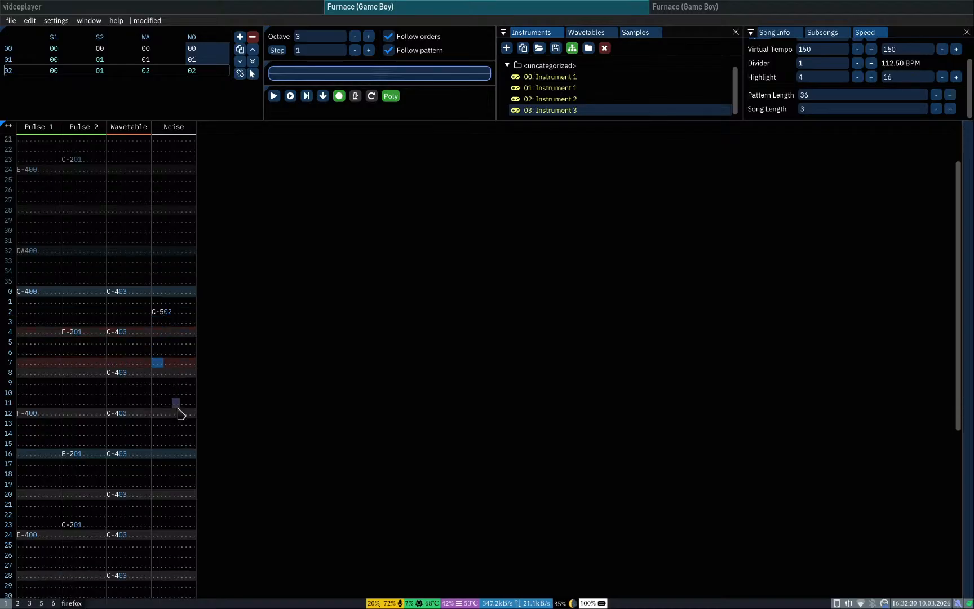
key("Up")
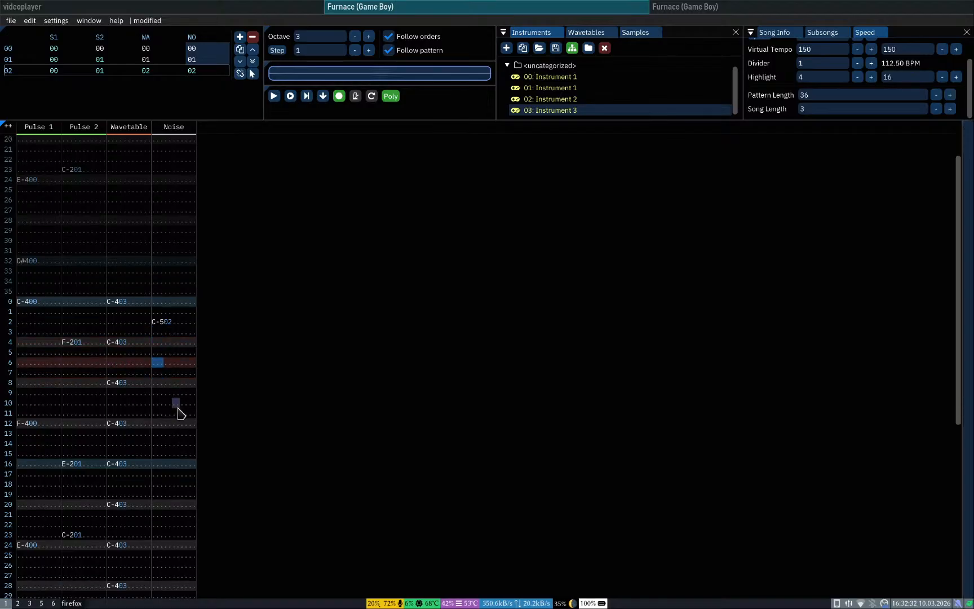
key("Down")
key("Down")
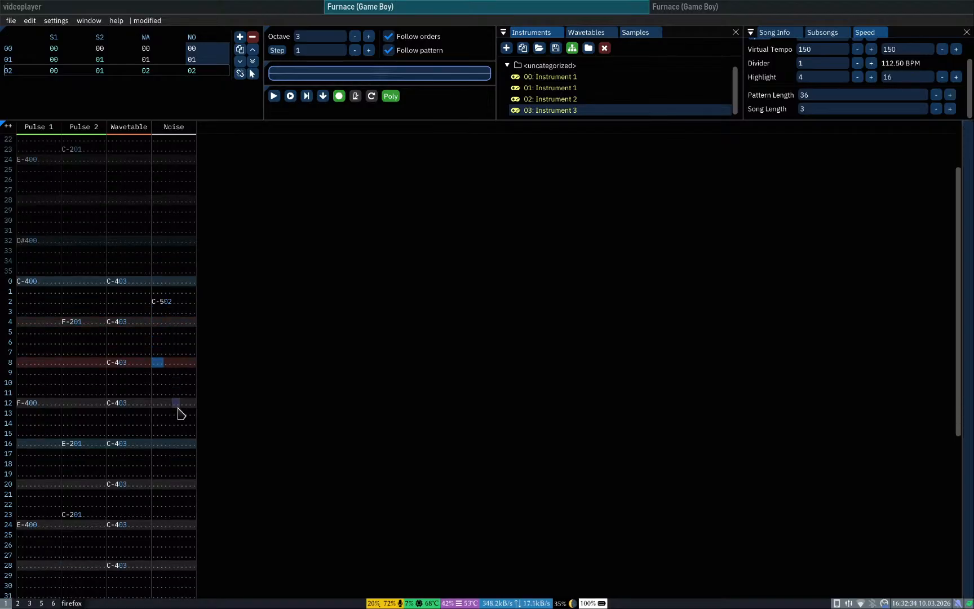
key("Up")
key("Up")
key("Up")
key("Up")
key("Up")
key("Up")
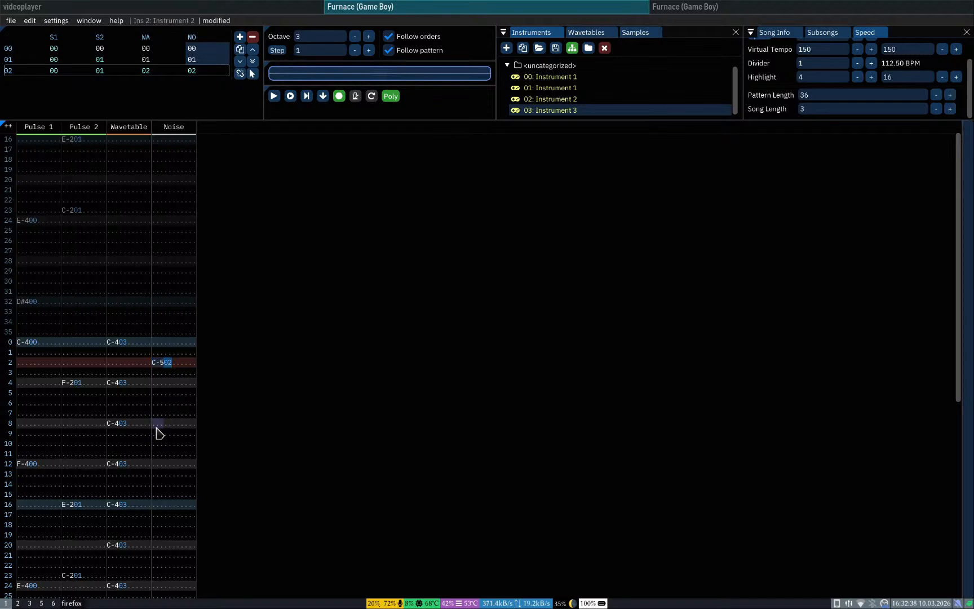
Step: Enter C-5 with instrument 02 on rows 8, 14, 20, 26 and 32 of the Noise channel in order 02
left_click(158, 423)
key("i")
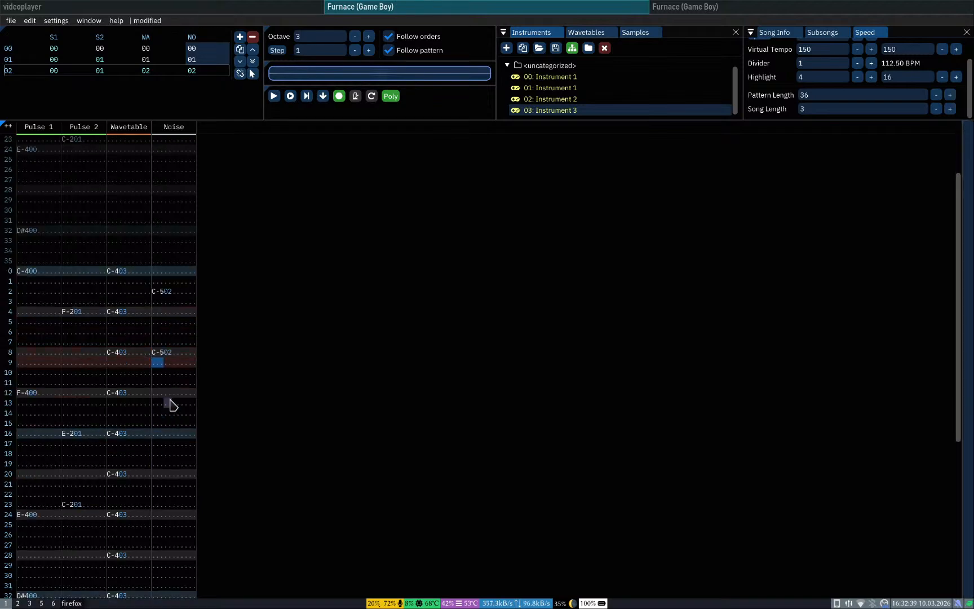
left_click(159, 433)
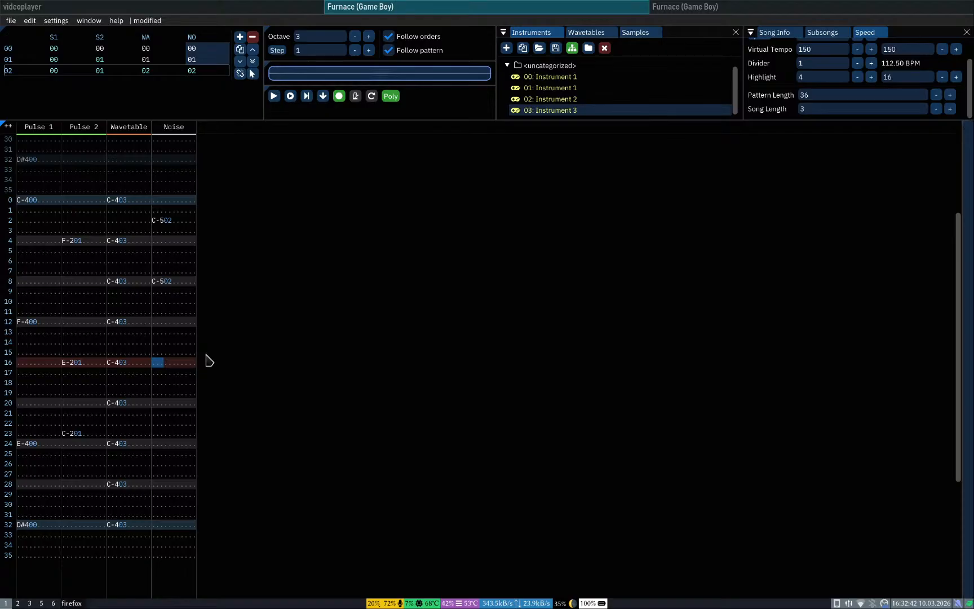
left_click(158, 342)
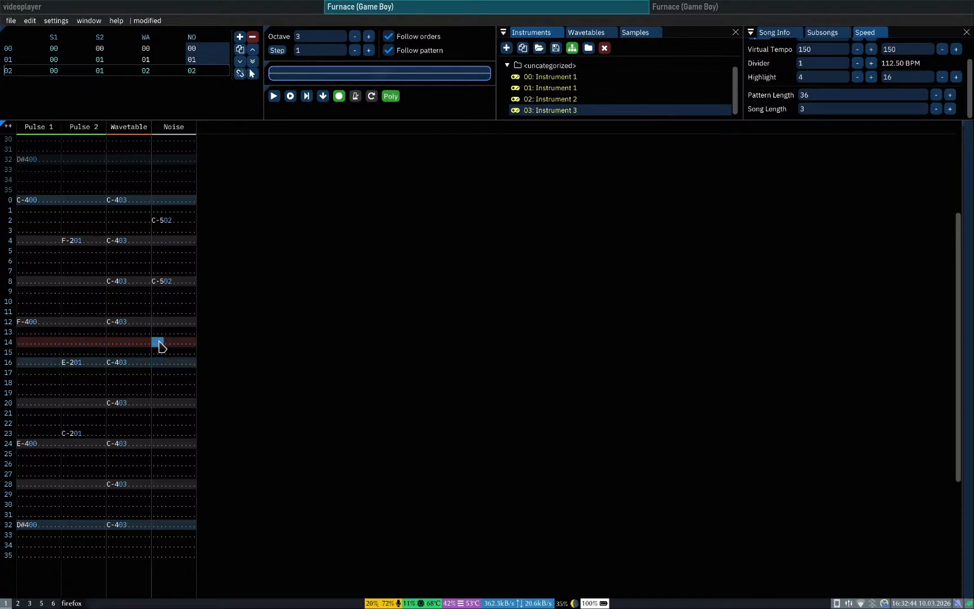
key("i")
left_click(159, 417)
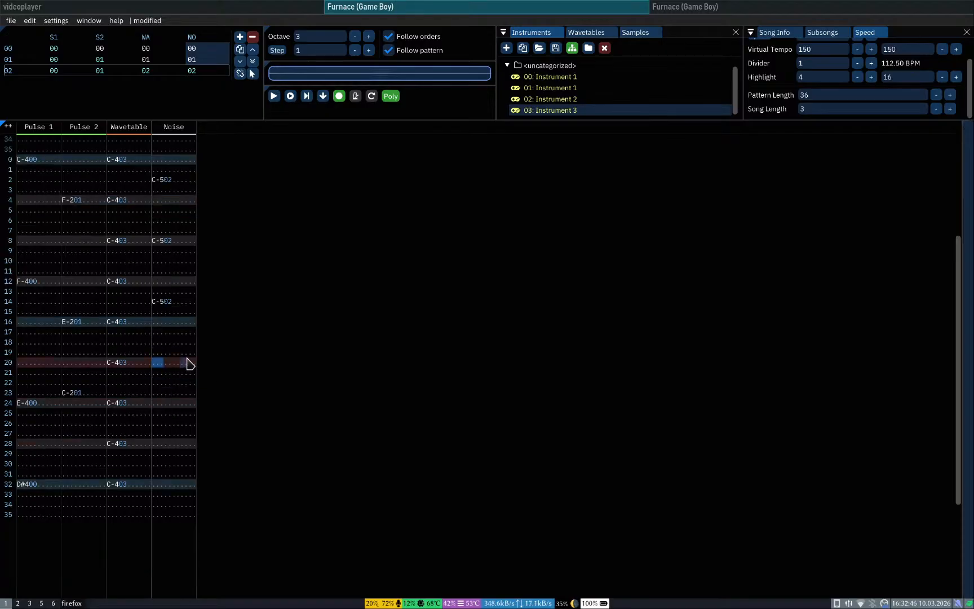
key("i")
left_click(159, 413)
key("i")
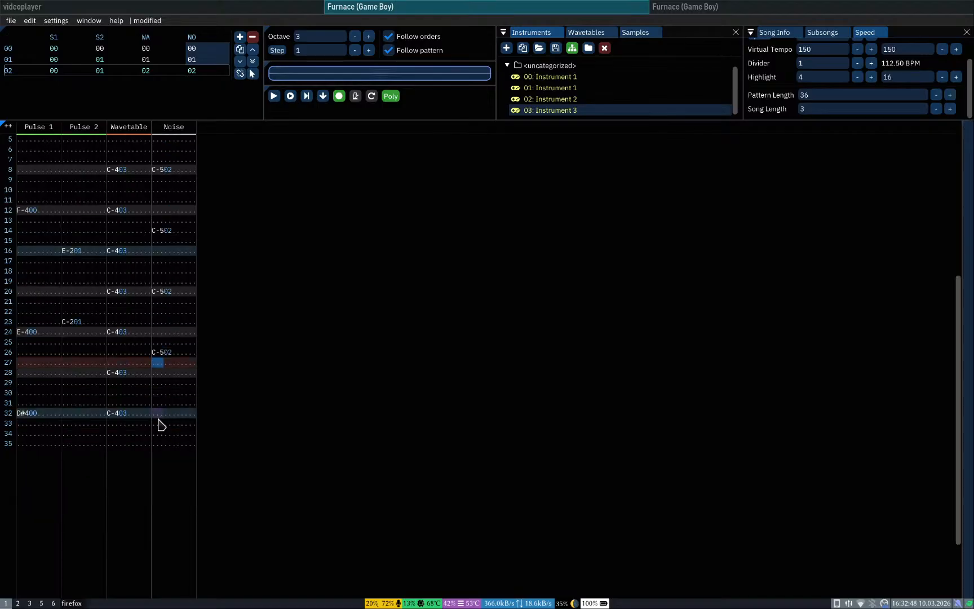
left_click(159, 414)
Step: Play back order 02 to hear the wavetable beat together with the noise hits
key("Return")
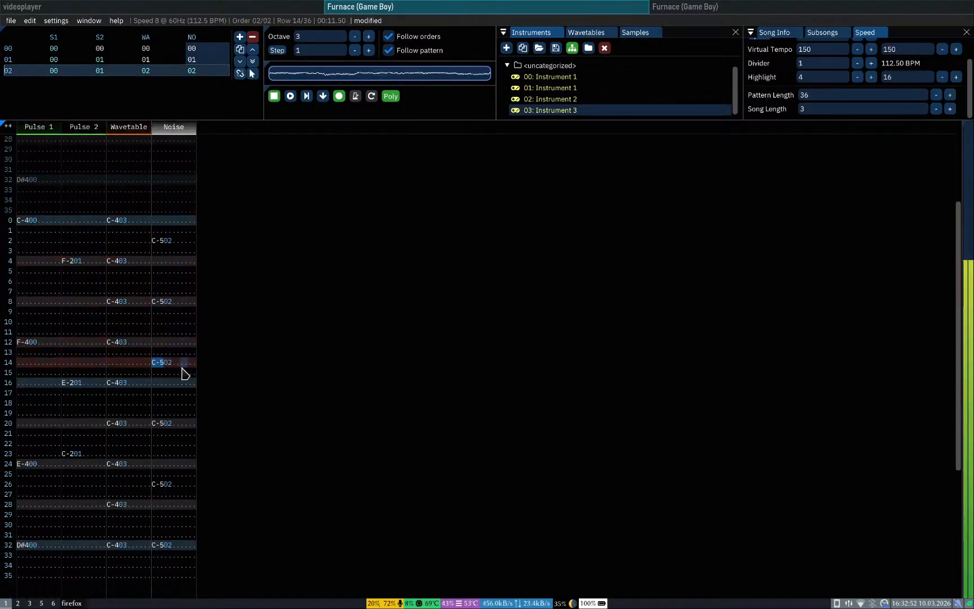
key("Return")
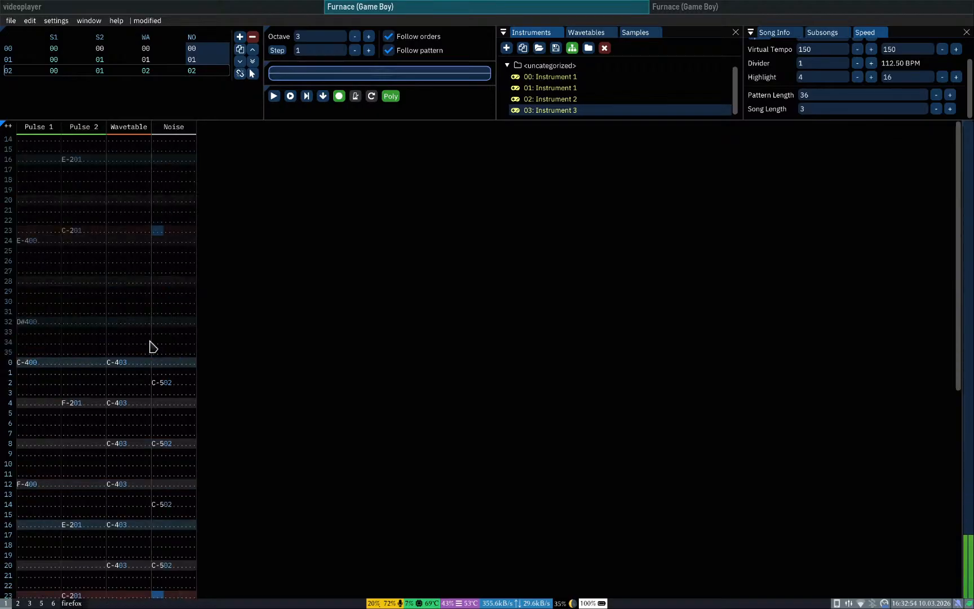
left_click(159, 422)
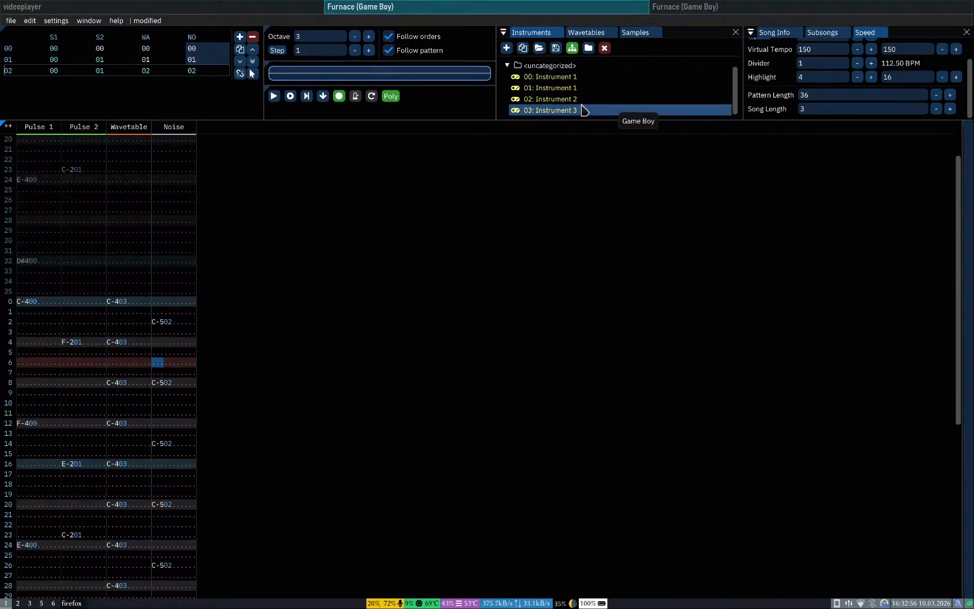
Step: Add a new instrument after Instrument 3 and open it in the instrument editor
left_click(506, 48)
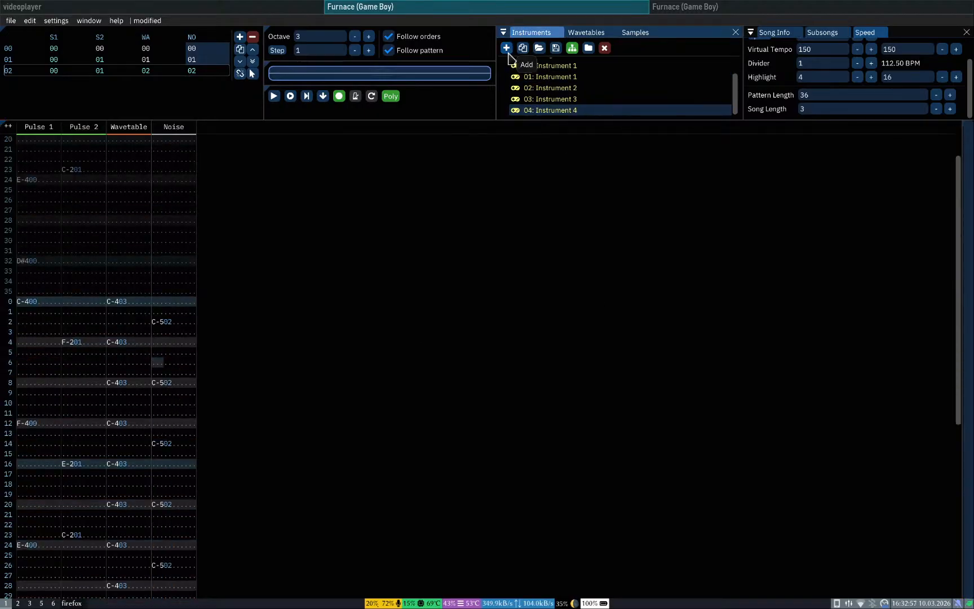
double_click(570, 114)
left_click_drag(414, 120, 439, 145)
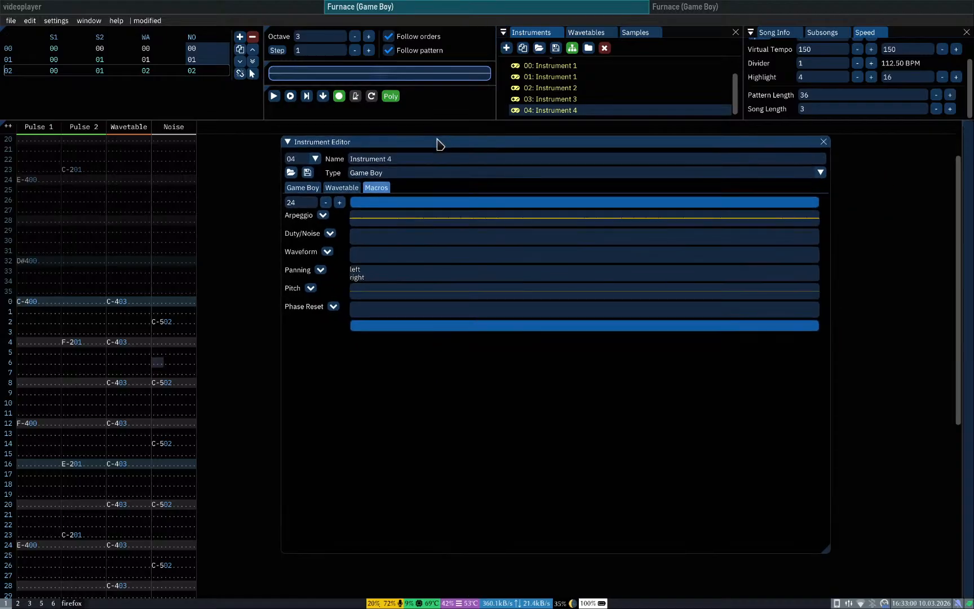
Step: Review Instrument 4's wavetable and macro settings and enter F-4 with instrument 04 on row 6 of the Noise channel
left_click(337, 188)
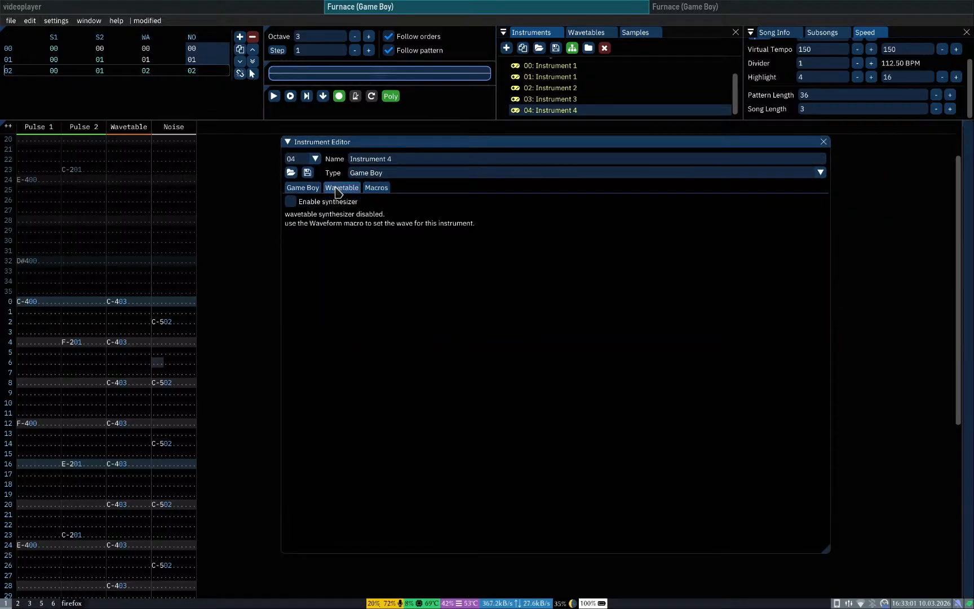
left_click(371, 190)
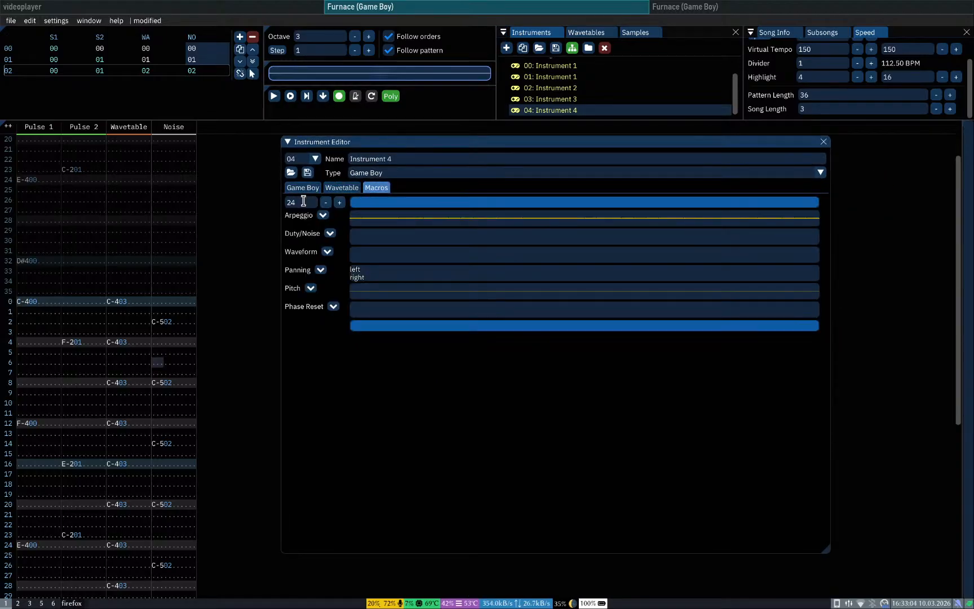
left_click(157, 362)
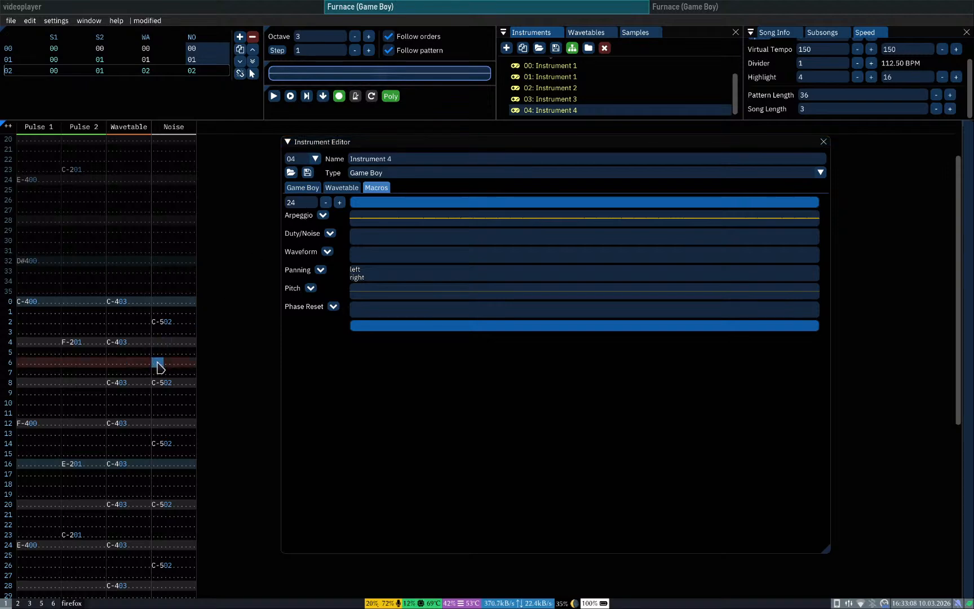
key("r")
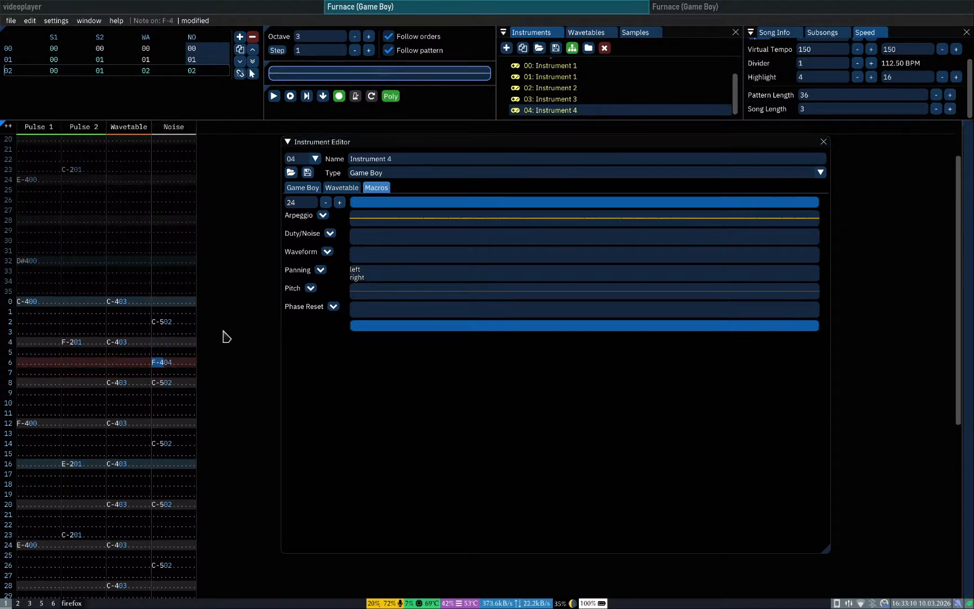
Step: Give Instrument 4 a one-step Duty/Noise macro with value 1 and audition it on the Noise channel
left_click(393, 399)
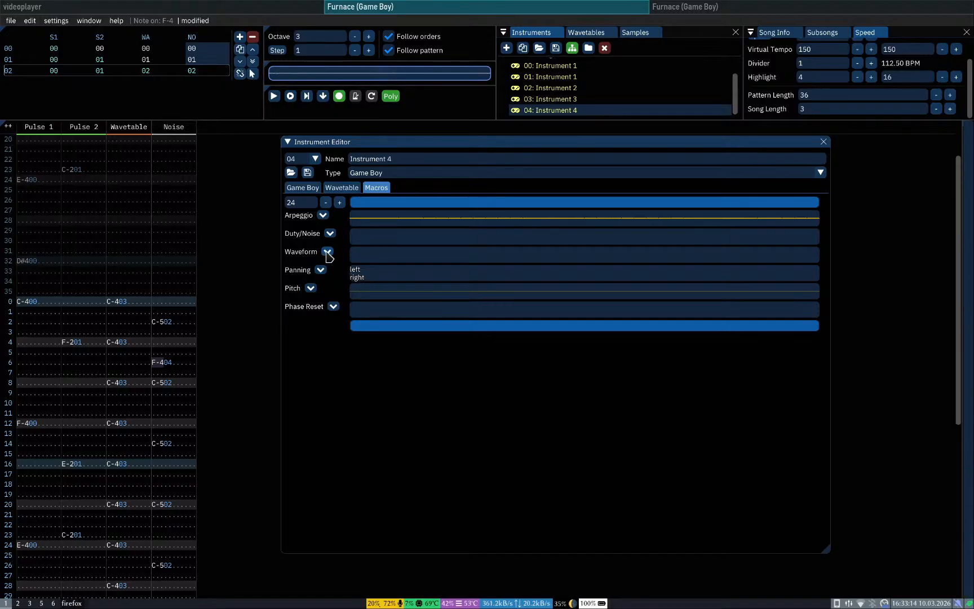
left_click(330, 233)
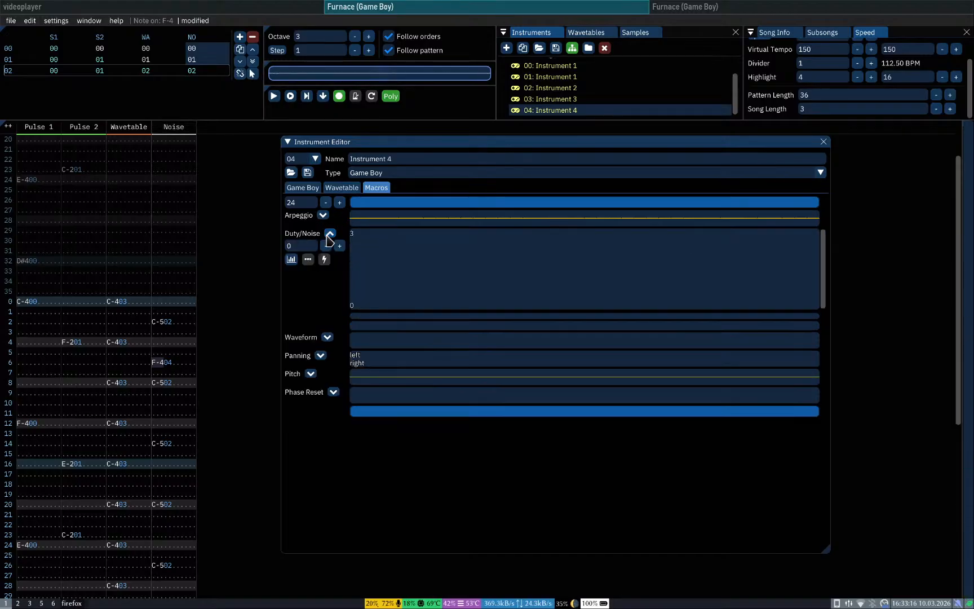
left_click(340, 246)
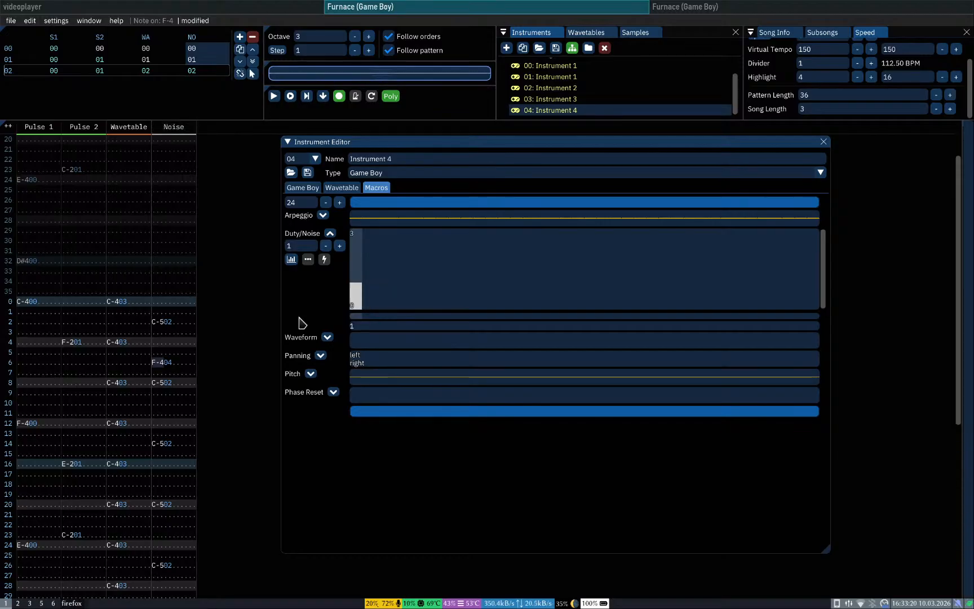
key("r")
key("r")
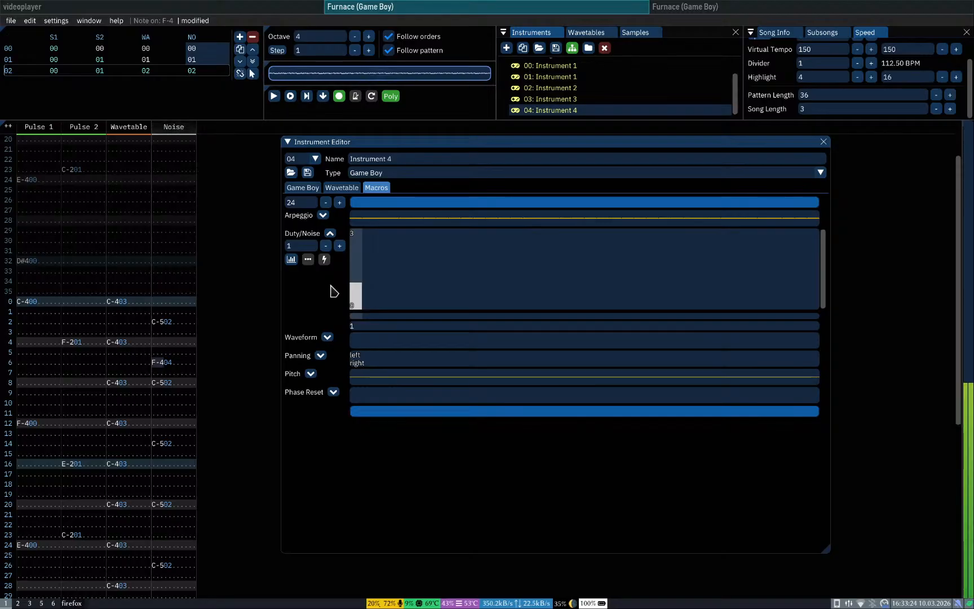
Step: Set the Game Boy envelope length of Instrument 4 to 1
left_click(341, 189)
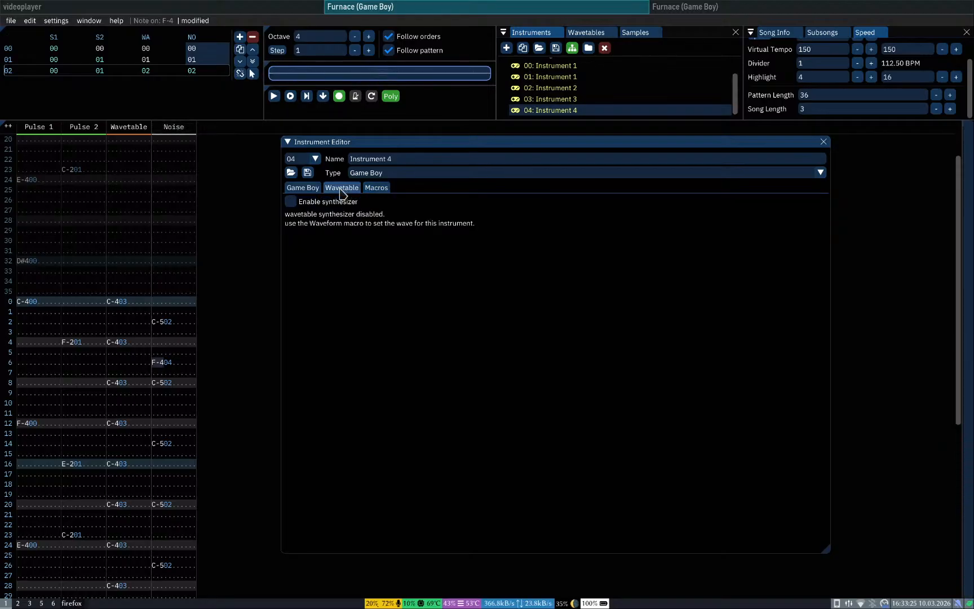
left_click(309, 189)
left_click_drag(401, 260, 388, 262)
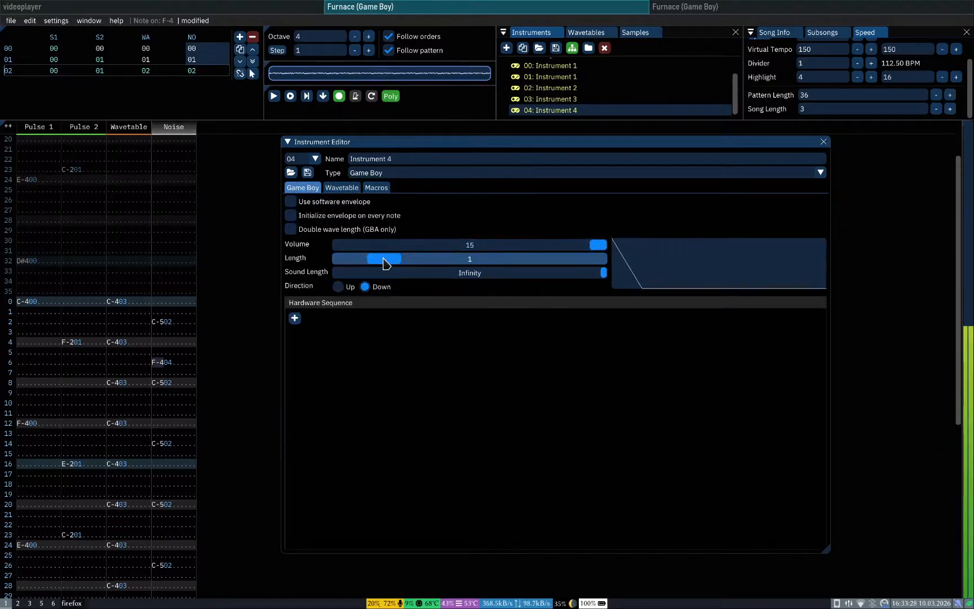
Step: Enter E-5 with instrument 04 on row 6 of the Noise channel in order 02 and close the instrument editor
left_click(157, 373)
left_click(159, 351)
key("e")
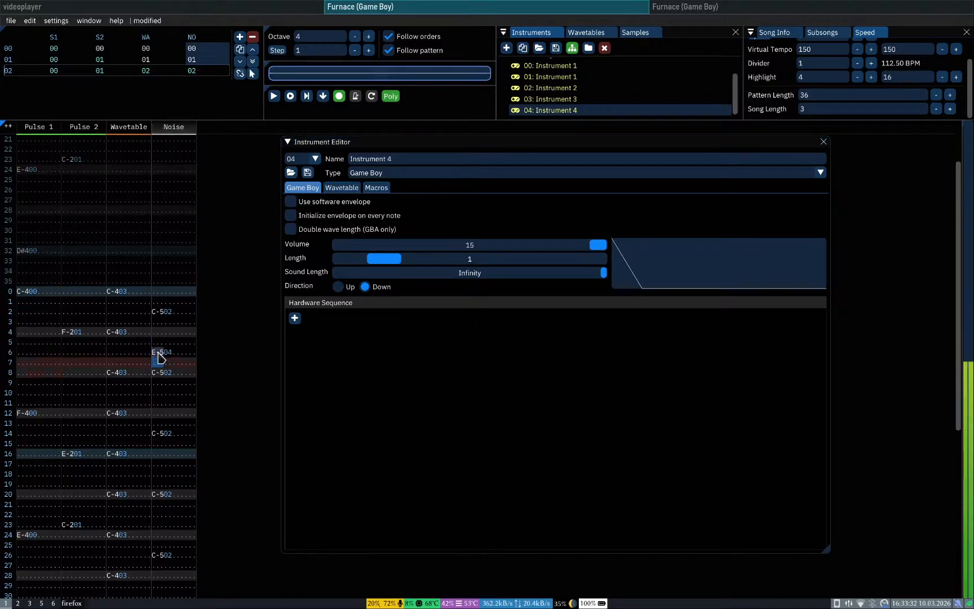
left_click(825, 143)
left_click(823, 142)
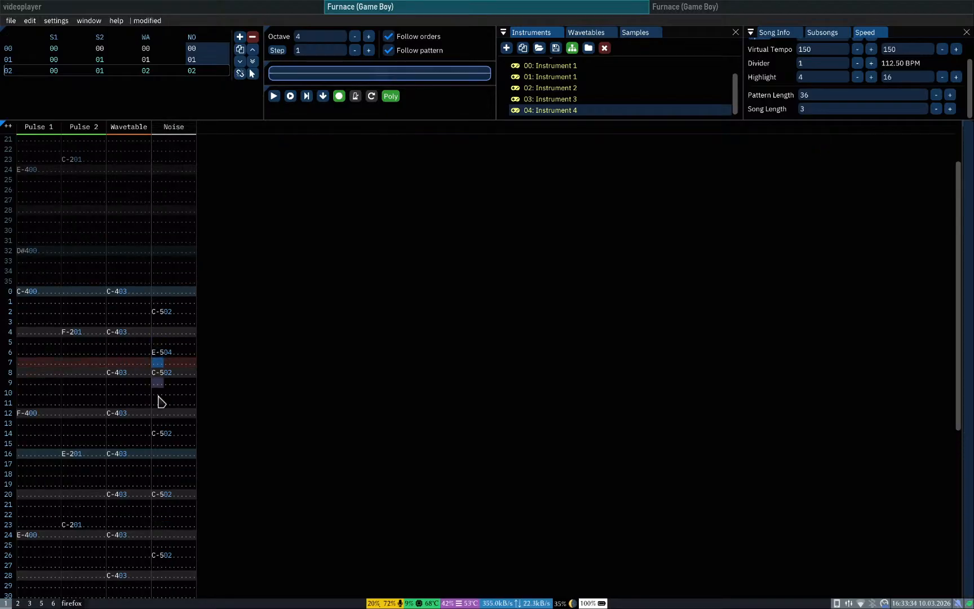
Step: Play back order 02 to hear the instrument 04 hit on row 6 of the Noise channel
left_click(160, 396)
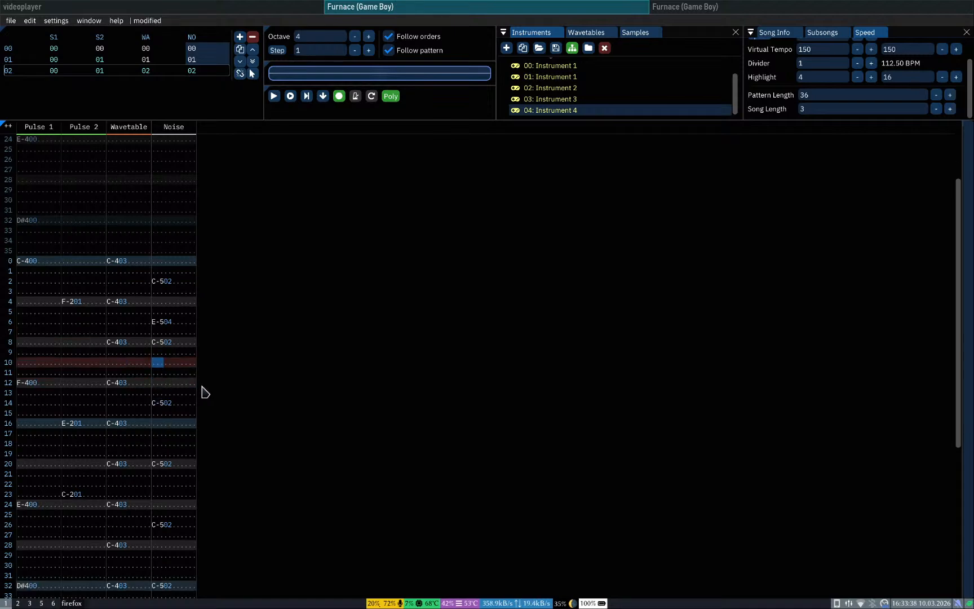
key("Return")
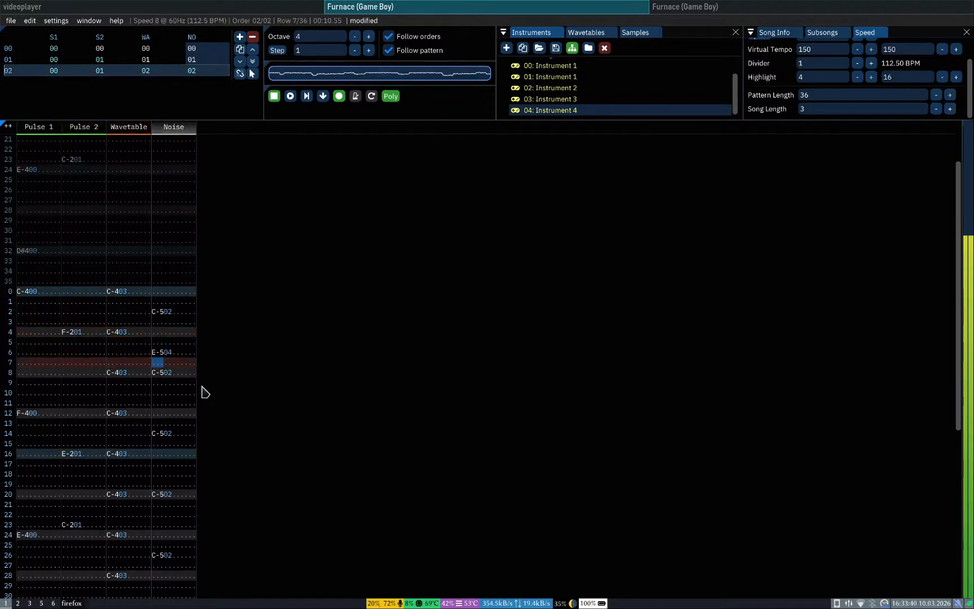
key("Return")
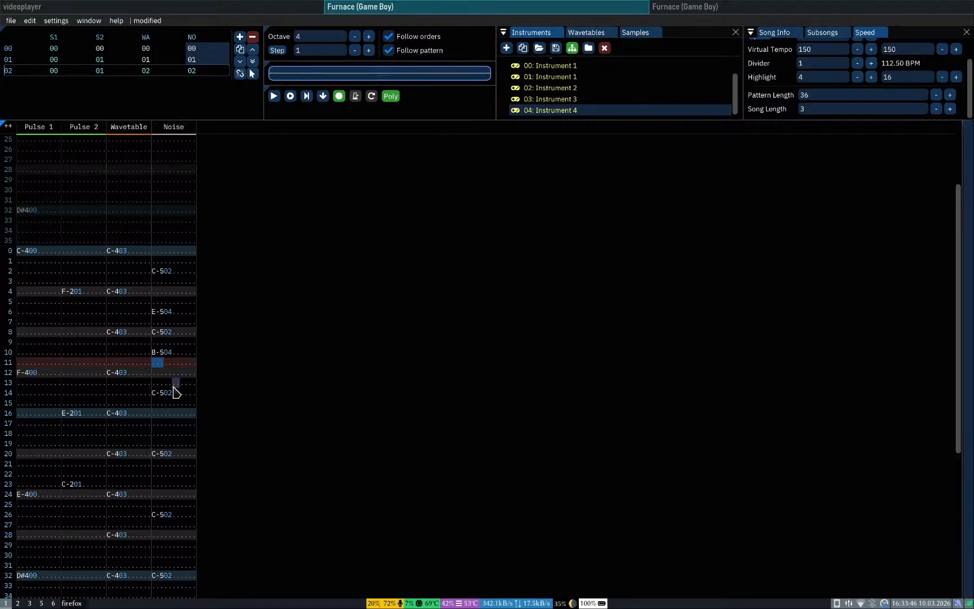
Step: Try different notes on row 10 of the Noise channel, enter D#5 with instrument 04, and play back order 02
key("t")
key("r")
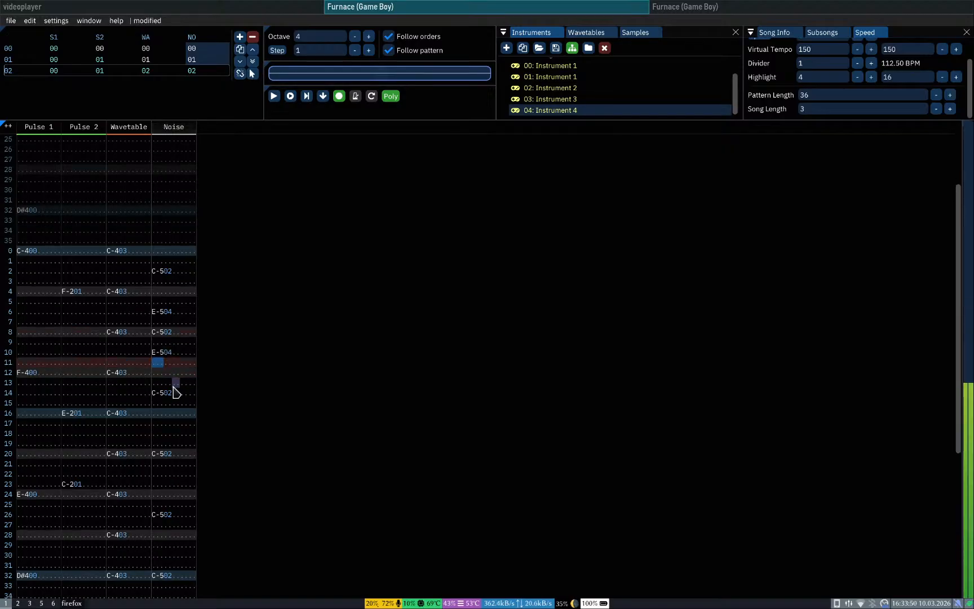
key("t")
key("3")
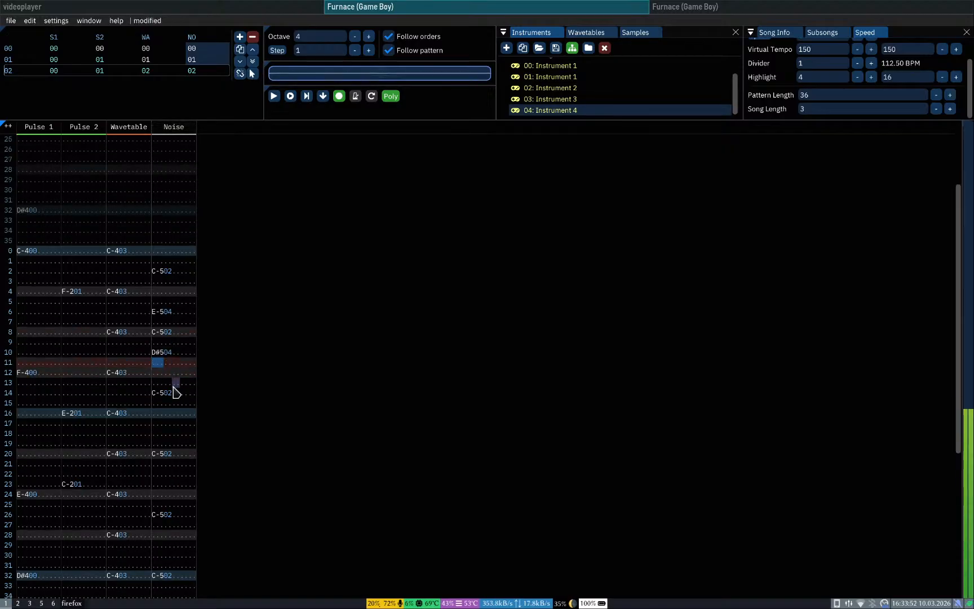
key("Return")
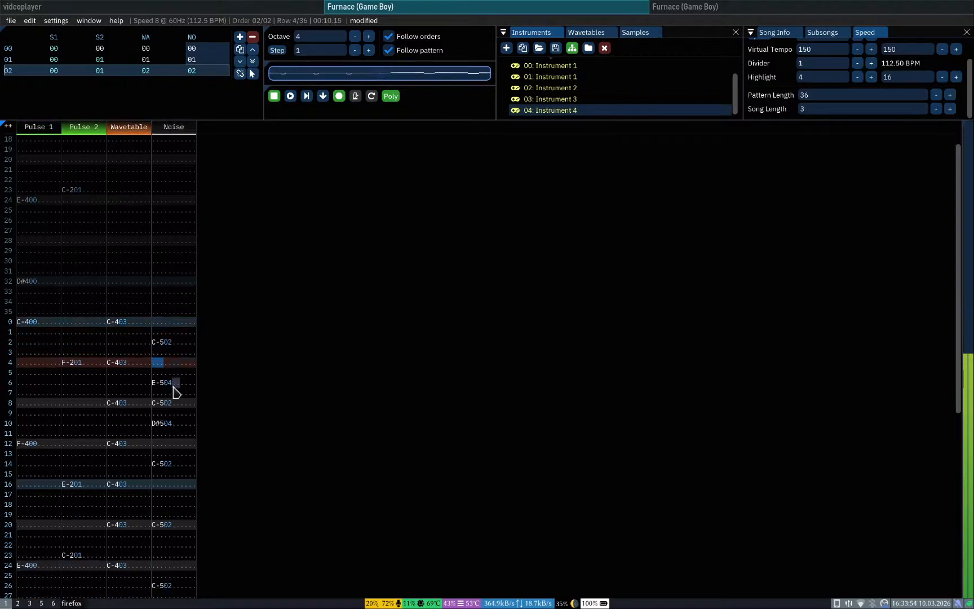
key("Return")
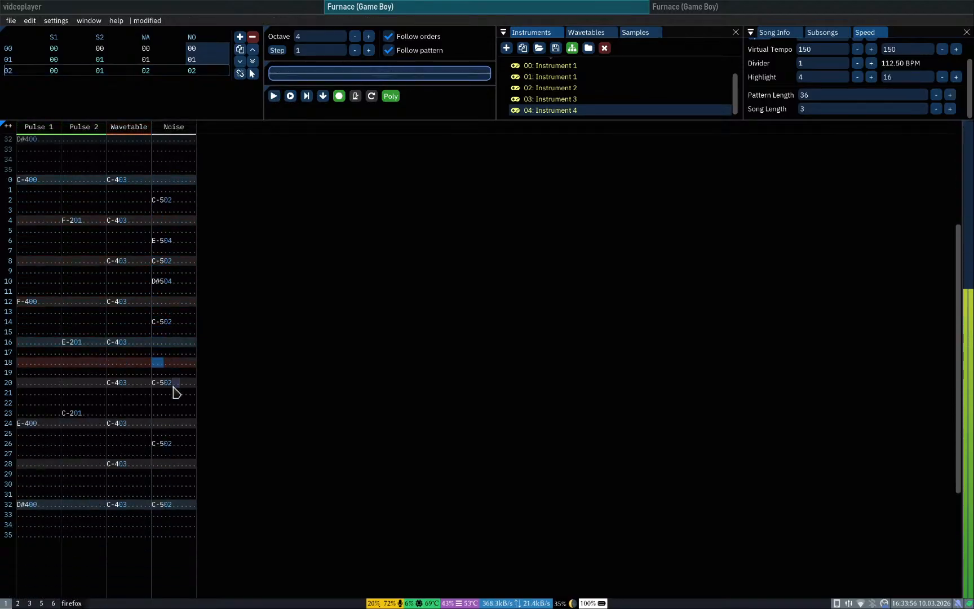
Step: Enter E-5 with instrument 04 on rows 18 and 19 of the Noise channel in order 02
key("Down")
key("Down")
key("Down")
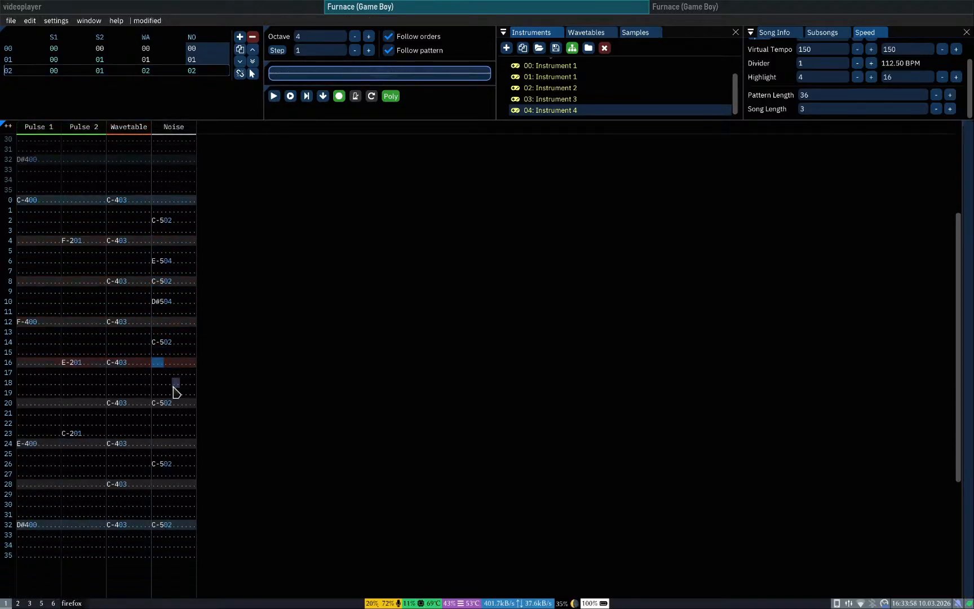
key("e")
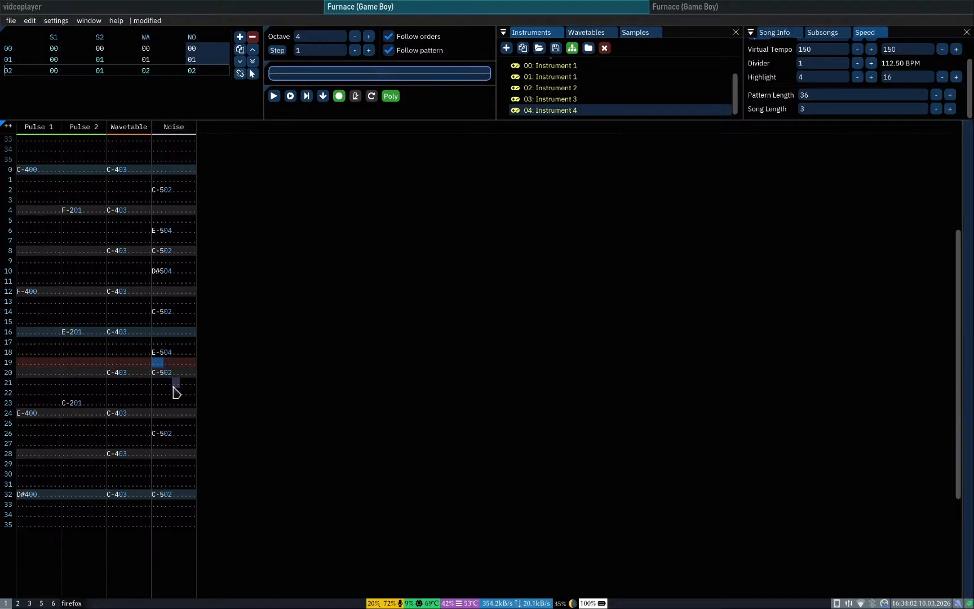
key("e")
Step: Play back order 02 from around row 12 to hear the double noise hit on rows 18 and 19
key("Up")
key("Up")
key("Up")
key("Up")
key("Up")
key("Up")
key("Up")
key("Up")
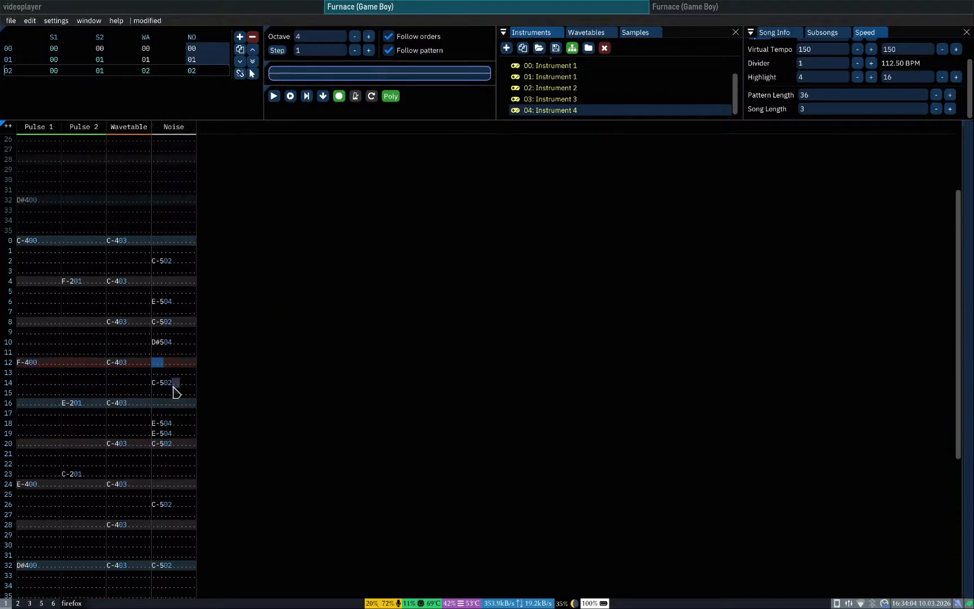
key("Return")
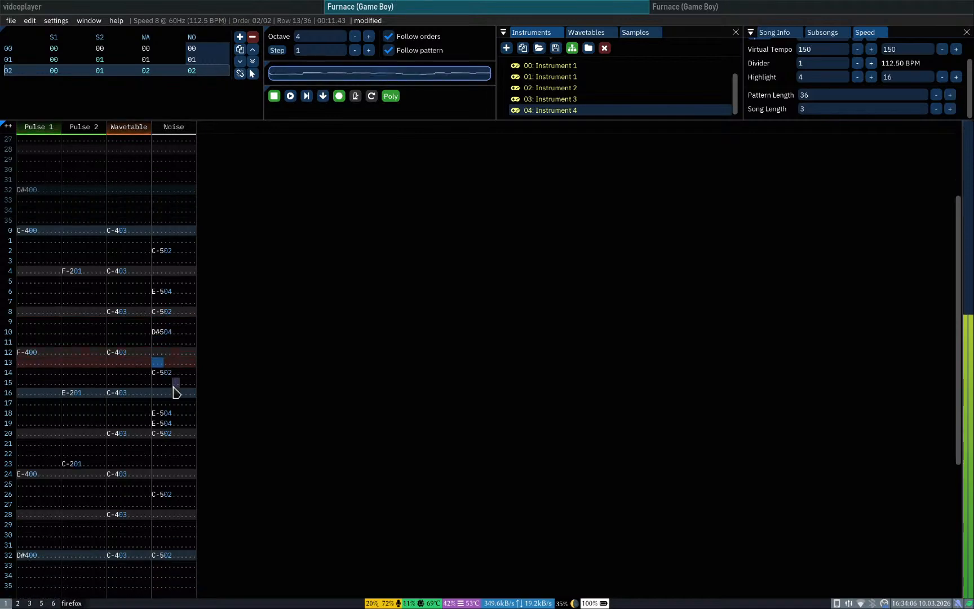
key("Return")
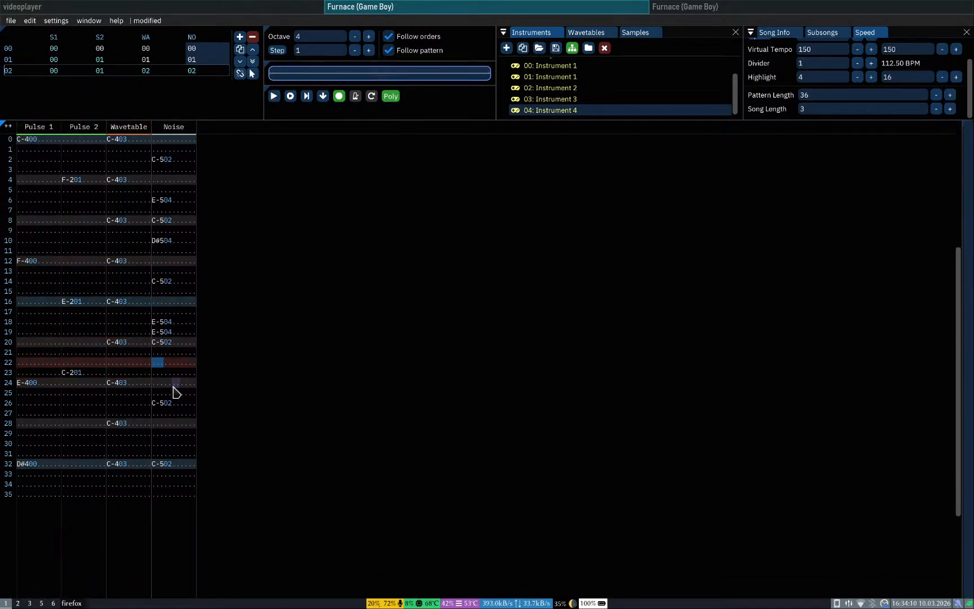
Step: Enter D#5 on row 22, G-5 on row 28 and E-5 on row 34 of the Noise channel with instrument 04, and play back order 02
key("3")
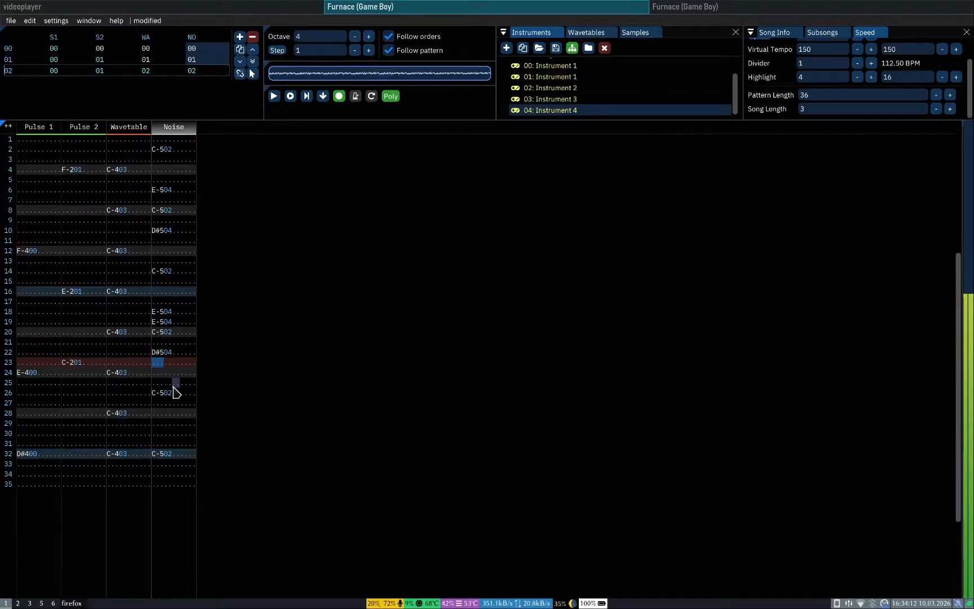
key("Up")
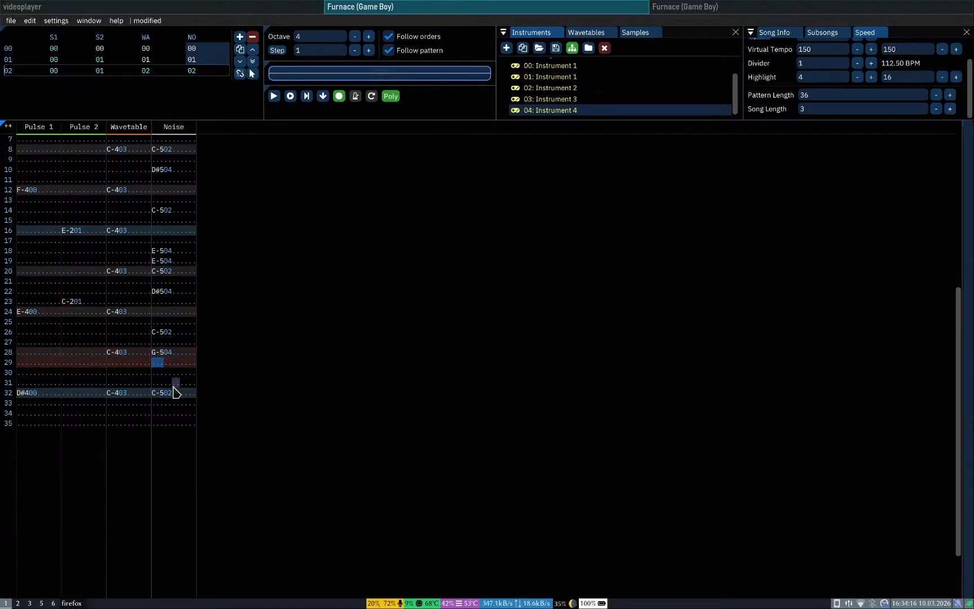
key("Down")
key("Down")
key("Down")
key("Down")
key("Down")
key("Down")
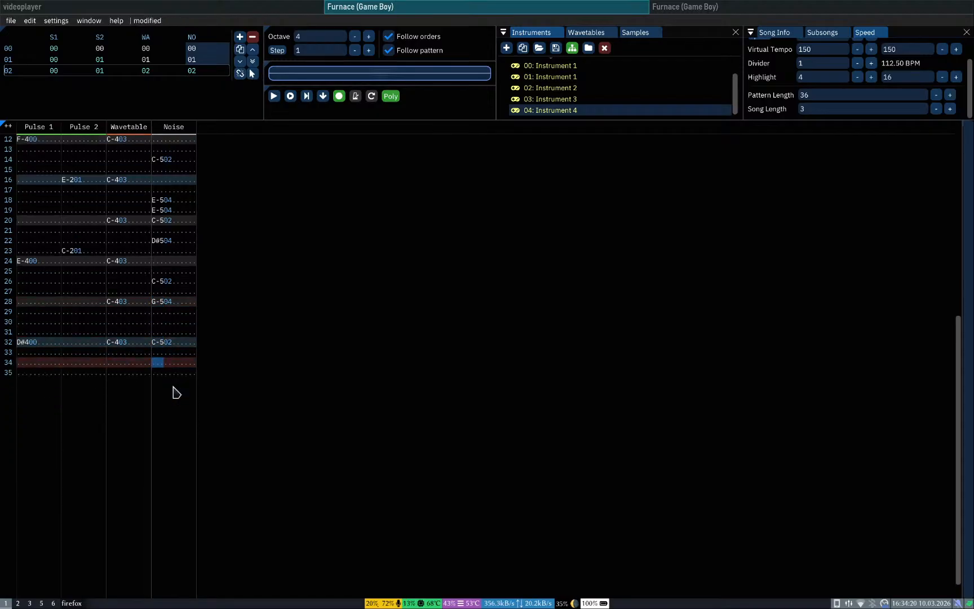
key("Return")
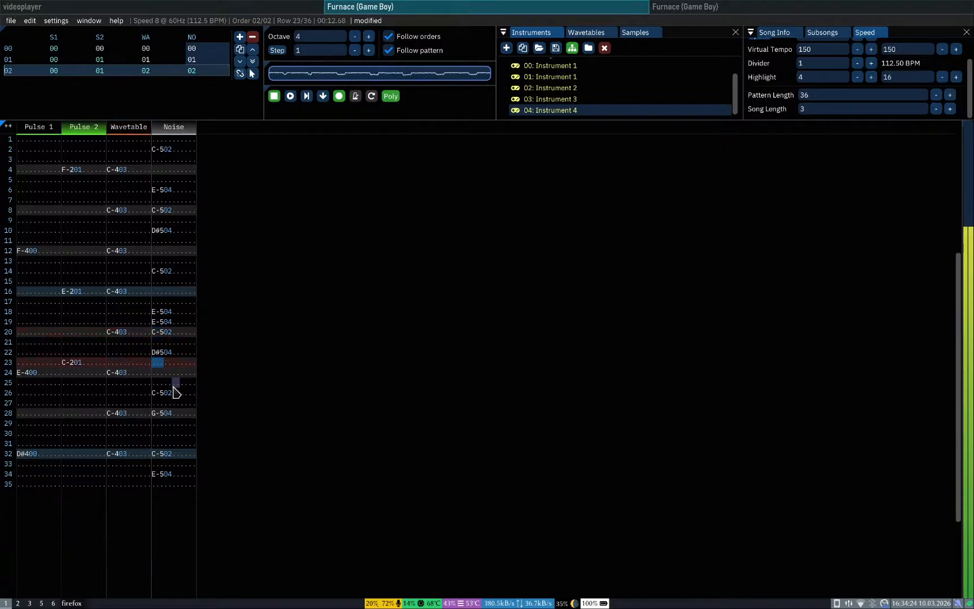
key("Return")
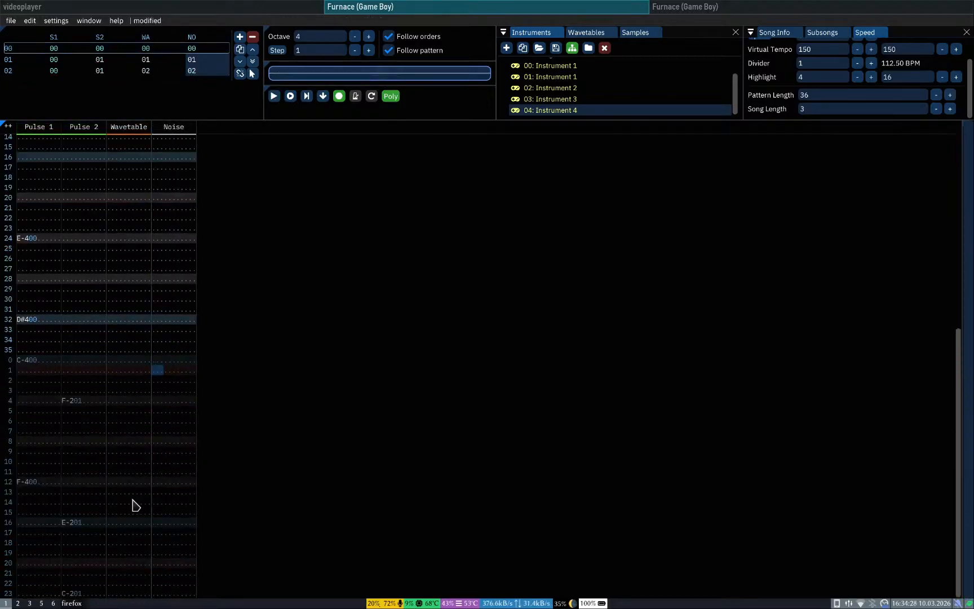
Step: Change the instrument 04 hits on rows 10 and 22 of the Noise channel in order 02 to A-5 and play the pattern back
left_click(33, 70)
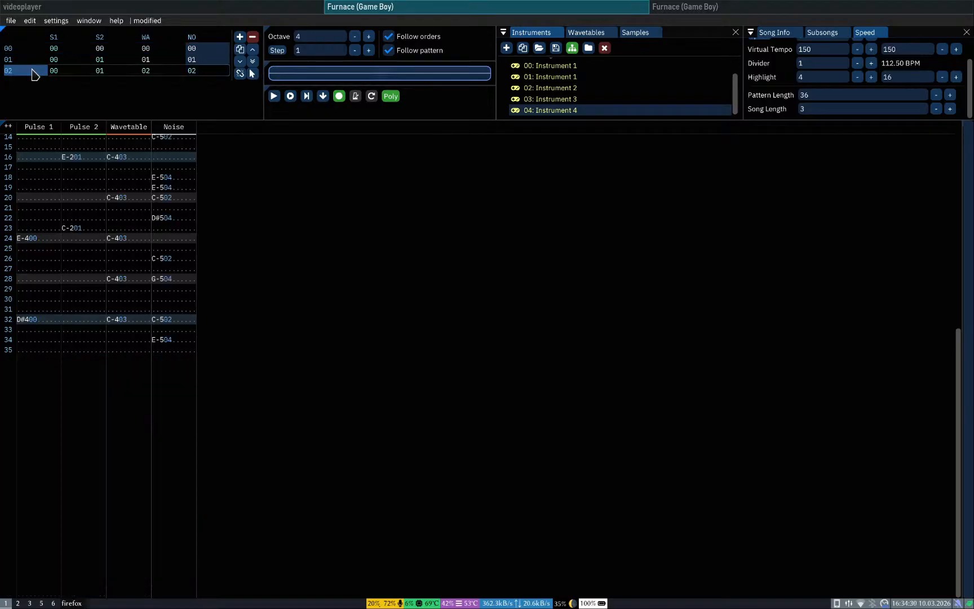
scroll(158, 291, "up", 5)
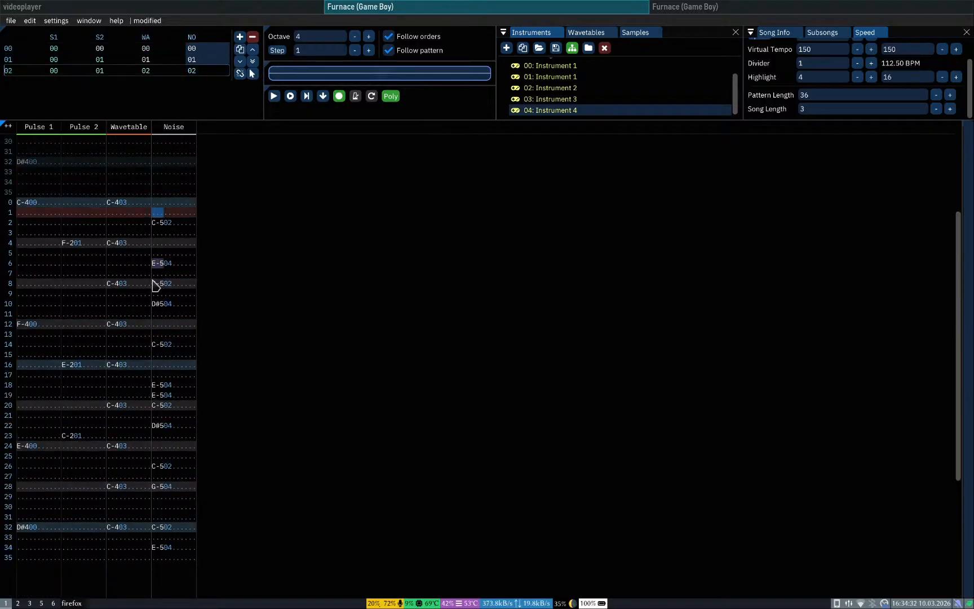
left_click(156, 304)
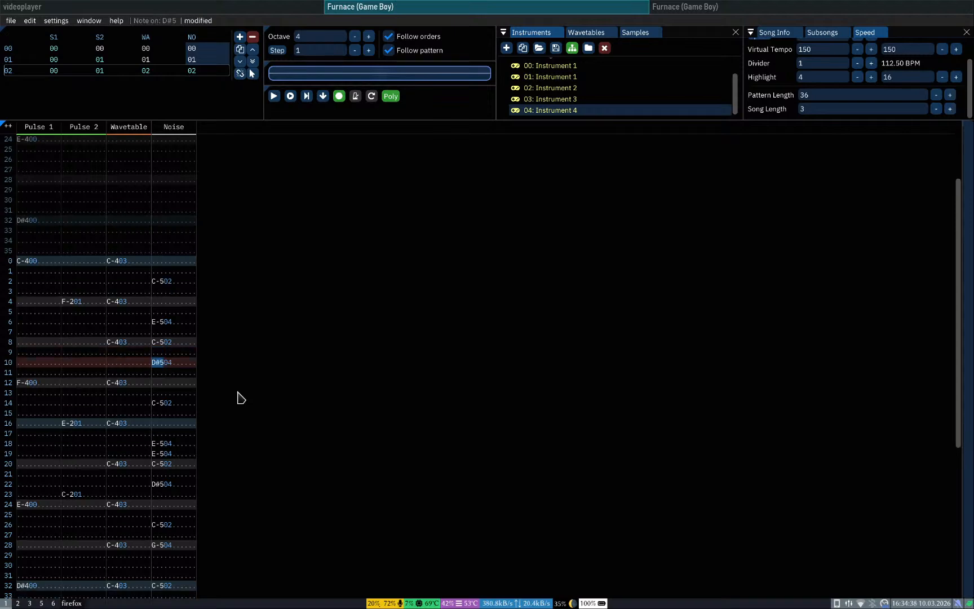
key("e")
key("Up")
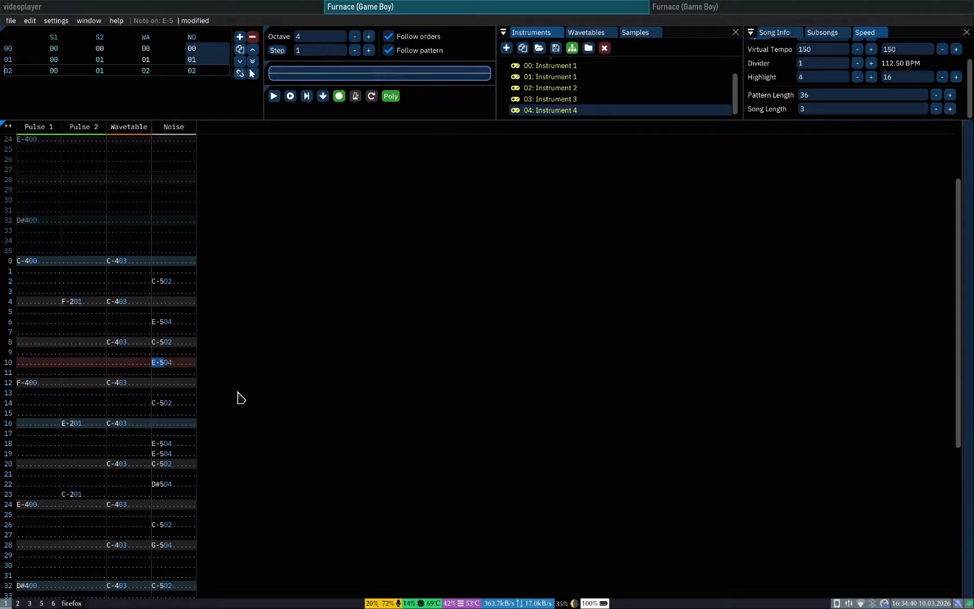
key("y")
key("Up")
left_click(162, 484)
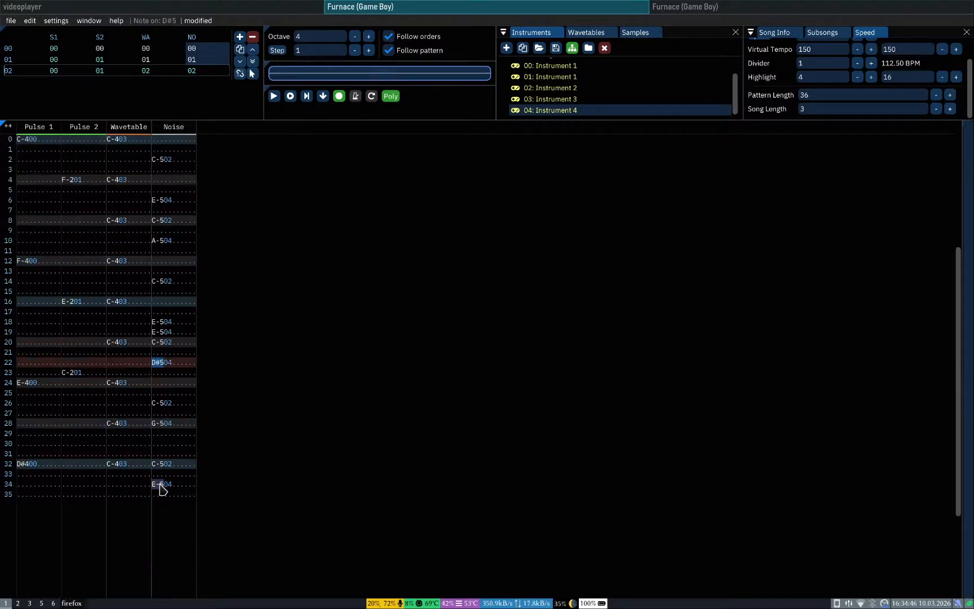
key("y")
key("Return")
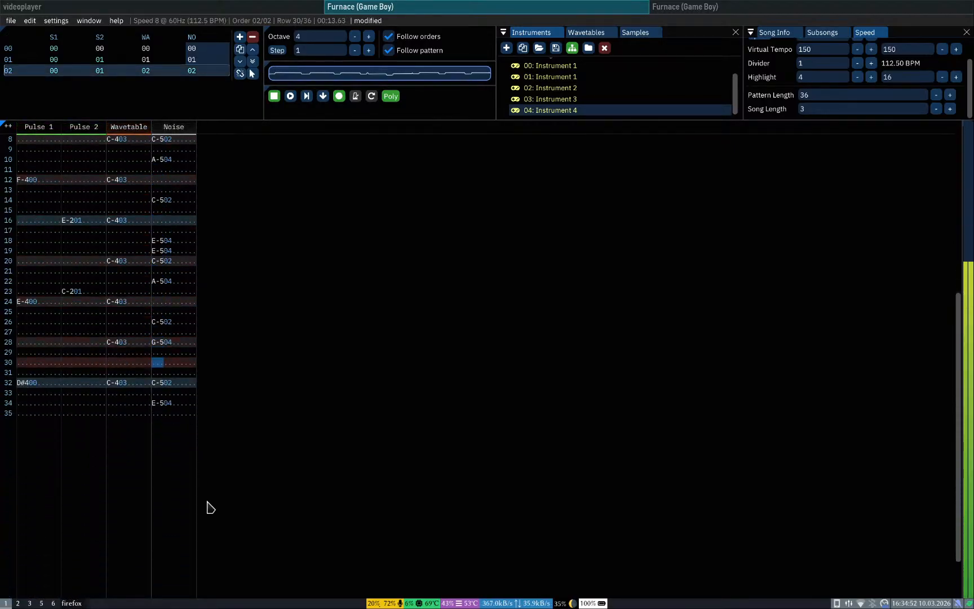
Step: Move the instrument 04 E-5 hit on row 34 of the Noise channel in order 02 to row 30, and play the pattern back
key("Return")
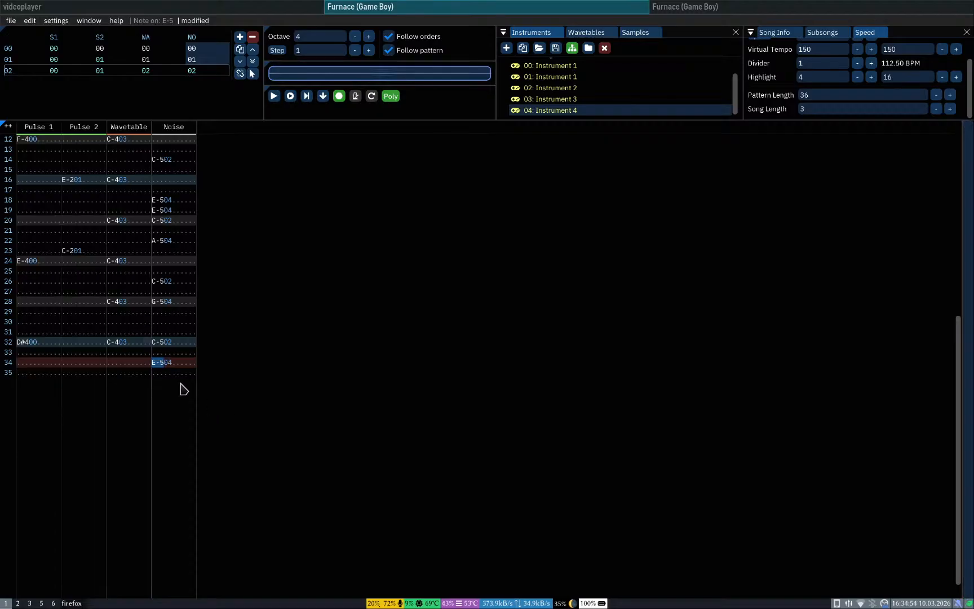
left_click(157, 324)
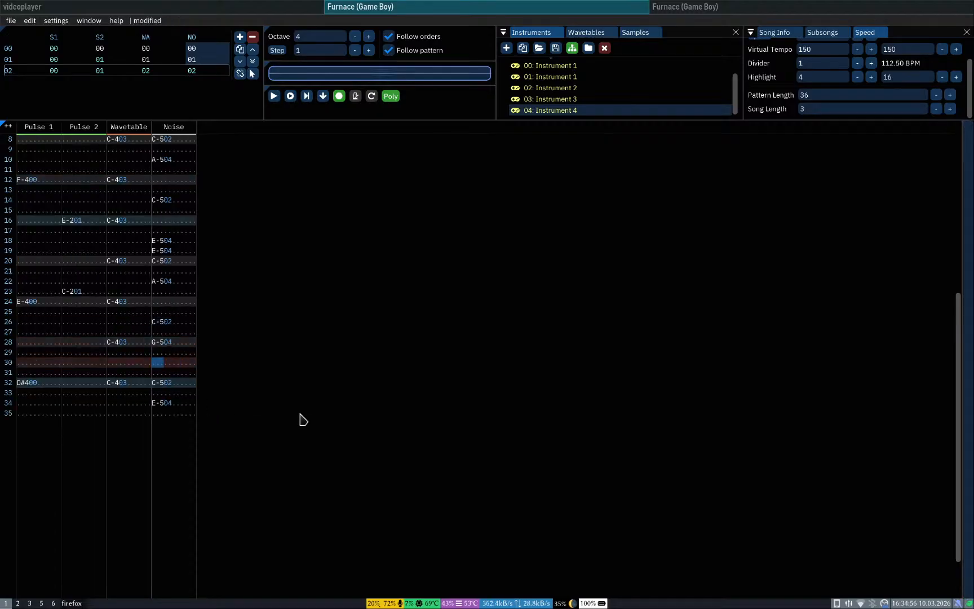
key("e")
key("Down")
key("Down")
key("Down")
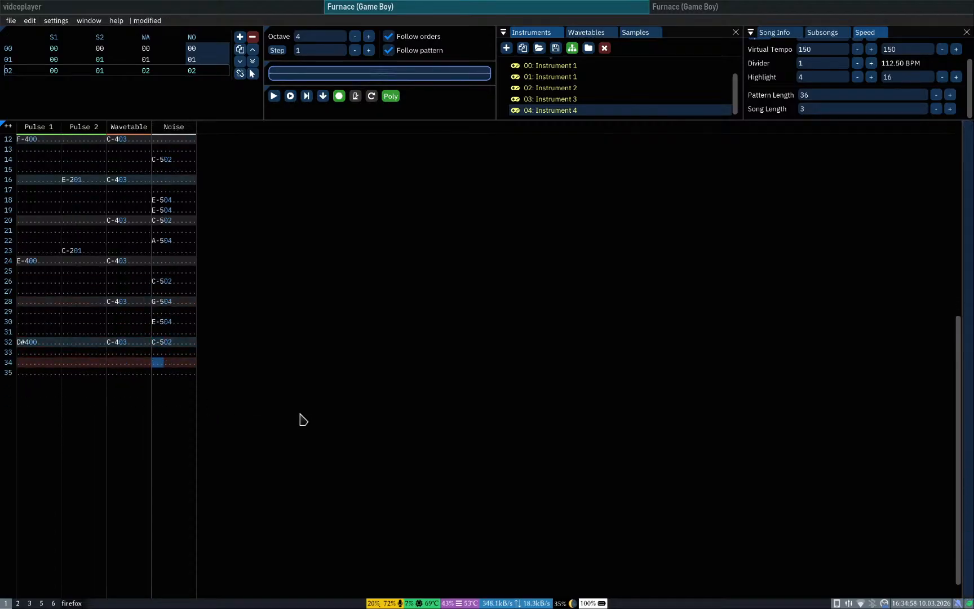
key("Return")
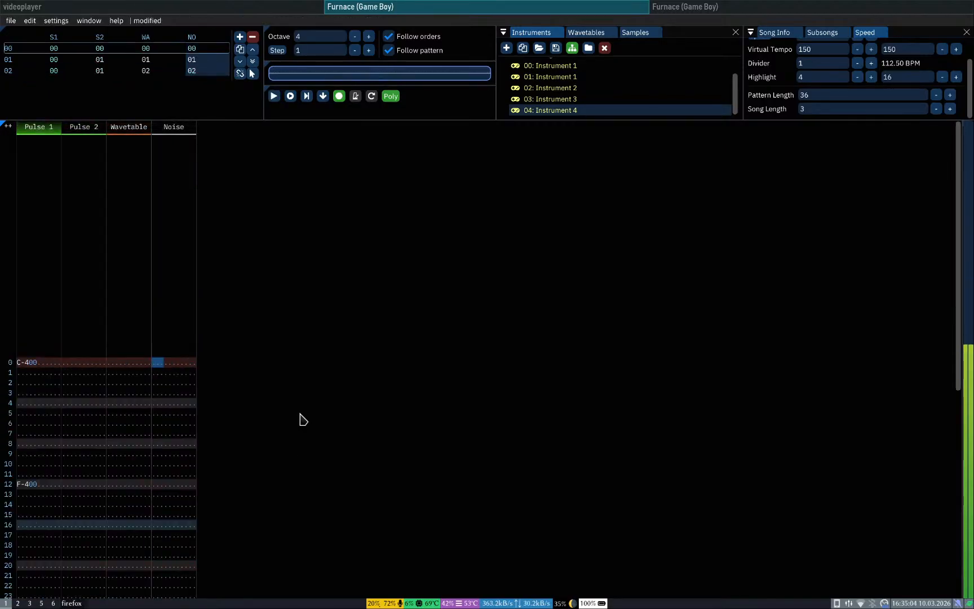
Step: Duplicate order 02 as a new order 03 that uses the same patterns
scroll(148, 488, "down", 10)
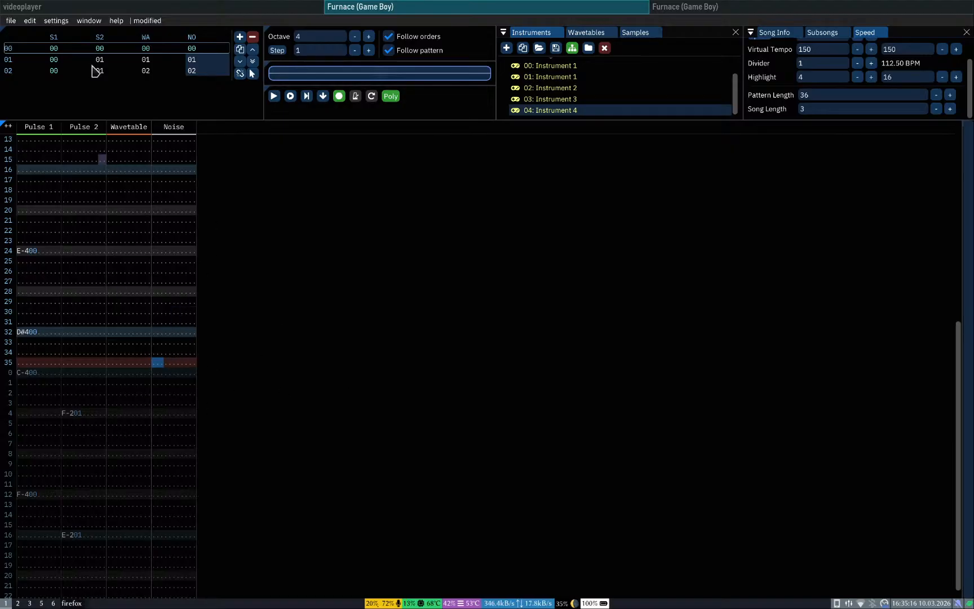
left_click(26, 71)
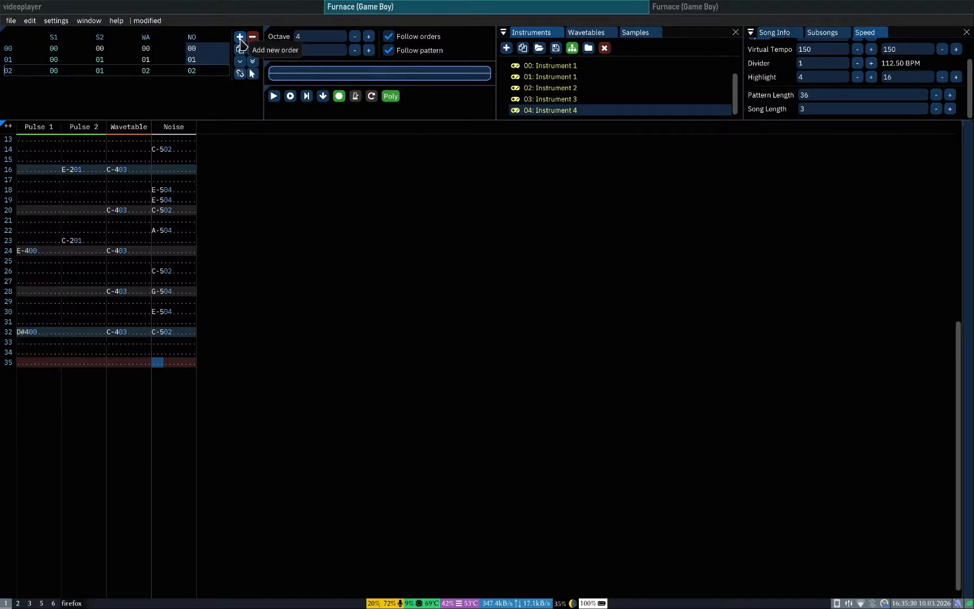
left_click(241, 50)
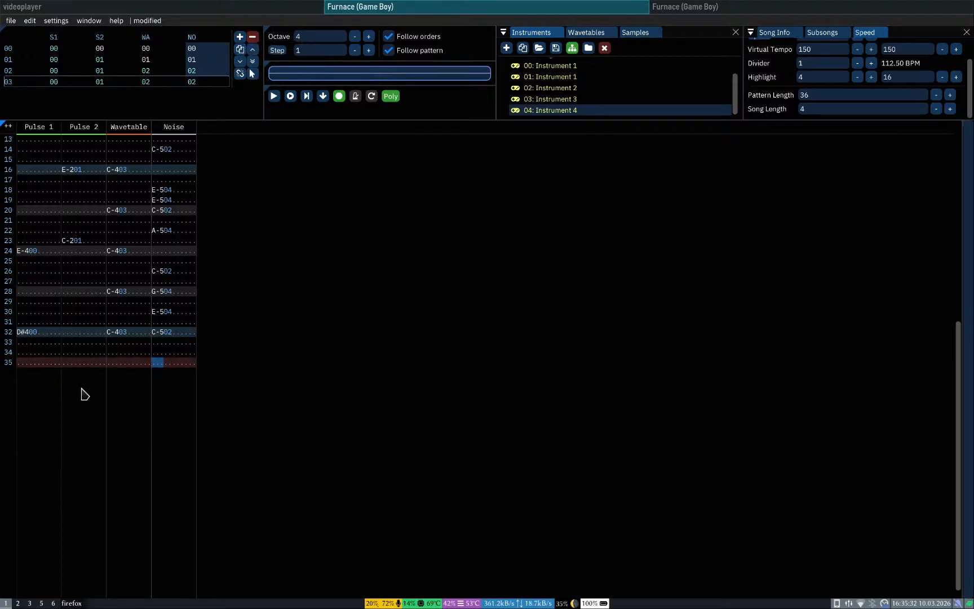
Step: Play back order 03 from row 0 twice, starting from the Pulse 1 and Pulse 2 columns
scroll(103, 338, "up", 4)
scroll(78, 403, "down", 7)
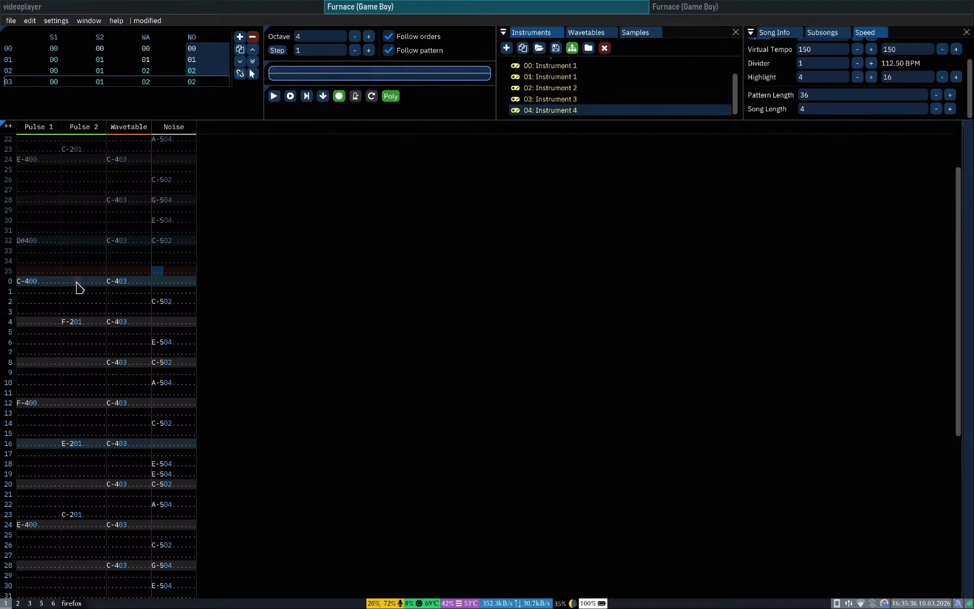
left_click(70, 282)
key("shift+Tab")
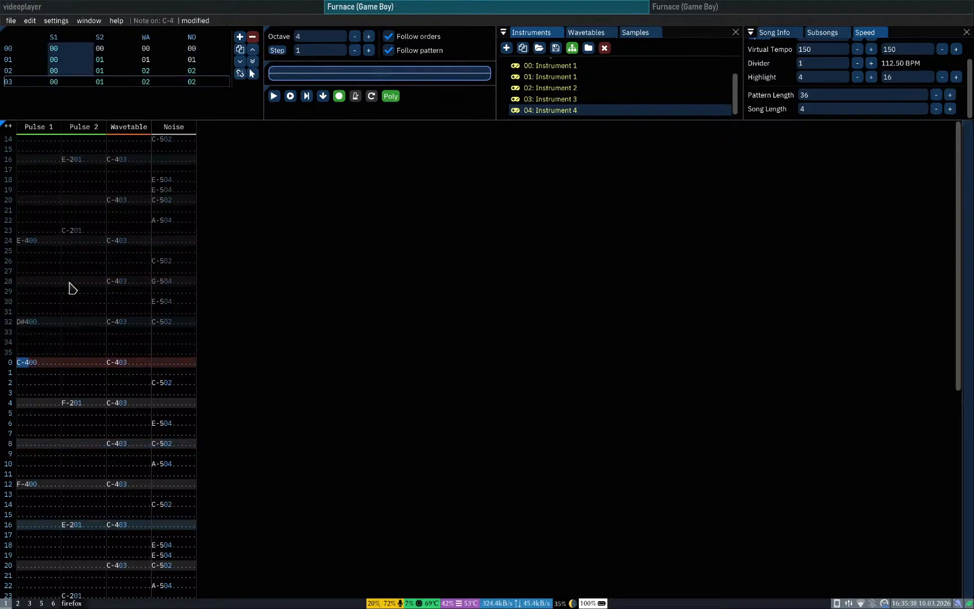
key("Return")
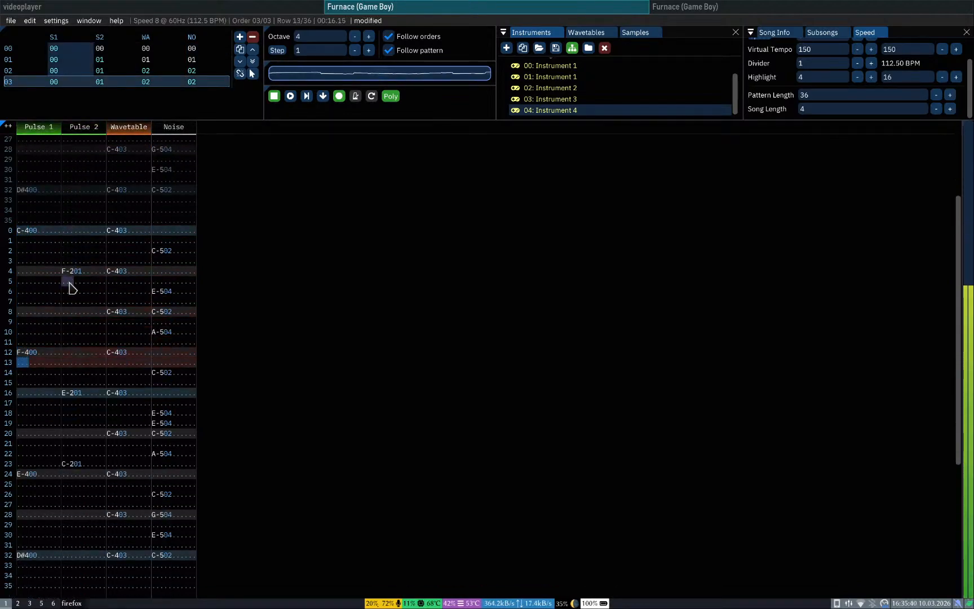
key("Return")
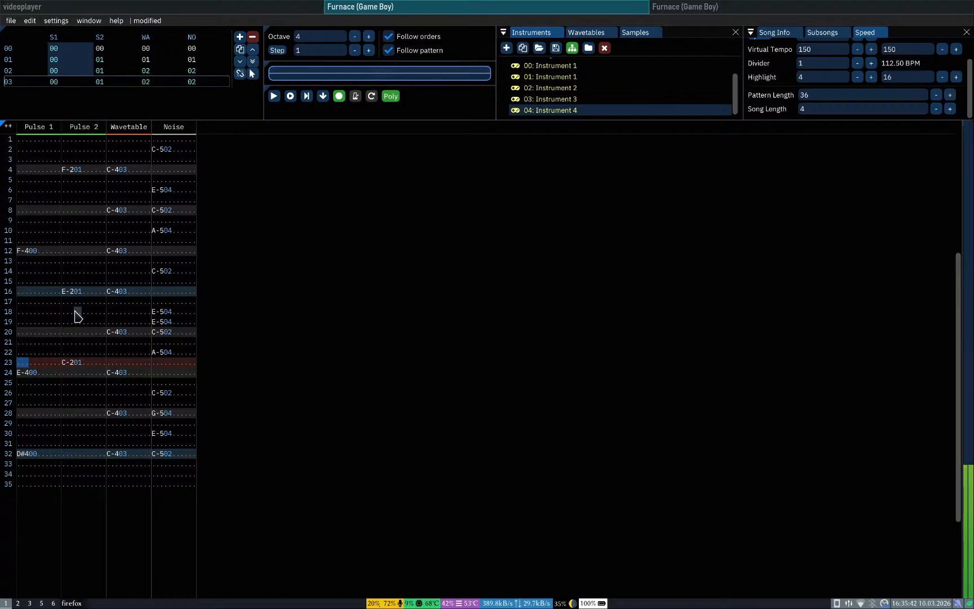
scroll(77, 316, "down", 3)
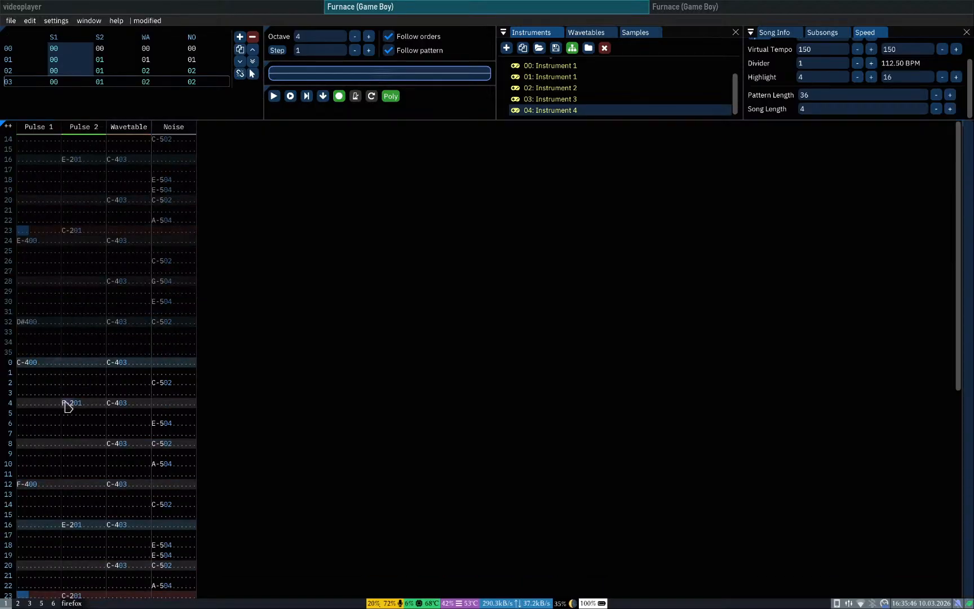
left_click(67, 363)
key("Return")
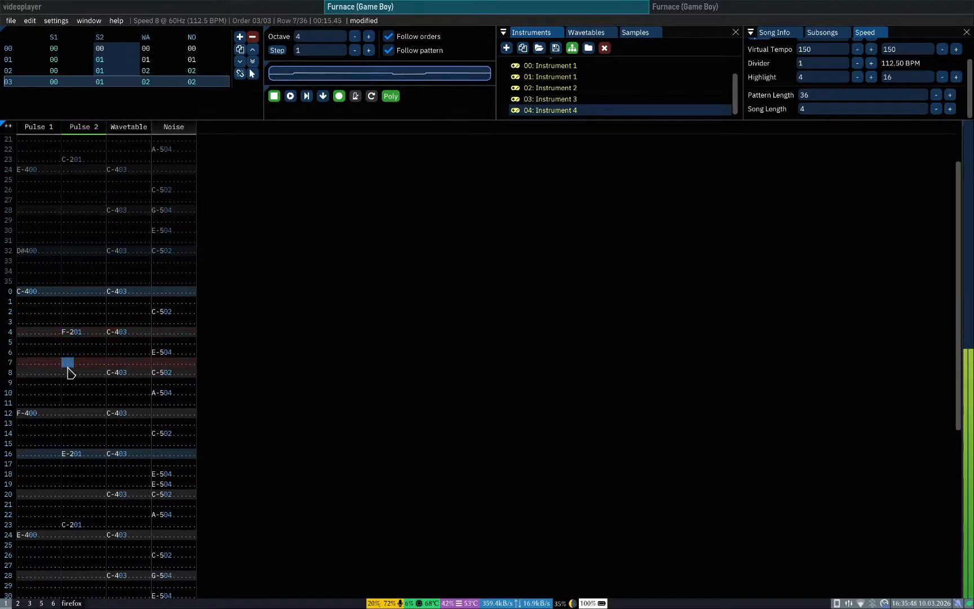
key("Return")
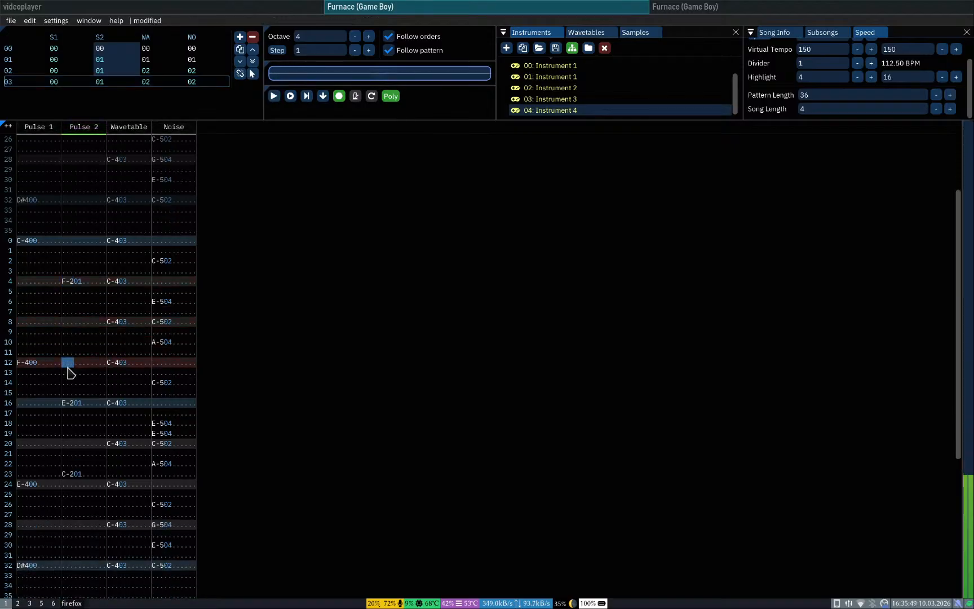
Step: Toggle the Pulse 1 channel off and on, and replay order 03 from row 0
left_click(48, 128)
key("Up")
key("Up")
key("Up")
key("Up")
key("Up")
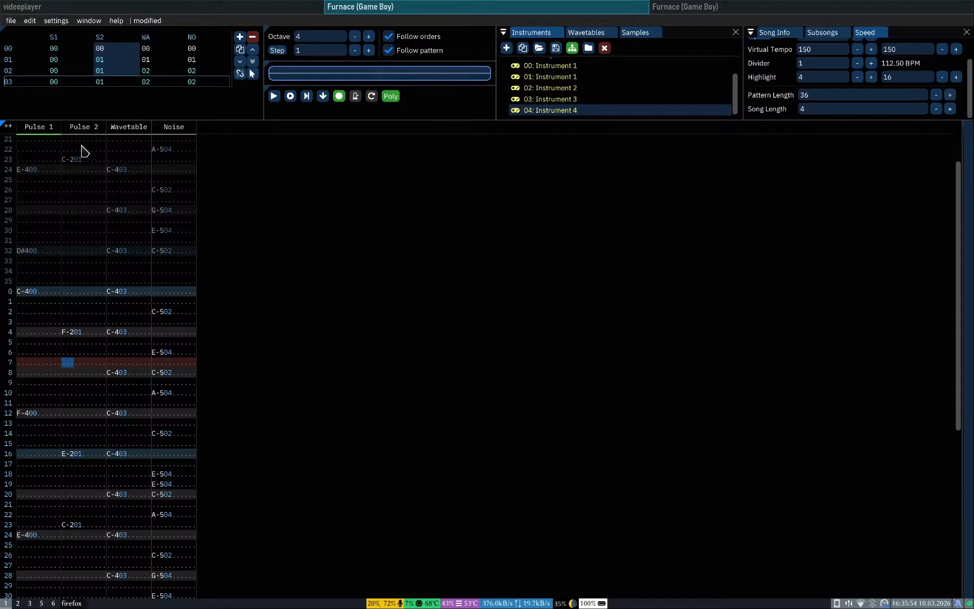
left_click(44, 130)
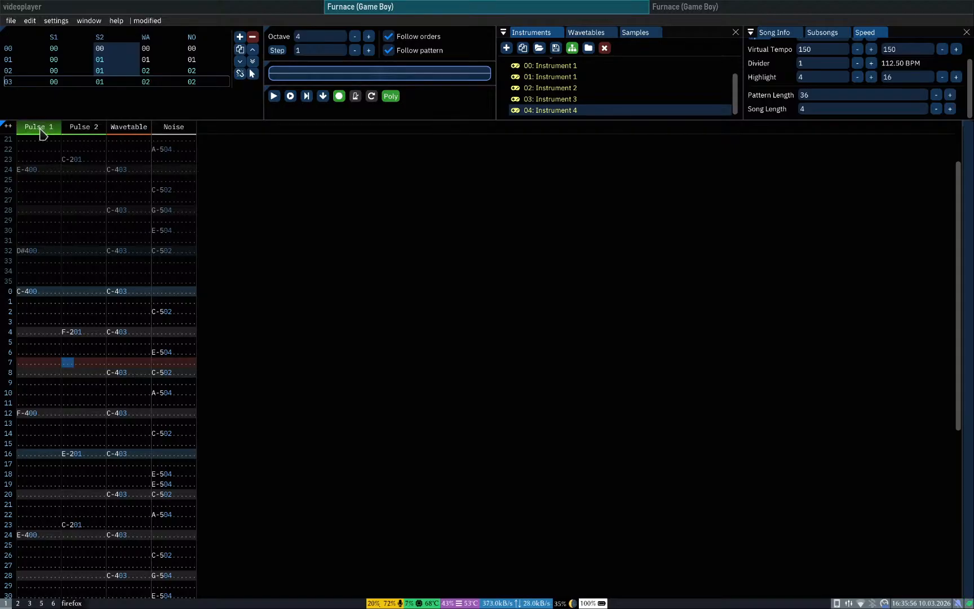
left_click(68, 294)
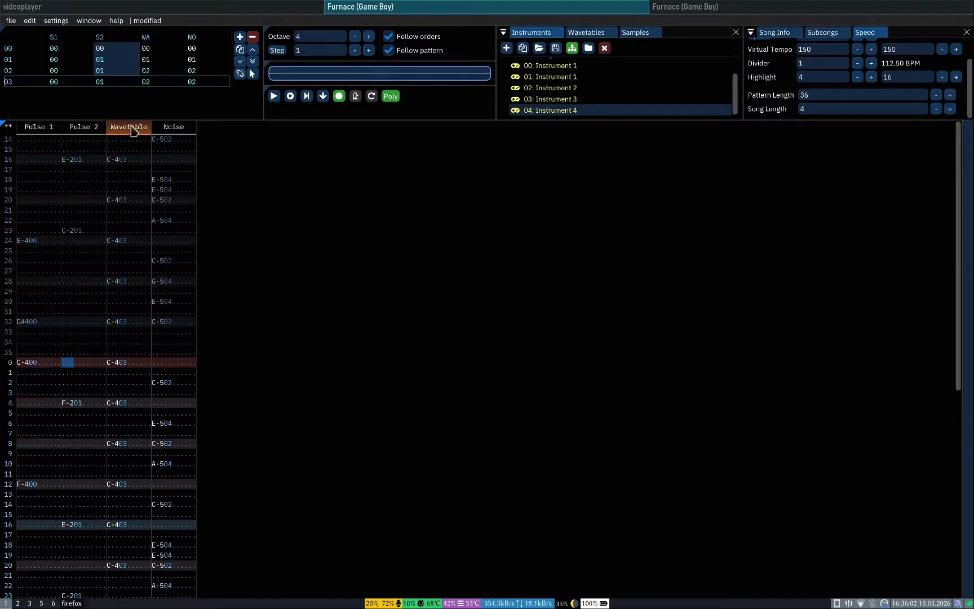
key("Return")
key("Return")
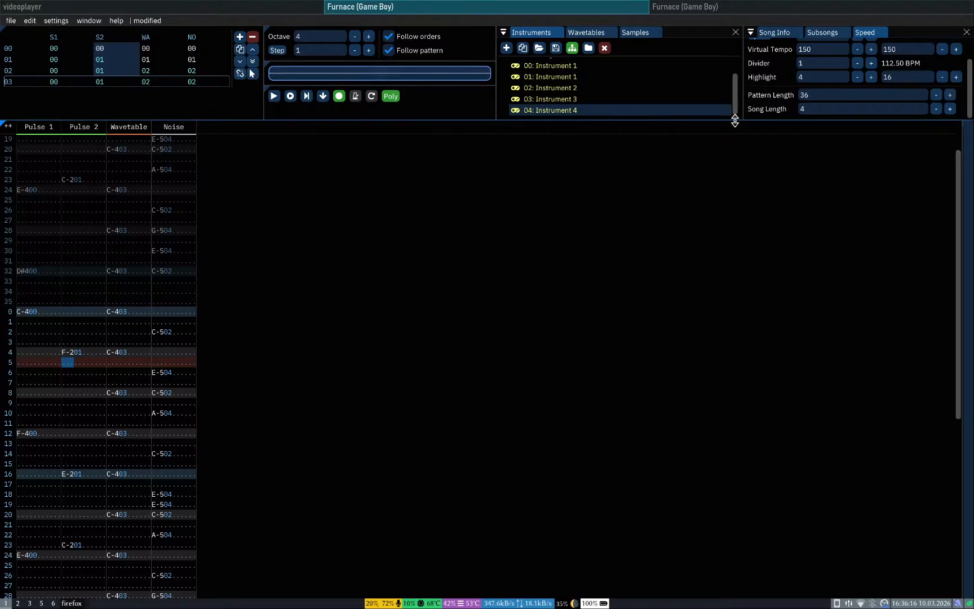
Step: Add a new instrument 05, open it in the instrument editor, and add a second wavetable to the song
left_click(506, 49)
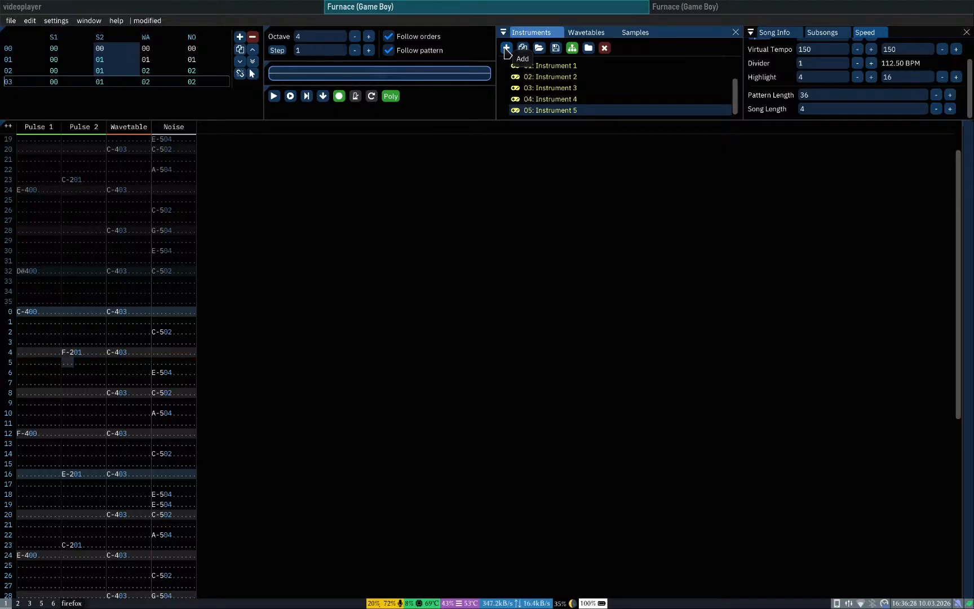
double_click(550, 111)
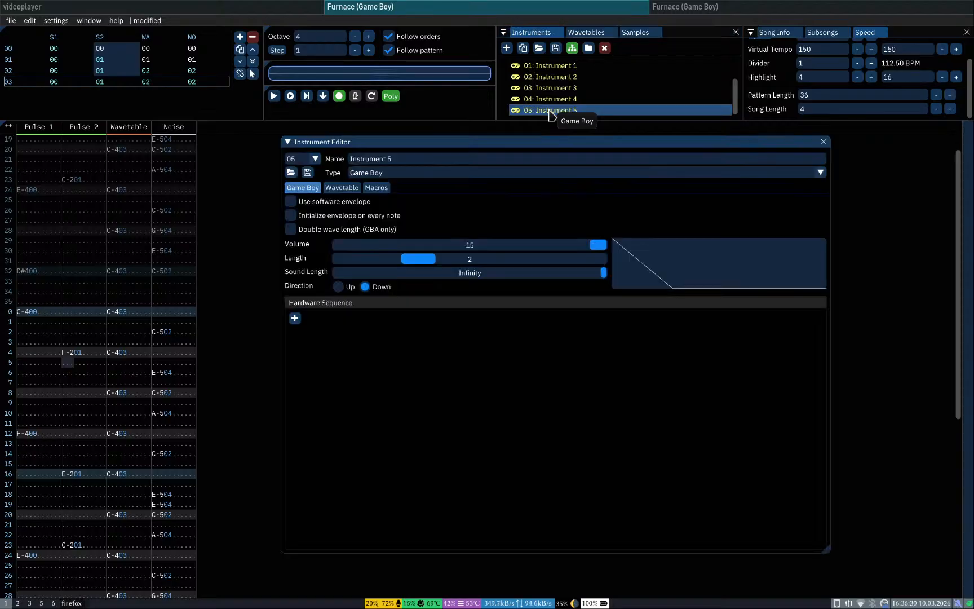
left_click(338, 187)
left_click(586, 33)
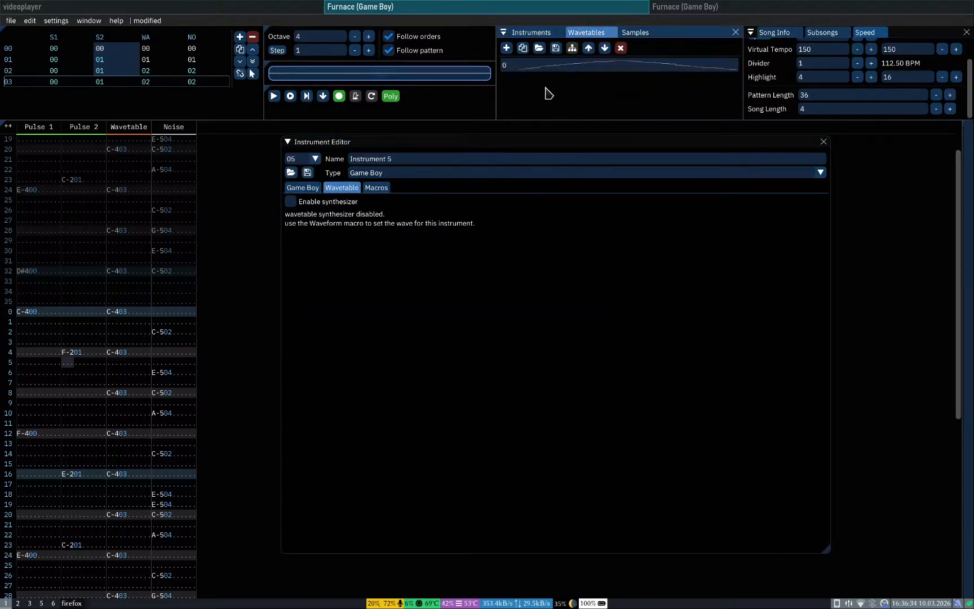
left_click(506, 48)
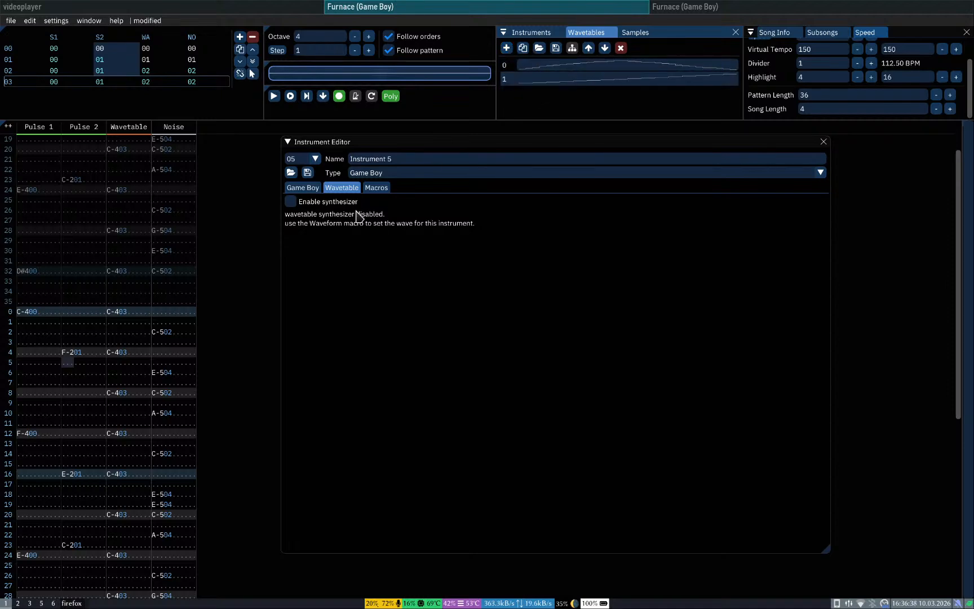
Step: Give instrument 05 a Waveform macro of length 1 with its step set to wavetable 1
left_click(303, 188)
left_click(376, 188)
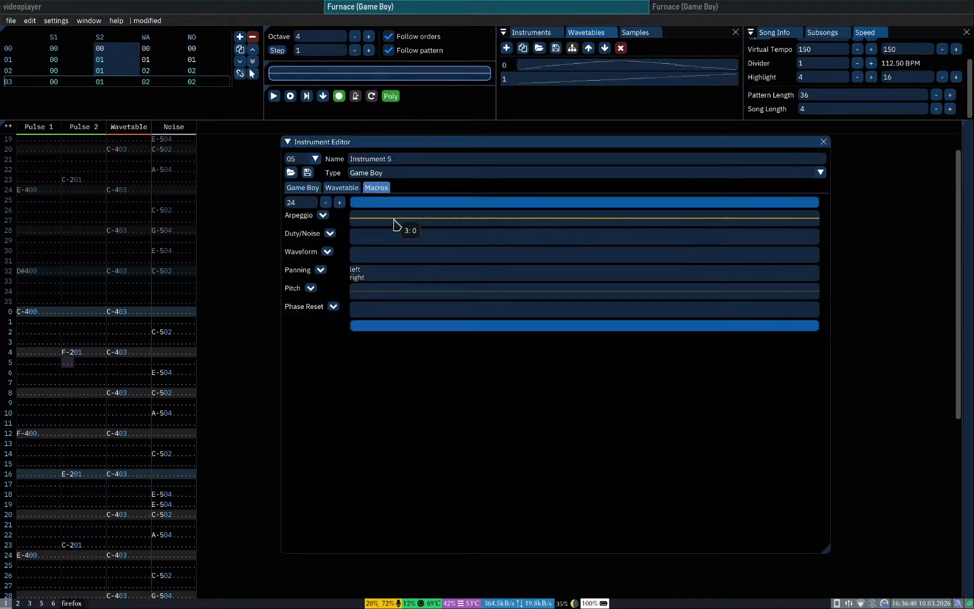
left_click(327, 251)
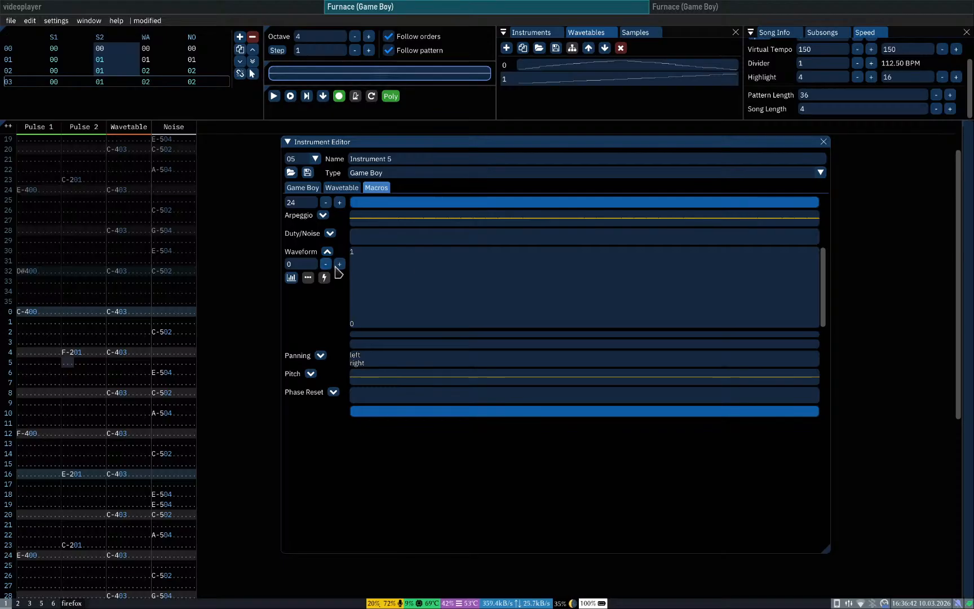
left_click(339, 263)
left_click(359, 248)
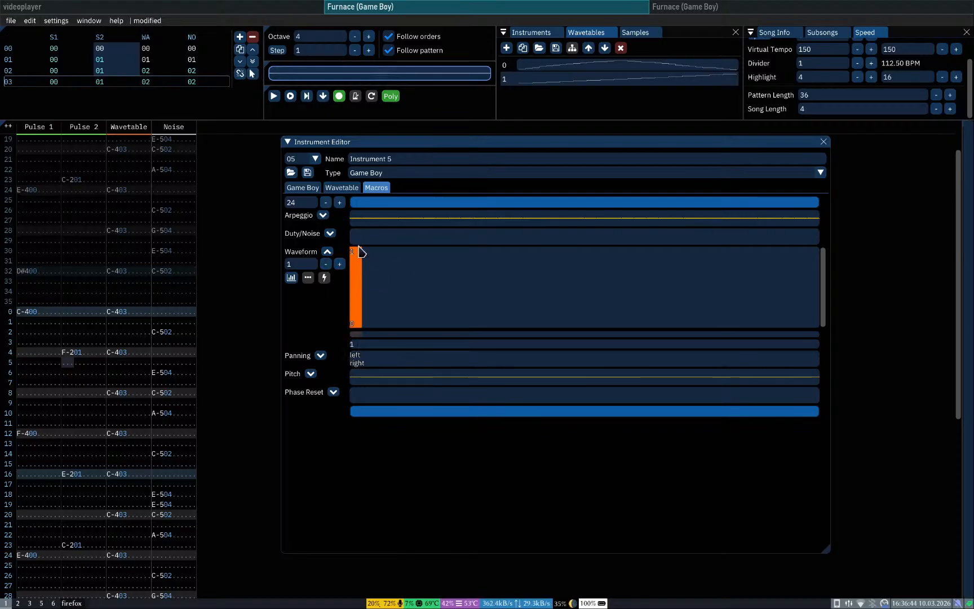
Step: Audition C-4 with instrument 05 on the Pulse 2 channel and on the Wavetable channel
key("z")
key("z")
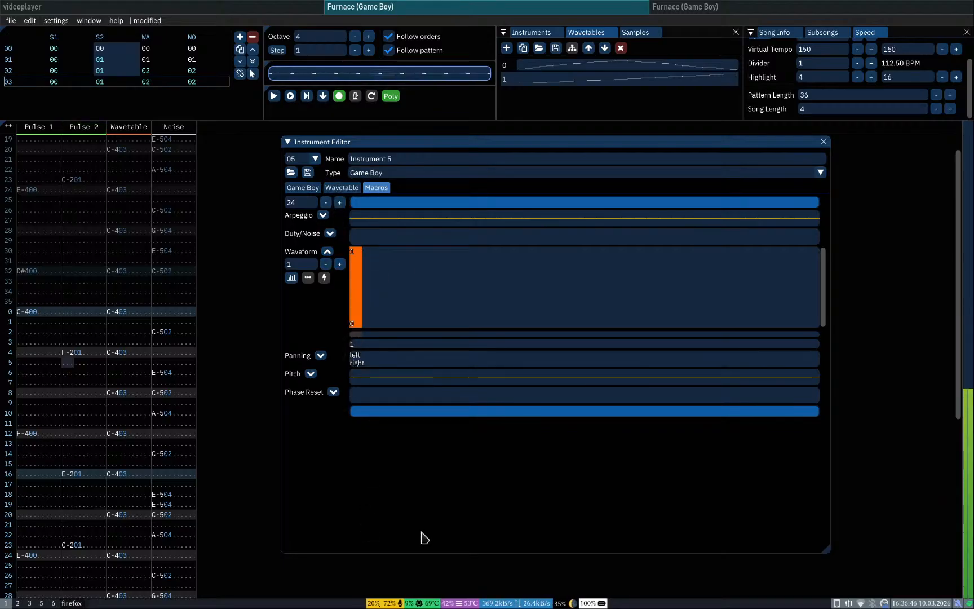
key("z")
key("z")
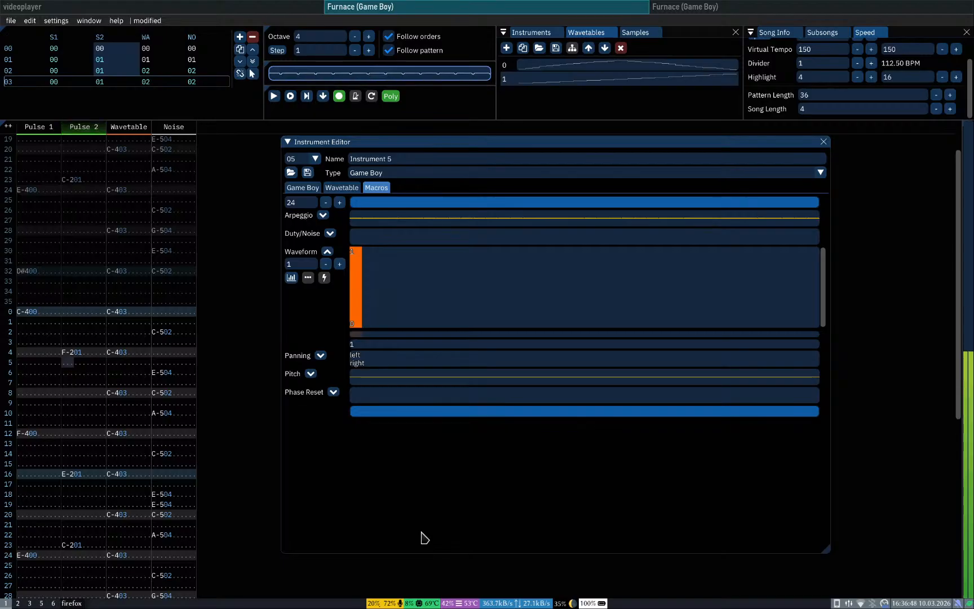
left_click(112, 332)
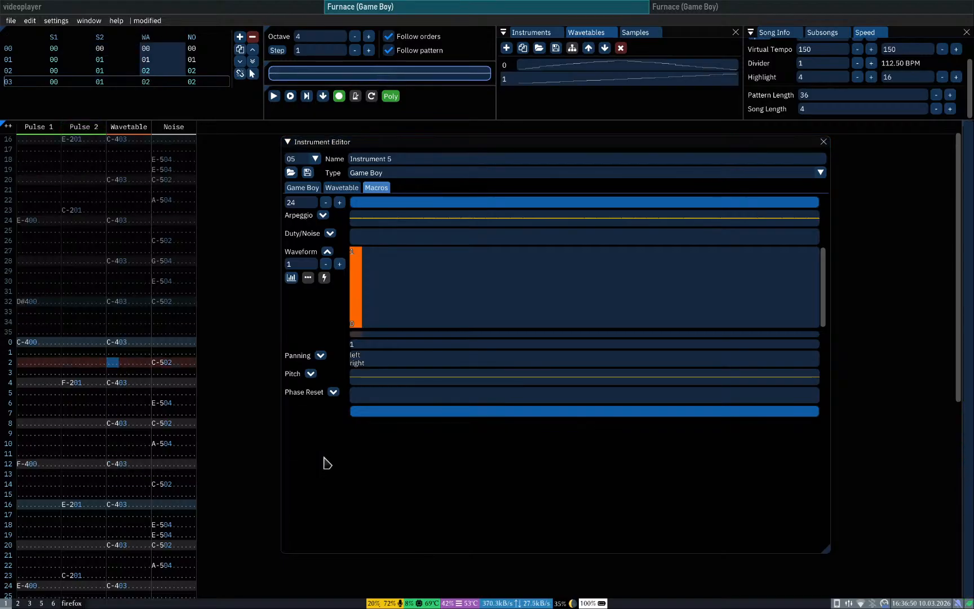
key("z")
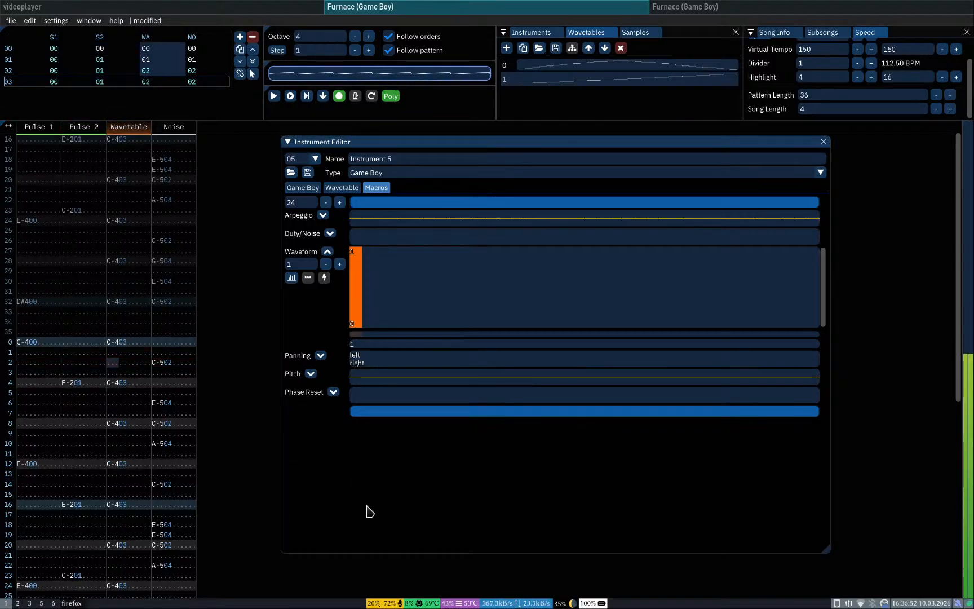
key("z")
Step: Lower the octave to 2, auditioning the C note of instrument 05 on the Wavetable channel along the way
key("KP_Divide")
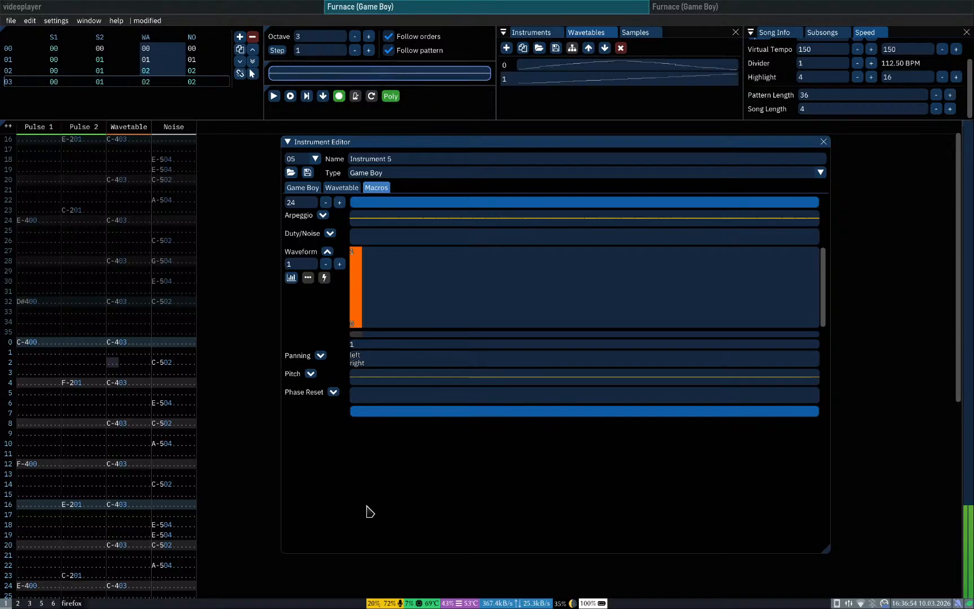
key("z")
key("KP_Divide")
key("z")
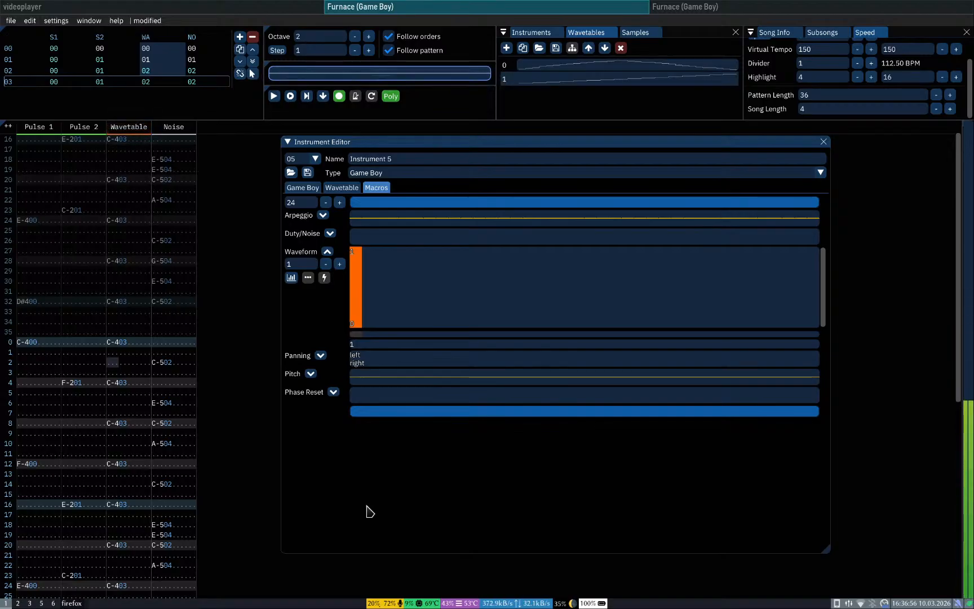
key("z")
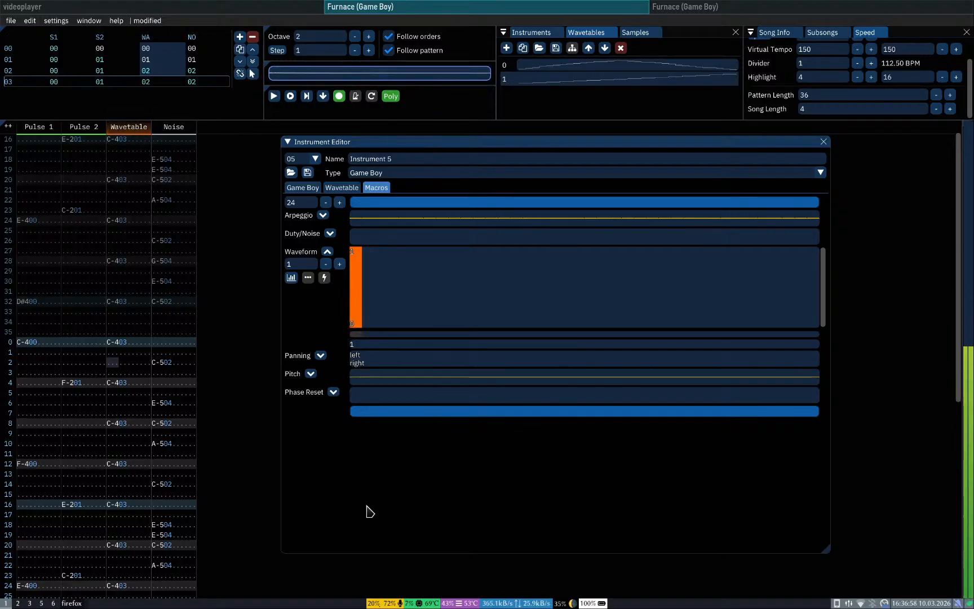
key("z")
key("z")
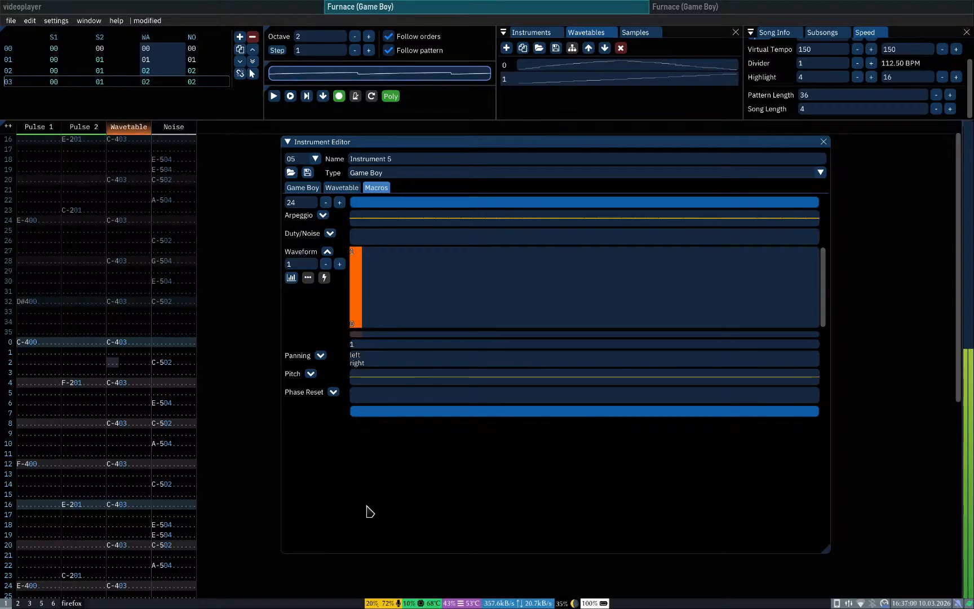
key("z")
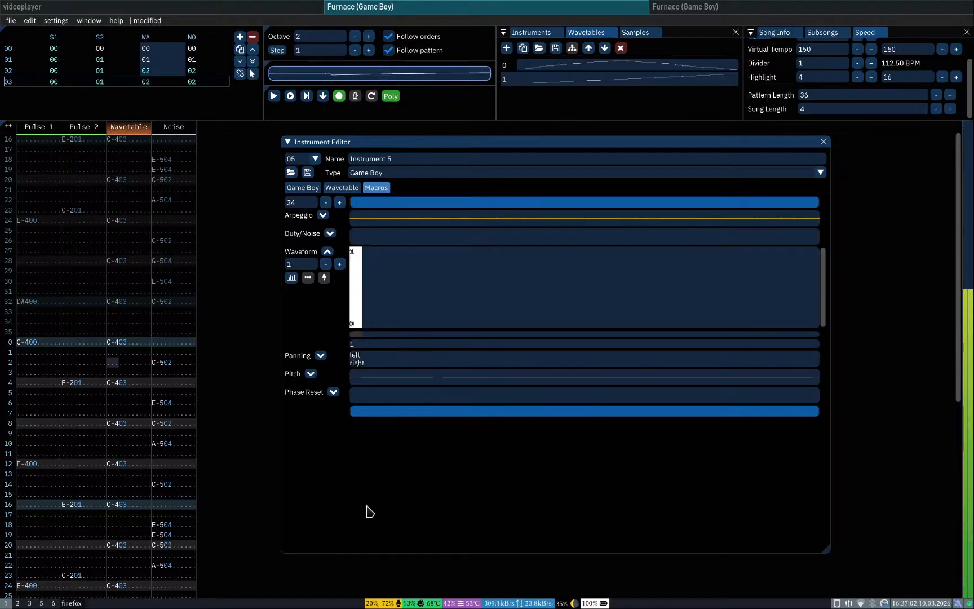
key("z")
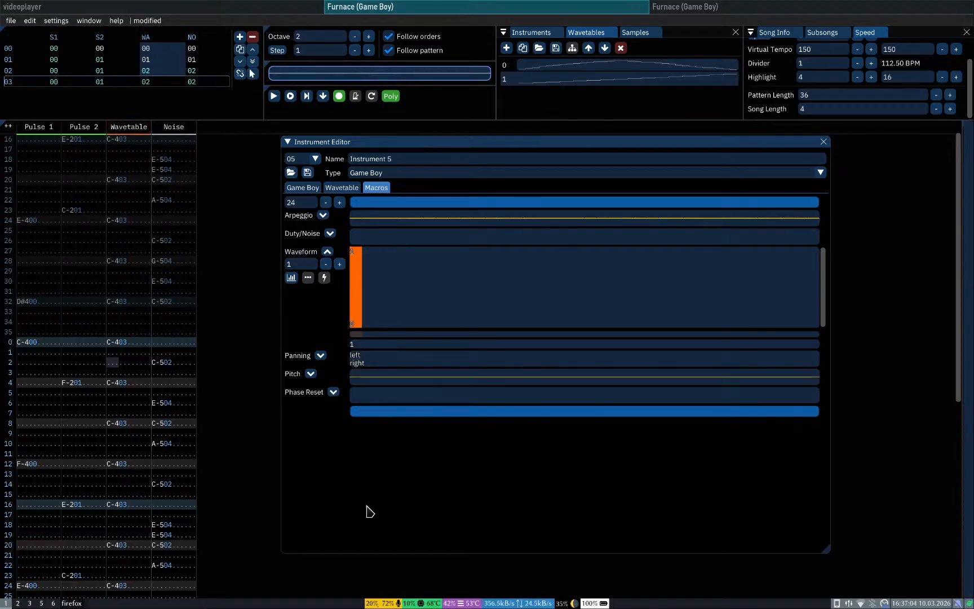
Step: Show instrument 05's Game Boy settings and look at wavetable 1's waveform in the wavetable editor
left_click(303, 190)
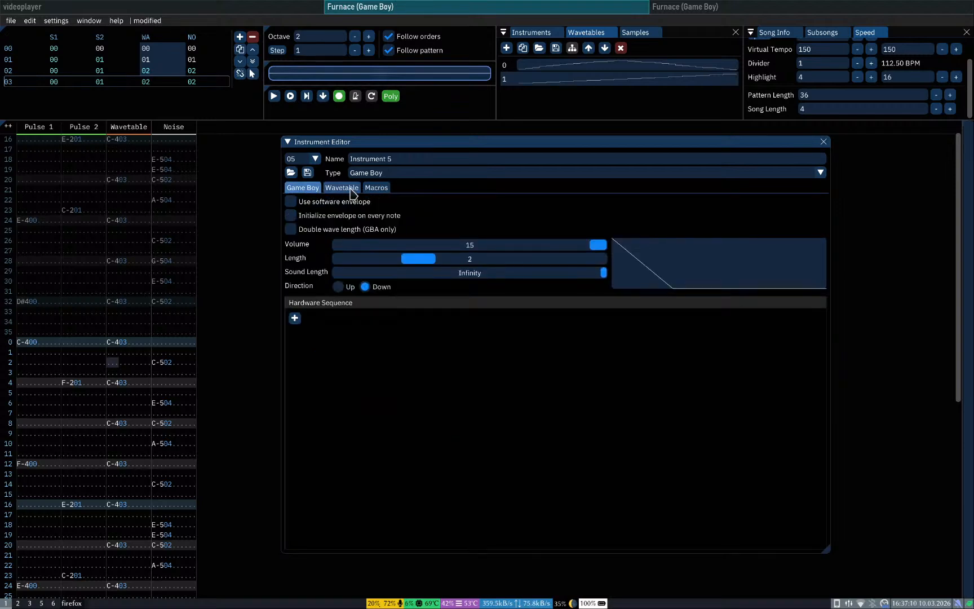
double_click(610, 80)
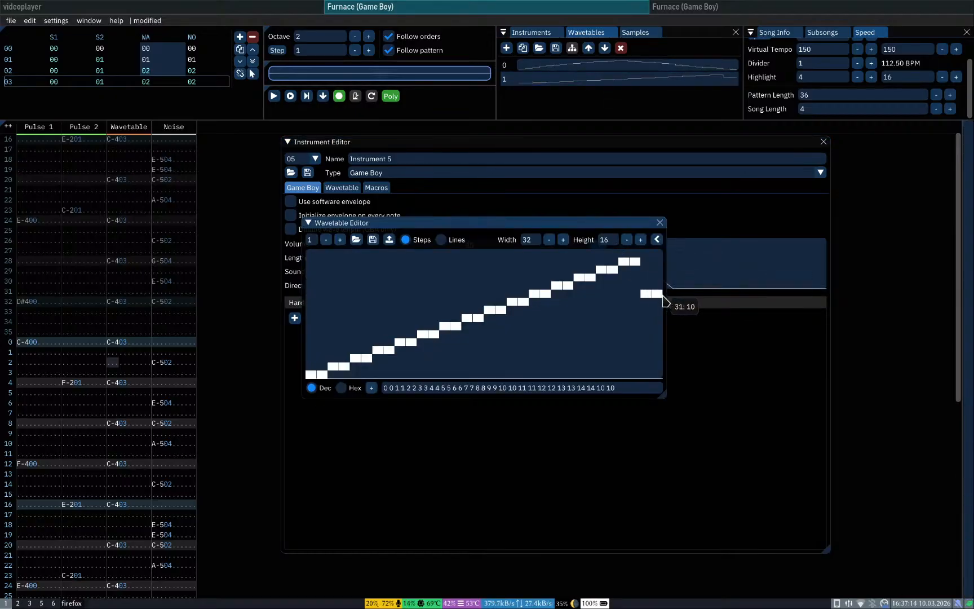
left_click(703, 386)
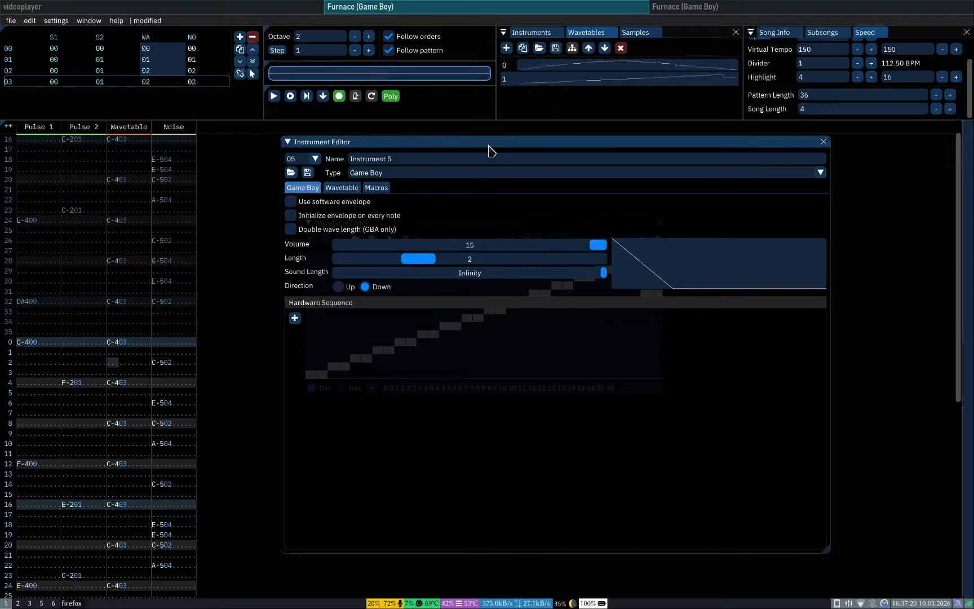
left_click_drag(490, 150, 737, 191)
left_click_drag(661, 227, 492, 203)
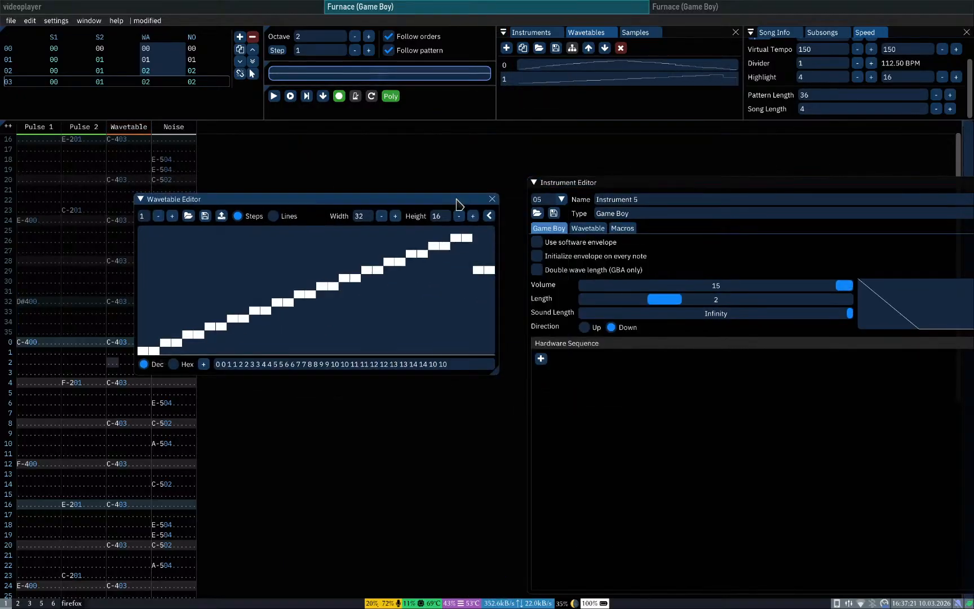
left_click(495, 198)
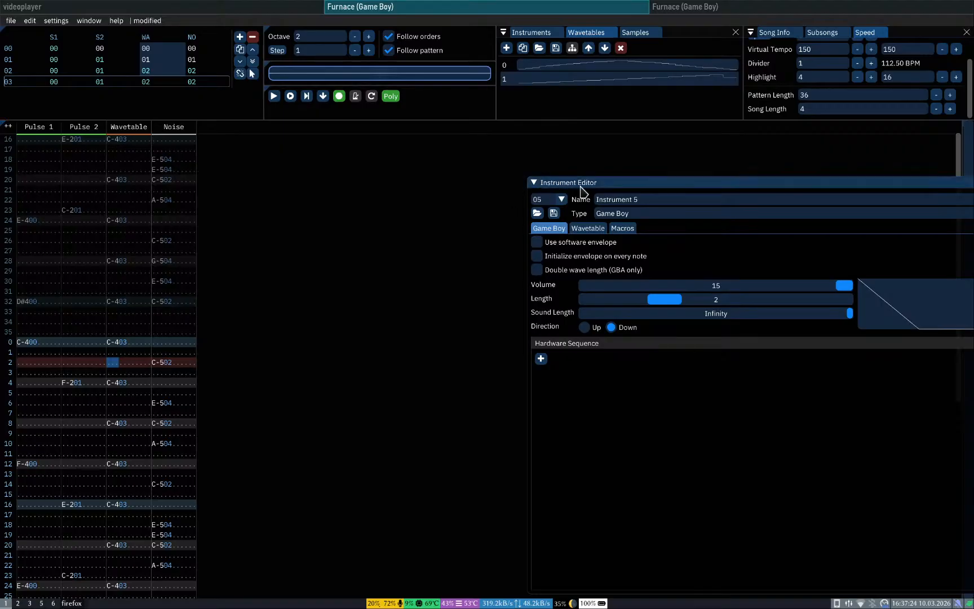
left_click_drag(581, 186, 328, 150)
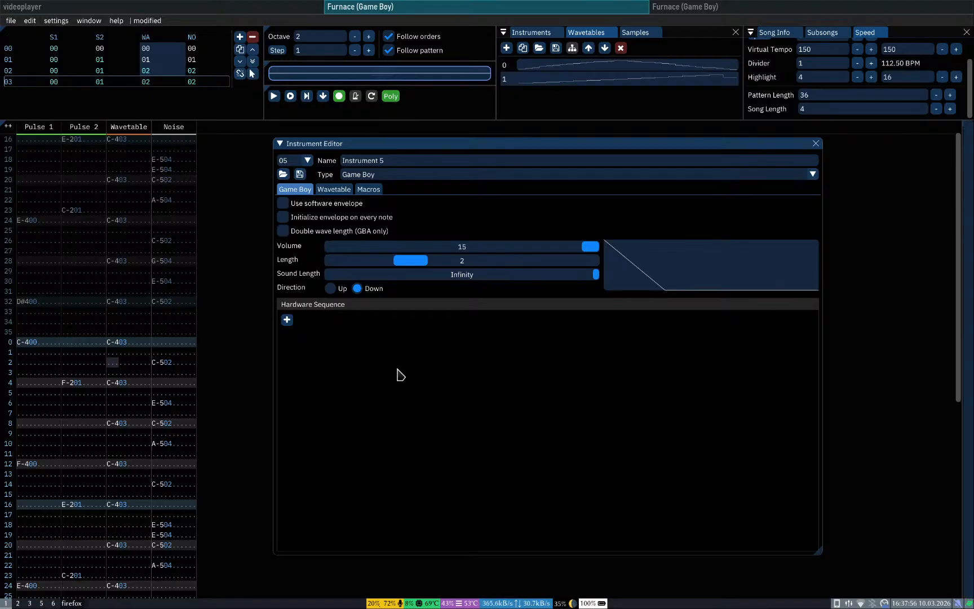
Step: Reopen wavetable 1 for editing and redraw it as a curve that stays near 0 and climbs steeply to 15
double_click(667, 79)
left_click_drag(409, 204, 534, 232)
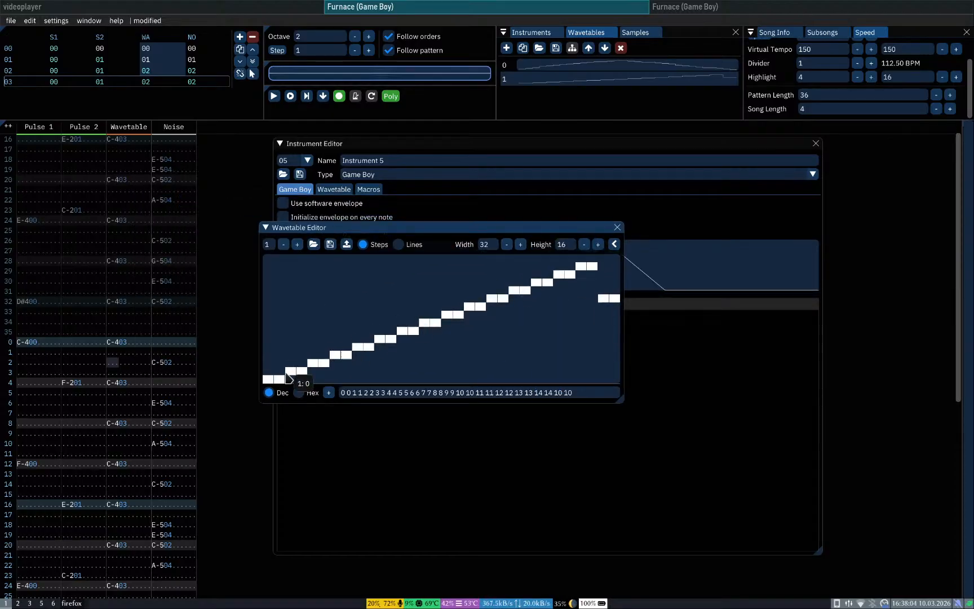
mouse_move(284, 373)
left_mouse_down()
mouse_move(483, 373)
mouse_move(555, 320)
mouse_move(589, 265)
left_mouse_up()
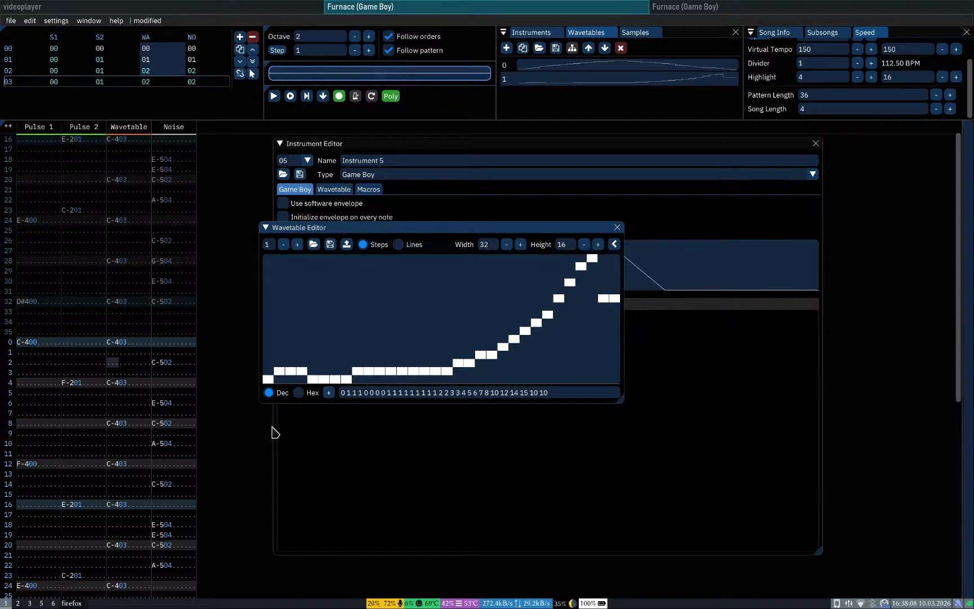
left_click_drag(305, 380, 264, 388)
left_click(528, 488)
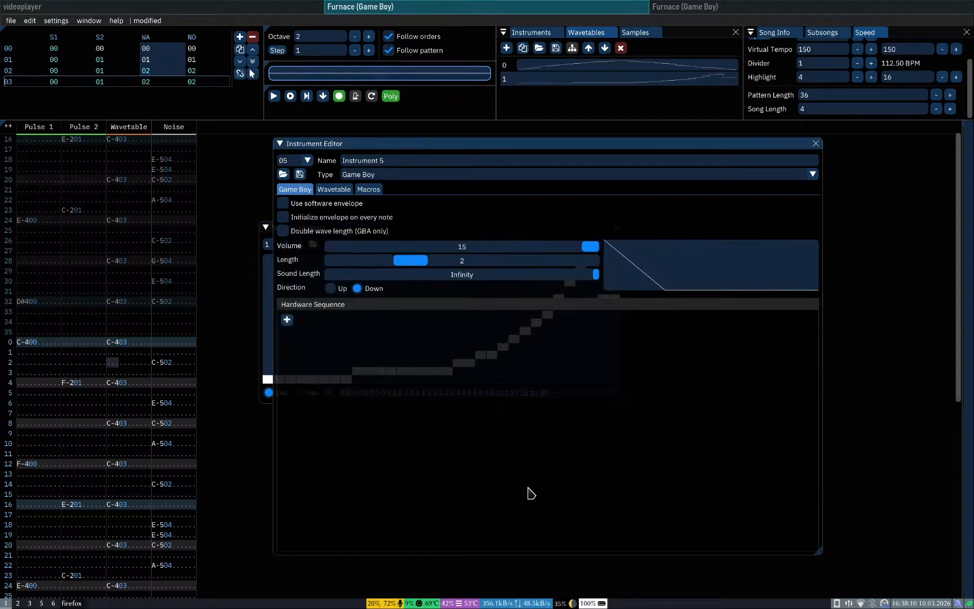
Step: Try 15 as the first value of wavetable 1, return it to 0, and lower the octave to 0
left_click(267, 259)
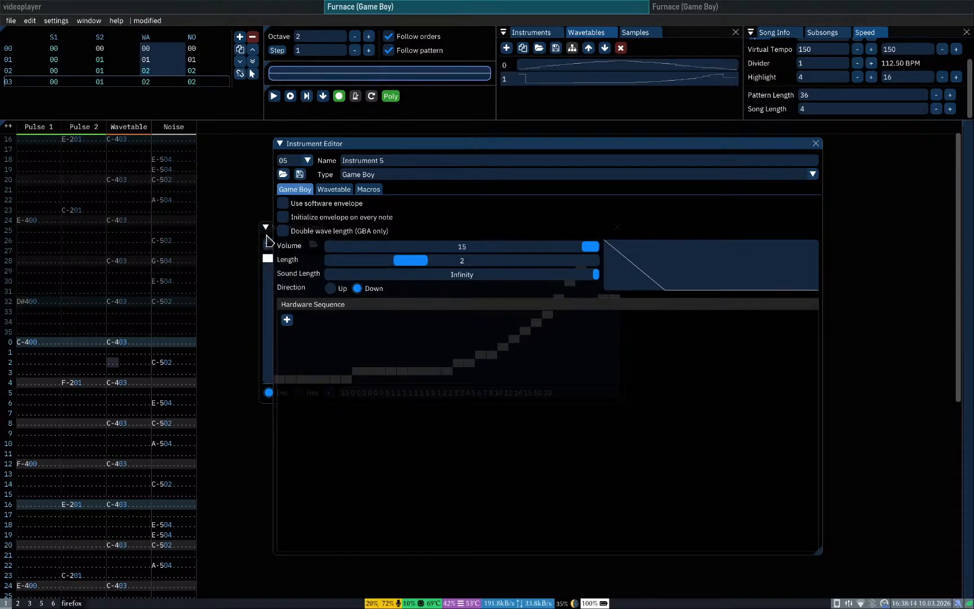
left_click(269, 239)
left_click_drag(286, 234, 199, 257)
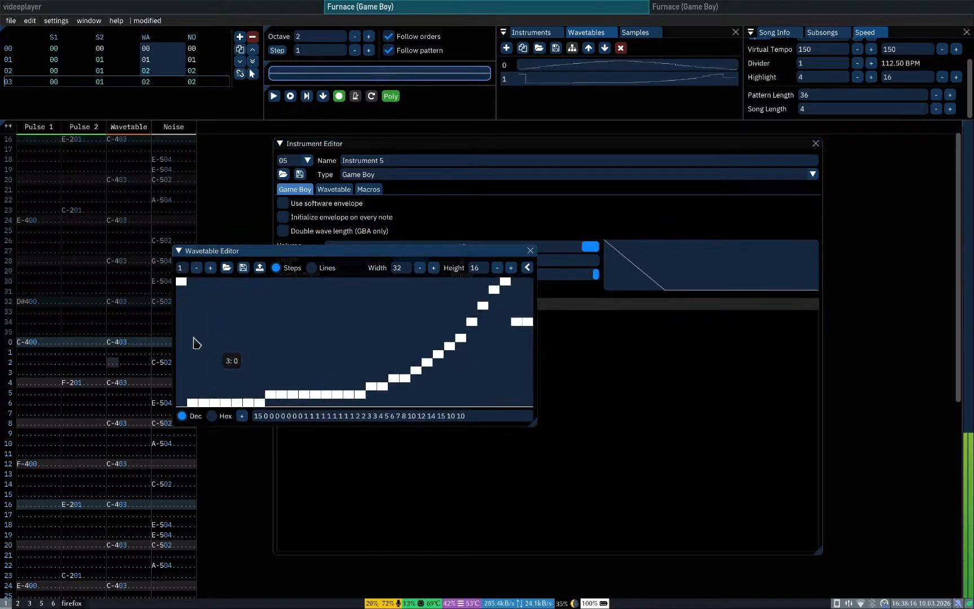
left_click(181, 402)
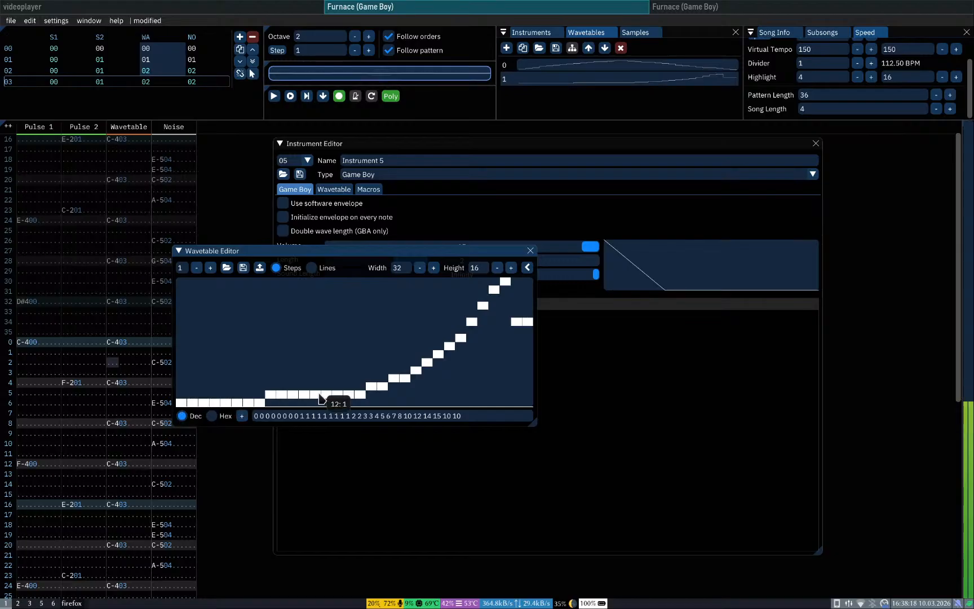
key("KP_Divide")
key("KP_Divide")
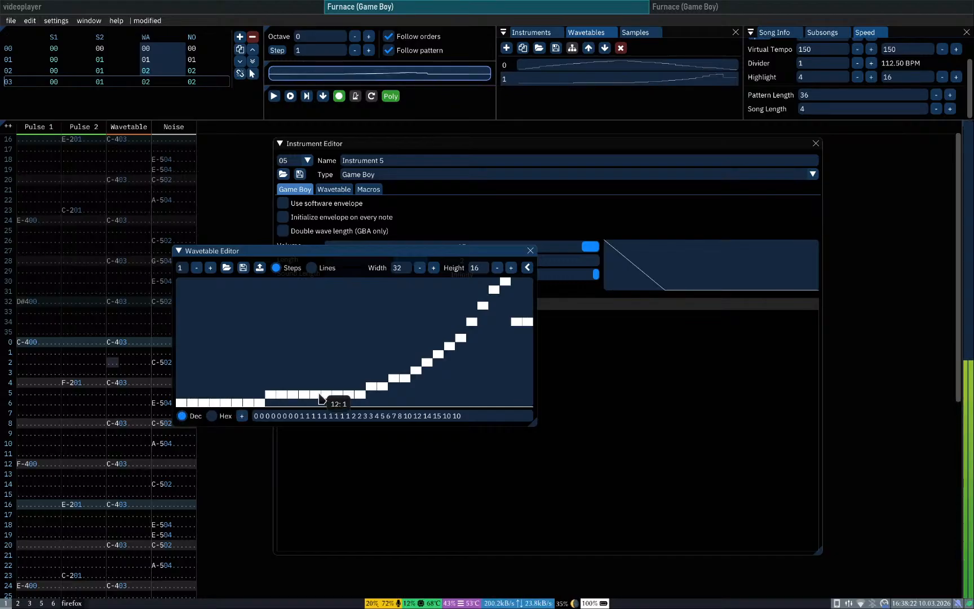
Step: Try an arch shape in wavetable 1, followed by a gradual ramp with a peak of 15 and a second rise to 15
mouse_move(320, 398)
left_mouse_down()
mouse_move(196, 387)
mouse_move(311, 305)
mouse_move(372, 281)
mouse_move(462, 306)
mouse_move(485, 412)
left_mouse_up()
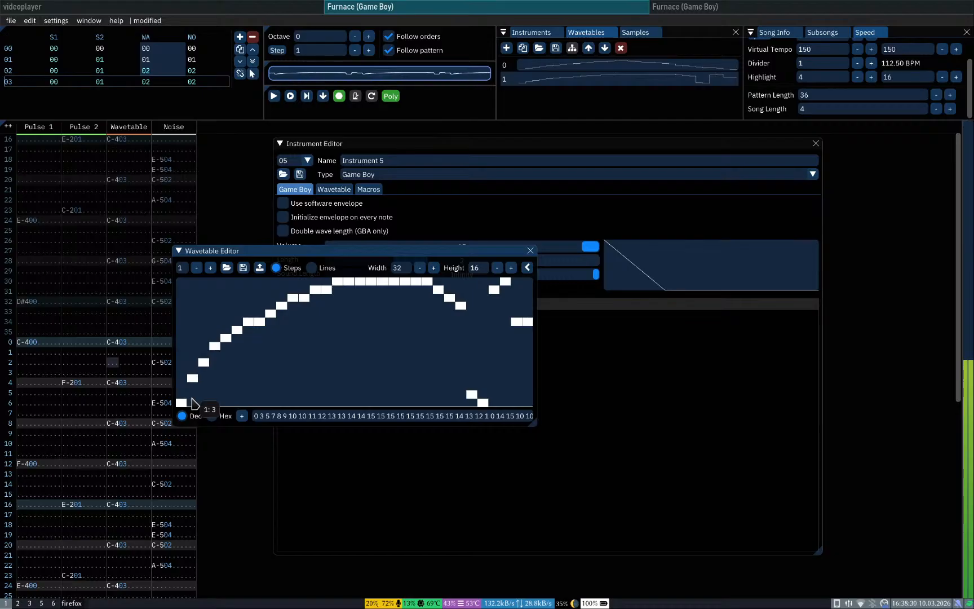
mouse_move(189, 397)
left_mouse_down()
mouse_move(494, 301)
mouse_move(496, 292)
mouse_move(449, 317)
mouse_move(451, 369)
mouse_move(510, 414)
left_mouse_up()
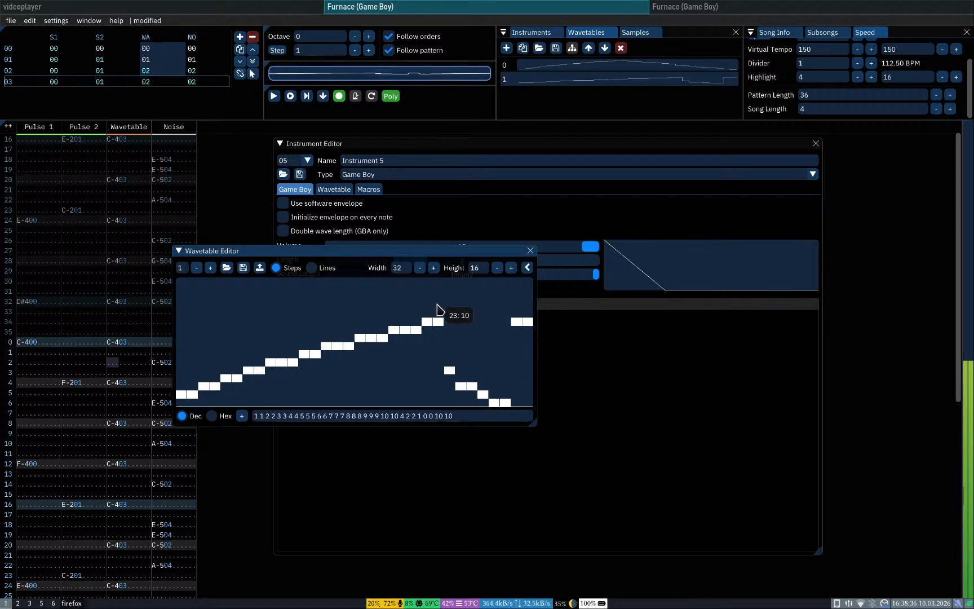
mouse_move(438, 291)
left_mouse_down()
mouse_move(435, 278)
mouse_move(428, 304)
mouse_move(429, 288)
left_mouse_up()
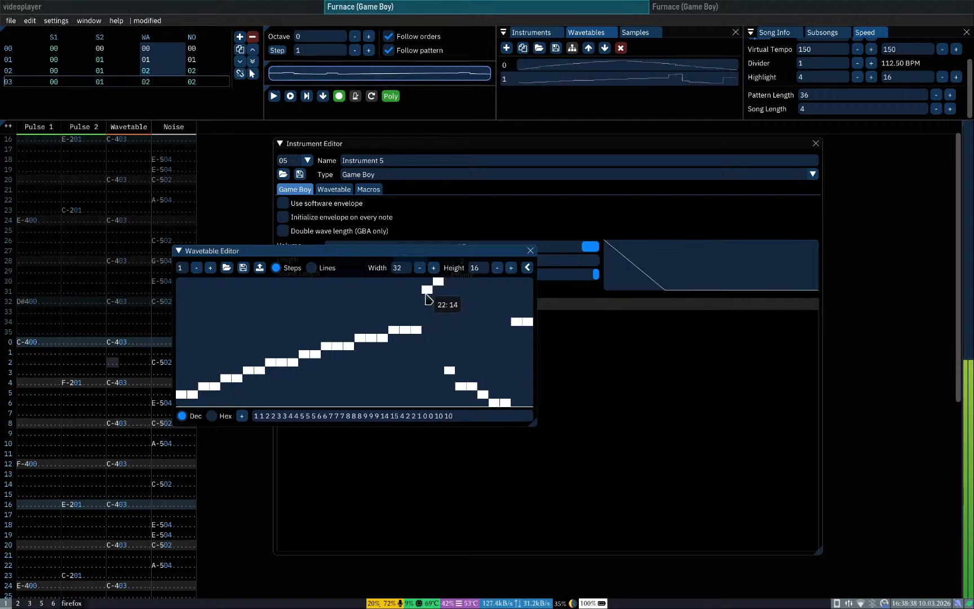
left_click_drag(510, 401, 528, 404)
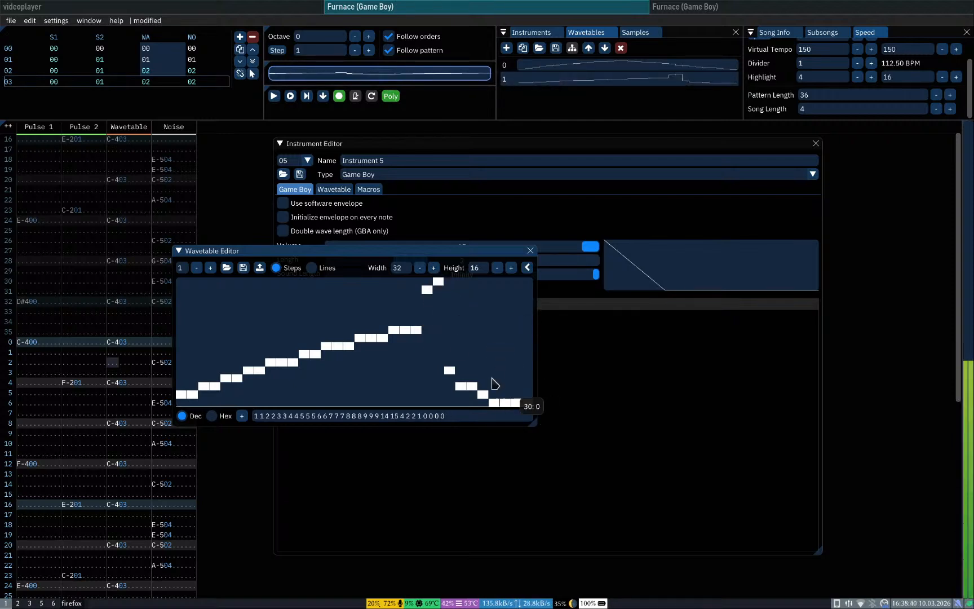
left_click_drag(474, 356, 529, 281)
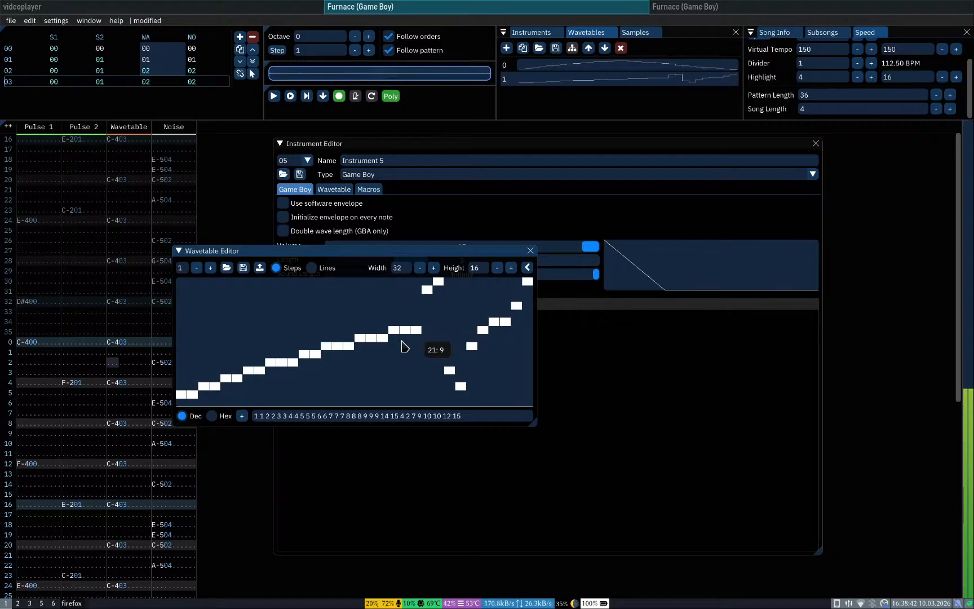
Step: Try a jagged zigzag waveform in wavetable 1, replace it with two rising ramps, and audition the sound
mouse_move(264, 386)
left_mouse_down()
mouse_move(192, 397)
mouse_move(256, 363)
mouse_move(348, 373)
mouse_move(428, 324)
mouse_move(532, 358)
mouse_move(529, 407)
left_mouse_up()
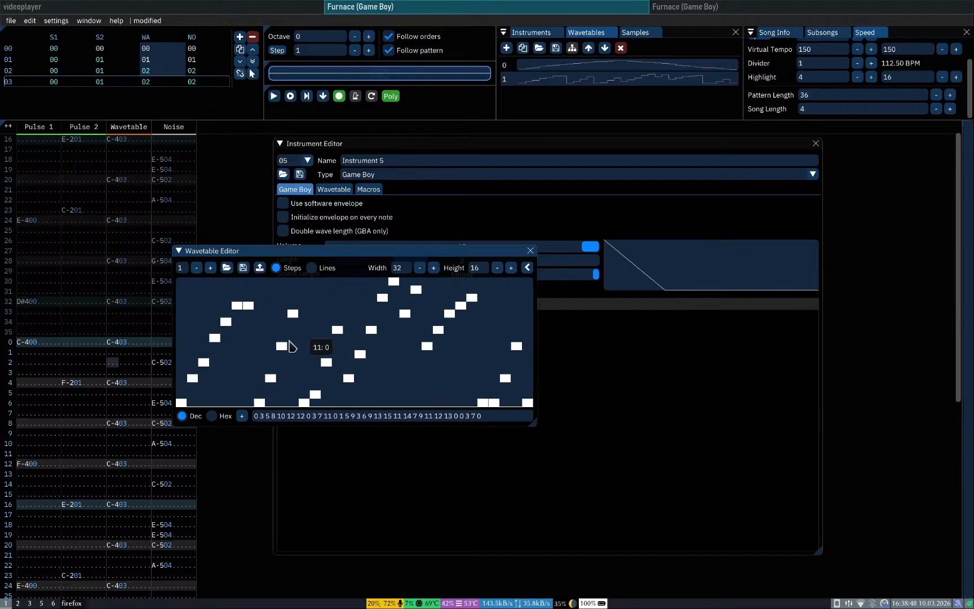
left_click_drag(181, 394, 369, 284)
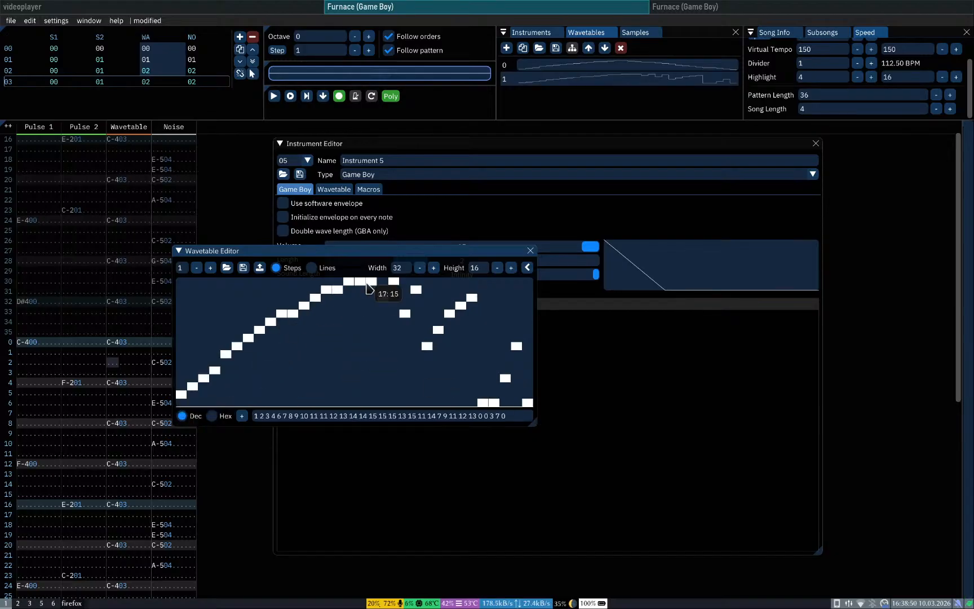
left_click_drag(378, 402, 540, 302)
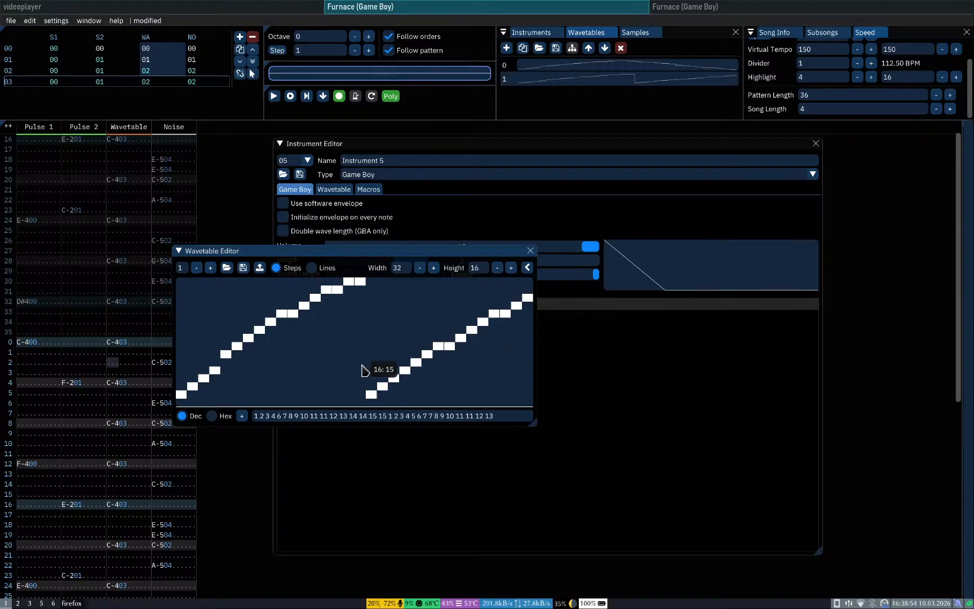
key("q")
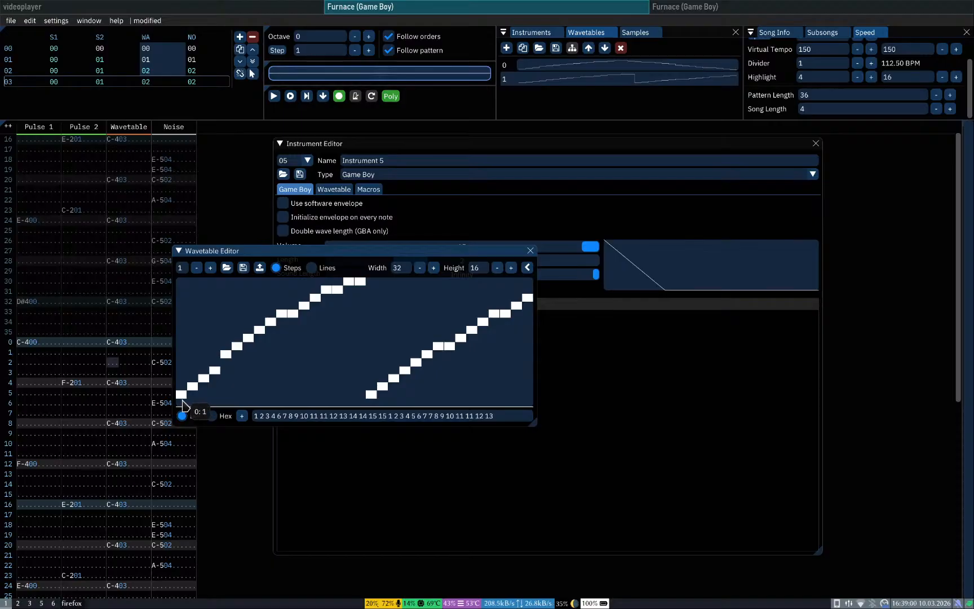
Step: Try a falling slope from 14 to 0 in wavetable 1, with a single spike of 15 at position 22 and zeros after it
mouse_move(184, 399)
left_mouse_down()
mouse_move(342, 338)
mouse_move(409, 285)
mouse_move(416, 394)
mouse_move(446, 388)
mouse_move(538, 279)
left_mouse_up()
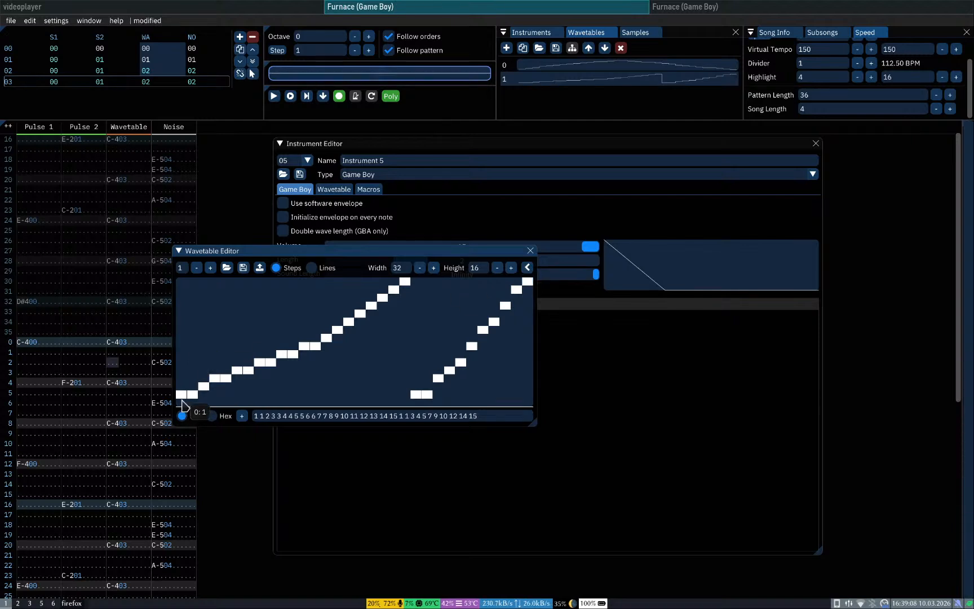
left_click(182, 405)
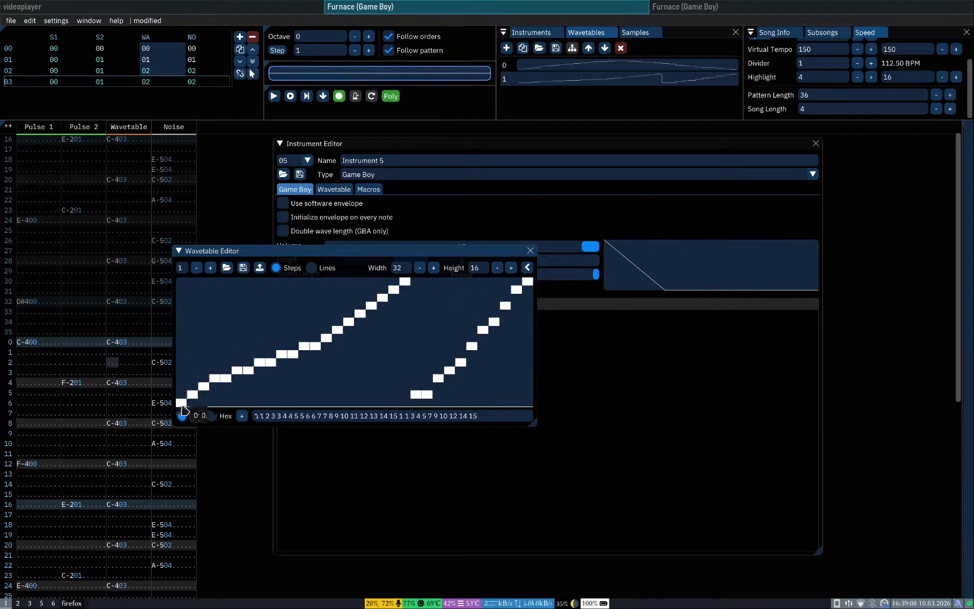
left_click(183, 285)
left_click_drag(183, 287, 418, 412)
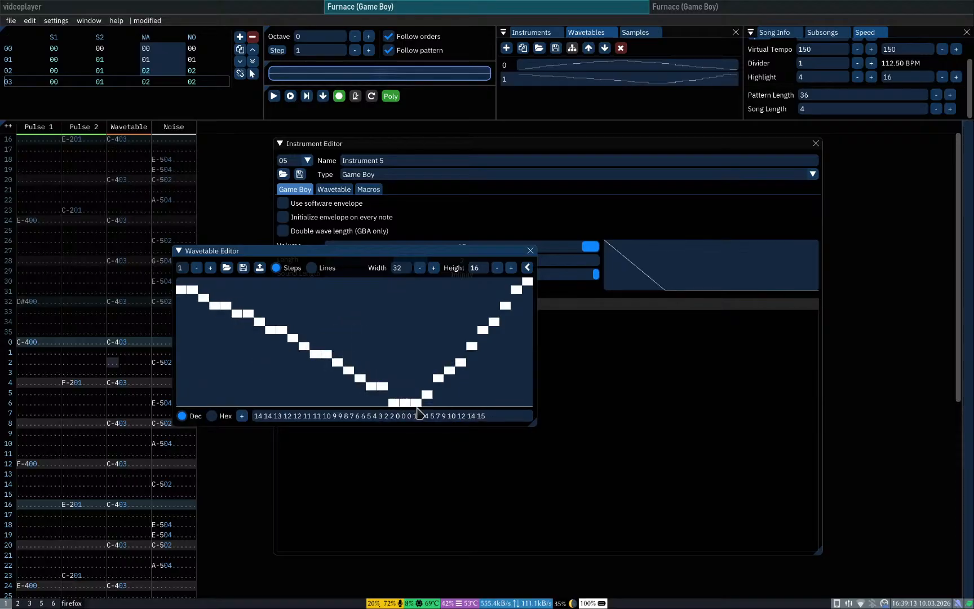
left_click(426, 281)
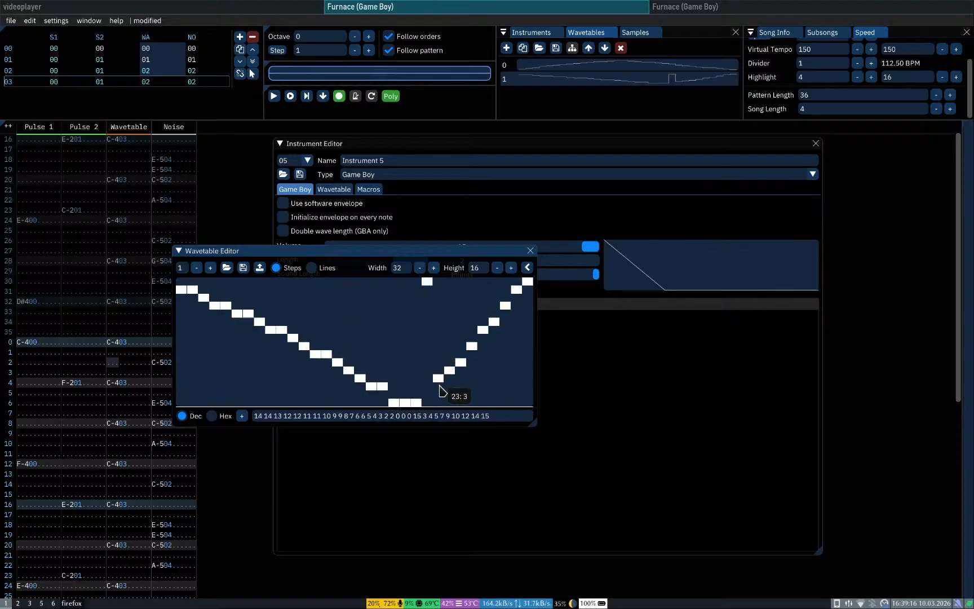
left_click_drag(437, 400, 539, 404)
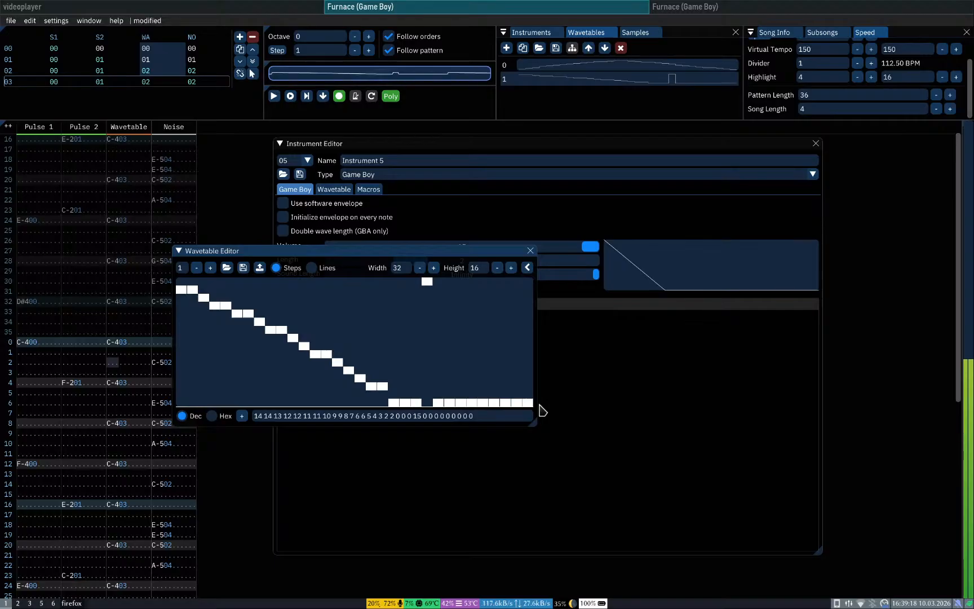
Step: Draw a steep ramp from 0 to 15 over wavetable 1's first nine values, zero the rest, and audition it
left_click_drag(181, 403, 284, 285)
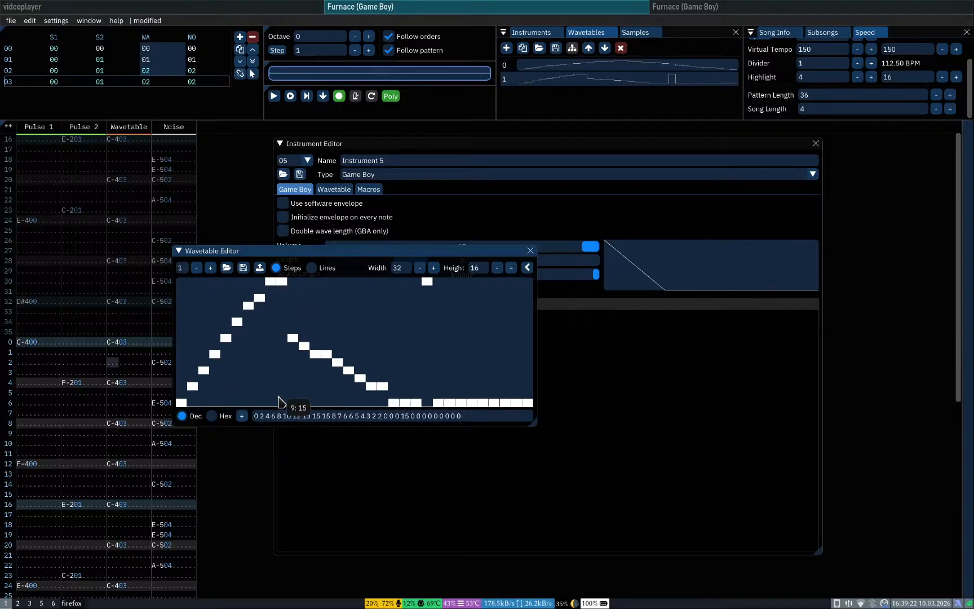
left_click_drag(279, 401, 515, 406)
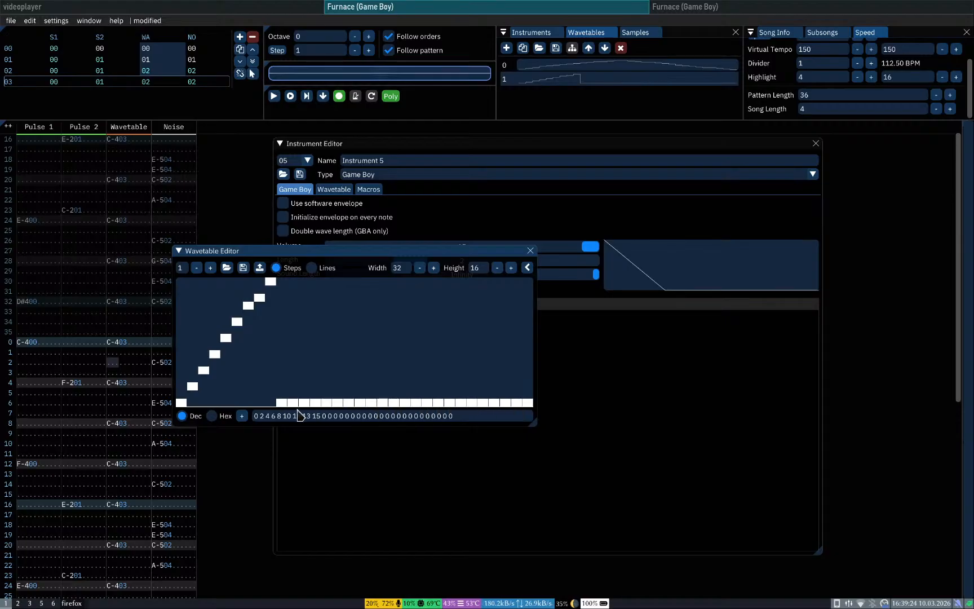
key("q")
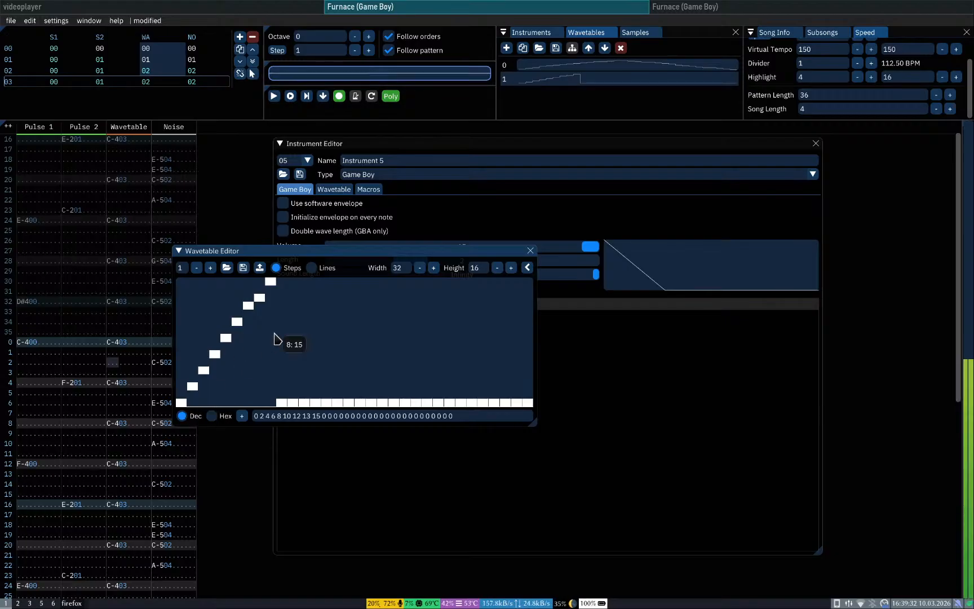
Step: Redraw wavetable 1 to climb one unit per value from 0 to 15 over the first 16 values, with zeros after that
left_click_drag(192, 394, 372, 288)
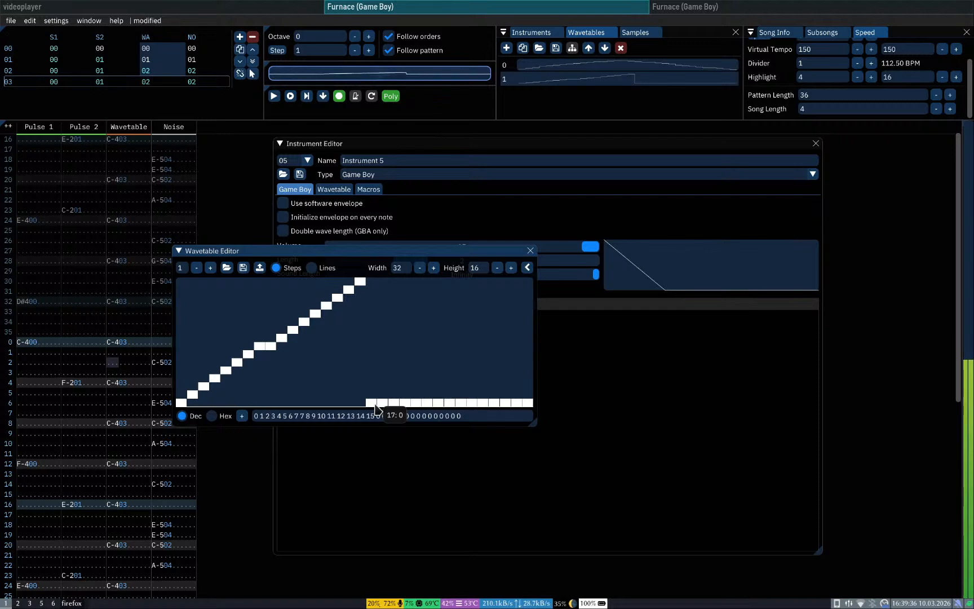
left_click(371, 402)
left_click_drag(270, 341, 361, 285)
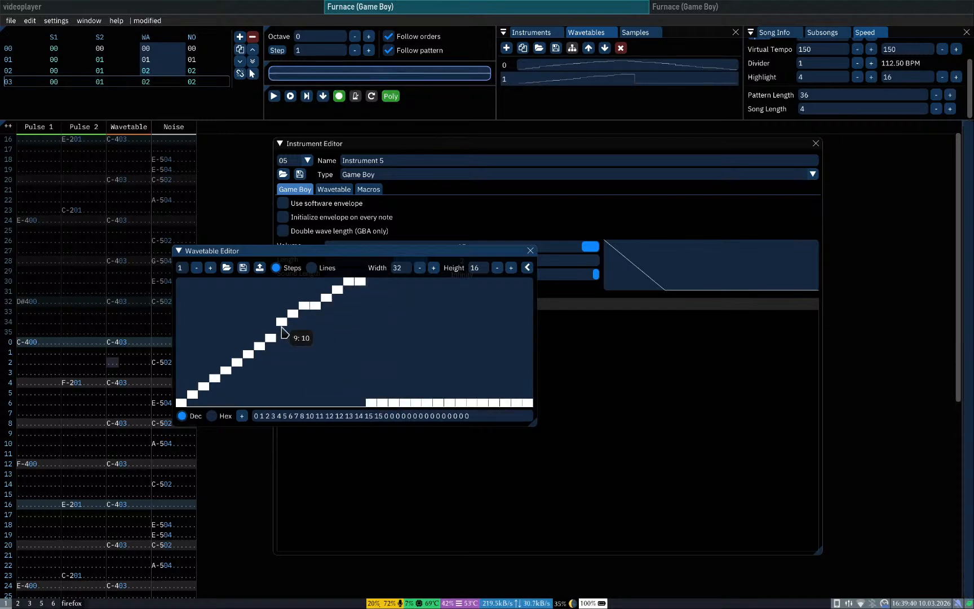
left_click(282, 332)
left_click(289, 326)
left_click_drag(285, 337, 365, 284)
left_click_drag(357, 392, 364, 431)
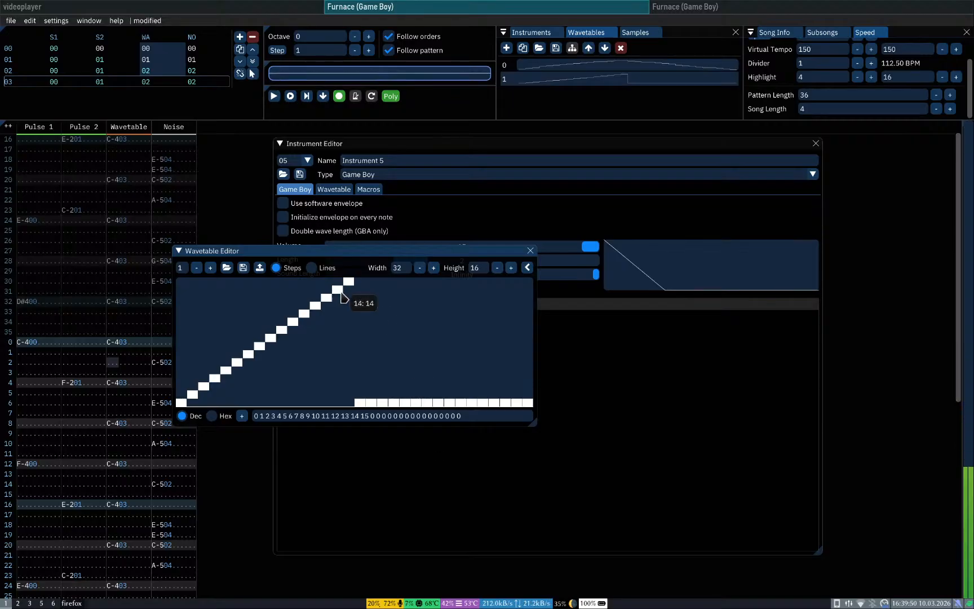
Step: Switch the wavetable display to Lines and close the wavetable editor
left_click(312, 267)
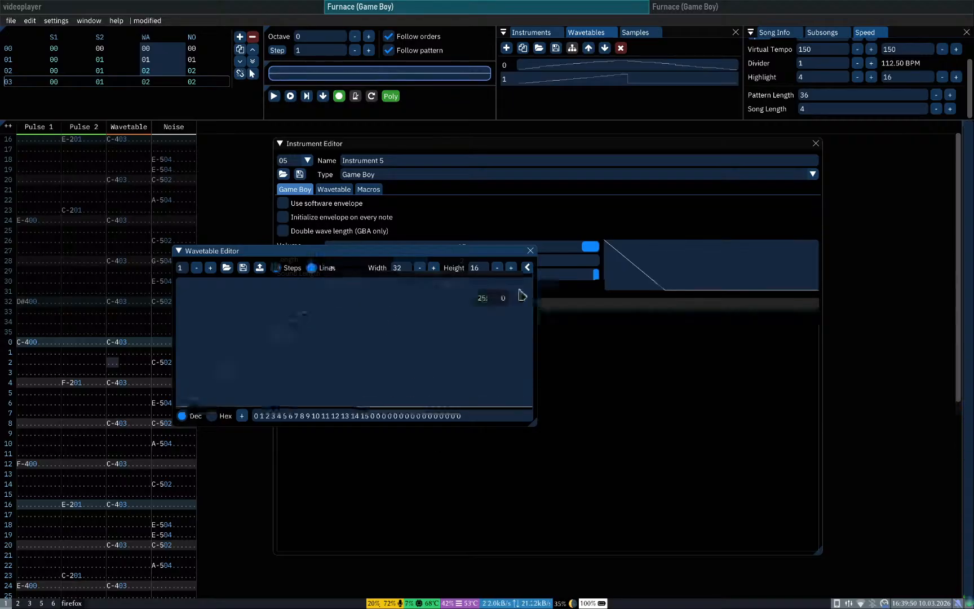
left_click(530, 251)
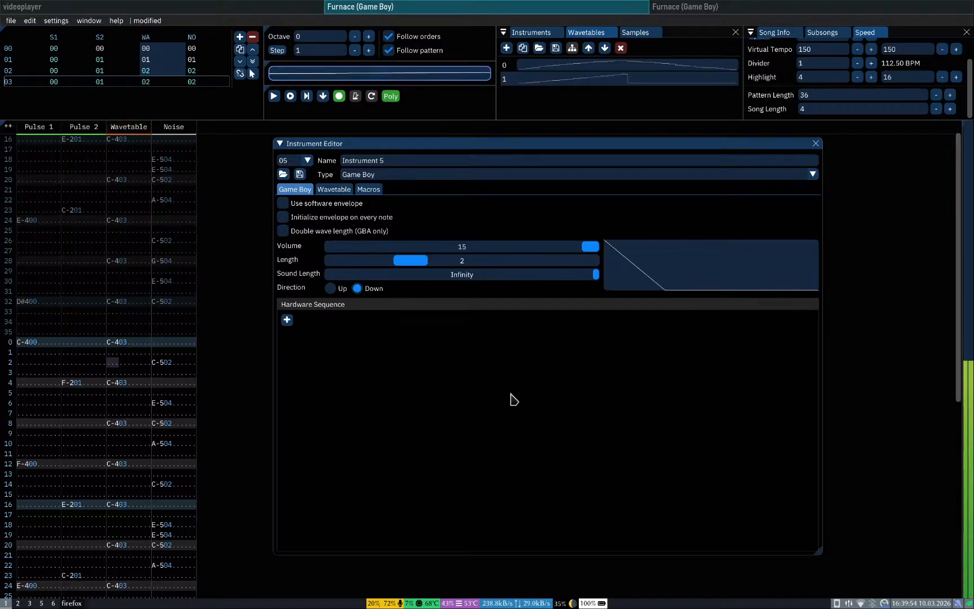
Step: Raise the octave to 2, auditioning instrument 05 after each octave change
key("KP_Multiply")
key("z")
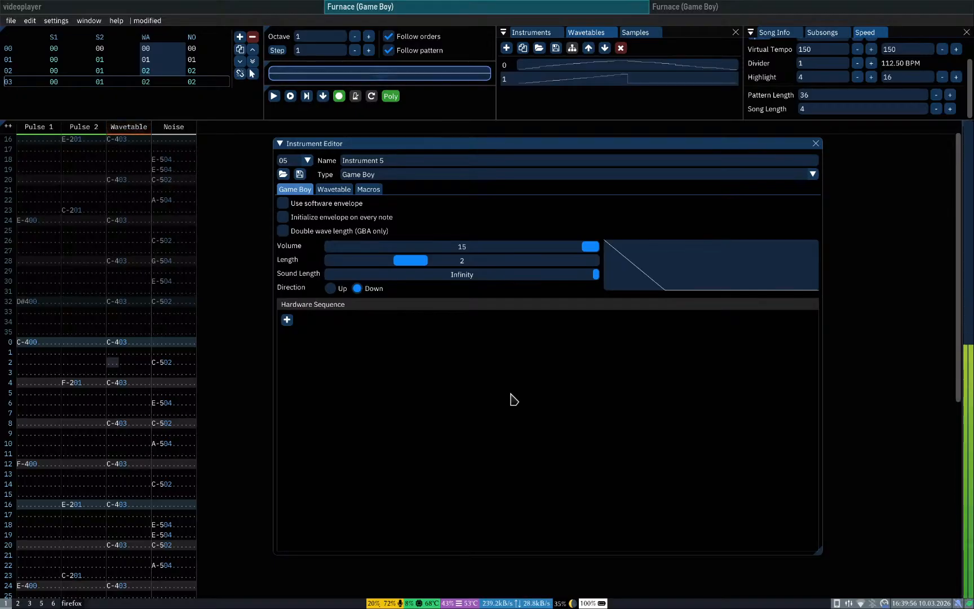
key("KP_Multiply")
key("z")
key("z")
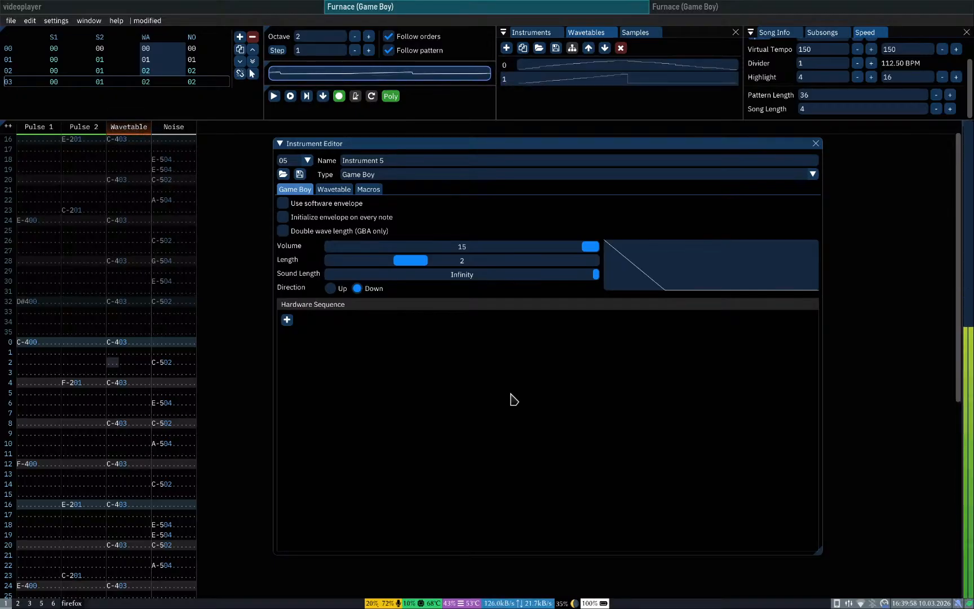
key("z")
key("z")
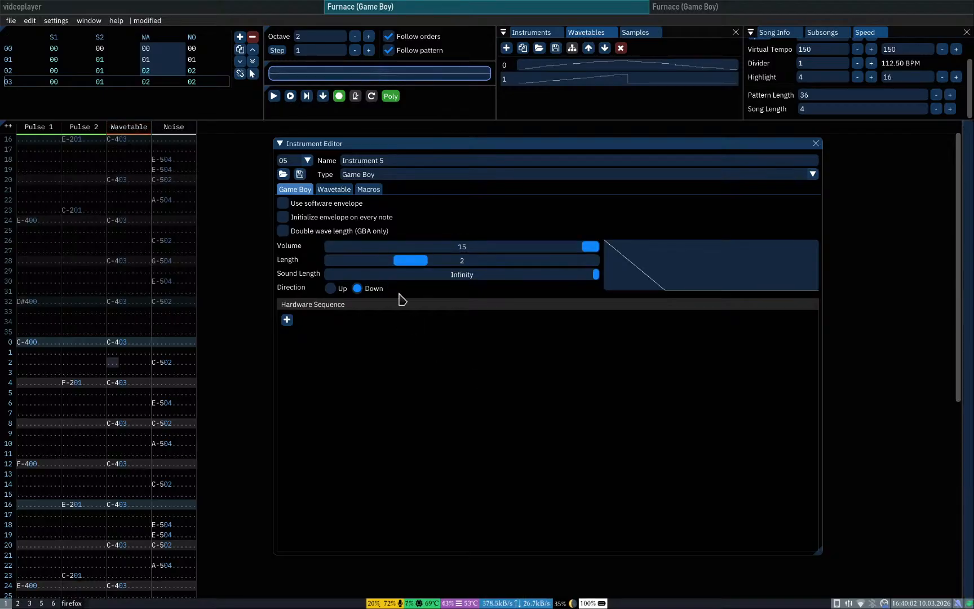
Step: Set instrument 05's envelope direction to Up with a starting volume of 1, and audition it
left_click(341, 291)
key("z")
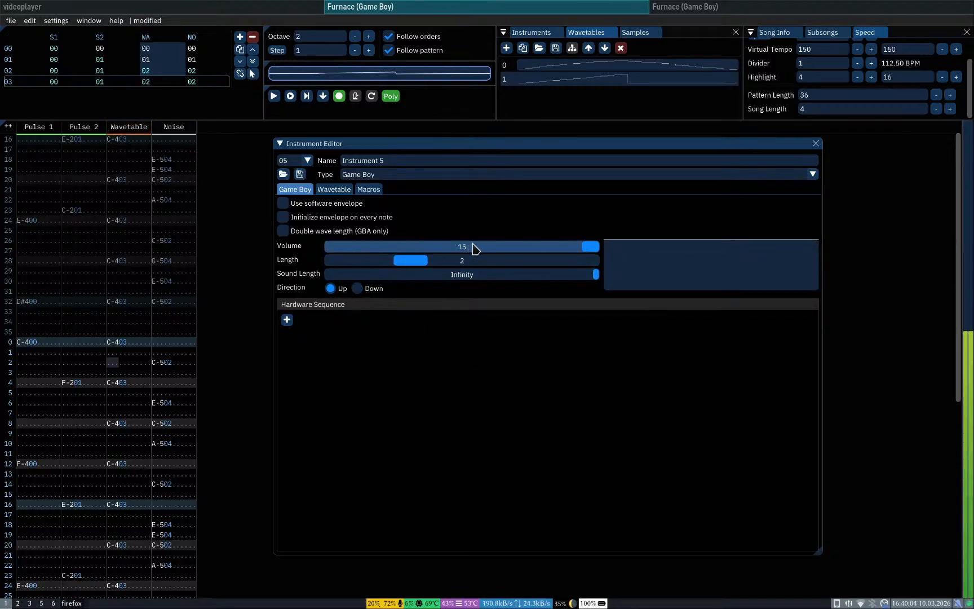
left_click_drag(560, 248, 374, 259)
key("z")
key("z")
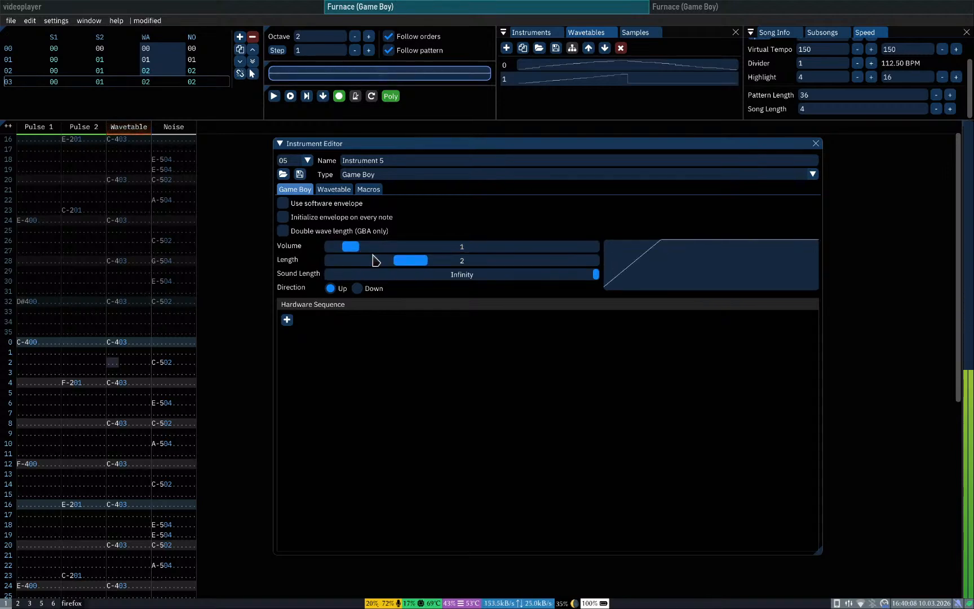
key("z")
Step: Enable the wavetable synthesizer for instrument 05 and set Wave 1 to 1, keeping the update rate at 1
left_click(369, 189)
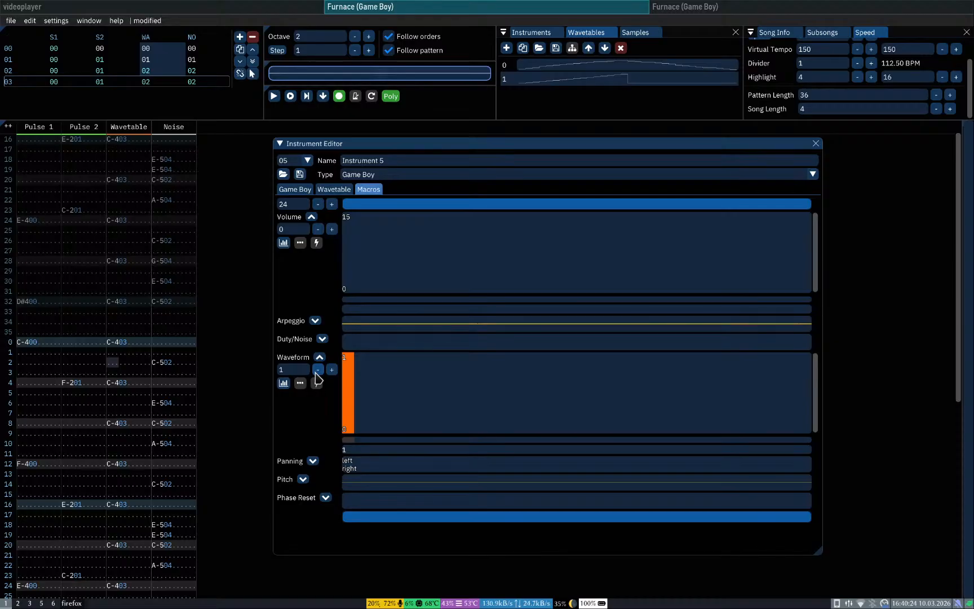
left_click(341, 190)
left_click(325, 204)
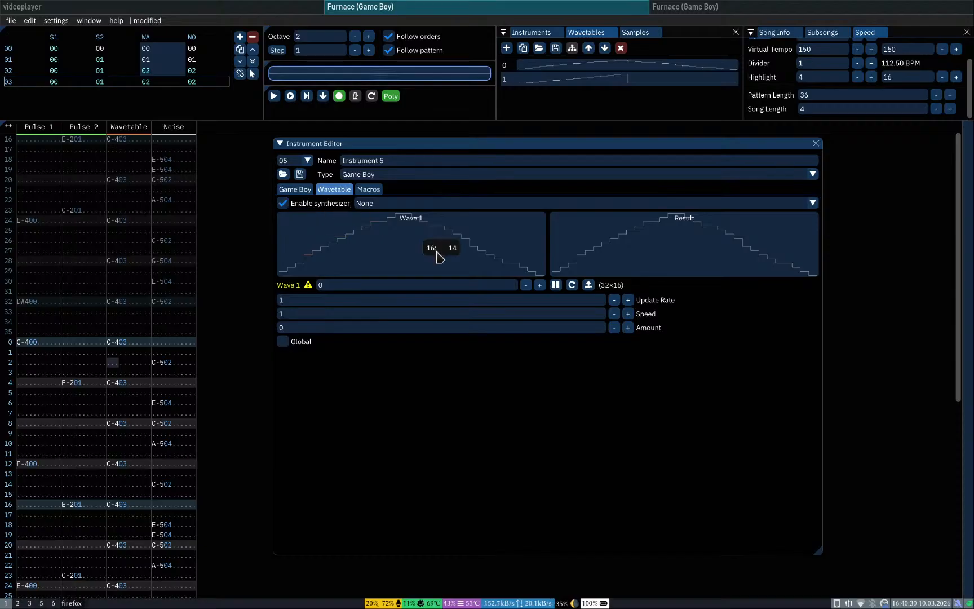
left_click(506, 204)
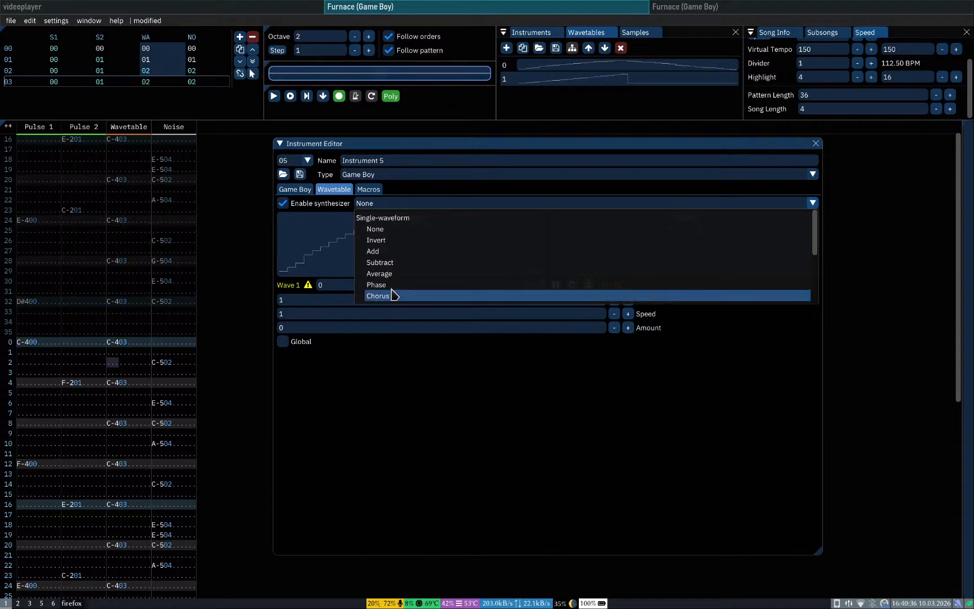
left_click(393, 432)
key("q")
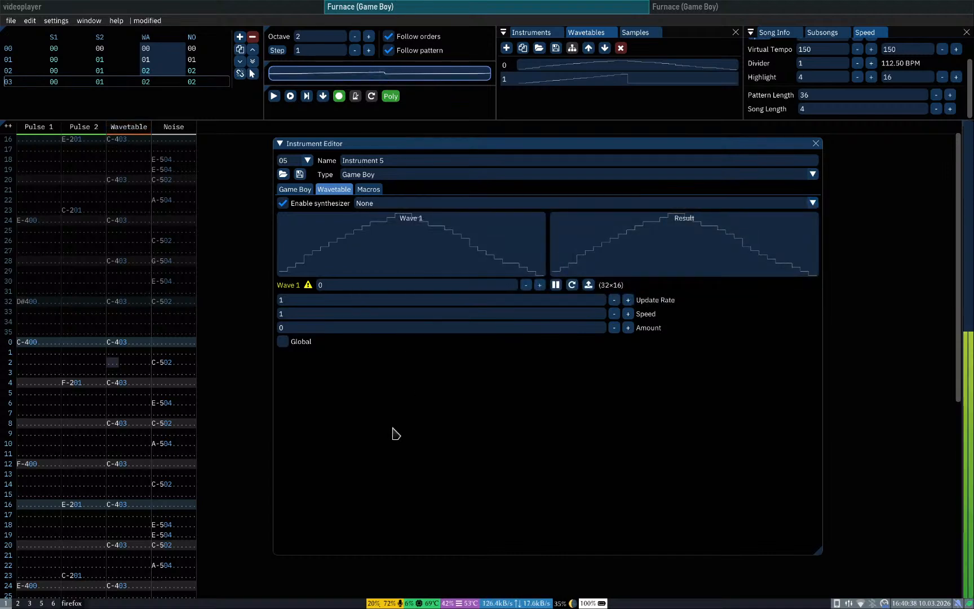
left_click(540, 285)
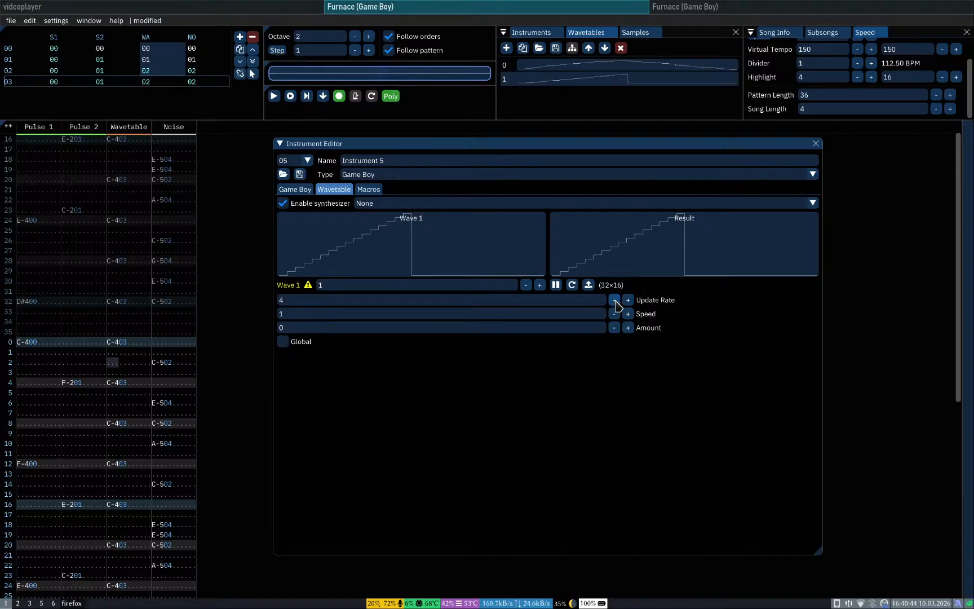
left_click(627, 301)
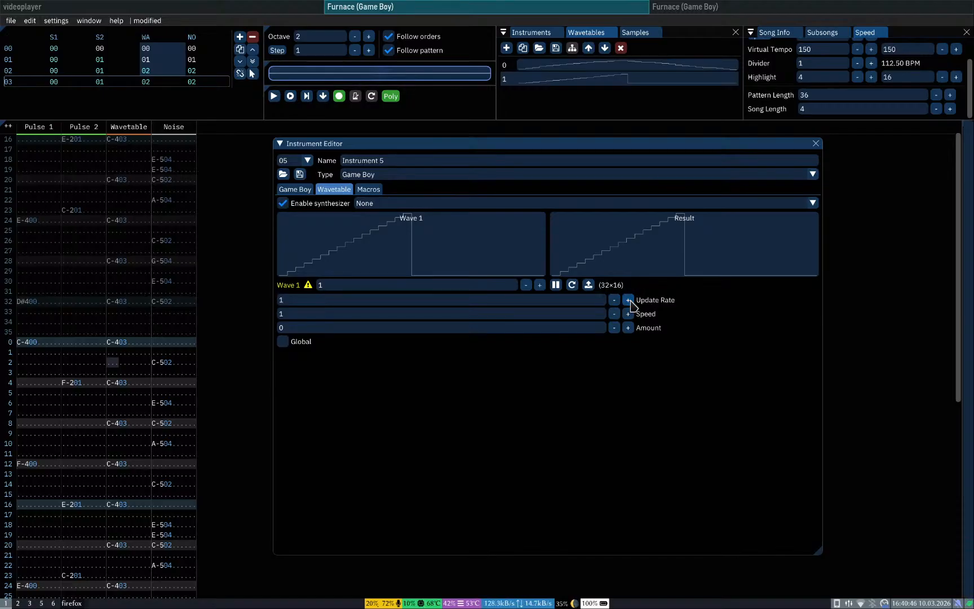
Step: Set the wavetable synthesizer effect to Invert and remove the Waveform macro's only step so that Wave 1 takes effect
left_click(402, 203)
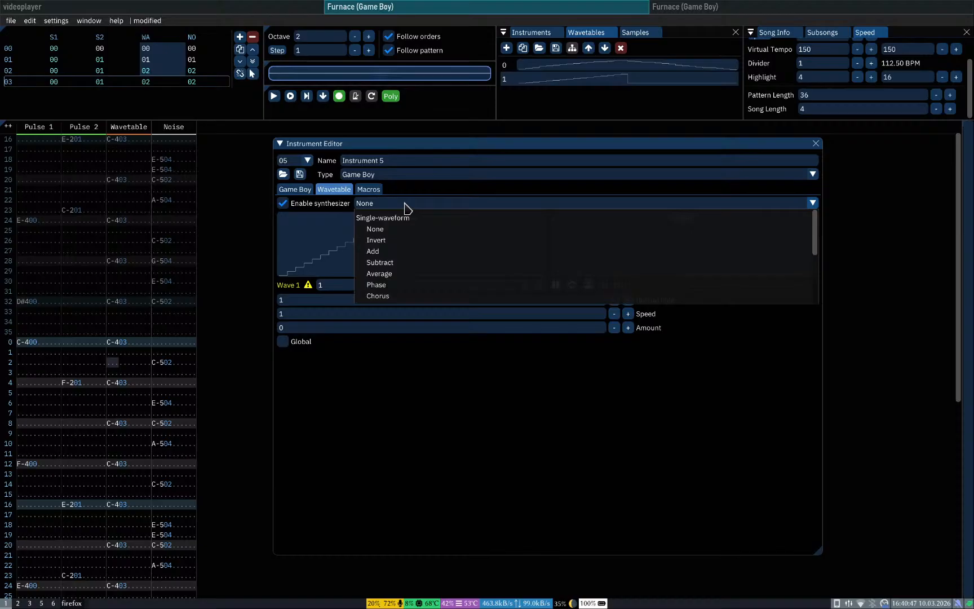
left_click(410, 244)
mouse_move(308, 291)
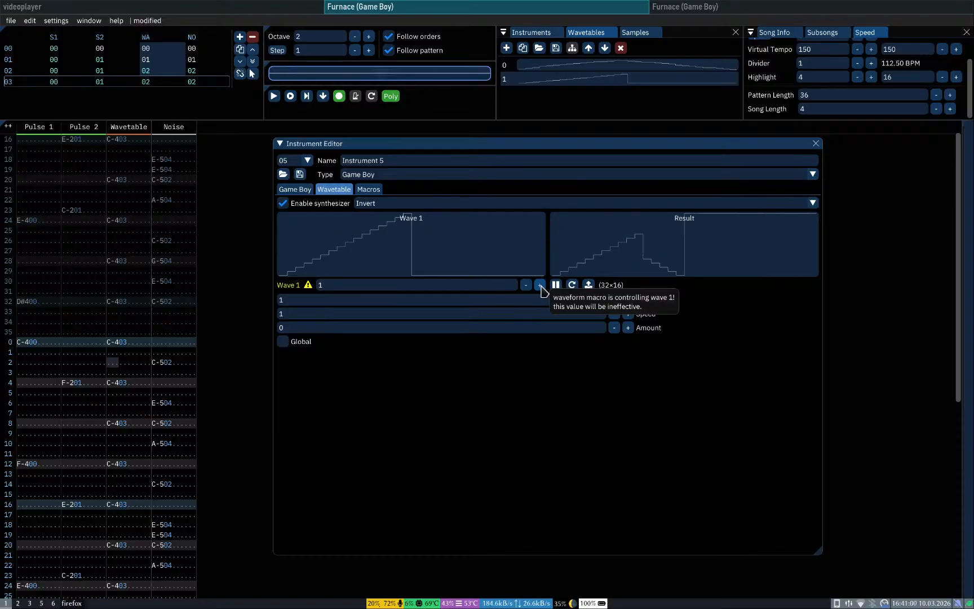
left_click(370, 189)
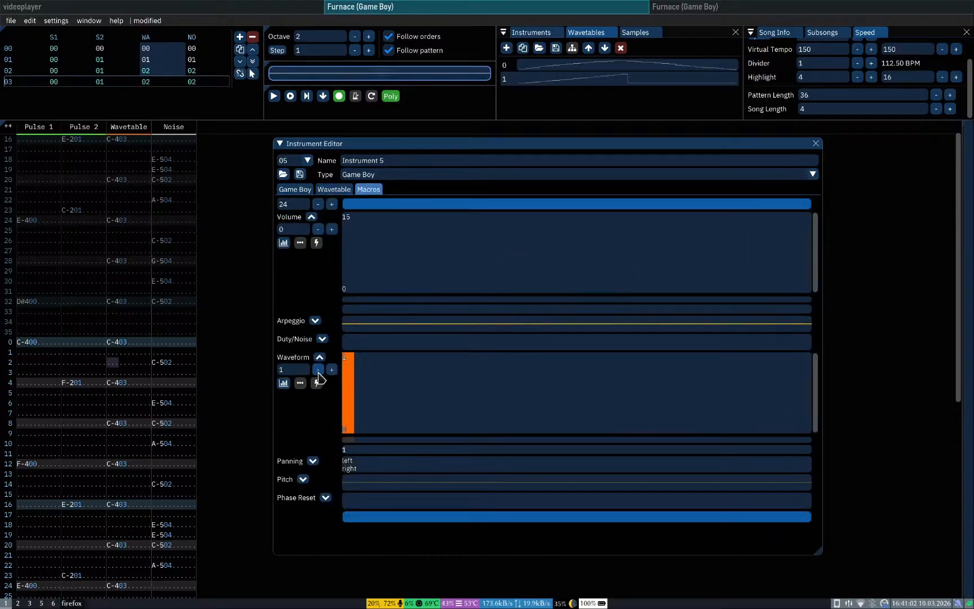
left_click(319, 369)
left_click(337, 191)
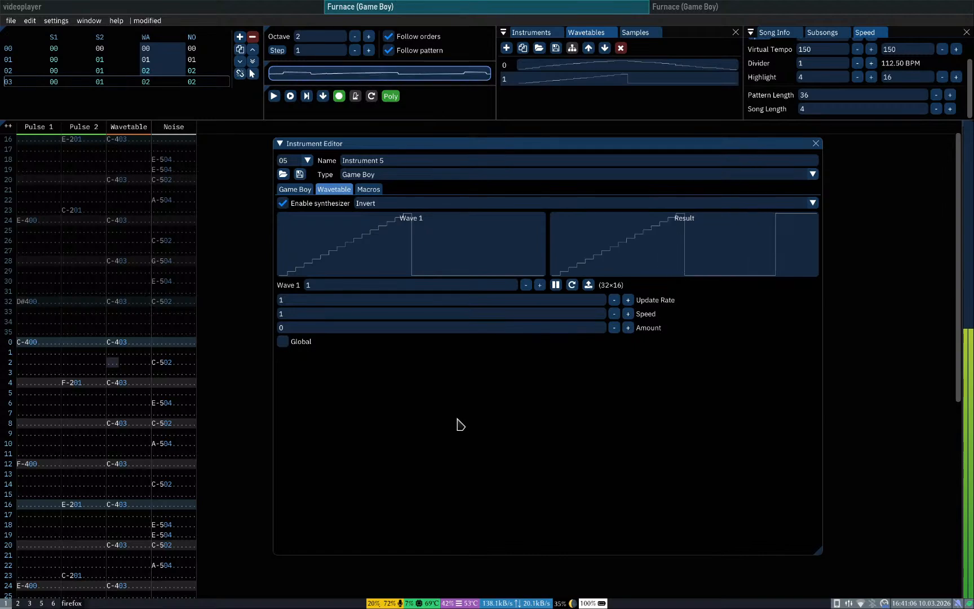
Step: Try the None and Phase synthesizer effects, lowering the update rate to 0 for Phase
left_click(417, 204)
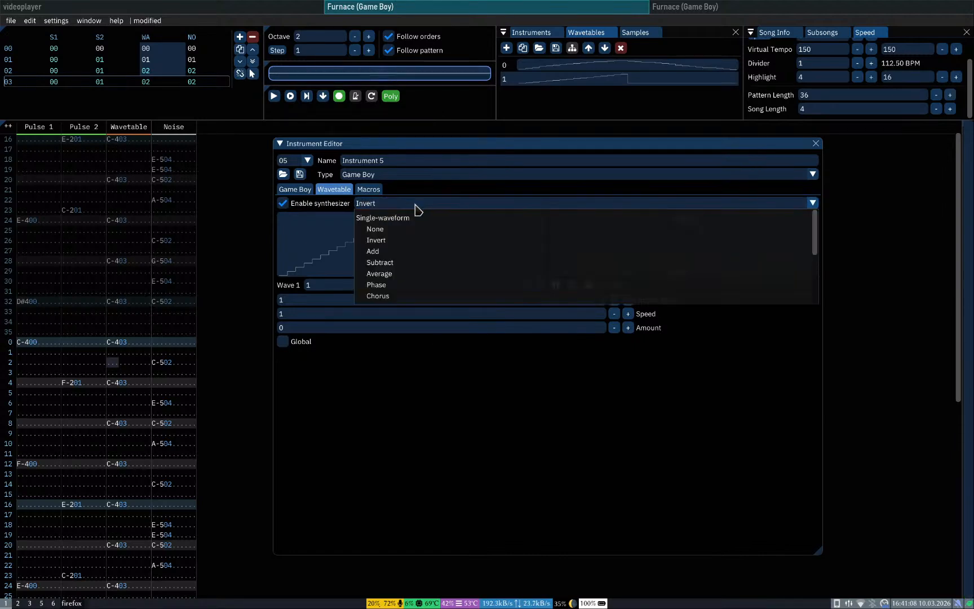
left_click(419, 227)
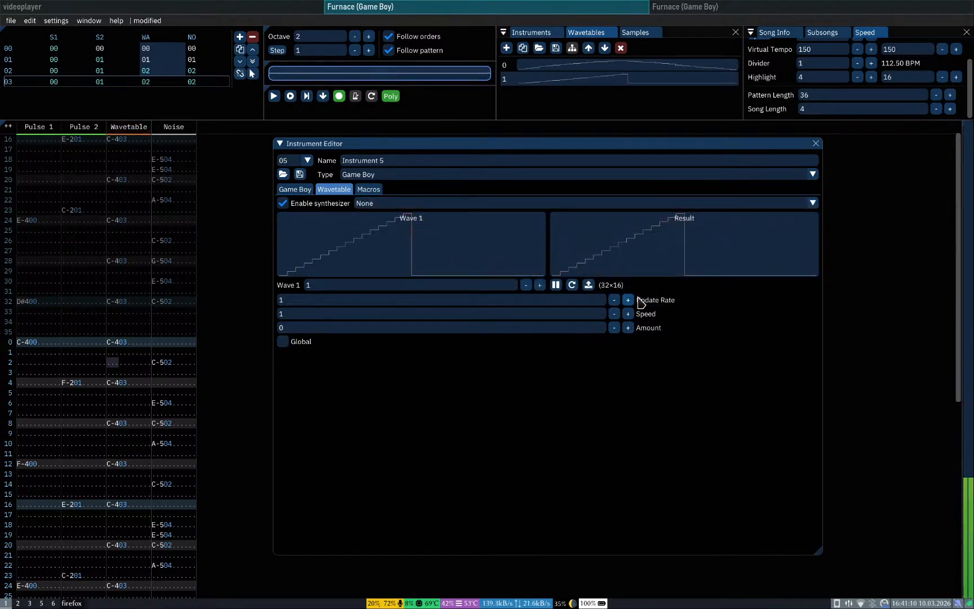
left_click(390, 205)
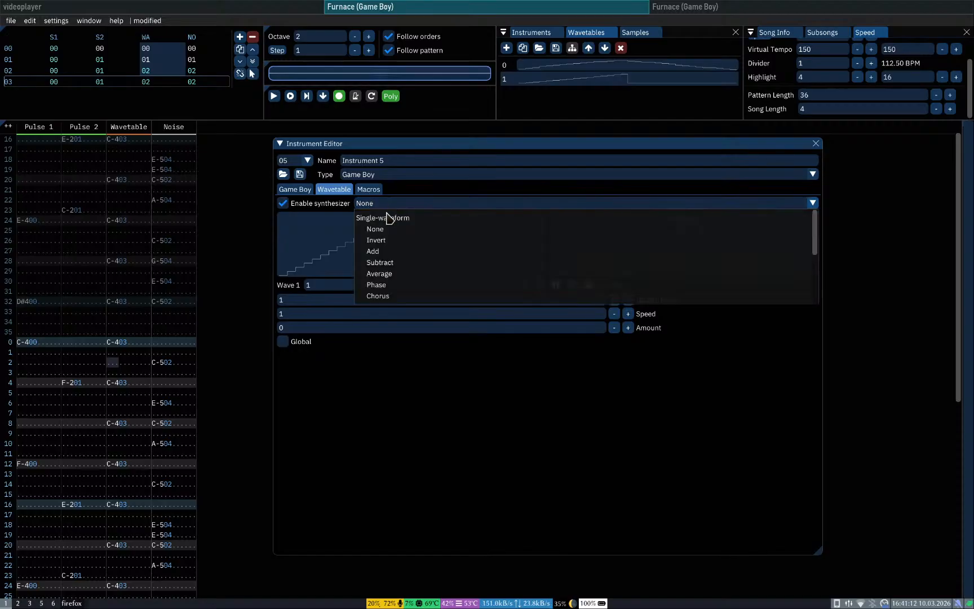
left_click(403, 284)
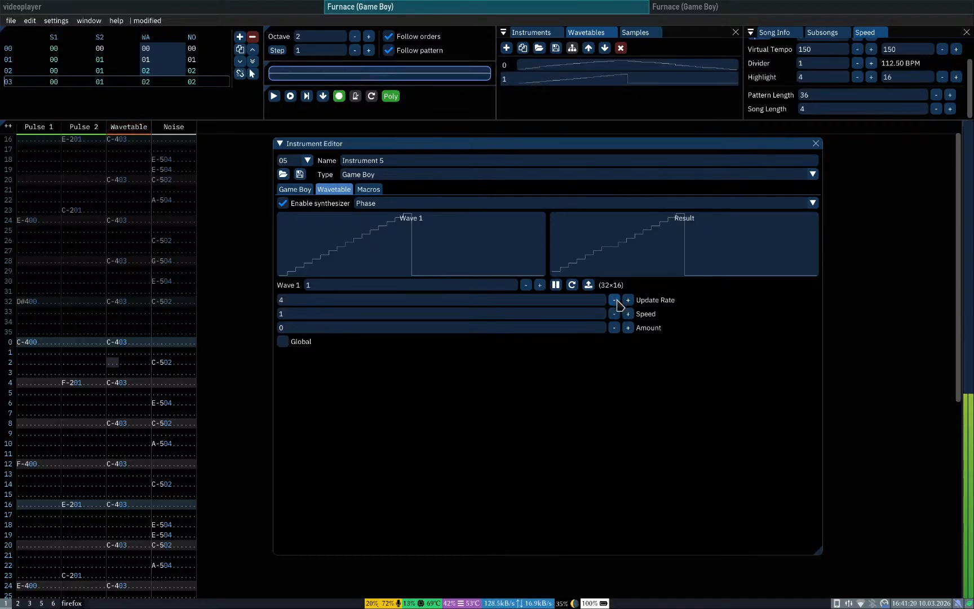
left_click(615, 300)
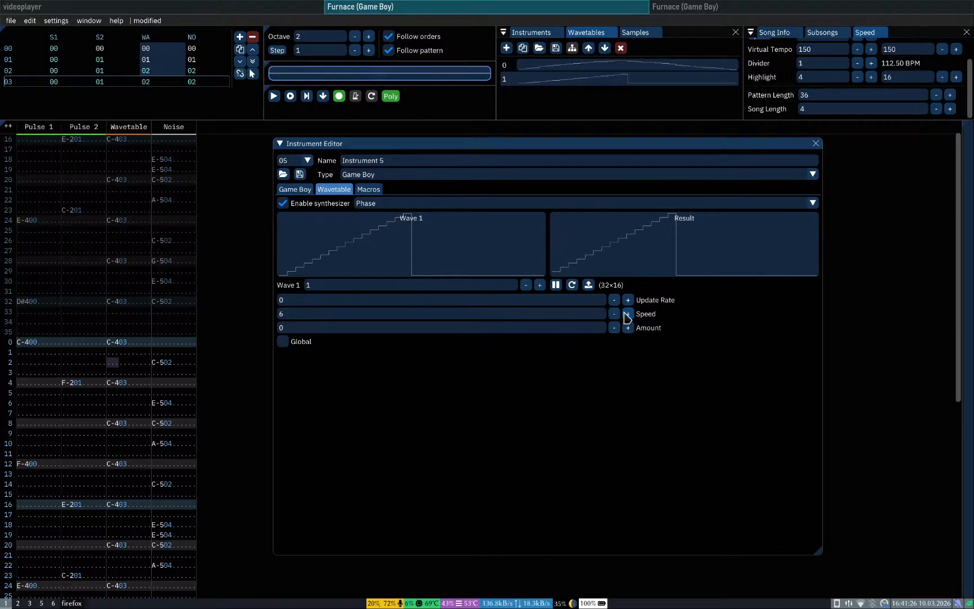
Step: Try increasing the Phase effect's speed gradually to at least 16, and return it to 1
left_click(626, 313)
left_click(626, 314)
left_click(626, 314)
left_click(627, 313)
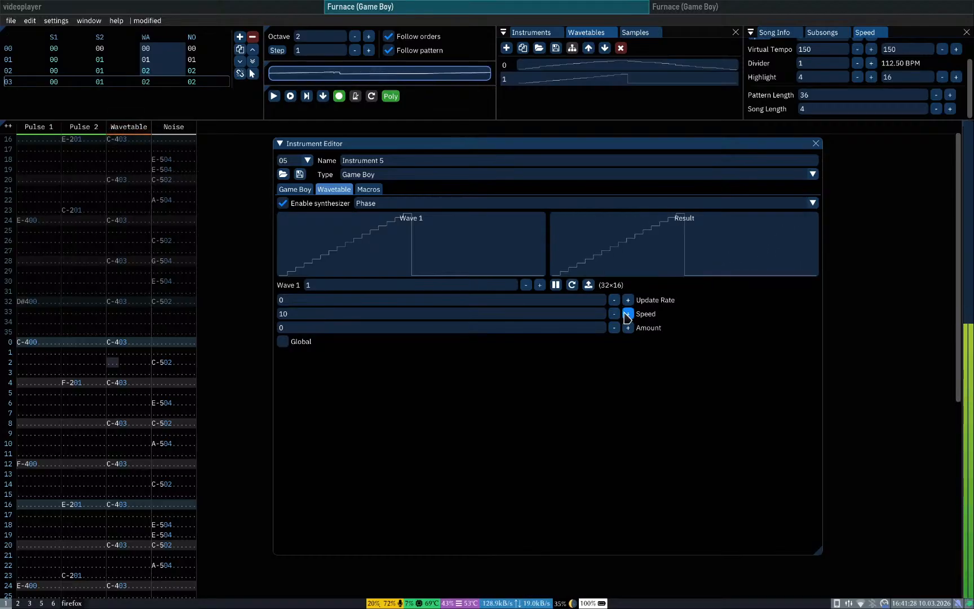
left_click(626, 314)
left_click(626, 314)
left_click(626, 314)
left_click(627, 314)
left_click(626, 314)
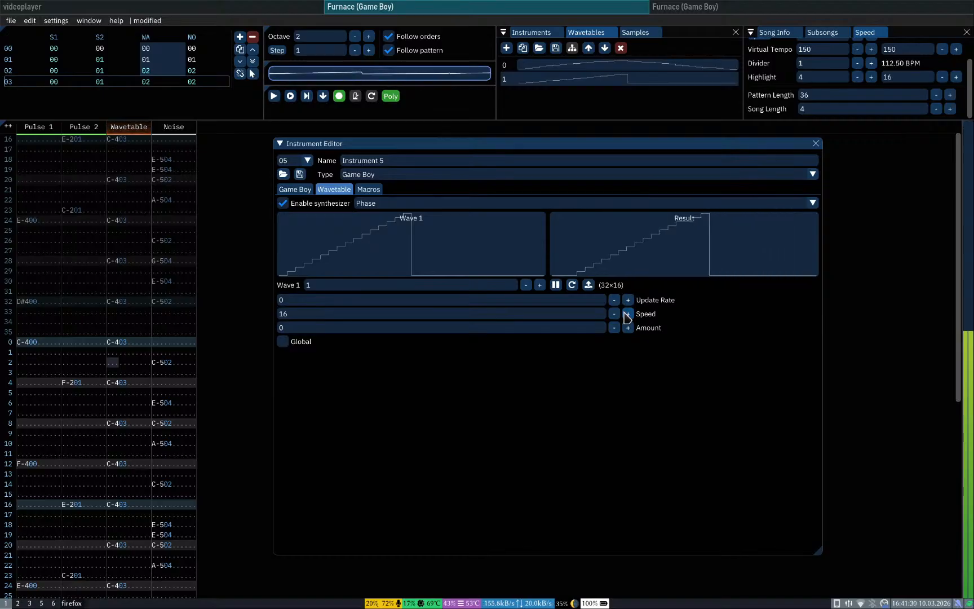
left_click(627, 313)
left_click(617, 314)
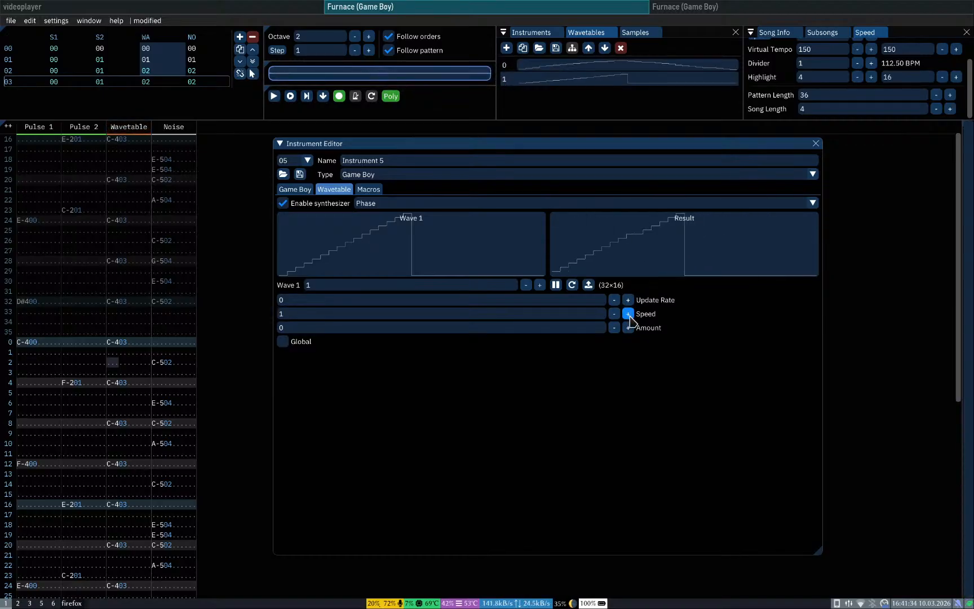
Step: Try the Phase effect with amount 13 and speeds of 41, 180 and 256, and restore speed 1 and amount 0
left_click(627, 328)
left_click(627, 328)
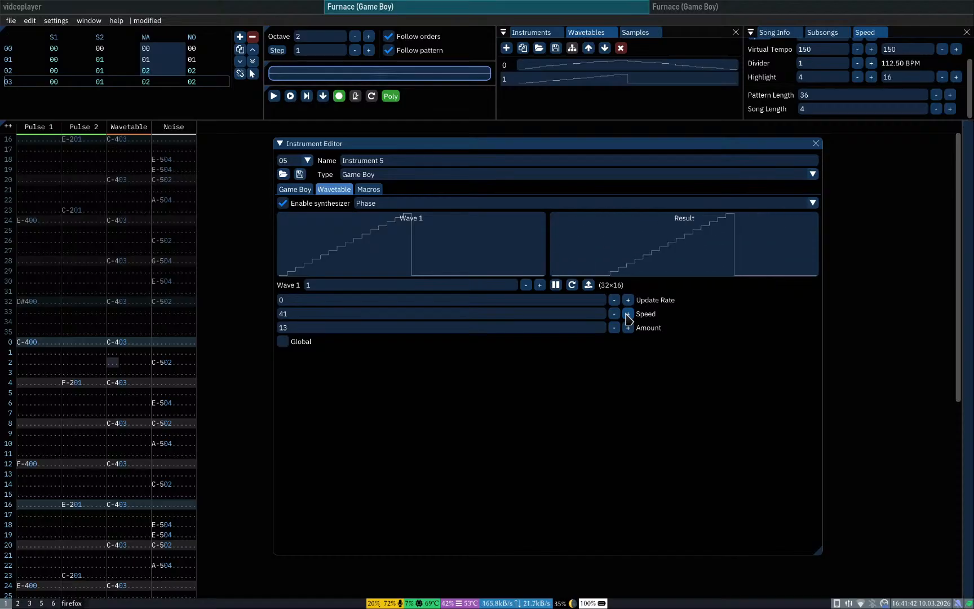
left_click(601, 313)
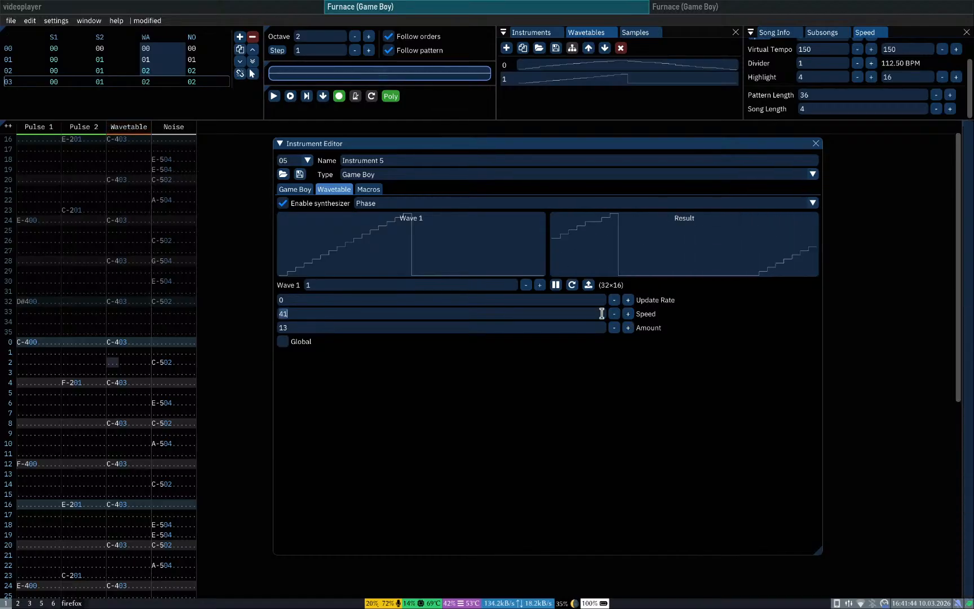
type("180")
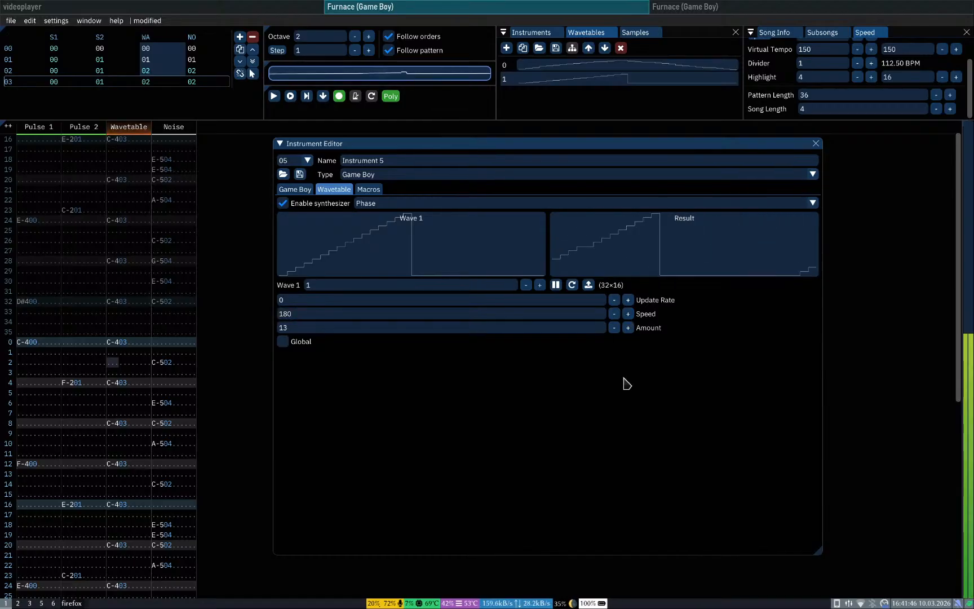
double_click(596, 314)
type("256")
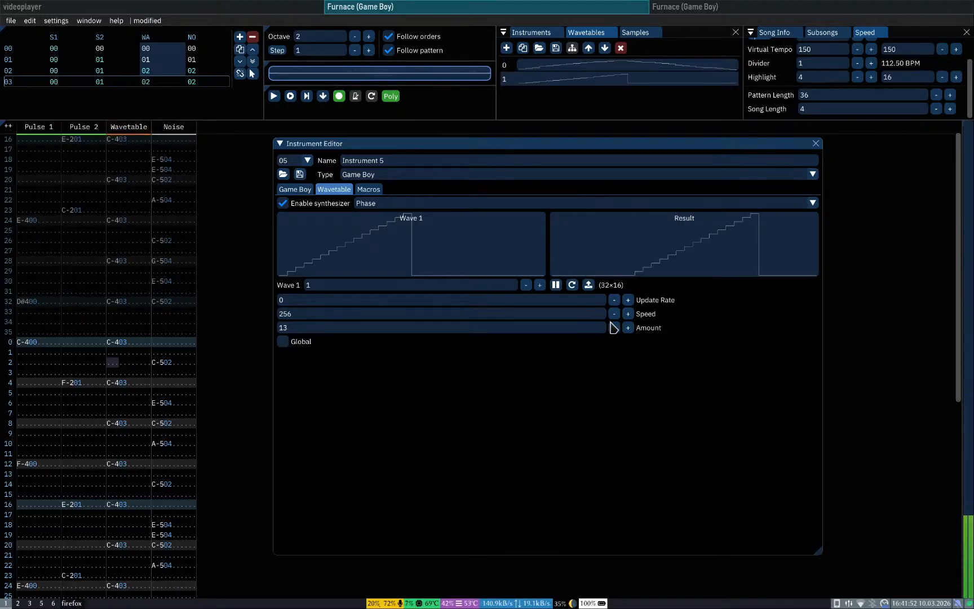
left_click(614, 327)
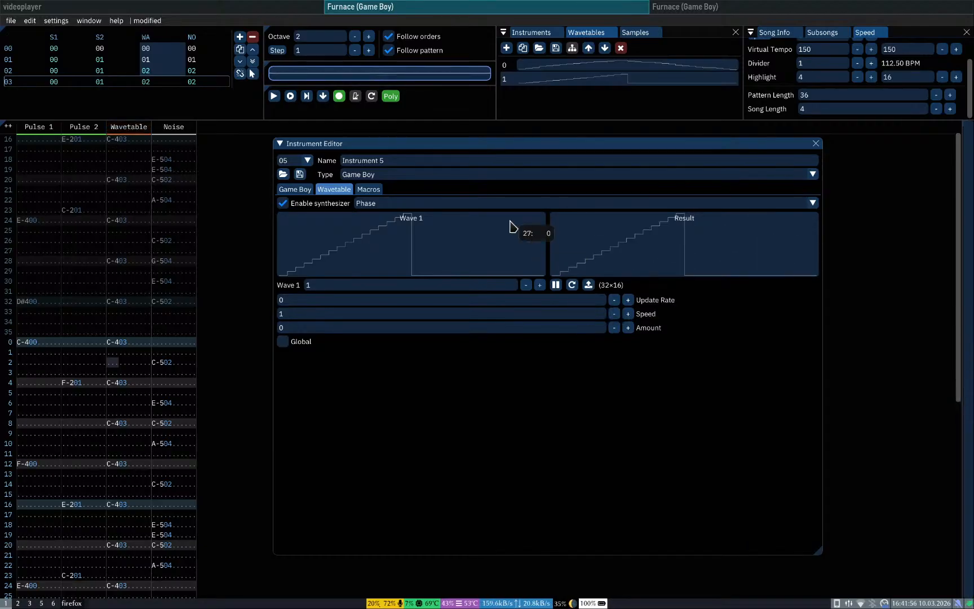
Step: Try the Invert synthesizer effect at update rate 0 with a speed of 2
left_click(524, 204)
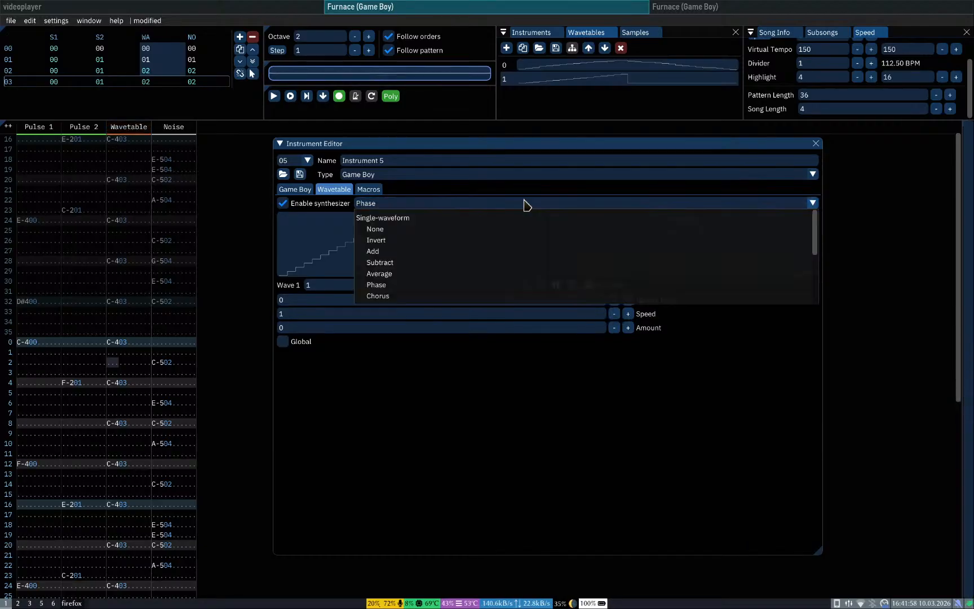
left_click(424, 242)
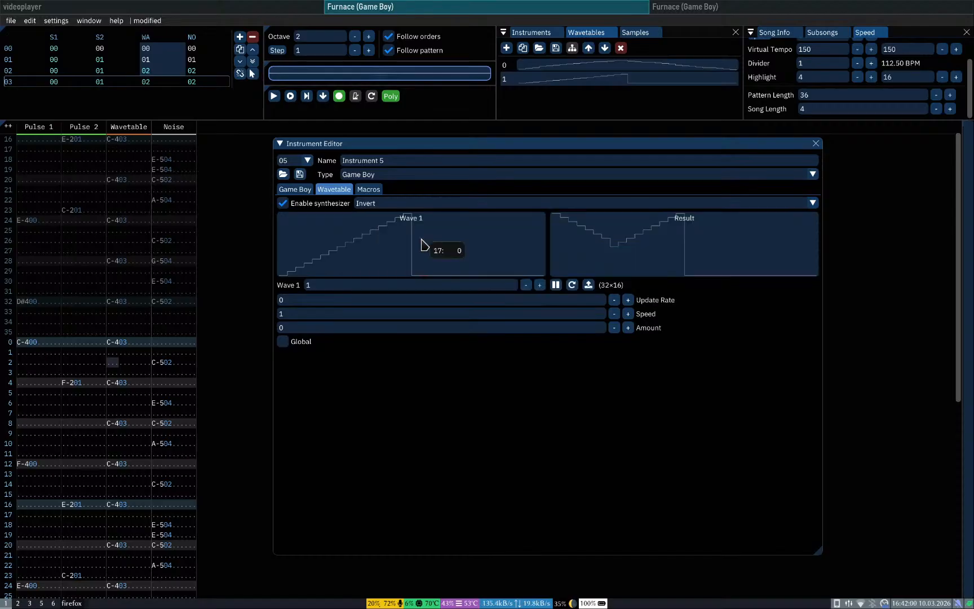
left_click(566, 316)
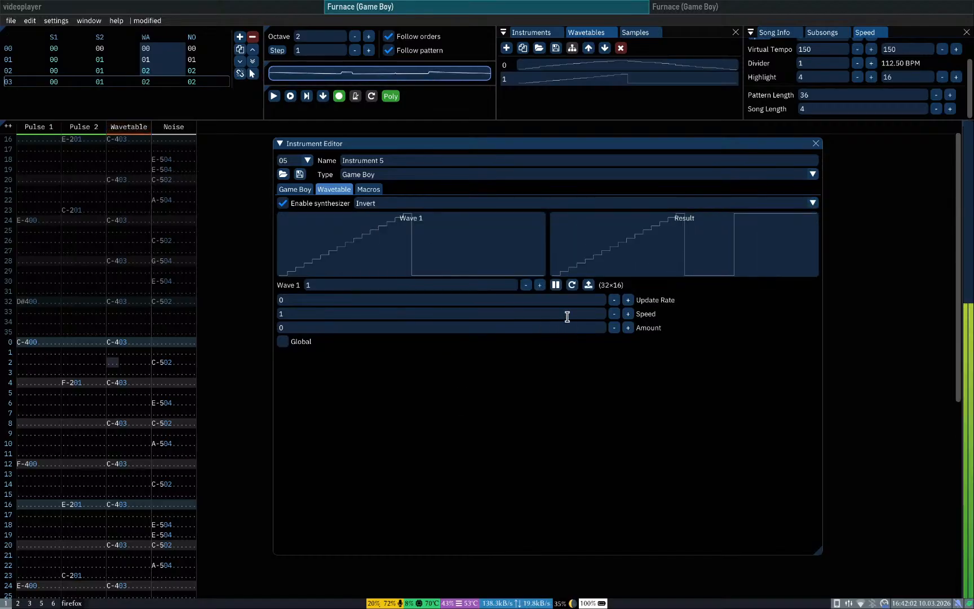
type("2")
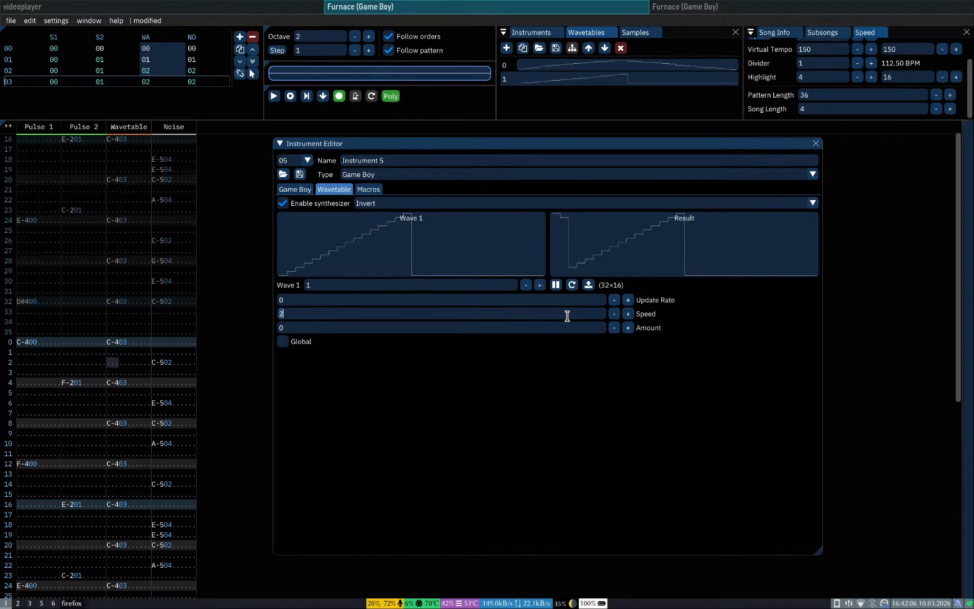
type("0")
Step: Switch the synthesizer effect to Average and set its update rate to 1
left_click(434, 204)
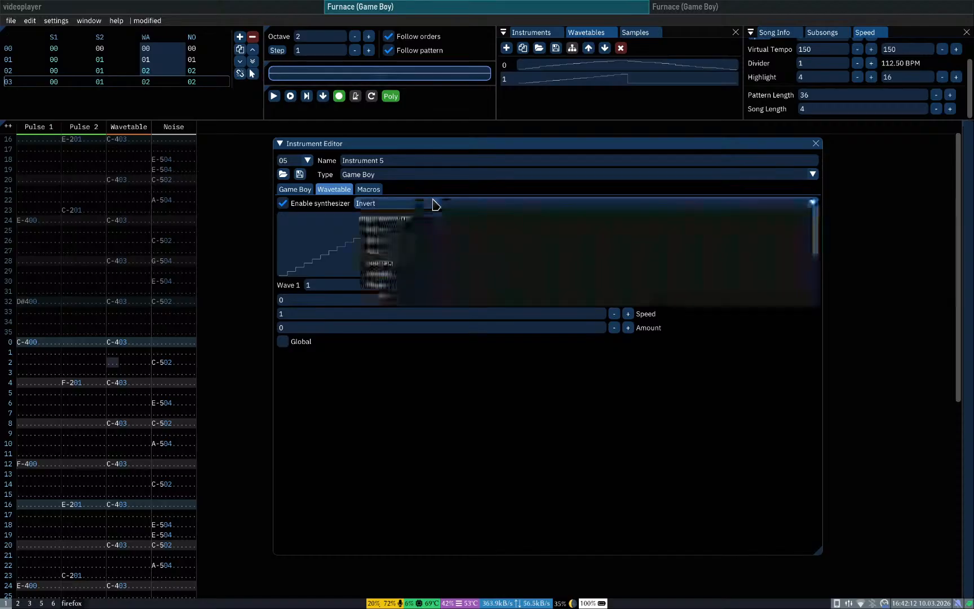
left_click(409, 275)
left_click(439, 204)
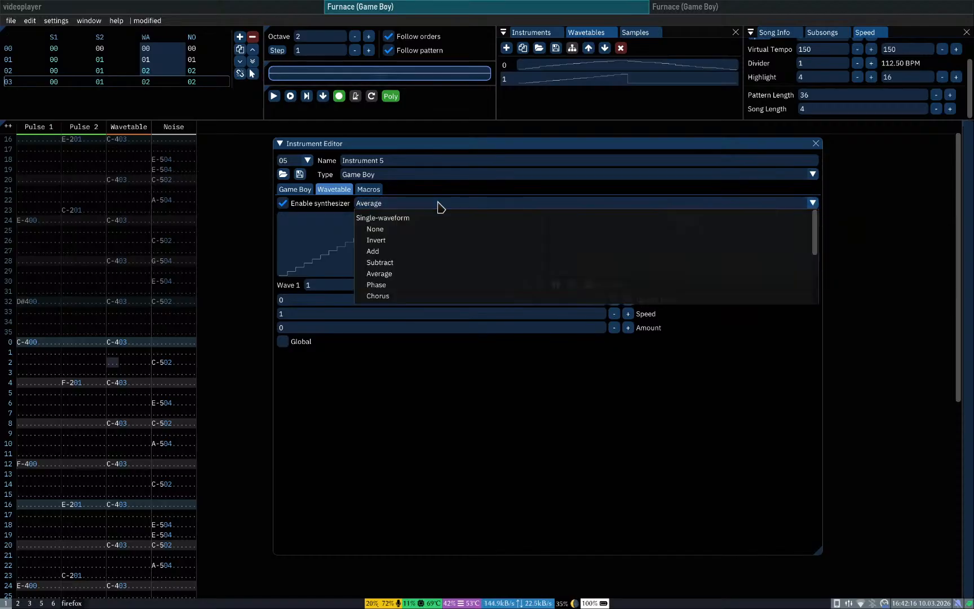
left_click(439, 206)
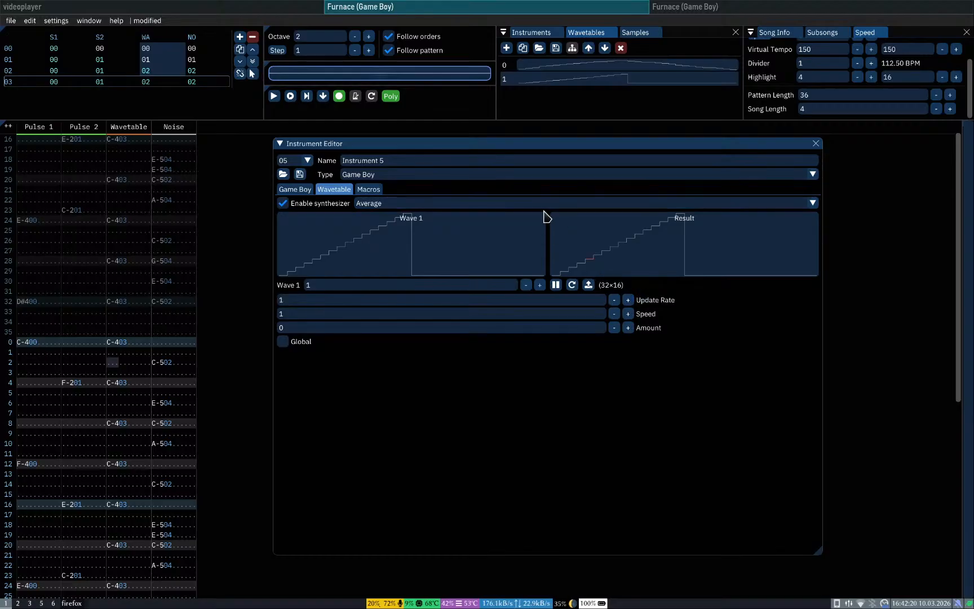
Step: Step the Wave 1 selection away from and back to wavetable 1, and try the Add synthesizer effect
left_click(525, 284)
left_click(540, 284)
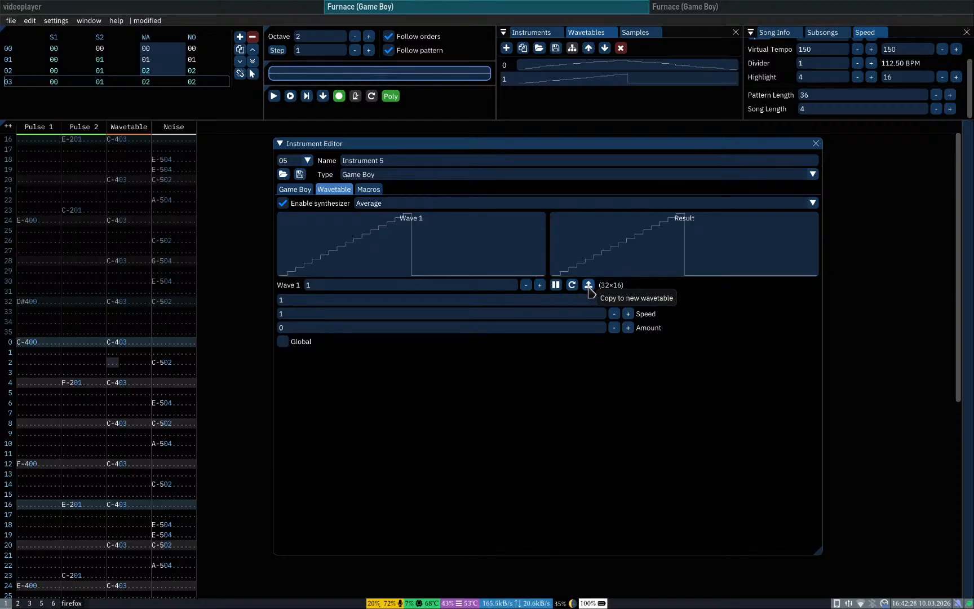
left_click(501, 207)
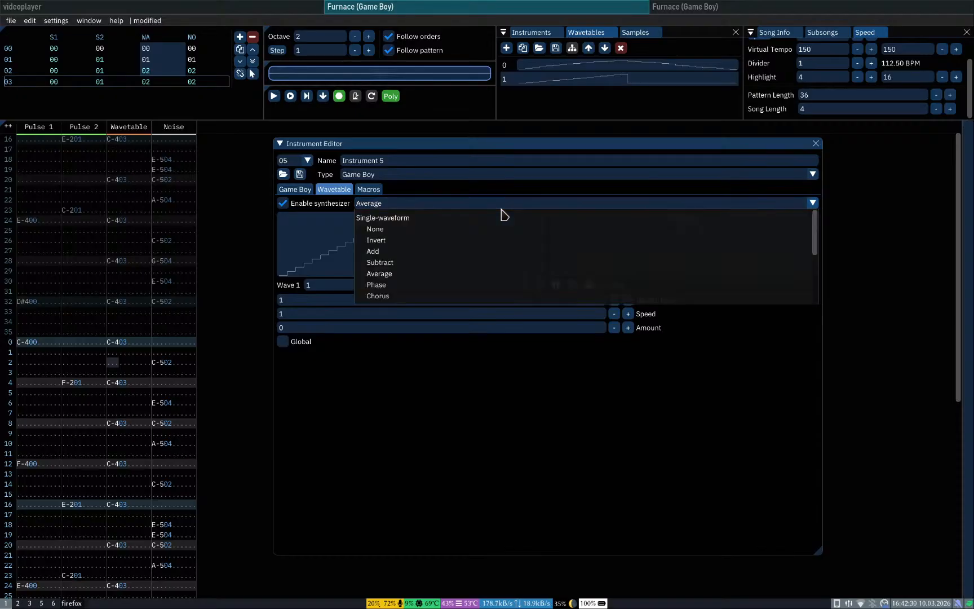
left_click(401, 254)
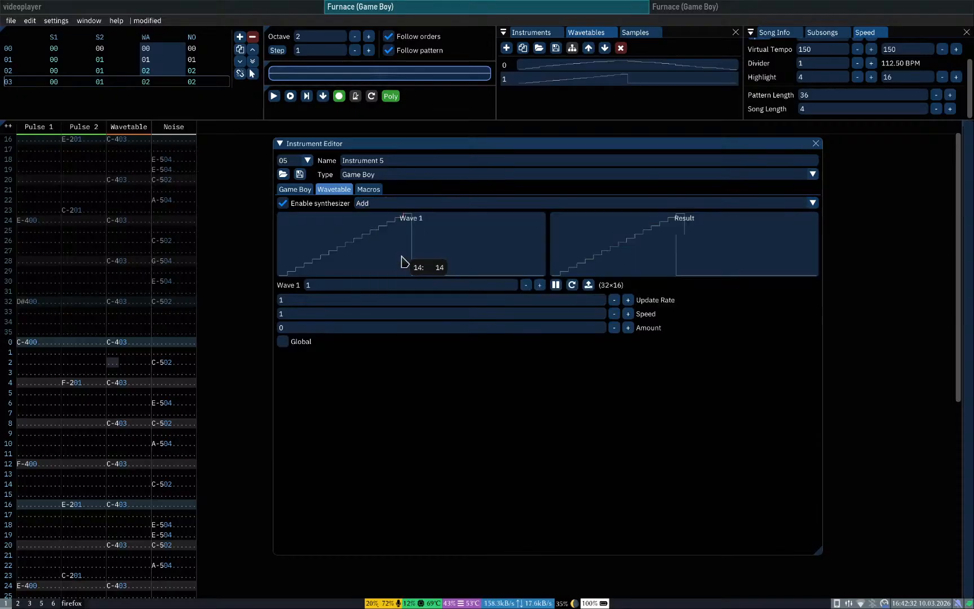
Step: Switch the synthesizer effect to Chorus and try it with speed 10 and amount 4
left_click(377, 208)
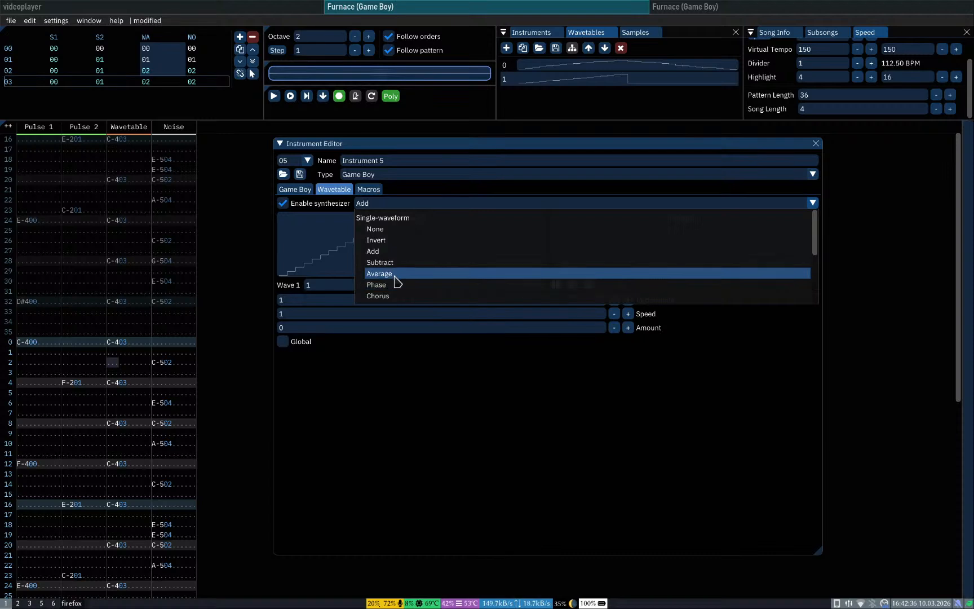
left_click(395, 298)
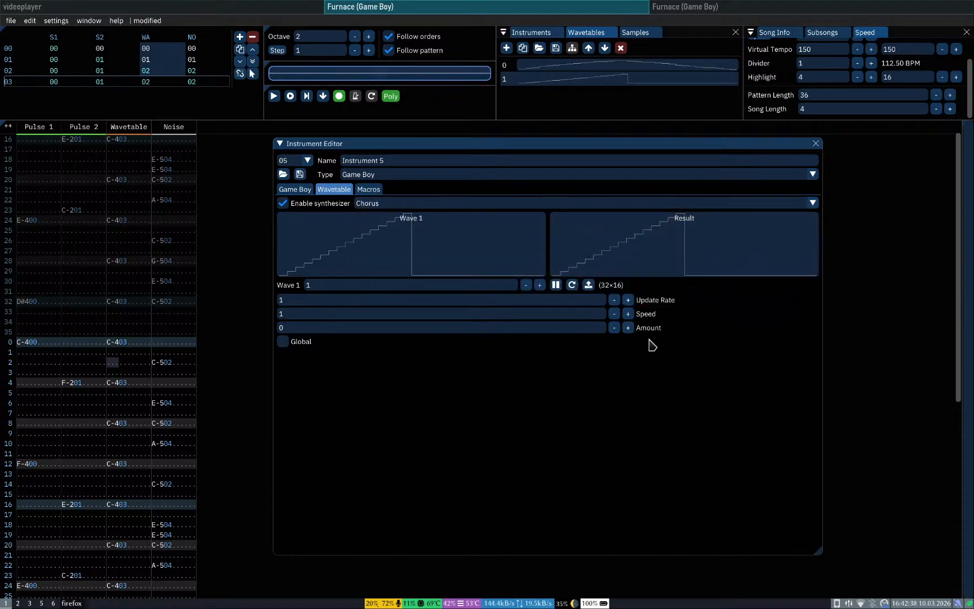
left_click(627, 314)
left_click(592, 311)
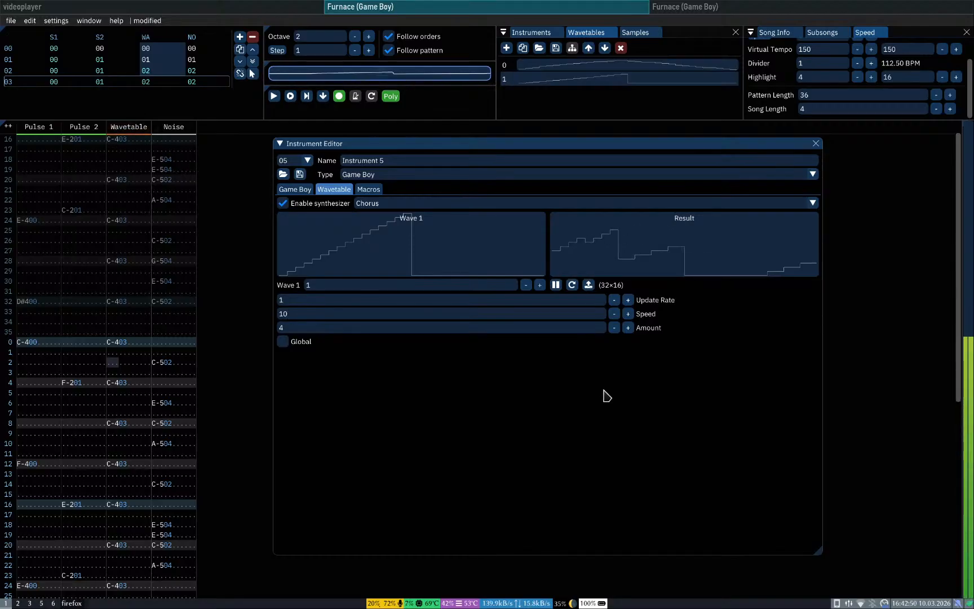
Step: Raise the Chorus amount gradually through 10 and 14 to 21 while auditioning the sound
left_click(628, 328)
left_click(628, 328)
left_click(628, 328)
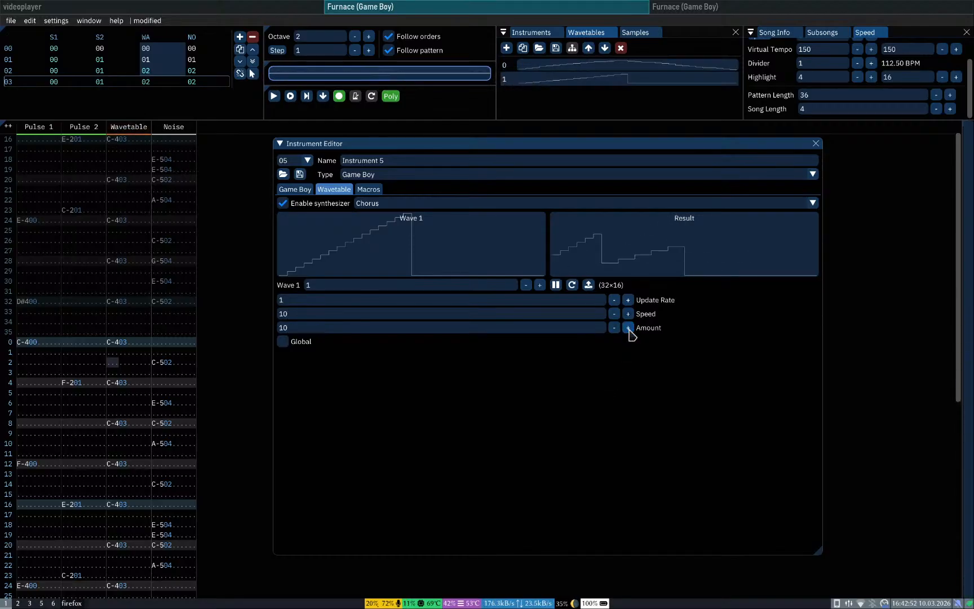
left_click(628, 331)
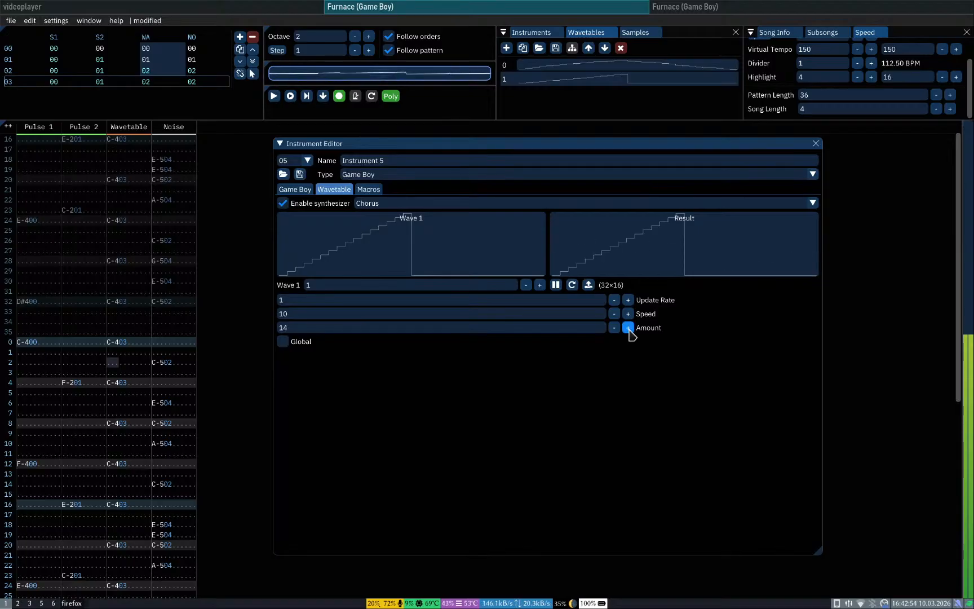
left_click(628, 330)
left_click(627, 328)
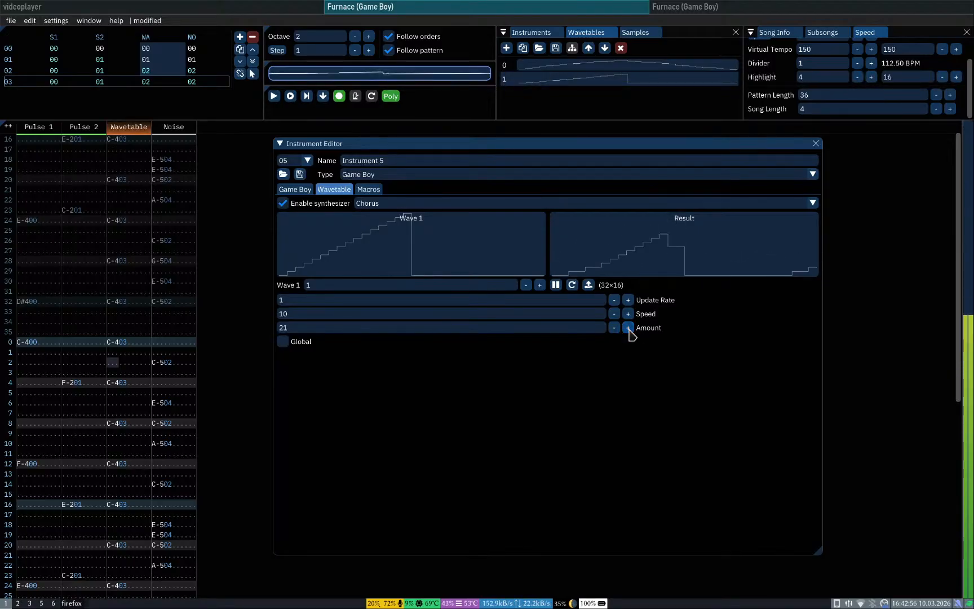
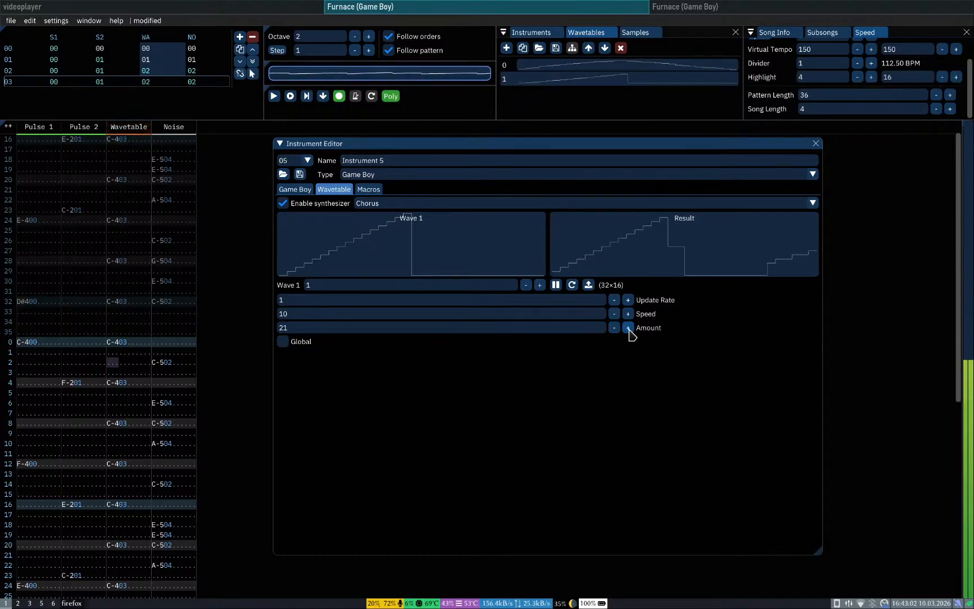
Step: Try the Subtract, Add and Invert synthesizer effects one after another at speed 10 and amount 21
left_click(437, 204)
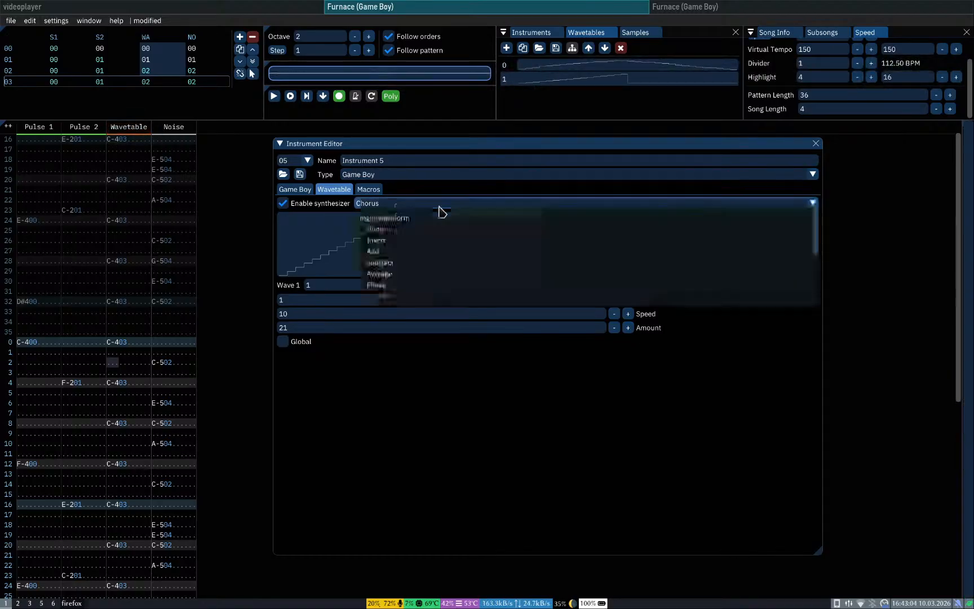
left_click(418, 263)
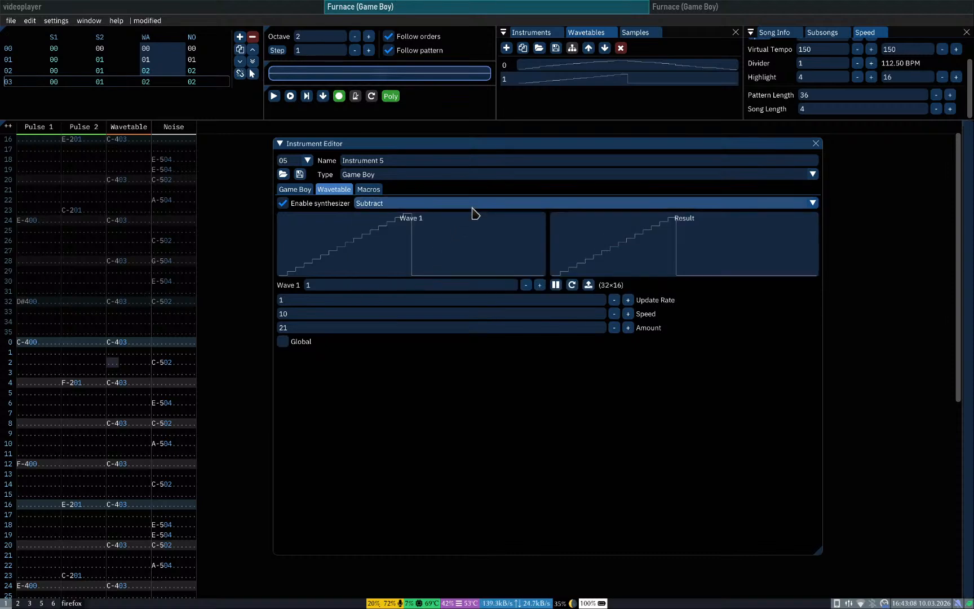
left_click(473, 206)
left_click(421, 254)
left_click(425, 206)
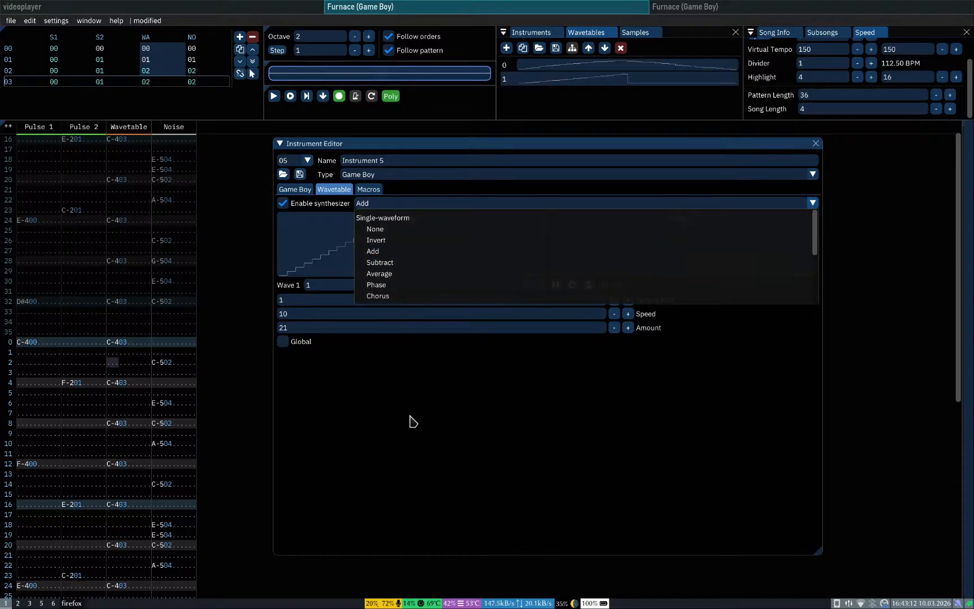
left_click(401, 240)
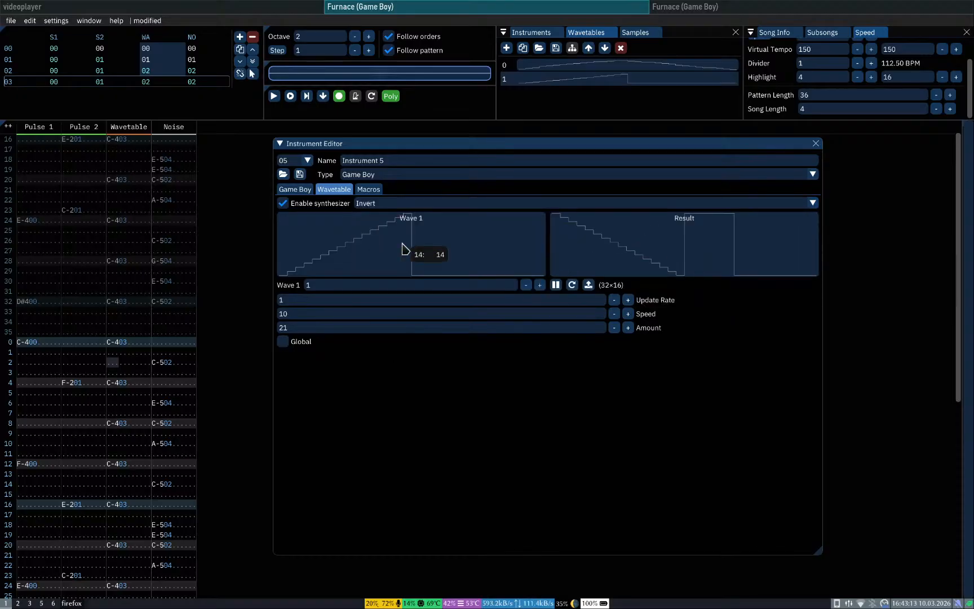
Step: Set the synthesizer effect to Phase and audition a note with it
left_click(425, 209)
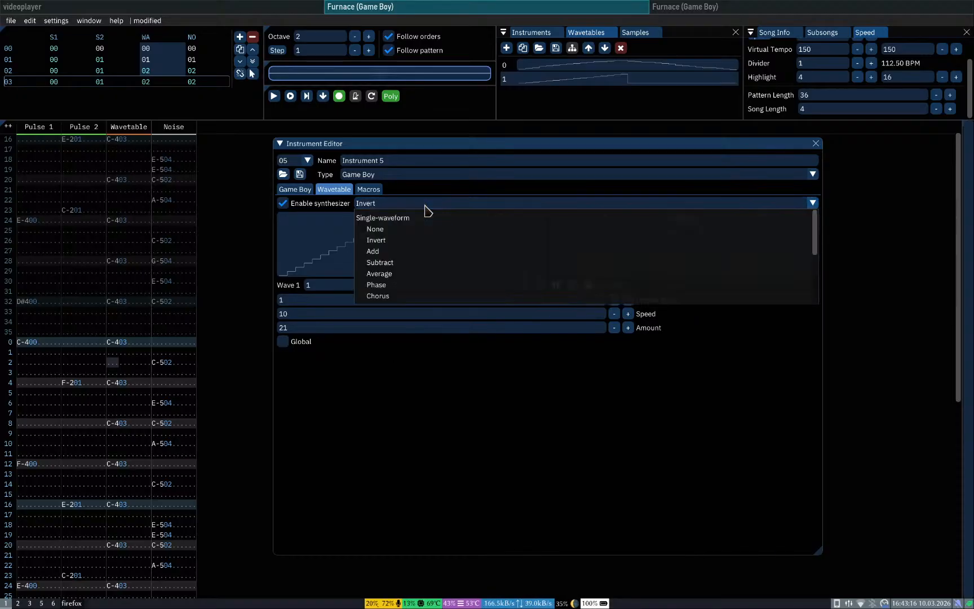
left_click(381, 288)
key("z")
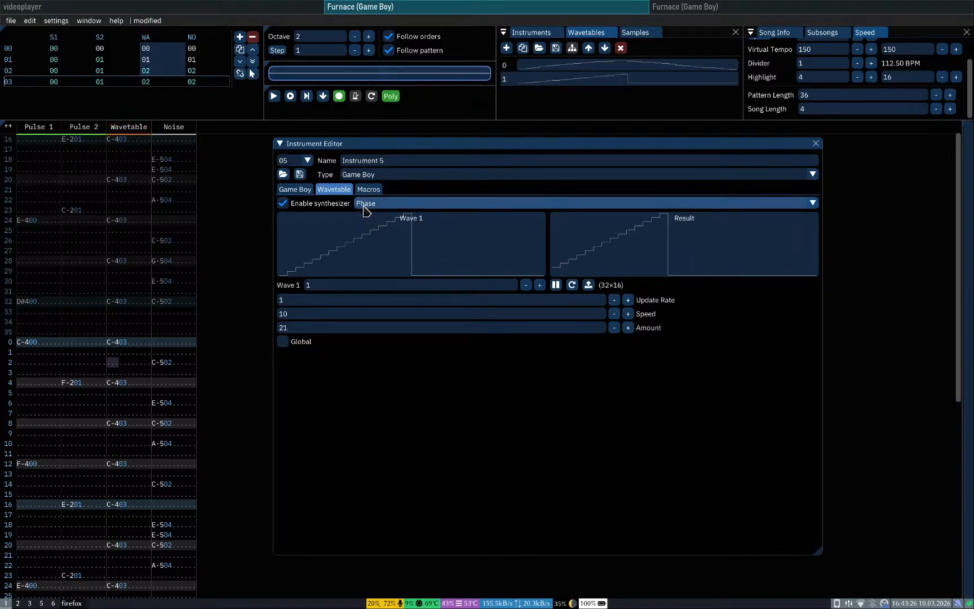
Step: Turn off the wavetable synthesizer and give the instrument's Waveform macro one step selecting wavetable 1
left_click(282, 202)
left_click(369, 189)
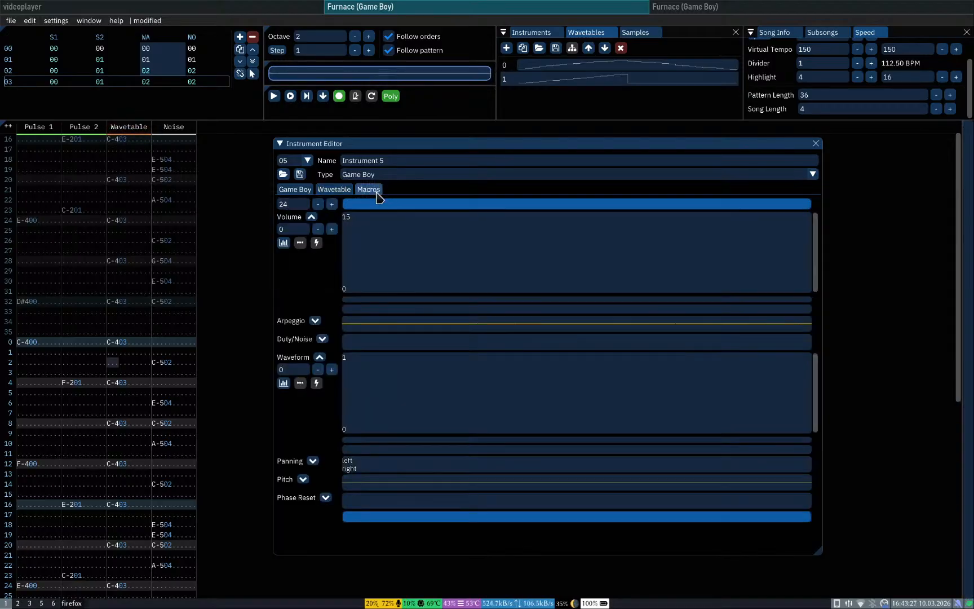
left_click(332, 370)
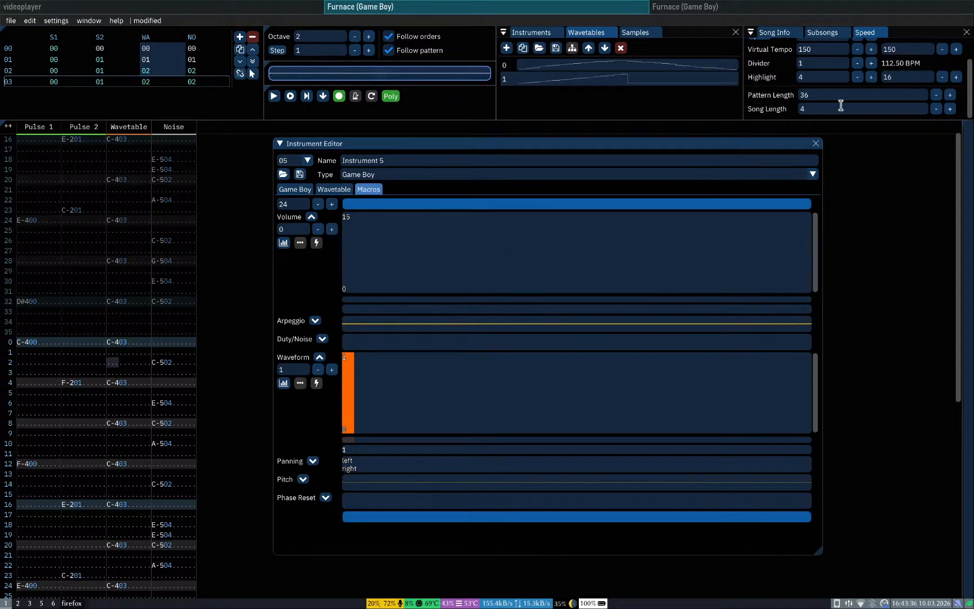
Step: Close the instrument editor, enter a C-3 note with instrument 05 at row 1 of the Wavetable channel in order 03, and play it
left_click(820, 149)
left_click(113, 353)
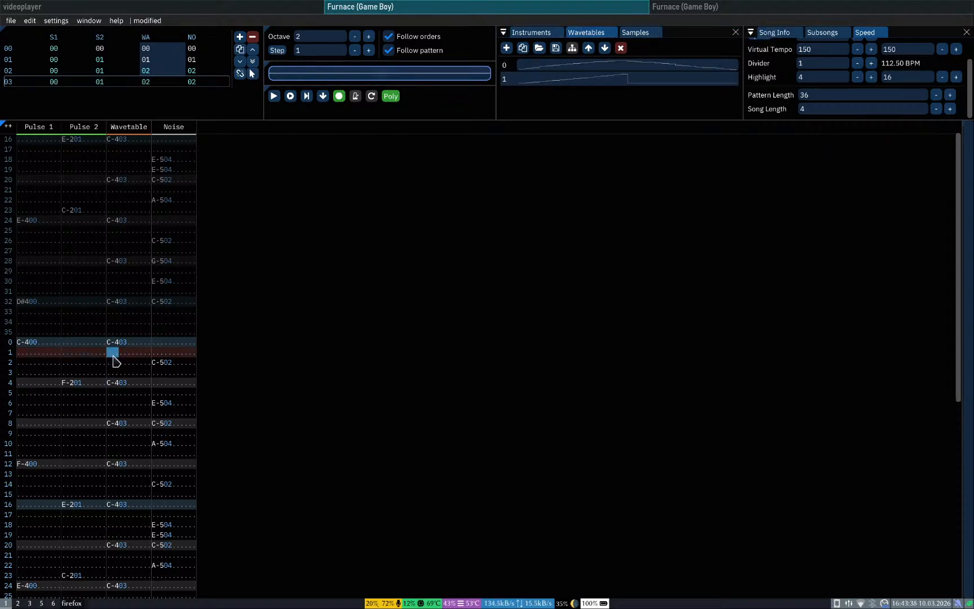
key("q")
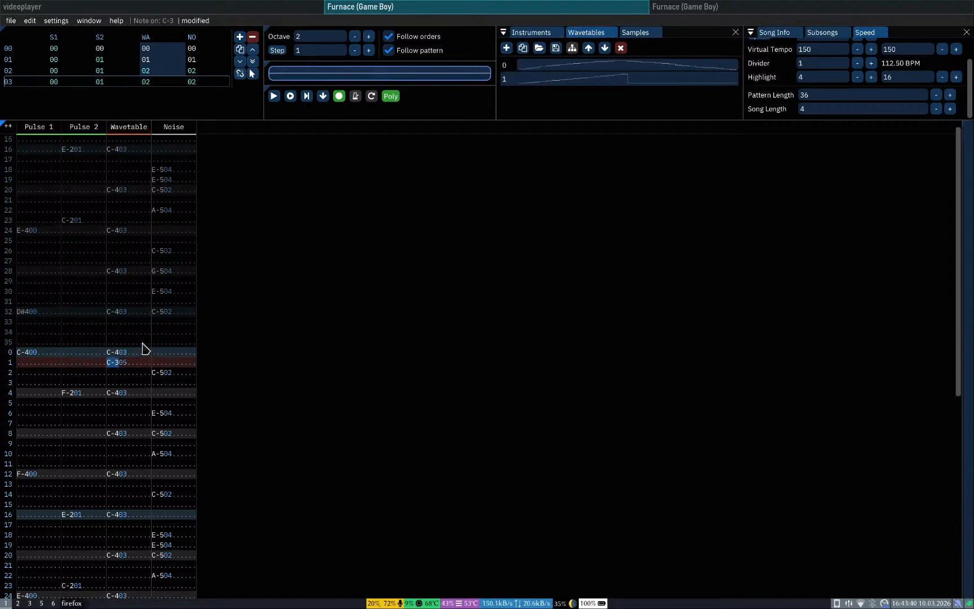
key("Up")
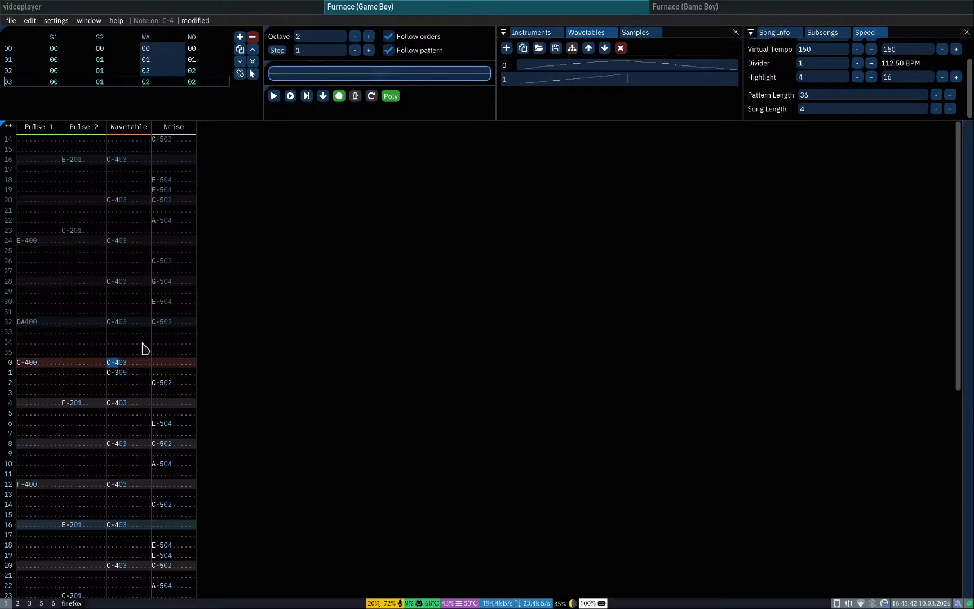
key("Return")
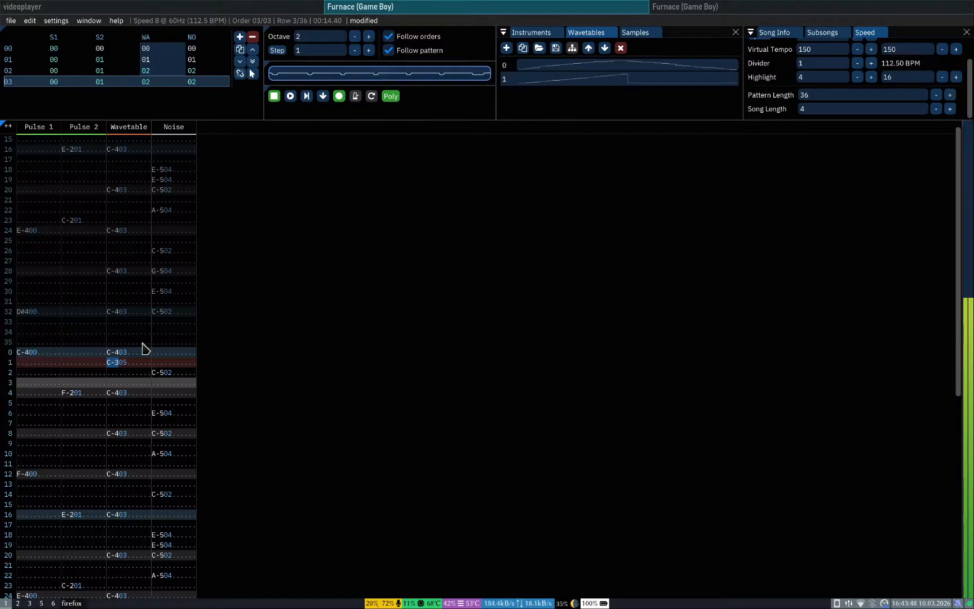
Step: Try replacing the Wavetable note at row 1 with a note off twice, undo each change, and replay the pattern
key("equal")
key("Return")
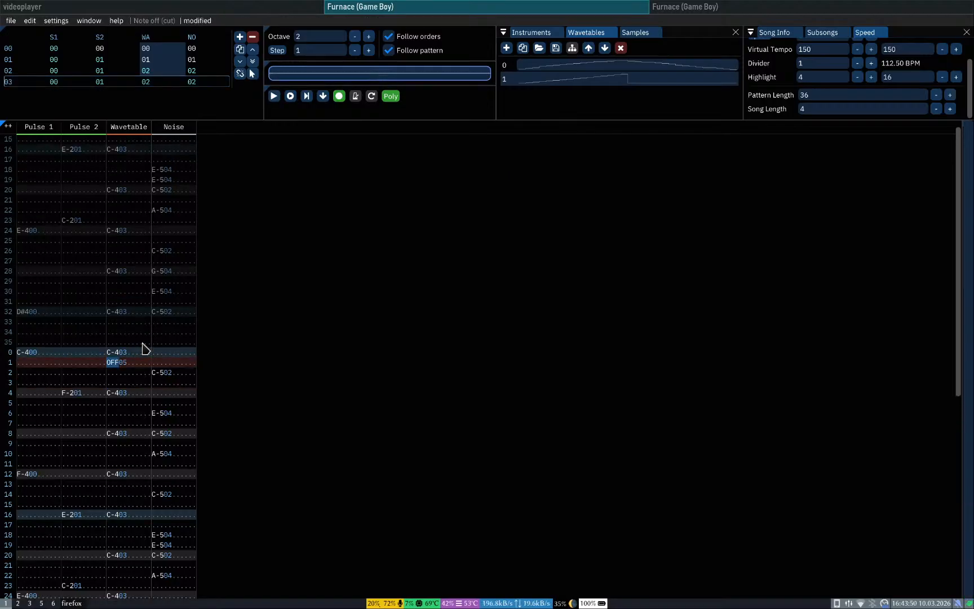
key("ctrl+z")
key("Return")
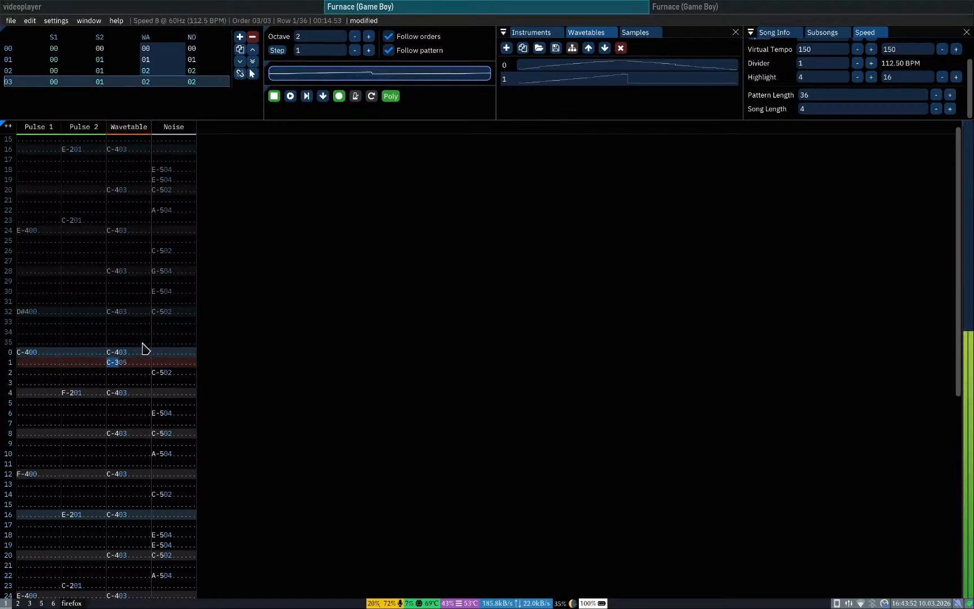
key("equal")
key("Return")
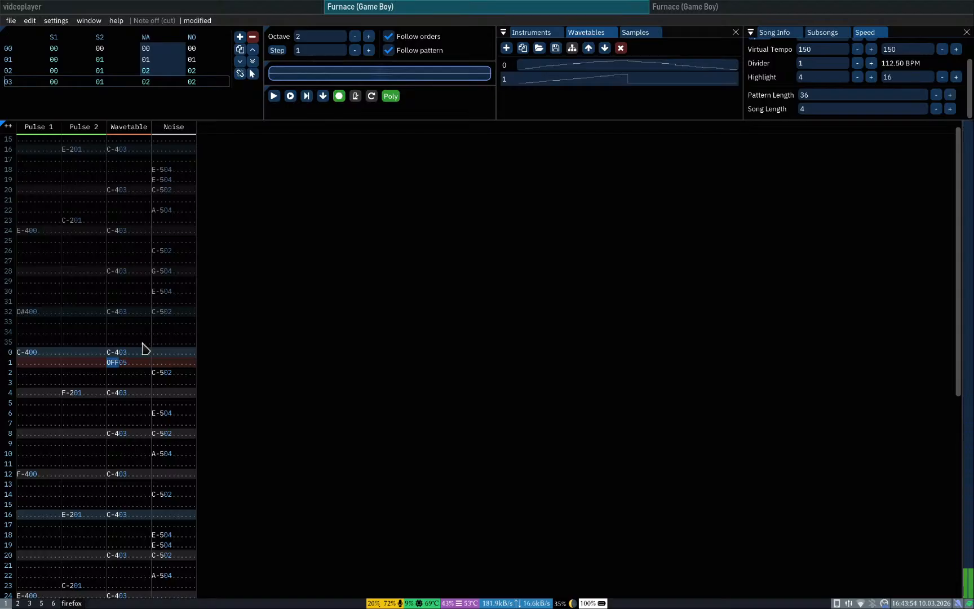
key("ctrl+z")
key("Return")
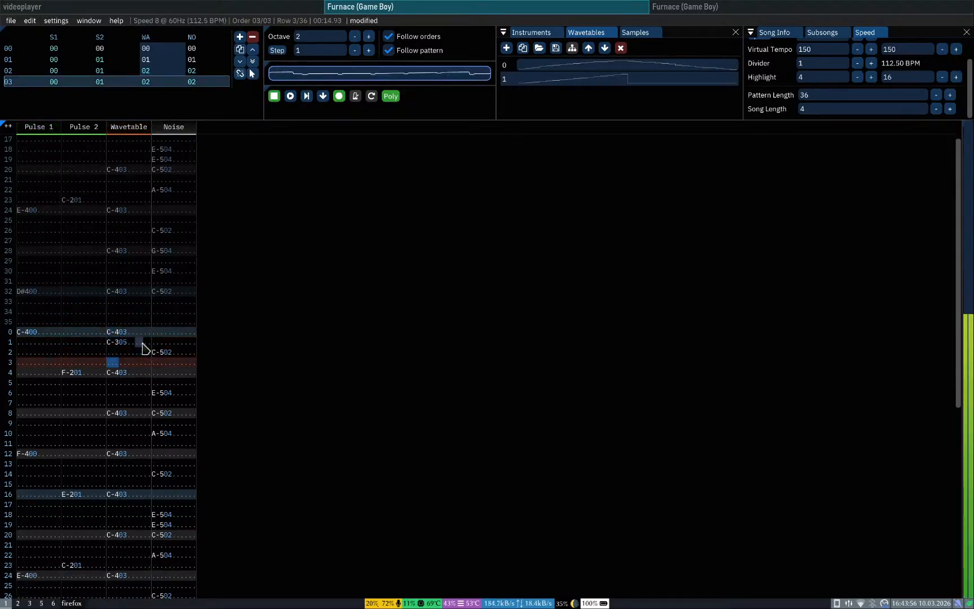
Step: Play order 03 from its first rows repeatedly and listen to how the new Wavetable note fits
key("Return")
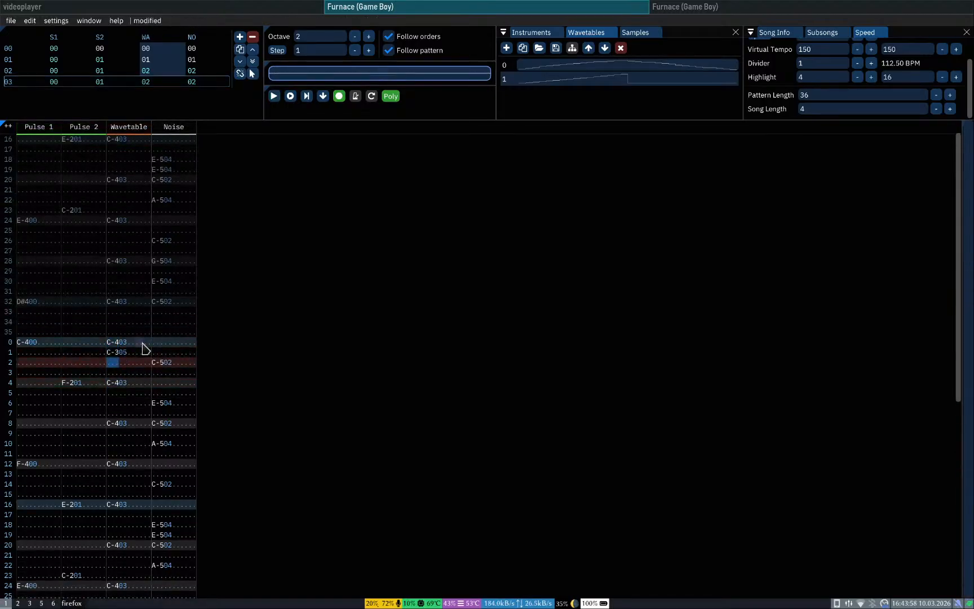
key("Down")
key("Down")
key("Down")
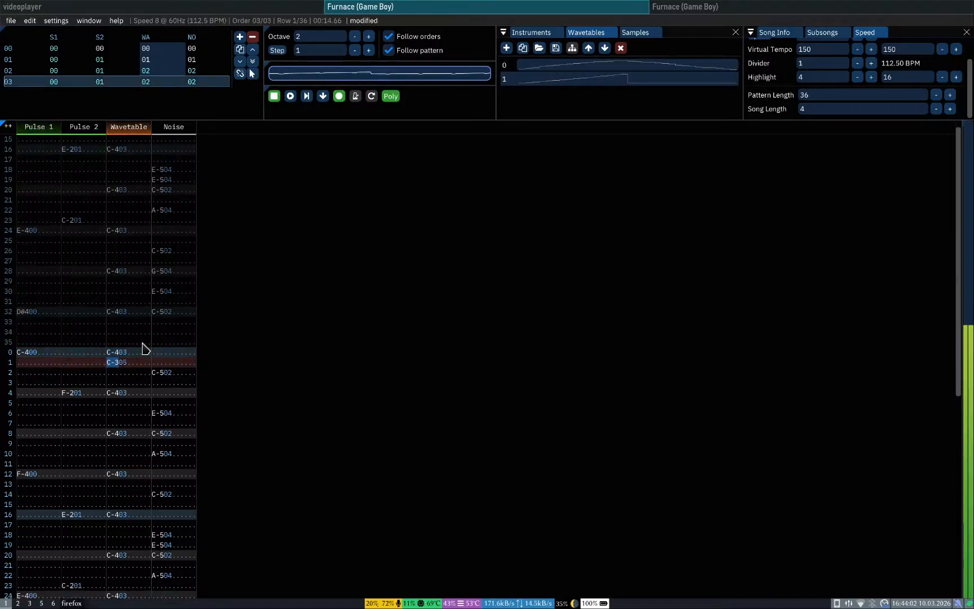
key("Down")
key("Down")
key("Down")
key("Down")
key("Down")
key("Down")
key("Down")
key("Down")
key("Up")
key("Up")
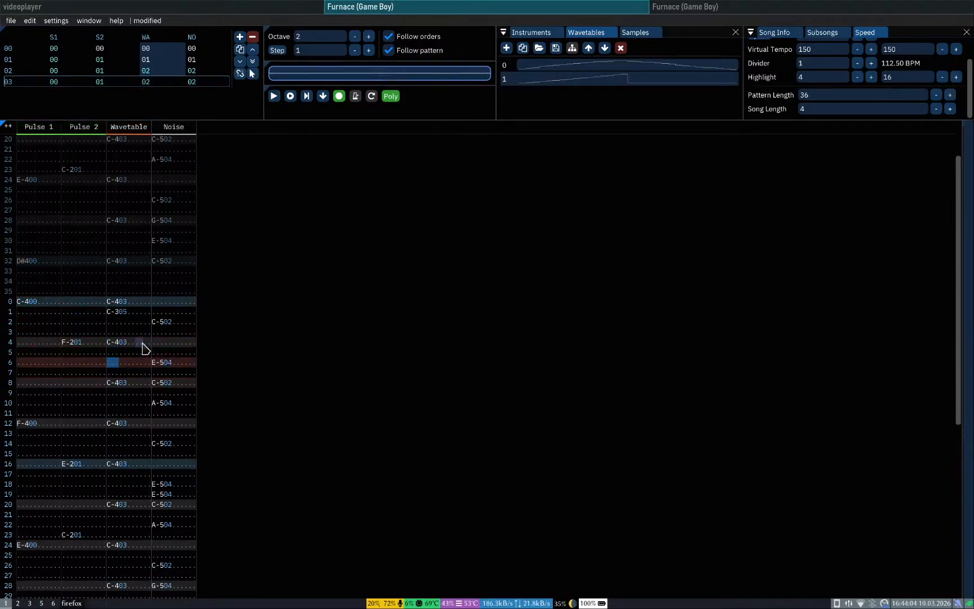
key("Return")
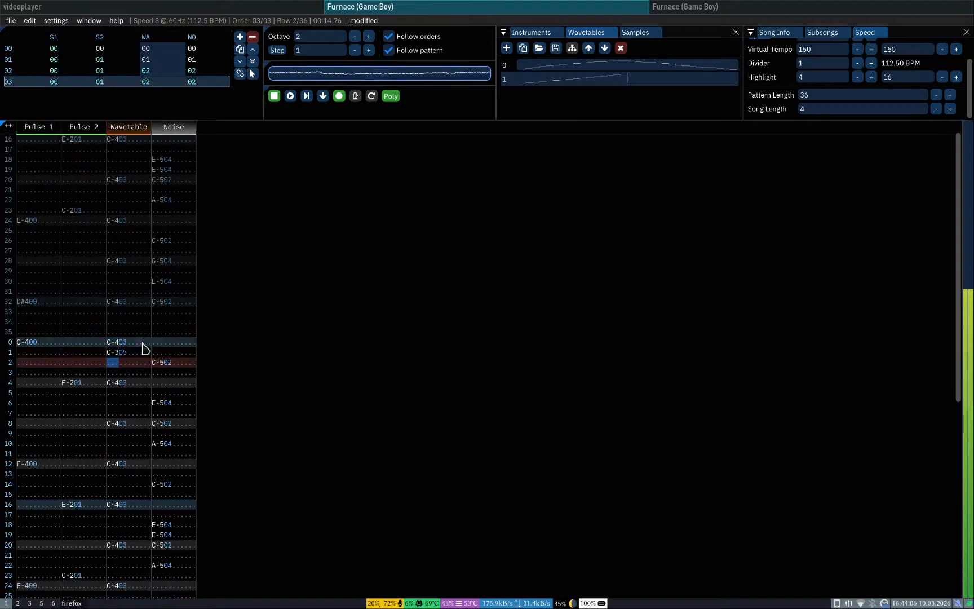
key("Return")
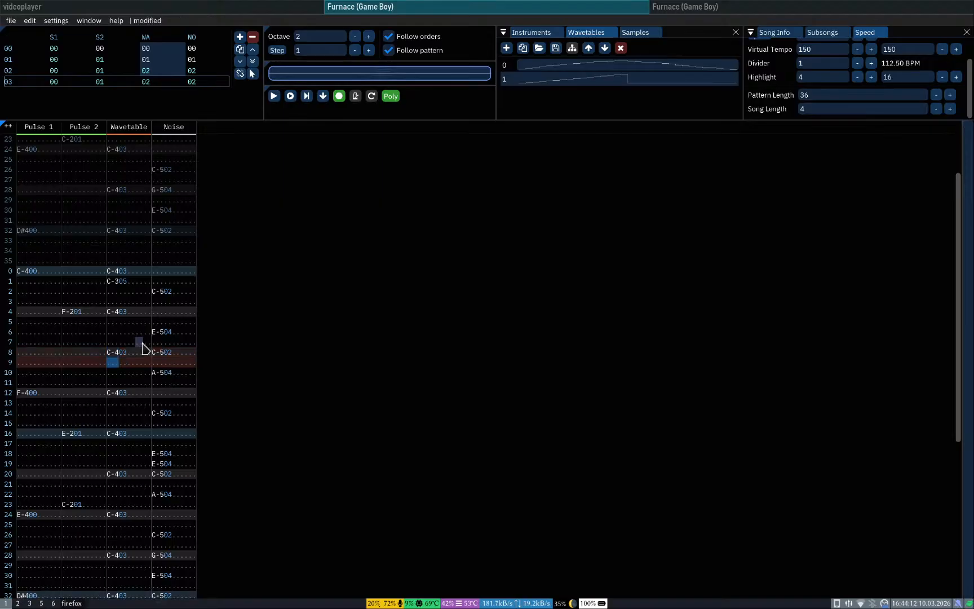
Step: Enter E-3 with instrument 05 at row 5 of the Wavetable channel, change row 1's note to D#-4, and play the pattern
key("Up")
key("Up")
key("Up")
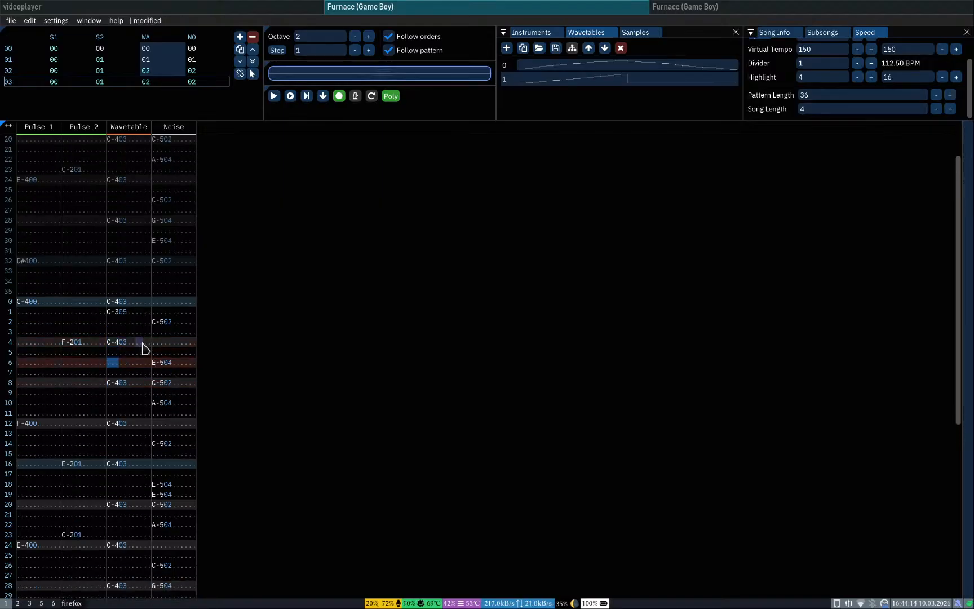
key("e")
key("Up")
key("Up")
key("Up")
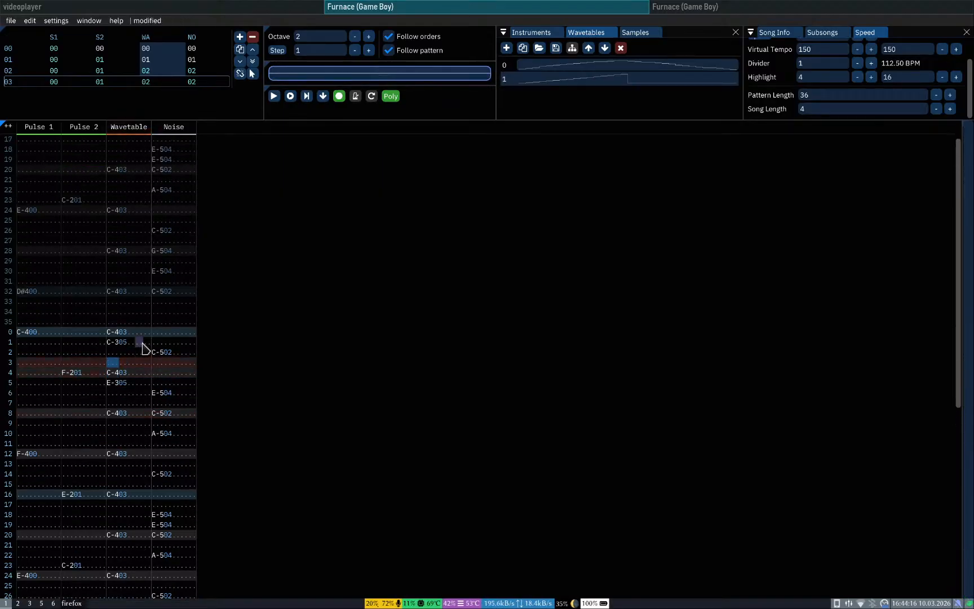
key("Down")
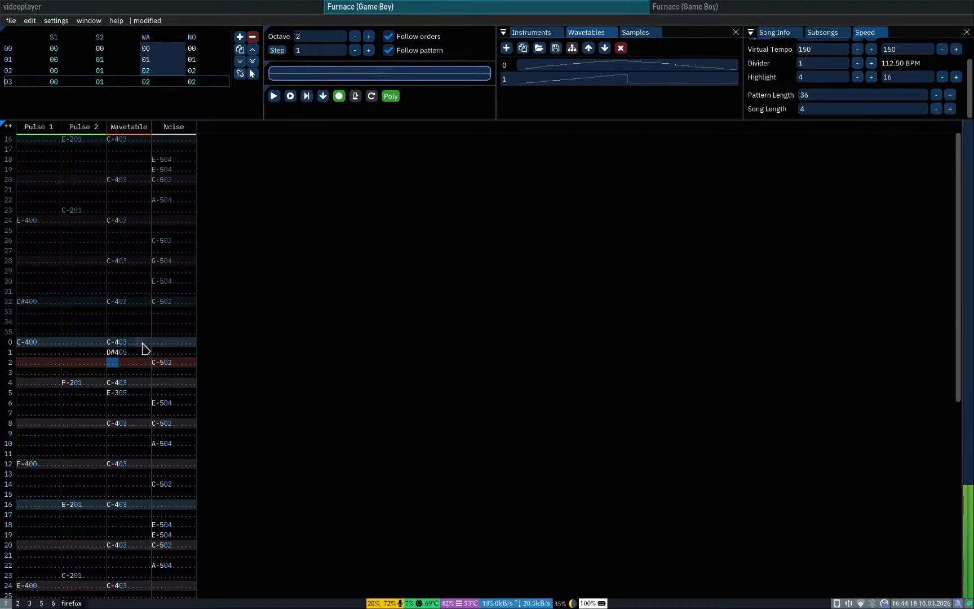
key("Return")
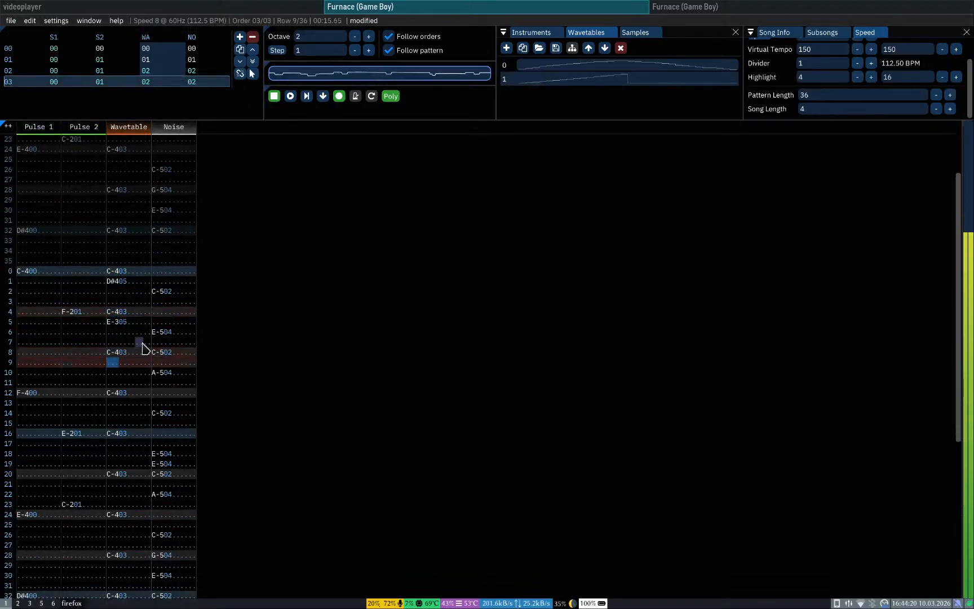
Step: Stop playback, remove the E-3 note from row 5 of the Wavetable channel in order 03, and replay the pattern
key("Return")
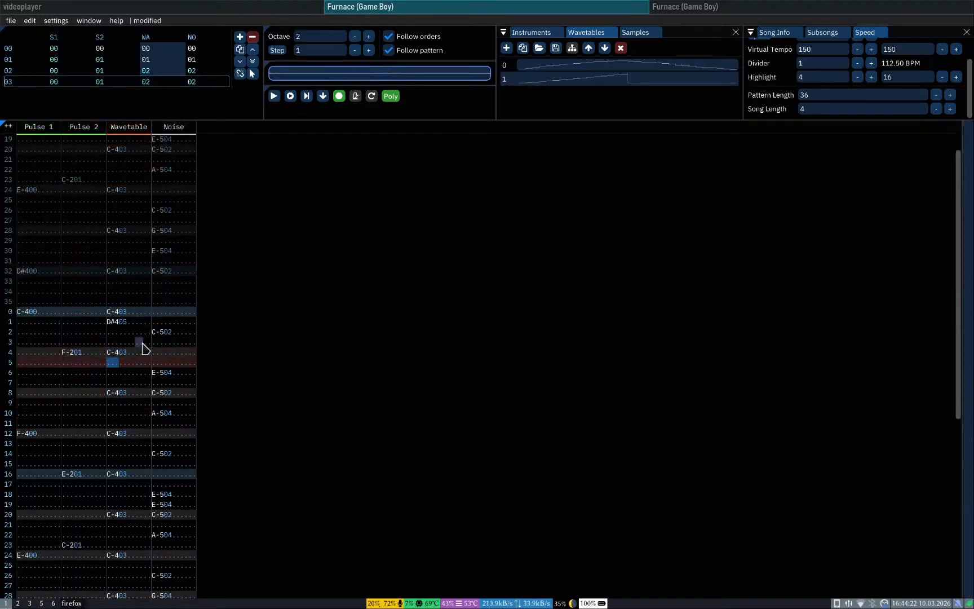
key("Return")
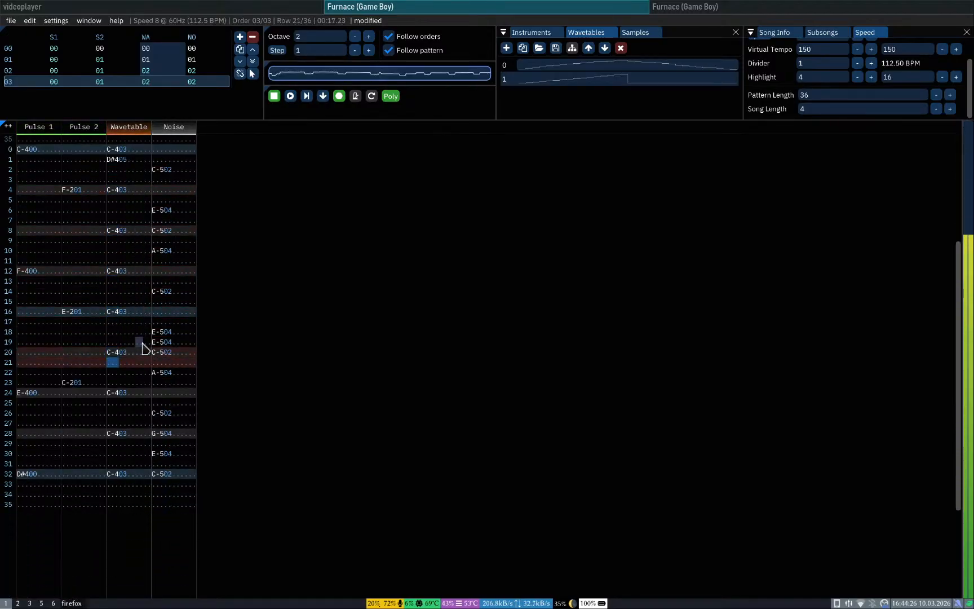
key("Return")
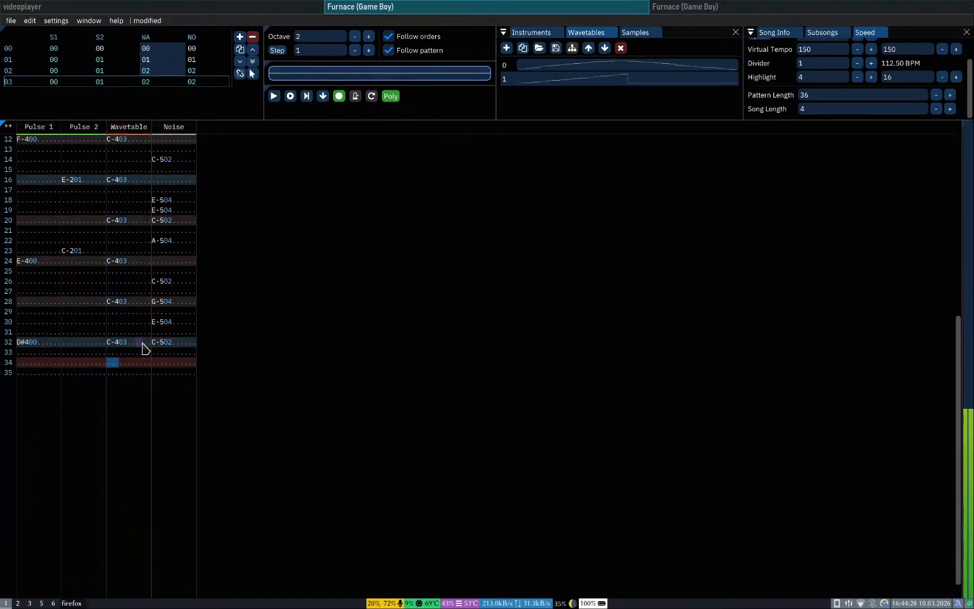
Step: Go back to the first rows of order 03 and listen to the D#-4 note in the Wavetable channel
key("Up")
key("Up")
key("Up")
key("Up")
key("Up")
key("Up")
key("Up")
key("Up")
key("Up")
key("Up")
key("Up")
key("Up")
key("Up")
key("Up")
key("Up")
key("Up")
key("Up")
key("Up")
key("Up")
key("Up")
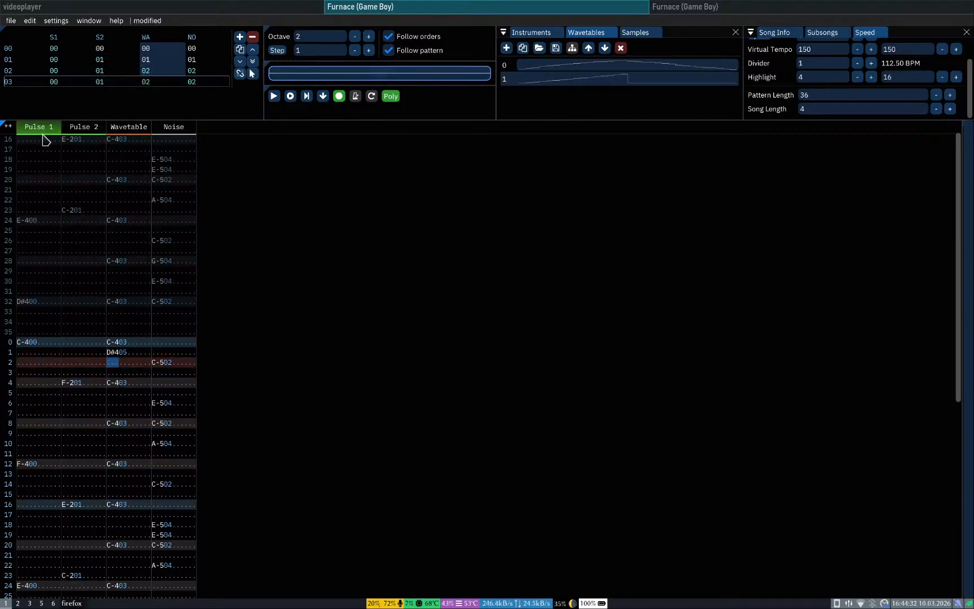
key("Up")
key("Up")
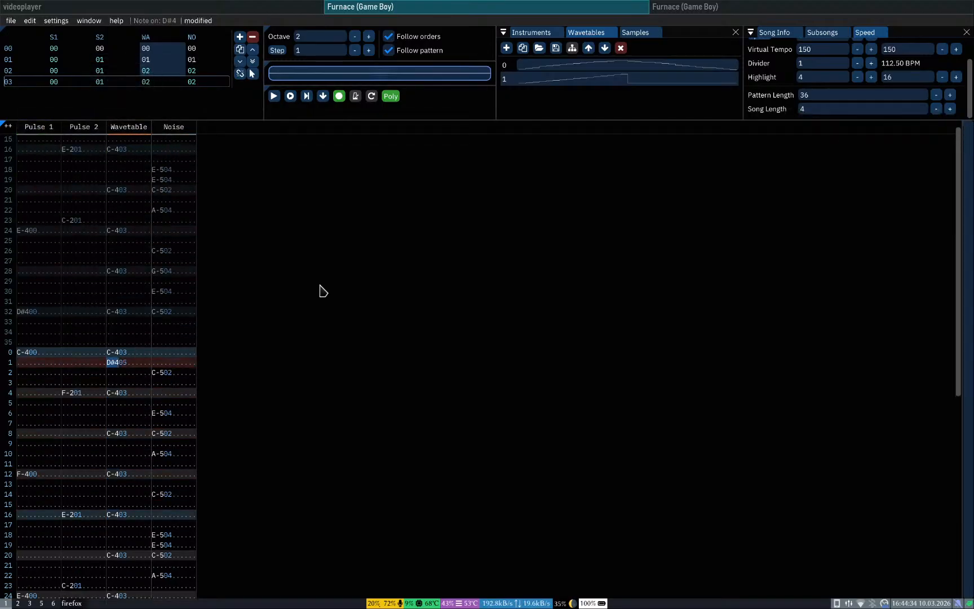
key("Down")
key("Down")
key("Down")
key("Down")
key("Down")
key("Down")
key("Down")
key("Down")
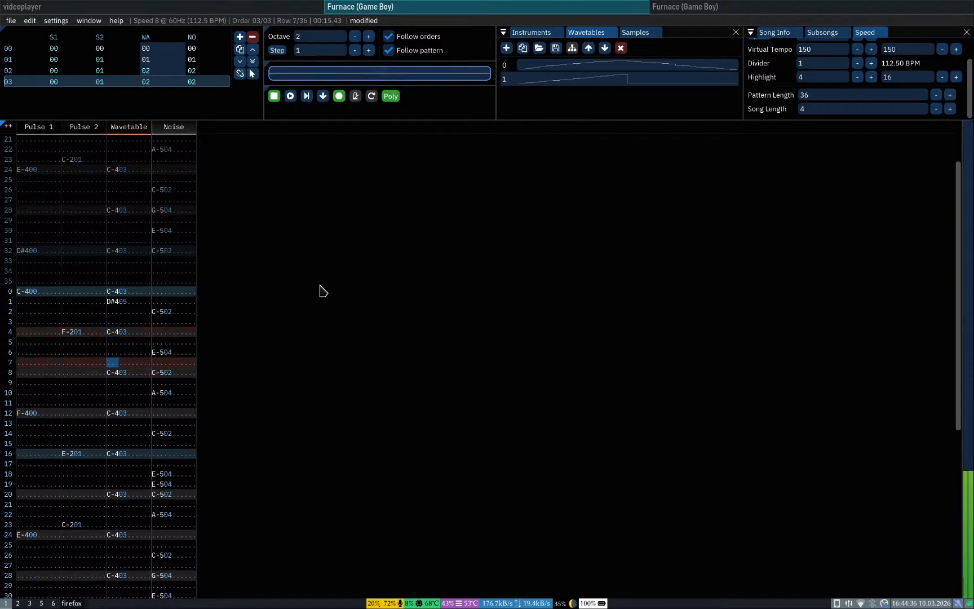
Step: Change the Wavetable note at row 1 to C-3 and play the opening rows of order 03
key("Up")
key("Up")
key("Up")
key("Up")
key("Up")
key("Up")
key("Up")
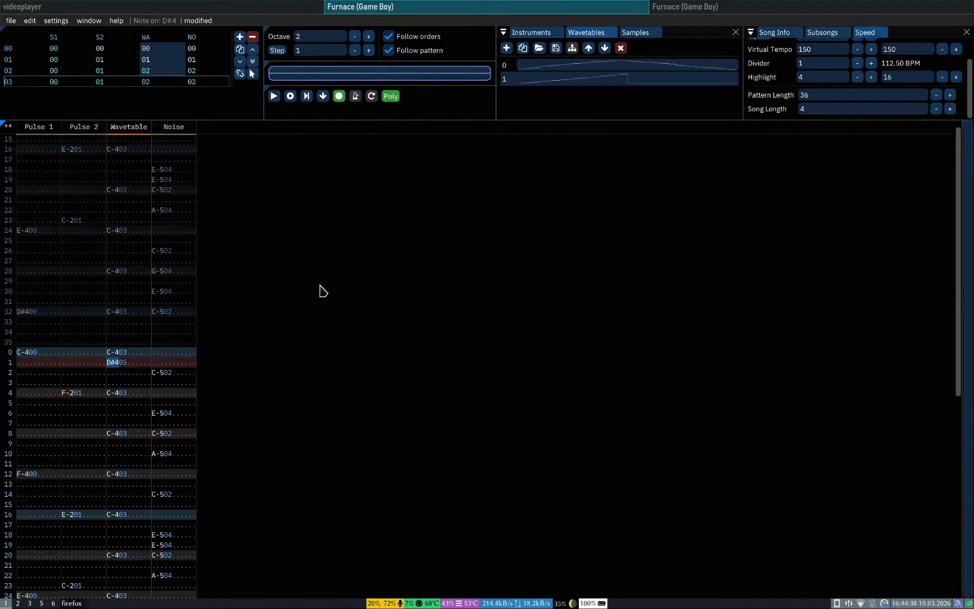
key("q")
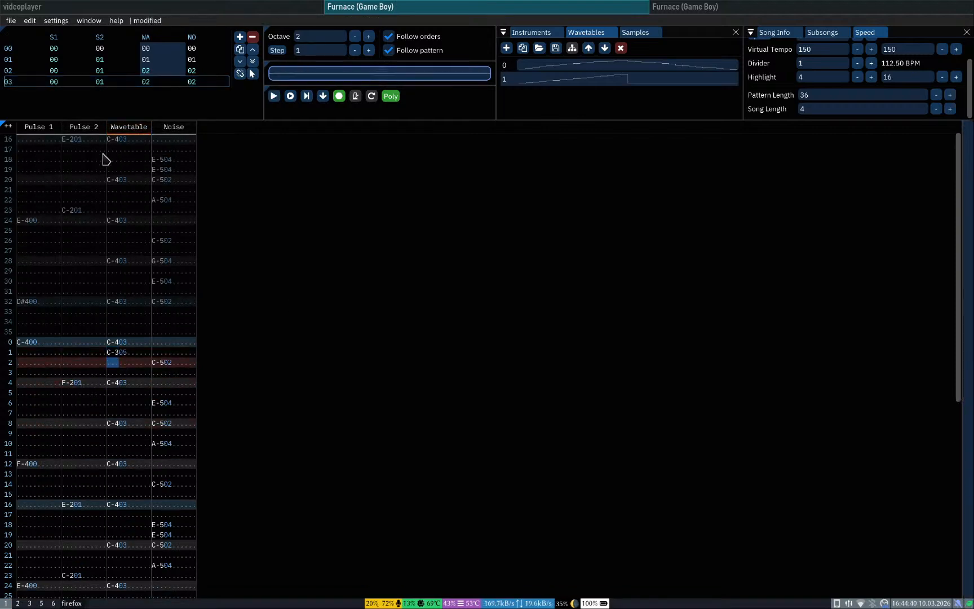
key("Down")
key("Down")
key("Down")
key("Down")
key("Down")
key("Down")
key("Down")
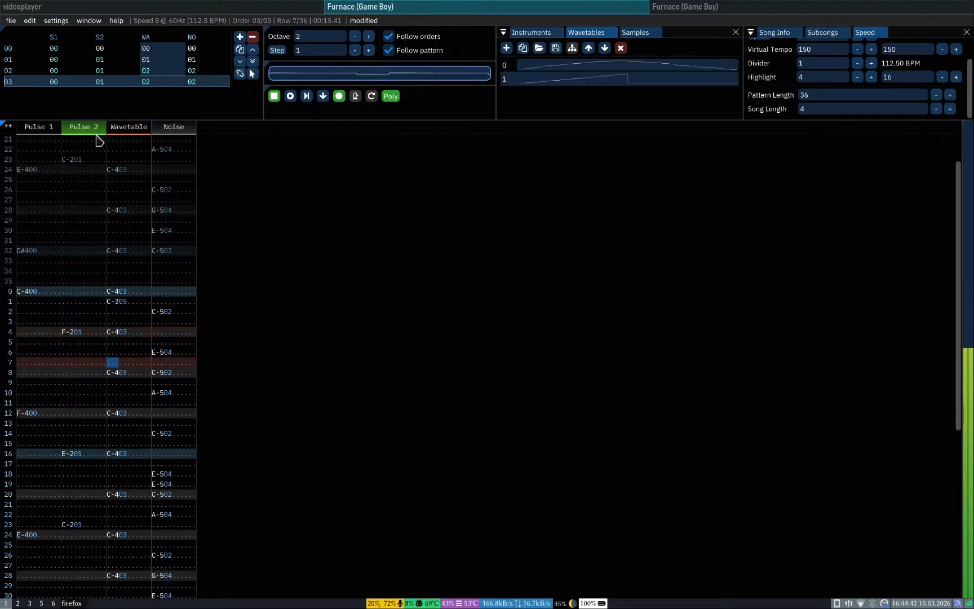
left_click(113, 282)
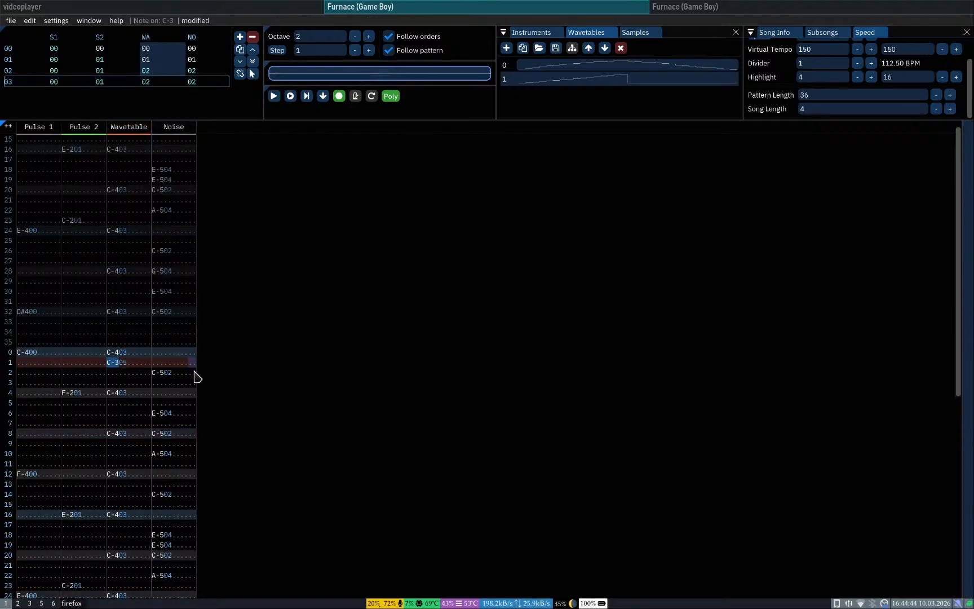
key("Down")
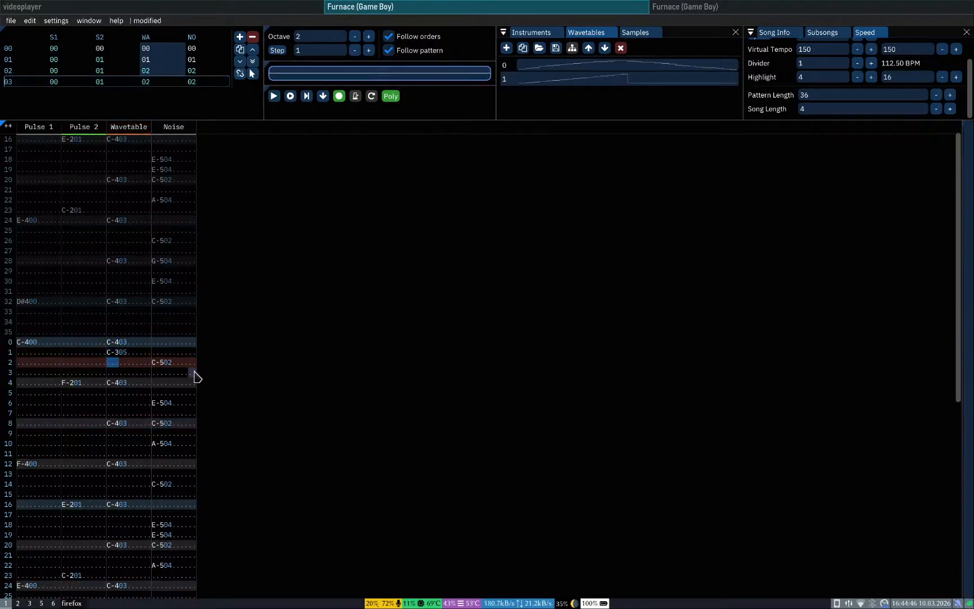
Step: Raise the octave to 4 and enter C-5 at row 1 and D-5 at row 2 of the Wavetable channel
key("Up")
key("q")
key("Up")
key("KP_Multiply")
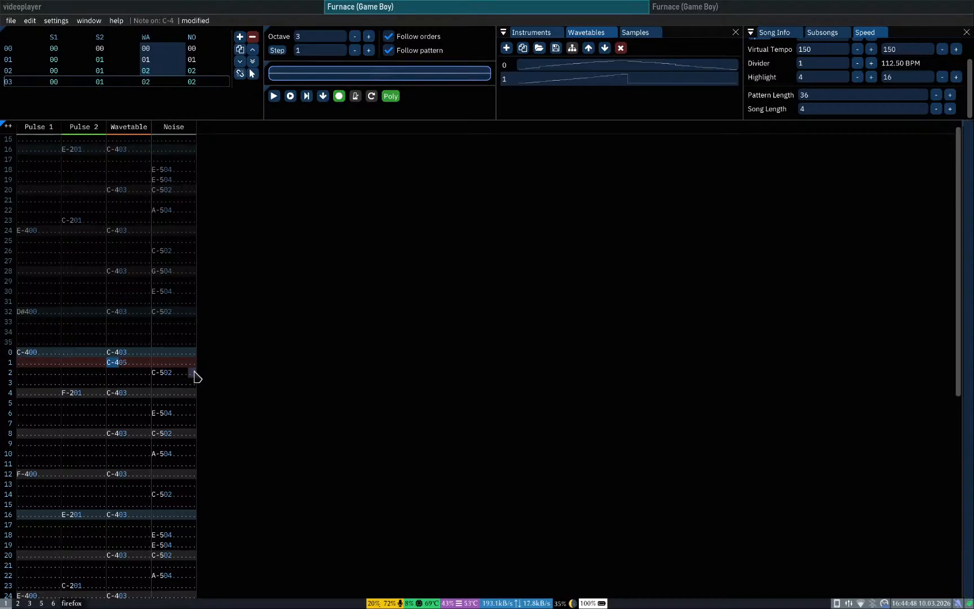
key("q")
key("w")
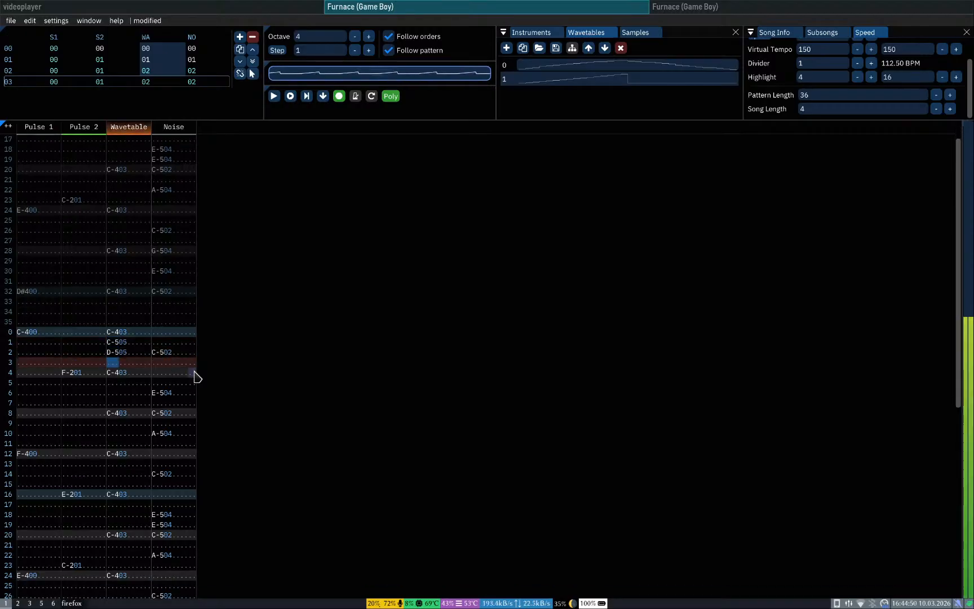
key("Up")
key("Up")
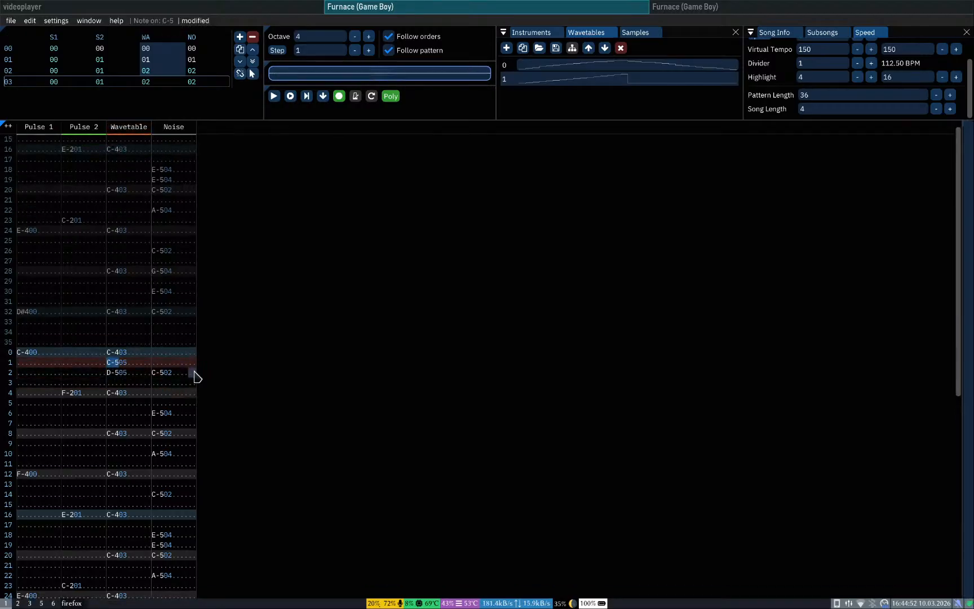
Step: Change the Wavetable note at row 2 to A-4 and play the first rows
key("Down")
key("n")
key("Up")
key("Up")
key("Up")
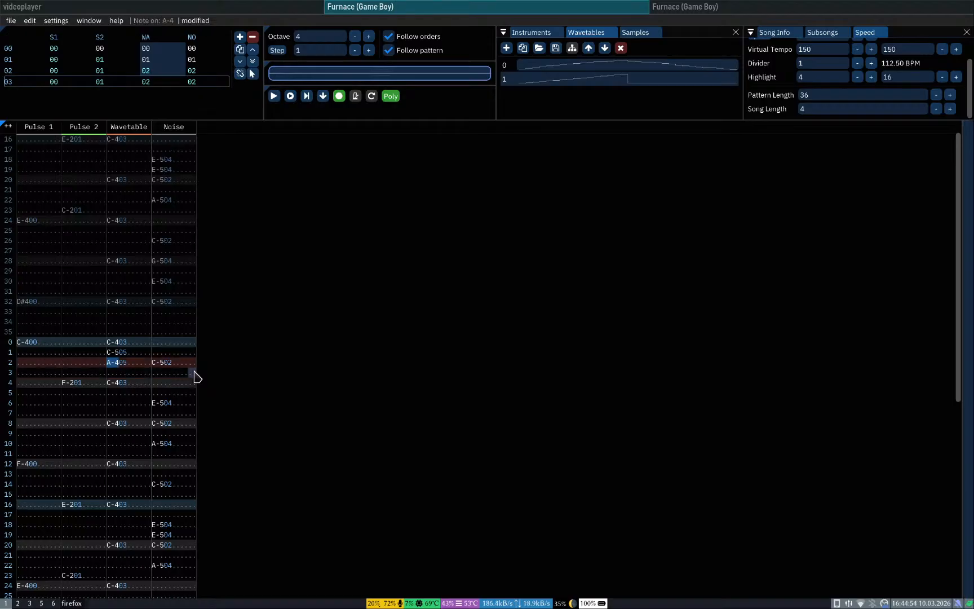
key("Return")
key("Return")
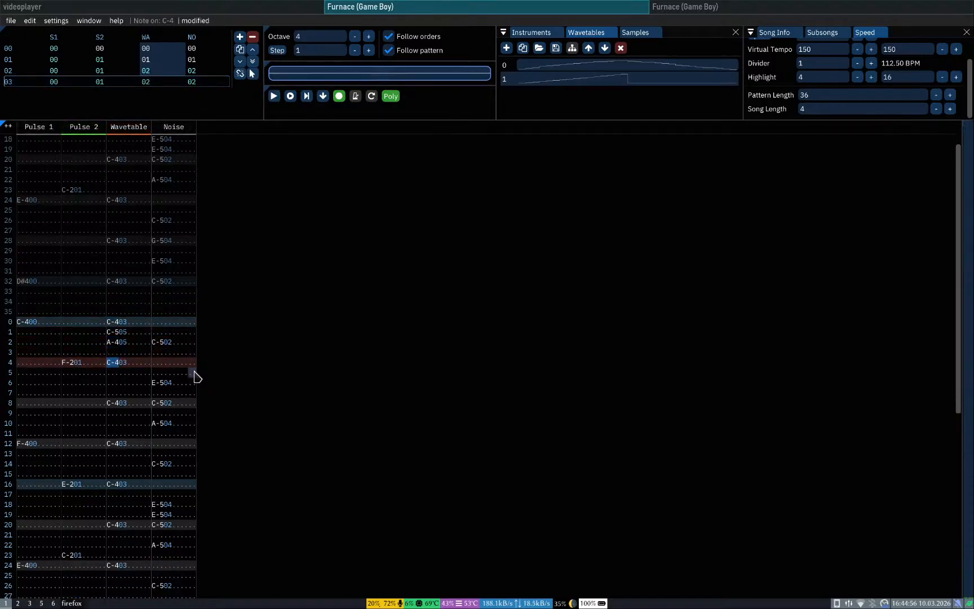
Step: Enter a note off at row 3 of the Wavetable channel and replay the opening
key("Up")
key("1")
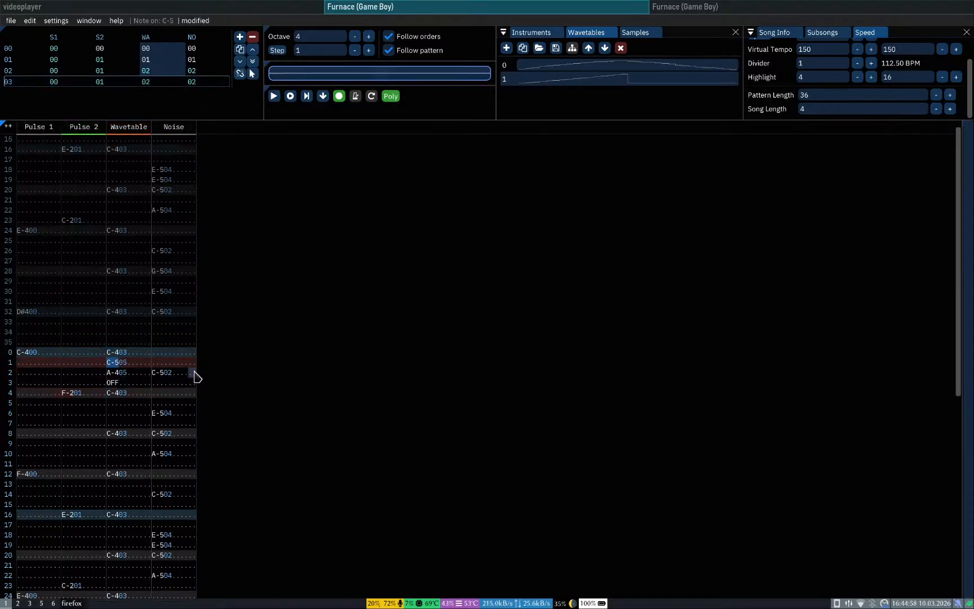
key("Return")
key("Return")
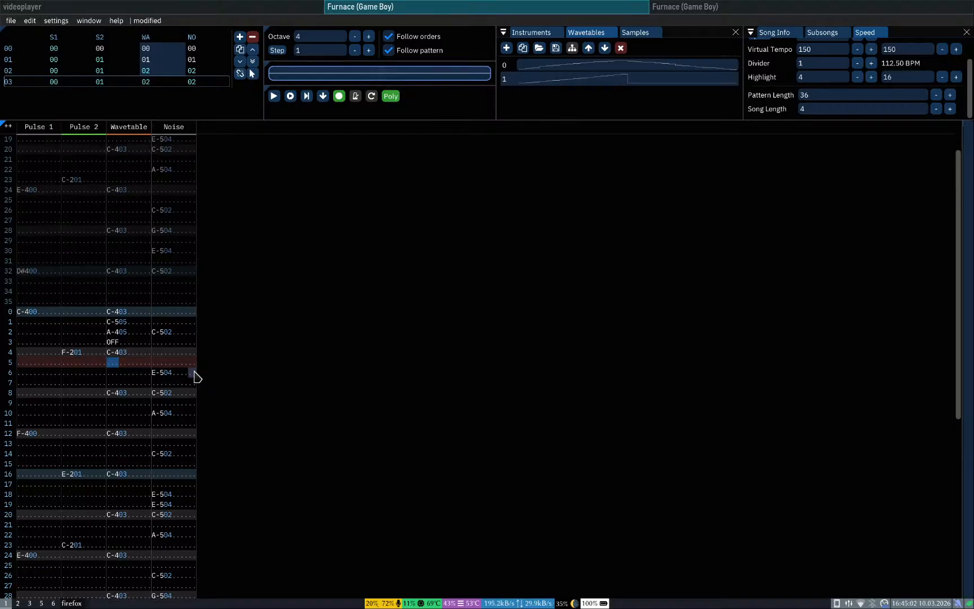
Step: Replace Wavetable row 2 with a note off, settle on A-4 for row 3 after trying C-5 and B-4, and play the result
key("Up")
key("Up")
key("Up")
key("1")
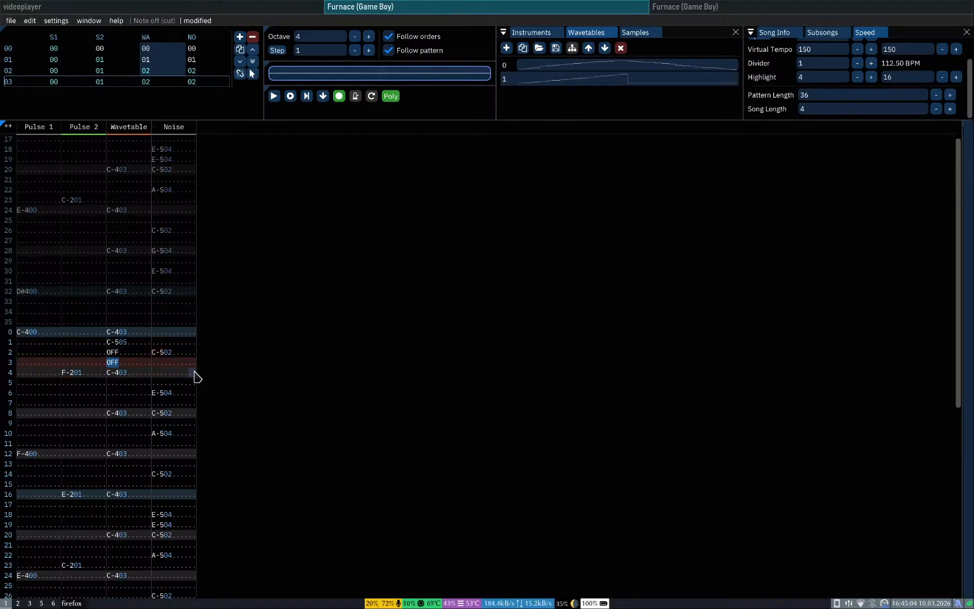
key("q")
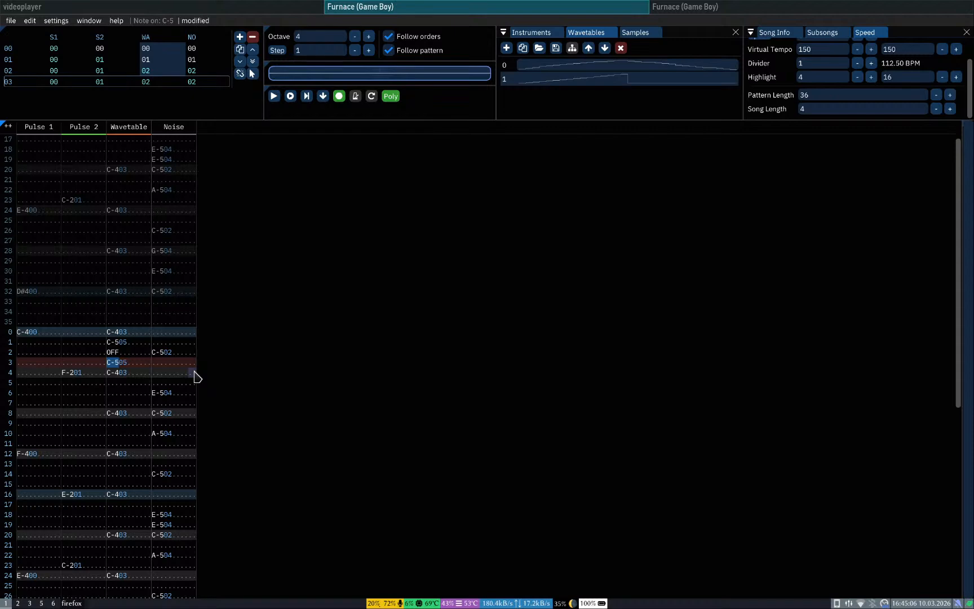
key("m")
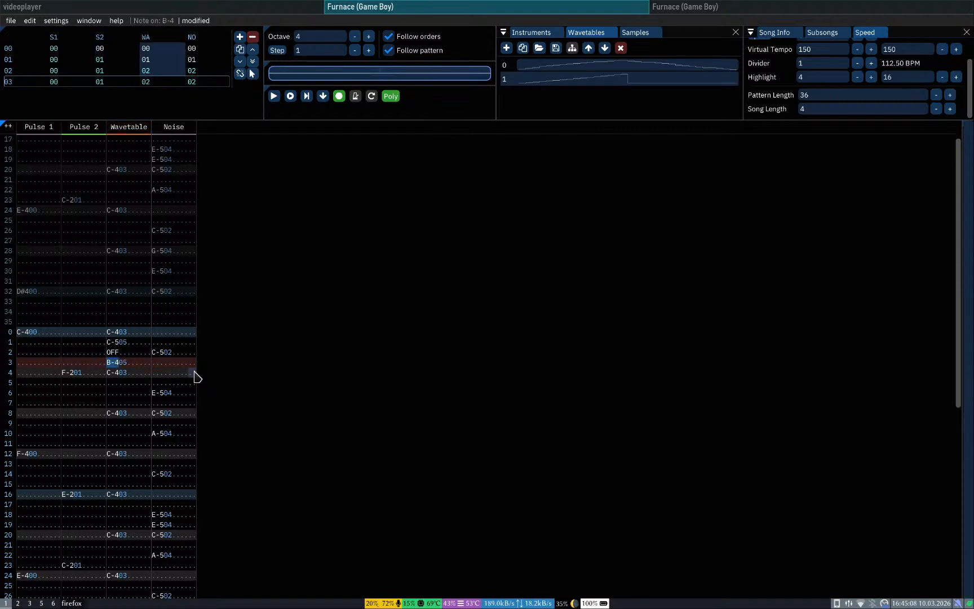
key("n")
key("Return")
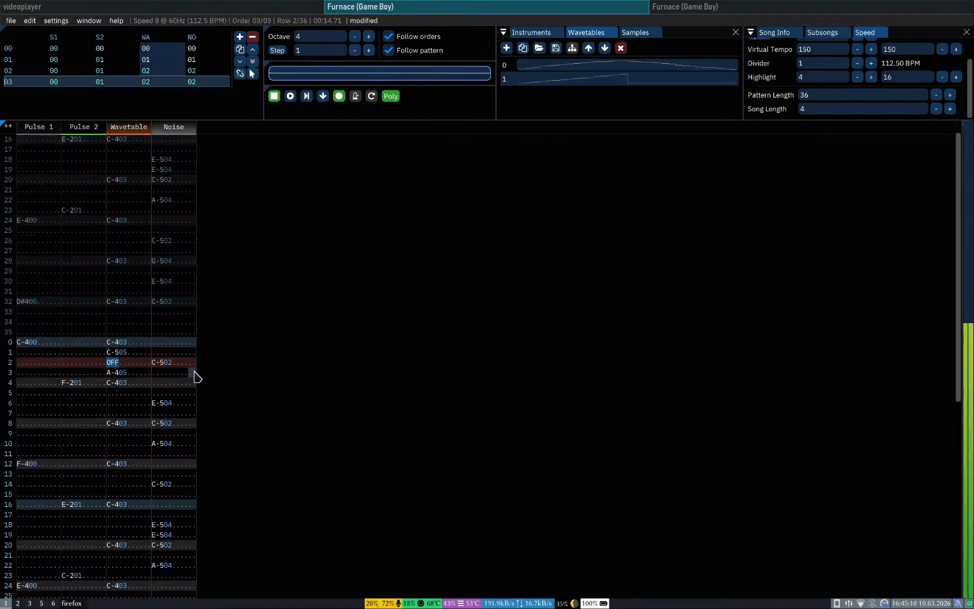
key("Return")
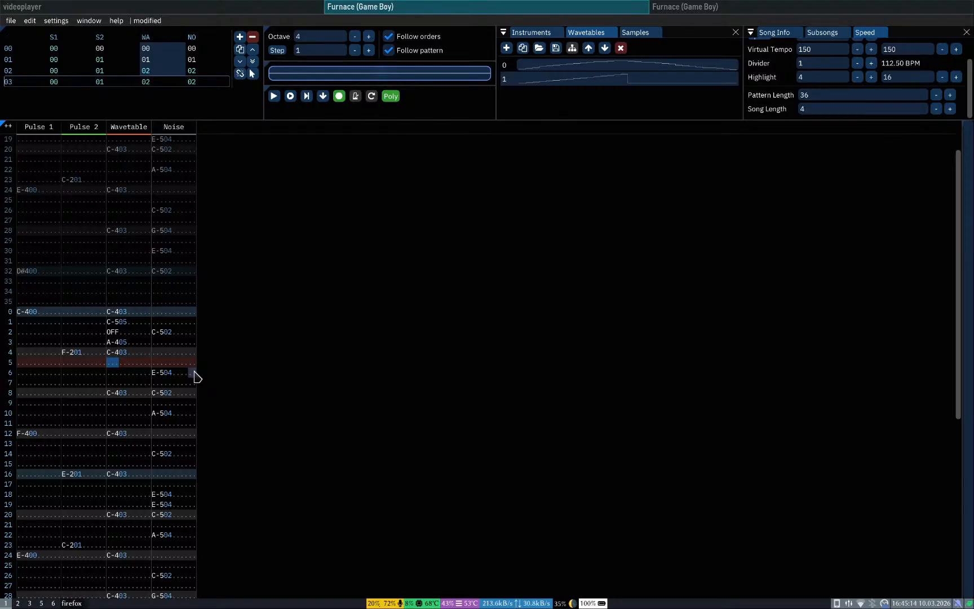
Step: Enter C-5 at row 5, a note off at row 6 and G-4 at row 7 of the Wavetable channel, and play them
key("q")
key("Up")
key("q")
key("Down")
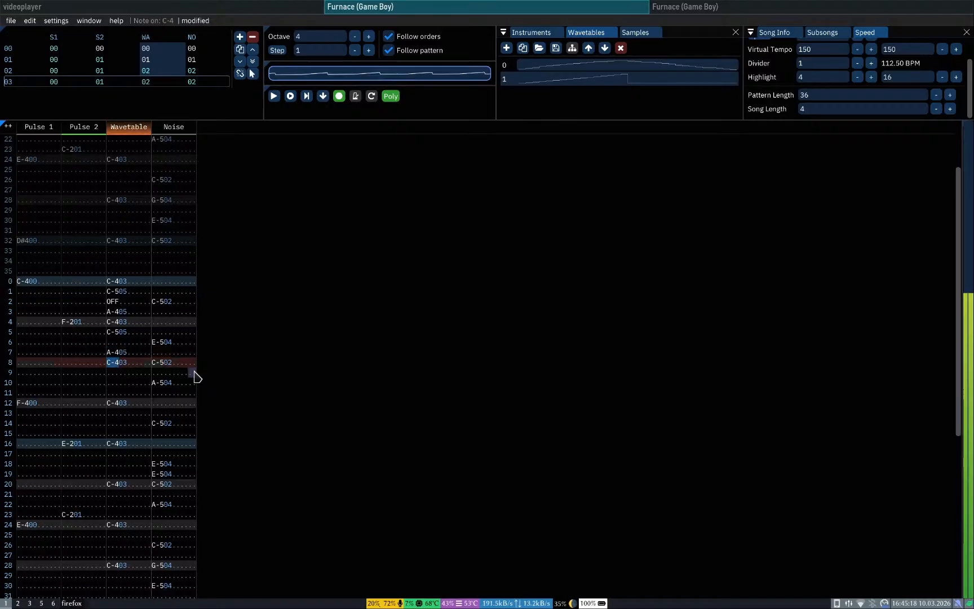
key("b")
key("Up")
key("Up")
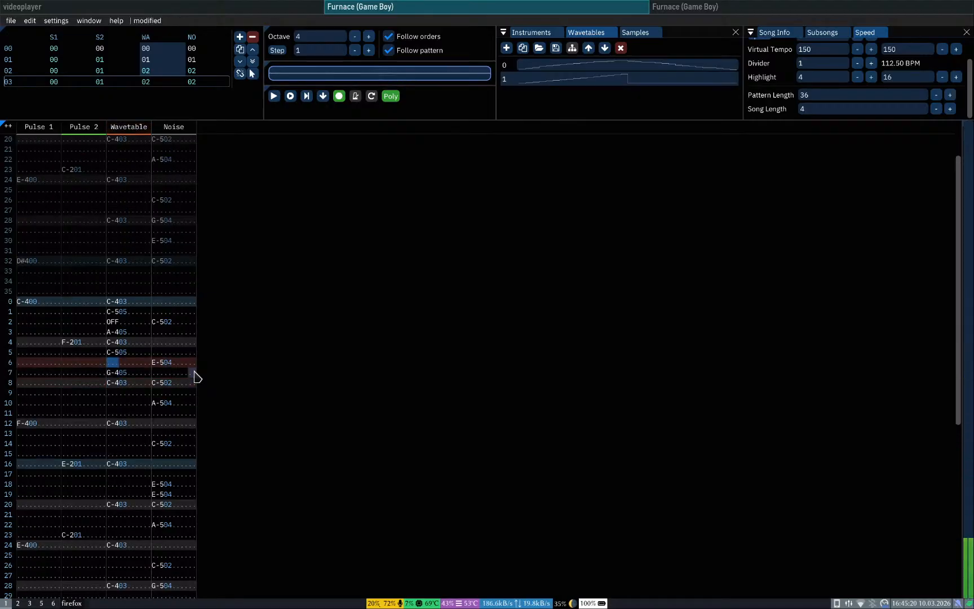
key("Tab")
key("Return")
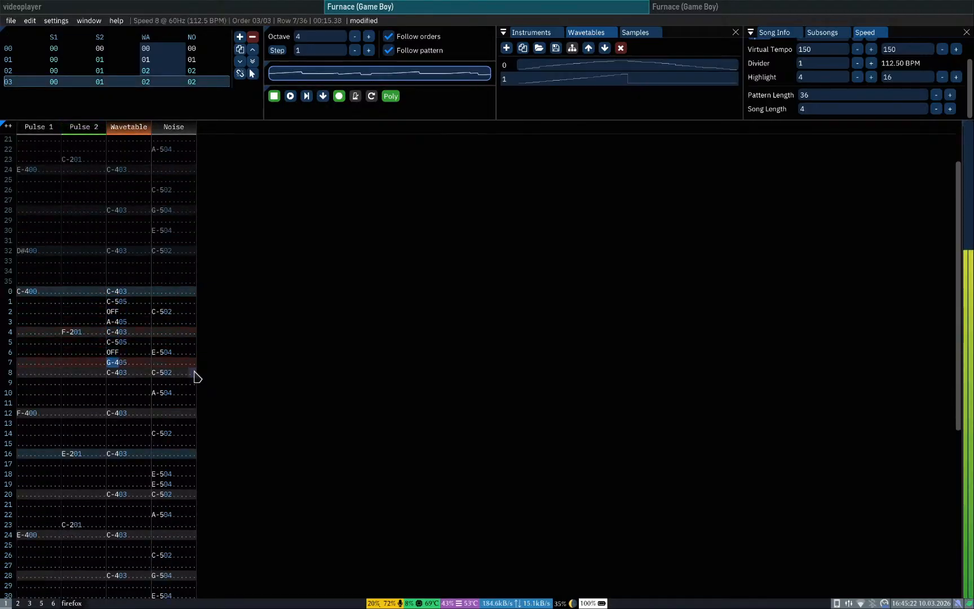
key("Return")
Step: Enter C-5 at row 9, a note off at row 10 and F-4 at row 11 of the Wavetable channel, and play them
key("Down")
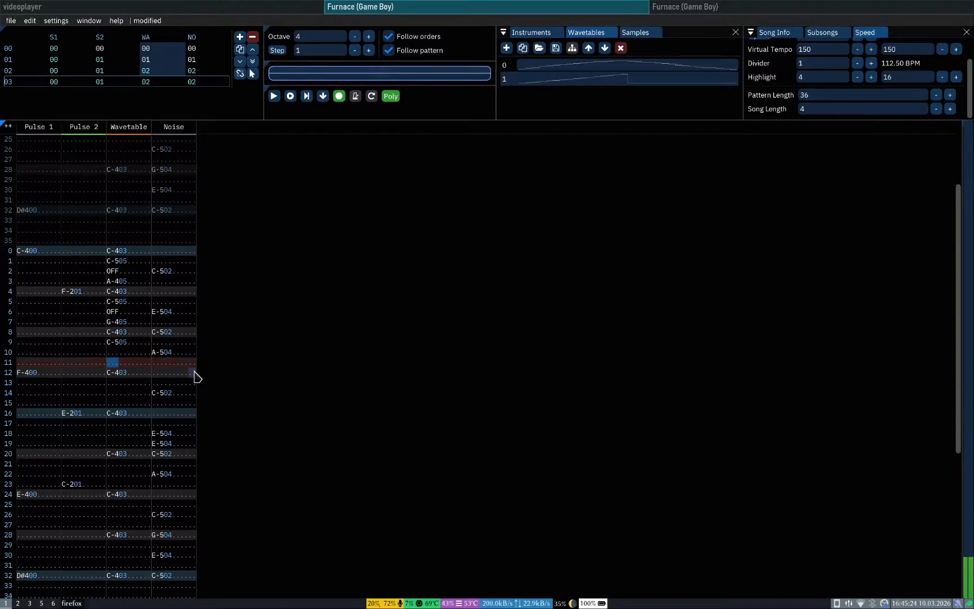
key("v")
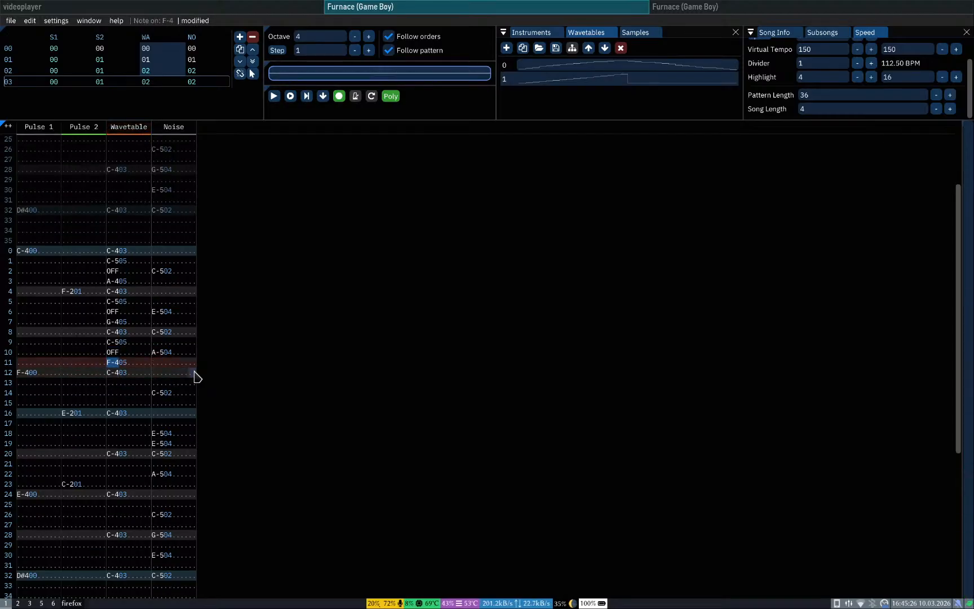
key("Return")
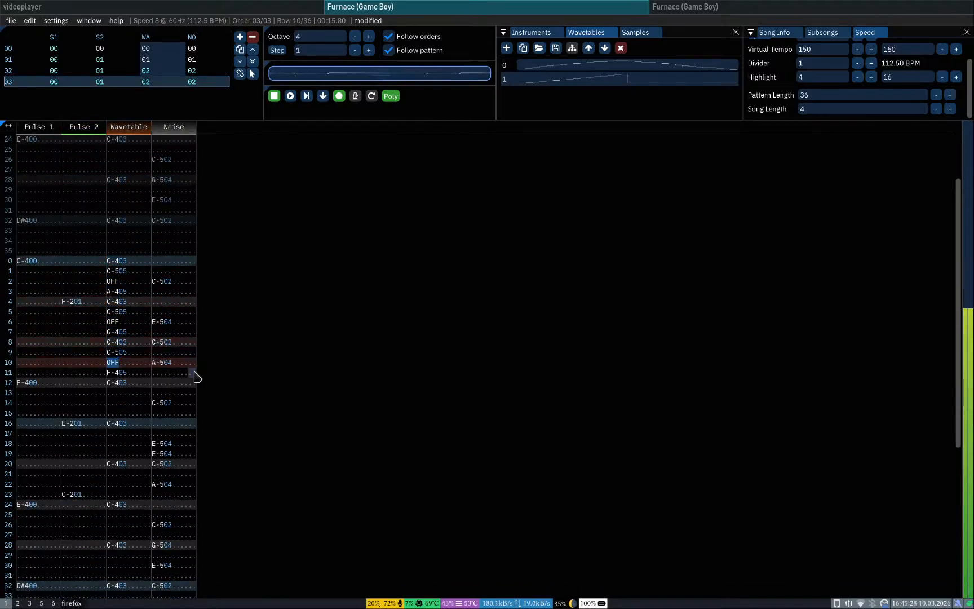
key("Return")
Step: Enter C-5, note off and A-4 at Wavetable rows 13 to 15, and C-5, note off and G-4 at rows 17 to 19
key("q")
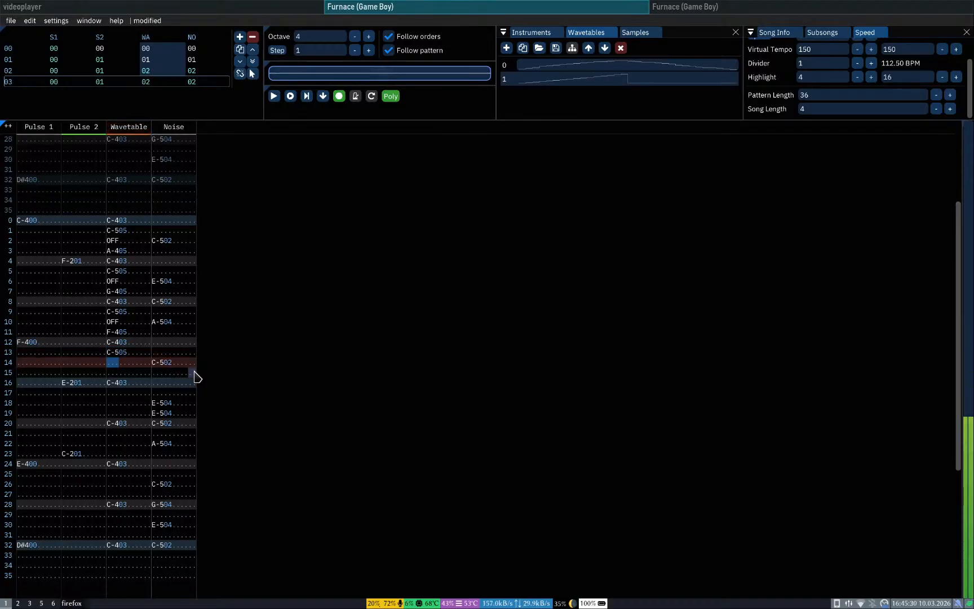
key("1")
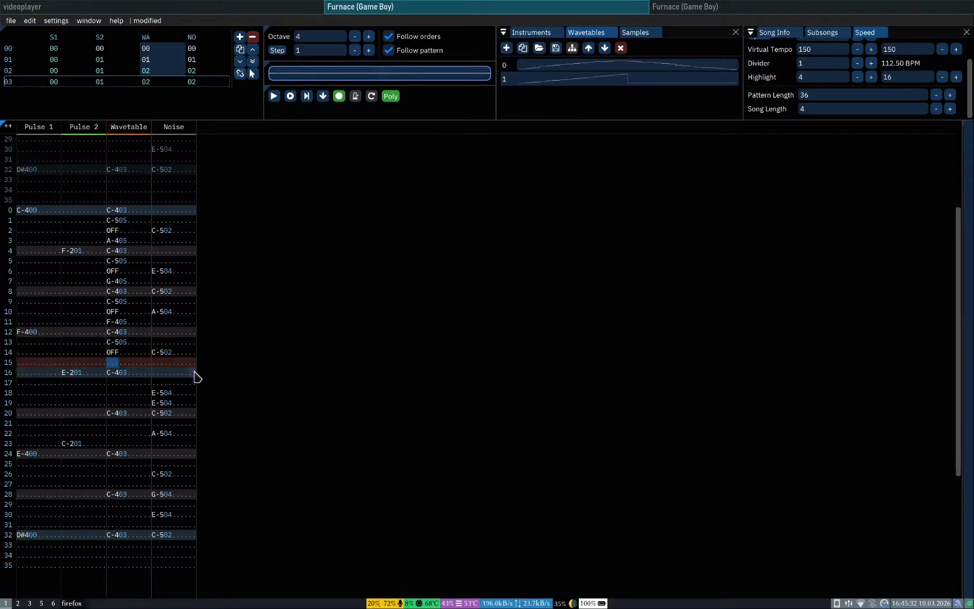
key("n")
key("Down")
key("q")
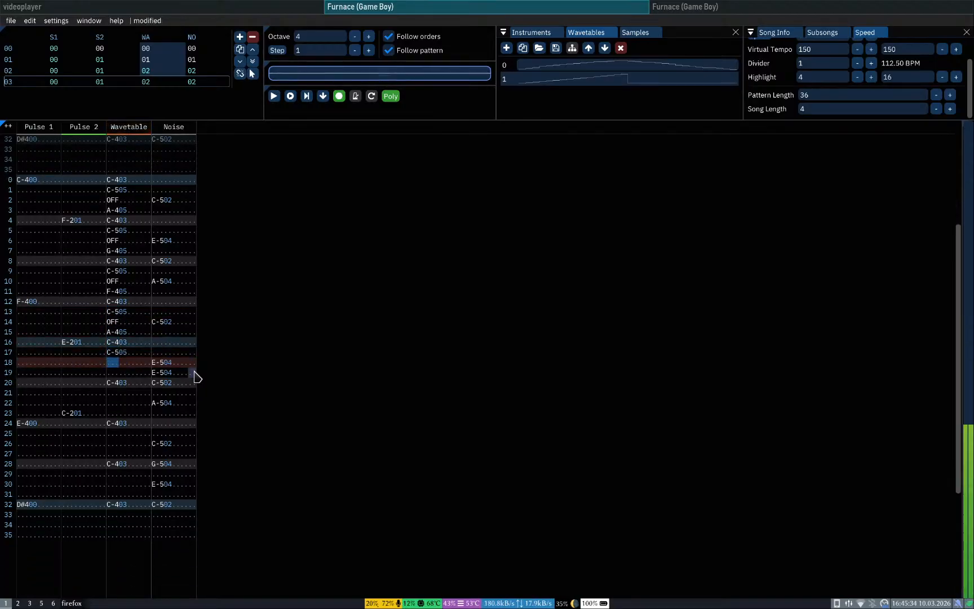
key("1")
key("b")
key("Down")
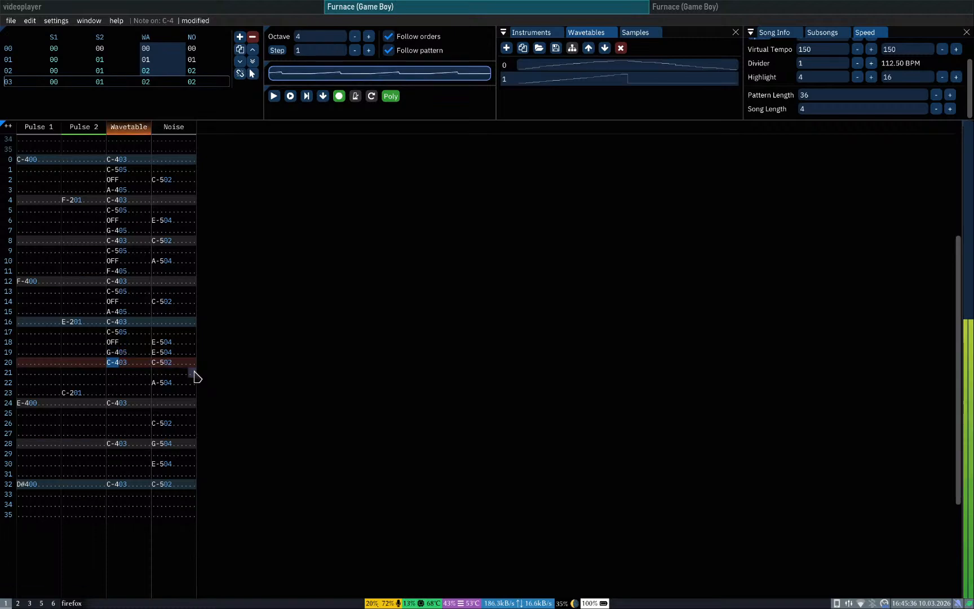
Step: Enter C-5 at row 21, a note off at row 22 and E-4 at row 23 of the Wavetable channel
key("1")
key("Up")
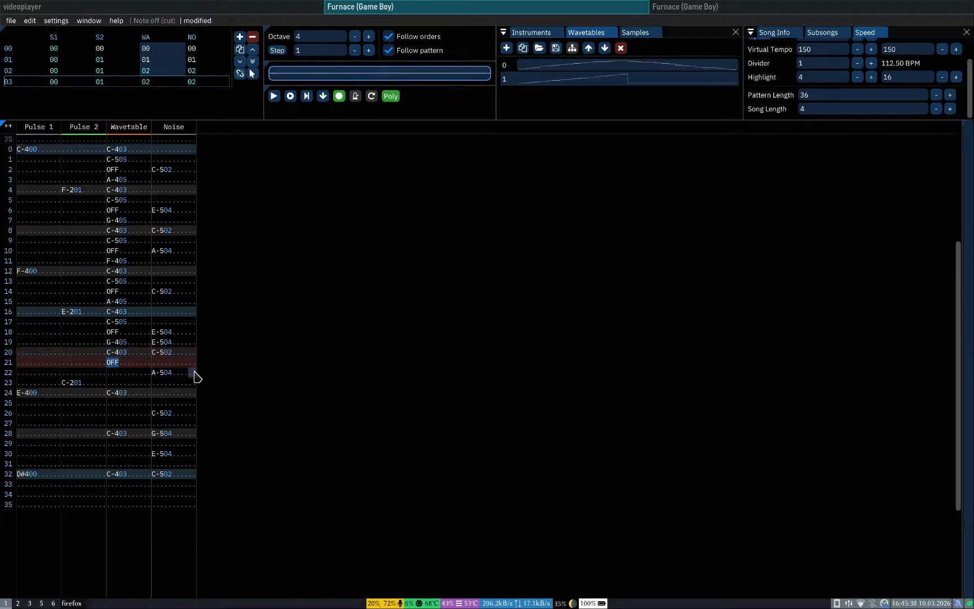
key("q")
key("1")
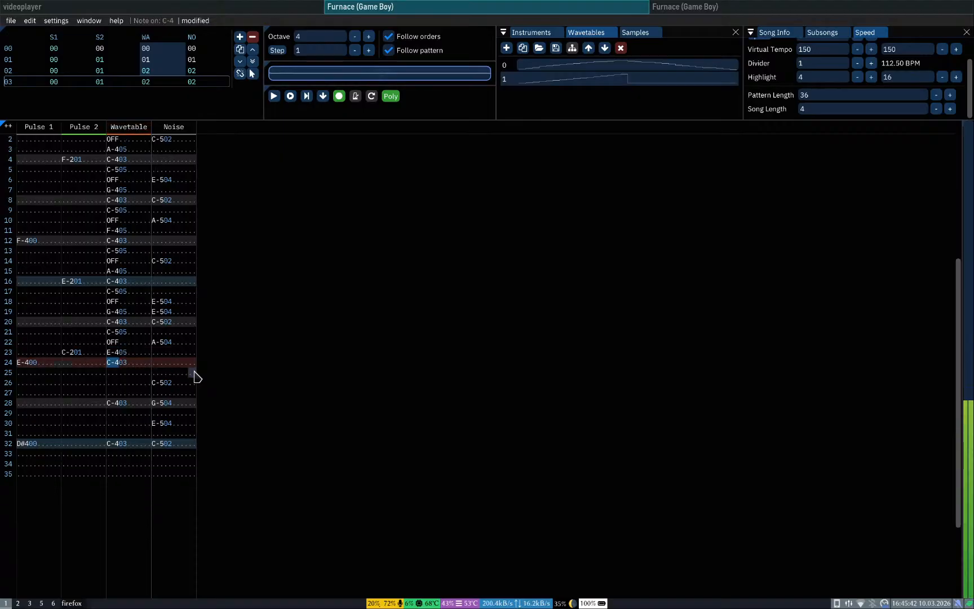
Step: Set the note at row 23 of the Wavetable channel to F-4 and play the pattern
key("v")
key("Return")
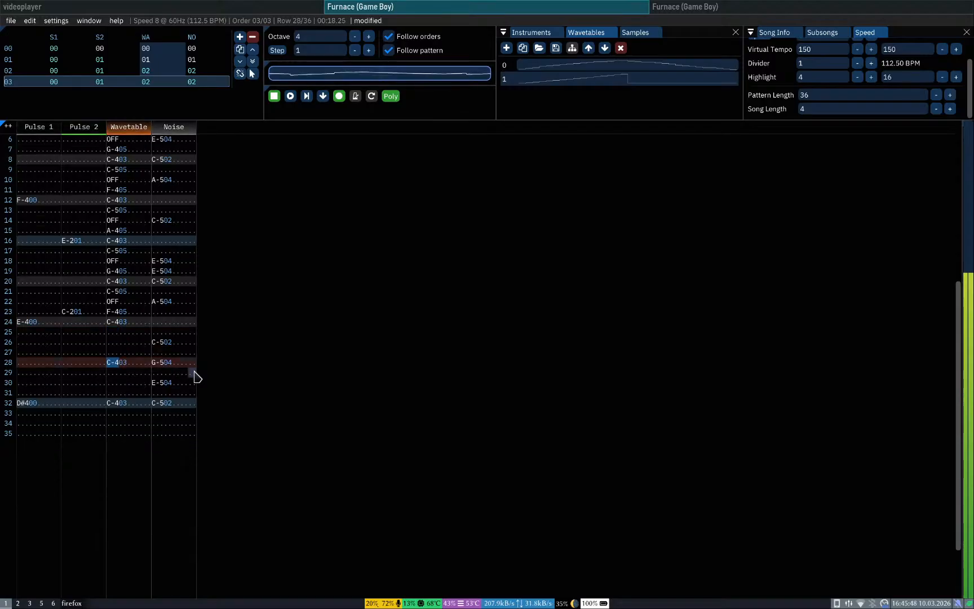
key("Return")
key("Up")
key("Up")
key("Up")
key("Up")
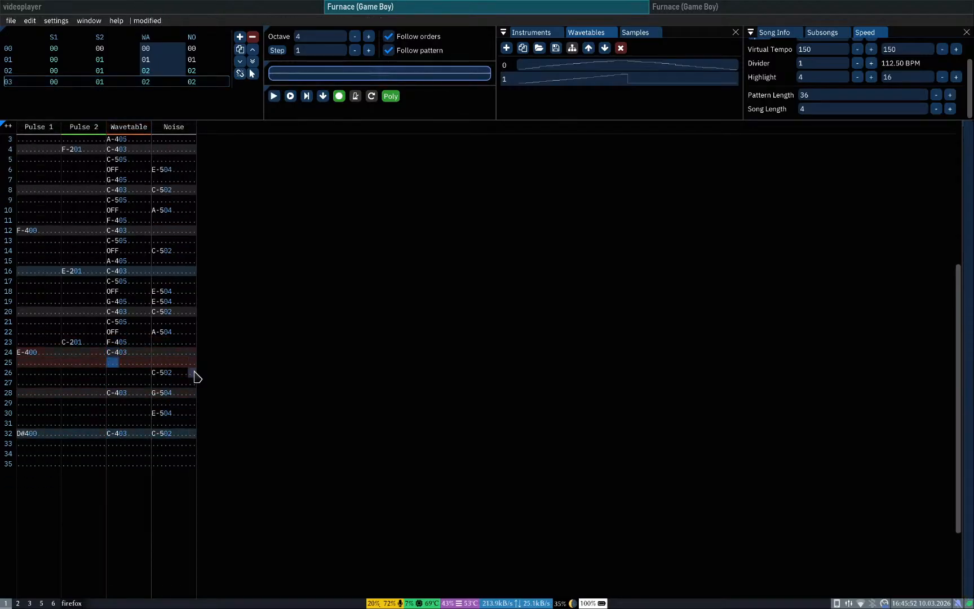
Step: Try C-5, a note off and D-5 at Wavetable rows 25 to 27, and clear the notes at rows 23 and 25
key("Down")
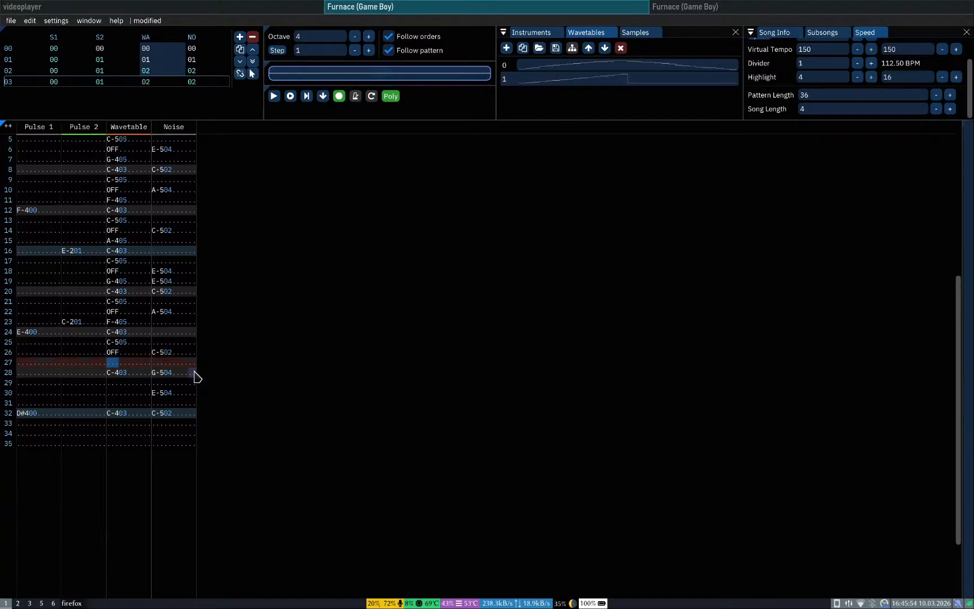
key("w")
key("Up")
key("Up")
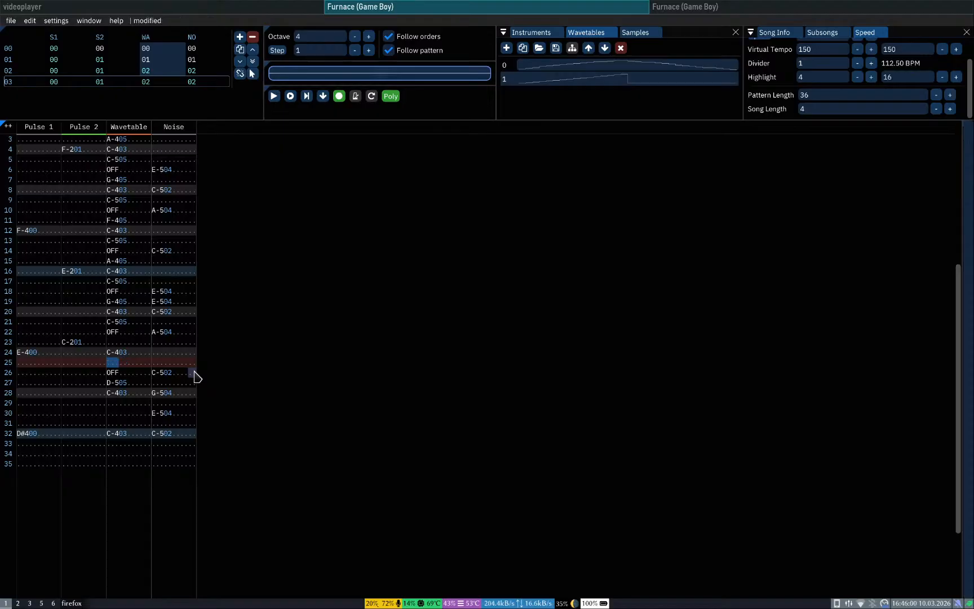
Step: Clear the note off at Wavetable row 26 and the note at row 27, and play the pattern
key("Return")
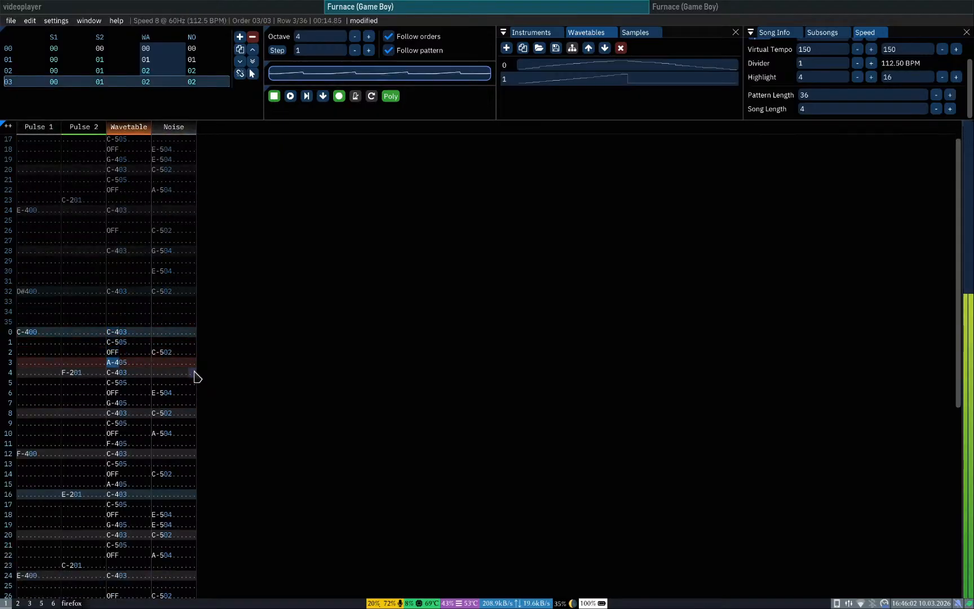
key("Return")
key("End")
key("Up")
key("Up")
key("Up")
key("Up")
key("Up")
key("Up")
key("Up")
key("Up")
key("Up")
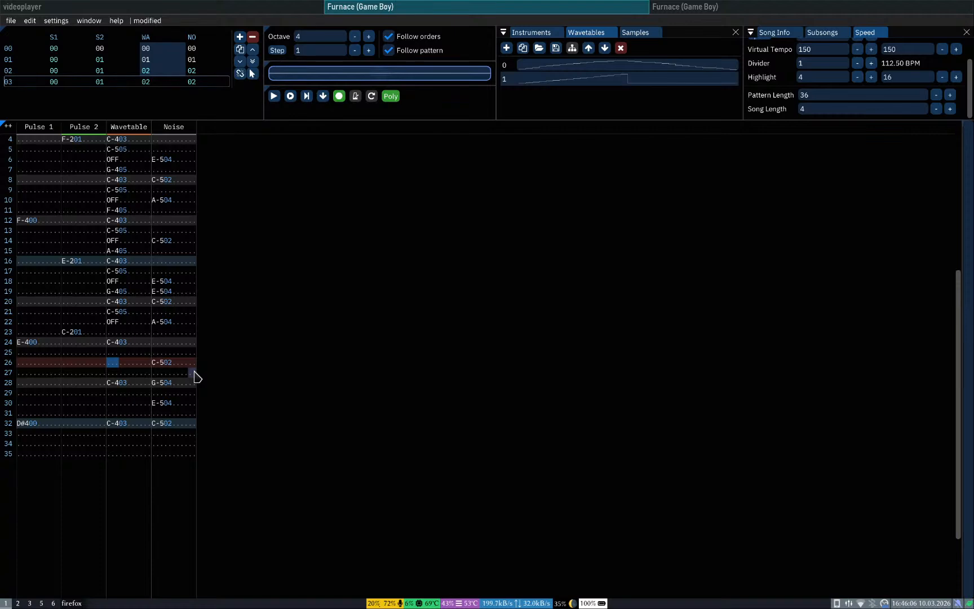
key("Return")
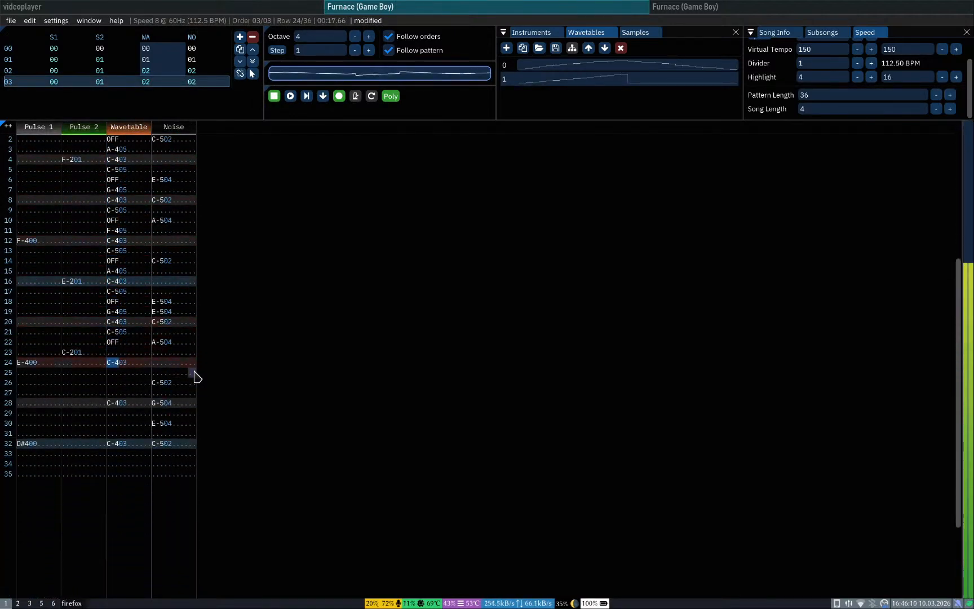
key("Return")
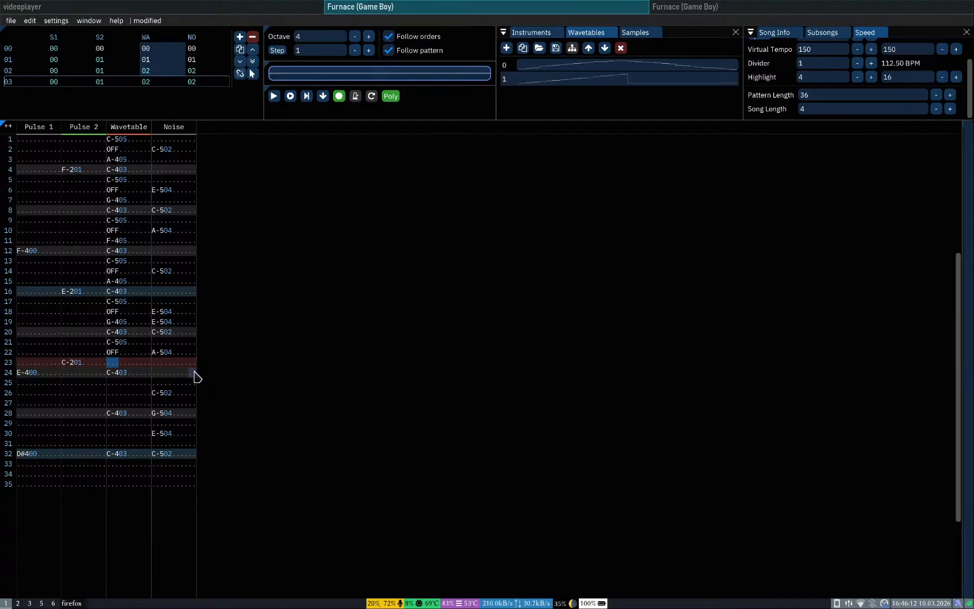
Step: Clear the note off at row 22 and the C-5 at row 21 of the Wavetable channel
key("Up")
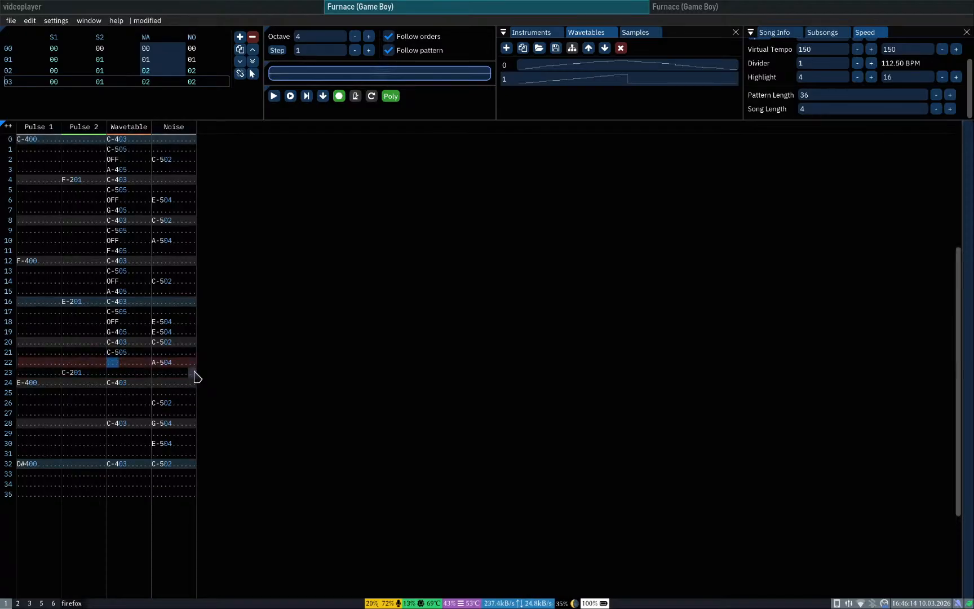
key("Up")
key("q")
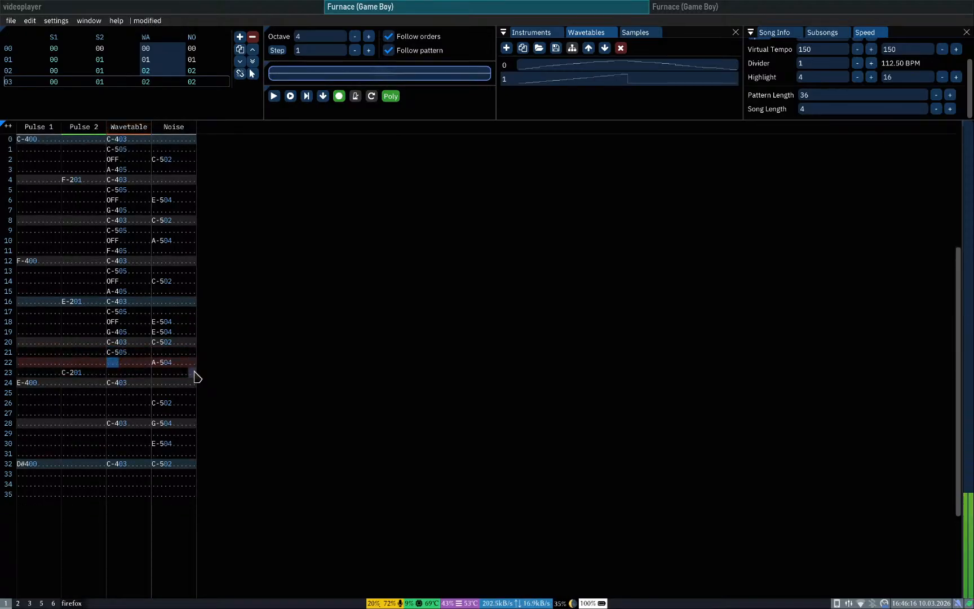
key("Up")
key("Delete")
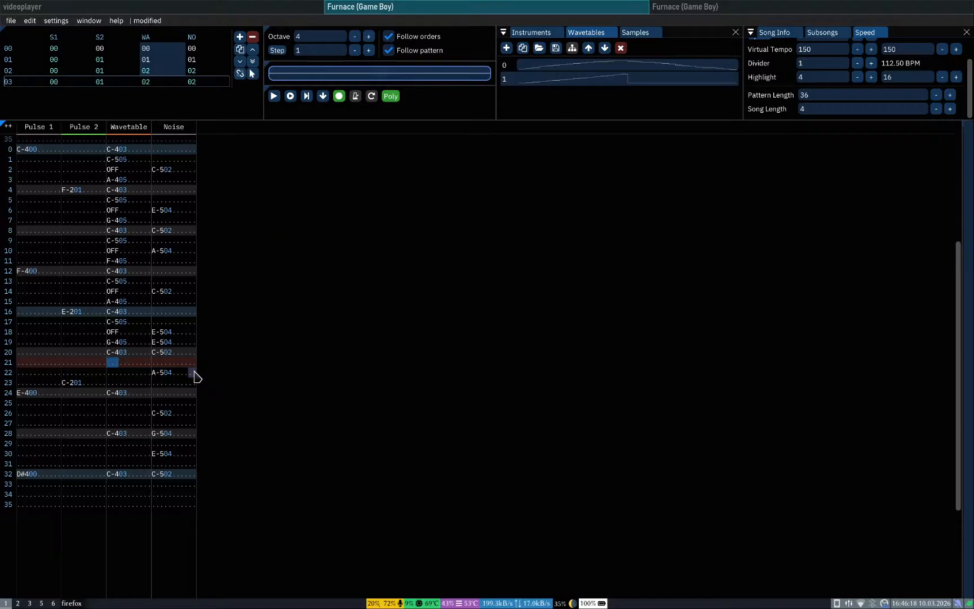
Step: Try C-5 at row 22 of the Wavetable channel and play the pattern
key("Down")
key("q")
key("Up")
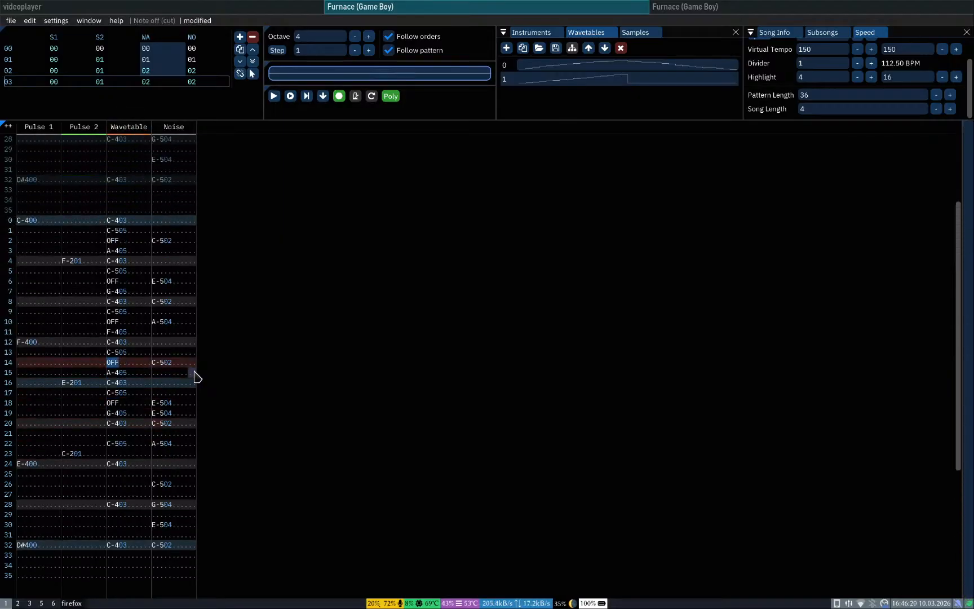
key("Return")
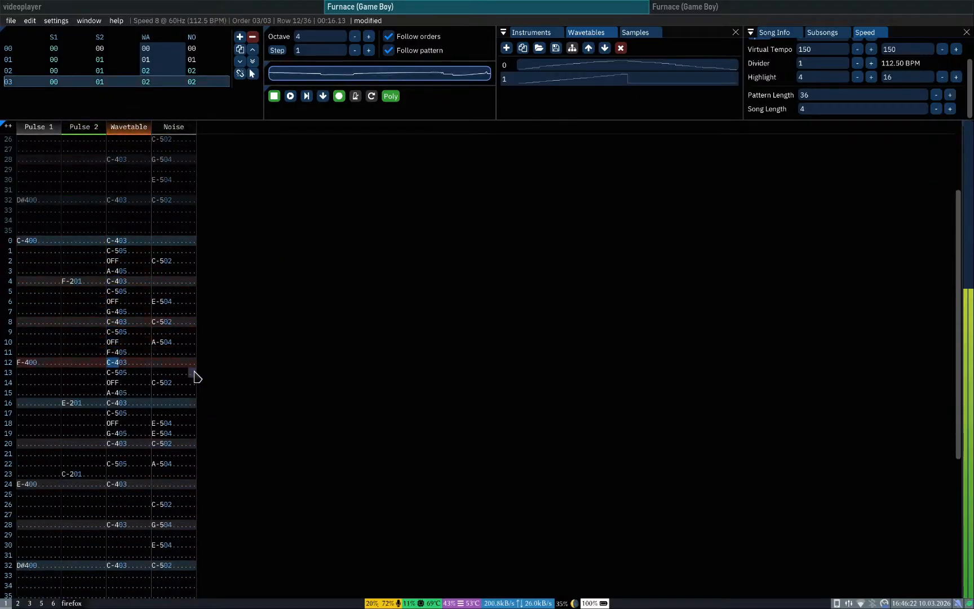
key("Return")
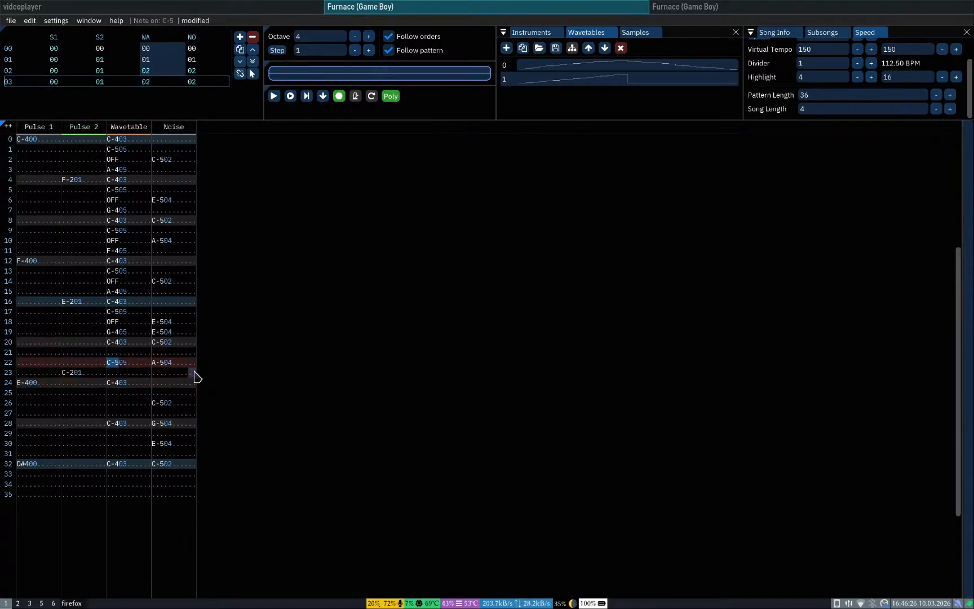
key("Return")
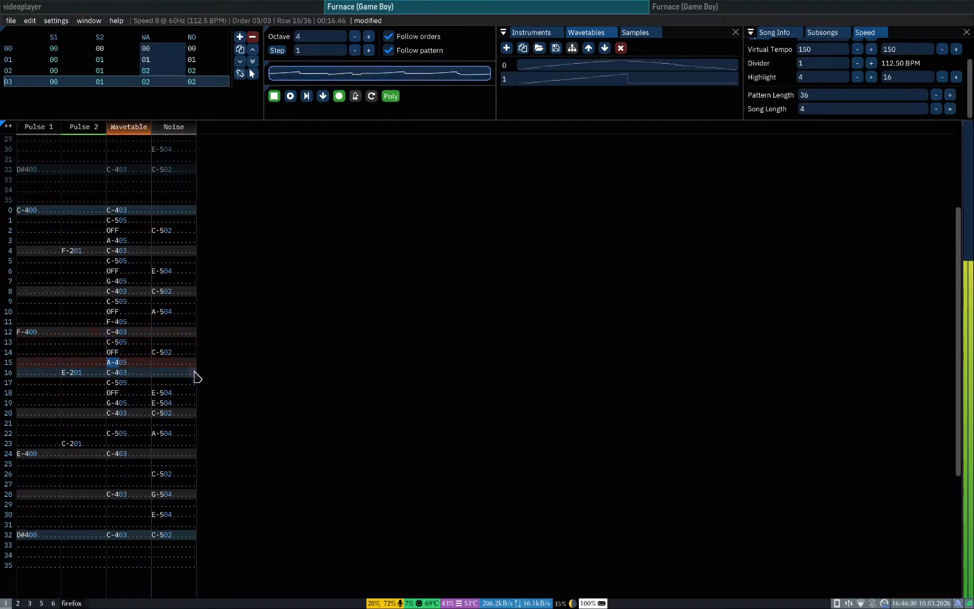
key("Return")
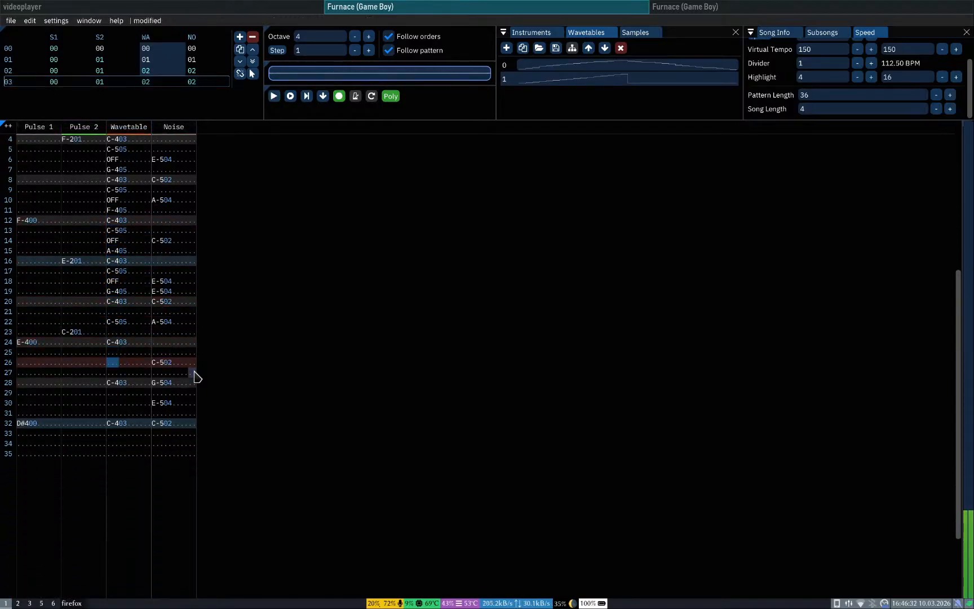
Step: Play the pattern again to judge how the C-5 at Wavetable row 22 sounds
key("Up")
key("Up")
key("Up")
key("Up")
key("Up")
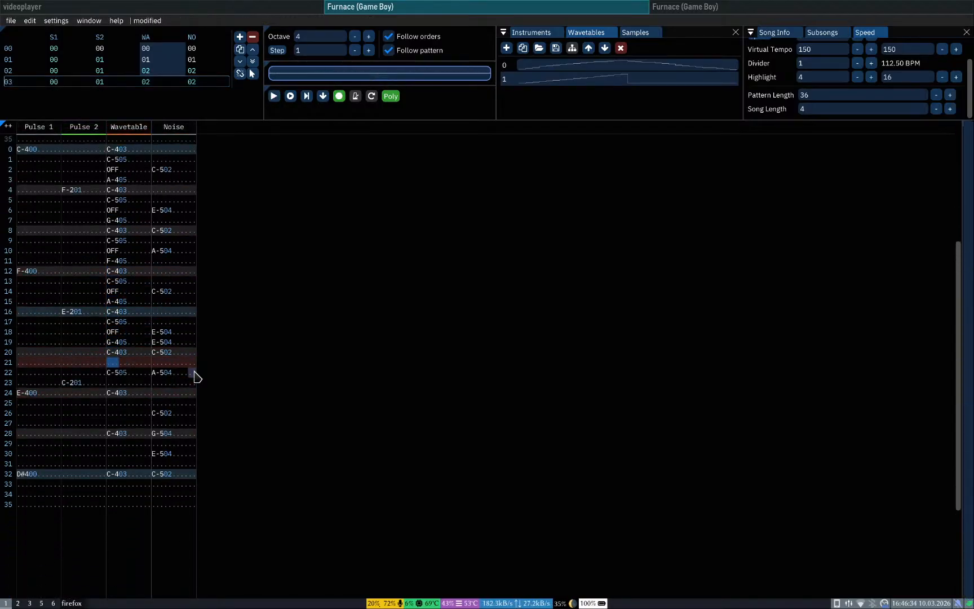
key("Up")
key("Up")
key("Up")
key("Return")
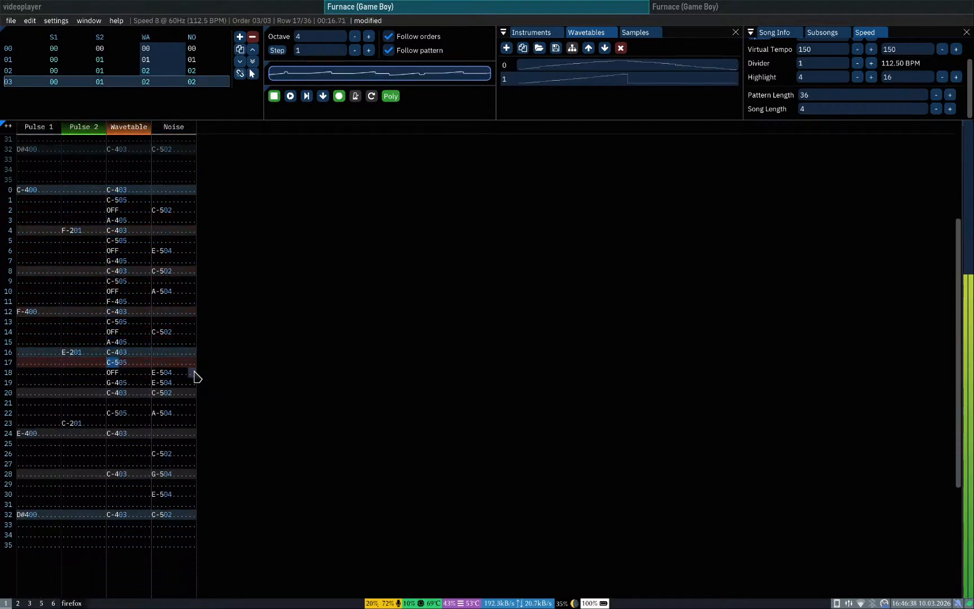
key("Return")
key("Up")
key("Up")
key("Up")
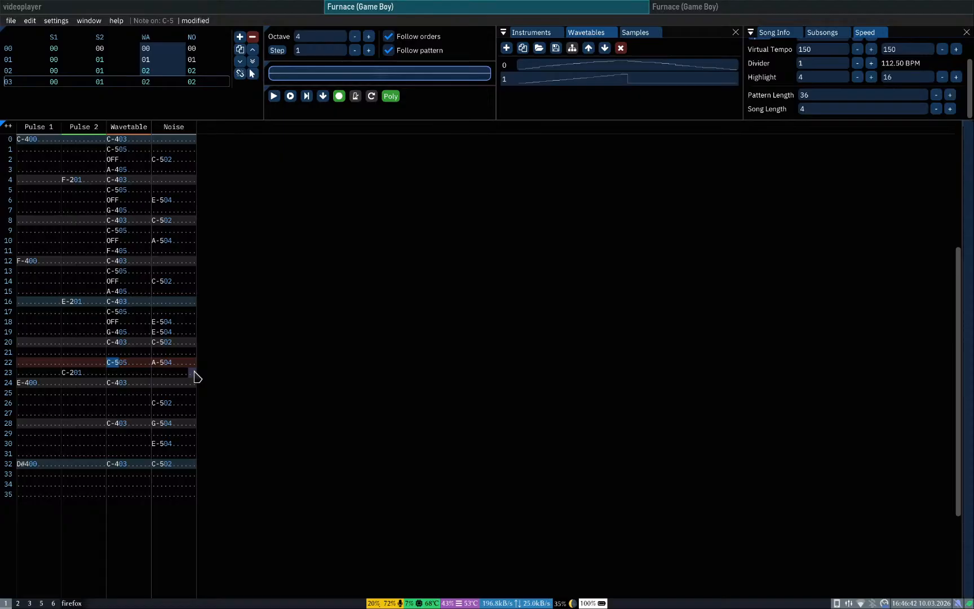
Step: Try a note off at row 23 of the Wavetable channel, clear it, and play from row 22
key("Return")
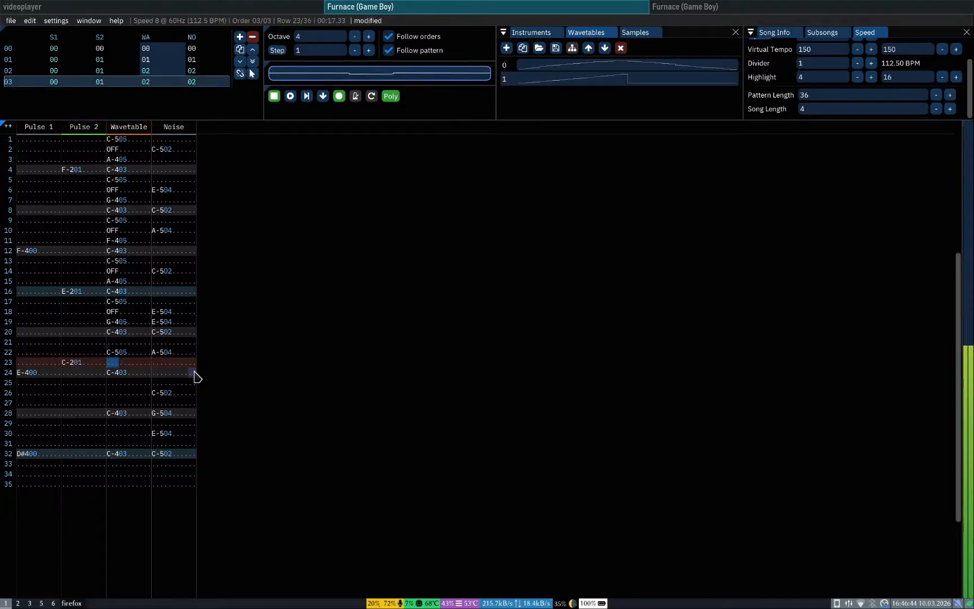
key("Return")
key("1")
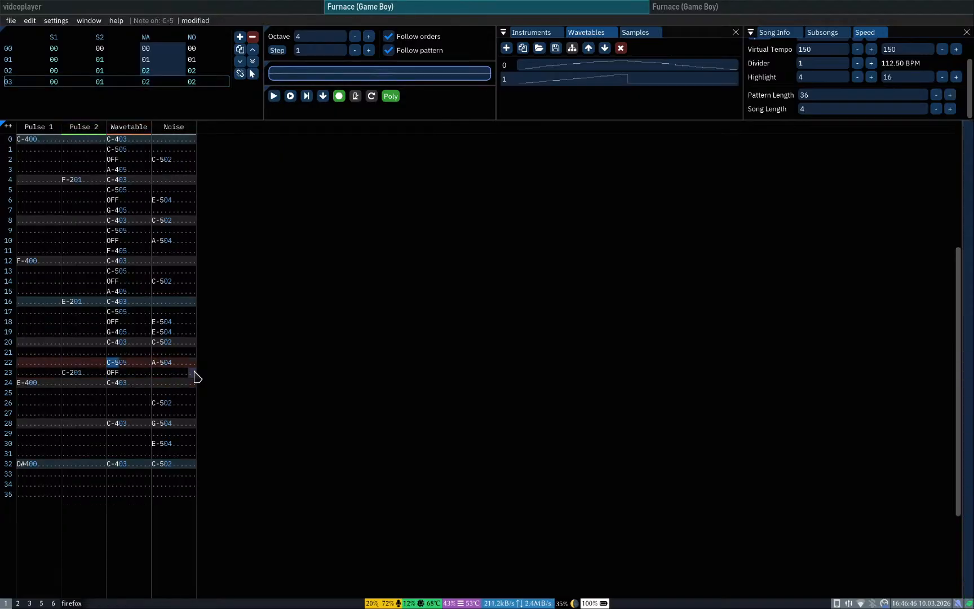
key("Up")
key("shift+Return")
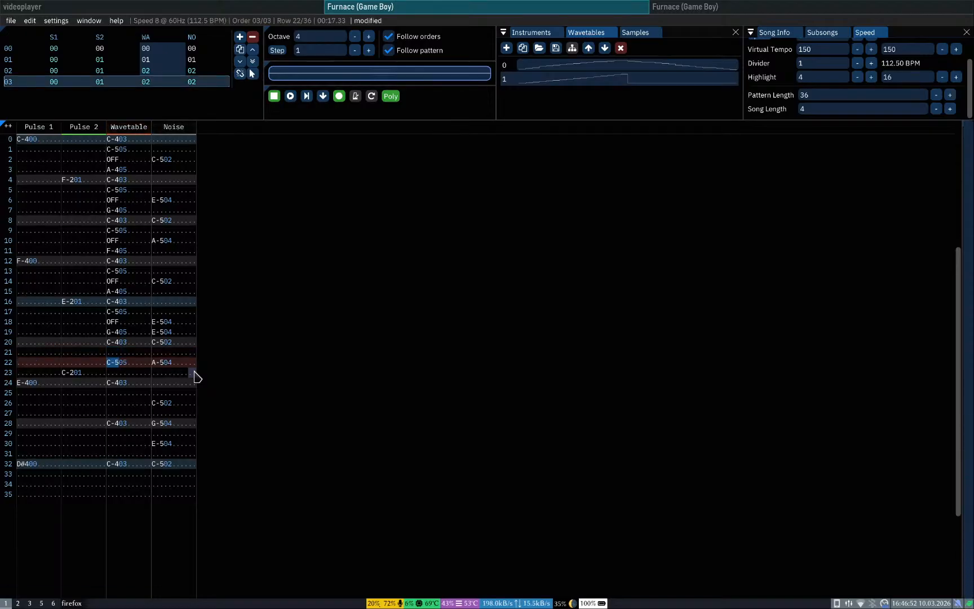
Step: Try D-5 and F-5 at row 22 of the Wavetable channel, and clear that row
key("e")
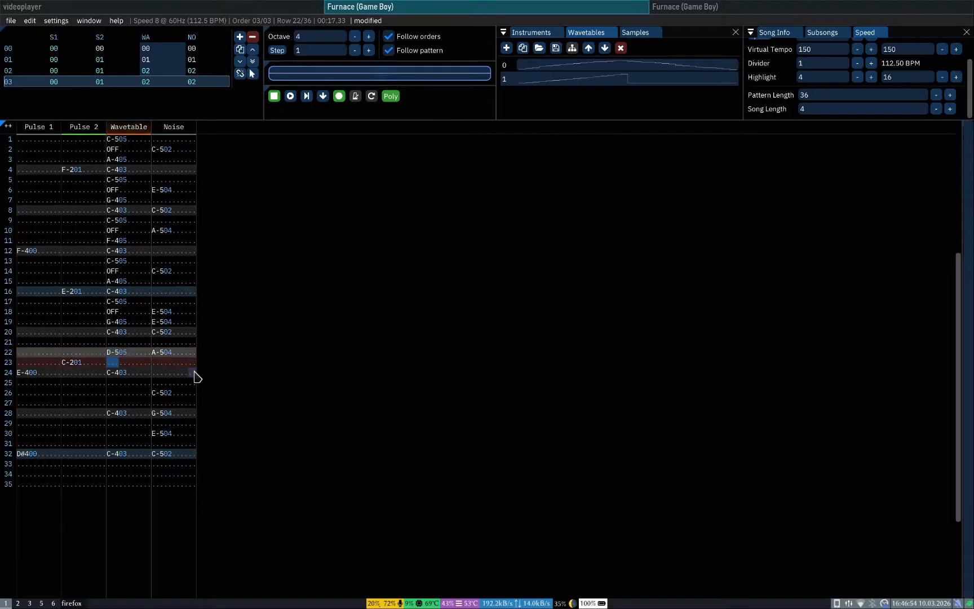
key("Up")
key("v")
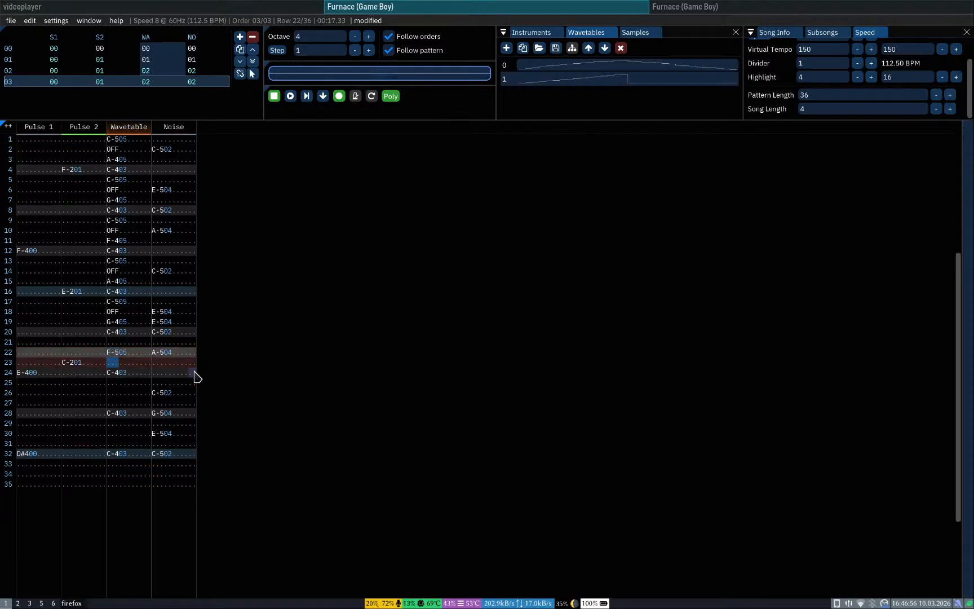
key("Up")
key("z")
key("Up")
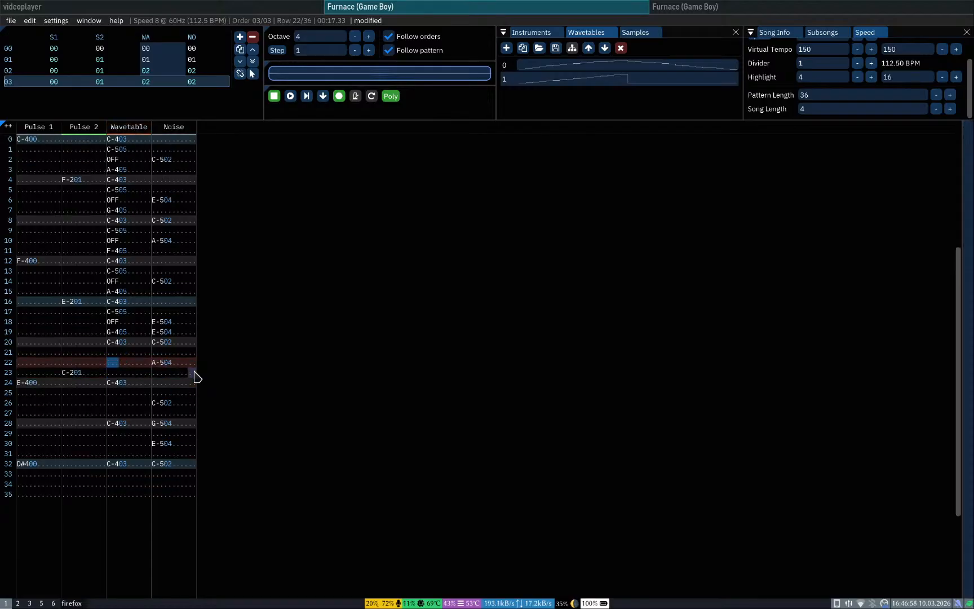
Step: Try C-5 at row 21 of the Wavetable channel and clear it again
key("q")
key("Up")
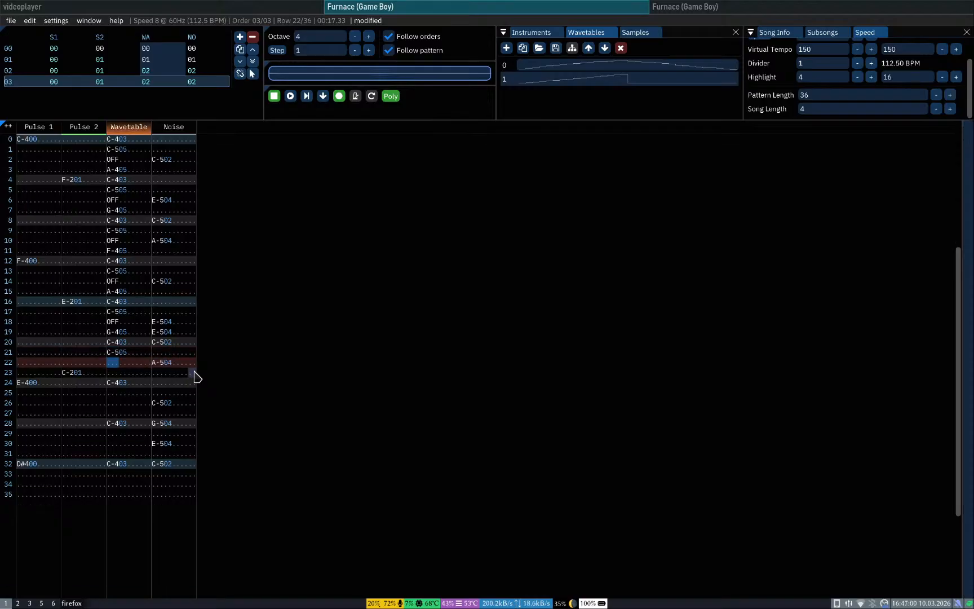
key("Up")
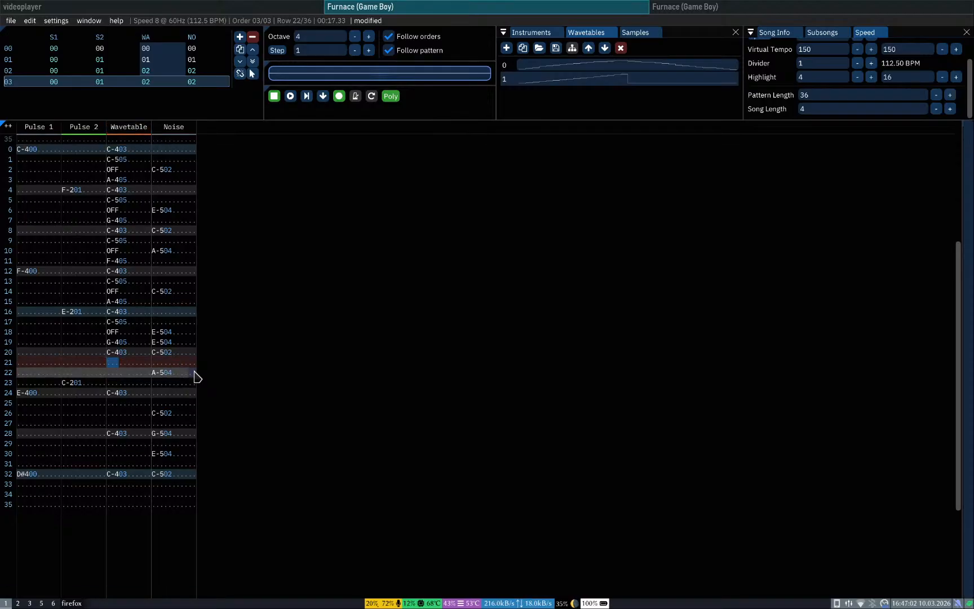
key("Up")
key("Up")
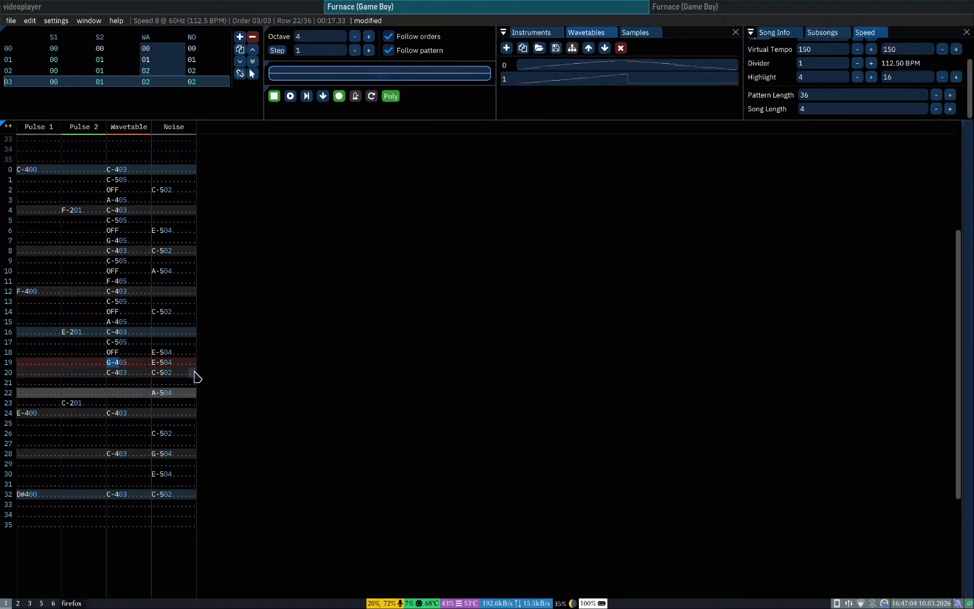
Step: Try C-5 in place of G-4 at Wavetable row 19 and play the pattern
key("q")
key("Up")
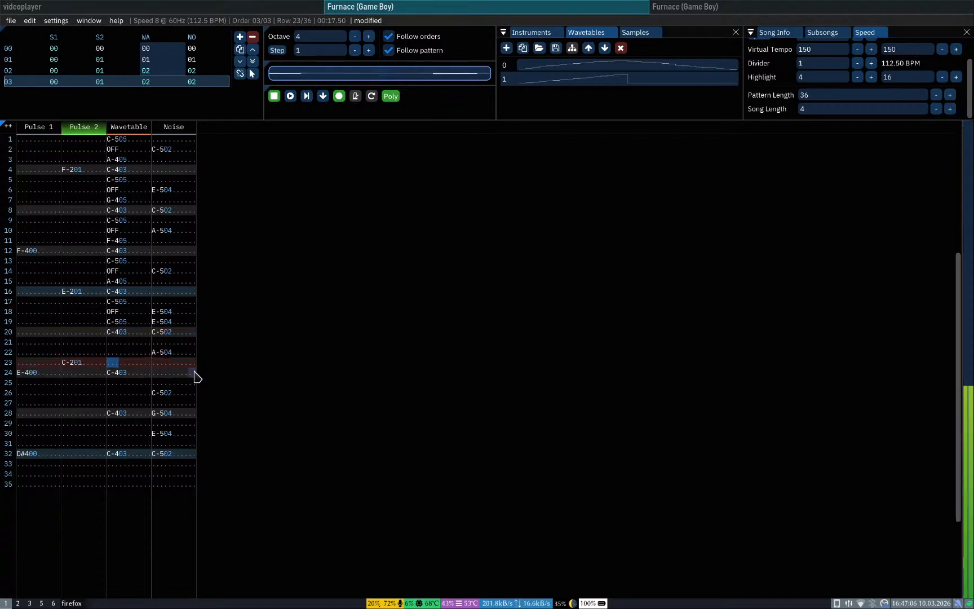
key("Return")
key("Up")
key("Up")
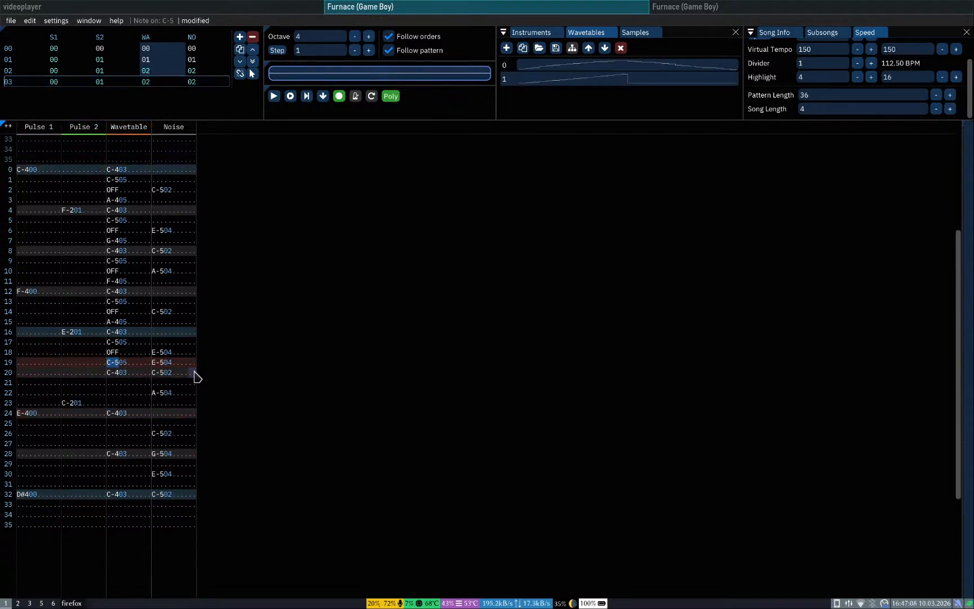
key("Return")
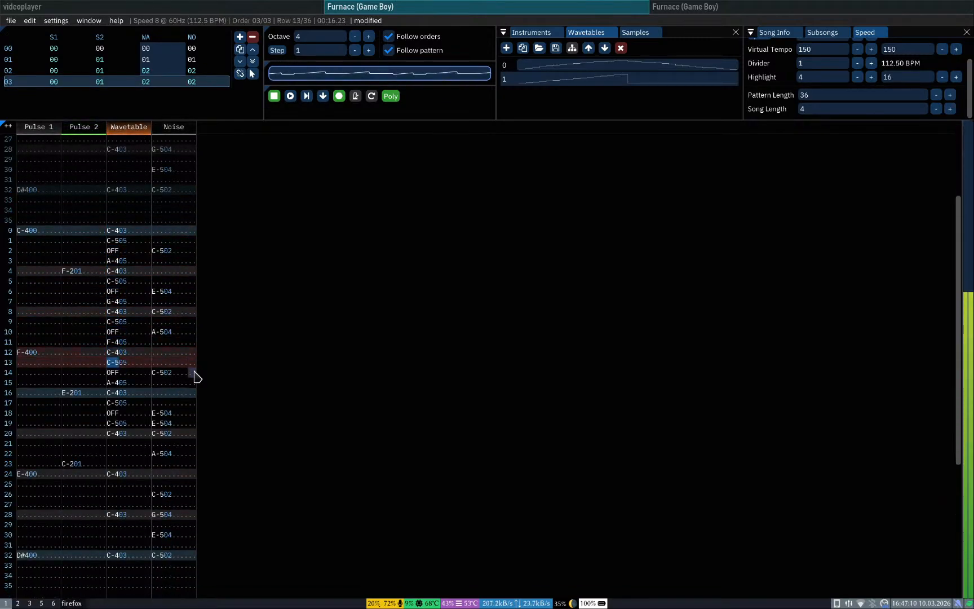
key("Return")
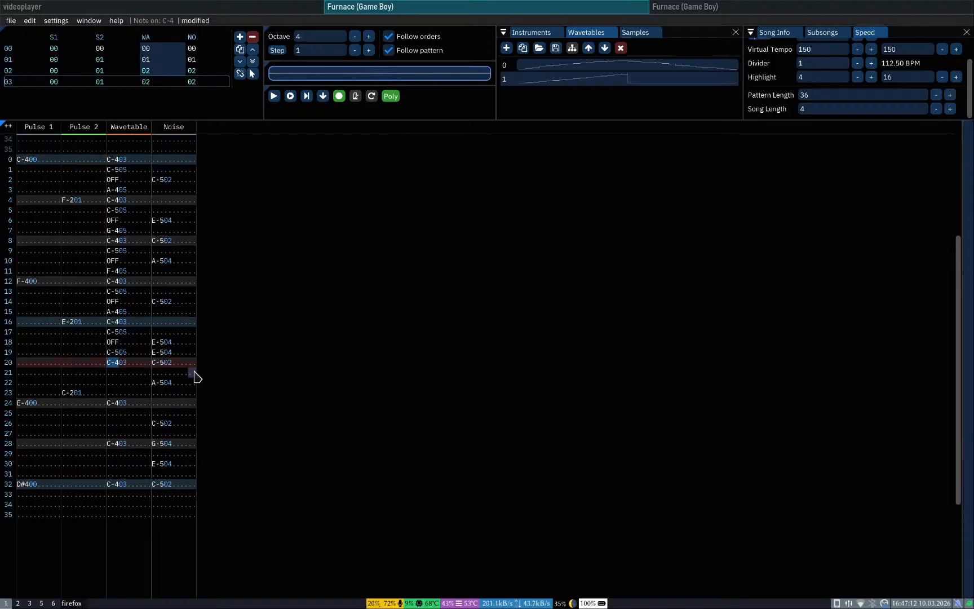
Step: Enter G-4 at row 19, C-5 at row 21 and F-4 at row 23 of the Wavetable channel, and play them
key("b")
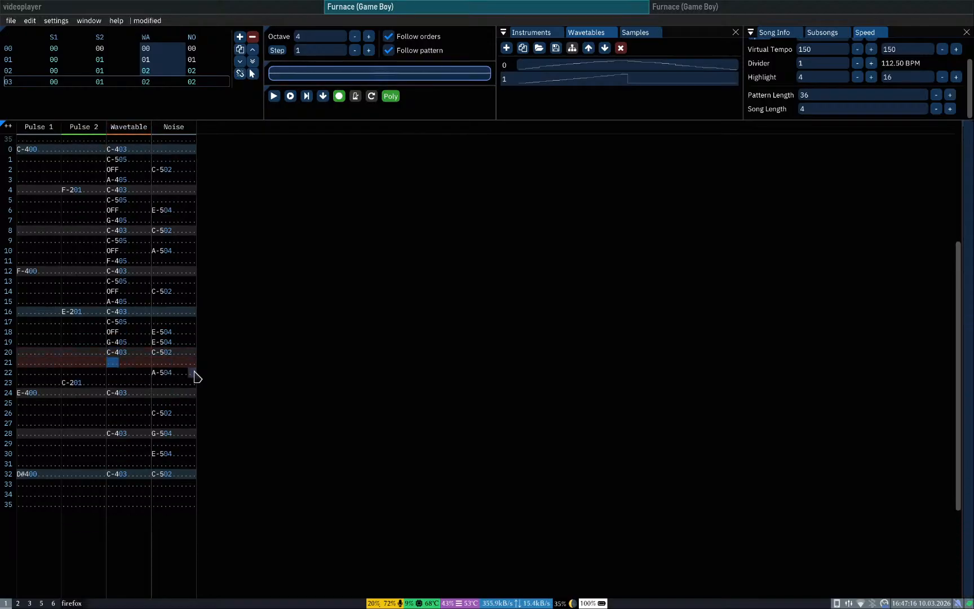
key("q")
key("Down")
key("b")
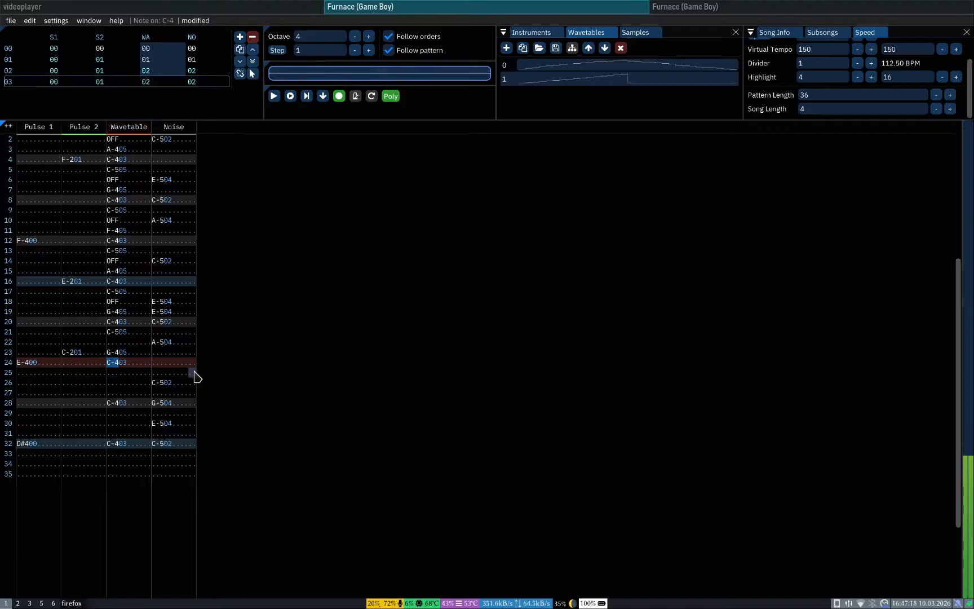
key("v")
key("Return")
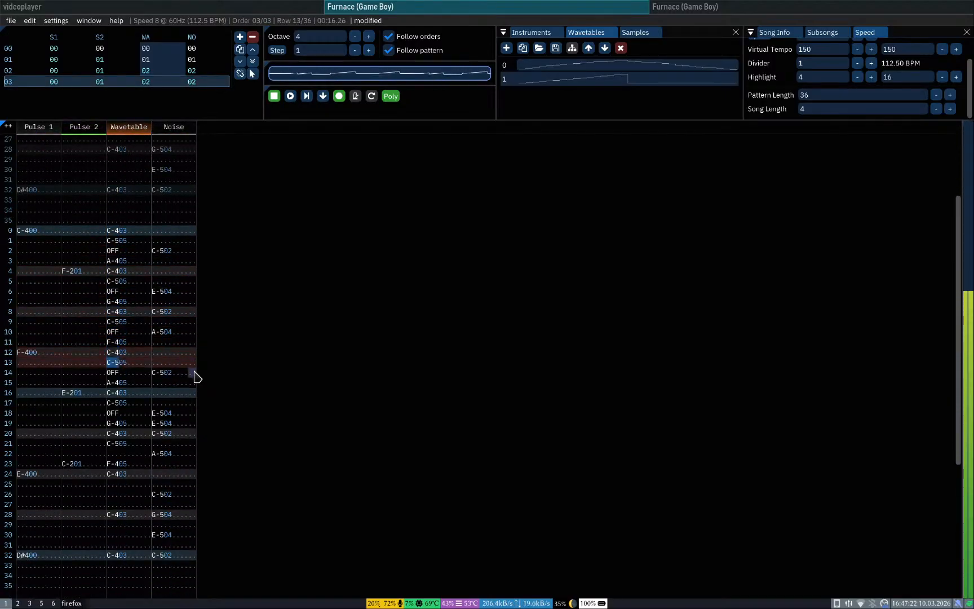
Step: Insert a note off at row 22 of the Wavetable channel
key("Return")
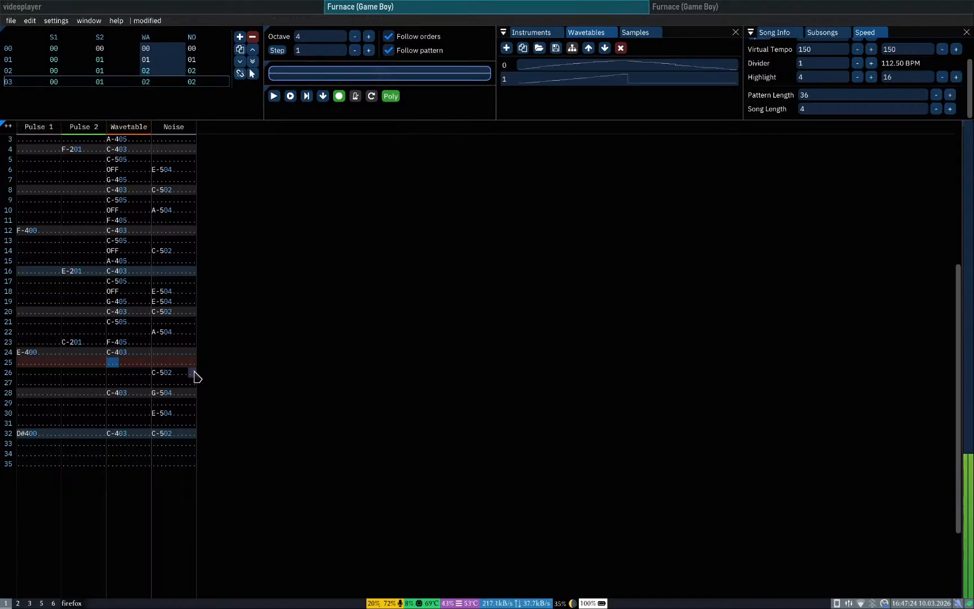
key("Up")
key("Up")
key("Up")
key("Tab")
key("Up")
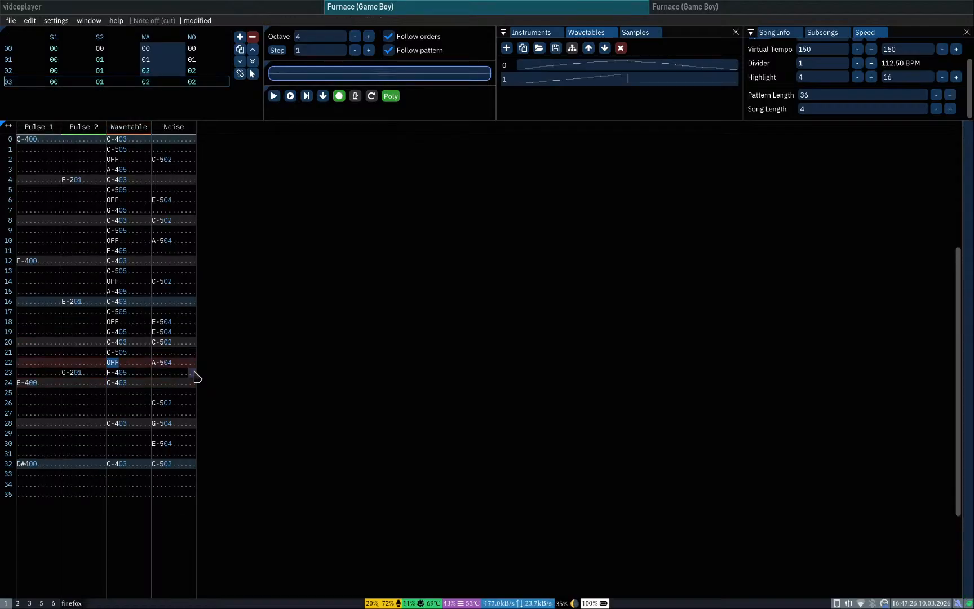
Step: Play the pattern to listen to the Wavetable phrase around rows 19 to 23
key("Up")
key("Up")
key("Up")
key("Return")
key("Return")
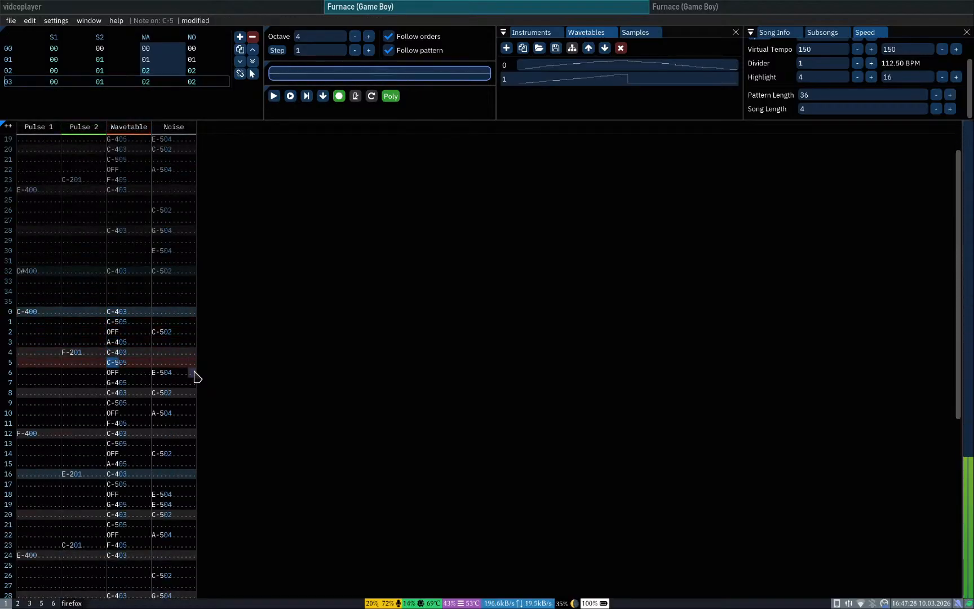
key("Page_Down")
key("Up")
key("Down")
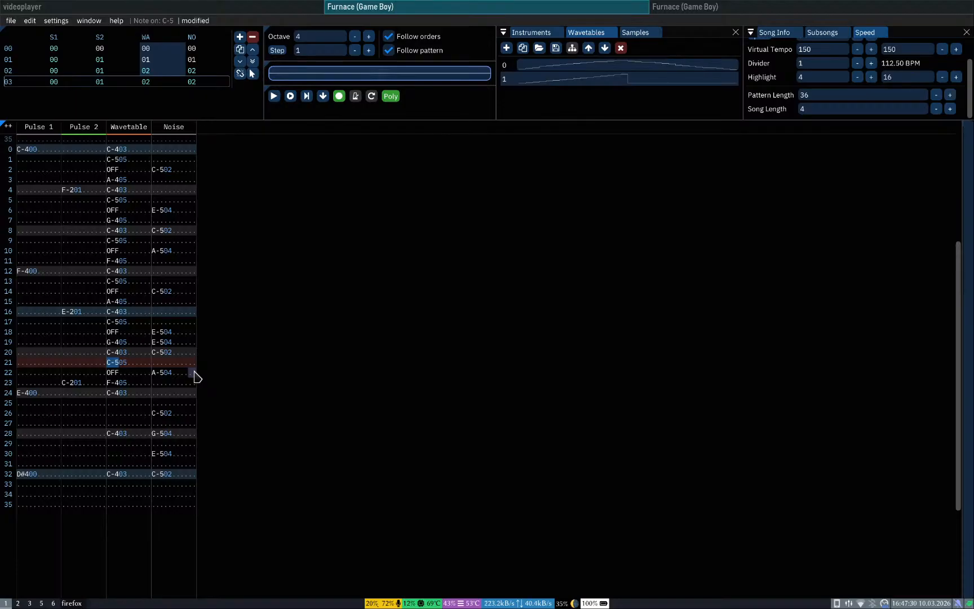
key("Return")
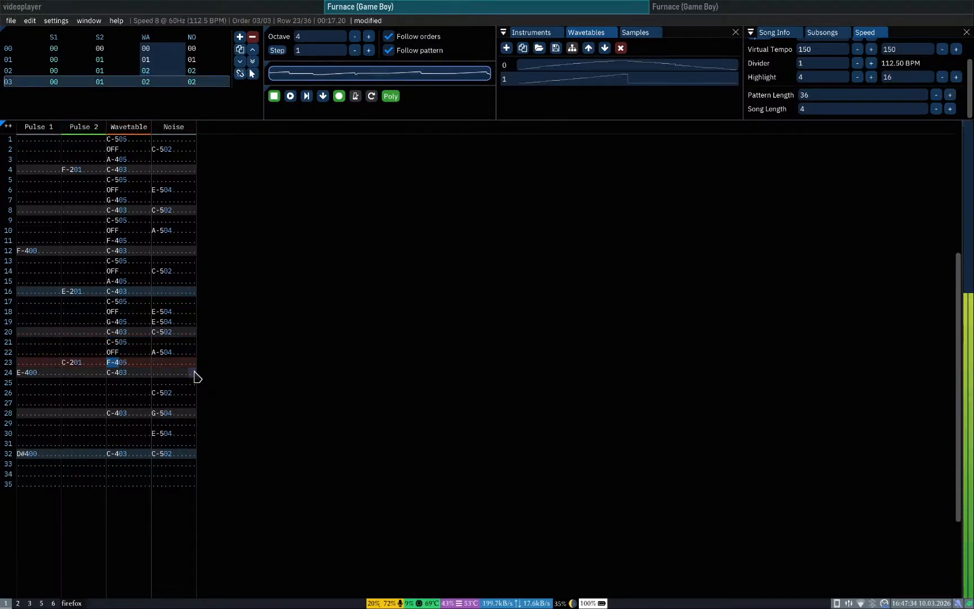
Step: Try C-5, C-4, G-4 and F#4 in turn at row 23 of the Wavetable channel and play the pattern
key("Return")
key("1")
key("q")
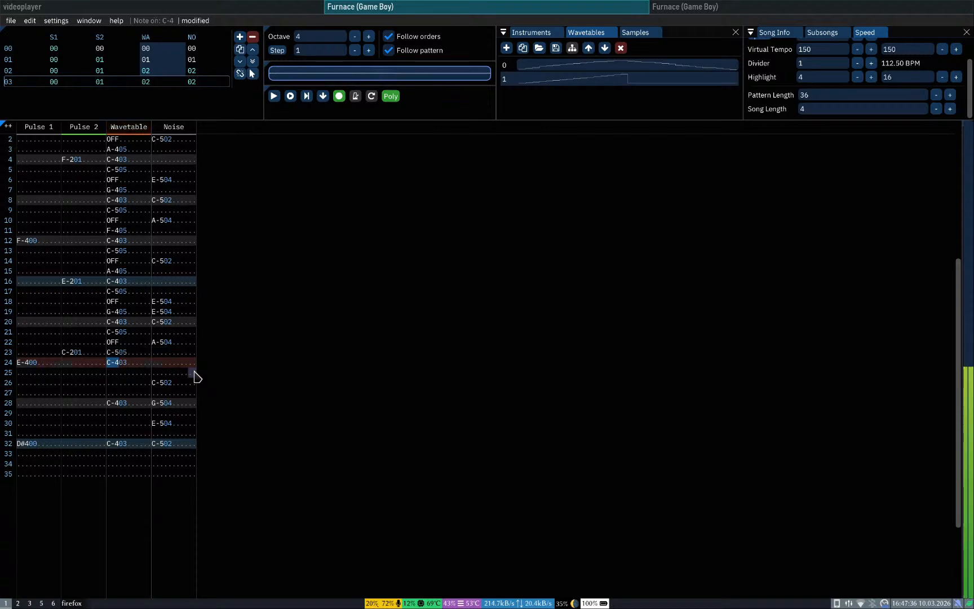
key("Up")
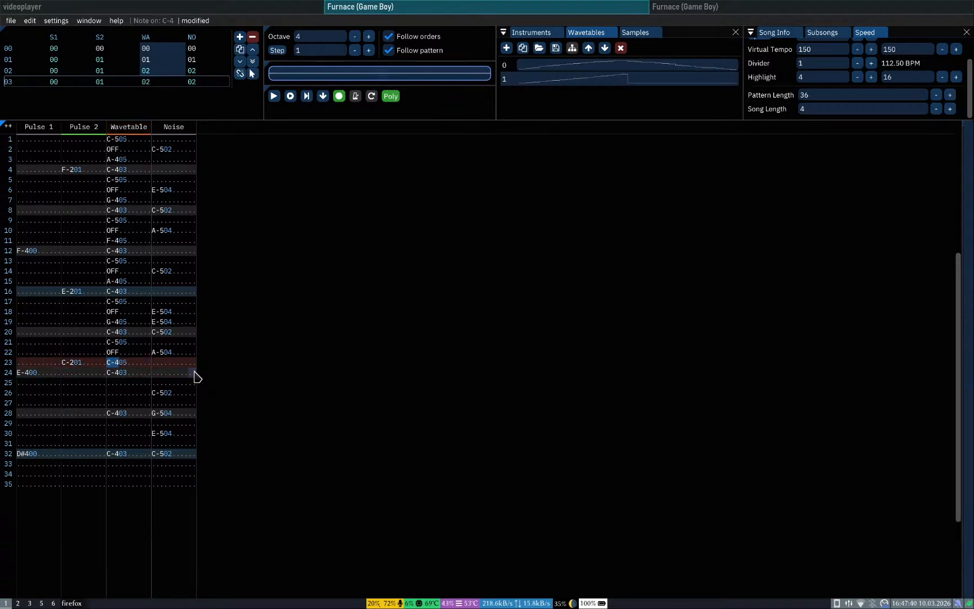
key("v")
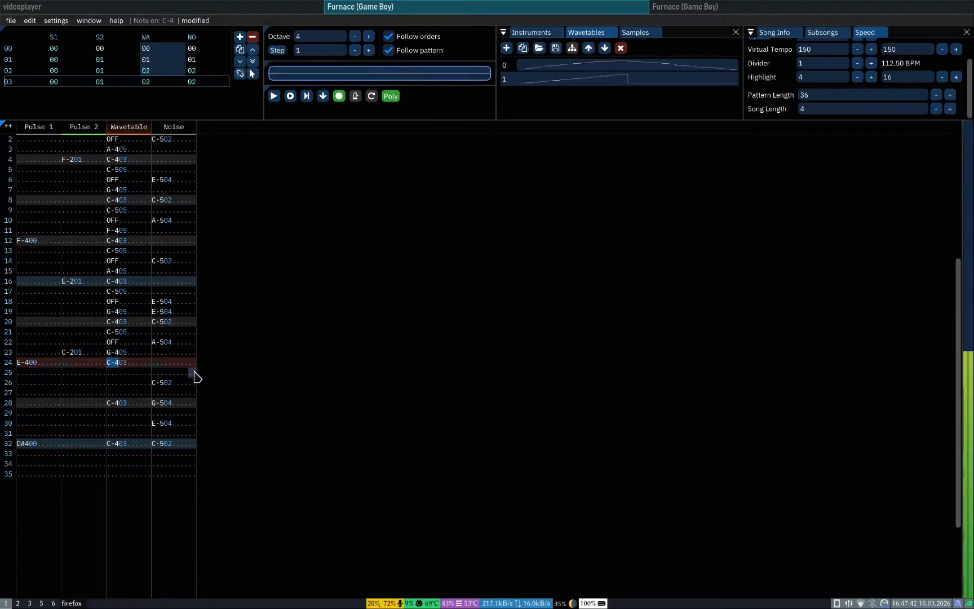
key("Up")
key("g")
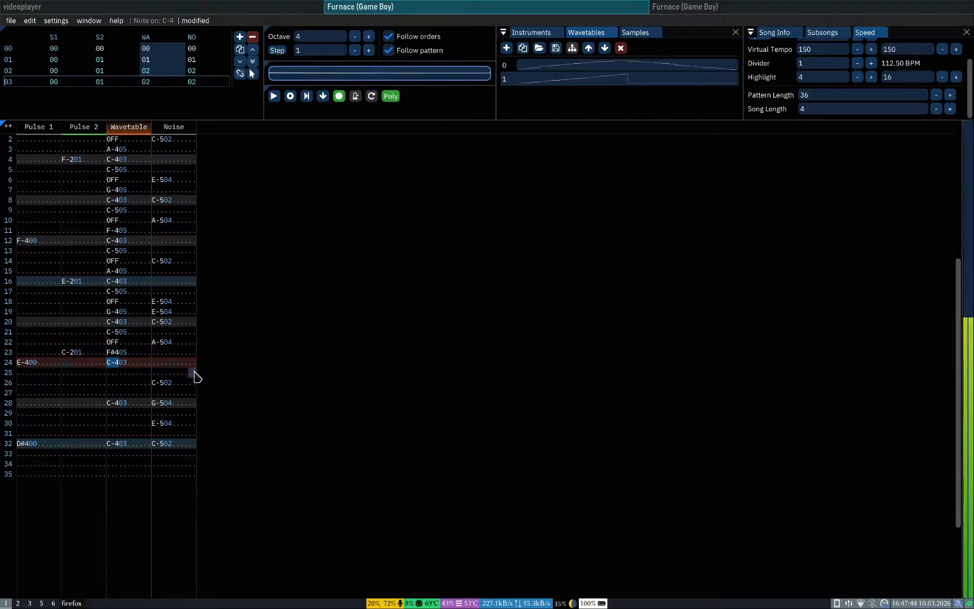
key("Up")
key("Return")
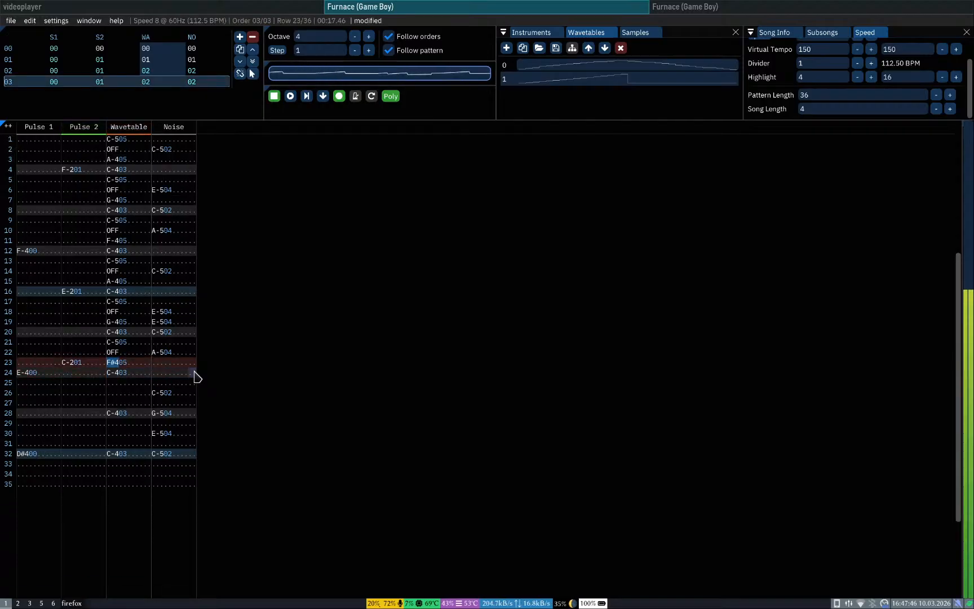
Step: Enter G-4 at row 23 of the Wavetable channel and listen to it
key("1")
key("Up")
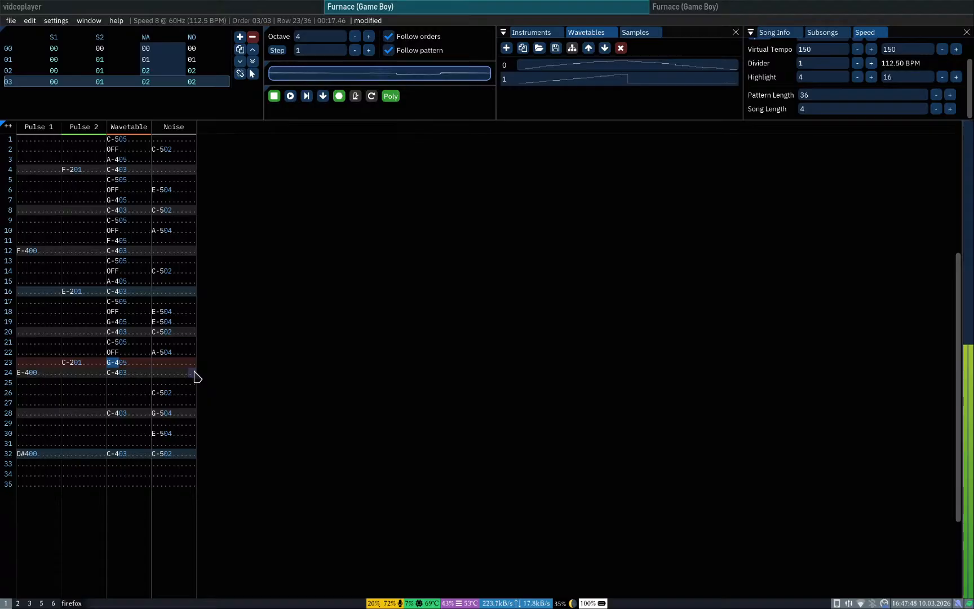
key("Return")
key("b")
key("Up")
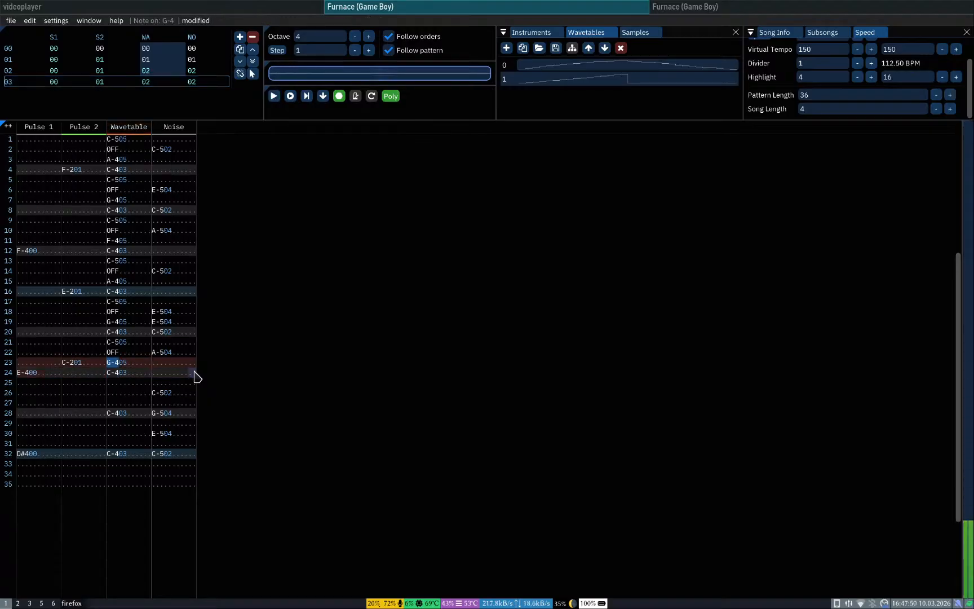
key("Return")
key("Return")
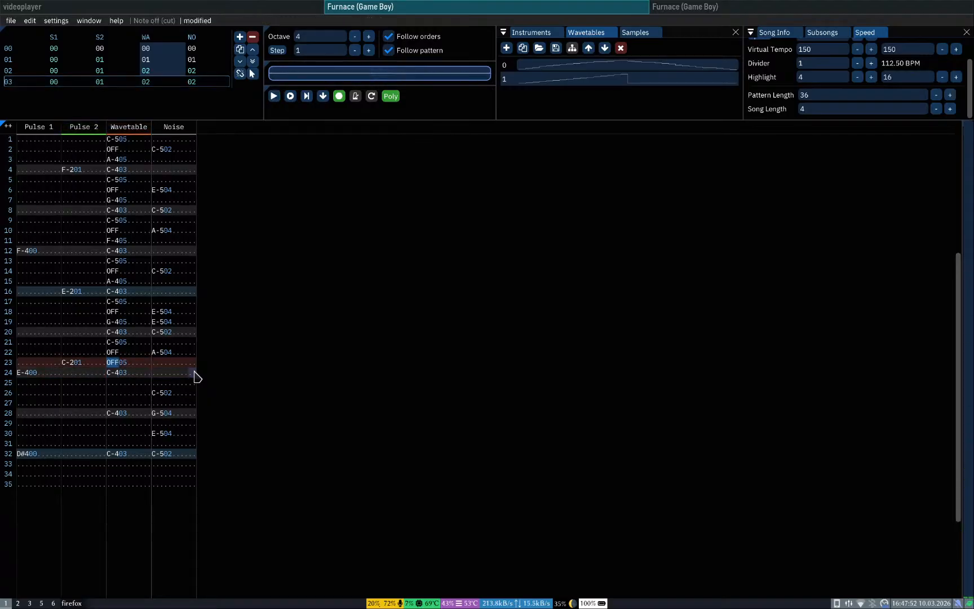
key("n")
Step: Replay the pattern several times to hear the Wavetable melody through row 23 with the other channels
key("Up")
key("Up")
key("Up")
key("Up")
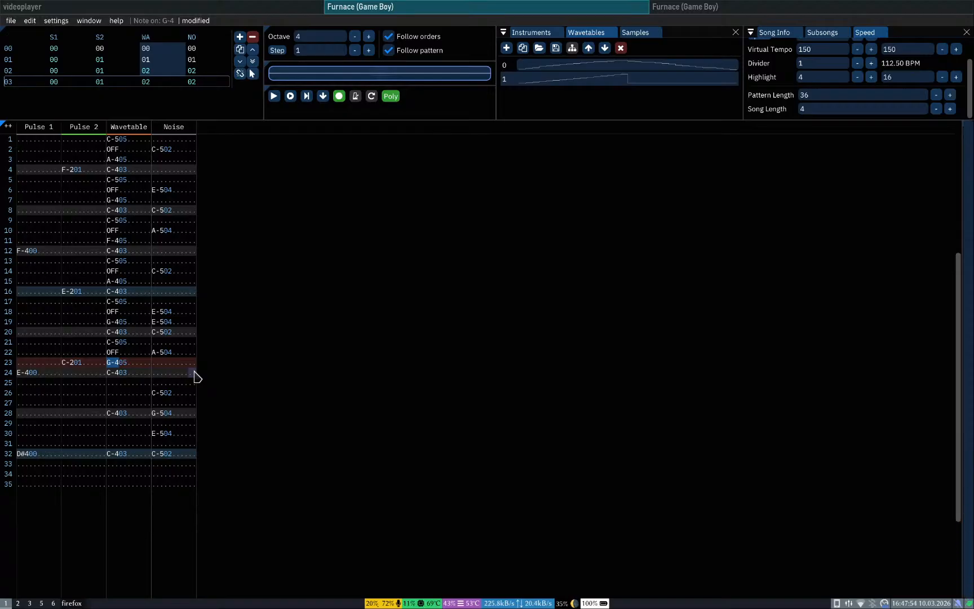
key("Up")
key("Up")
key("Up")
key("Return")
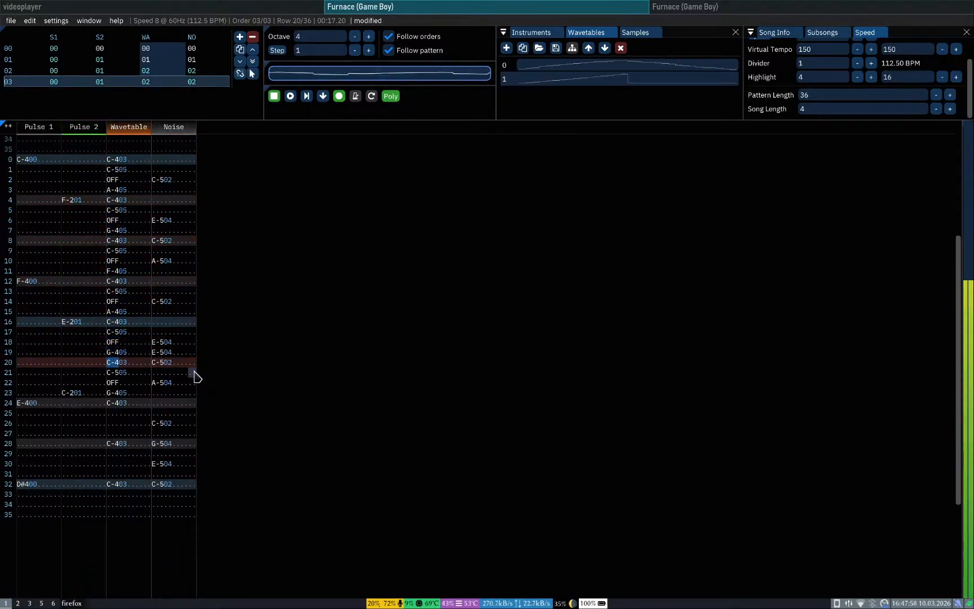
key("Return")
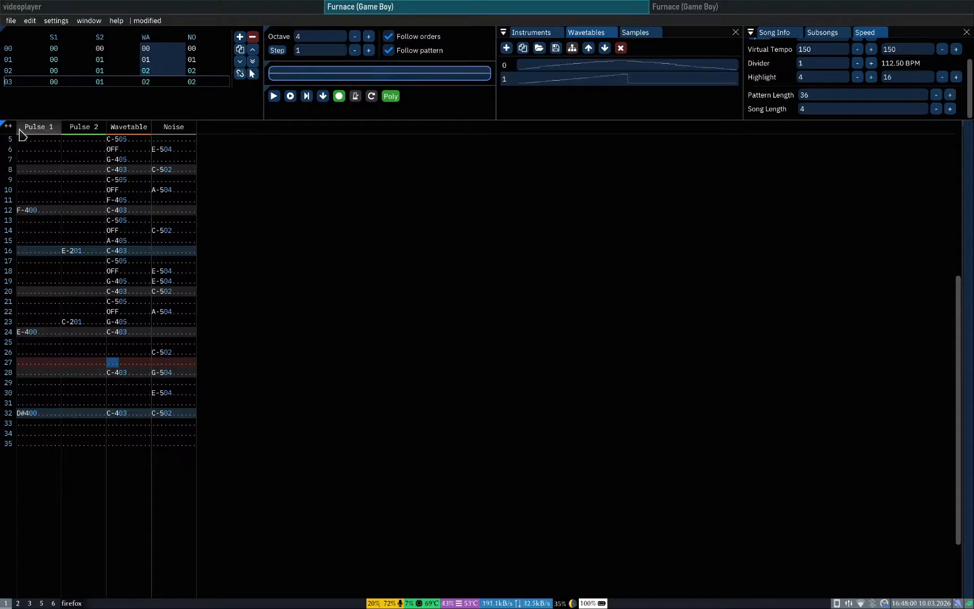
left_click(97, 190)
key("Return")
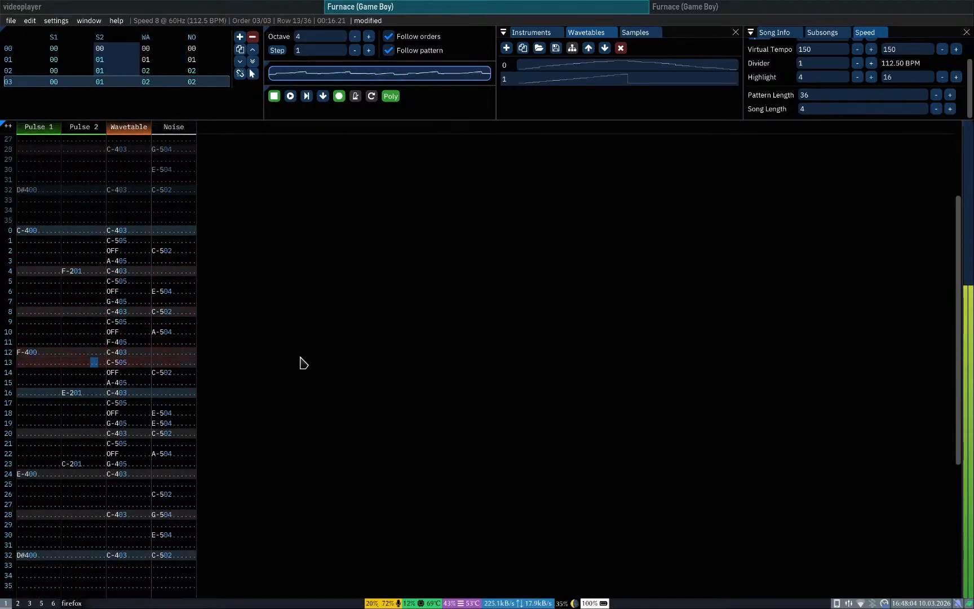
key("Return")
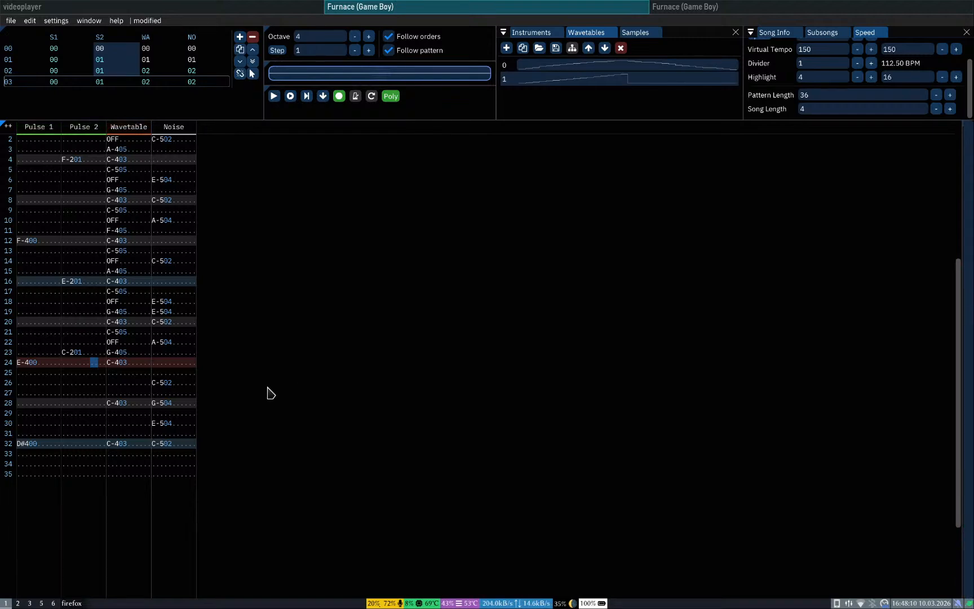
scroll(149, 406, "up", 3)
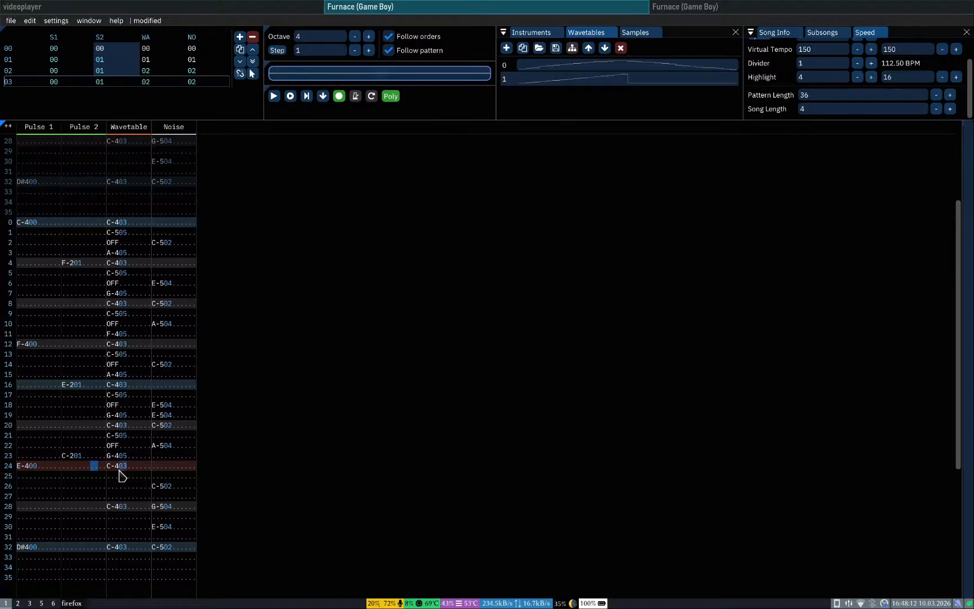
key("Return")
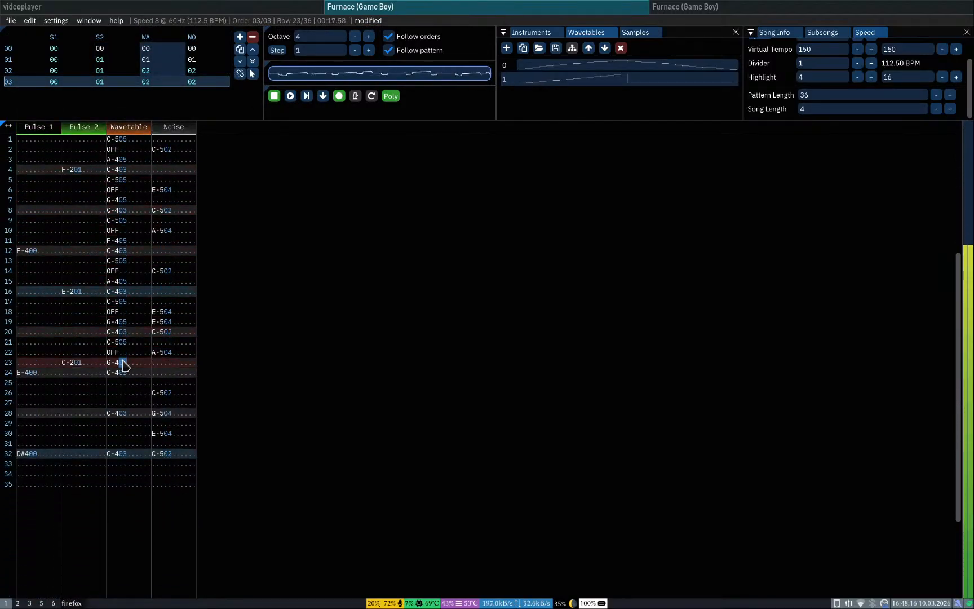
key("Return")
Step: Enter C-5 at row 25, a note off at row 26 and C-5 at row 27 of the Wavetable channel
left_click(113, 341)
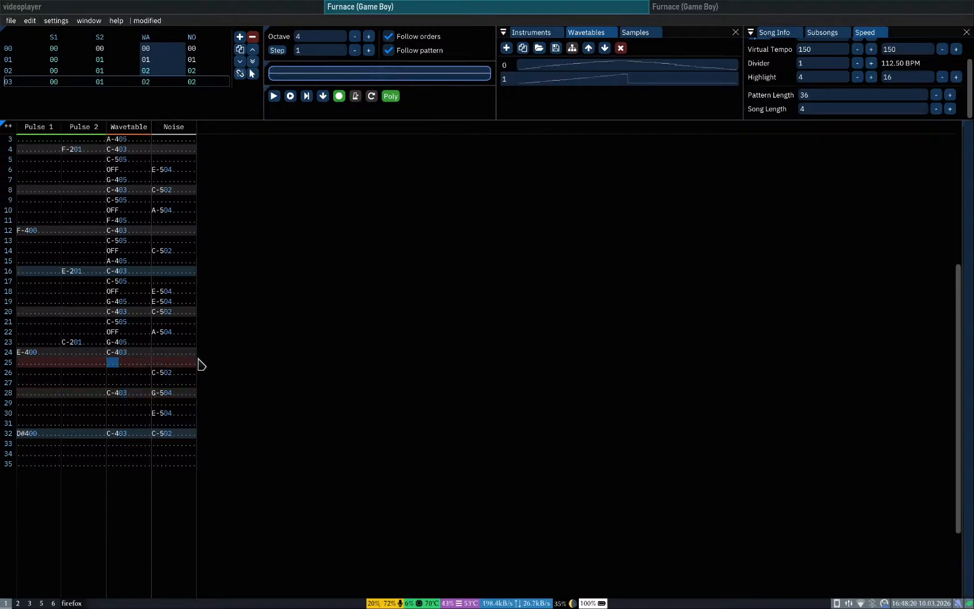
key("q")
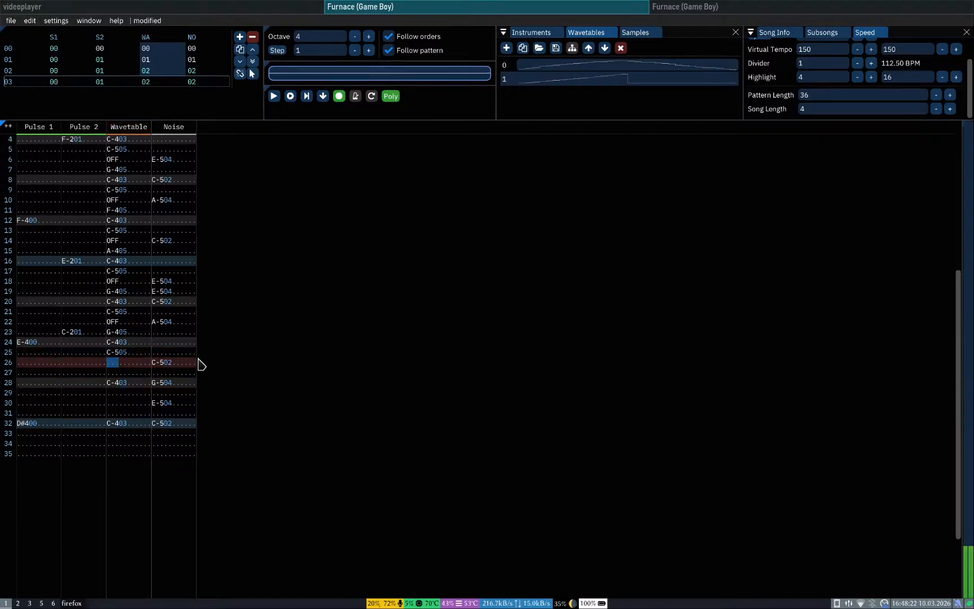
key("Down")
key("Up")
key("1")
key("Down")
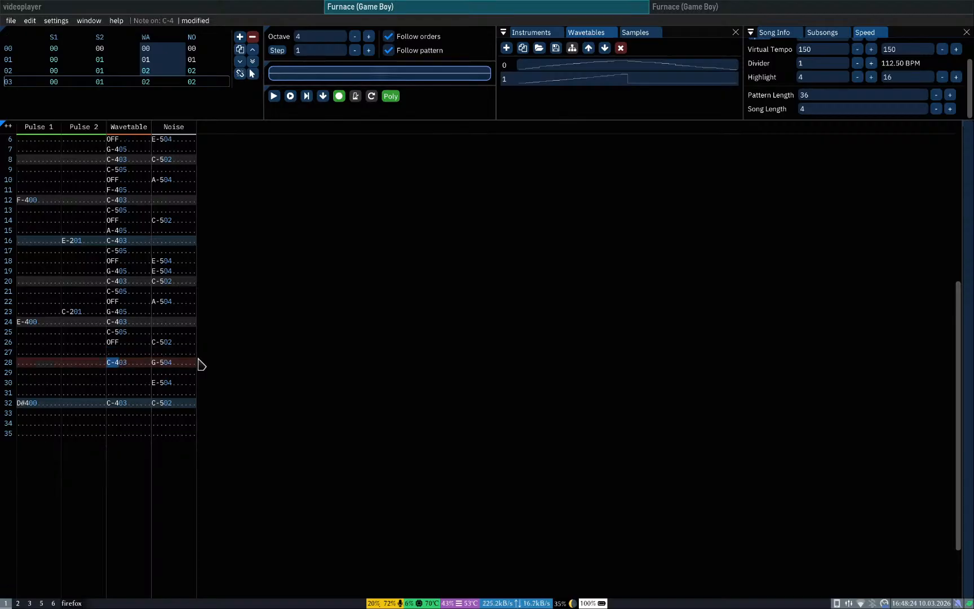
key("Up")
key("q")
key("Up")
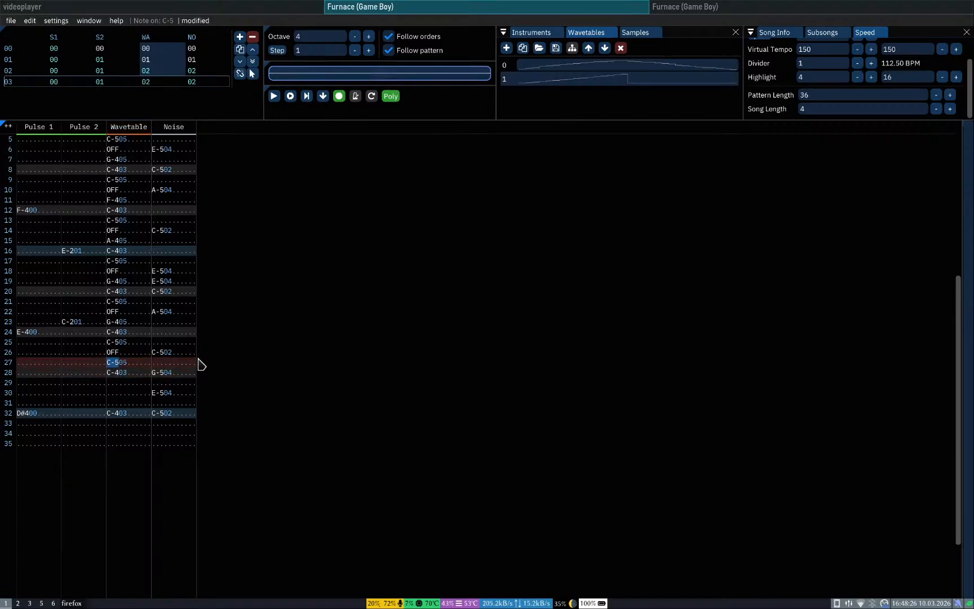
Step: Enter D-5 at row 29, a note off at row 30 and C-5 at row 31 of the Wavetable channel
key("Down")
key("Down")
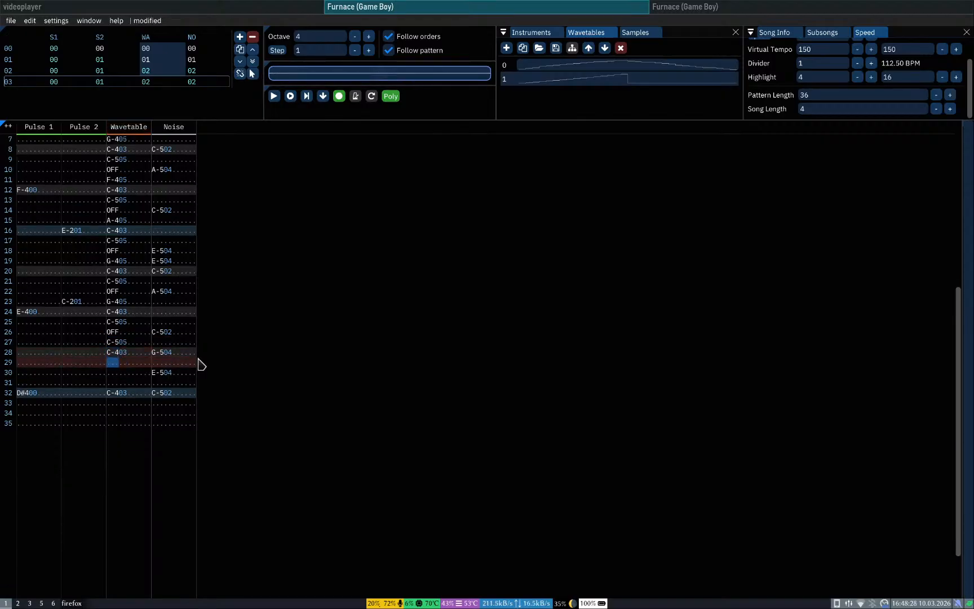
key("w")
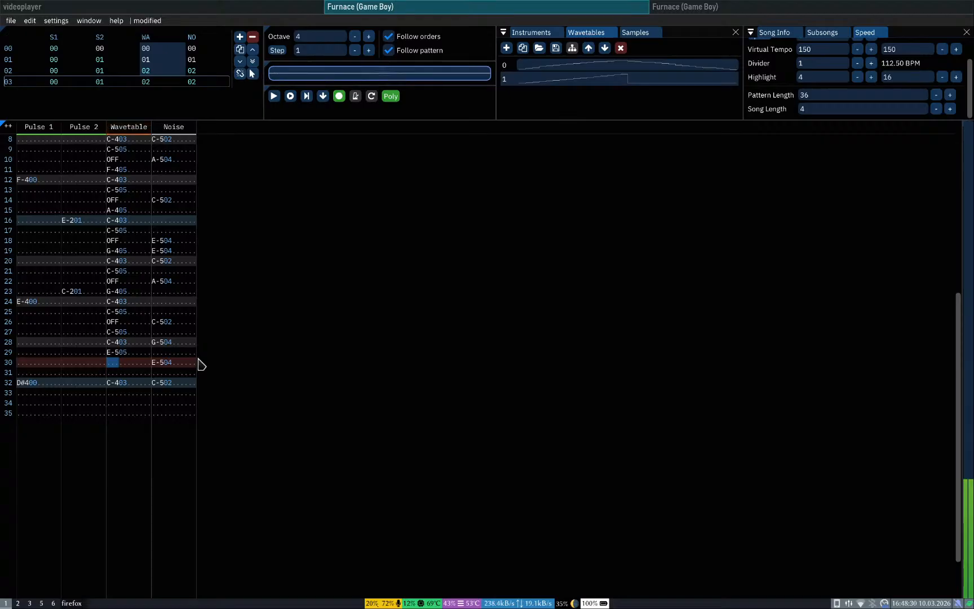
key("1")
key("q")
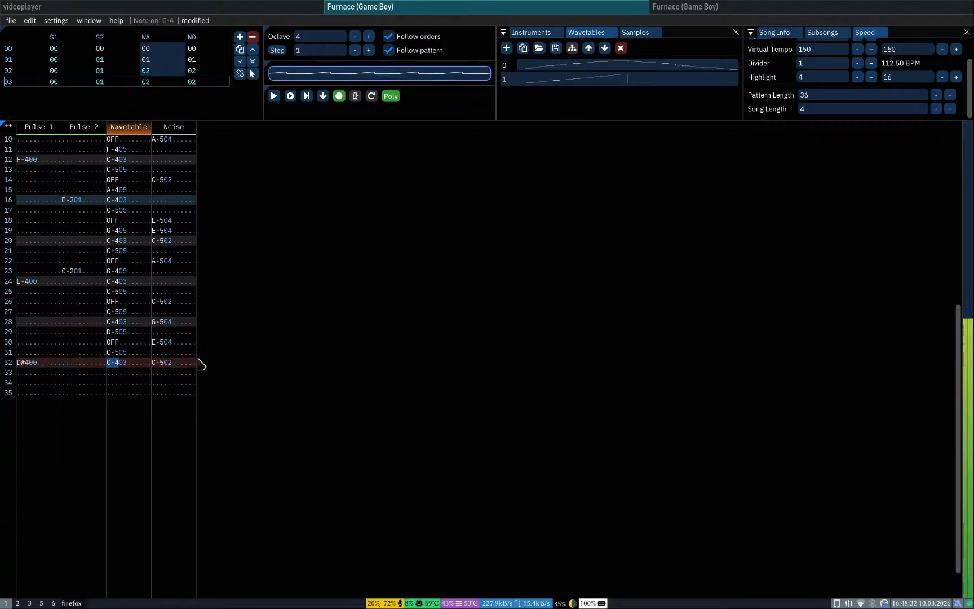
Step: Enter F-5 at row 33, a note off at row 34 and C-5 at row 35 of the Wavetable channel, and play them
key("Down")
key("r")
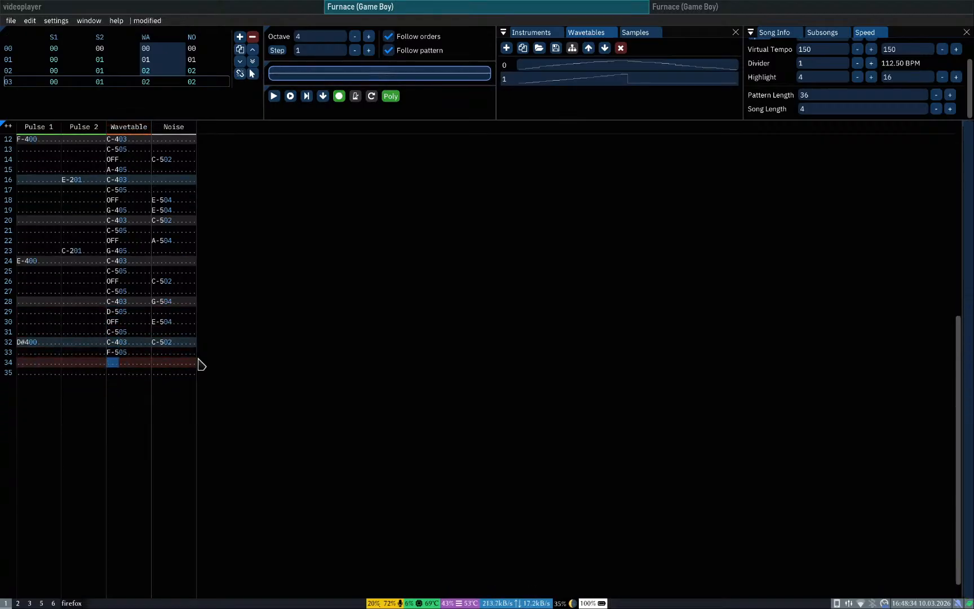
key("1")
key("q")
key("Down")
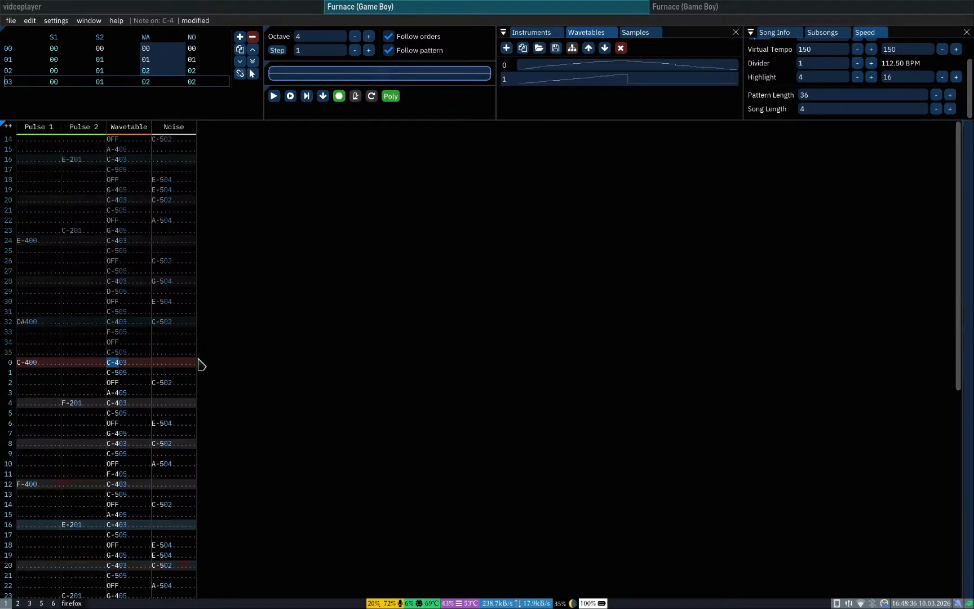
key("Return")
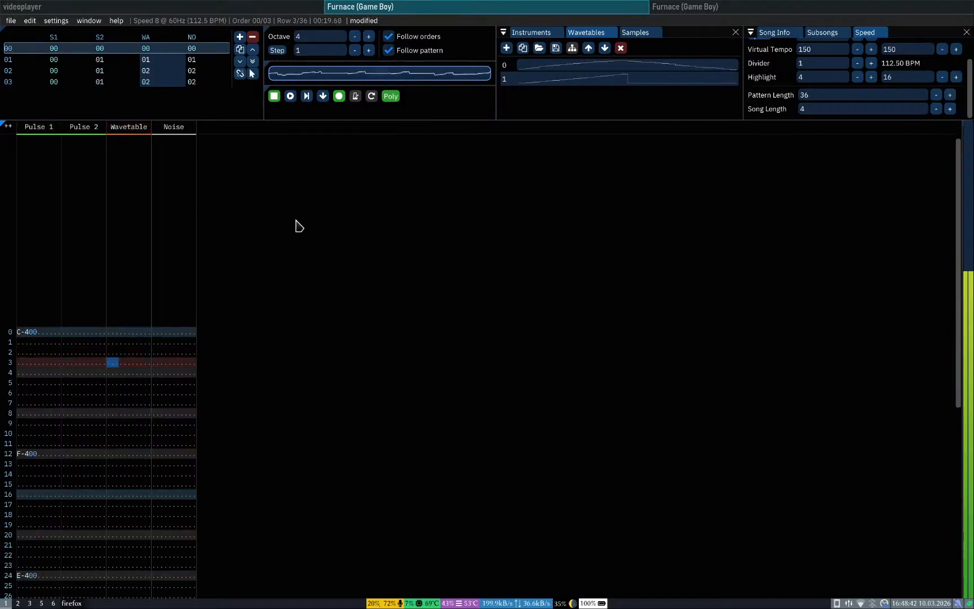
key("Return")
Step: Return to the end of order 03 and delete the C-5 at row 35 of the Wavetable channel
key("Left")
key("End")
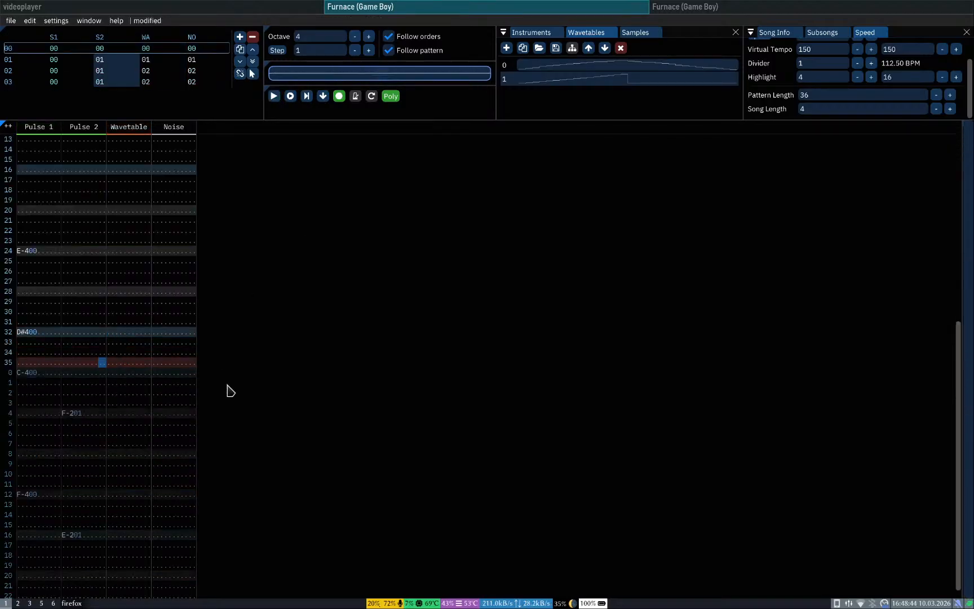
key("End")
key("End")
key("End")
key("End")
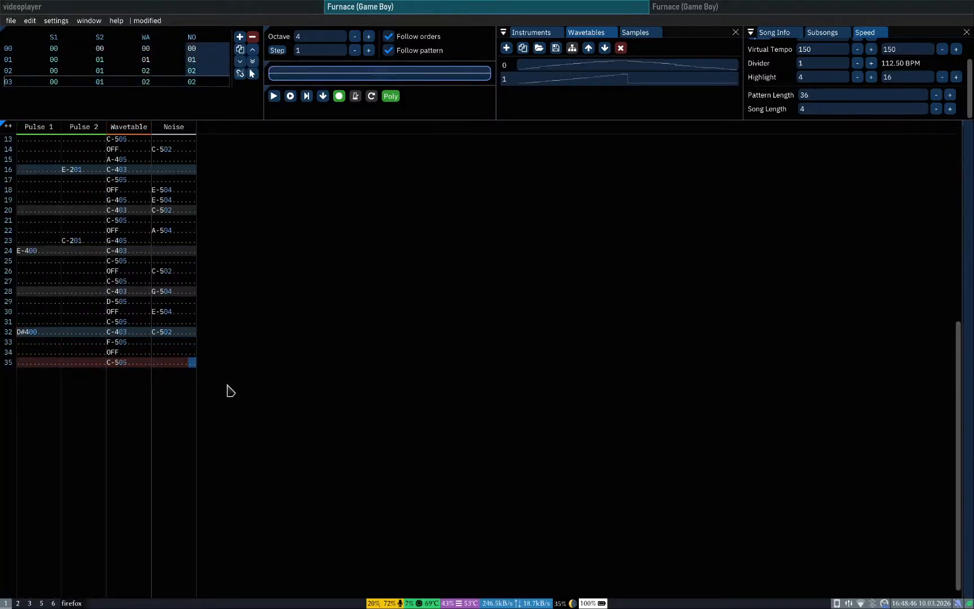
left_click(114, 363)
scroll(124, 369, "up", 3)
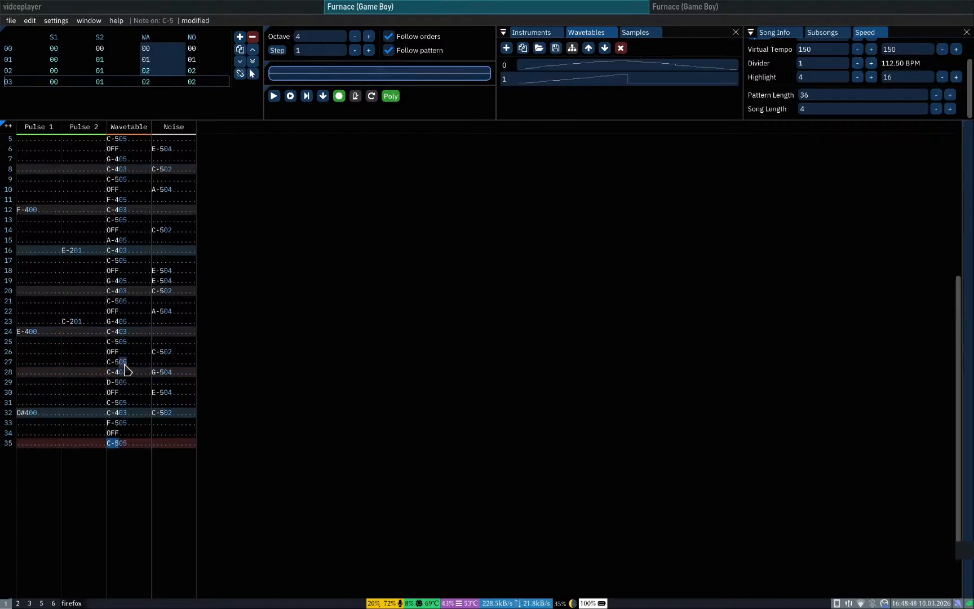
key("Delete")
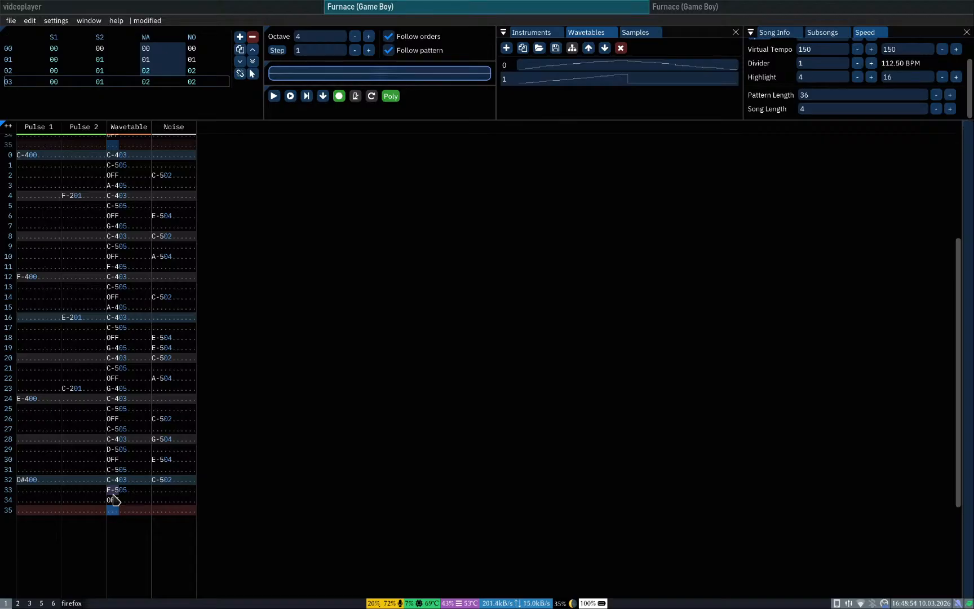
scroll(179, 523, "up", 1)
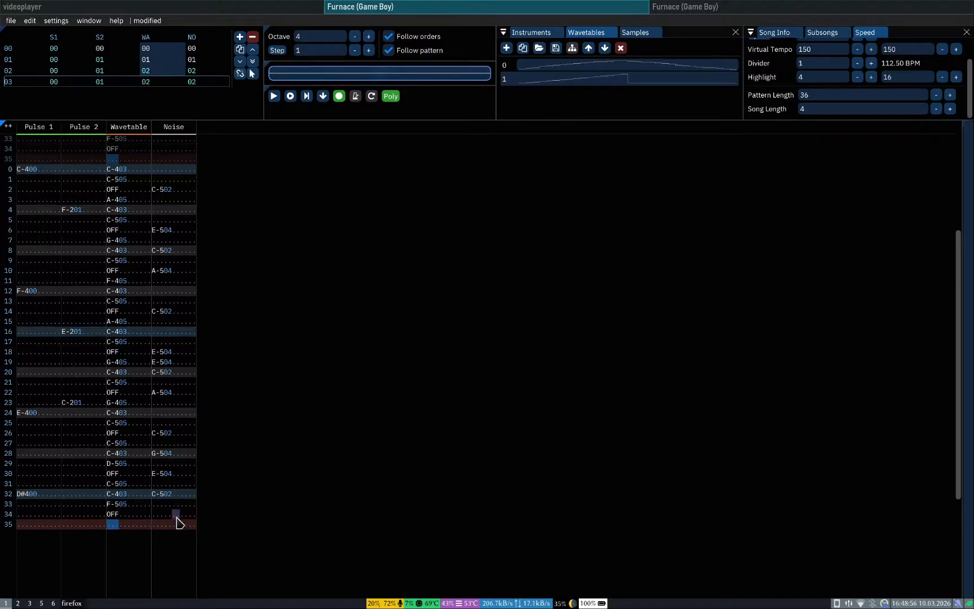
Step: Play order 03 from its first row to check the completed Wavetable melody, and stop playback
scroll(173, 312, "up", 5)
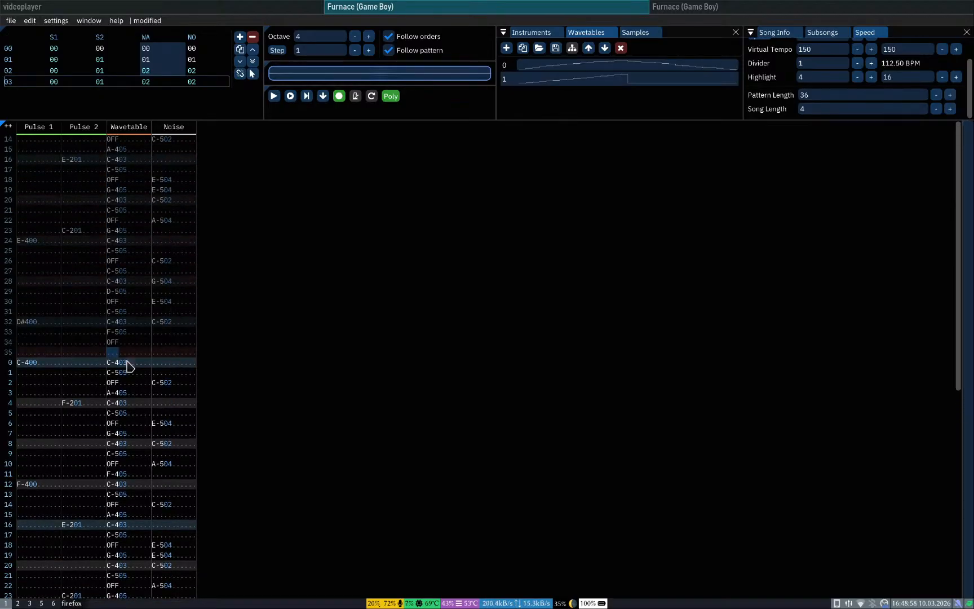
left_click(119, 364)
key("Return")
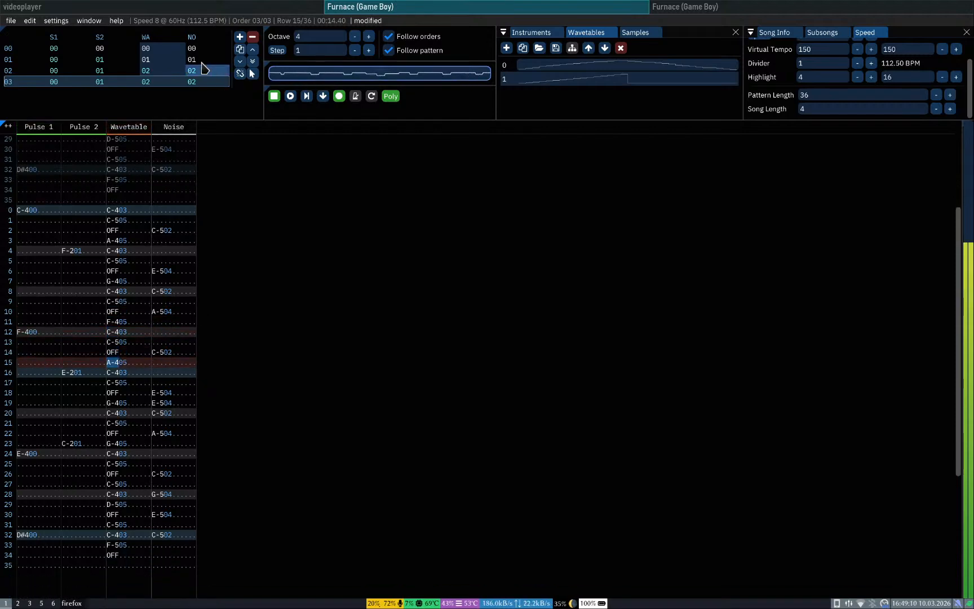
right_click(165, 84)
left_click(166, 84)
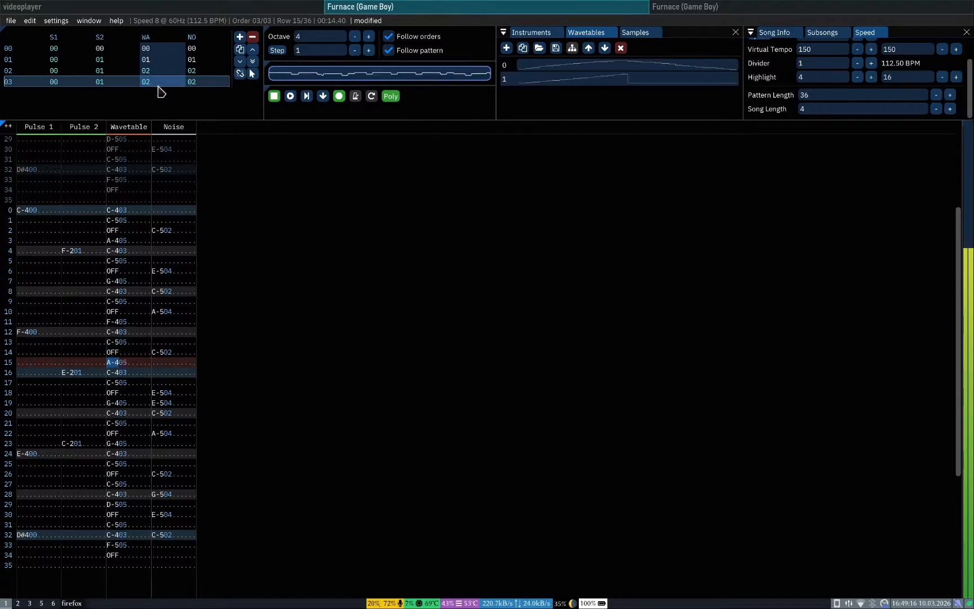
left_click(140, 280)
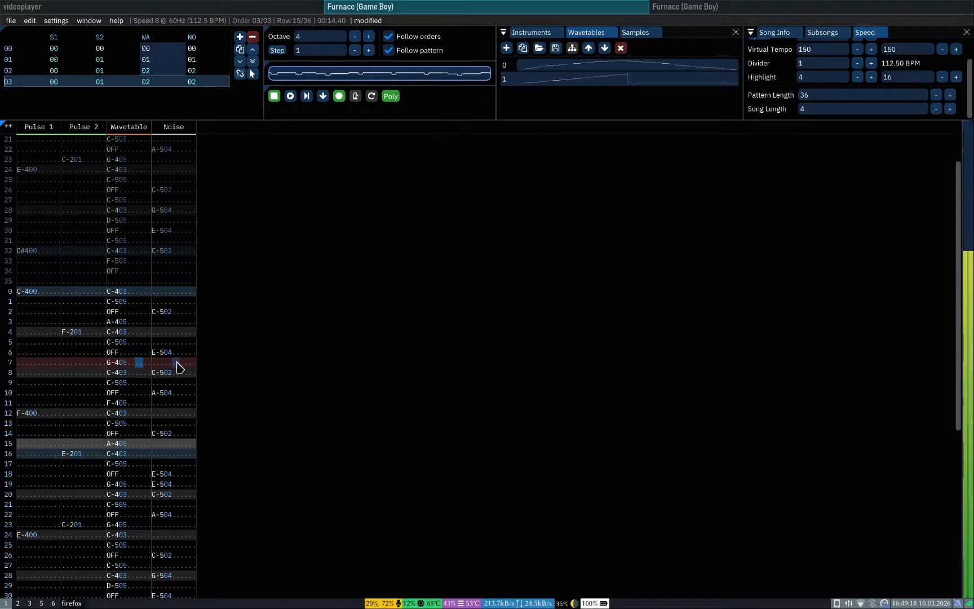
key("Return")
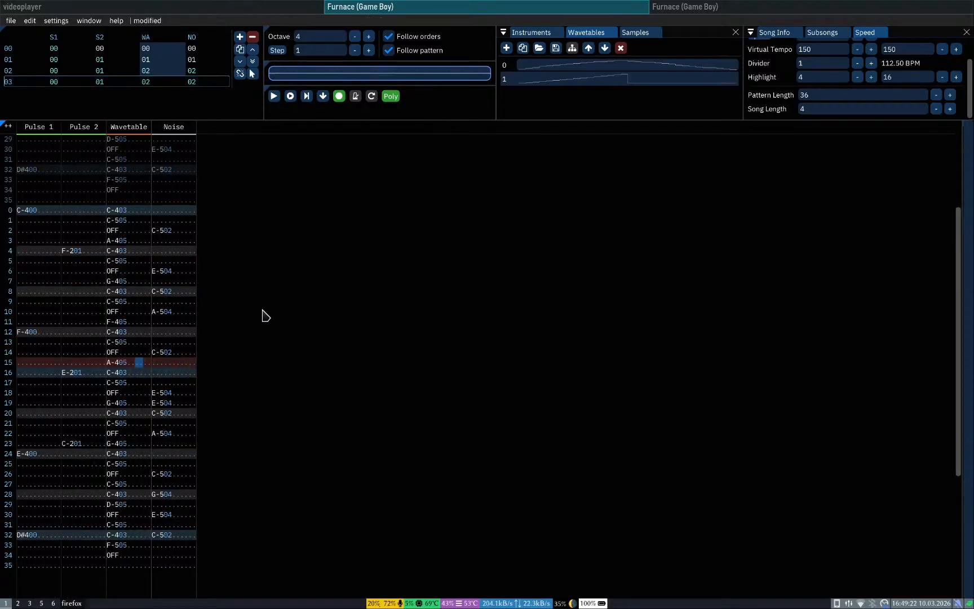
Step: Examine order 03's pattern from row 0 to row 35 across the Pulse 1, Pulse 2, Wavetable and Noise channels
scroll(171, 254, "up", 5)
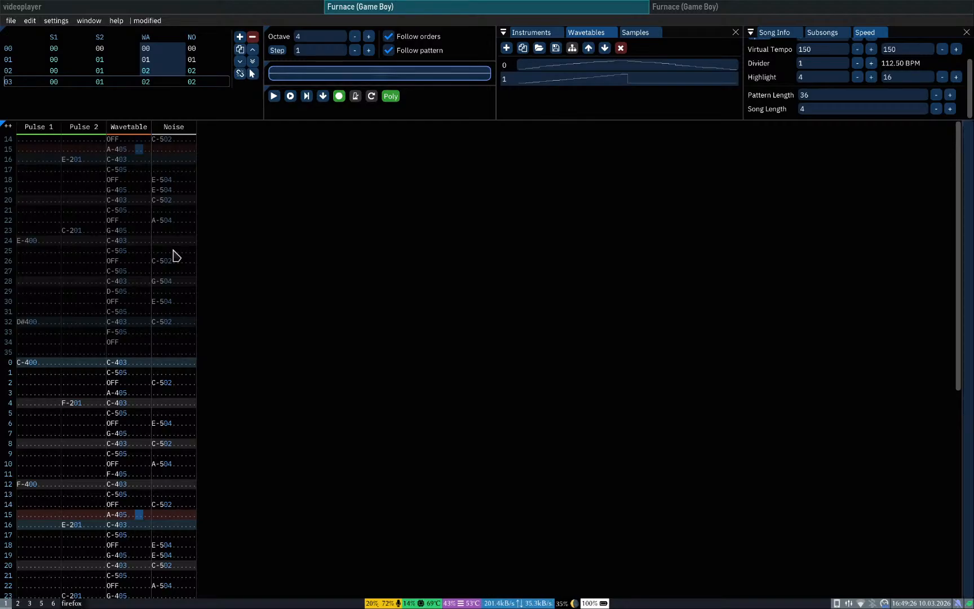
left_click(166, 82)
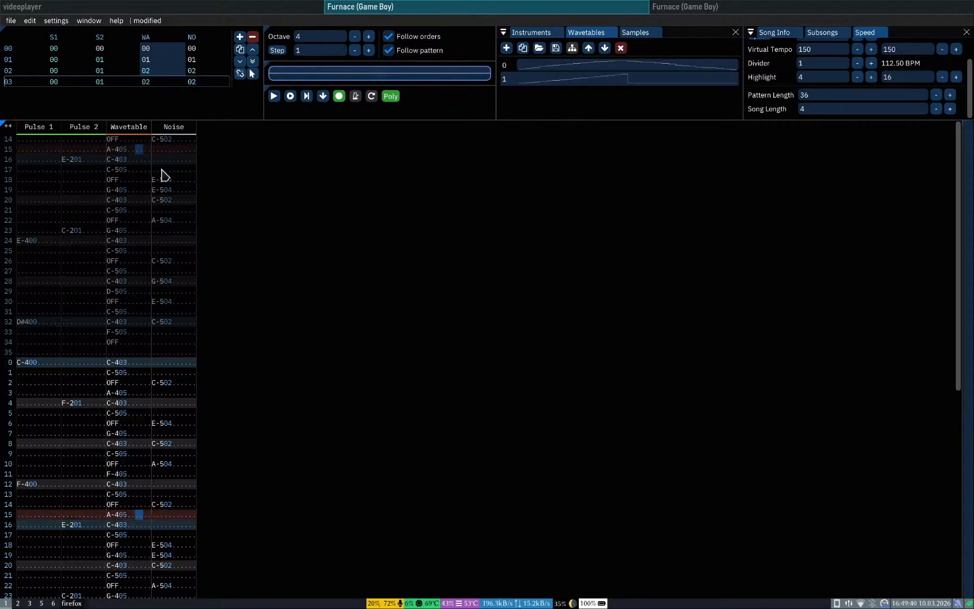
scroll(179, 265, "down", 1)
scroll(175, 230, "down", 2)
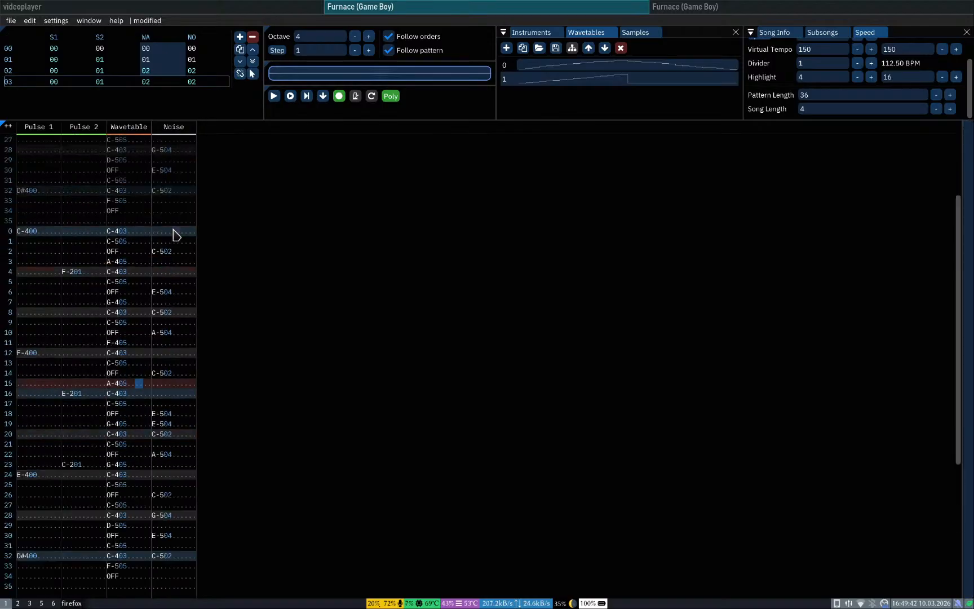
scroll(175, 230, "up", 2)
scroll(167, 474, "down", 5)
scroll(167, 469, "up", 2)
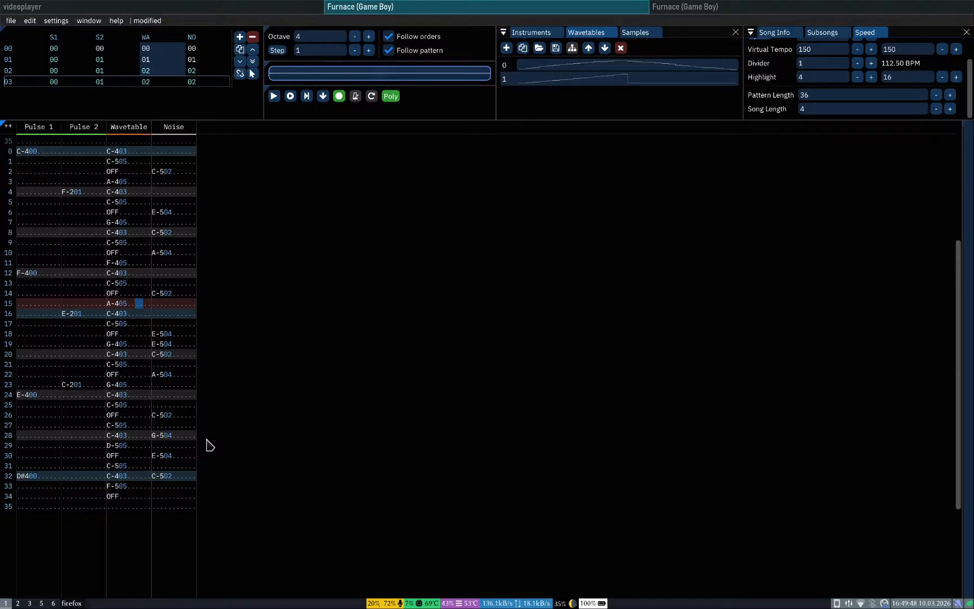
scroll(176, 485, "up", 6)
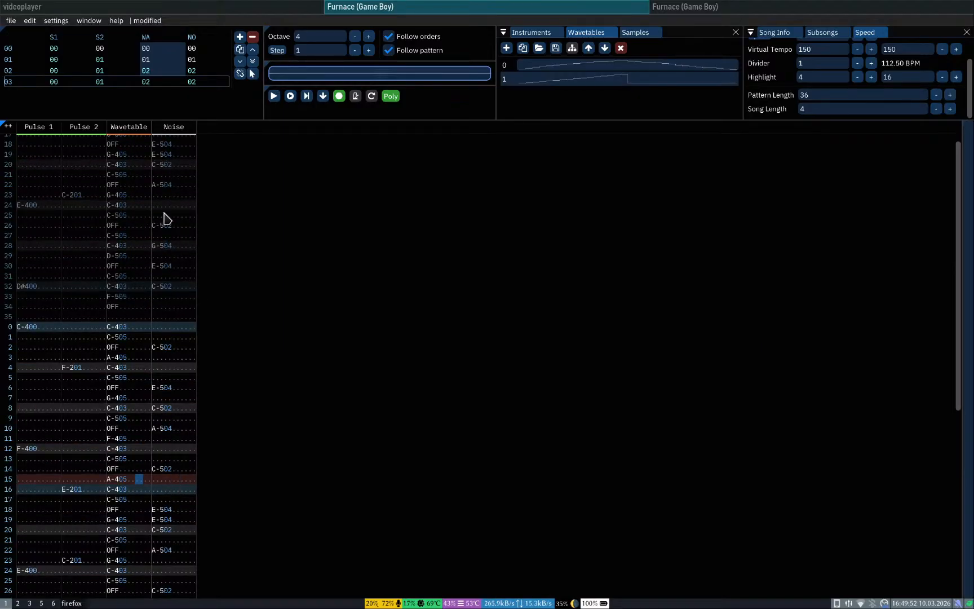
scroll(164, 219, "up", 1)
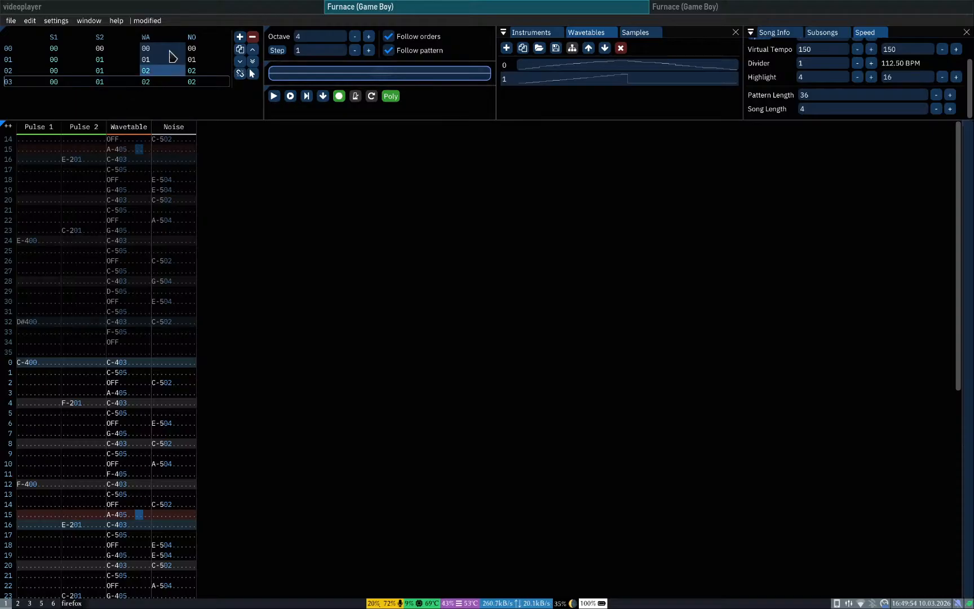
scroll(126, 468, "down", 2)
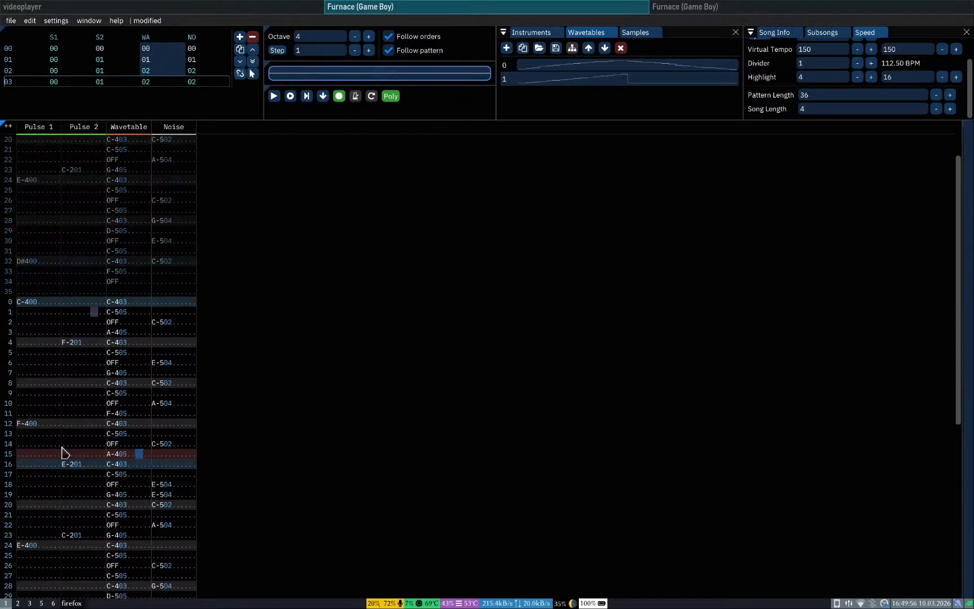
scroll(115, 519, "down", 10)
scroll(115, 519, "up", 12)
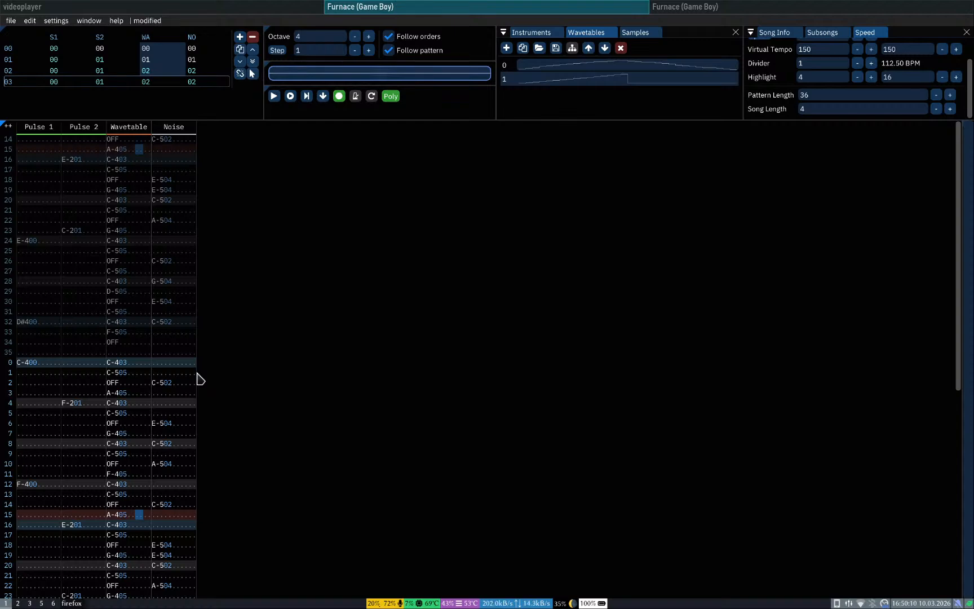
key("super+2")
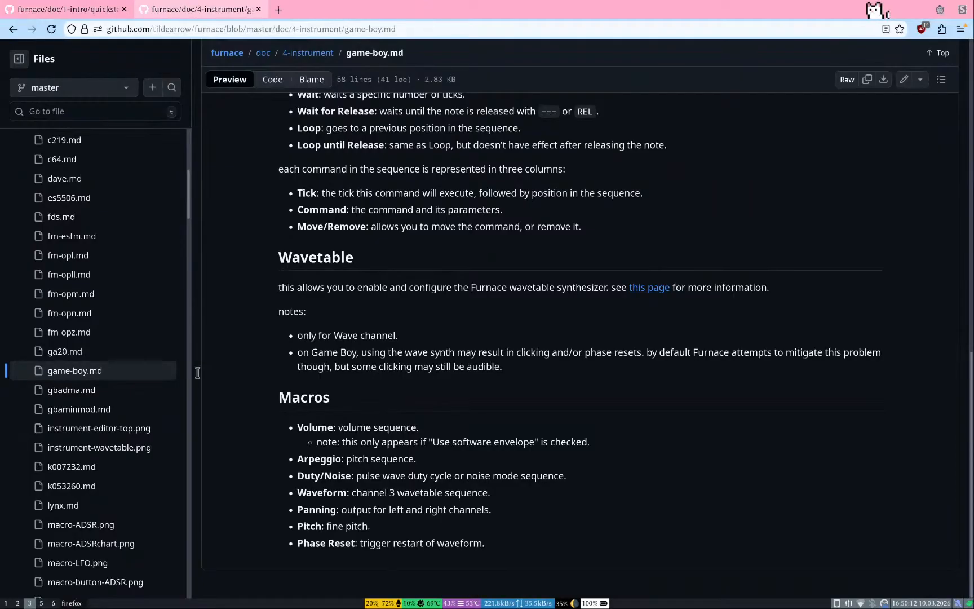
key("super+1")
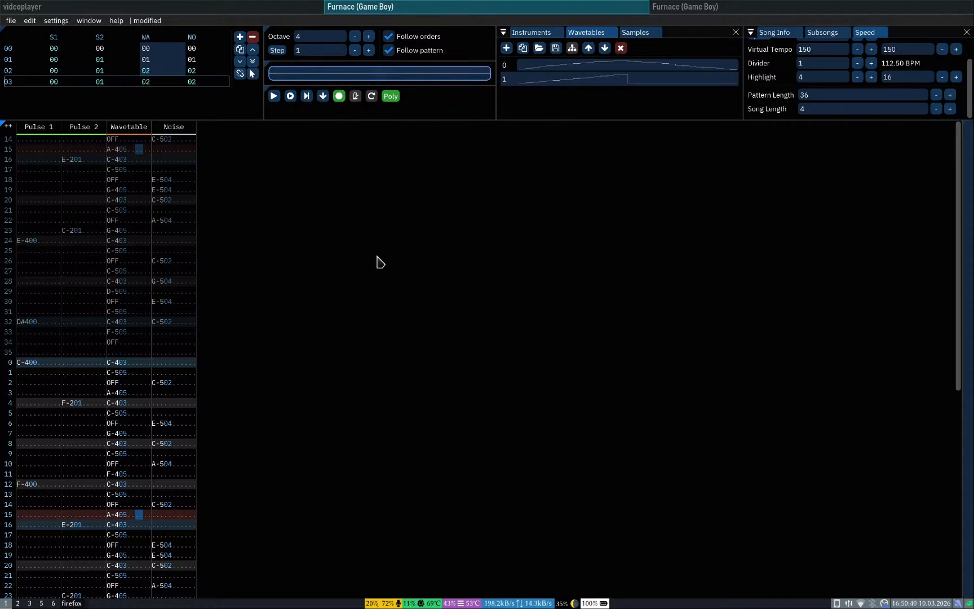
Step: Save the song under the name smelted in the Downloads/new folder
scroll(326, 425, "down", 2)
key("ctrl+s")
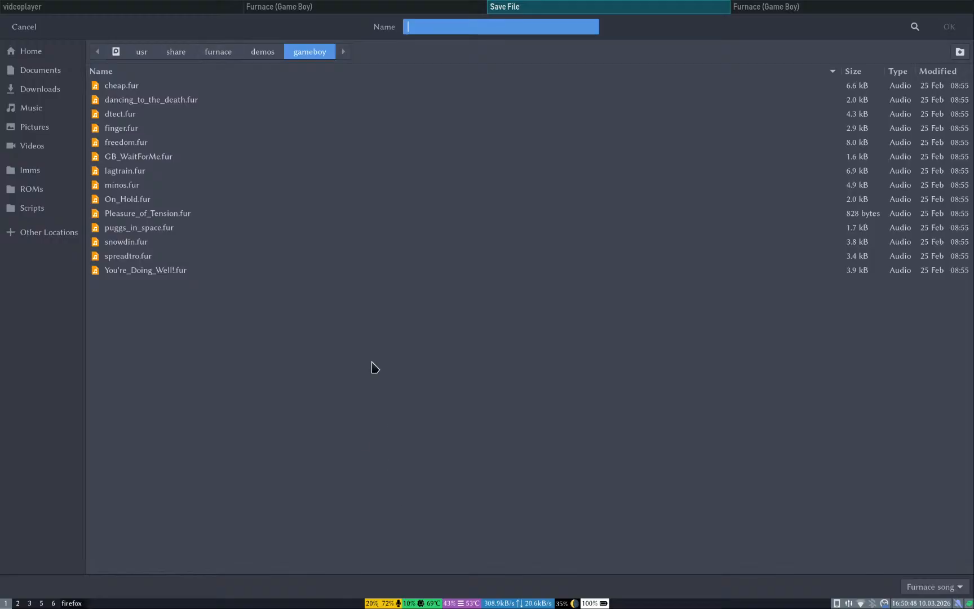
key("super+5")
key("super+6")
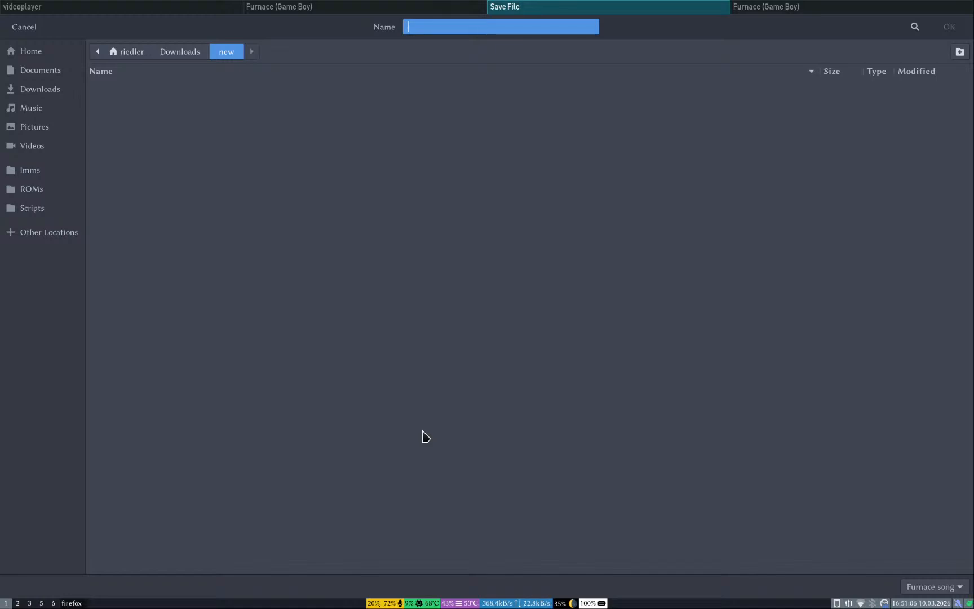
type("smelted")
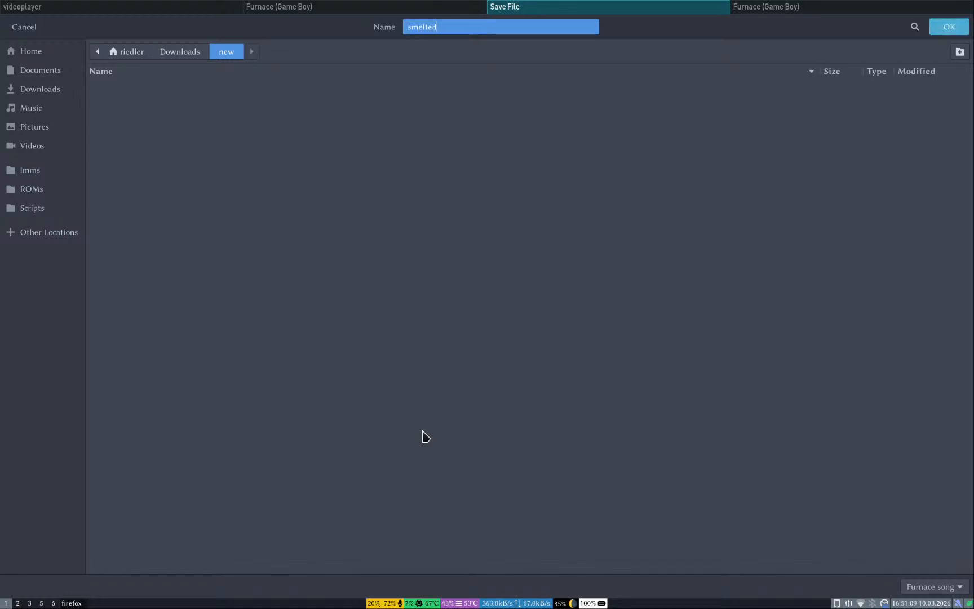
key("Return")
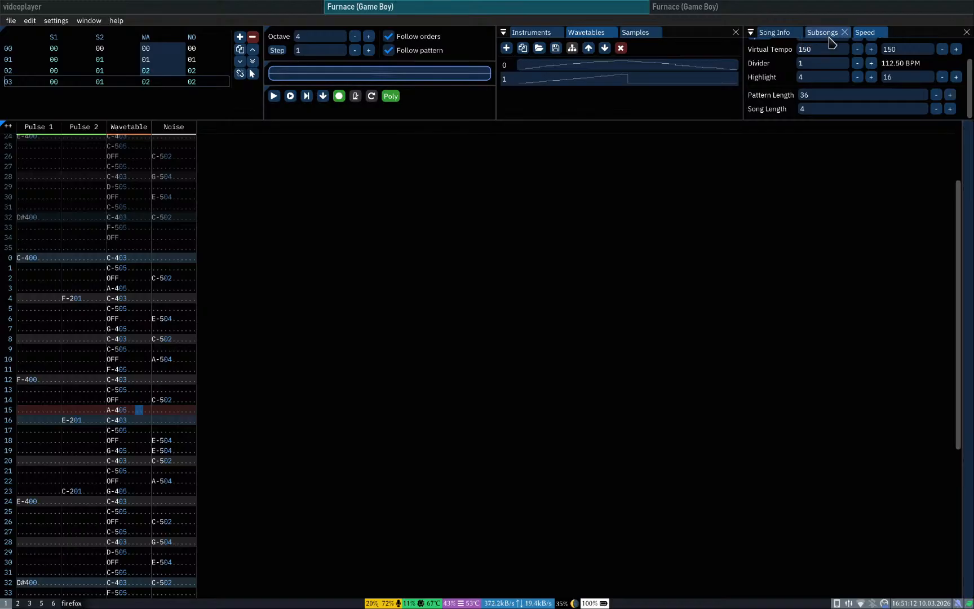
Step: Set the song name to Smelted, fill in the author's name, and save the song
left_click(783, 33)
left_click(797, 49)
type("Sm")
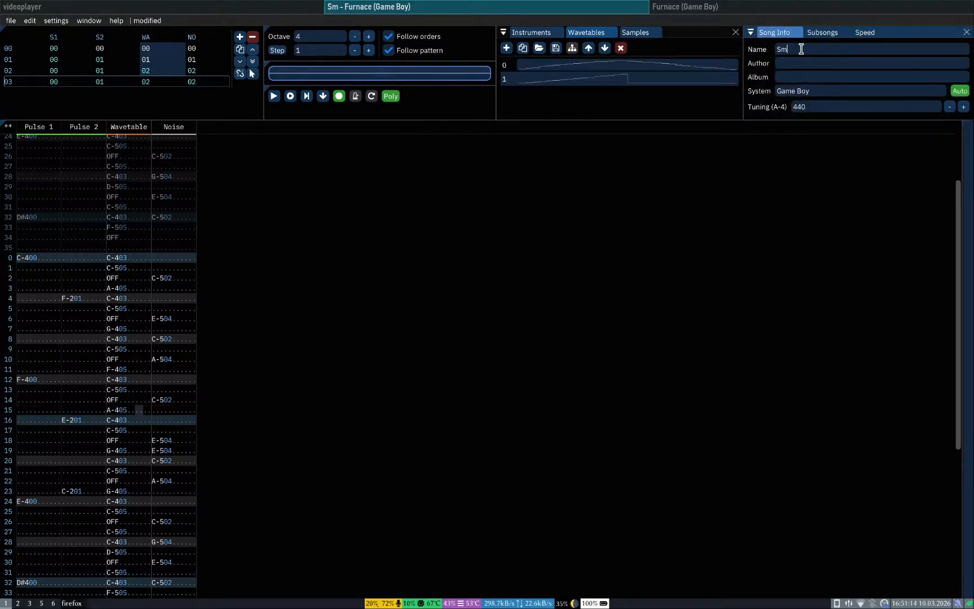
type("eltedRiedler")
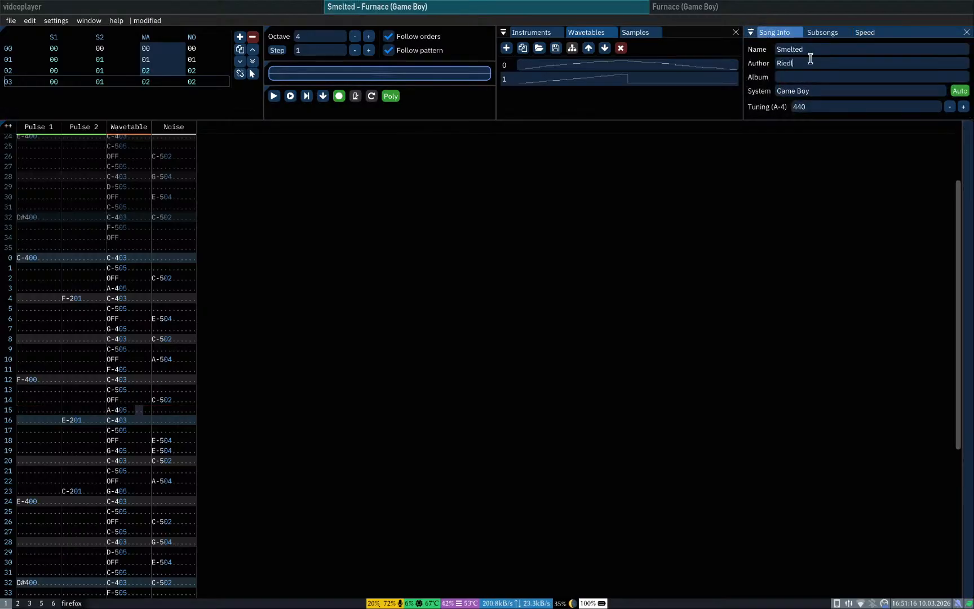
left_click(809, 157)
left_click(822, 34)
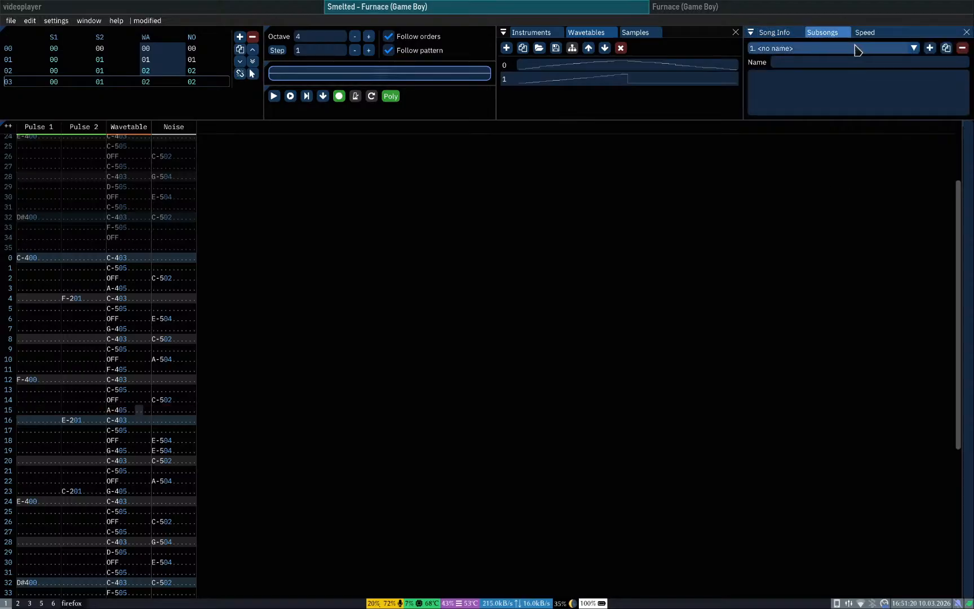
left_click(617, 277)
key("ctrl+s")
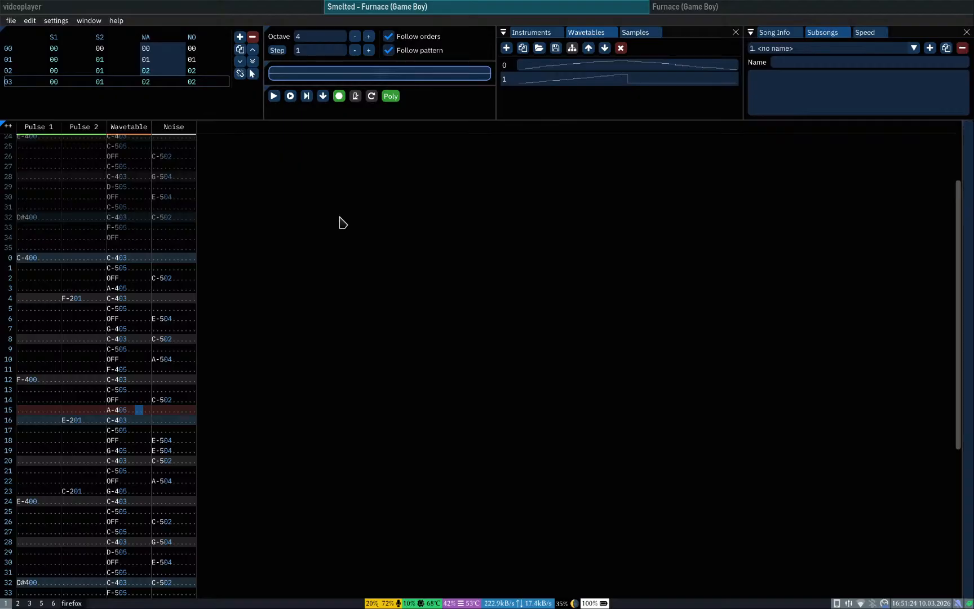
Step: Export the song as a looping VGM, format version 1.71, named smelted in the Downloads/new folder
scroll(165, 271, "up", 3)
left_click(16, 22)
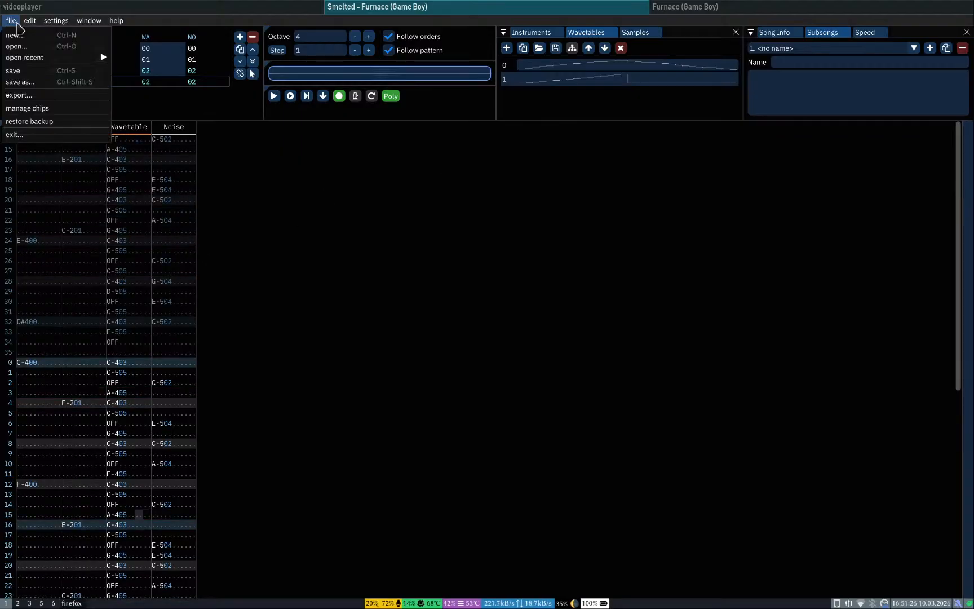
left_click(29, 97)
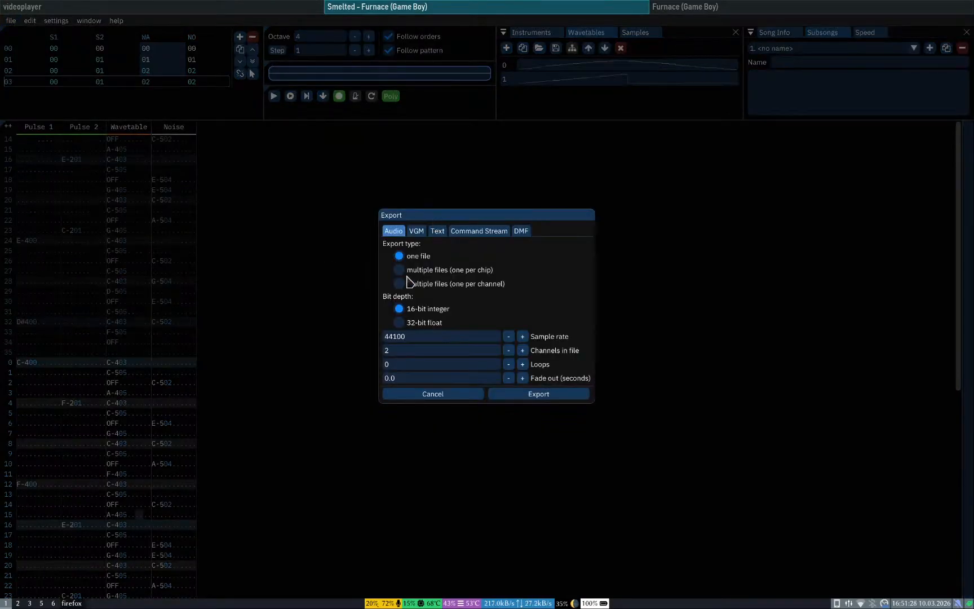
left_click(417, 231)
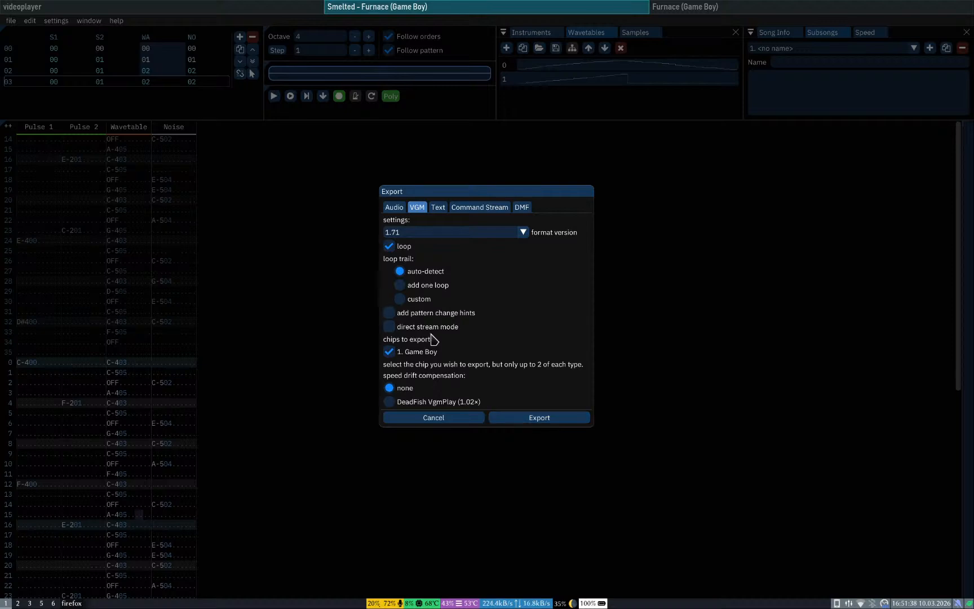
mouse_move(459, 317)
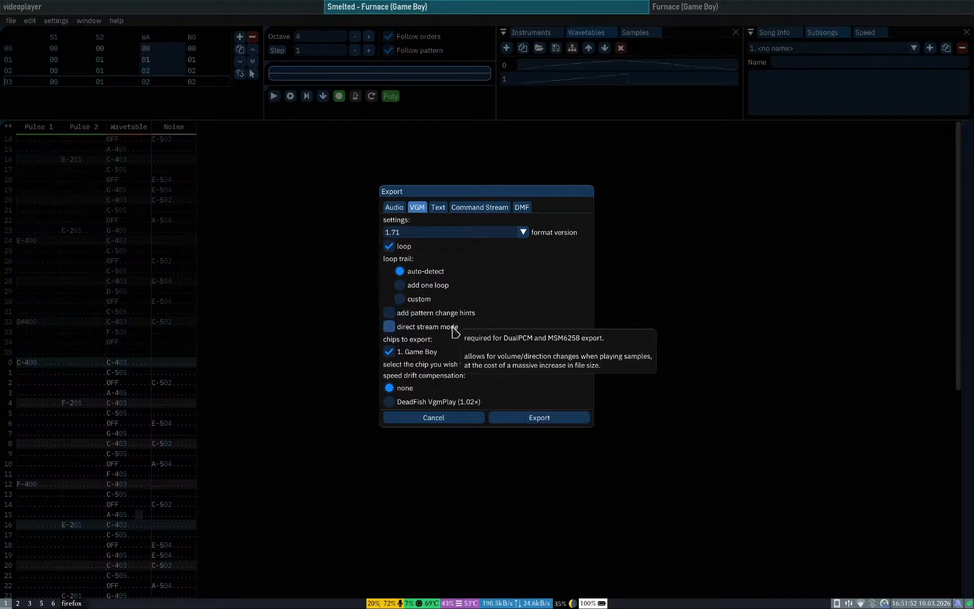
left_click(549, 417)
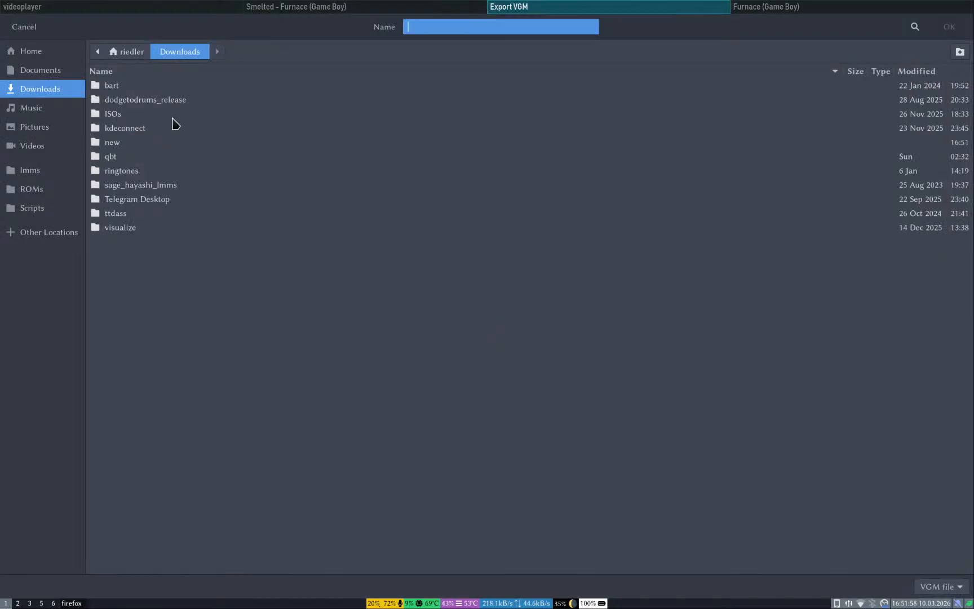
double_click(137, 148)
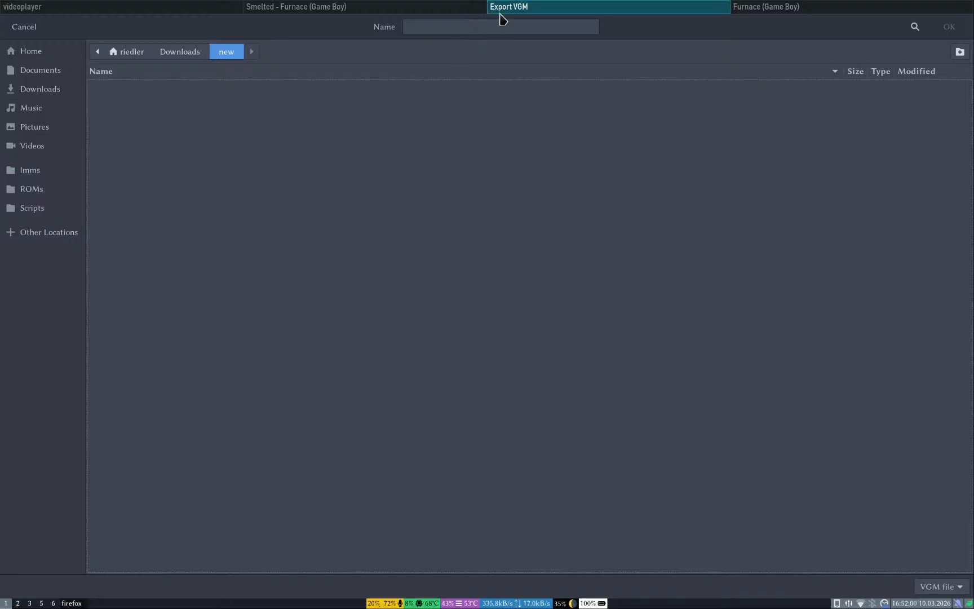
left_click(503, 33)
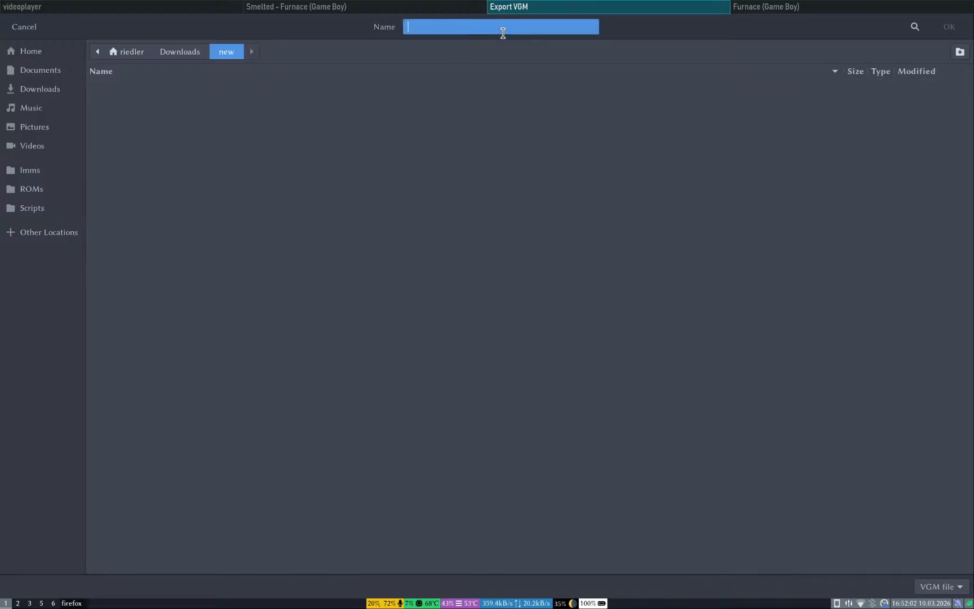
type("smelted")
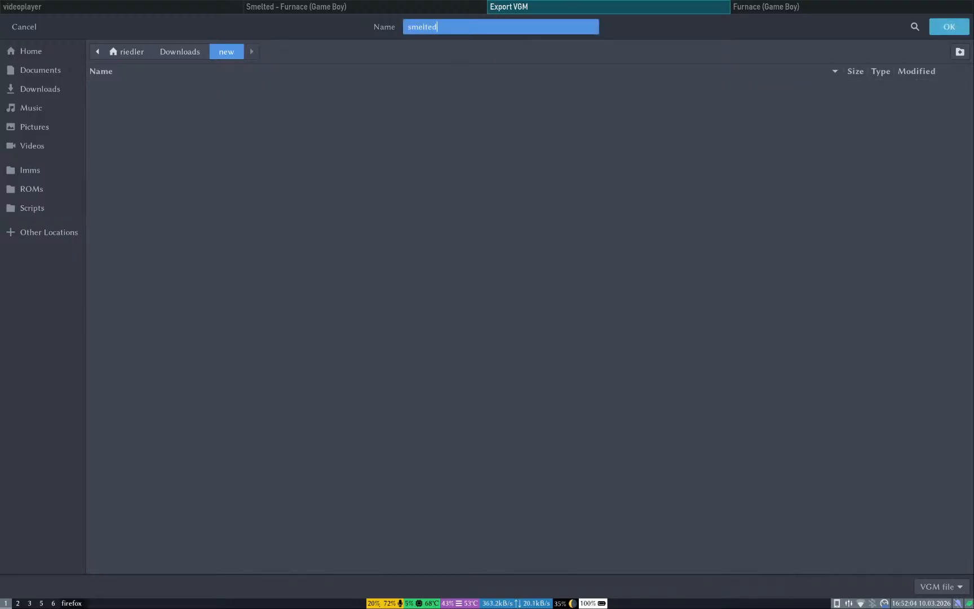
key("Return")
Step: Switch to the terminal and play the exported file with vgmplay ~/Downloads/new/smelted.vgm
key("super+2")
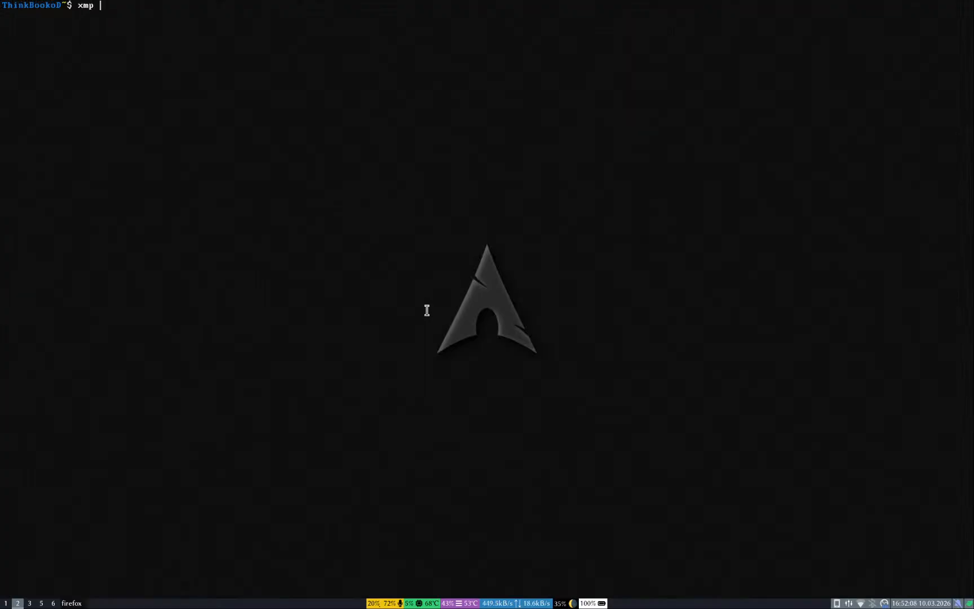
key("BackSpace")
key("BackSpace")
key("BackSpace")
key("BackSpace")
type("vgmplay ~/Dow")
key("Tab")
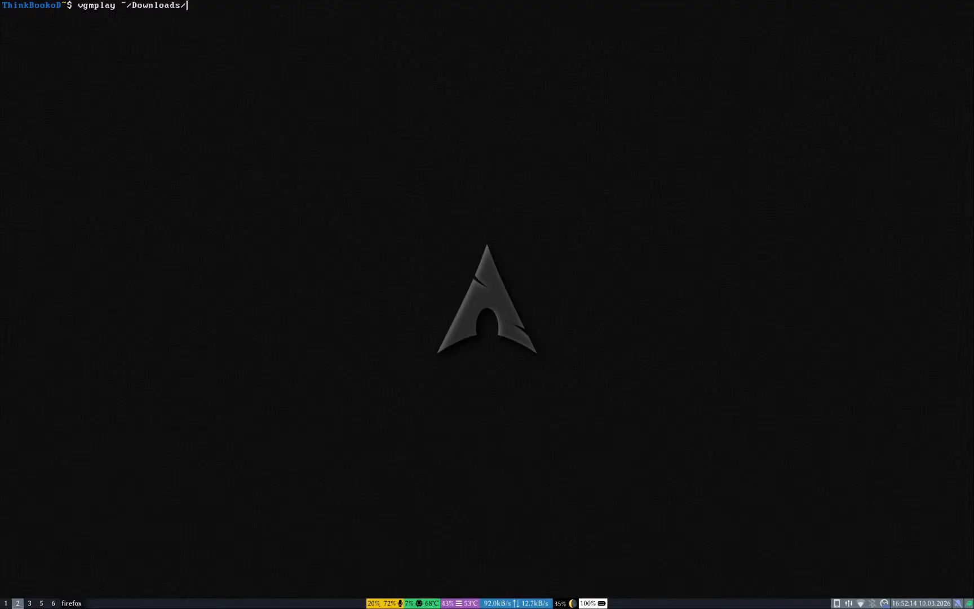
type("new")
key("Tab")
type("sm")
key("Tab")
key("Tab")
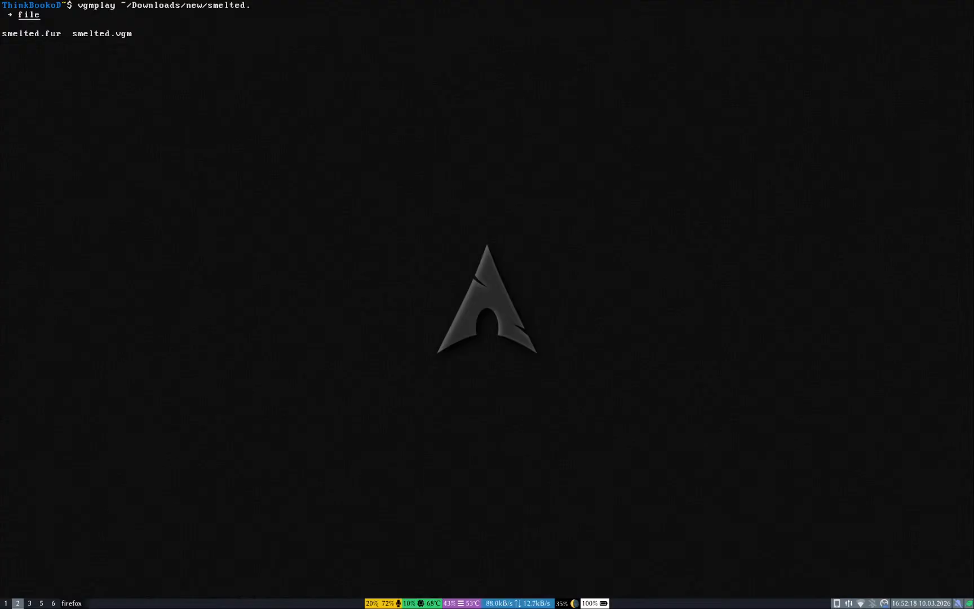
key("Return")
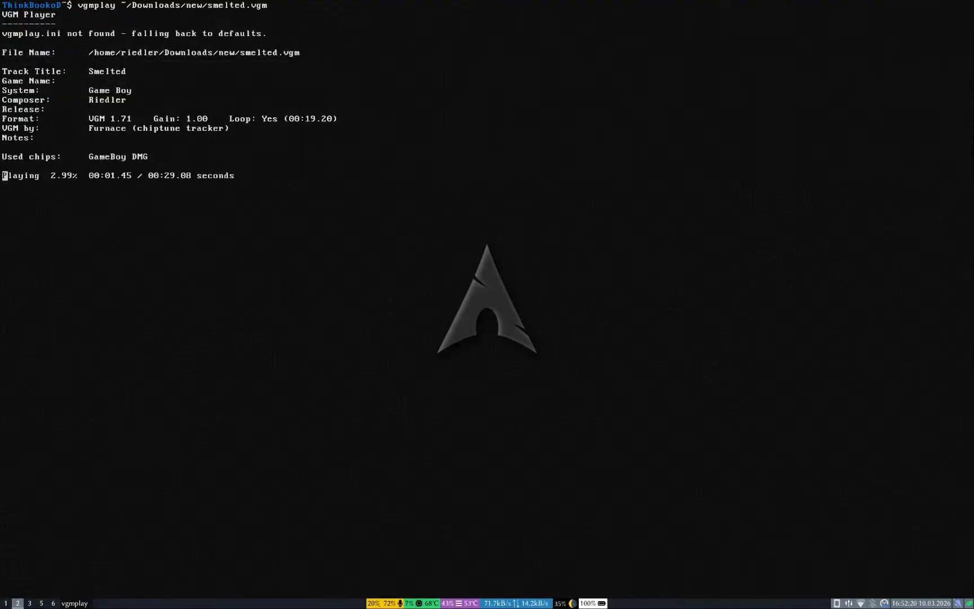
Step: Stop the vgmplay playback, switch back to Furnace and look at the song's save-as dialog without saving
key("q")
key("super+1")
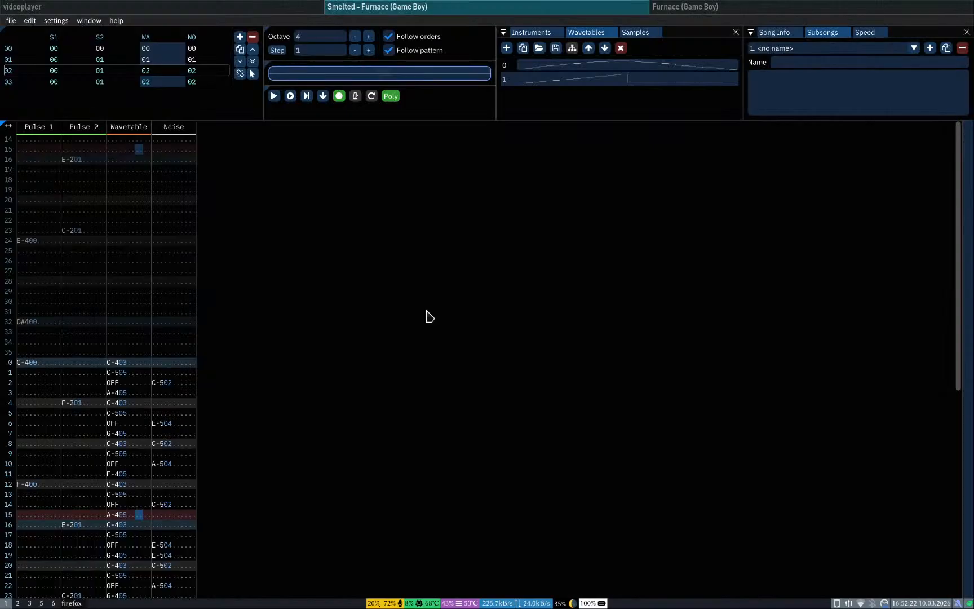
left_click(11, 20)
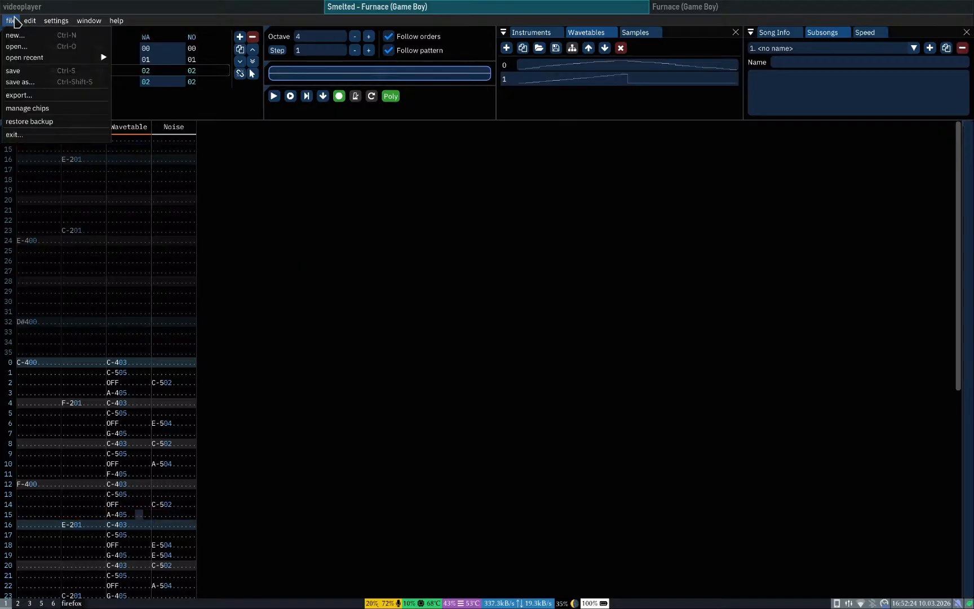
left_click(69, 83)
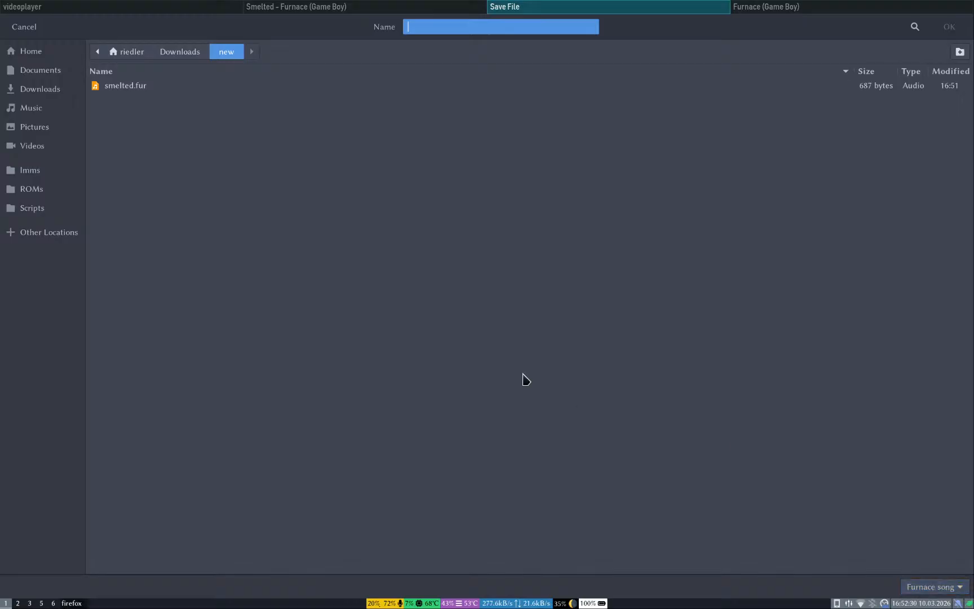
key("Escape")
Step: Review the Text, Command Stream, DMF and Audio export options without exporting, and show the song info
left_click(18, 21)
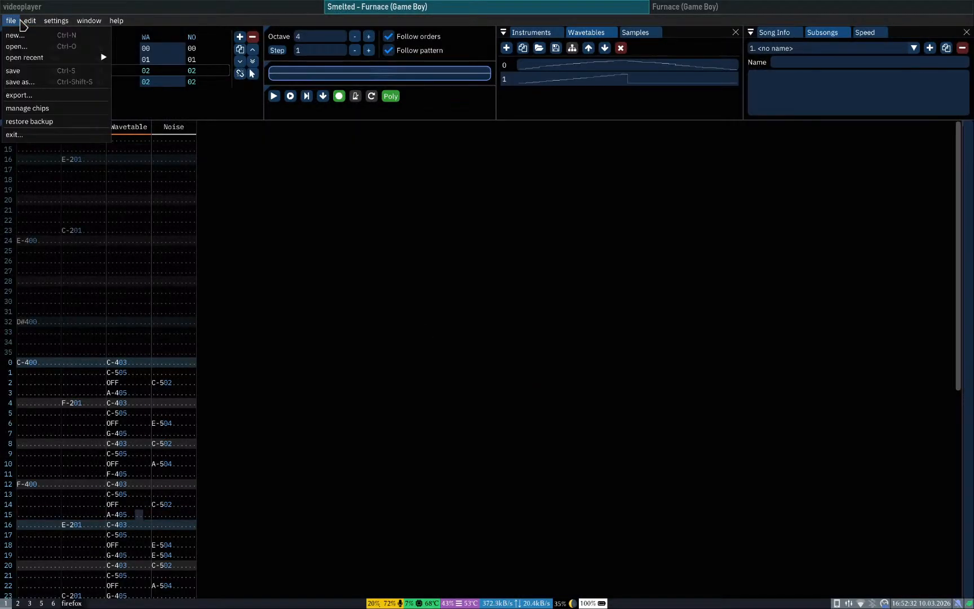
left_click(62, 96)
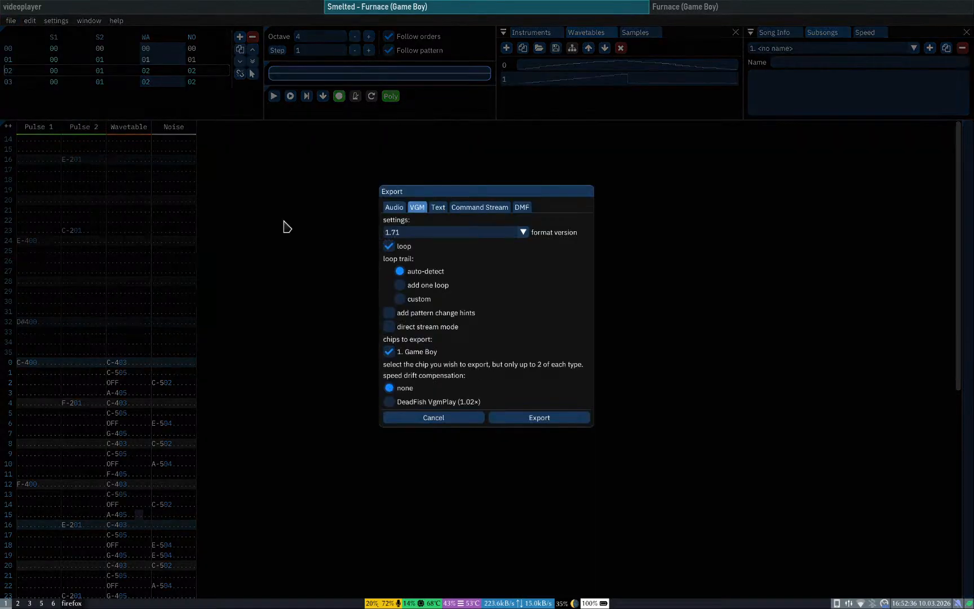
left_click(439, 207)
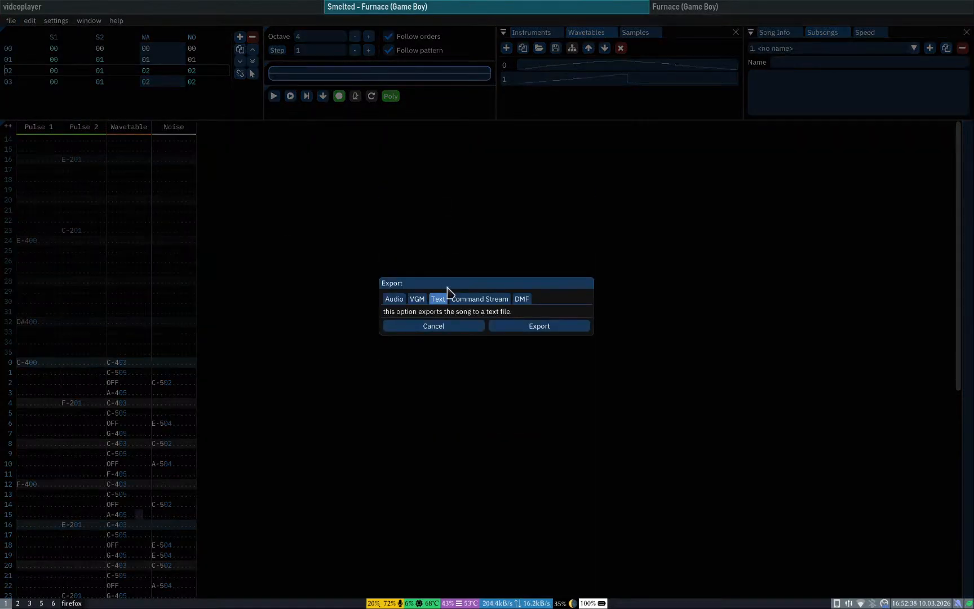
left_click(460, 301)
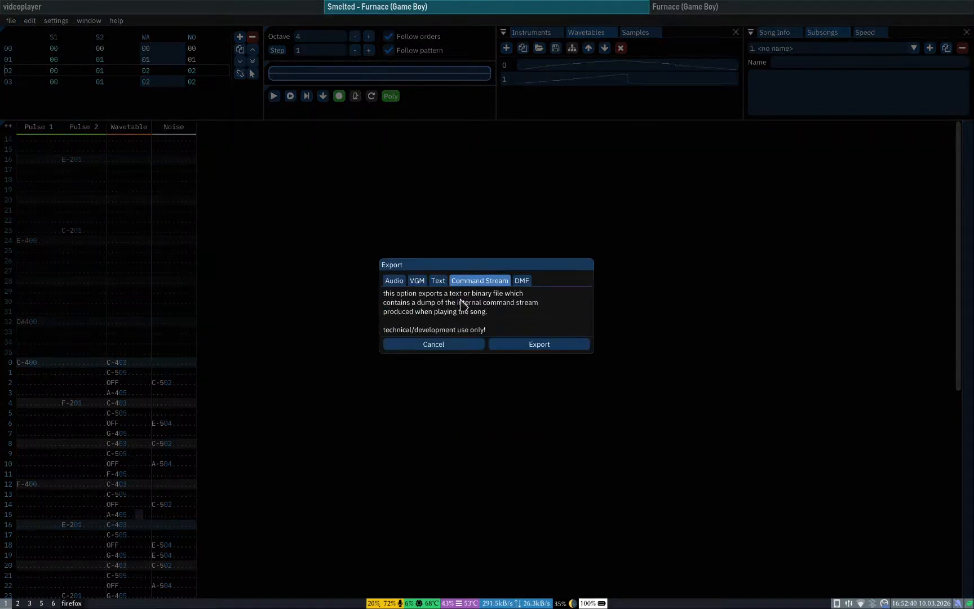
left_click(526, 280)
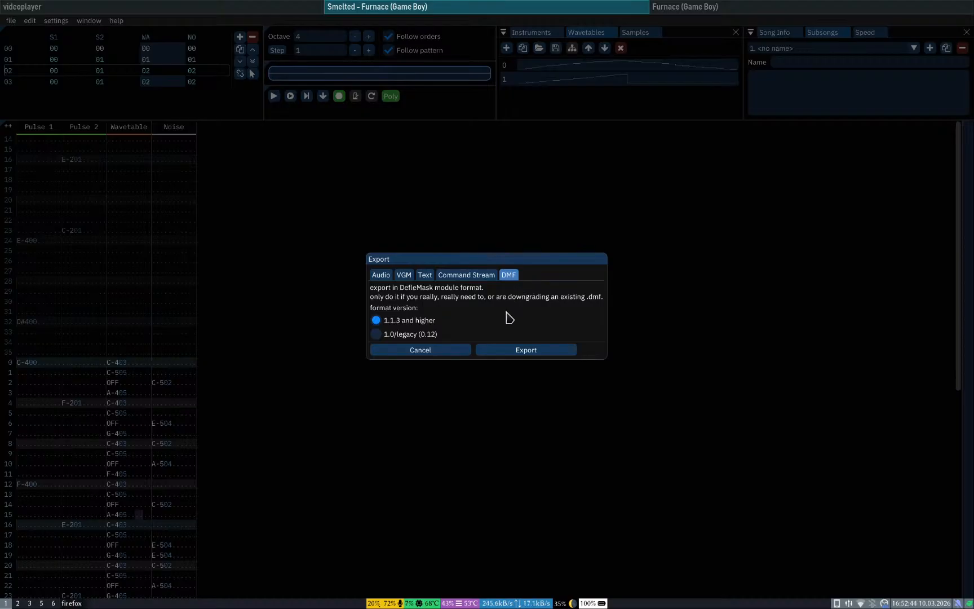
left_click(387, 275)
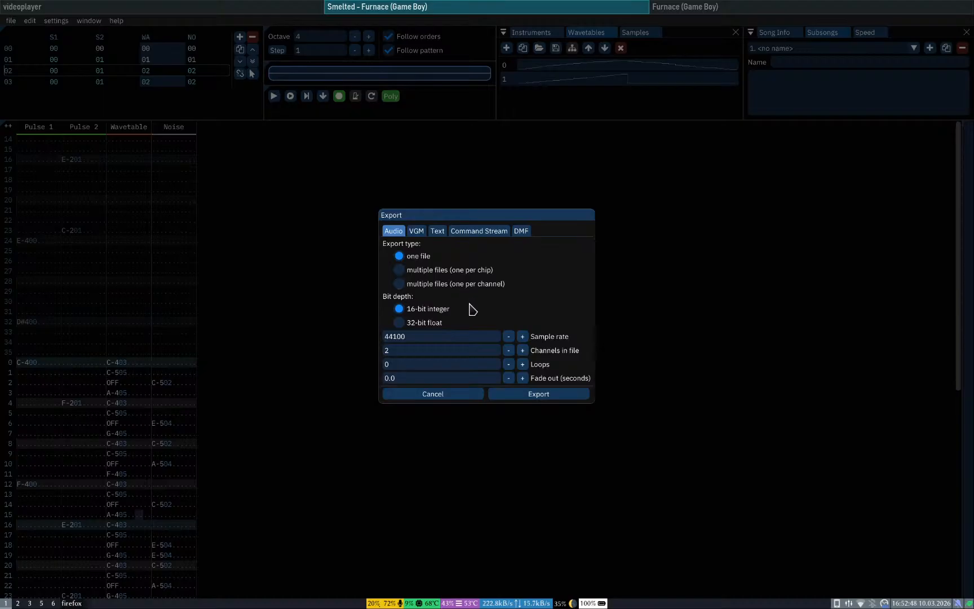
left_click(448, 394)
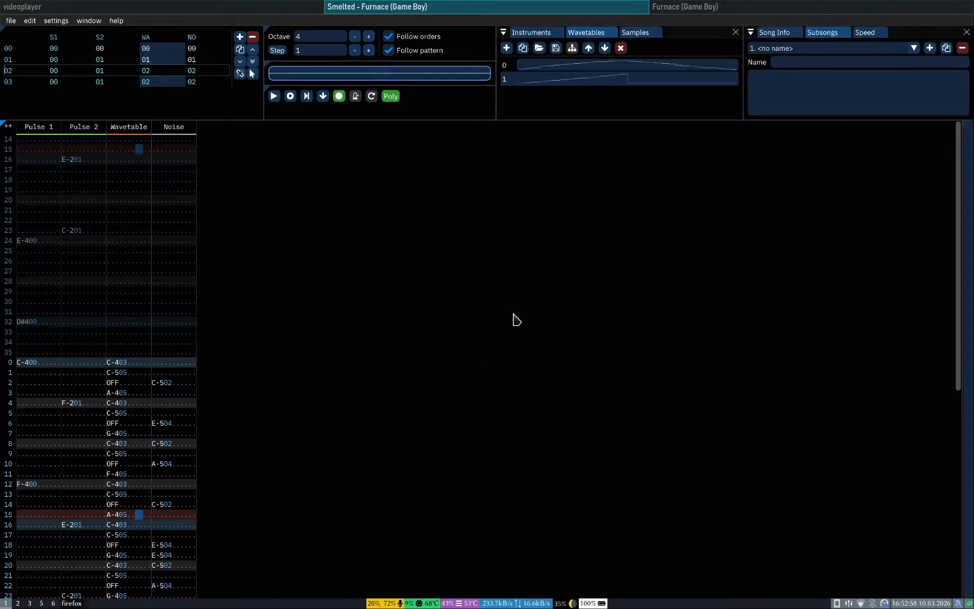
left_click(770, 33)
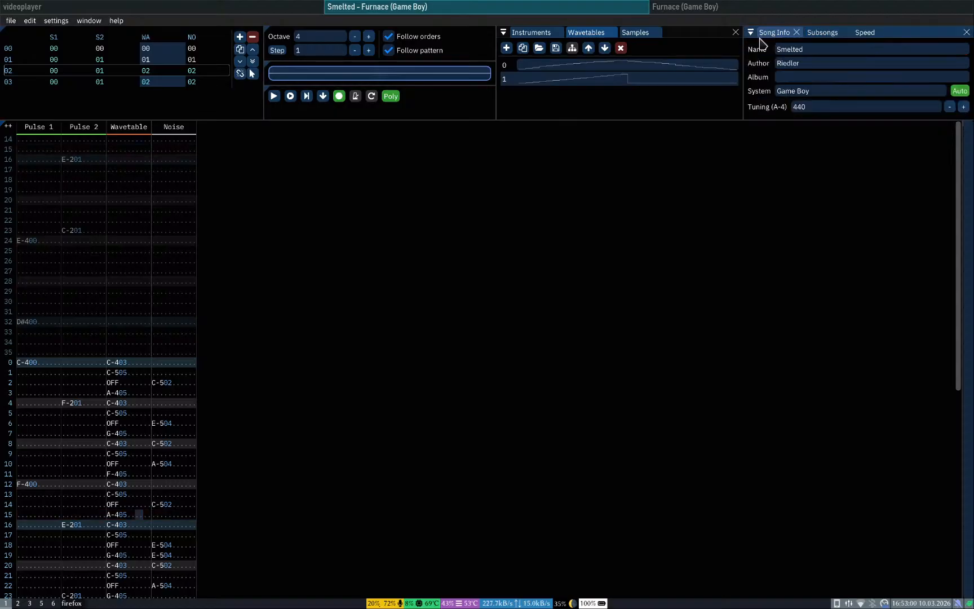
Step: Switch to OBS and open the choices for stopping the stream
key("super+5")
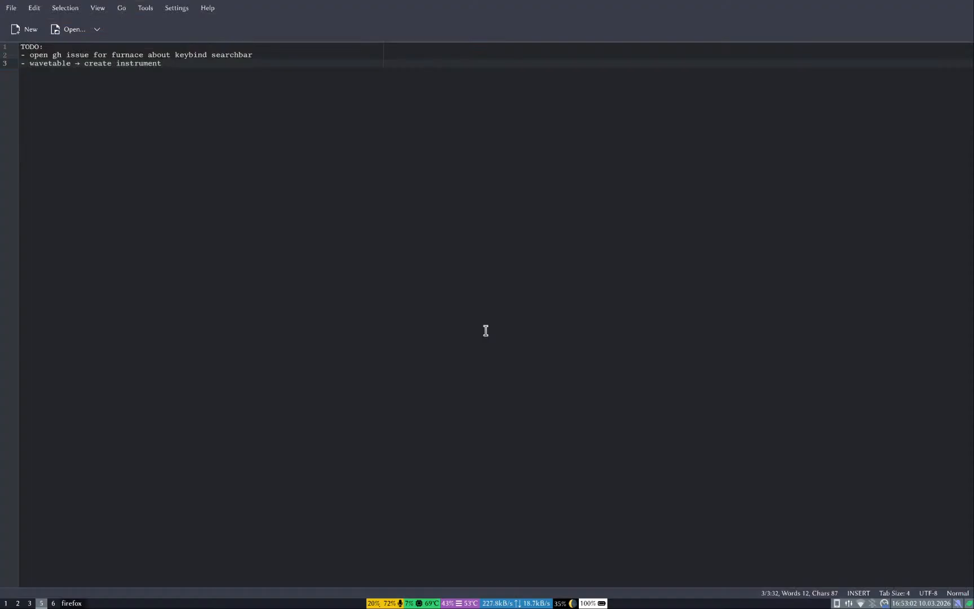
key("super+6")
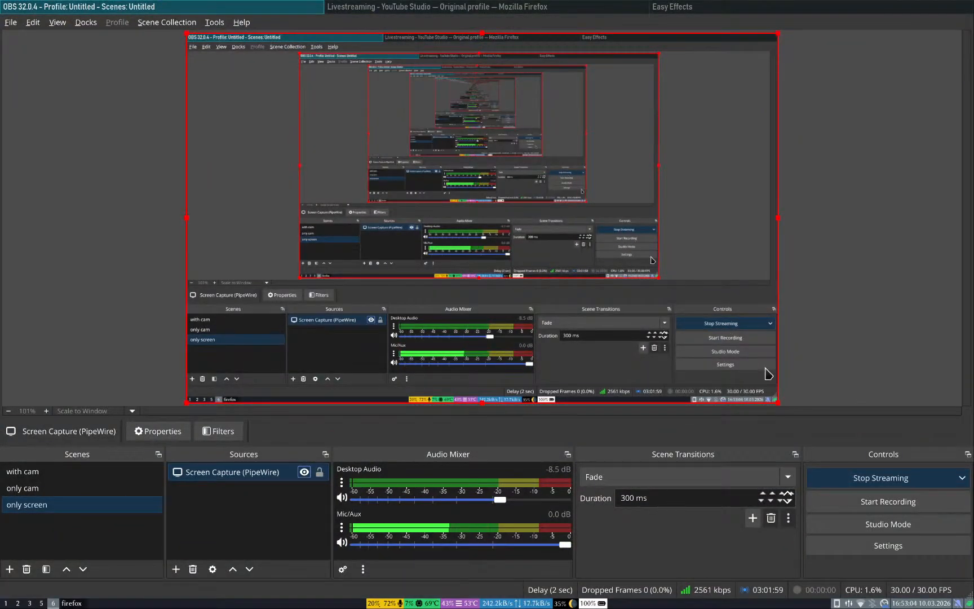
left_click(839, 478)
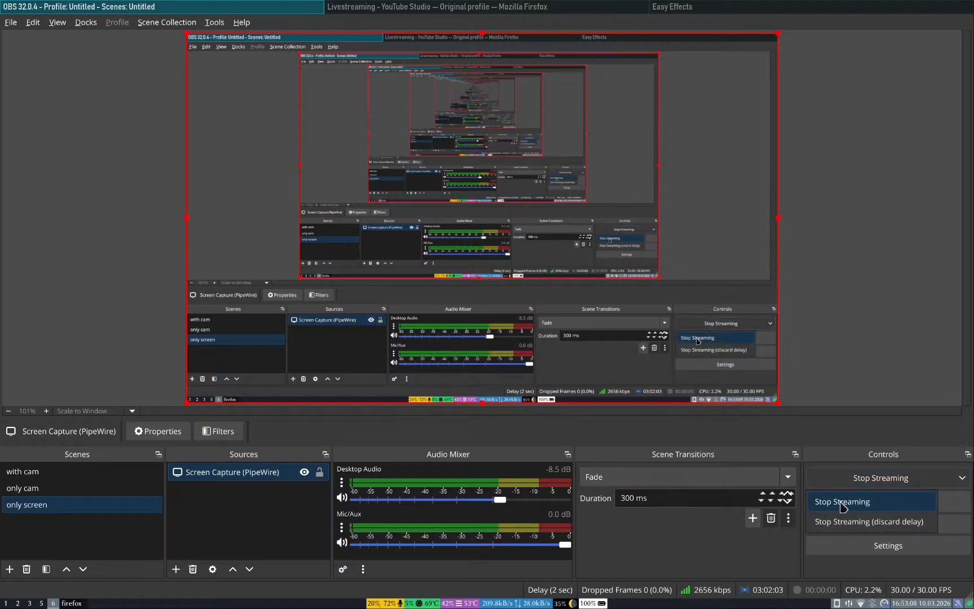